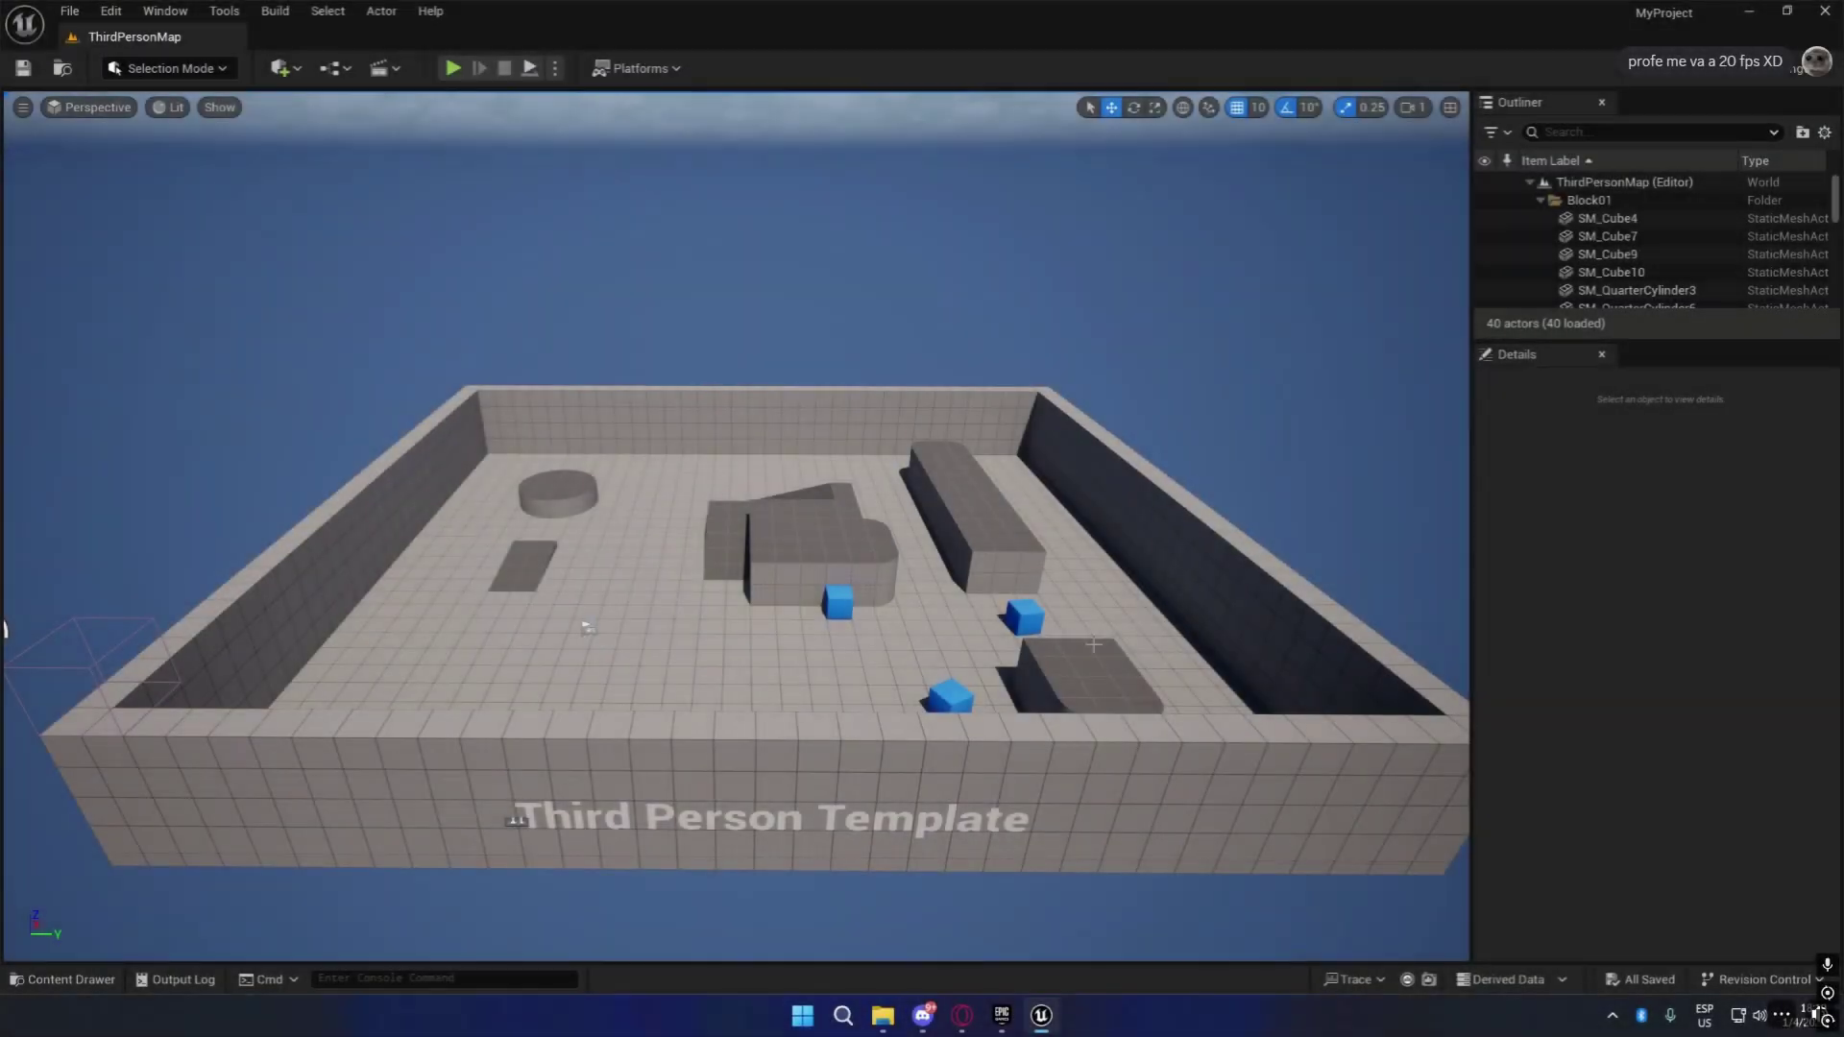
Delete the long boundary wall on the side of the arena nearest the round platform, opposite the long raised block.
key("w")
right_click_drag(1094, 644, 1114, 716)
right_click_drag(922, 375, 922, 336)
key("s")
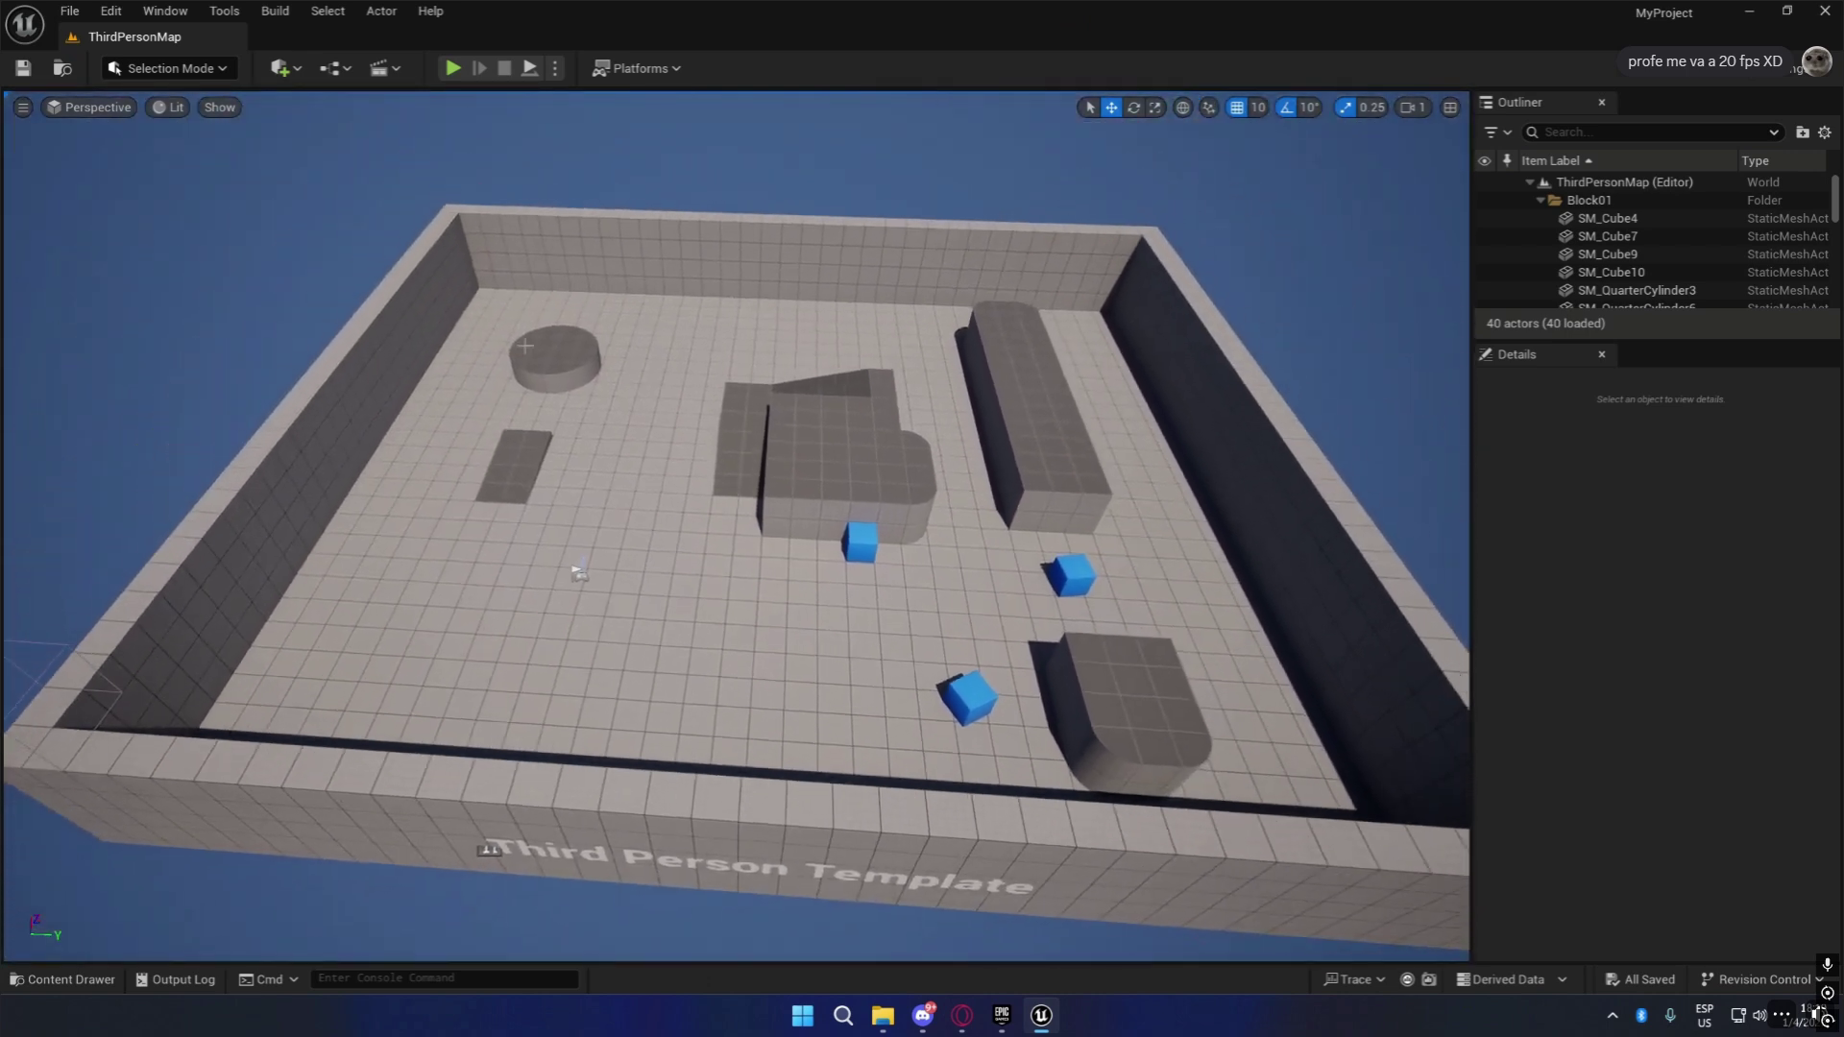
right_click_drag(1271, 272, 1282, 225)
key("a")
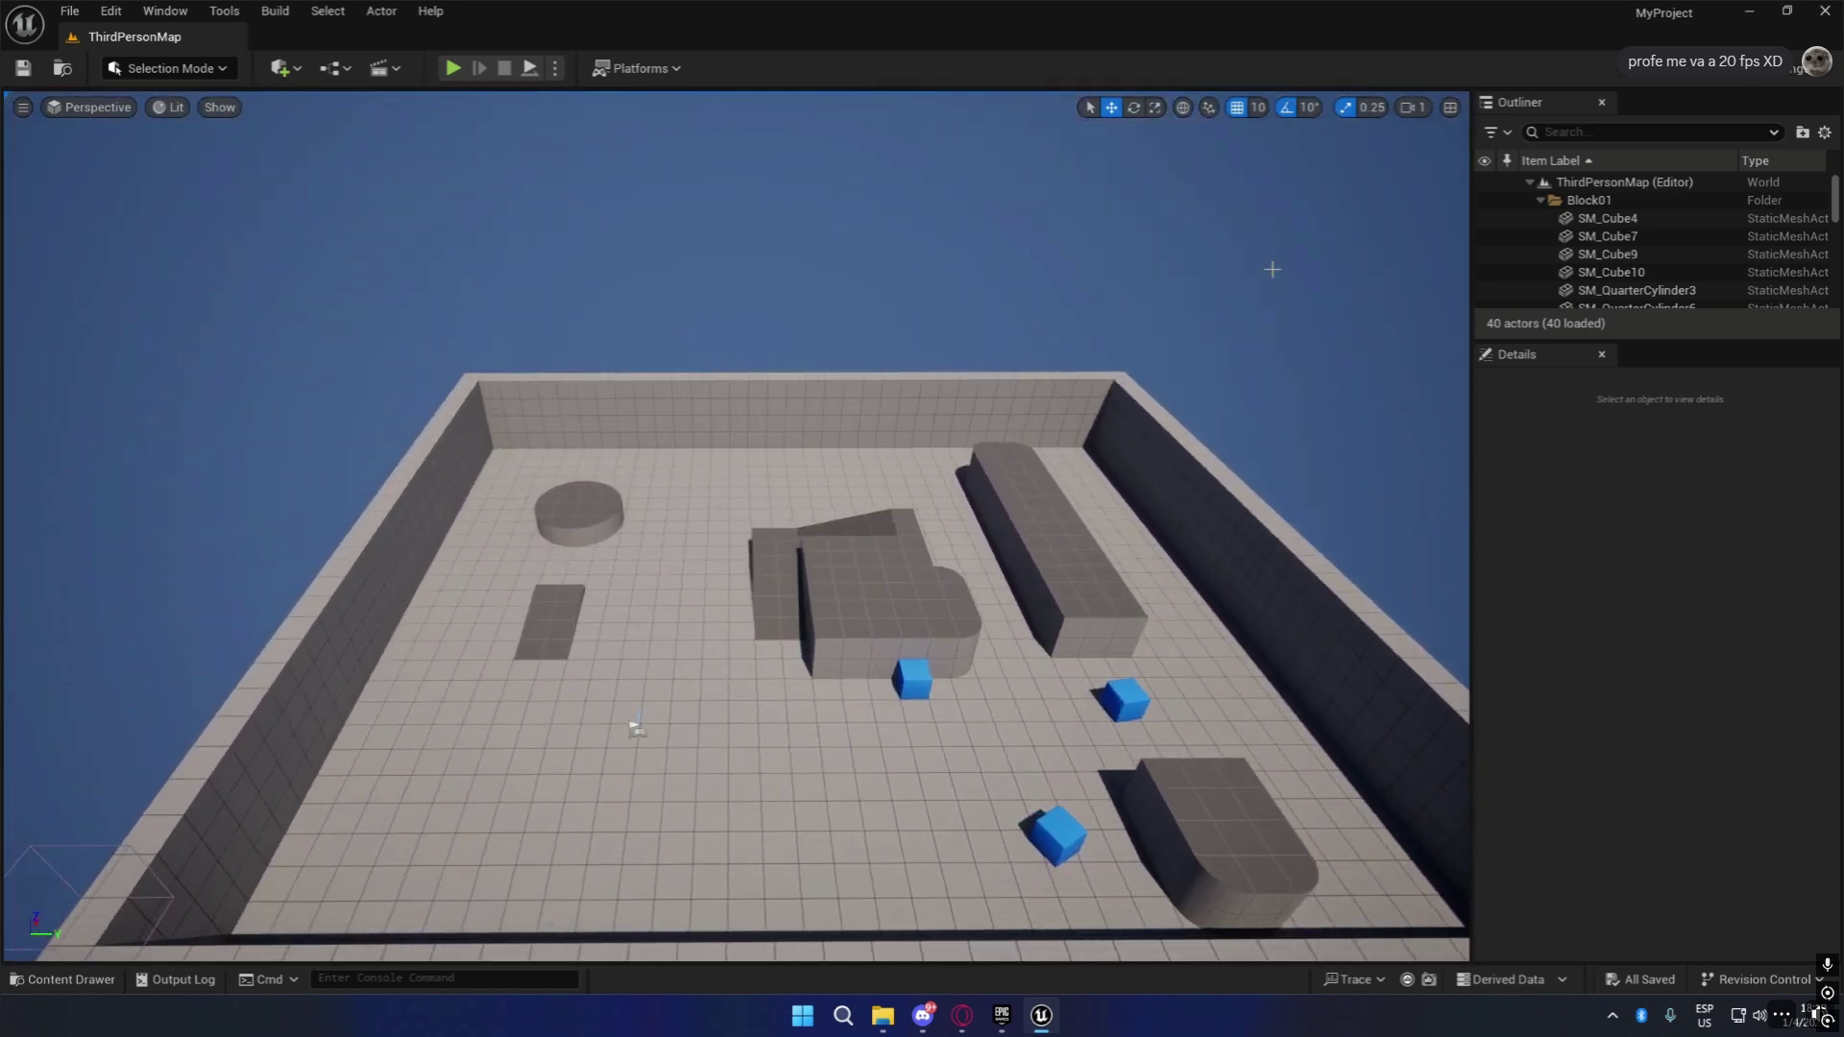
left_click_drag(1594, 340, 1595, 576)
mouse_move(683, 230)
right_mouse_down()
mouse_move(683, 250)
mouse_move(711, 251)
right_mouse_up()
left_click(489, 384)
key("Delete")
right_click_drag(873, 625, 672, 626)
right_click_drag(616, 303, 626, 204)
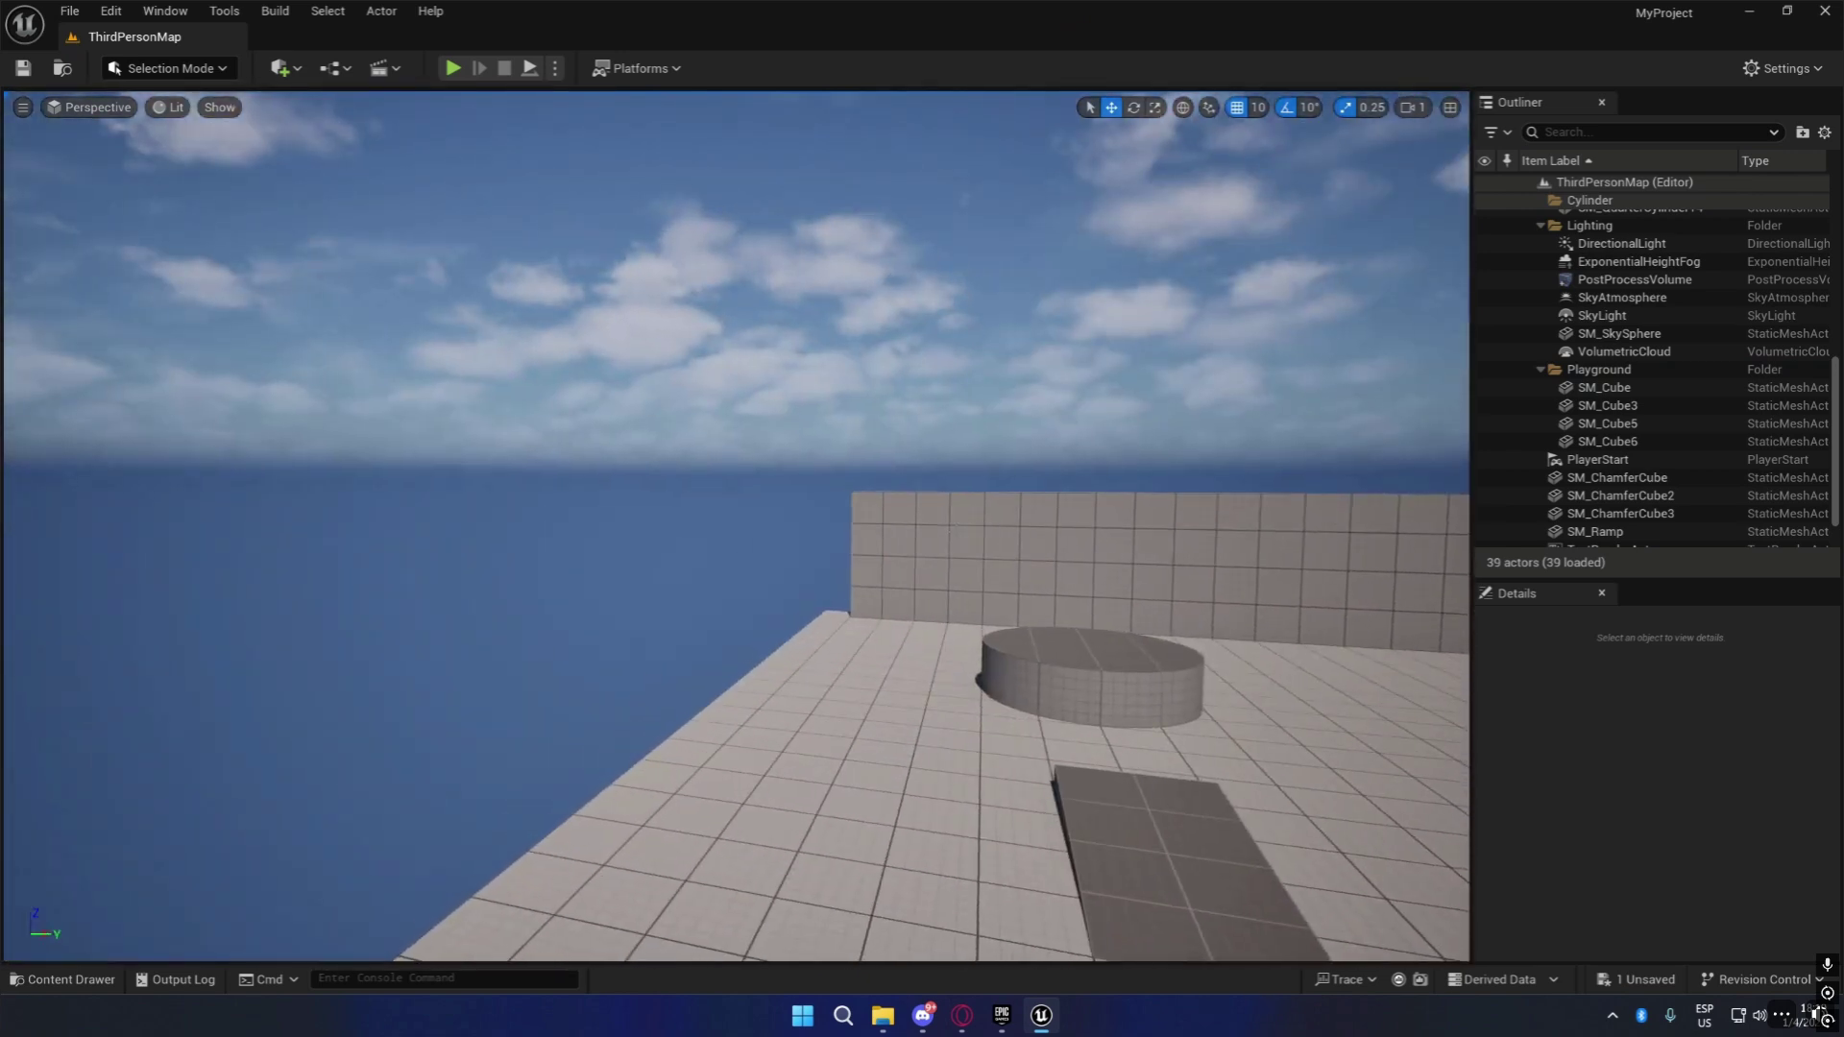
right_click_drag(955, 531, 691, 759)
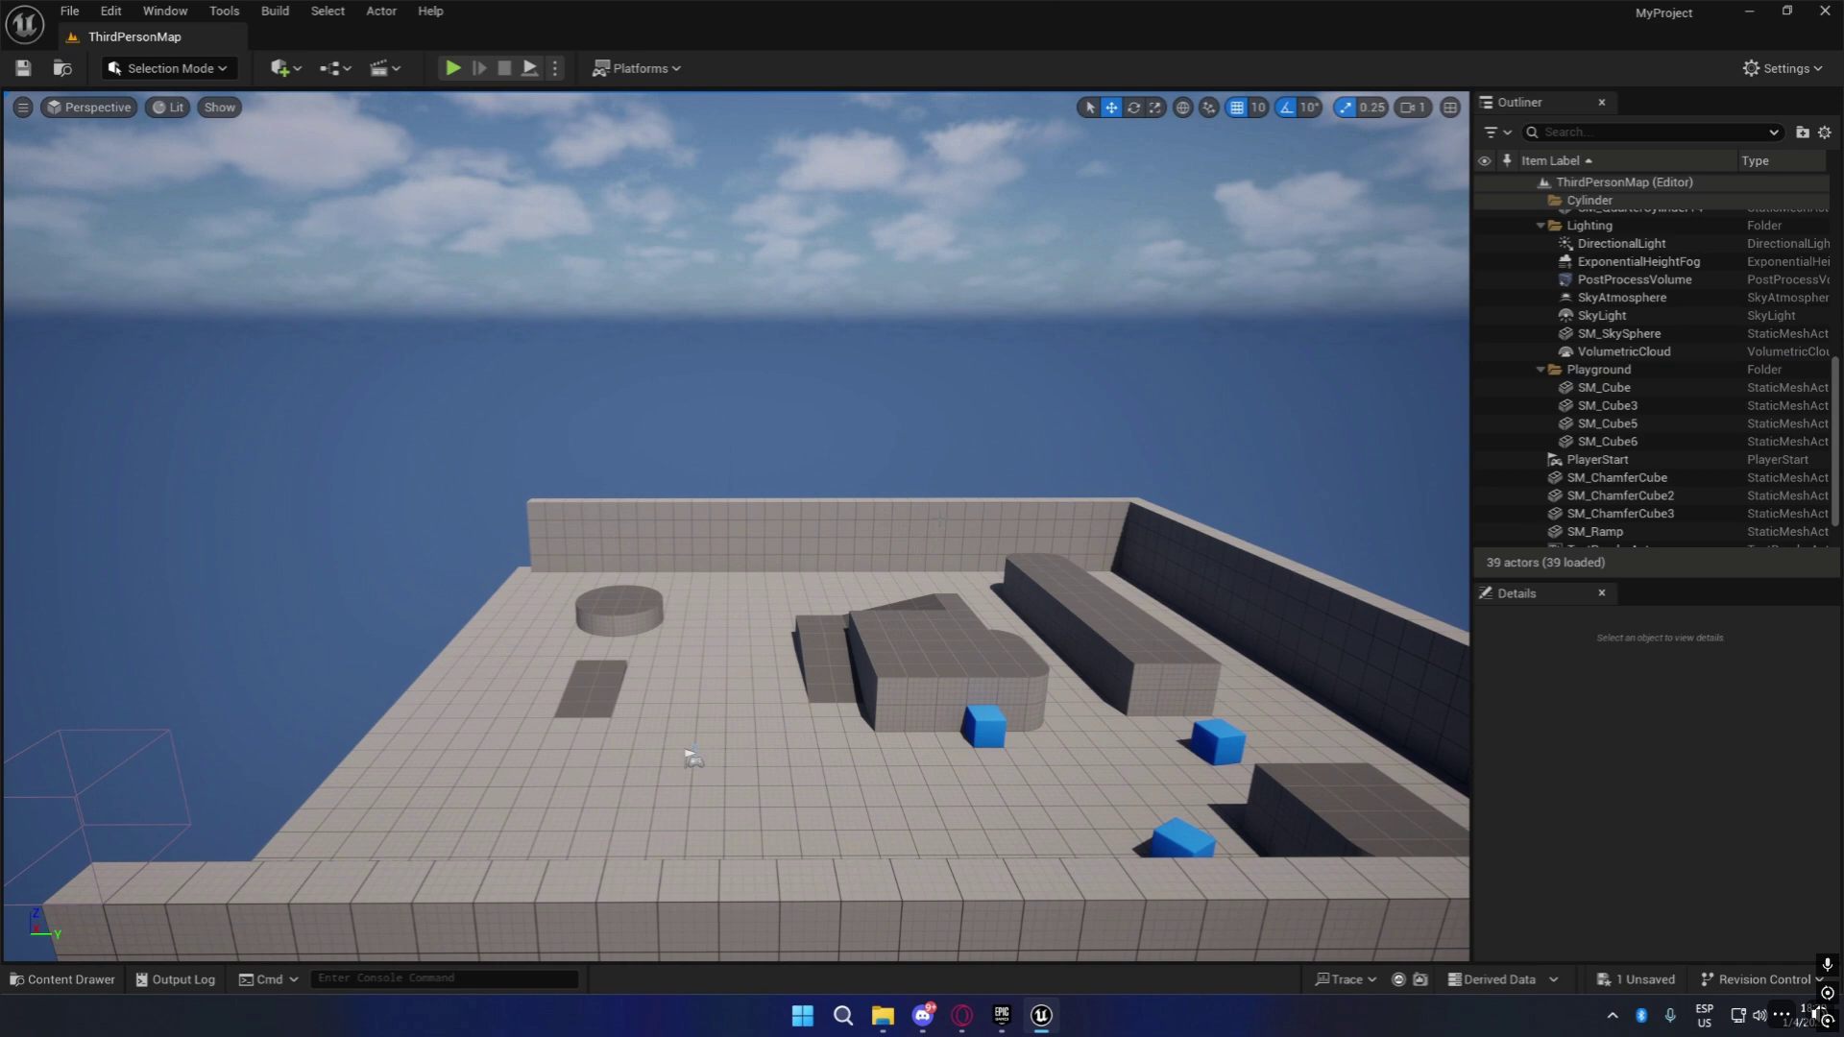
right_click_drag(684, 215, 684, 215)
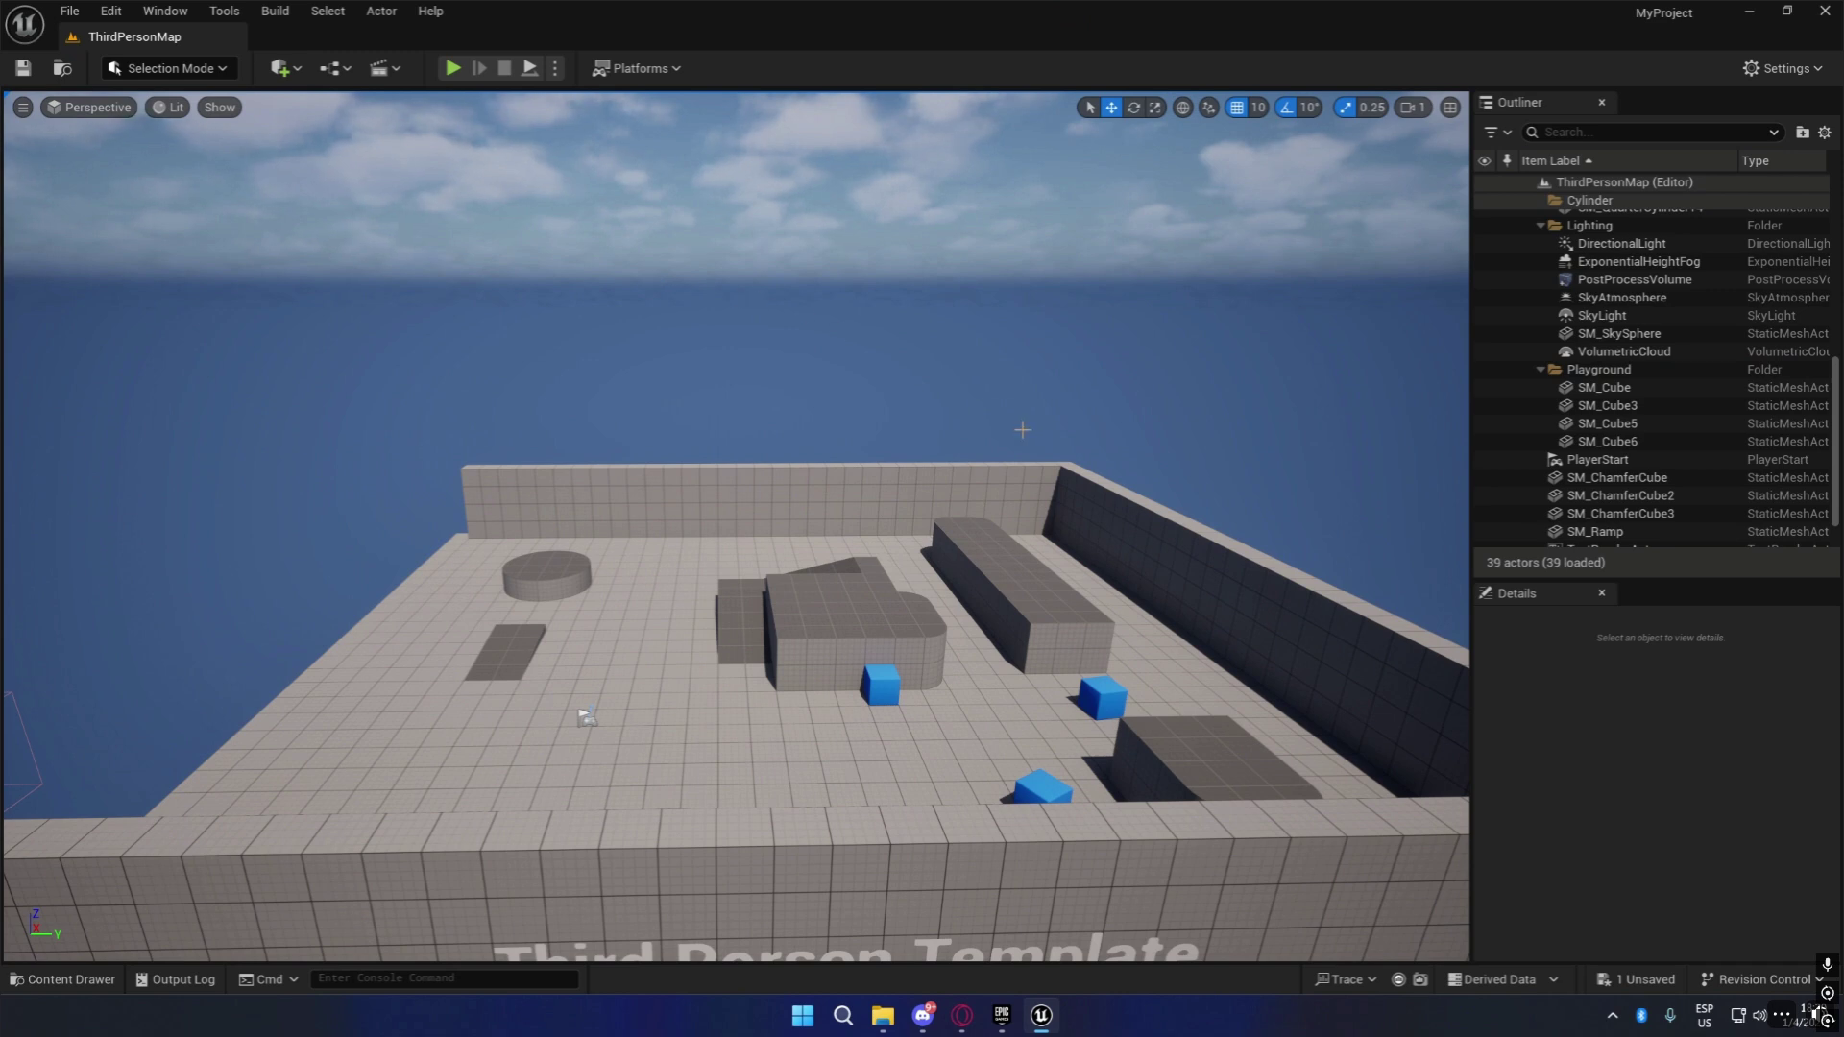
right_click_drag(1023, 429, 1047, 463)
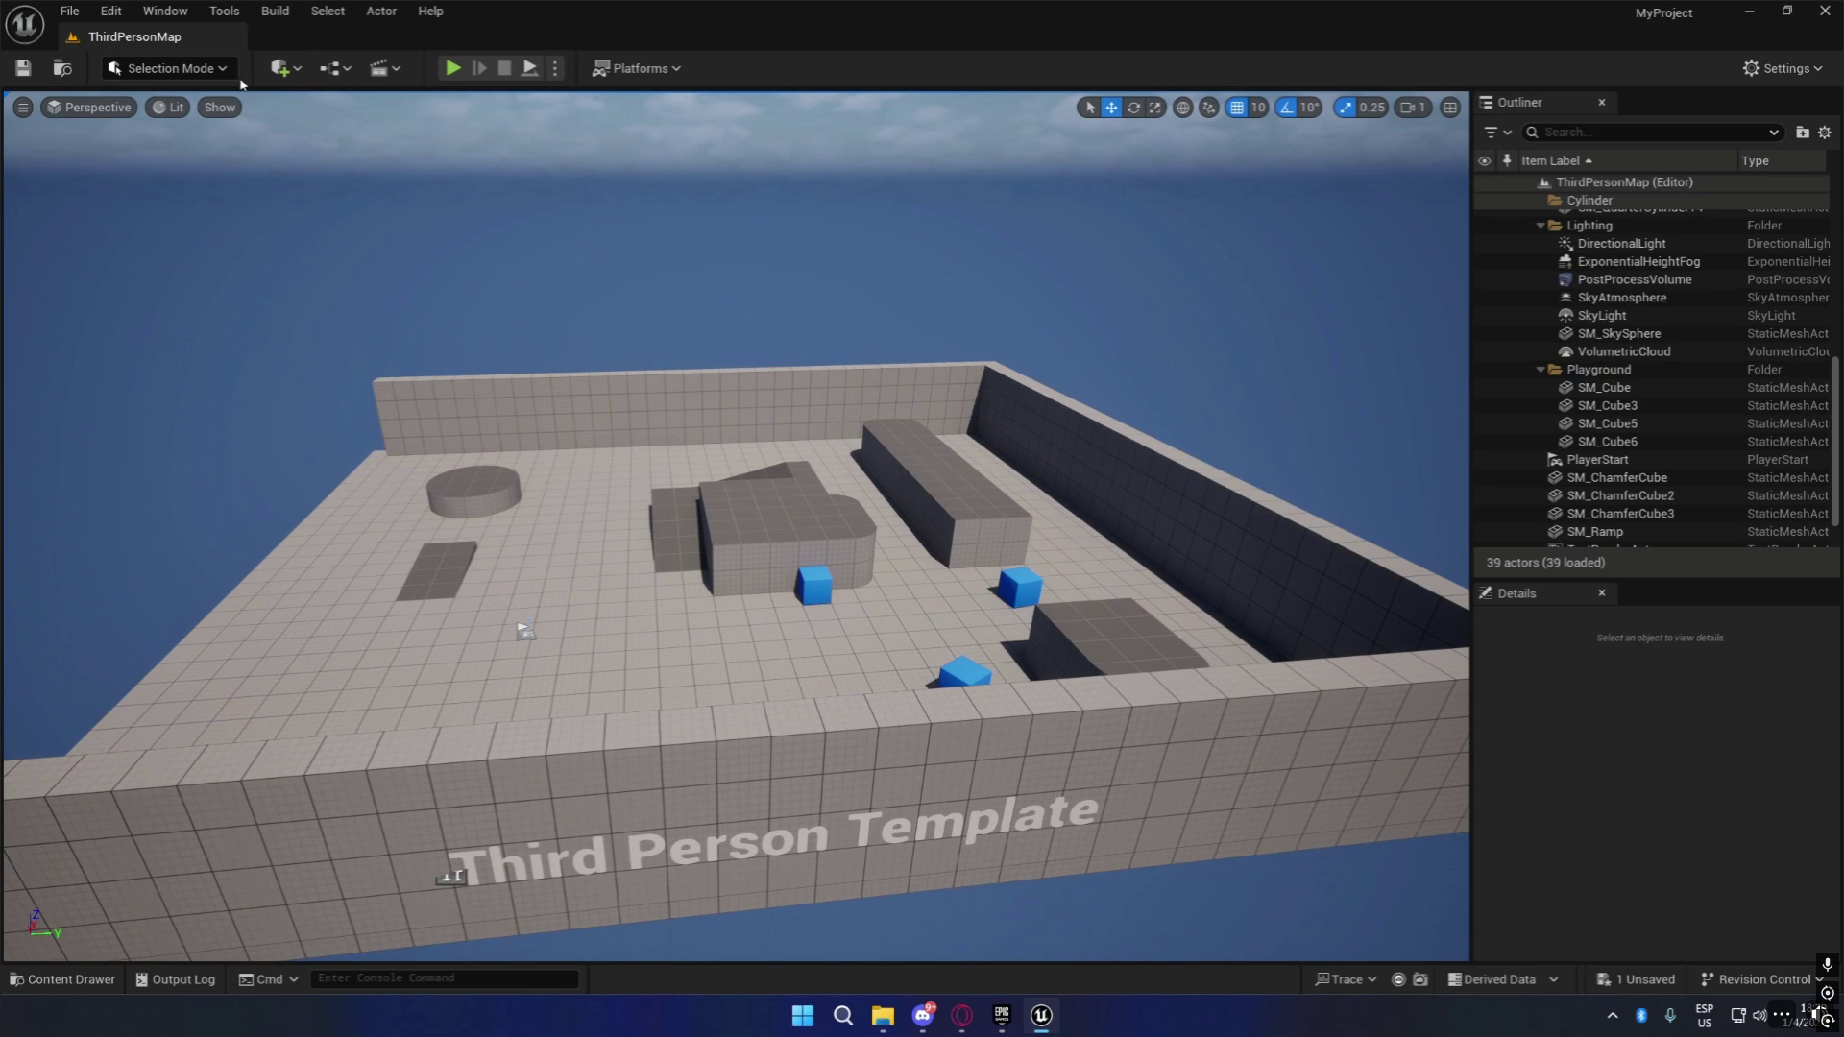
left_click(210, 73)
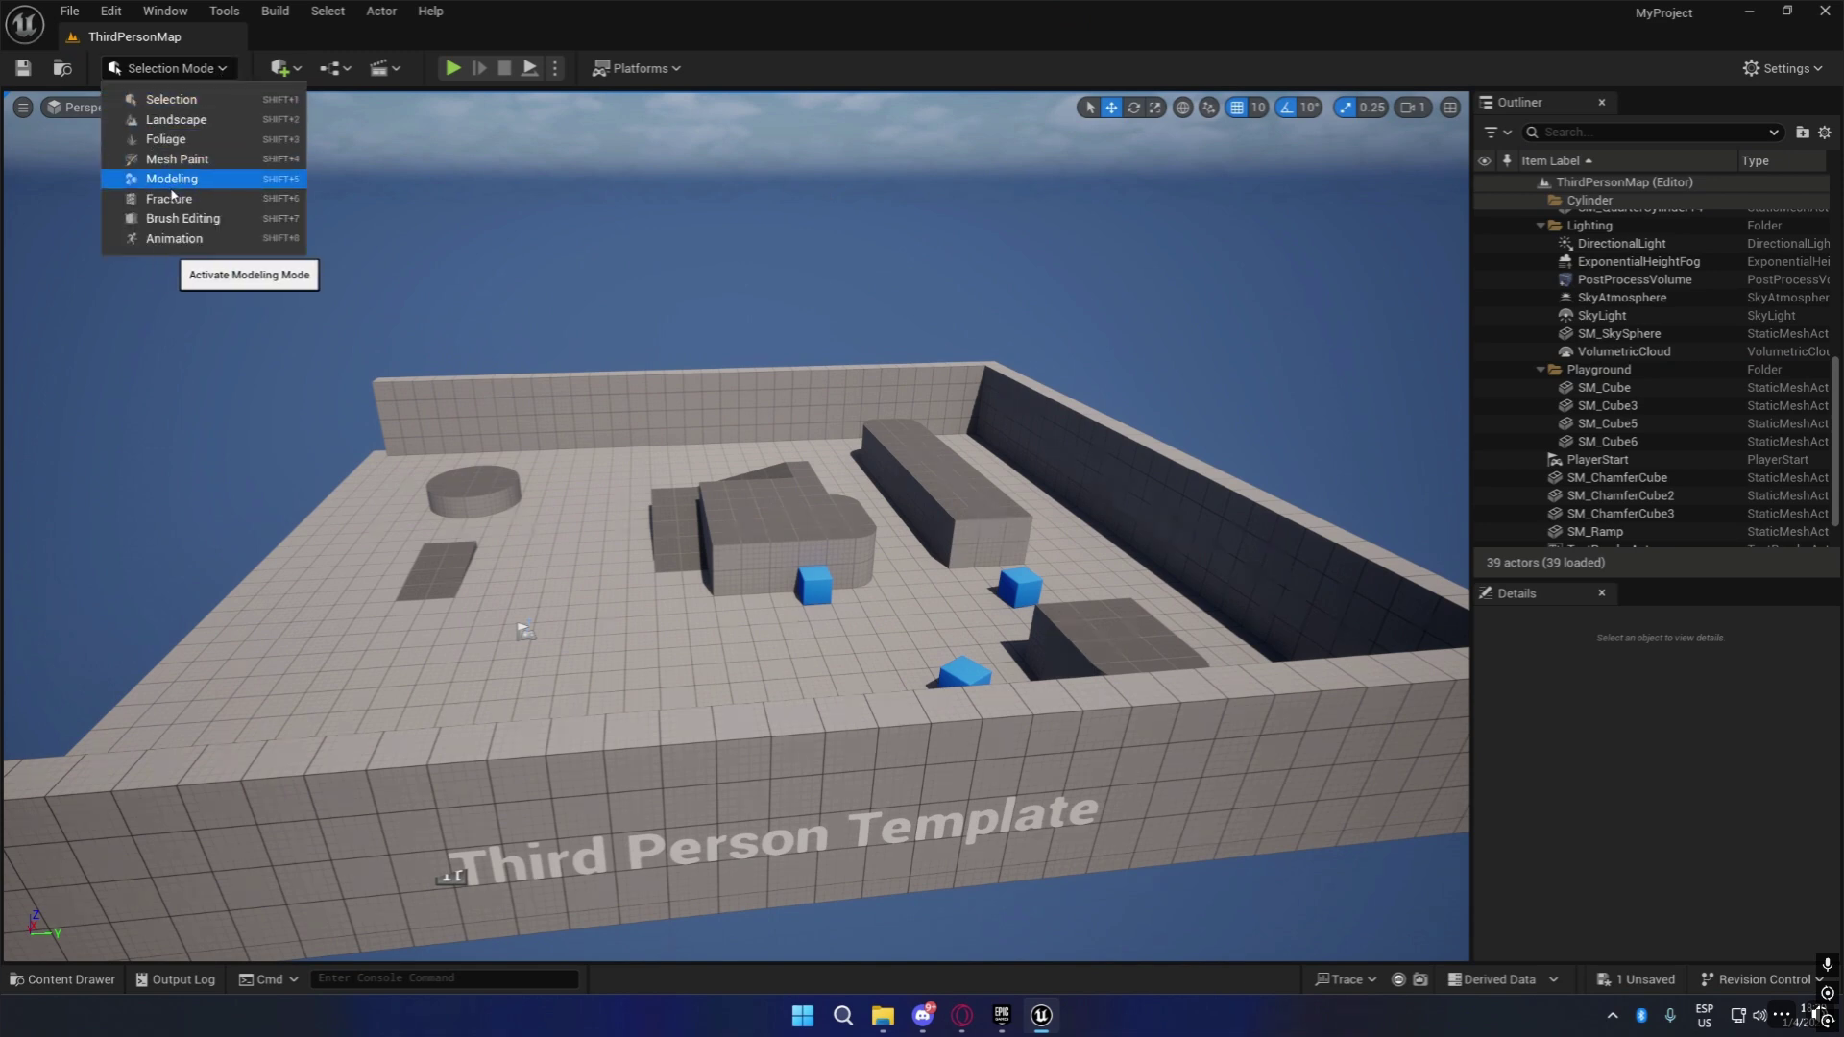
right_click_drag(288, 308, 212, 331)
mouse_move(824, 269)
right_mouse_down()
mouse_move(846, 271)
mouse_move(824, 269)
right_mouse_up()
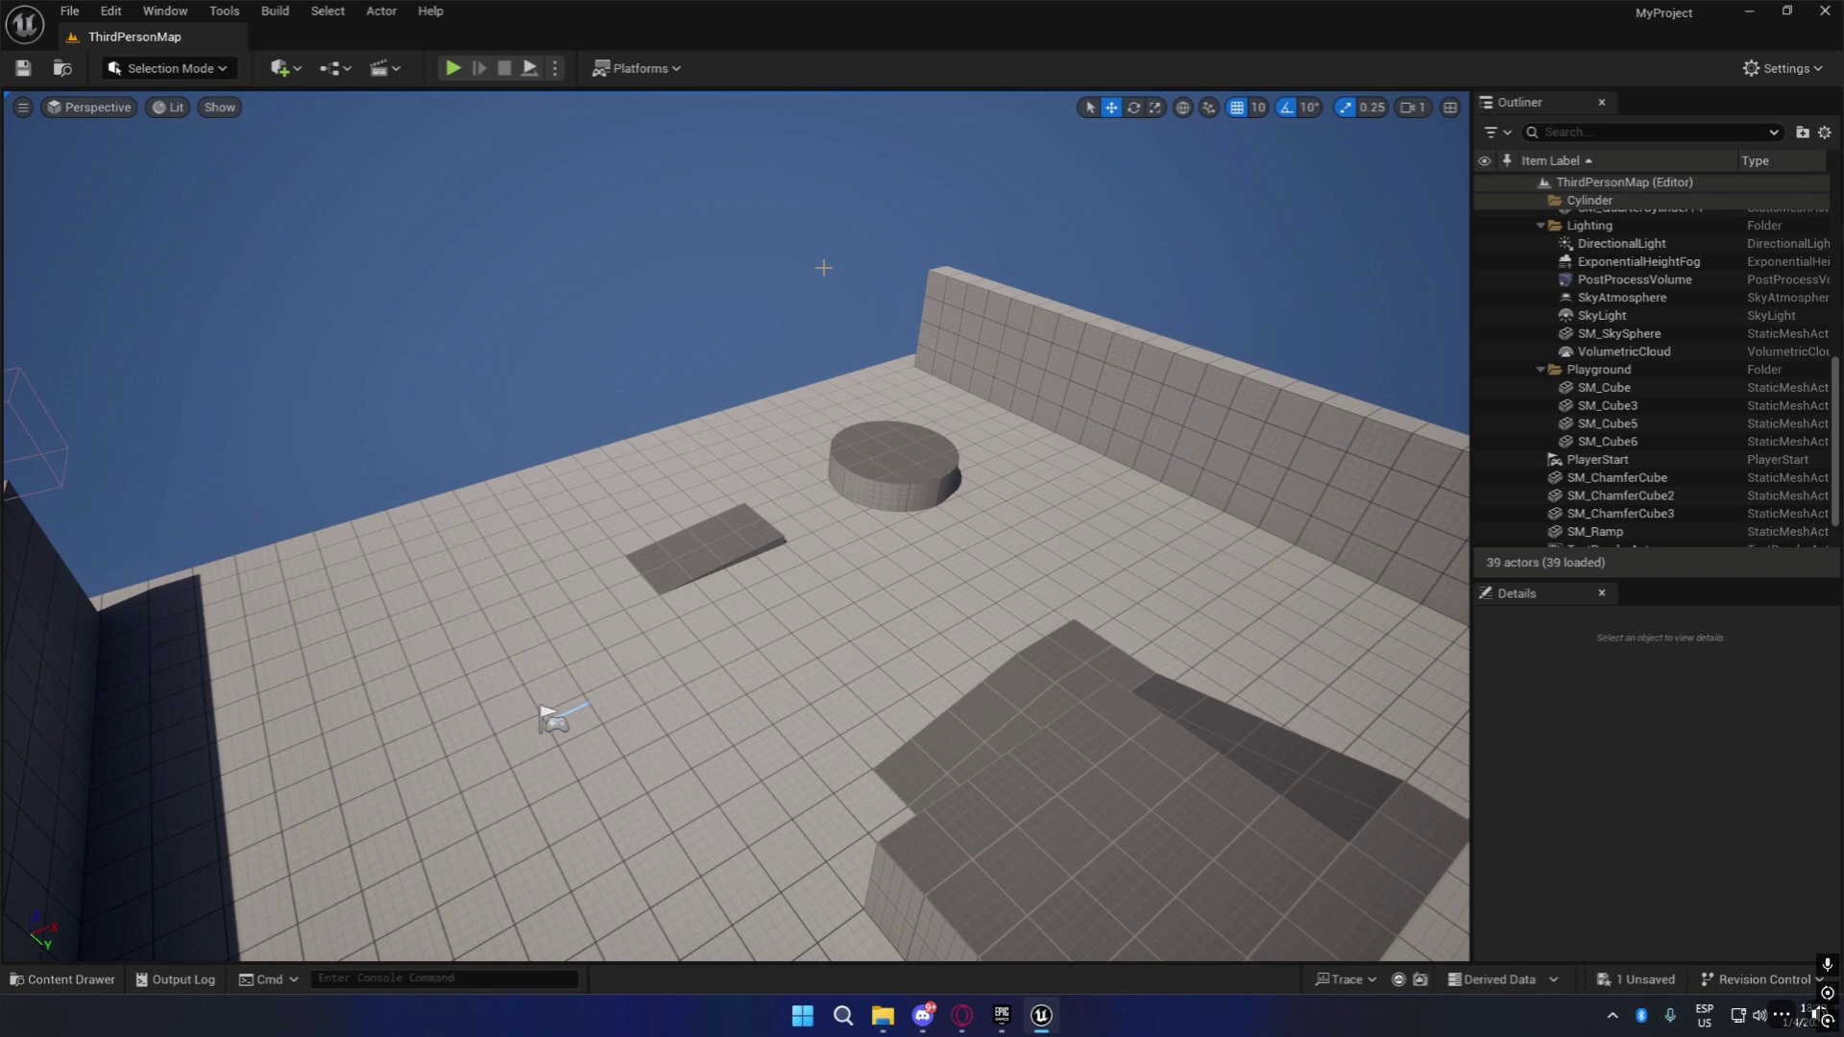
right_click_drag(317, 134, 311, 93)
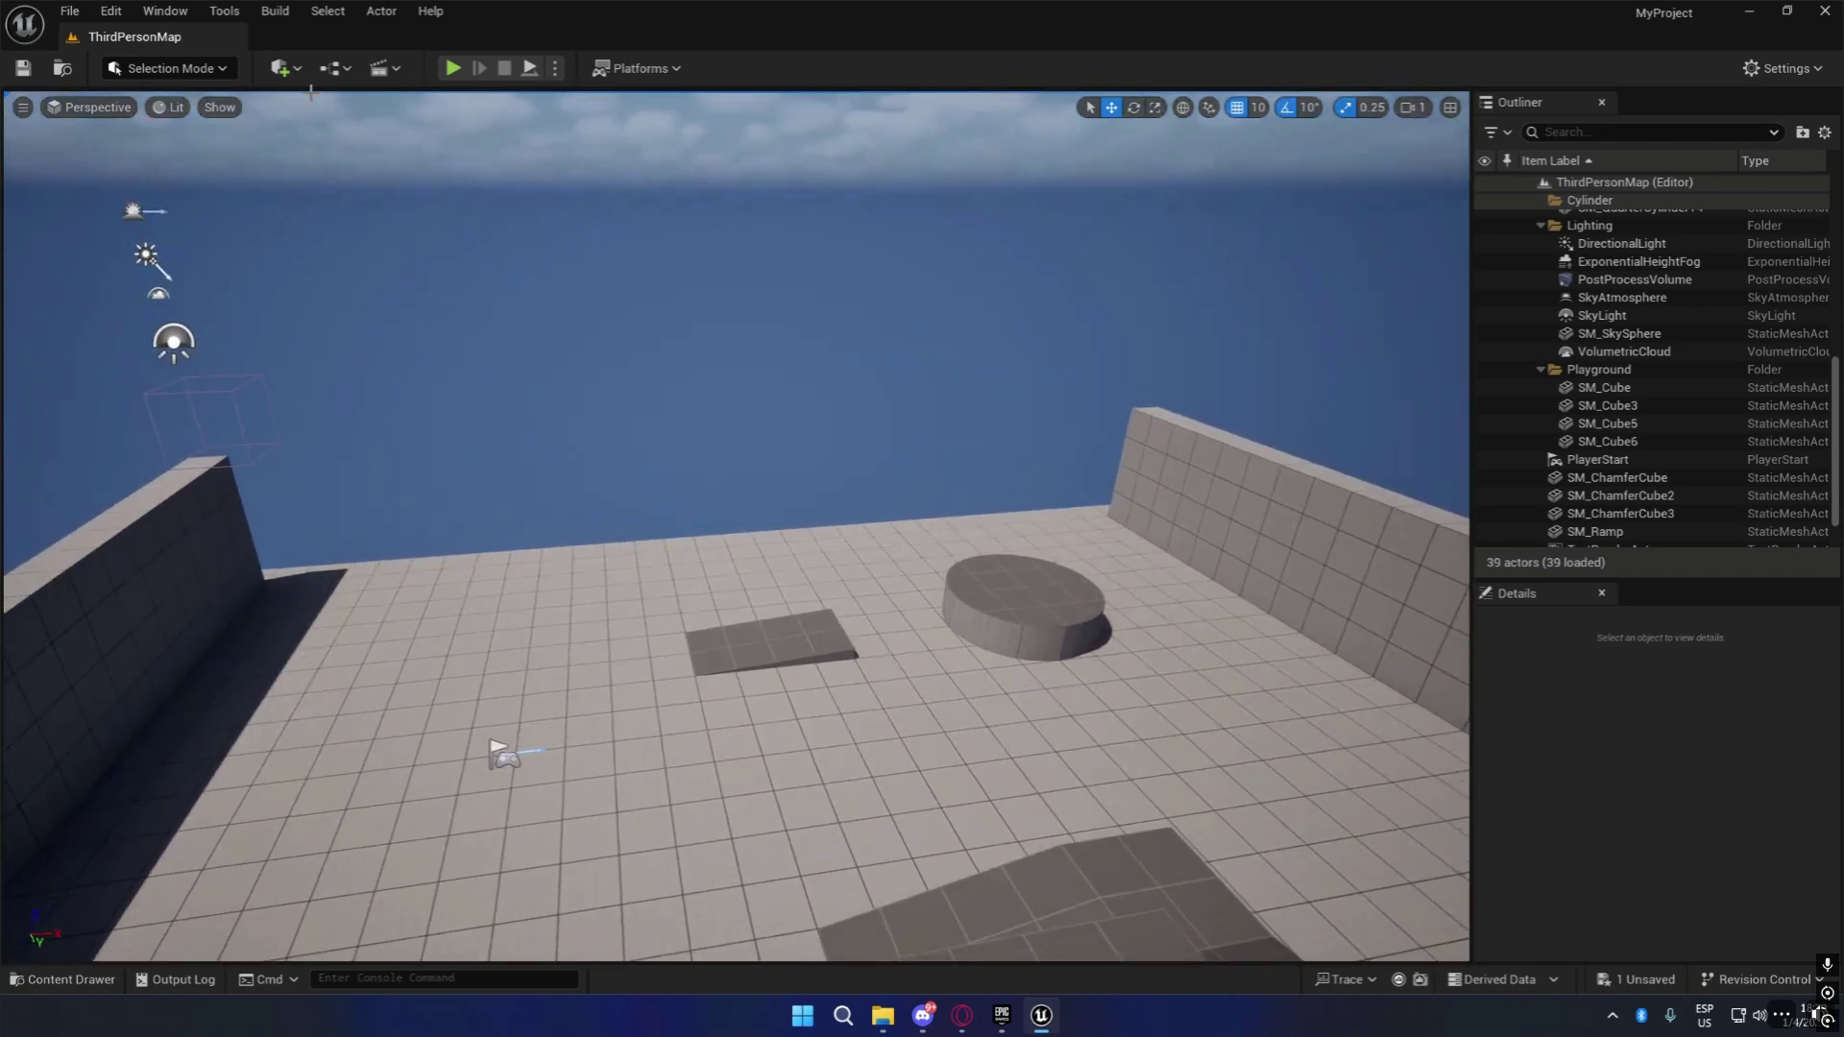
right_click_drag(993, 298, 722, 332)
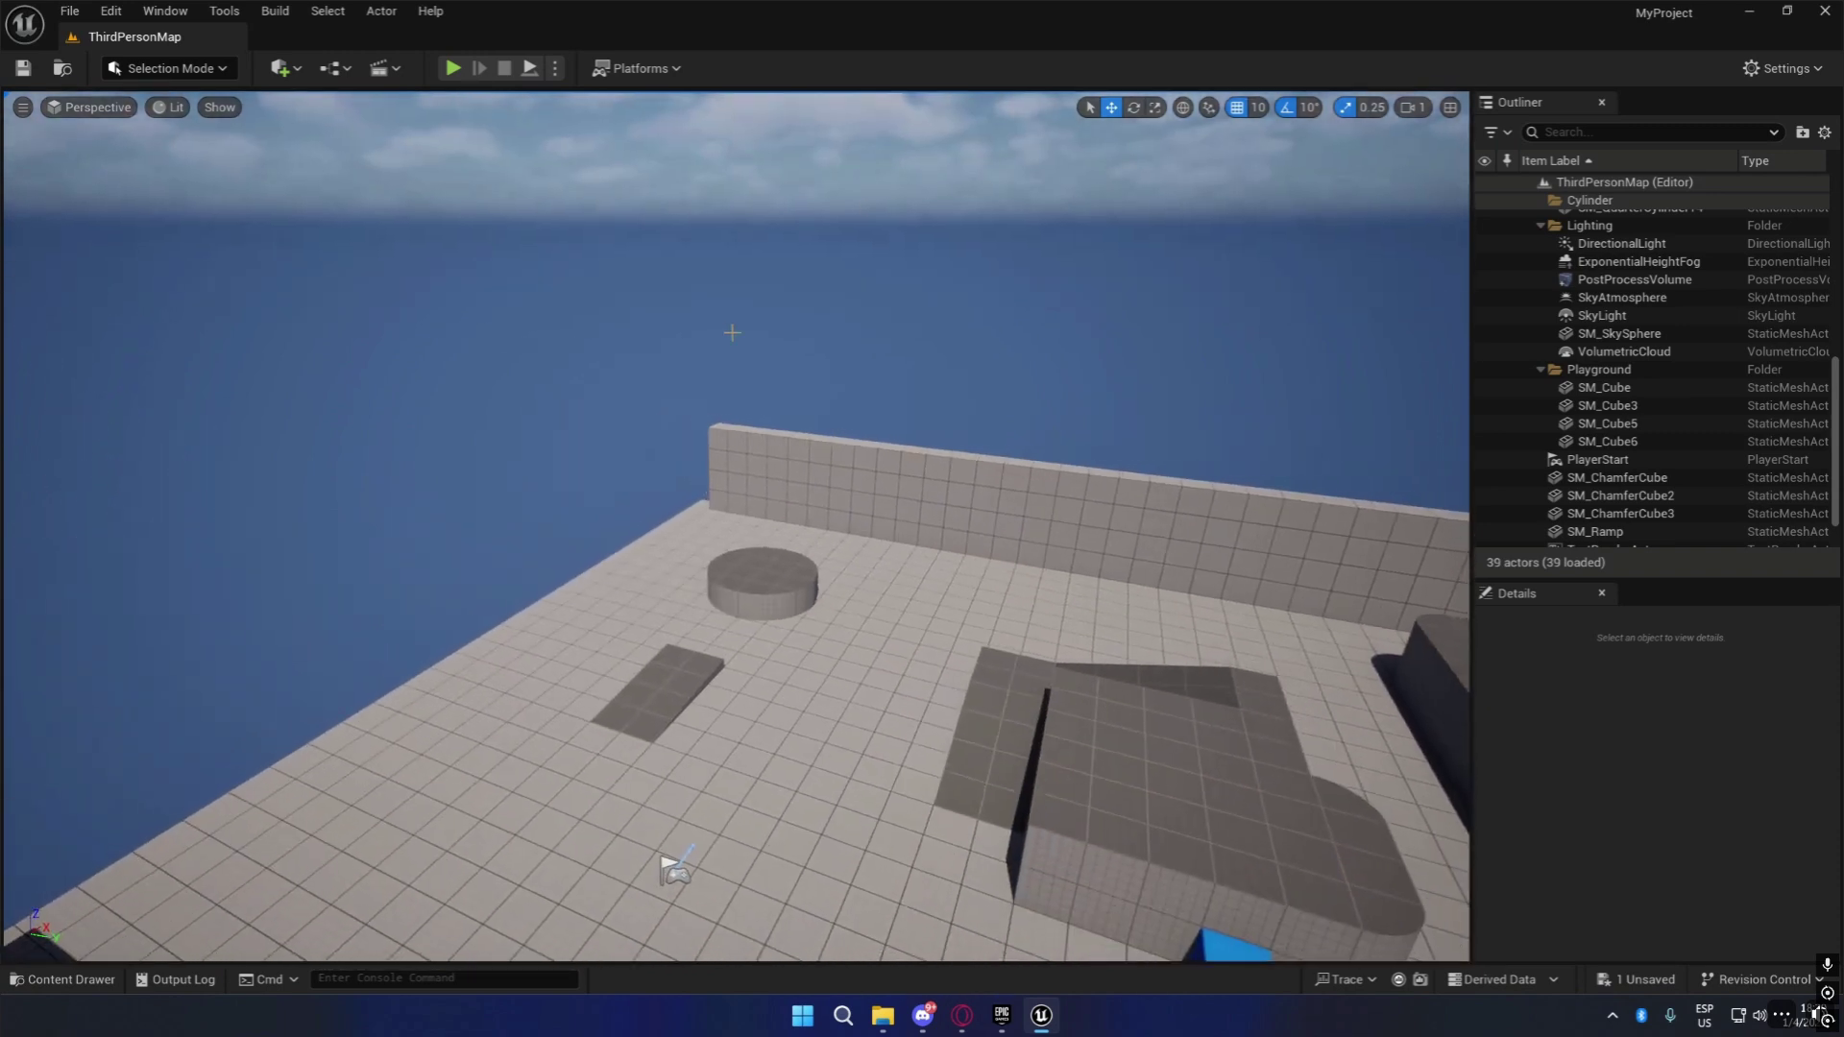
left_click(338, 70)
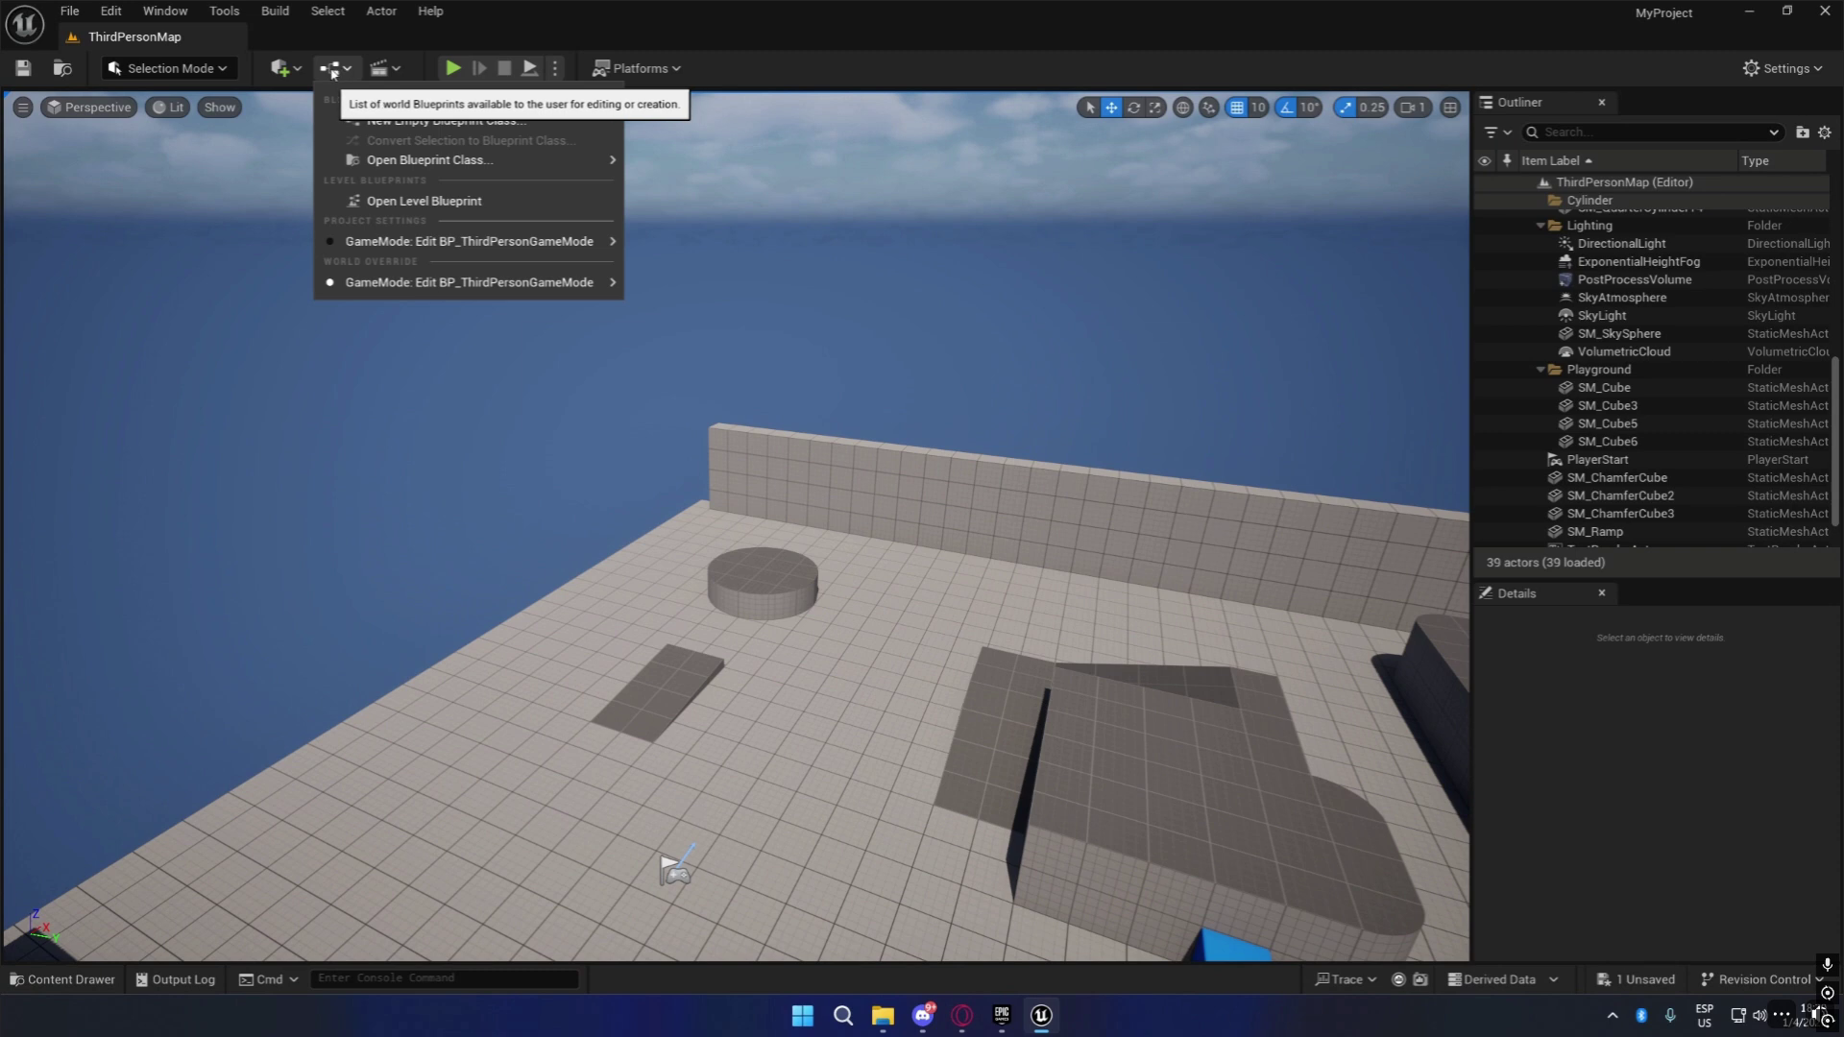
left_click(563, 19)
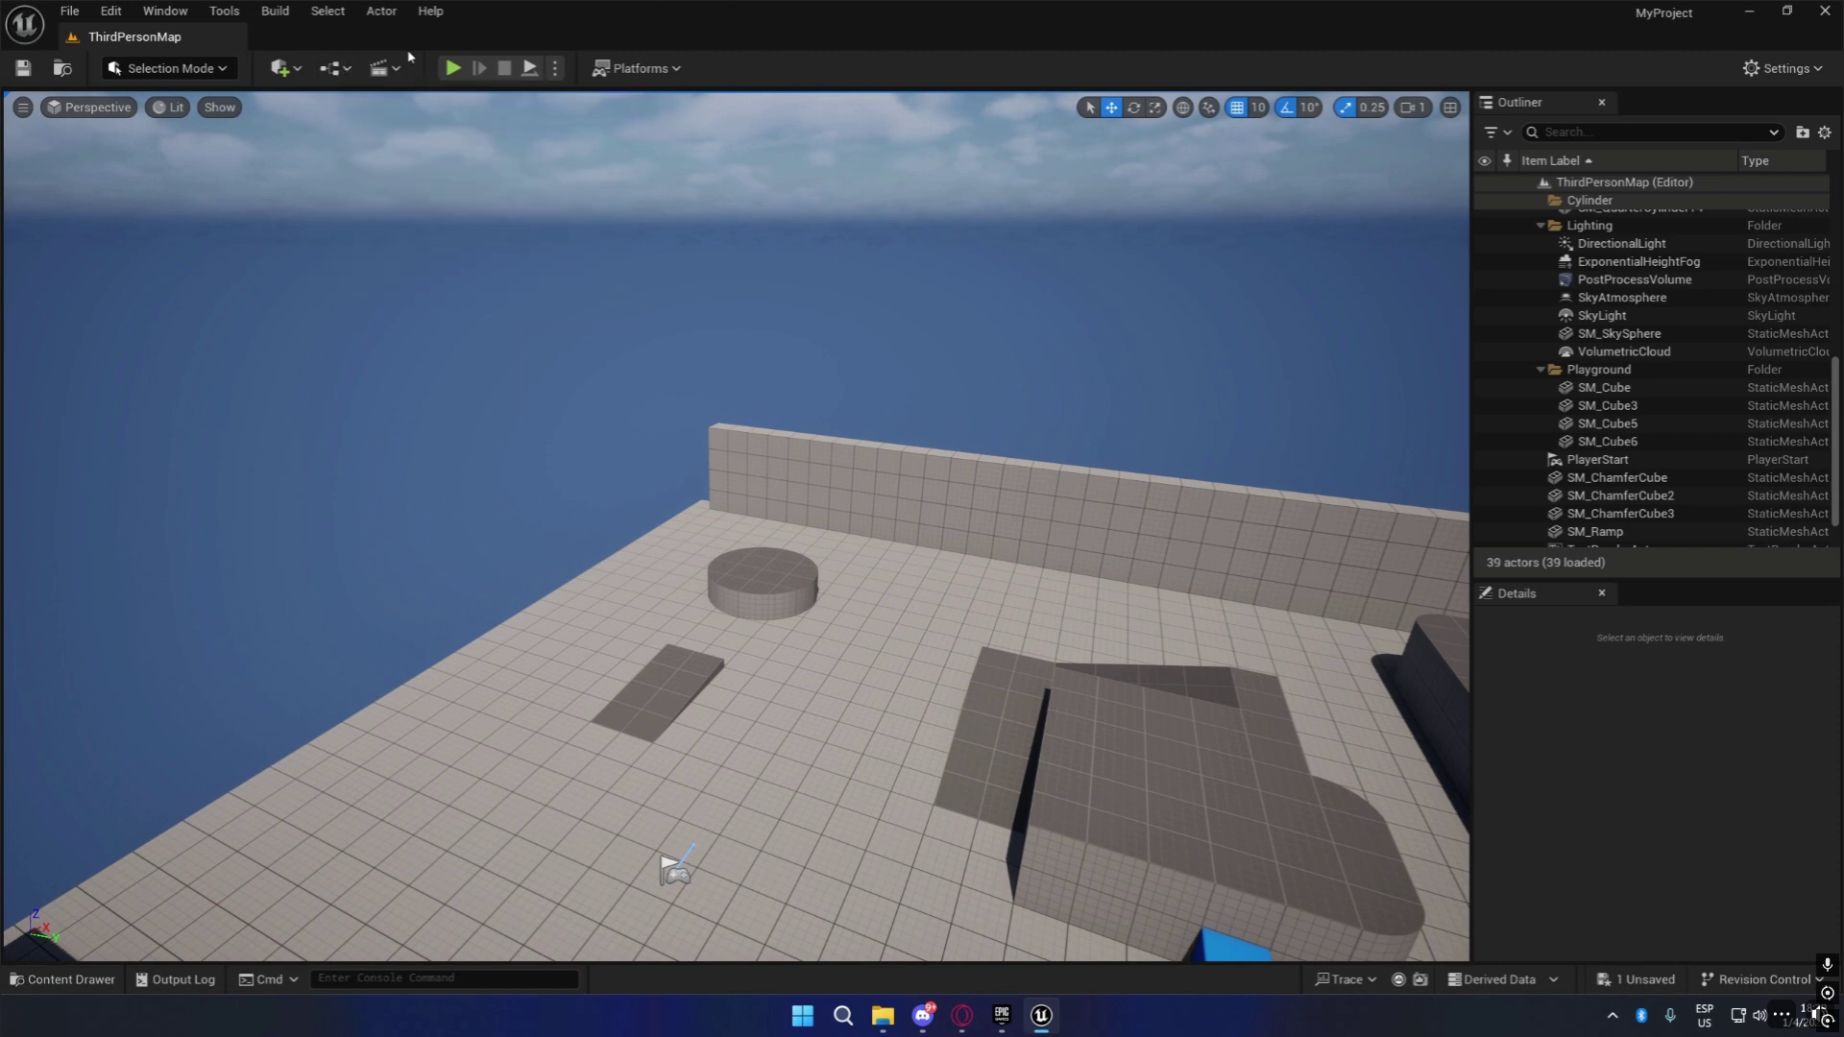
Display the Place Actors list and show its Geometry brushes.
left_click(291, 68)
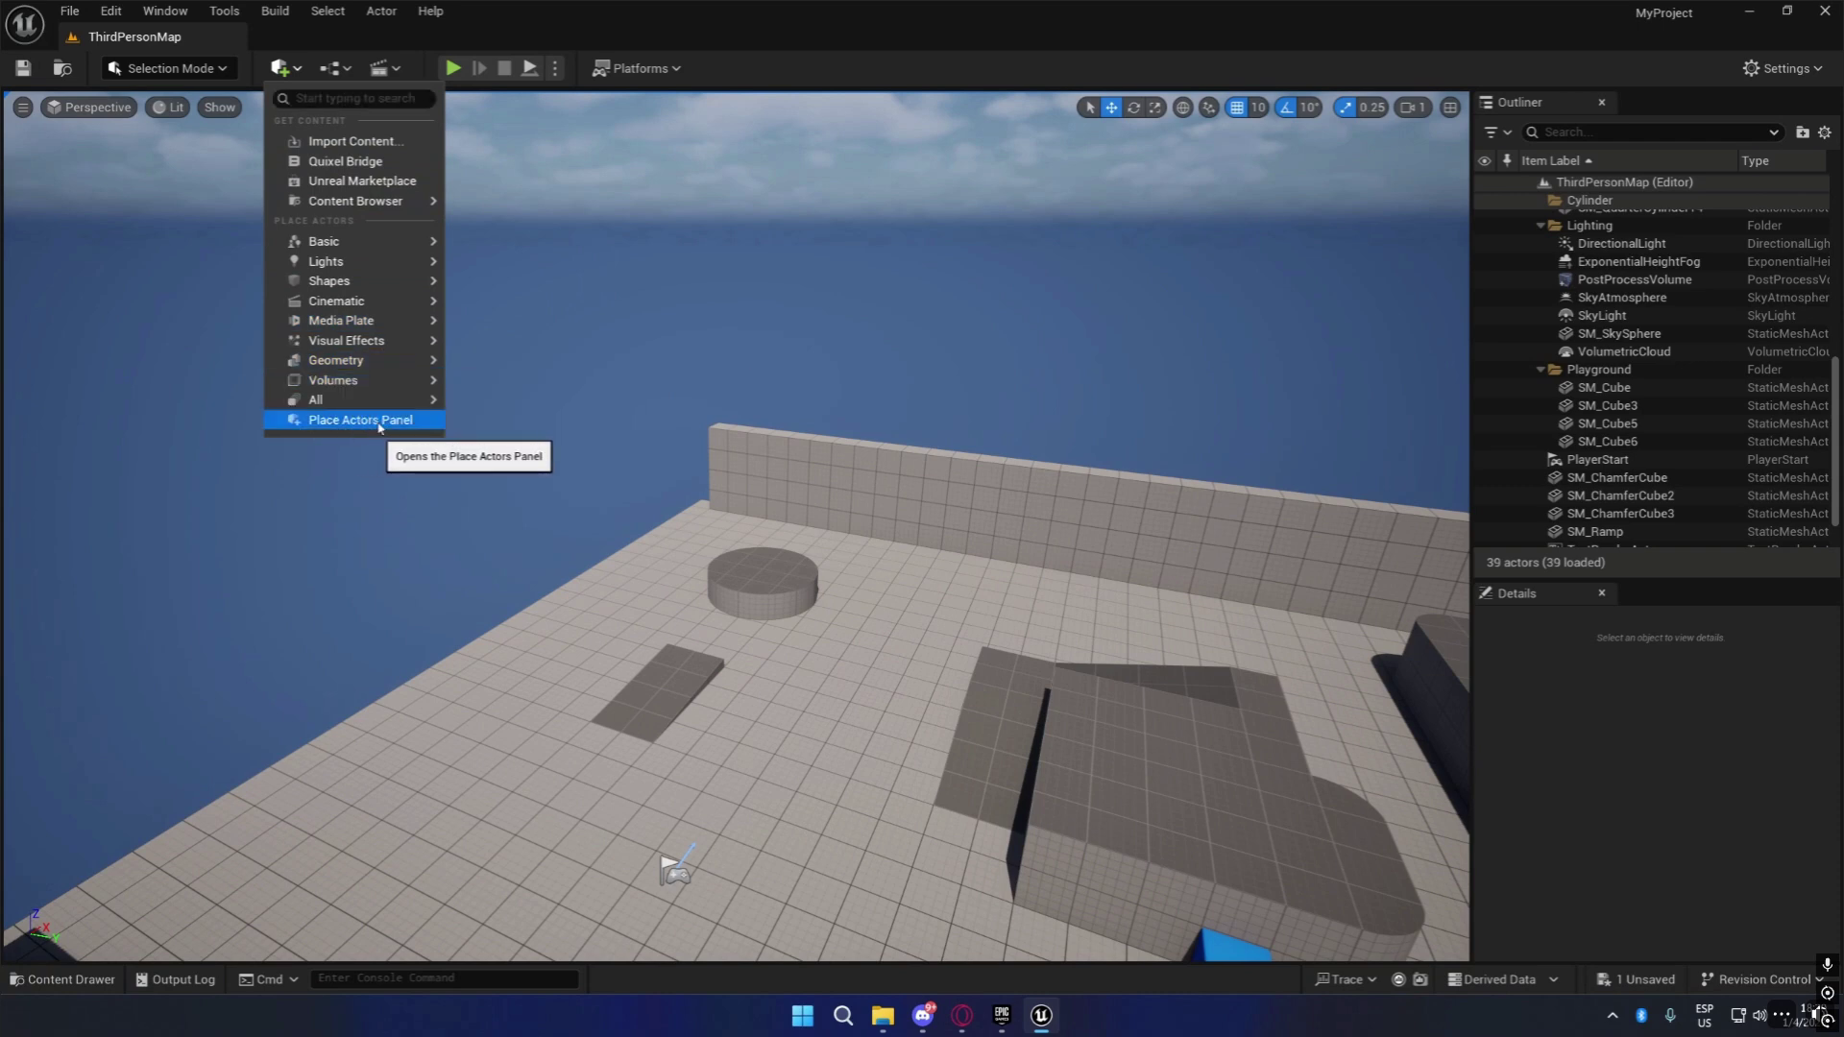
left_click(389, 422)
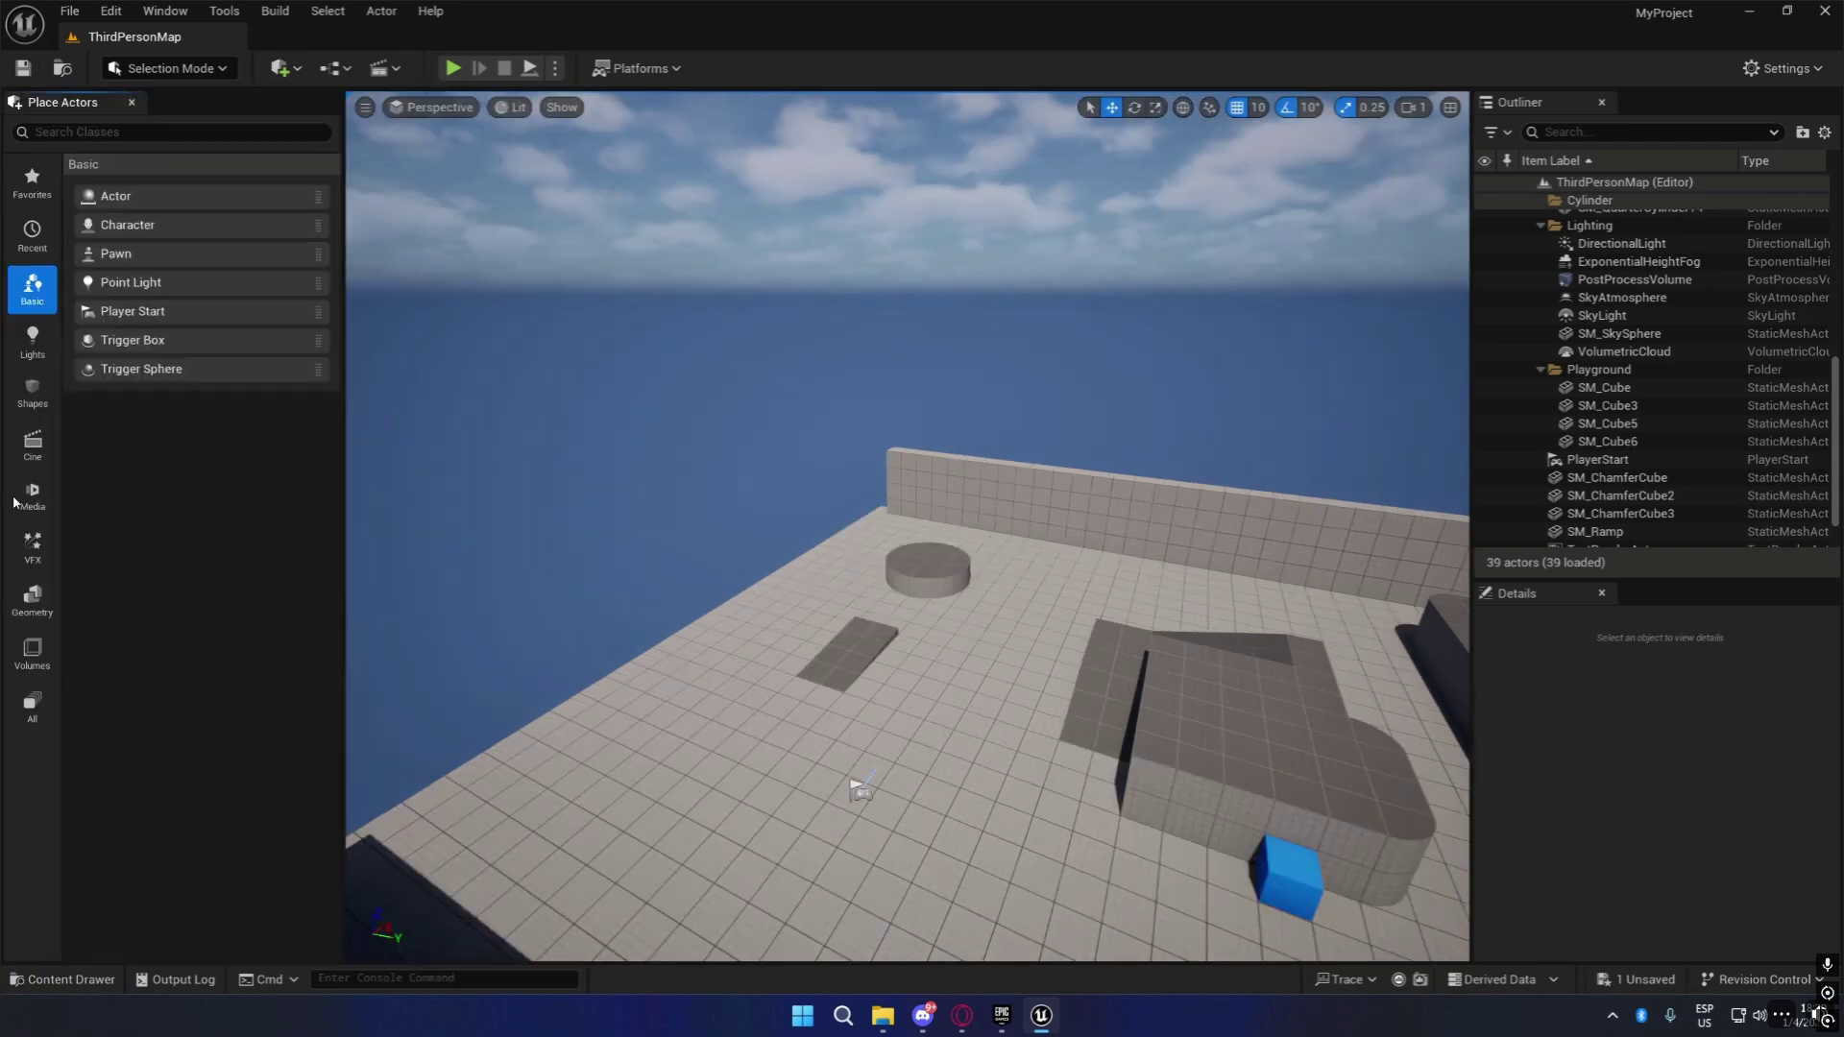
left_click(284, 68)
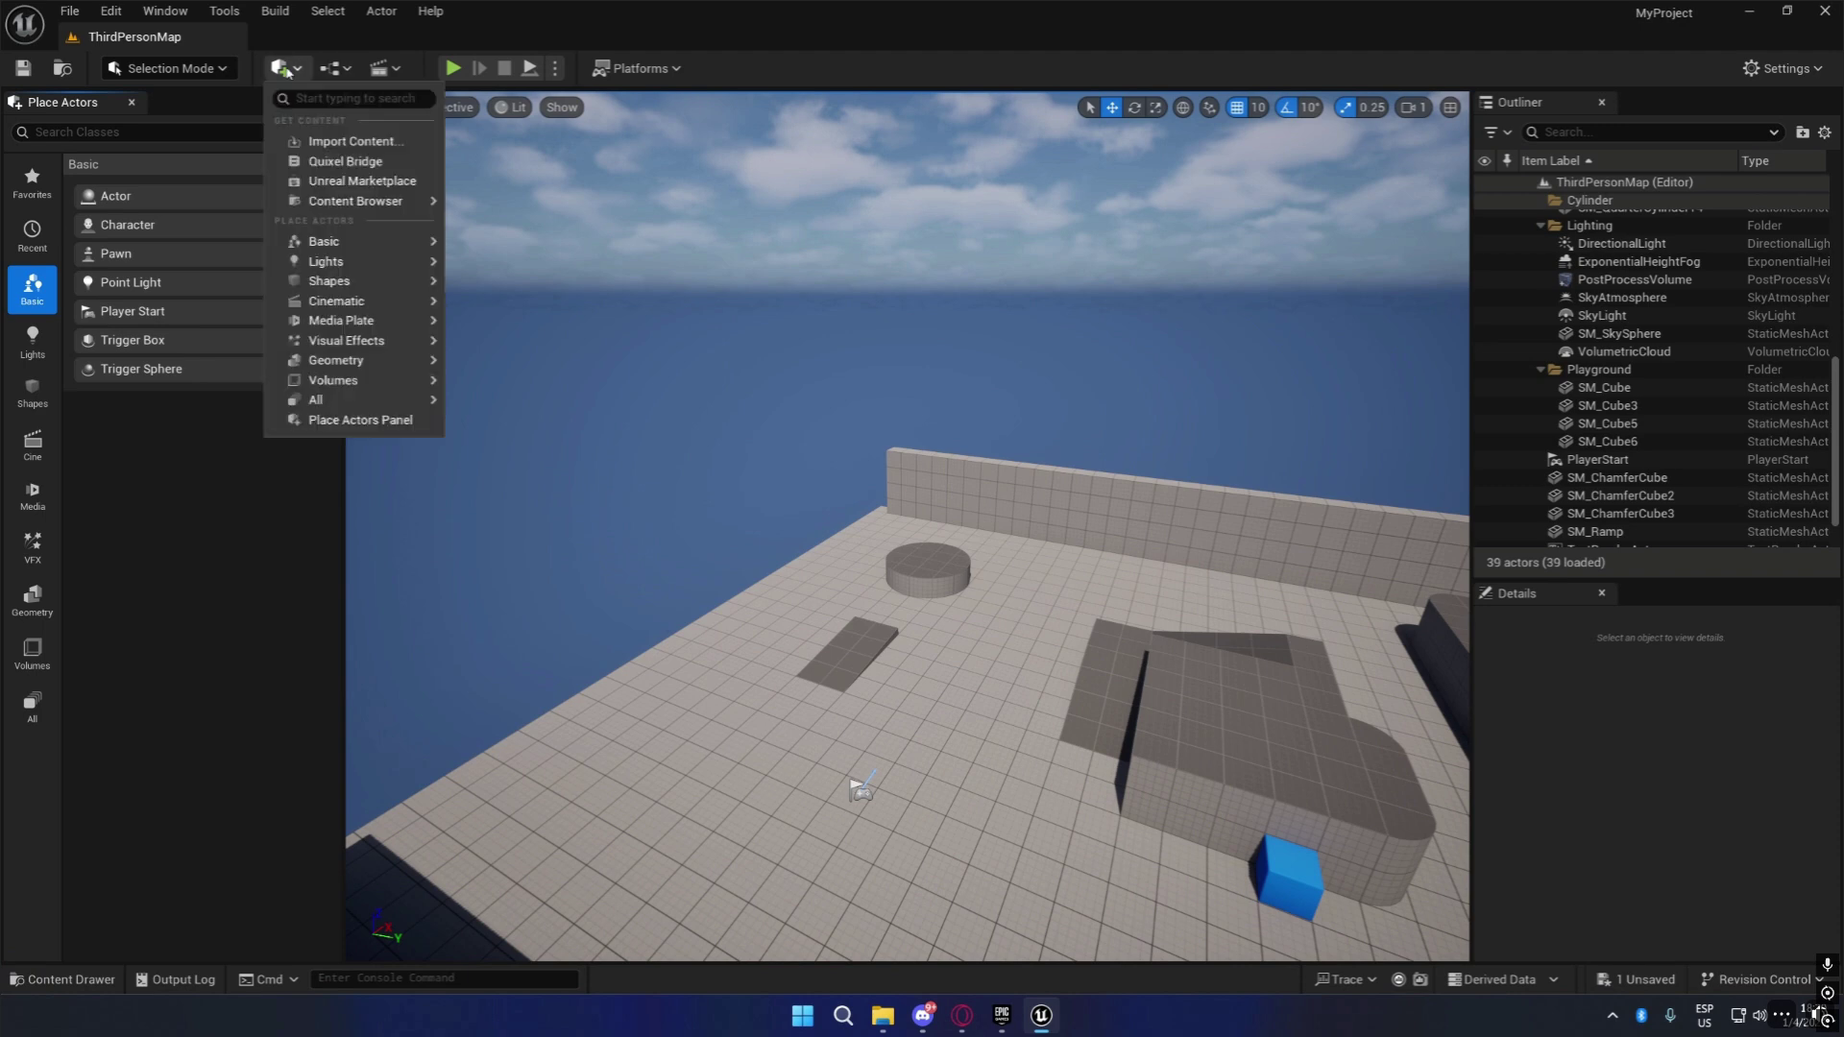
mouse_move(346, 340)
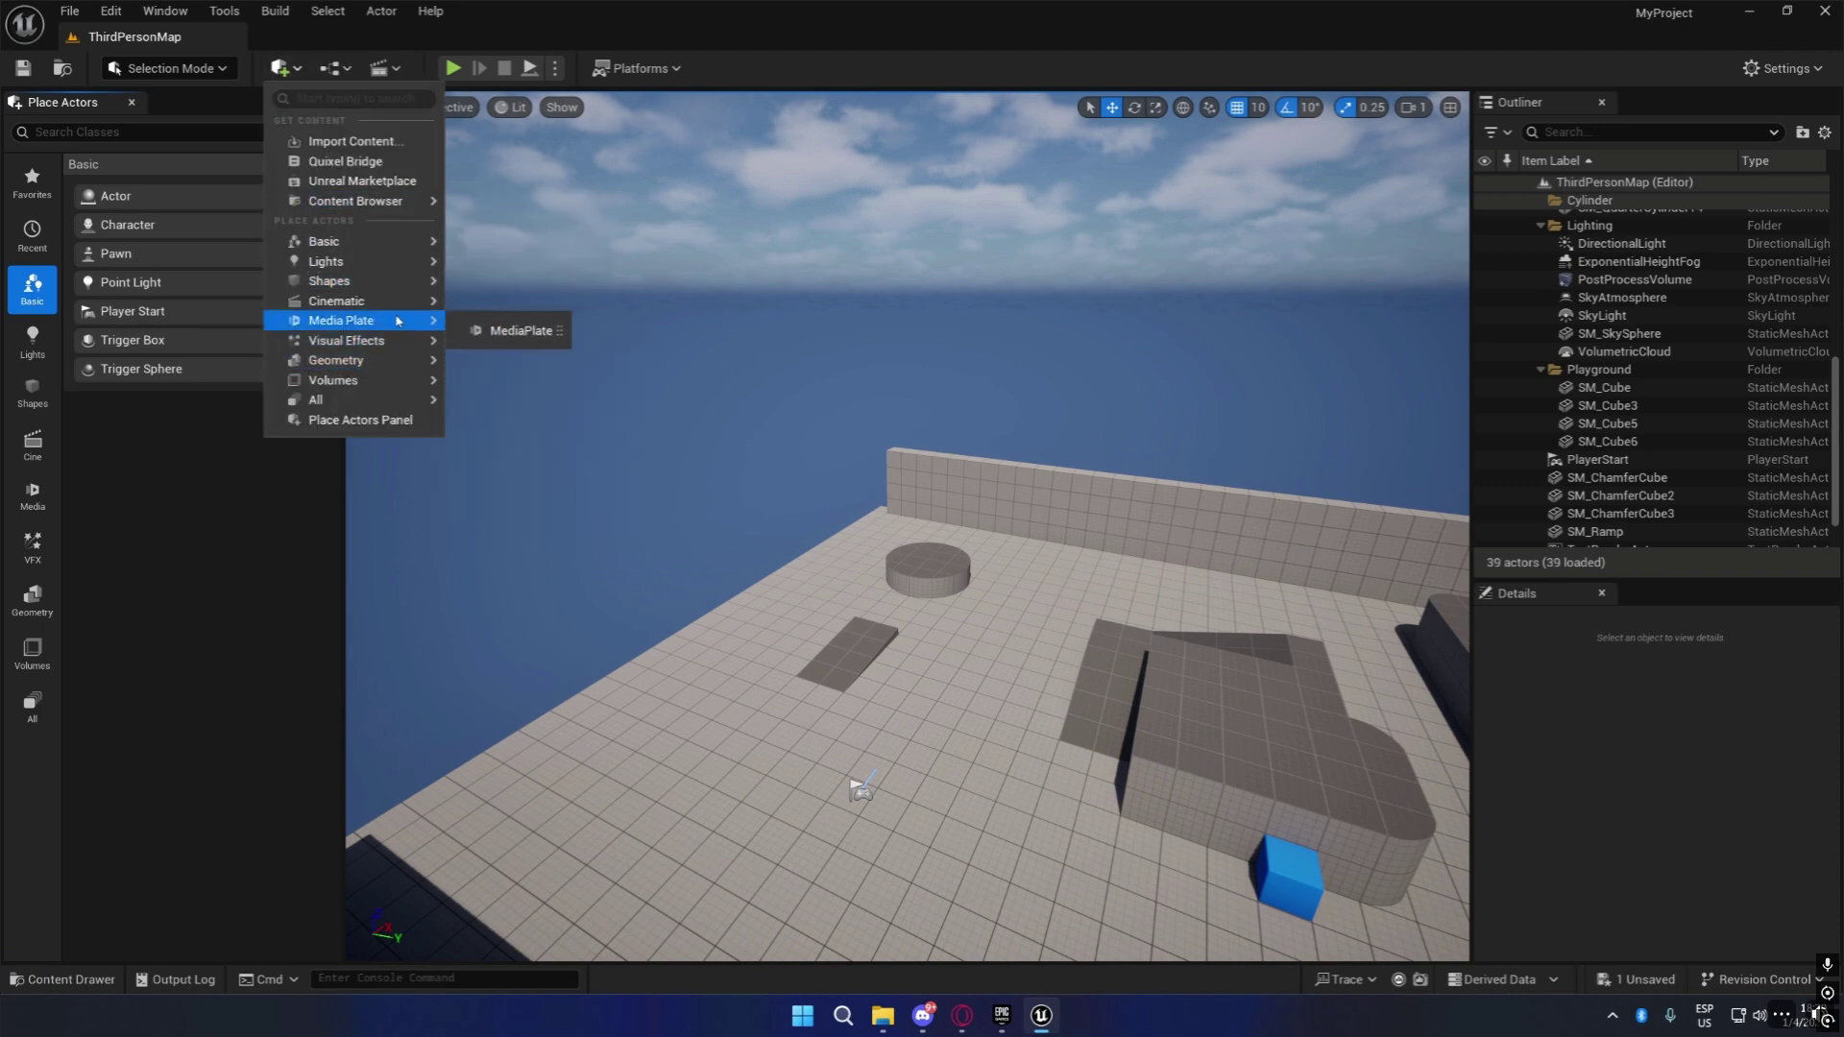
left_click(286, 69)
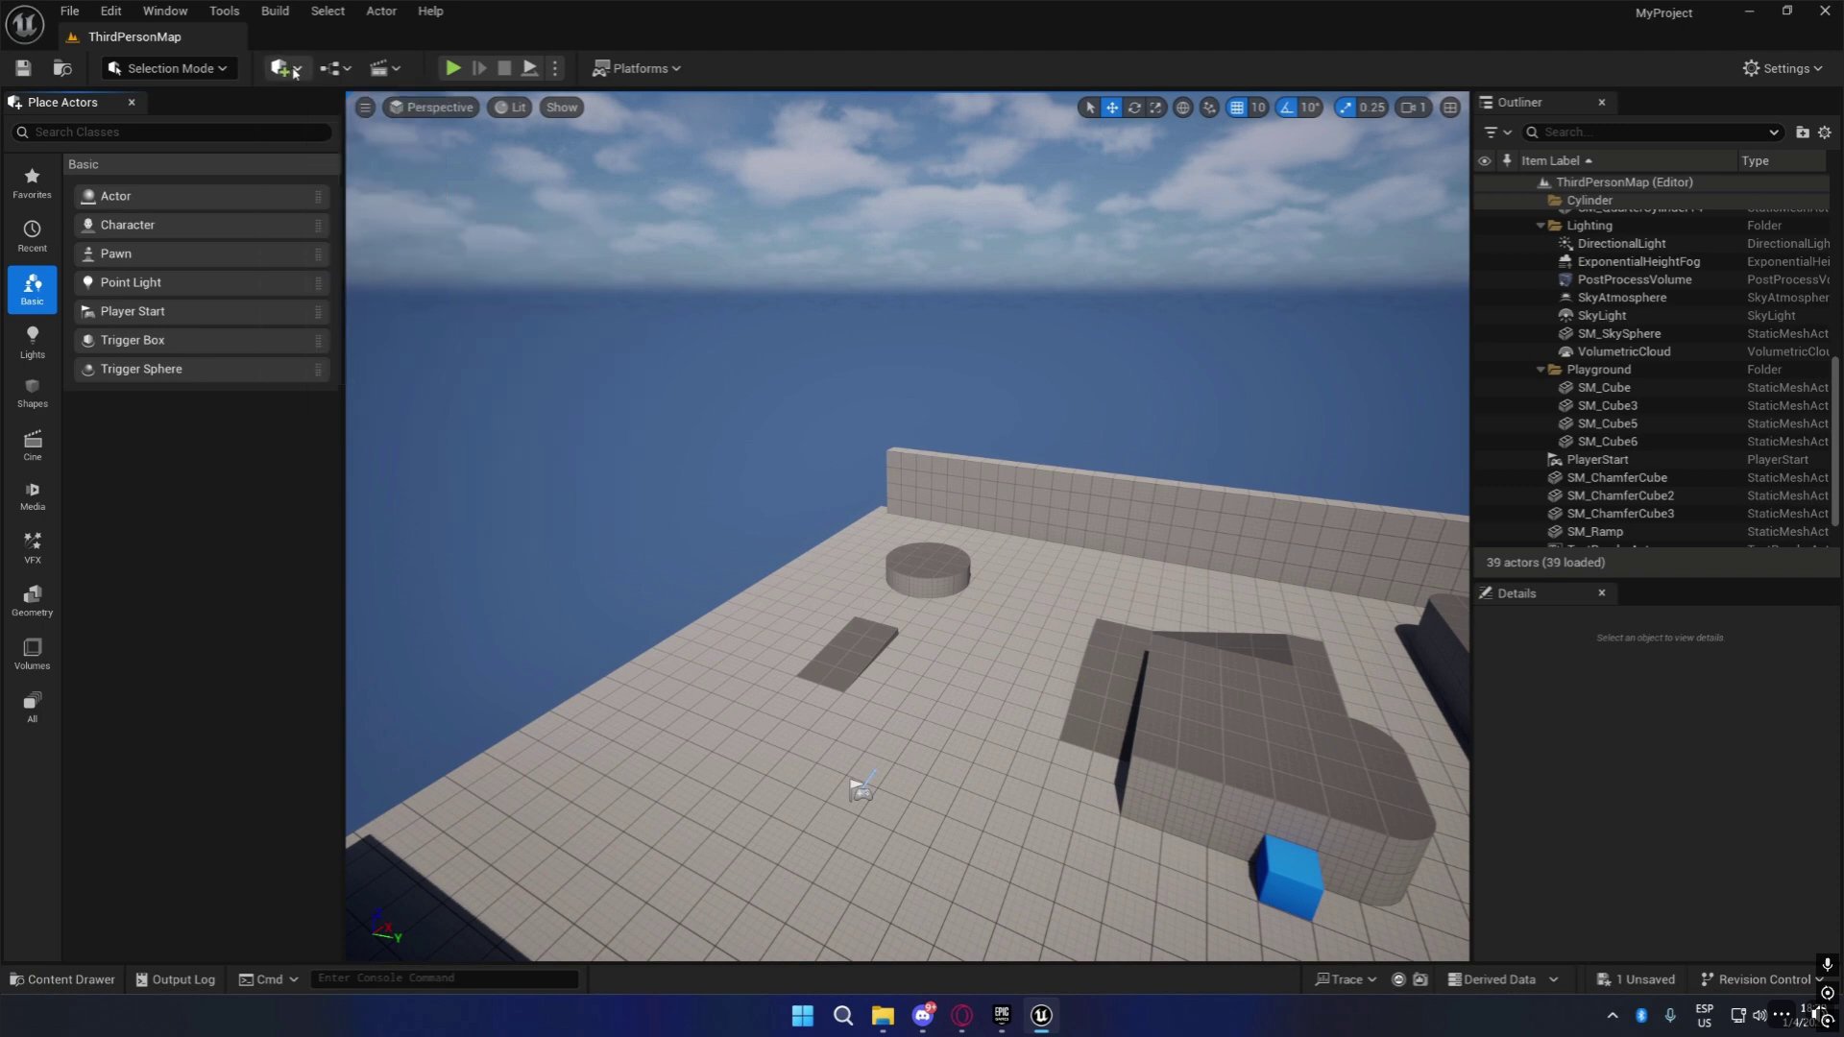
left_click(31, 600)
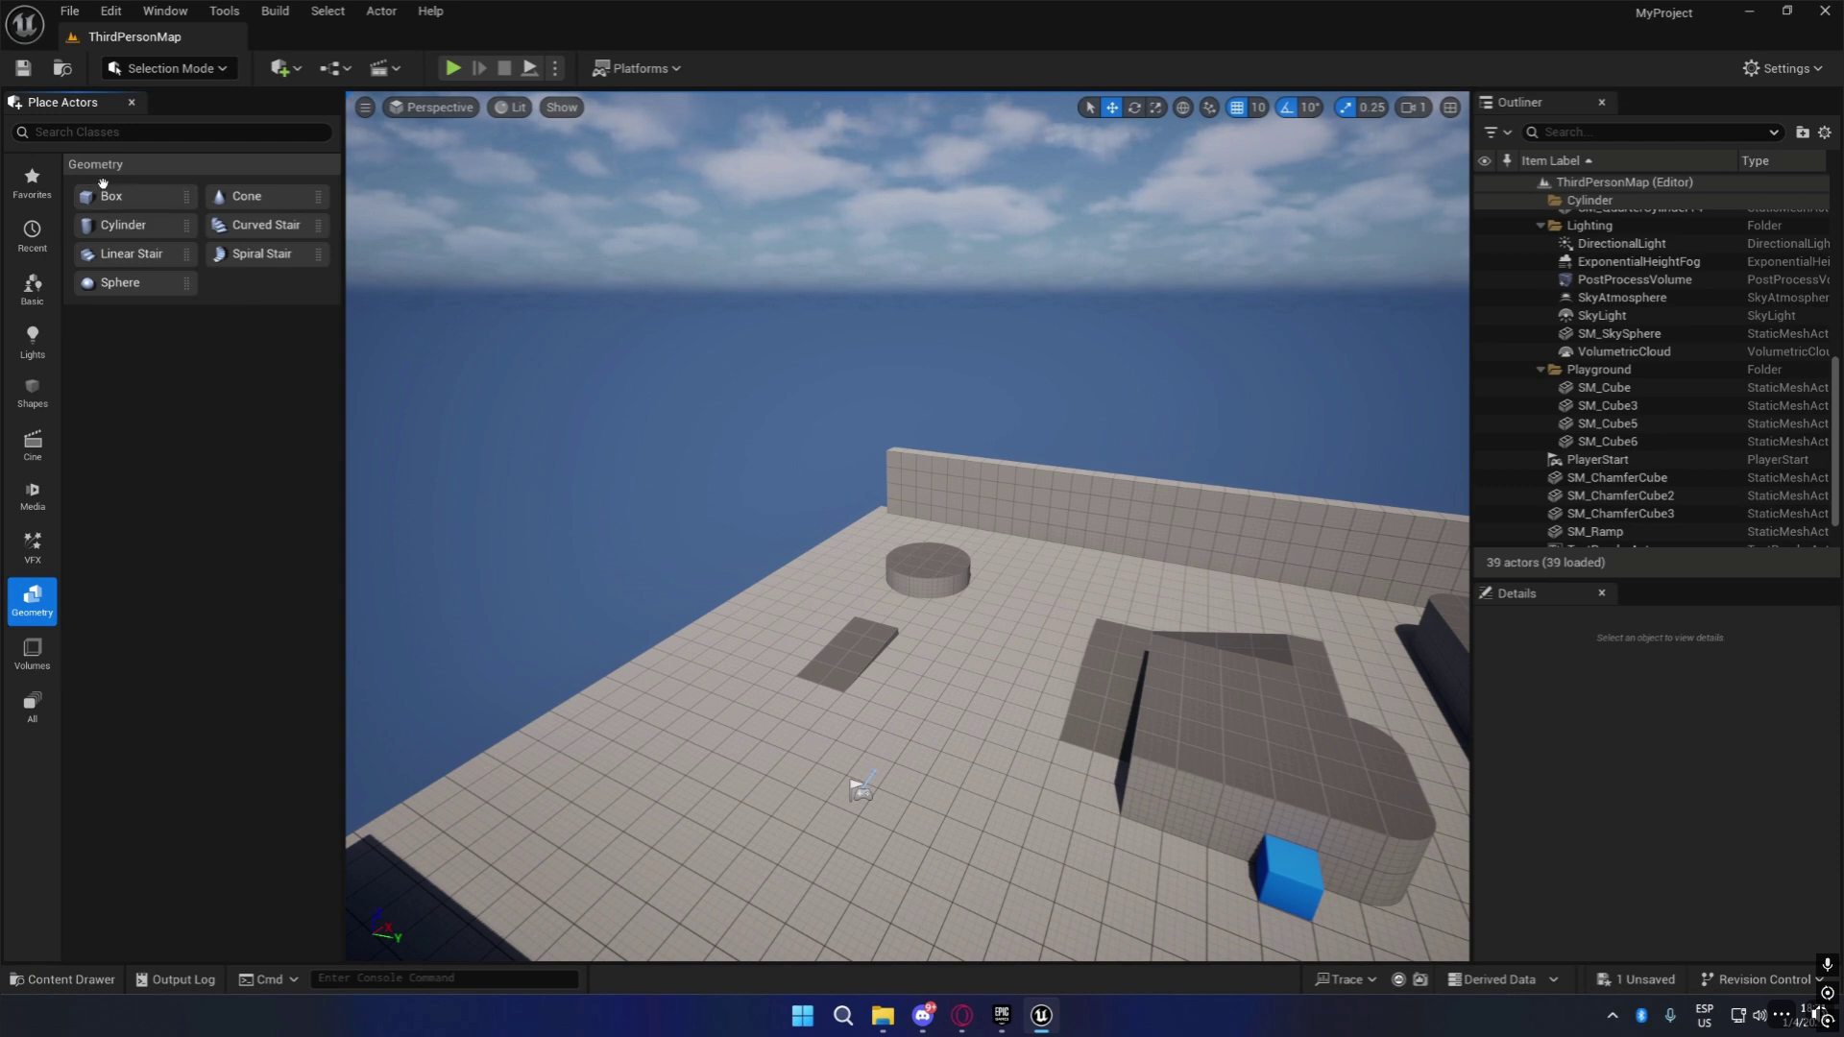
Place a Box geometry brush on the floor at the arena's open edge, near the round platform.
key("a")
right_click_drag(828, 620, 937, 632)
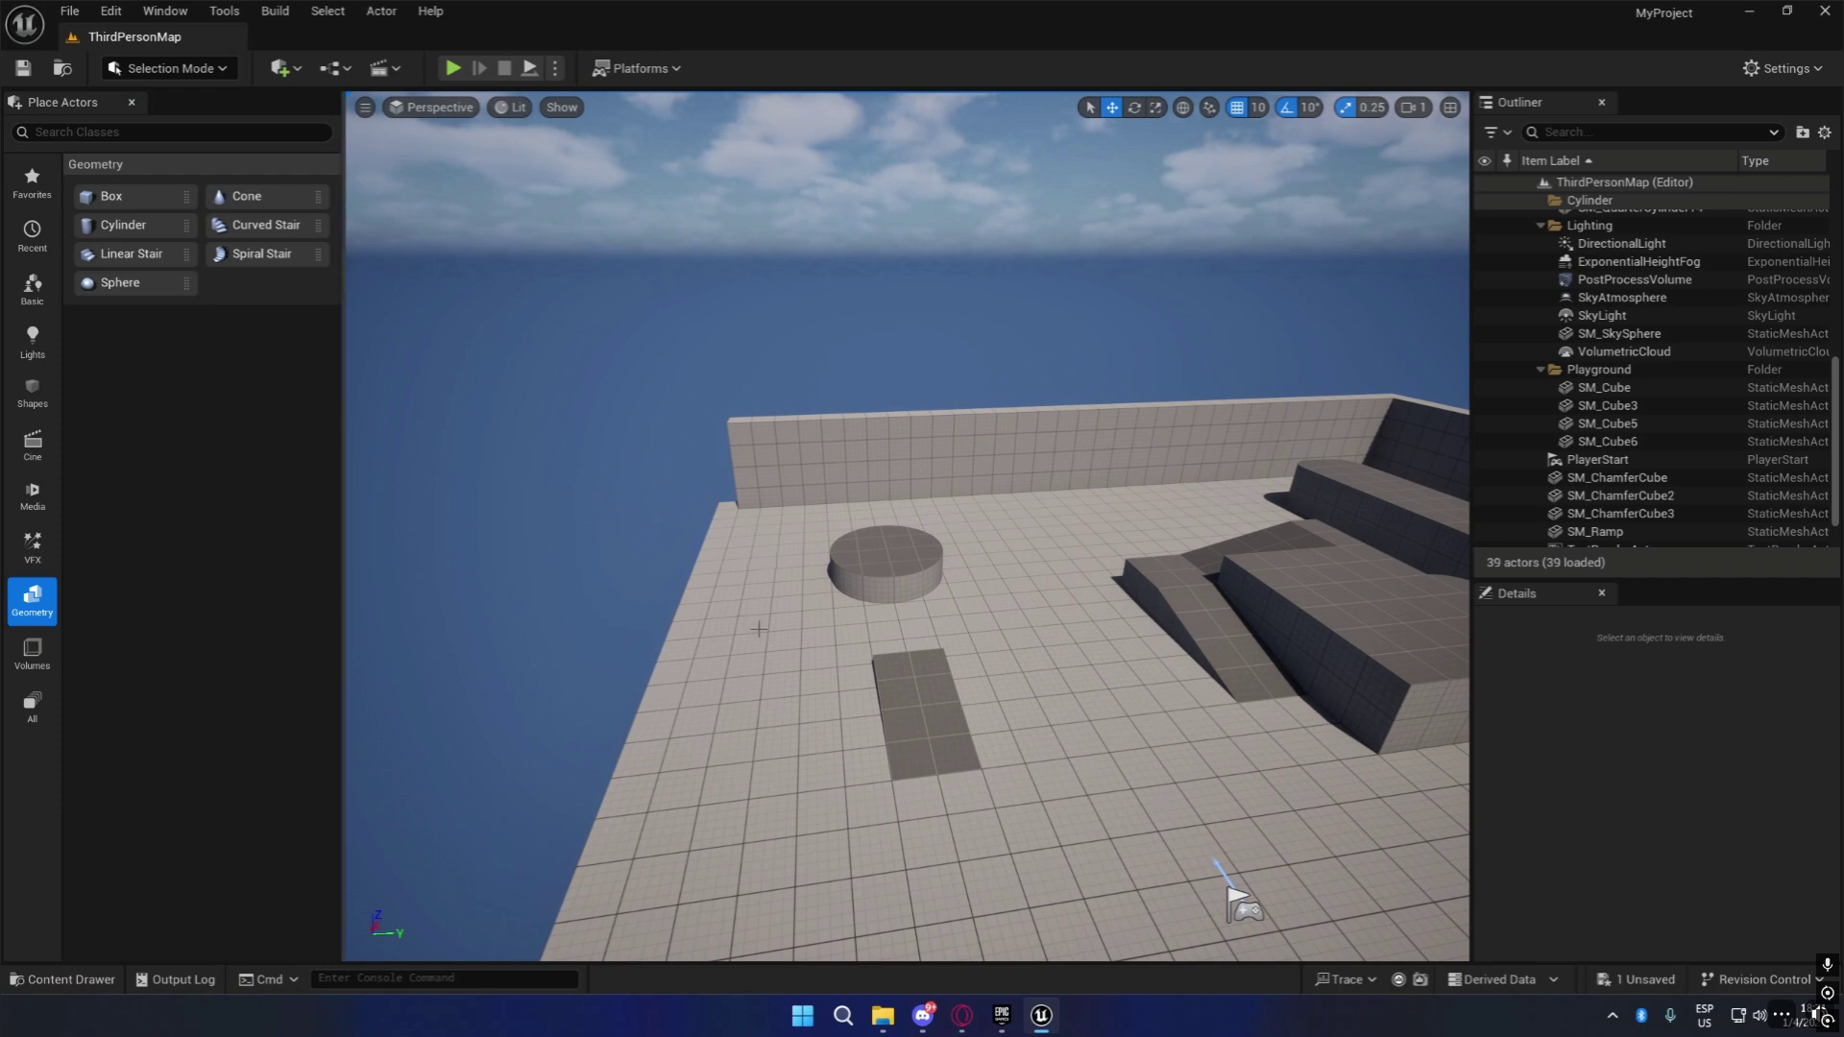
mouse_move(126, 195)
left_mouse_down()
mouse_move(706, 567)
mouse_move(721, 722)
mouse_move(707, 698)
mouse_move(721, 714)
mouse_move(764, 675)
left_mouse_up()
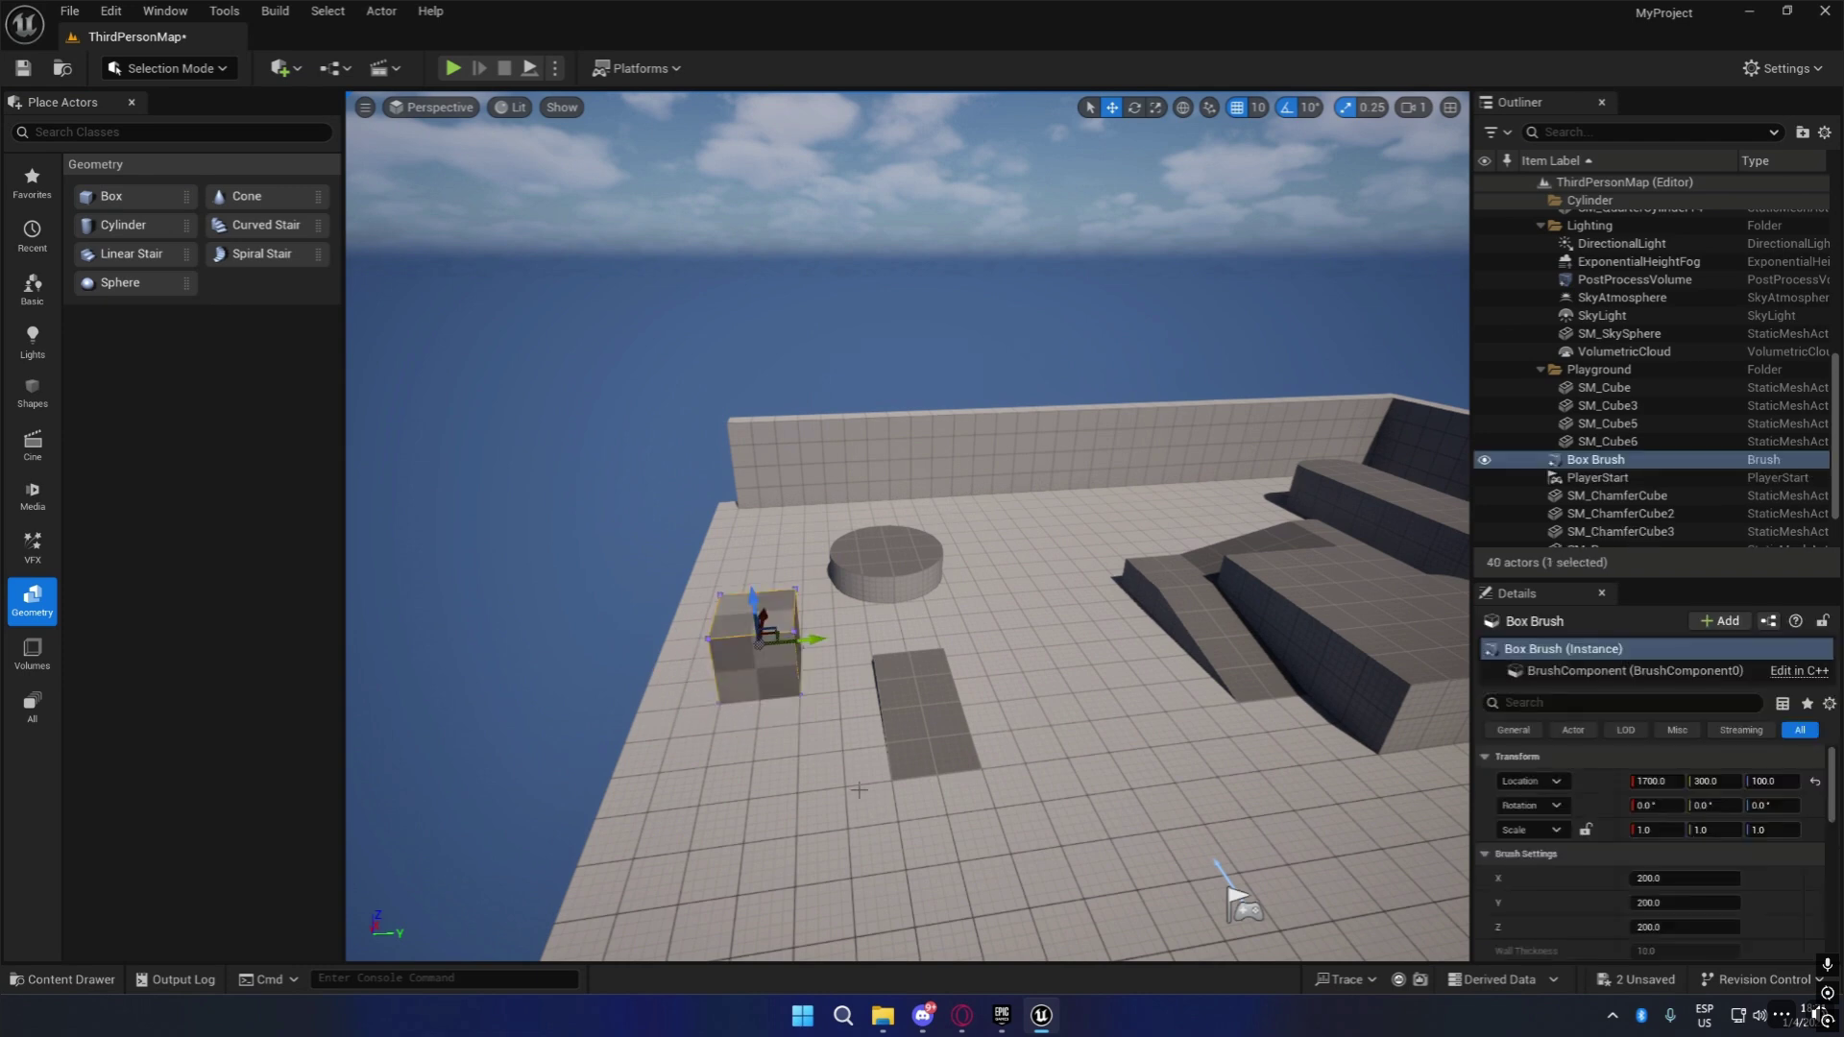
Set the box brush's Z size to 300 and raise the box so its base rests on the floor.
key("f")
right_click_drag(959, 594, 1057, 614)
key("w")
key("a")
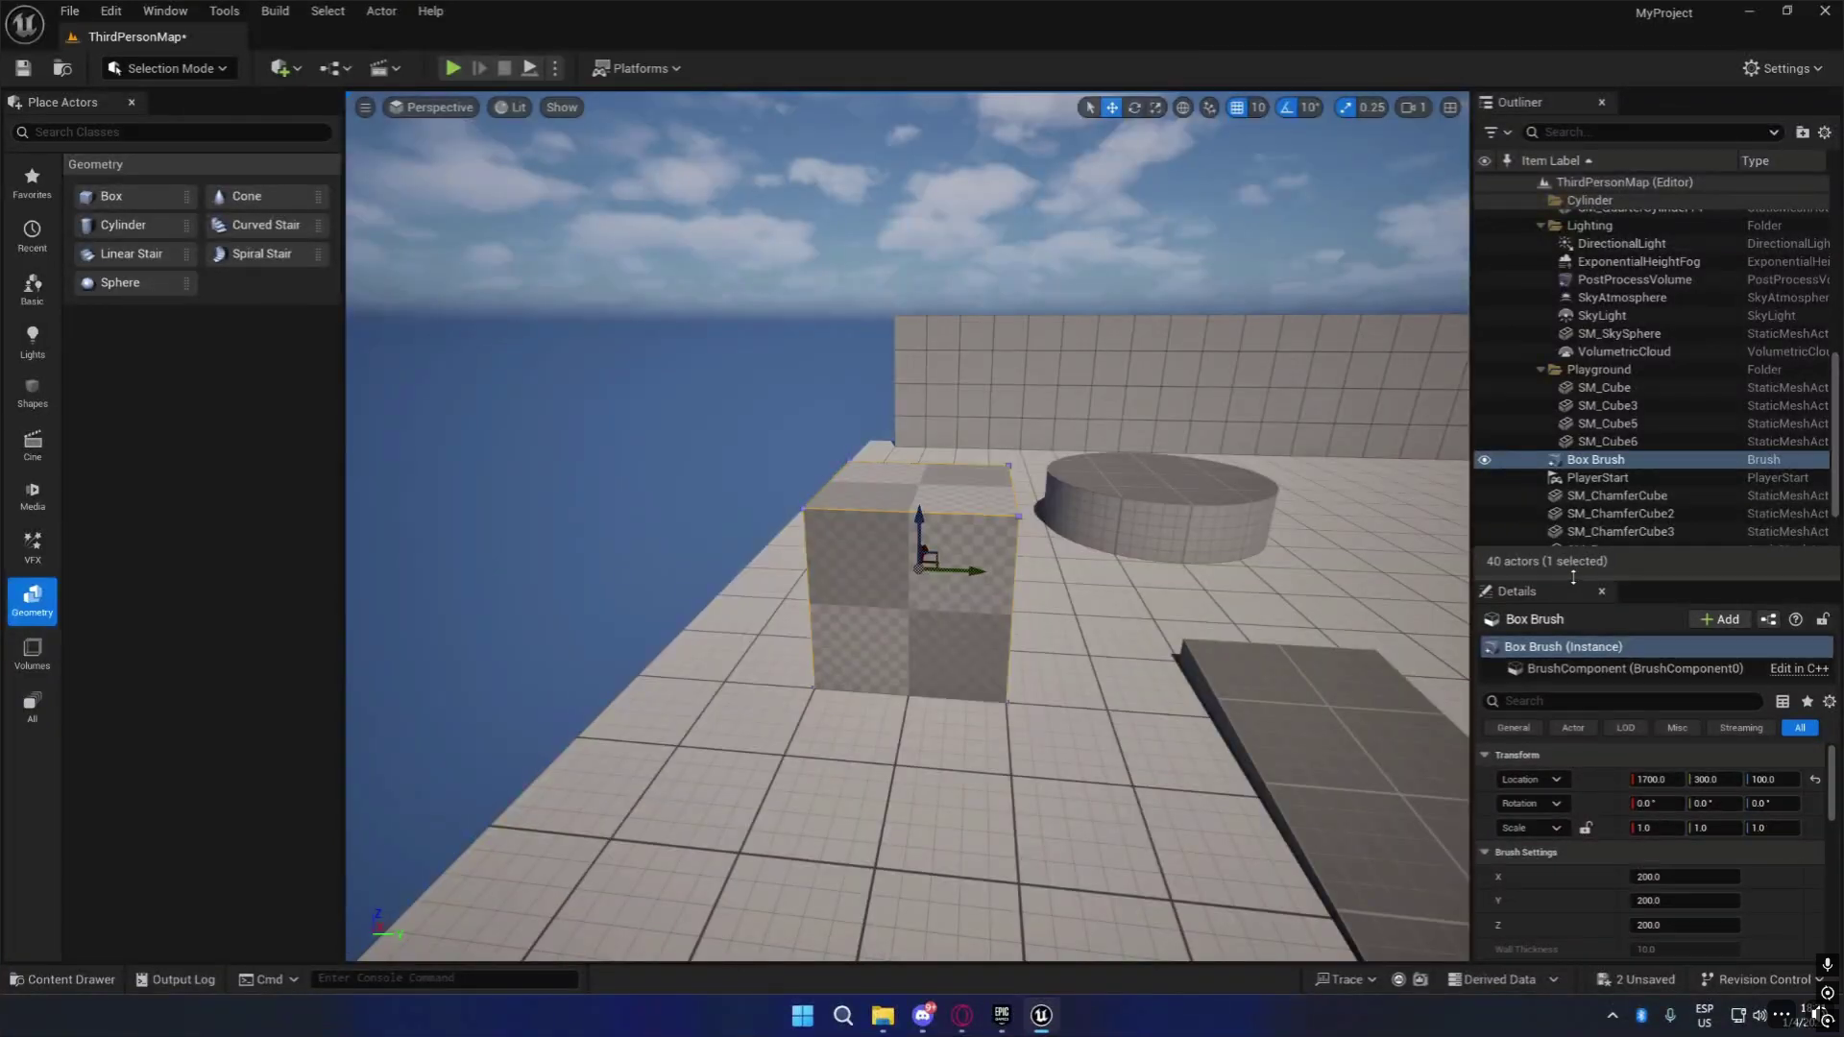
left_click_drag(1572, 578, 1626, 321)
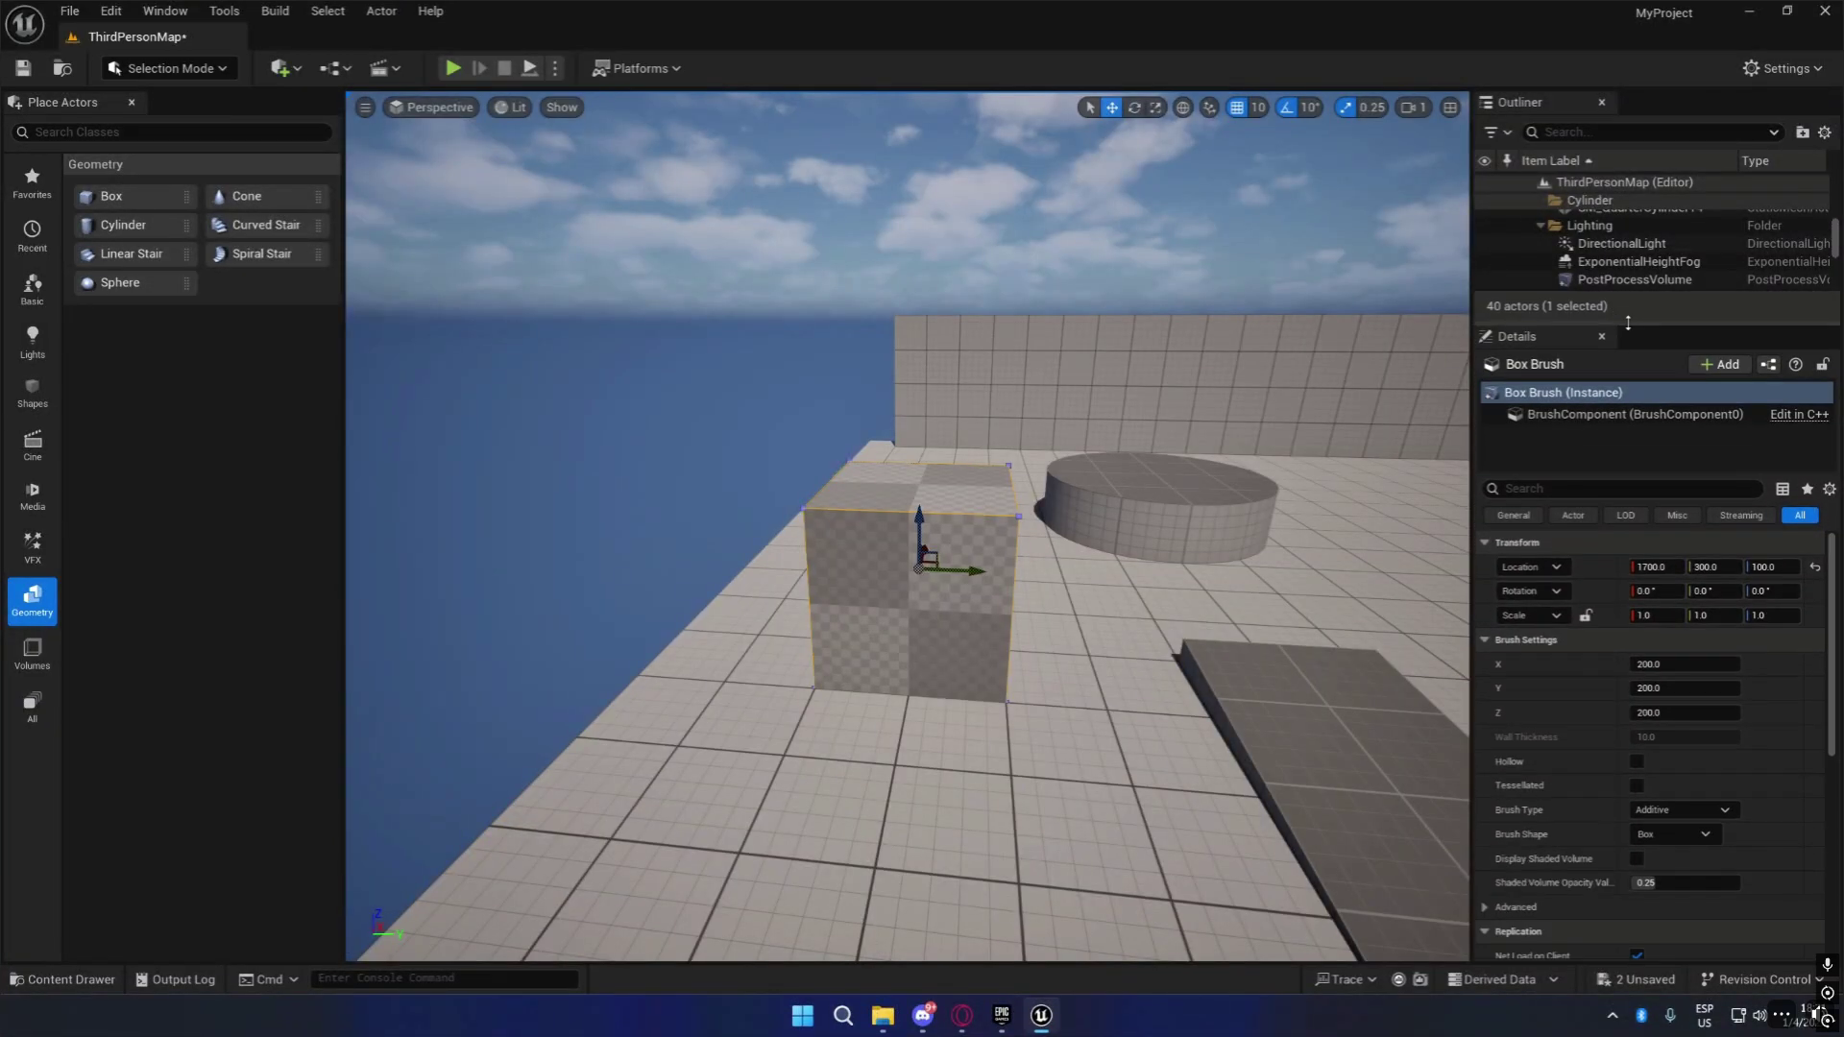
scroll(1828, 638, "down", 2)
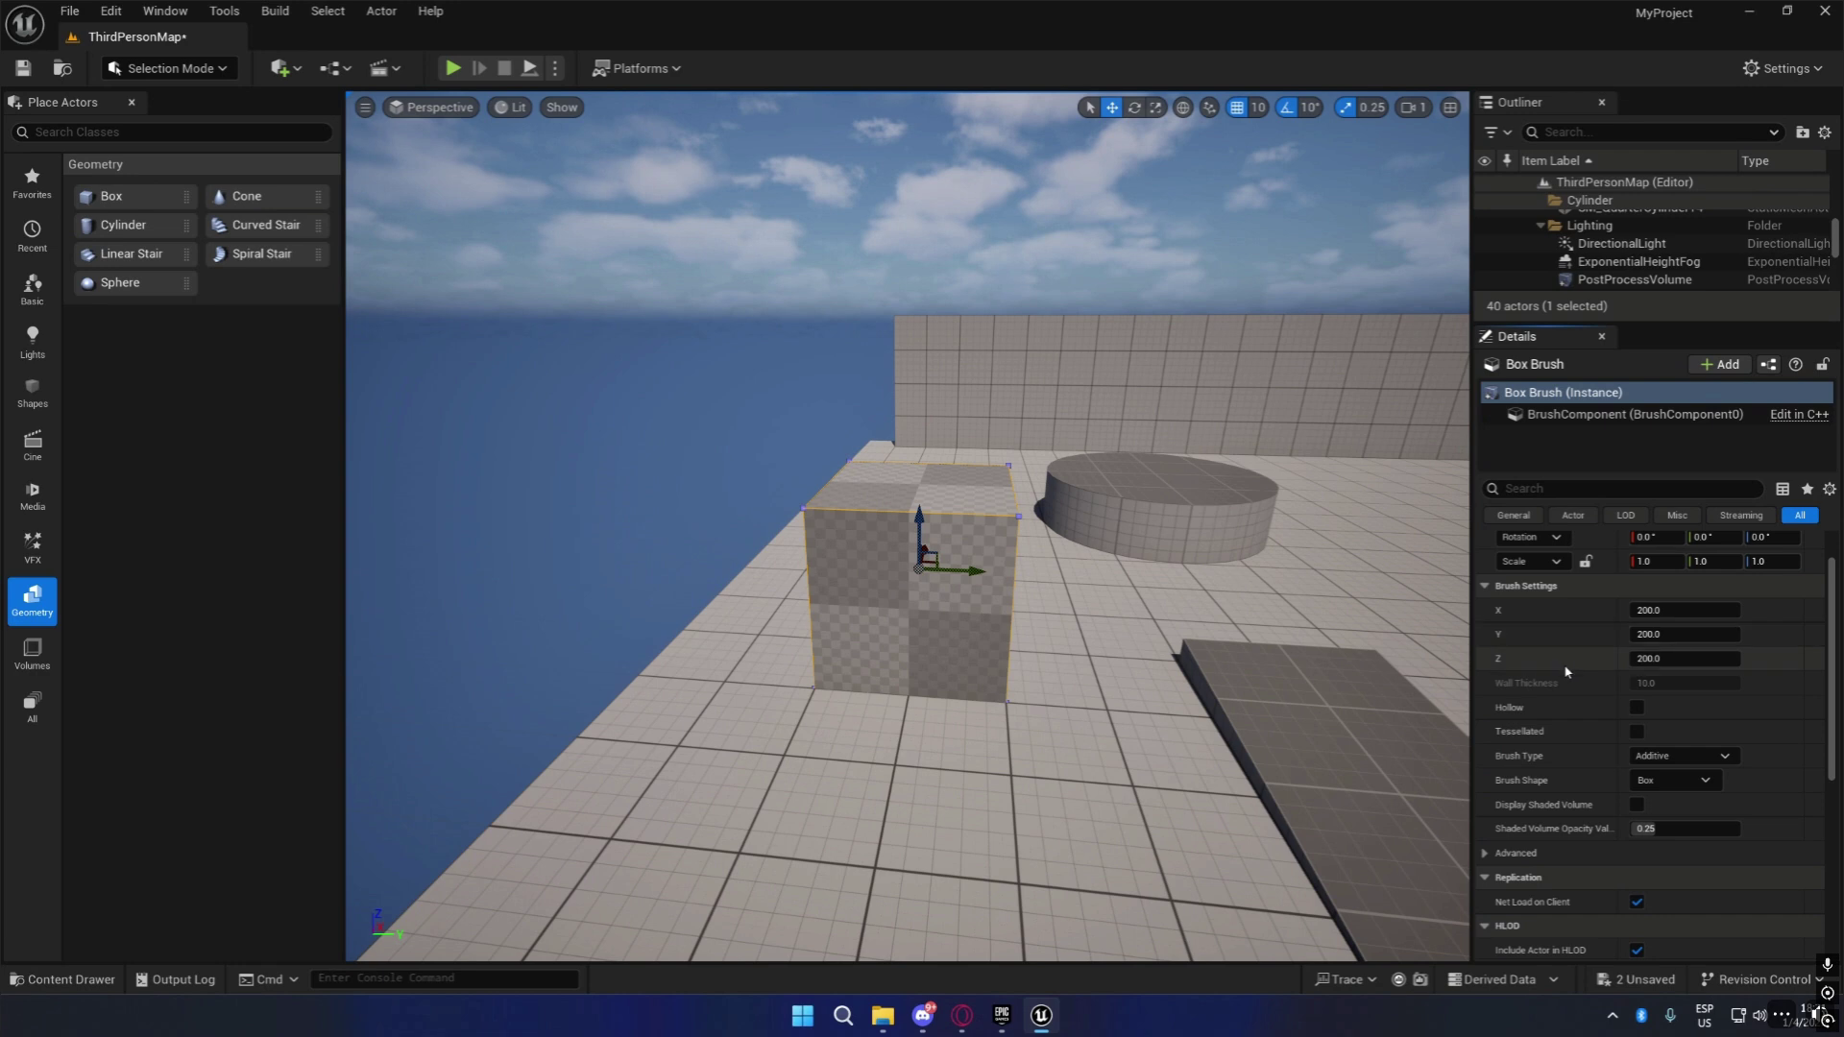
left_click(1690, 661)
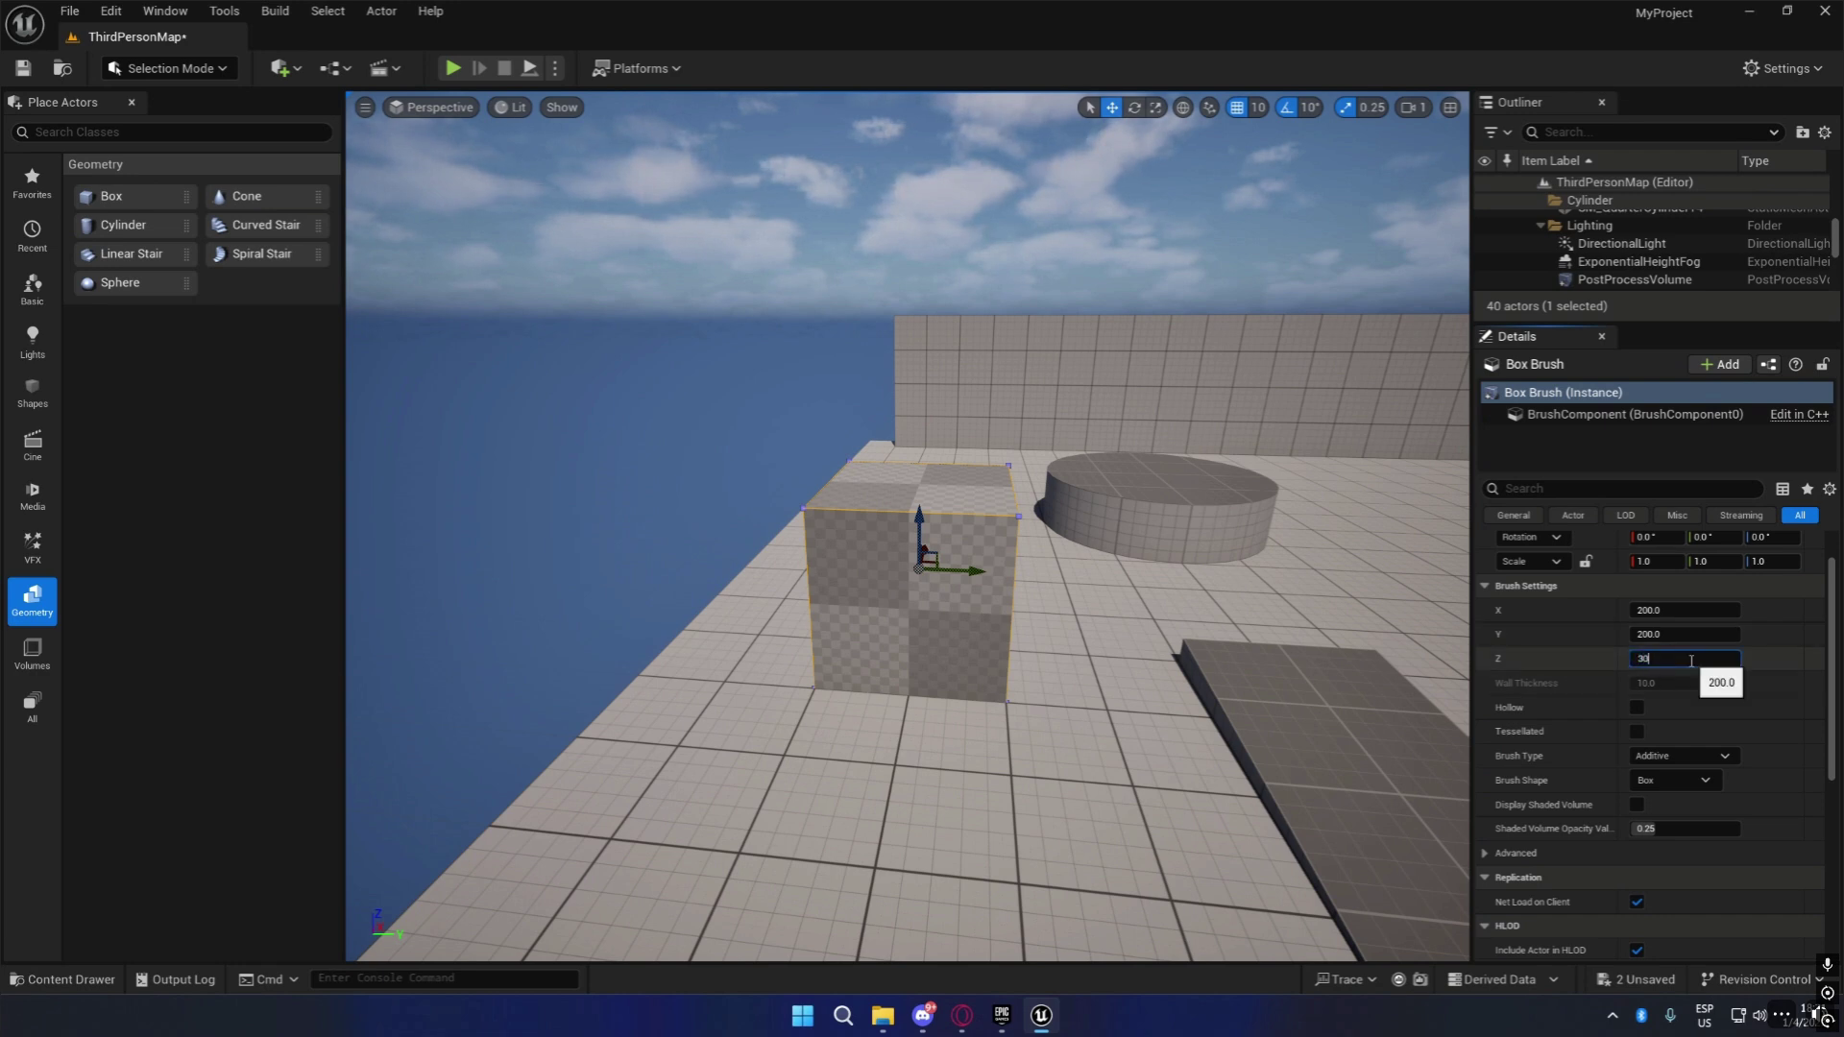
key("Return")
left_click_drag(919, 534, 948, 485)
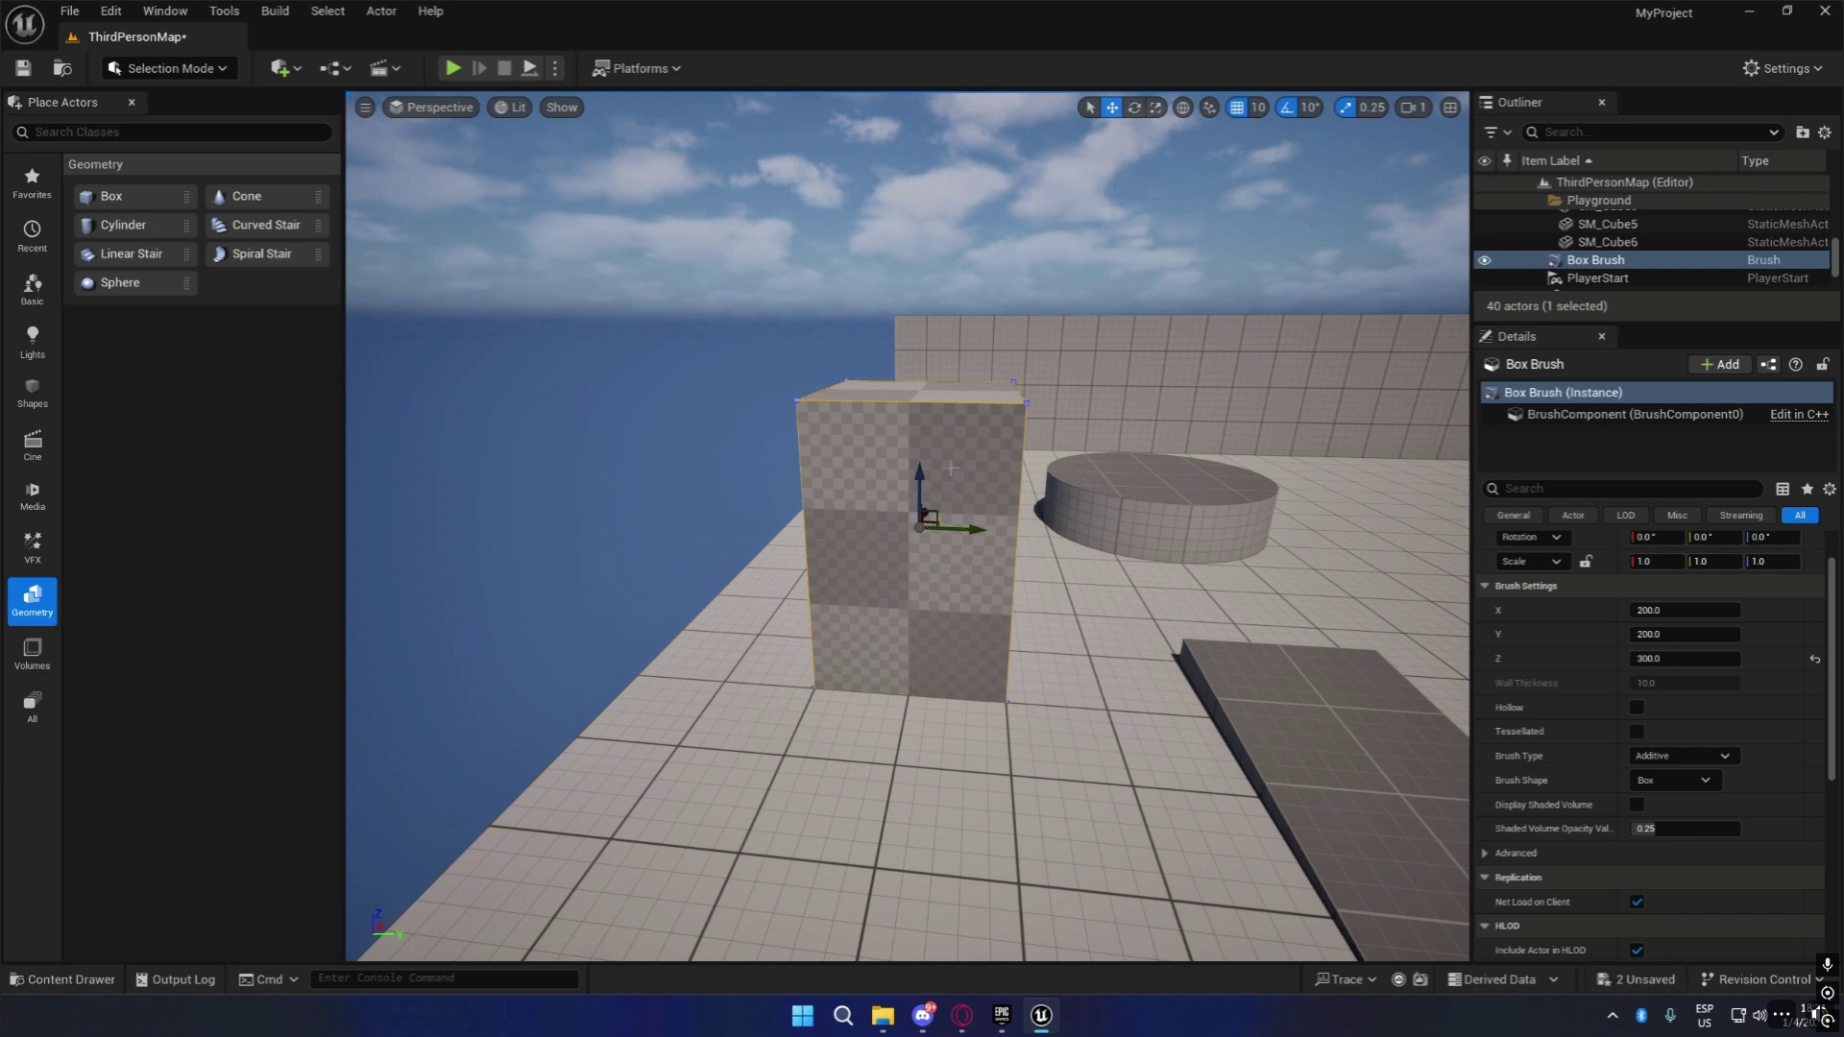
Try stretching the box brush to a Z scale of 5.0 and raising it, and undo both changes.
mouse_move(1214, 221)
right_mouse_down()
mouse_move(1260, 234)
mouse_move(1251, 251)
mouse_move(1214, 222)
right_mouse_up()
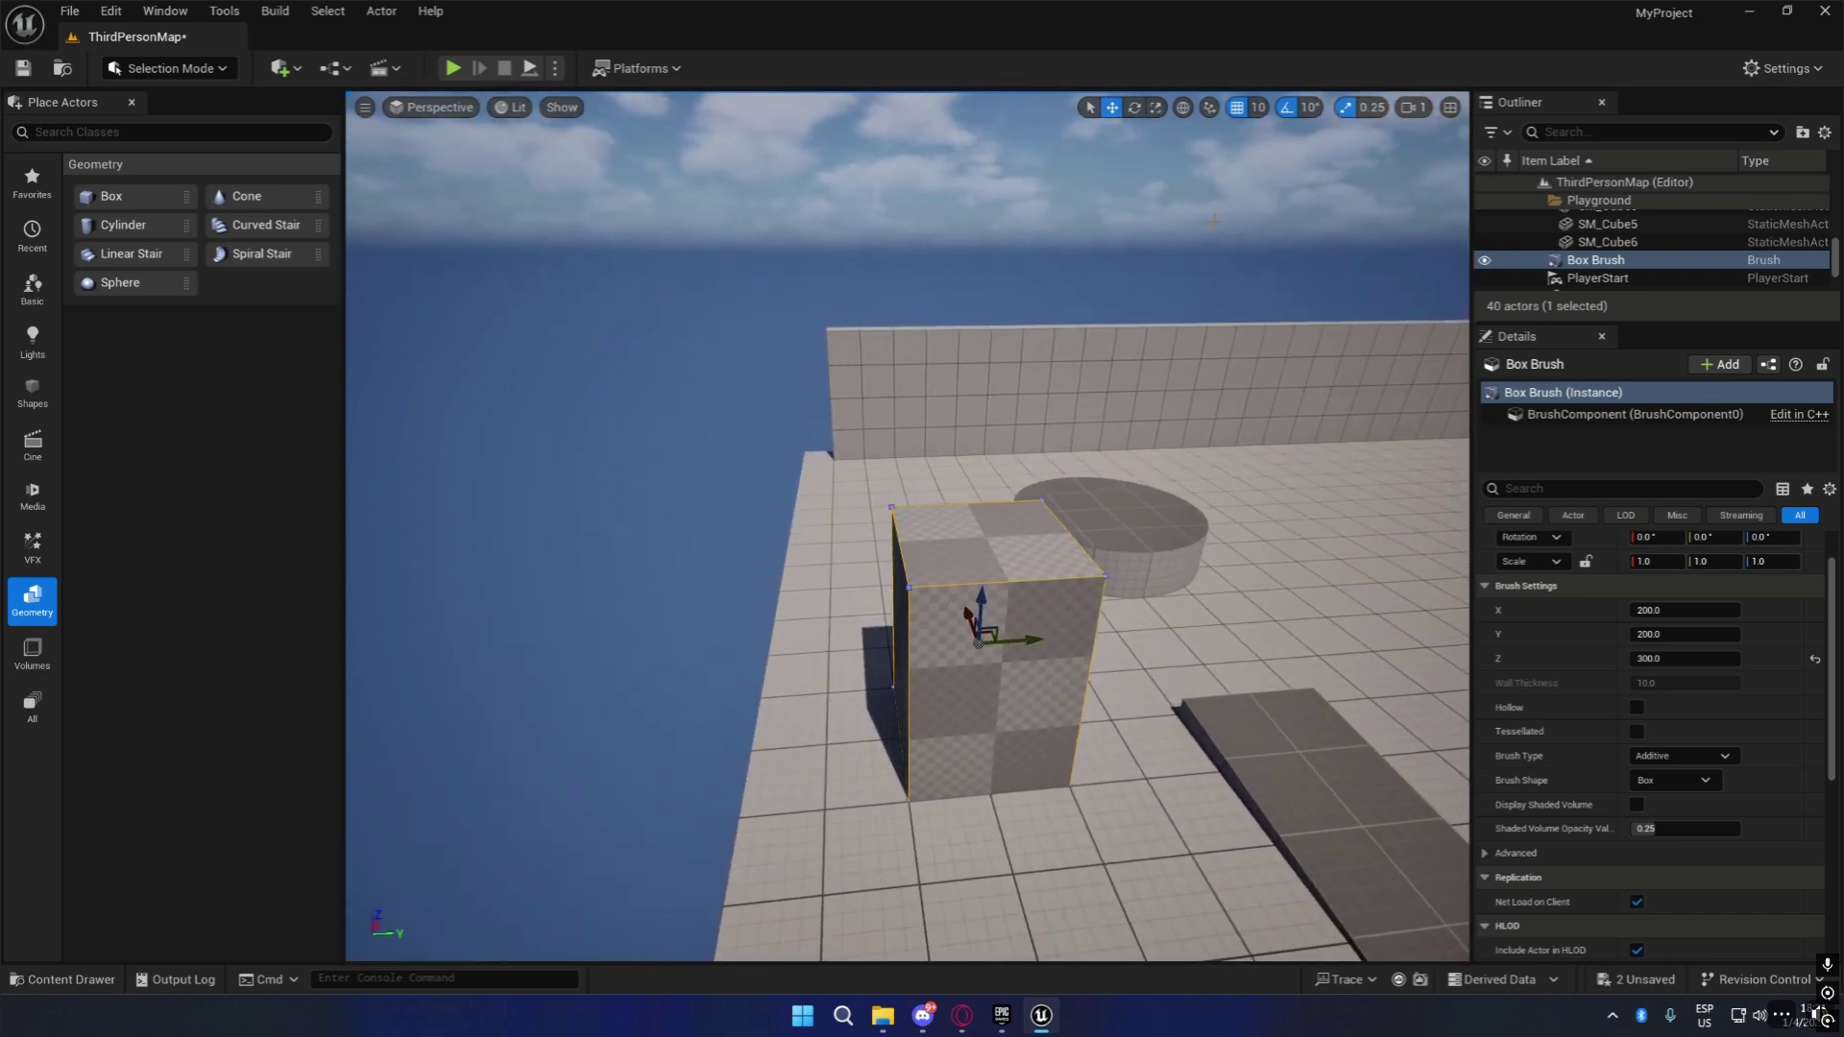
left_click(1156, 107)
left_click_drag(981, 604, 982, 461)
right_click_drag(982, 461, 989, 370)
key("s")
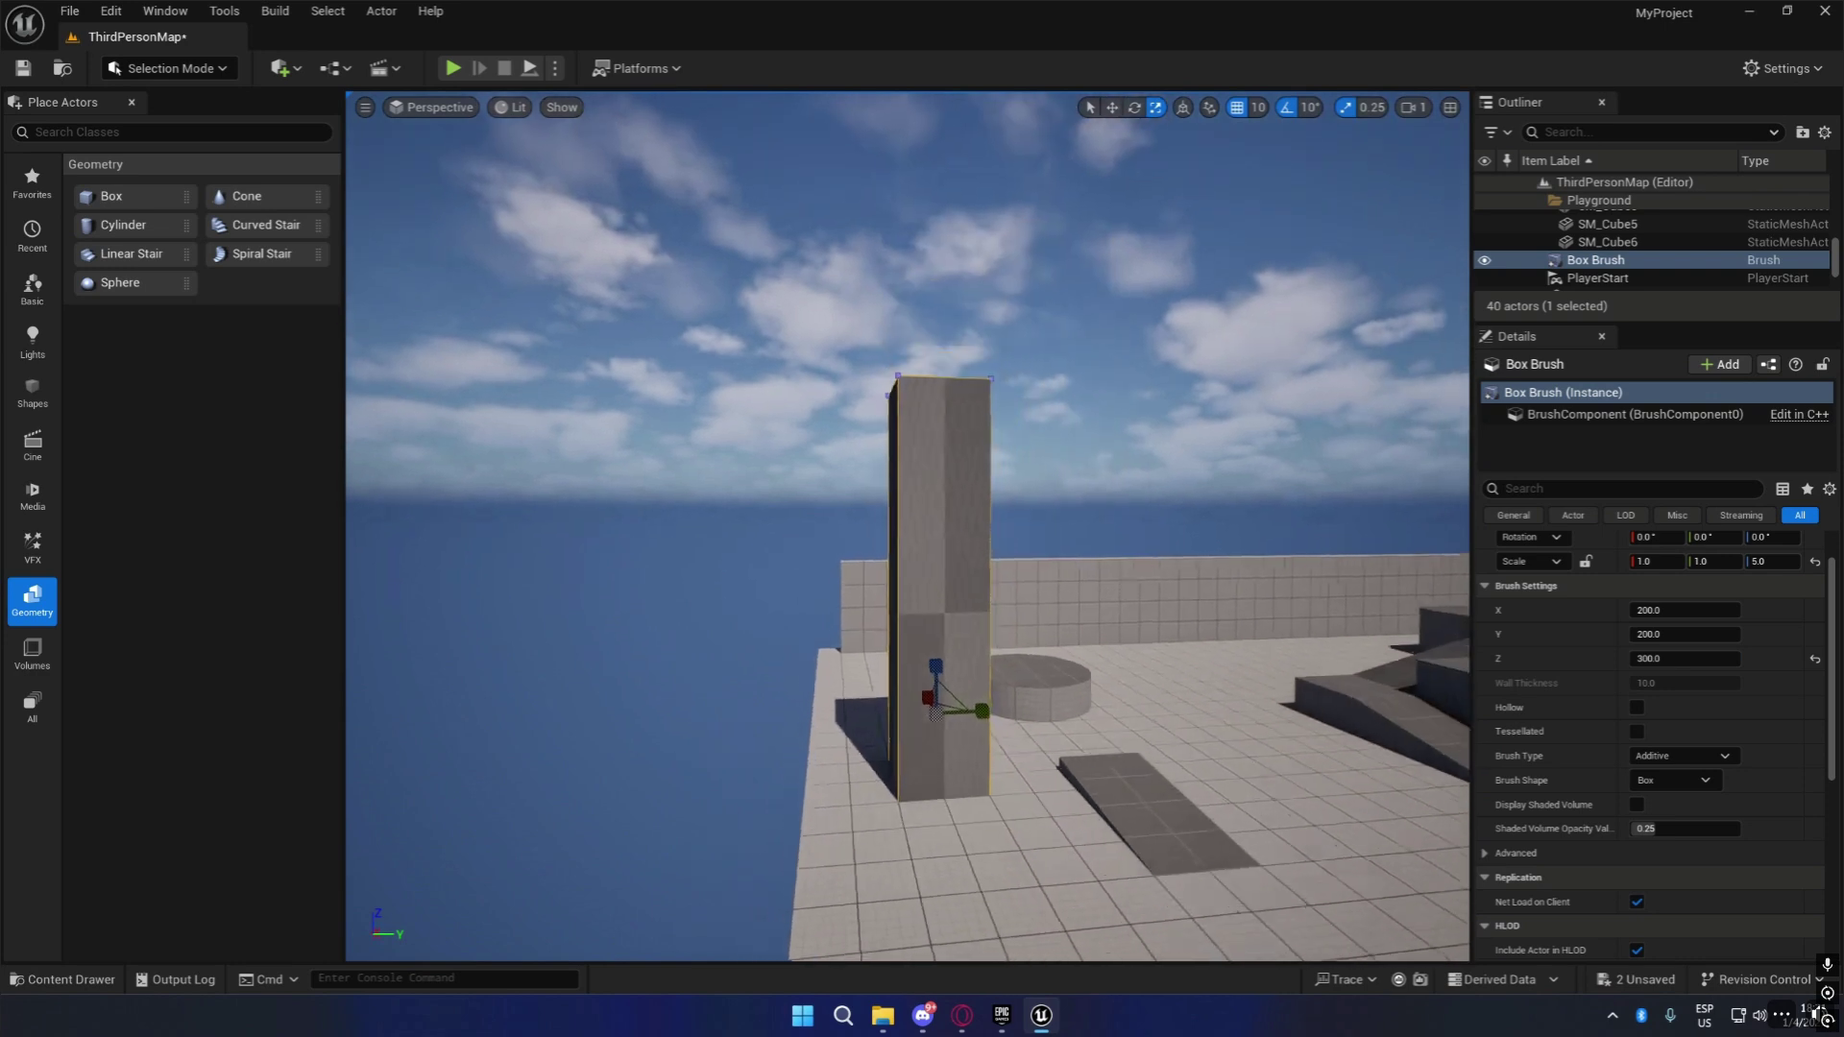
key("s")
left_click(1114, 108)
mouse_move(933, 668)
left_mouse_down()
mouse_move(961, 403)
mouse_move(1002, 385)
left_mouse_up()
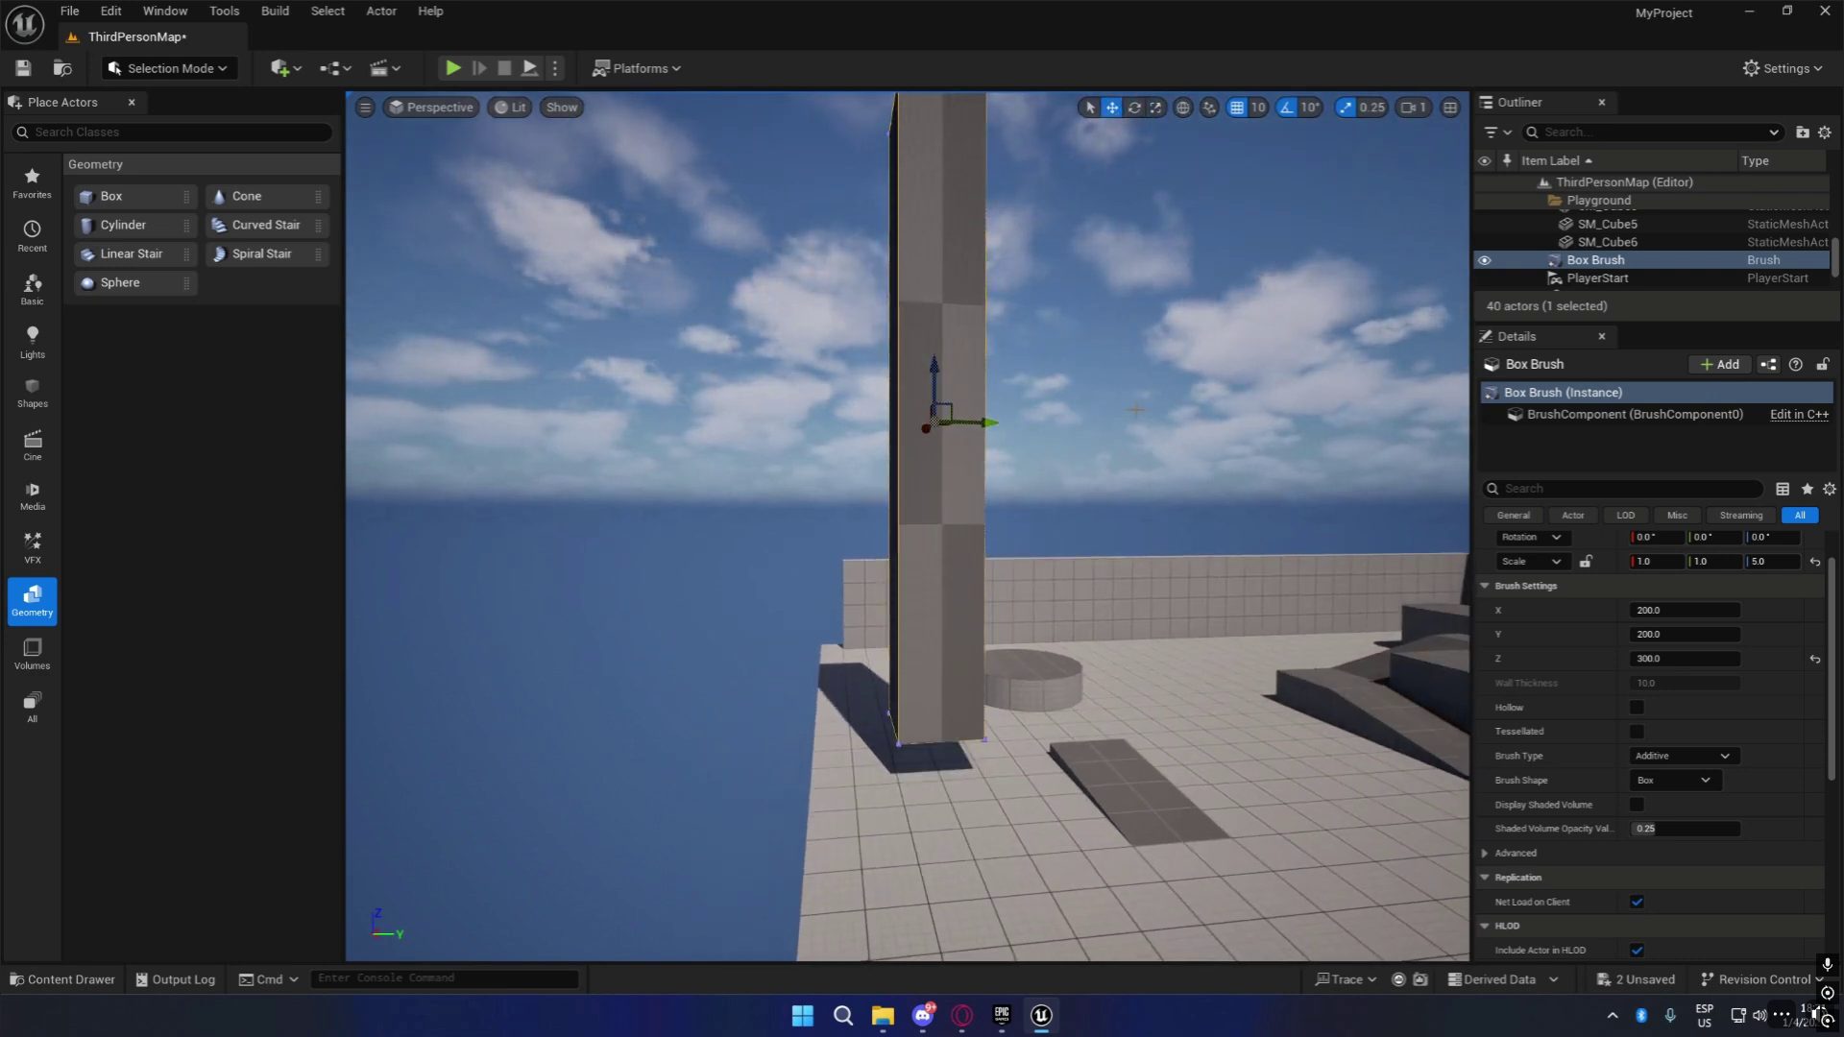
key("ctrl+z")
key("ctrl+z")
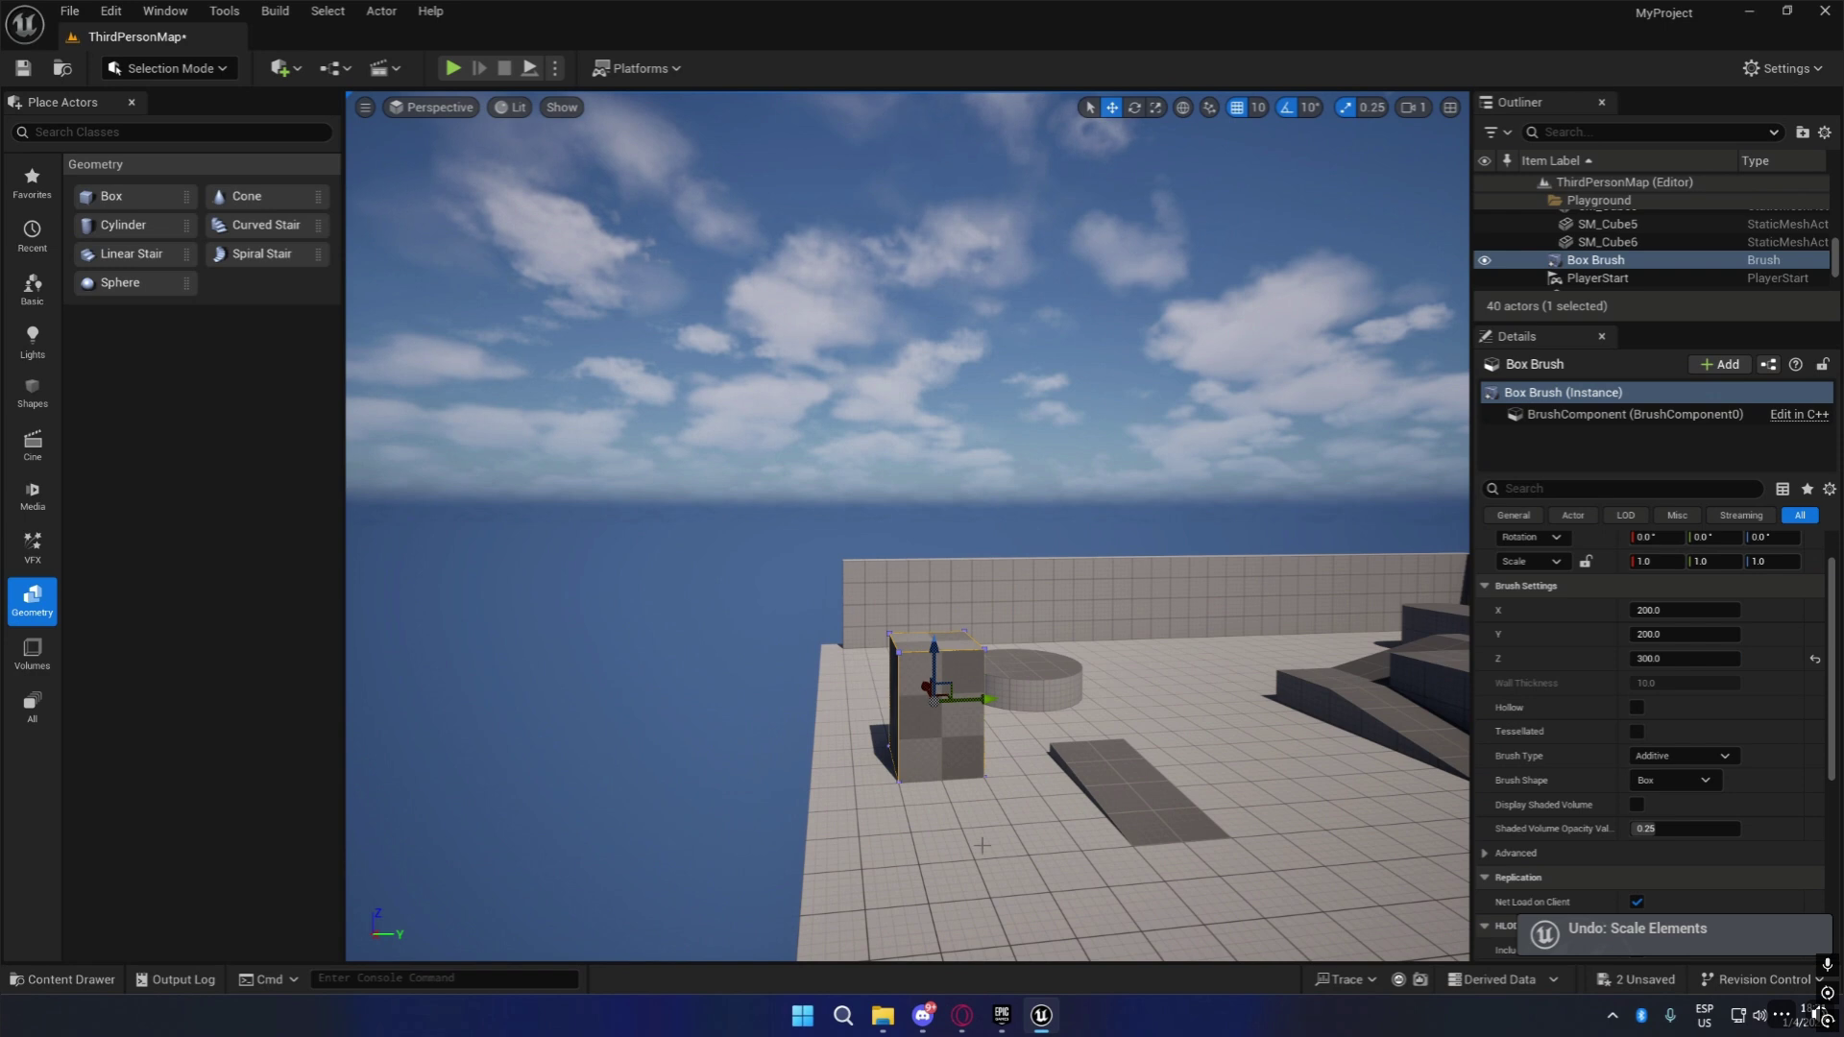
Examine the box brush's X, Y and Z size settings together with its shape in the level.
key("f")
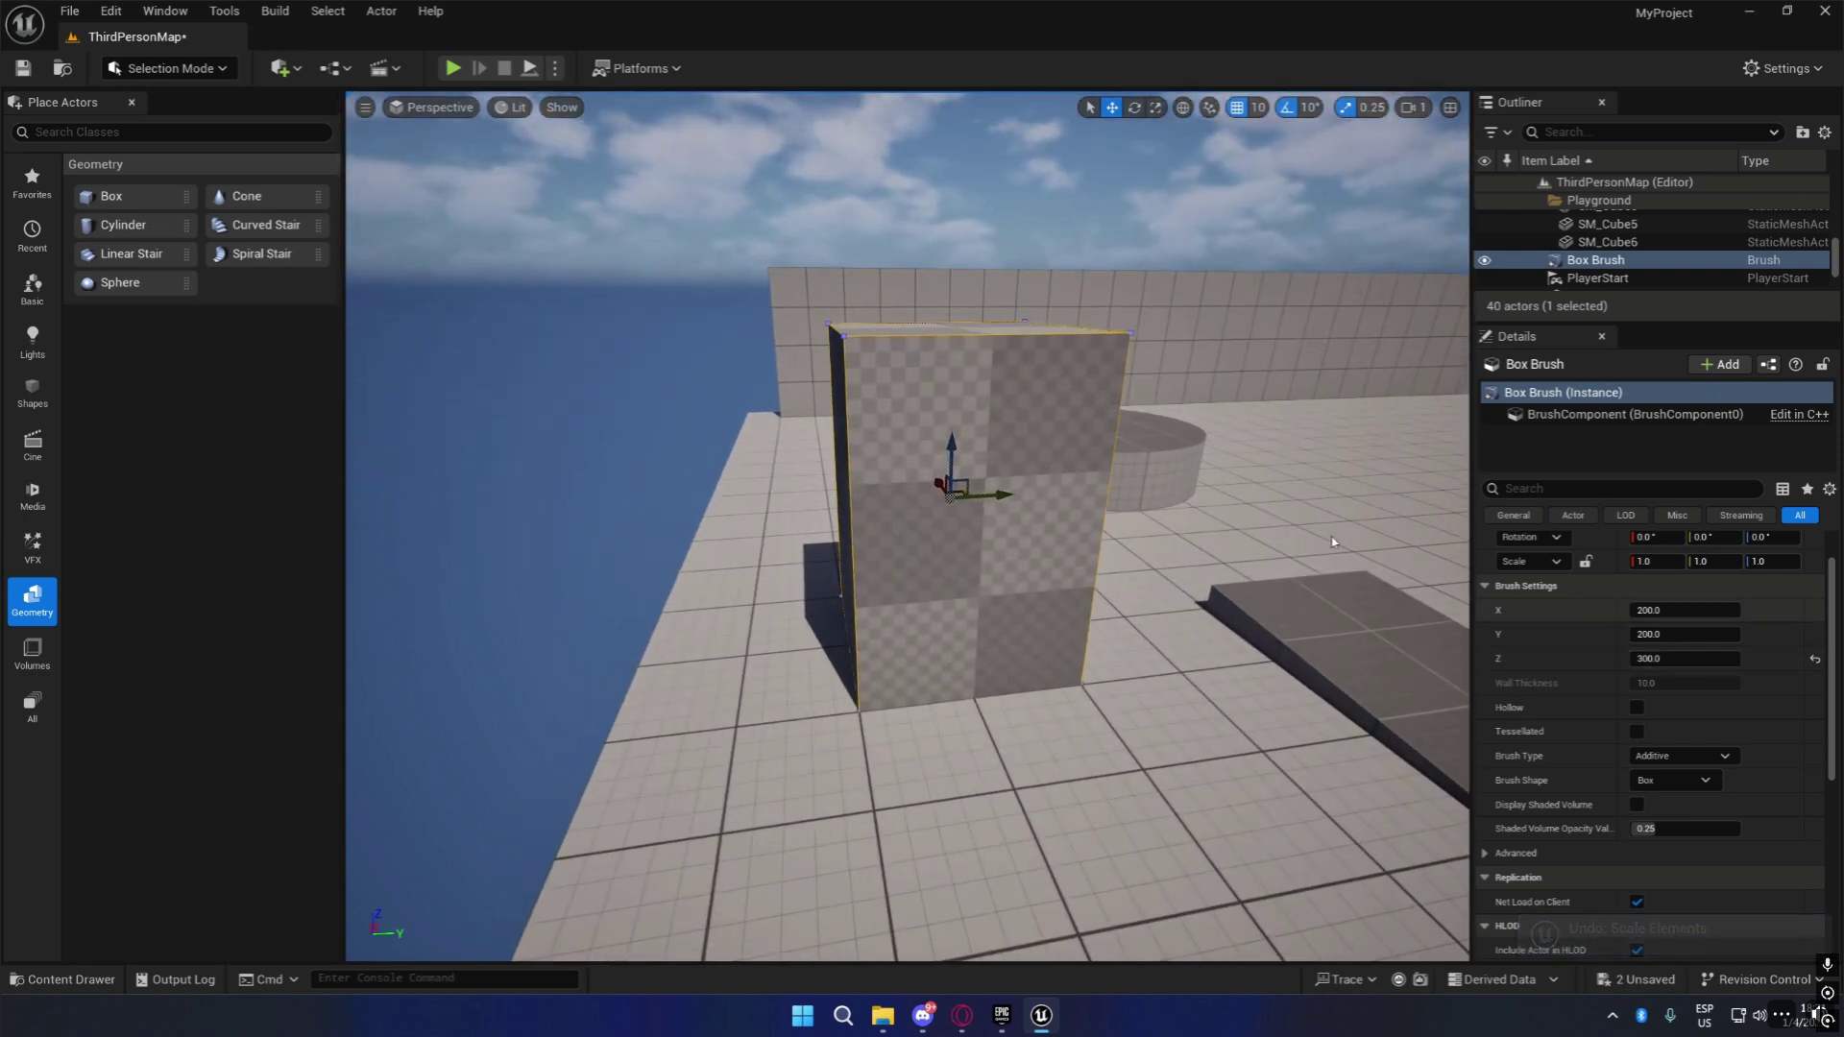
mouse_move(1191, 542)
right_mouse_down()
mouse_move(1191, 567)
mouse_move(1287, 614)
right_mouse_up()
mouse_move(1057, 614)
right_mouse_down()
mouse_move(1267, 567)
mouse_move(1249, 595)
mouse_move(893, 605)
mouse_move(860, 572)
right_mouse_up()
left_click(1672, 659)
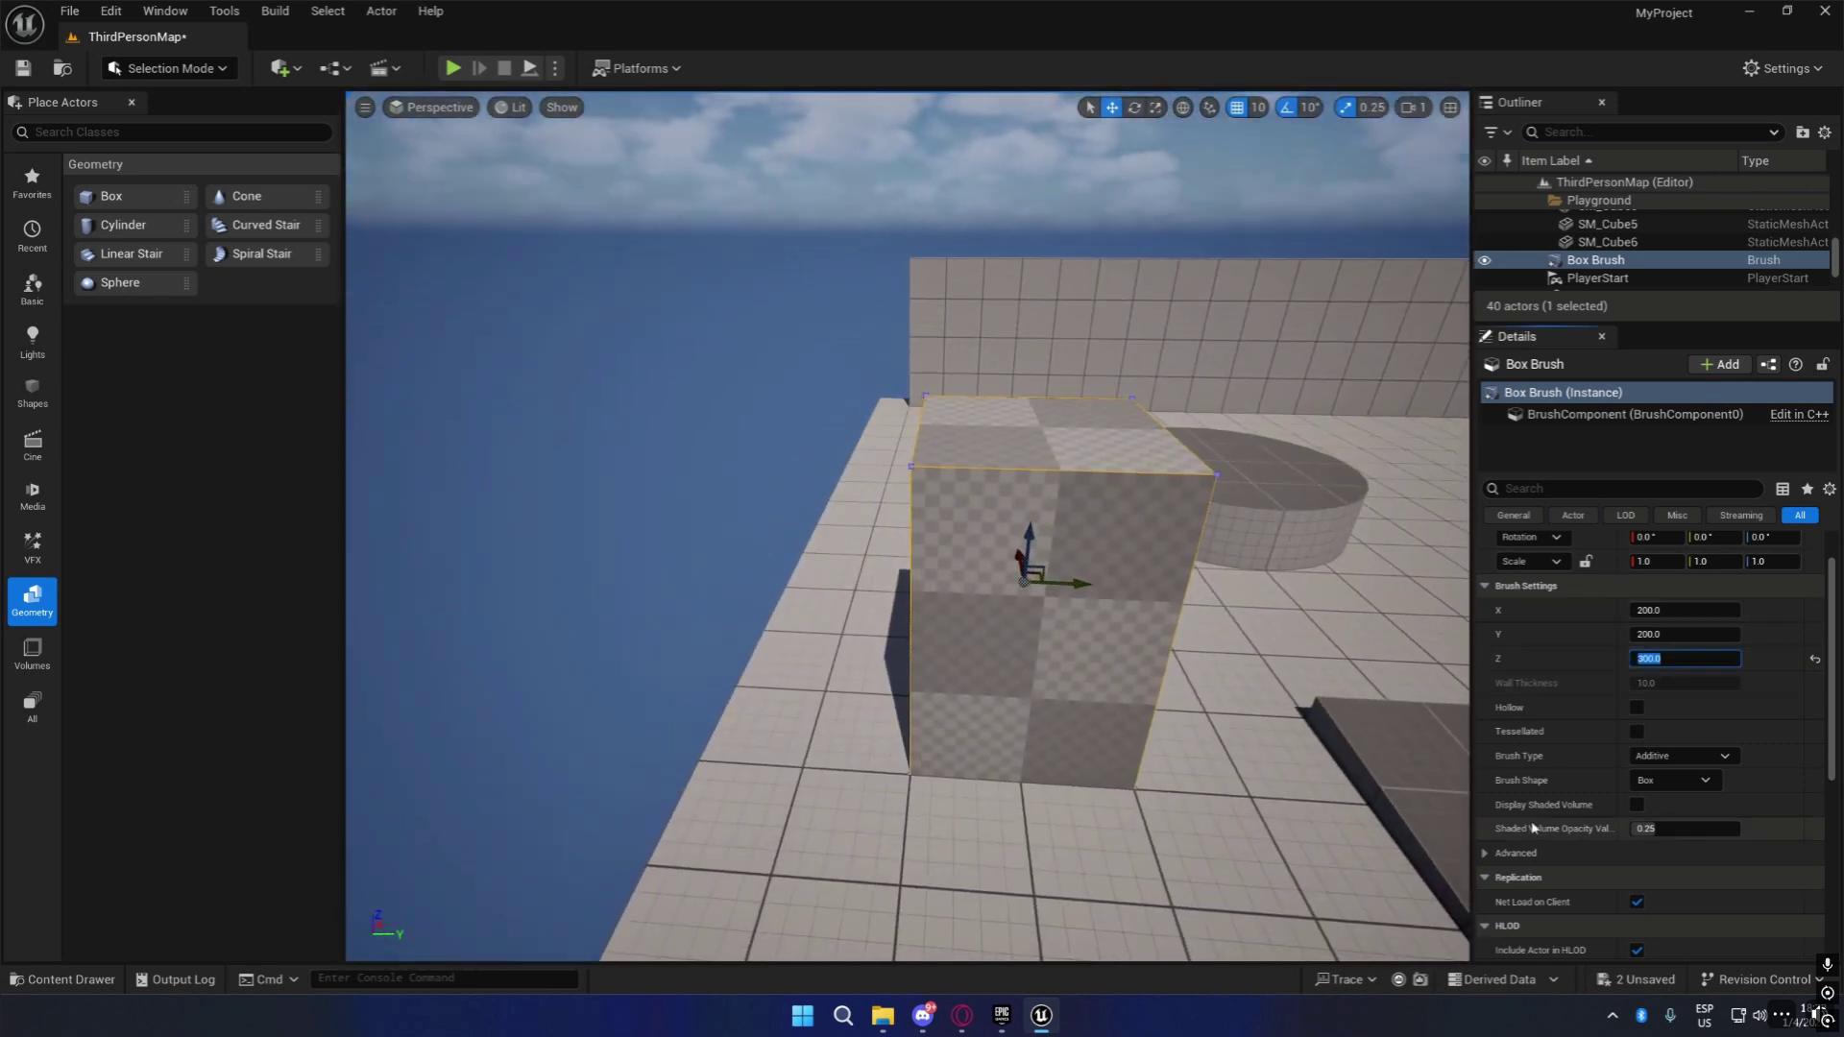
left_click(1676, 610)
left_click(1681, 635)
left_click(1676, 660)
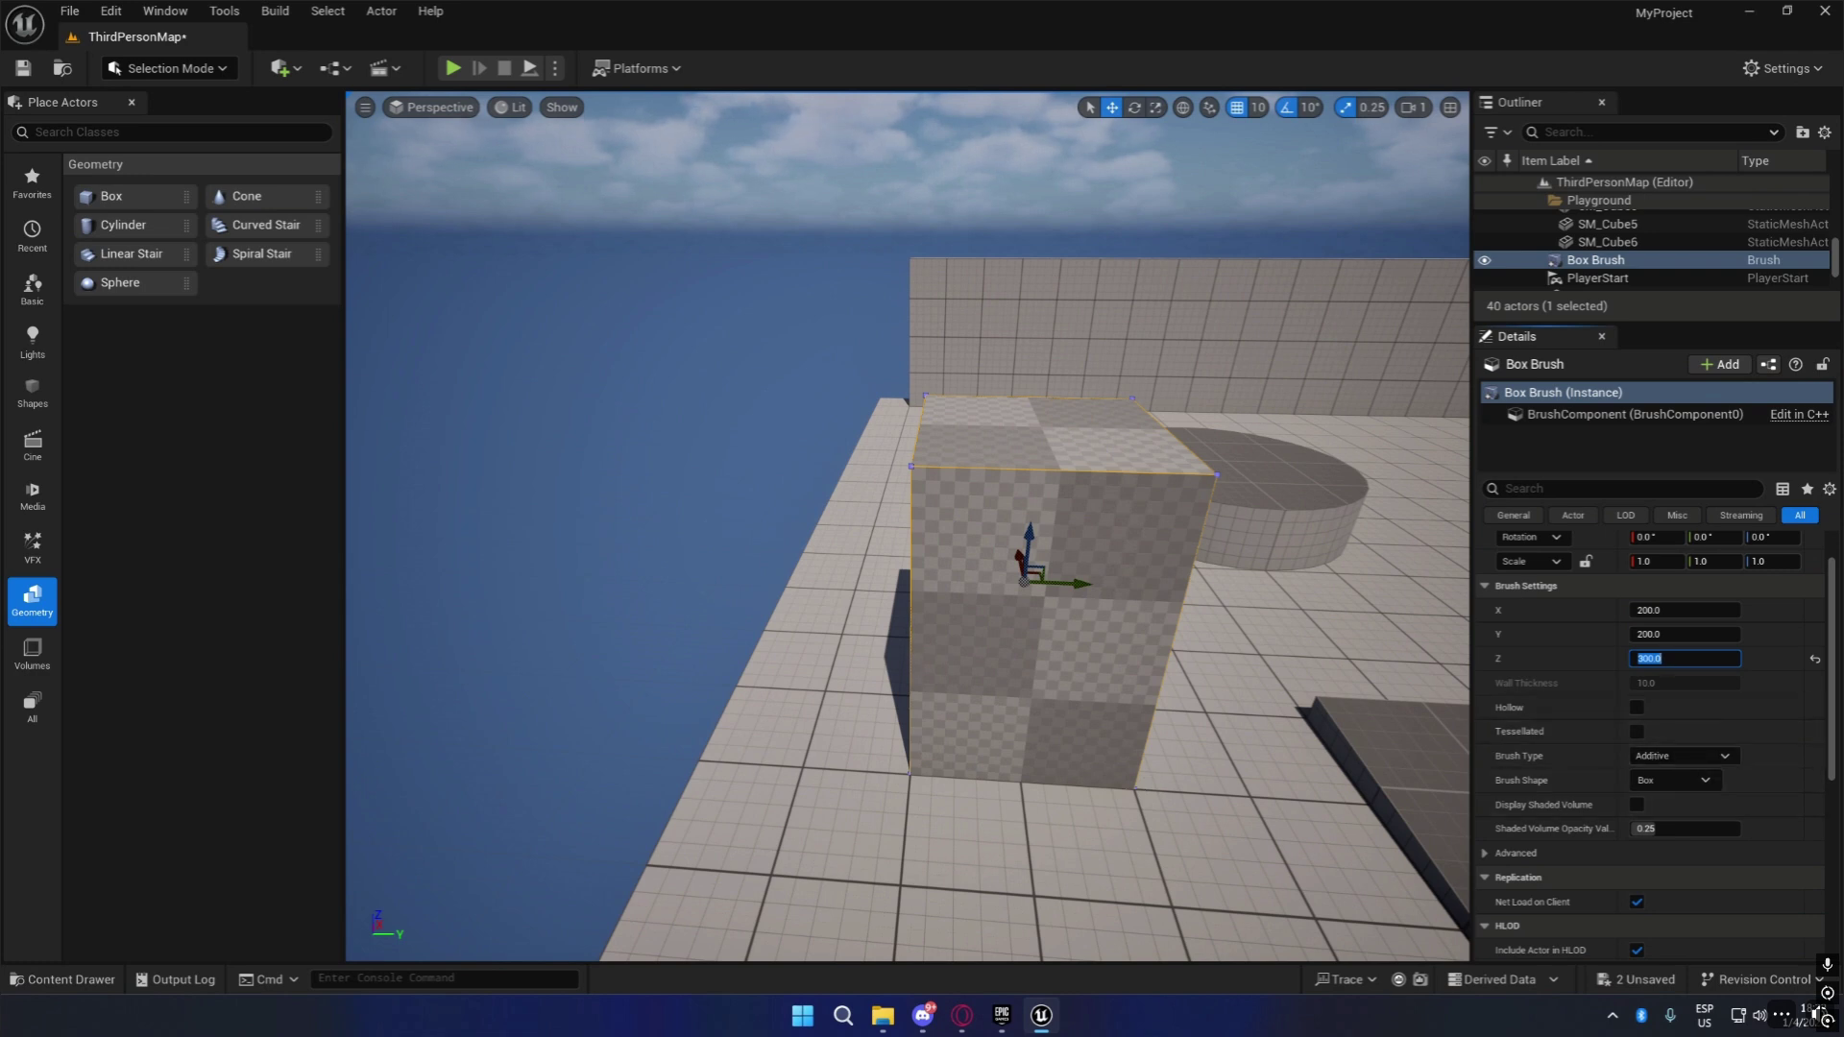
scroll(1125, 754, "down", 5)
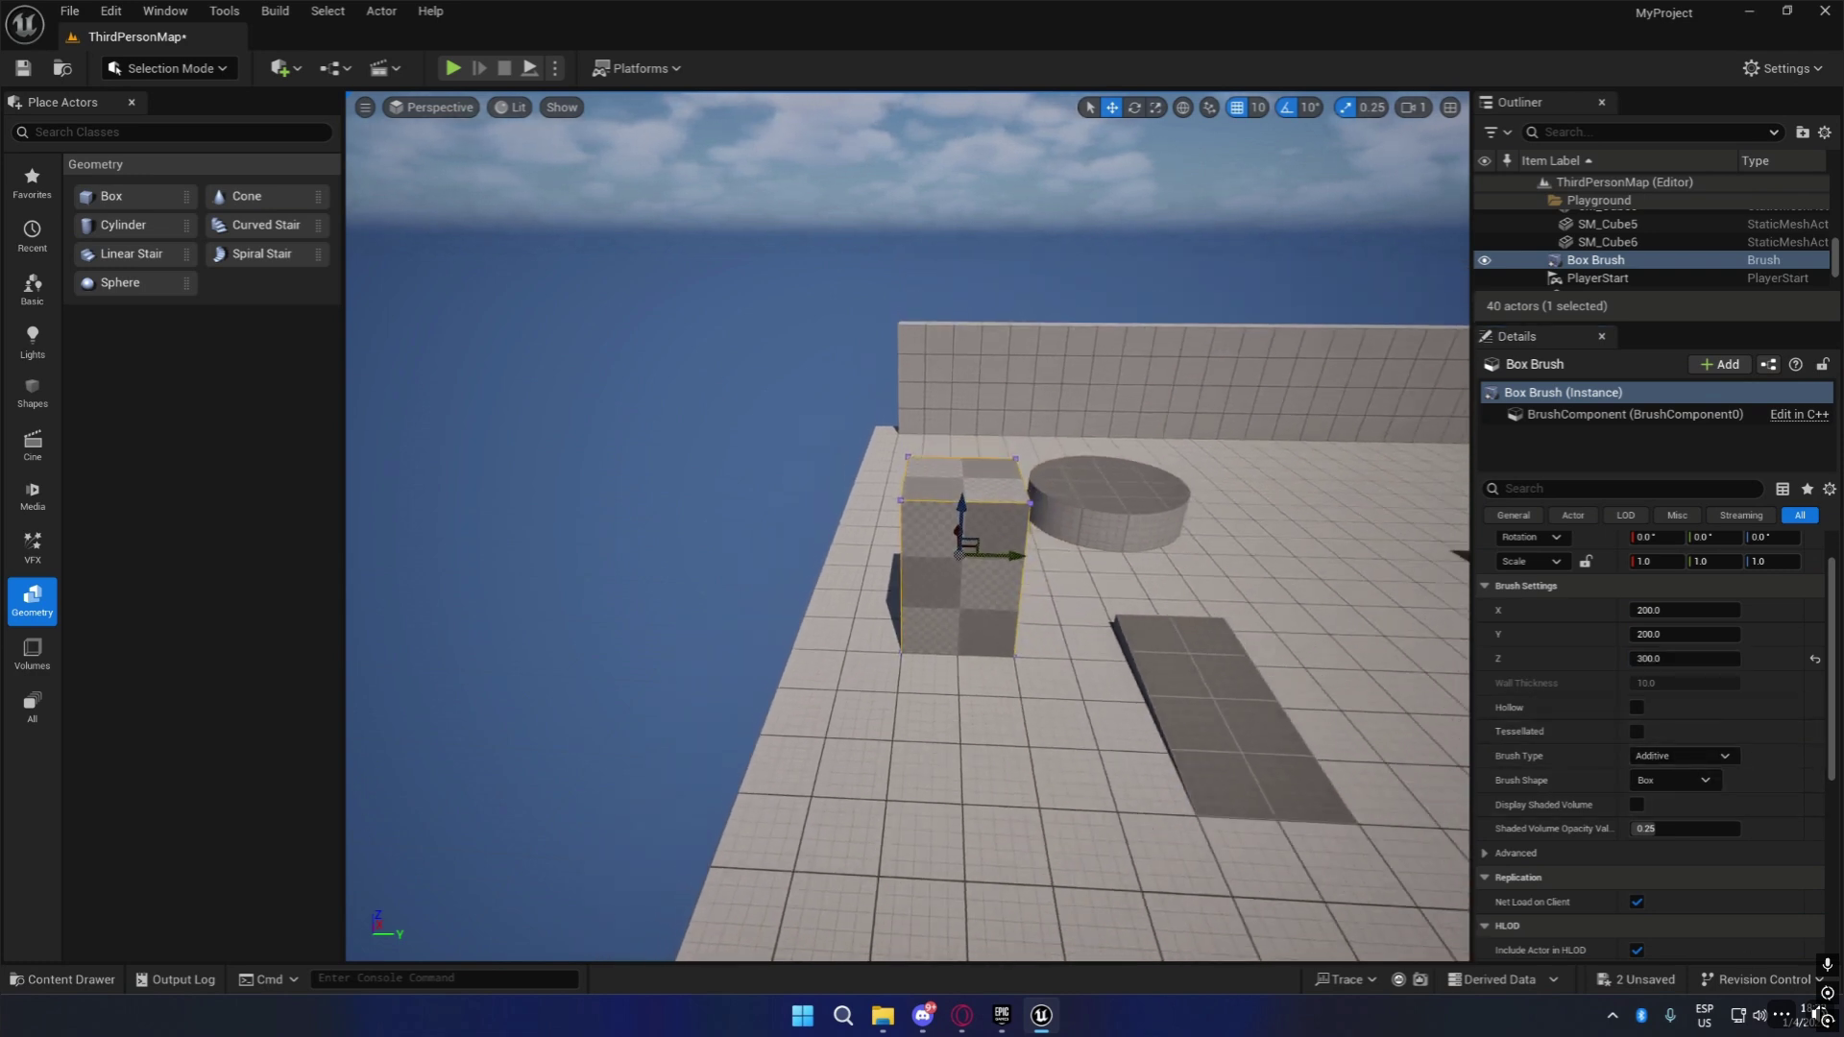
scroll(1125, 754, "up", 5)
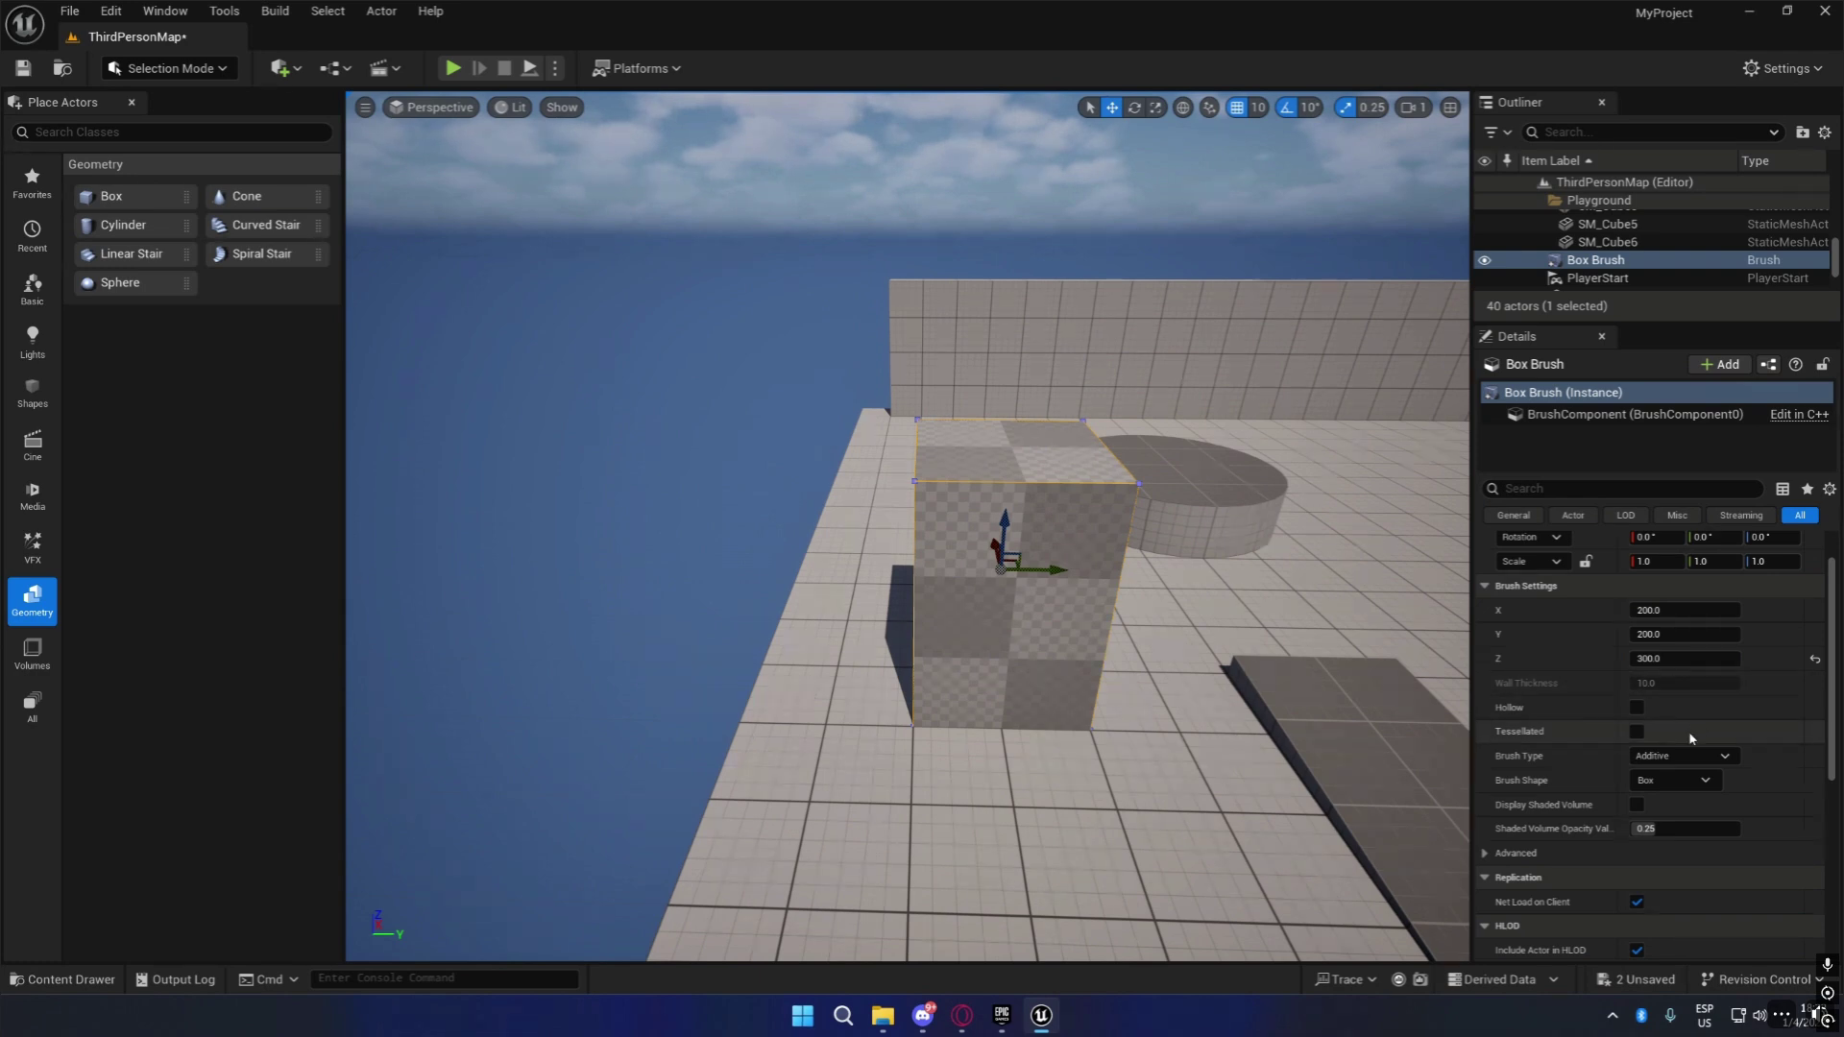
Make the box brush hollow and inspect its interior.
left_click(1638, 708)
mouse_move(1120, 691)
right_mouse_down()
mouse_move(1230, 680)
mouse_move(1143, 624)
mouse_move(1133, 596)
mouse_move(1128, 682)
right_mouse_up()
key("w")
scroll(1229, 681, "down", 1)
key("w")
scroll(1230, 680, "down", 1)
key("e")
key("w")
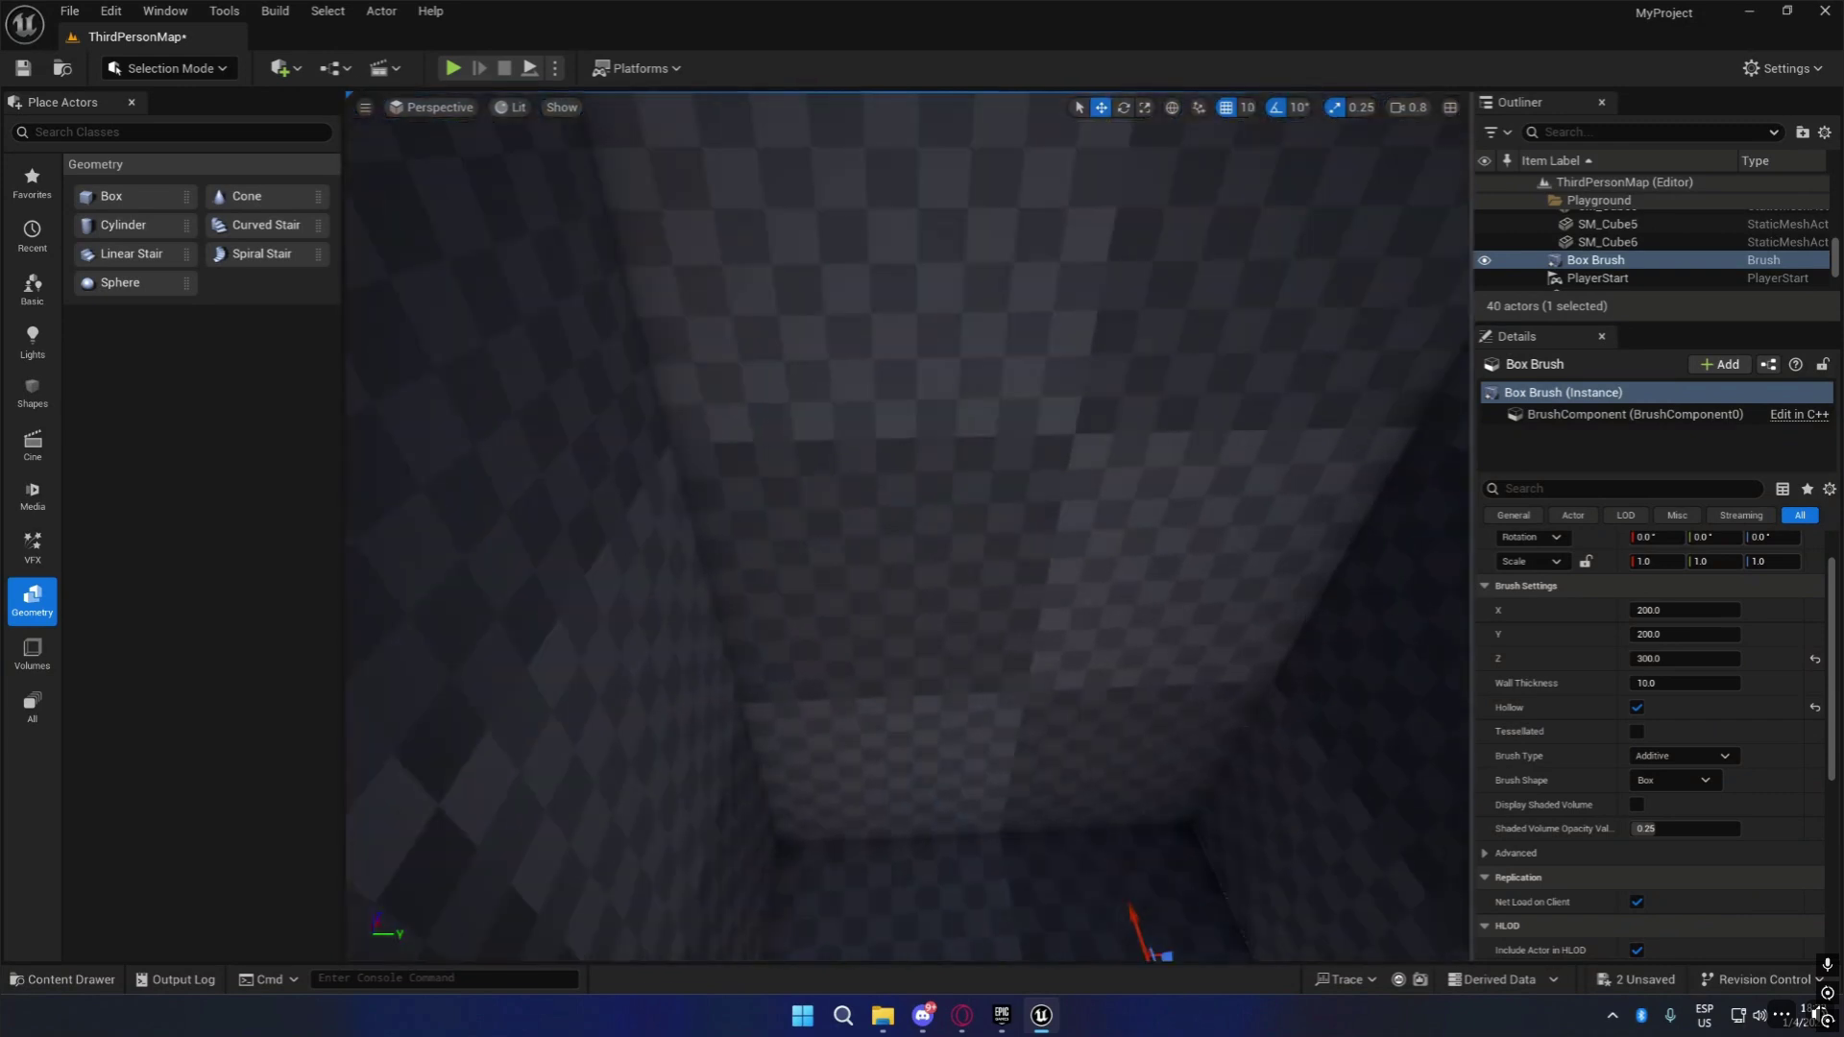
Turn off the box brush's Hollow option and frame the box in the Top orthographic view.
left_click(1638, 708)
mouse_move(1056, 624)
right_mouse_down()
mouse_move(1066, 548)
mouse_move(999, 566)
mouse_move(999, 615)
mouse_move(999, 591)
right_mouse_up()
key("w")
key("s")
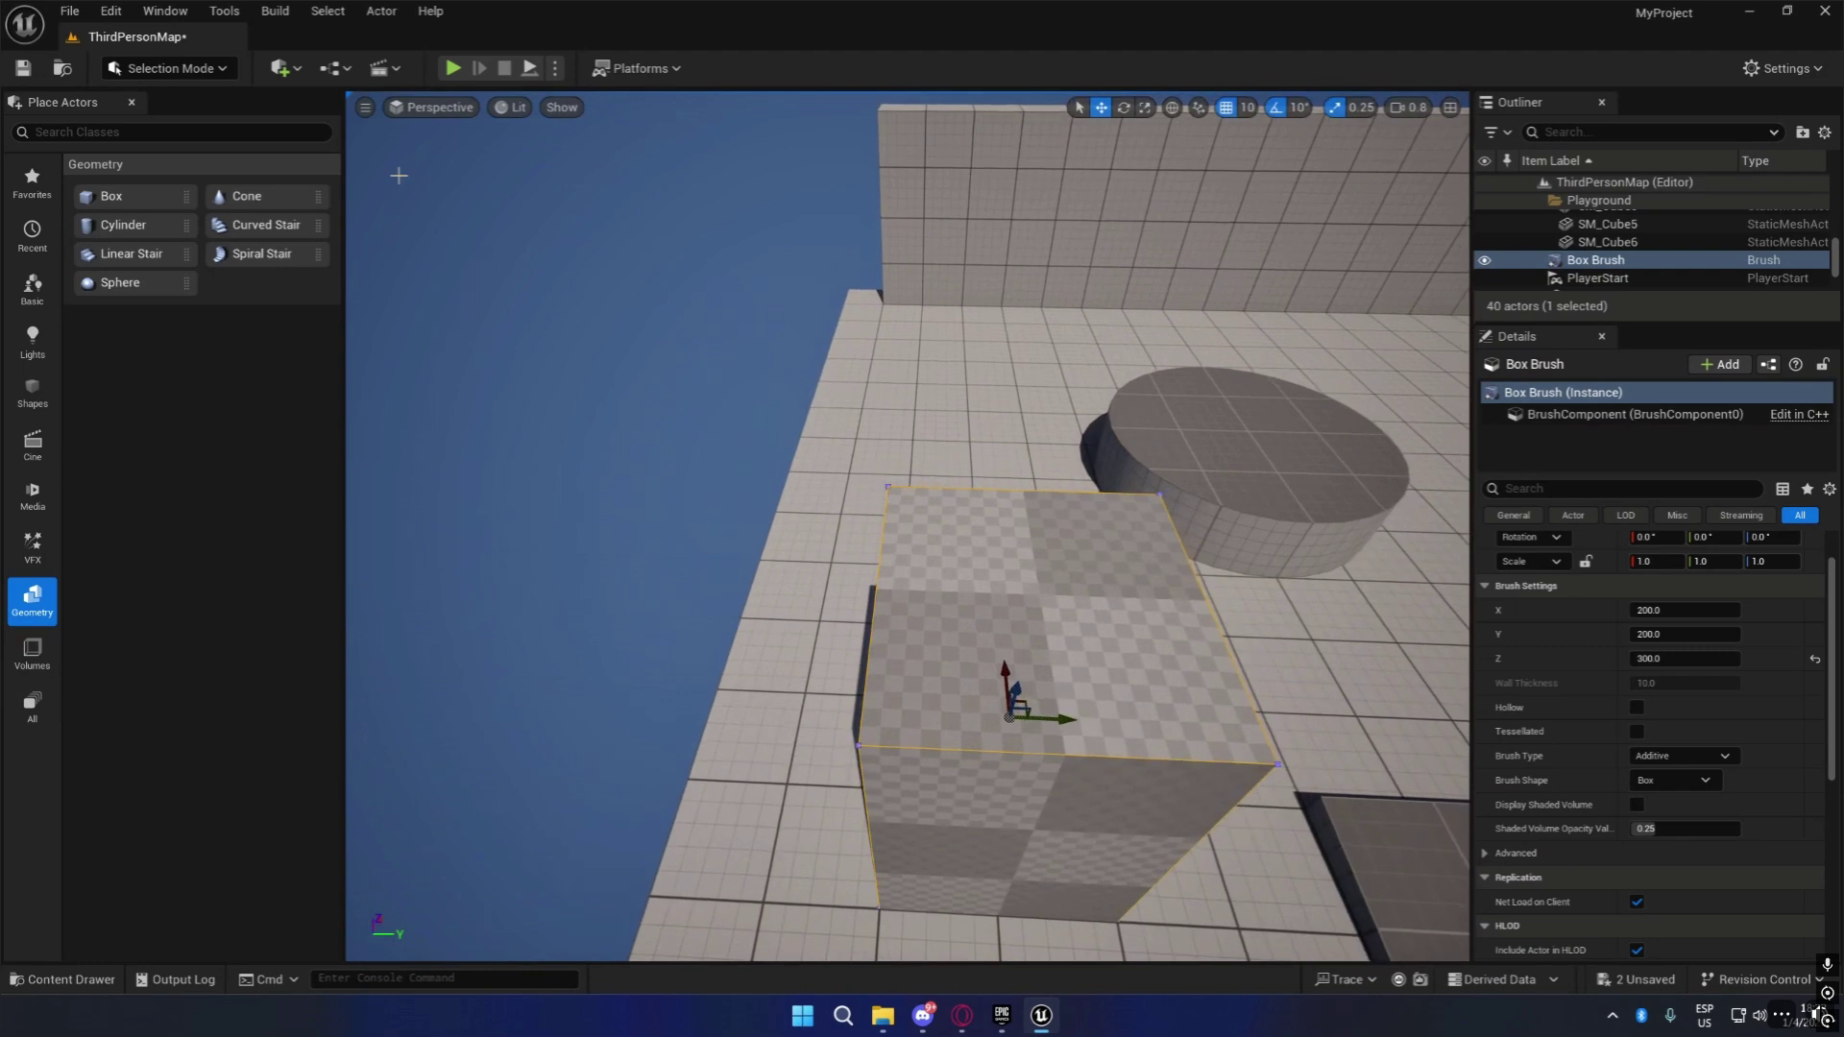
left_click(511, 108)
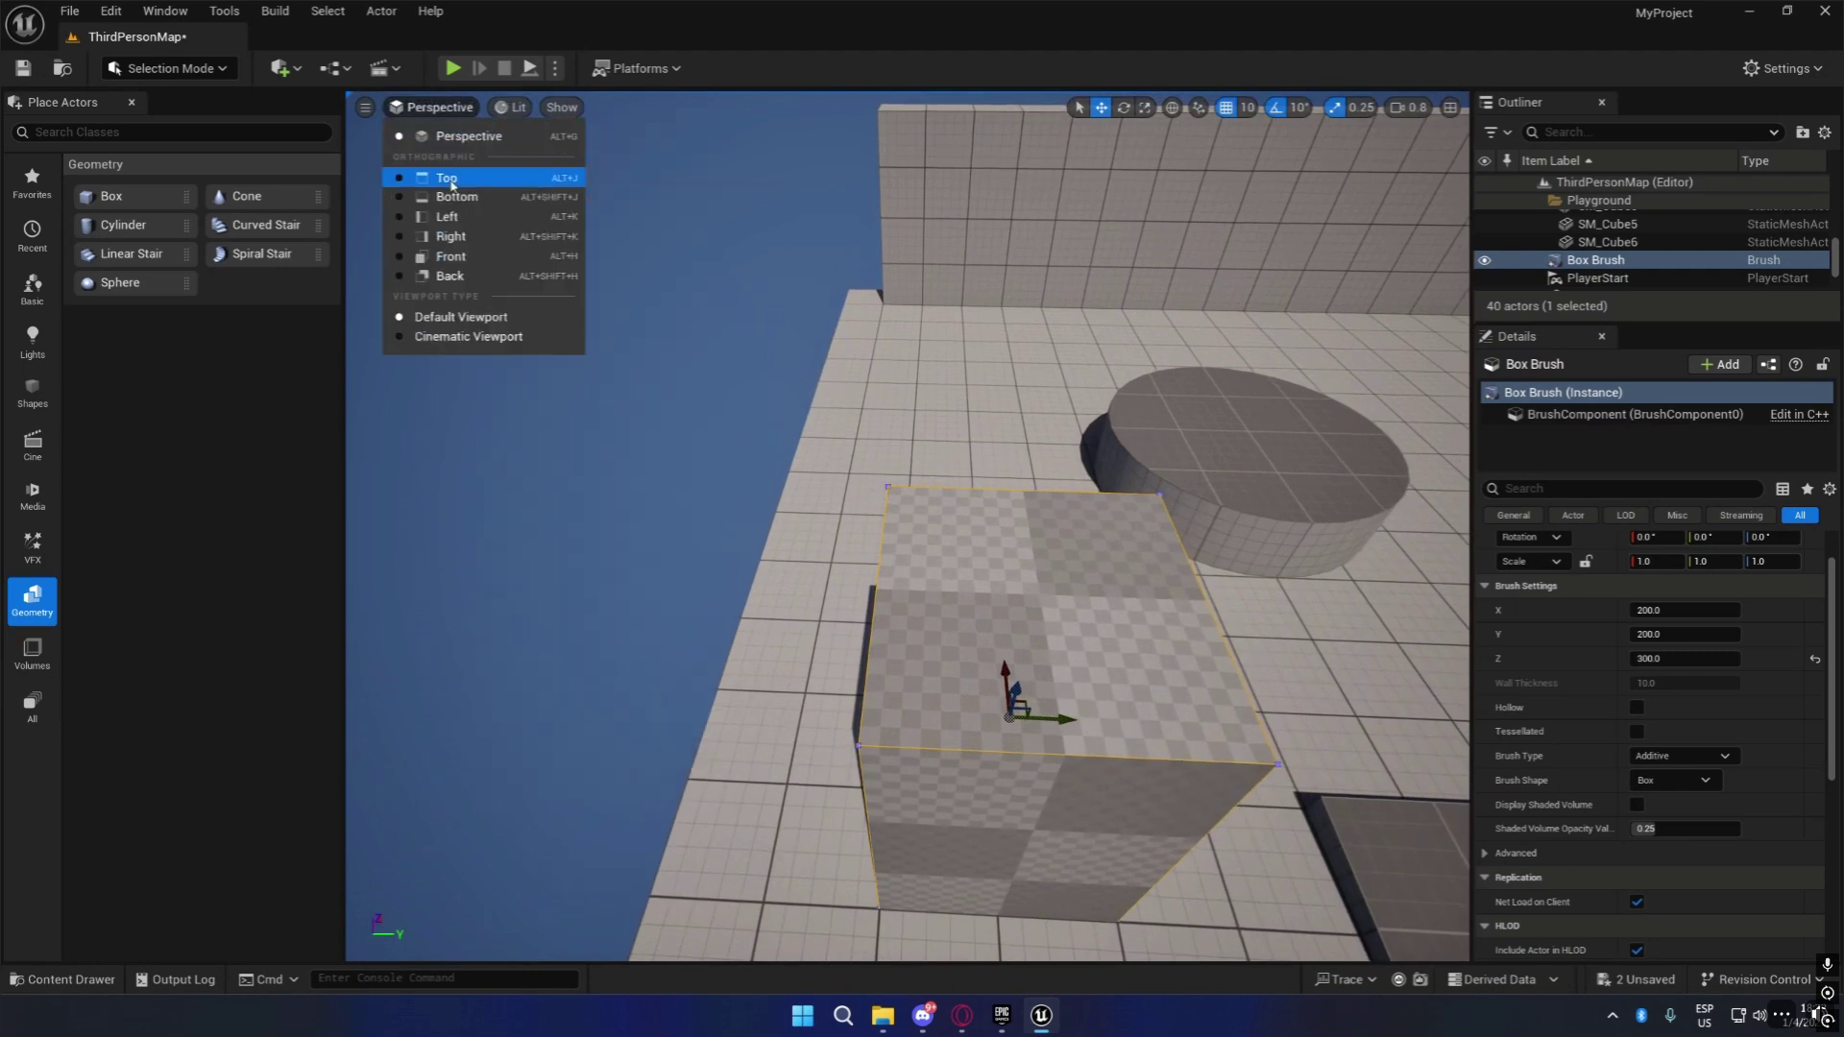
left_click(447, 178)
key("f")
scroll(865, 586, "up", 3)
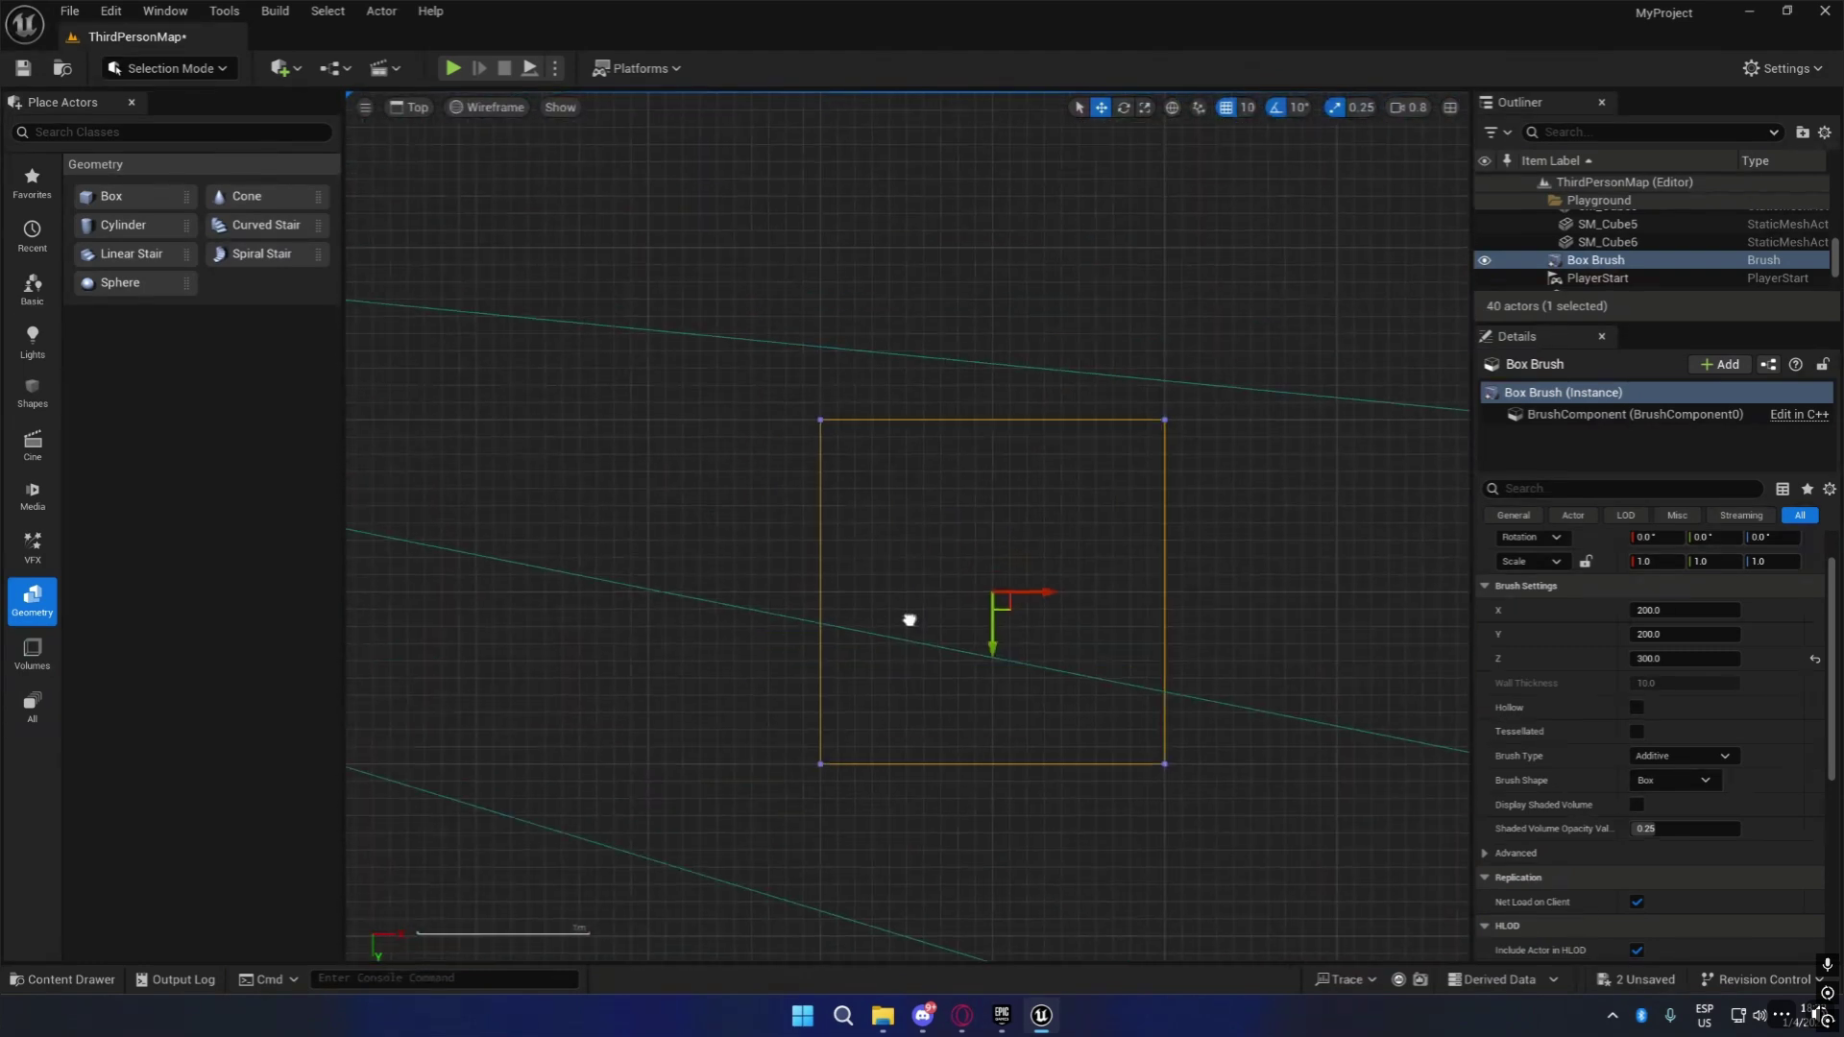
Make the box brush hollow again and set its wall thickness to 50.
left_click(1637, 707)
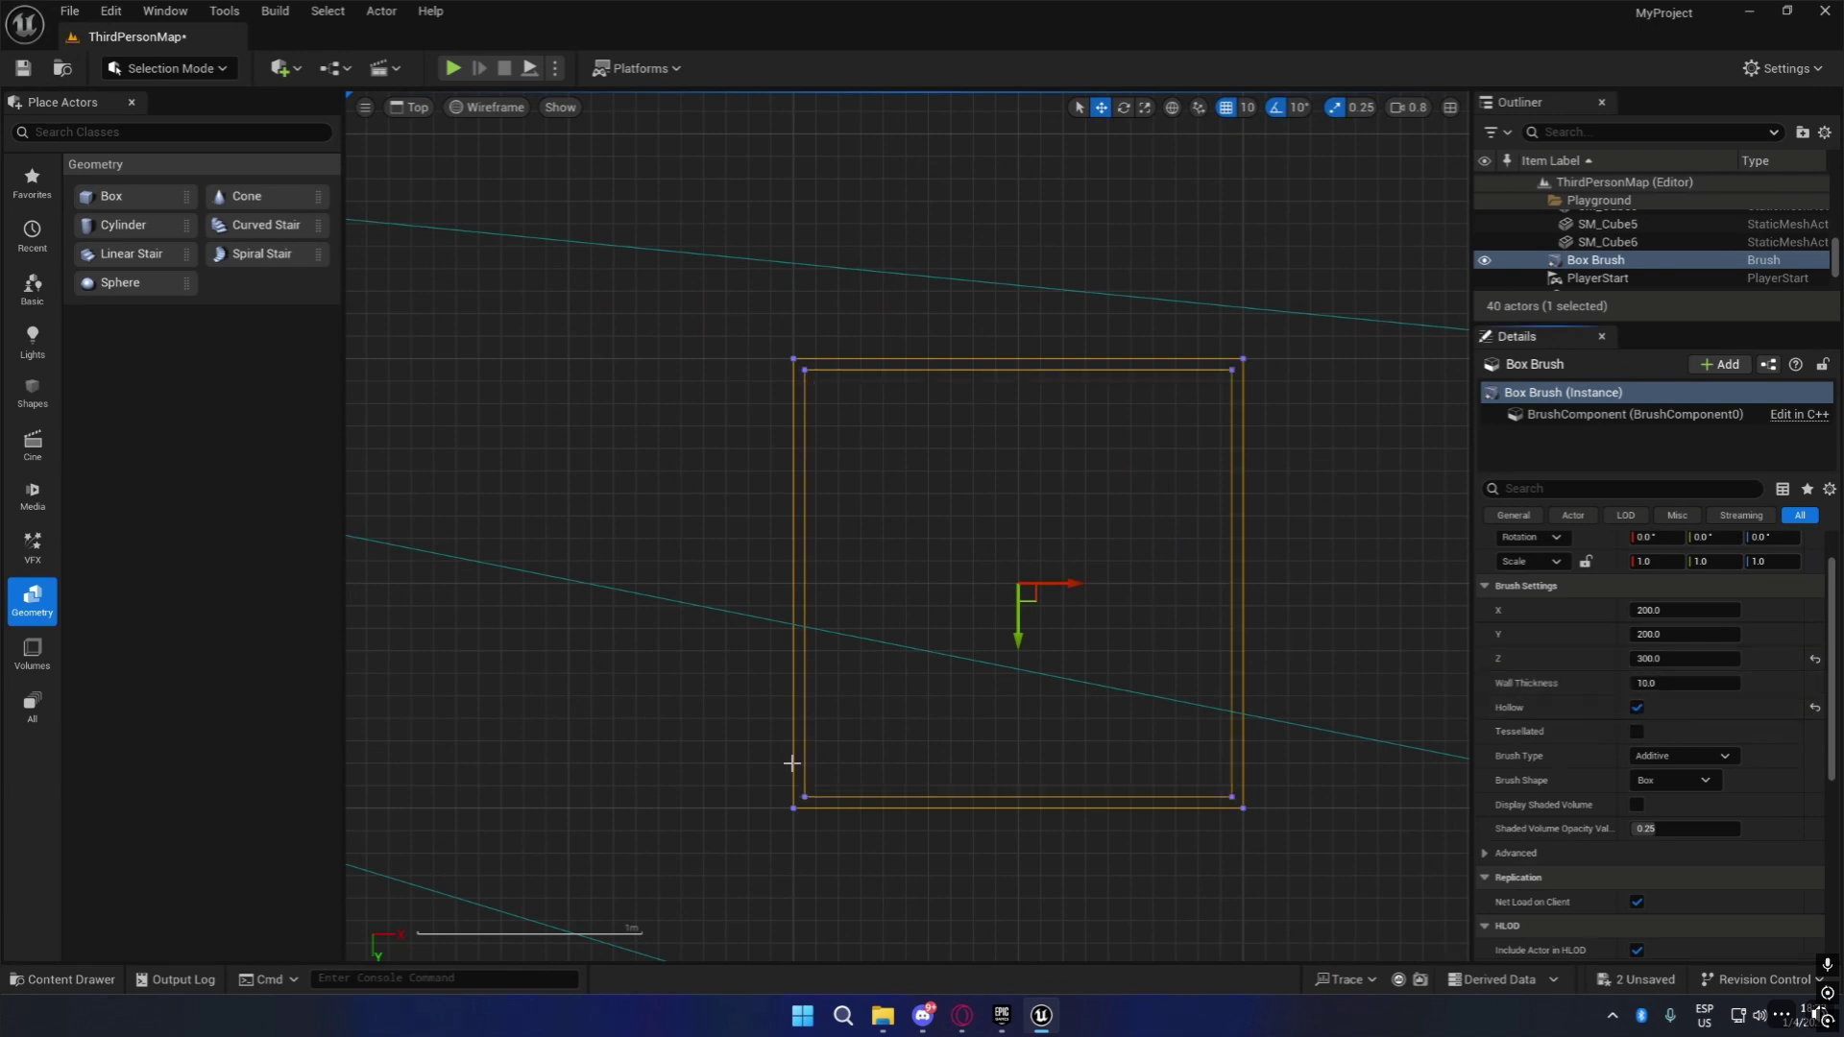
mouse_move(1685, 683)
left_mouse_down()
mouse_move(1729, 683)
mouse_move(1677, 683)
left_mouse_up()
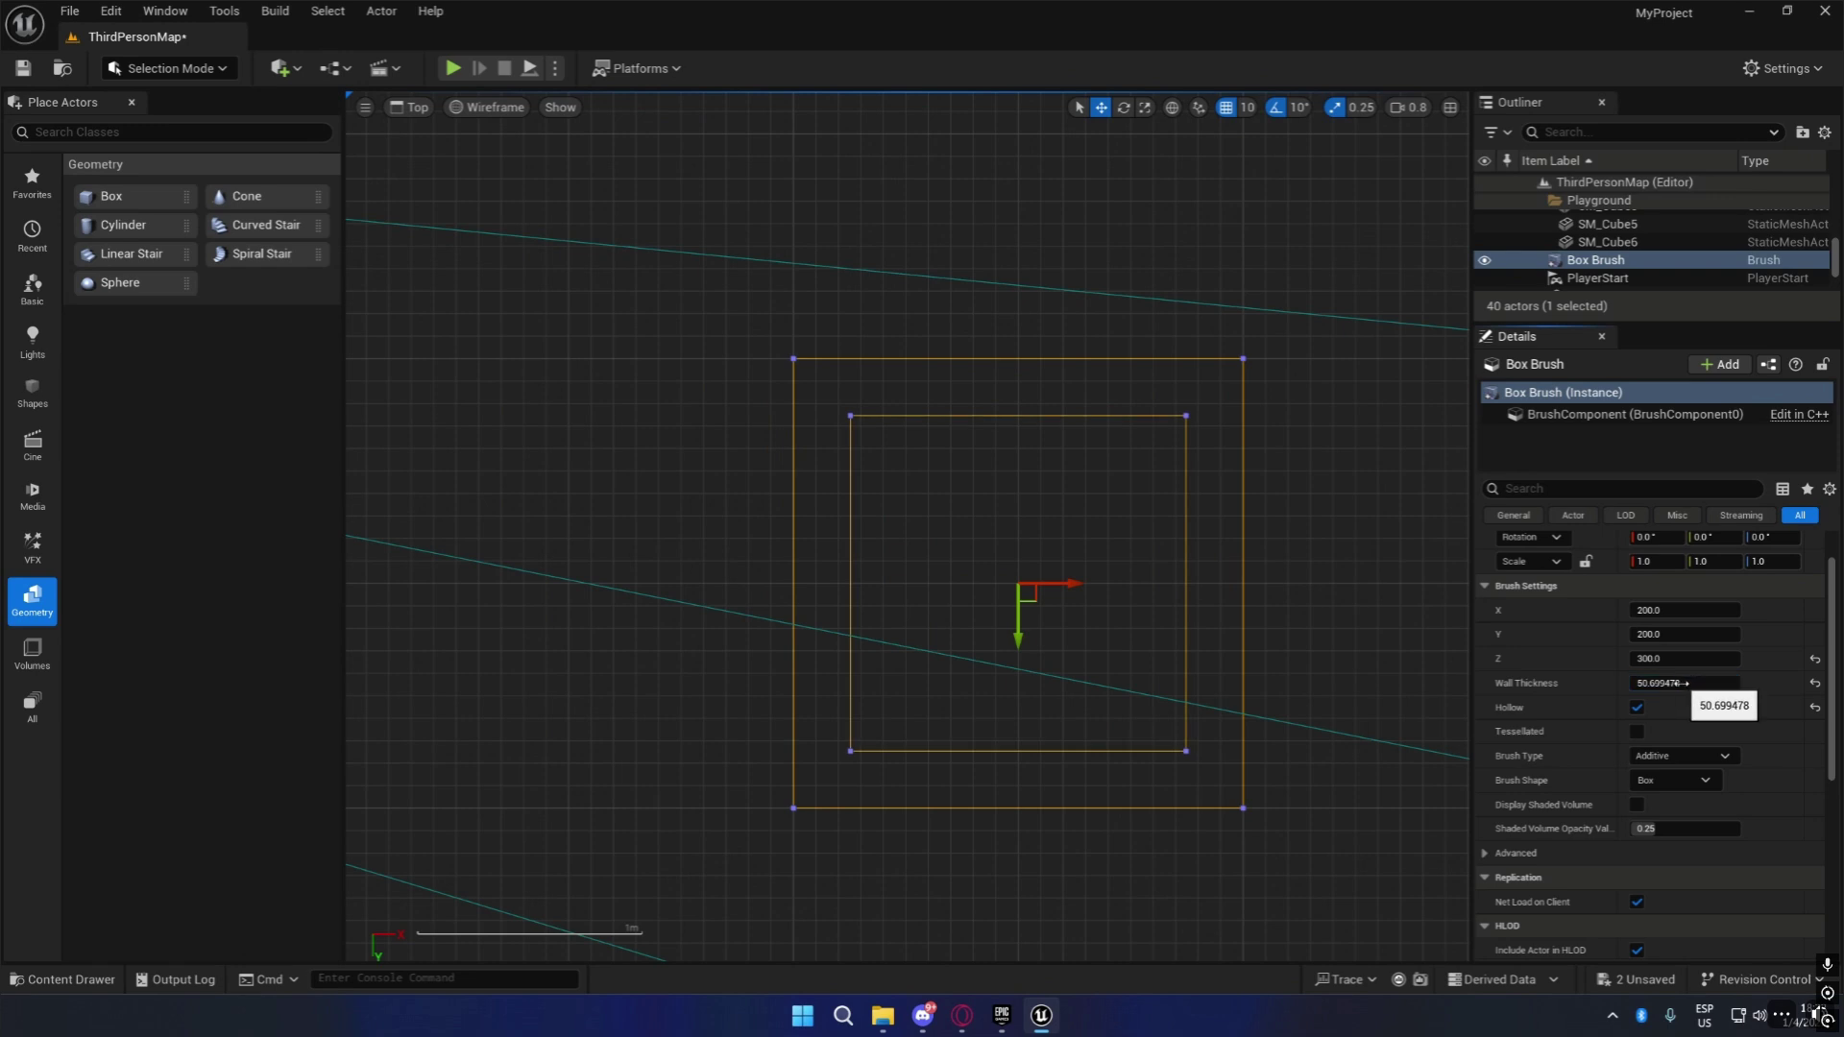
type("50")
key("Return")
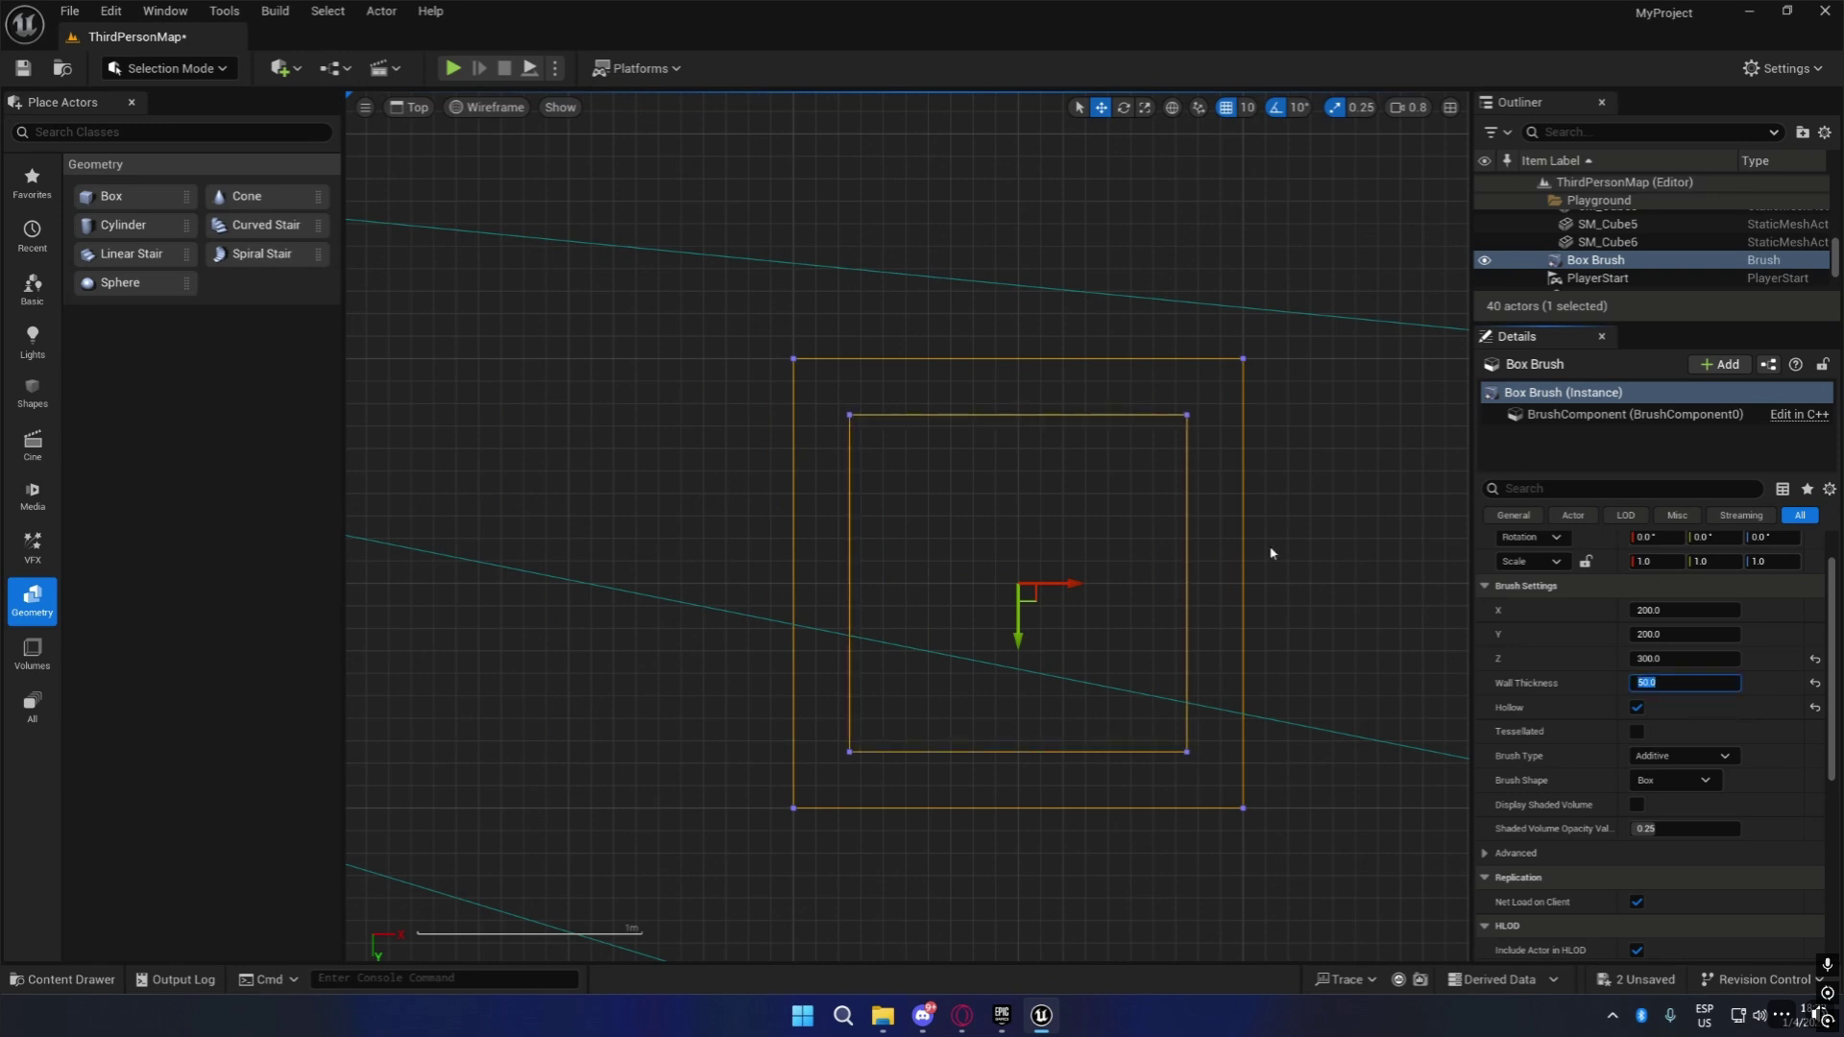
Make the box brush solid again and return the viewport to the Perspective view.
left_click(1598, 718)
left_click(1637, 708)
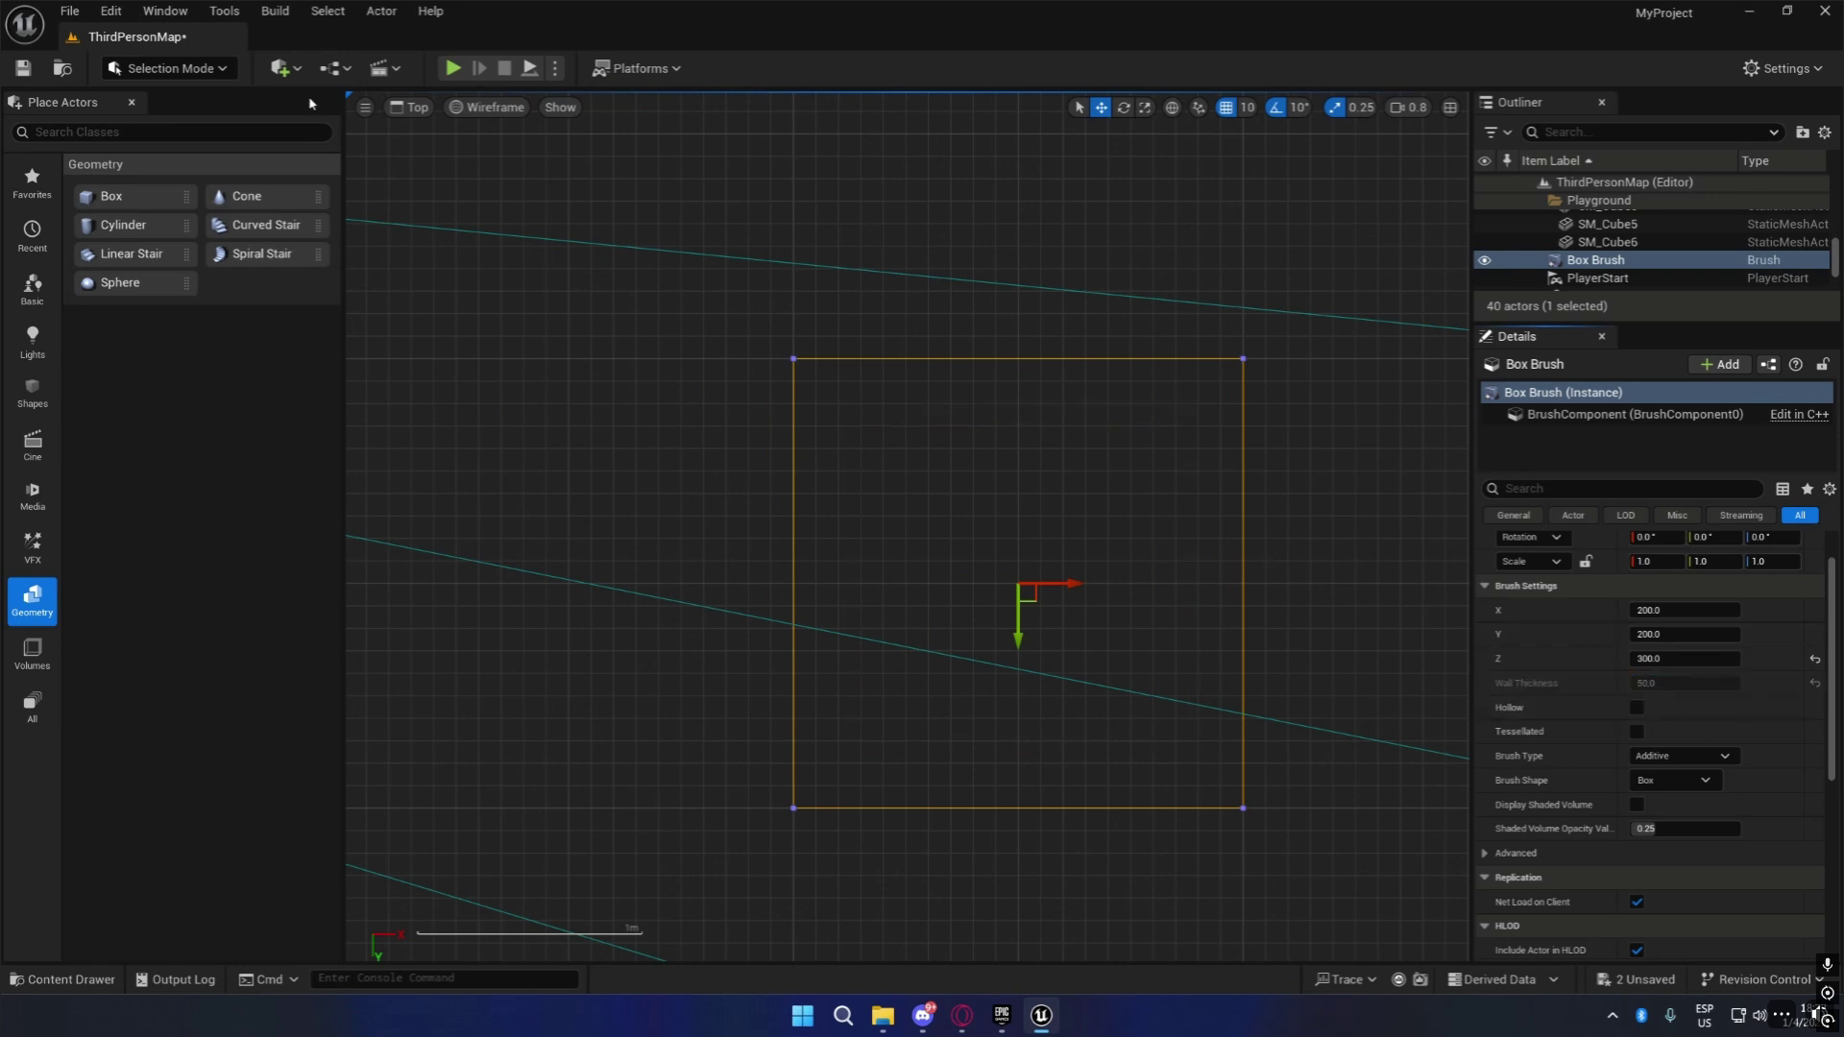
left_click(421, 110)
left_click(463, 136)
key("s")
mouse_move(519, 197)
right_mouse_down()
mouse_move(538, 144)
mouse_move(559, 185)
right_mouse_up()
key("w")
Try the Tessellated option on the box brush and turn it off again.
left_click(1637, 732)
key("w")
right_click_drag(911, 533, 911, 534)
left_click(1636, 733)
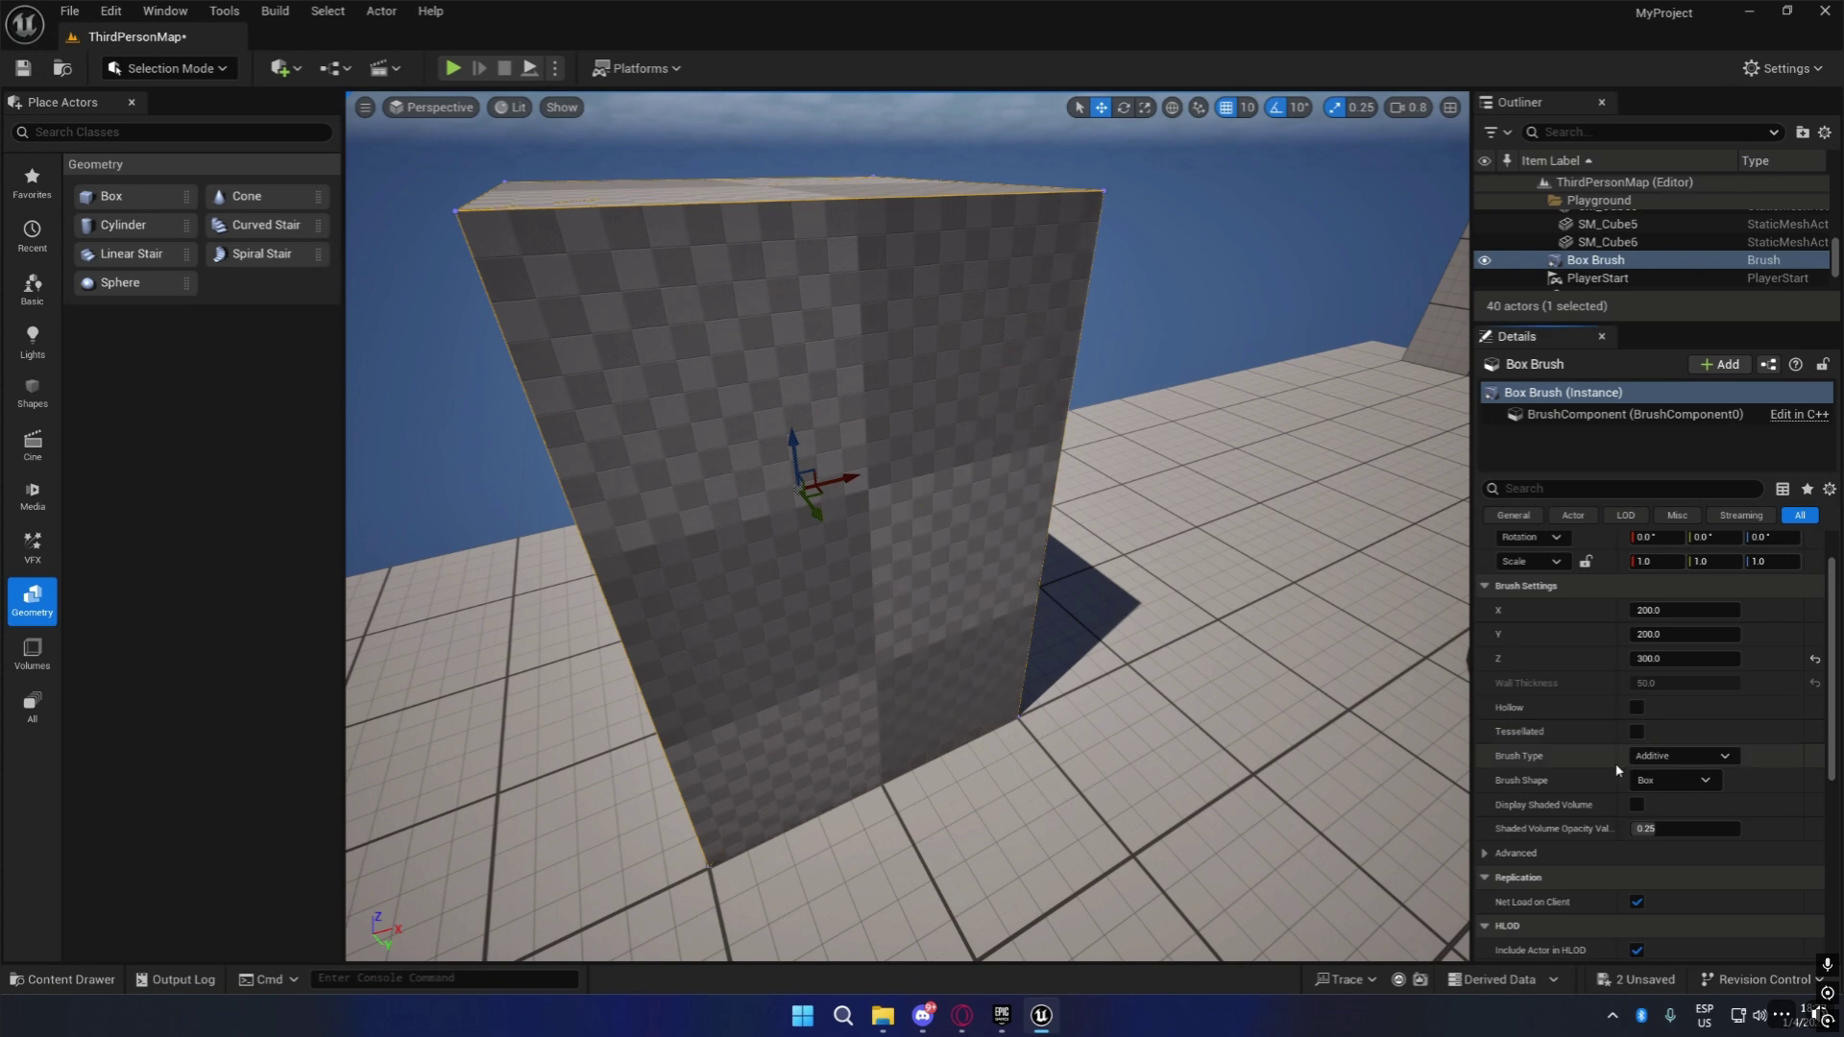
Place a sphere brush beside the box, raise its tessellation to 4, and delete the sphere.
right_click_drag(1015, 705, 1016, 704)
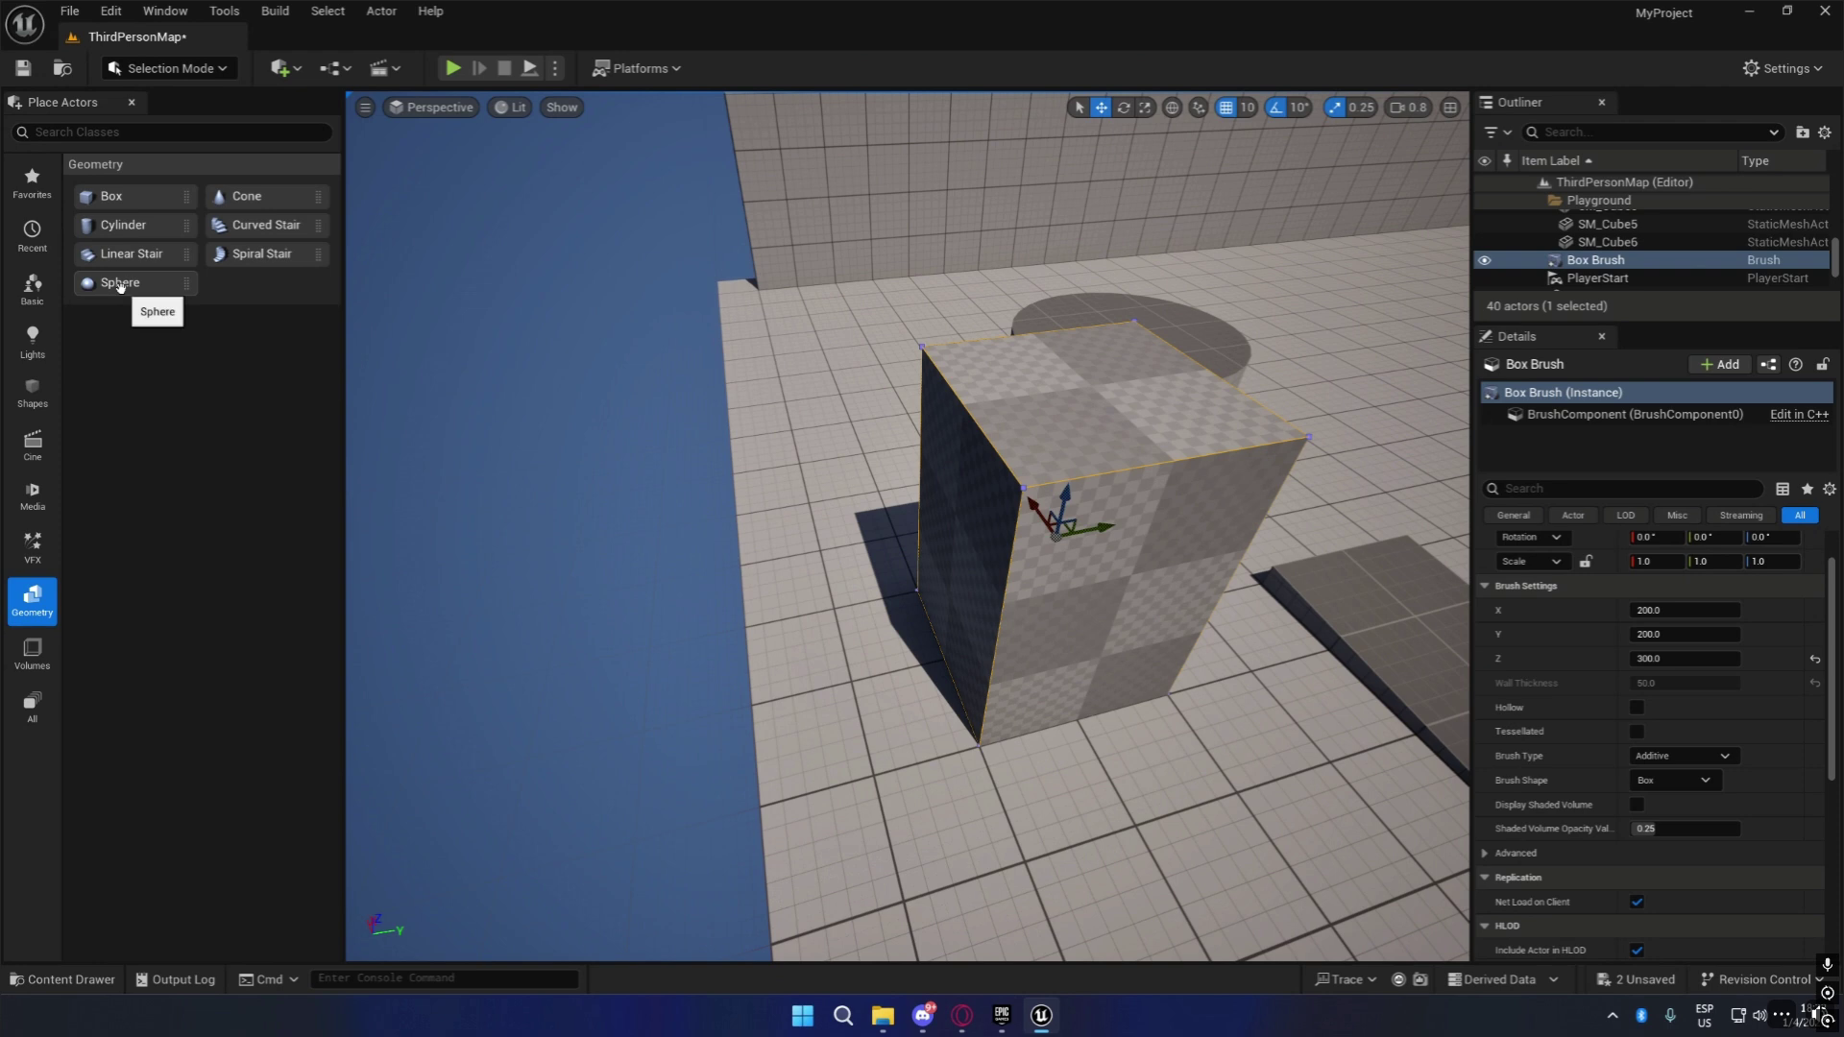
mouse_move(354, 339)
left_mouse_down()
mouse_move(746, 637)
mouse_move(576, 595)
left_mouse_up()
right_click_drag(576, 595, 574, 593)
left_click_drag(1656, 635, 1711, 635)
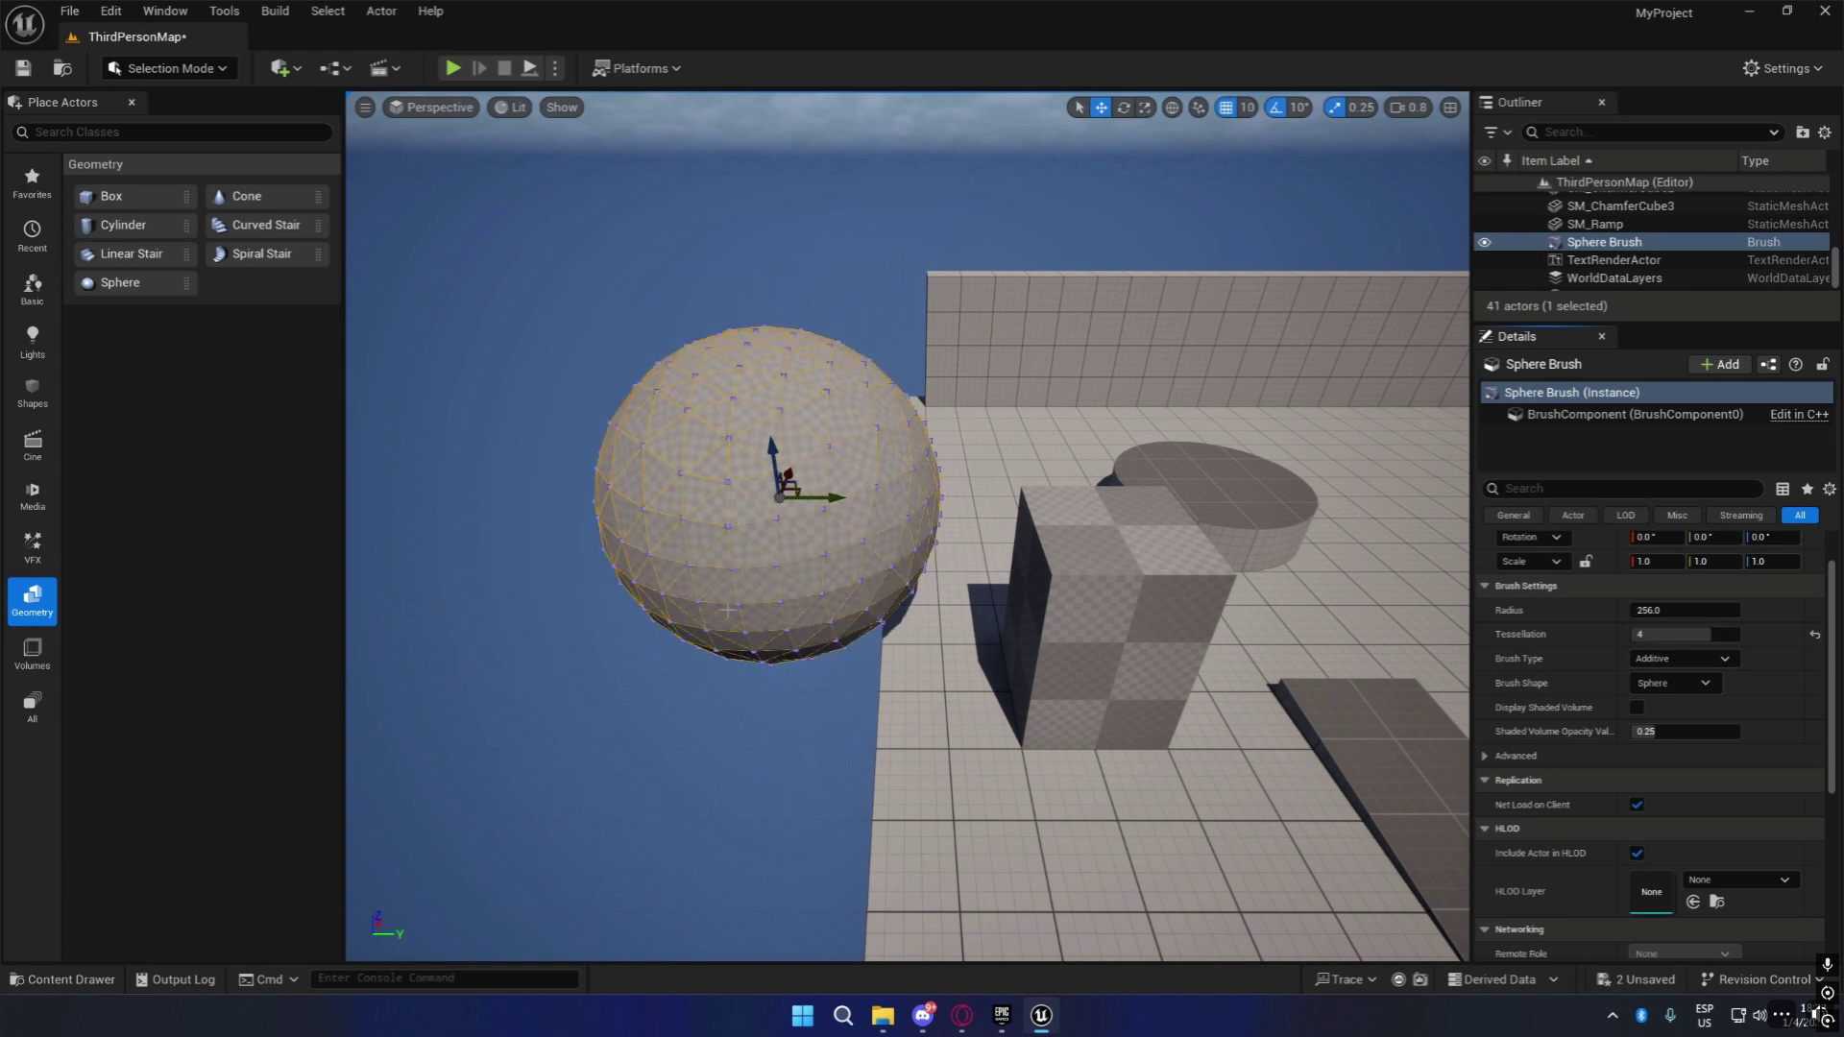
right_click_drag(1113, 671, 1180, 703)
key("Delete")
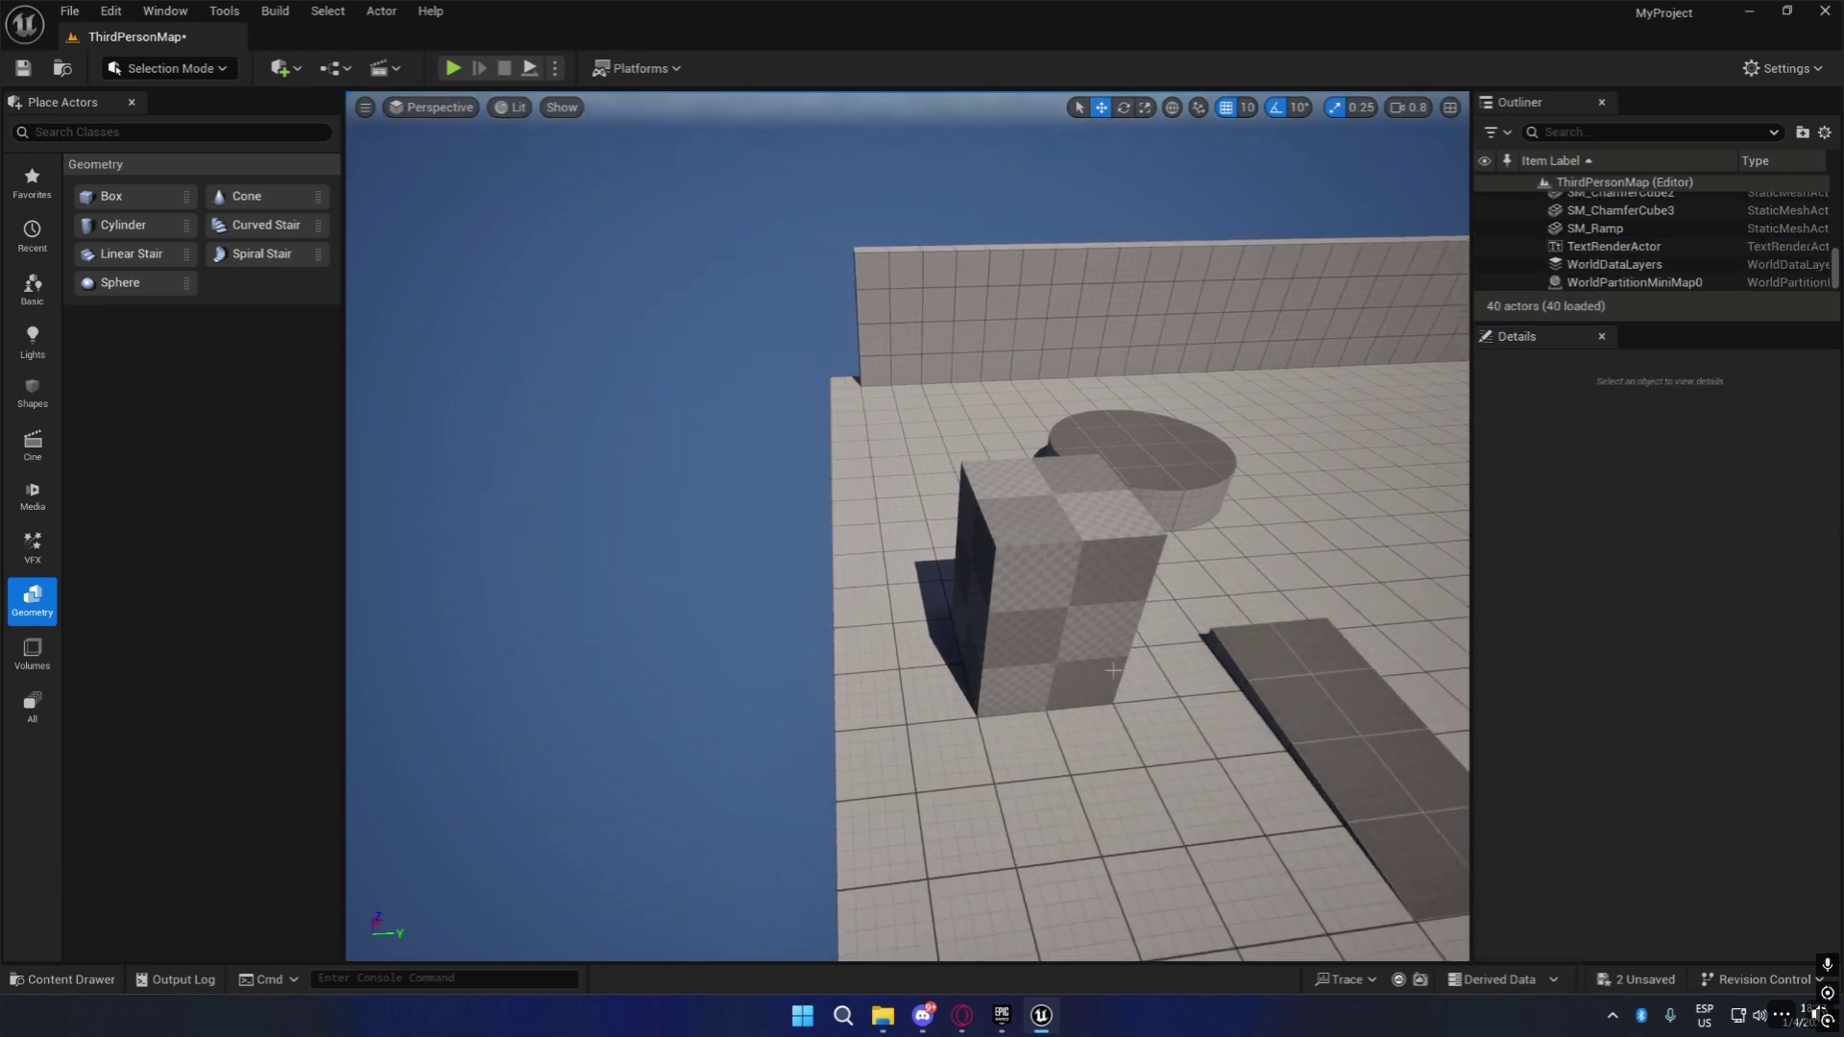
Select the box brush and review the Additive and Subtractive choices for its Brush Type.
left_click(1076, 583)
key("f")
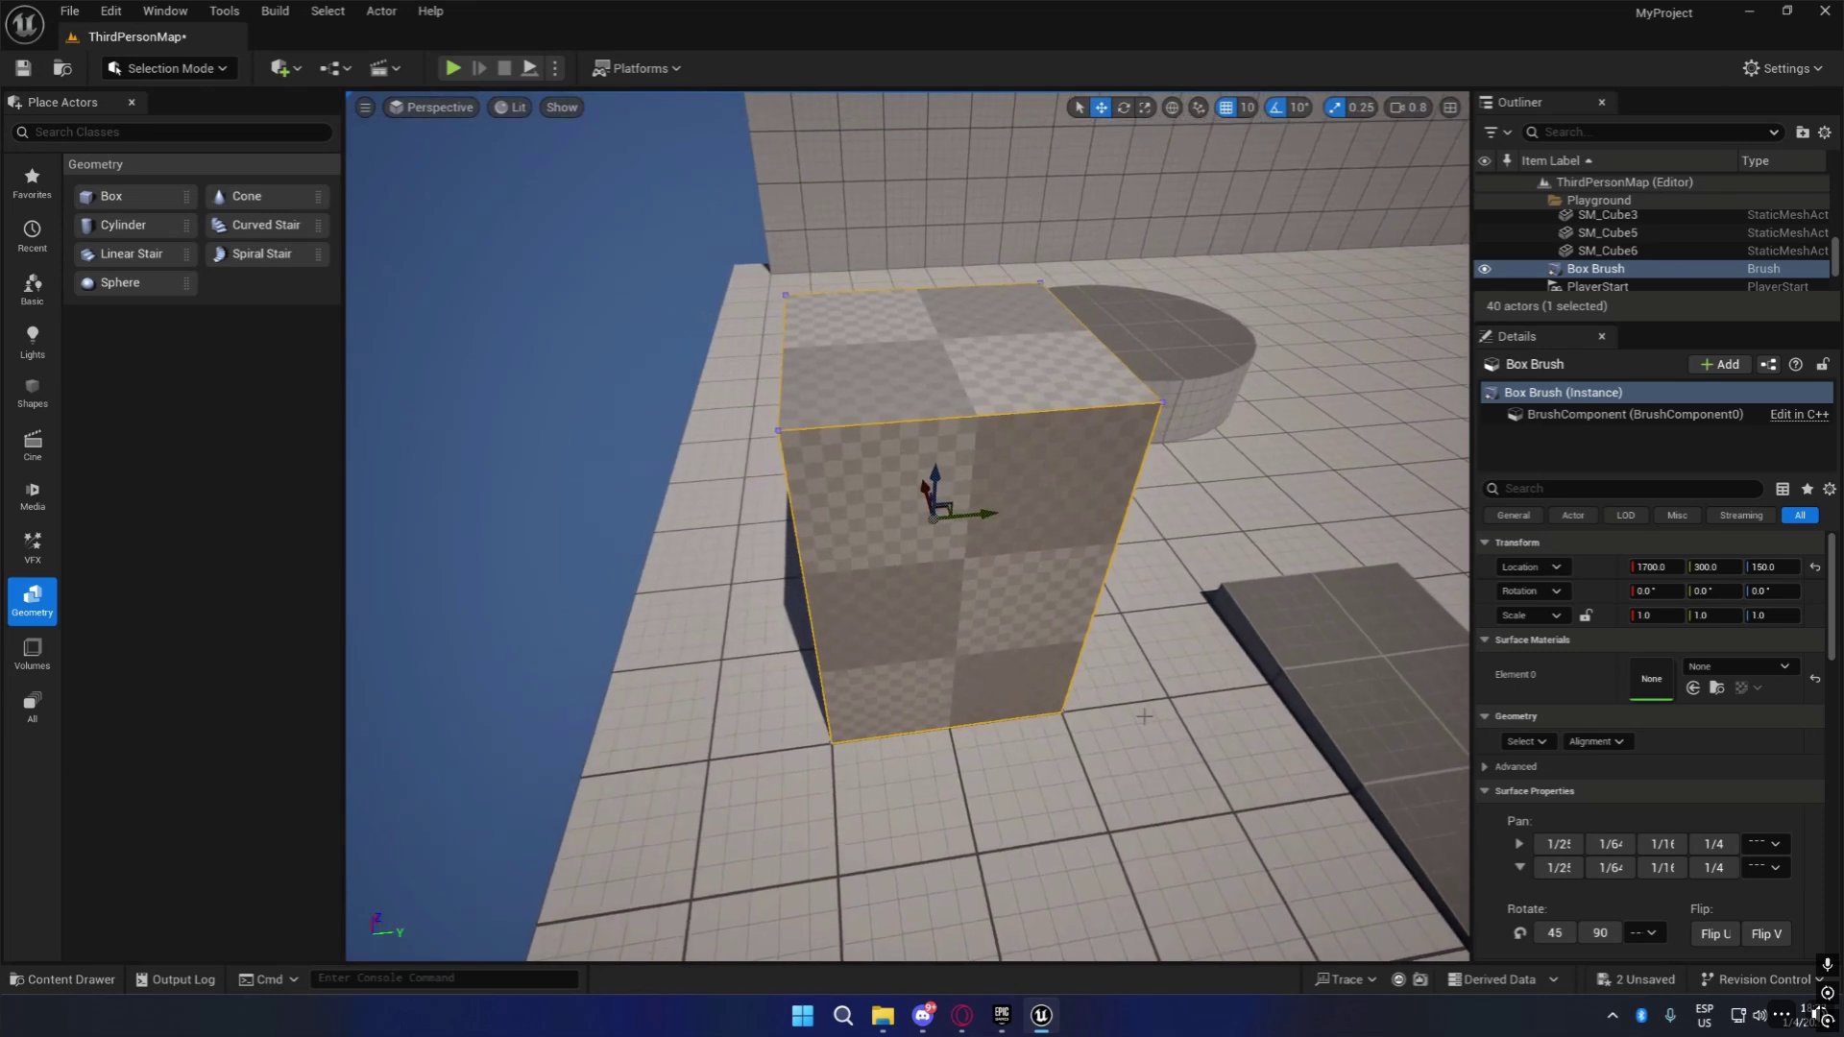
mouse_move(1838, 626)
left_mouse_down()
mouse_move(1834, 751)
mouse_move(1835, 732)
left_mouse_up()
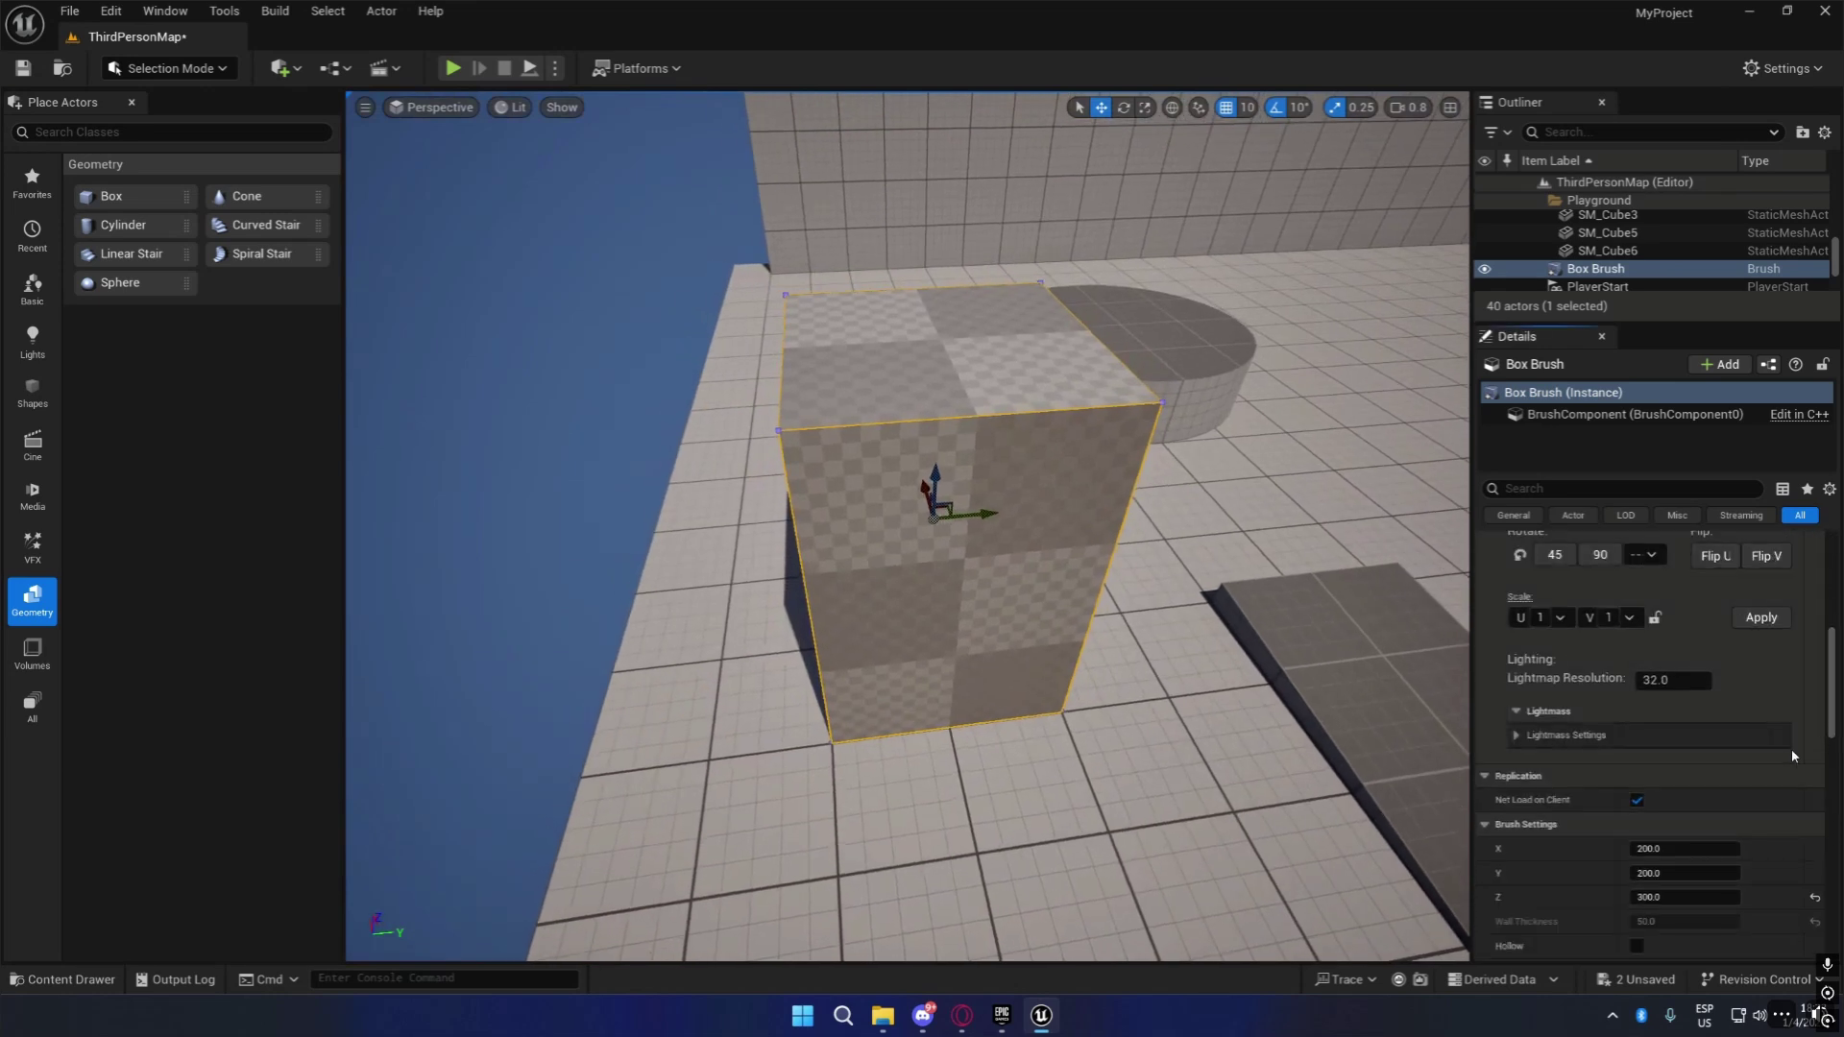
scroll(1749, 773, "down", 5)
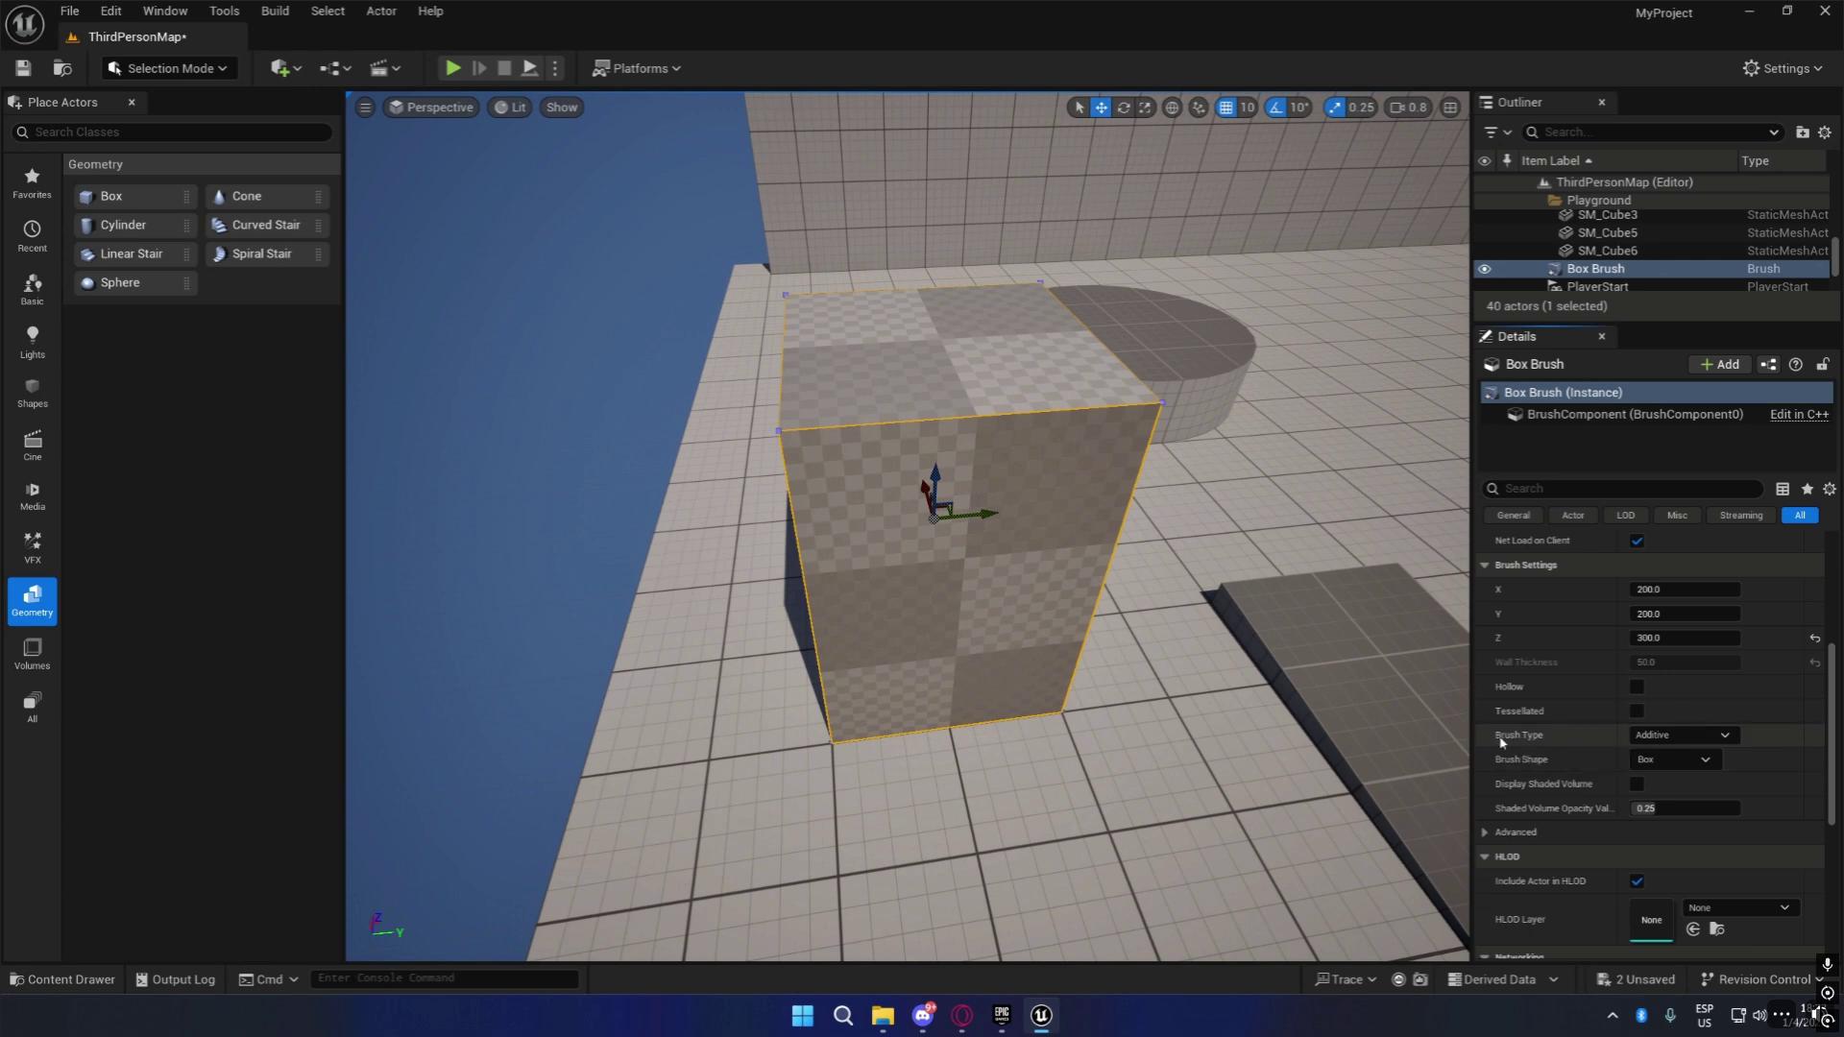
left_click(1693, 735)
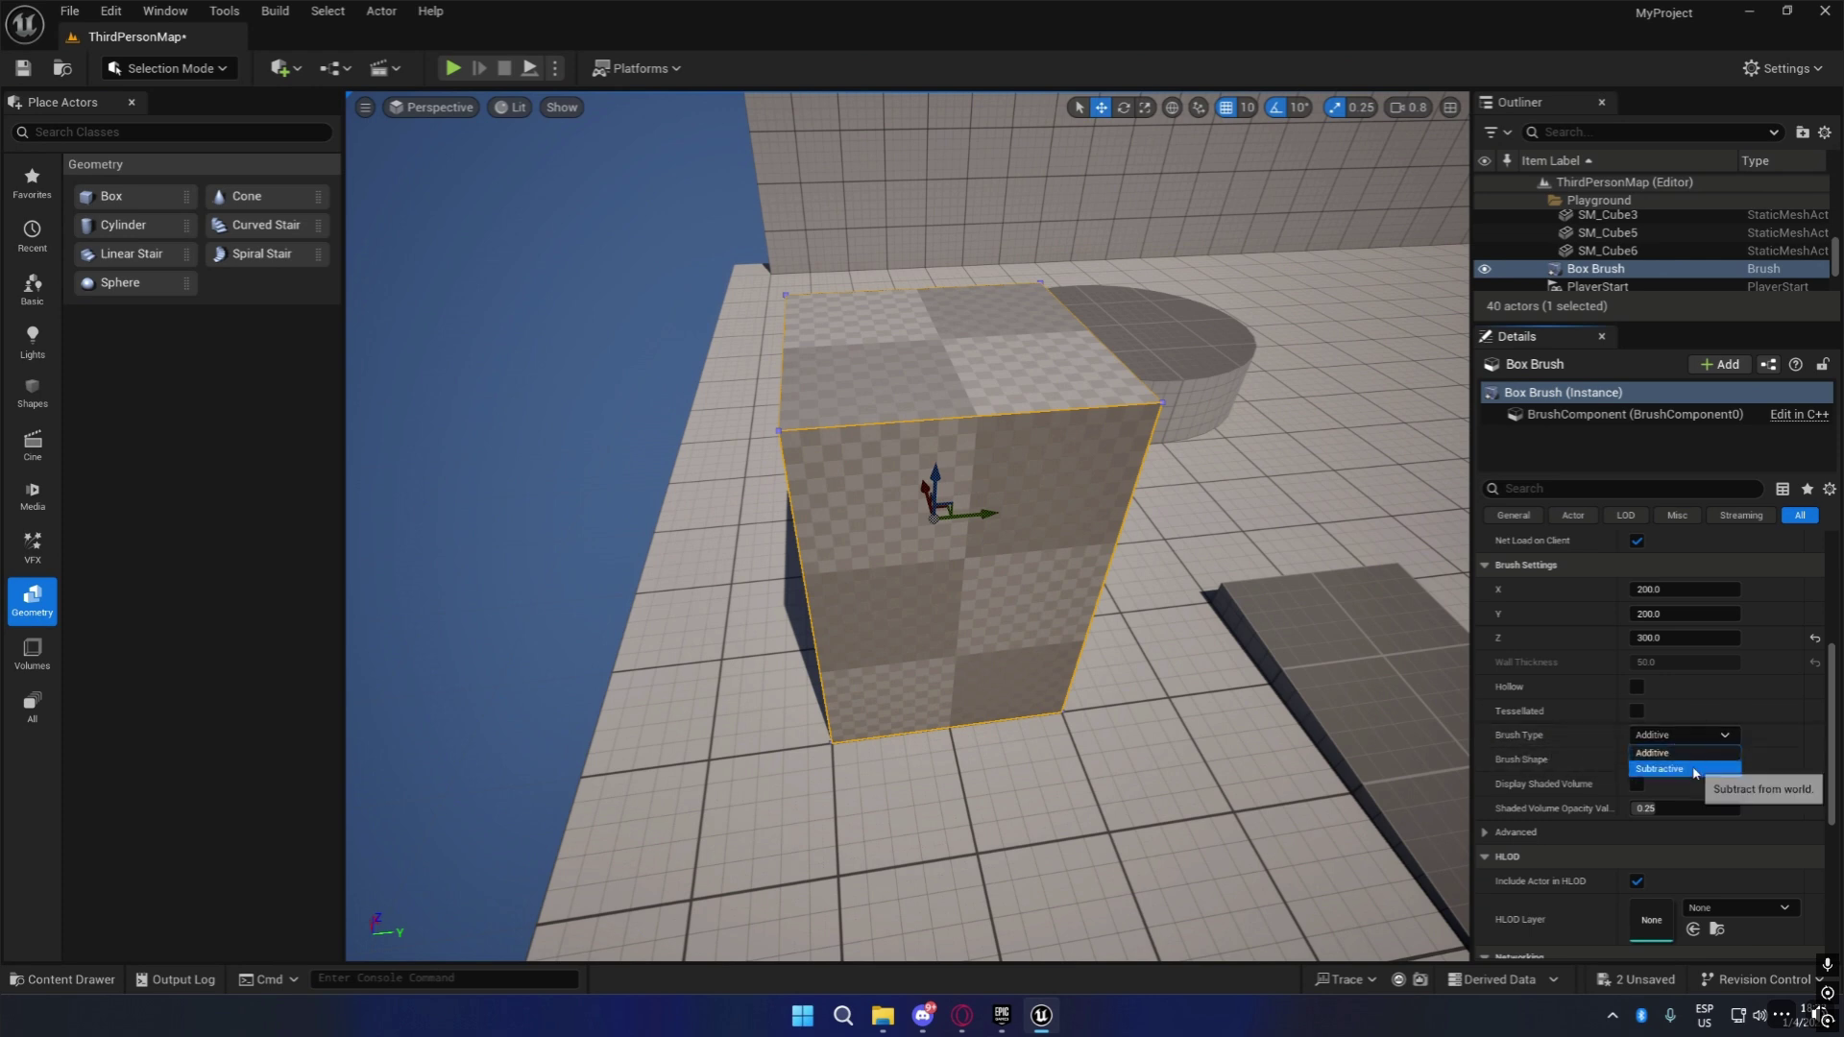
Duplicate the box brush and place the copy at X 1610, Y 200, Z 250, overlapping the original's upper corner.
mouse_move(978, 516)
left_mouse_down()
mouse_move(835, 522)
mouse_move(1122, 529)
mouse_move(1004, 493)
mouse_move(844, 524)
mouse_move(869, 529)
mouse_move(787, 428)
mouse_move(795, 374)
left_mouse_up()
right_click_drag(795, 375, 907, 376)
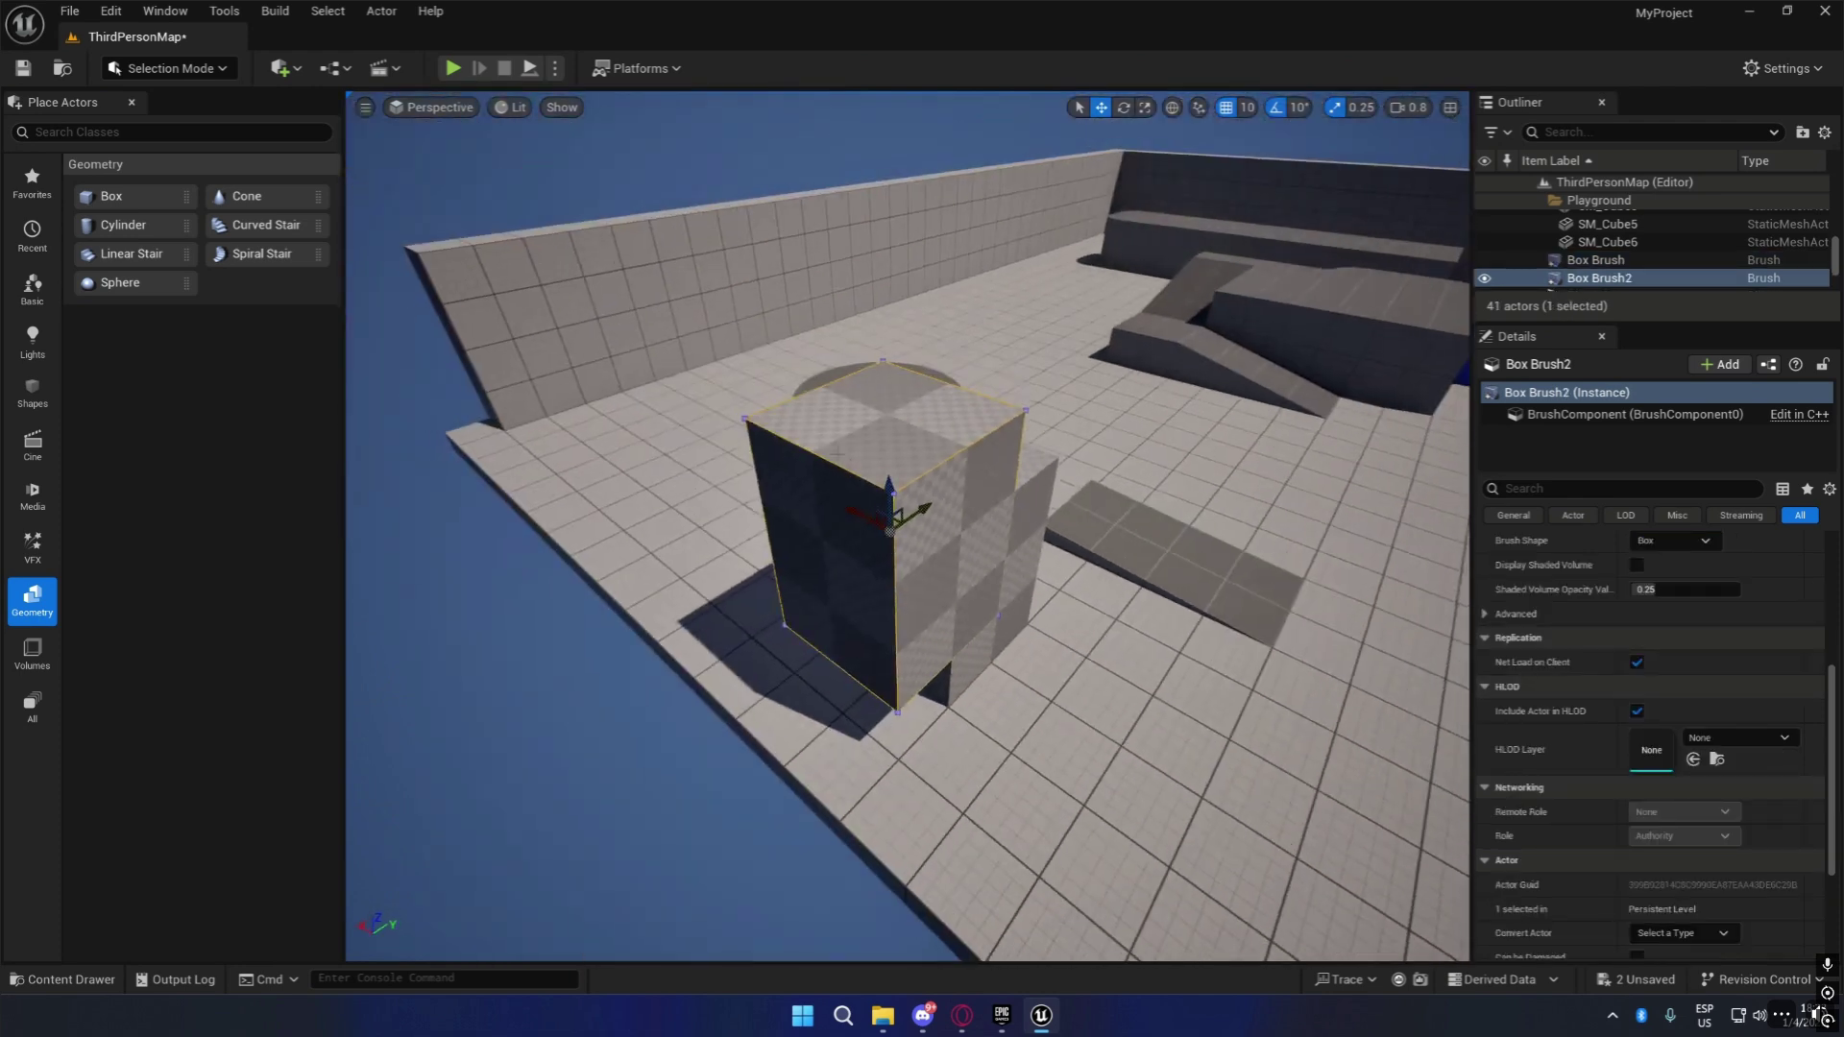
left_click_drag(857, 515, 907, 566)
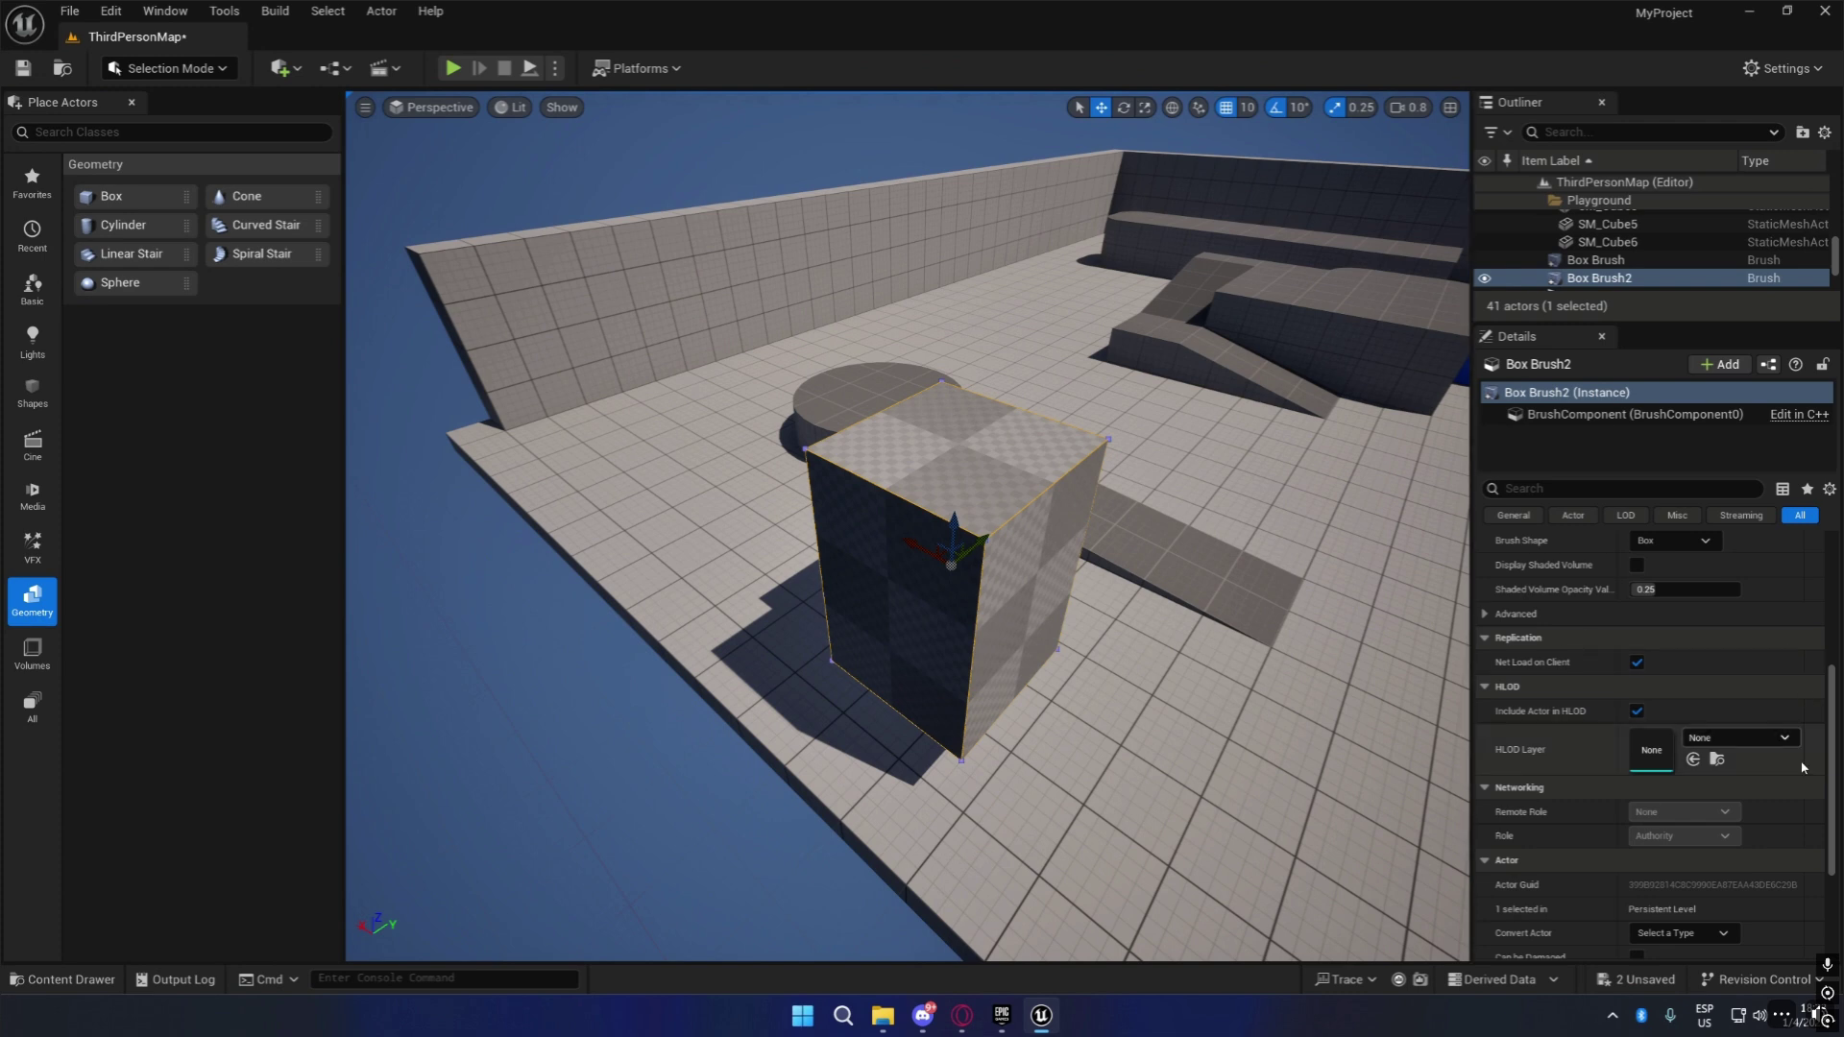
Set the duplicated box's Brush Type to Subtractive and inspect the cut it makes in the original box.
scroll(1748, 759, "up", 5)
left_click(1725, 777)
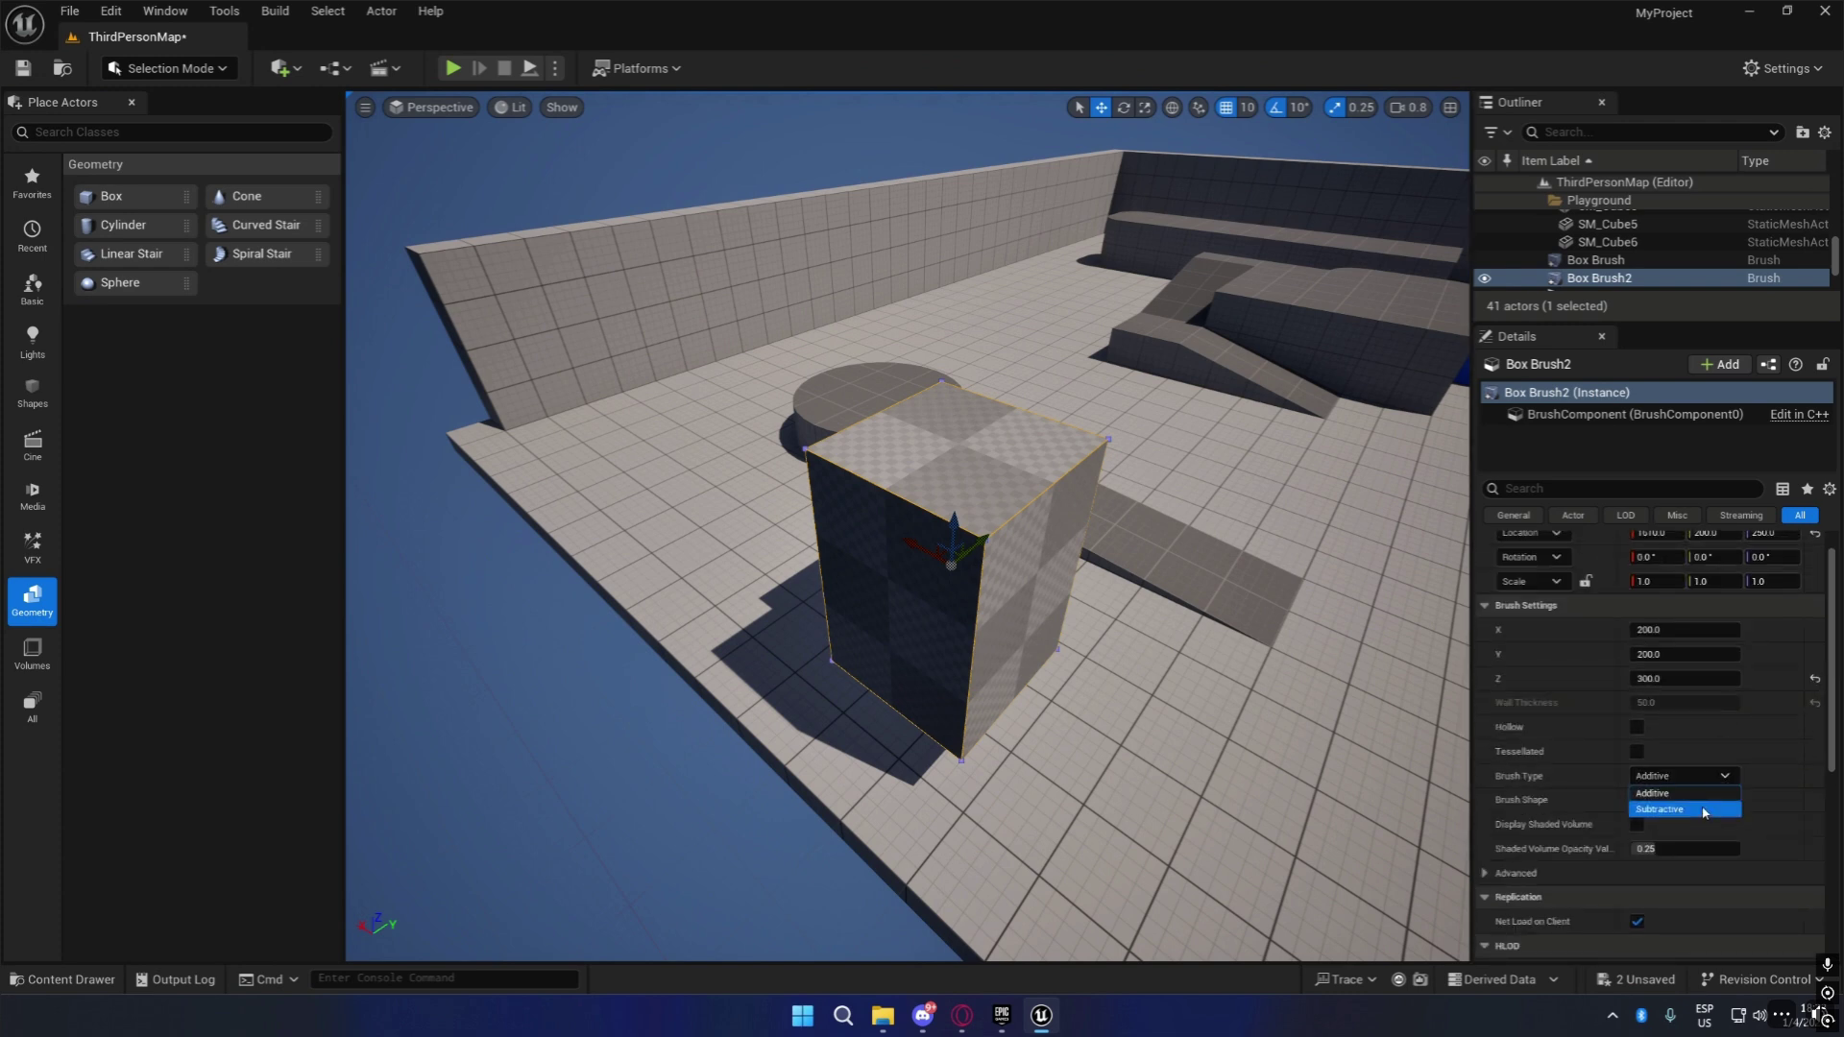
left_click(1671, 811)
right_click_drag(961, 577, 864, 634)
right_click_drag(1087, 659, 1086, 659)
key("s")
key("a")
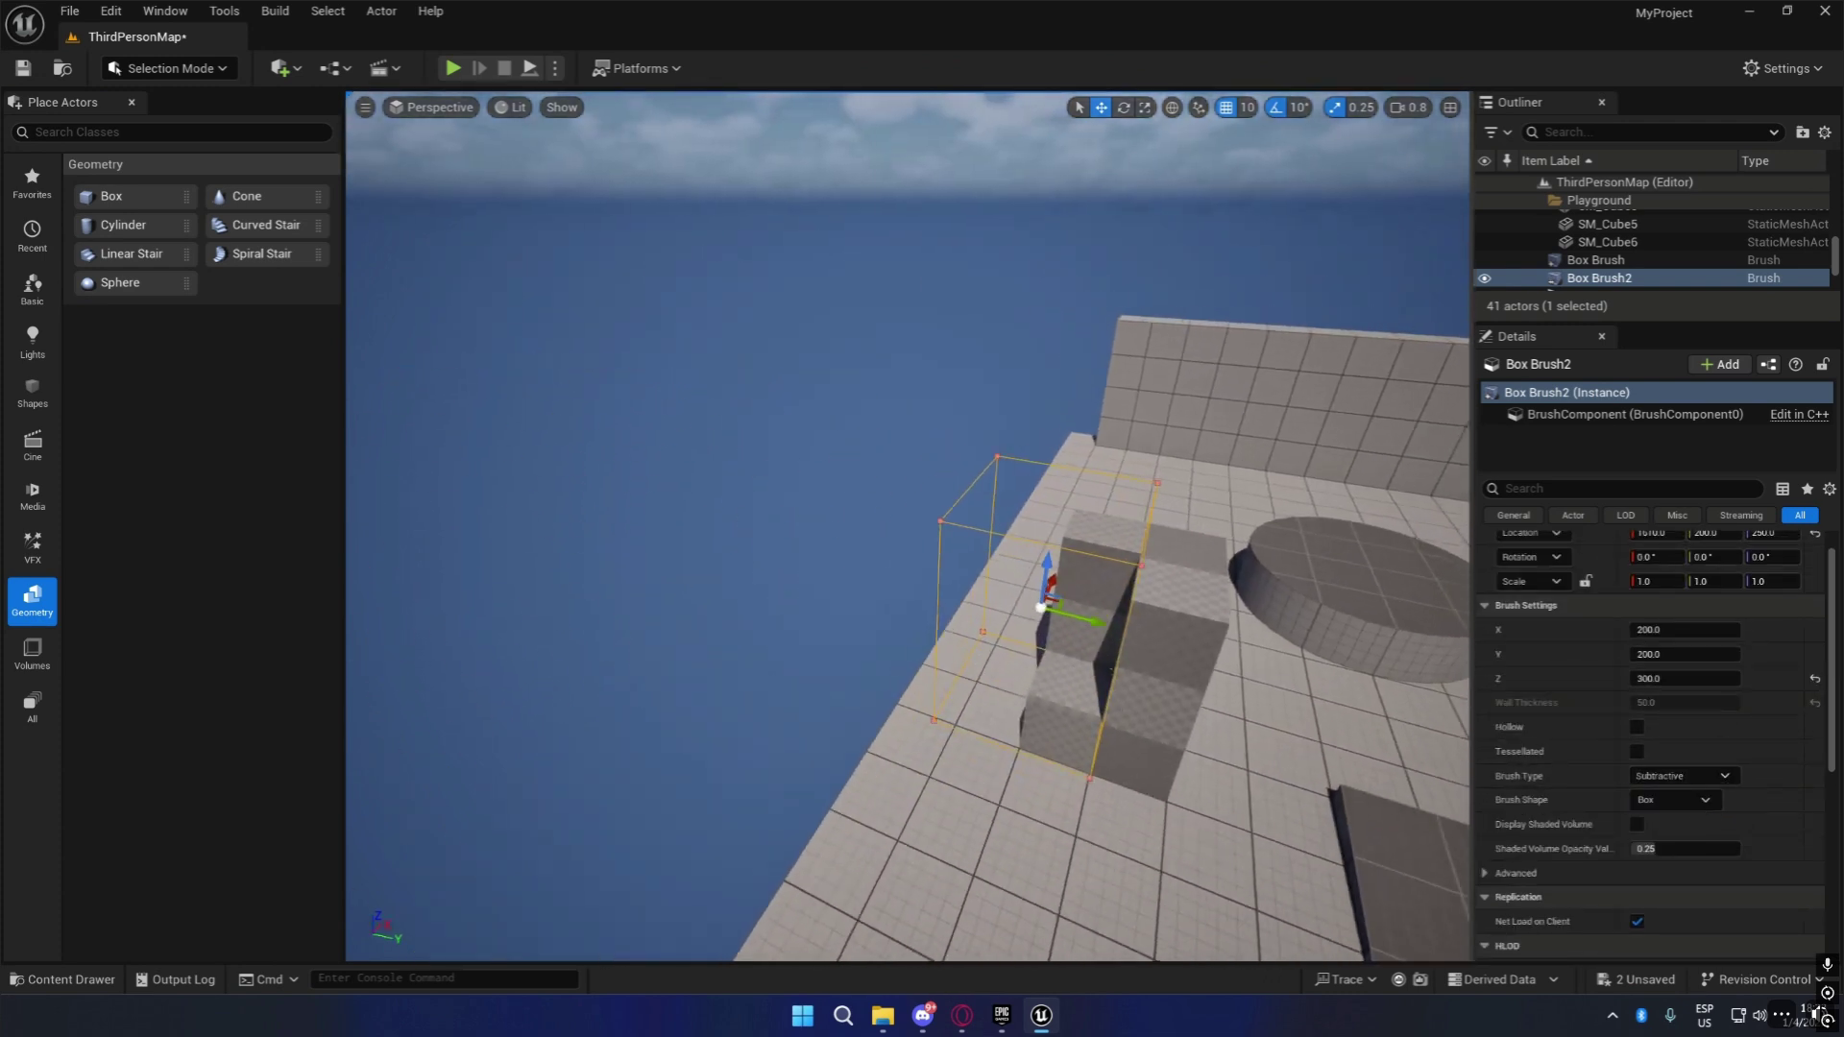
Try duplicating the blue chamfer cube along Y to 1270 on the open floor, and remove the copy.
key("Escape")
key("s")
mouse_move(1226, 773)
right_mouse_down()
mouse_move(1344, 806)
mouse_move(1460, 750)
mouse_move(1451, 730)
mouse_move(1277, 692)
mouse_move(1077, 876)
mouse_move(1153, 586)
right_mouse_up()
left_click(1152, 584)
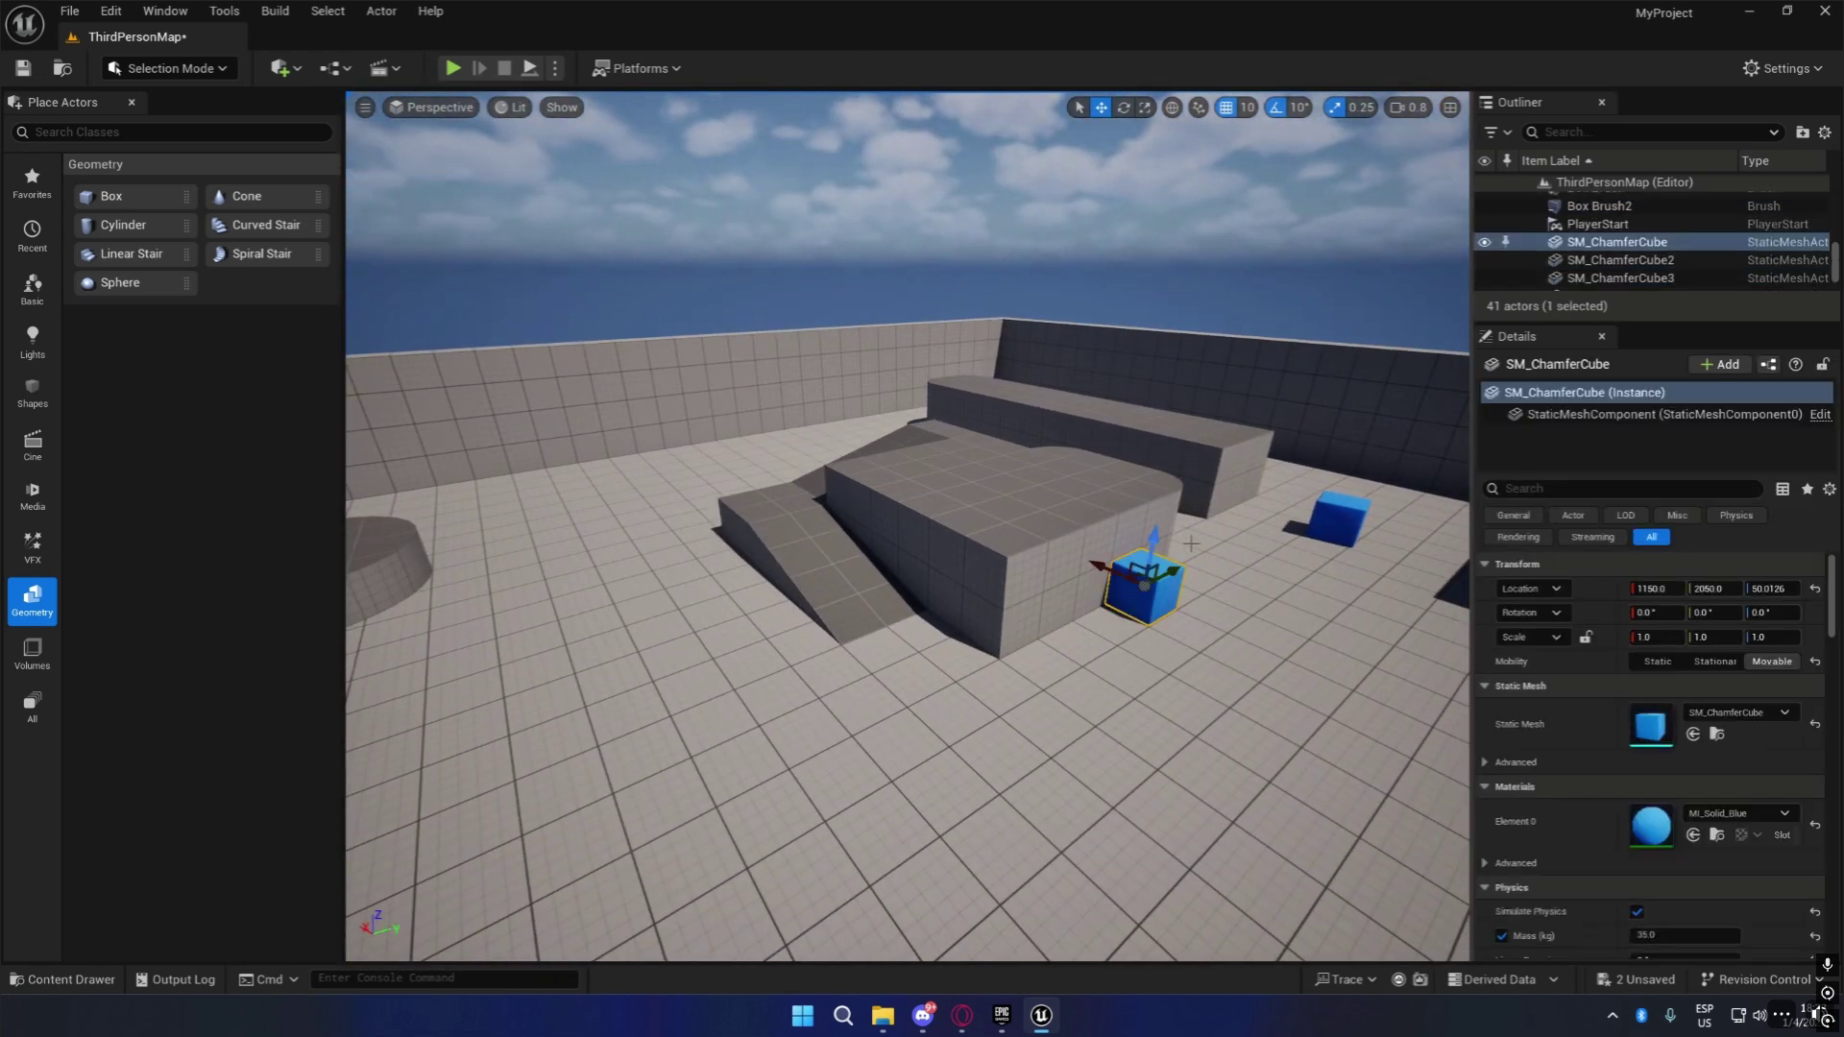
left_click_drag(1165, 573, 830, 735, "alt")
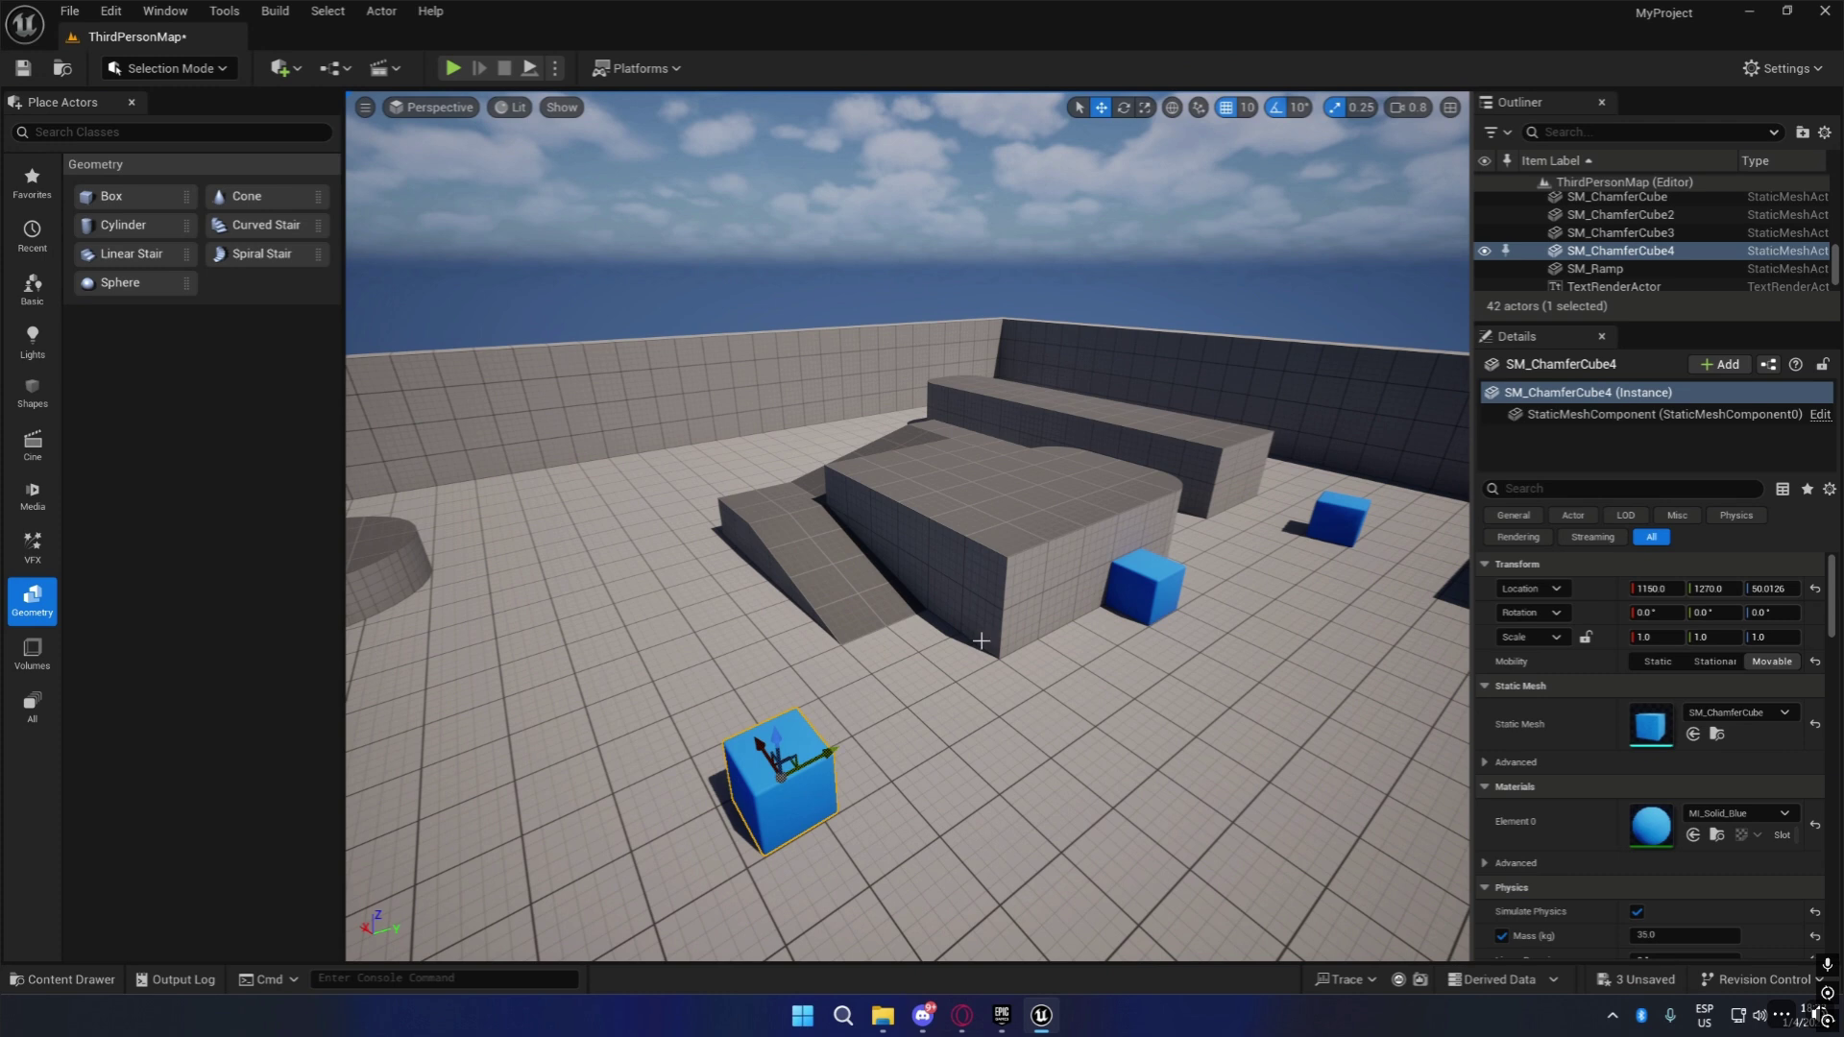
right_click_drag(881, 604, 1019, 691)
key("s")
key("a")
right_click_drag(920, 654, 805, 601)
key("d")
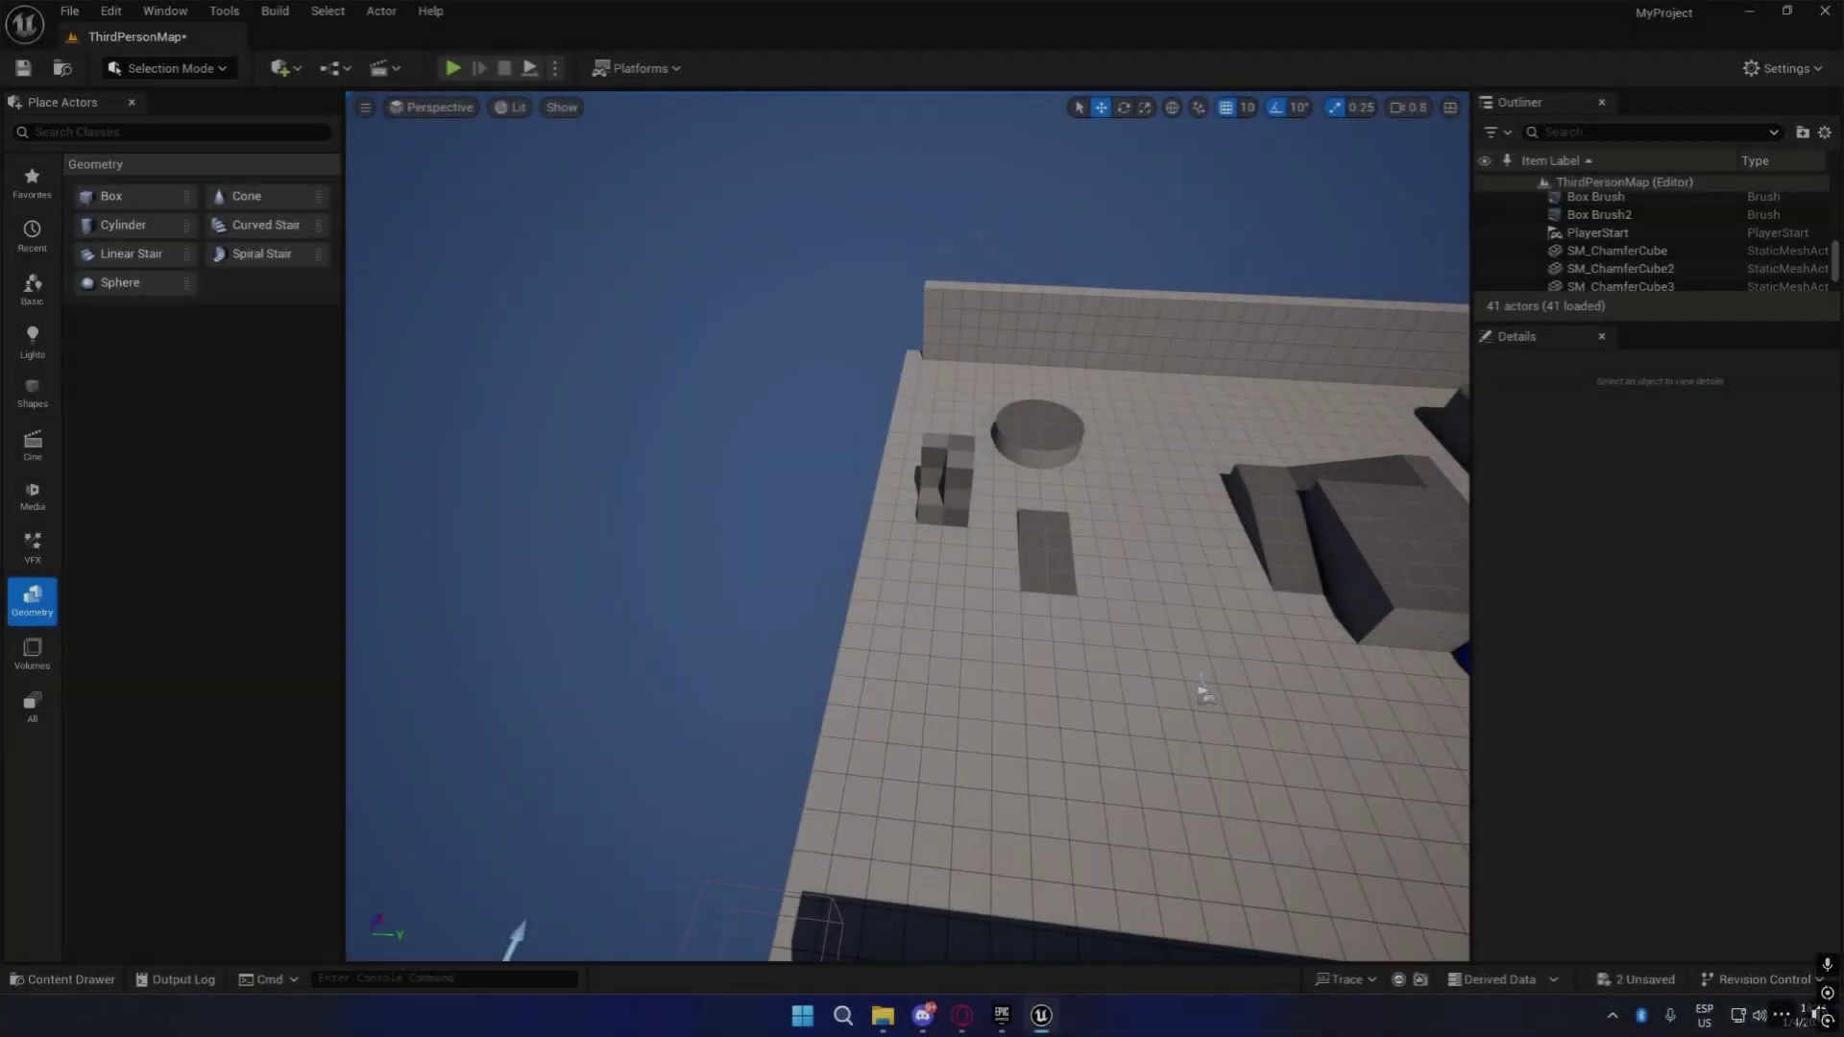
Examine the notch cut into the box from several sides, selecting the subtractive brush through its cut face.
key("w")
right_click_drag(956, 509, 1045, 423)
key("a")
left_click(957, 508)
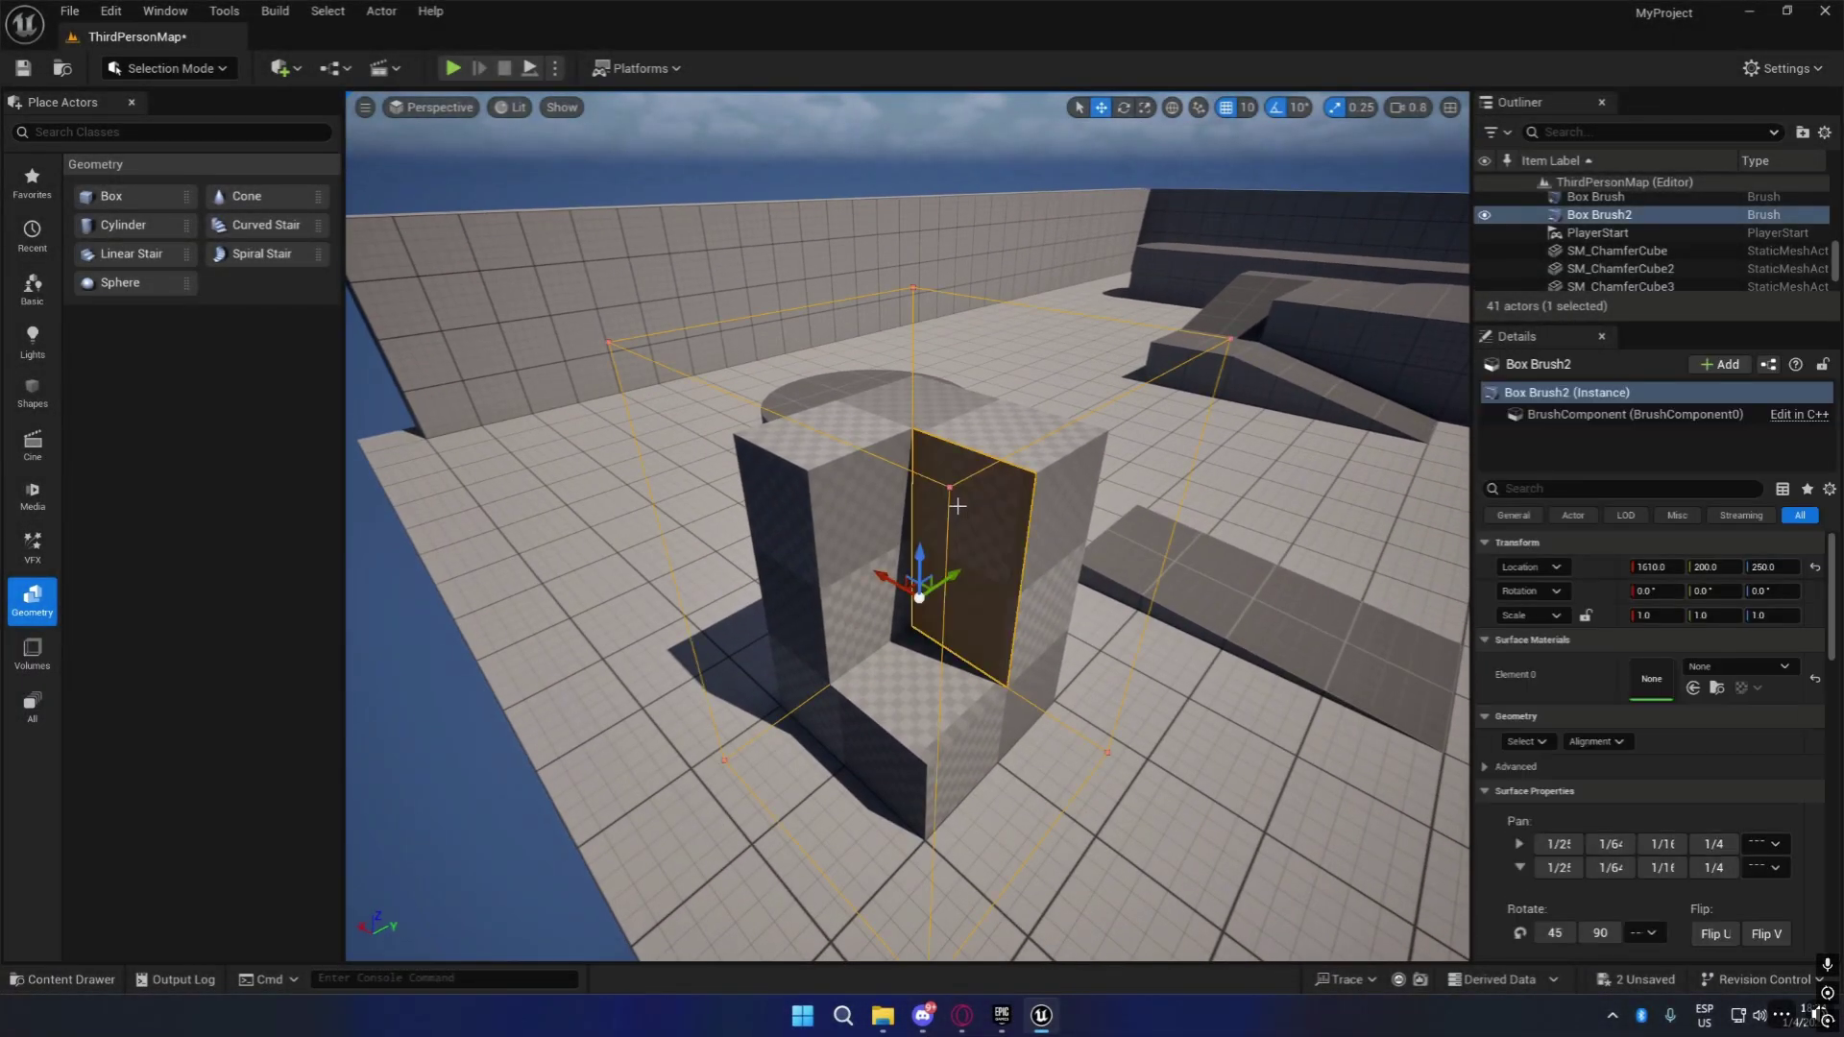
key("a")
right_click_drag(1082, 572, 1185, 567)
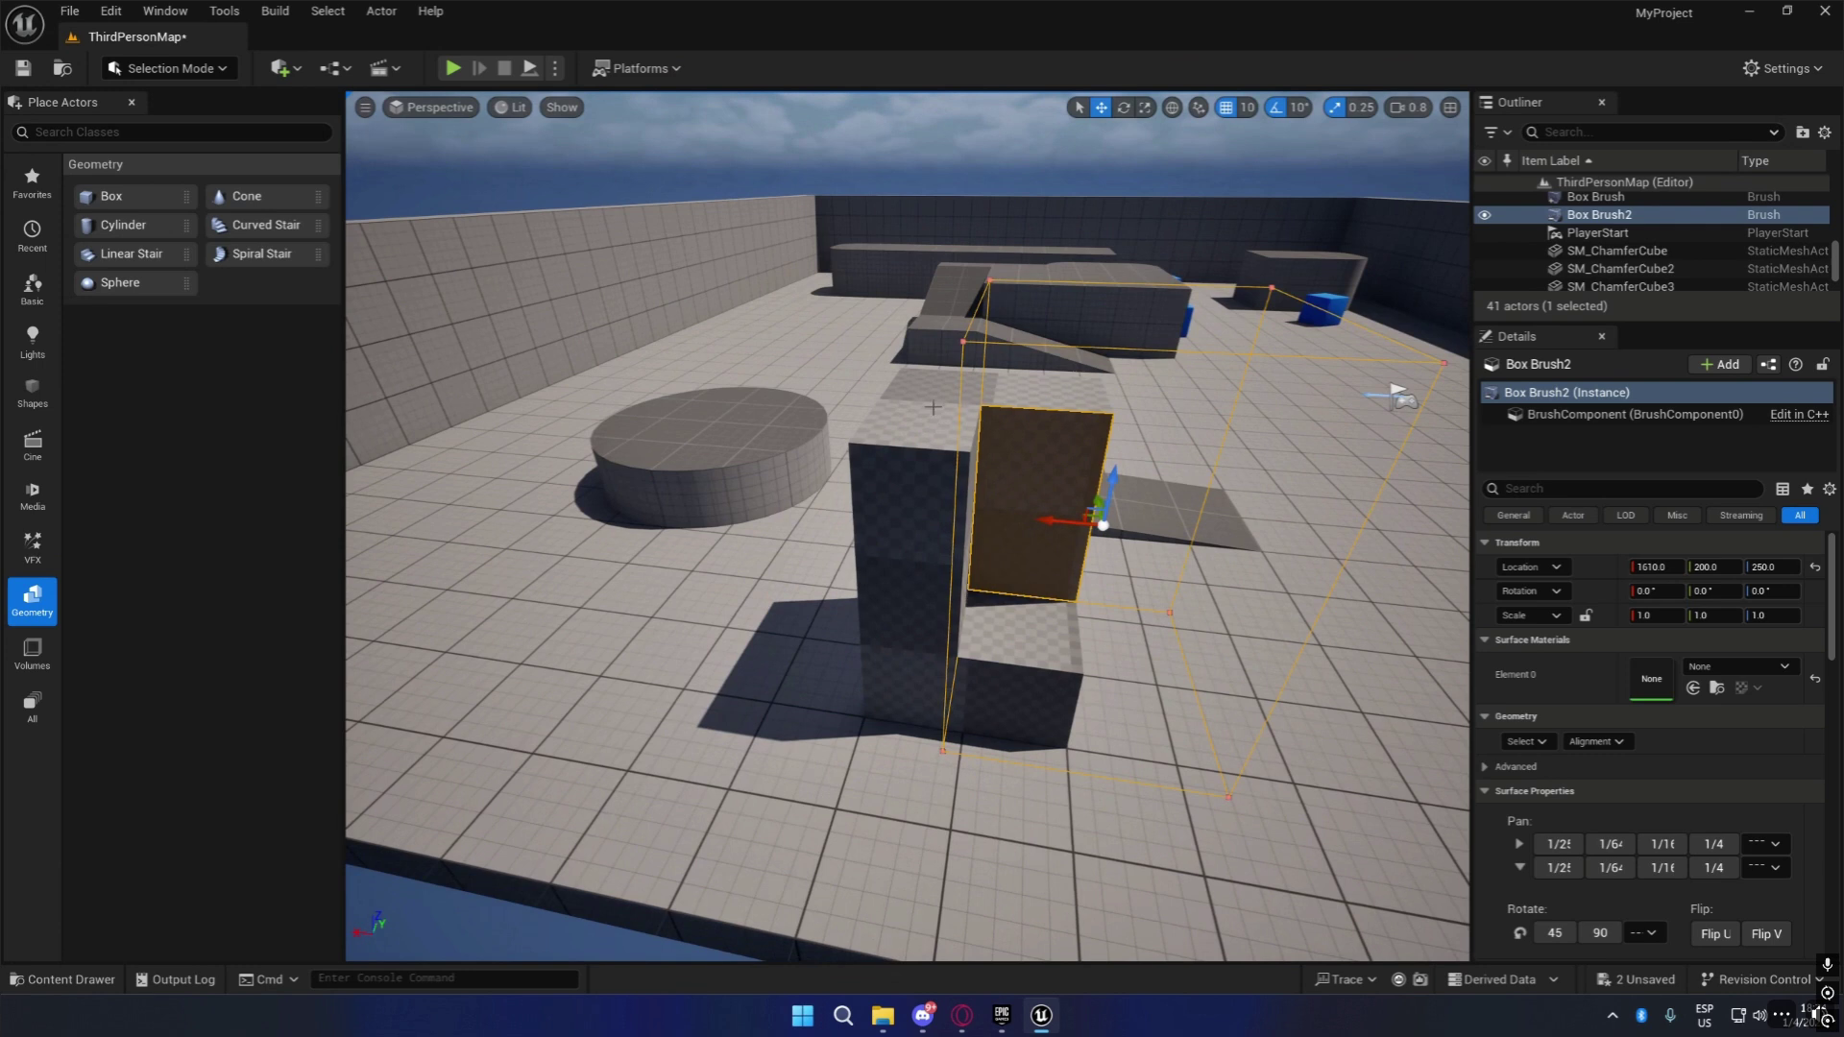
left_click(934, 407)
mouse_move(1042, 562)
right_mouse_down()
mouse_move(1062, 596)
mouse_move(720, 580)
mouse_move(883, 578)
mouse_move(895, 477)
right_mouse_up()
key("Escape")
key("d")
key("w")
key("d")
key("s")
key("a")
Select the subtractive box brush and shift it along the X axis to 1600.
left_click(895, 477)
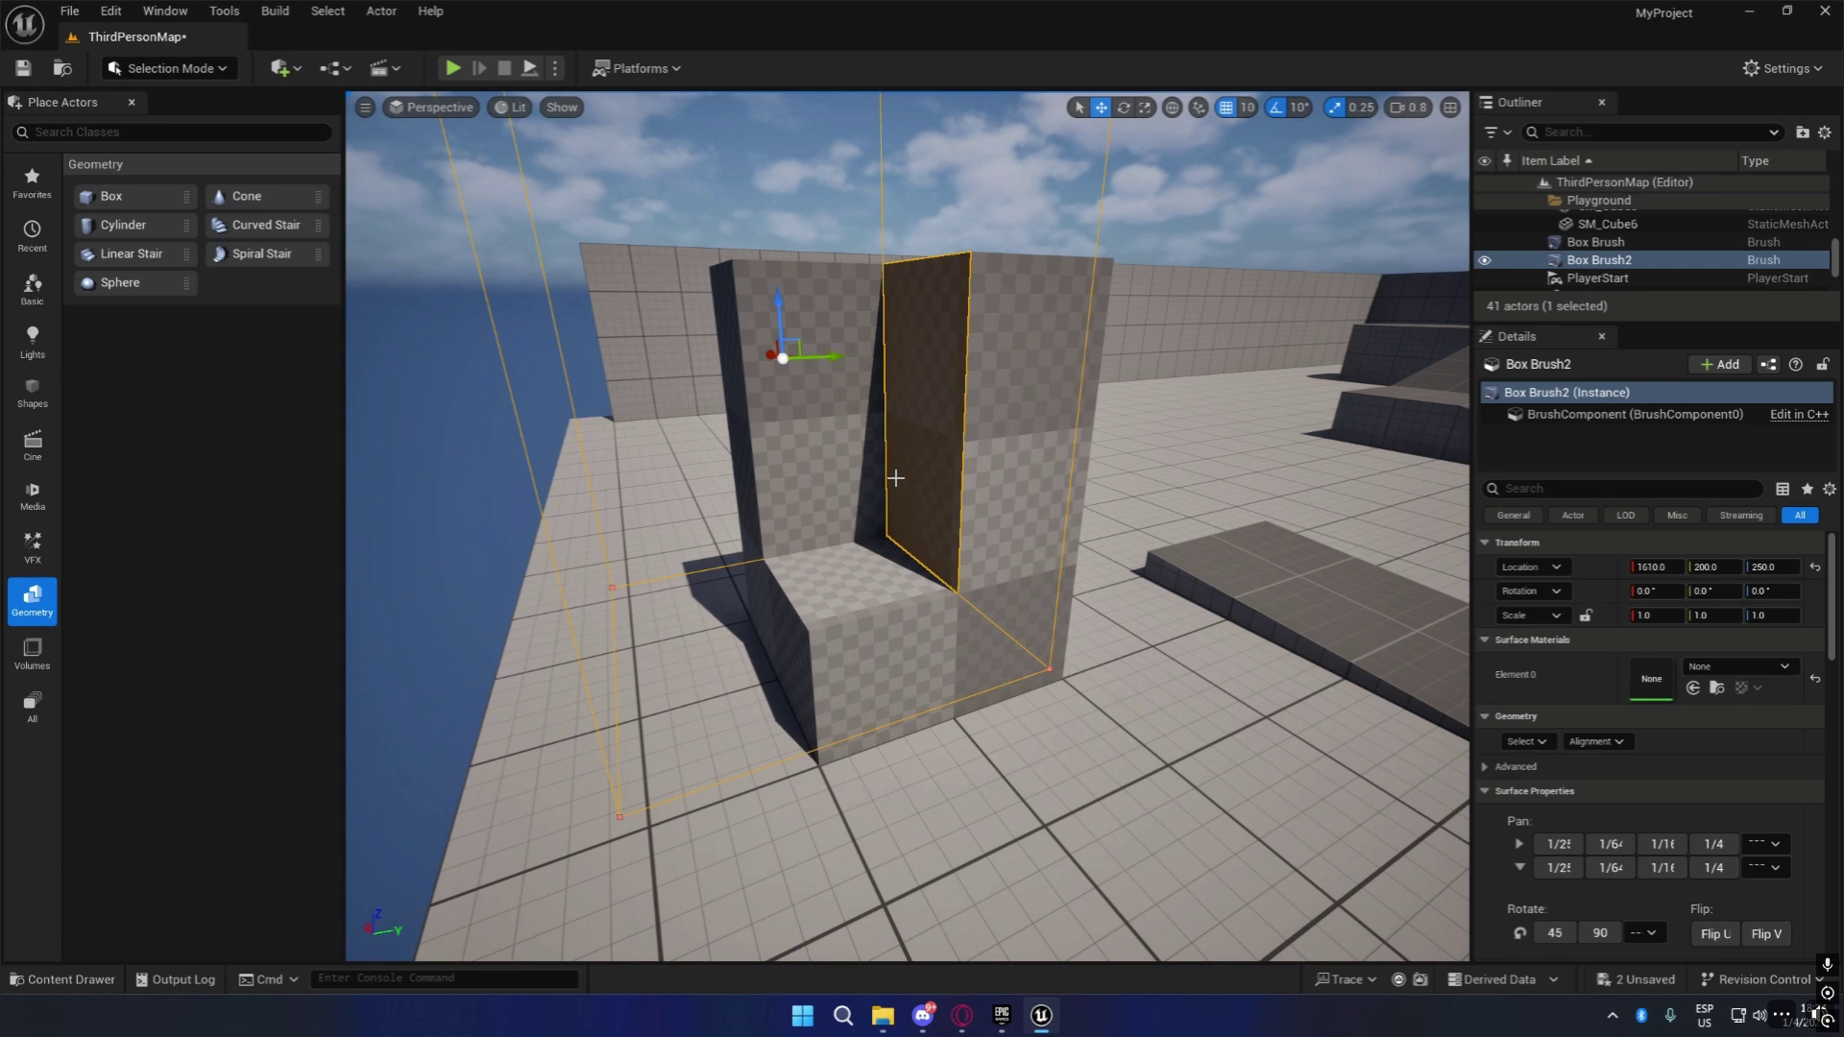
key("s")
right_click_drag(895, 477, 1038, 499)
key("a")
mouse_move(907, 464)
left_mouse_down()
mouse_move(857, 459)
mouse_move(920, 473)
mouse_move(750, 444)
mouse_move(877, 485)
left_mouse_up()
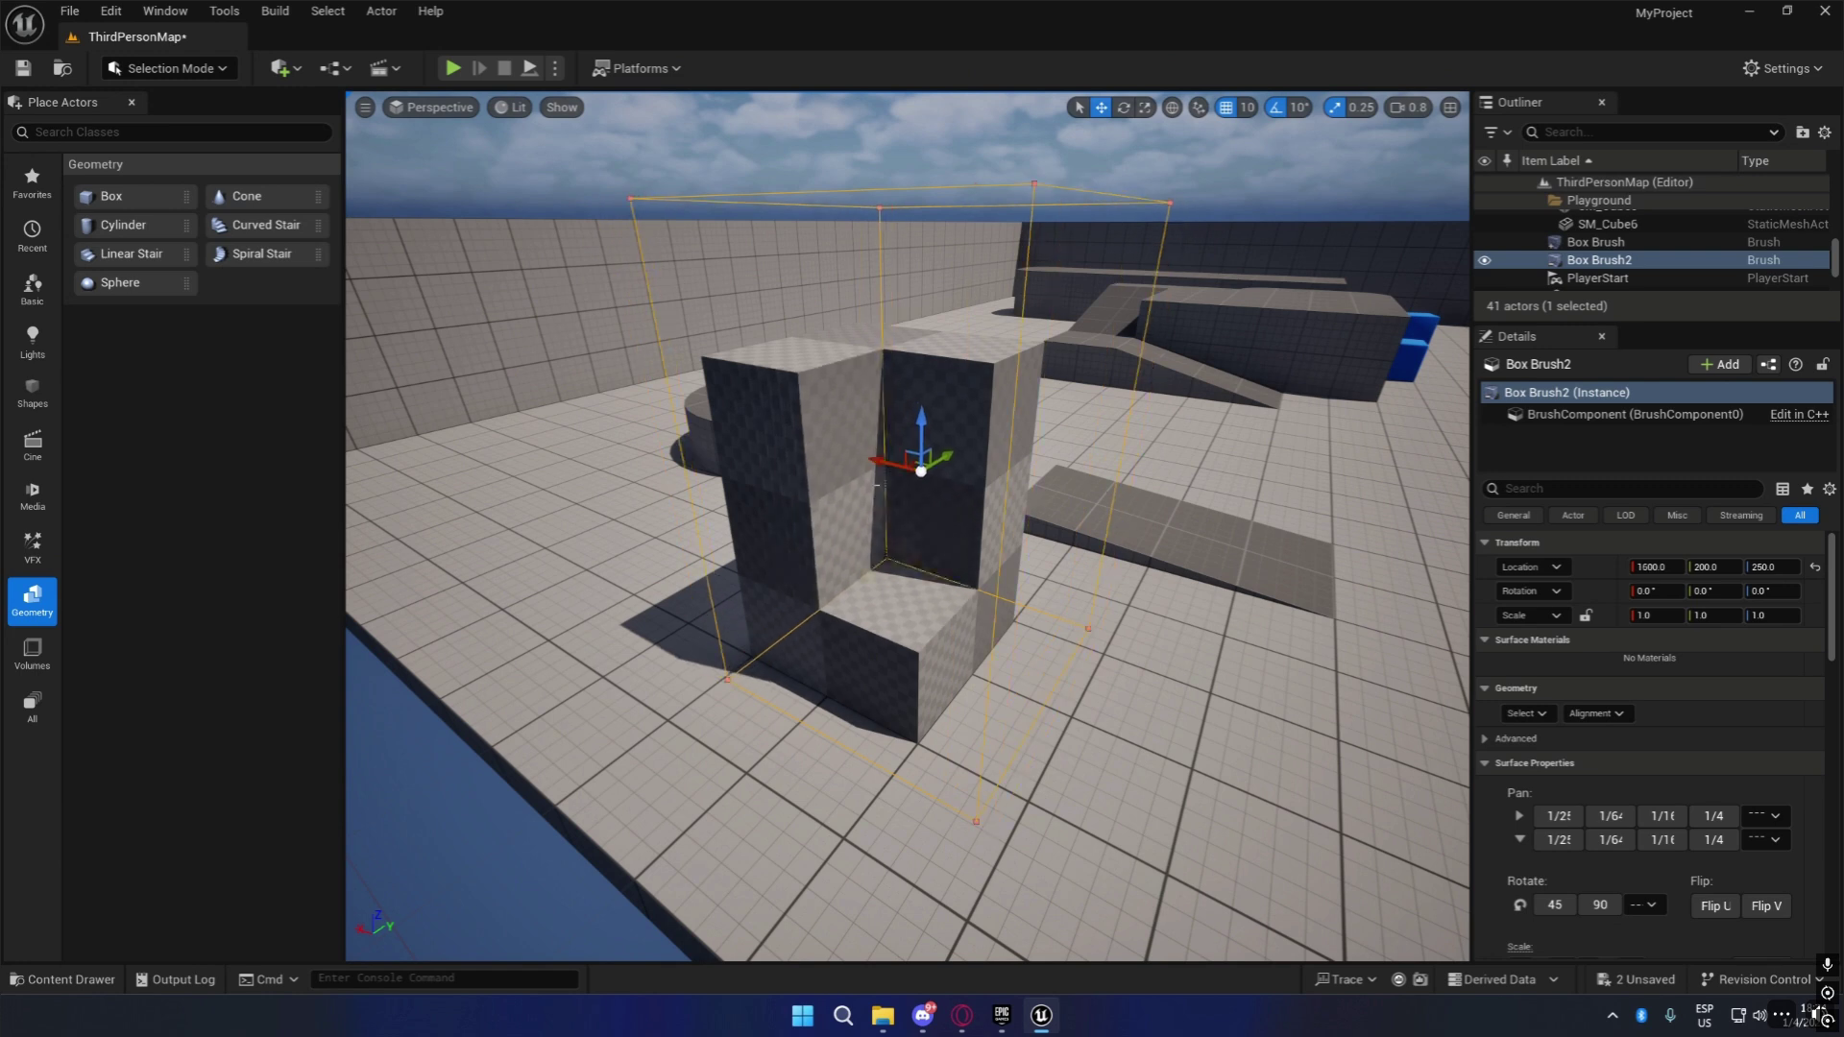
Select the subtractive brush and the original box brush in turn to compare their outlines around the notch.
key("d")
mouse_move(1060, 502)
right_mouse_down()
mouse_move(807, 483)
mouse_move(764, 437)
right_mouse_up()
key("Escape")
key("d")
left_click(910, 524)
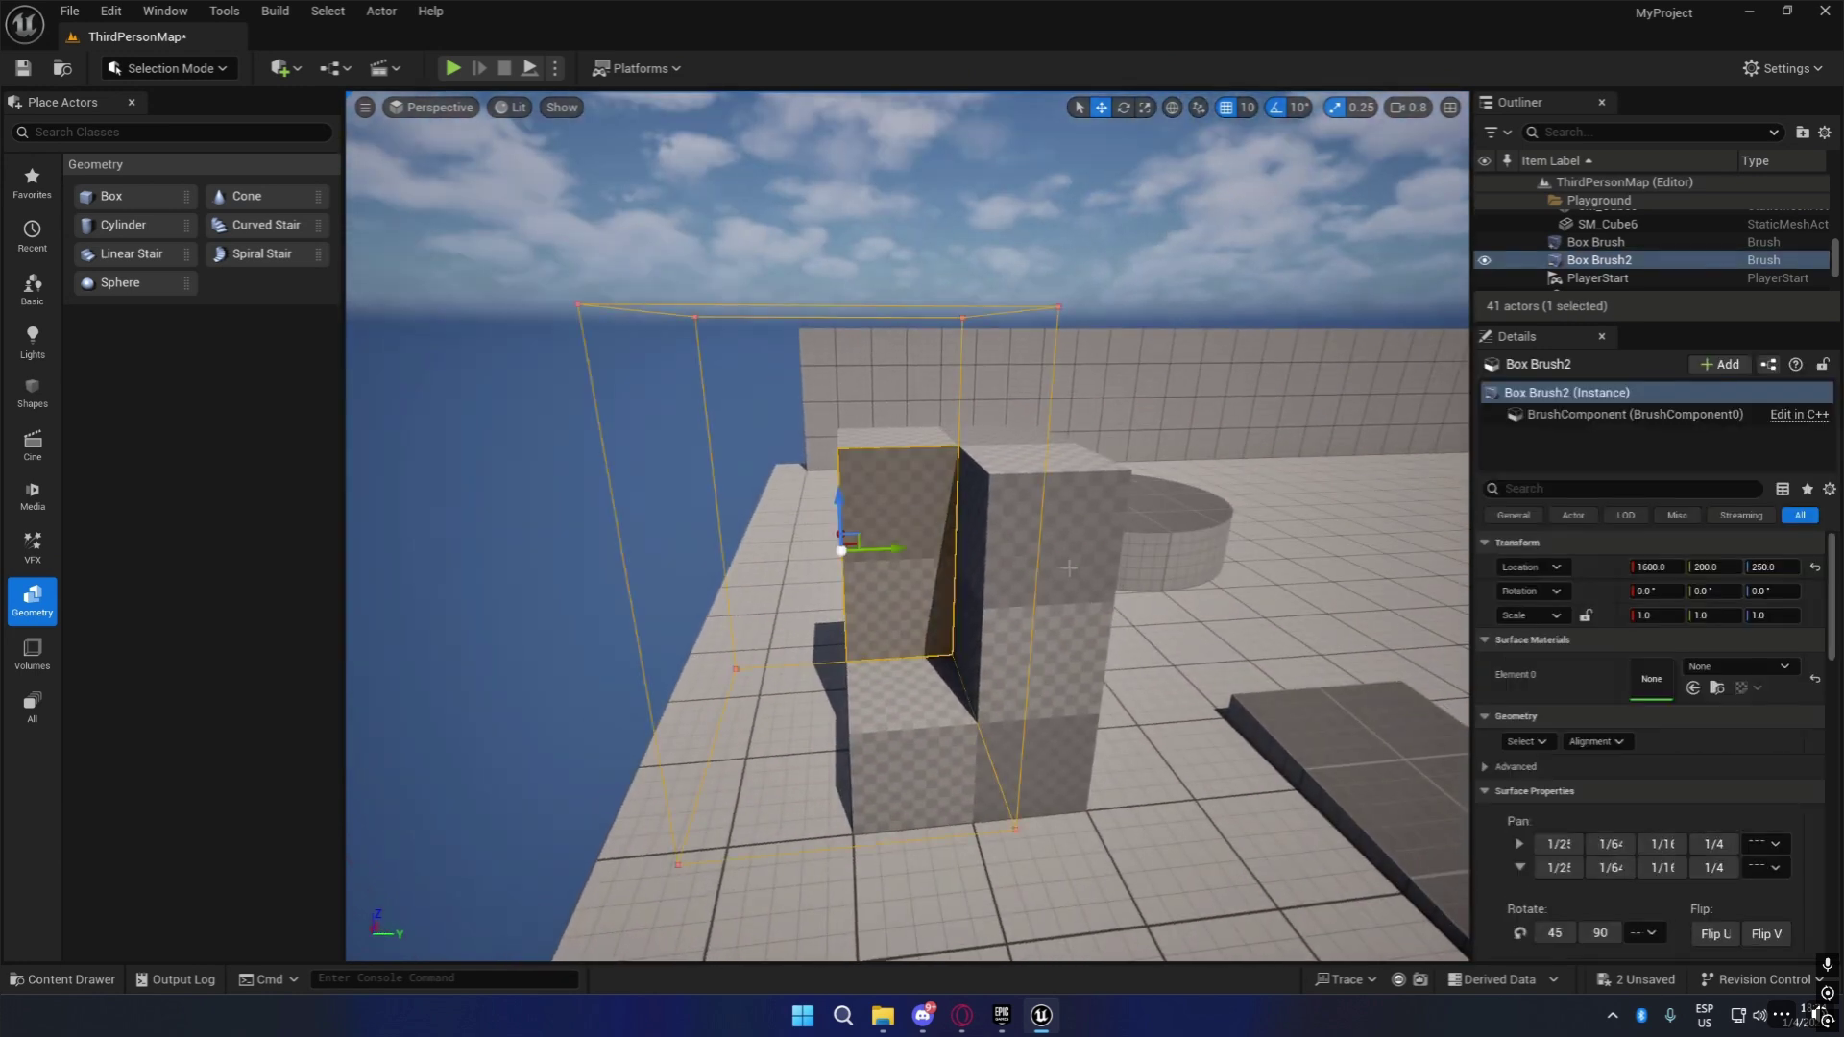
left_click(995, 530)
left_click(1003, 450)
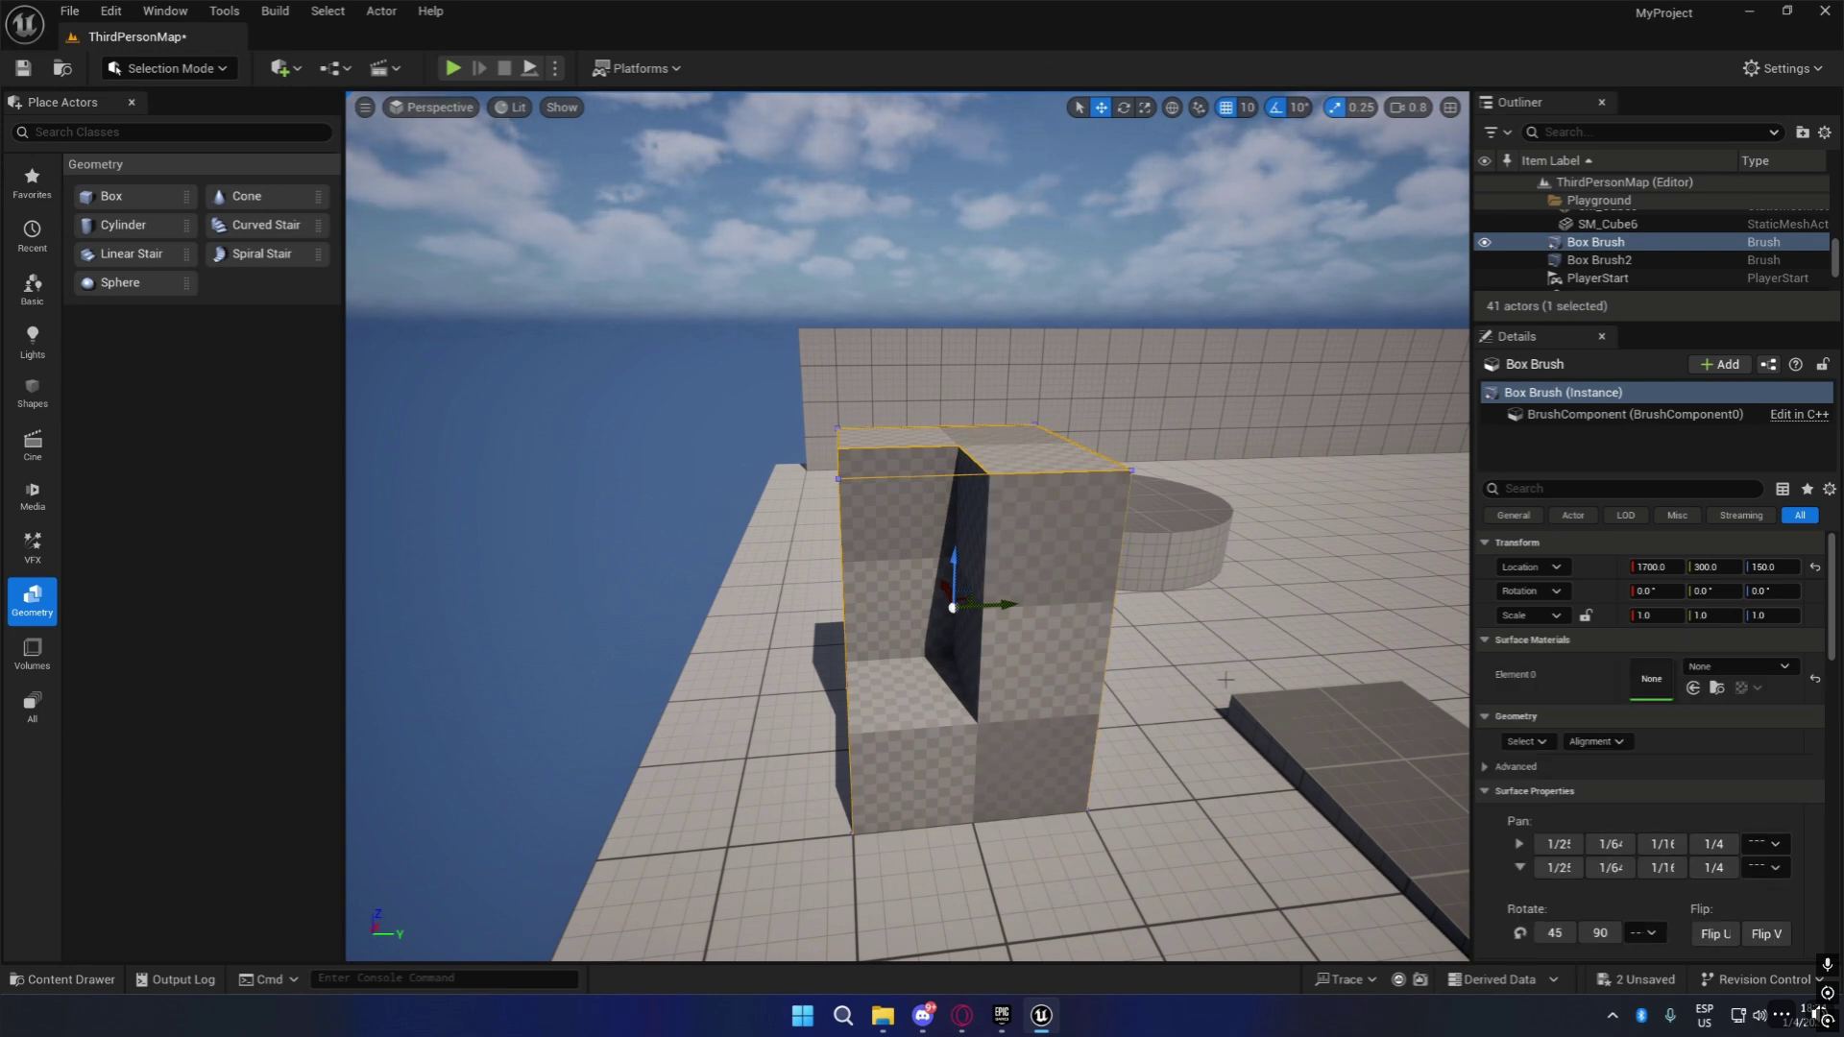
right_click_drag(1225, 679, 1253, 715)
right_click_drag(926, 590, 1143, 592)
key("a")
Inspect the corner cut and the subtractive brush's extent up close and from the box's other sides.
left_click(83, 982)
mouse_move(1088, 357)
right_mouse_down()
mouse_move(1152, 451)
mouse_move(1066, 331)
mouse_move(1049, 207)
right_mouse_up()
key("Escape")
key("w")
key("s")
key("d")
left_click(902, 569)
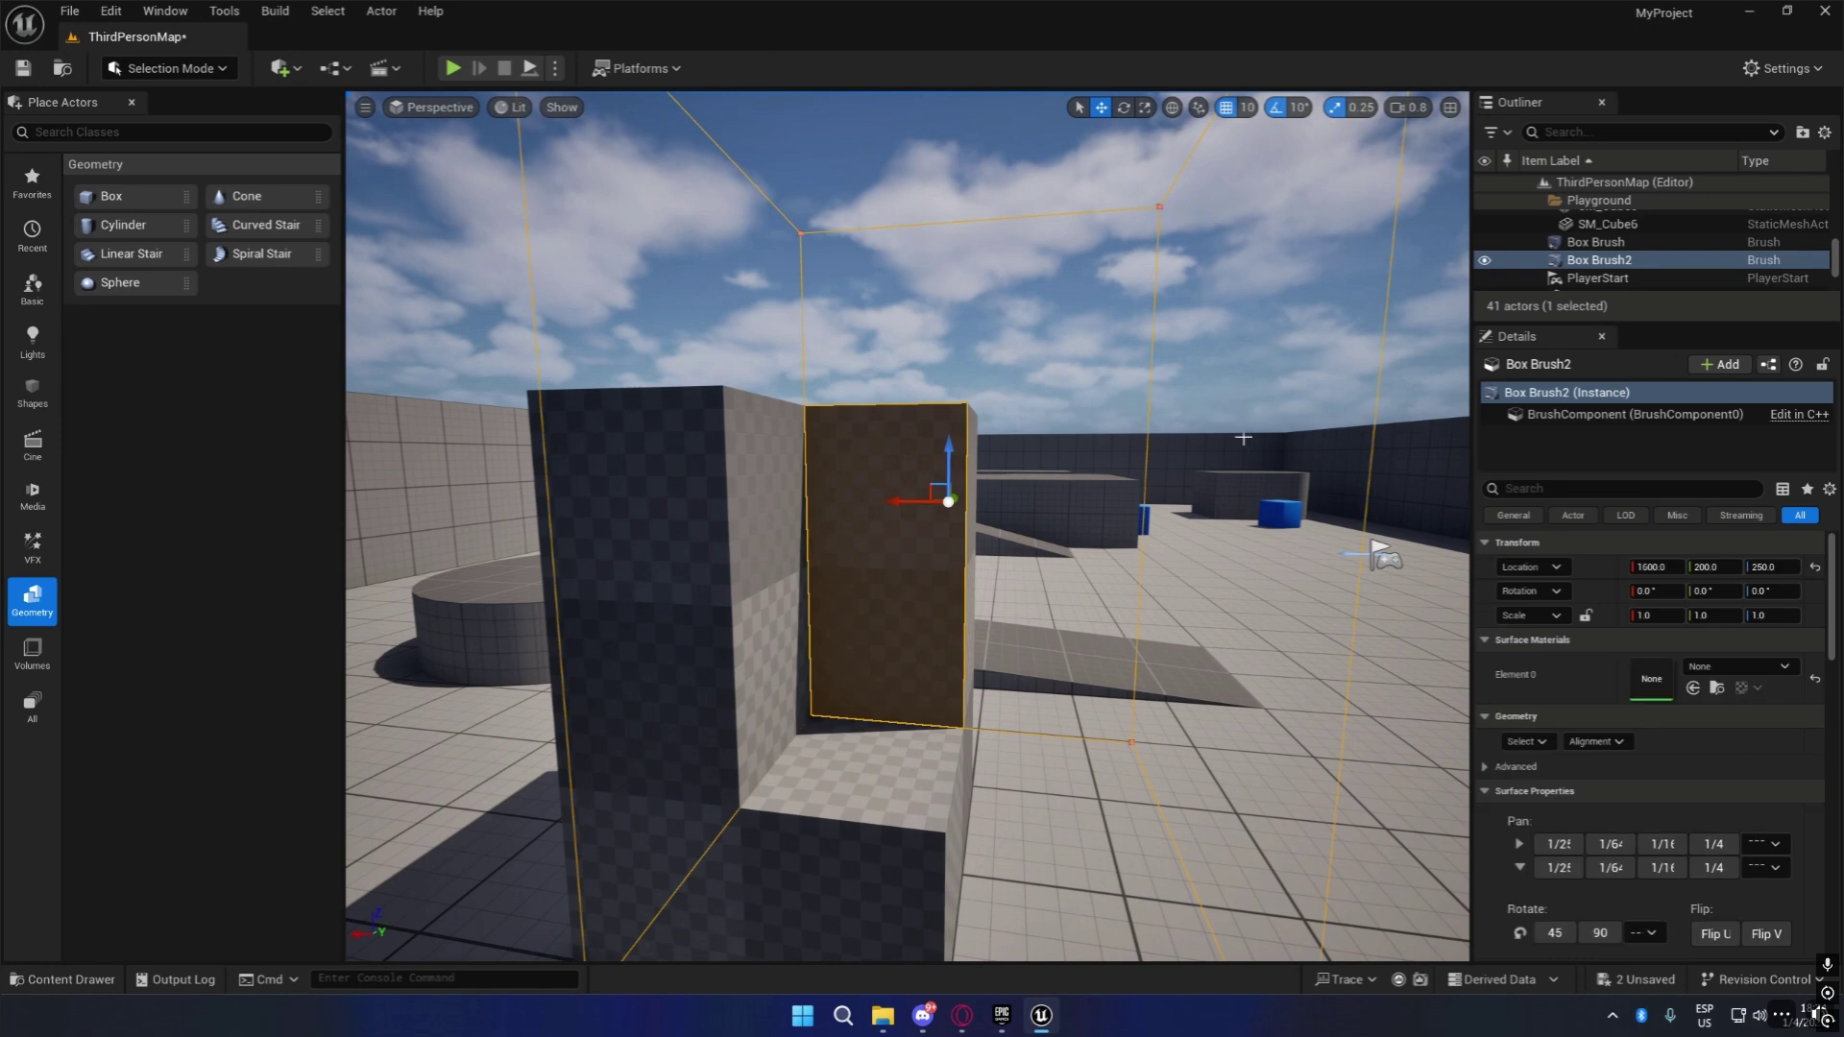
right_click_drag(1210, 476, 1008, 568)
key("d")
key("e")
key("s")
right_click_drag(1066, 298, 1111, 369)
key("a")
key("Escape")
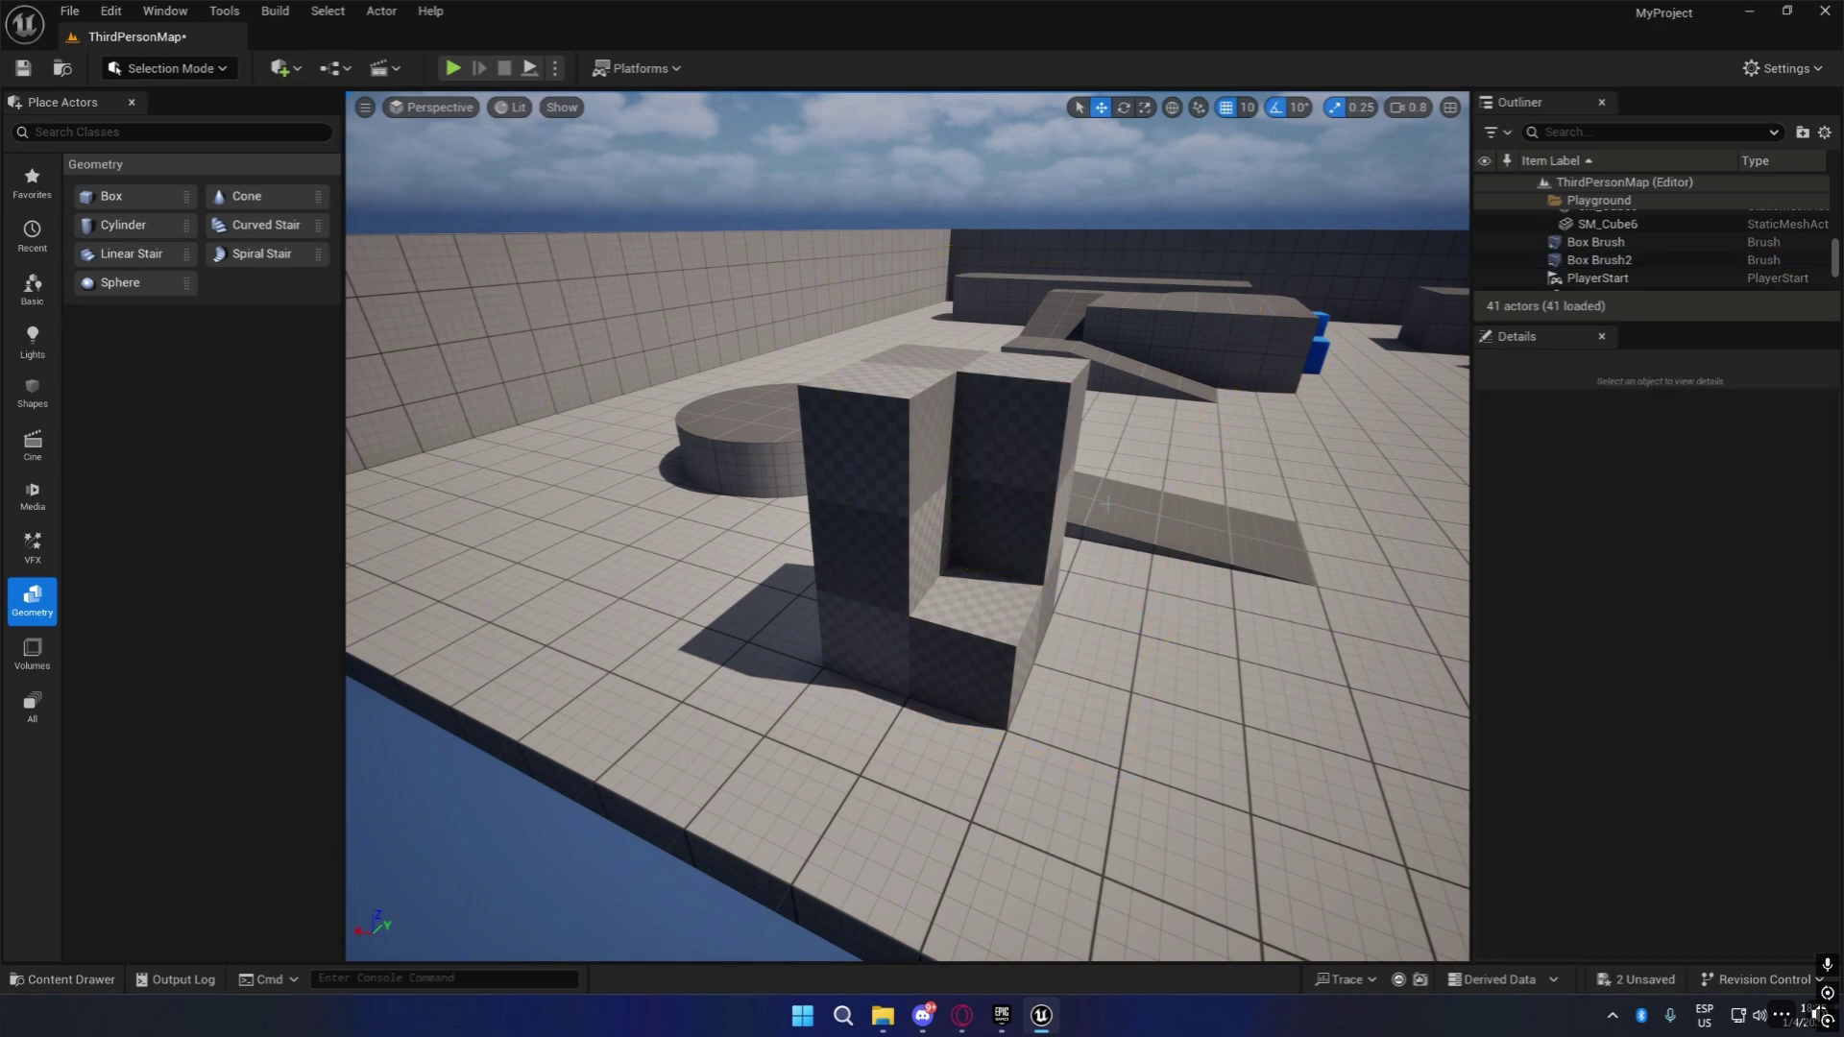
Select both the subtractive and the original box brush and expand the advanced options of their brush settings.
left_click(984, 458)
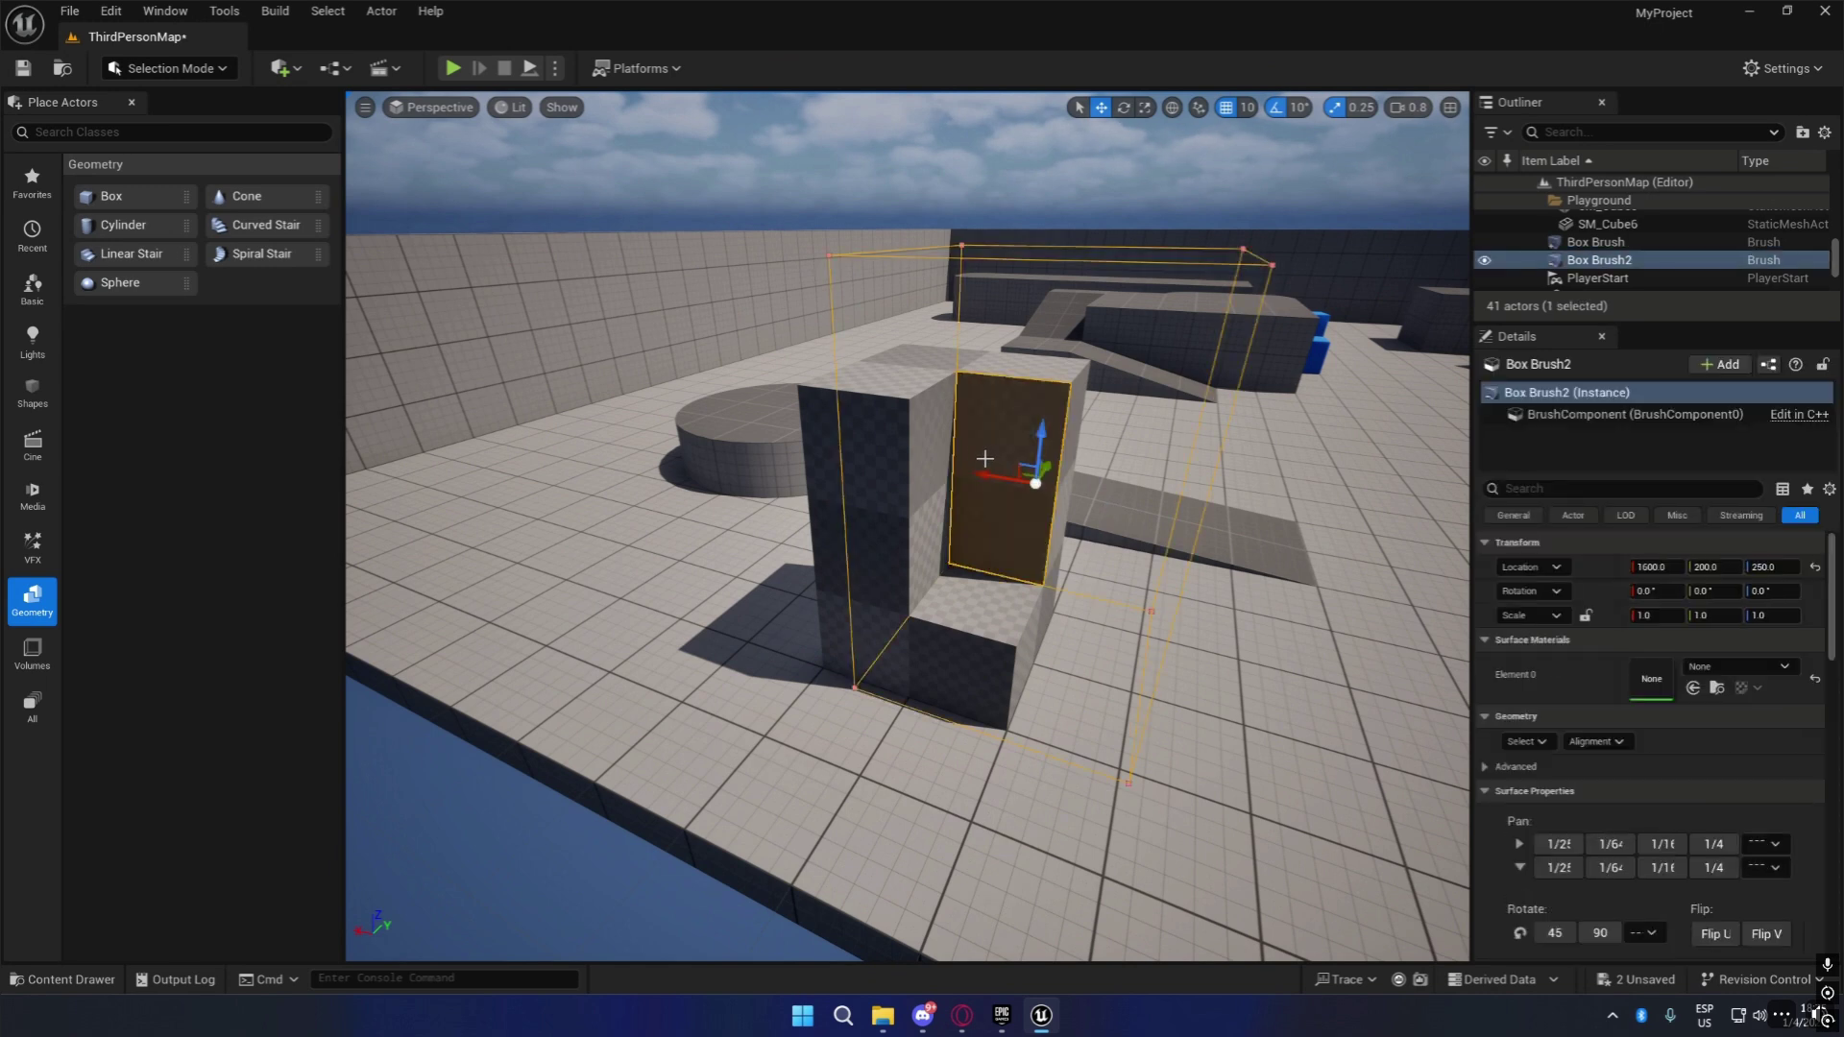
left_click(814, 416, "ctrl")
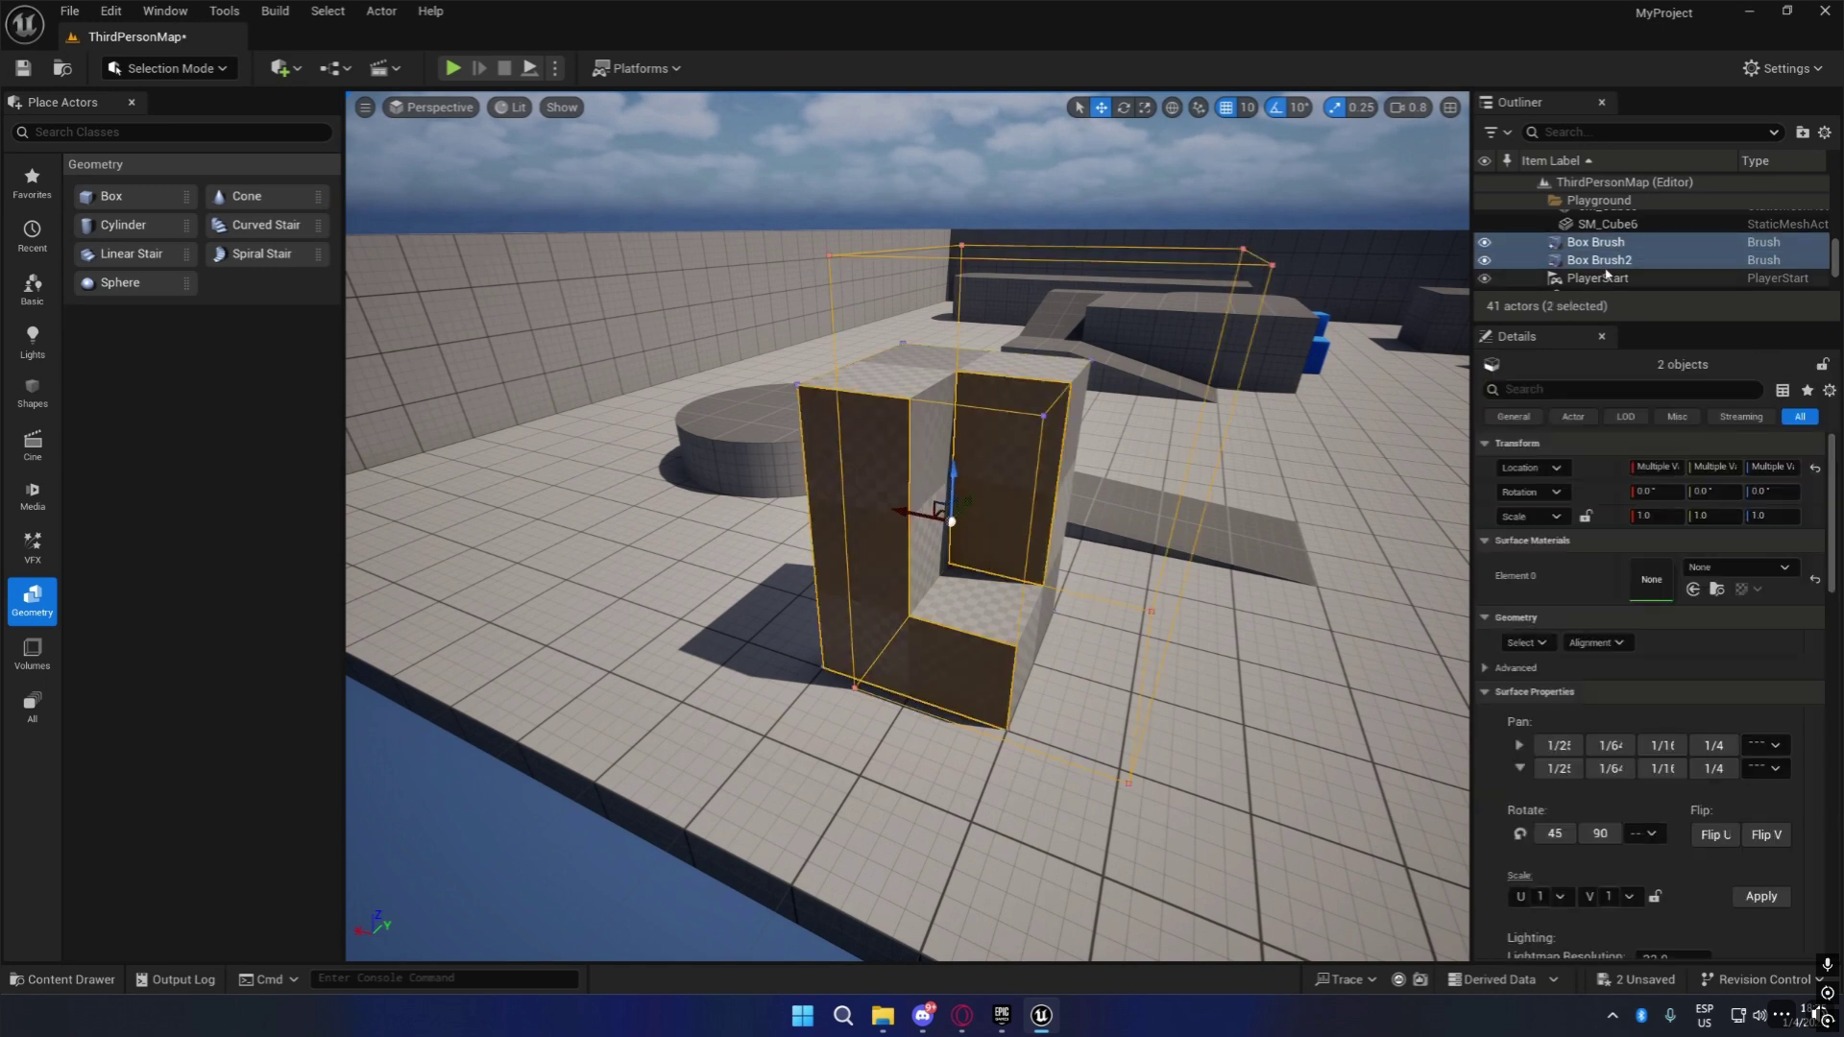
scroll(1688, 636, "down", 10)
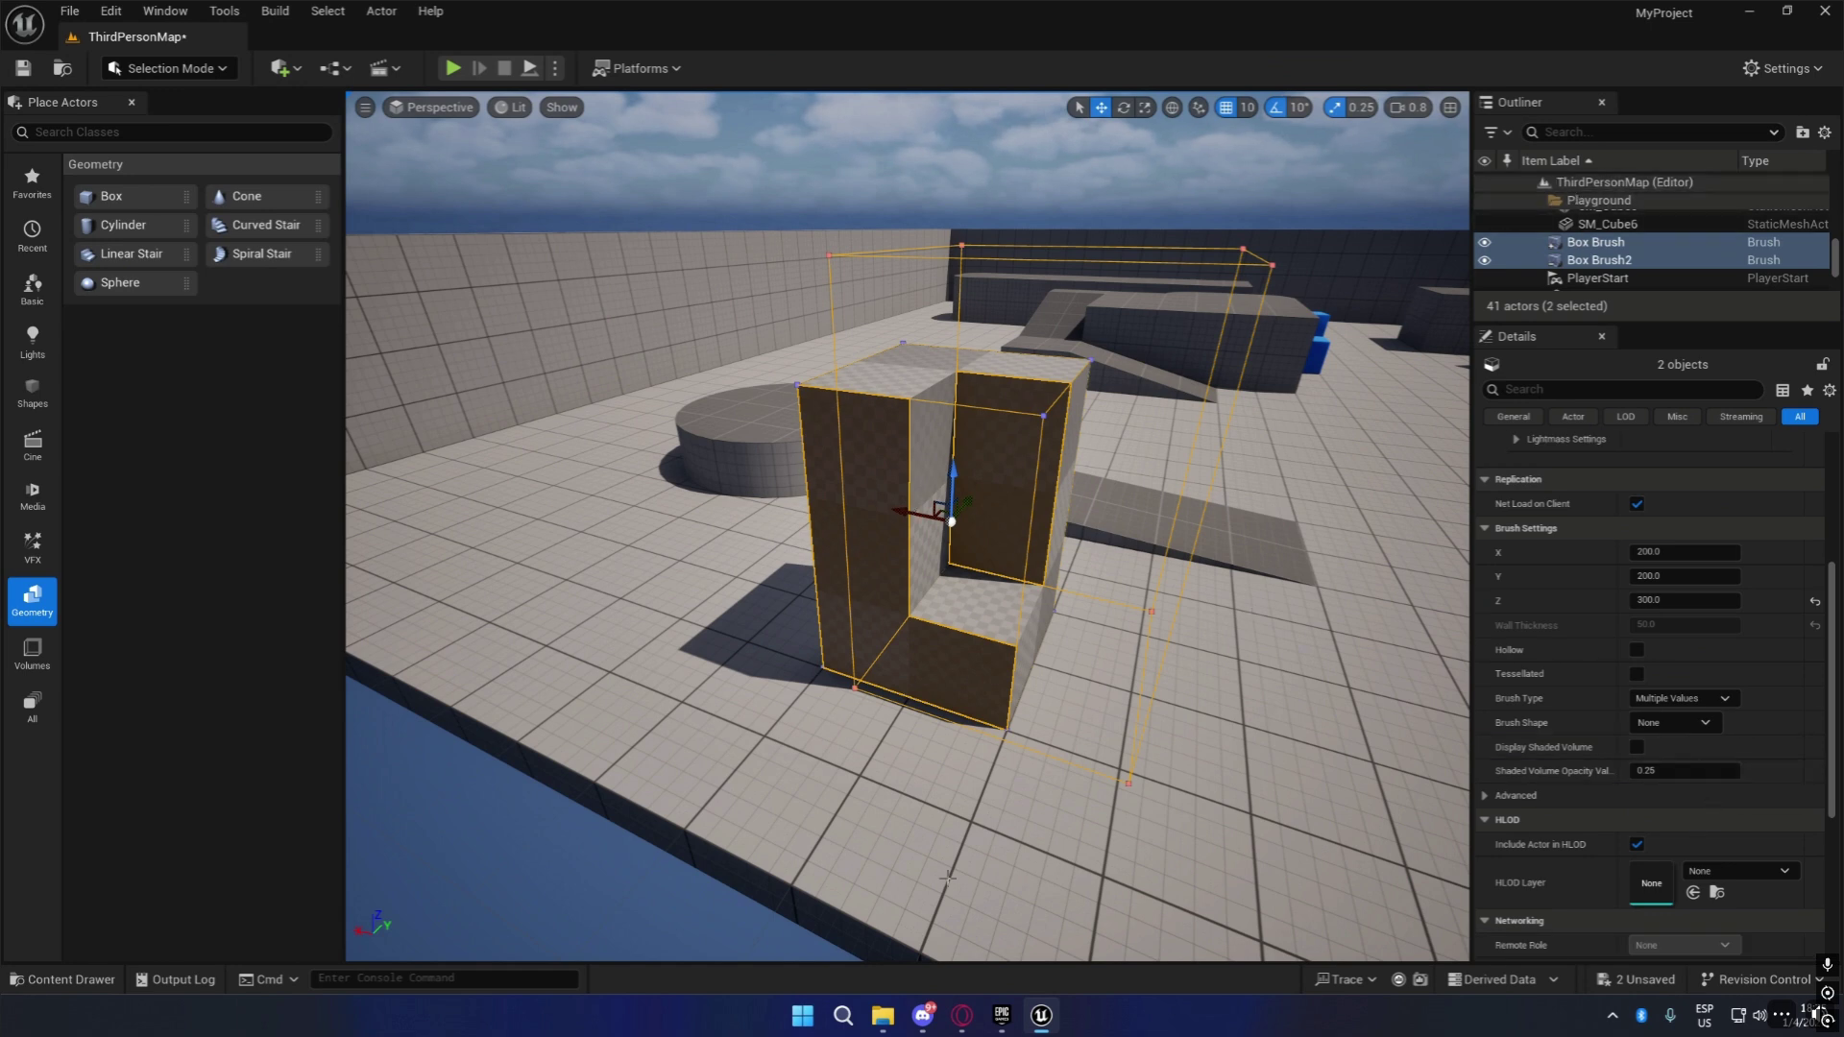
left_click_drag(1831, 762, 1830, 829)
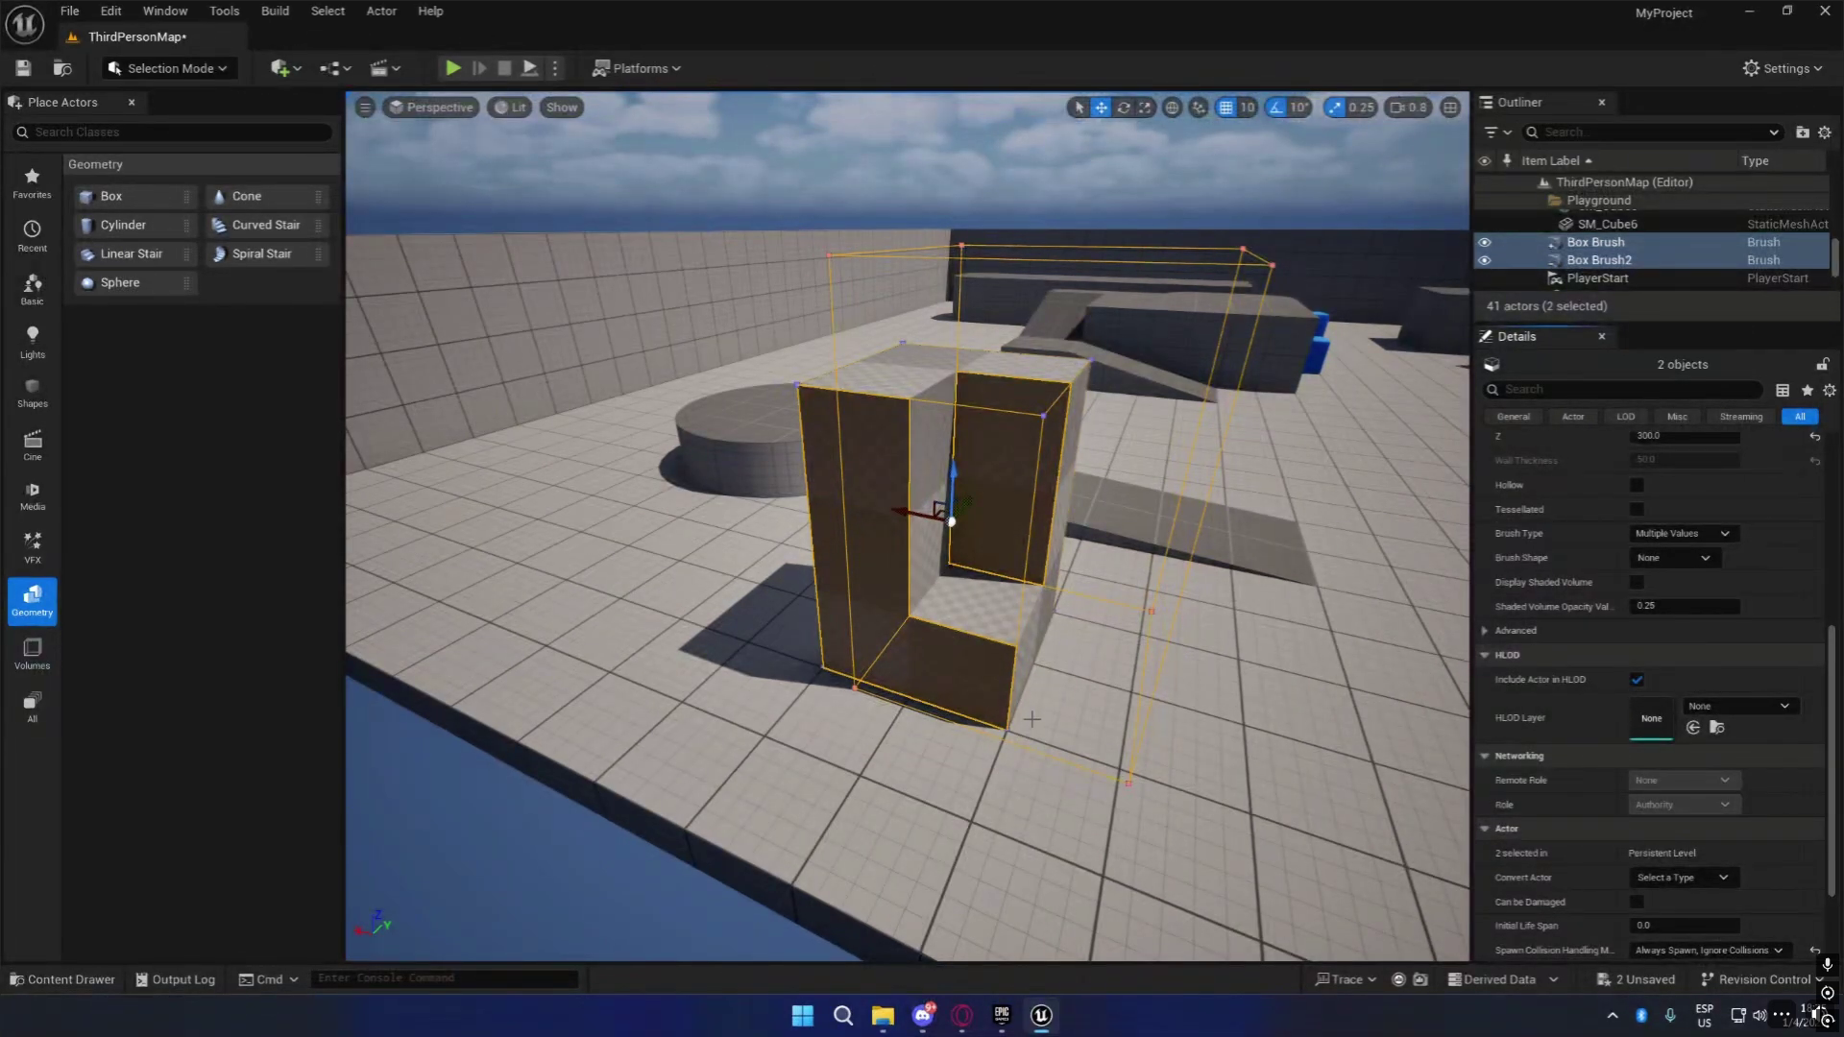
scroll(1830, 713, "up", 2)
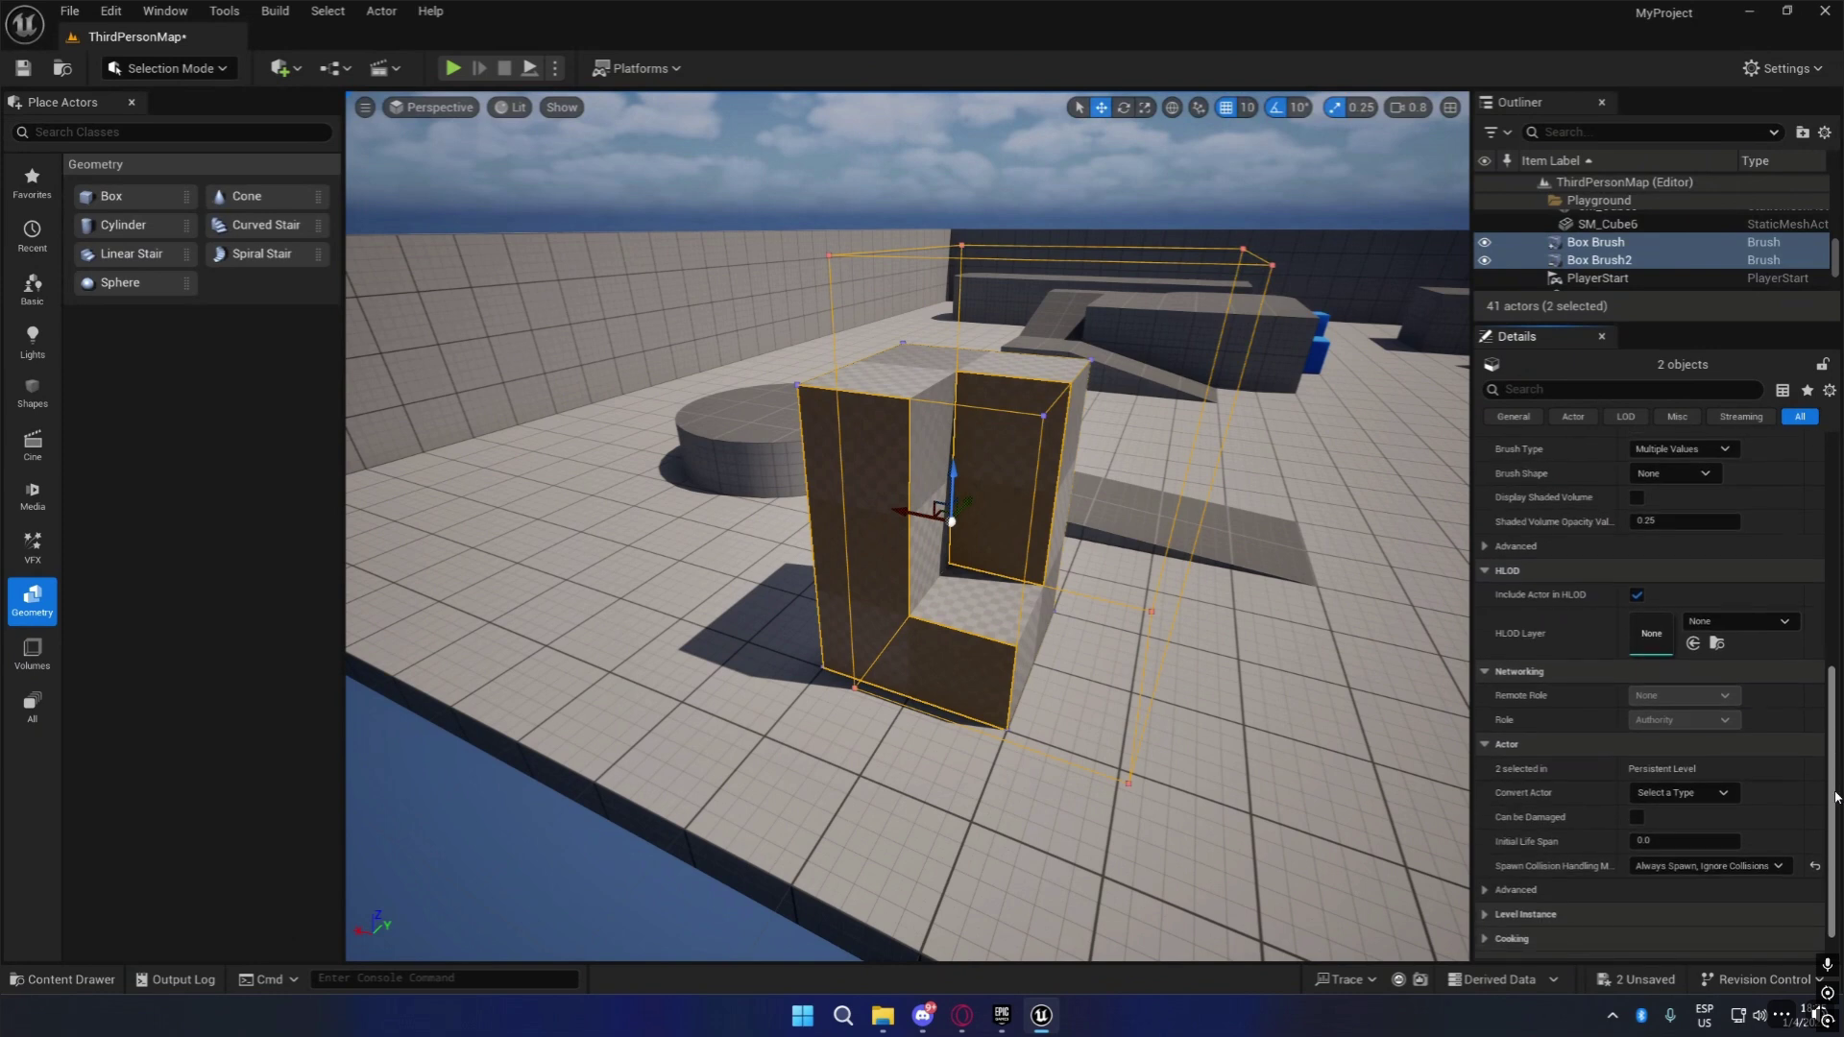
mouse_move(1835, 714)
left_mouse_down()
mouse_move(1835, 500)
mouse_move(1836, 737)
mouse_move(1836, 700)
left_mouse_up()
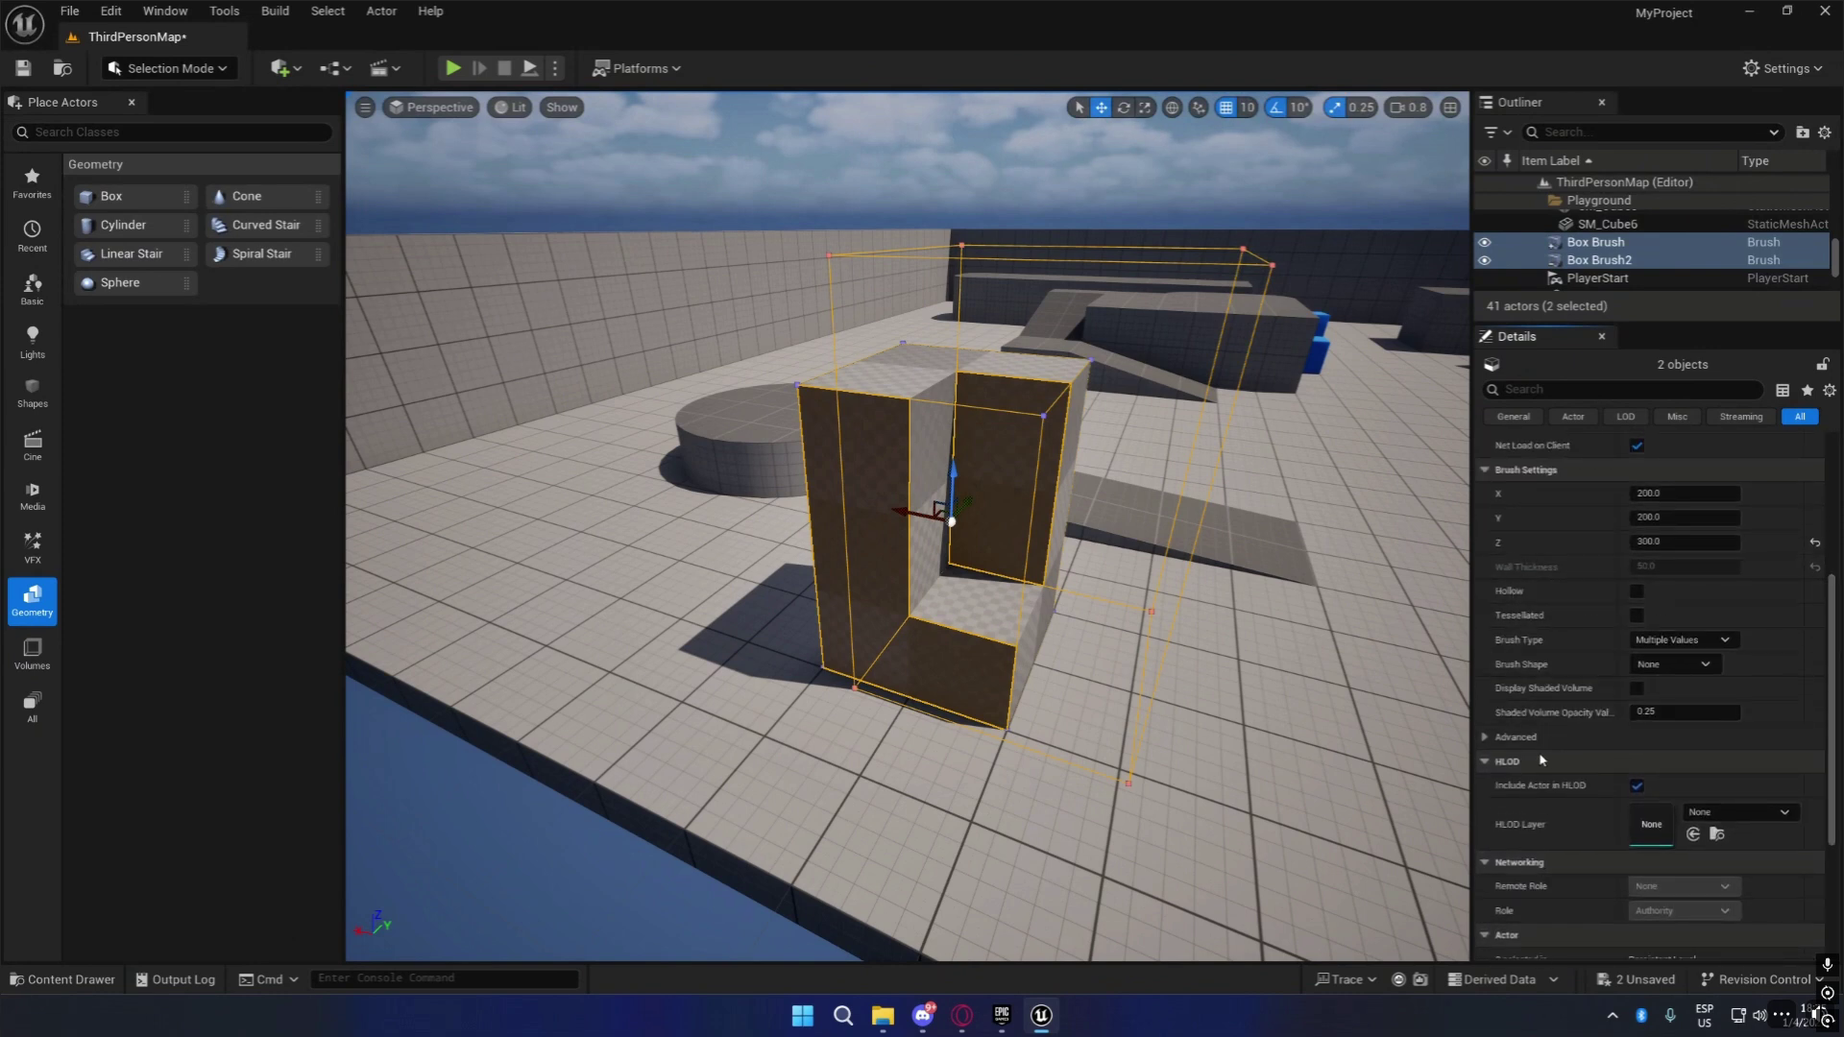
left_click(1484, 738)
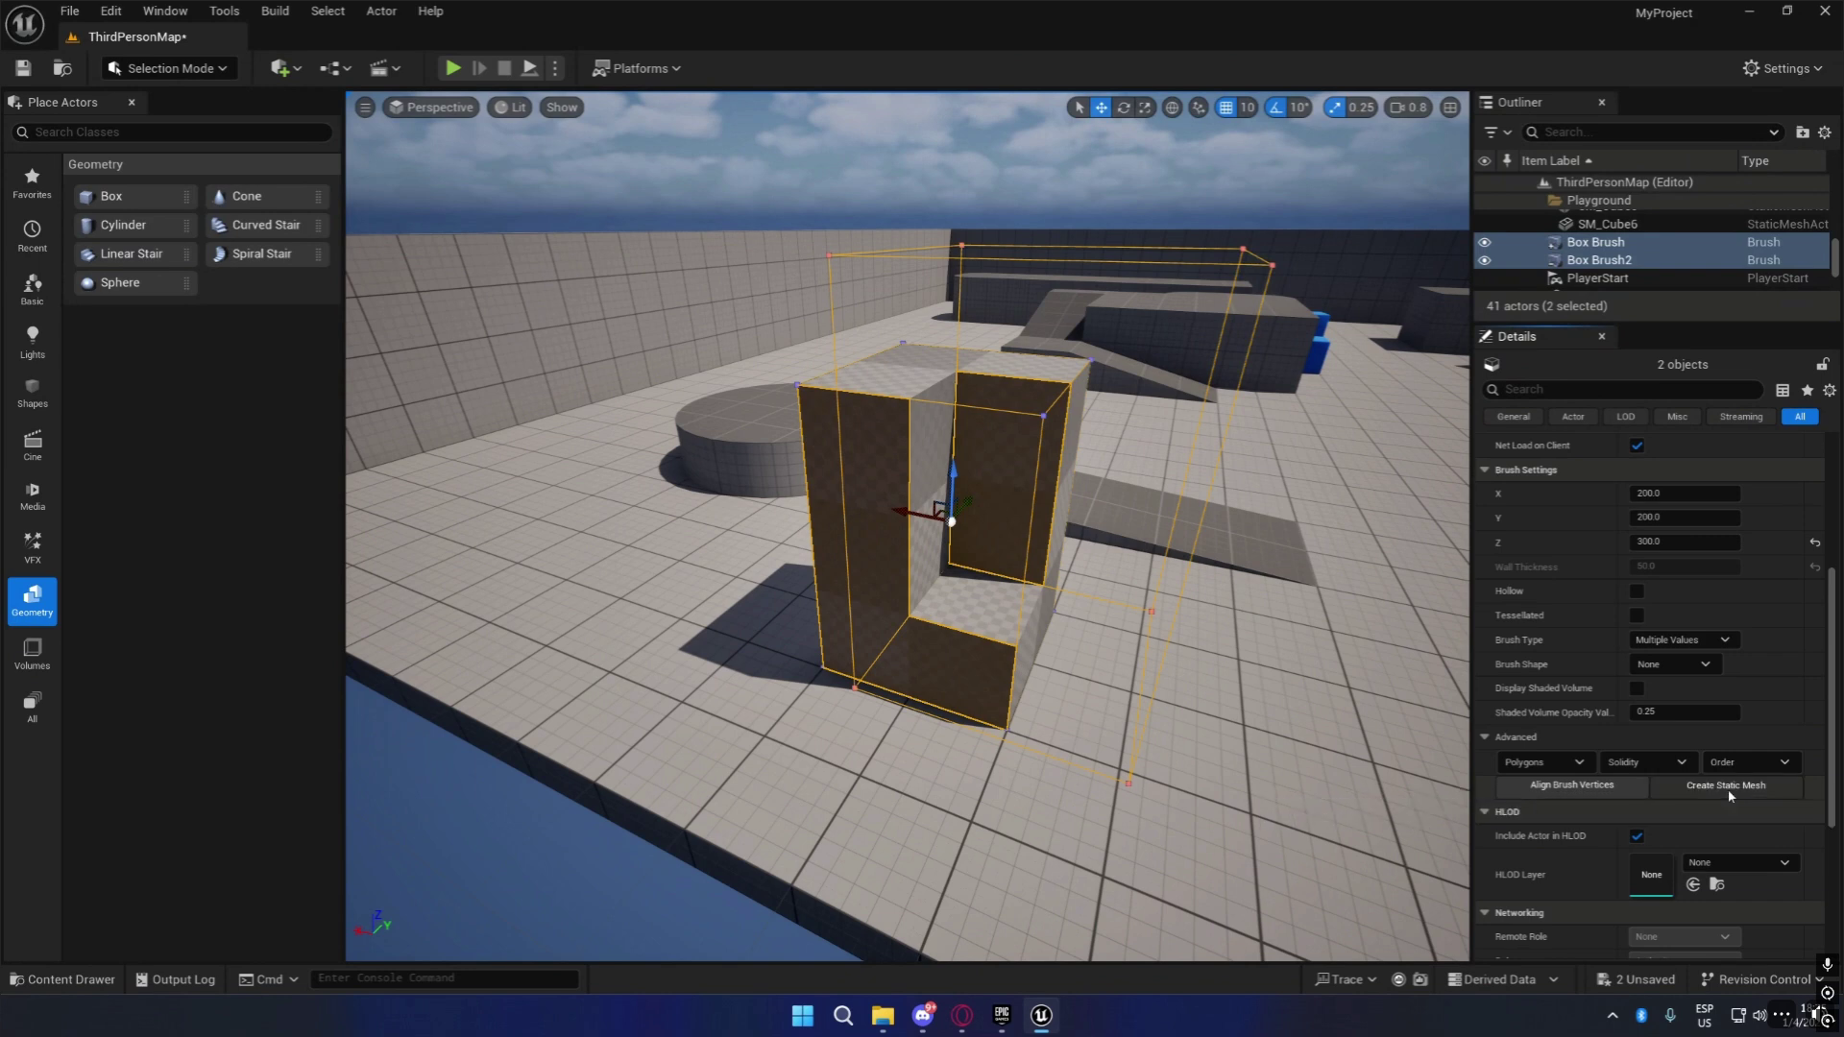
Start creating a static mesh from the two brushes and add a Meshes folder under Content as its destination.
left_click(1727, 787)
right_click(806, 525)
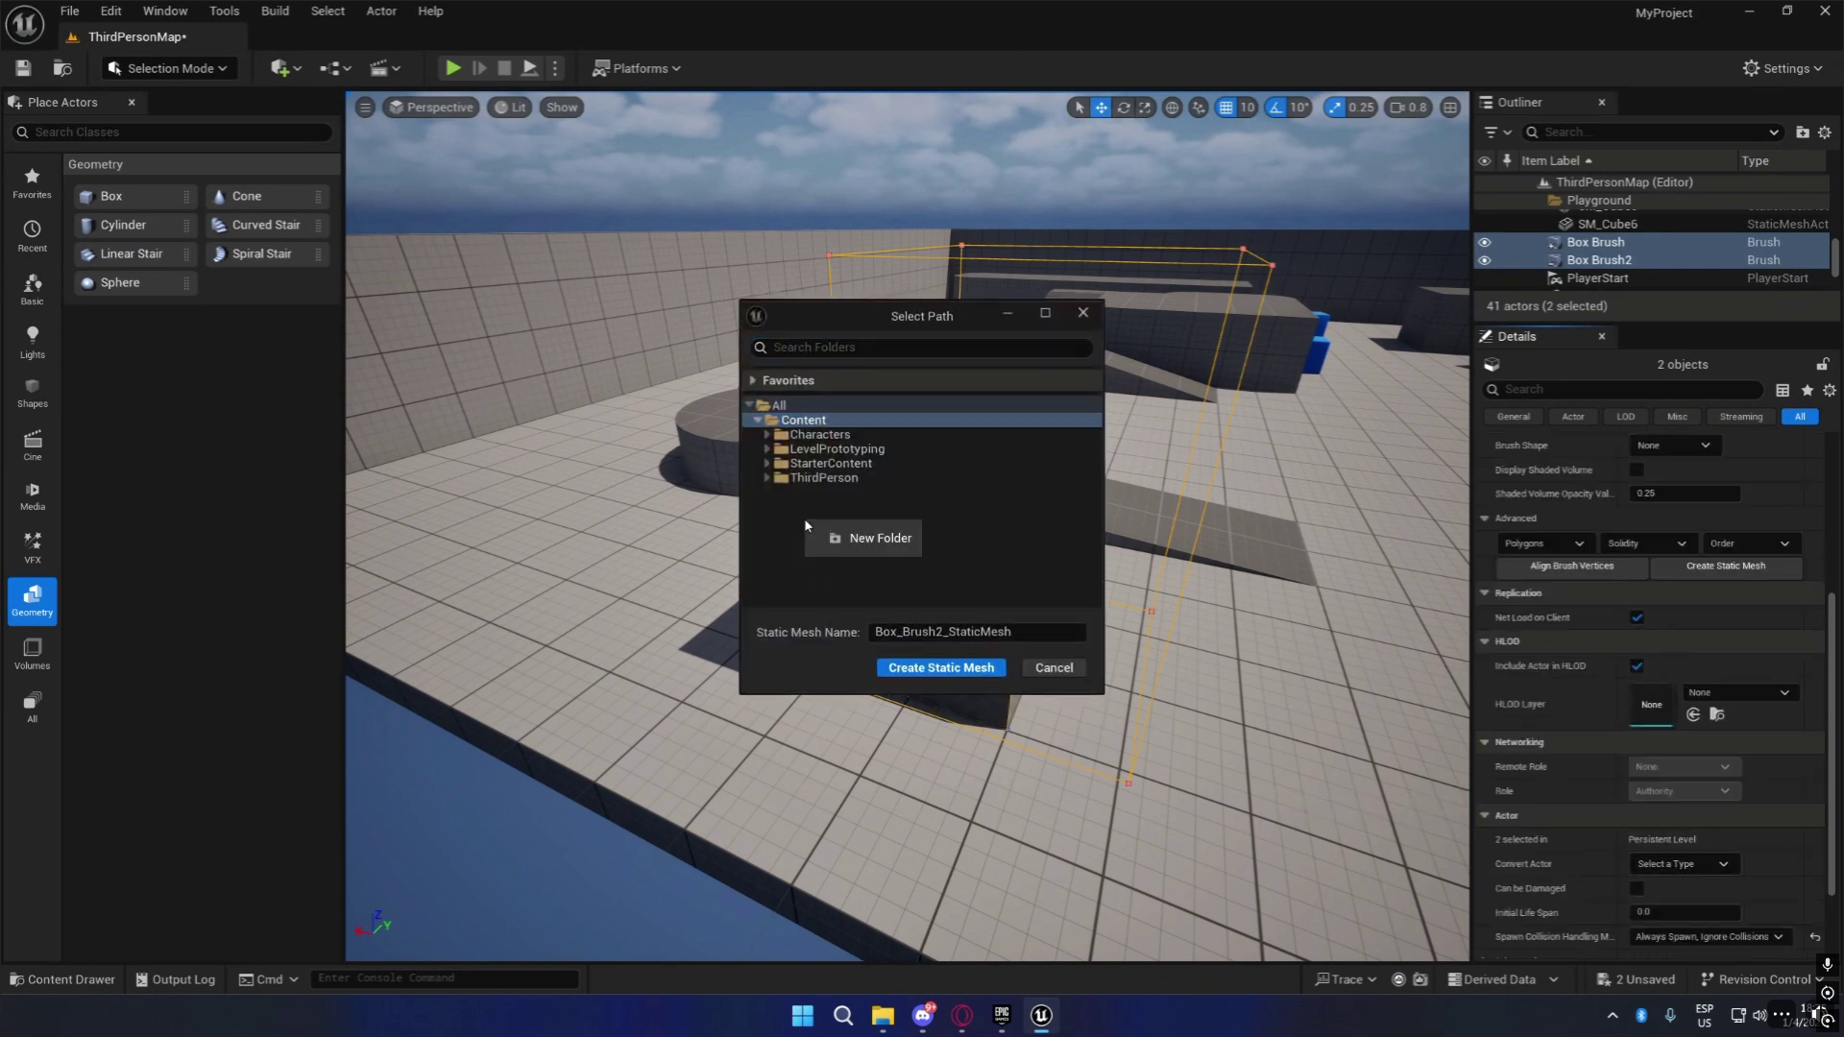
left_click(886, 541)
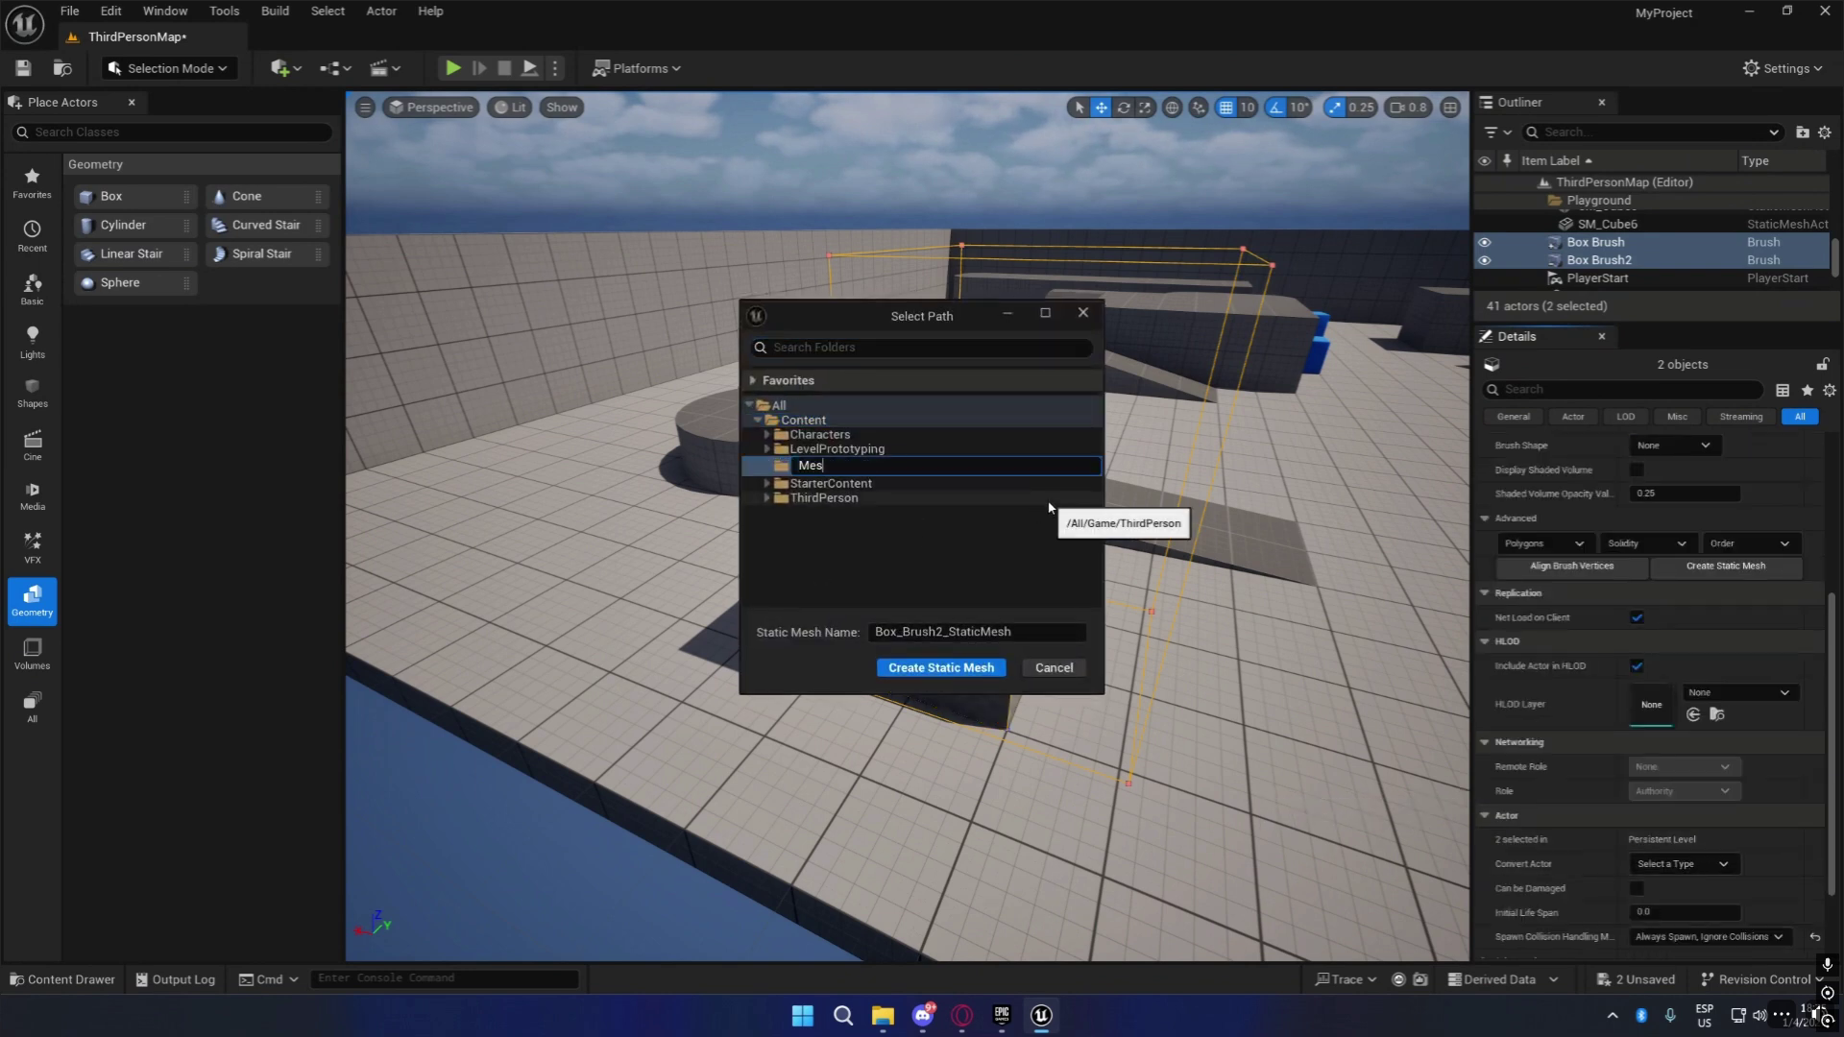
key("Return")
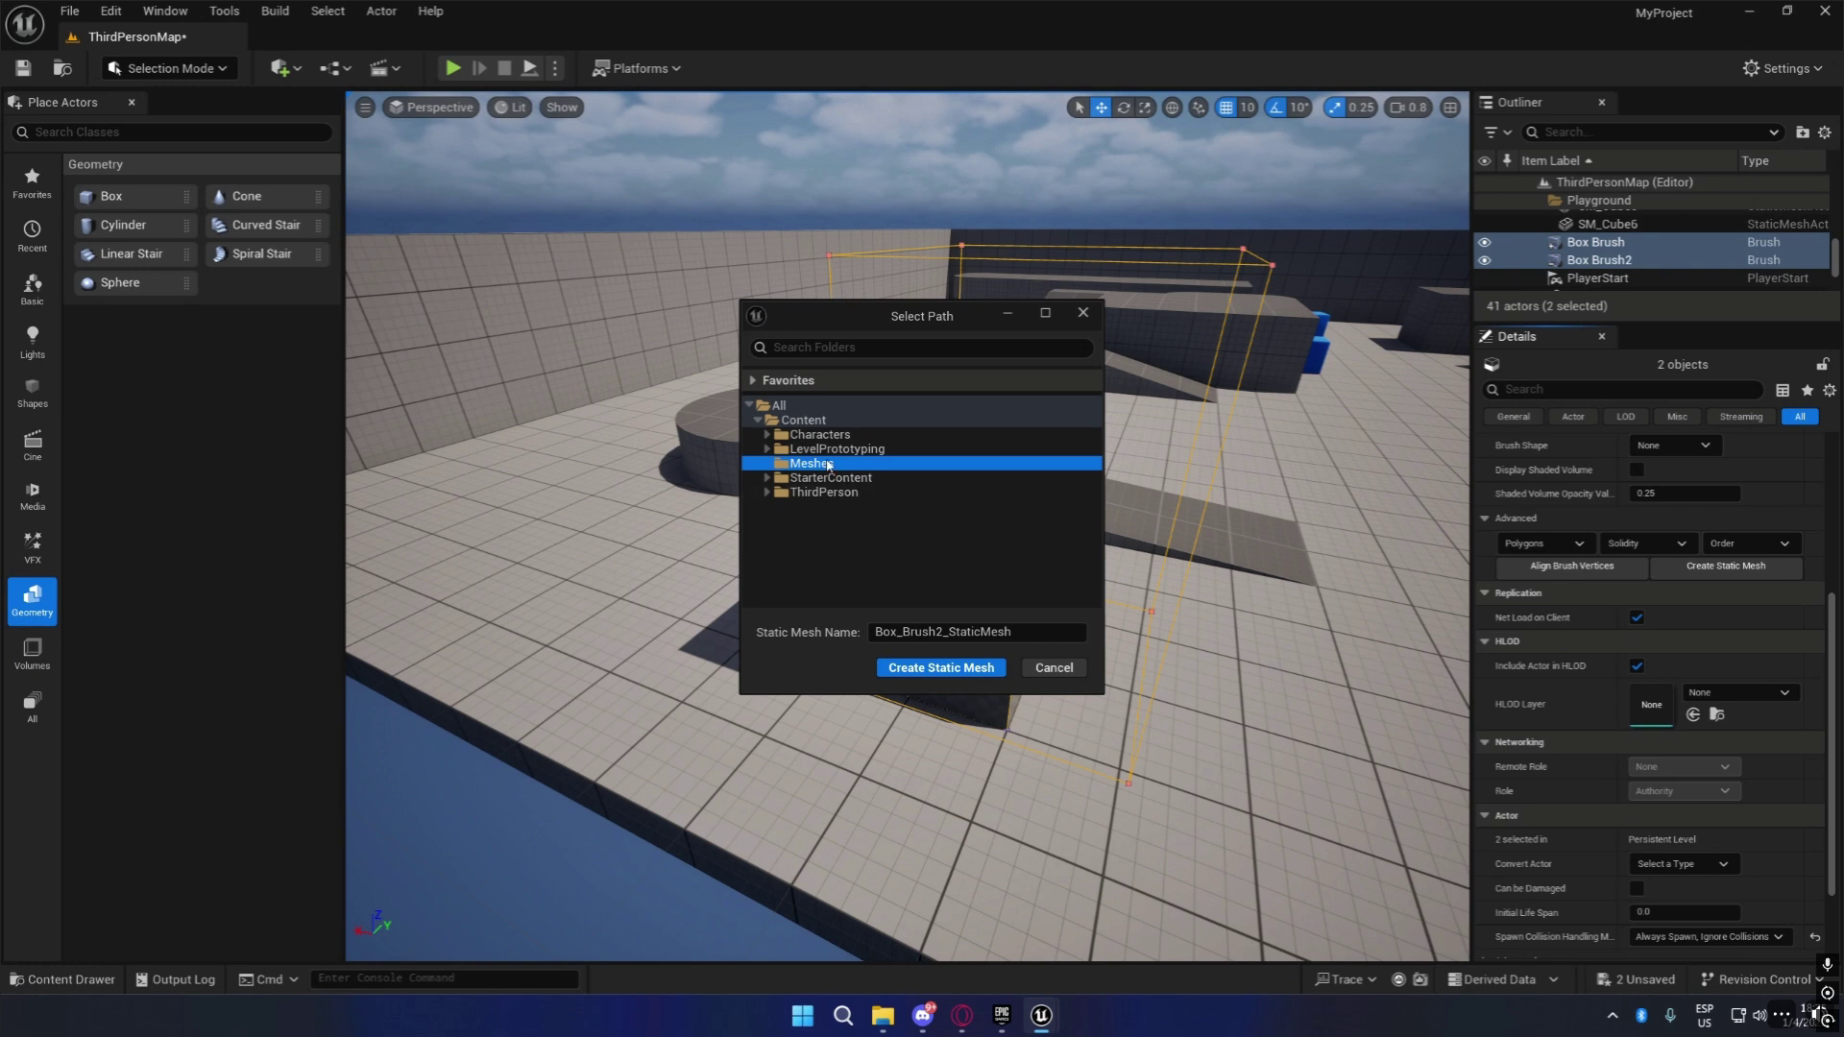
Prefix the static mesh name with SM_ to read SM_Box_Brush2_StaticMesh and create the mesh in the Meshes folder.
left_click(1015, 633)
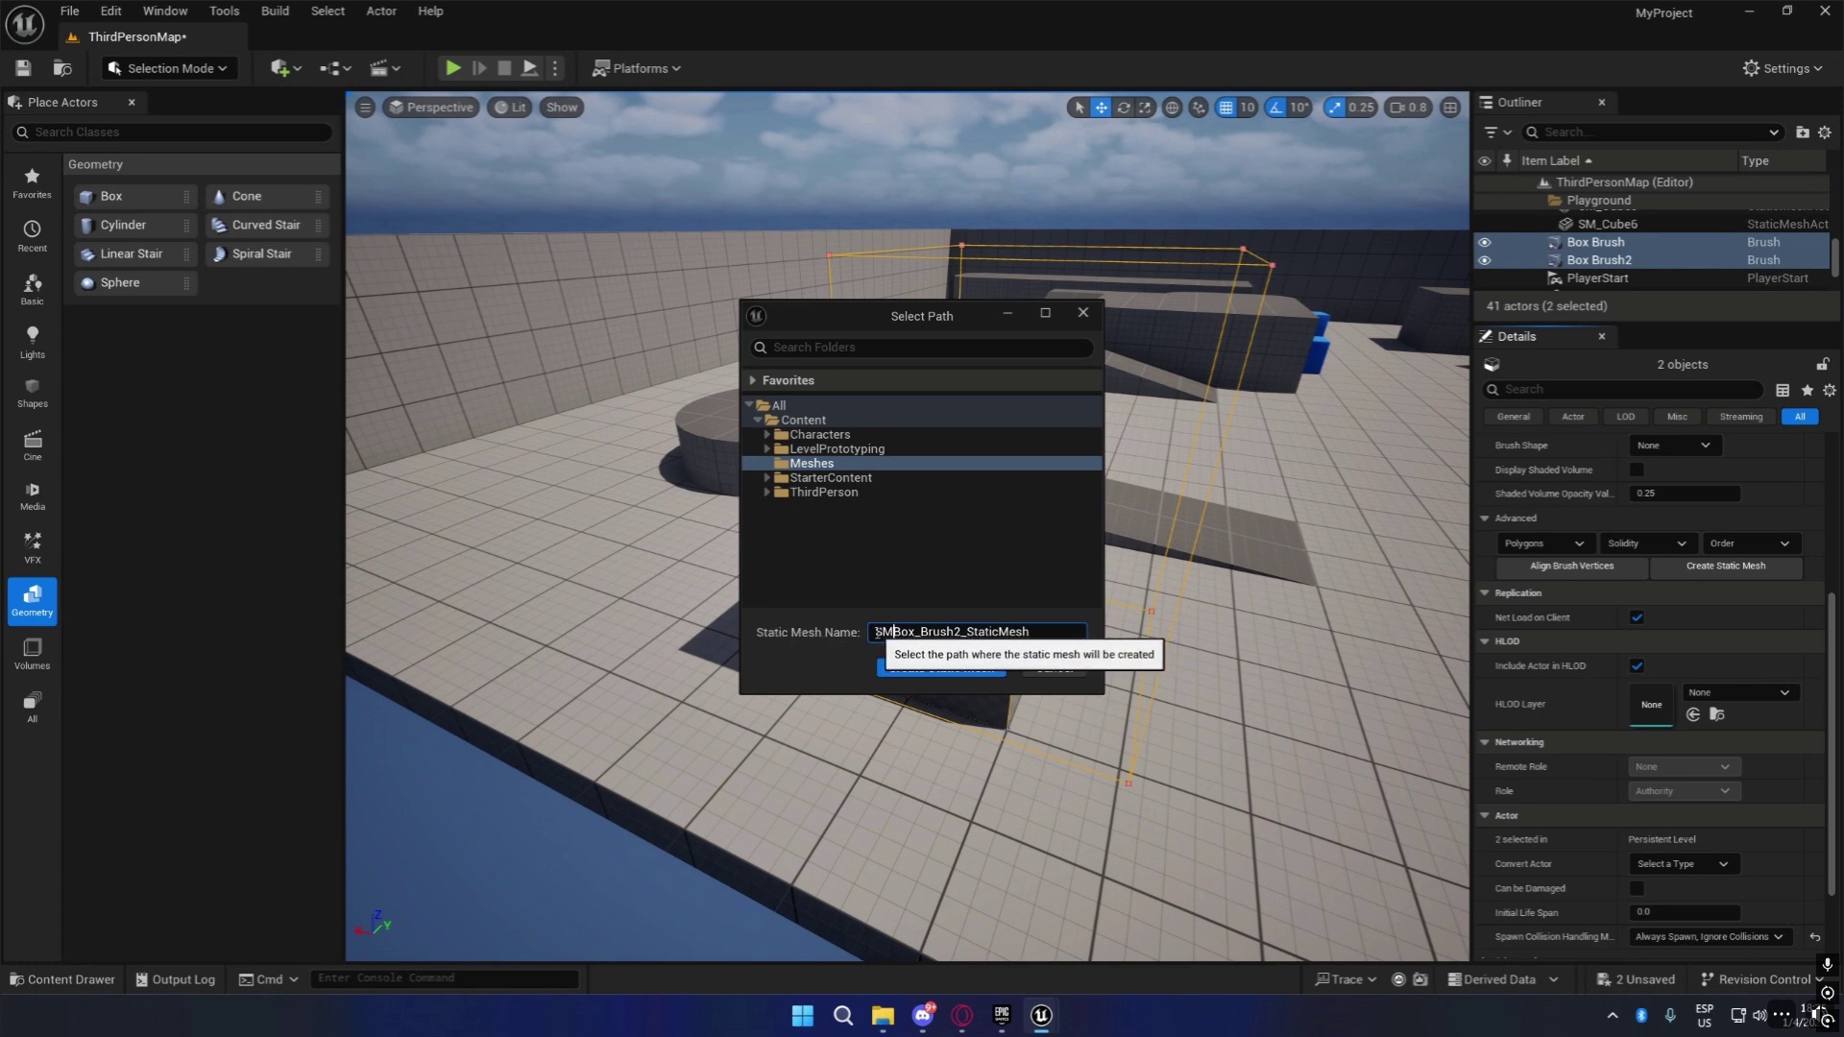
left_click_drag(877, 632, 885, 632)
left_click(901, 629)
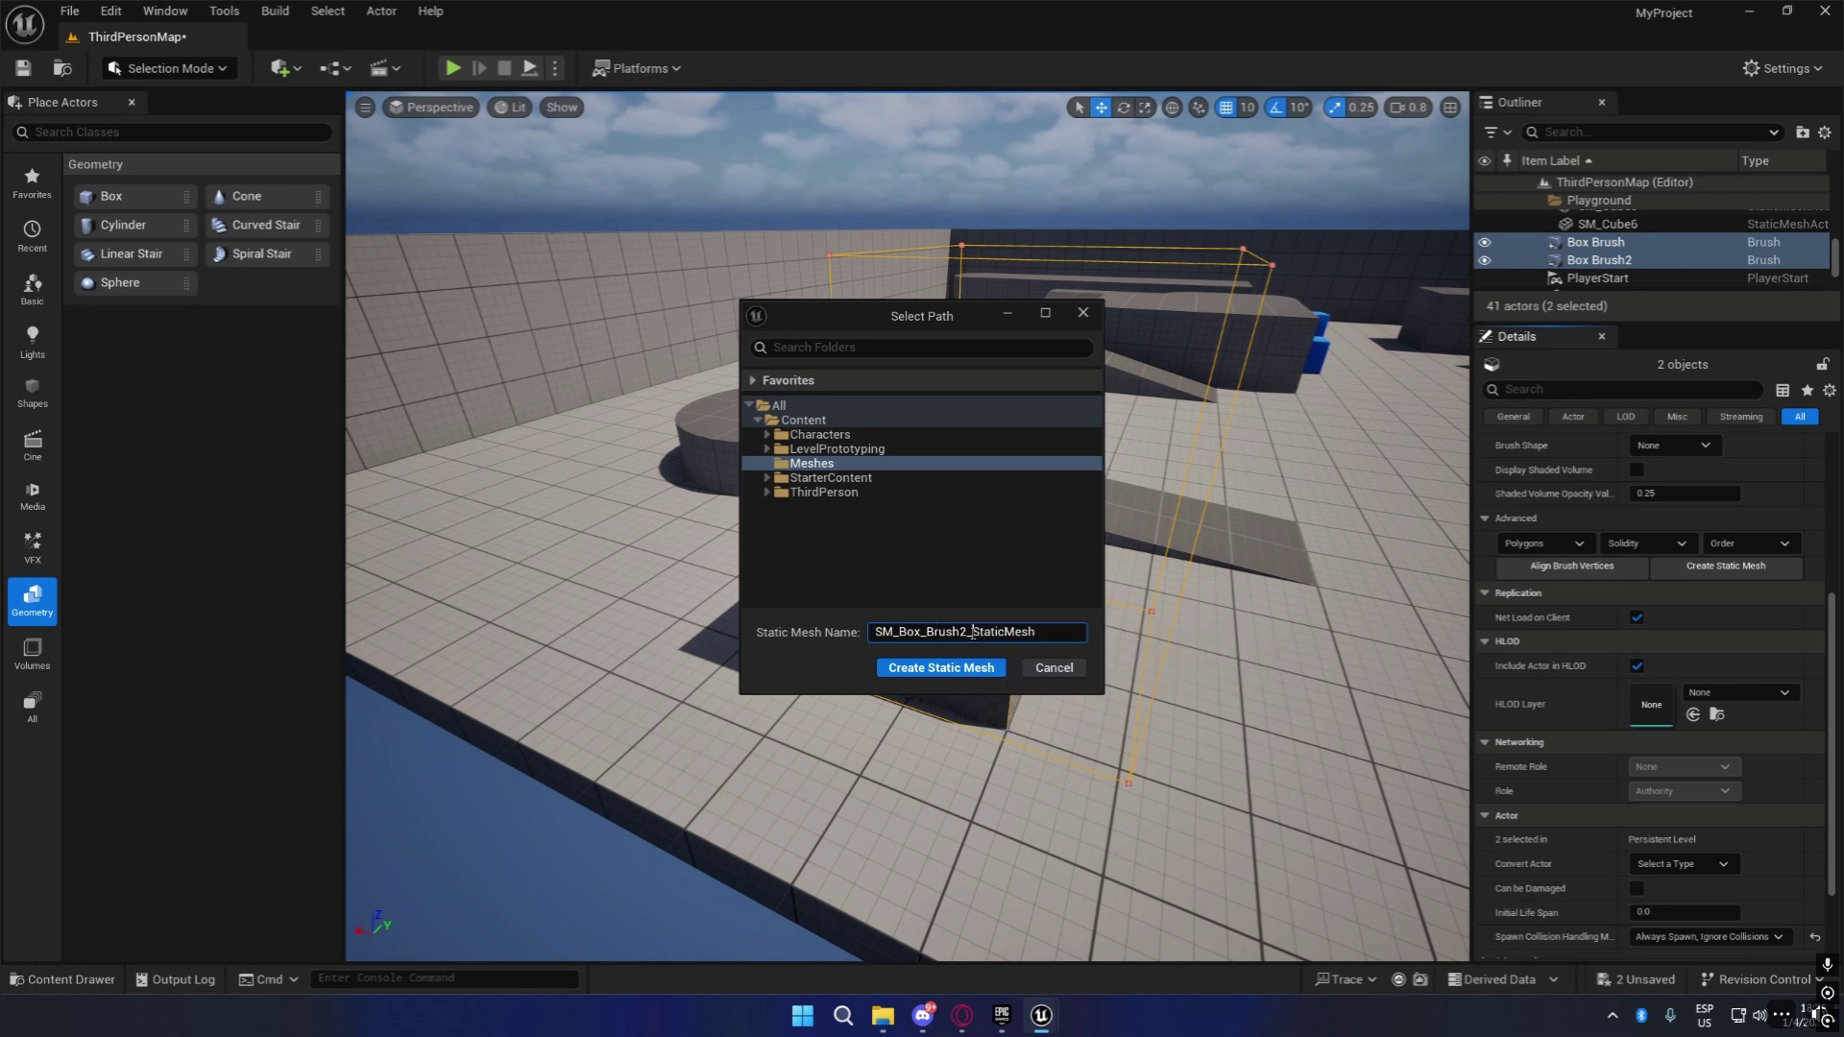
left_click(1046, 632)
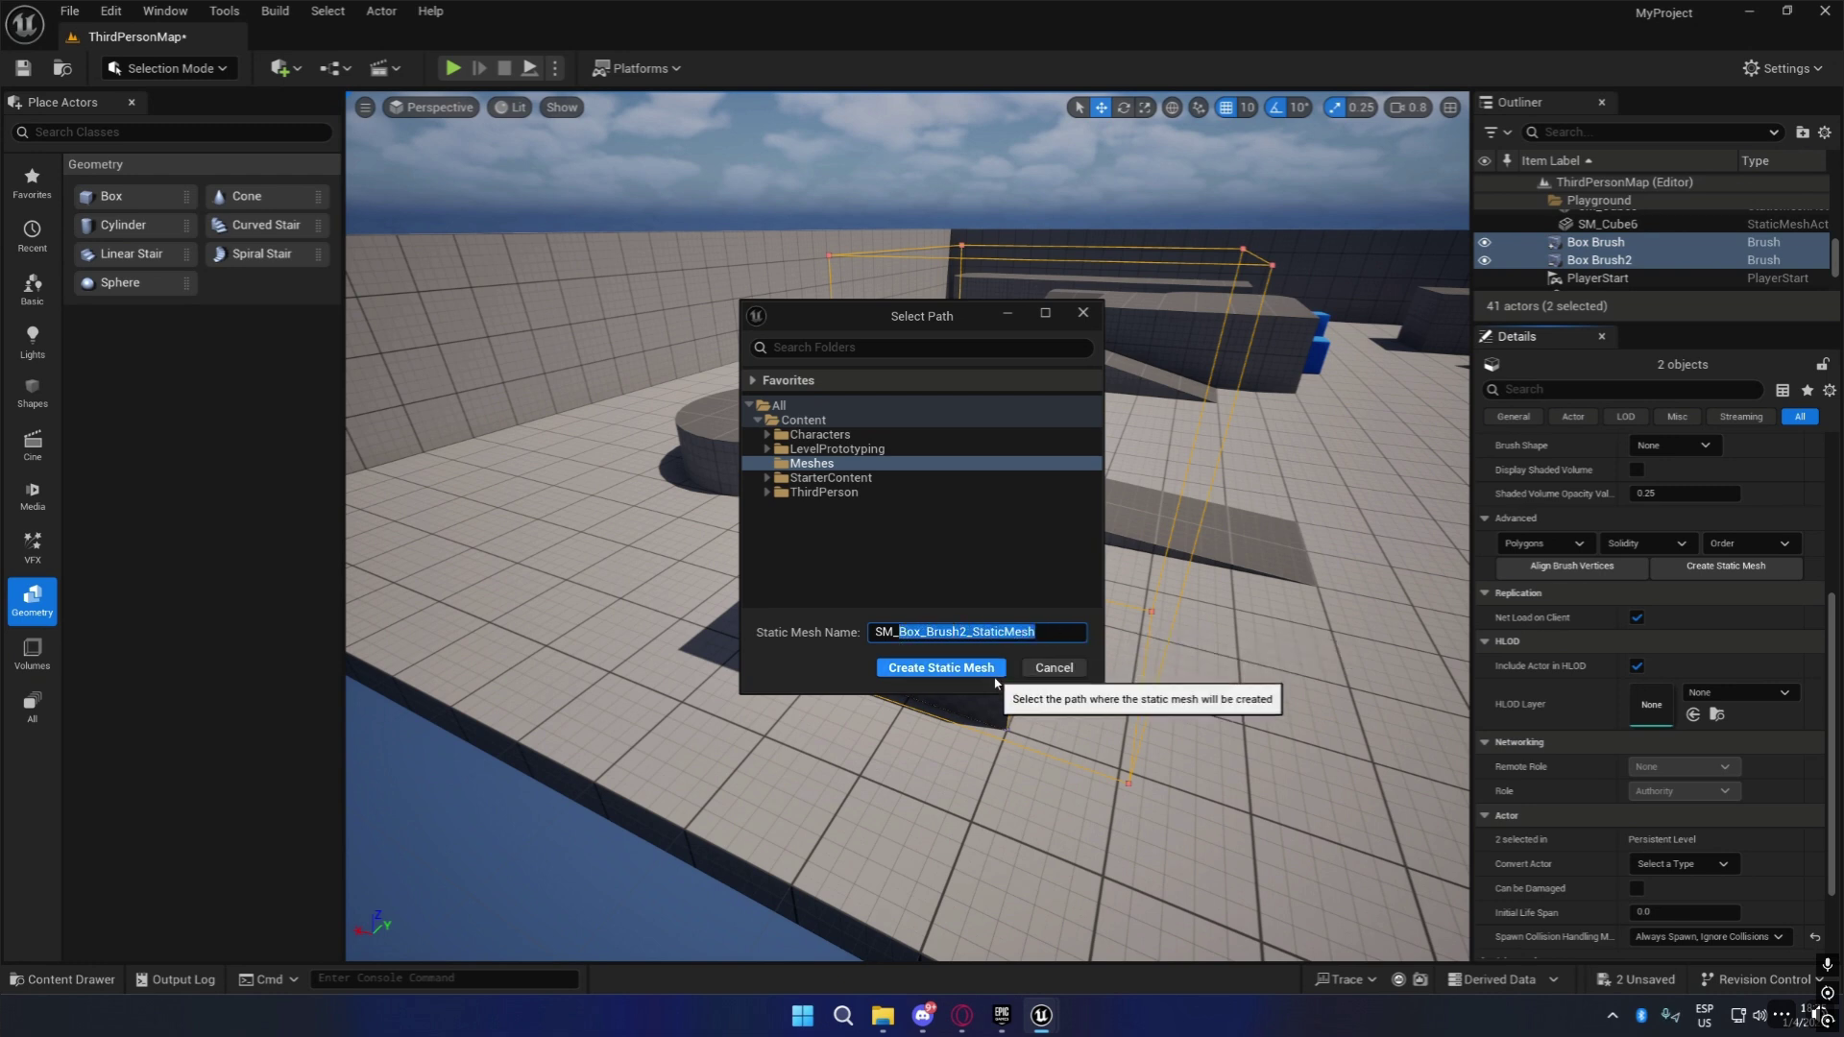
left_click(960, 669)
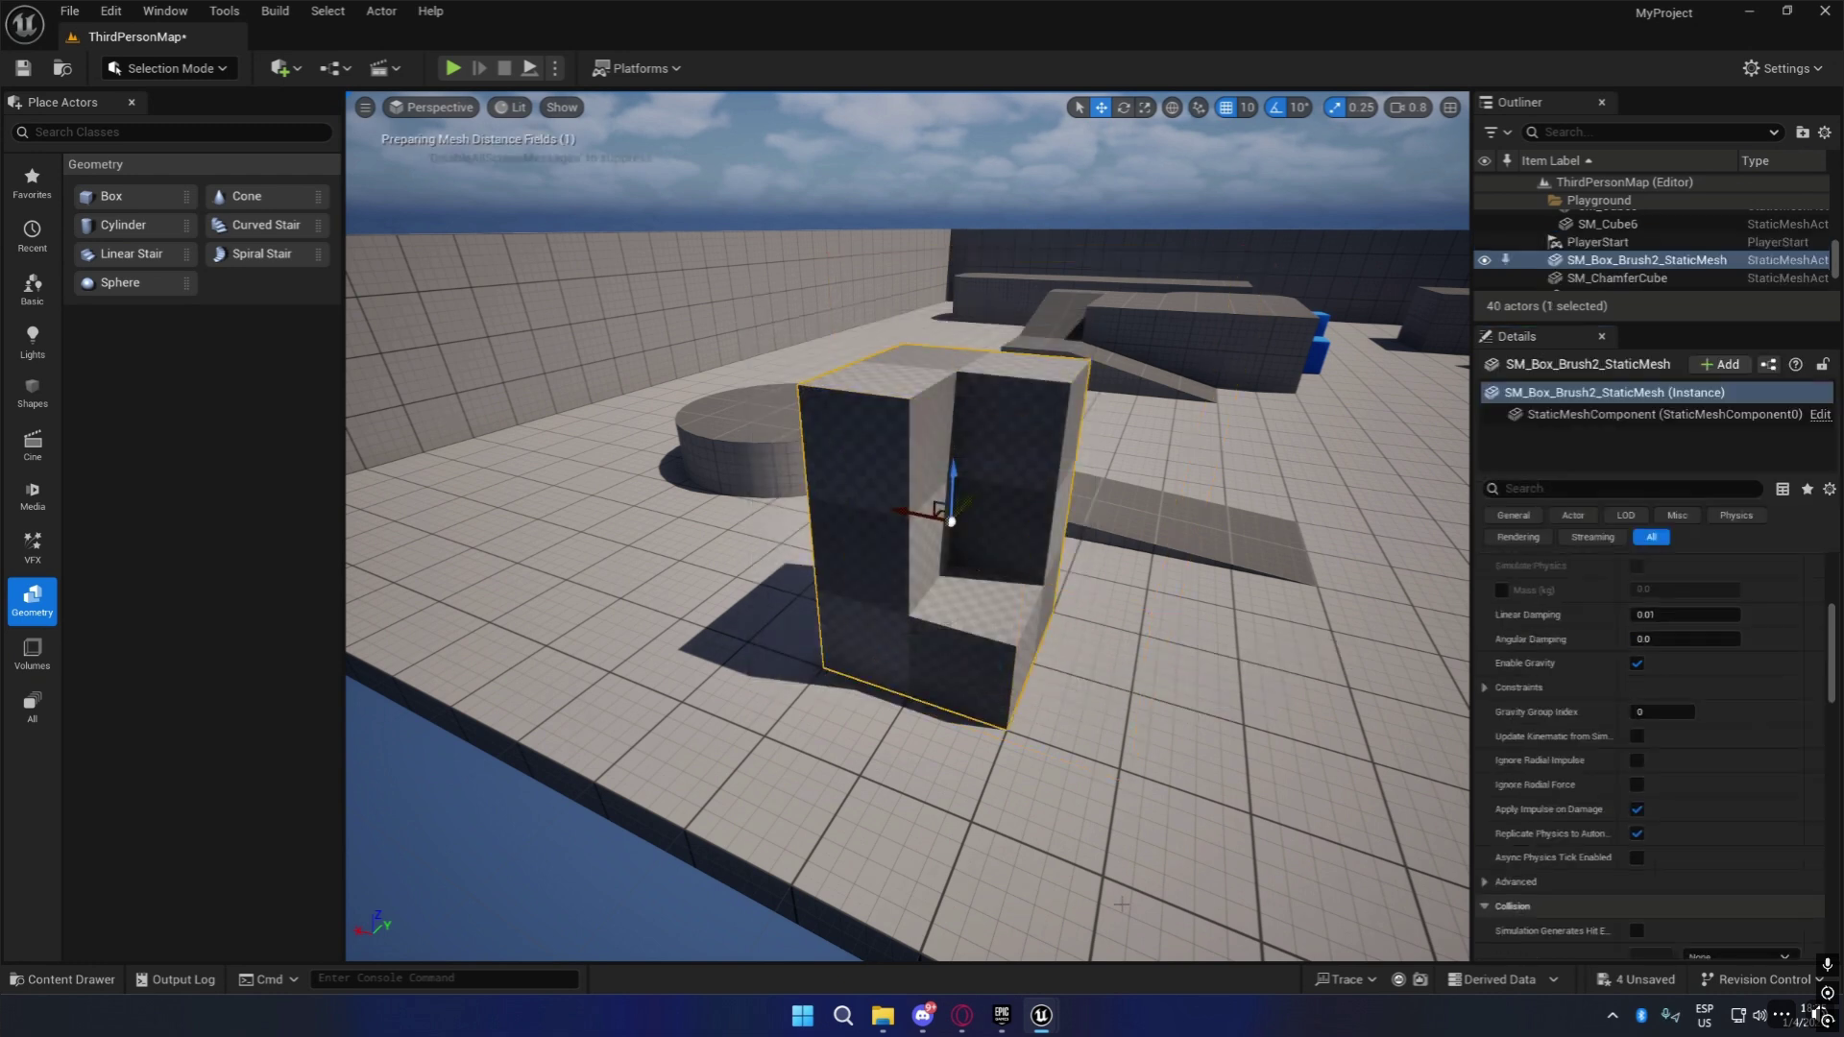
Deselect the converted static mesh and inspect its notch from the other sides.
right_click_drag(947, 515, 1108, 796)
key("Escape")
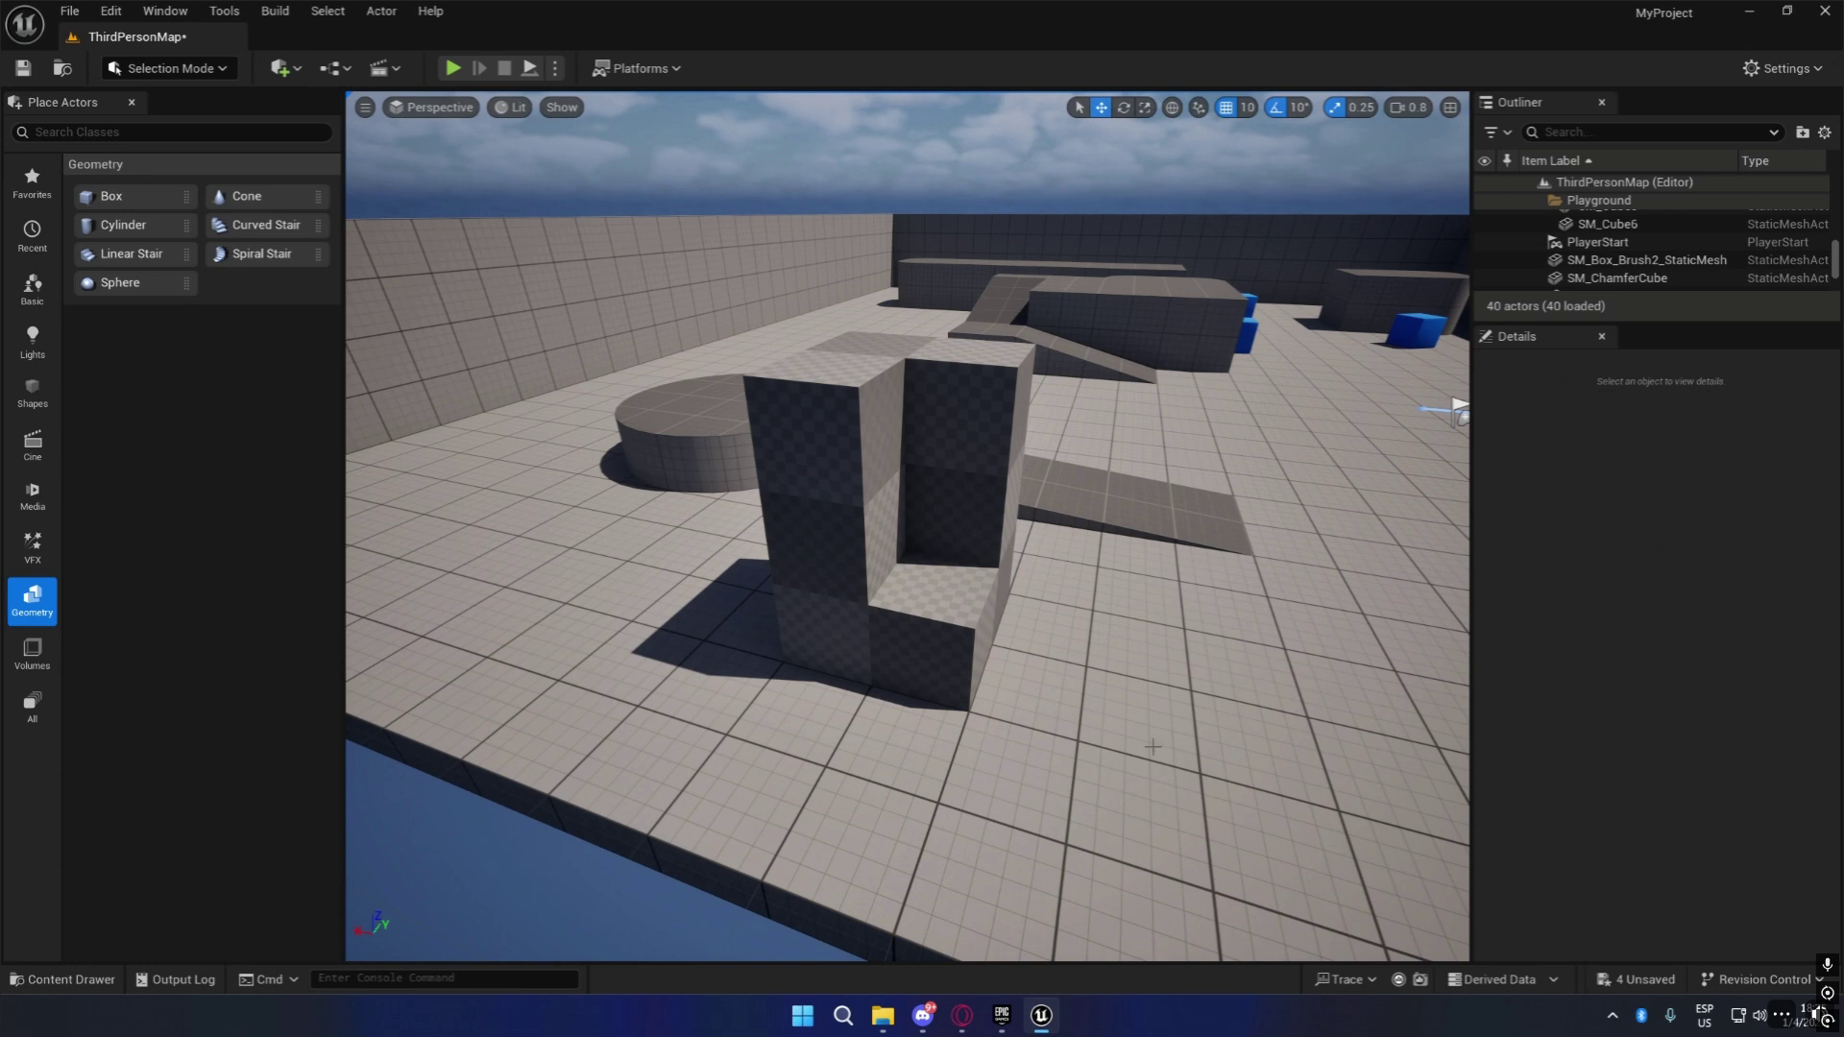
mouse_move(1145, 738)
right_mouse_down()
mouse_move(1124, 715)
mouse_move(922, 691)
mouse_move(596, 678)
mouse_move(970, 663)
mouse_move(990, 643)
mouse_move(1180, 662)
mouse_move(1095, 645)
mouse_move(1128, 649)
mouse_move(1172, 748)
mouse_move(1153, 747)
right_mouse_up()
key("w")
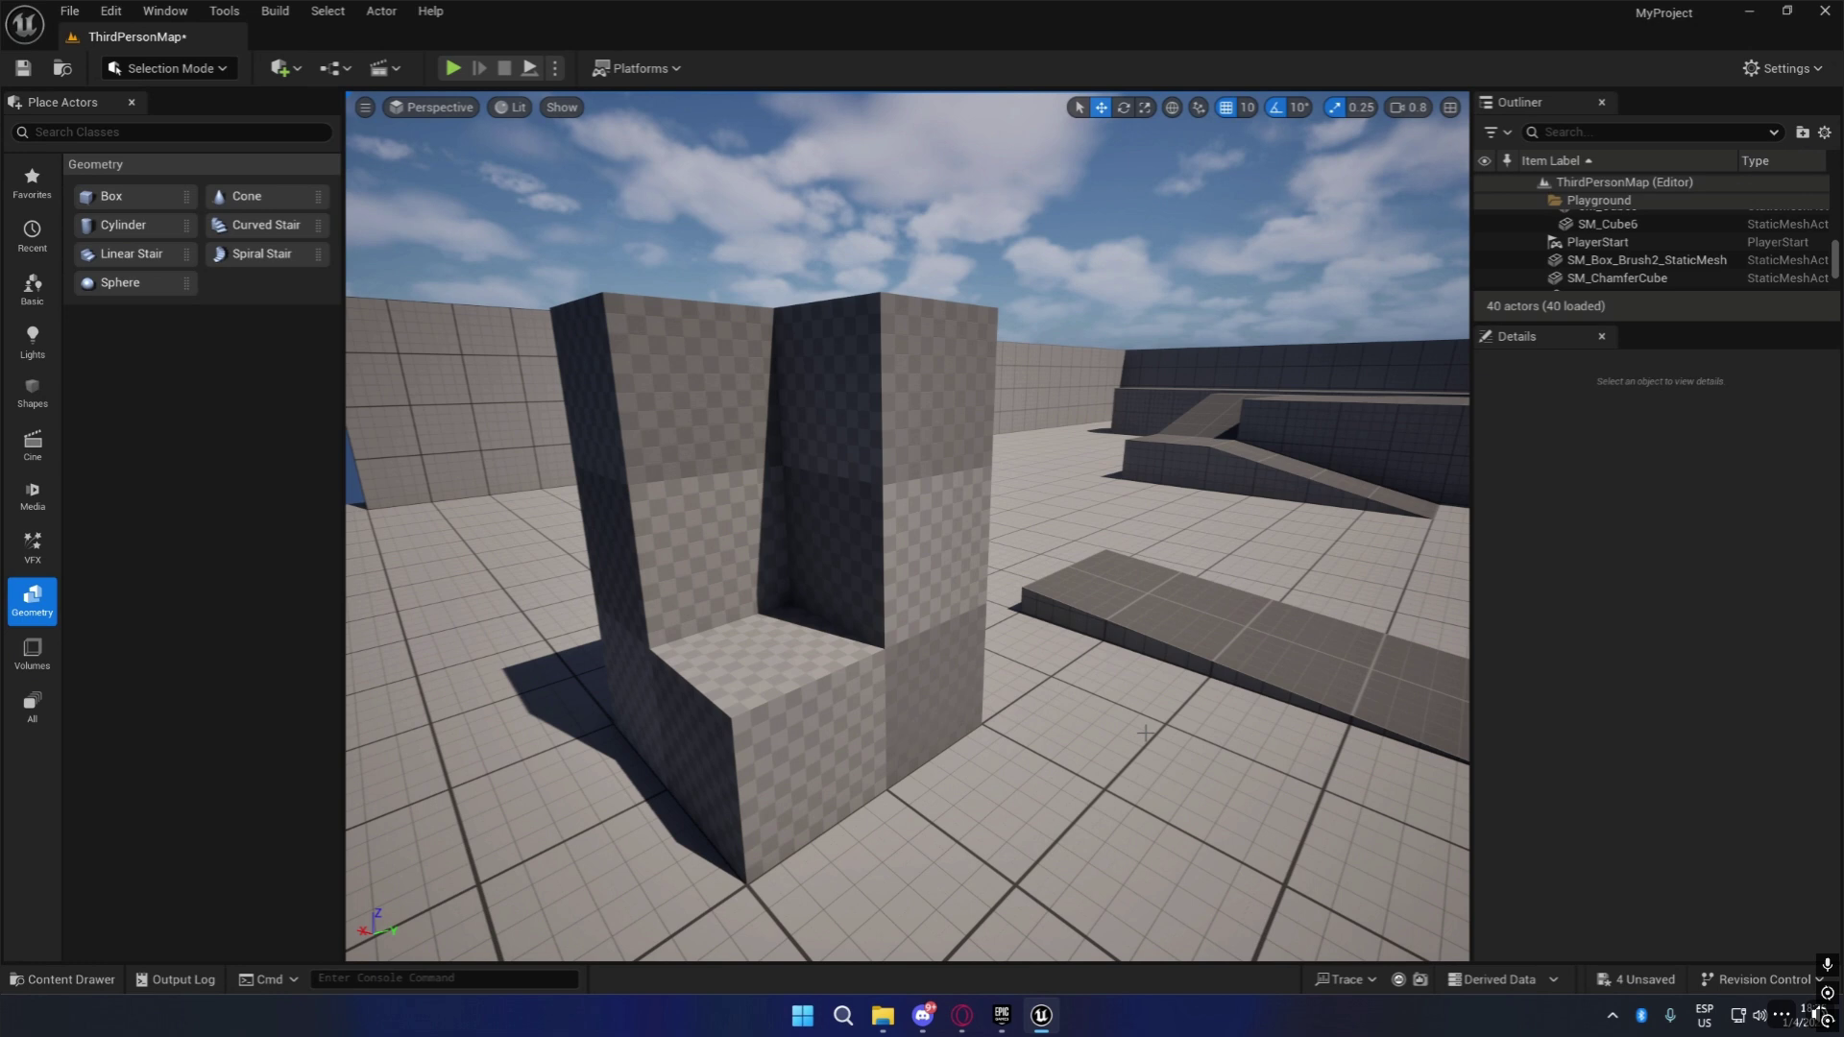
right_click_drag(1145, 733, 1164, 732)
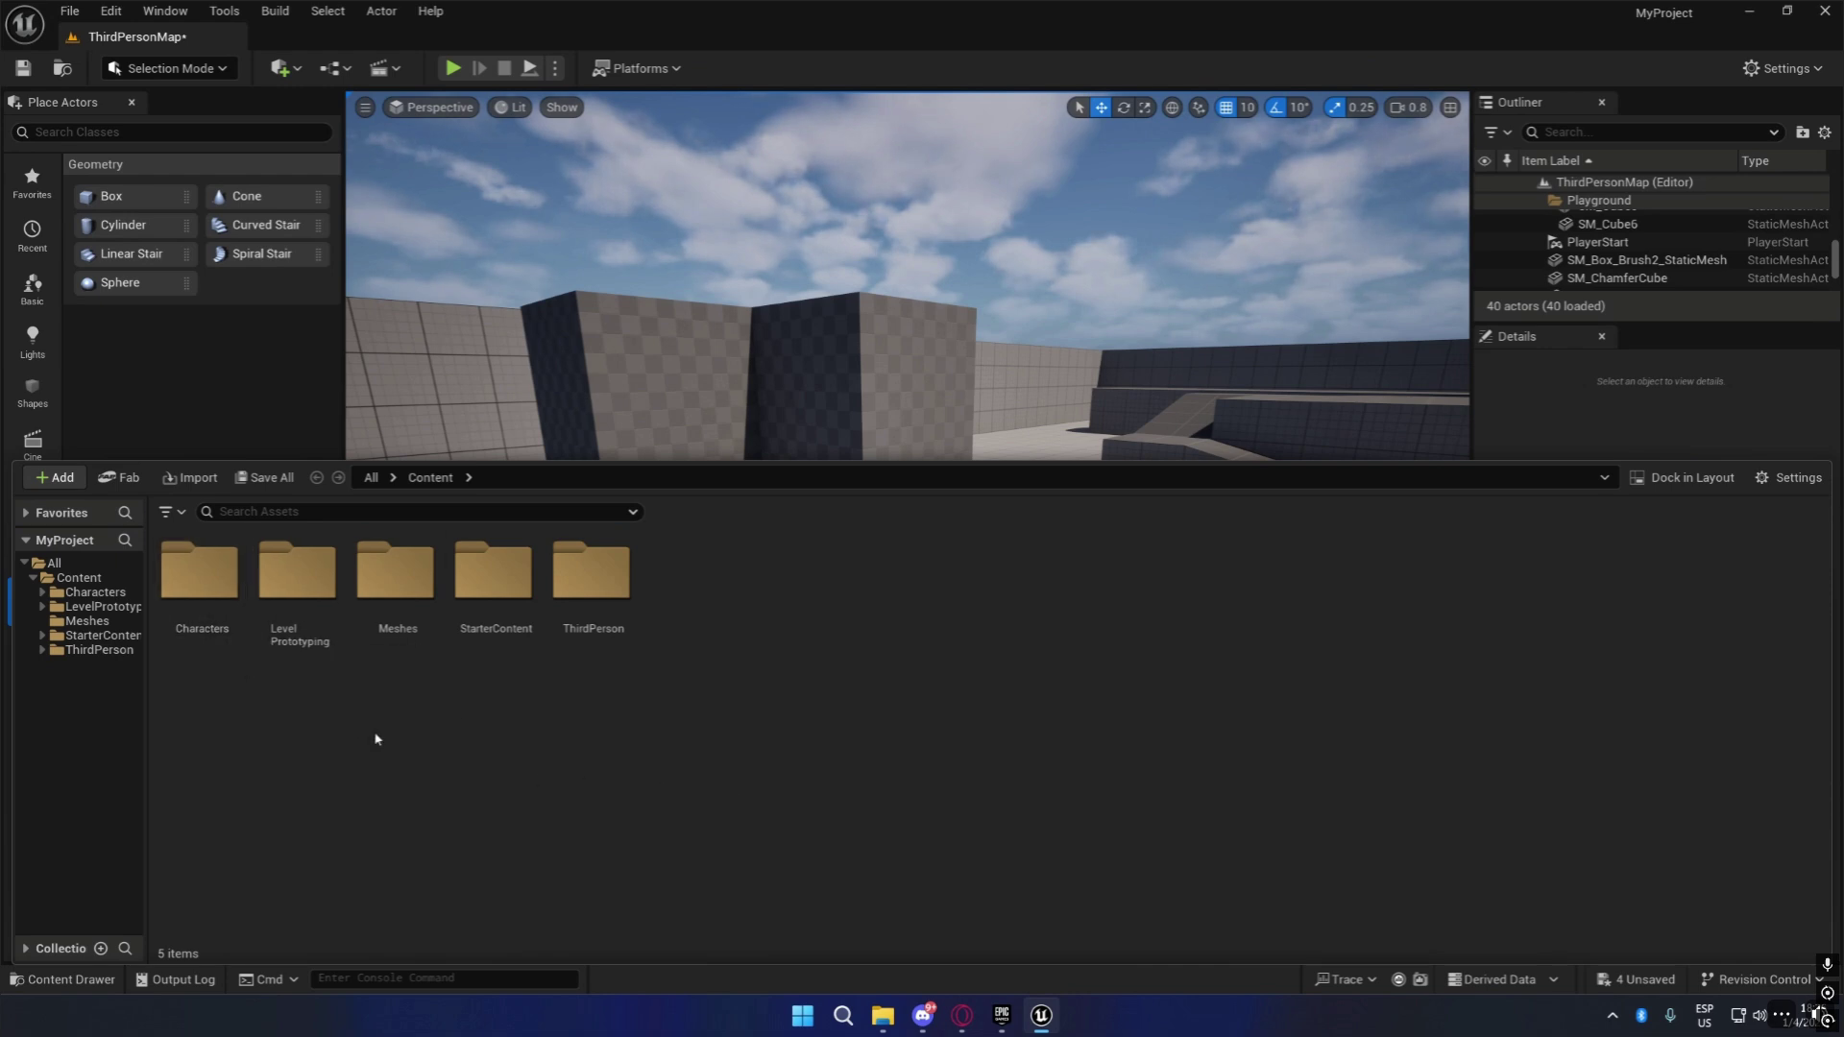
Look through the project's content folders, including Meshes for the new static mesh, and open the StarterContent Textures folder.
double_click(199, 575)
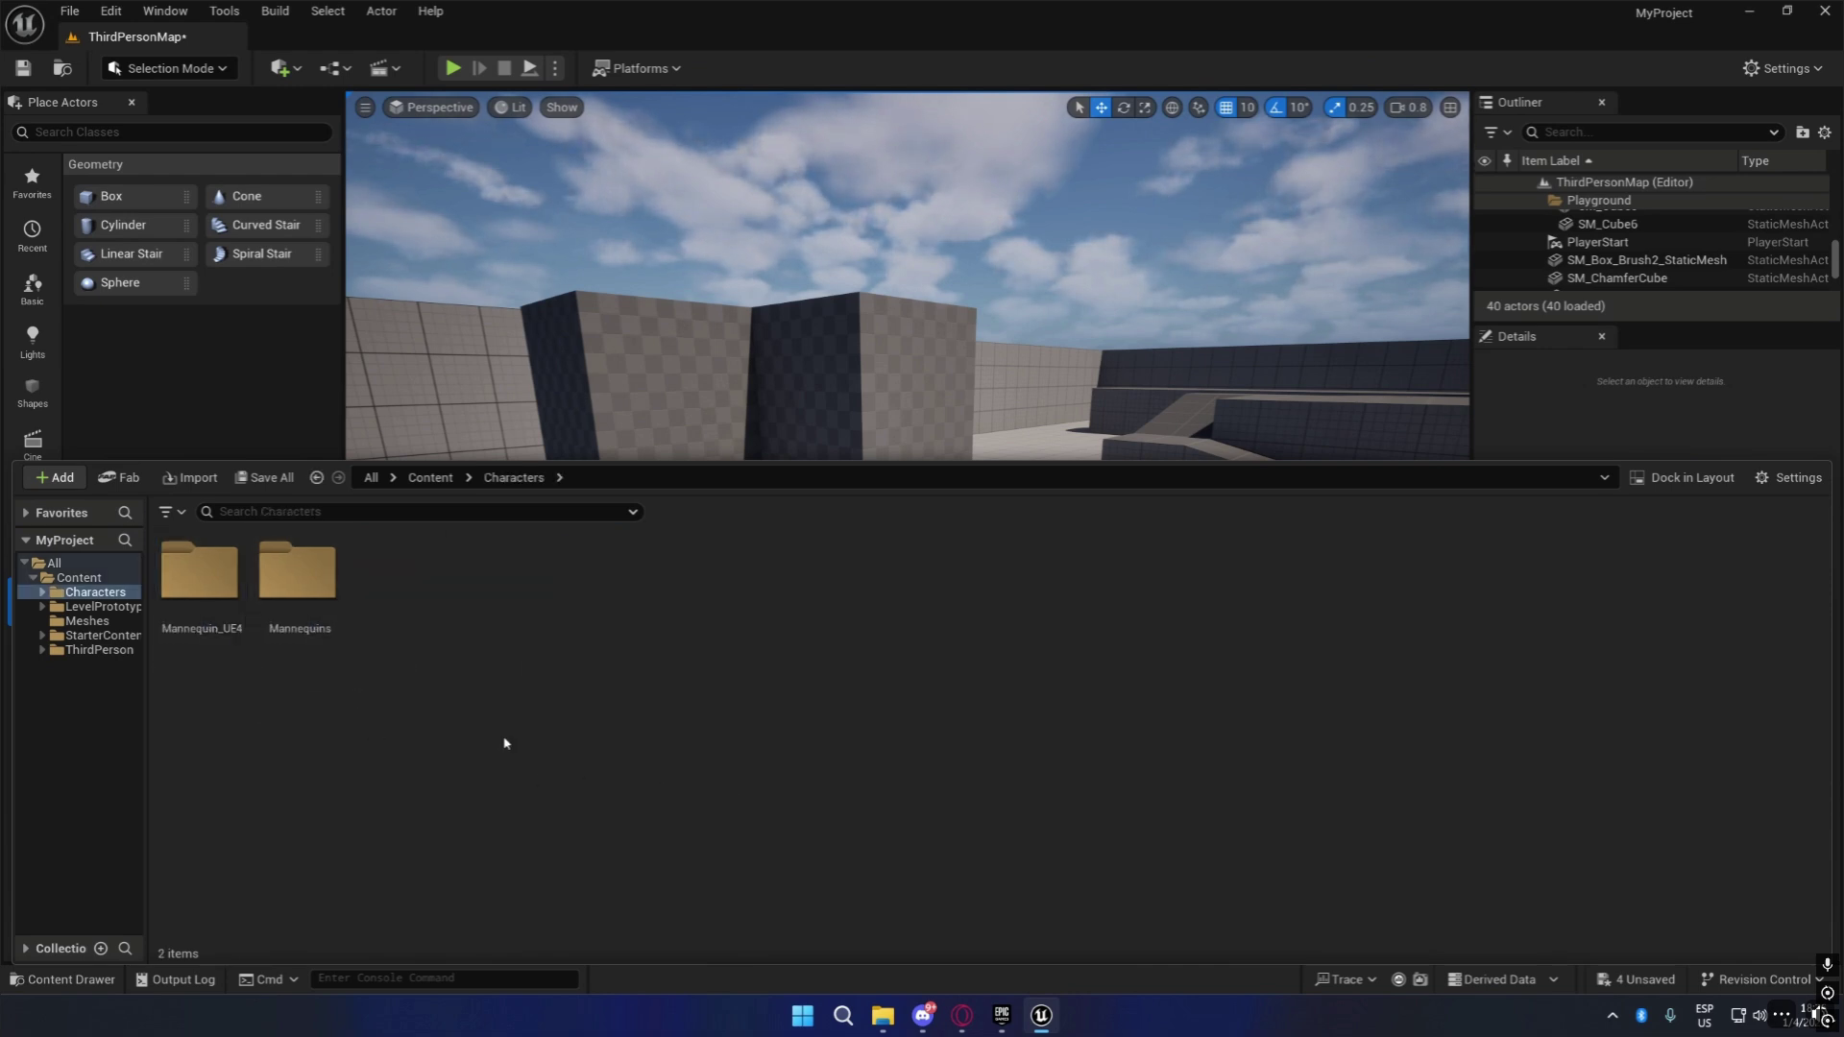
left_click(84, 621)
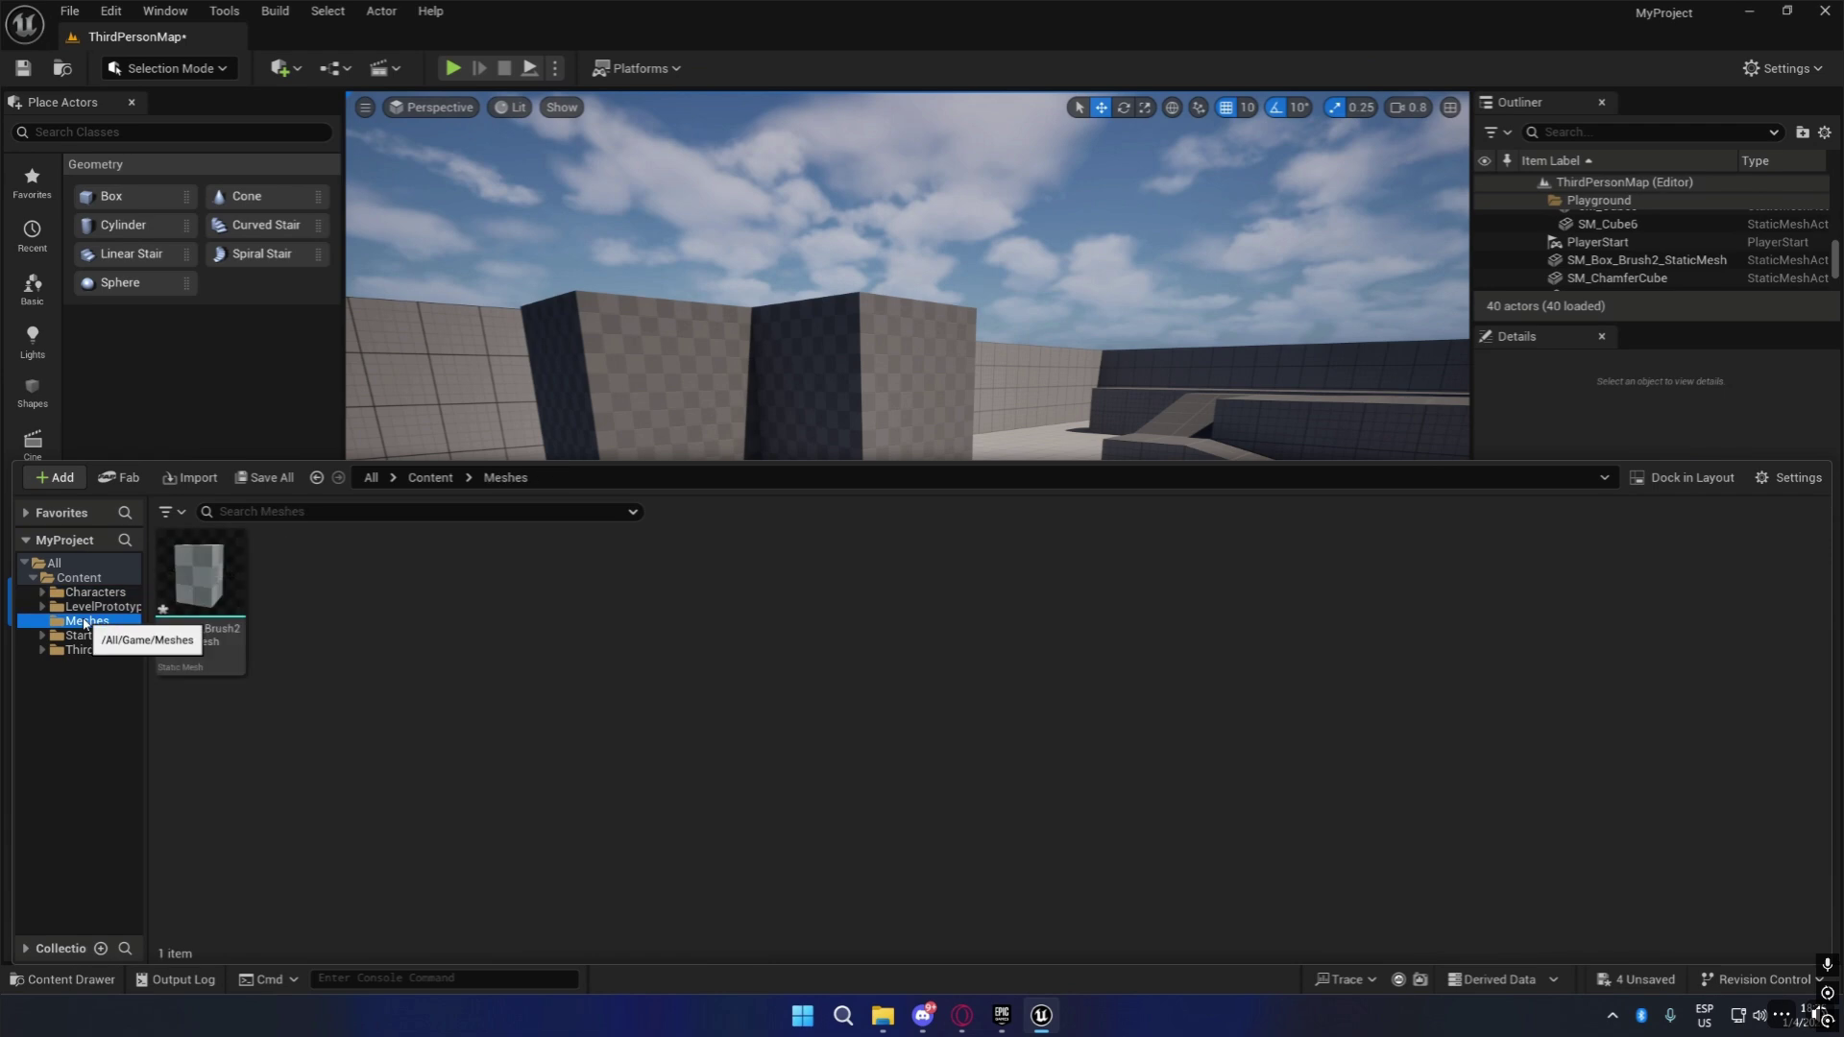
left_click(107, 651)
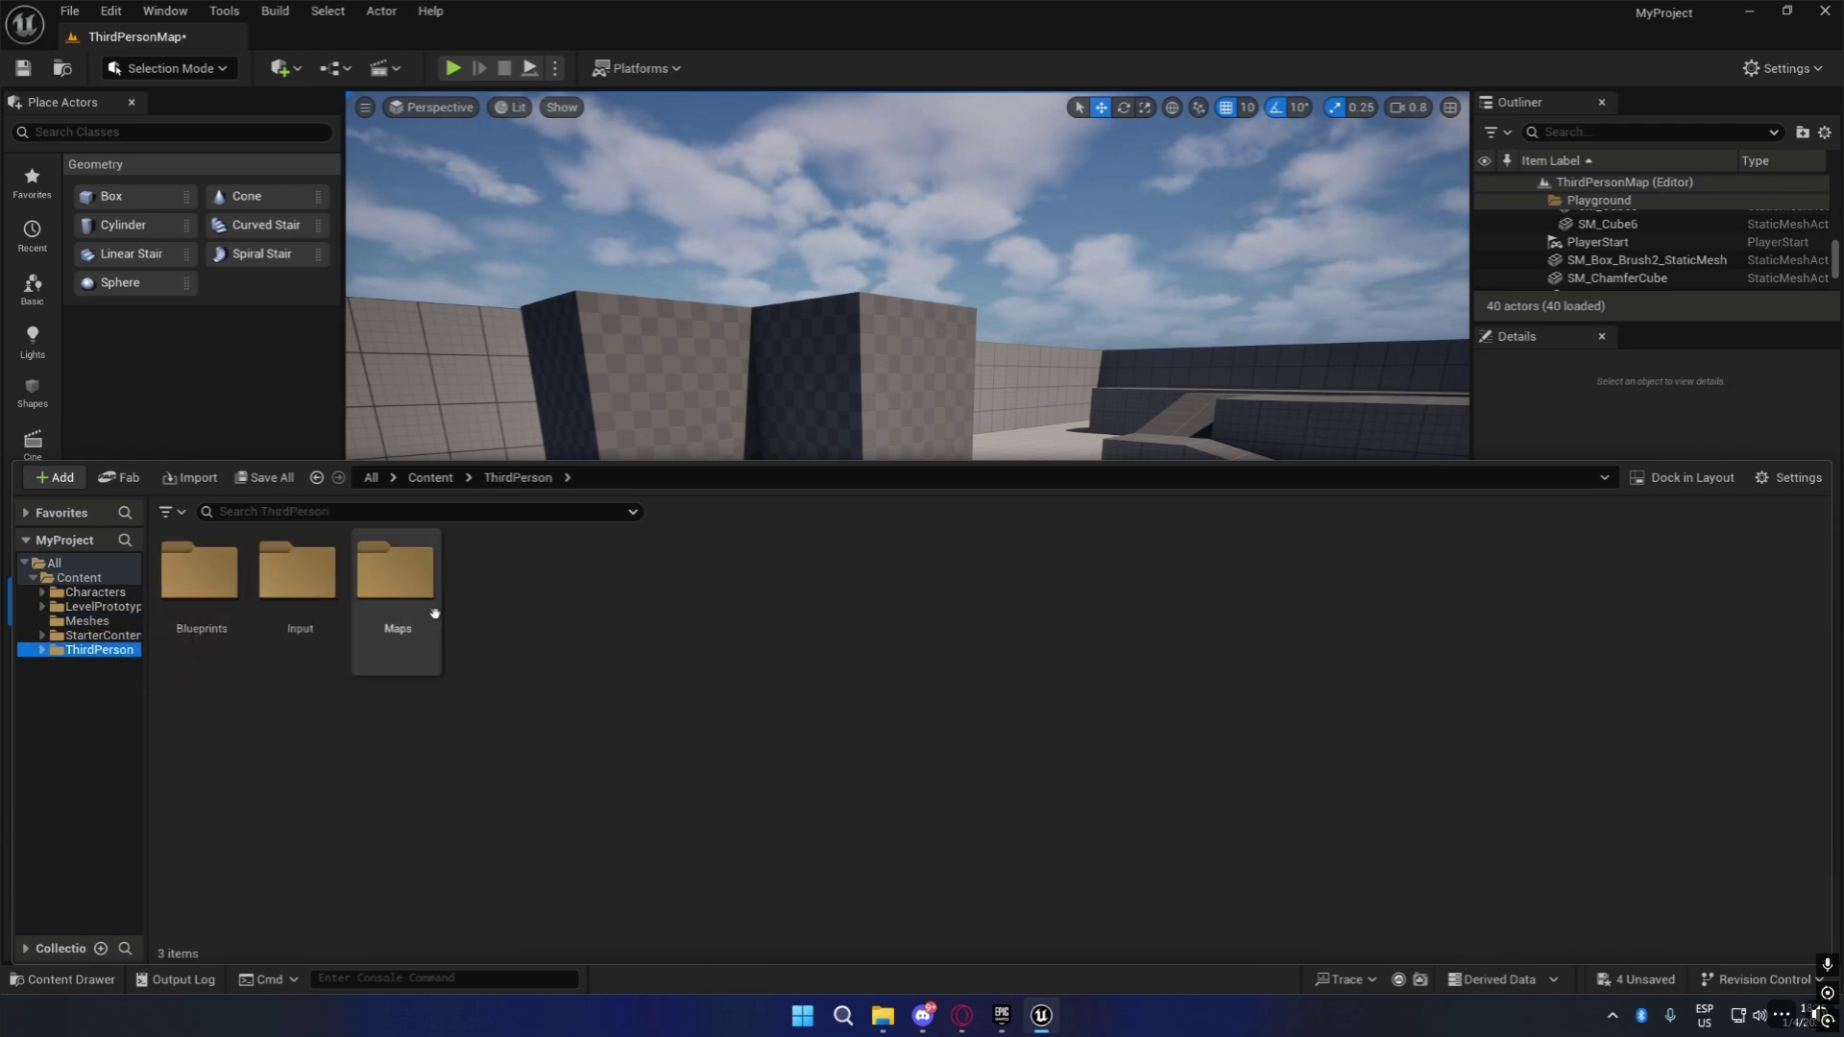
left_click(103, 636)
double_click(1082, 572)
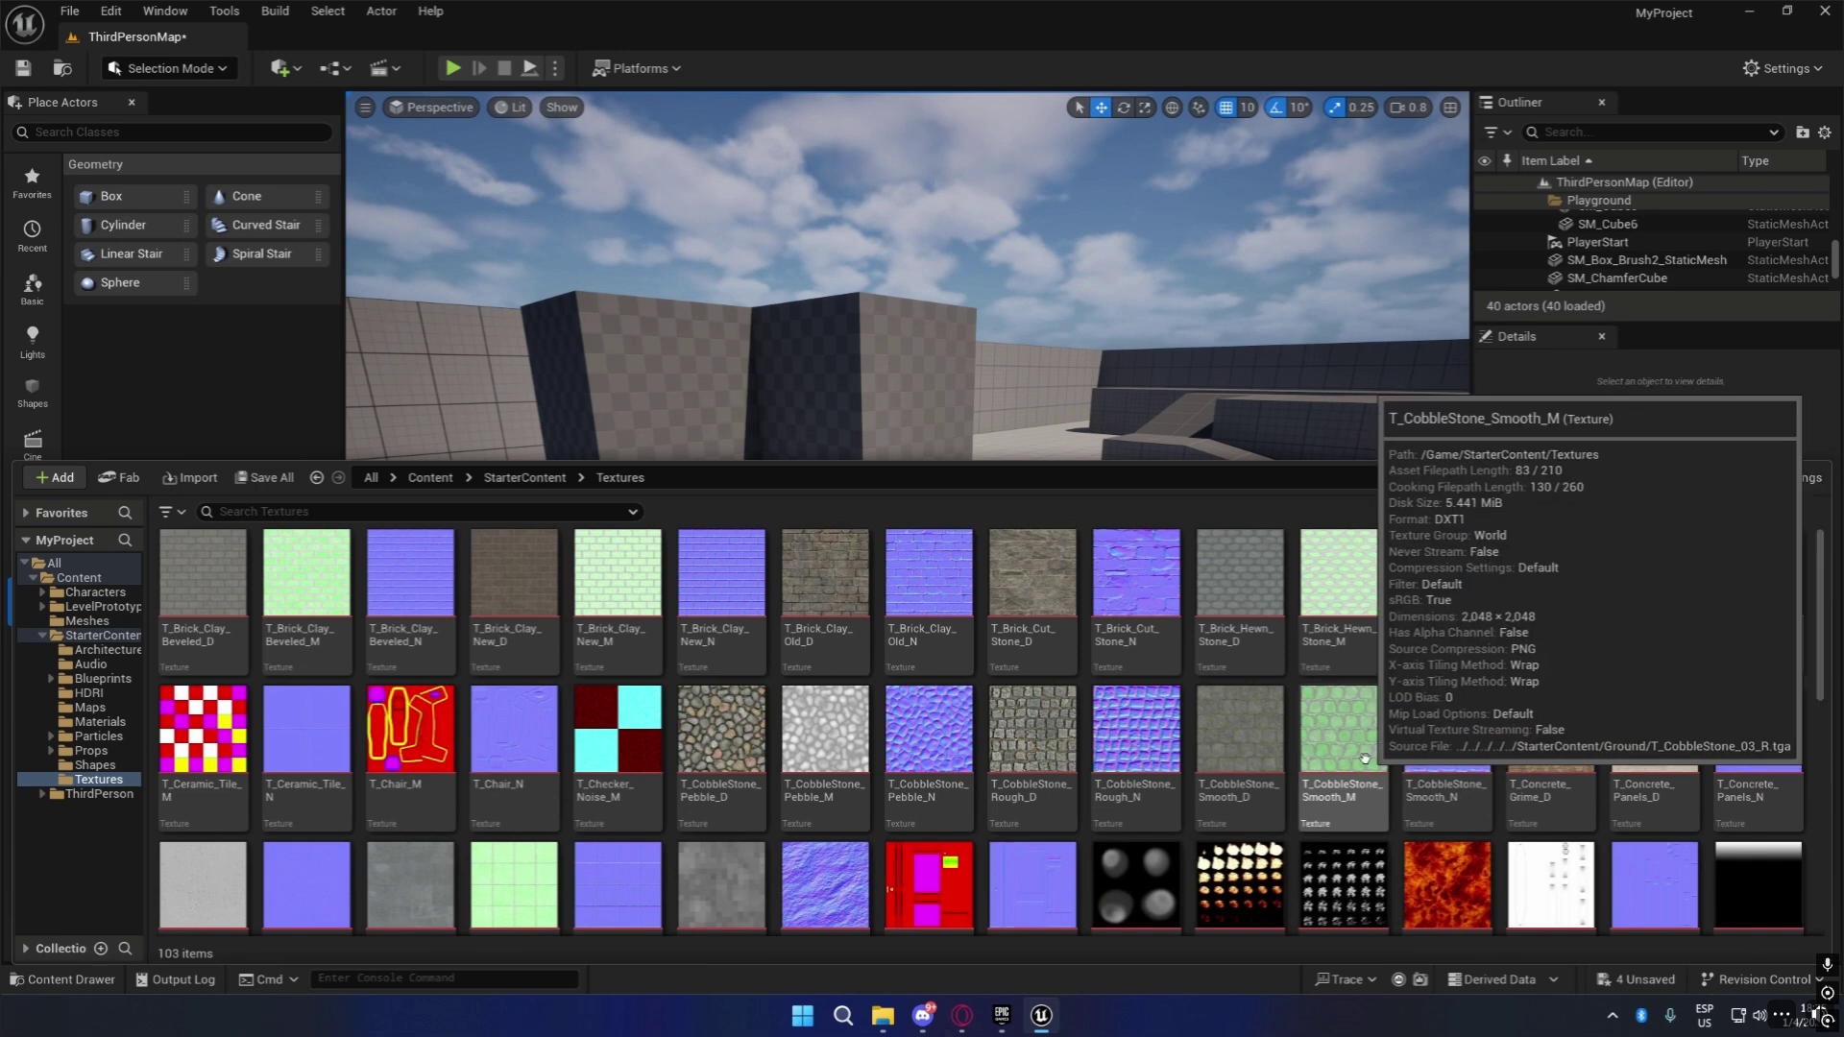
Compare the T_Brick_Clay_Beveled textures with the _D, _M and _N suffixes by selecting each in turn.
left_click(191, 632)
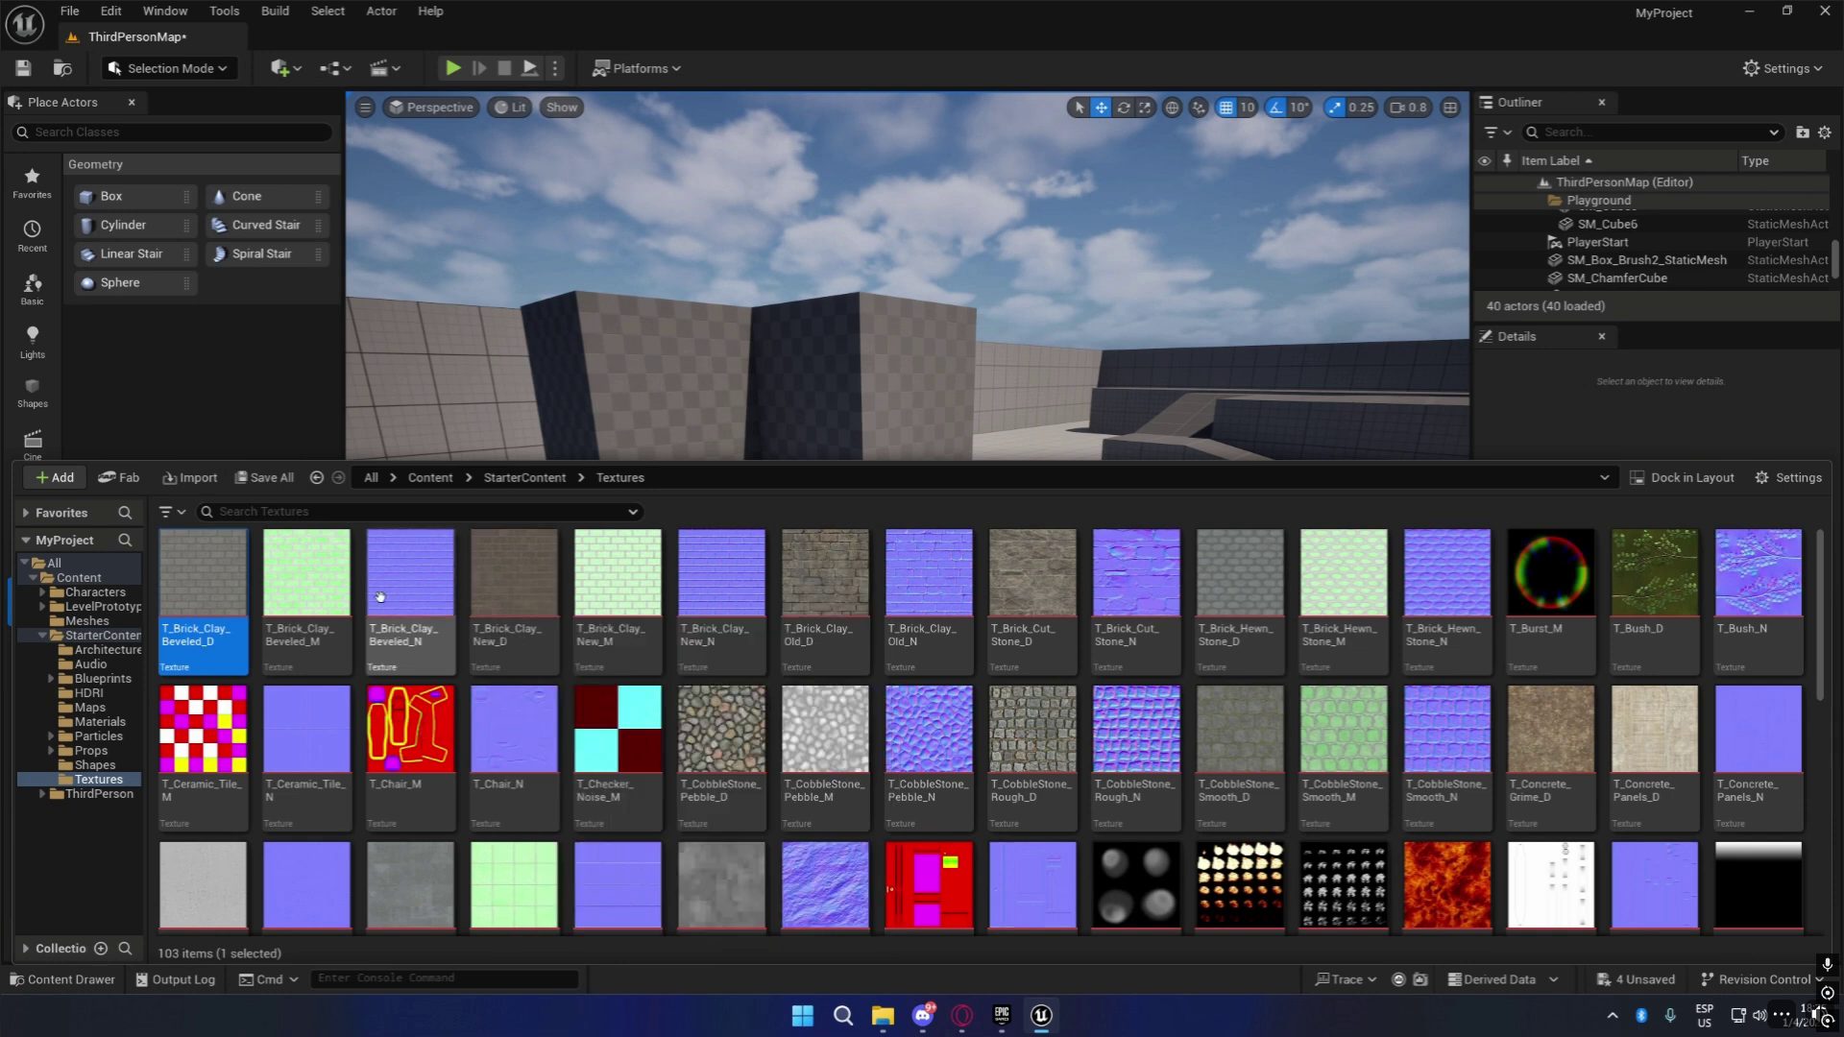
left_click(321, 638)
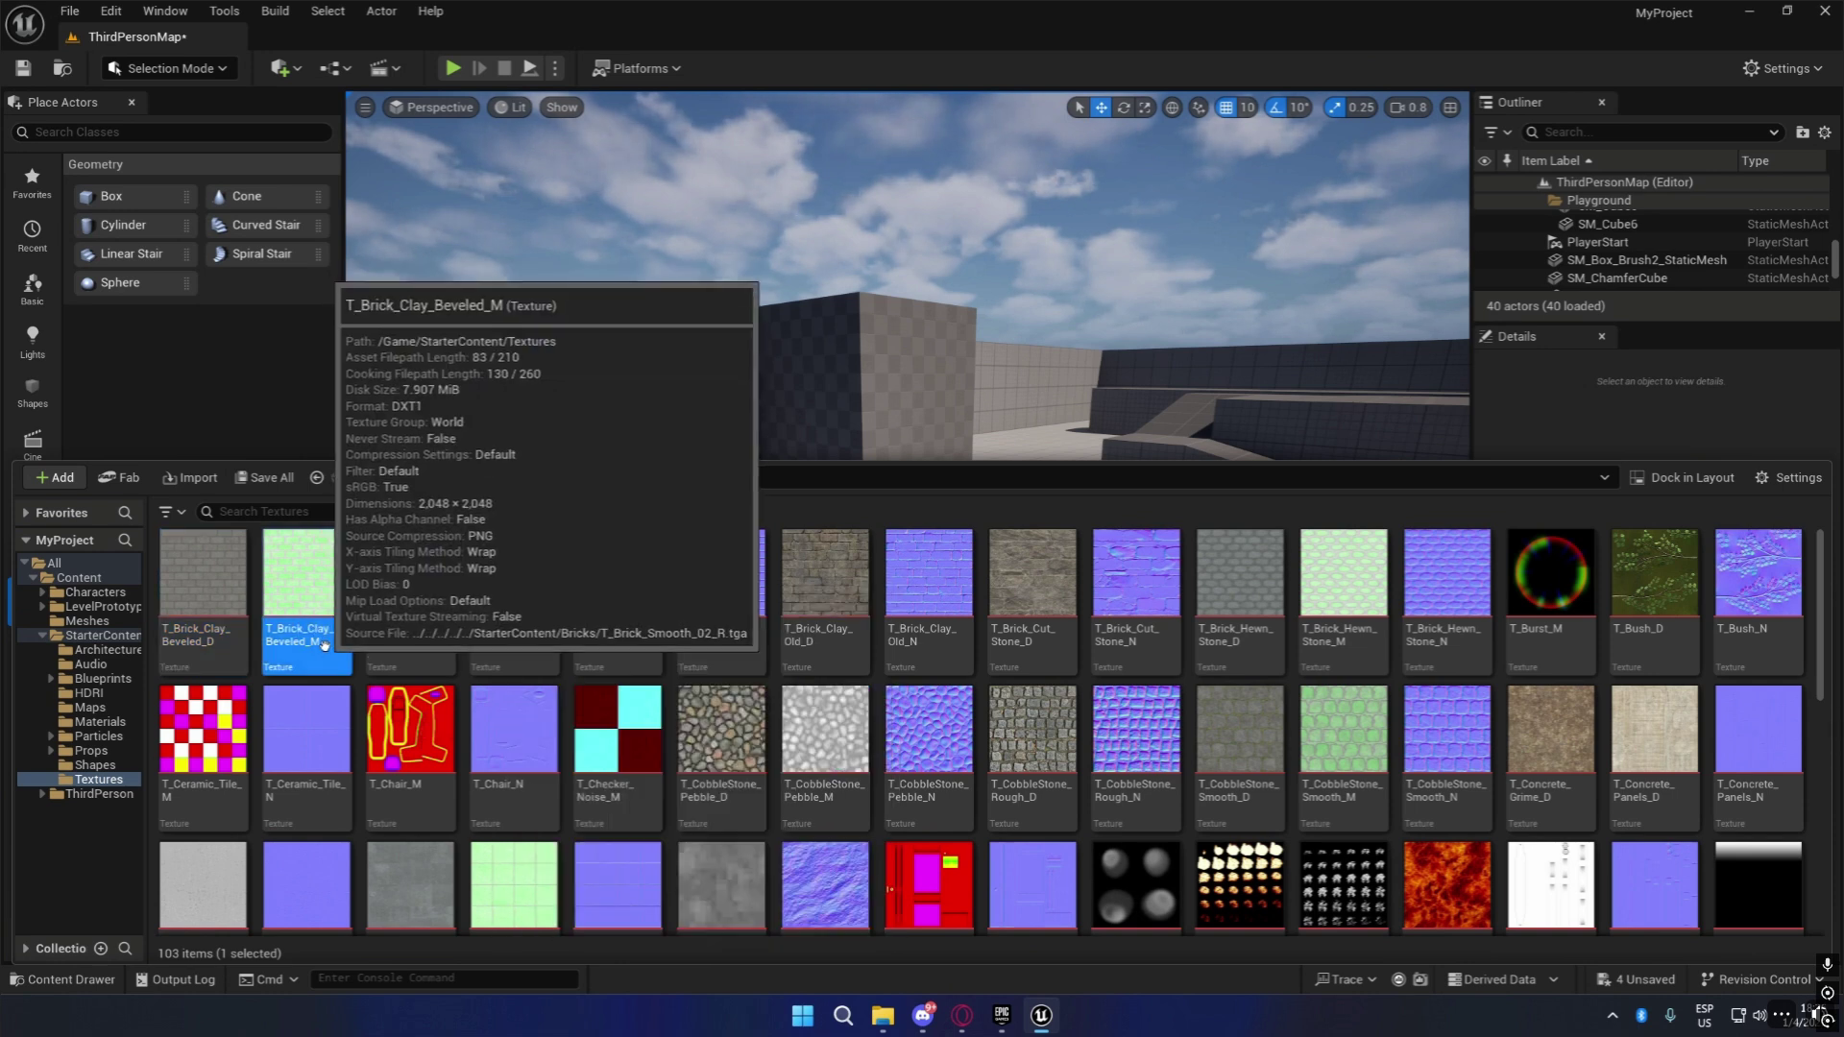
left_click(411, 641)
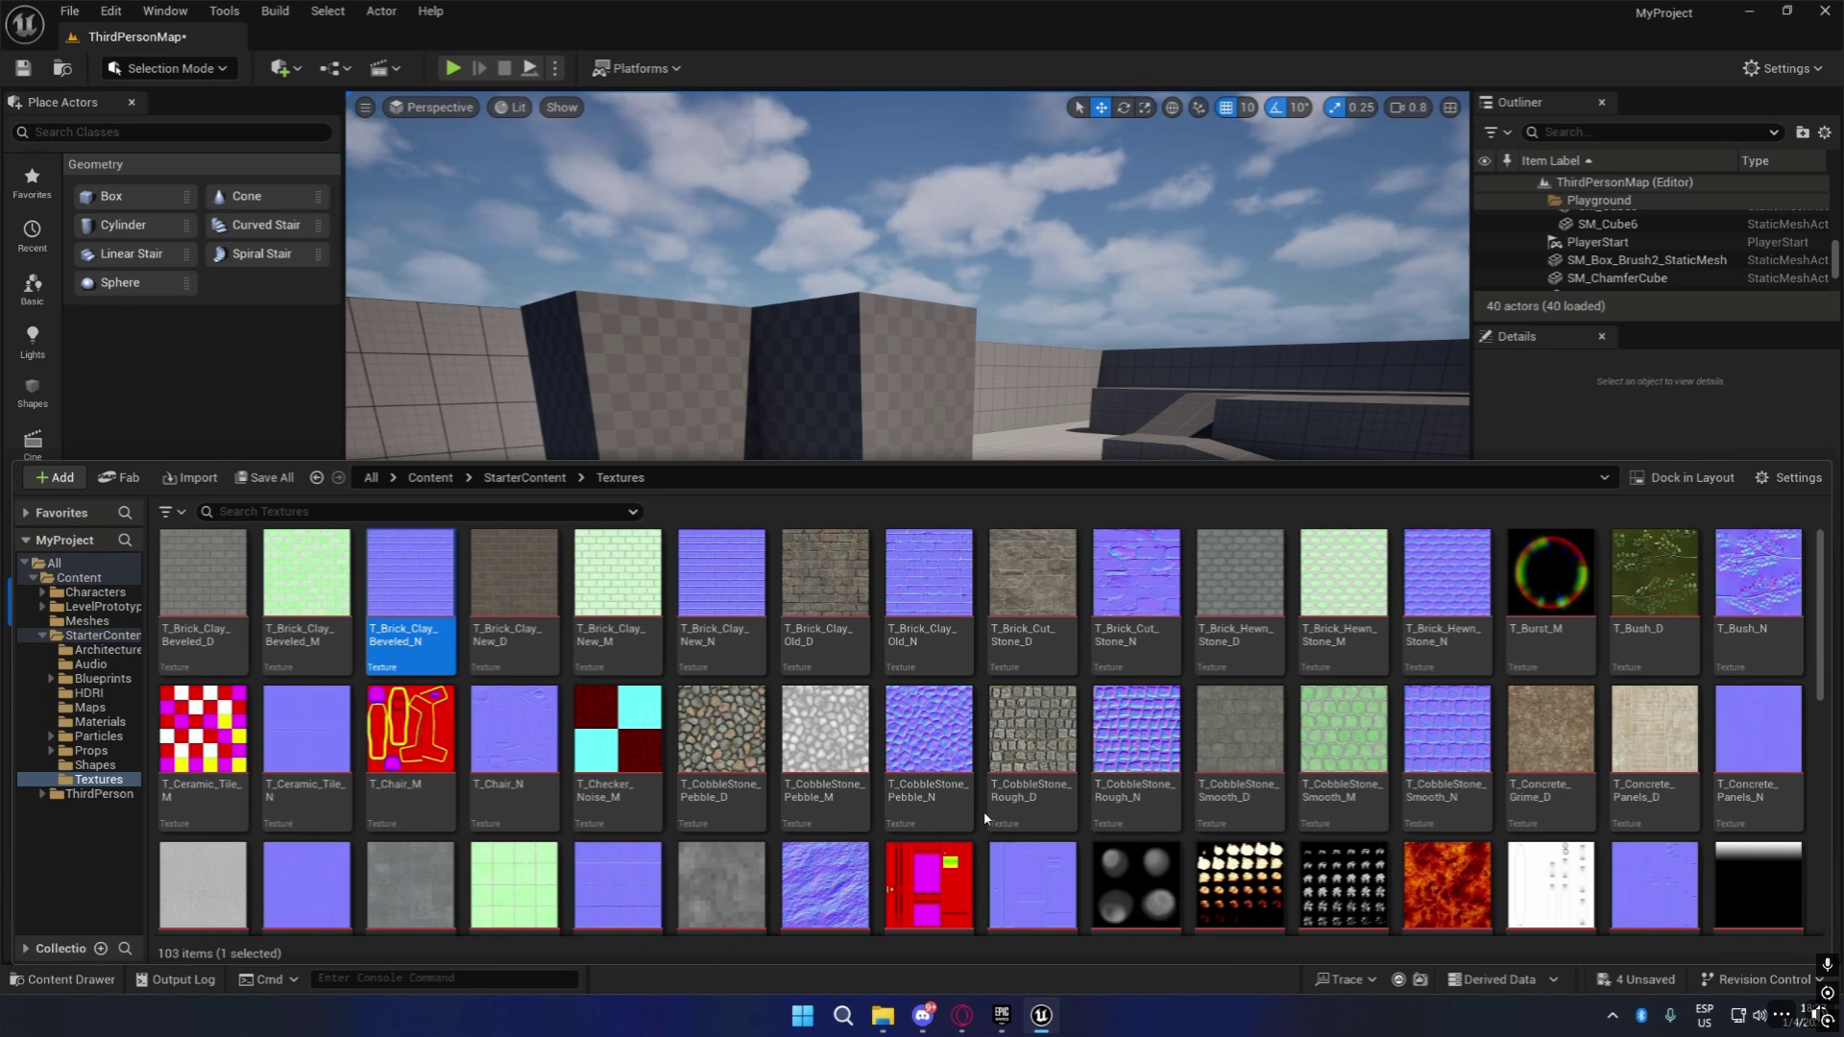
Open the T_Brick_Clay_Beveled_M texture, view its red, green and blue channels one at a time, and close it.
left_click(325, 641)
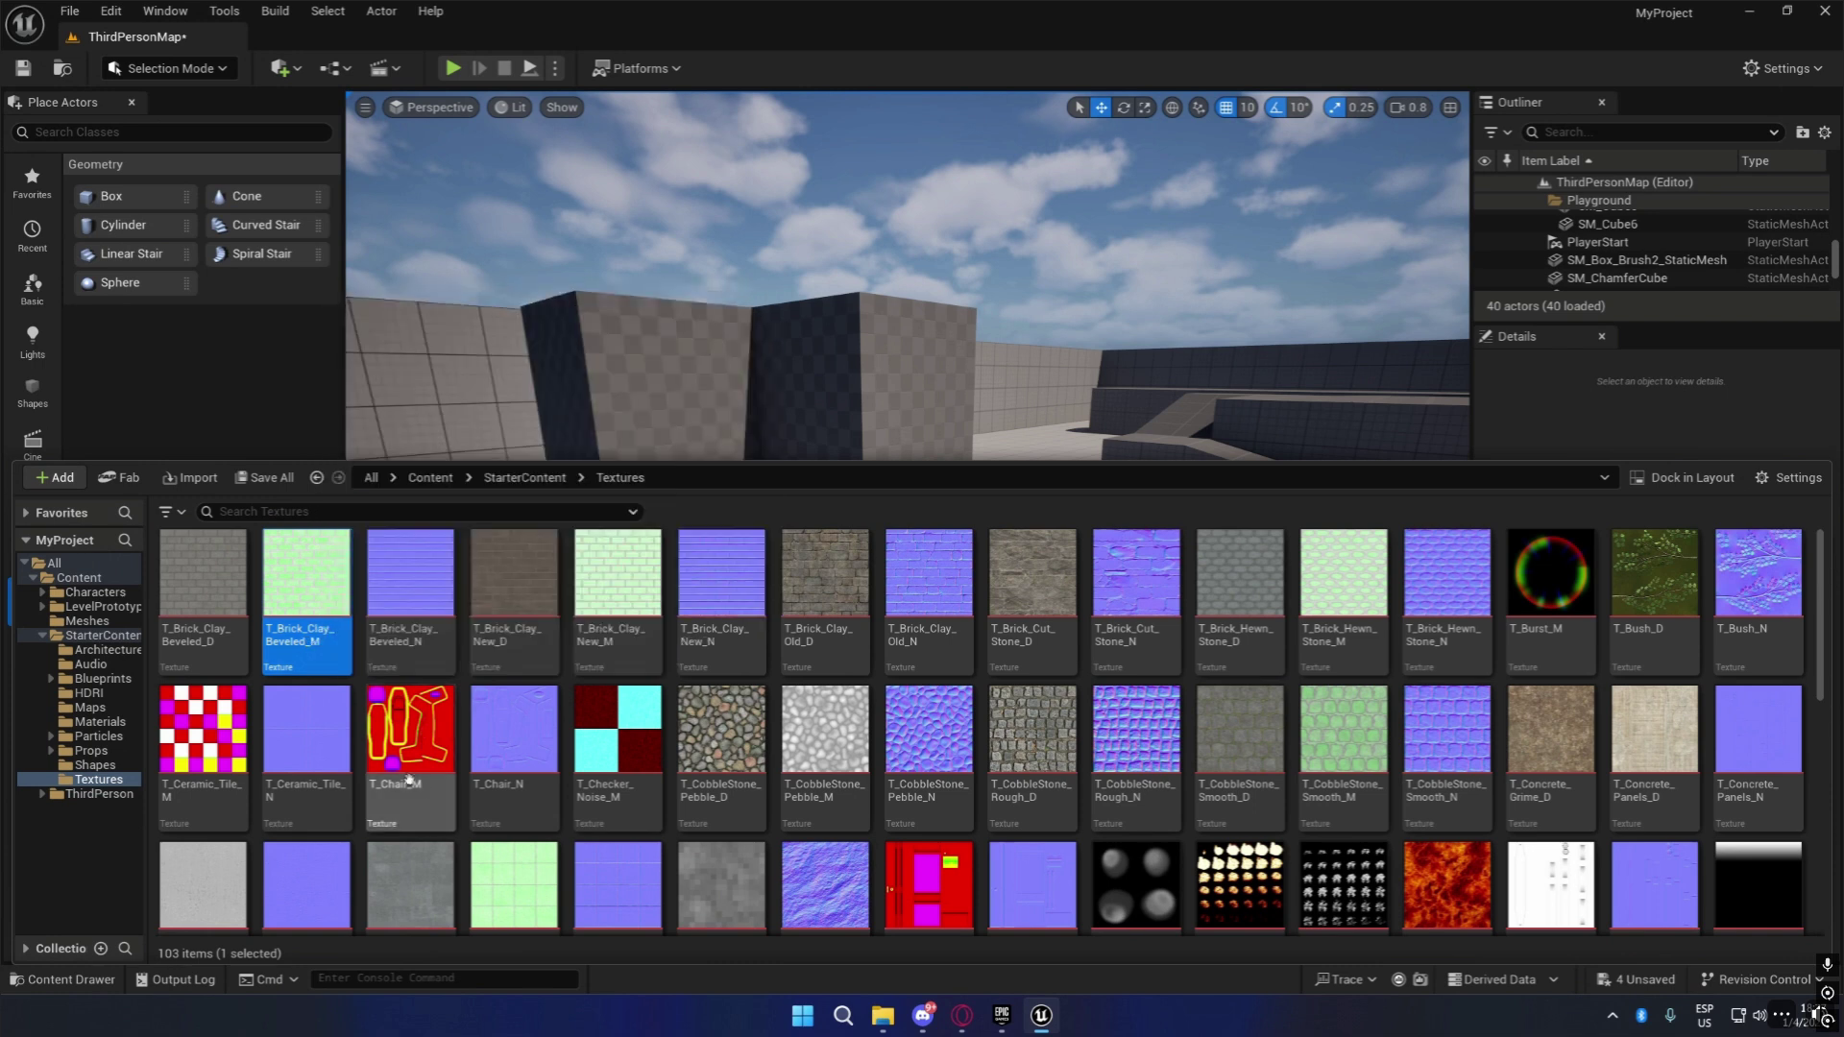
double_click(305, 634)
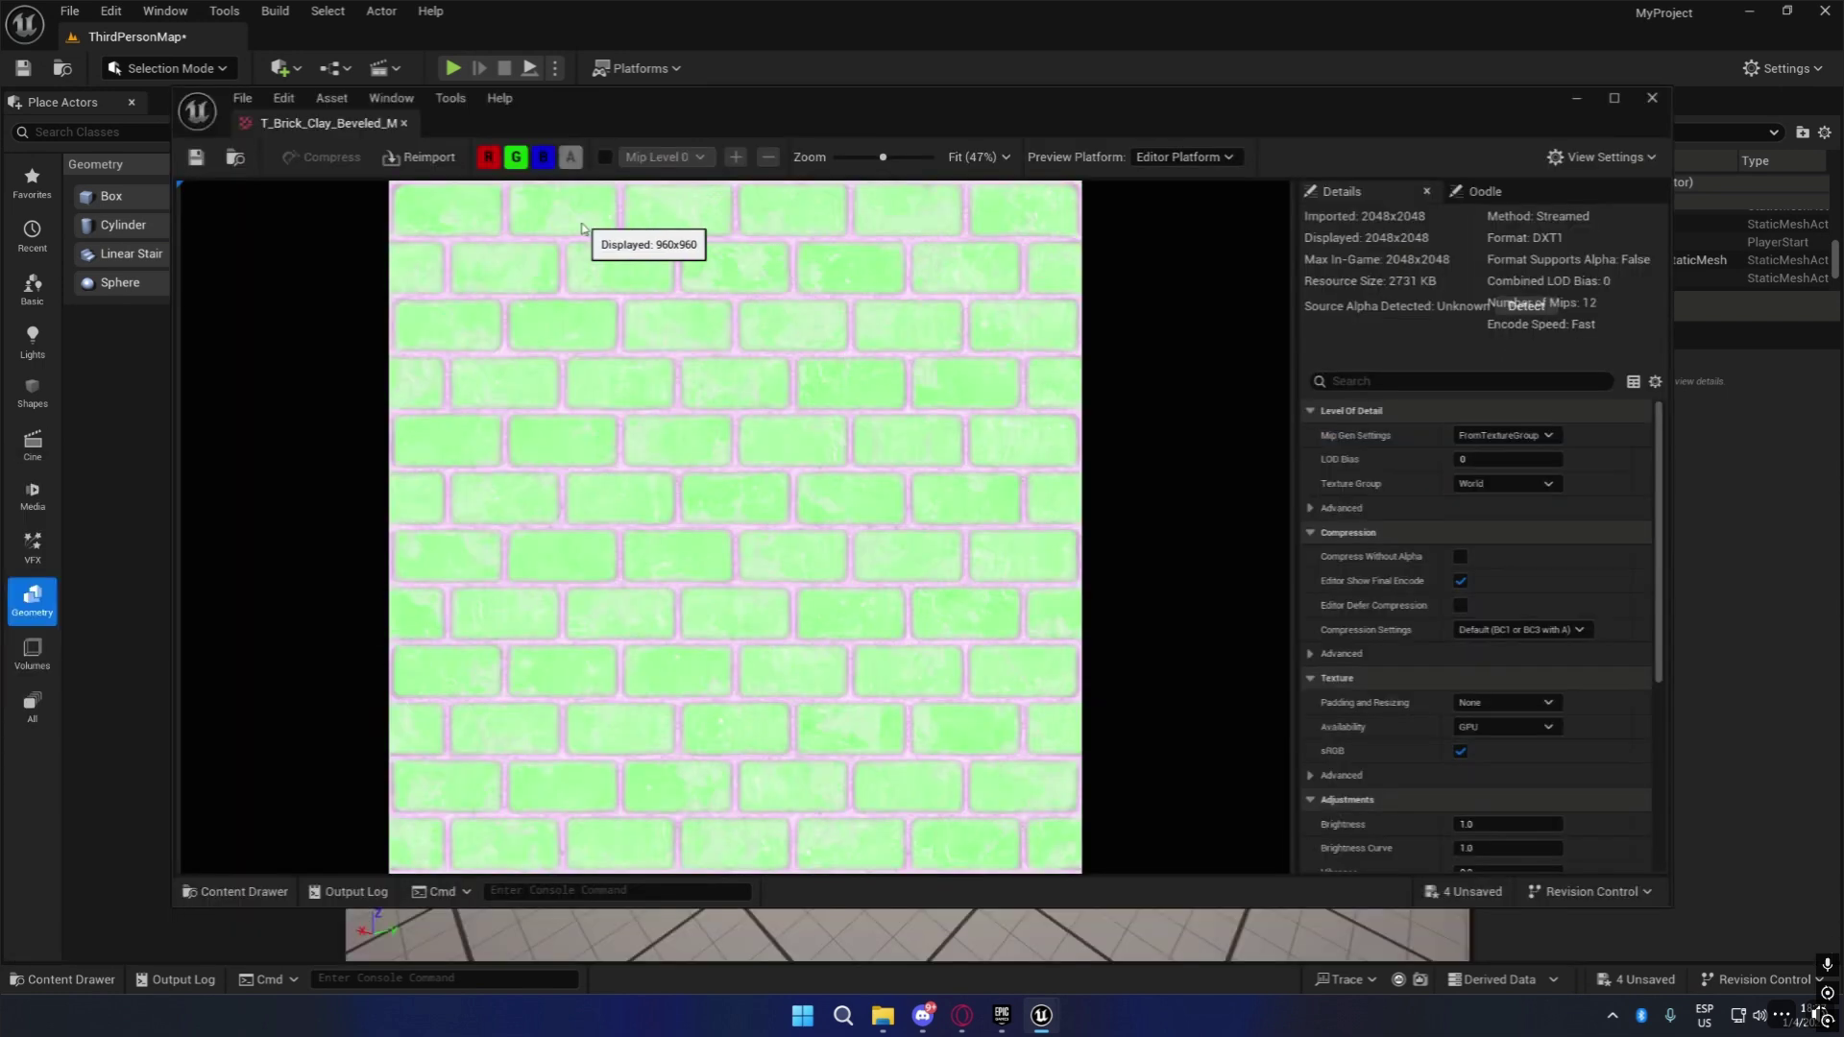
left_click(544, 157)
left_click(516, 158)
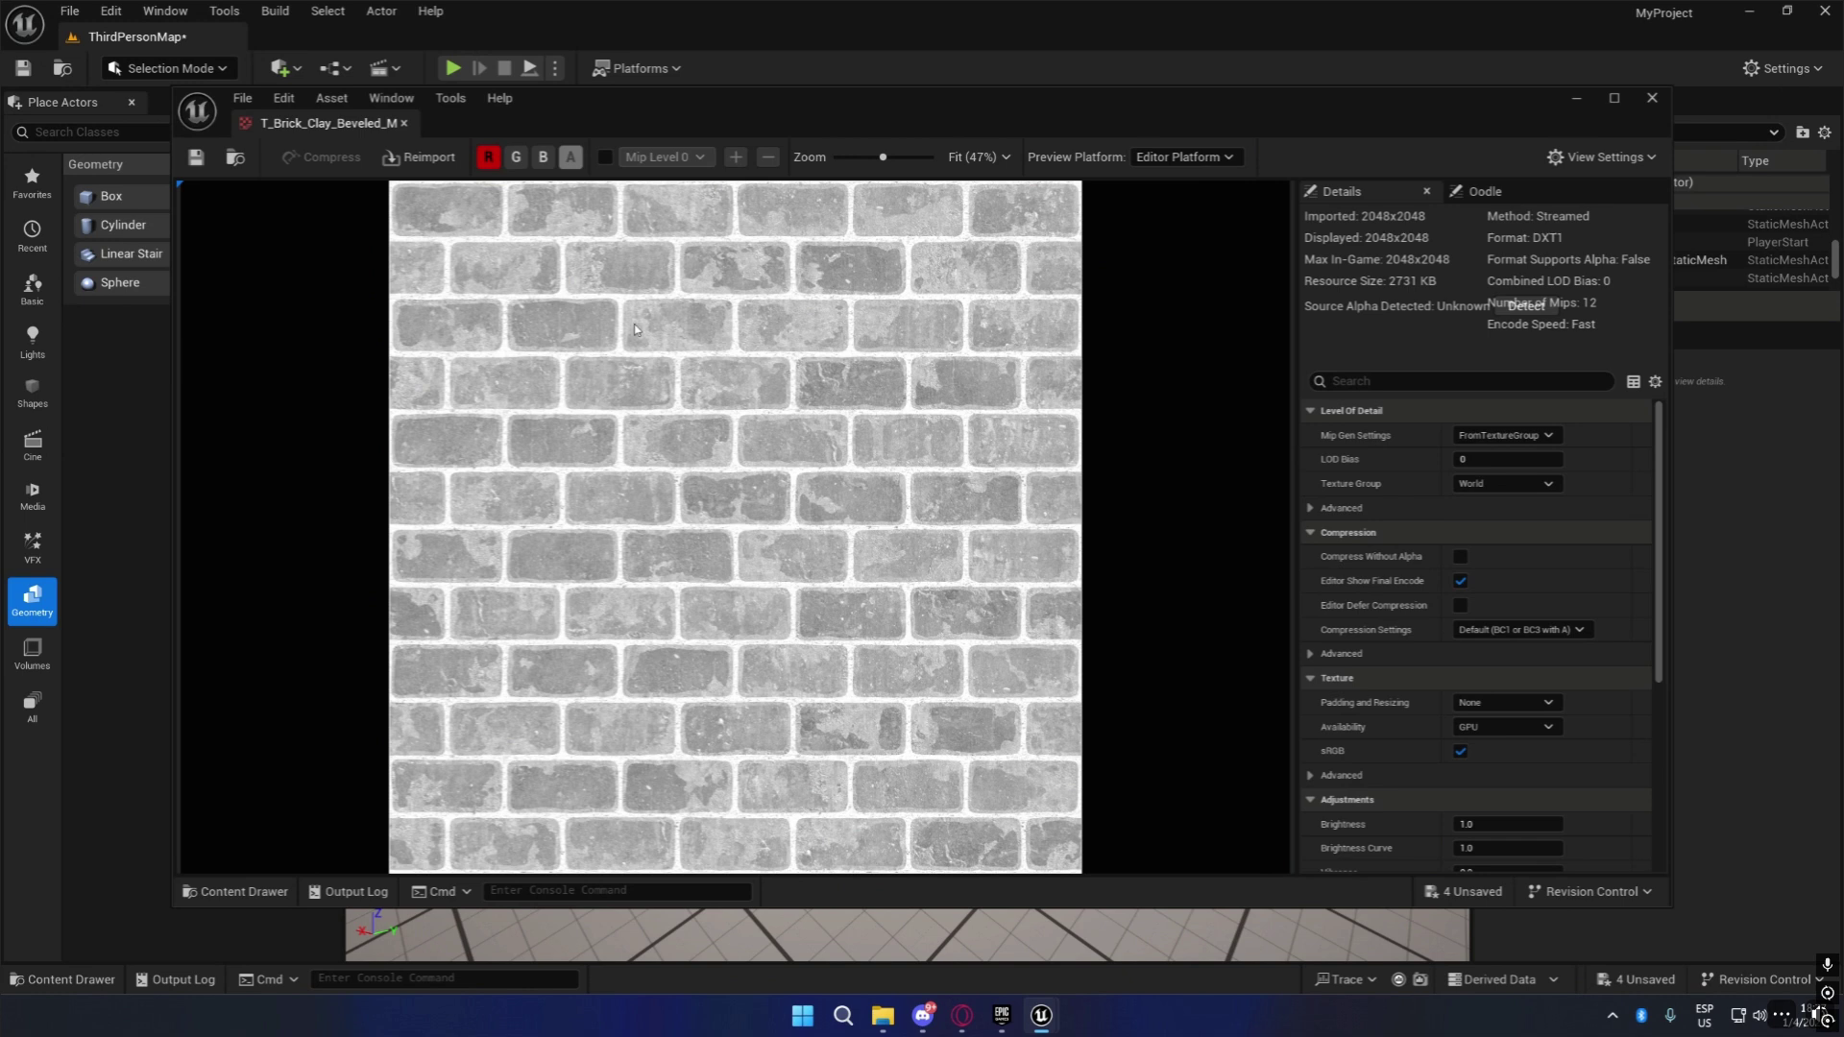
left_click(489, 157)
left_click(516, 157)
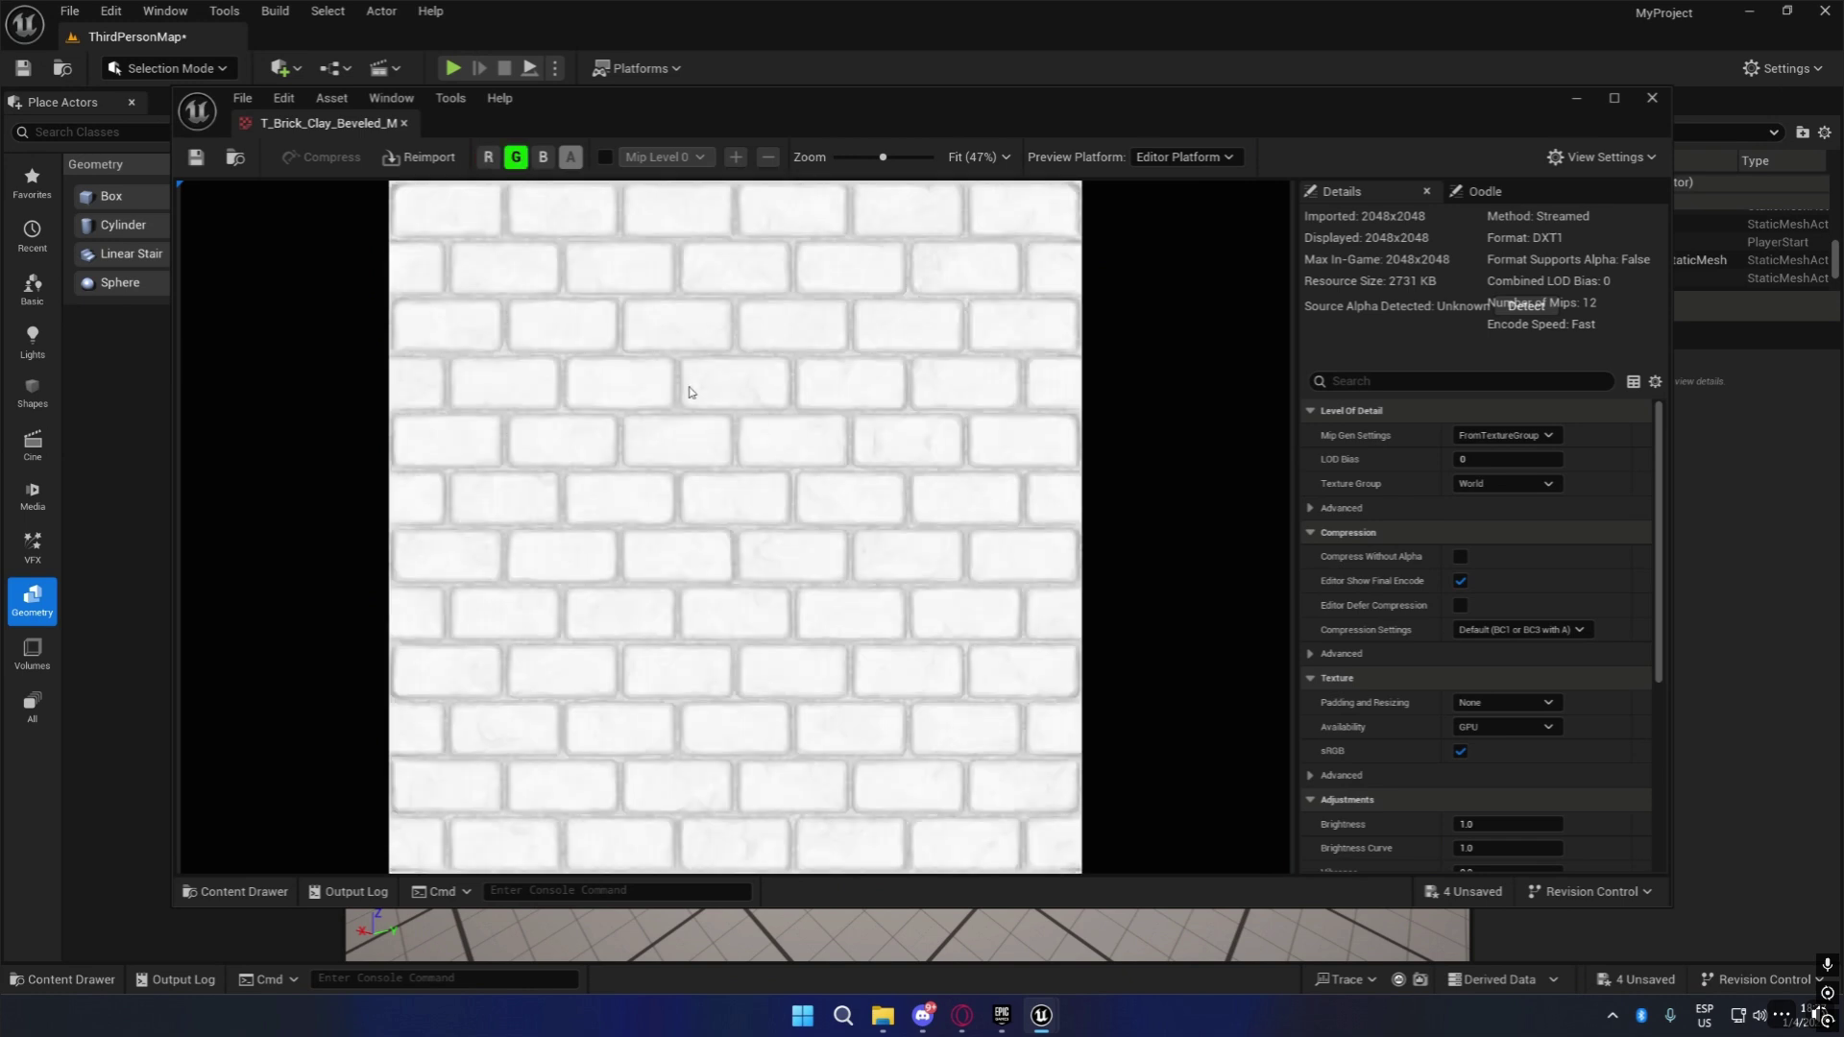
left_click(515, 158)
left_click(543, 157)
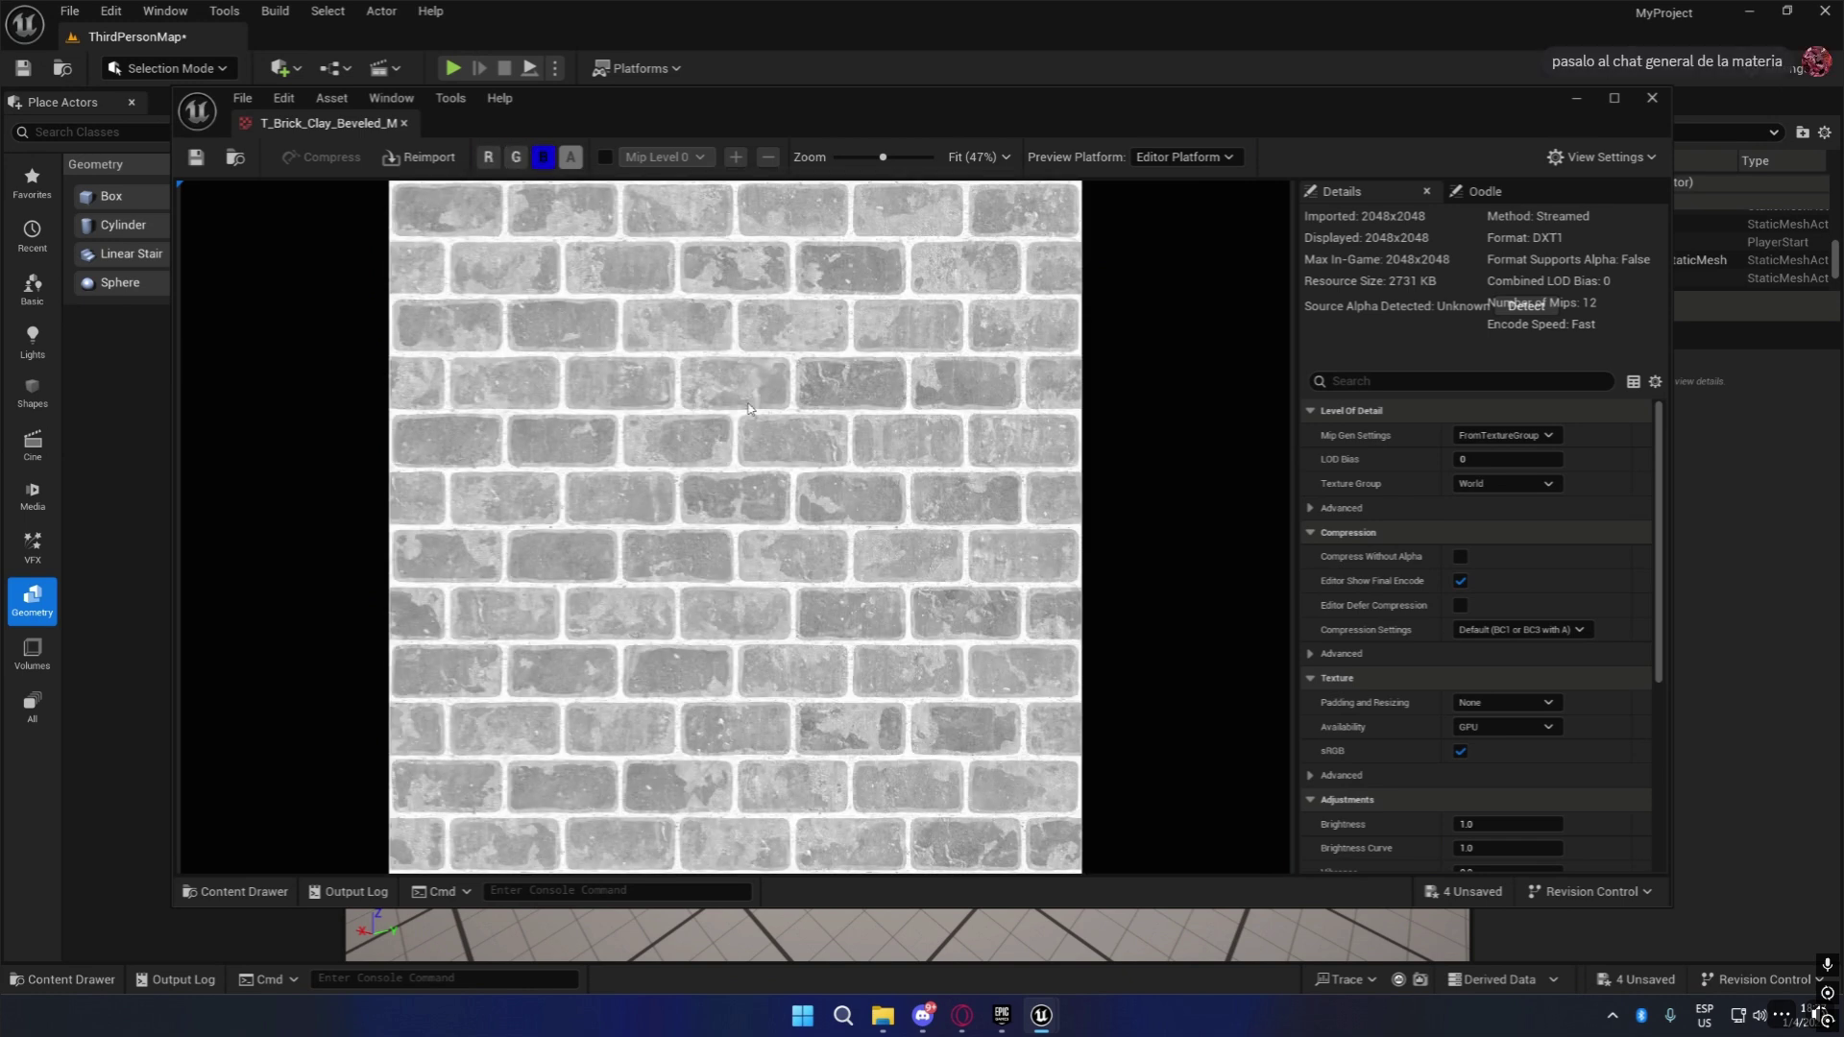
left_click(1652, 100)
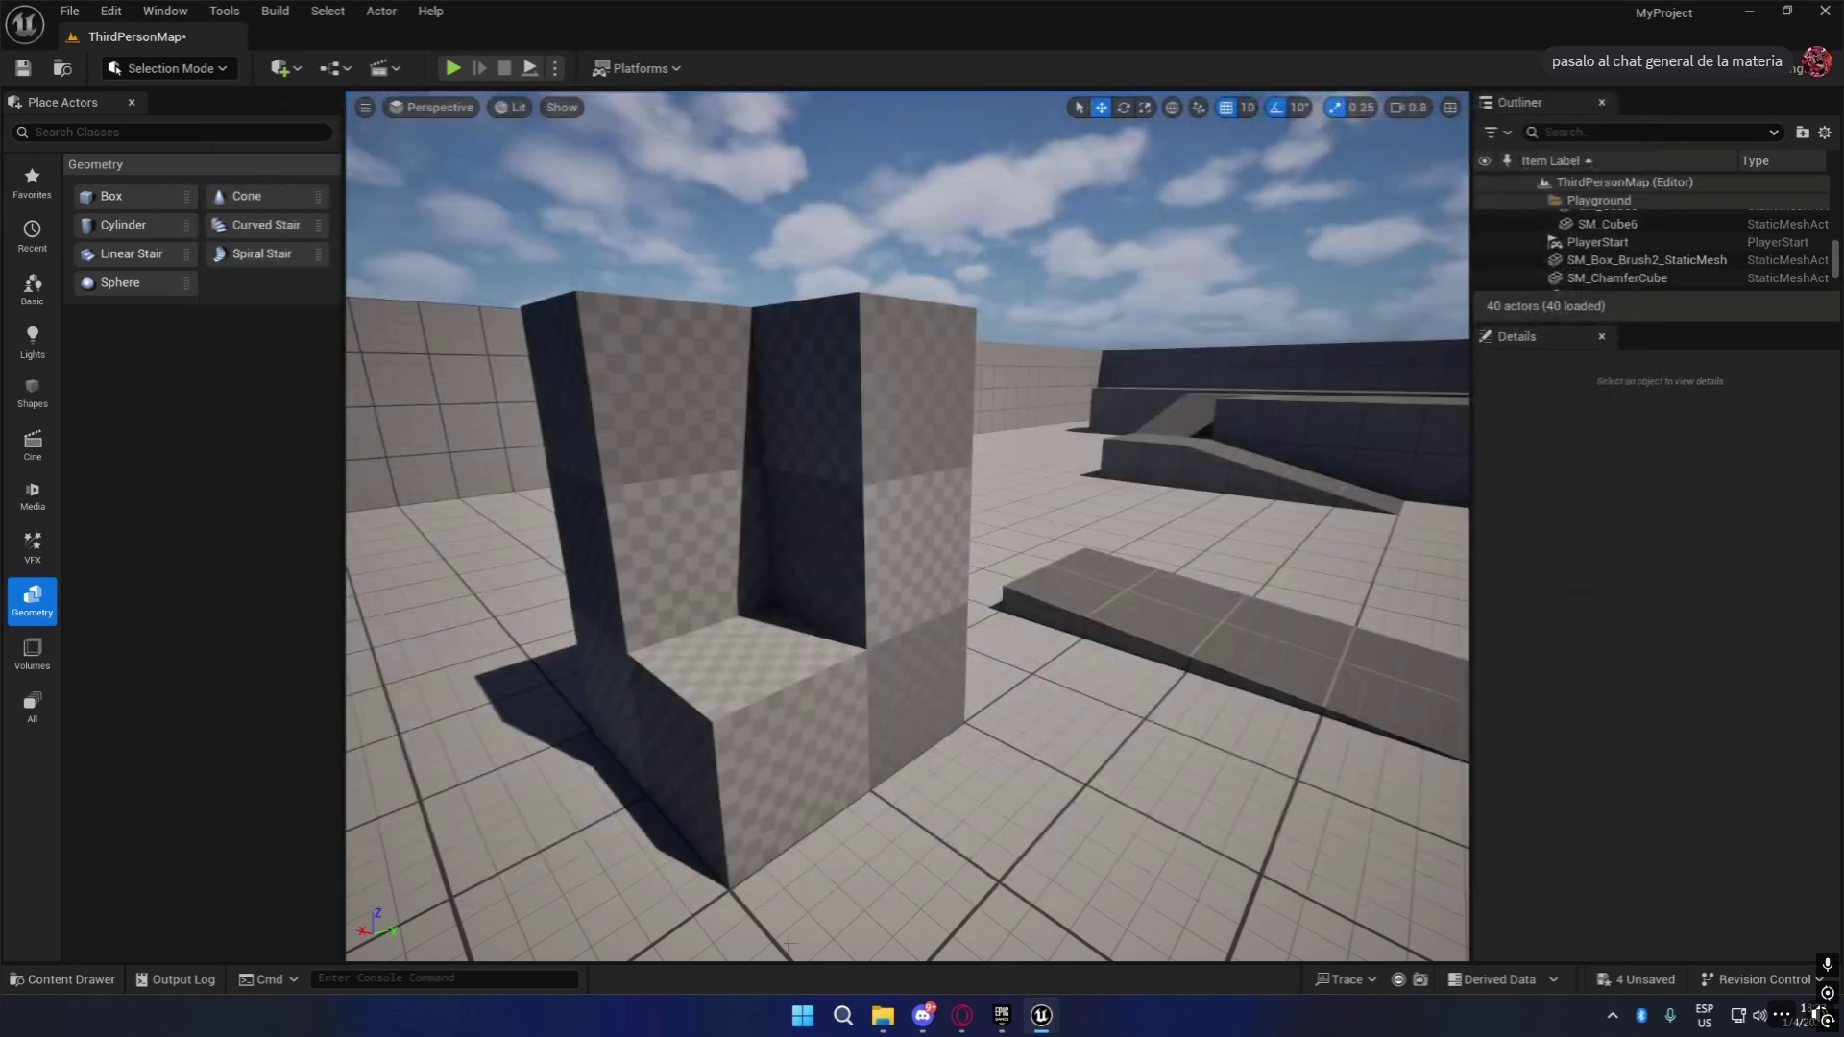
Open the T_Ceramic_Tile_M texture, view its red, green and blue channels one at a time, and close it.
left_click(66, 984)
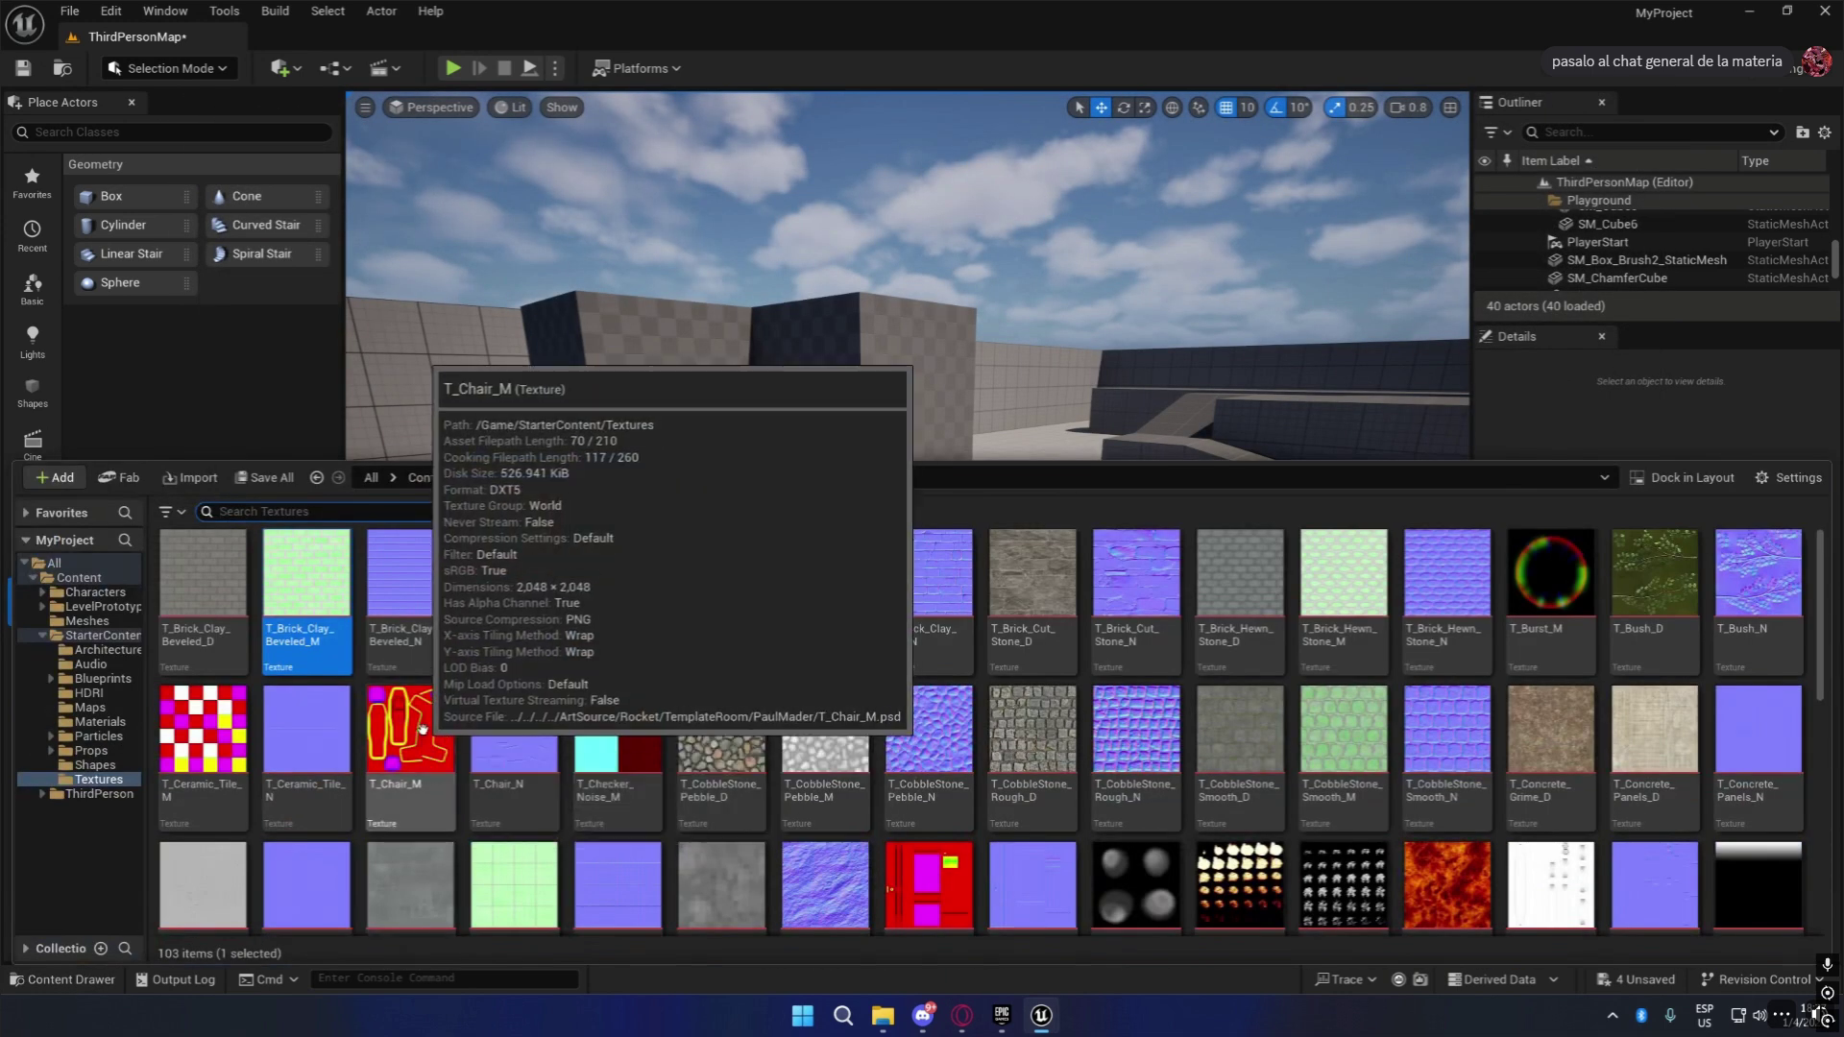
double_click(203, 730)
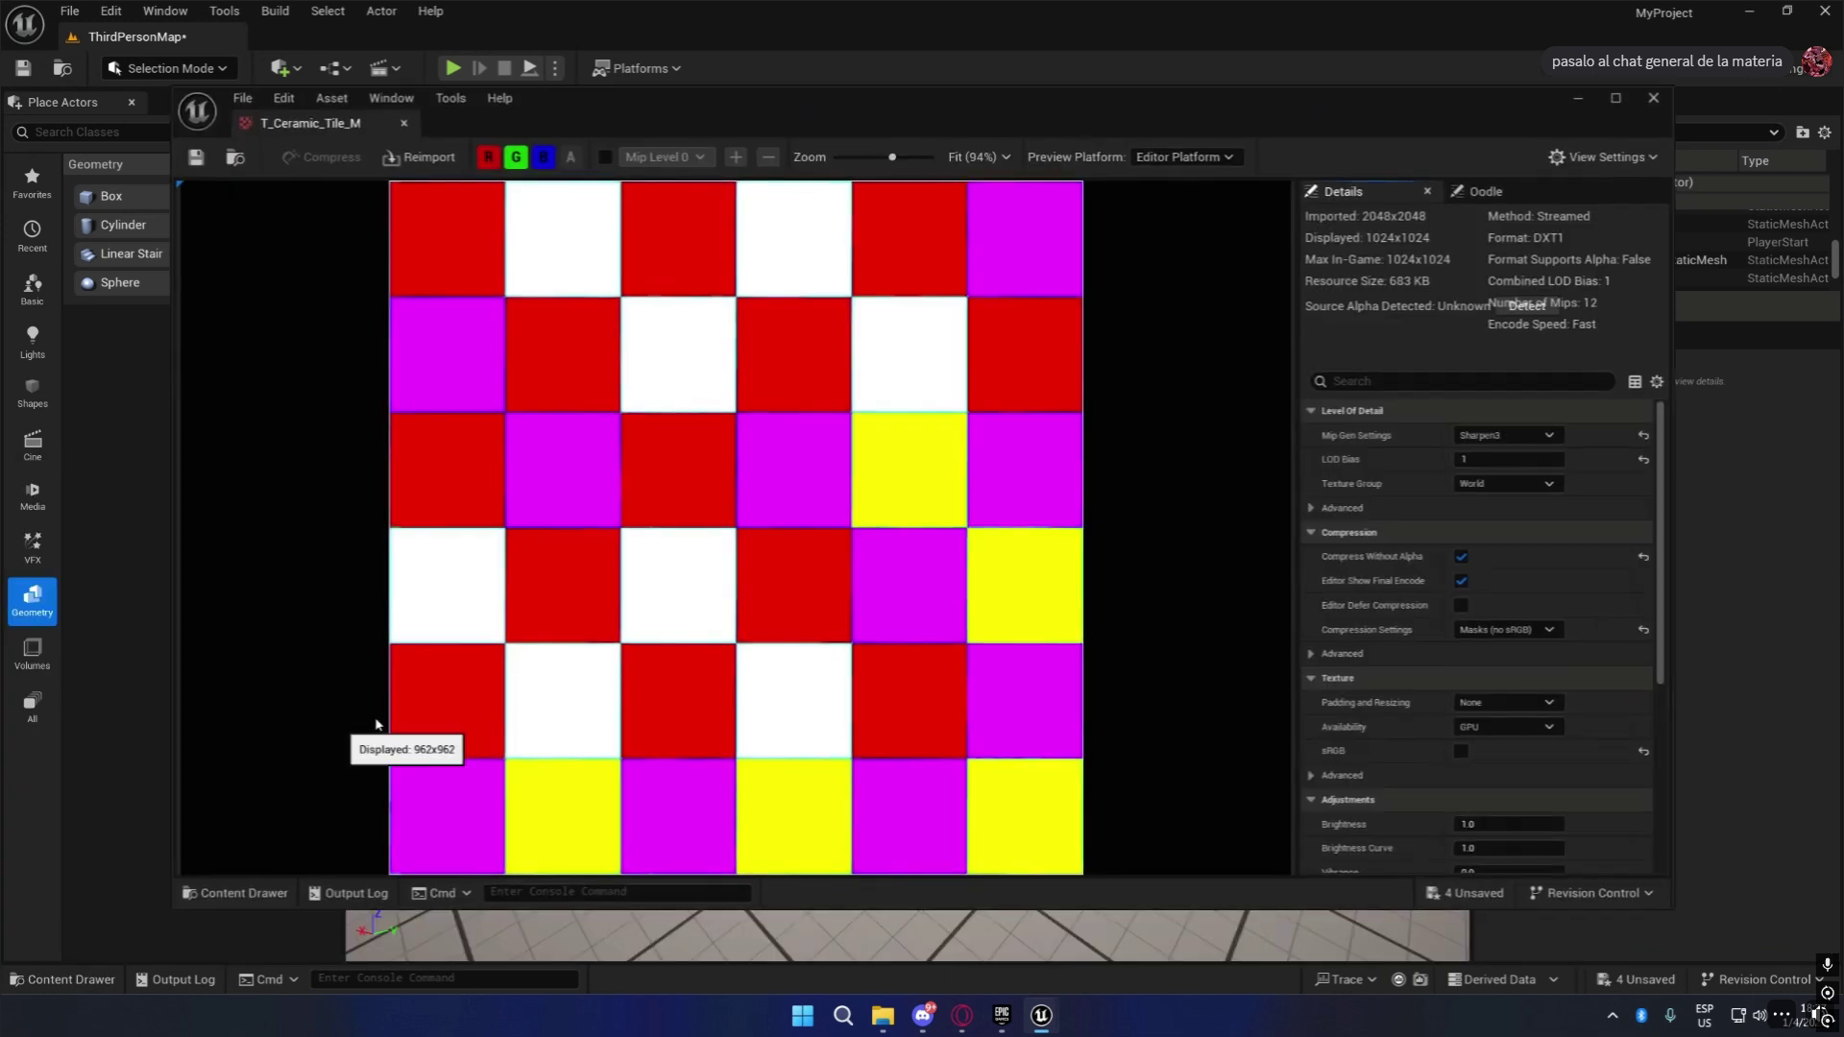
left_click(545, 157)
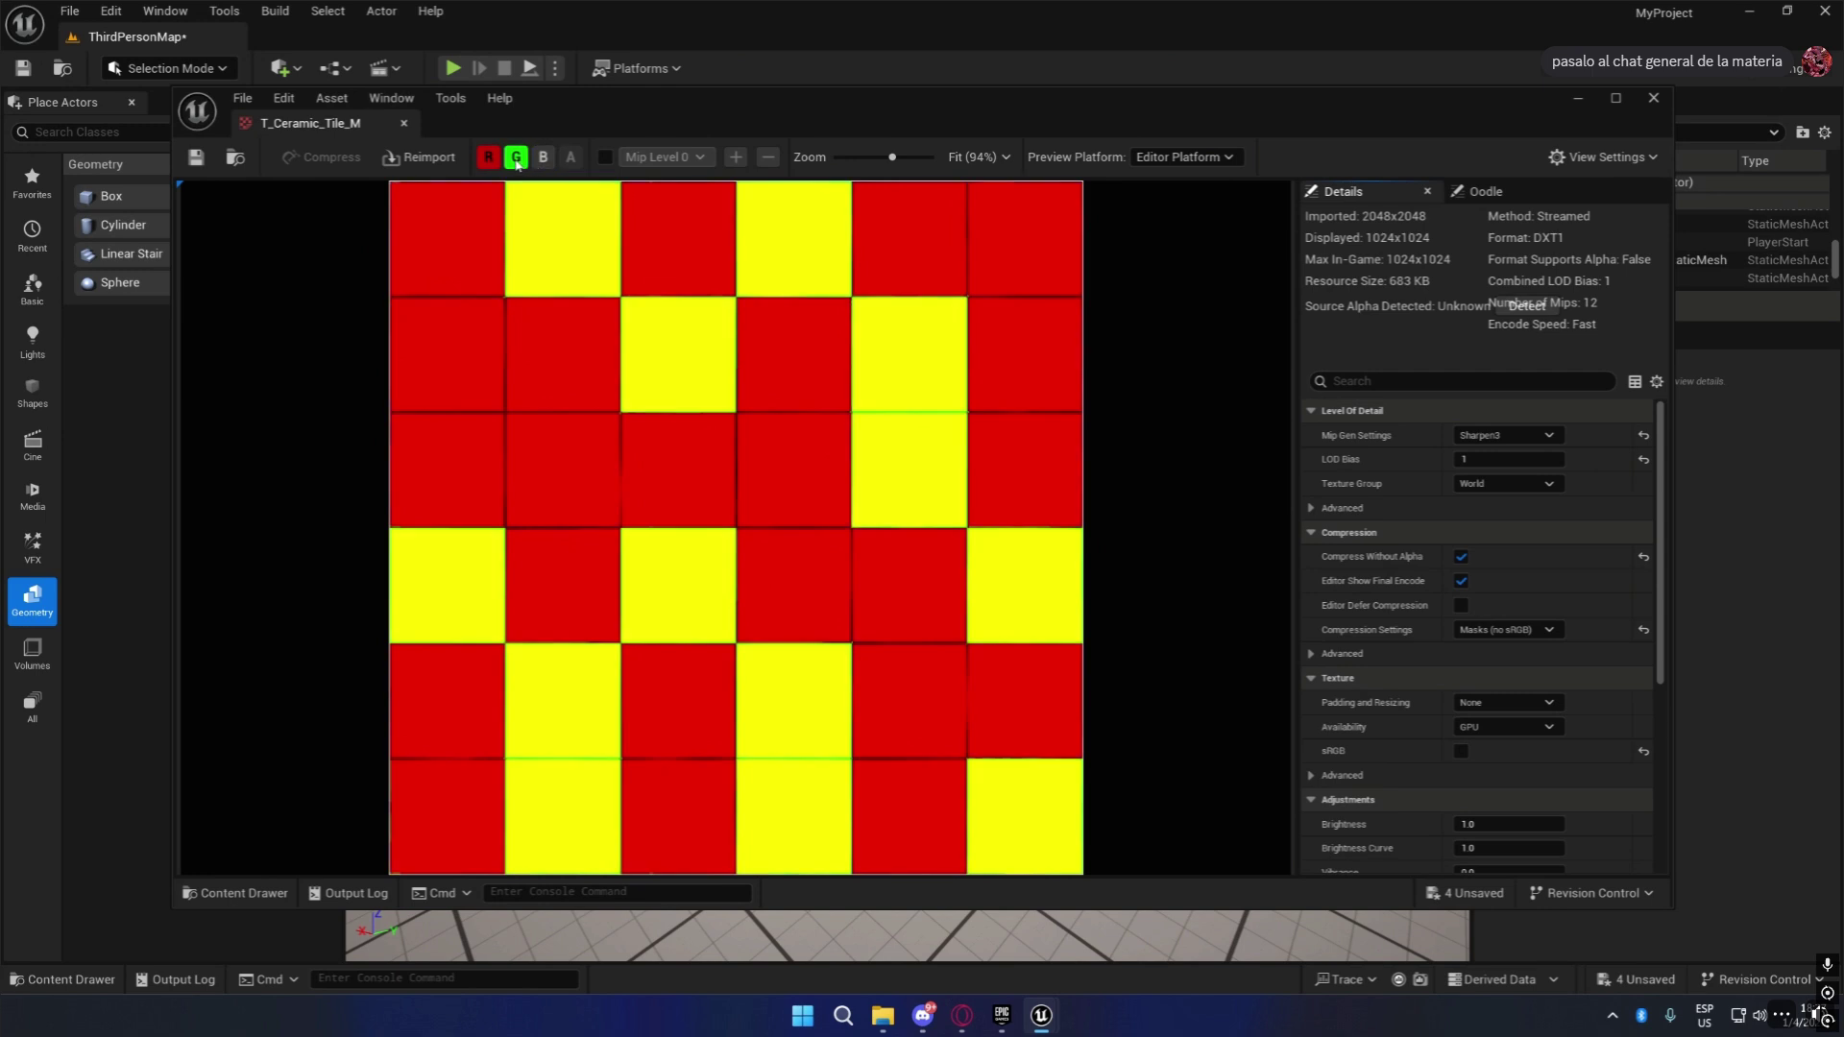
left_click(516, 156)
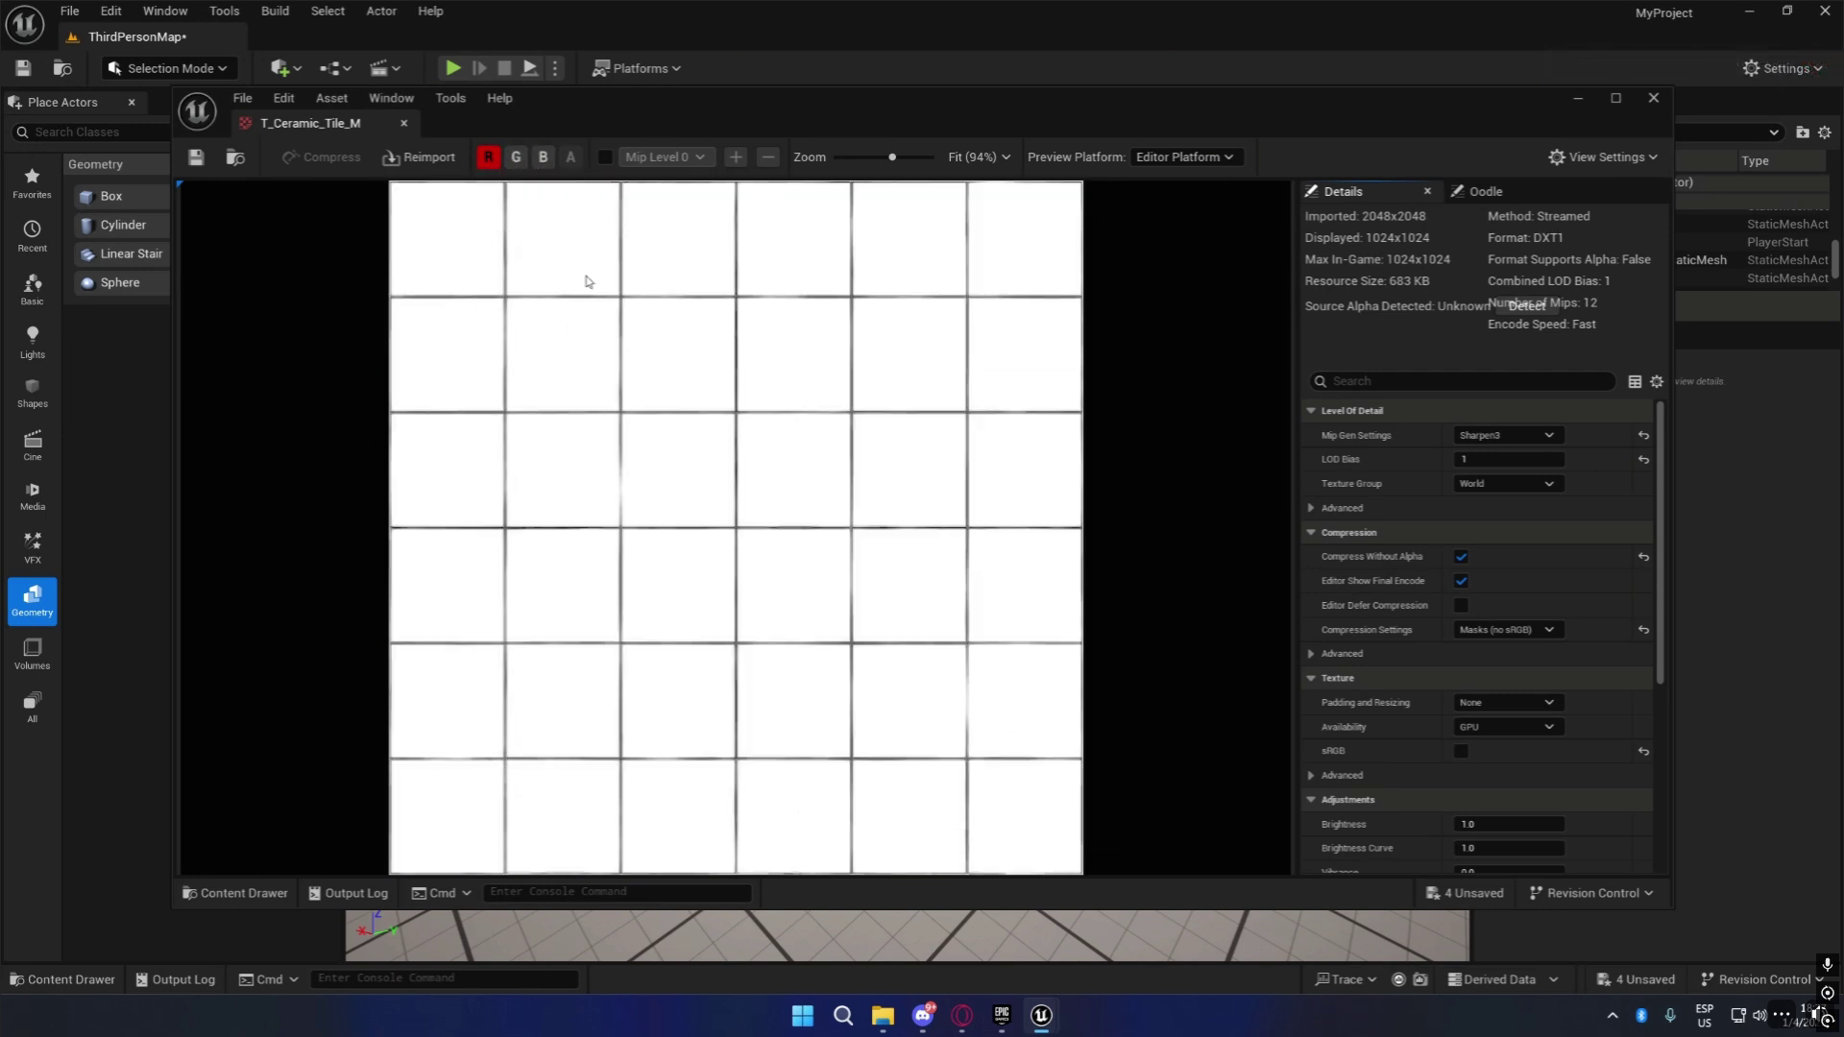
left_click(488, 157)
left_click(516, 157)
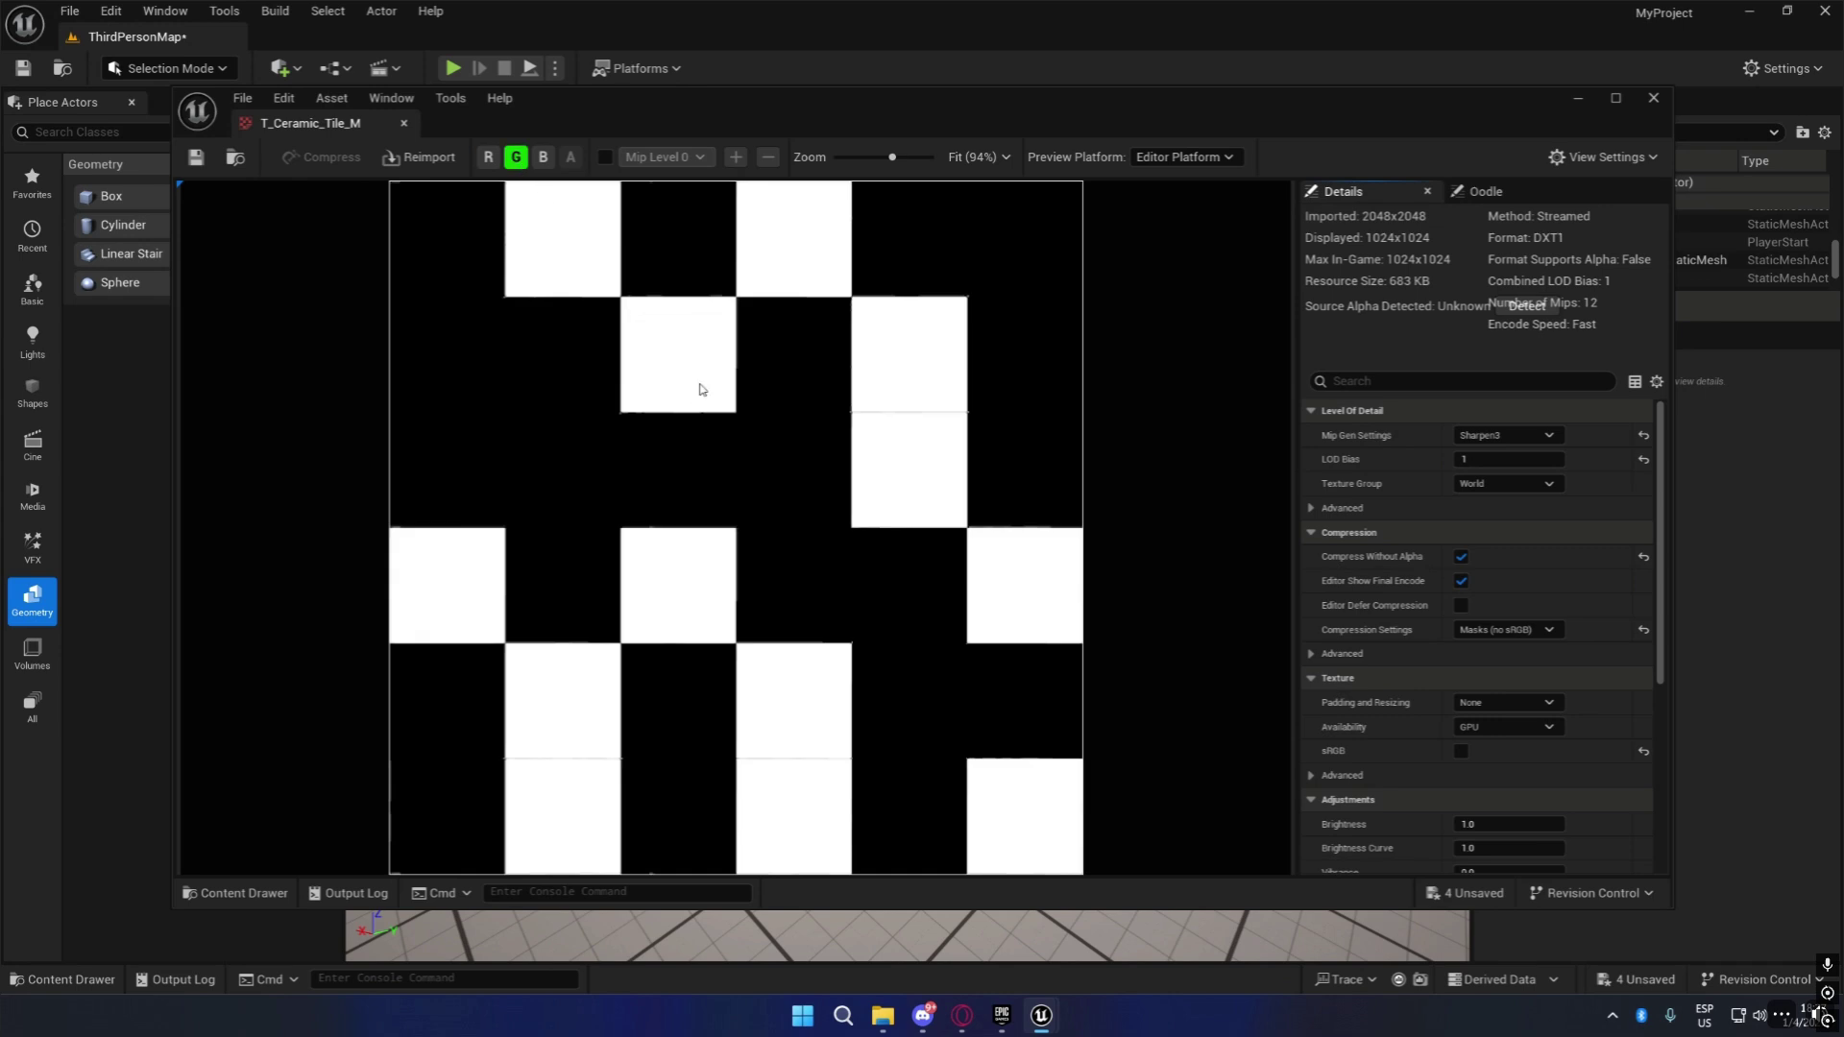
left_click(516, 157)
left_click(542, 157)
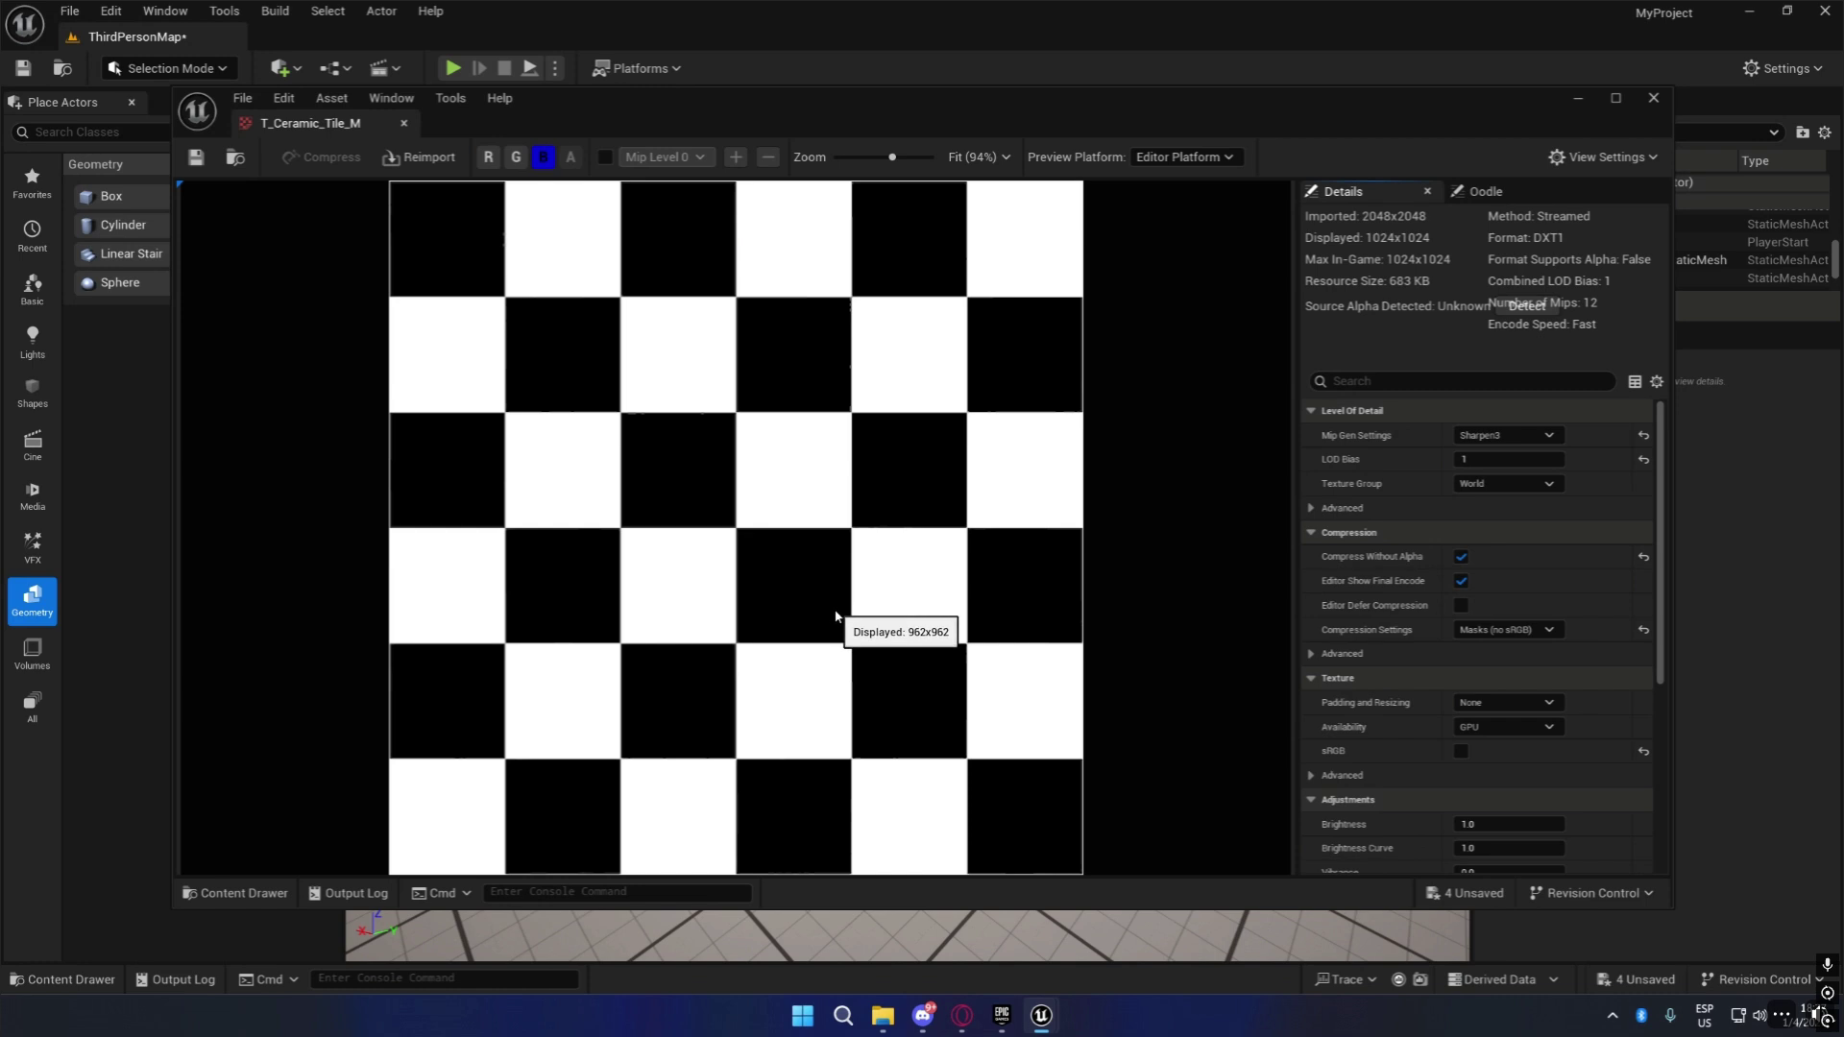
left_click(544, 157)
left_click(1653, 98)
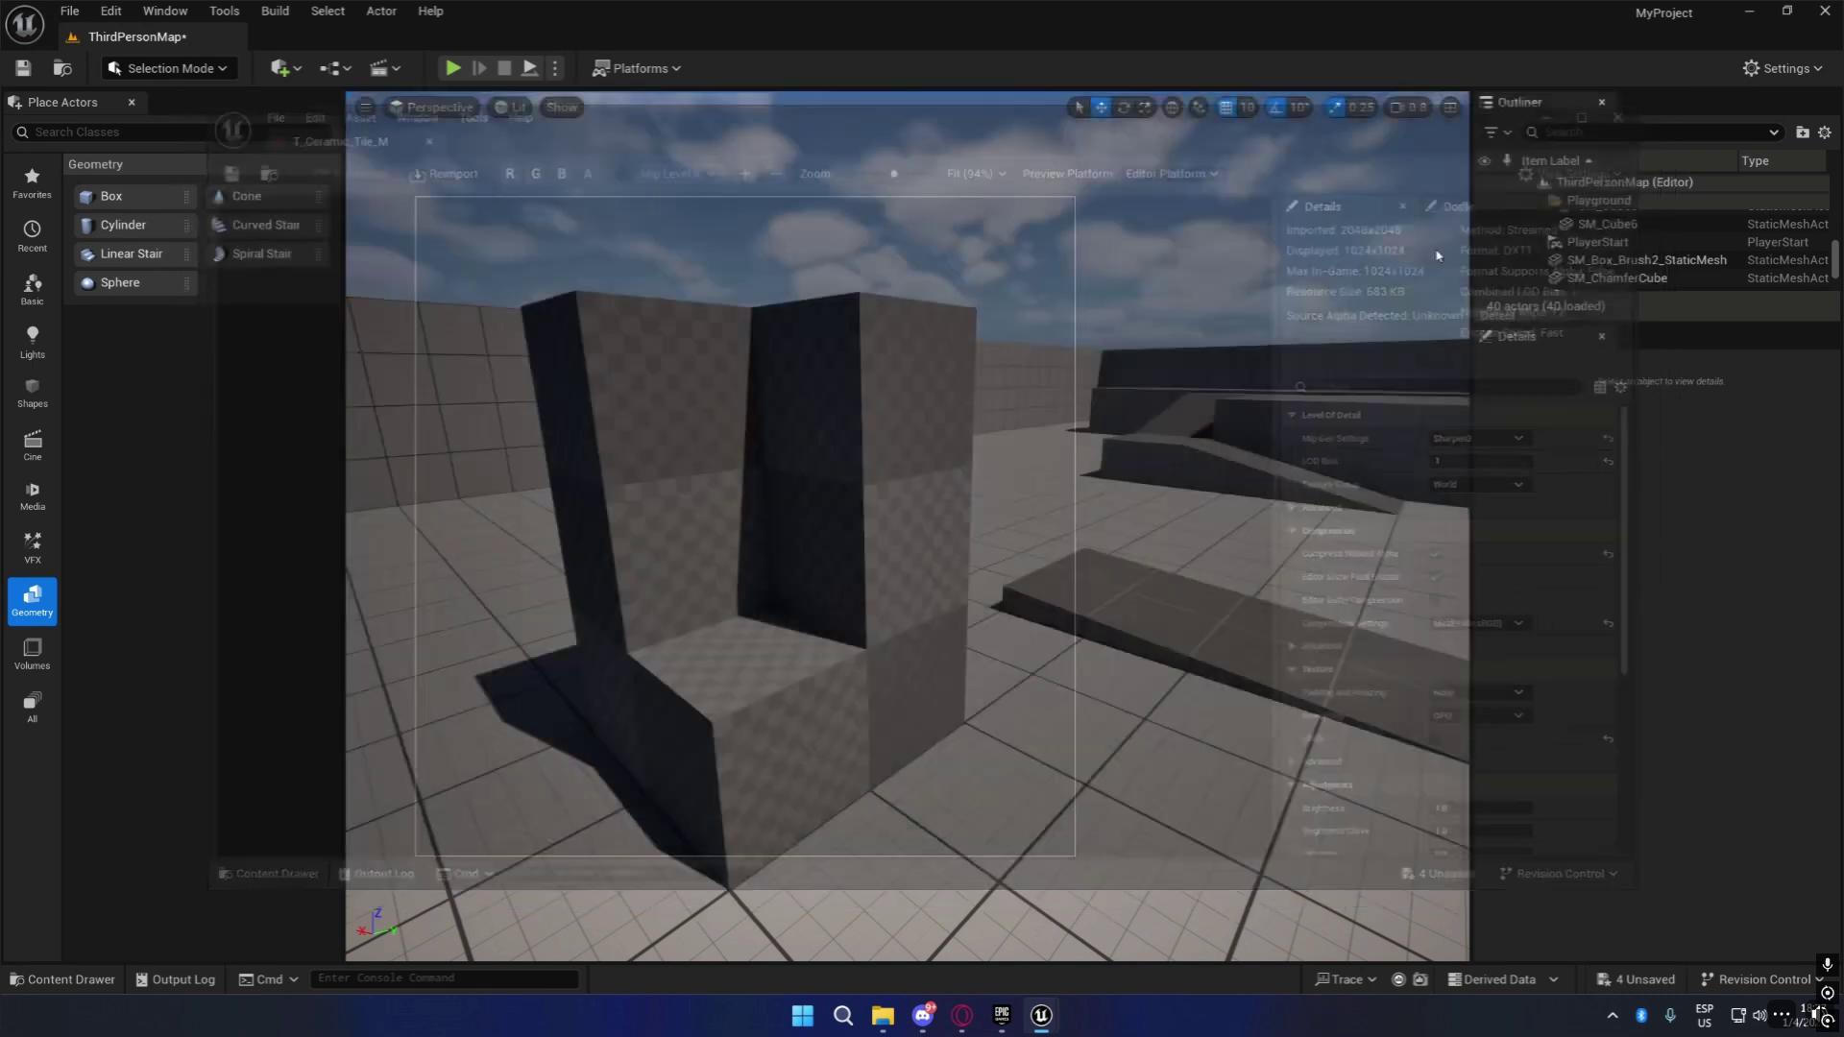
Compare the asset name prefixes in the StarterContent Shapes, Particles, Materials, Maps and Blueprints folders.
left_click(67, 980)
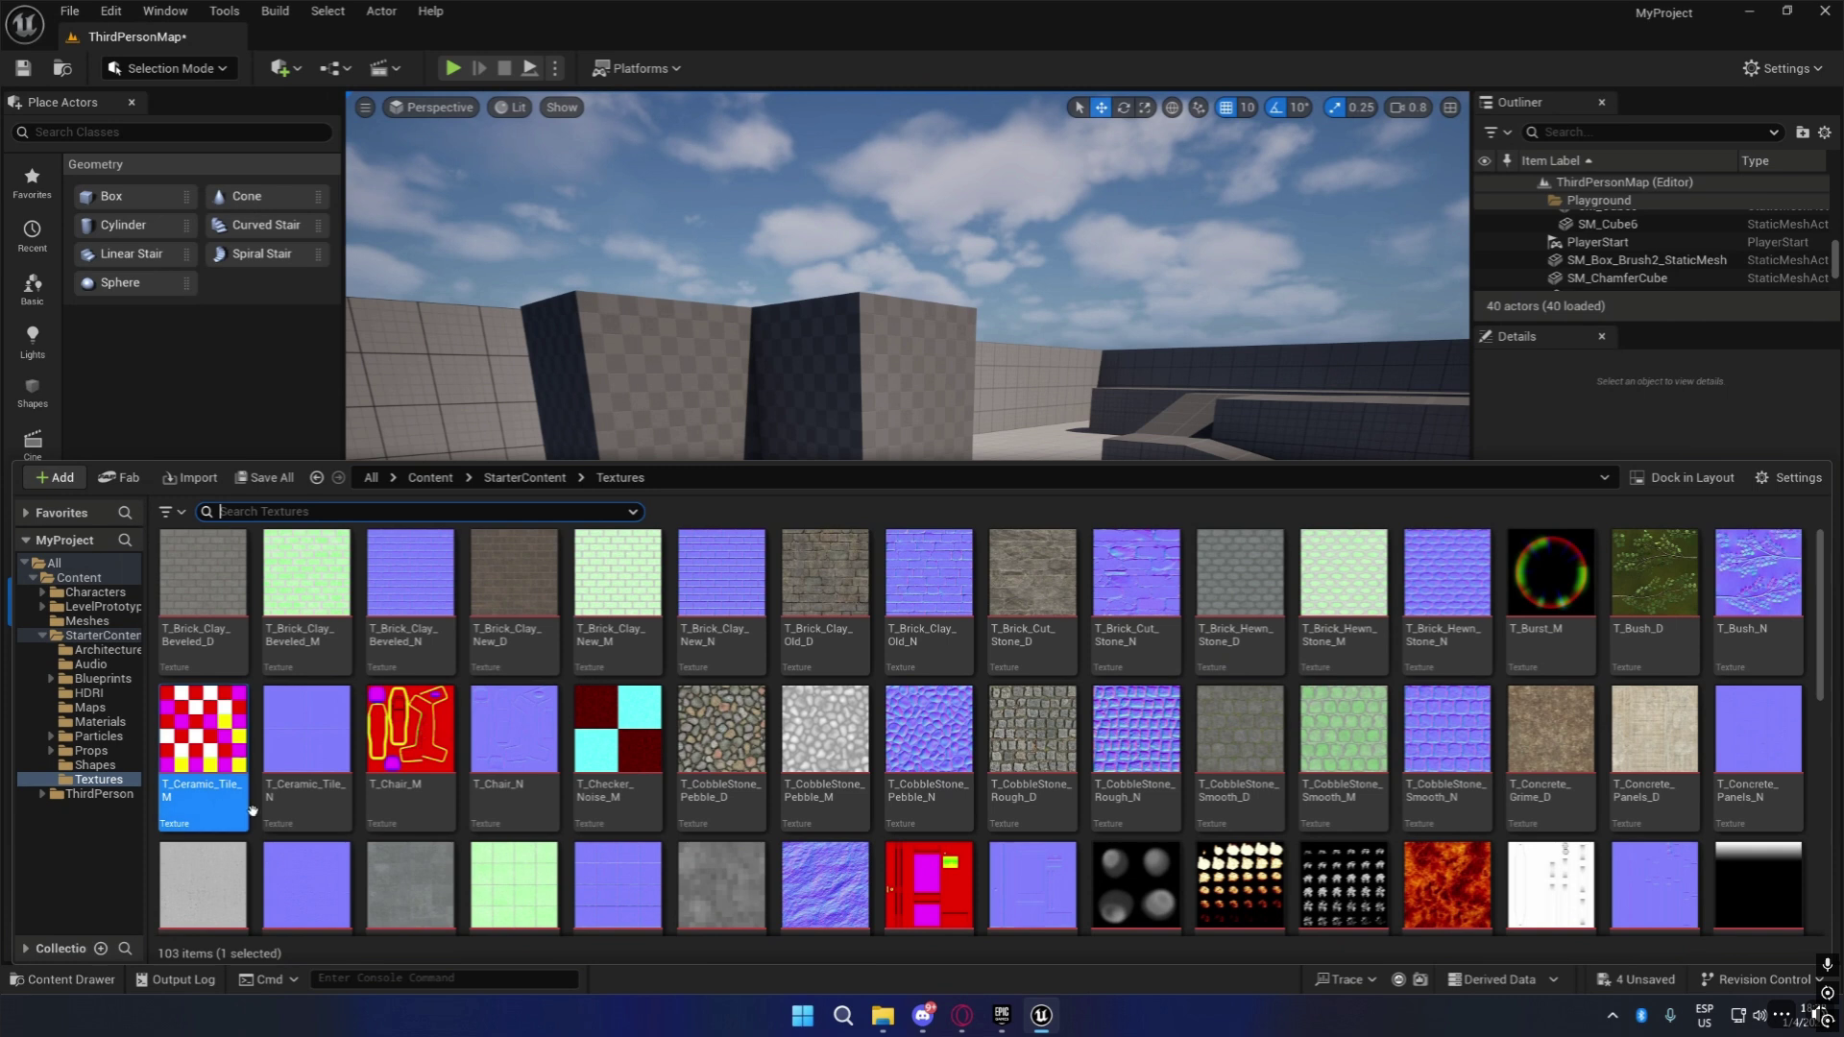
left_click(95, 764)
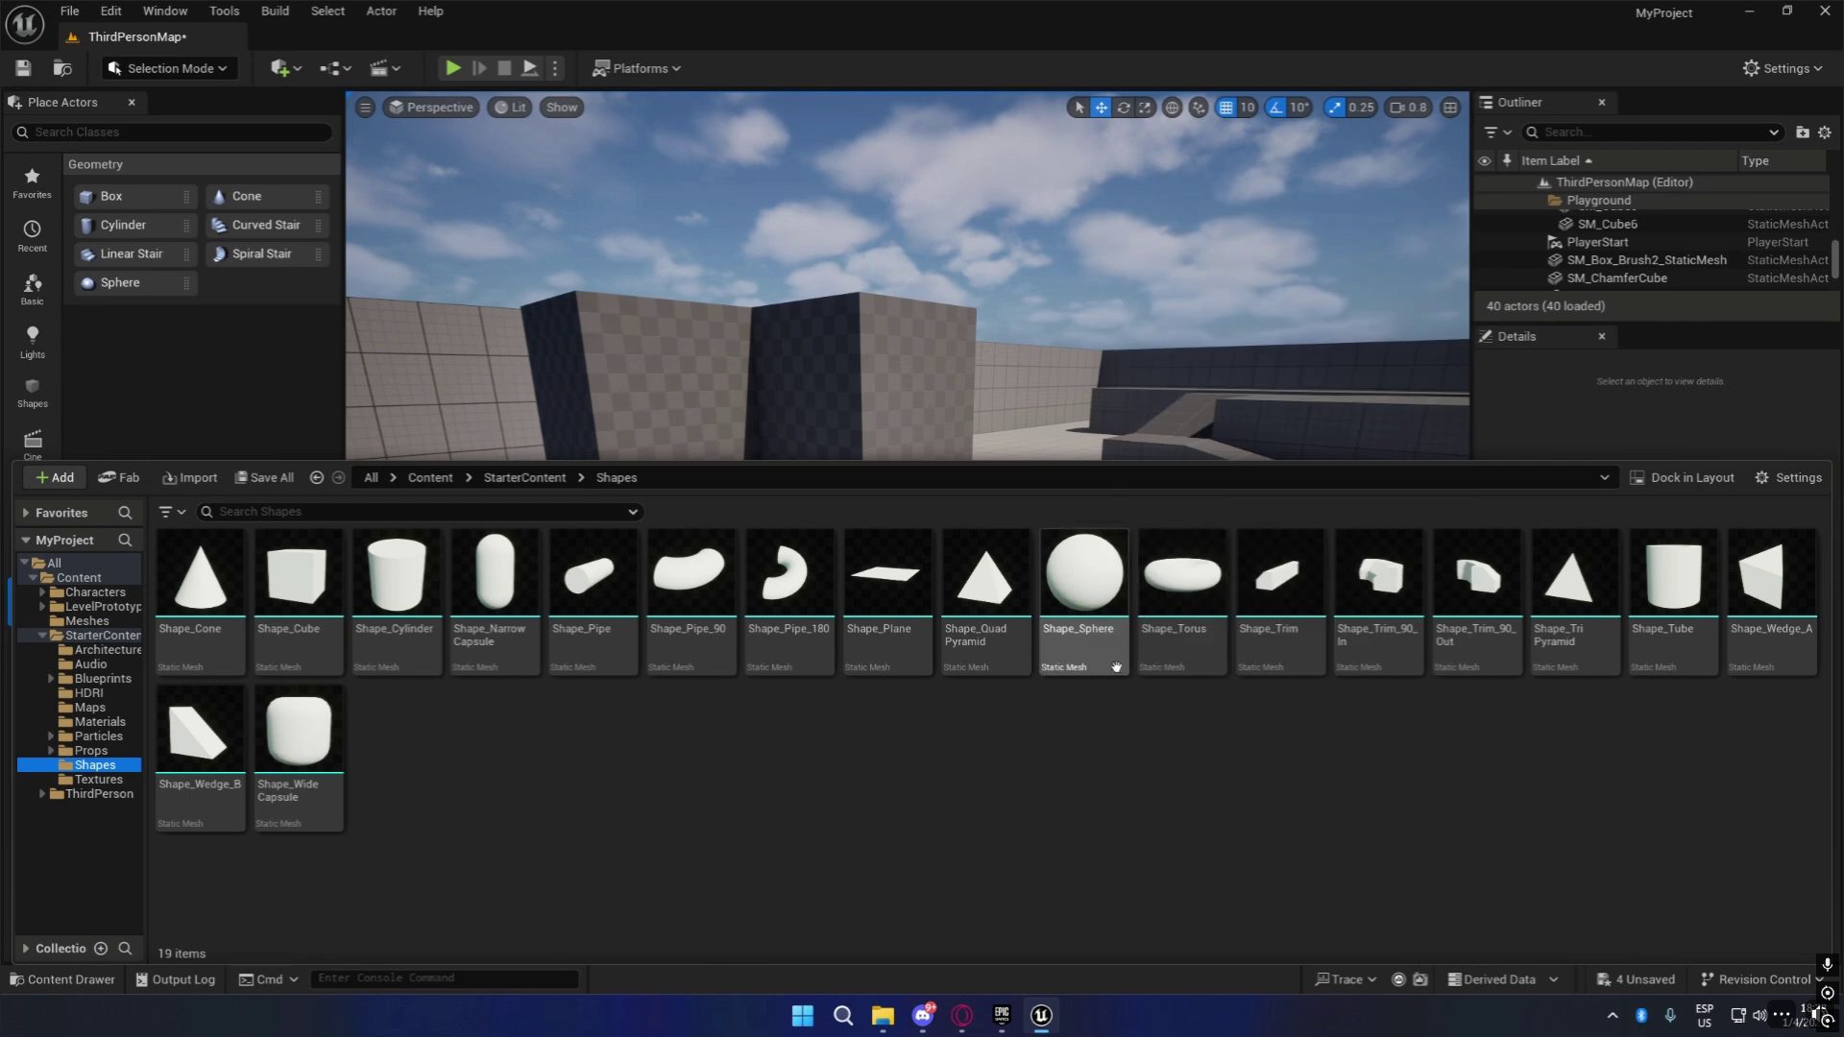
left_click(96, 752)
mouse_move(485, 634)
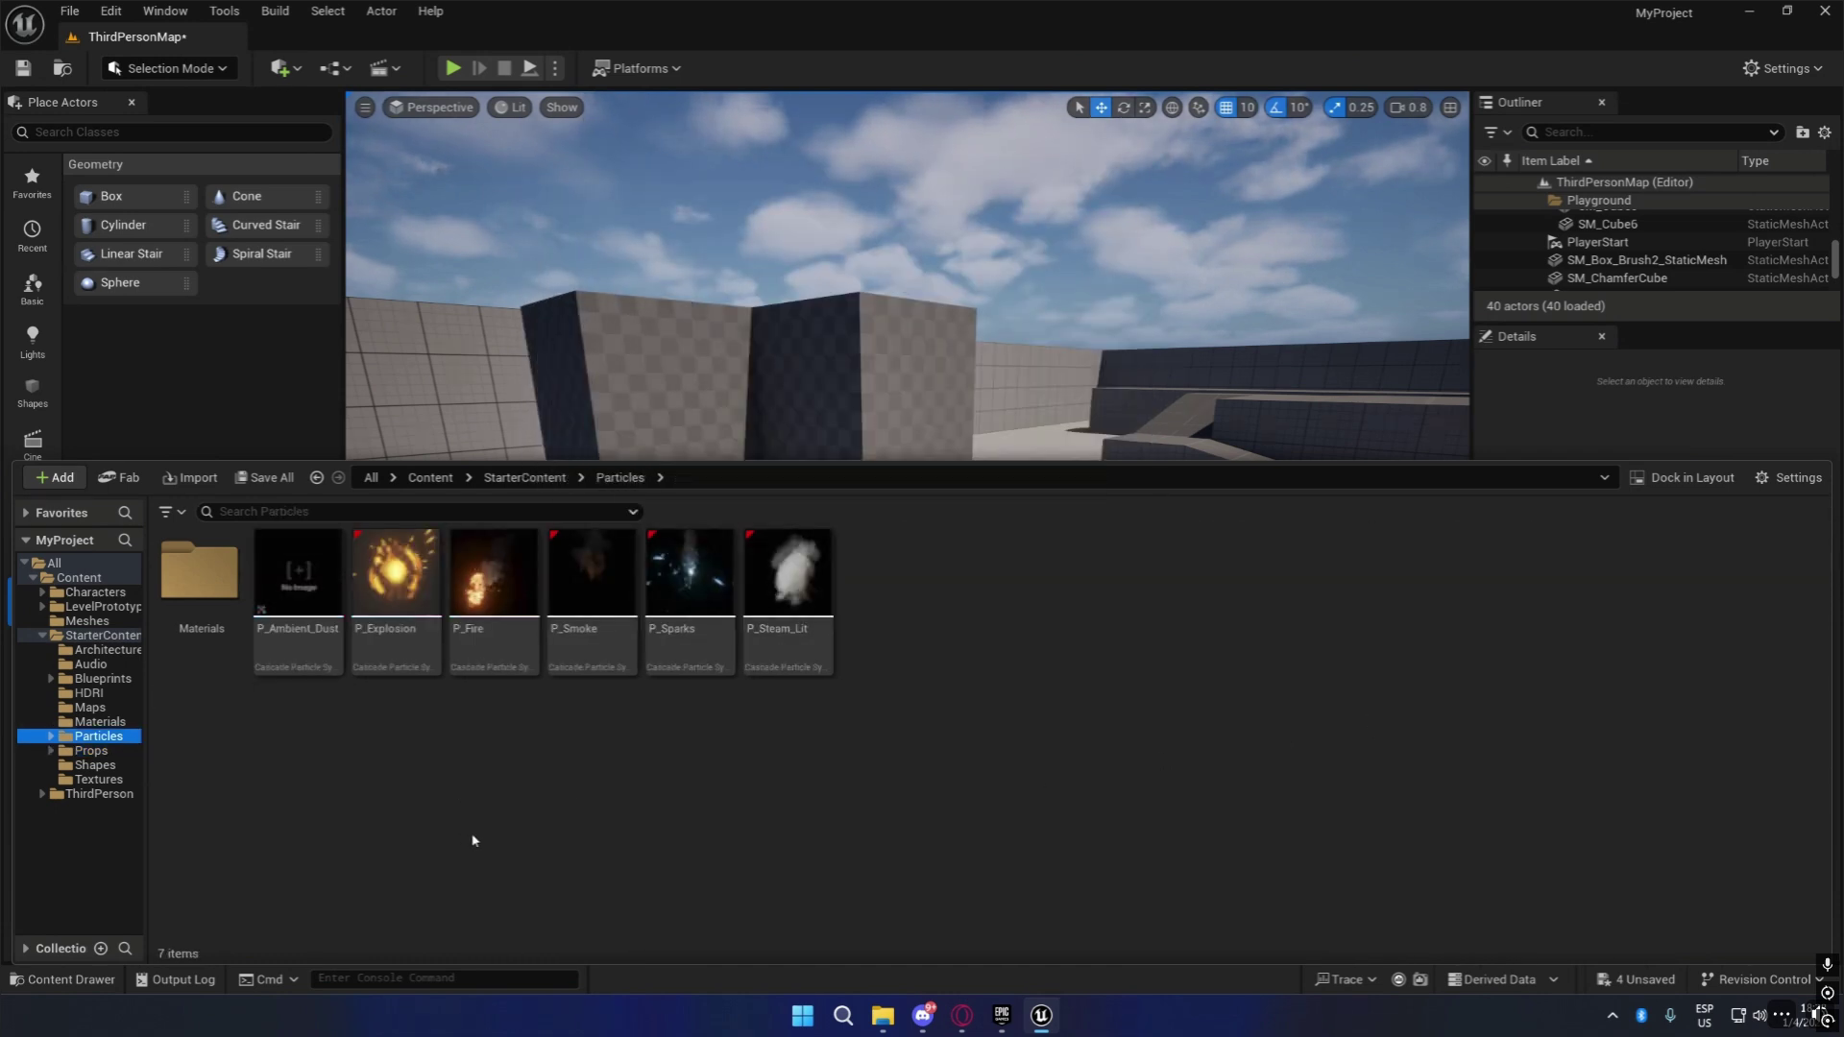
mouse_move(298, 631)
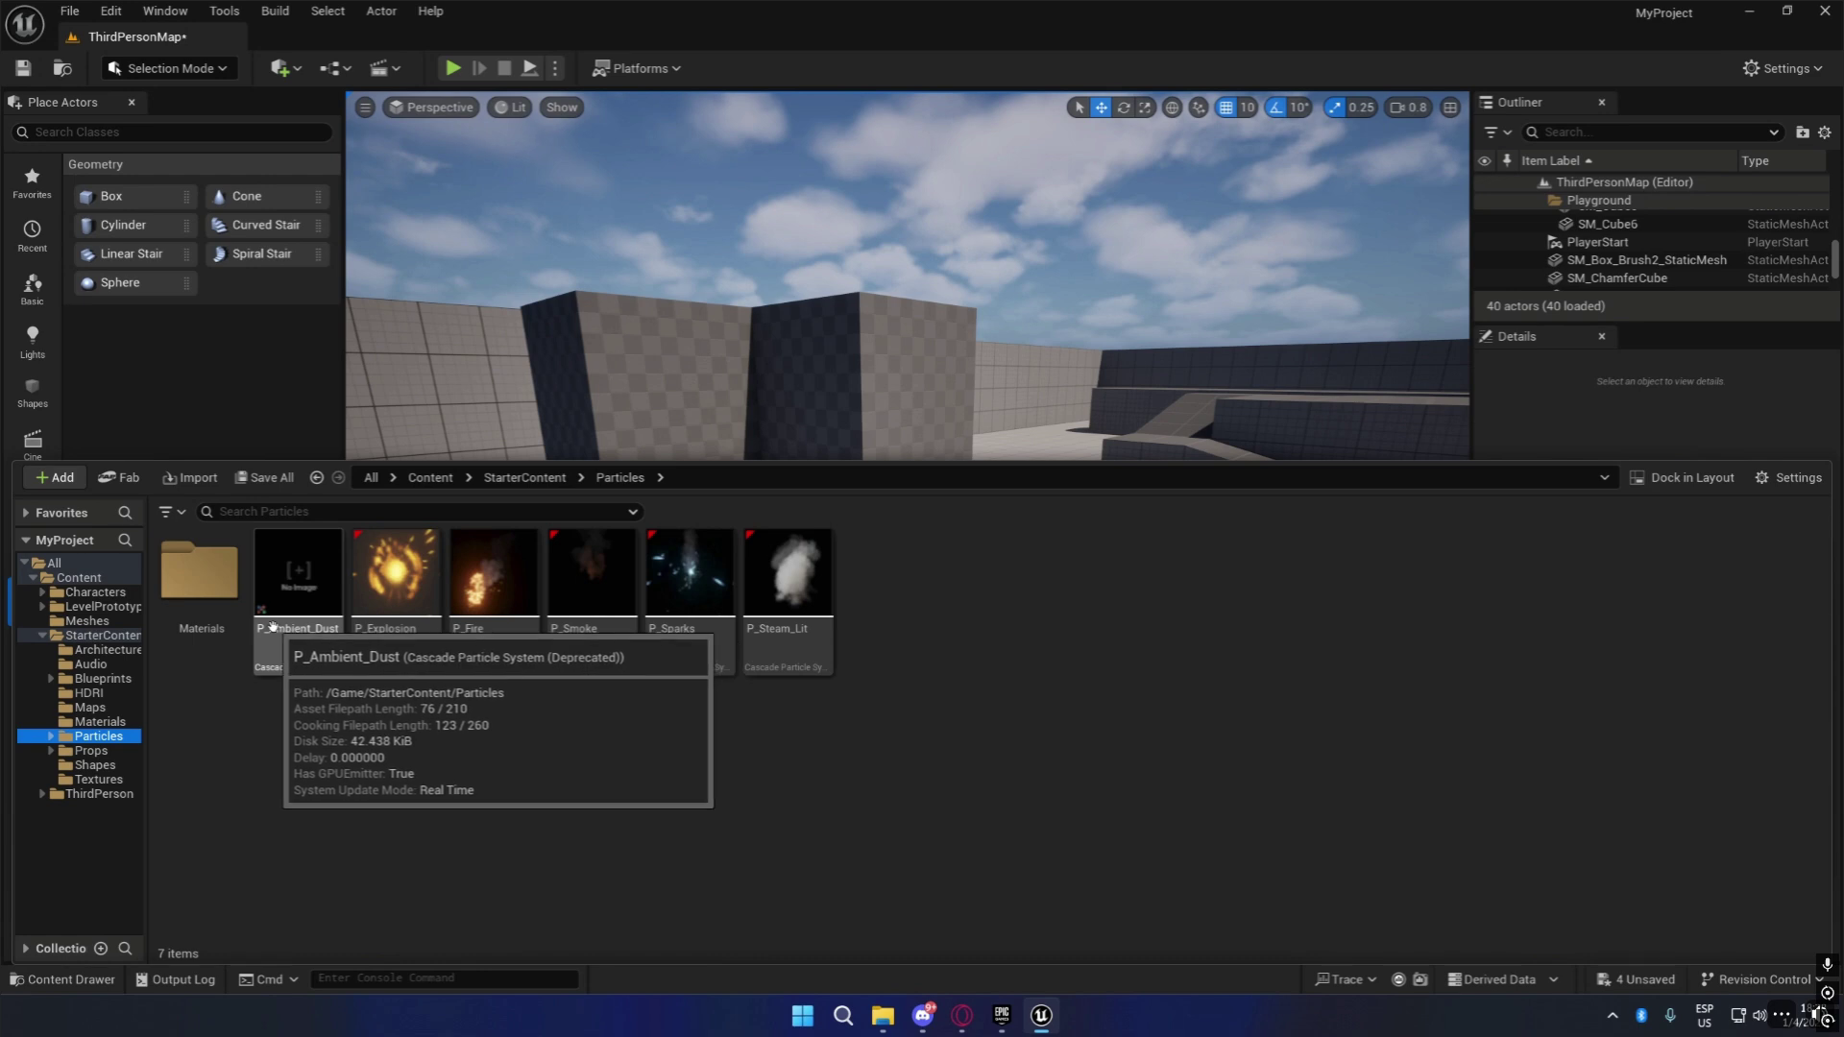
mouse_move(288, 671)
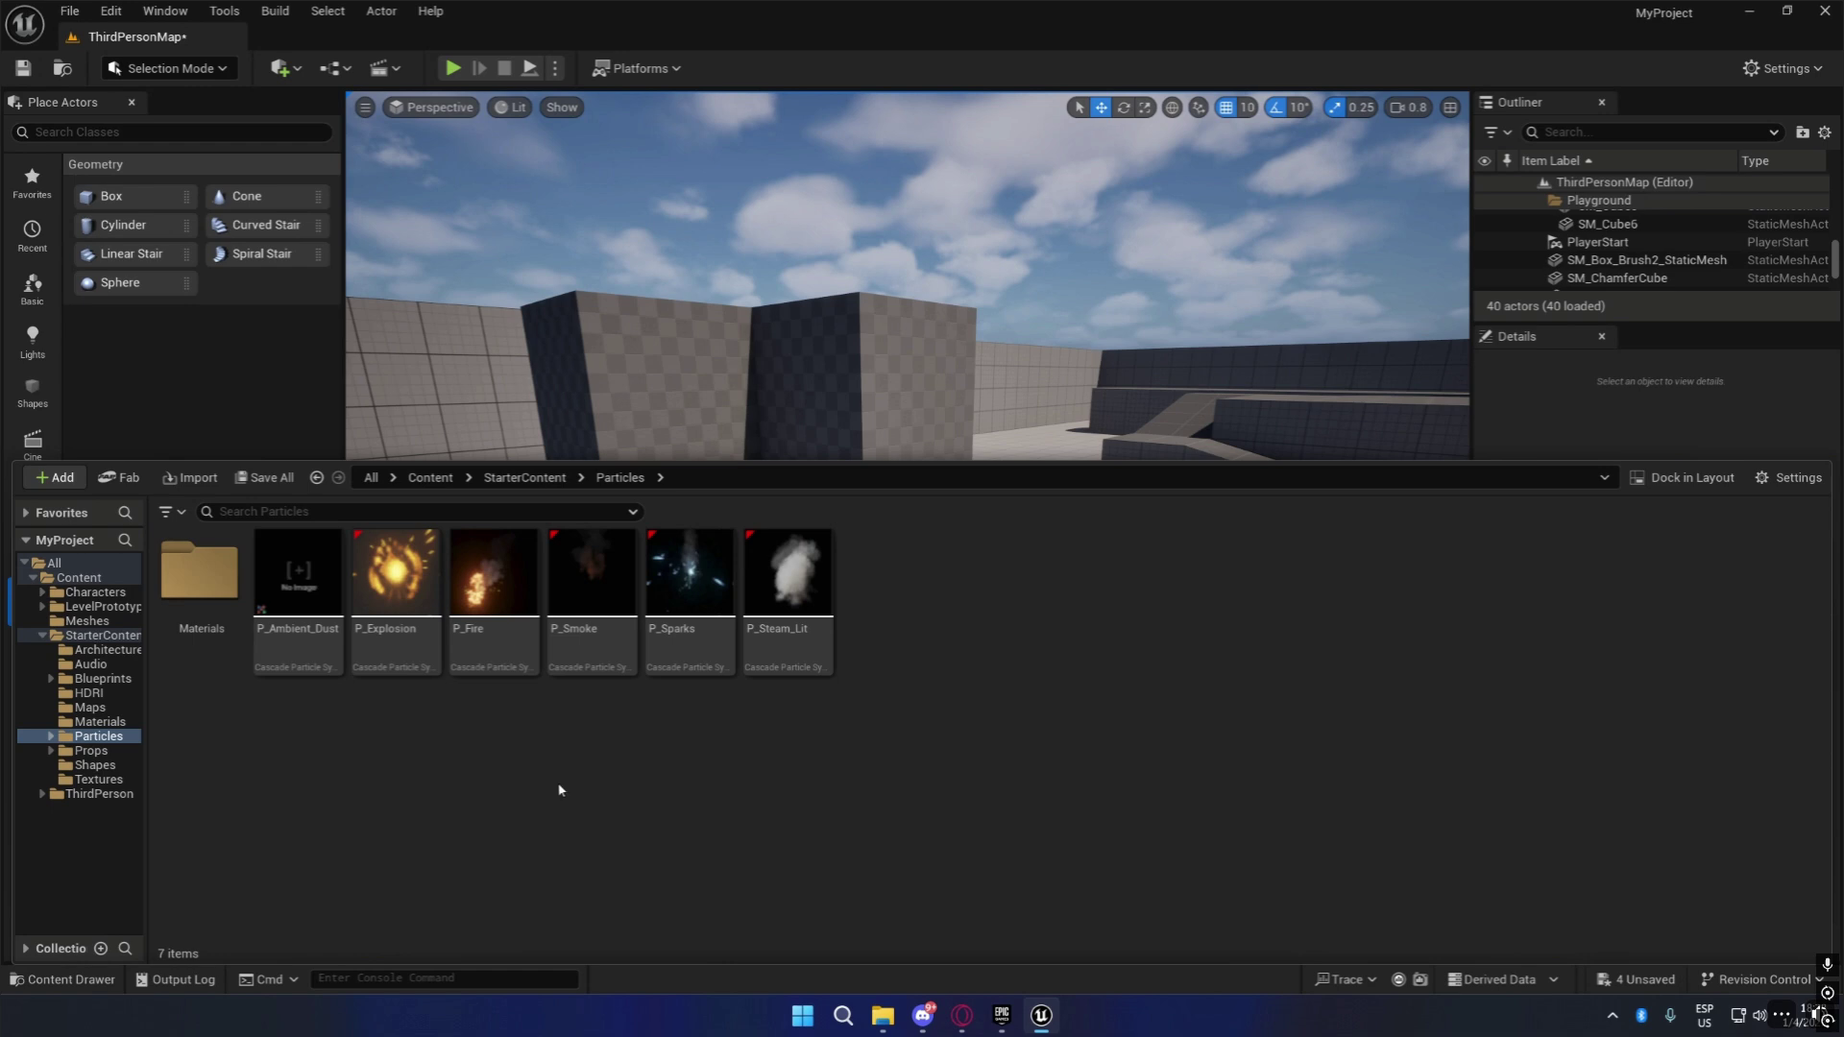
left_click(93, 723)
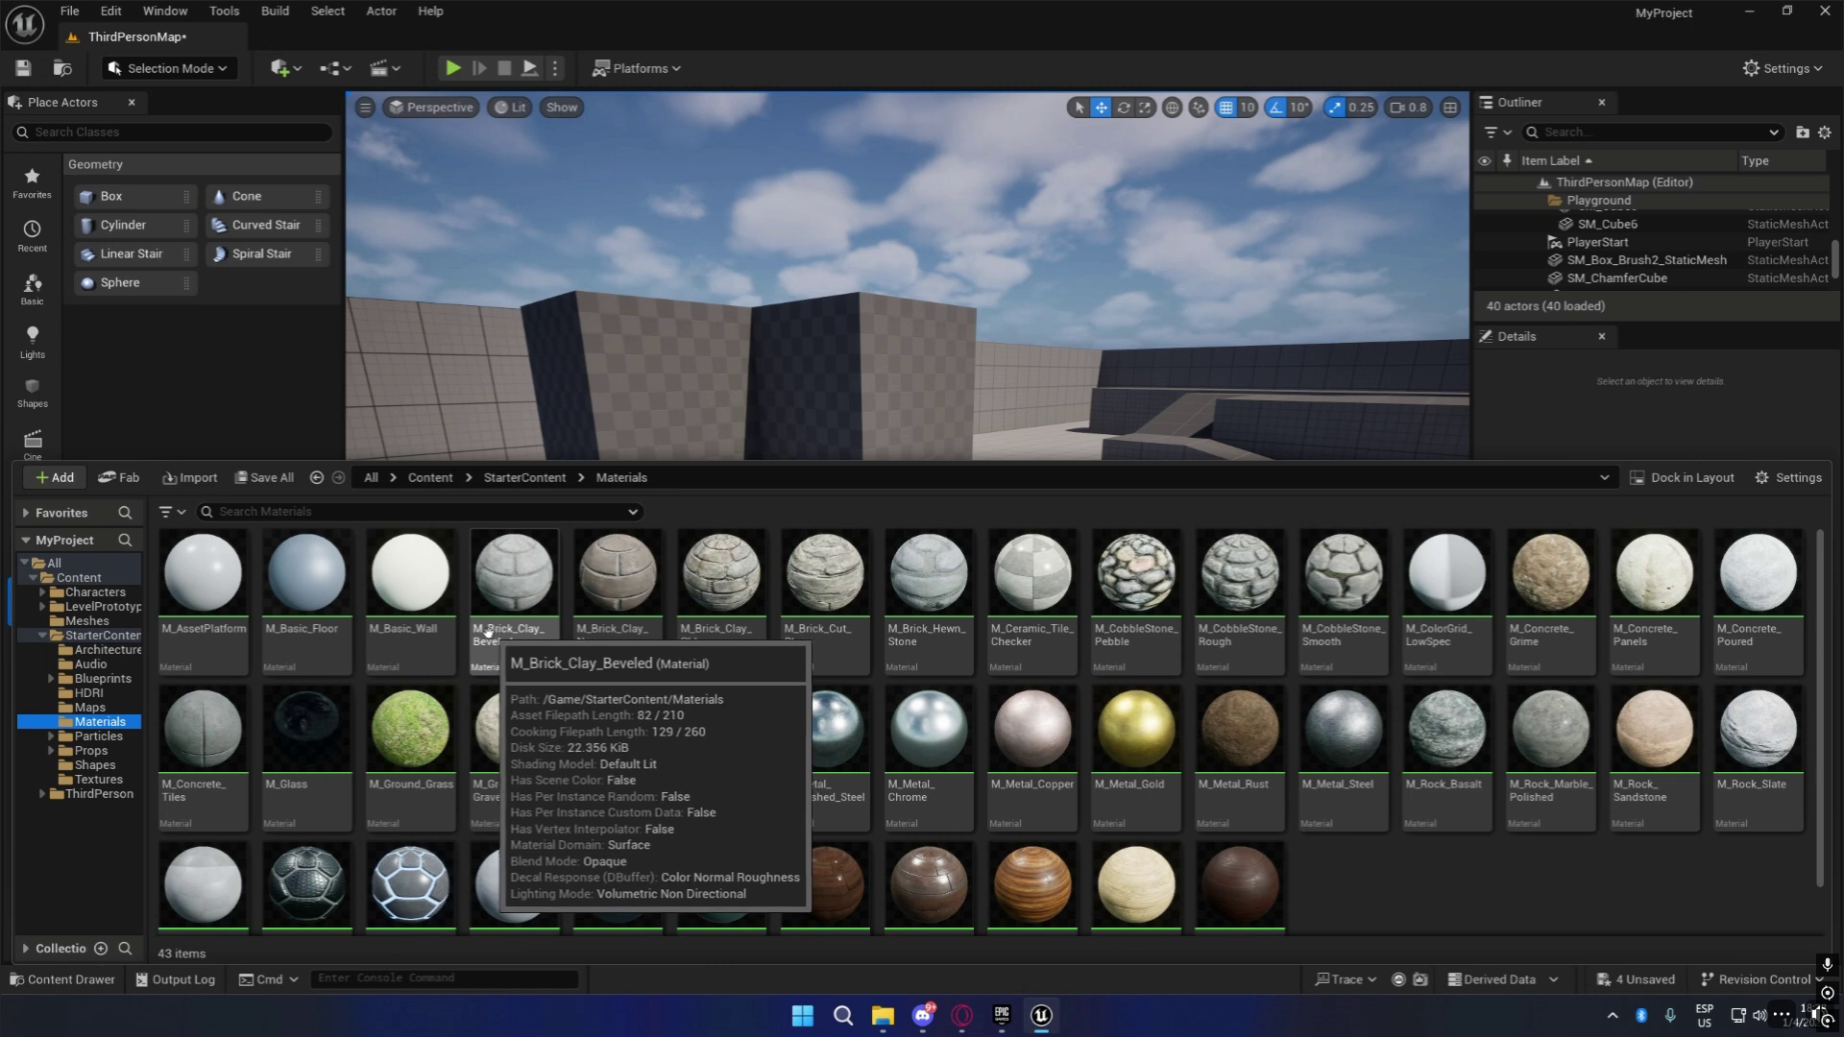
left_click(89, 708)
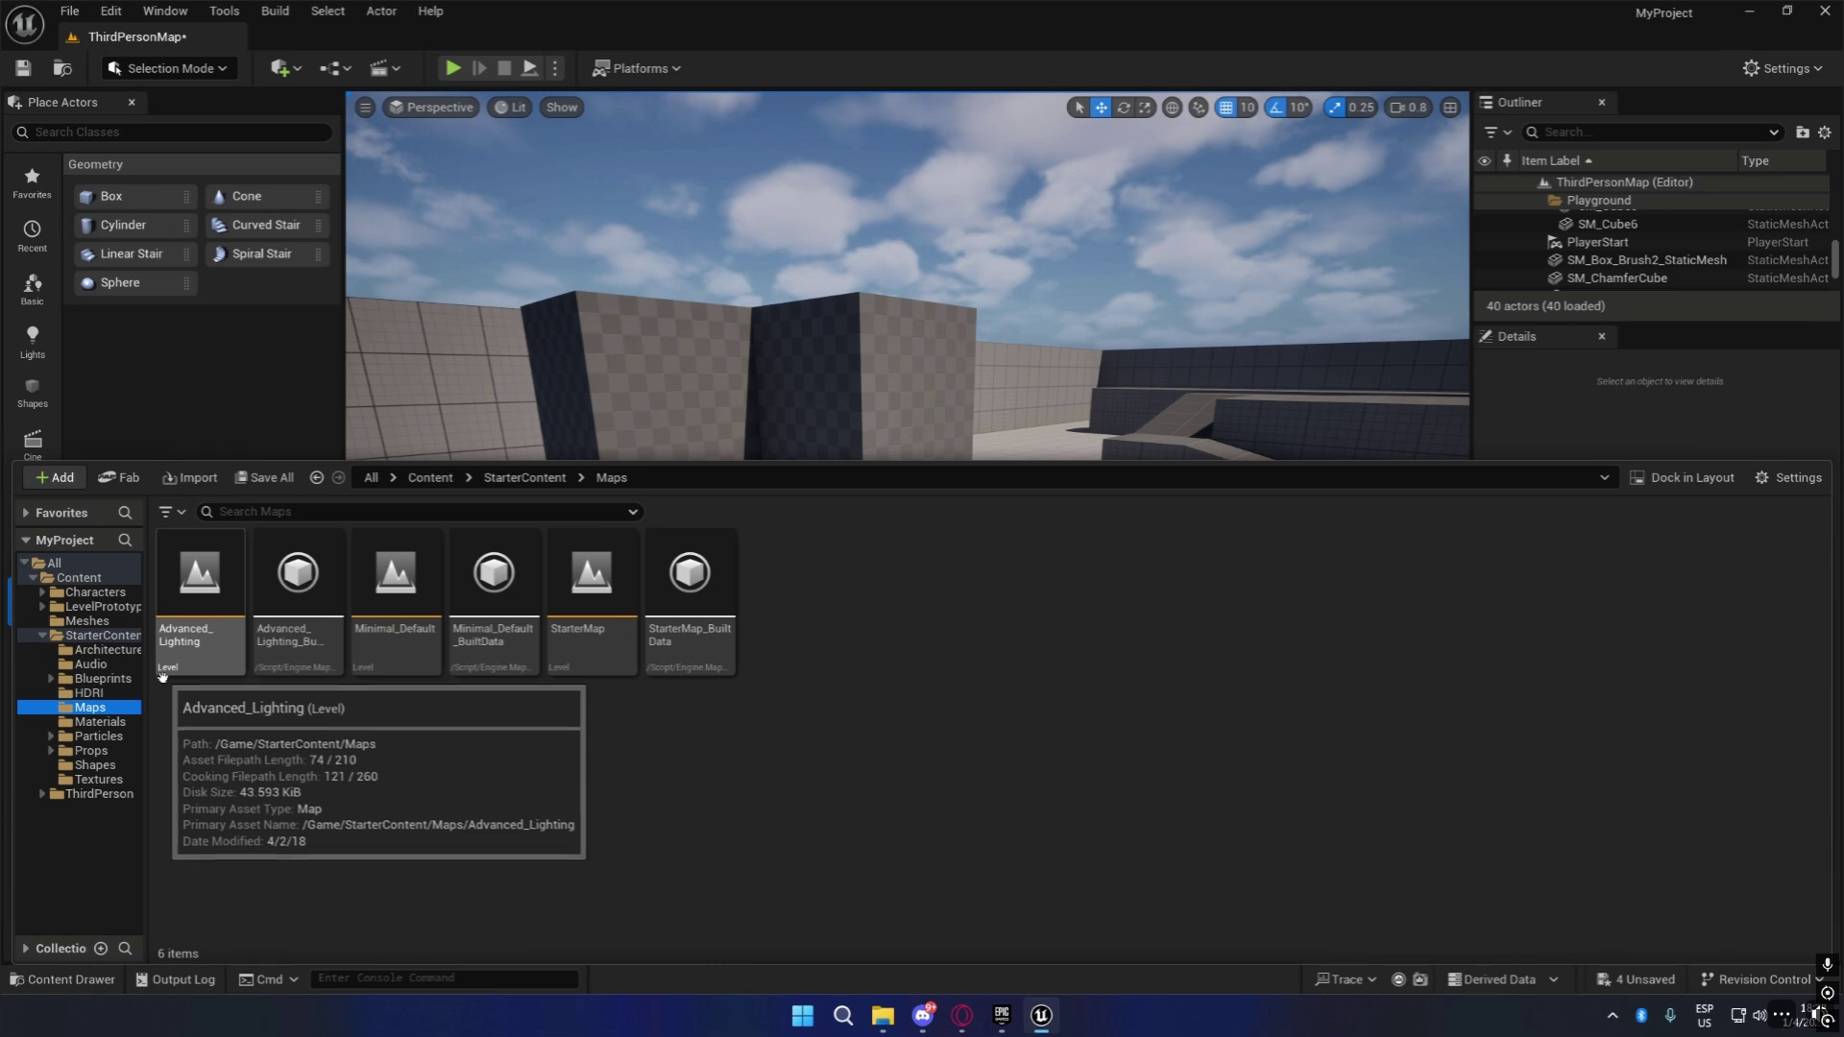
left_click(101, 678)
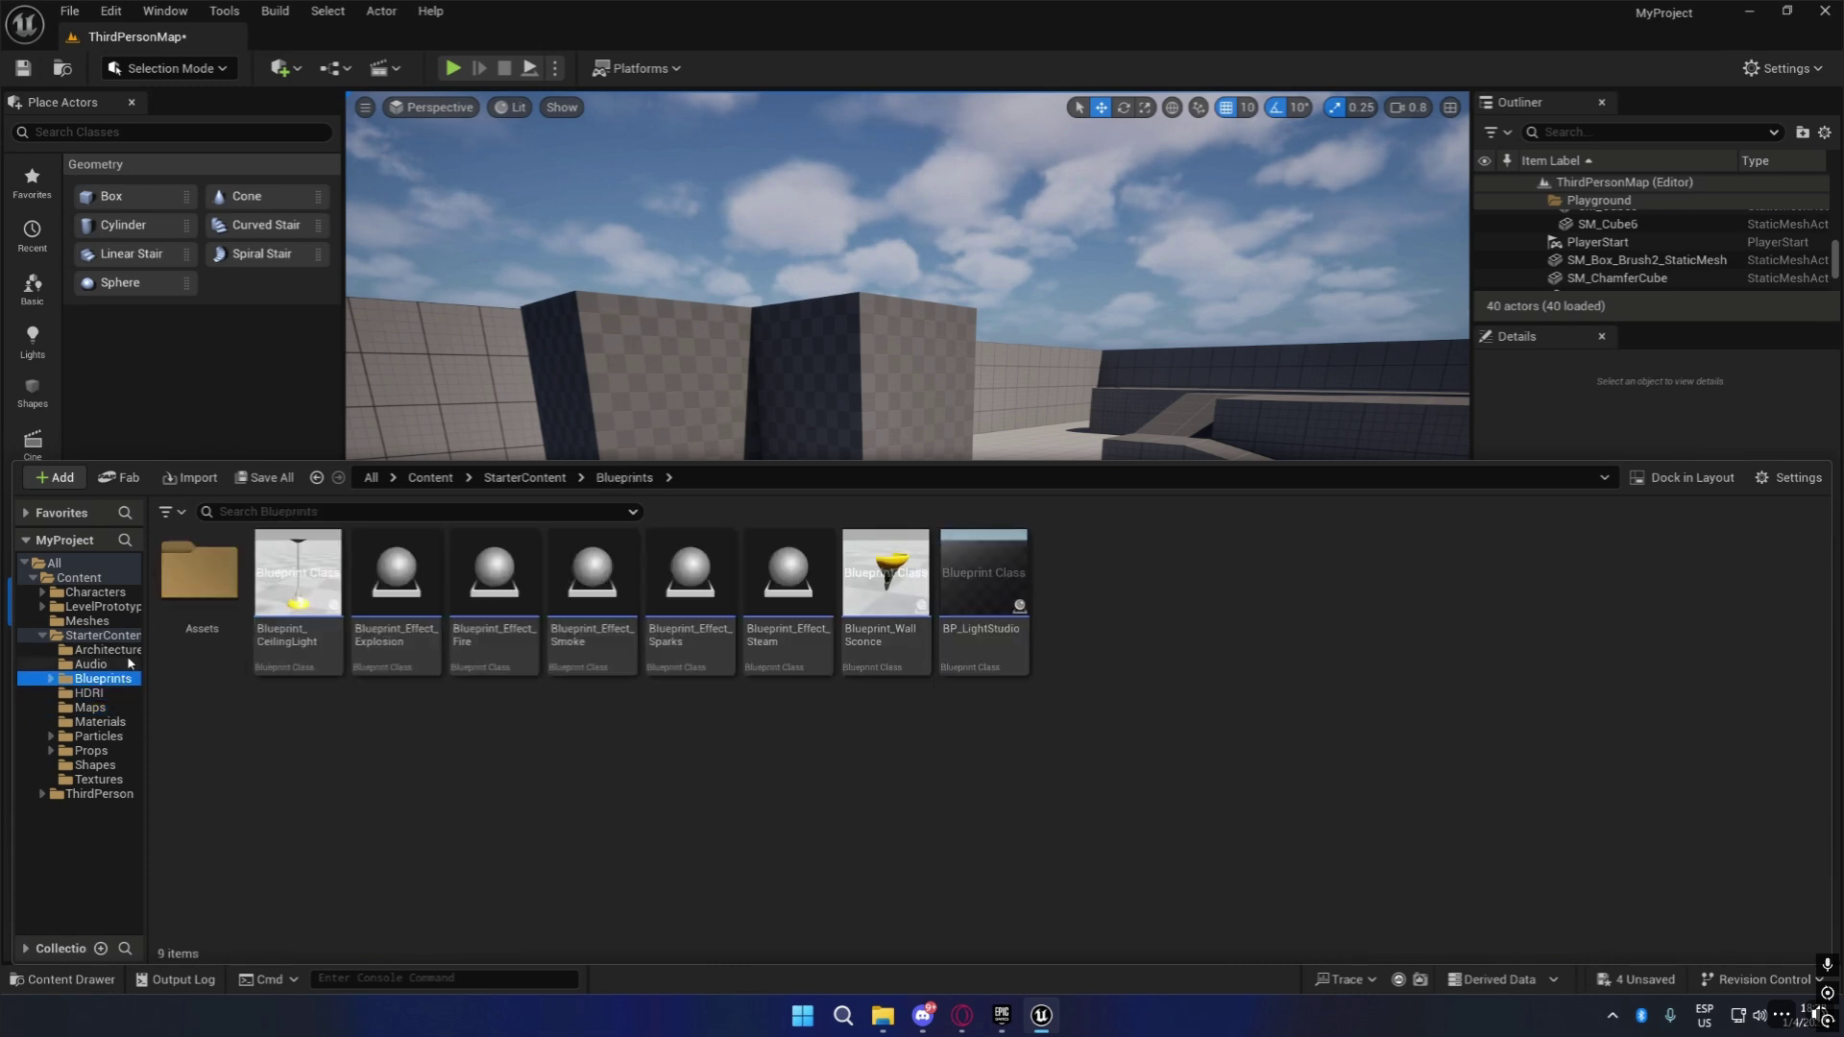
mouse_move(751, 638)
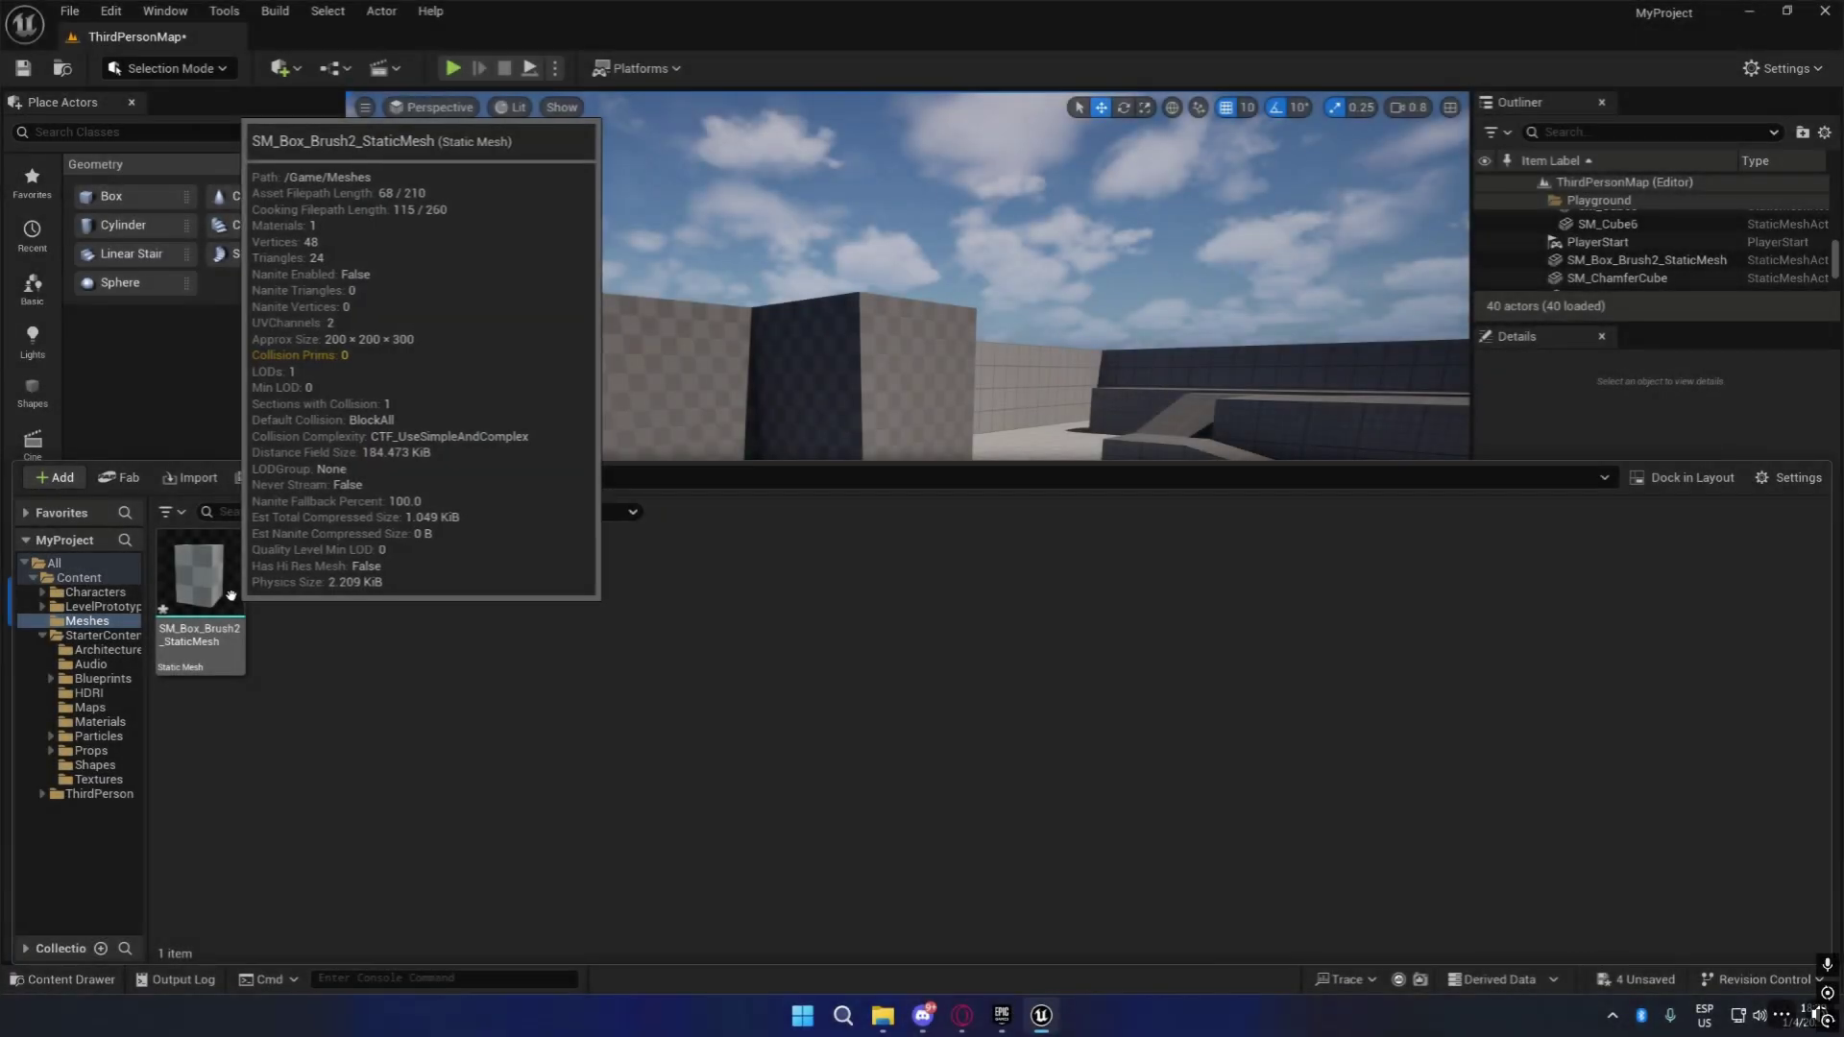
Open SM_Box_Brush2_StaticMesh from the Meshes folder, inspect its carved notch from several angles, and close it.
double_click(234, 597)
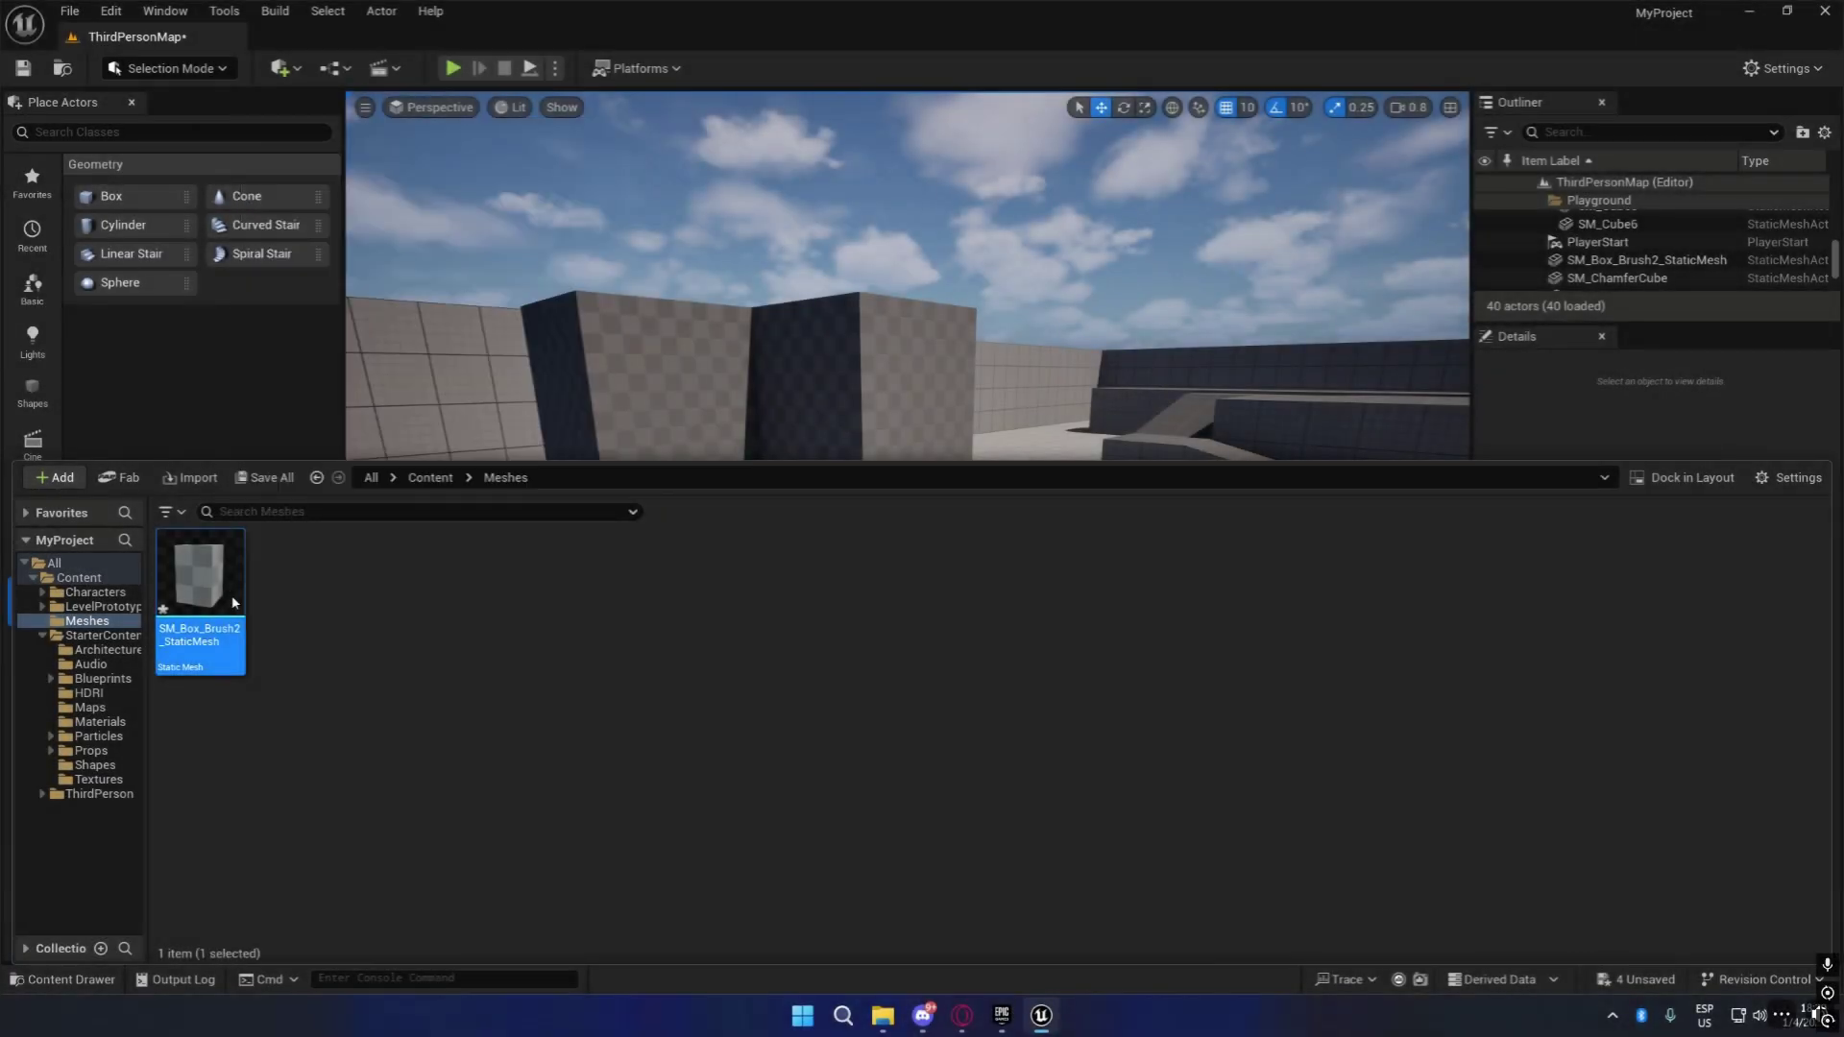
scroll(1021, 535, "down", 7)
right_click_drag(1021, 535, 1691, 653)
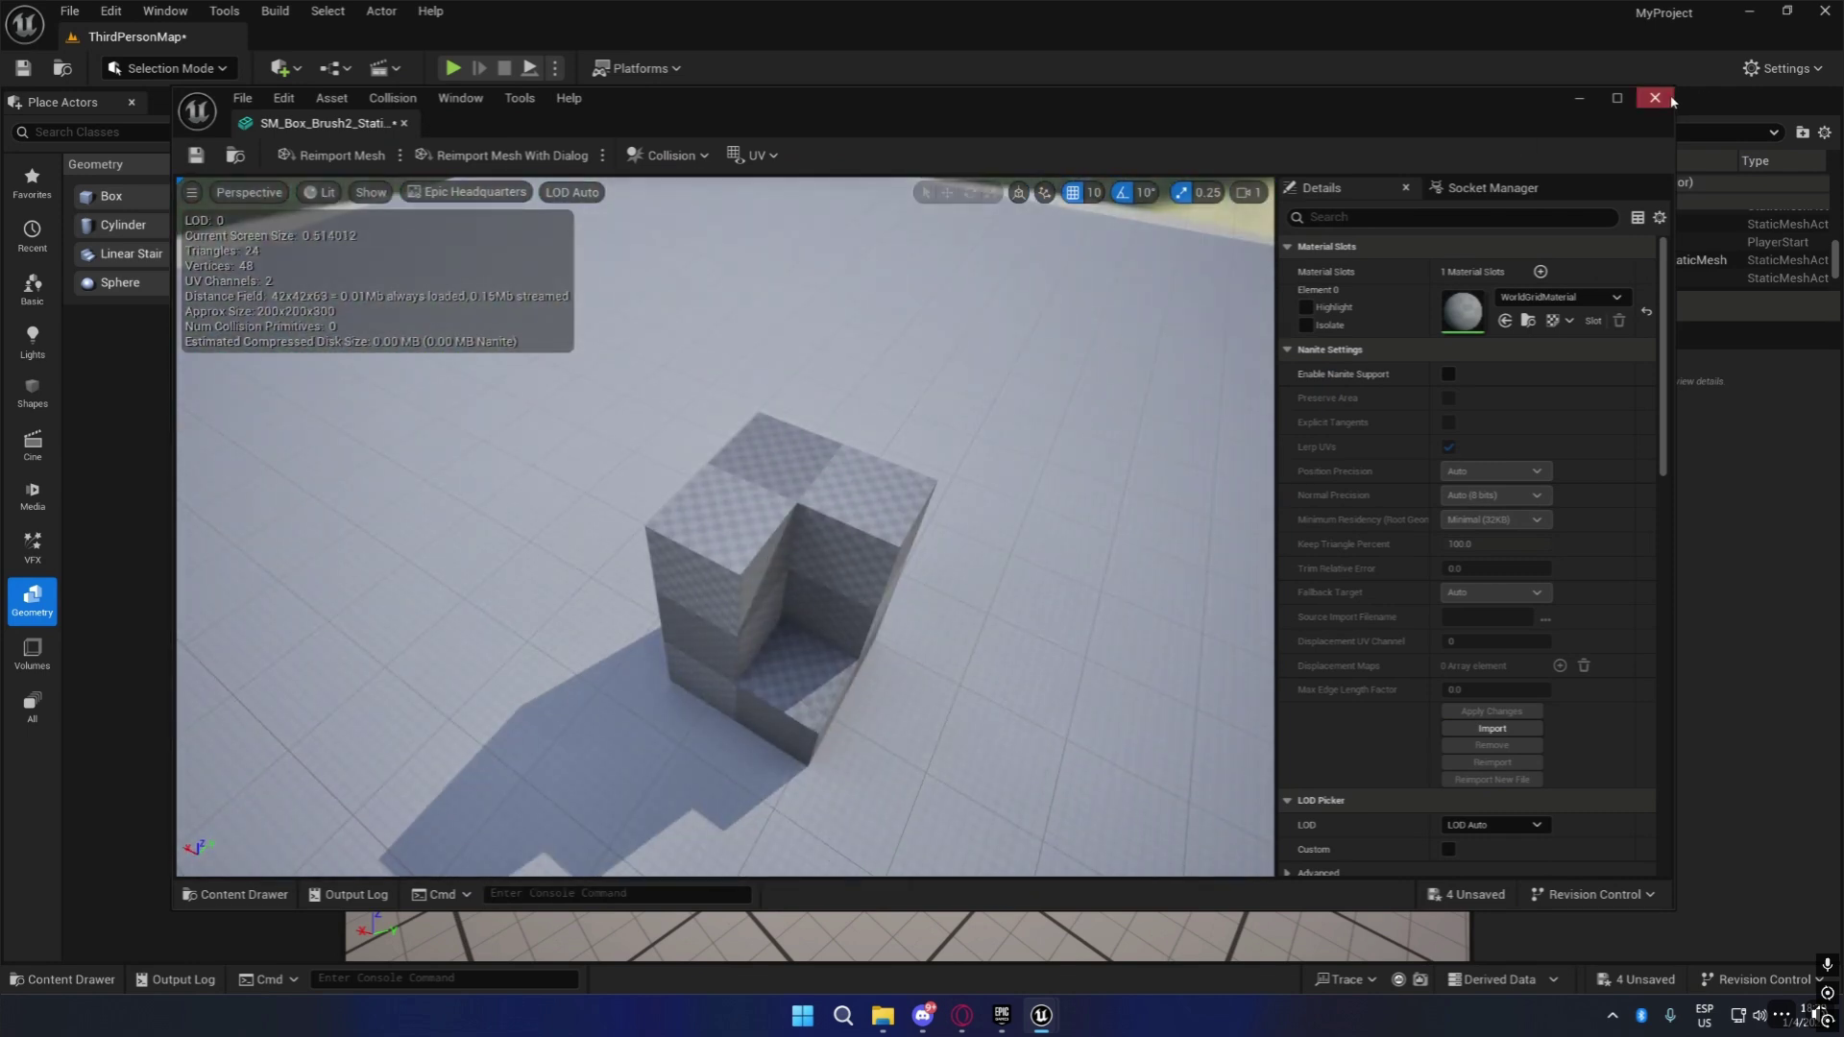
left_click(1671, 98)
Place a second instance of SM_Box_Brush2_StaticMesh on the floor beside the original, and delete that instance.
left_click(78, 979)
left_click_drag(198, 589, 1233, 768)
key("f")
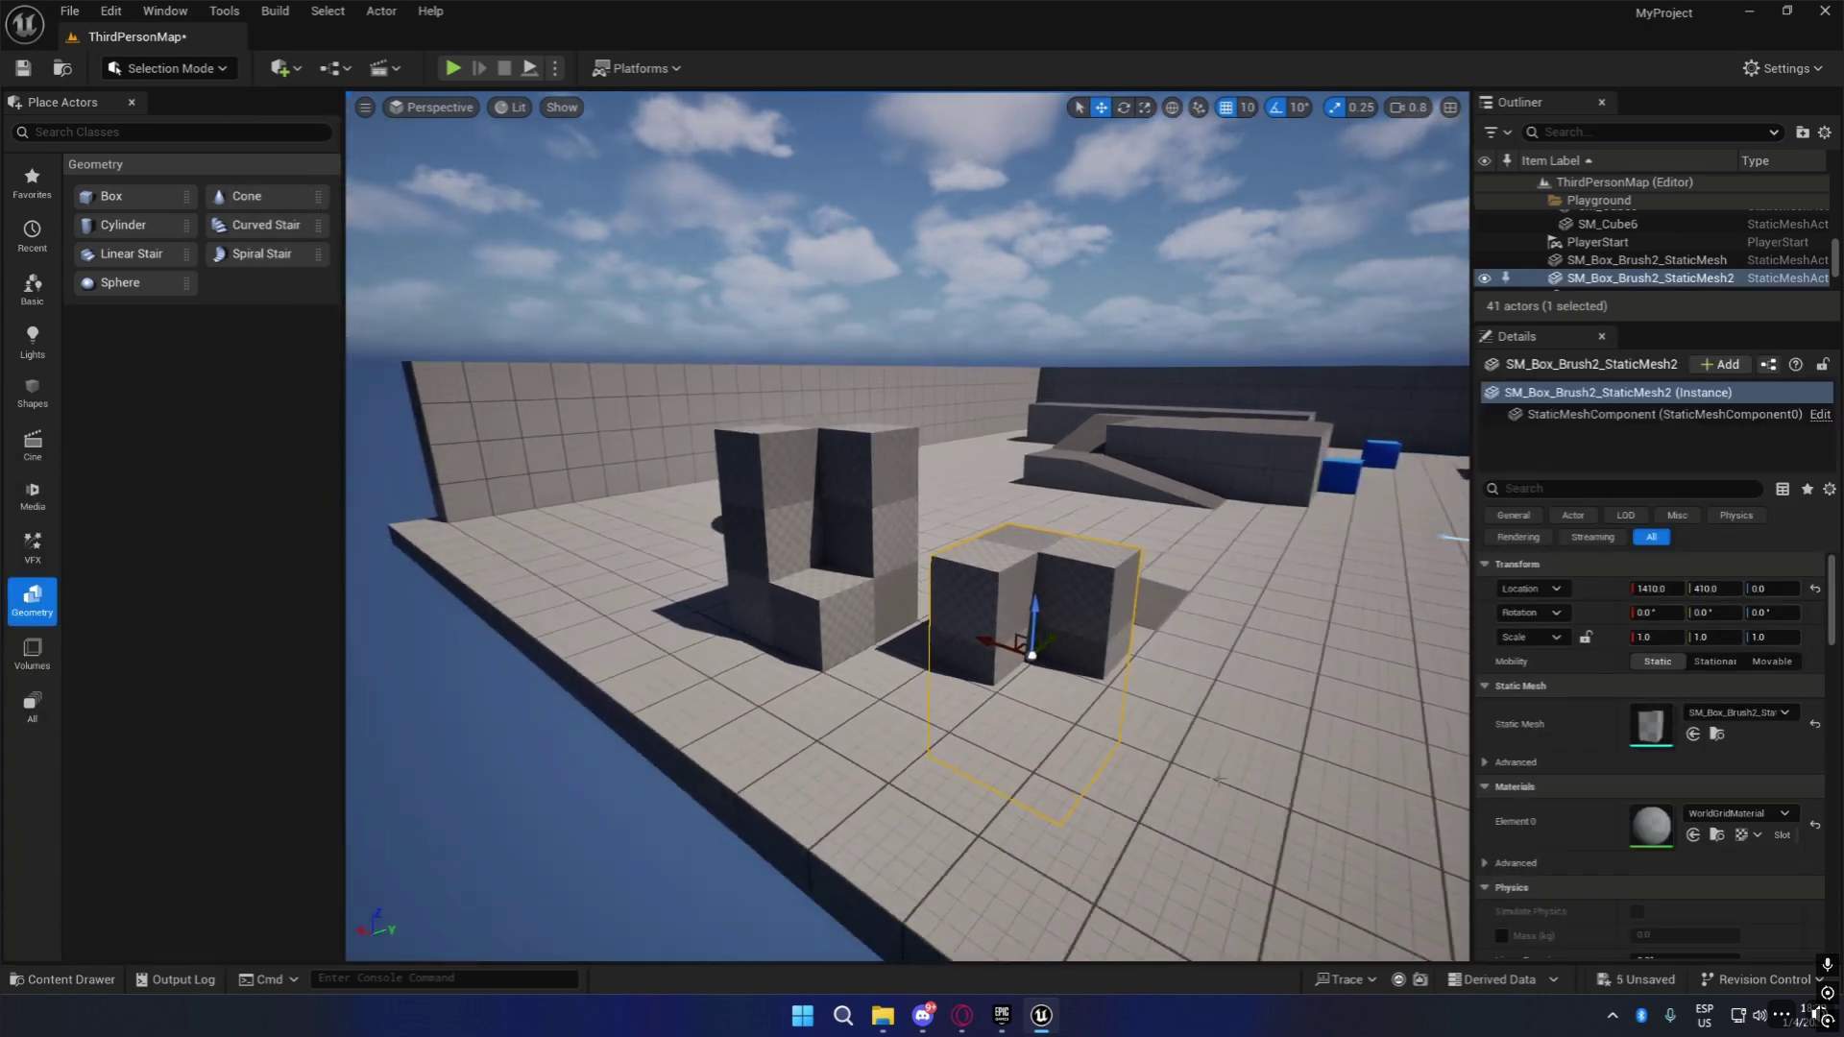
key("Delete")
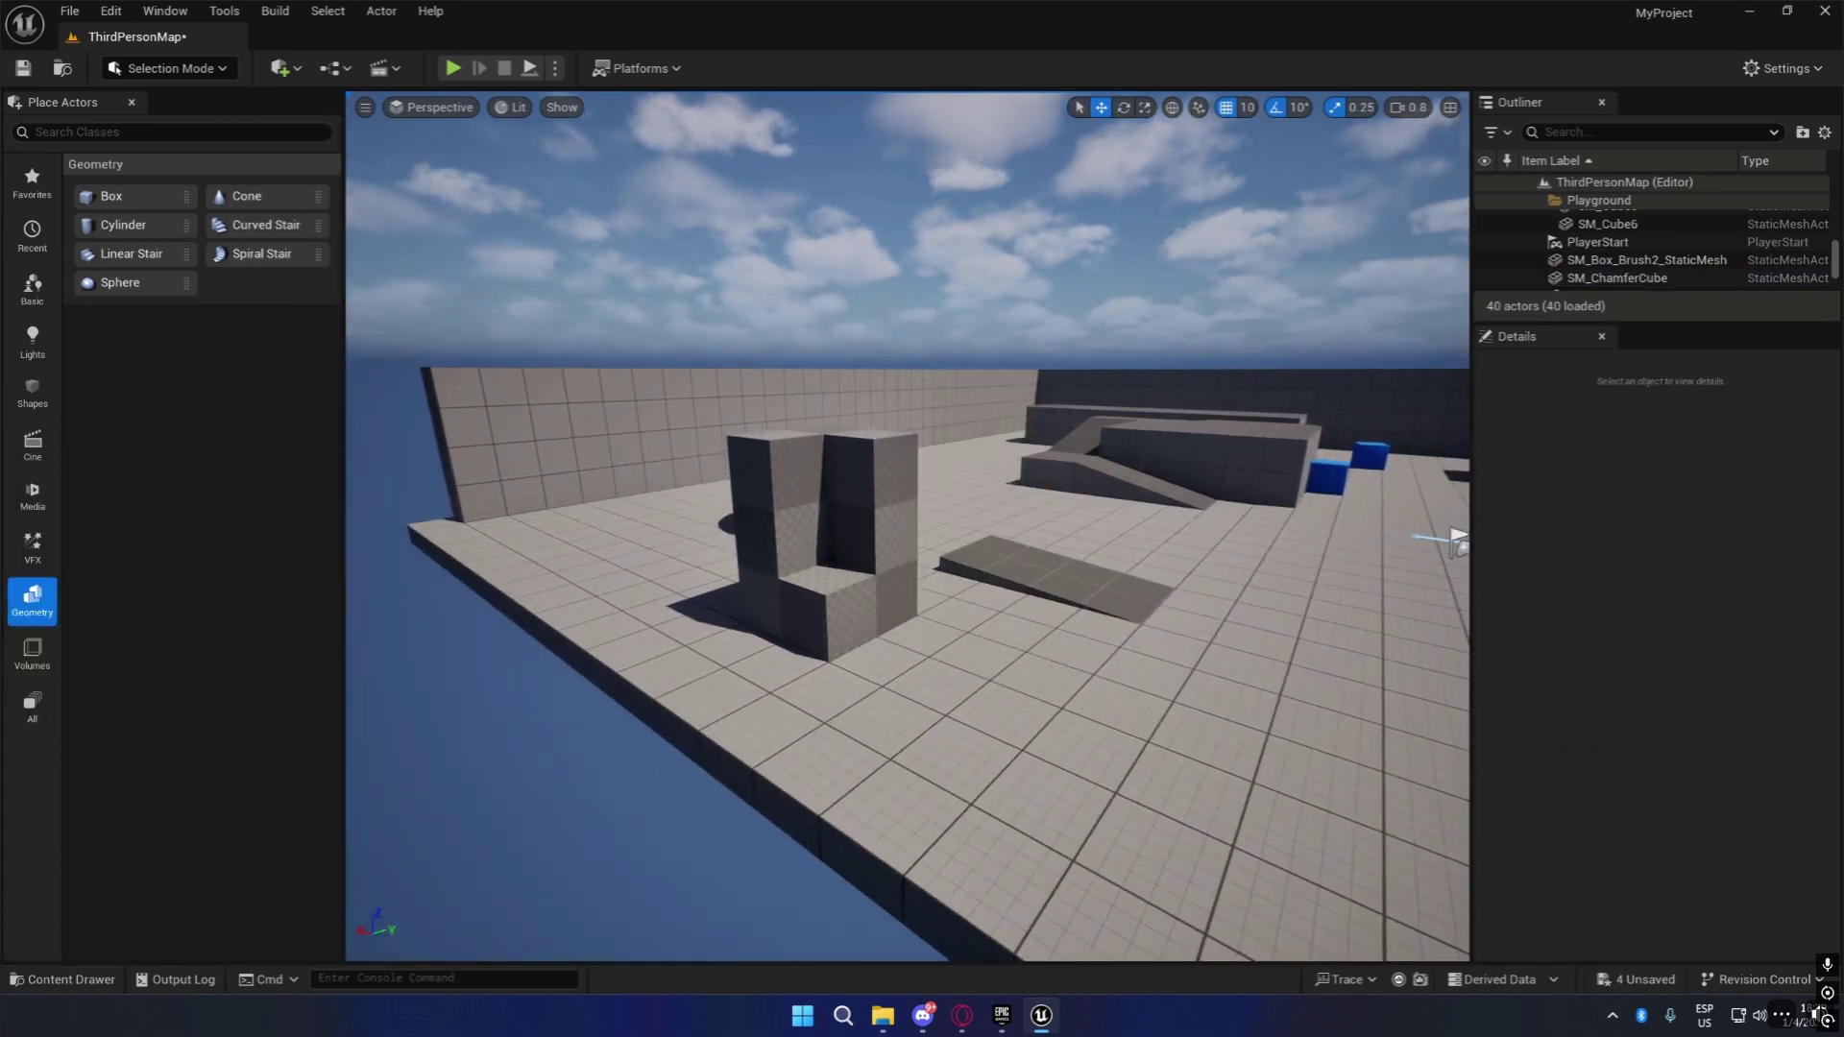
Delete the original carved box static mesh from the level.
left_click(869, 557)
key("Delete")
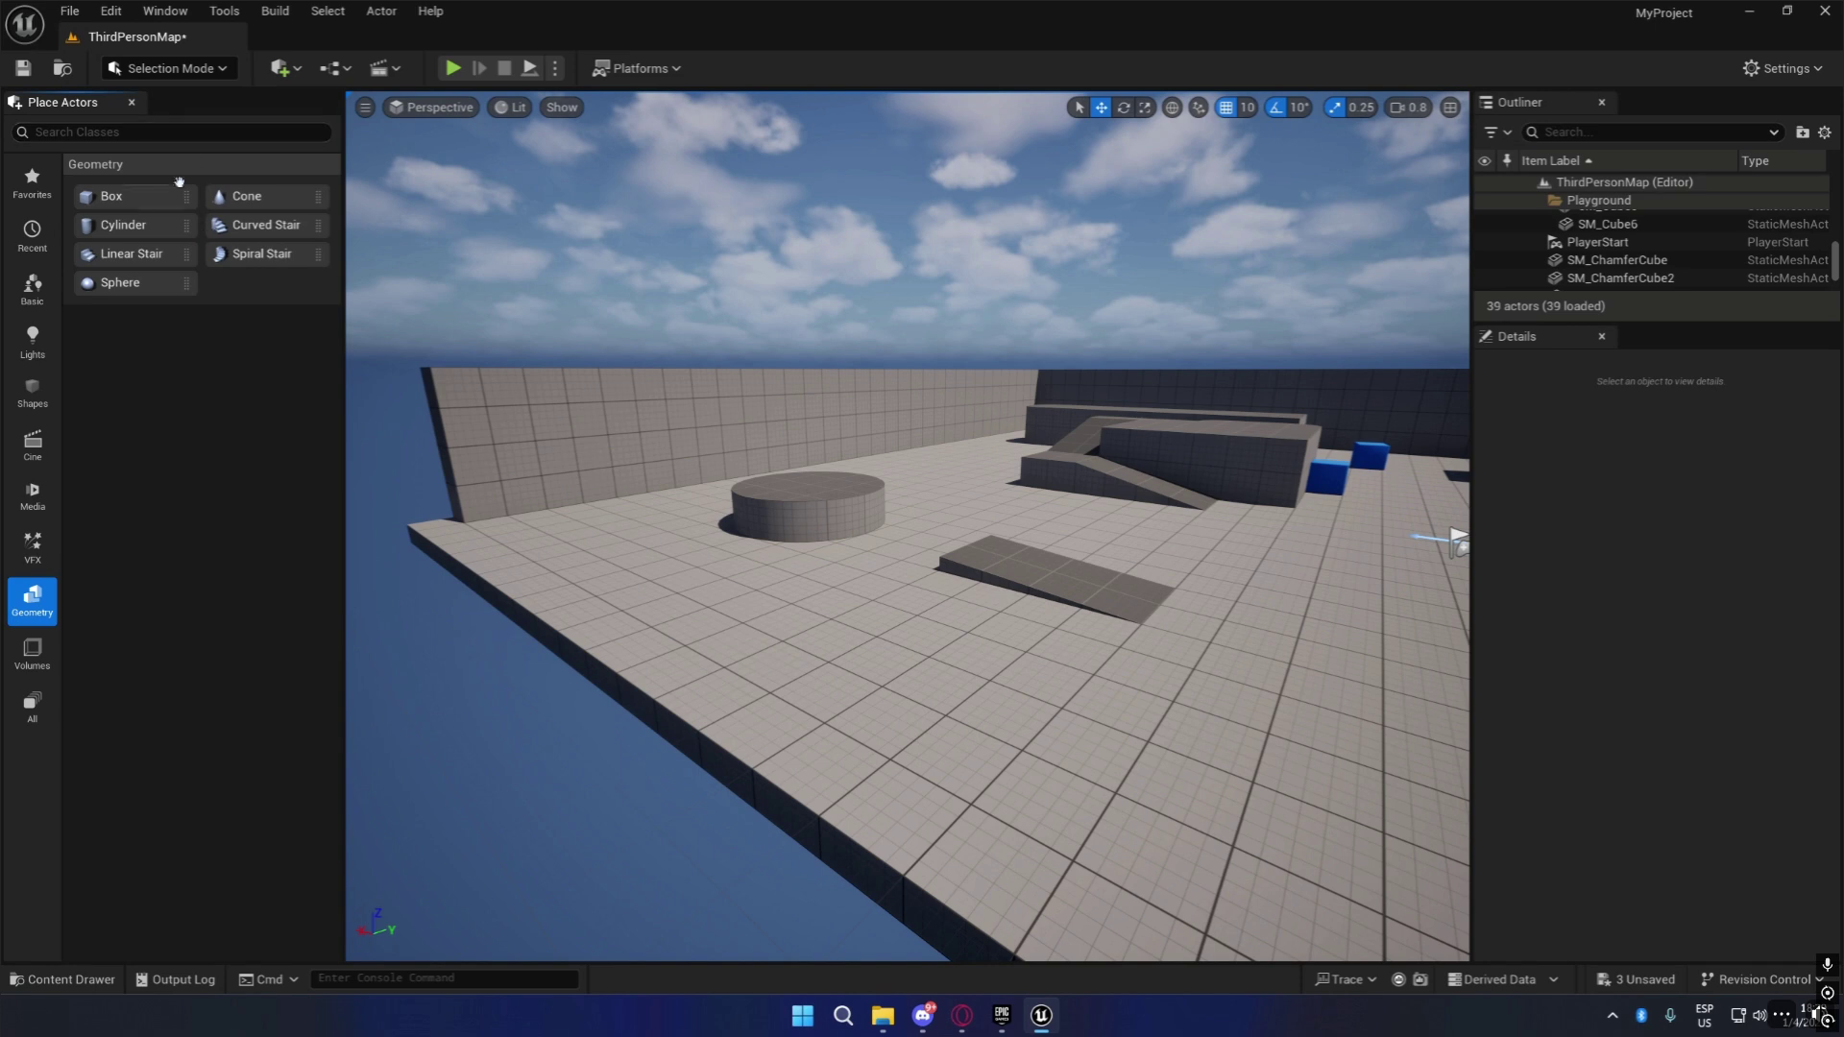
Close the Place Actors panel and switch the editor to Modeling mode.
left_click(132, 102)
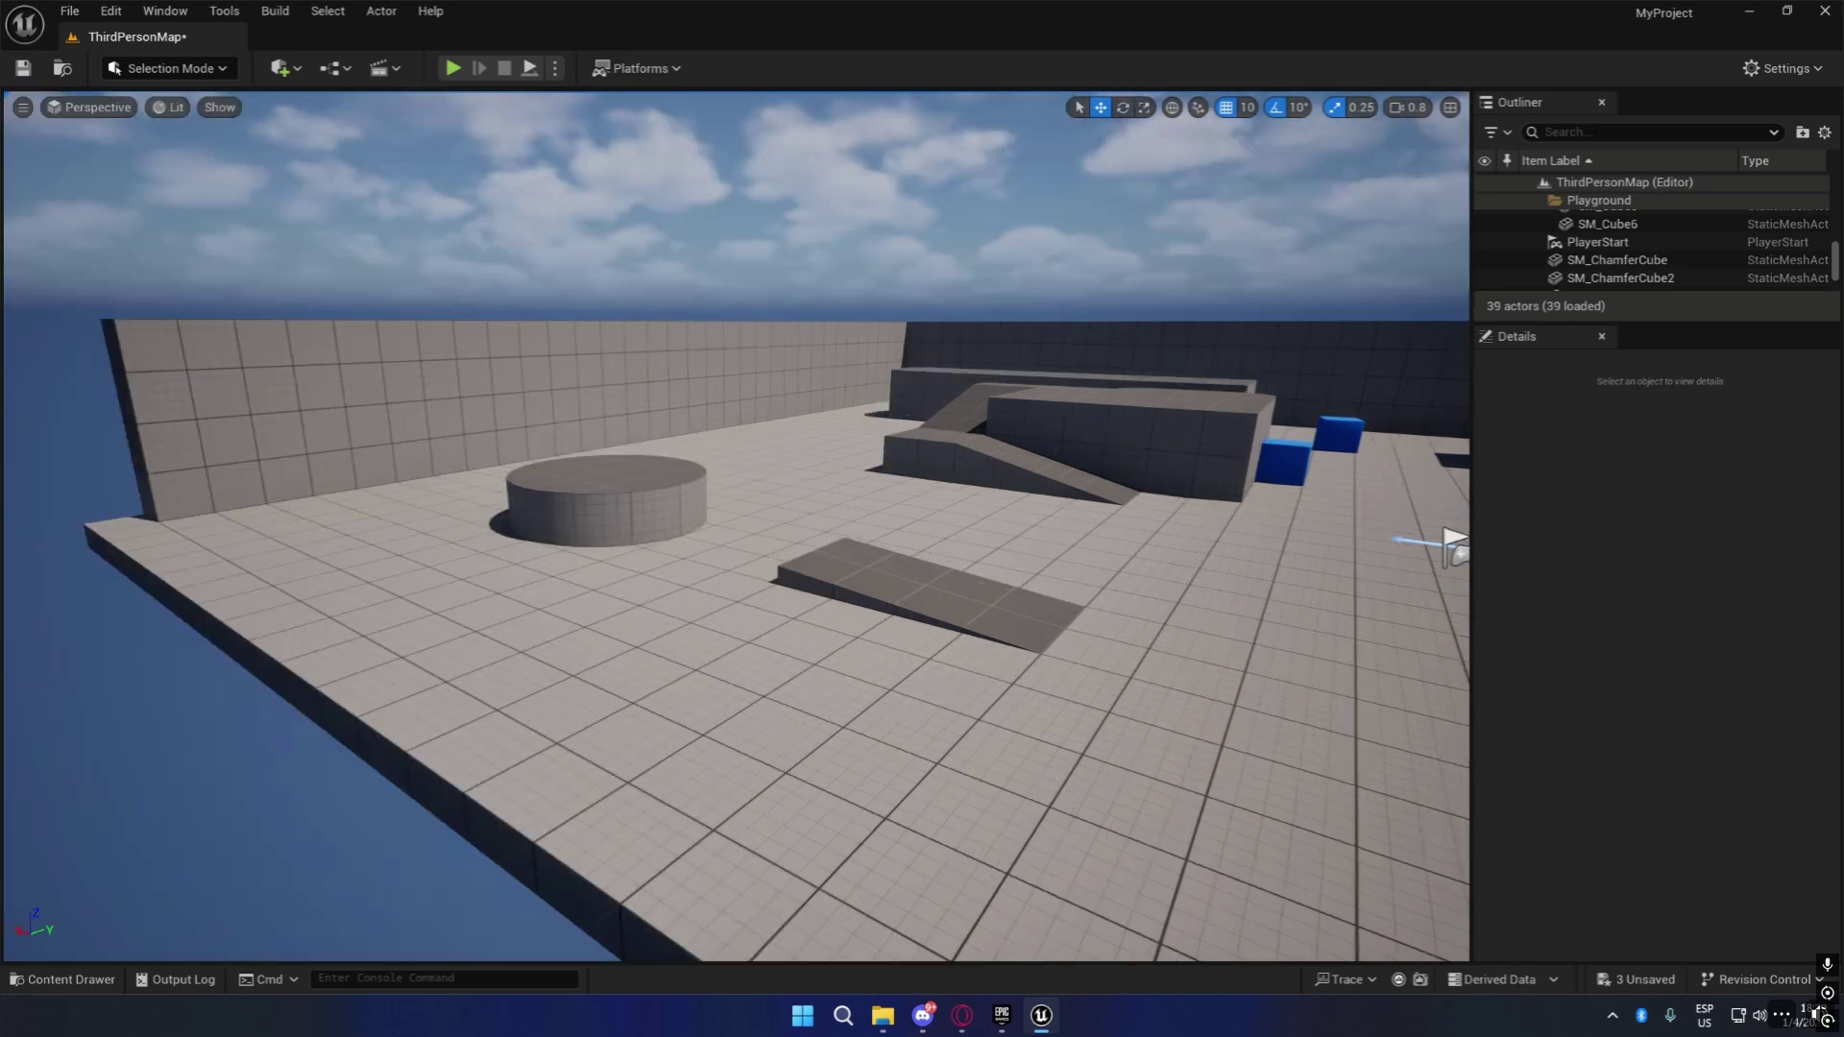
left_click(224, 71)
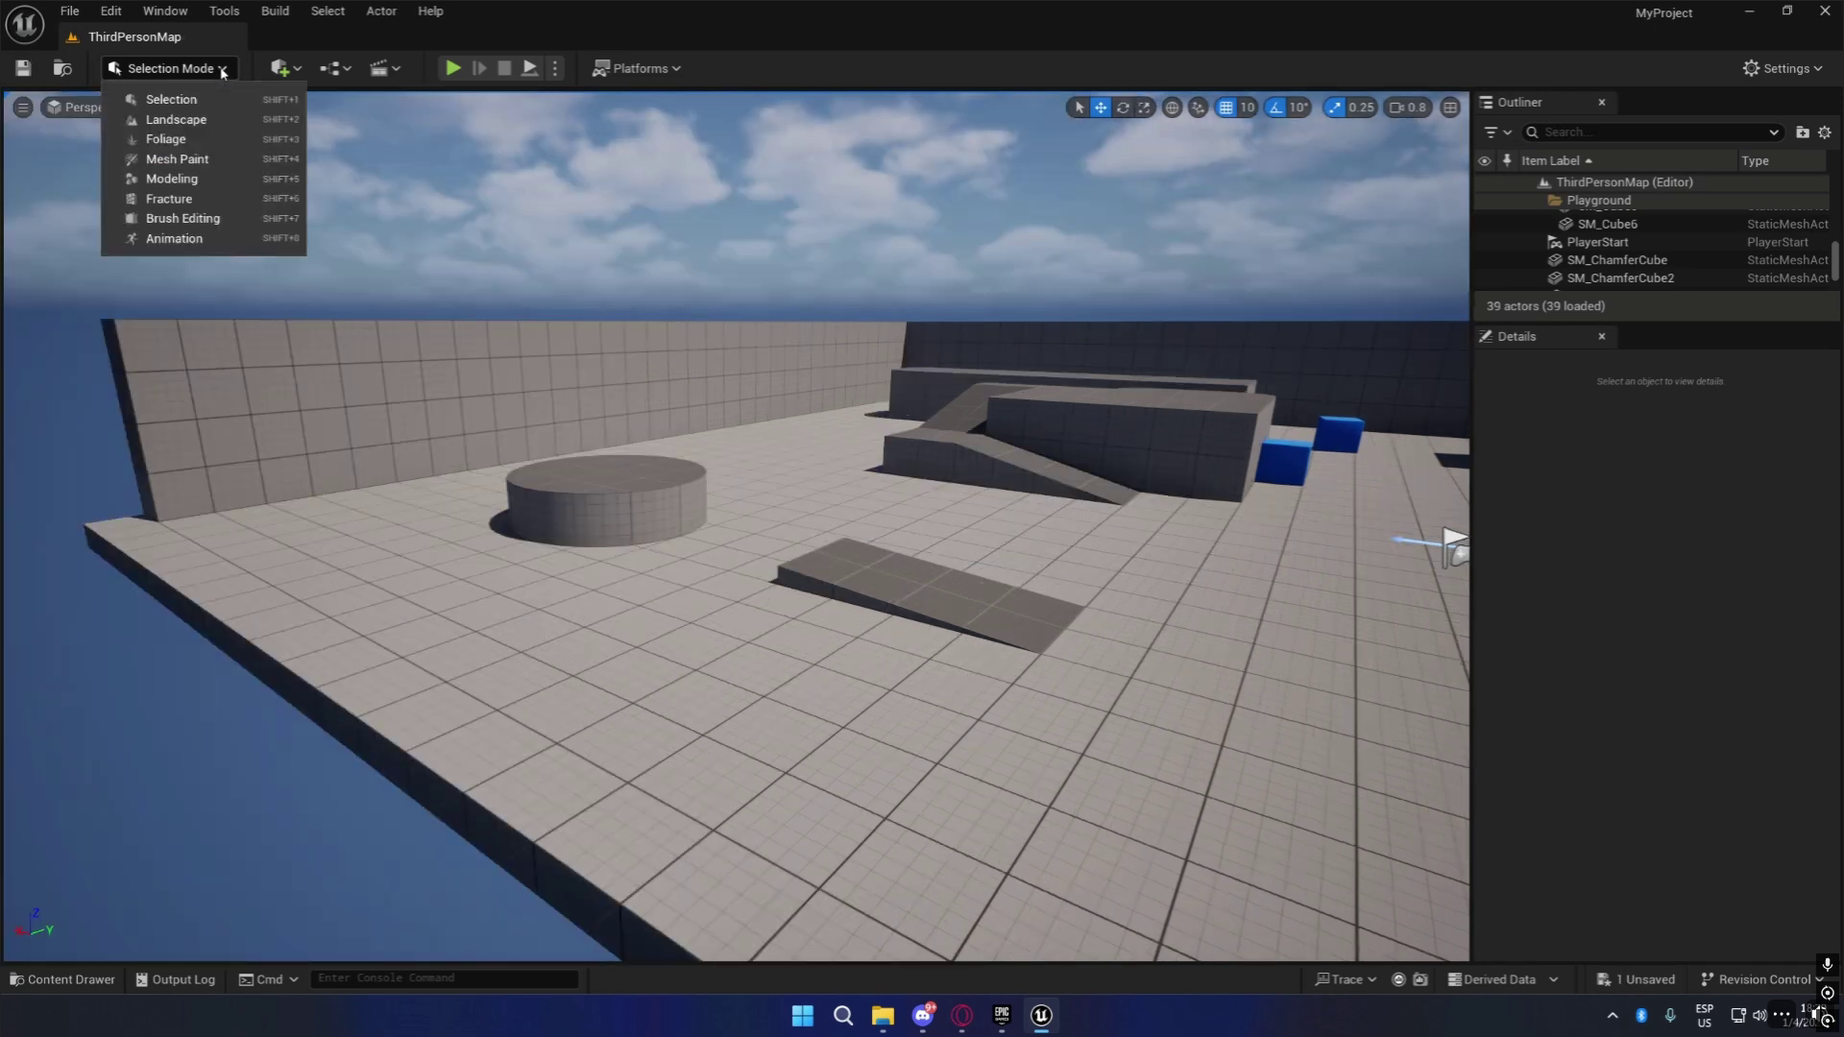
left_click(215, 181)
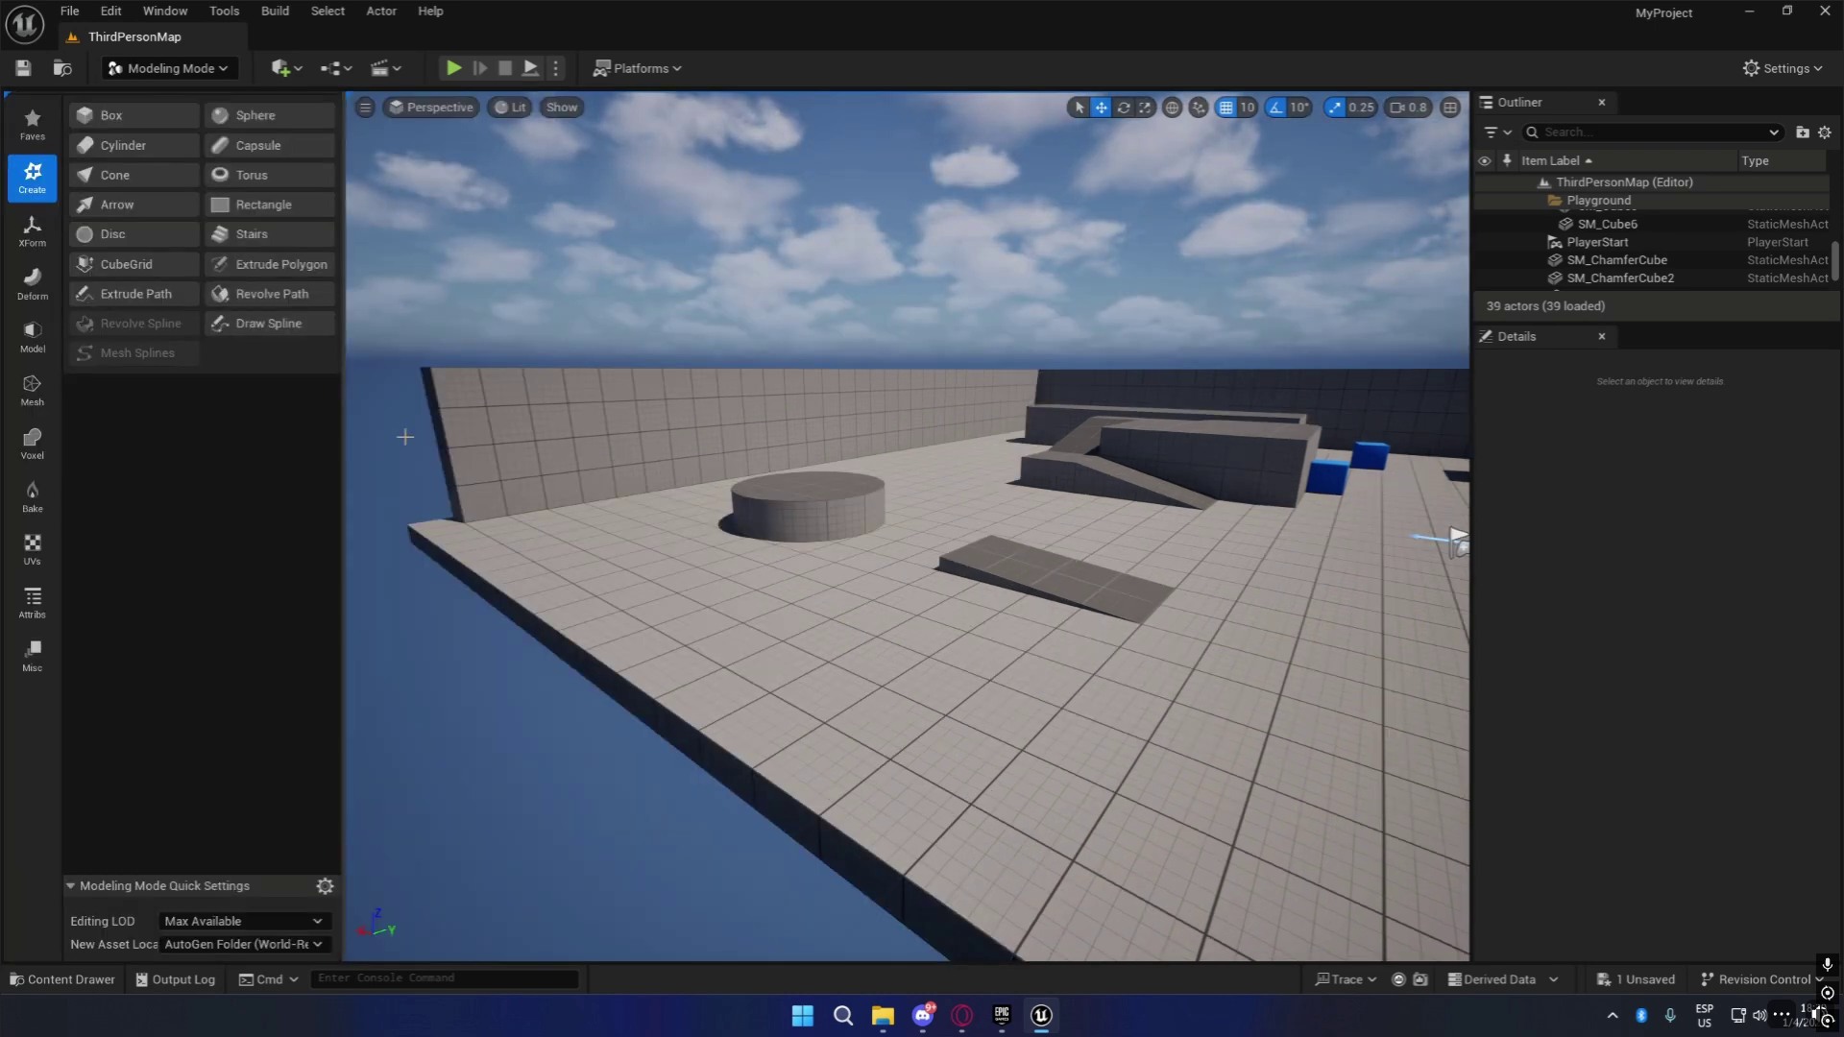
Survey the level's blocks, ramps and perimeter walls from above and from several sides.
key("w")
right_click_drag(924, 638, 768, 624)
key("e")
key("s")
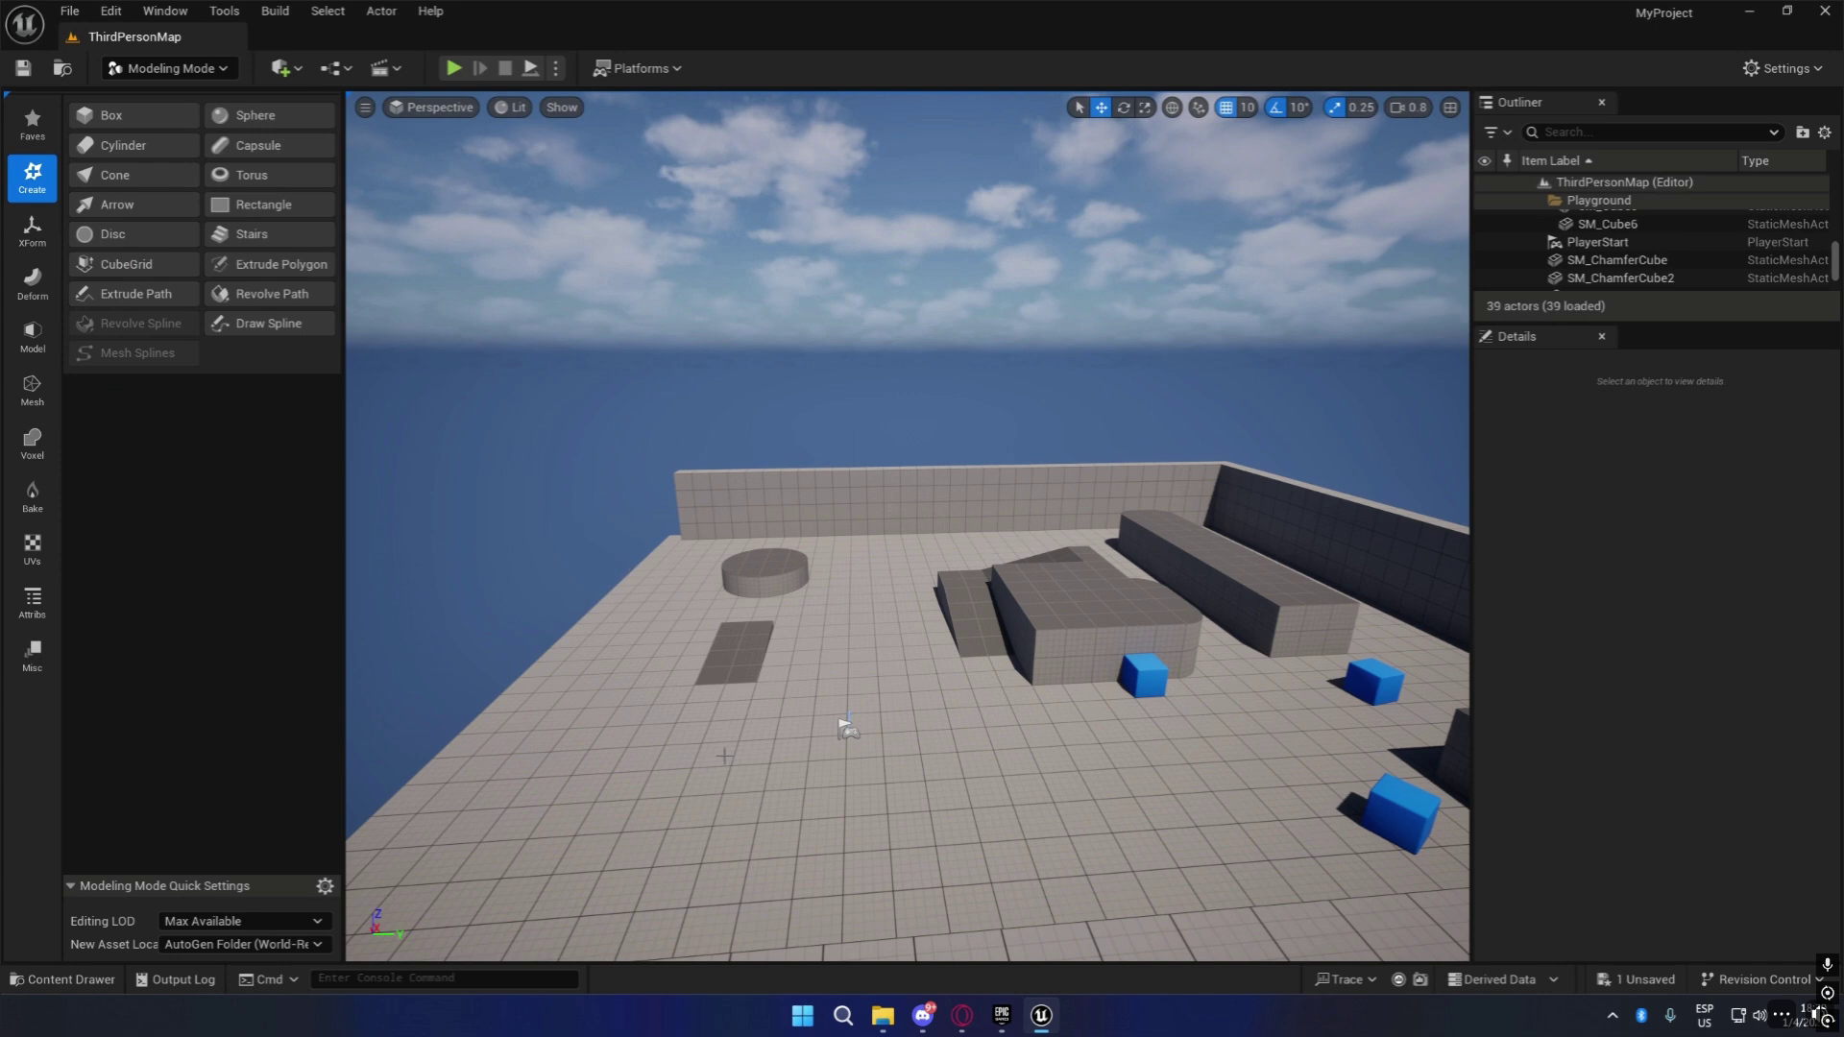
key("s")
right_click_drag(719, 762, 770, 784)
key("a")
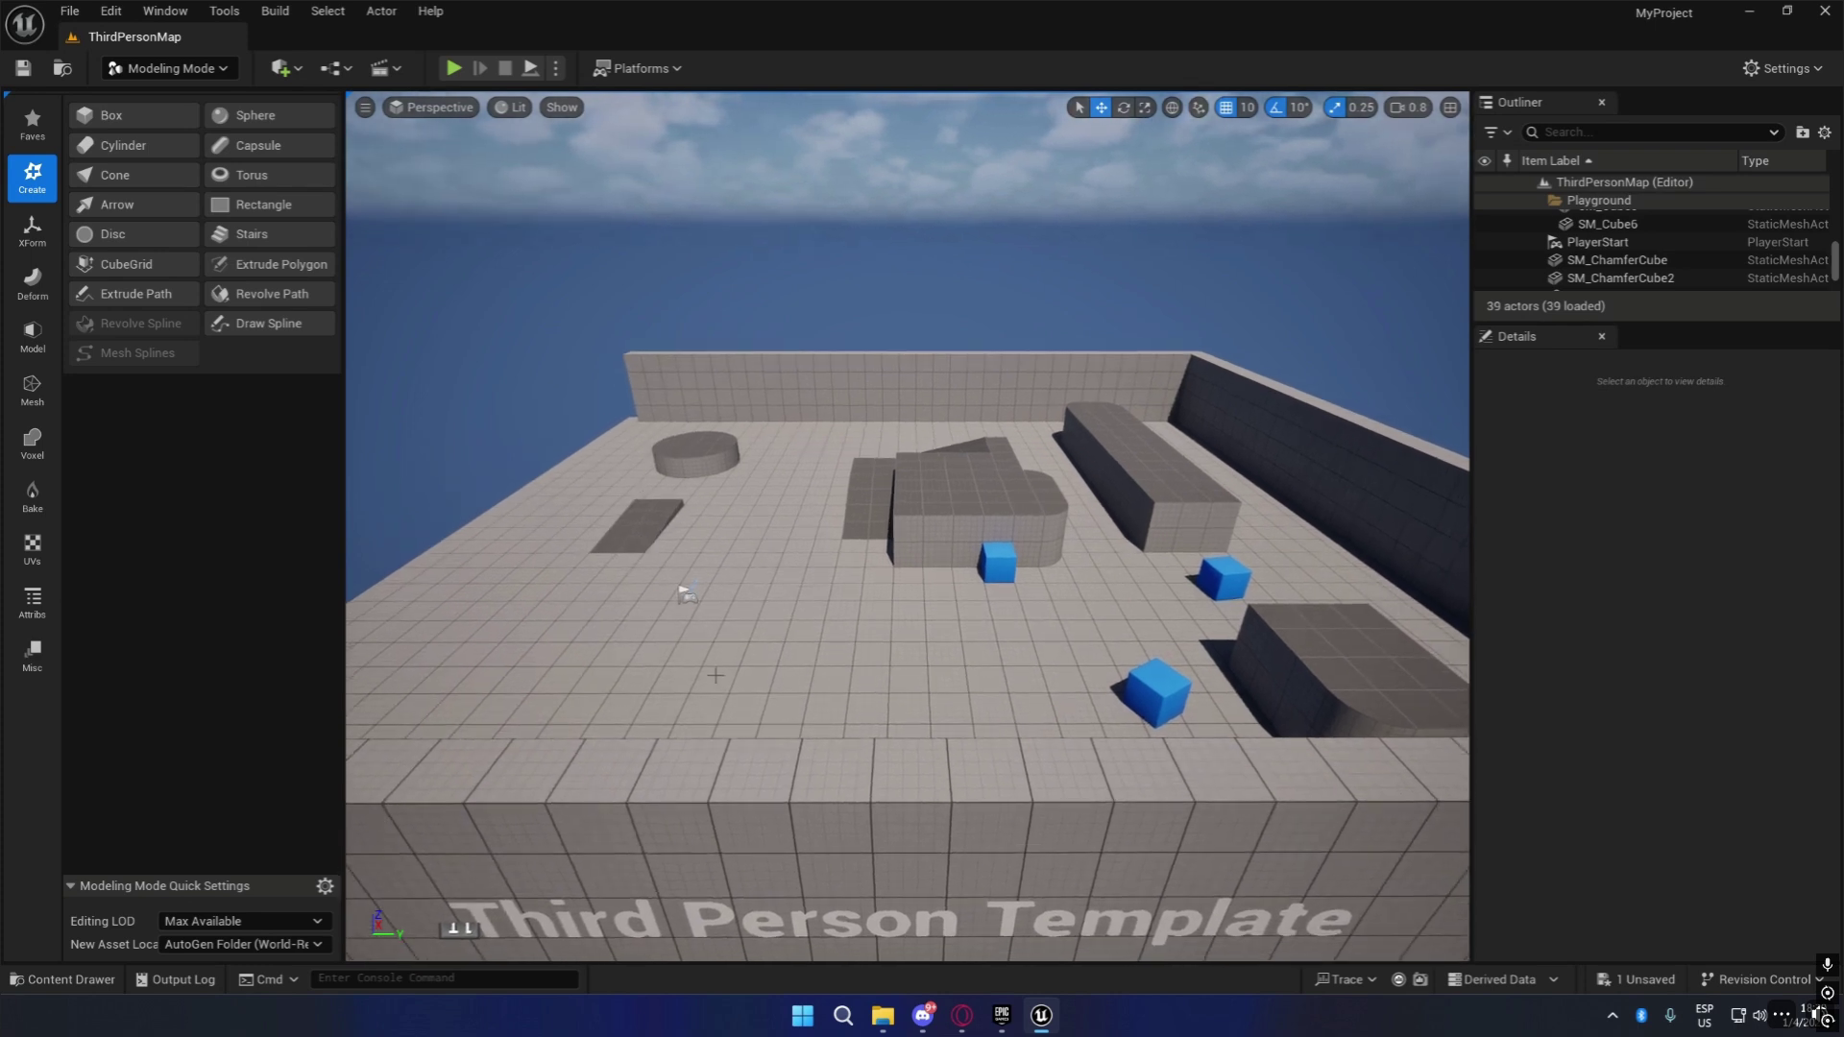
scroll(957, 658, "up", 10)
scroll(995, 646, "up", 1)
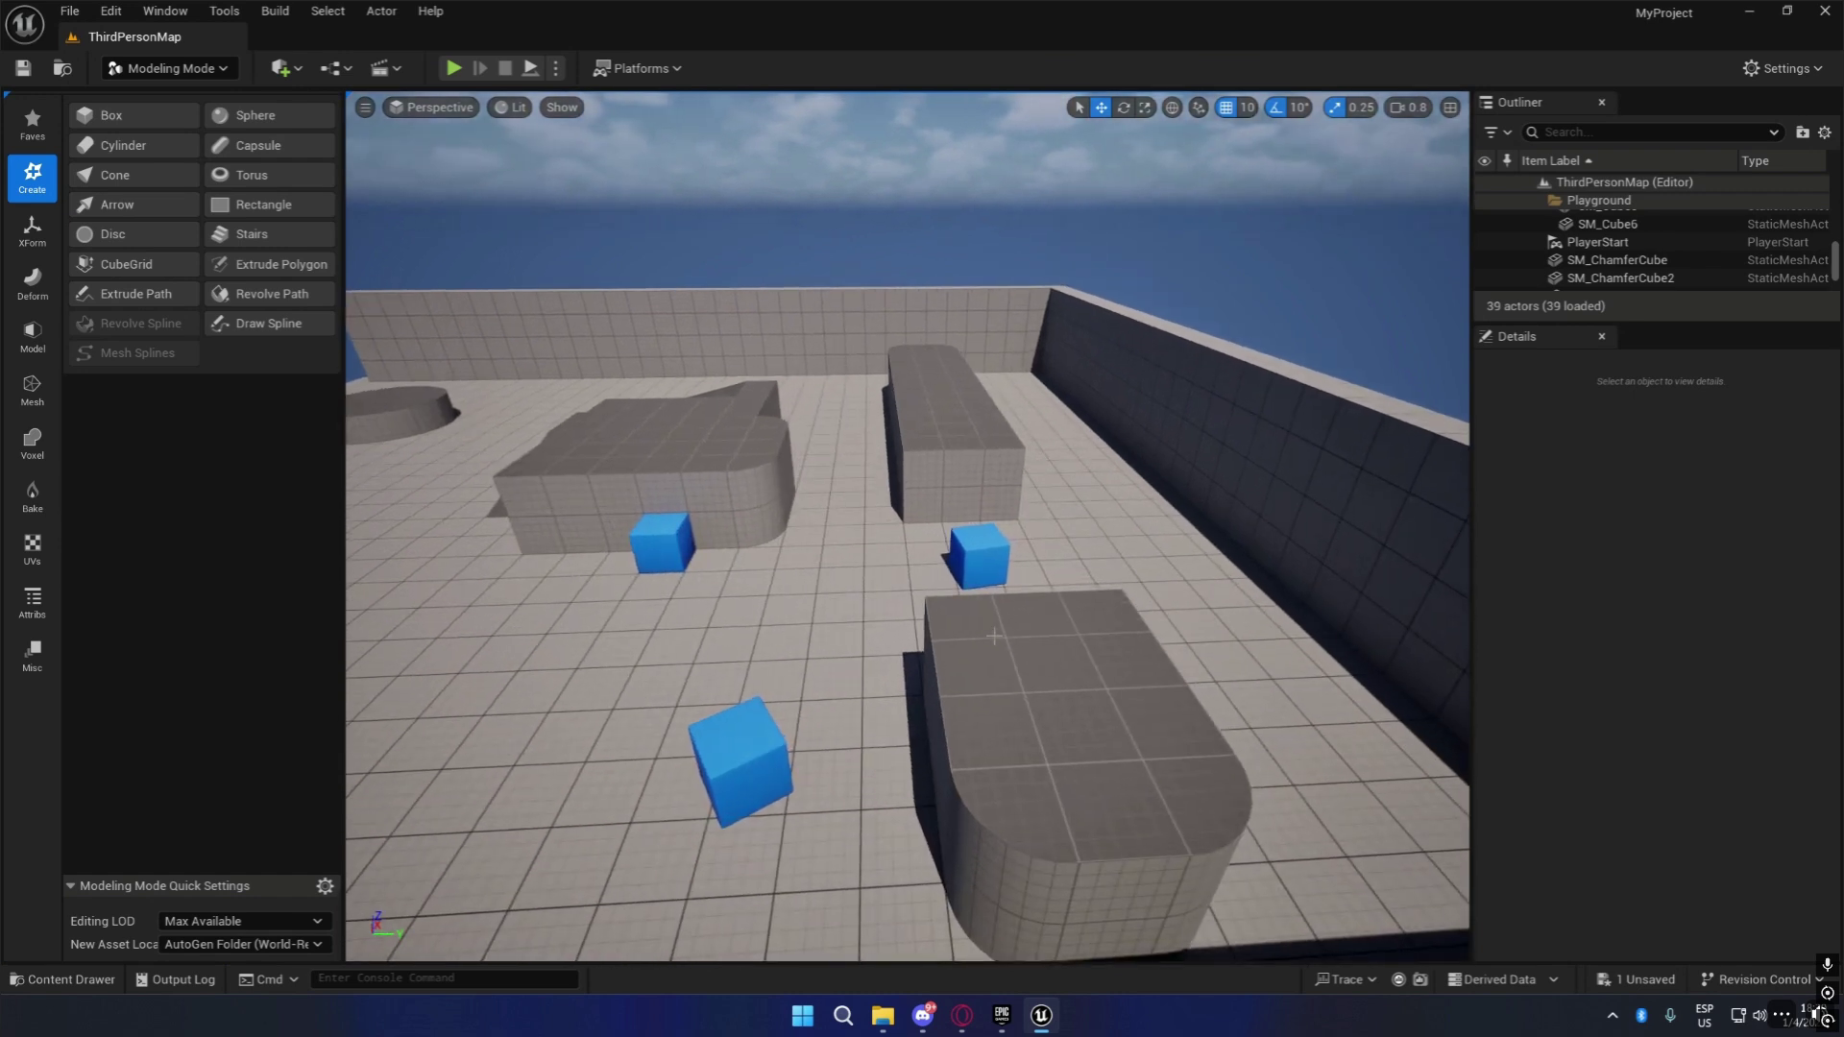
key("s")
right_click_drag(994, 636, 928, 566)
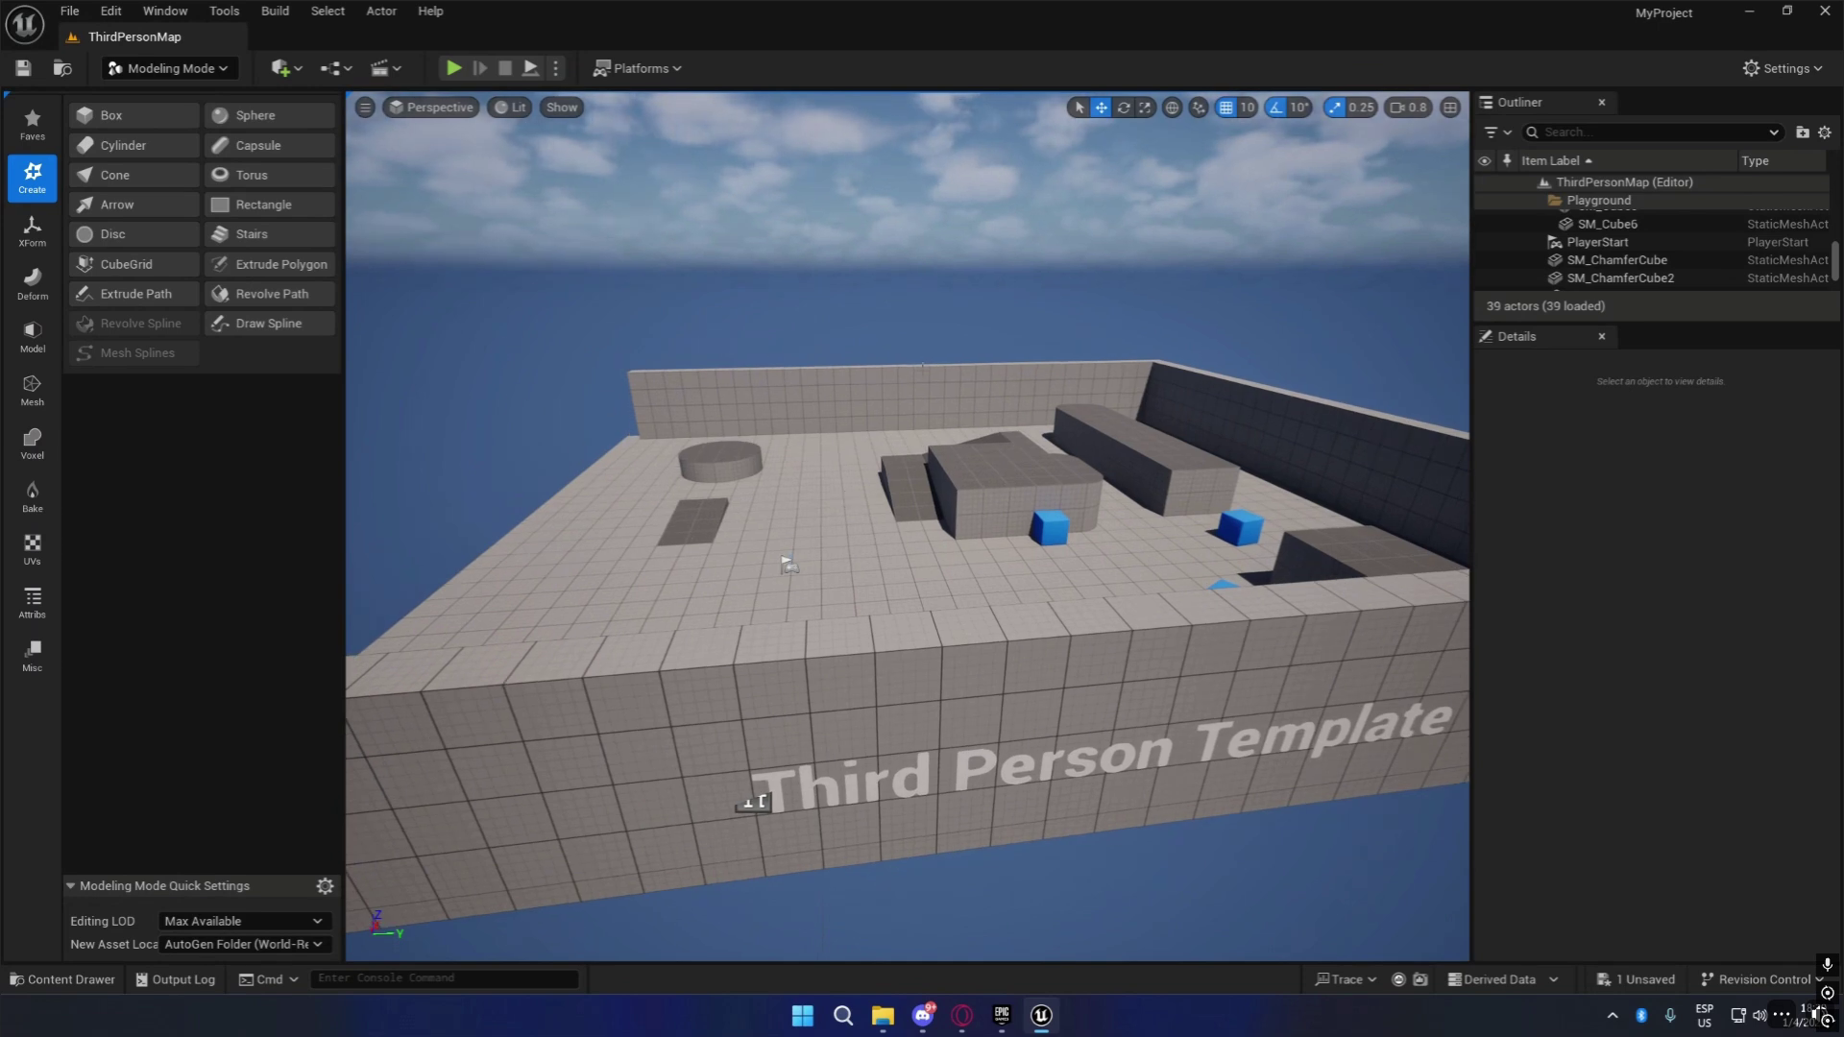
key("w")
right_click_drag(907, 538, 1156, 626)
key("s")
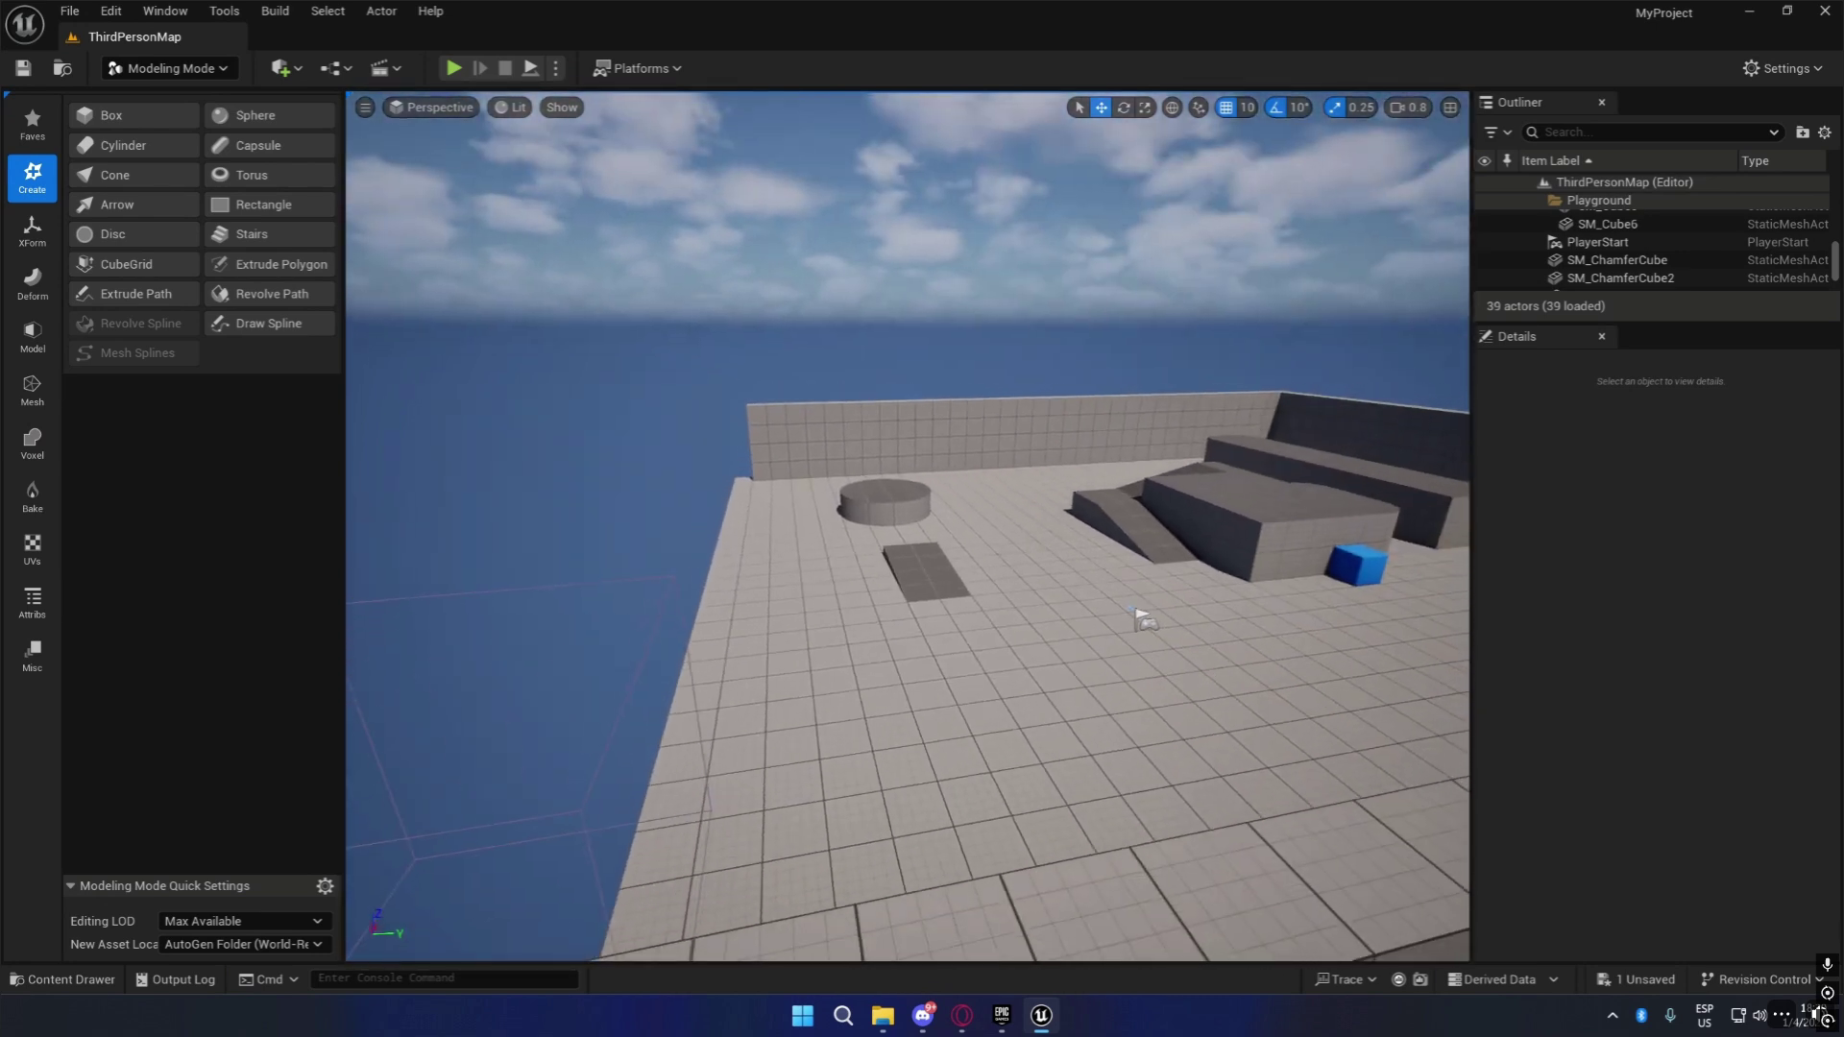
Look at the UVs category of modeling tools and return to the Create category.
left_click(31, 548)
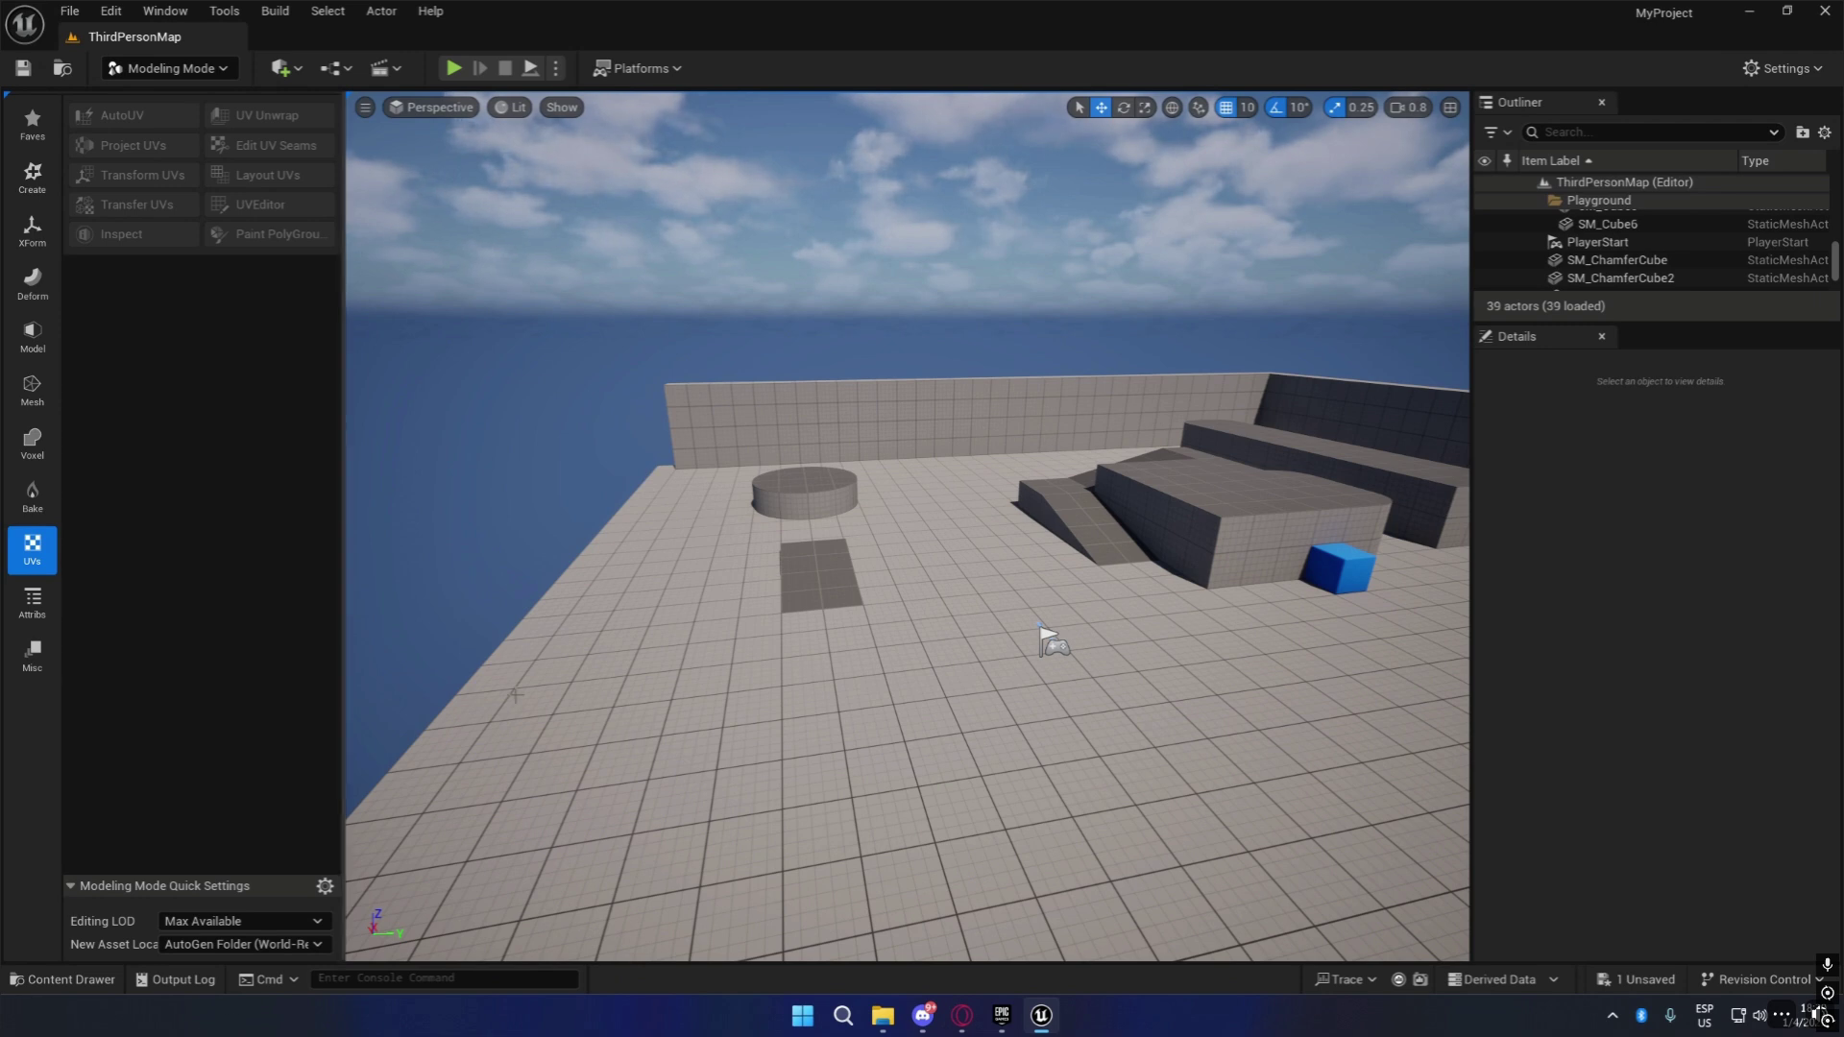
right_click_drag(812, 746, 960, 740)
key("w")
key("a")
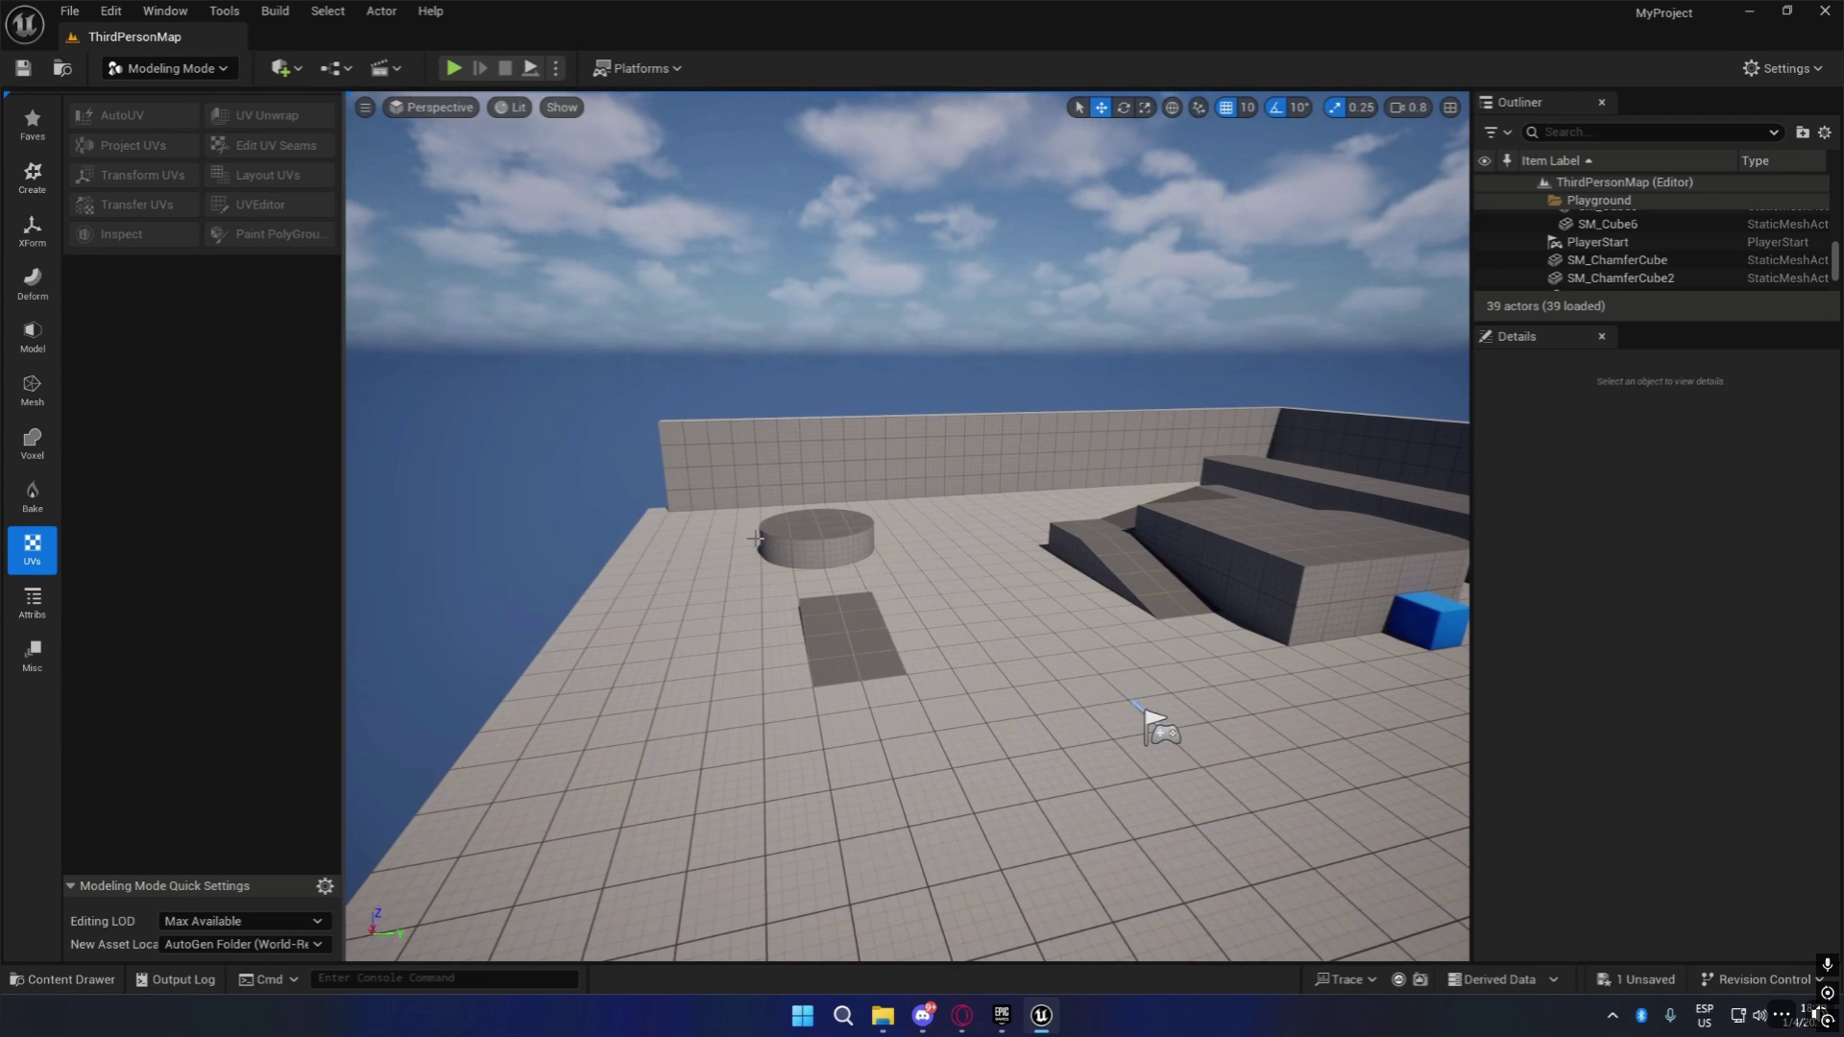
left_click(32, 178)
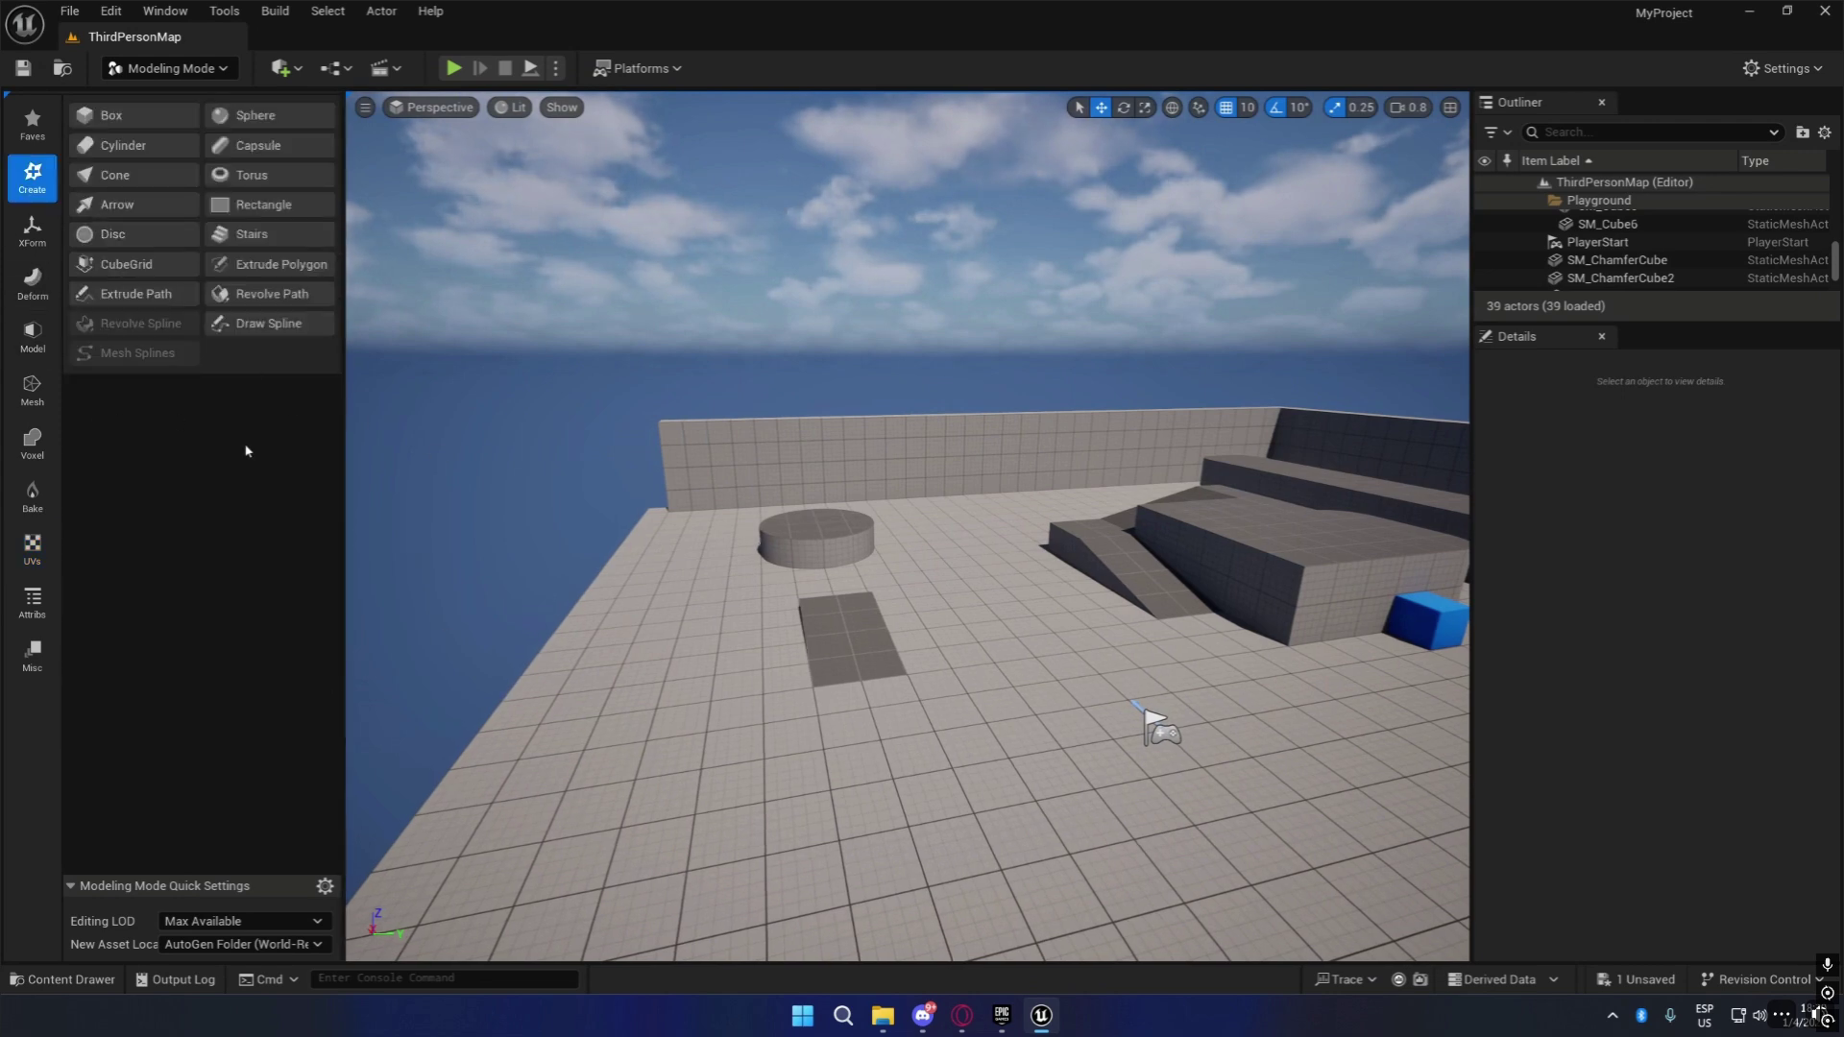
View the whole level from above and from beyond its open edge.
right_click_drag(1106, 832, 1090, 790)
key("s")
key("d")
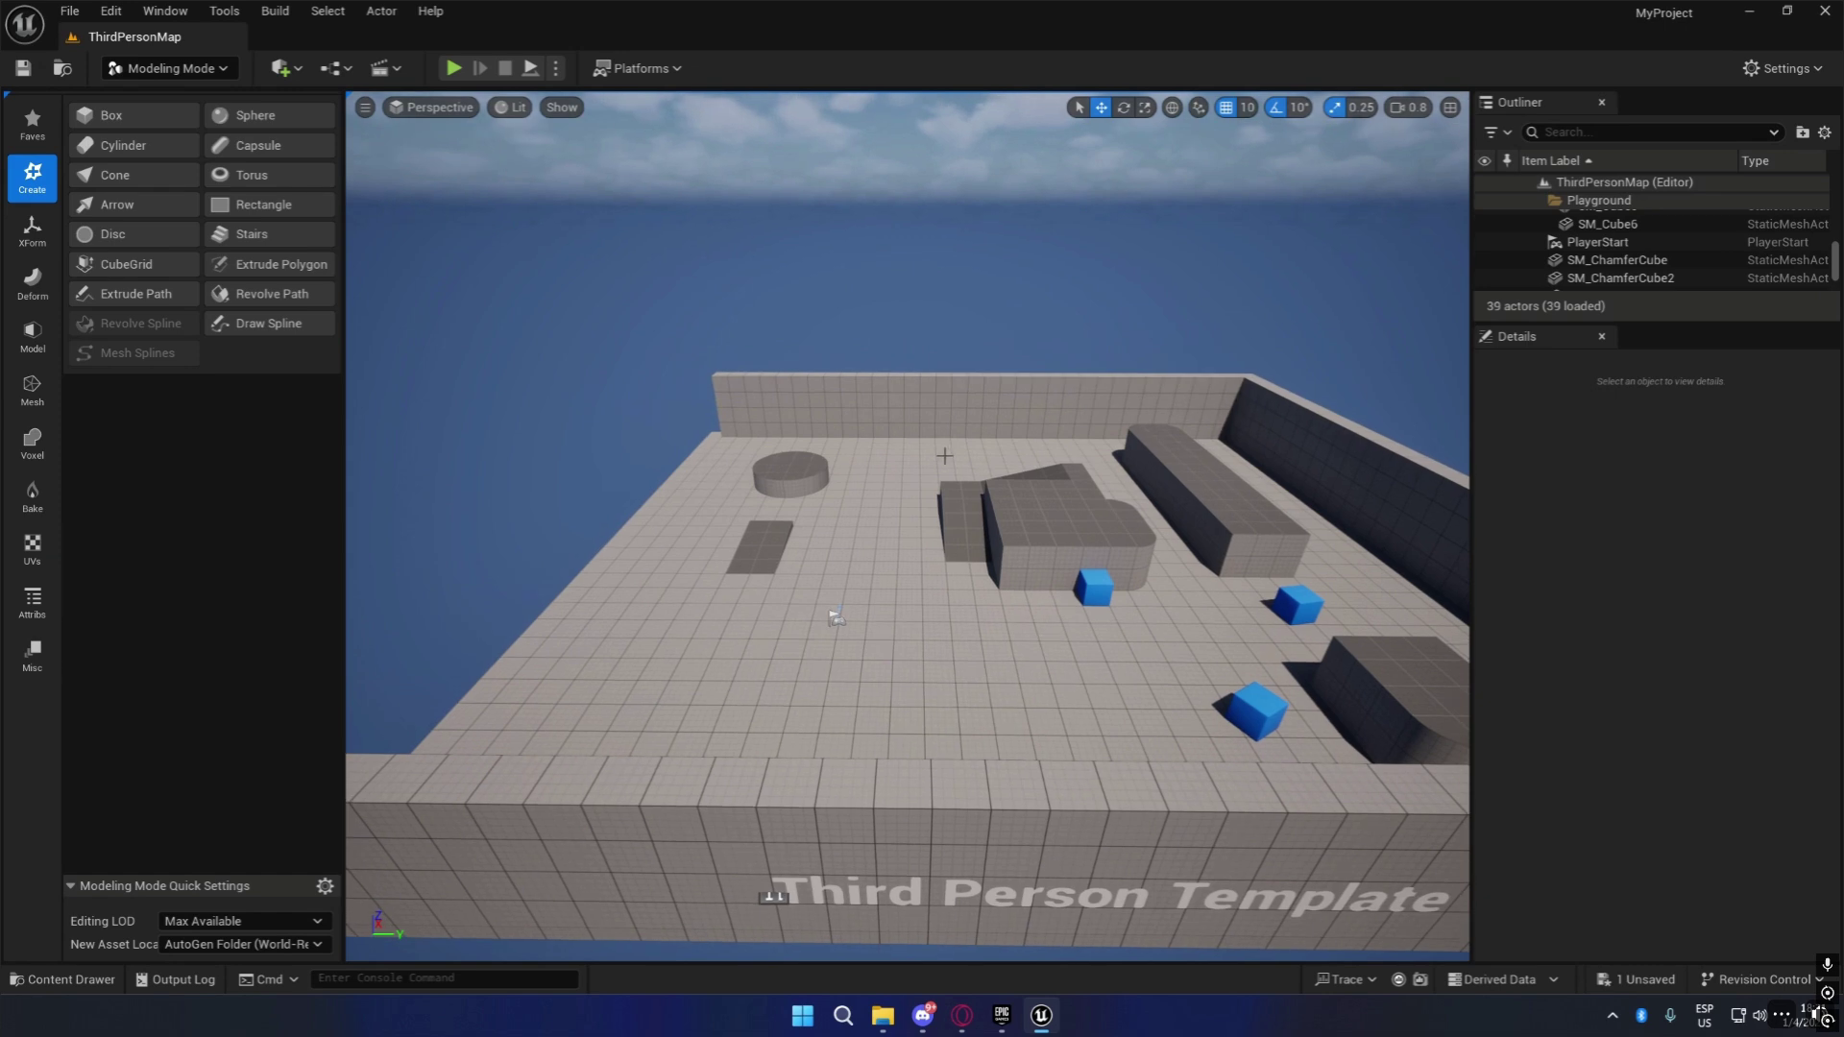
right_click_drag(945, 456, 1167, 446)
key("w")
key("a")
key("s")
key("a")
key("s")
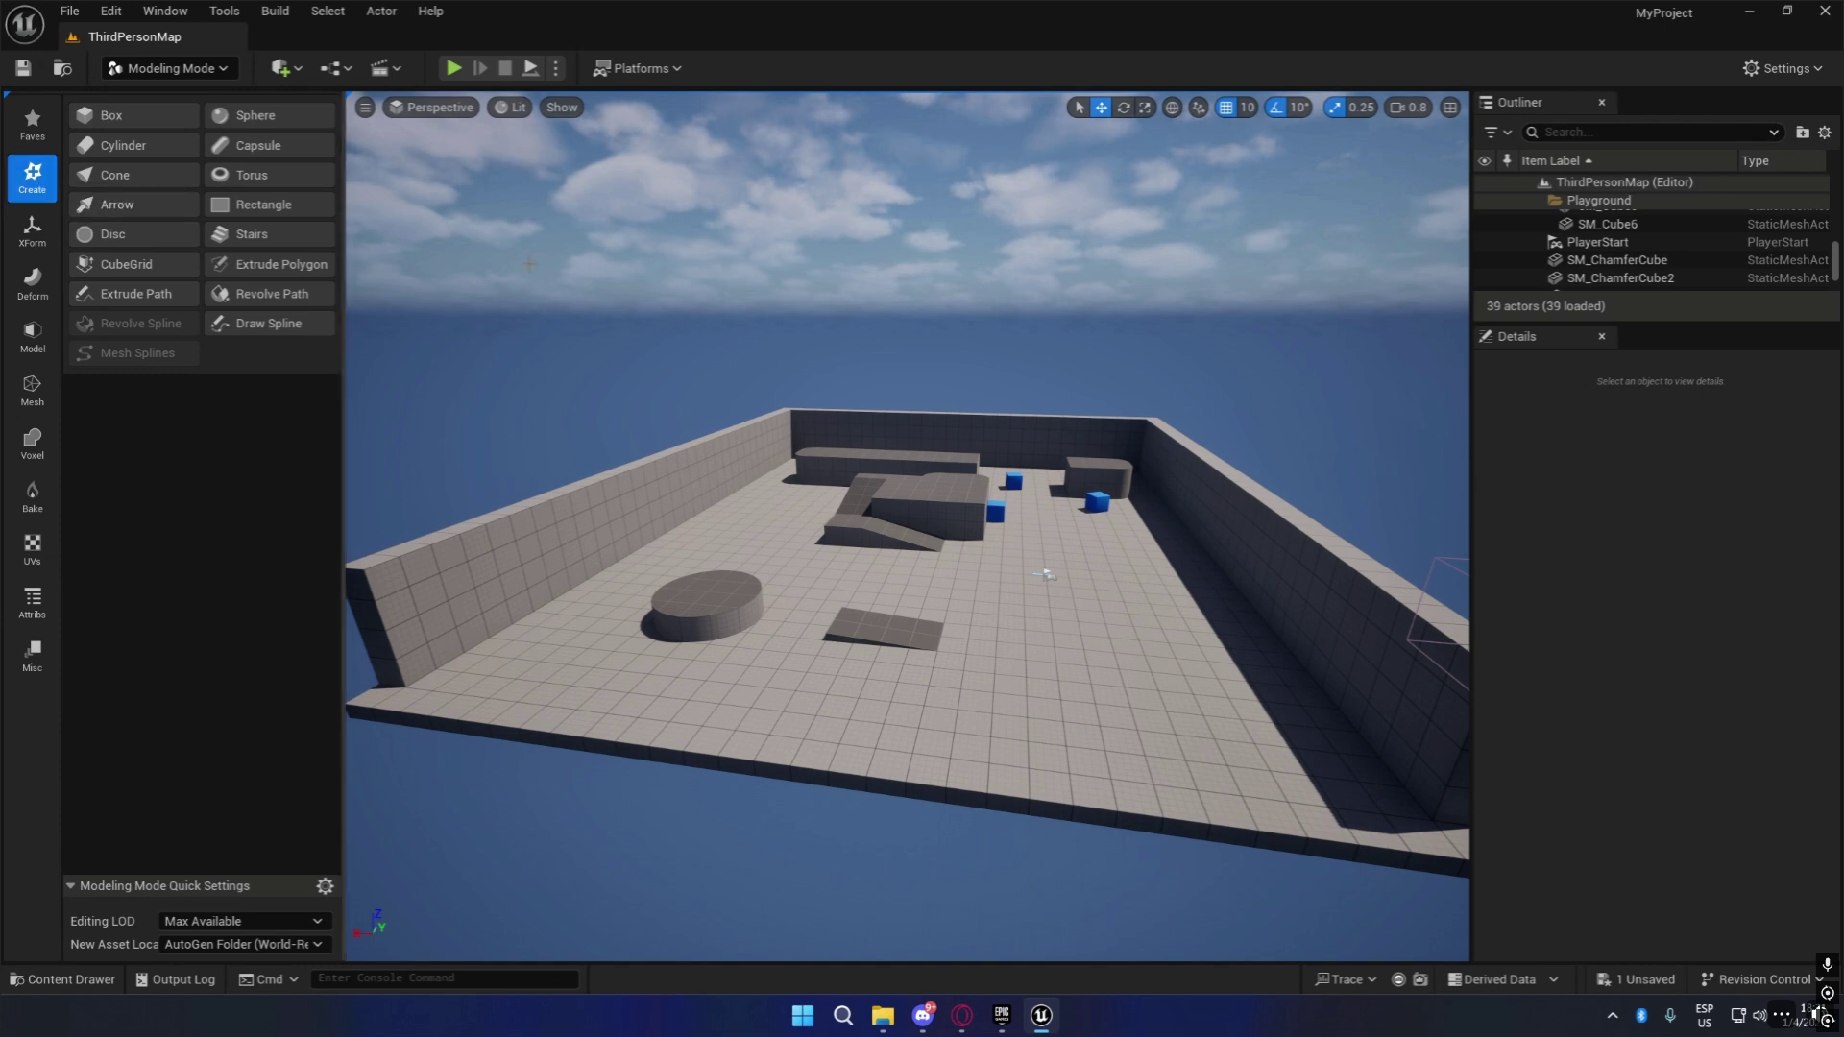
key("w")
right_click_drag(908, 526, 917, 576)
key("s")
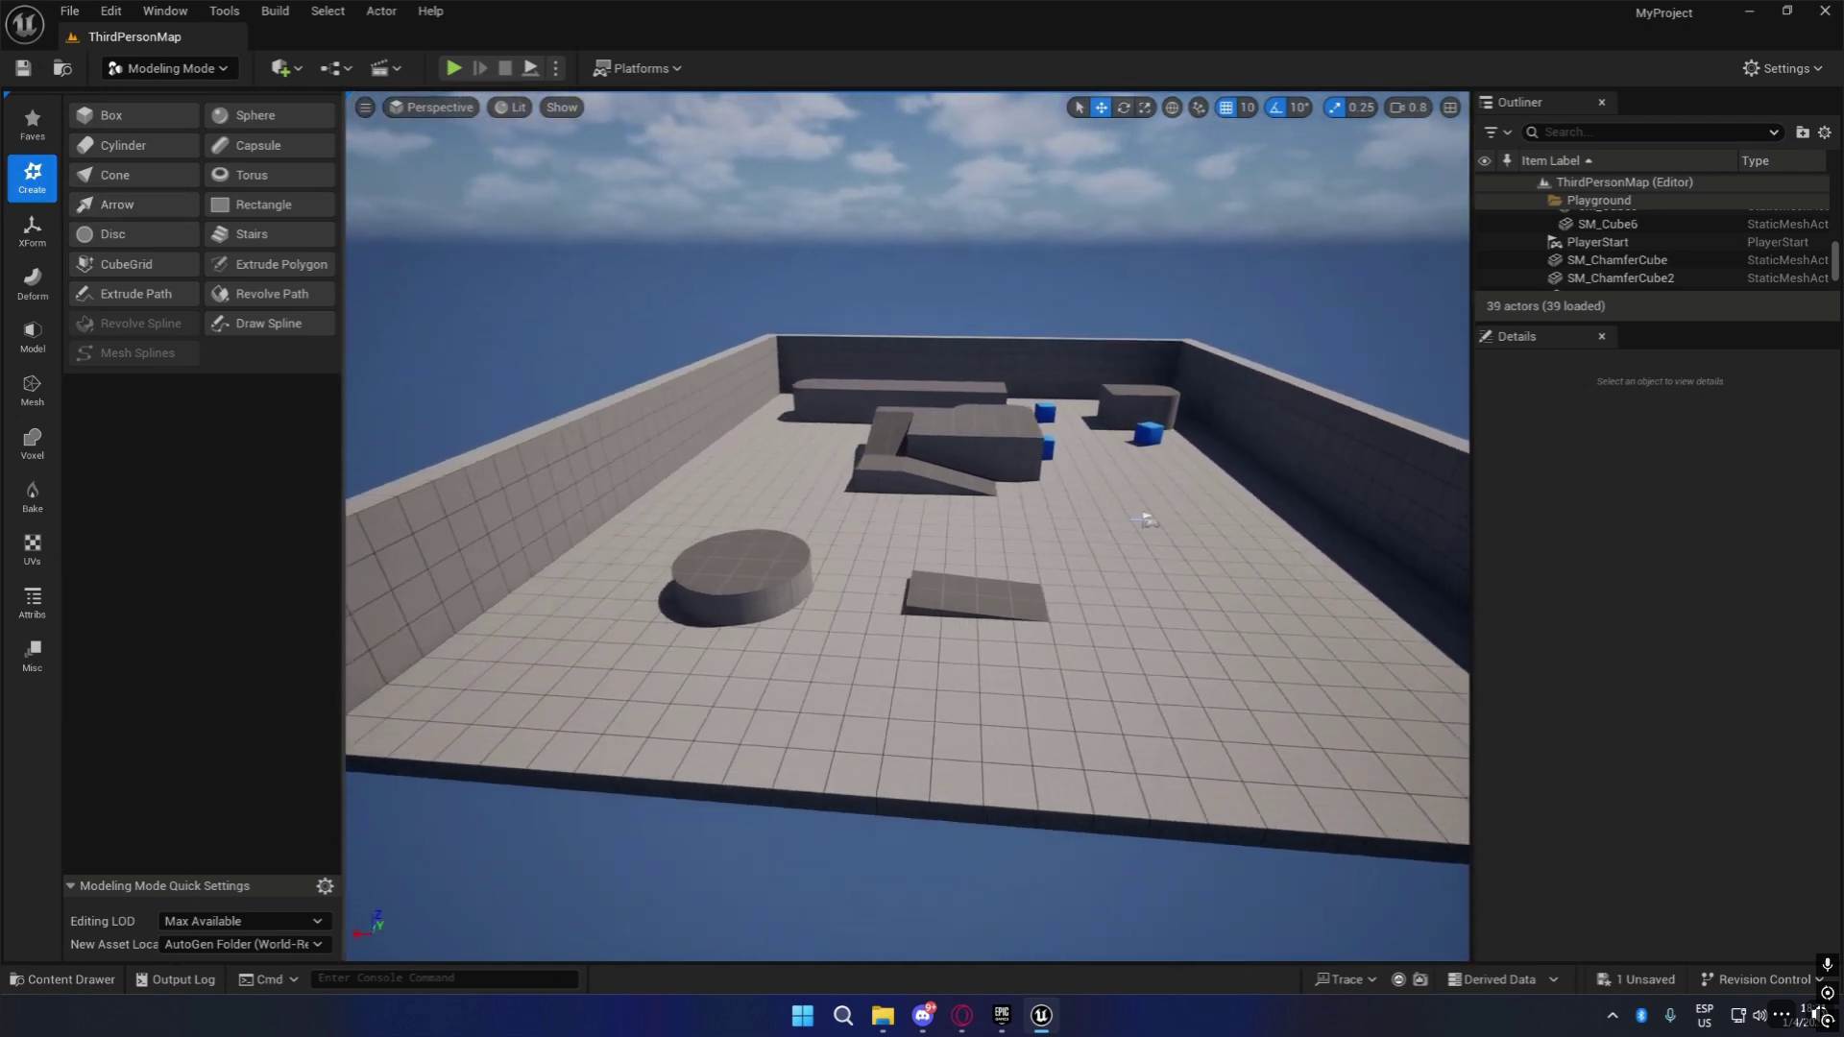
left_click(111, 115)
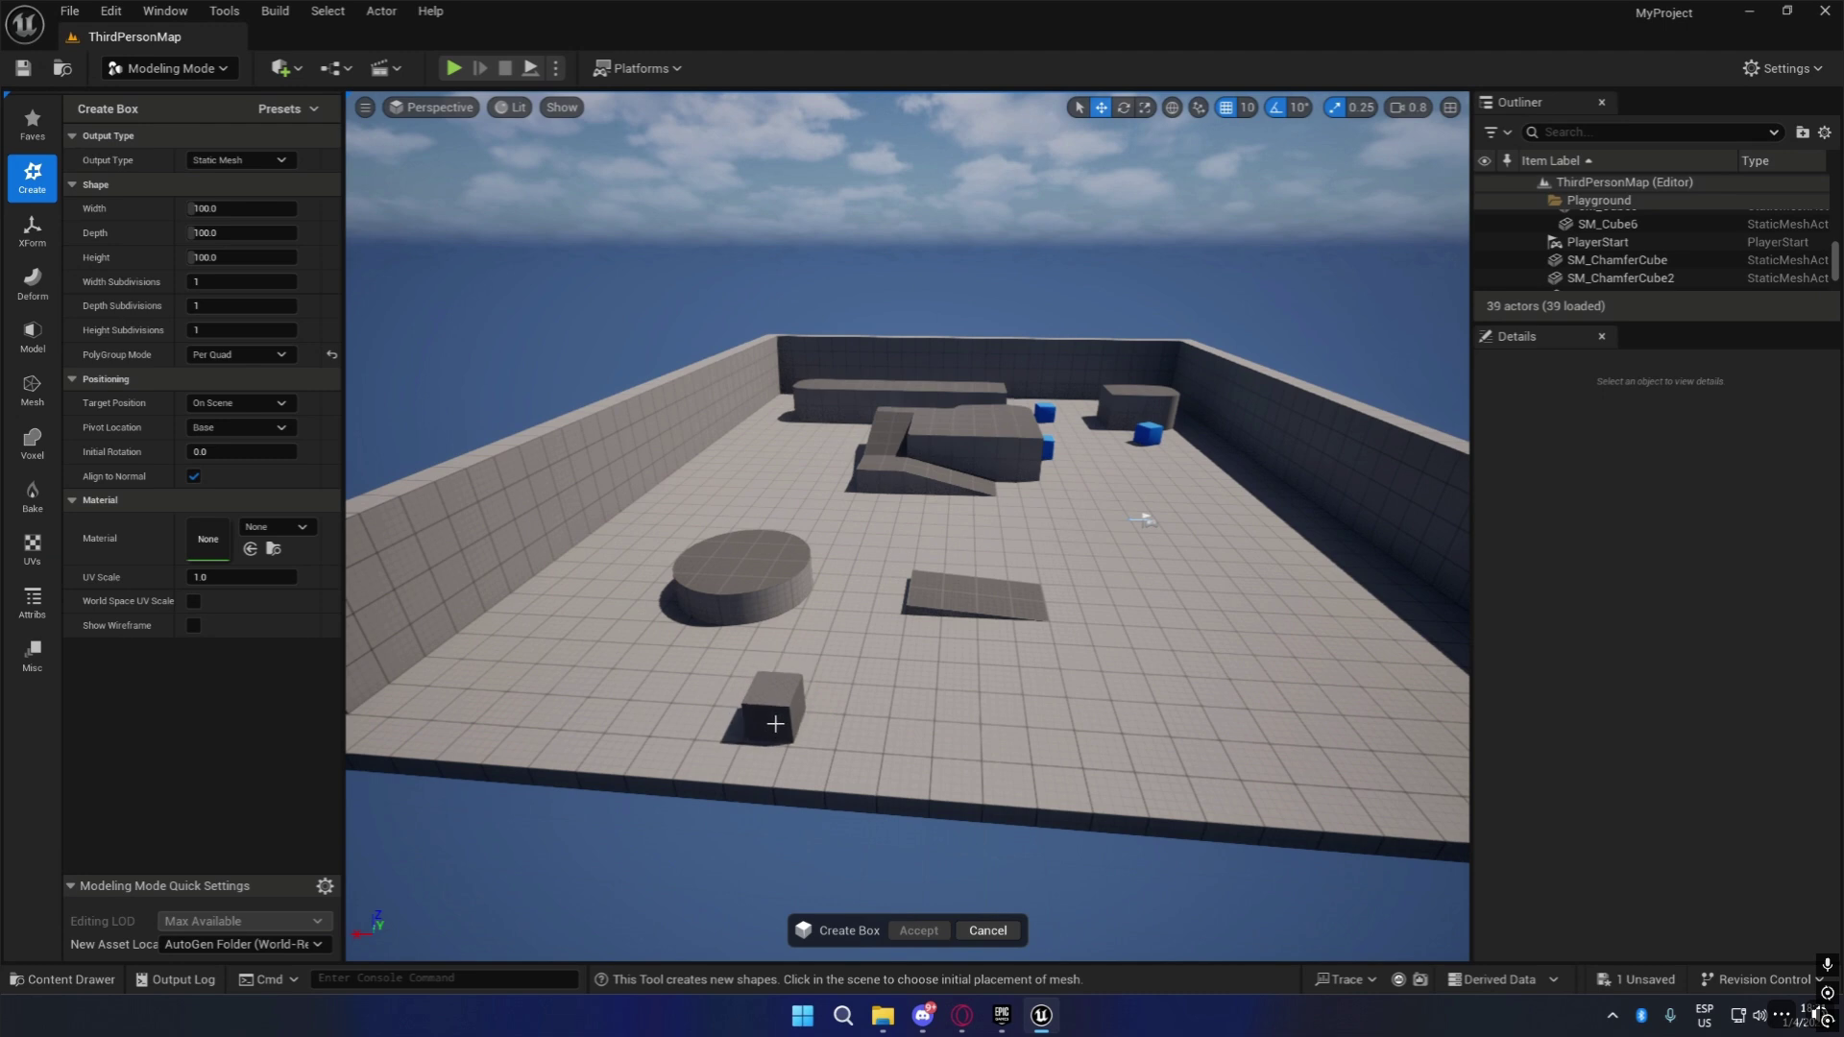
left_click(771, 727)
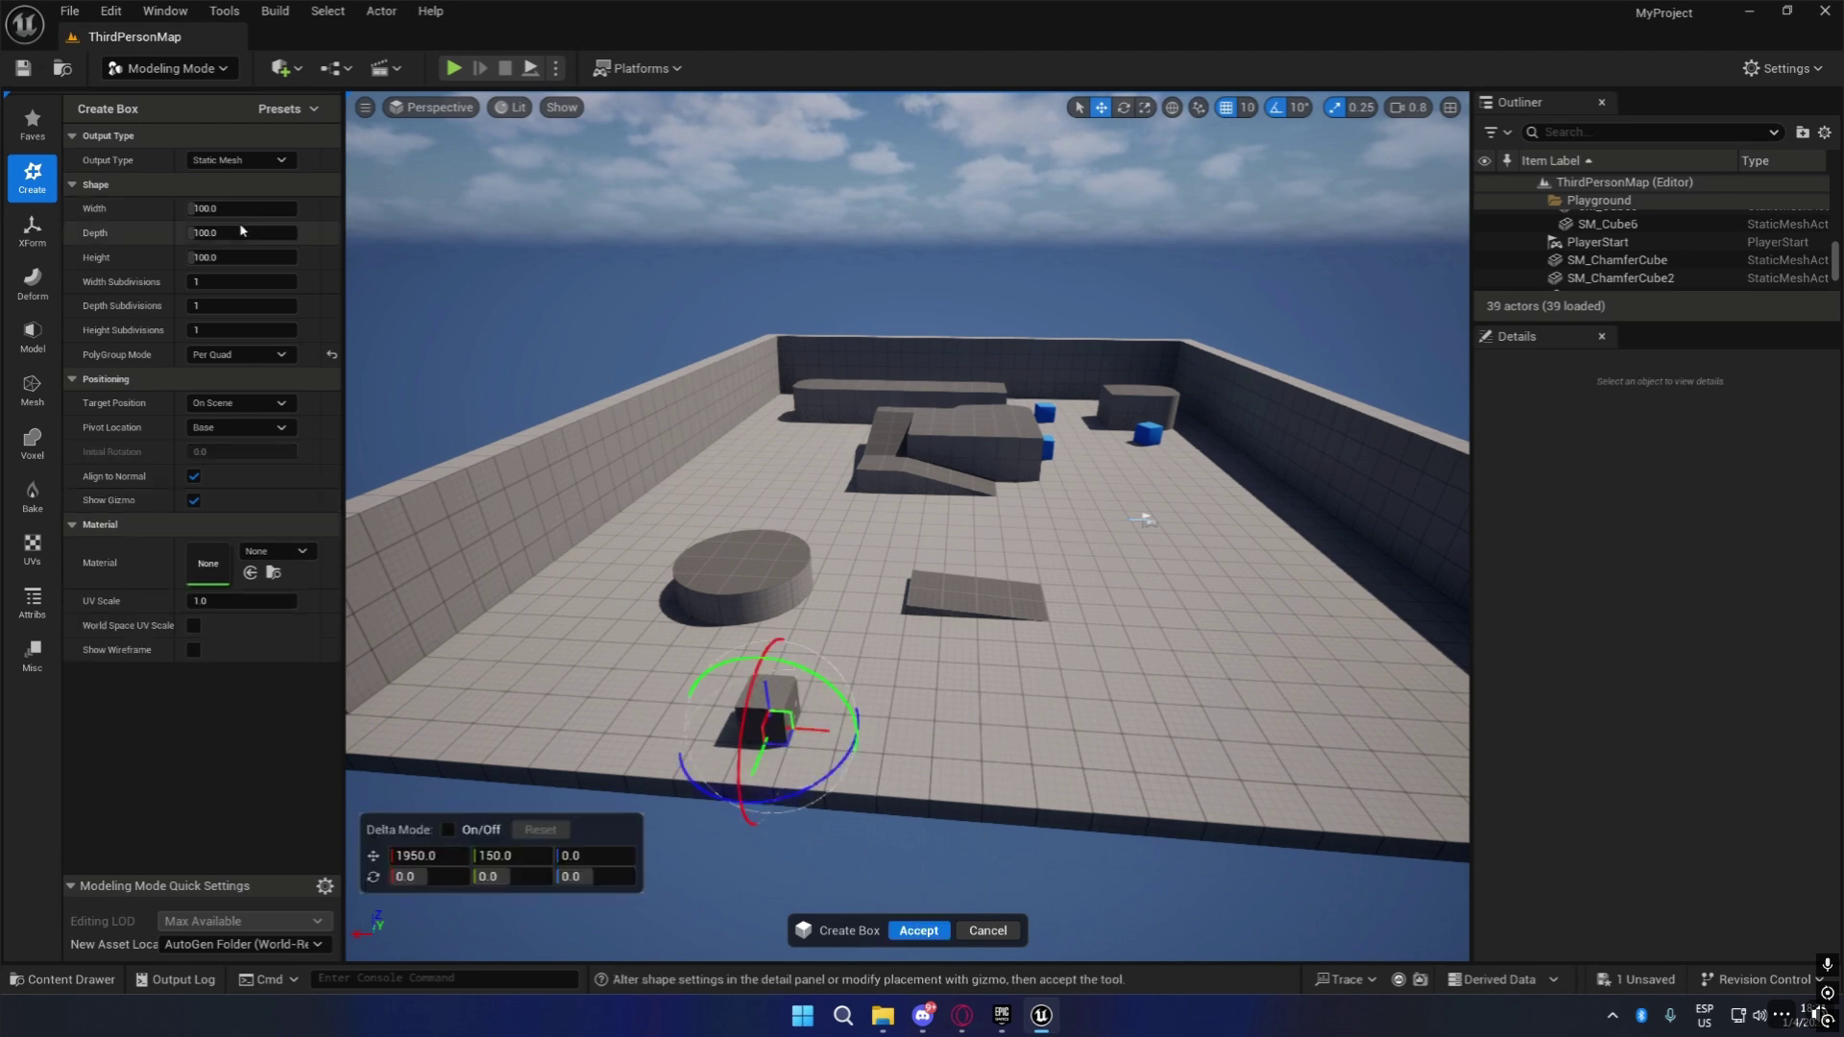
key("w")
mouse_move(858, 726)
right_mouse_down()
mouse_move(870, 817)
mouse_move(866, 733)
right_mouse_up()
key("a")
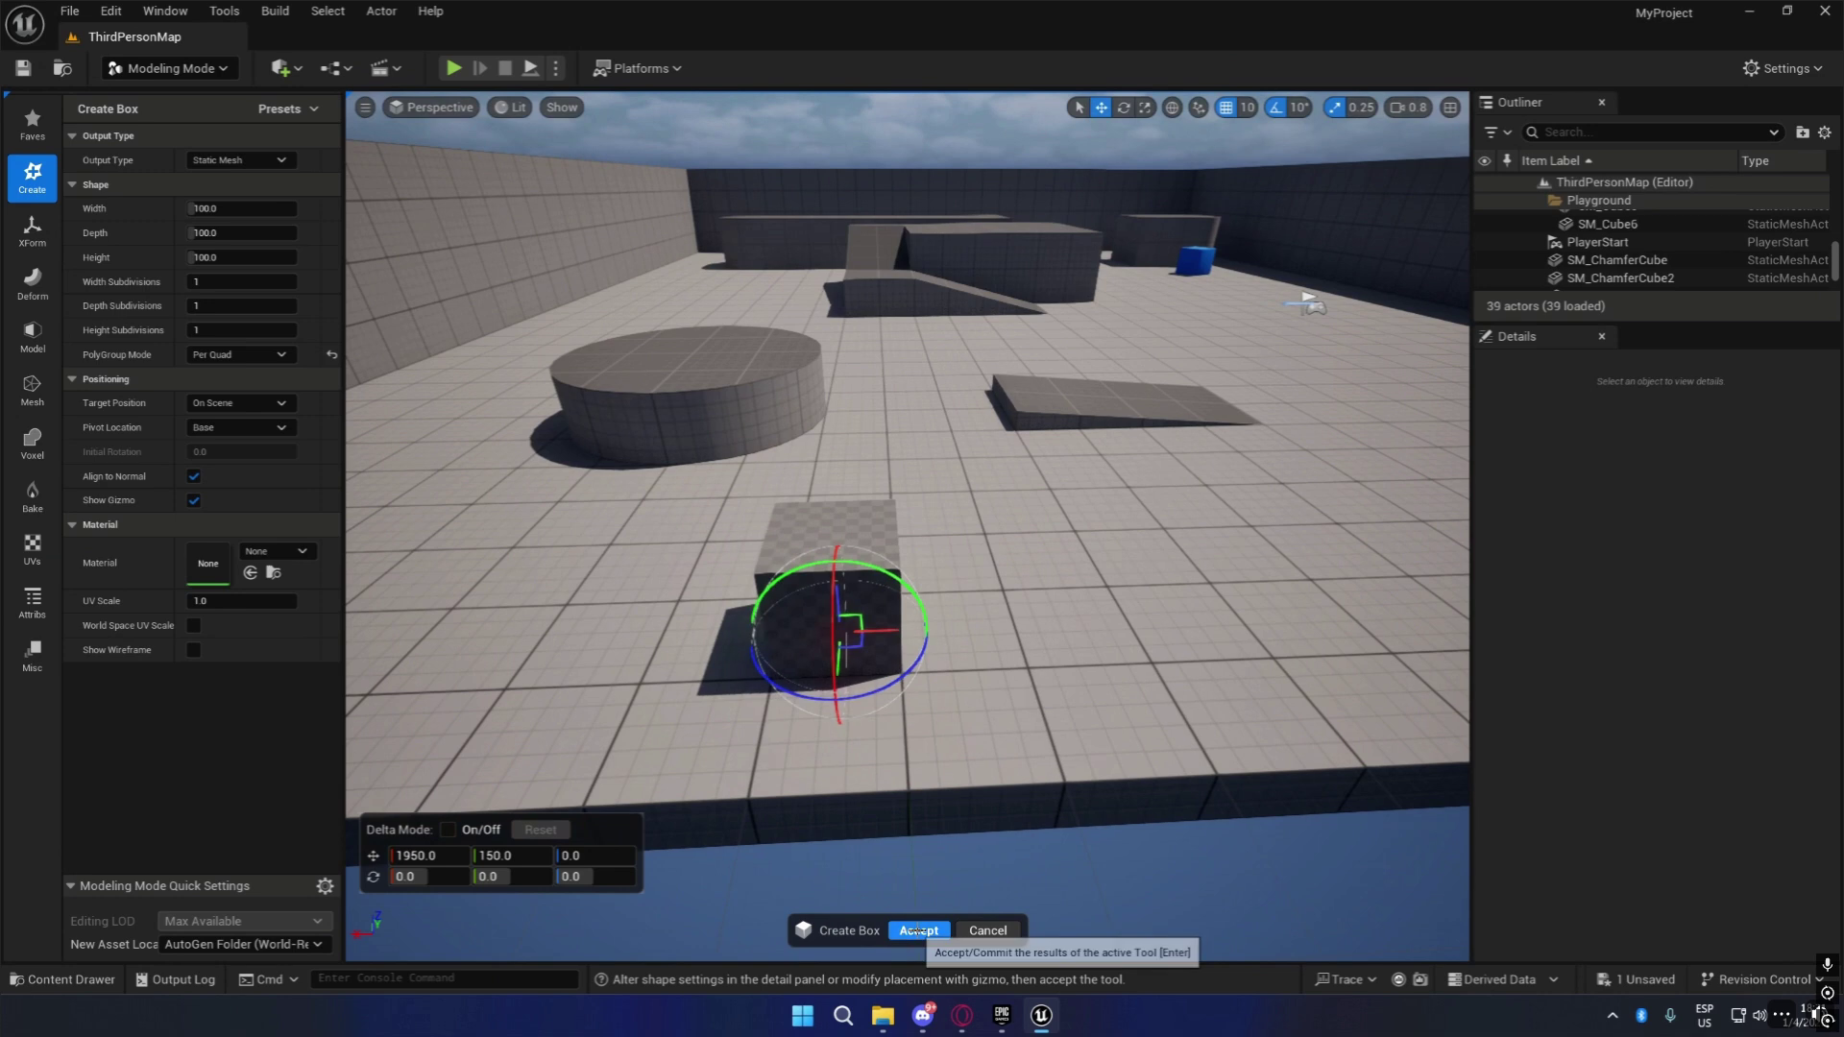
left_click(988, 931)
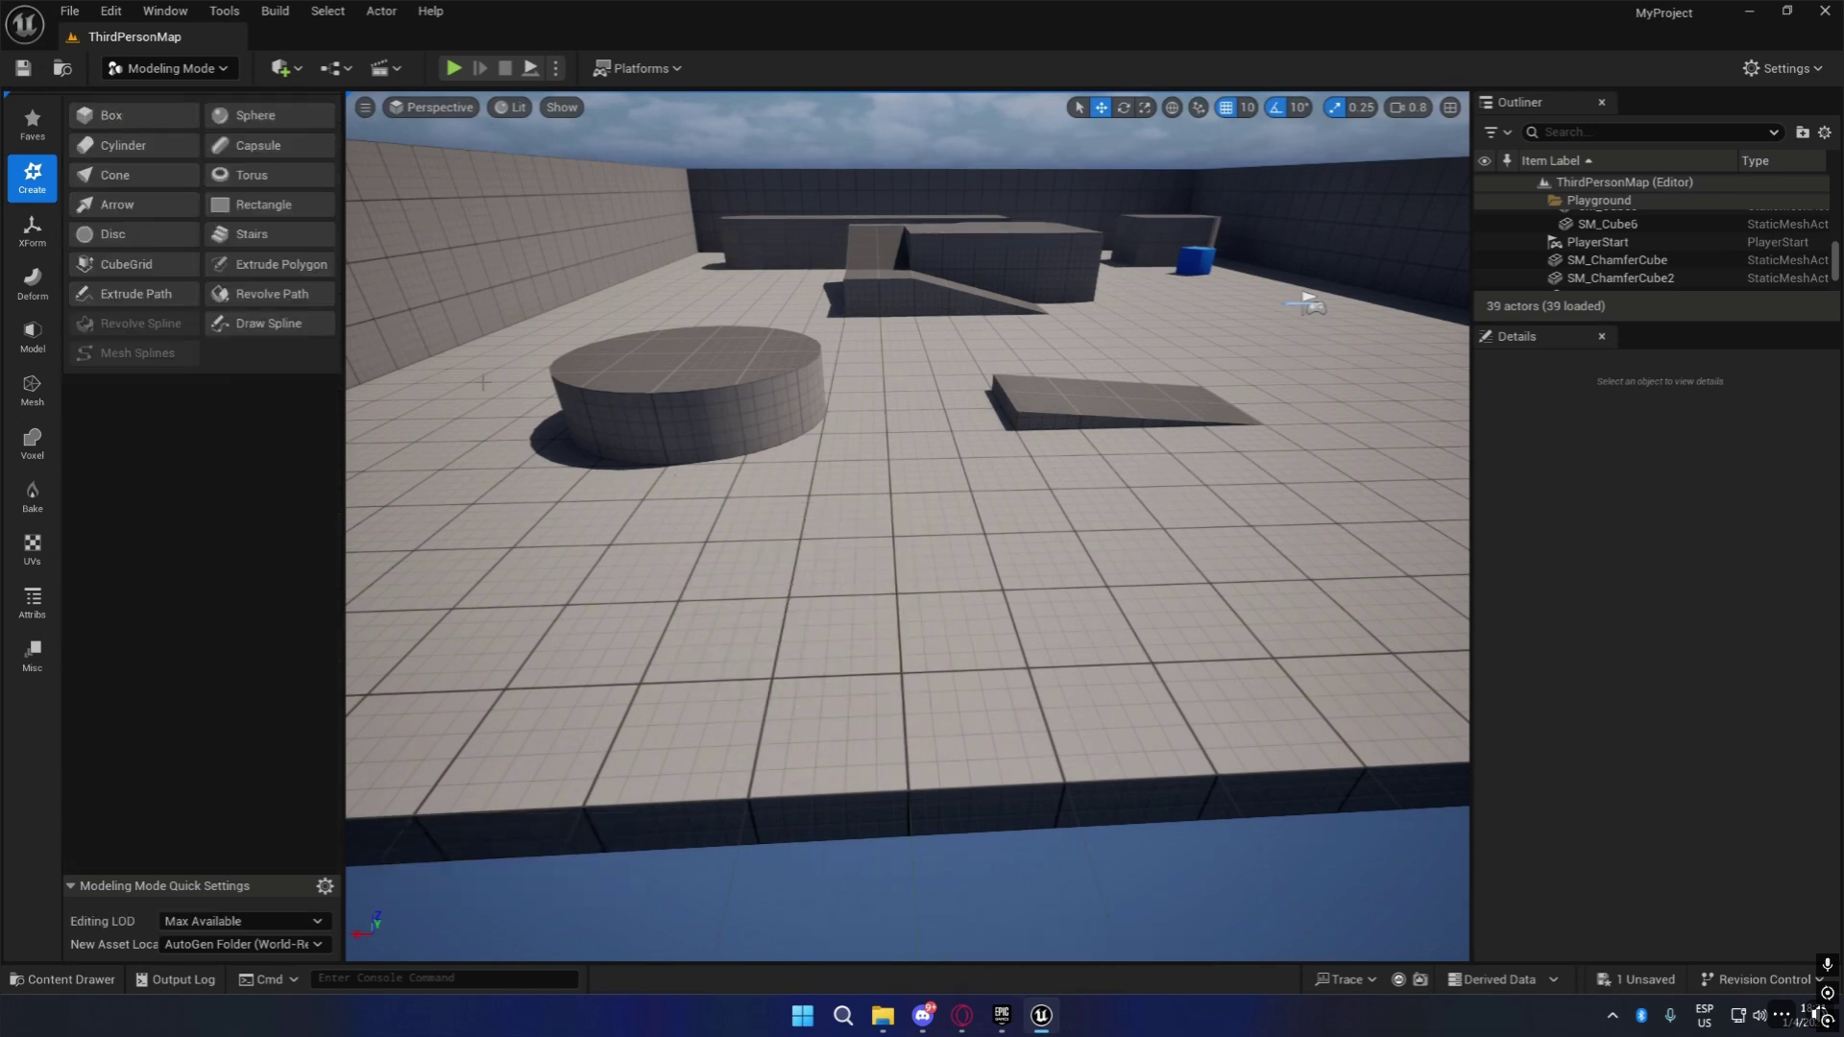
Create a static mesh box with its default 100-unit dimensions on the floor near the level's open edge.
left_click(135, 116)
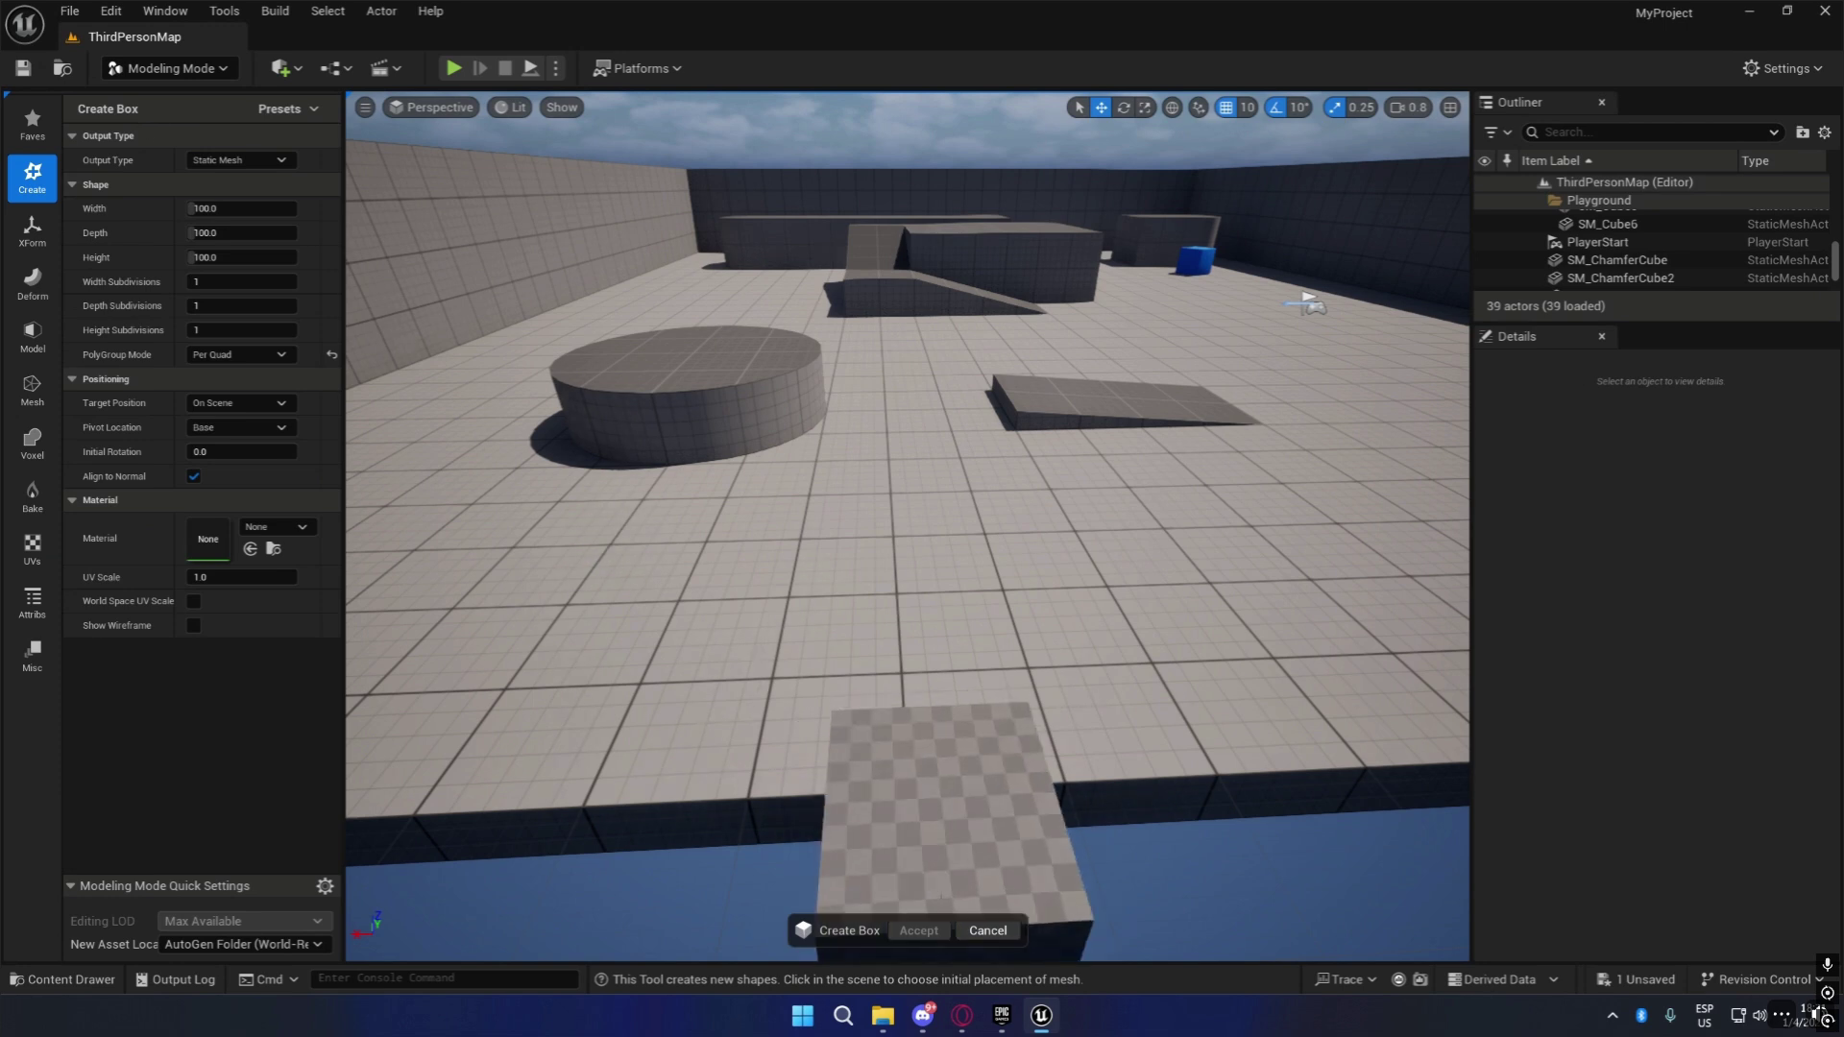
left_click(951, 626)
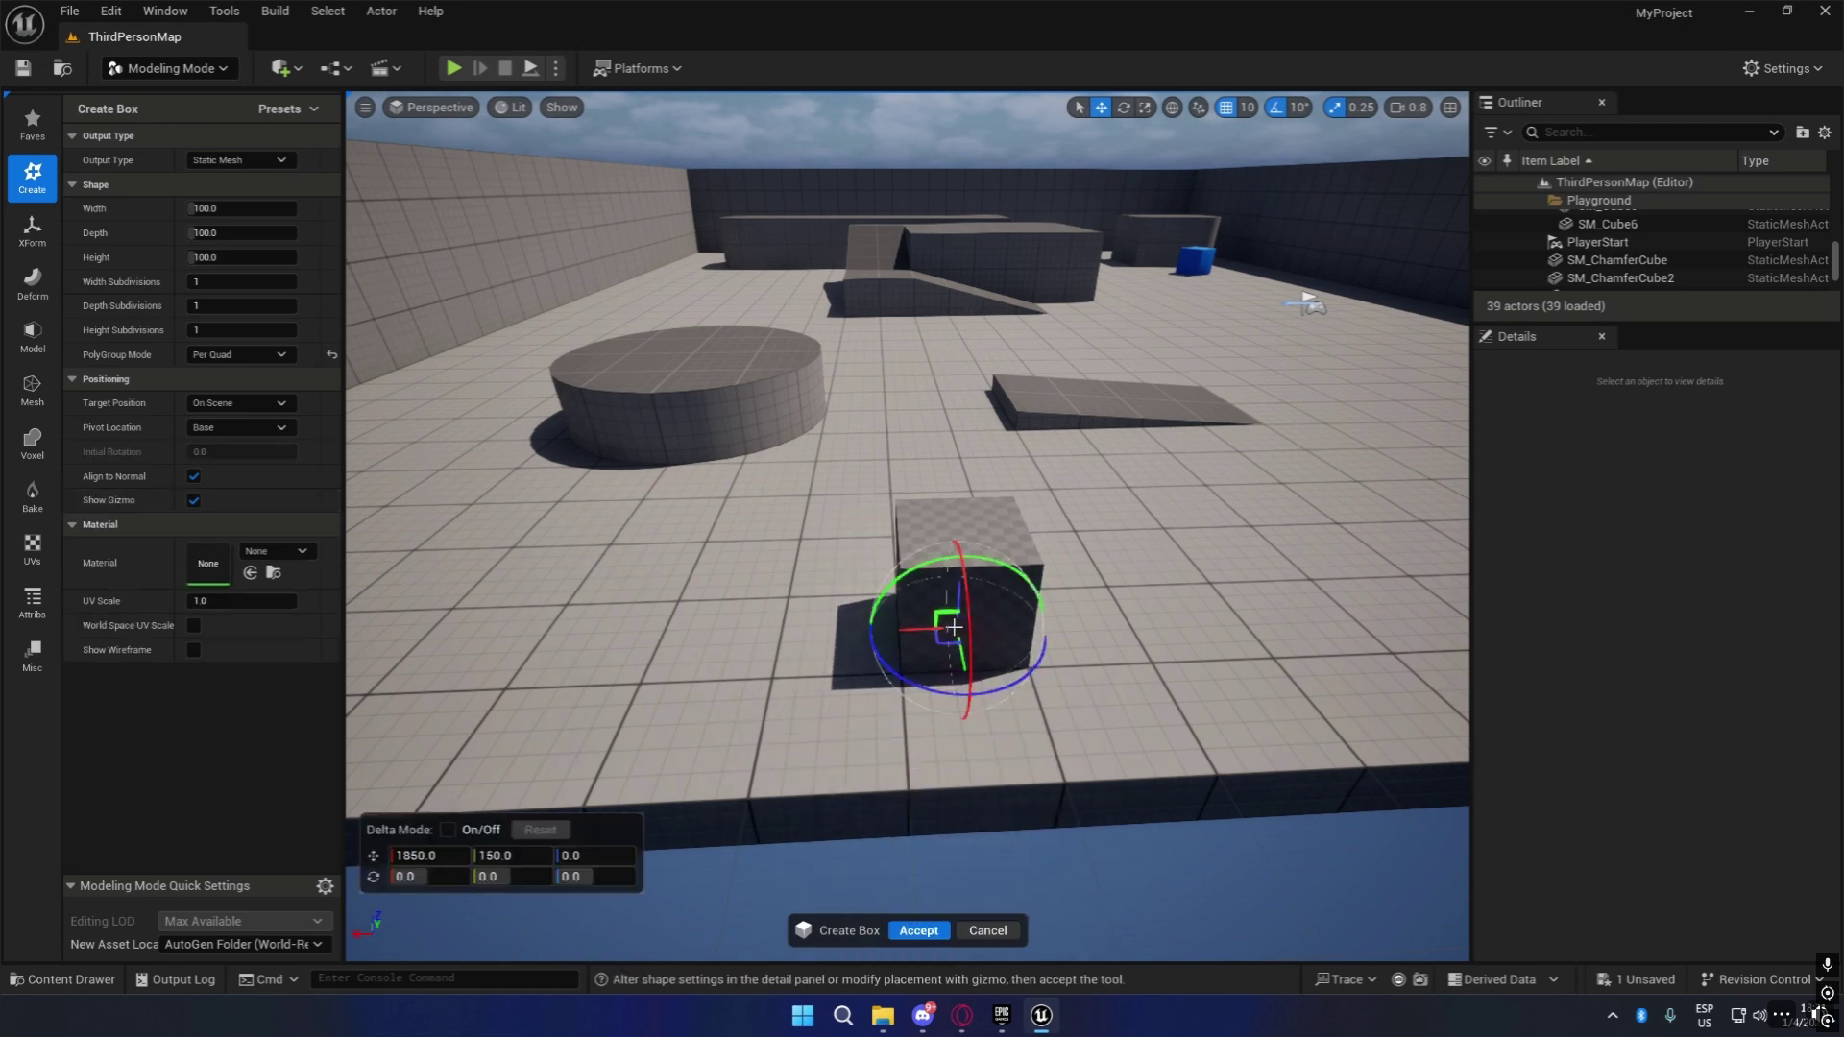
left_click(919, 930)
right_click_drag(999, 879, 381, 294)
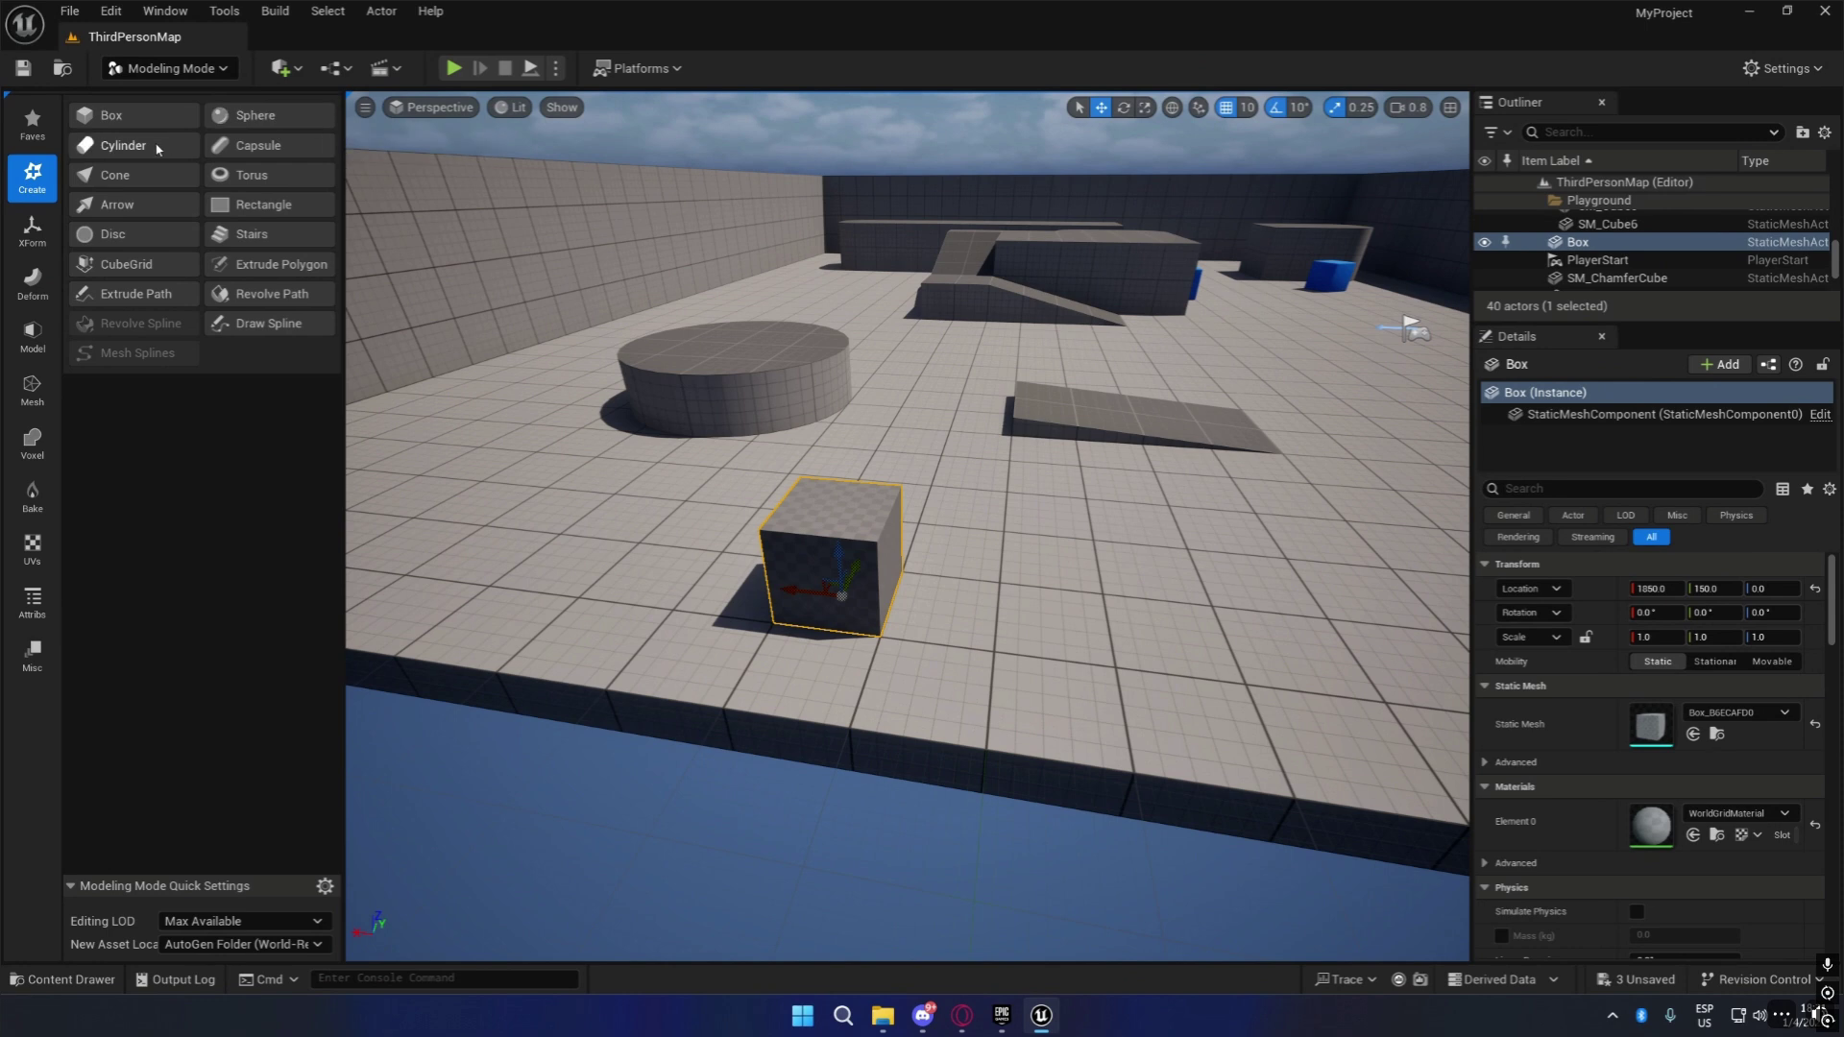
Place a trial torus on the floor beside the new box and check its output type options.
left_click(254, 175)
left_click(1152, 615)
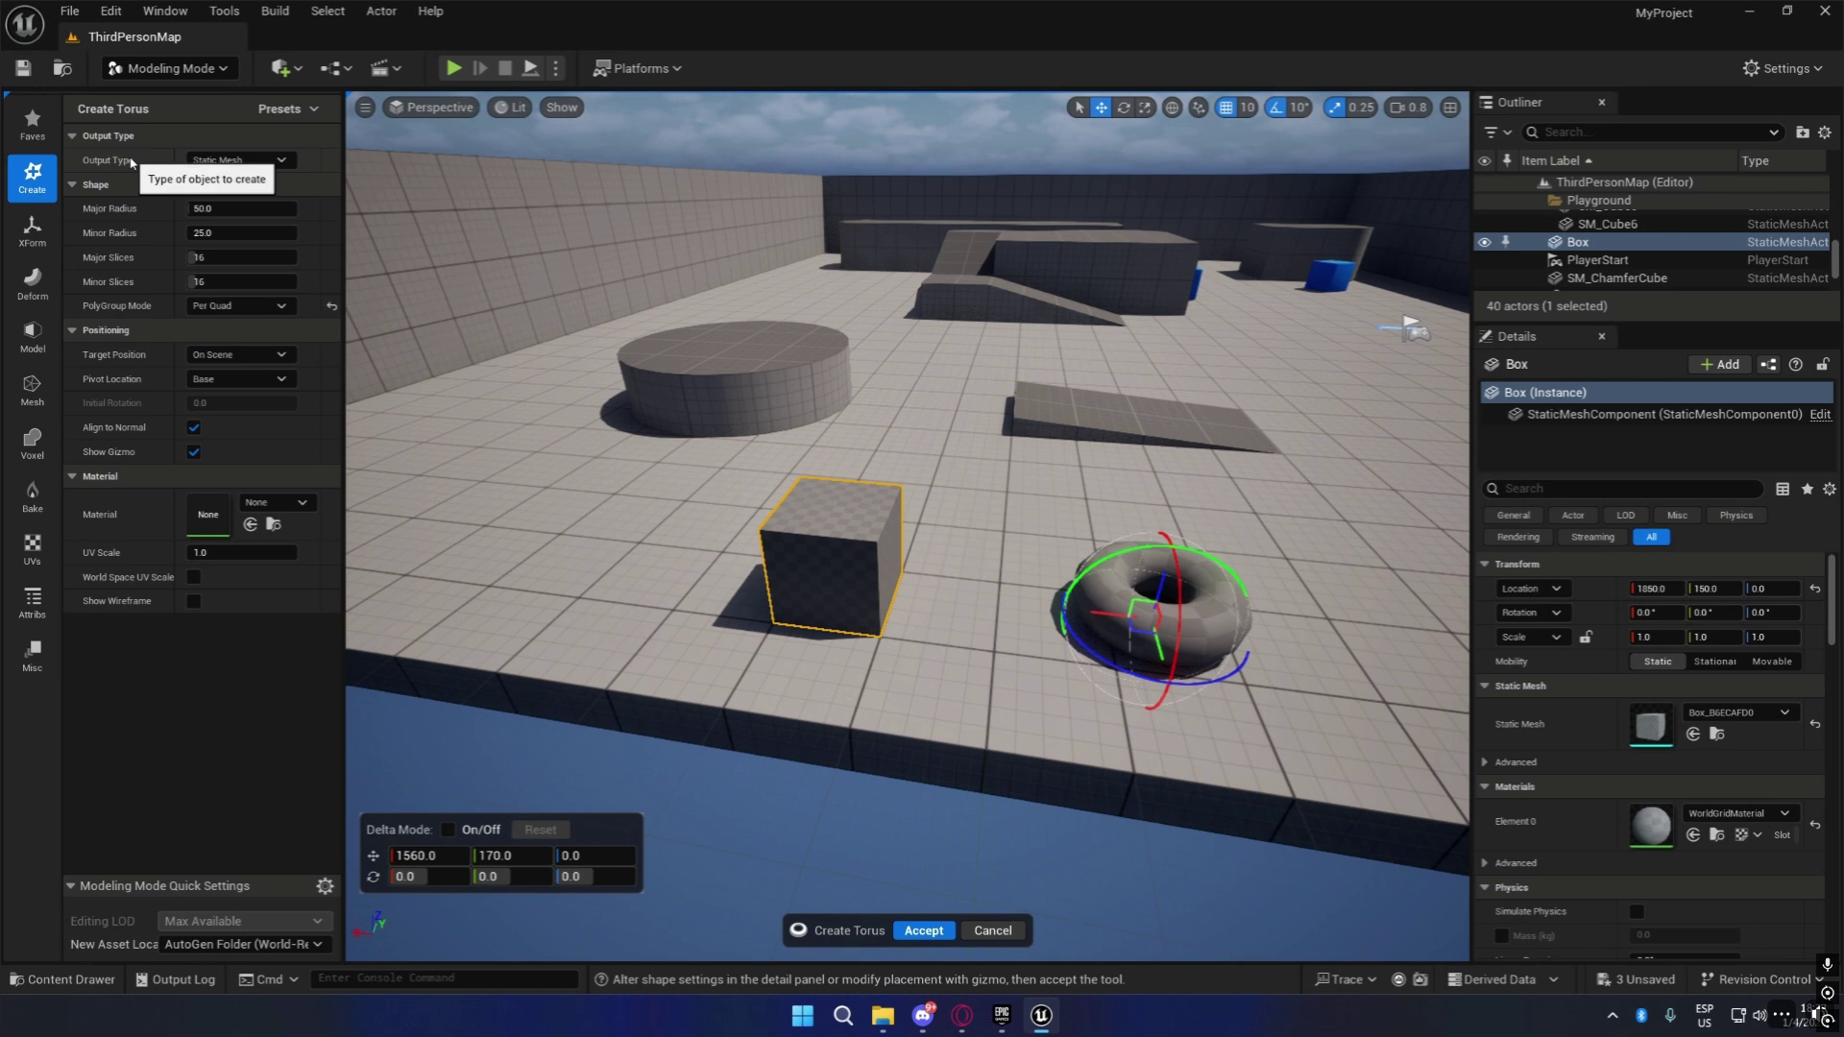
left_click(288, 160)
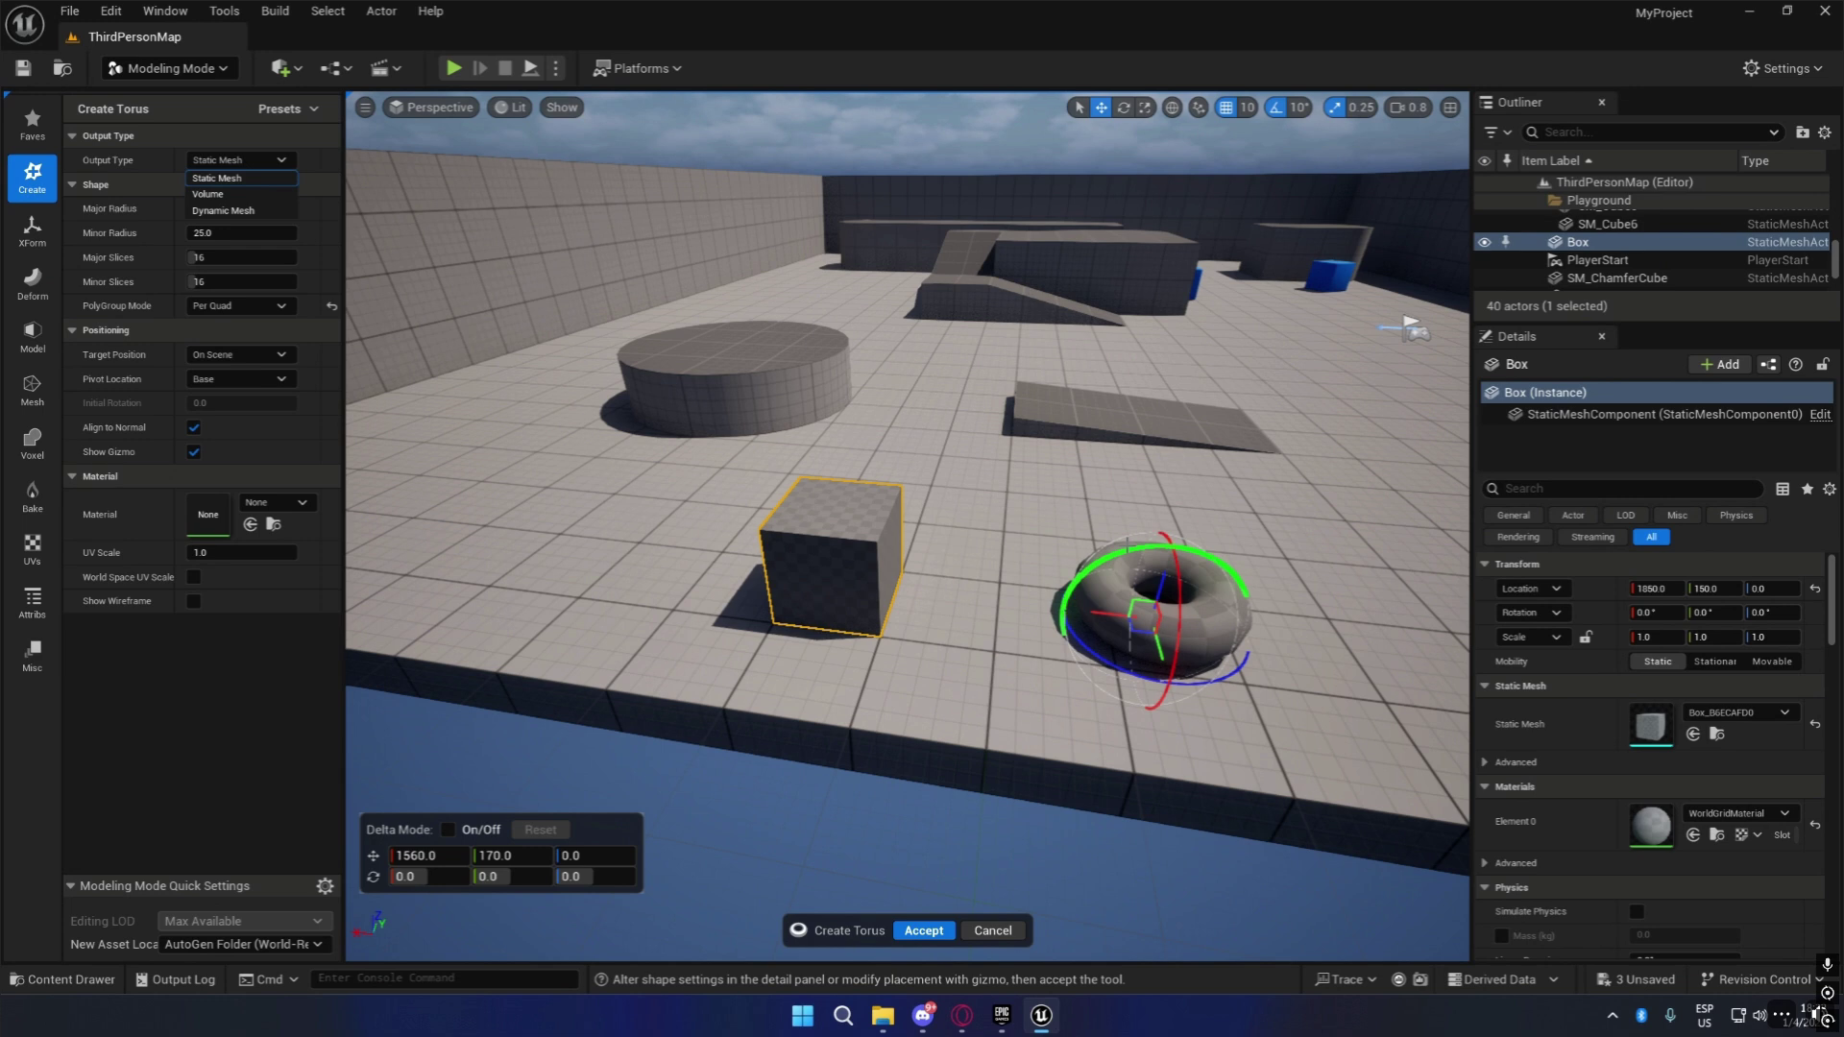
right_click_drag(1147, 484, 1260, 465)
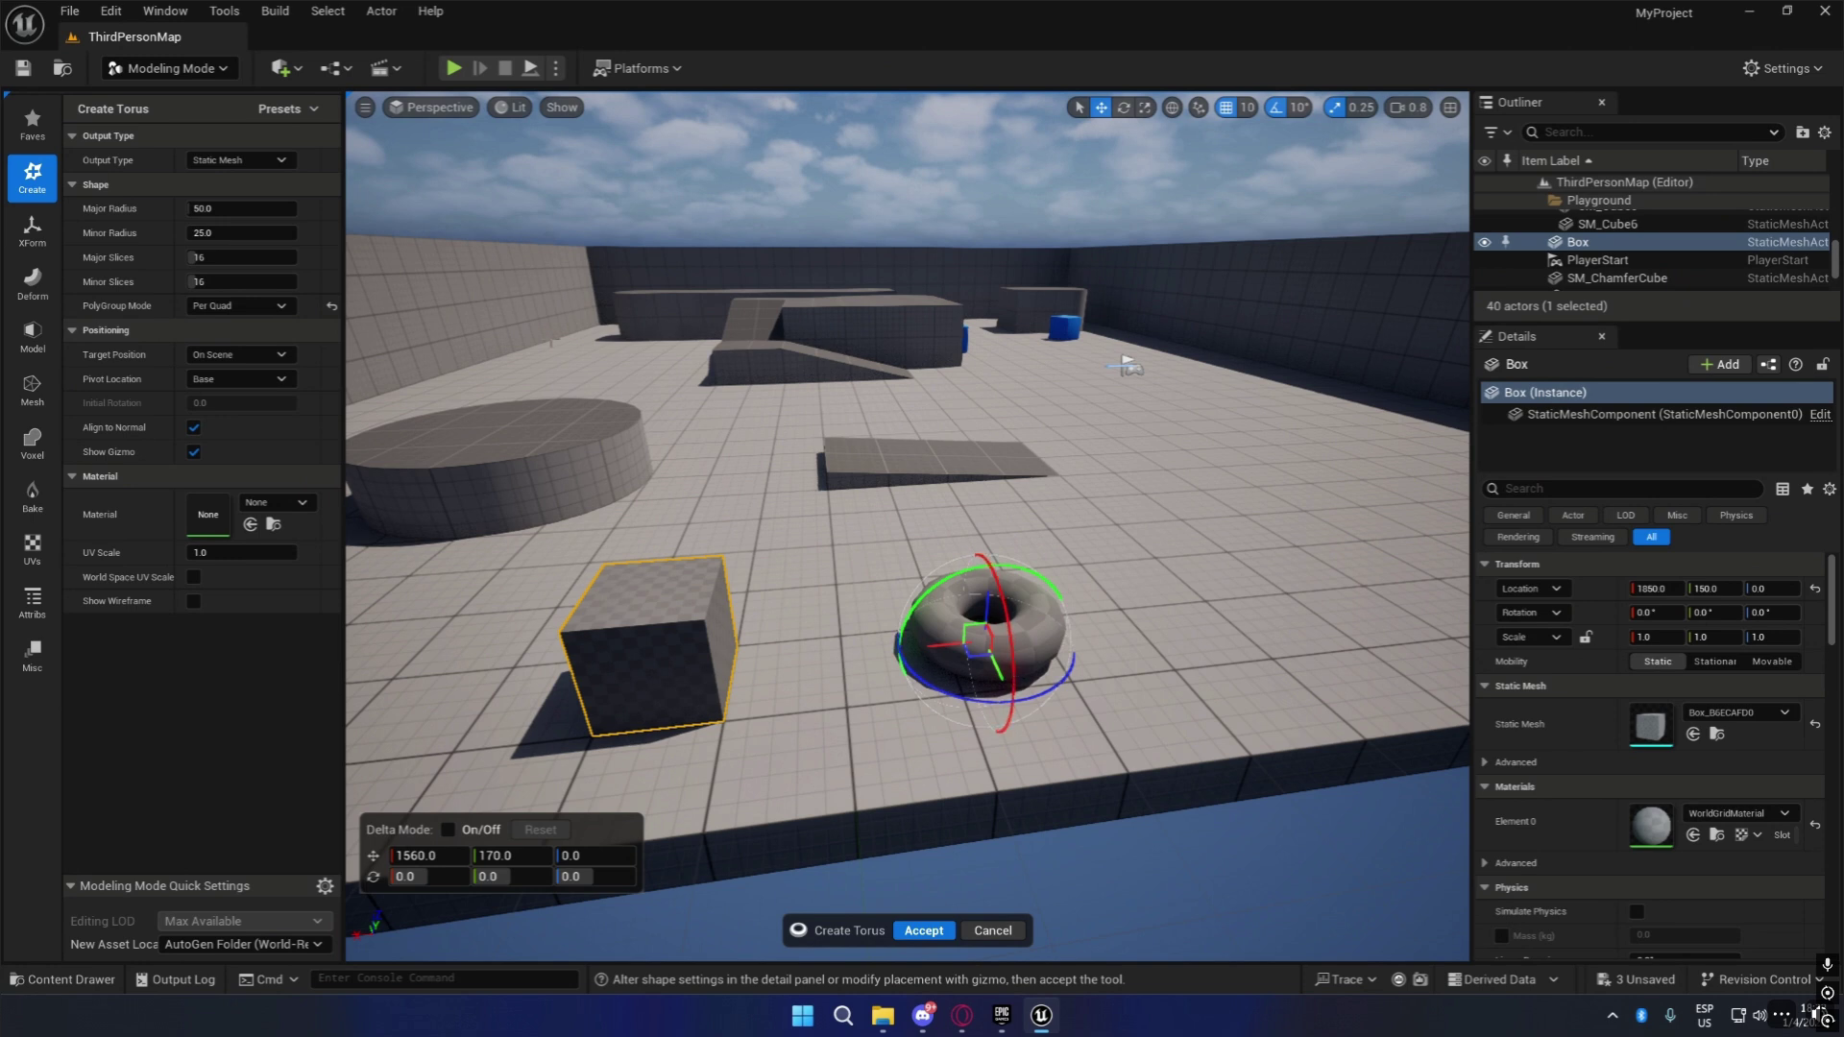
right_click_drag(797, 614, 732, 590)
right_click_drag(994, 659, 1068, 706)
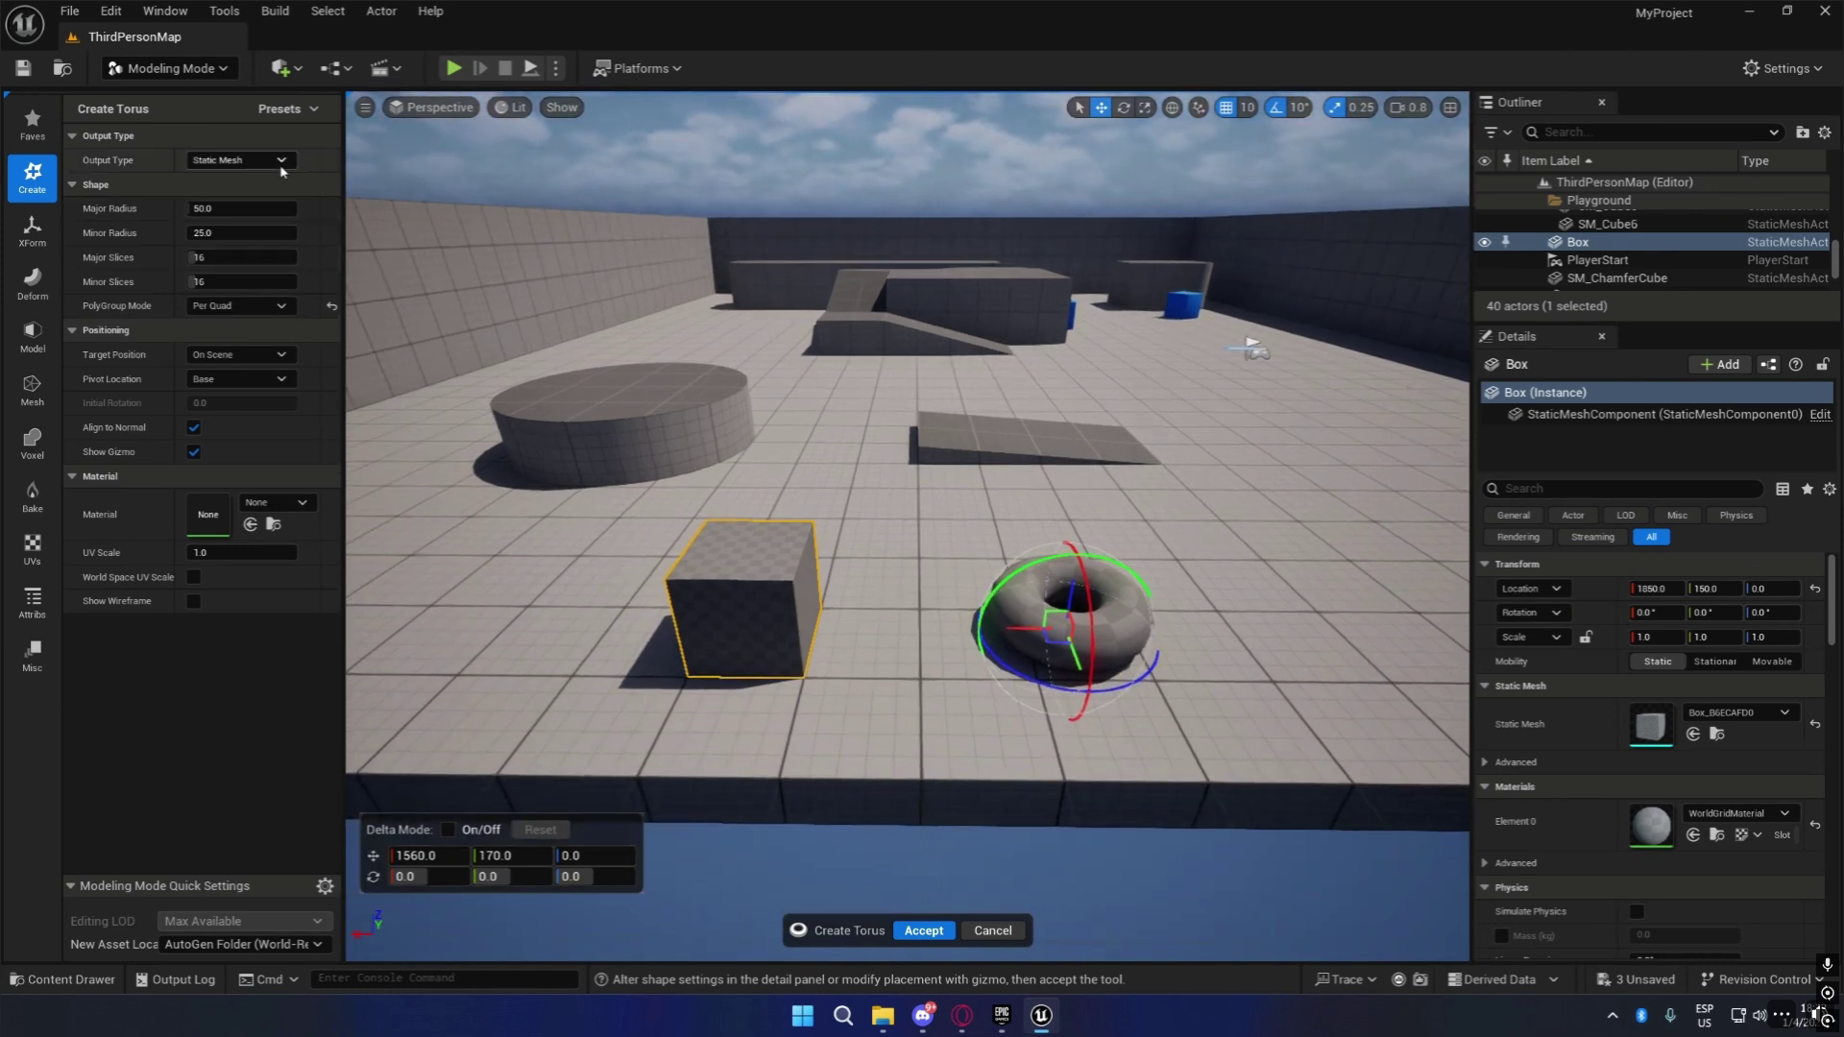
Try the Volume and Dynamic Mesh output types on the trial torus and cancel its creation.
left_click(240, 159)
left_click(273, 196)
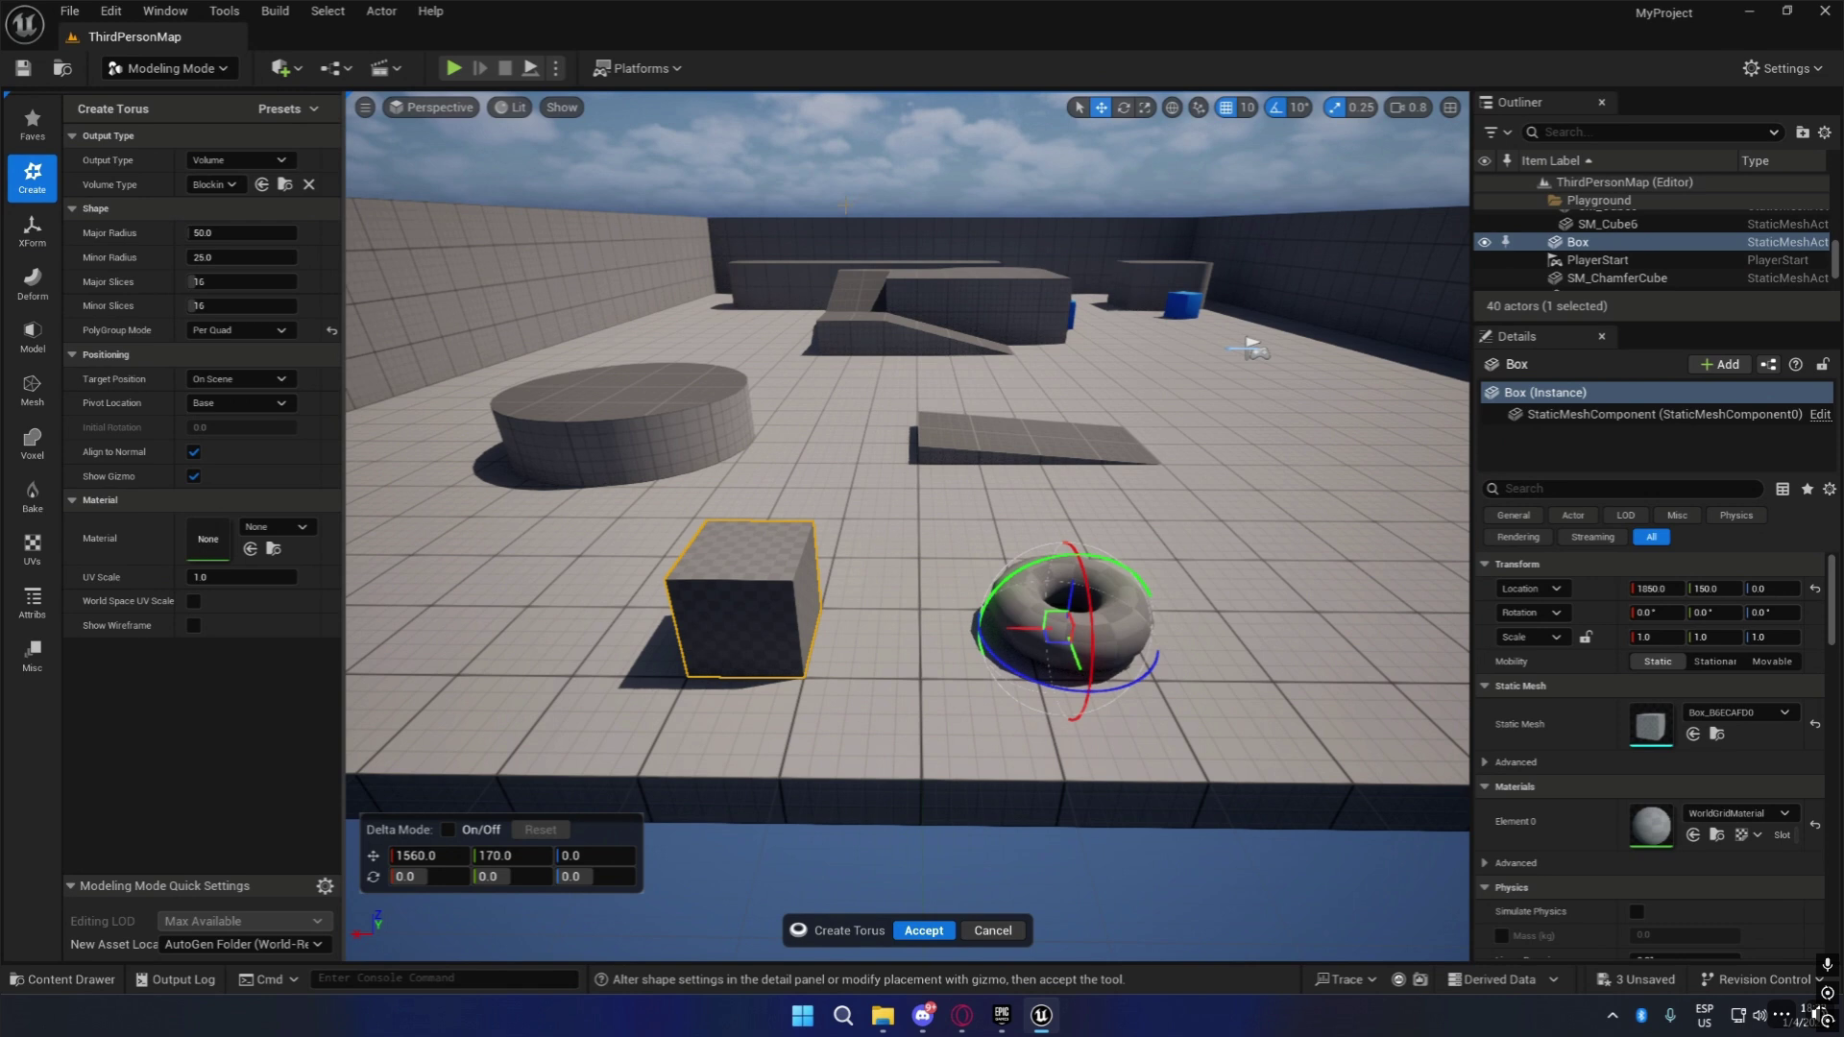
left_click(251, 160)
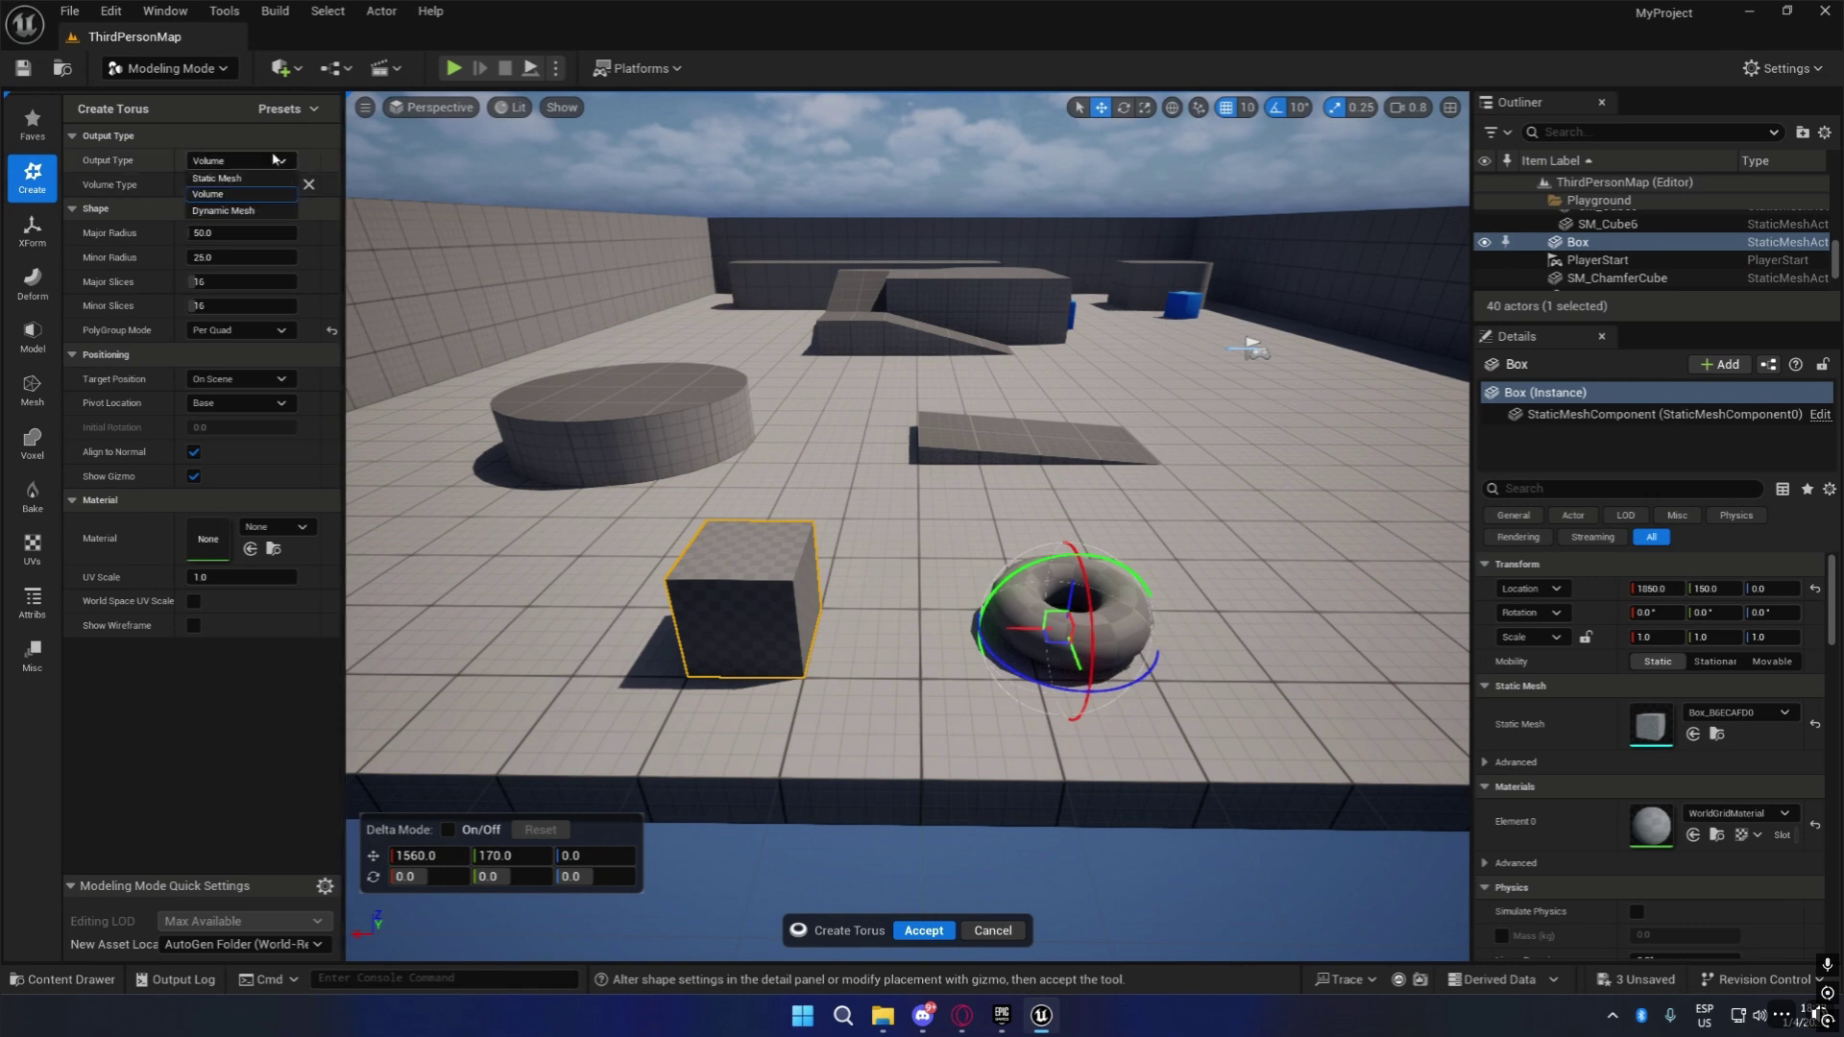
left_click(276, 212)
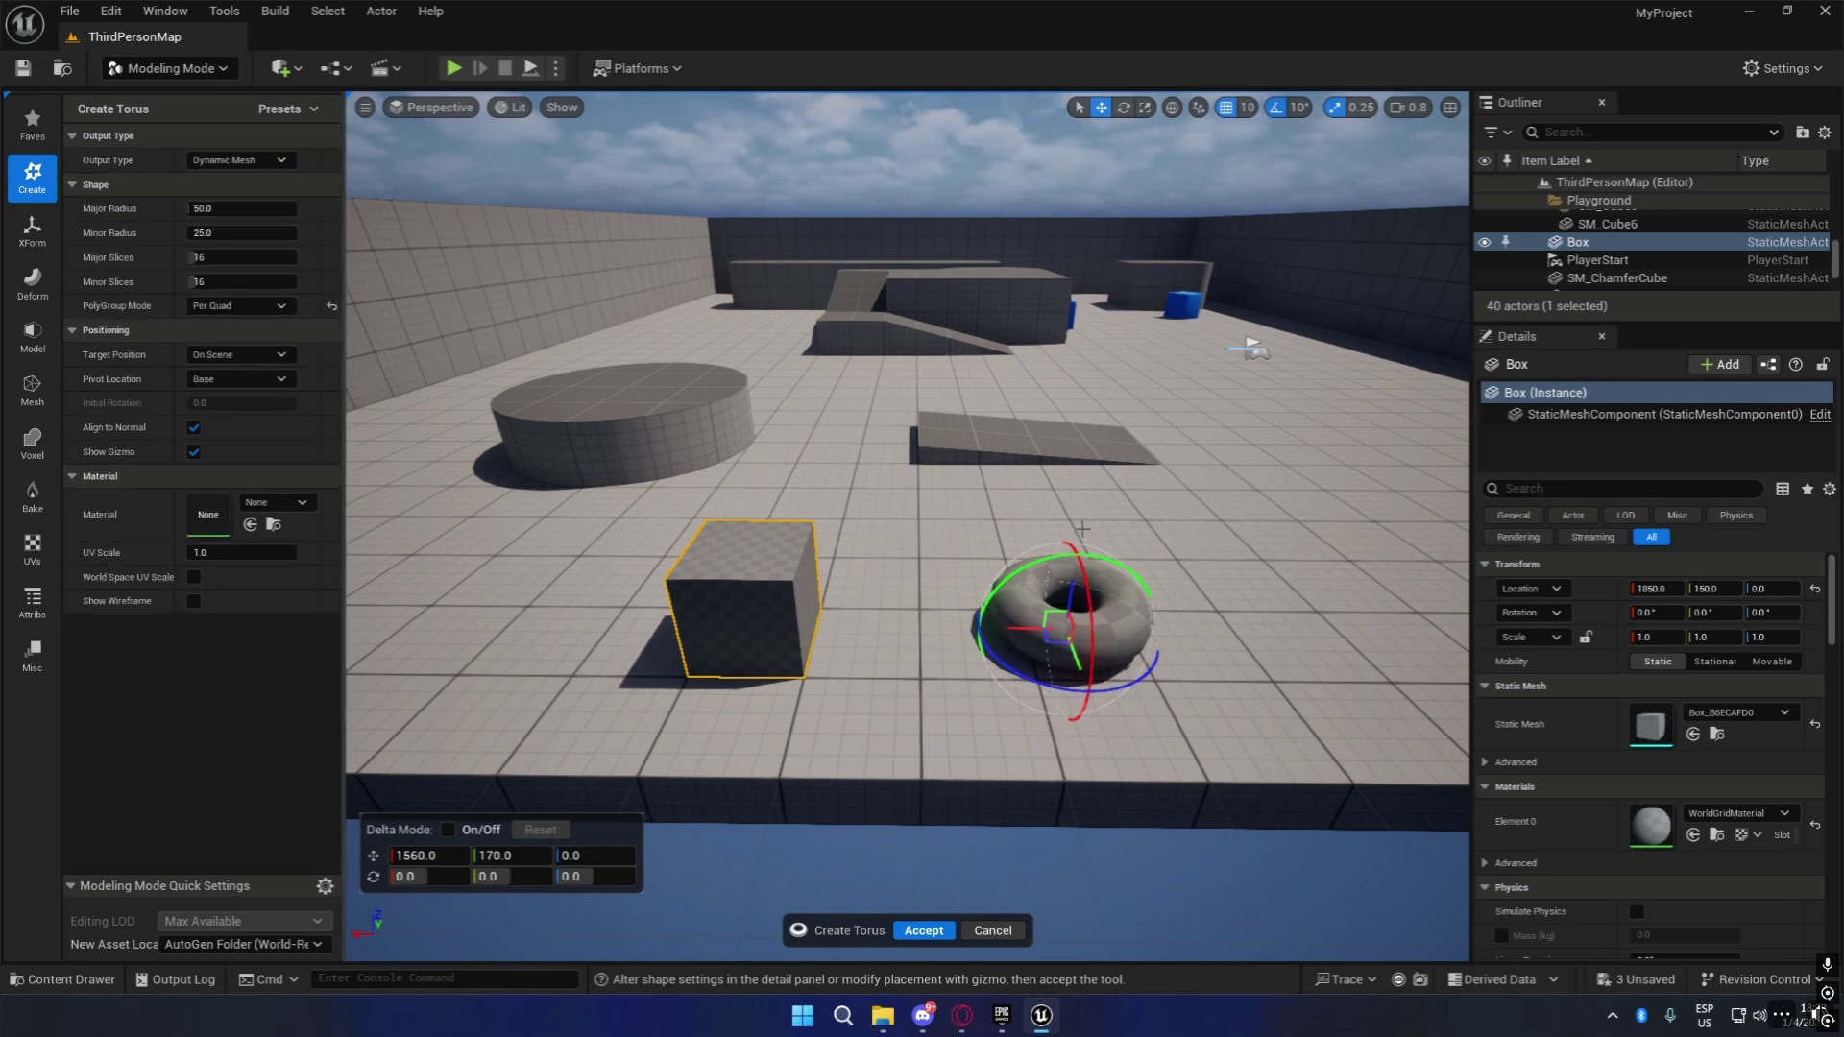
left_click(225, 160)
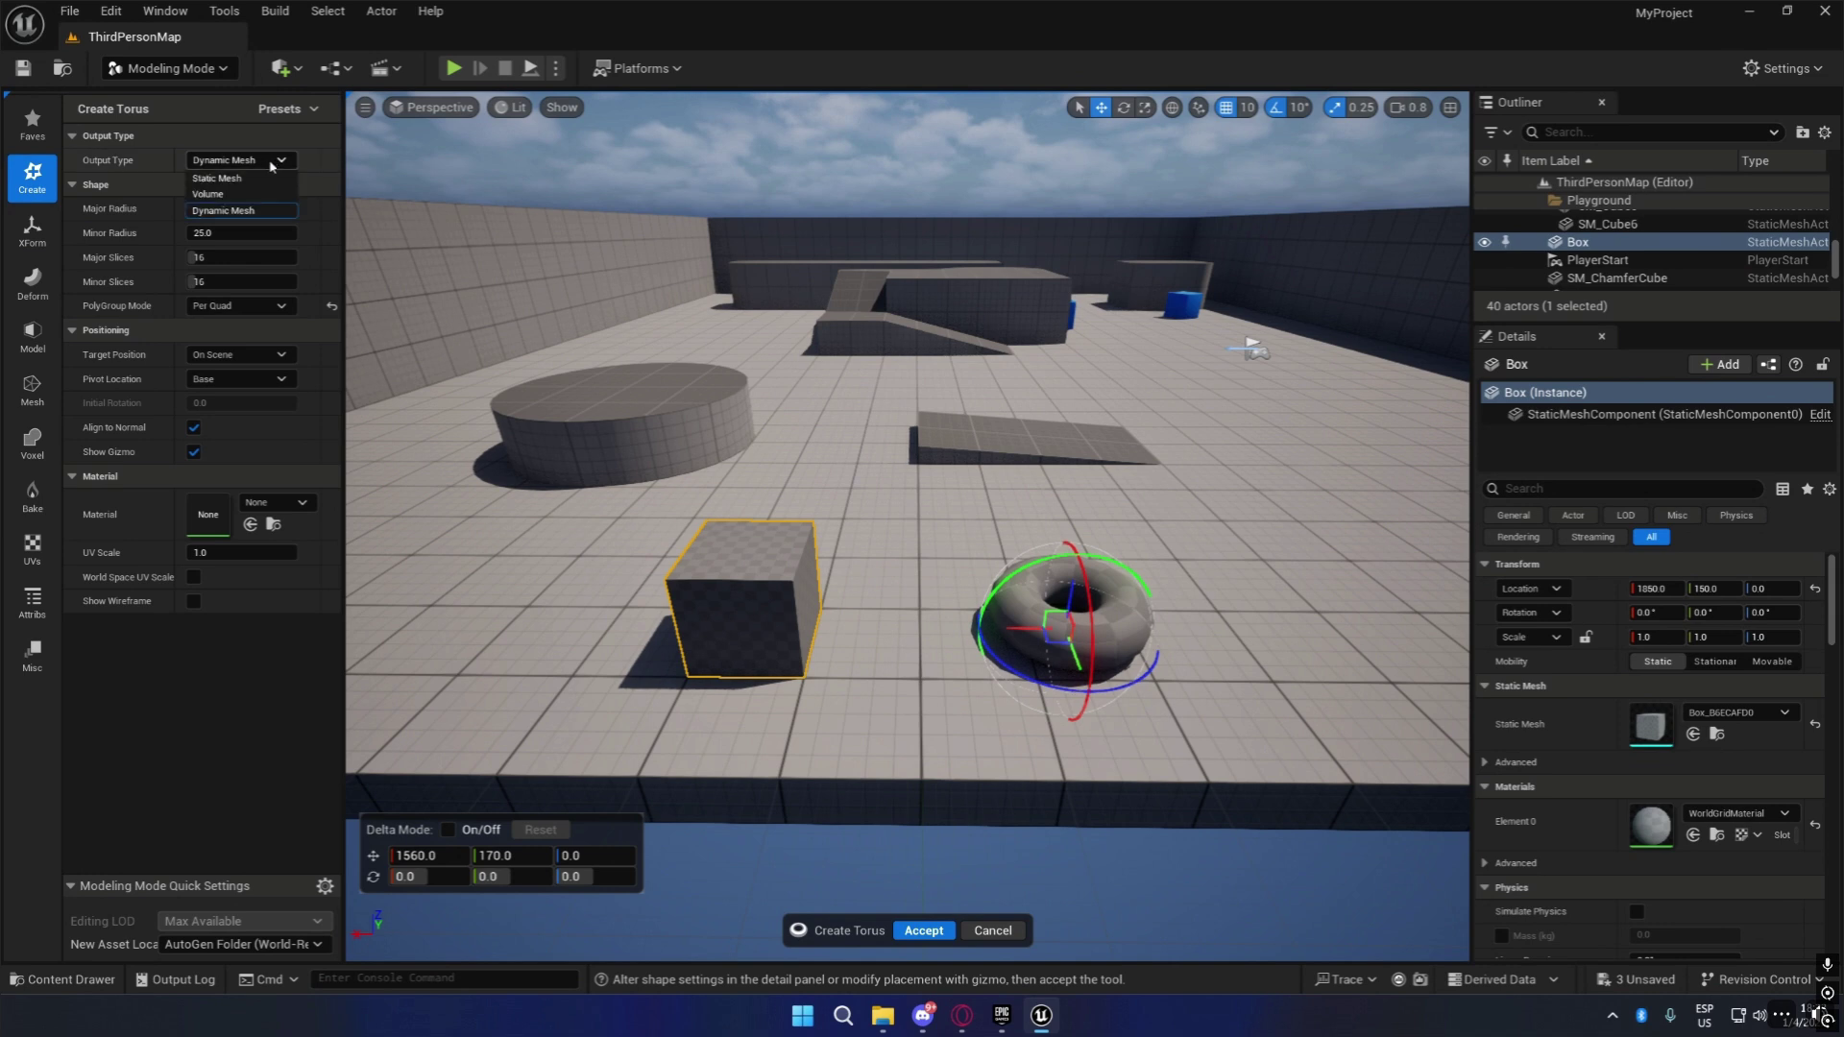
left_click(144, 161)
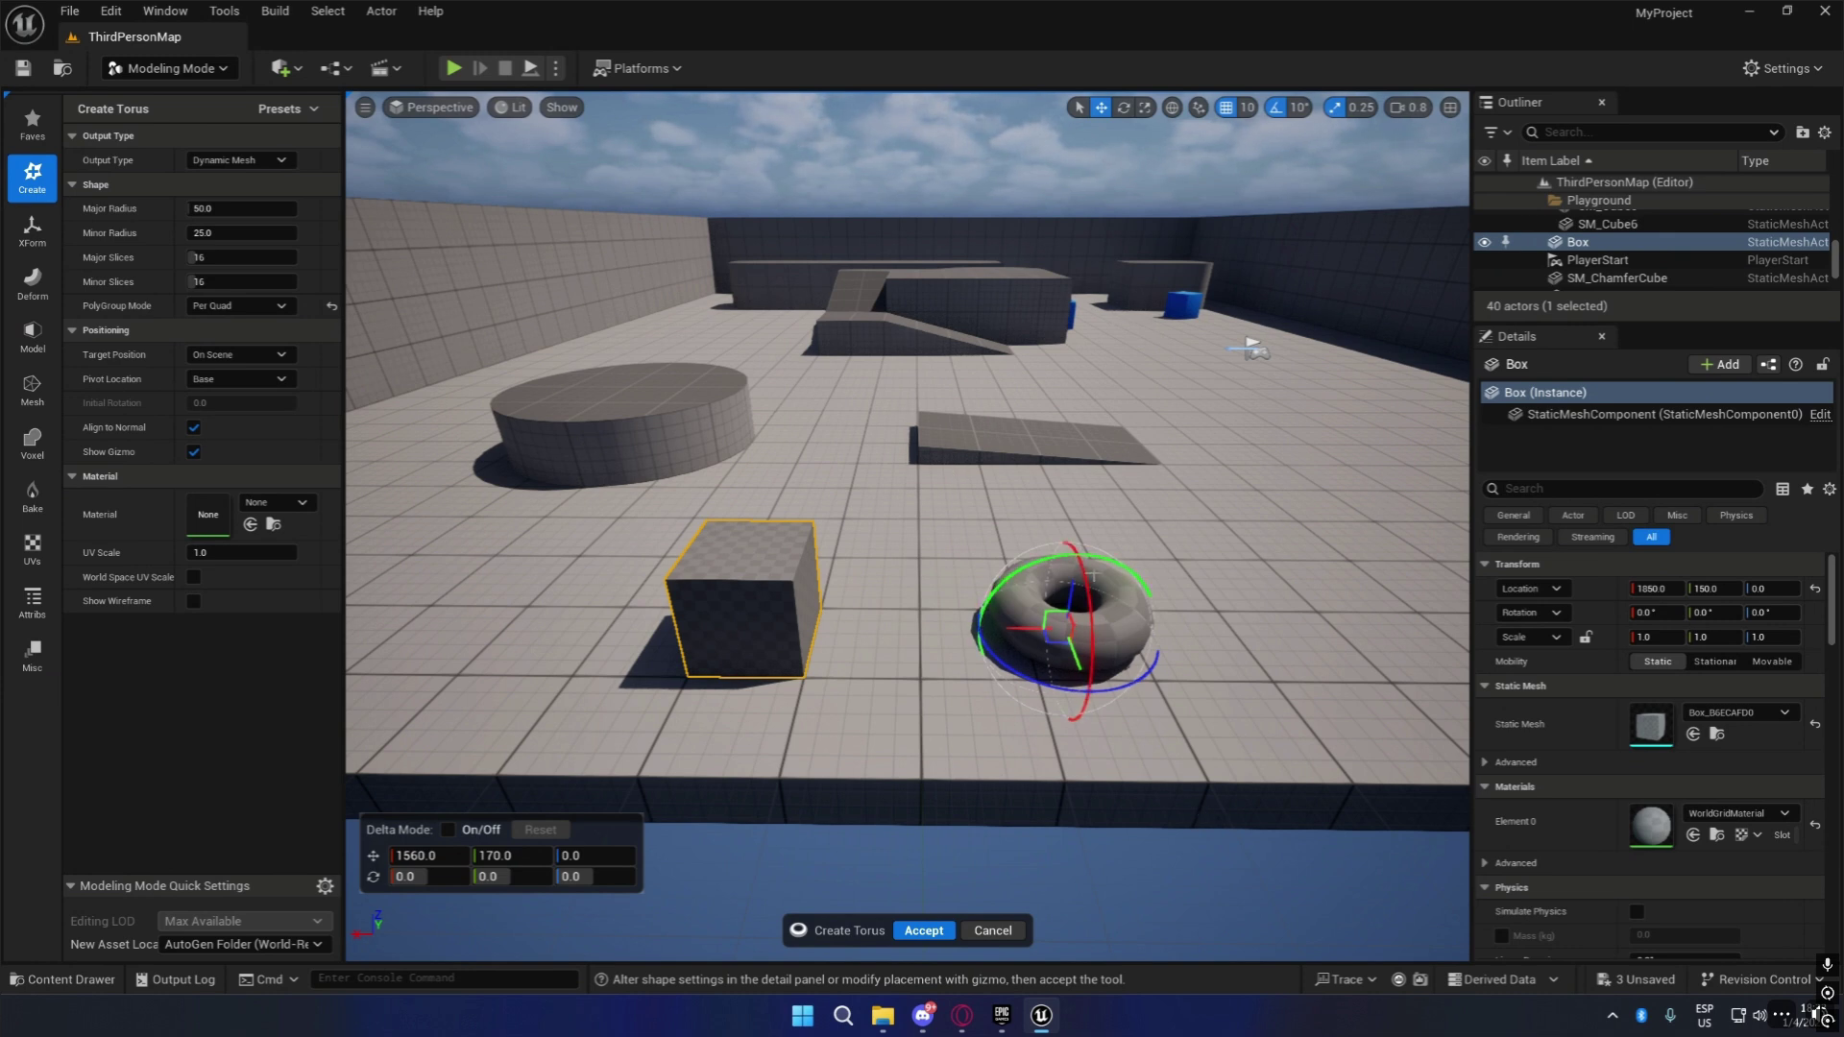
mouse_move(944, 496)
right_mouse_down()
mouse_move(971, 481)
mouse_move(927, 482)
right_mouse_up()
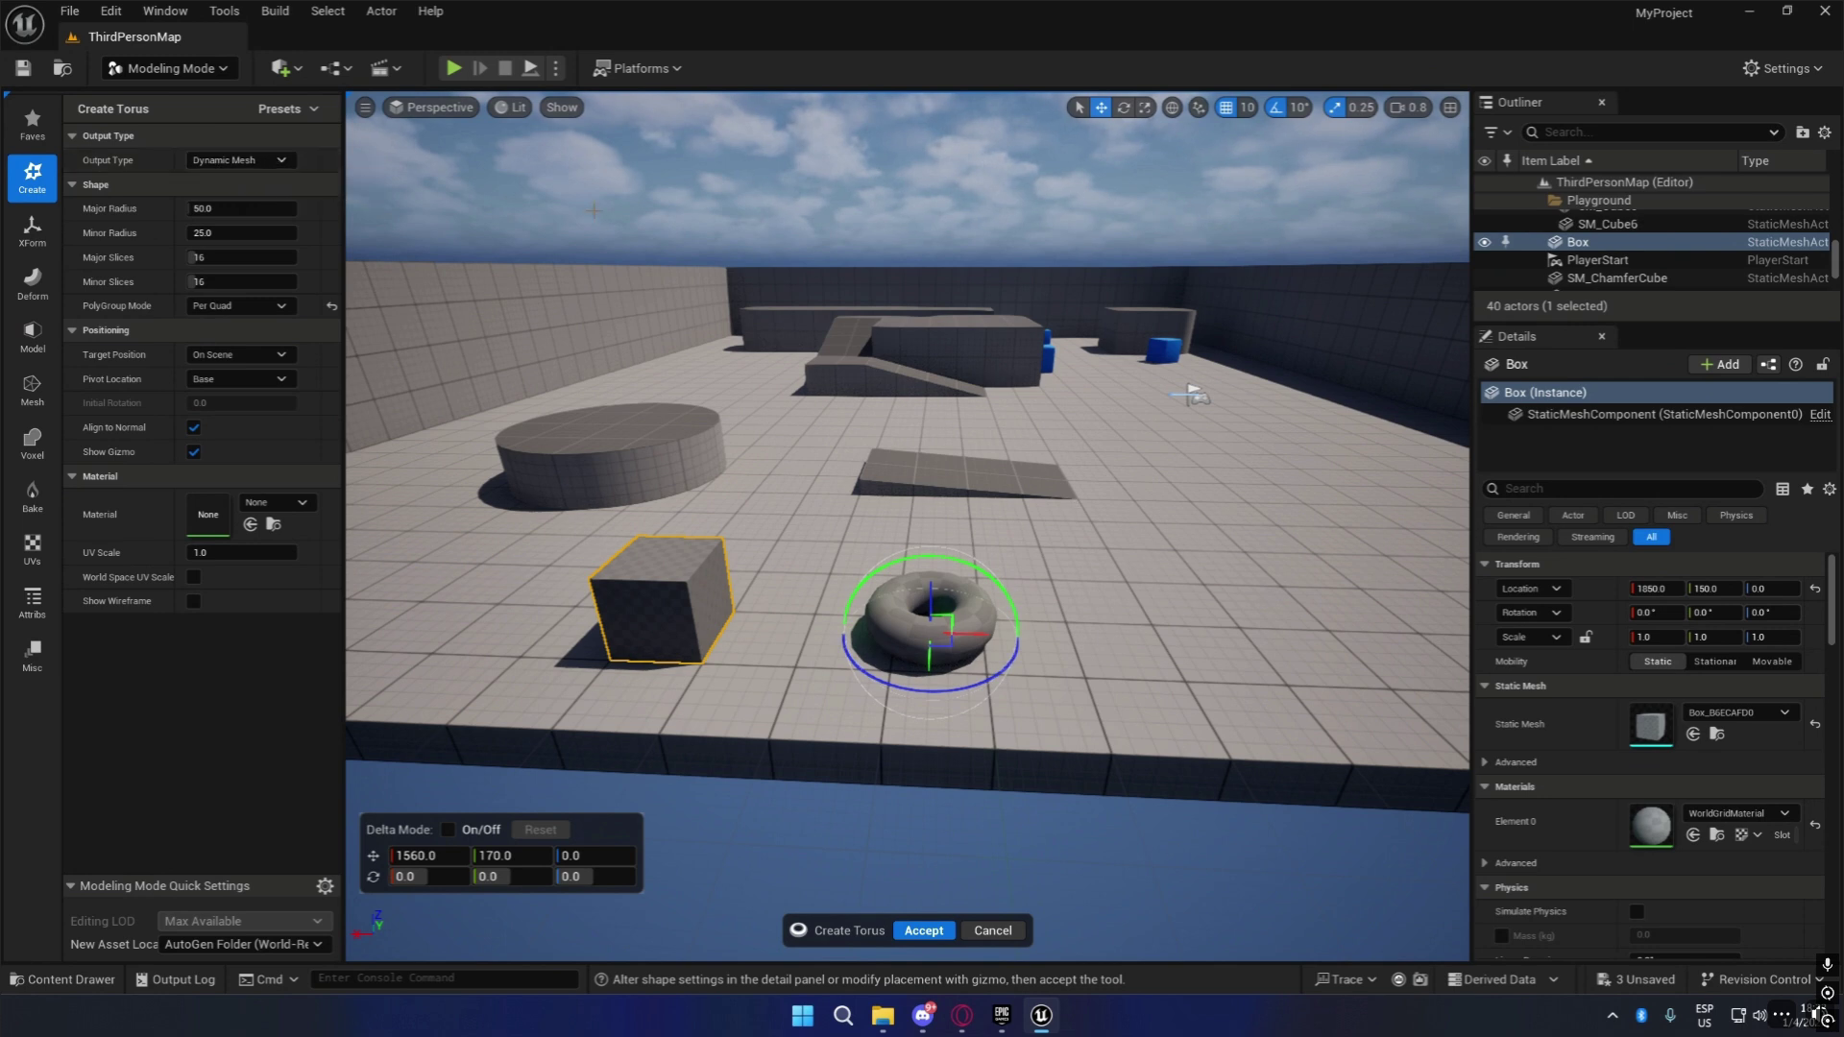
left_click(288, 163)
left_click(240, 211)
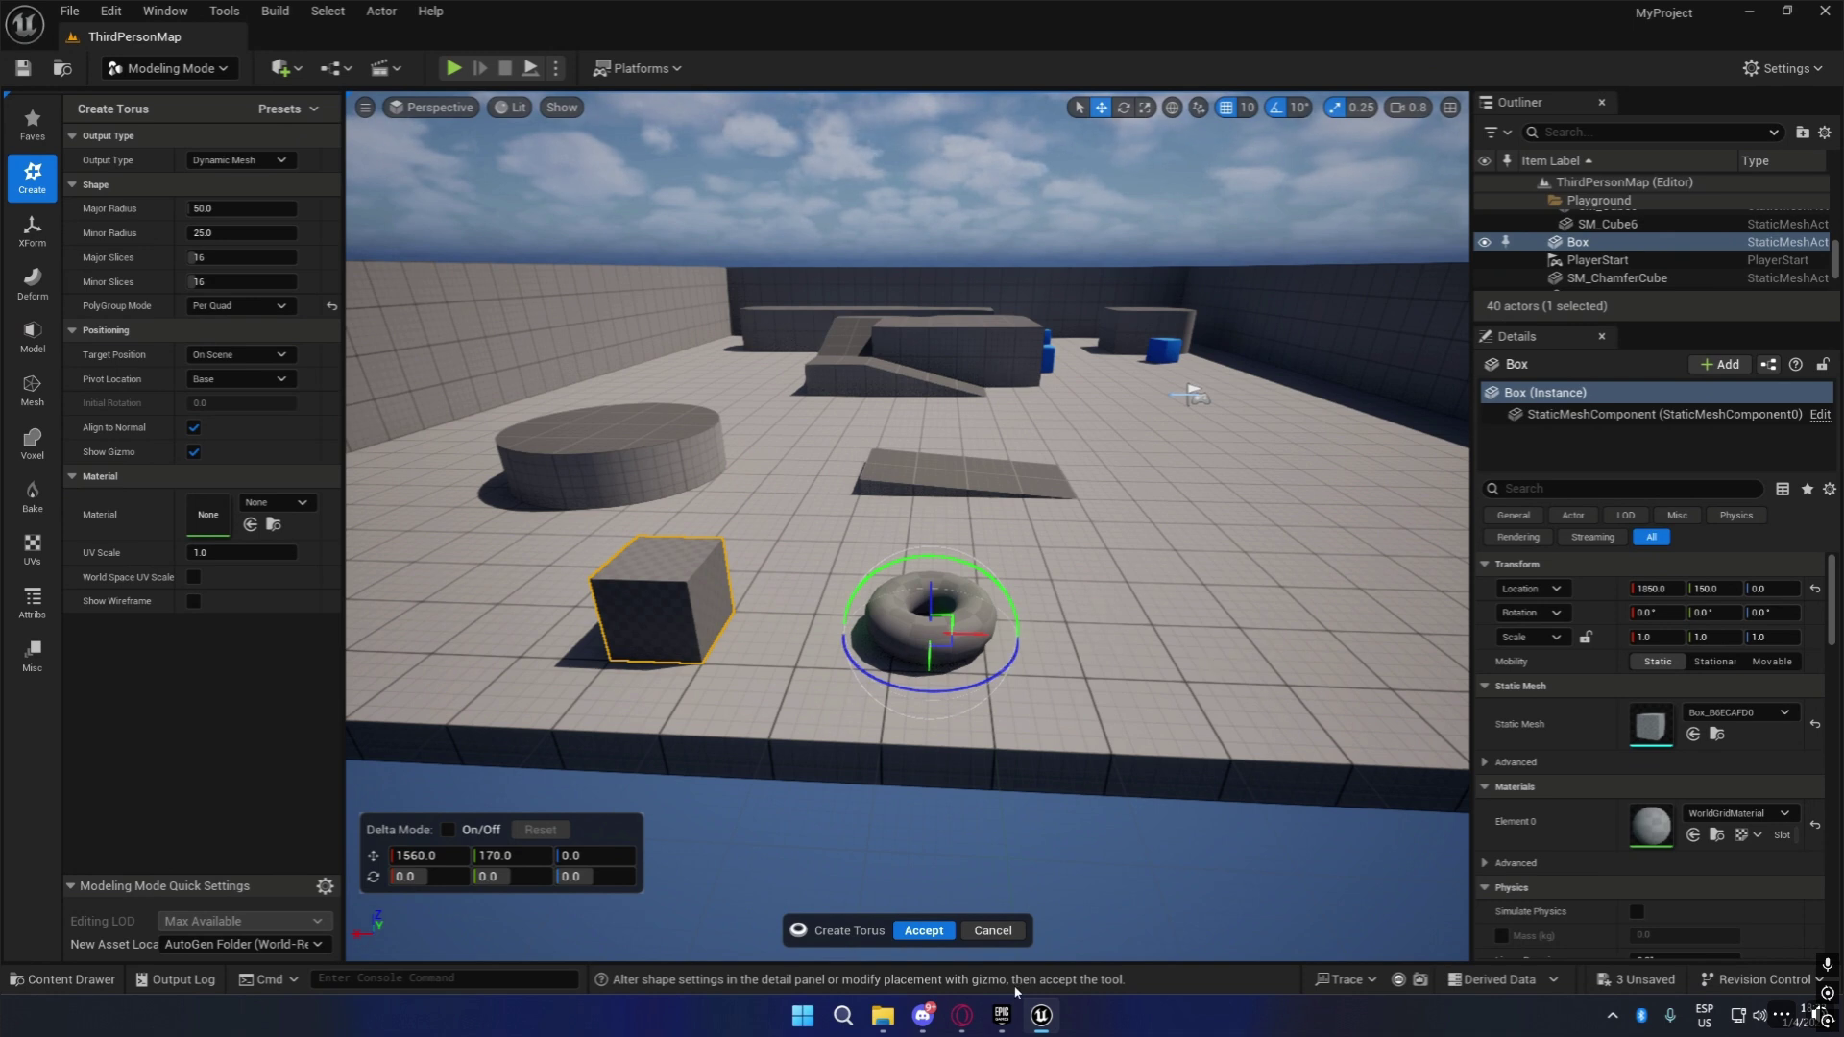
mouse_move(1171, 635)
right_mouse_down()
mouse_move(1186, 619)
mouse_move(1180, 651)
right_mouse_up()
key("a")
key("w")
key("s")
left_click(994, 930)
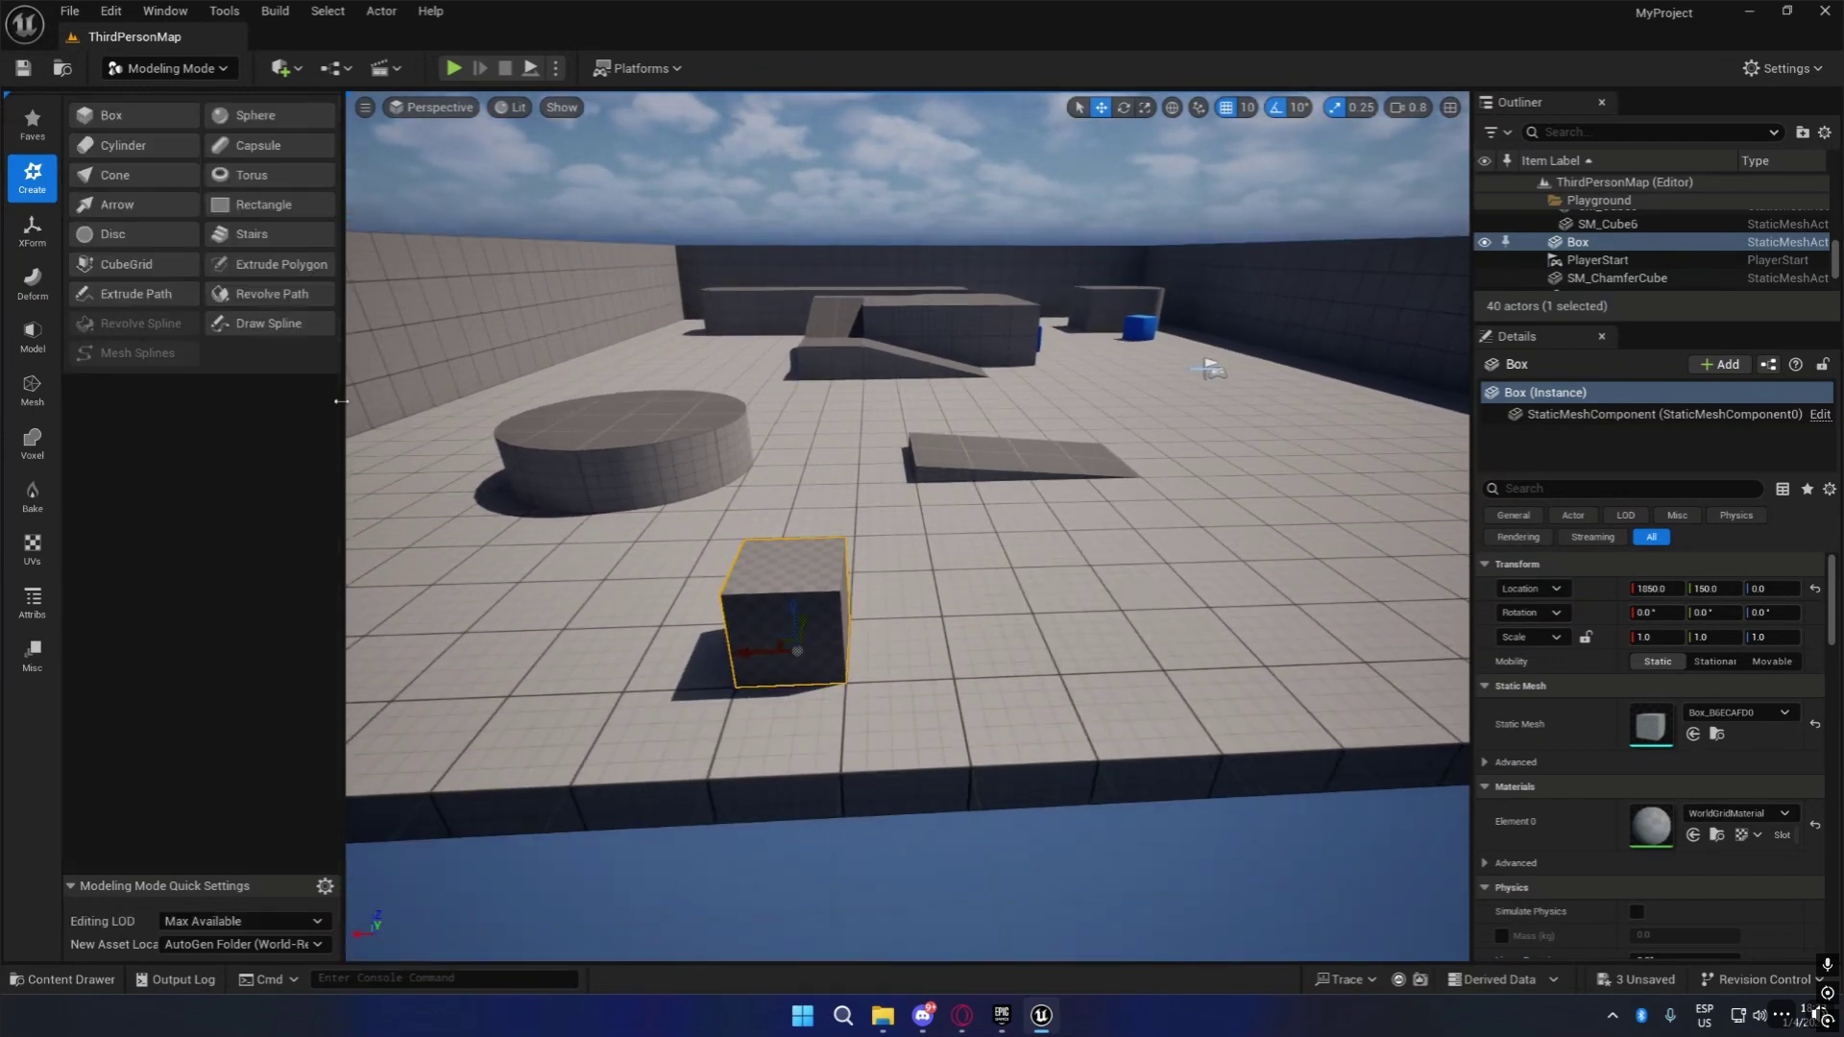
Start a new torus shape with its output type set to Static Mesh.
left_click(247, 174)
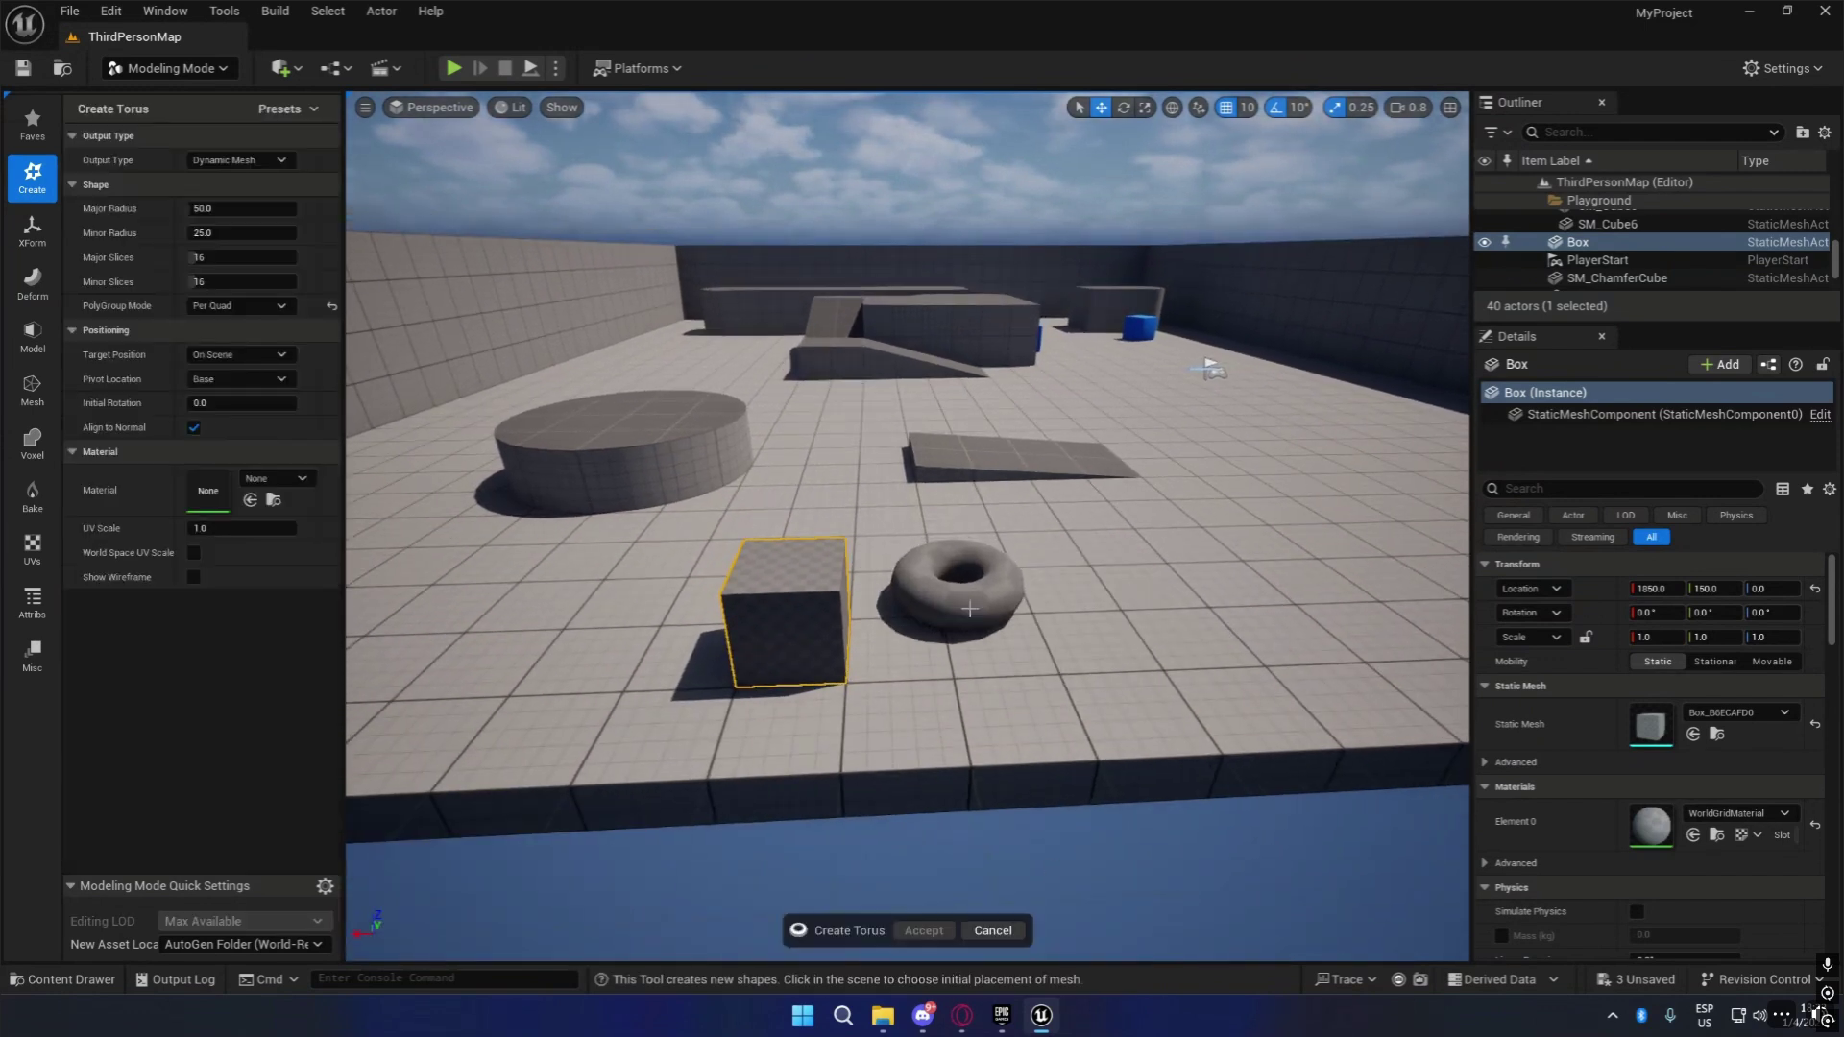
left_click(240, 160)
left_click(230, 178)
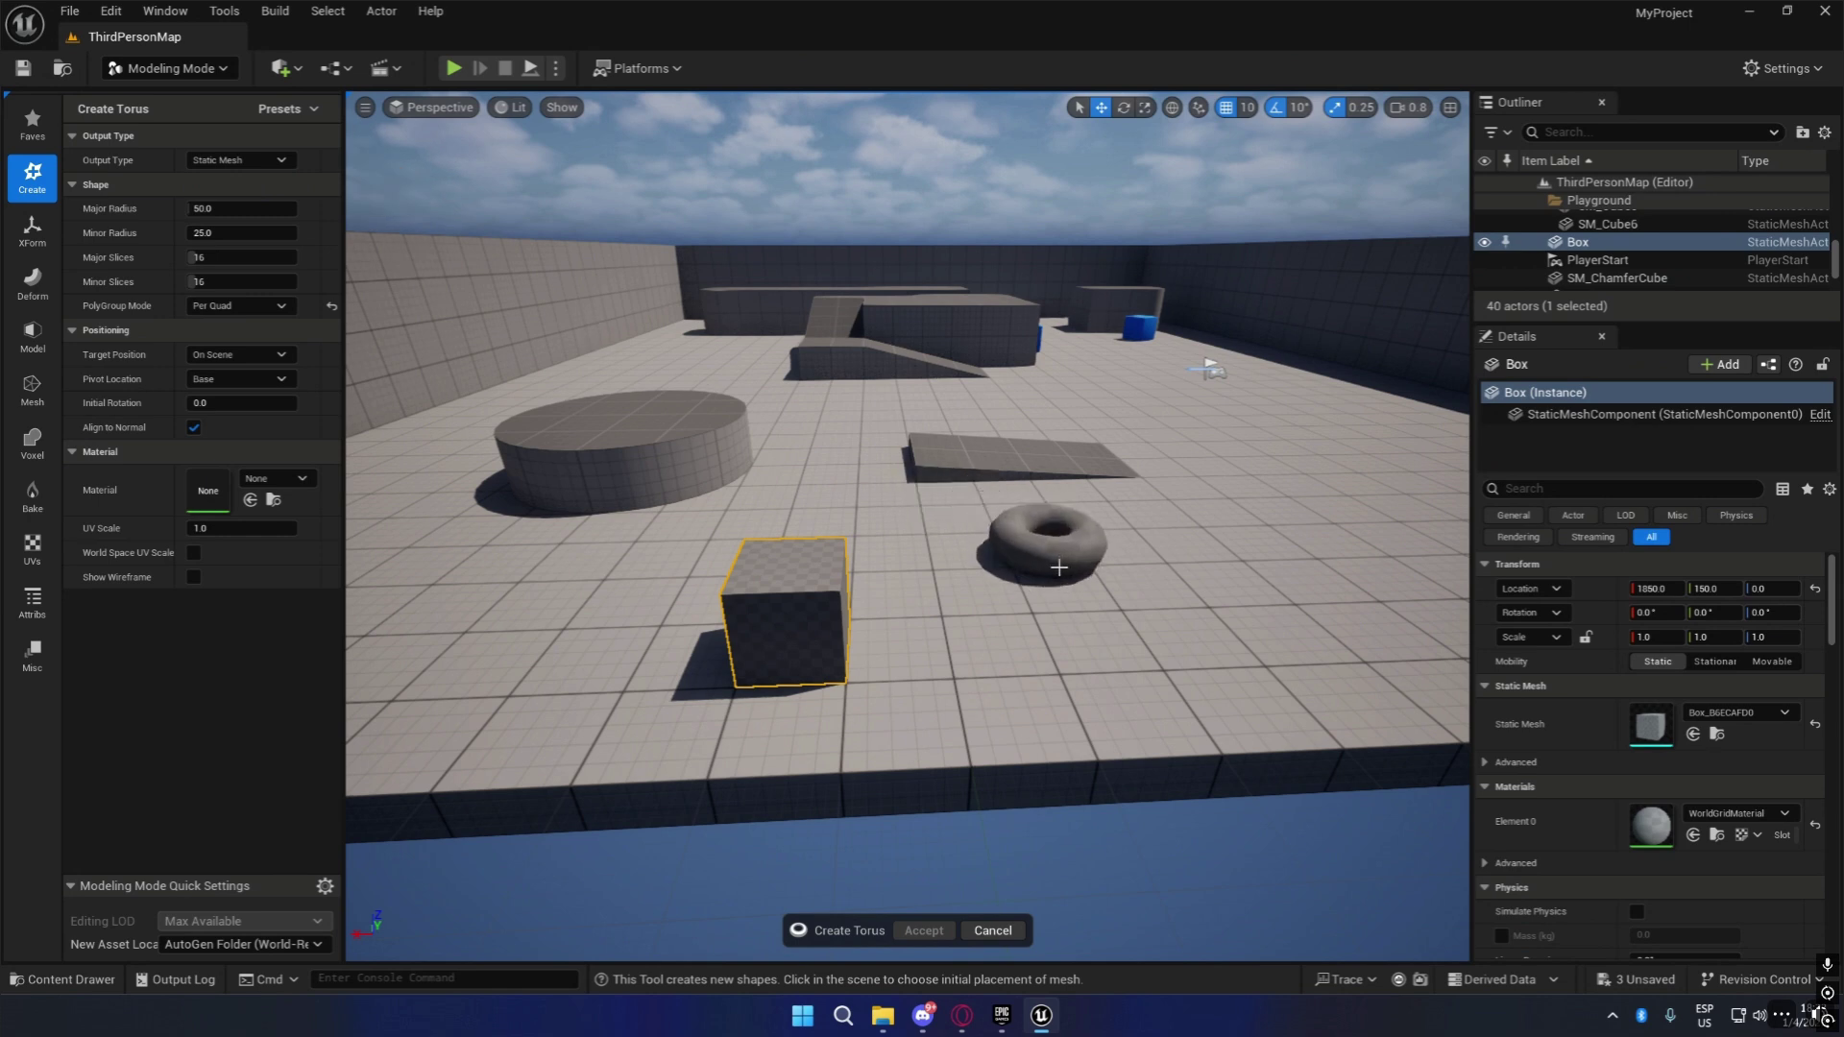
key("w")
key("d")
right_click_drag(1086, 611, 1066, 612)
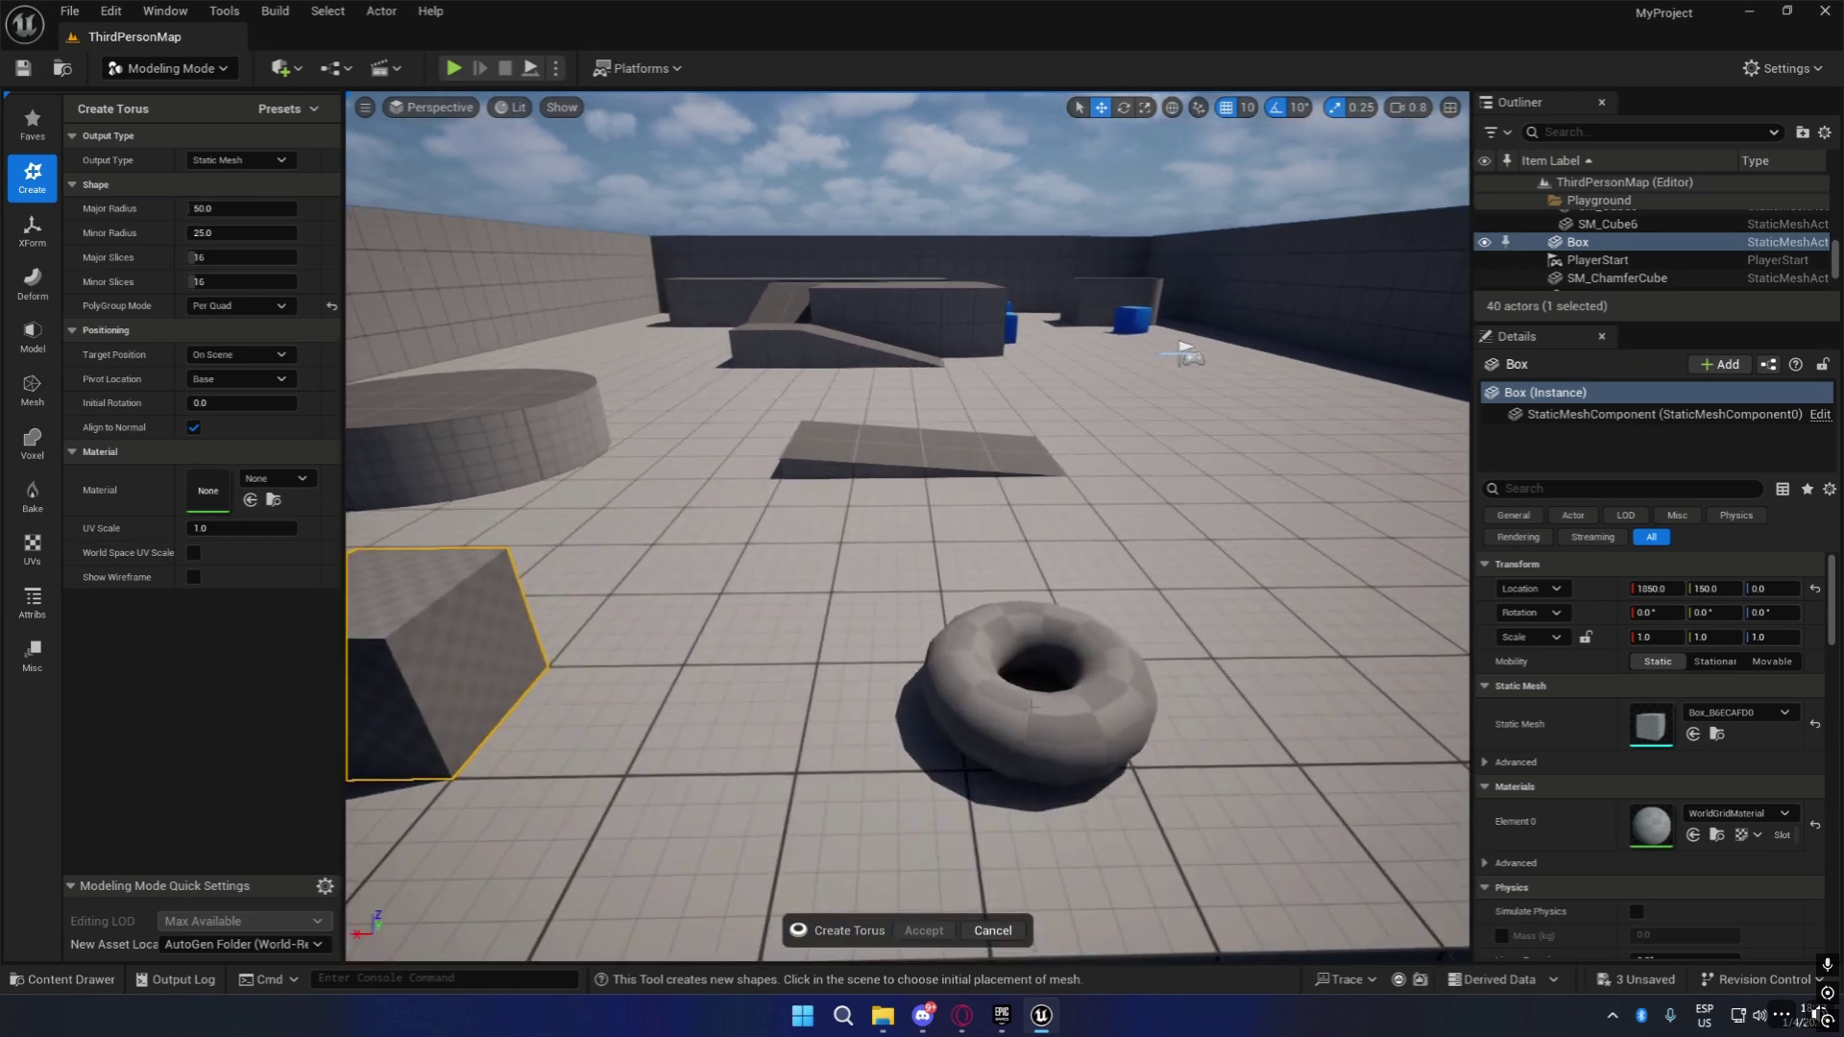
Enlarge the torus to a major radius of about 210 and a minor radius of about 82.5.
mouse_move(221, 210)
left_mouse_down()
mouse_move(246, 208)
mouse_move(213, 209)
left_mouse_up()
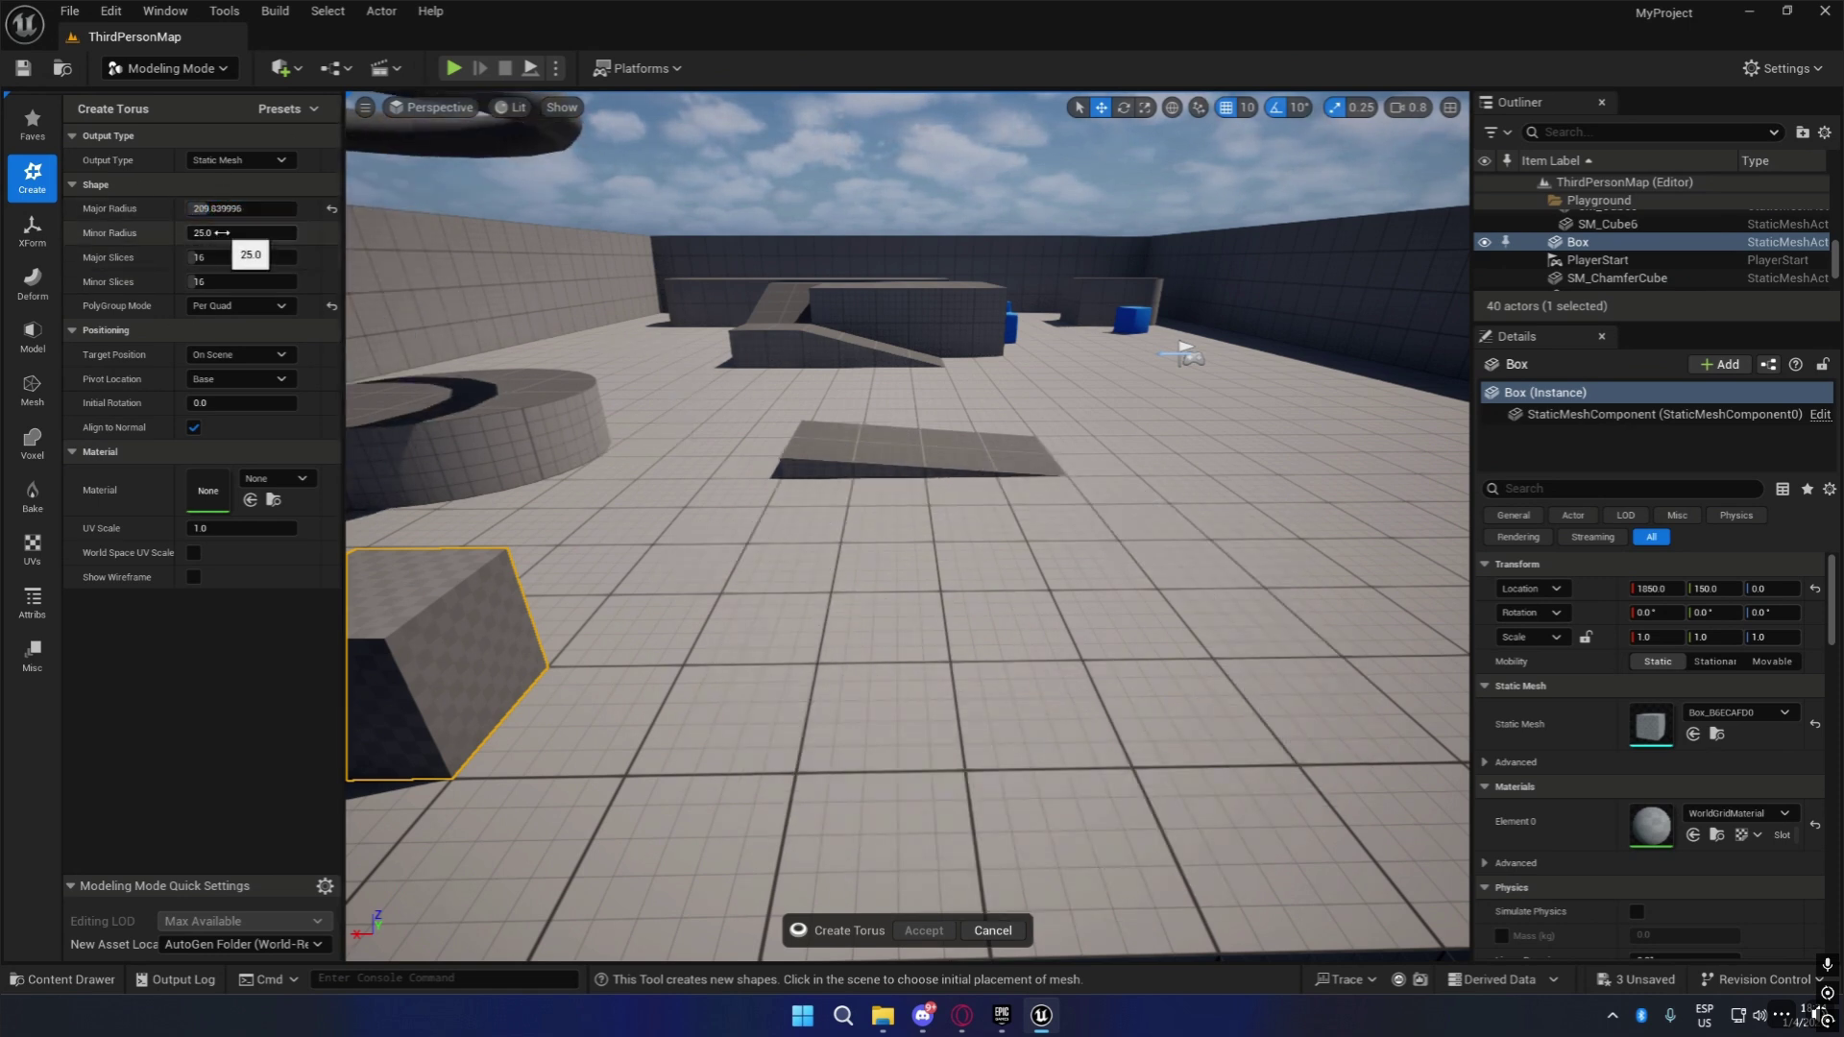
left_click_drag(222, 232, 272, 232)
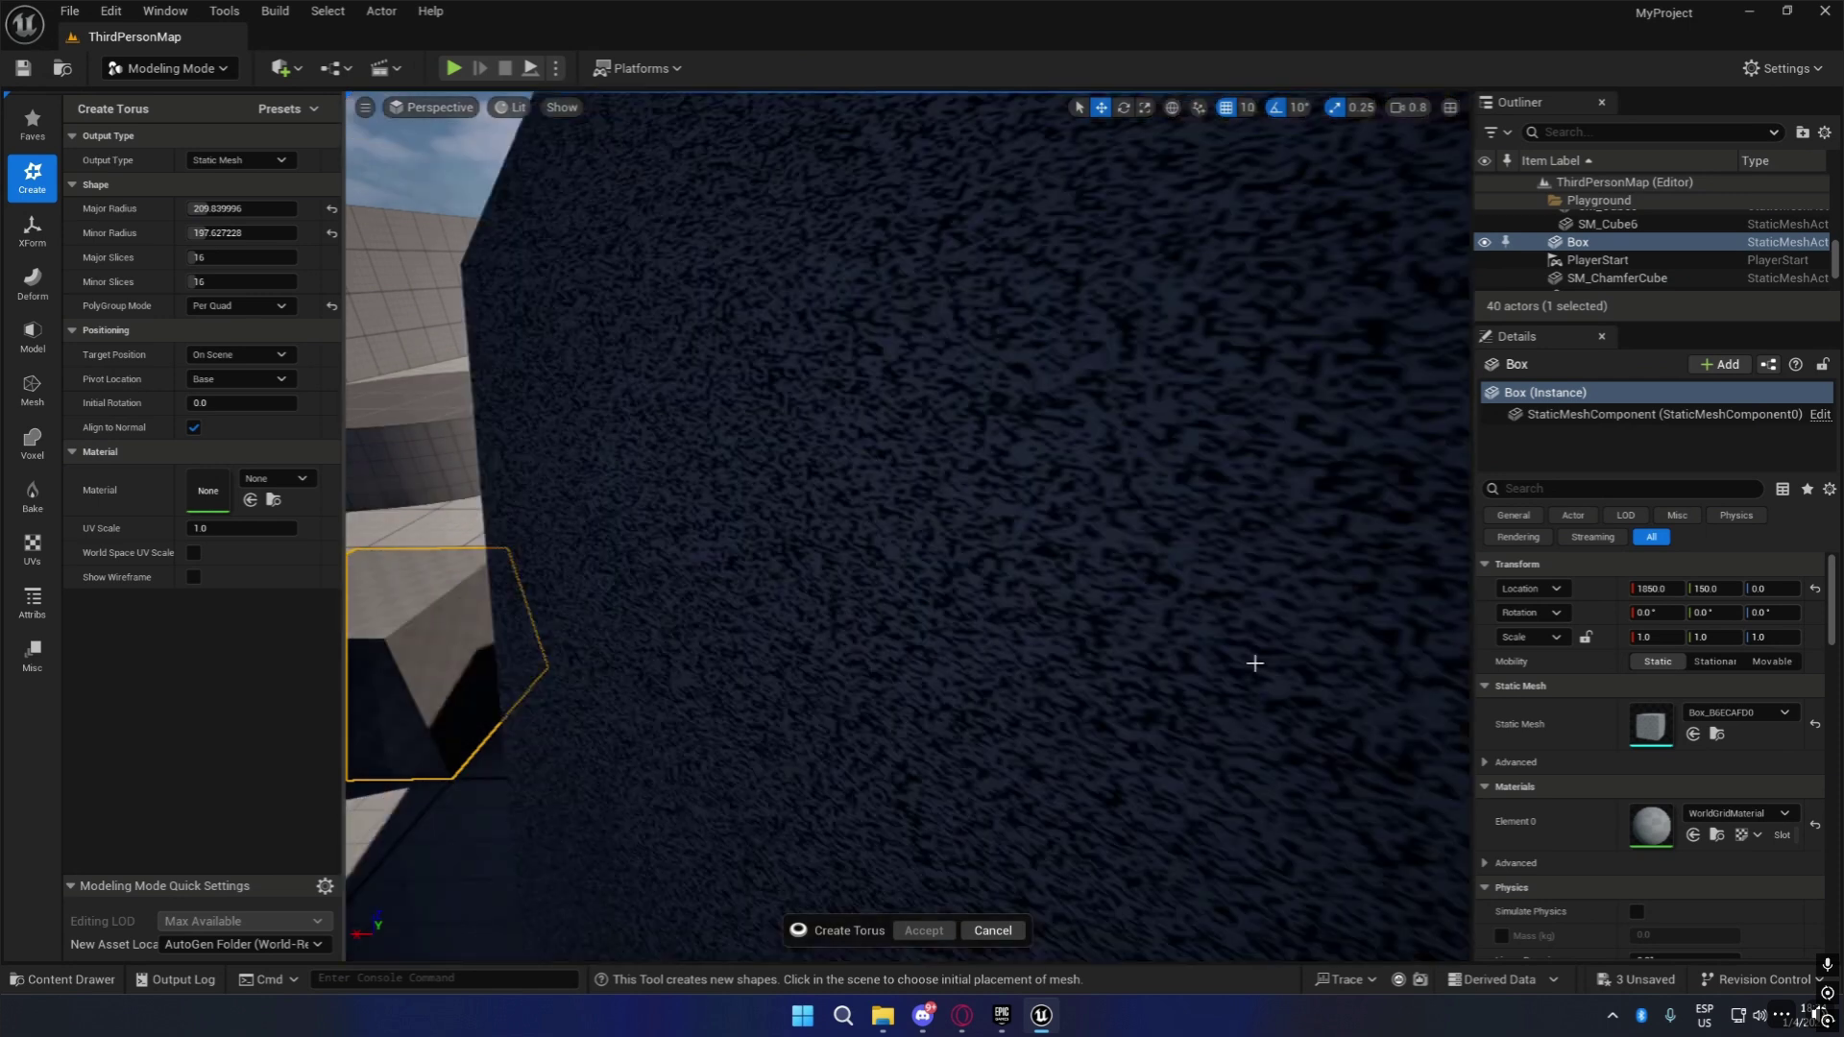
scroll(1268, 629, "down", 8)
mouse_move(1172, 672)
right_mouse_down()
mouse_move(1172, 739)
mouse_move(1173, 706)
right_mouse_up()
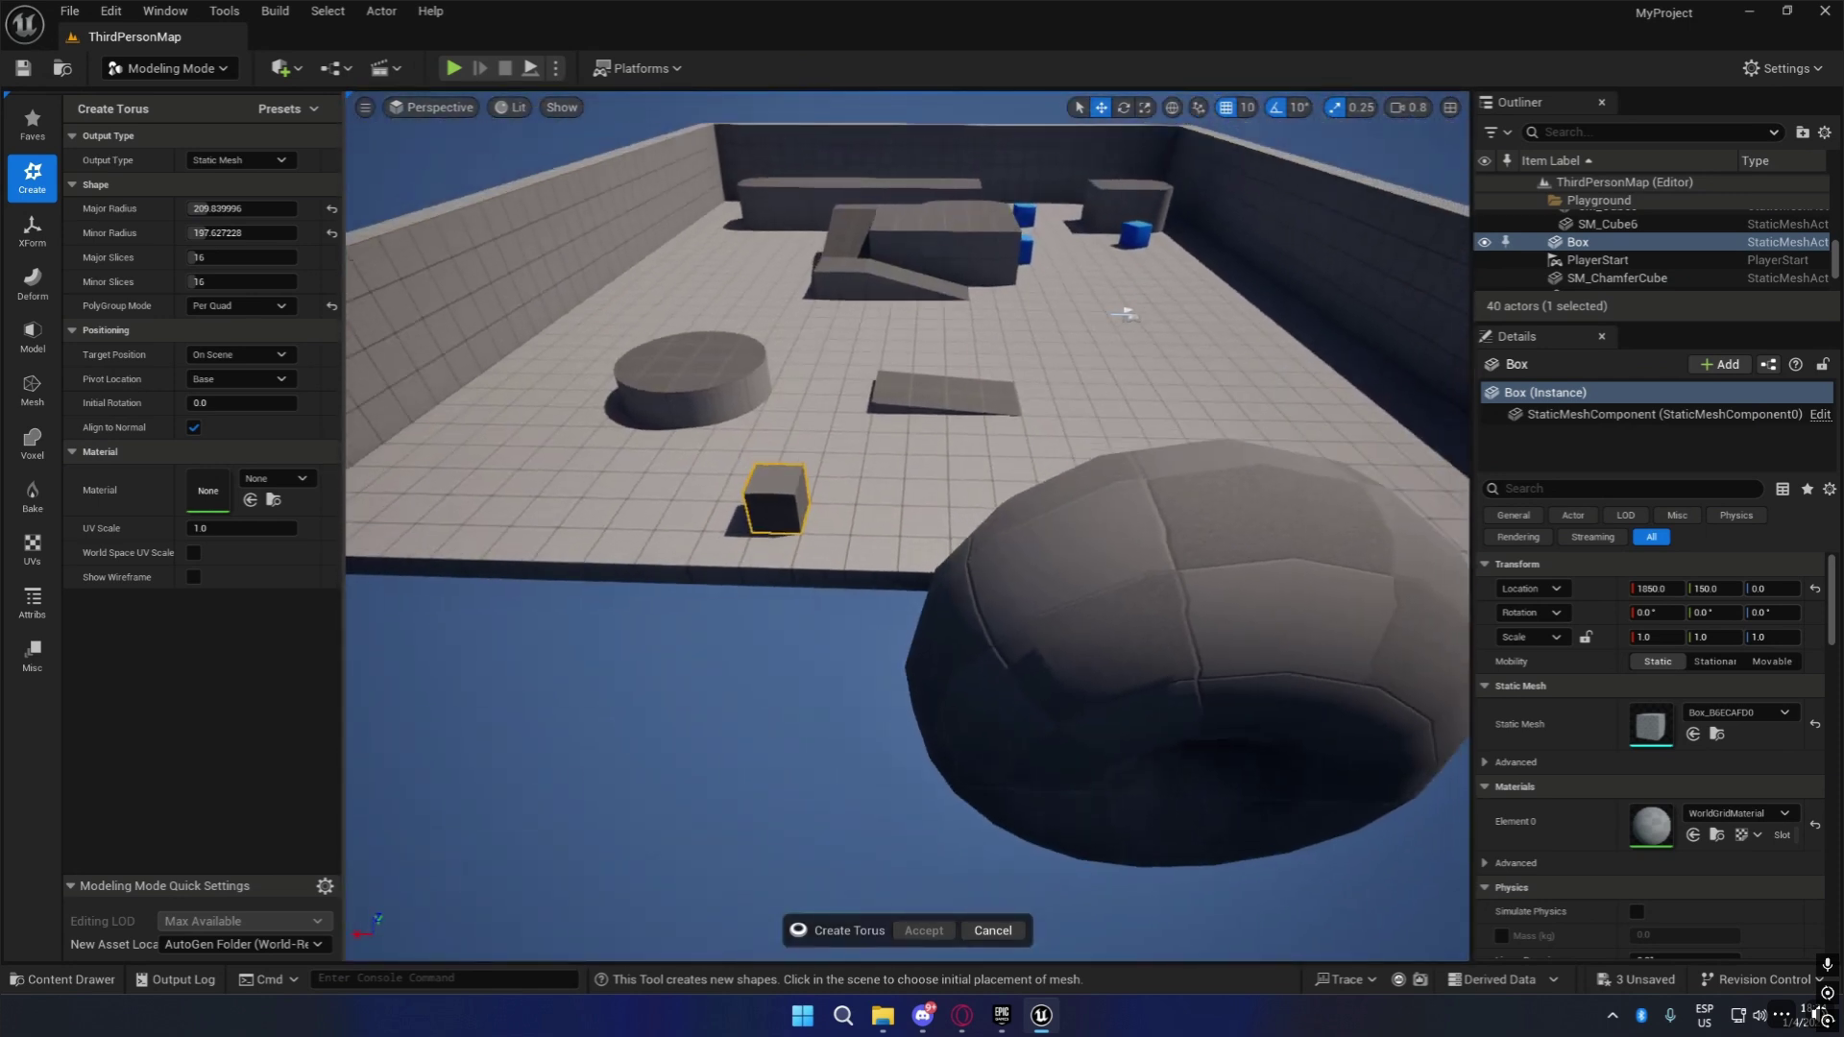
scroll(1105, 404, "down", 5)
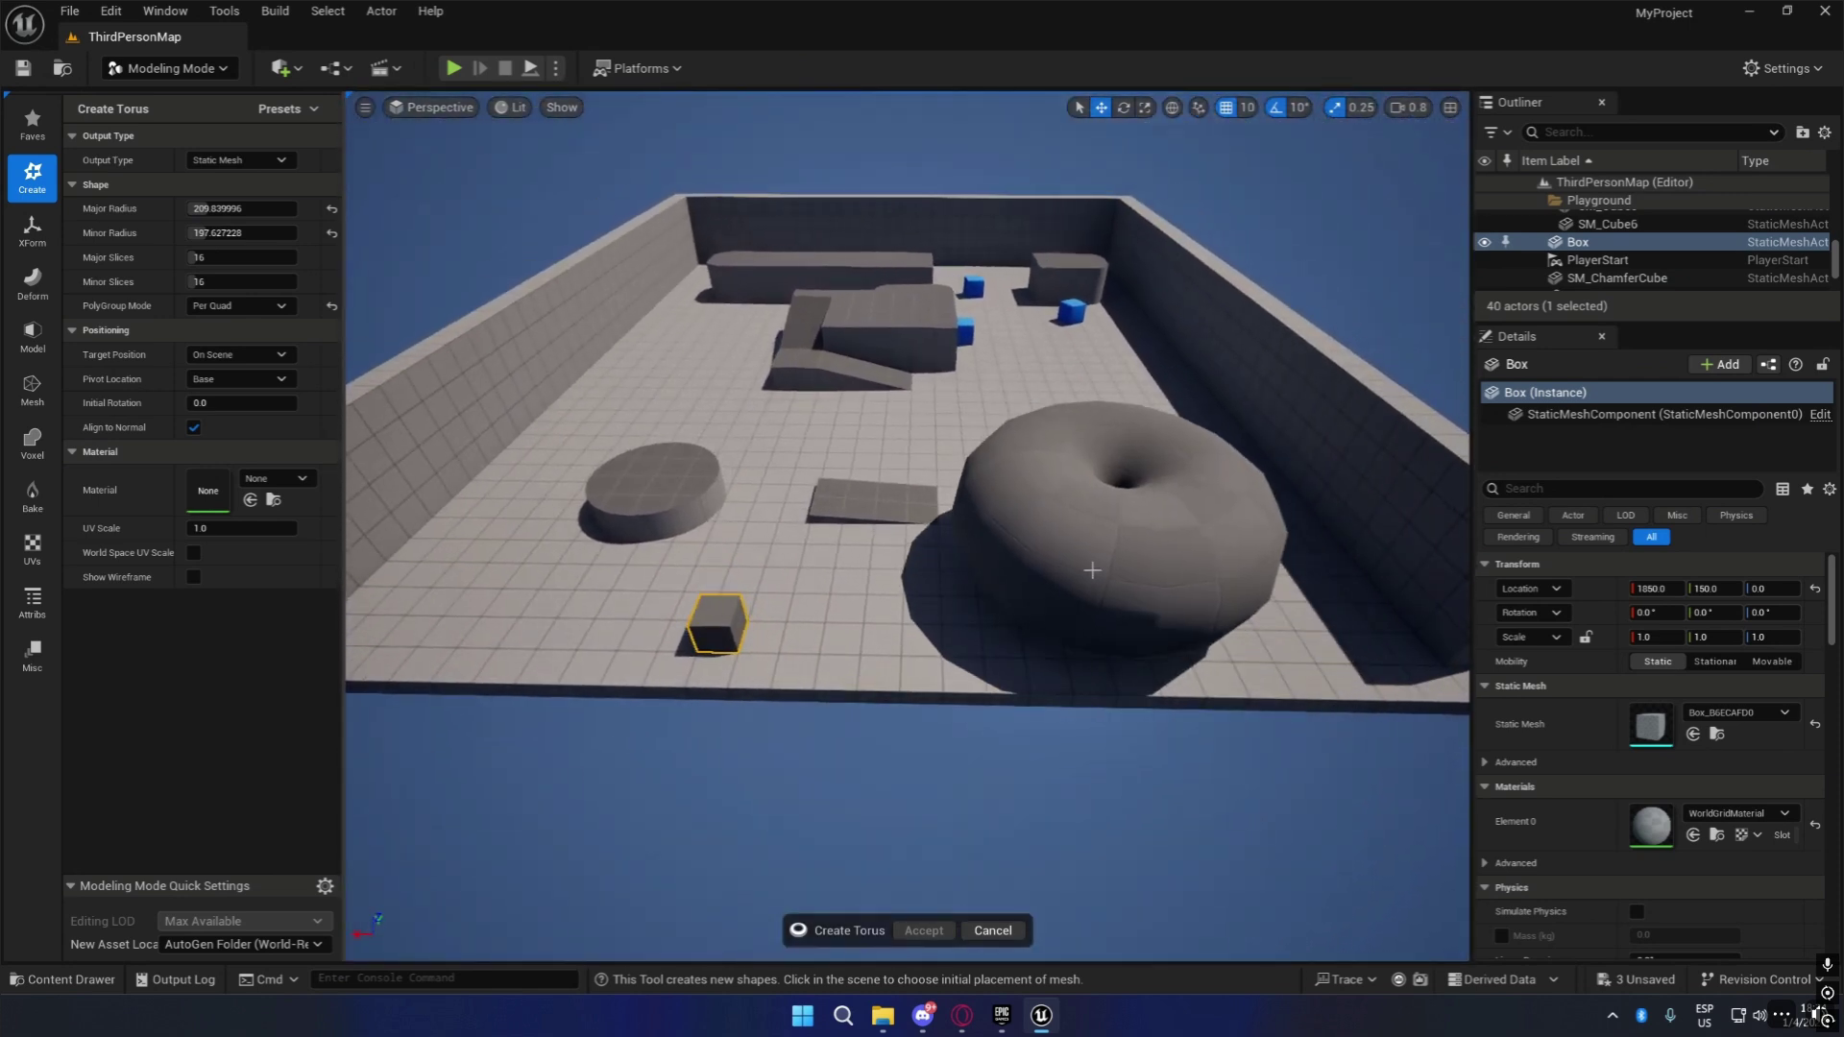
left_click_drag(224, 233, 210, 234)
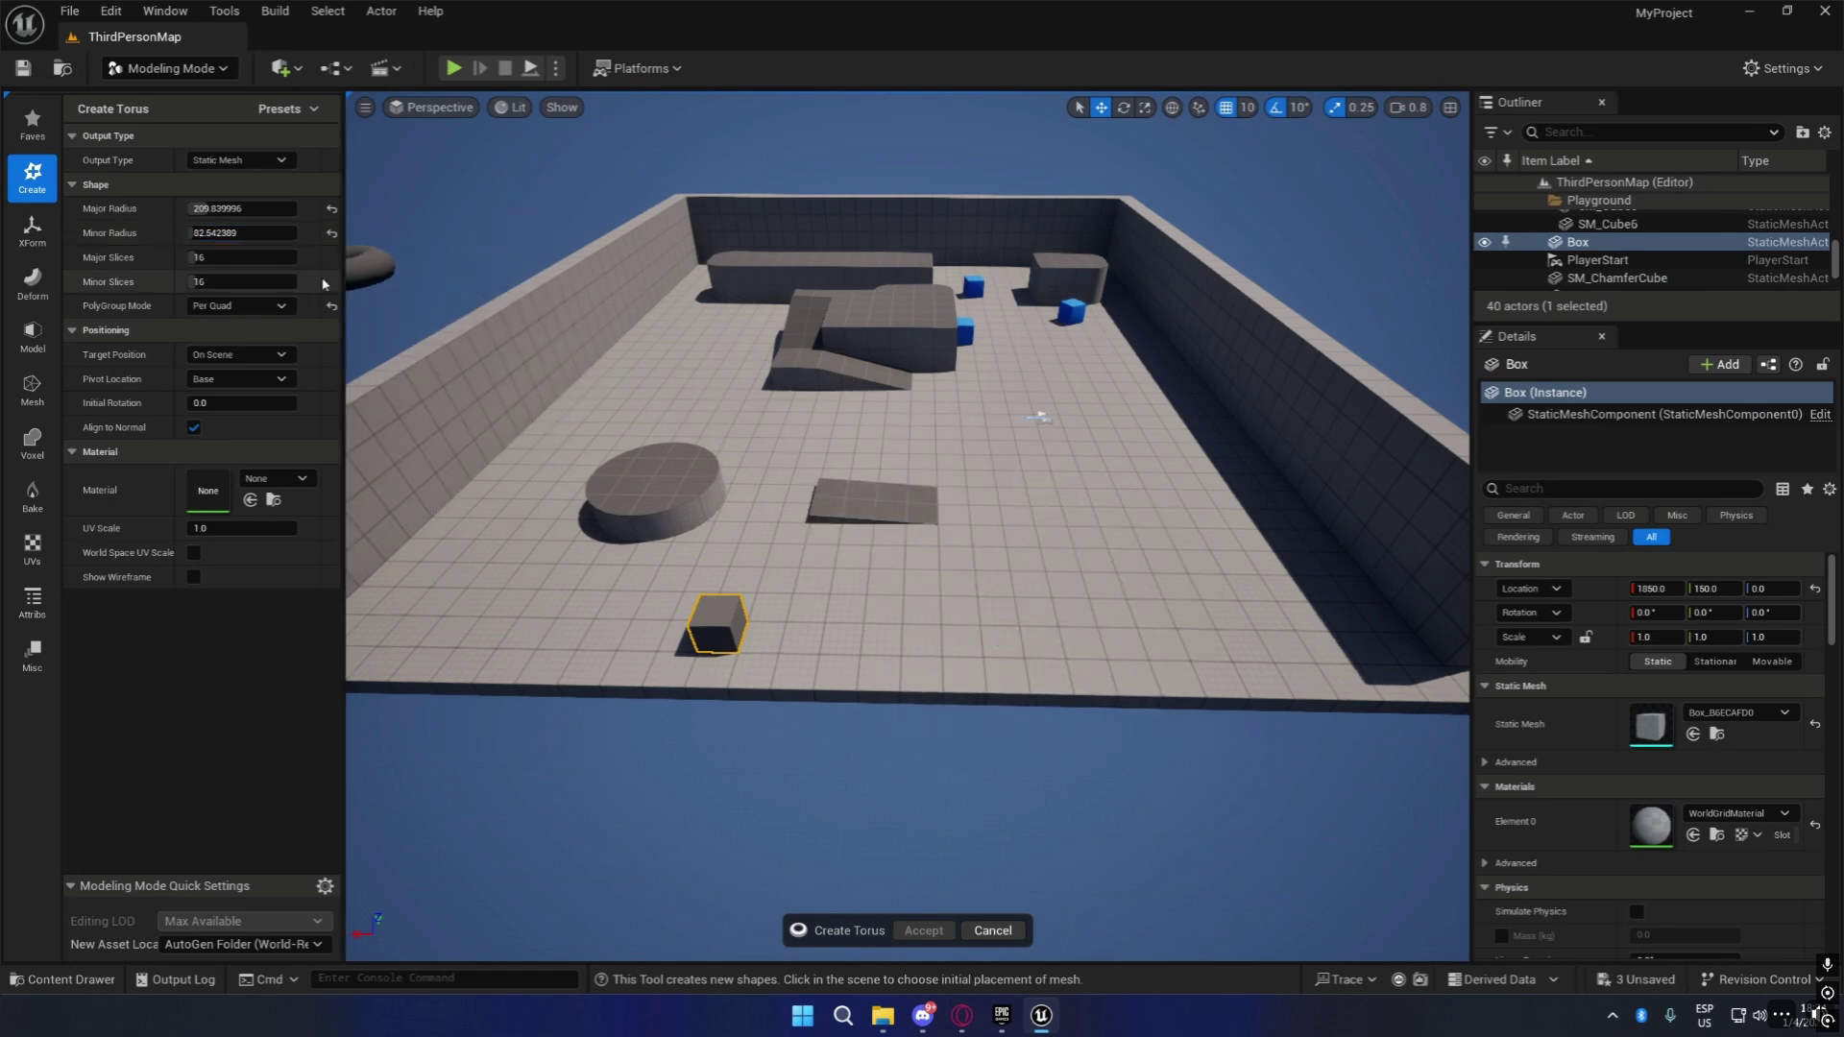
scroll(941, 422, "up", 6)
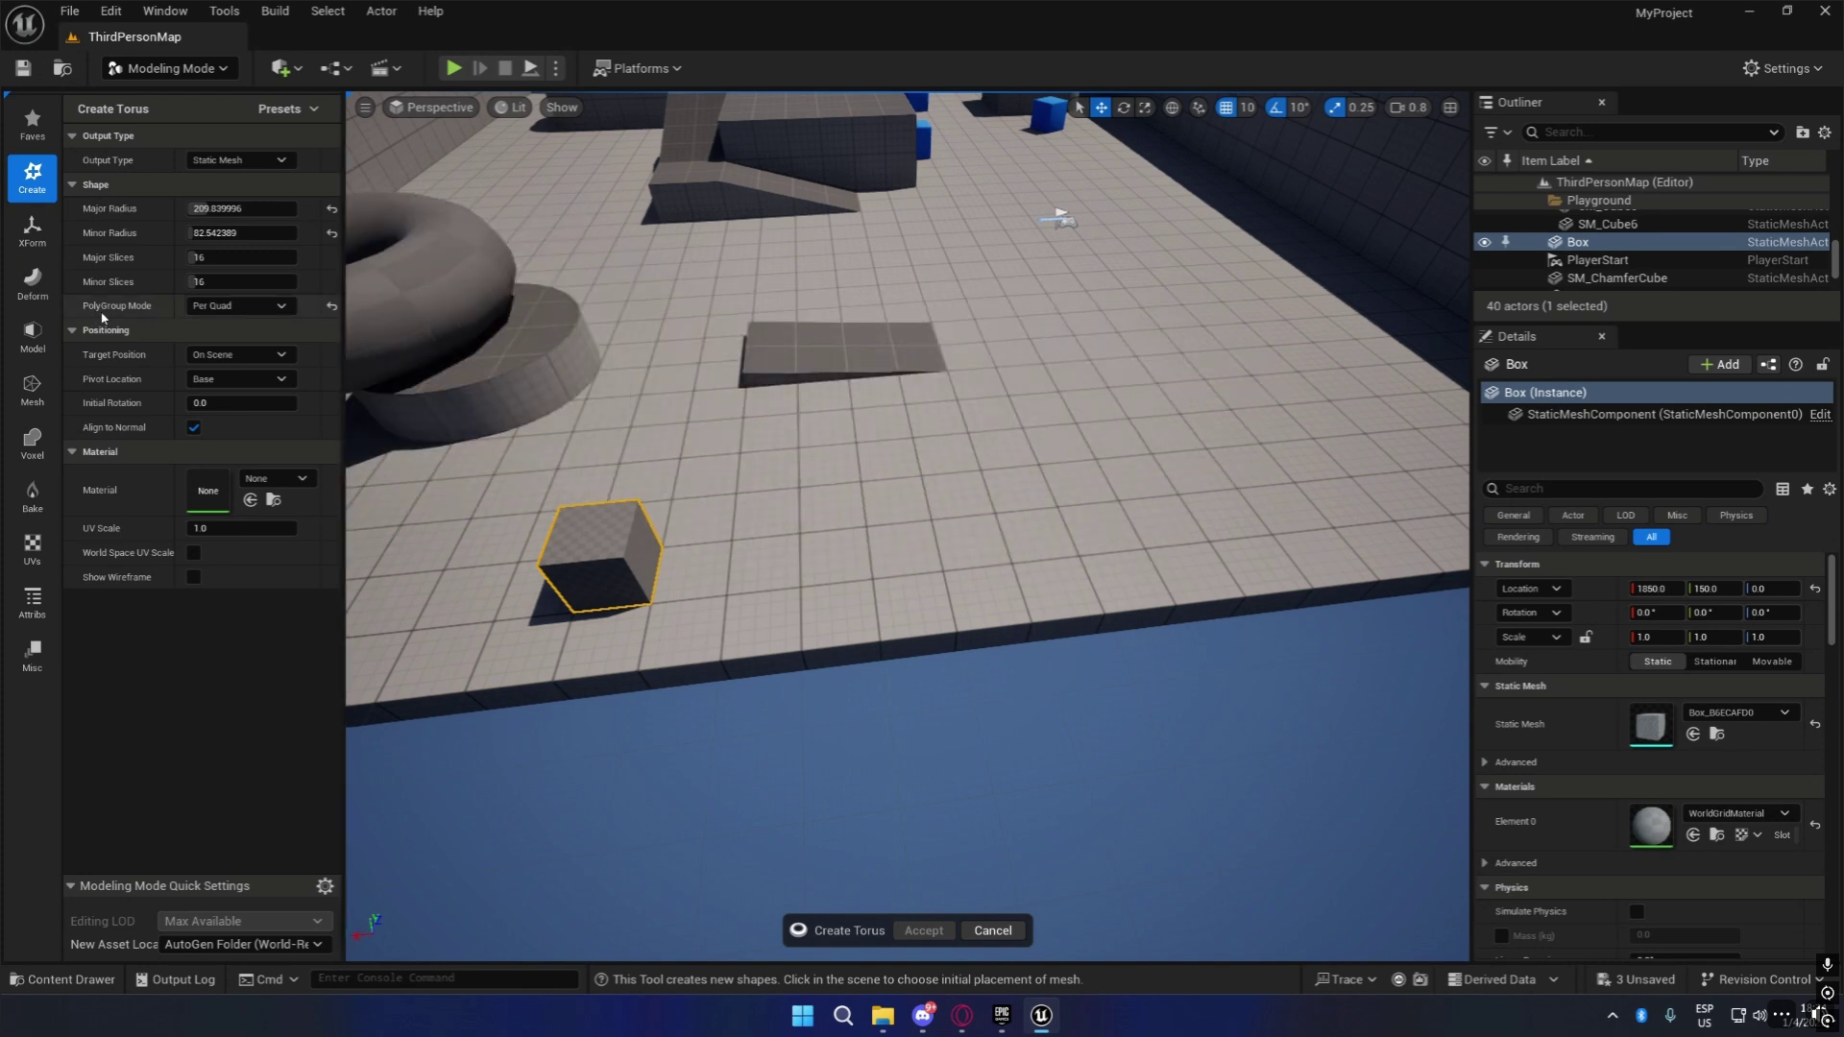
Place the enlarged torus on the floor at about X 990, Y 330 and accept its creation.
left_click(1148, 437)
right_click_drag(1118, 705, 1028, 858)
key("w")
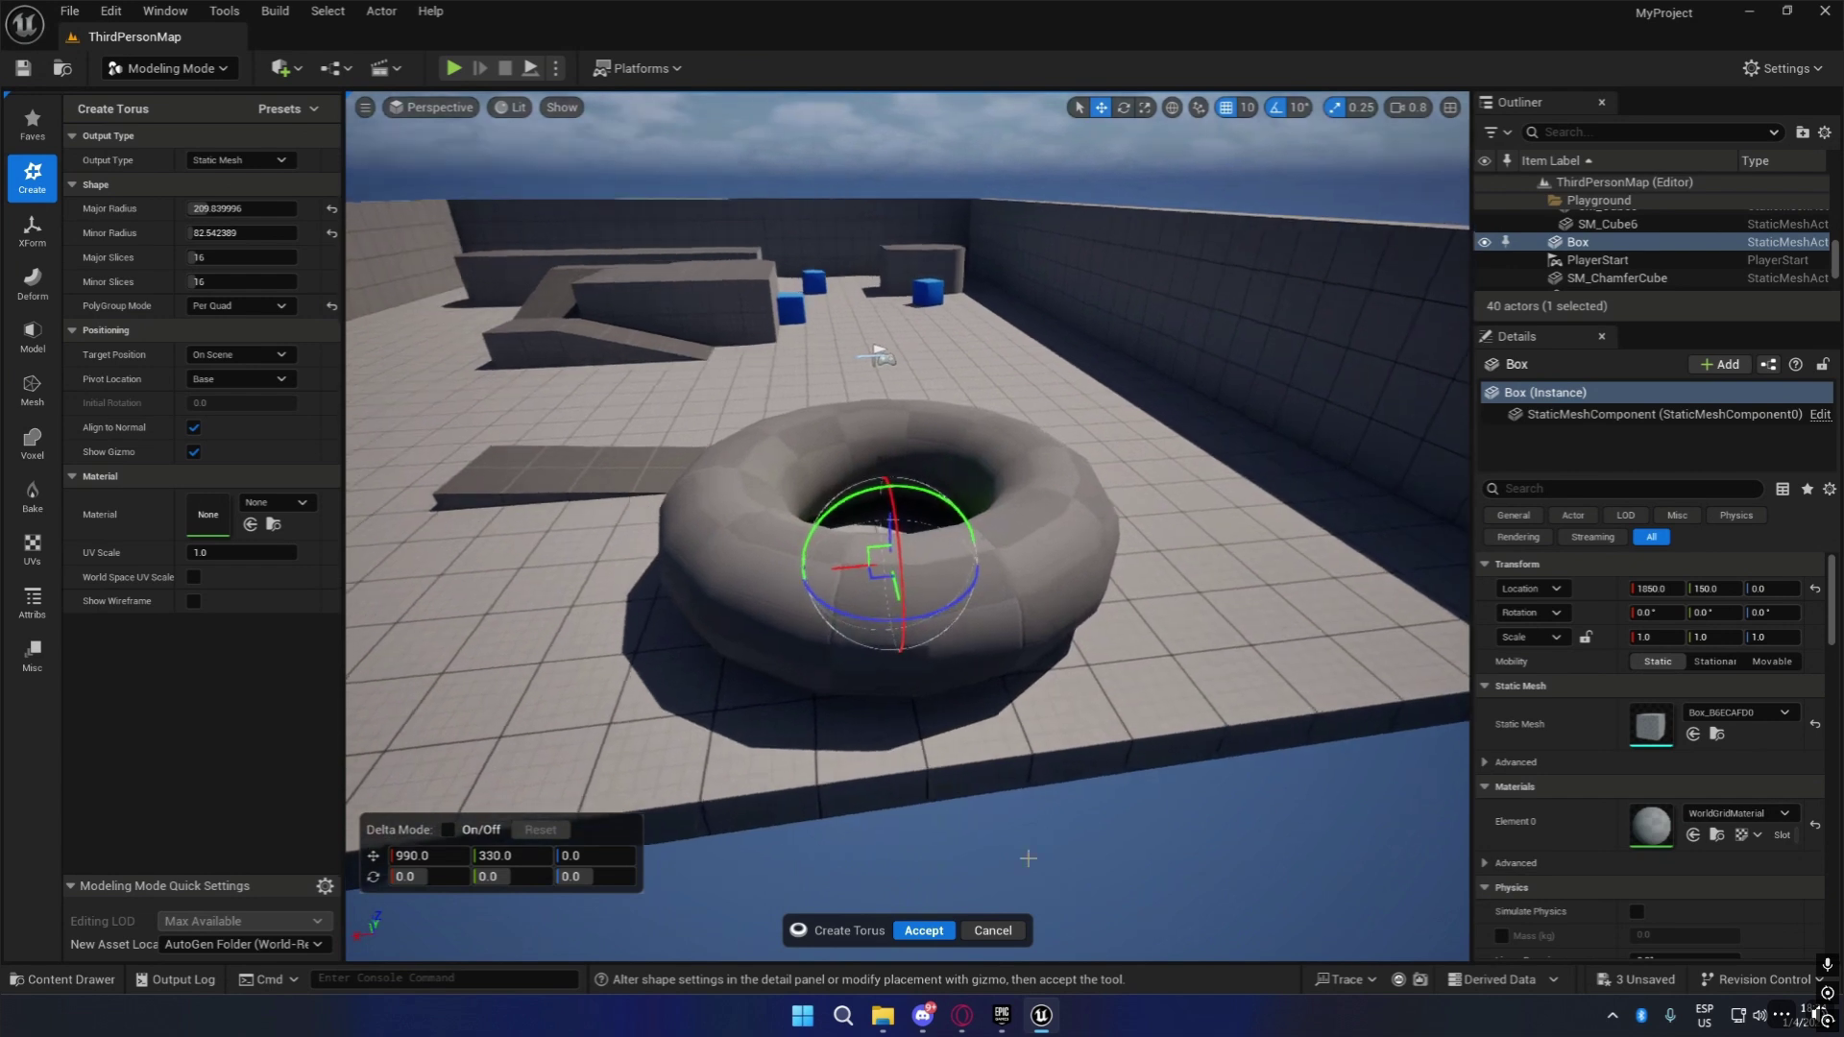
left_click(920, 931)
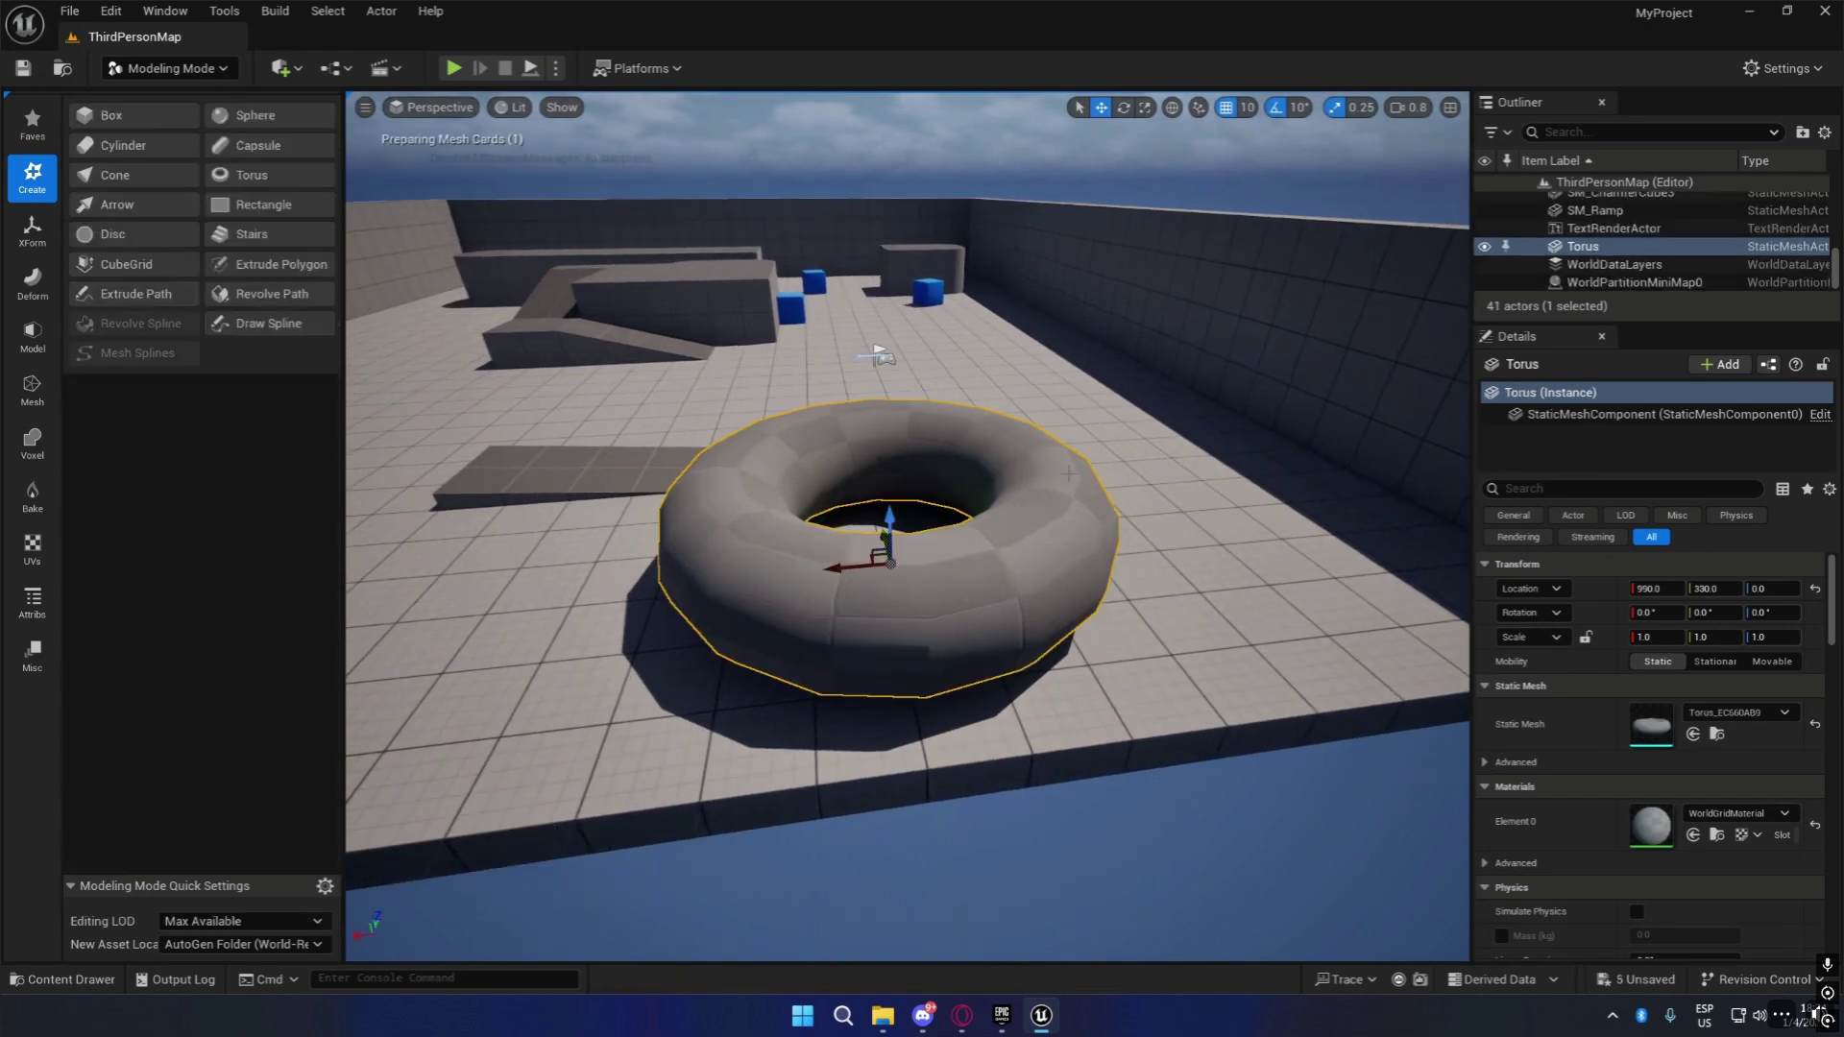
Set the viewport to Lit Wireframe and examine the torus's triangle edges from around its sides.
left_click(509, 107)
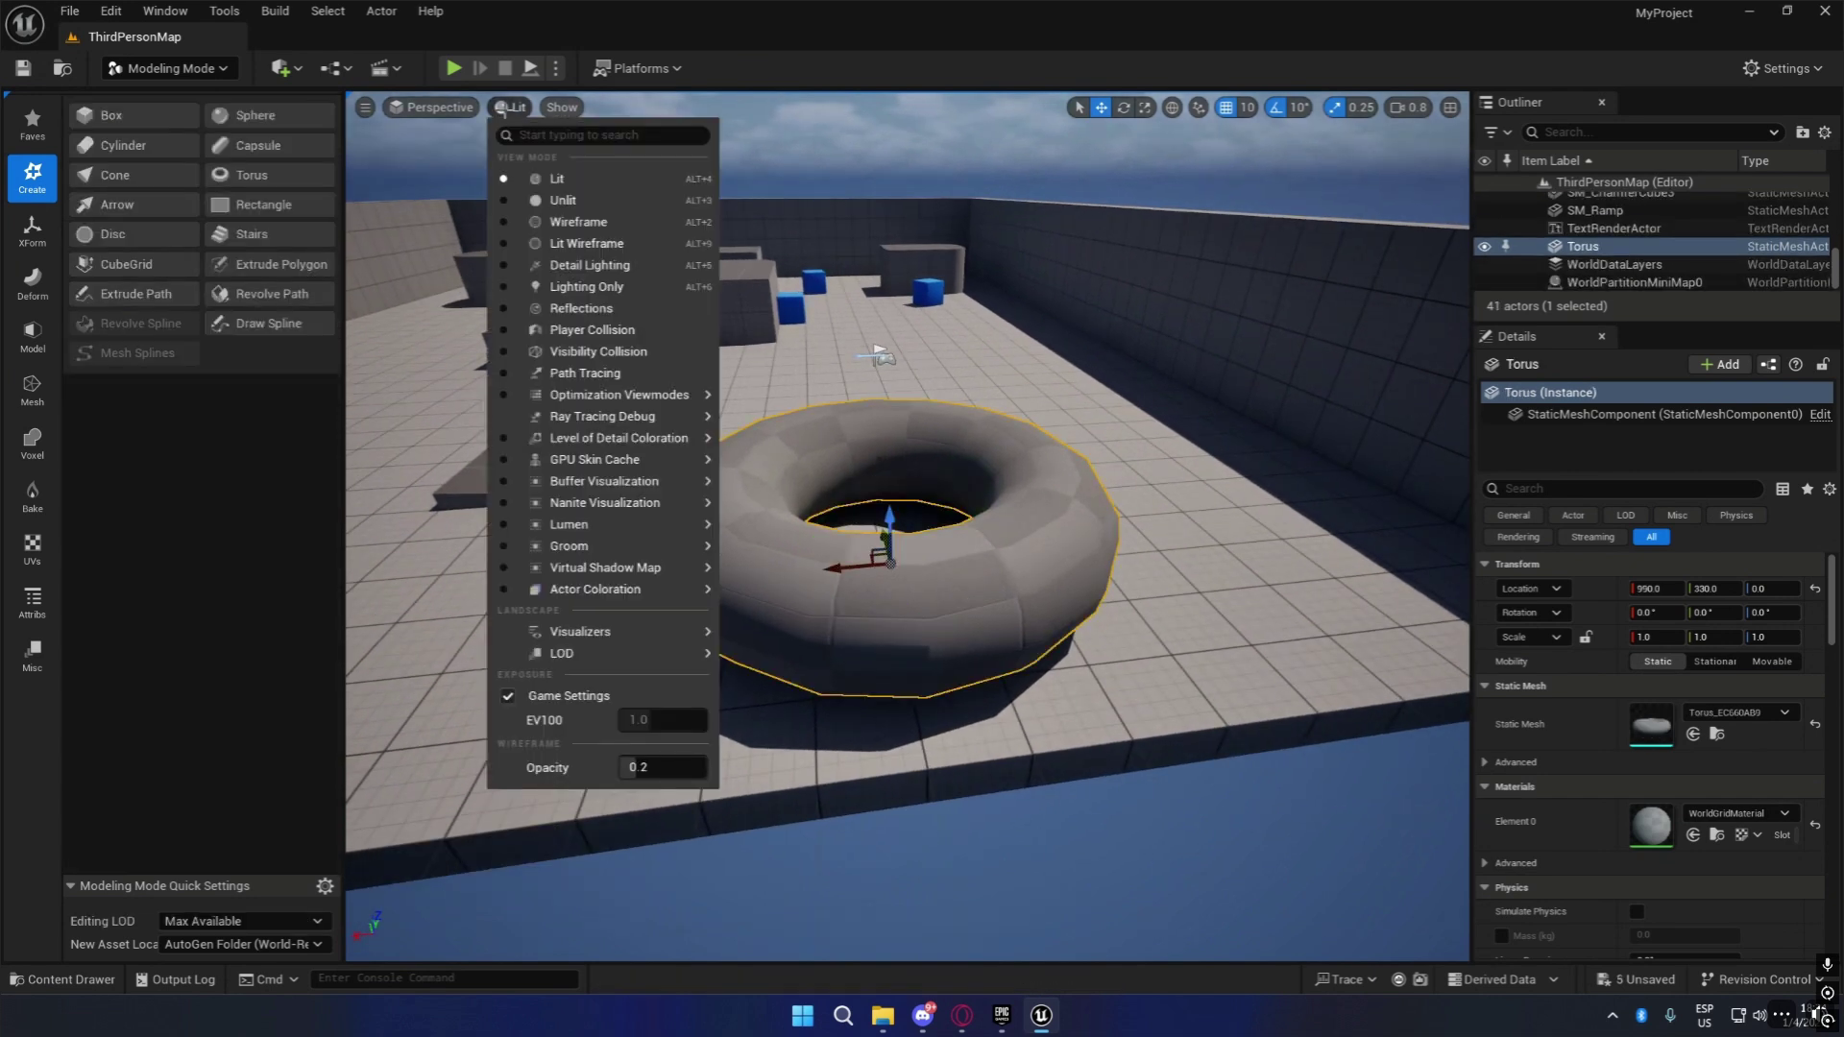
left_click(593, 247)
right_click_drag(957, 535, 1017, 470)
key("w")
key("a")
key("d")
key("w")
key("s")
key("d")
key("w")
key("d")
key("d")
key("w")
key("a")
key("w")
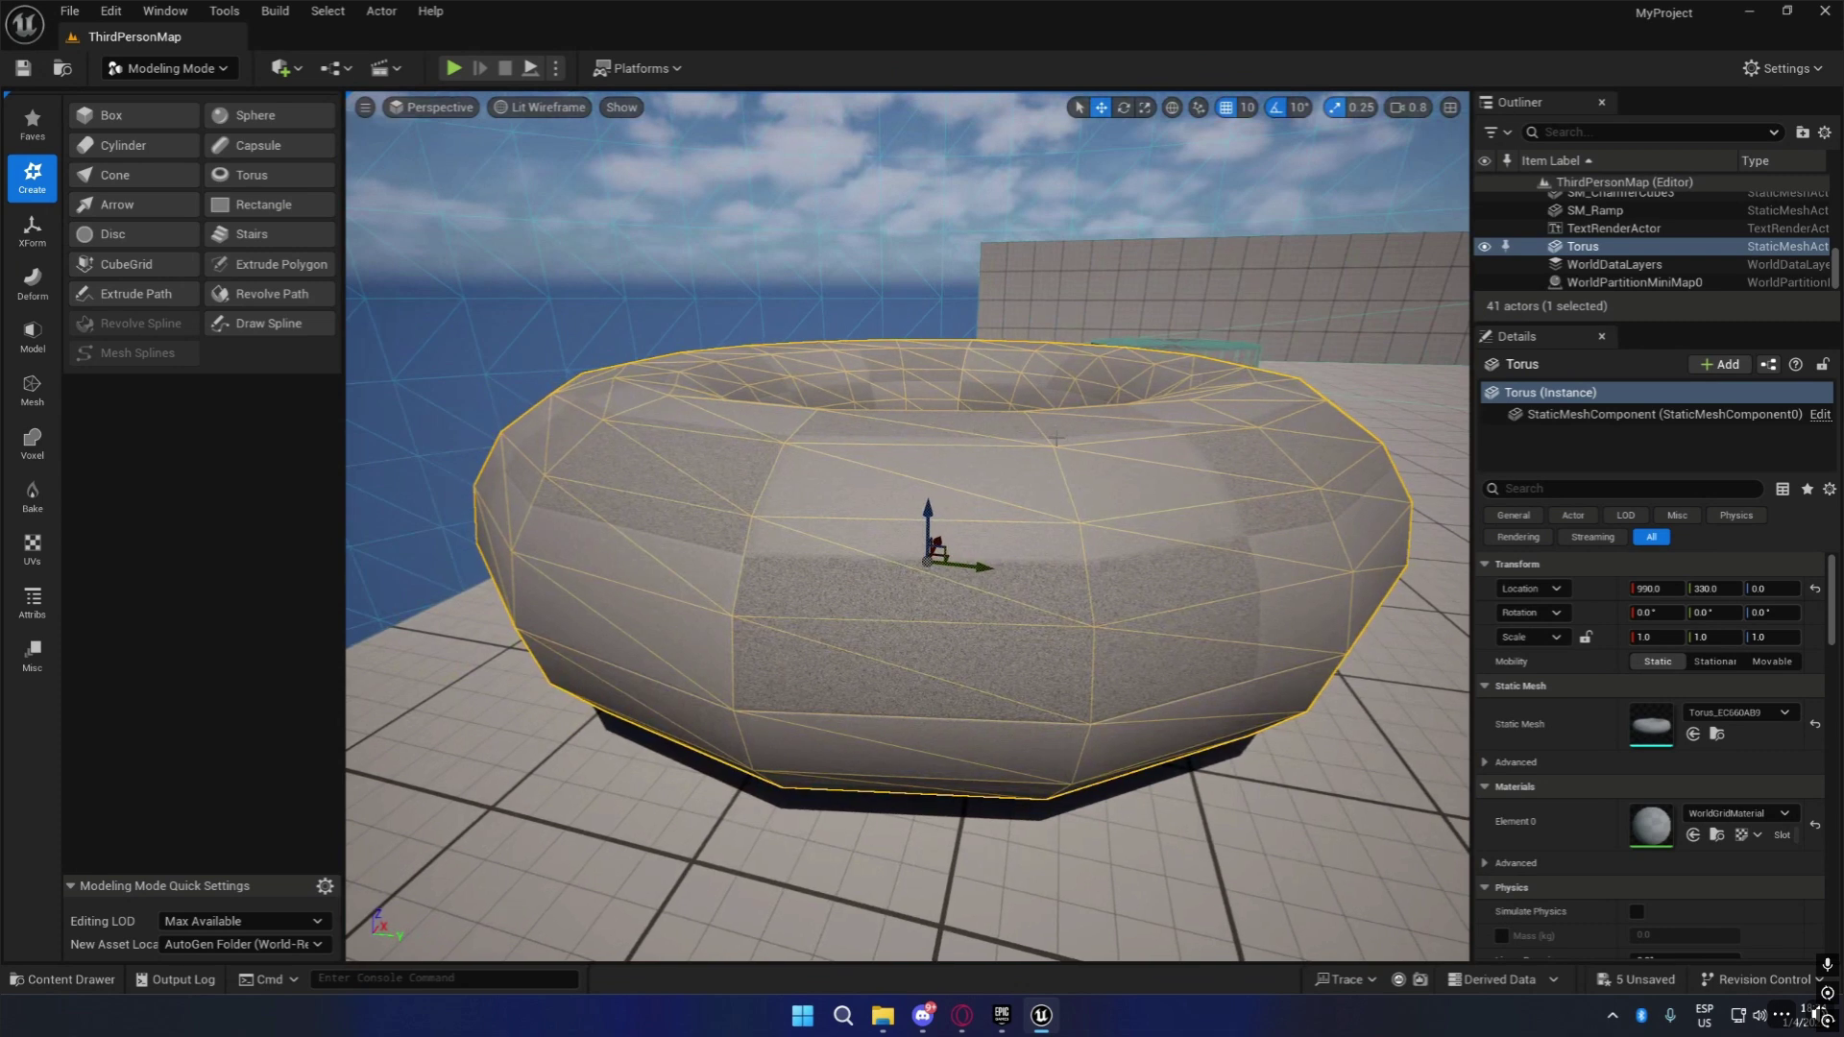
Examine the torus's wireframe from above, close to its central hole and as a whole.
key("s")
right_click_drag(1067, 477, 1053, 560)
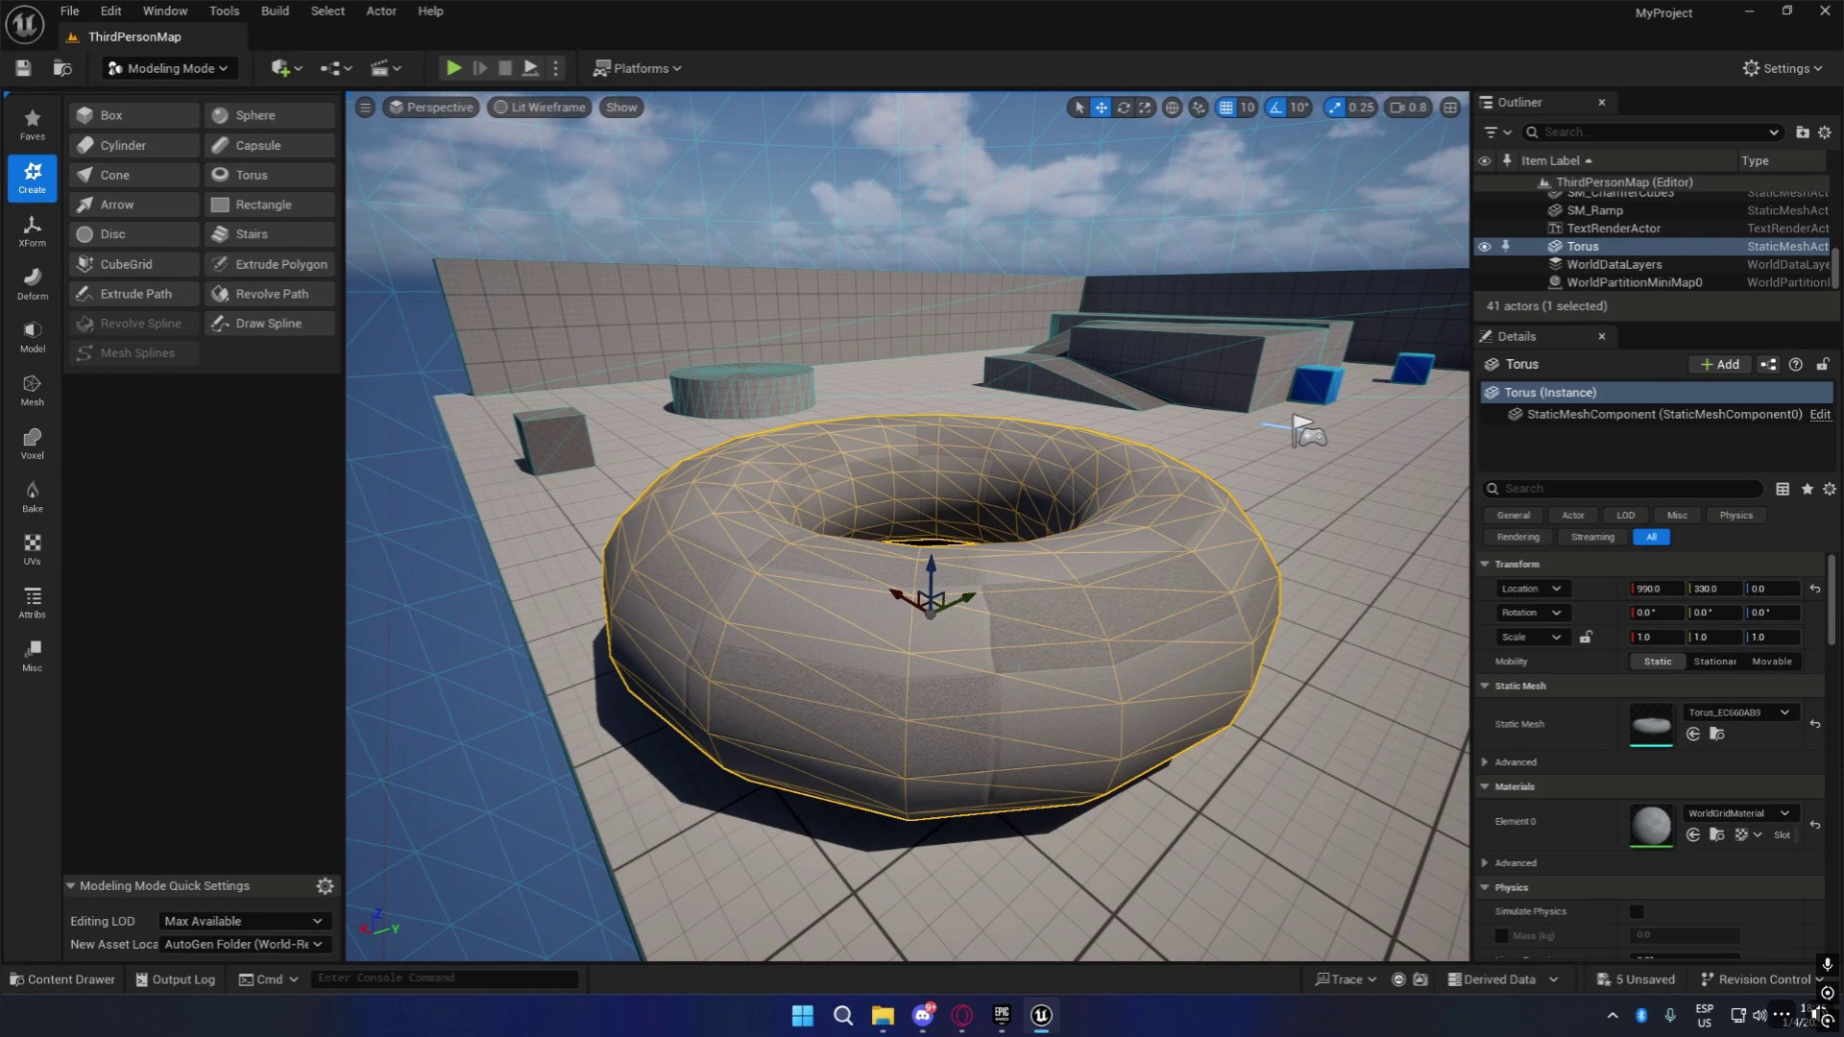
key("w")
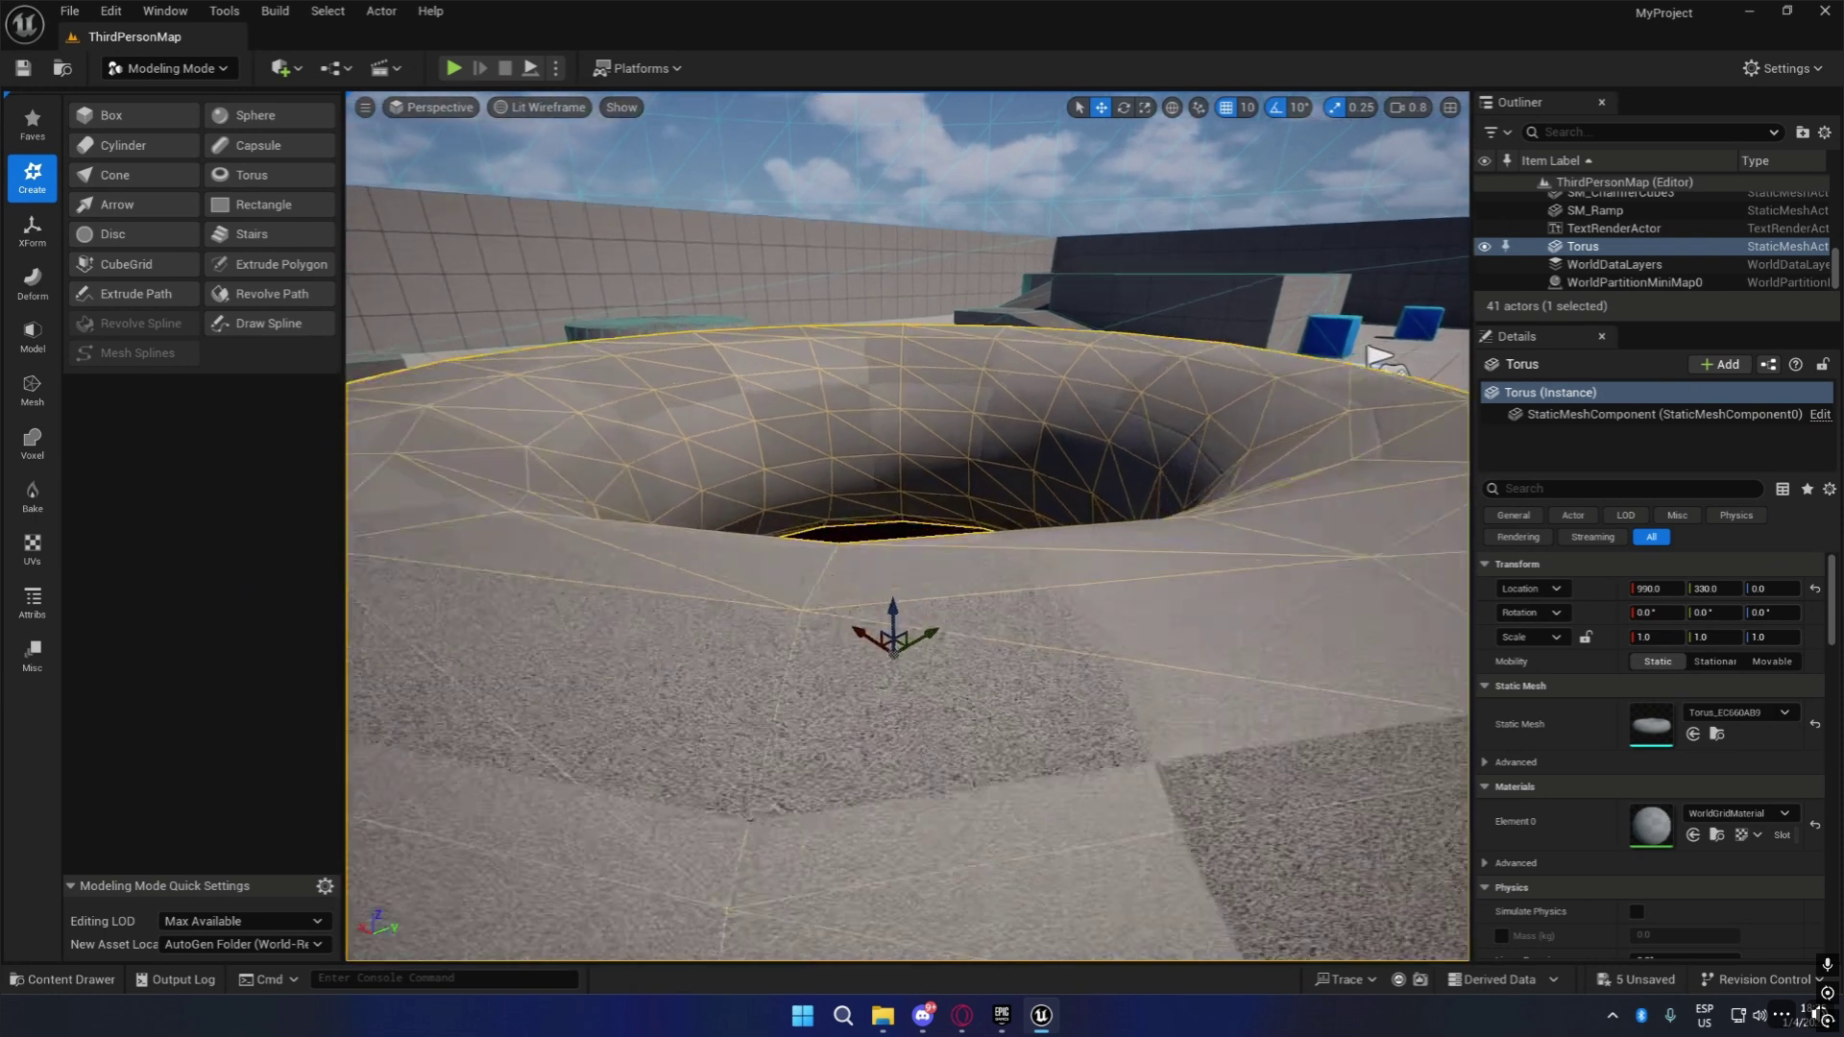
key("s")
key("s")
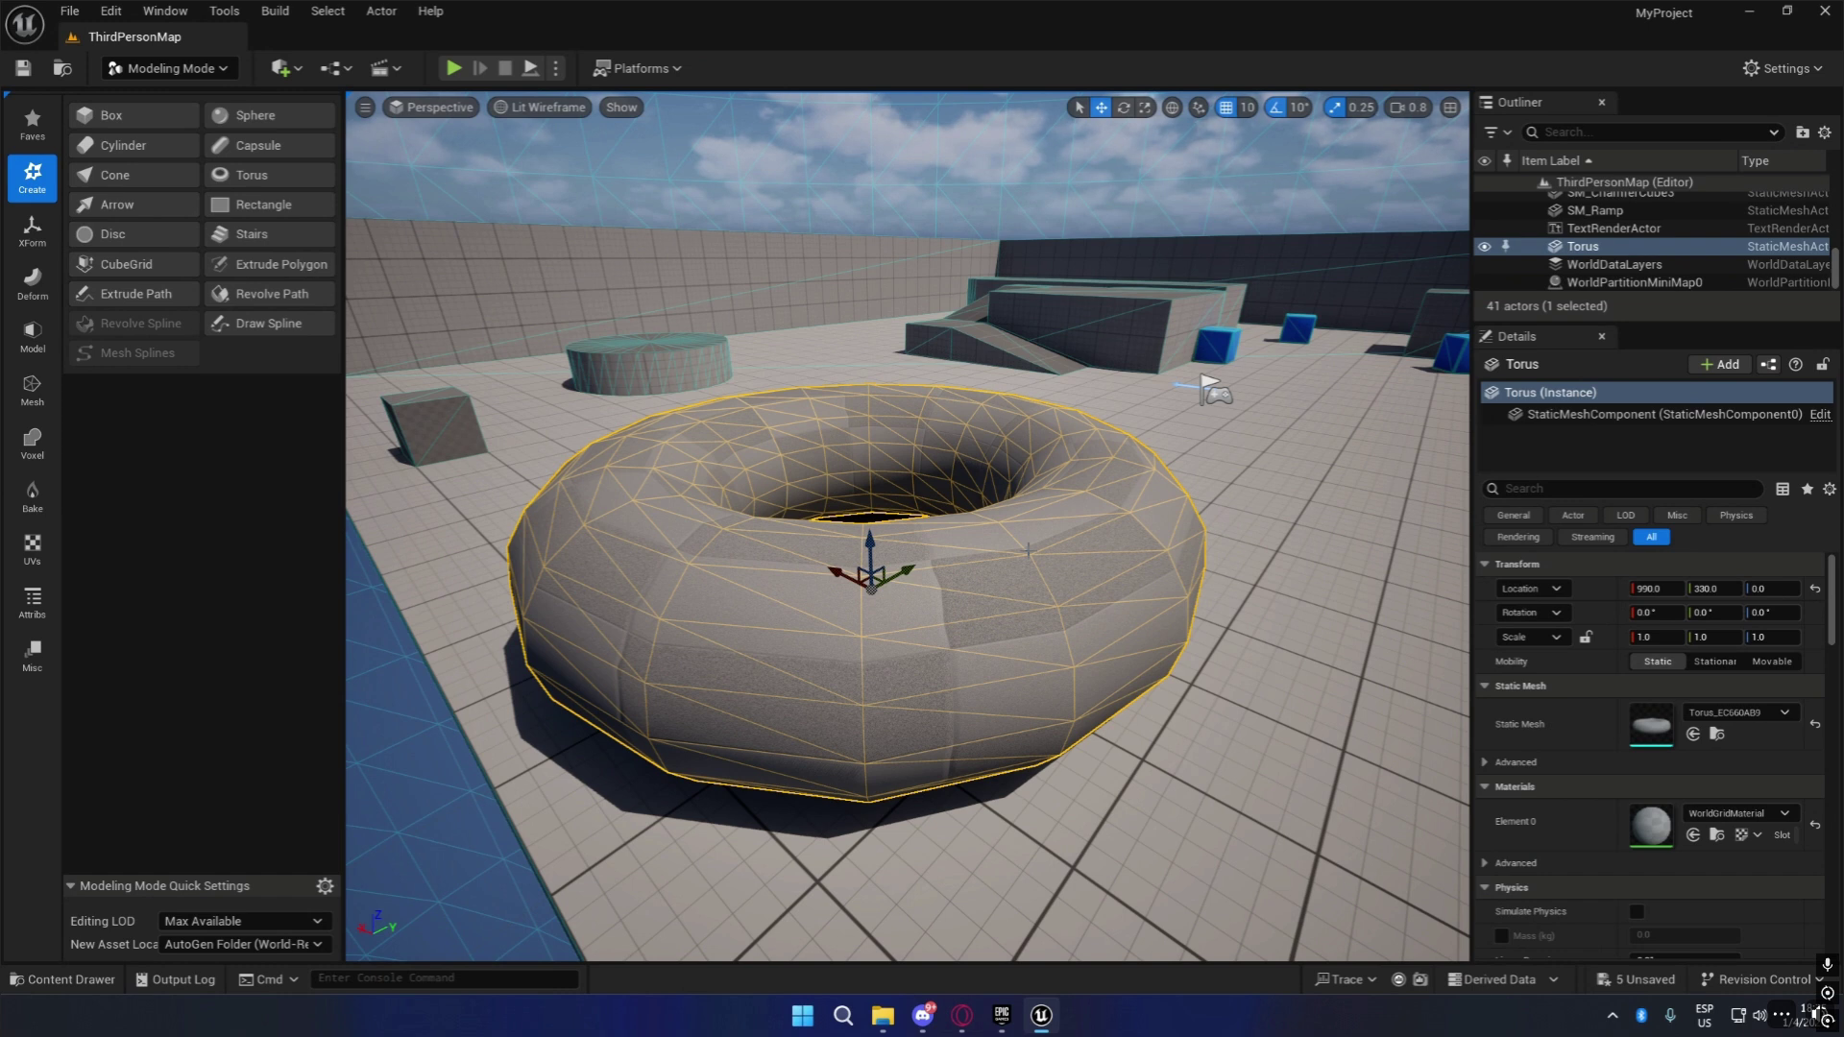
Examine the torus's wireframe from raised viewpoints, with the surrounding arena in view.
left_click_drag(1027, 550, 1167, 557, "alt")
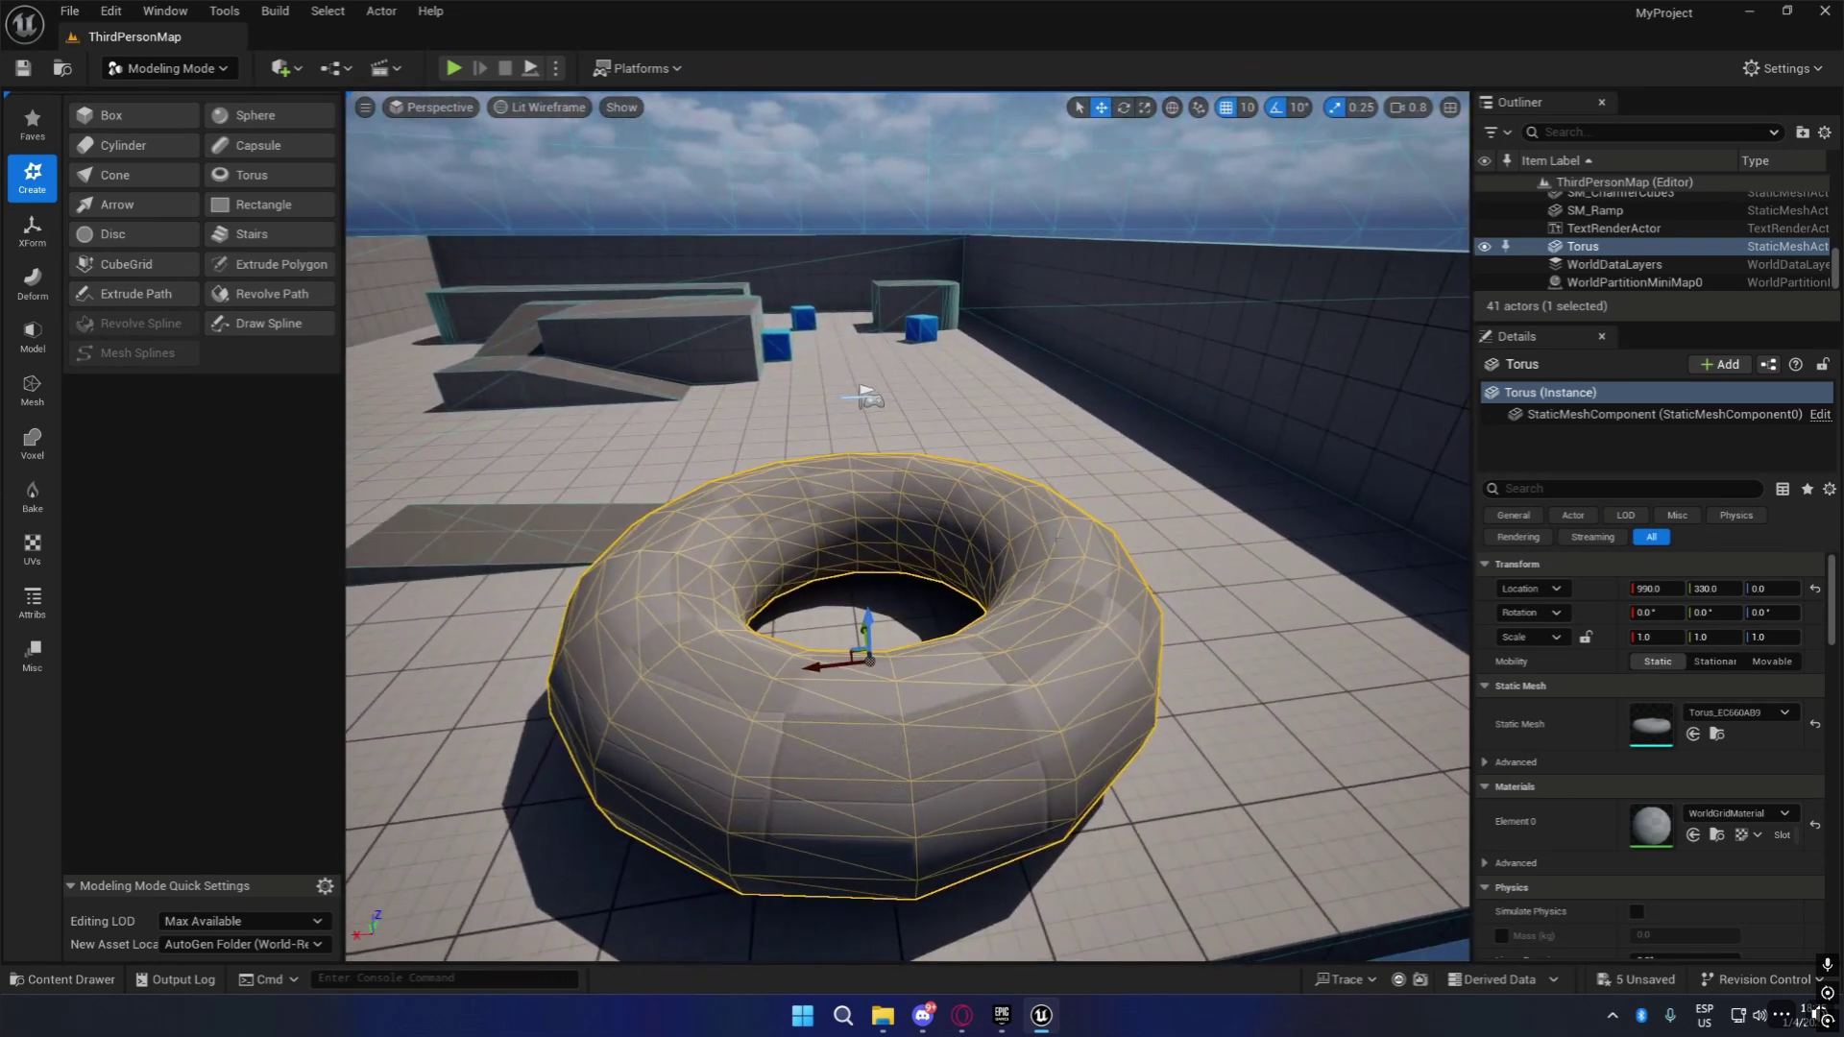
right_click_drag(1237, 639, 1160, 682)
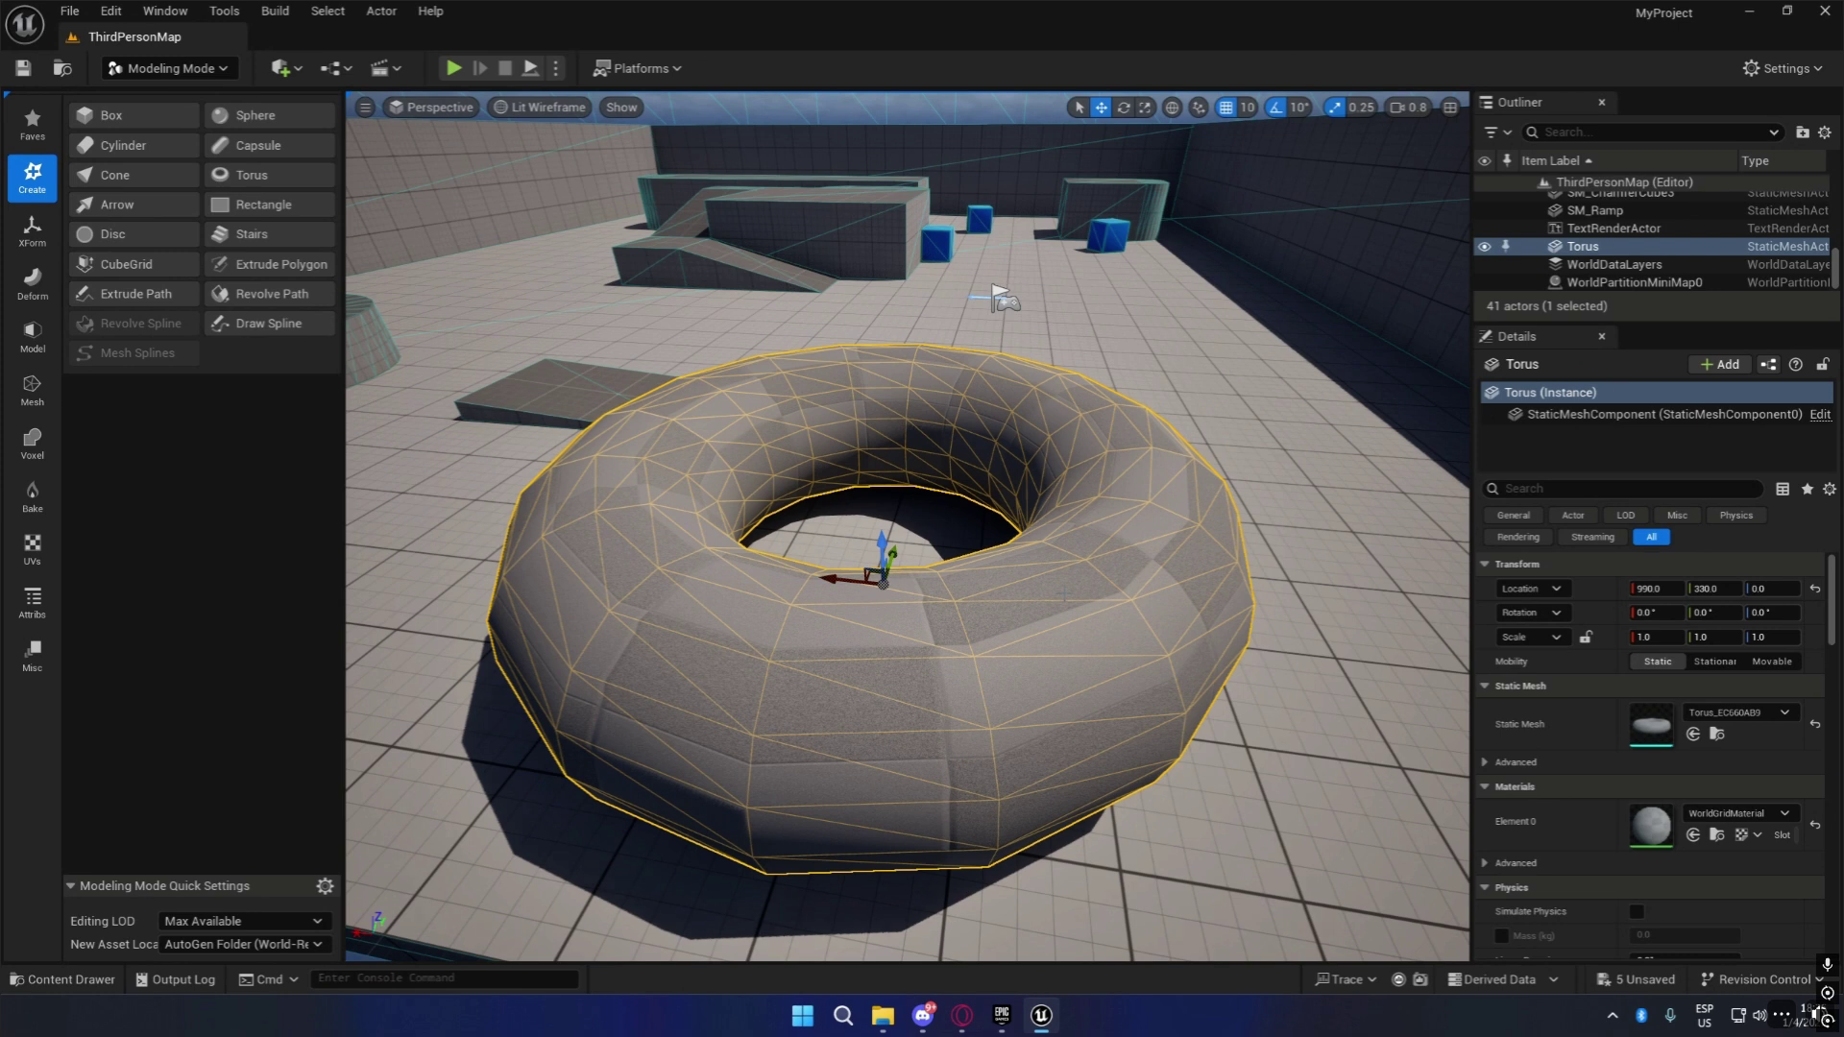
key("s")
right_click_drag(970, 656, 970, 656)
key("e")
key("w")
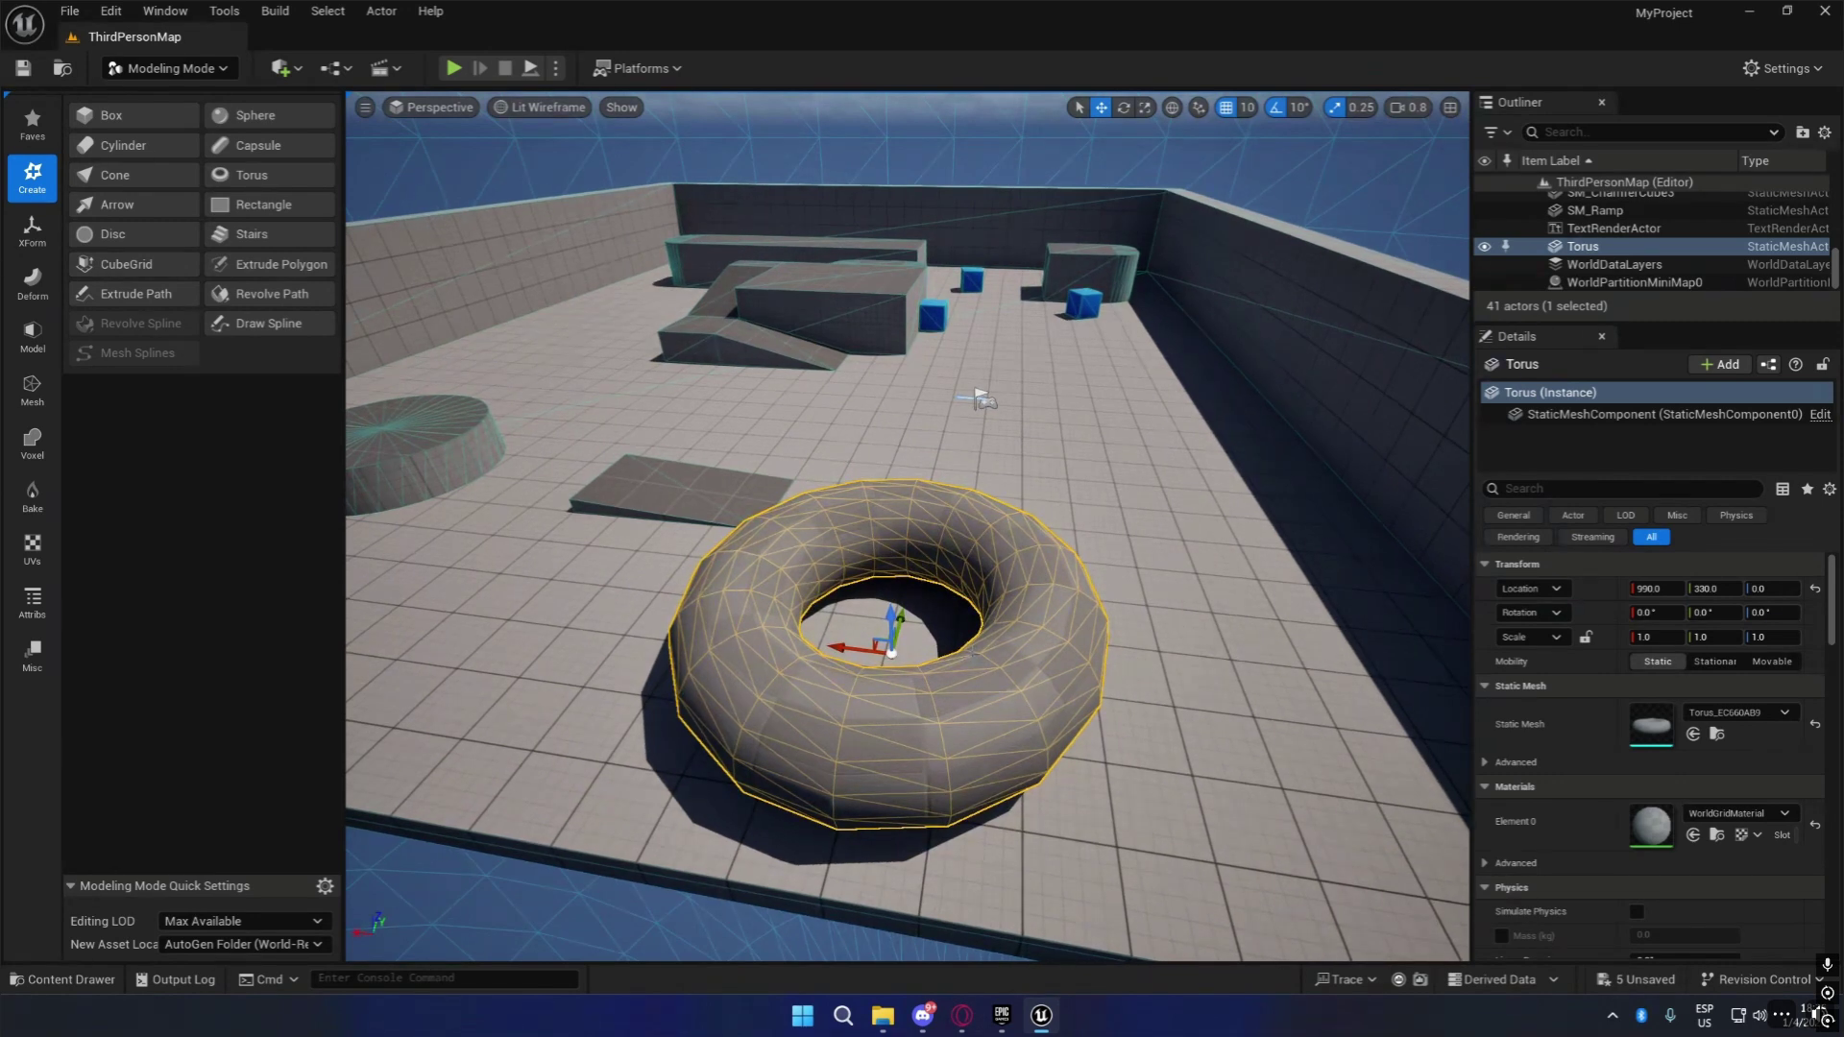
right_click_drag(976, 398, 1138, 412)
key("a")
right_click_drag(1023, 615, 1076, 533)
key("q")
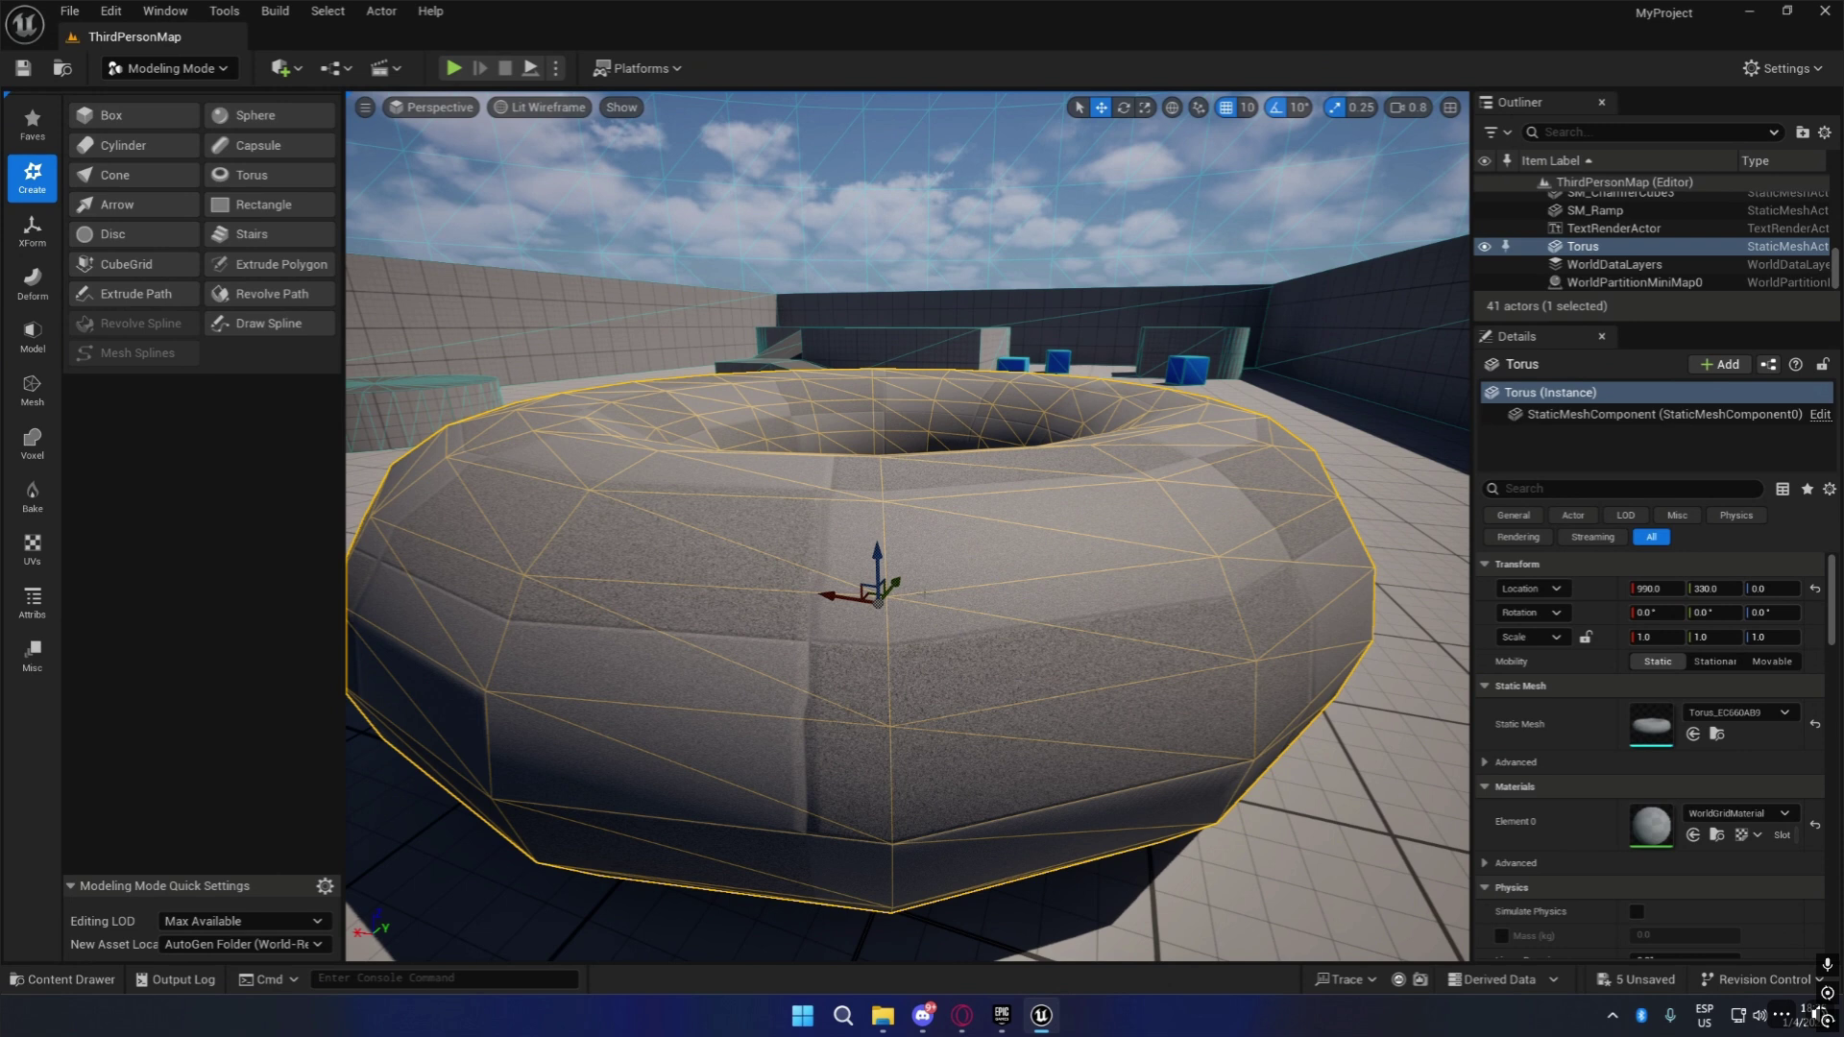
Examine the triangle edges on the torus's outer side and inner ring, both up close and from farther back.
key("a")
right_click_drag(1226, 699, 1373, 696)
key("e")
key("s")
right_click_drag(884, 623, 1212, 559)
mouse_move(1091, 679)
right_mouse_down()
mouse_move(1239, 769)
mouse_move(1215, 764)
mouse_move(1201, 687)
mouse_move(1091, 679)
right_mouse_up()
key("w")
key("q")
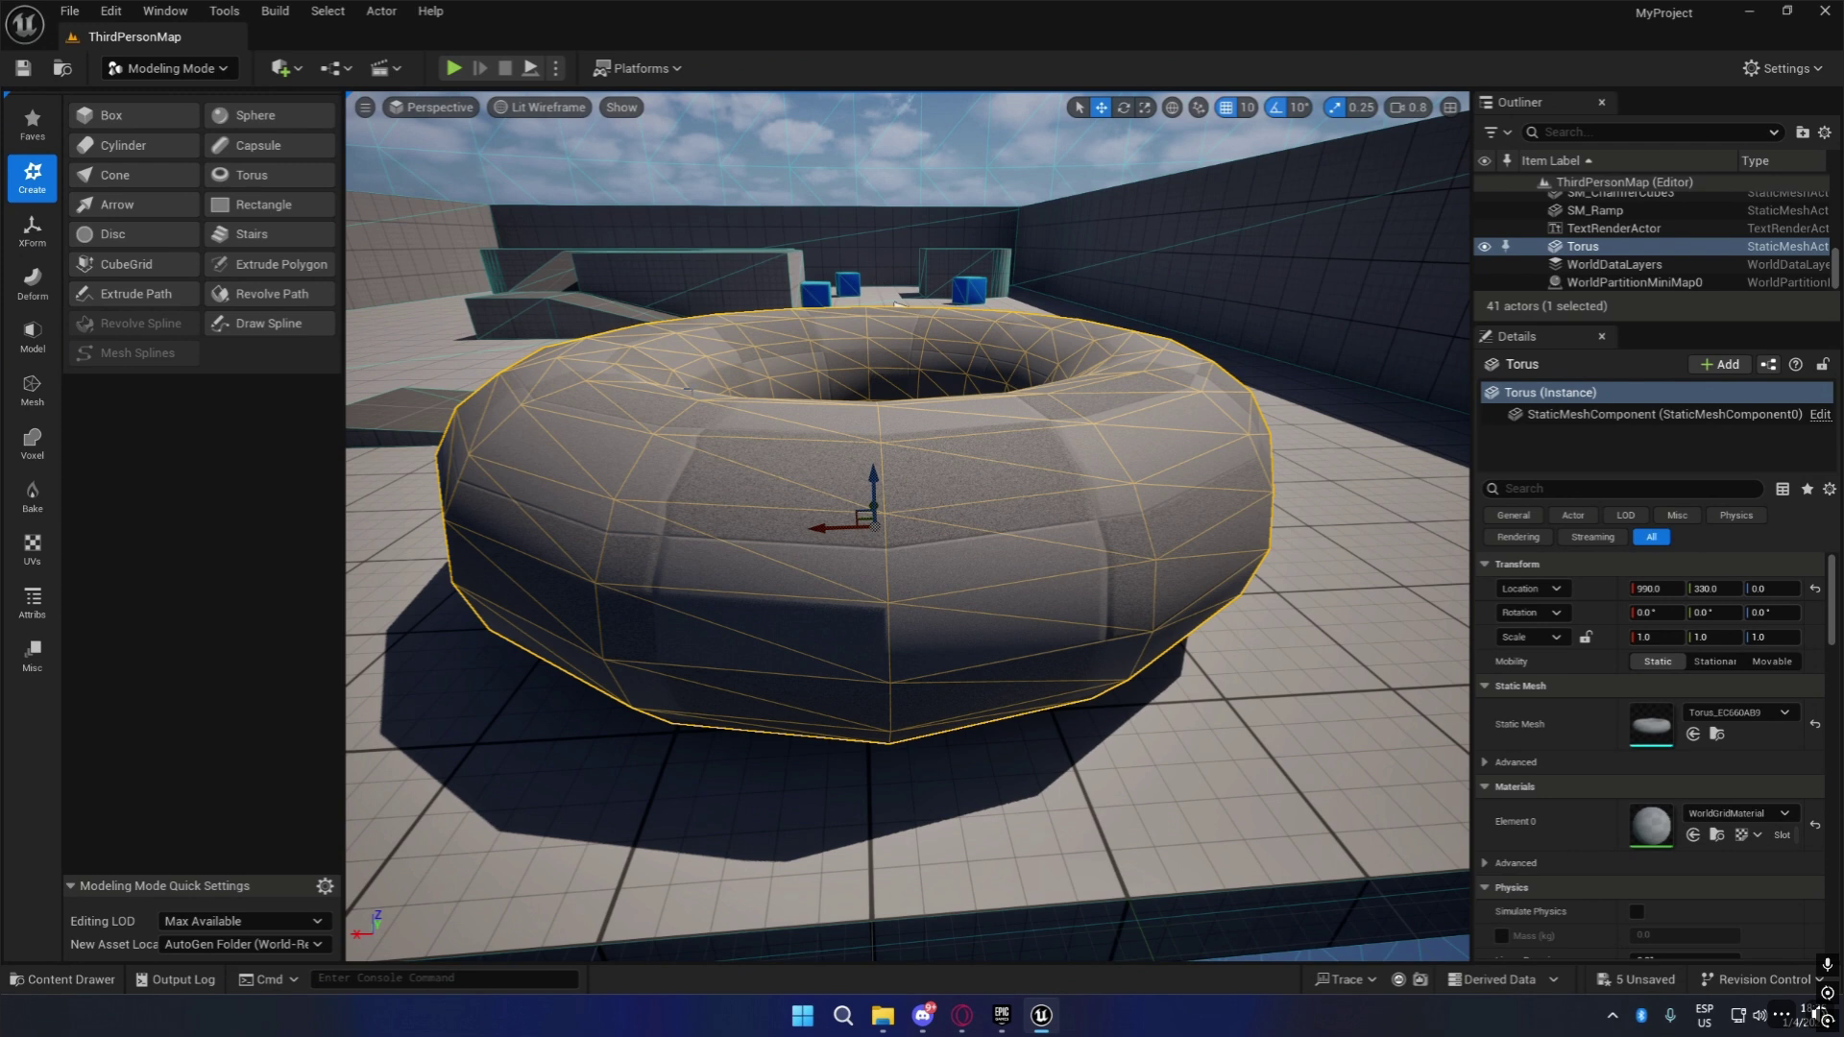
right_click_drag(537, 327, 504, 423)
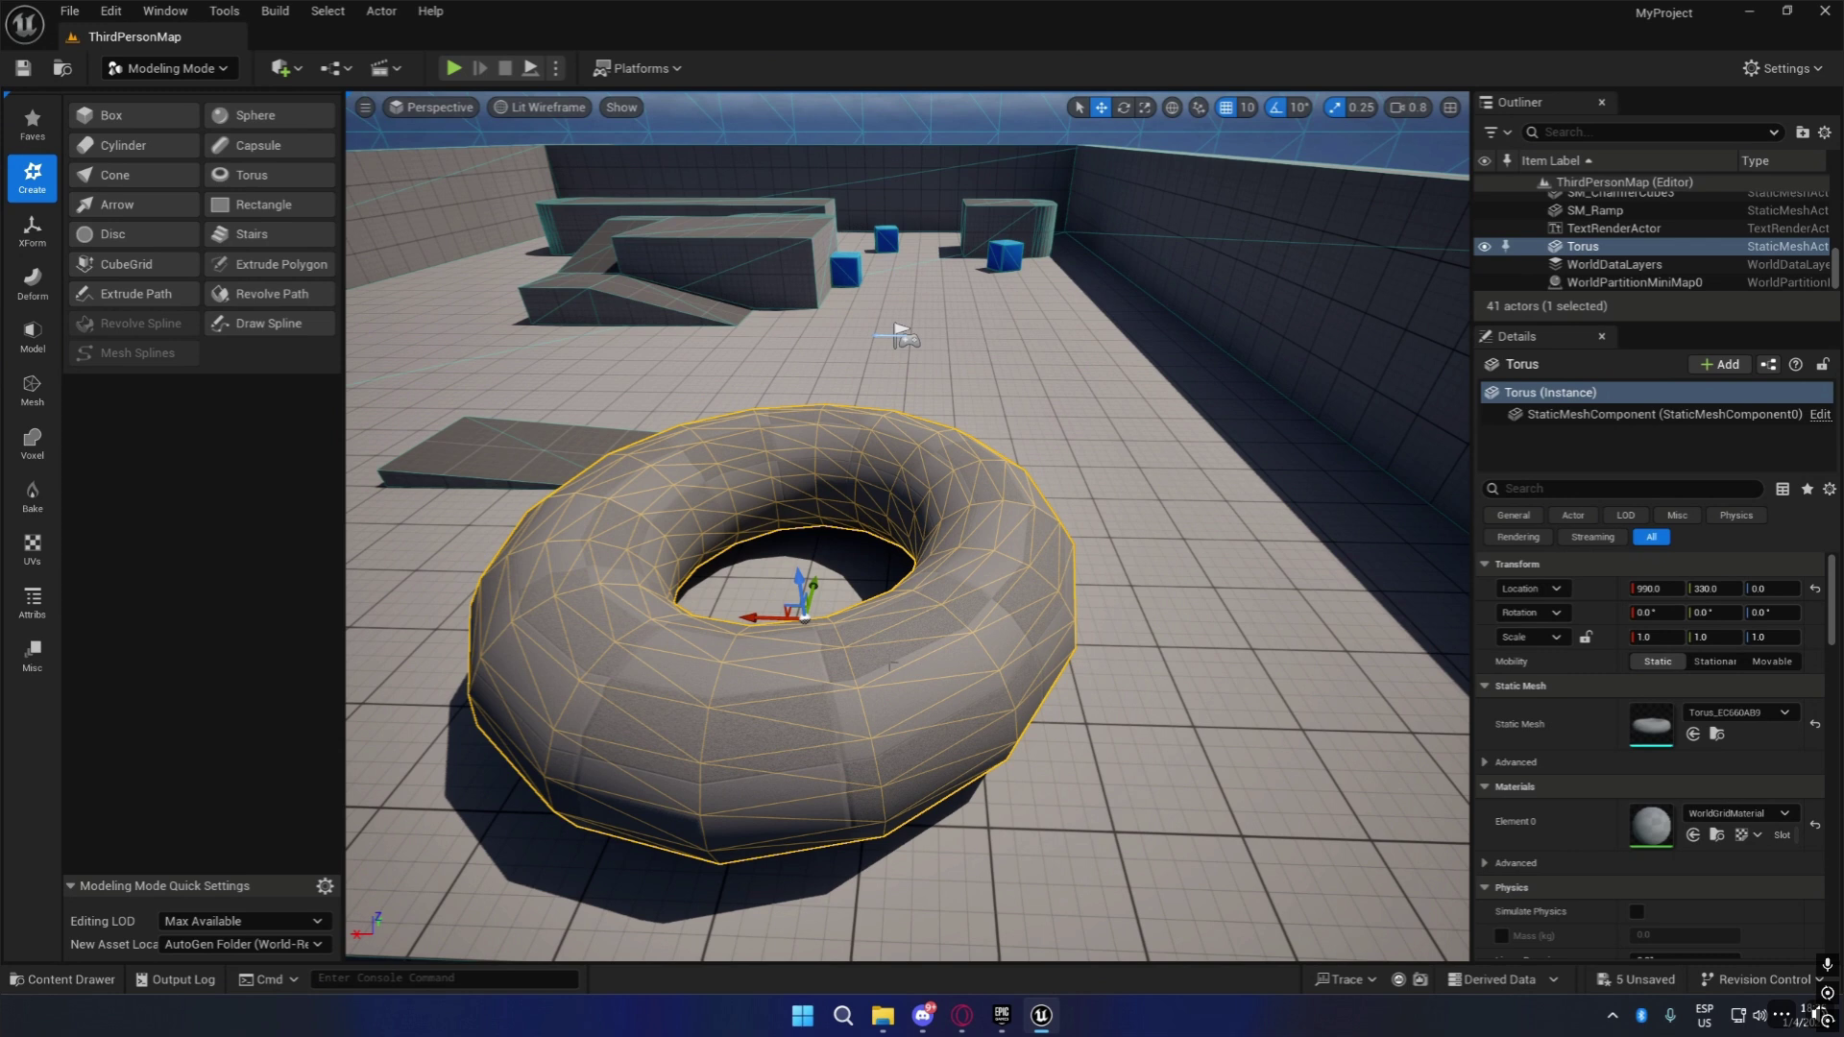
scroll(894, 317, "up", 5)
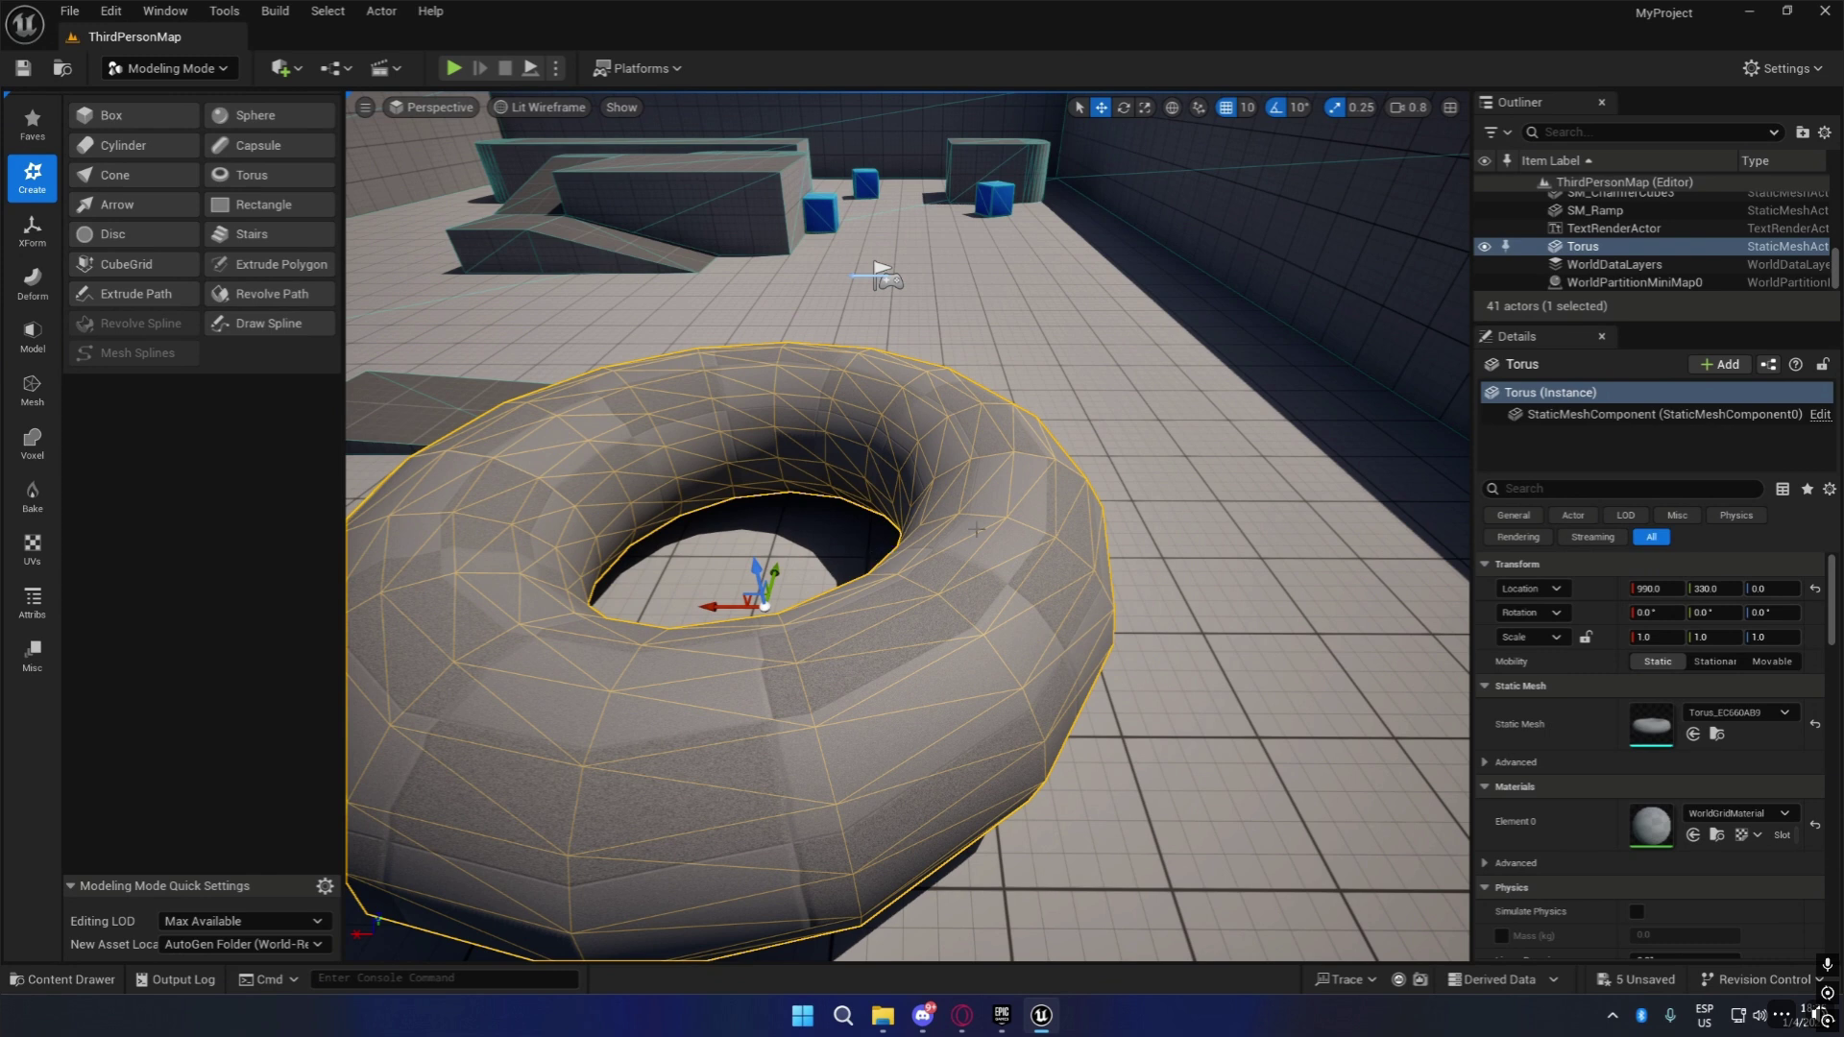
scroll(1221, 465, "down", 6)
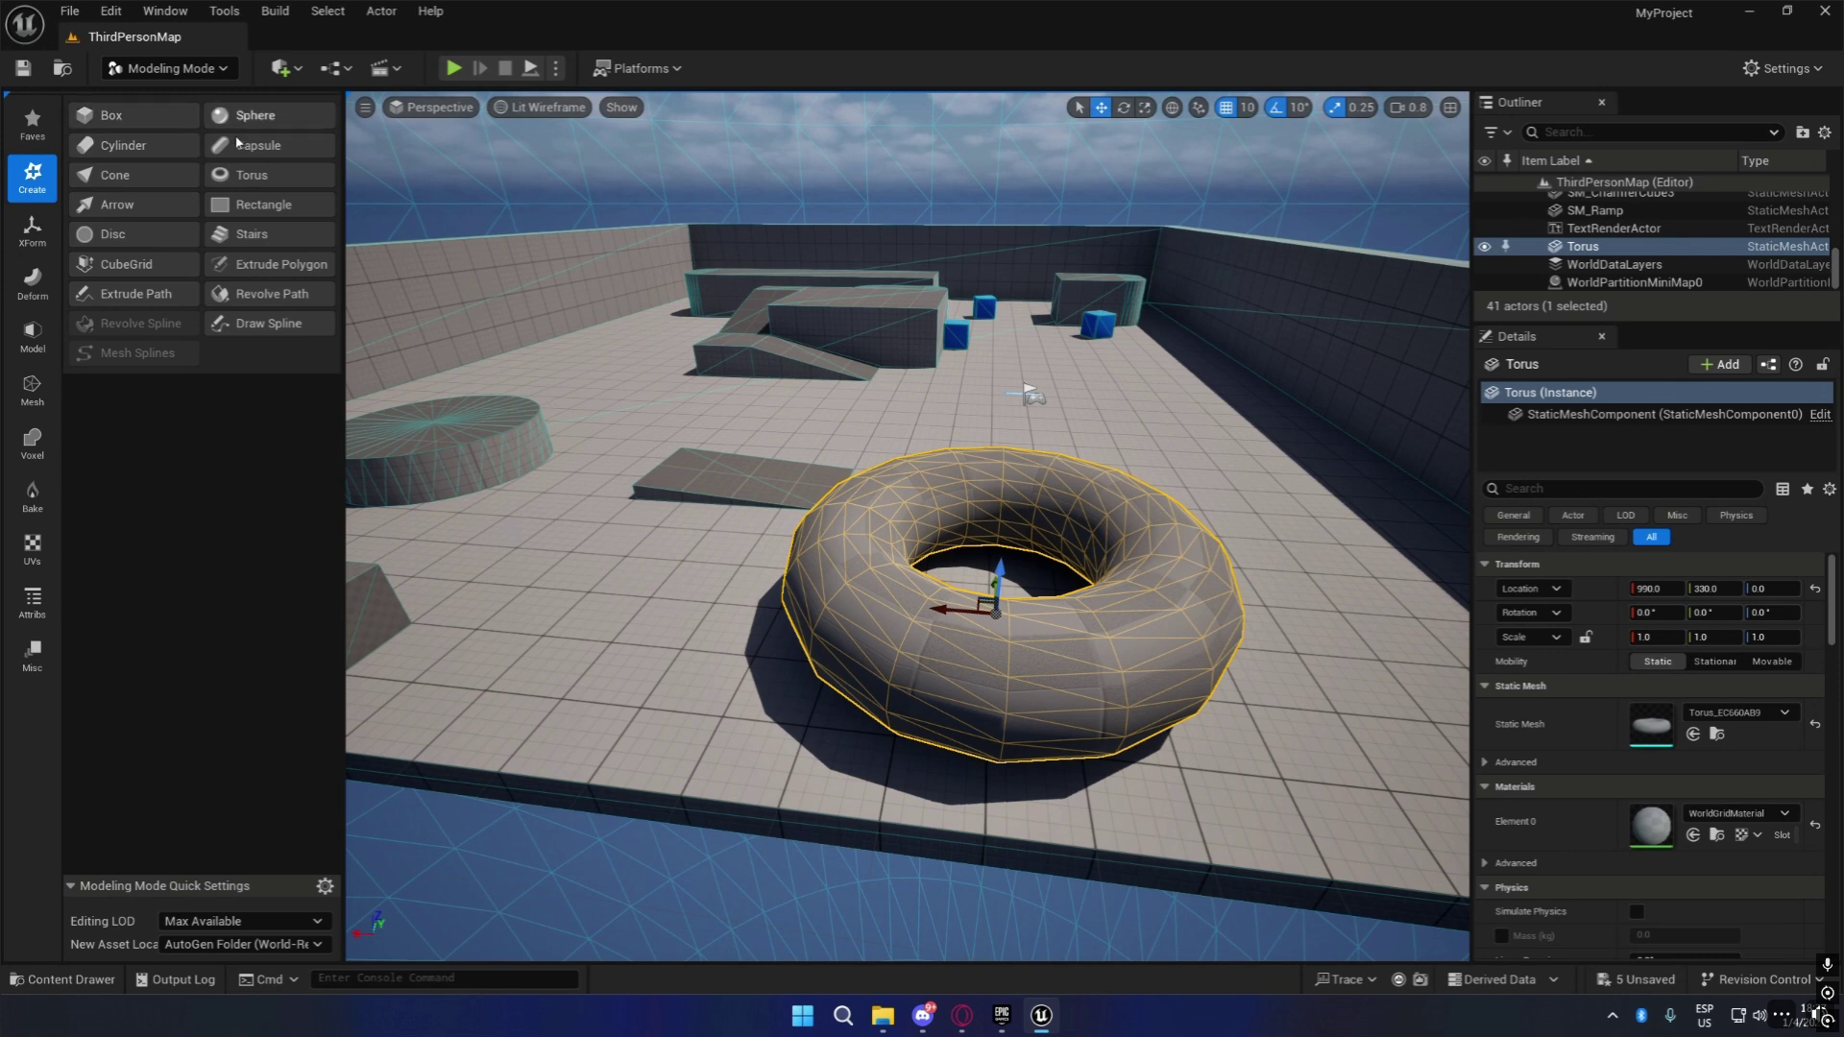
key("w")
right_click_drag(1242, 679, 507, 222)
key("s")
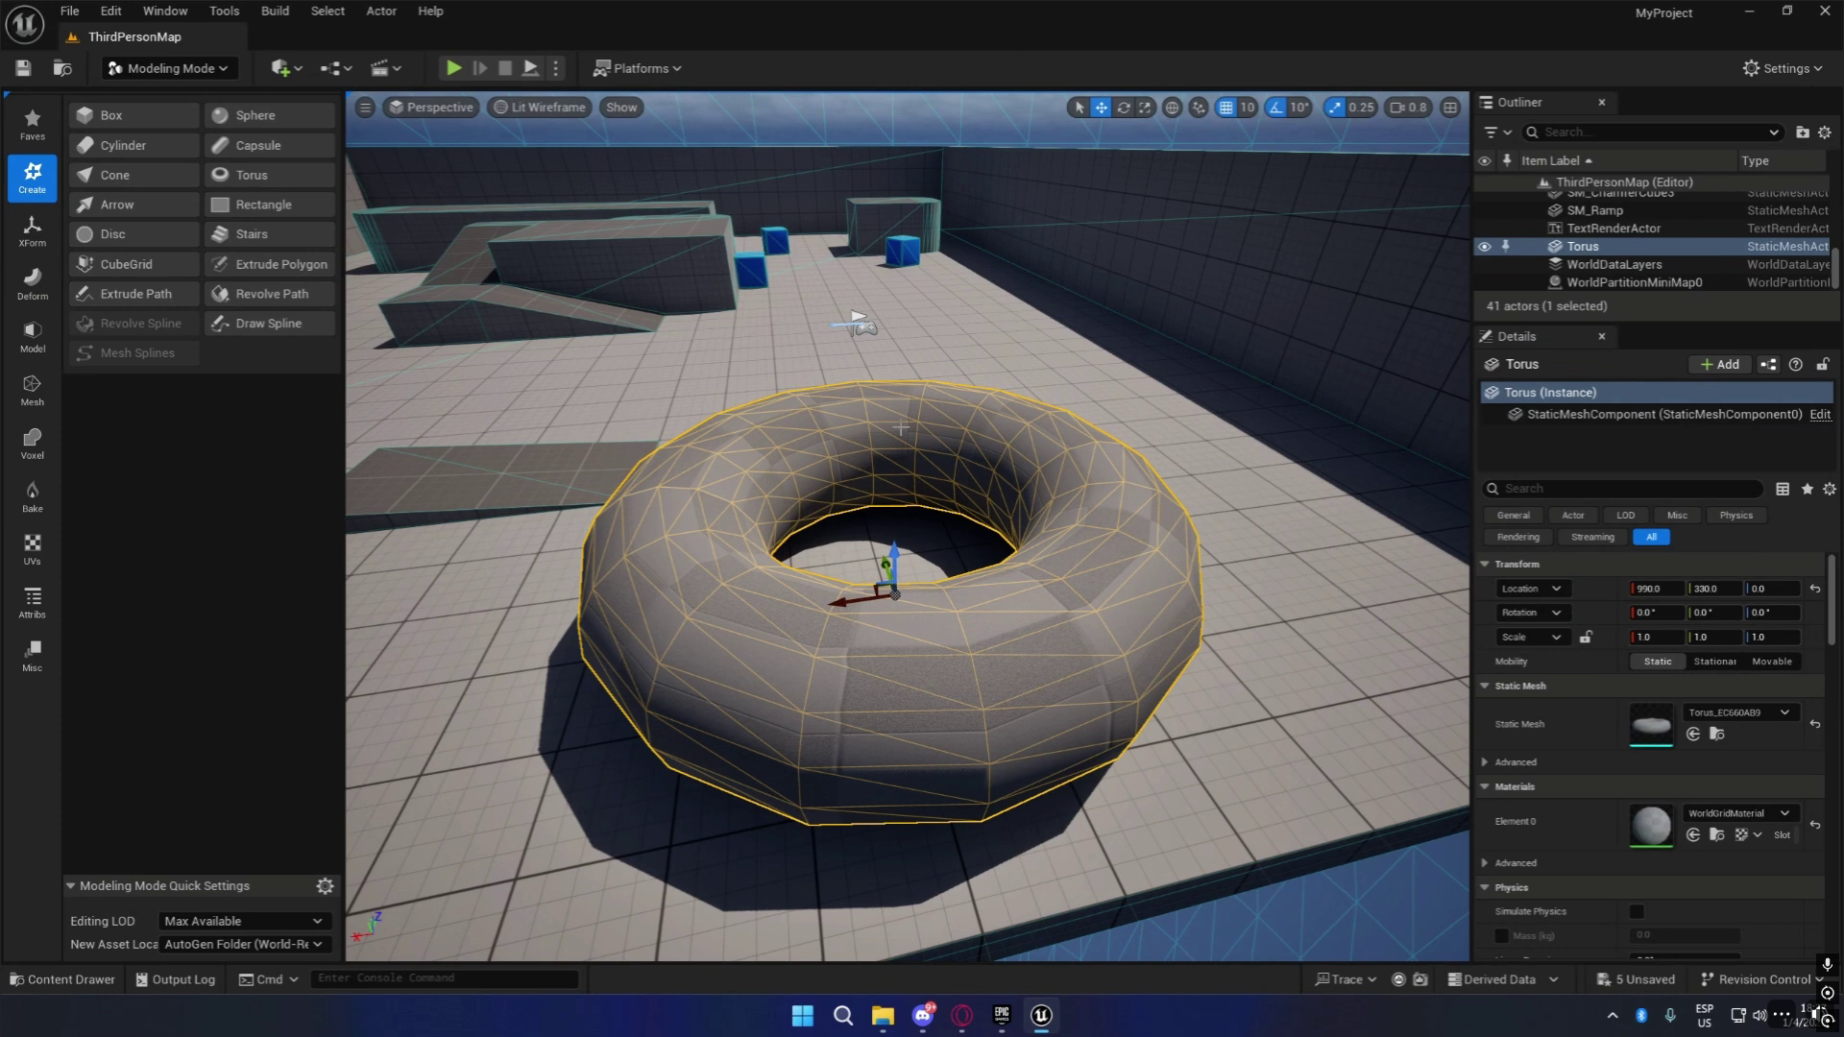
Start PolyGroup Edit on the torus.
left_click(33, 336)
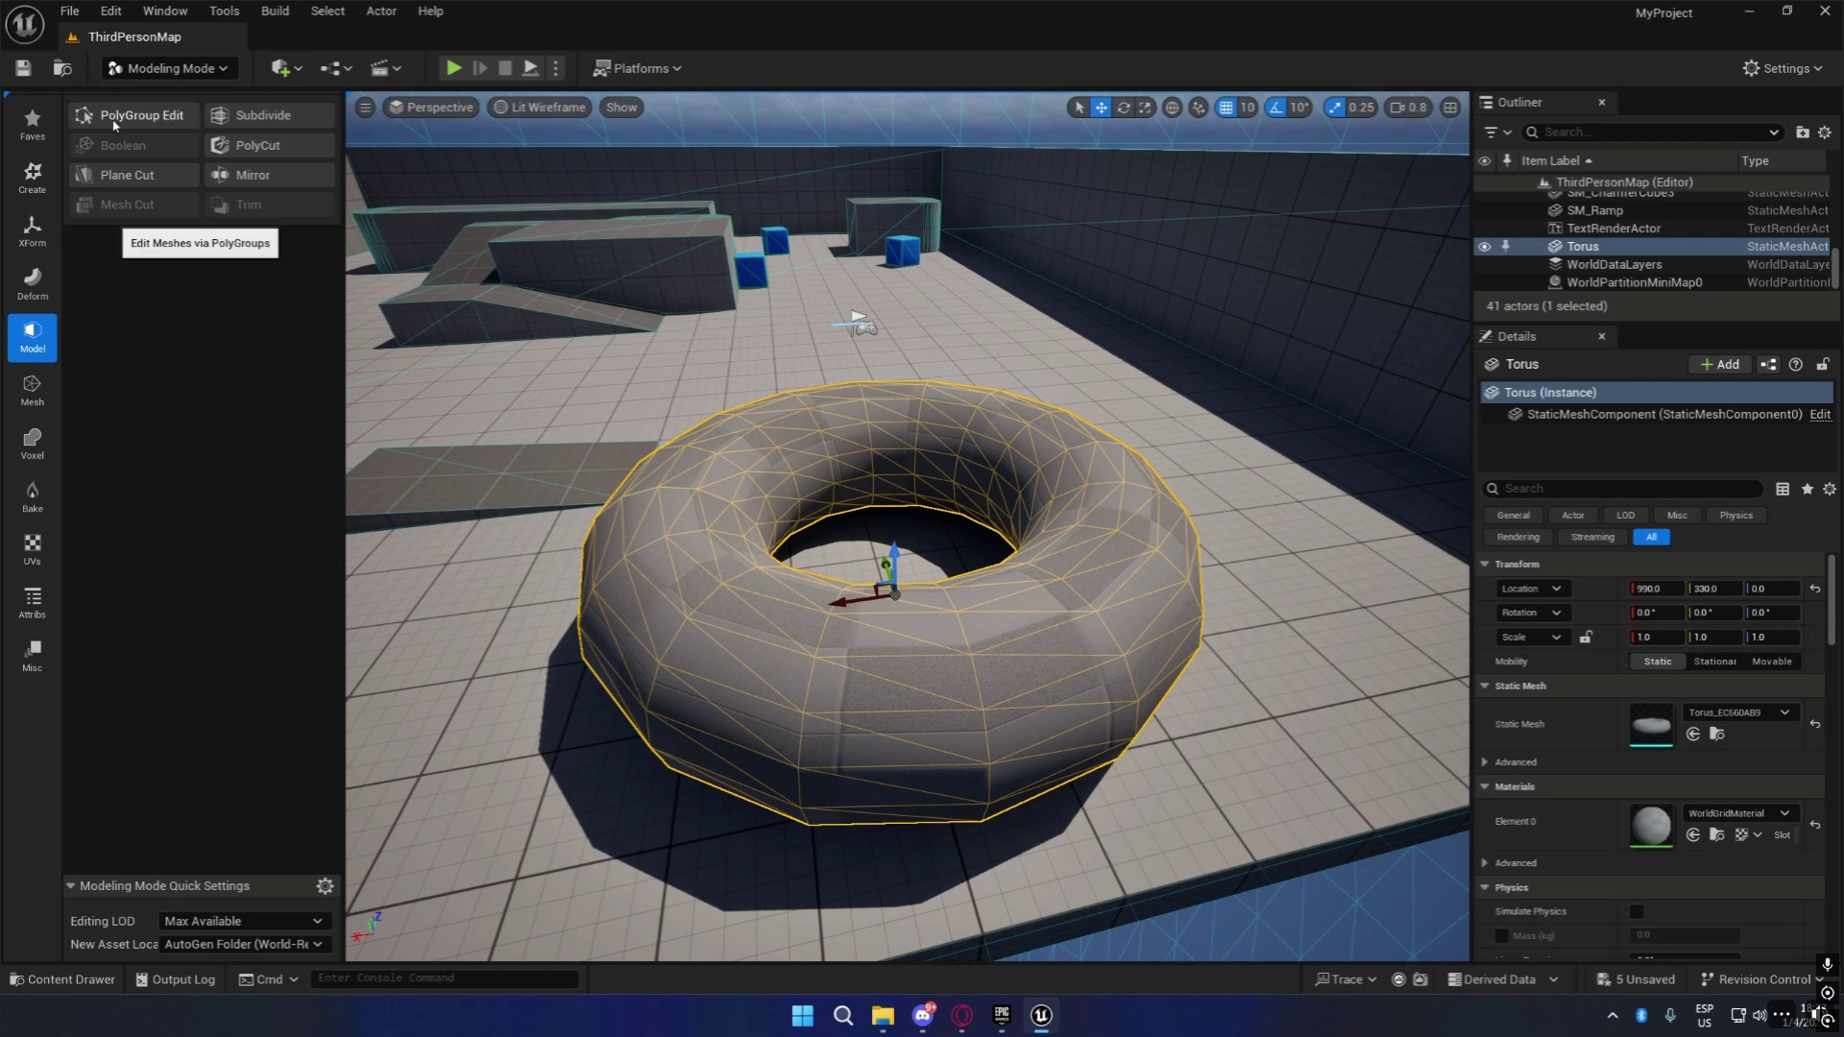
left_click(165, 120)
right_click_drag(1123, 595, 1191, 603)
key("a")
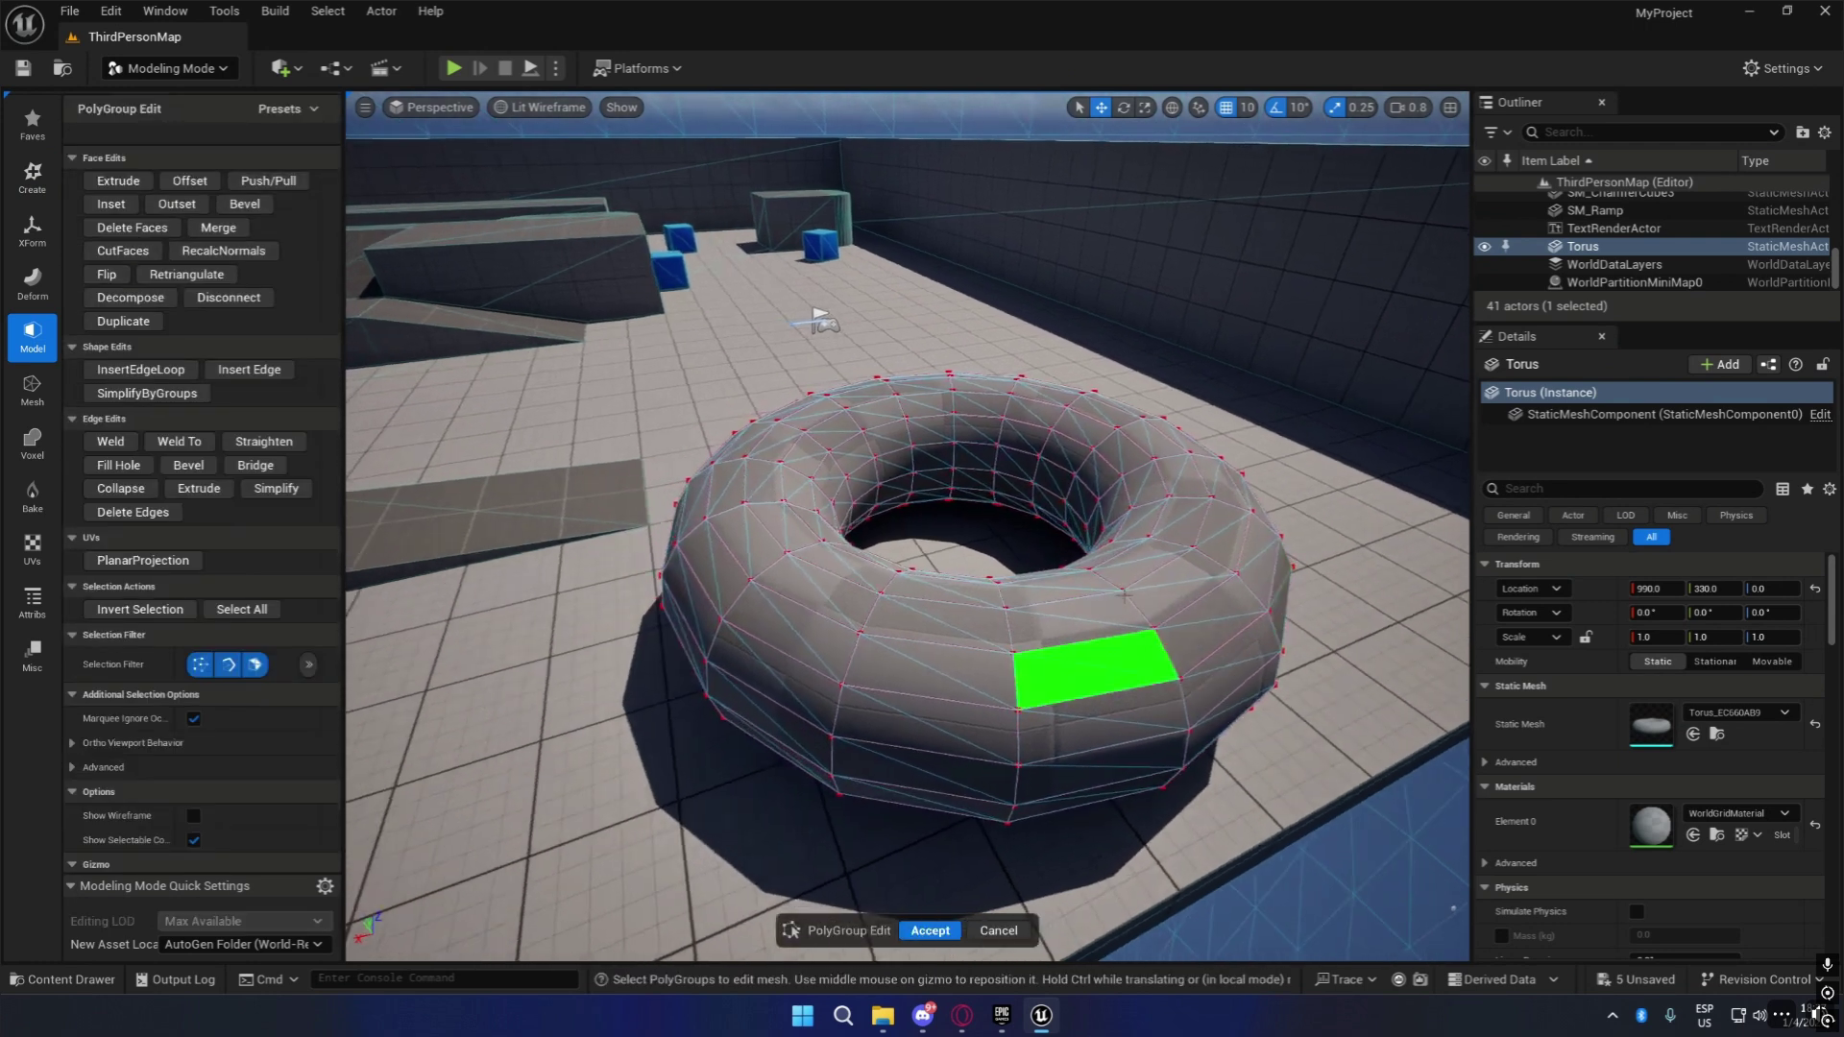
Set the viewport to Lit and examine the torus's PolyGroup faces, edges and corners.
left_click(541, 106)
left_click(526, 179)
right_click_drag(892, 315, 818, 383)
key("d")
key("w")
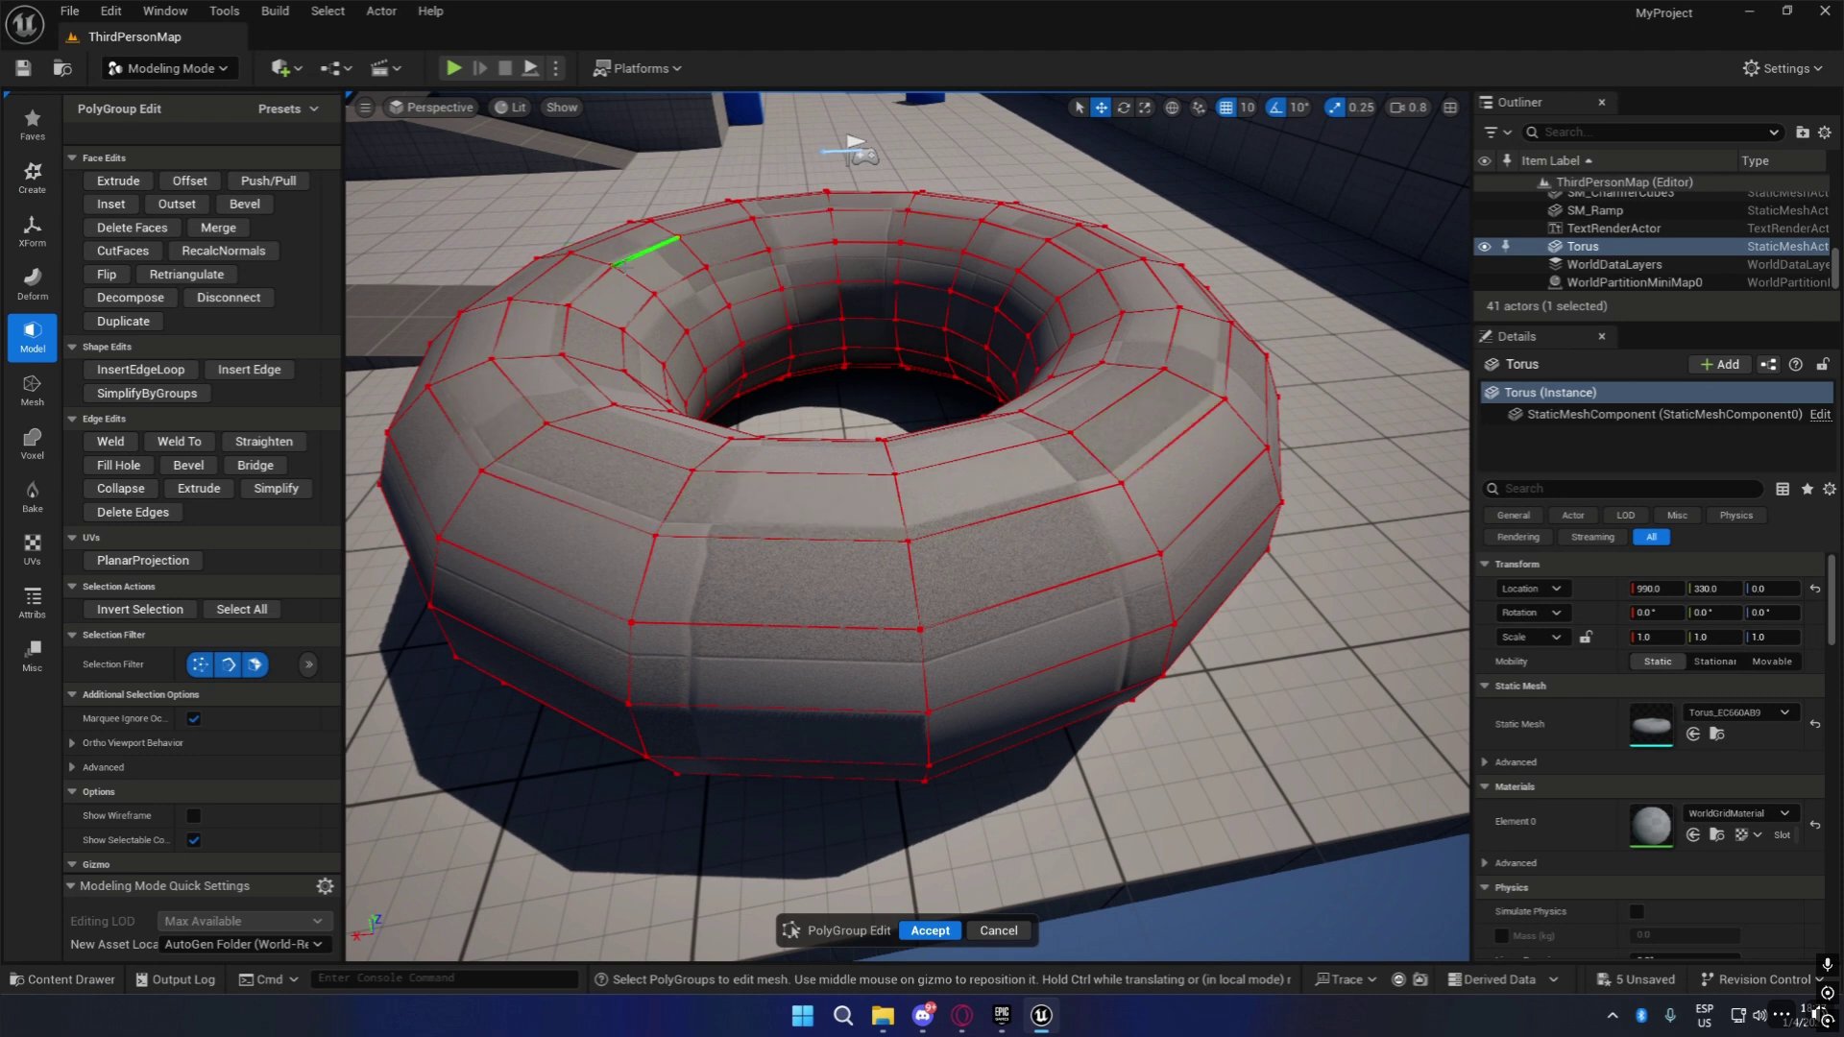
scroll(970, 672, "down", 6)
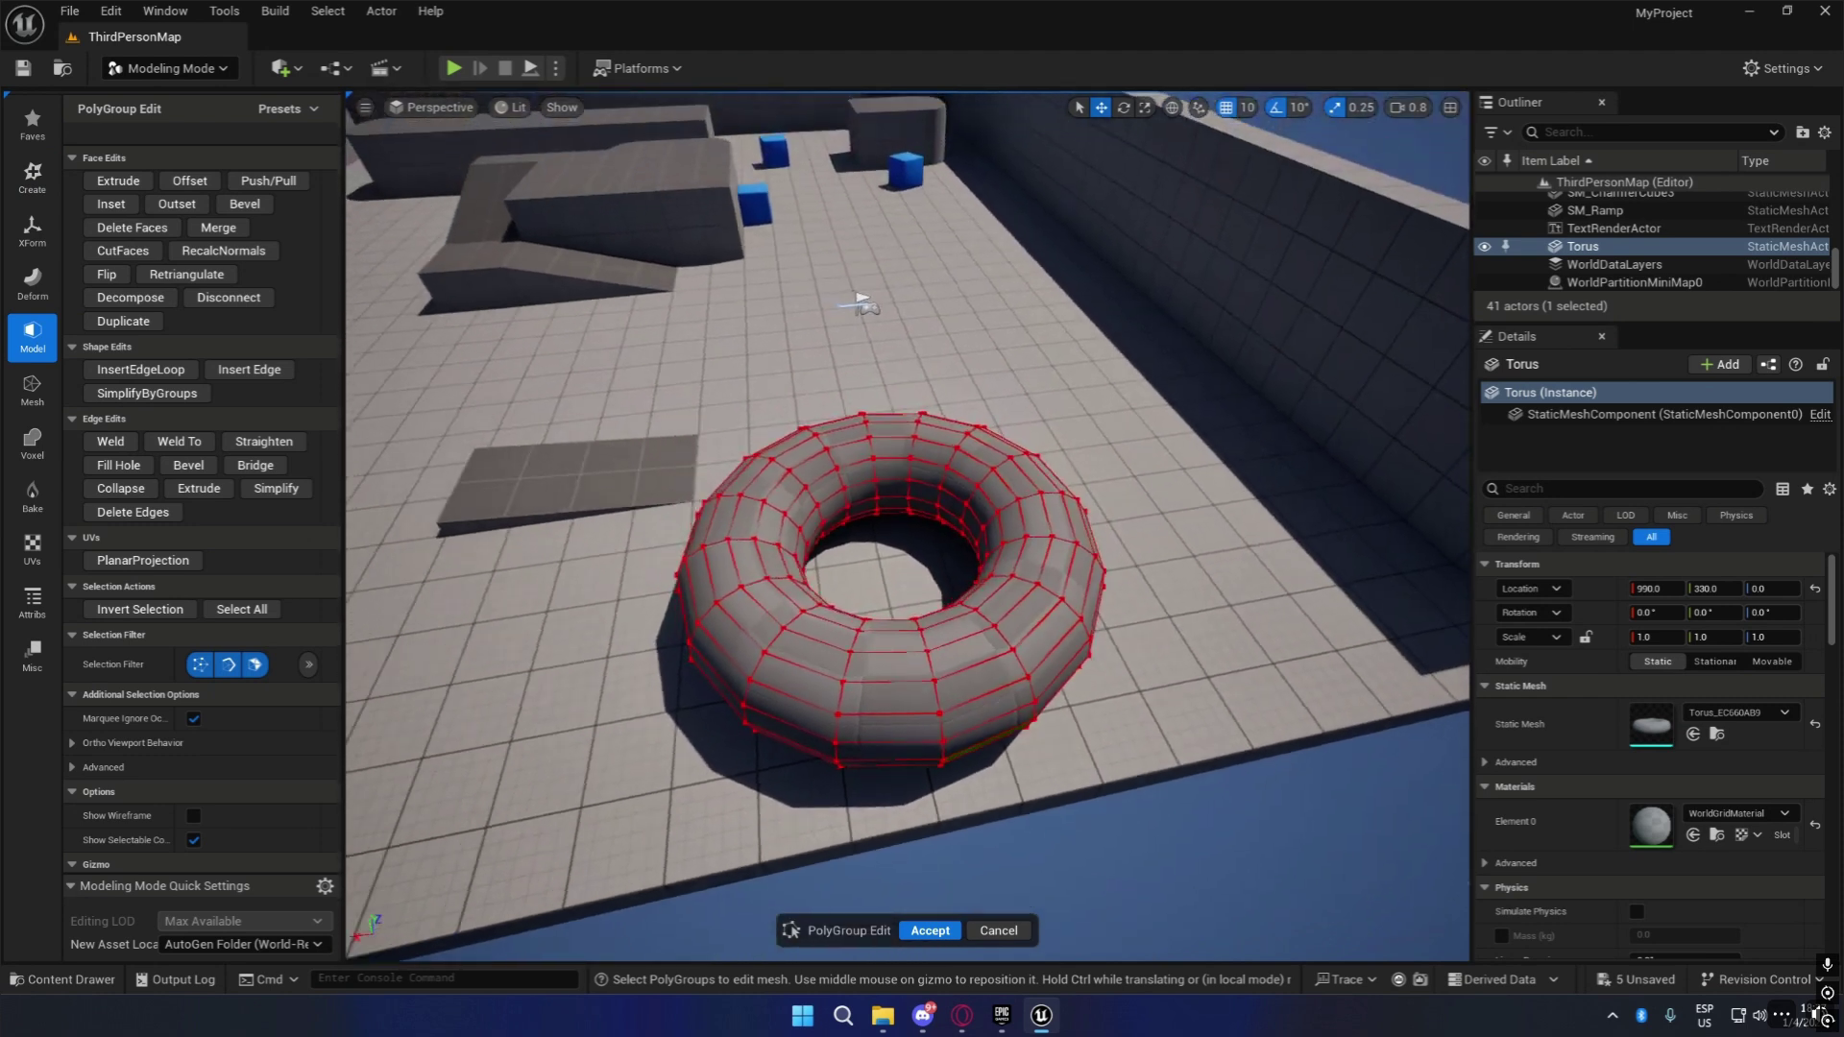
scroll(864, 370, "up", 5)
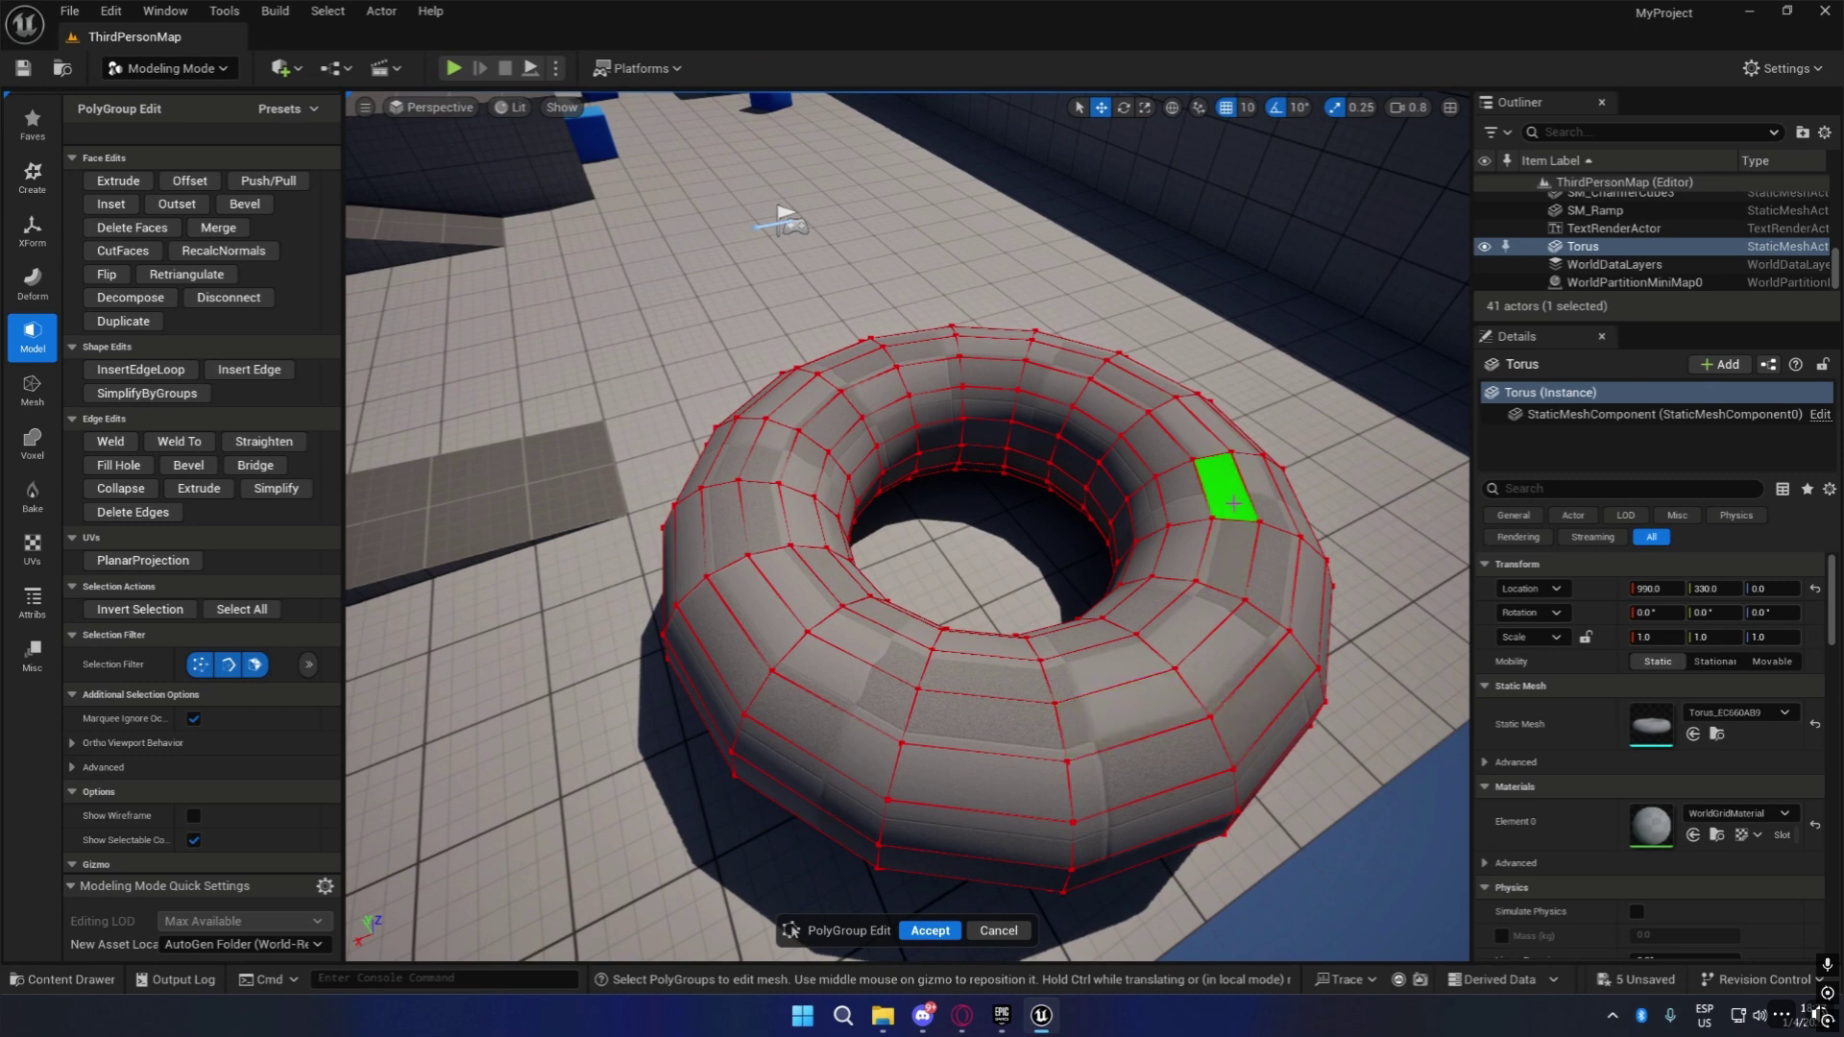
right_click_drag(1321, 659, 1180, 672)
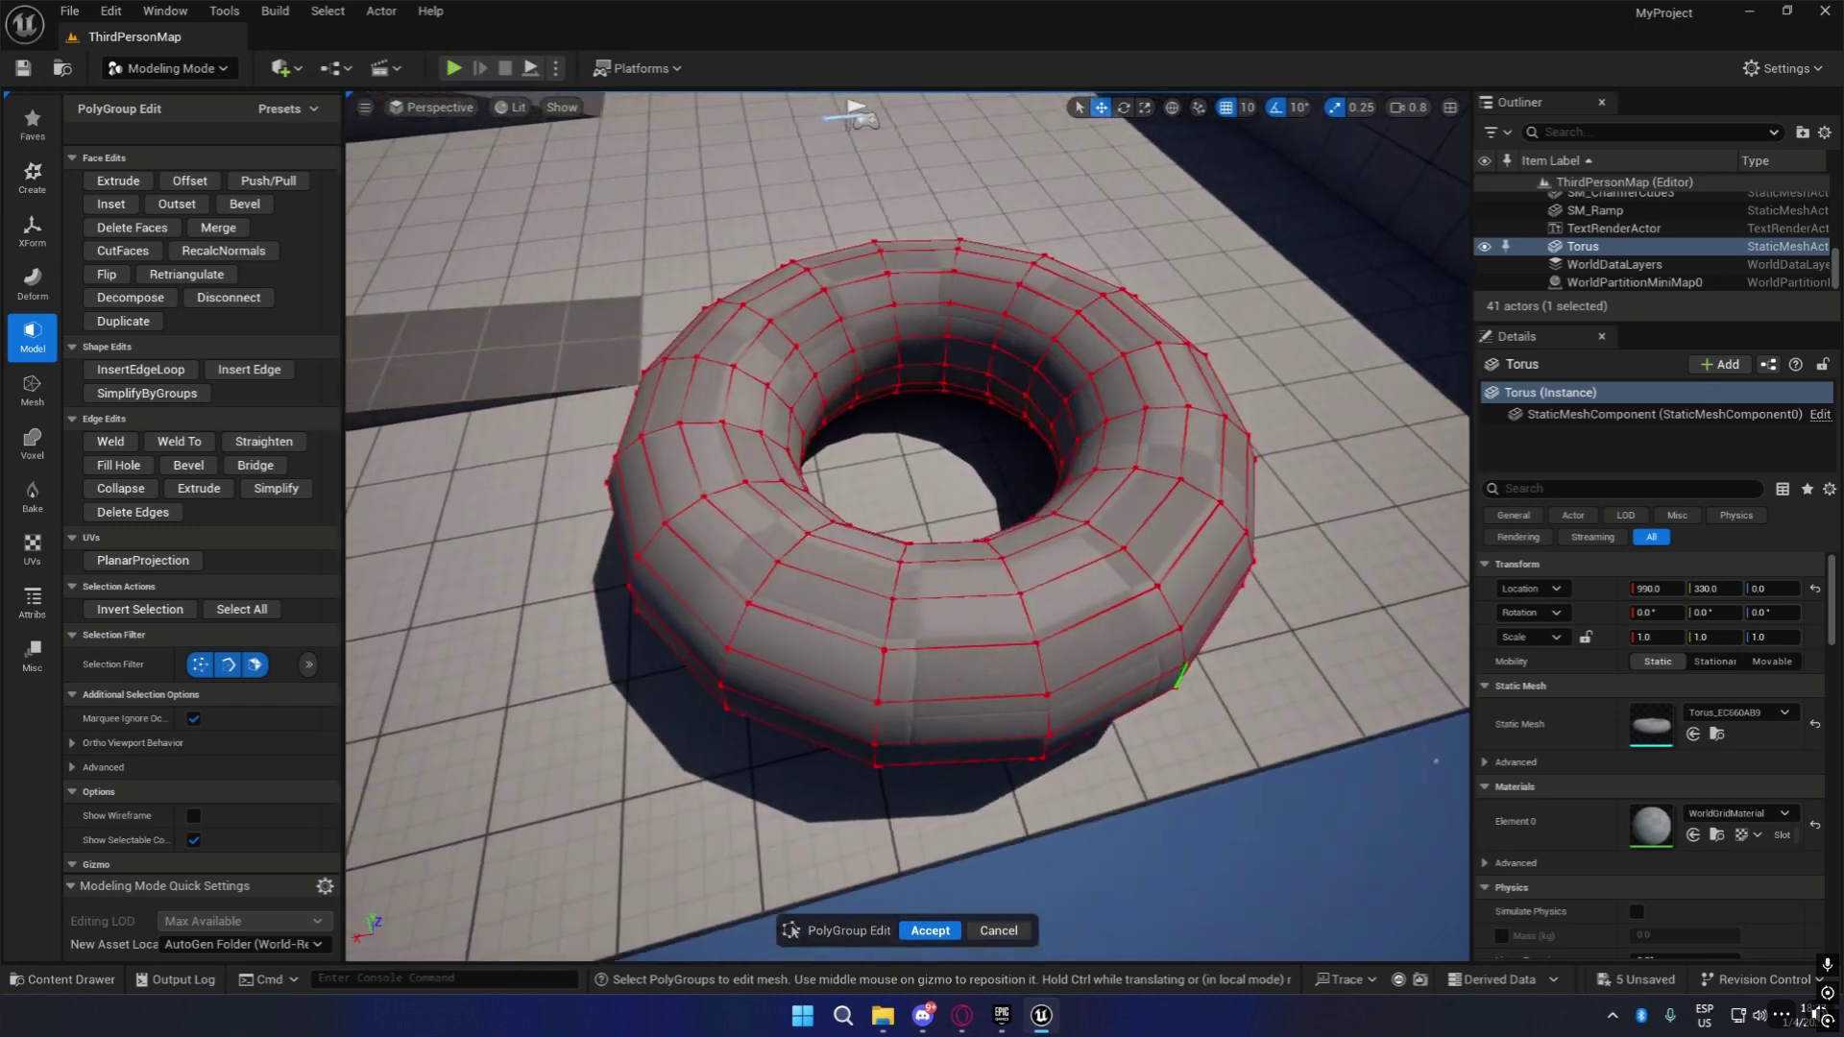
scroll(894, 615, "up", 5)
right_click_drag(788, 637, 946, 671)
Try selecting neighbouring PolyGroup faces on the upper surface of the torus.
left_click(1130, 666)
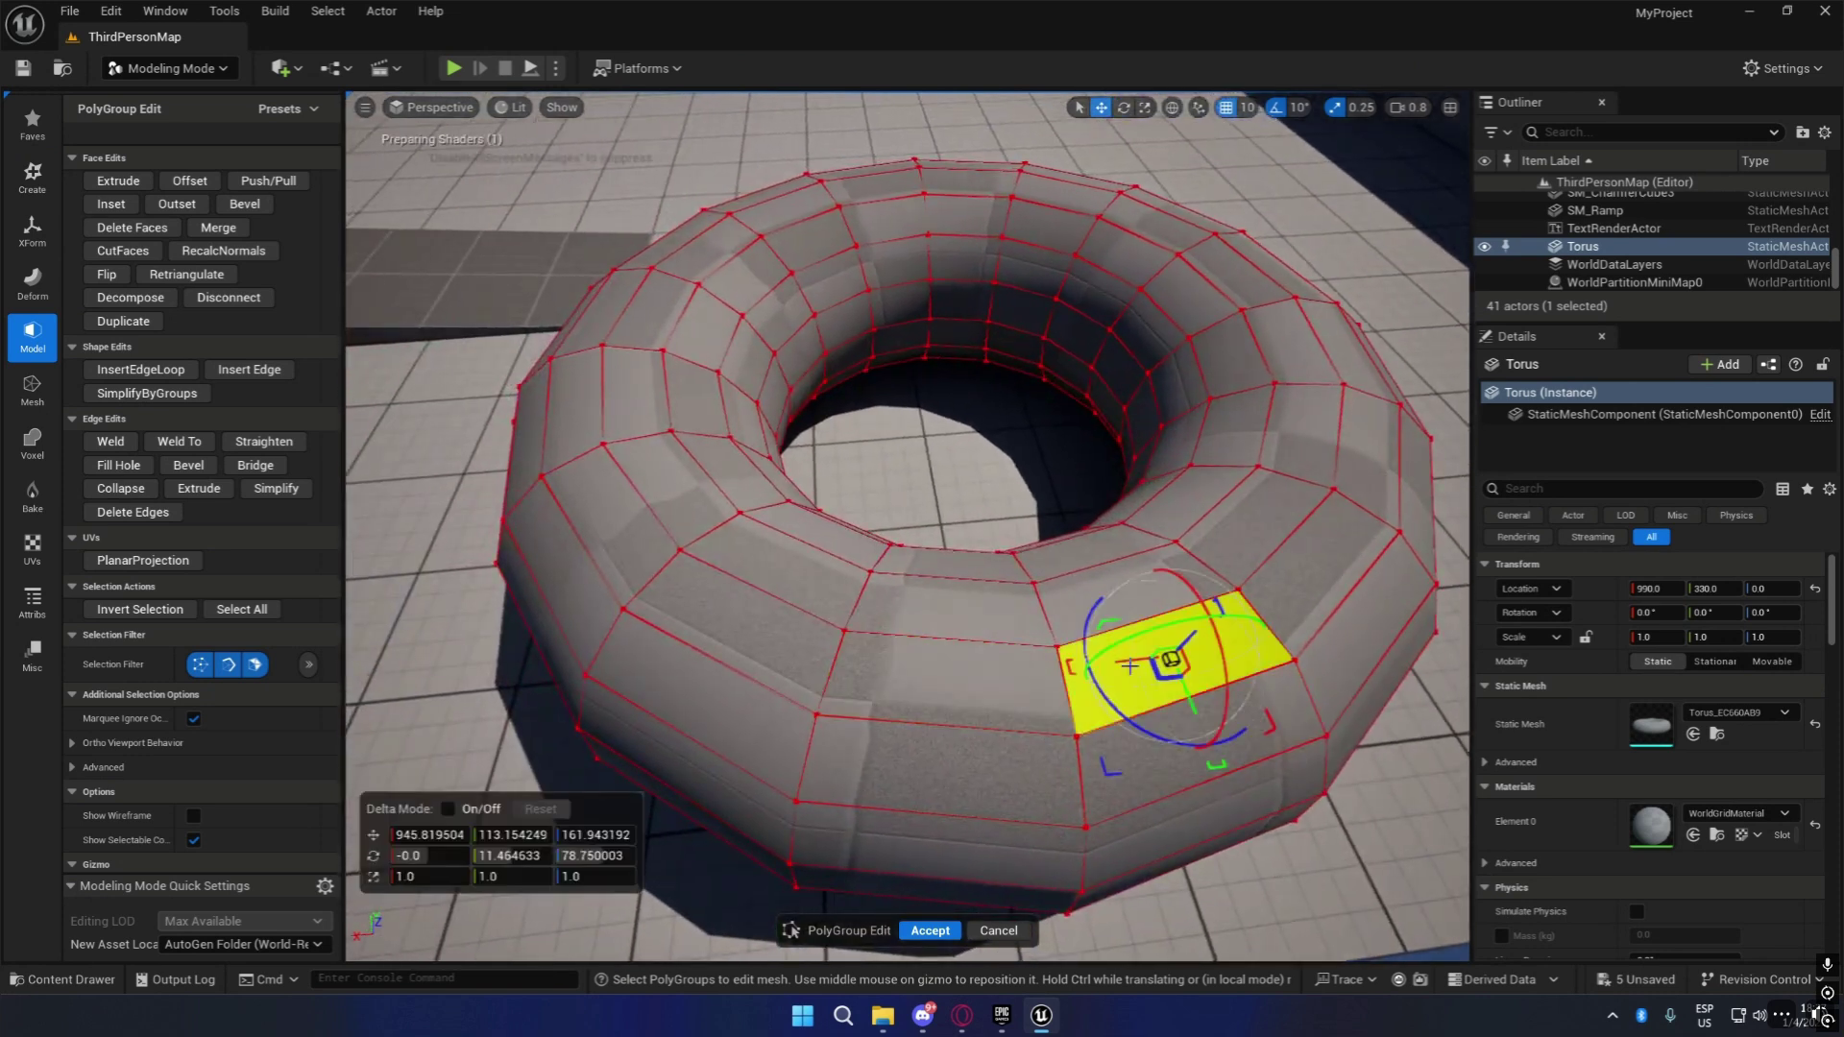
left_click(946, 673, "shift")
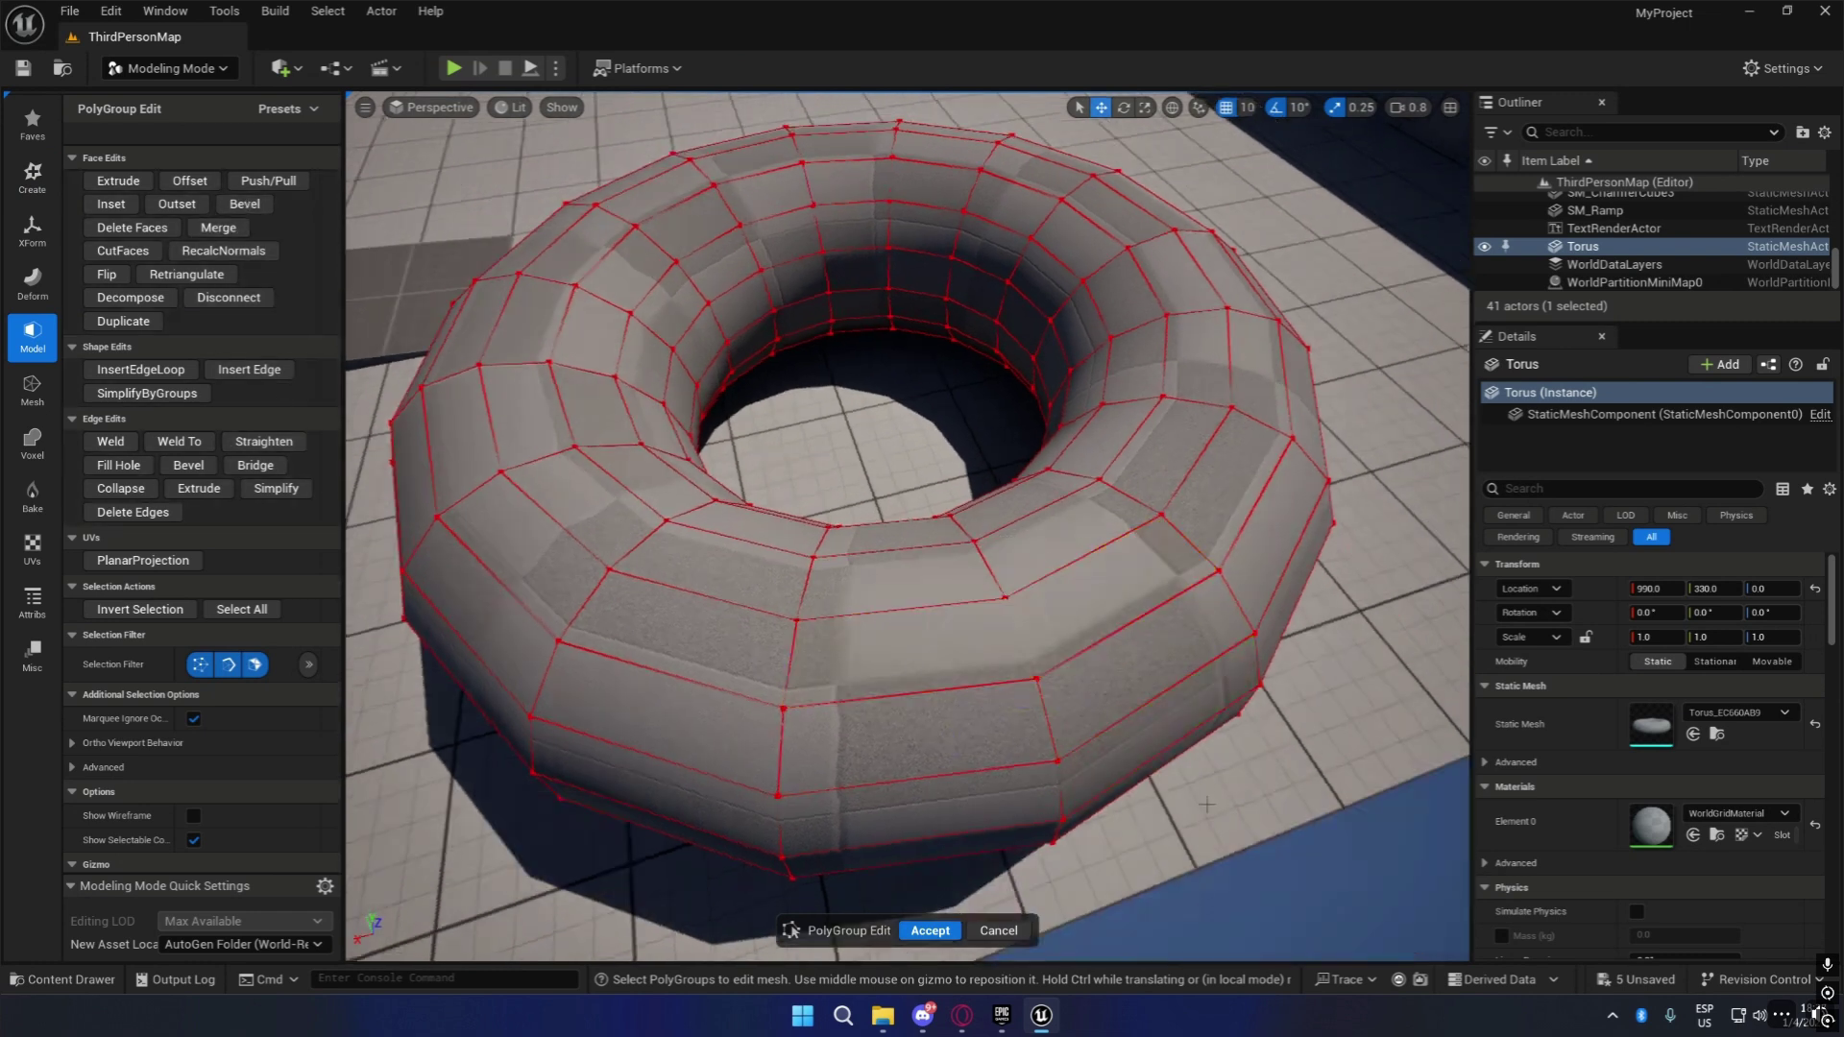
right_click_drag(1291, 774, 1372, 568)
key("s")
key("w")
key("w")
right_click_drag(1309, 820, 1404, 770)
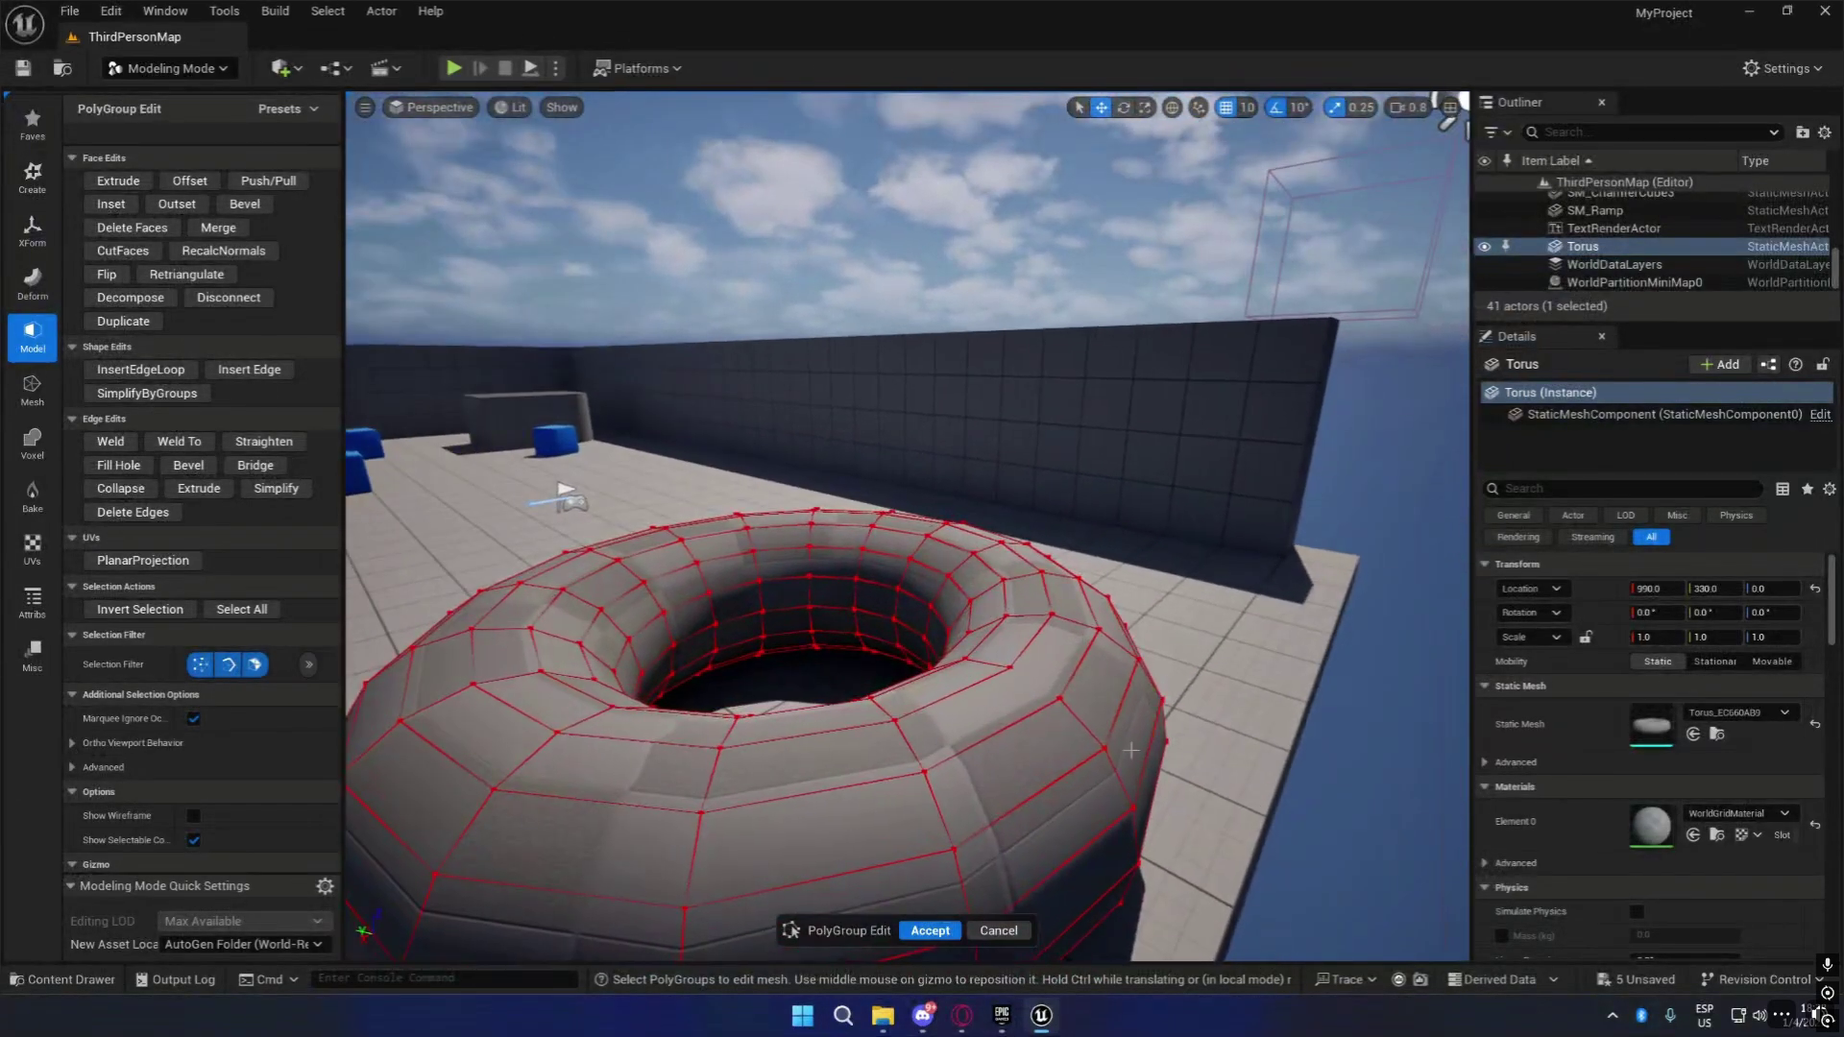
Select two adjacent faces on top of the torus's near side and extrude them along their normal to about Z 220.
left_click(998, 691)
right_click_drag(999, 692, 903, 807)
key("w")
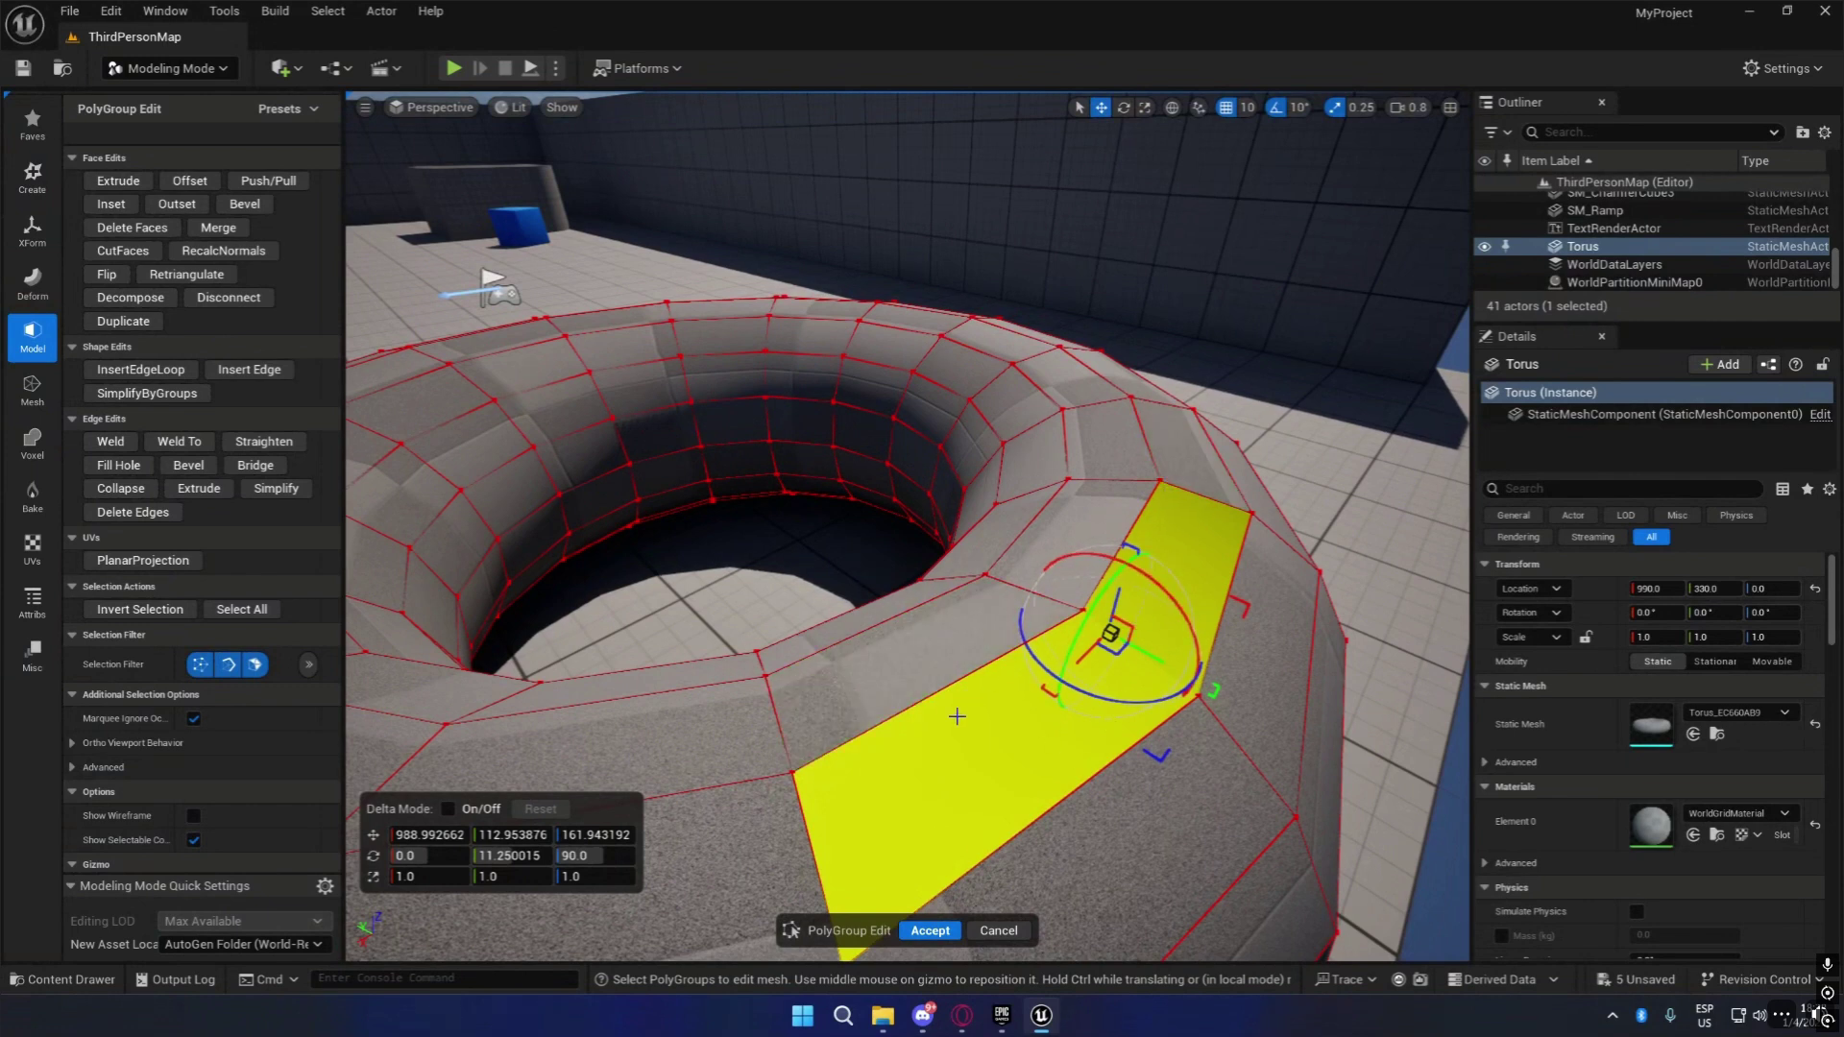
scroll(1177, 629, "down", 5)
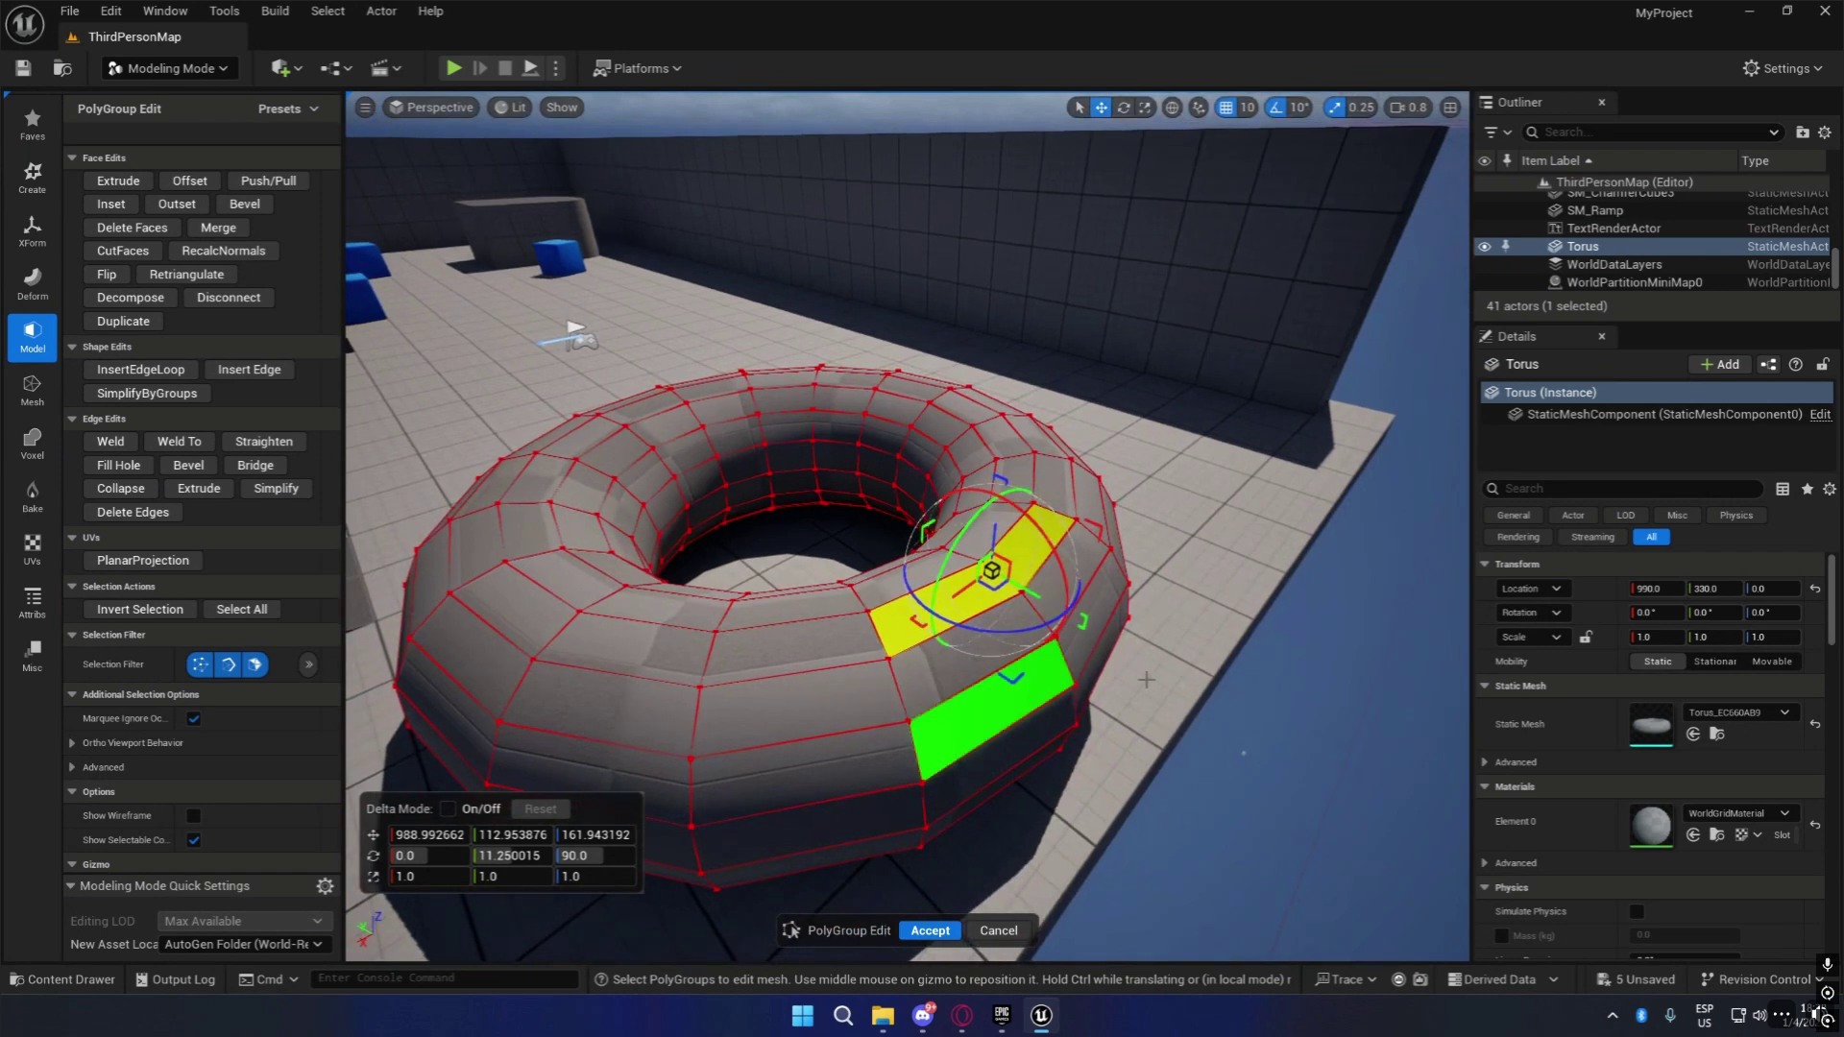
scroll(1249, 576, "up", 3)
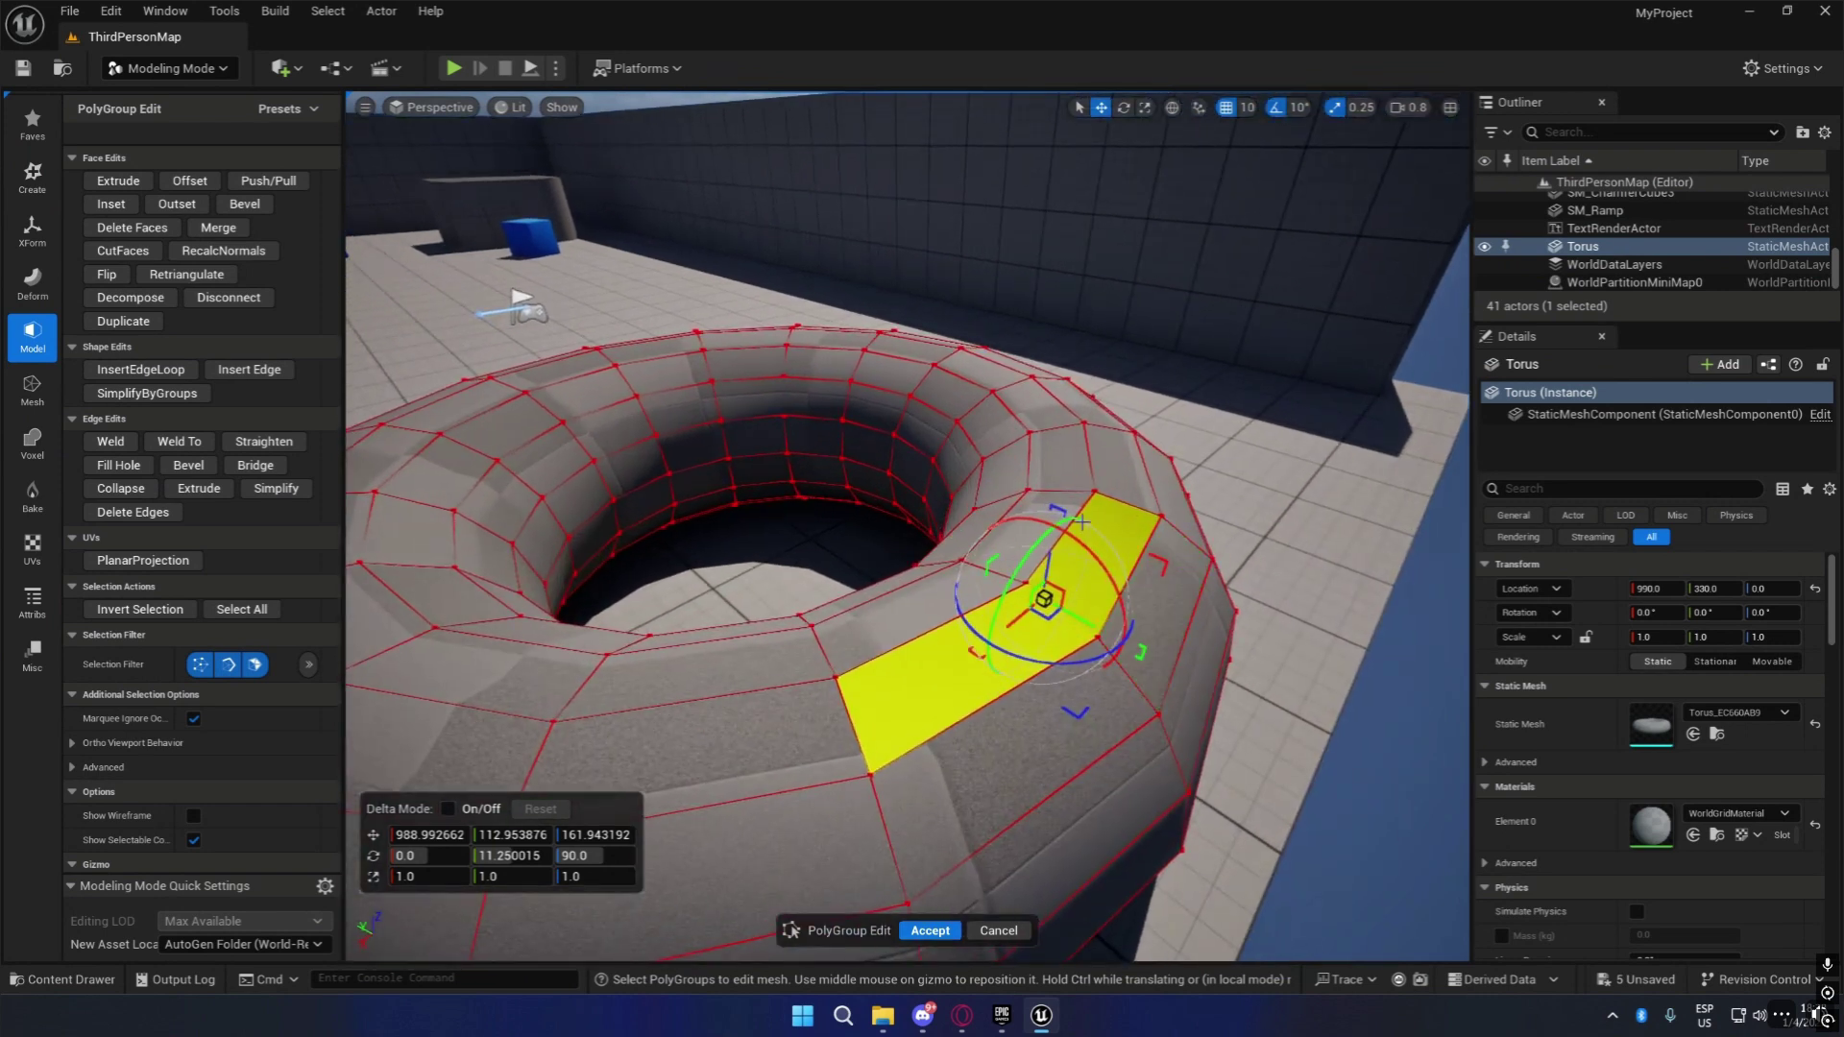
left_click(118, 181)
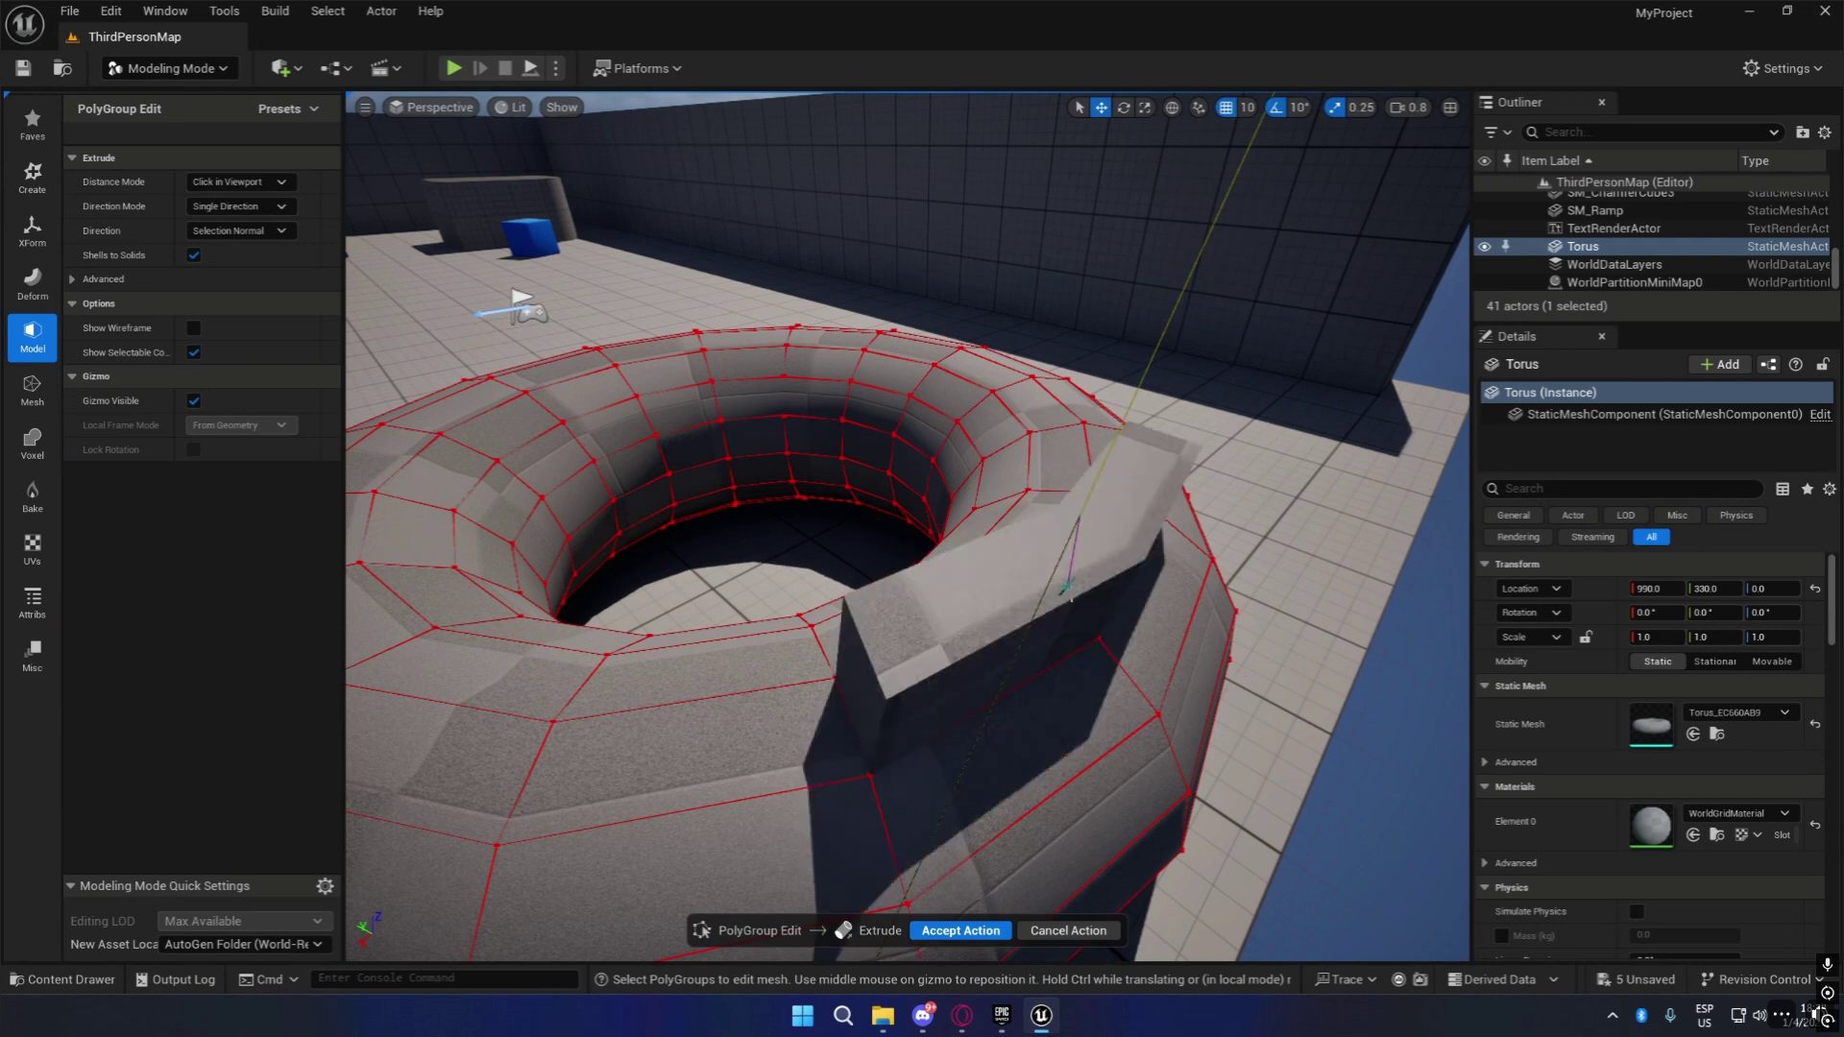
left_click(994, 590)
Bevel the top faces of the extruded block, adjusting the bevel distance, and accept the bevel.
right_click_drag(994, 590, 857, 330)
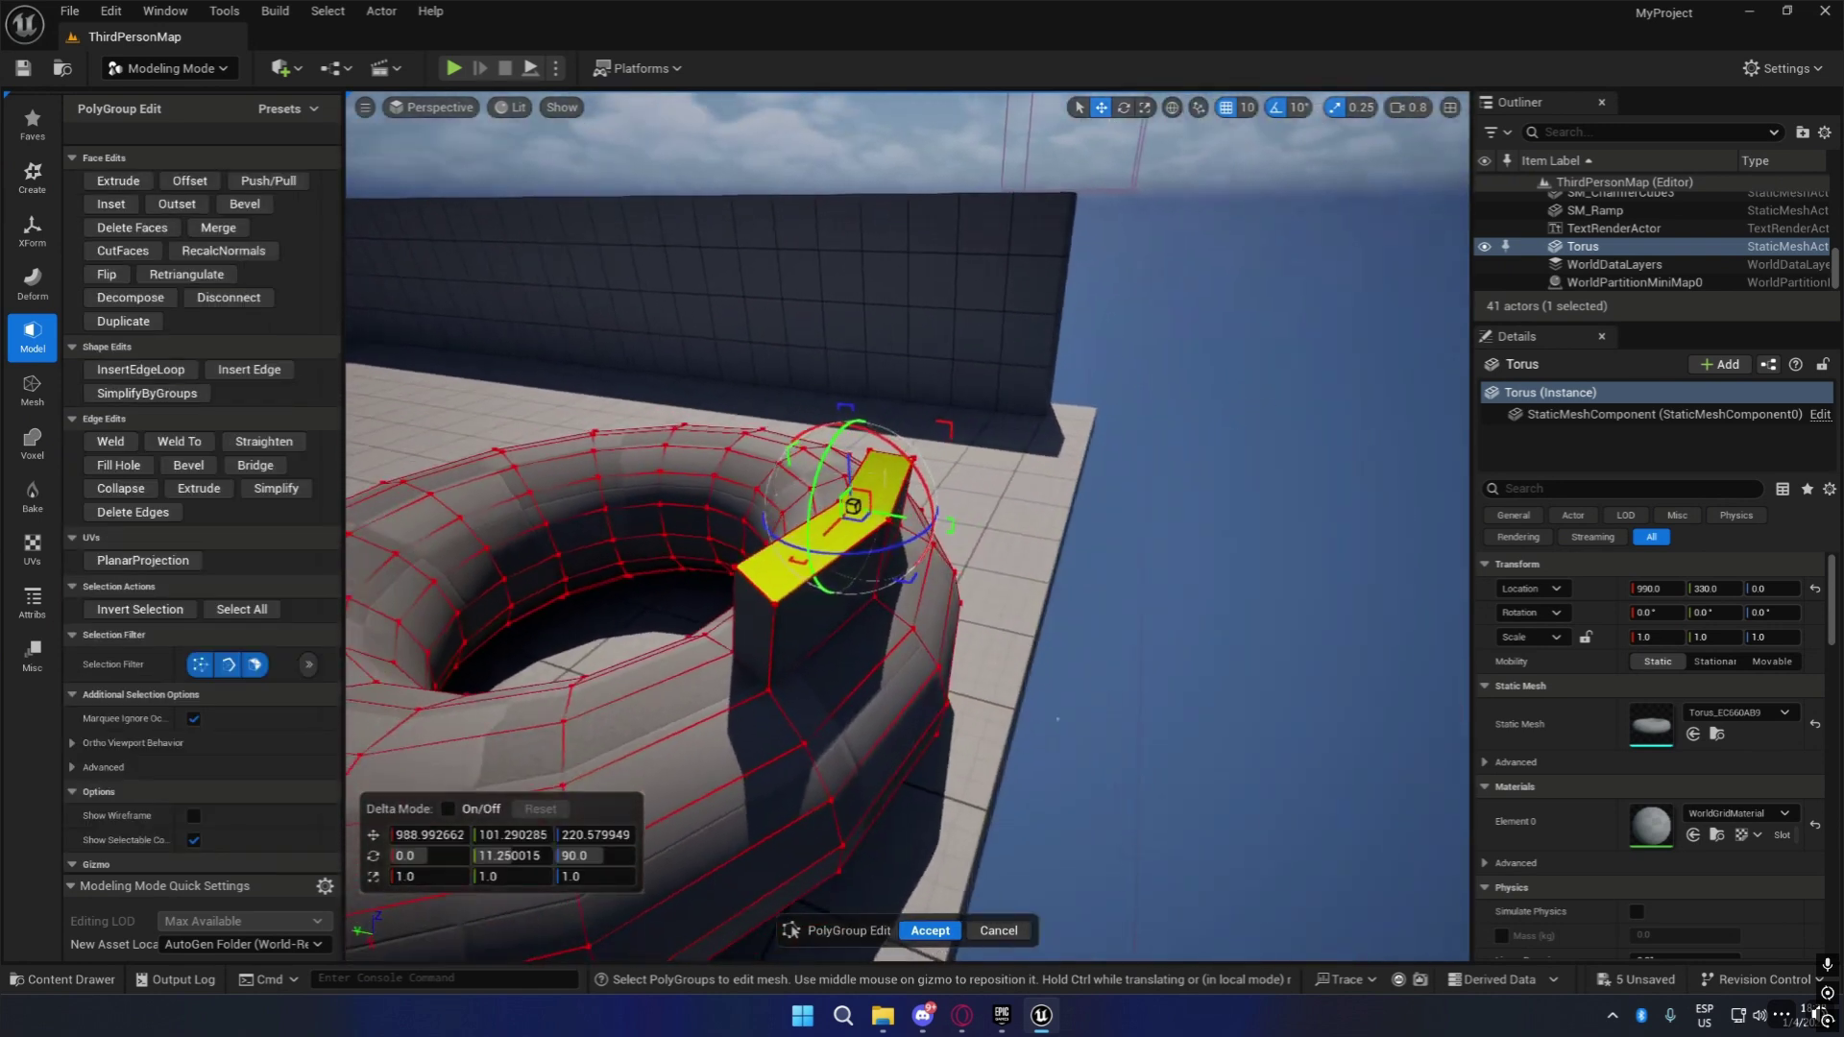
left_click(244, 205)
right_click_drag(846, 530, 795, 542)
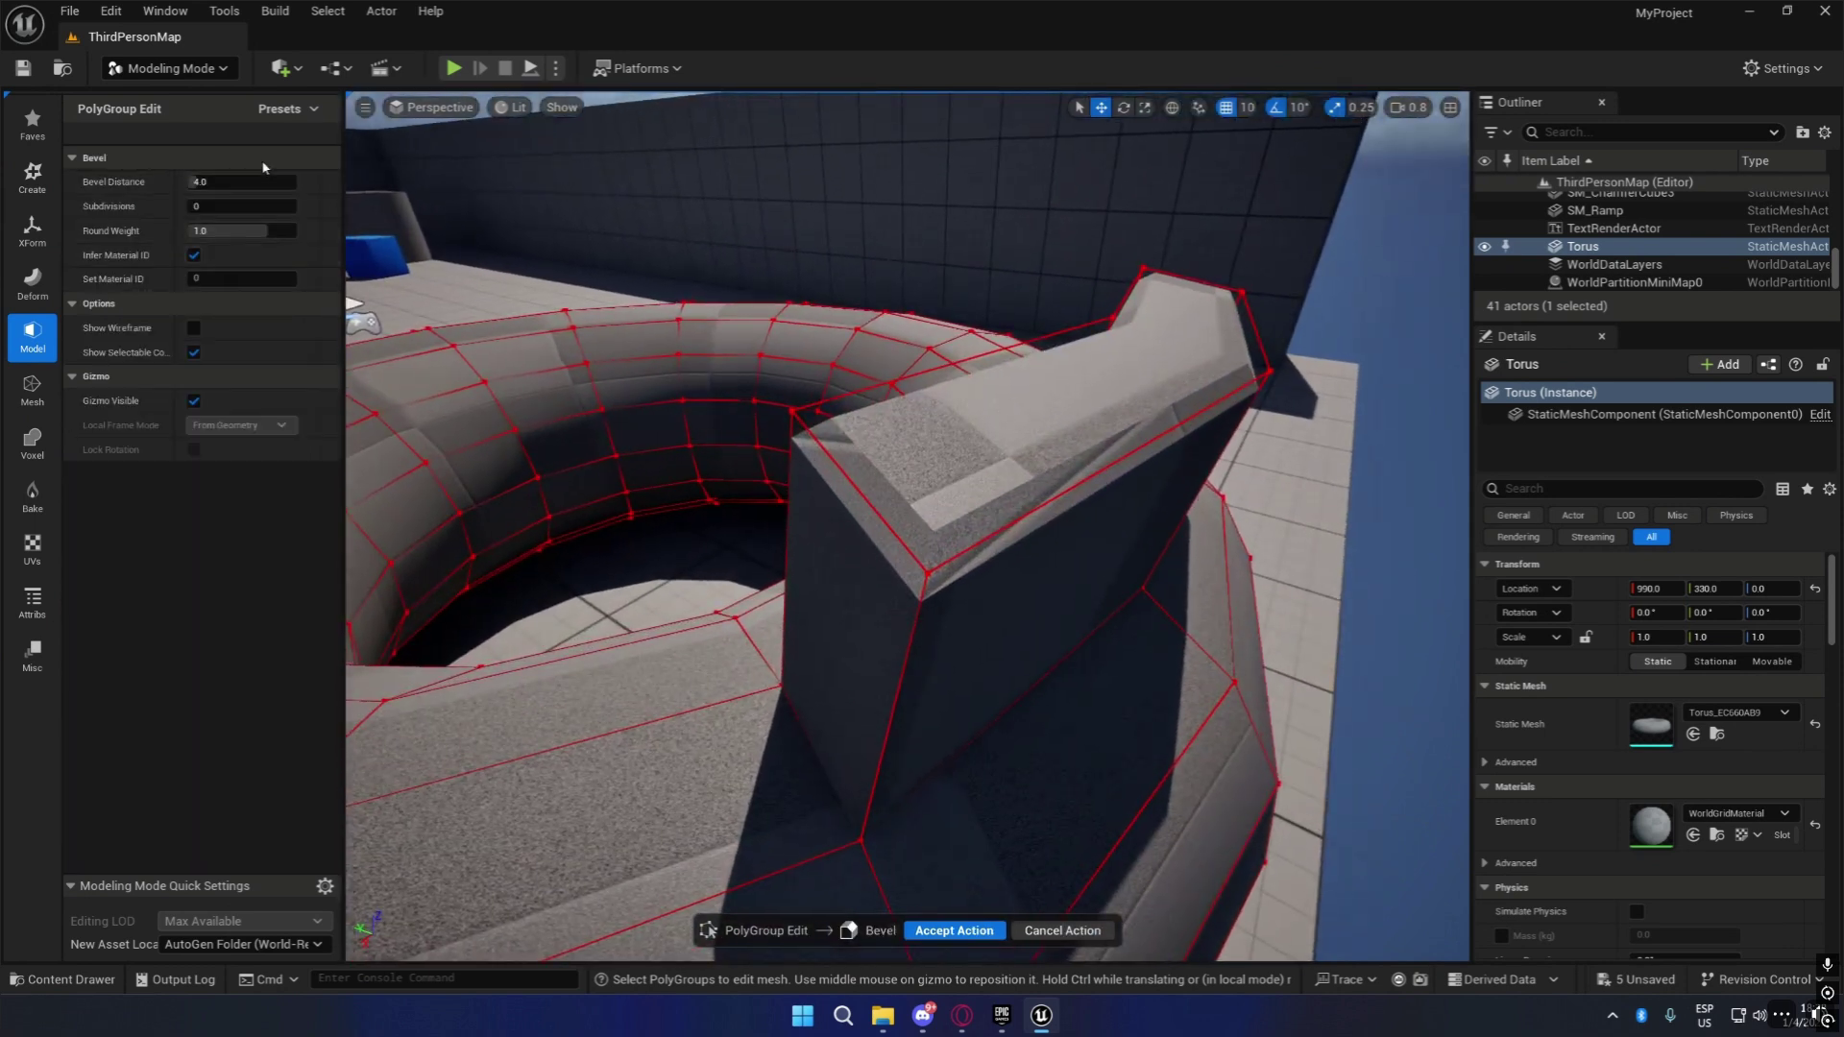
left_click_drag(223, 182, 230, 181)
left_click(962, 931)
right_click_drag(1182, 783, 1115, 903)
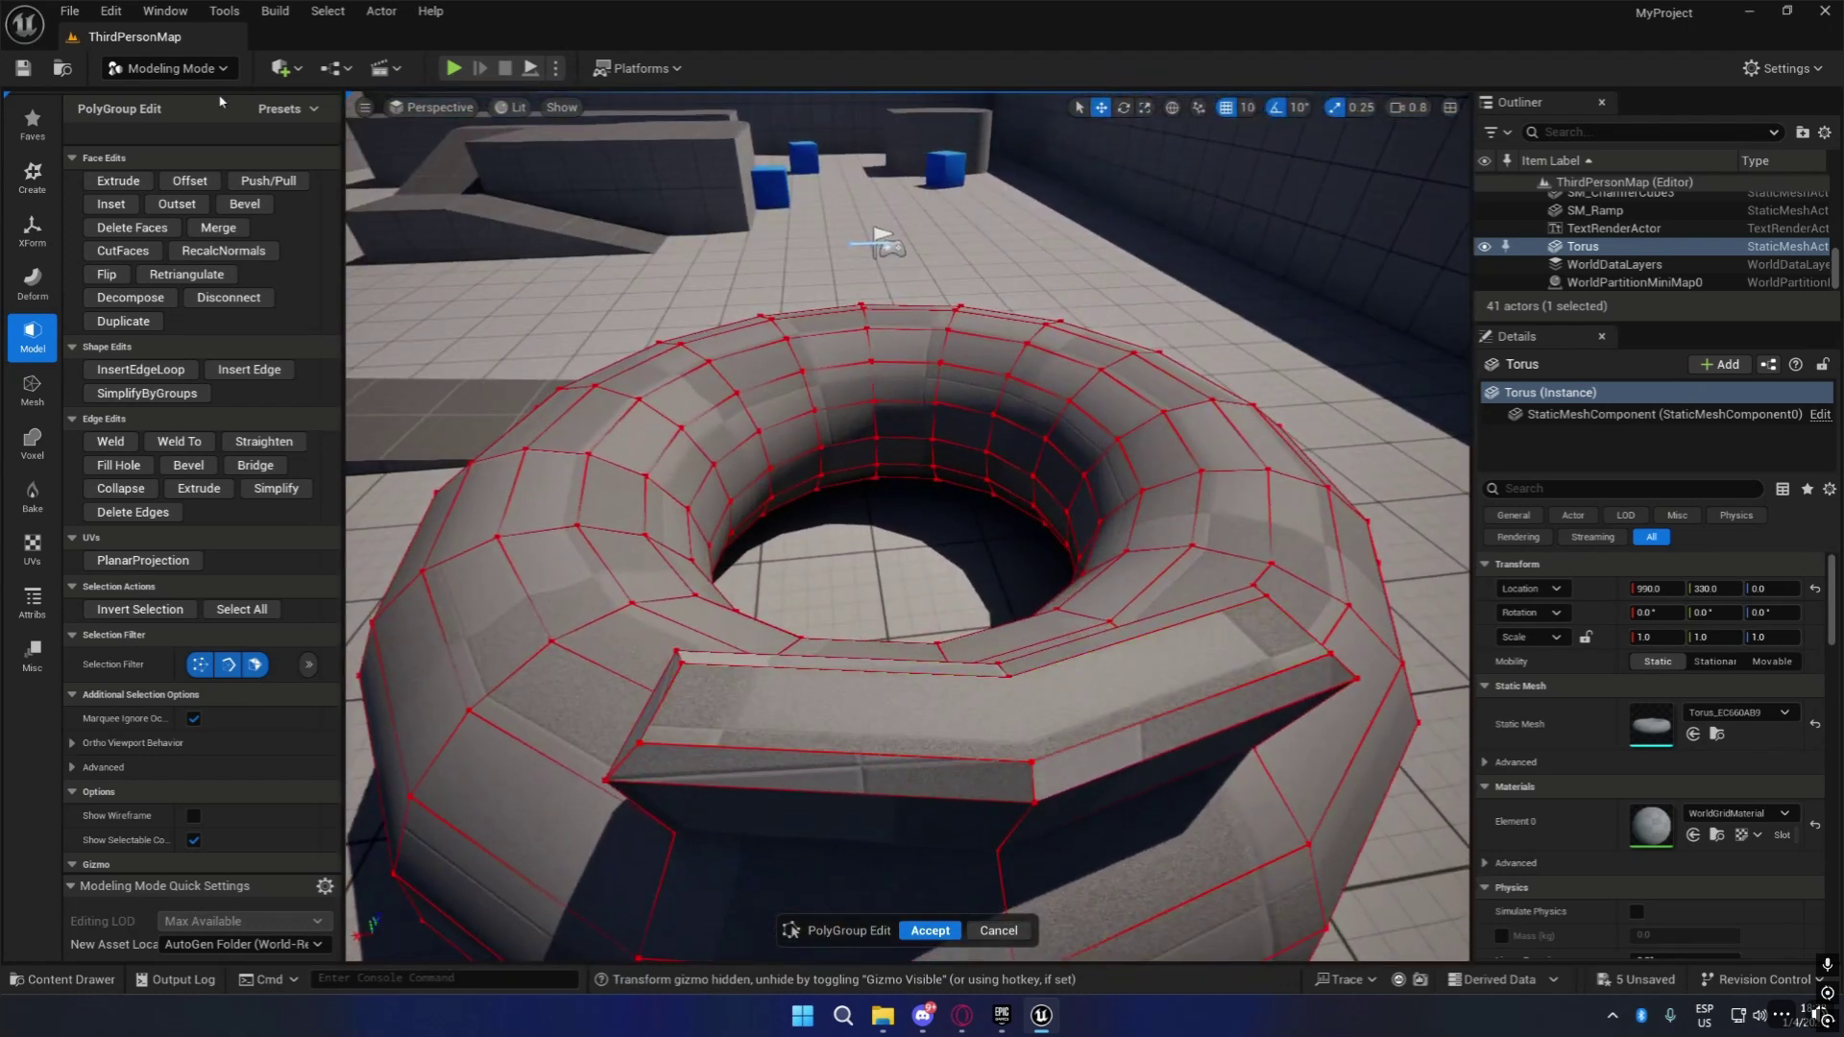
Try Decompose on the block's bevelled top faces, inspect the resulting triangles, and undo it.
left_click(848, 694)
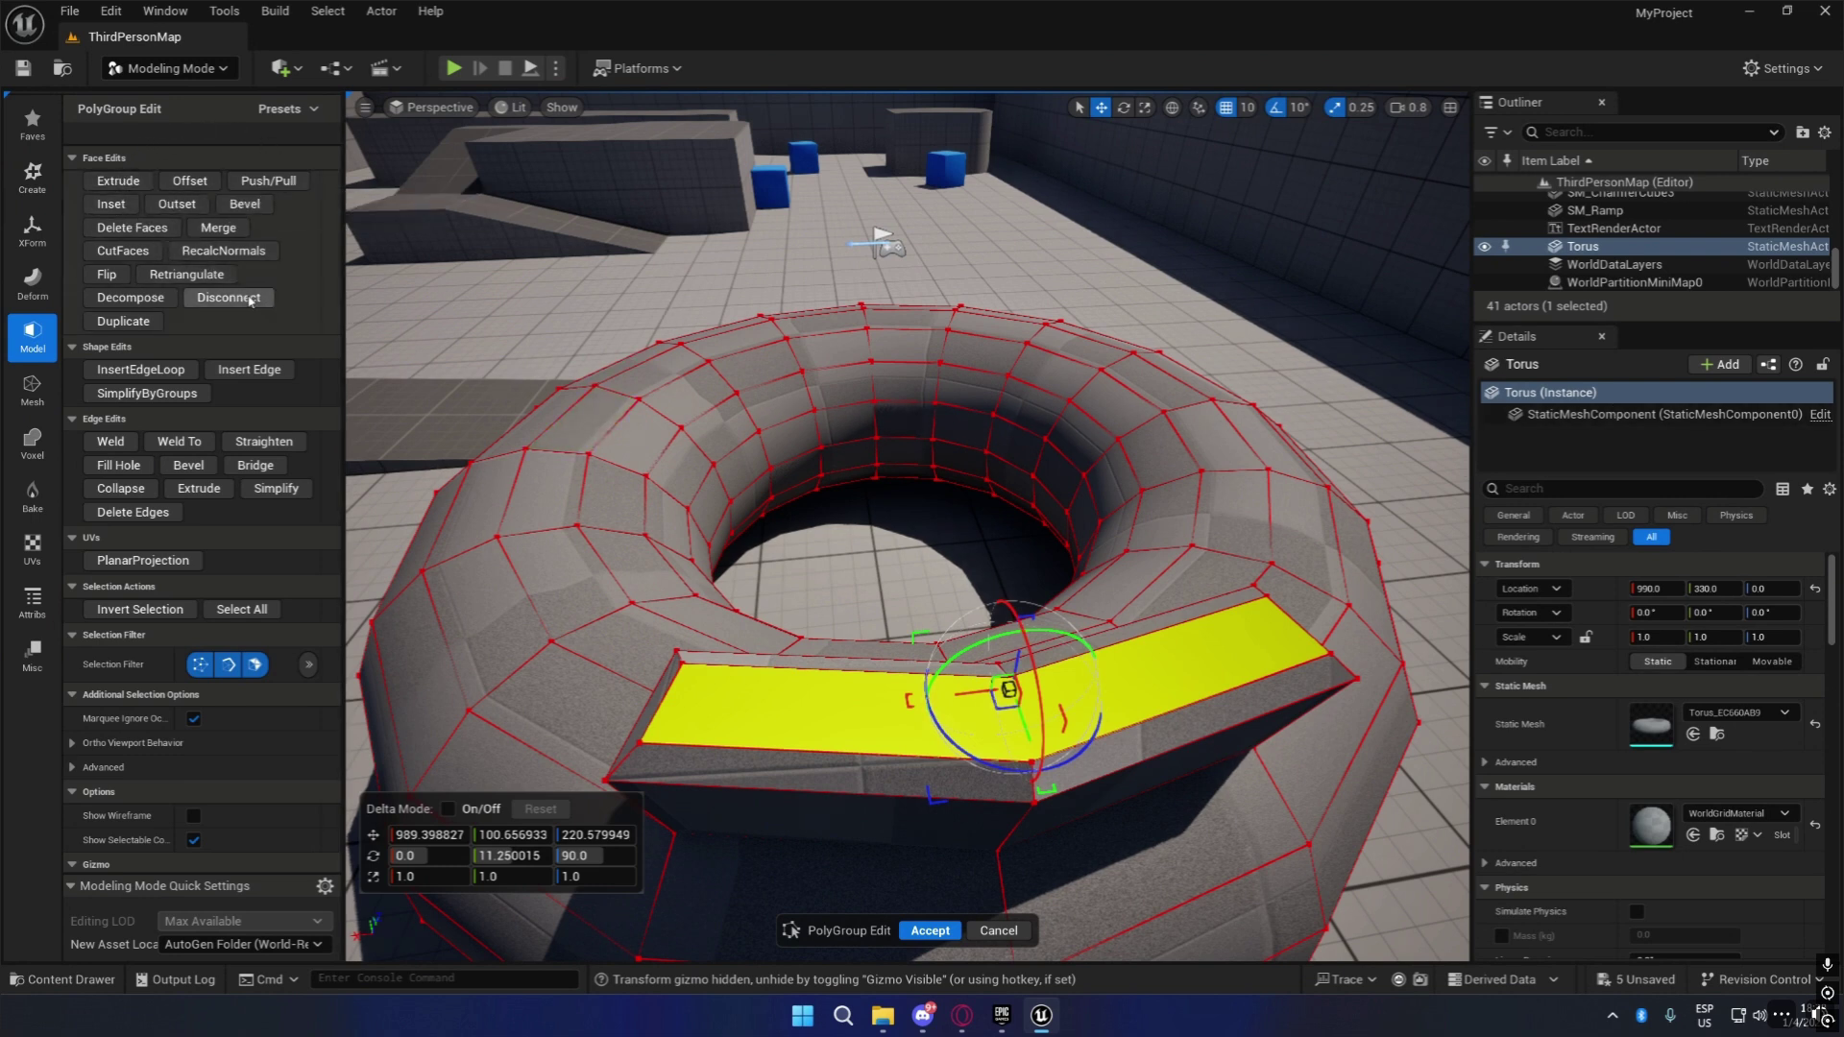
left_click(164, 302)
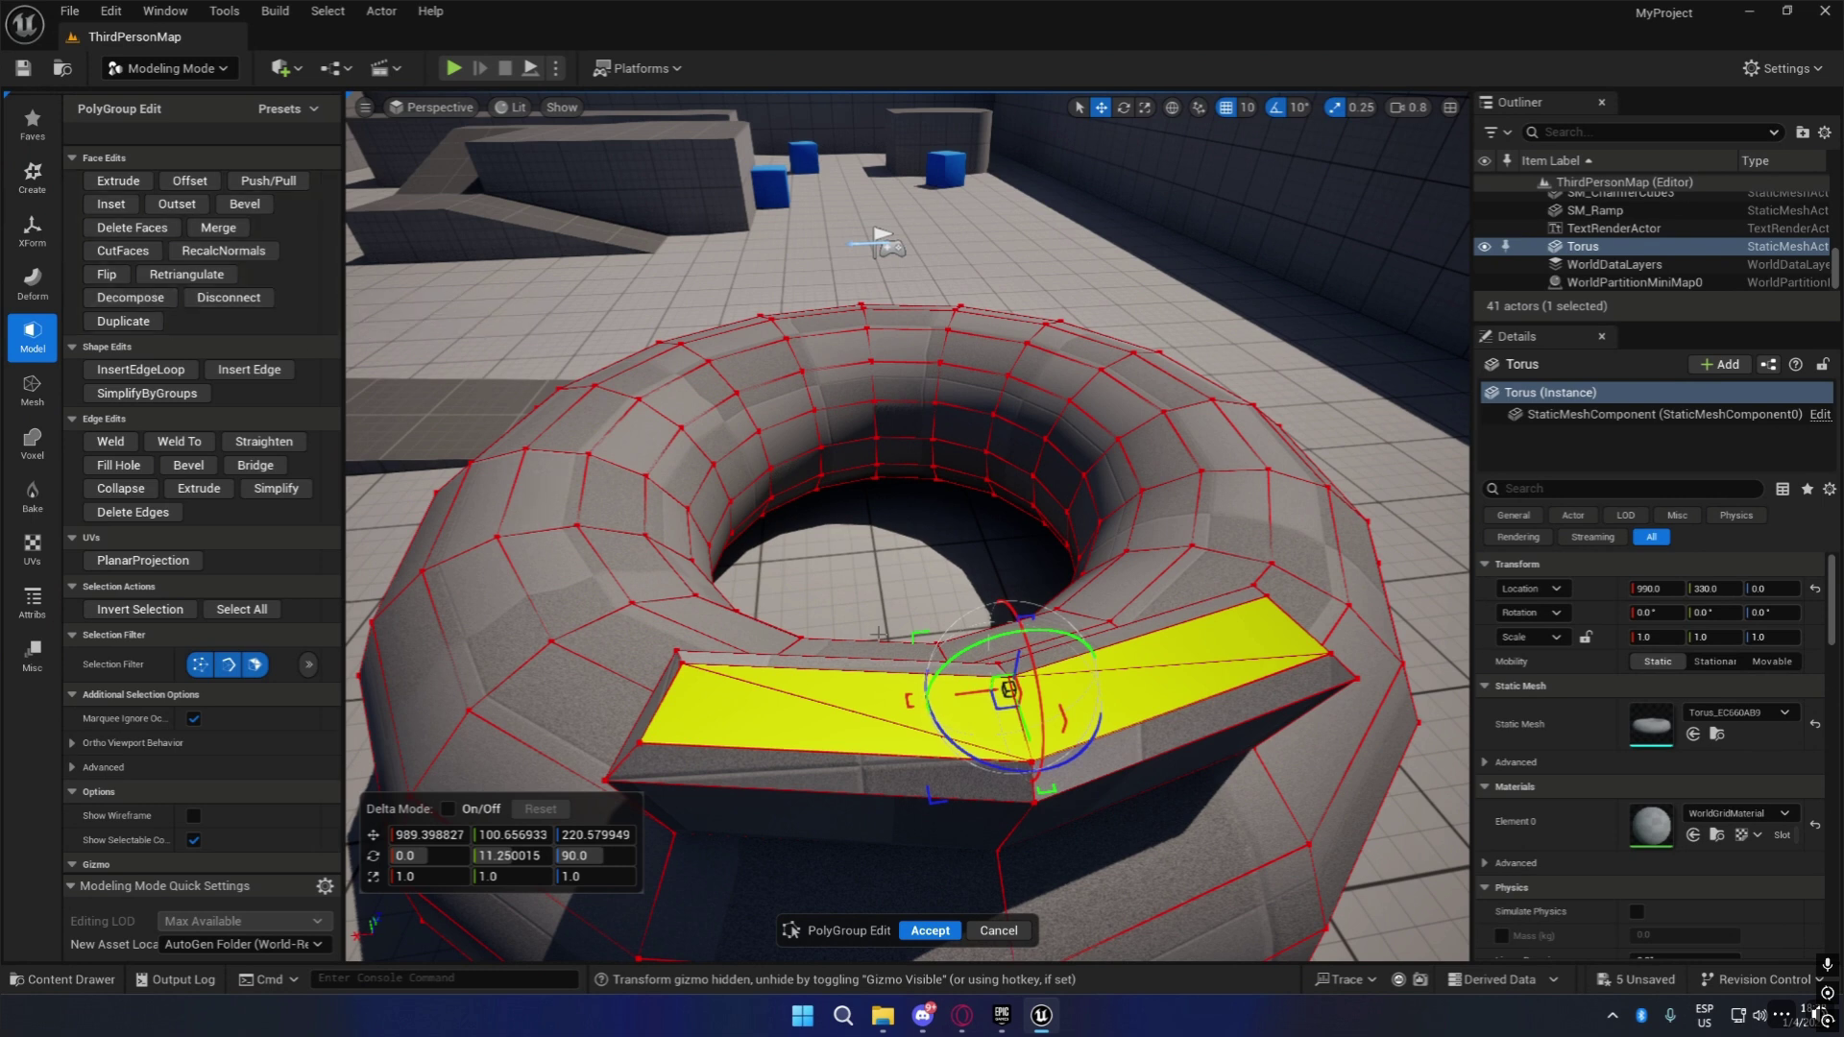
left_click_drag(1138, 803, 971, 790, "alt")
right_click_drag(970, 758, 968, 749)
key("w")
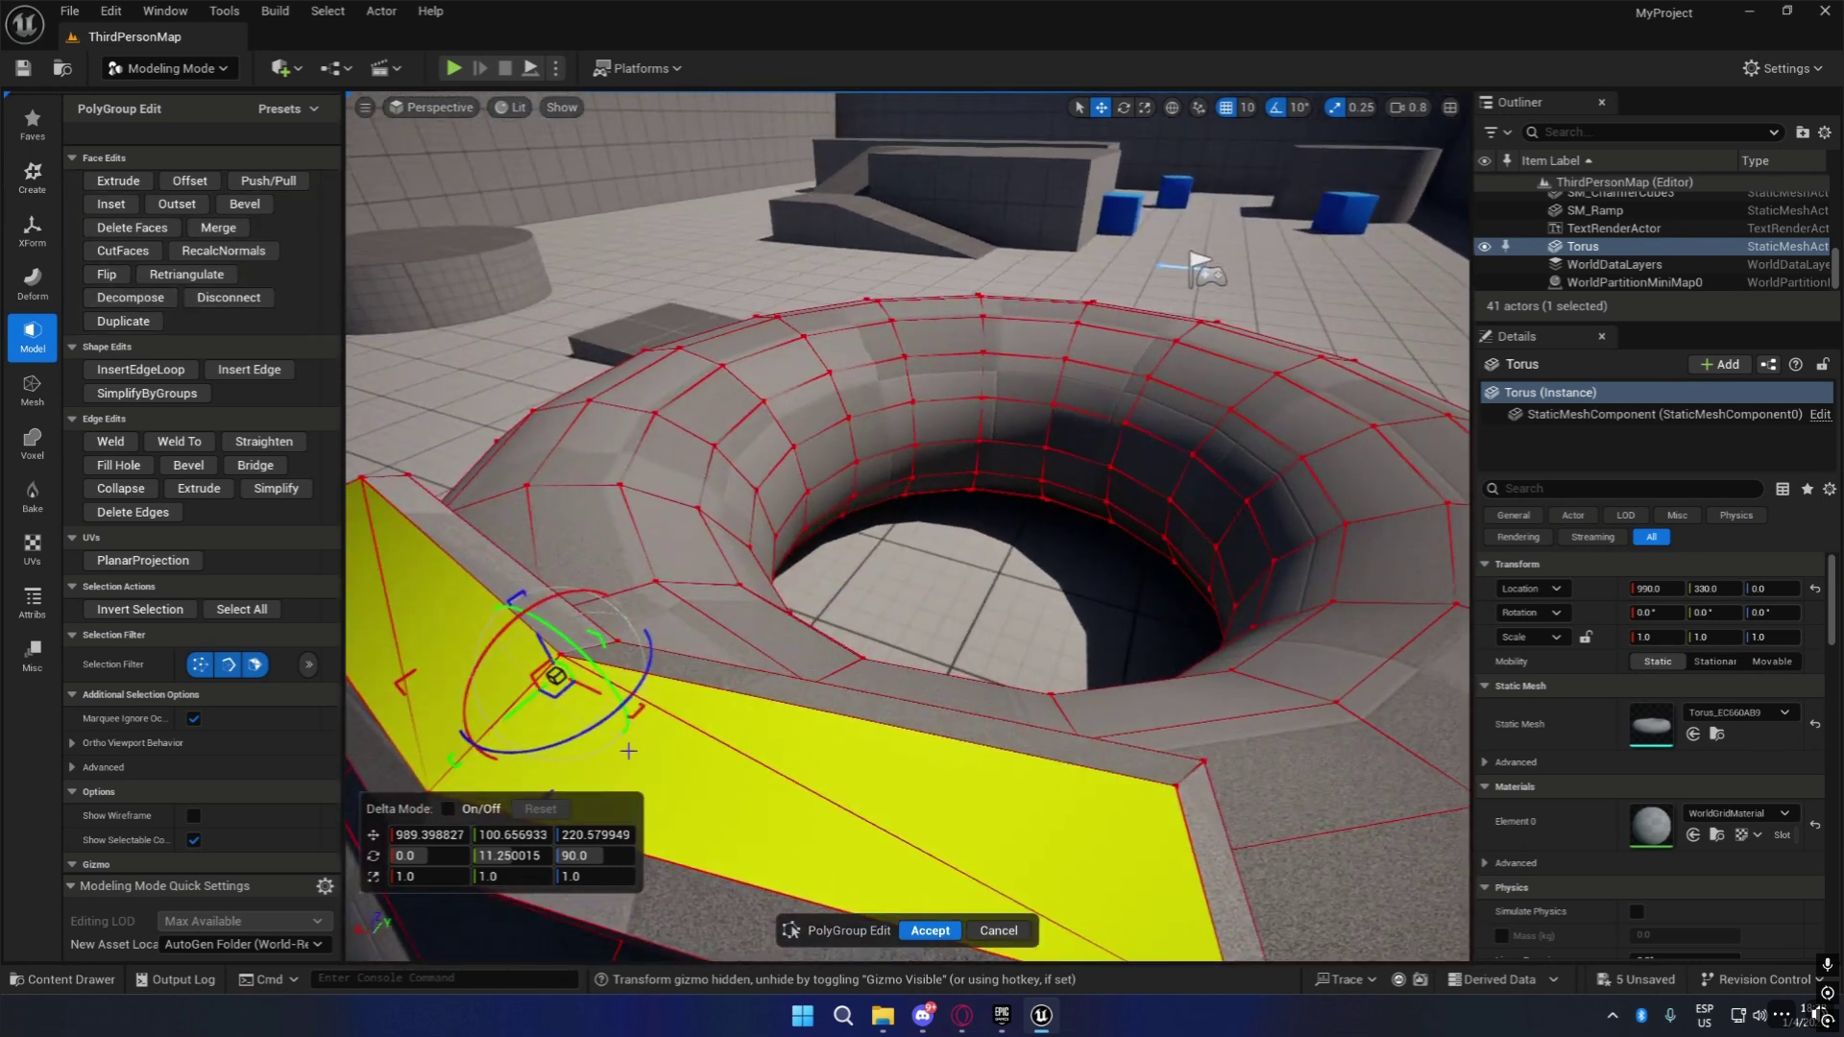
key("s")
right_click_drag(837, 713, 927, 735)
key("d")
key("ctrl+z")
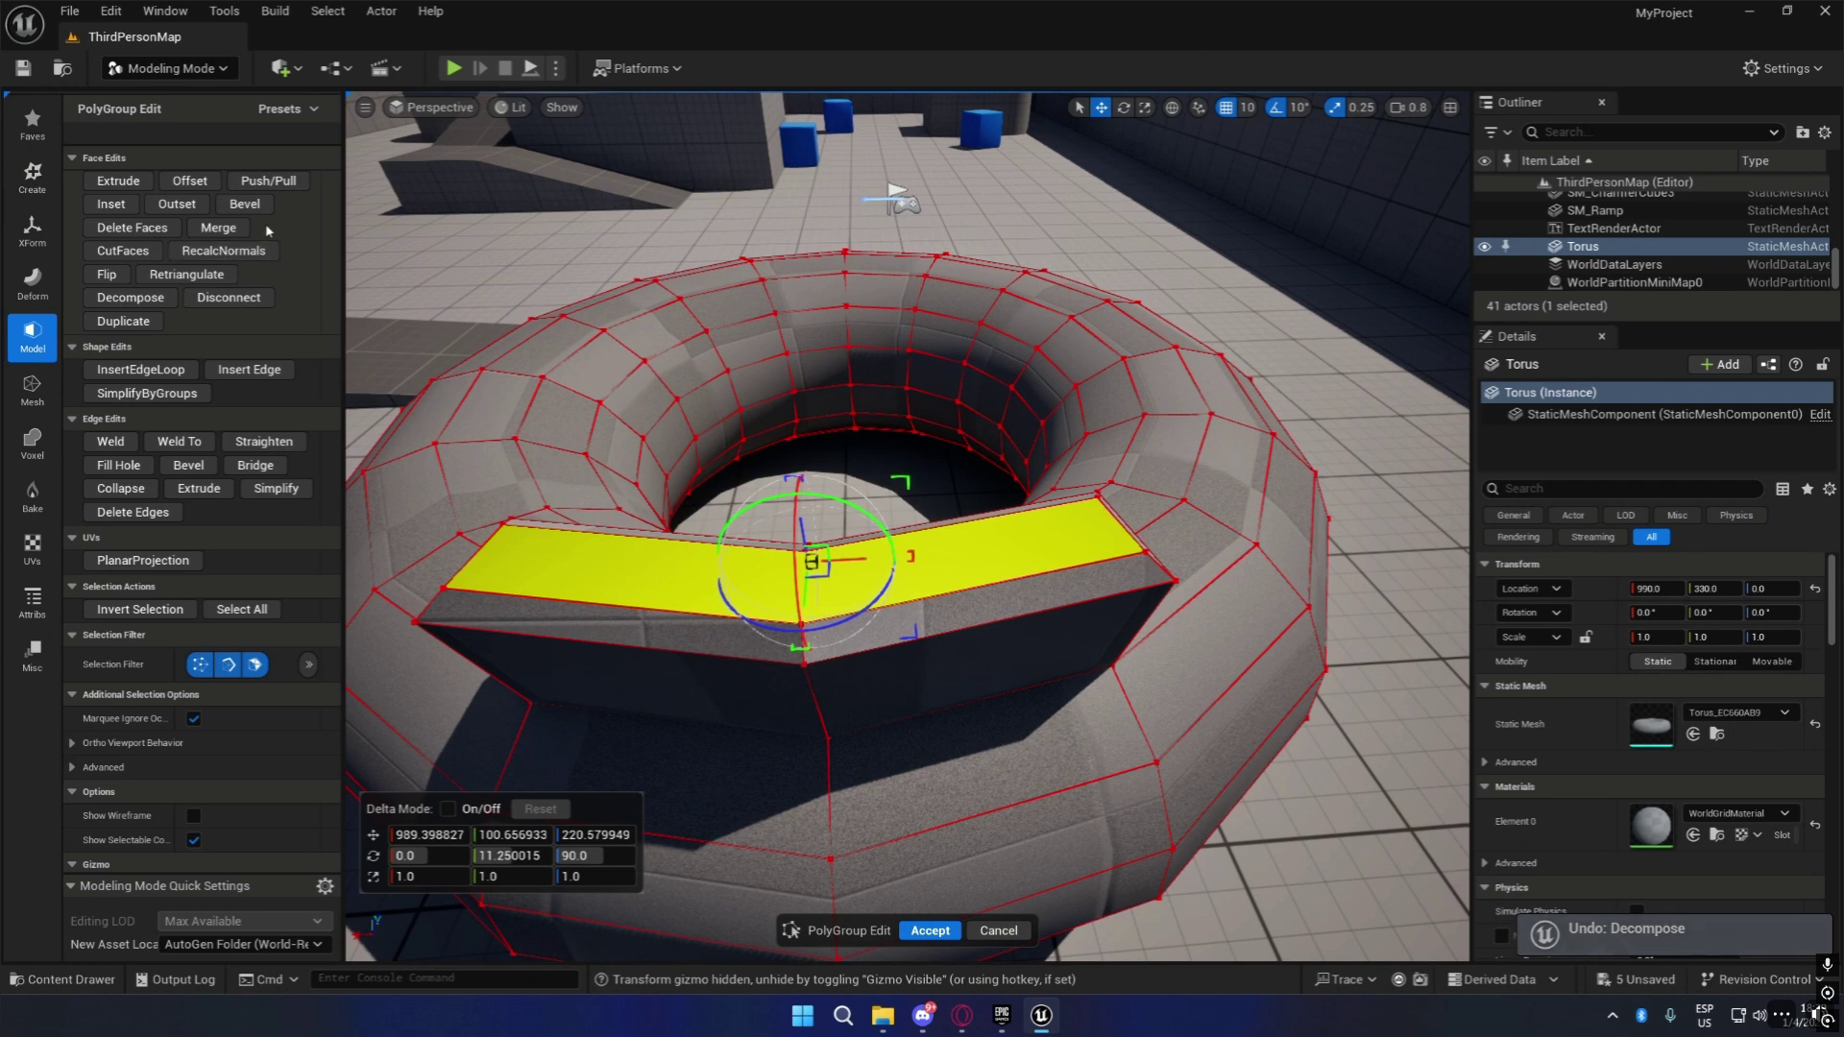
Inset the block's selected top faces by a small margin.
left_click(111, 204)
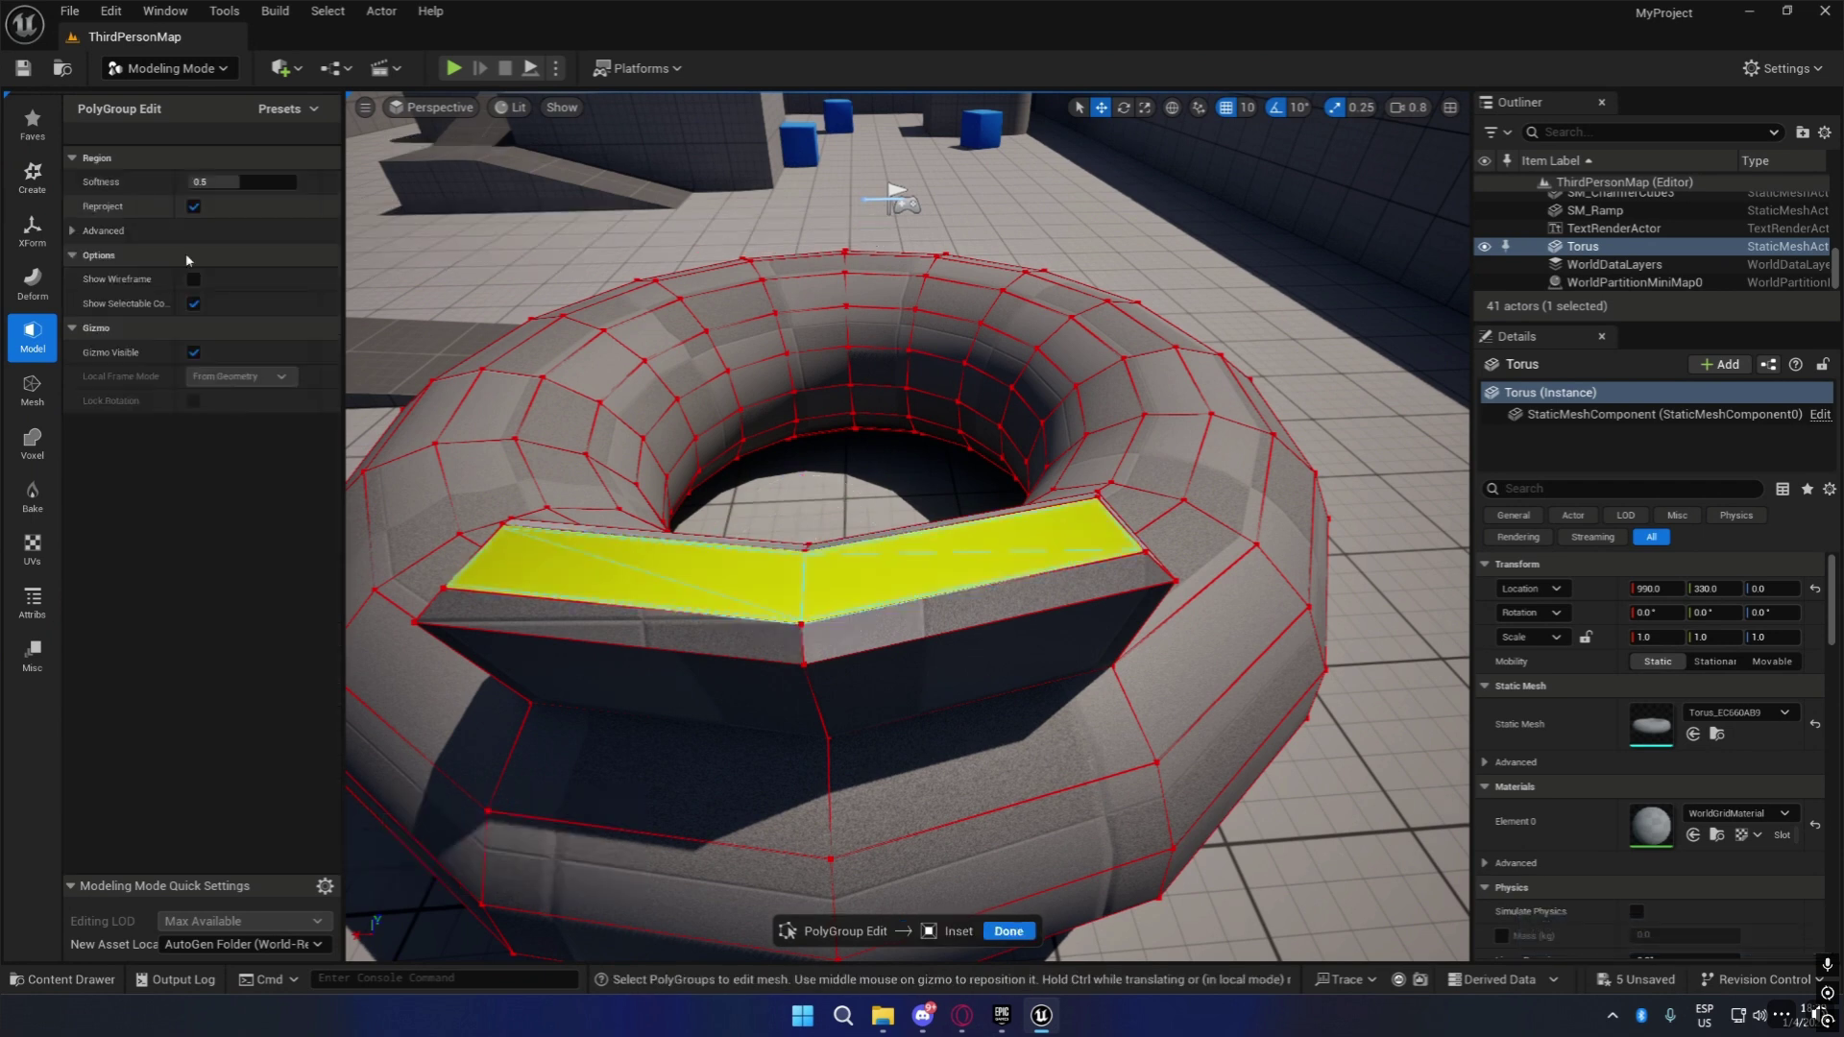
left_click(616, 559)
right_click_drag(1292, 518, 1355, 538)
key("w")
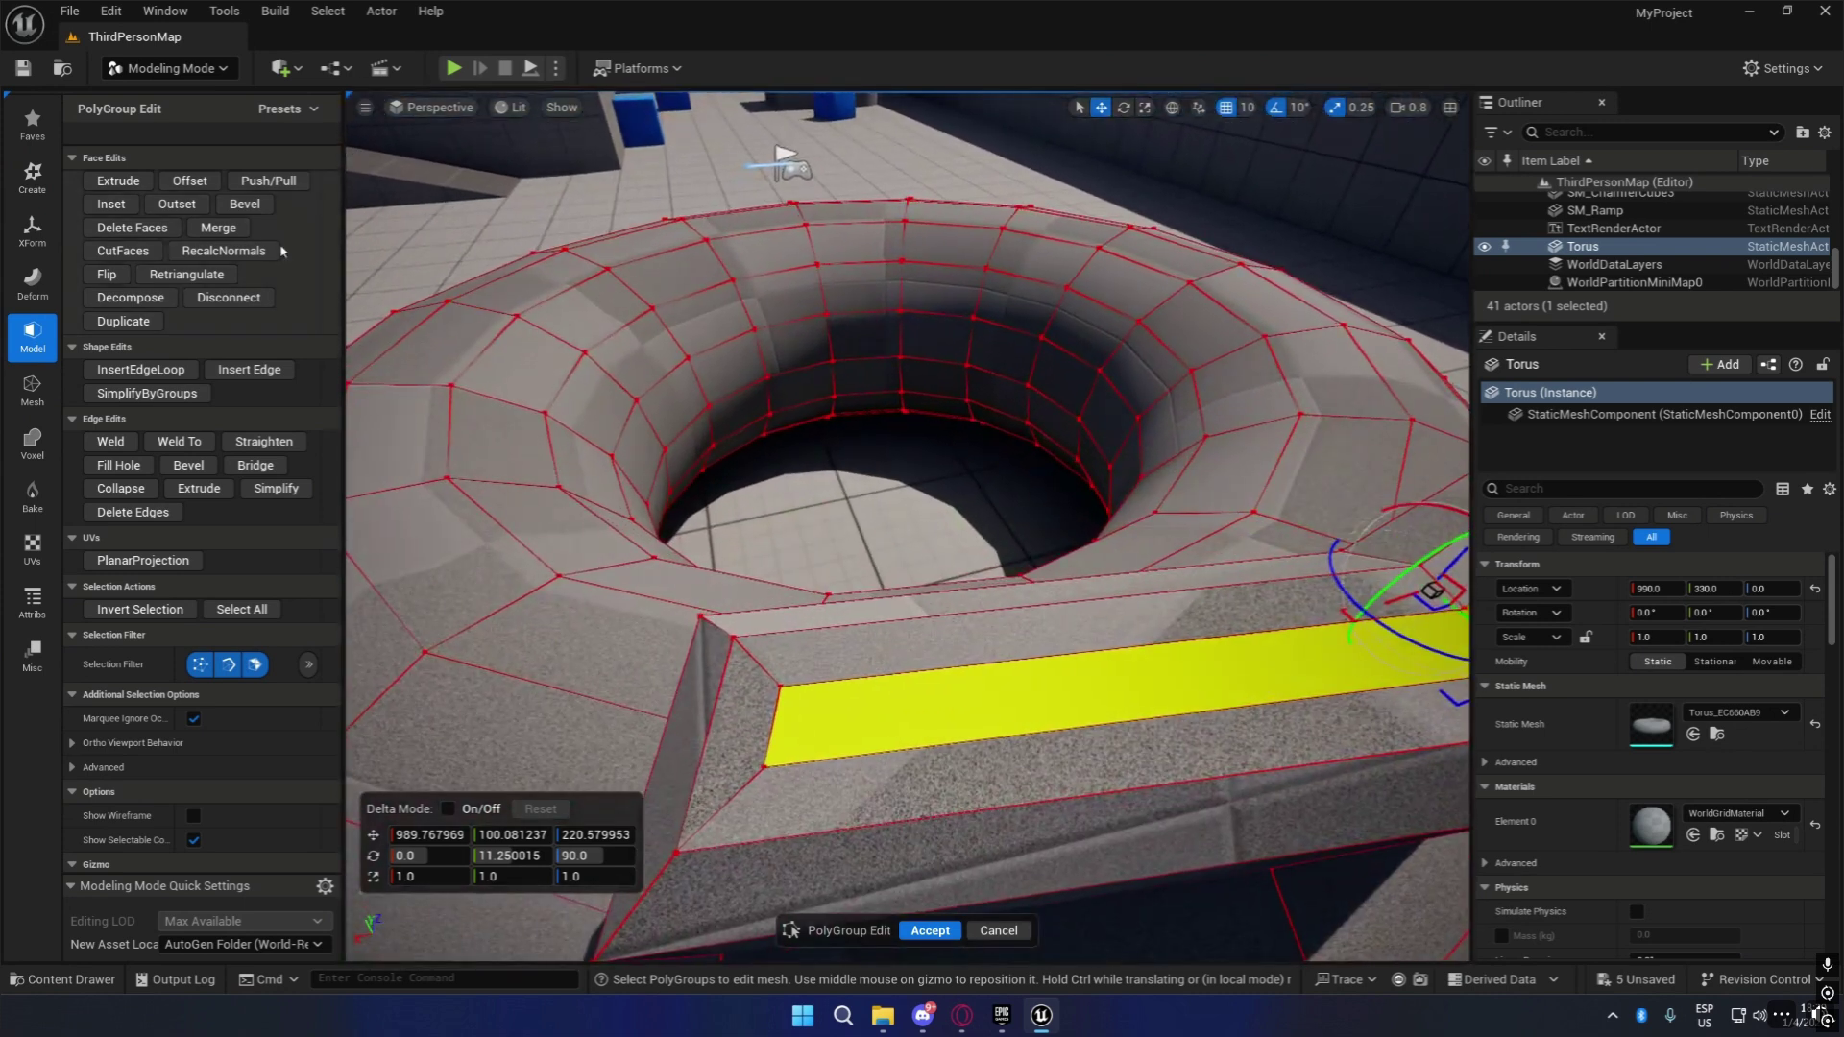
Push/Pull the inset faces outward into a thin wall rising from the block.
left_click(270, 182)
scroll(998, 538, "down", 8)
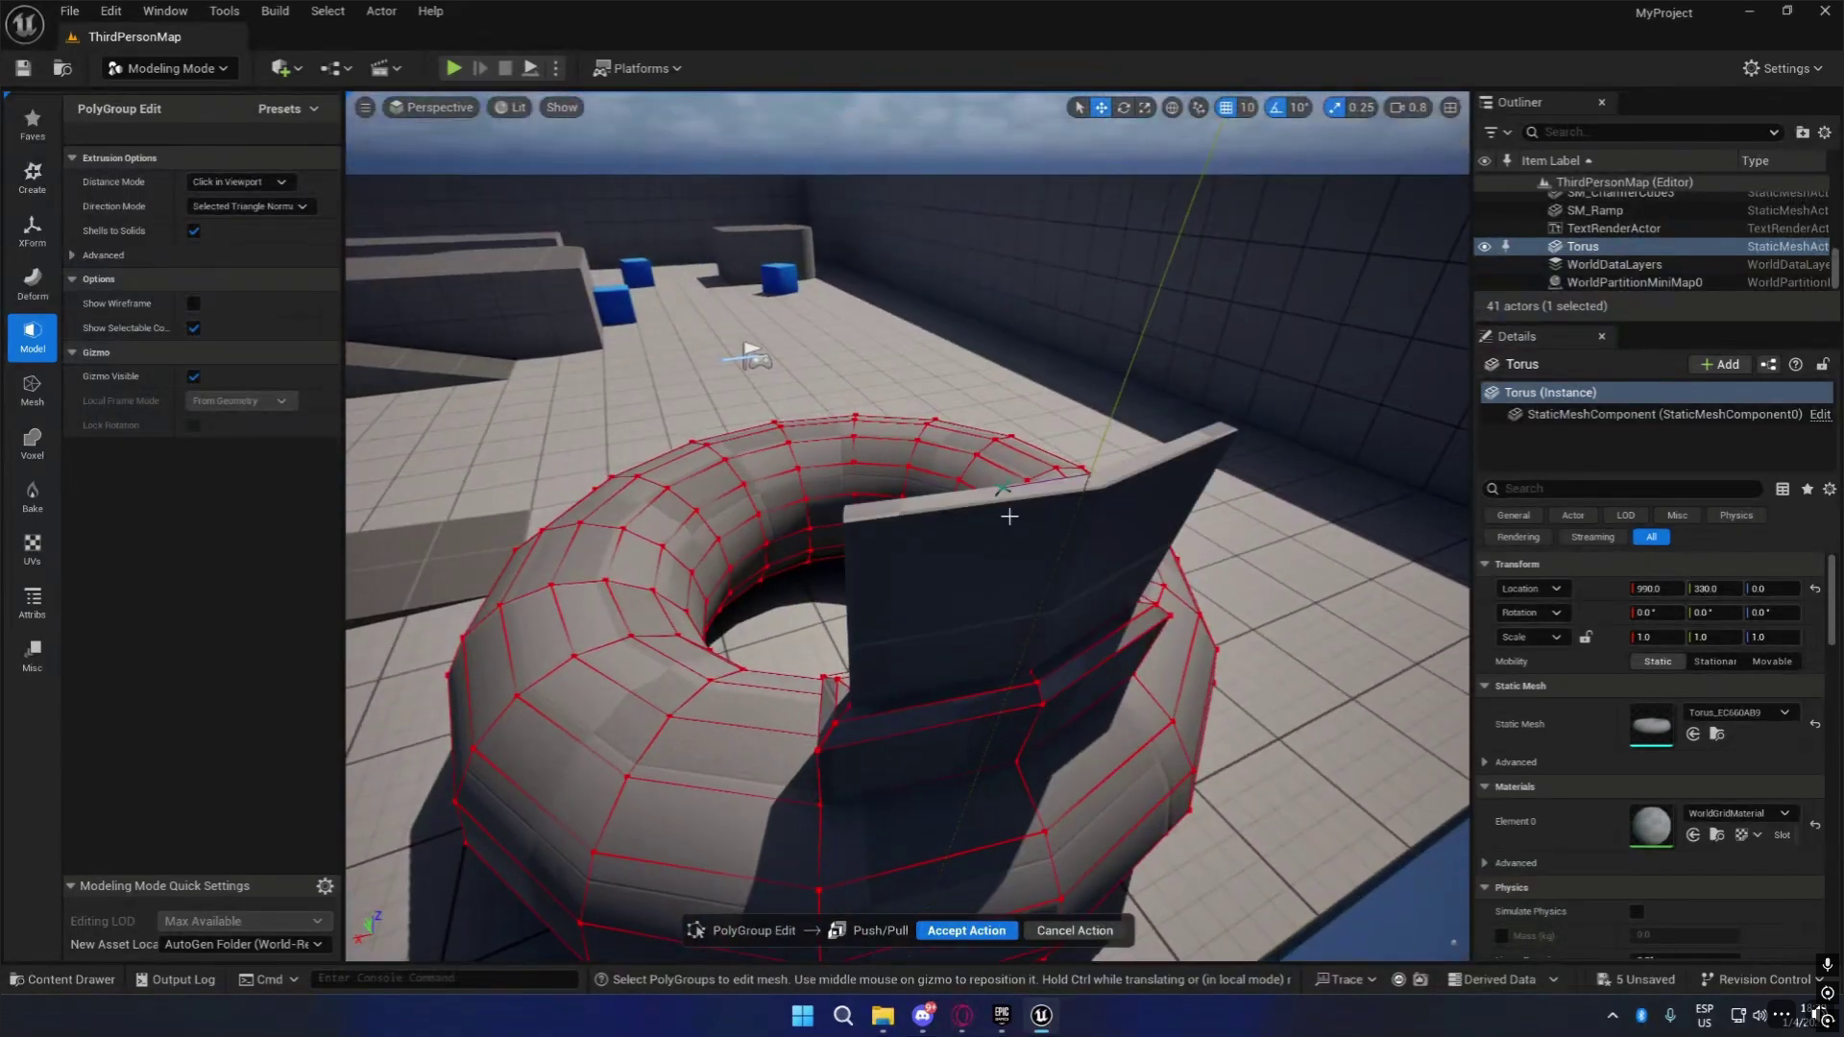
left_click(980, 627)
right_click_drag(979, 627, 845, 639)
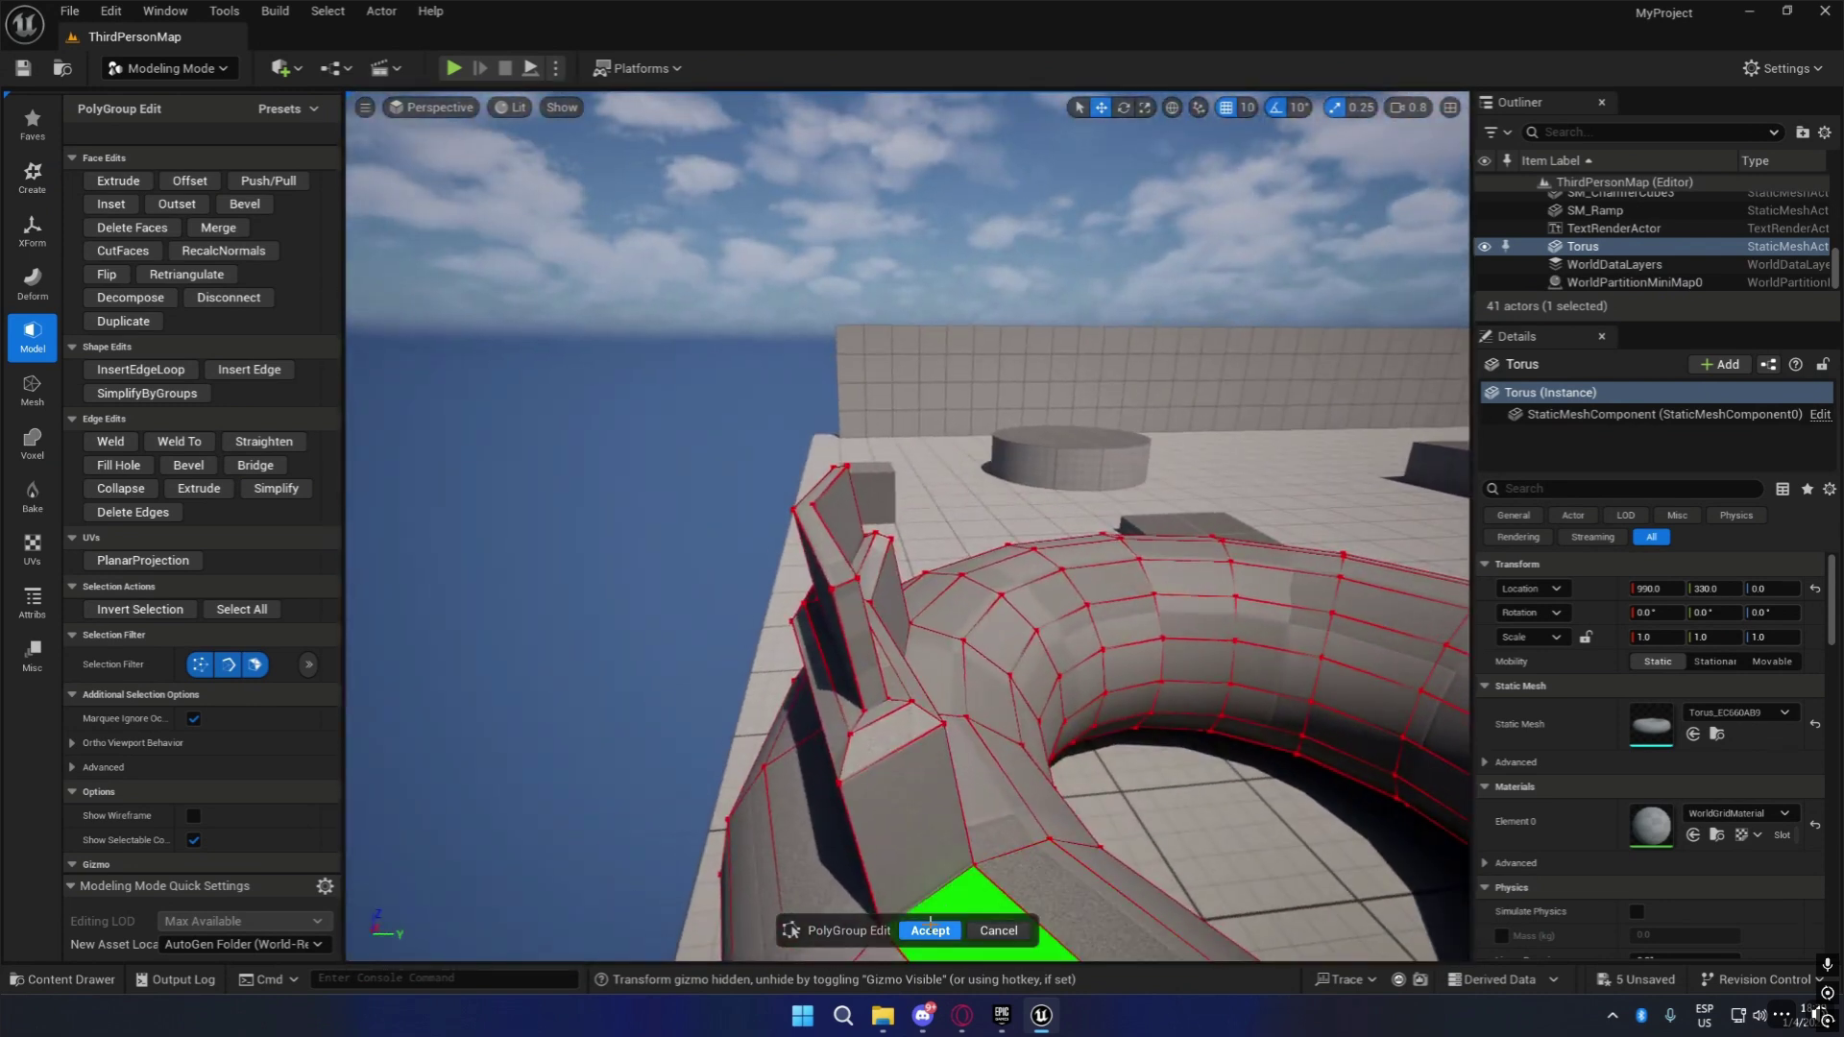
Accept the PolyGroup edits on the torus and clear its selection to view the modified shape.
left_click(929, 931)
right_click_drag(930, 931, 875, 922)
right_click_drag(1190, 738, 1292, 756)
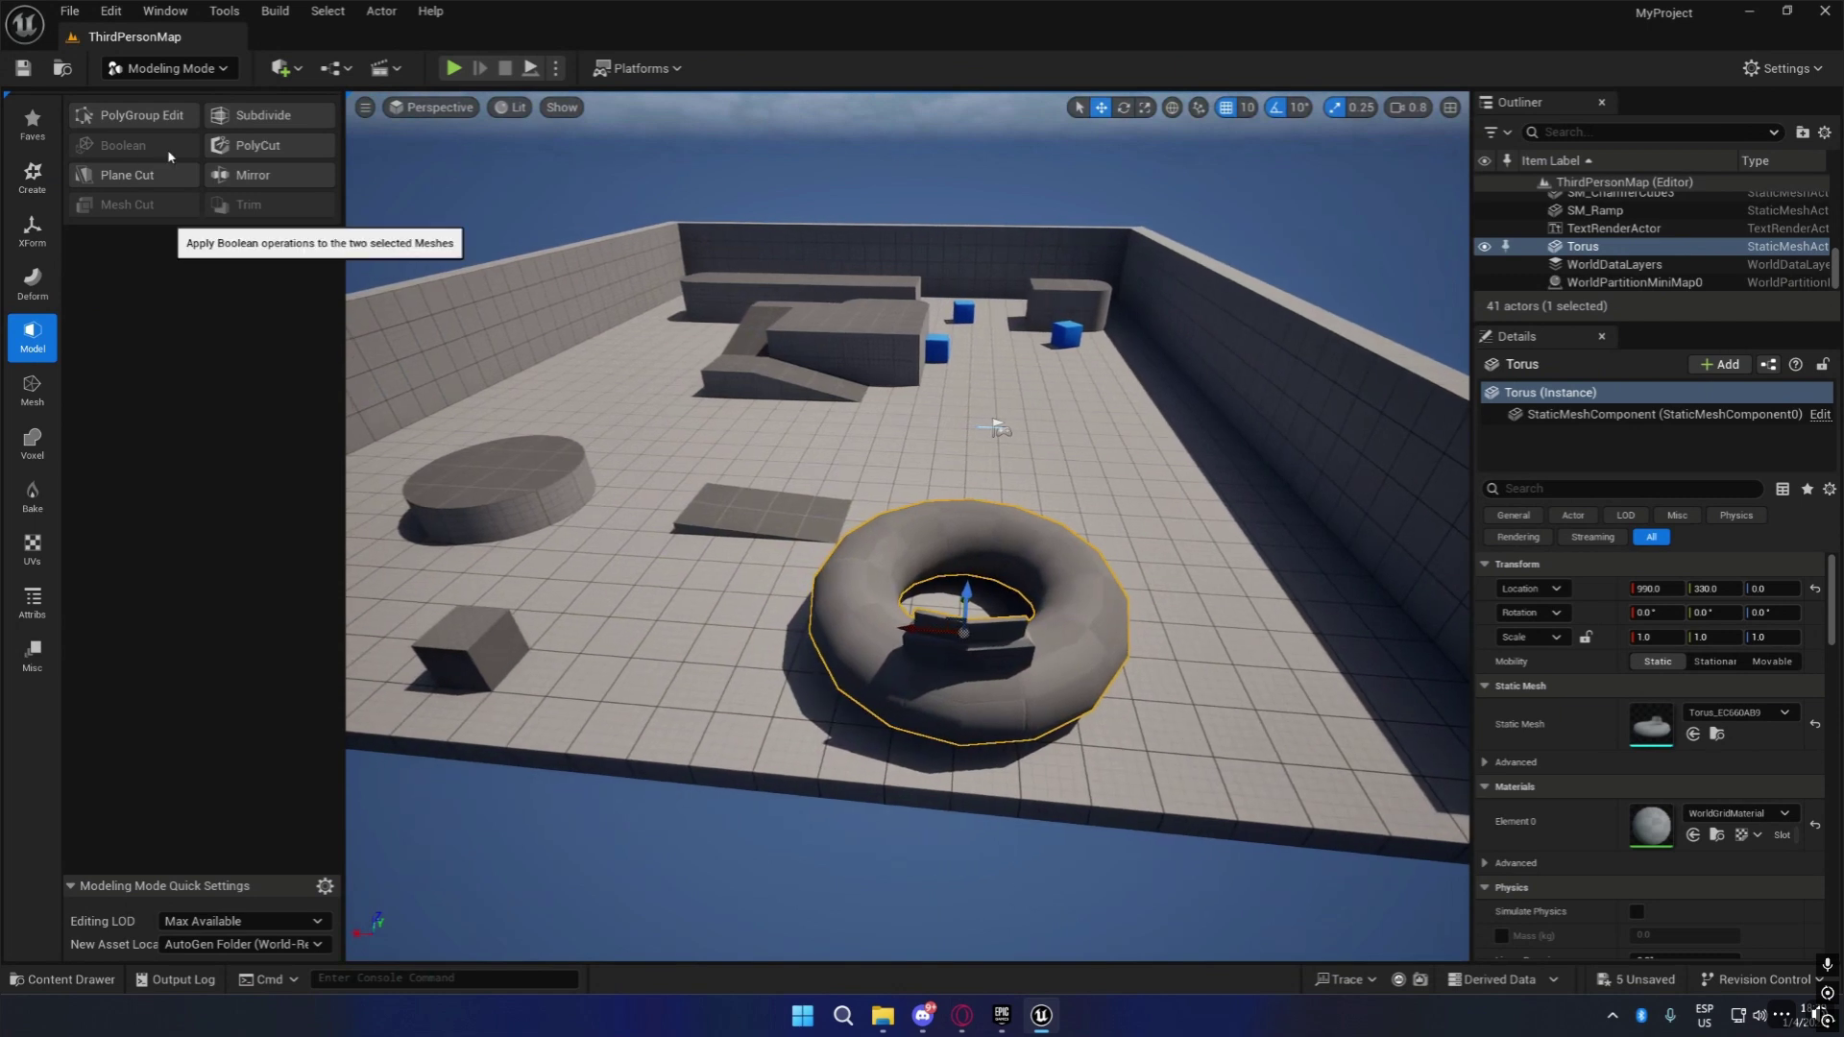
left_click(941, 906)
mouse_move(941, 901)
right_mouse_down()
mouse_move(979, 924)
mouse_move(1258, 941)
mouse_move(940, 900)
right_mouse_up()
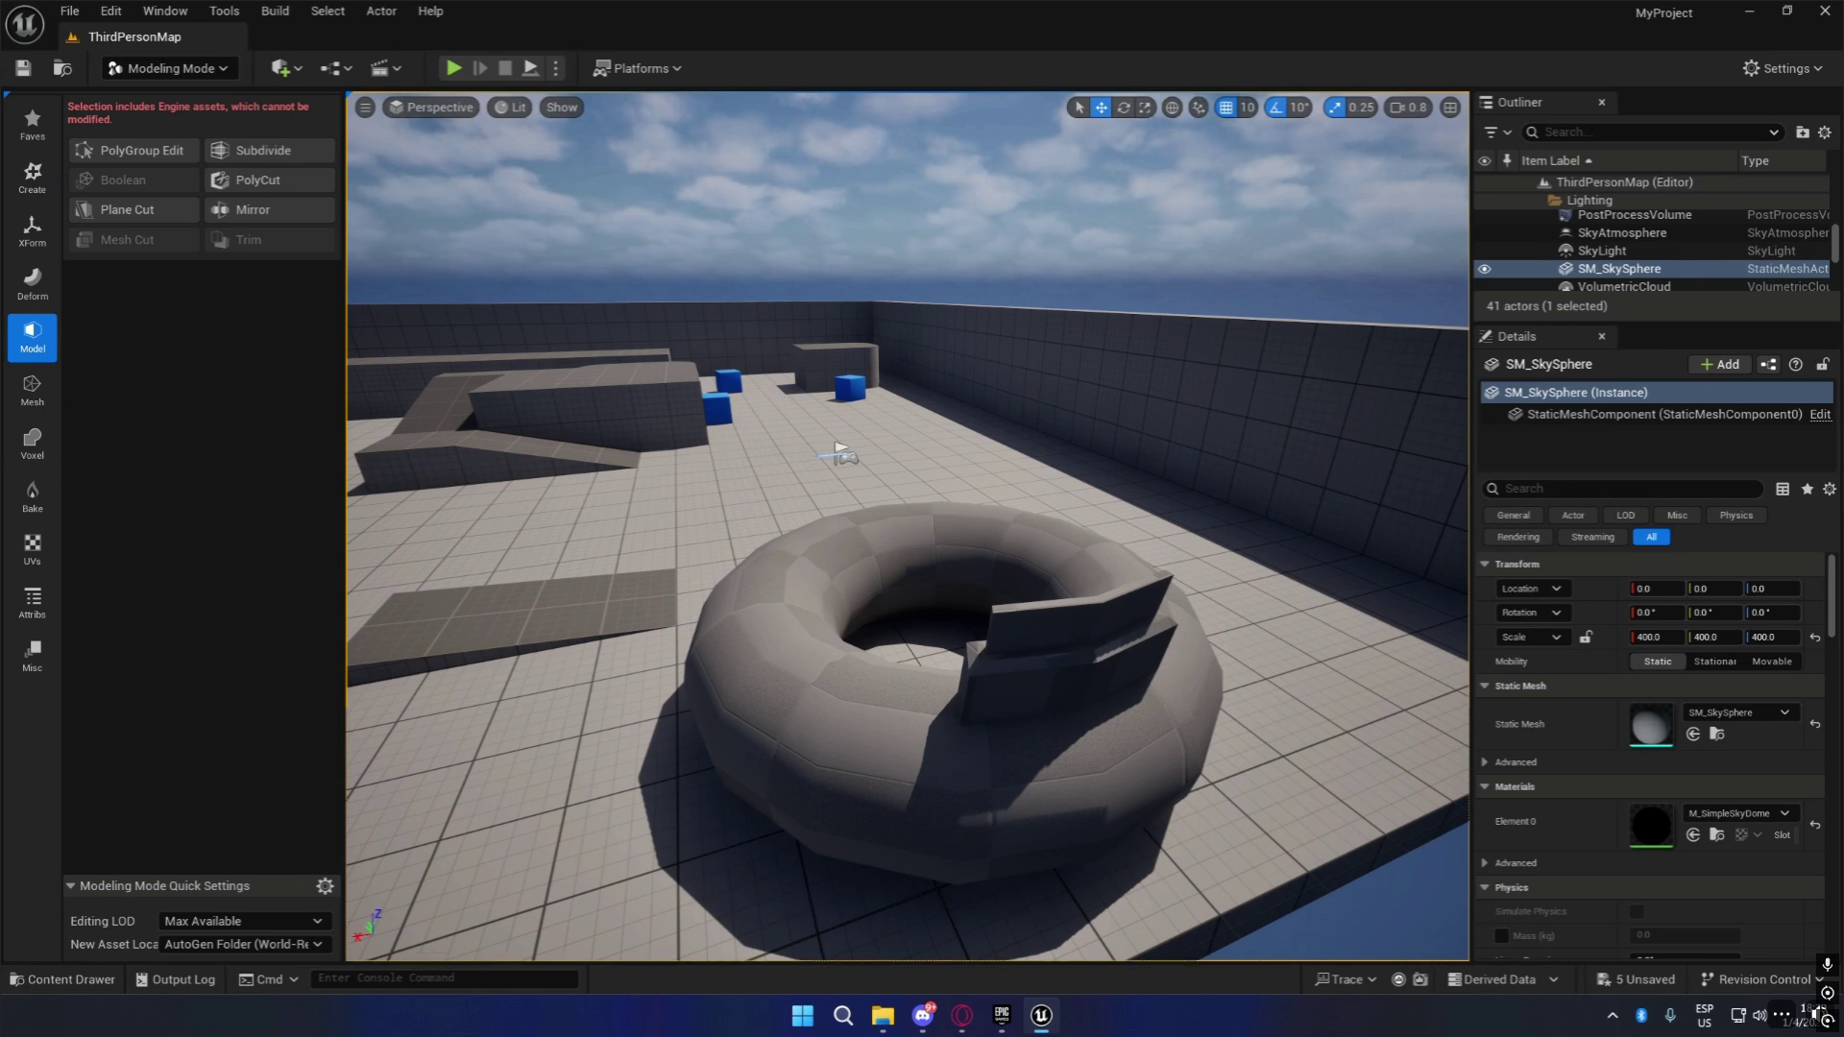
Select the torus and delete it from the level.
left_click(983, 766)
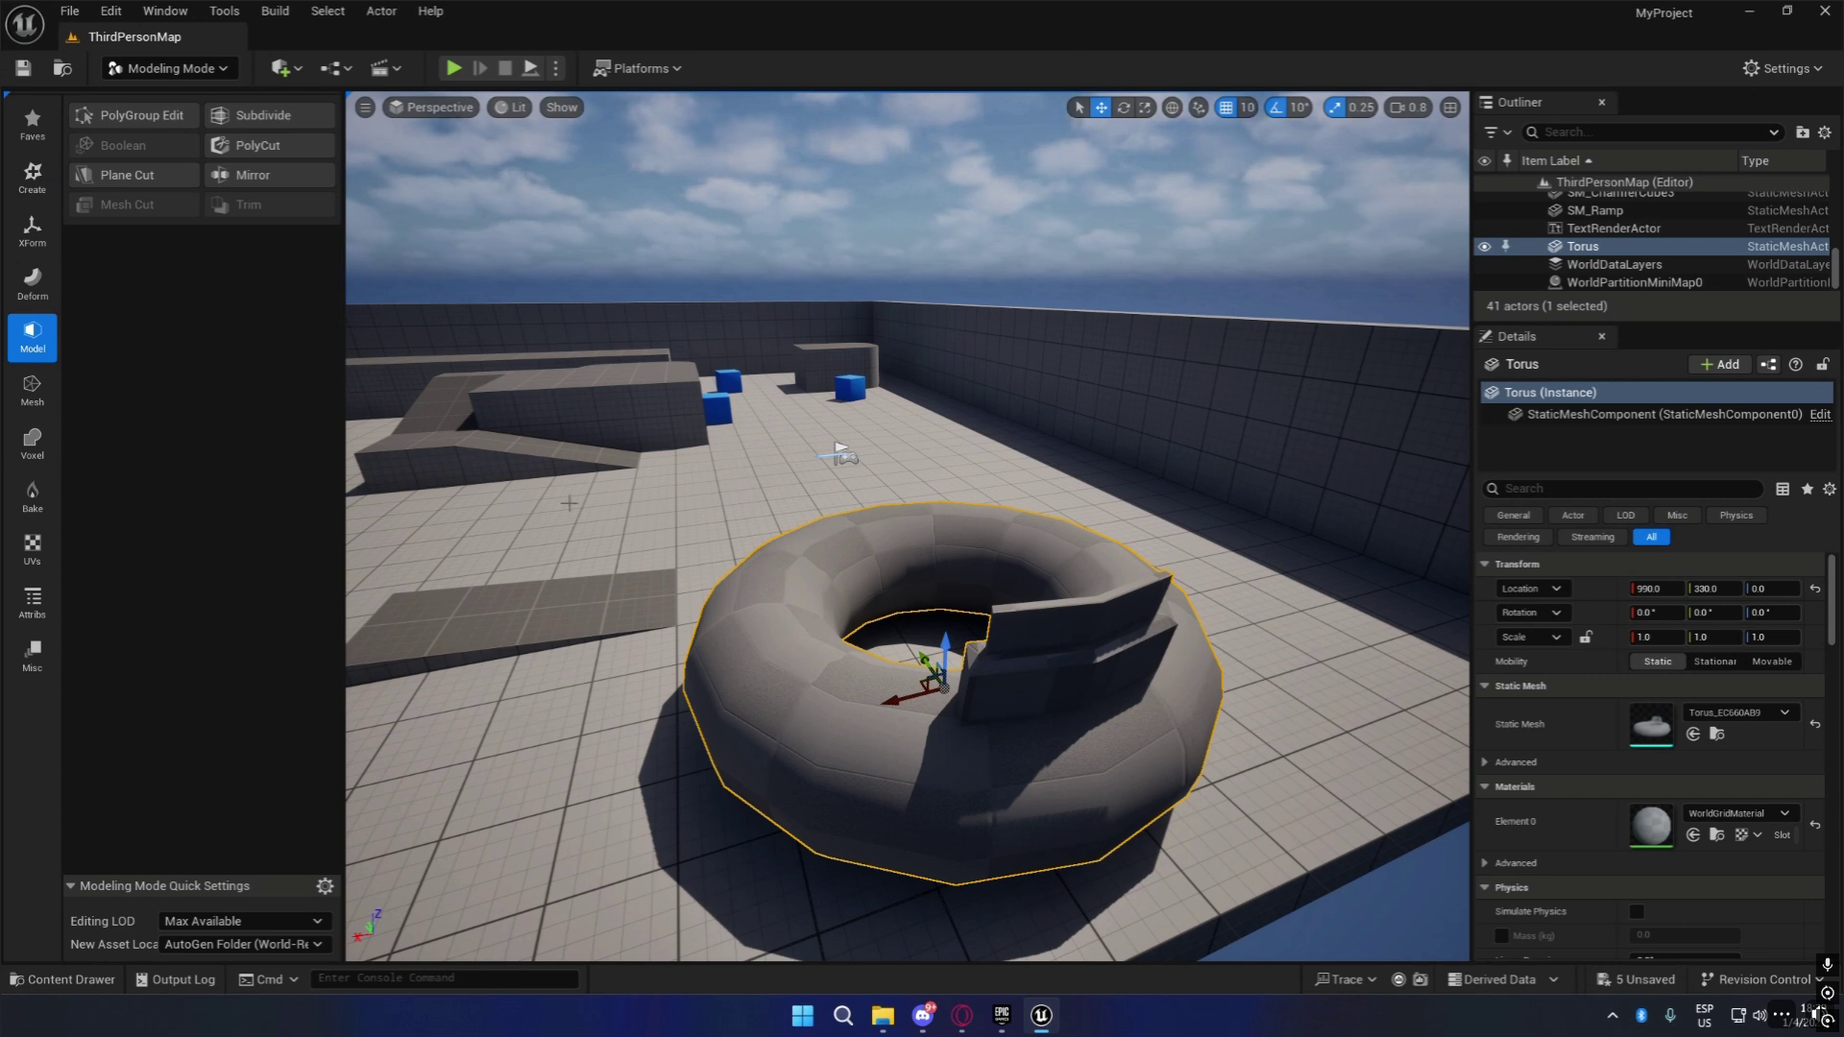
left_click_drag(346, 350, 288, 353)
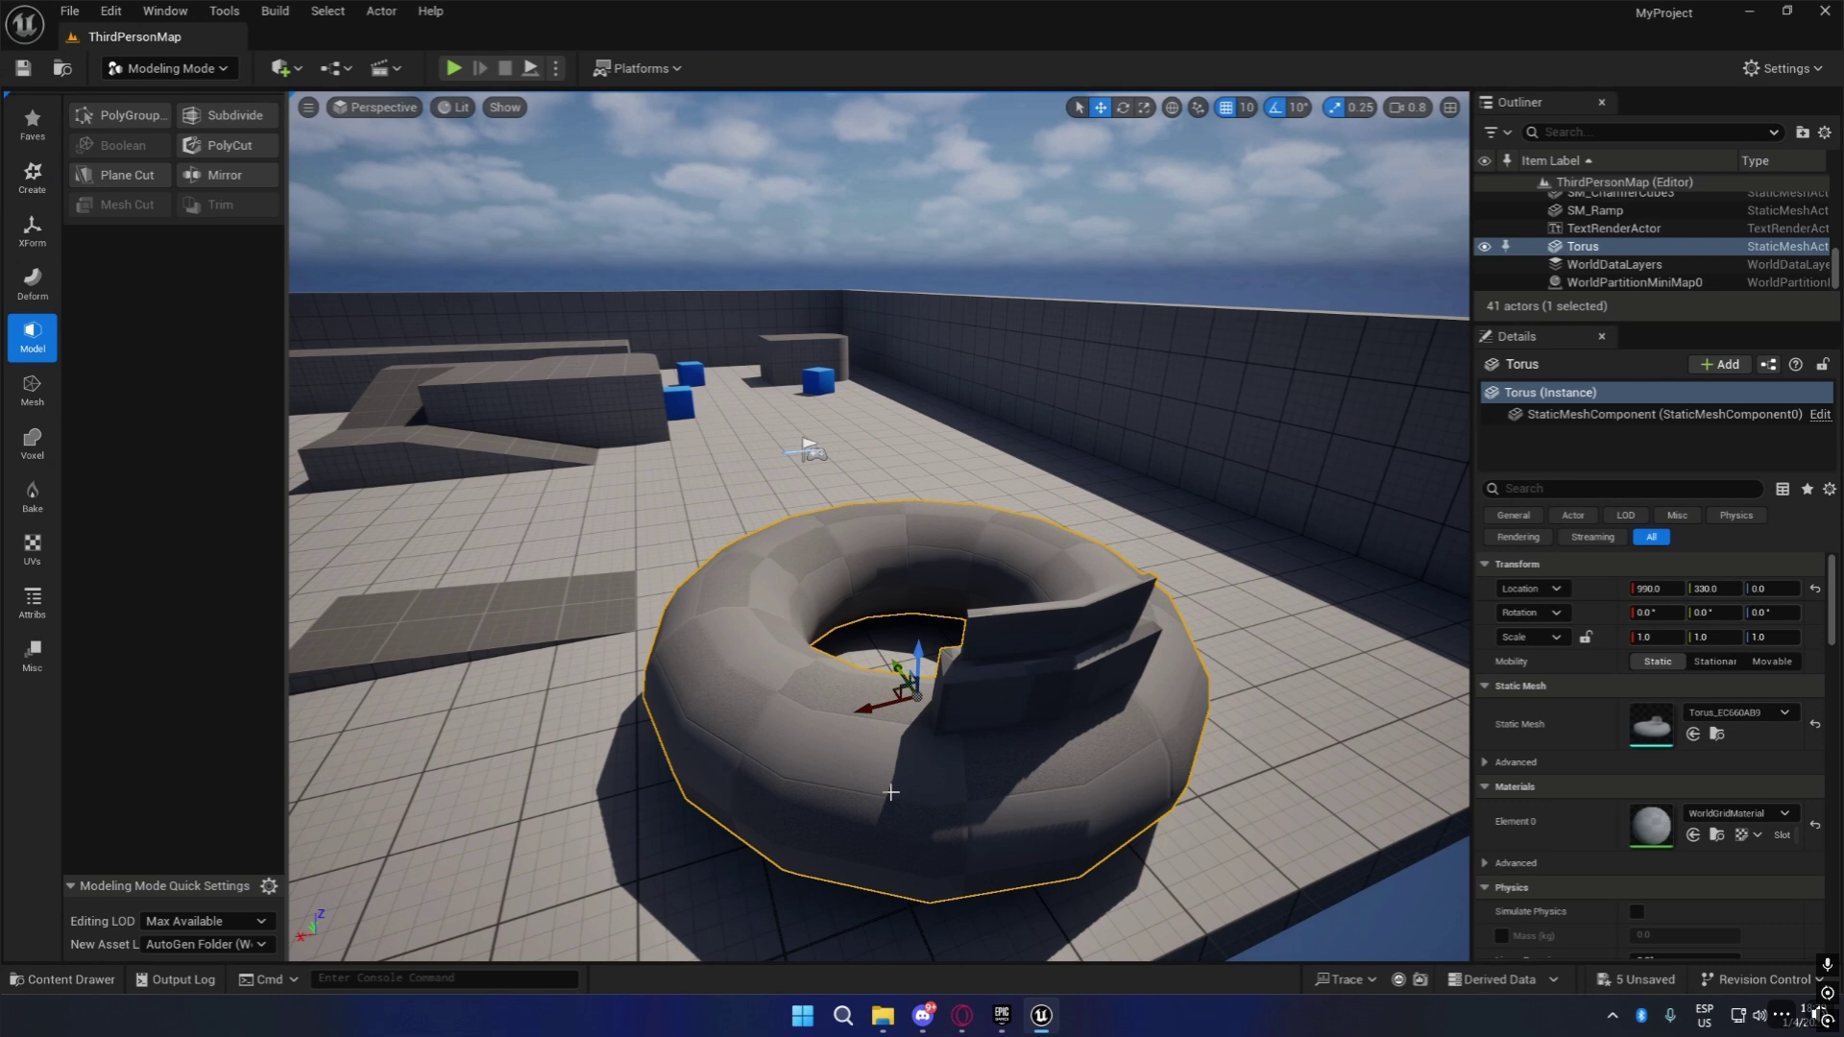
right_click_drag(898, 794, 644, 766)
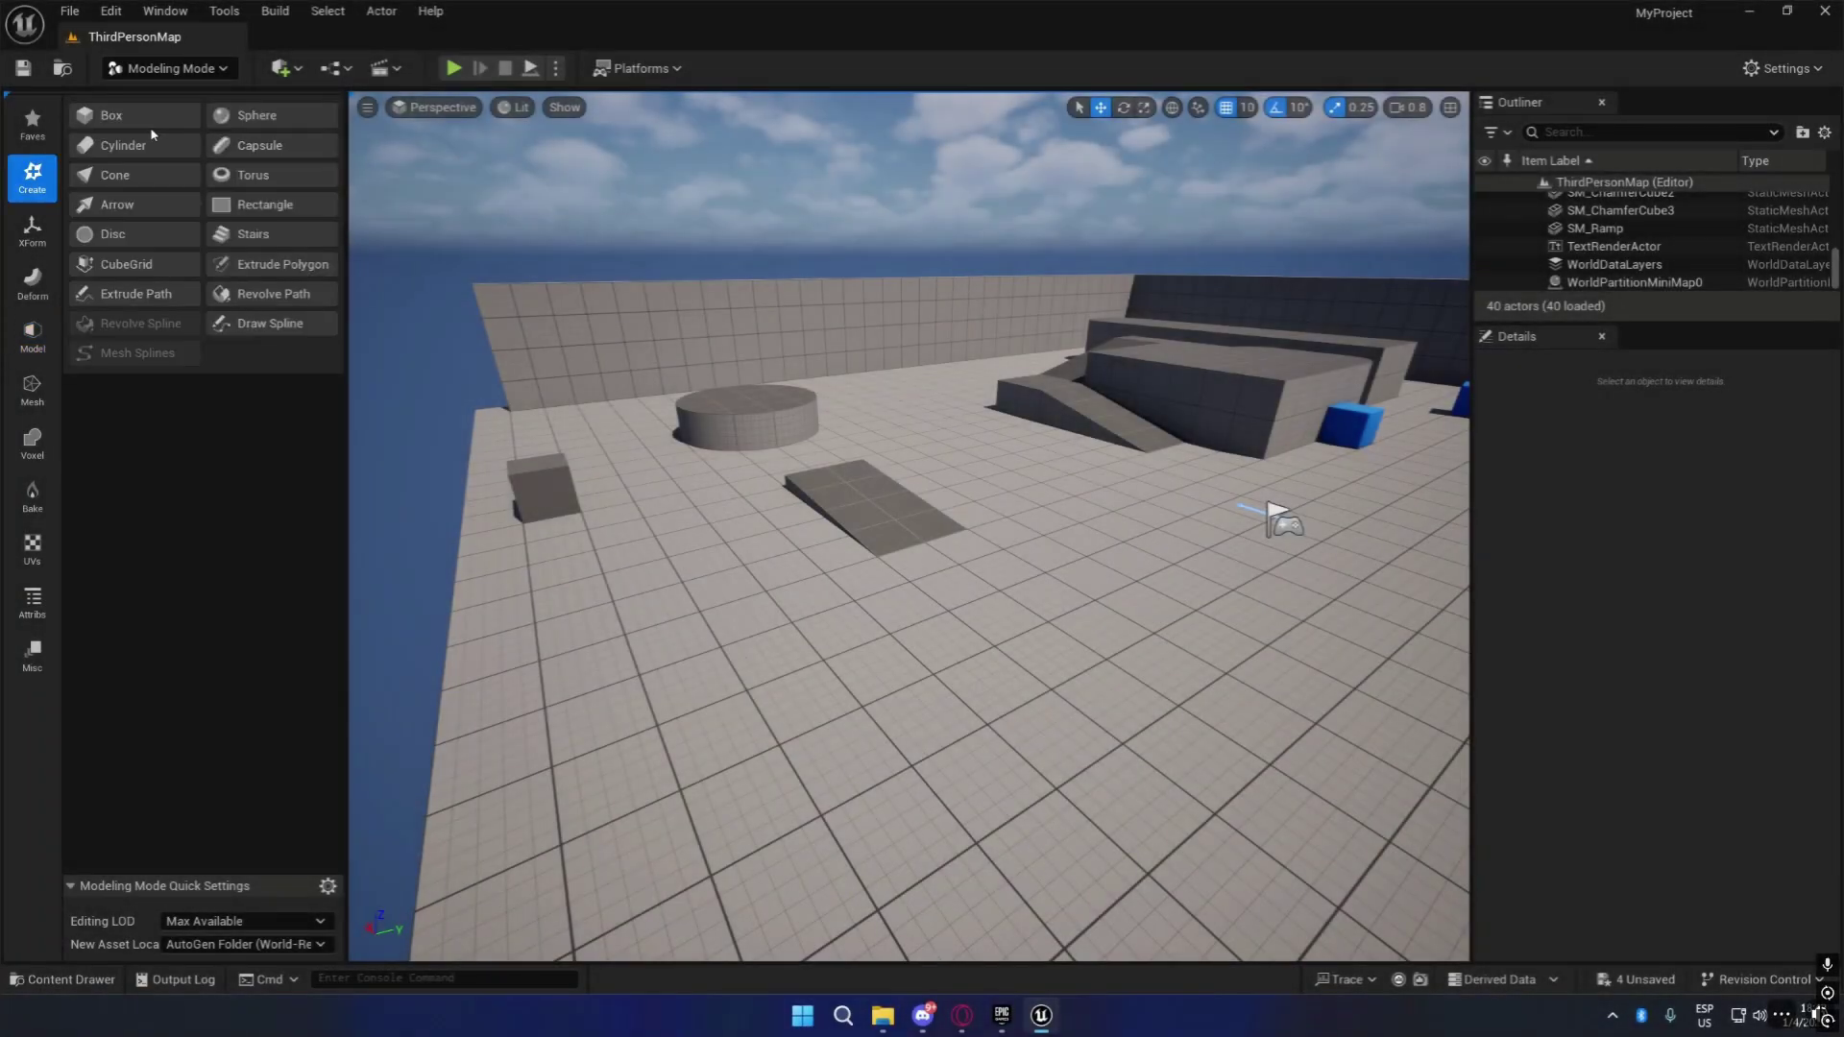
Start a new box and review its PolyGroup Mode and Target Position options, keeping Per Quad and On Scene.
left_click(149, 120)
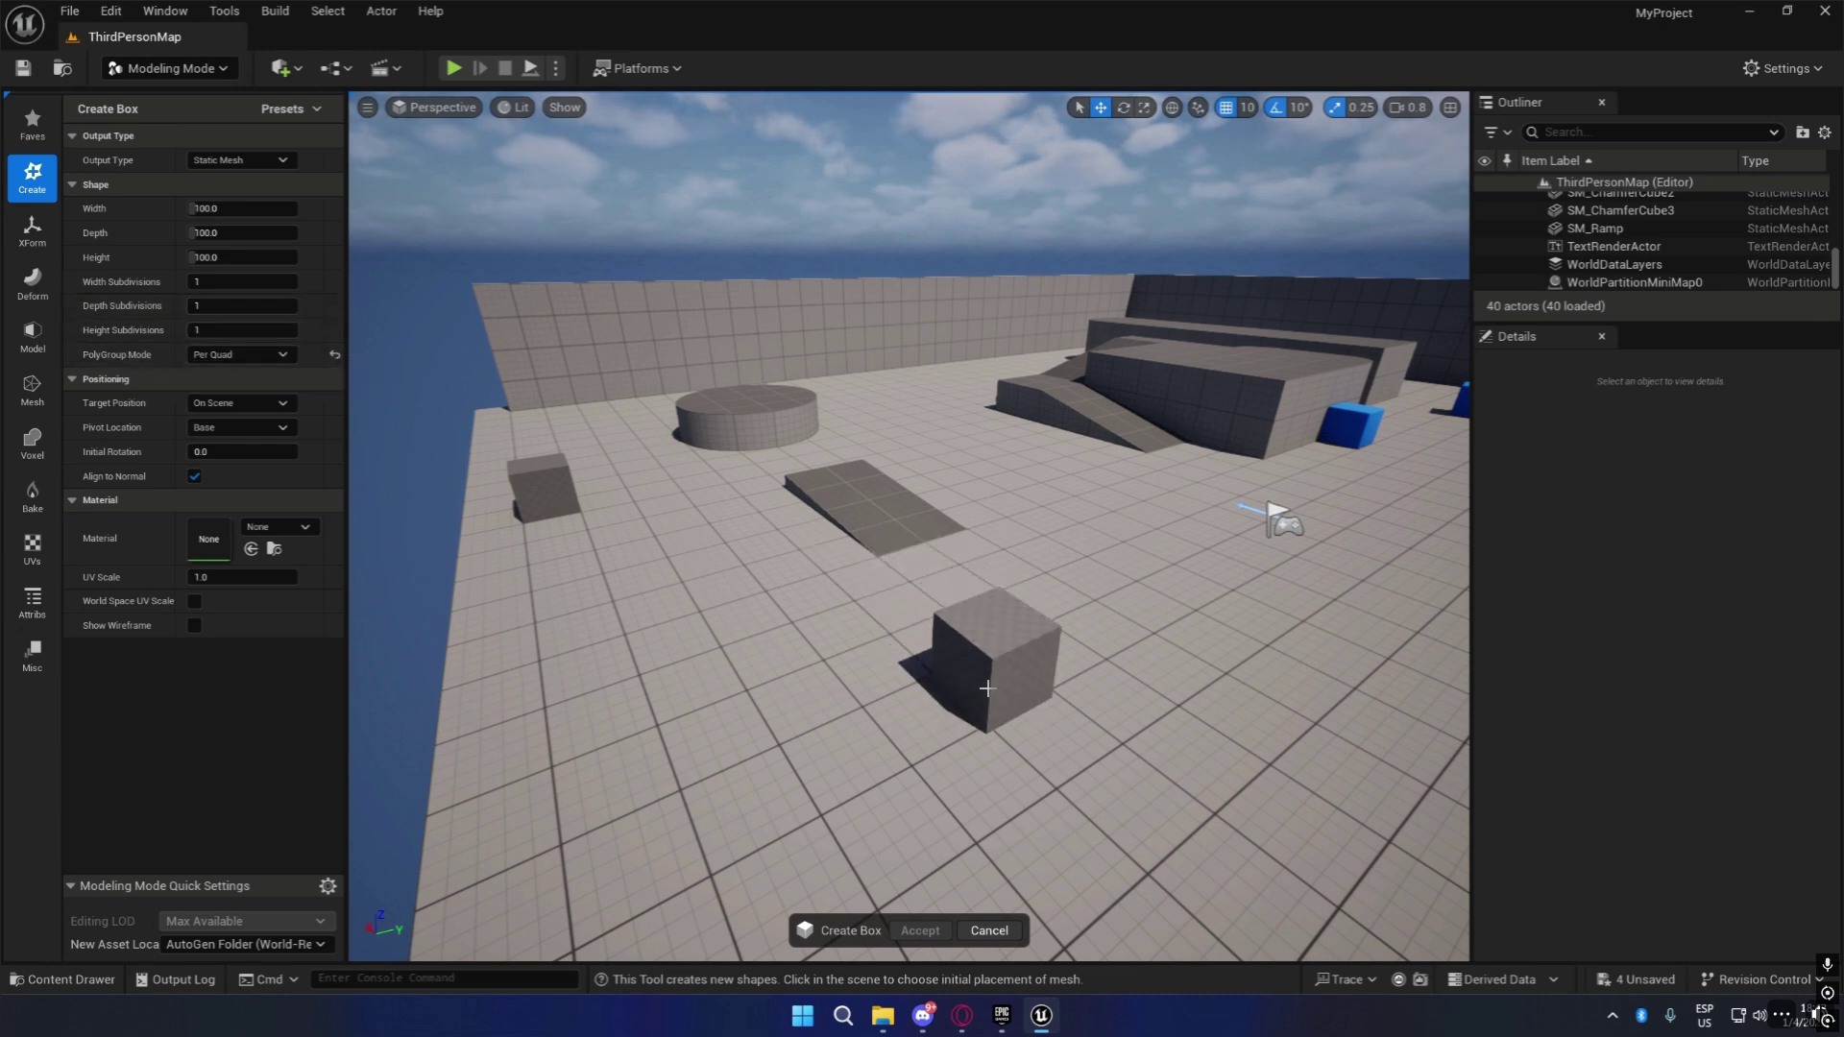
left_click(269, 355)
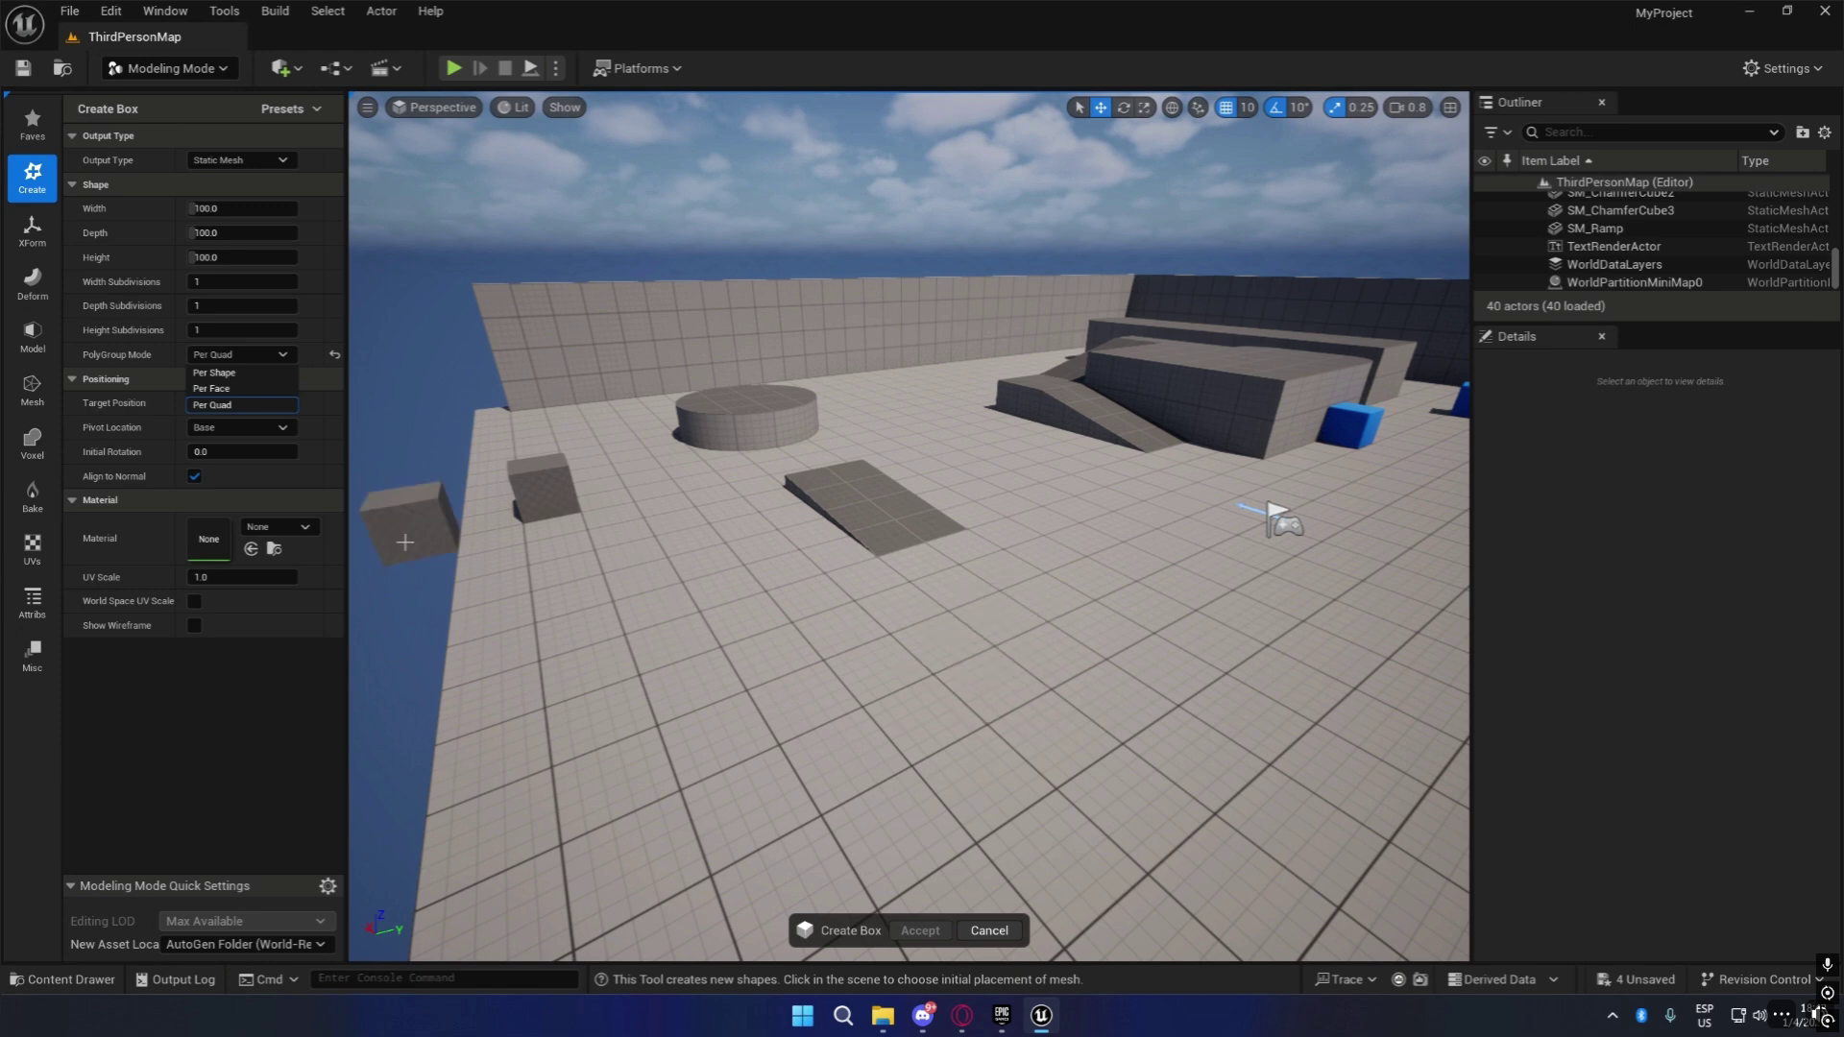
left_click(247, 404)
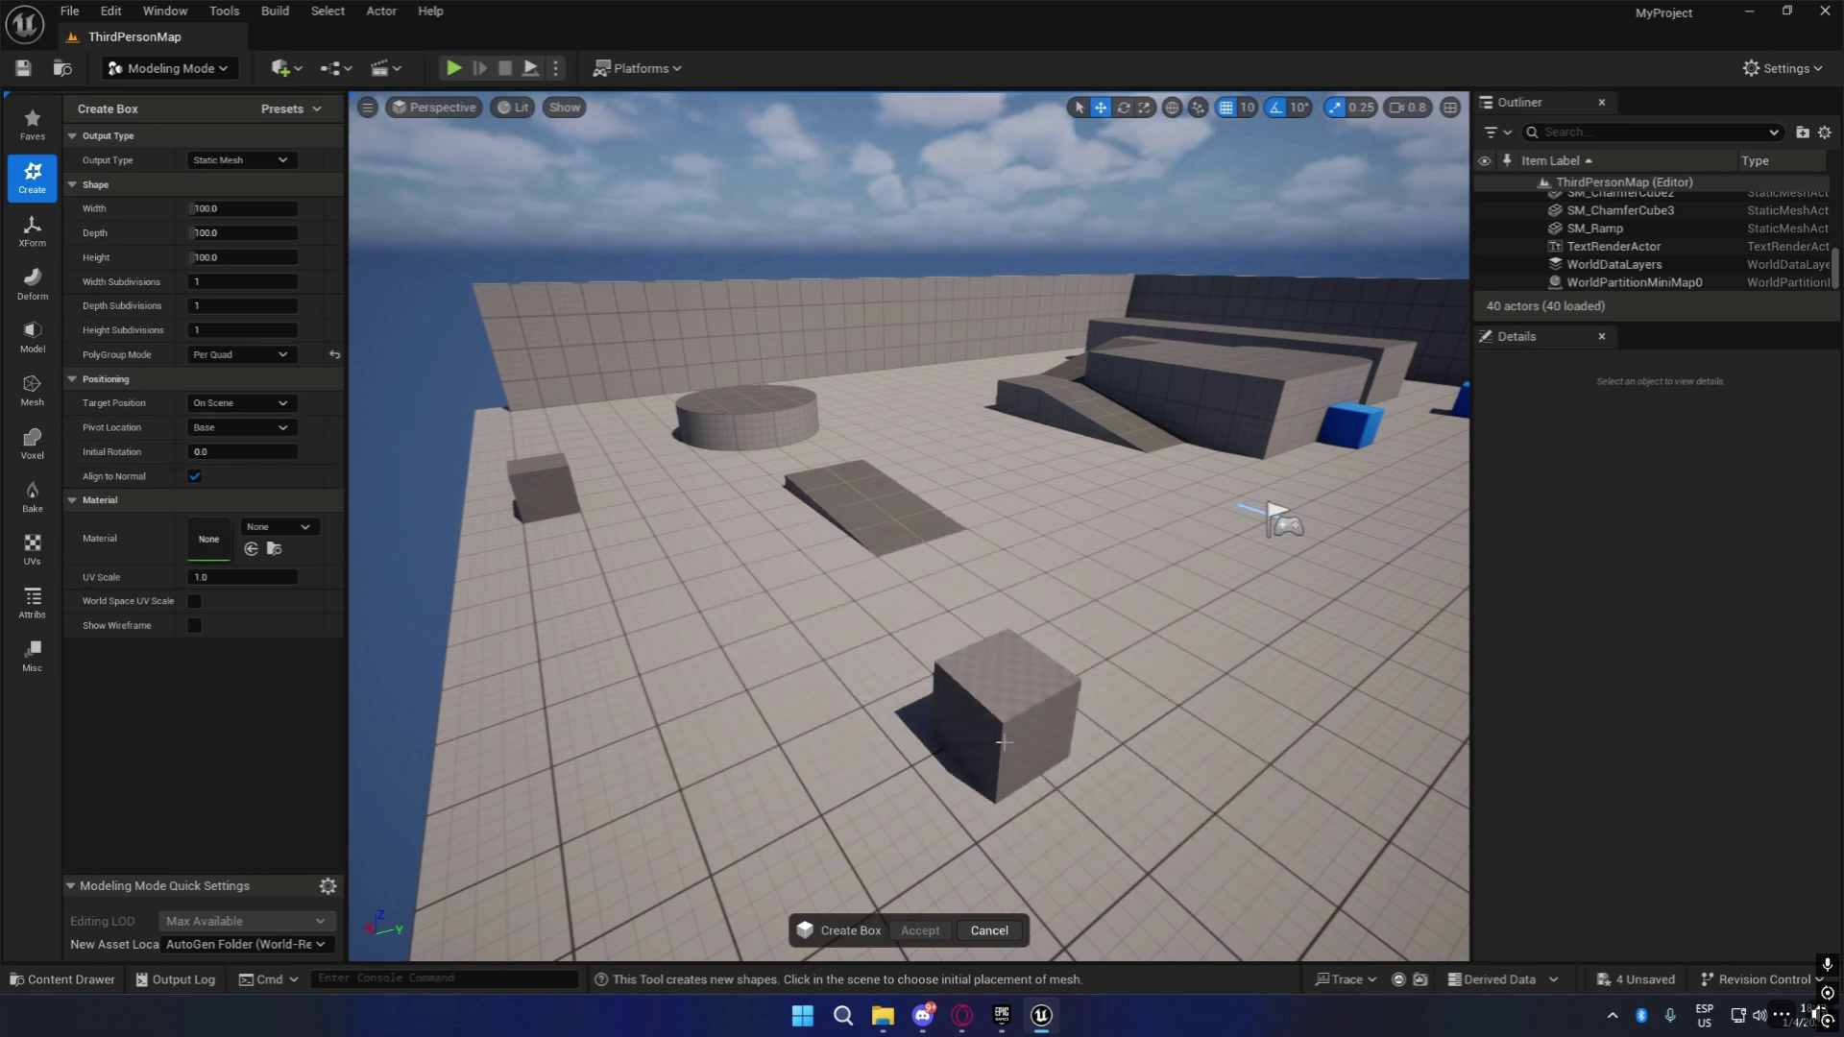
left_click(279, 405)
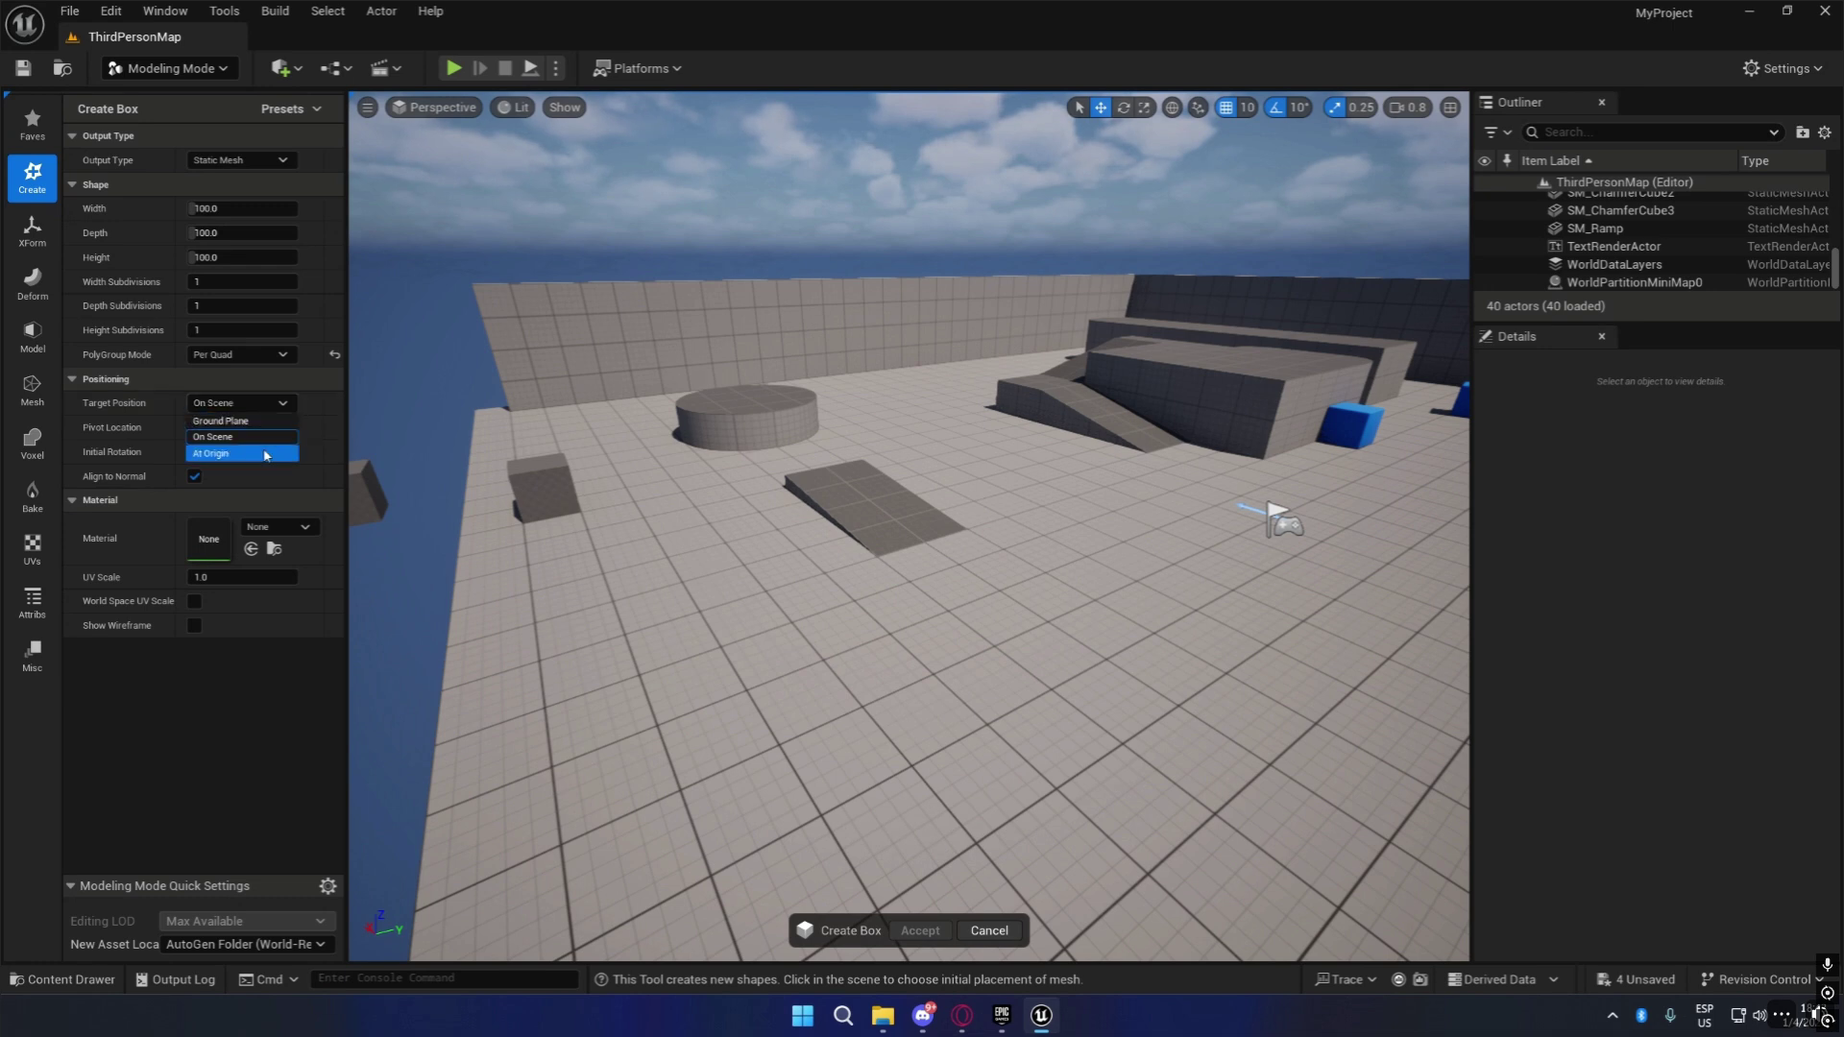
left_click(316, 409)
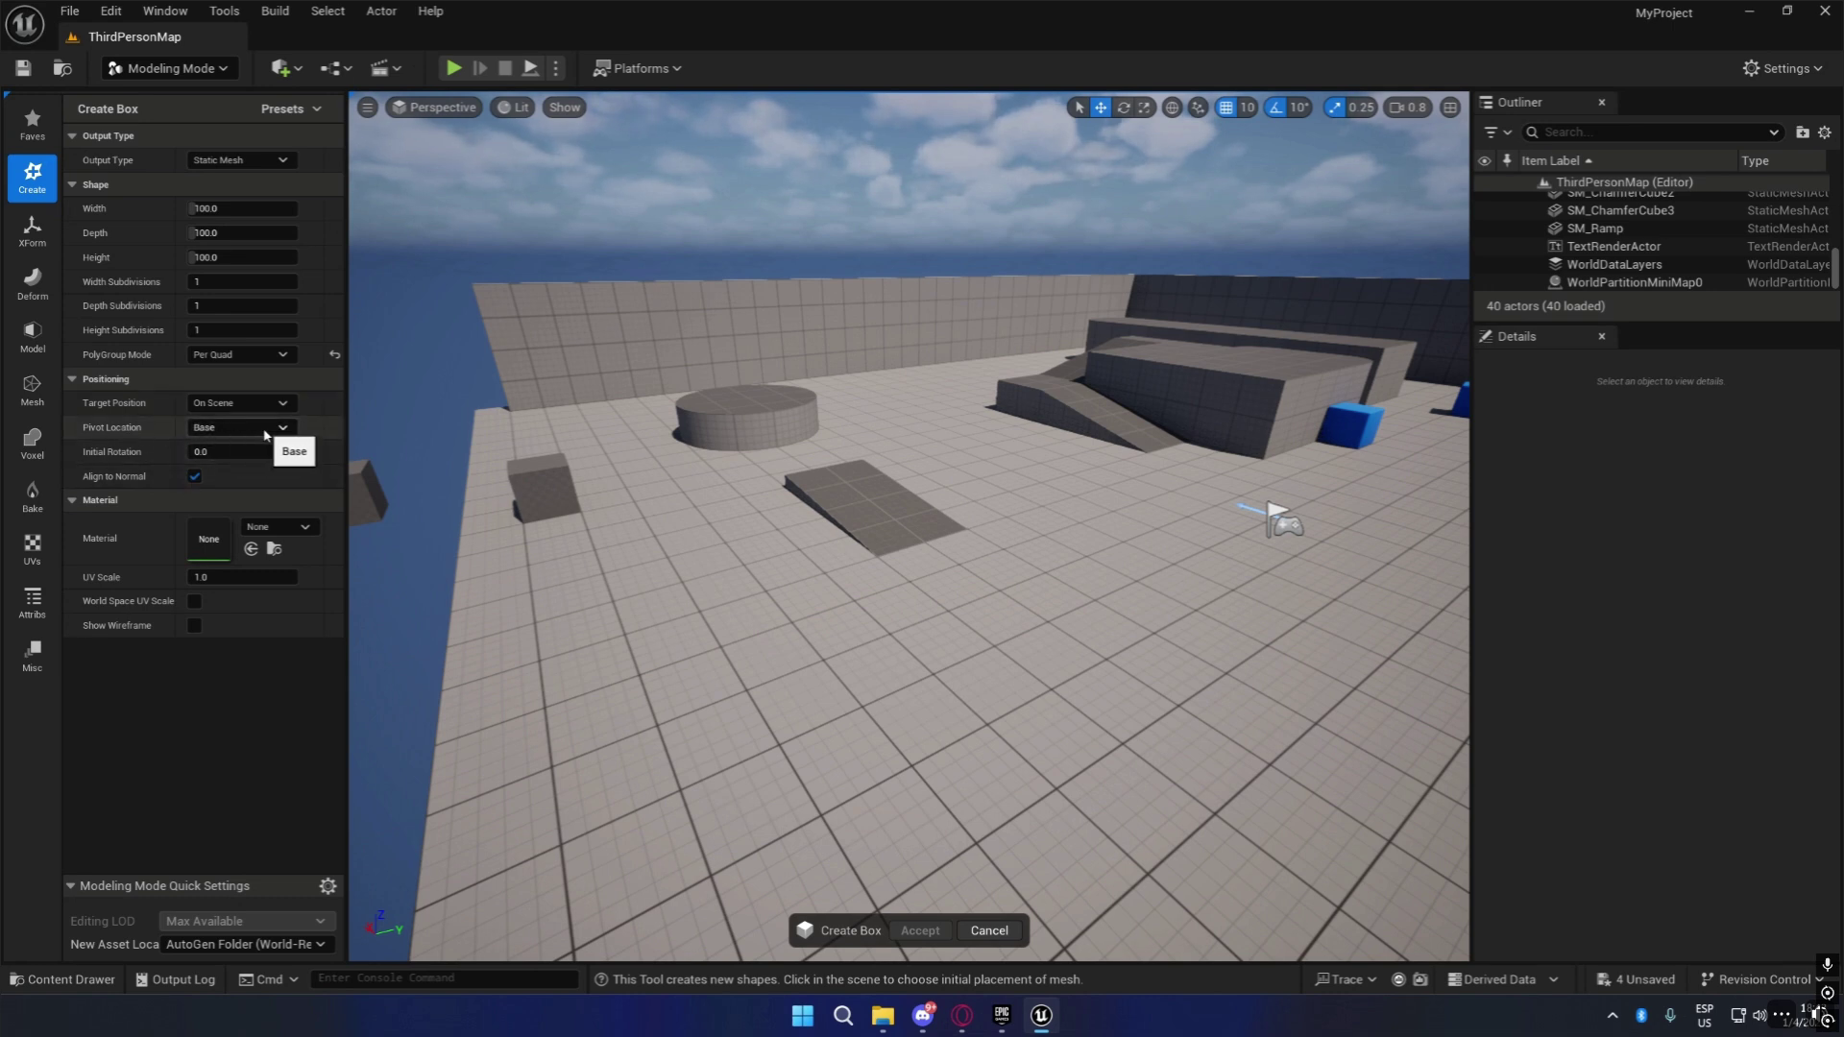
Place a trial box on the floor, review its Pivot Location options around the gizmo, and cancel the box.
left_click(236, 428)
left_click(911, 603)
right_click_drag(1005, 667, 1105, 655)
key("w")
key("a")
left_click(275, 428)
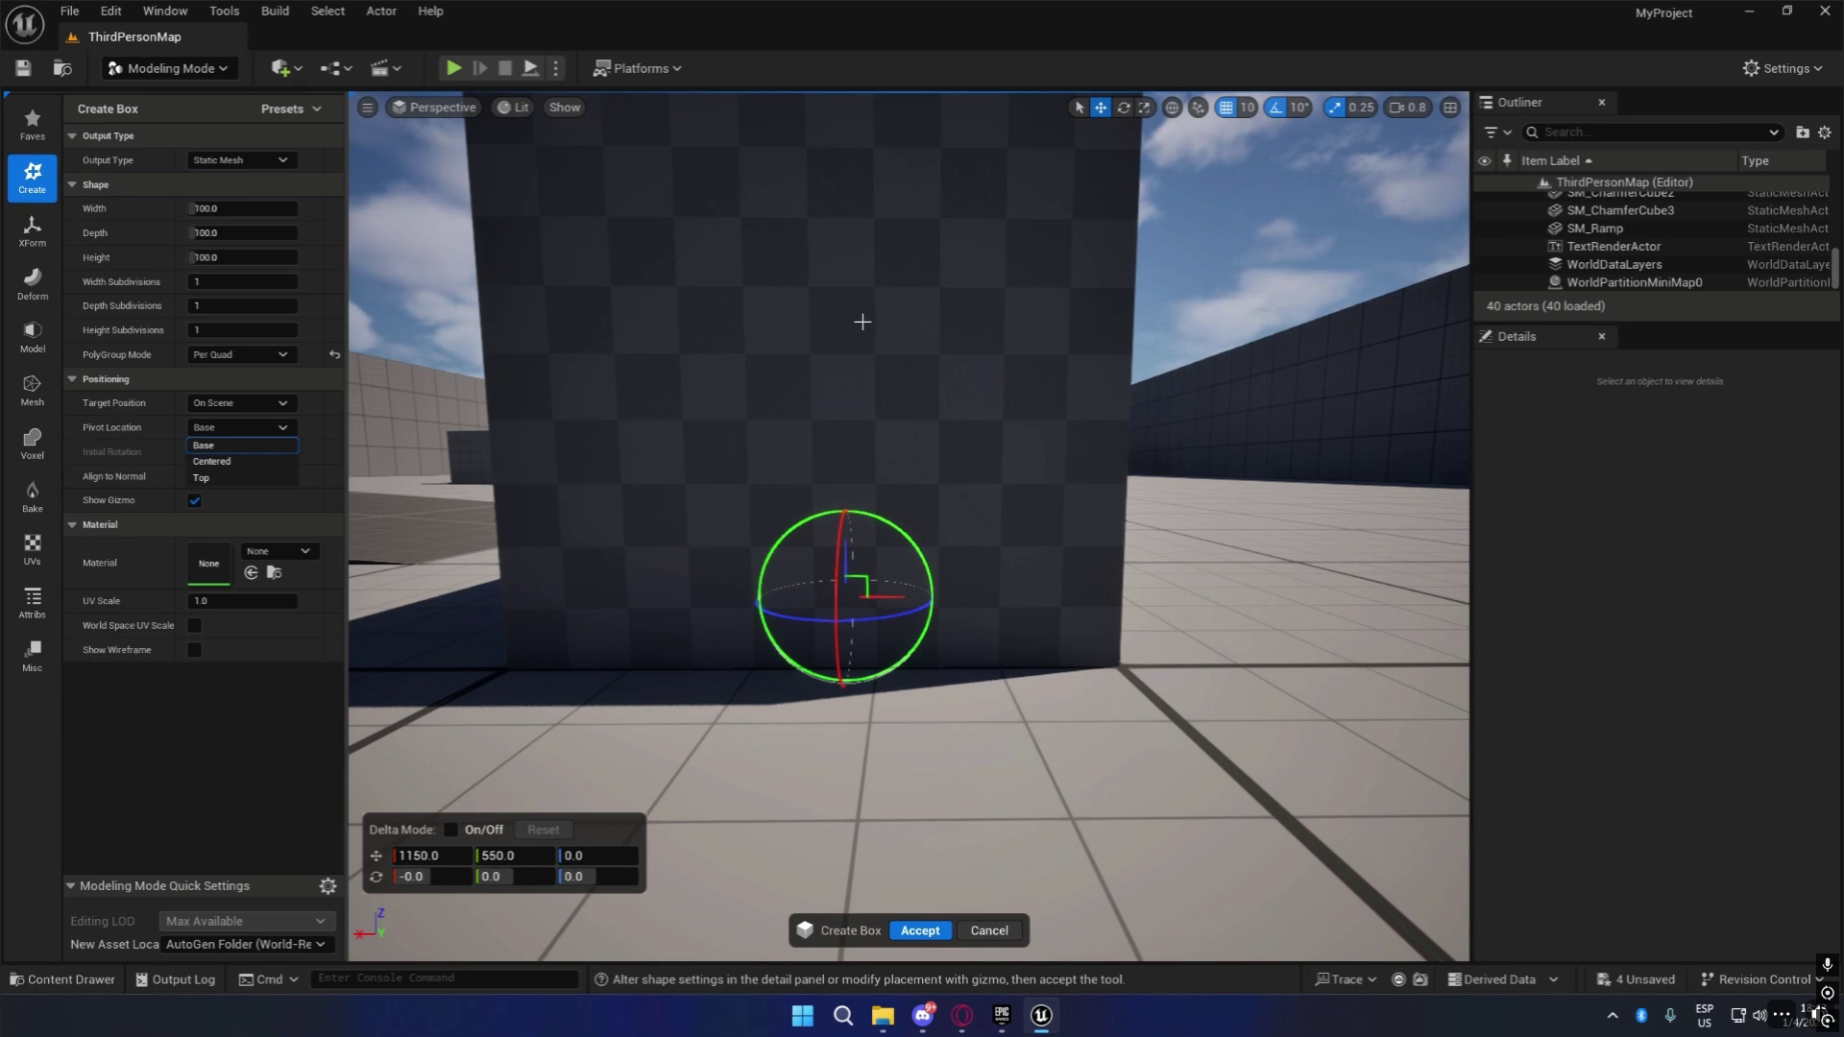
key("s")
right_click_drag(823, 117, 639, 171)
key("s")
key("d")
key("e")
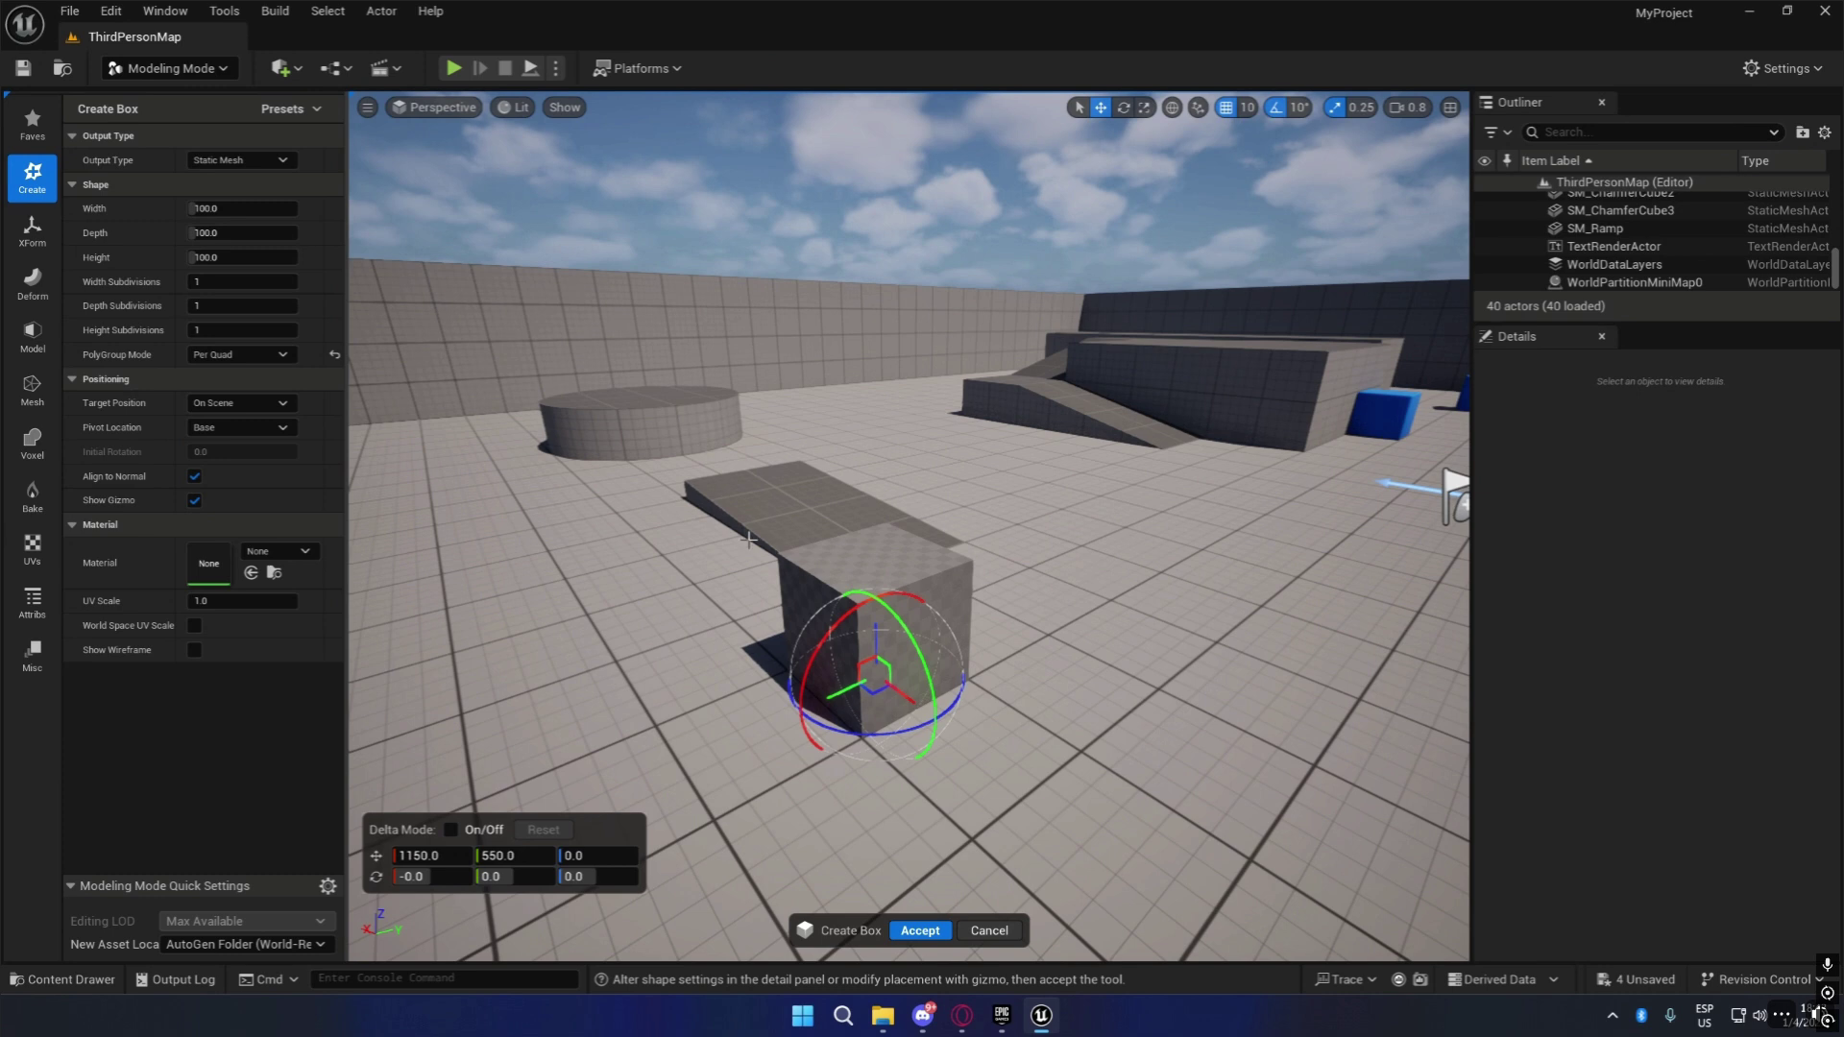
left_click(989, 931)
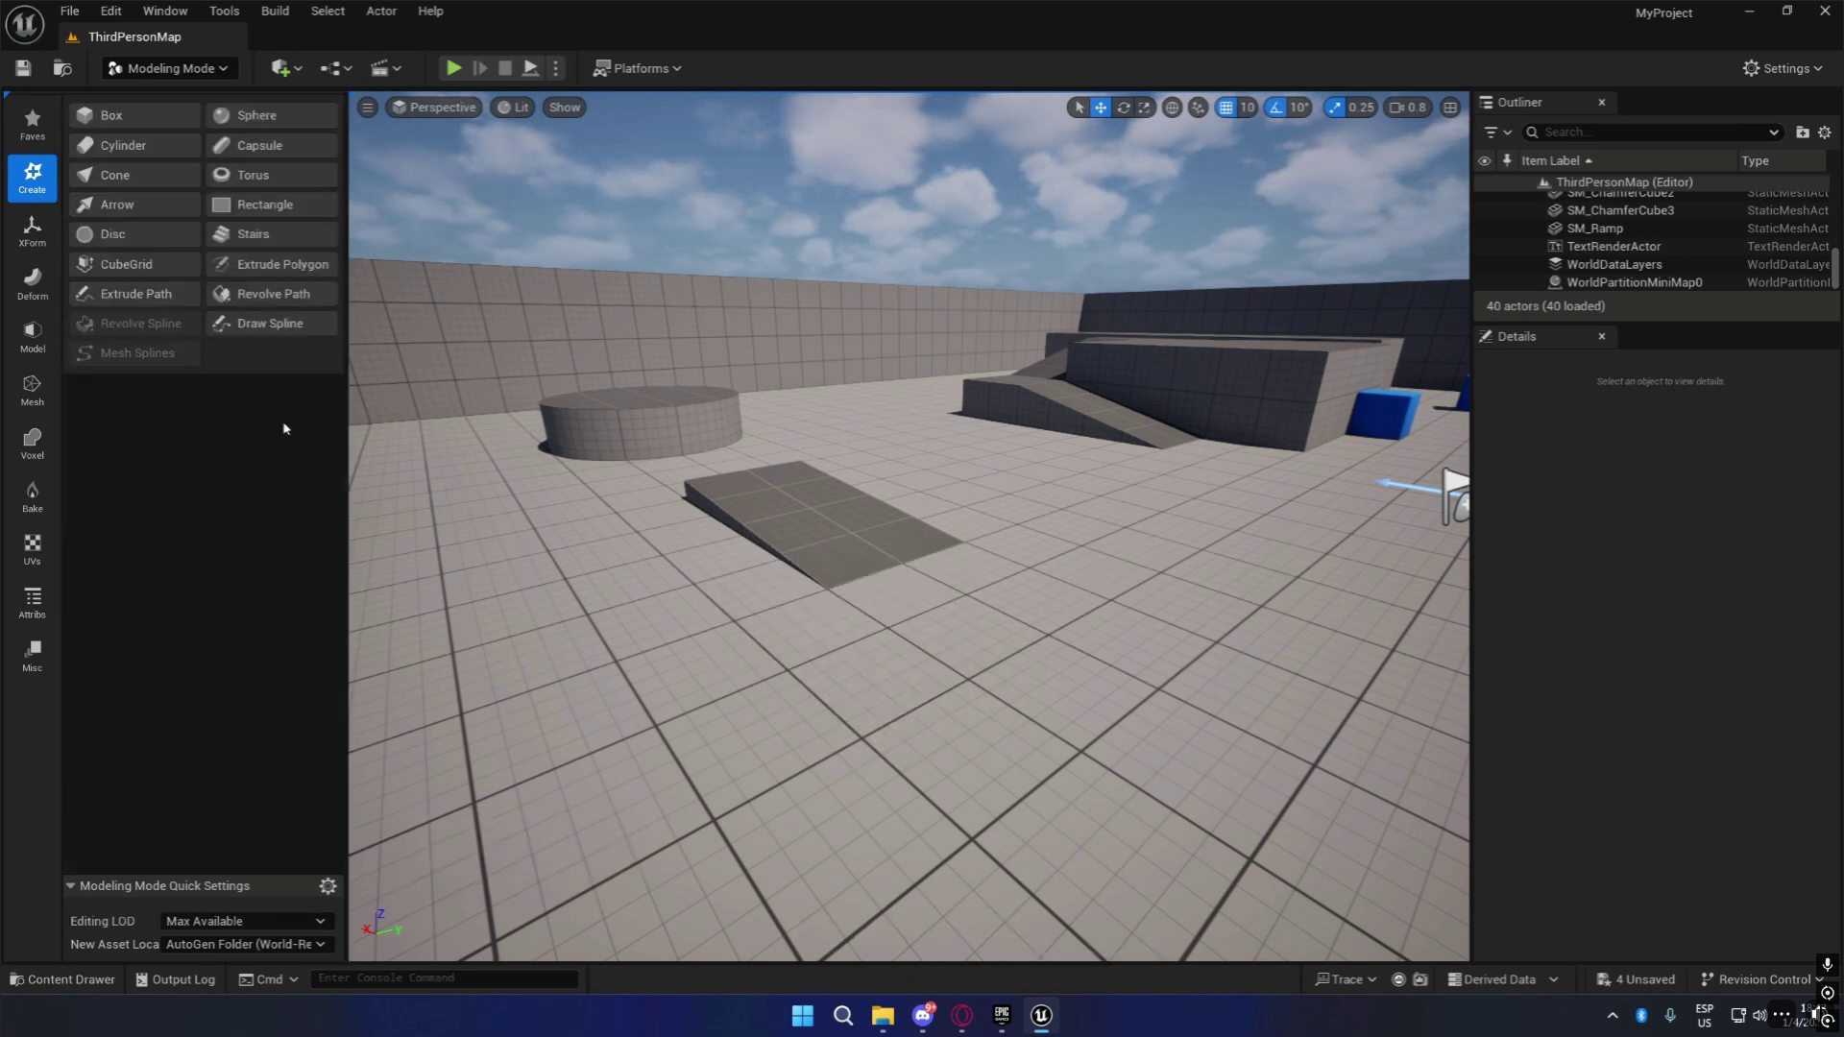
Create a box 100 wide, deep and high on the open floor near the player start, using Per Quad PolyGroups.
left_click(108, 115)
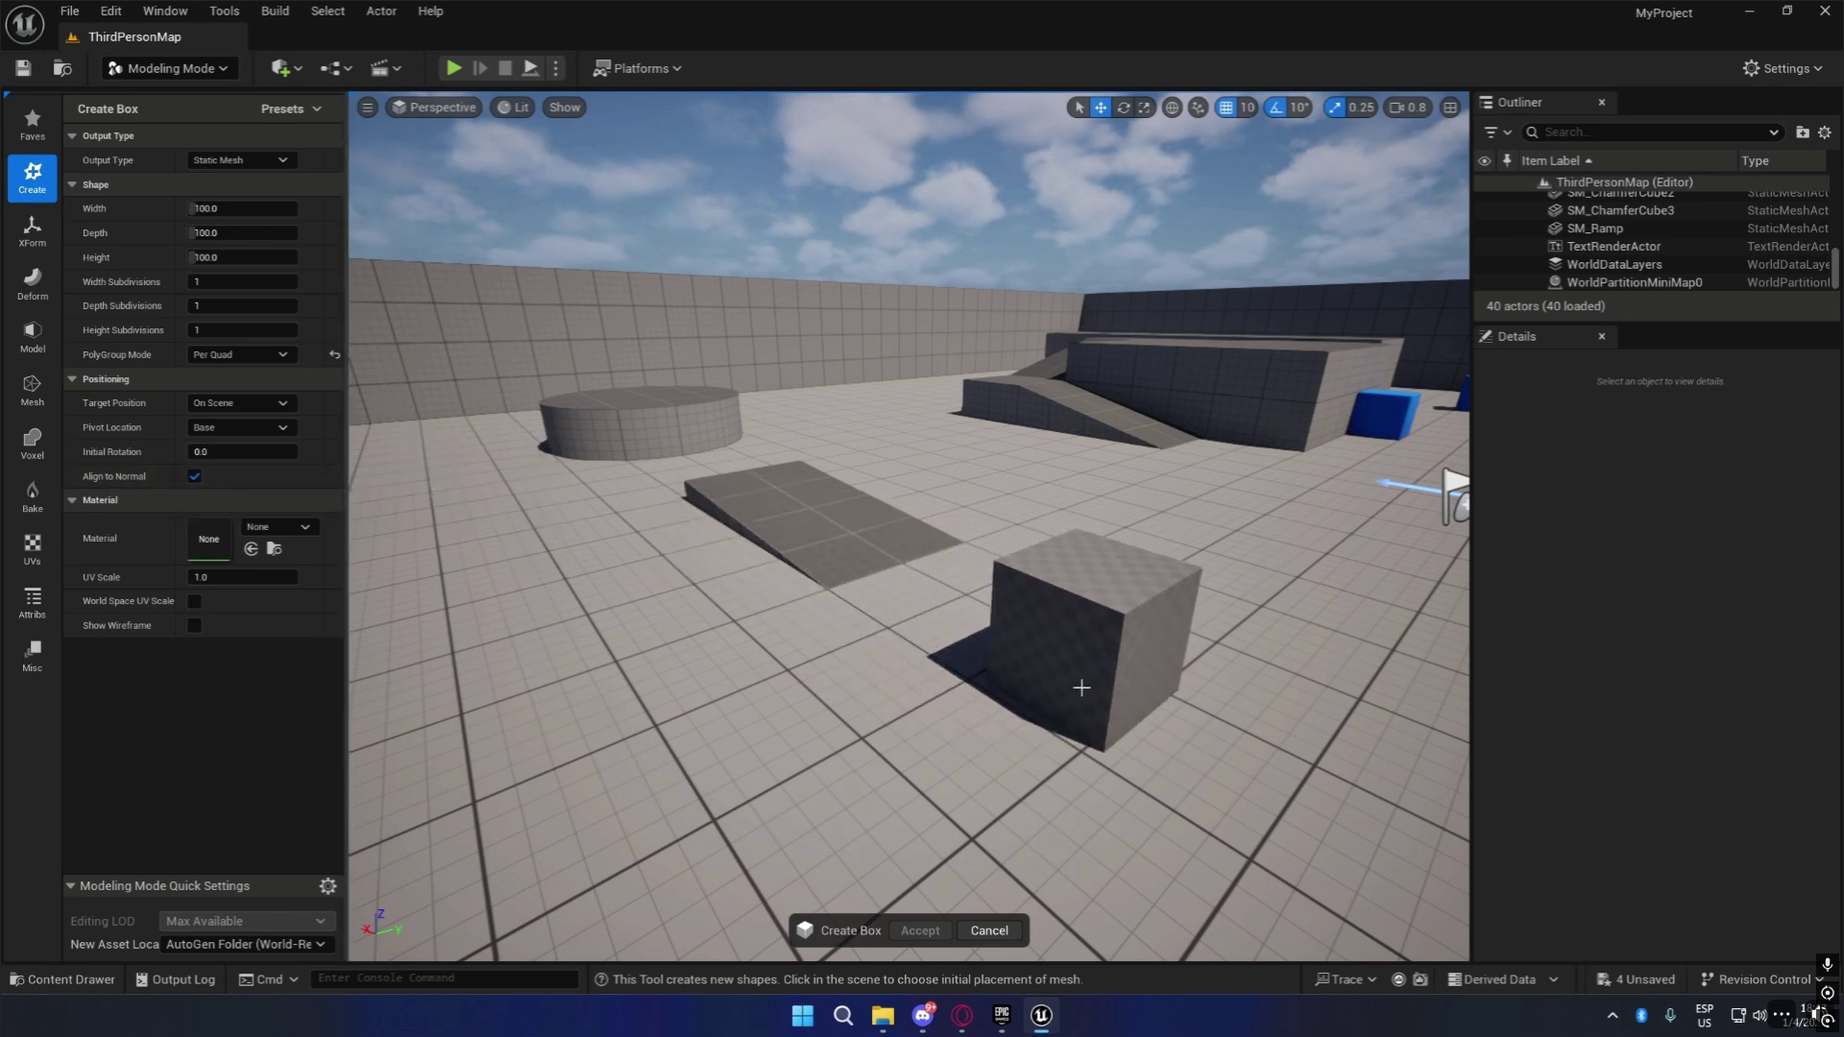
right_click_drag(1077, 680, 1244, 594)
key("w")
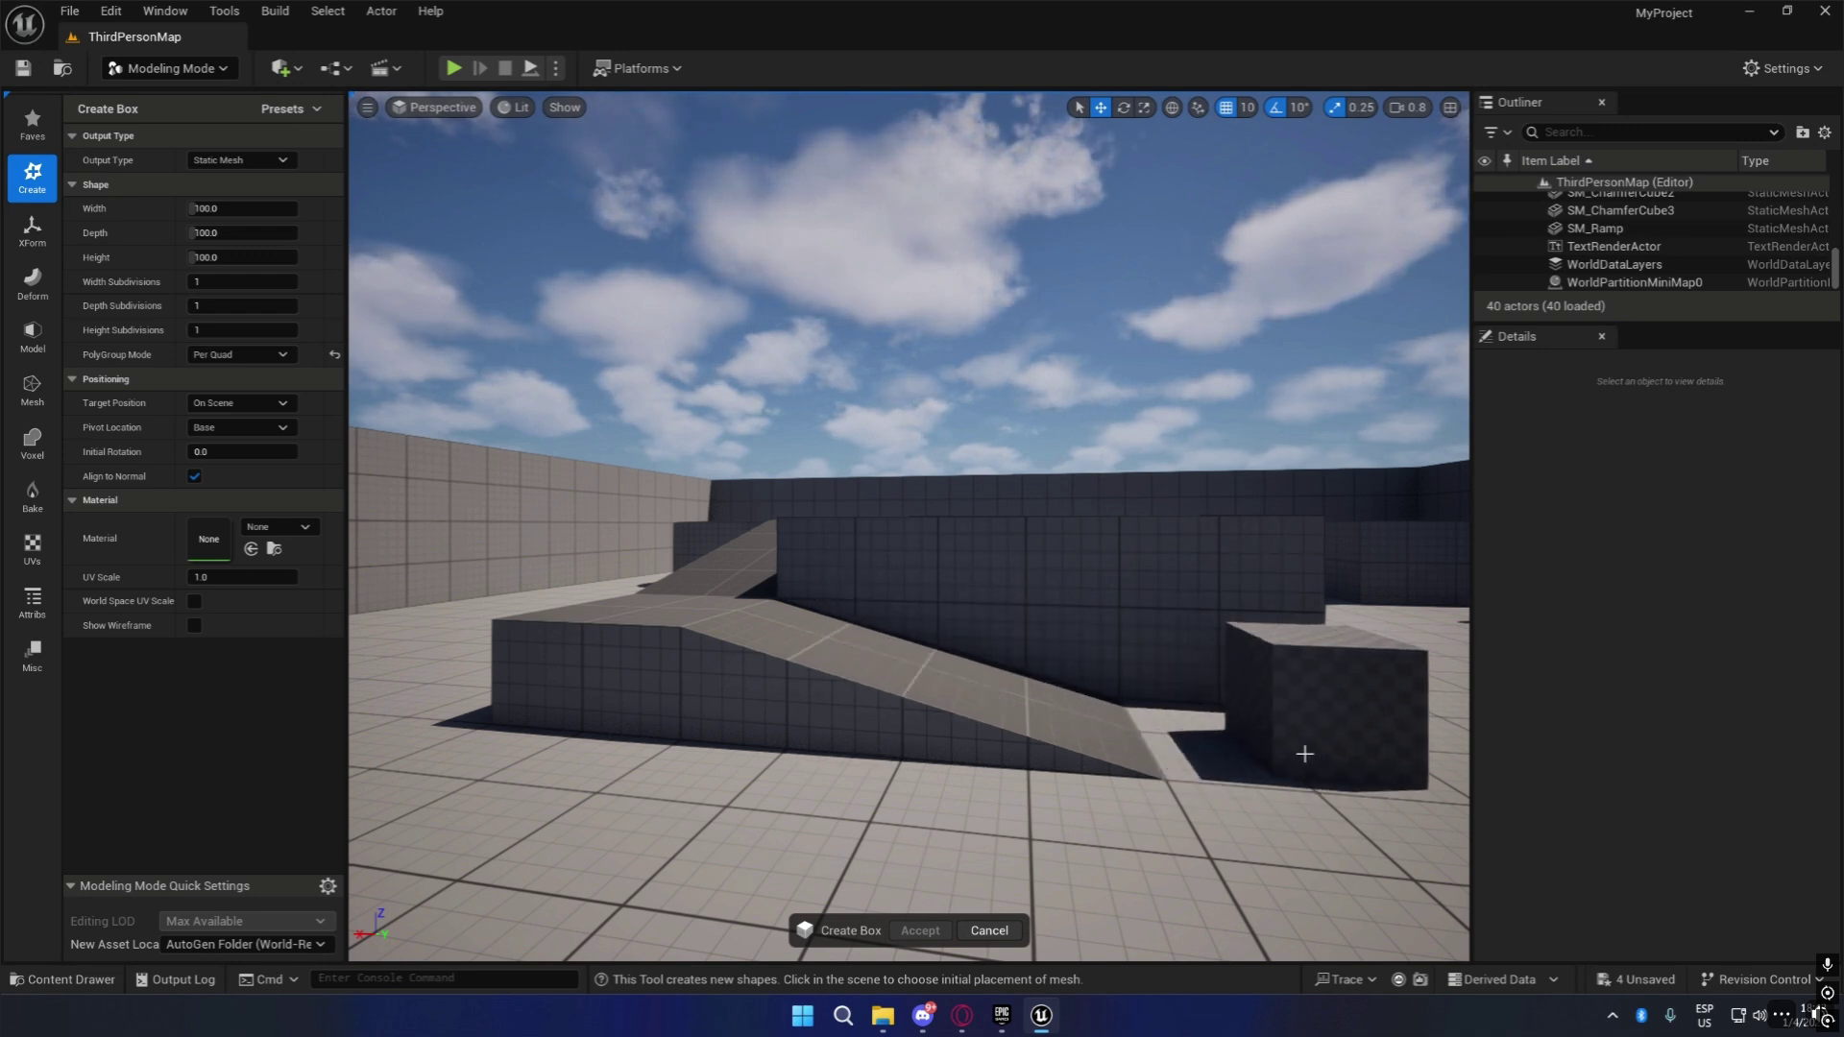
key("s")
right_click_drag(1268, 840, 1260, 903)
key("e")
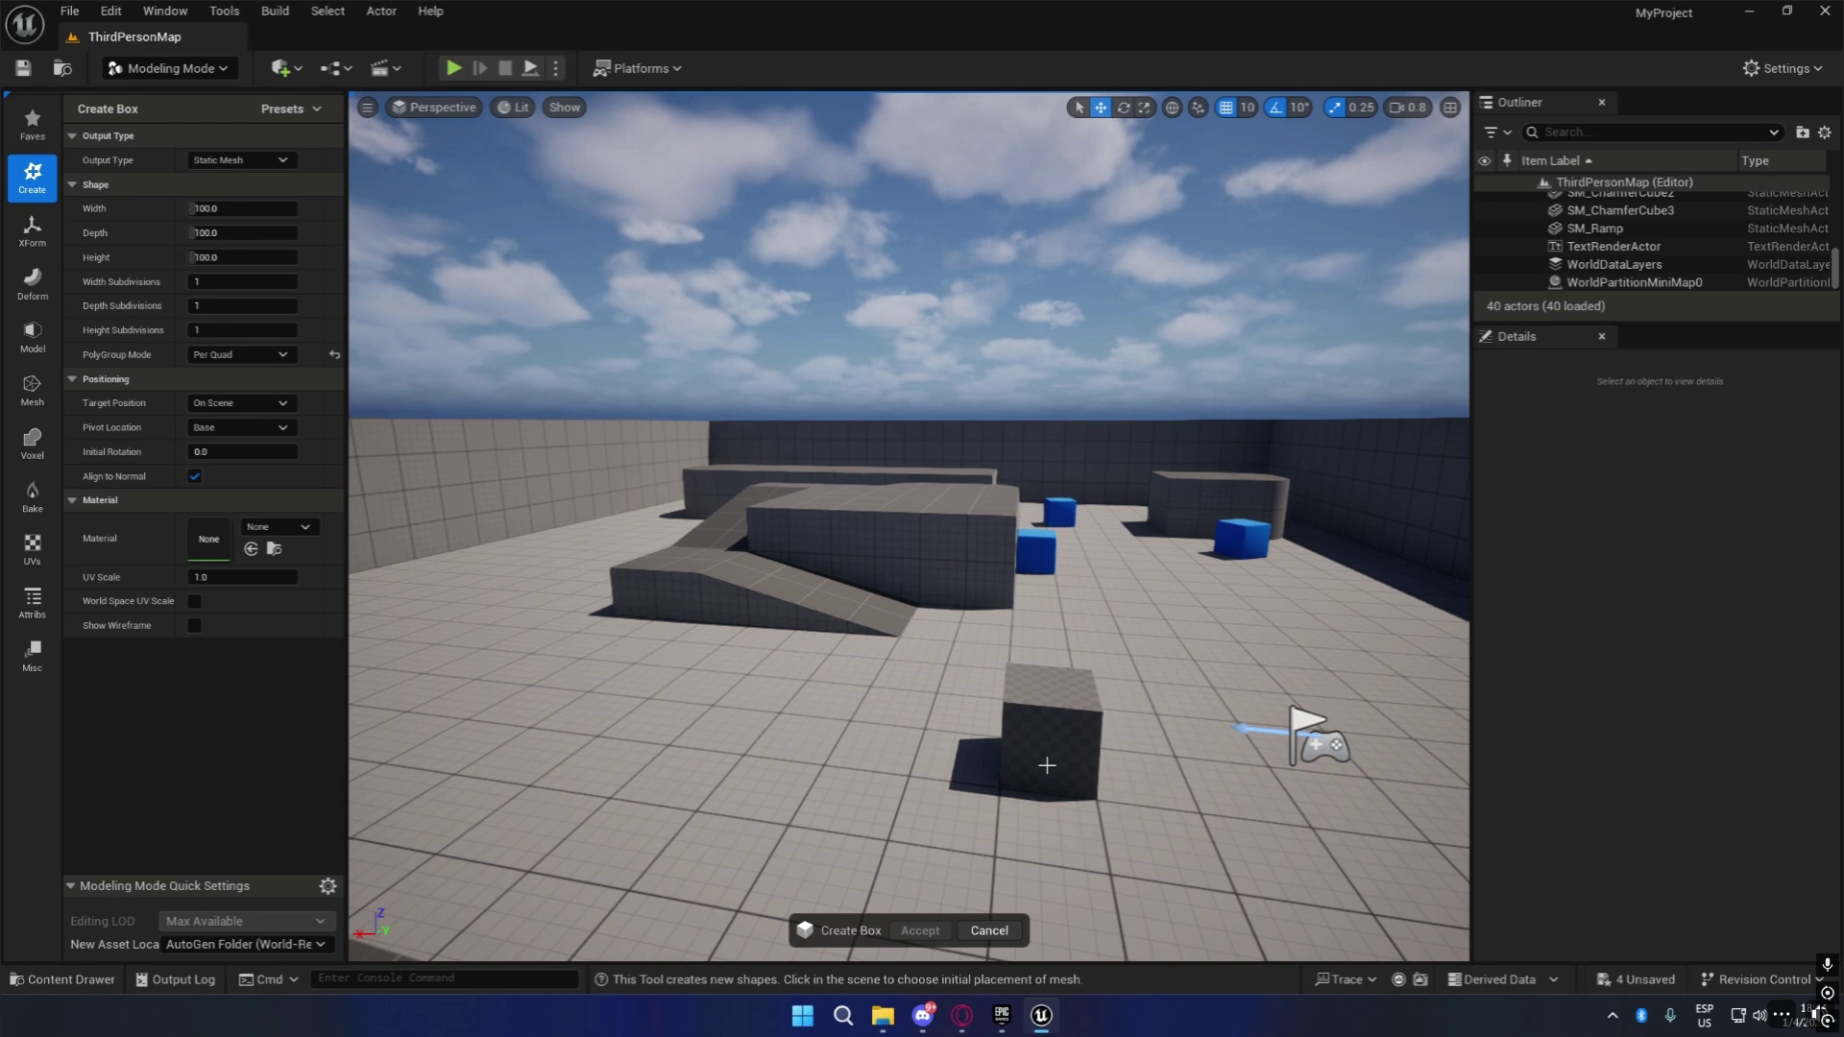
left_click(1047, 766)
right_click_drag(1047, 765, 1287, 879)
right_click_drag(913, 567, 949, 604)
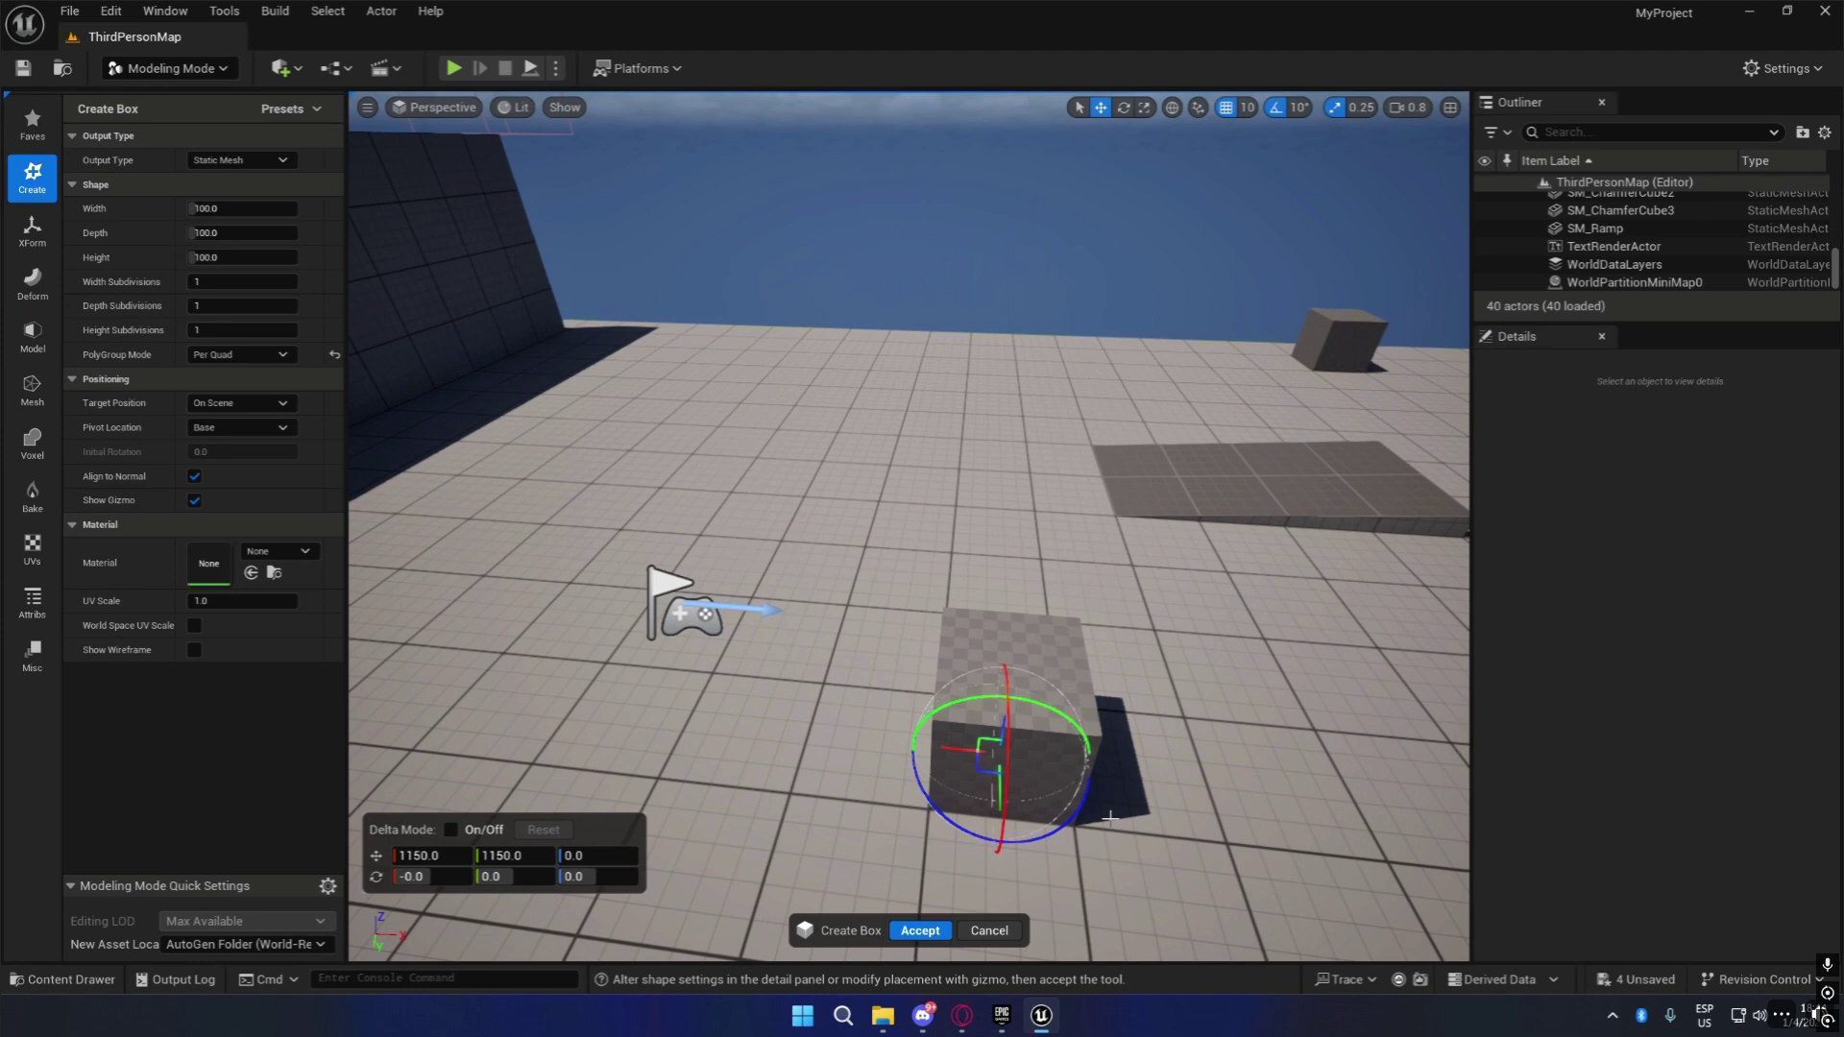
right_click_drag(1139, 792, 1152, 718)
key("w")
right_click_drag(1283, 774, 1291, 912)
left_click(922, 932)
right_click_drag(1082, 675, 1086, 656)
Open the new box in the UV Editor and frame its UV layout.
left_click(31, 548)
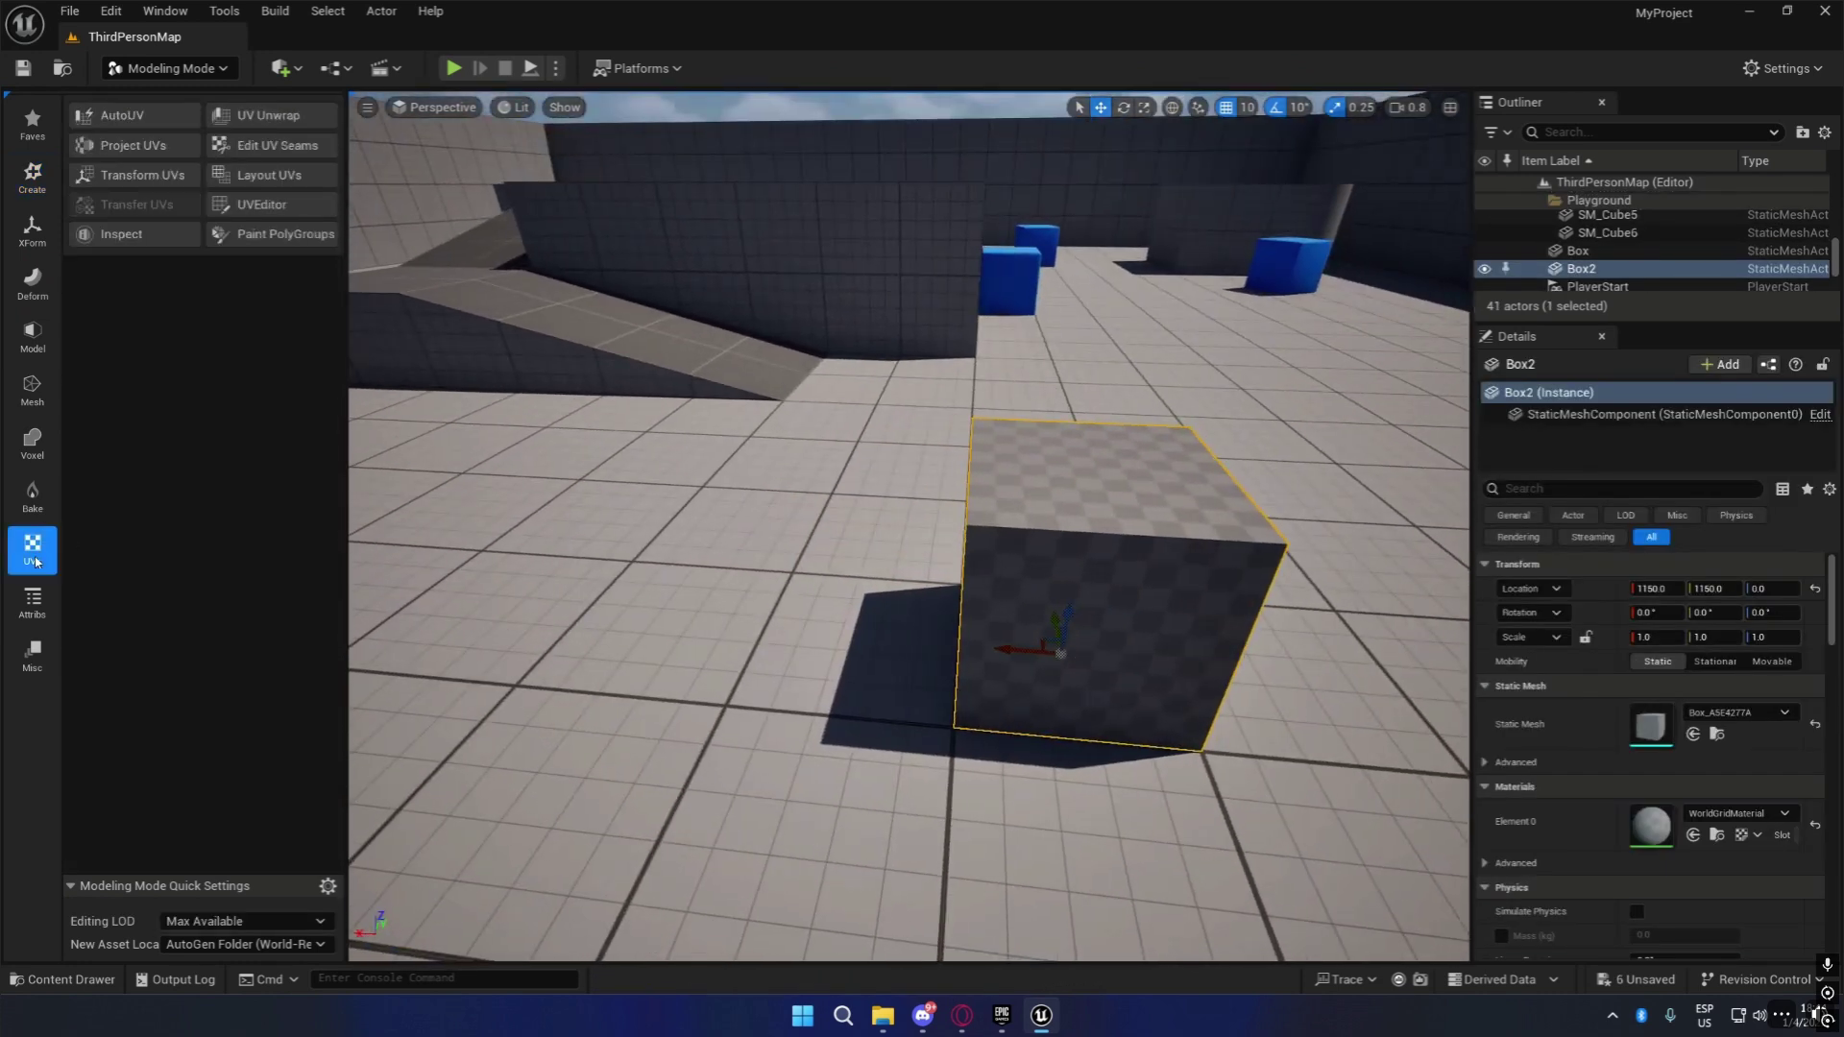
left_click(264, 205)
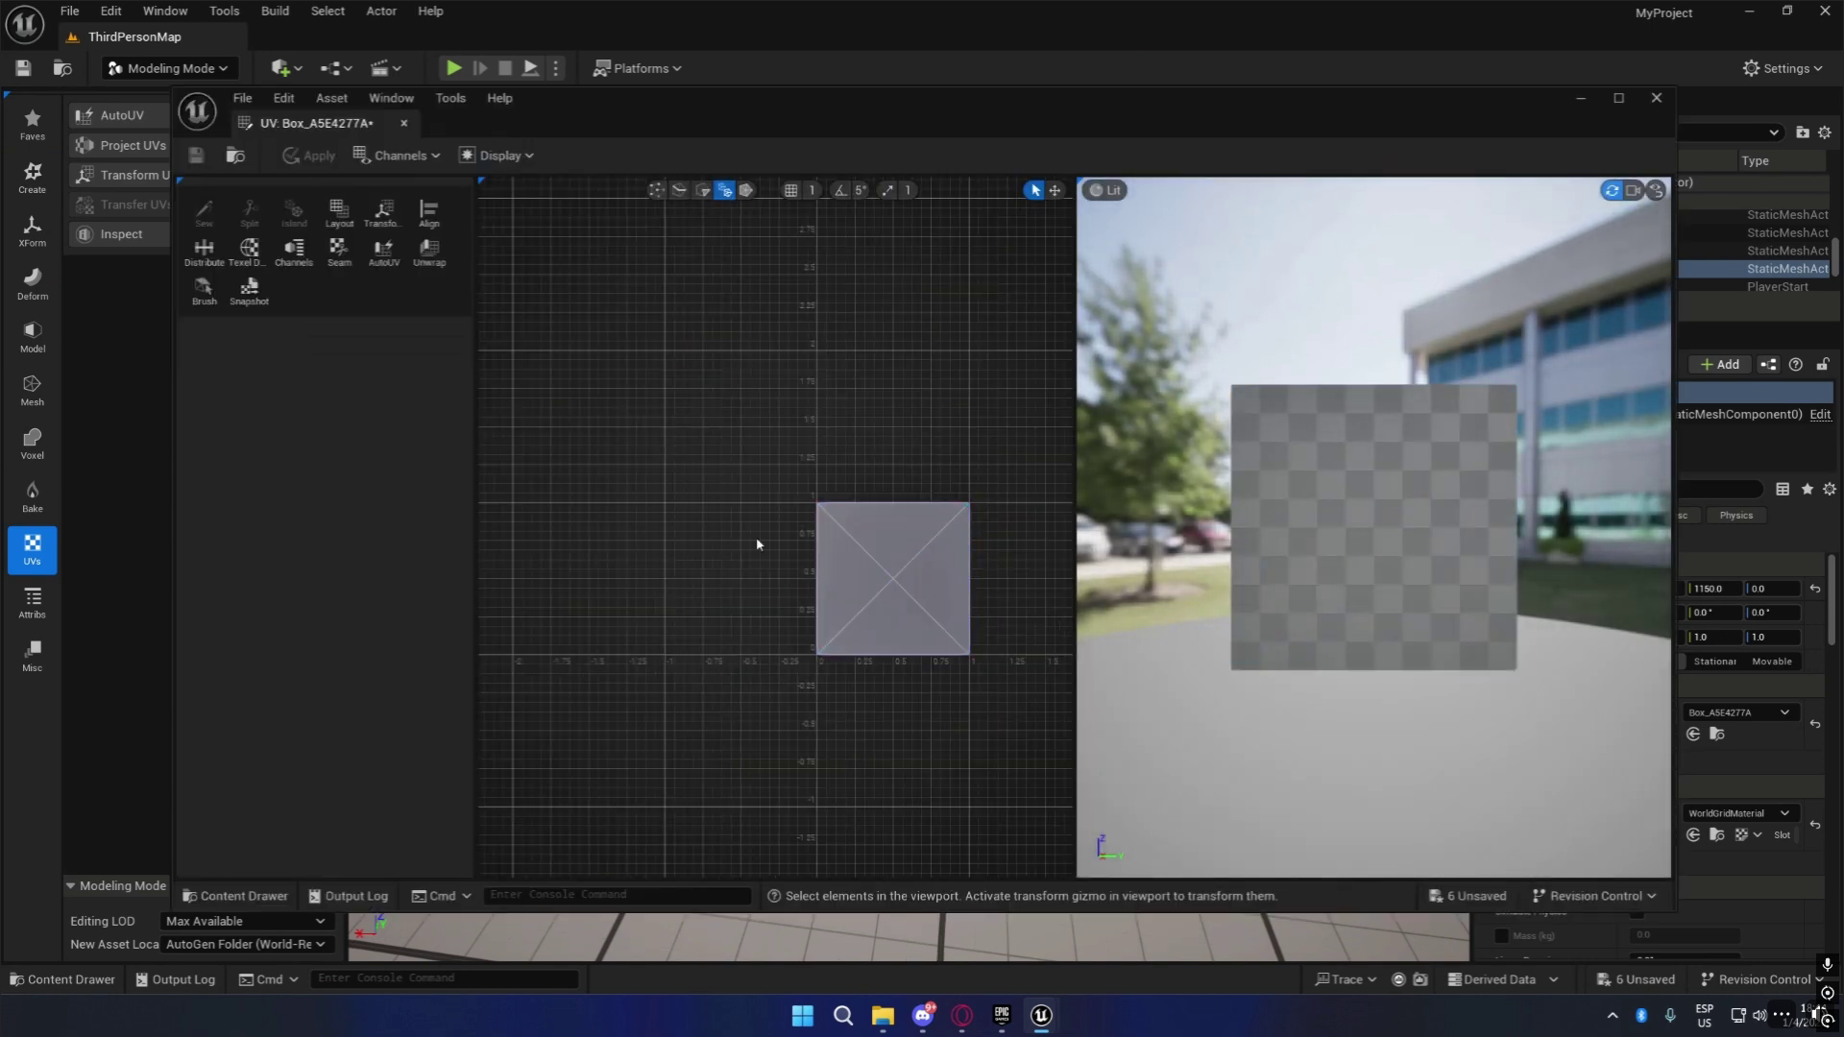
right_click_drag(981, 377, 742, 342)
scroll(505, 546, "up", 2)
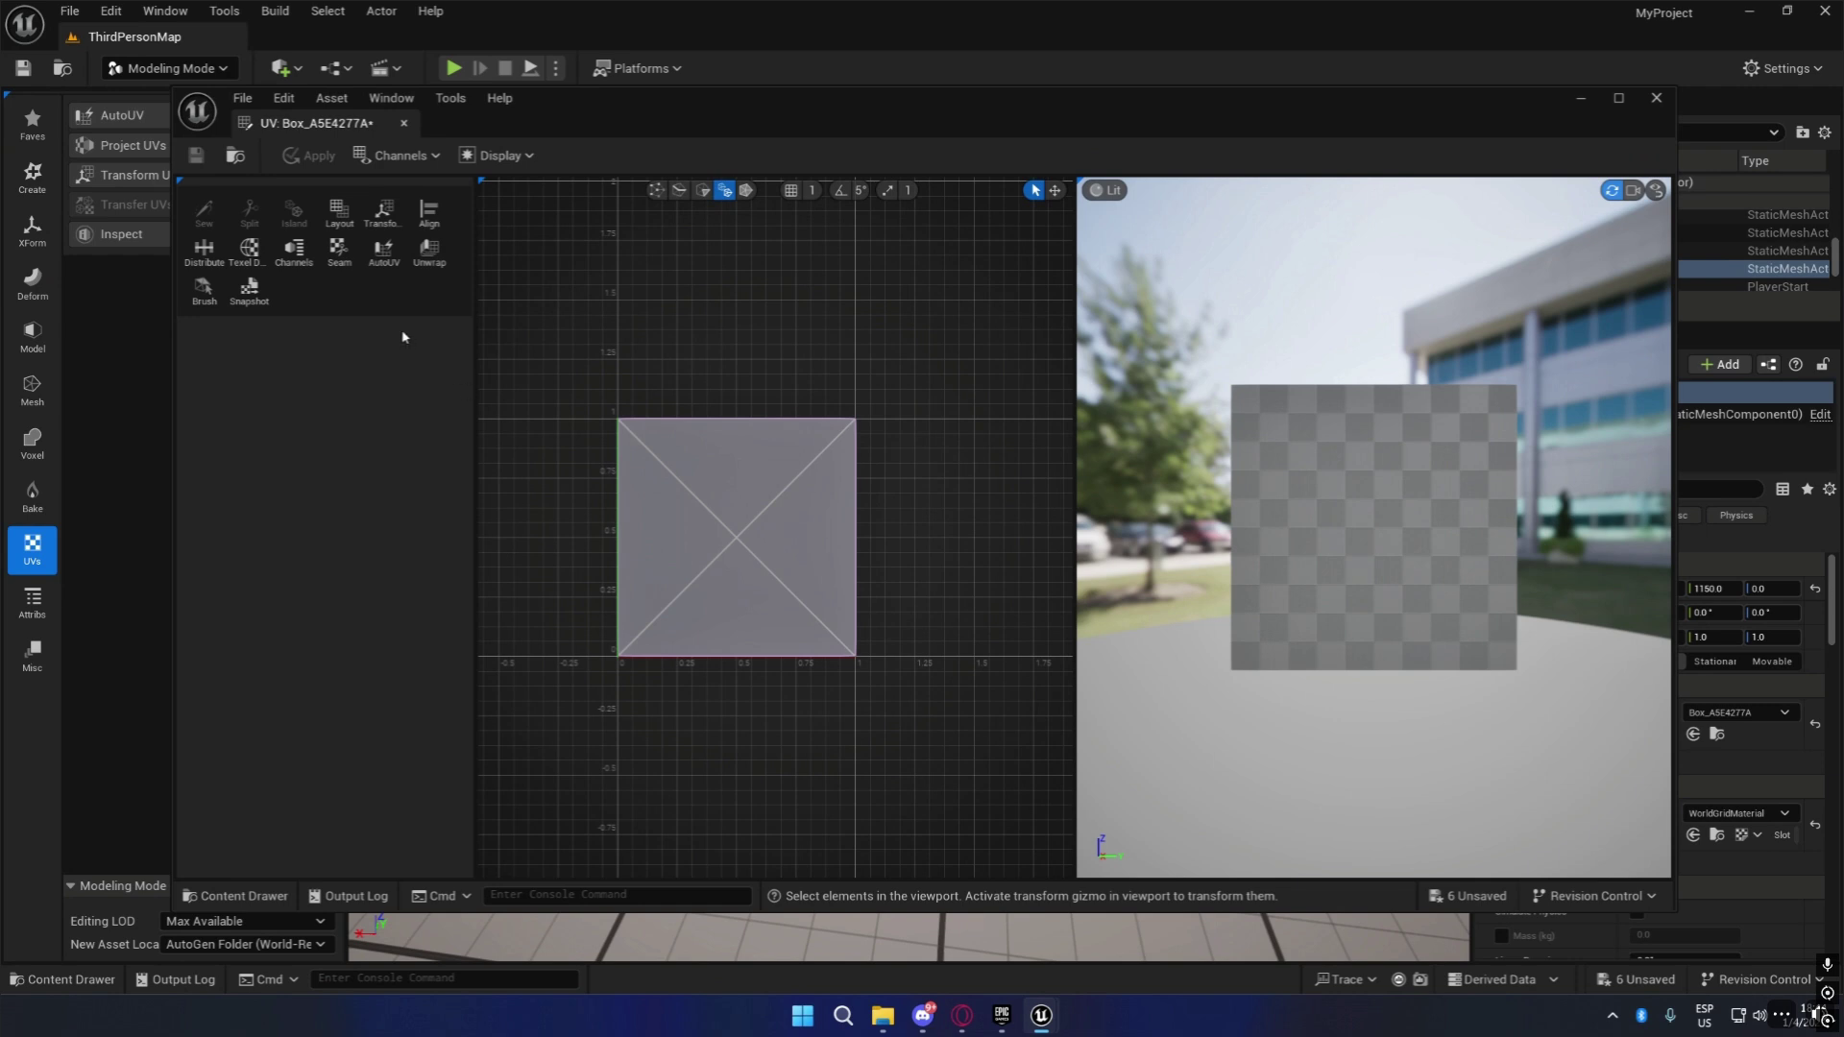
Select all of the box's UV islands and distribute them with equal vertical spacing.
left_click_drag(1136, 280, 1665, 755)
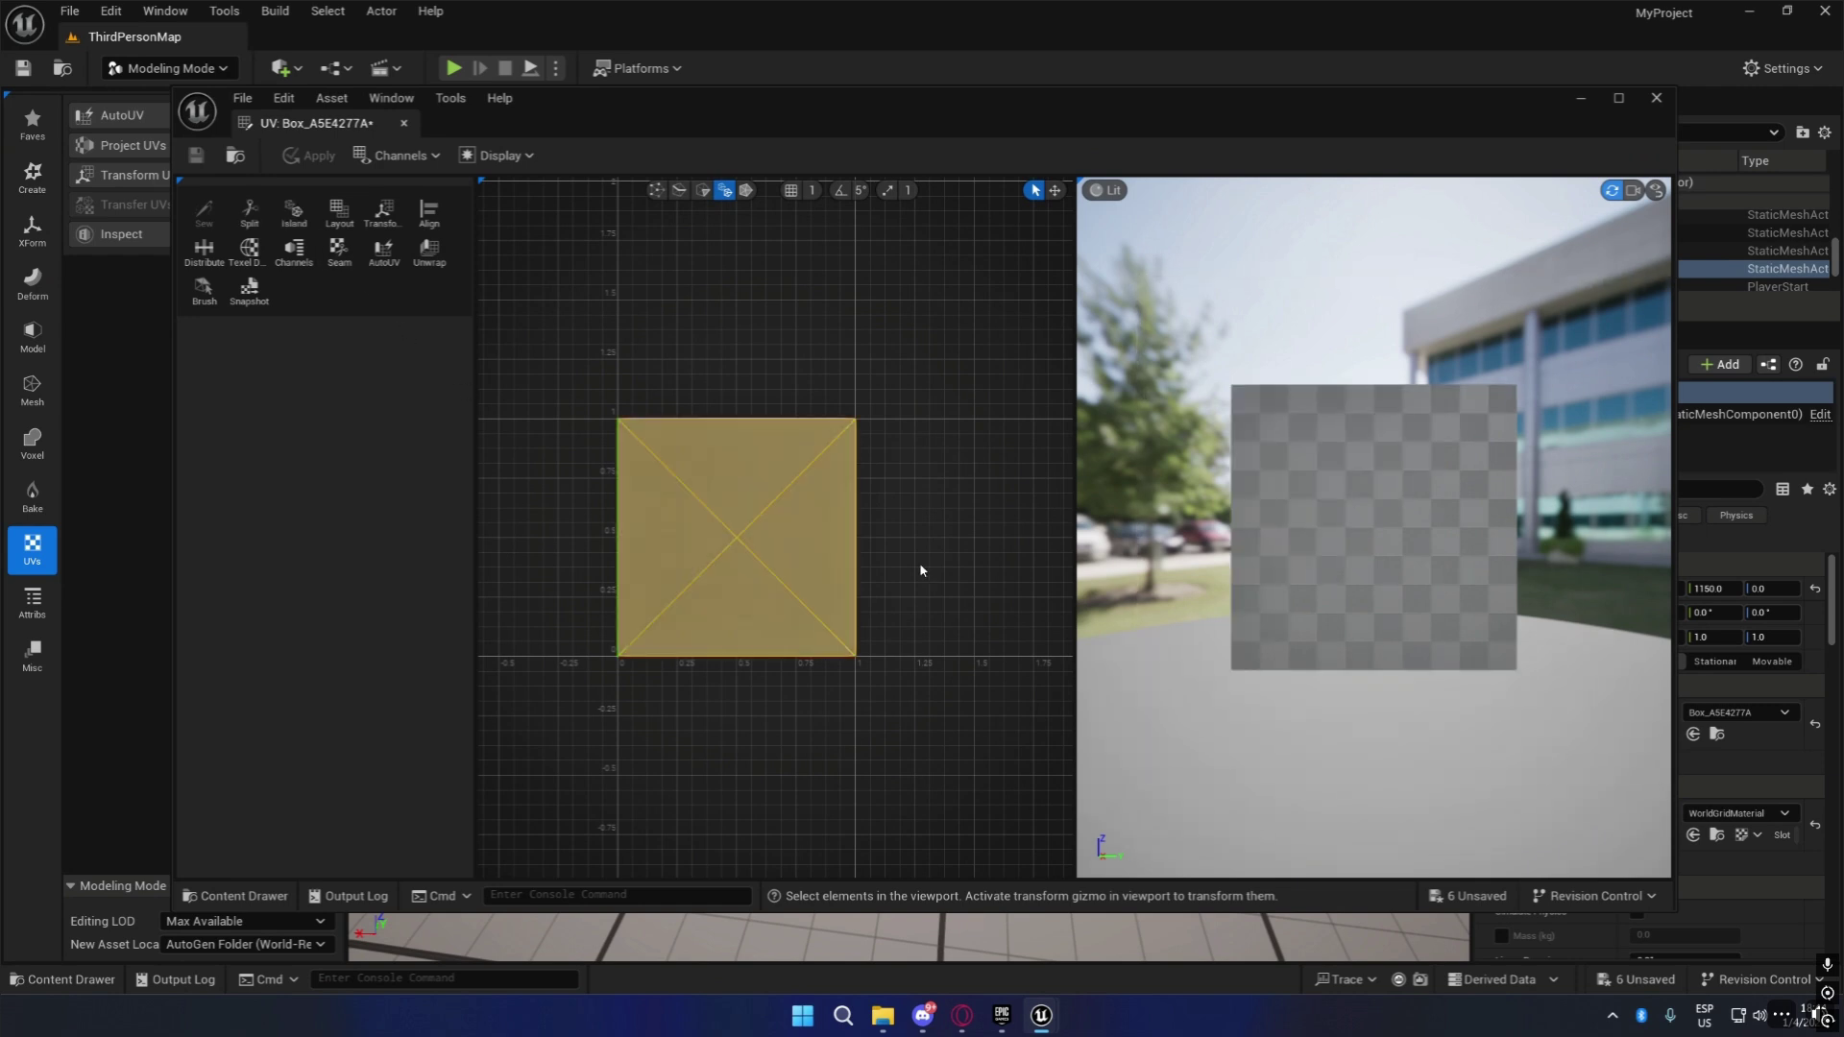
left_click_drag(547, 314, 983, 712)
left_click(203, 252)
left_click(224, 365)
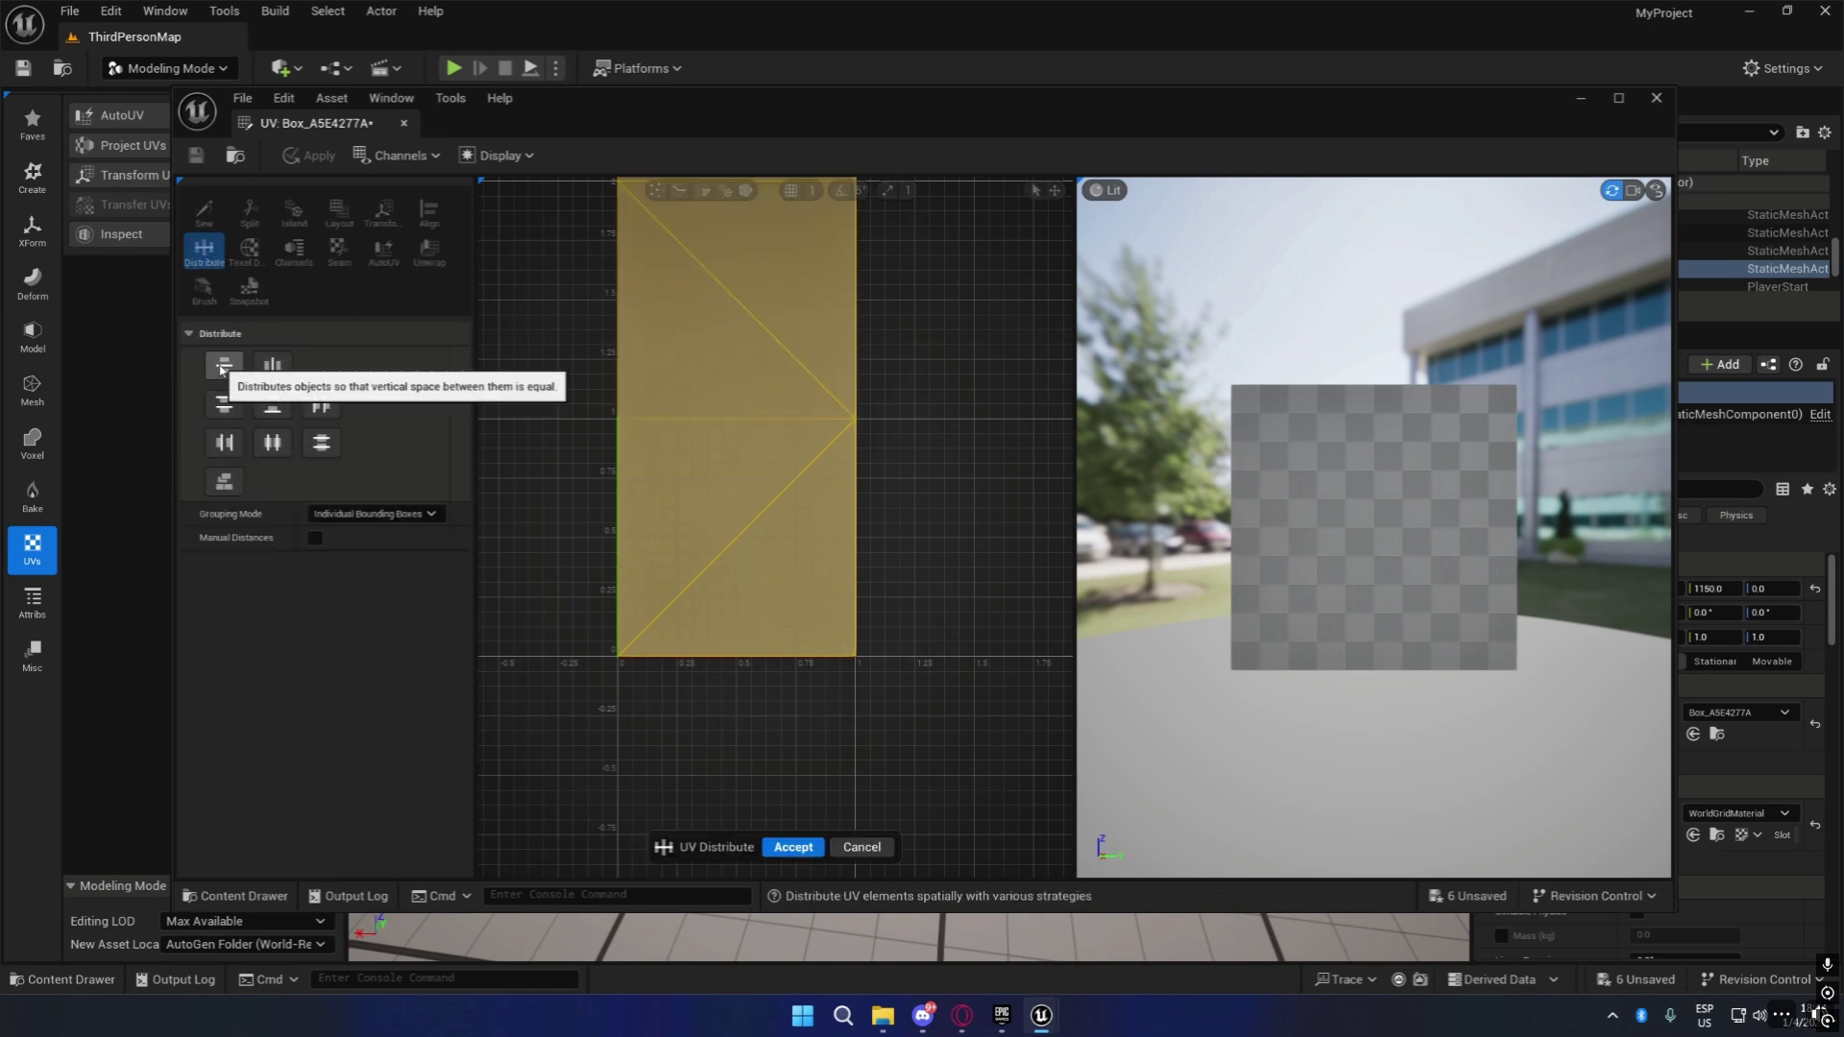
Examine the separated UV islands along the whole column and cancel the UV distribution.
scroll(849, 650, "down", 5)
scroll(820, 534, "up", 3)
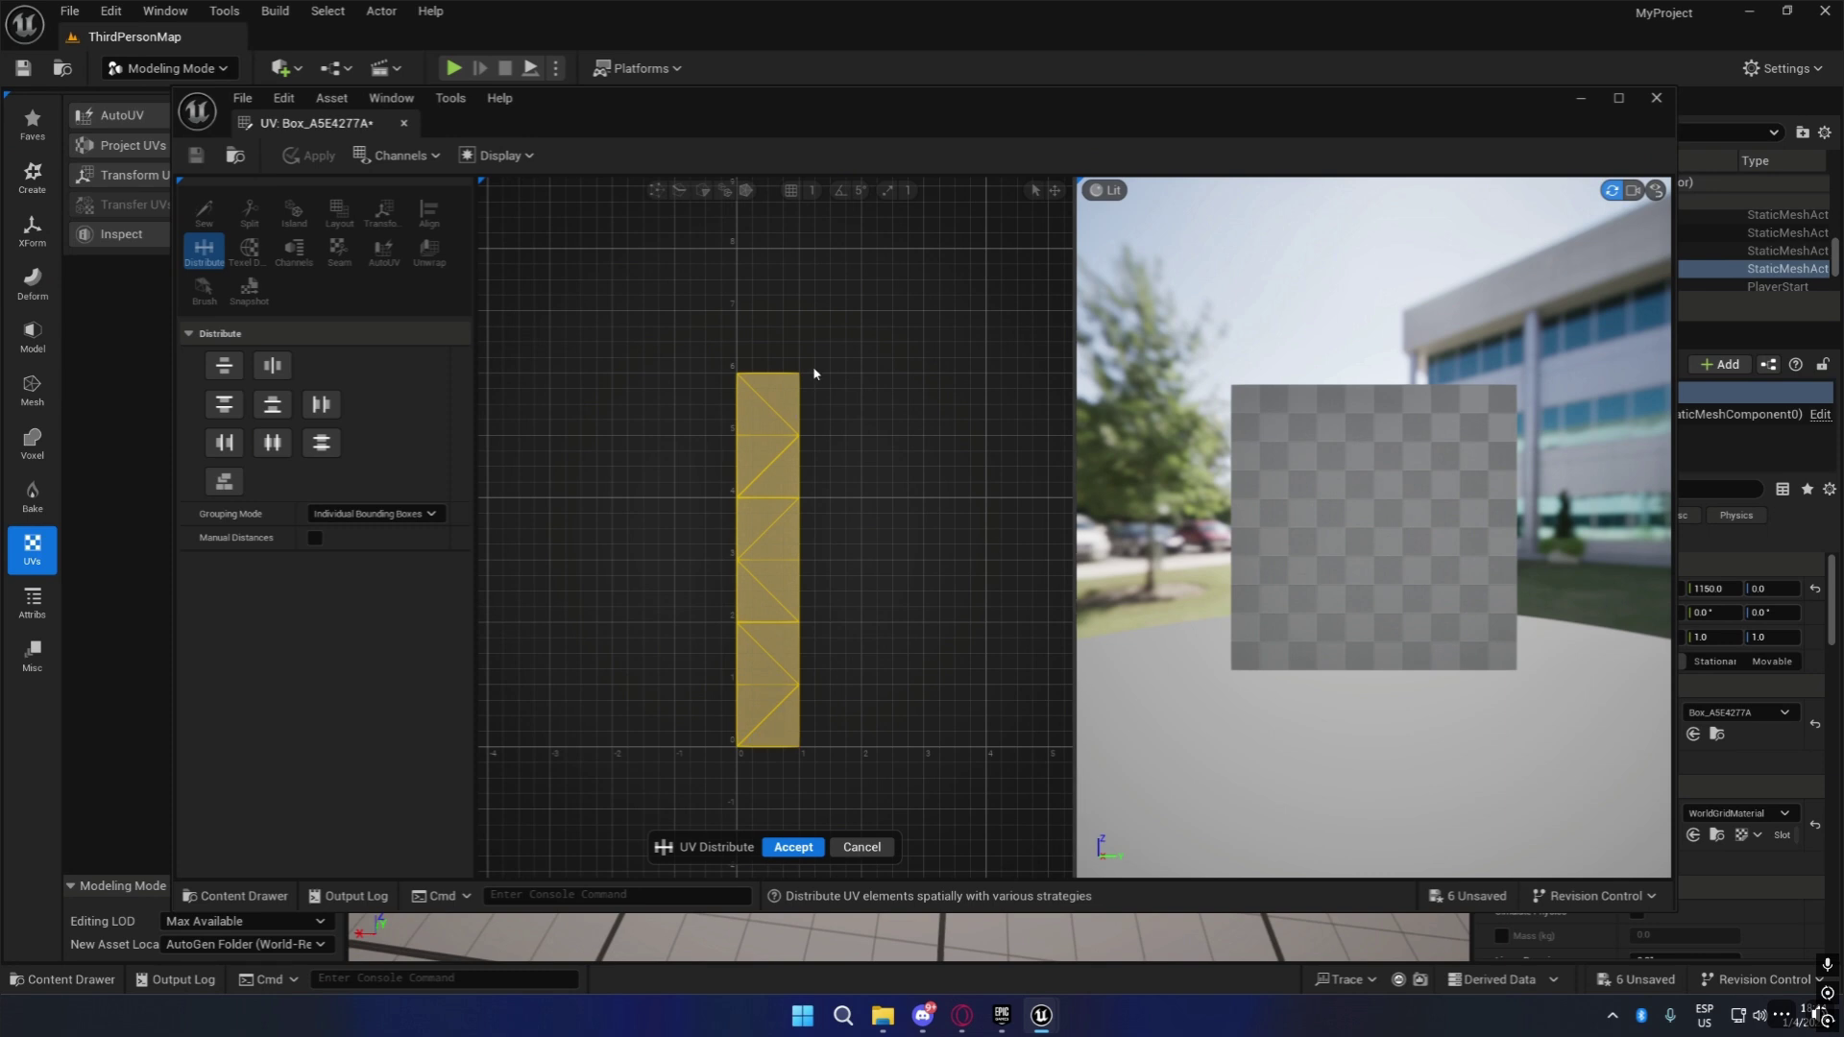
right_click_drag(855, 674, 795, 581)
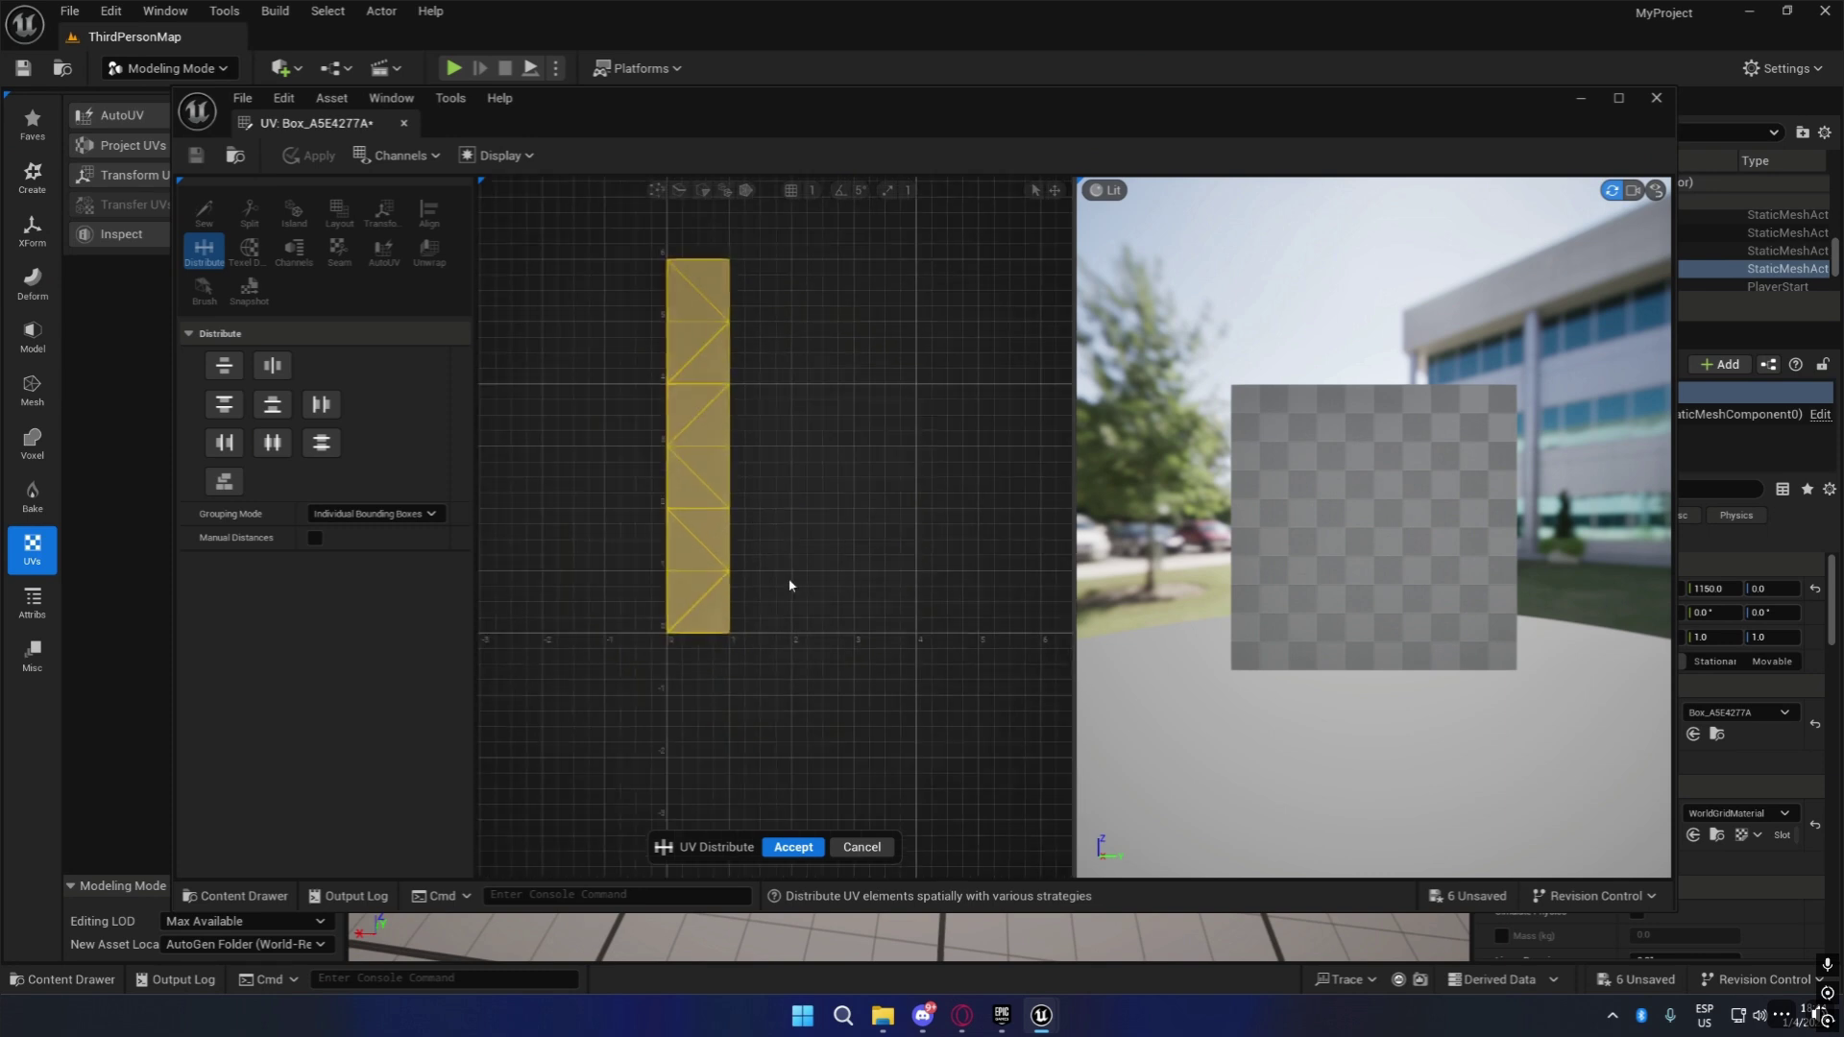
scroll(795, 580, "up", 4)
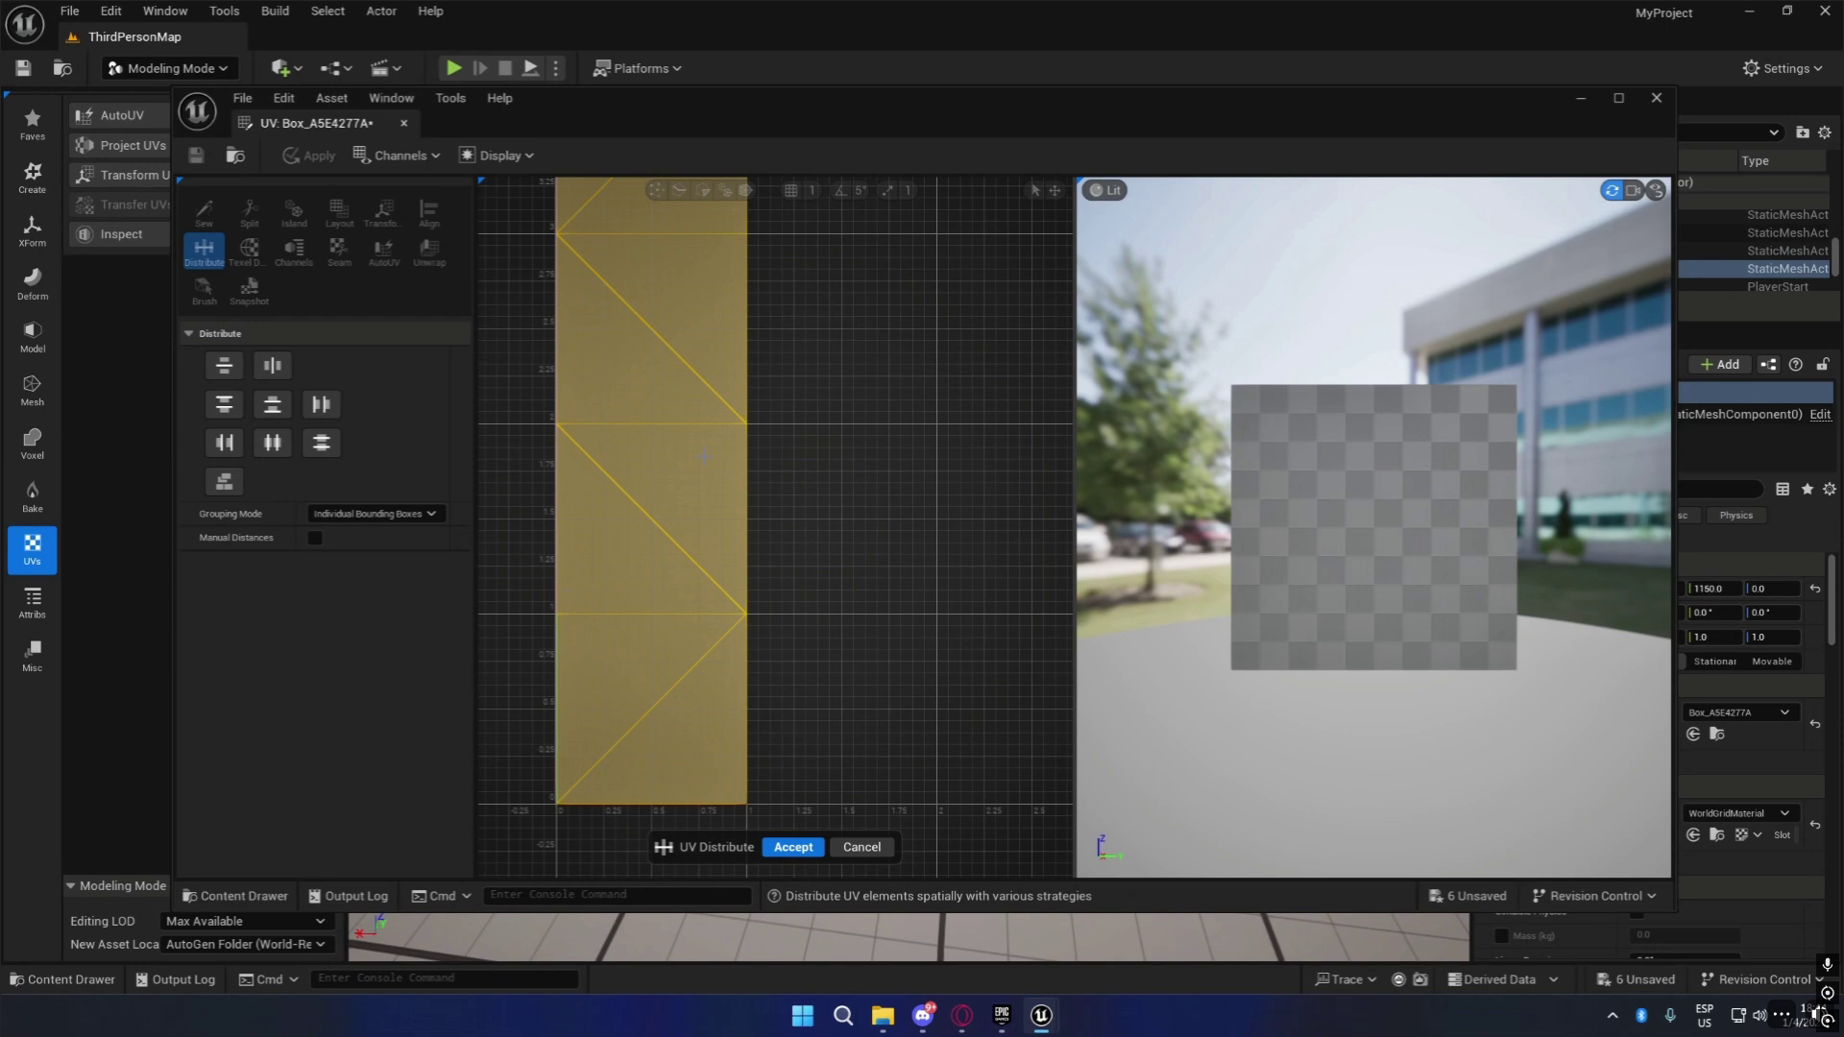
right_click_drag(722, 358, 738, 429)
scroll(702, 591, "down", 2)
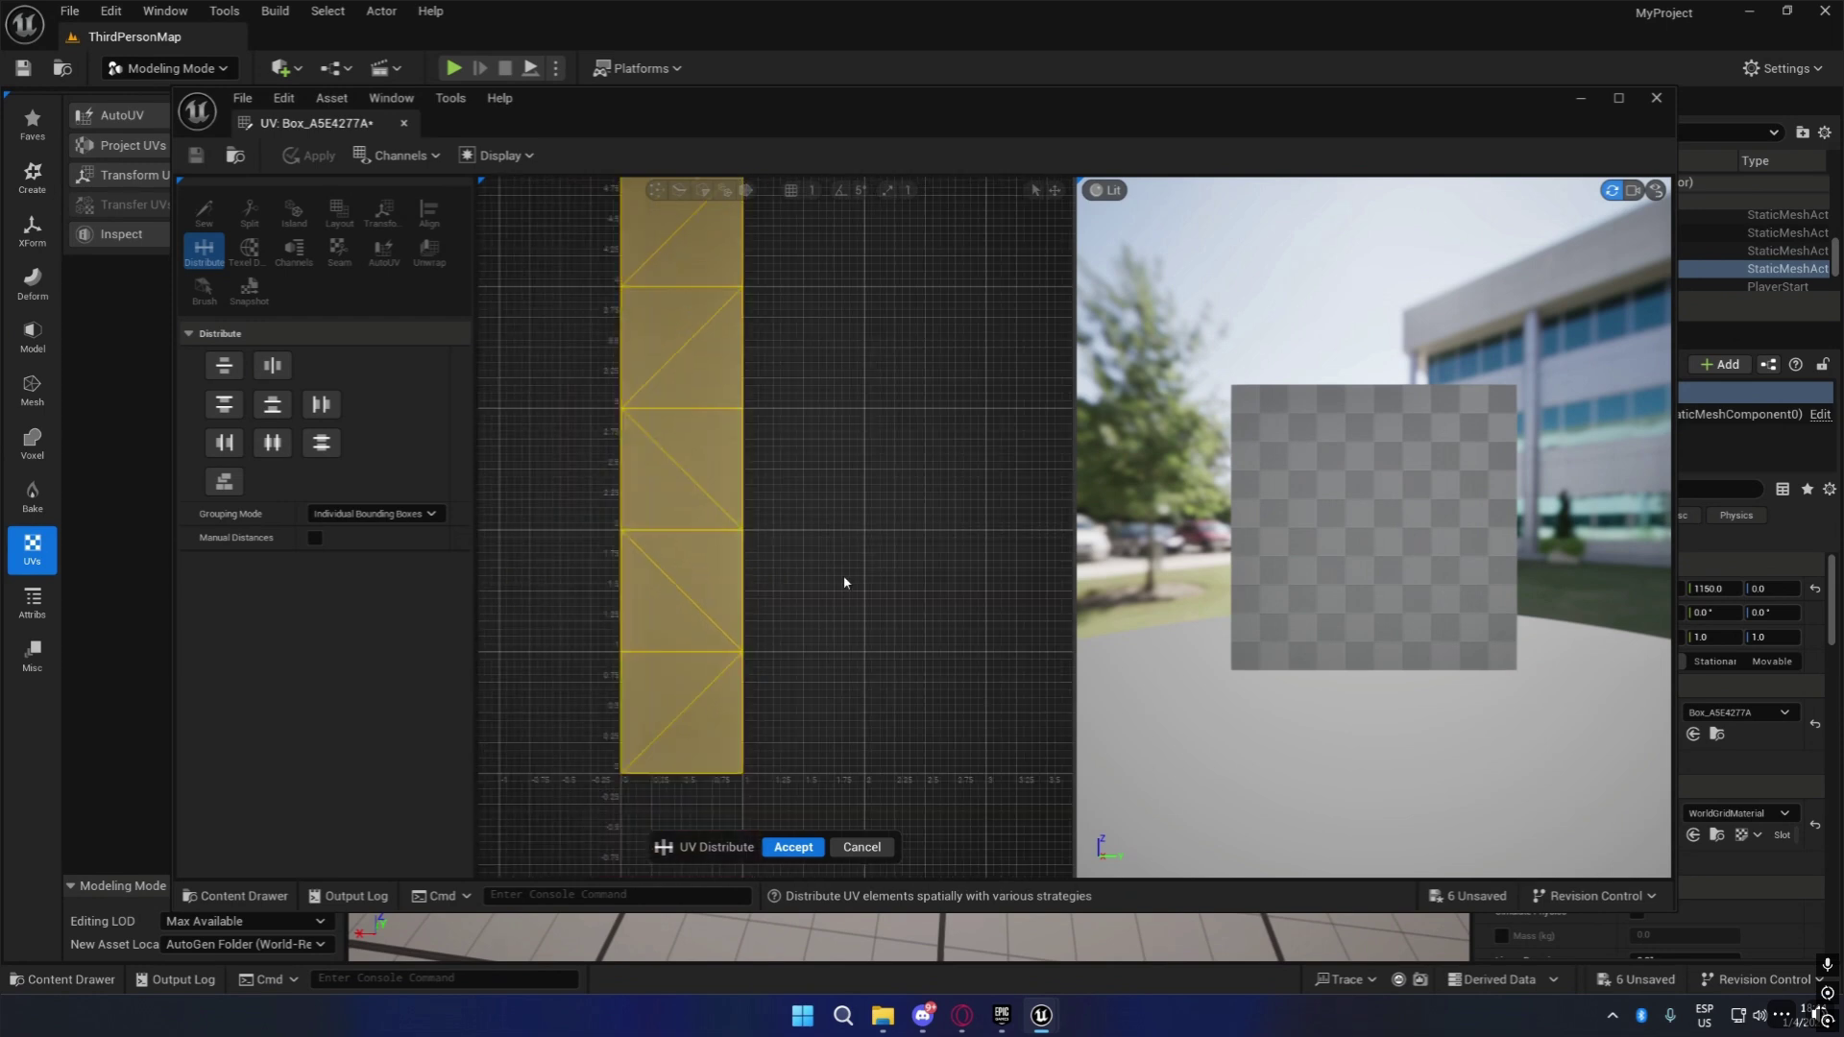
scroll(845, 582, "down", 2)
right_click_drag(833, 461, 806, 499)
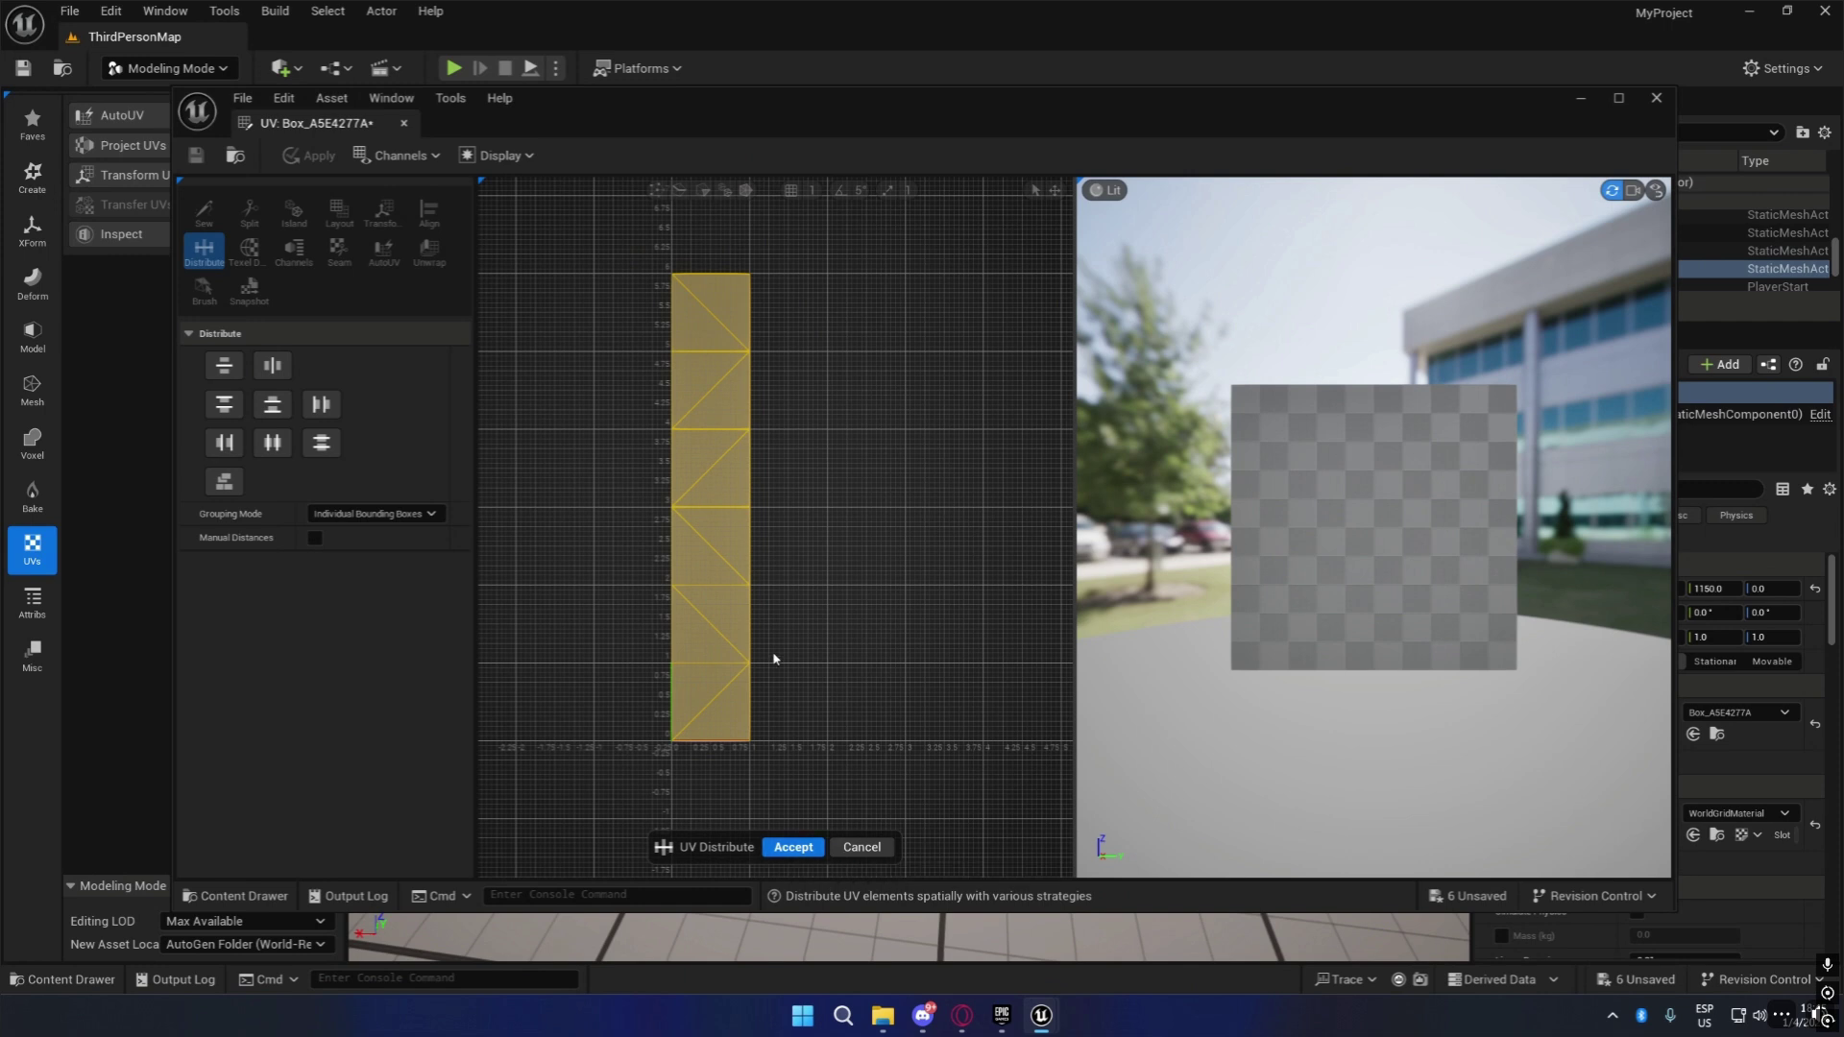
left_click(861, 847)
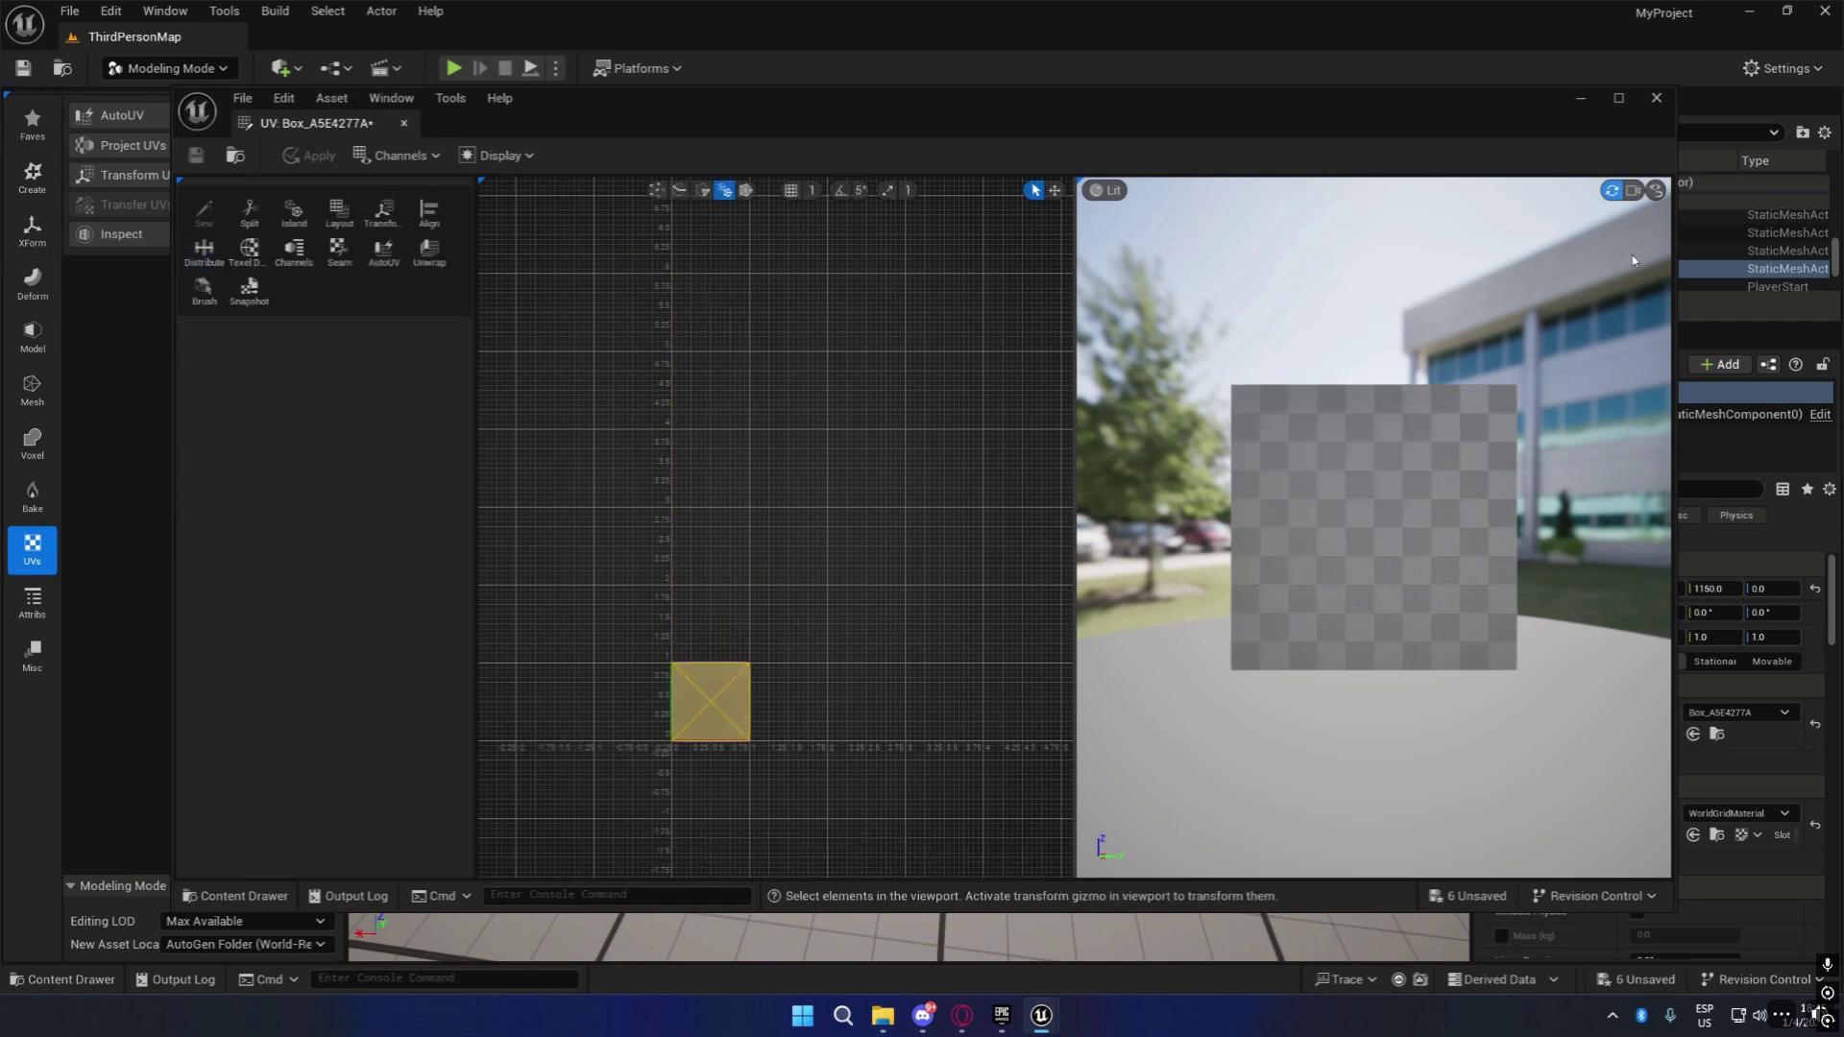
Close the UV Editor and clear the box's selection in the level.
left_click(1654, 99)
right_click_drag(1211, 713, 1330, 581)
key("Escape")
key("w")
key("s")
Open the SM_Chair static mesh from the StarterContent Props folder.
left_click(93, 975)
left_click(248, 750)
left_click(91, 751)
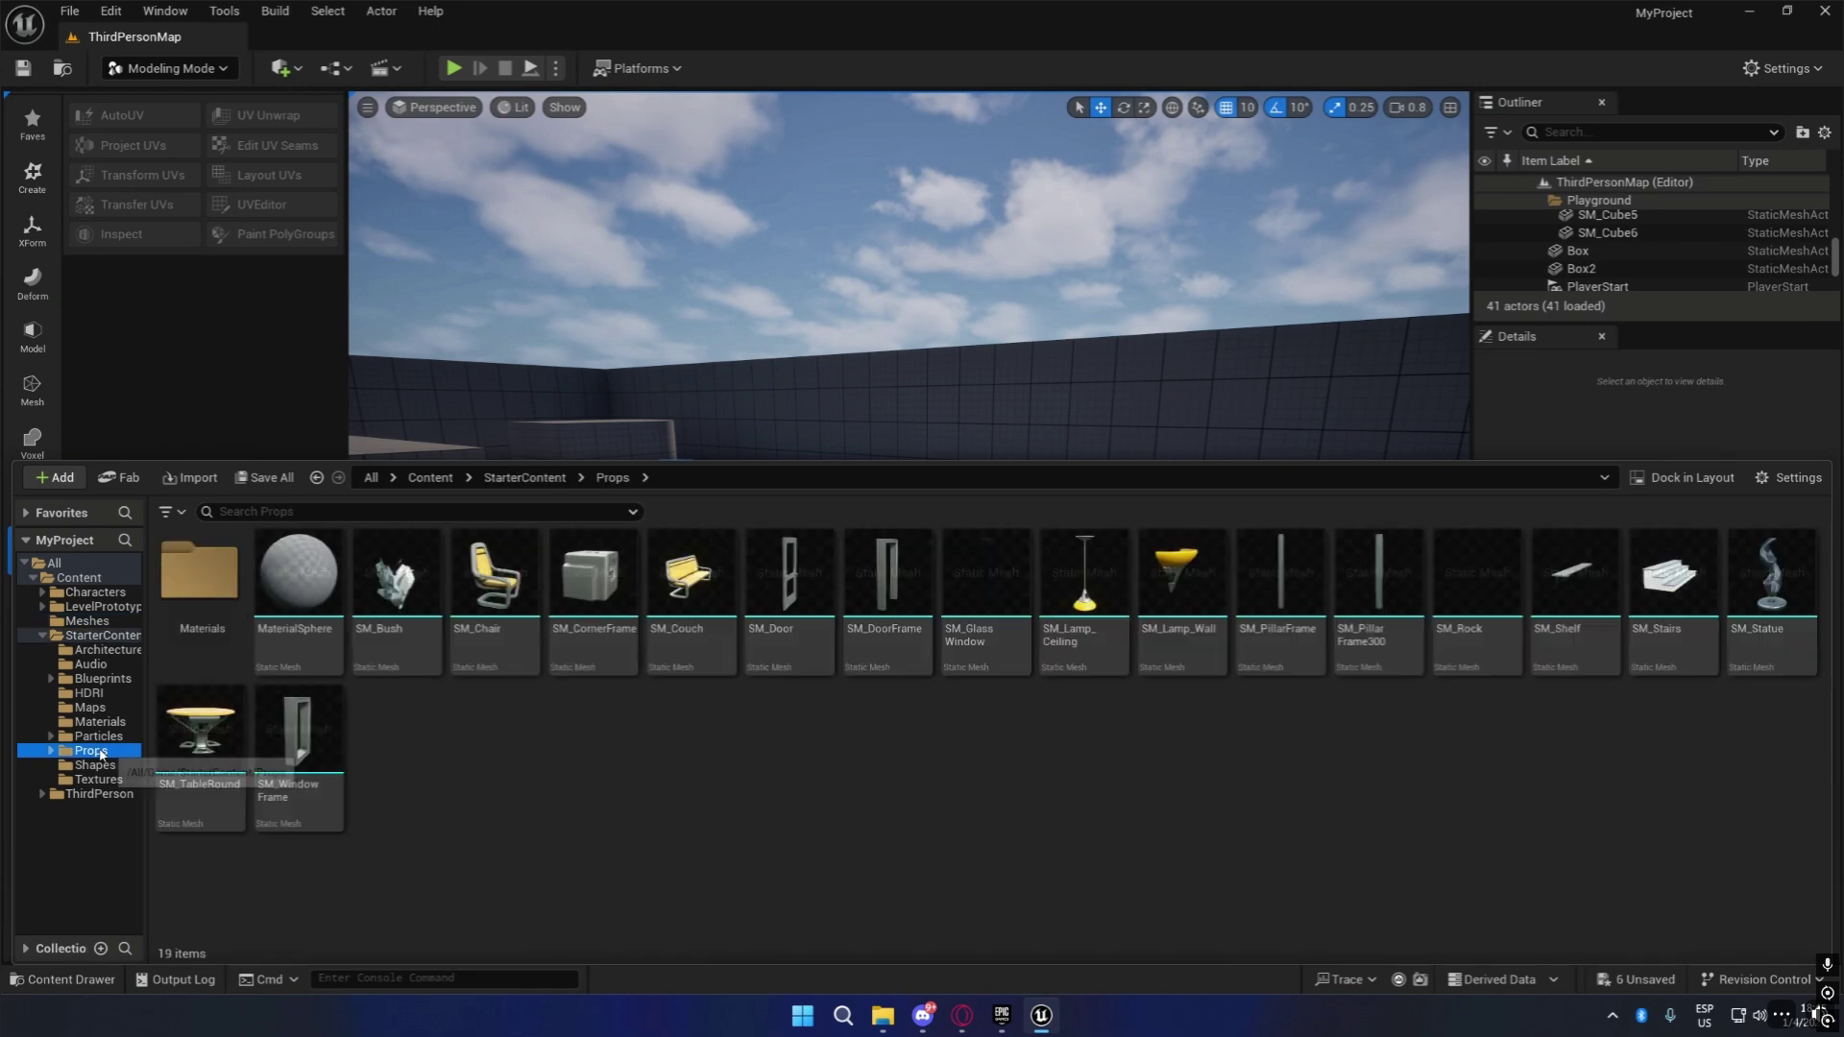
left_click(514, 615)
double_click(514, 615)
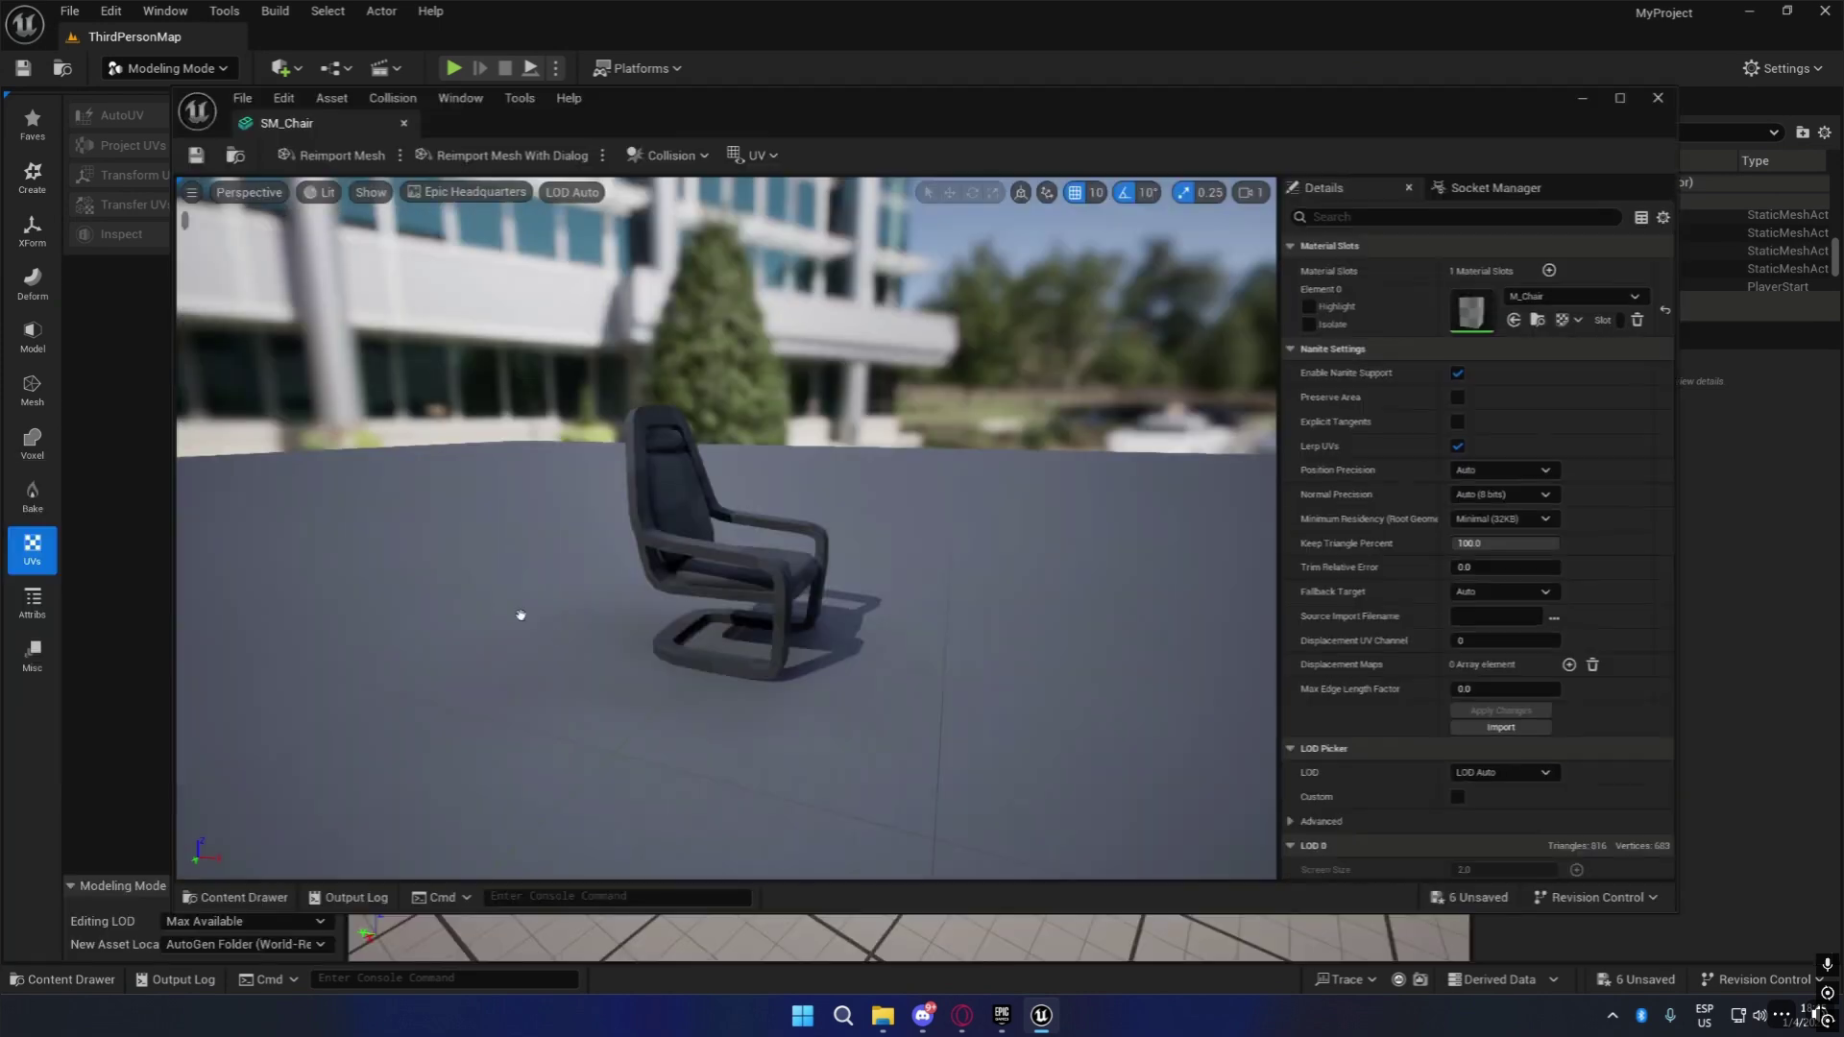
left_click_drag(911, 358, 911, 358)
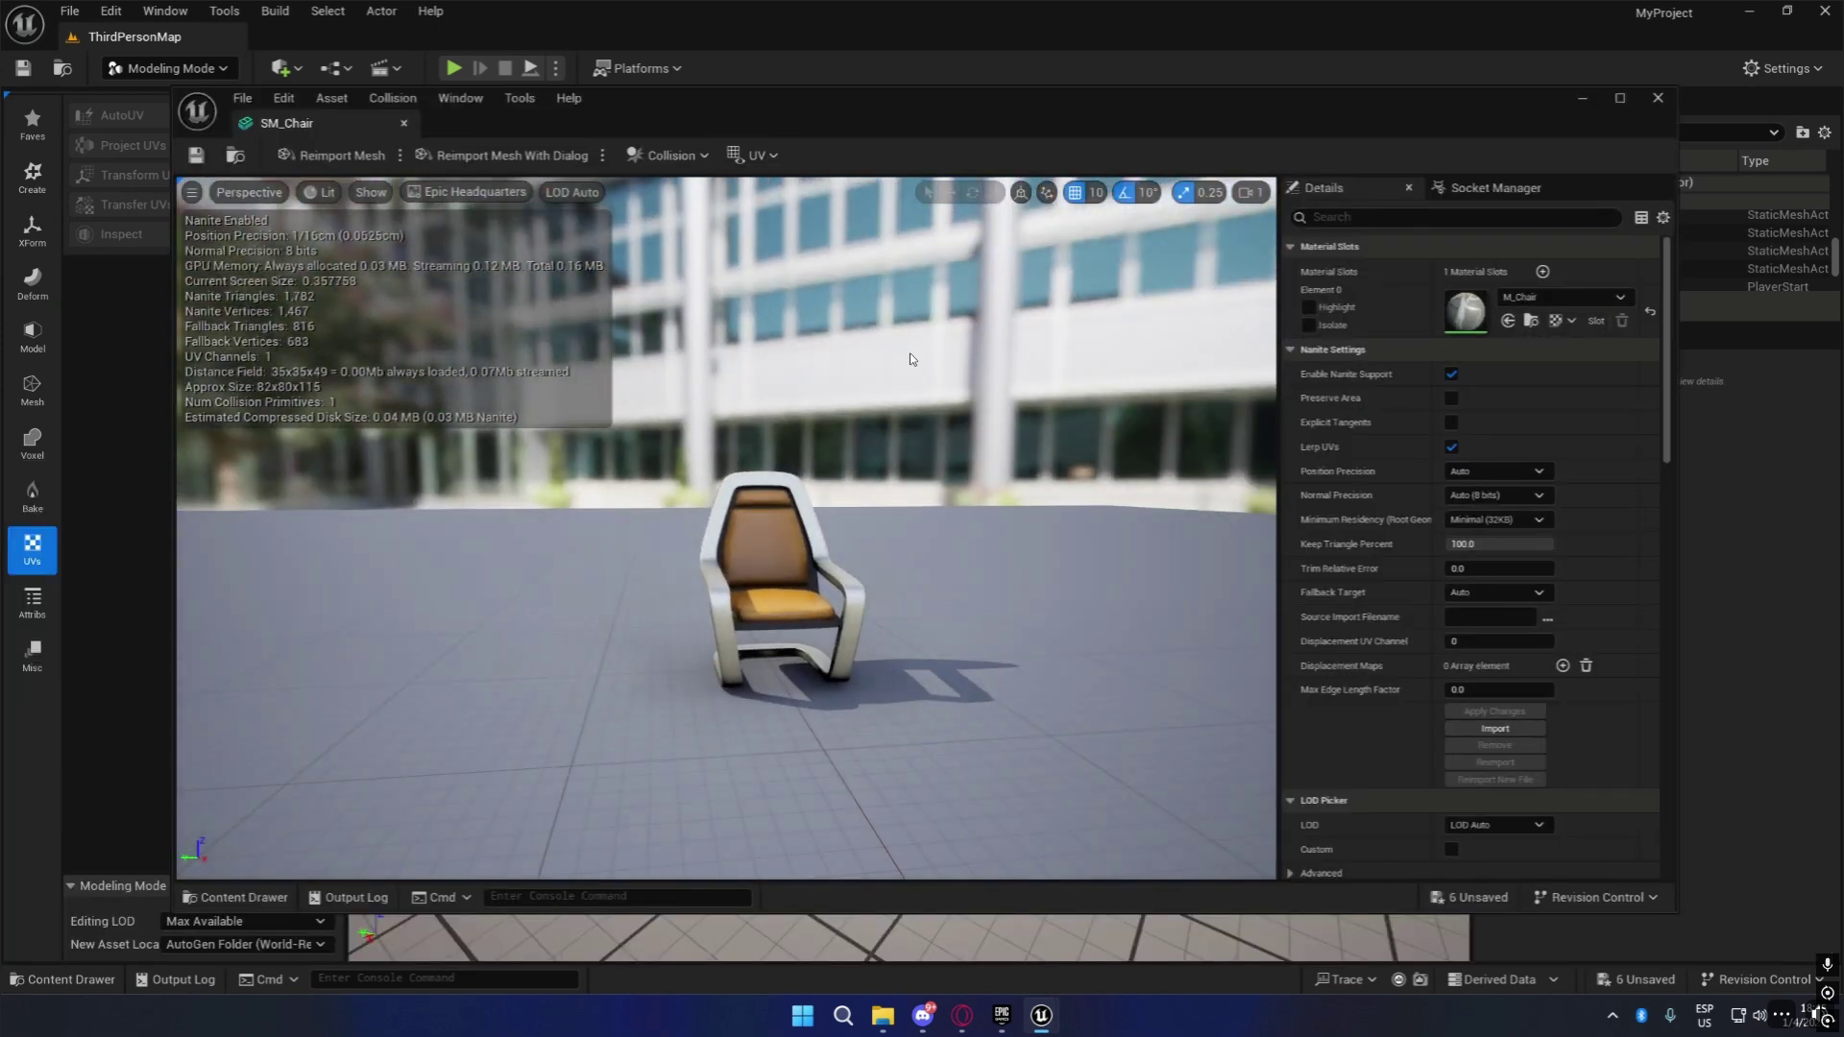
Display the chair mesh's UV channel layout and bring the chair into view beside it.
left_click(757, 154)
left_click(782, 219)
right_click_drag(911, 543, 912, 544)
key("a")
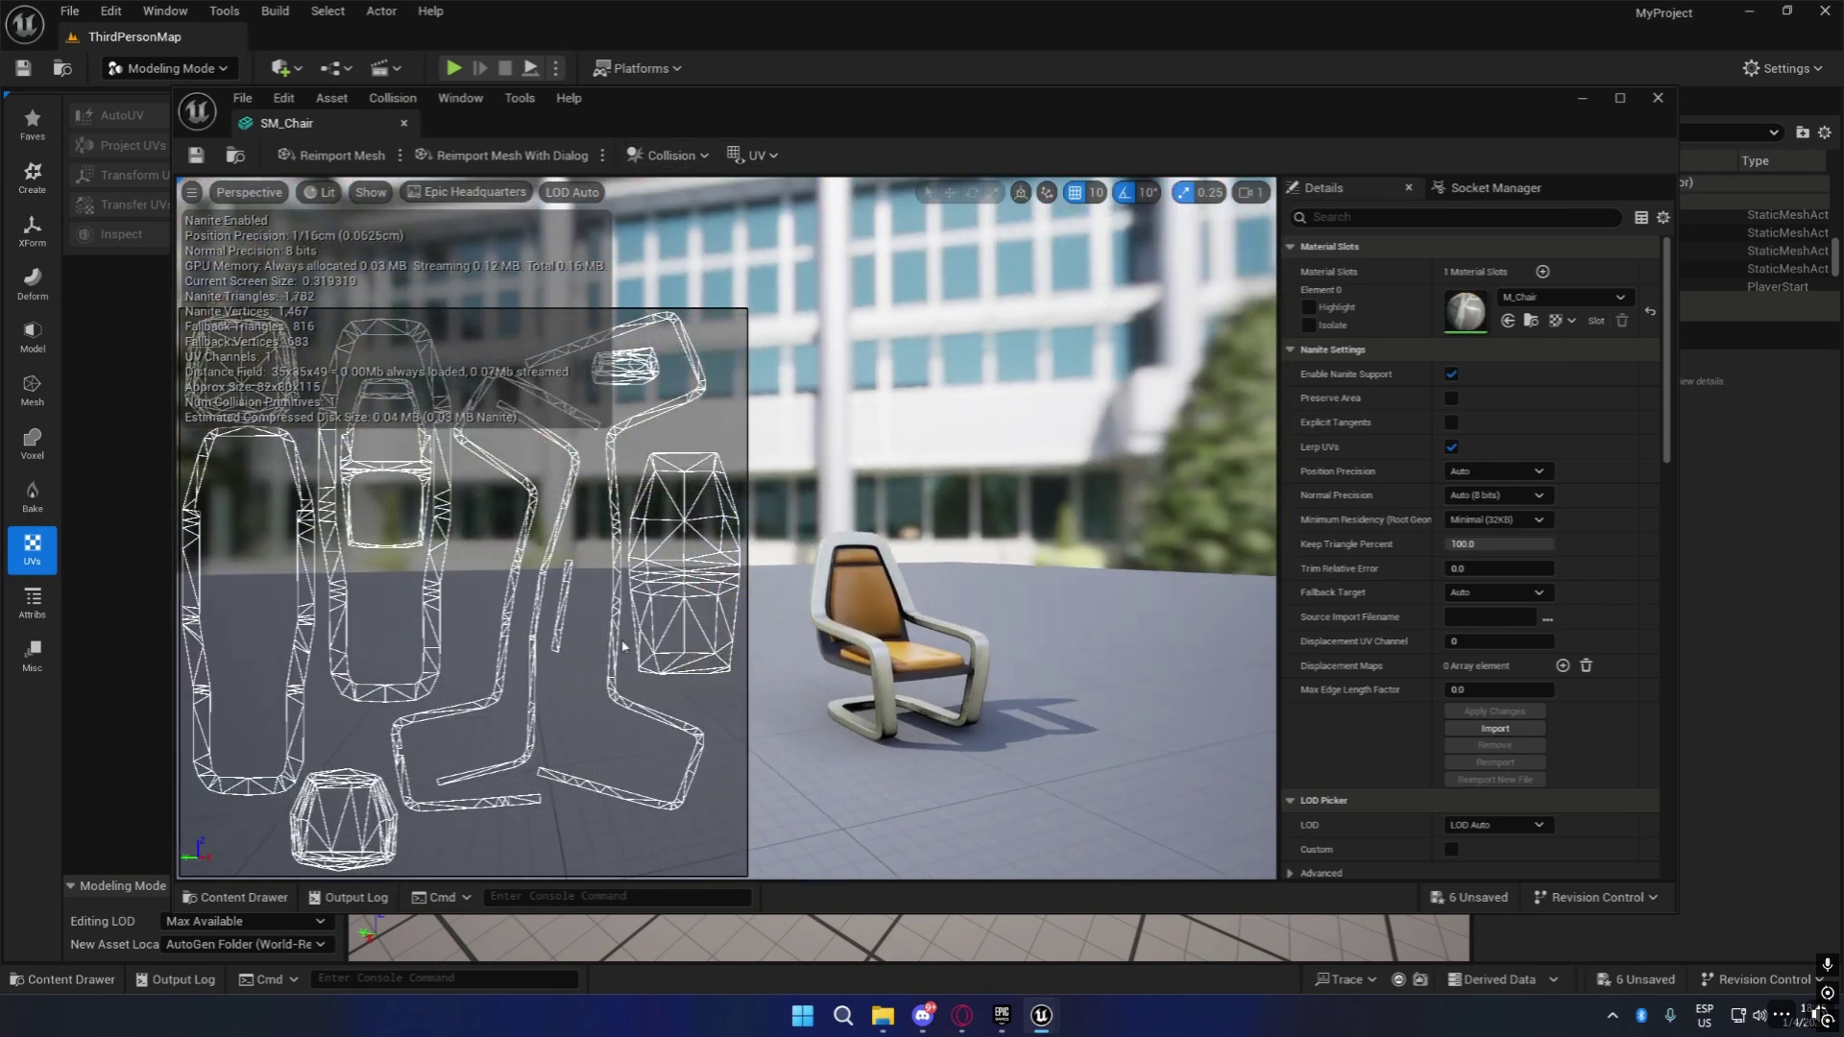
key("w")
right_click_drag(988, 621, 988, 621)
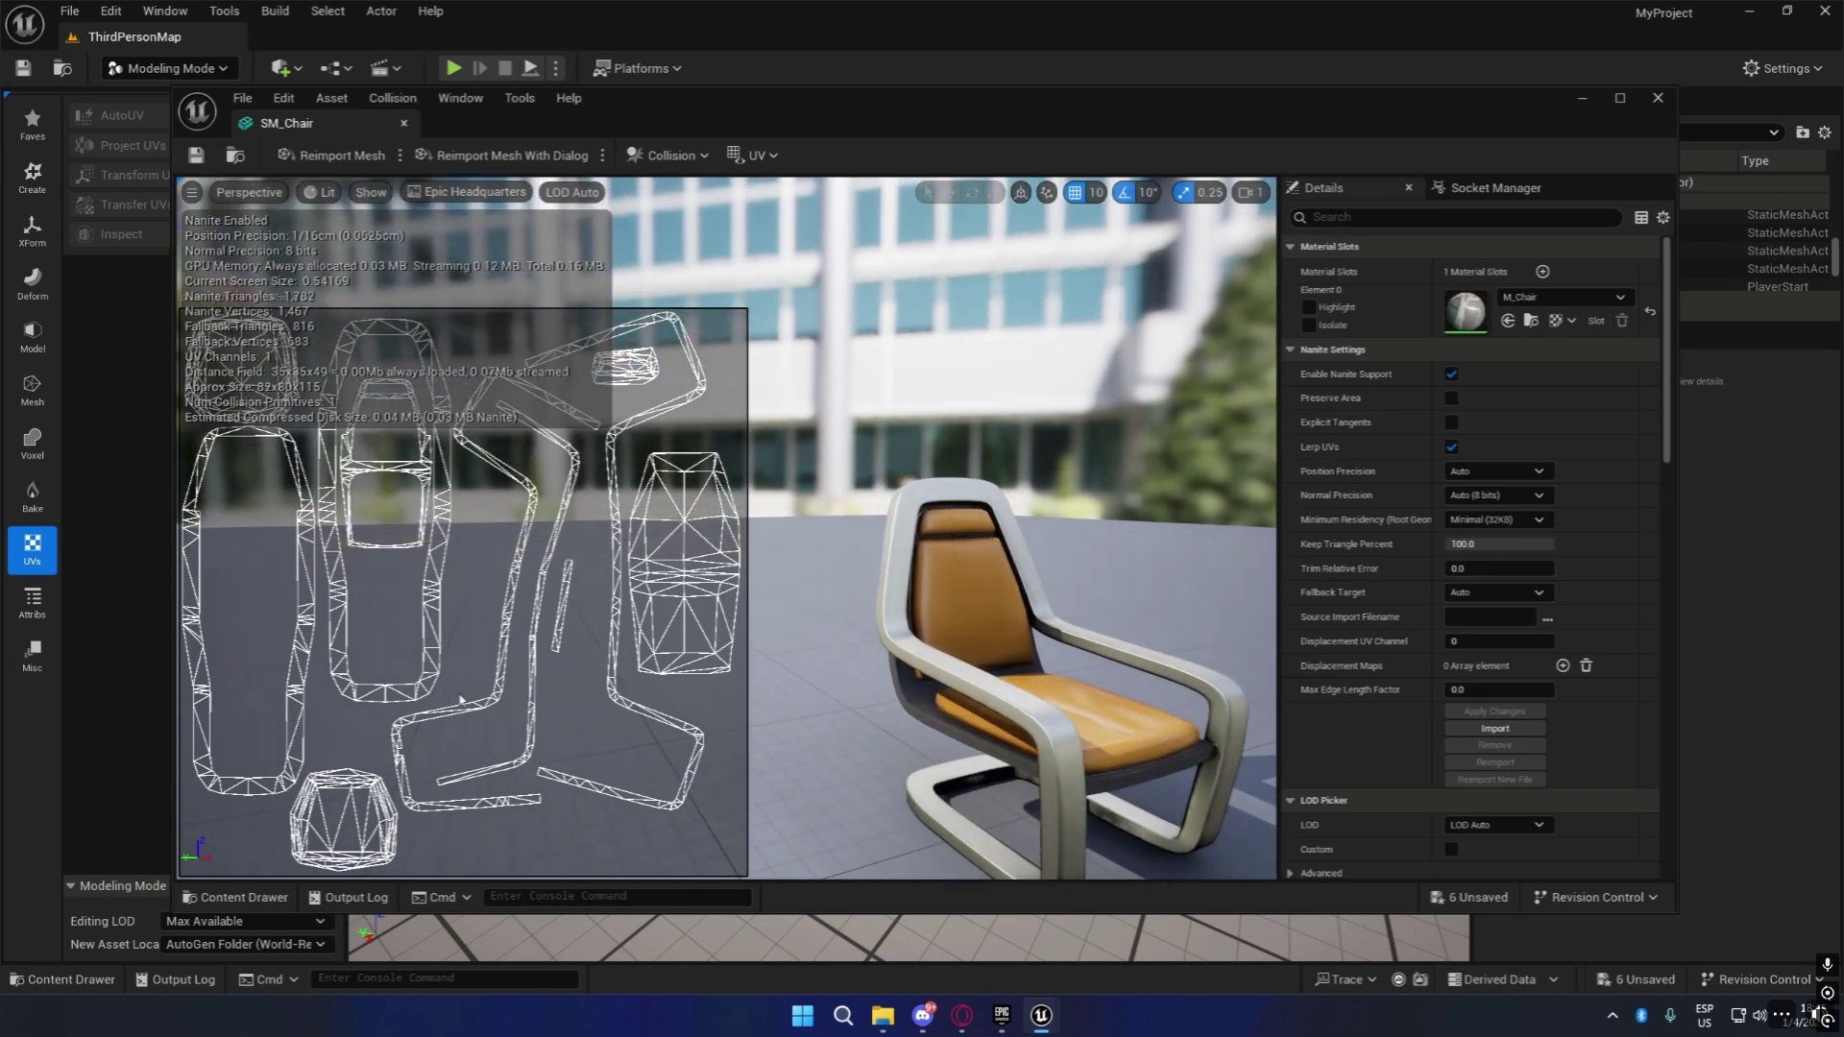
Examine the chair from several angles and close up against its UV layout, and close the mesh editor.
right_click_drag(1124, 646, 1085, 581)
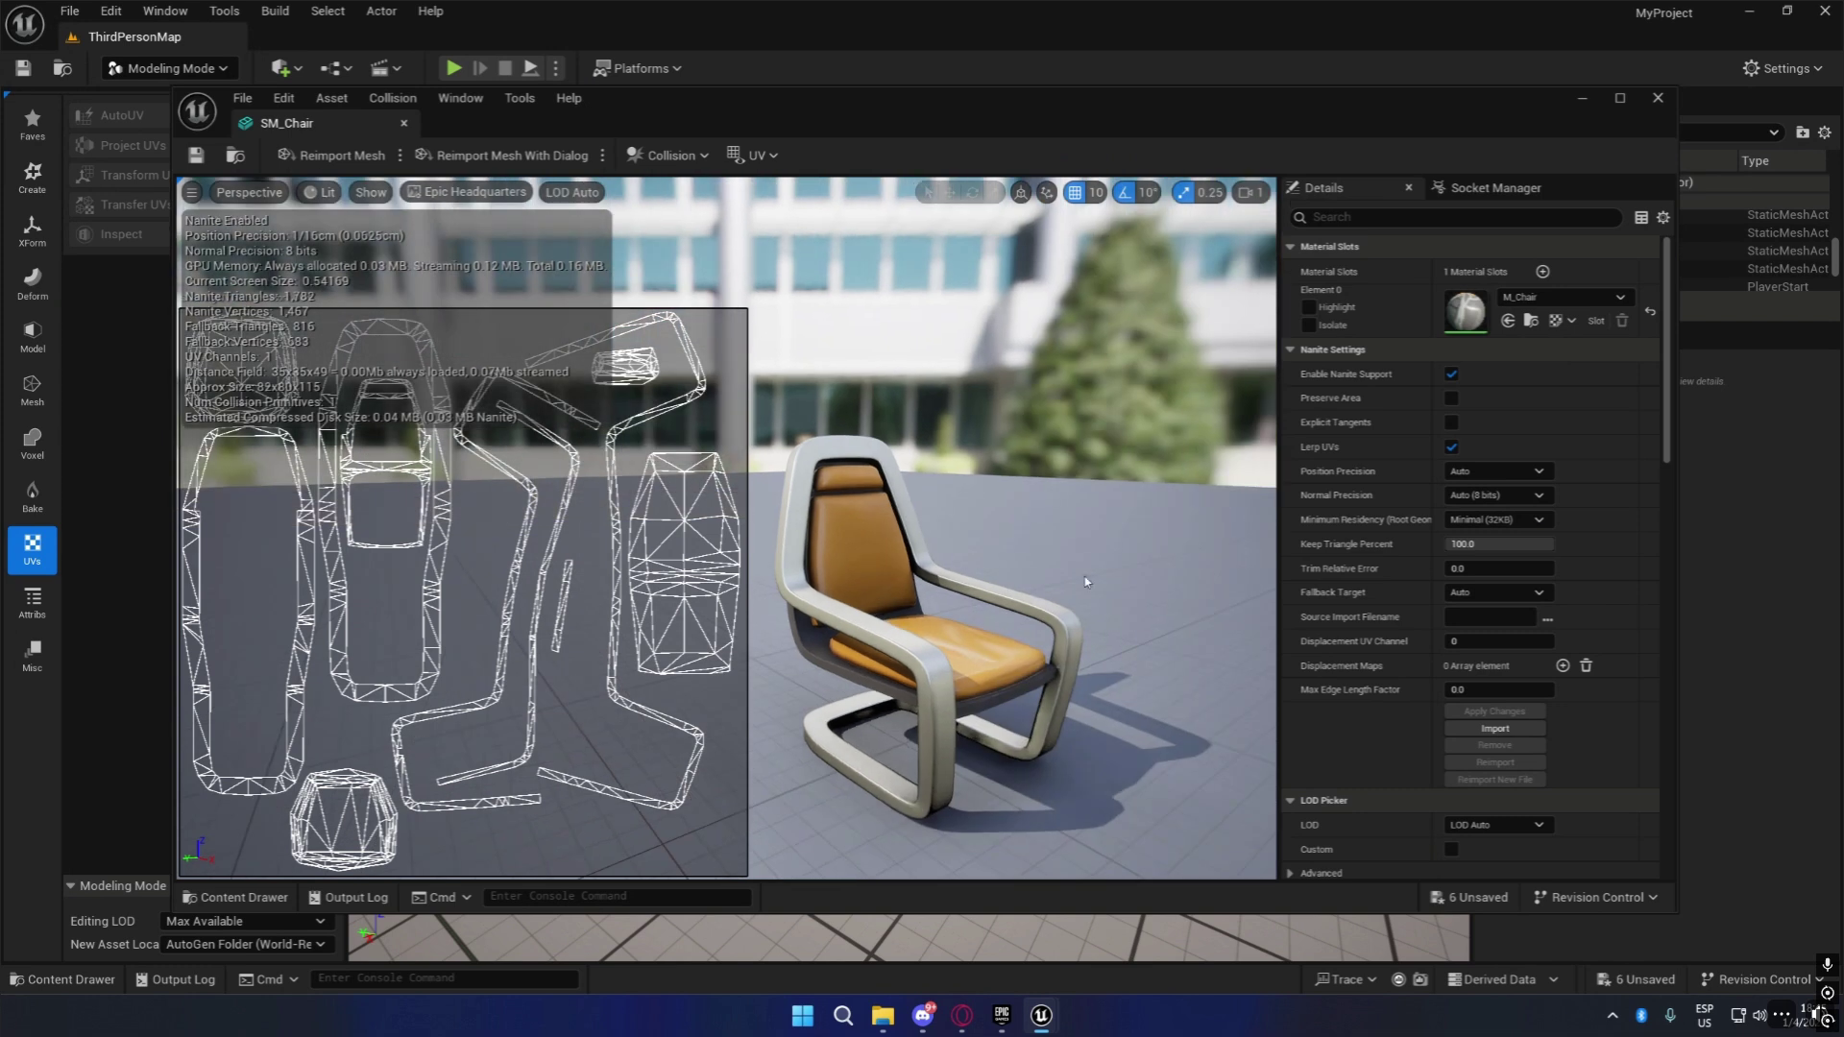
right_click_drag(993, 657, 993, 657)
key("w")
right_click_drag(922, 538, 826, 576)
key("d")
scroll(855, 567, "down", 3)
key("s")
right_click_drag(971, 618, 1062, 597)
key("a")
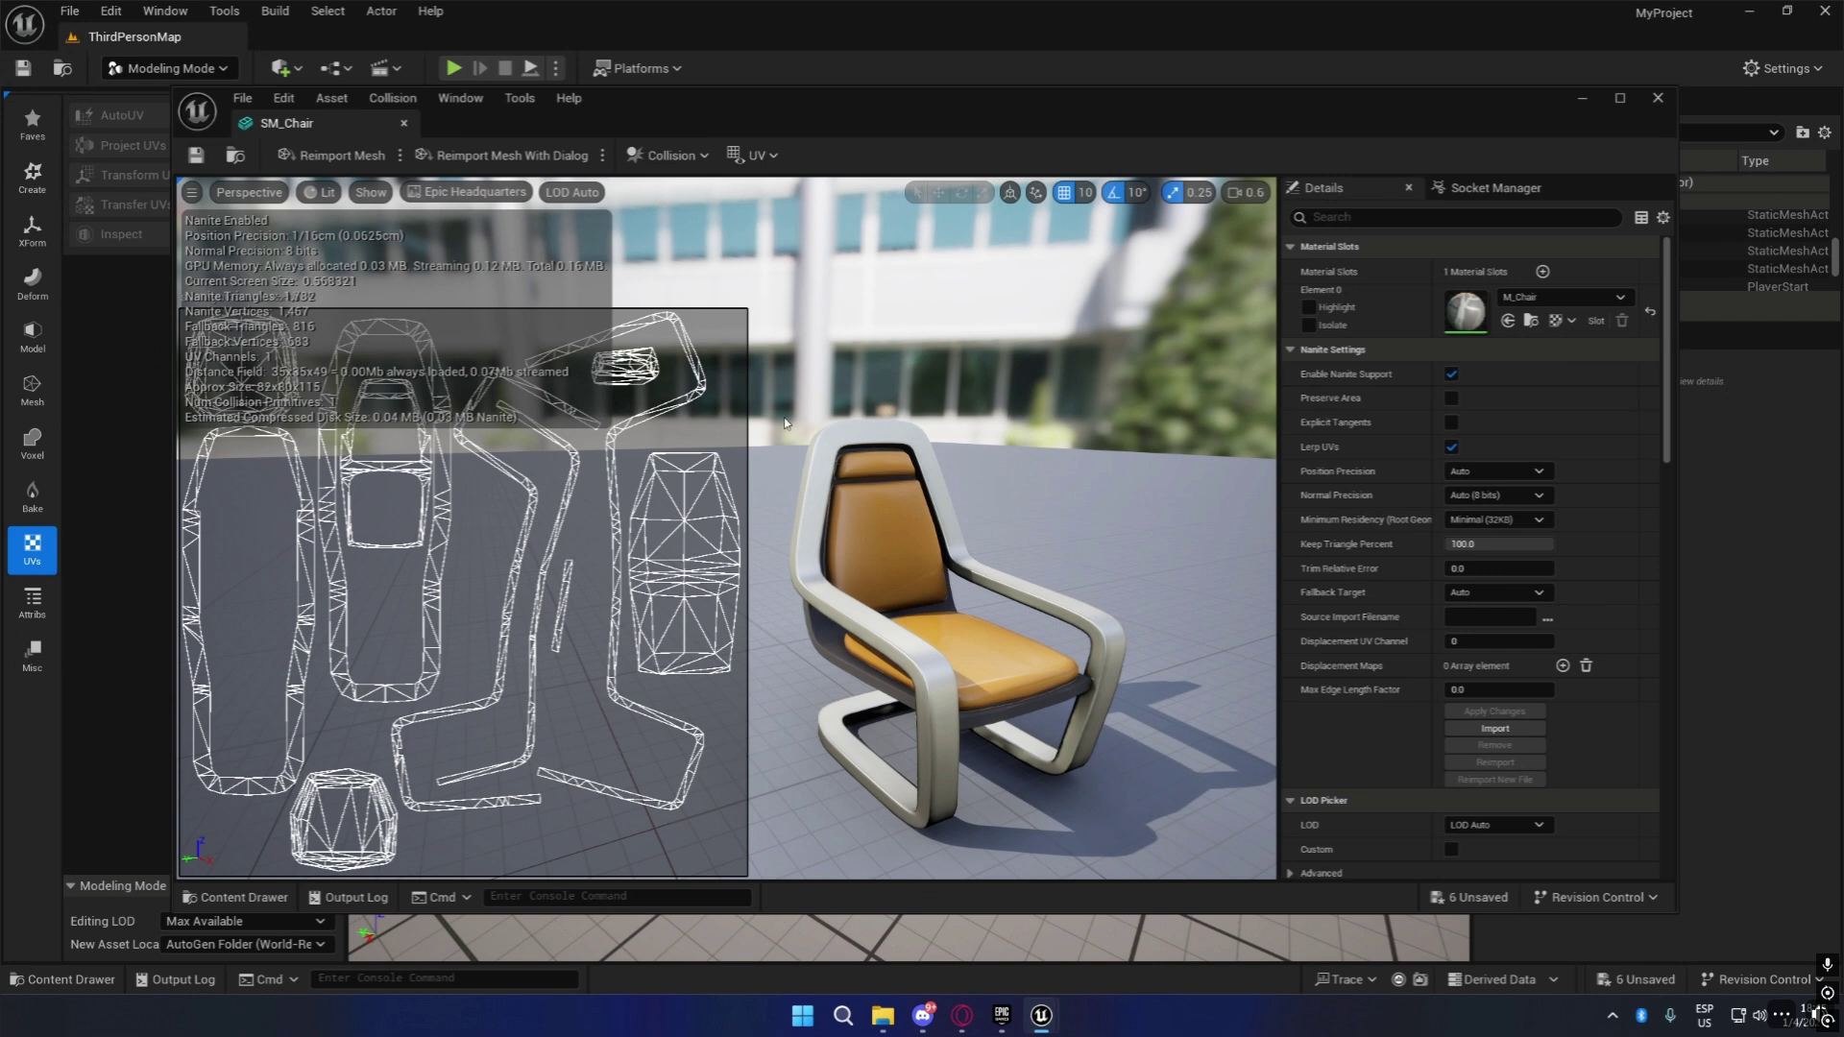
scroll(1085, 803, "up", 5)
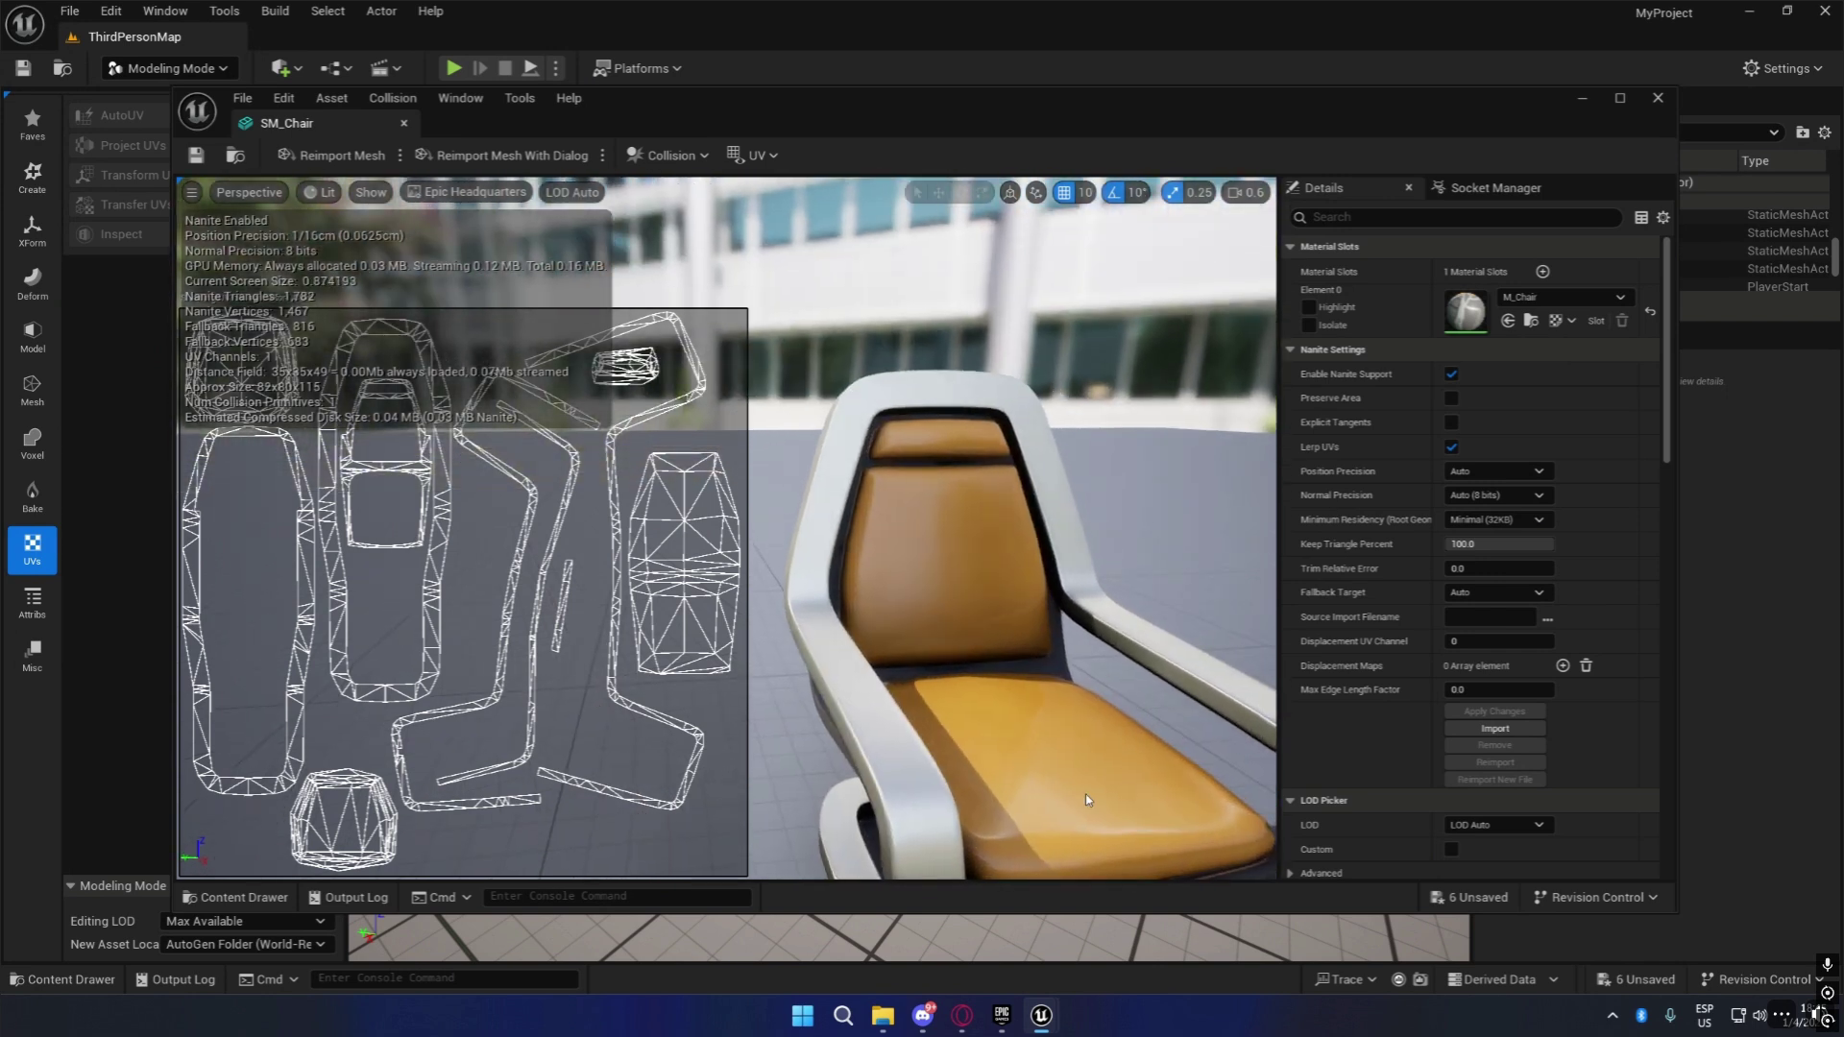
left_click(403, 123)
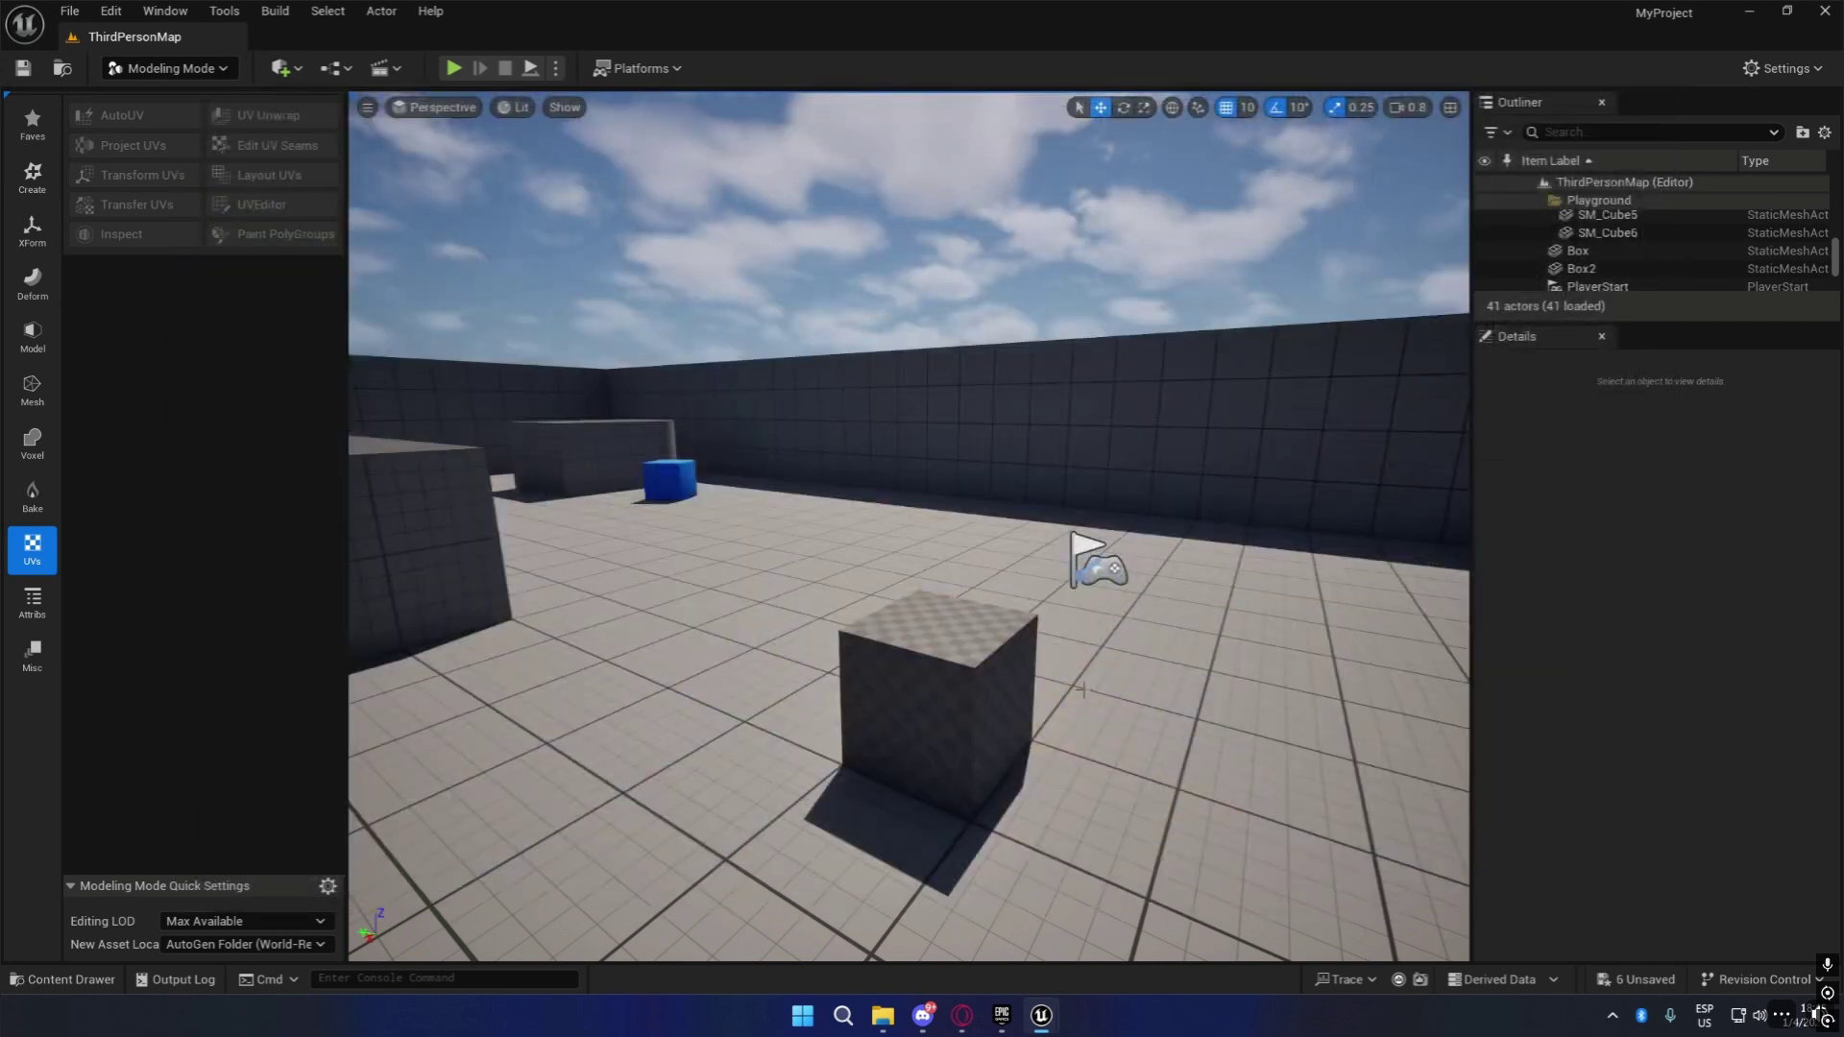
Place a linear staircase with the Stairs tool on the open floor beside the checkered box.
key("d")
right_click_drag(1068, 674, 1068, 744)
key("w")
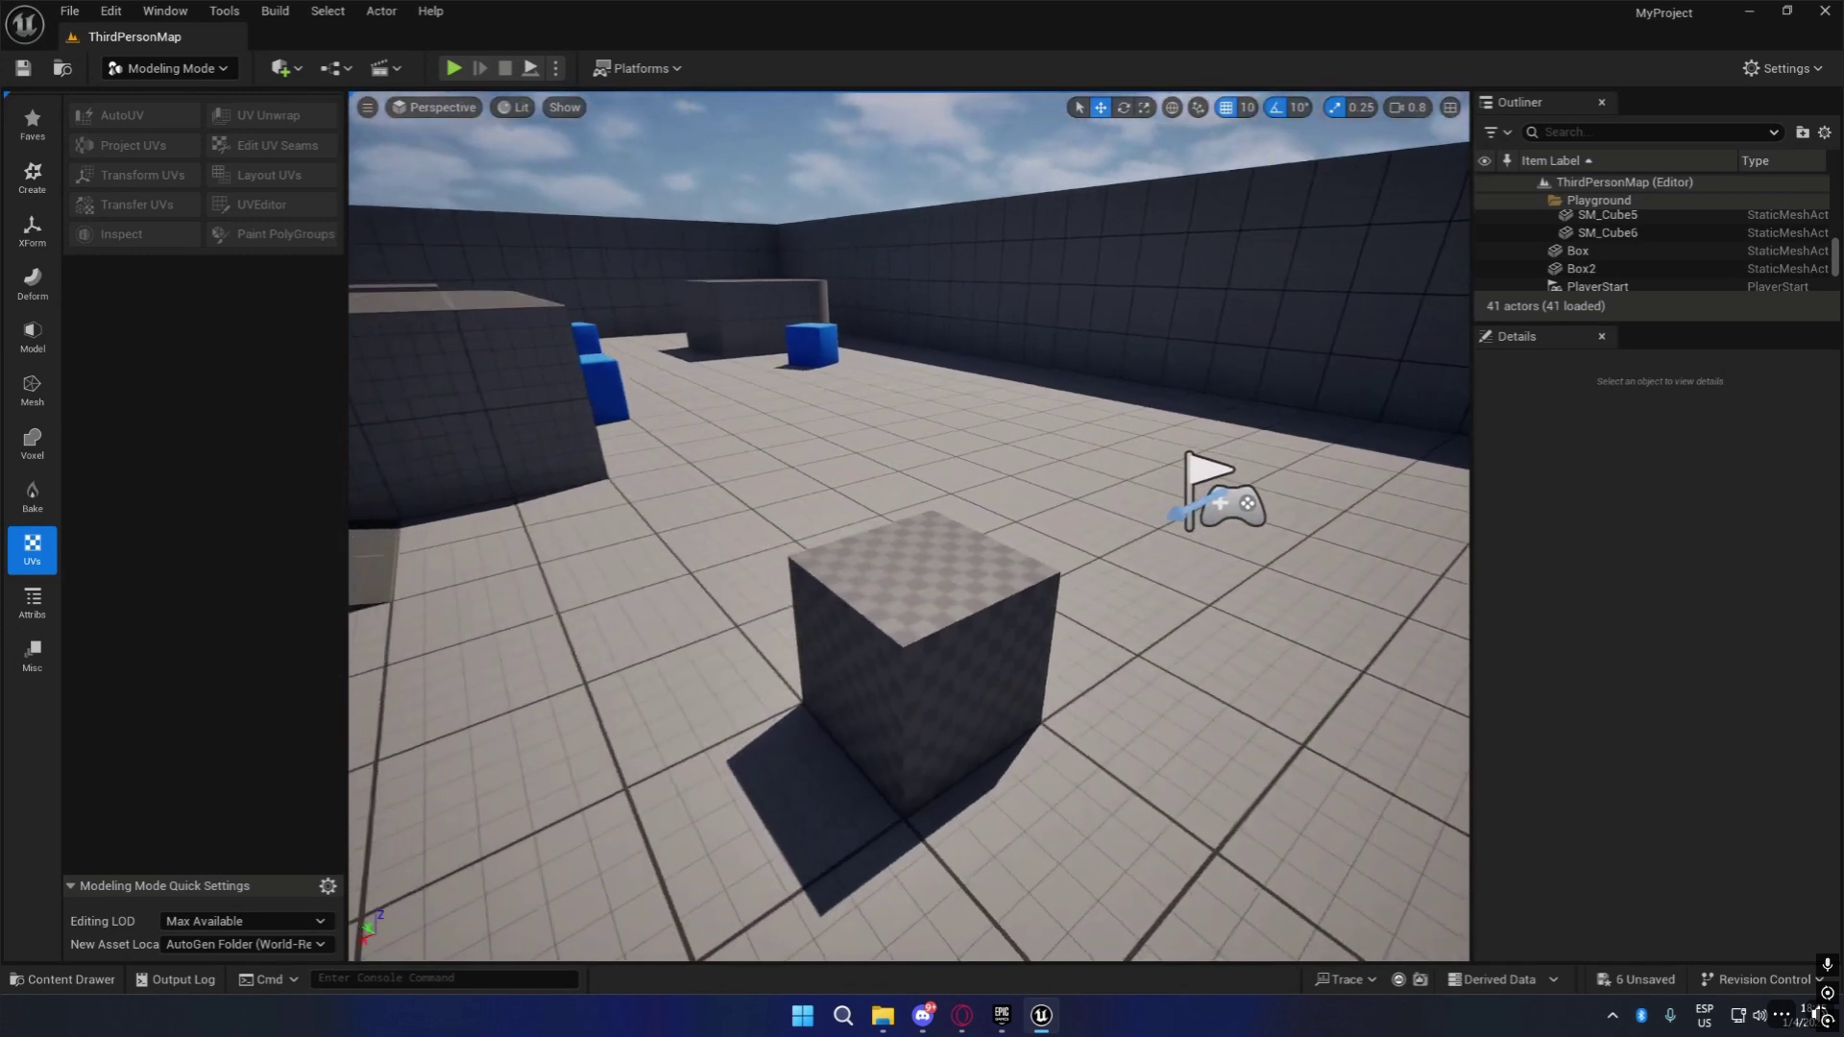
left_click(42, 182)
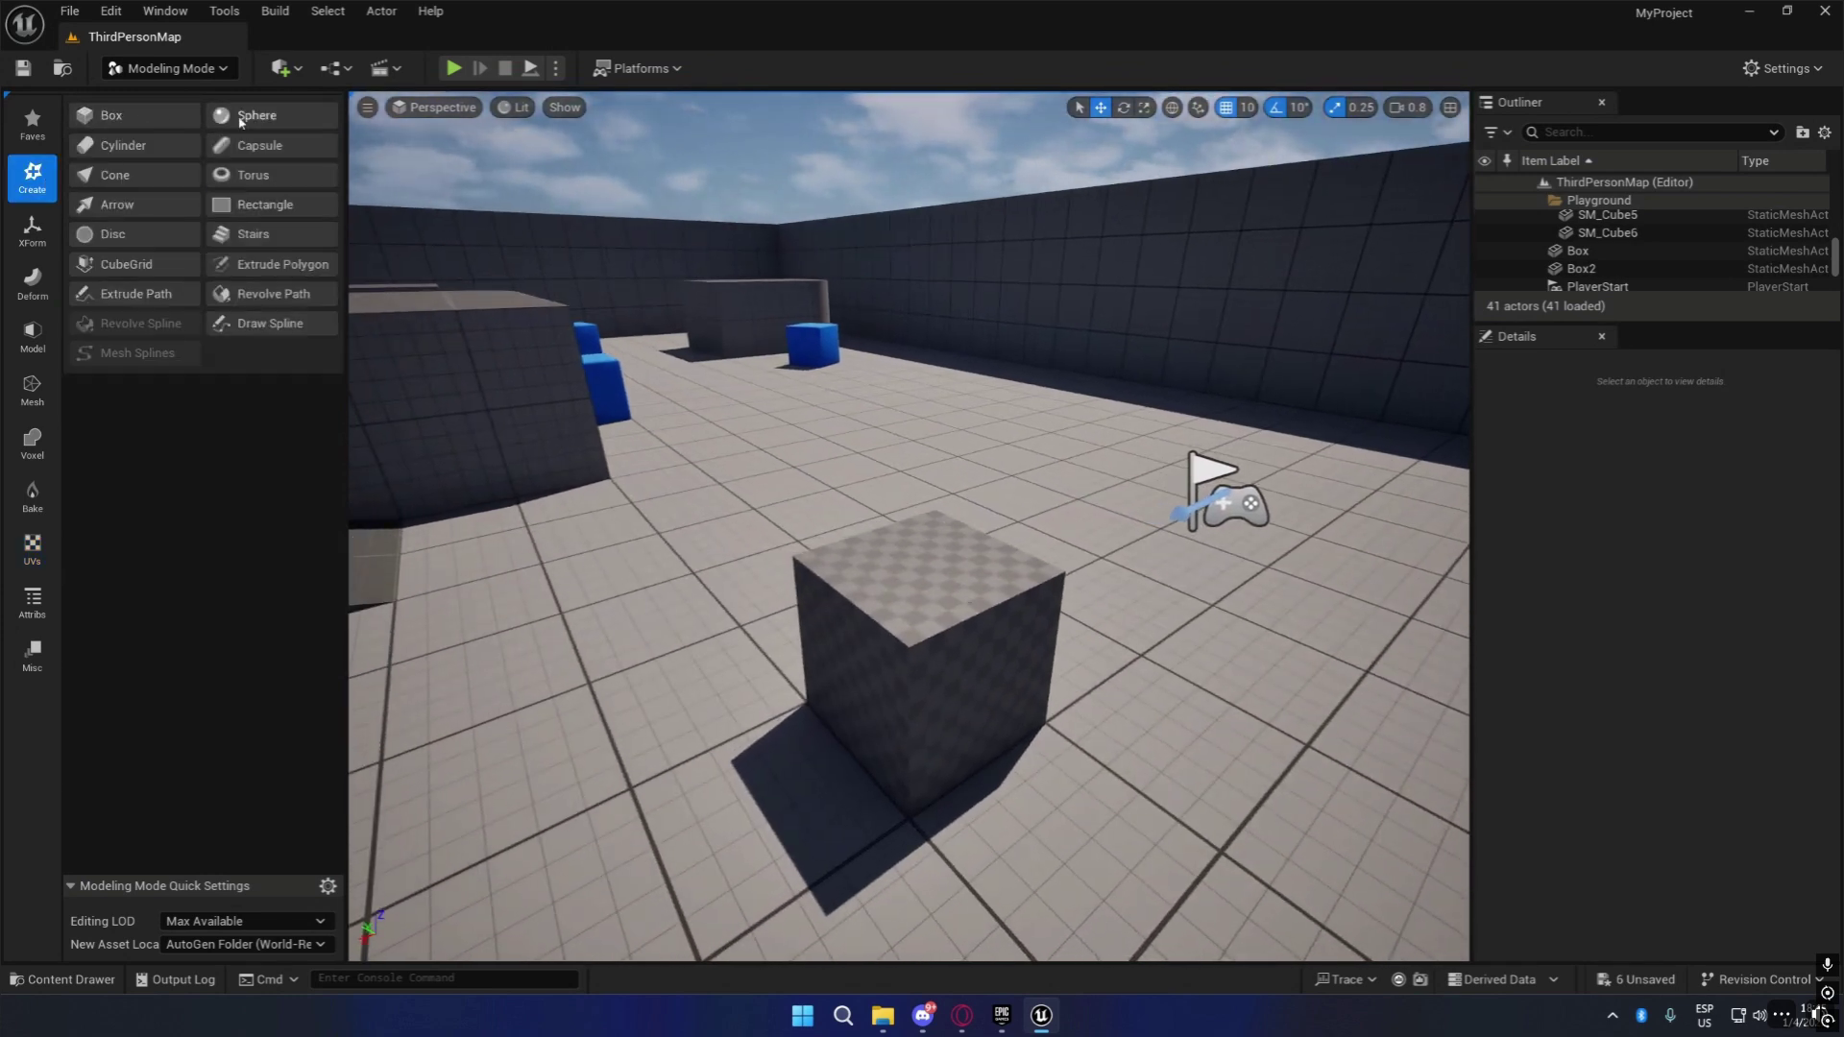
left_click(242, 237)
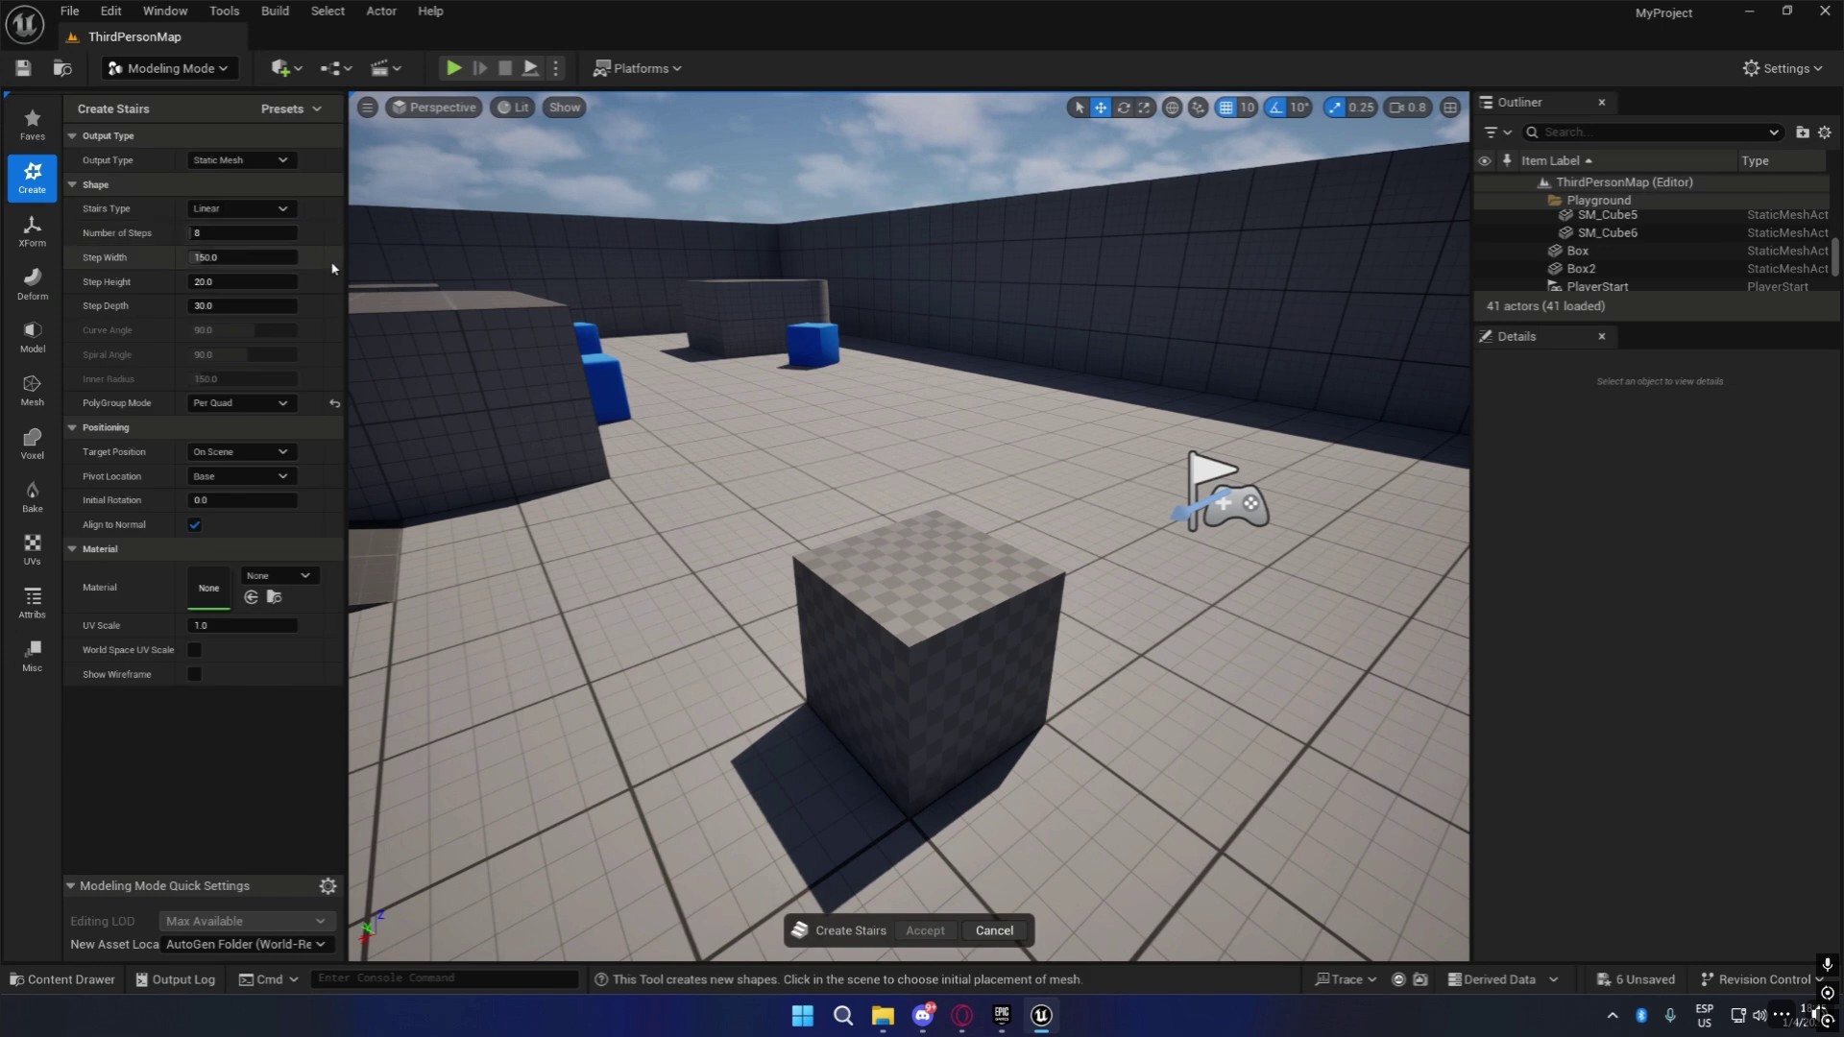
key("s")
right_click_drag(1212, 653, 1104, 664)
key("d")
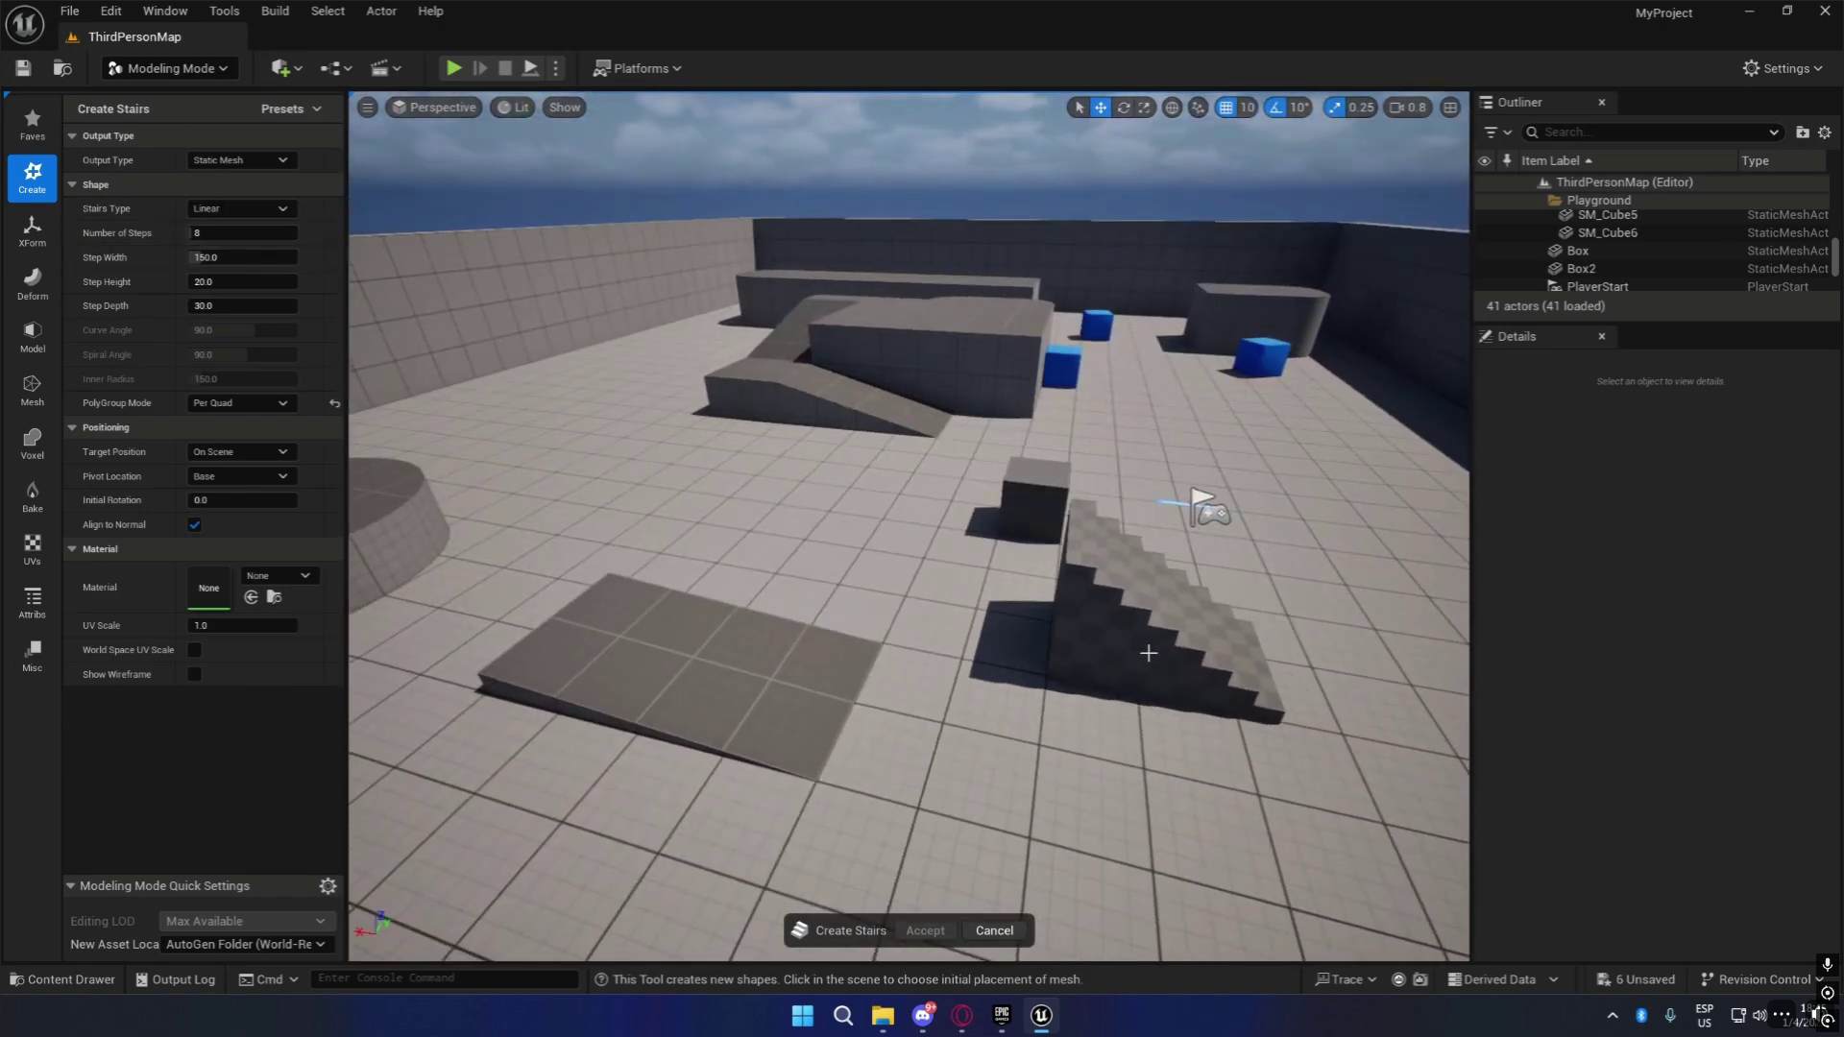
left_click(1149, 653)
scroll(1149, 653, "down", 5)
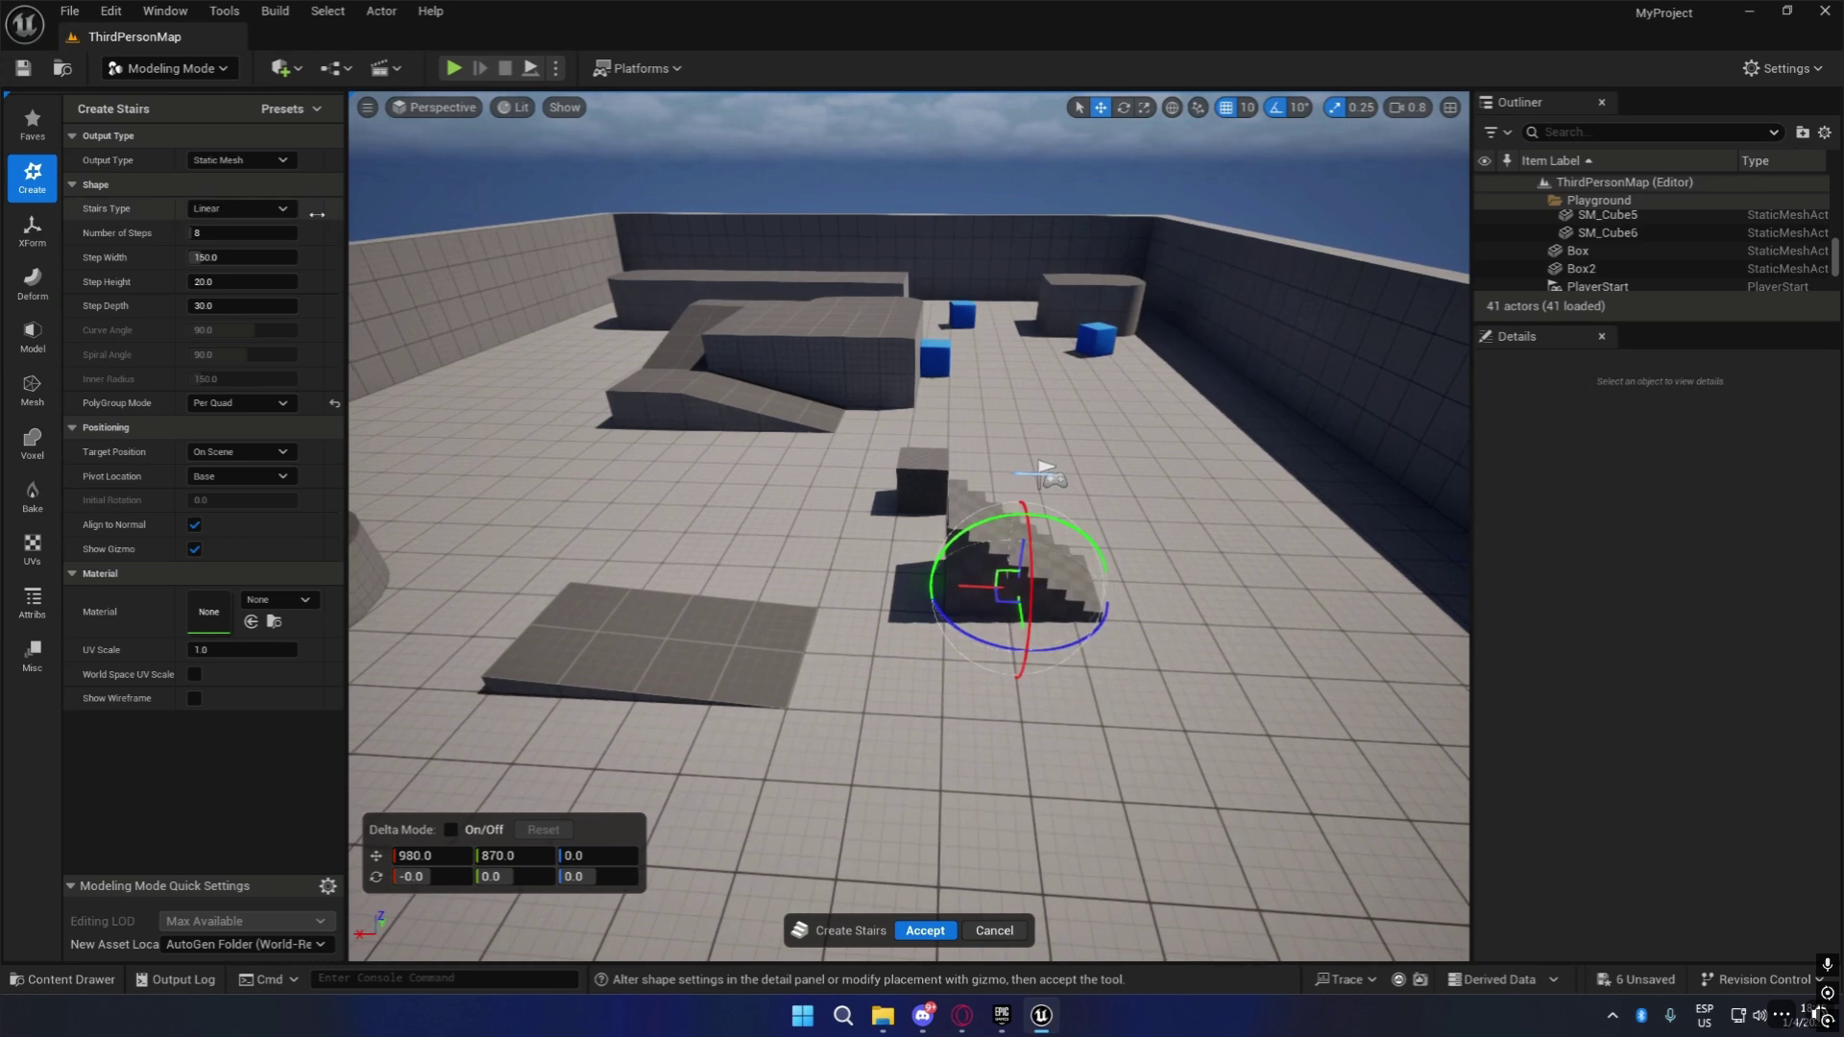
Preview the placed staircase as the Floating type and as the Curved type.
left_click(284, 209)
left_click(231, 233)
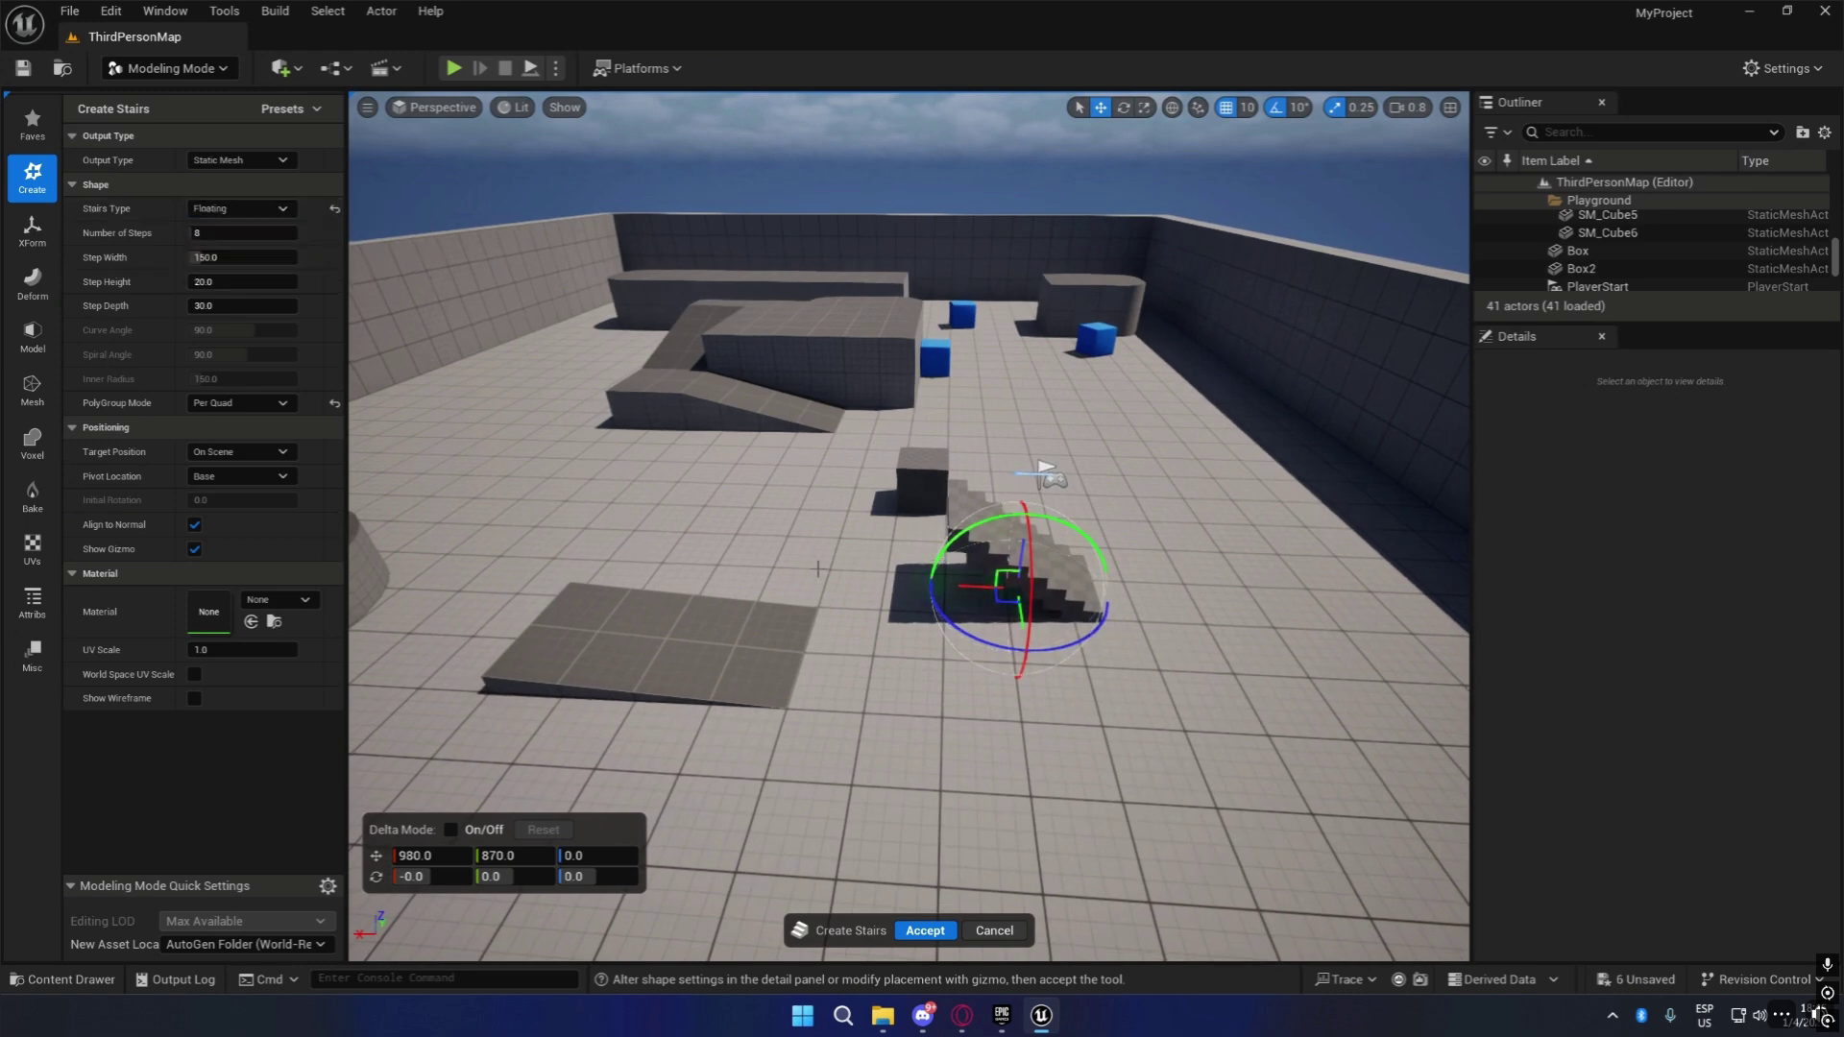
key("w")
right_click_drag(1031, 586, 1090, 615)
left_click(285, 210)
left_click(225, 255)
scroll(484, 340, "down", 5)
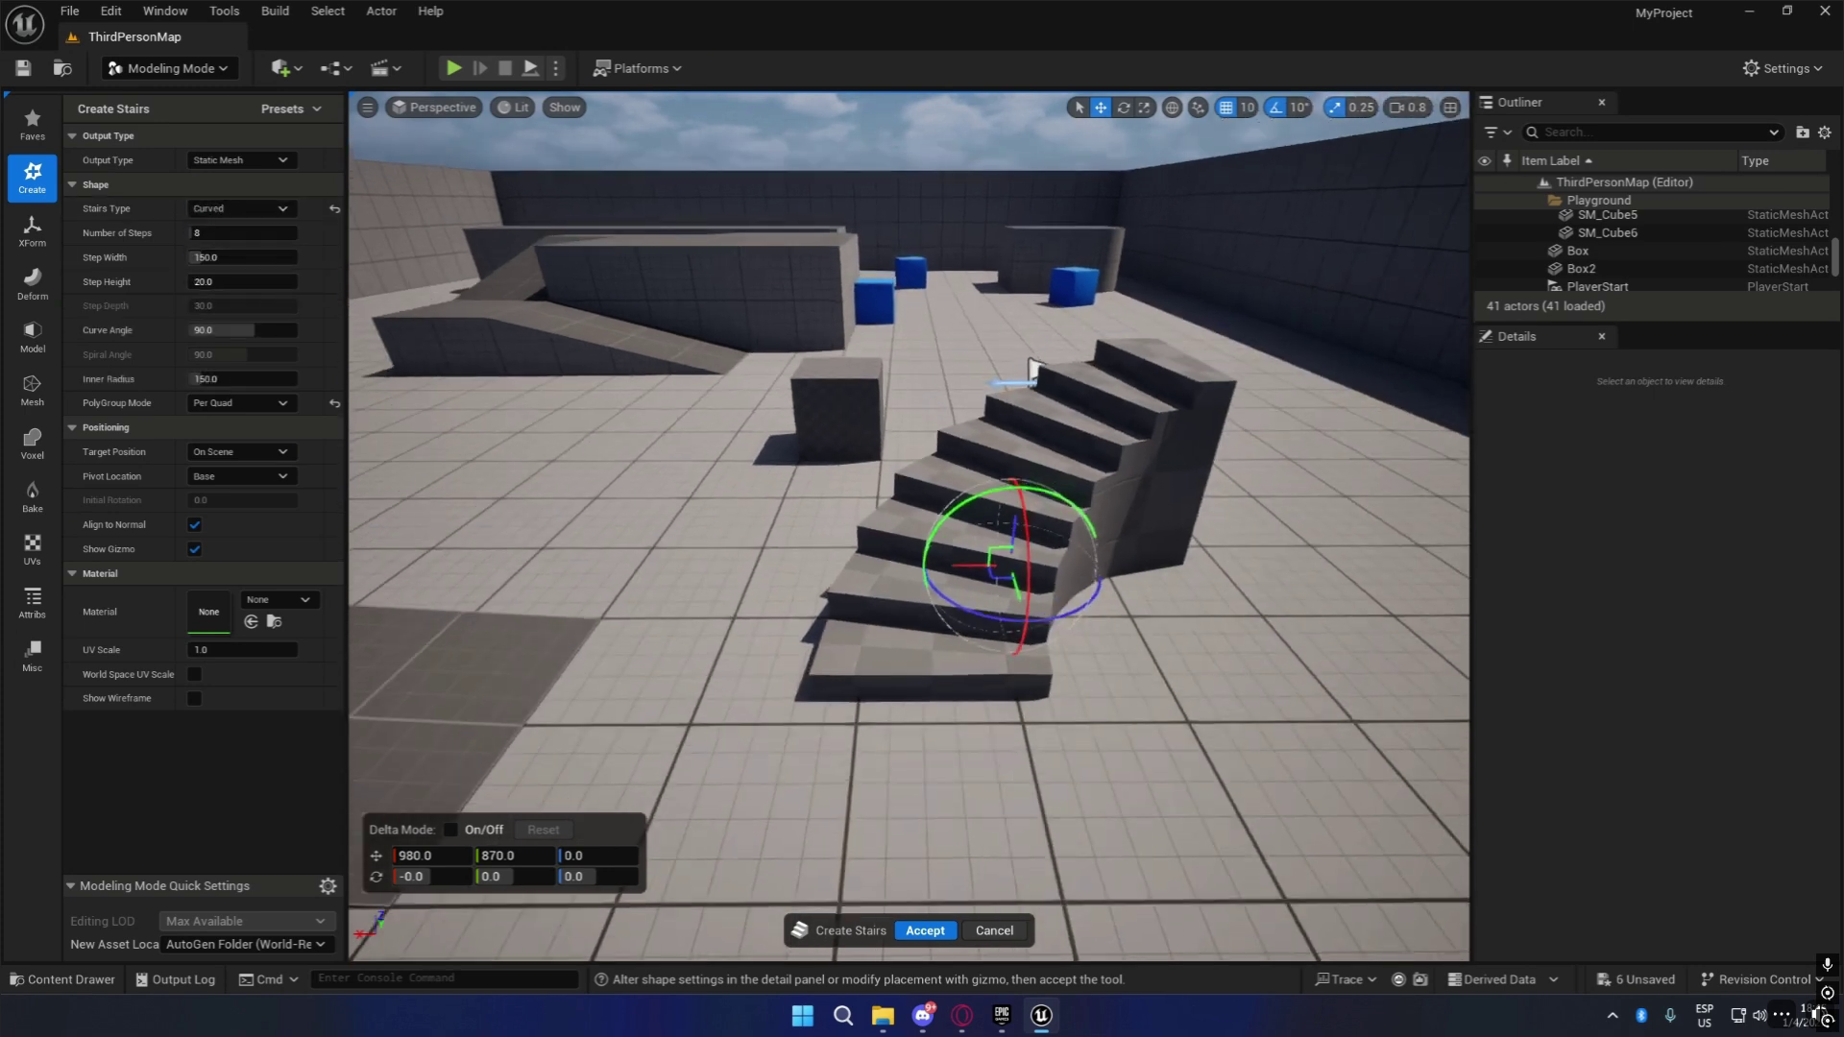
Try the Spiral stairs type with 17 steps, a step width of about 137 and a larger spiral angle, and cancel the staircase.
left_click(284, 210)
left_click(273, 279)
right_click_drag(614, 413, 540, 390)
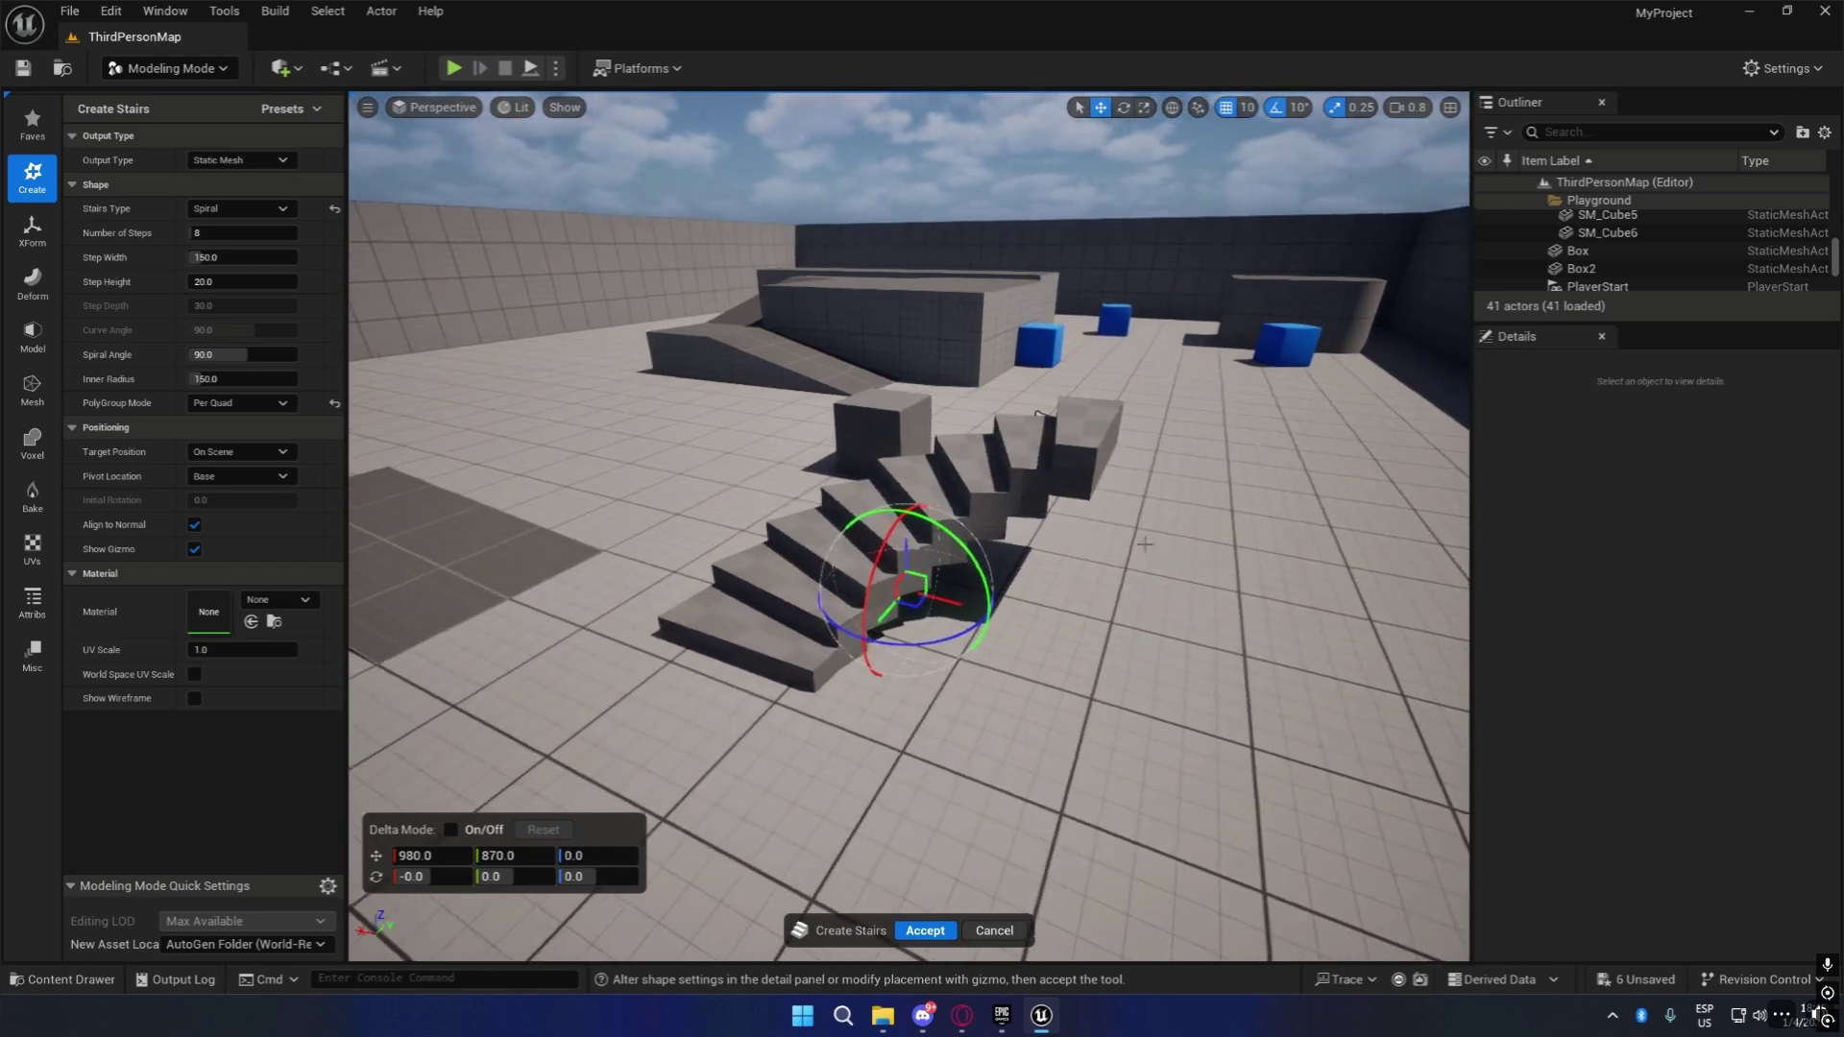
mouse_move(230, 259)
left_mouse_down()
mouse_move(288, 258)
mouse_move(201, 255)
mouse_move(254, 231)
mouse_move(213, 232)
mouse_move(235, 231)
left_mouse_up()
mouse_move(219, 355)
left_mouse_down()
mouse_move(251, 354)
mouse_move(196, 354)
mouse_move(250, 350)
left_mouse_up()
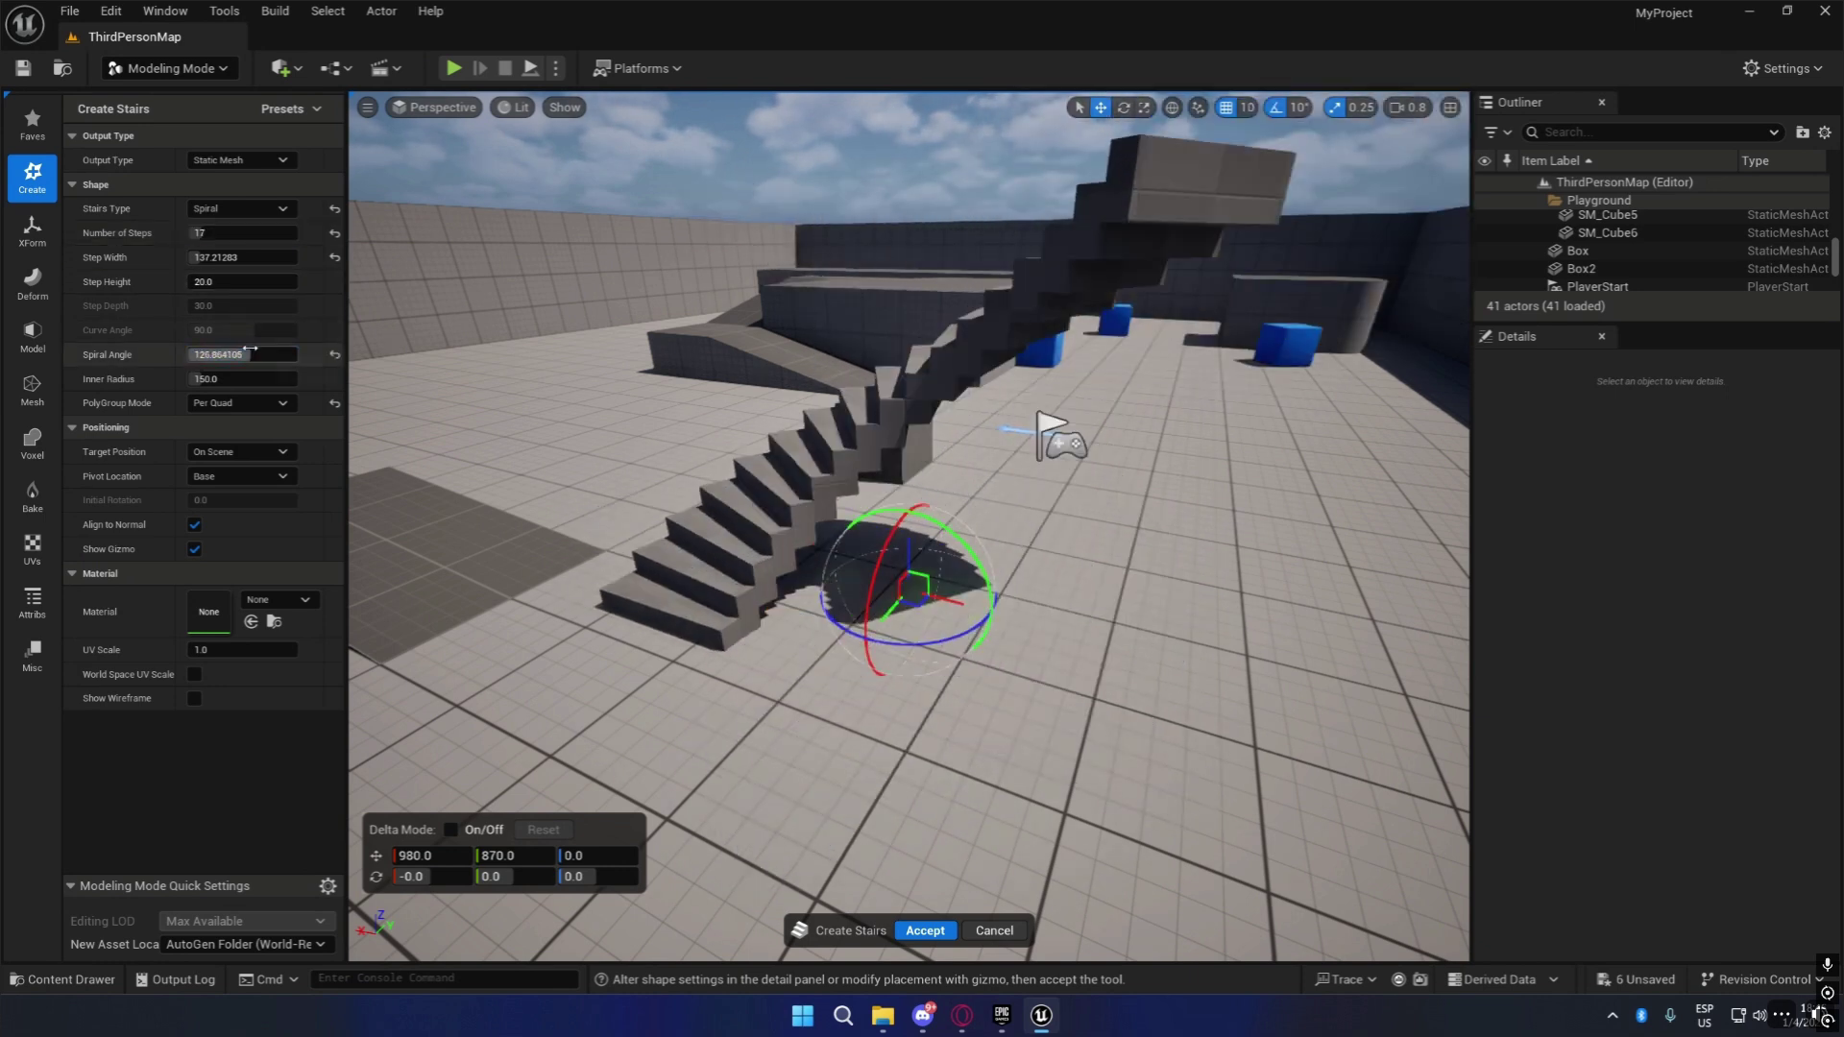
left_click(985, 925)
right_click_drag(985, 925, 596, 515)
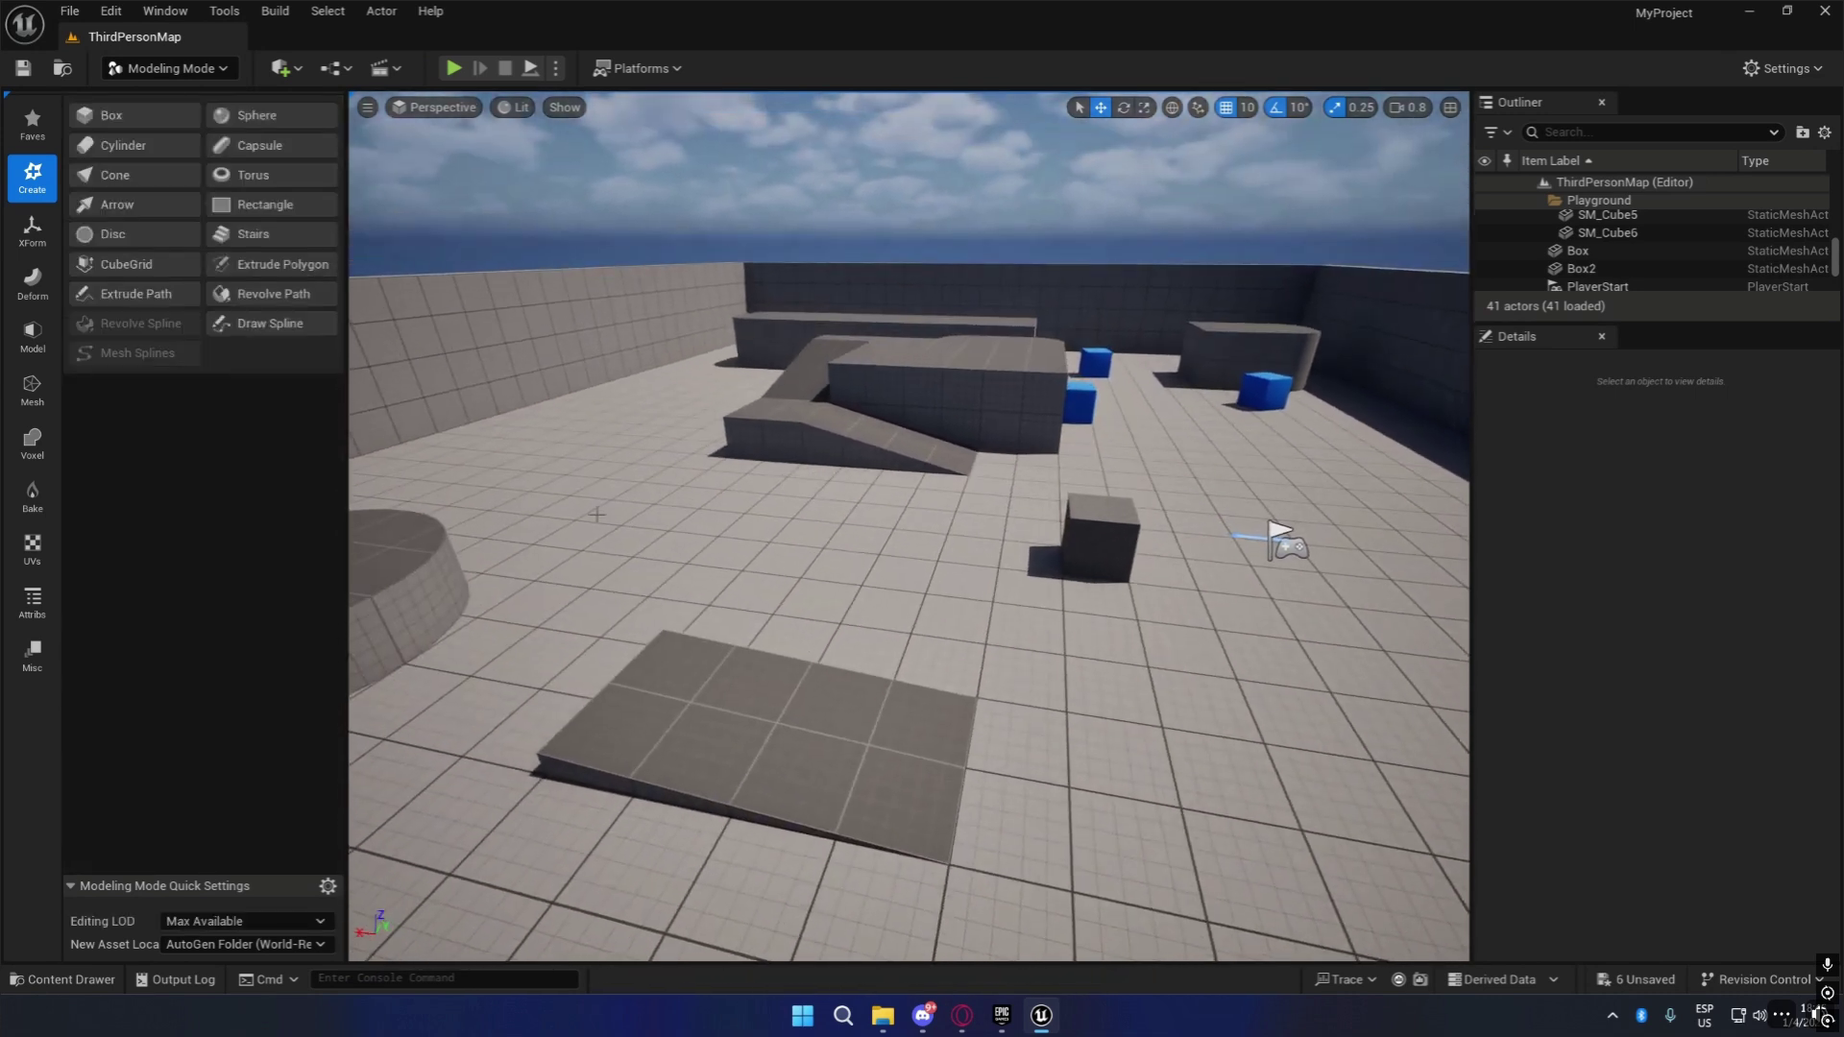
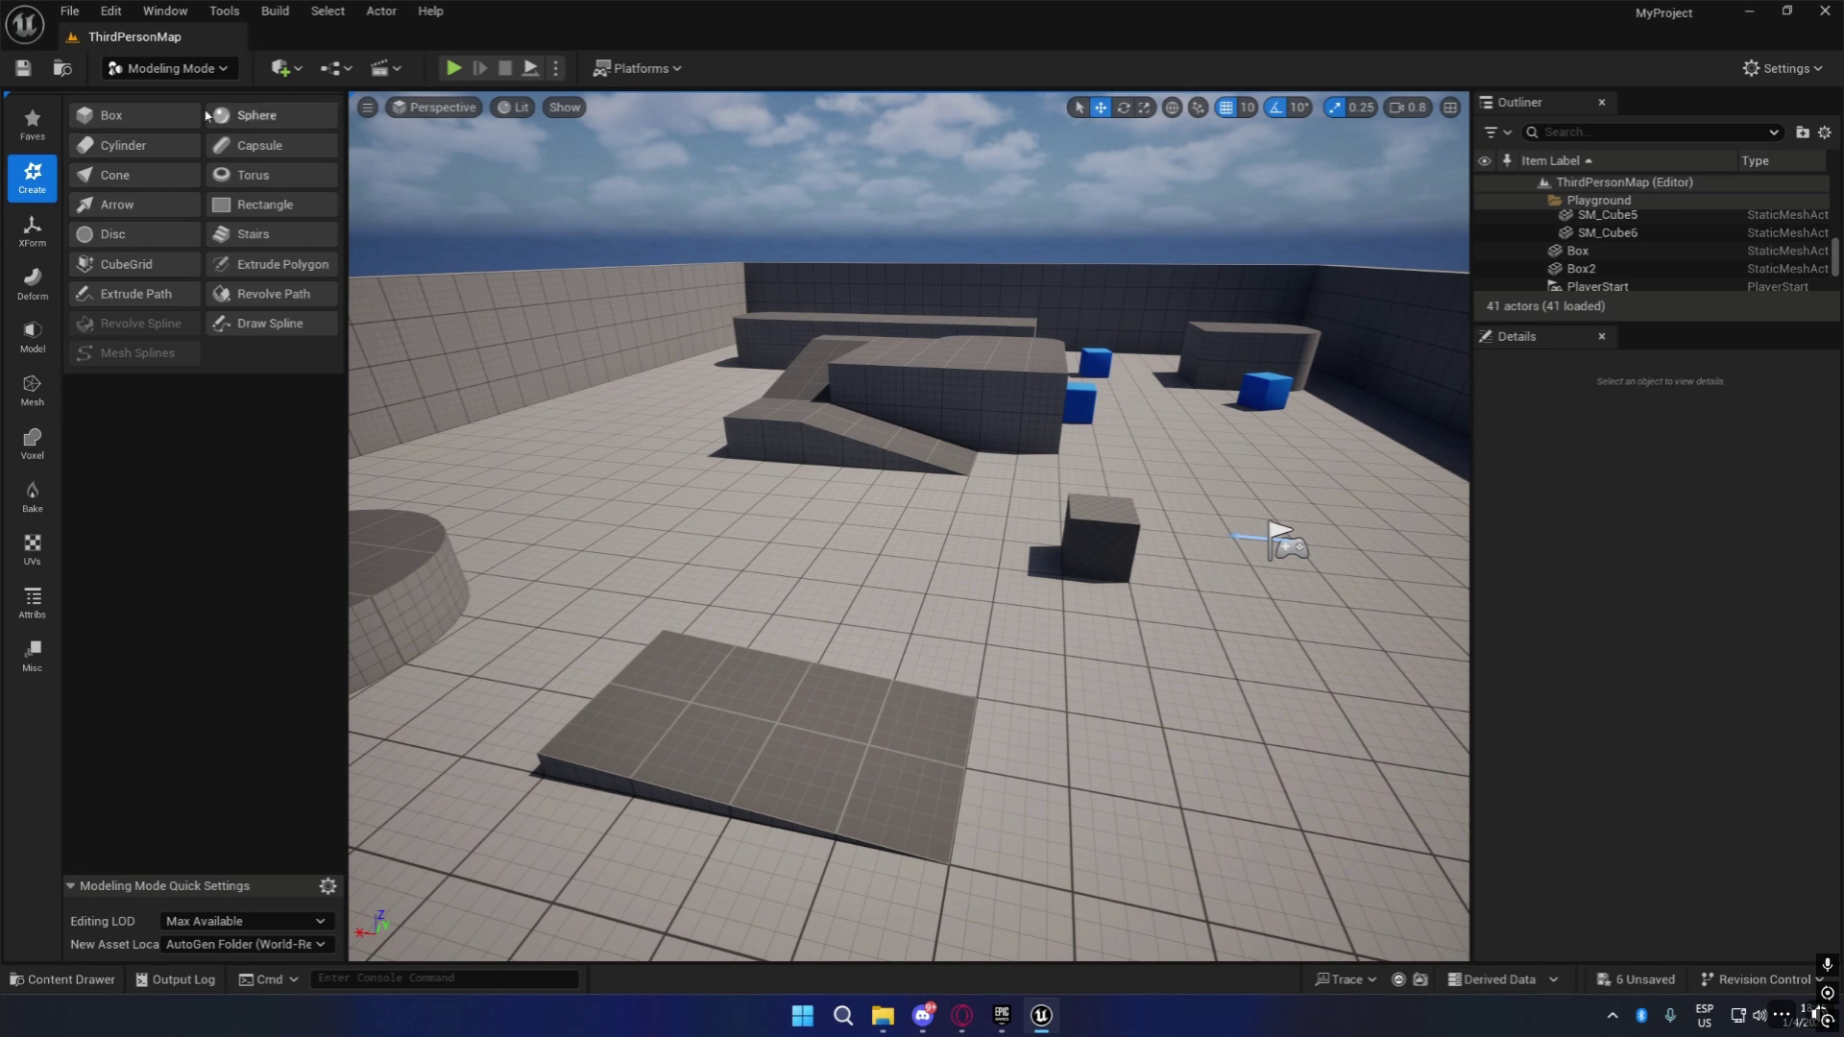
Draw an irregular freehand polygon on the floor beside the box with Extrude Polygon and extrude it interactively into a solid.
left_click(307, 270)
right_click_drag(1042, 605, 1045, 658)
key("w")
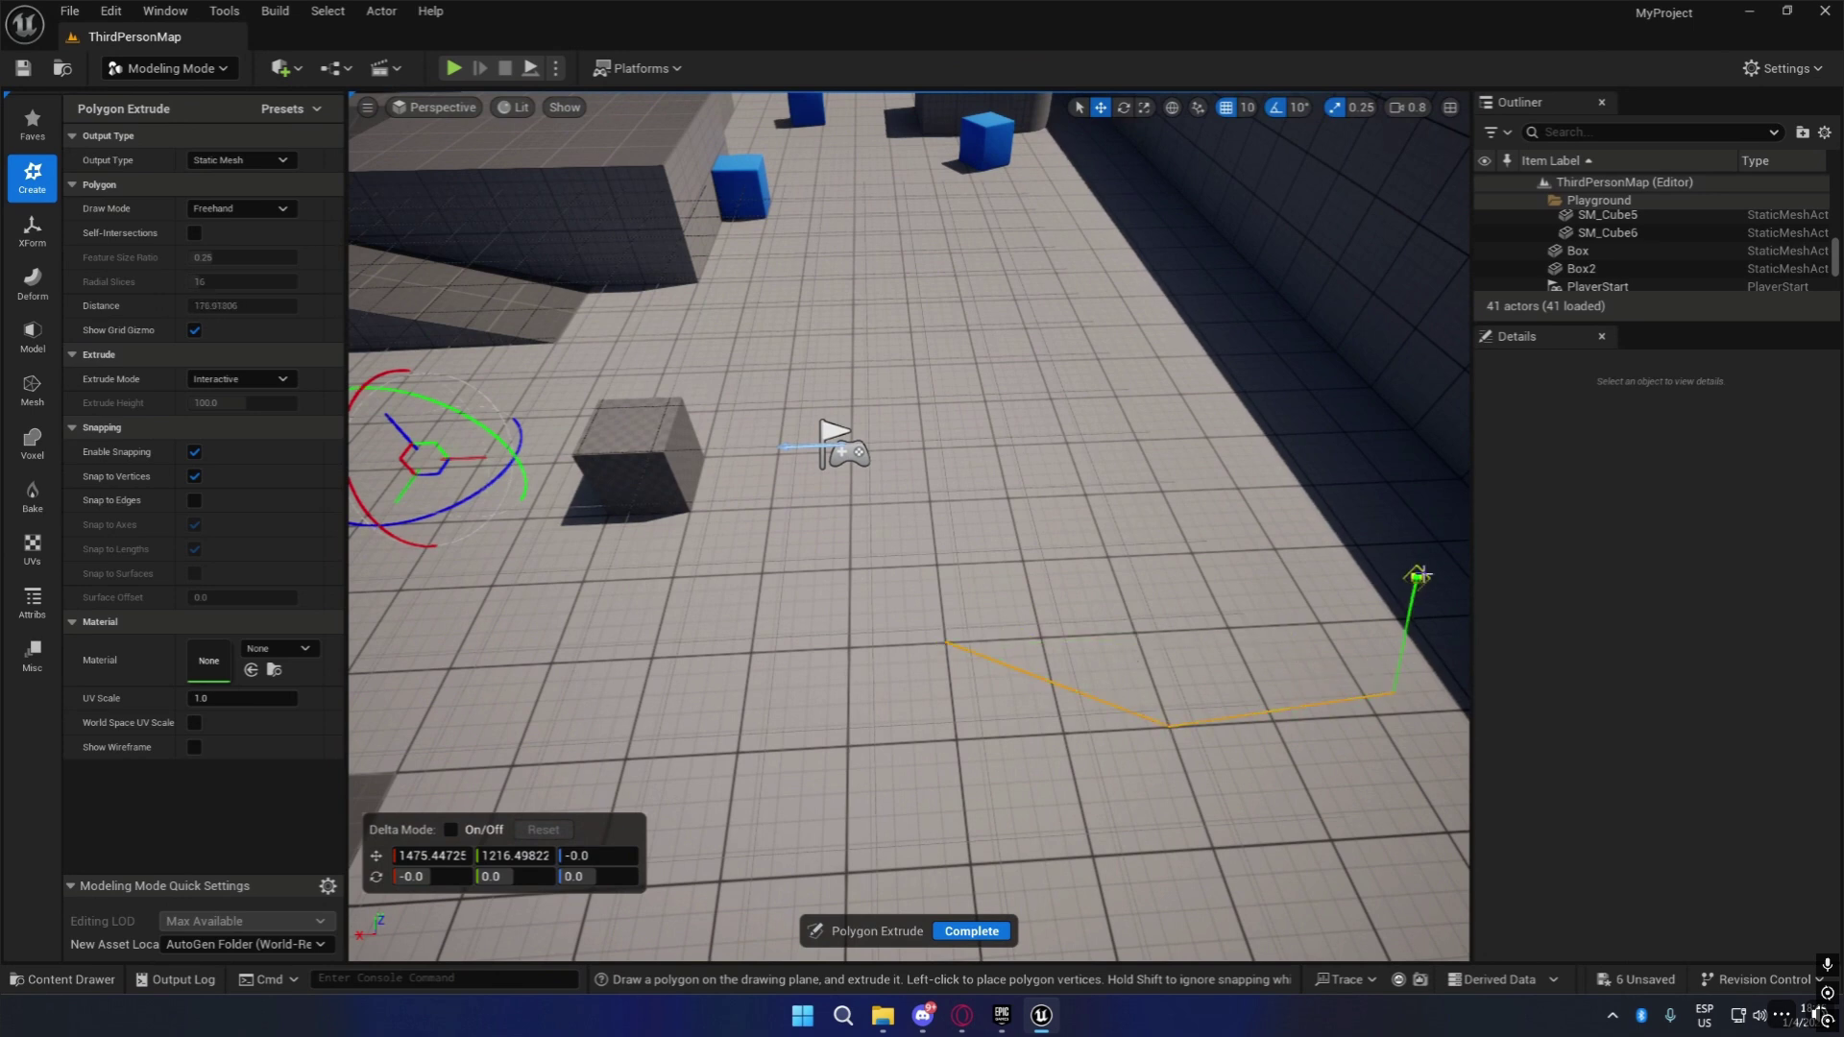
left_click(1263, 426)
left_click(1069, 509)
left_click(954, 649)
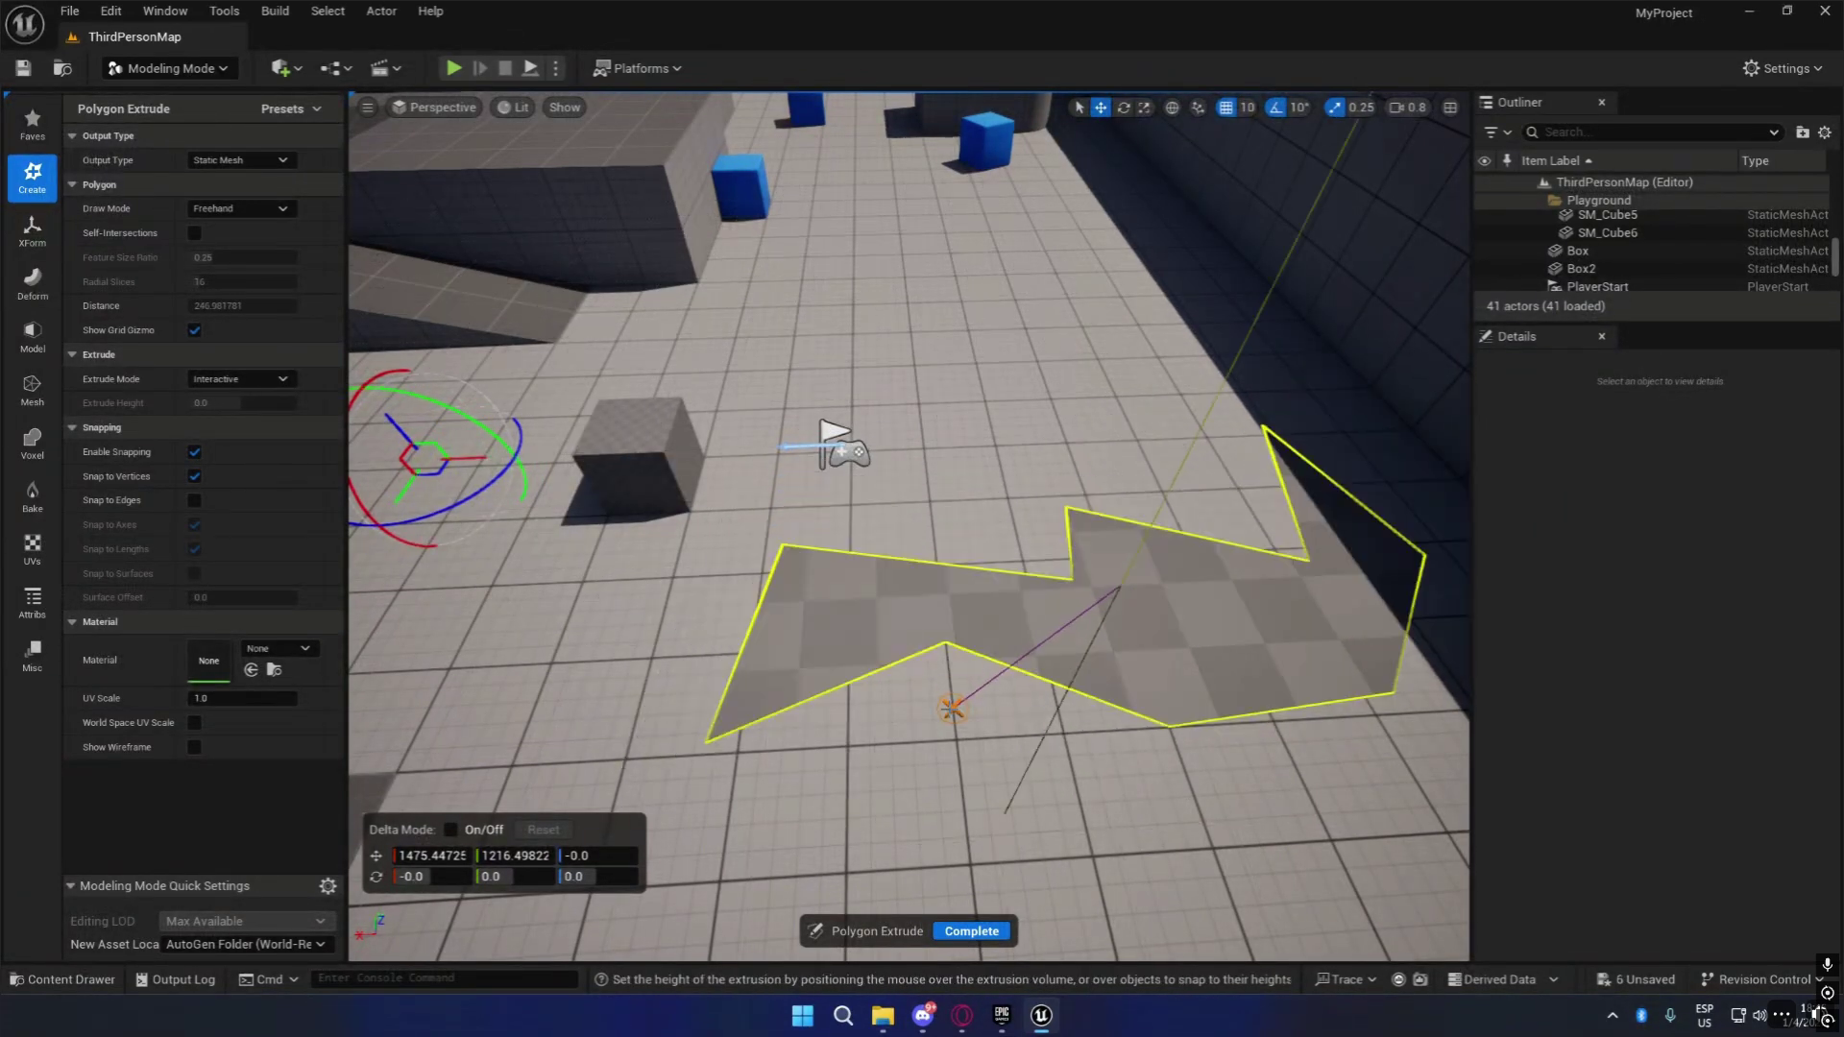
left_click(1064, 634)
mouse_move(1063, 634)
right_mouse_down()
mouse_move(1115, 548)
mouse_move(1296, 543)
mouse_move(1059, 630)
right_mouse_up()
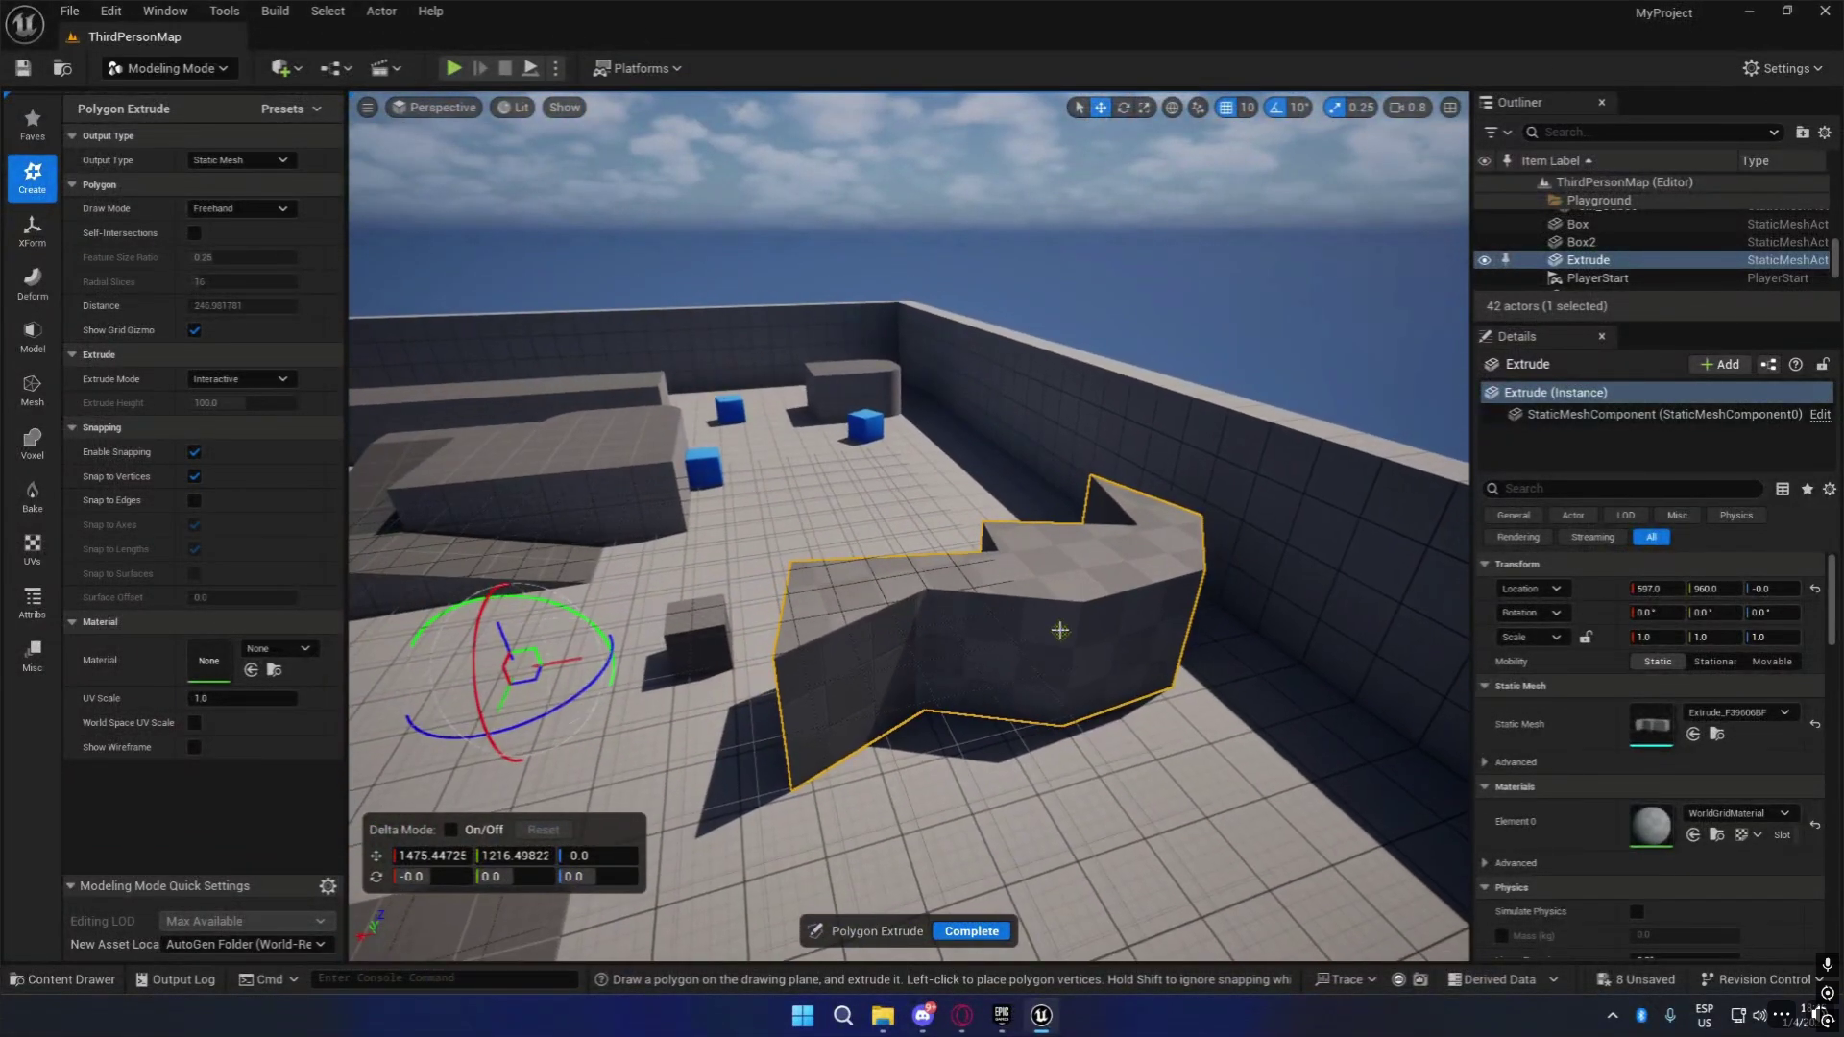
Finish the Polygon Extrude tool and delete the irregular extruded shape.
left_click(983, 933)
mouse_move(984, 933)
right_mouse_down()
mouse_move(893, 913)
mouse_move(989, 907)
right_mouse_up()
left_click(1127, 707)
left_click(890, 669)
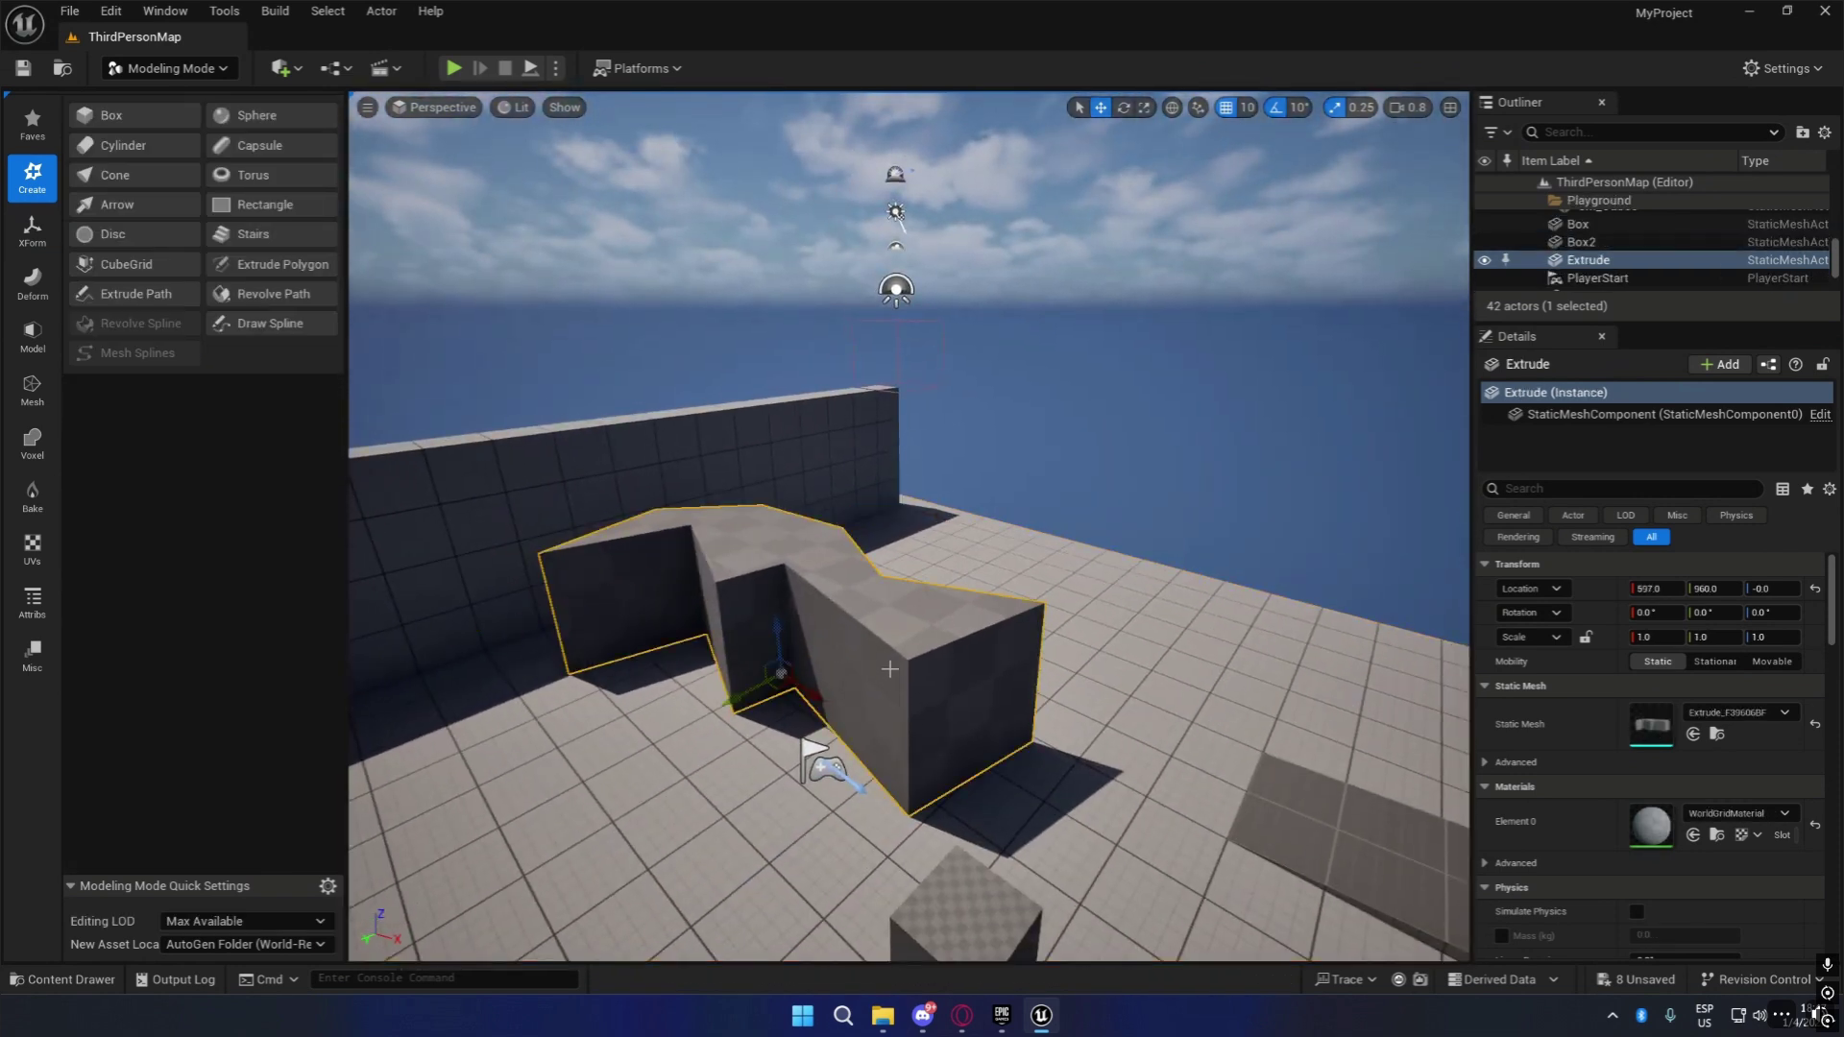
key("Delete")
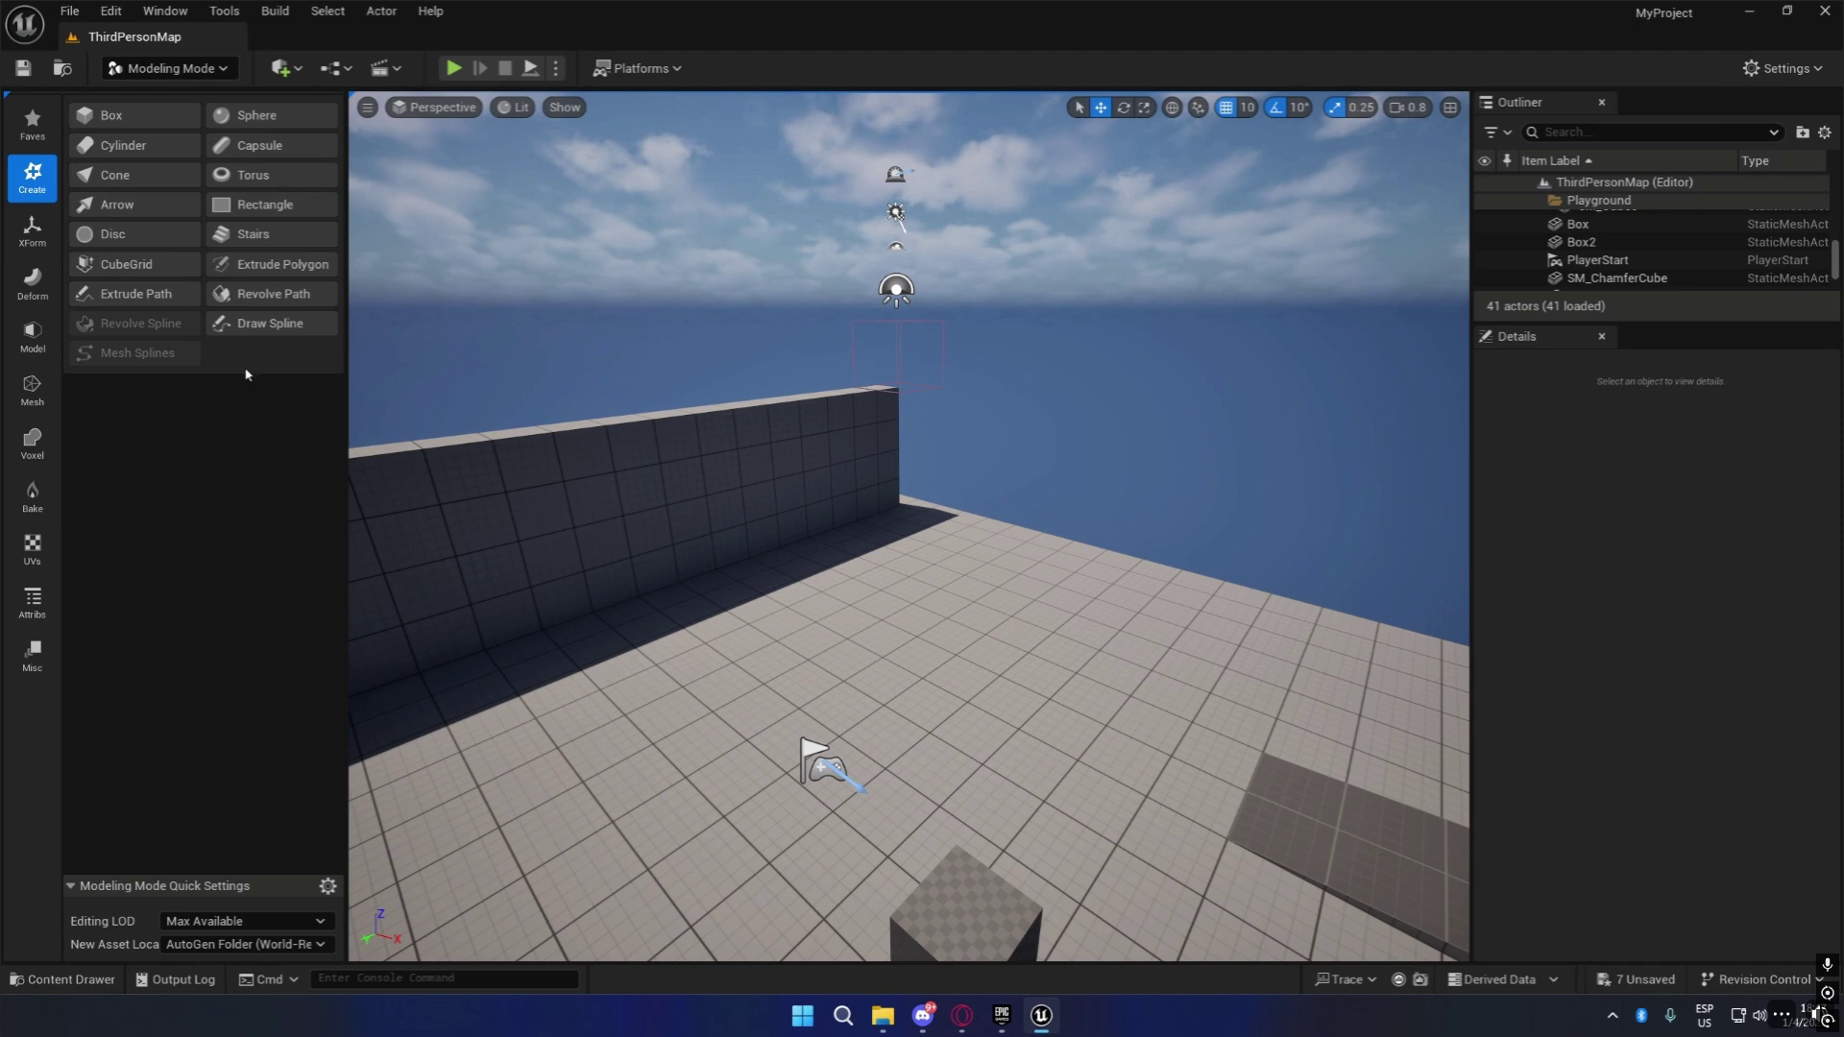
Start a new Extrude Polygon with Fixed extrude mode and an extrude height of 300.
left_click(302, 265)
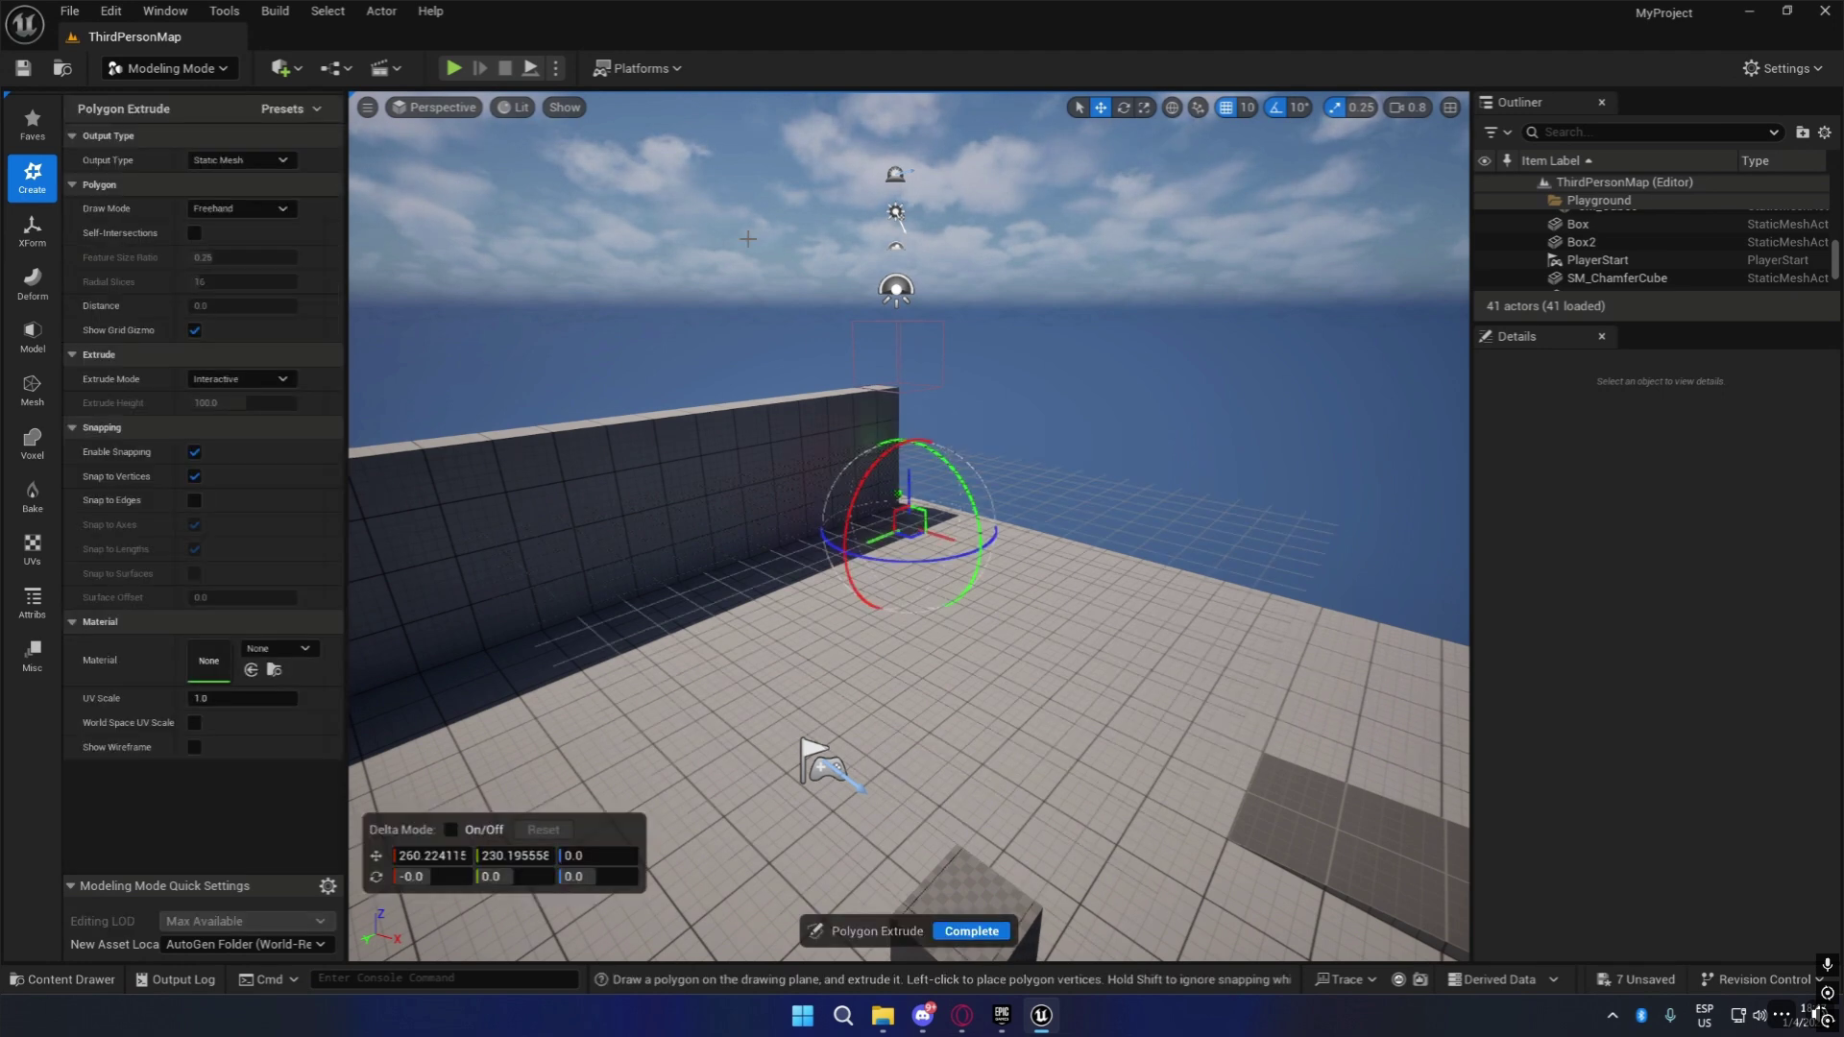
mouse_move(1058, 726)
right_mouse_down()
mouse_move(1133, 732)
mouse_move(989, 720)
mouse_move(806, 742)
right_mouse_up()
key("d")
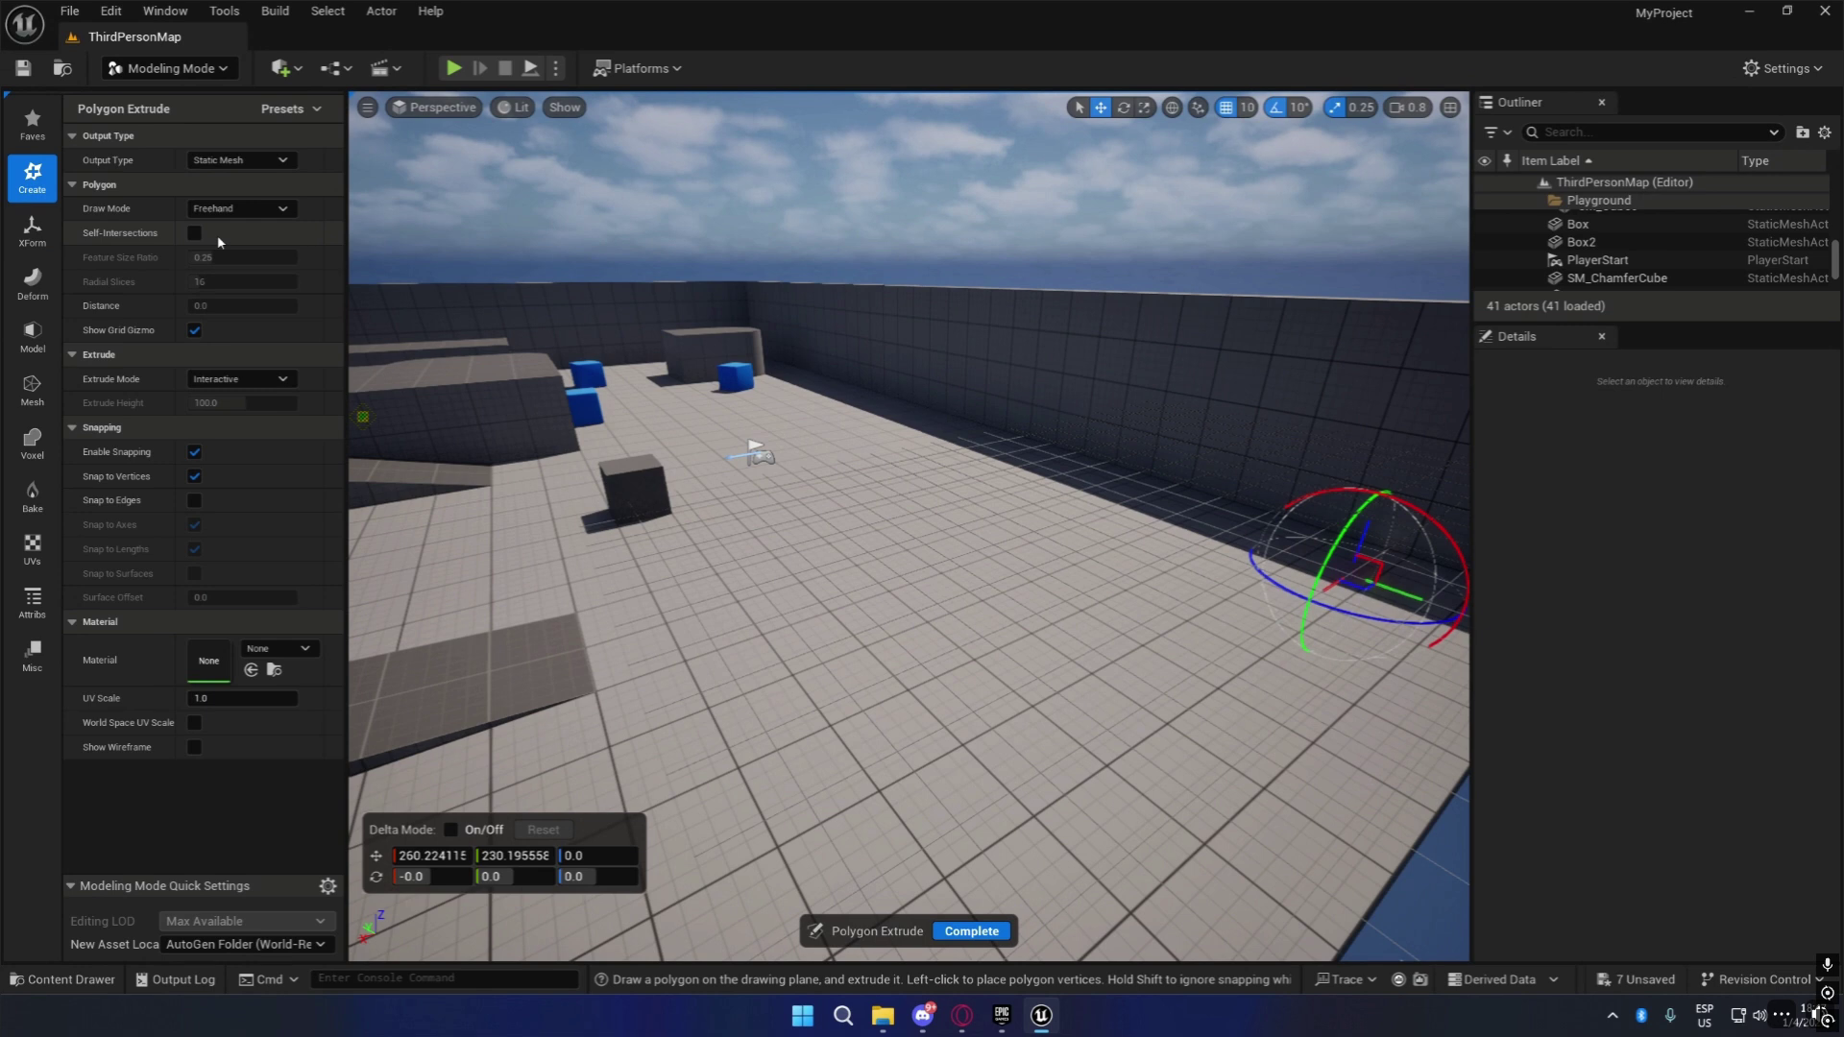
left_click(249, 379)
left_click(235, 413)
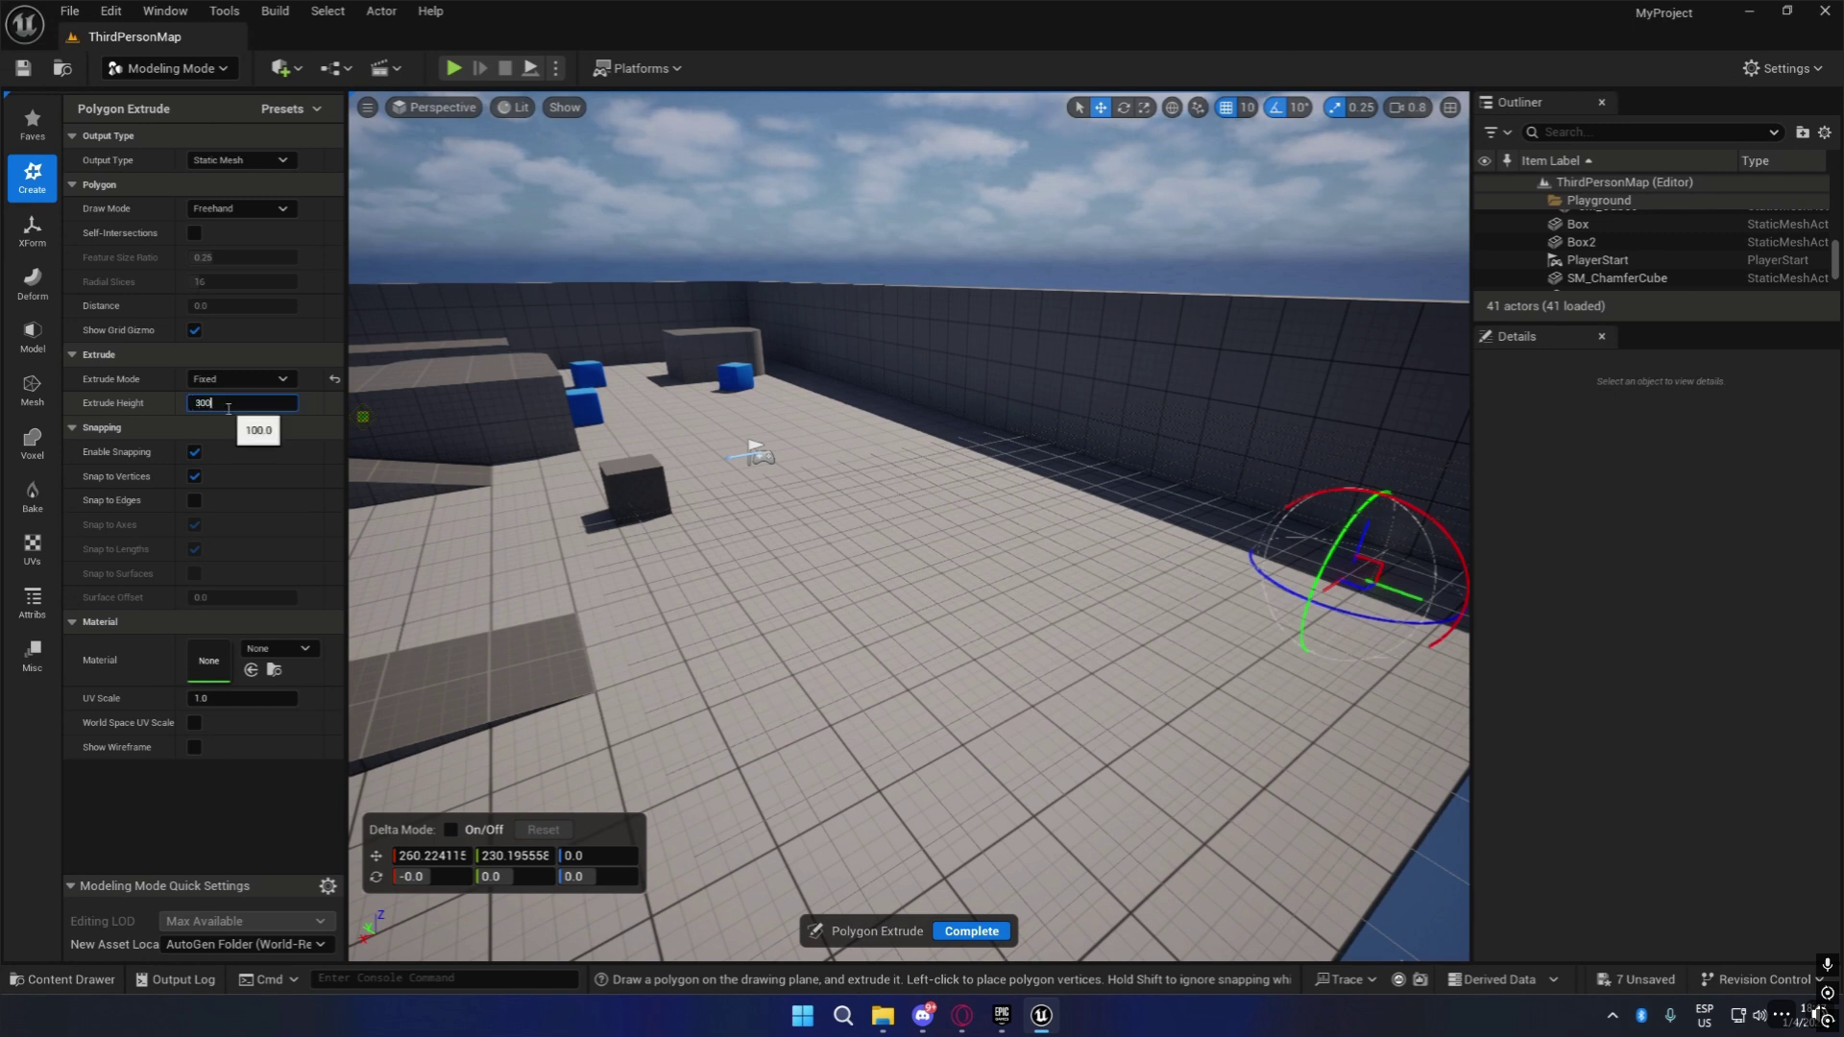
Switch the viewport to the orthographic Top view with Lit shading.
right_click_drag(963, 629, 975, 769)
key("w")
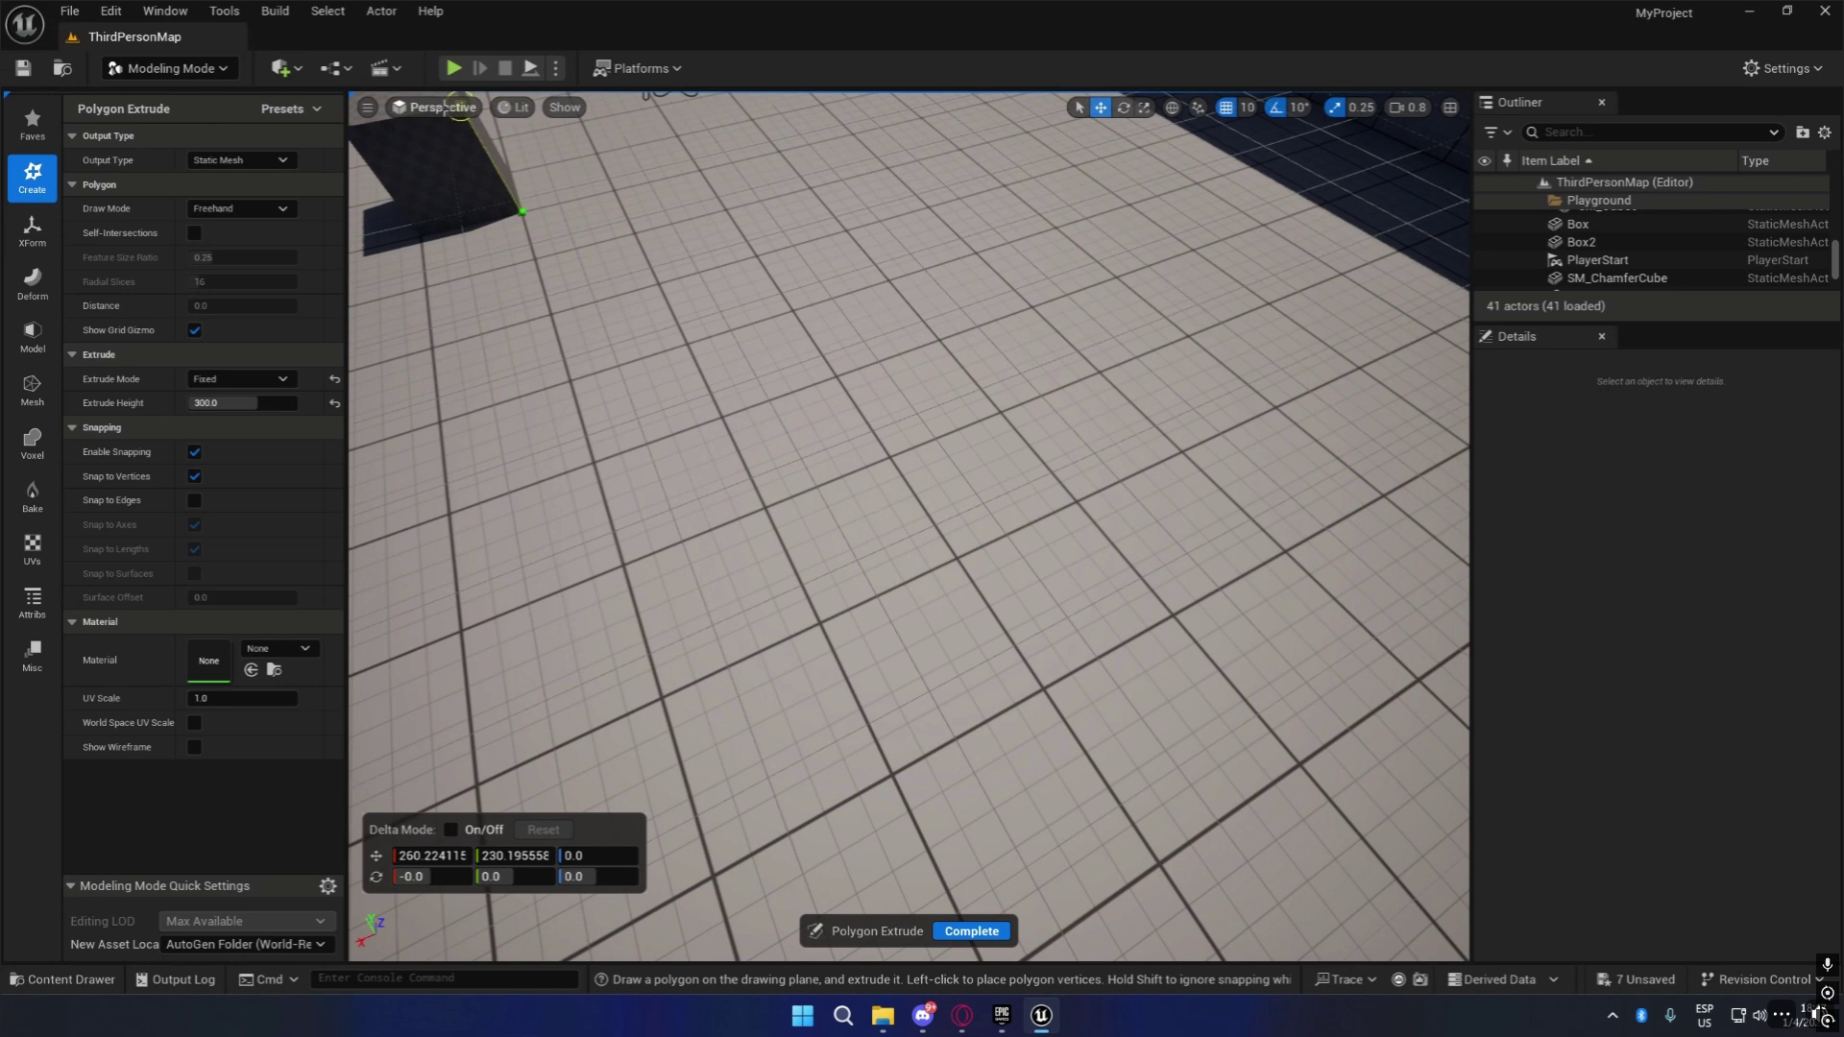
left_click(445, 106)
left_click(437, 177)
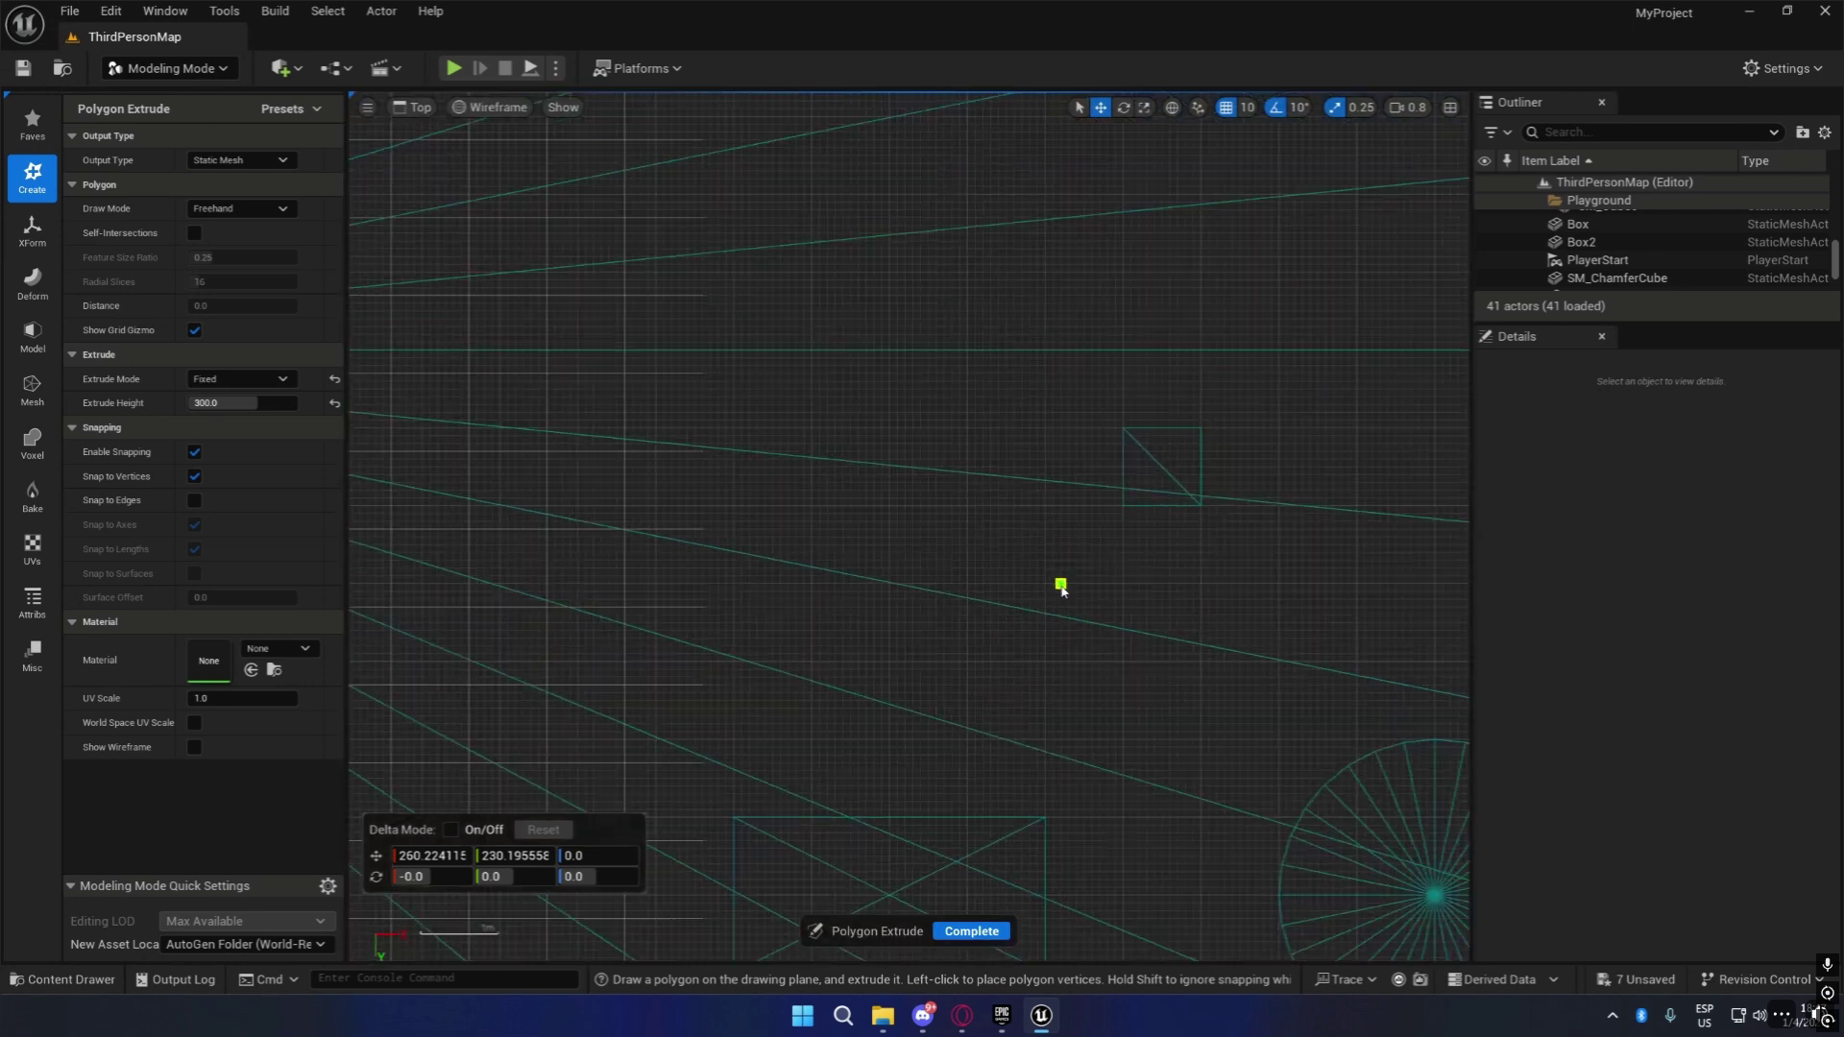
left_click(485, 113)
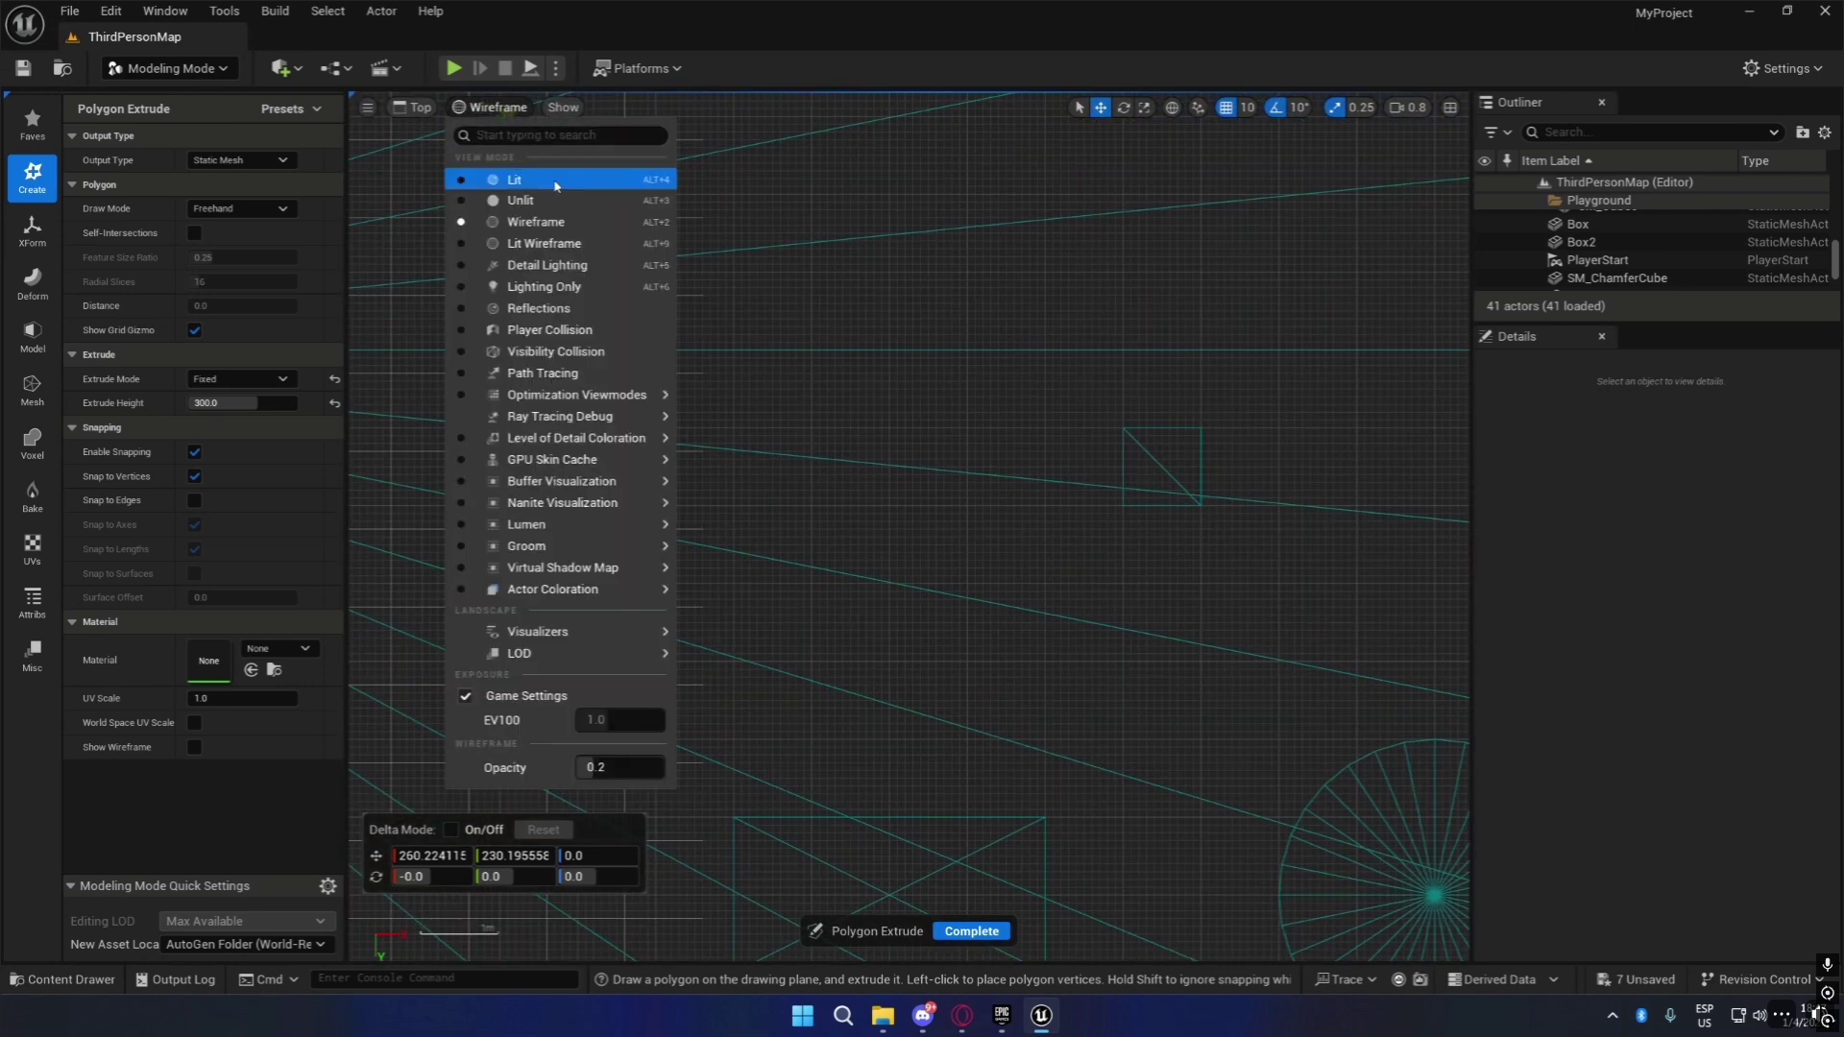
left_click(519, 179)
right_click_drag(1047, 573, 859, 183)
right_click_drag(976, 486, 925, 279)
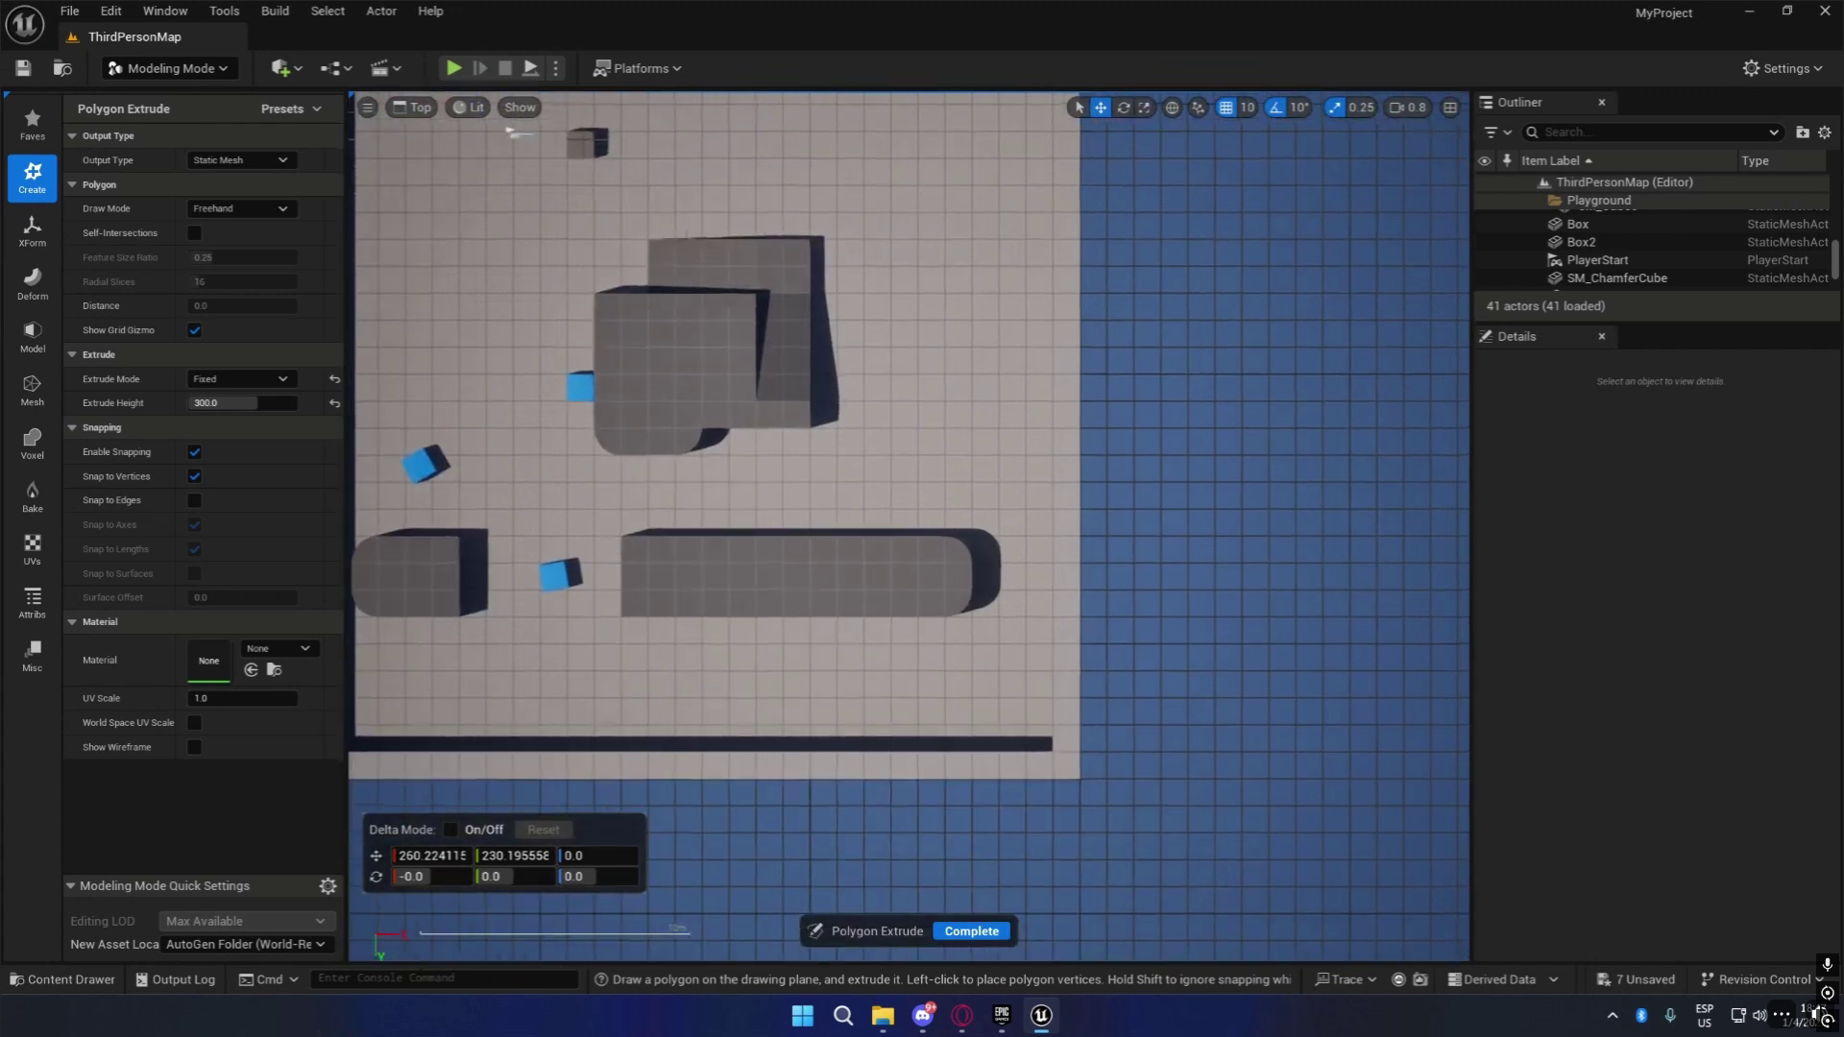
Draw a long rectangular wall footprint, snapped to the grid, along the floor's open edge between the side walls and extrude it.
scroll(1029, 427, "up", 1)
right_click_drag(1029, 427, 1089, 614)
scroll(1089, 615, "up", 3)
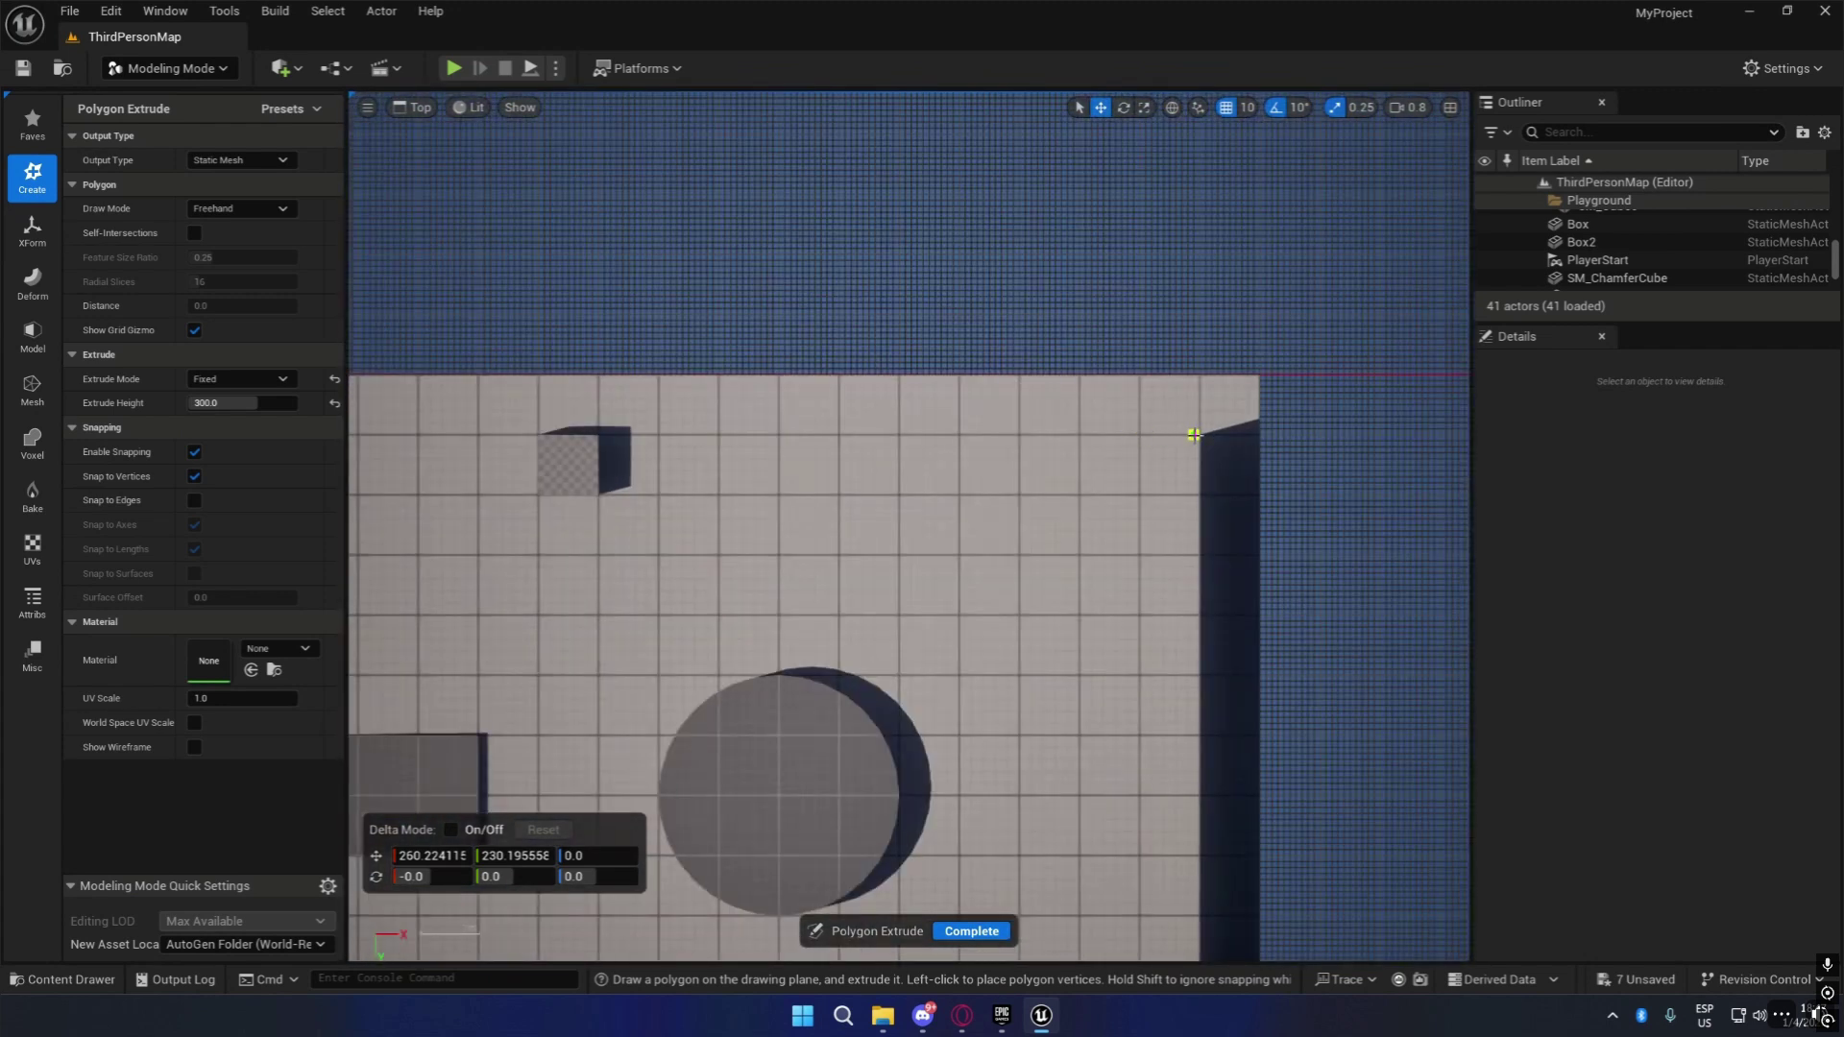
right_click_drag(716, 425, 1843, 470)
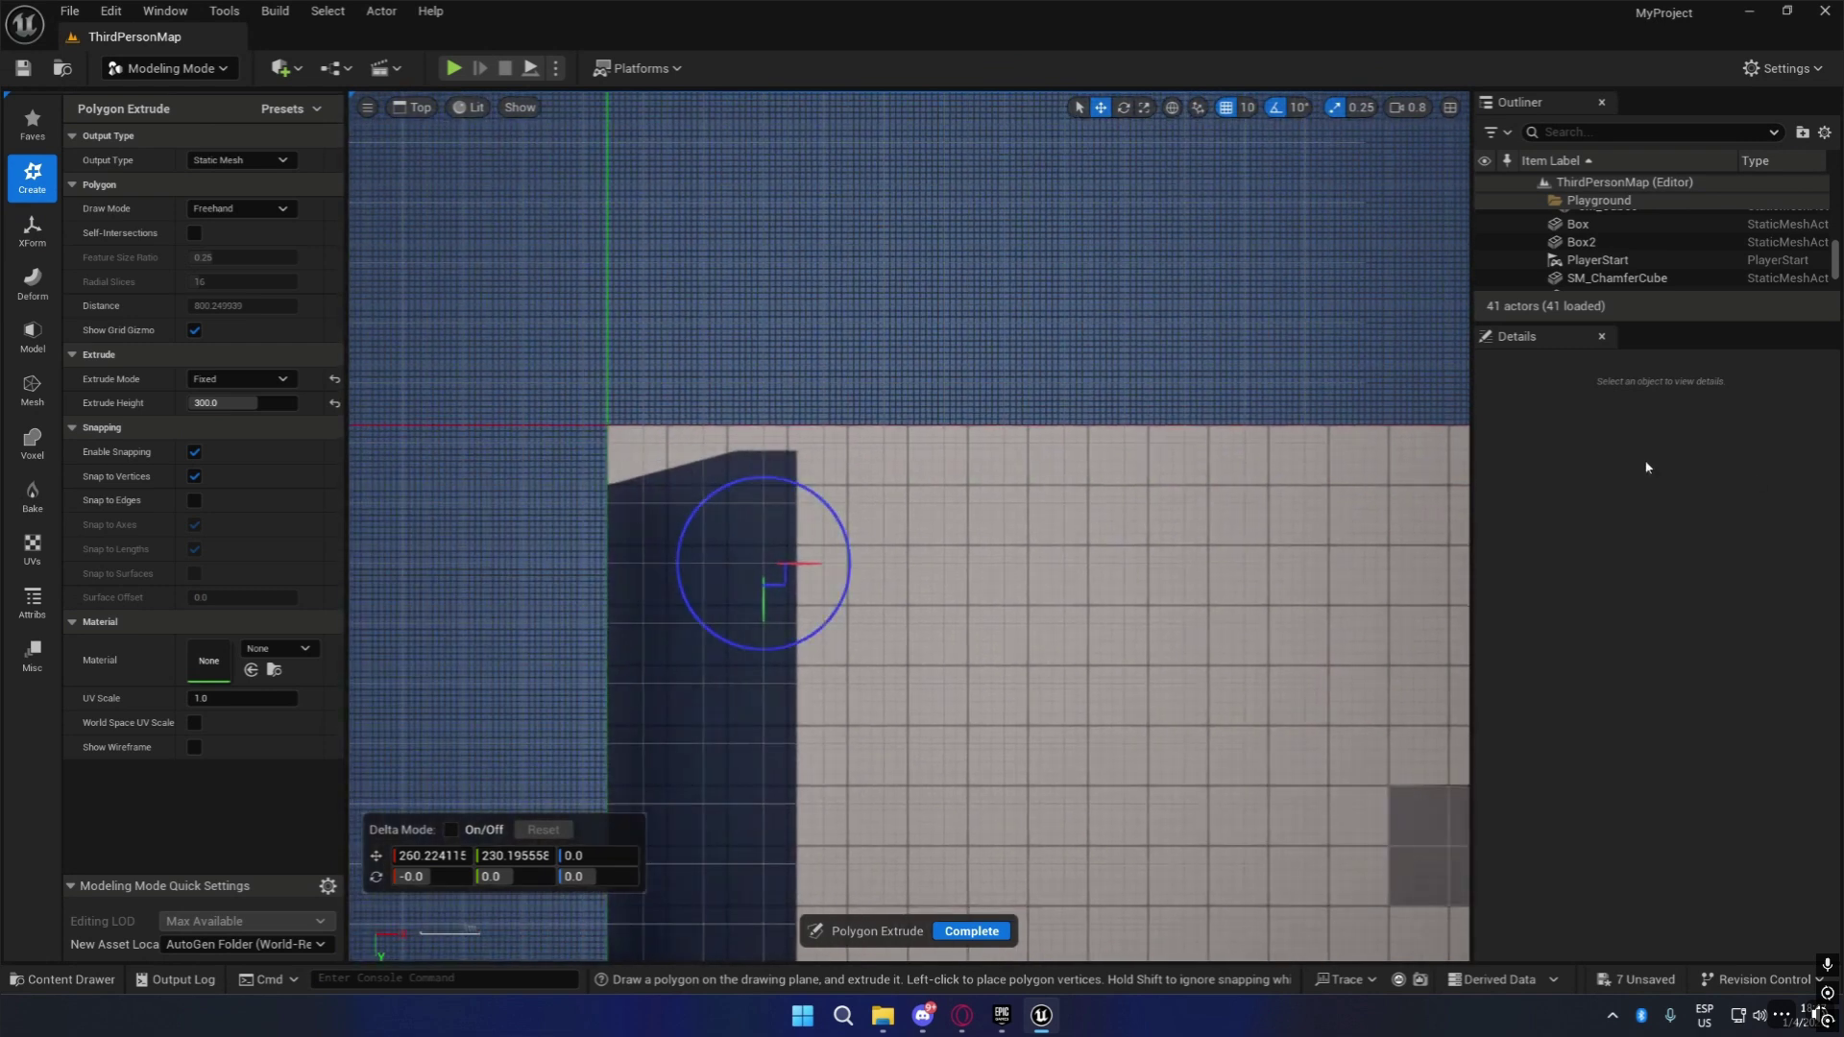
left_click(668, 424)
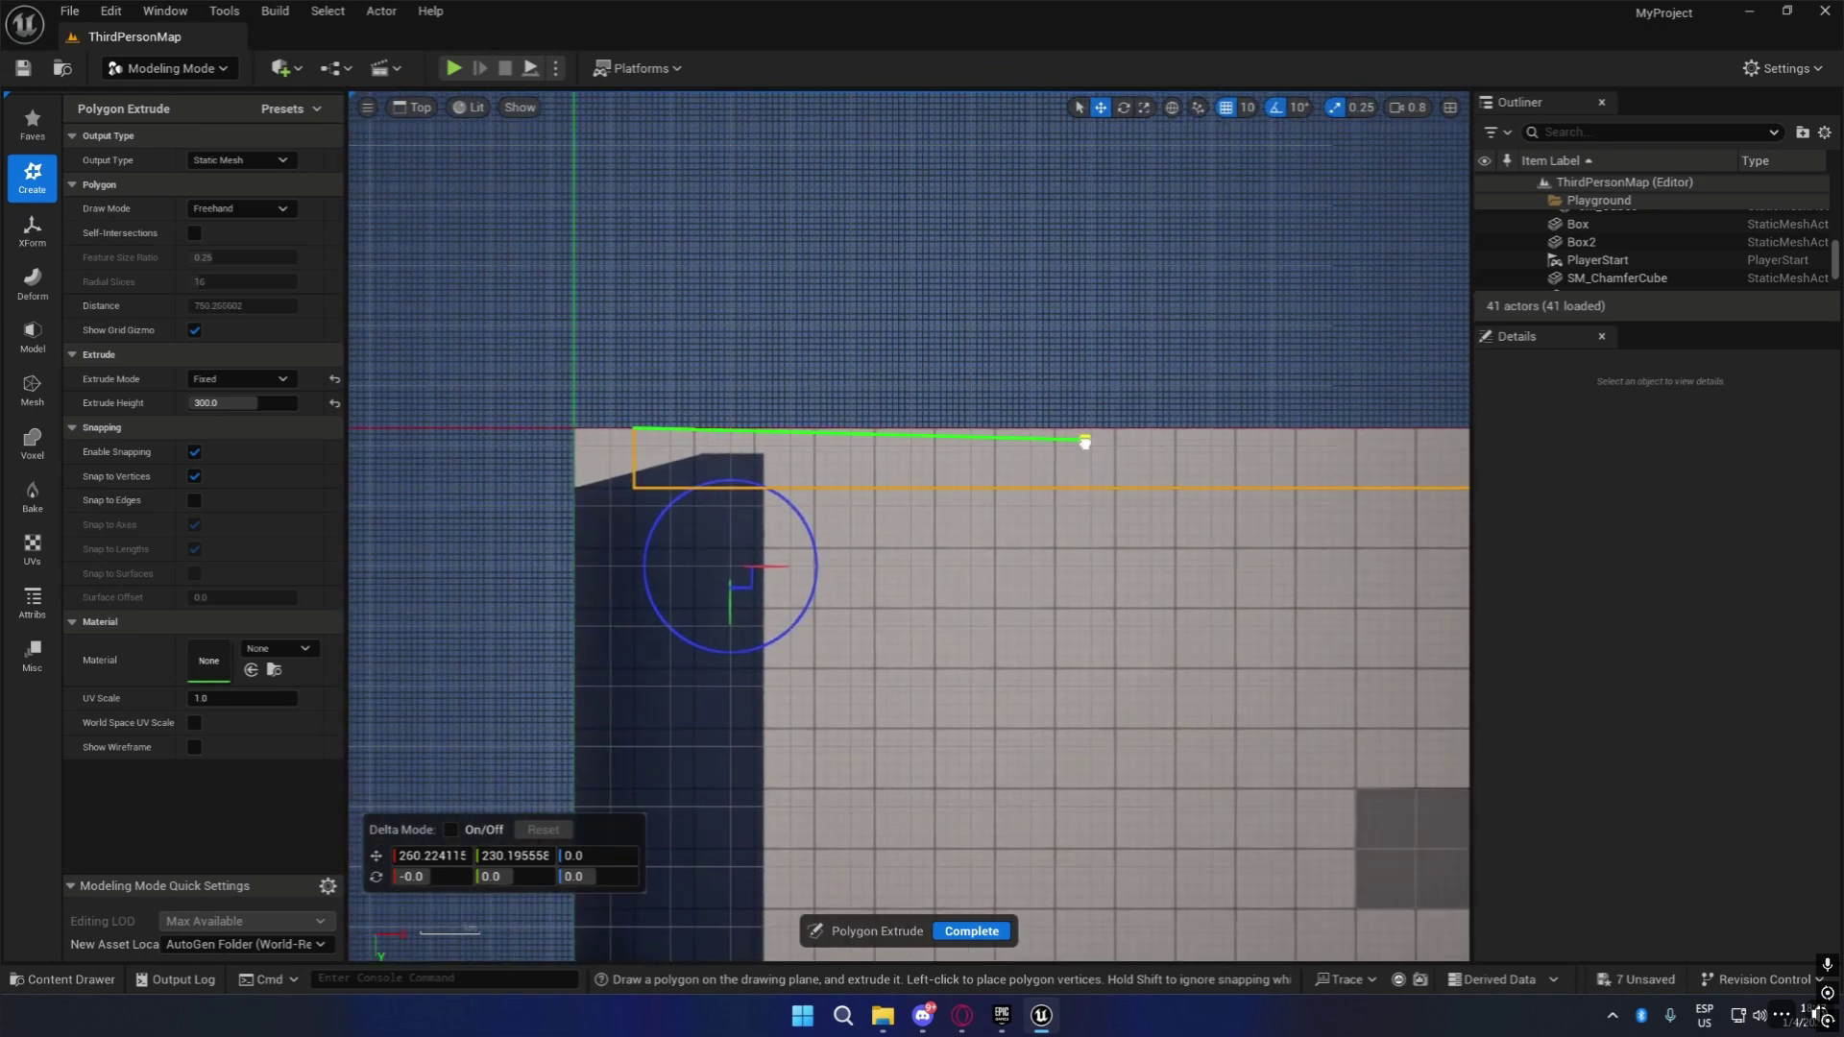
right_click_drag(1083, 432, 461, 482)
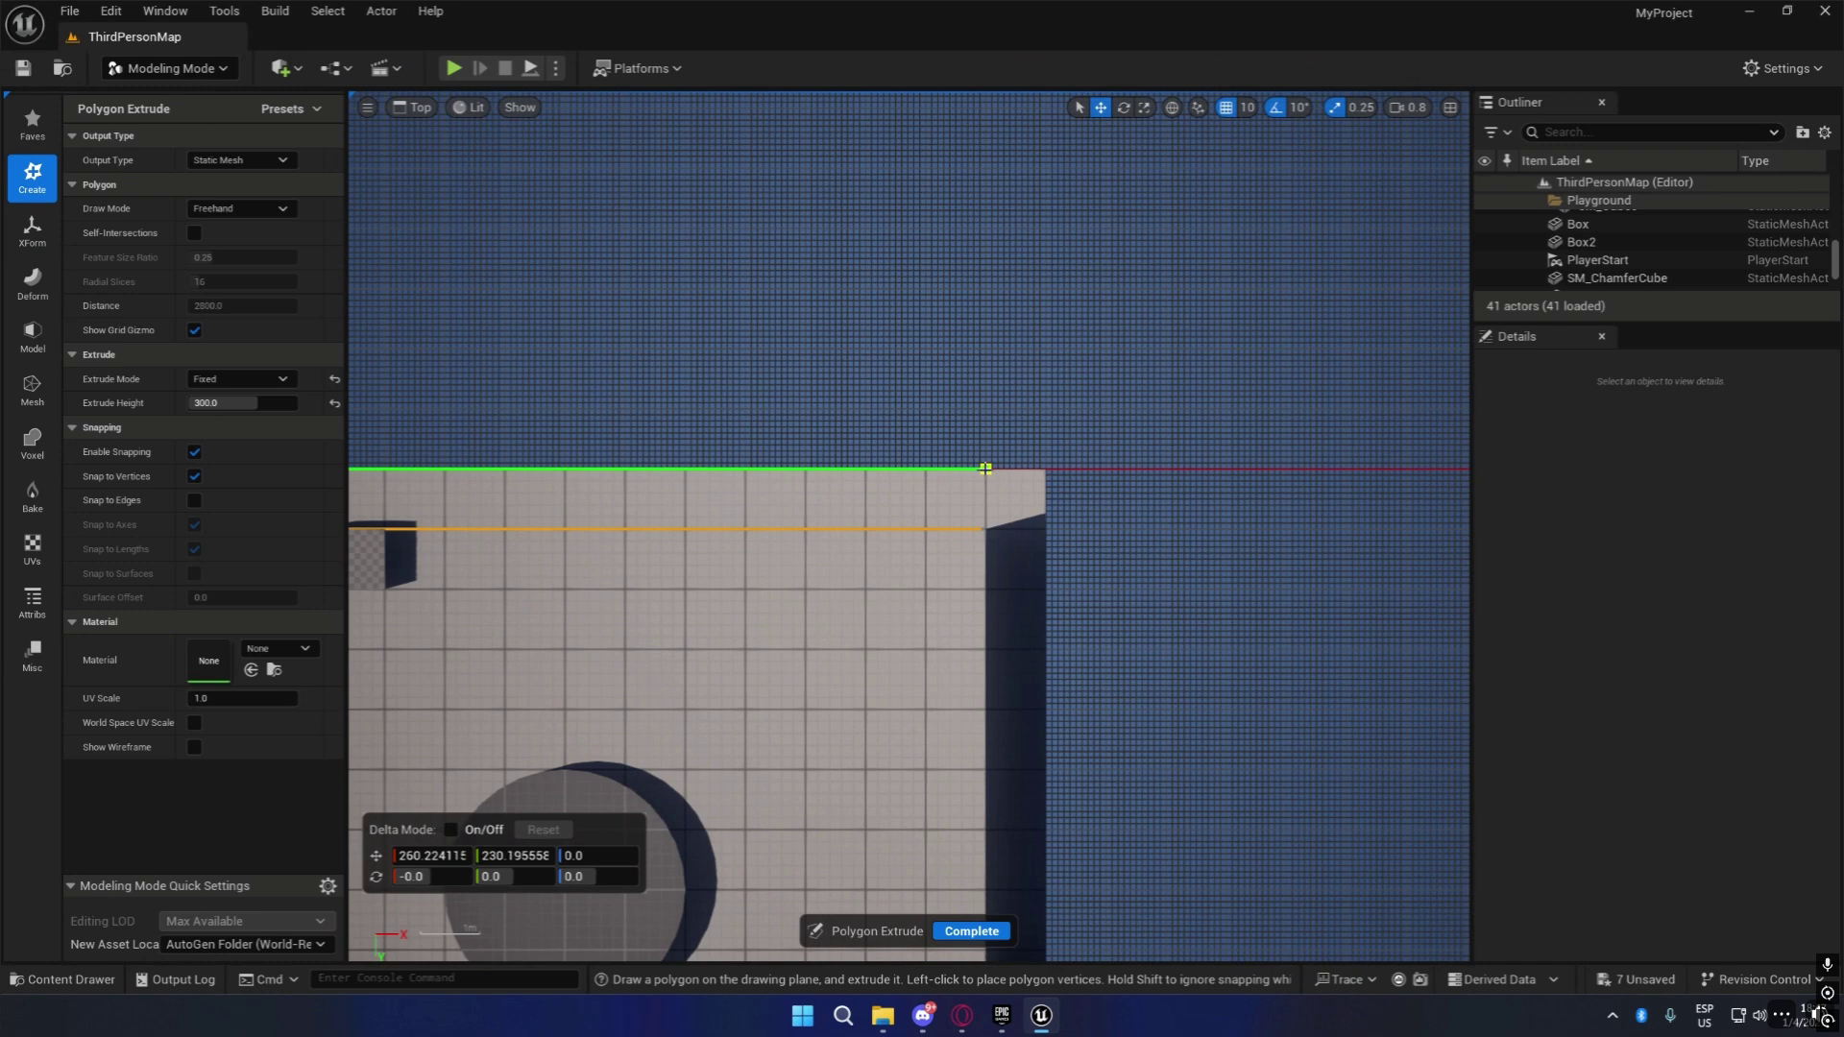
scroll(1029, 568, "up", 5)
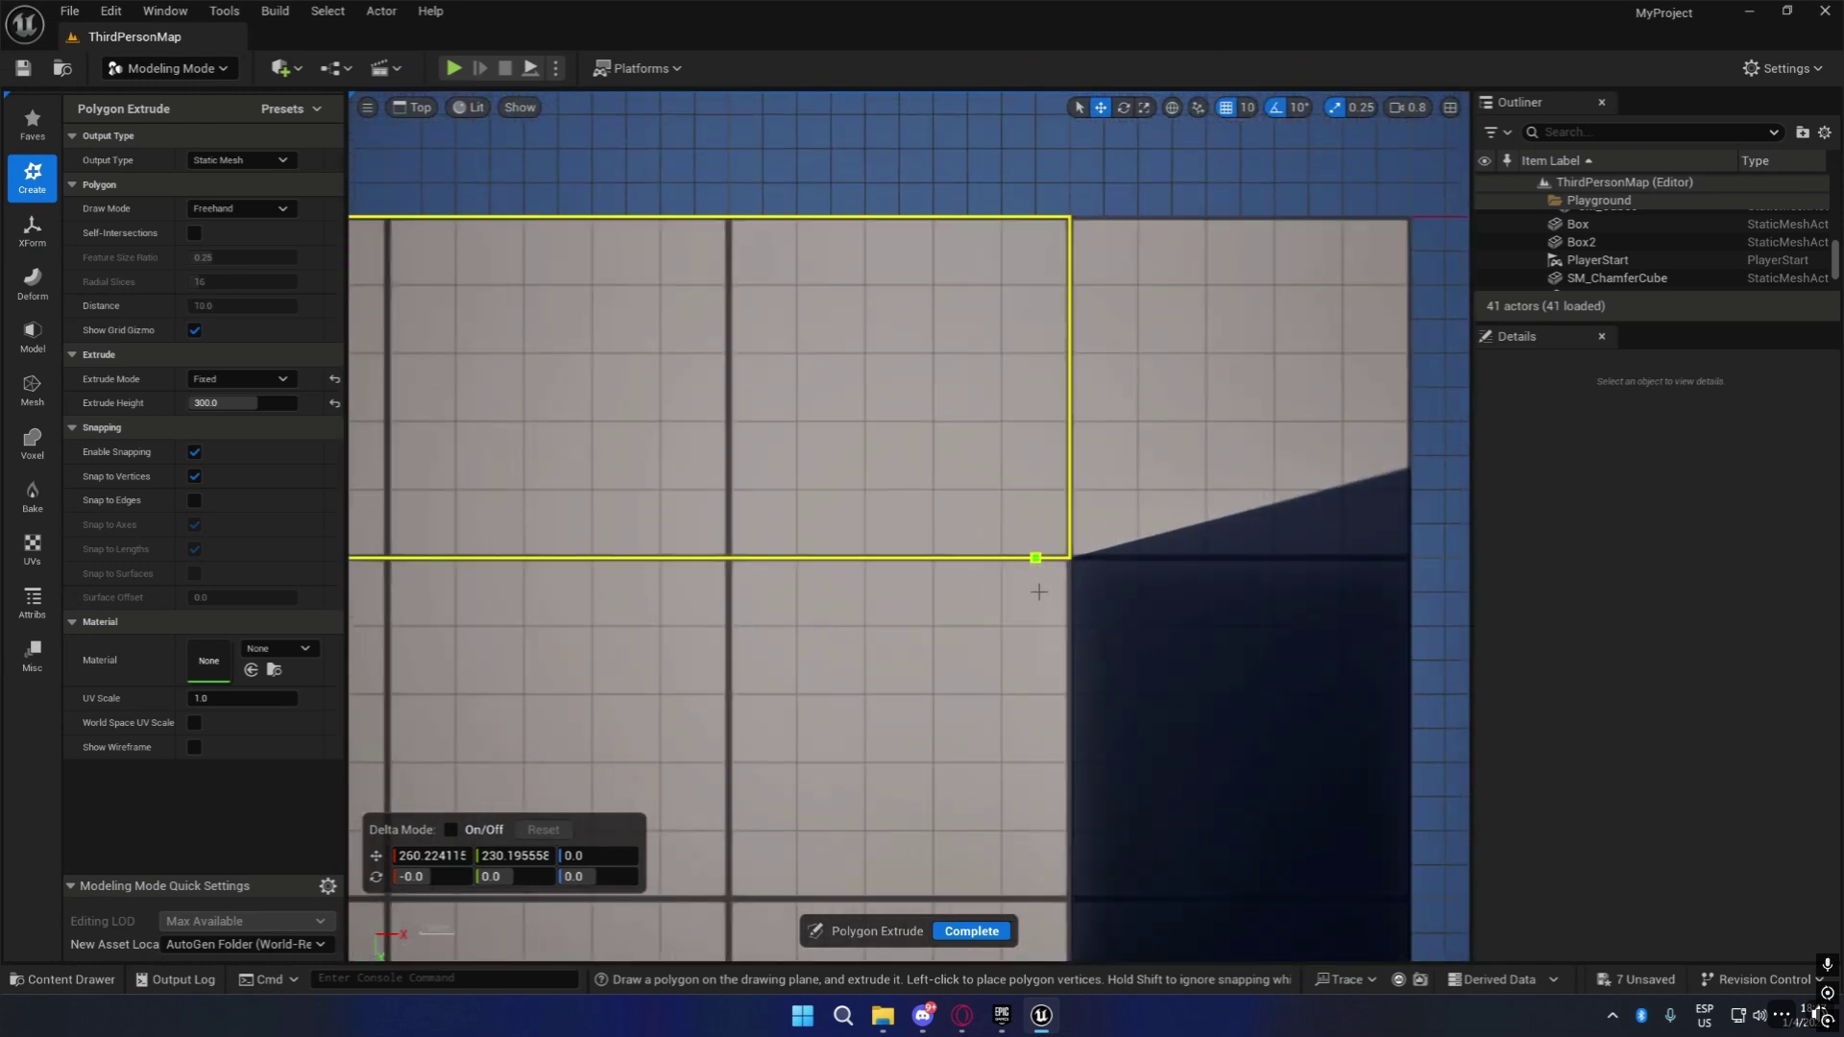
left_click(1039, 591)
scroll(1039, 592, "down", 6)
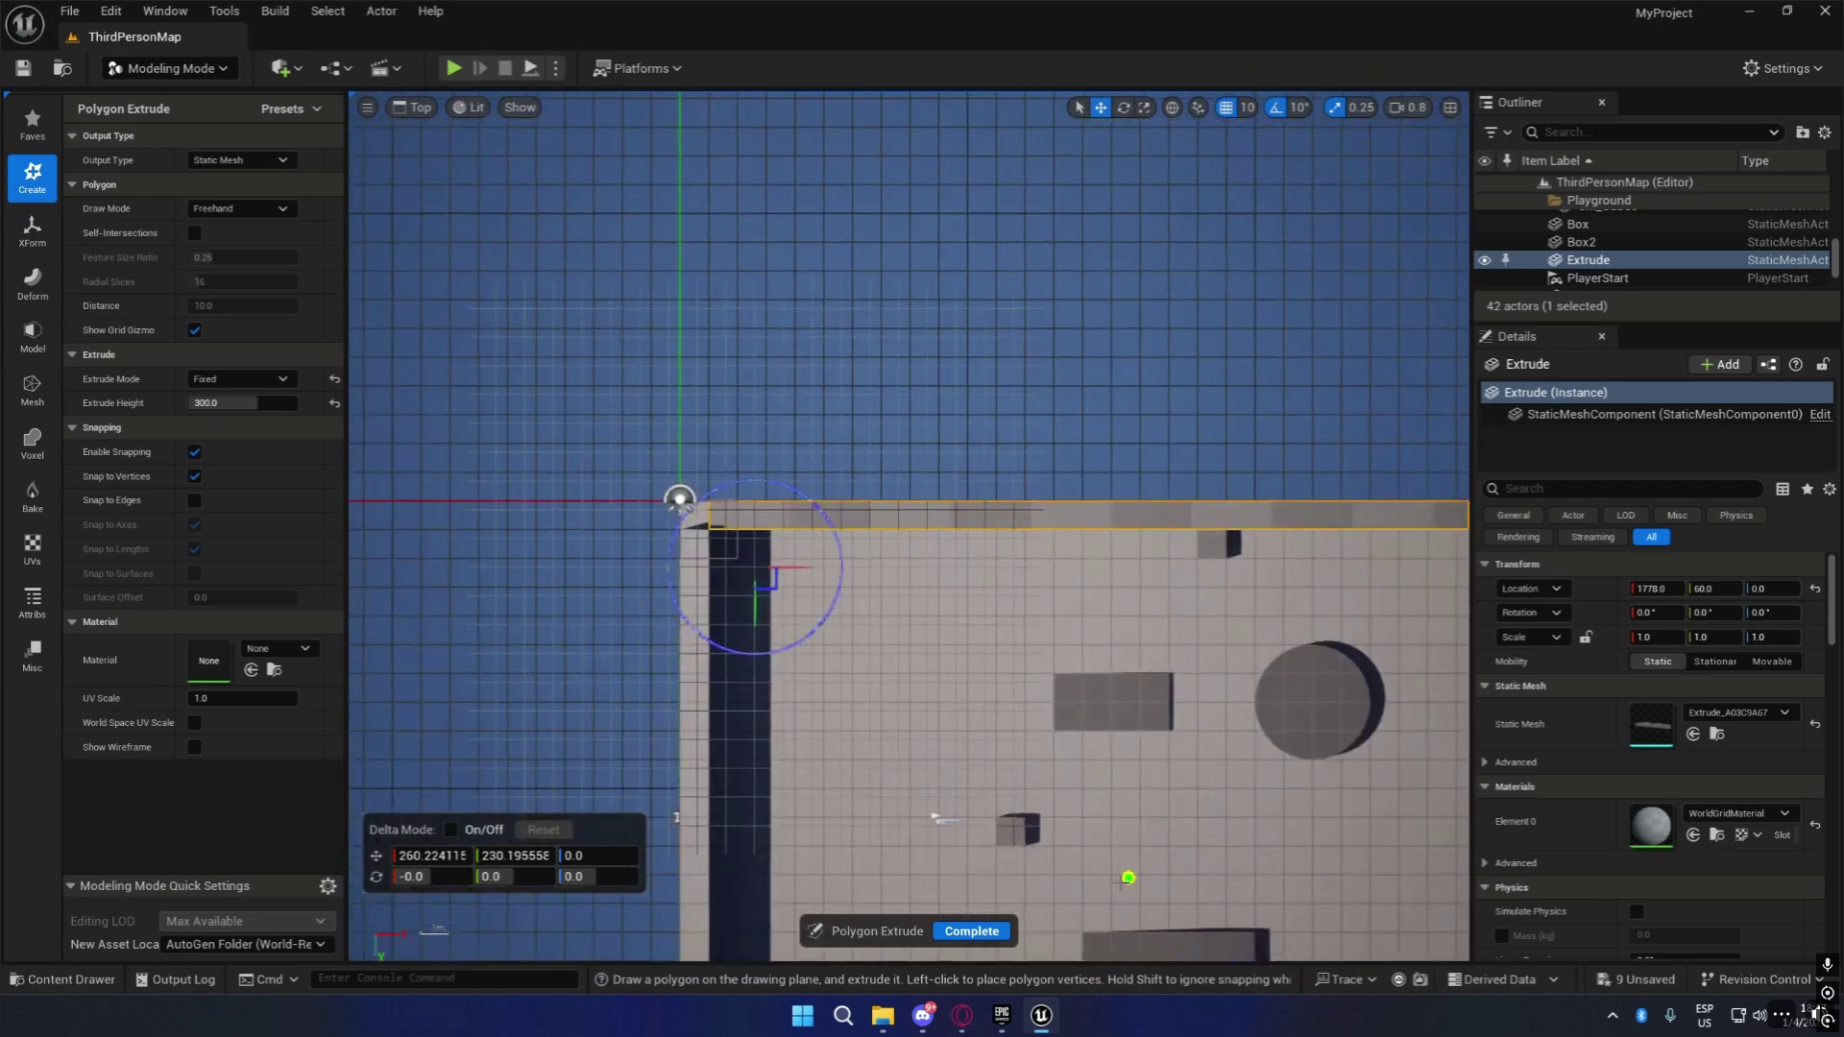
Finish the Polygon Extrude tool and return the viewport to Perspective to view the new wall.
left_click(973, 931)
left_click(421, 106)
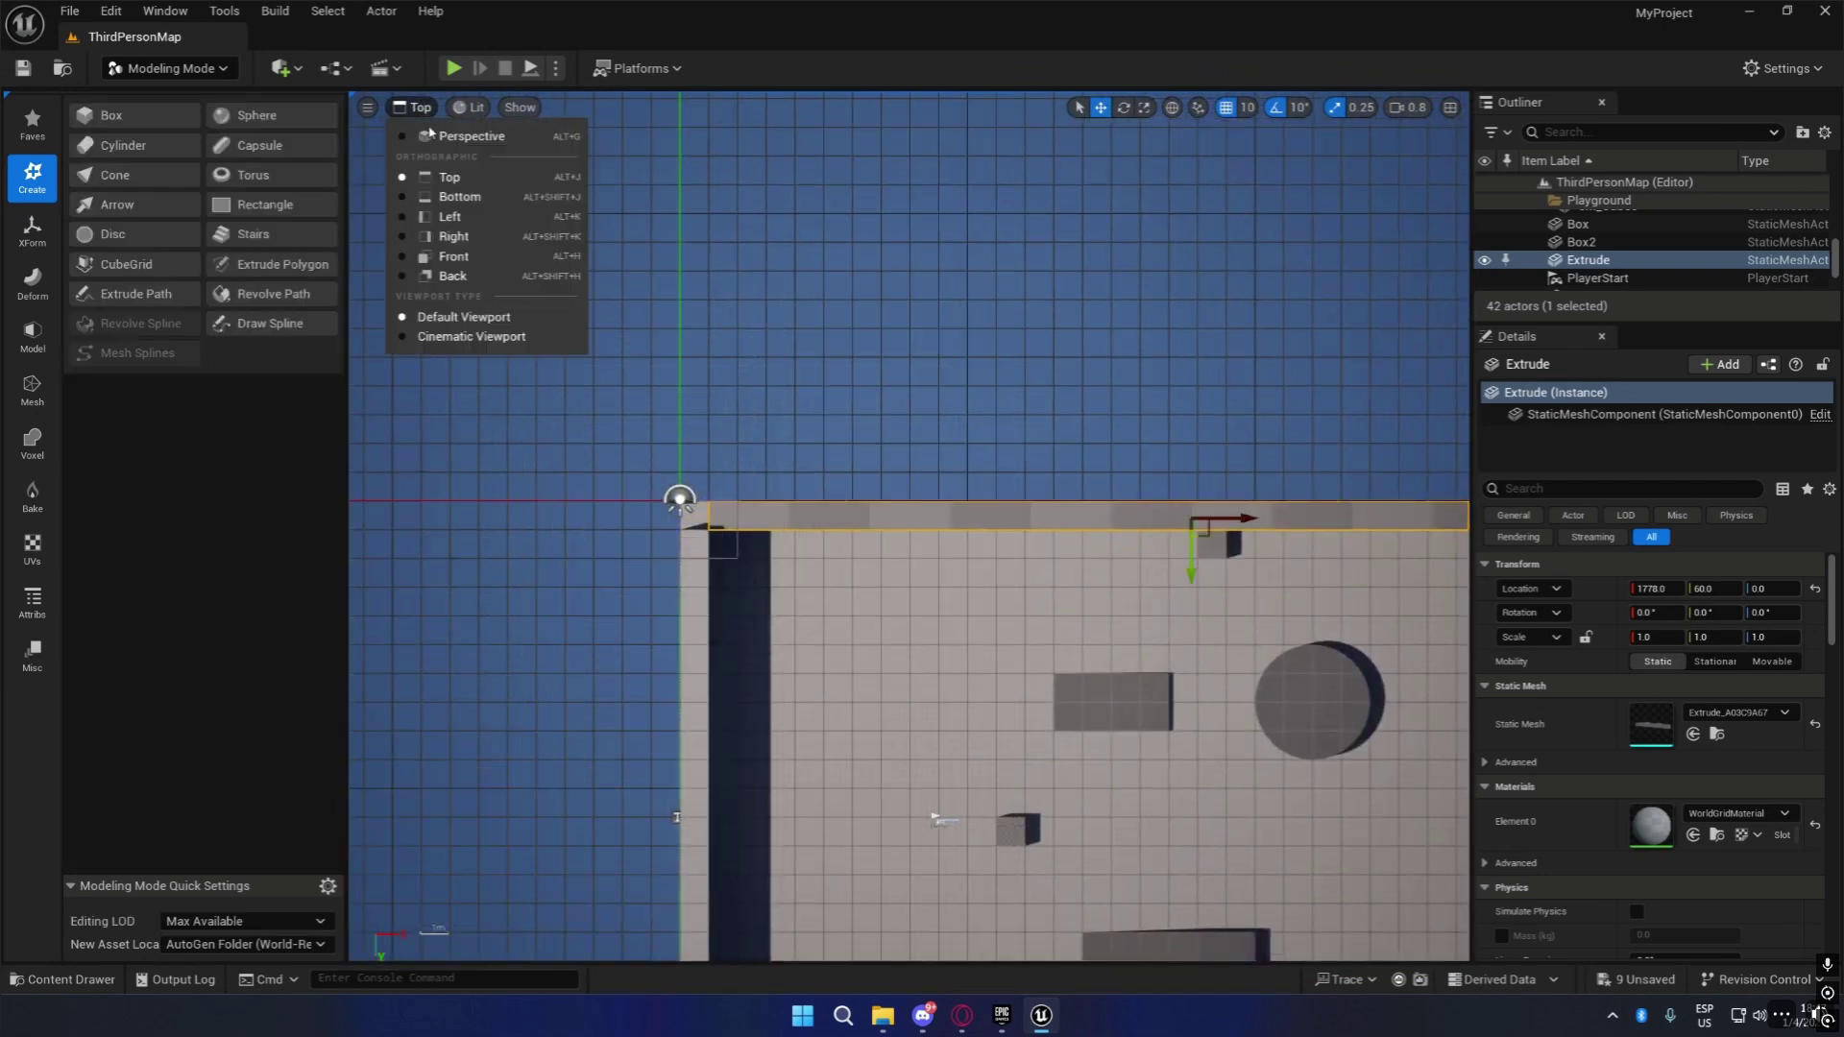
left_click(446, 135)
right_click_drag(768, 461, 1383, 408)
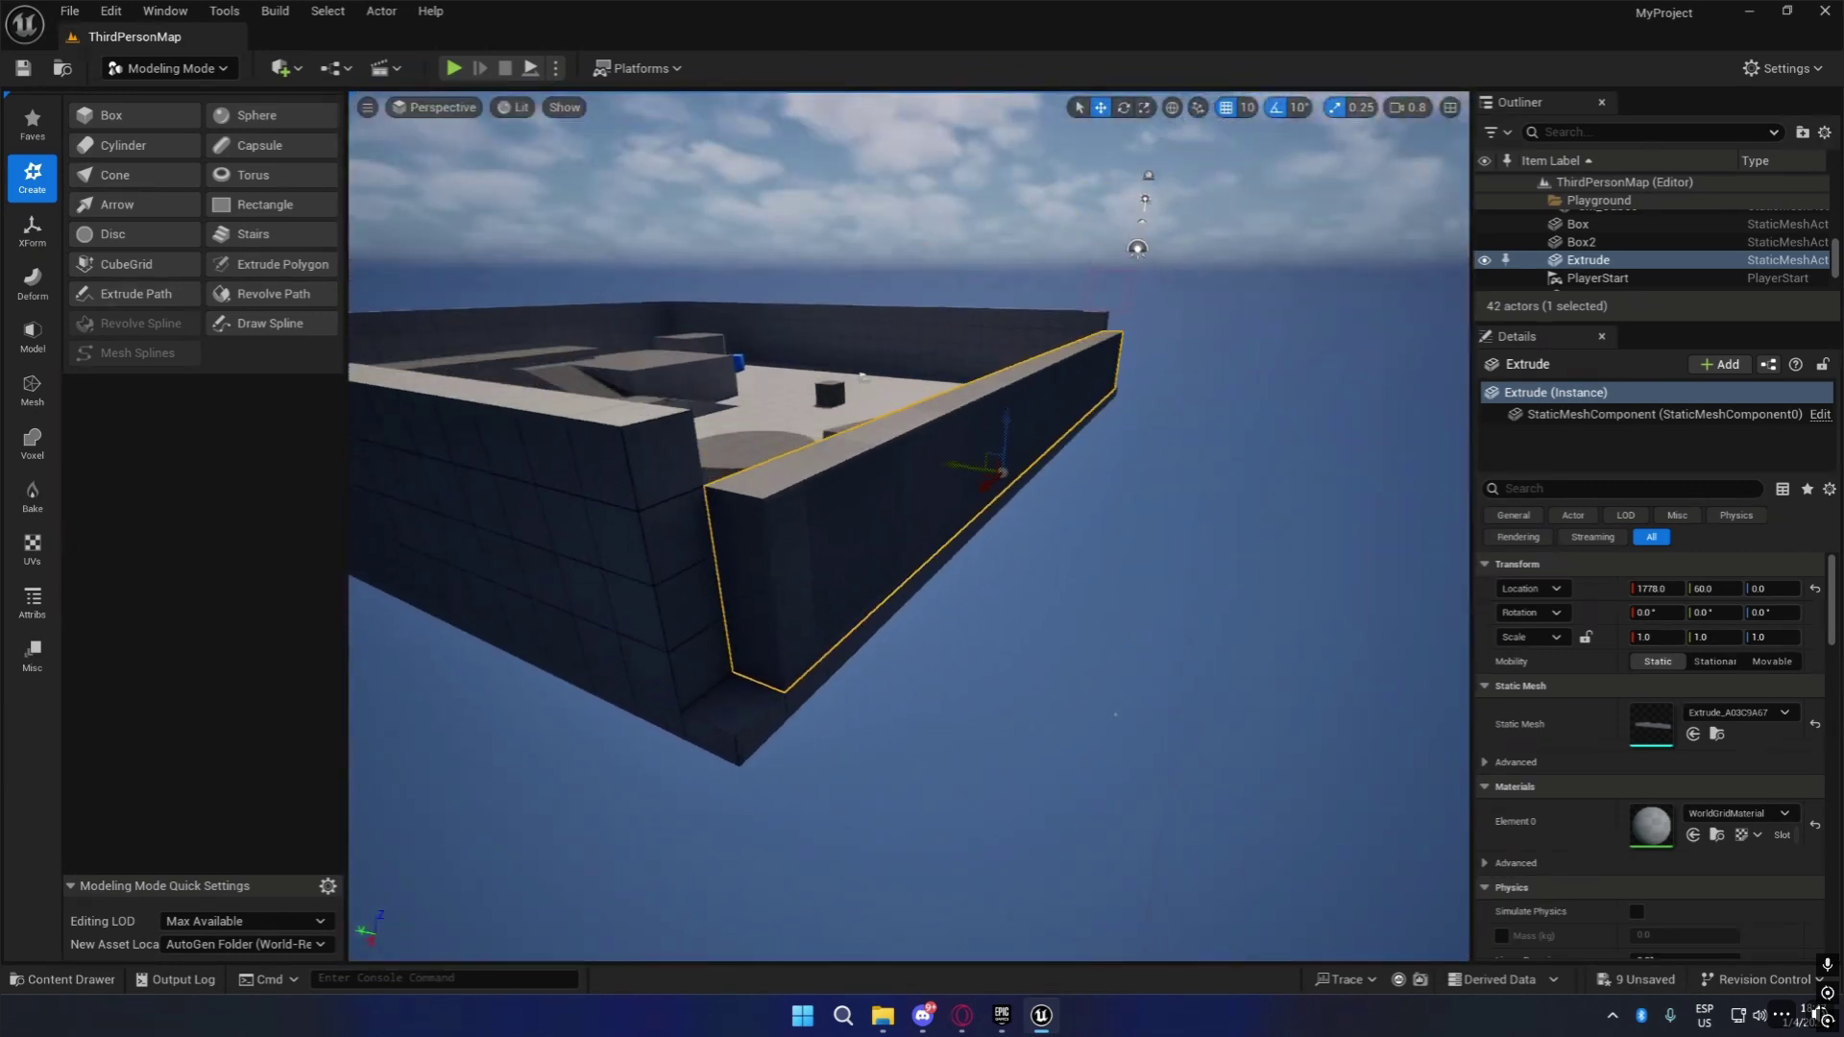
Delete the extruded wall from the floor's open edge.
right_click_drag(1136, 461, 1137, 465)
key("Delete")
right_click_drag(905, 408, 865, 369)
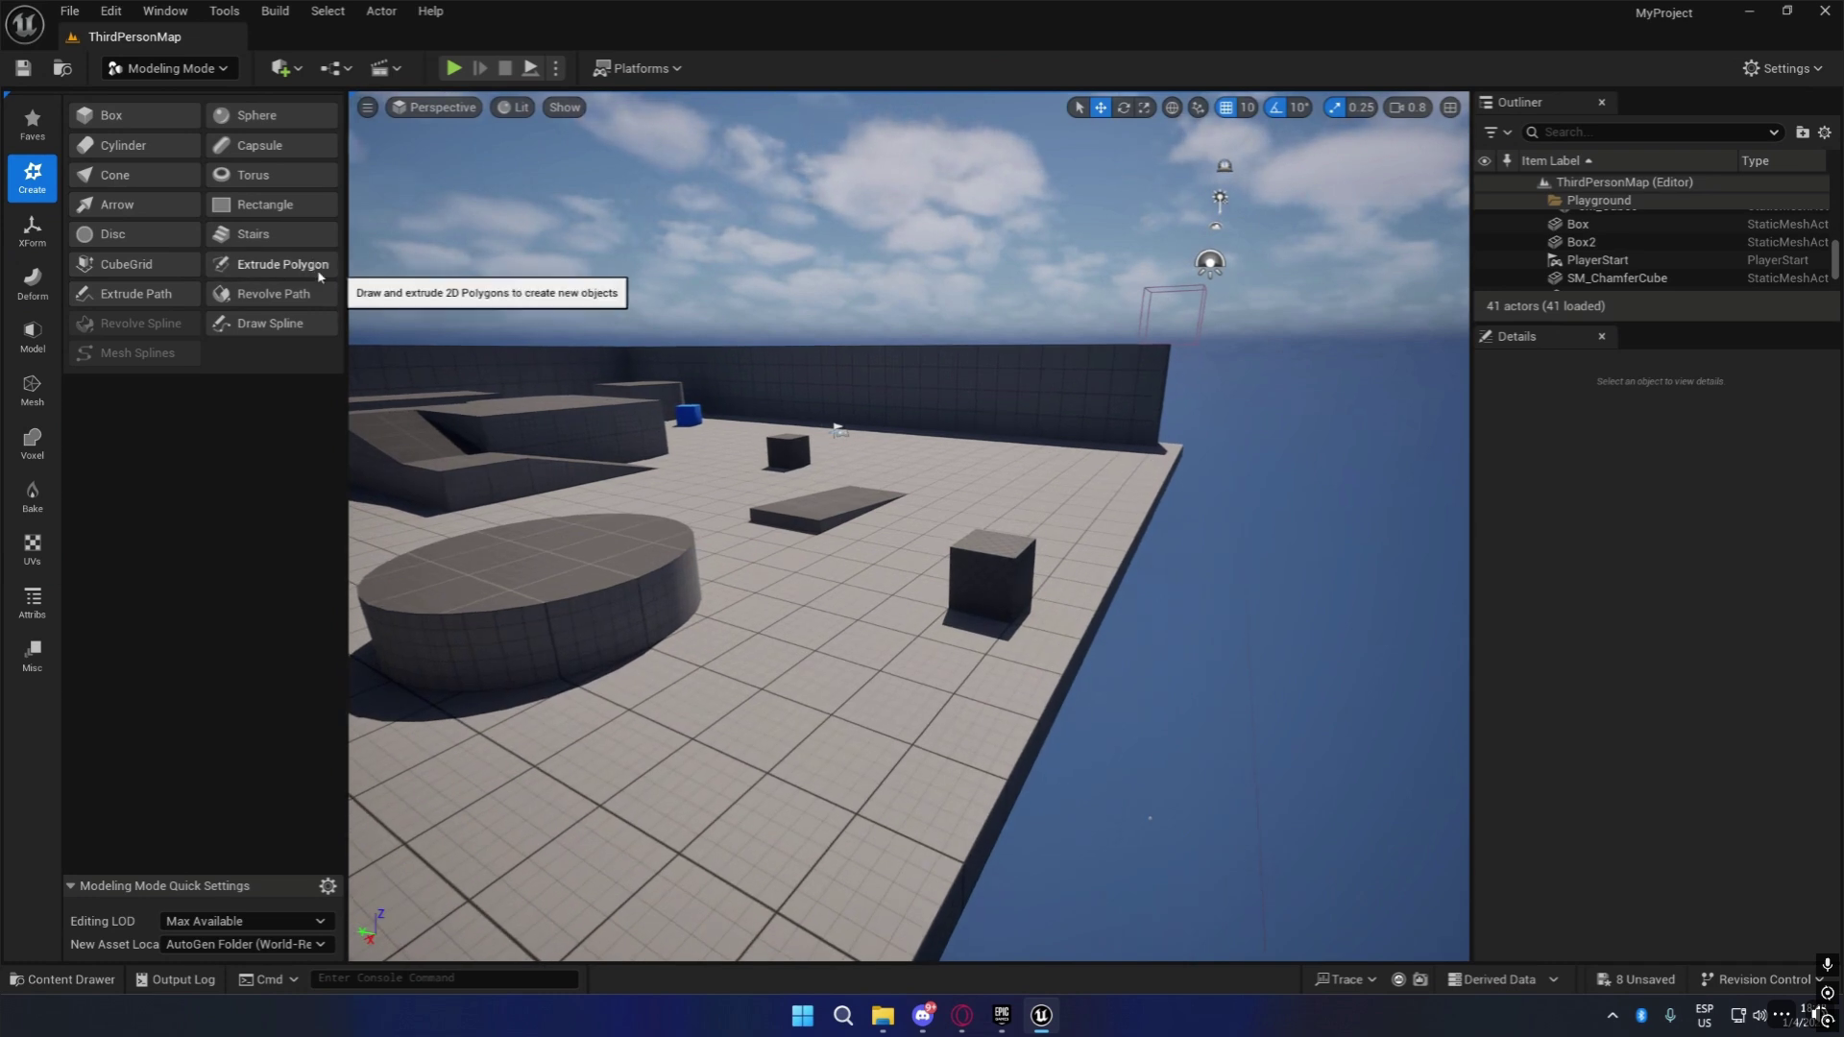
left_click(317, 271)
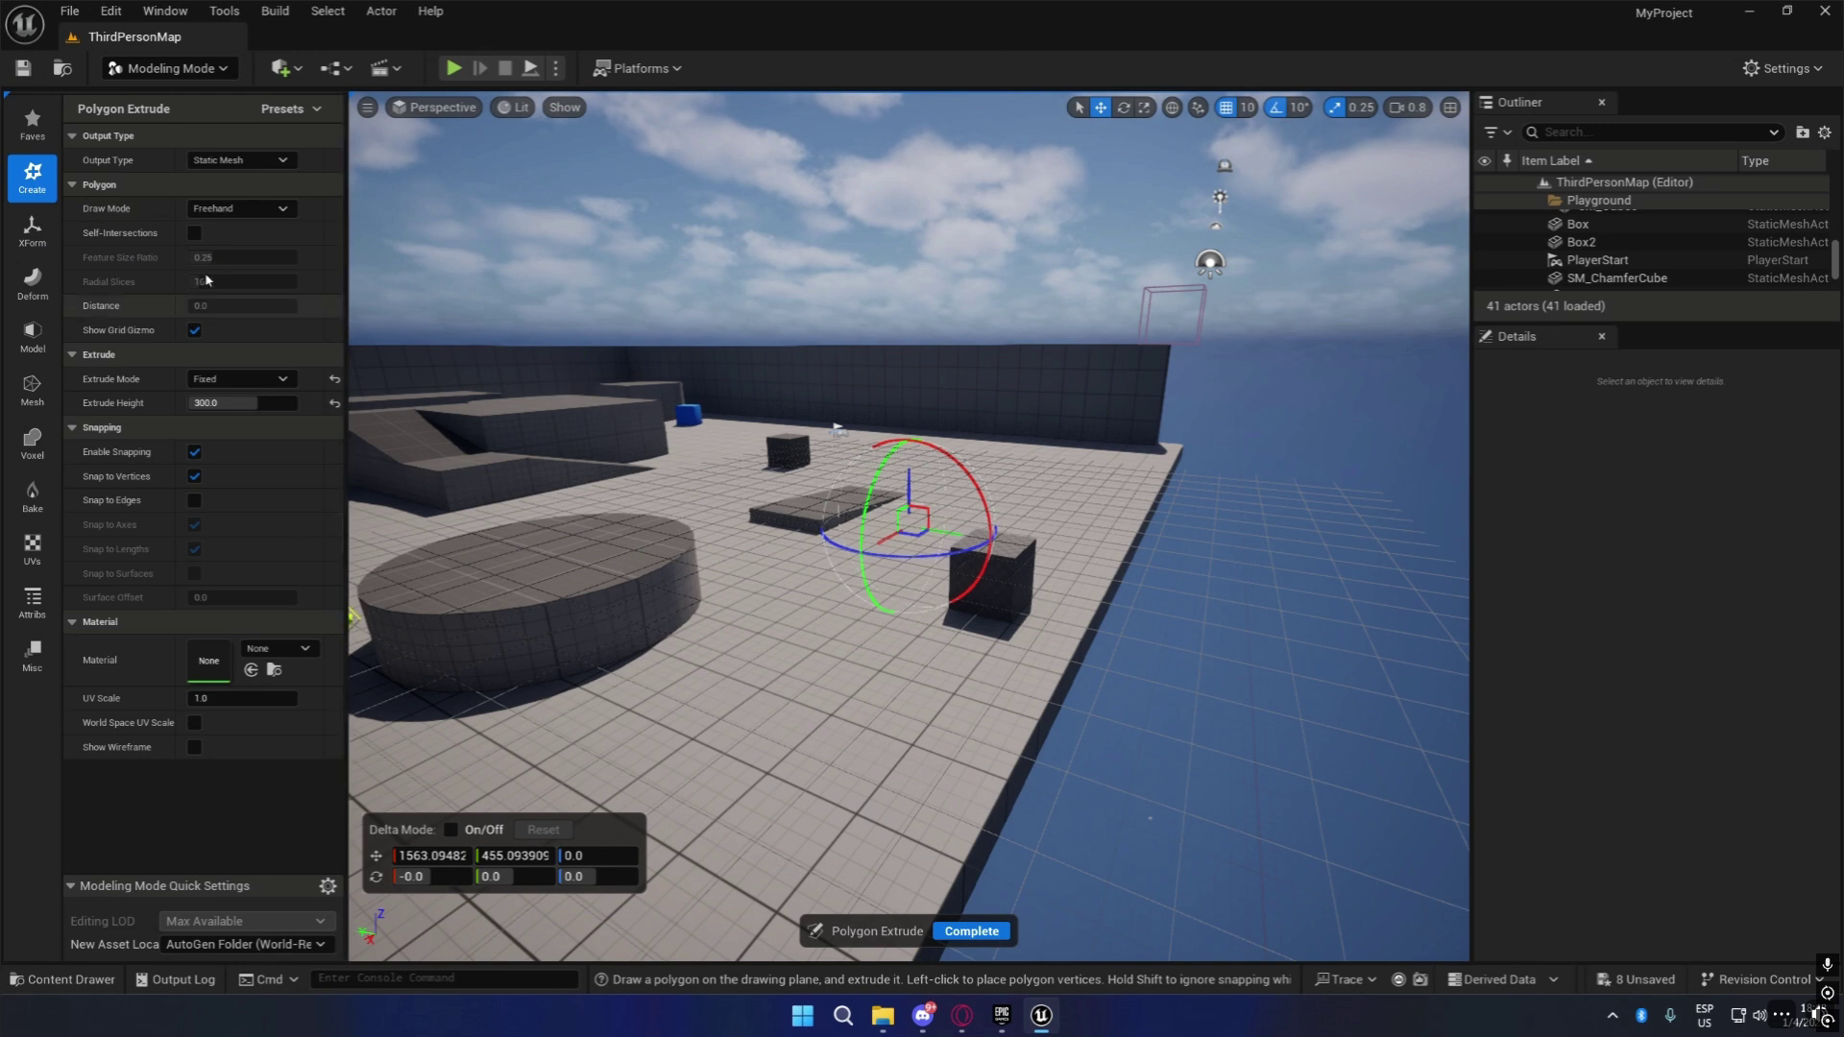
left_click(35, 182)
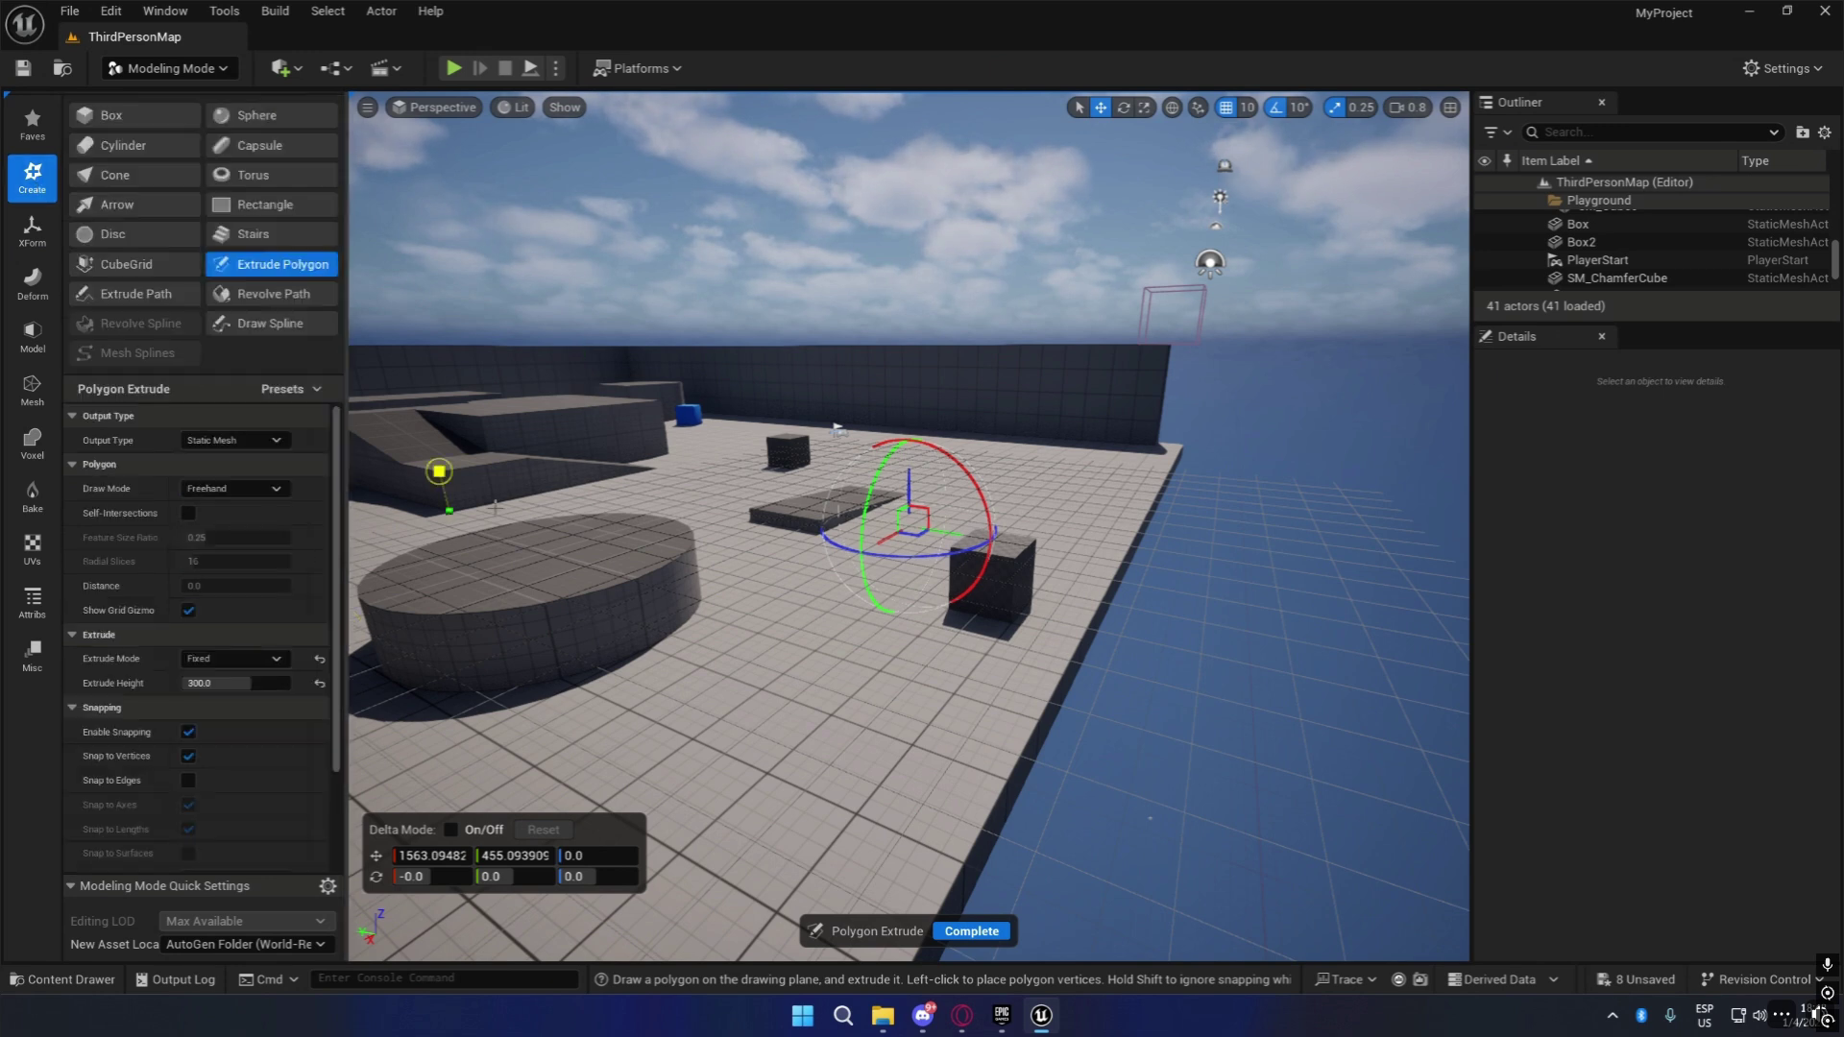
left_click(972, 931)
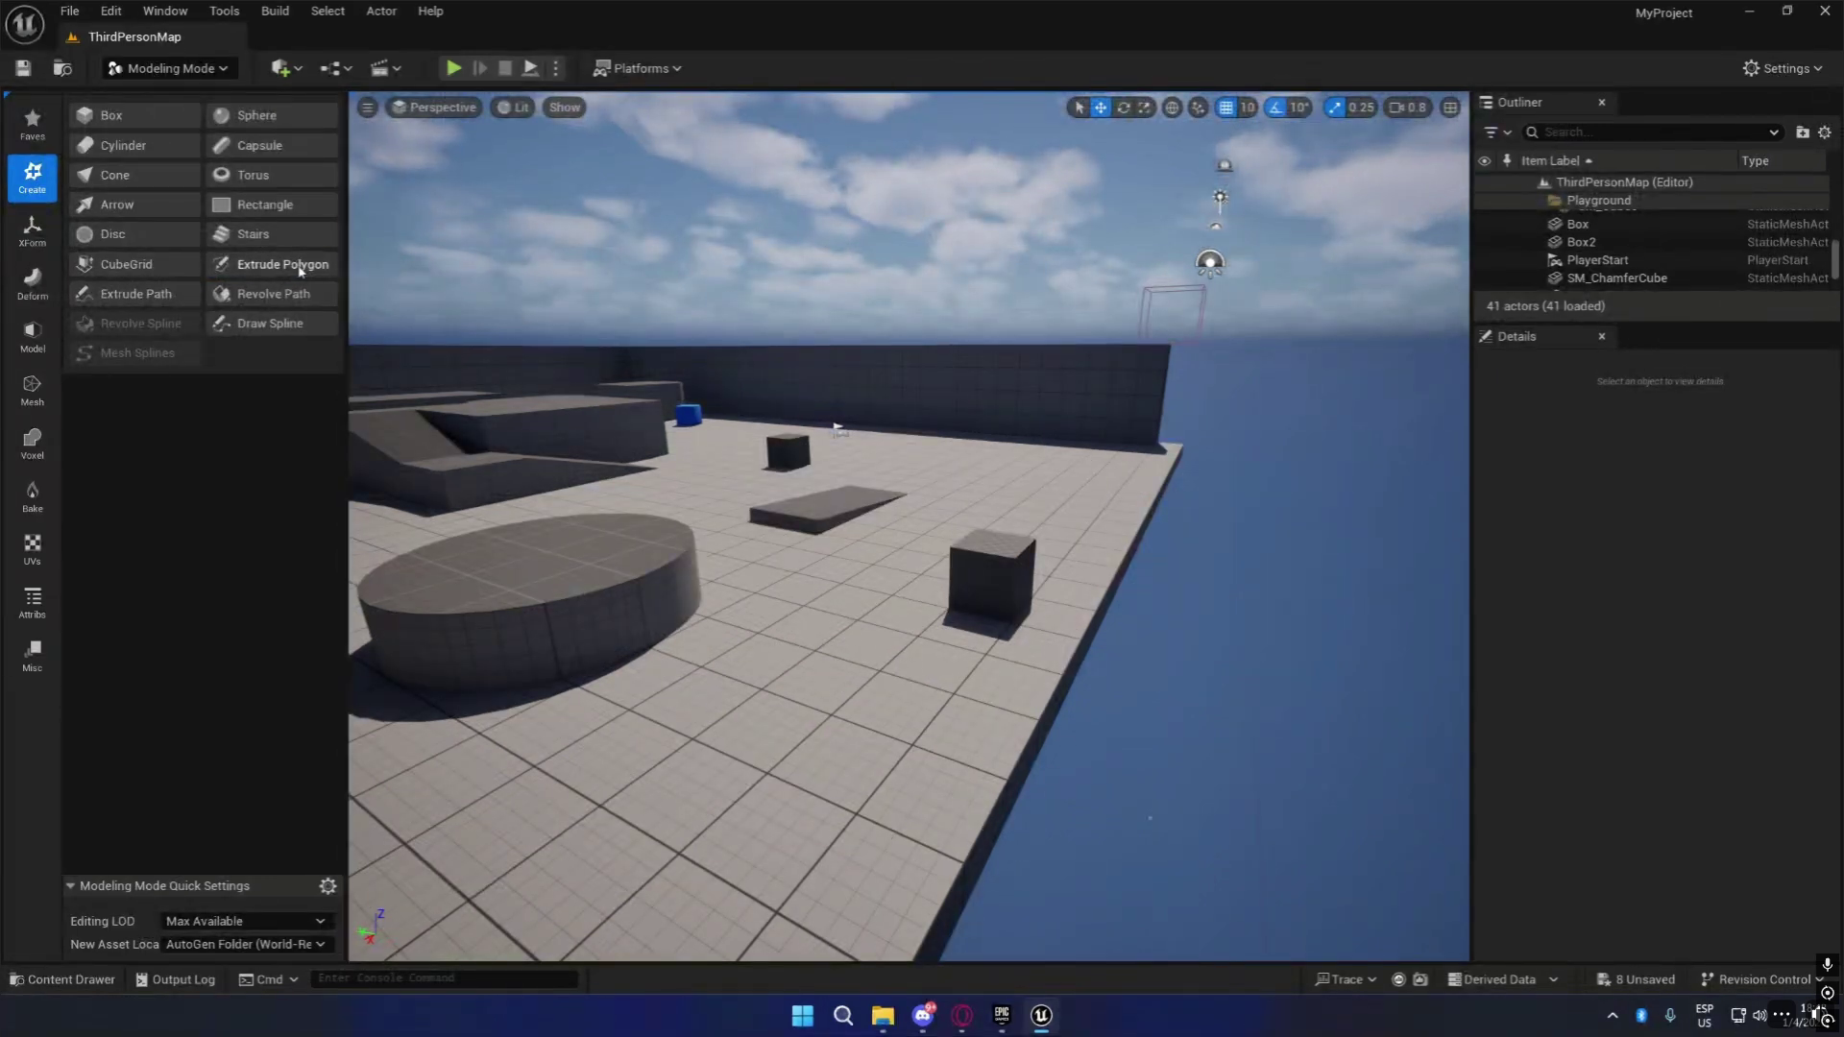
Start the Cube Grid tool and select a 2800 by 100 strip of cells along the floor's open edge.
left_click(133, 268)
right_click_drag(909, 526, 702, 575)
key("d")
key("s")
key("a")
key("w")
key("d")
key("s")
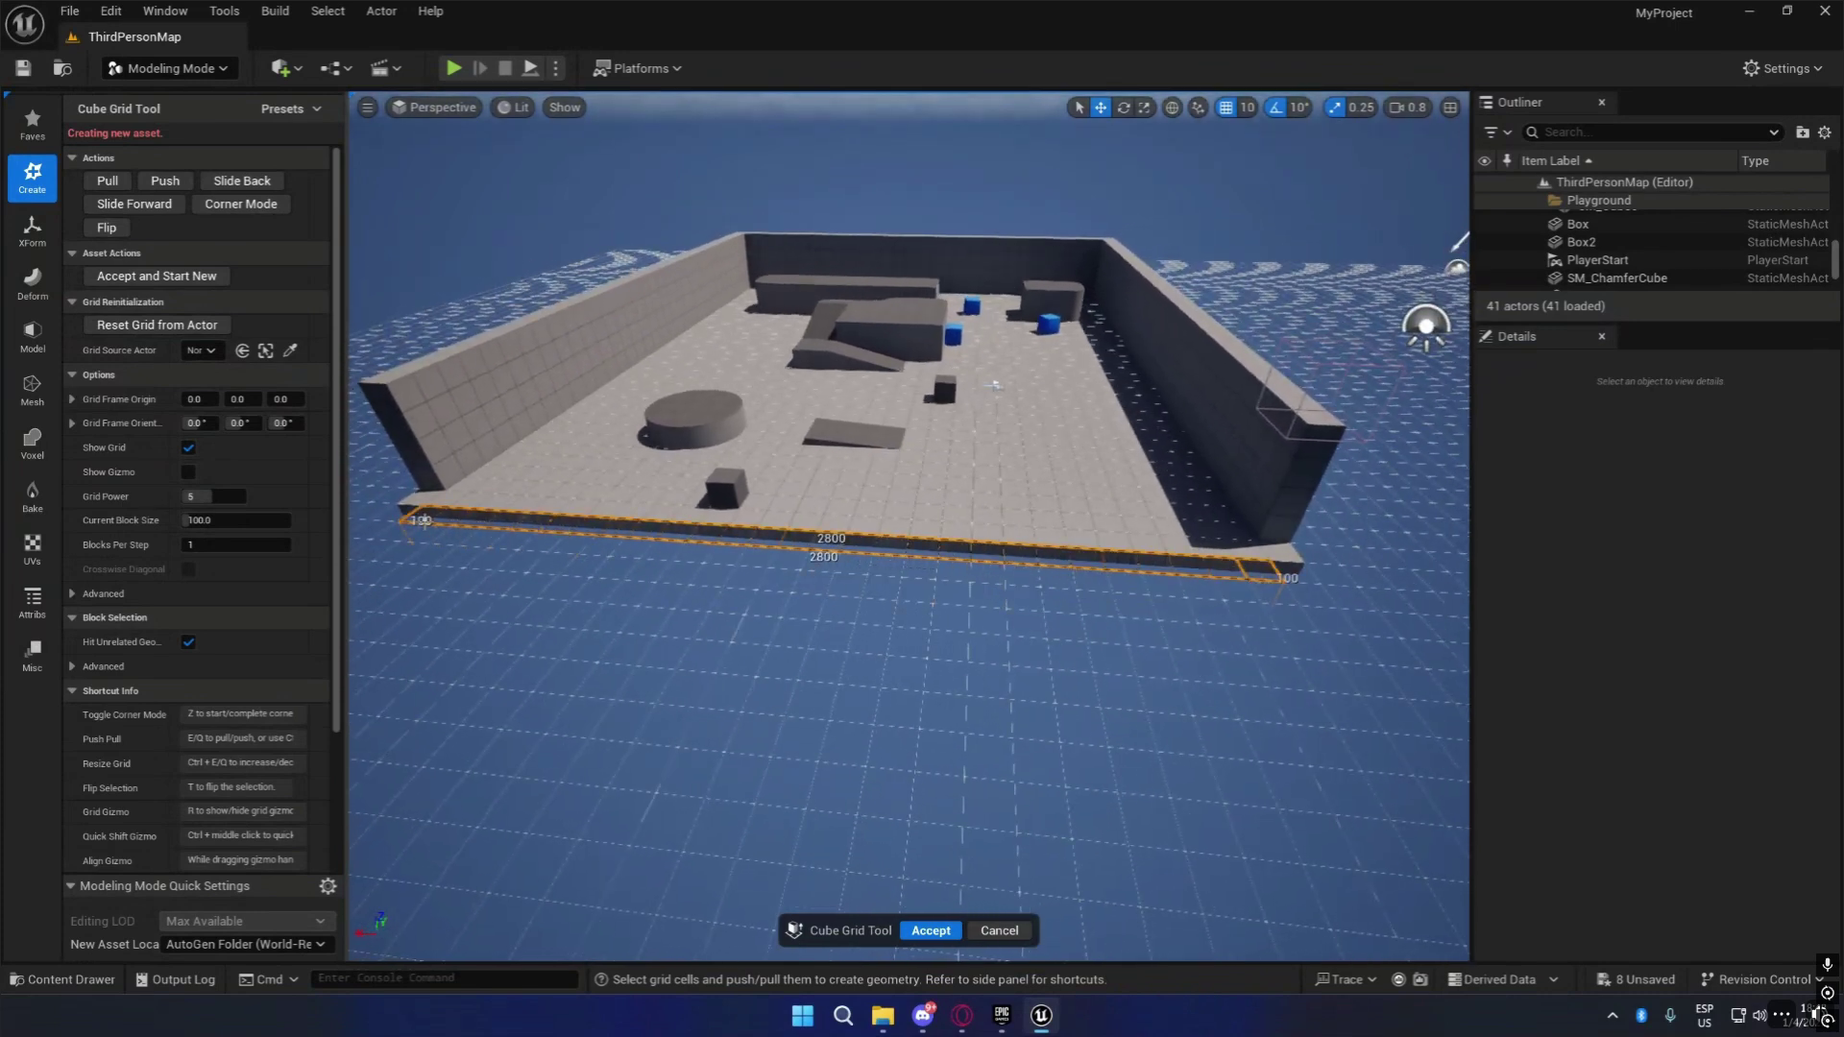
mouse_move(749, 629)
right_mouse_down()
mouse_move(715, 622)
mouse_move(806, 584)
mouse_move(742, 603)
right_mouse_up()
key("a")
key("w")
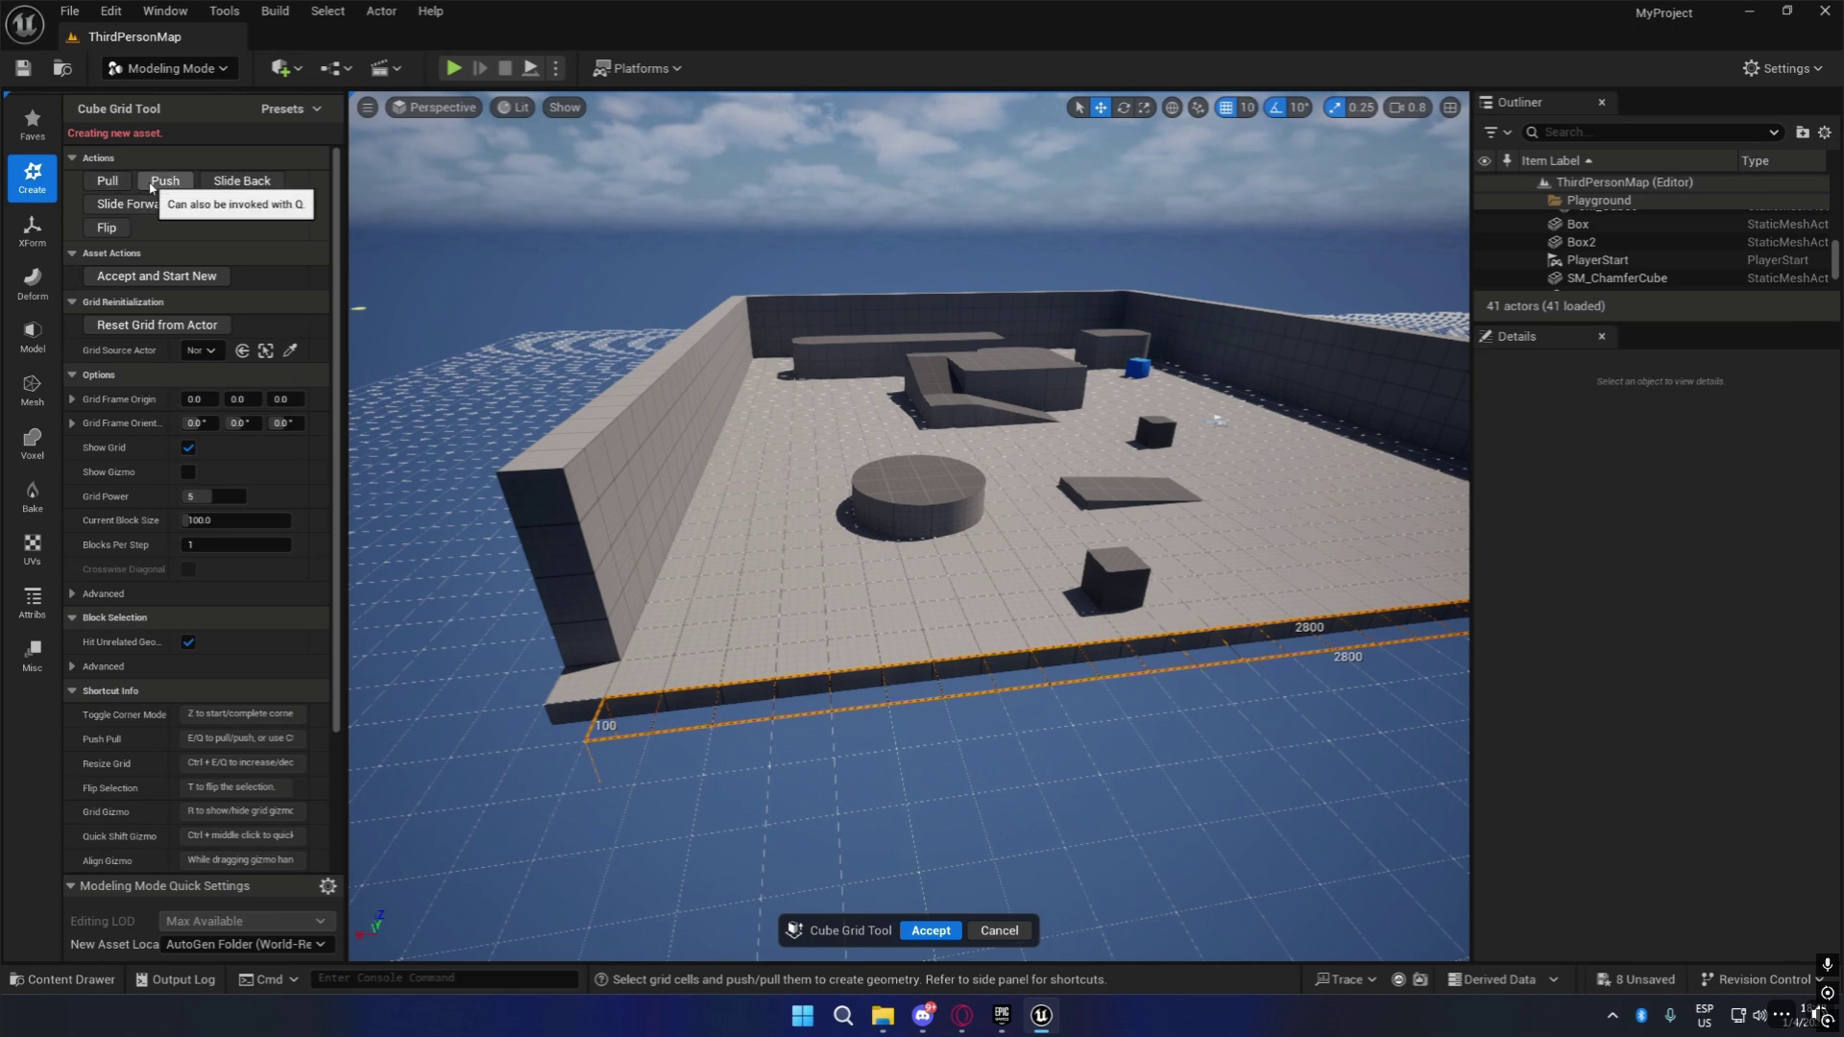
Pull the selected strip of cells upward to build a wall along the floor's open edge.
right_click_drag(853, 509, 946, 577)
key("e")
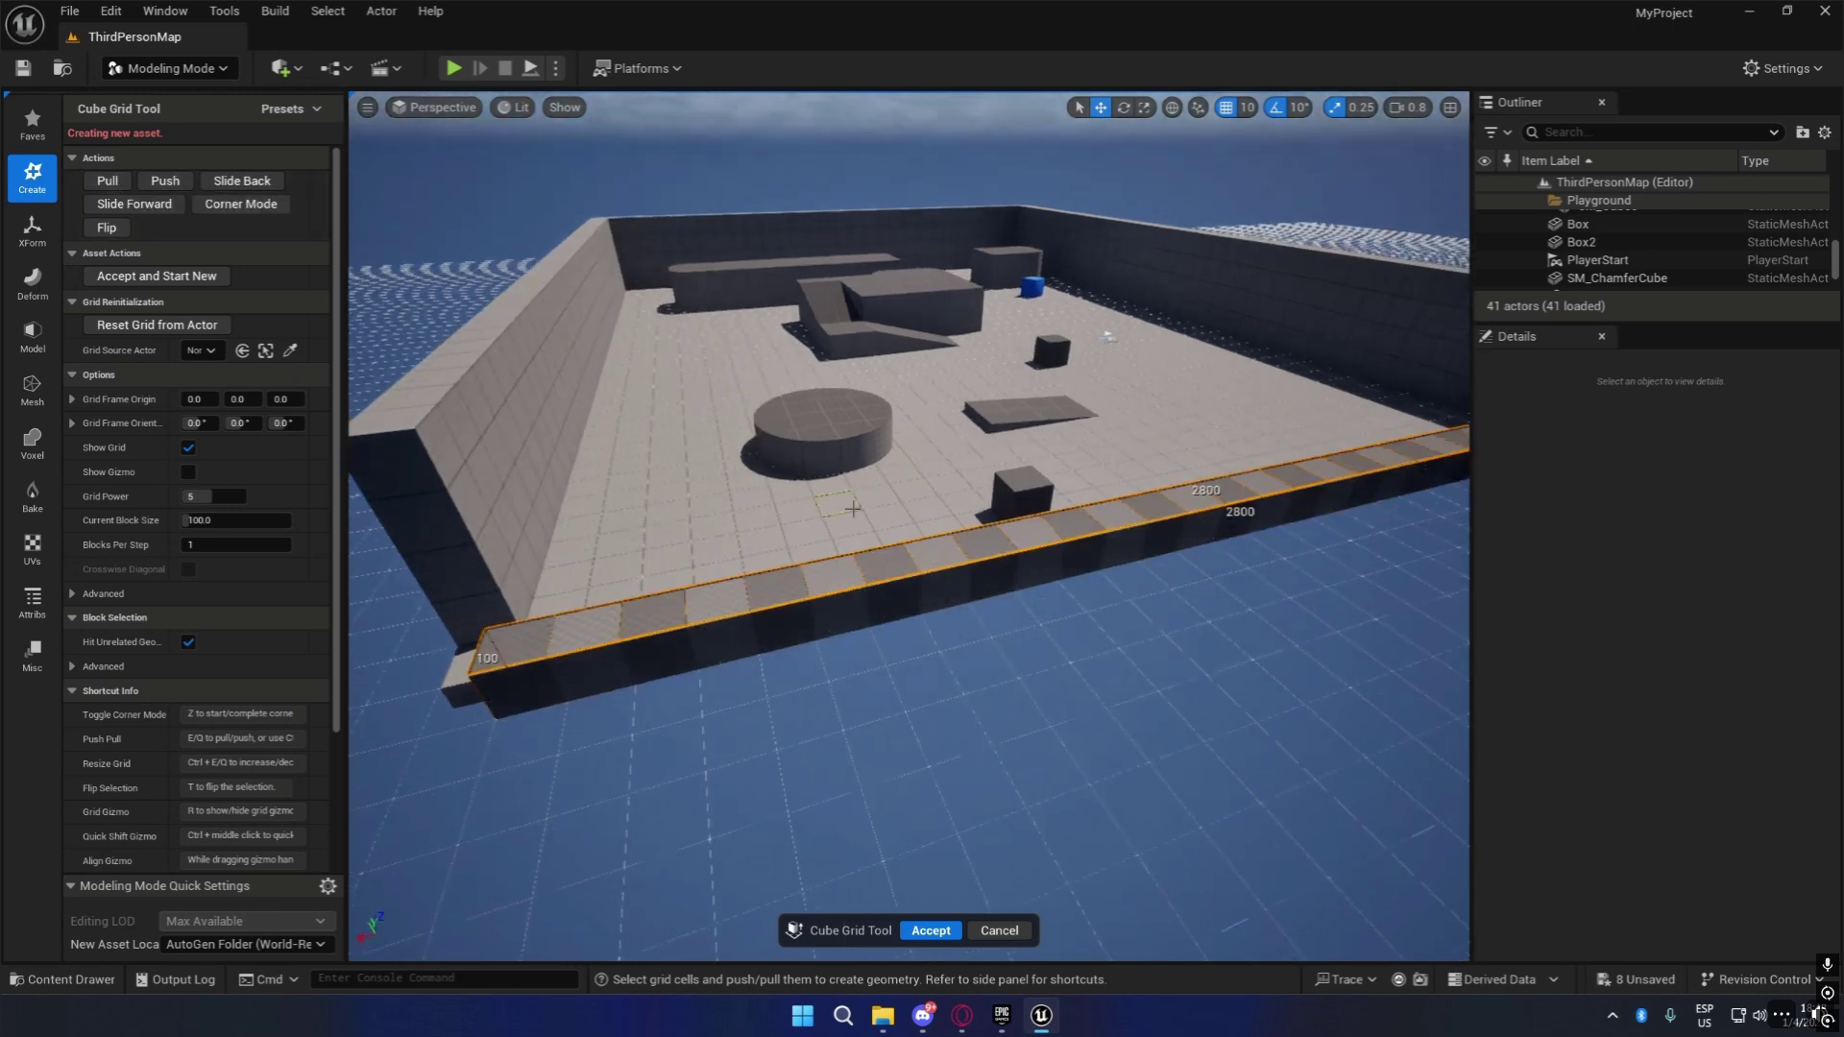
key("e")
right_click_drag(1007, 713, 929, 680)
key("e")
key("e")
Adjust the new wall's height by pushing and pulling its top cells, ending with a low wall.
right_click_drag(738, 611, 844, 619)
key("a")
key("s")
key("q")
key("q")
key("e")
key("e")
key("q")
key("q")
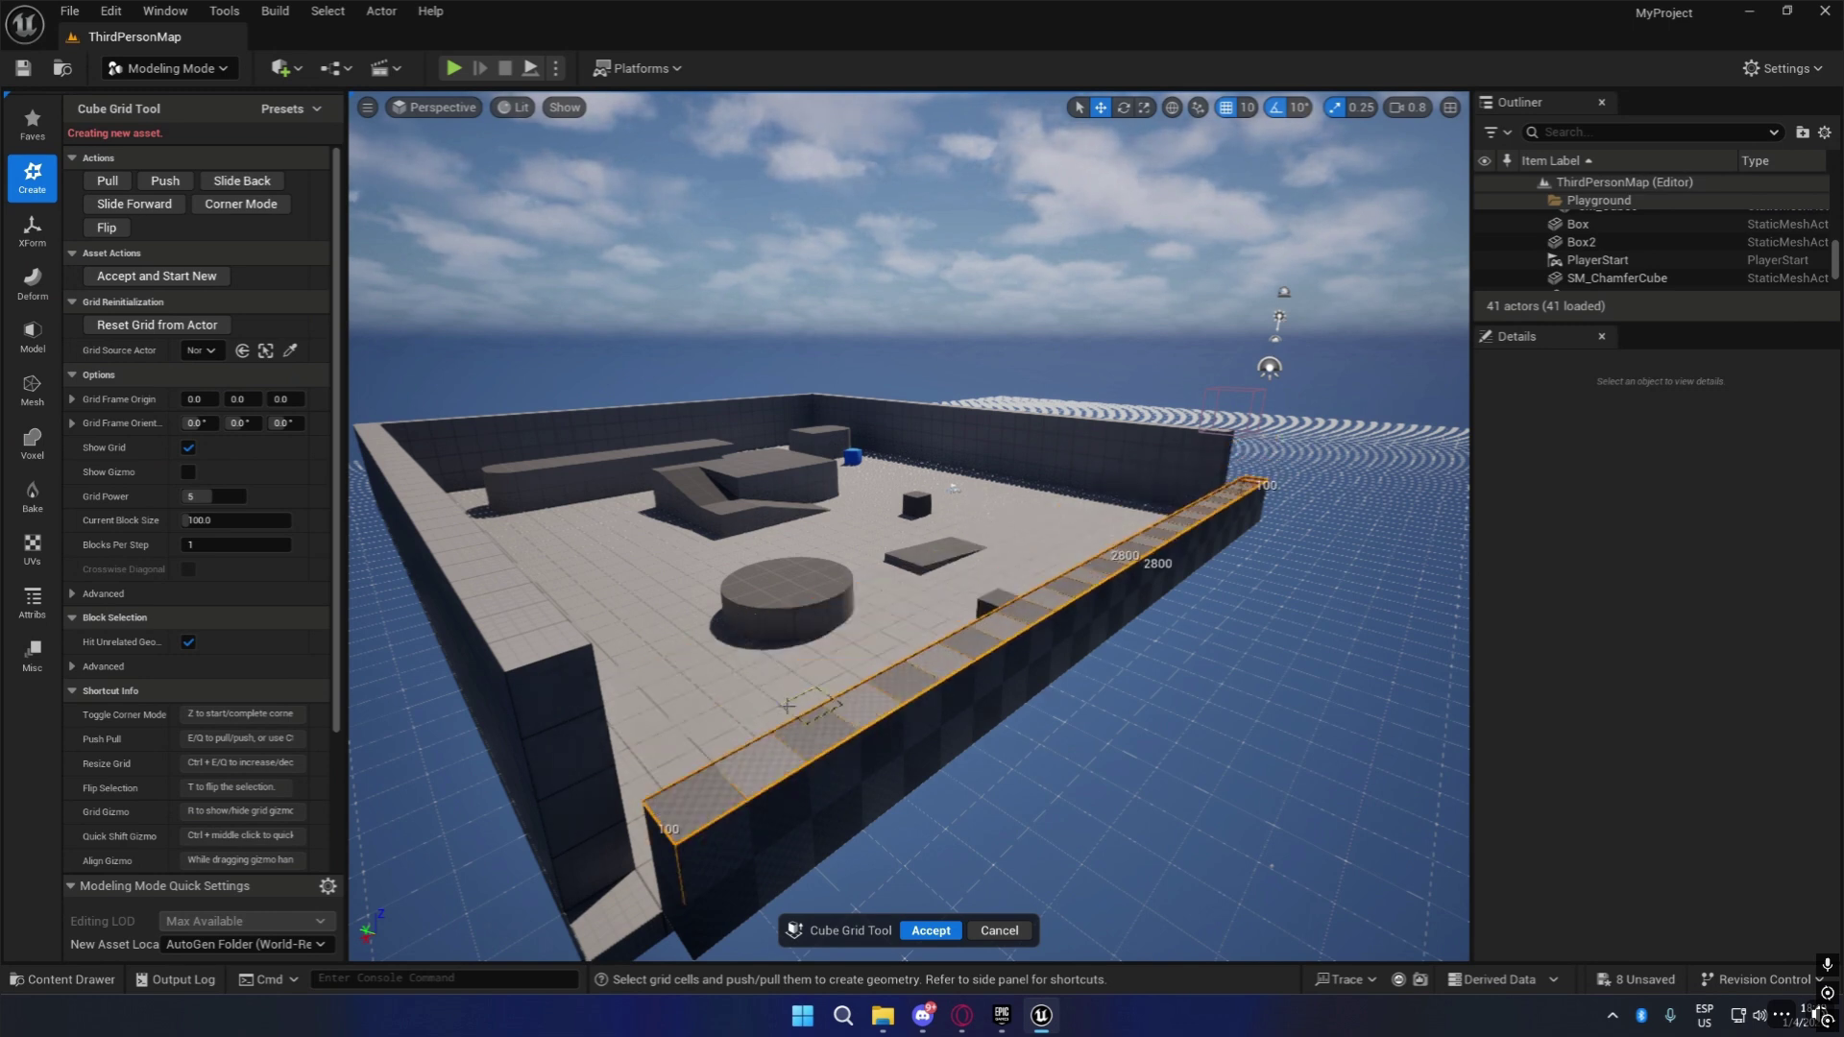
Raise a 400 by 100 section of the low wall's top, and pull part of it up further.
left_click_drag(776, 763, 868, 724)
key("e")
key("e")
key("e")
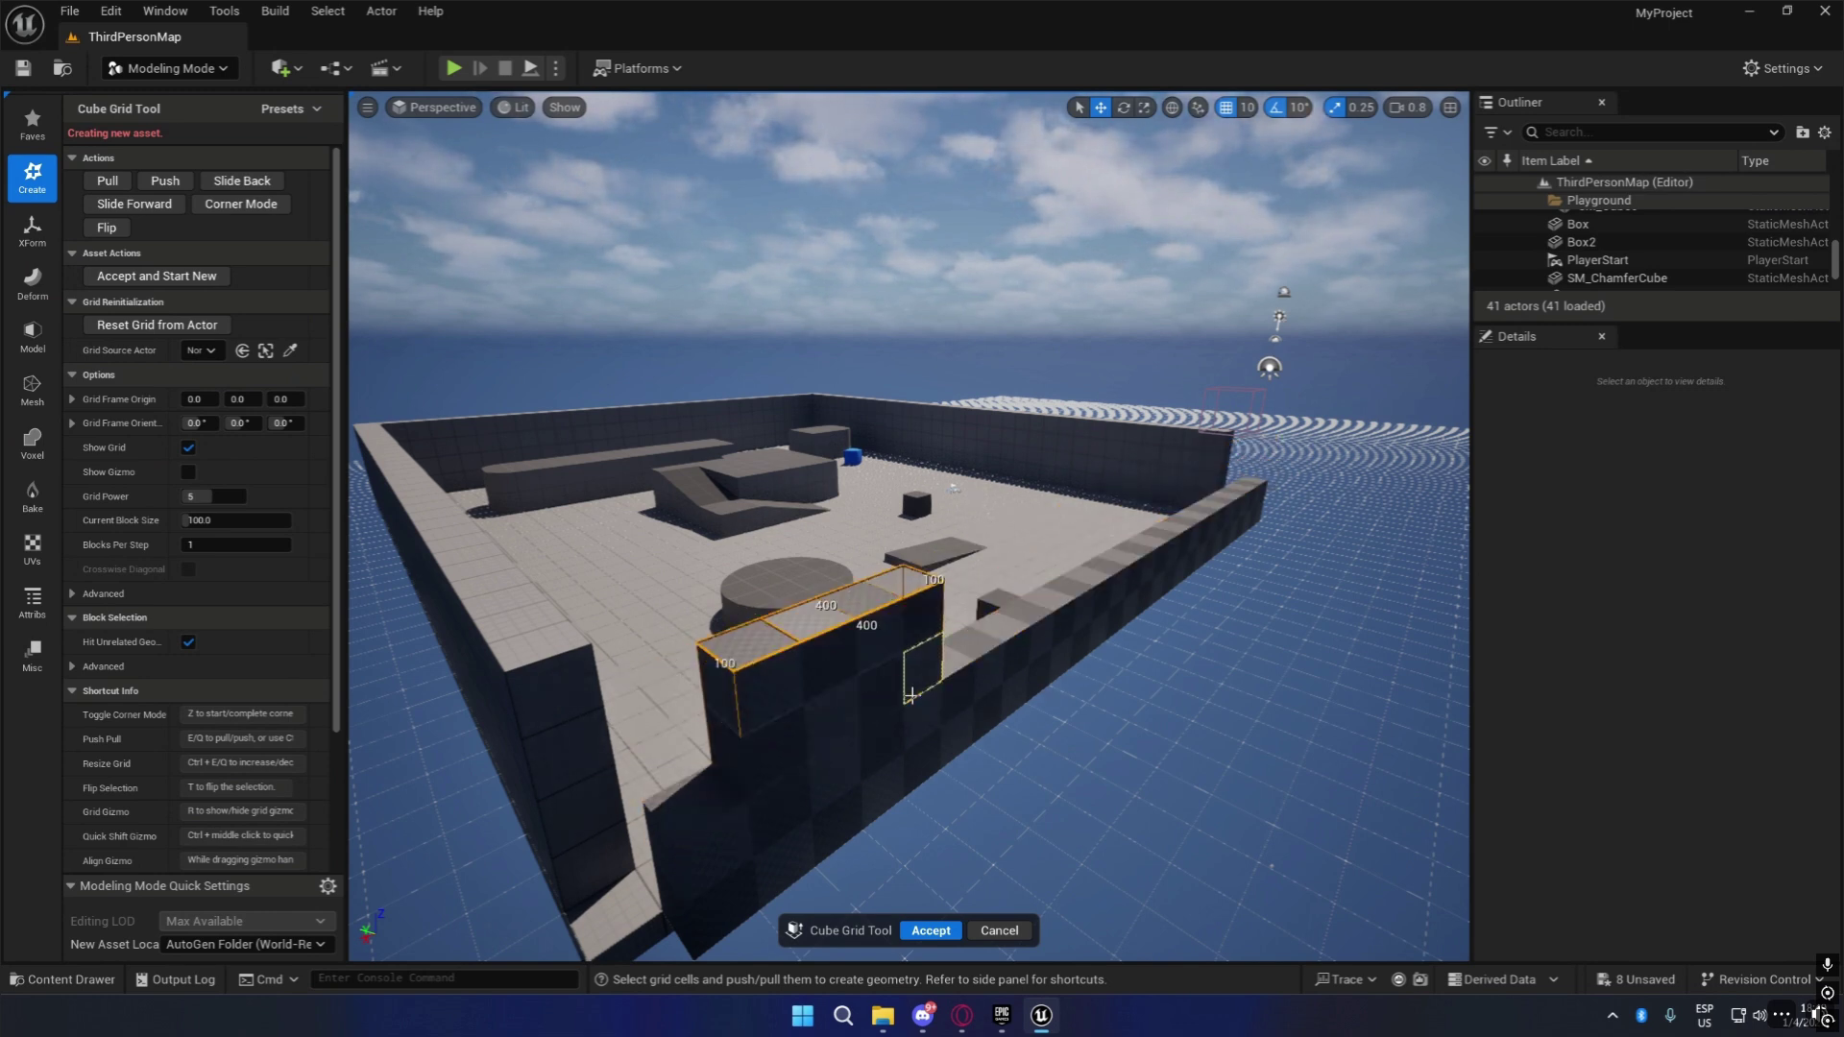
left_click_drag(862, 542, 903, 532)
key("e")
key("e")
Pull cells on the raised section's outer face outward into an arm and raise a block on top of it.
left_click_drag(832, 599, 917, 576)
key("e")
key("e")
key("e")
key("e")
left_click_drag(991, 645, 1066, 591)
key("e")
key("e")
Select a three-cell row on the low wall's inner face and pull it out over the floor as a platform.
key("w")
right_click_drag(1064, 584, 1296, 596)
left_click(970, 653)
left_click_drag(970, 653, 876, 631)
key("e")
key("e")
key("e")
key("e")
Raise the platform's cells nearest the wall, leaving the front row as a lower step.
right_click_drag(877, 636, 1066, 624)
key("a")
key("s")
right_click_drag(781, 636, 869, 639)
left_click_drag(848, 622, 750, 646)
key("e")
key("e")
key("e")
Raise the 300 by 100 strip of wall behind the platform and the adjacent platform row to form the top step.
key("a")
right_click_drag(750, 646, 970, 692)
left_click_drag(802, 711, 903, 591)
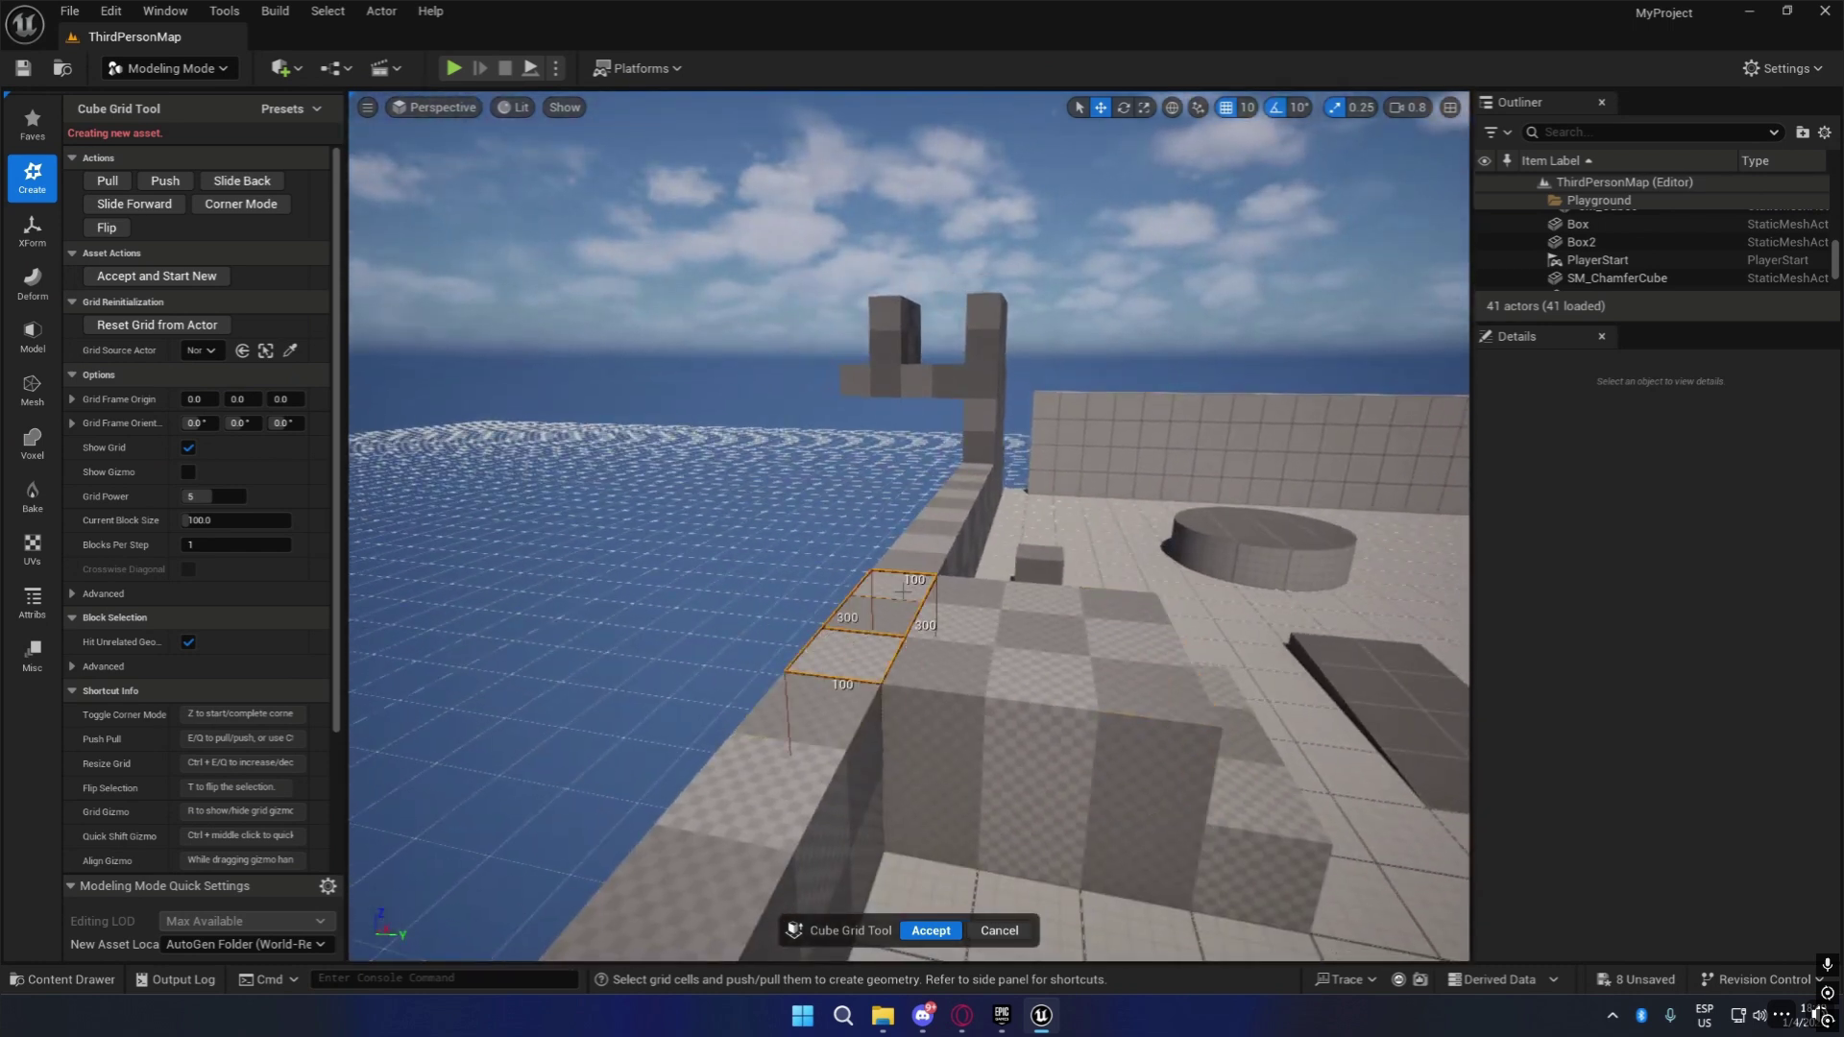
key("e")
left_click_drag(947, 667, 980, 596)
key("e")
right_click_drag(1005, 638, 1076, 684)
key("d")
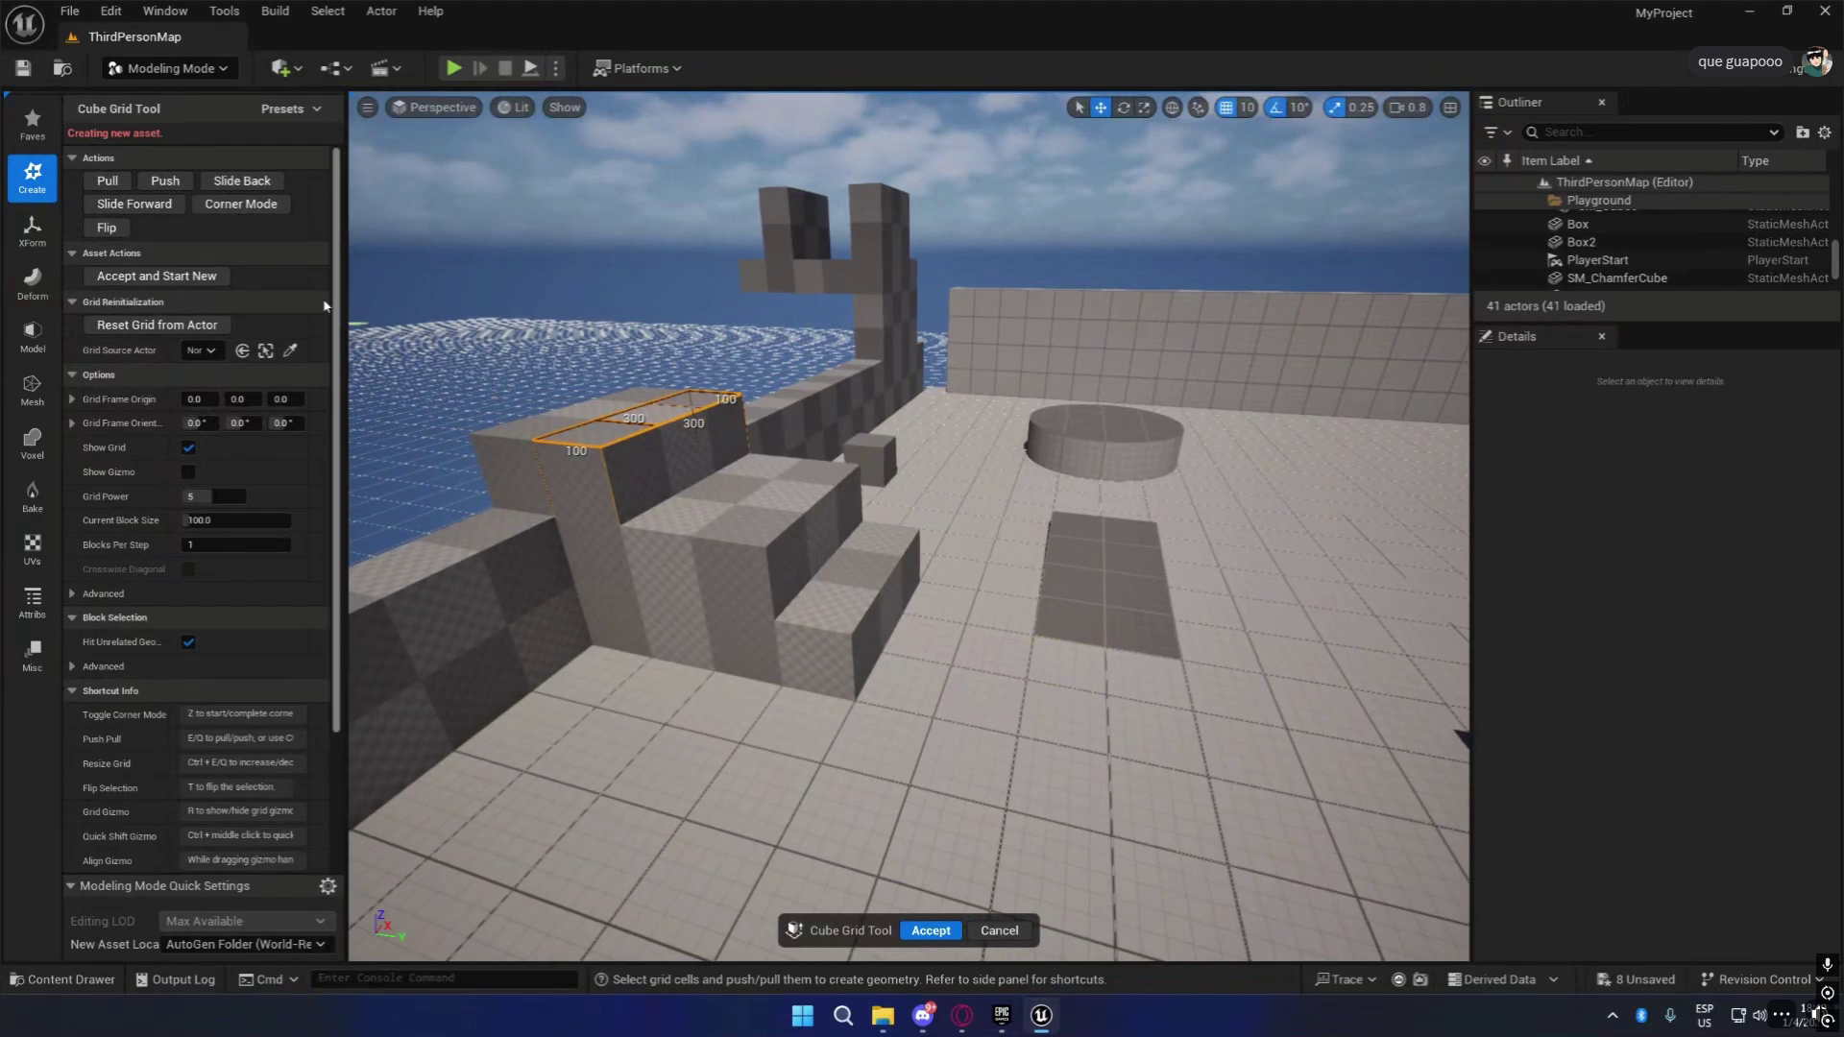
Examine the corner handles of the selected top-step strip in Corner Mode and leave the mode.
mouse_move(1026, 686)
right_mouse_down()
mouse_move(1247, 686)
mouse_move(1037, 684)
right_mouse_up()
key("w")
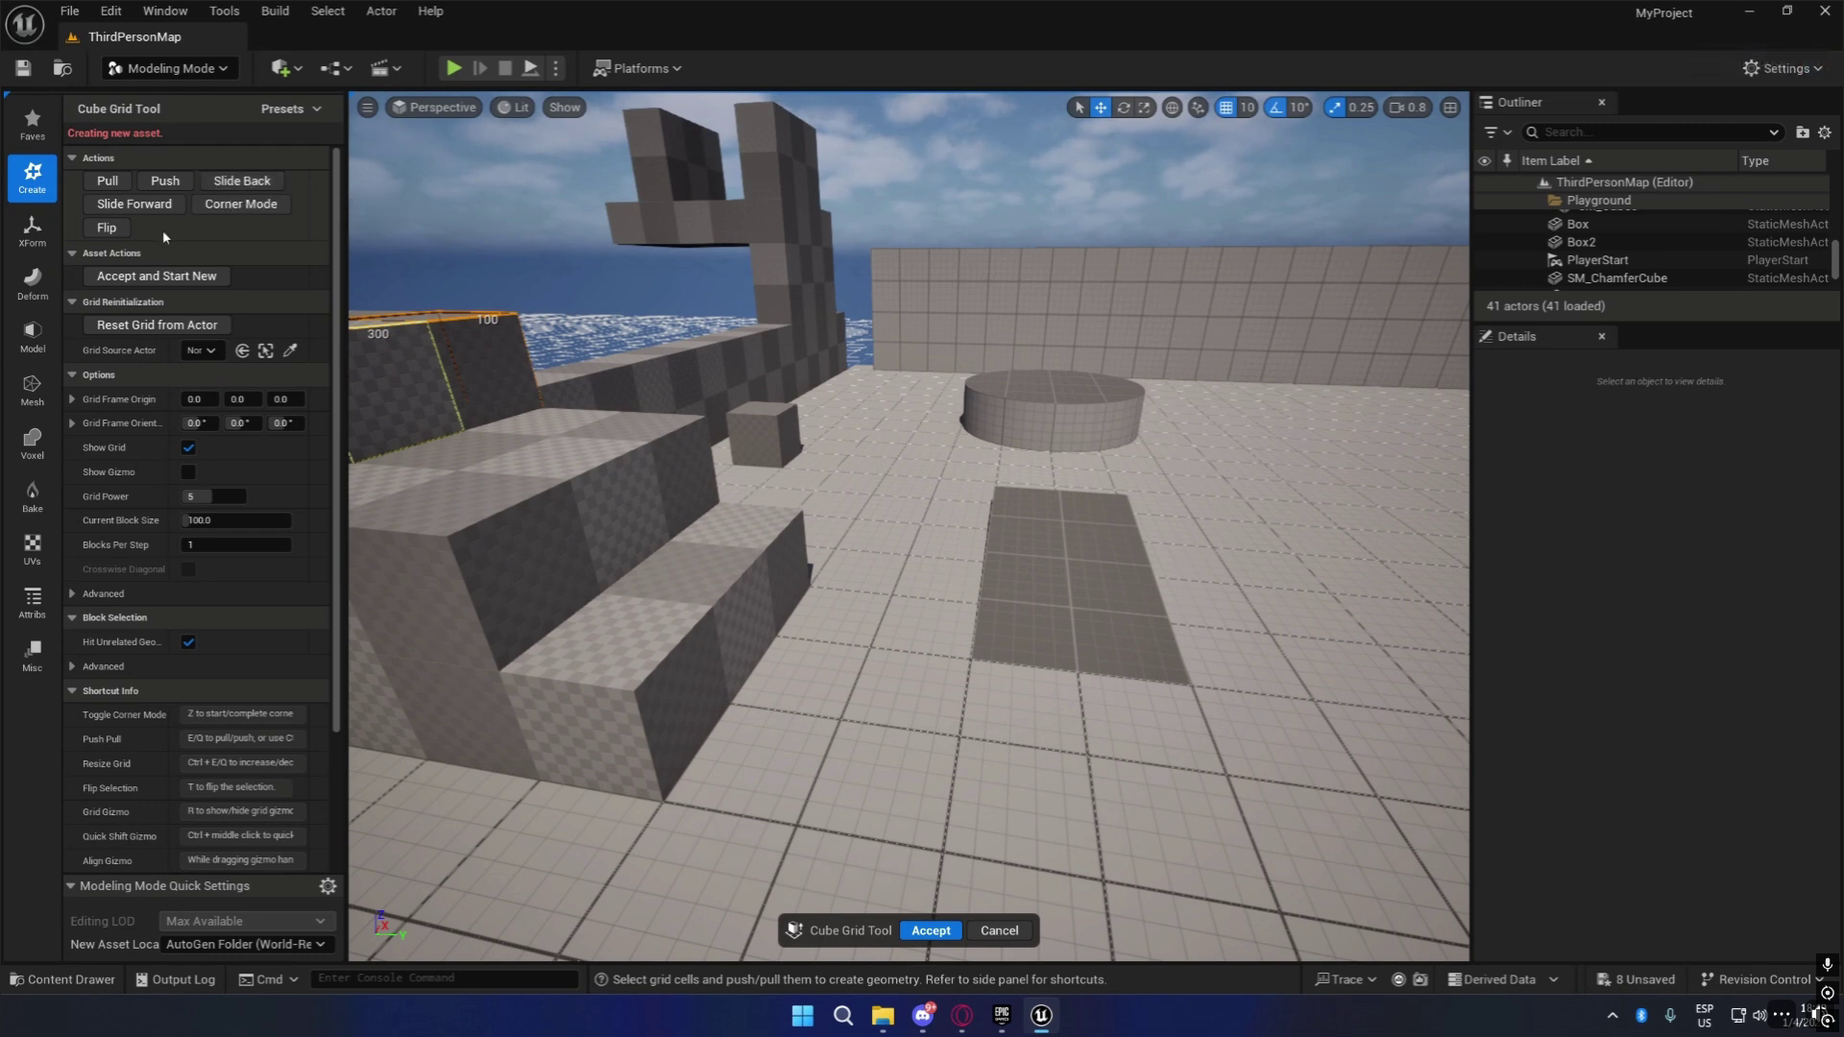
left_click(246, 206)
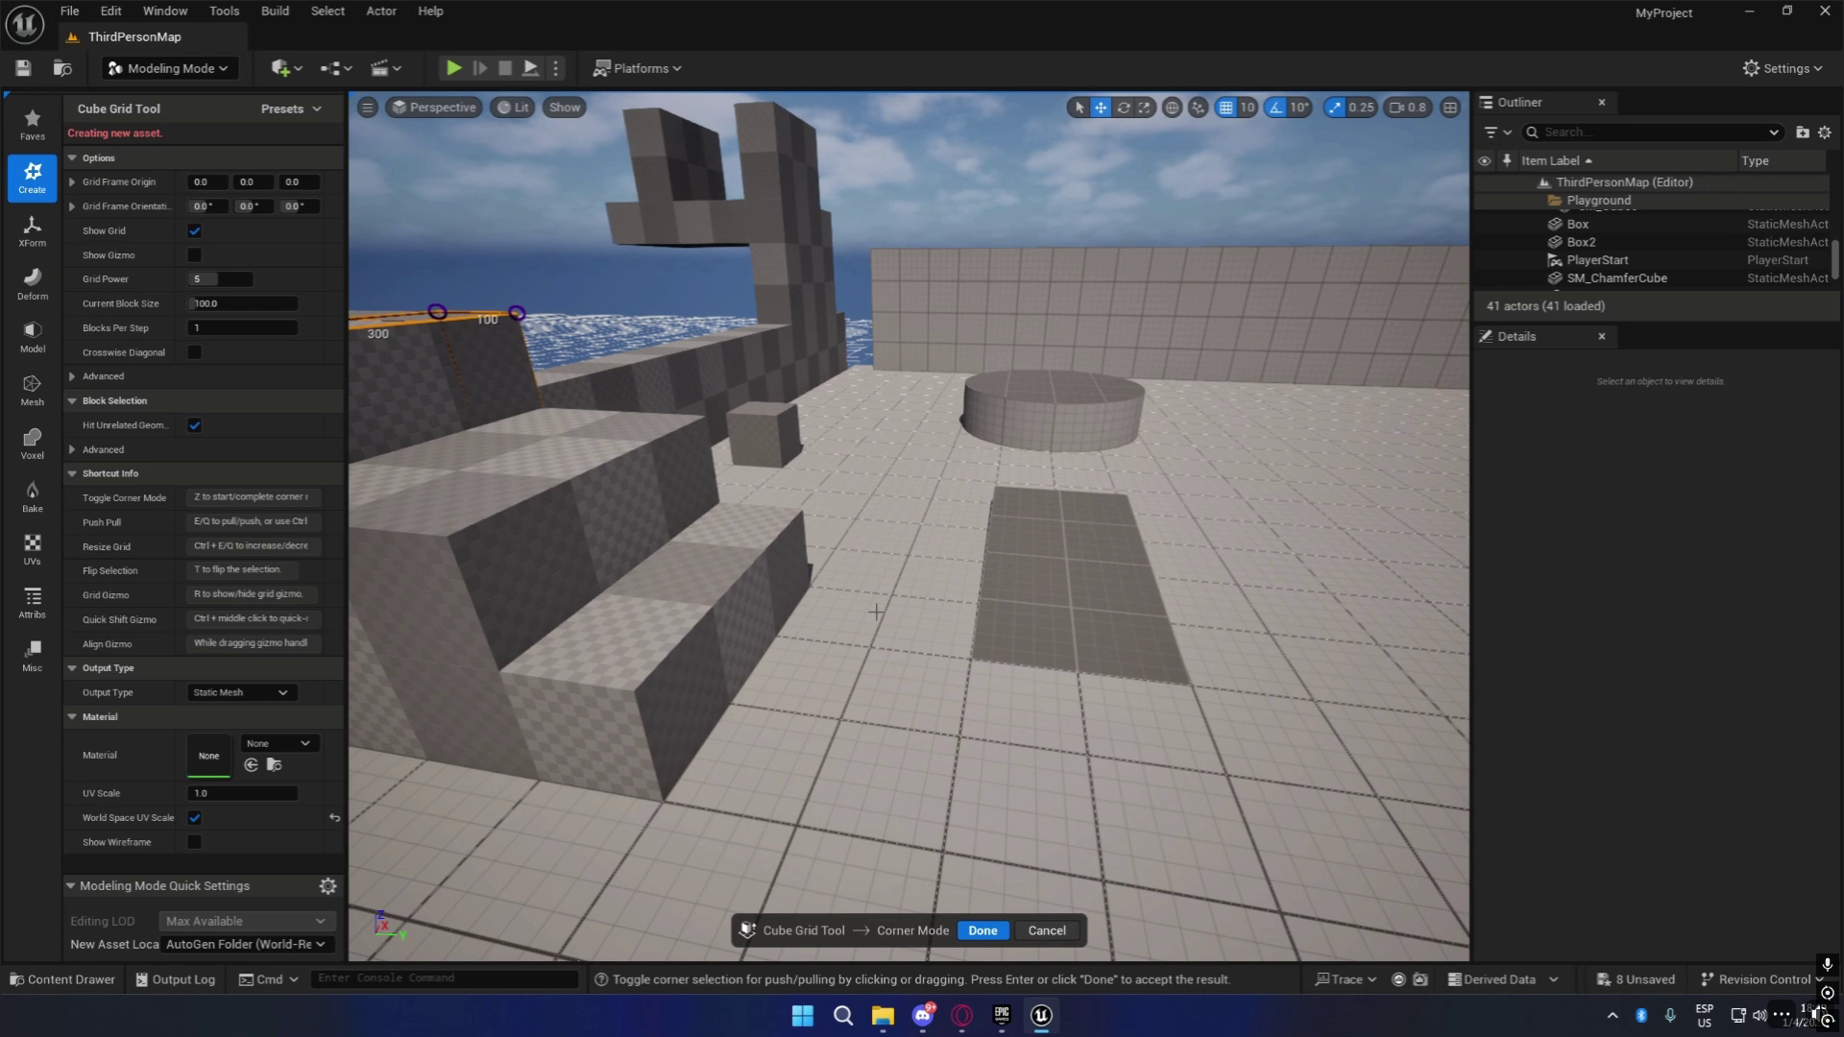
key("f")
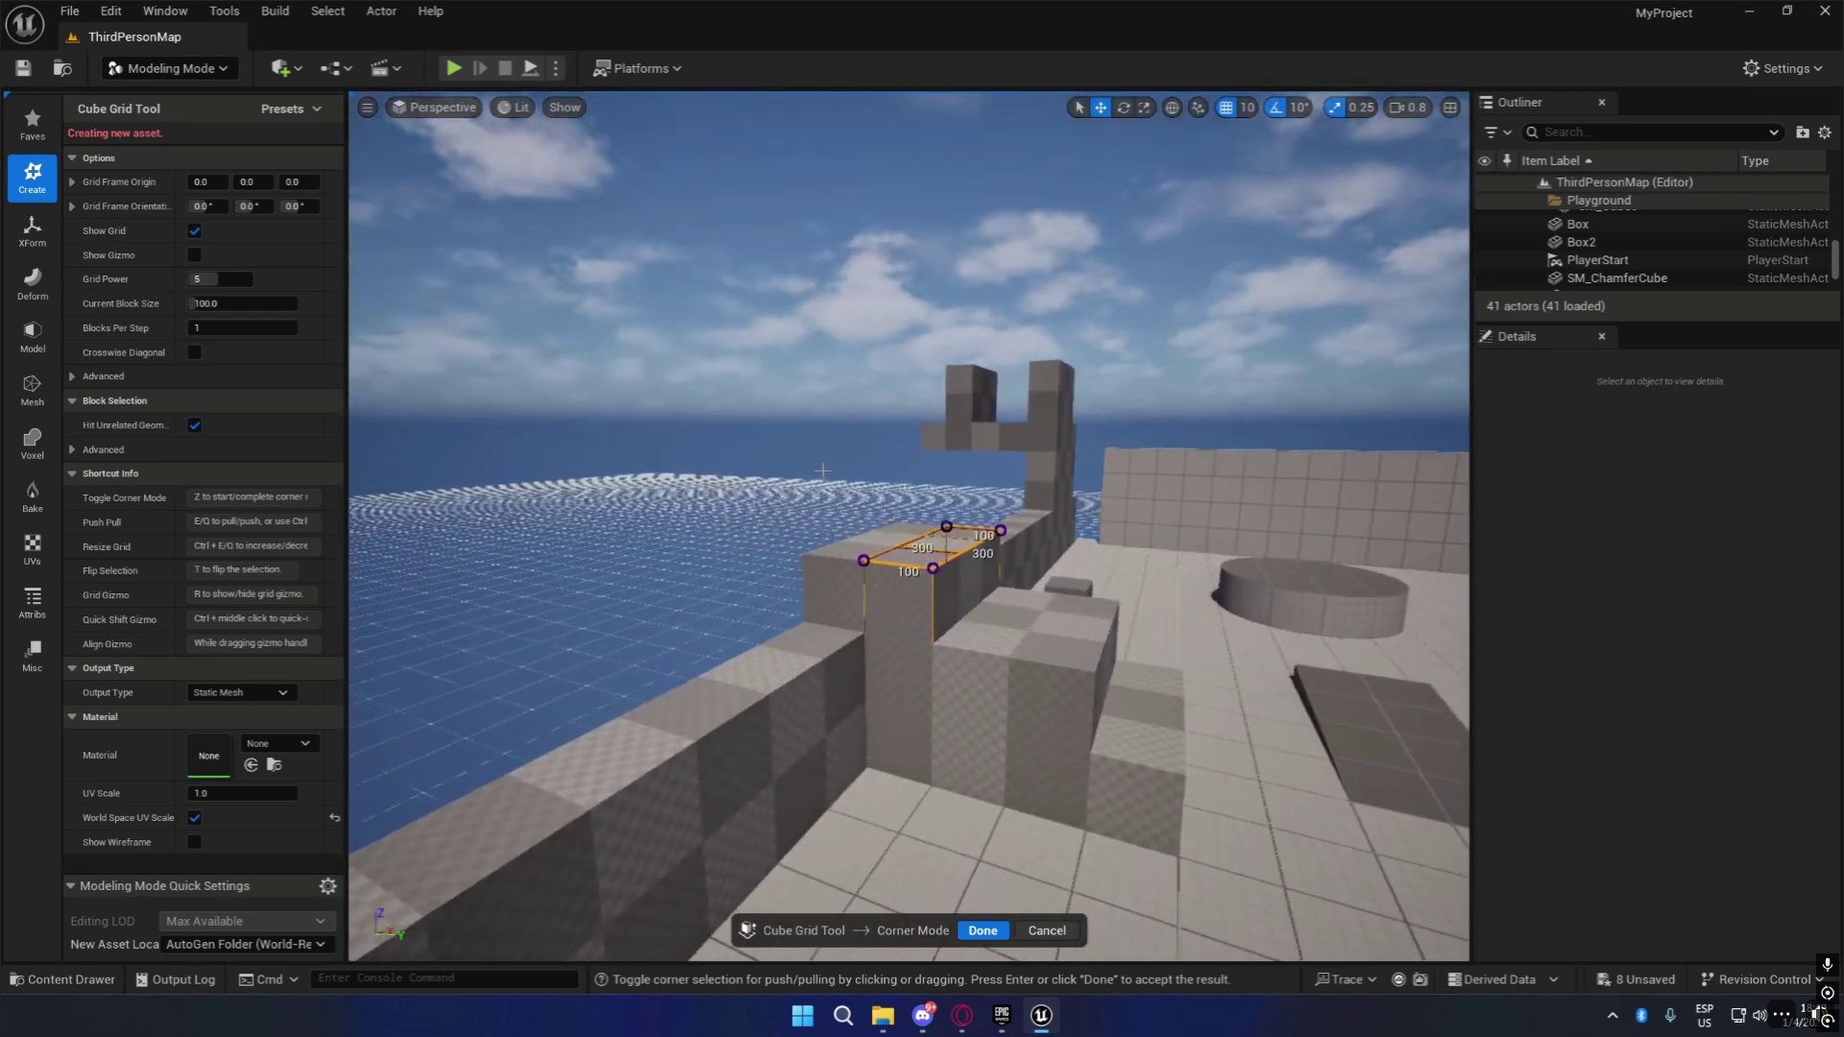
left_click(983, 930)
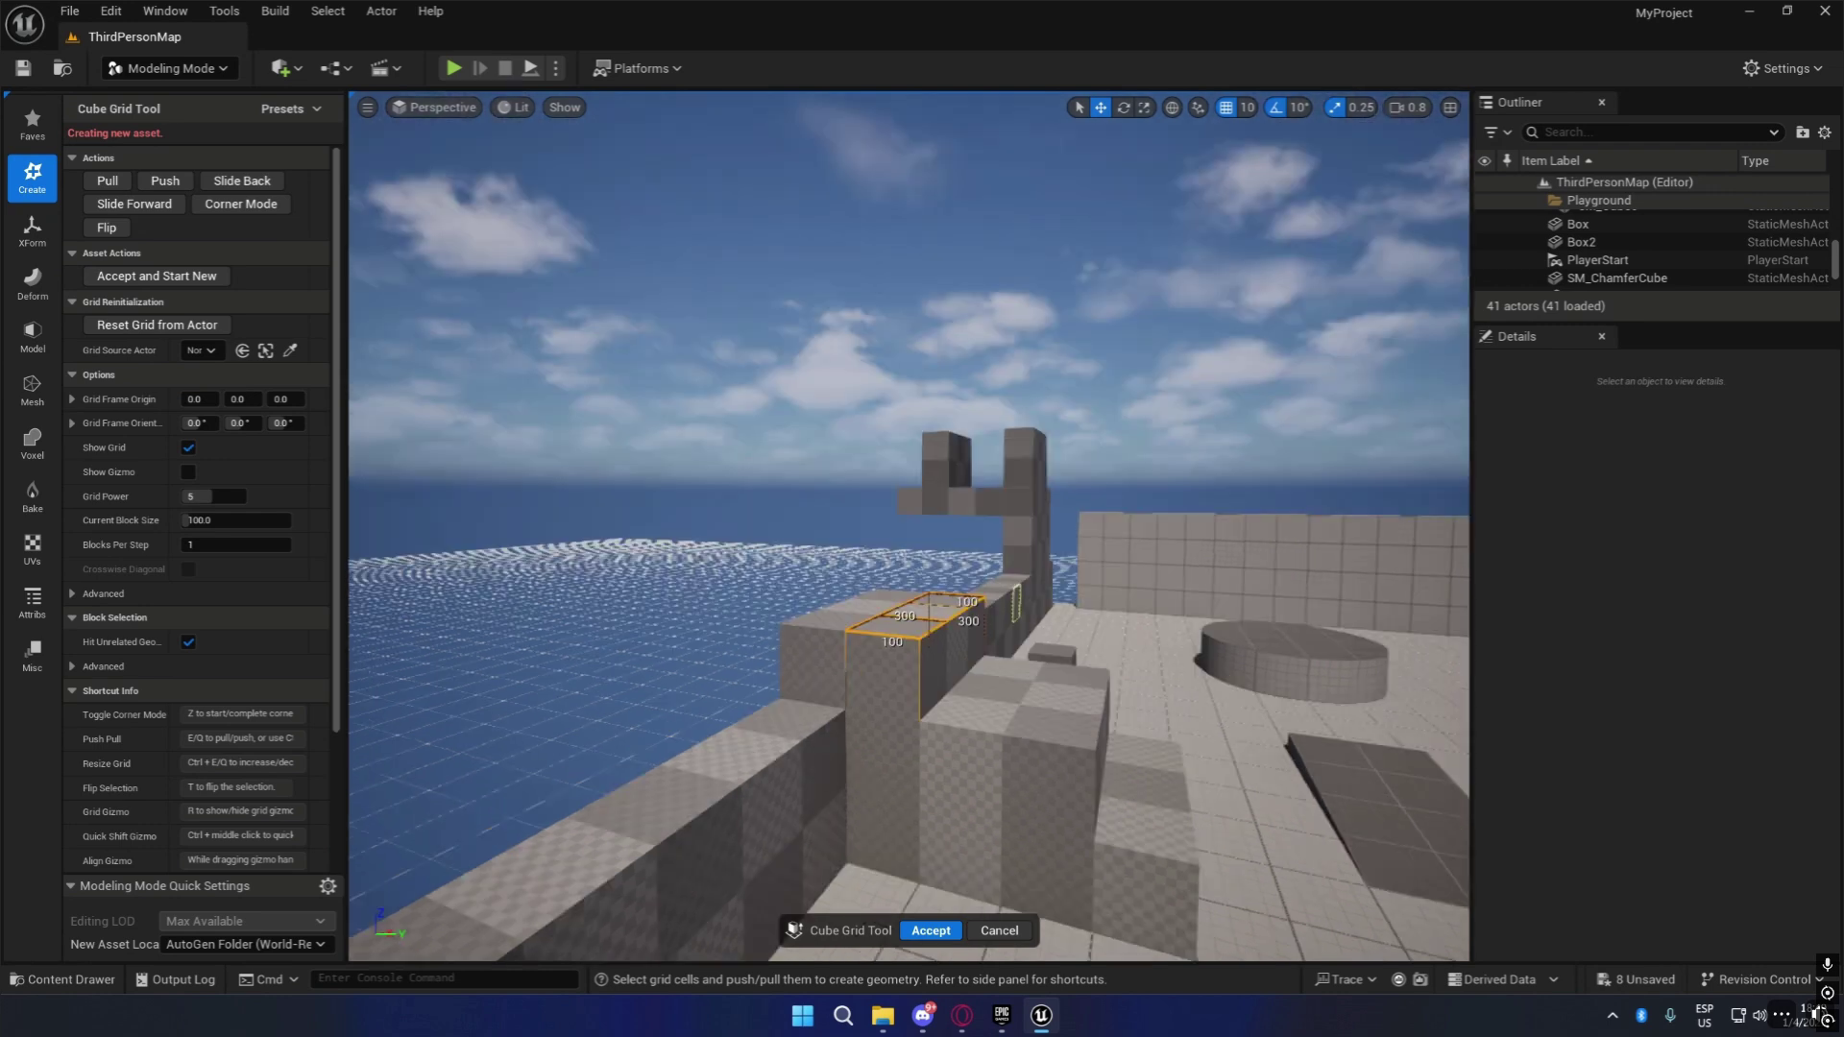
Pull the selected top-step strip up by one block and push it back down.
right_click_drag(1017, 603, 993, 651)
key("w")
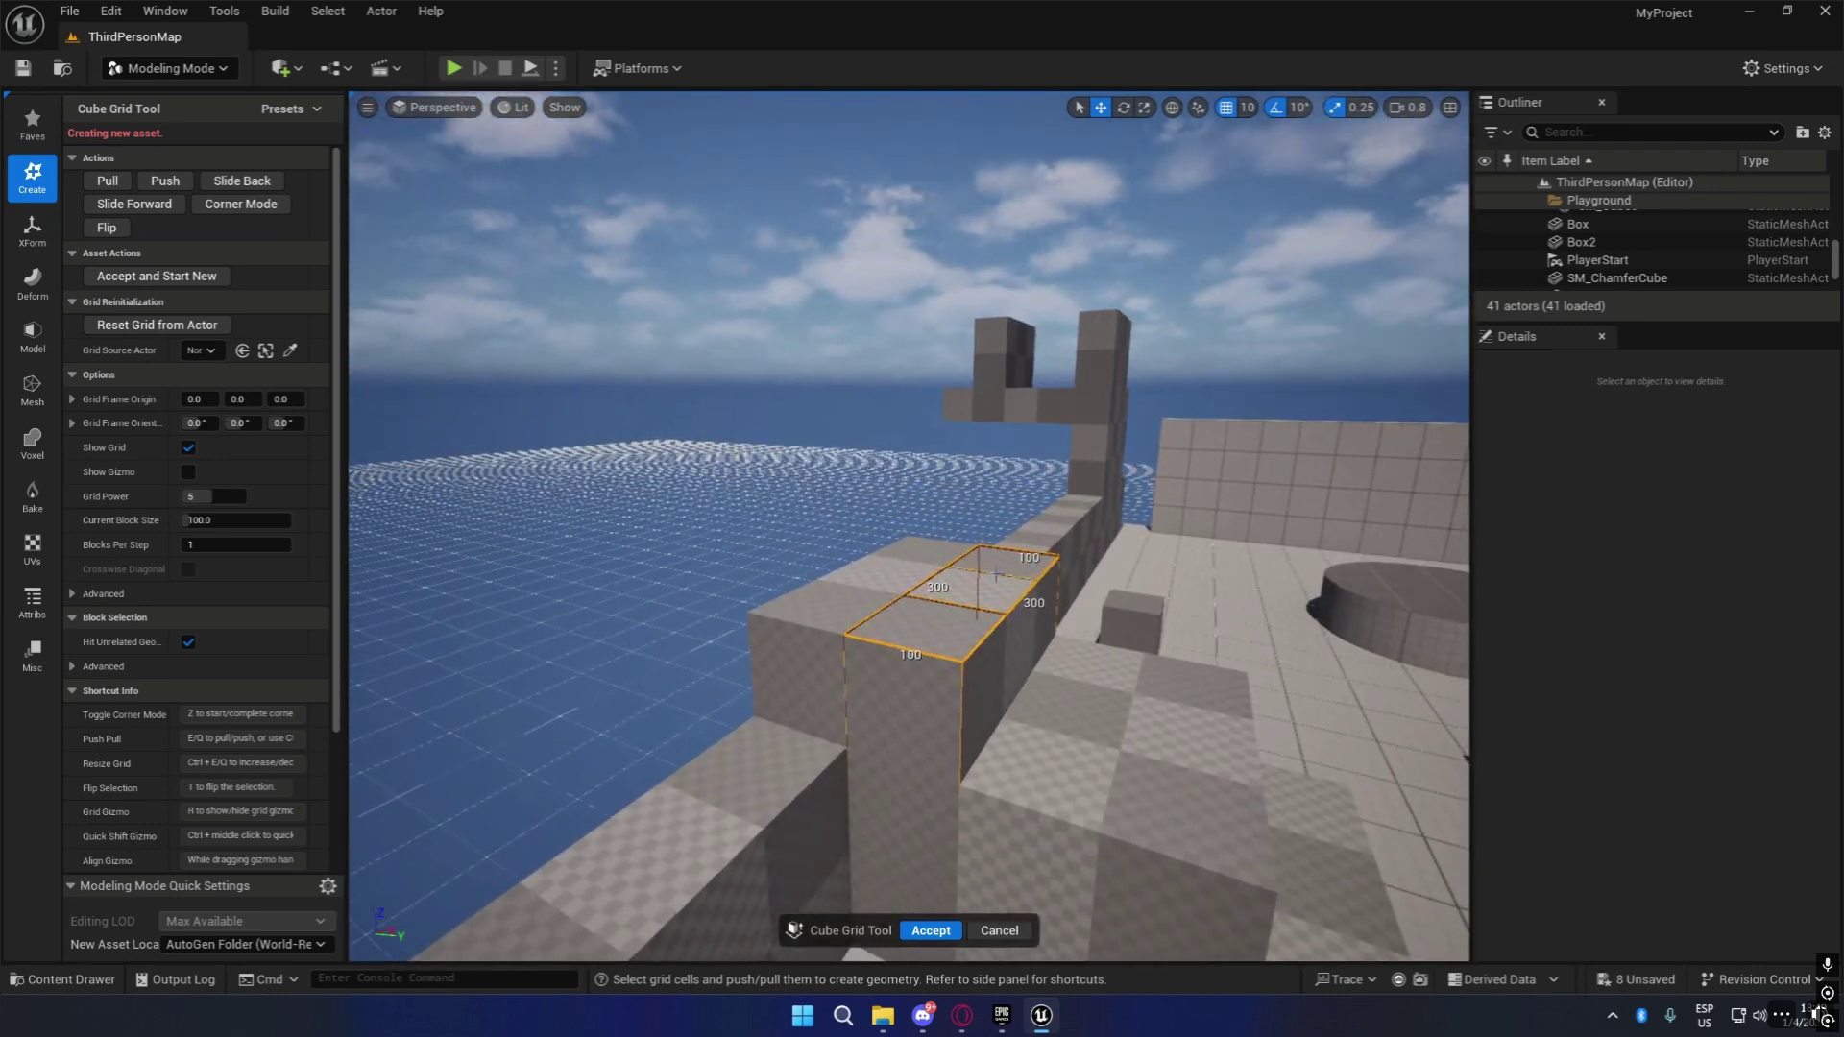
key("e")
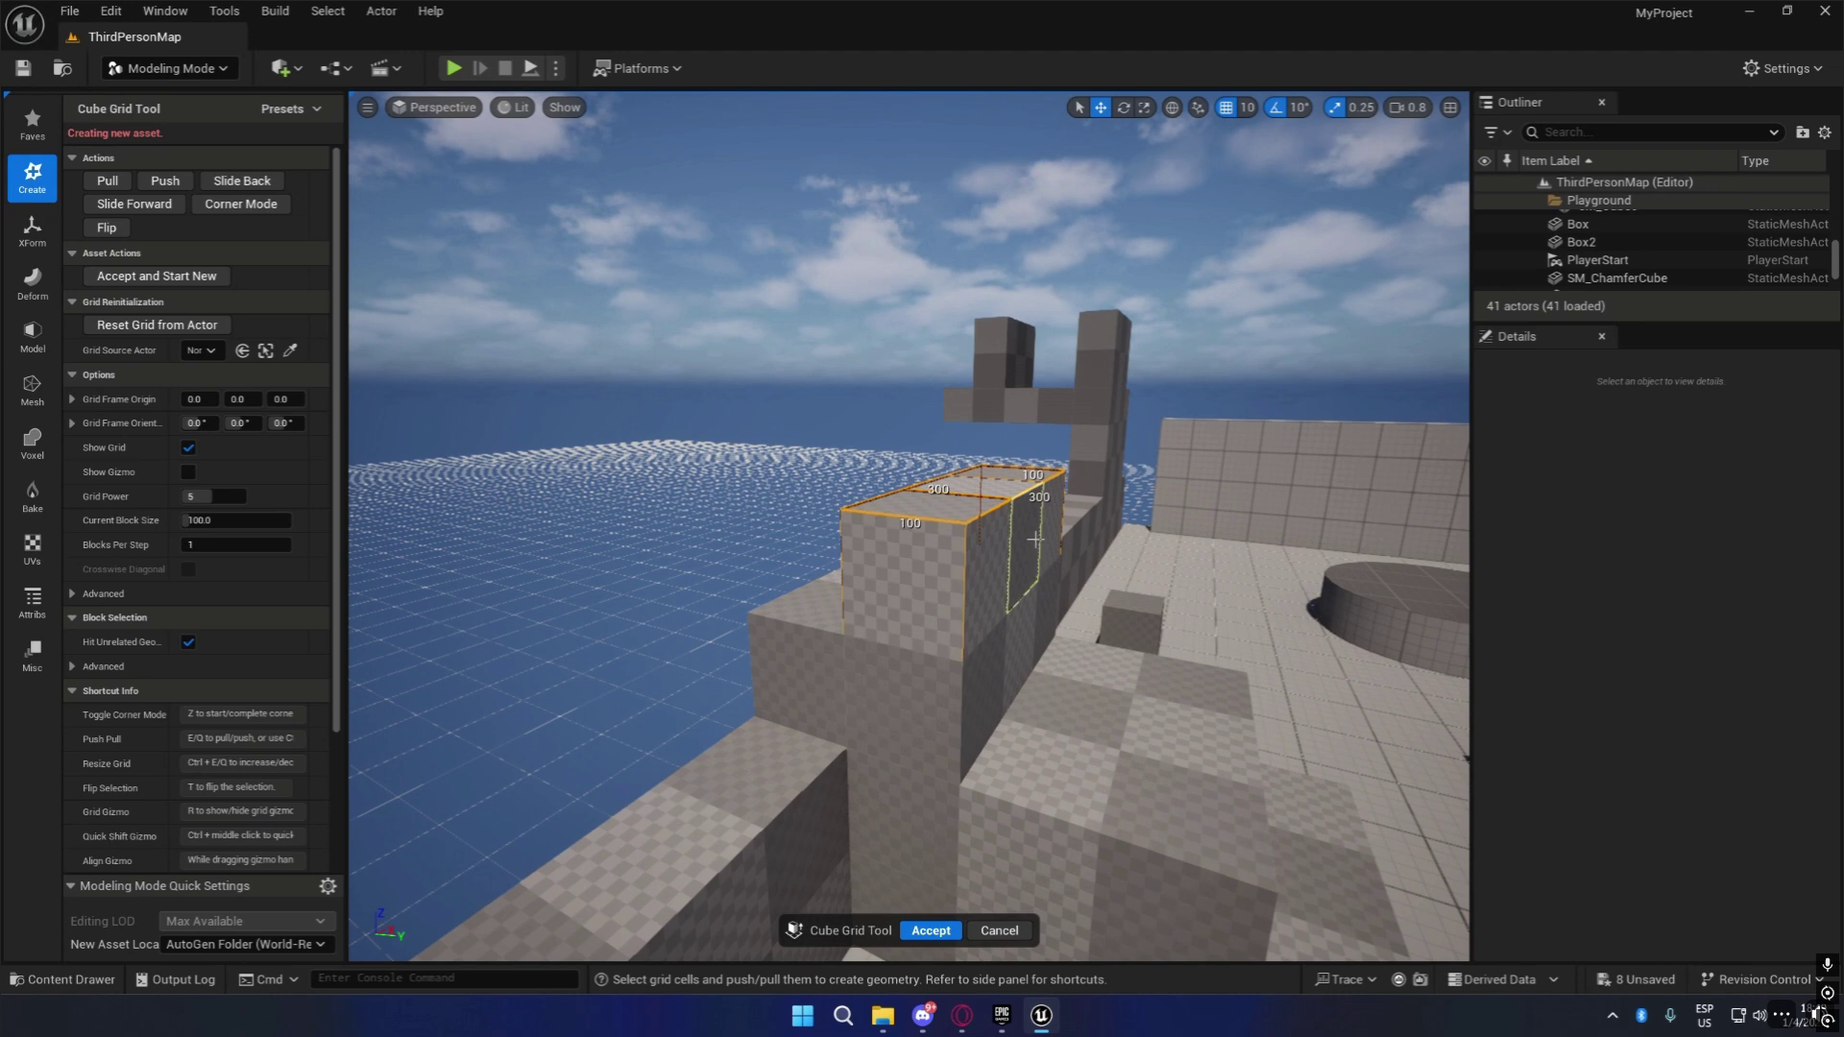
key("q")
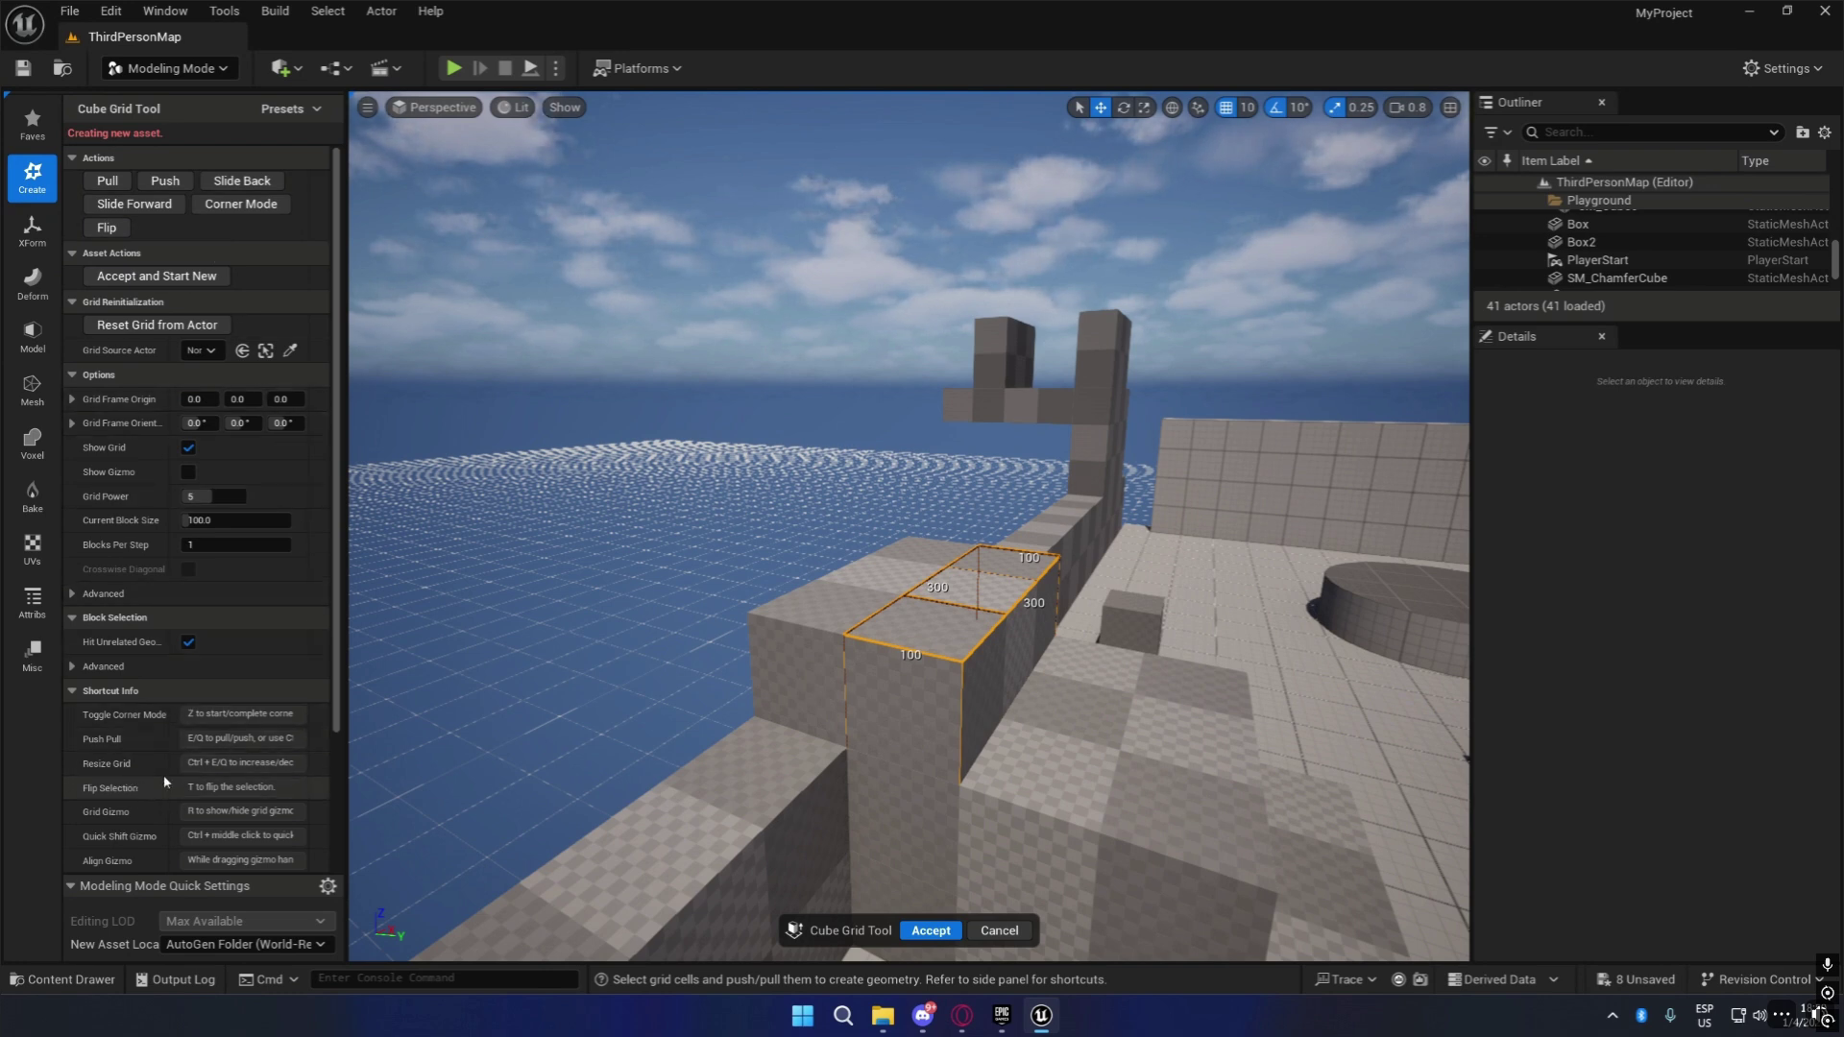
Slide the top-step selection up one block and pull a floating column four blocks high from it.
left_click(243, 185)
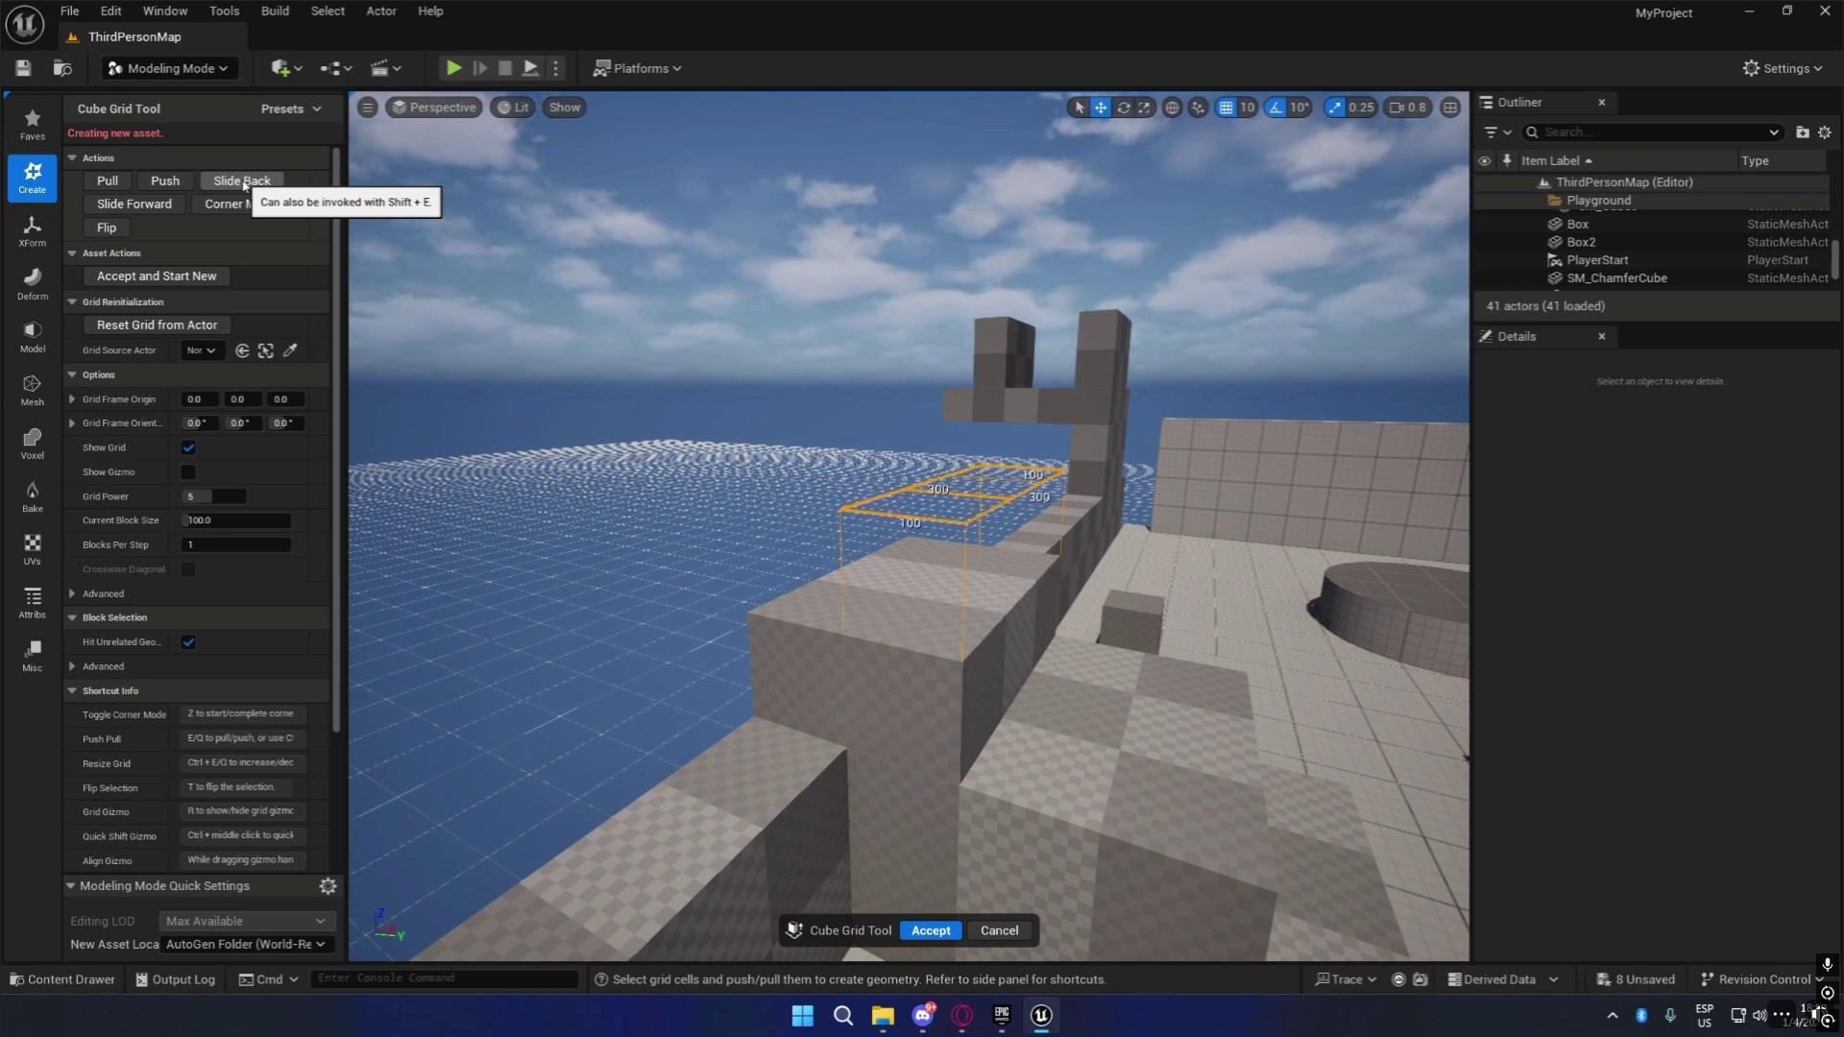
key("e")
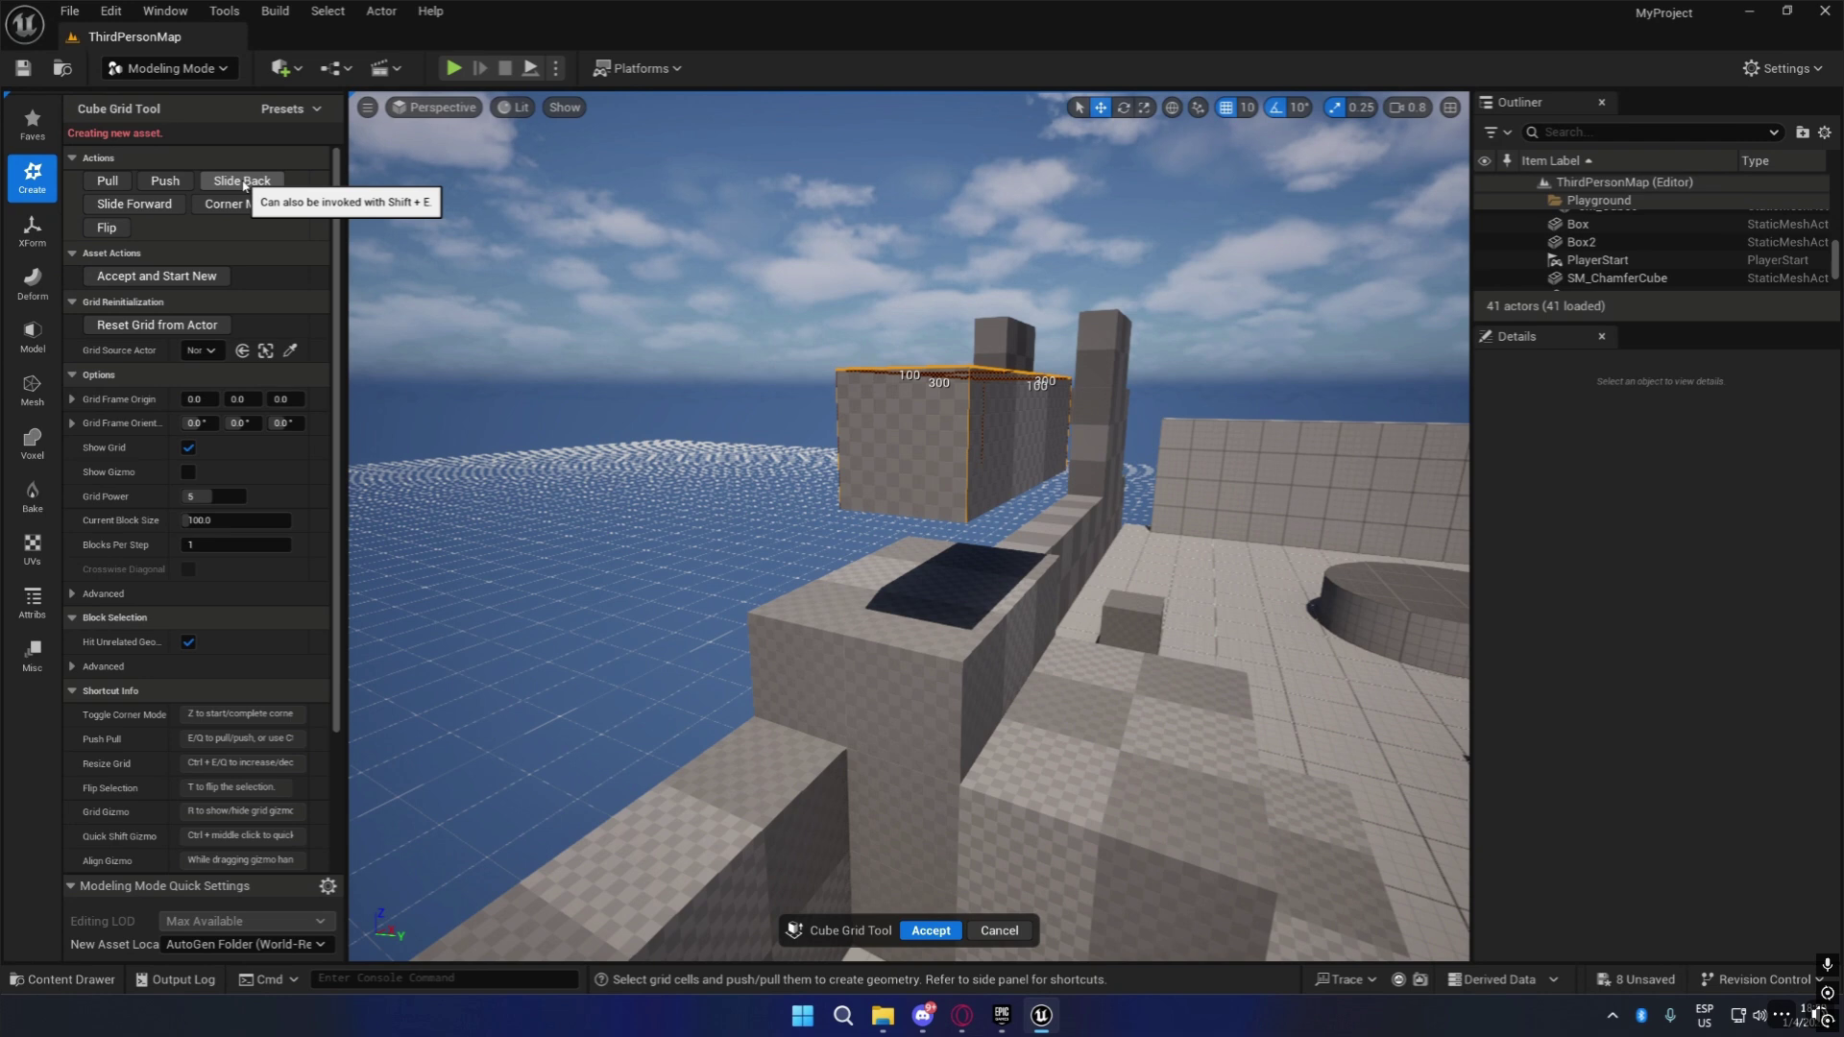
key("e")
key("e")
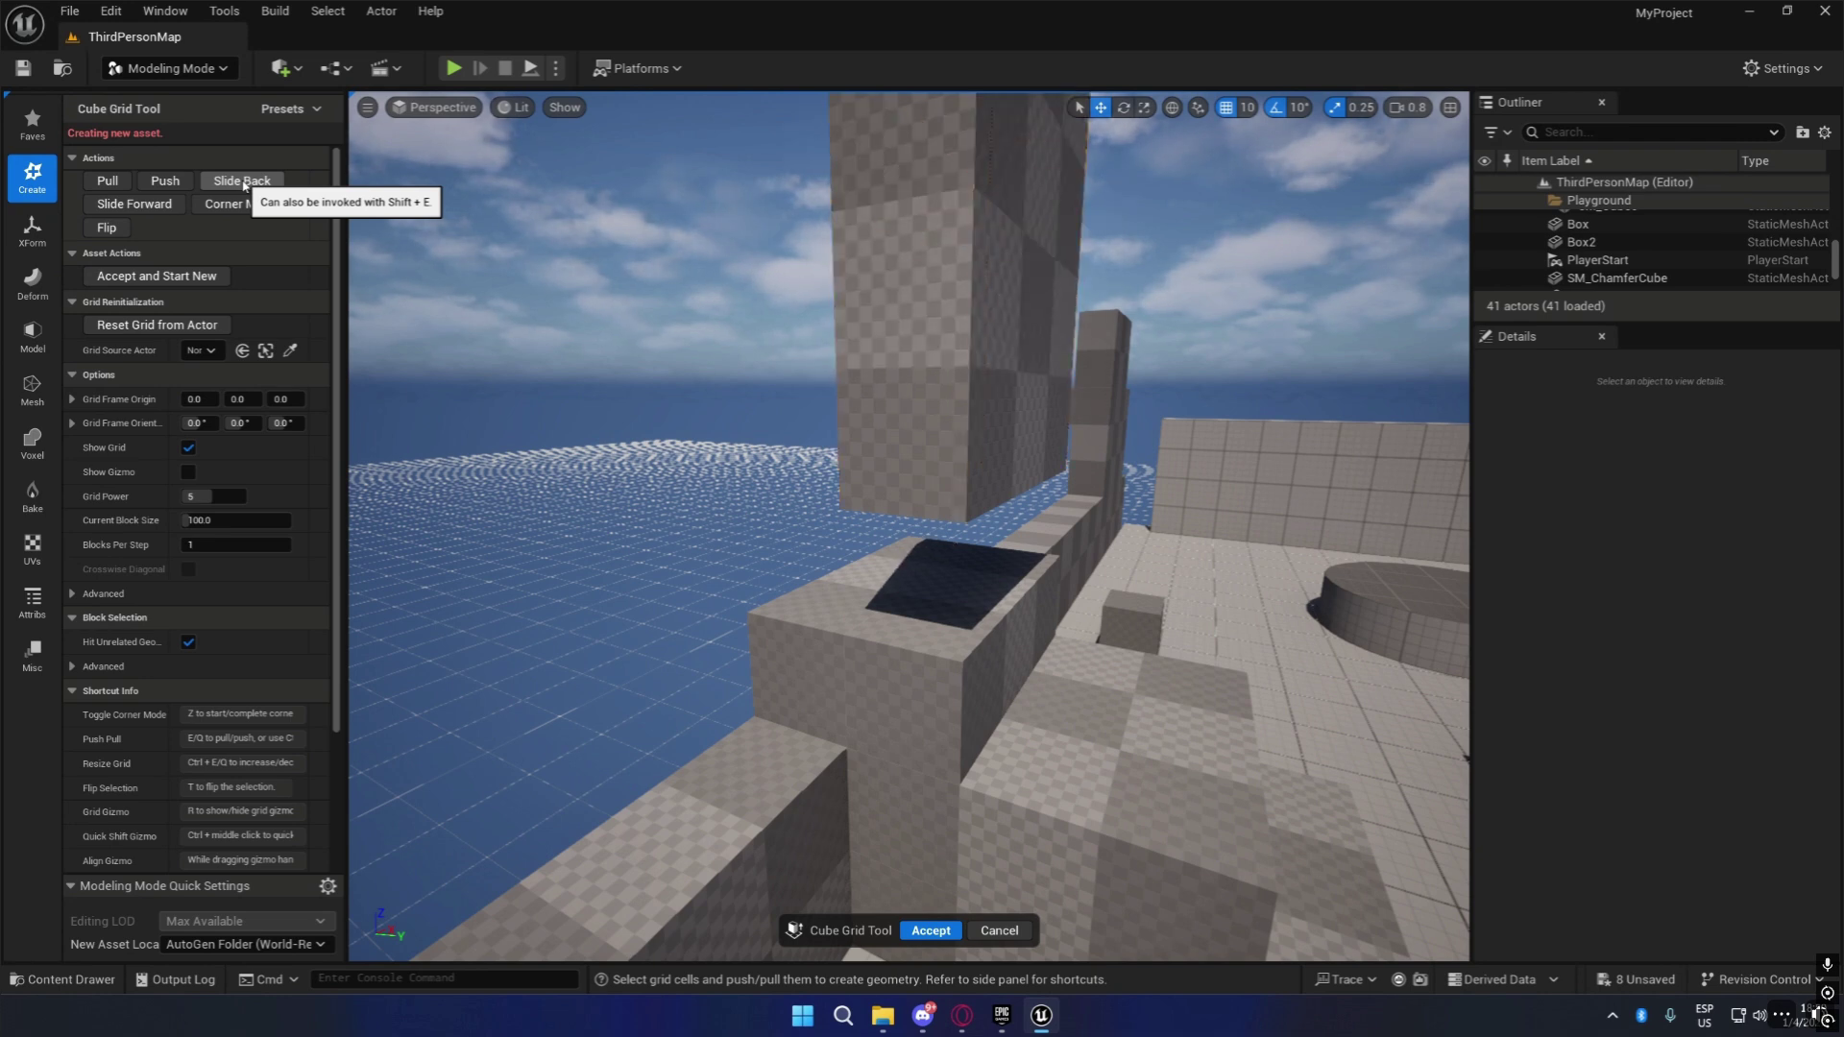
key("s")
right_click_drag(963, 605, 974, 540)
key("e")
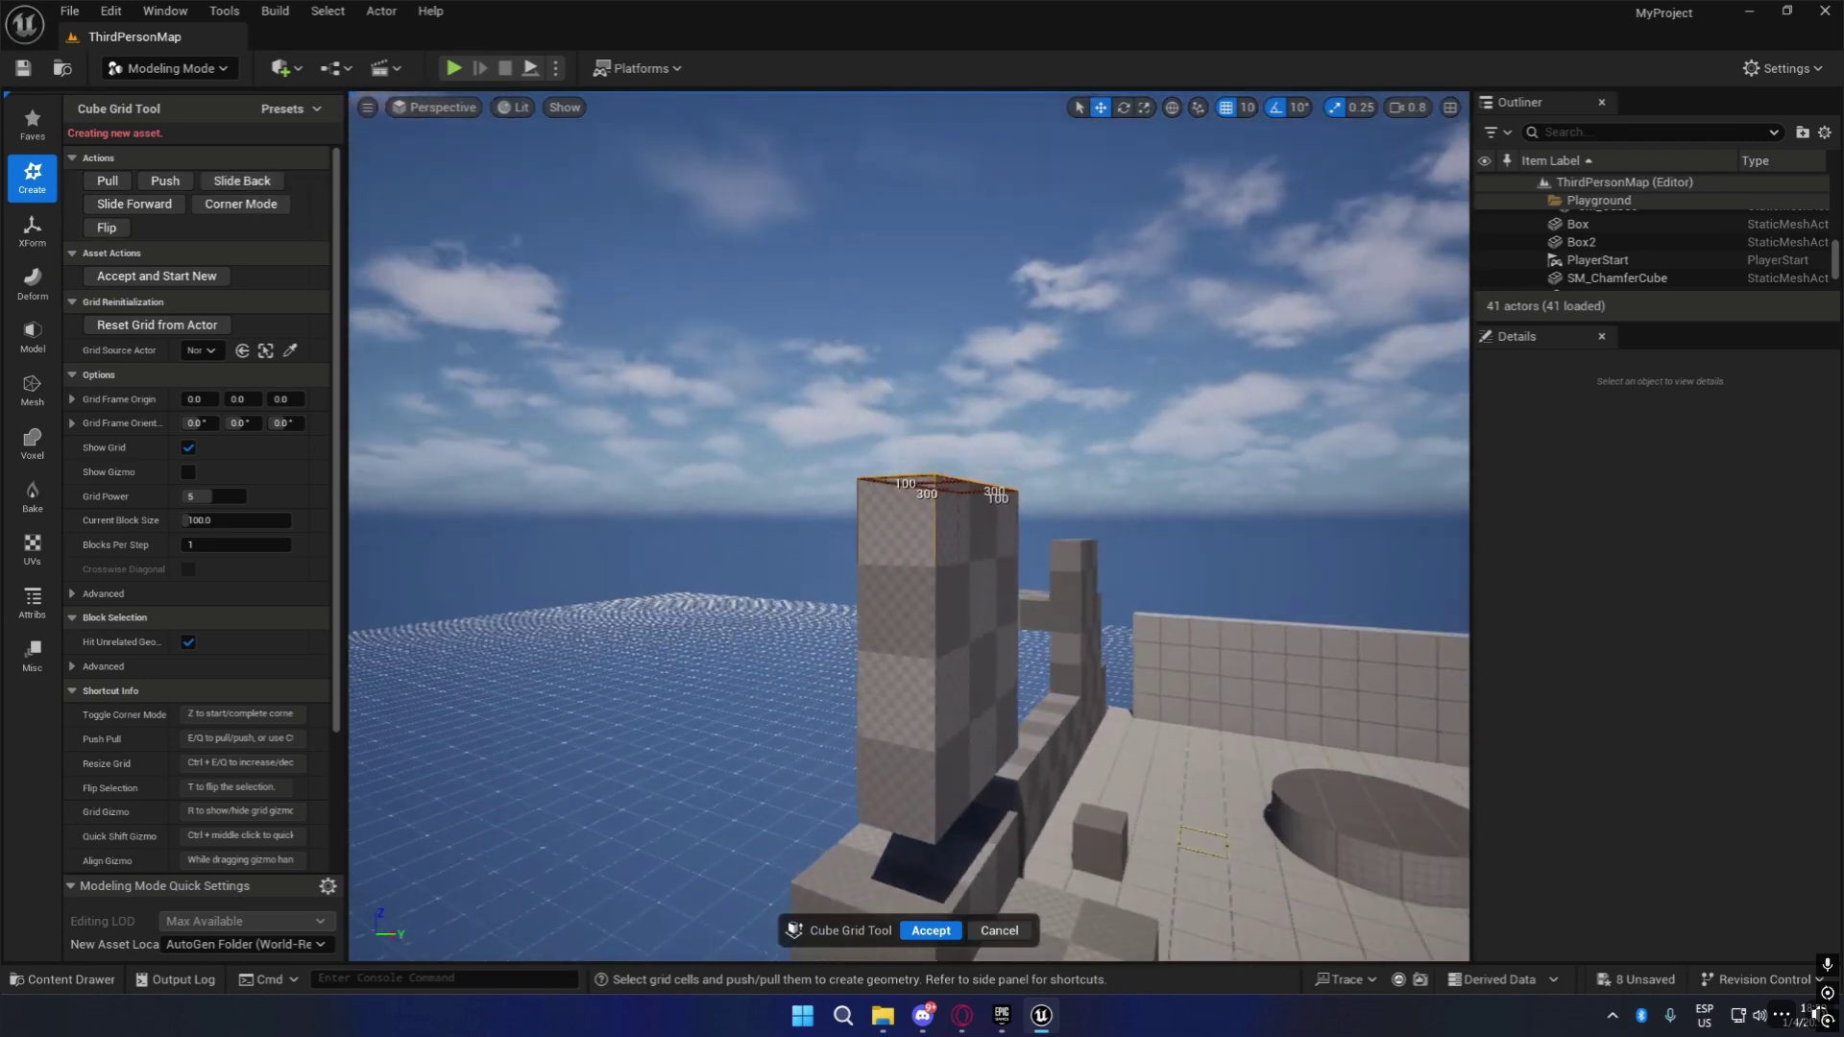
Slide the selection farther up to leave a gap above the column, and pull another floating block from it.
key("shift+e")
key("shift+e")
key("shift+e")
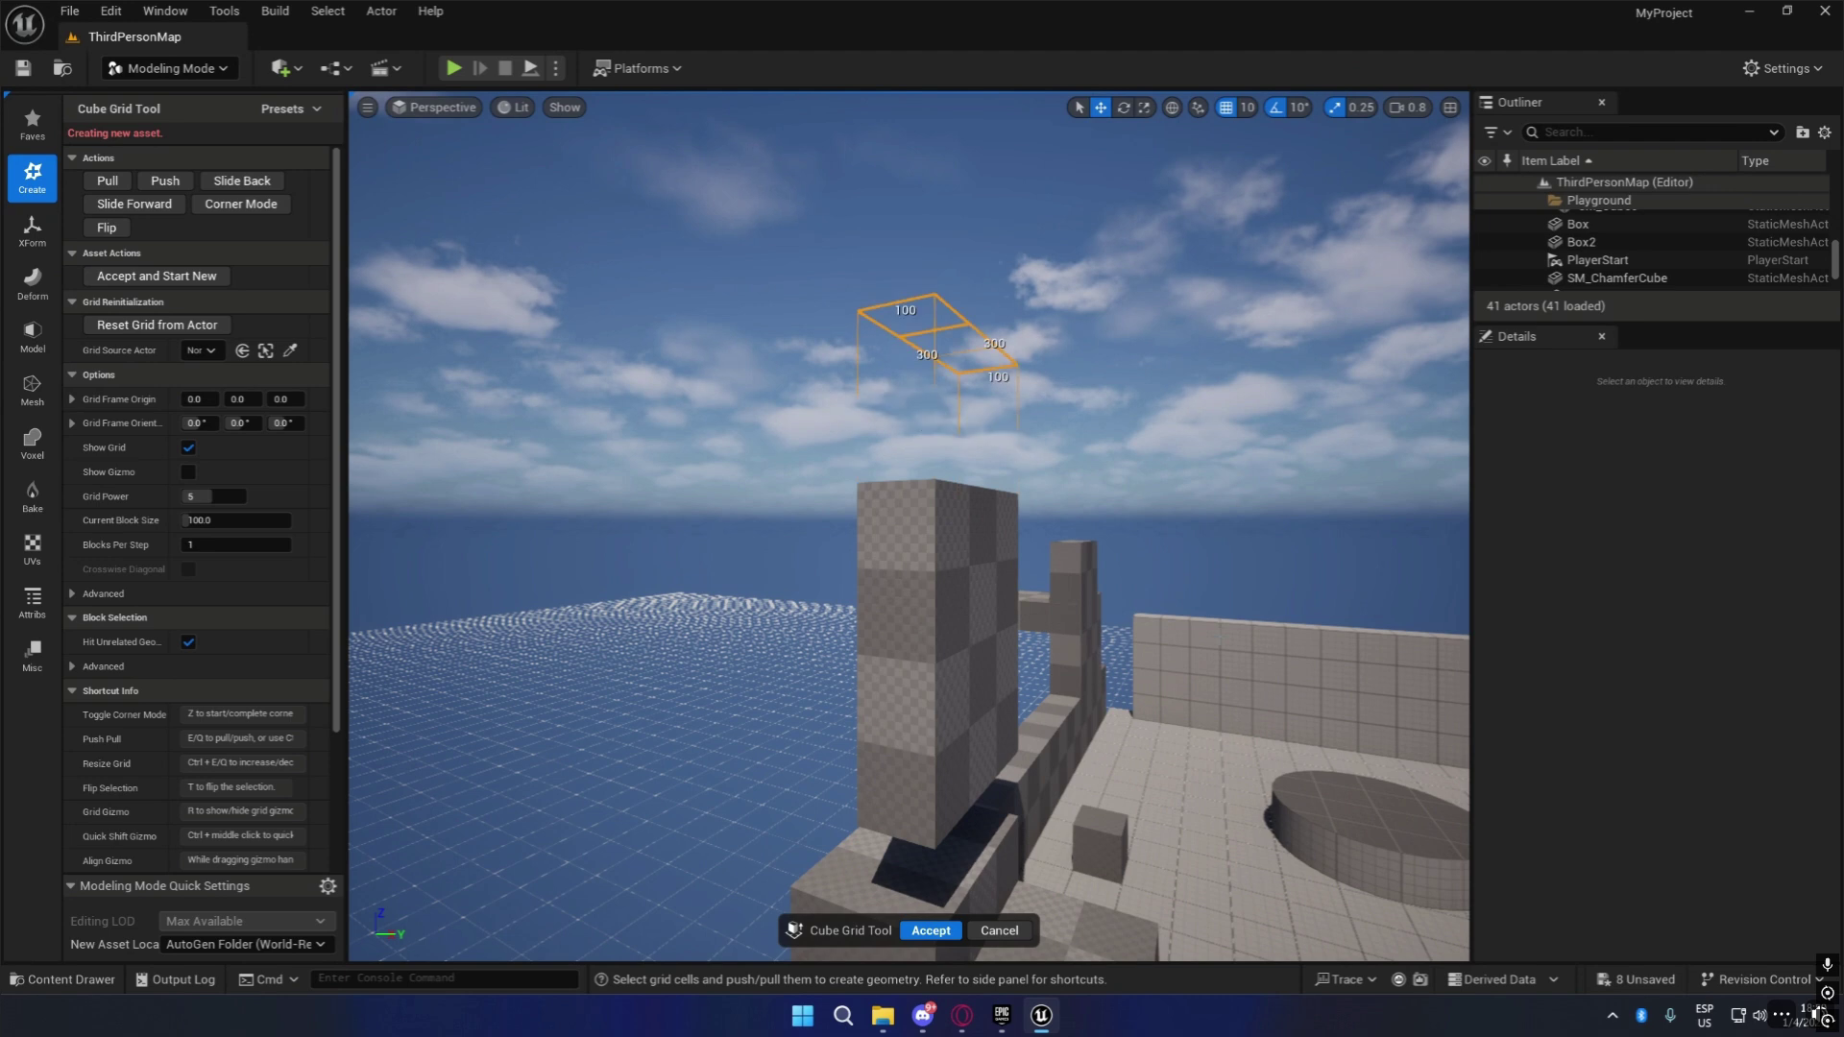
key("e")
key("e")
key("e")
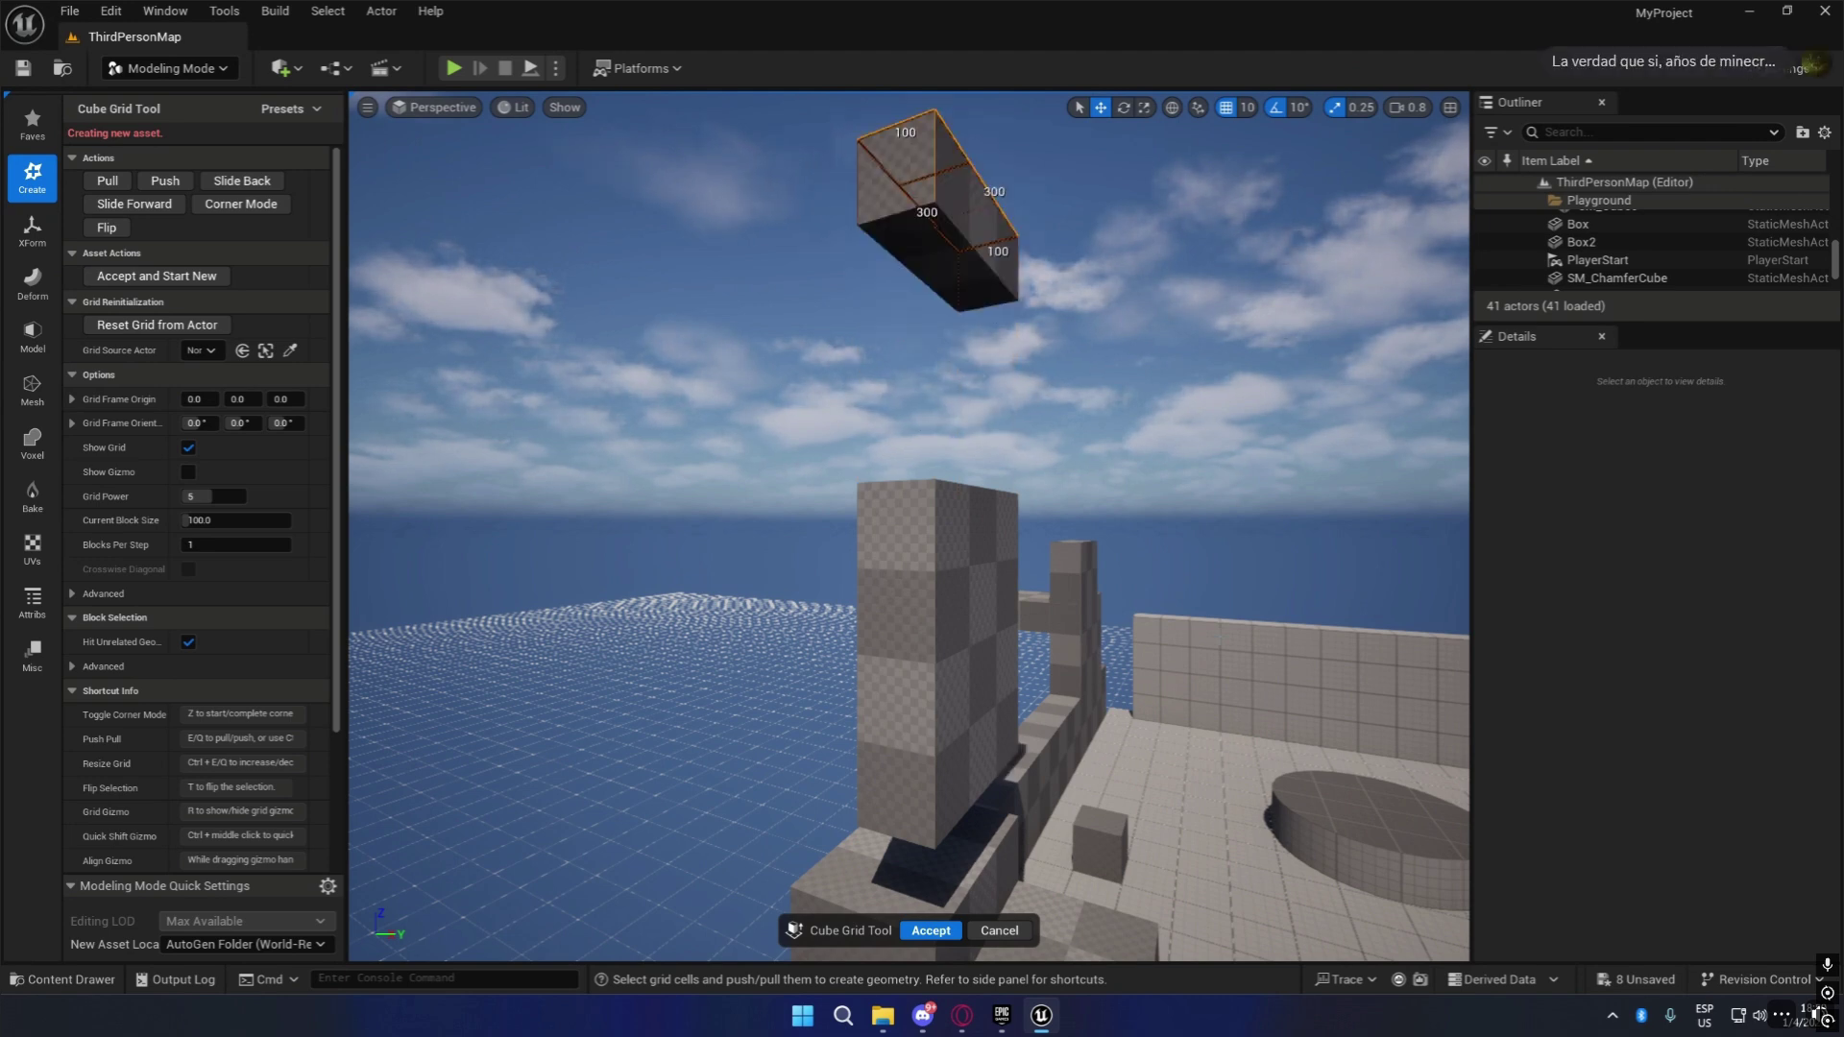
Accept the Cube Grid geometry as a mesh and inspect the wall, stairs and floating blocks.
right_click_drag(1125, 784, 836, 773)
key("d")
key("s")
key("d")
mouse_move(1037, 845)
right_mouse_down()
mouse_move(1119, 893)
mouse_move(1058, 866)
right_mouse_up()
key("a")
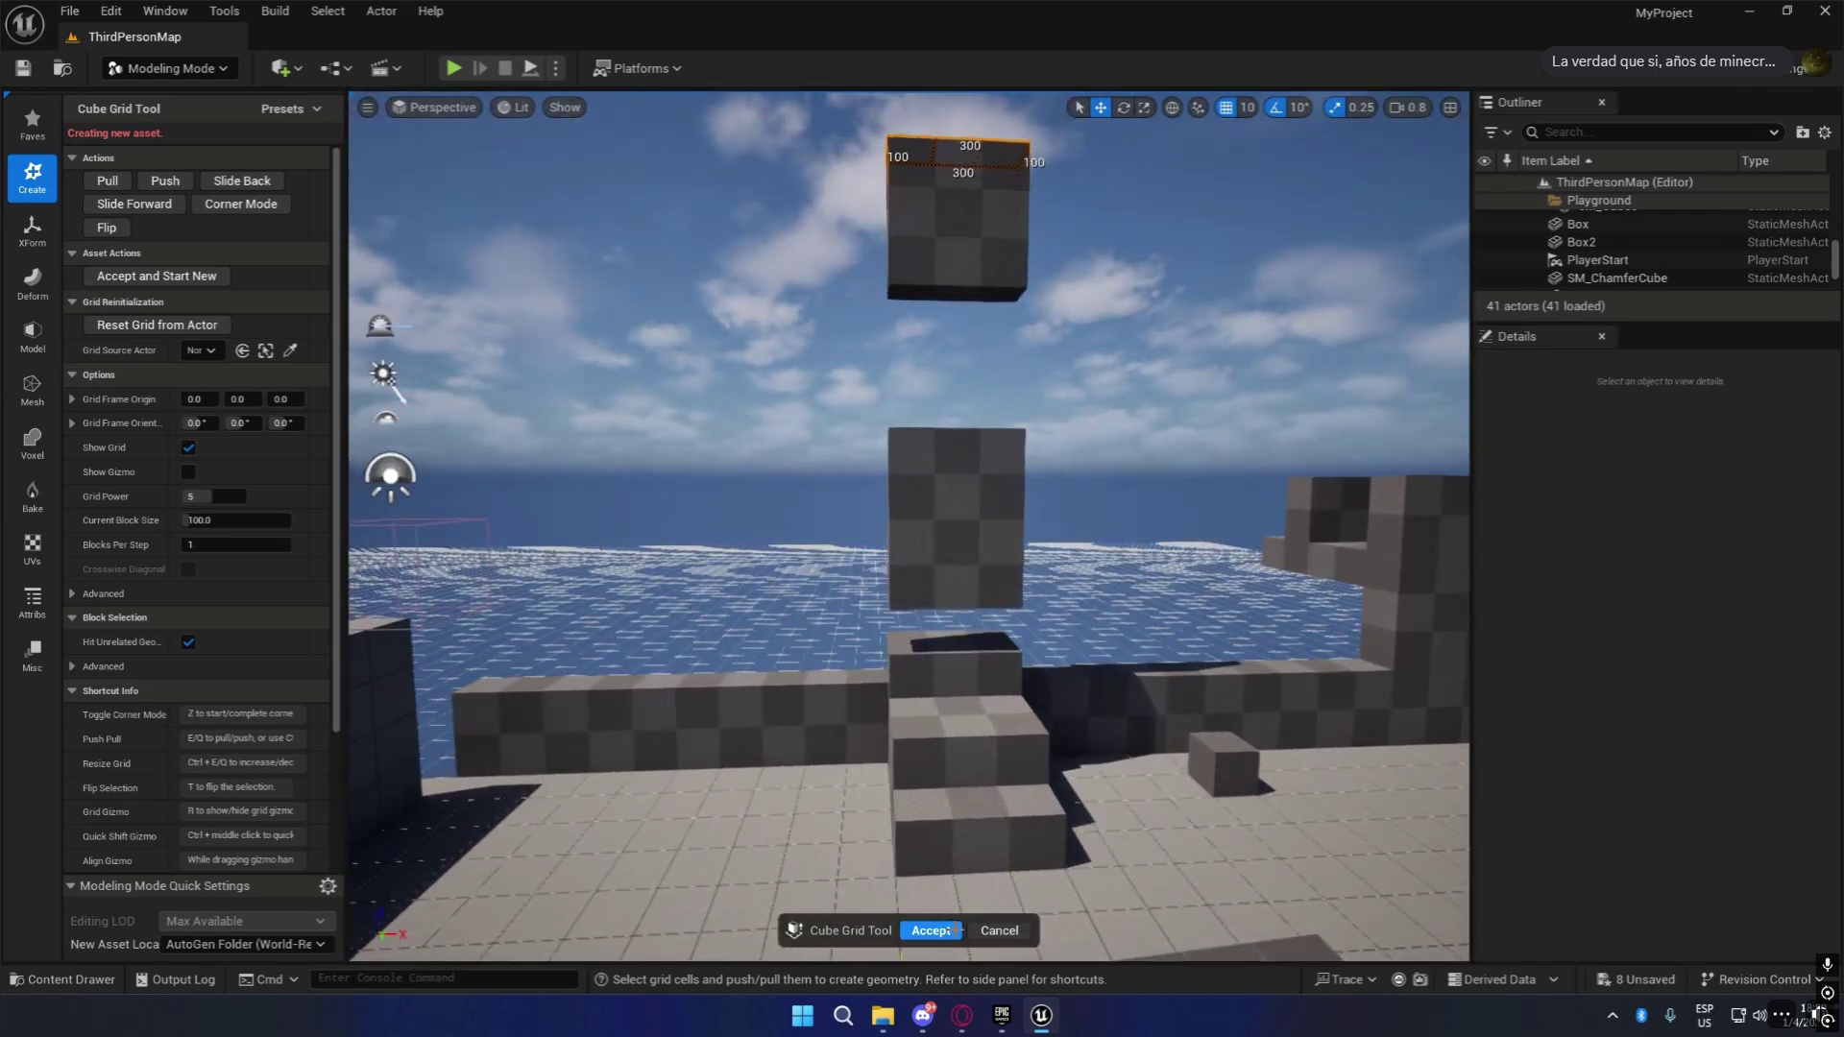
left_click(930, 930)
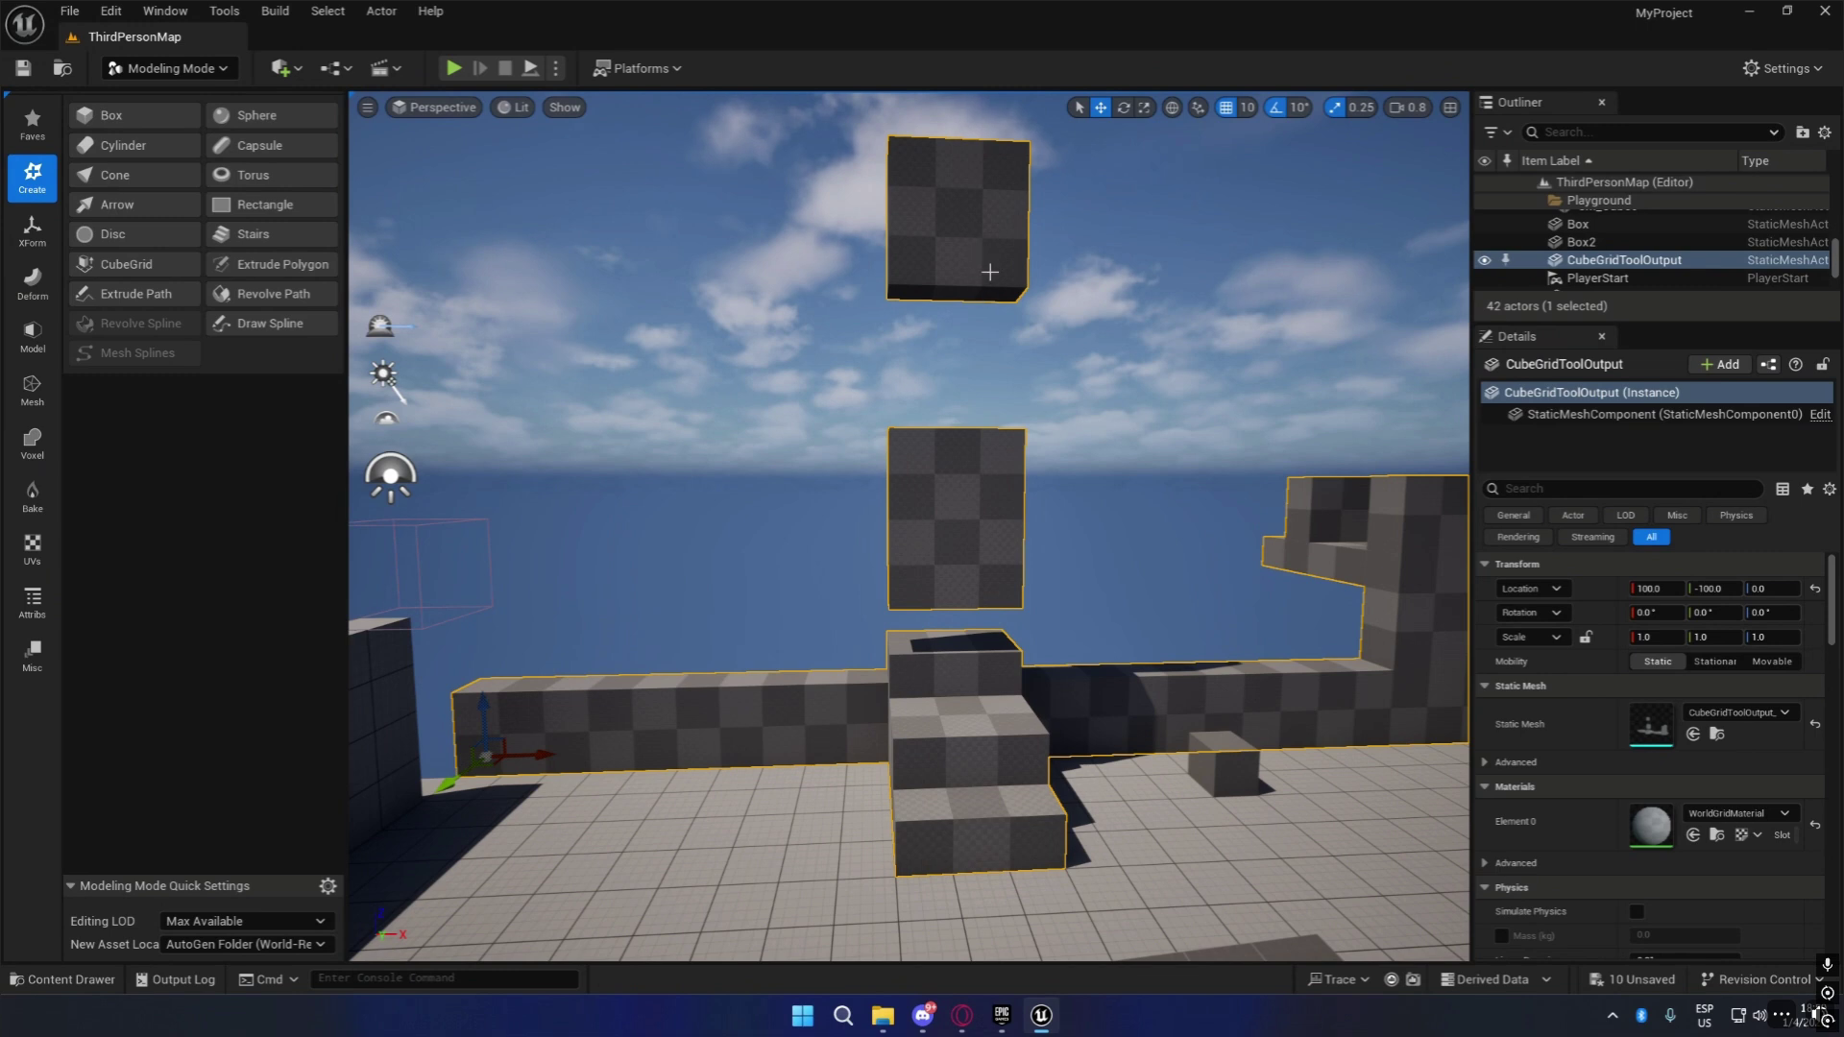
right_click_drag(940, 174, 1191, 226)
key("a")
right_click_drag(1042, 614, 859, 612)
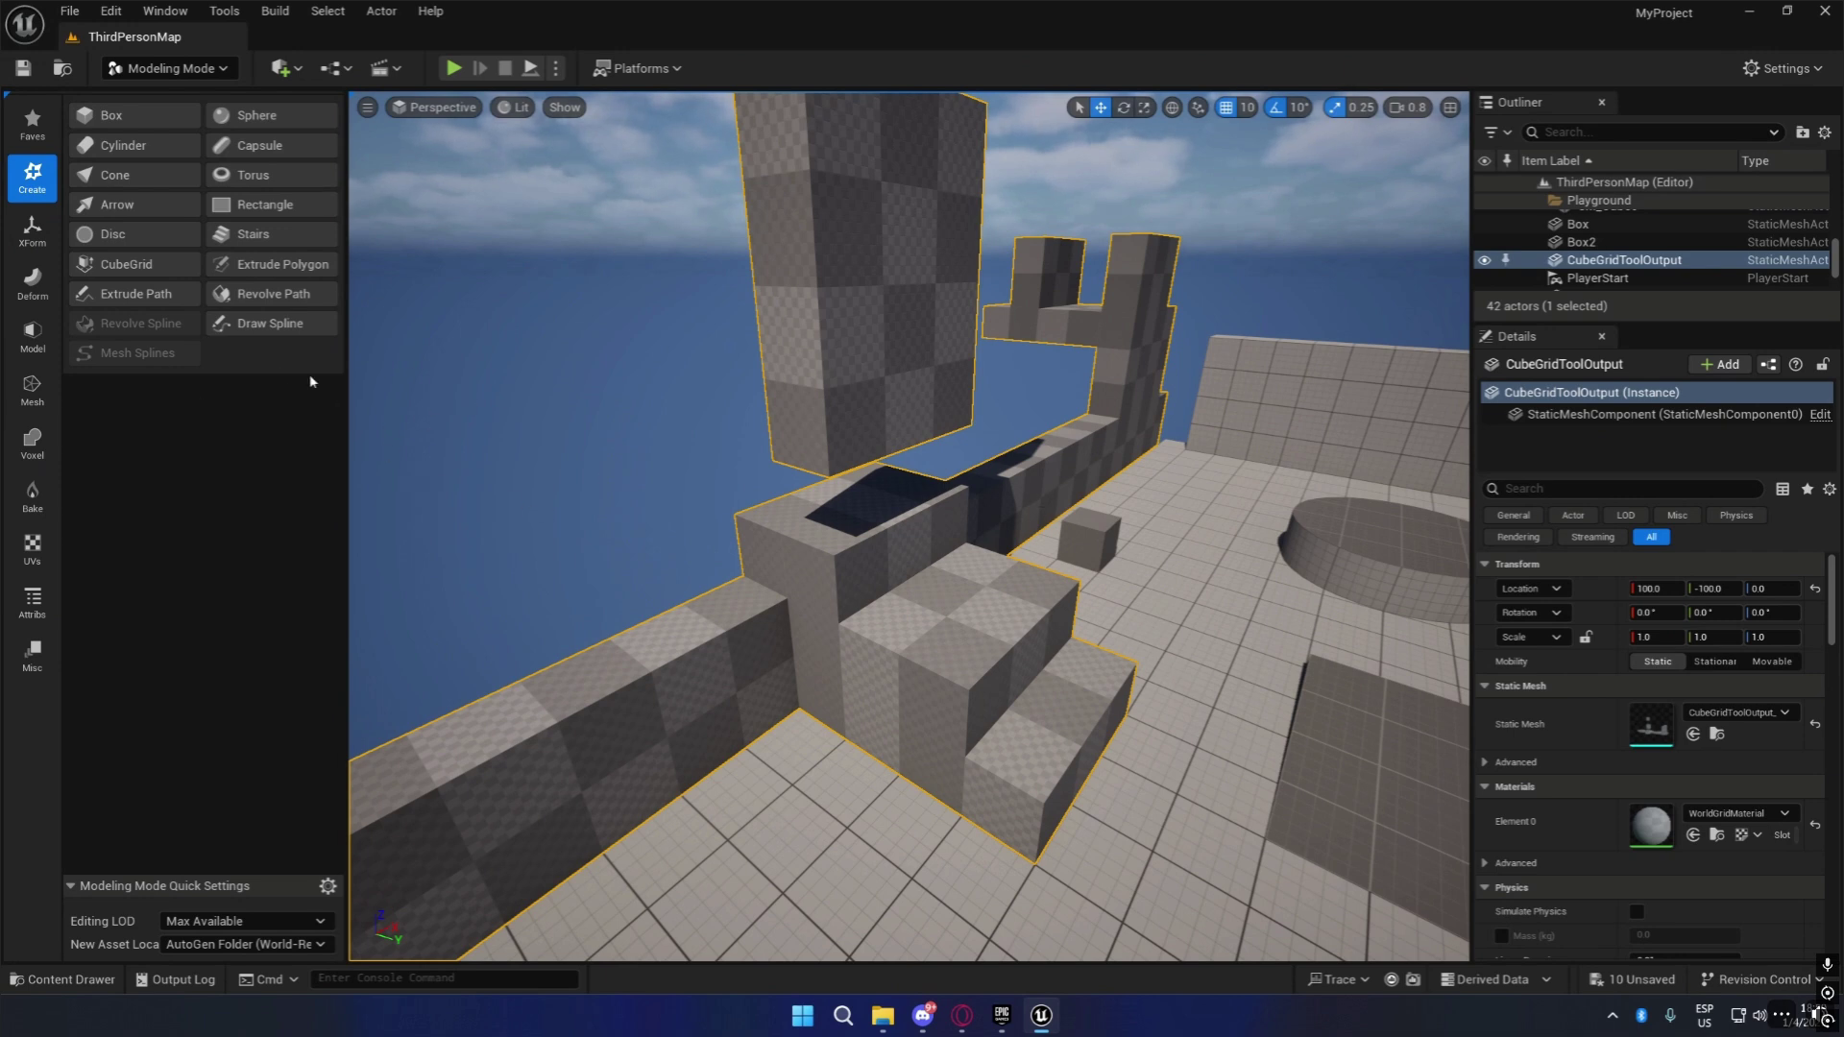
Reopen the mesh in Cube Grid, push a centred 100 by 200 window through the lower floating block, and accept.
left_click(152, 269)
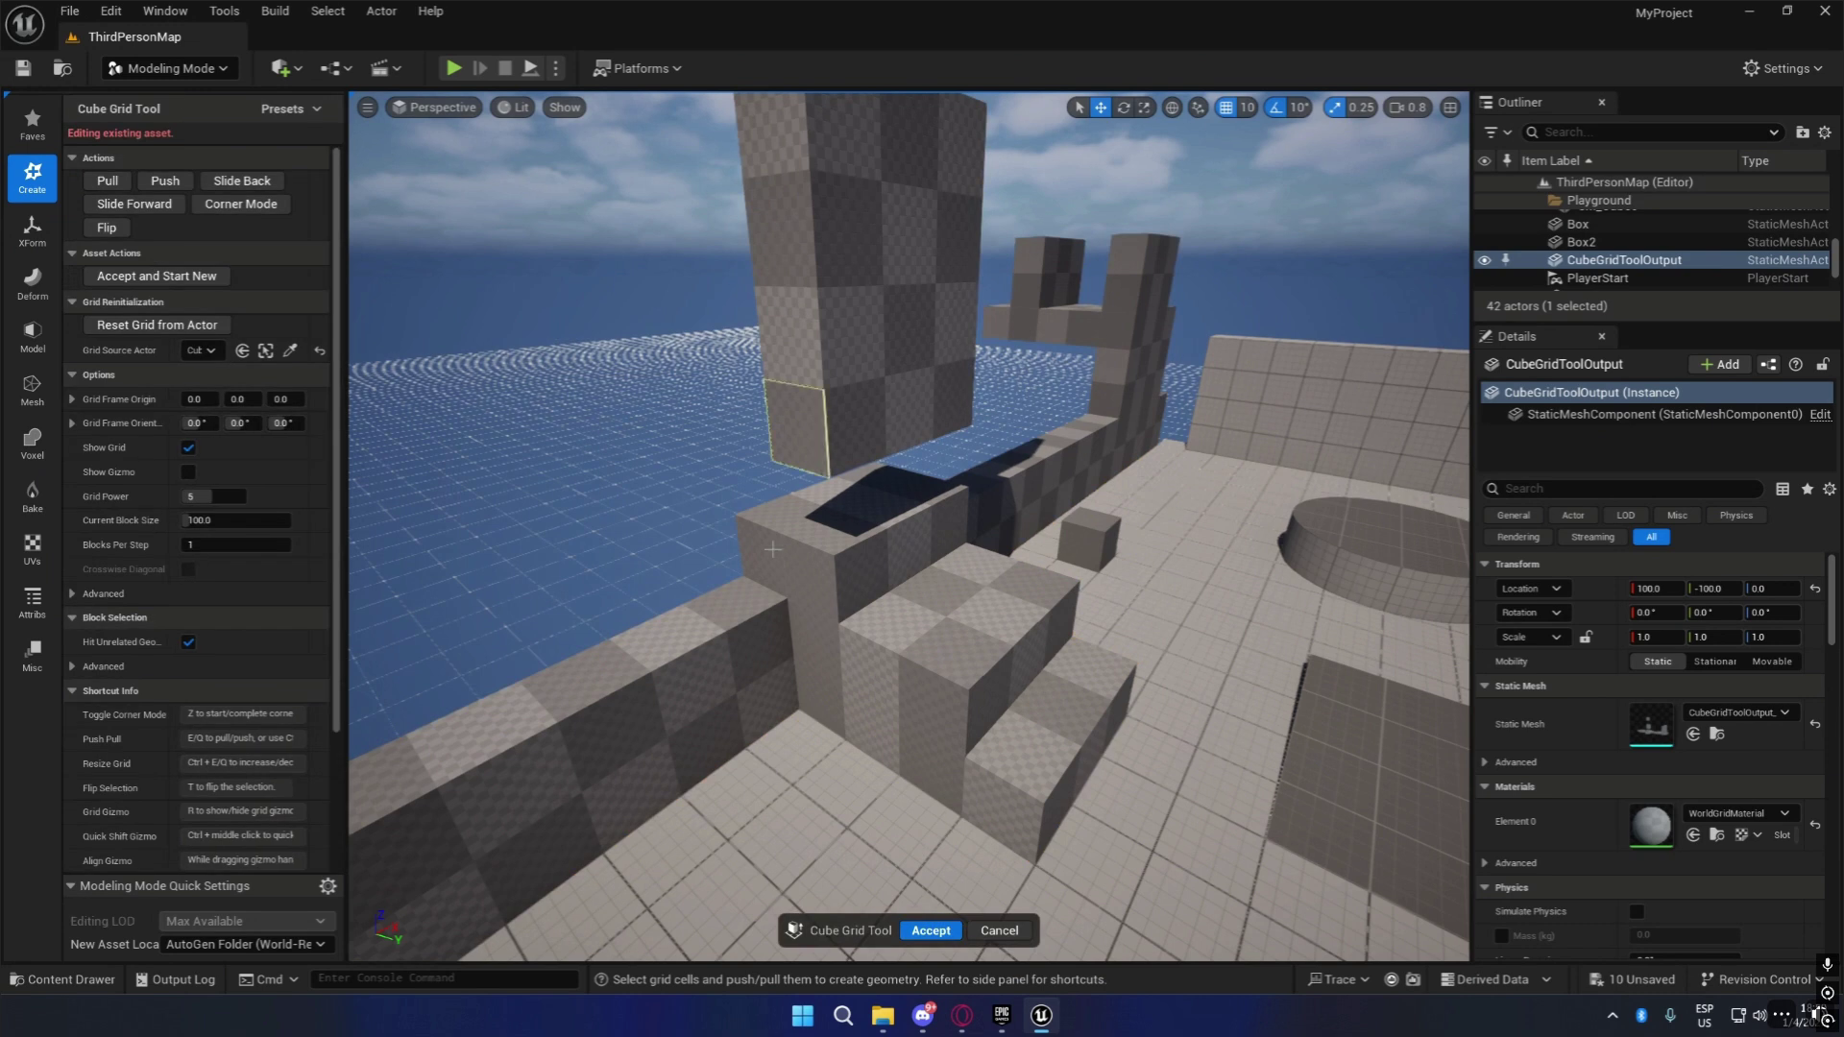
right_click_drag(919, 451, 933, 587)
left_click_drag(936, 587, 935, 507)
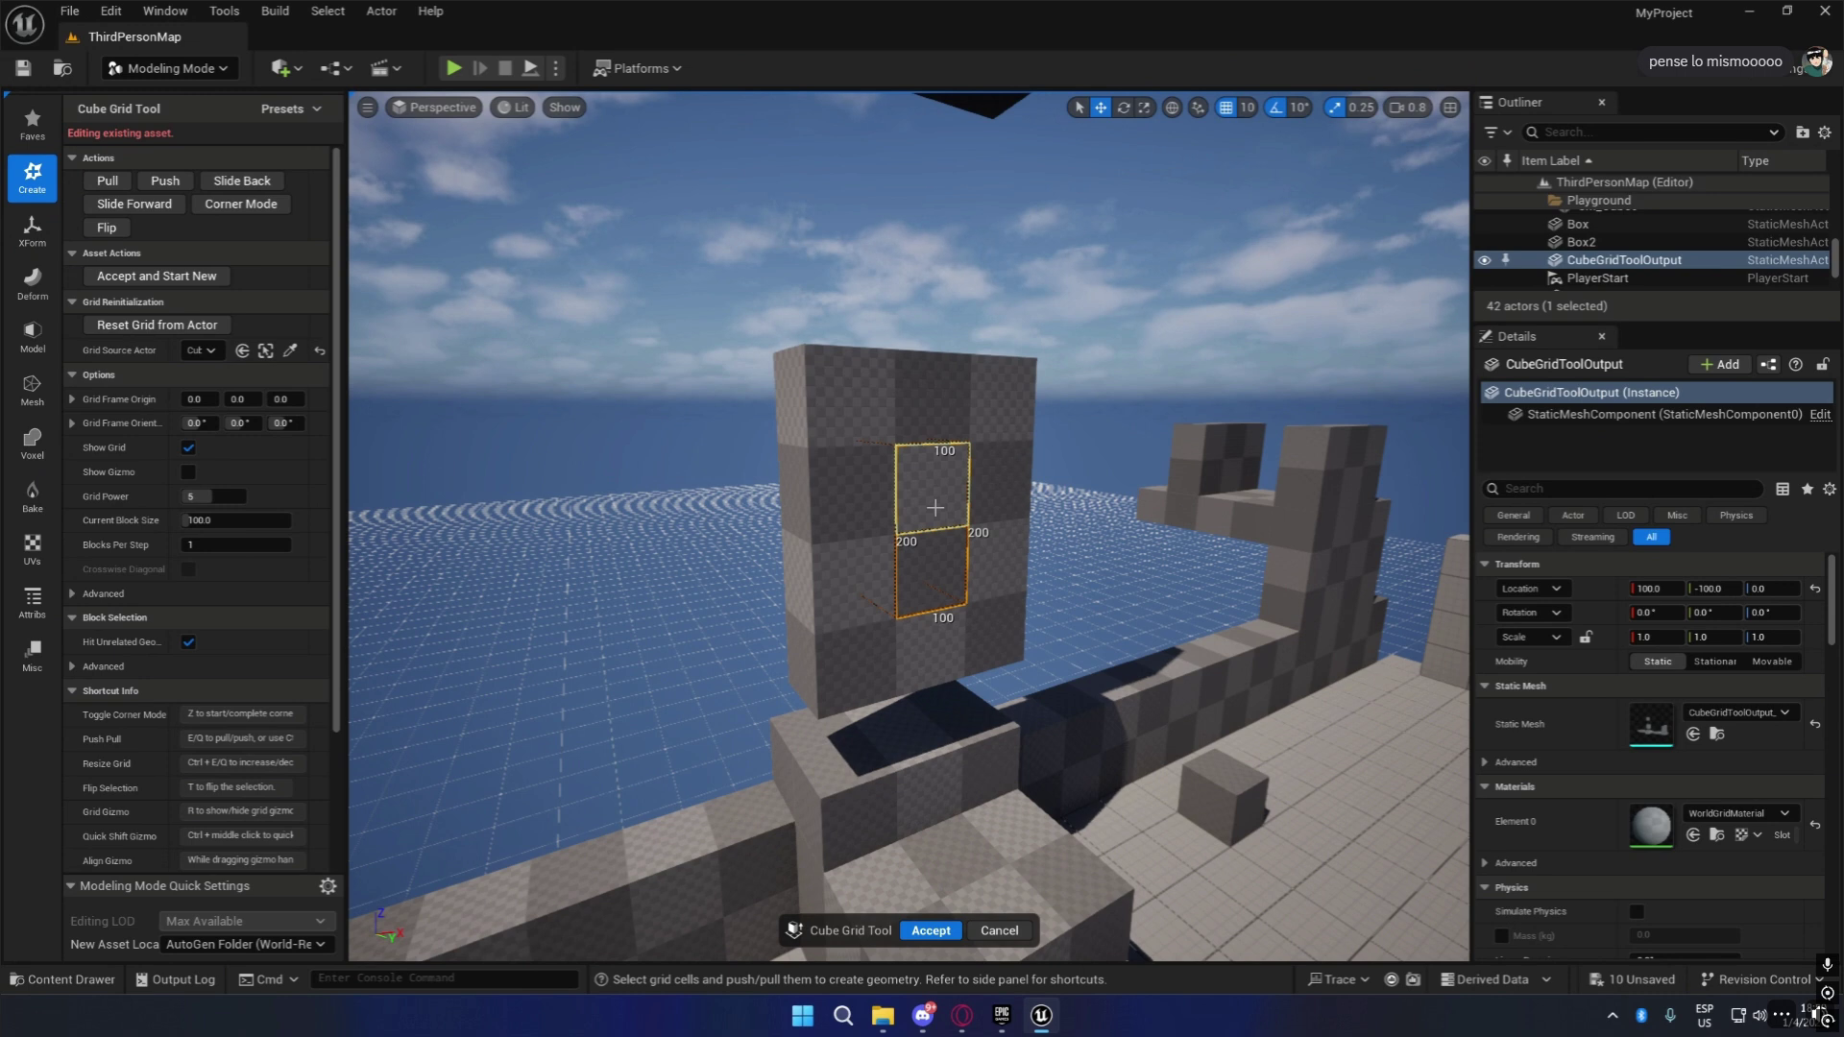
key("q")
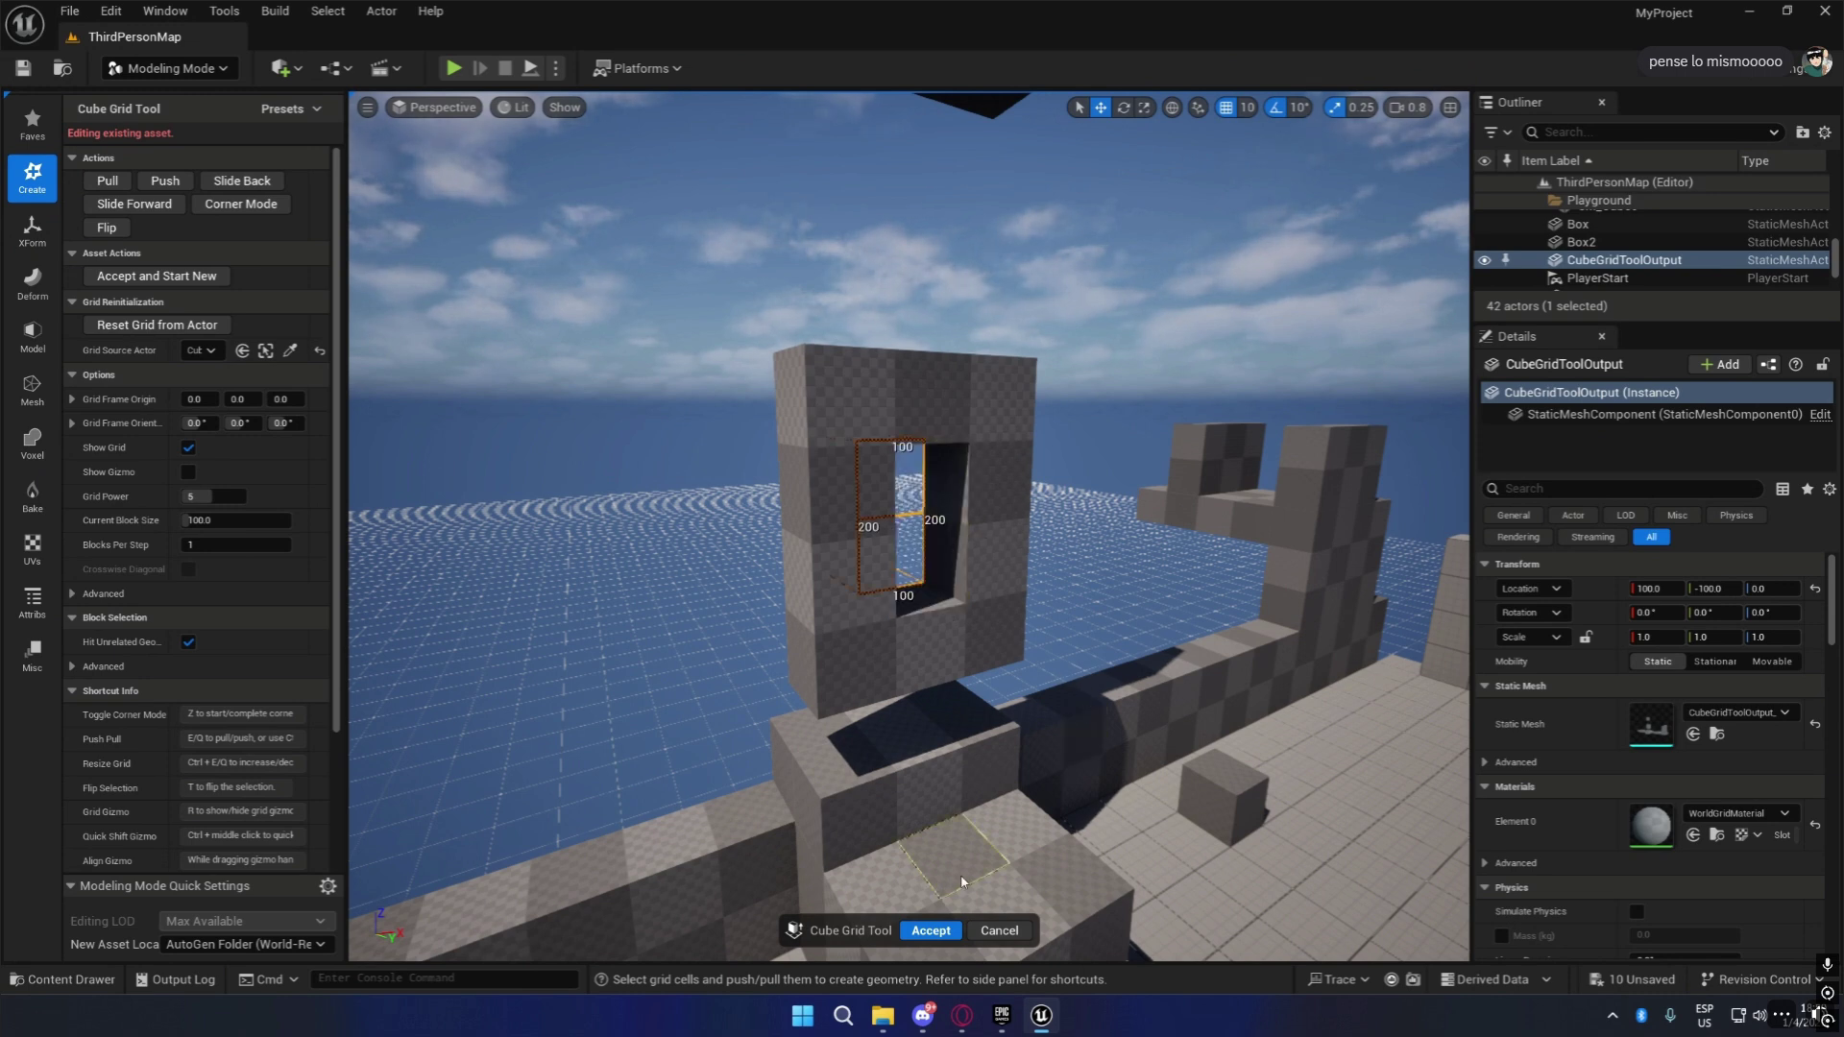
left_click(940, 941)
right_click_drag(1165, 515, 1067, 573)
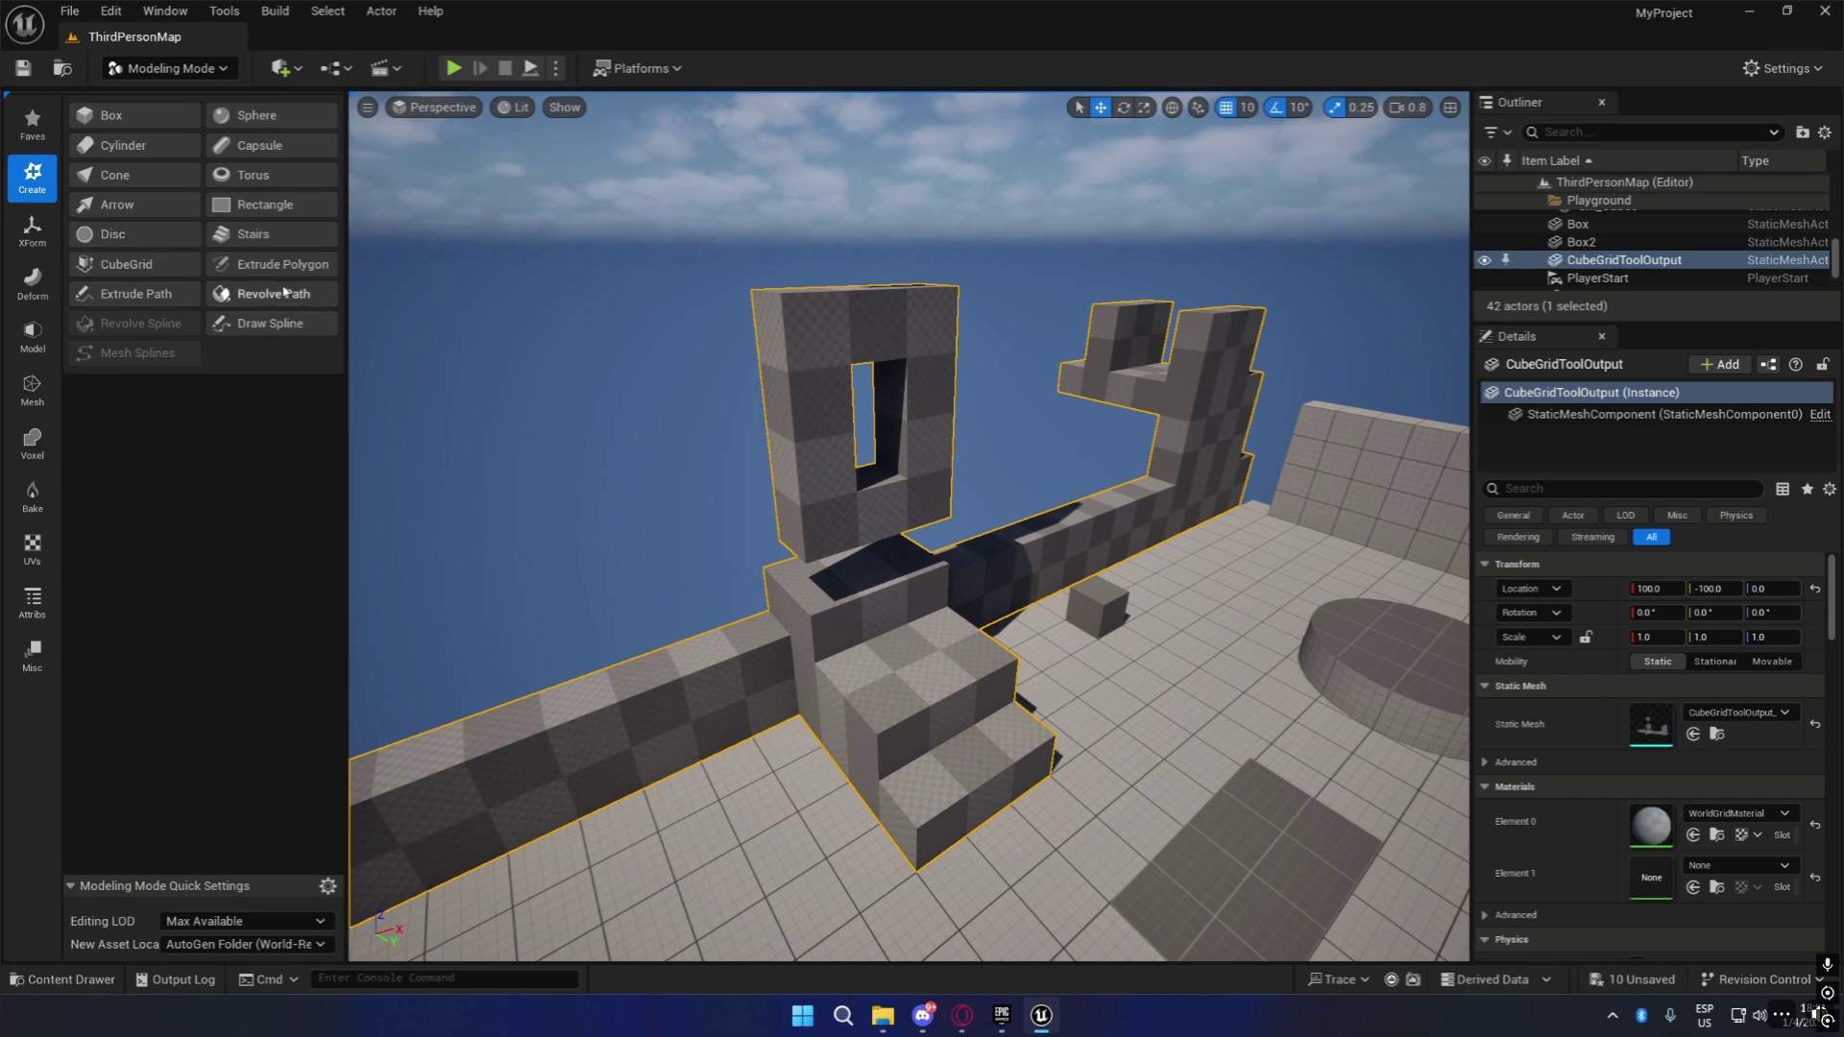
Reopen the mesh in Cube Grid, select the lowest step's 300 by 100 front face, and enter Corner Mode.
left_click(135, 264)
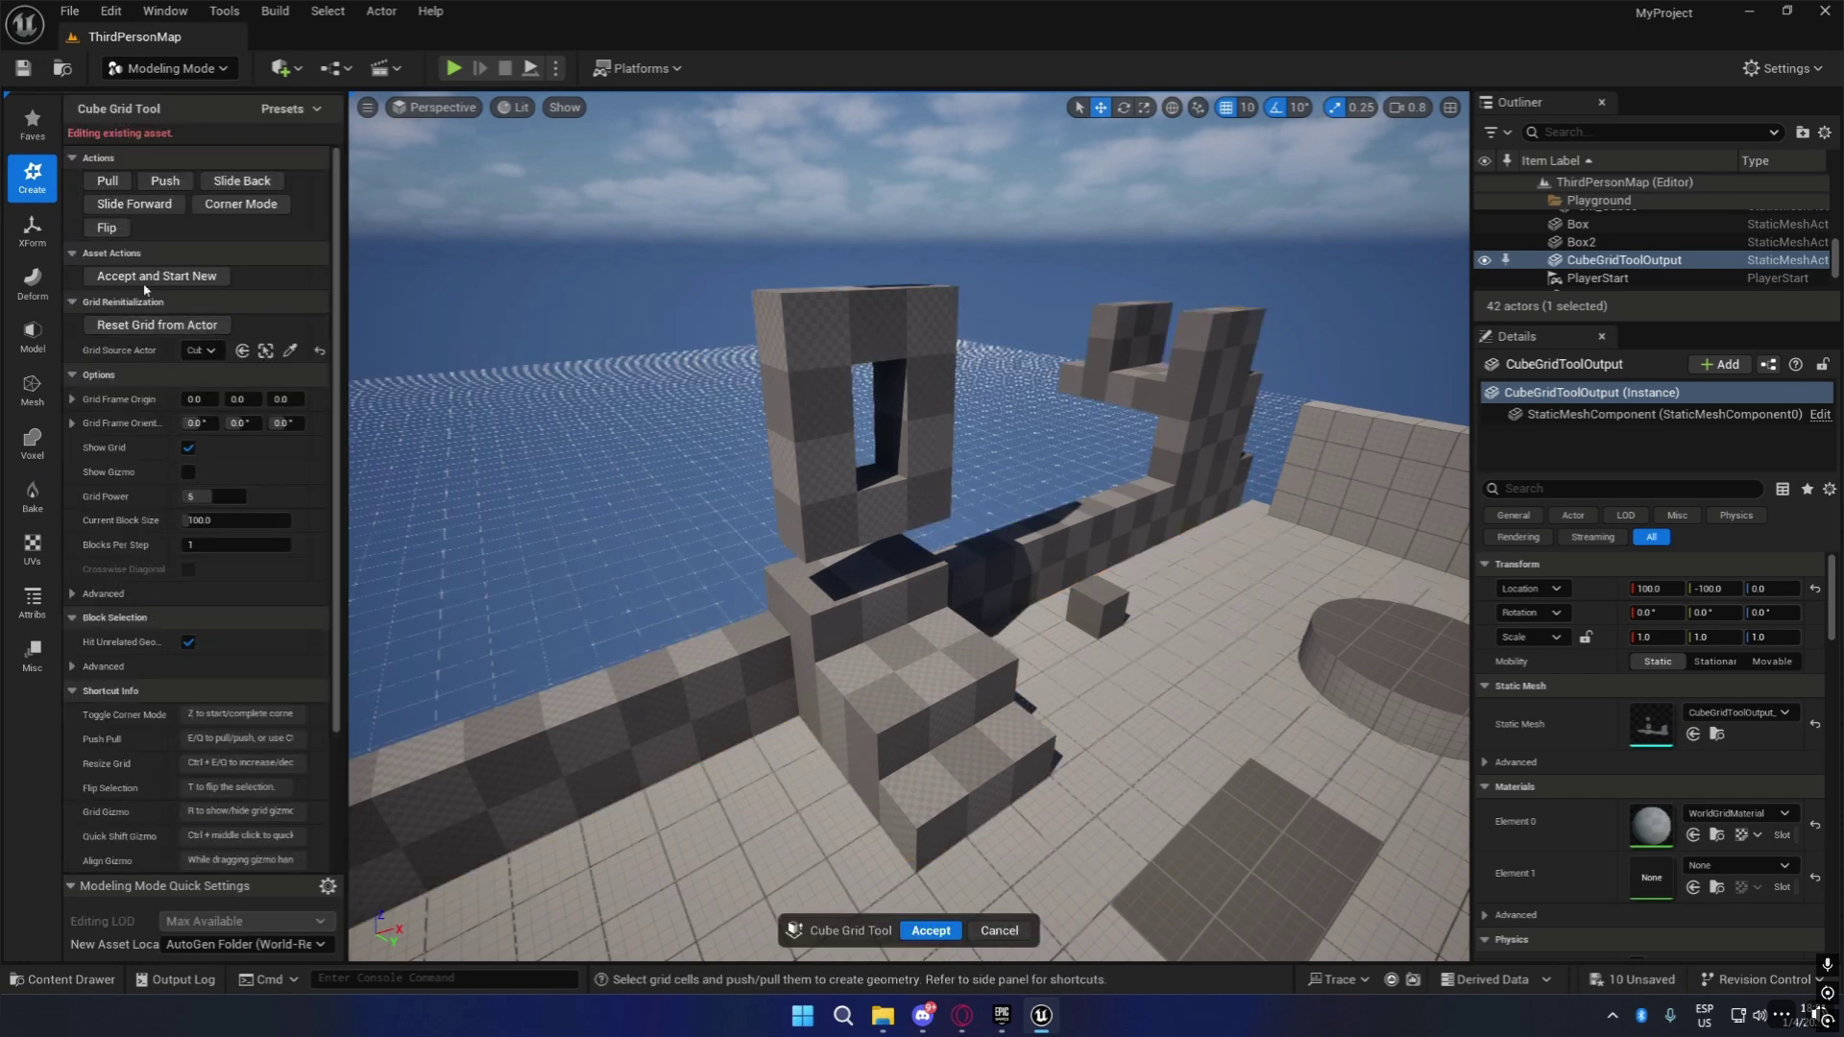
right_click_drag(912, 594, 823, 720)
key("w")
left_click_drag(823, 721, 1038, 526)
left_click(261, 205)
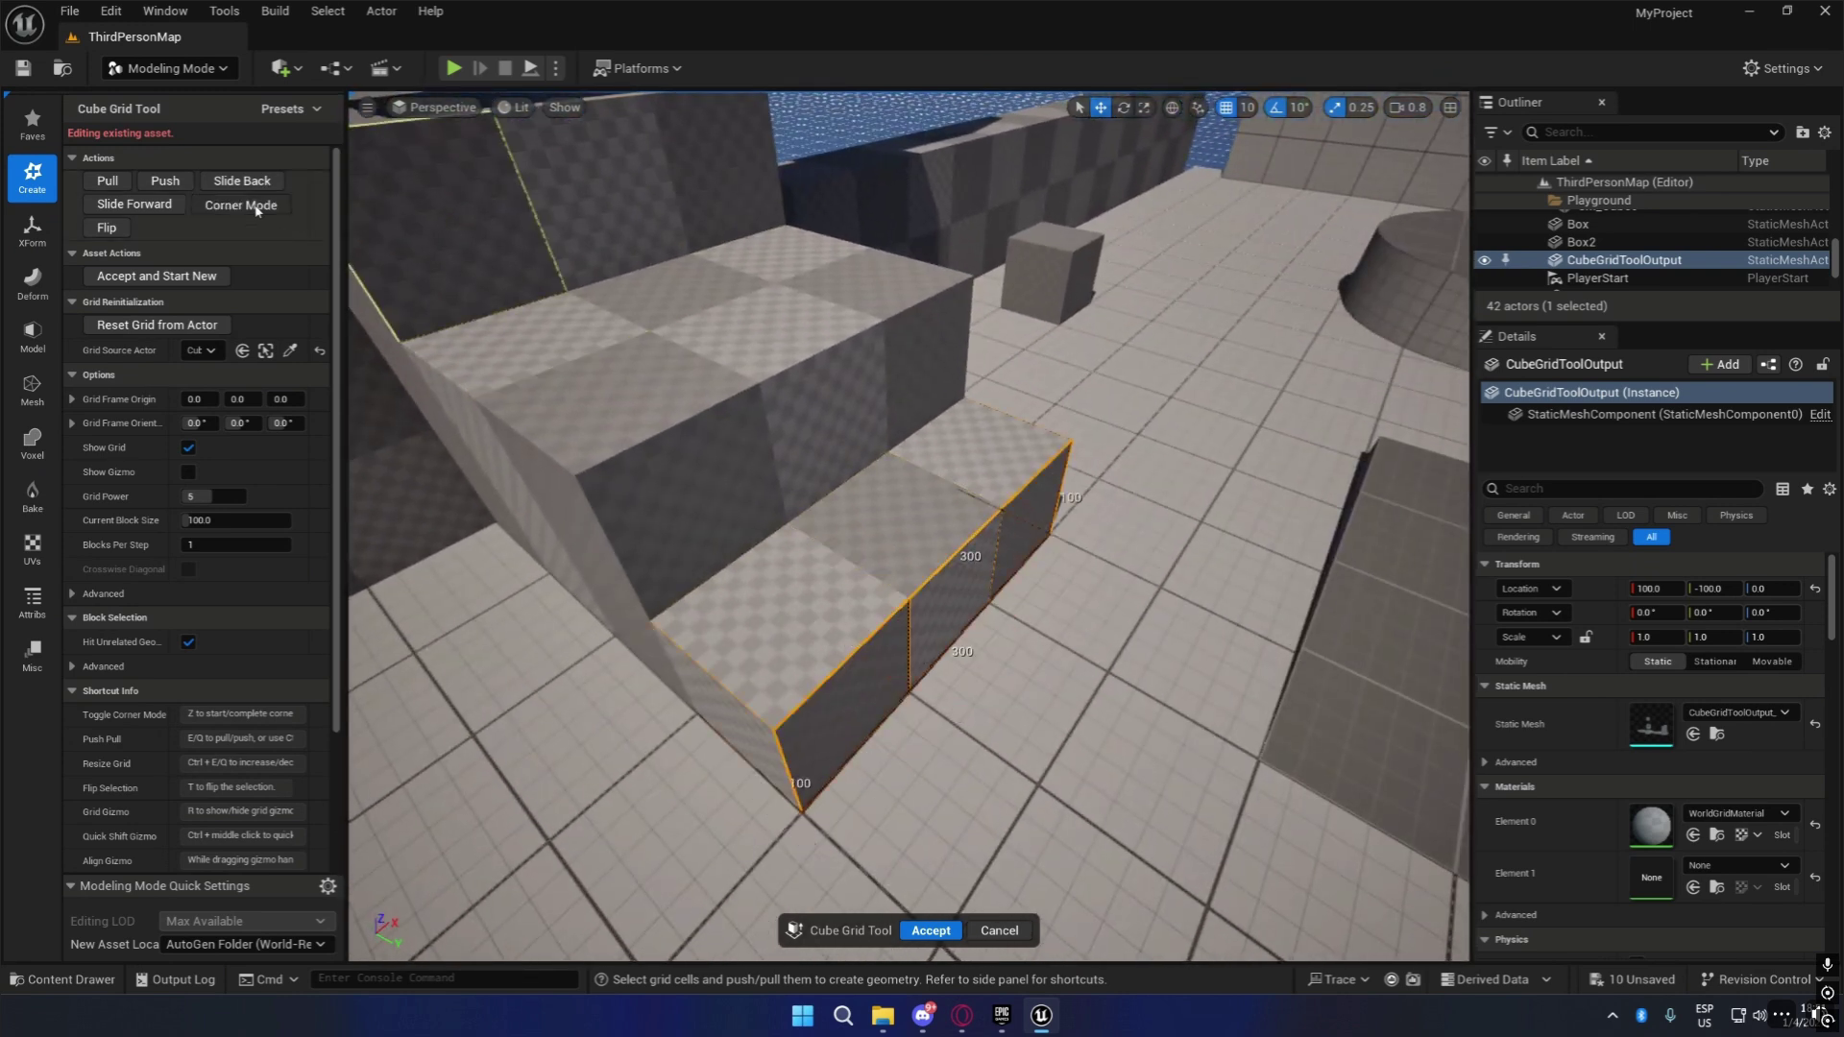
Select the two bottom corners of the lowest step's front face and pull them outward to form a ramp.
right_click_drag(721, 329, 653, 279)
key("w")
key("s")
right_click_drag(720, 614, 819, 591)
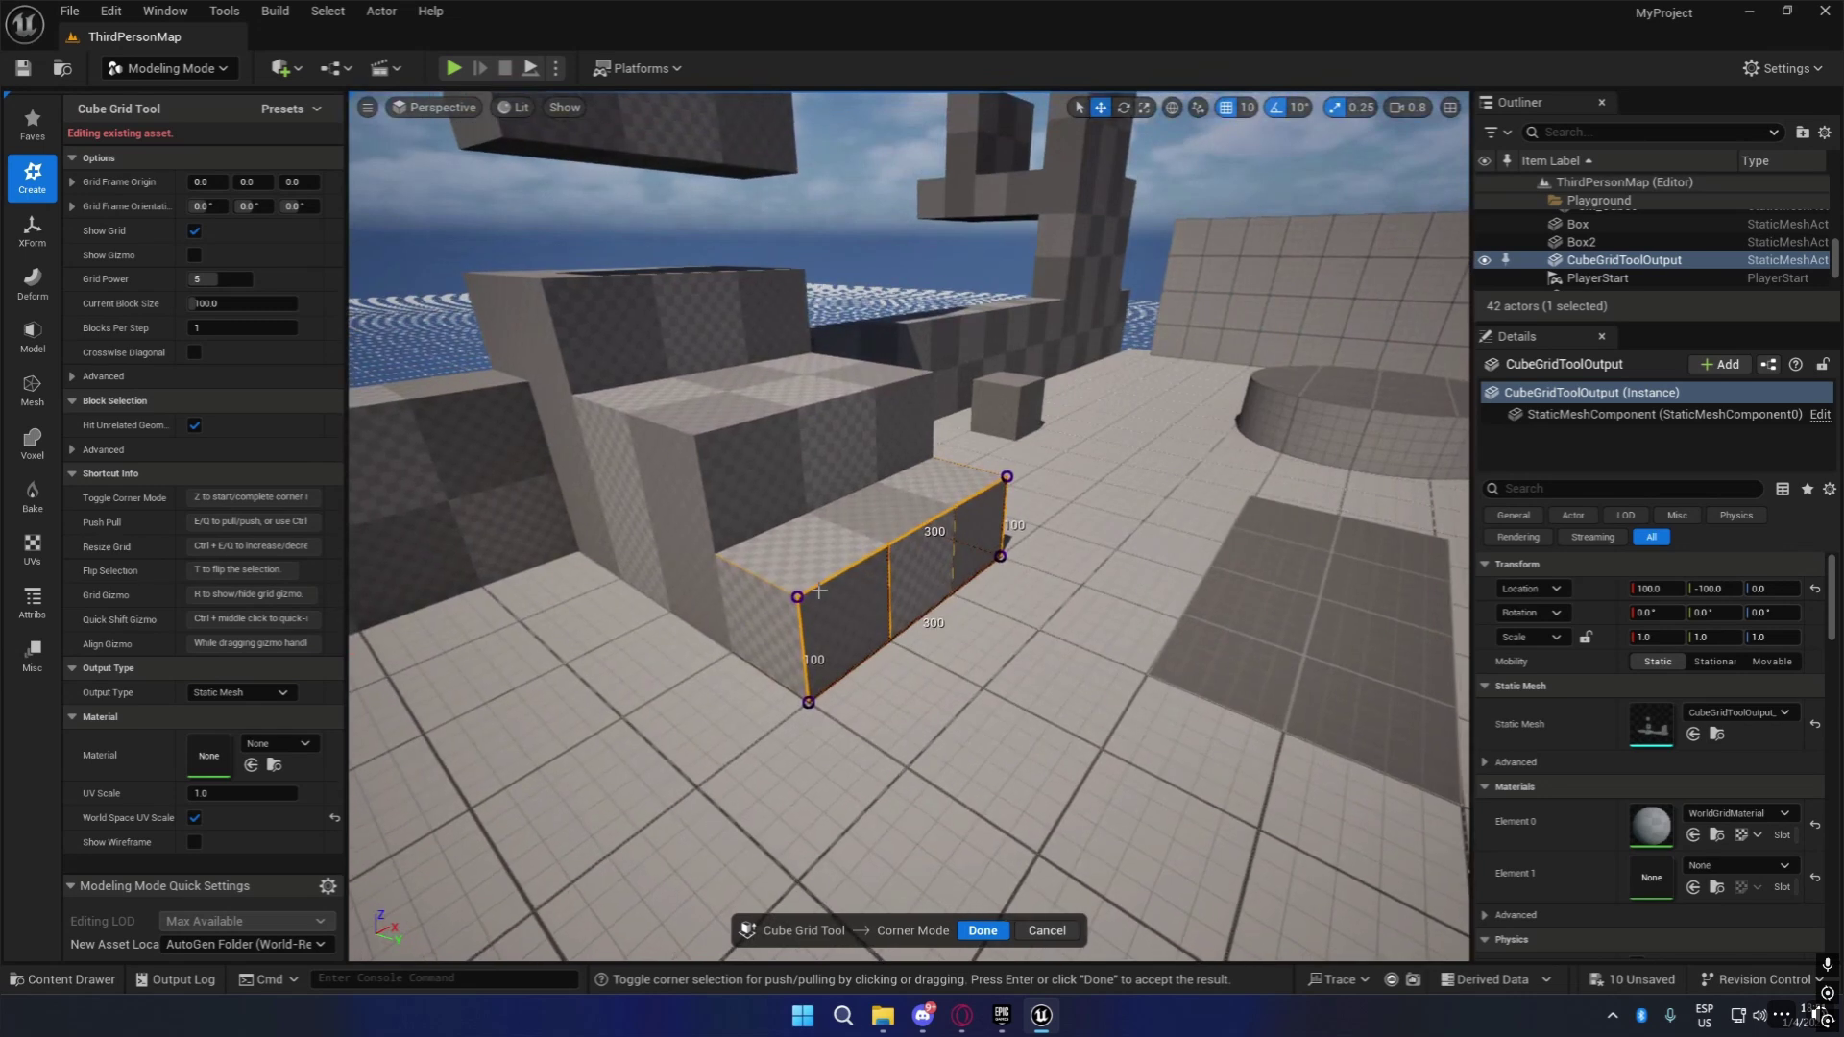
right_click_drag(1037, 651, 961, 648)
key("d")
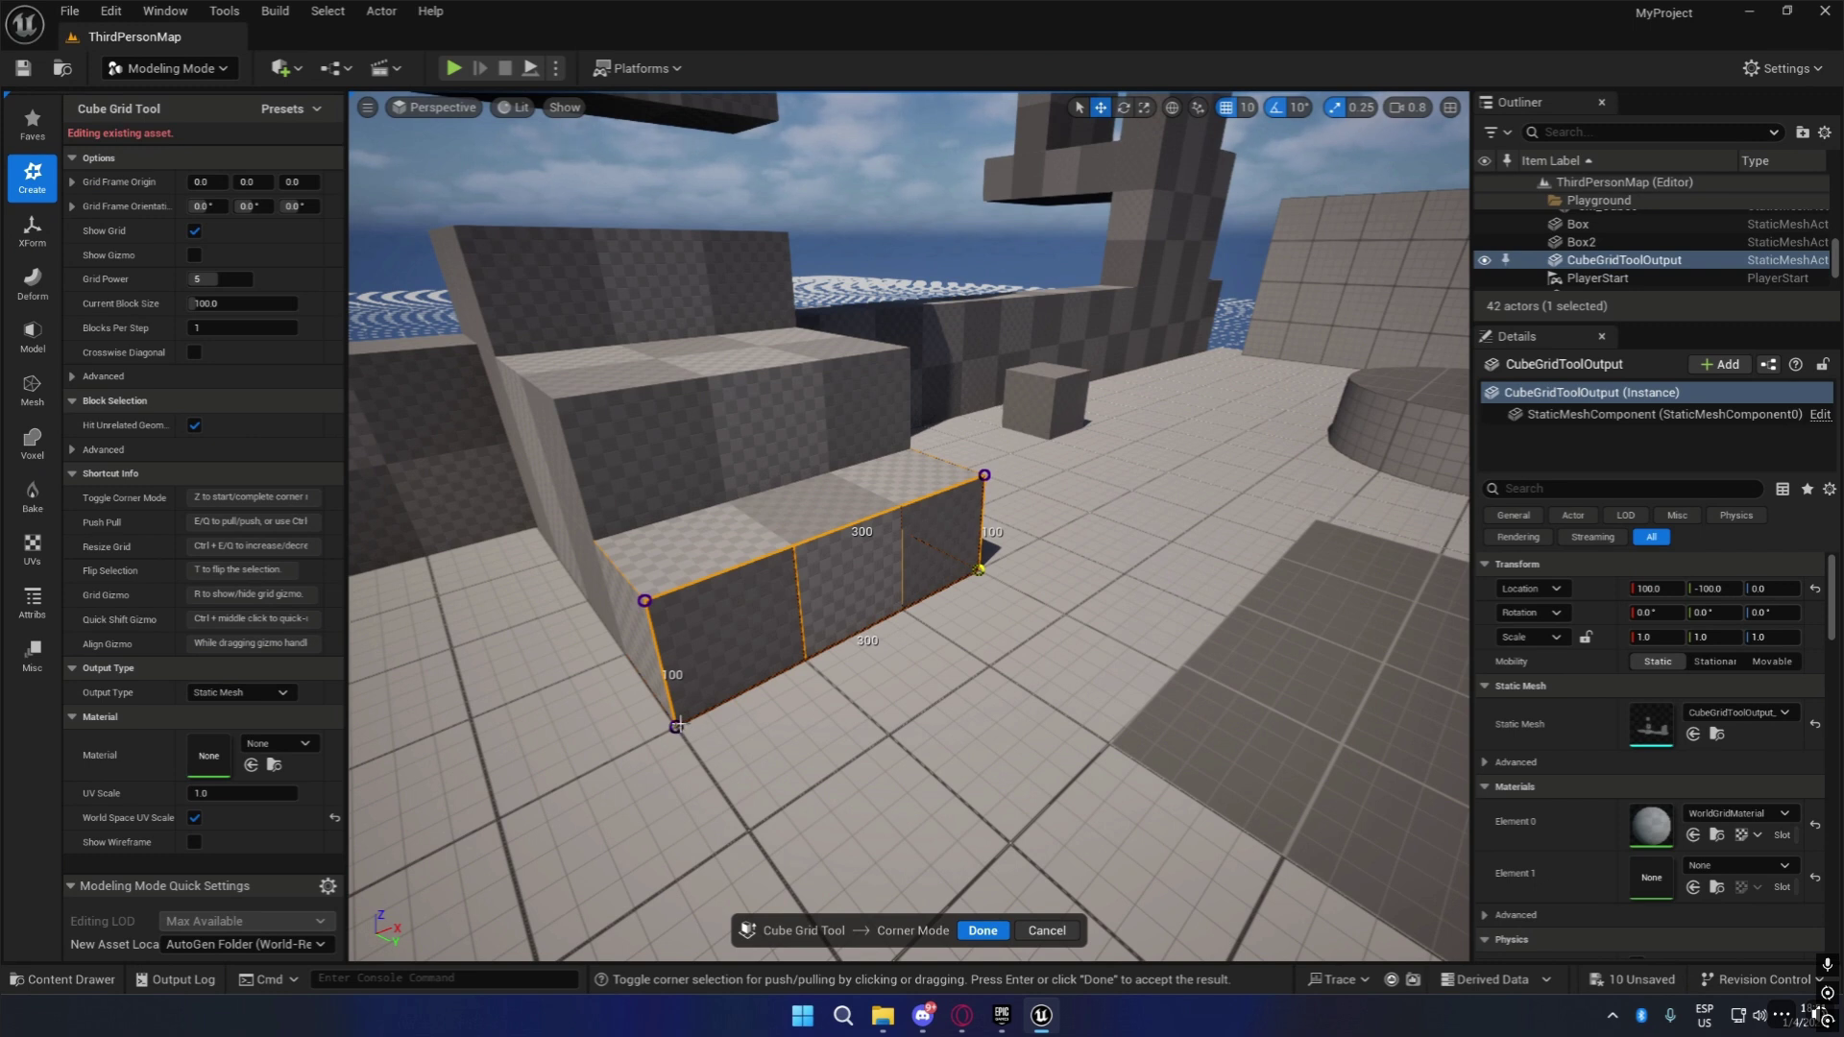
mouse_move(1061, 663)
right_mouse_down()
mouse_move(1064, 706)
mouse_move(1215, 701)
mouse_move(1066, 659)
mouse_move(1033, 620)
mouse_move(1040, 650)
right_mouse_up()
key("a")
key("d")
key("a")
key("d")
key("w")
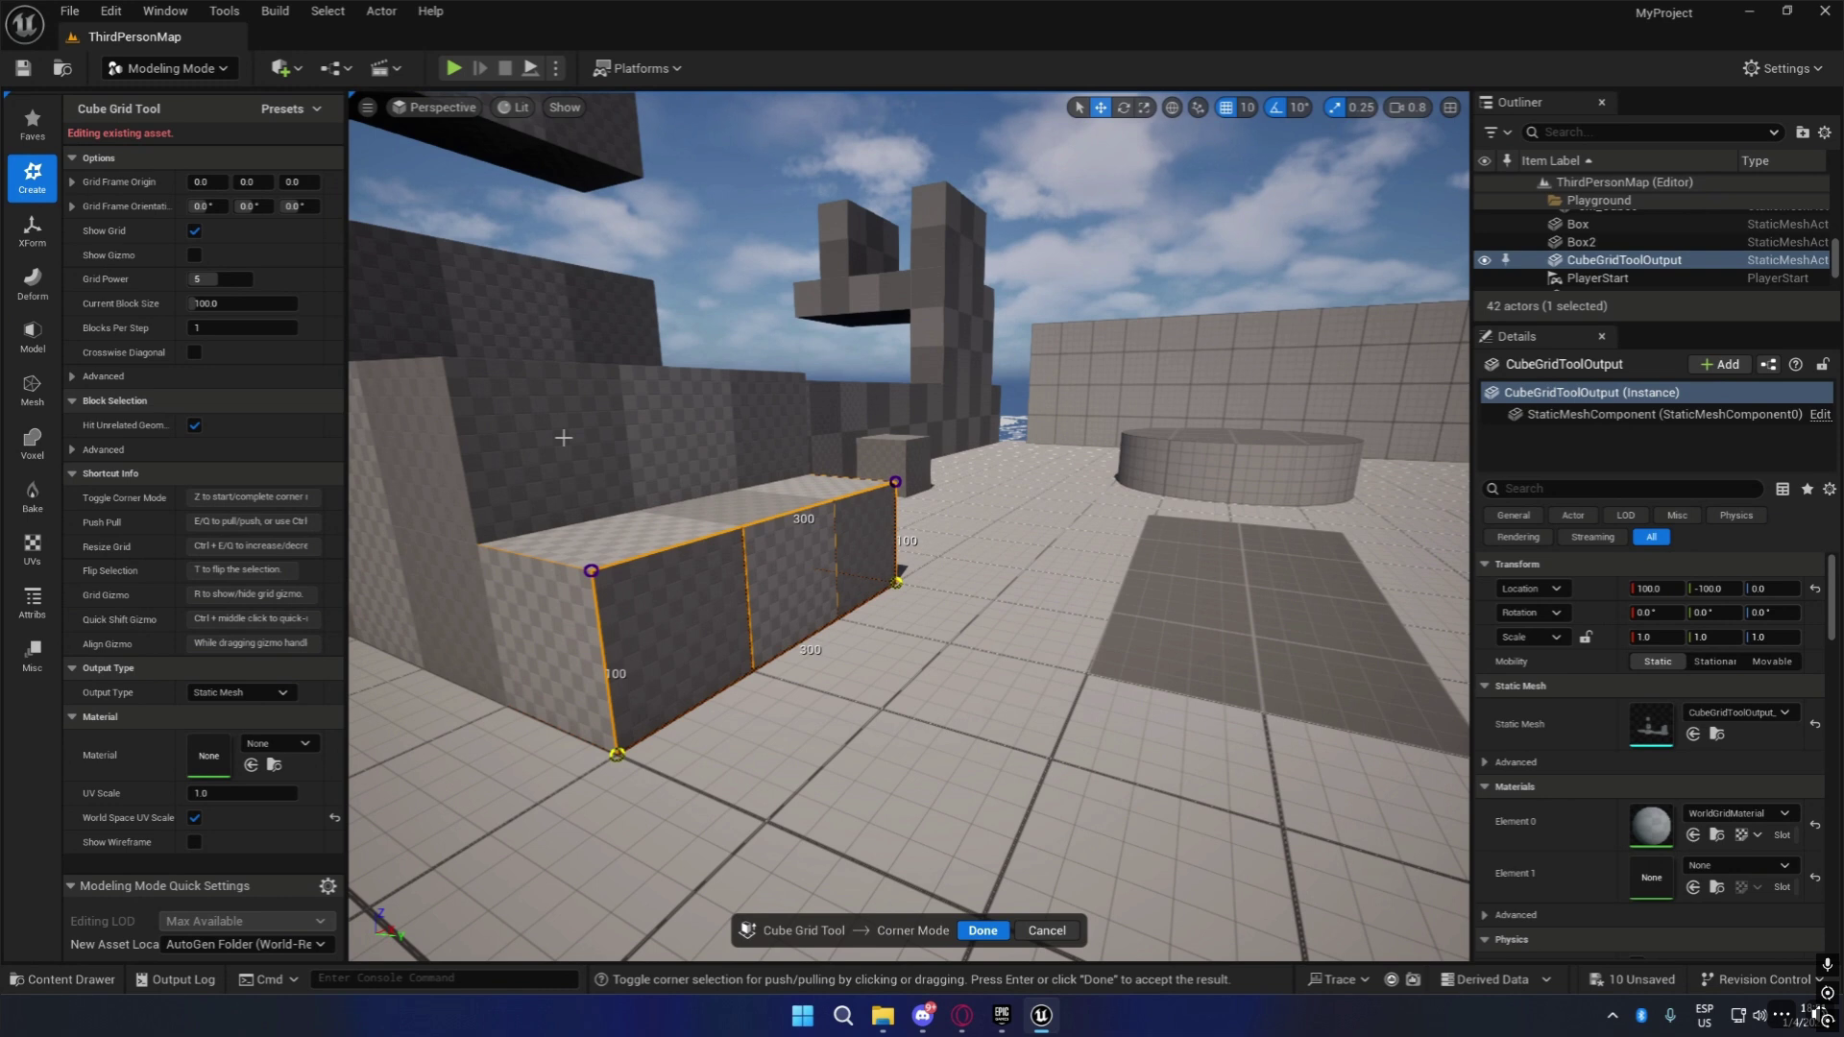
key("e")
mouse_move(1035, 716)
right_mouse_down()
mouse_move(1104, 722)
mouse_move(1035, 716)
right_mouse_up()
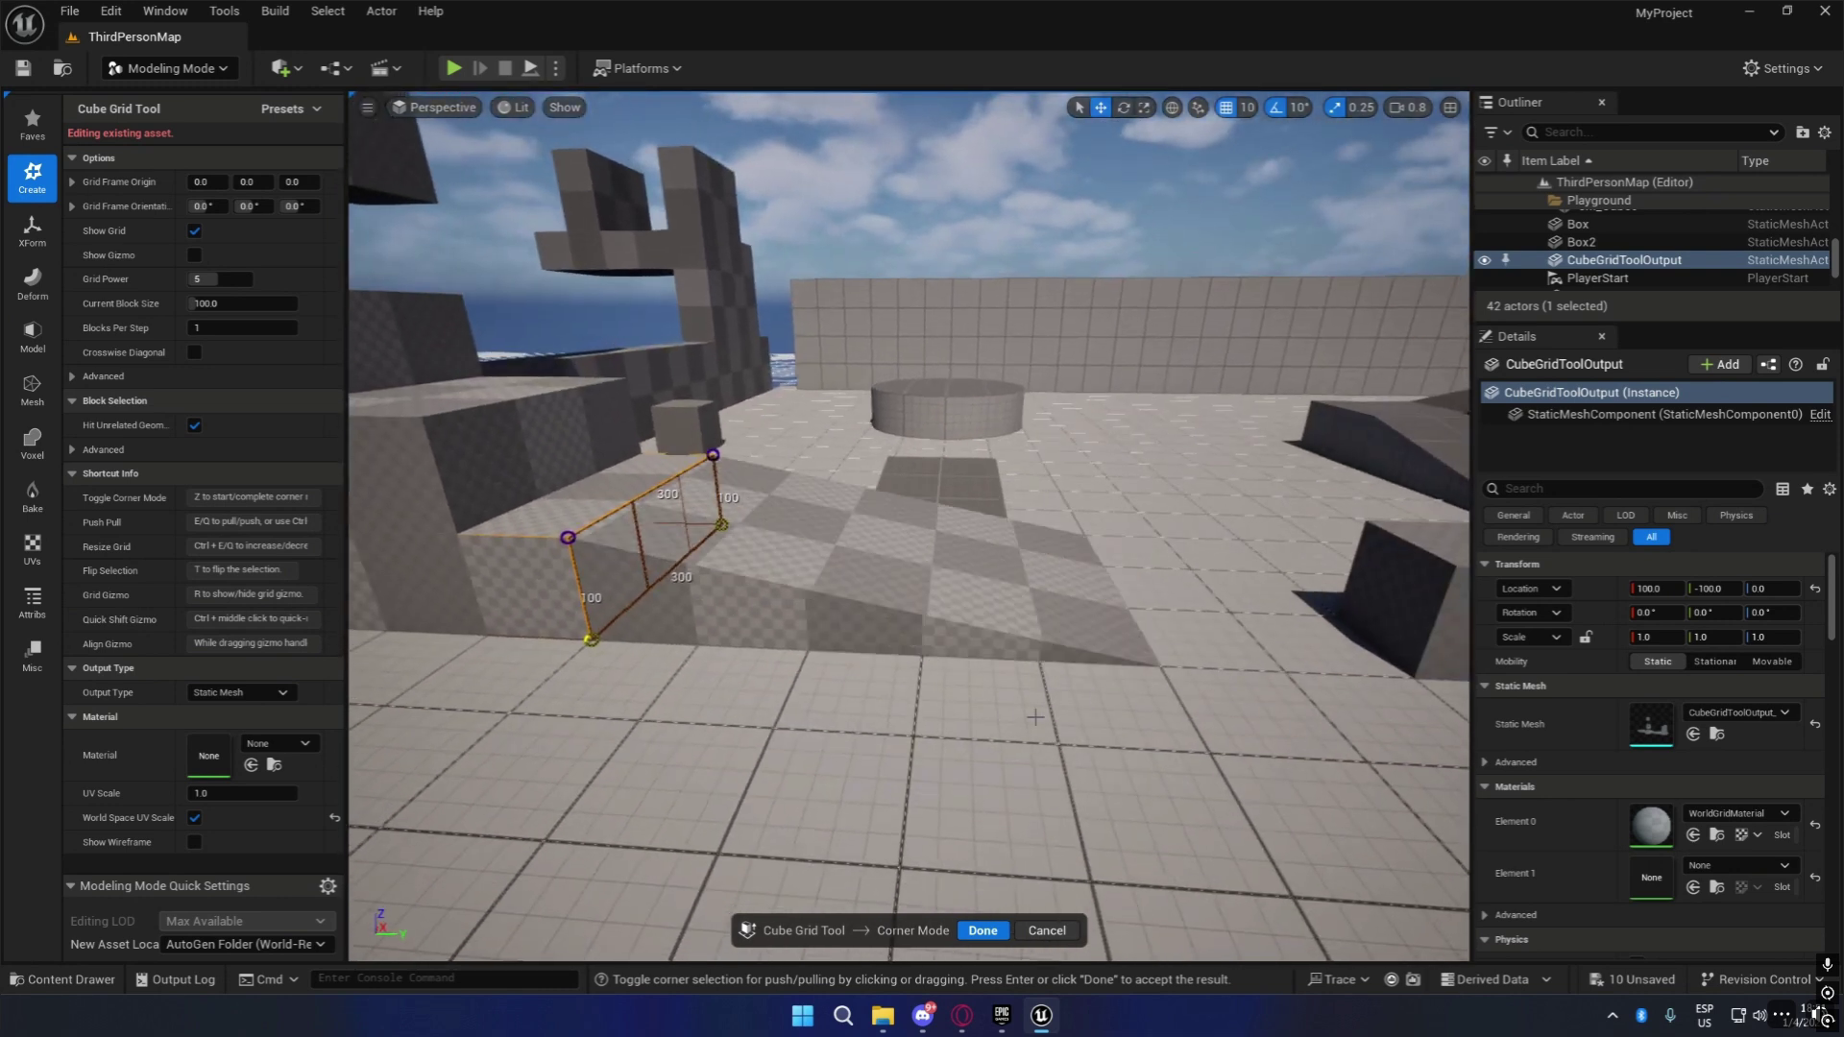
Adjust the ramp's length by pushing its two bottom corners back and pulling them out again.
key("q")
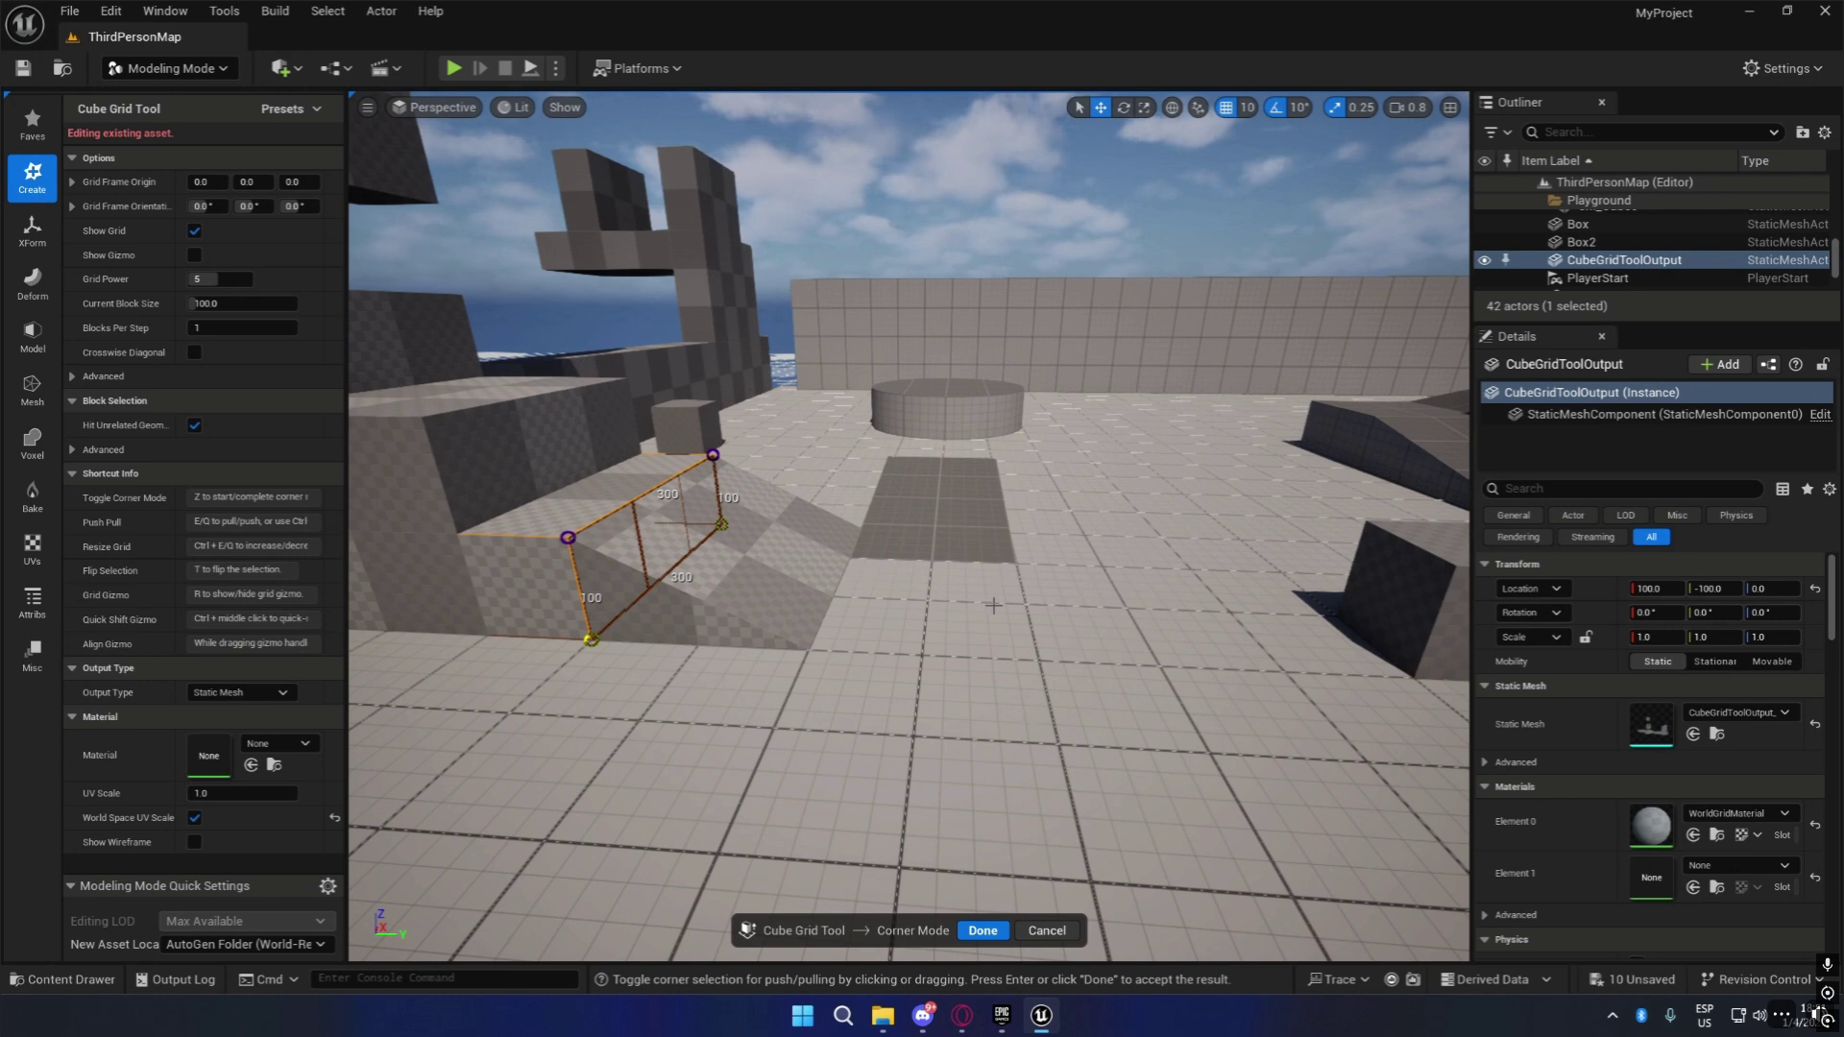
key("q")
key("q")
key("e")
key("e")
key("e")
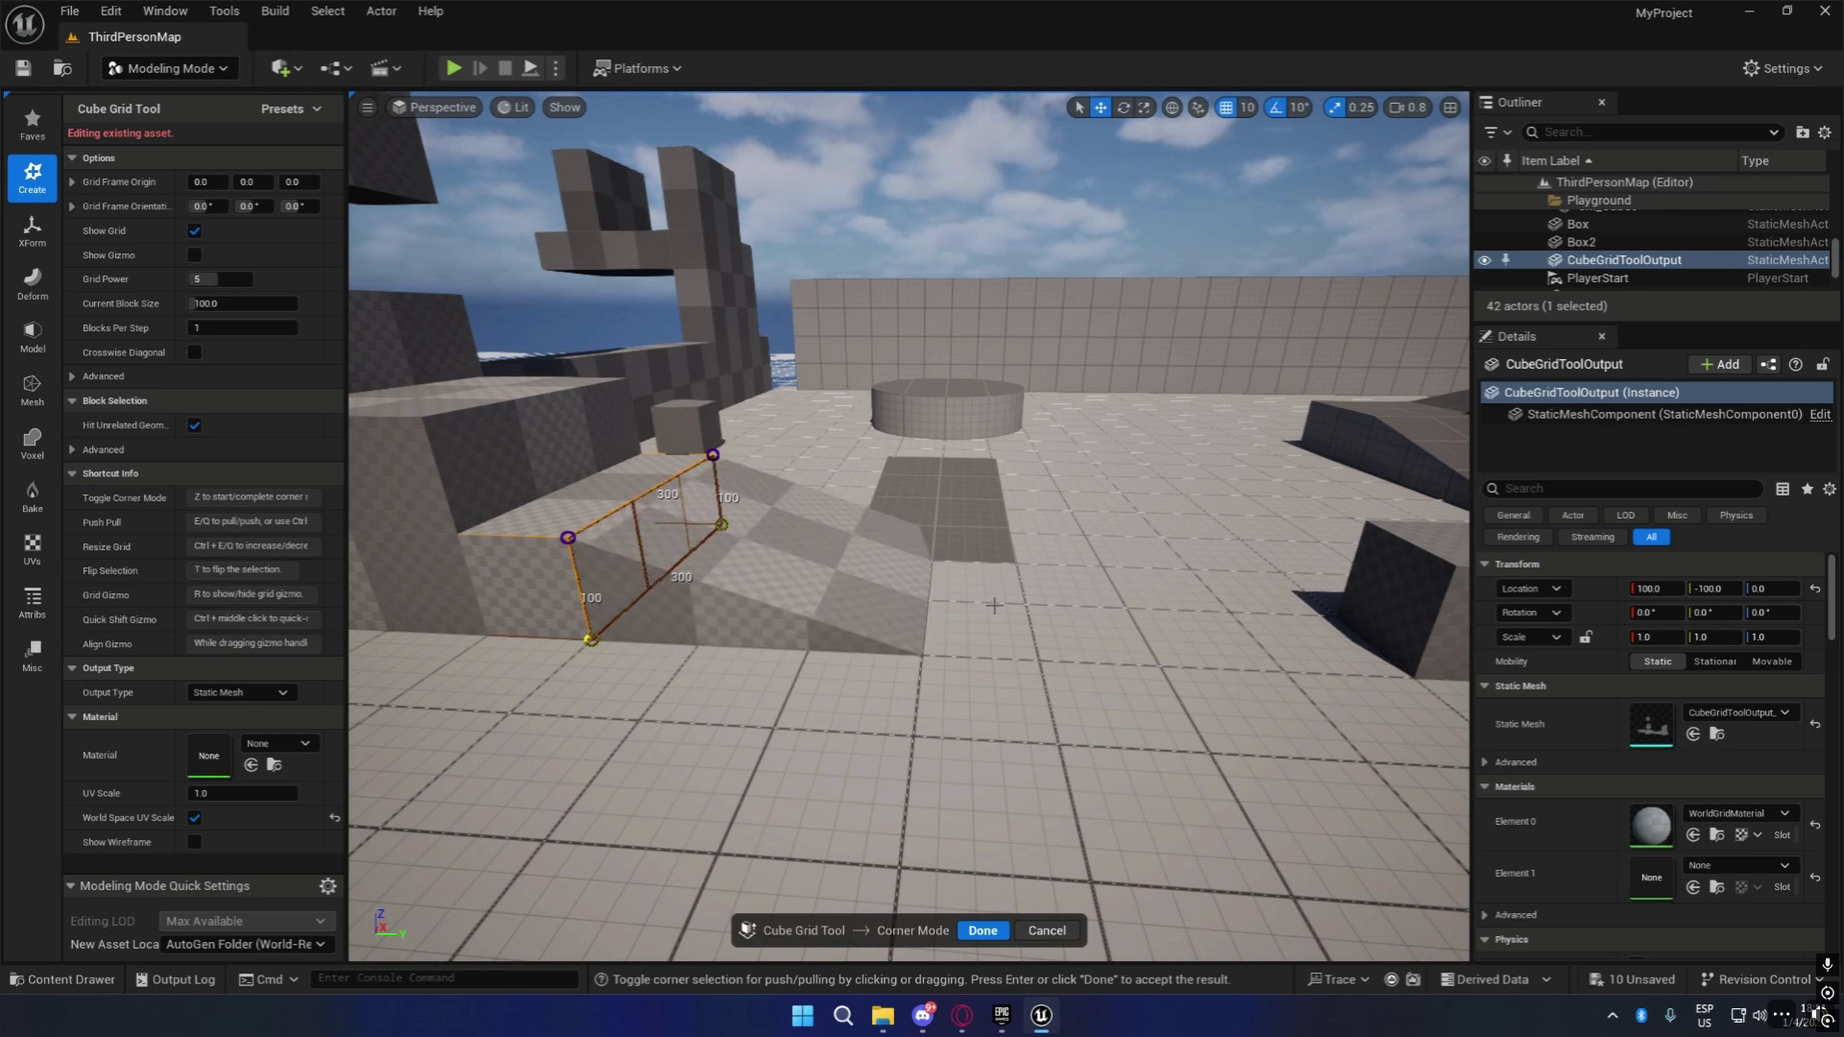
Vary the lowest step's ramp length by pushing and pulling its two bottom corners, and accept the ramp.
key("q")
key("q")
key("q")
key("q")
key("e")
key("e")
key("e")
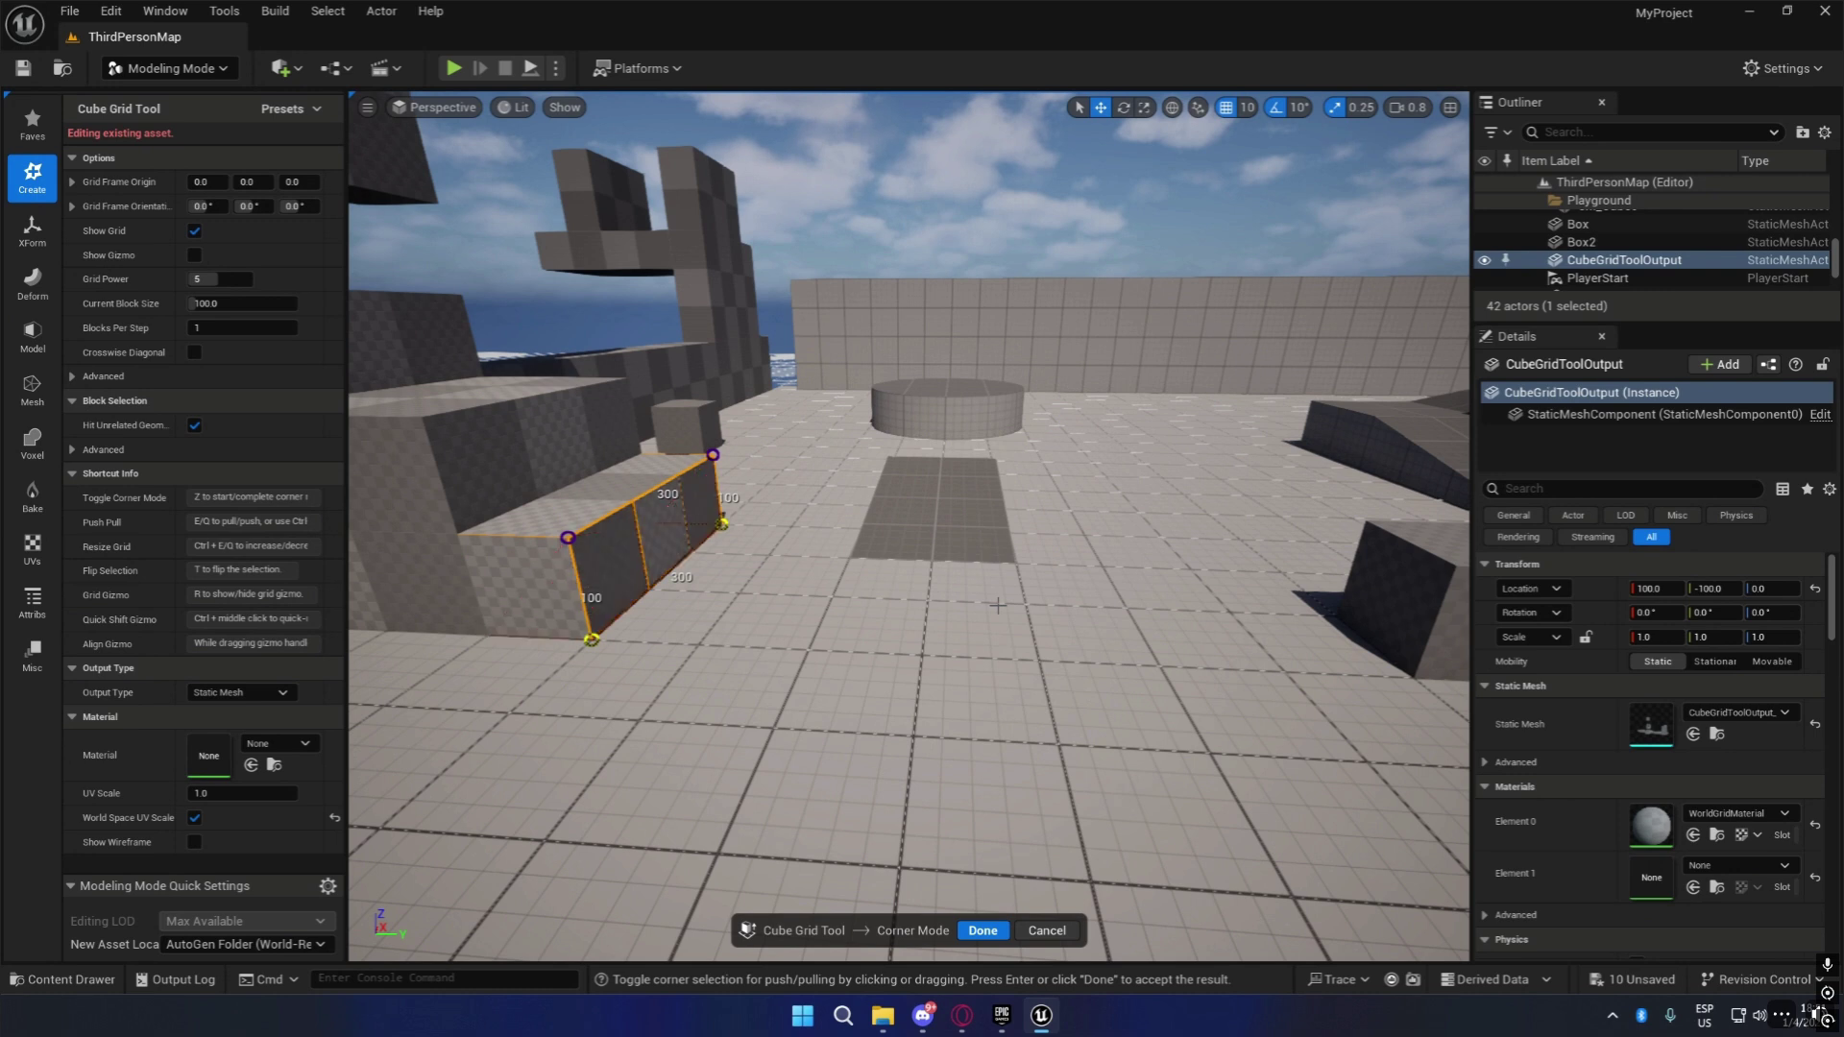
left_click(983, 931)
Select the 300 by 100 front face of the step above the ramp and pull its two bottom corners outward in Corner Mode.
right_click_drag(982, 864, 1038, 845)
right_click_drag(979, 721, 918, 622)
left_click(917, 622)
left_click_drag(934, 602, 972, 583)
left_click(241, 204)
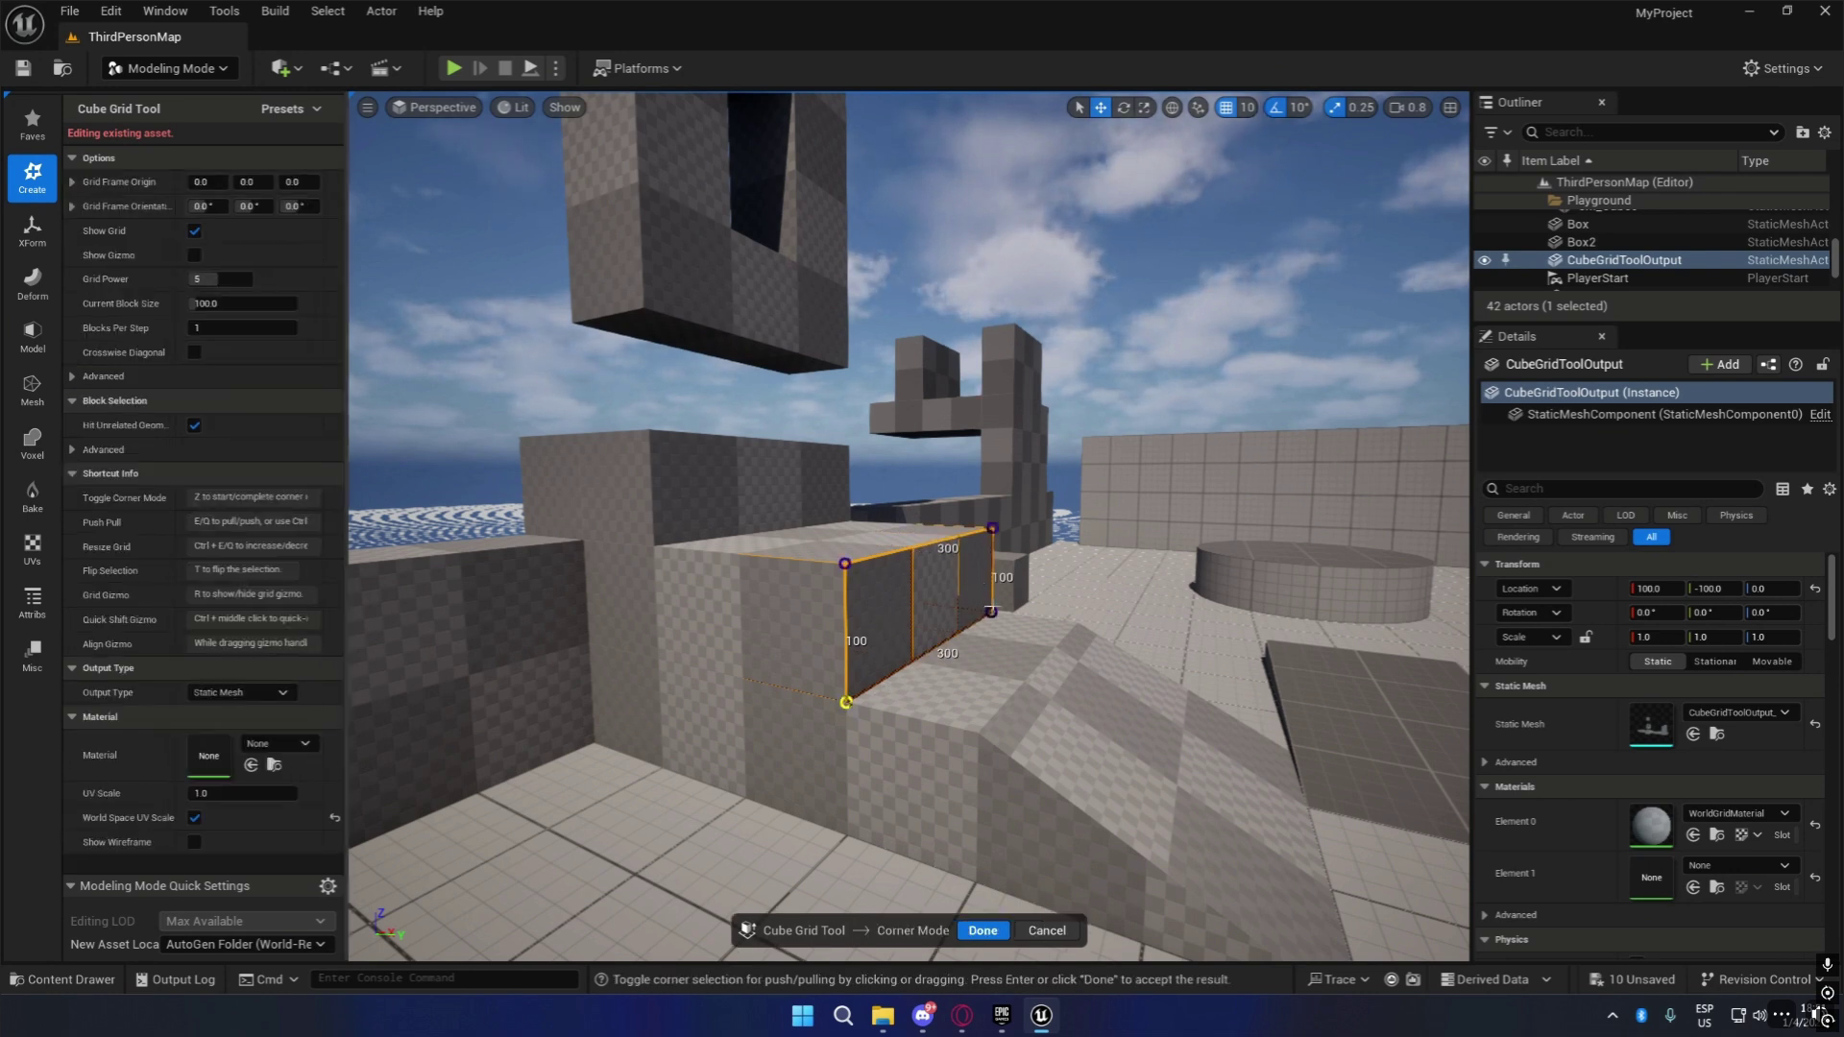
key("q")
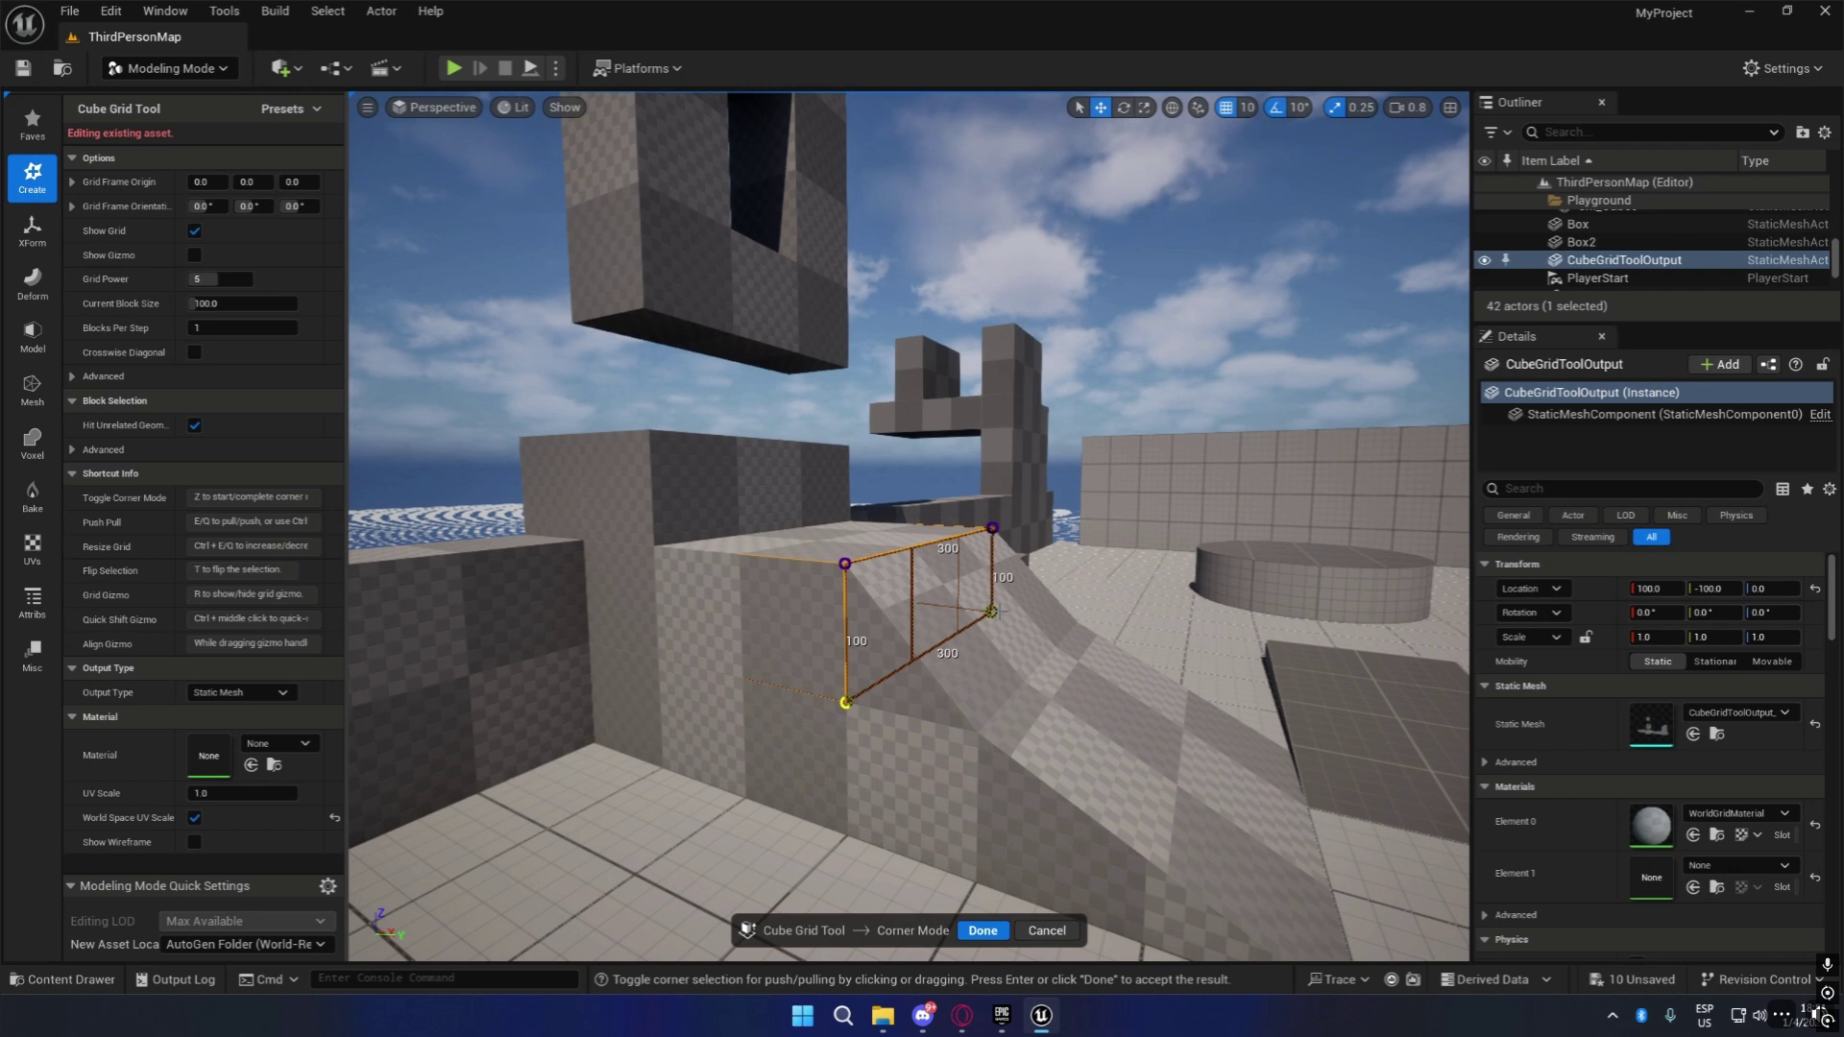
Try adding the face's two top corners to the corner selection, and undo both selection changes.
left_click(845, 564)
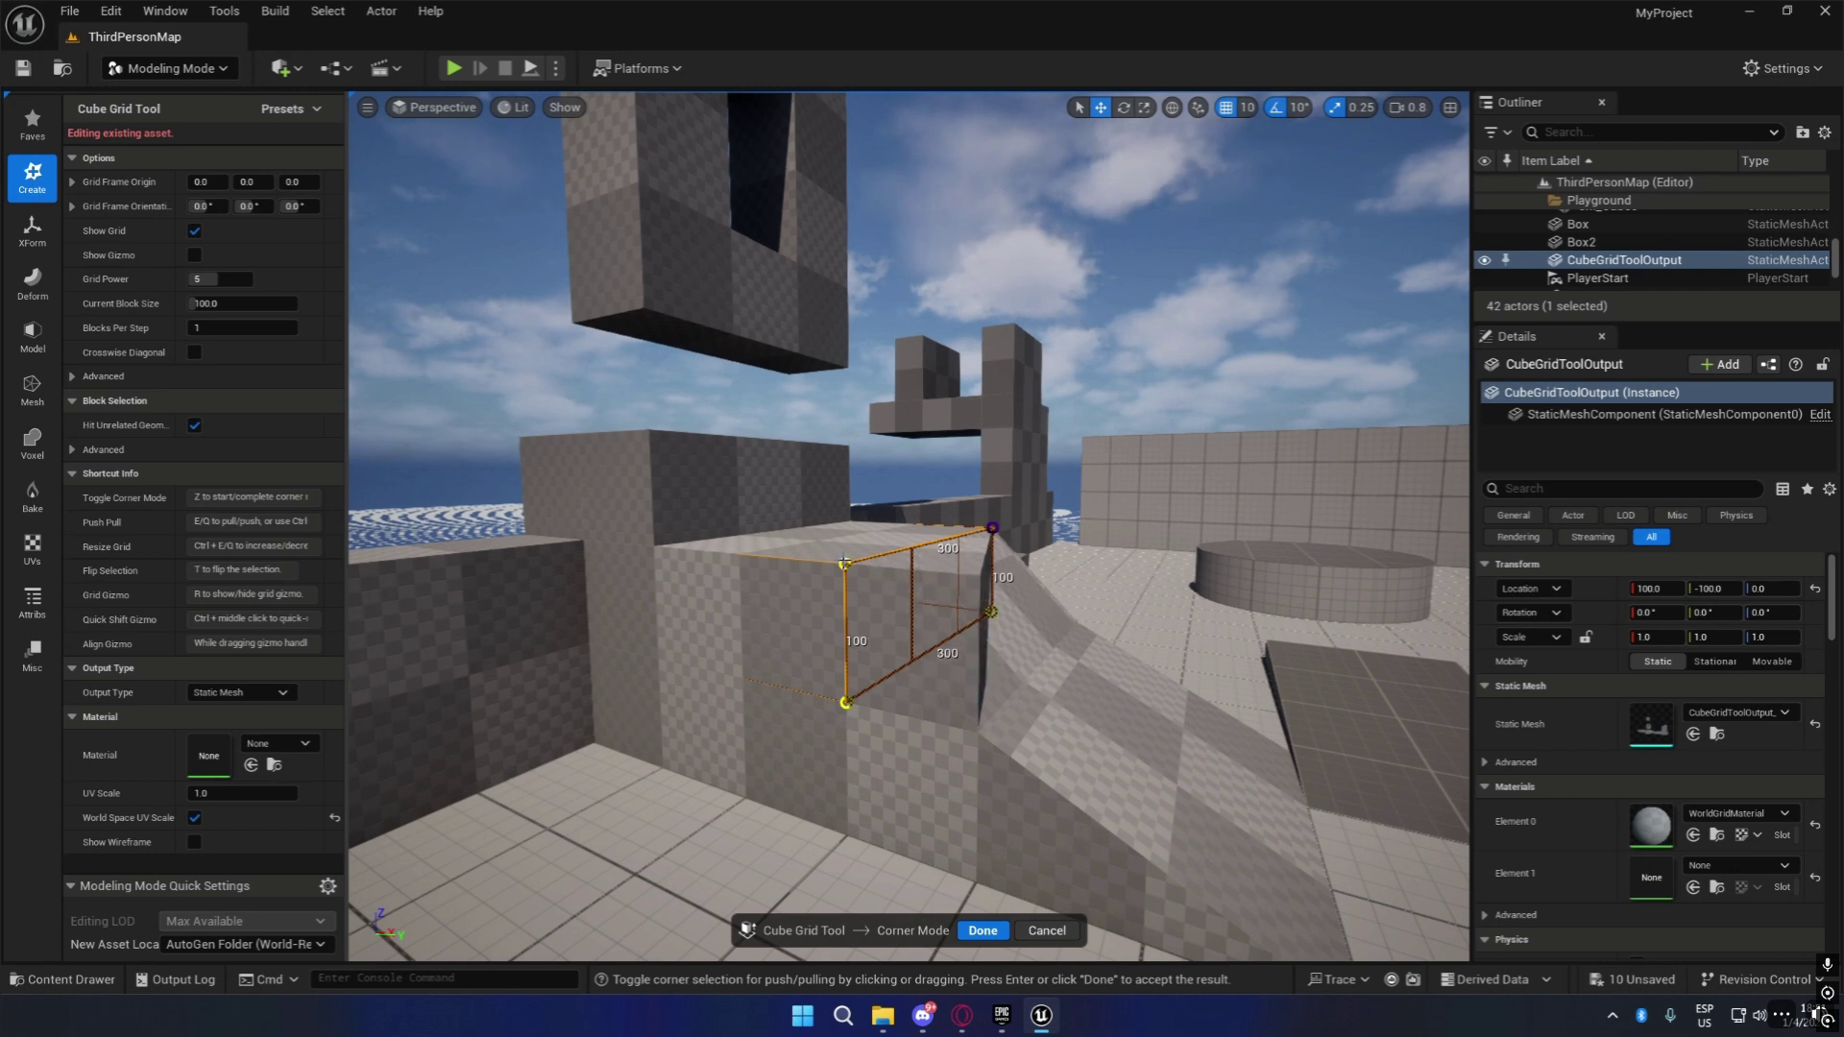
left_click(992, 527)
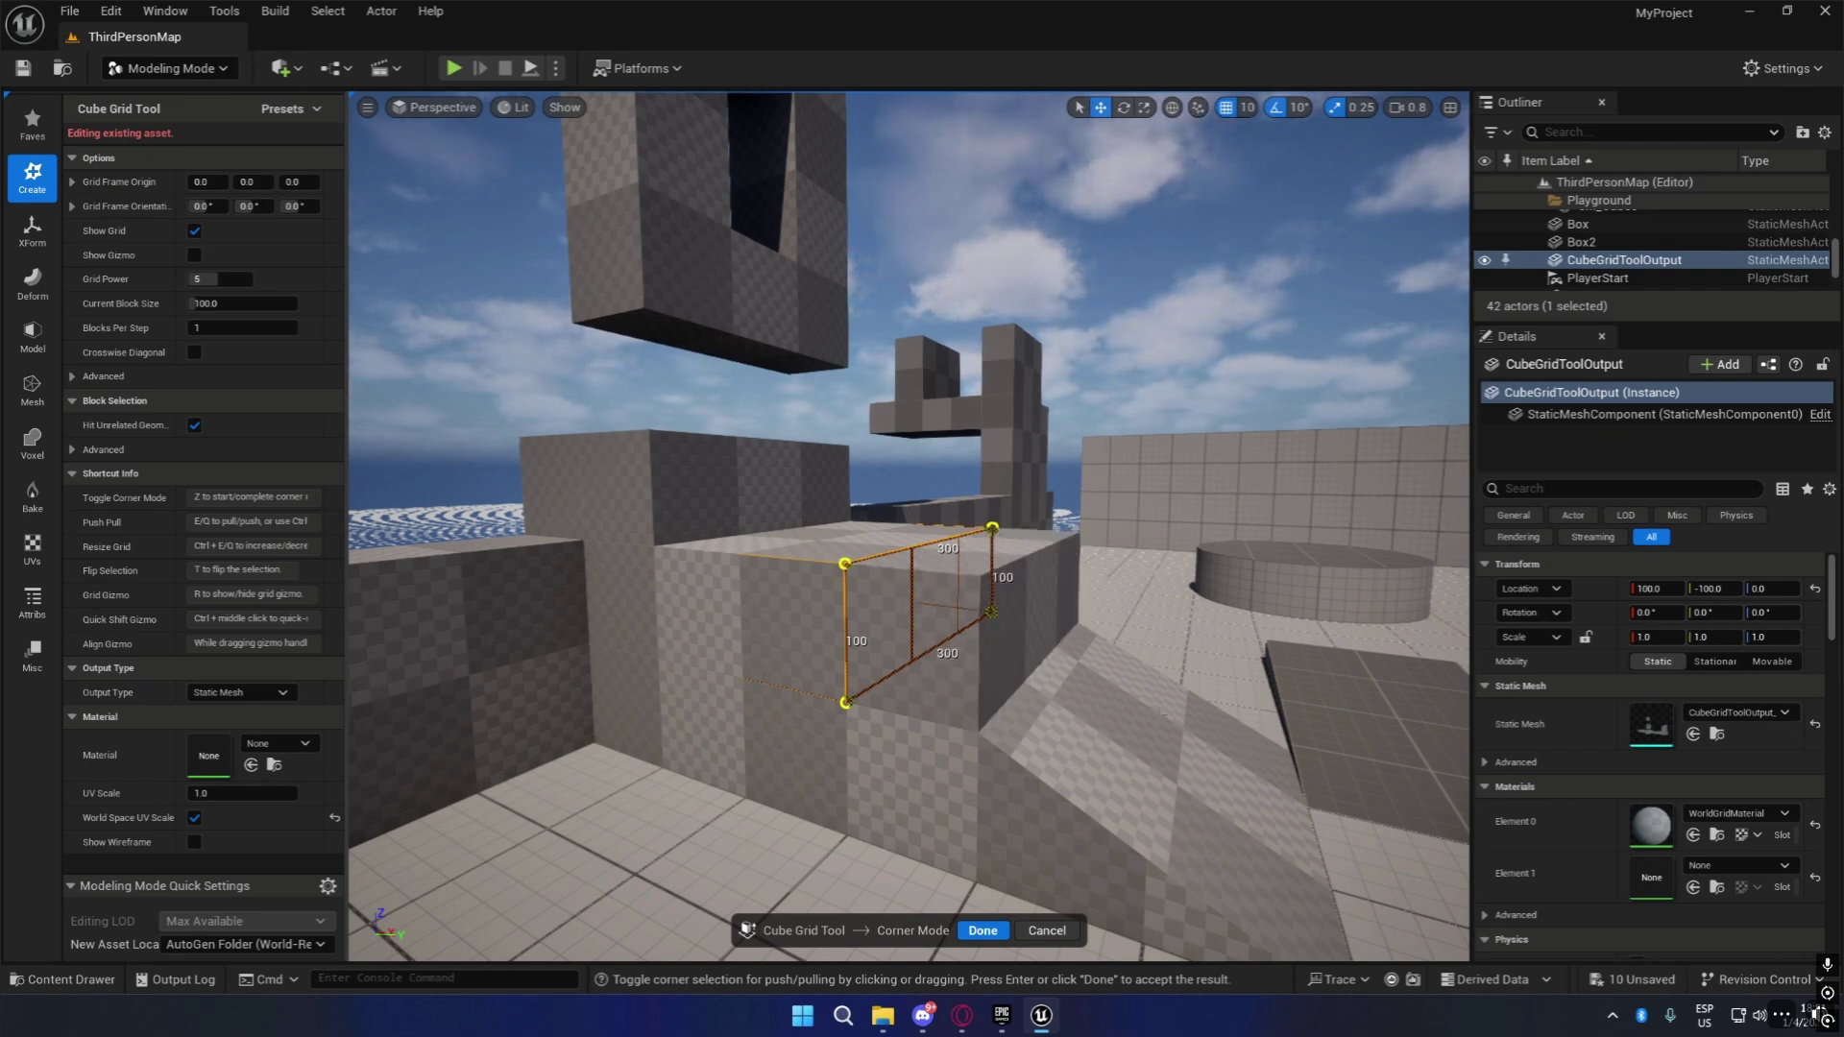
key("ctrl+z")
key("ctrl+z")
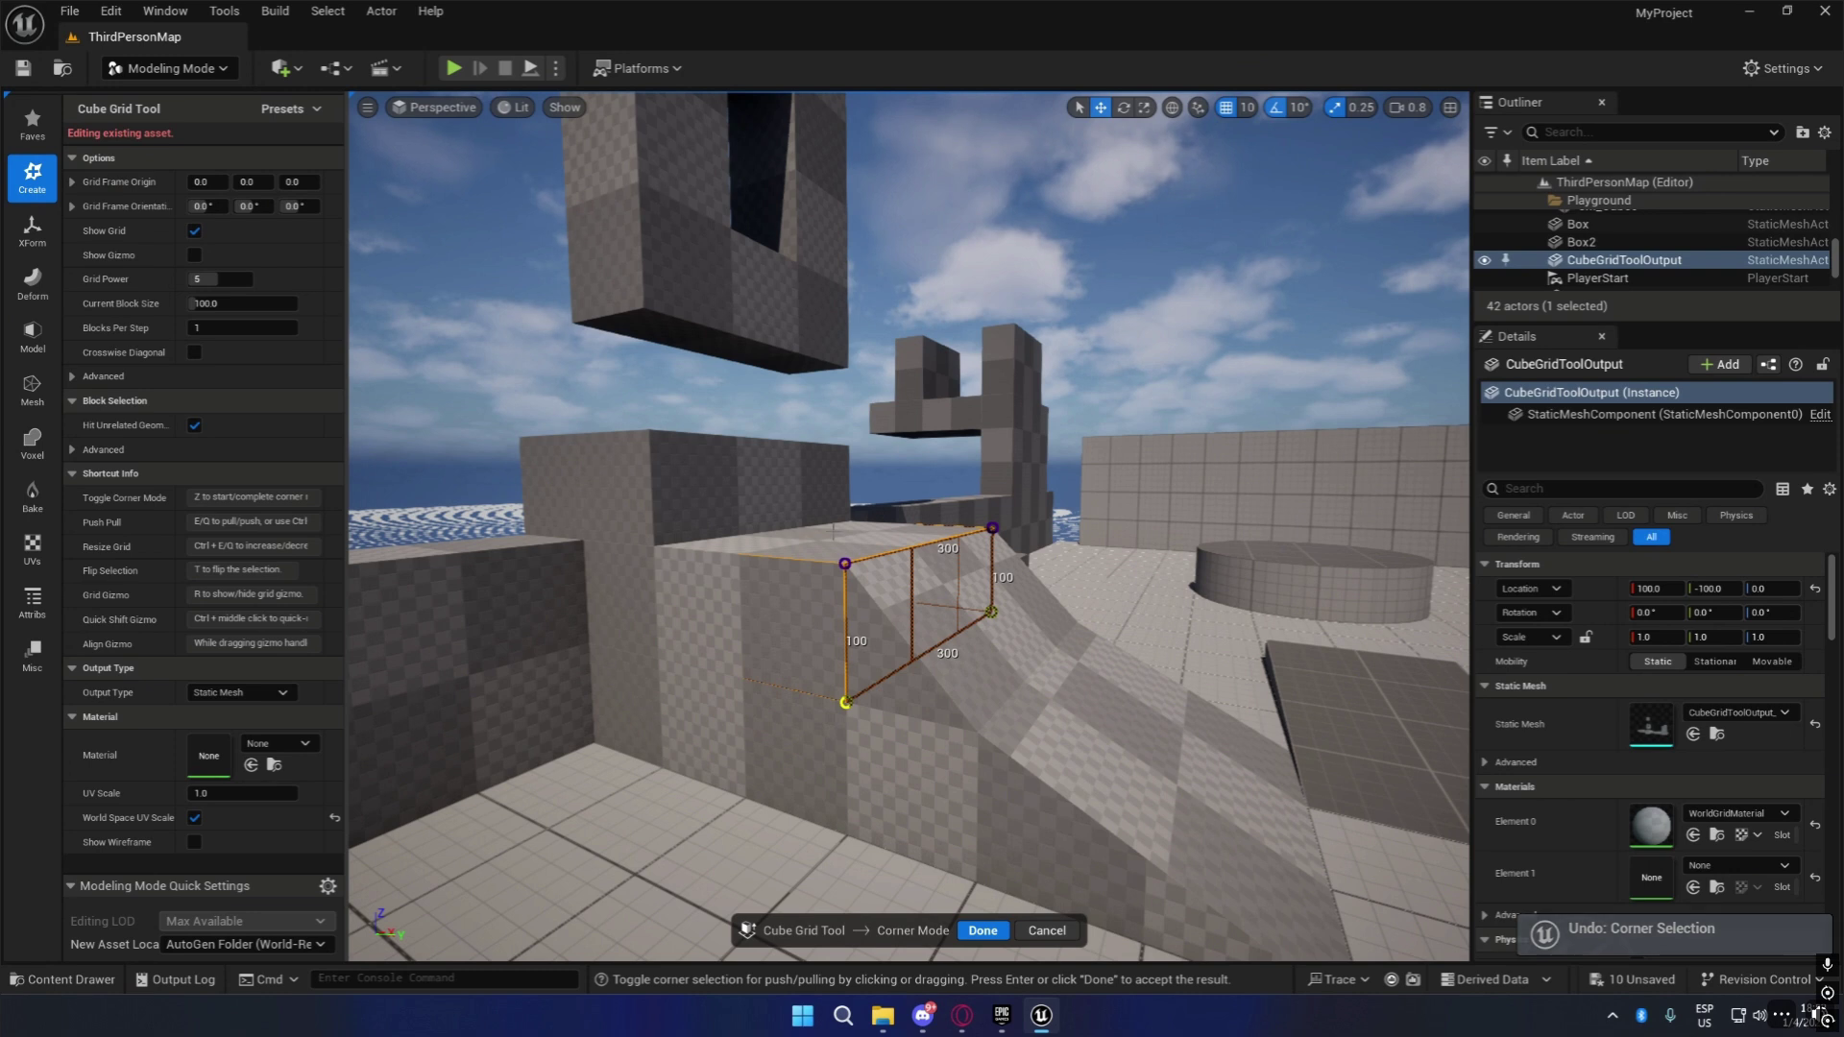
Finish corner mode on the 300 by 100 face beside the ramp without moving its corners.
left_click(983, 931)
right_click_drag(1135, 778, 942, 826)
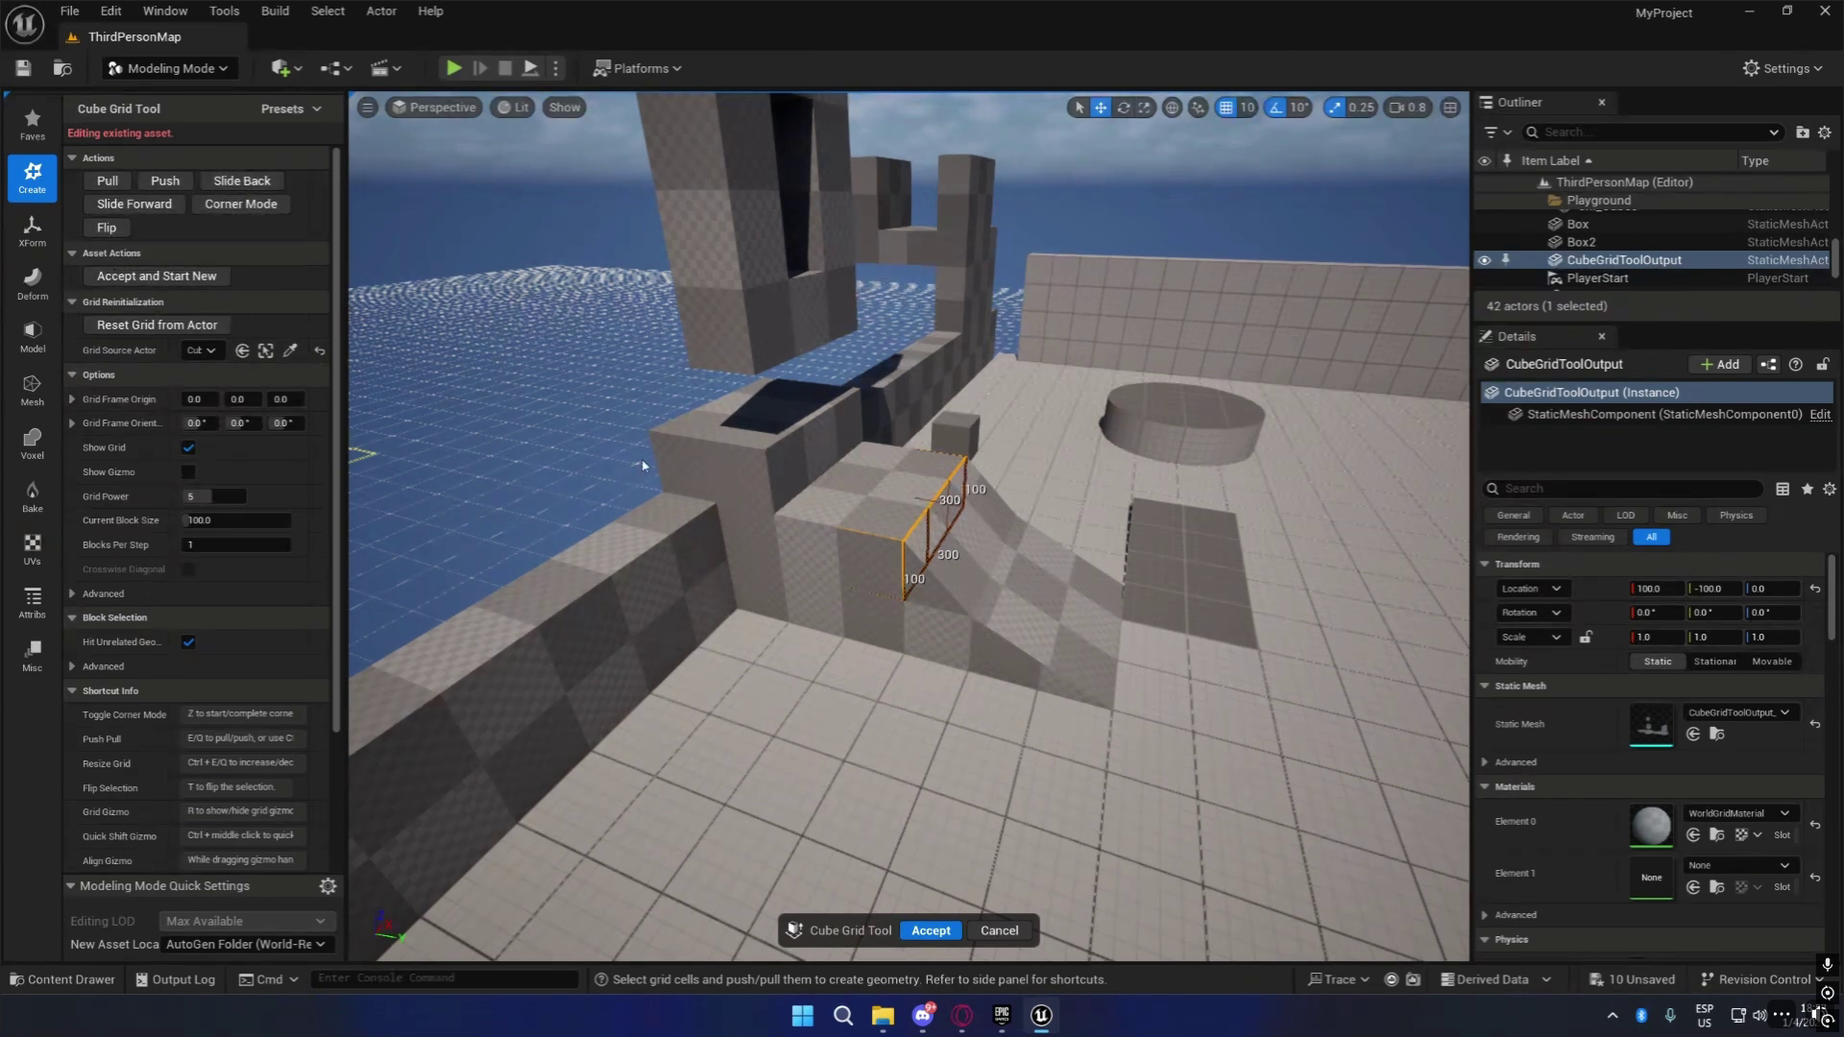
right_click_drag(1041, 540, 1053, 541)
key("w")
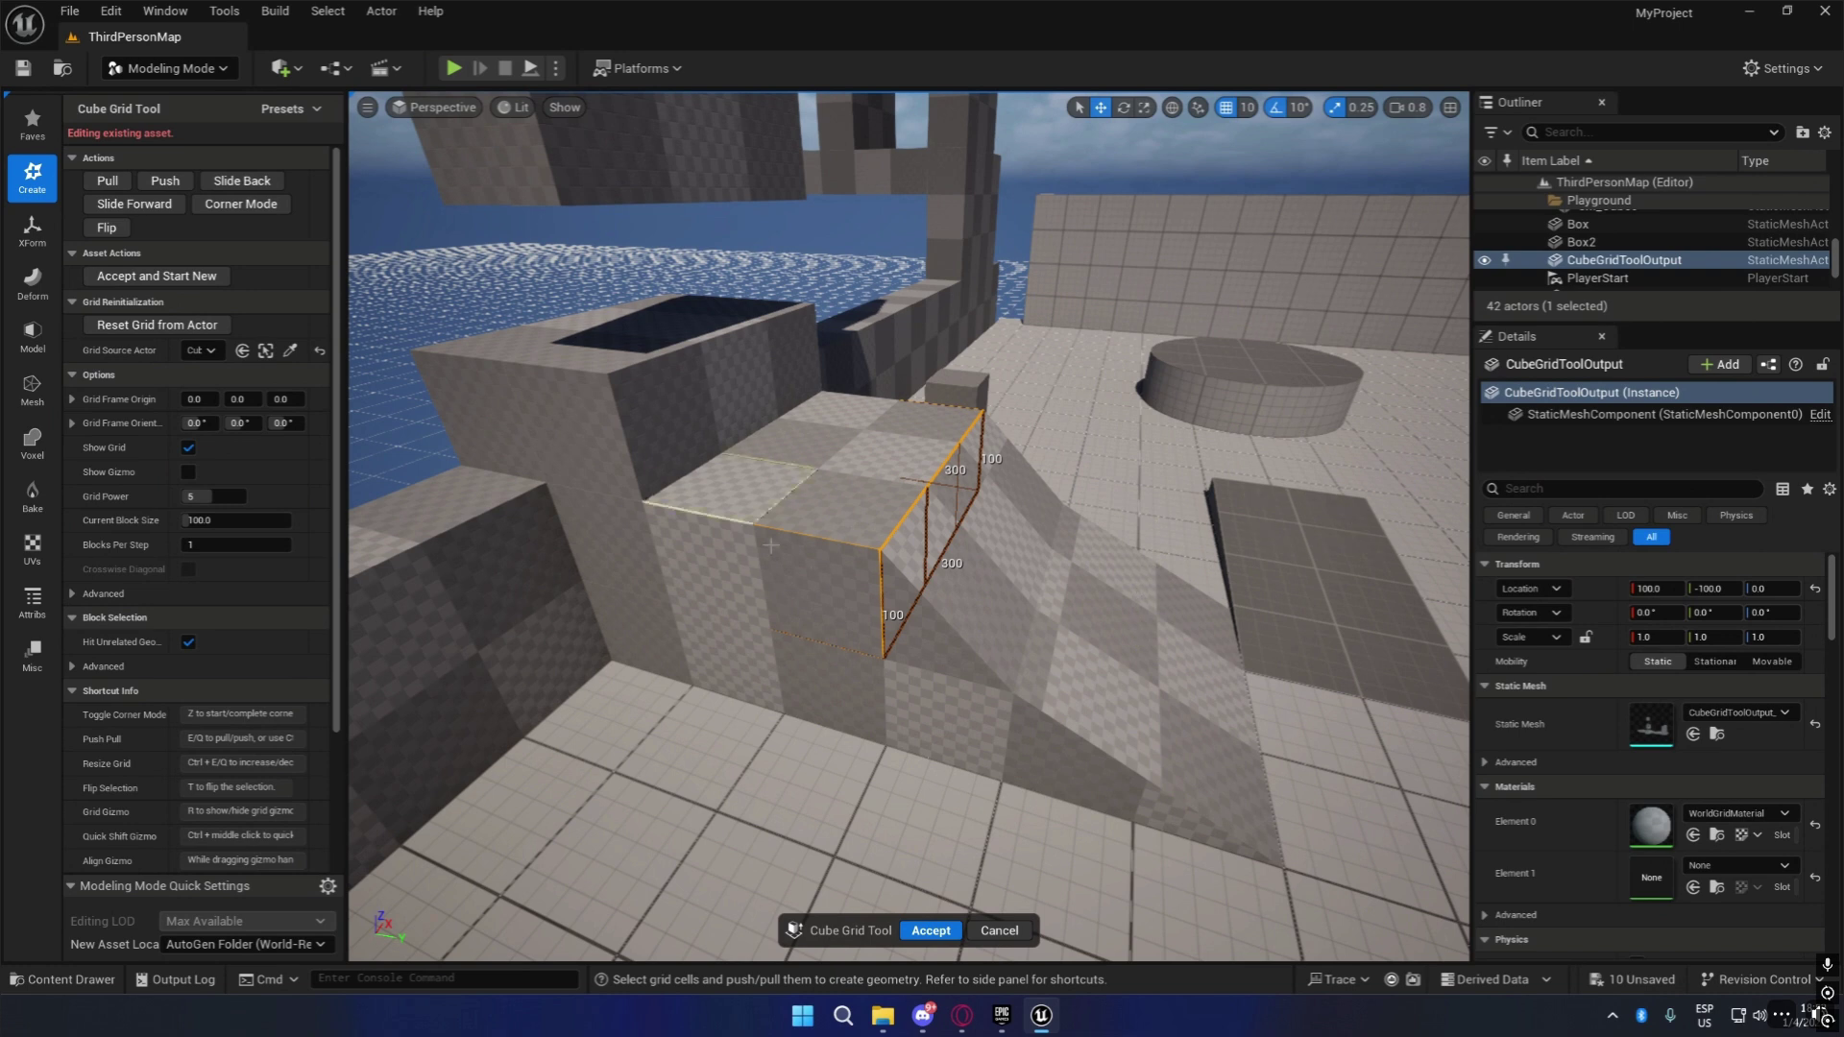
right_click_drag(1009, 478, 1069, 463)
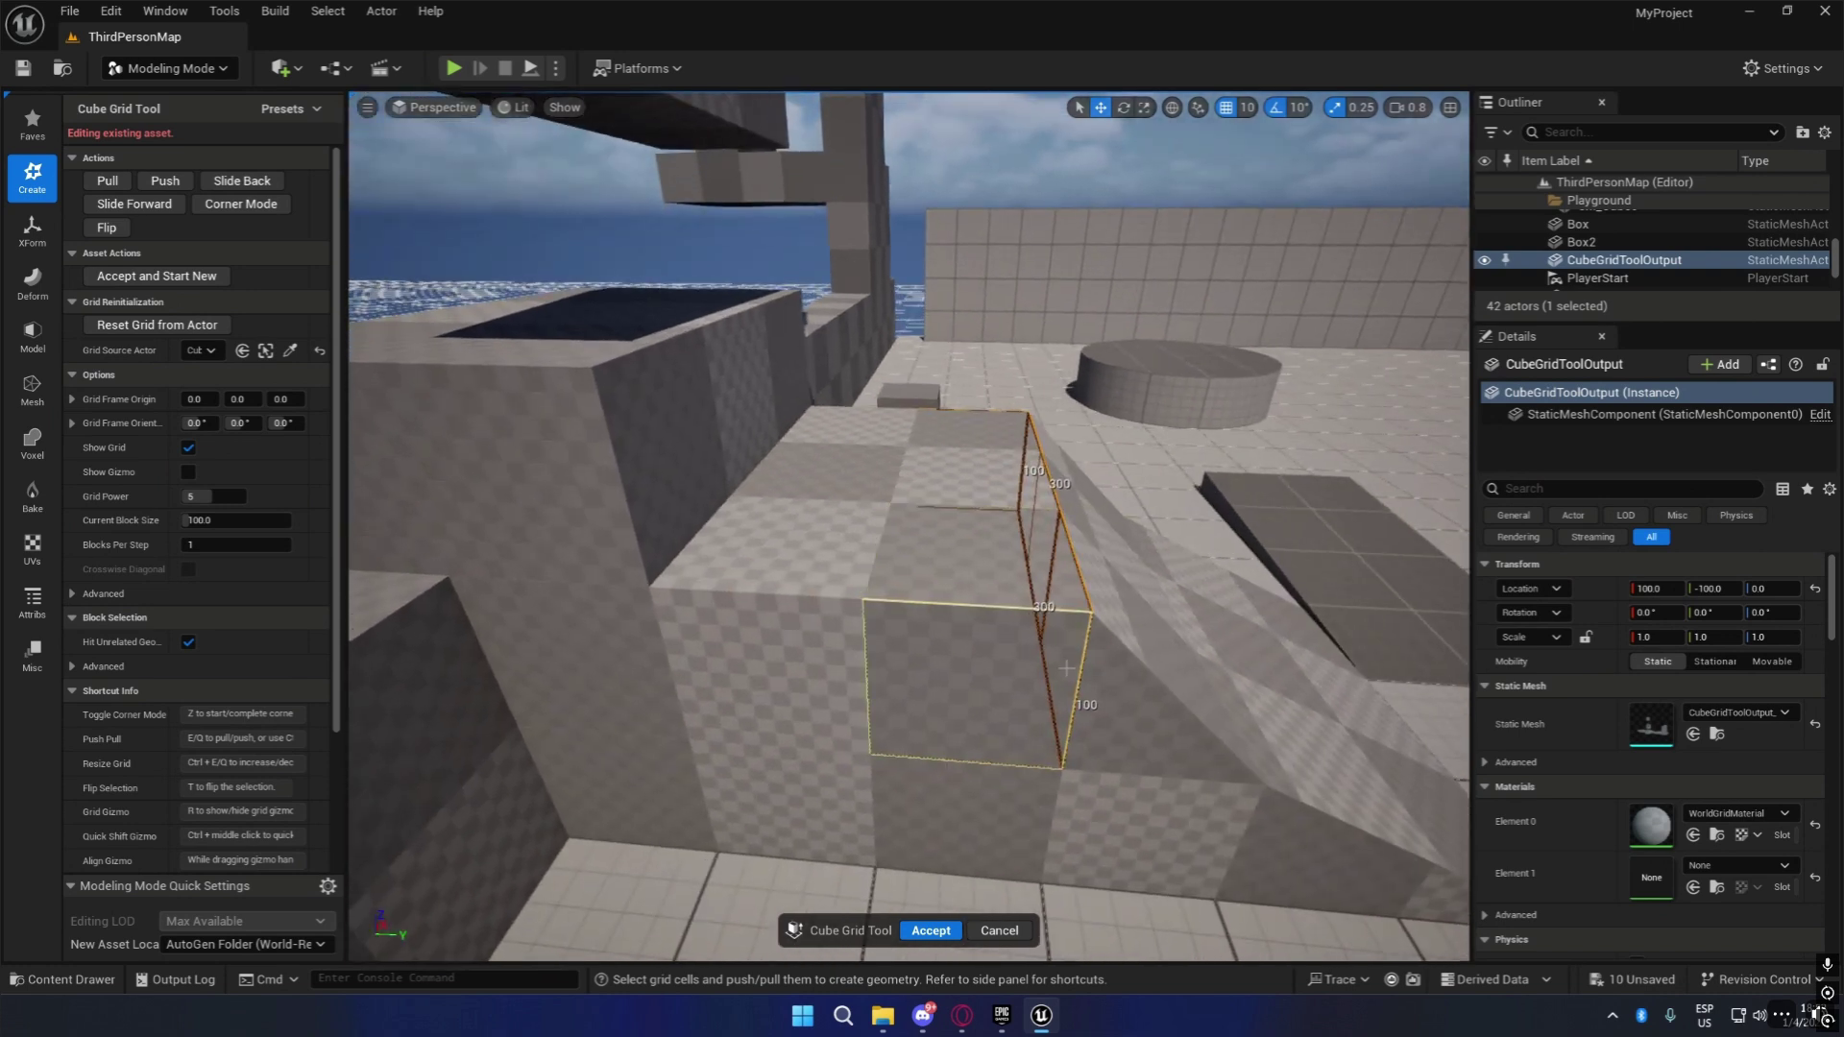
Extend the base of the floating frame outward over the water from a 300 by 100 block selection.
right_click_drag(900, 647, 1112, 564)
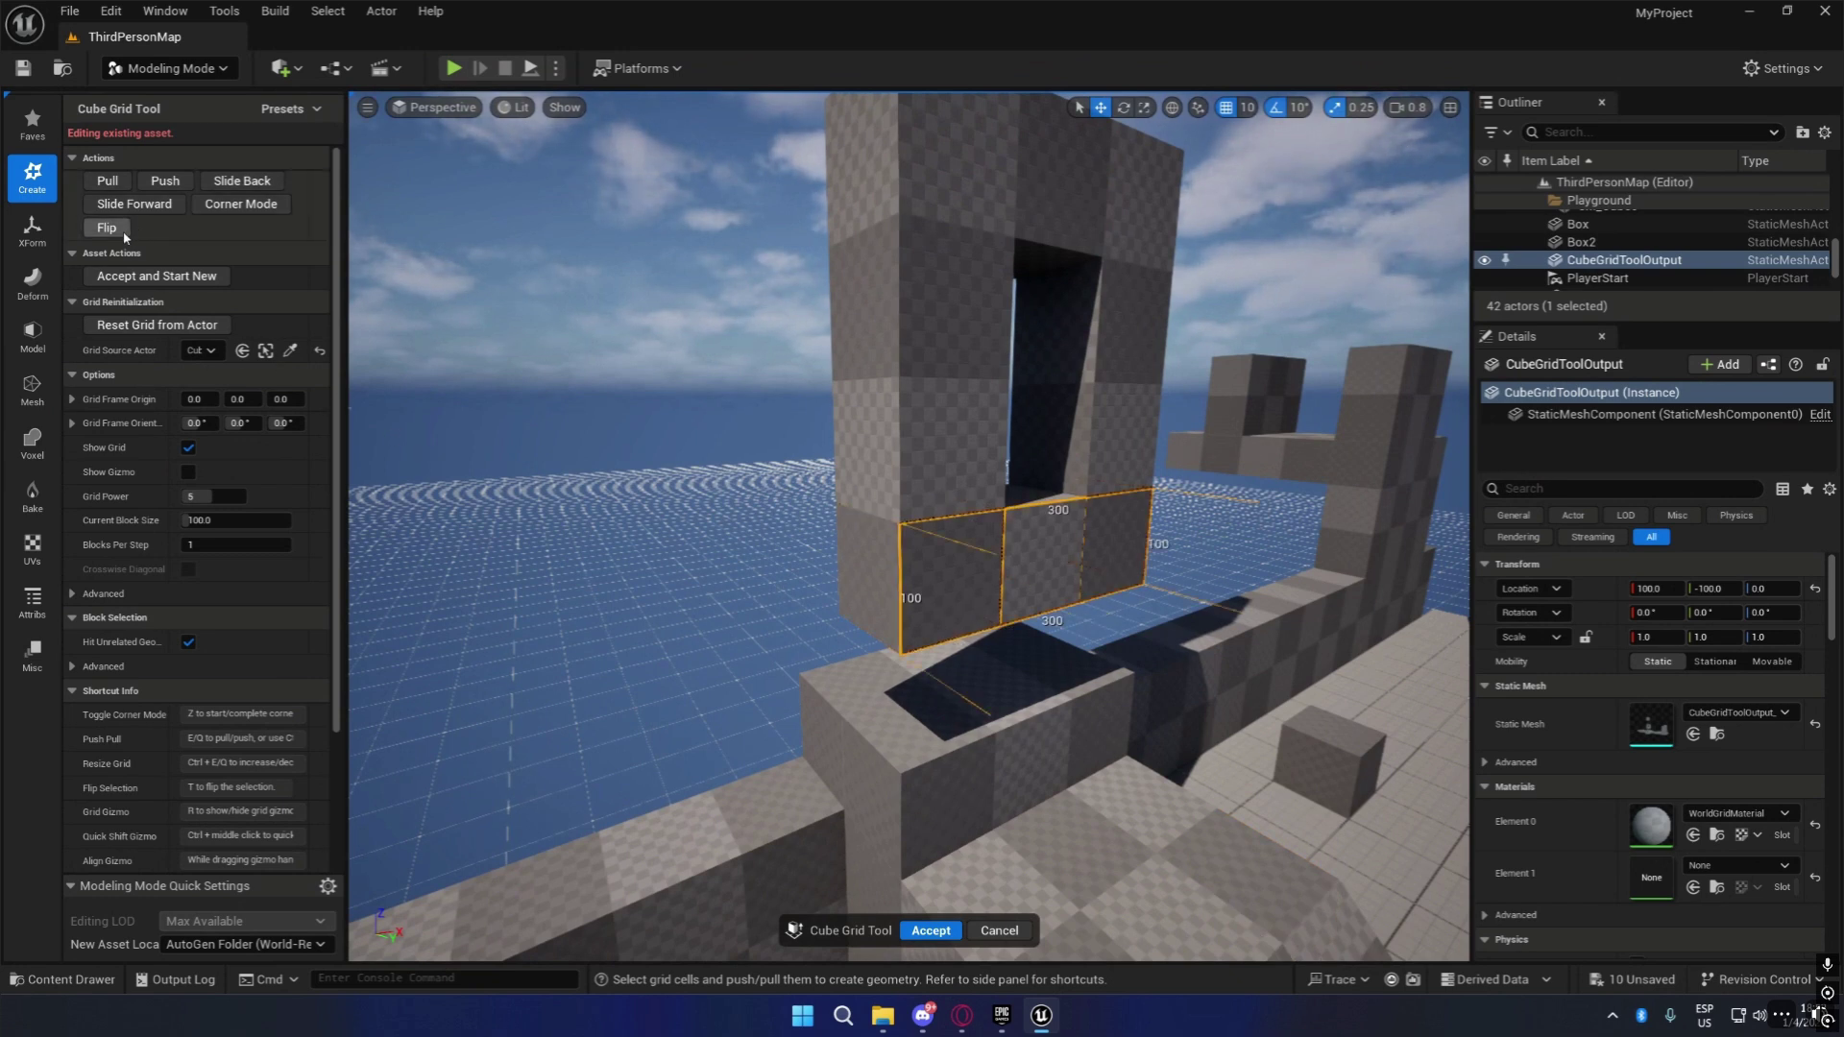
right_click_drag(926, 605, 958, 602)
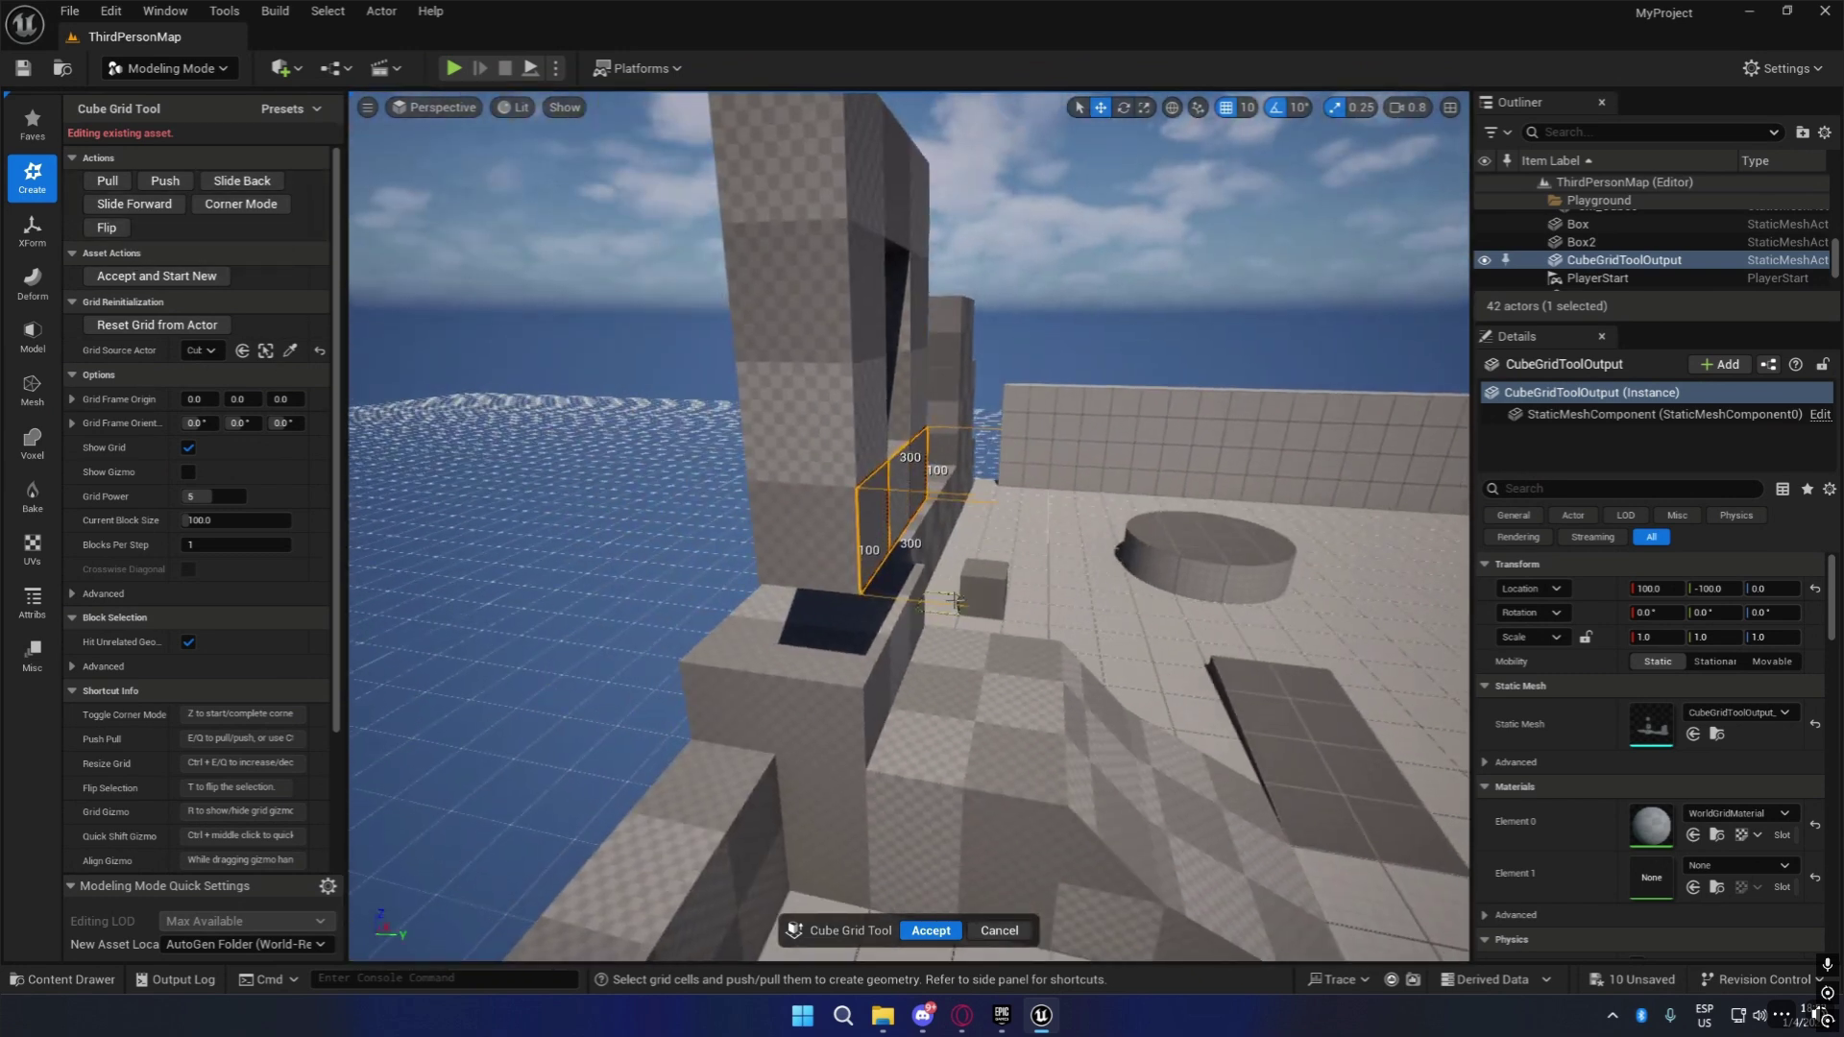
key("e")
key("e")
key("e")
key("e")
key("e")
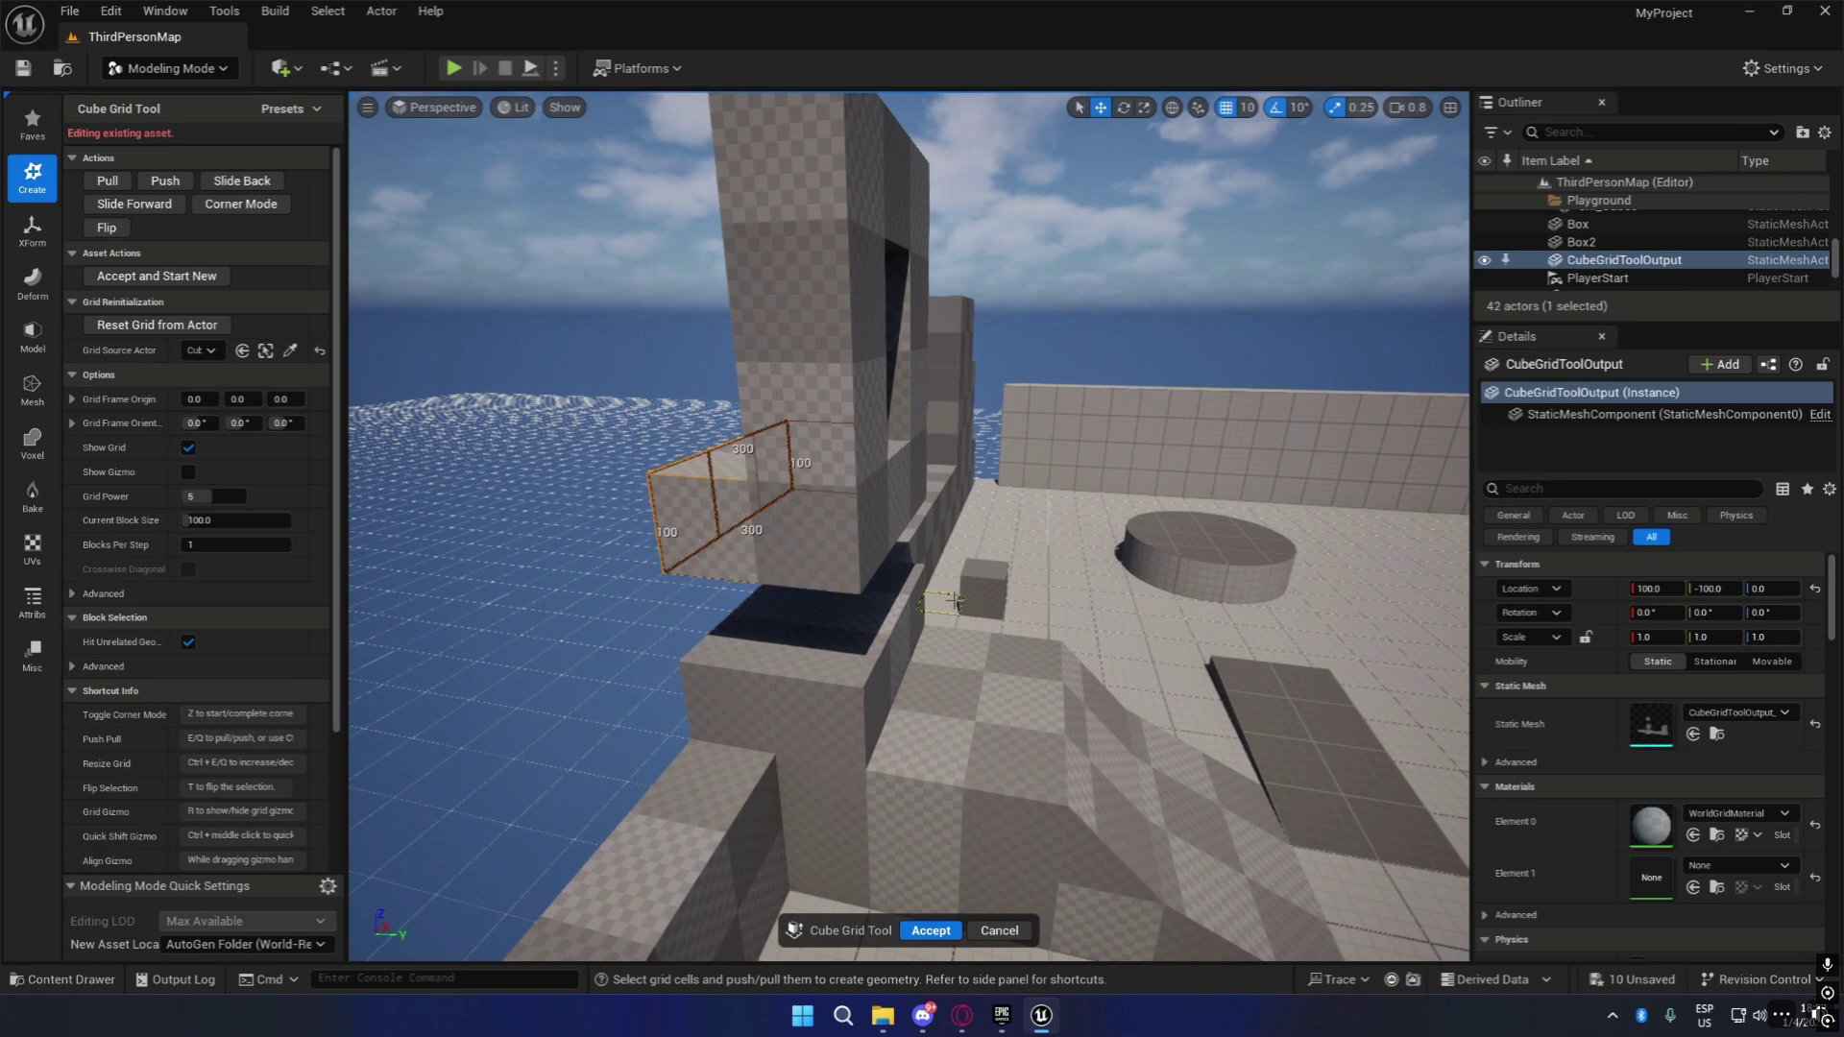
right_click_drag(936, 690, 946, 706)
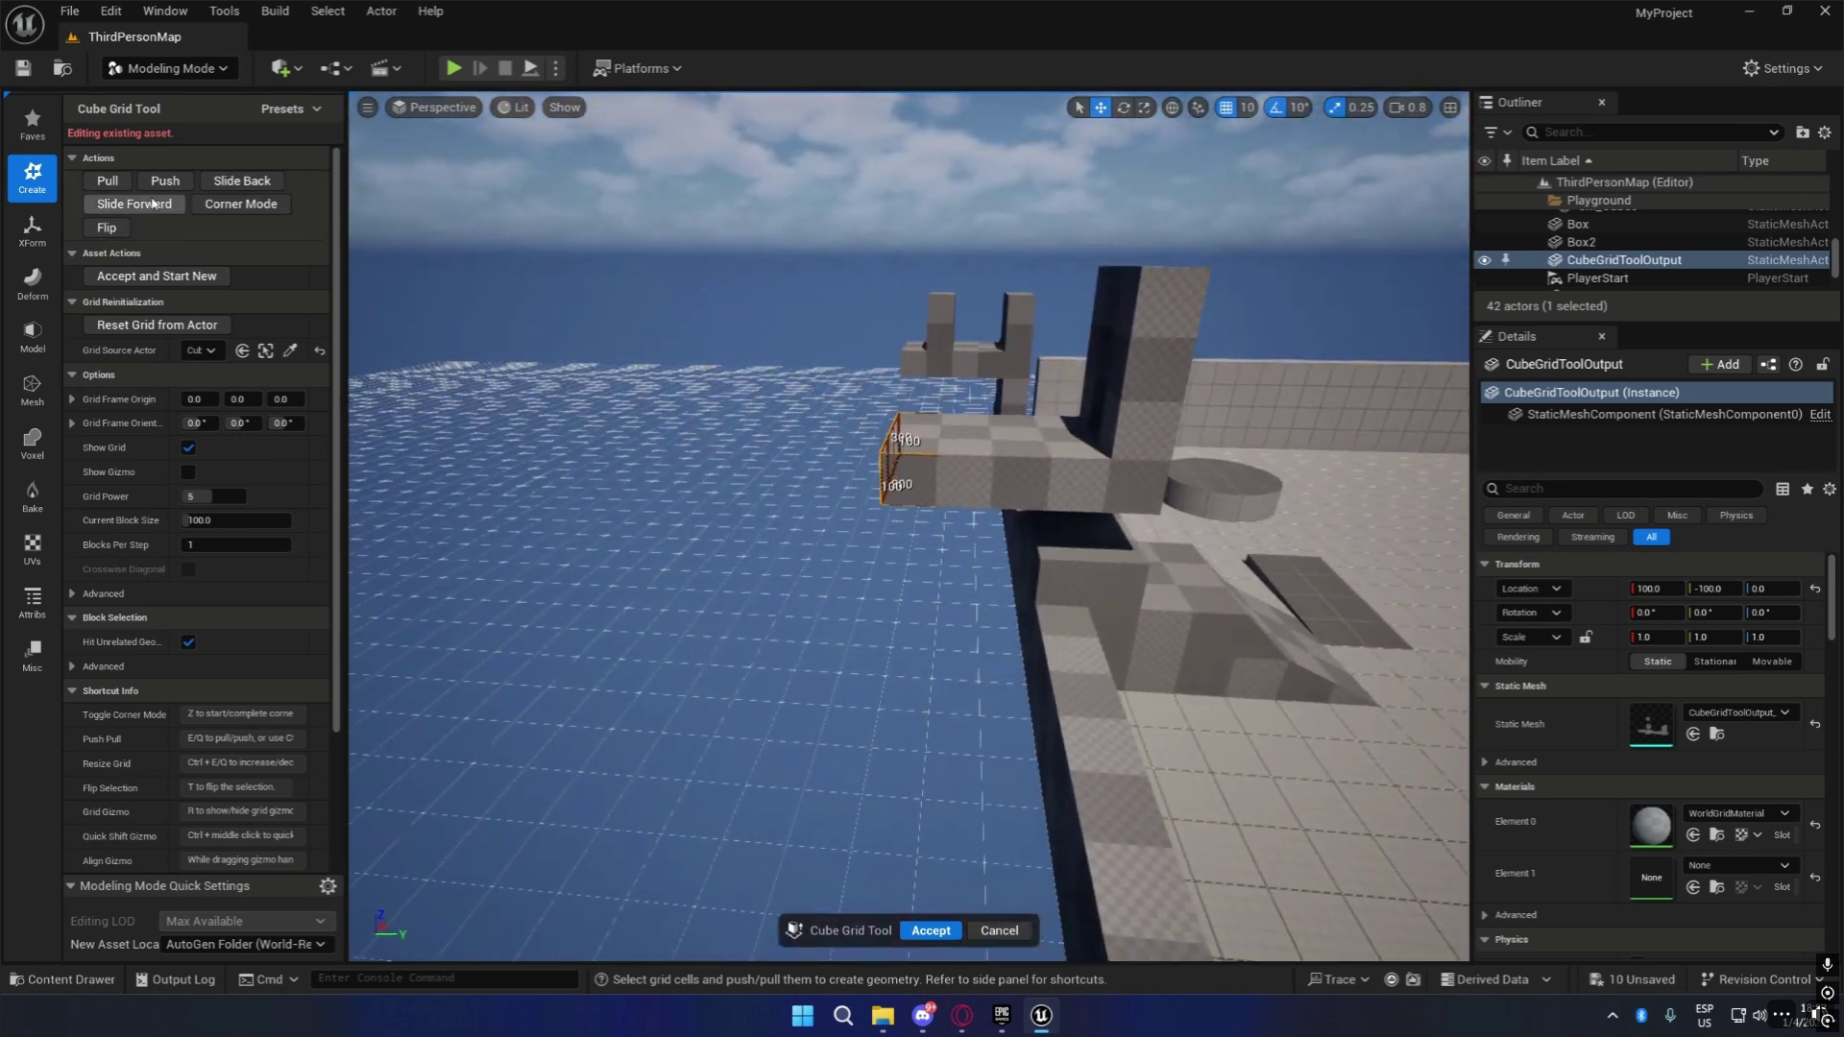
right_click_drag(1176, 494, 1207, 654)
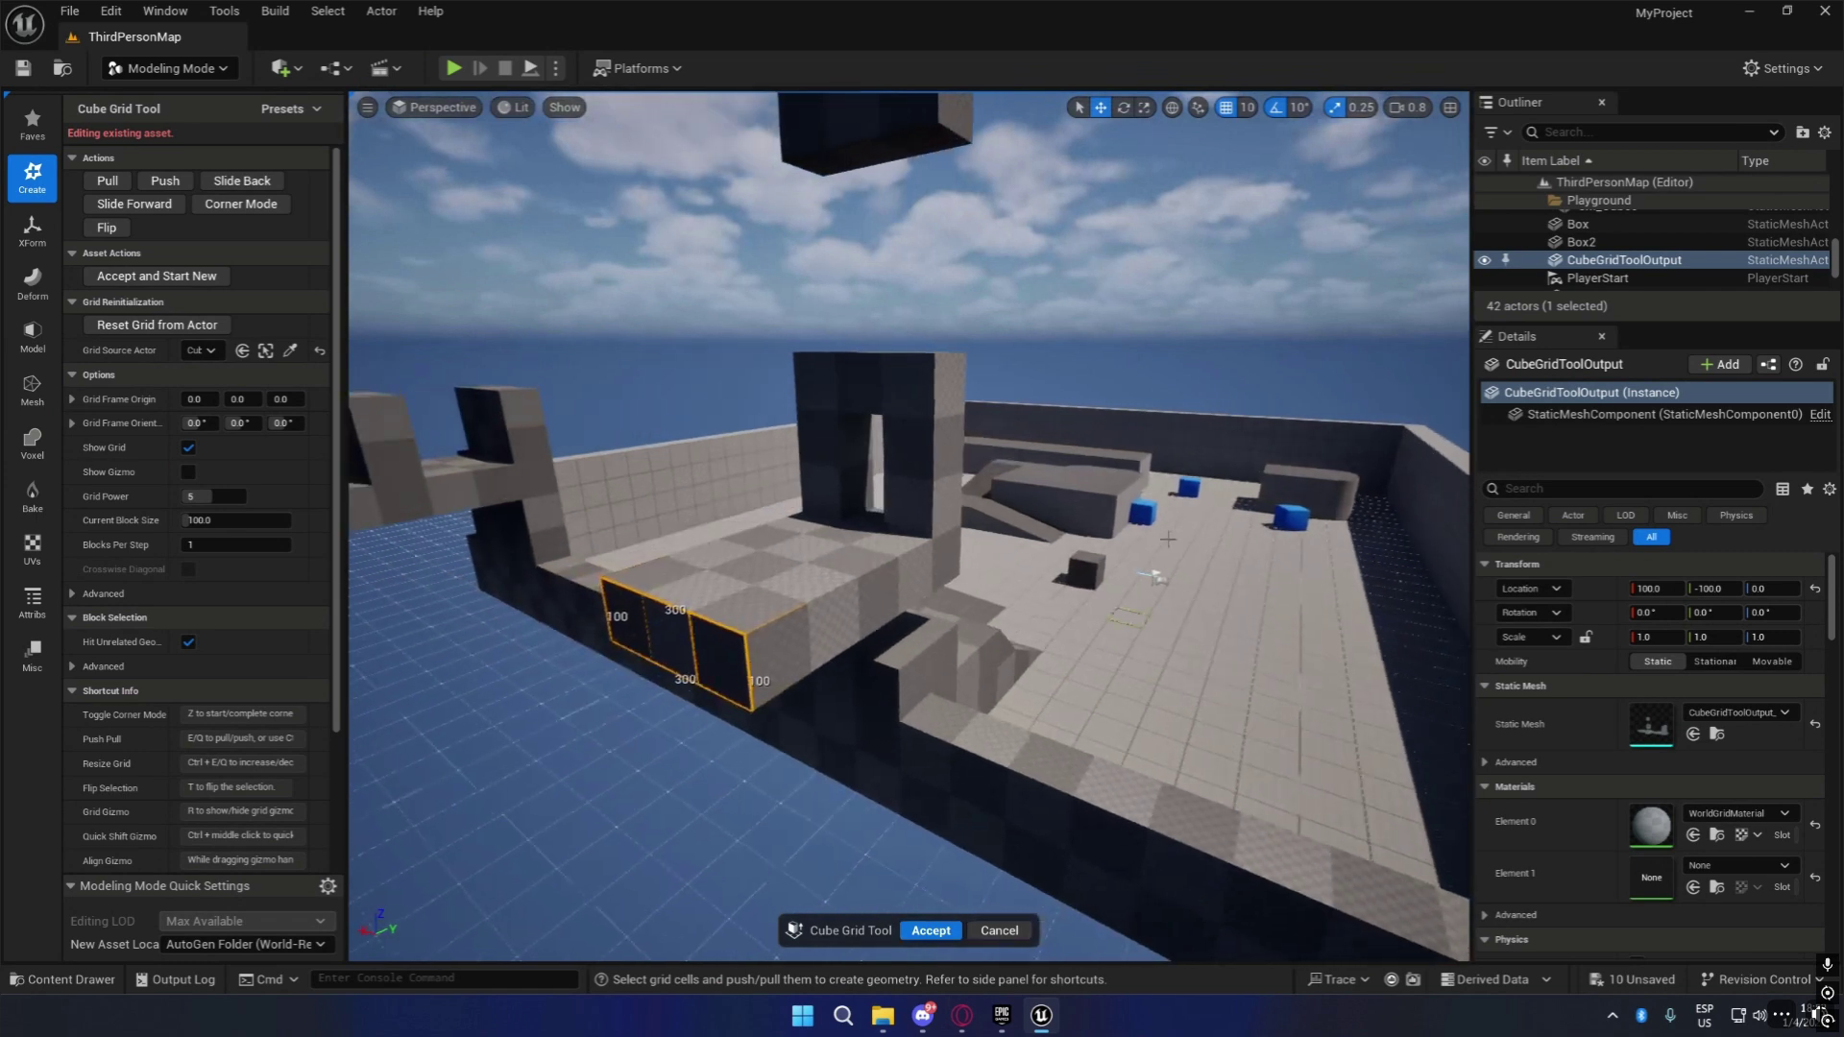
right_click_drag(1157, 576, 992, 651)
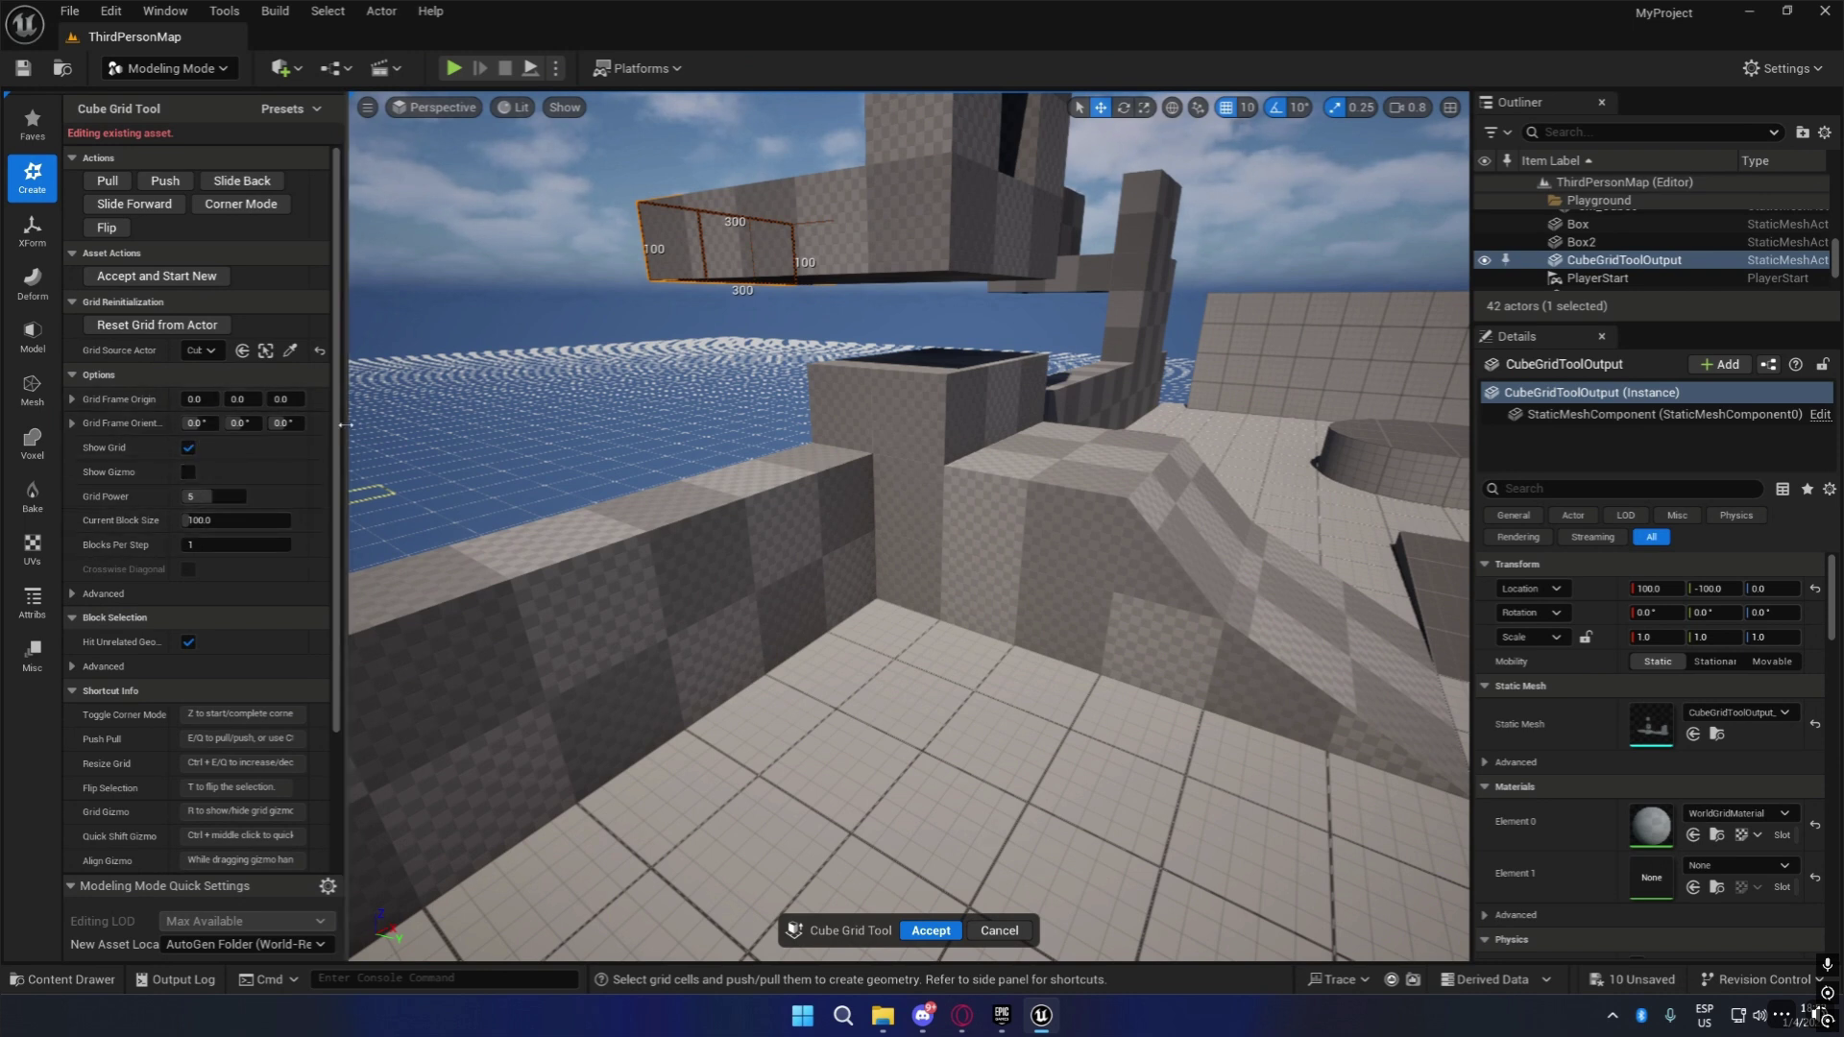
Widen the Cube Grid settings area and set the current block size to 10.
left_click_drag(347, 424, 588, 425)
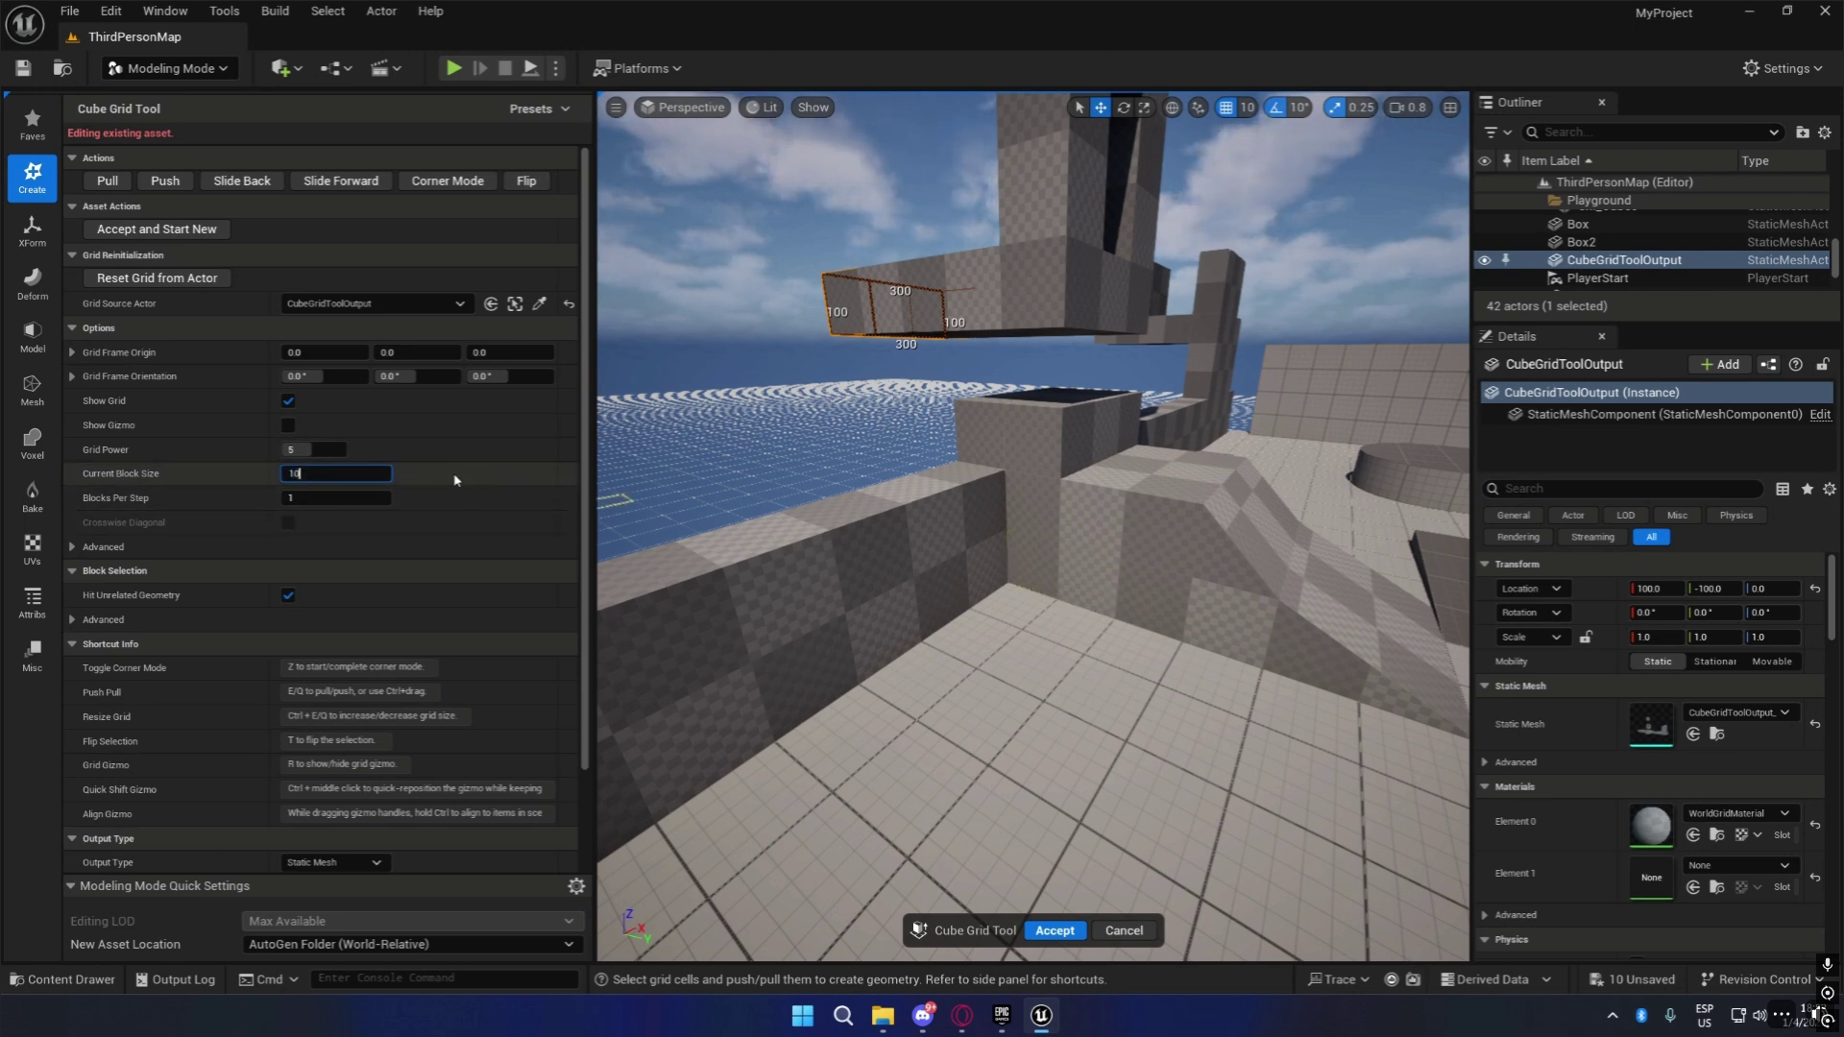
type("0")
key("Return")
Build a chair backrest by pulling up a 20 by 100 floor strip and a 10-unit-wide strip along its top.
scroll(1104, 596, "up", 5)
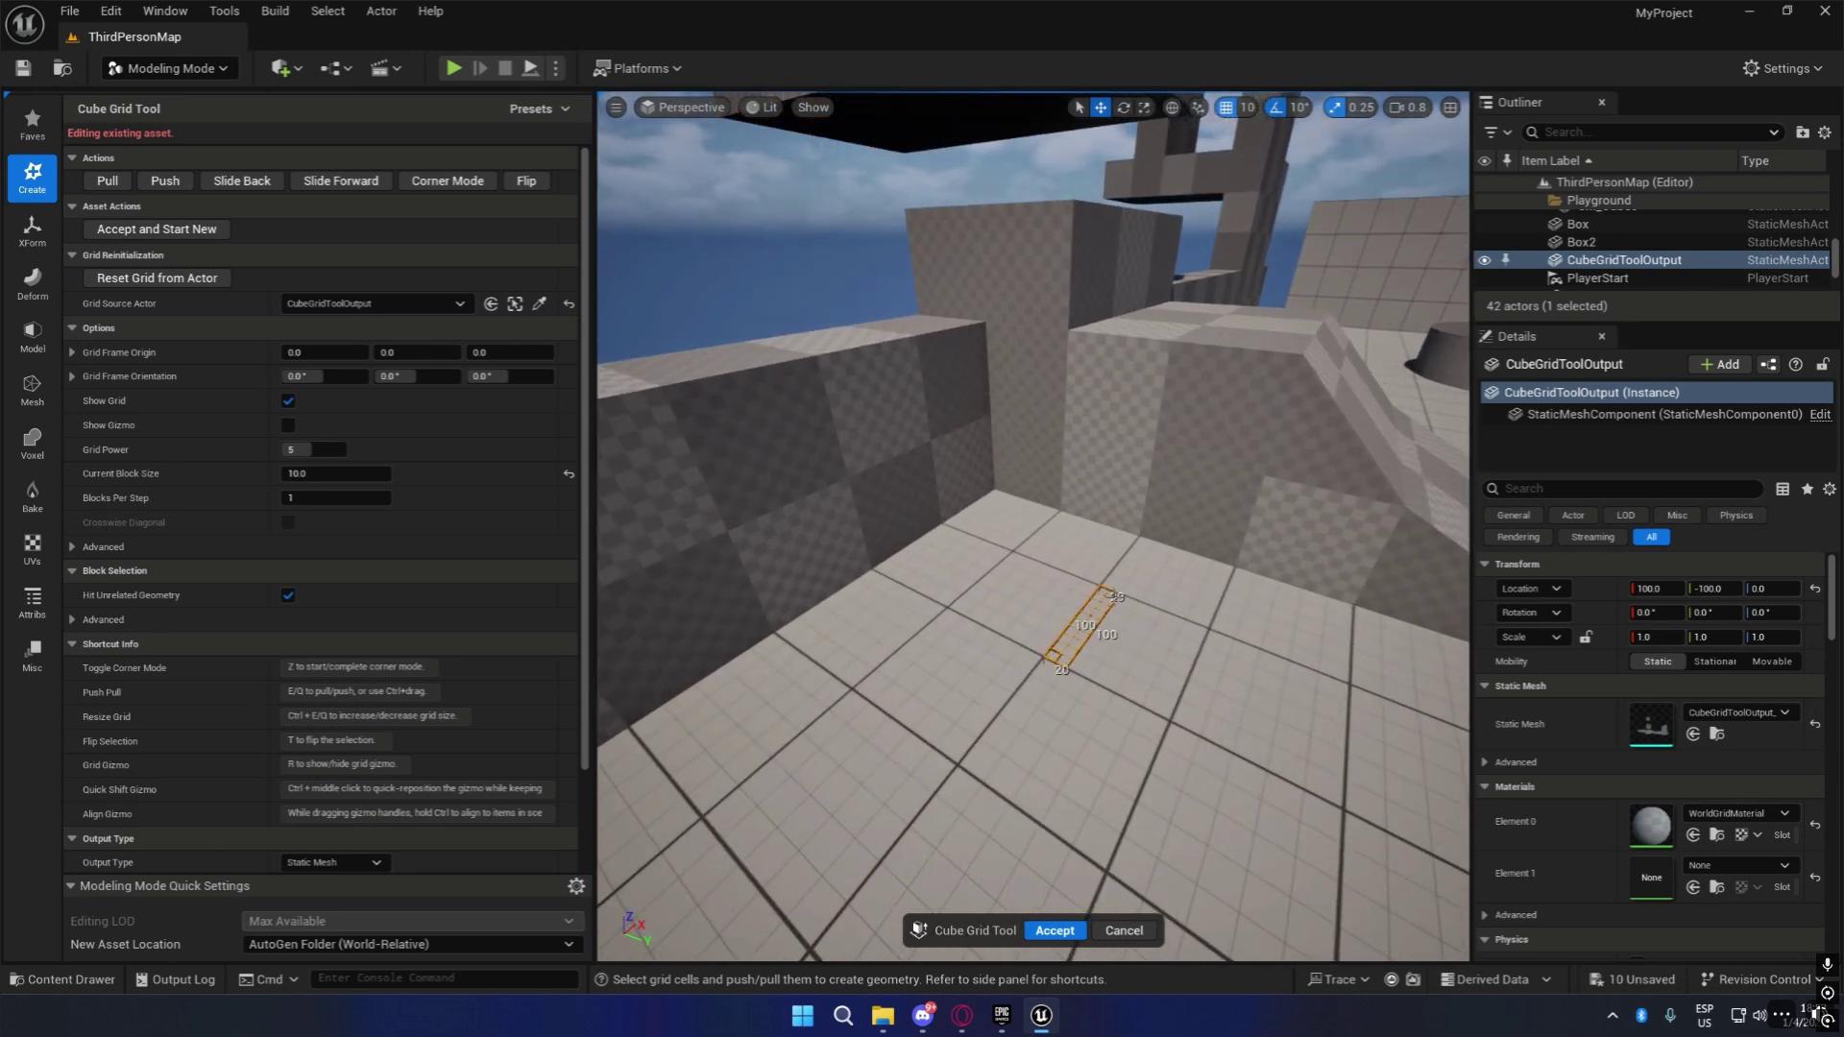
key("e")
key("e")
key("e")
key("e")
key("e")
key("e")
key("e")
key("e")
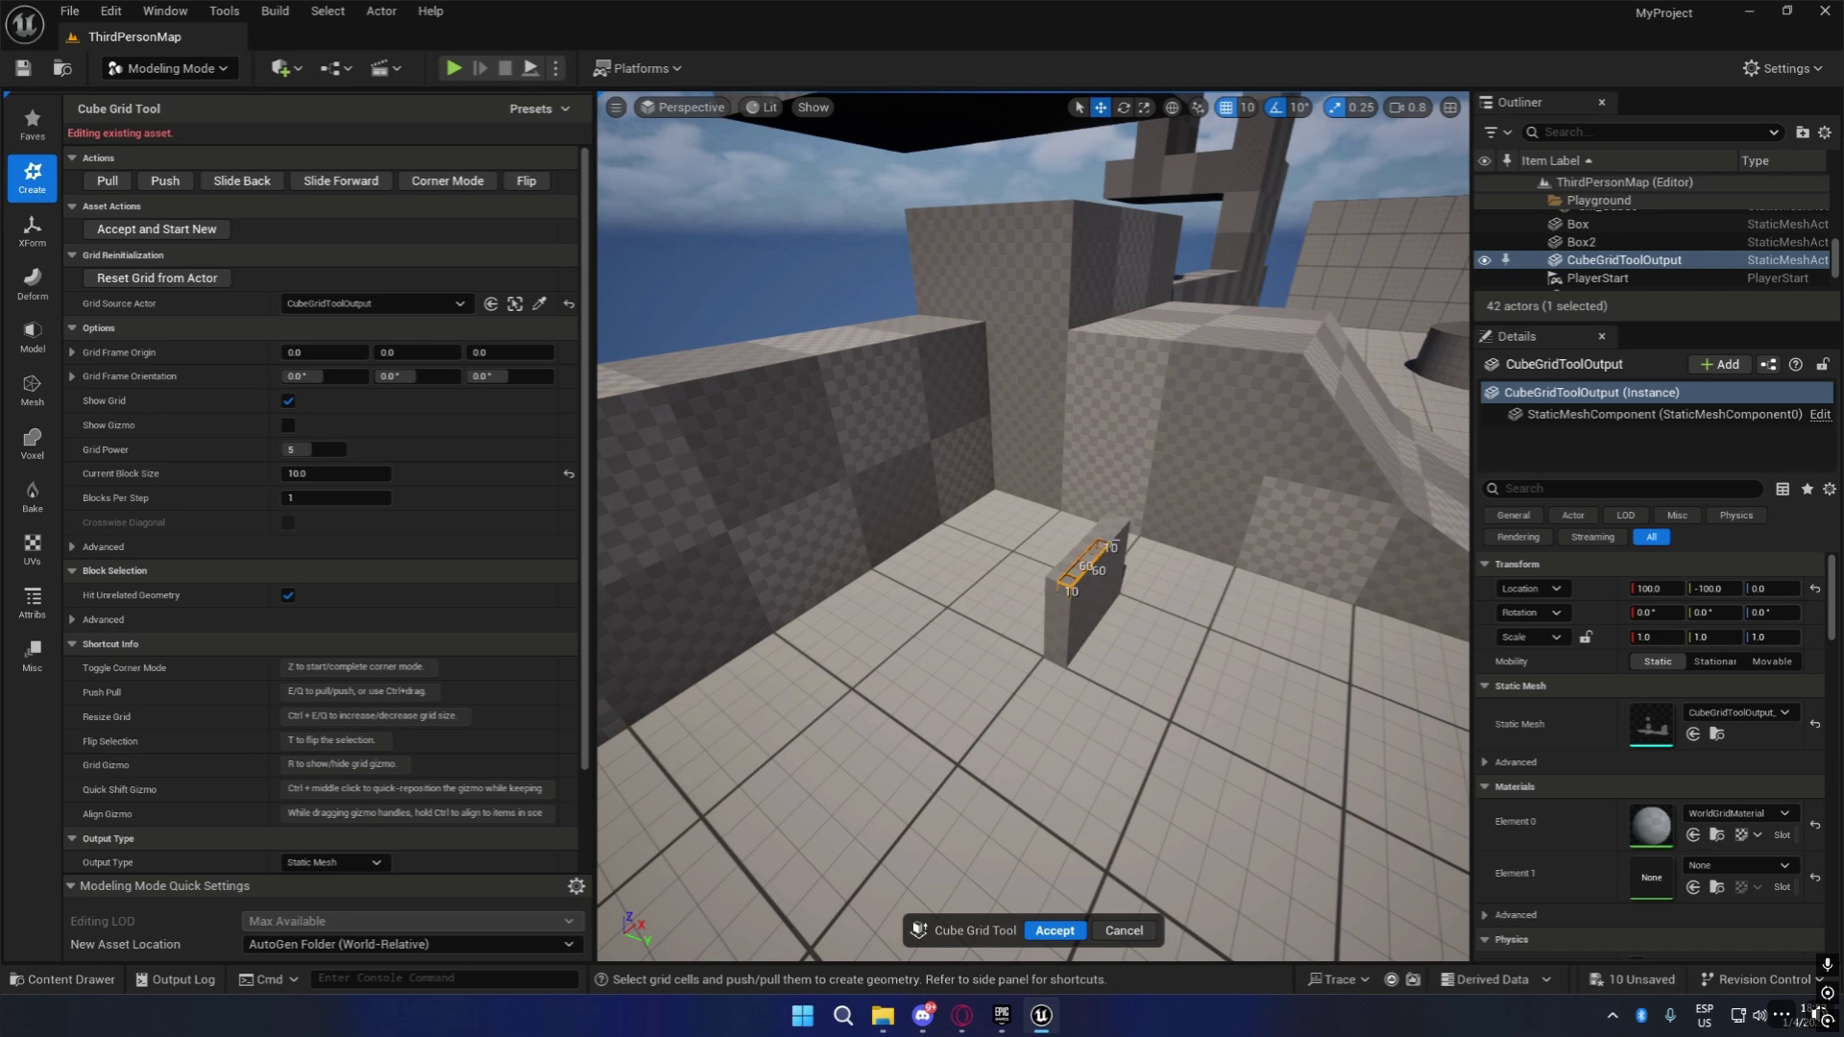
key("e")
key("e")
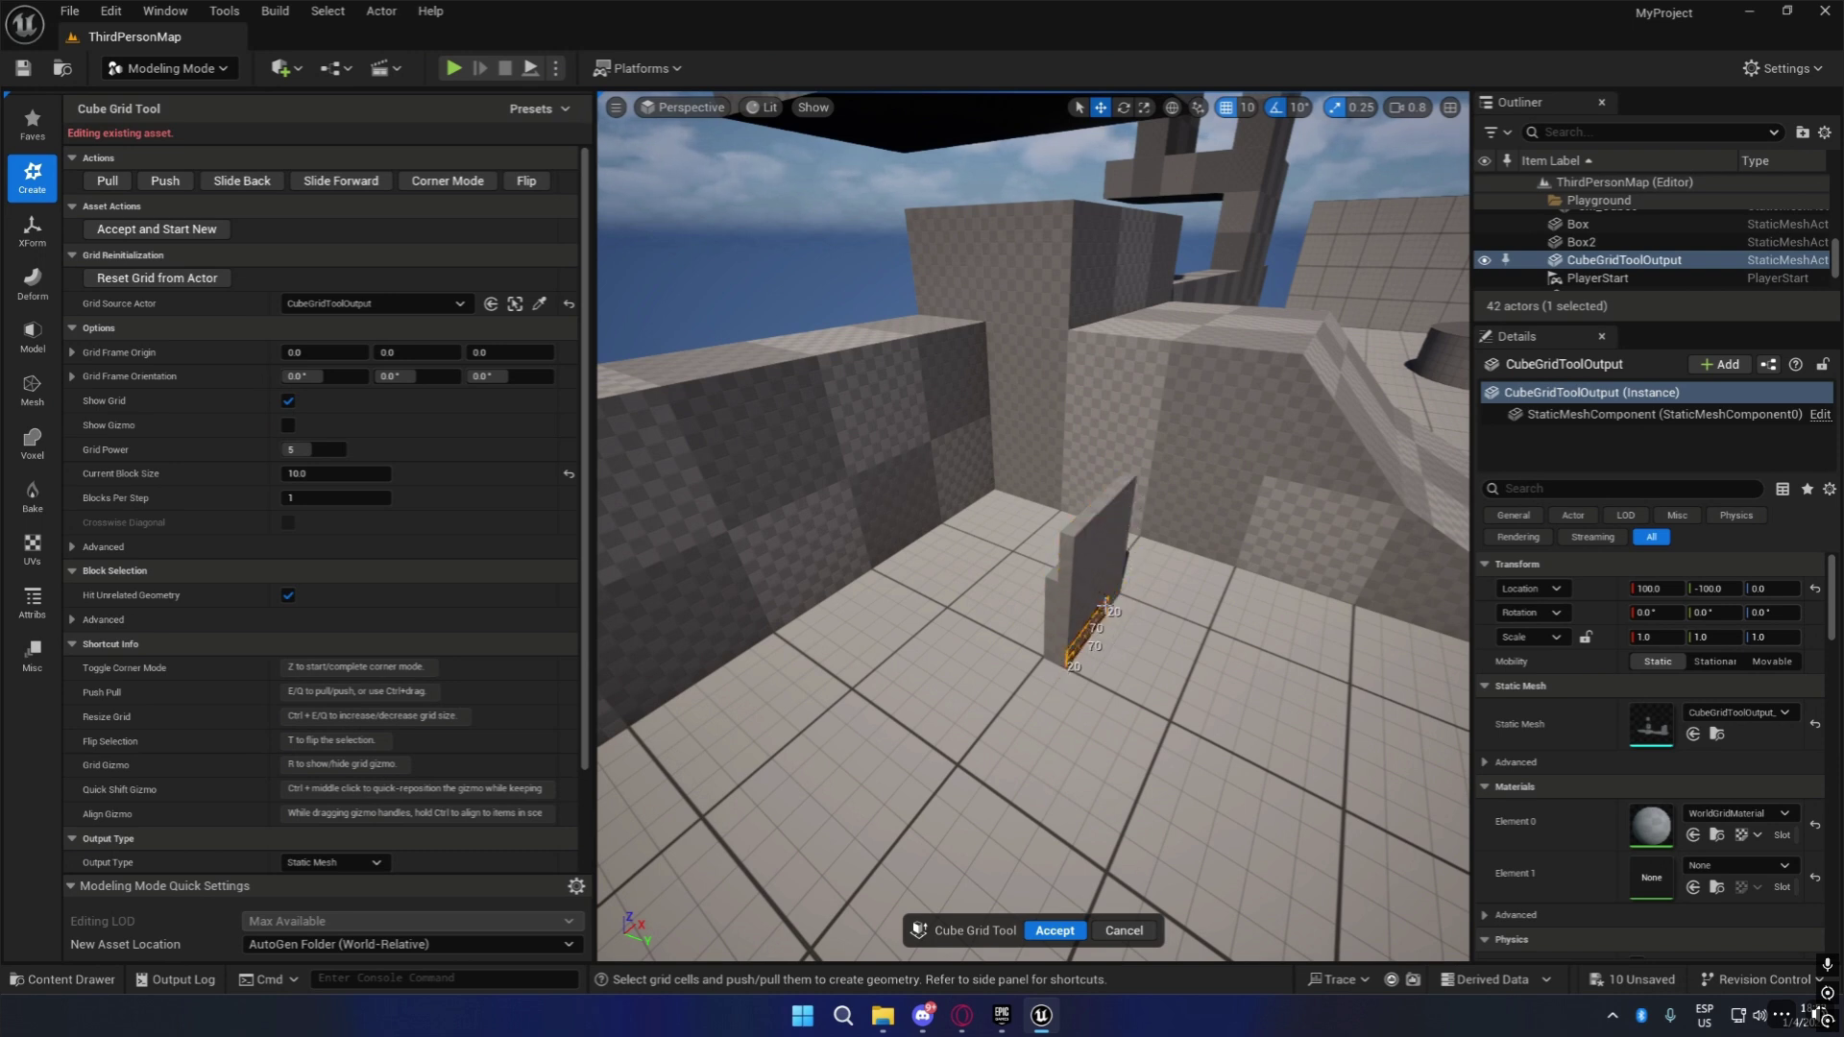
Pull the lower front of the small backrest outward to form a seat, and accept the Cube Grid edit.
key("e")
key("e")
key("e")
key("e")
key("e")
key("e")
key("e")
key("e")
key("e")
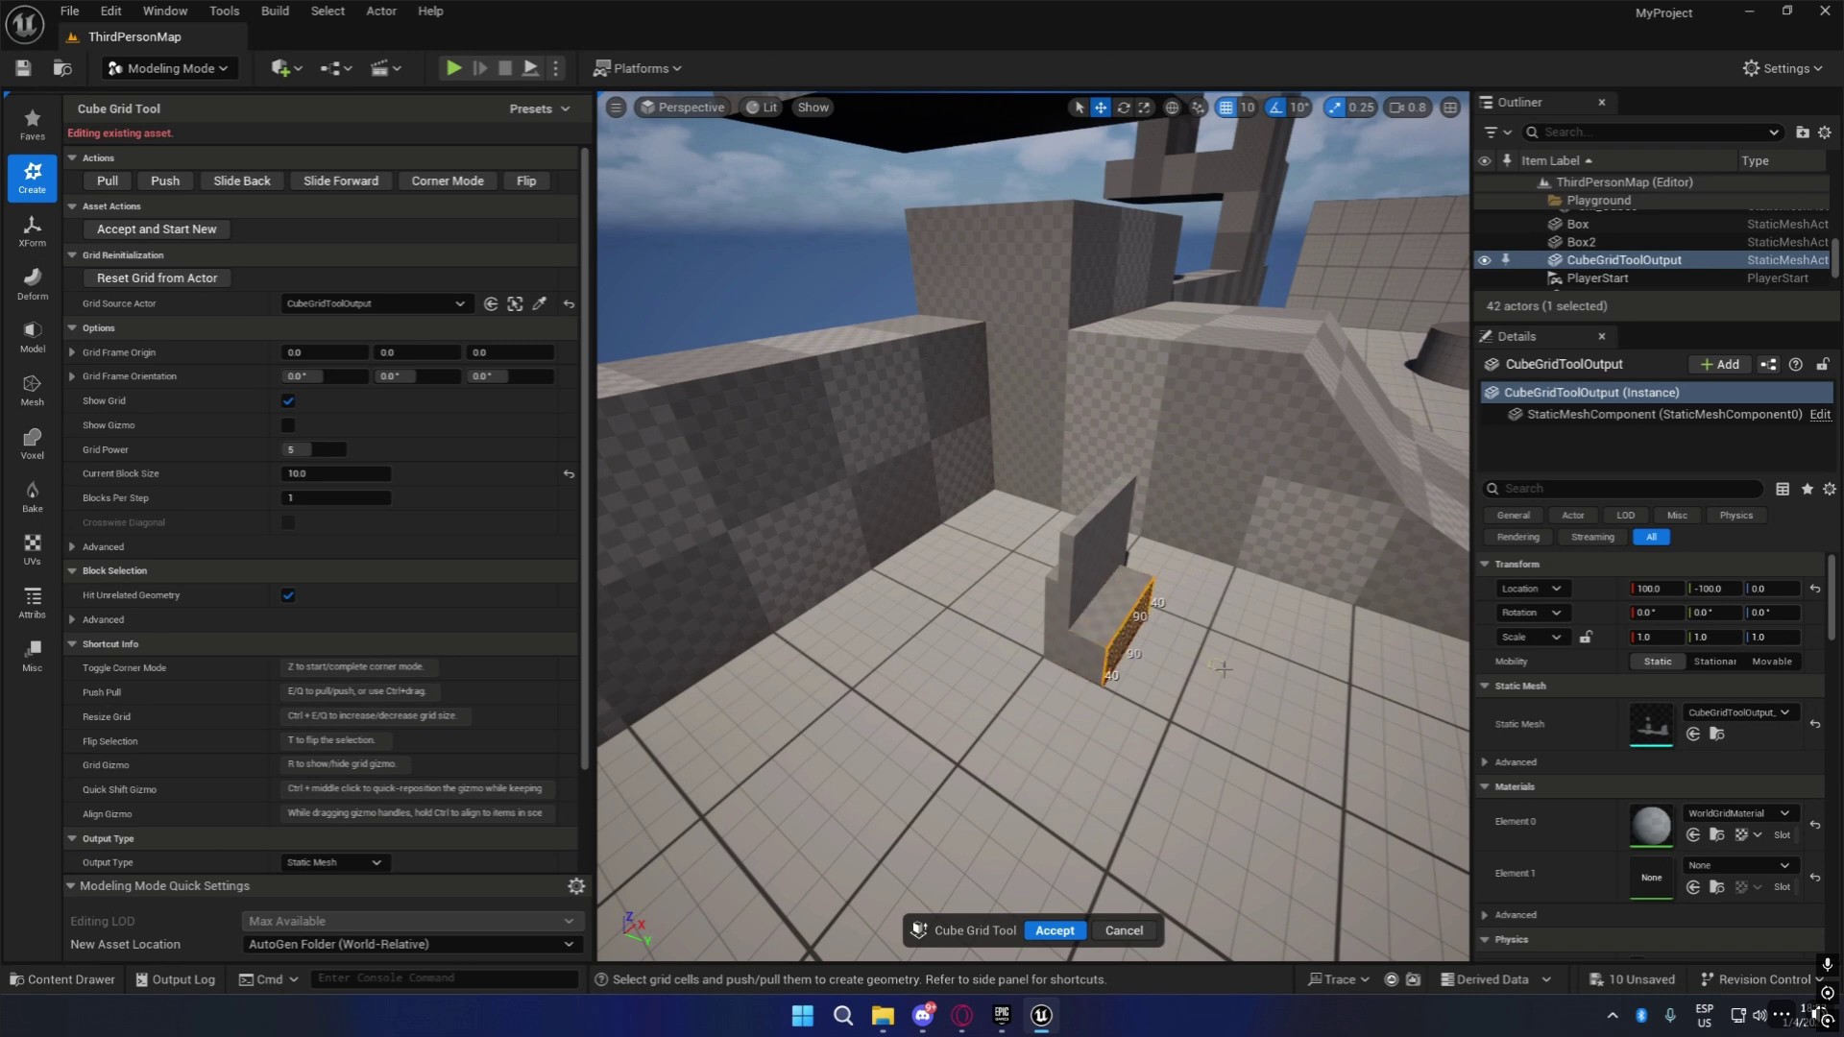
left_click(1055, 930)
right_click_drag(1388, 674, 1344, 651)
key("s")
key("d")
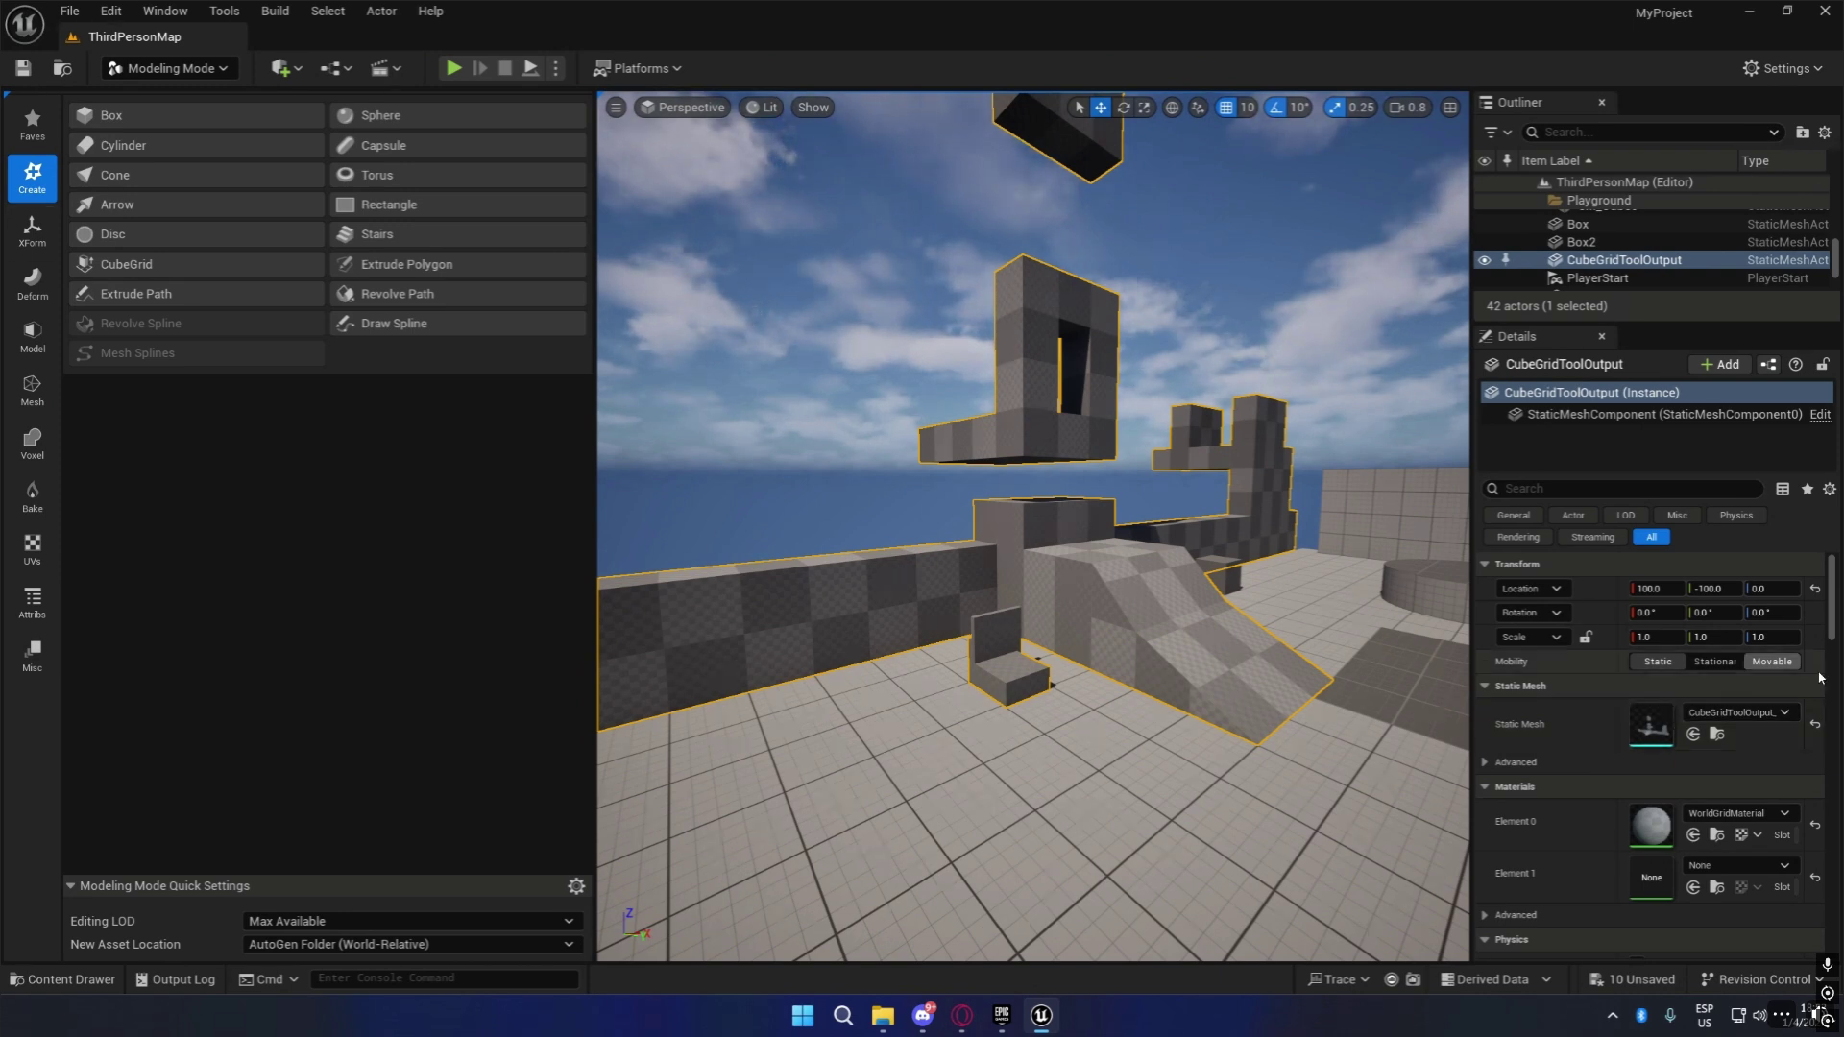
Locate the cube grid output's static mesh in the project content and widen the folder tree.
left_click(1718, 736)
left_click(1165, 733)
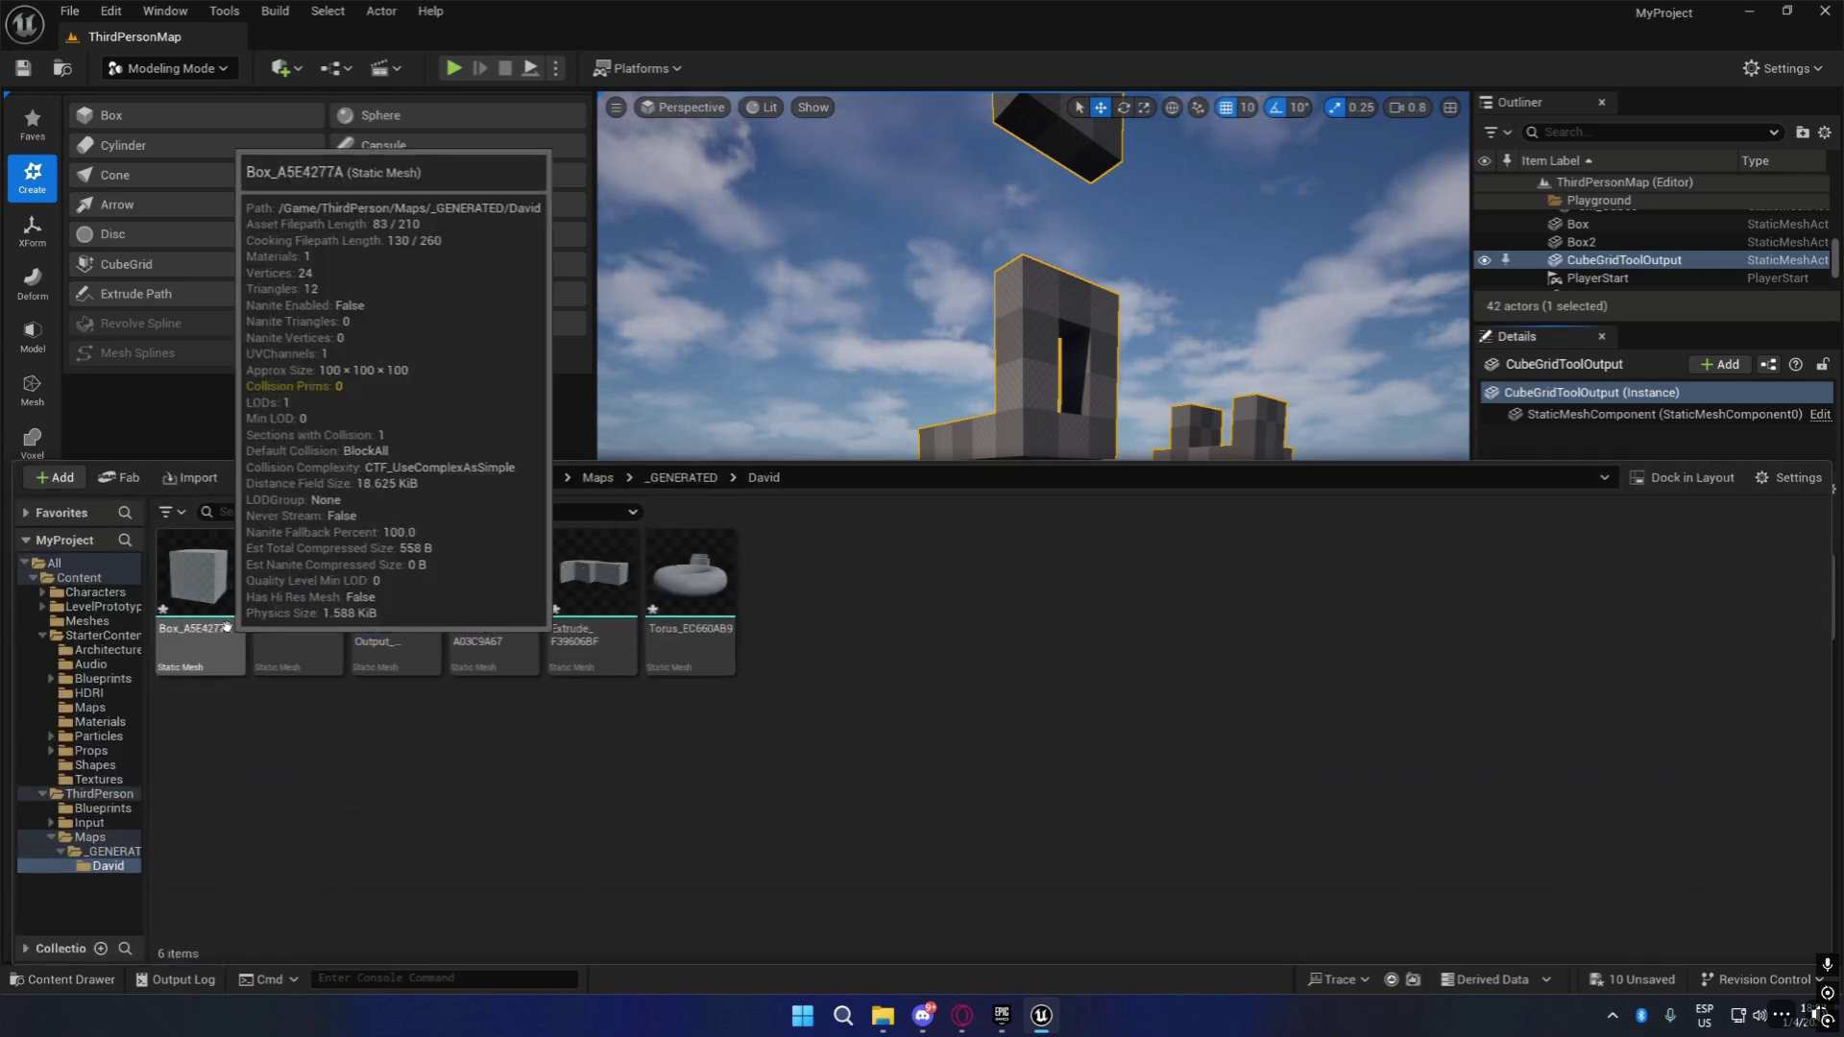
left_click_drag(149, 750, 399, 778)
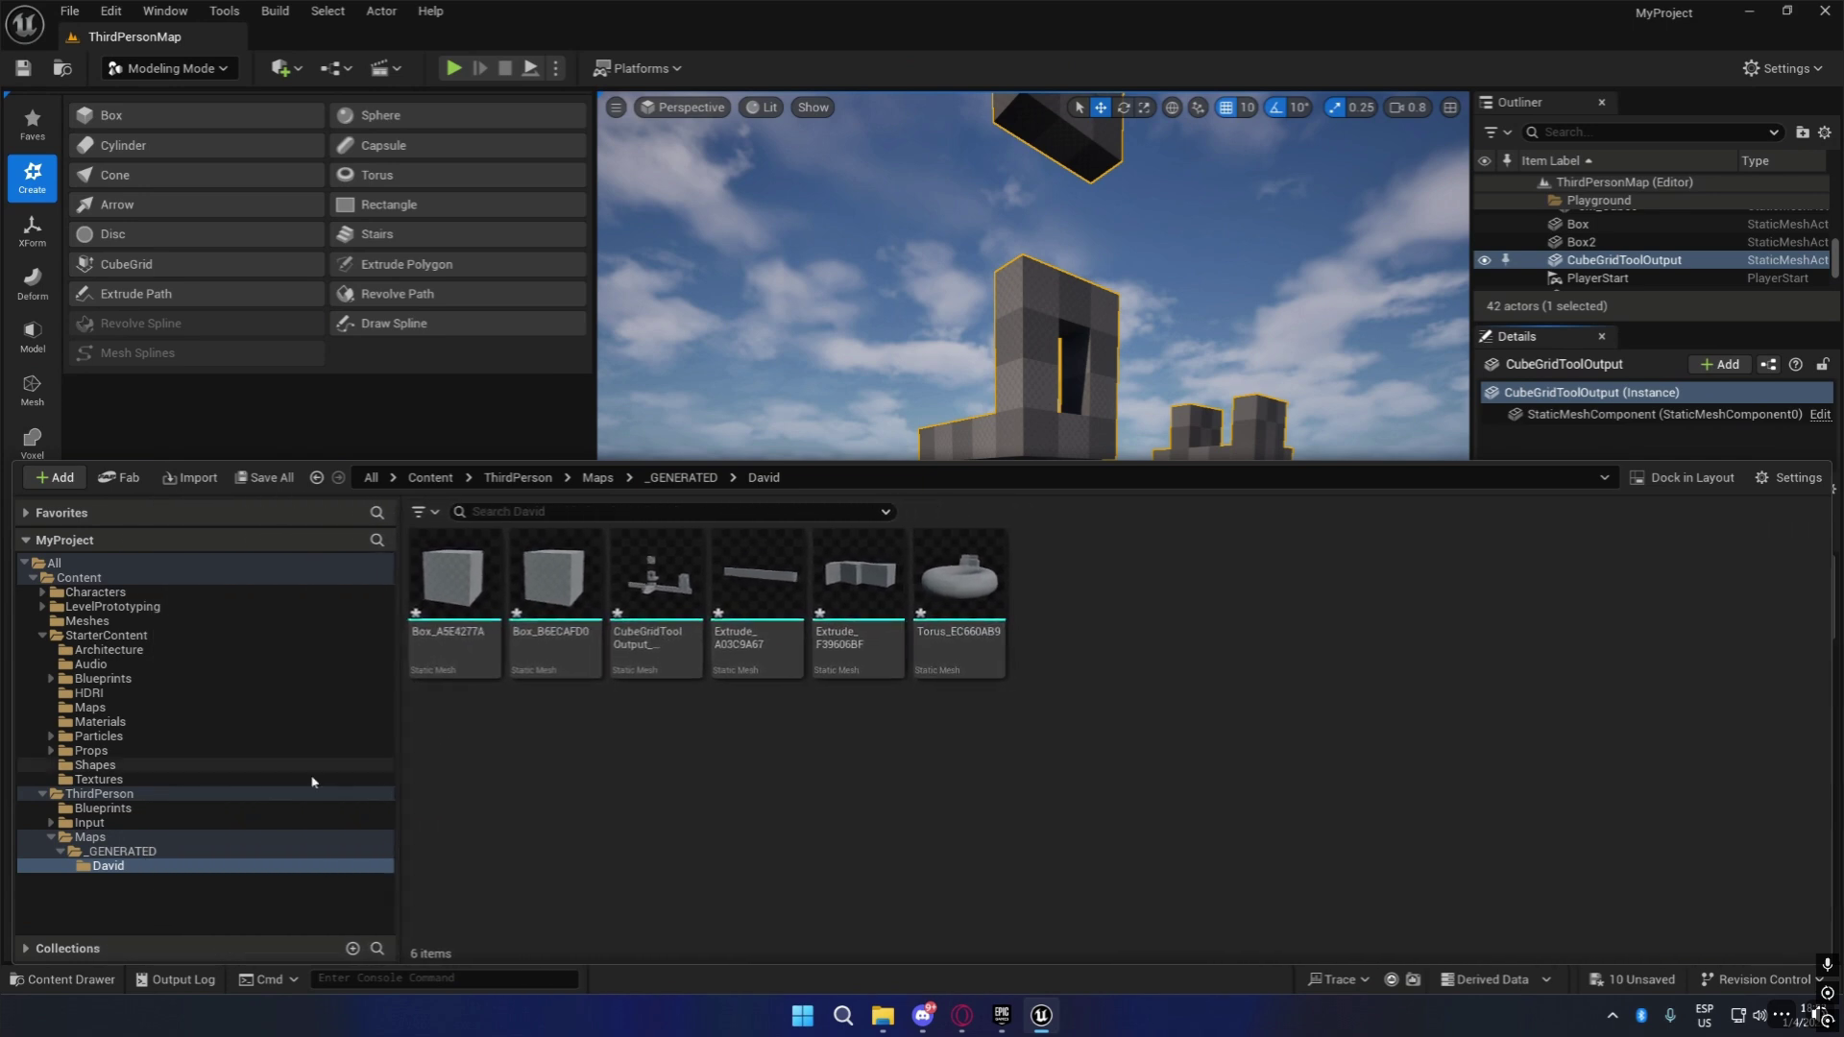
Examine the generated meshes stored under ThirdPerson/Maps/_GENERATED, select the CubeGridToolOutput mesh, and close the content browser.
left_click(90, 836)
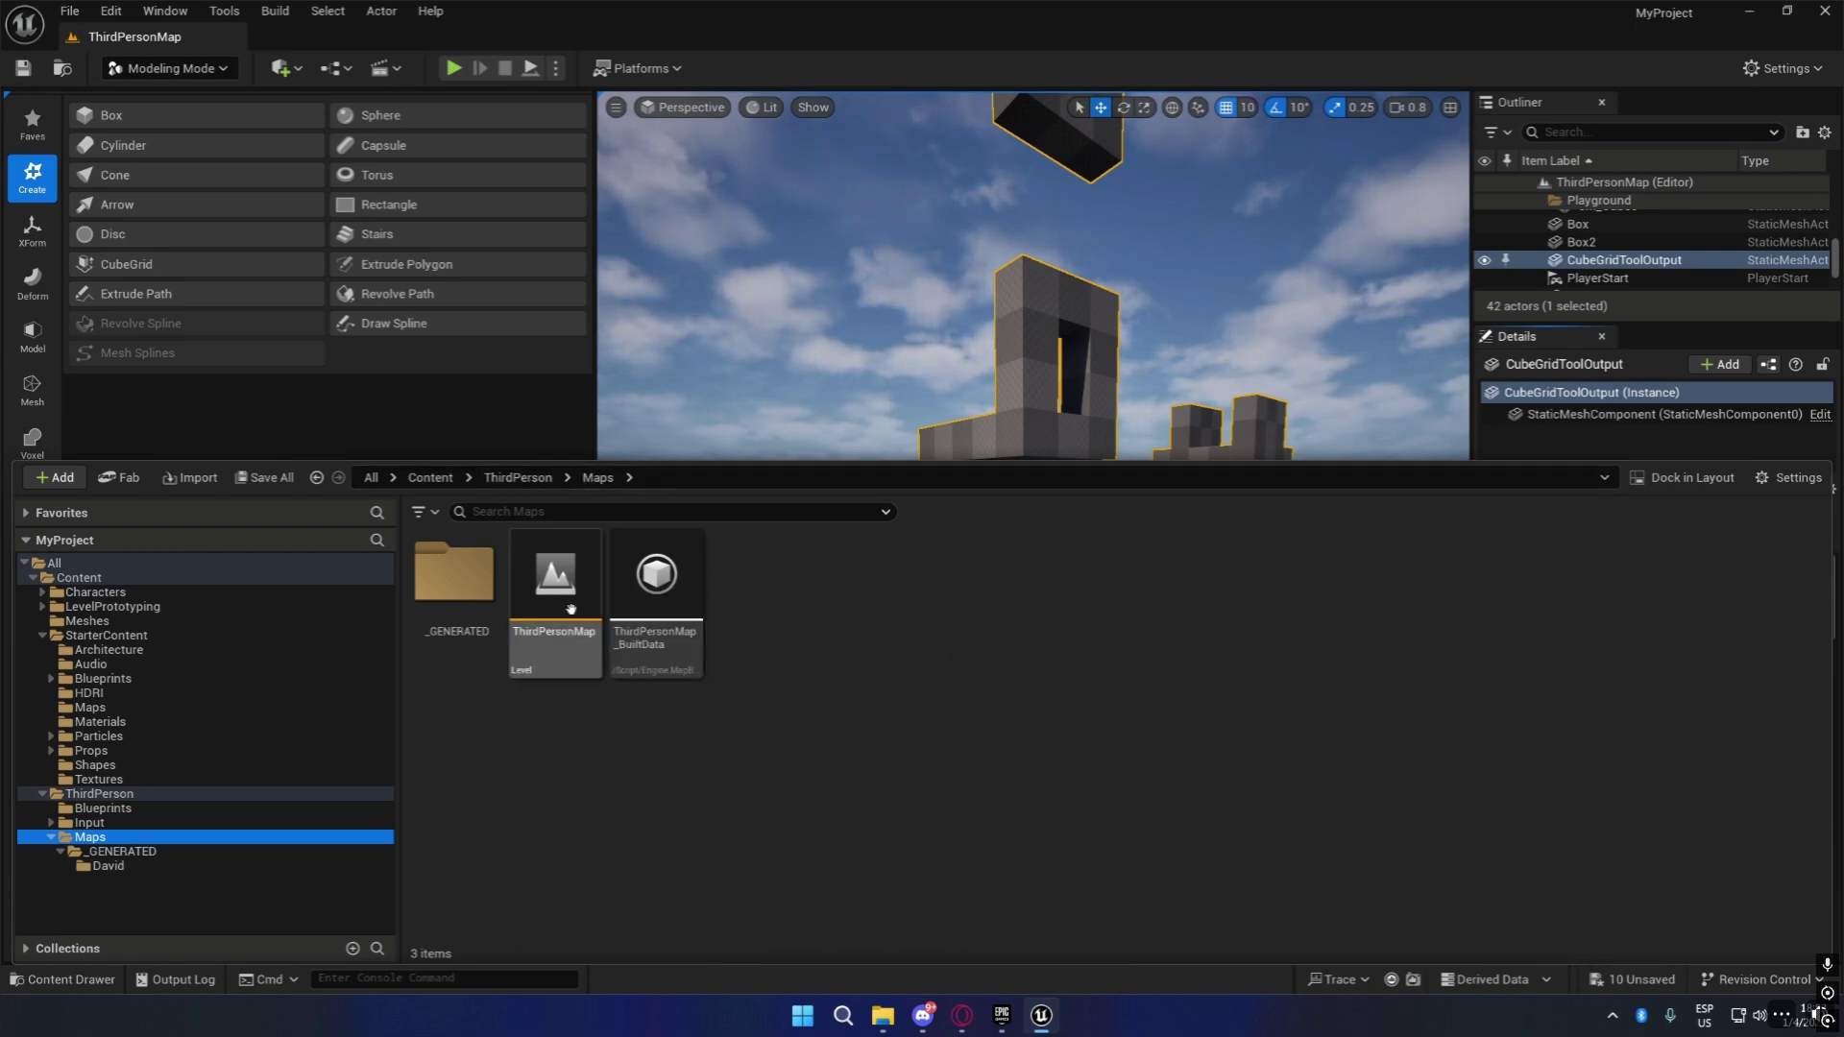
left_click_drag(437, 593, 440, 572)
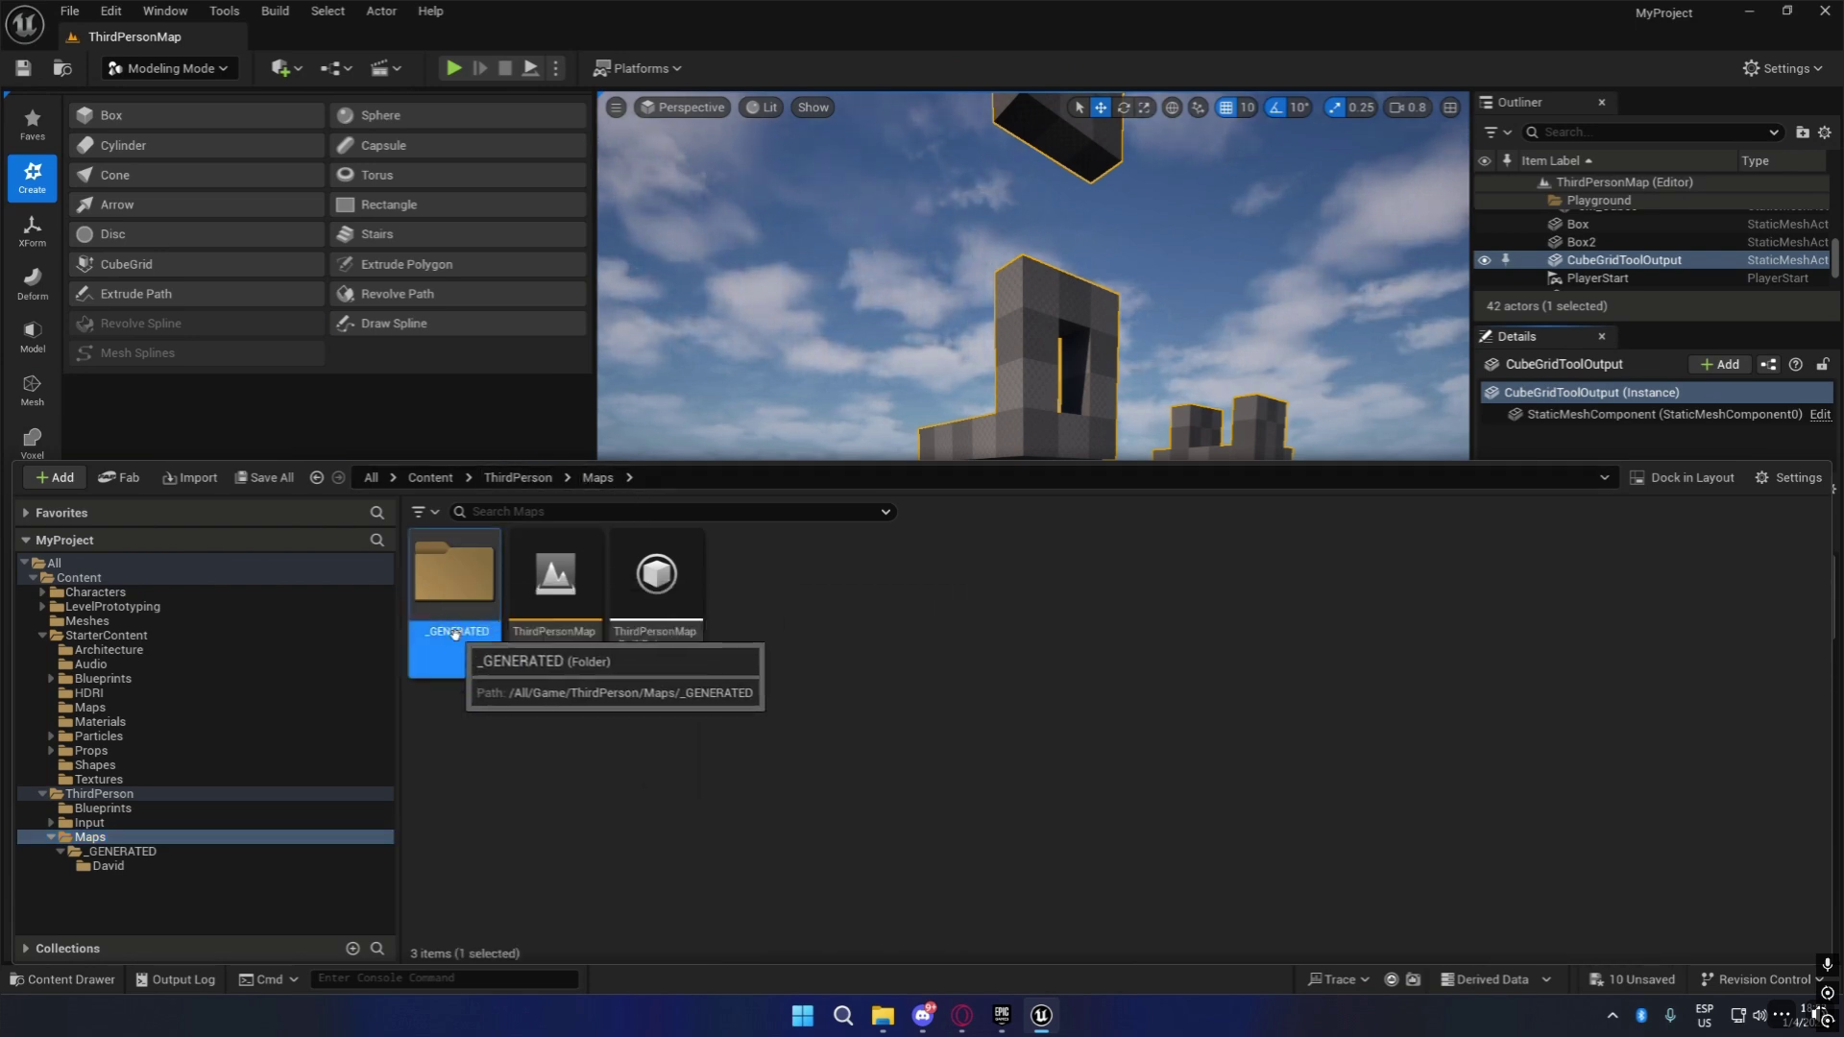
left_click(502, 630)
double_click(483, 631)
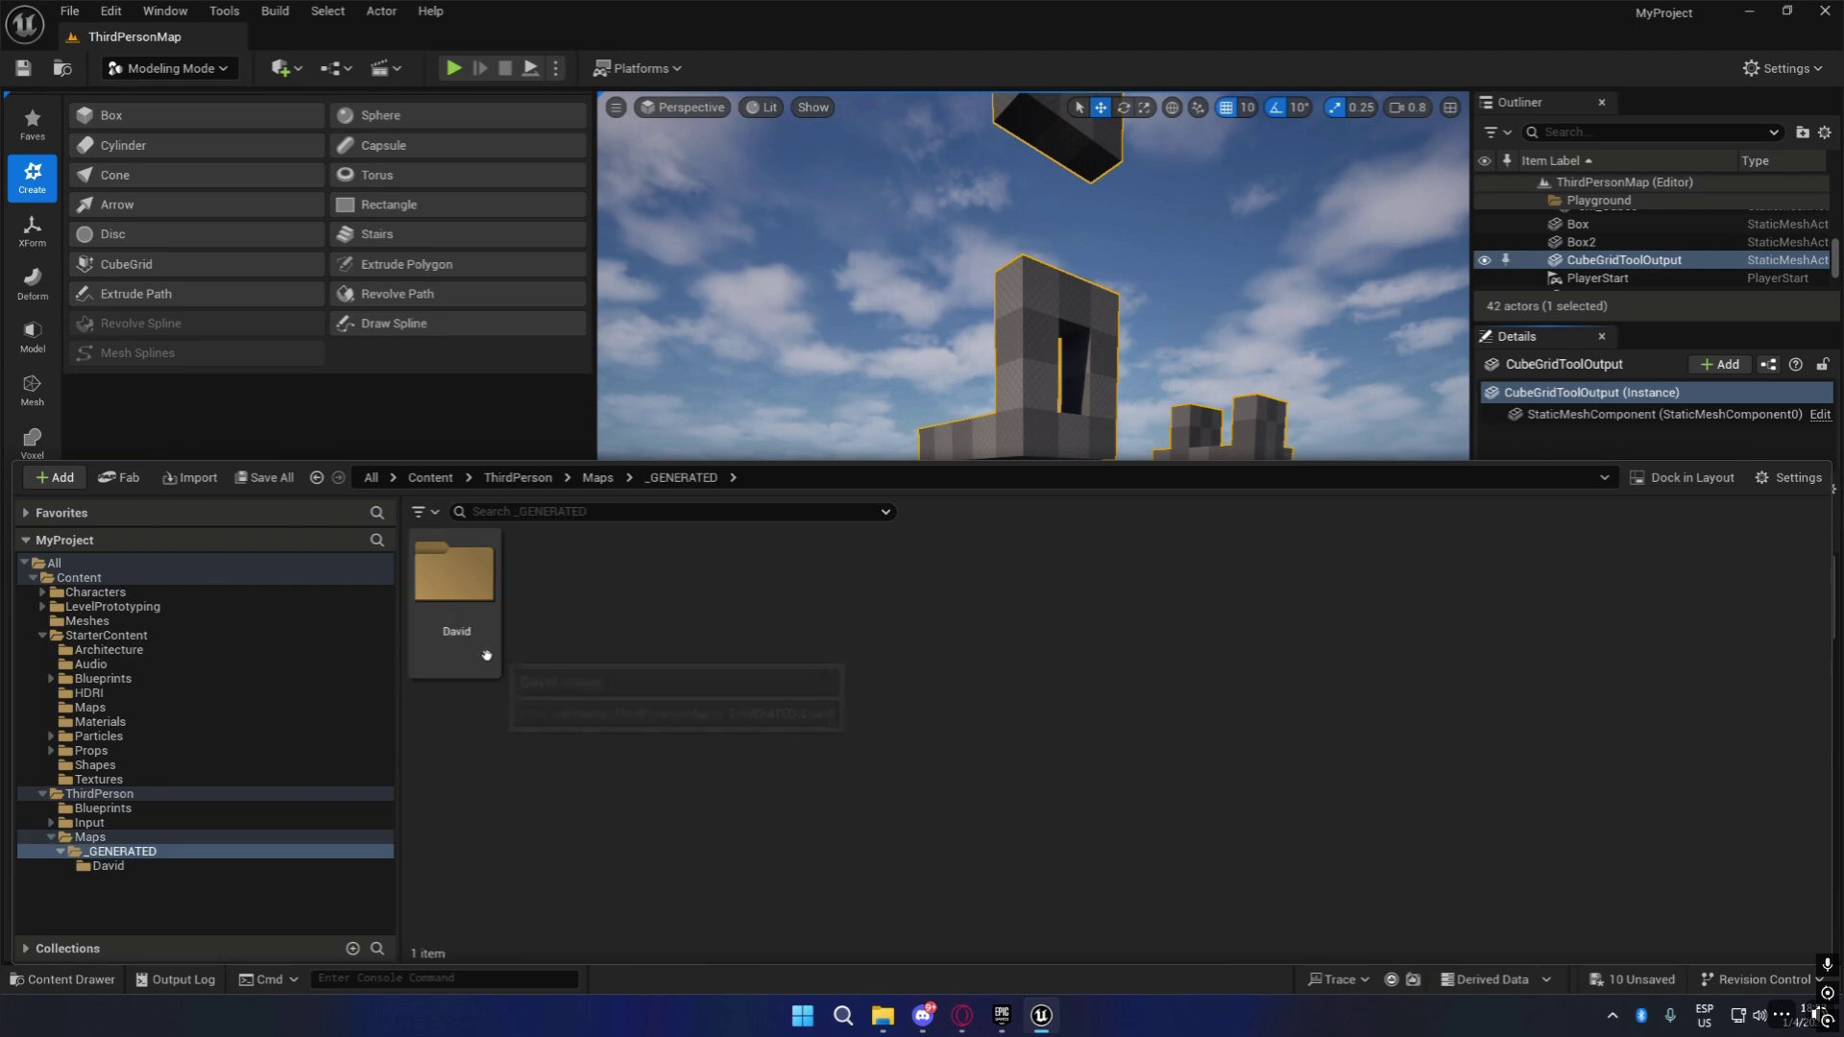
left_click(160, 864)
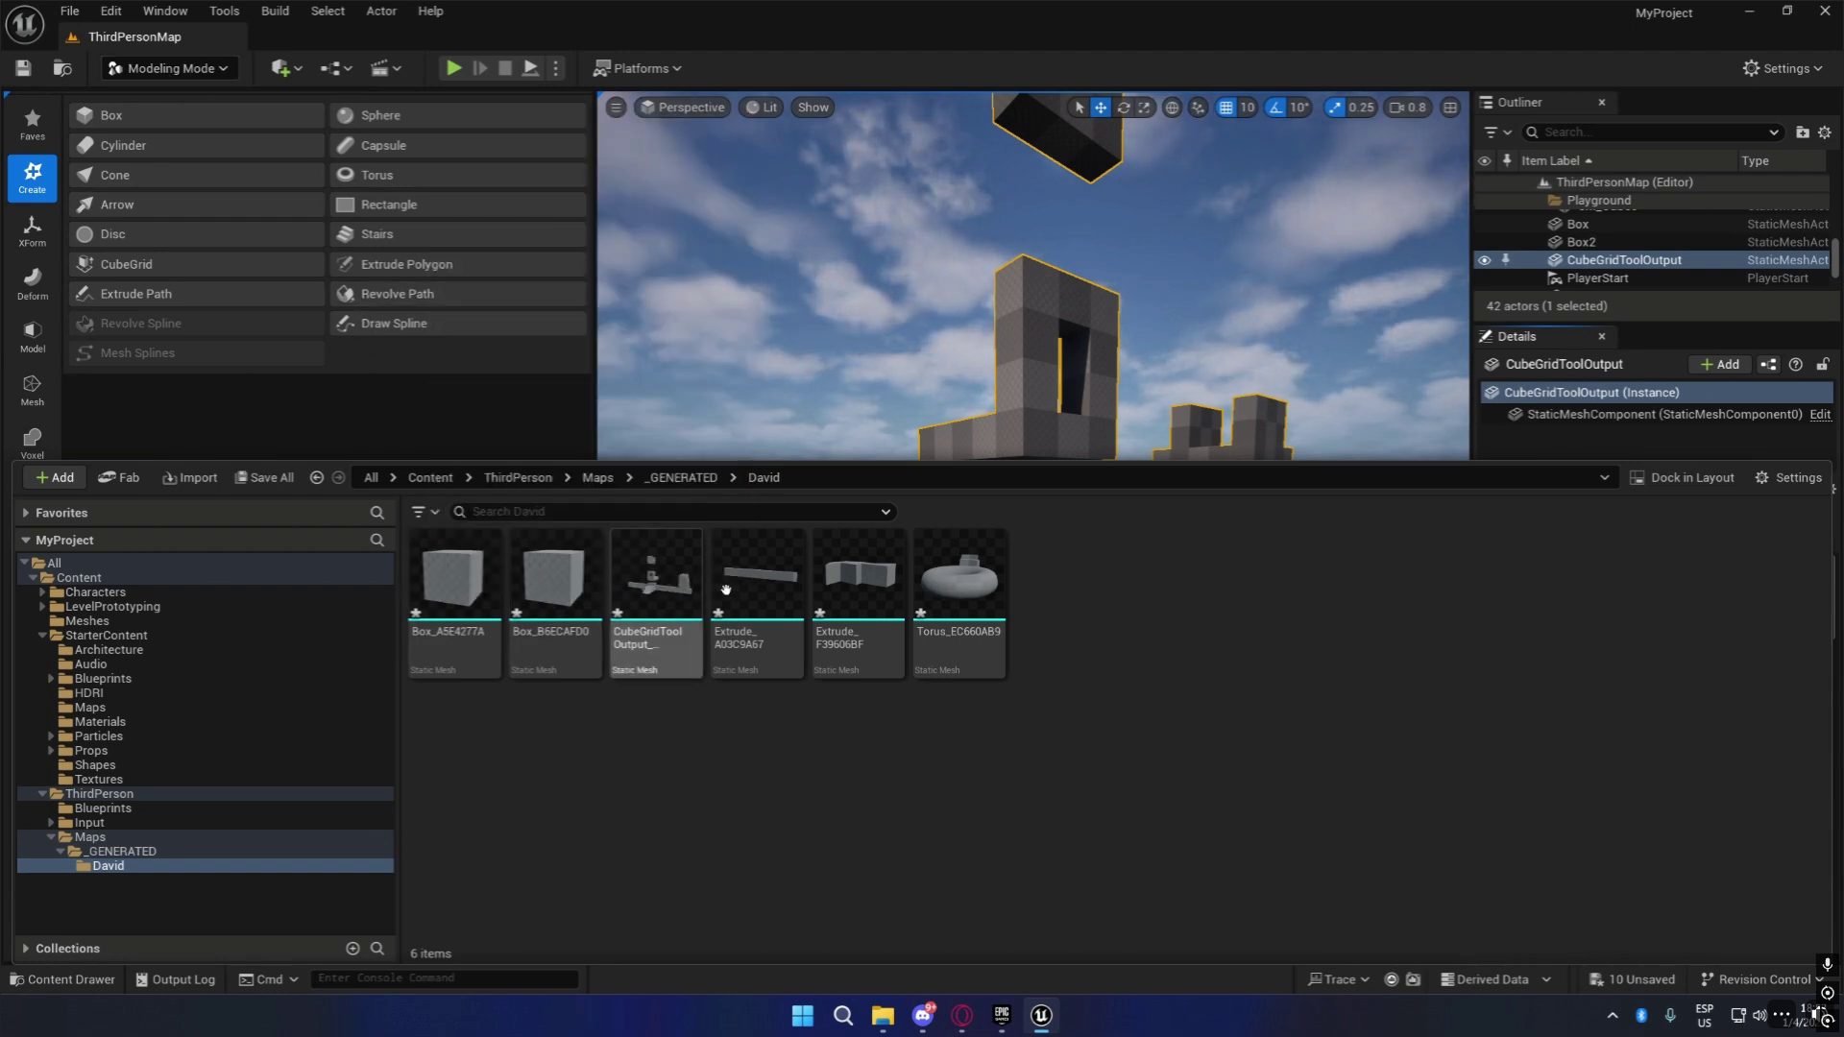
left_click(653, 588)
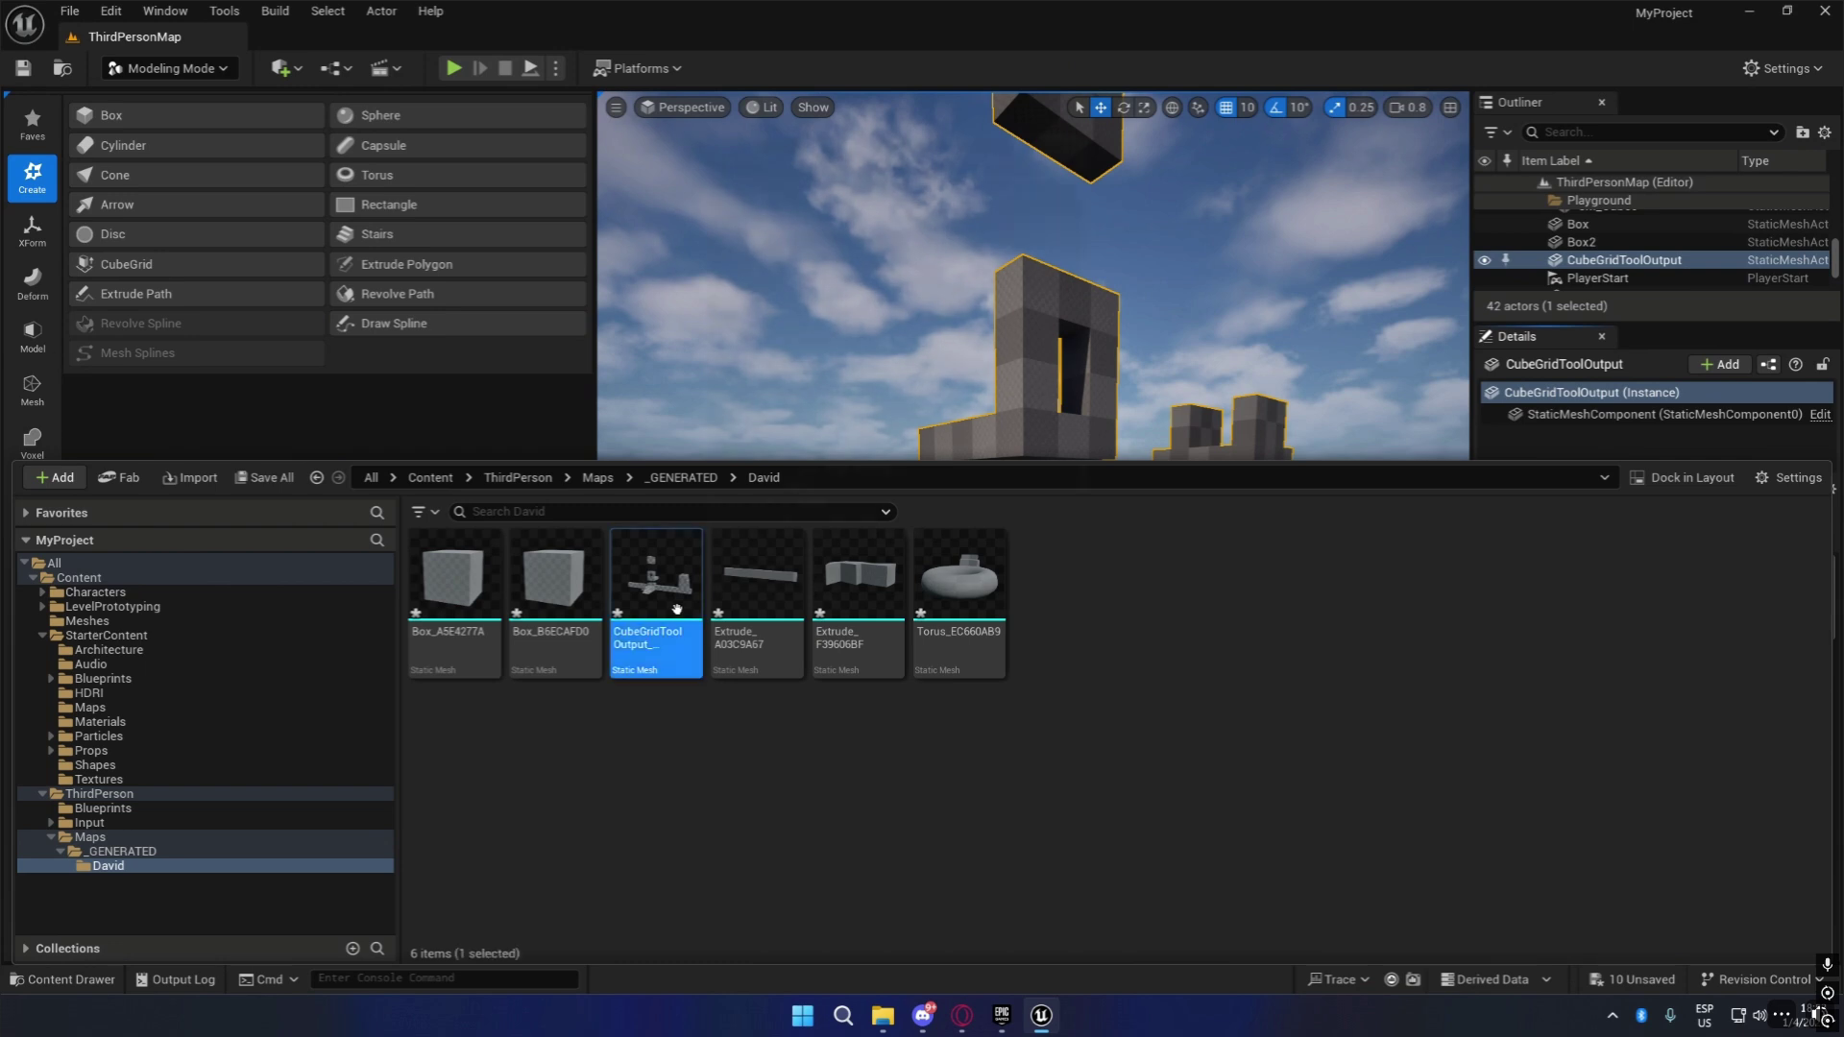
left_click(100, 985)
right_click_drag(826, 576, 922, 694)
right_click_drag(1116, 403, 963, 543)
left_click(125, 263)
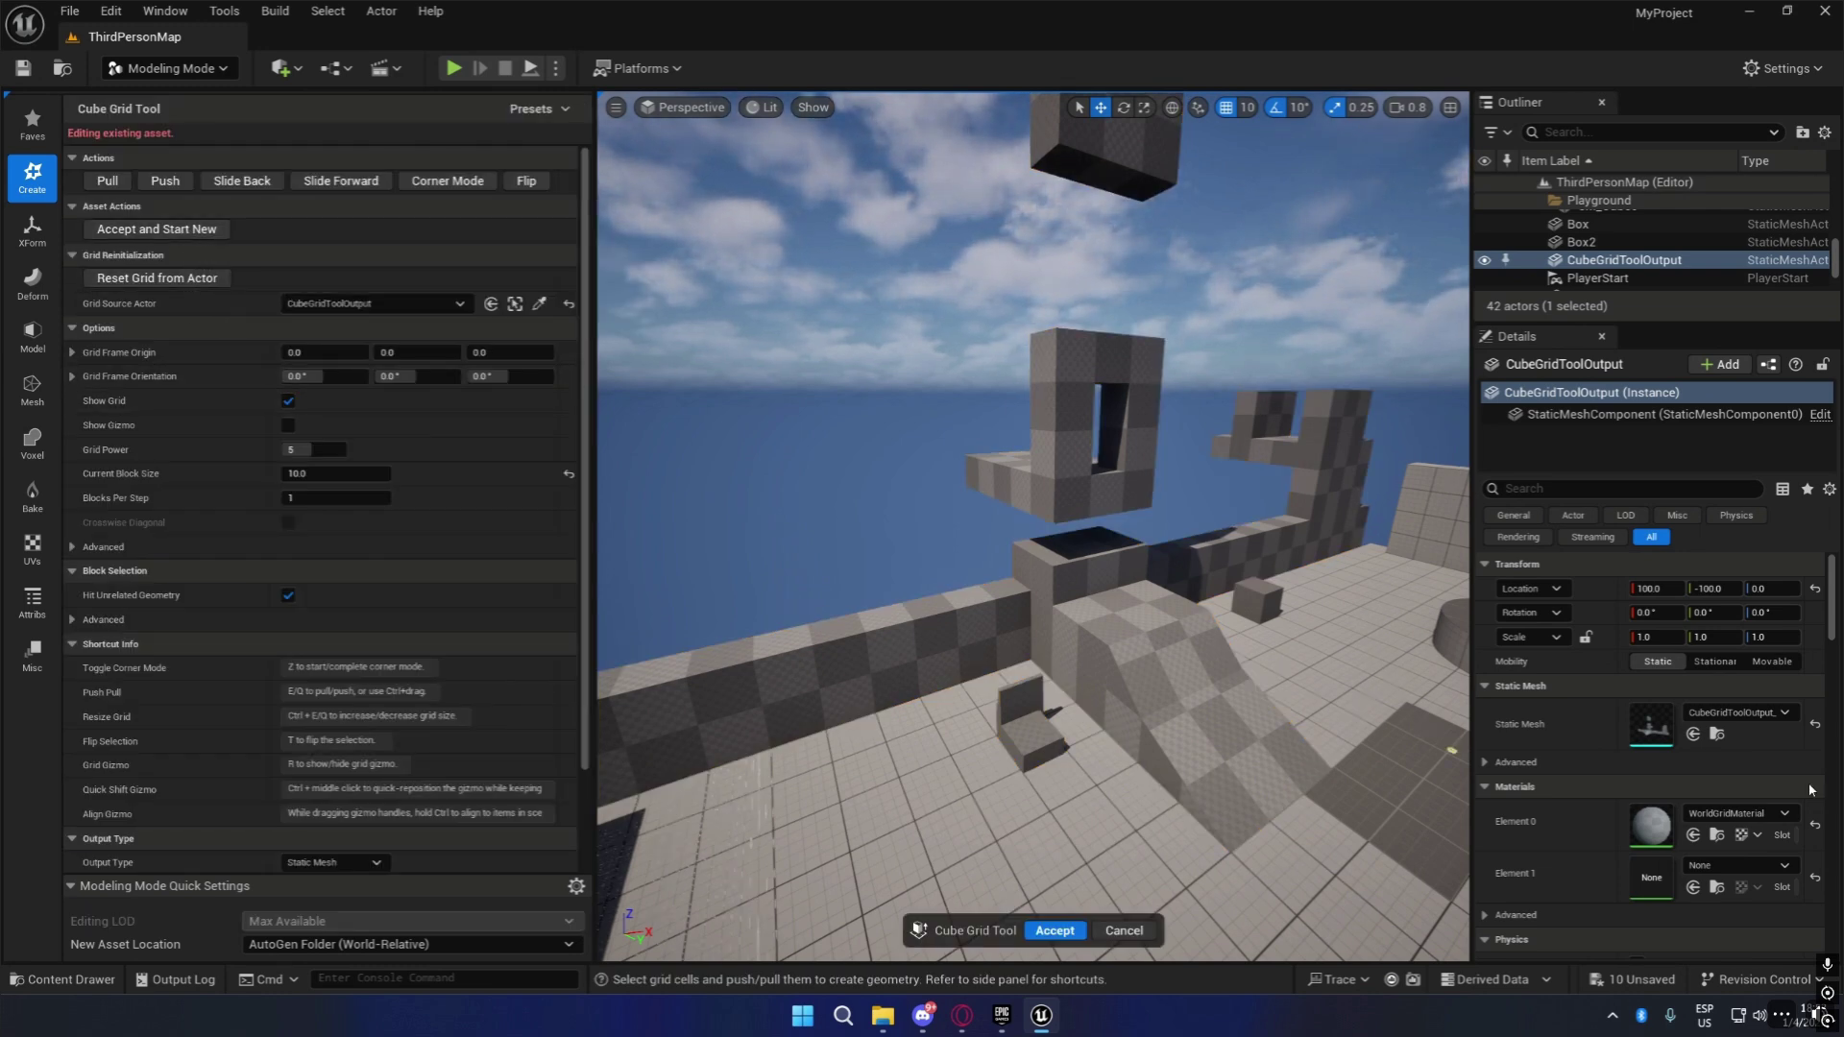
right_click_drag(1129, 721, 1154, 760)
left_click(1050, 932)
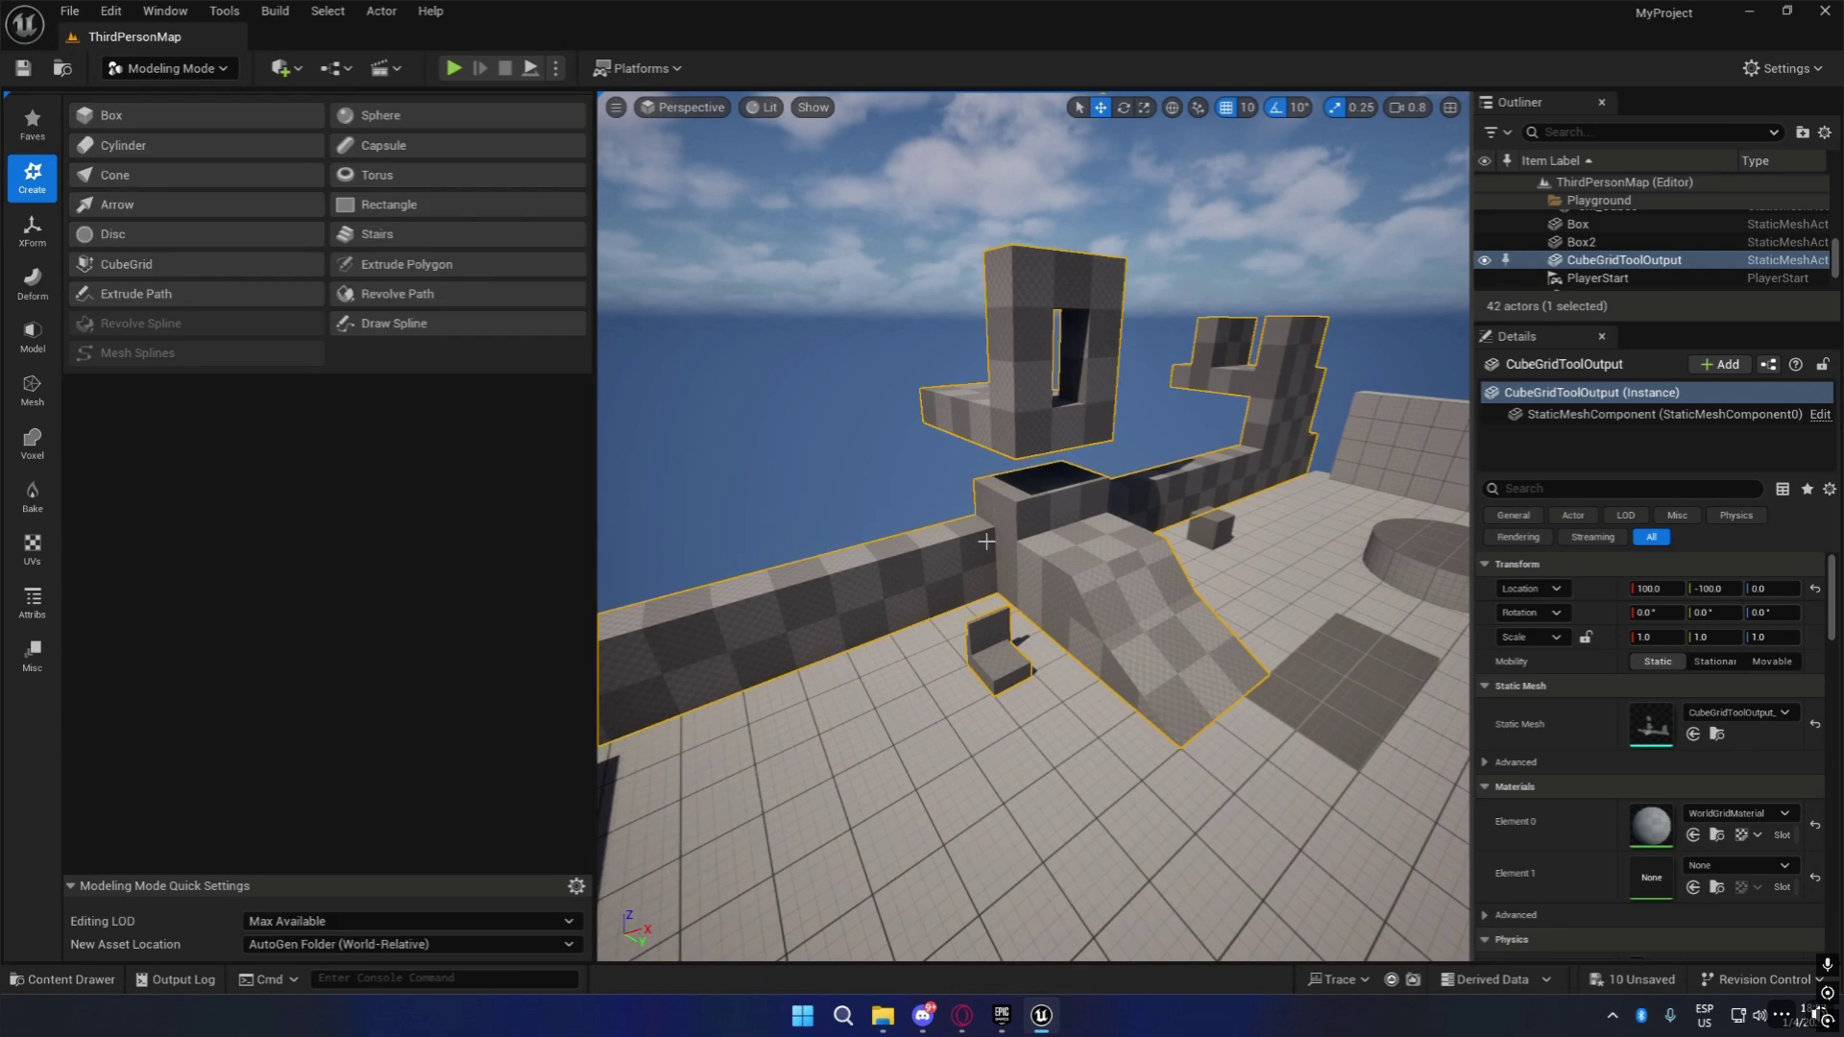
Edit the cube grid output again, pull a 270 by 130 block up from the floor beside the chair, accept and deselect.
left_click(190, 276)
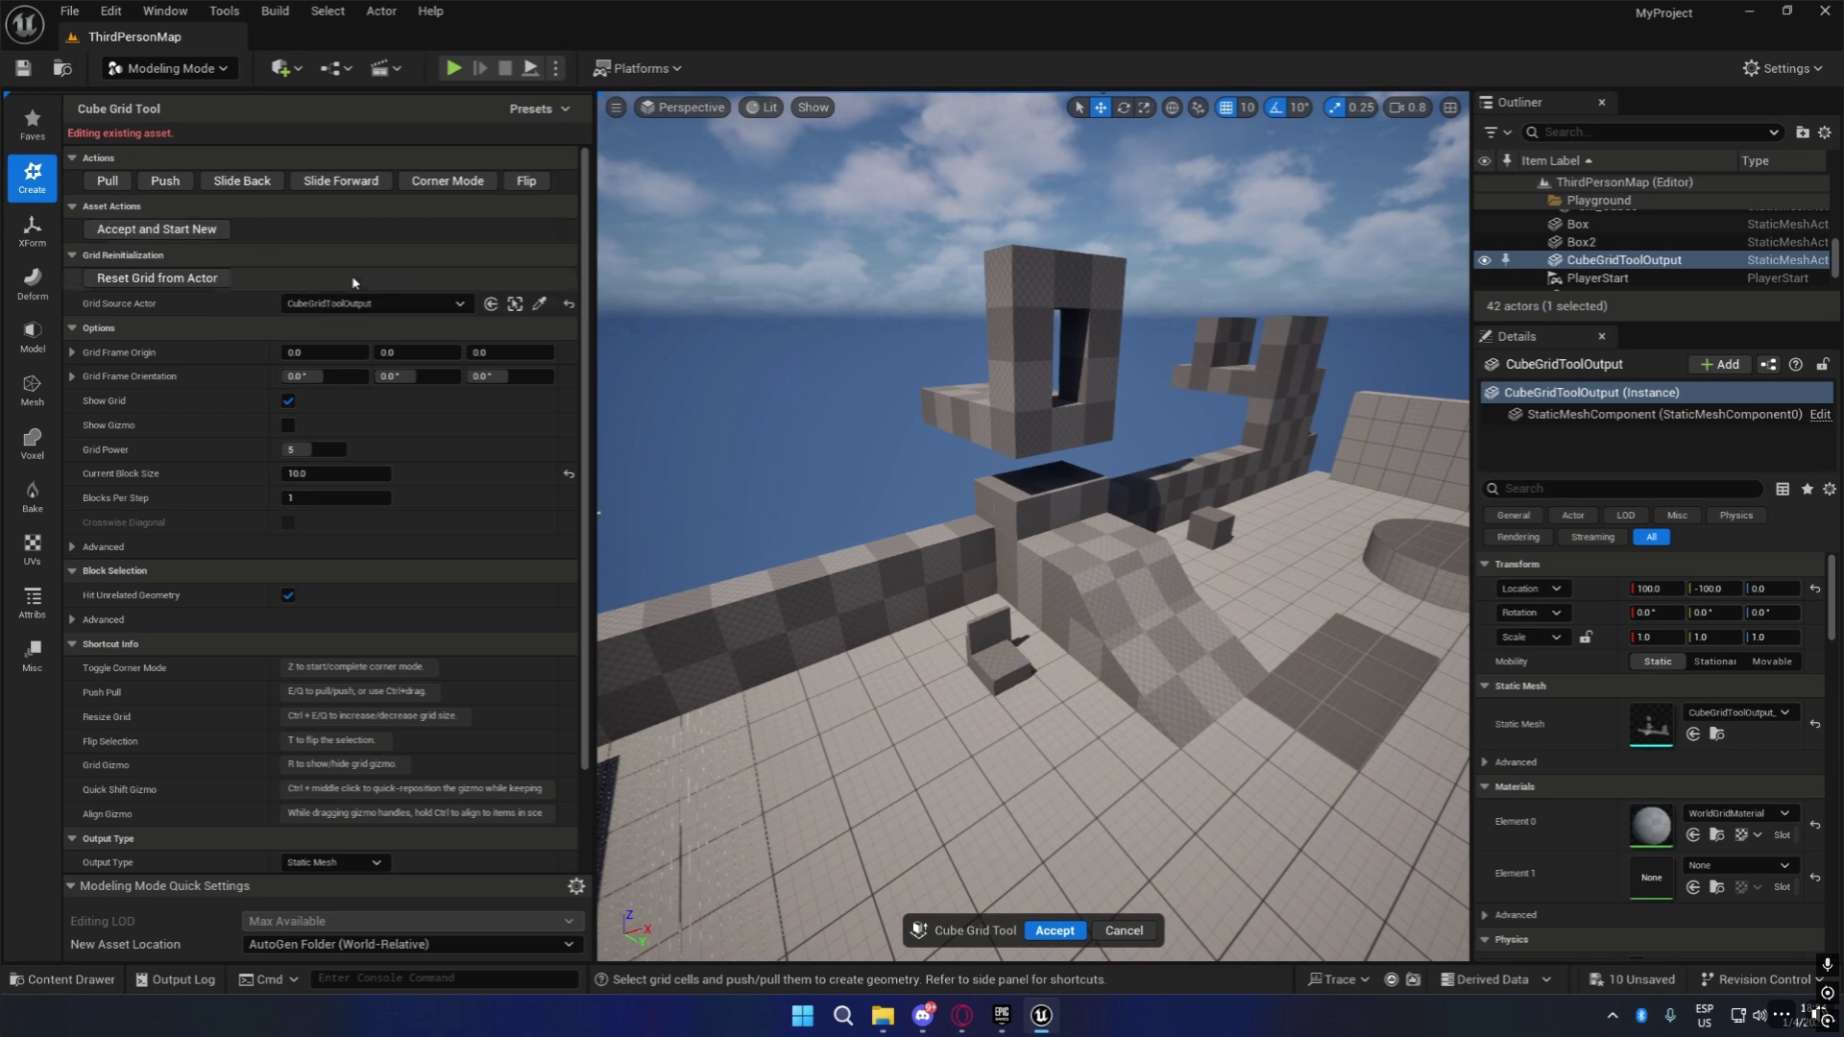
key("w")
right_click_drag(1116, 669, 1496, 656)
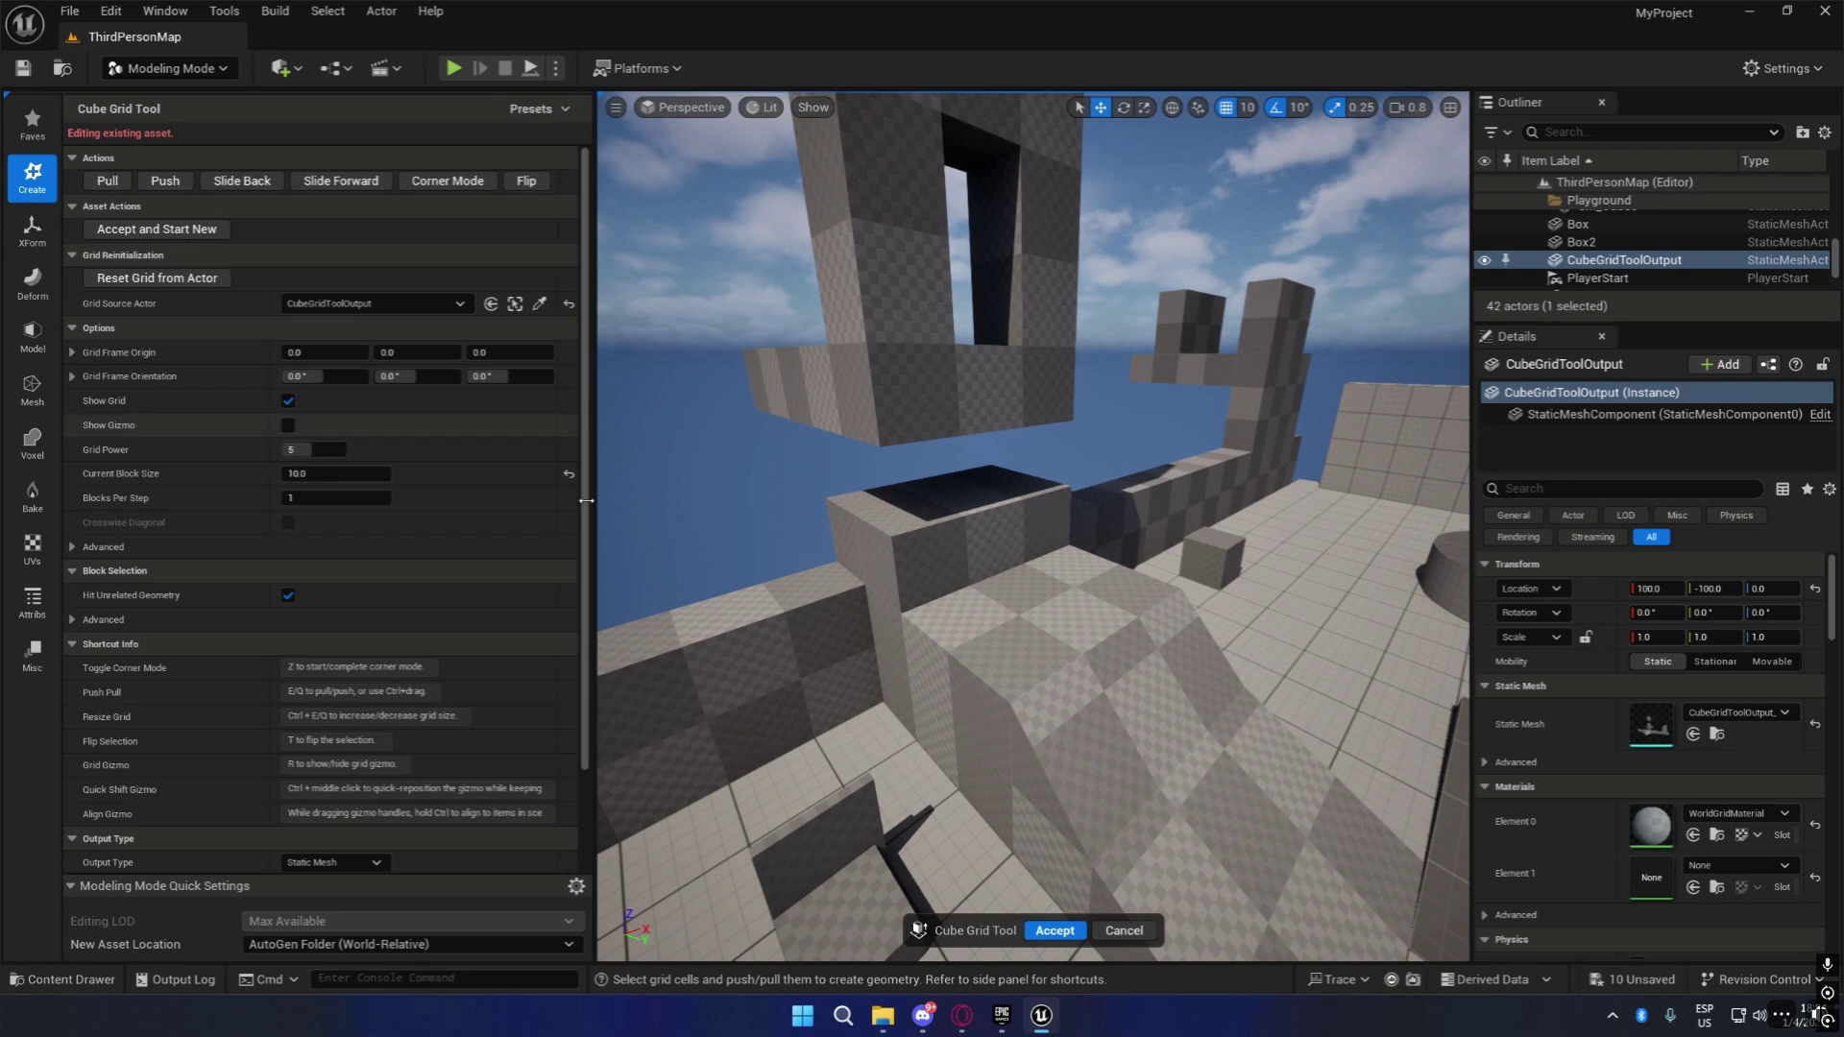
key("s")
right_click_drag(912, 822, 769, 841)
left_click_drag(913, 822, 1095, 759)
left_click(106, 183)
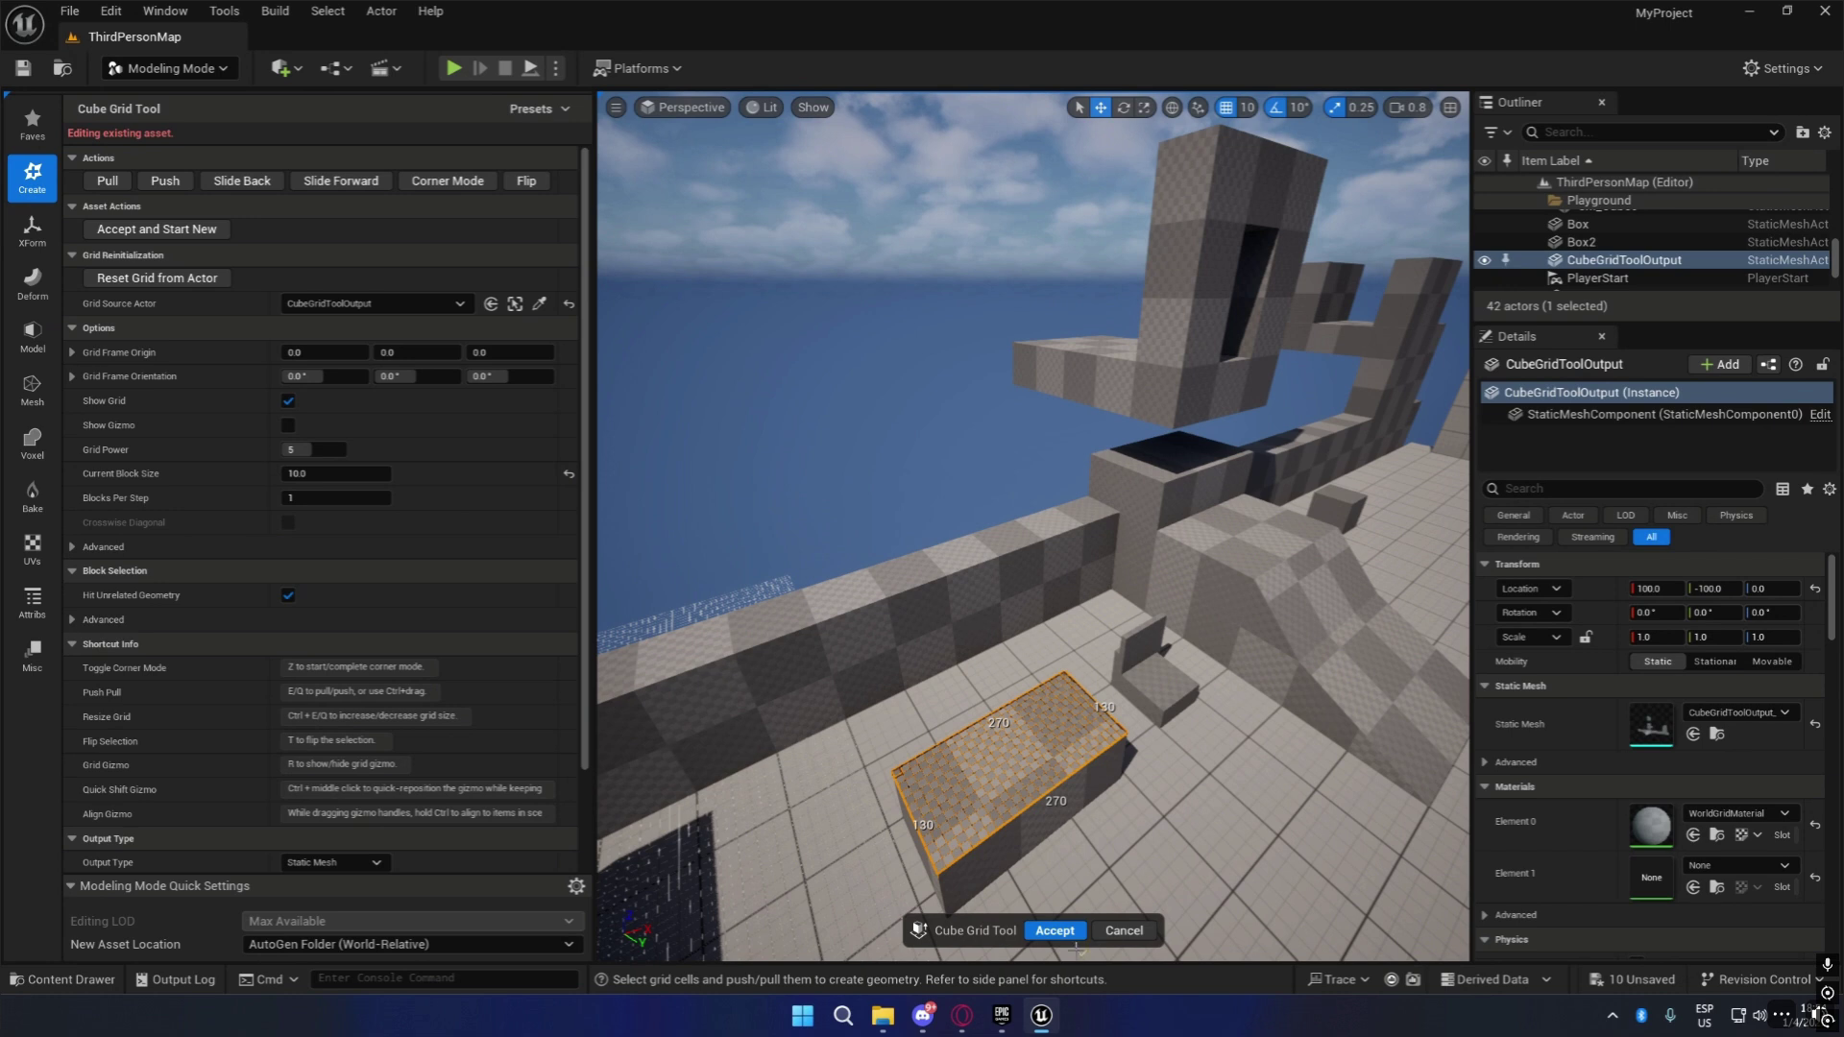
left_click(1055, 930)
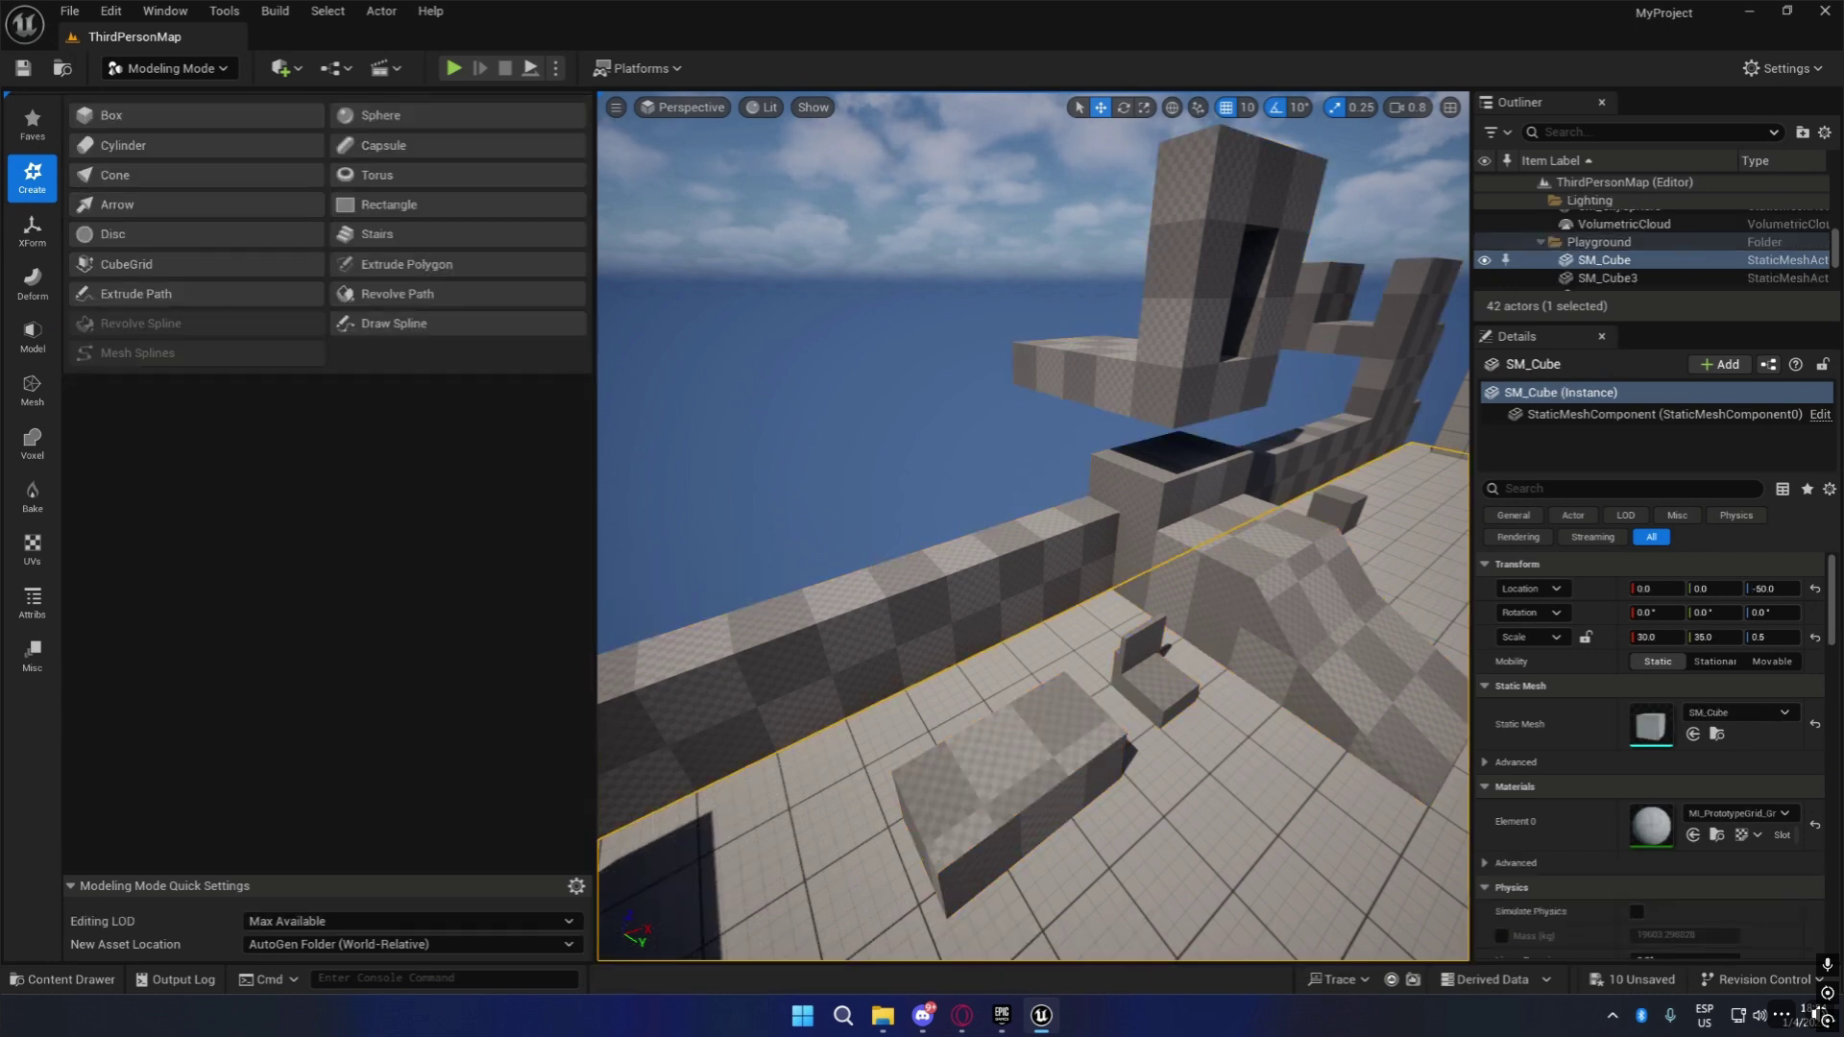
right_click_drag(1239, 576, 845, 360)
key("Escape")
right_click_drag(1171, 569, 1037, 538)
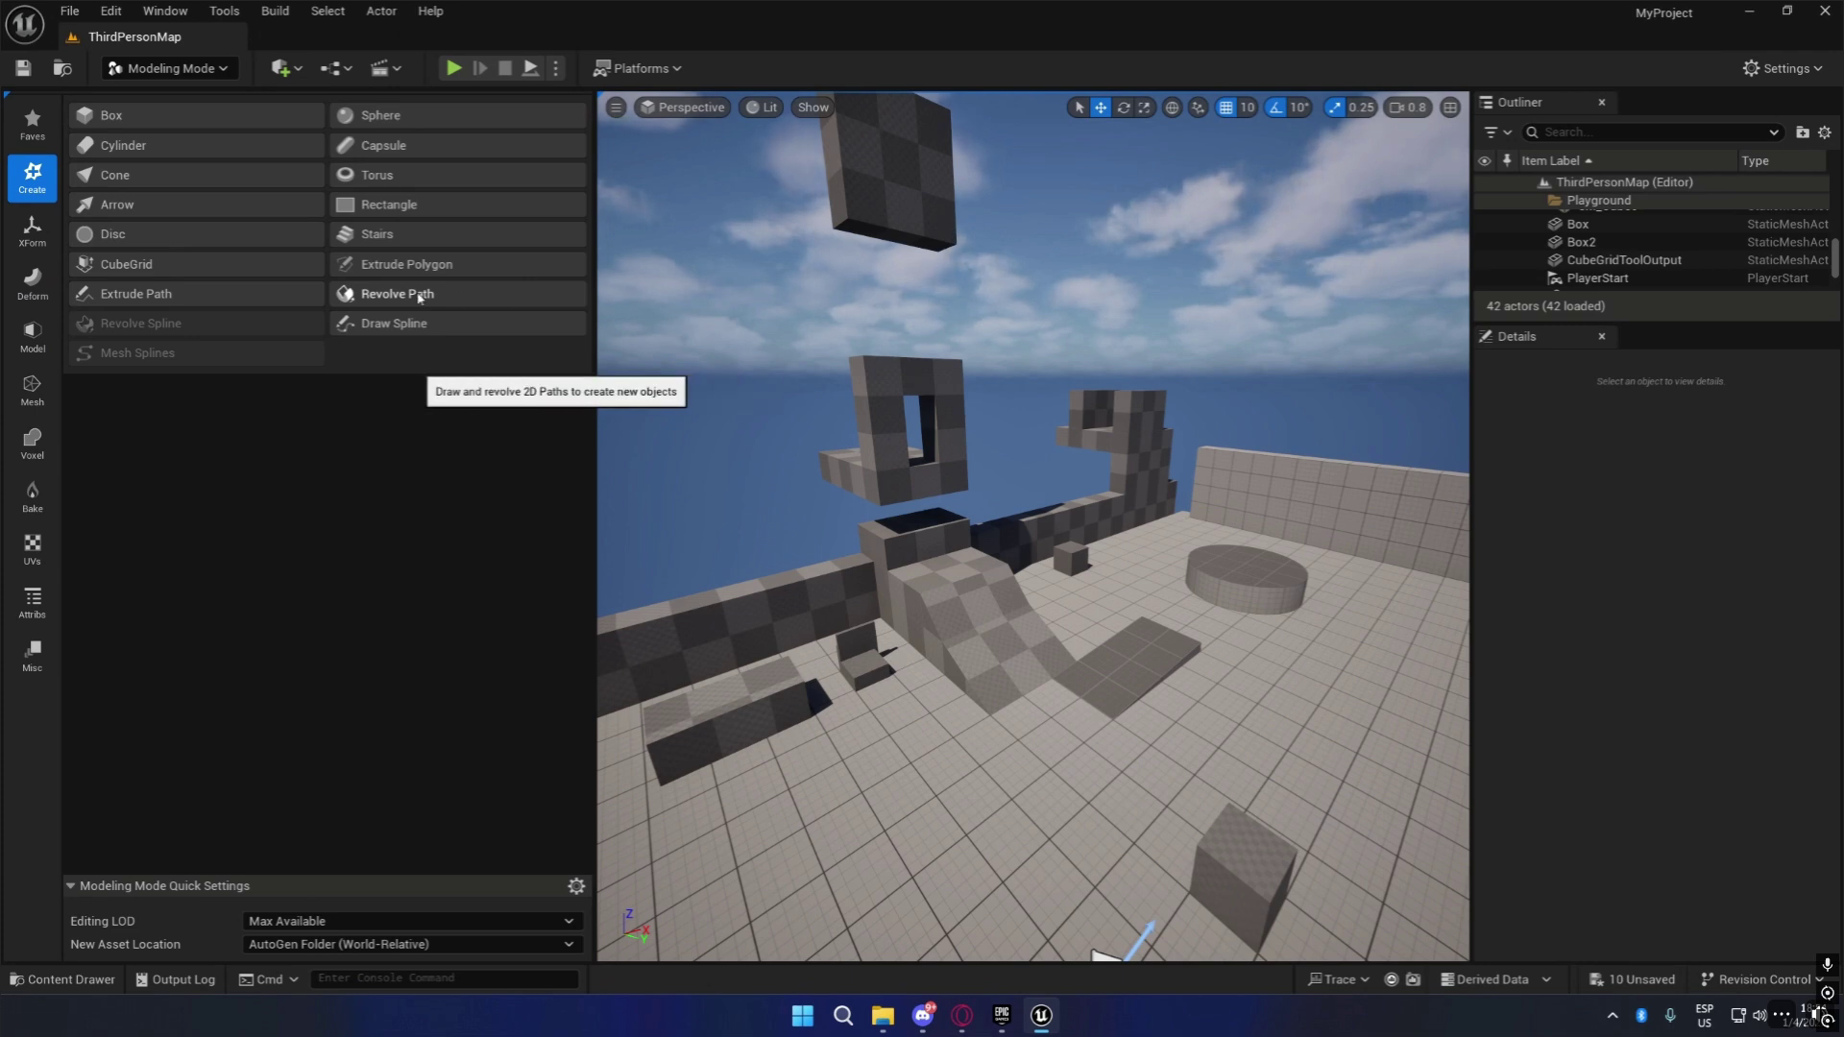
Start Revolve Path and move its draw plane by -1810 along Y, clear of the playground.
left_click(509, 299)
right_click_drag(961, 576, 644, 566)
key("s")
mouse_move(969, 633)
right_mouse_down()
mouse_move(946, 633)
mouse_move(968, 633)
right_mouse_up()
key("d")
left_click_drag(856, 594, 1327, 609)
right_click_drag(1327, 644, 1388, 688)
right_click_drag(1033, 528, 1085, 520)
key("e")
mouse_move(1076, 698)
right_mouse_down()
mouse_move(1100, 706)
mouse_move(1075, 697)
right_mouse_up()
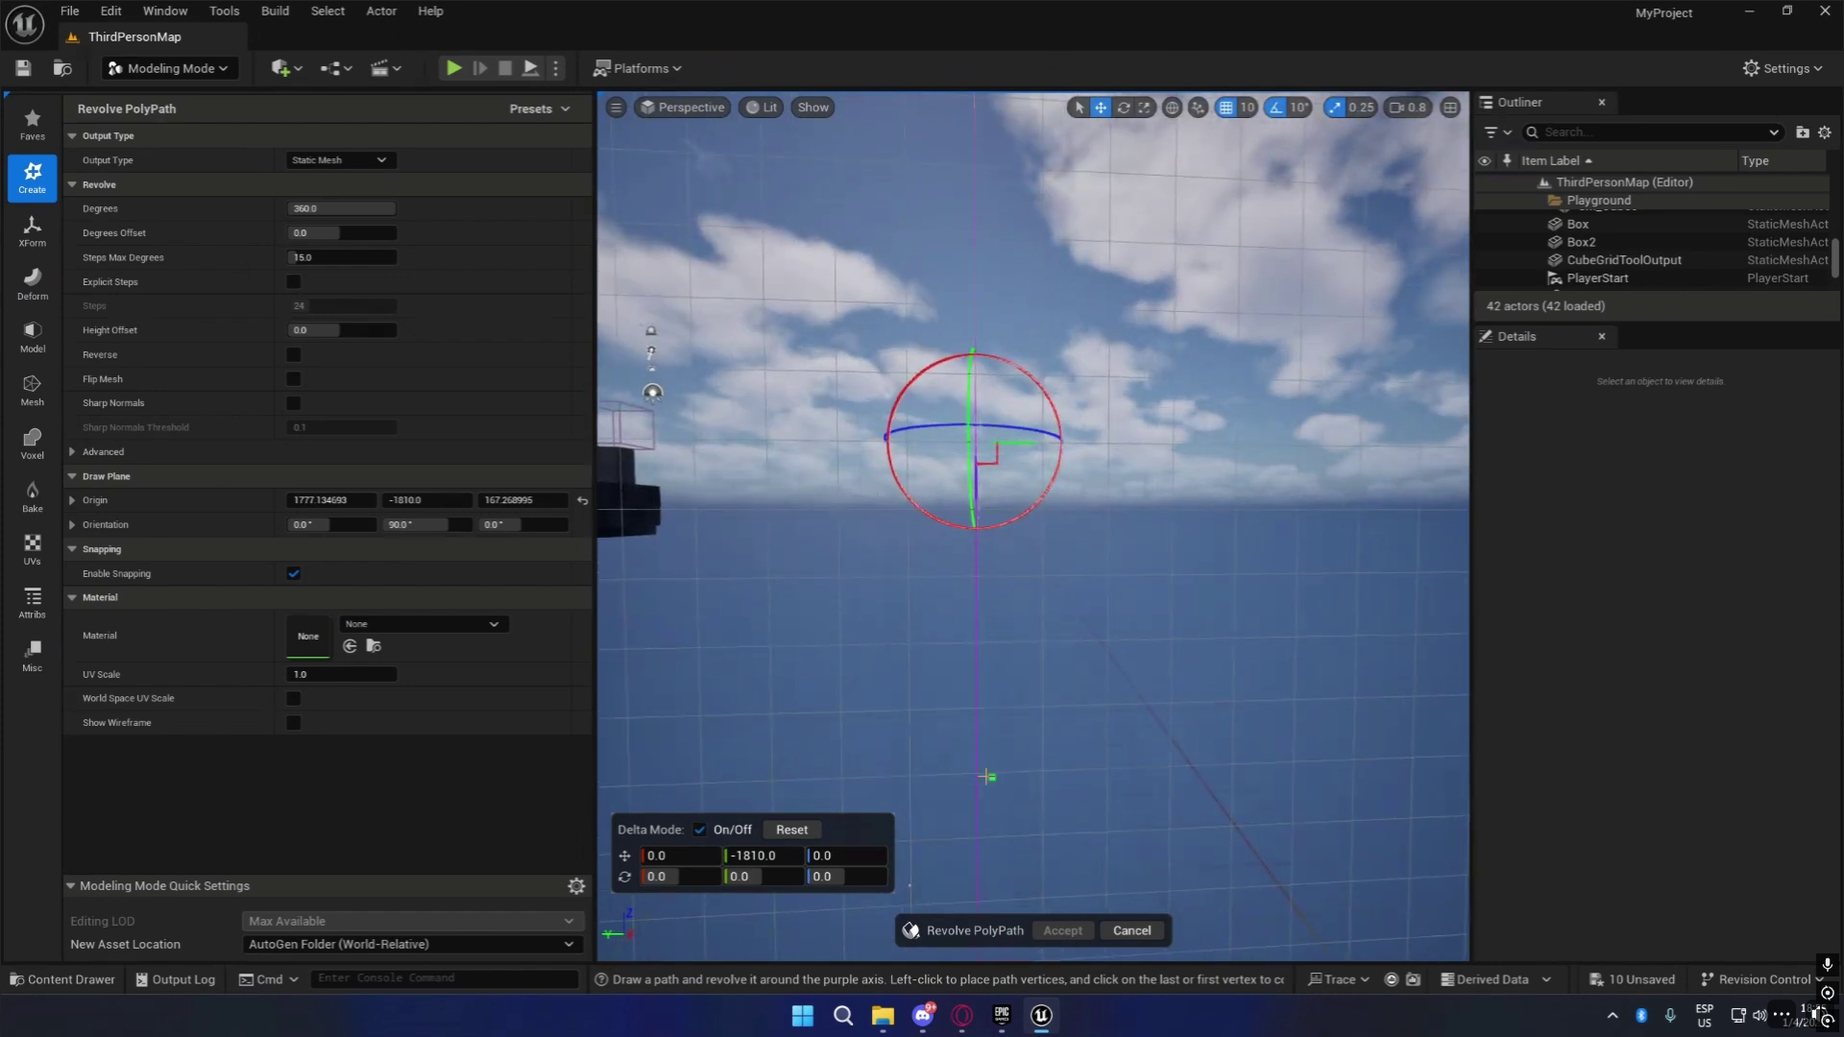
right_click_drag(977, 774, 981, 719)
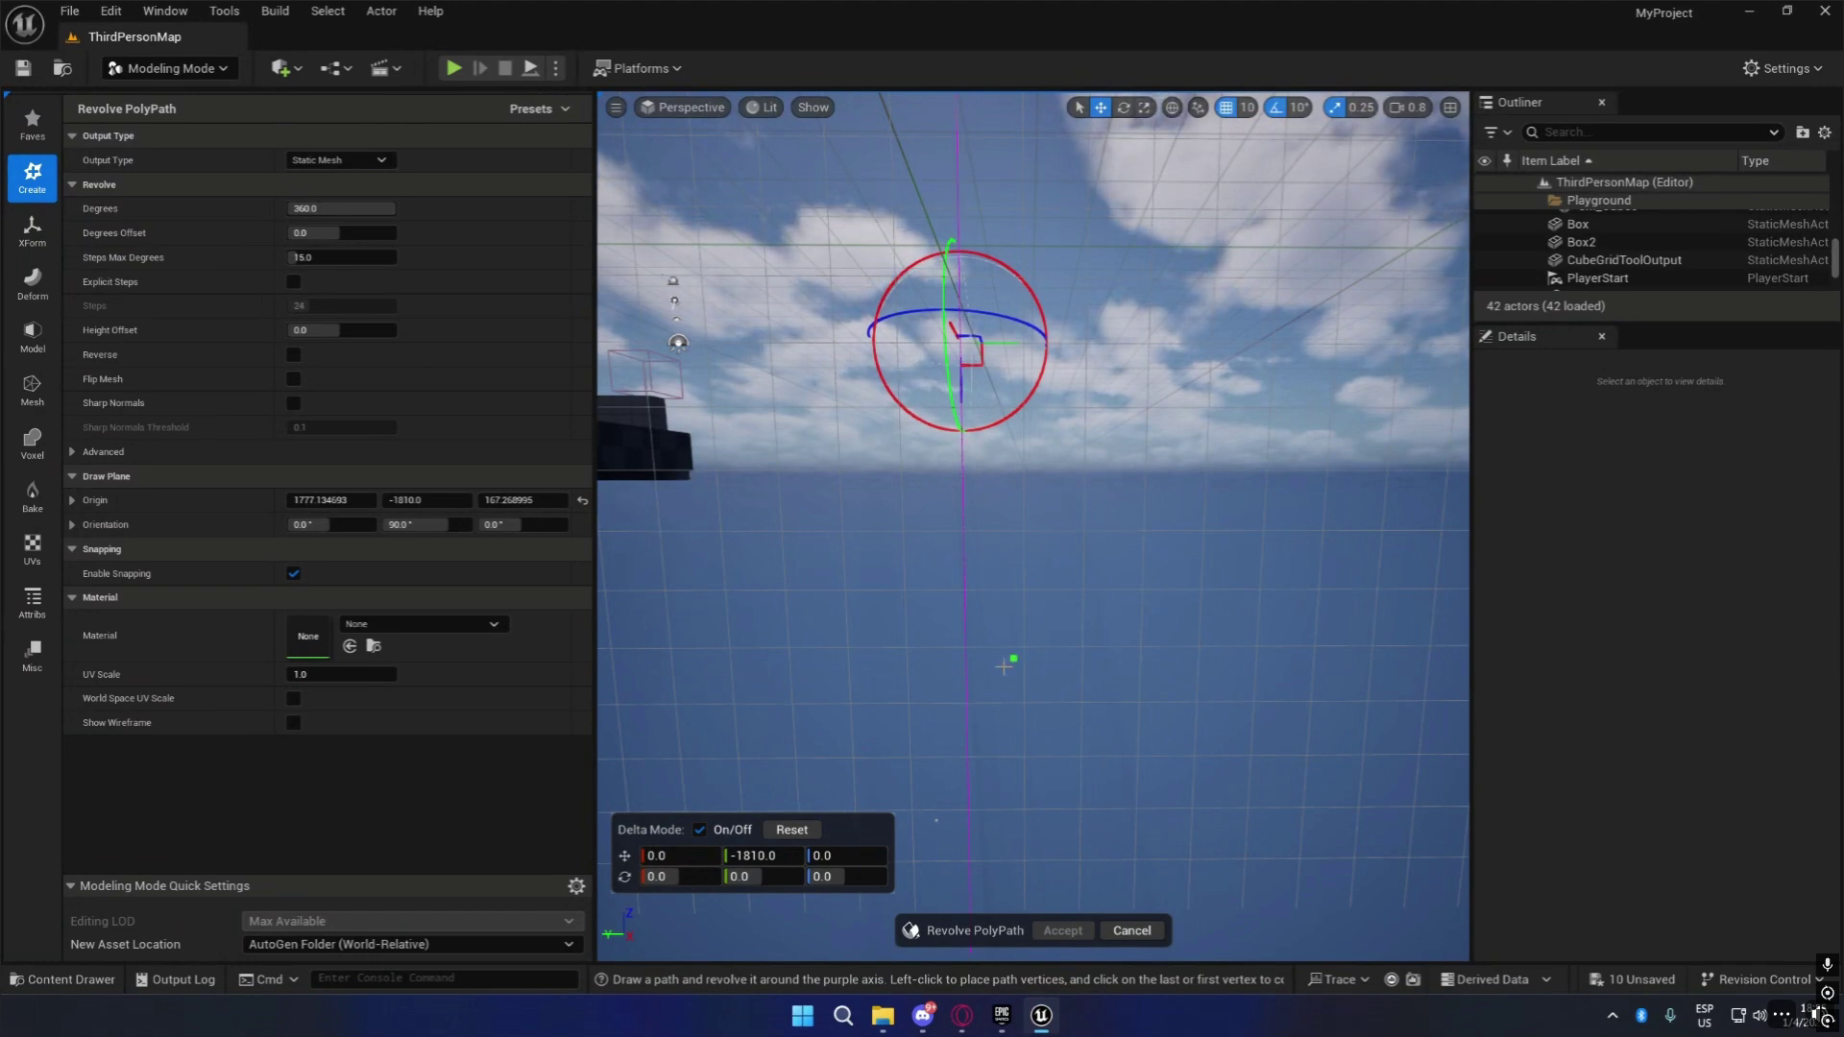
Draw the goblet's outer profile starting on the purple revolve axis: flat foot, narrow stem and flaring bowl wall up to the rim.
left_click(969, 757)
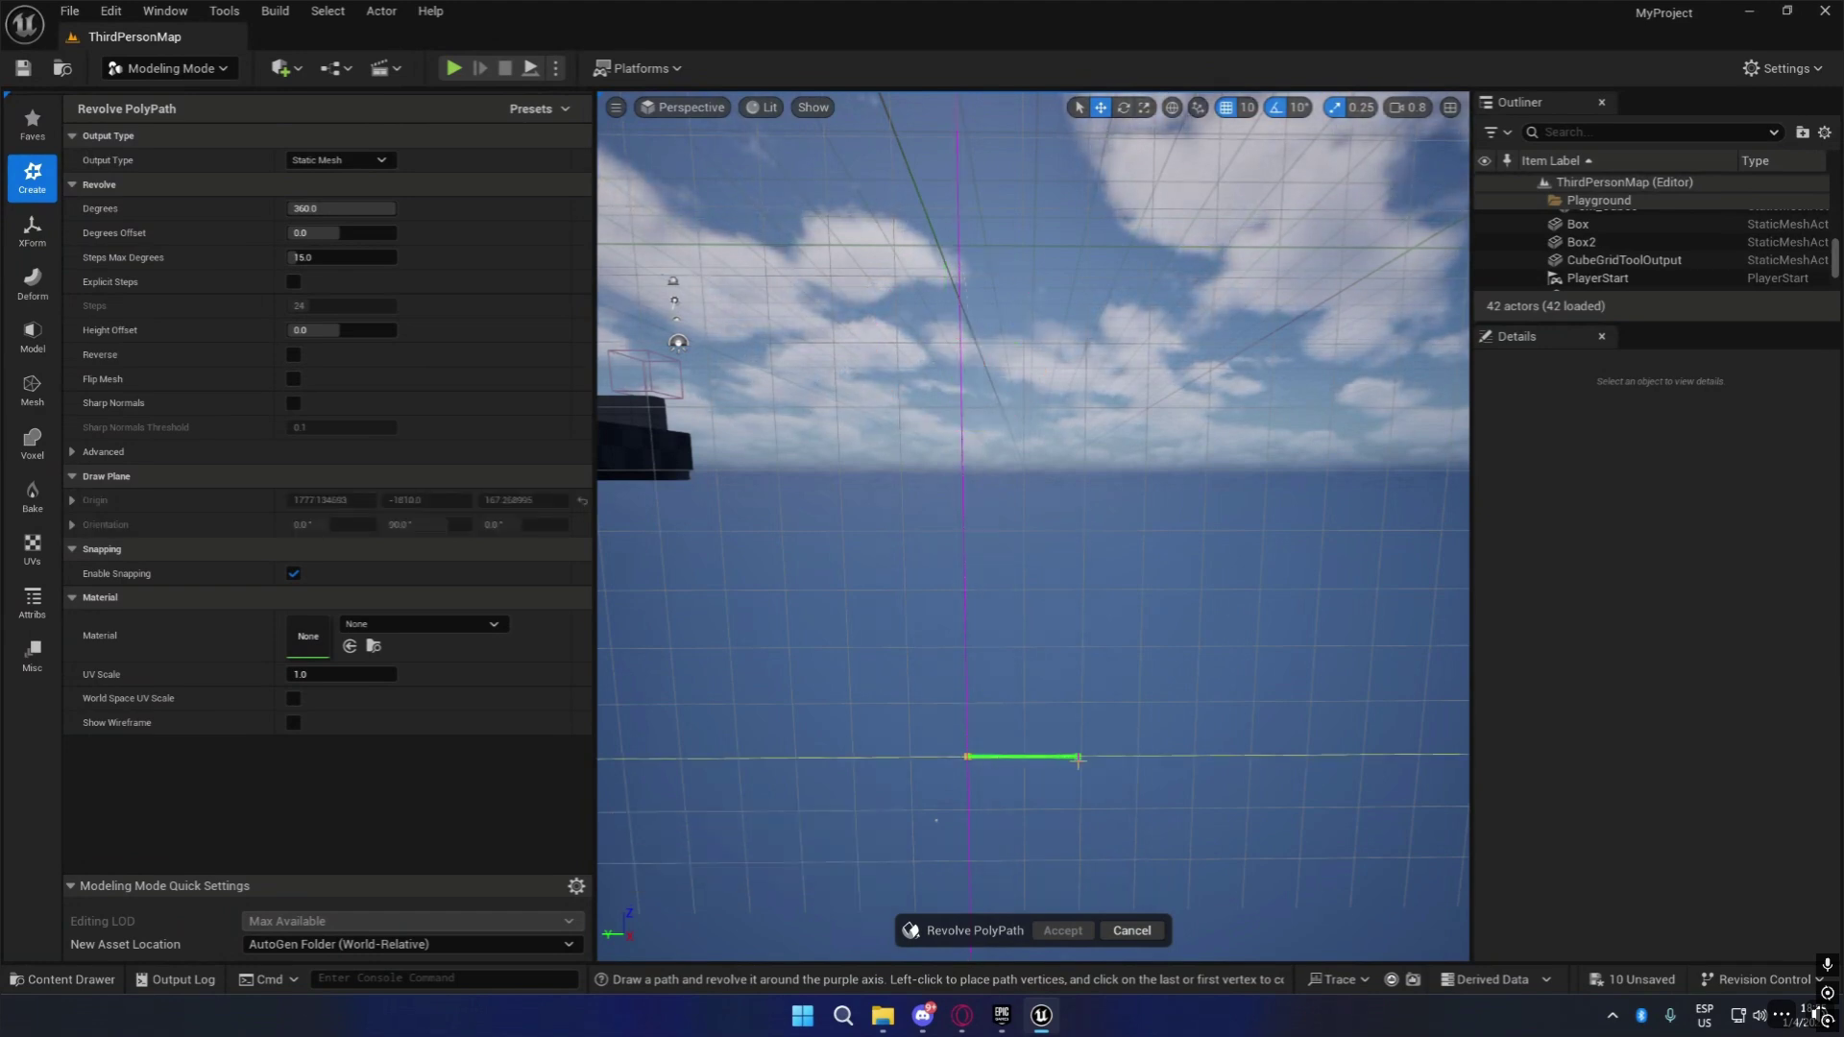
left_click(1084, 743)
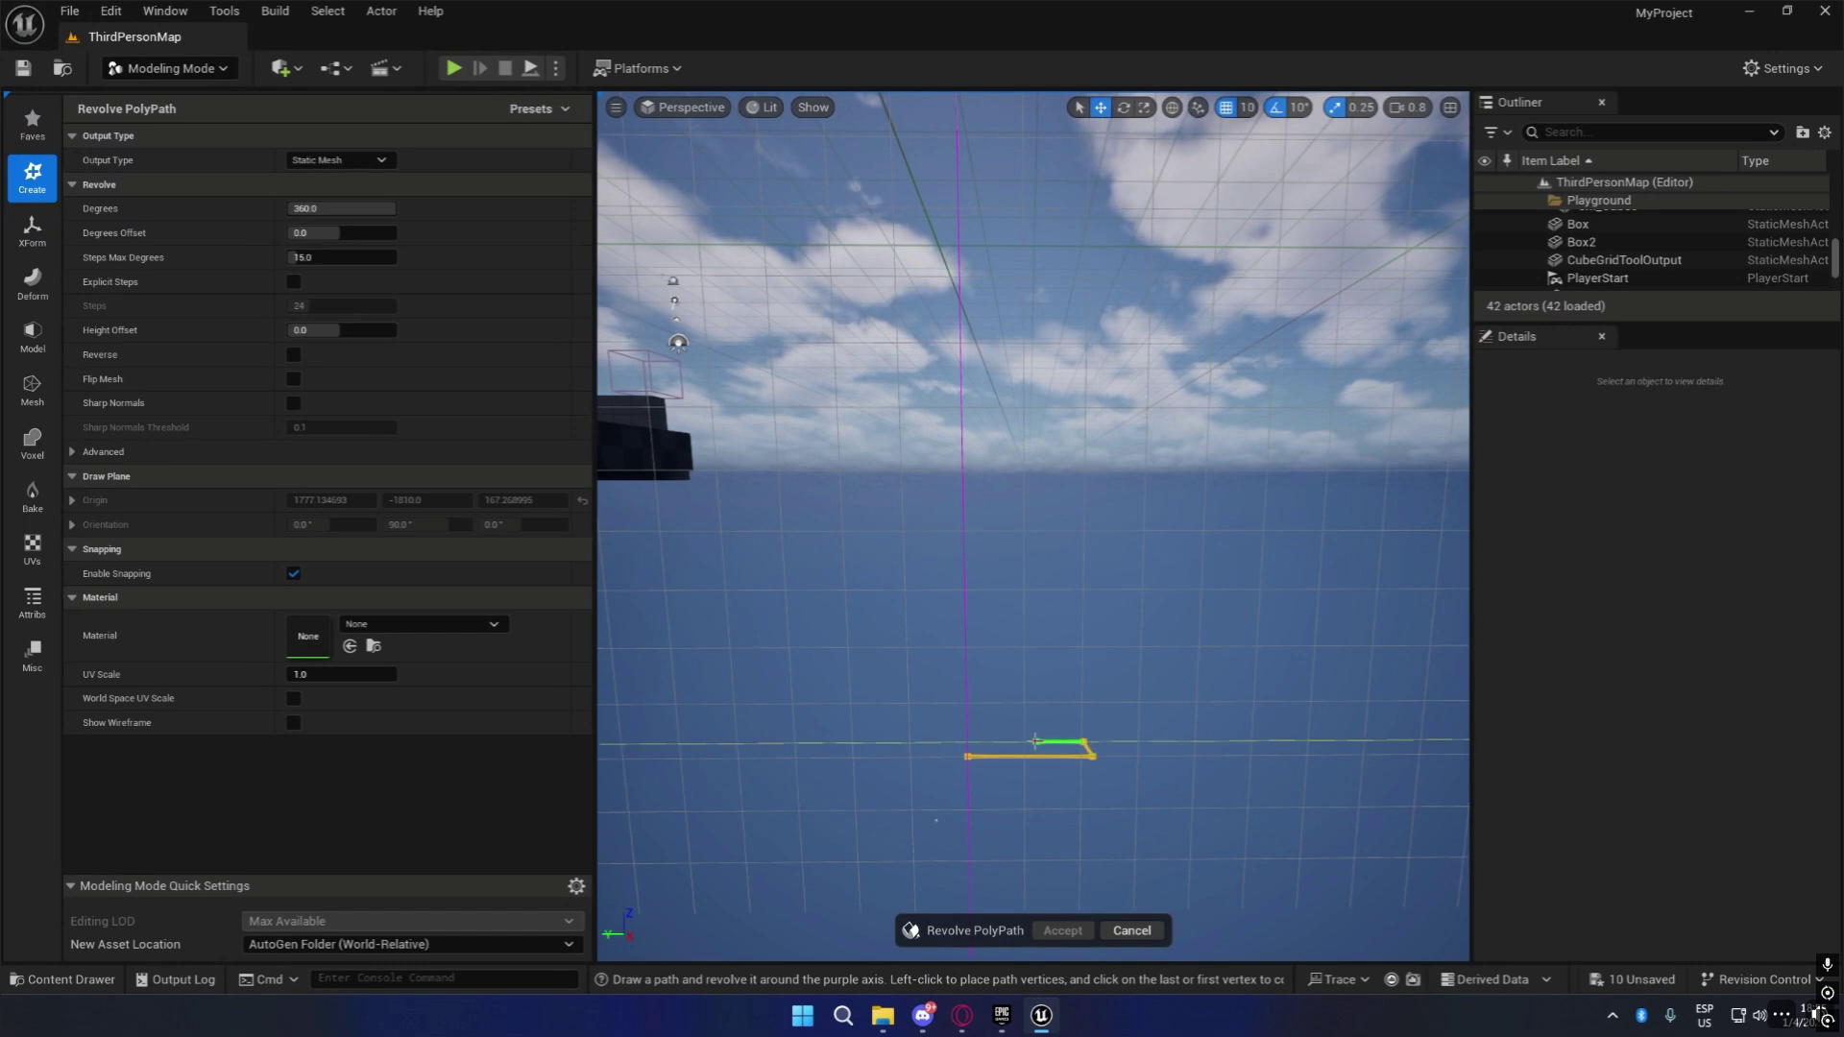
left_click(987, 731)
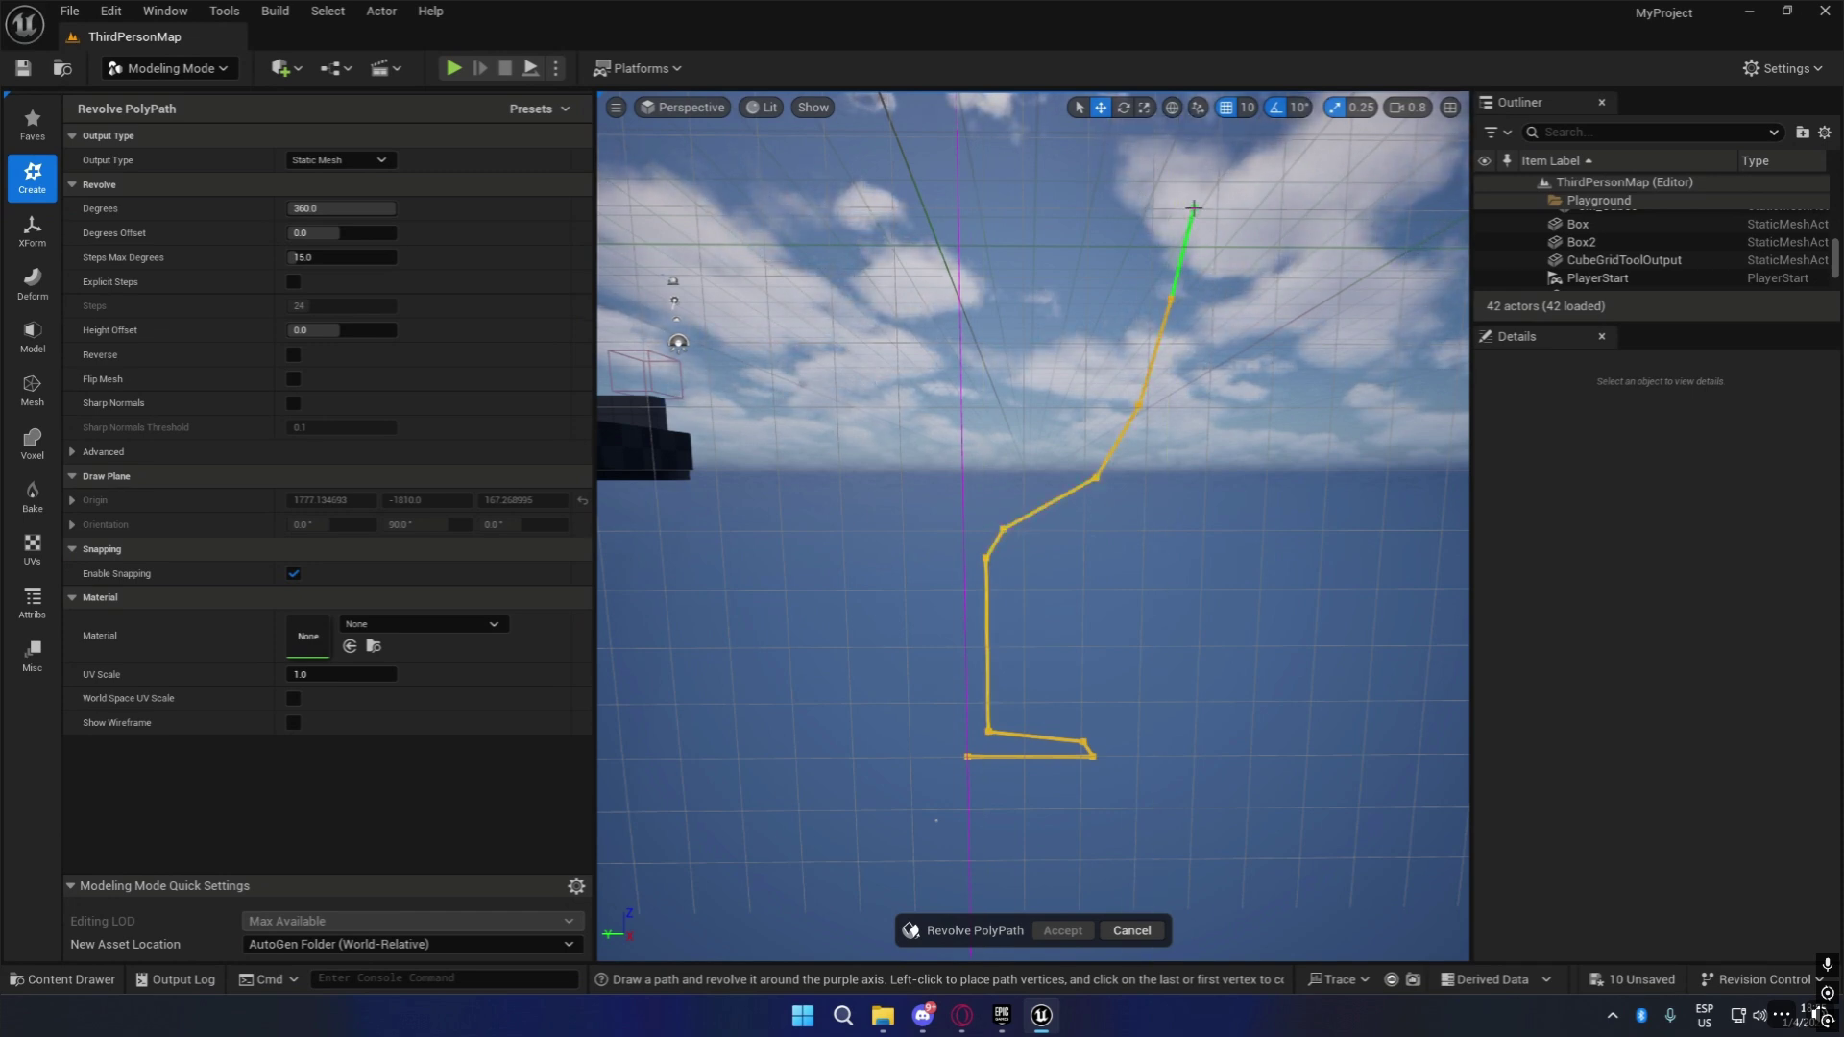
left_click(1176, 205)
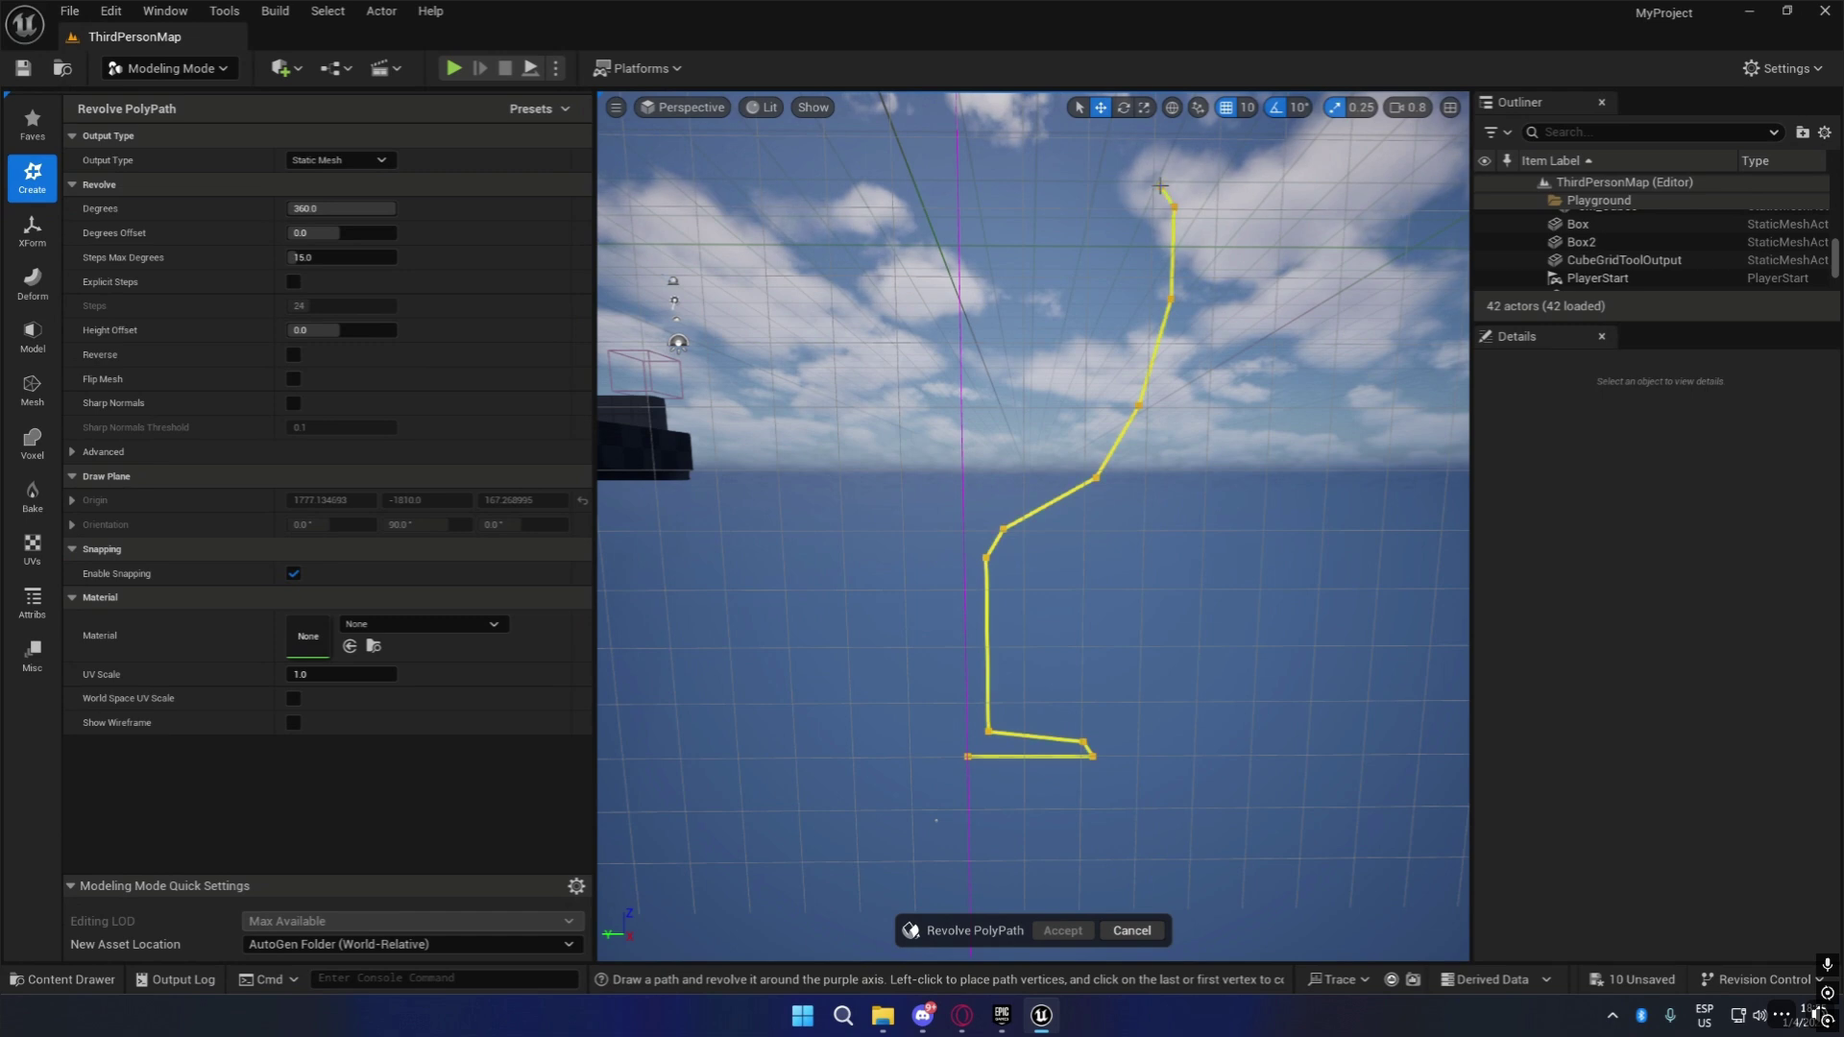
Continue the profile over the rim and down the bowl's inner wall to the revolve axis, and close it at the starting point.
left_click(1146, 190)
left_click(1156, 199)
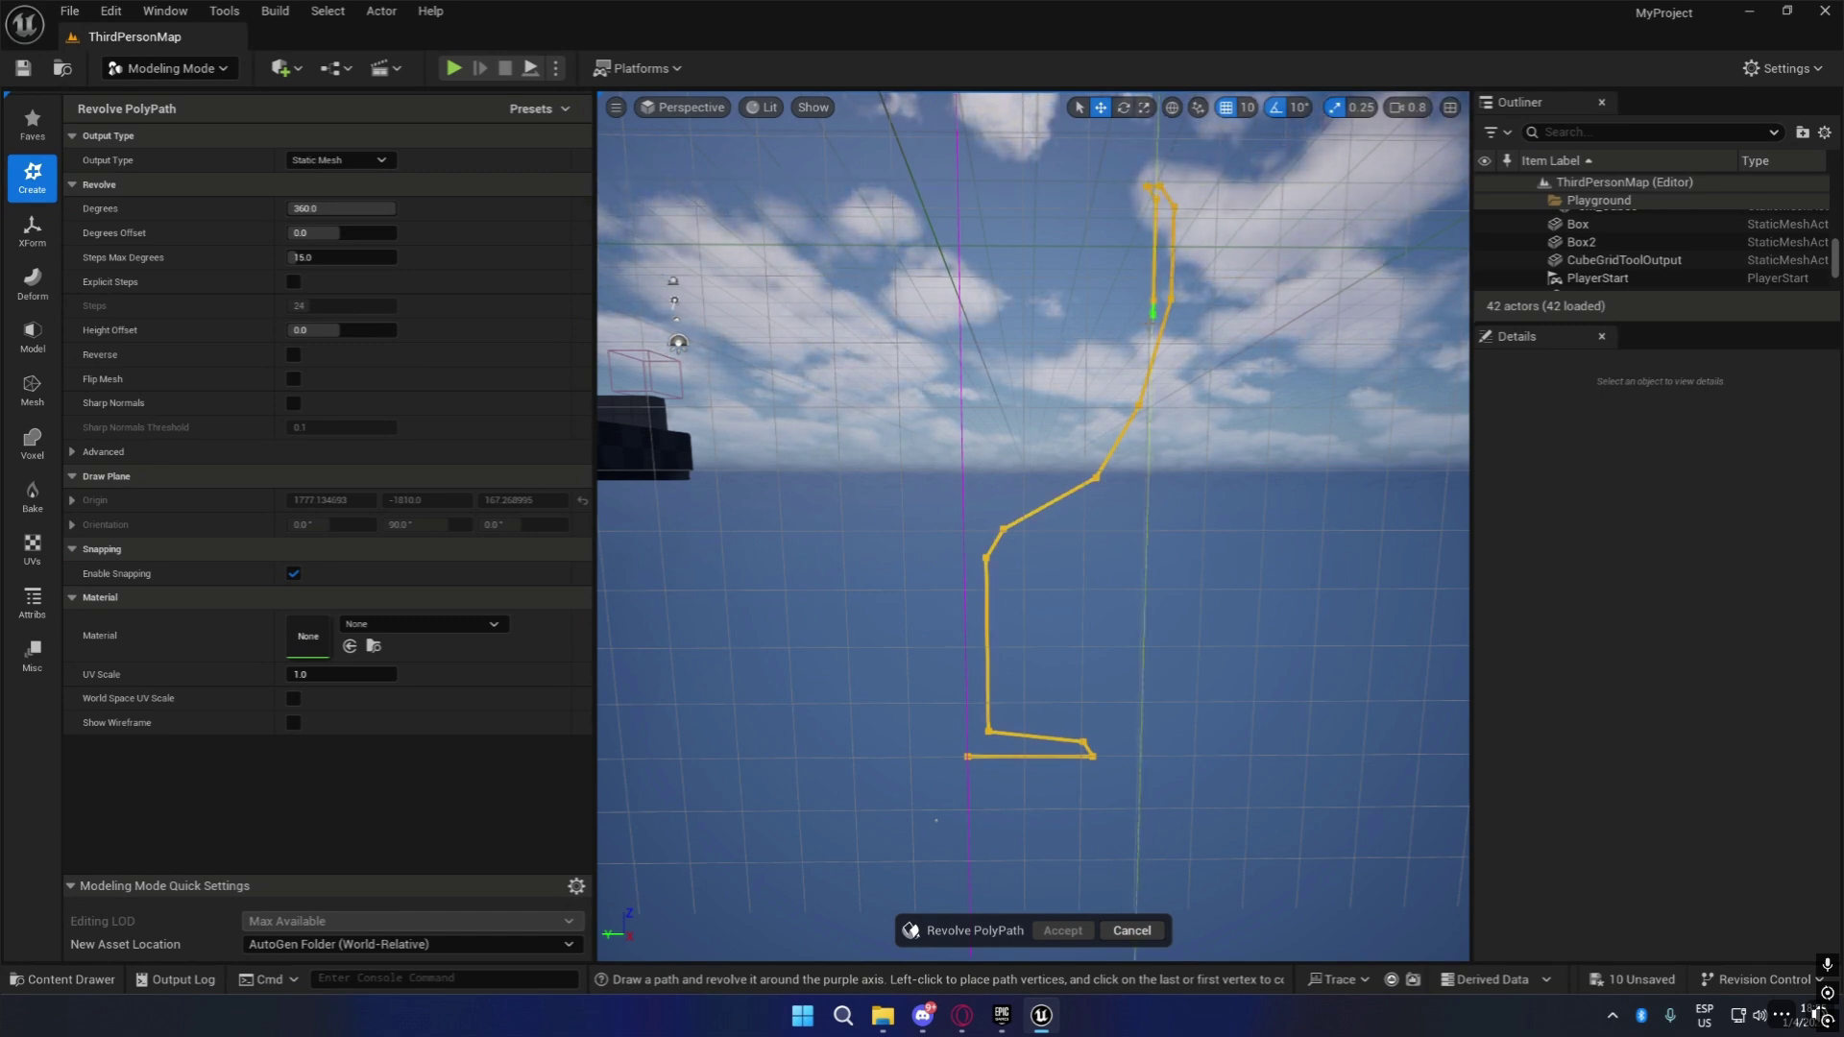
left_click(1124, 401)
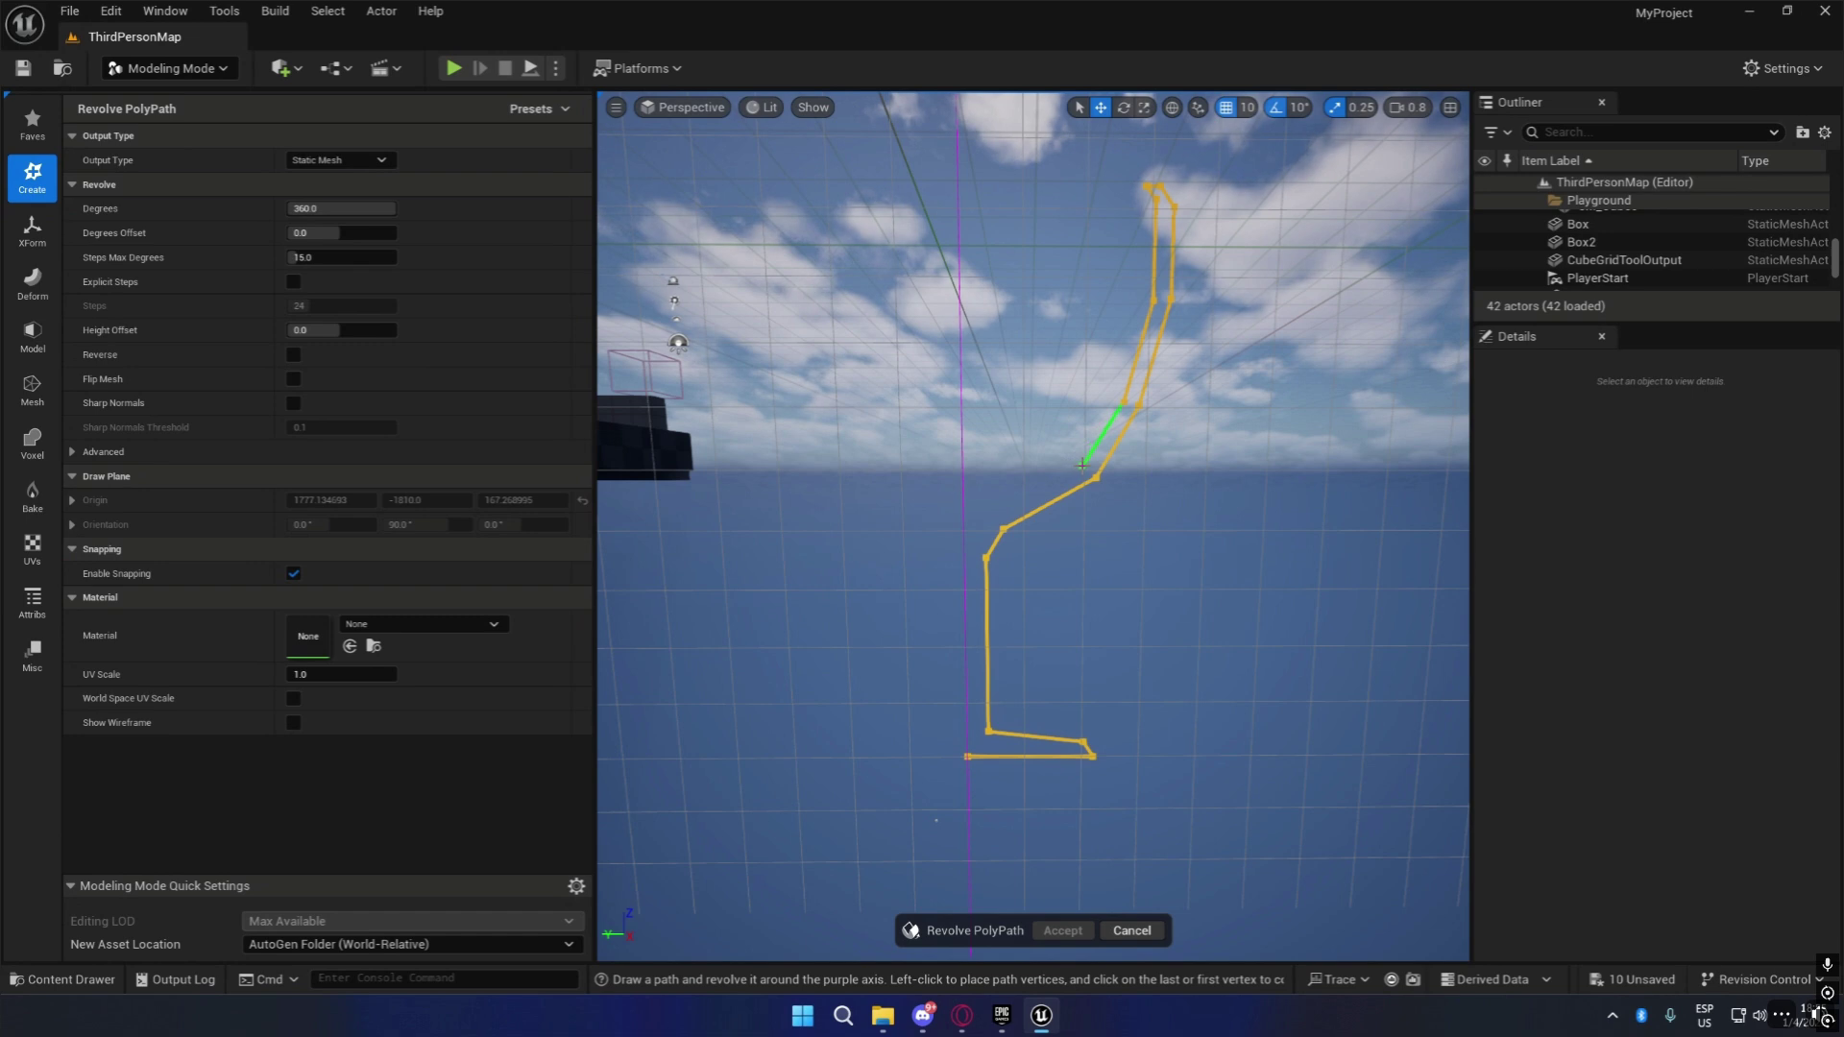
left_click(994, 516)
left_click(965, 516)
left_click(965, 757)
left_click(964, 758)
Examine the revolved goblet preview from above, into the bowl, and from the side.
key("s")
right_click_drag(1289, 735, 1046, 865)
key("e")
key("w")
key("s")
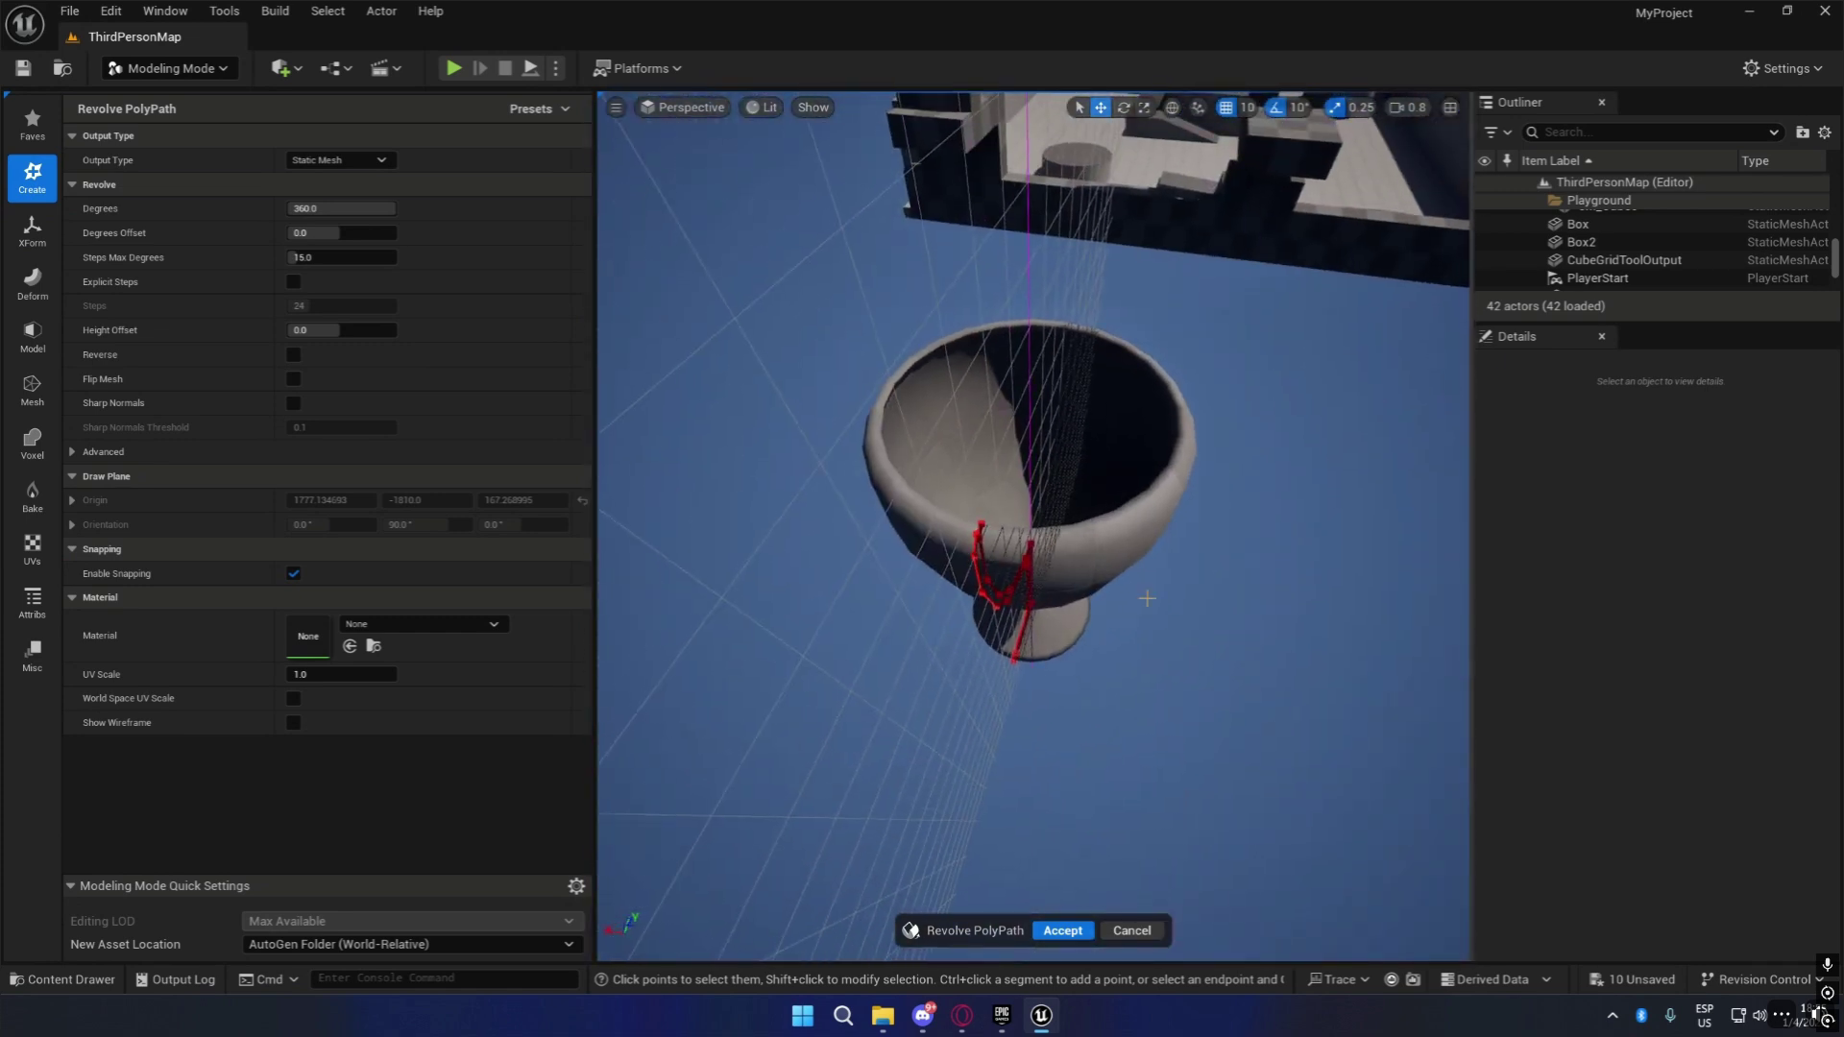
key("w")
right_click_drag(994, 467, 1224, 303)
key("a")
key("s")
key("q")
key("s")
key("e")
right_click_drag(1018, 260, 1029, 304)
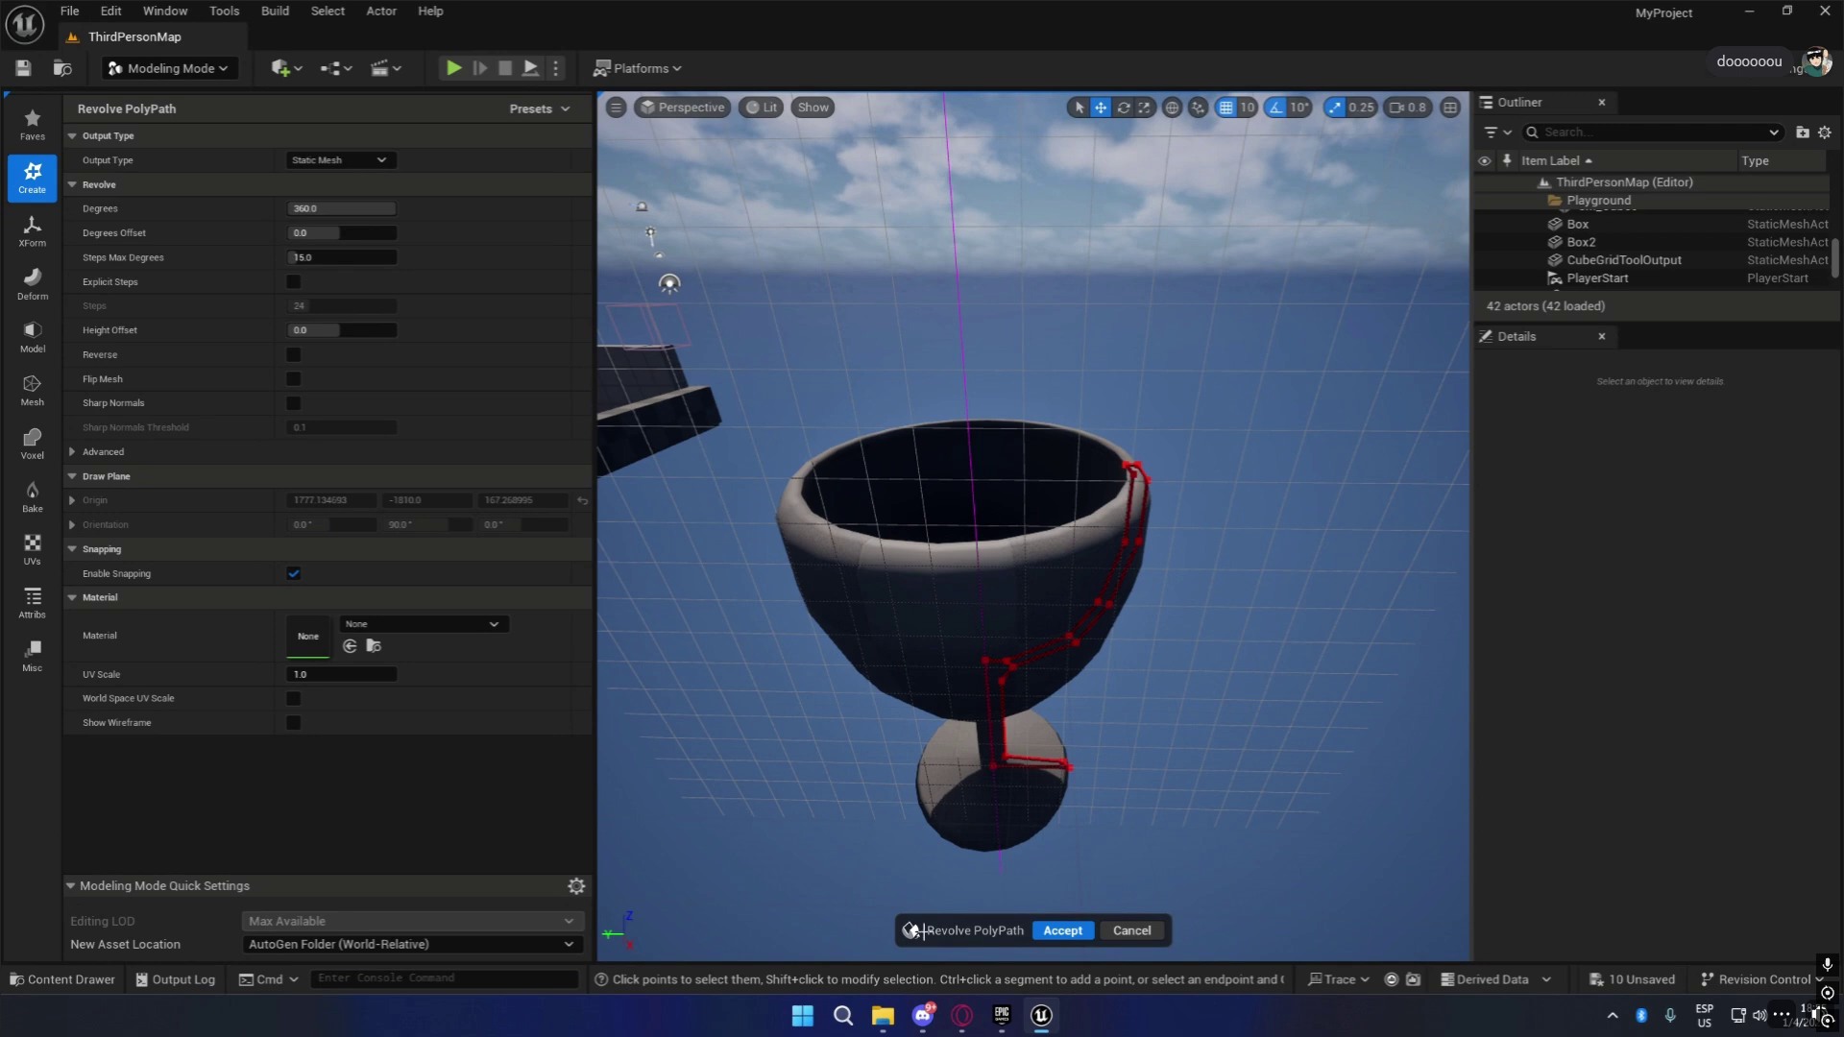
Test a partial revolve angle, return the degrees to 360 and accept the goblet.
mouse_move(341, 208)
left_mouse_down()
mouse_move(266, 208)
mouse_move(341, 207)
left_mouse_up()
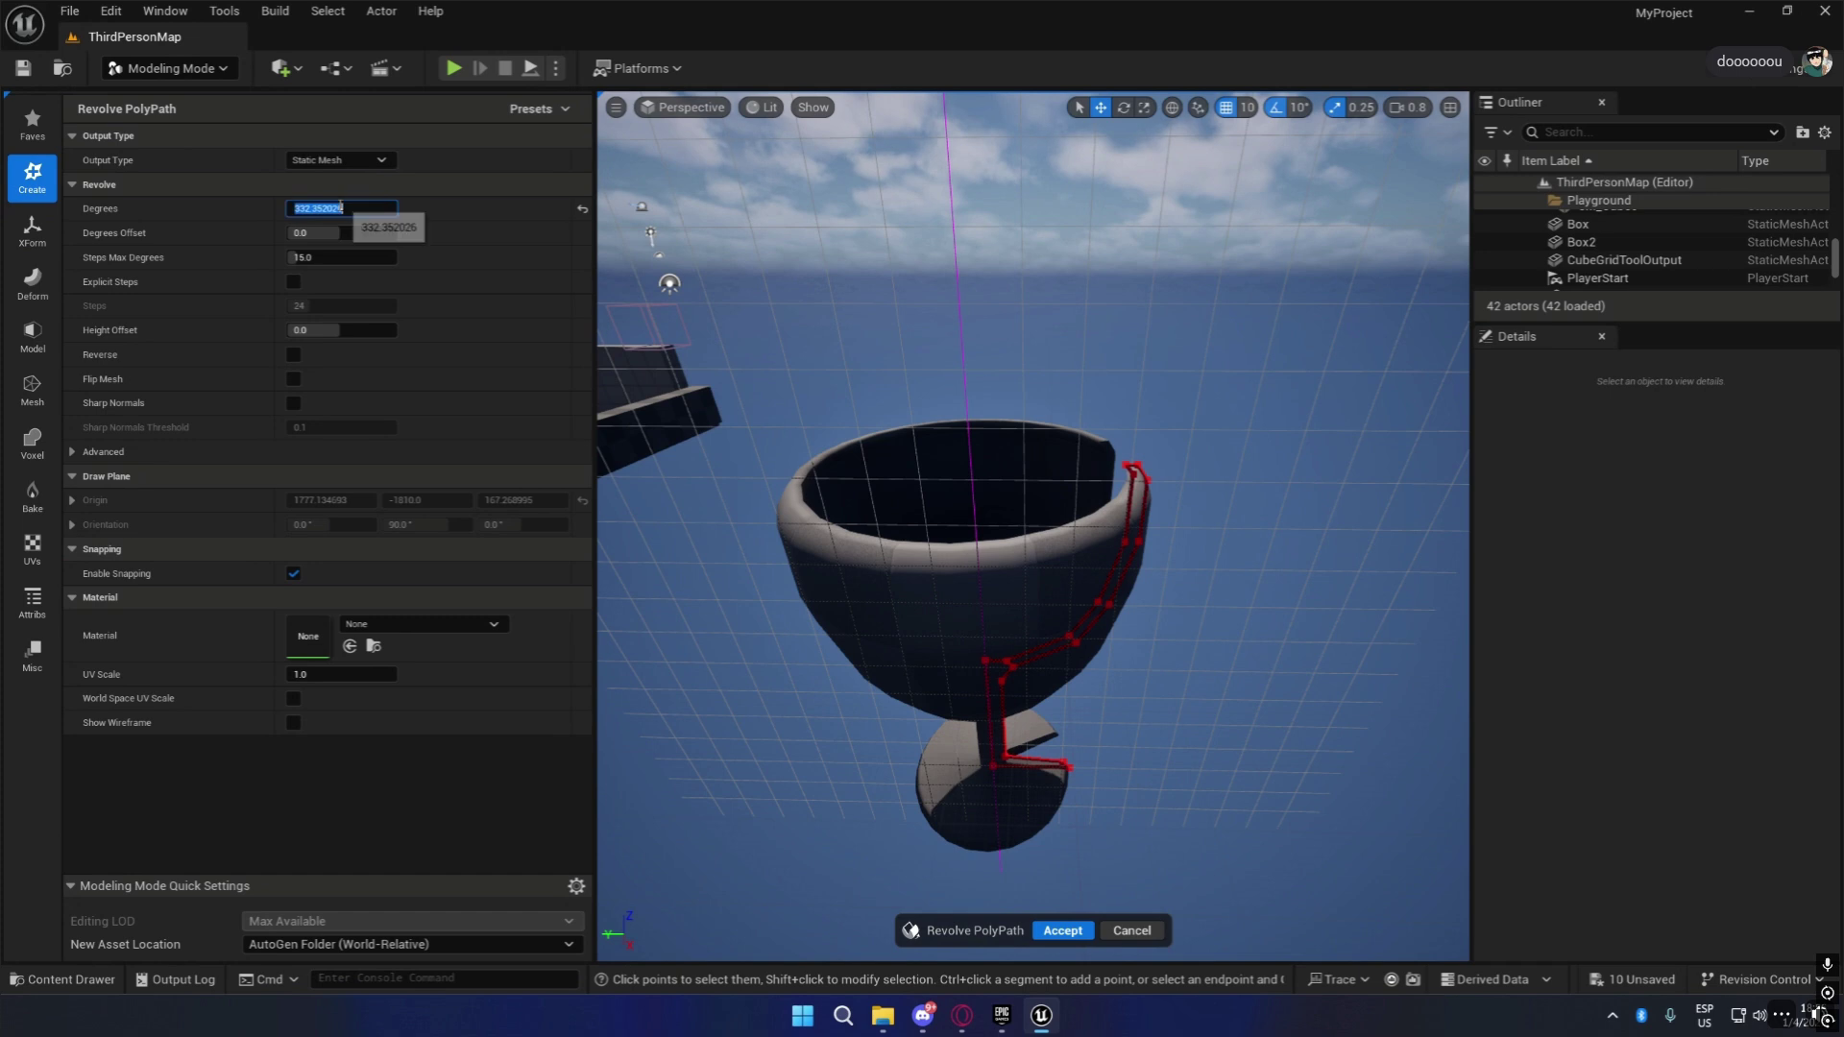
type("360")
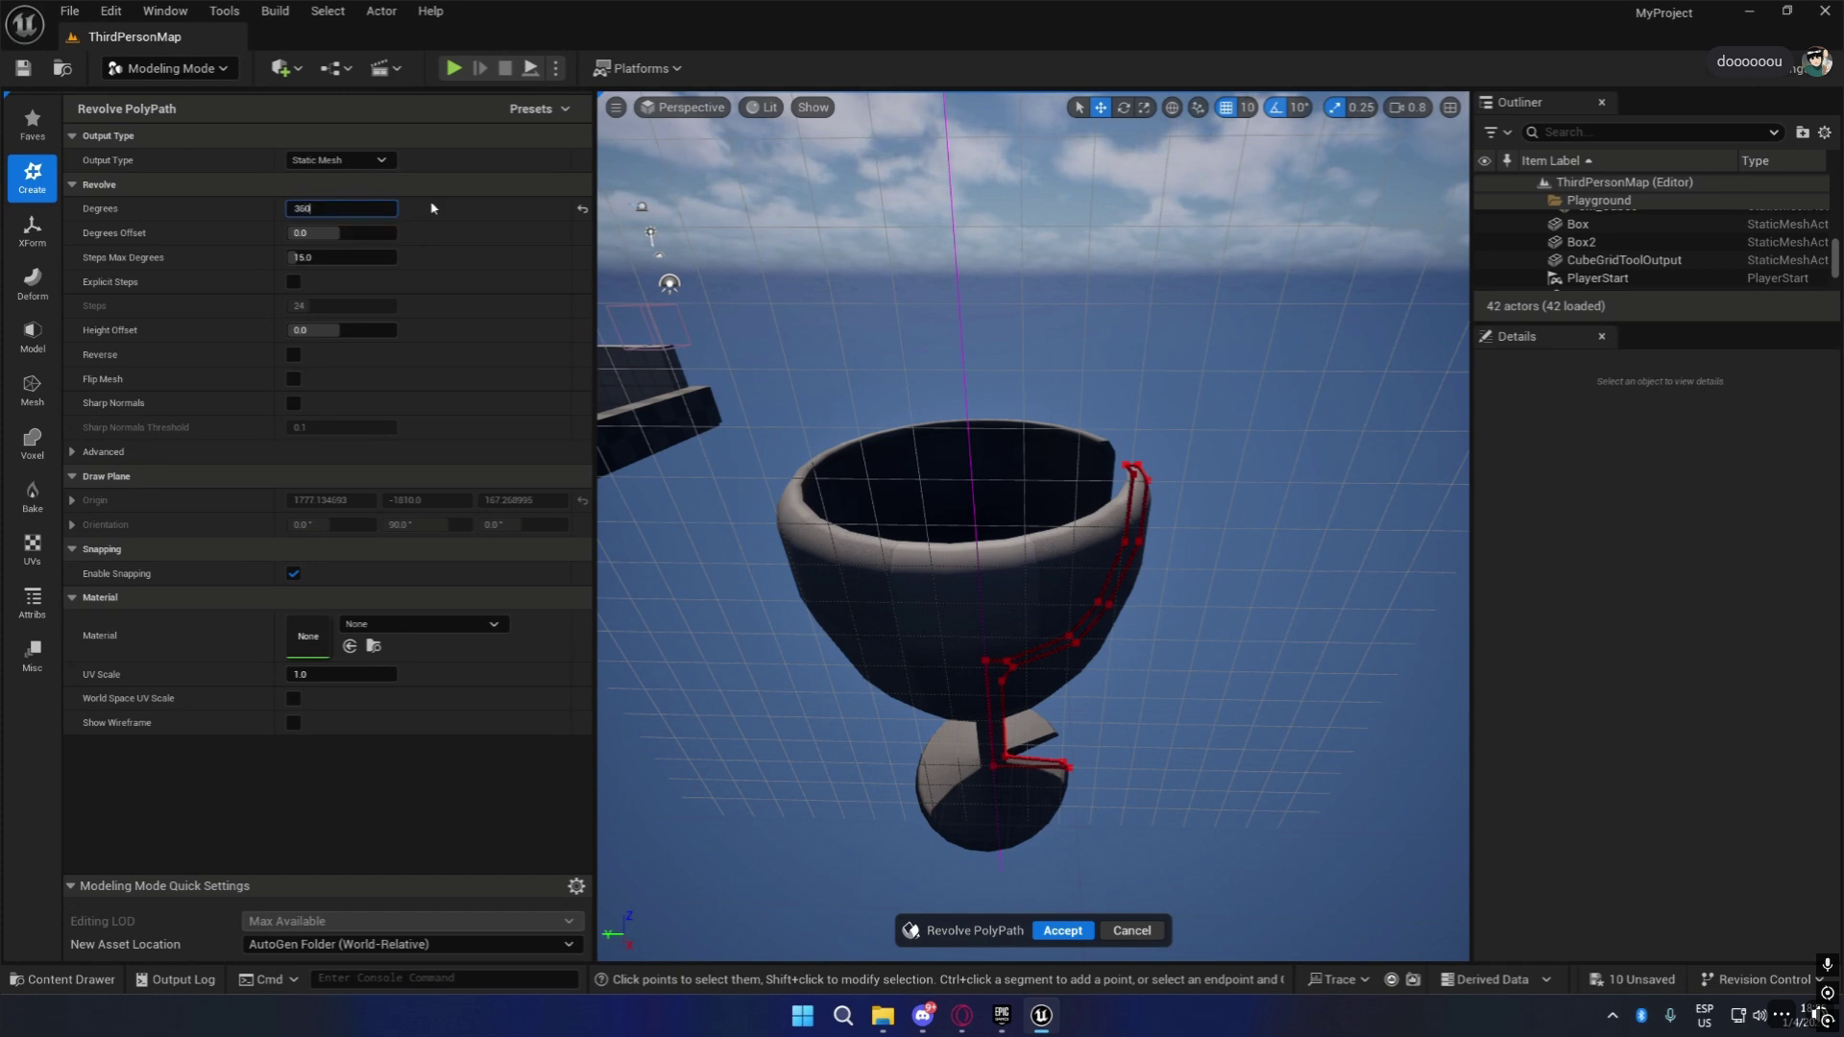
key("Return")
left_click(1057, 929)
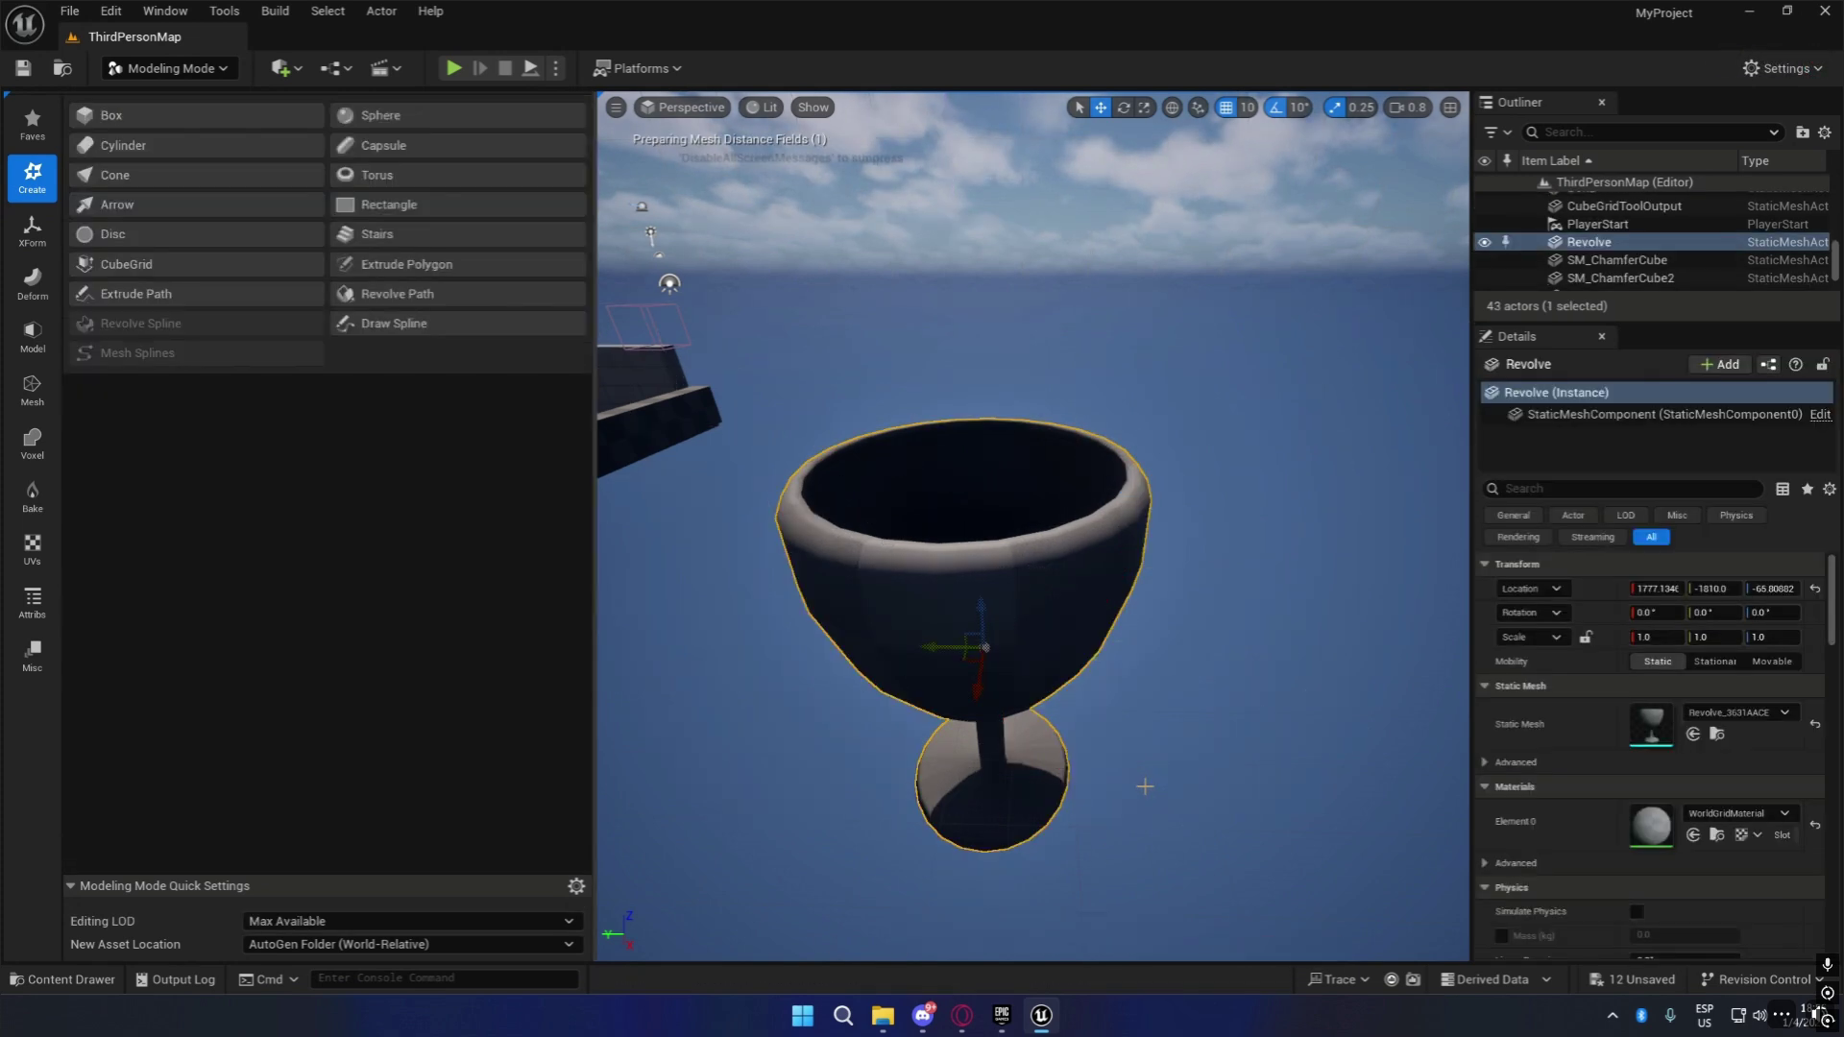
Smooth the goblet mesh with Subdivide at its default settings and accept the result.
mouse_move(1145, 787)
right_mouse_down()
mouse_move(1421, 826)
mouse_move(1220, 778)
mouse_move(1326, 759)
mouse_move(1364, 615)
mouse_move(1334, 644)
right_mouse_up()
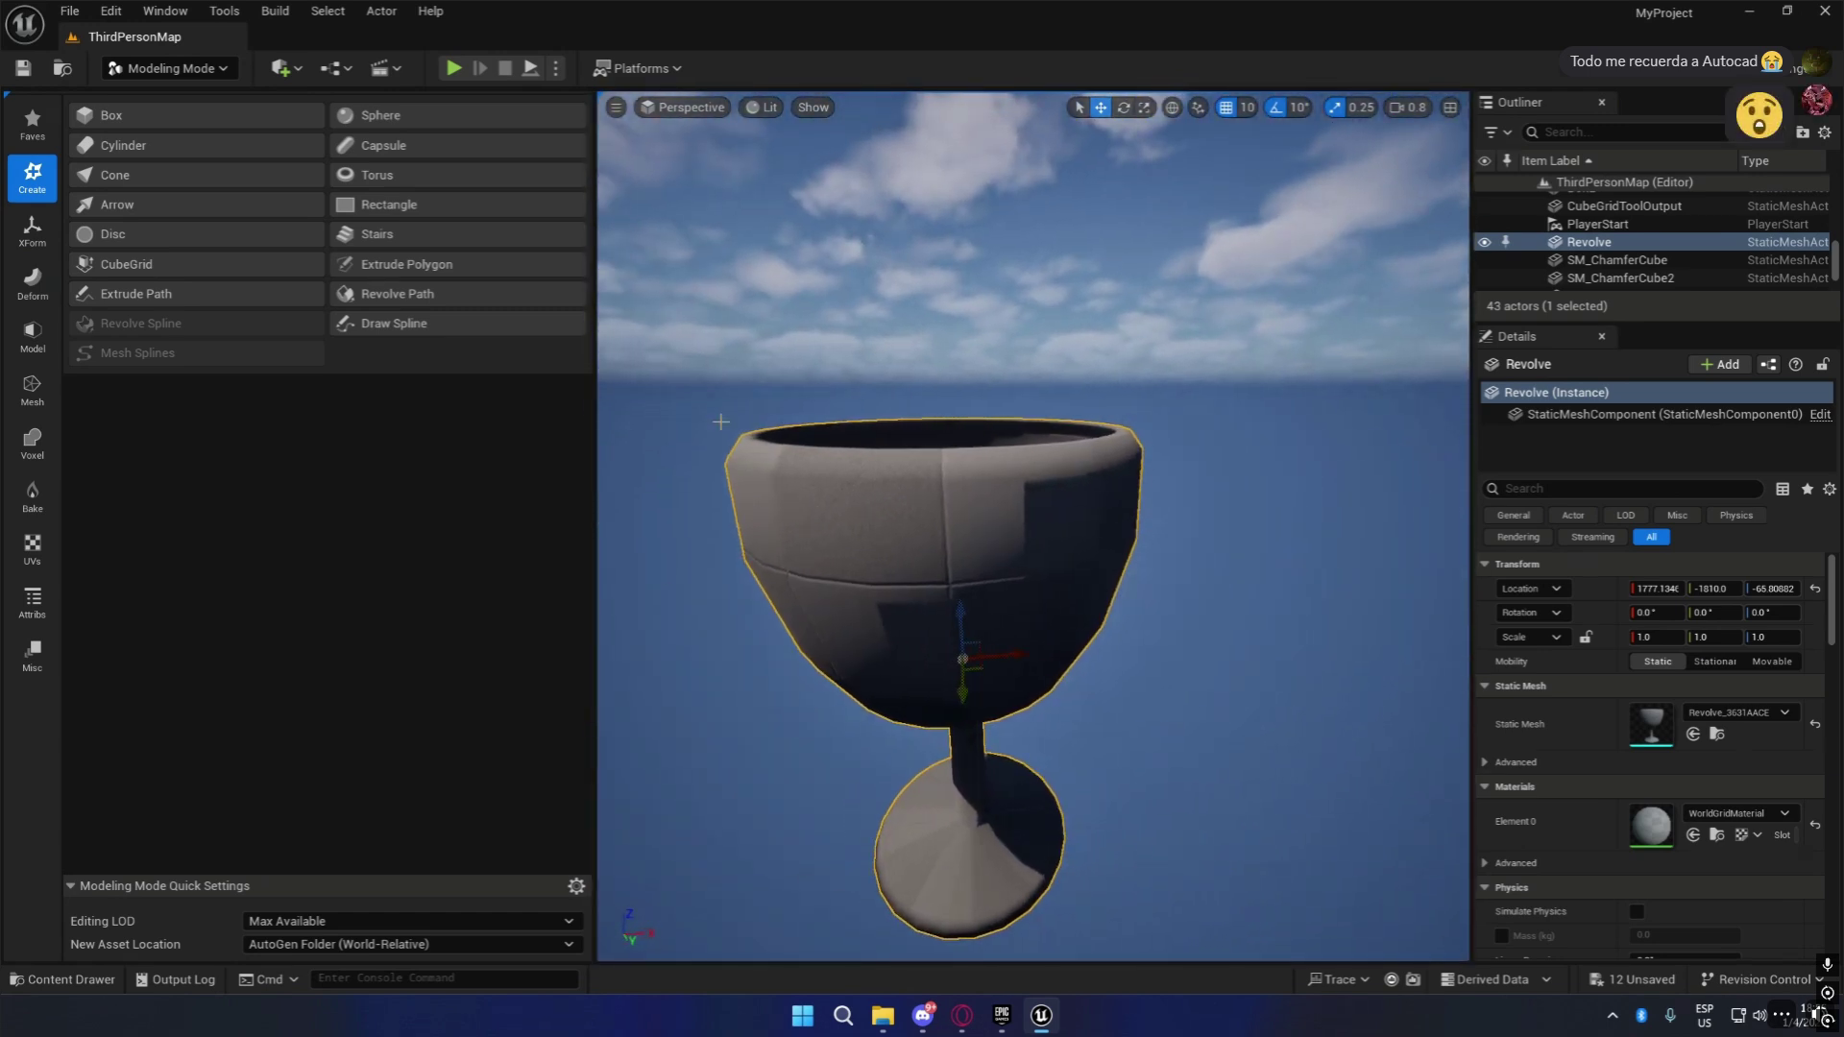
right_click_drag(987, 529, 946, 509)
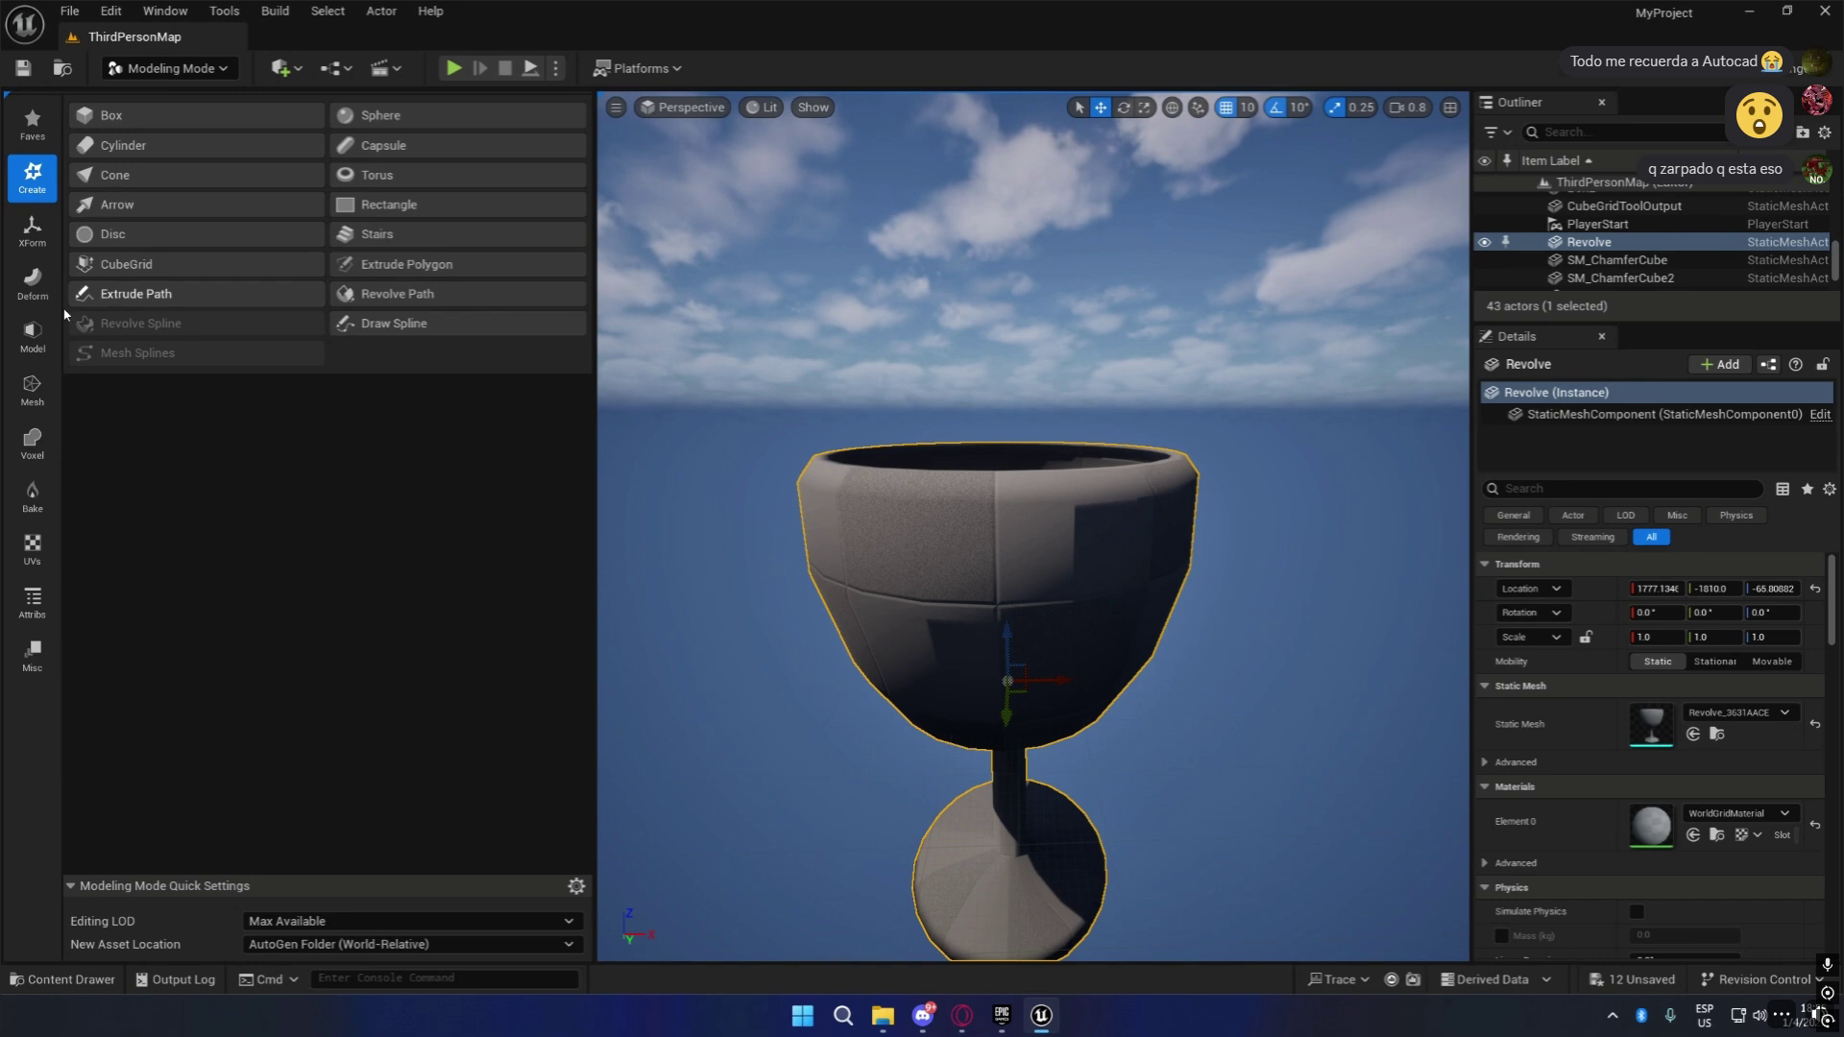
left_click(36, 350)
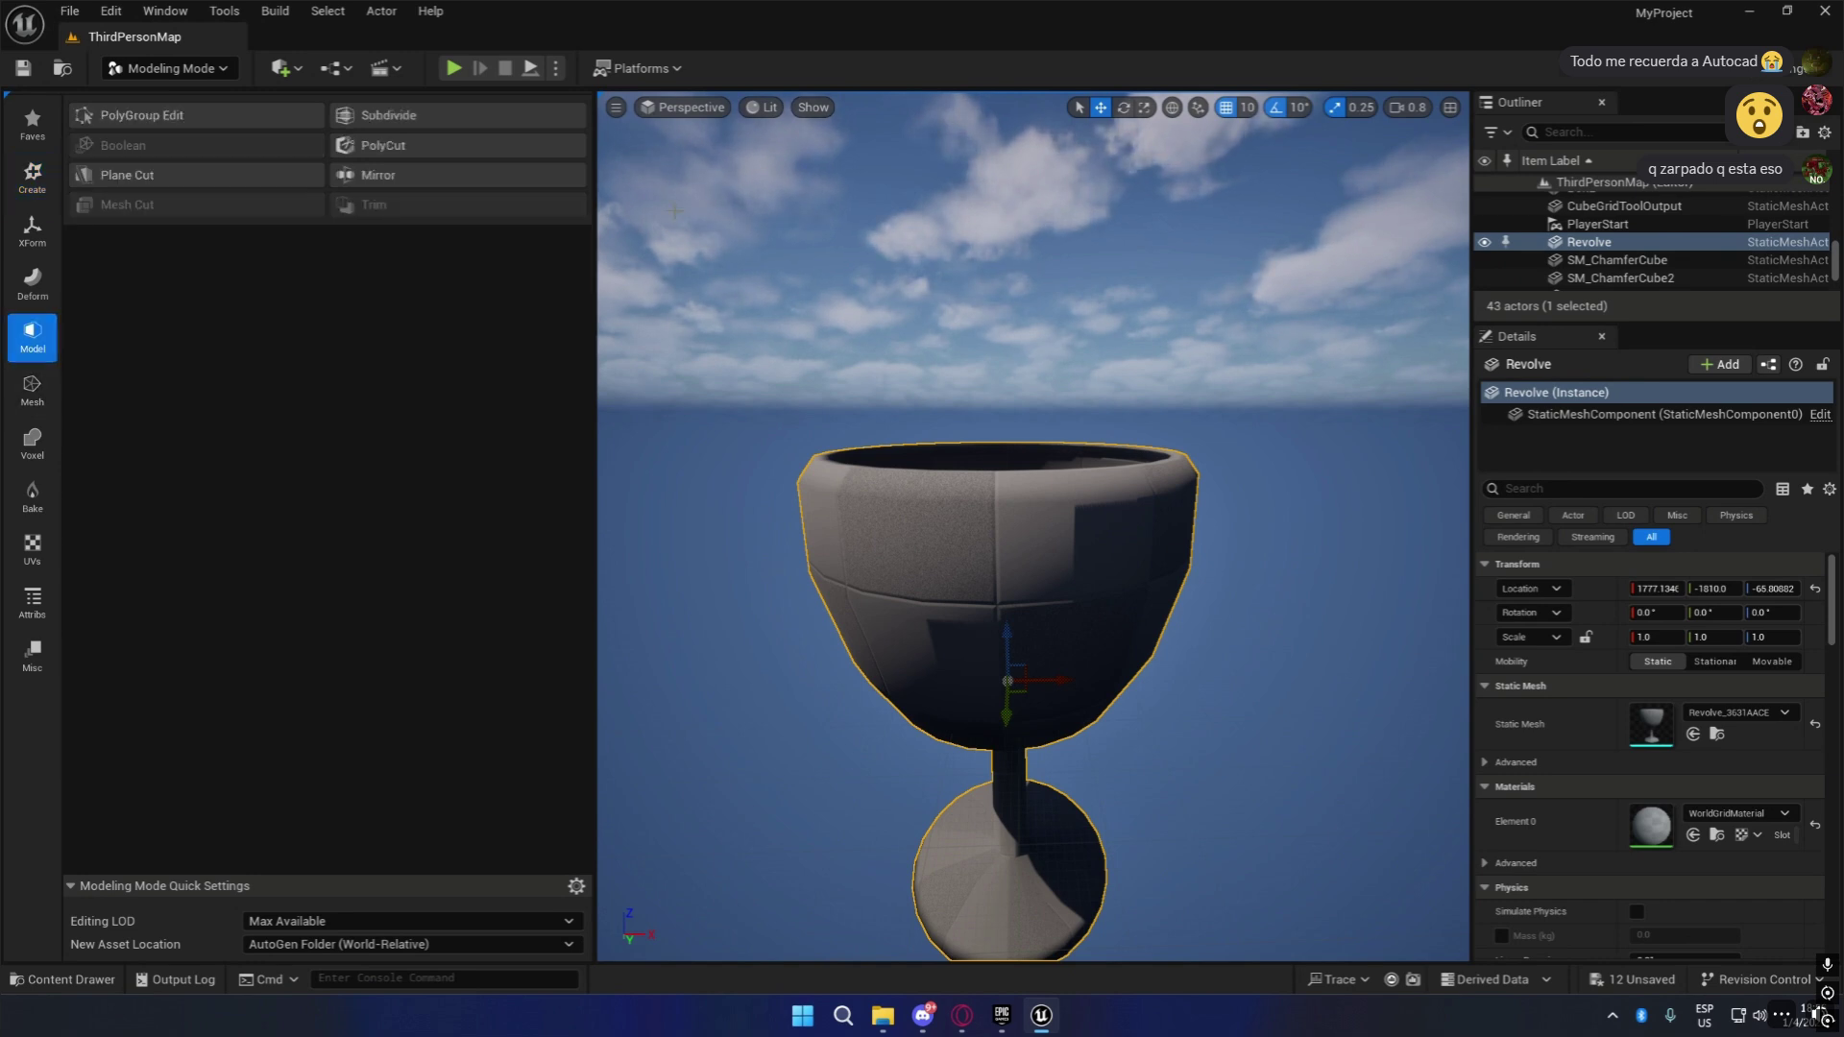
left_click(403, 117)
left_click(1043, 931)
Replace the goblet's material with M_Glass, found by searching for "gla", and deselect the goblet.
right_click_drag(1277, 631, 1383, 651)
key("w")
key("s")
key("a")
key("s")
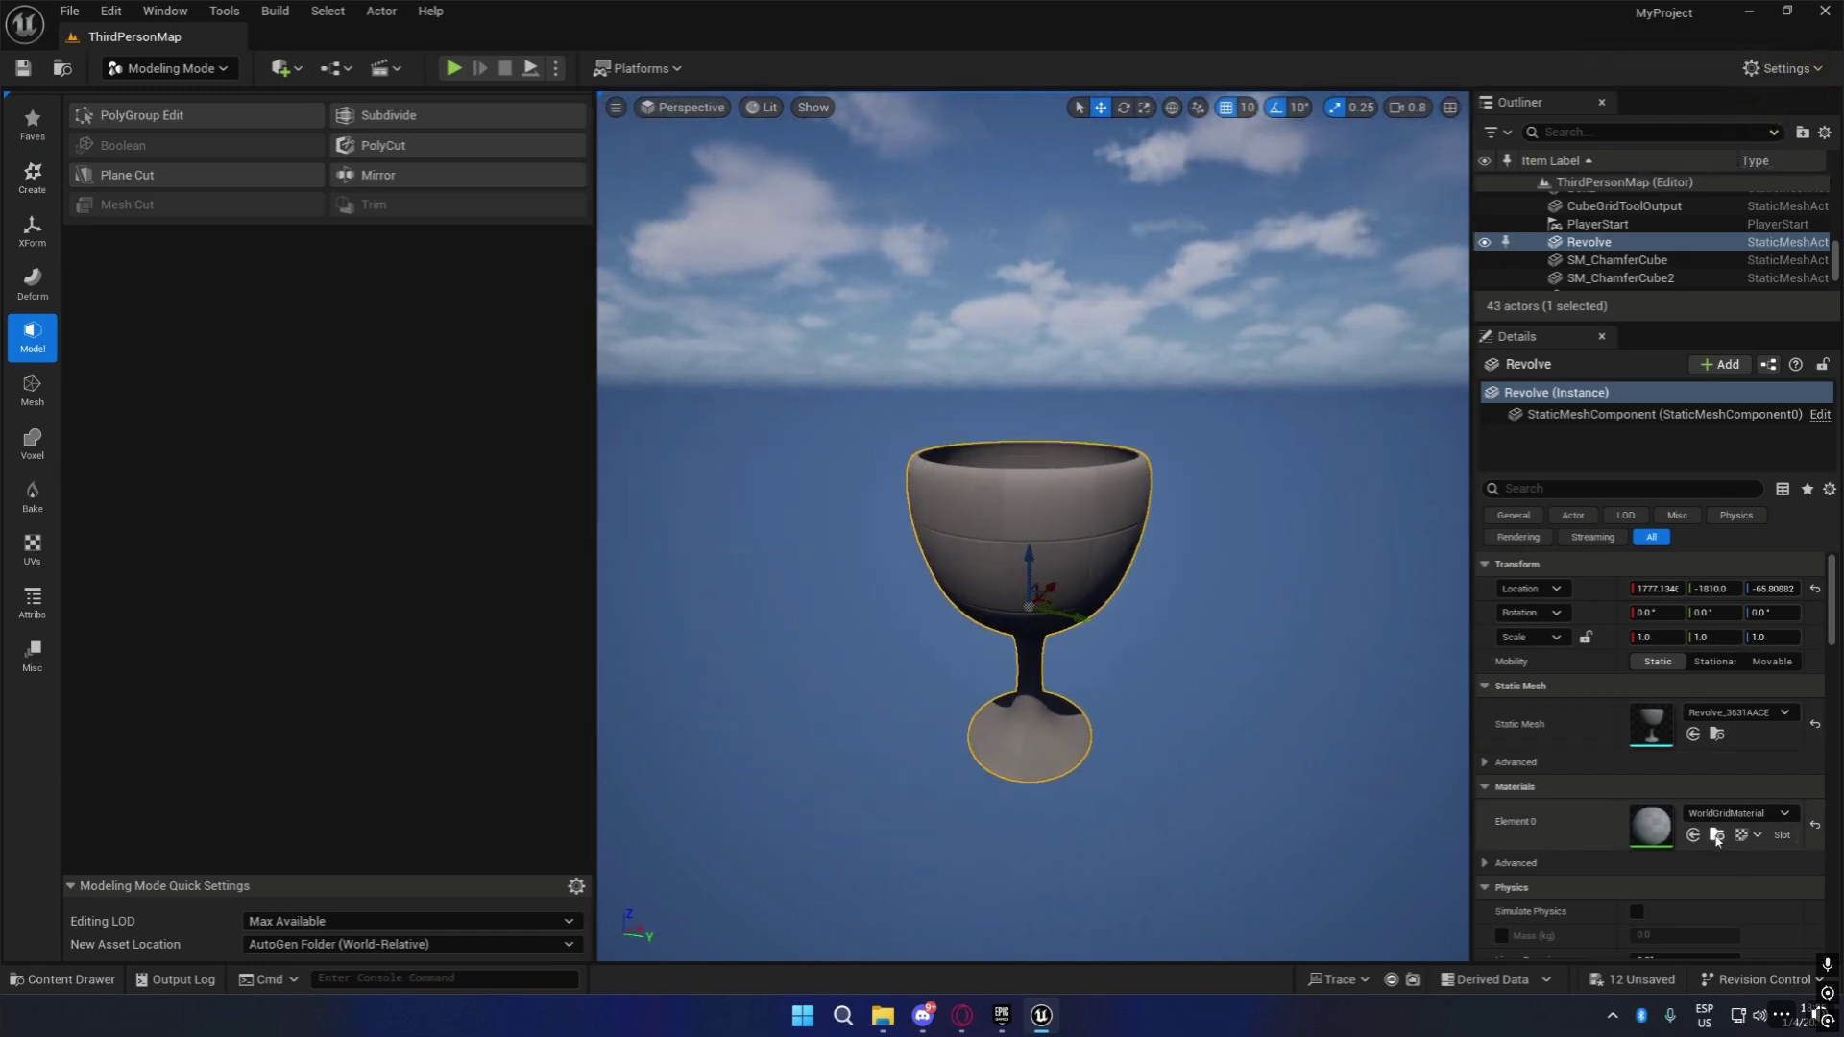
left_click(1734, 813)
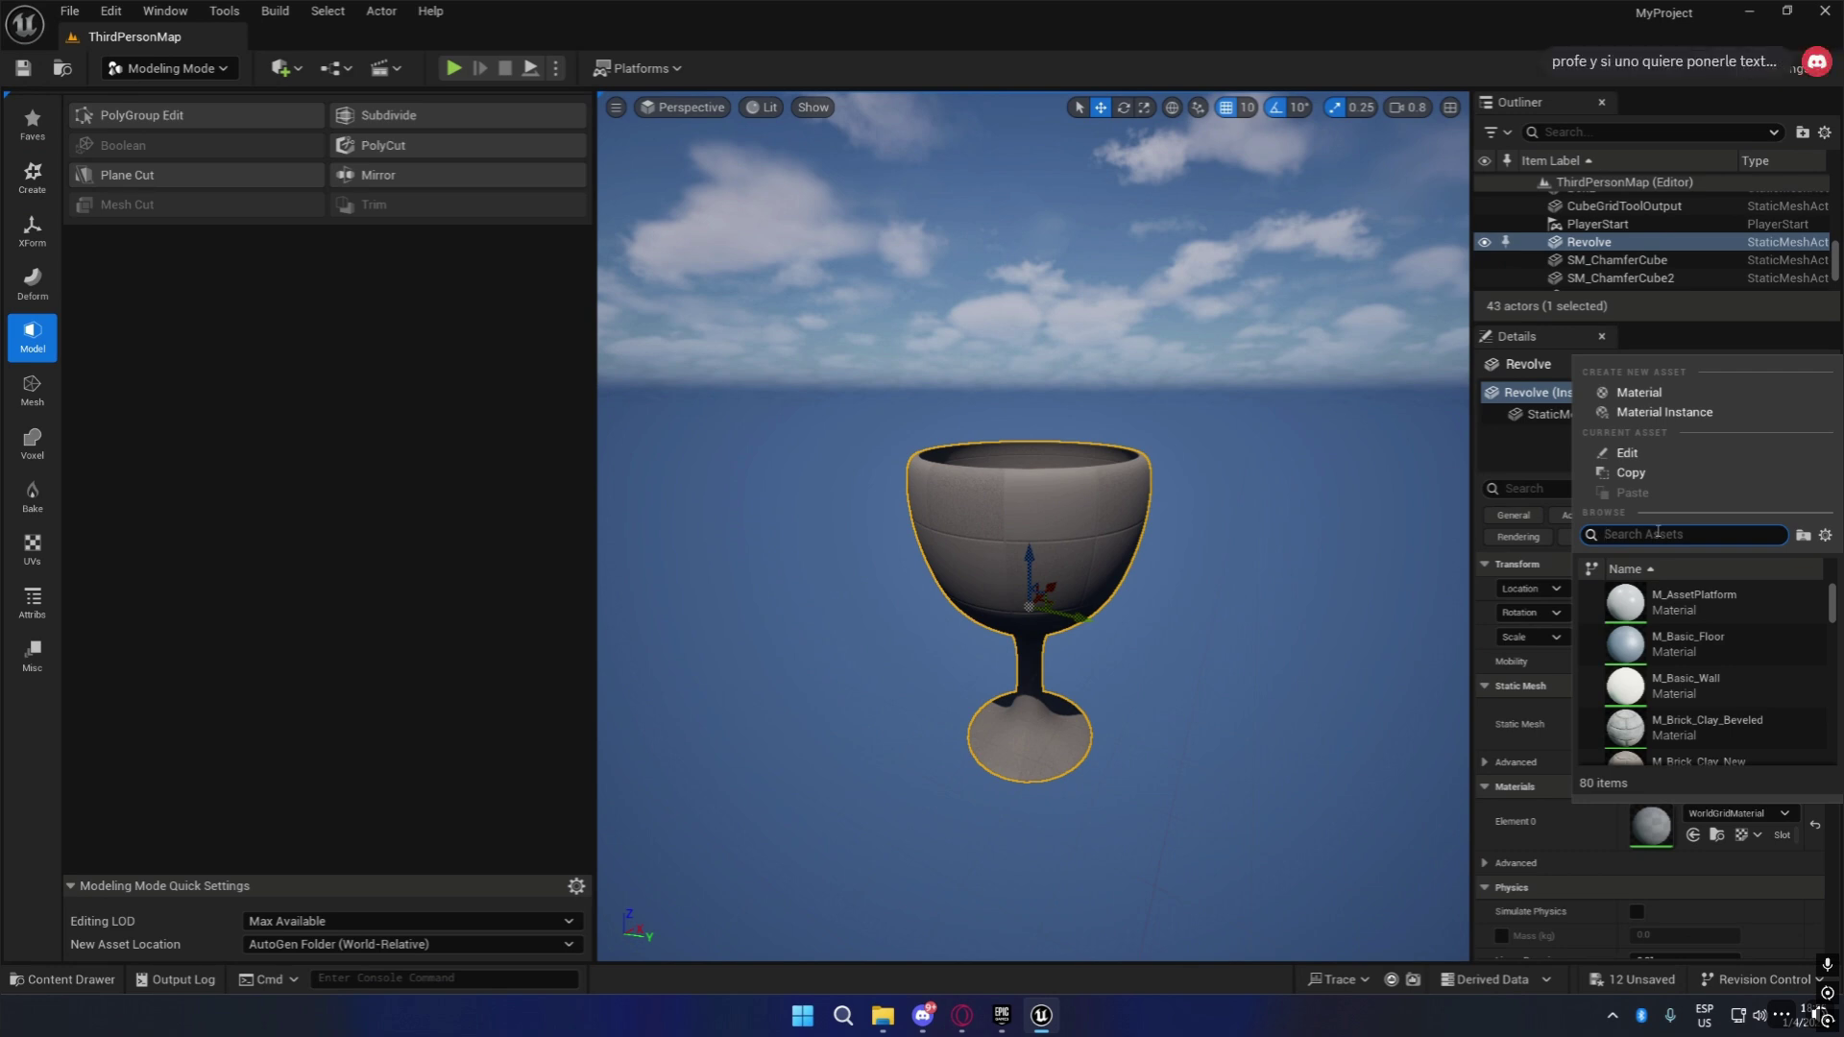
type("gla")
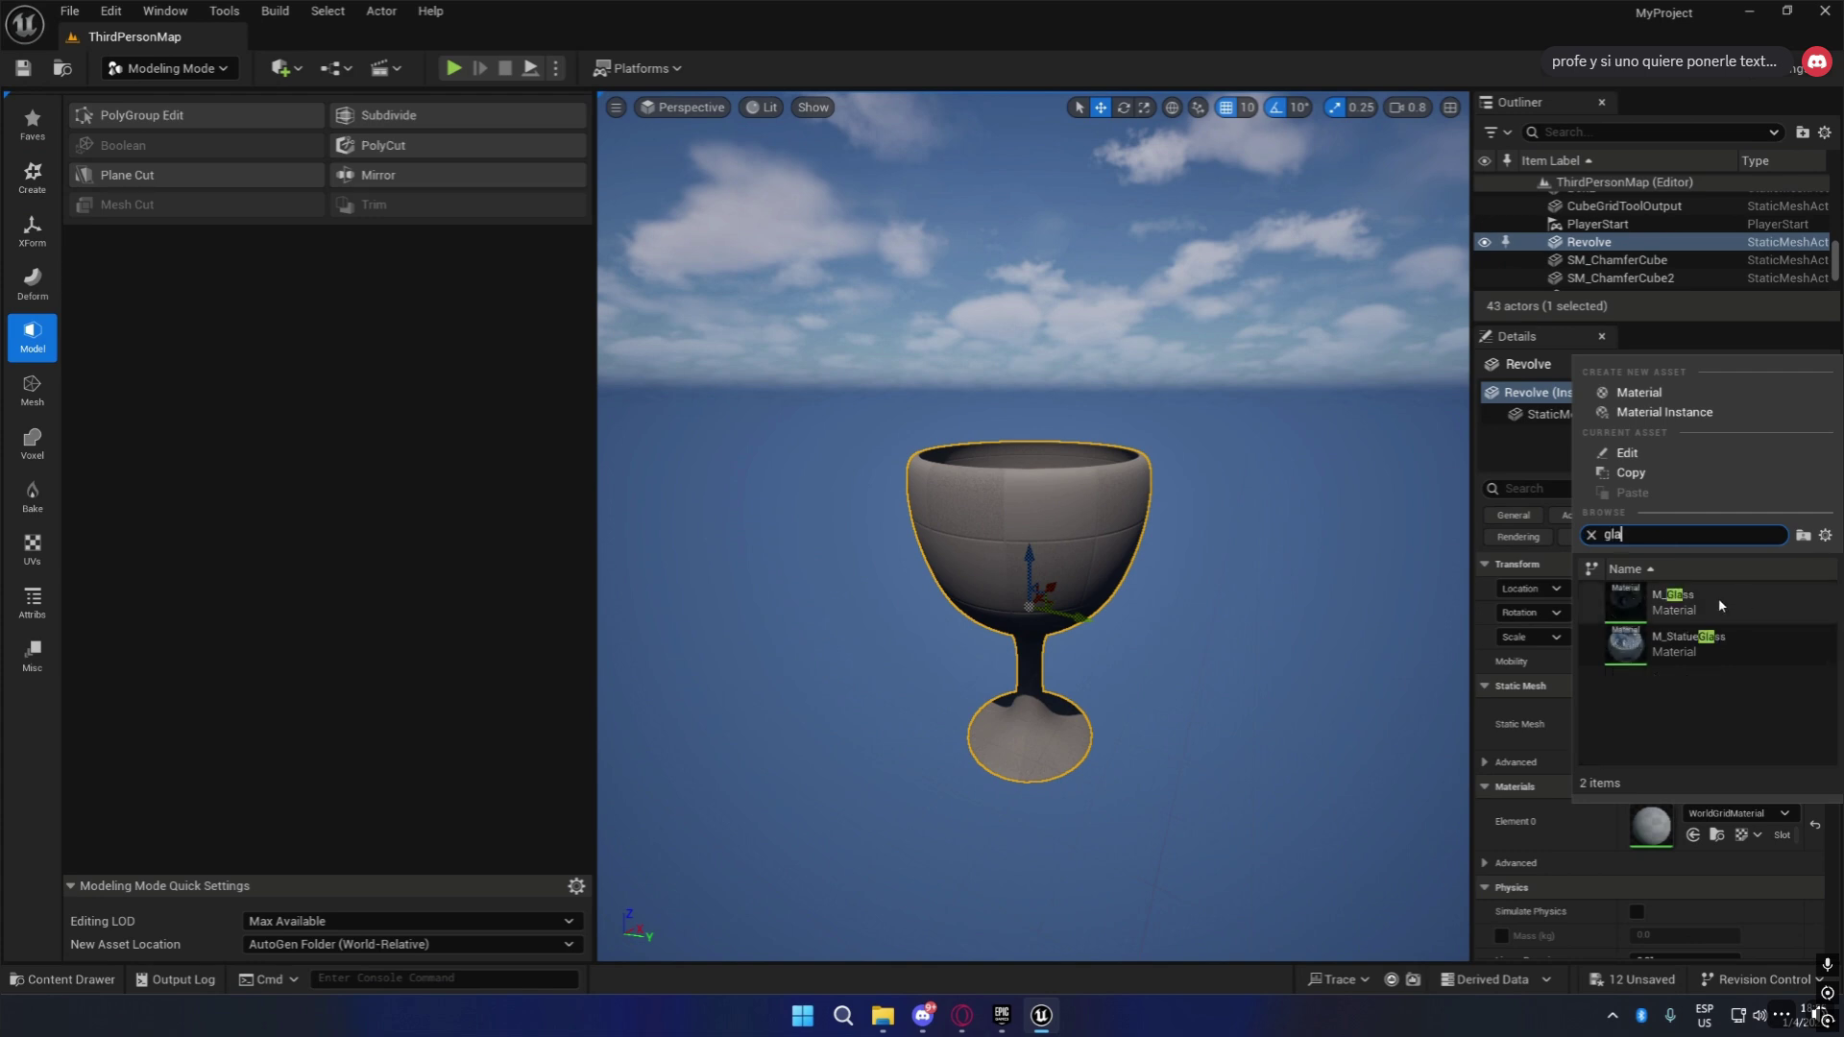
left_click(1720, 606)
right_click_drag(1313, 723, 1470, 639)
left_click(1313, 723)
Select the glass goblet and move it along Y to about 2800, into the playground area.
scroll(1313, 723, "up", 1)
key("s")
right_click_drag(1303, 691, 1584, 769)
scroll(1302, 691, "up", 2)
key("e")
key("a")
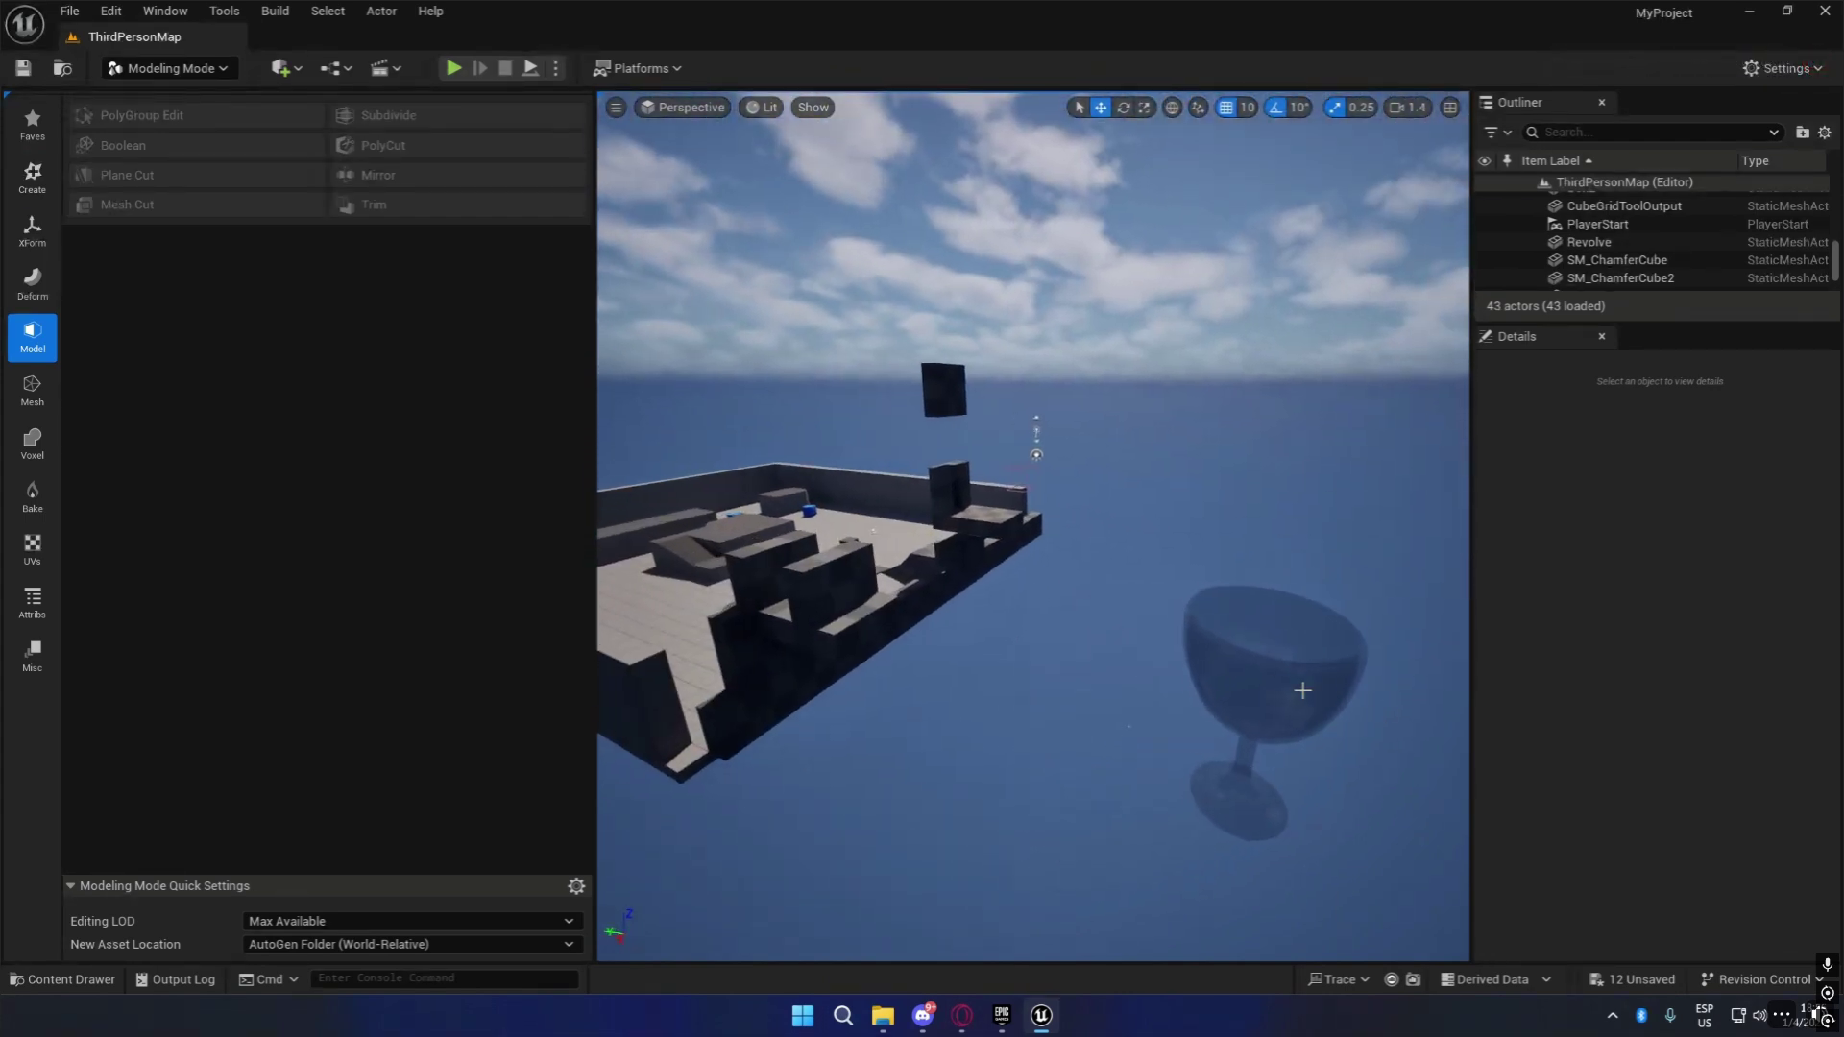
left_click(1302, 691)
left_click_drag(1244, 759, 648, 583)
right_click_drag(649, 583, 639, 619)
key("w")
key("s")
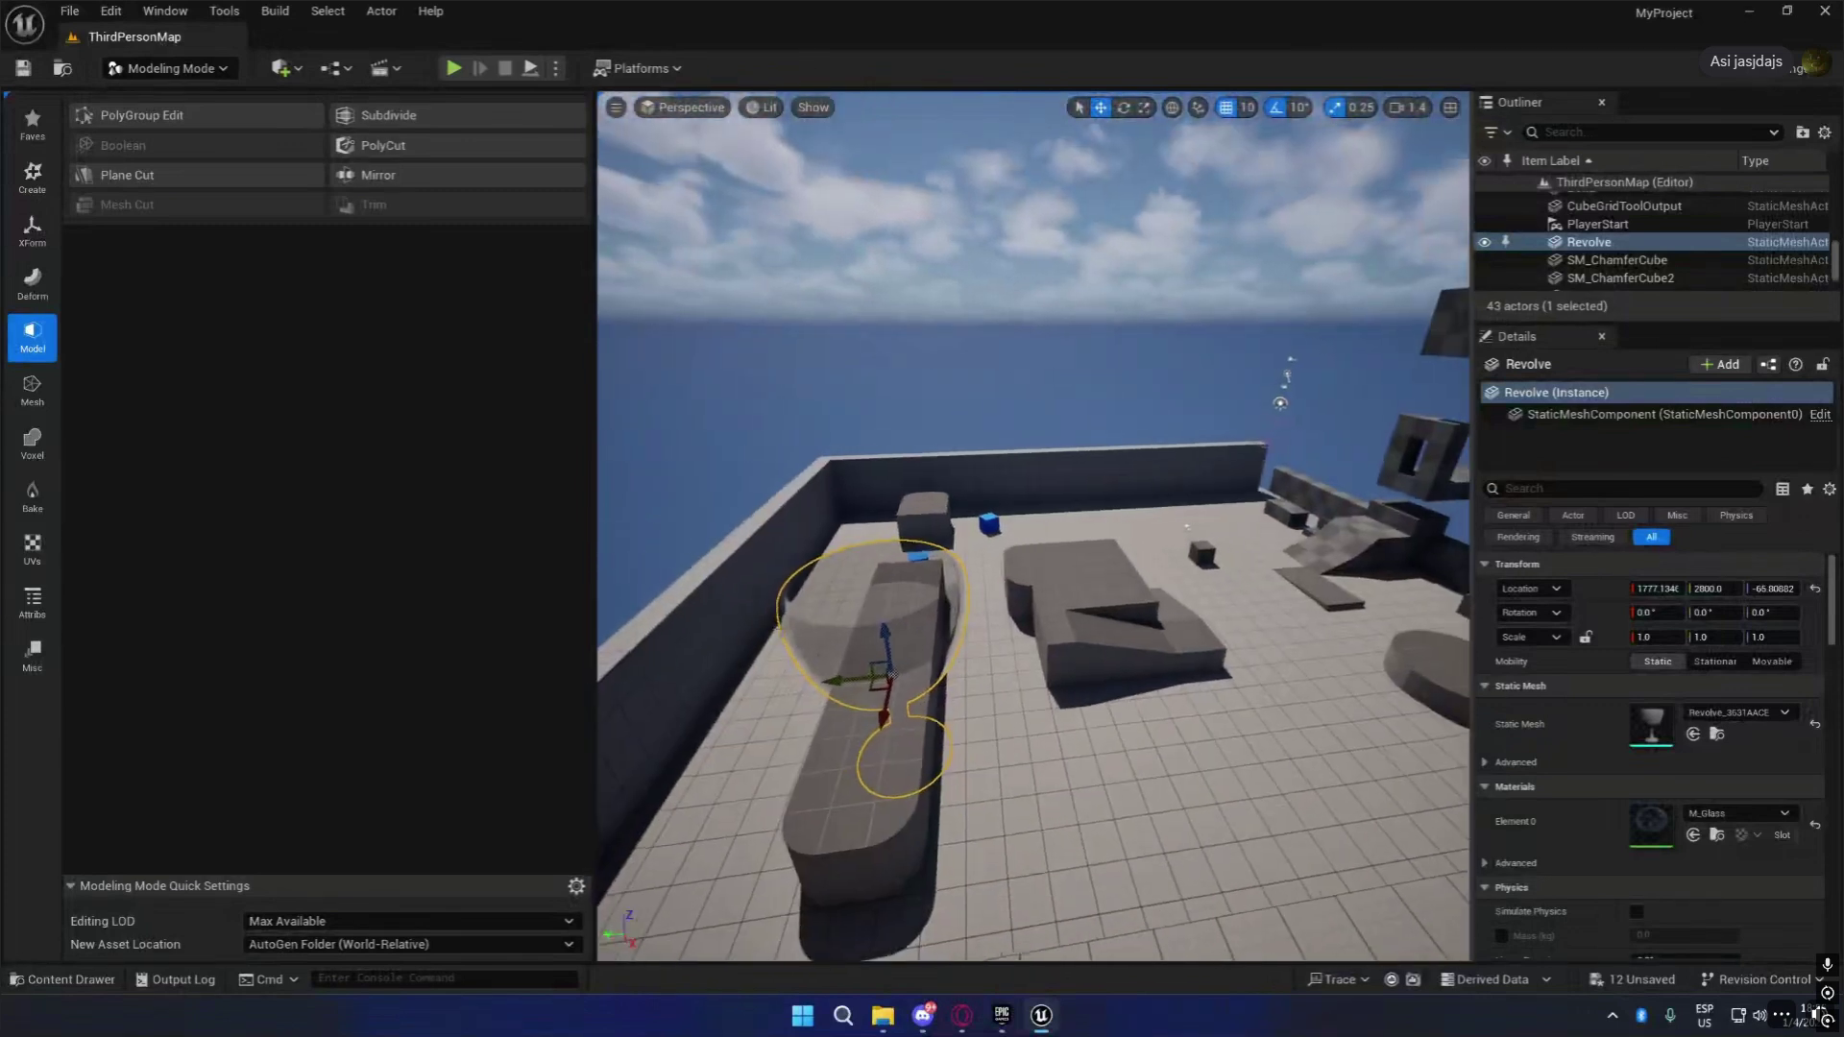
Raise the goblet to about Z 514 and move it along Y to 1600, above the playground floor.
left_click_drag(890, 676, 1164, 431)
key("s")
right_click_drag(1070, 415, 1383, 422)
key("a")
right_click_drag(1070, 415, 1072, 415)
key("d")
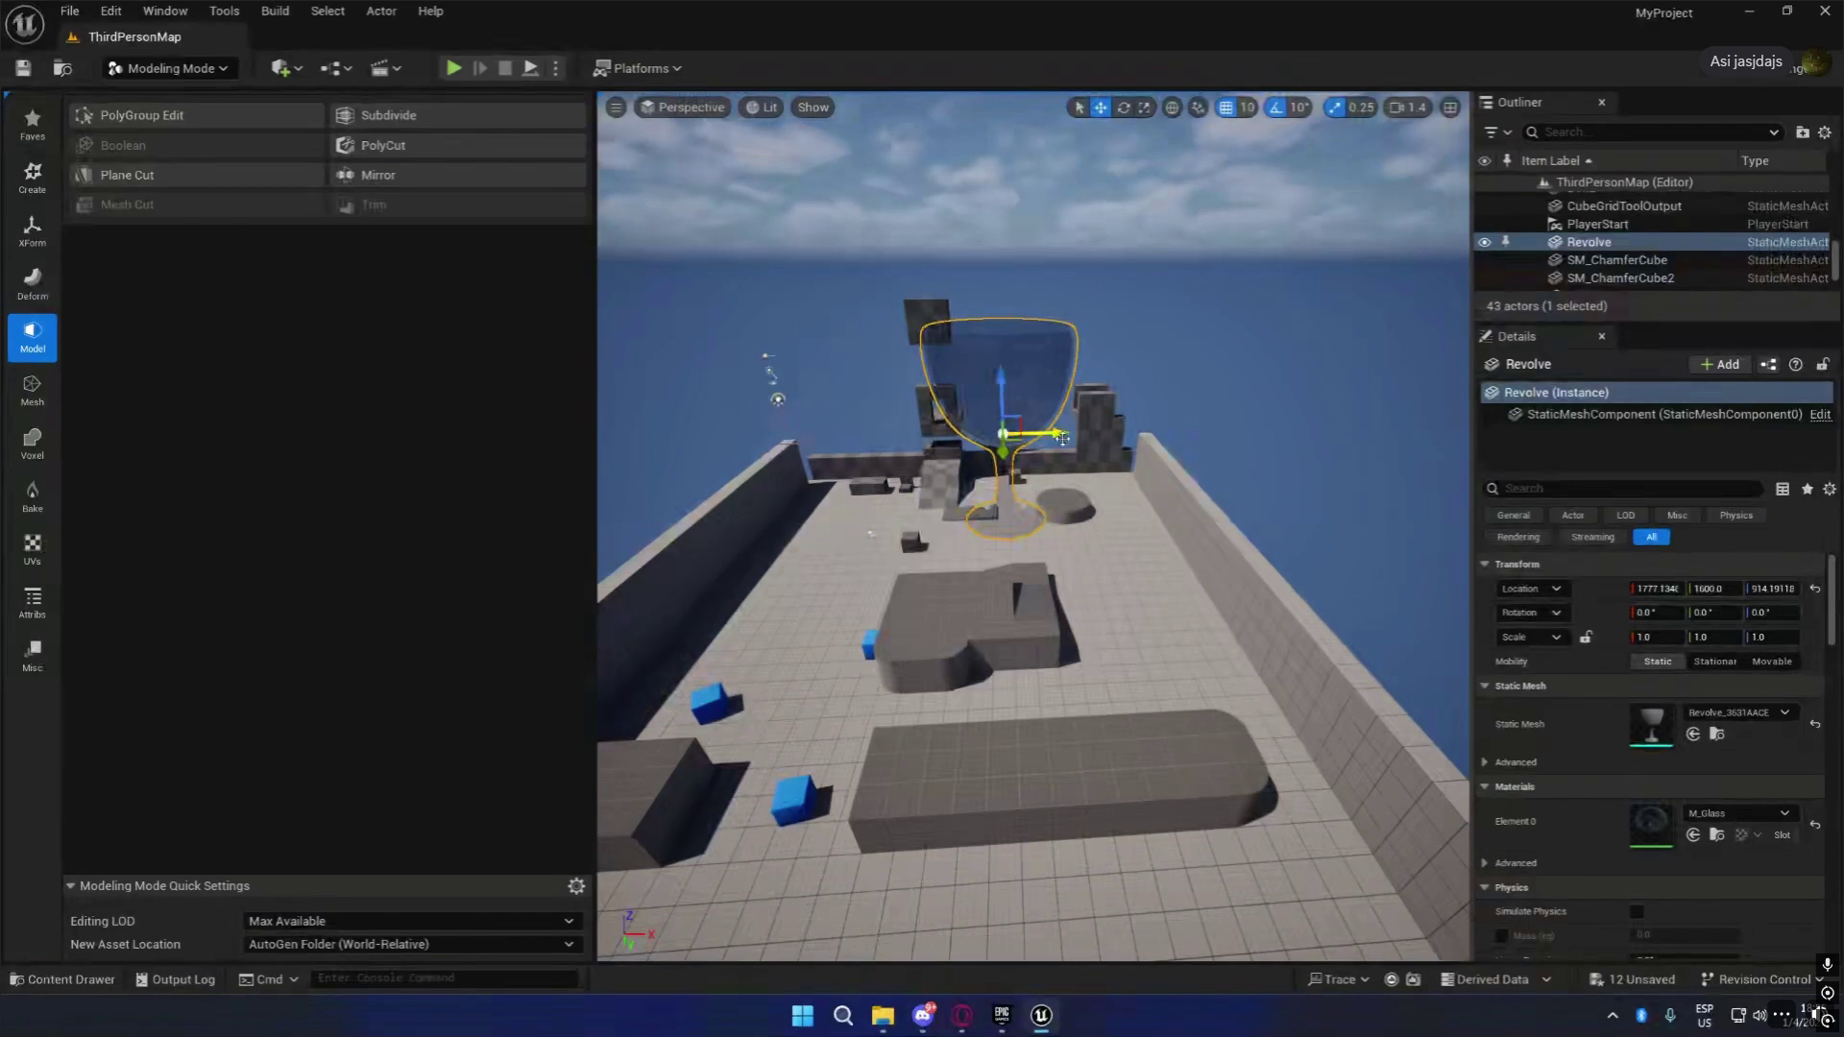
scroll(1070, 419, "up", 6)
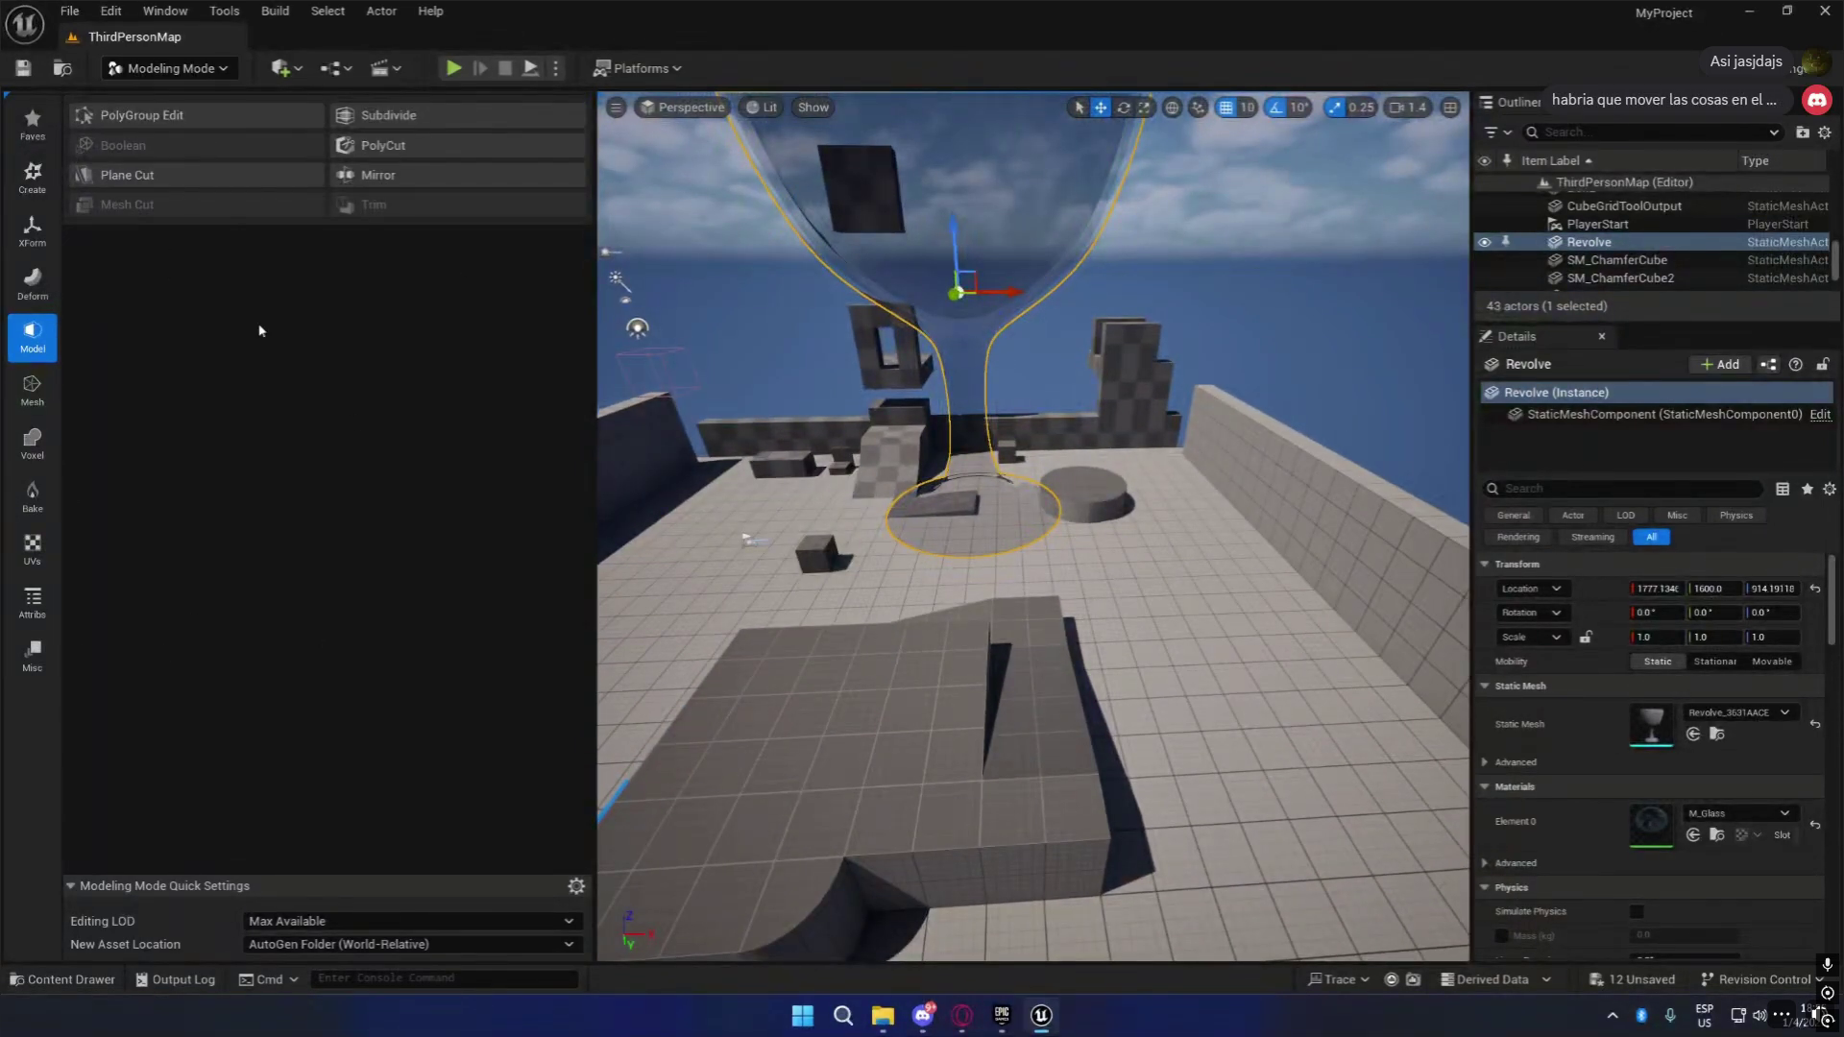
Move the goblet along X to about 2467, near the side wall, and drop it onto the floor.
left_click_drag(991, 291, 1289, 313)
right_click_drag(1289, 313, 1358, 323)
key("s")
left_click_drag(1046, 366, 1086, 364)
key("End")
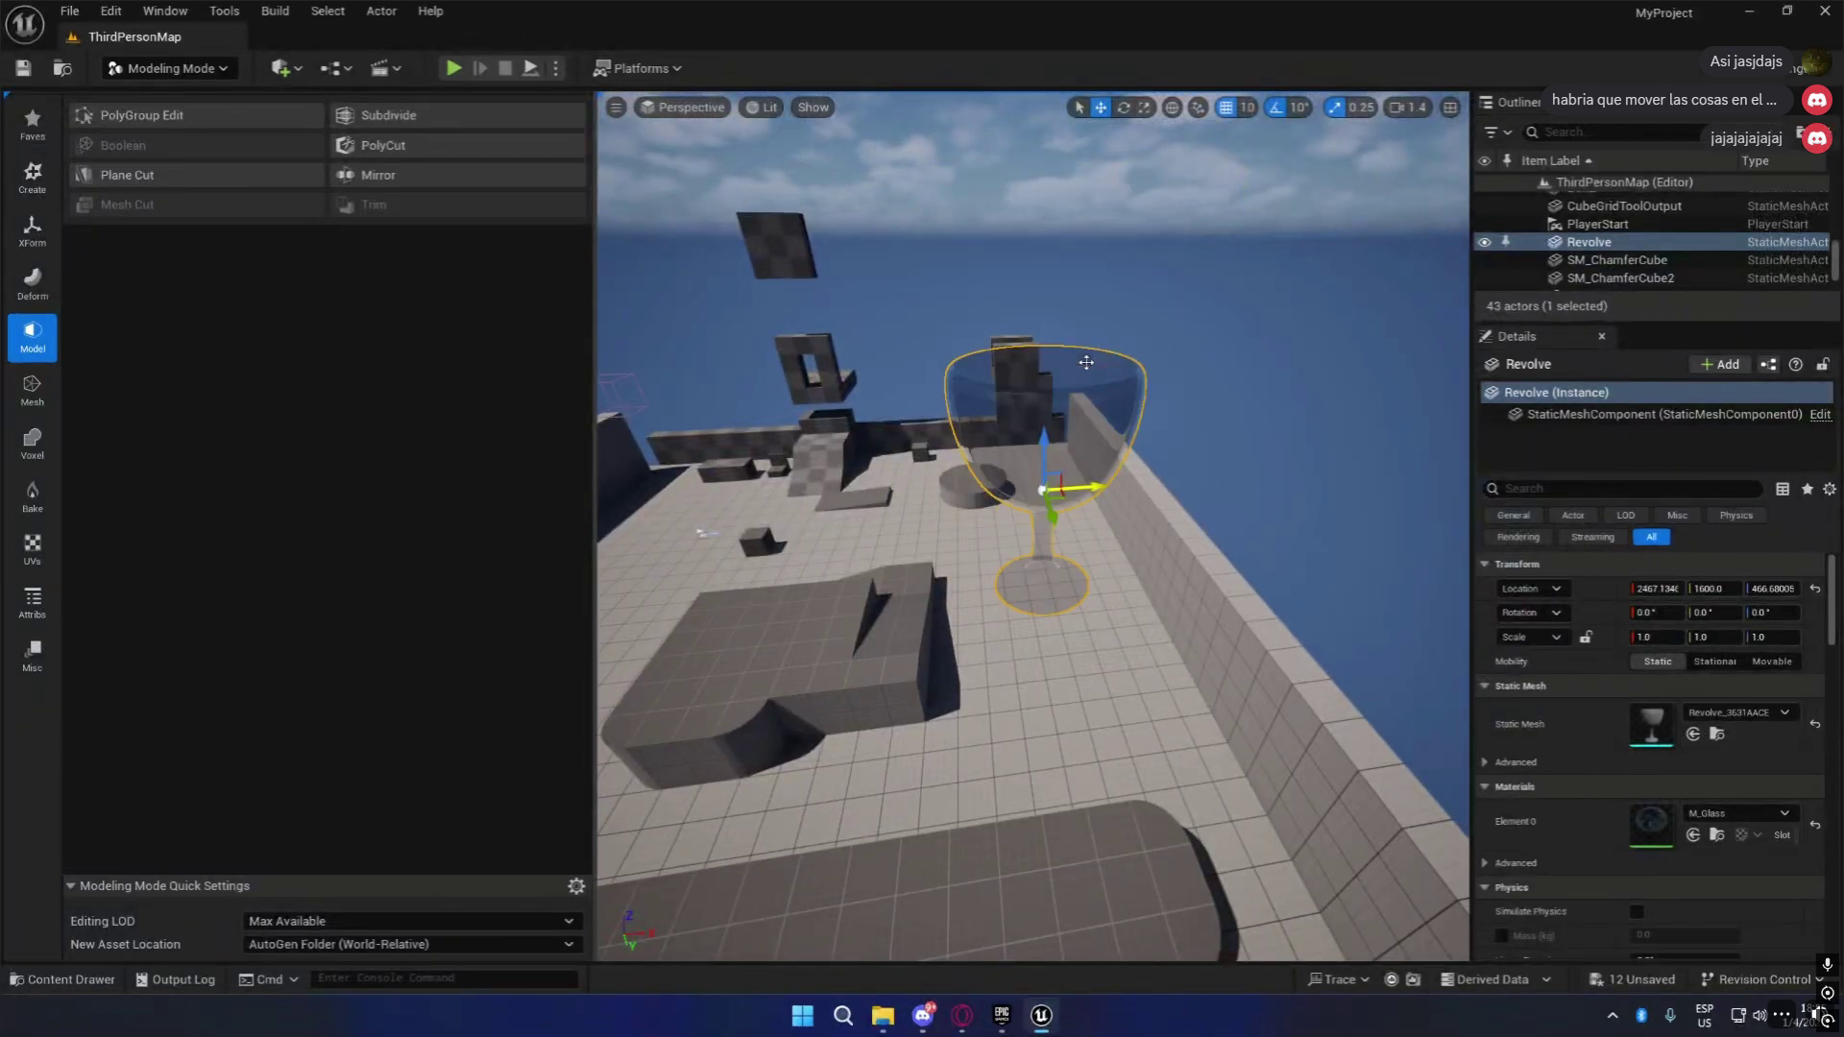
key("w")
right_click_drag(1155, 325, 1012, 358)
key("s")
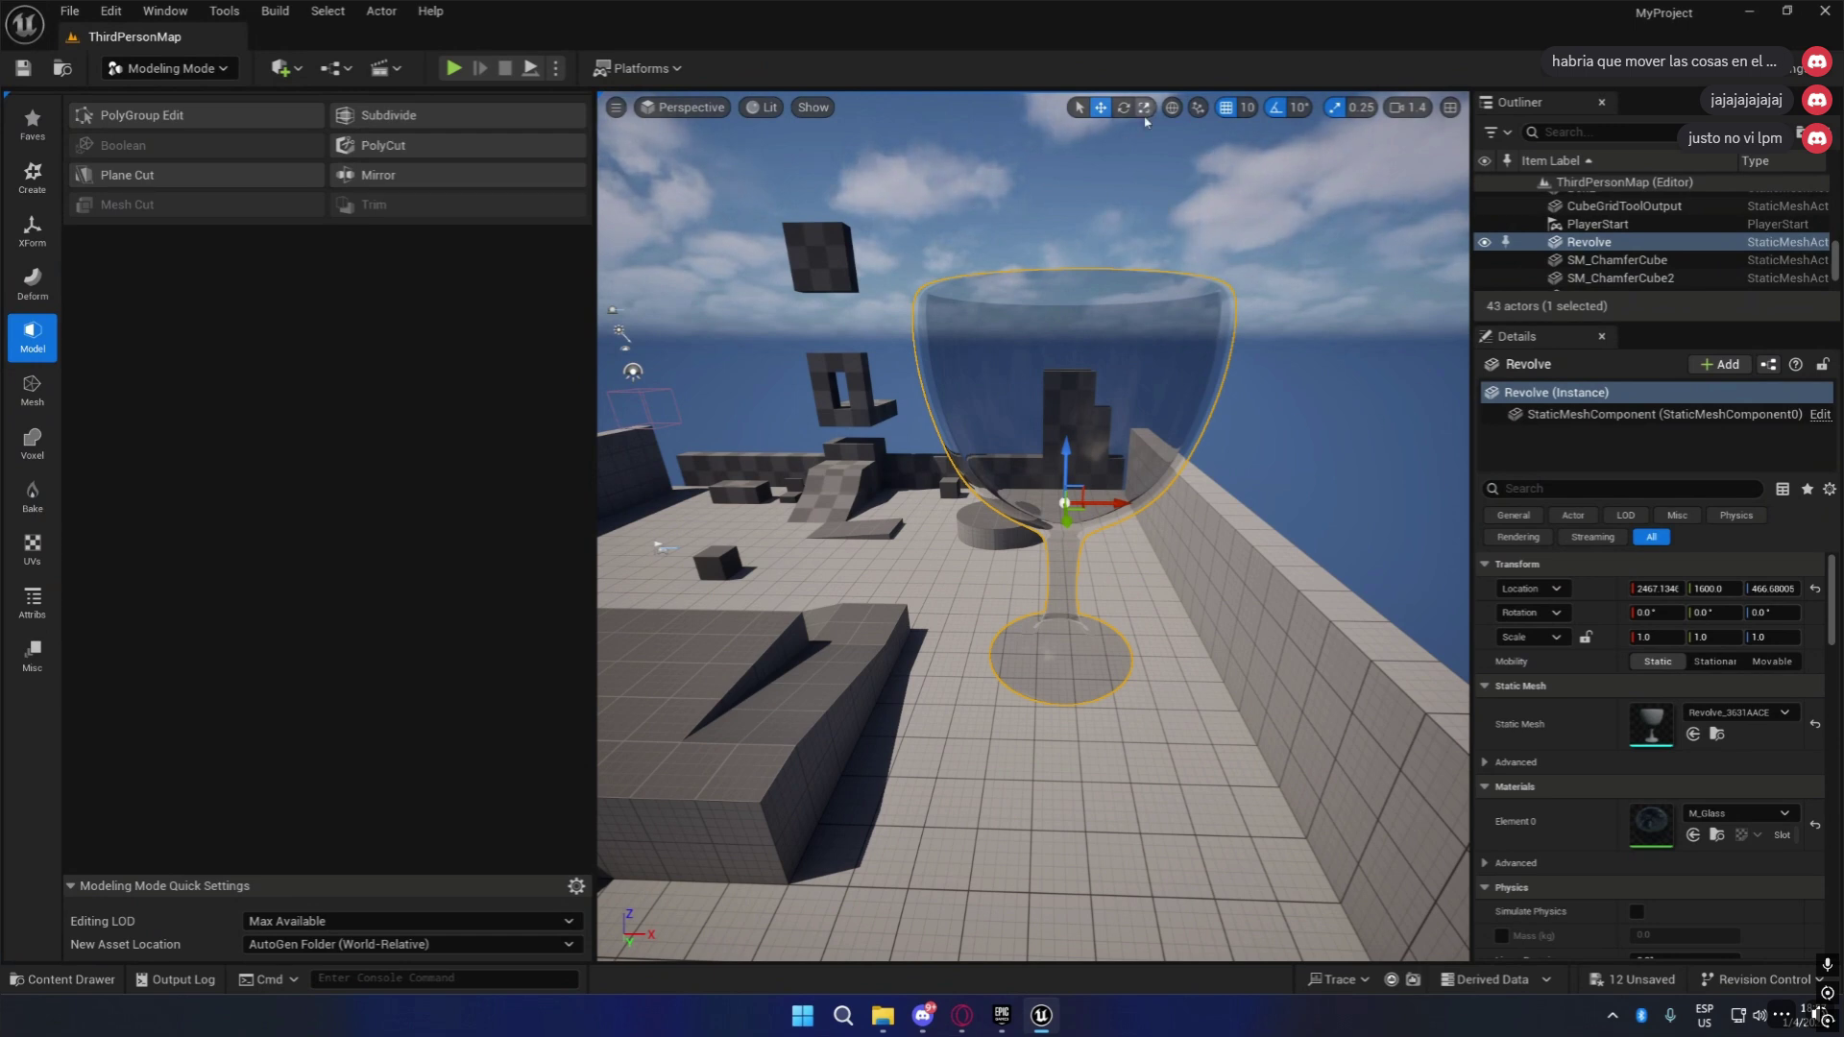
Scale the goblet down uniformly to 0.25.
left_click(1148, 109)
key("a")
right_click_drag(1091, 553, 1239, 537)
key("w")
key("s")
left_click_drag(1081, 468, 1023, 501)
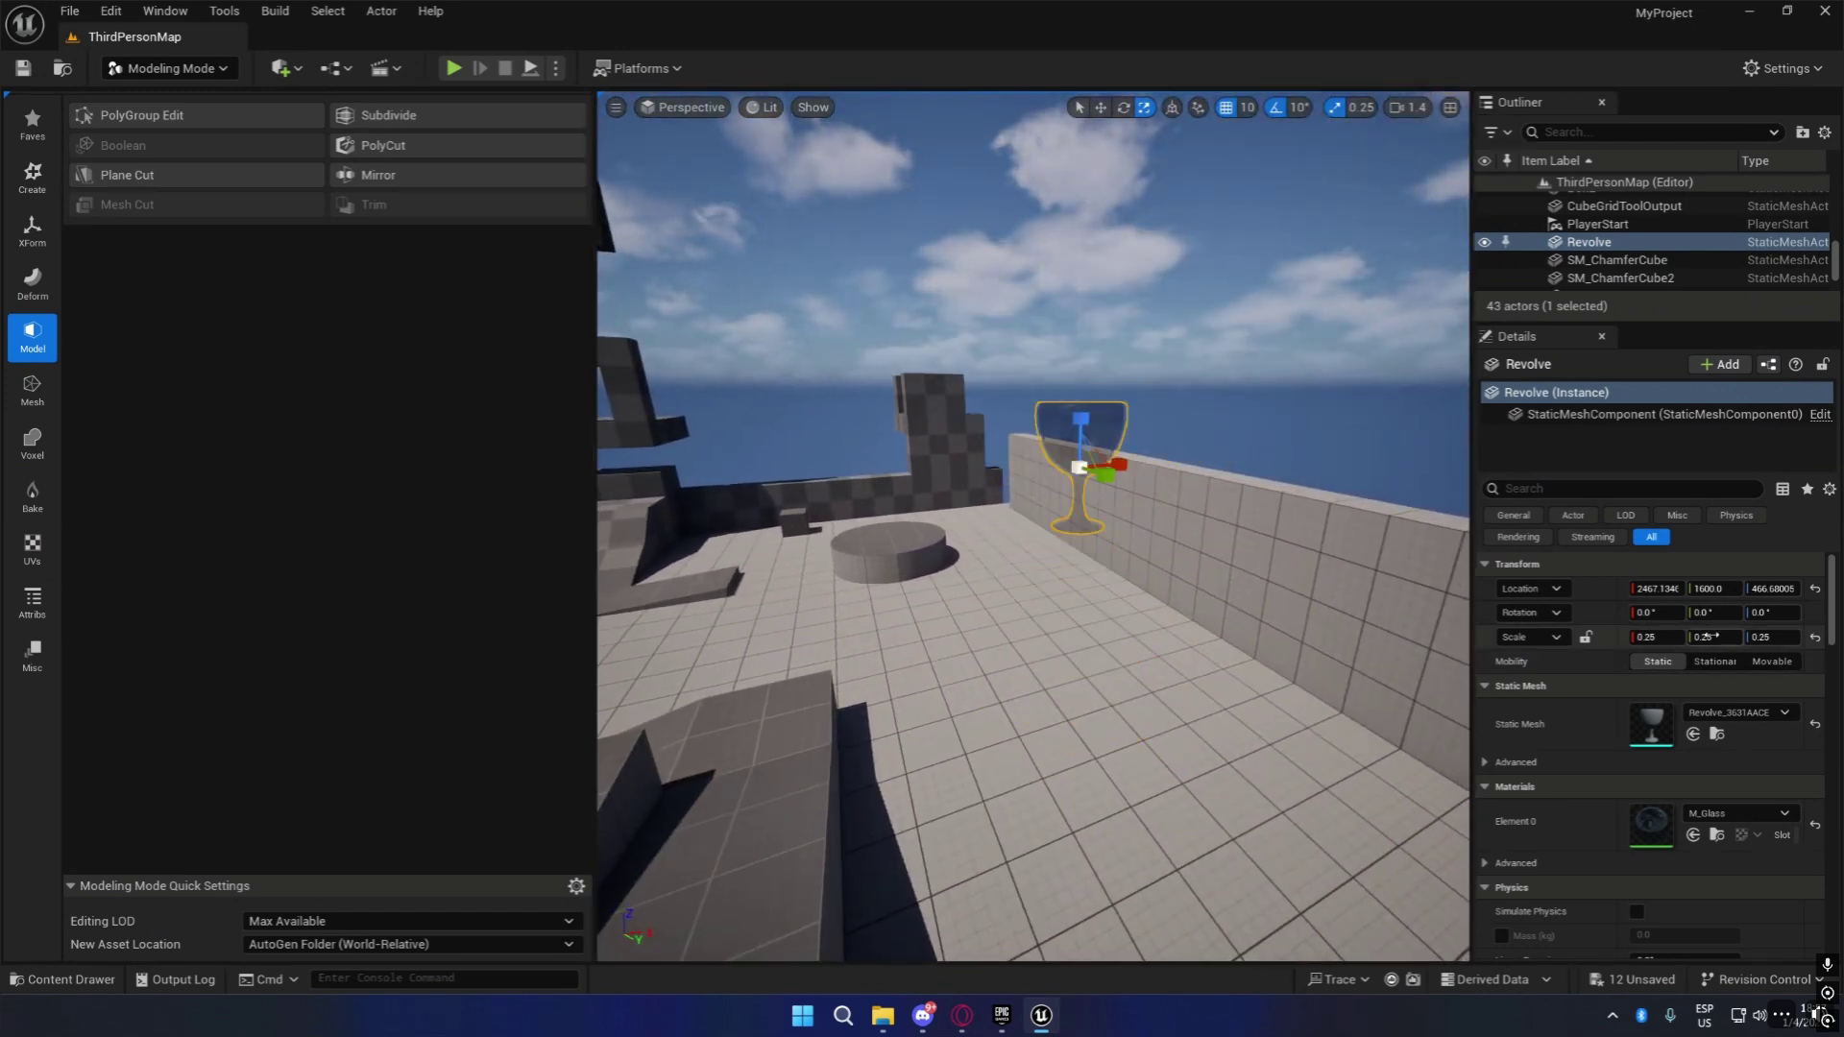
Lock the goblet's scale proportions and set its scale to 0.1 on all axes.
left_click(1669, 642)
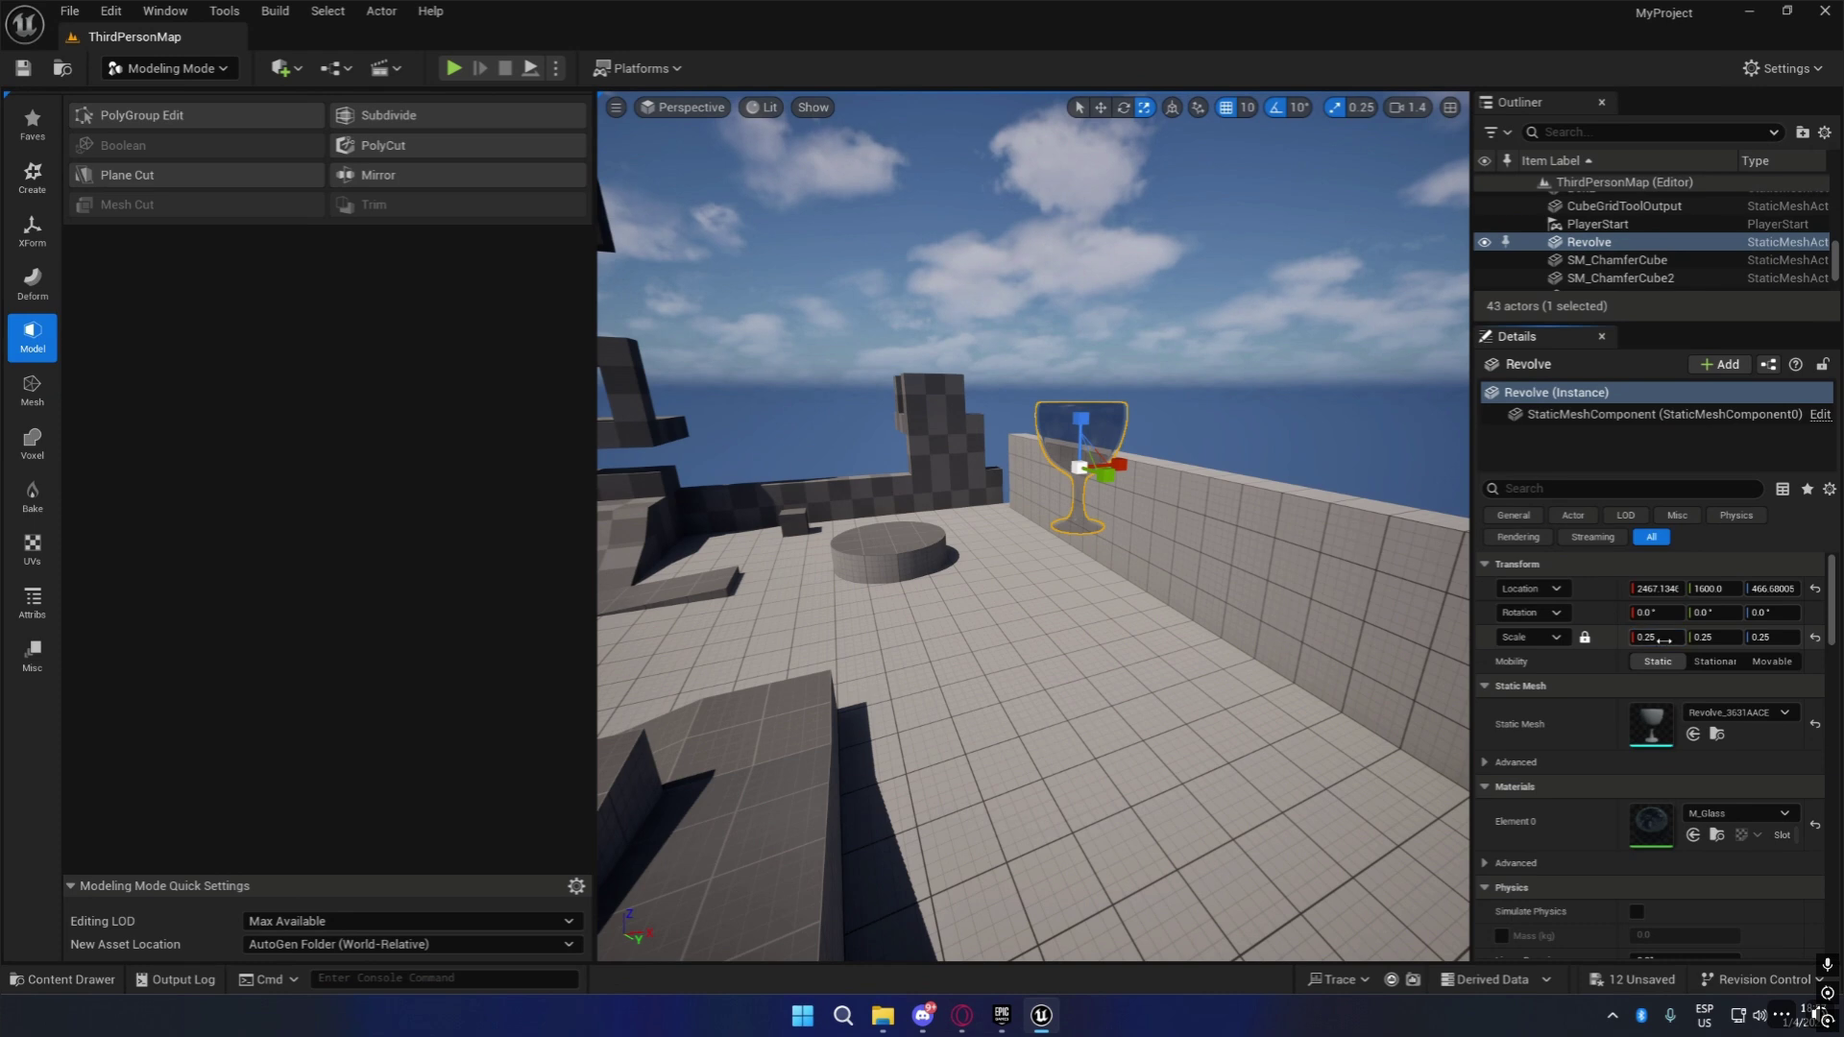
left_click(1665, 641)
key("Return")
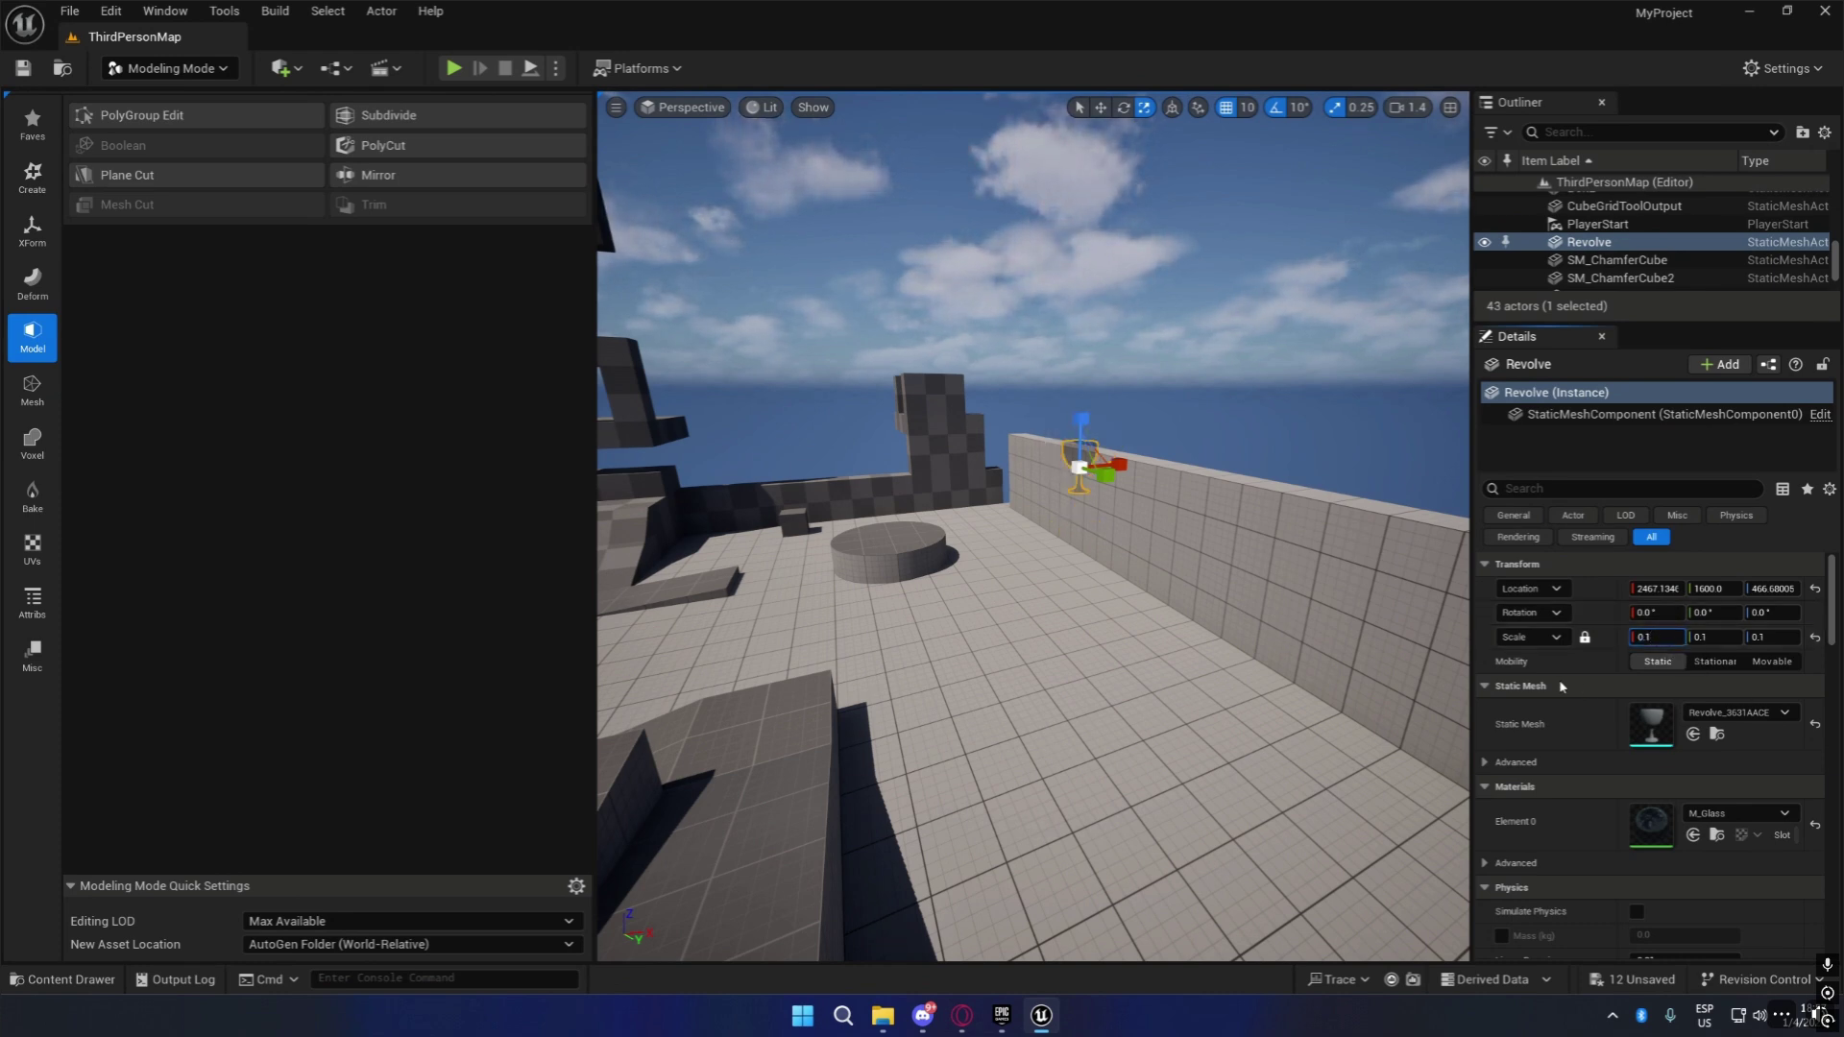
Shift the small goblet along X to about 2387 and drop it onto the floor.
left_click(1101, 107)
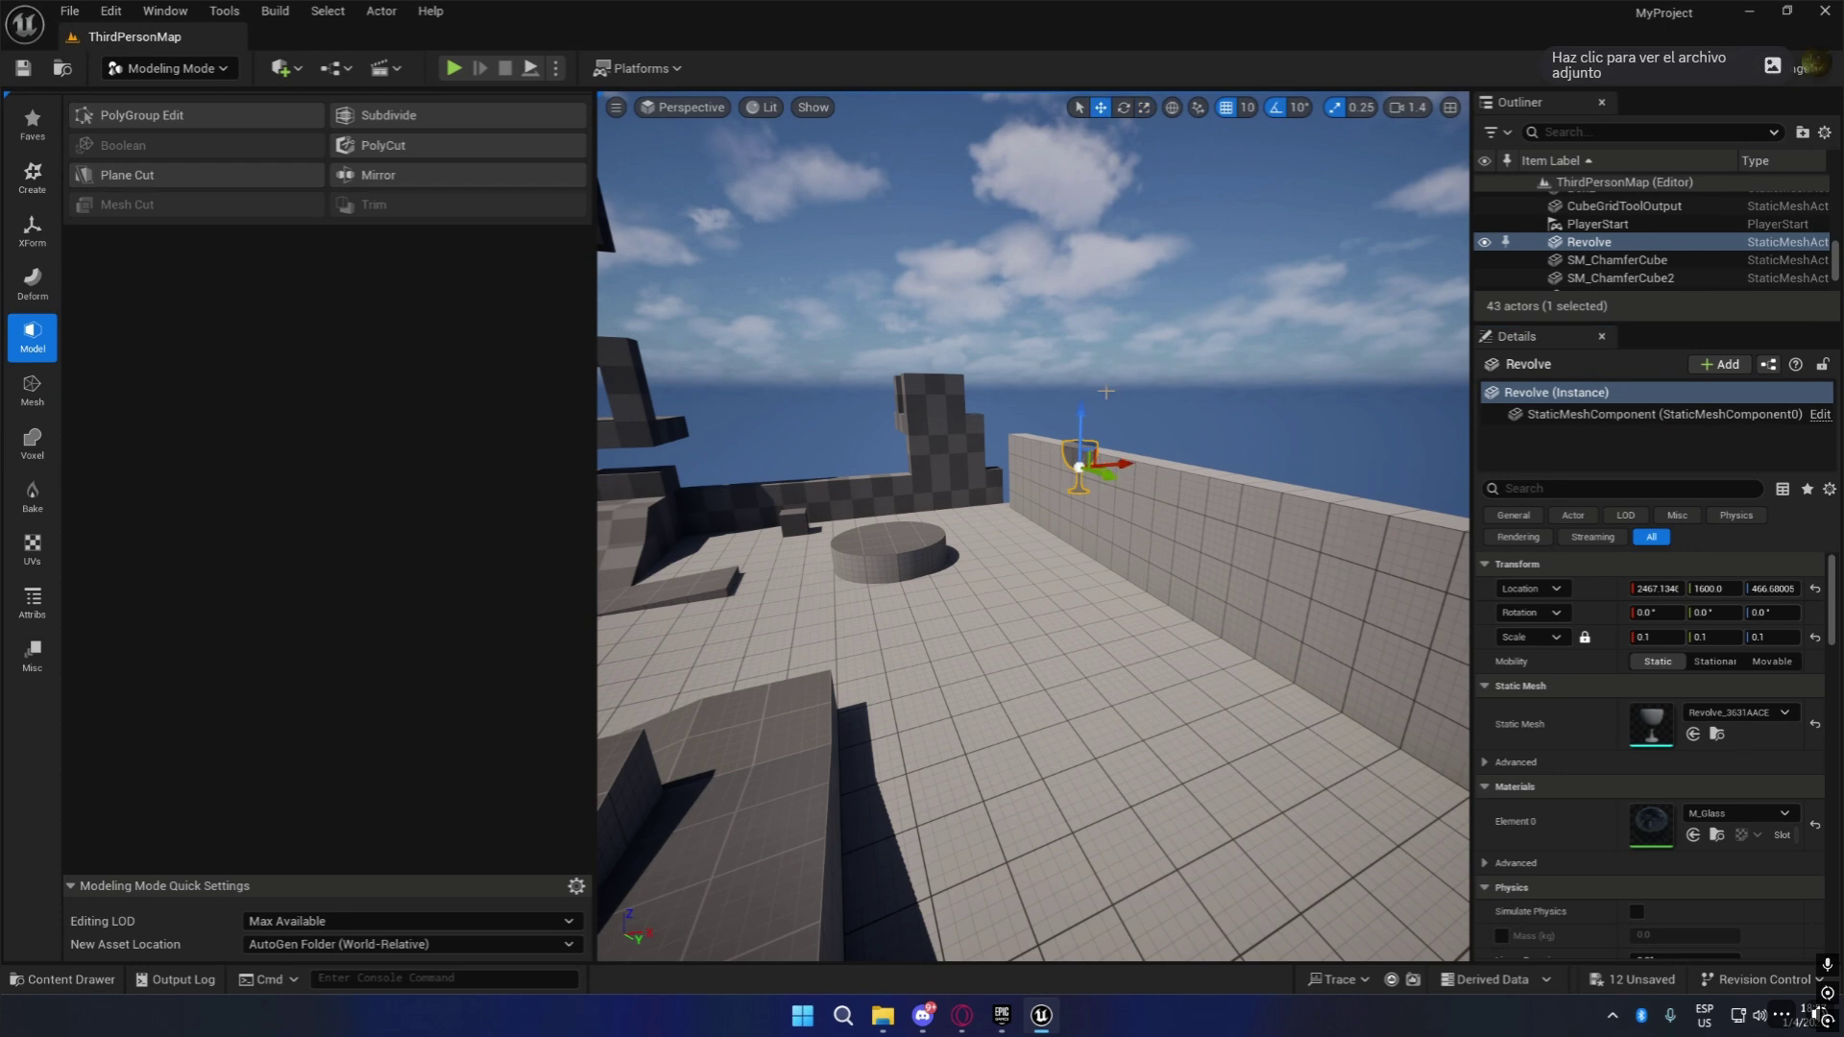
left_click_drag(1118, 466, 1076, 468)
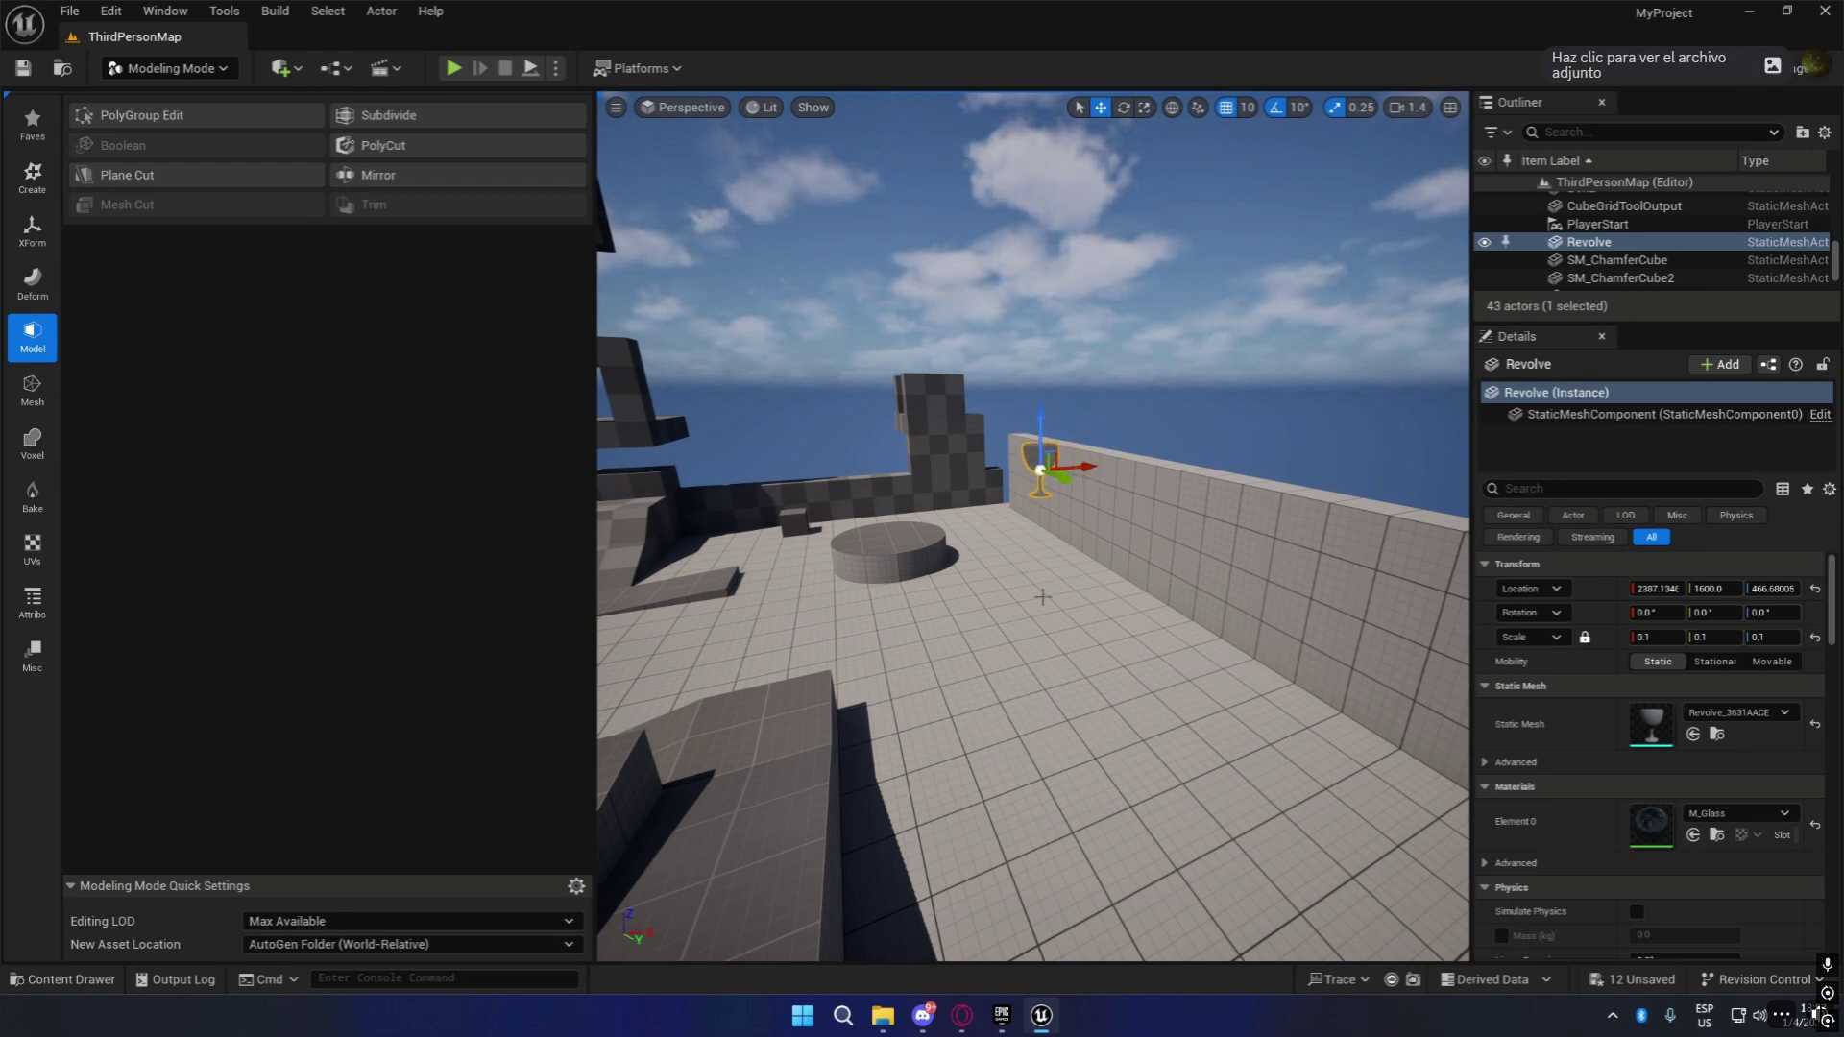
key("End")
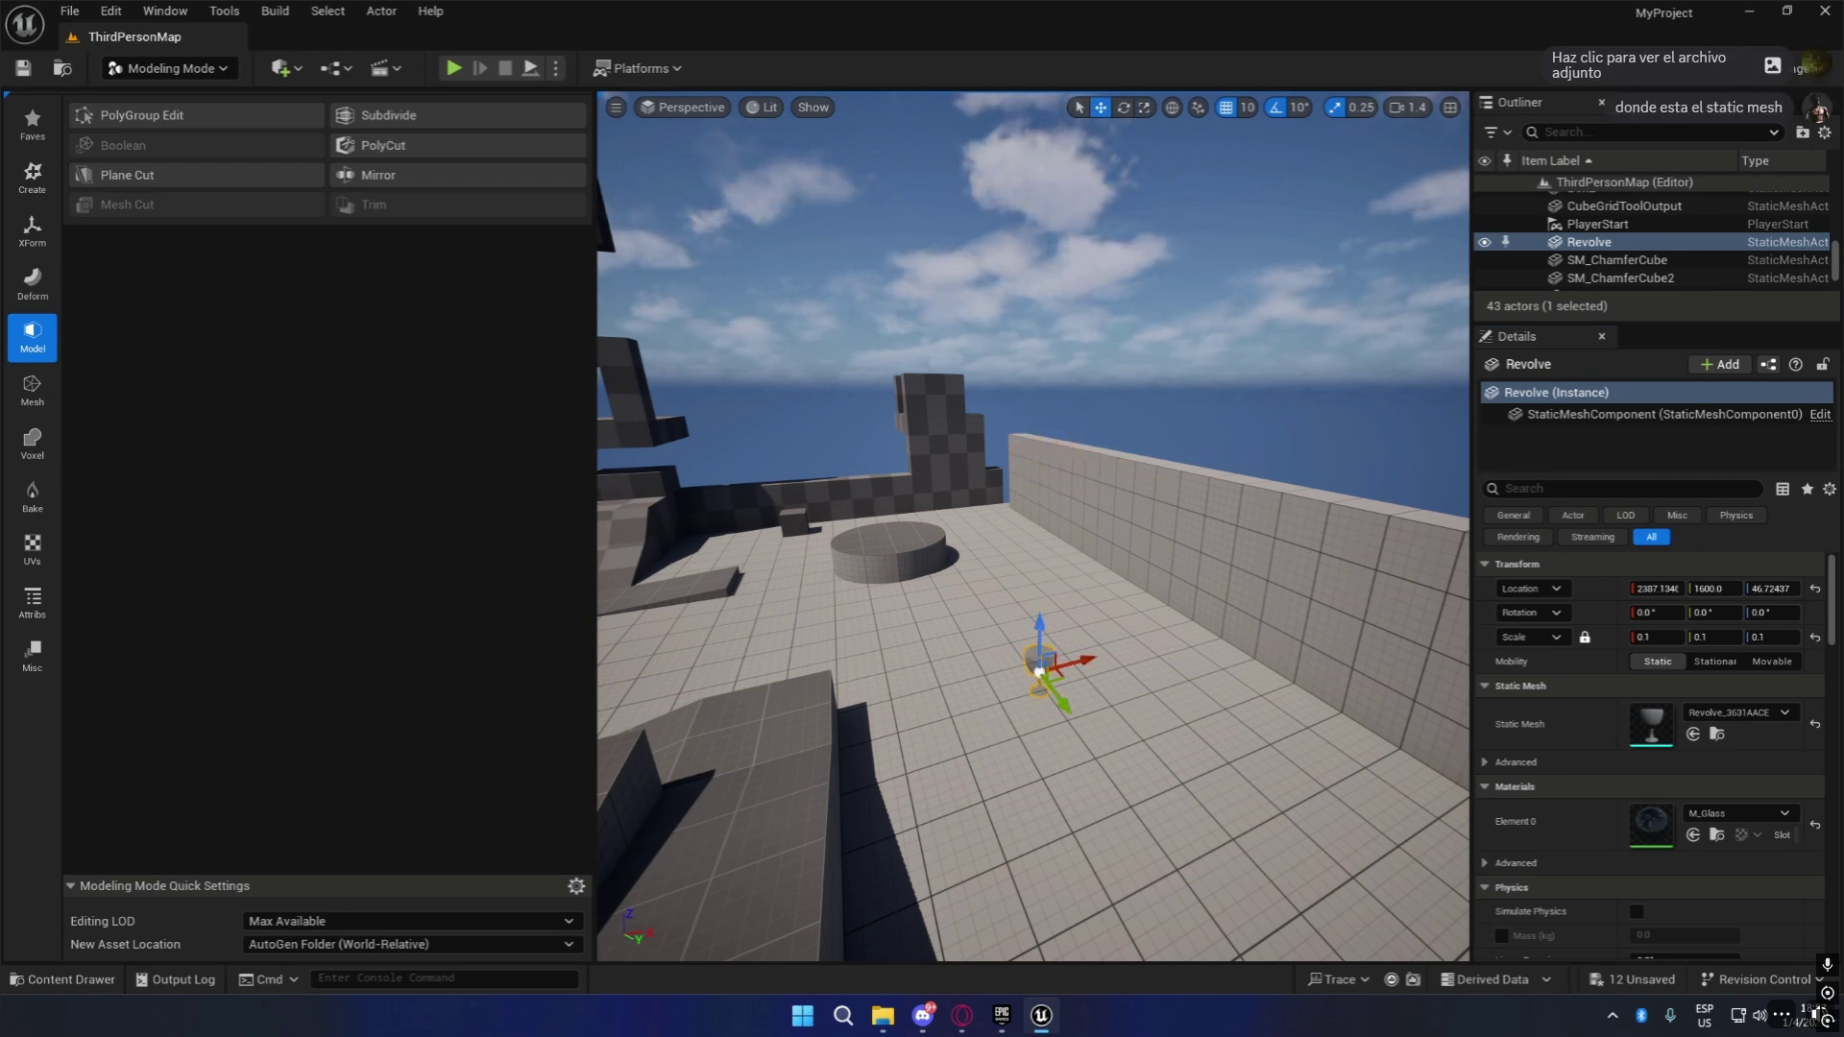
Move the goblet across the floor close to the wall, to about X 2857 and Y 1550.
key("w")
right_click_drag(1085, 773, 1083, 725)
scroll(1083, 754, "down", 3)
key("a")
left_click_drag(1239, 540, 831, 459)
right_click_drag(830, 458, 789, 463)
key("a")
key("w")
scroll(788, 461, "down", 1)
key("s")
left_click_drag(1078, 614, 951, 619)
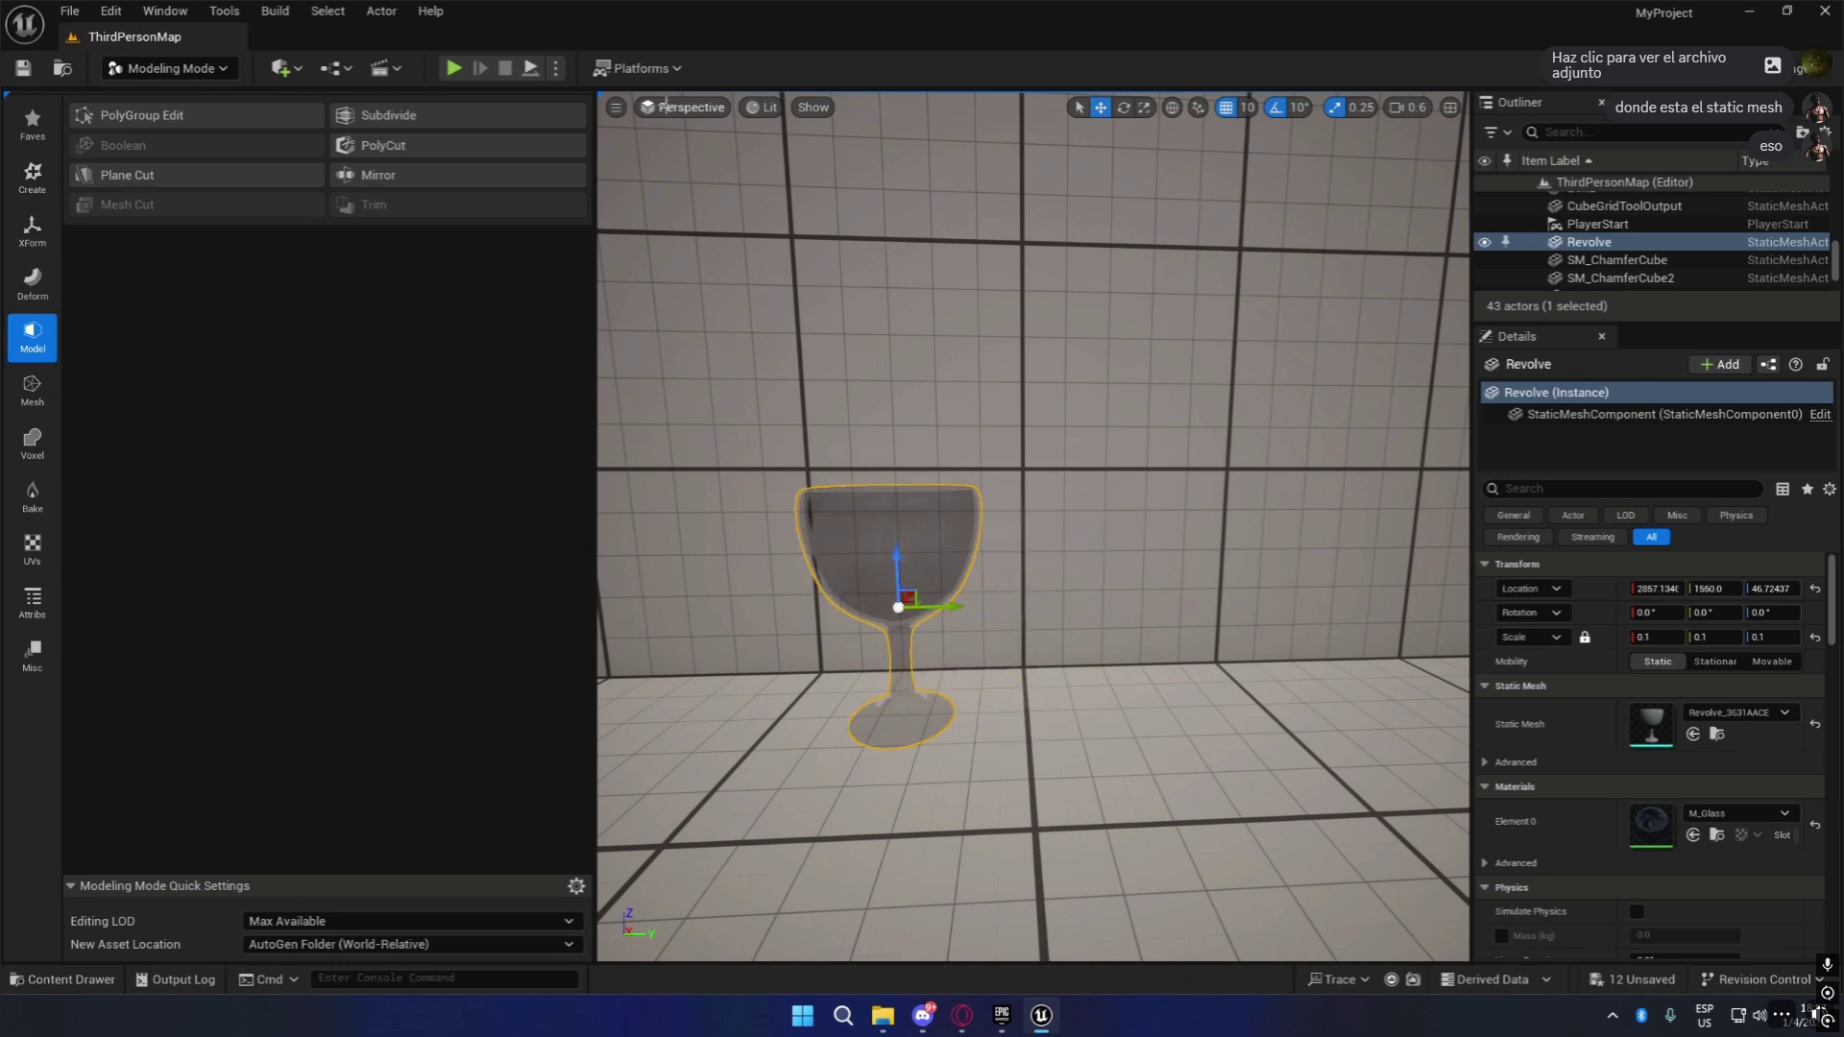
Switch the viewport from perspective to the Left orthographic view.
left_click(615, 106)
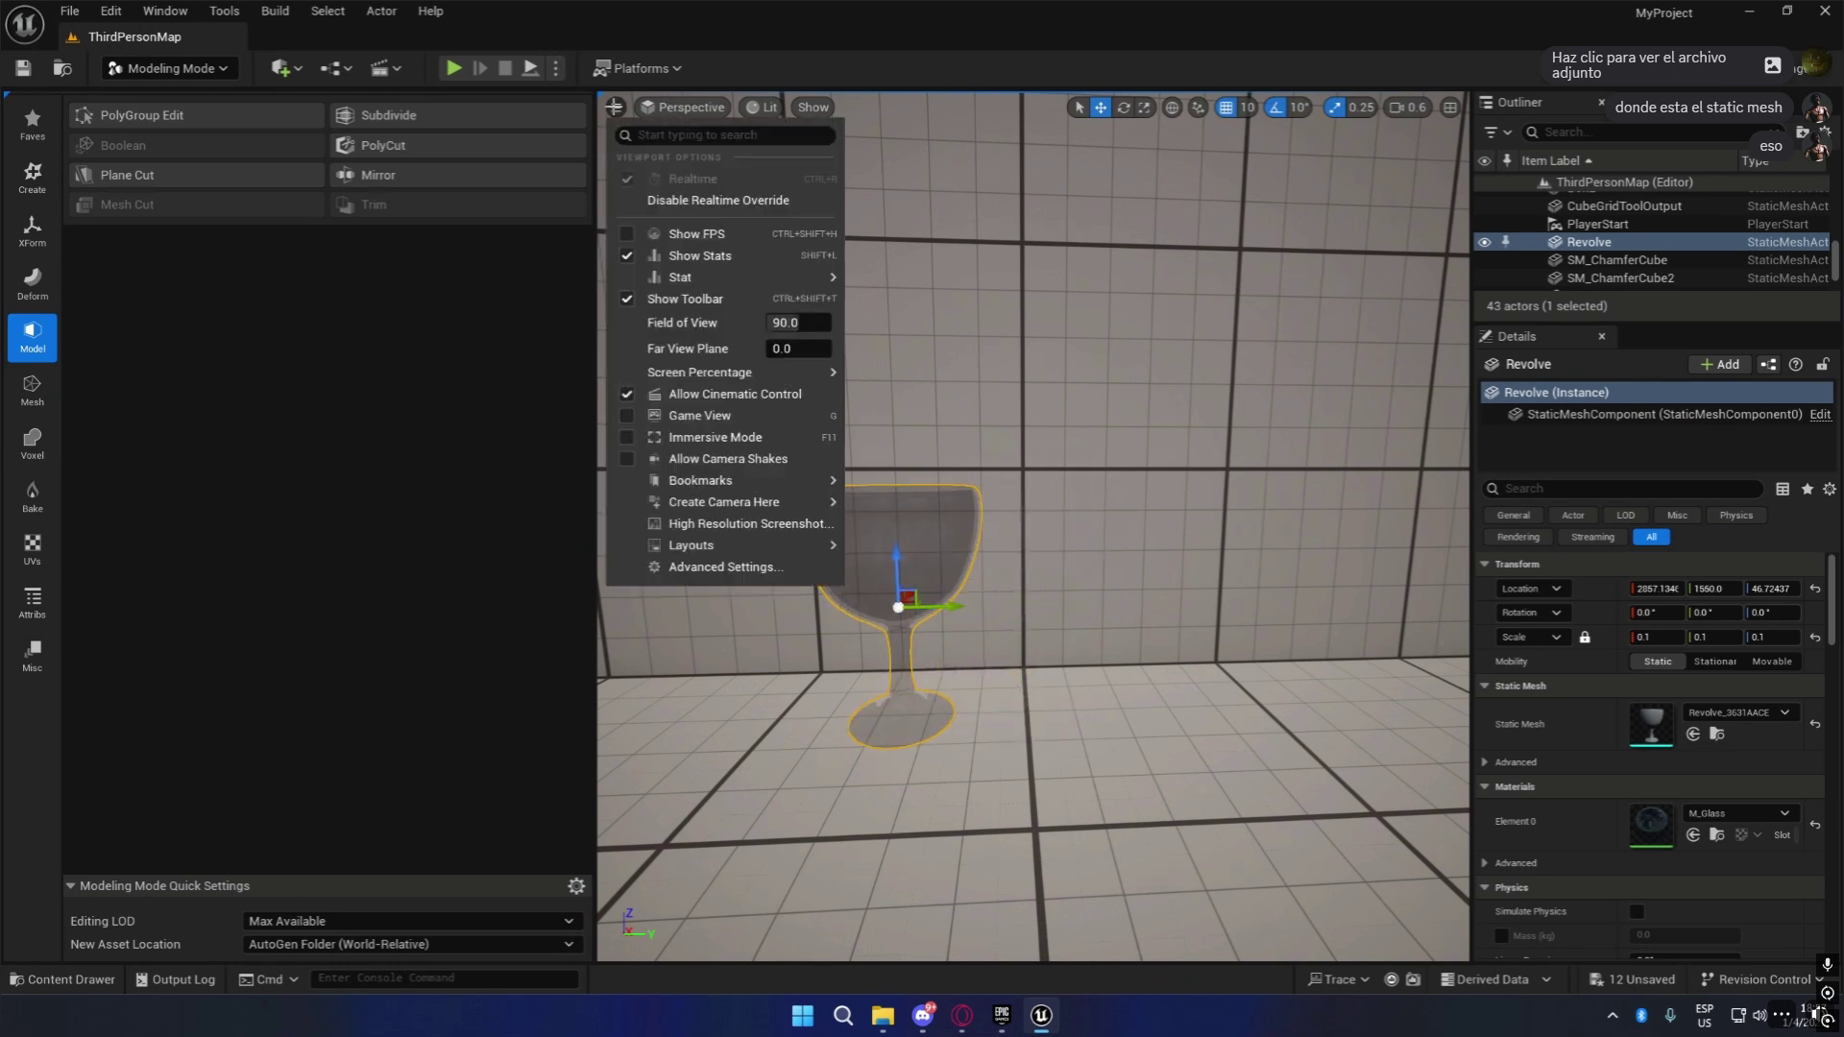
left_click(662, 109)
left_click(672, 108)
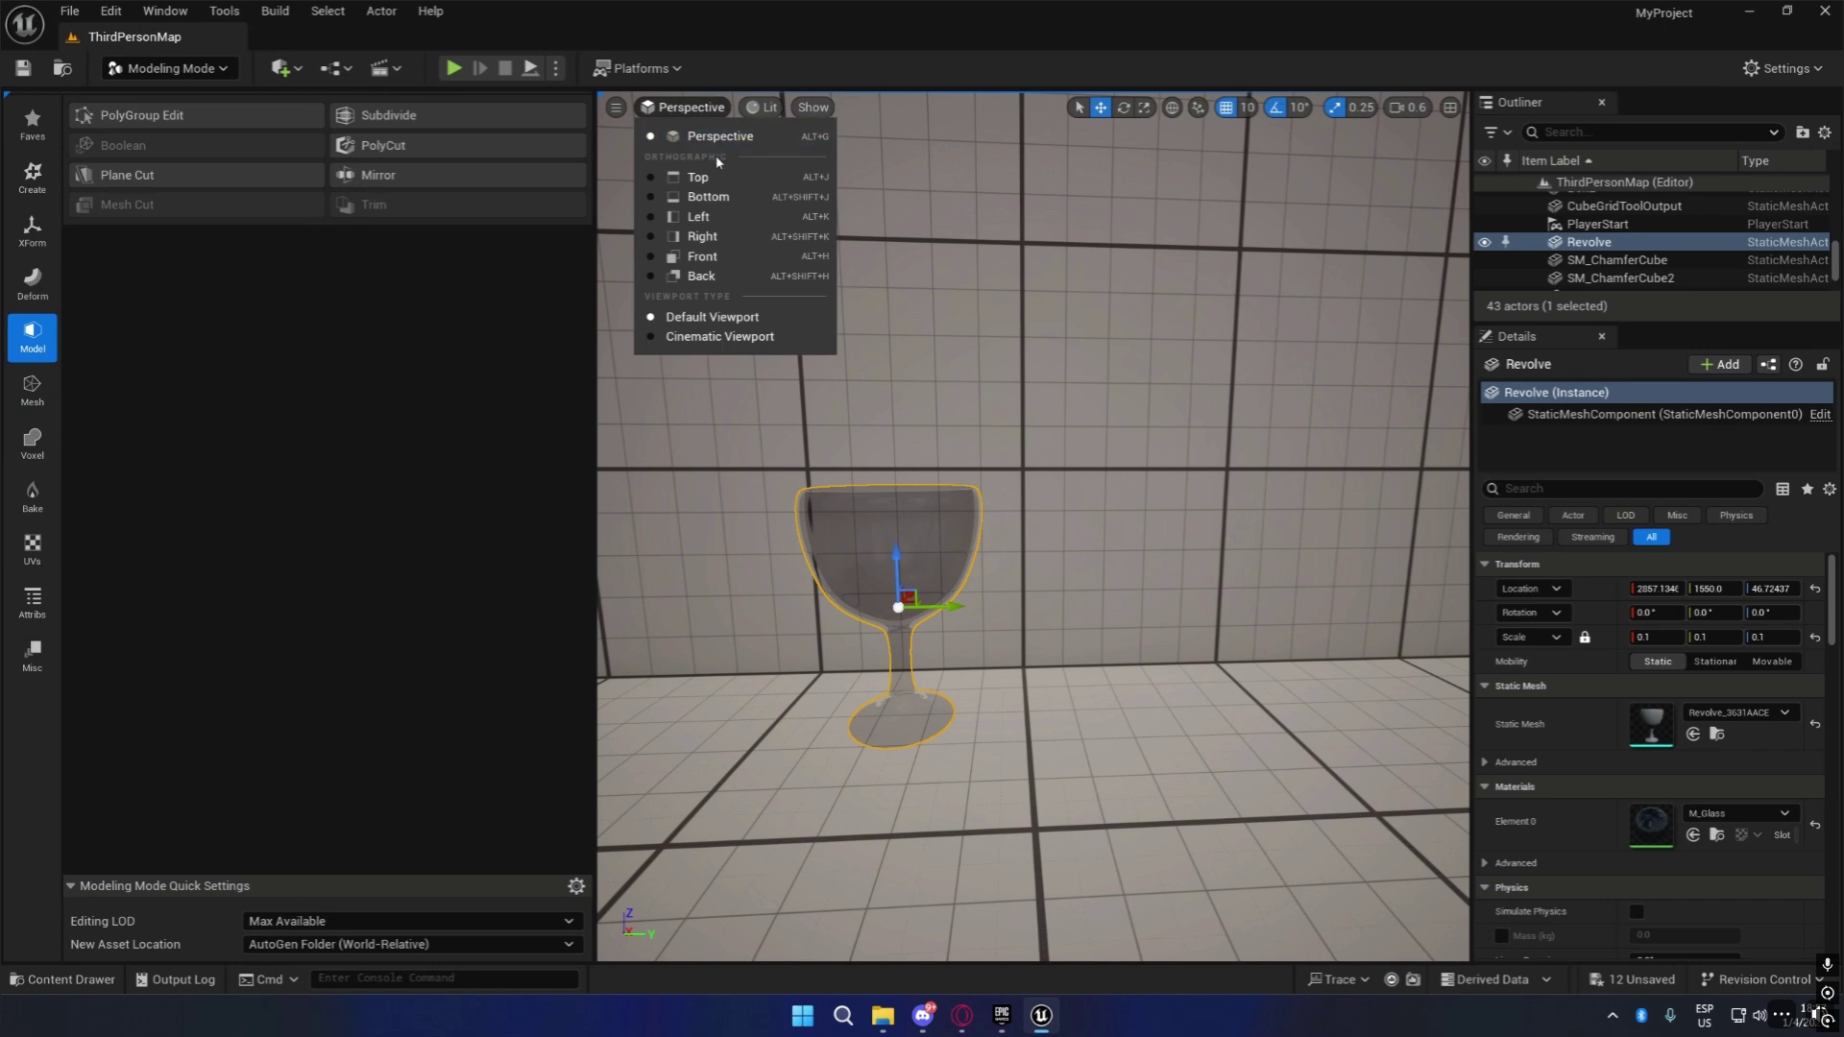
left_click(701, 217)
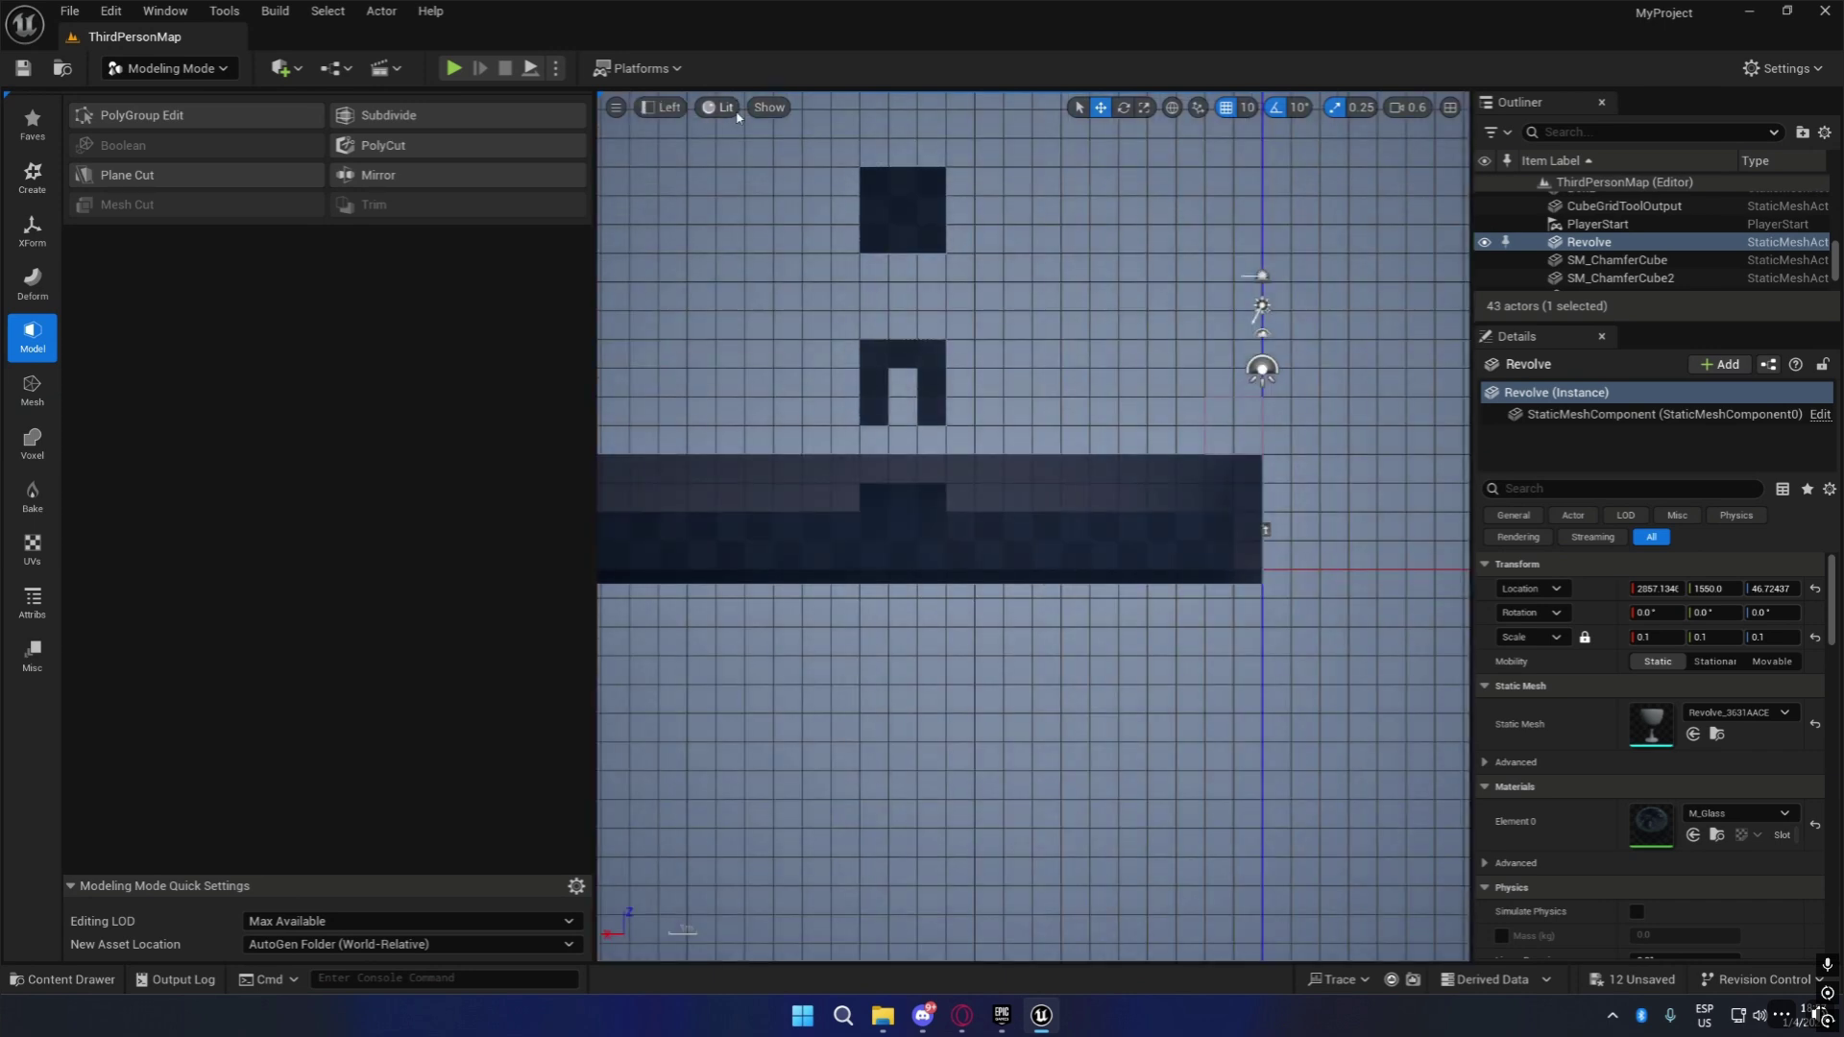
Try the Unlit view mode, change to Wireframe and frame the selected goblet in the viewport.
left_click(725, 107)
left_click(757, 198)
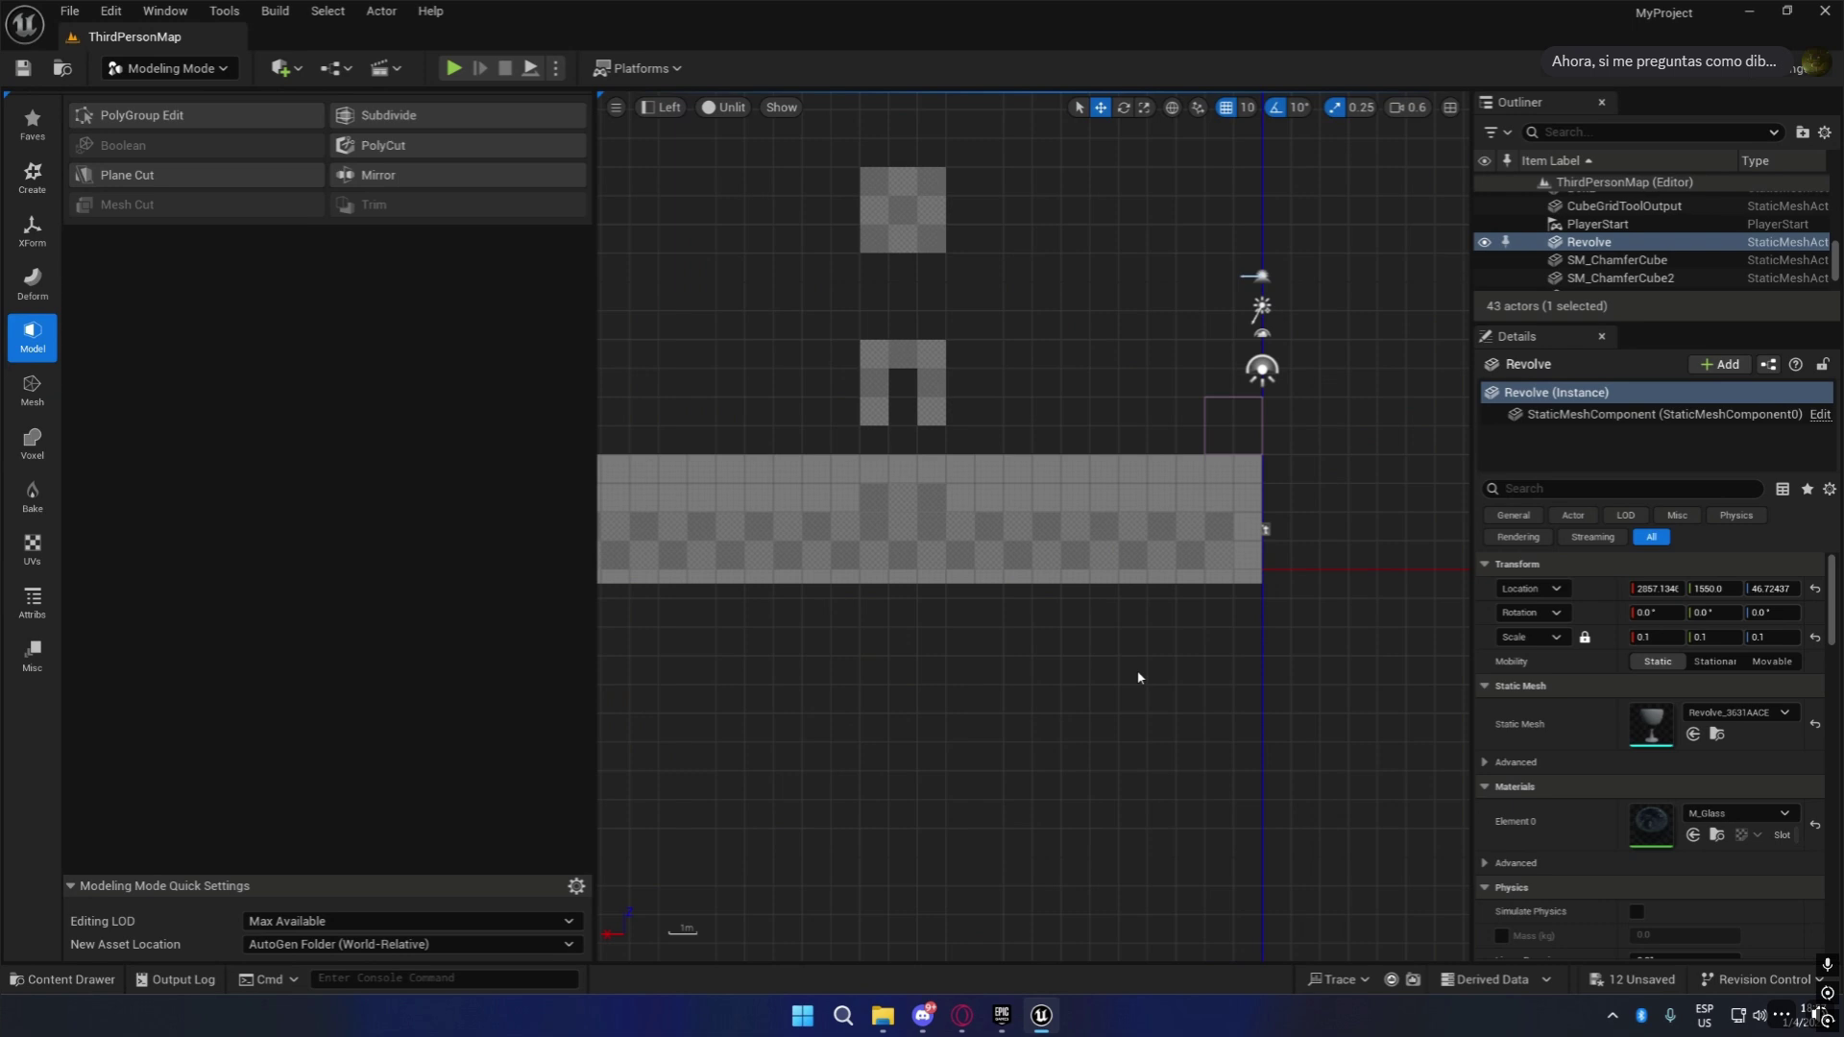
left_click(726, 106)
left_click(769, 218)
key("f")
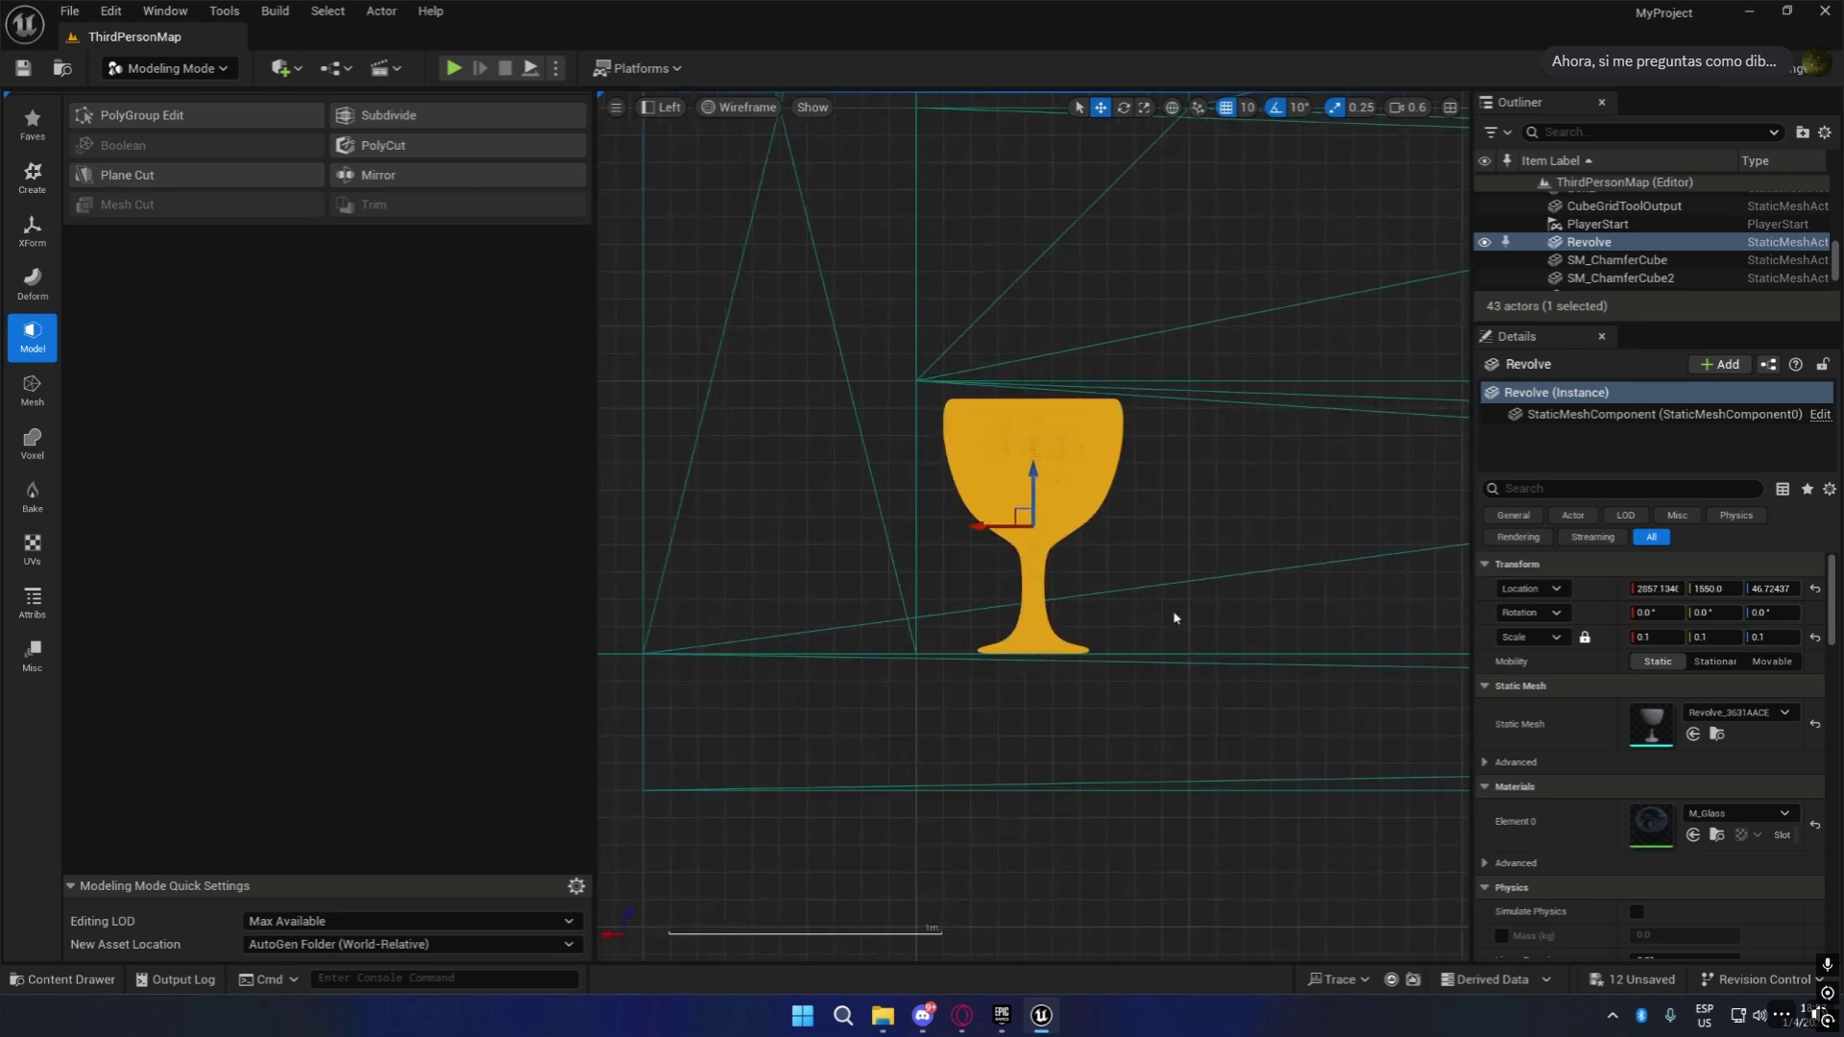
Measure the goblet in the Left wireframe view and compare its size with the surrounding walls and blocks.
scroll(975, 572, "up", 2)
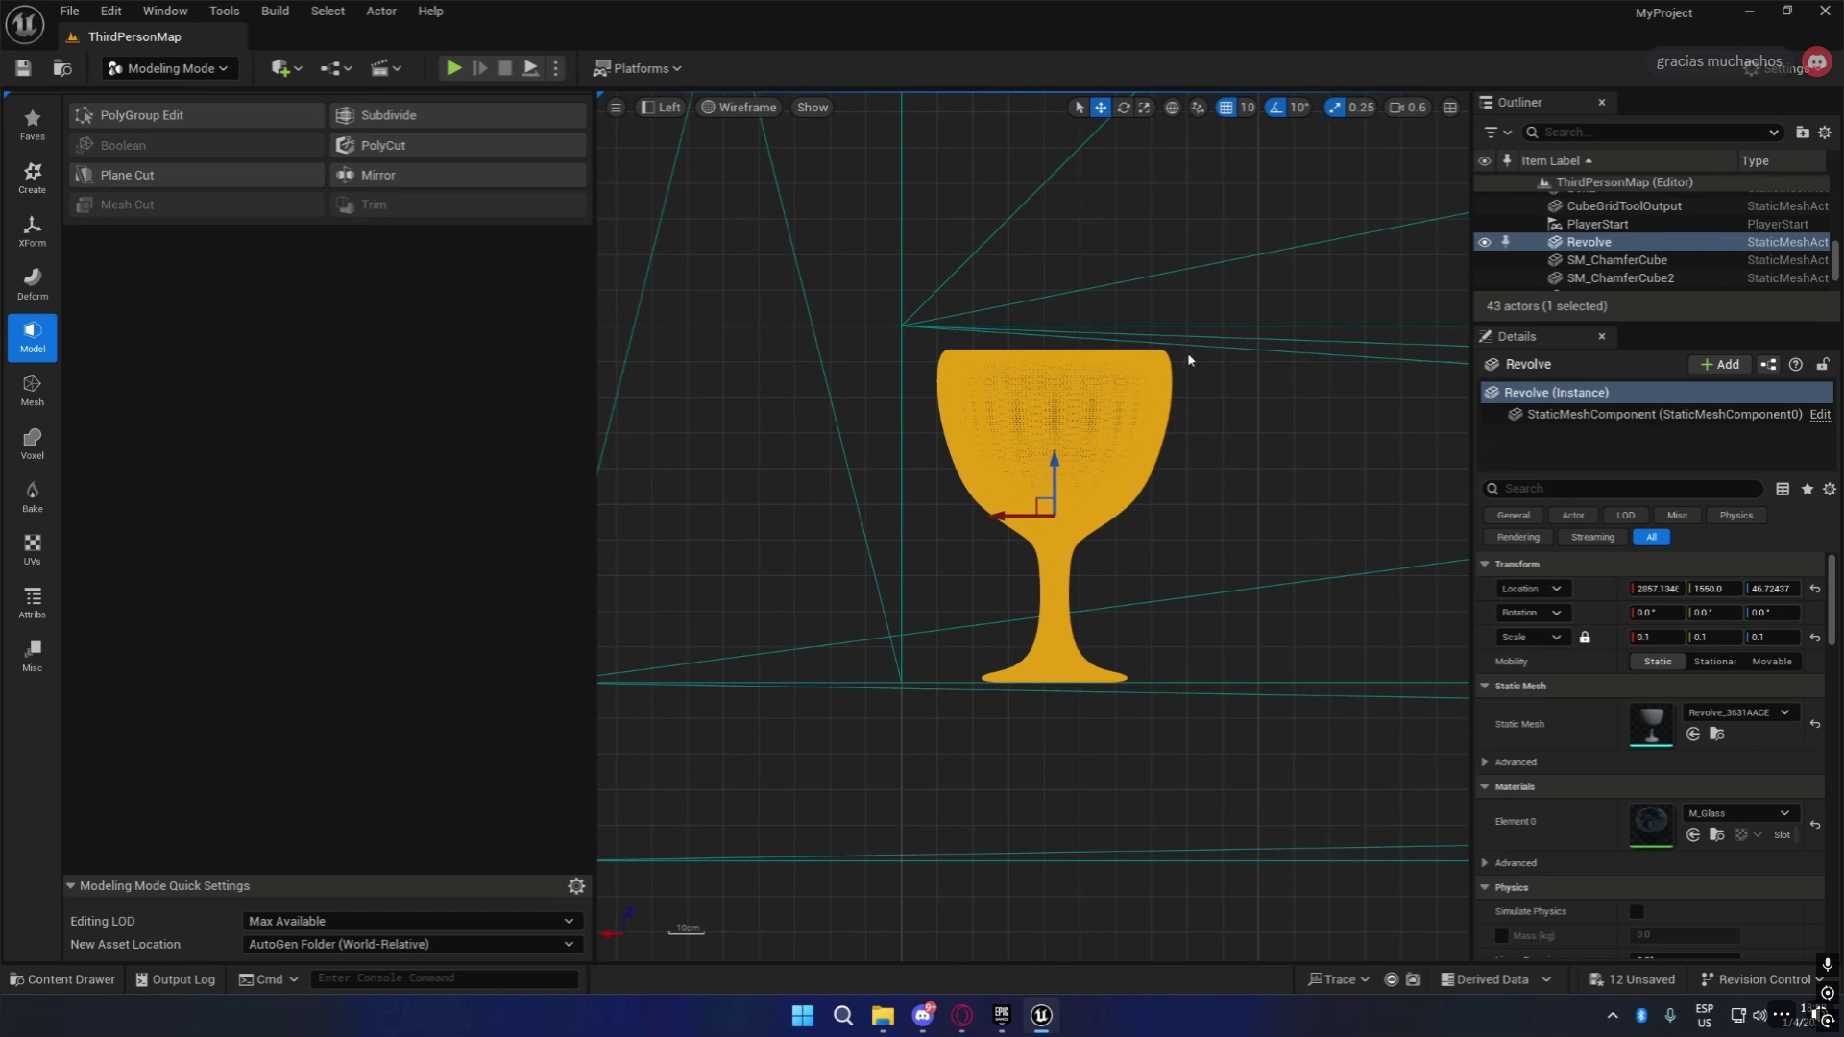
middle_click_drag(1197, 415, 1191, 542)
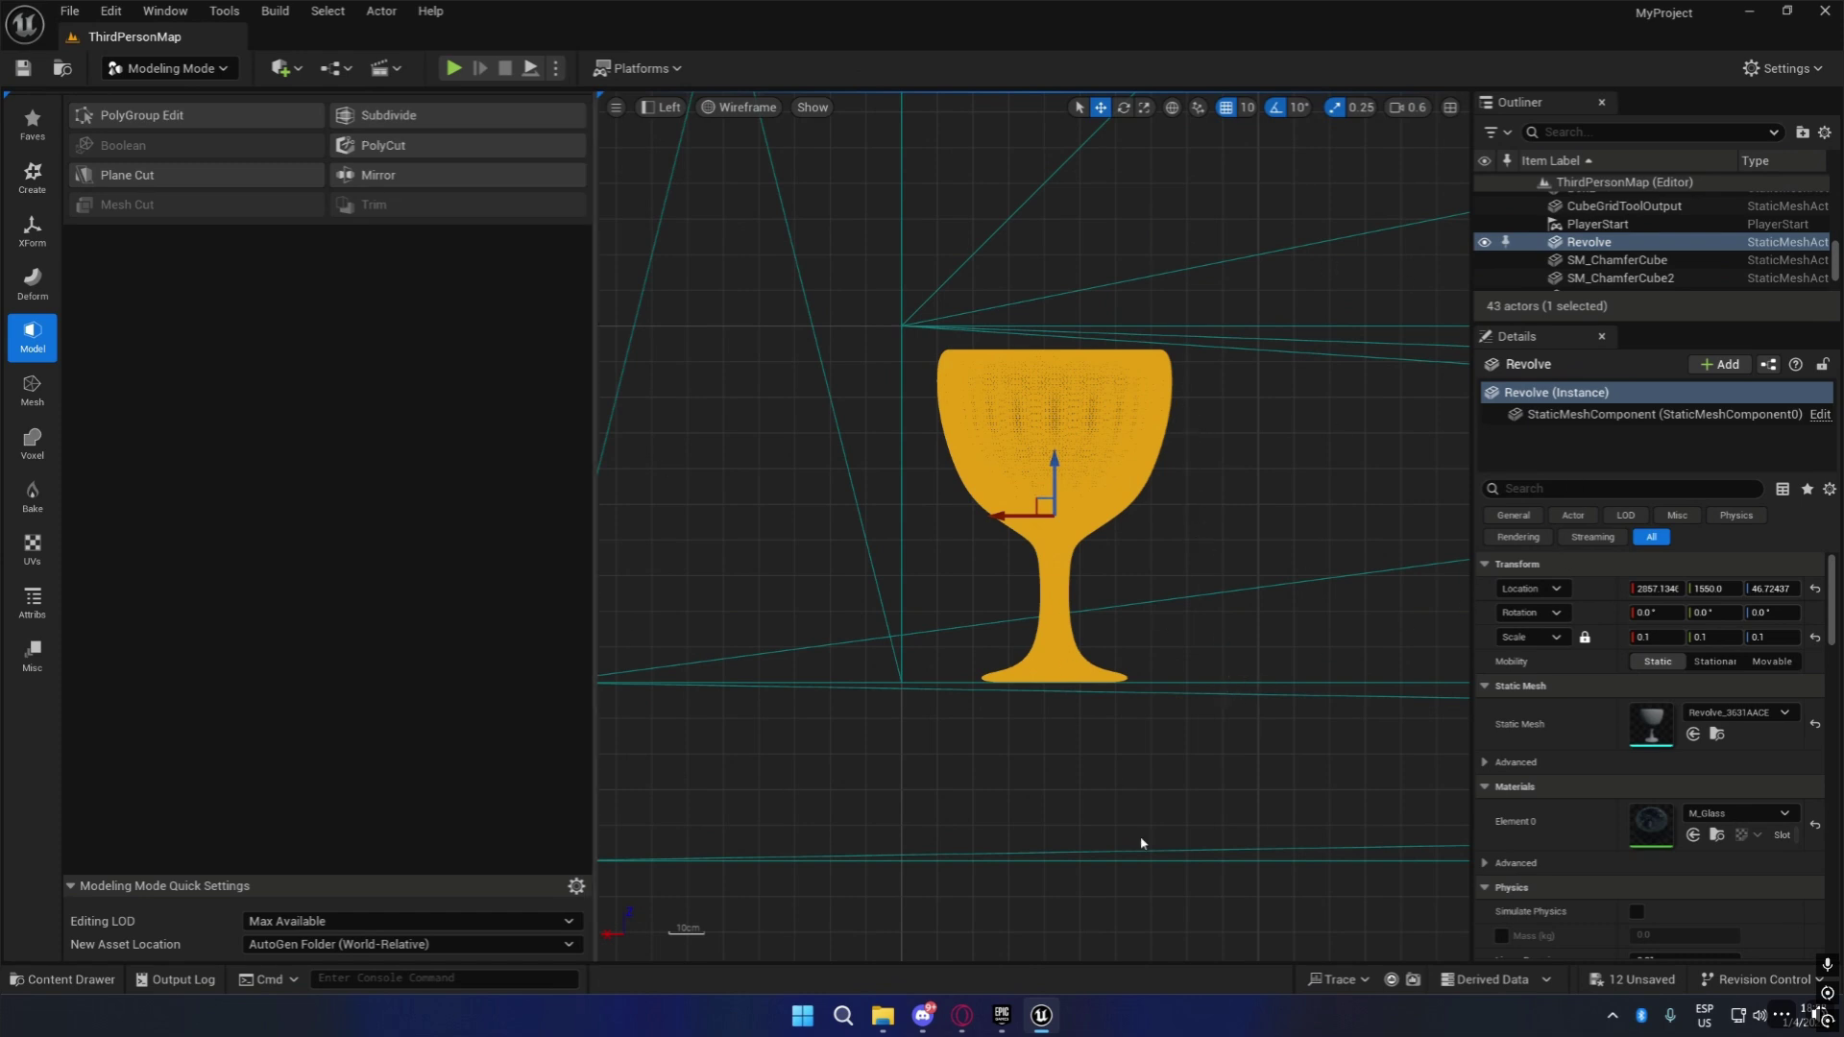
scroll(1162, 861, "down", 5)
right_click_drag(1272, 835, 1206, 721)
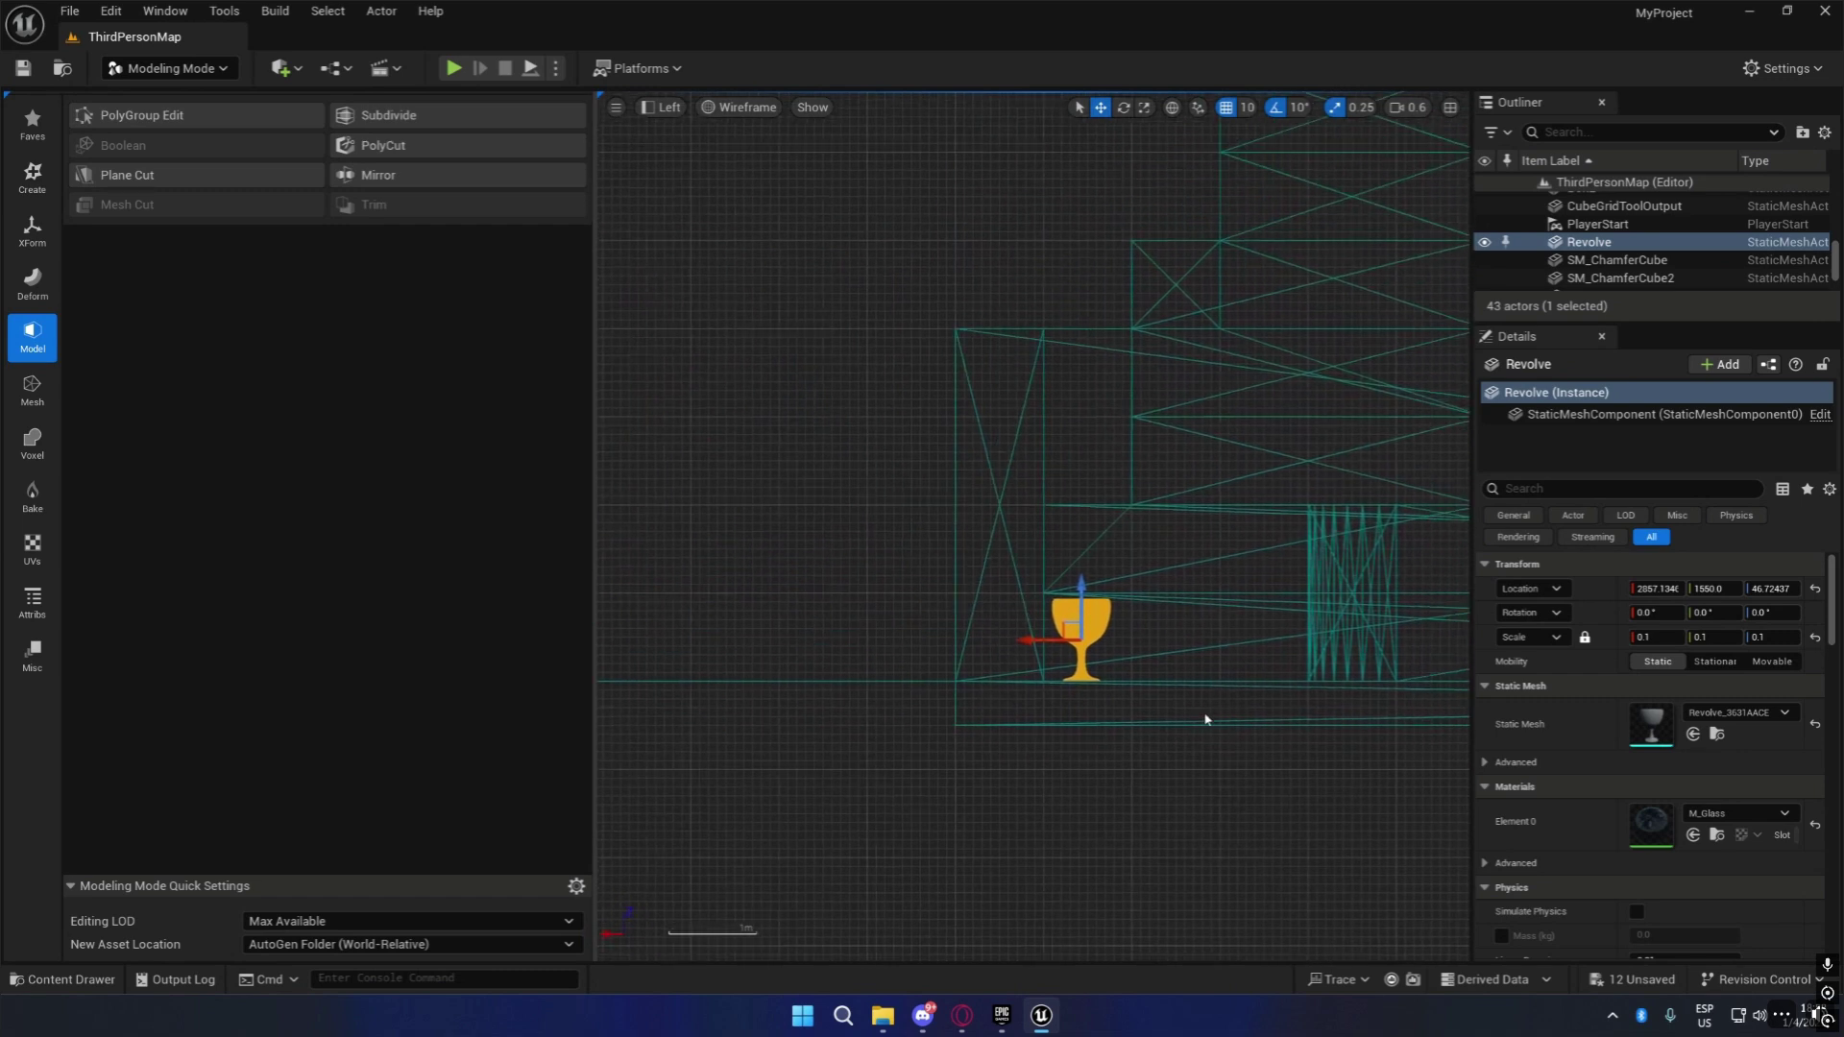
scroll(1172, 711, "up", 3)
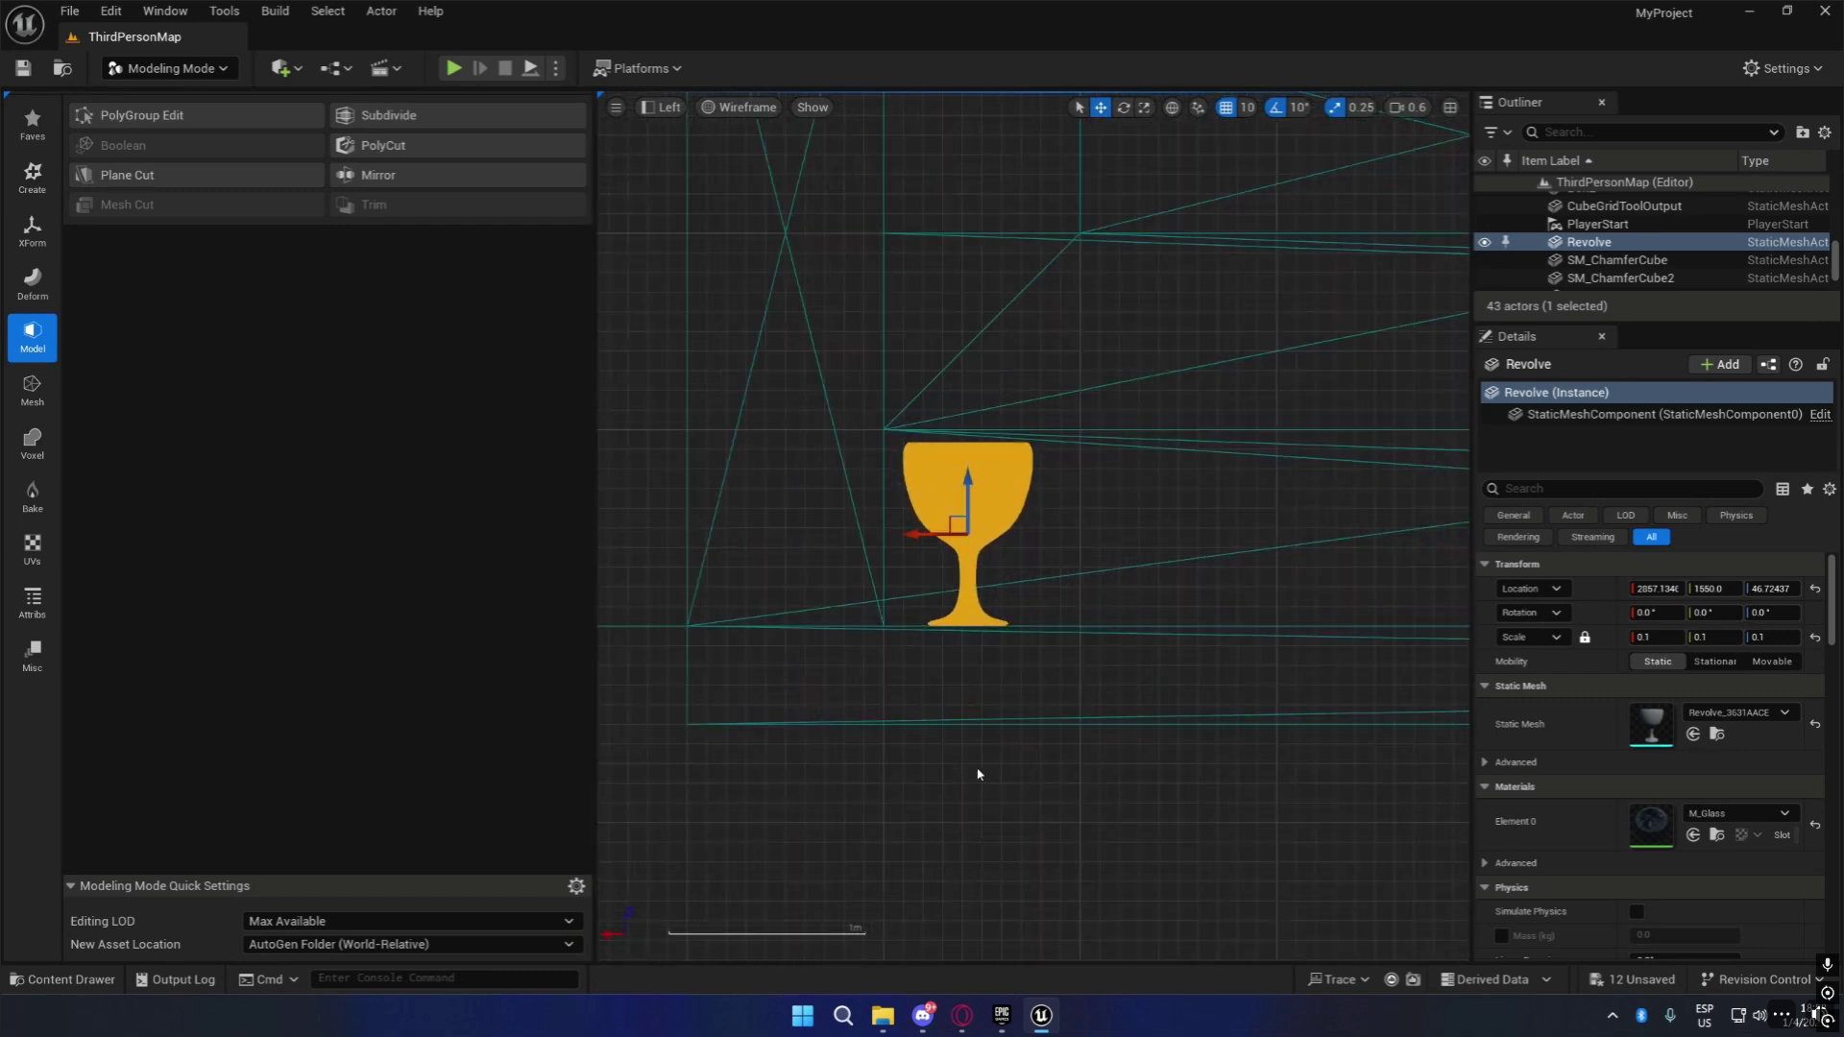
right_click_drag(975, 764, 1158, 699)
scroll(1176, 703, "down", 3)
scroll(1190, 714, "up", 4)
scroll(1199, 729, "down", 3)
scroll(1203, 748, "up", 3)
scroll(1203, 749, "up", 1)
Deselect the goblet and measure its height from the rim downwards in the Left wireframe view.
left_click_drag(1198, 719, 951, 218)
left_click(1269, 675)
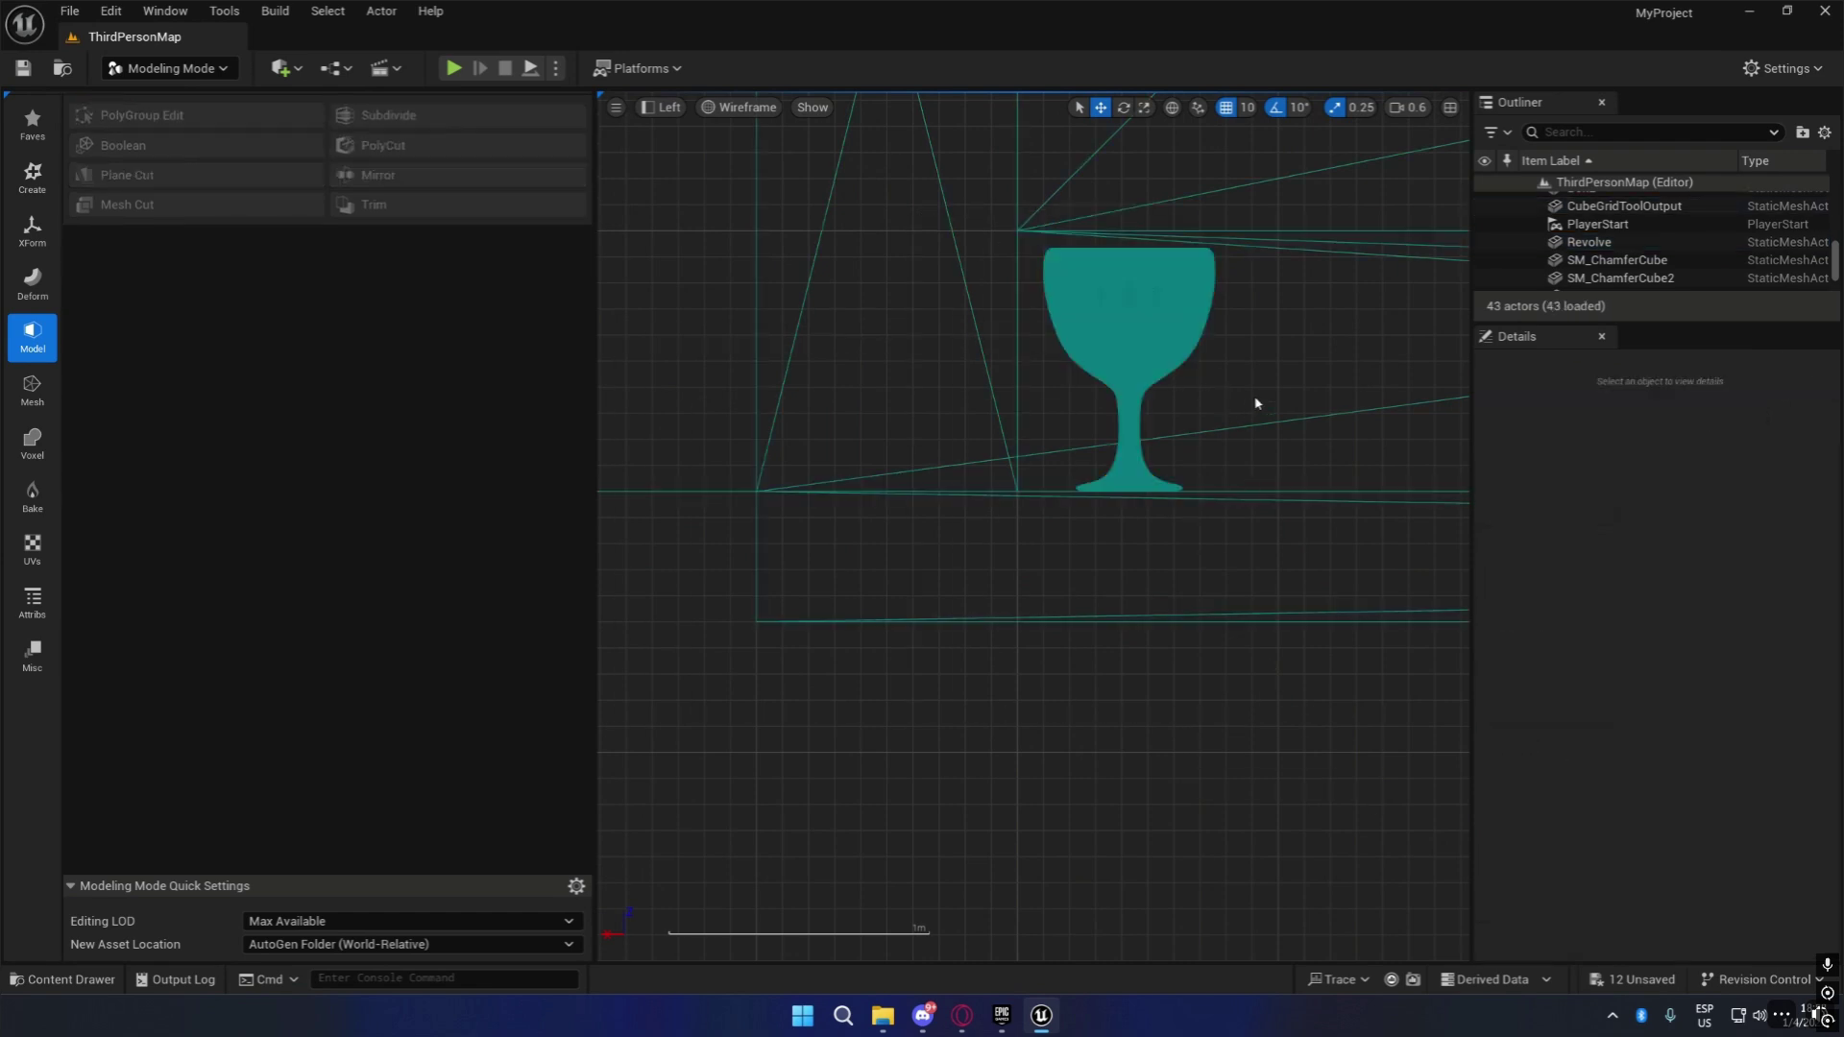
scroll(1255, 400, "up", 5)
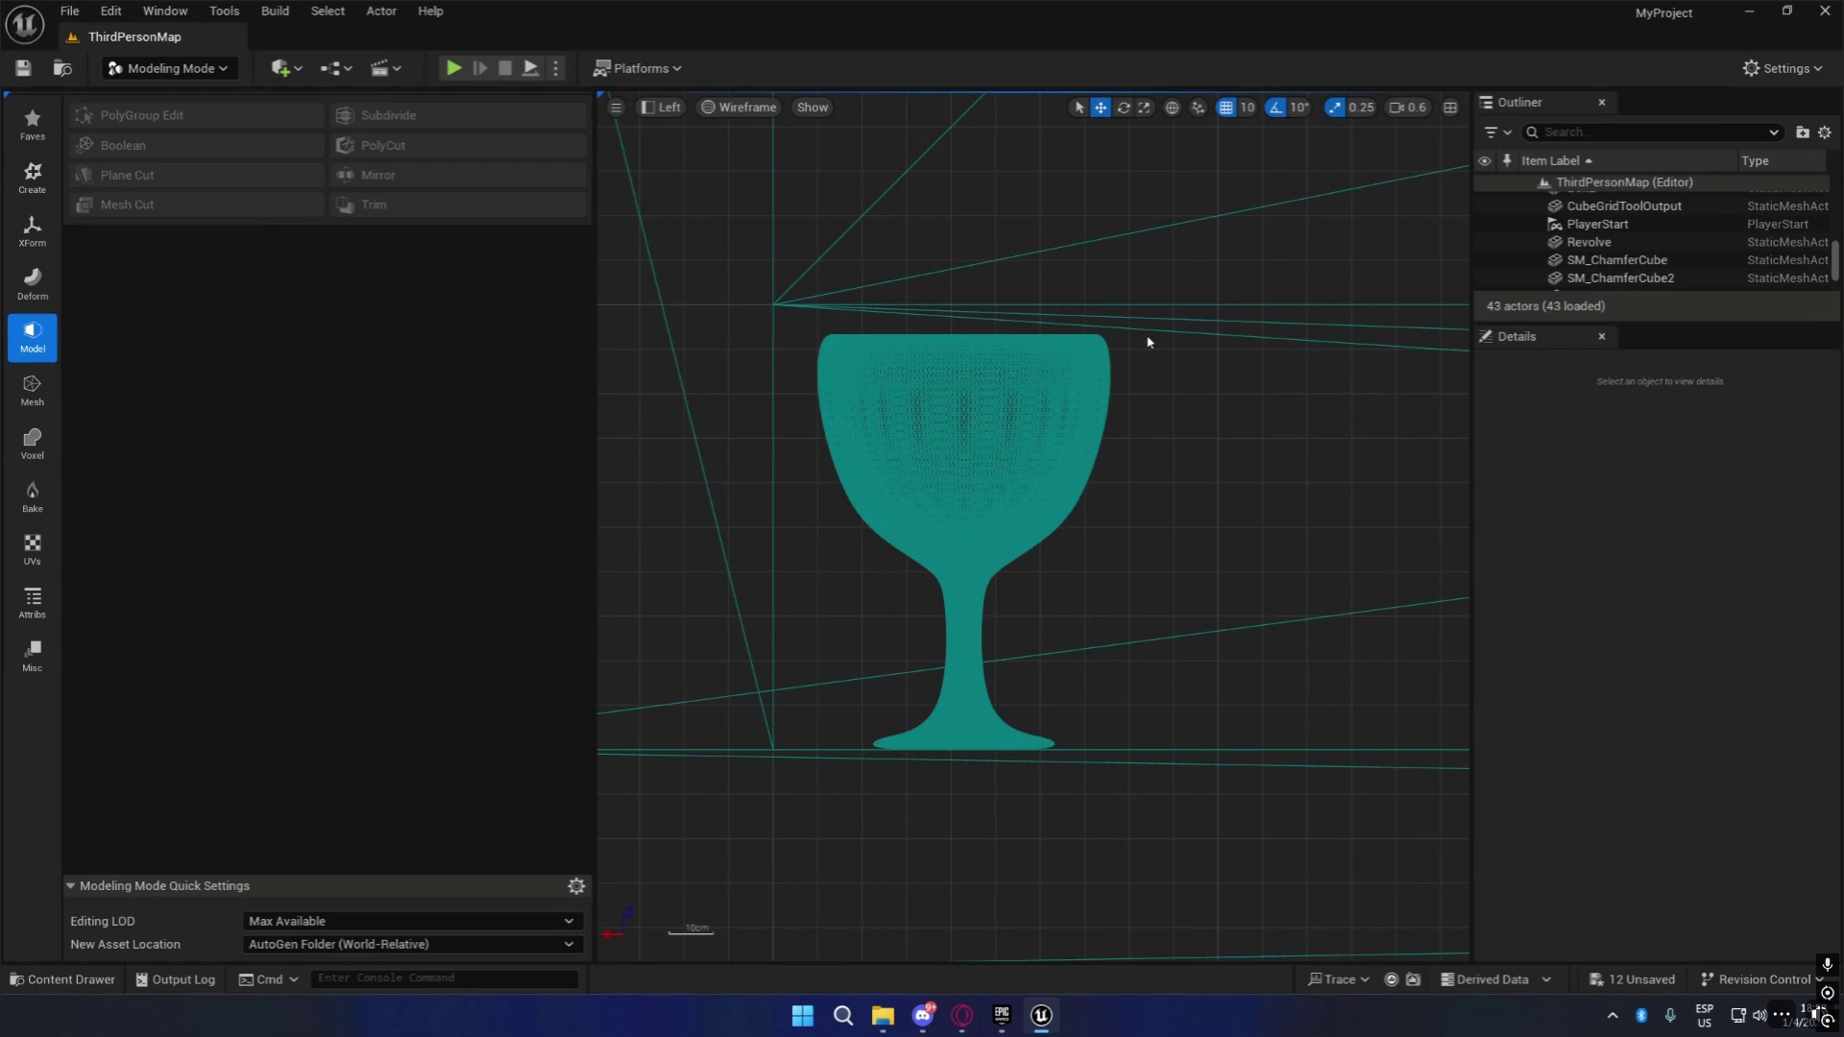
middle_click_drag(1145, 421, 1142, 753)
Select the goblet and scale it down to about 0.026 along X and 0.036 along Z.
left_click(1038, 486)
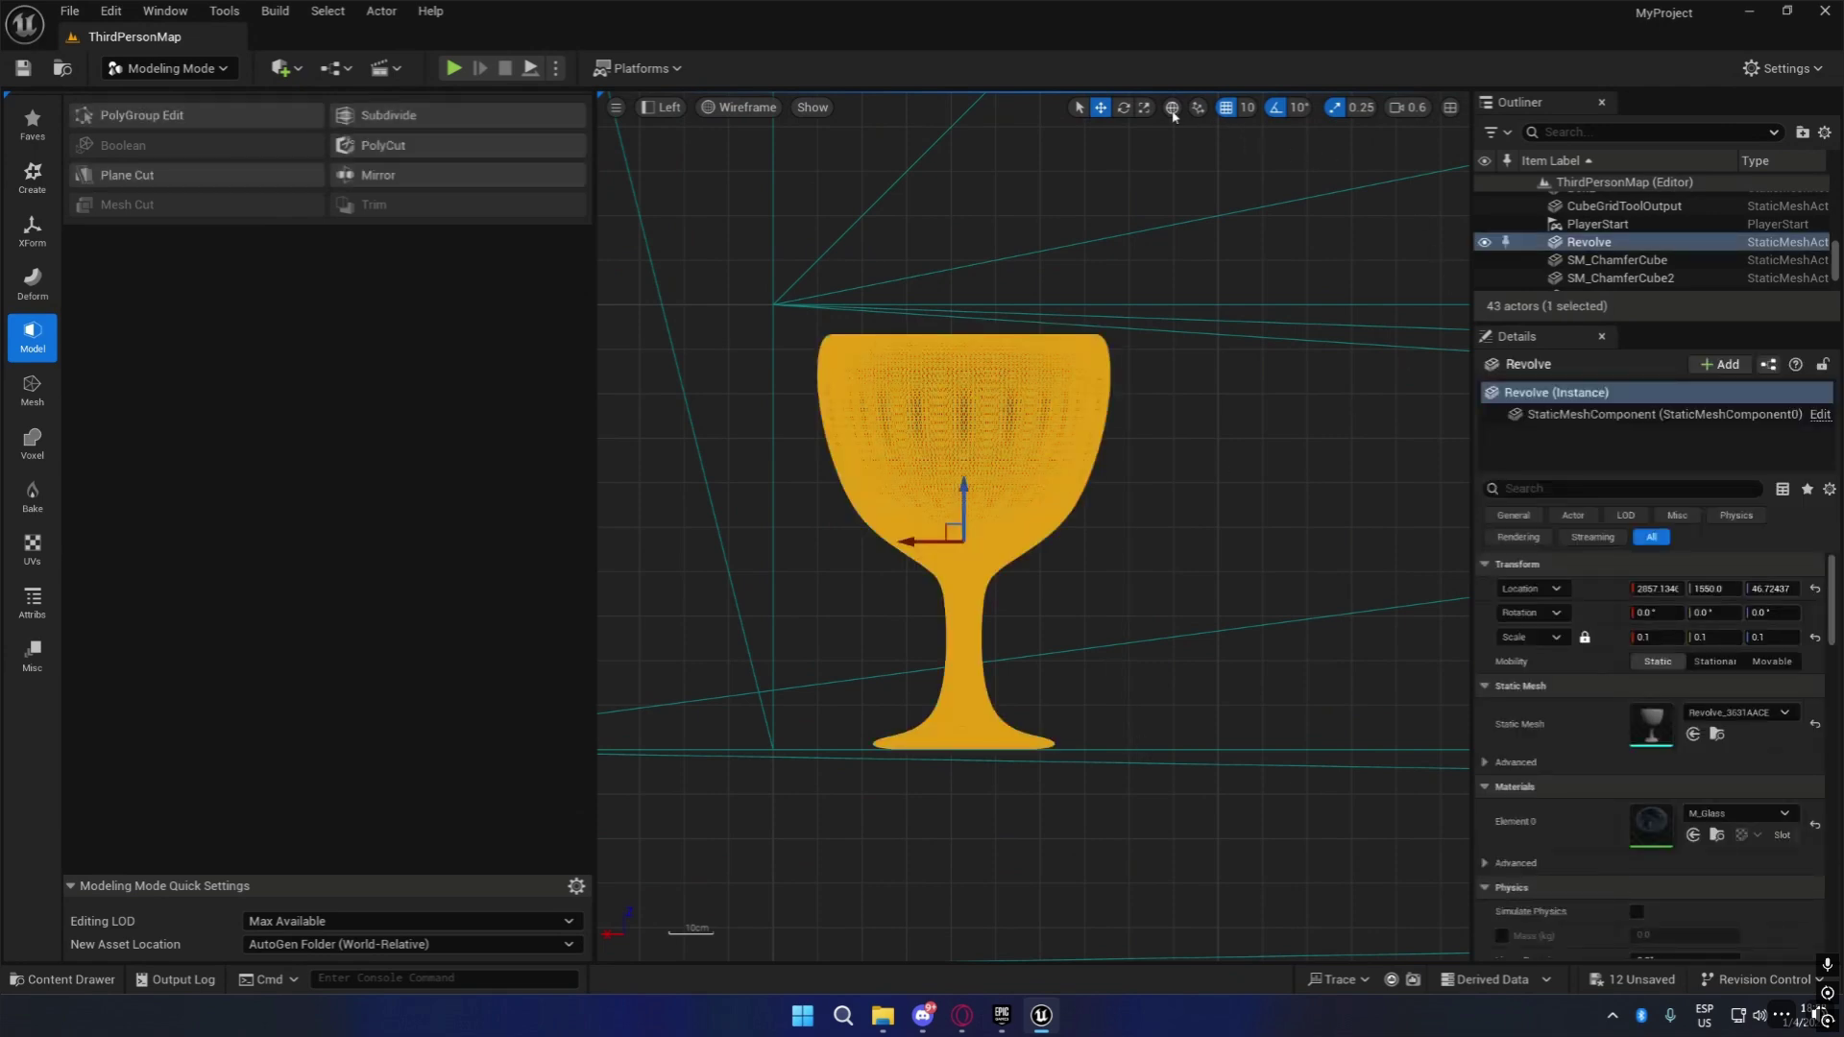
left_click(1143, 110)
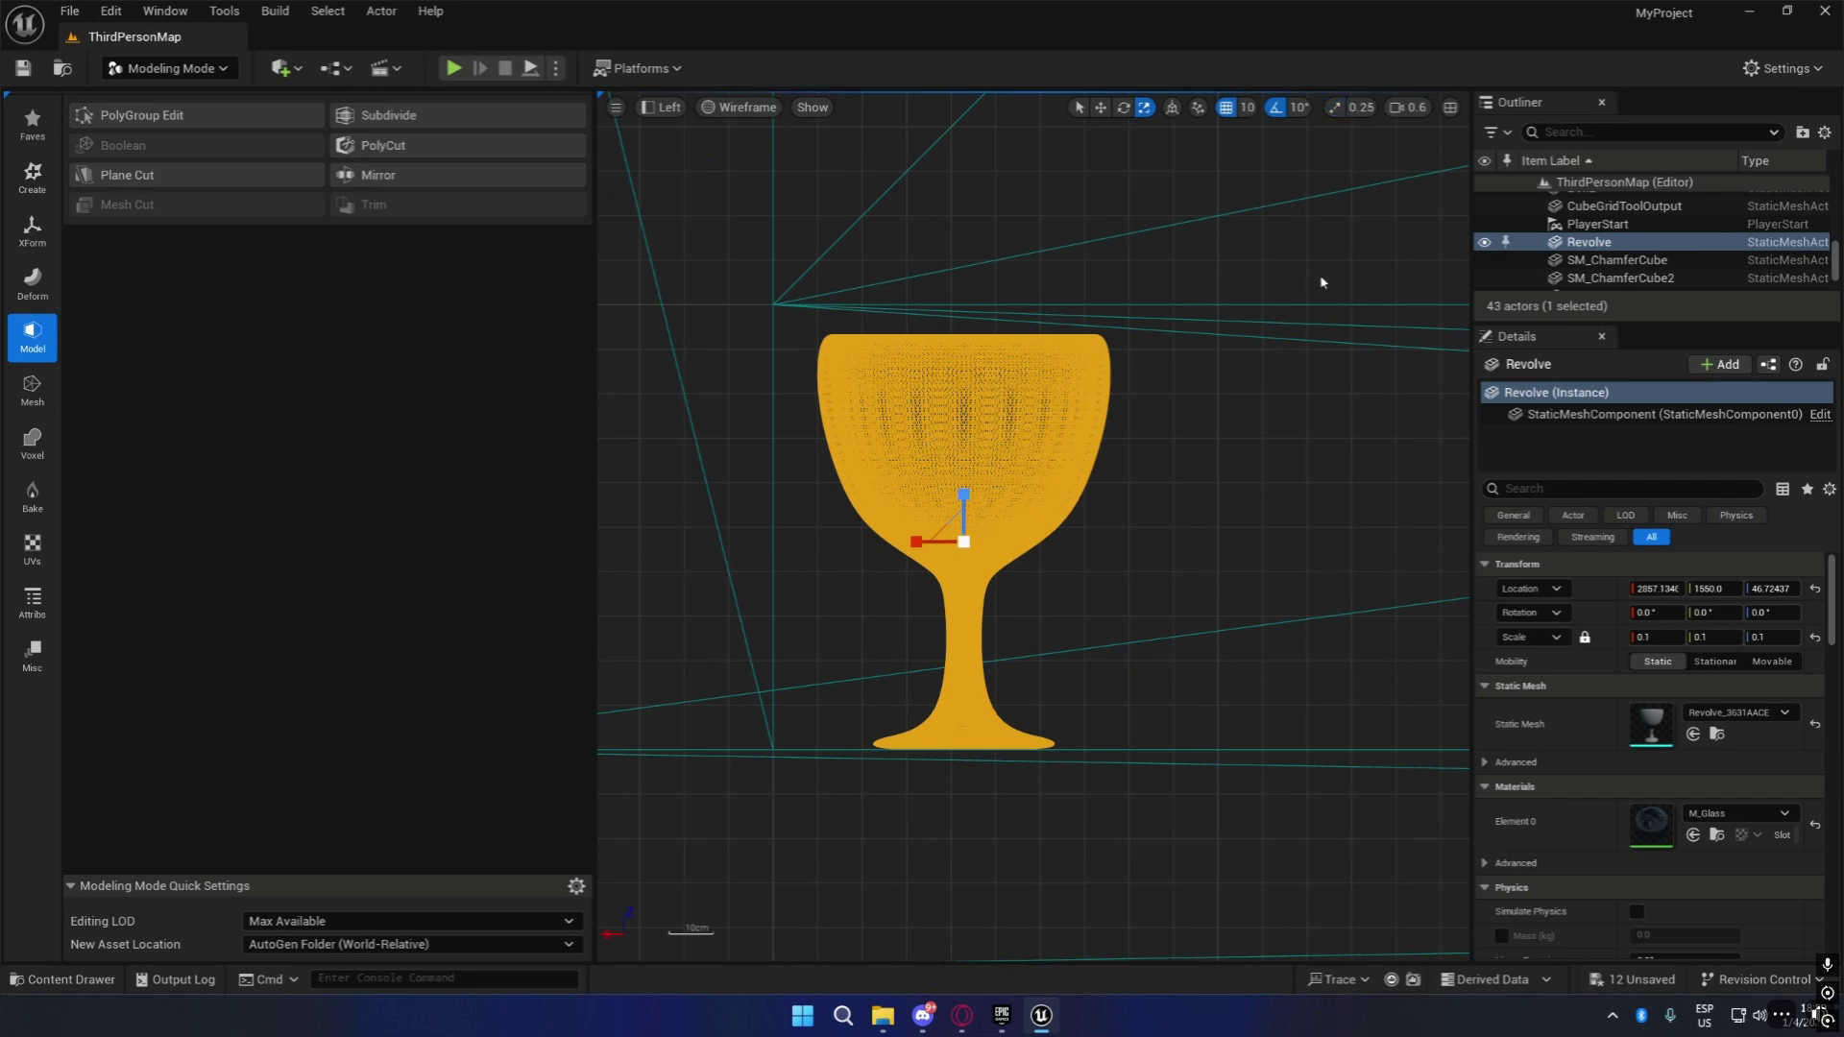
left_click_drag(964, 538, 916, 542)
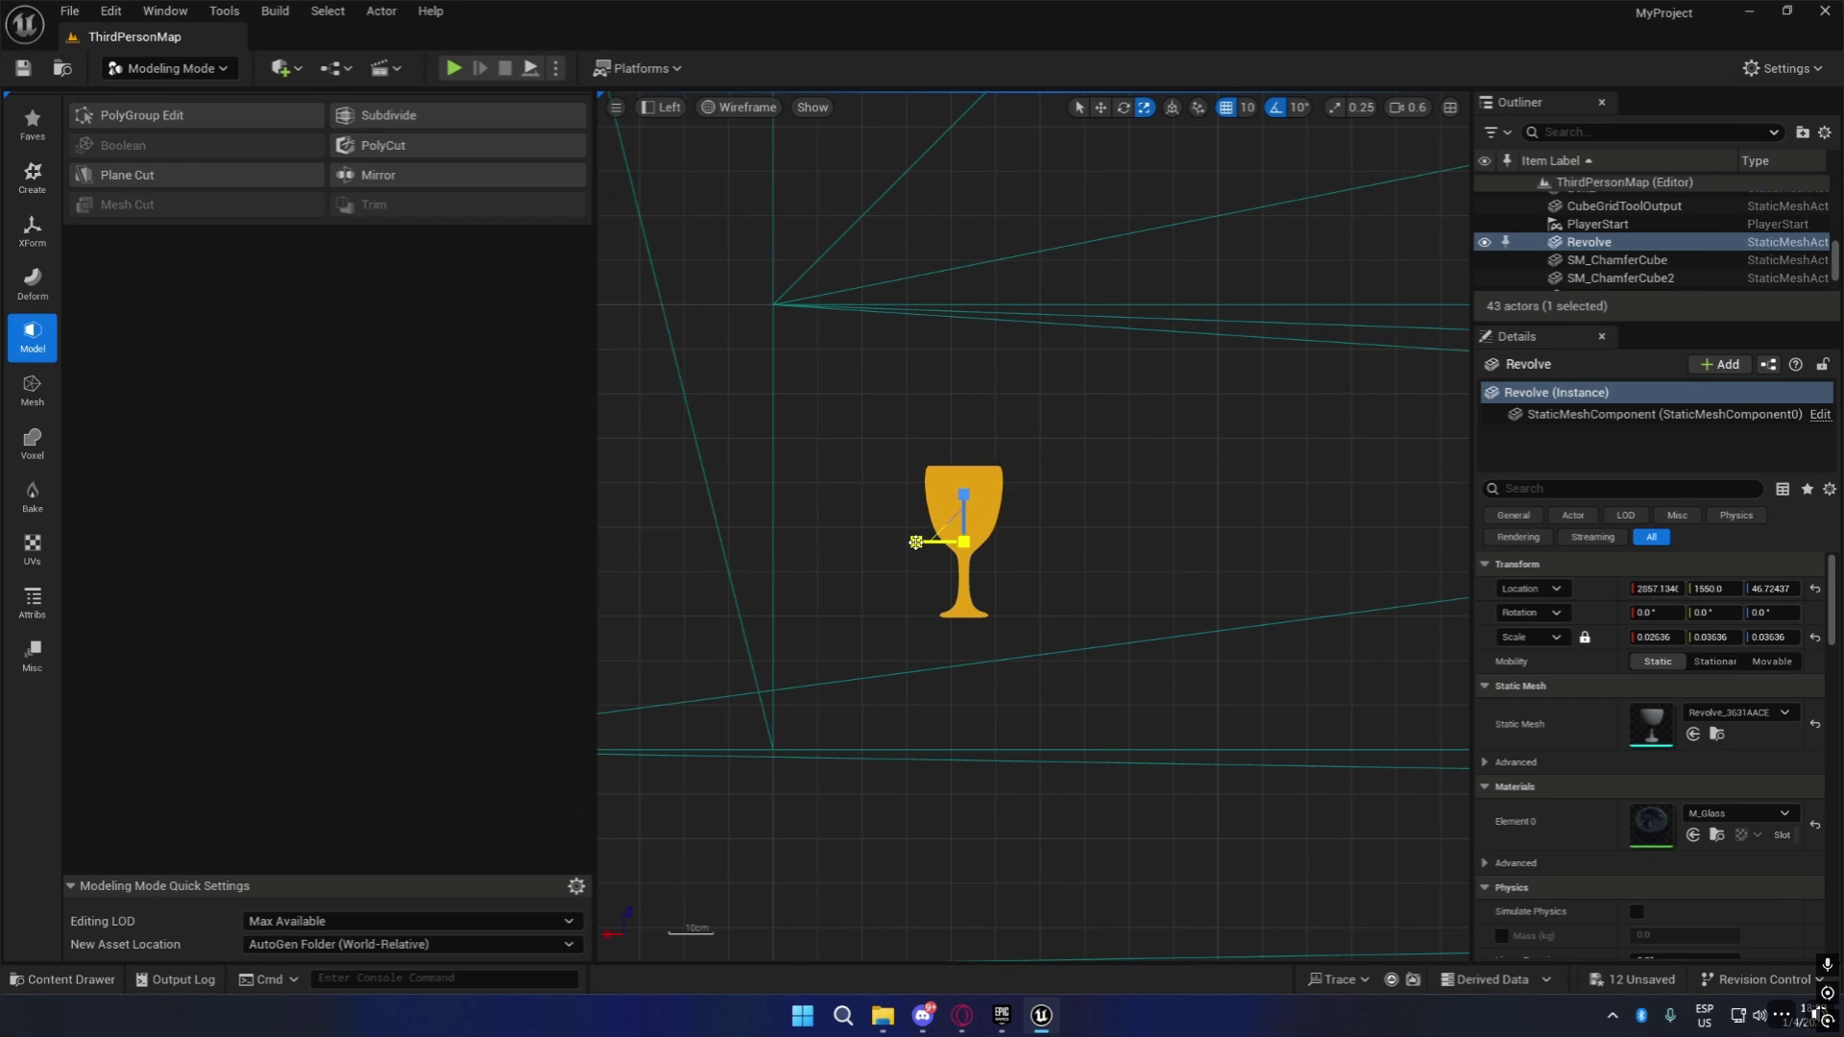
left_click(1102, 109)
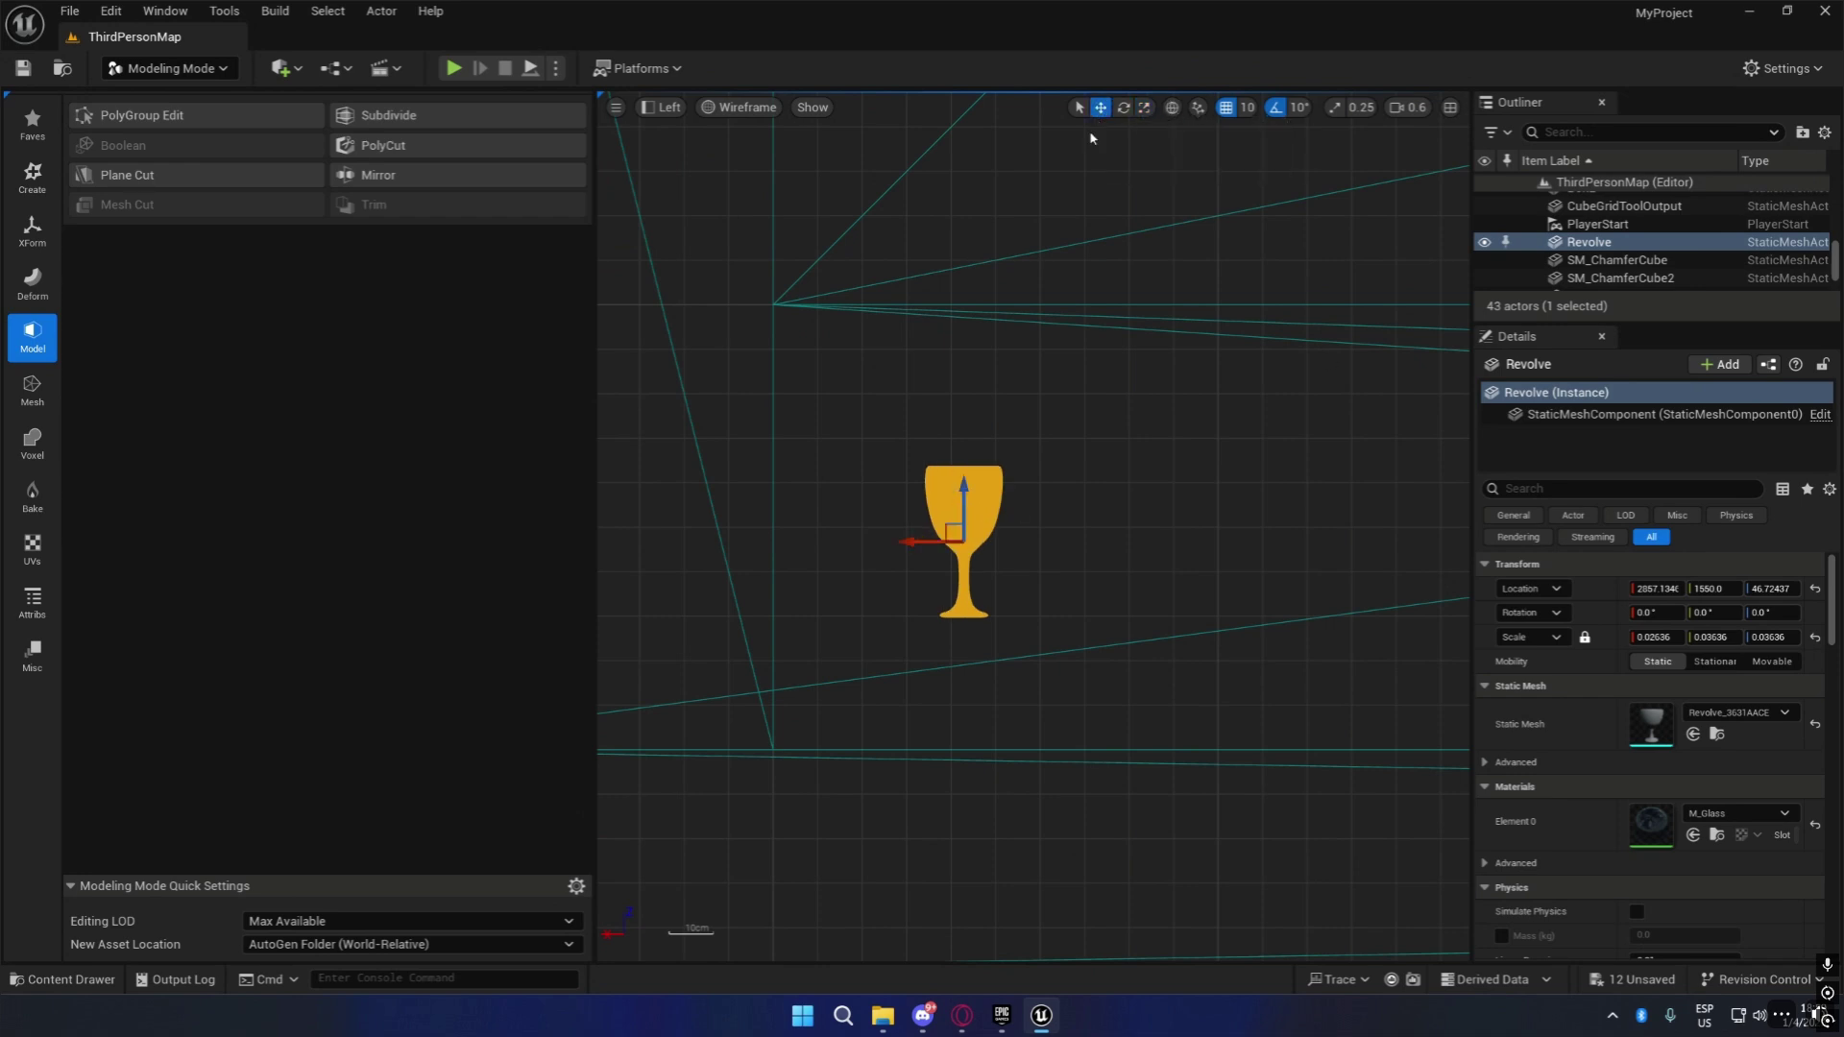
Unlock the goblet's scale proportions and set its scale to 0.025 in X, 0.025 in Y and 0.036 in Z.
left_click(1672, 639)
left_click(1586, 639)
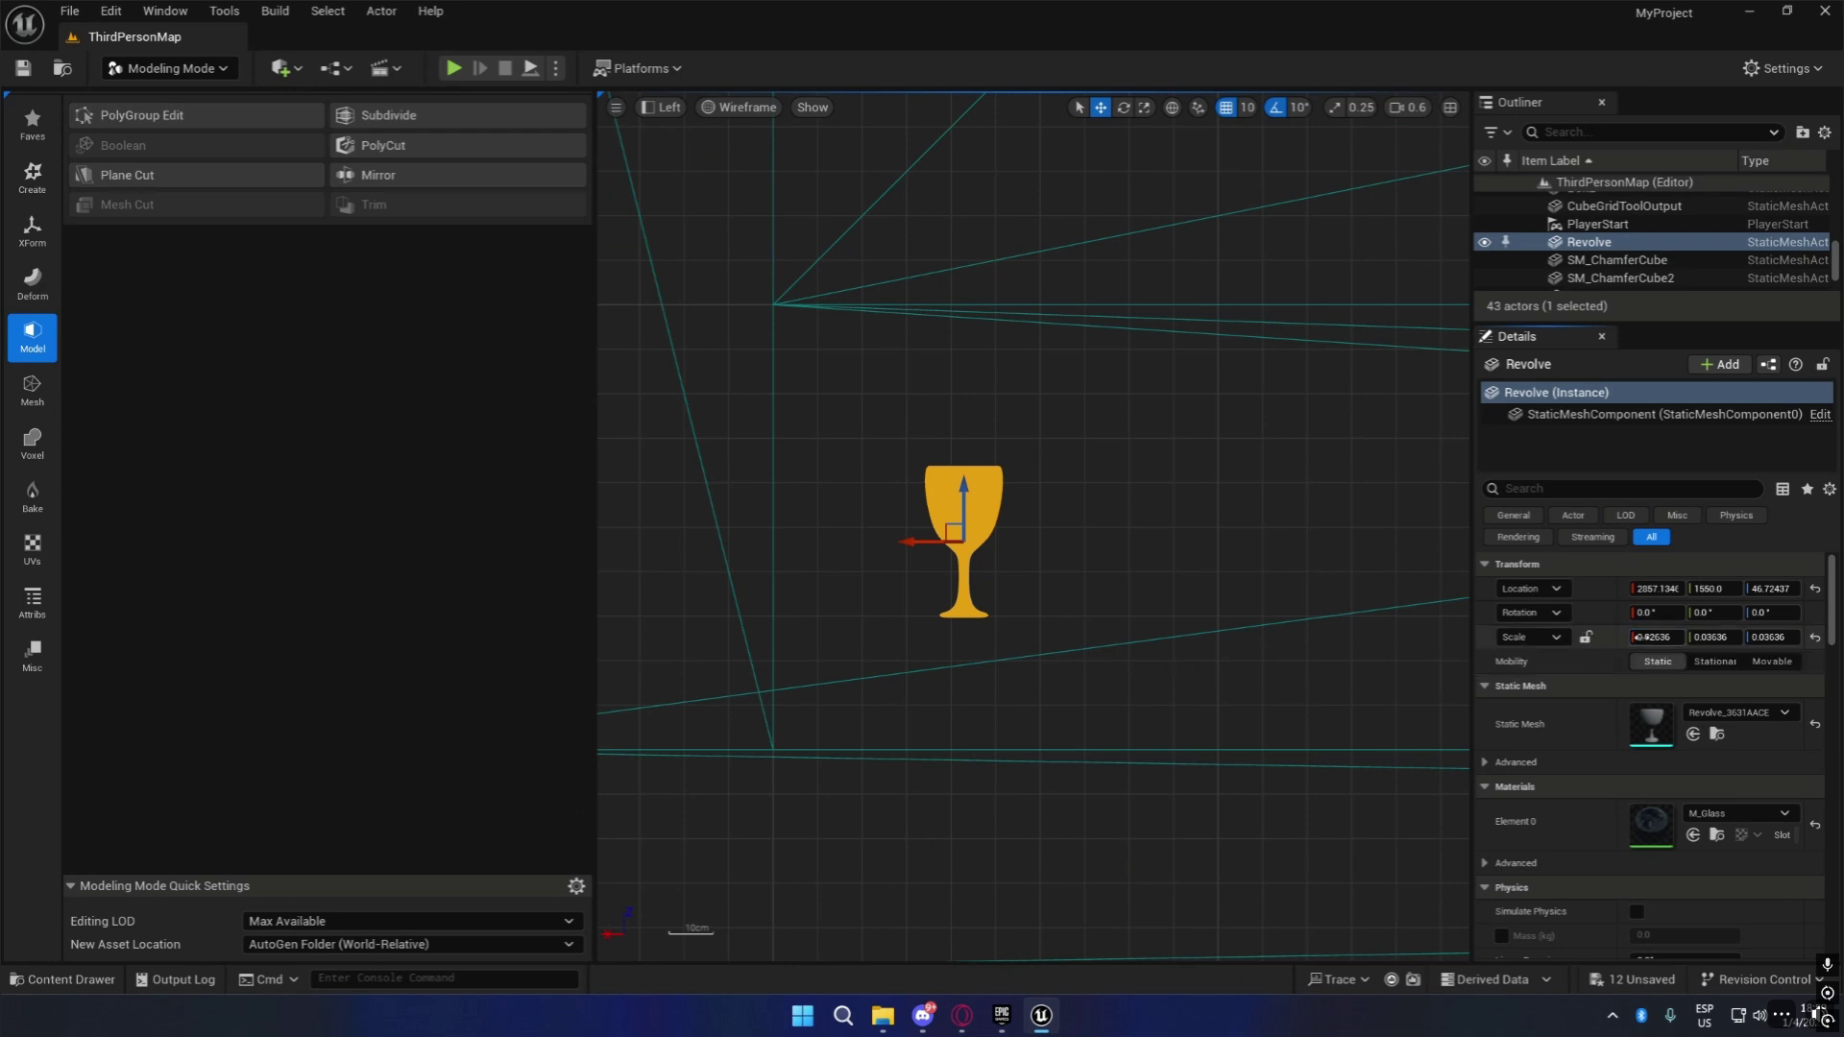
left_click_drag(1672, 639, 1660, 642)
left_click(1716, 640)
left_click_drag(1728, 639, 1712, 650)
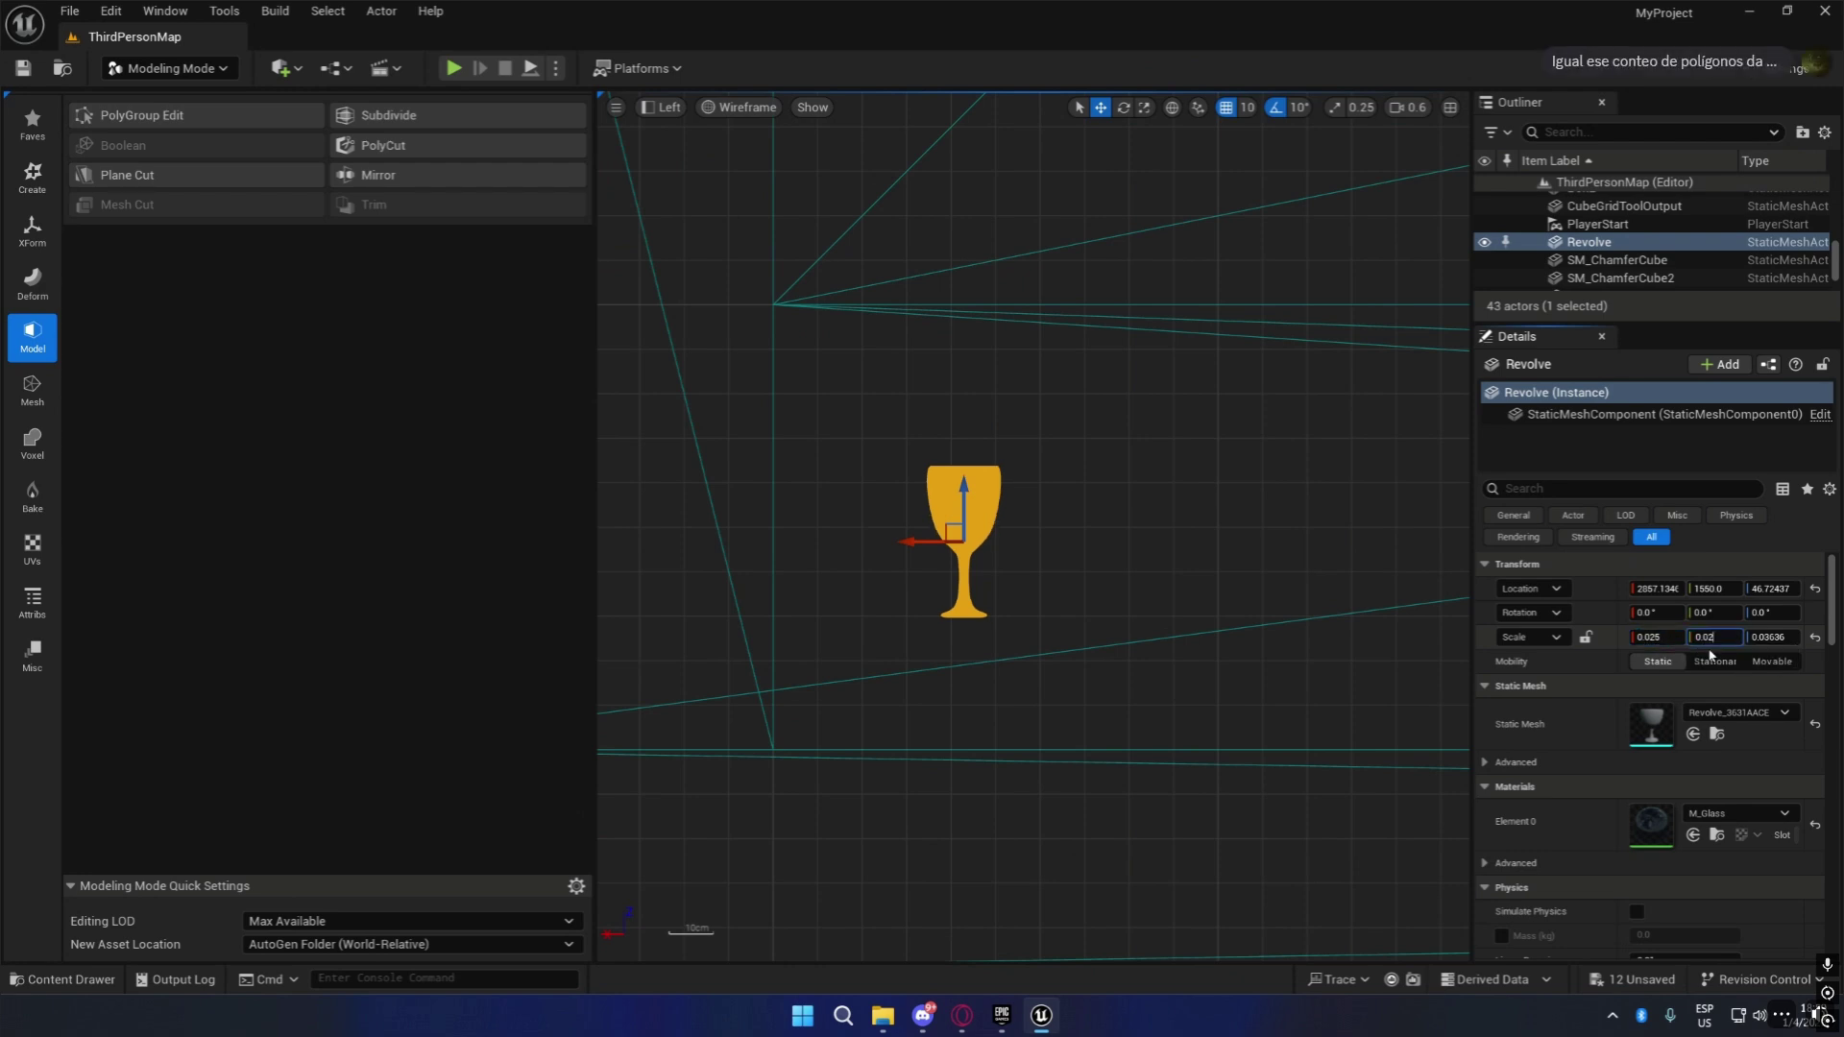
type("5")
left_click(1665, 637)
left_click(1789, 638)
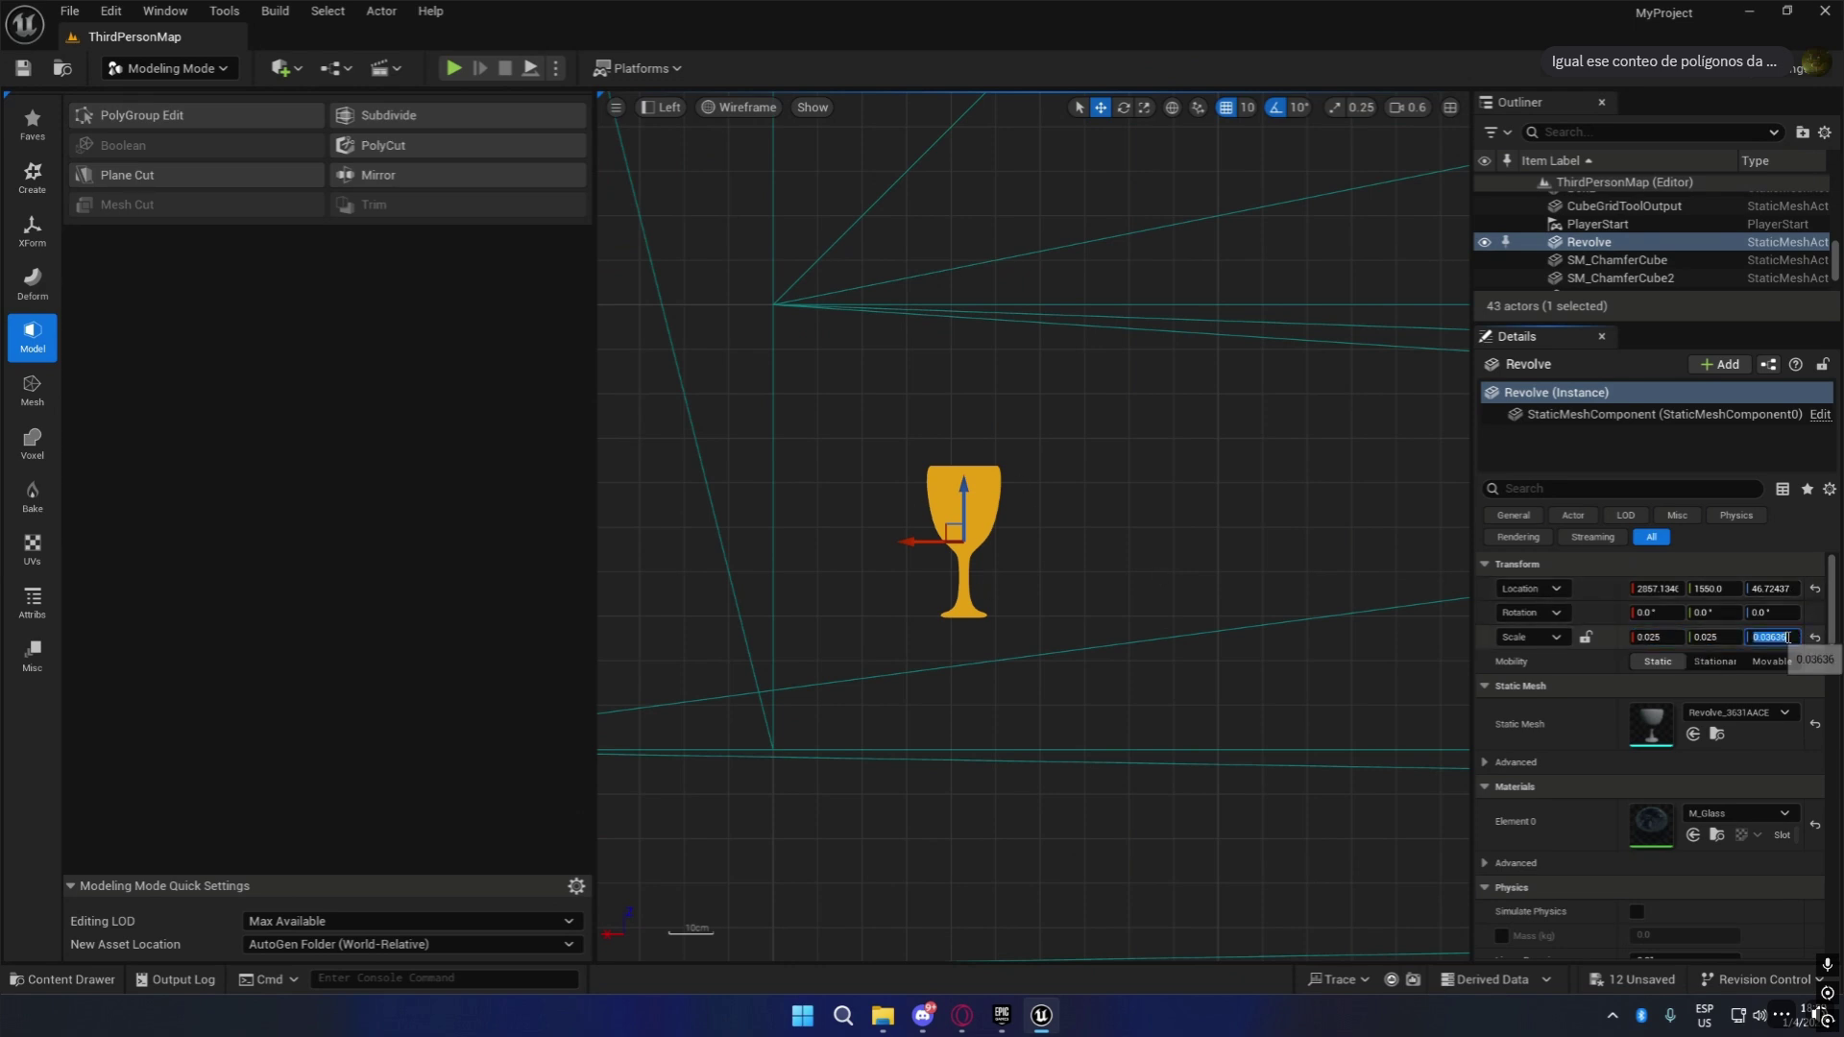
left_click_drag(1789, 637, 1775, 644)
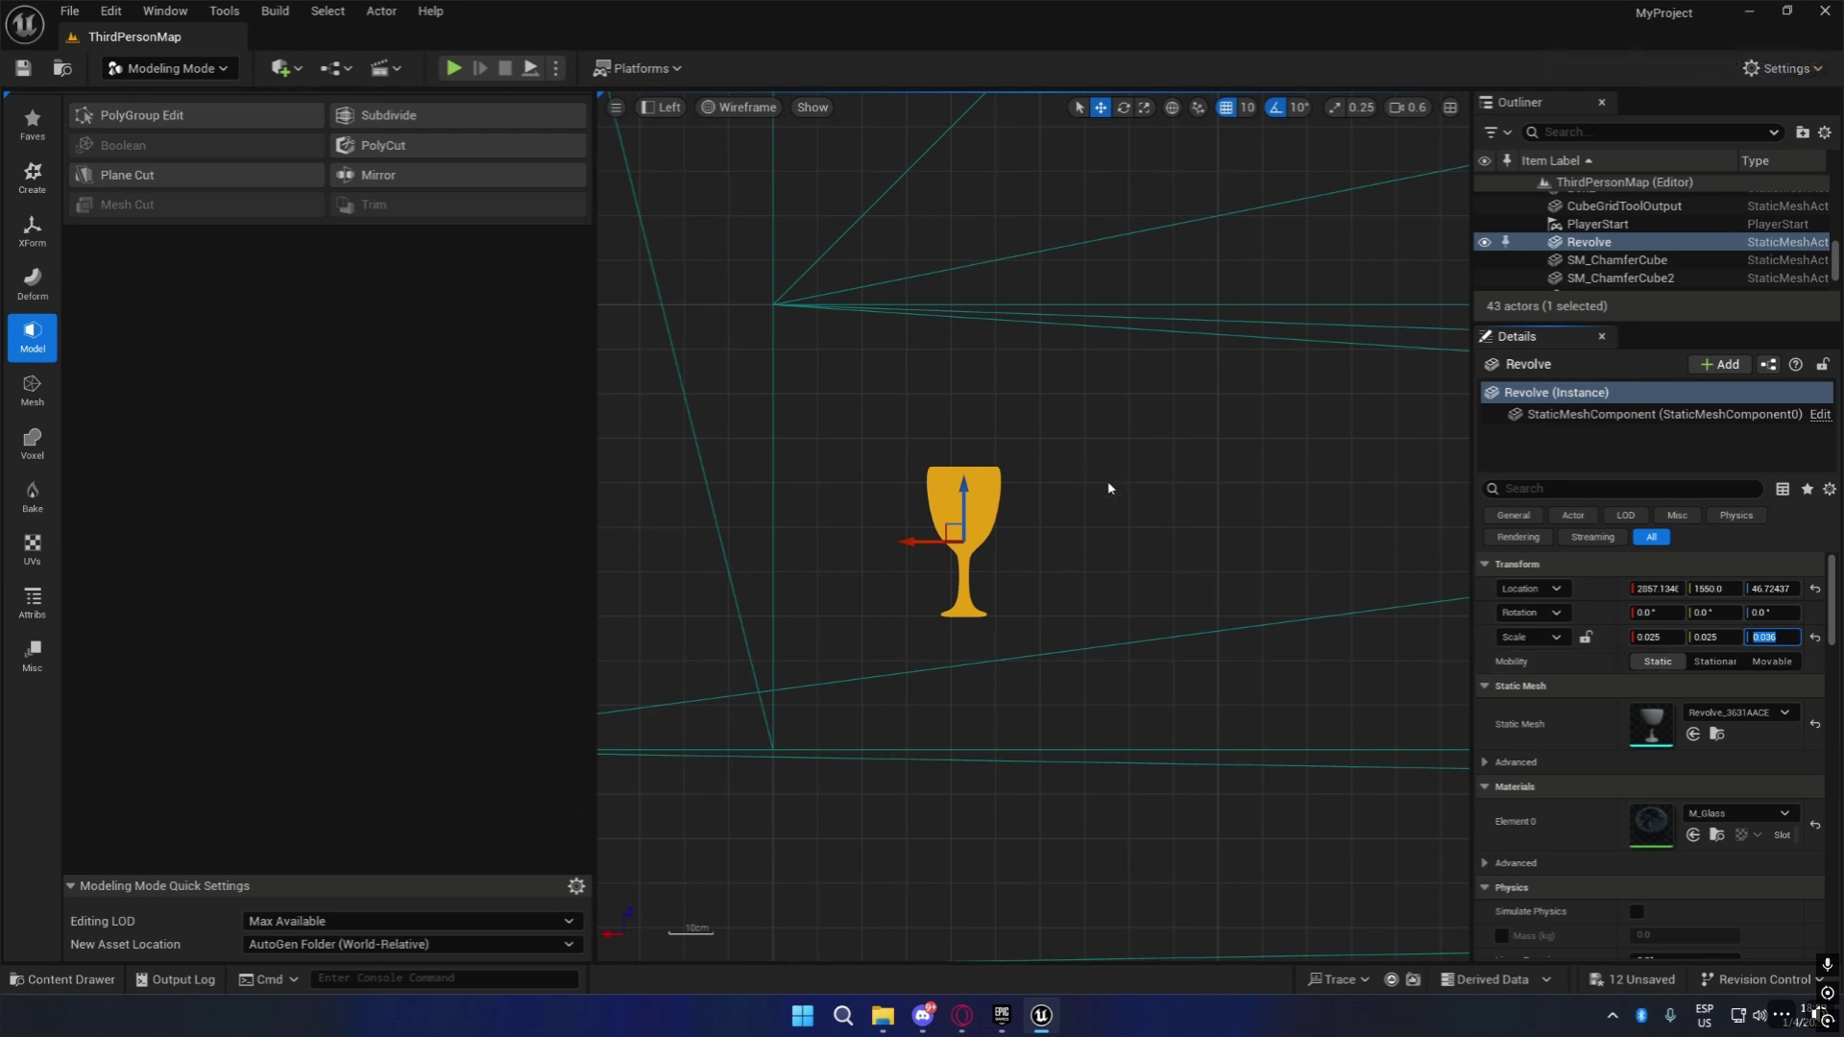
Switch the viewport back to the perspective view and look at the small goblet beside the wall.
left_click(663, 107)
left_click(687, 144)
right_click_drag(1033, 526, 1133, 519)
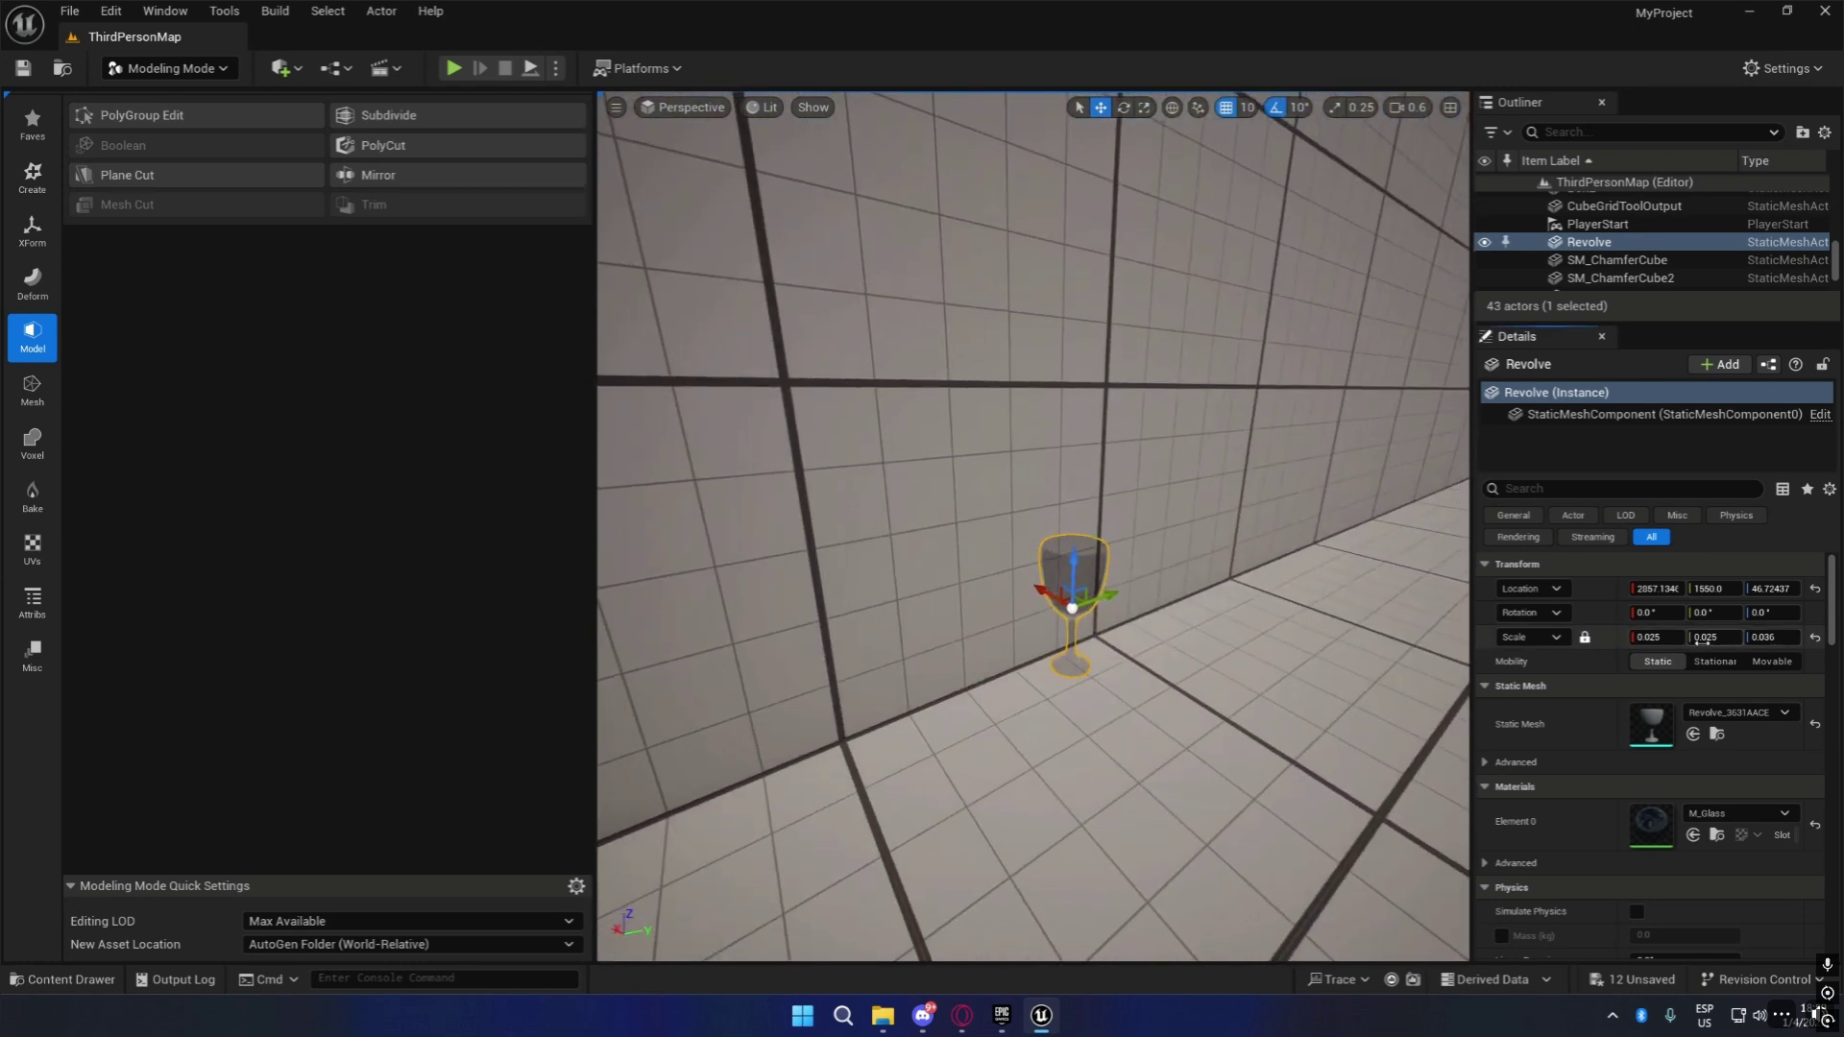
Duplicate the goblet along Y, resetting the copy's scale to 1.0 and moving it to about Y 1020.
left_click_drag(1107, 596, 899, 671, "alt")
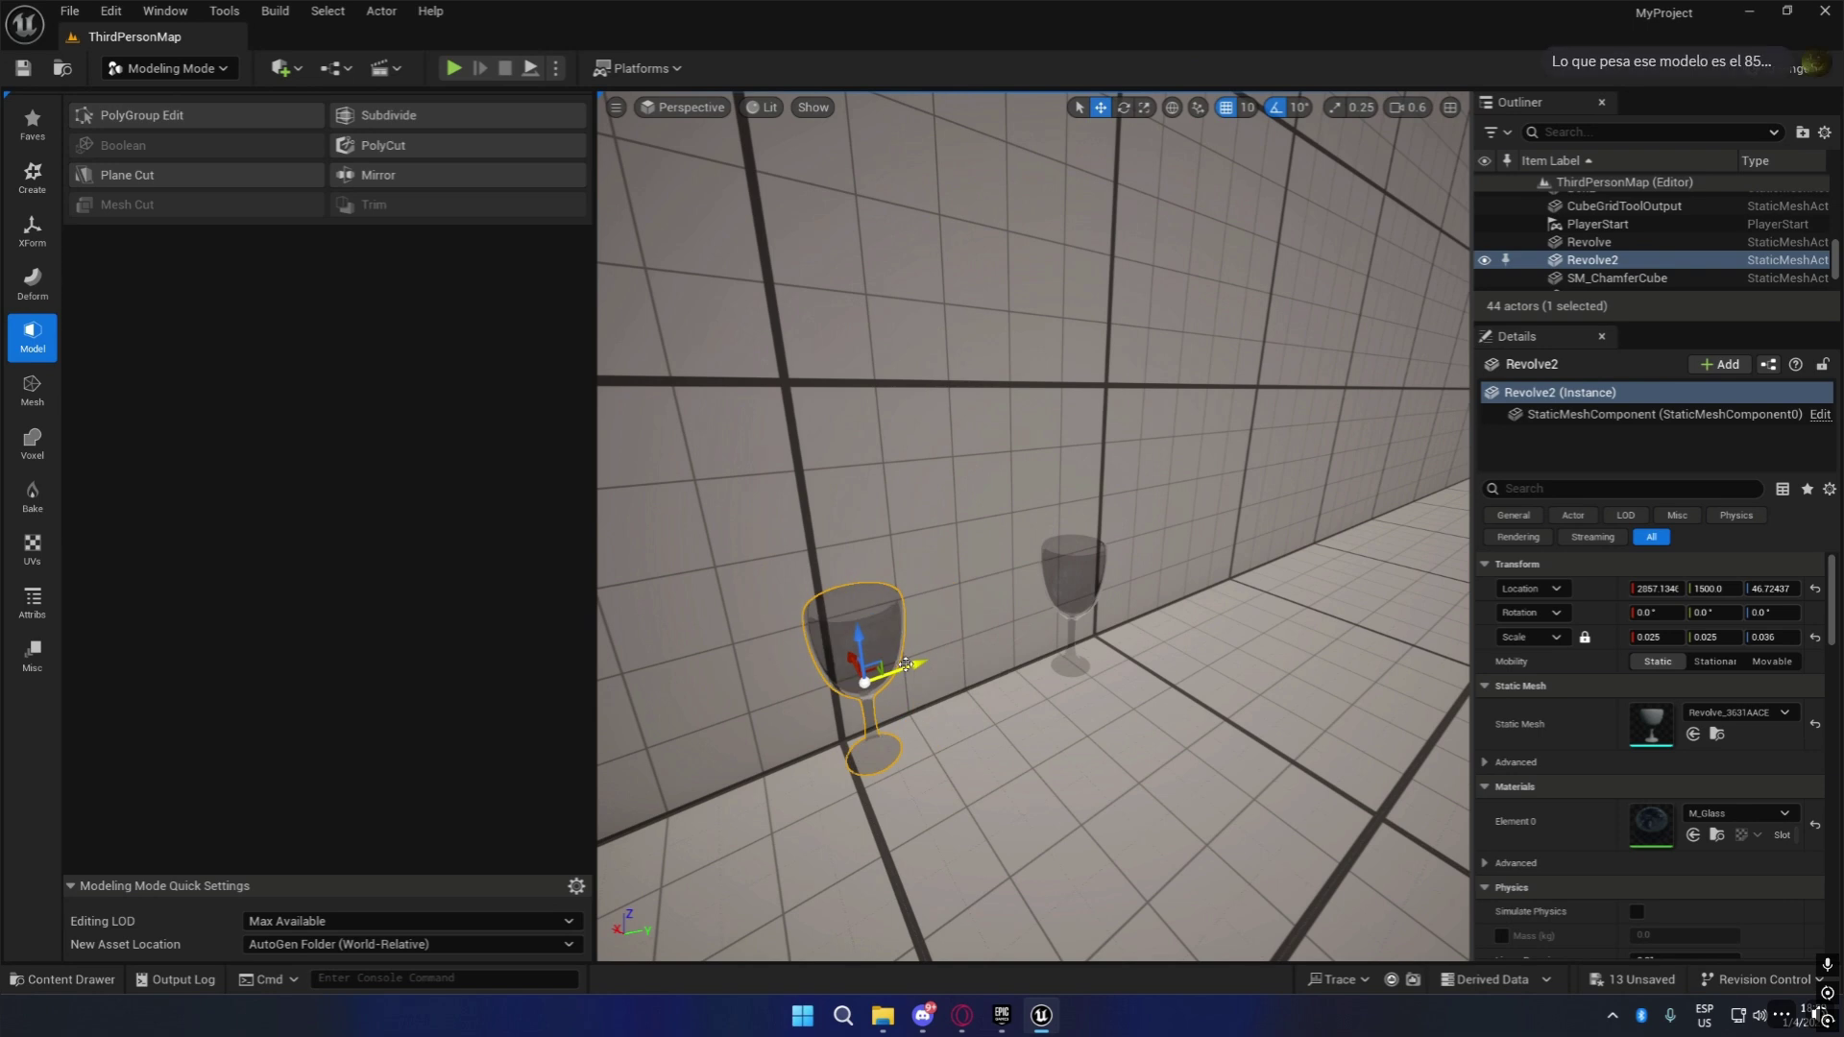
left_click(1816, 638)
key("s")
right_click_drag(1126, 597, 1126, 588)
left_click_drag(1131, 590, 863, 614)
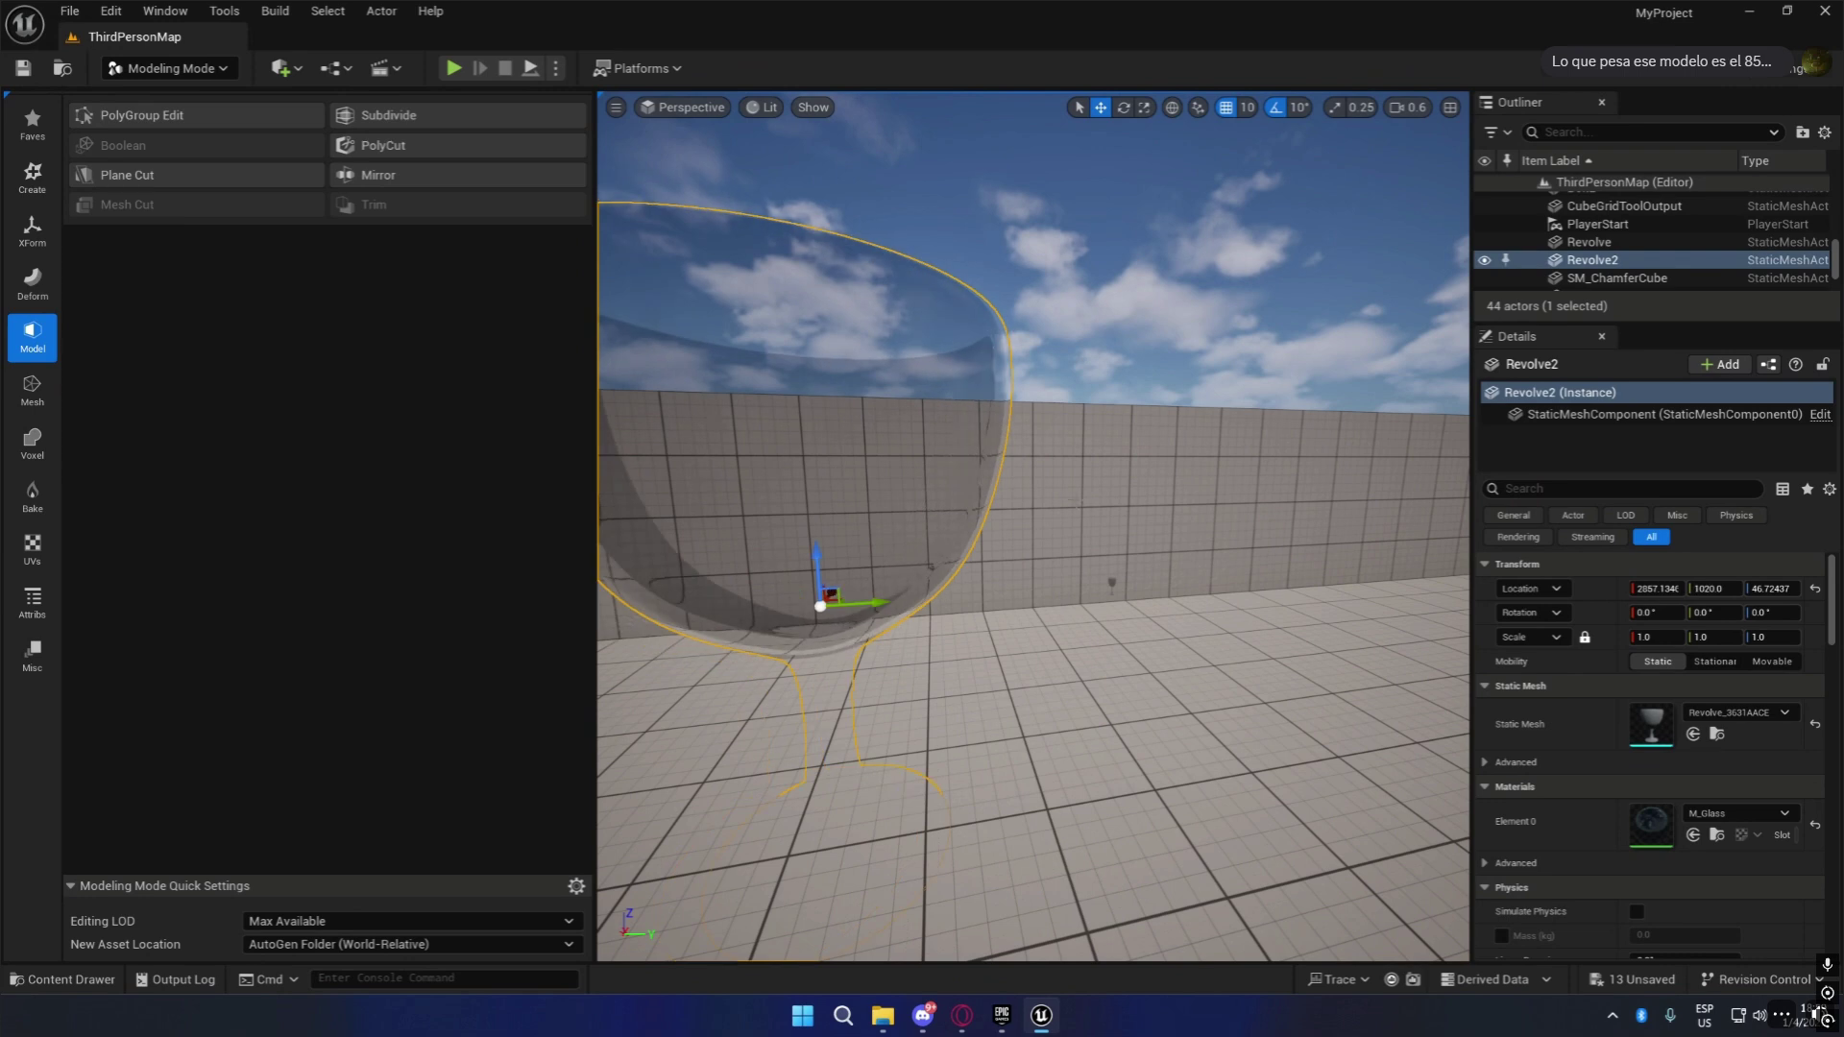
Delete the full-size goblet copy and reselect the original small goblet.
key("Delete")
right_click_drag(1110, 612, 1098, 652)
key("w")
left_click(915, 584)
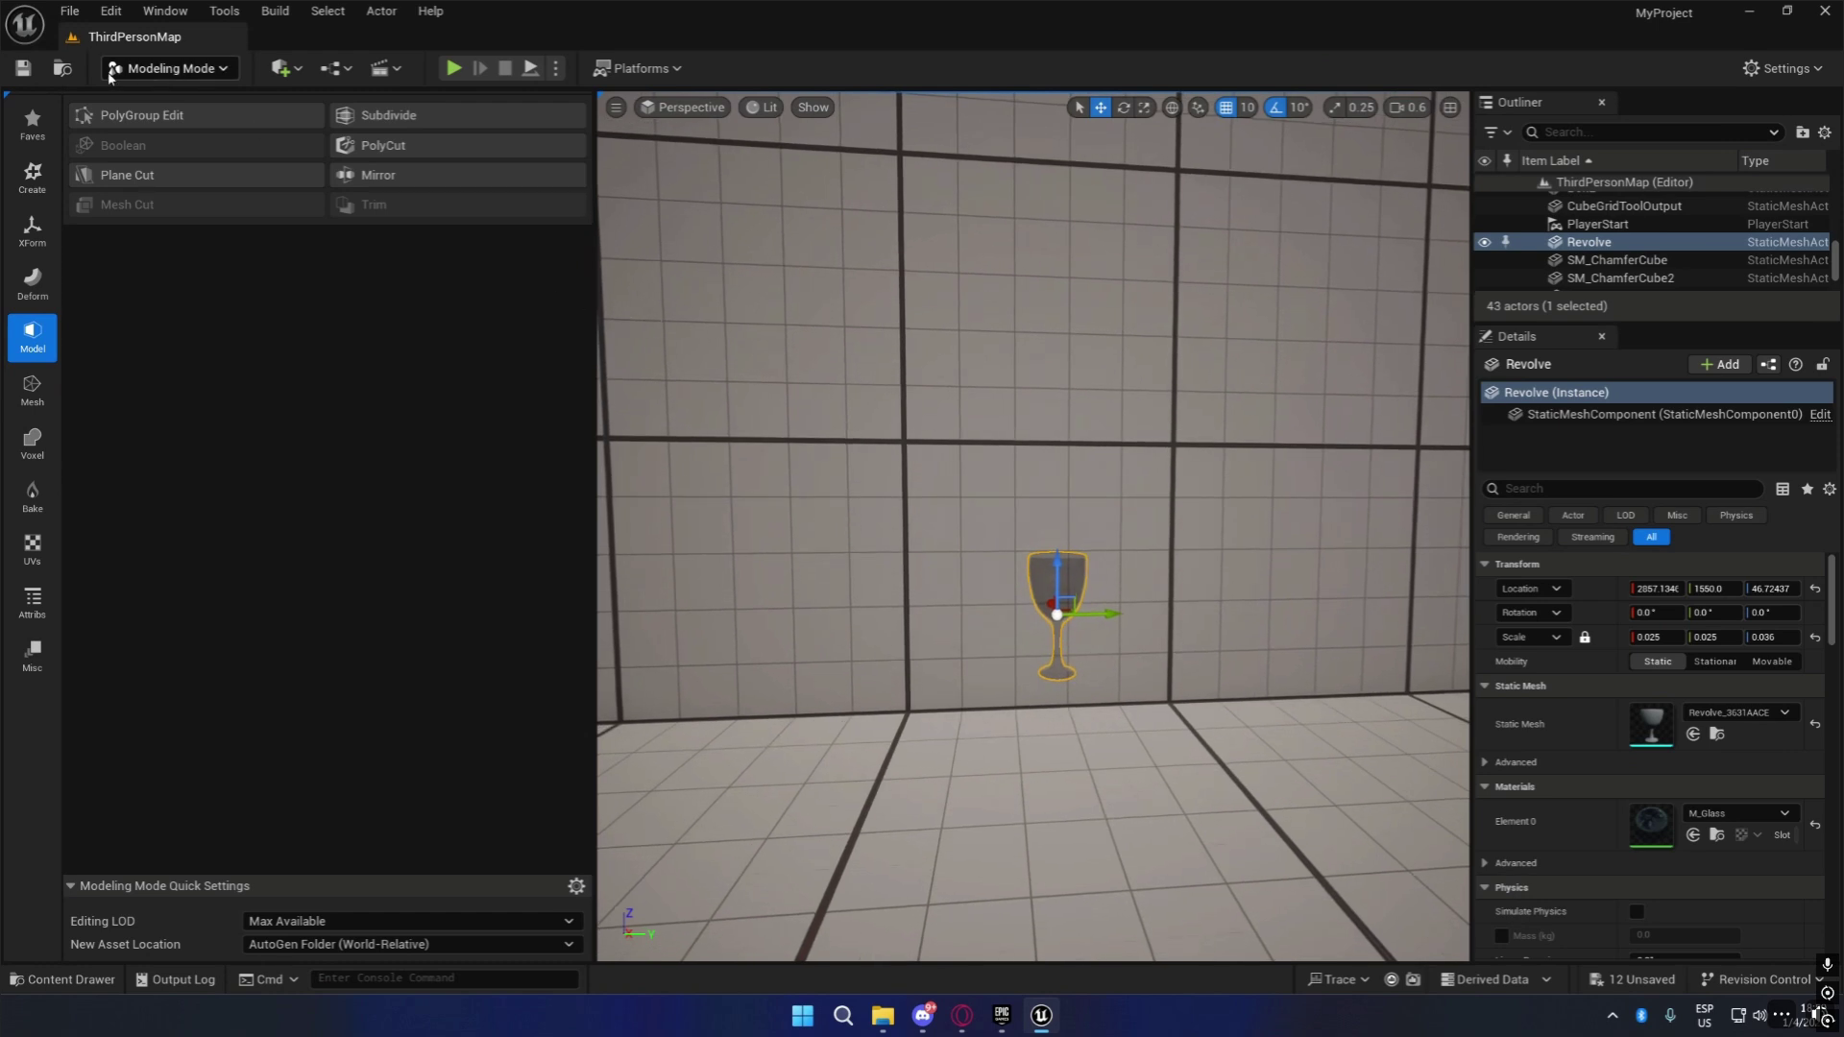
Apply Bake Transform to the small goblet with Bake Rotation enabled and Bake Full Scale.
left_click(38, 231)
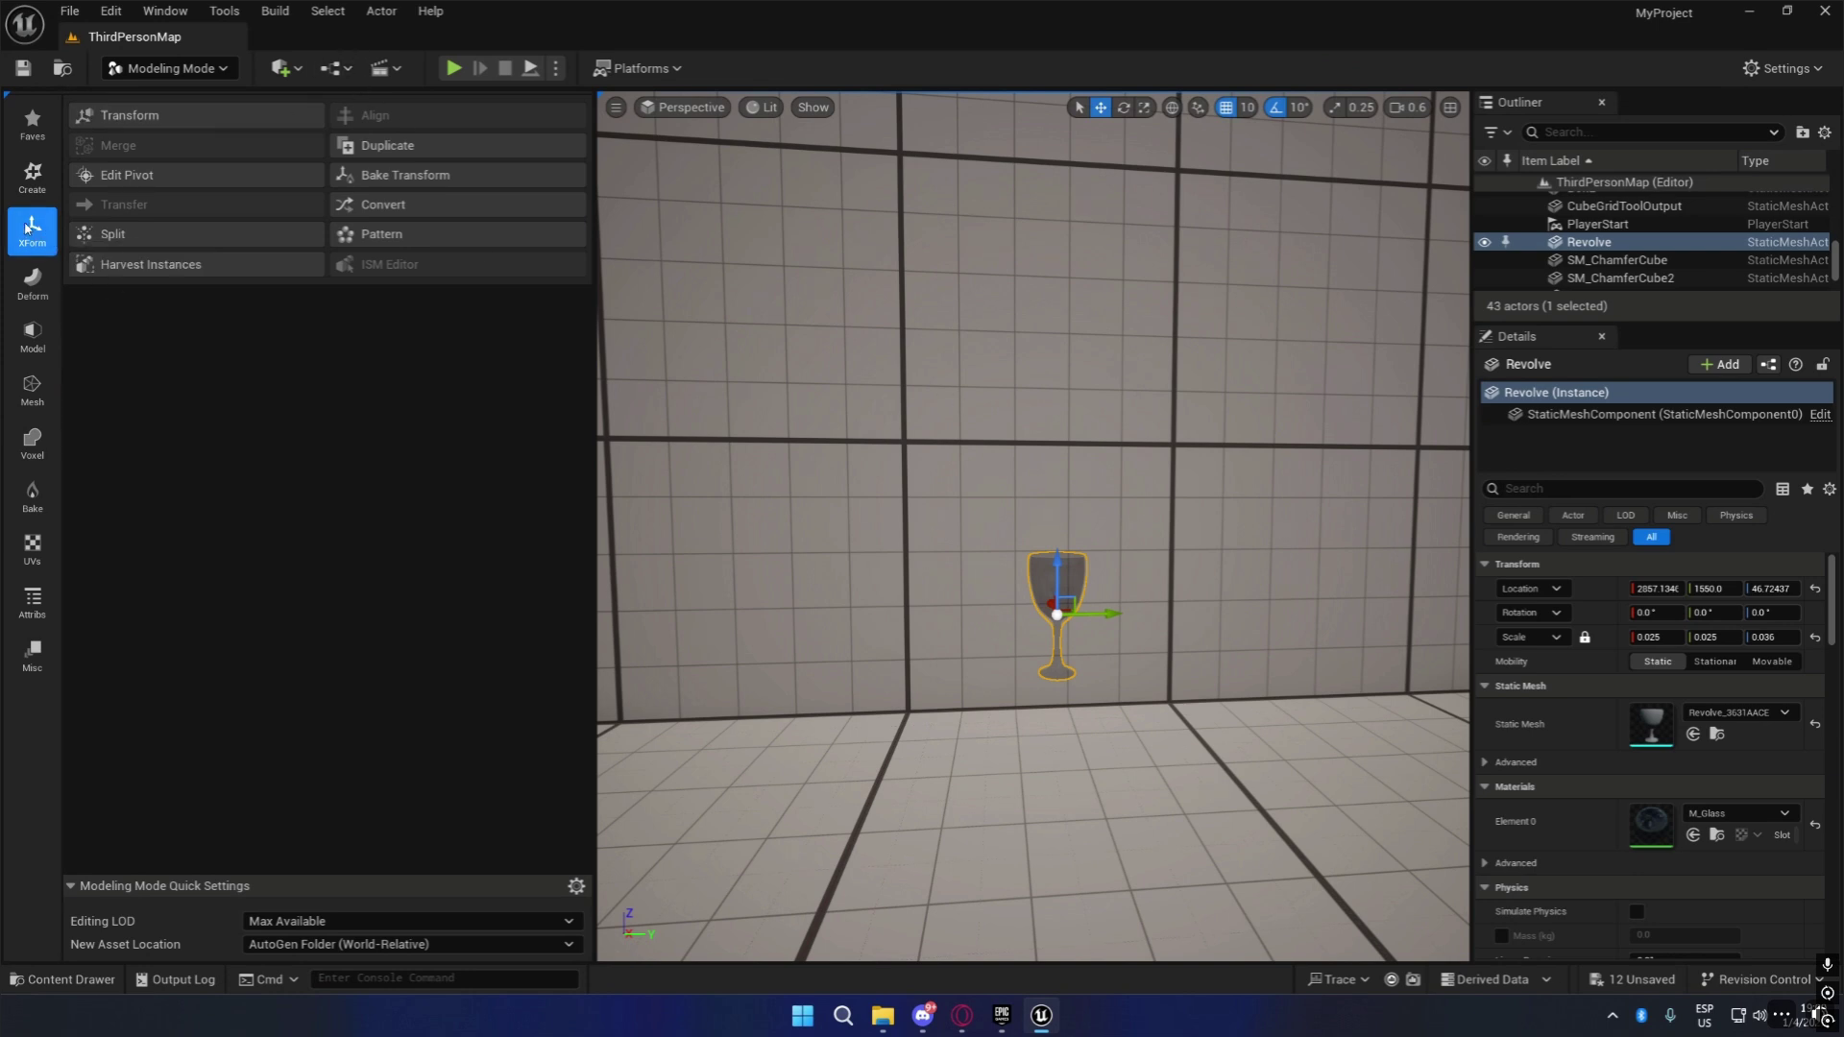
right_click_drag(1034, 538, 1071, 509)
key("w")
key("s")
right_click_drag(1189, 538, 1189, 613)
key("w")
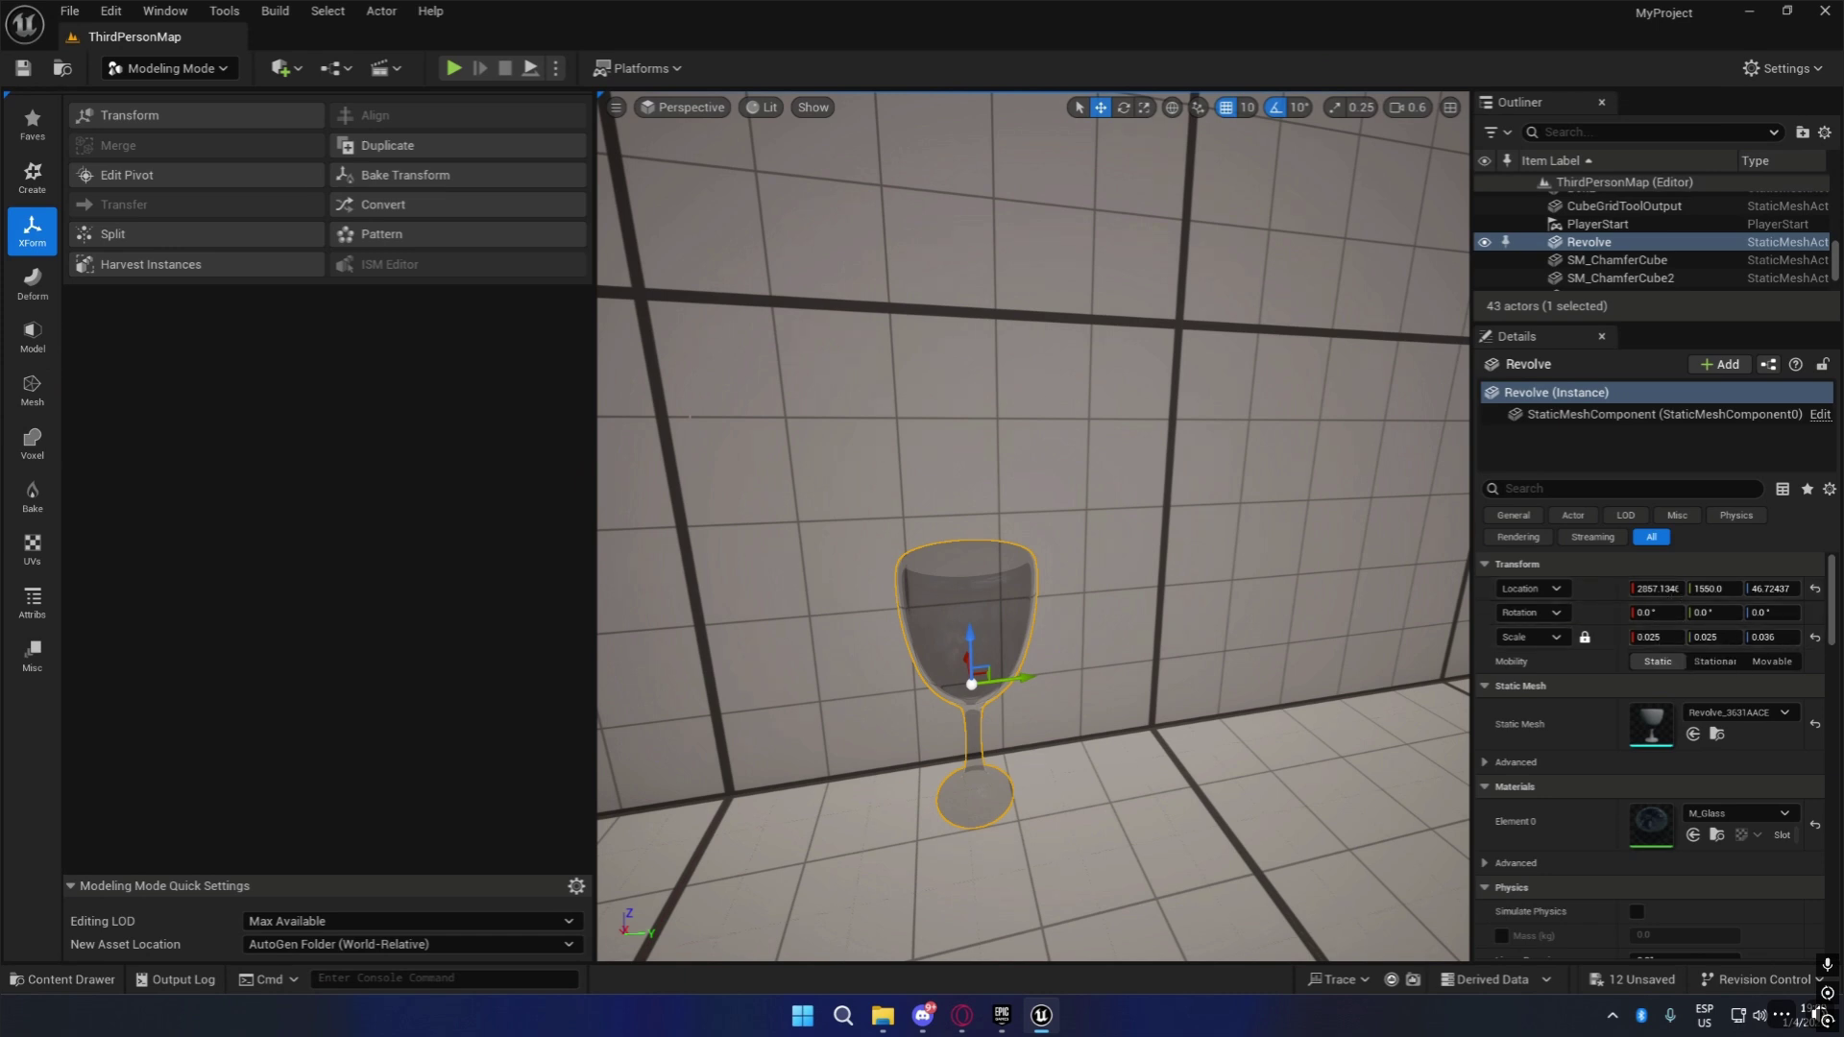
left_click(445, 183)
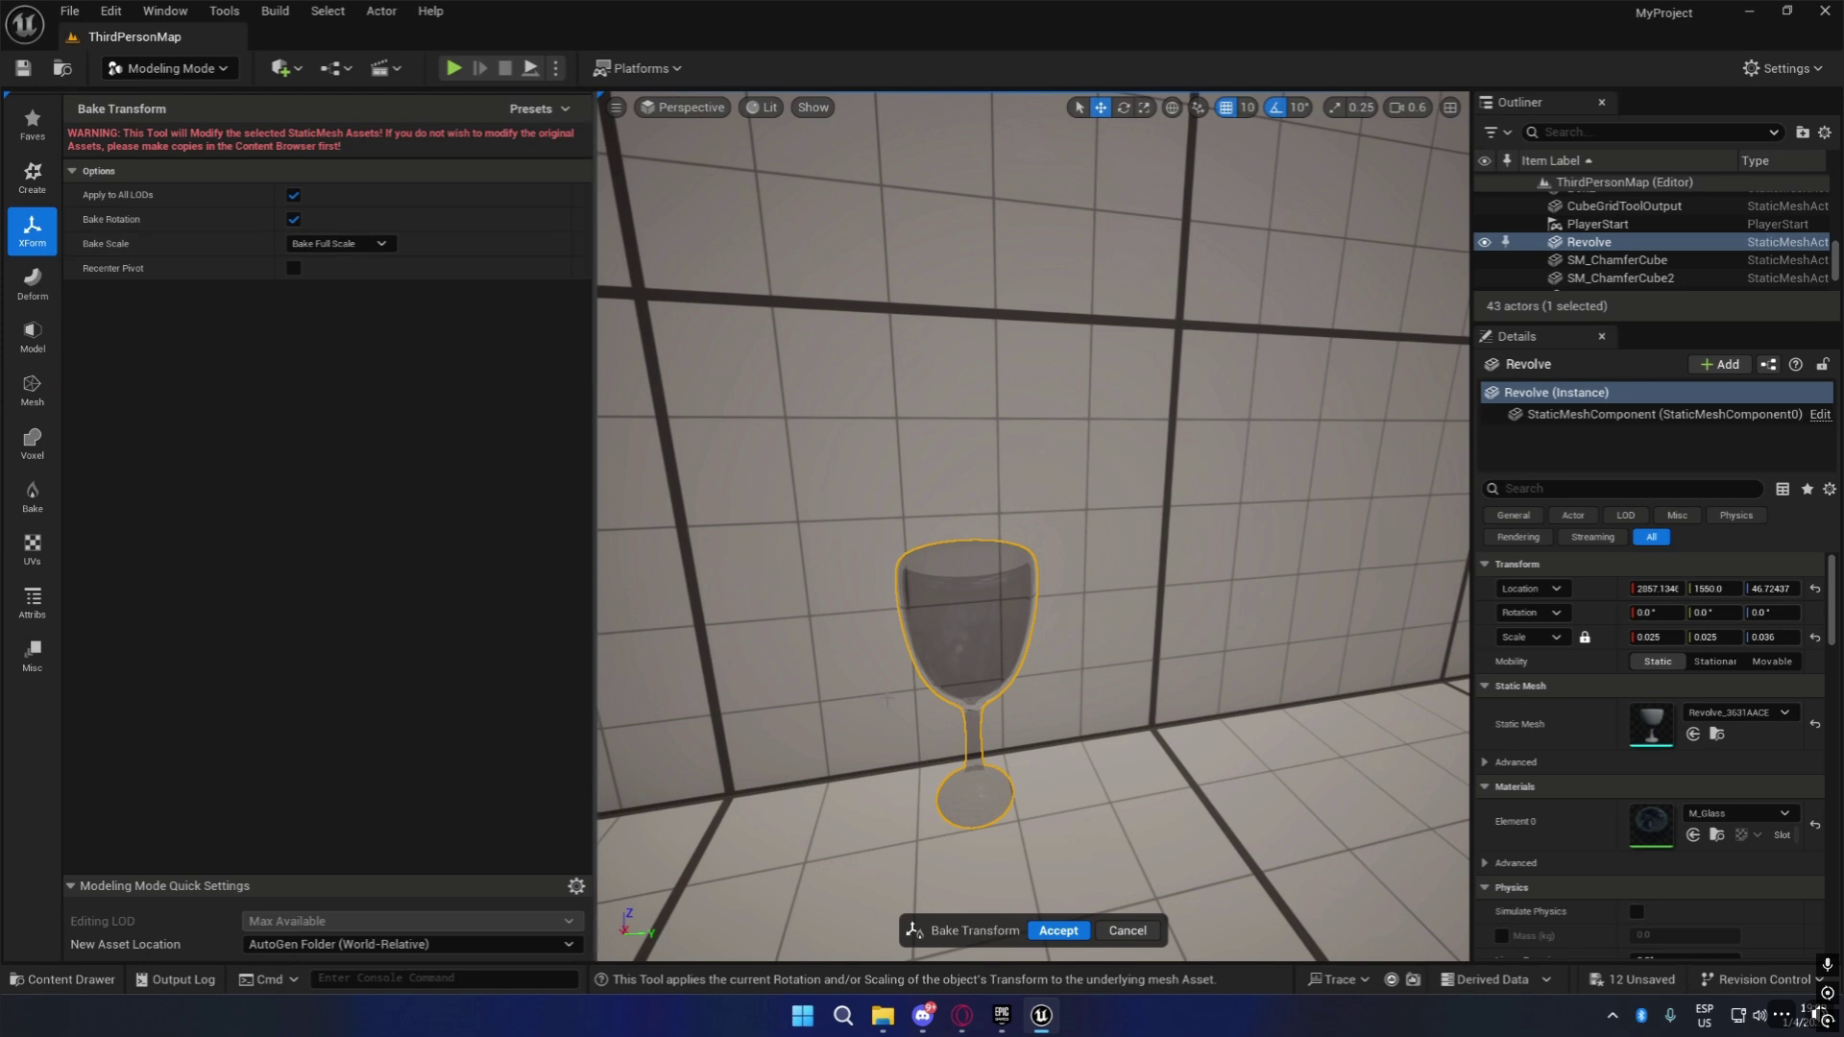
left_click(1058, 930)
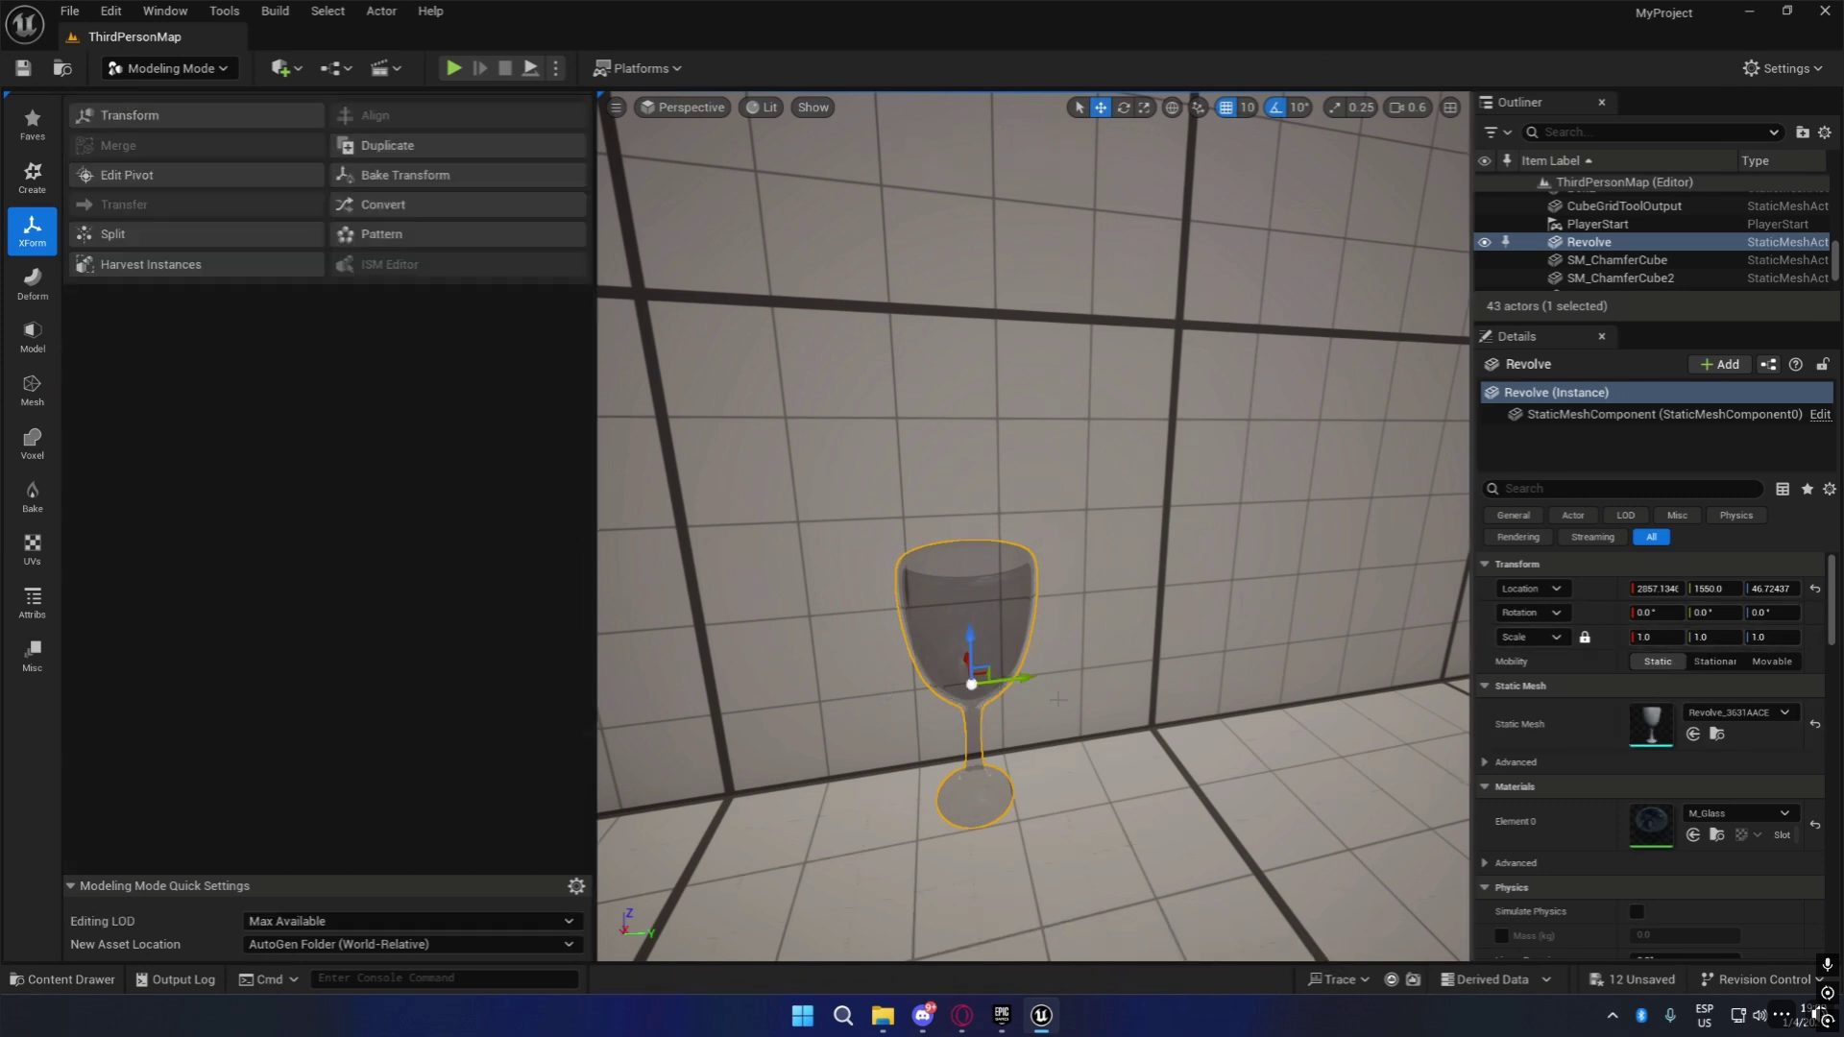
Locate the goblet's mesh asset in the content browser and place a test copy on the floor at about X 2790, Y 1600.
left_click(1718, 734)
scroll(1020, 420, "down", 6)
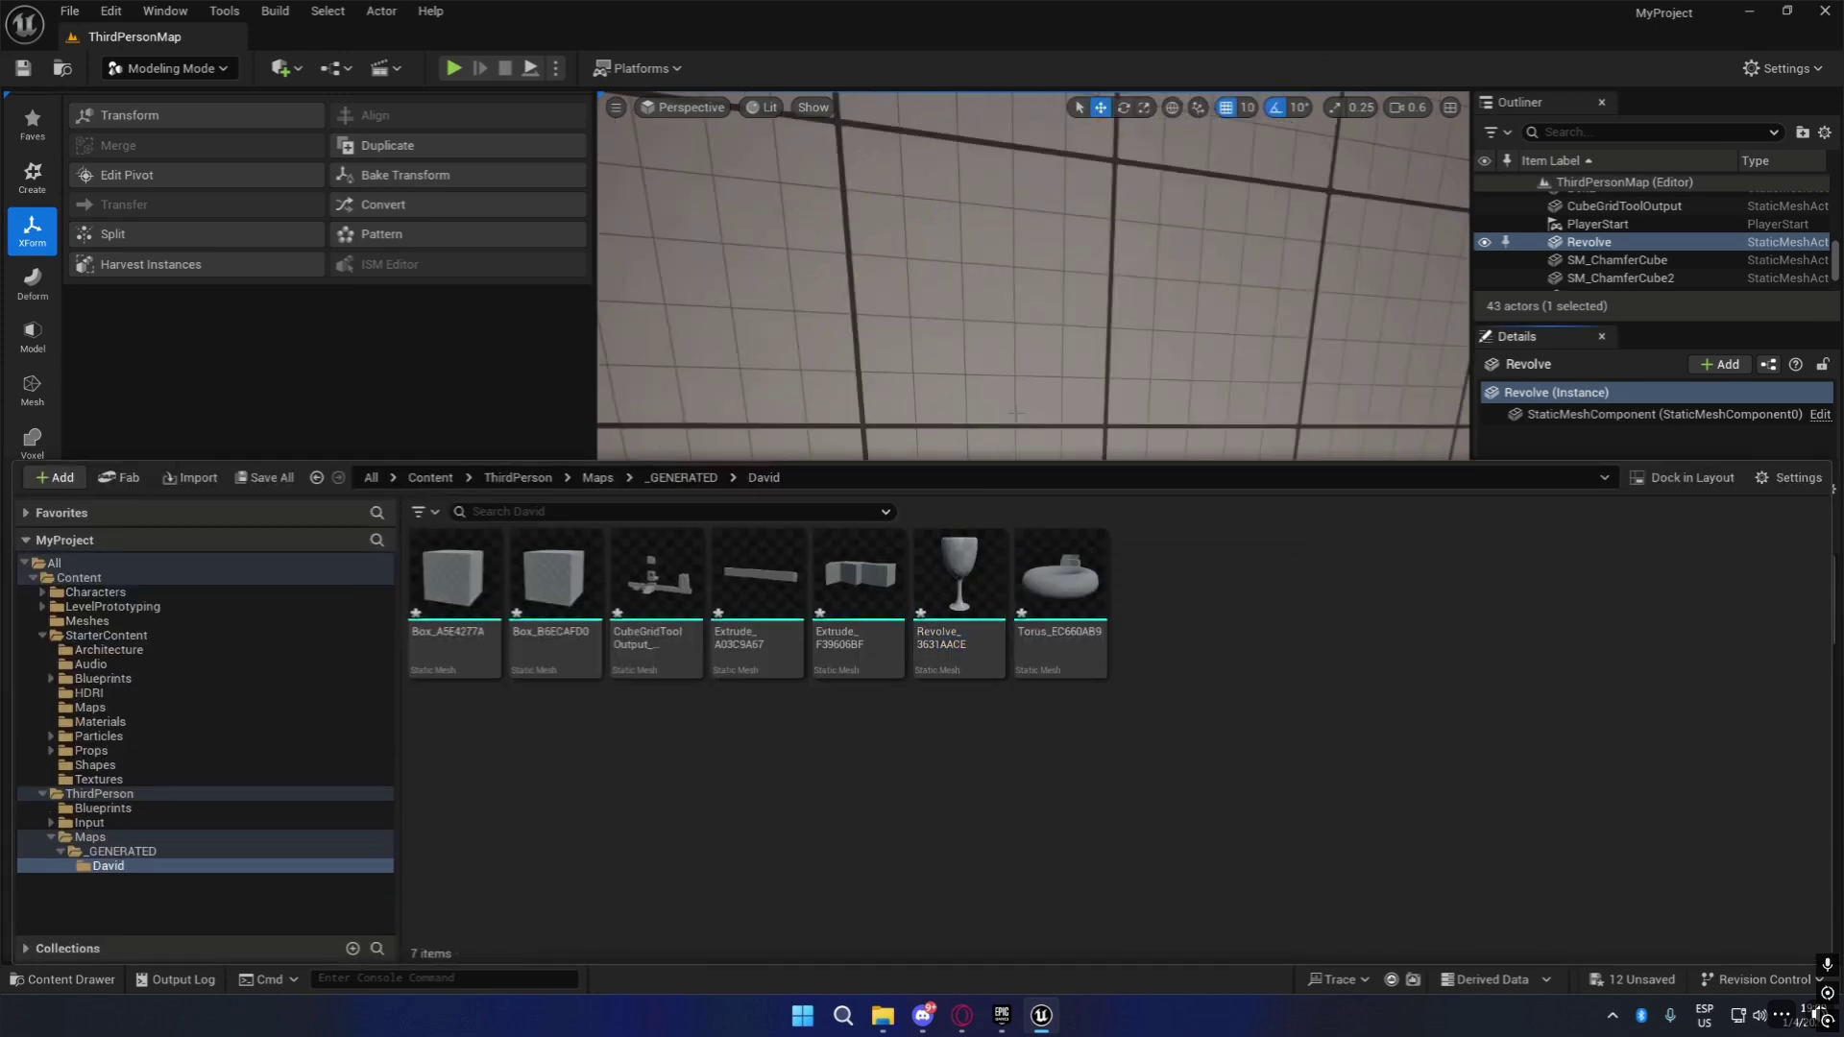
left_click_drag(1046, 463, 1046, 770)
left_click_drag(963, 882, 1180, 629)
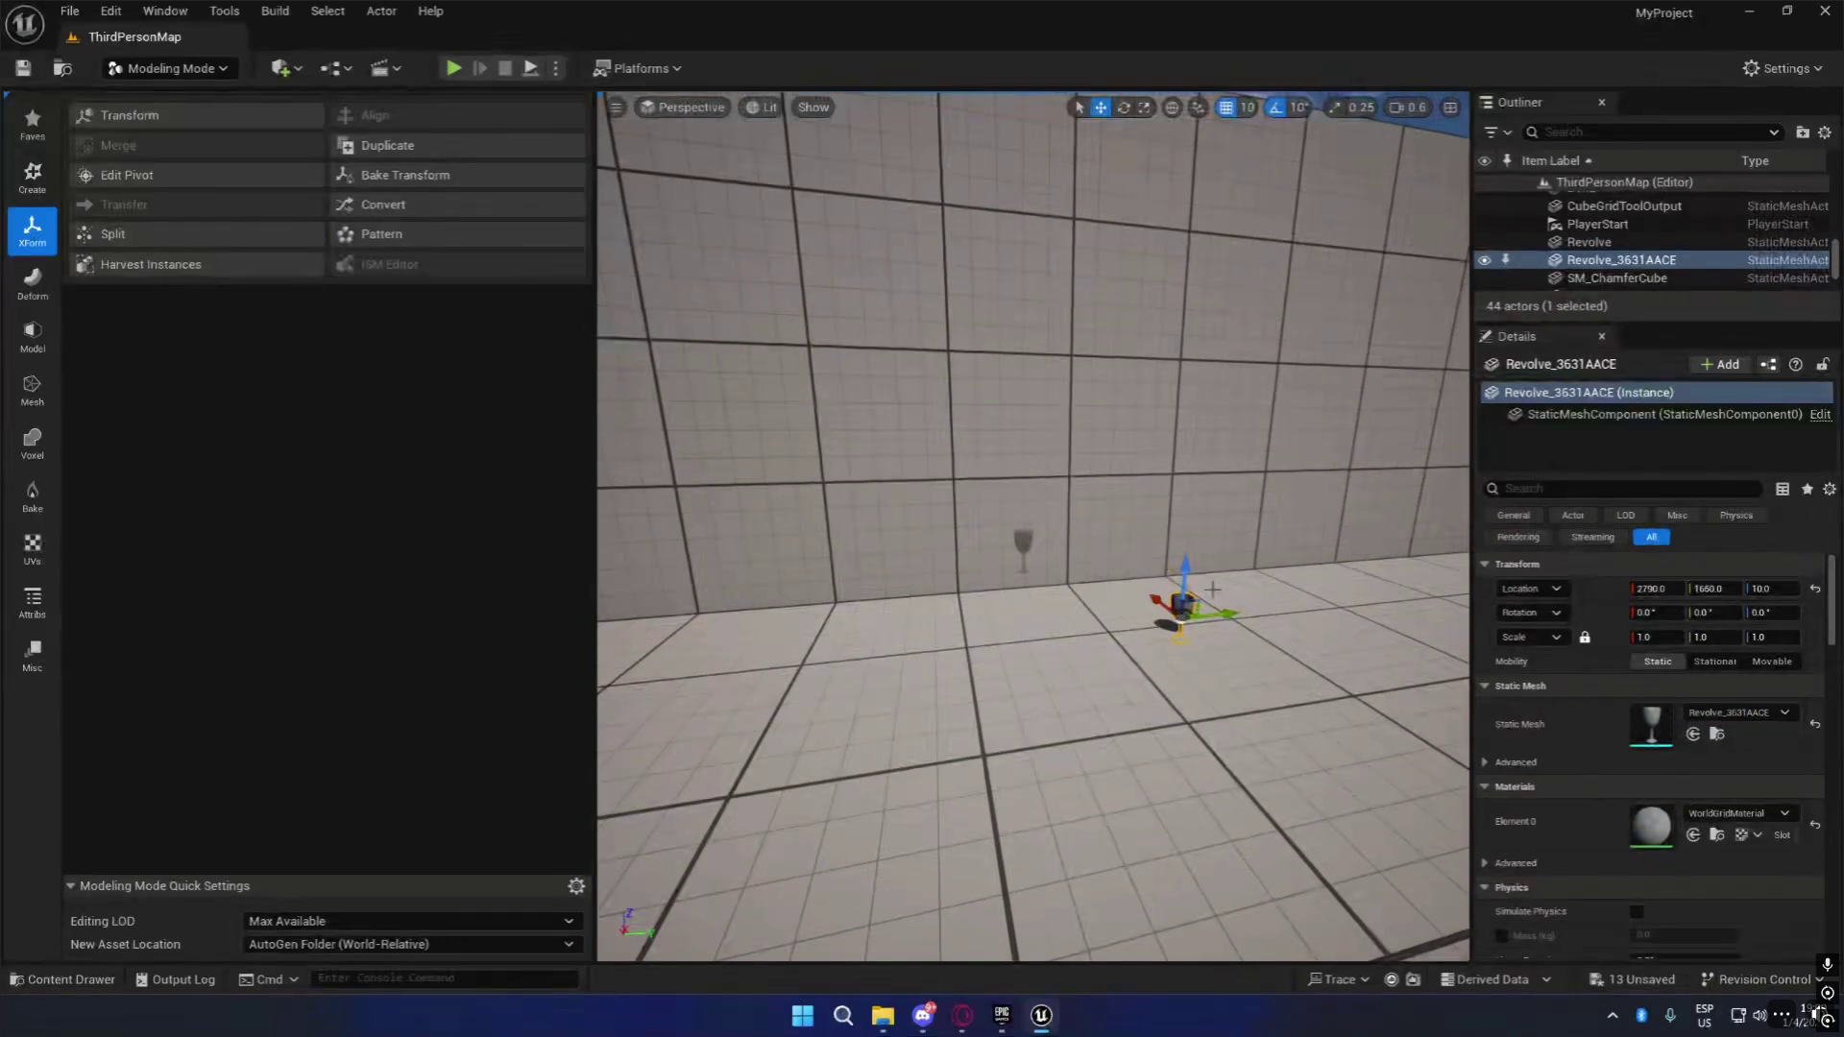
Undo the test copy's placement and reselect the original glass goblet.
key("ctrl+z")
right_click_drag(1054, 579, 1020, 611)
key("w")
left_click(990, 506)
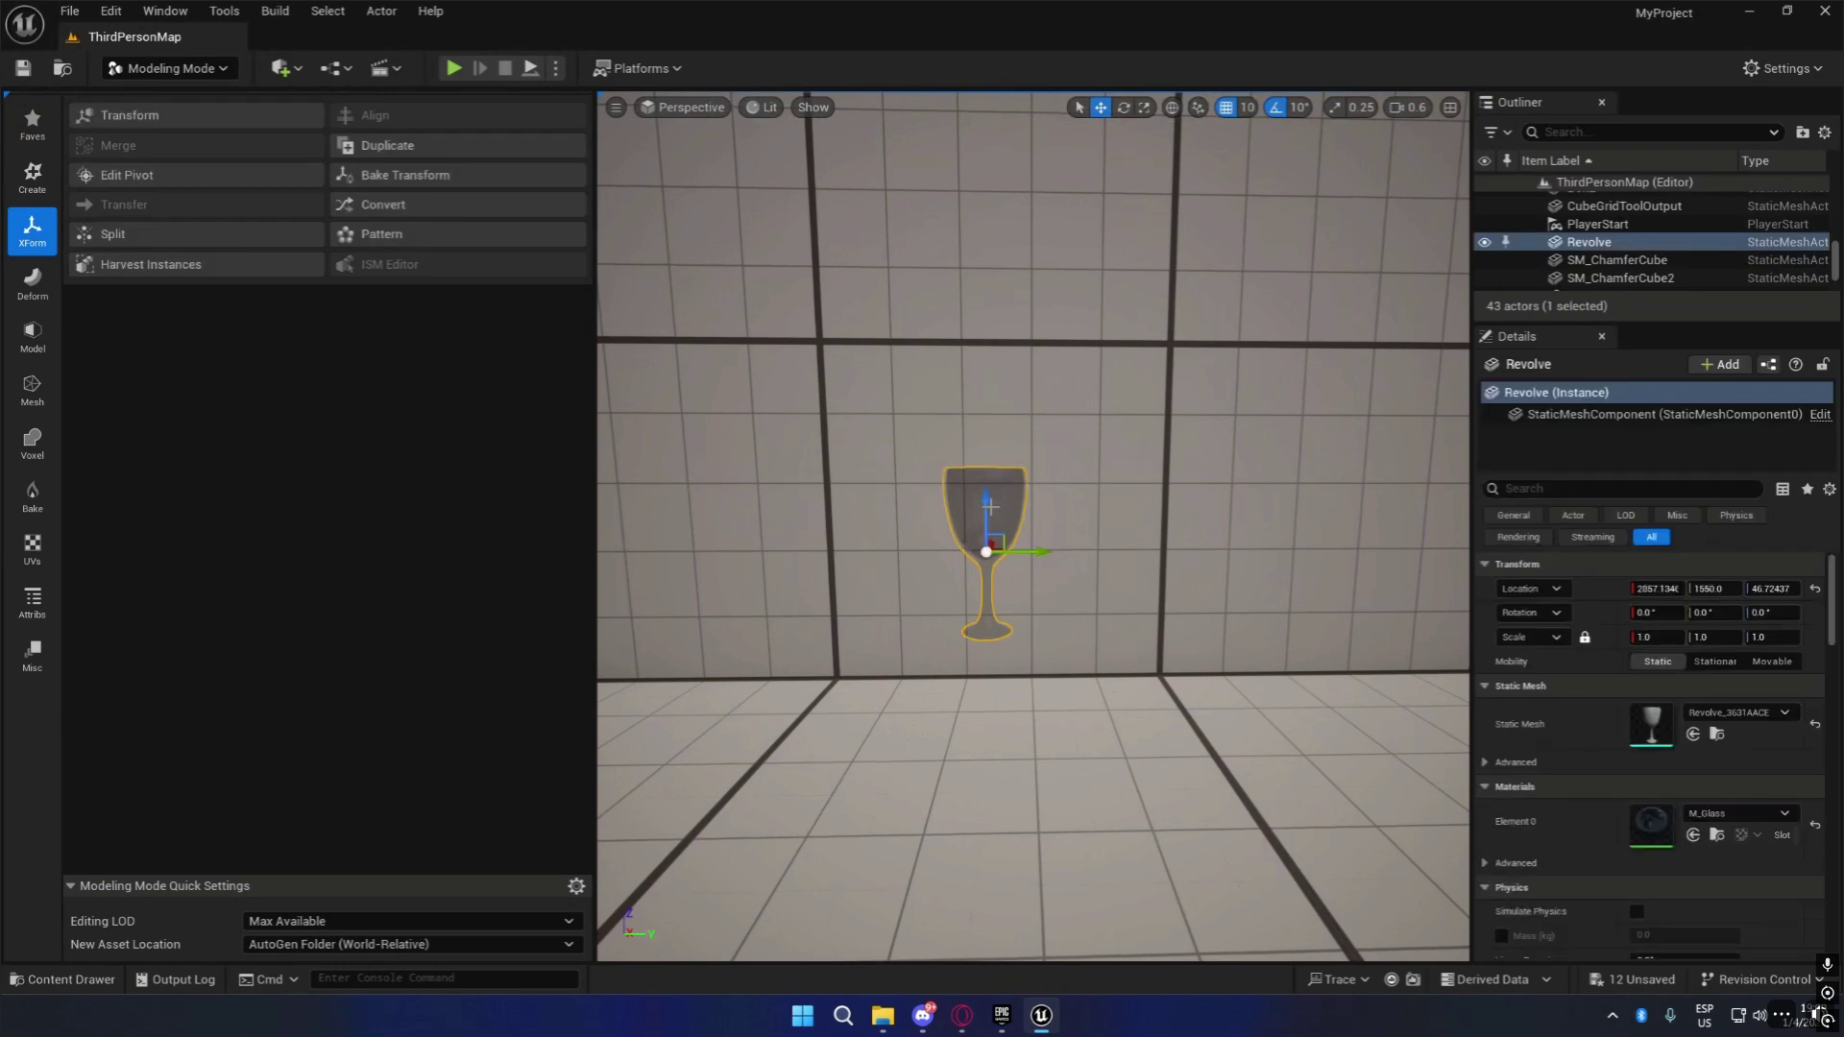
Start Edit Pivot on the goblet and raise its pivot 30 units along Z.
left_click(129, 176)
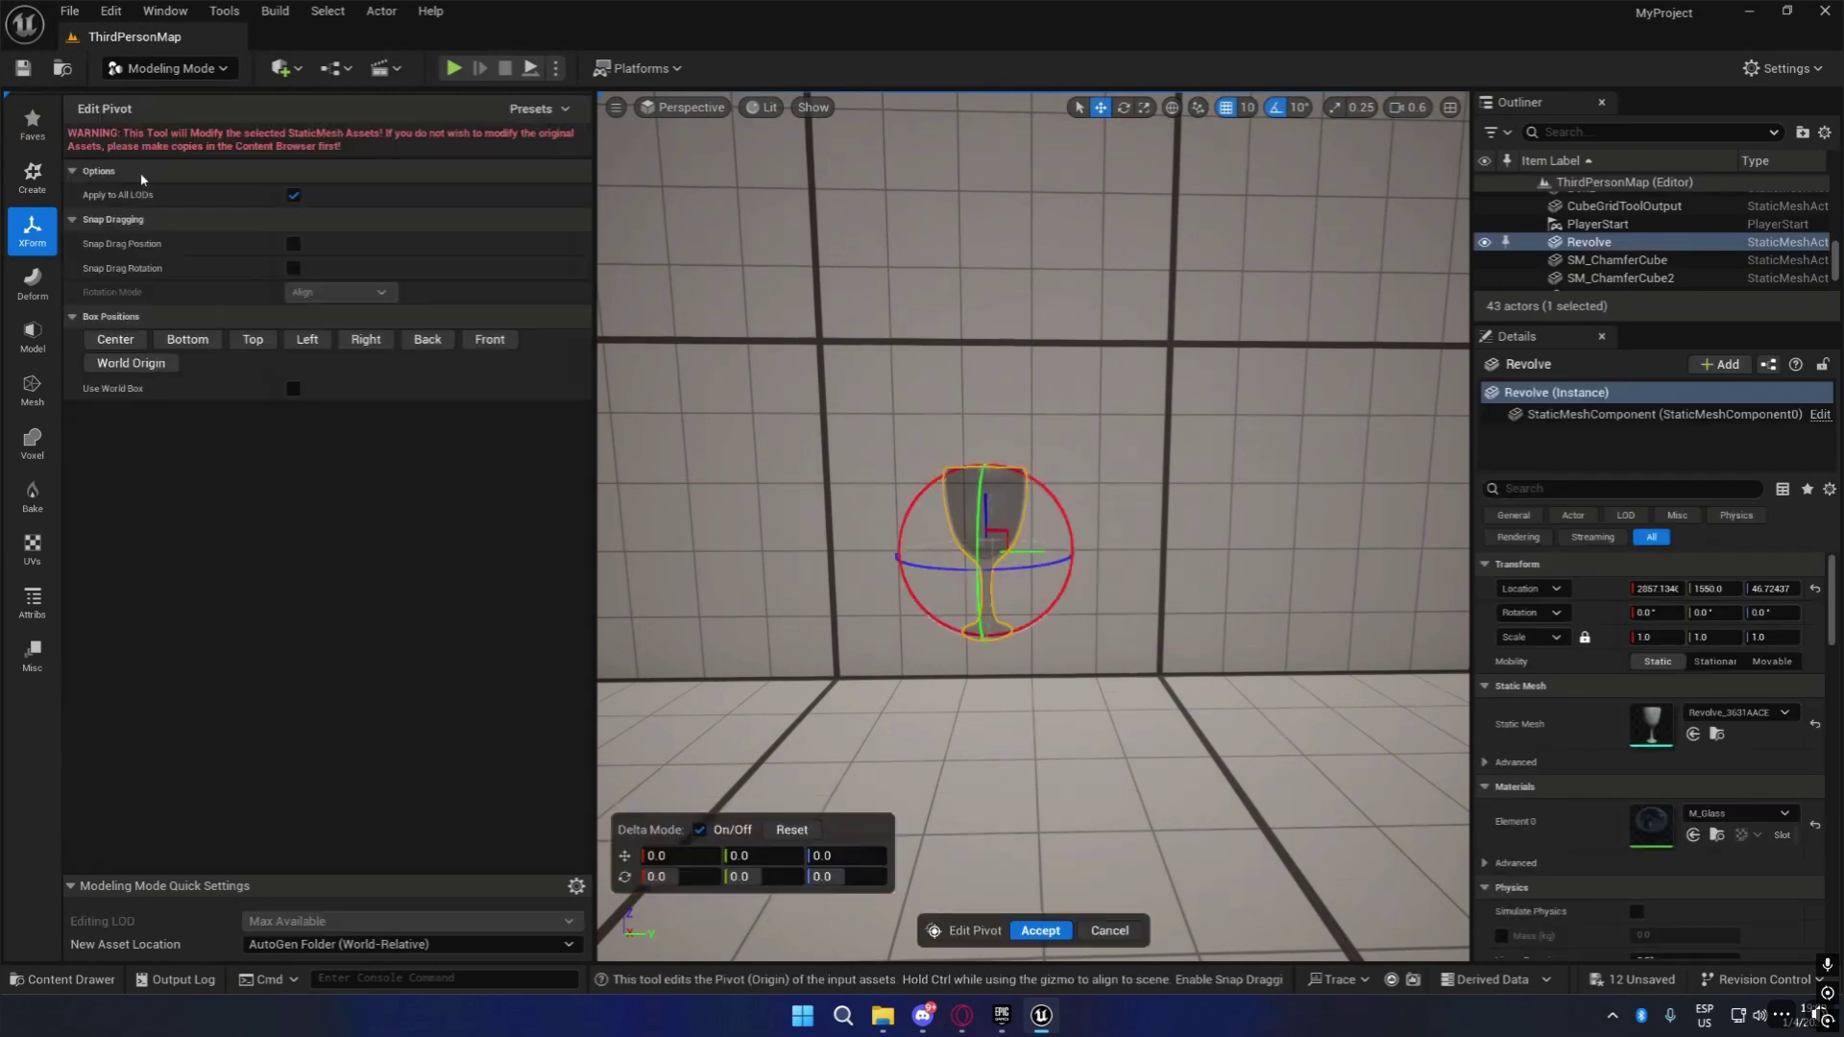
left_click(32, 229)
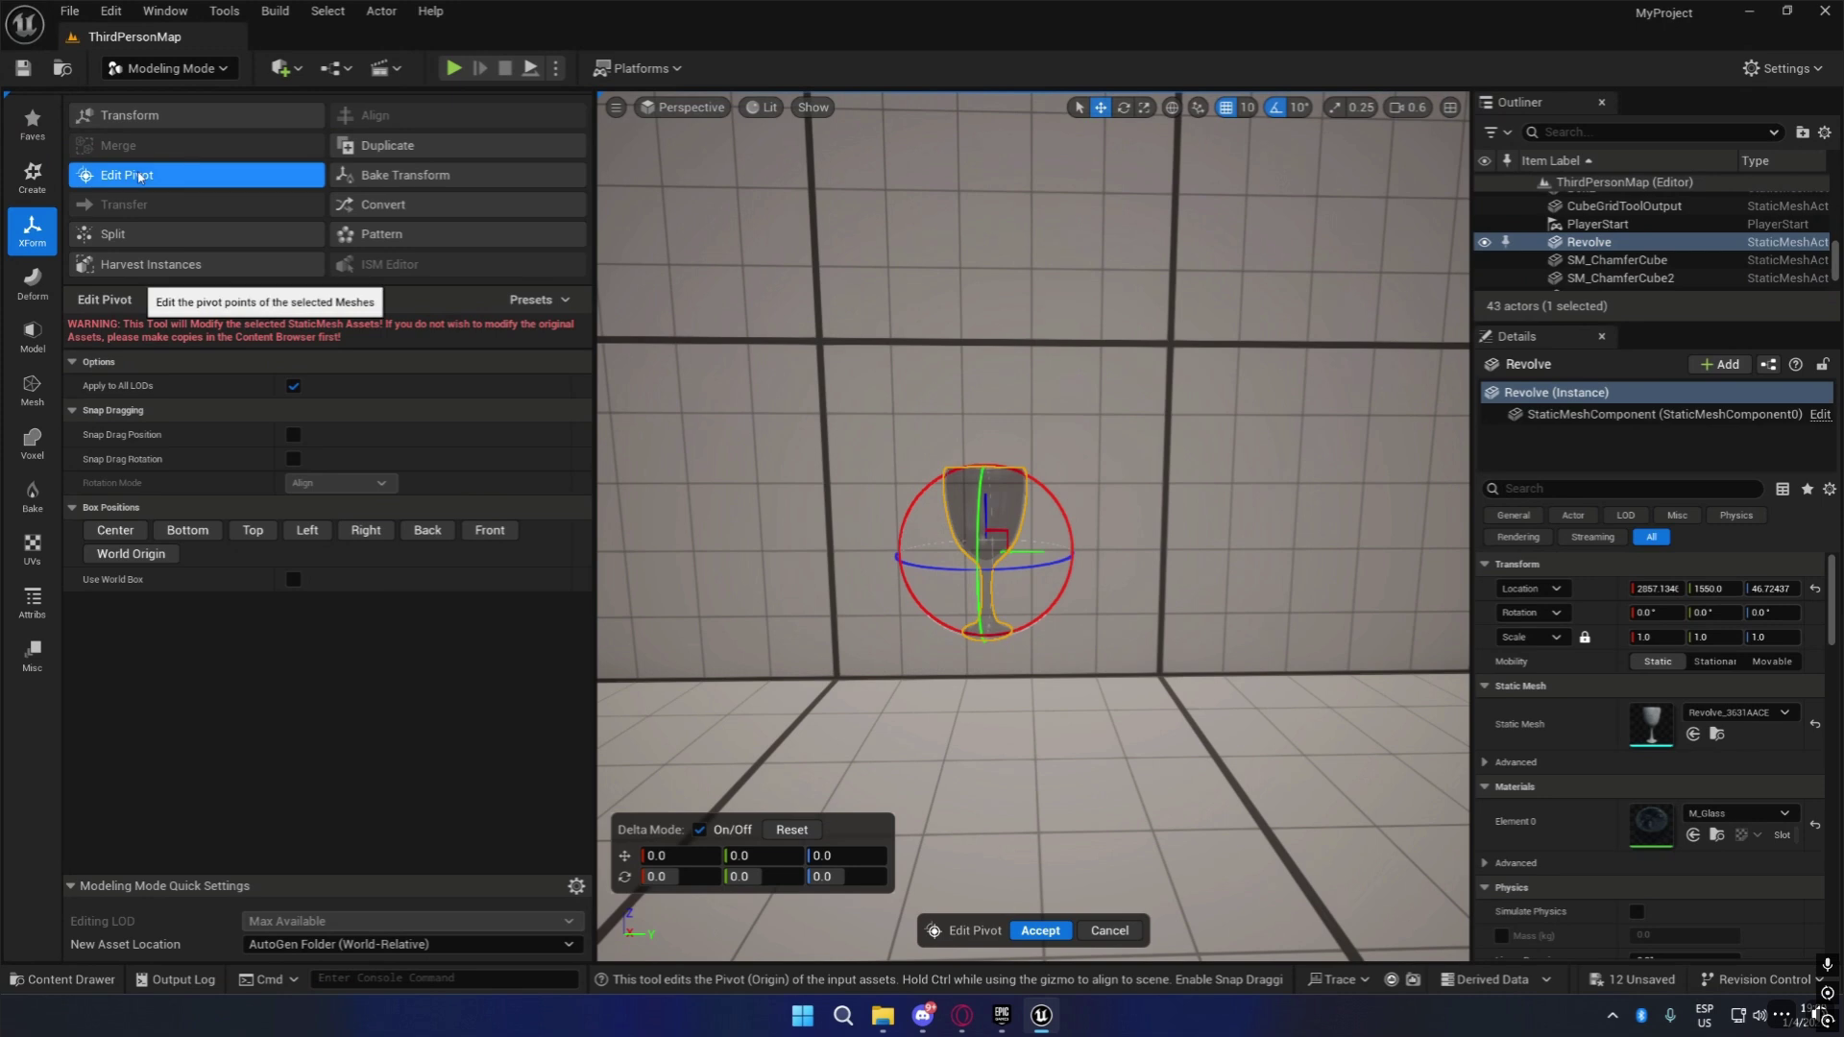
left_click(174, 195)
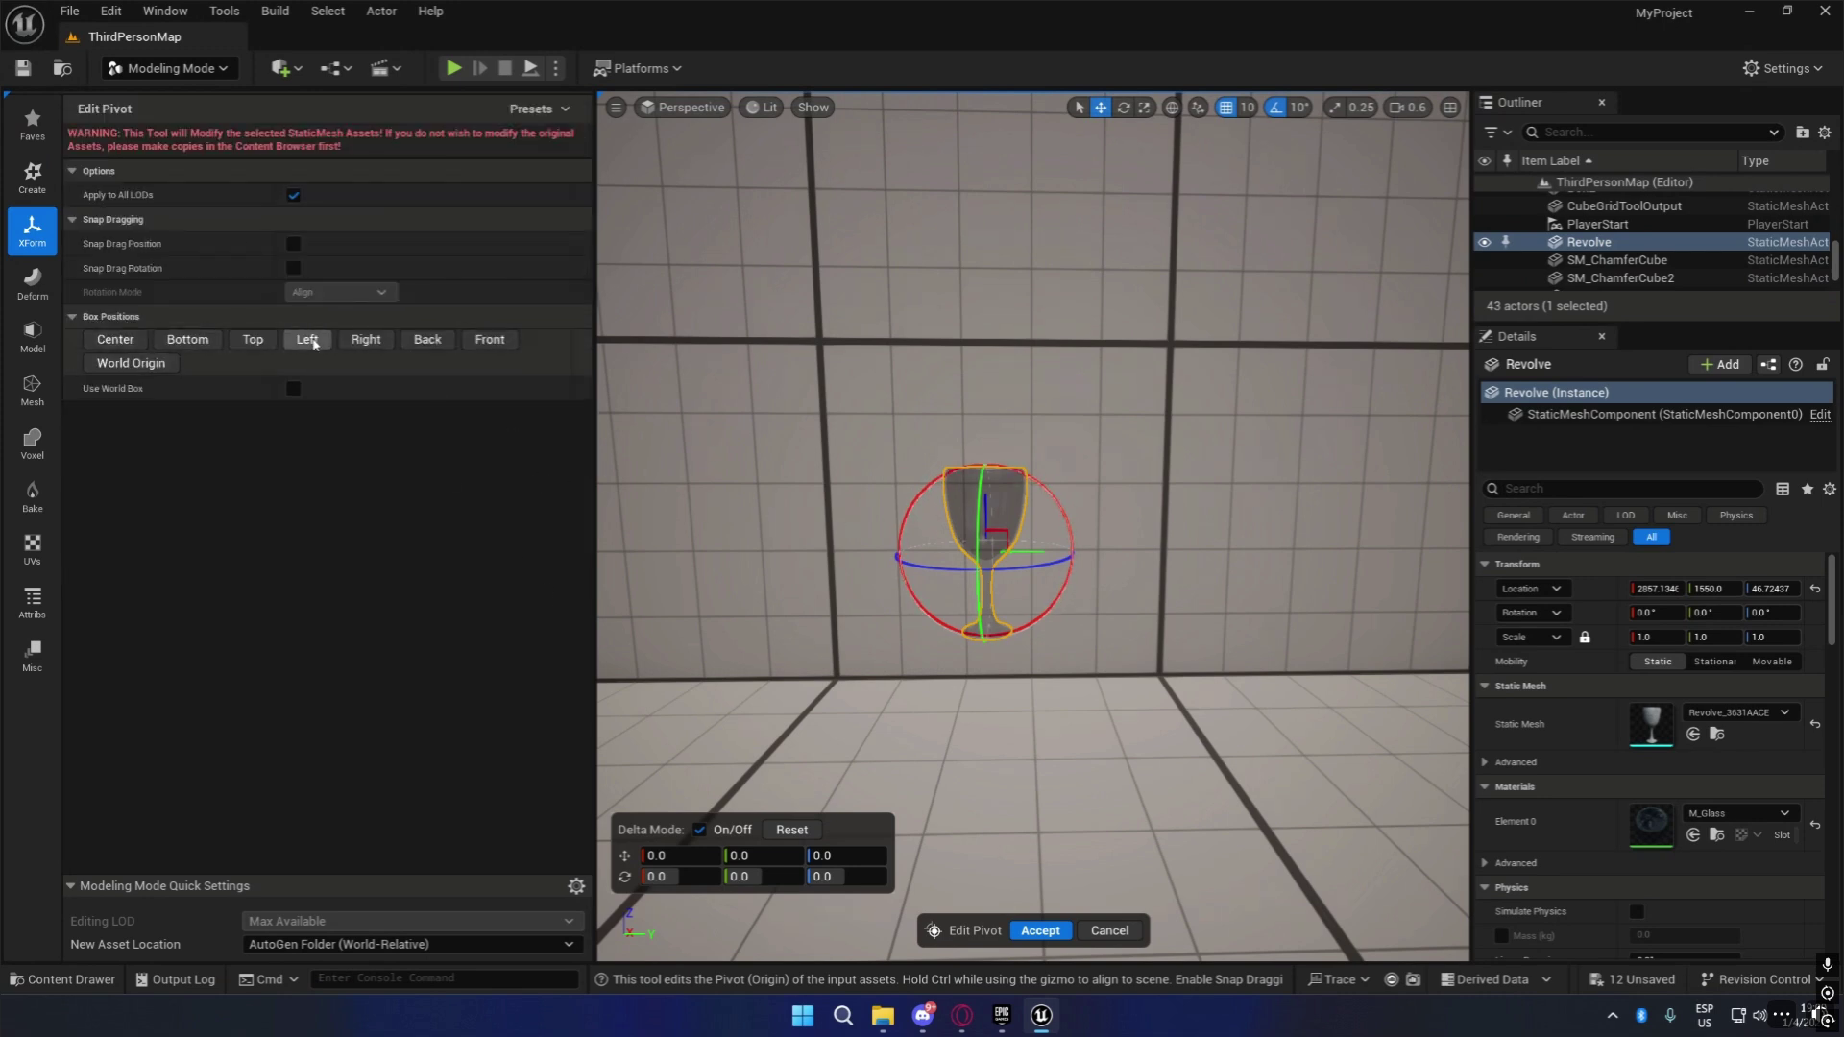
left_click_drag(982, 504, 1002, 362)
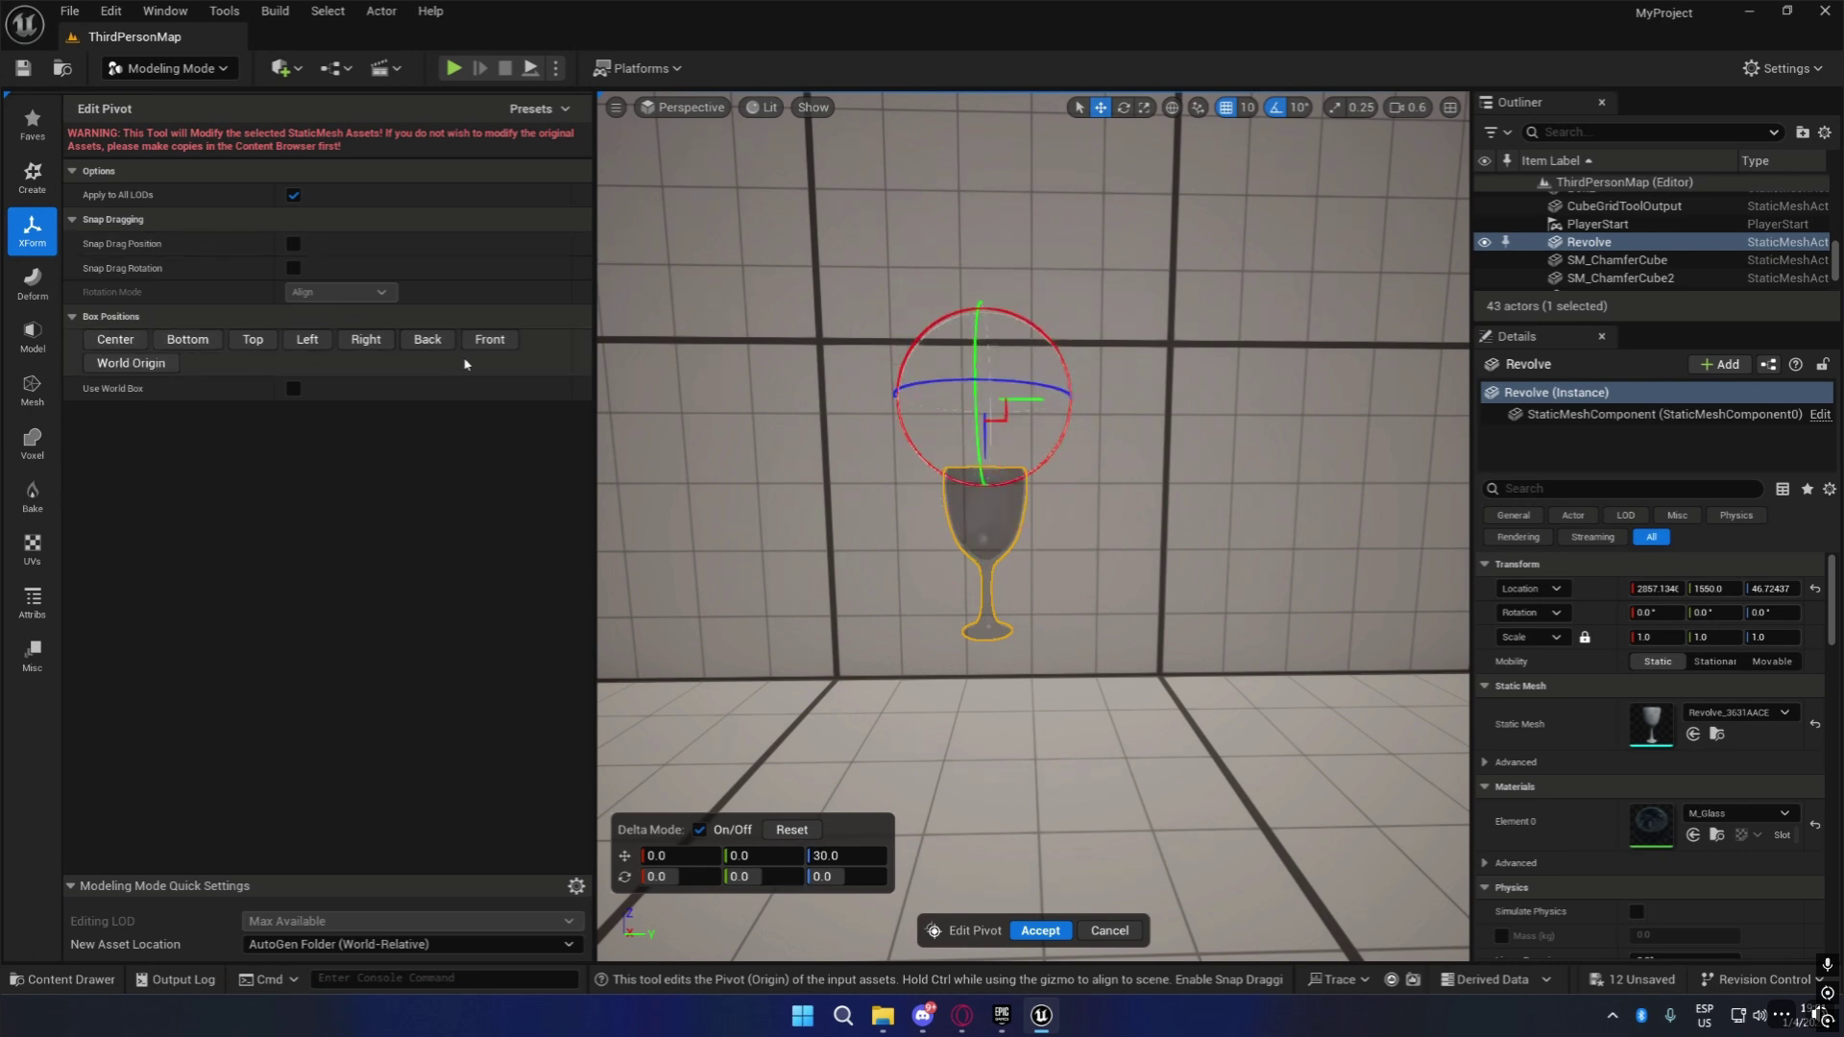
Try the Center, Bottom, Top, Right, Back and Front box positions for the goblet's pivot.
left_click(123, 344)
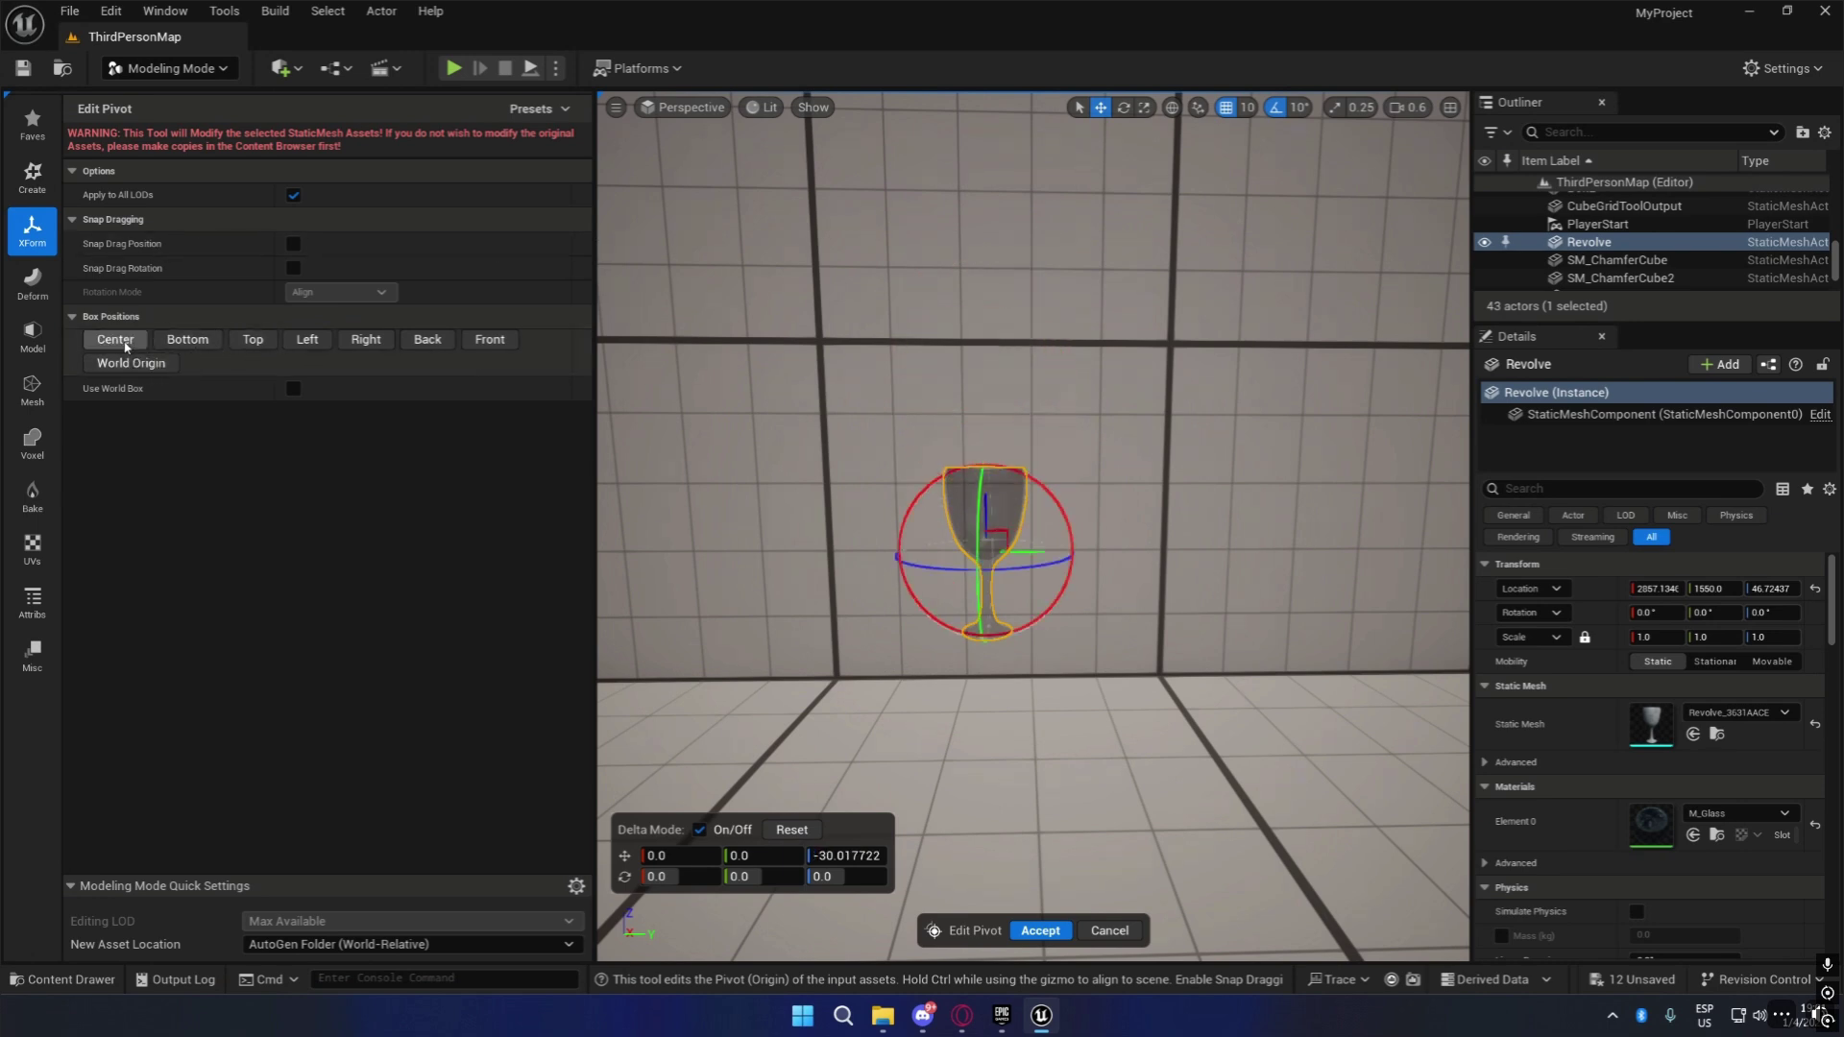
left_click(188, 340)
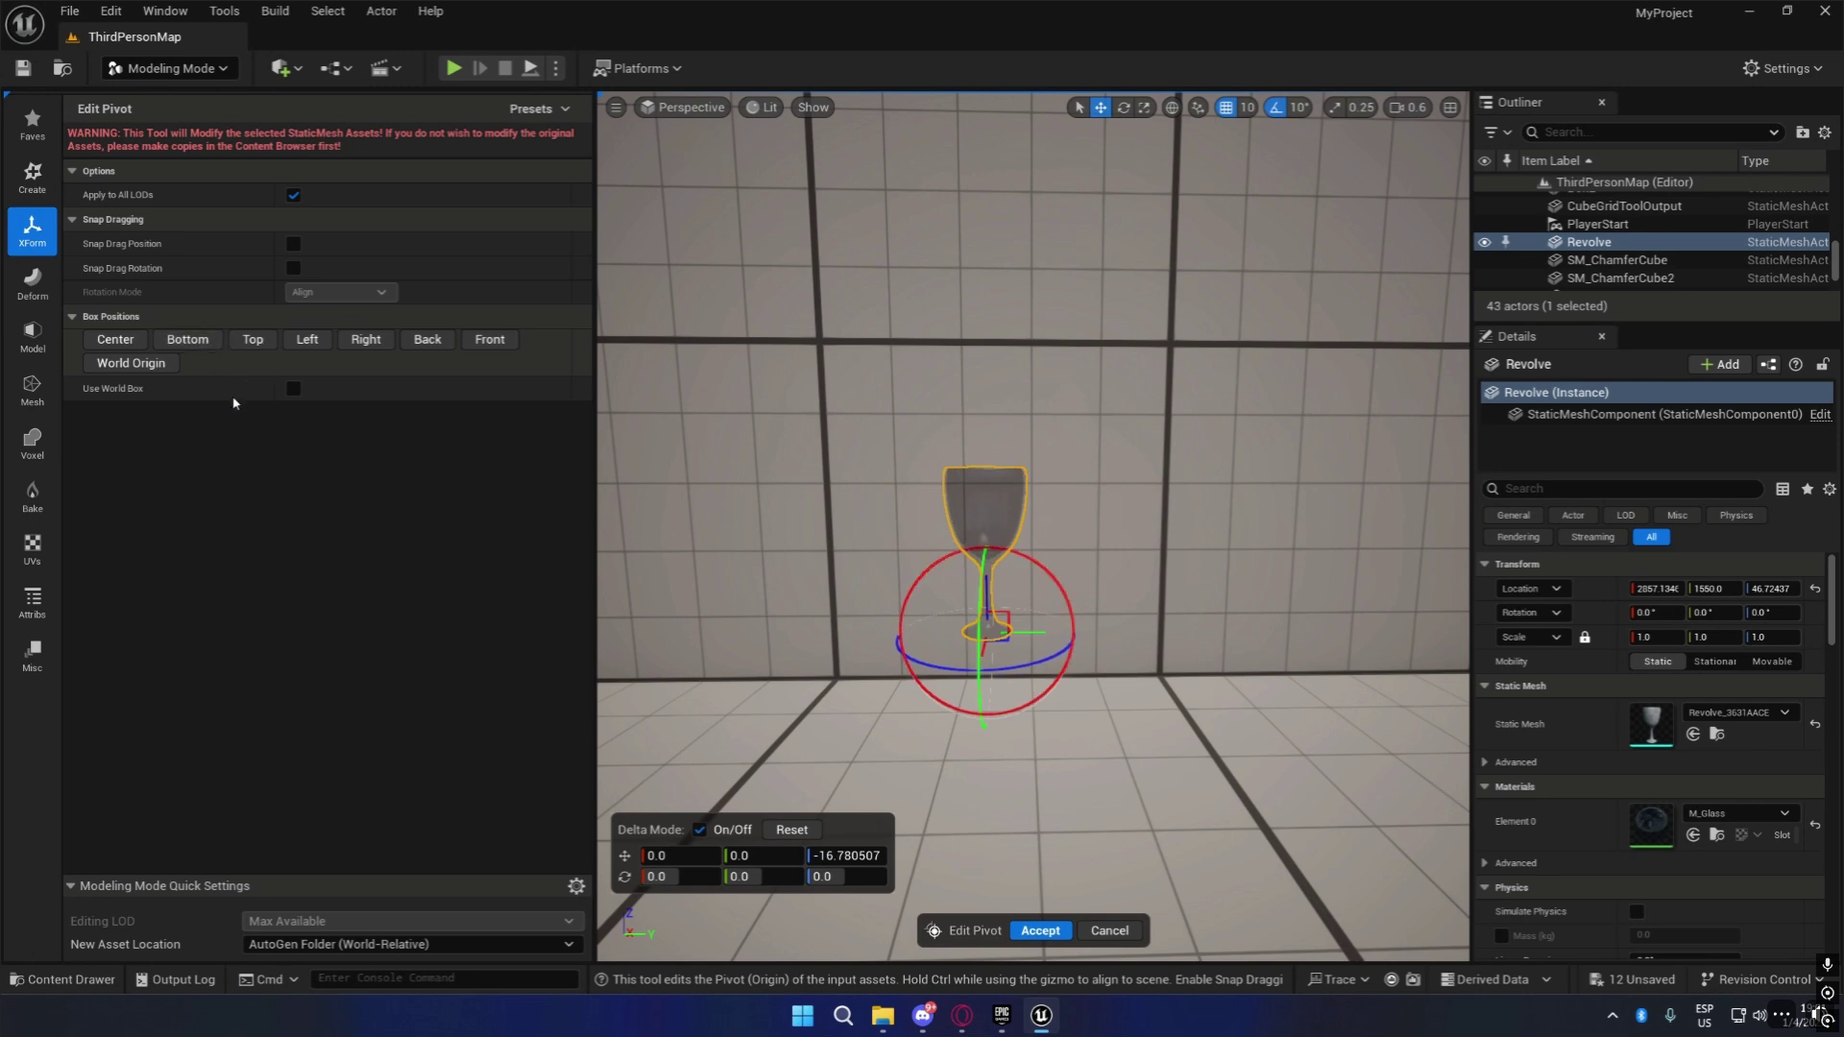
left_click(253, 341)
left_click(368, 342)
left_click(428, 344)
left_click(487, 344)
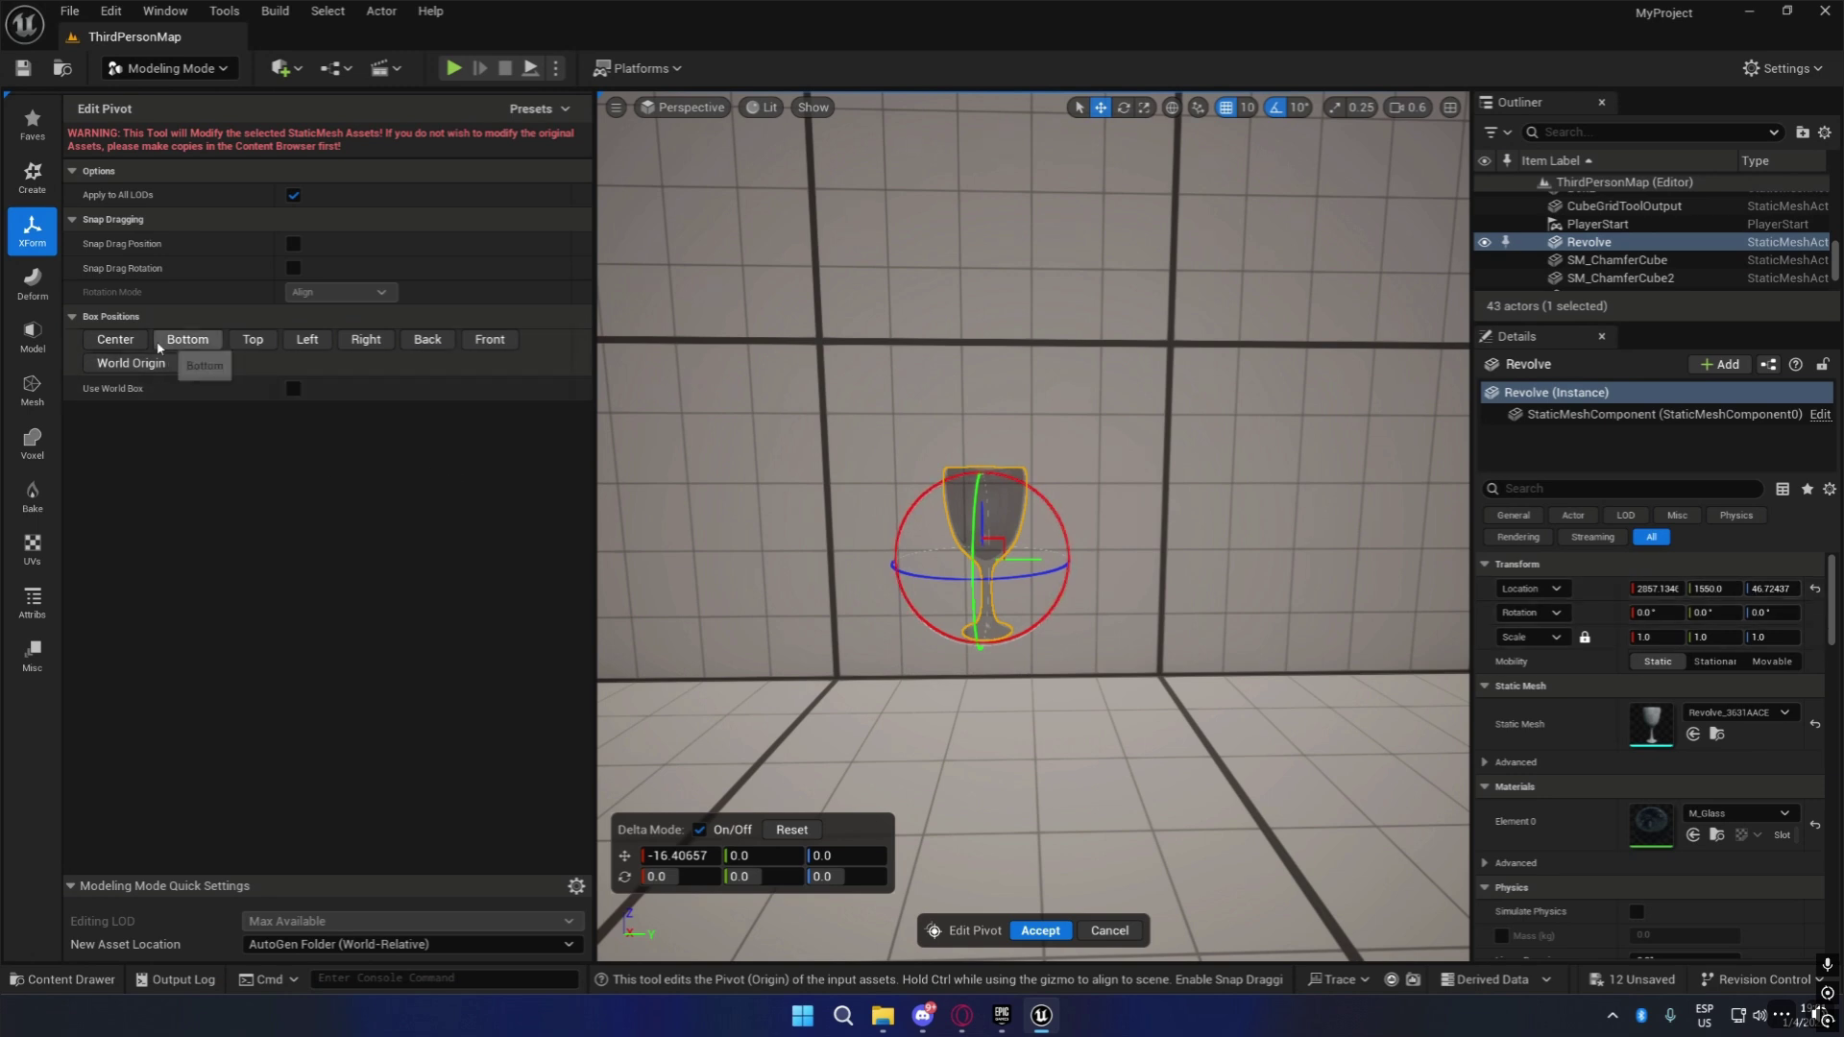
Place the goblet's pivot at the Bottom box position and accept the pivot edit.
left_click(119, 341)
left_click(188, 340)
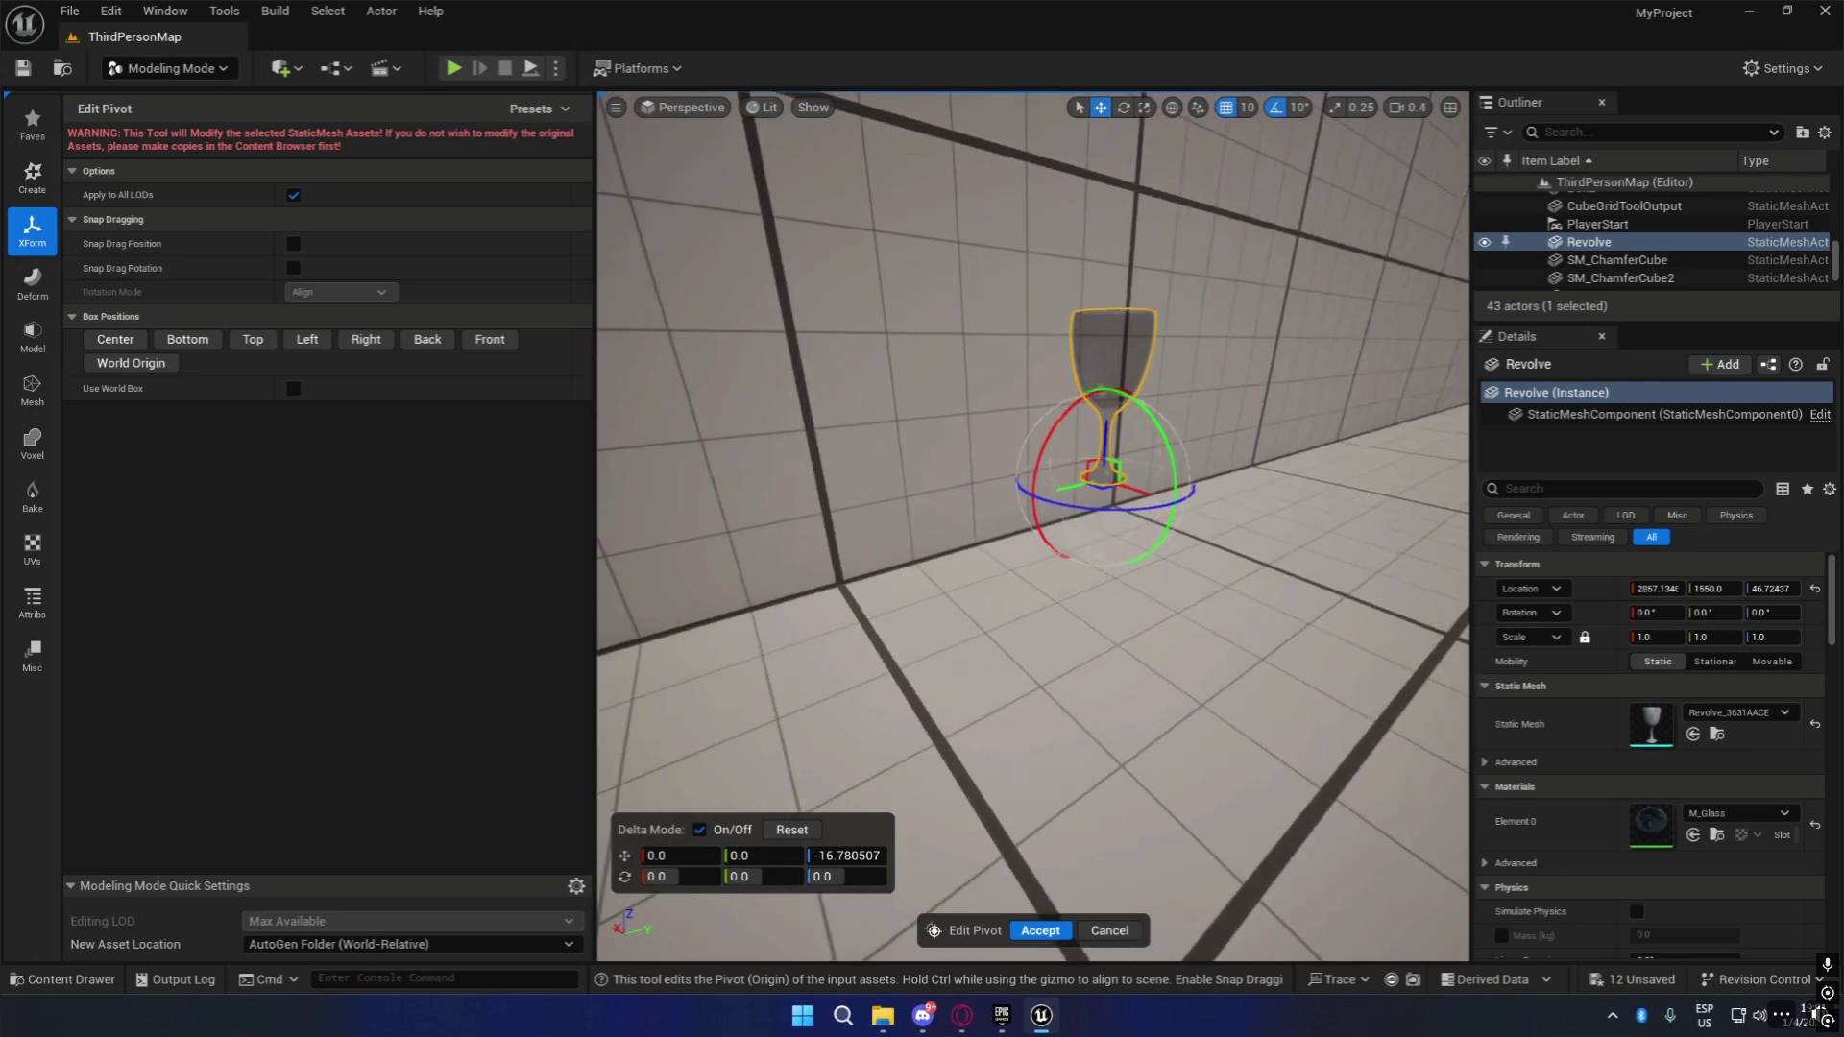
left_click(1040, 931)
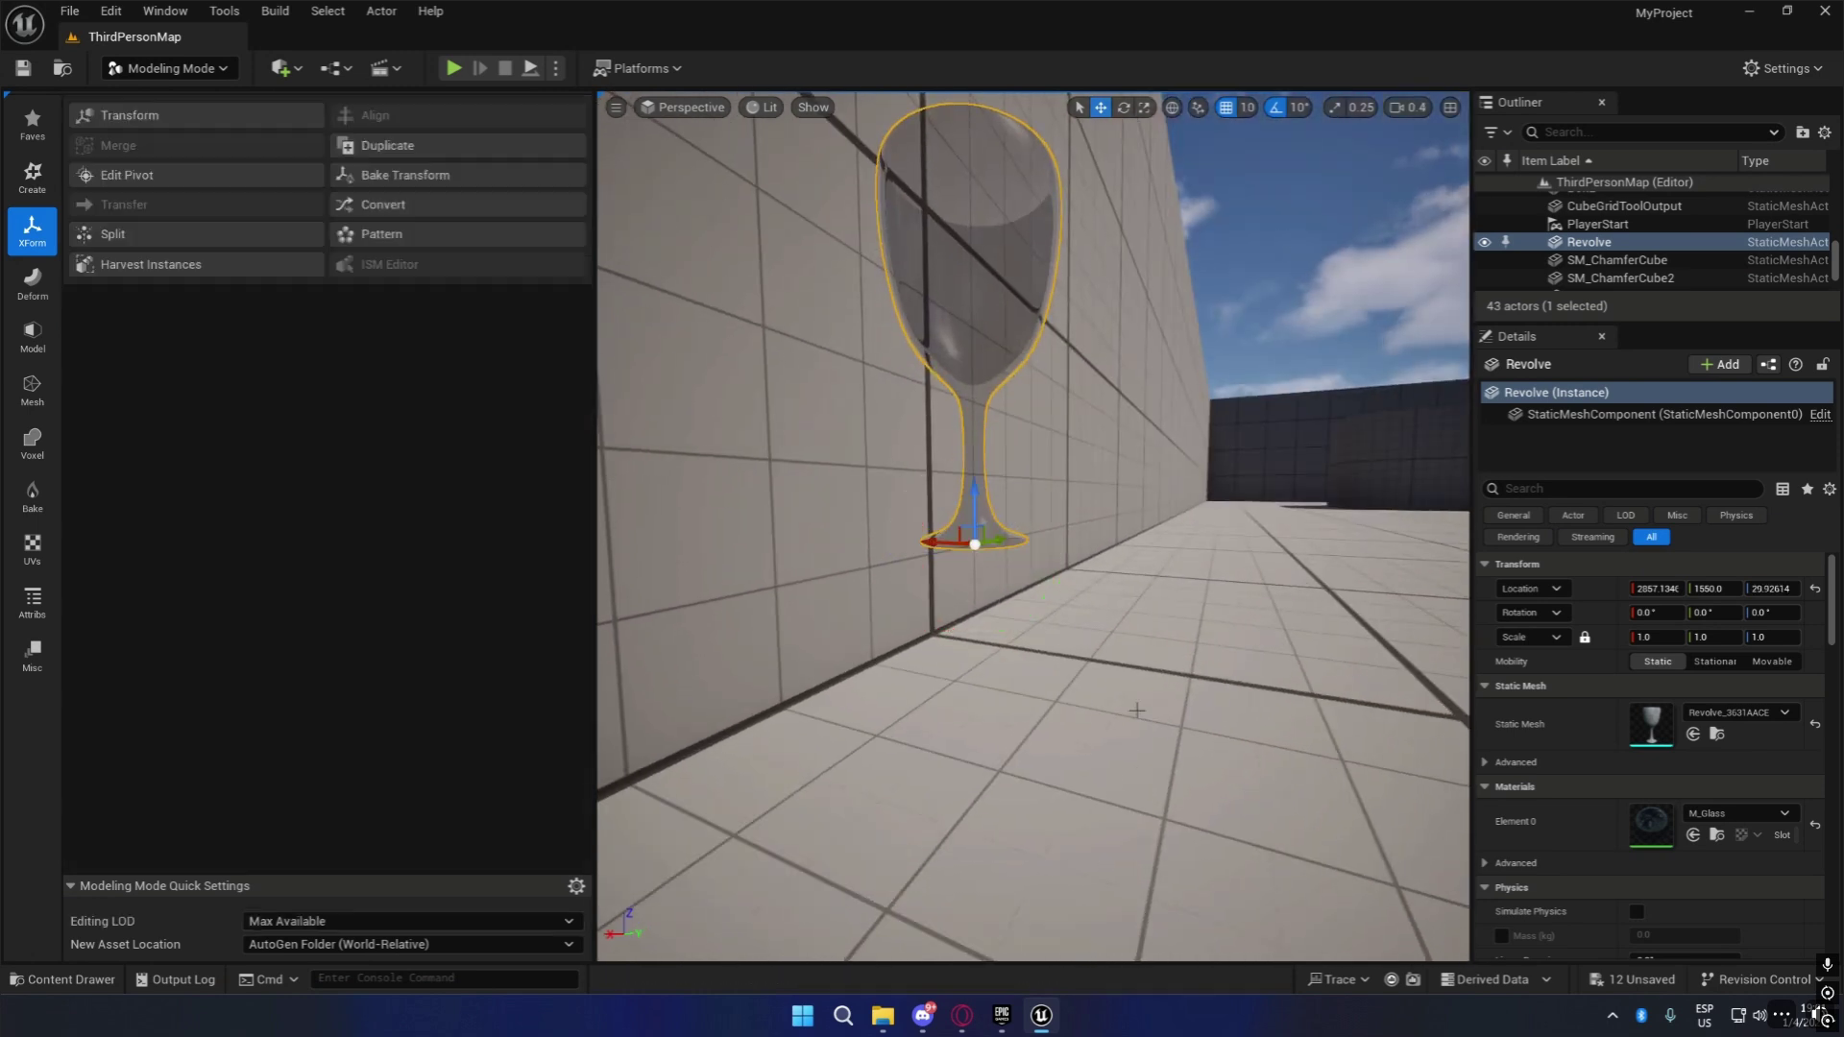
Drop the goblet onto the floor by its new bottom pivot and clear the selection.
right_click_drag(1033, 526, 870, 607)
key("End")
left_click_drag(1301, 638, 812, 607)
right_click_drag(821, 615, 796, 600)
left_click_drag(797, 600, 749, 599)
key("Escape")
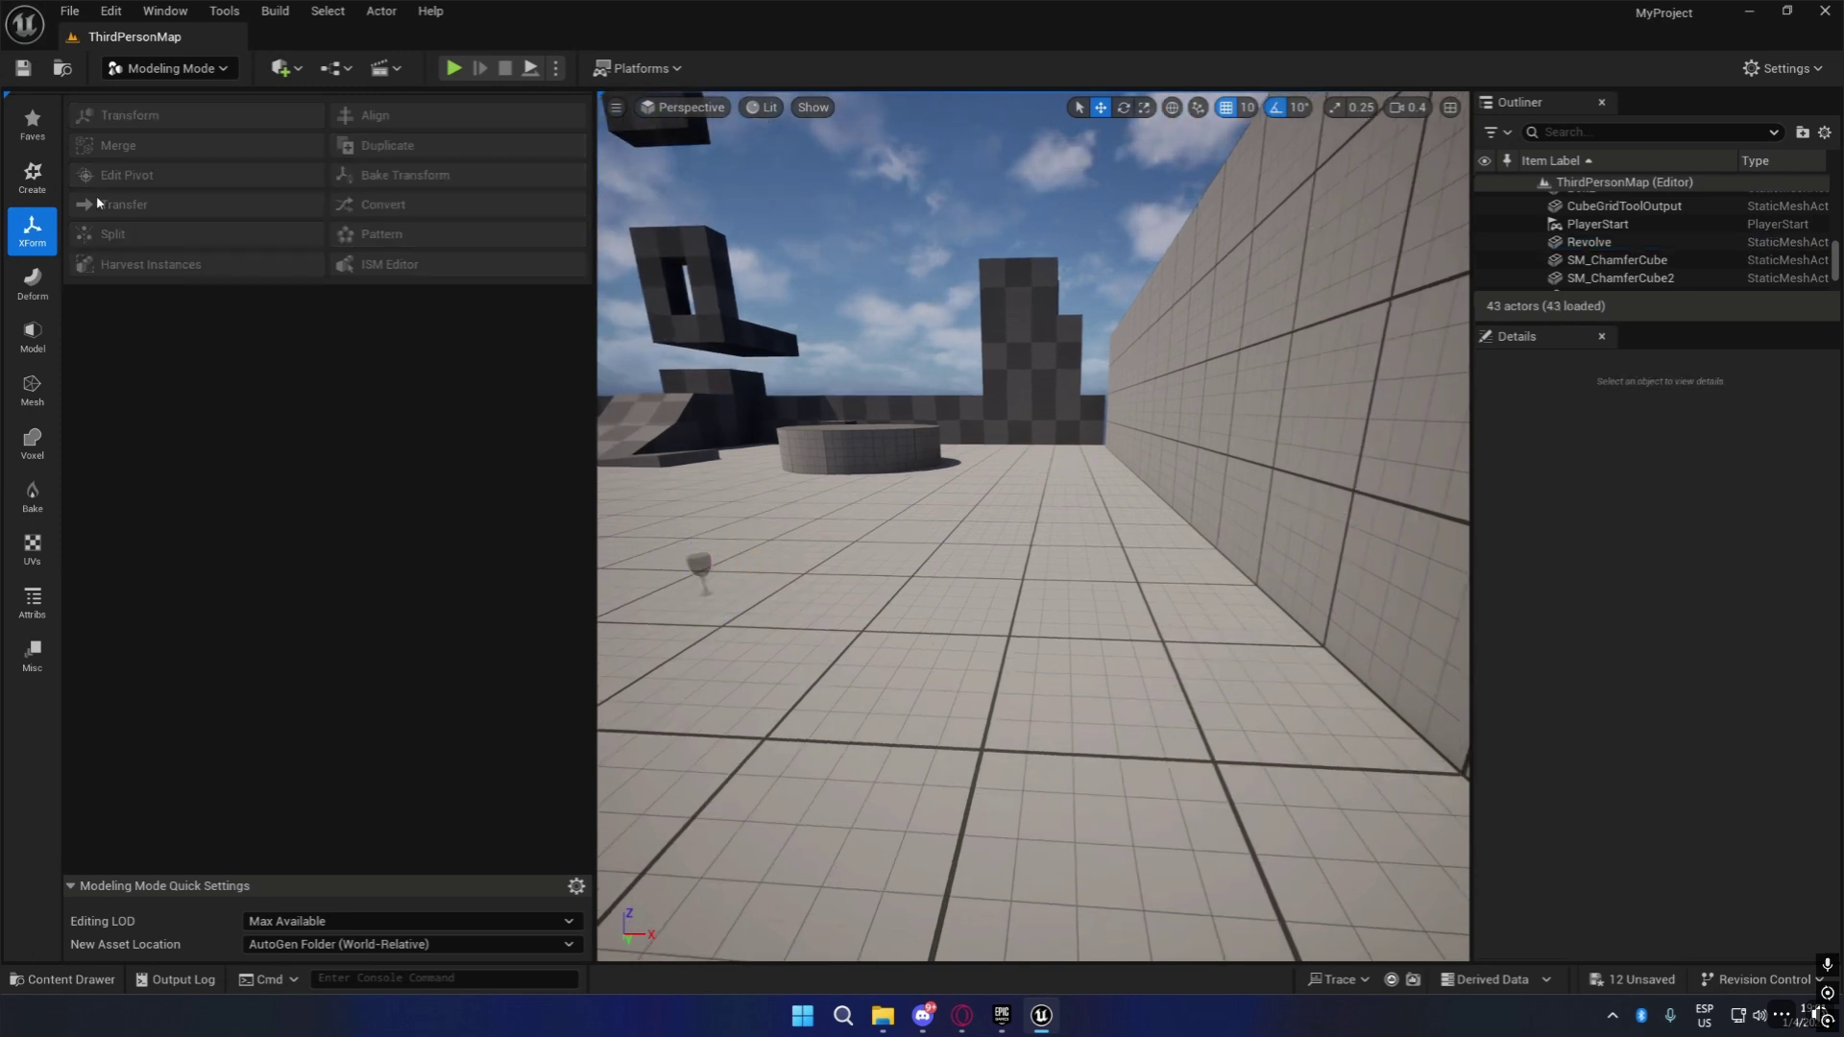
Duplicate the SM_TableRound static mesh in the StarterContent Props folder.
left_click(32, 178)
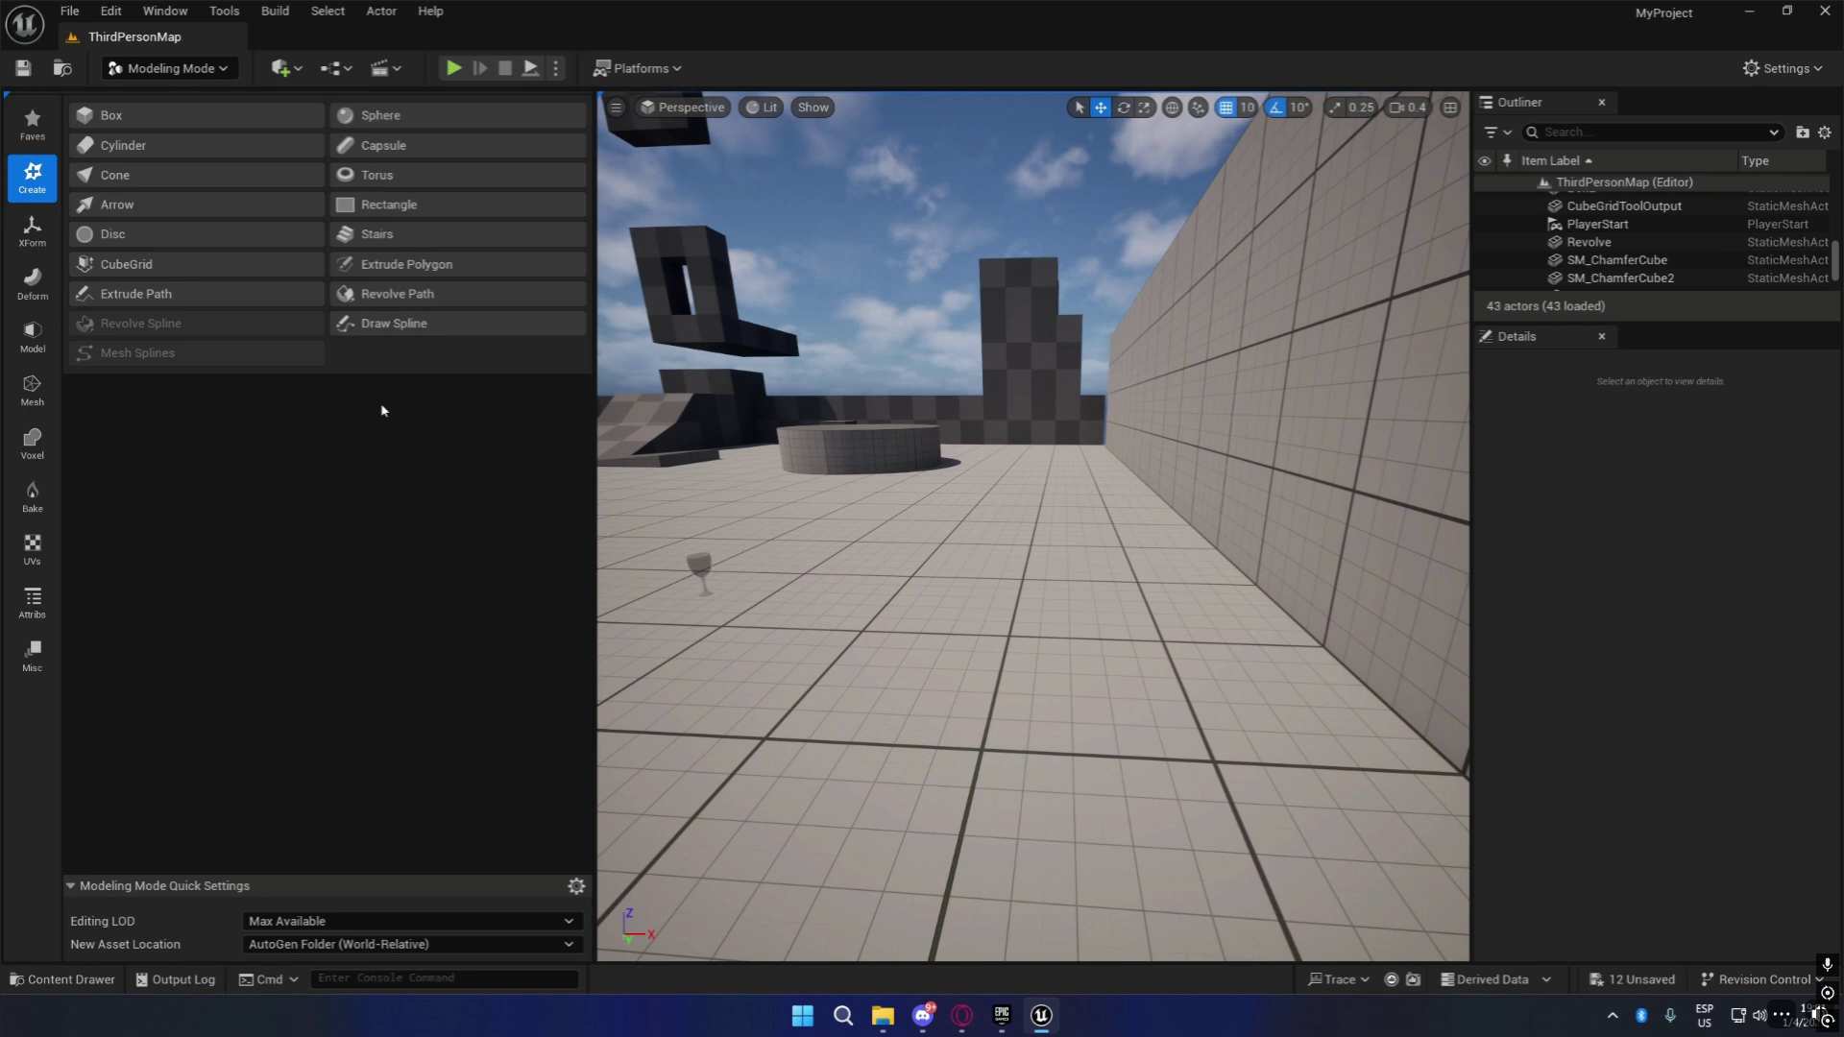
right_click_drag(961, 576, 913, 578)
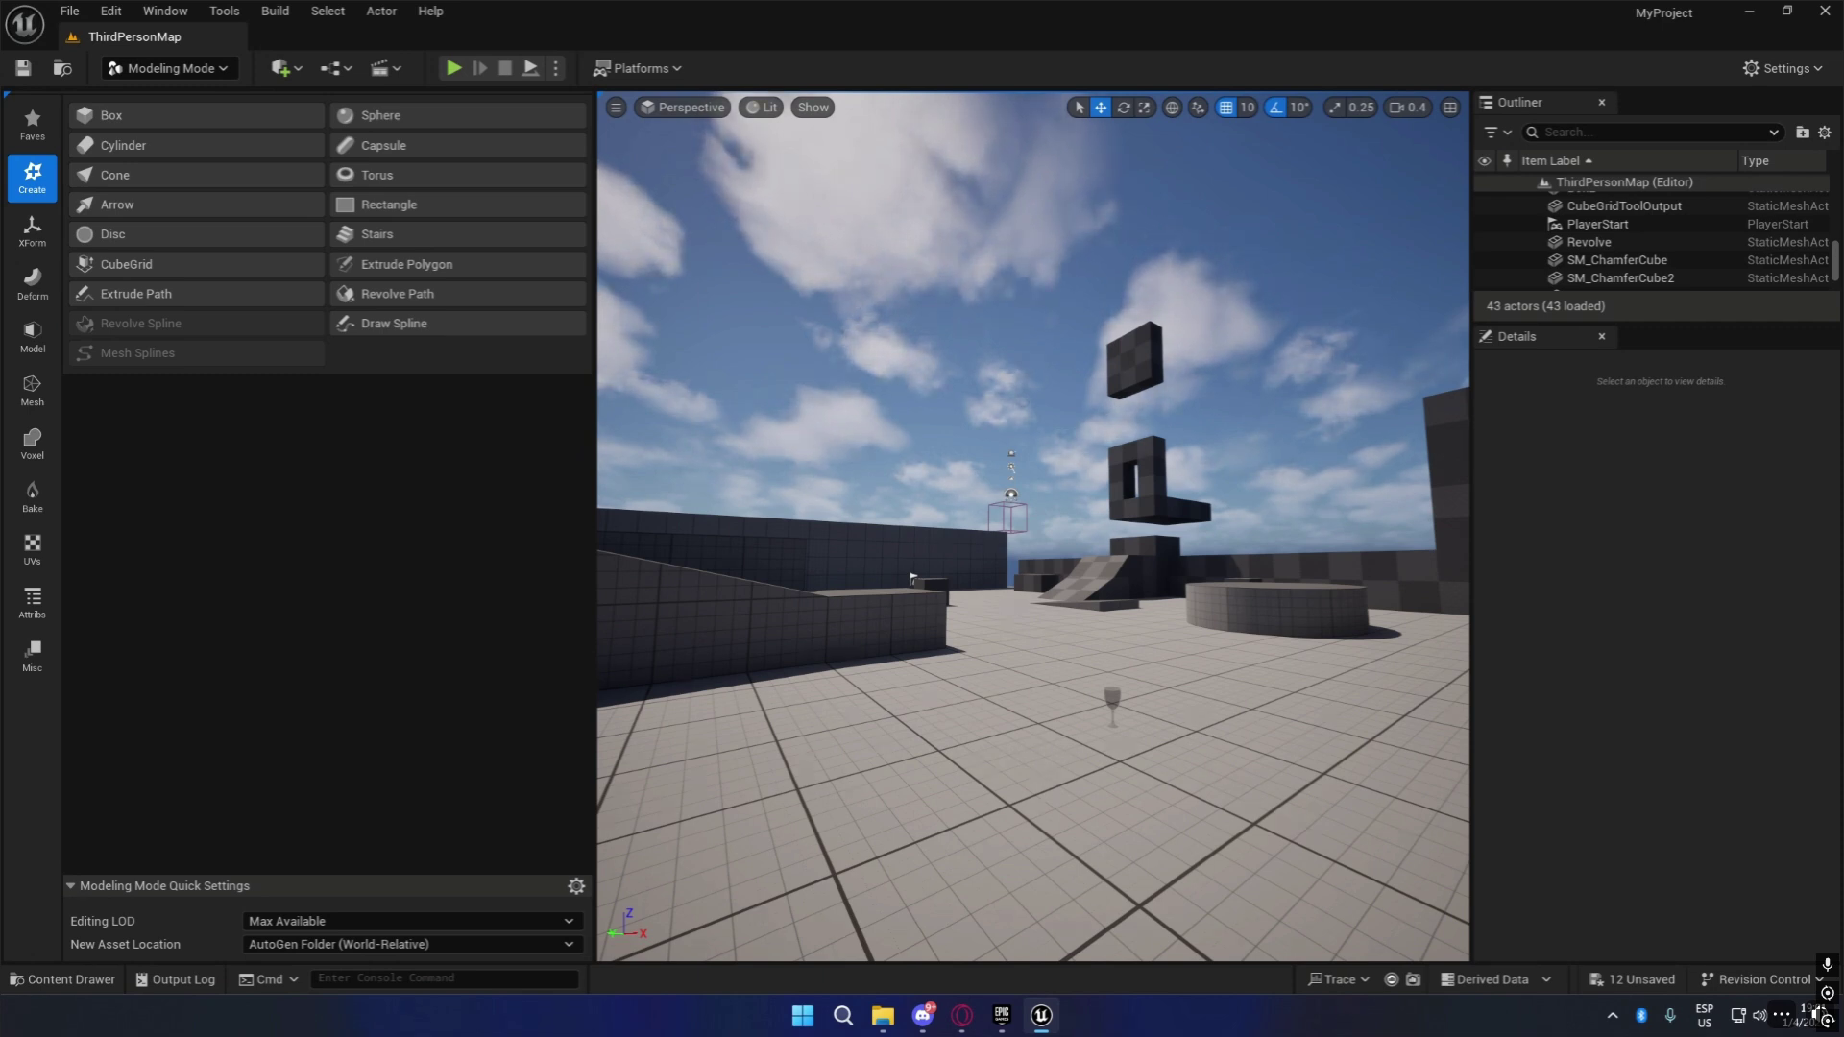
left_click(80, 974)
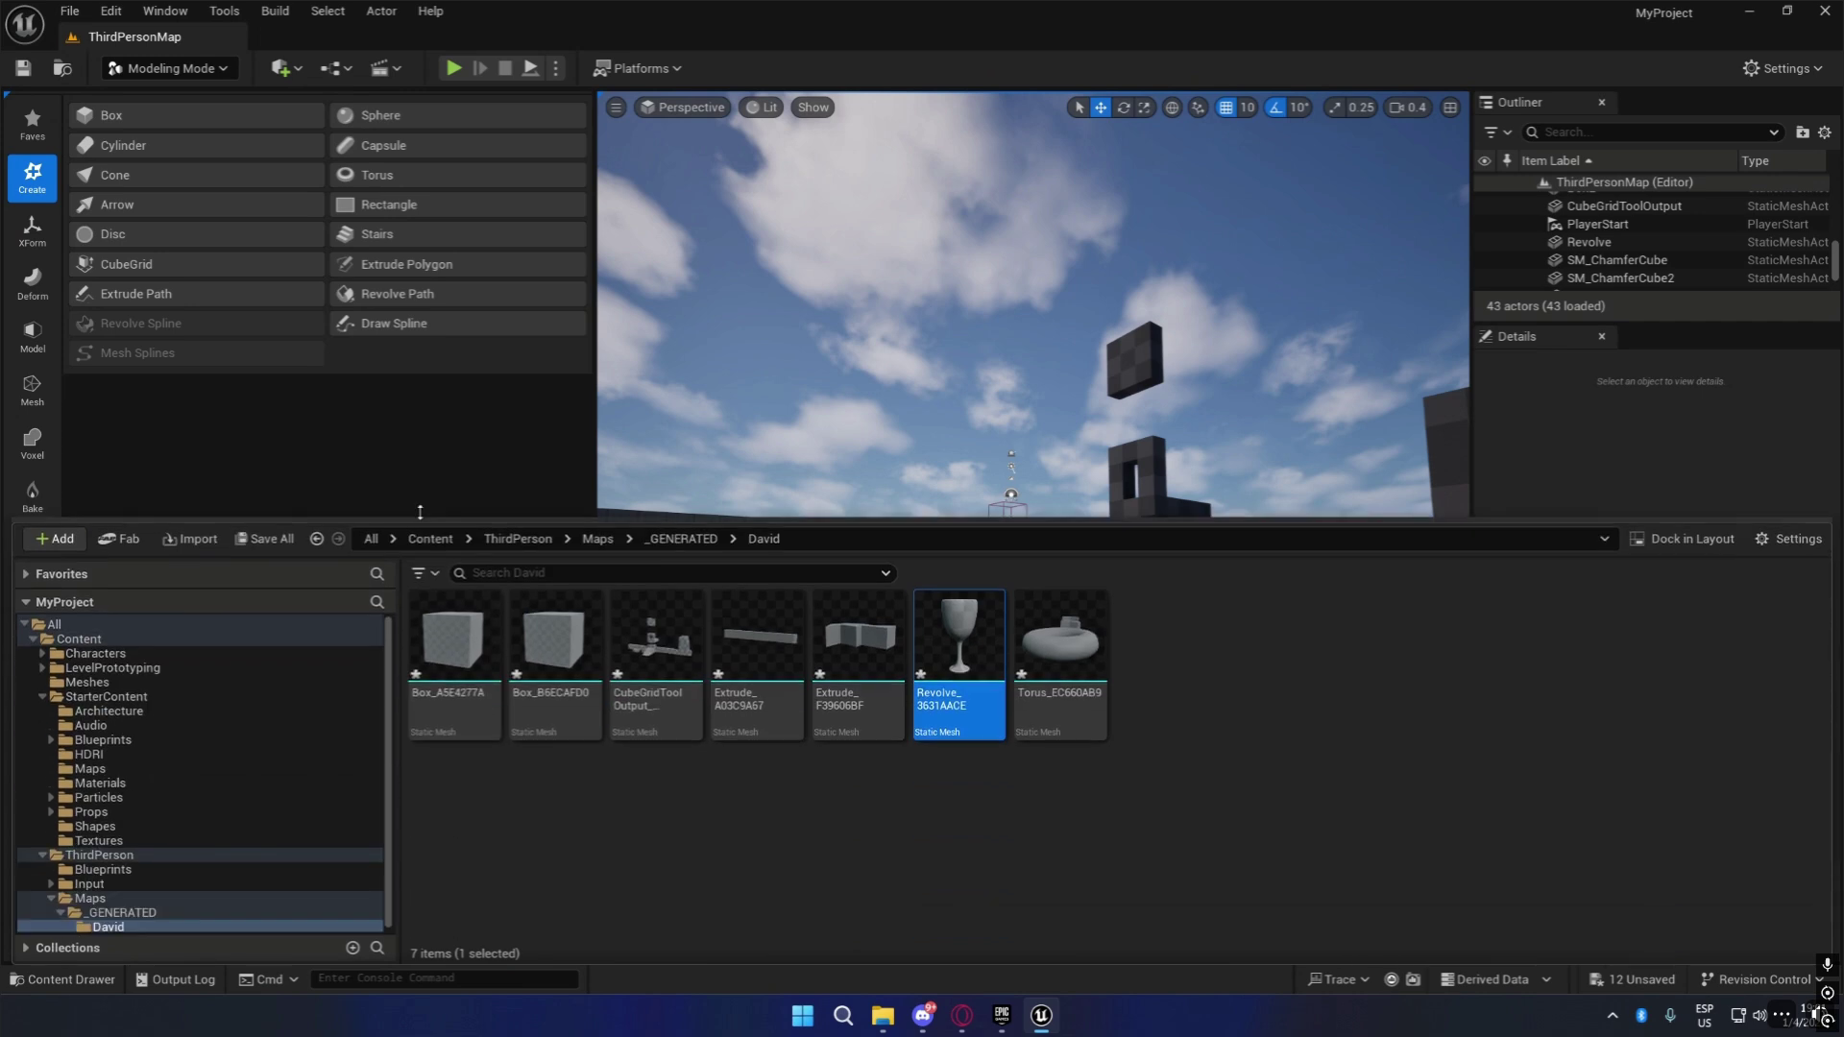
left_click(136, 722)
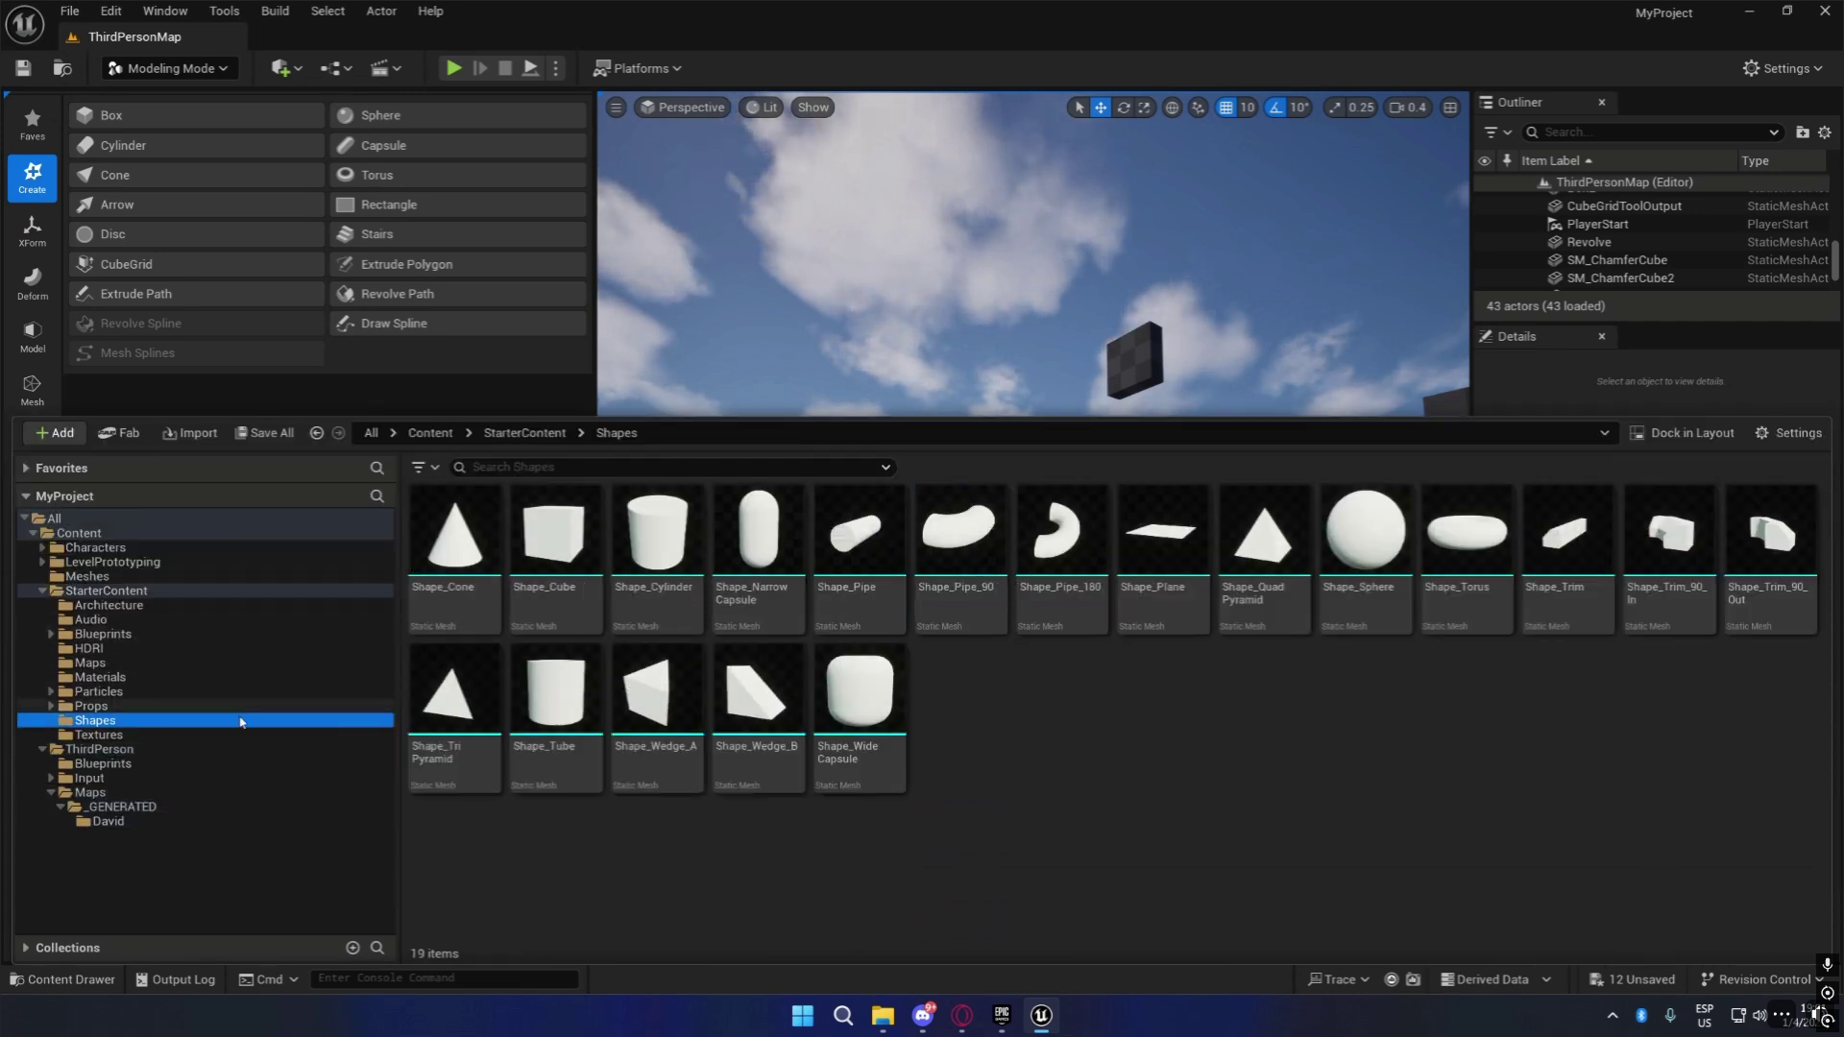
left_click(154, 708)
left_click(751, 552)
left_click(759, 687)
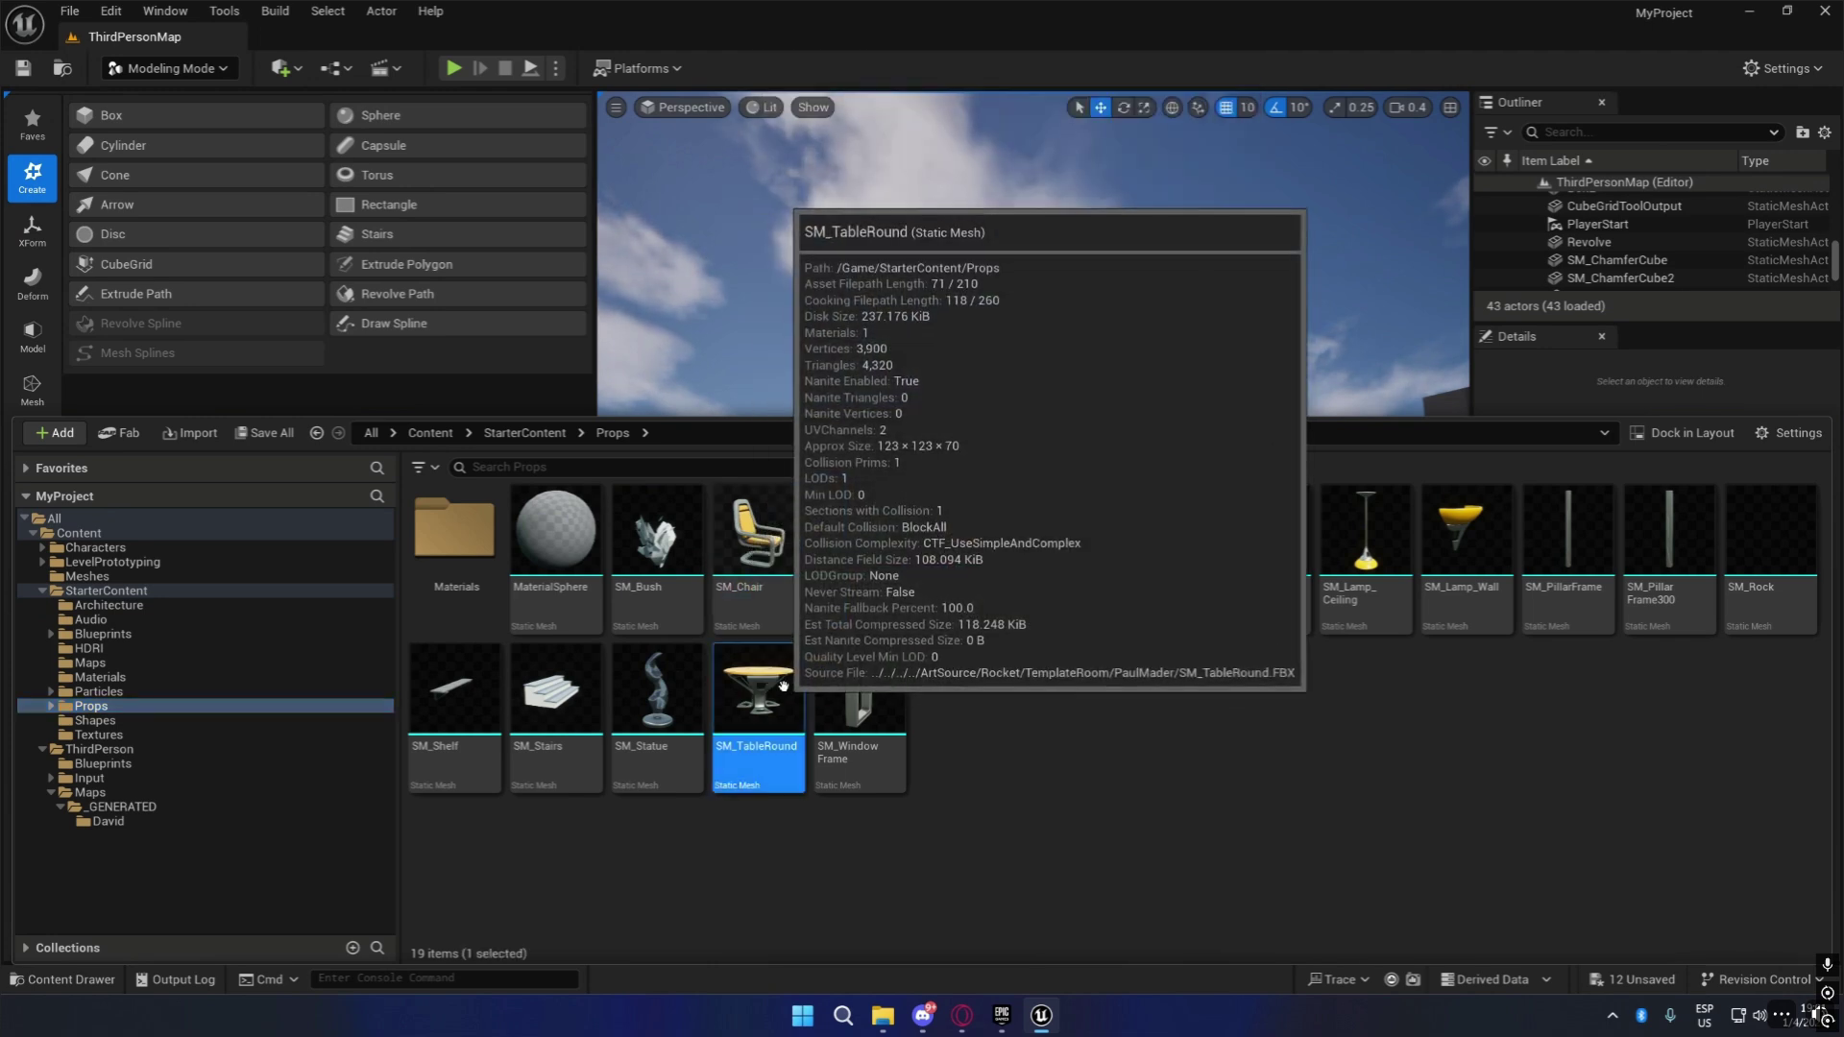
right_click(780, 701)
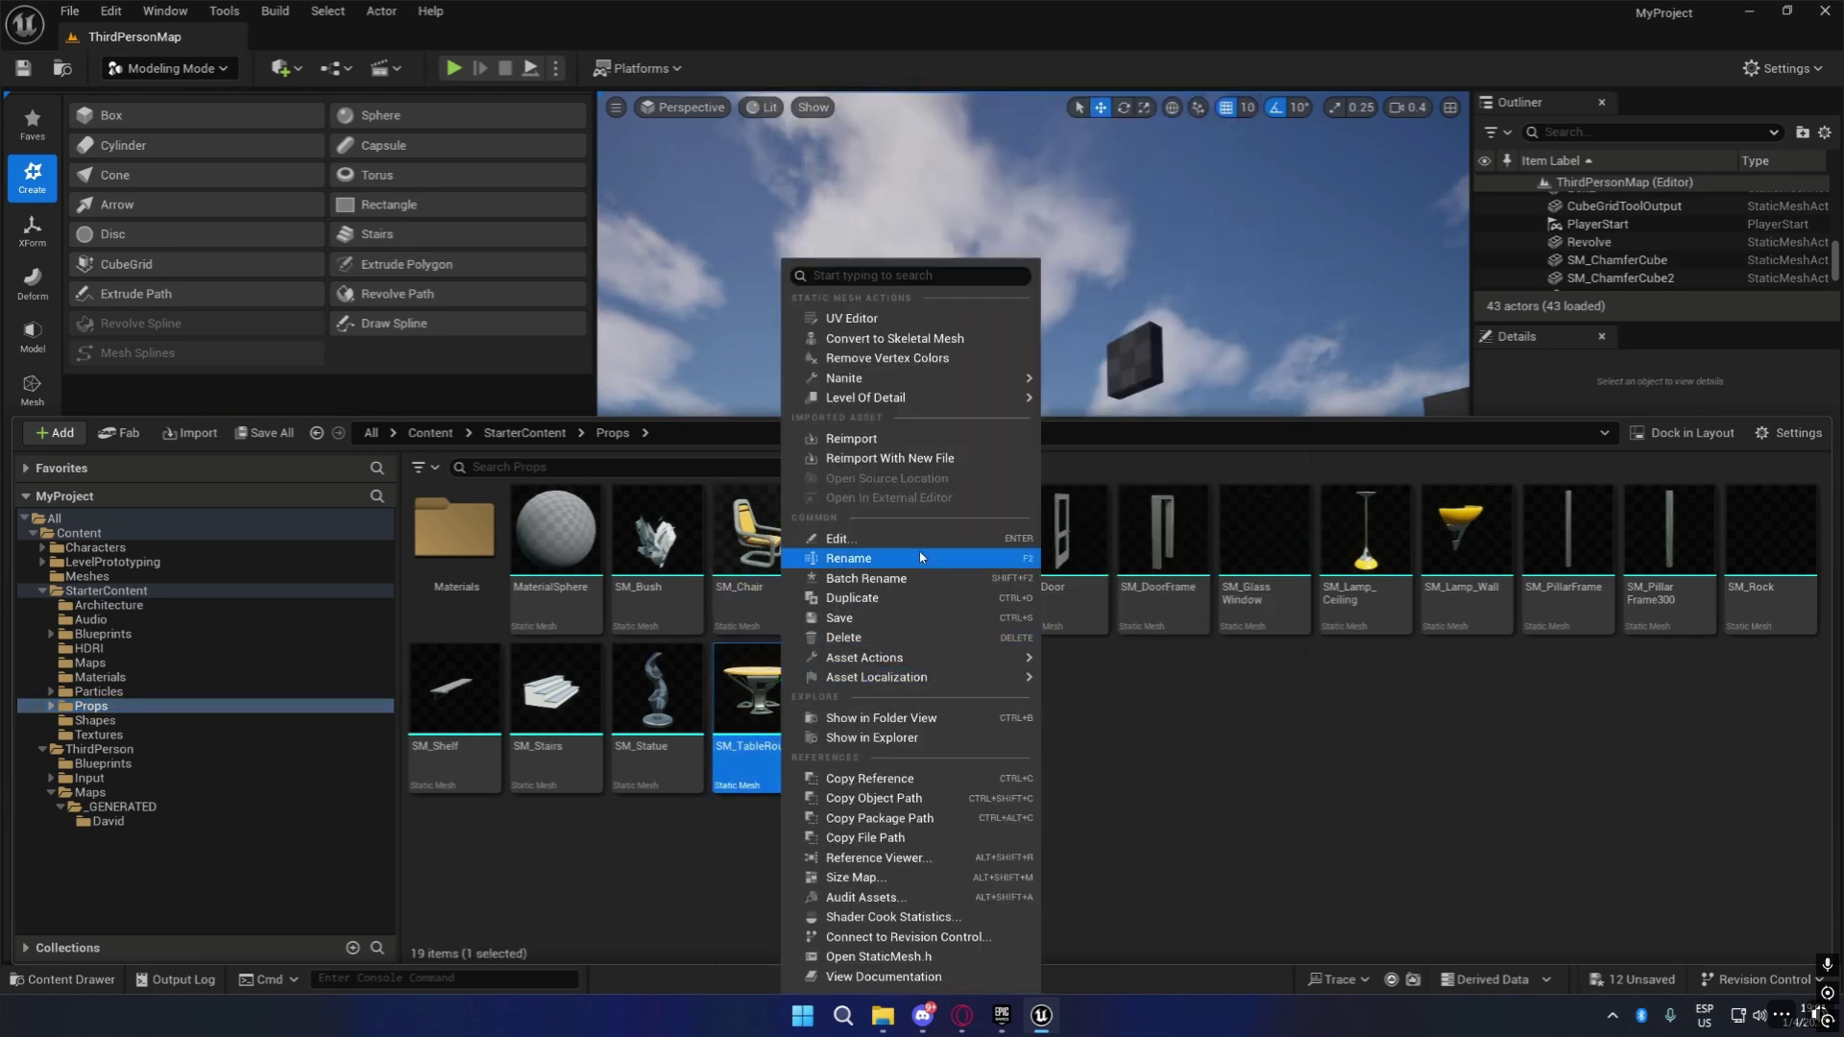
left_click(921, 597)
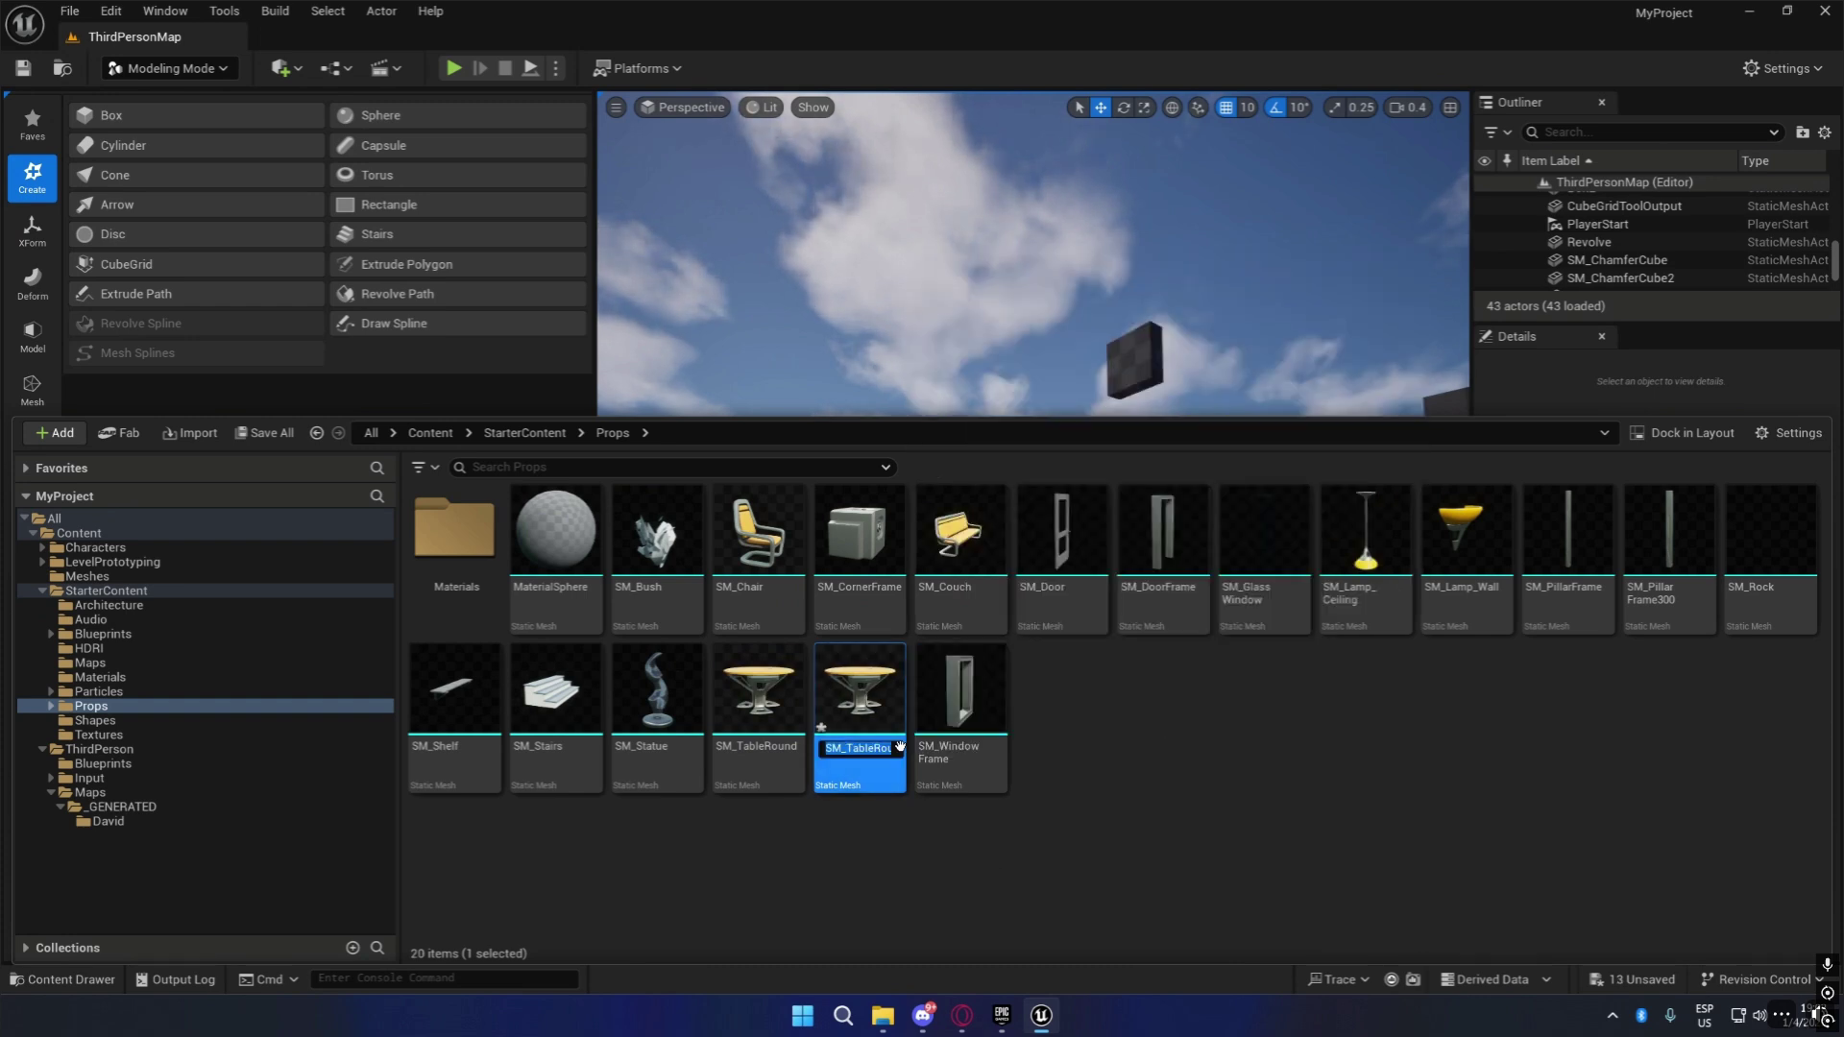
Rename the duplicated table mesh as SM_TableRound_Edit.
left_click(880, 746)
key("BackSpace")
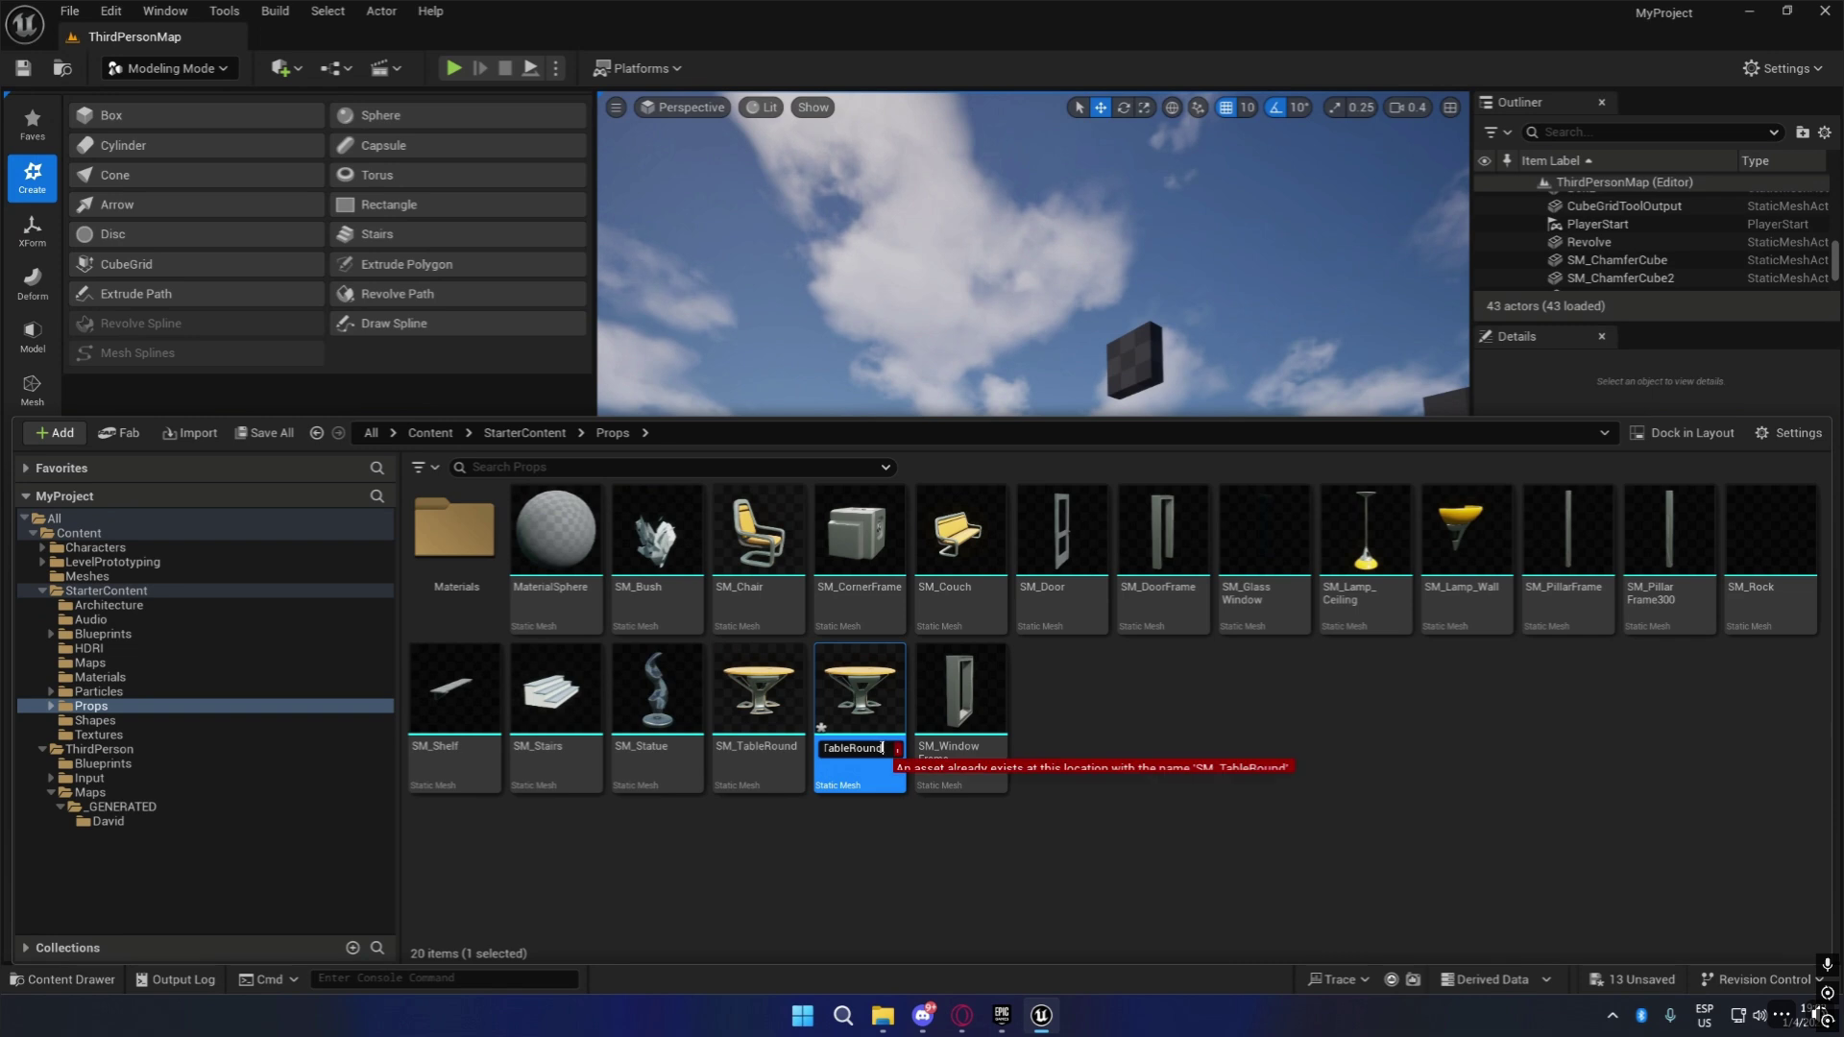
type("_")
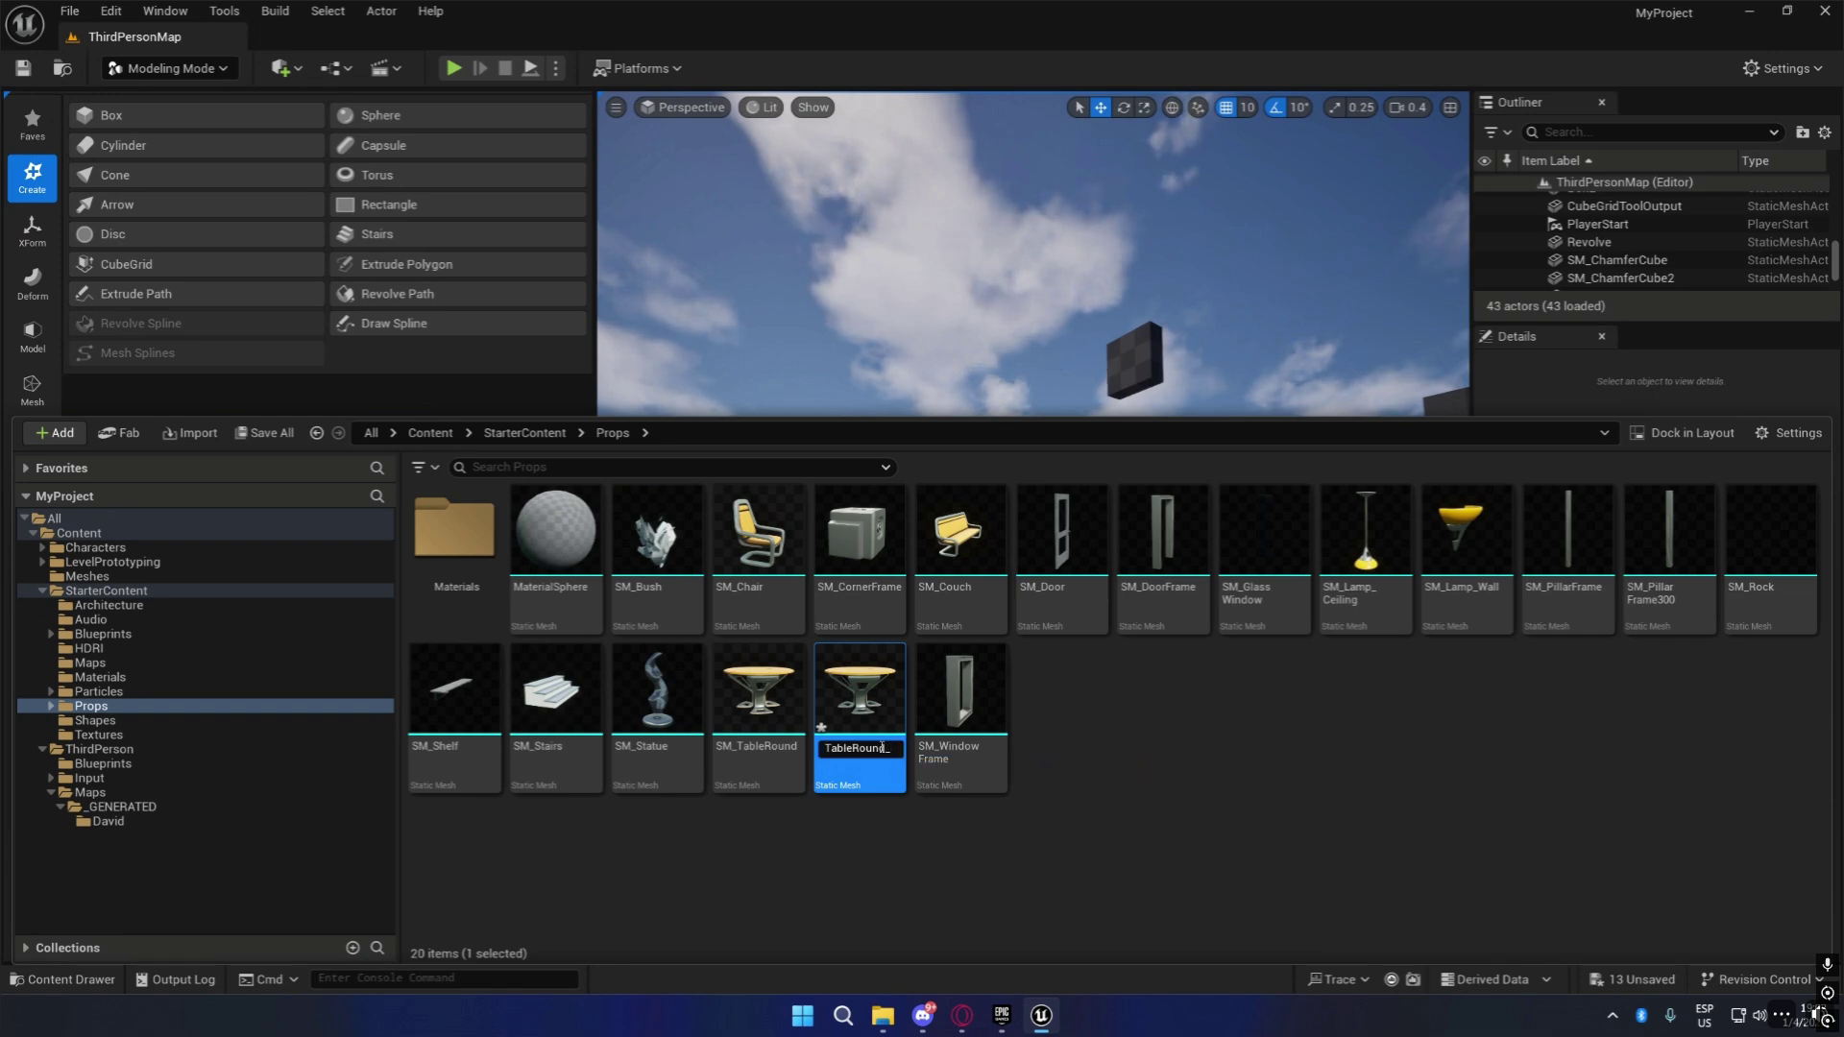
type("Edit")
key("Return")
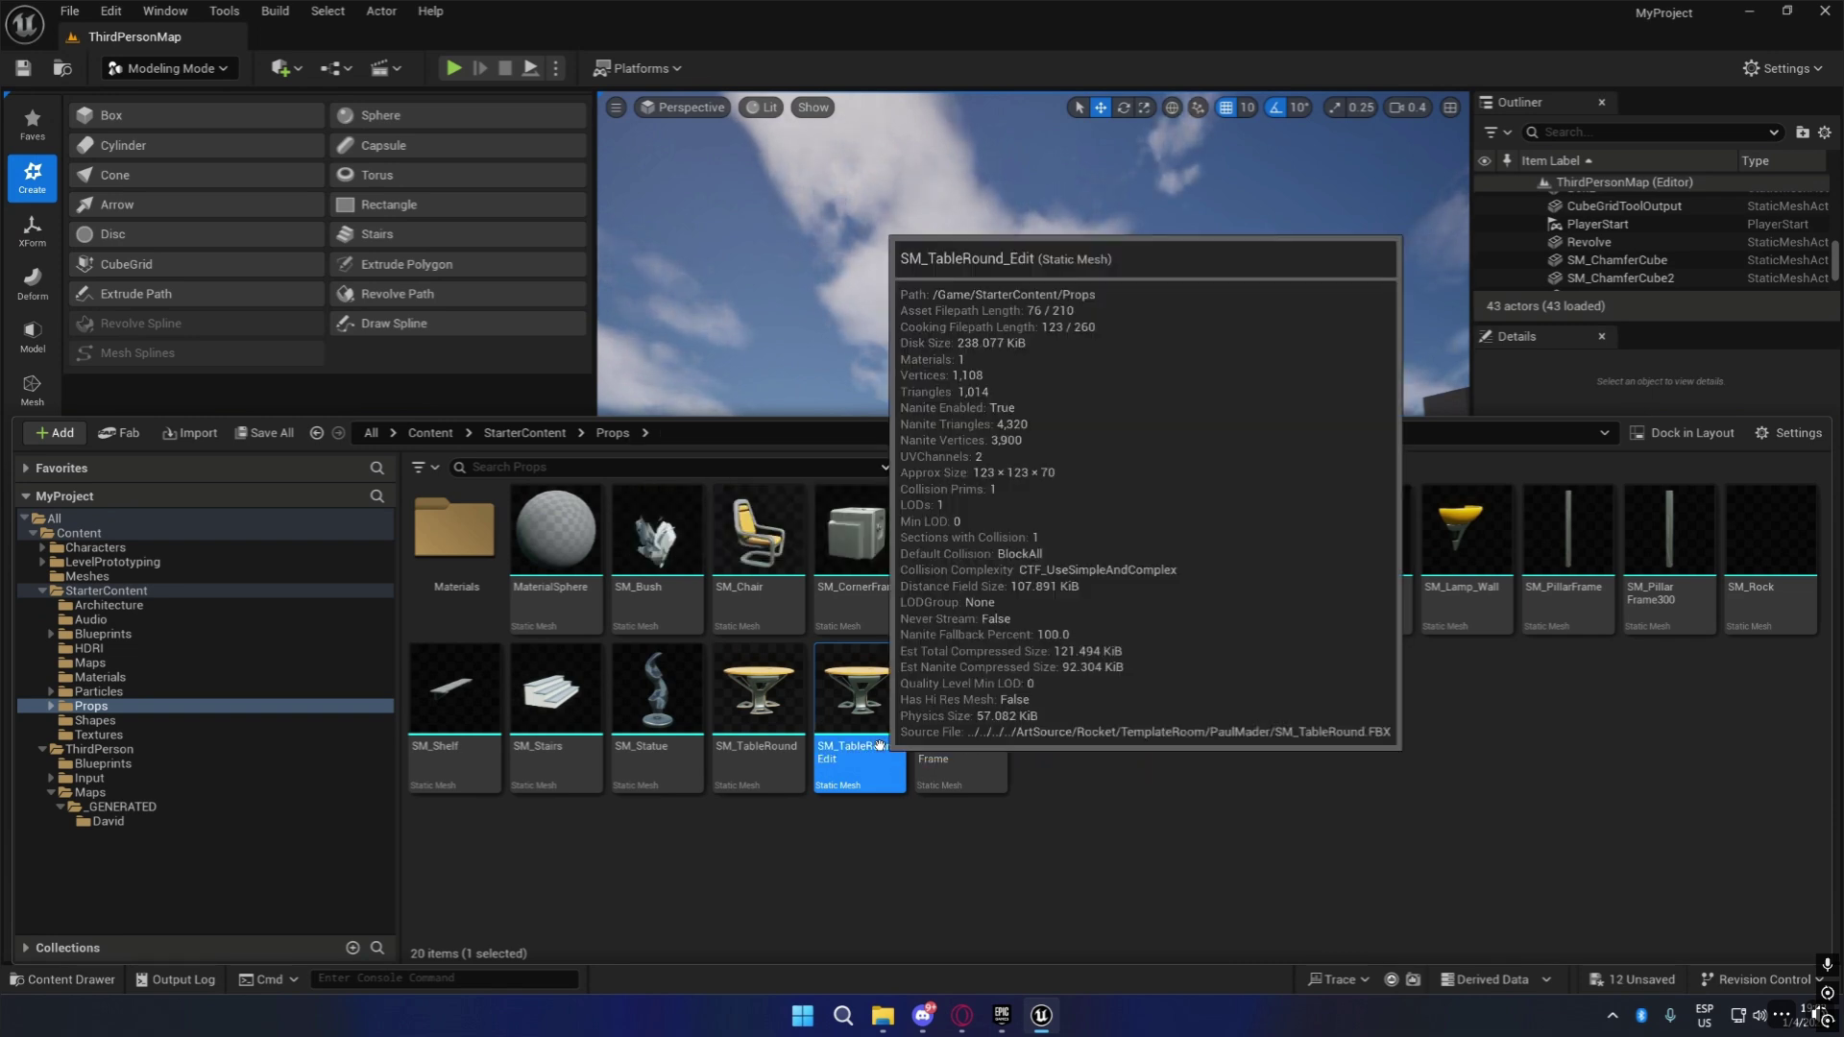
Place SM_TableRound_Edit on the floor near the goblet, enlarge the viewport and select the table.
left_click_drag(857, 415, 859, 654)
left_click_drag(1017, 547, 1009, 774)
right_click_drag(1081, 795, 927, 917)
key("Escape")
key("w")
right_click_drag(759, 759, 637, 672)
key("s")
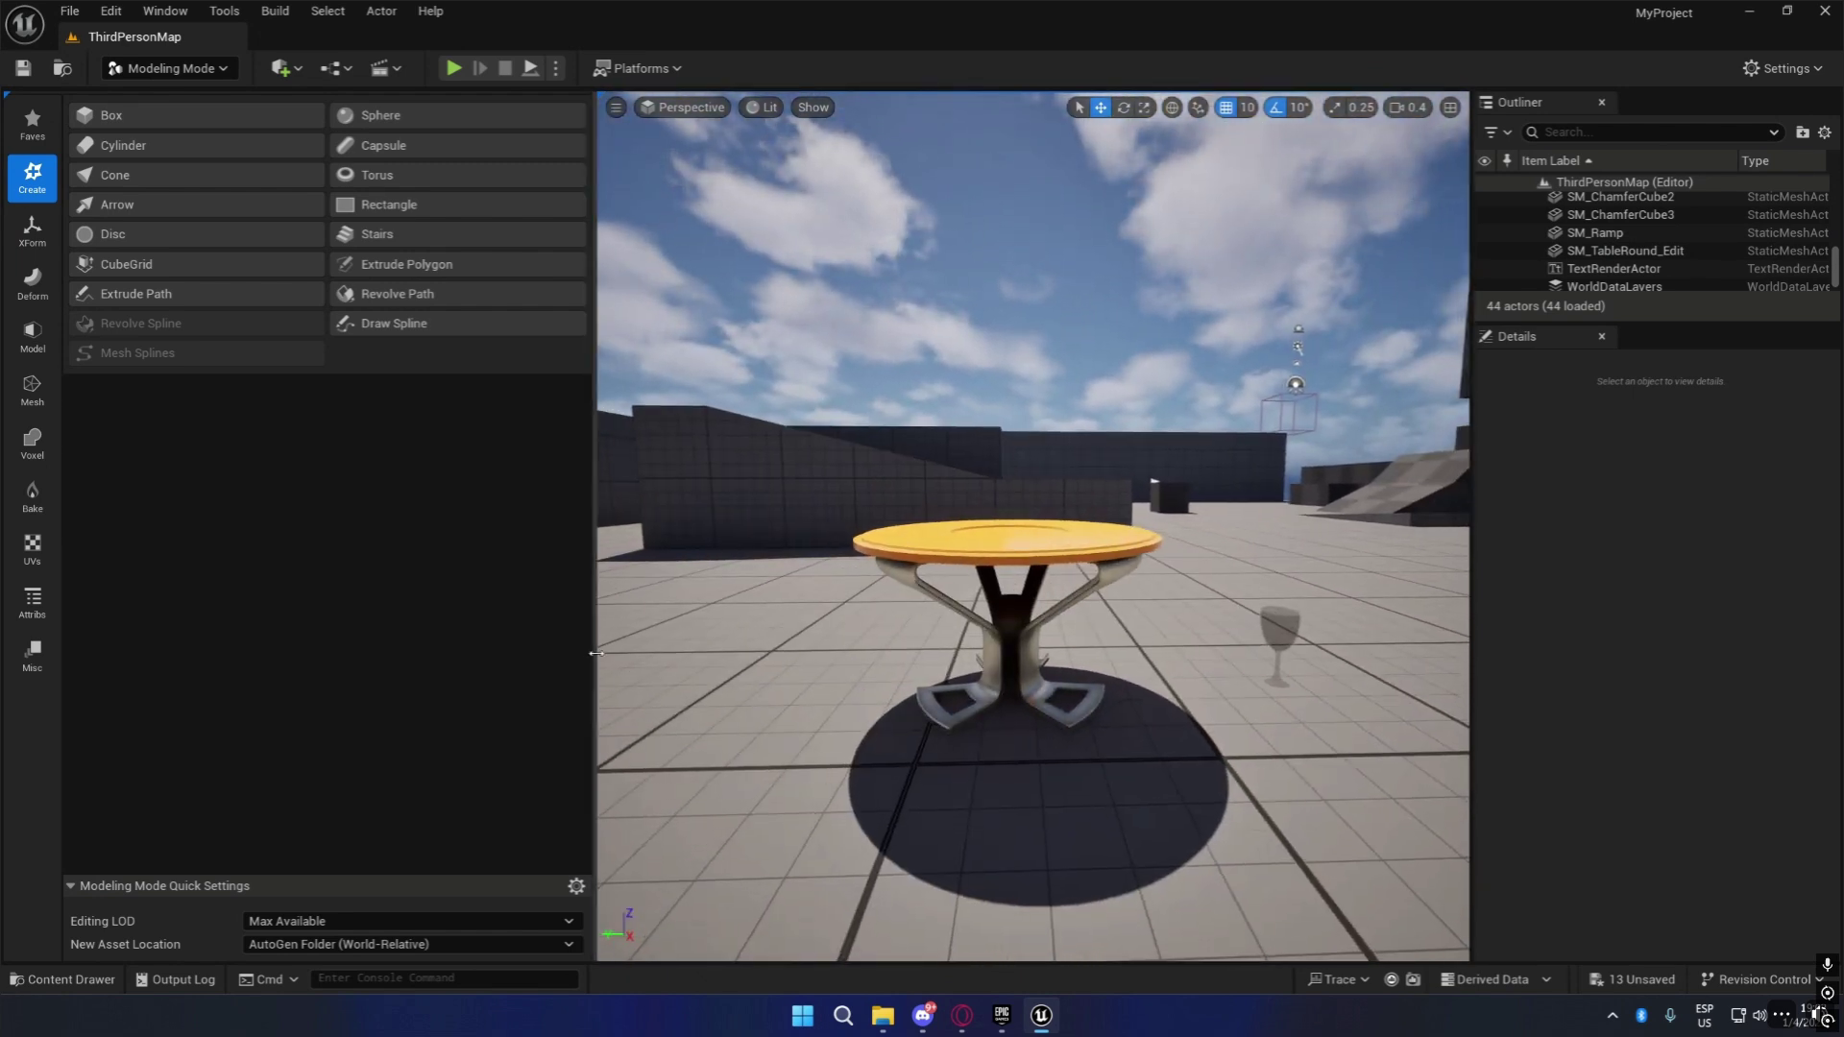
left_click_drag(596, 653, 524, 642)
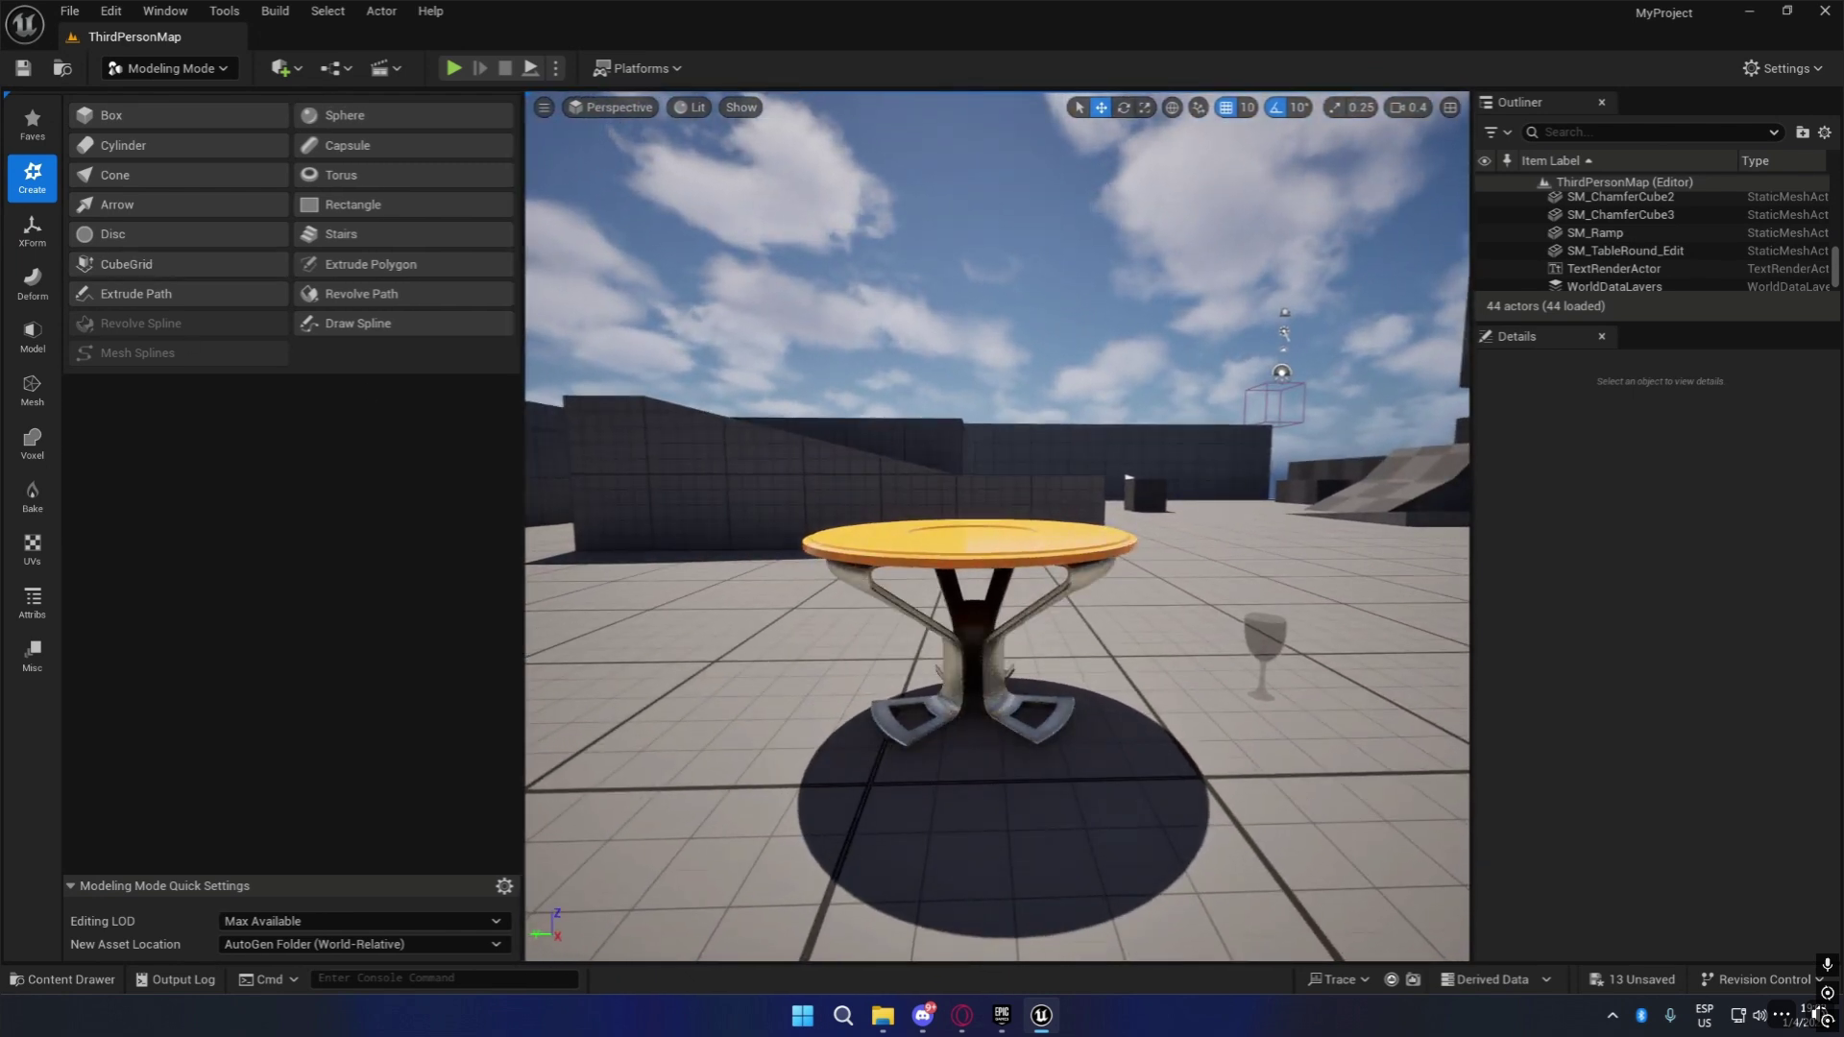
left_click(924, 546)
left_click(33, 231)
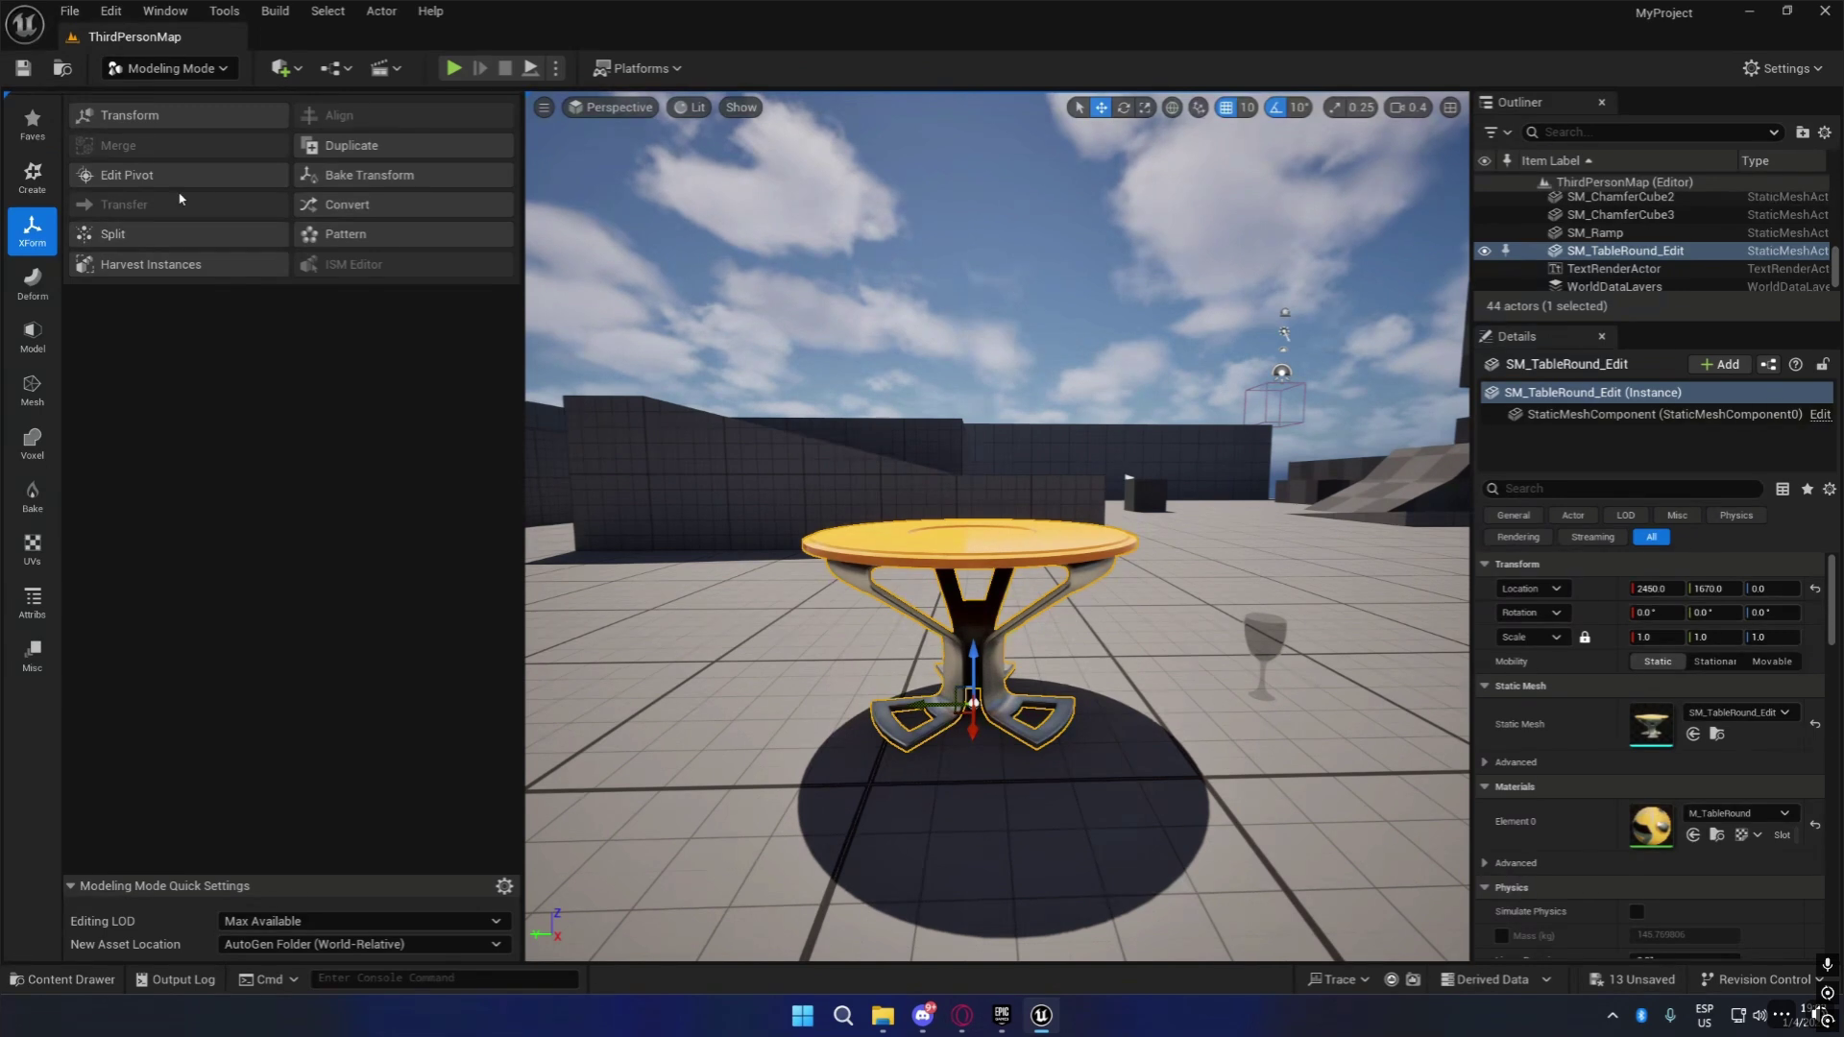
left_click(127, 175)
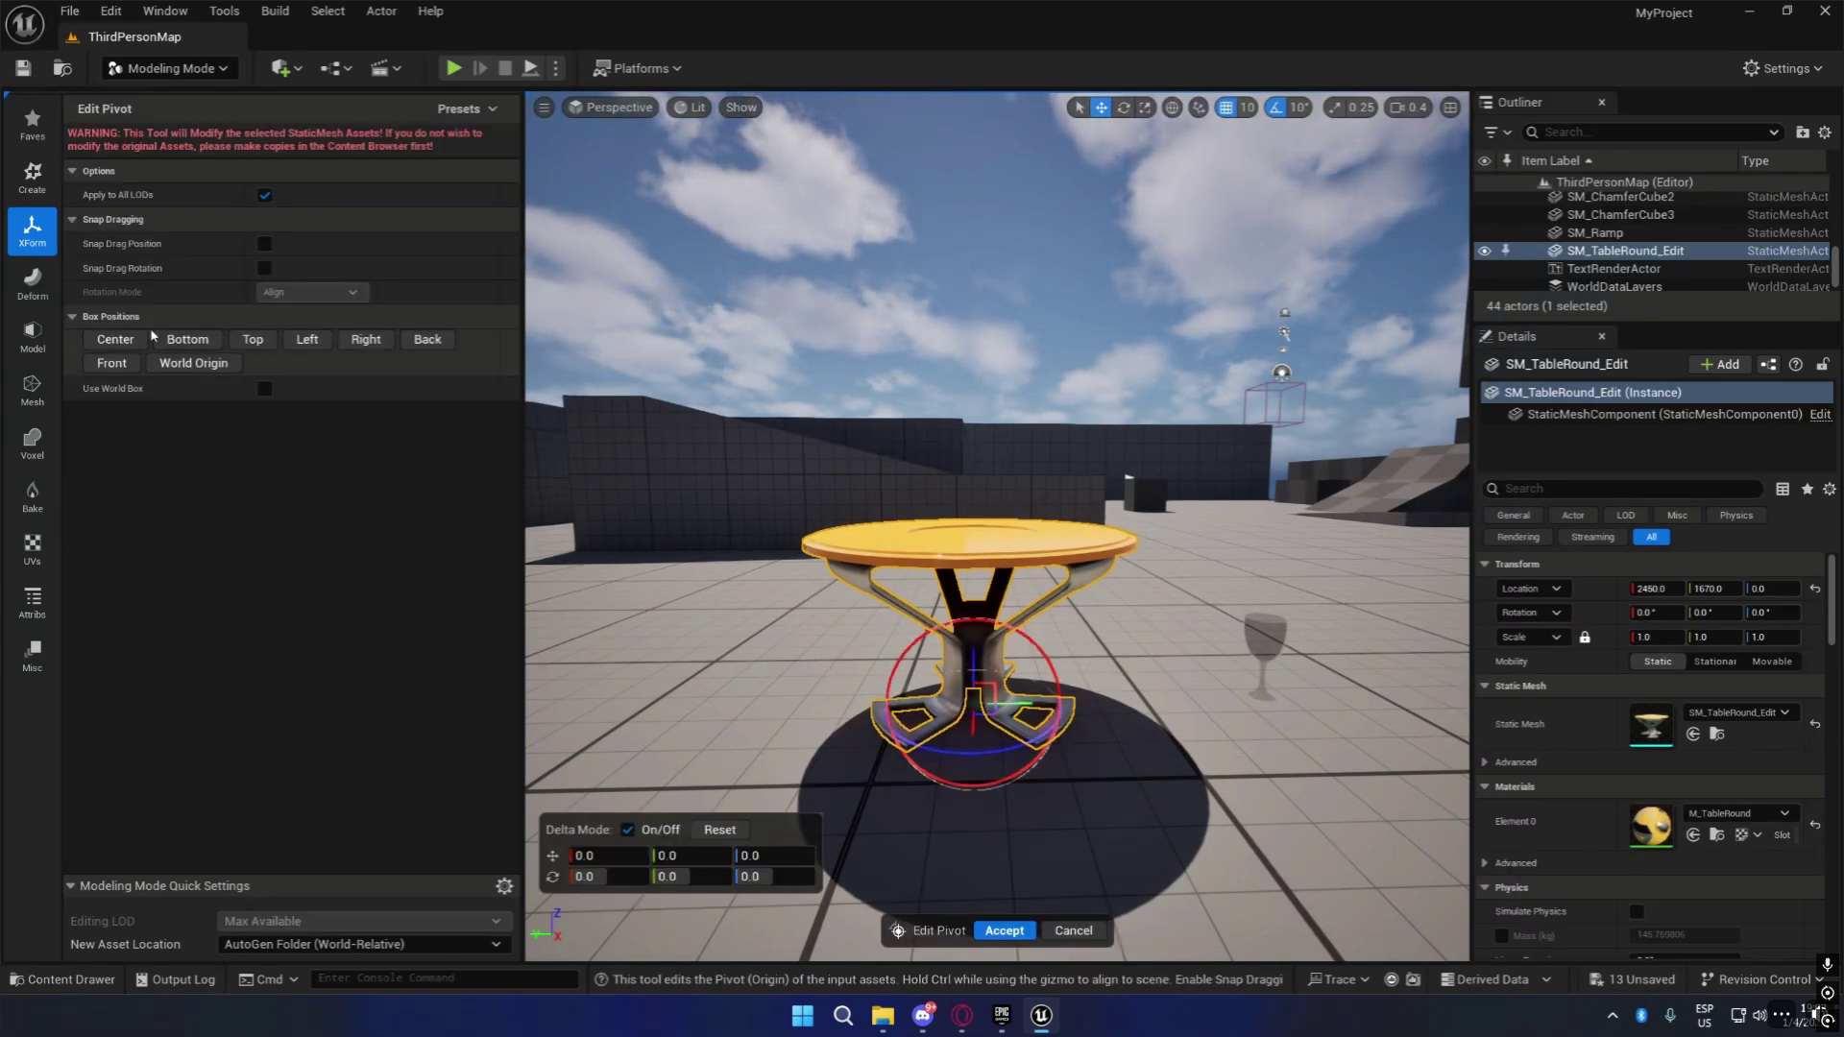
left_click(1073, 931)
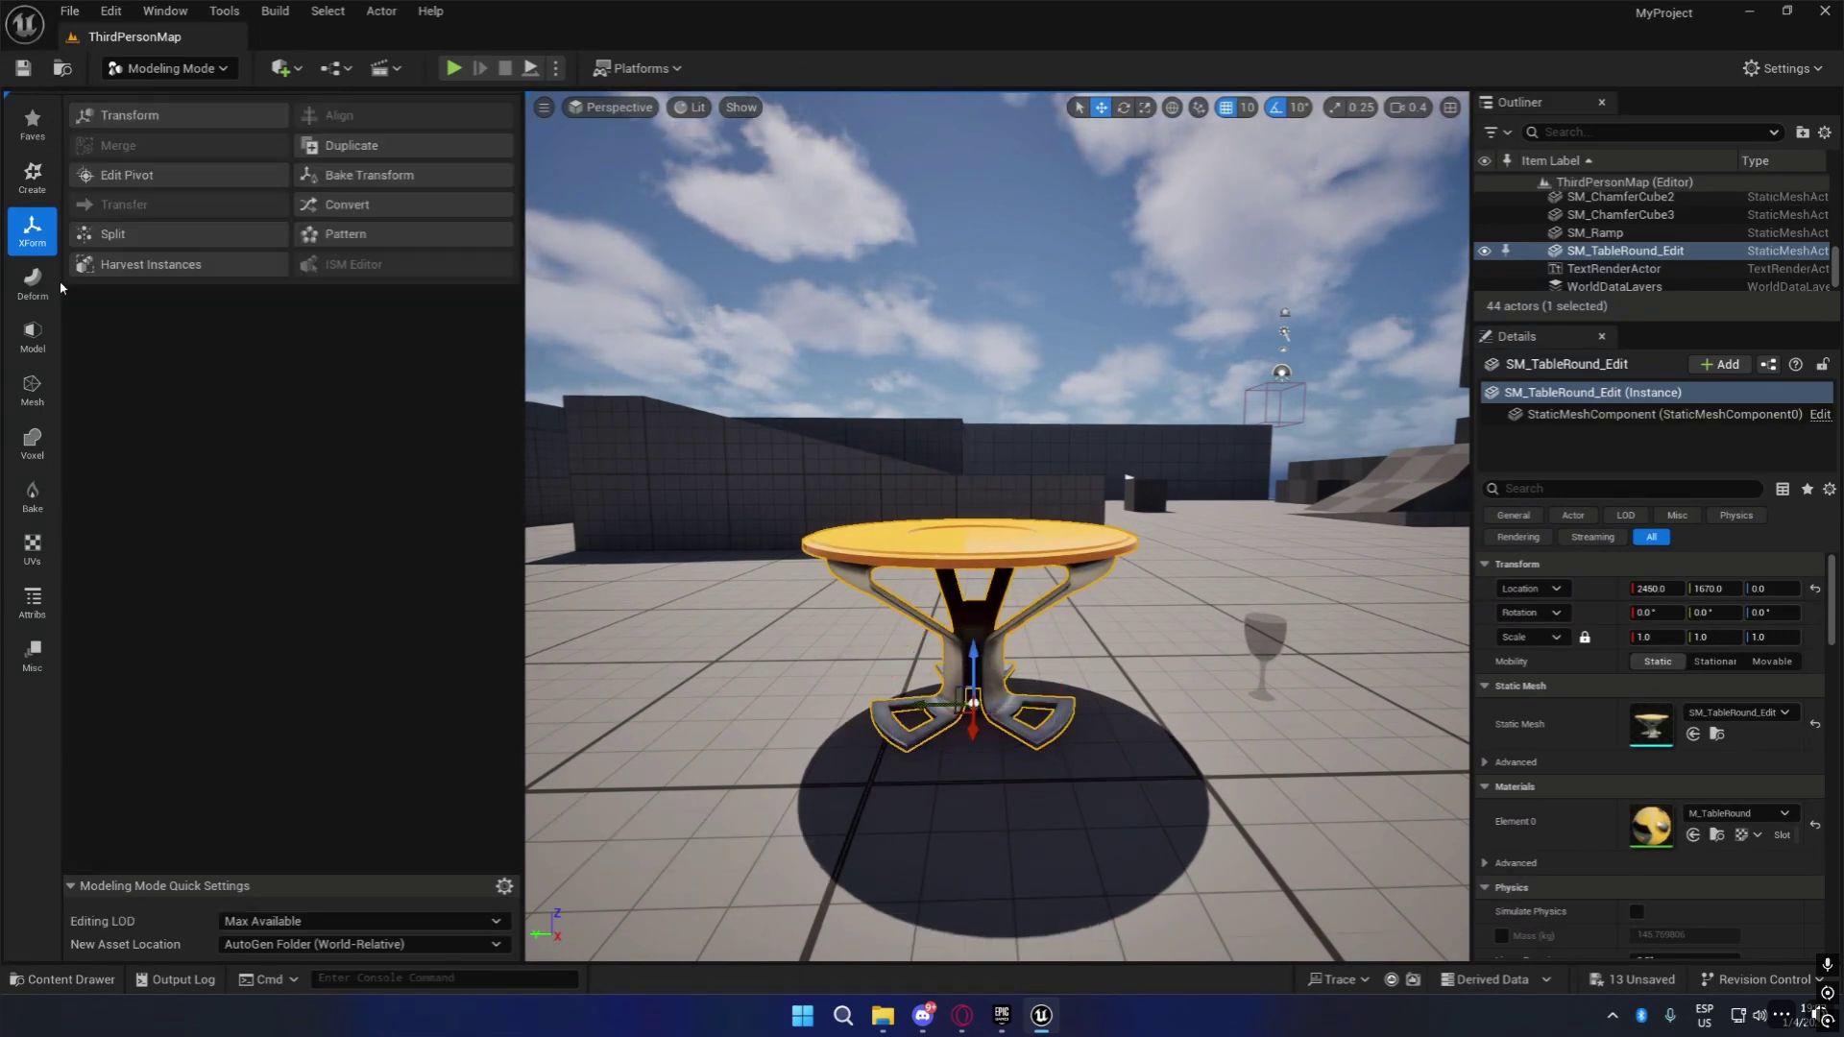
Start PolyGroup Edit on the round table, check its polygroups and cancel the tool.
left_click(32, 338)
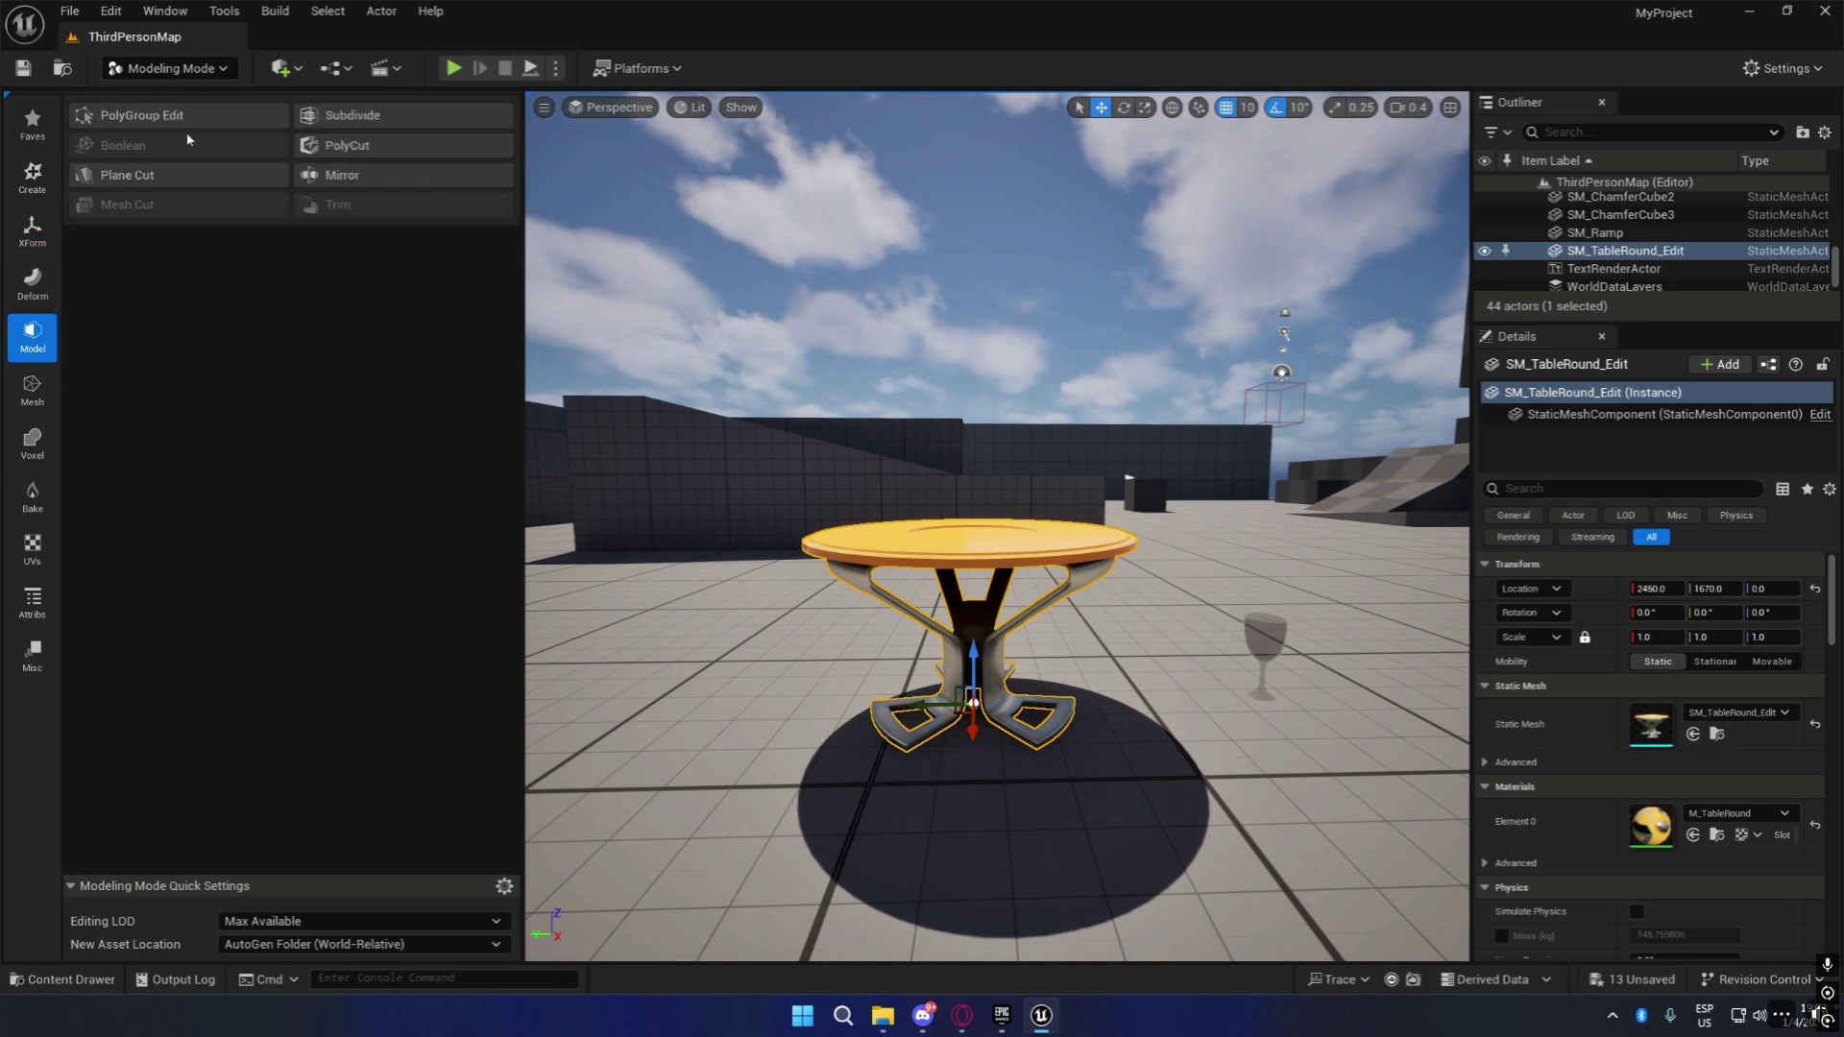
left_click(144, 115)
right_click_drag(1066, 886, 1062, 738)
key("w")
key("s")
key("w")
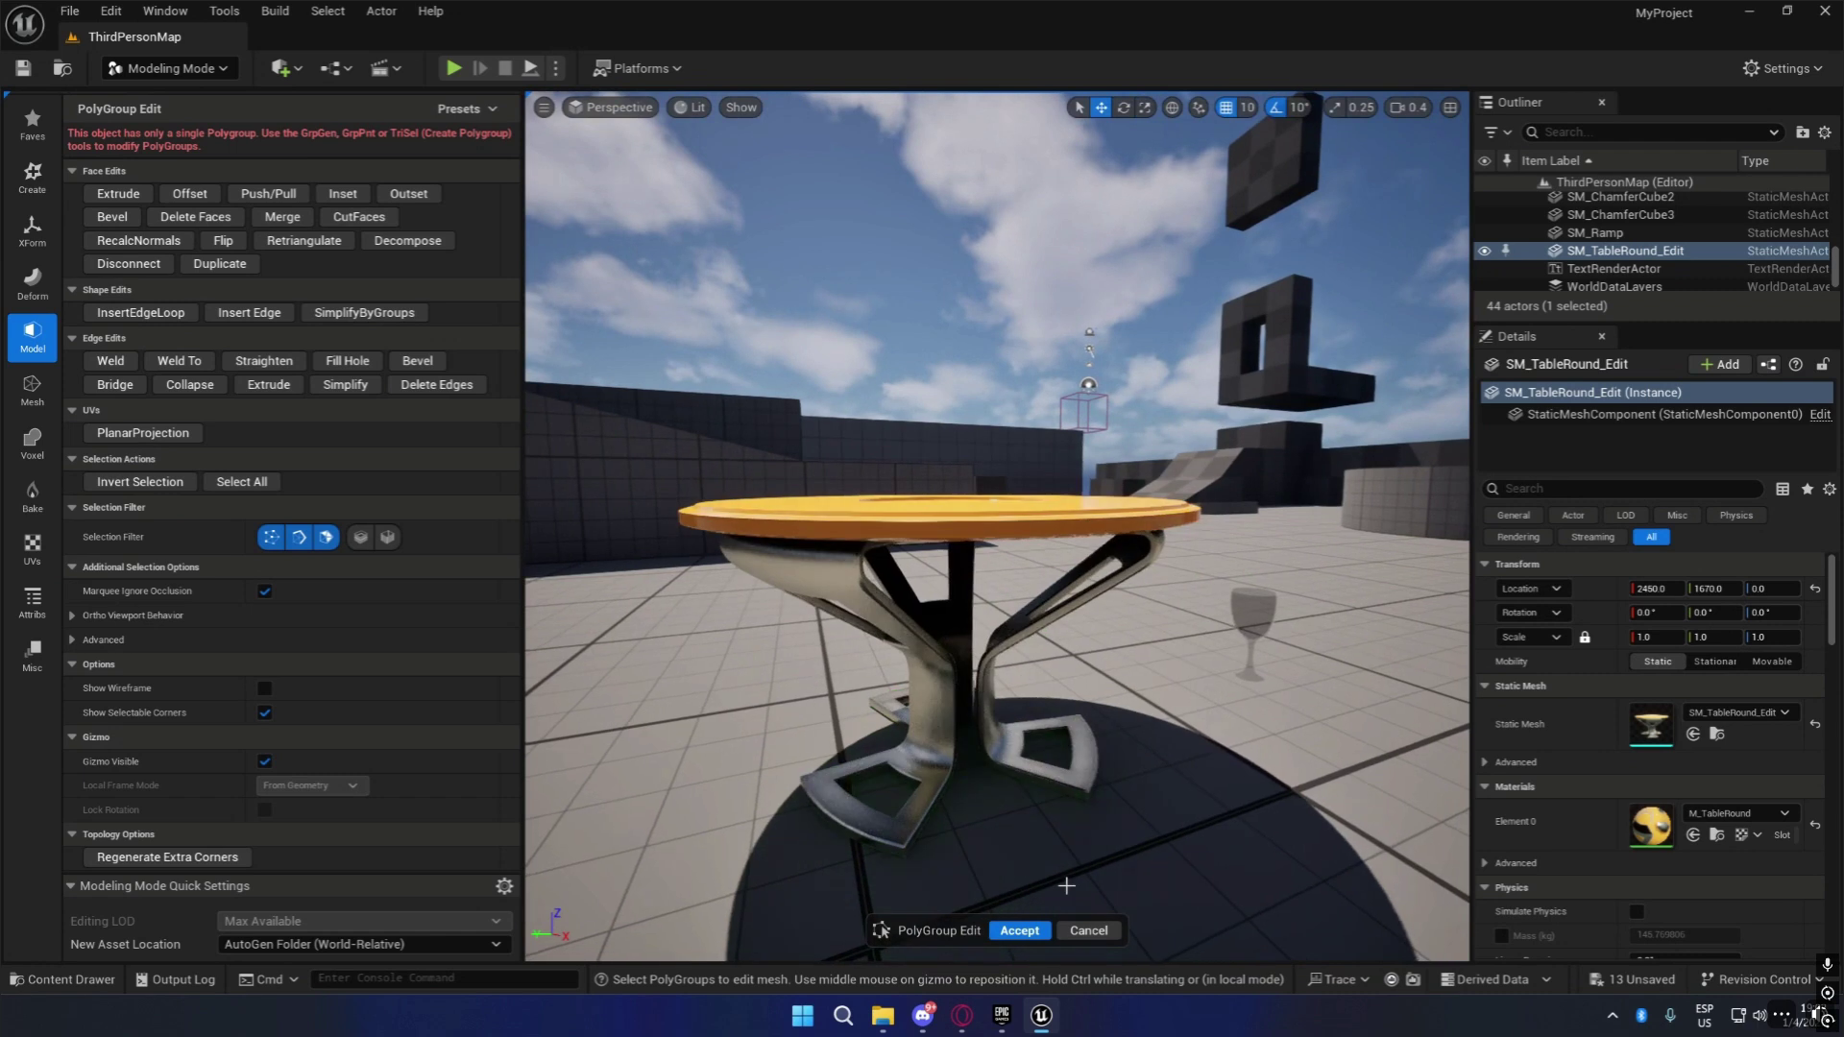
left_click(1088, 929)
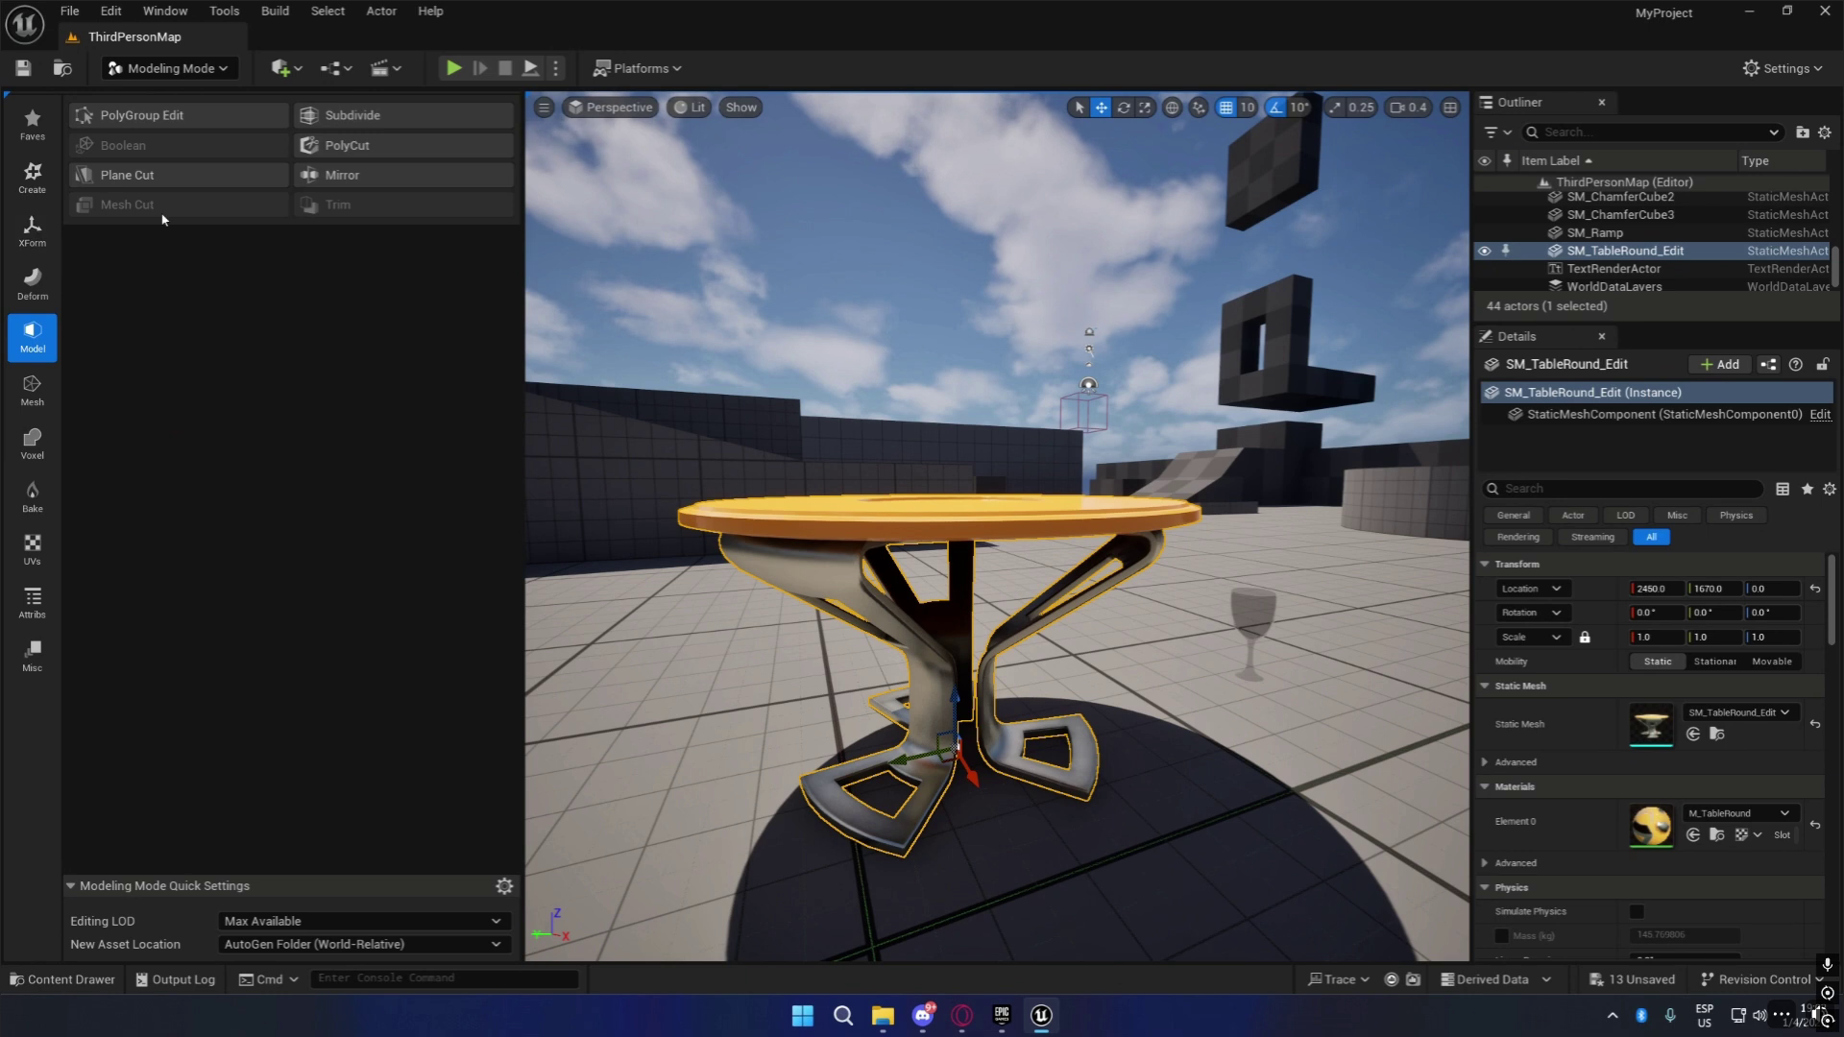
Add the Box tool to the modeling favorites and remove it again.
left_click(31, 231)
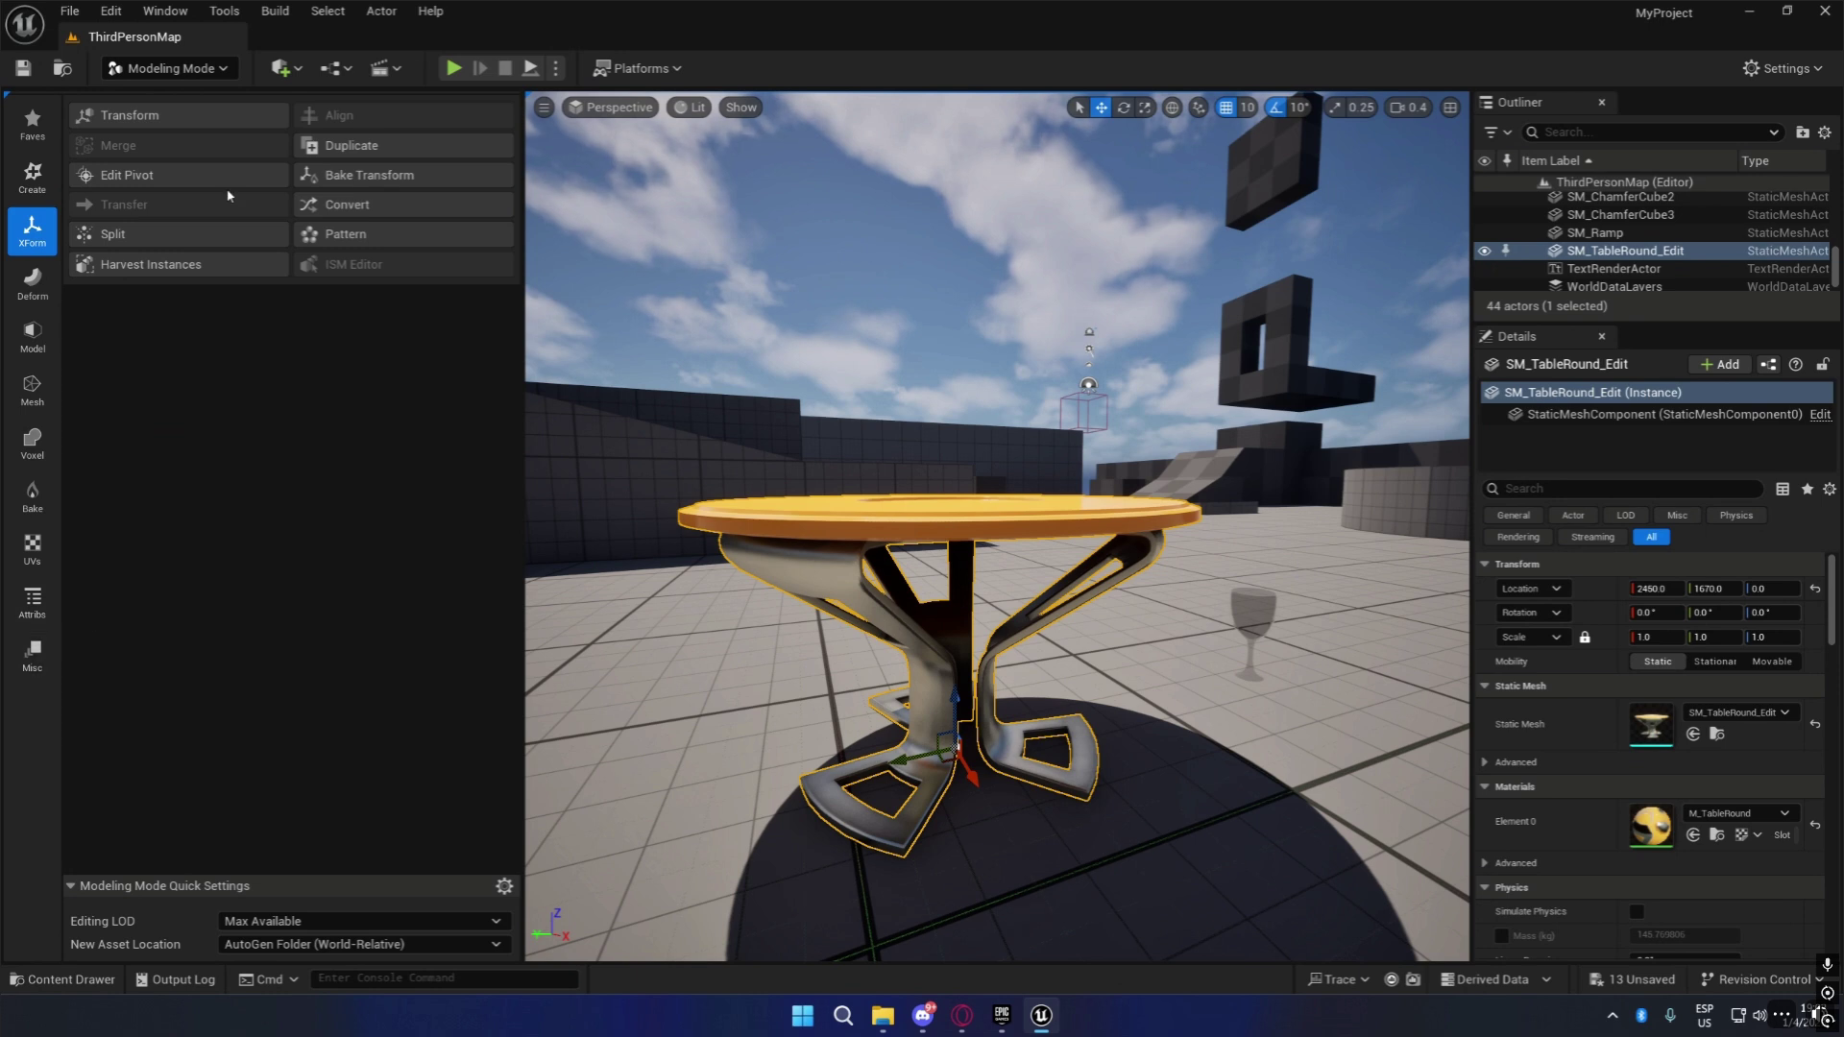
left_click(40, 125)
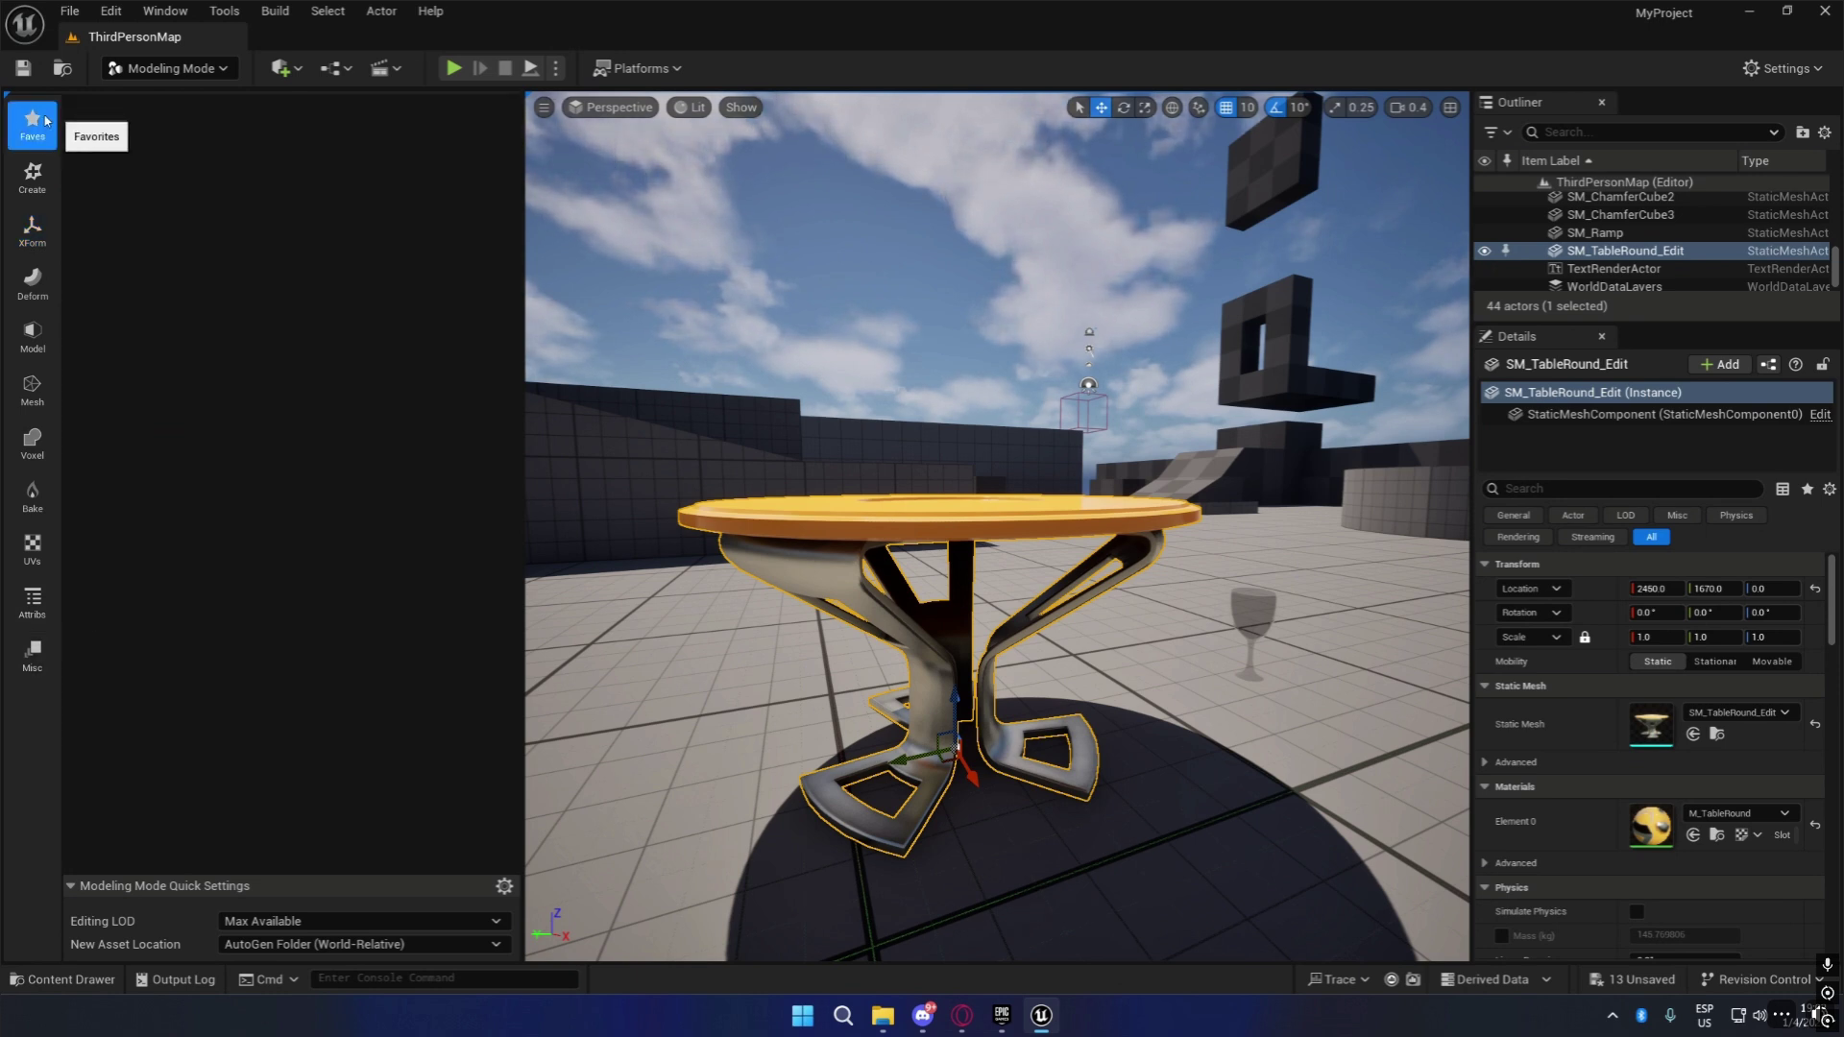
left_click(32, 178)
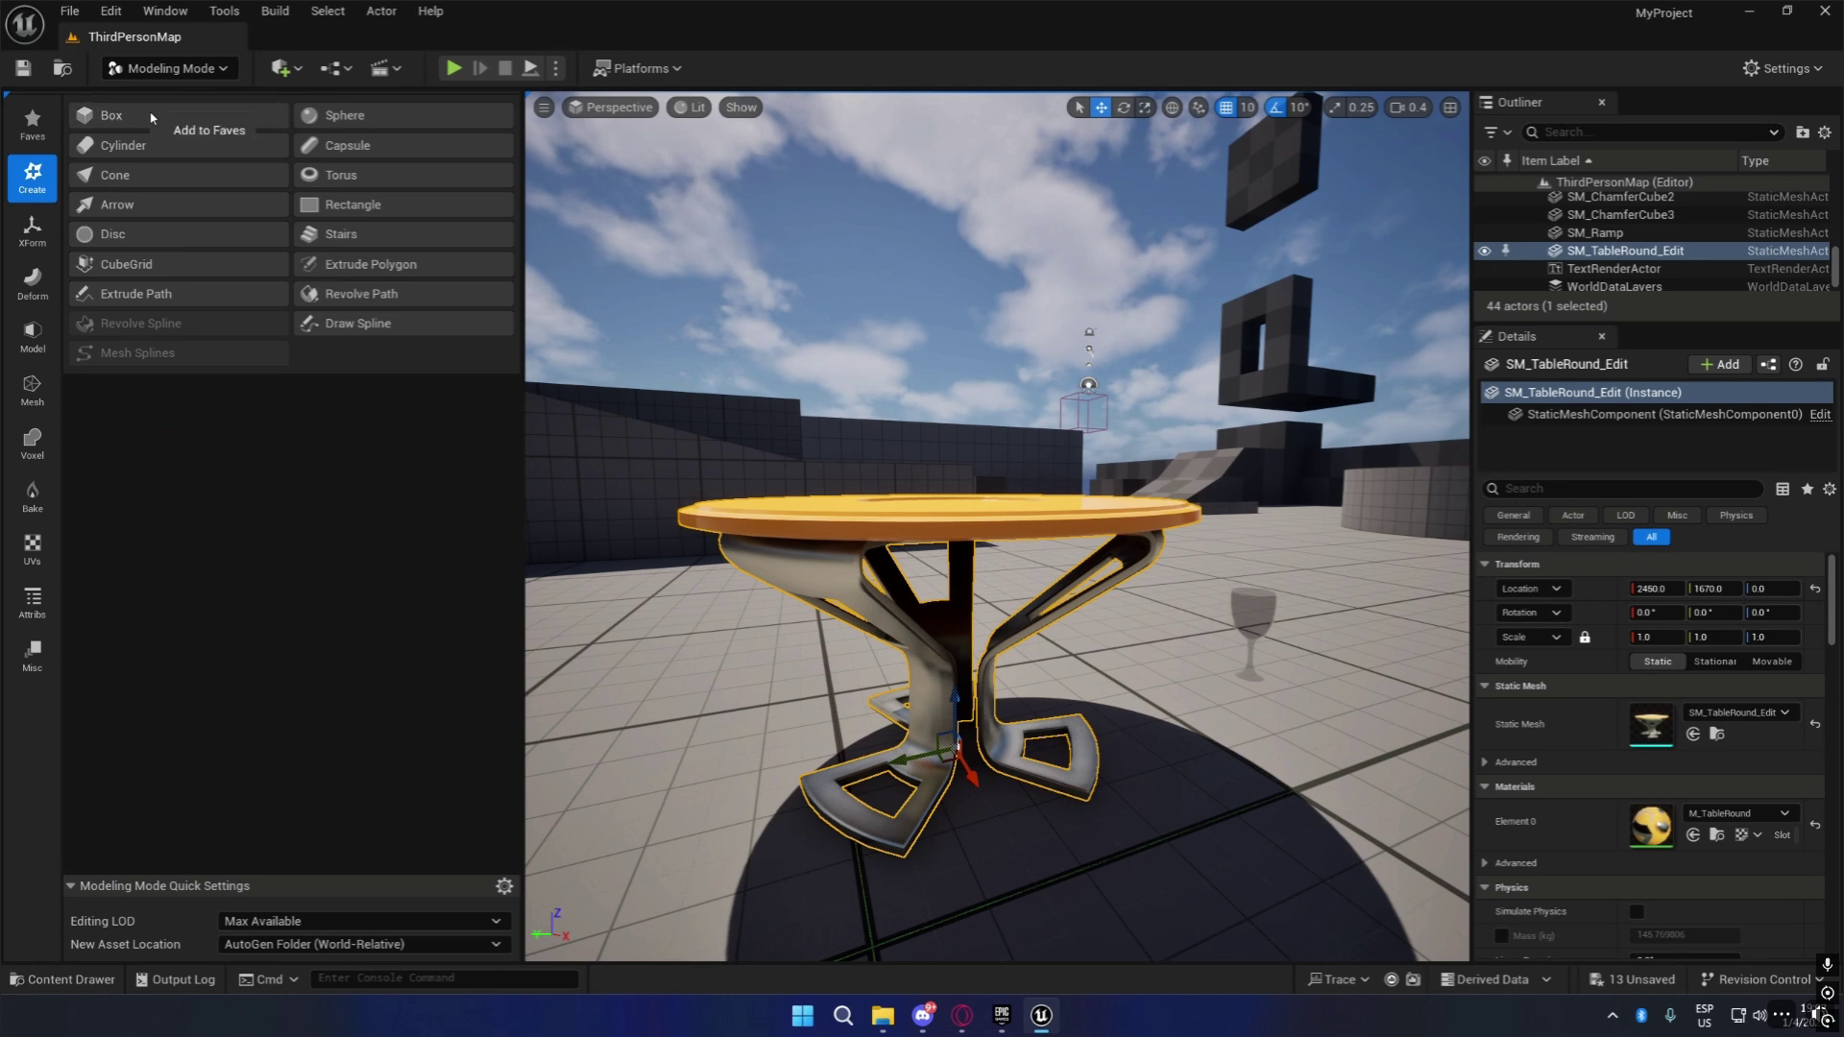
left_click(214, 131)
left_click(24, 125)
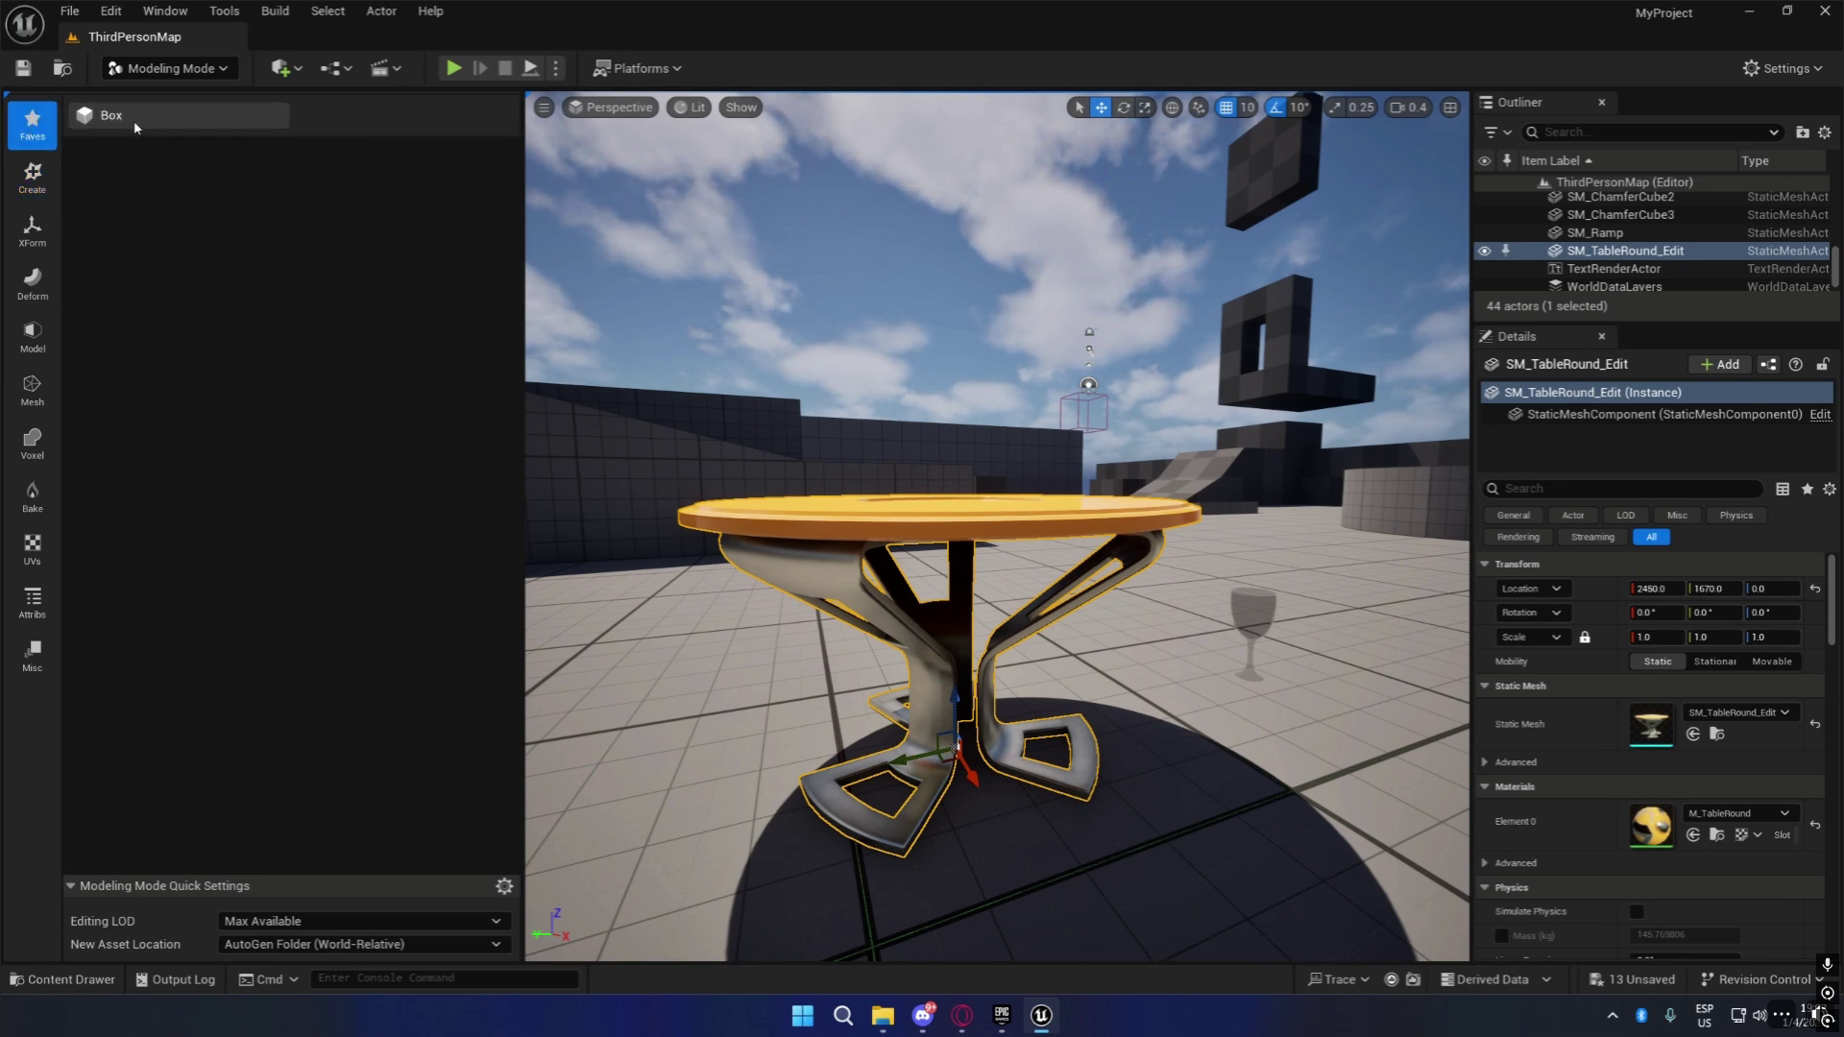
left_click(221, 132)
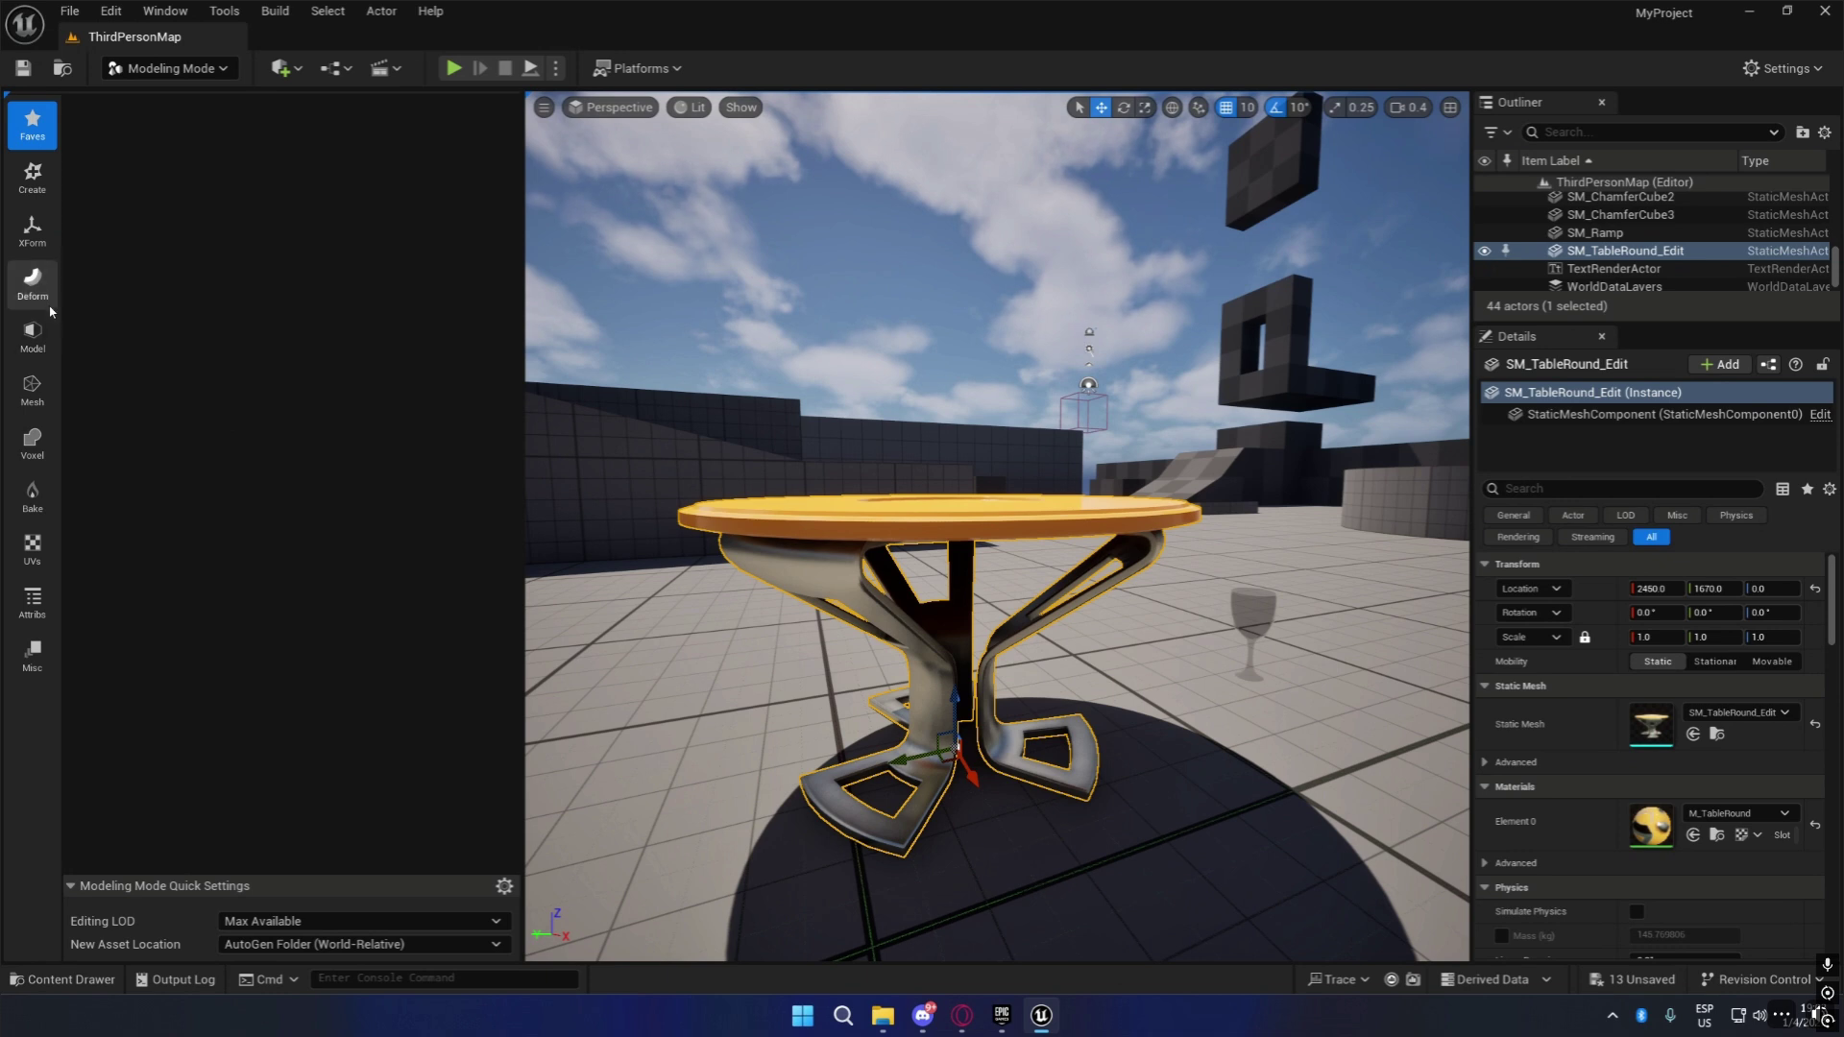
left_click(35, 339)
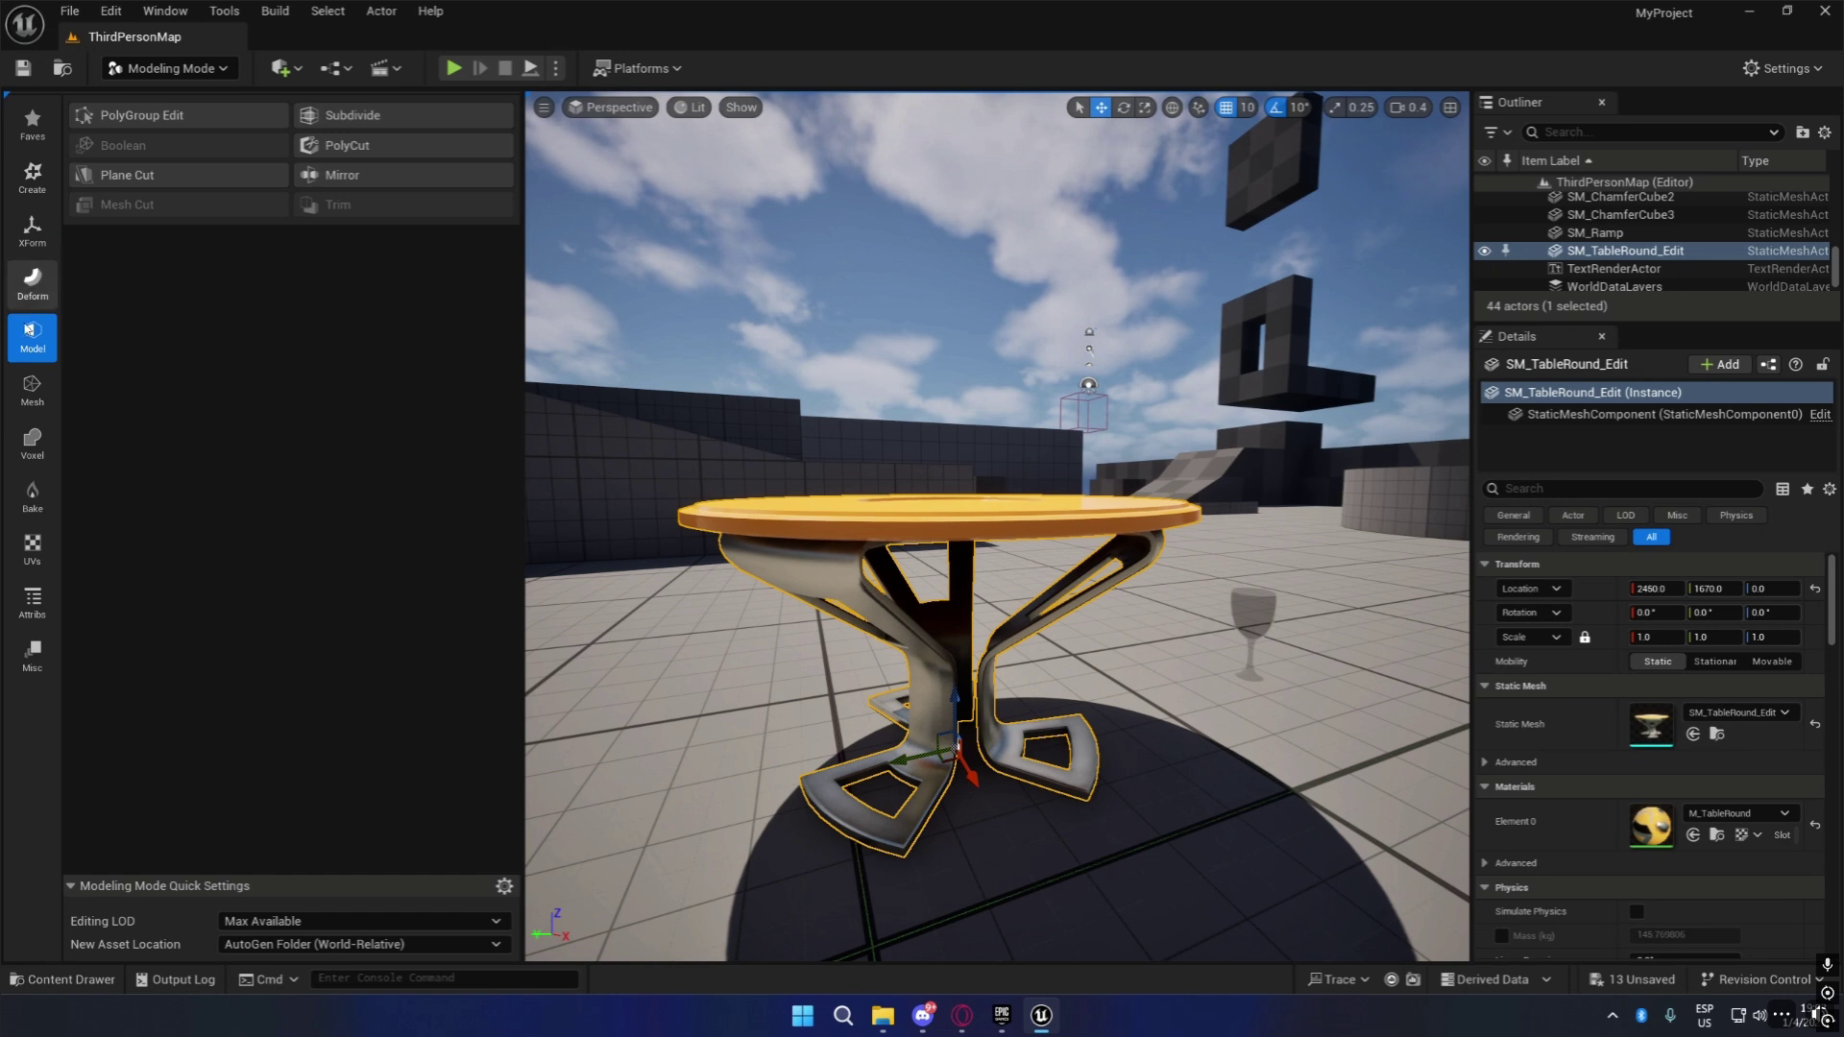
left_click(34, 392)
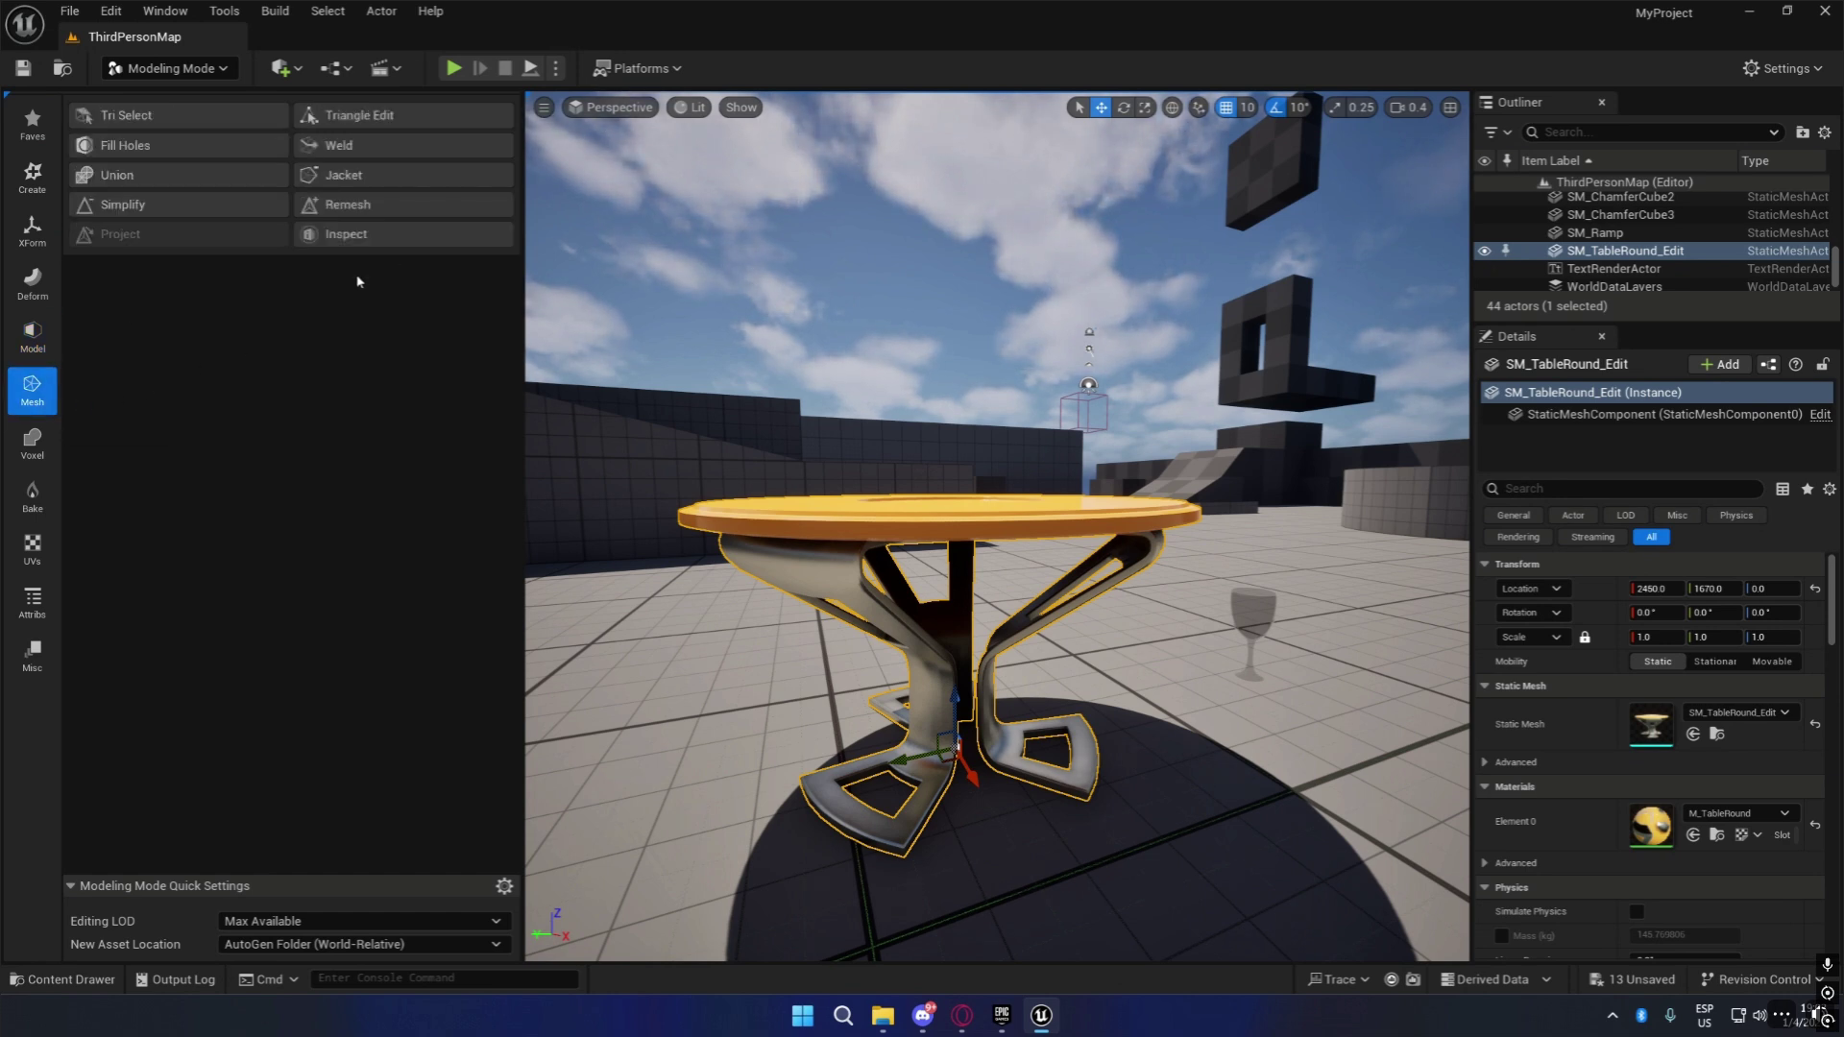
left_click(46, 333)
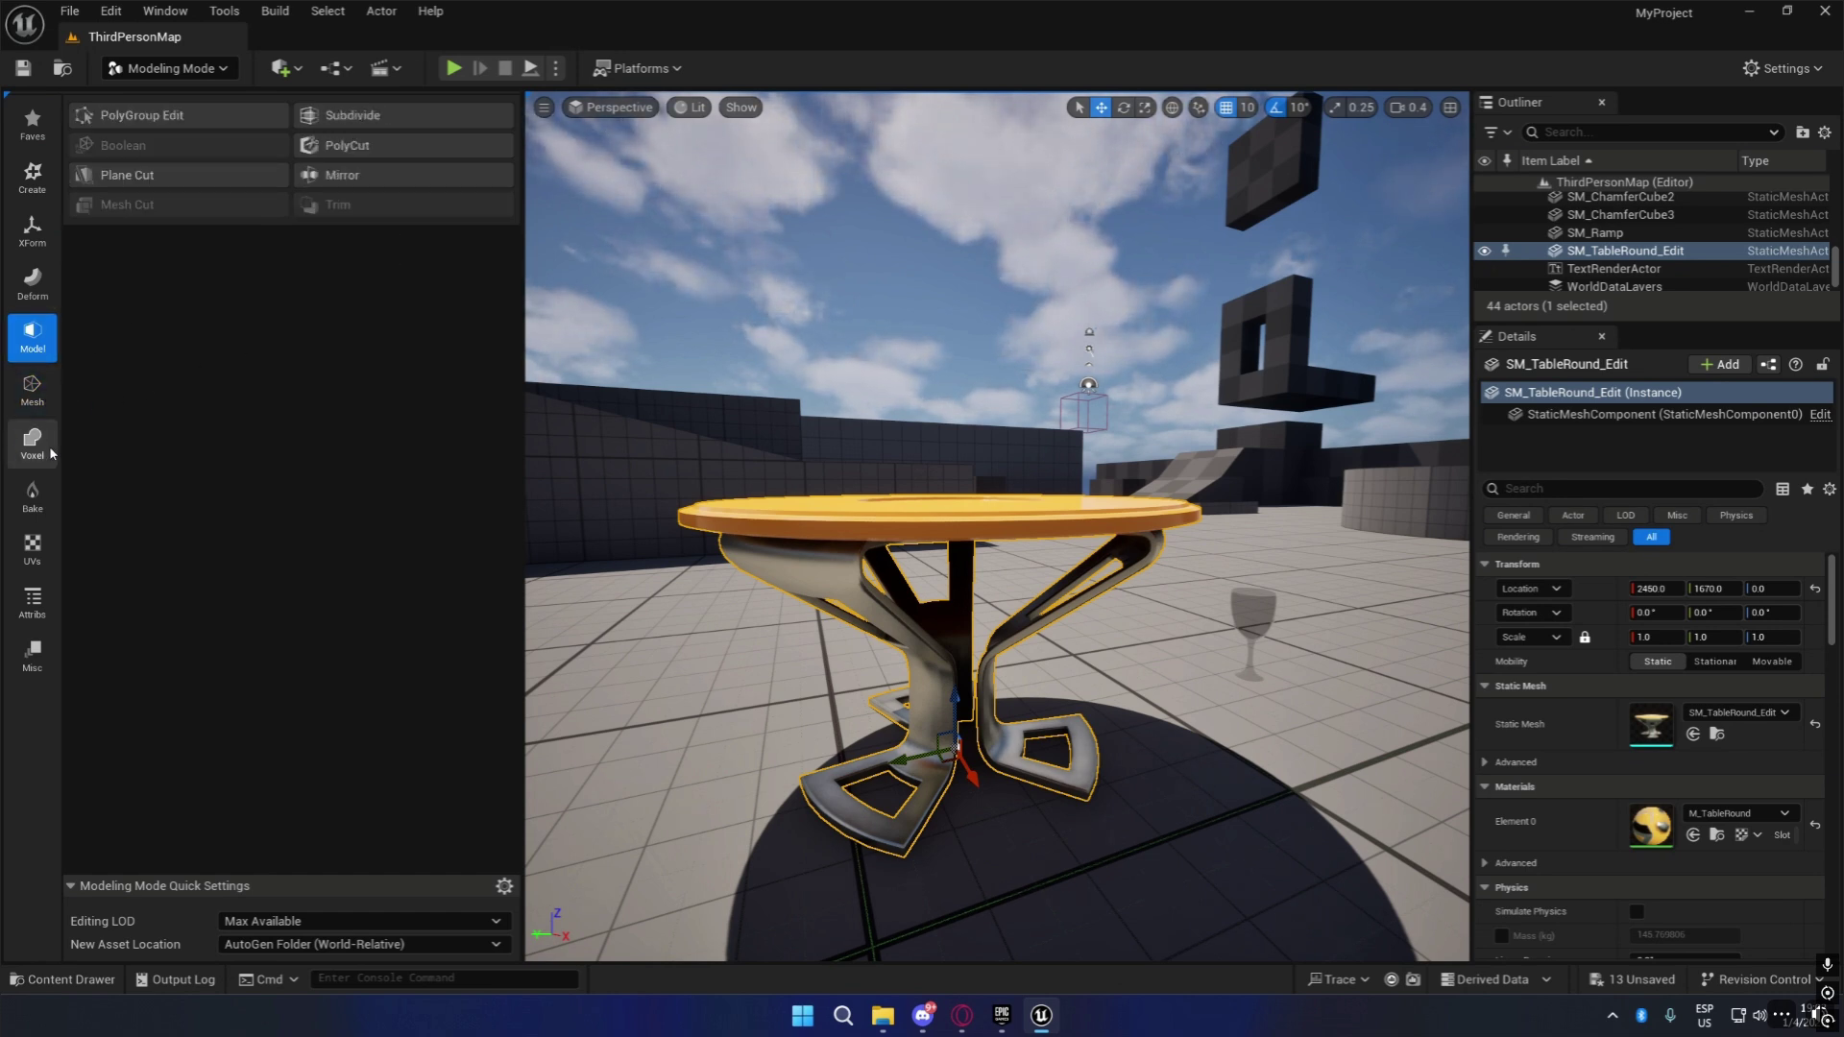
left_click(52, 453)
left_click(33, 494)
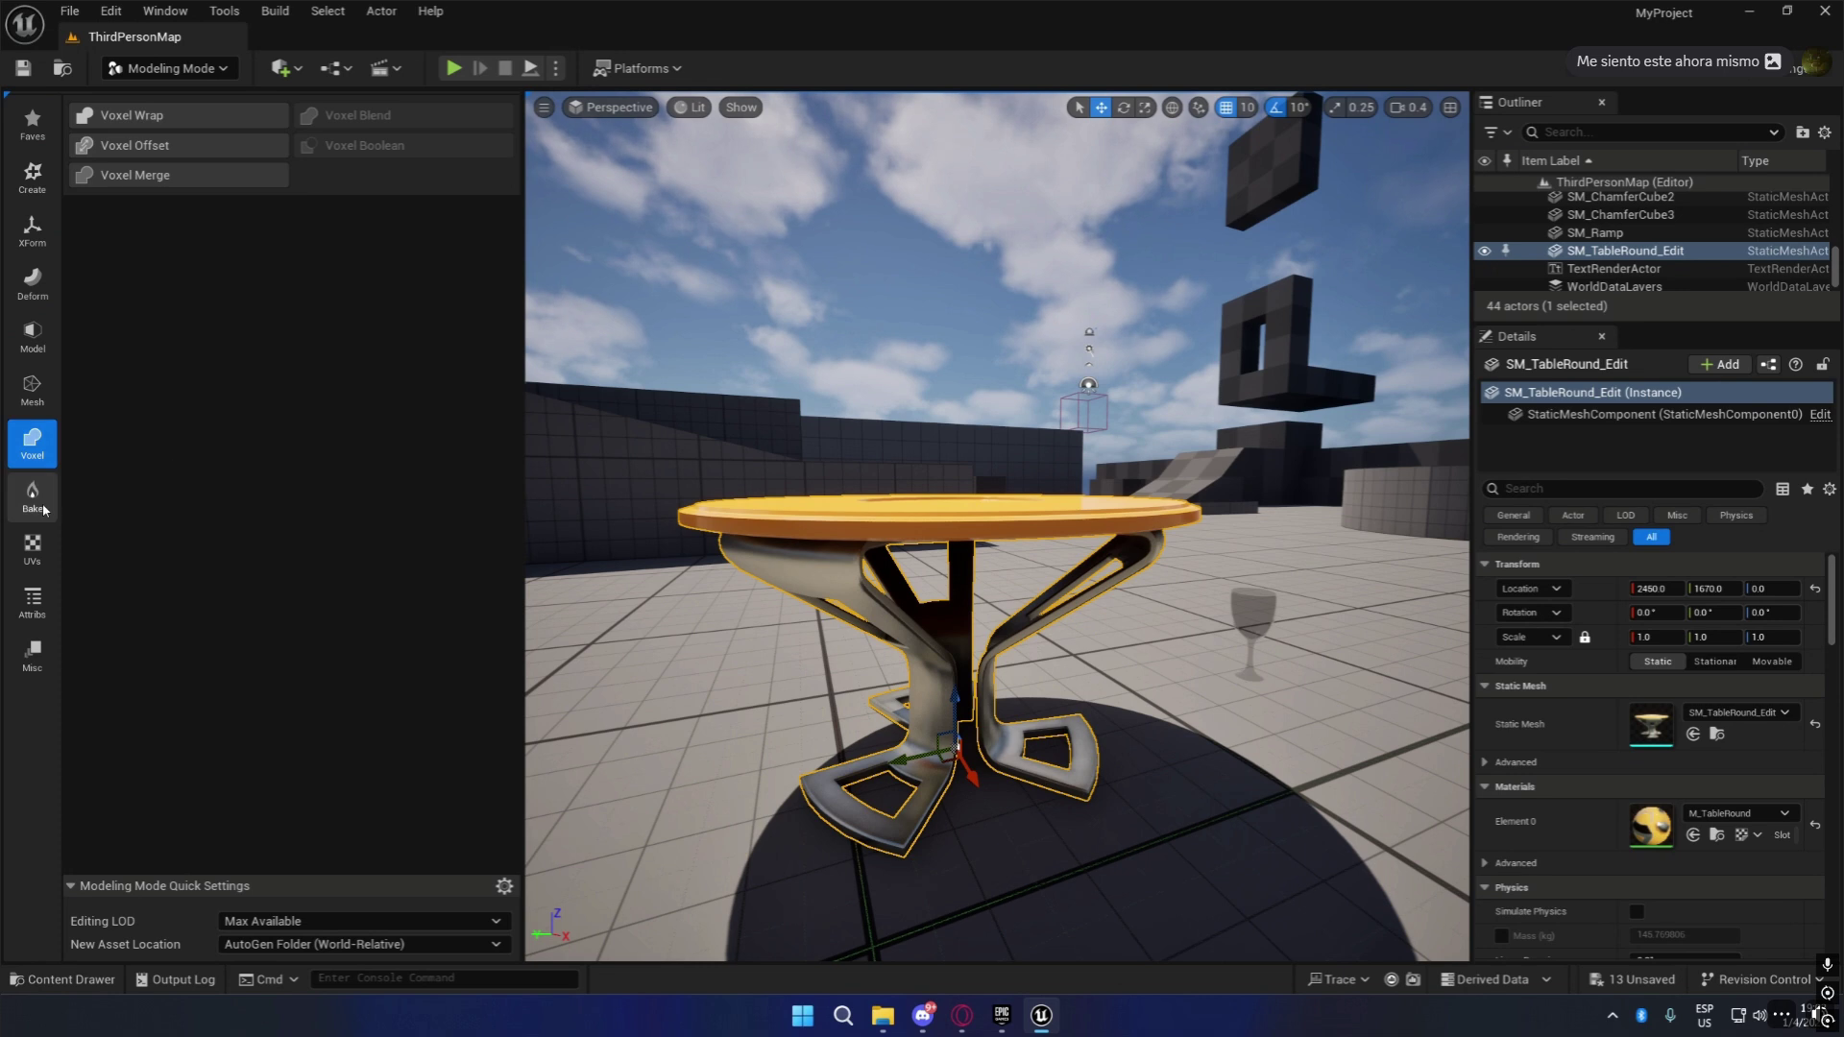
left_click(44, 557)
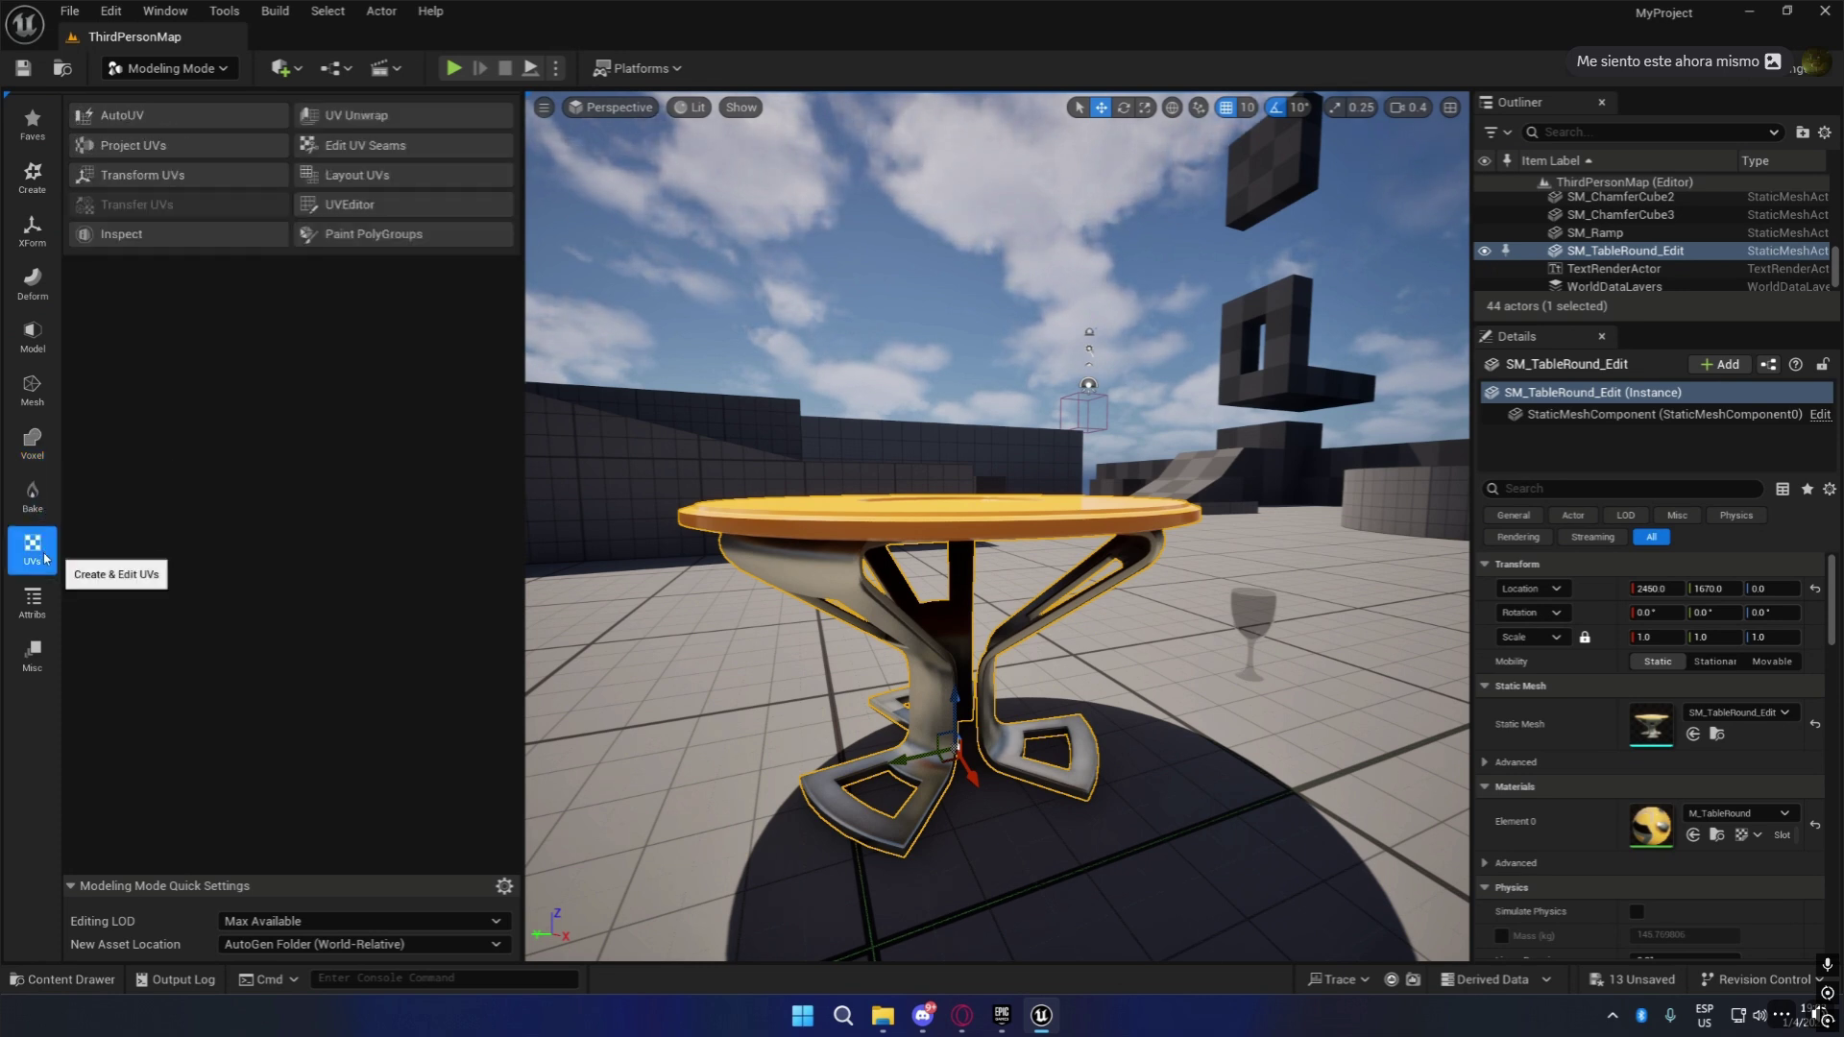
Start Generate PolyGroups on the round table and try the Find Quads conversion mode.
left_click(39, 612)
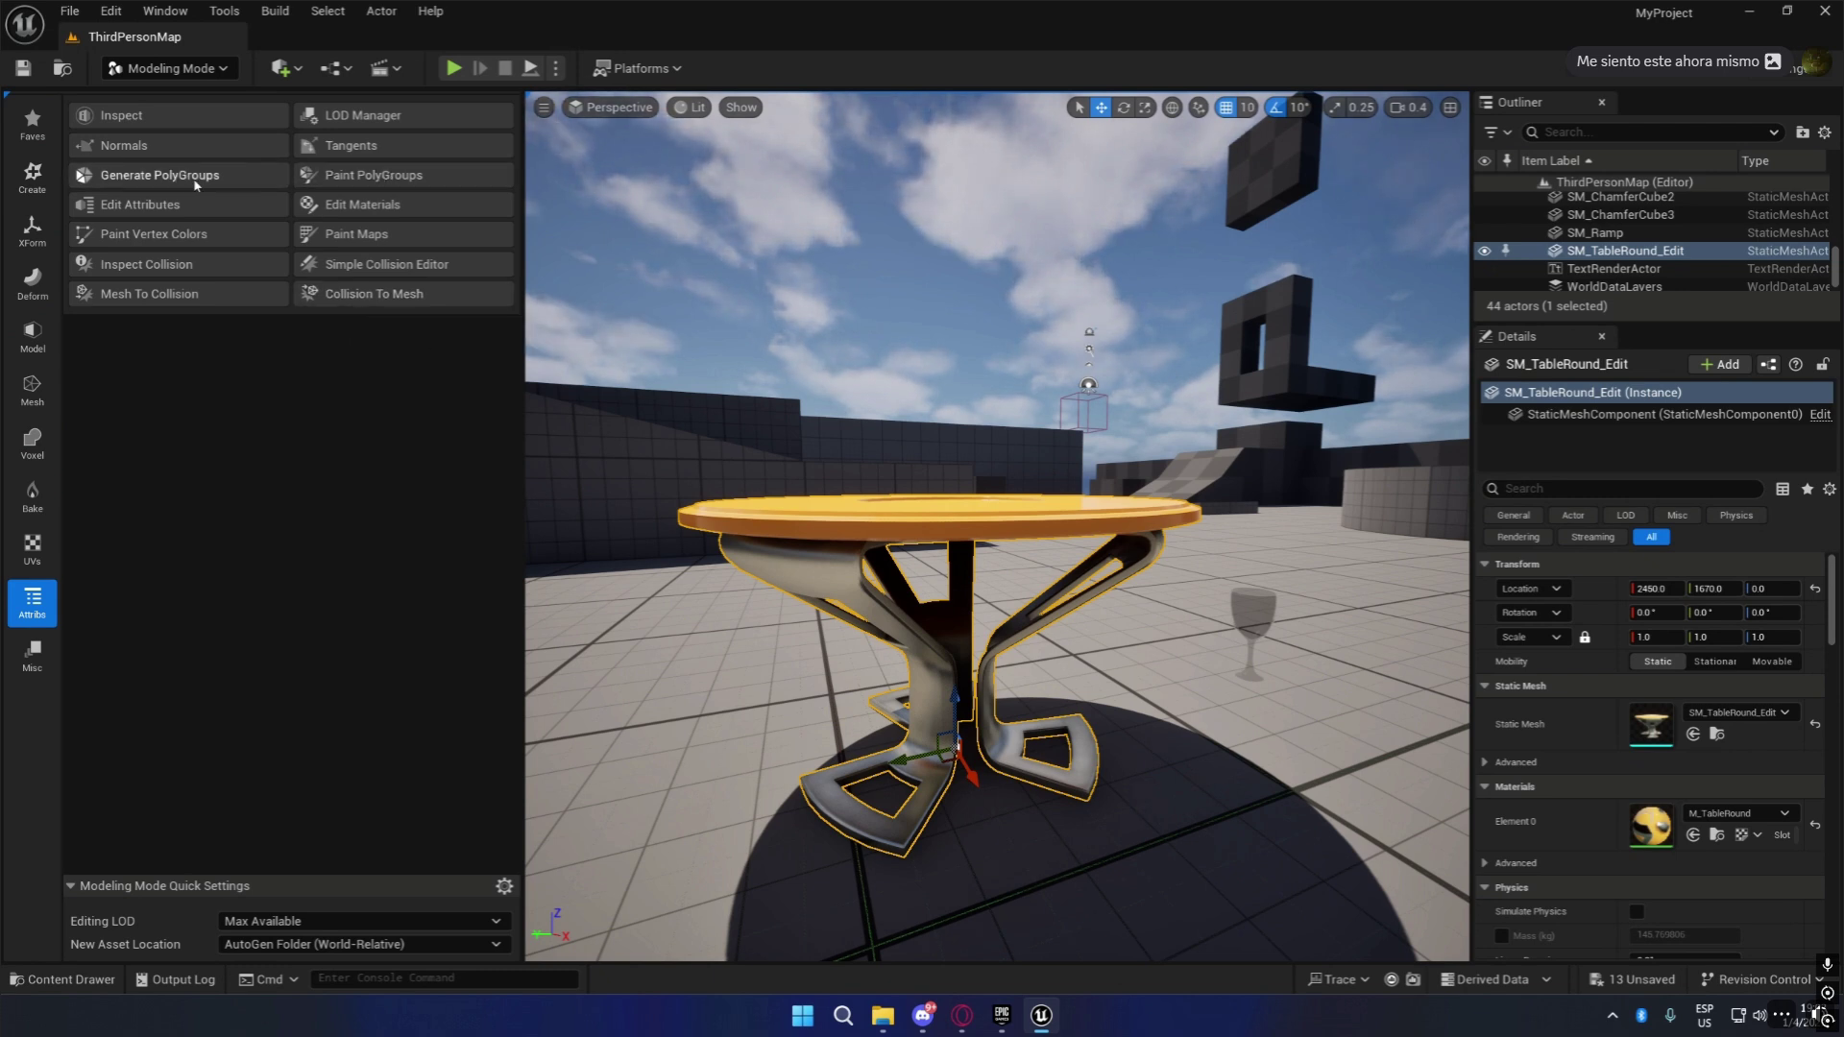
left_click(234, 177)
right_click_drag(1160, 782, 1110, 684)
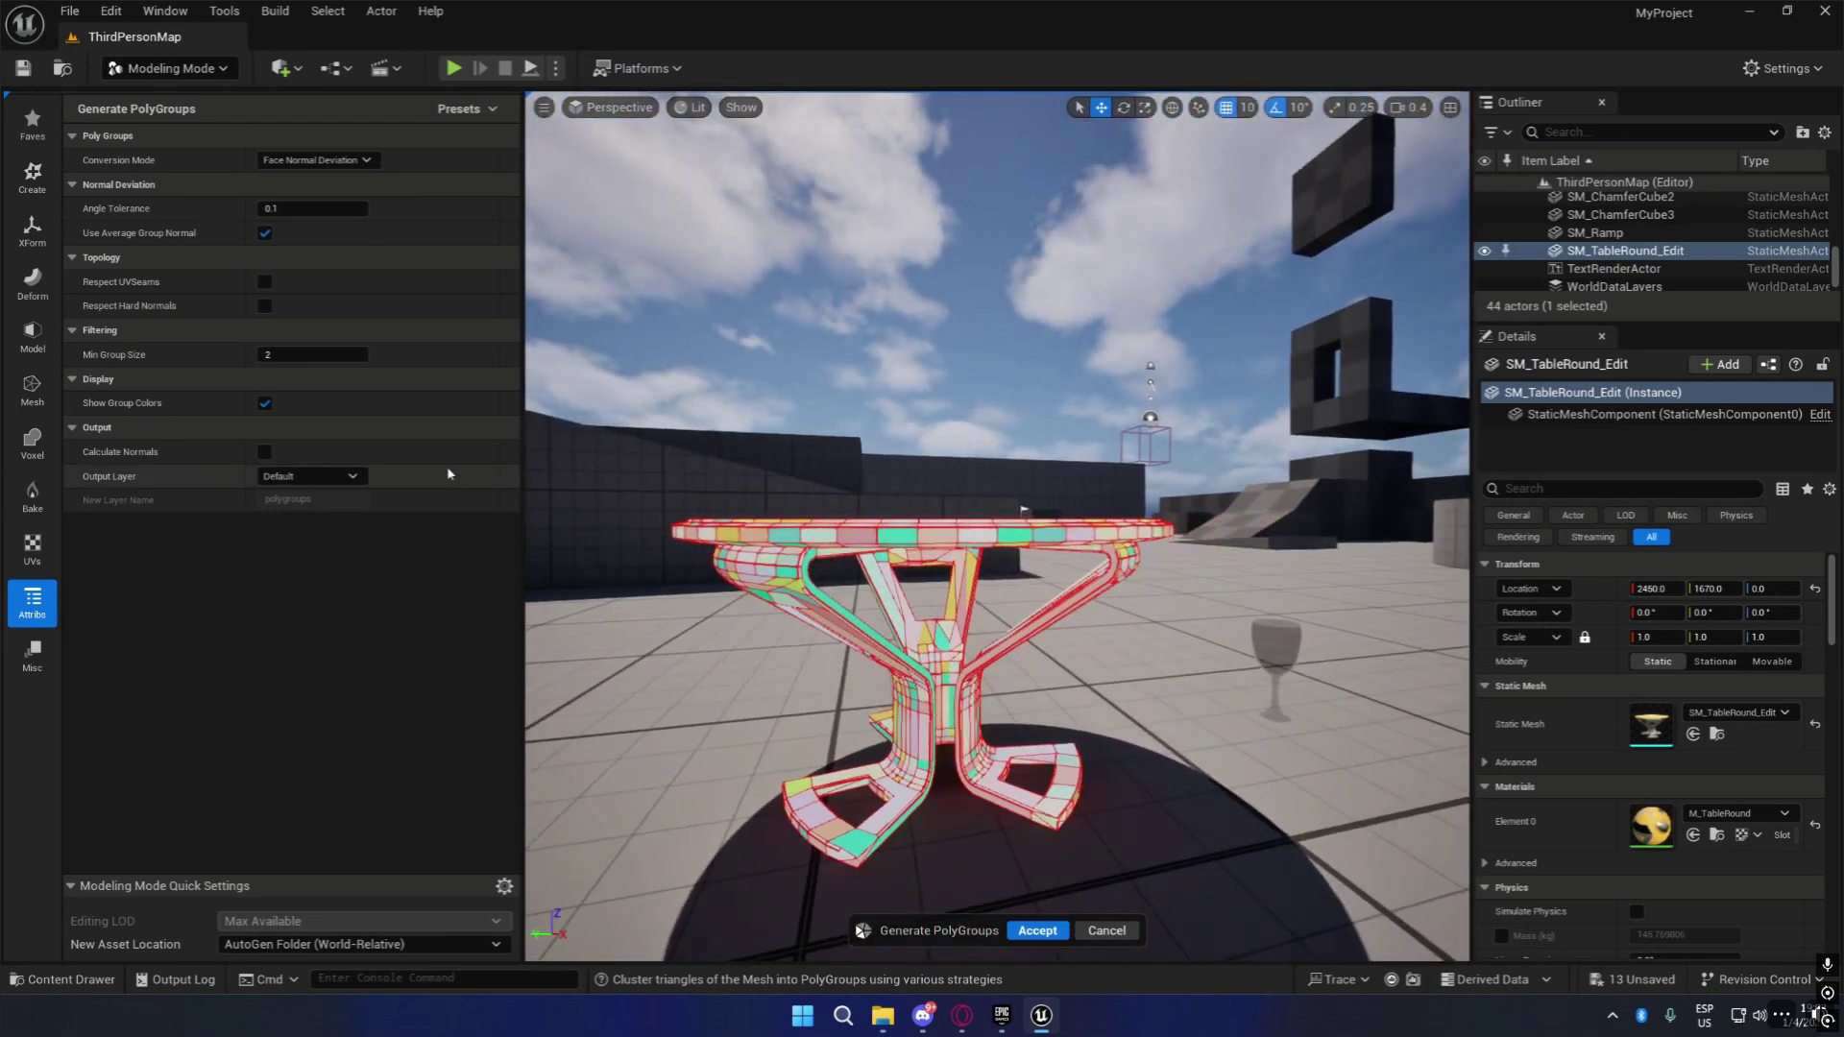
left_click(326, 160)
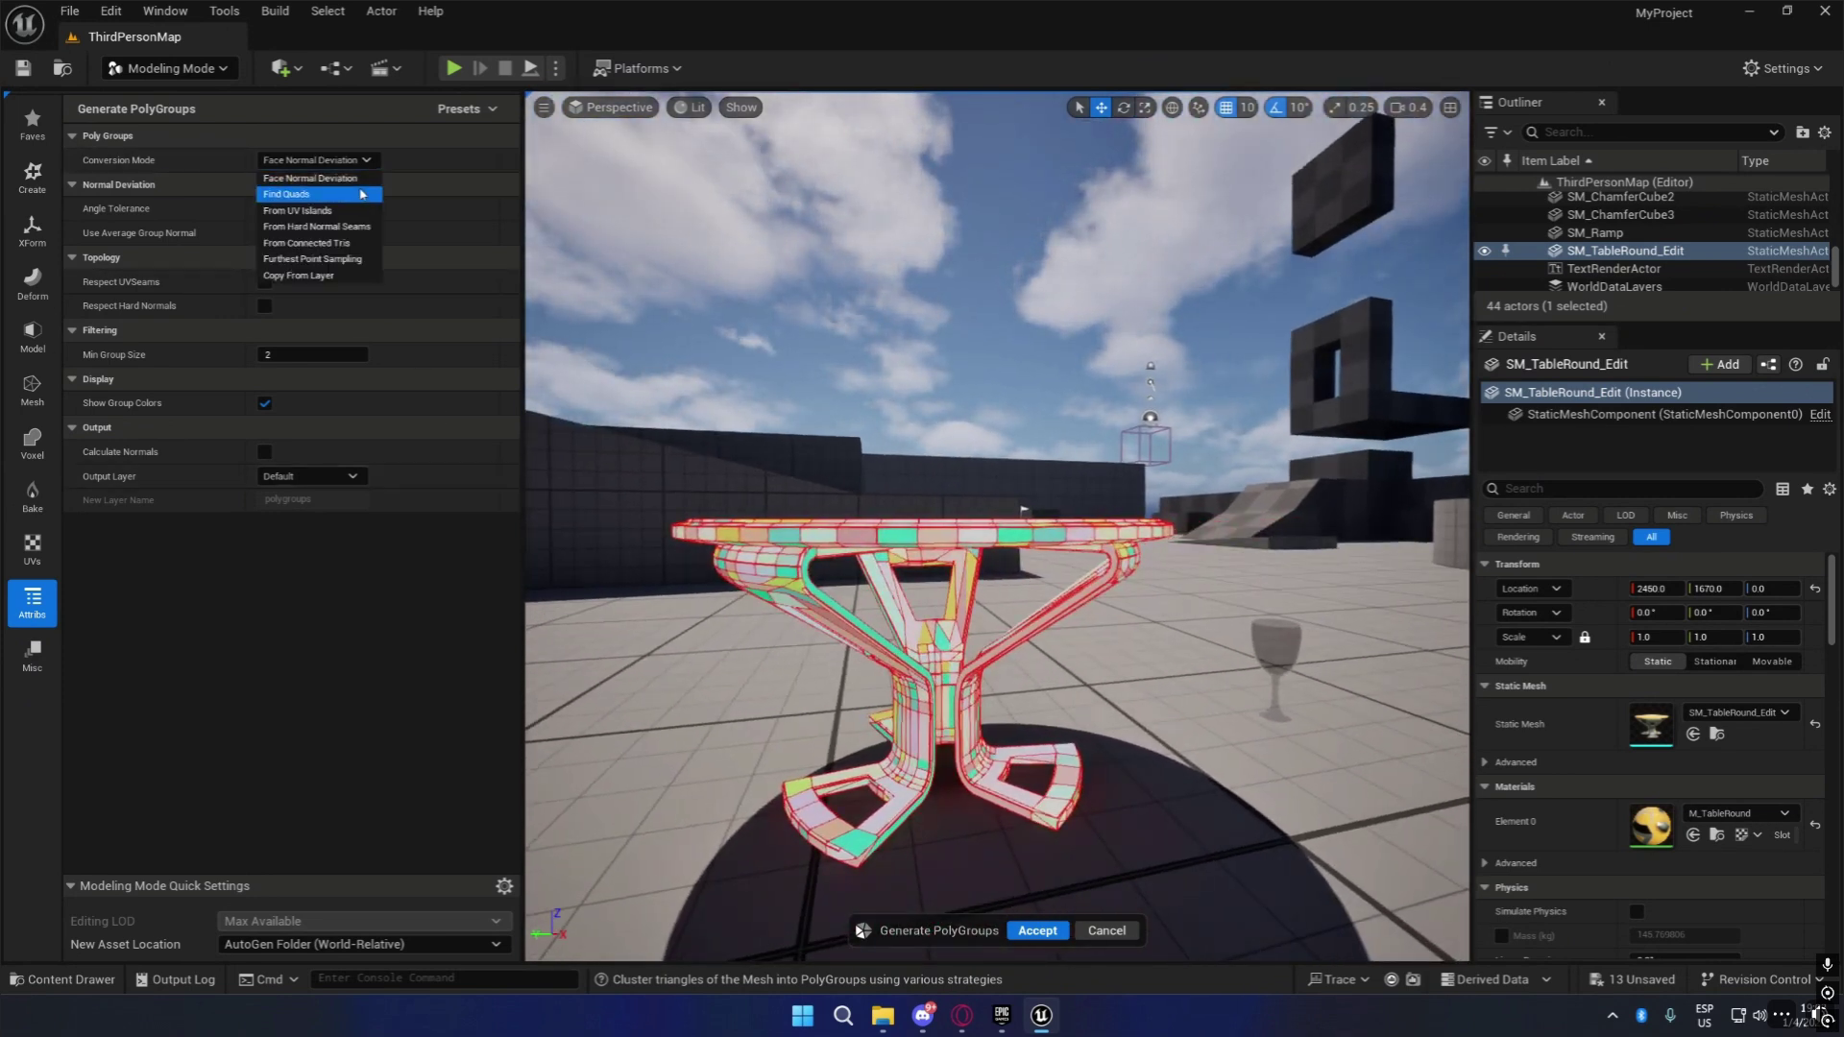
left_click(362, 194)
Set the conversion mode to From UV Islands and inspect the table's polygroups from several sides.
left_click(324, 161)
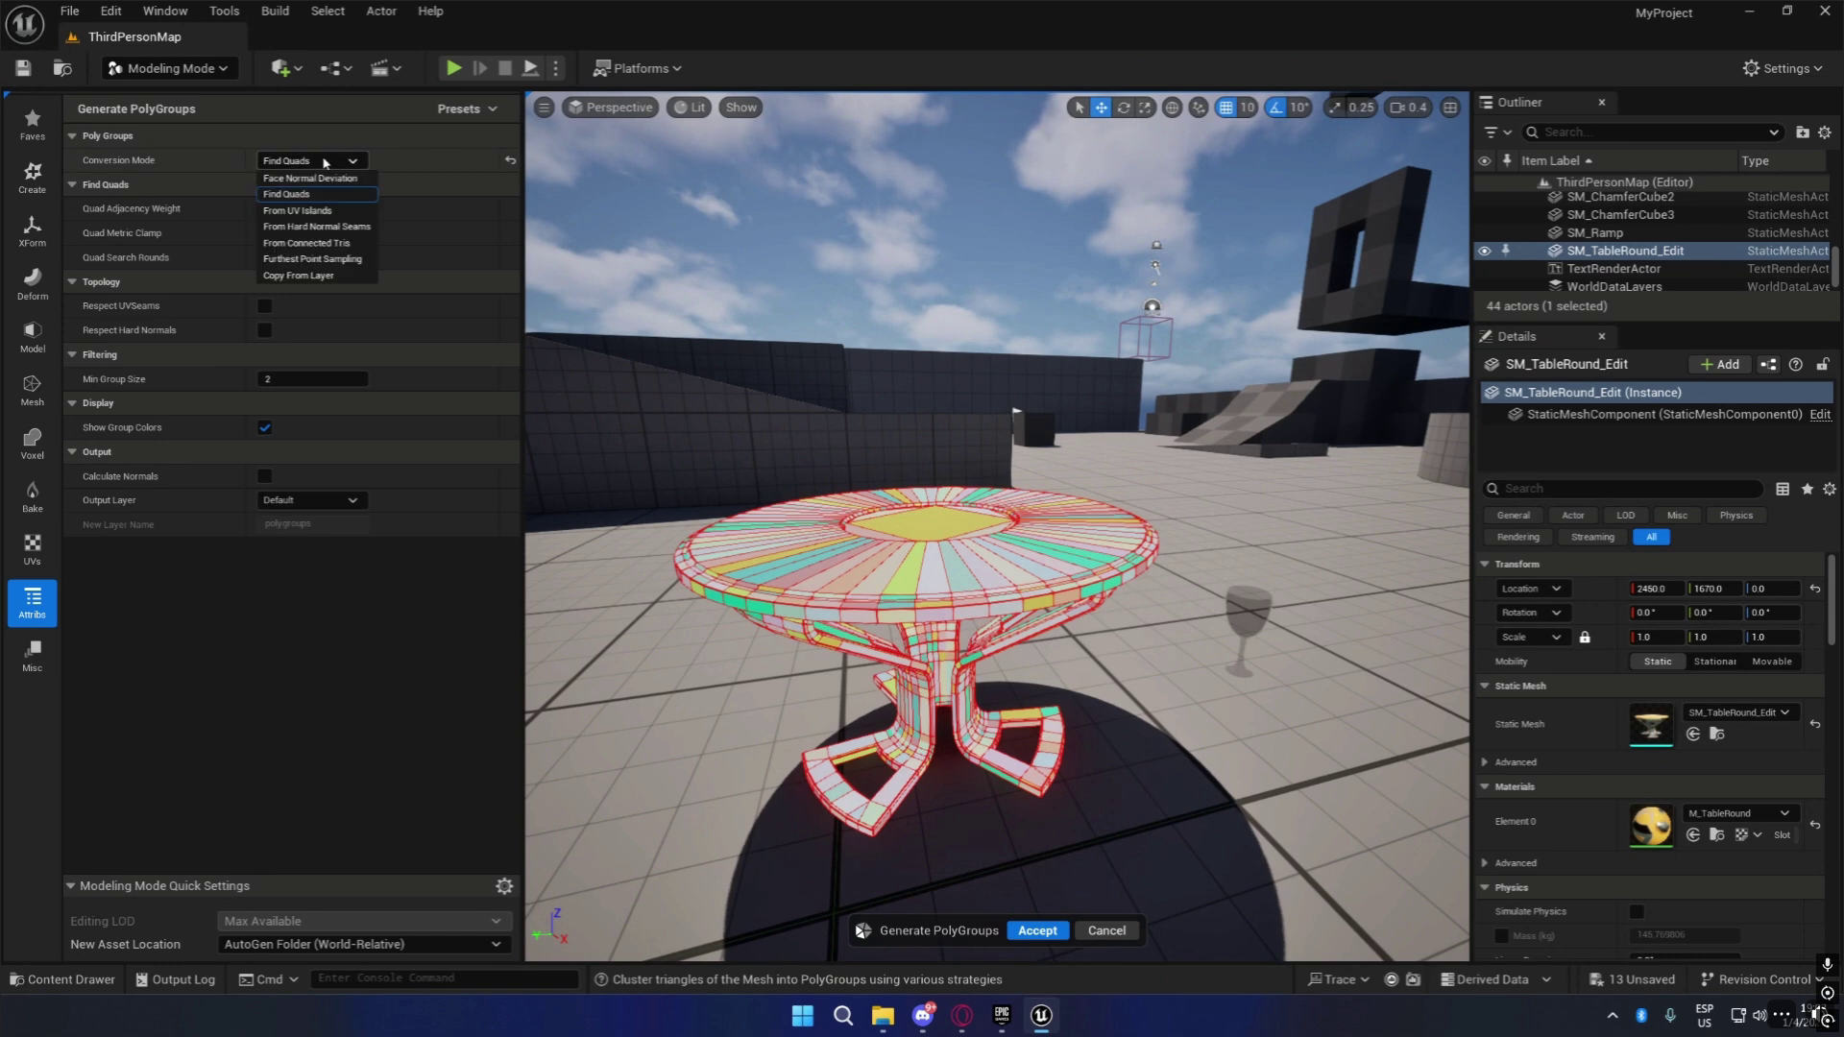
left_click(307, 210)
right_click_drag(733, 399, 738, 397)
left_click_drag(737, 397, 711, 350, "alt")
right_click_drag(998, 526, 625, 529)
mouse_move(914, 515)
right_mouse_down()
mouse_move(999, 524)
mouse_move(913, 515)
right_mouse_up()
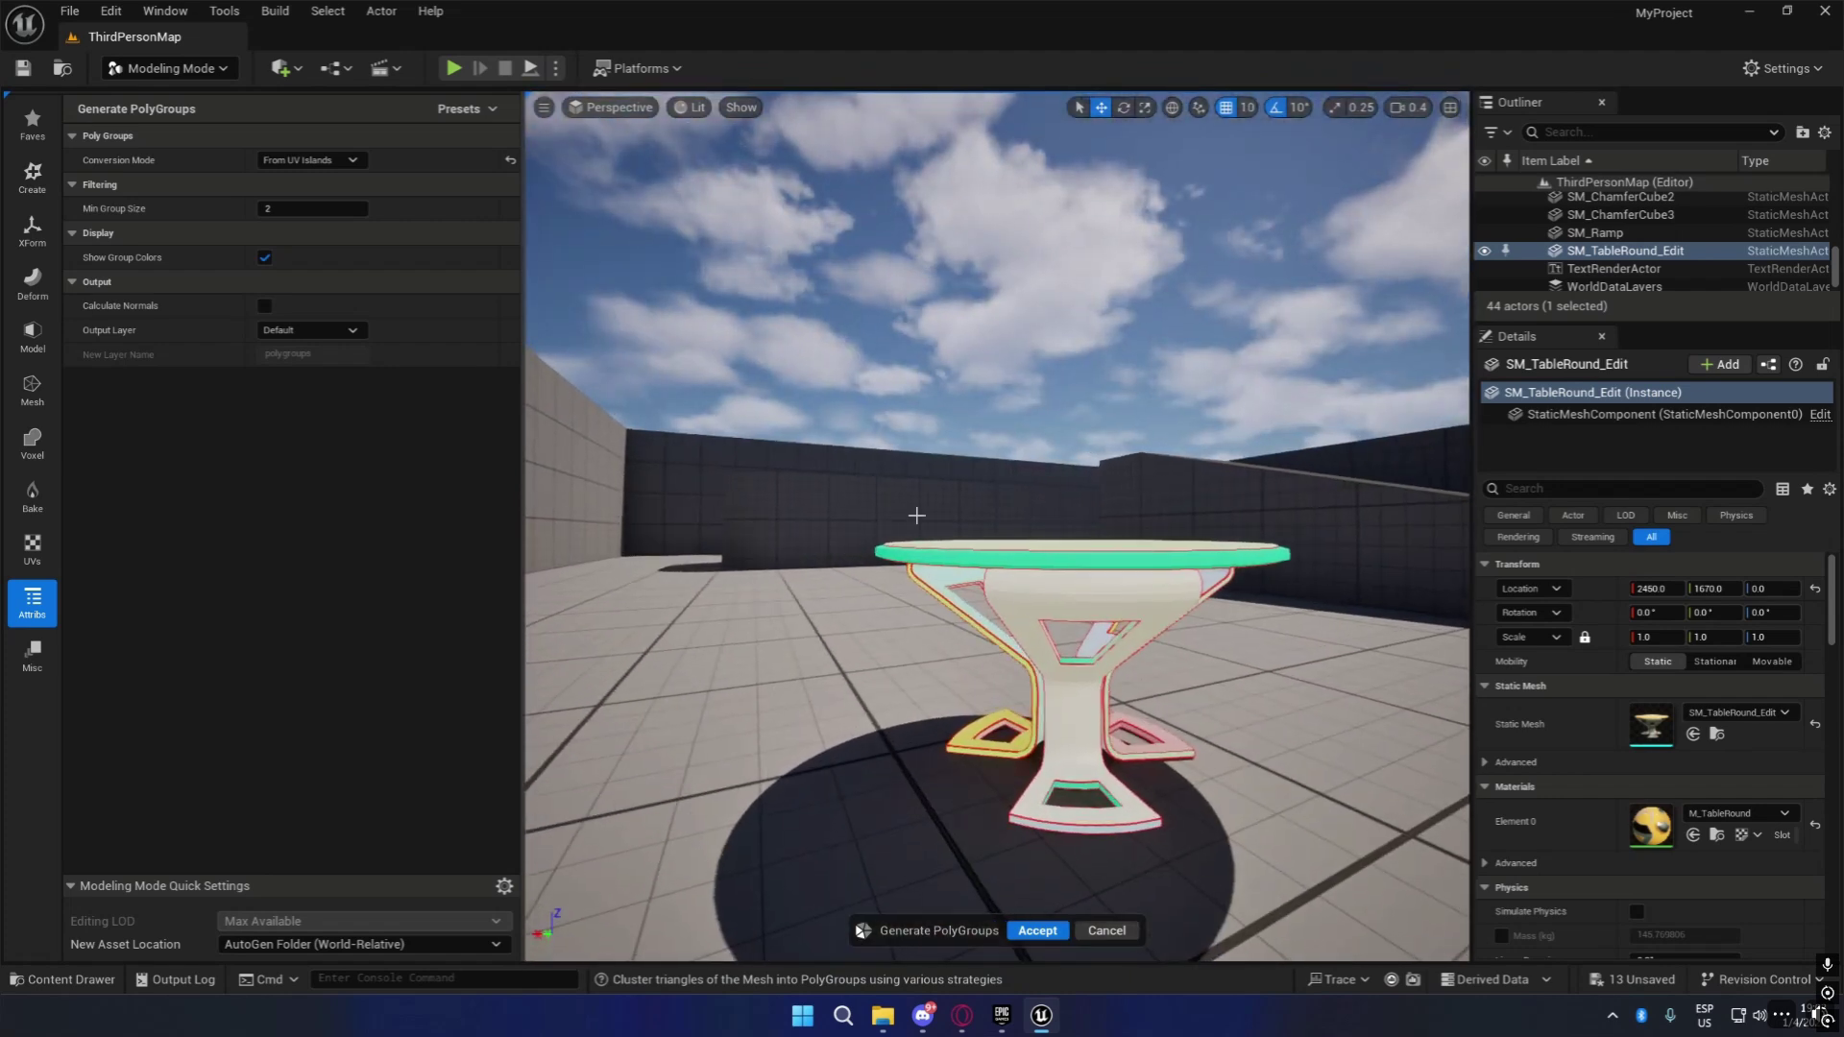
left_click(352, 161)
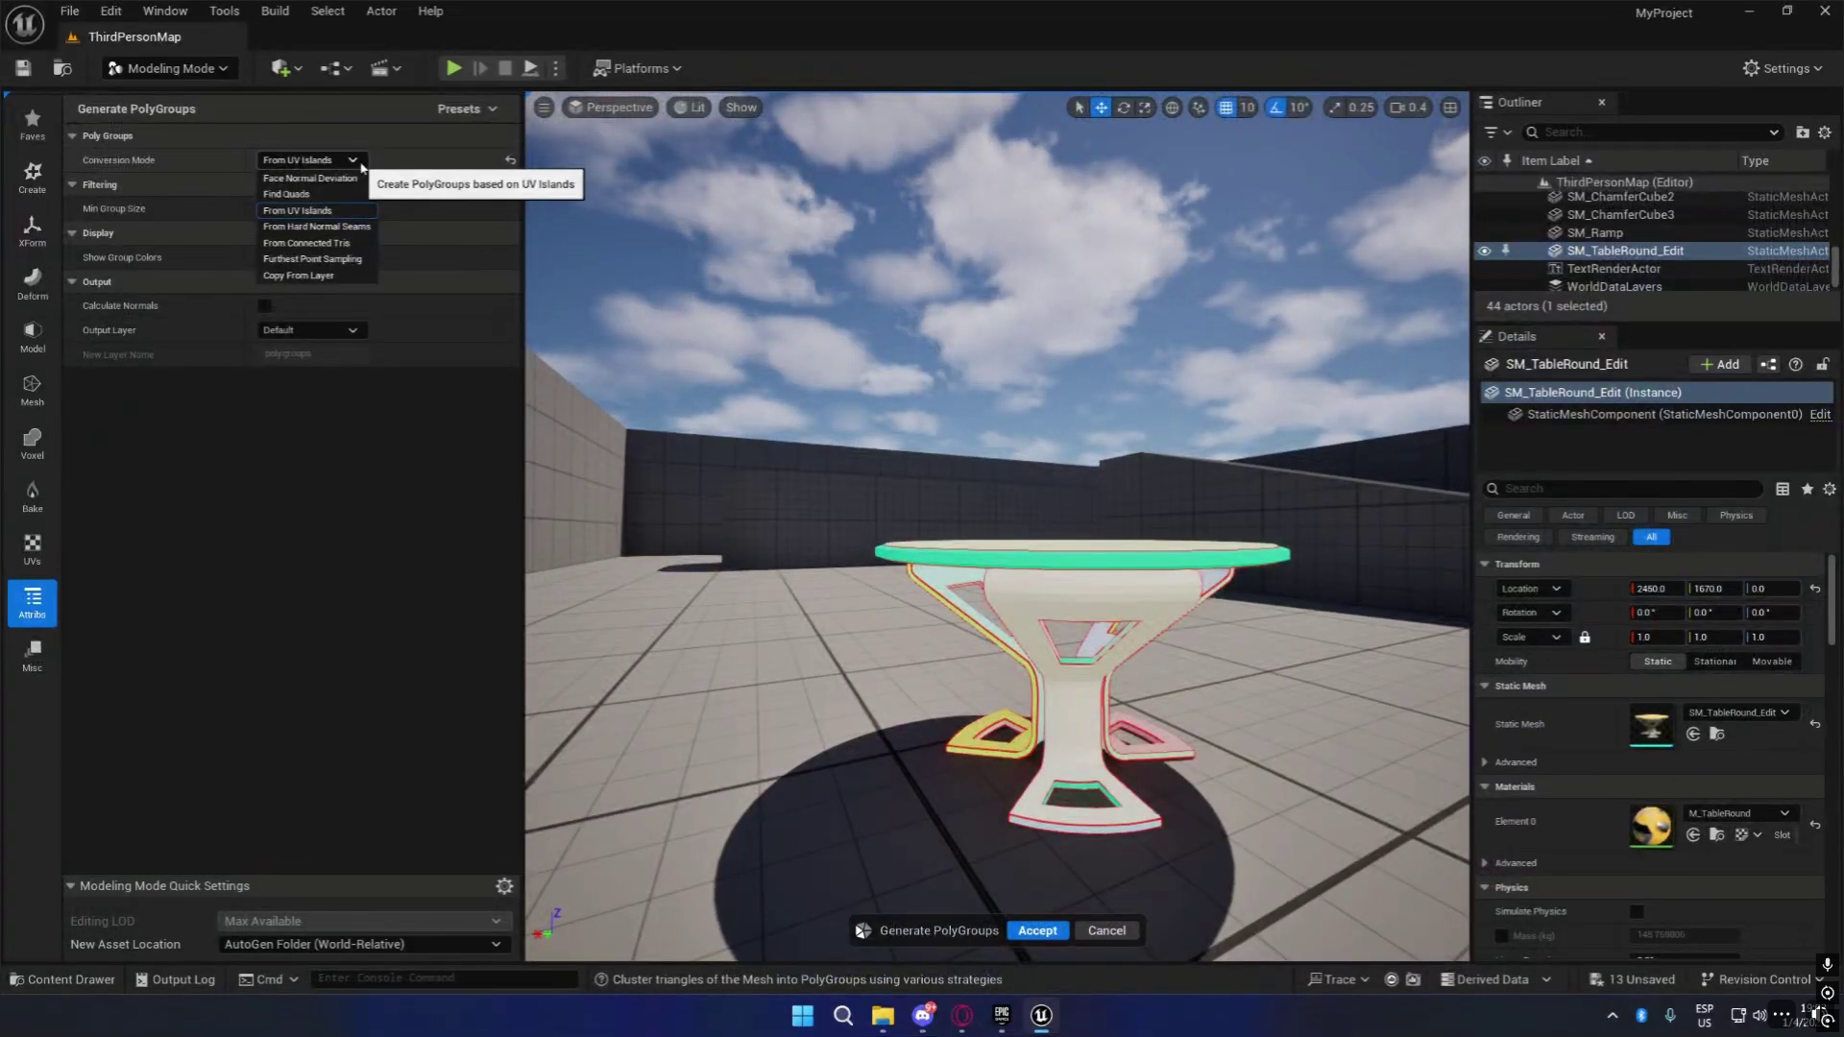
left_click(404, 161)
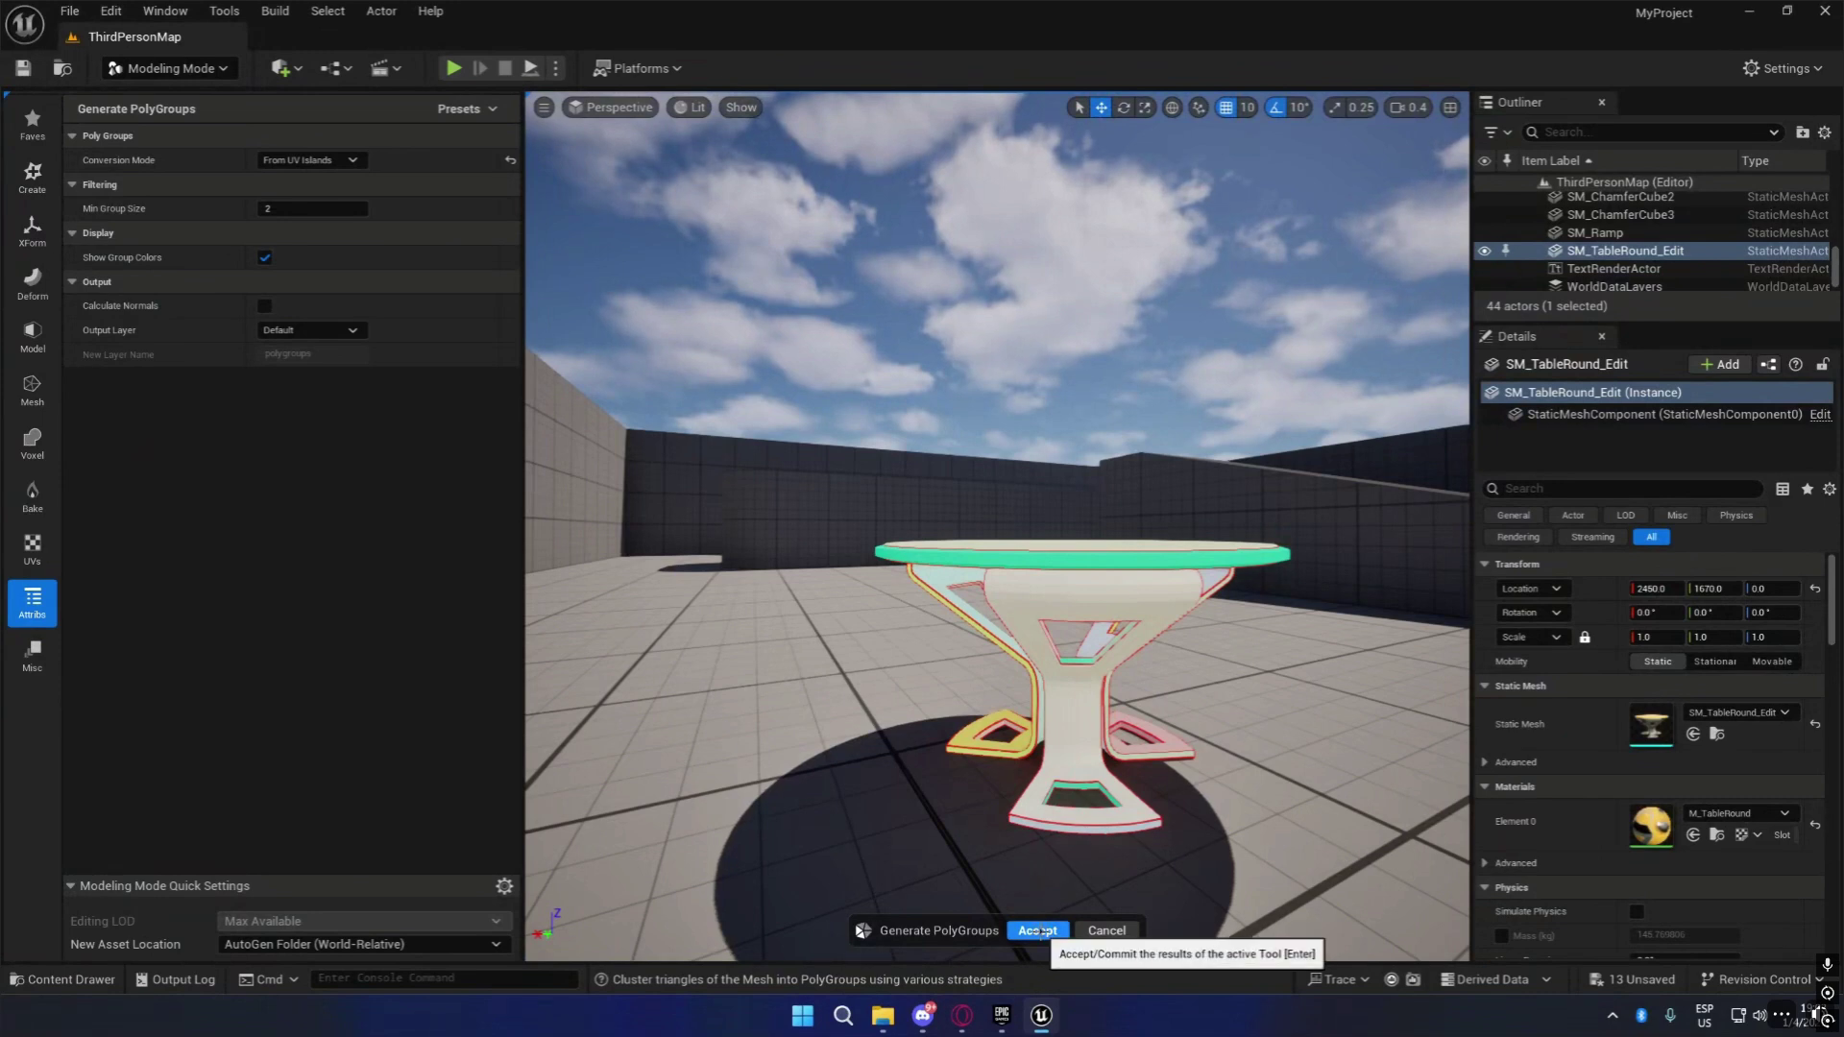
Accept the PolyGroups generated from UV islands for the round table.
left_click(1037, 930)
right_click_drag(1057, 893, 1034, 863)
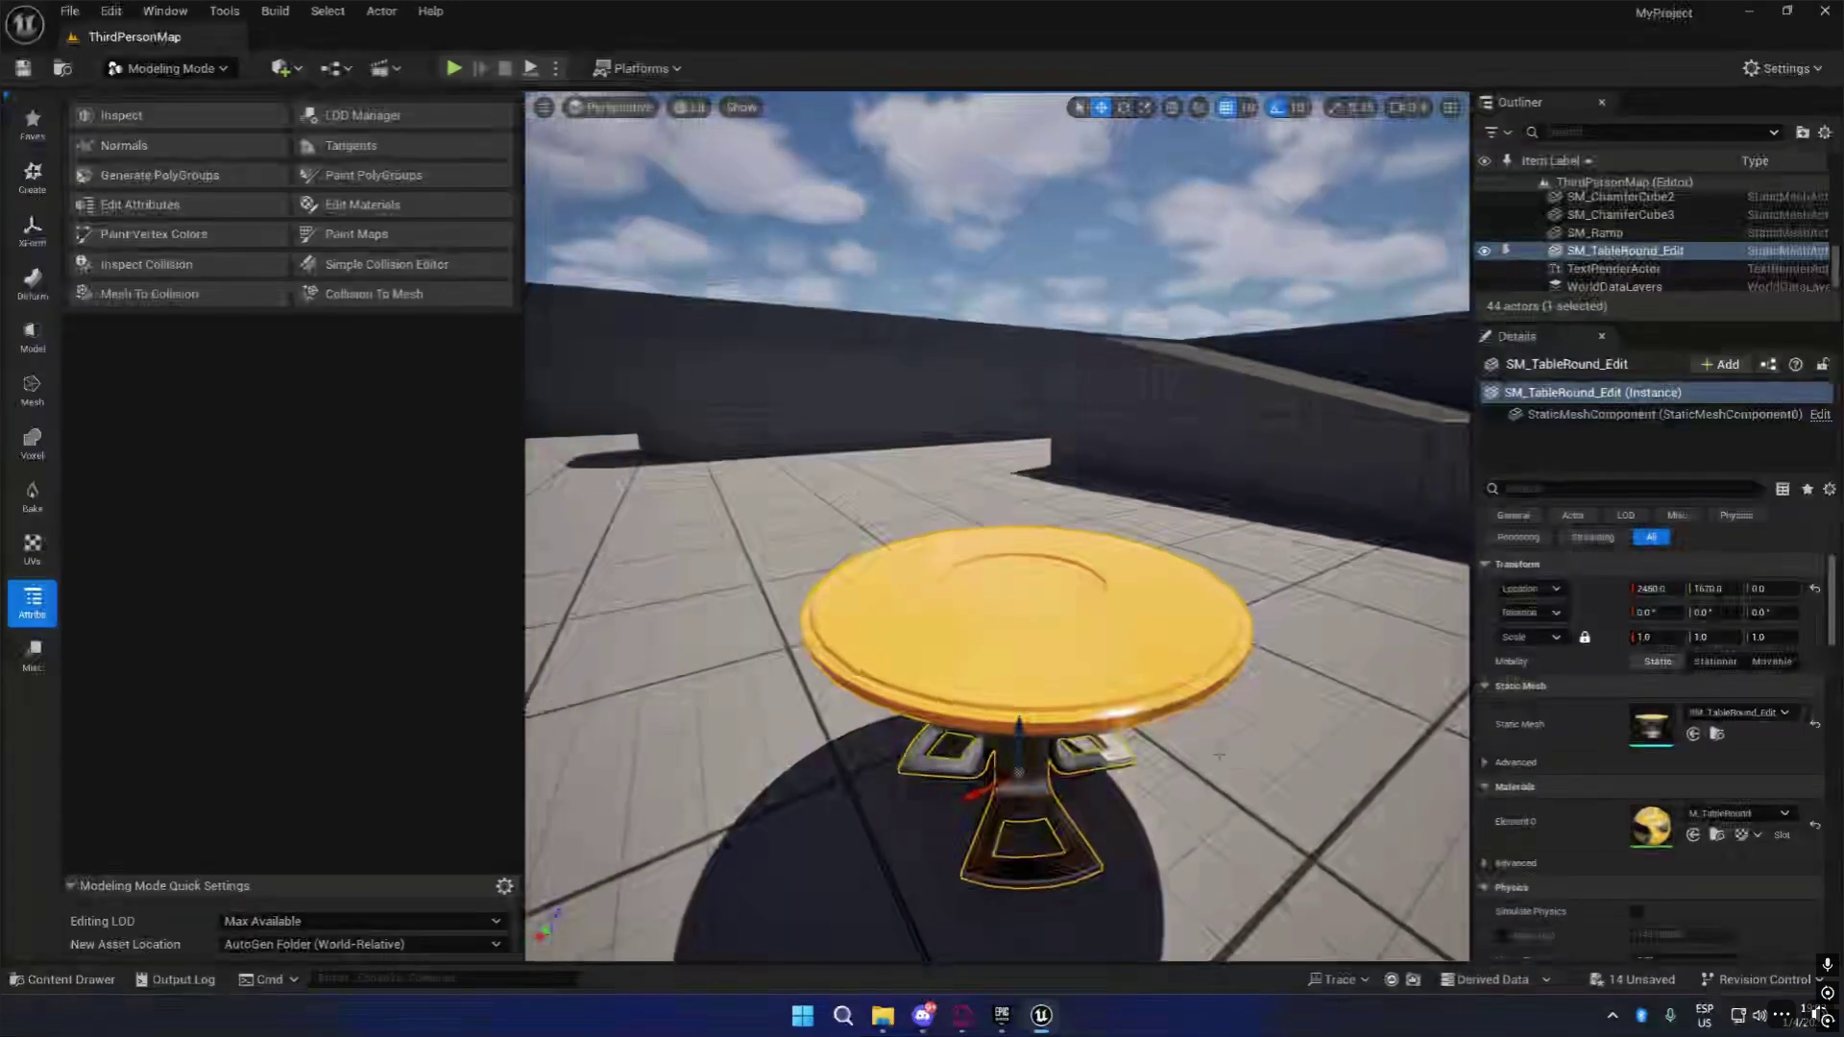
Start PolyGroup Edit on the round table and extrude its upper face upward along the selection normal.
left_click(33, 336)
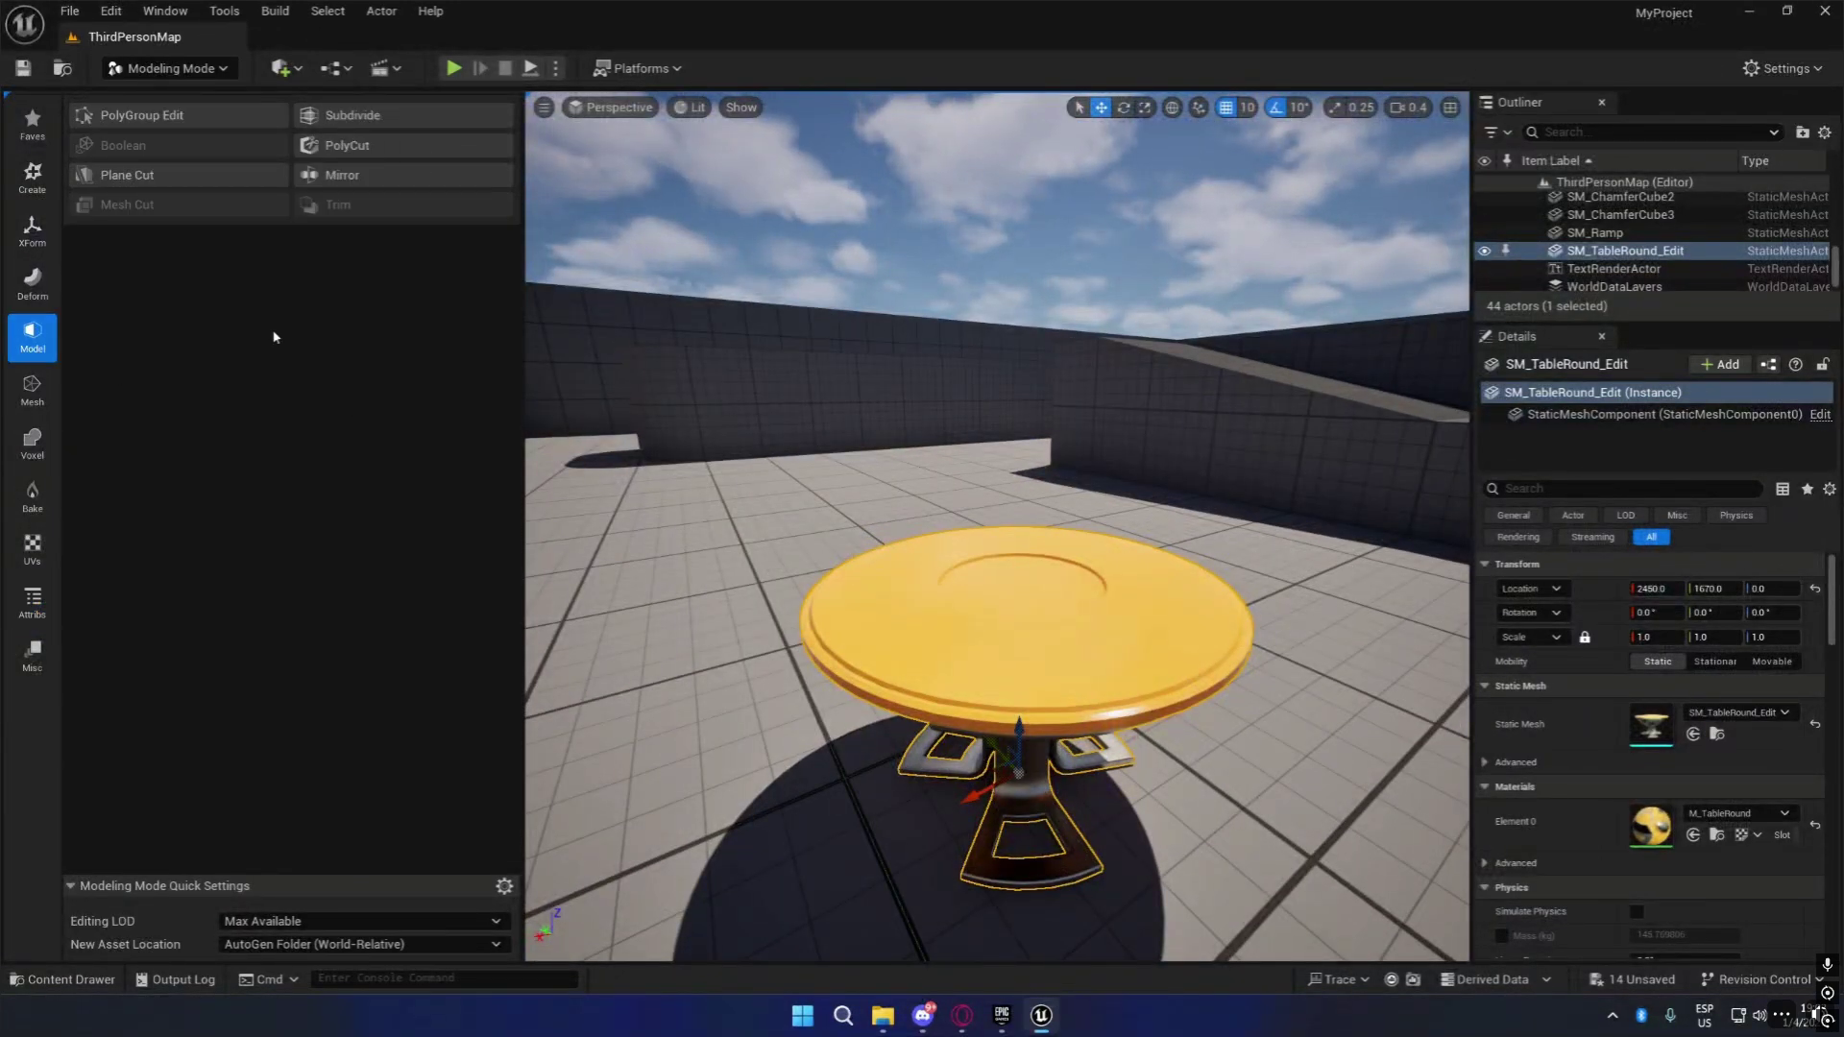
left_click(177, 128)
right_click_drag(1027, 474, 1024, 542)
left_click(868, 544)
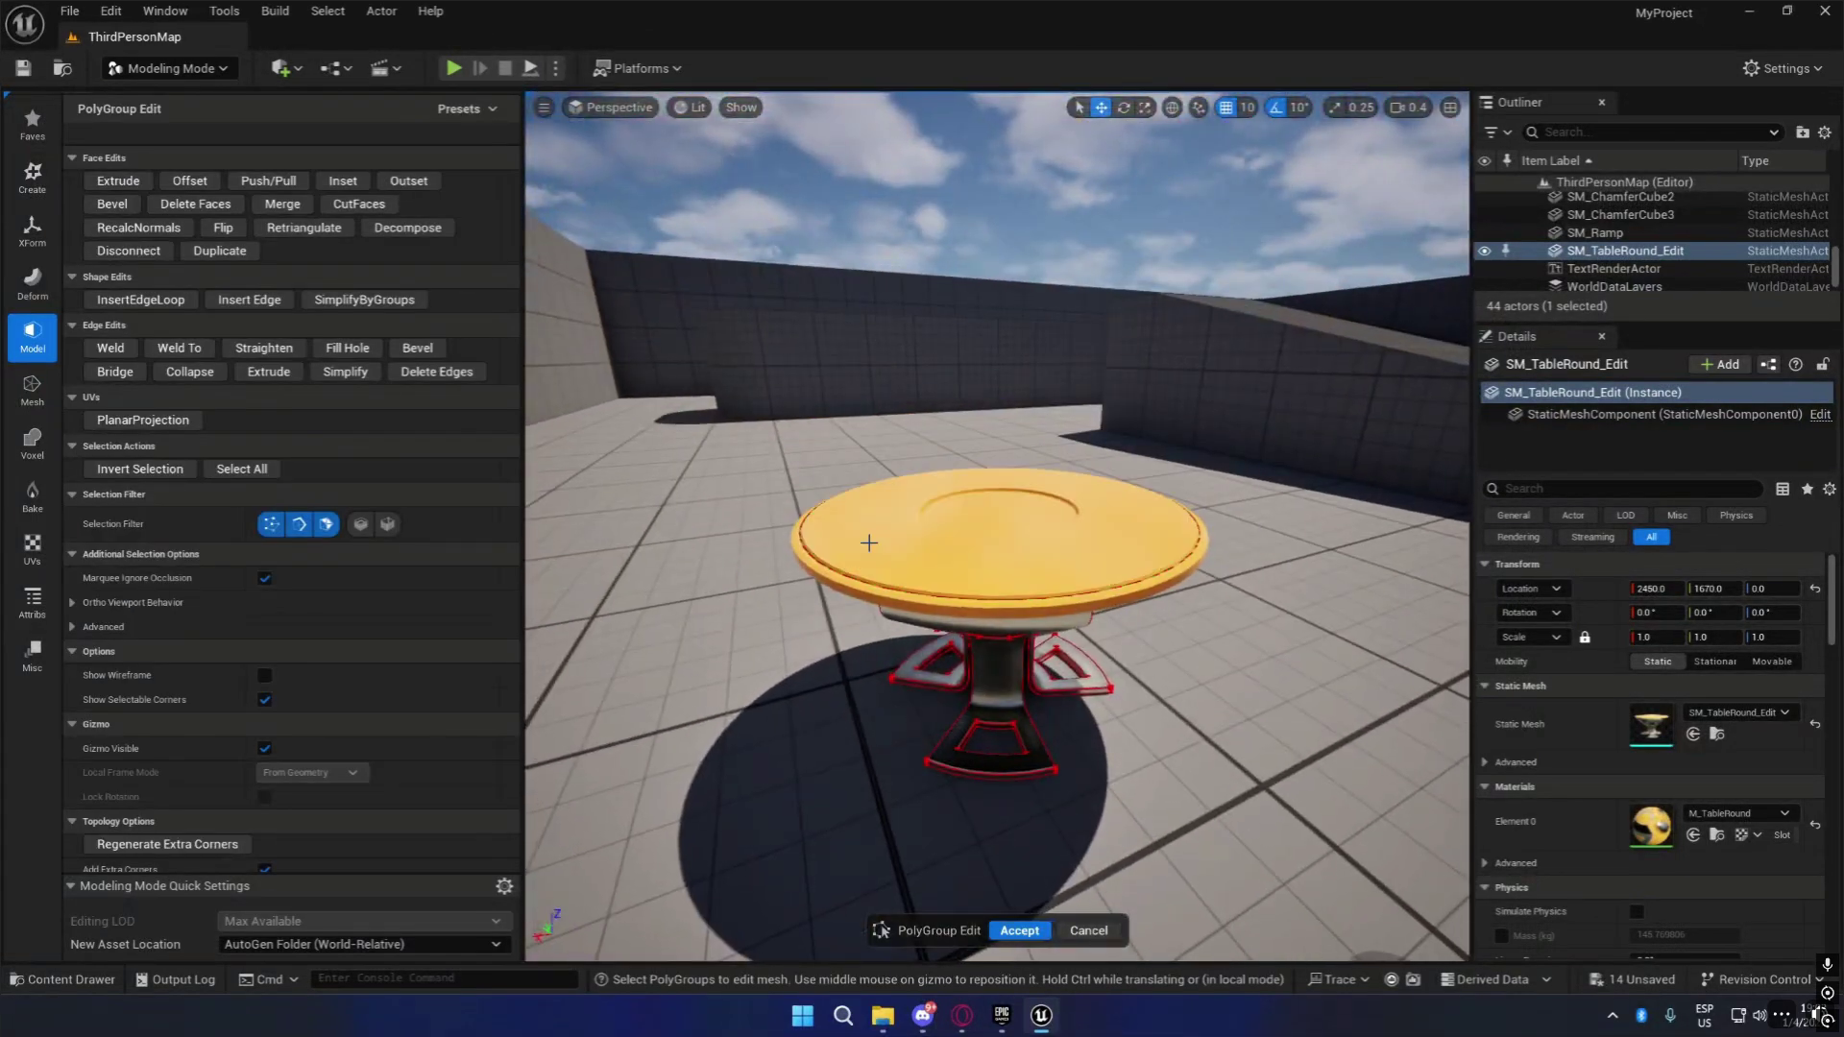
key("w")
right_click_drag(868, 543, 845, 540)
key("s")
left_click(118, 180)
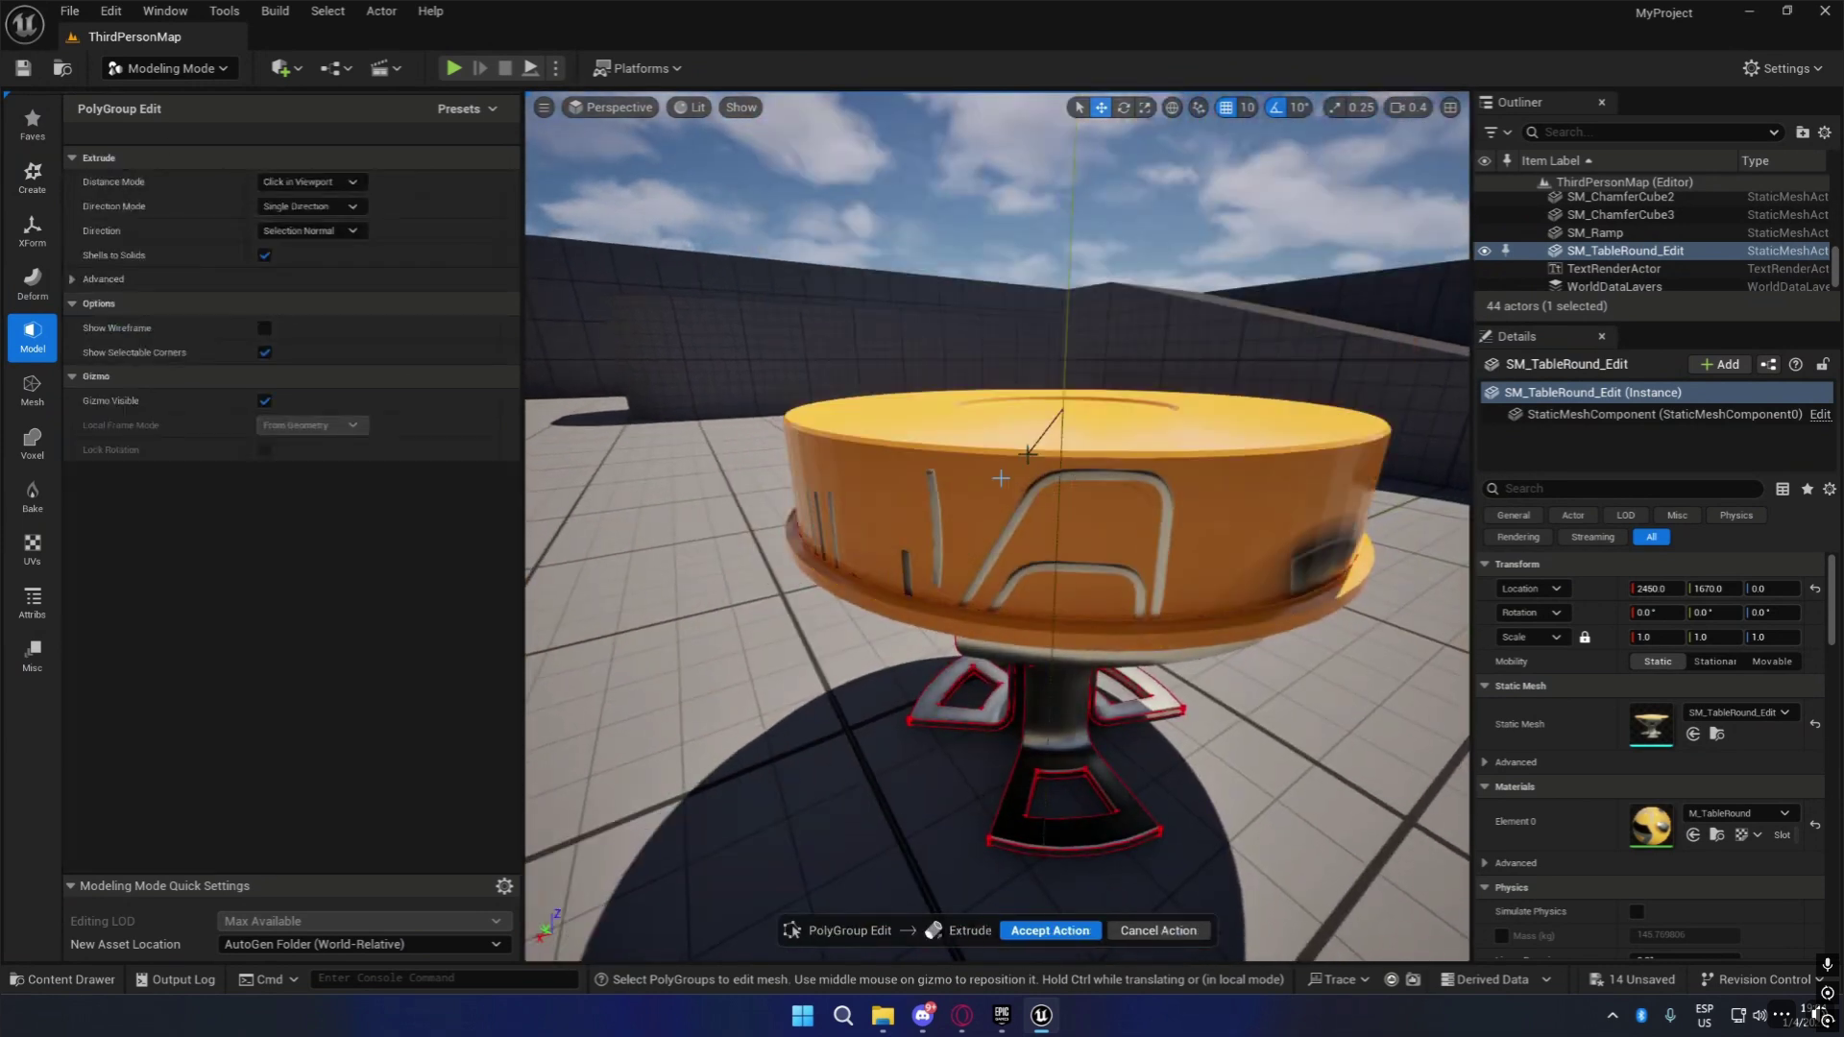
left_click(1024, 552)
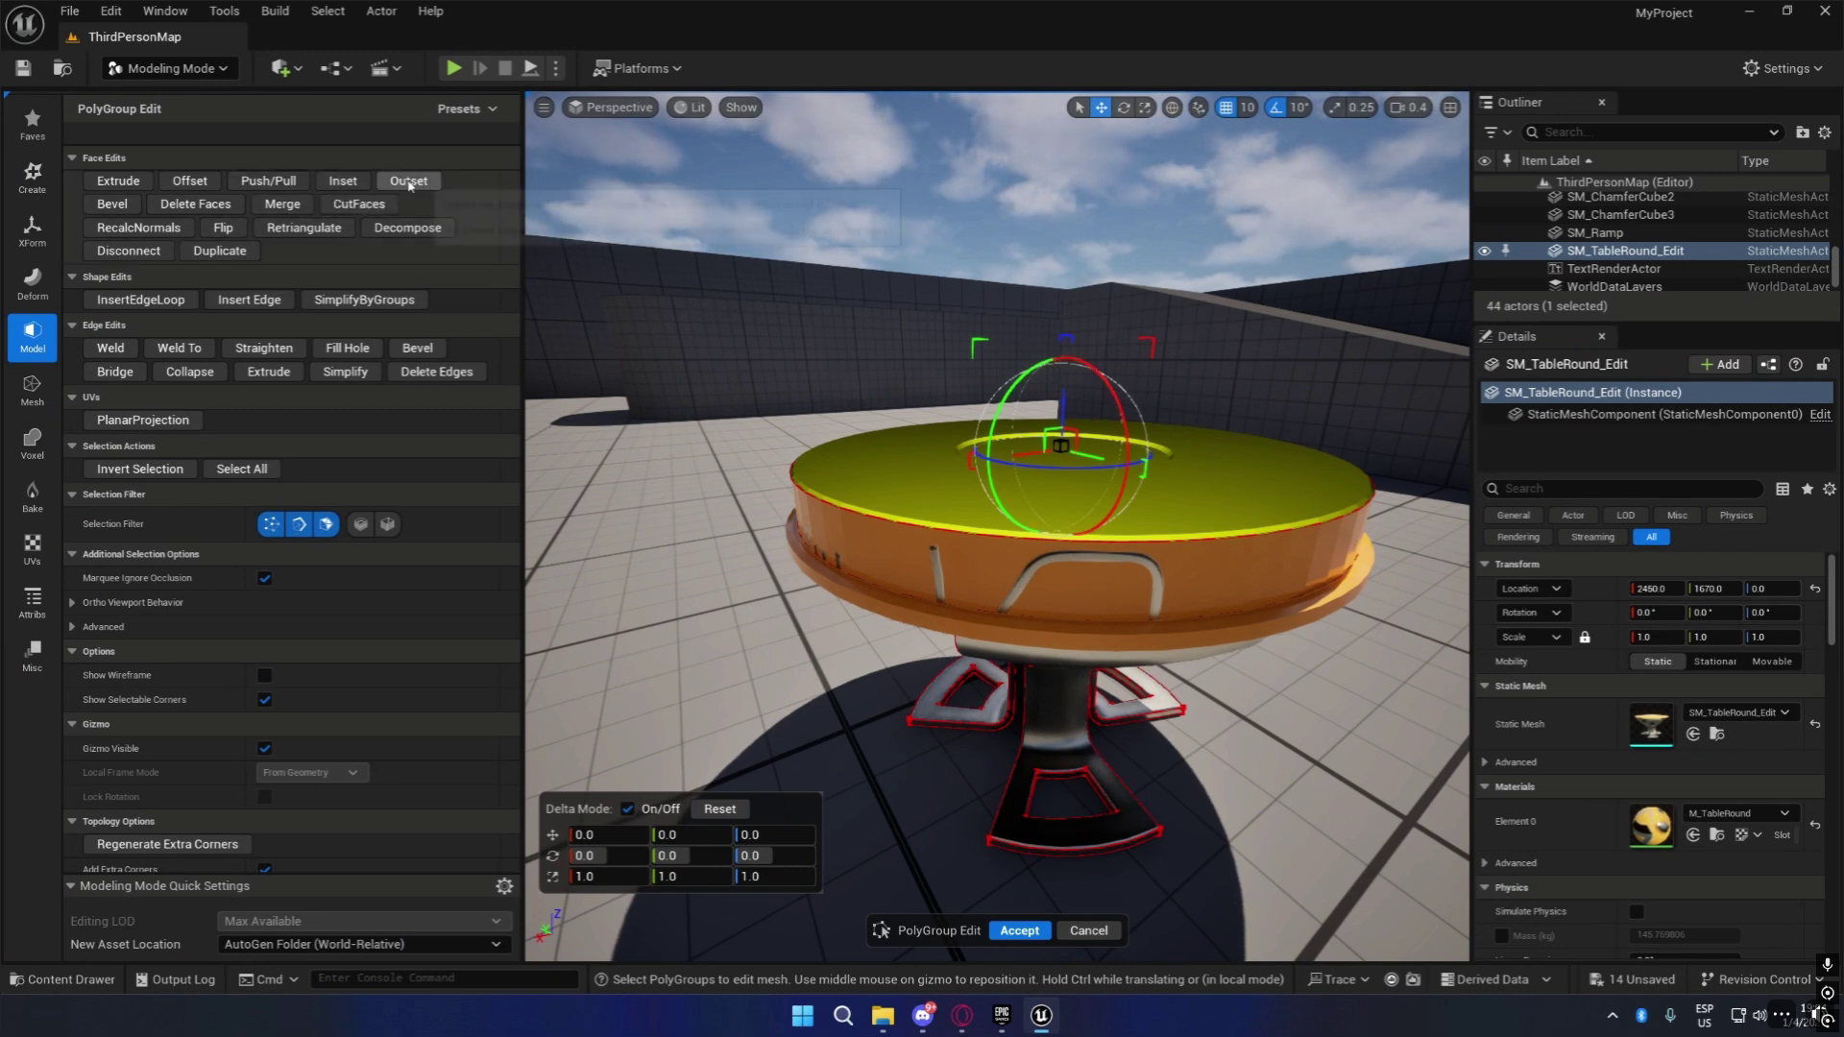
Inset the extruded tabletop face by a narrow margin along its rim.
left_click(343, 182)
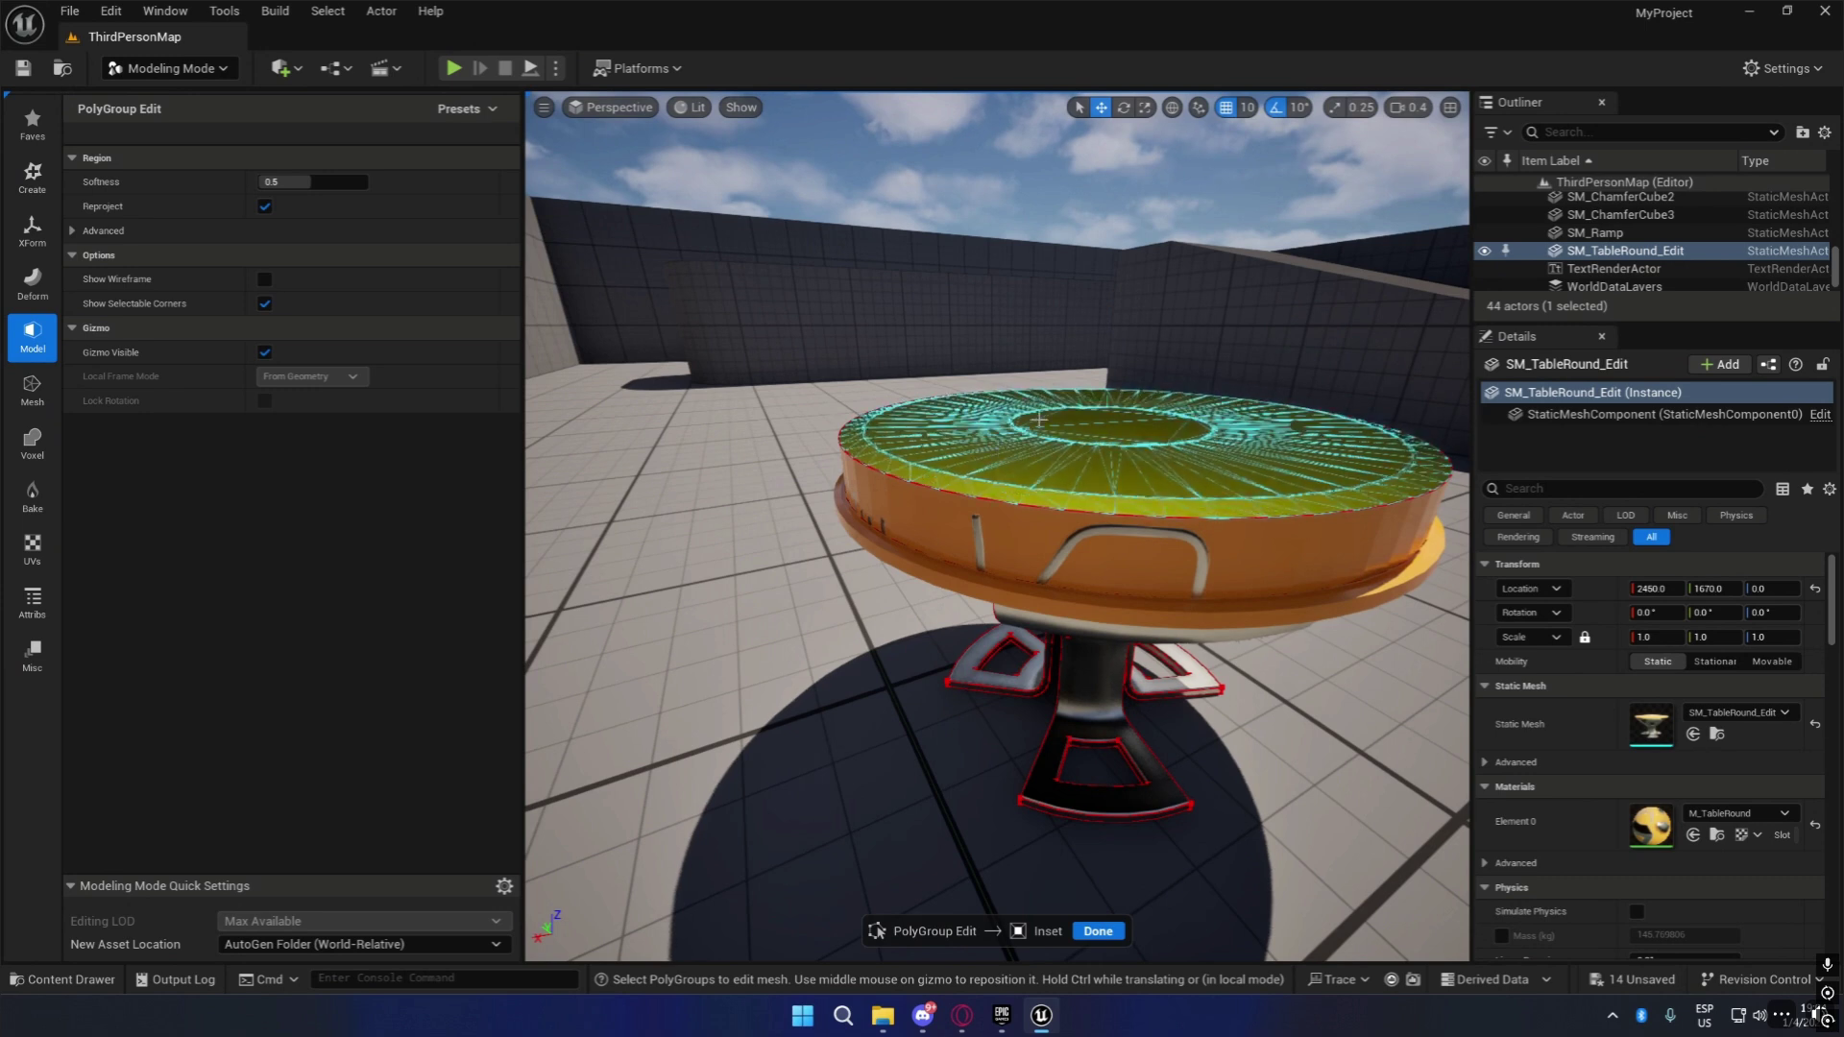
left_click(1044, 468)
key("e")
right_click_drag(1043, 467, 1089, 502)
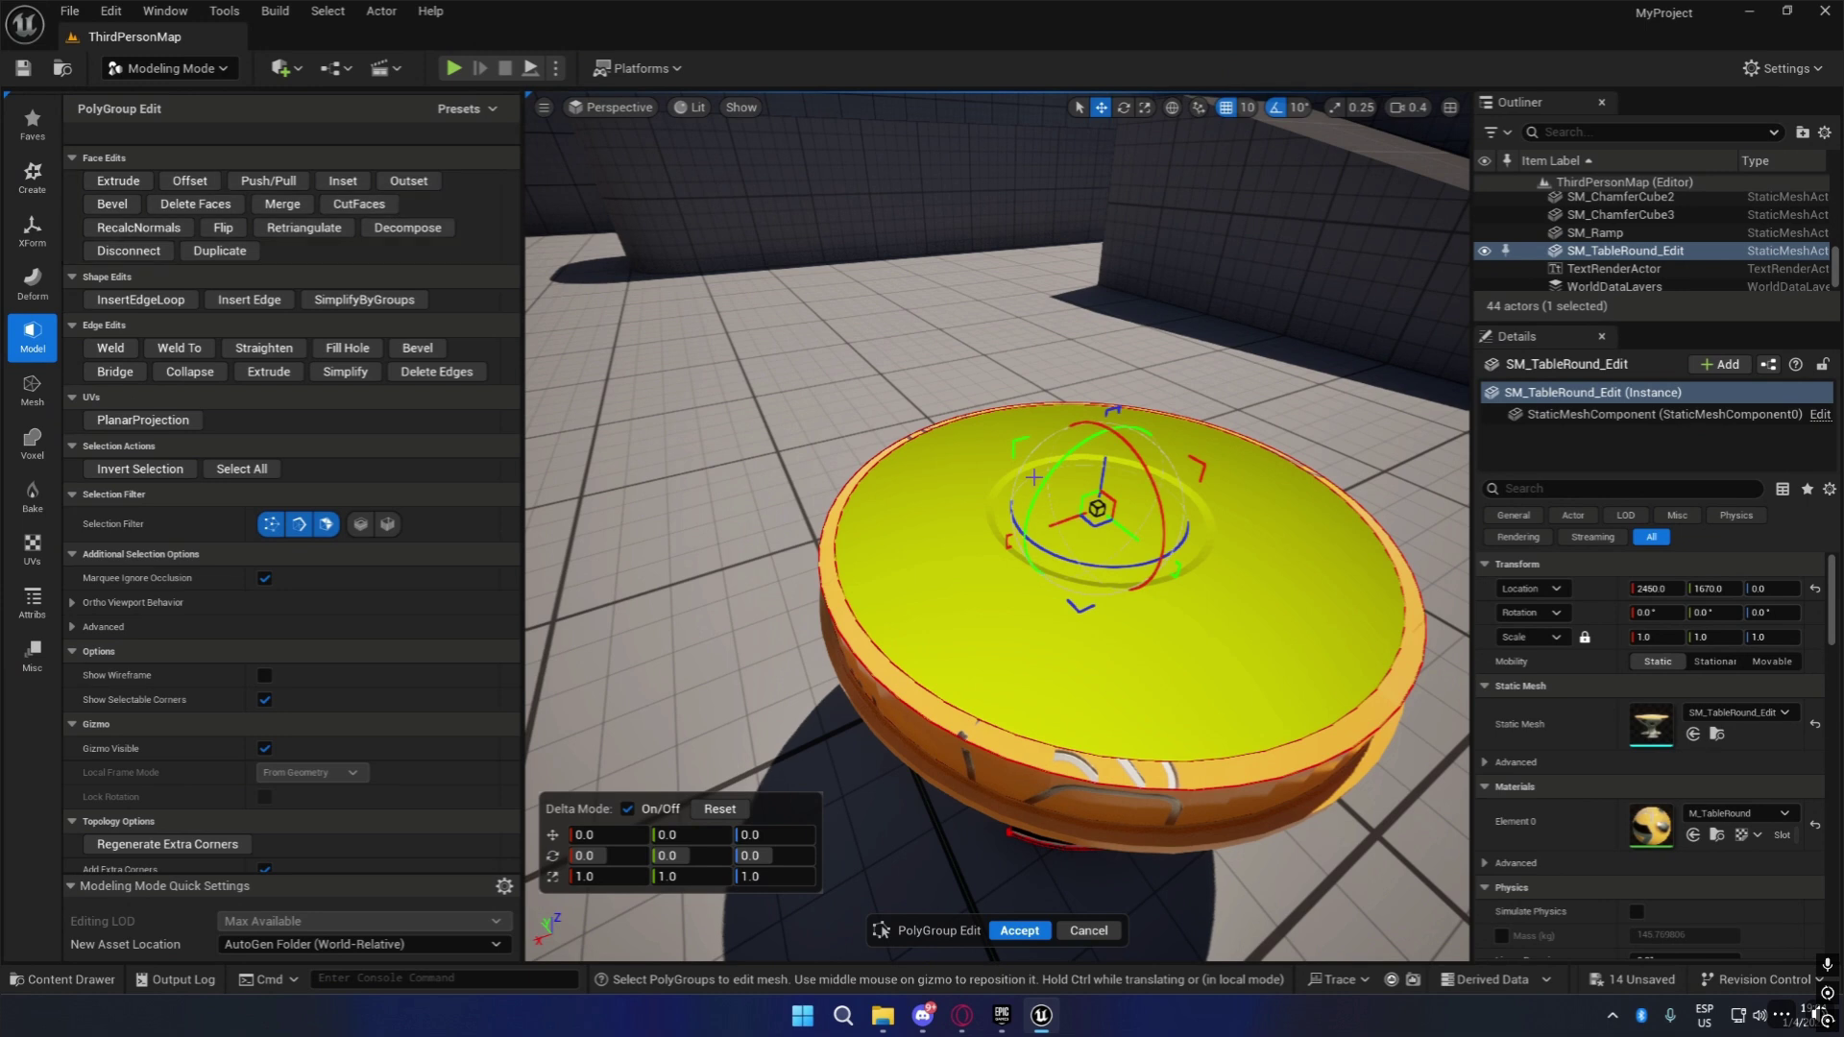
Scale down the inset tabletop face, raise it 20 units and accept the PolyGroup edits.
left_click_drag(1098, 508, 1050, 541)
left_click_drag(1102, 471, 1116, 381)
right_click_drag(1115, 382, 1392, 417)
left_click(1017, 931)
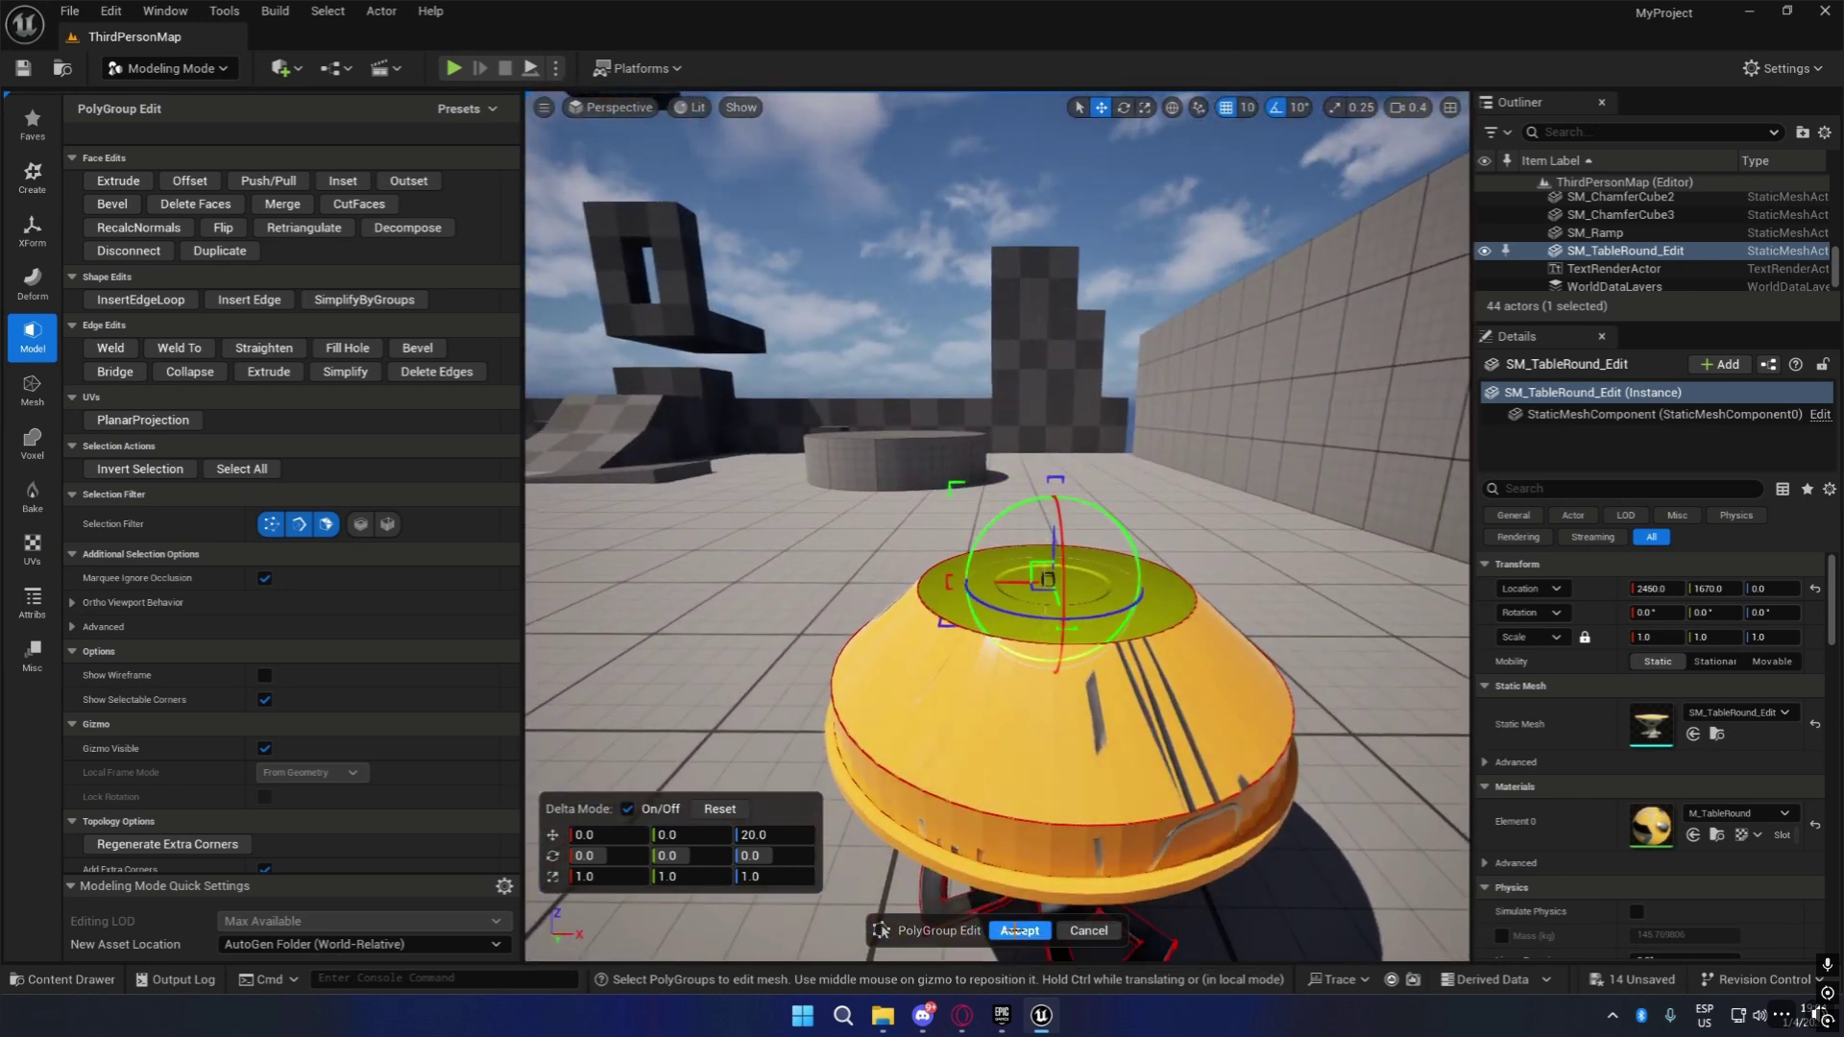
right_click_drag(1028, 768, 1225, 783)
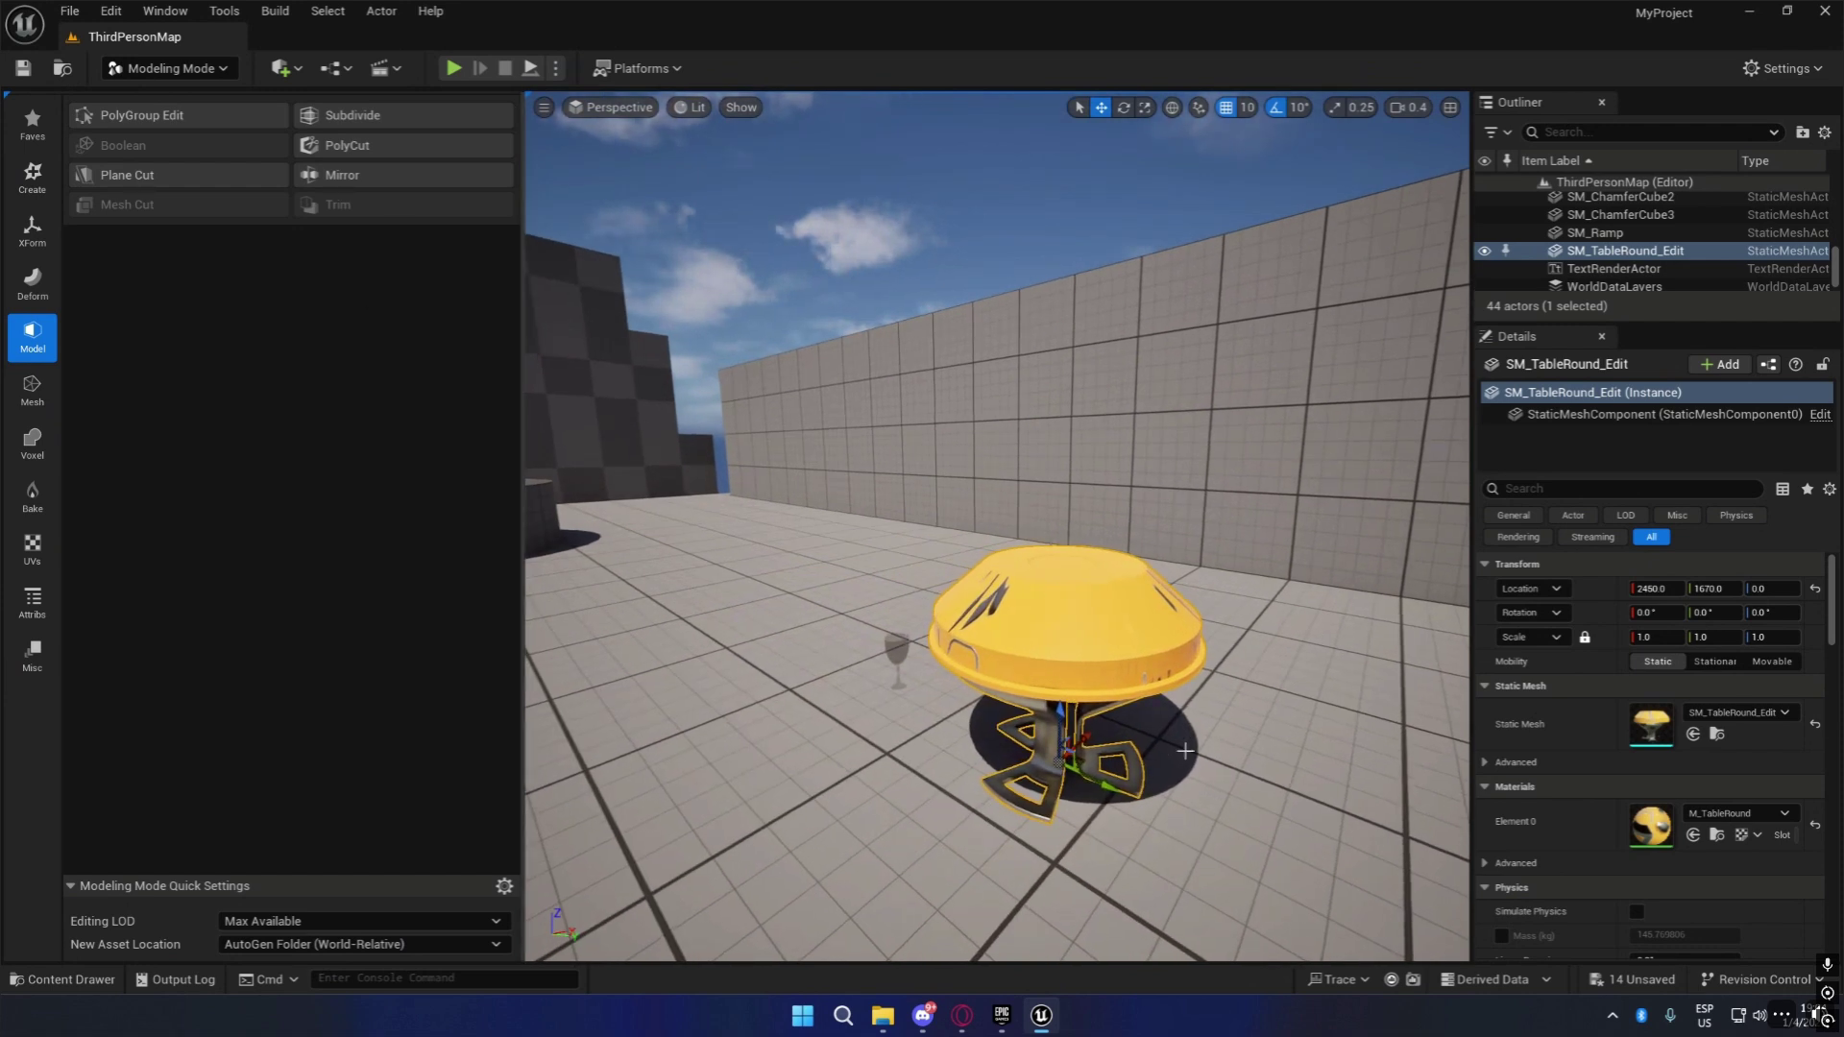
right_click_drag(1139, 748, 1062, 636)
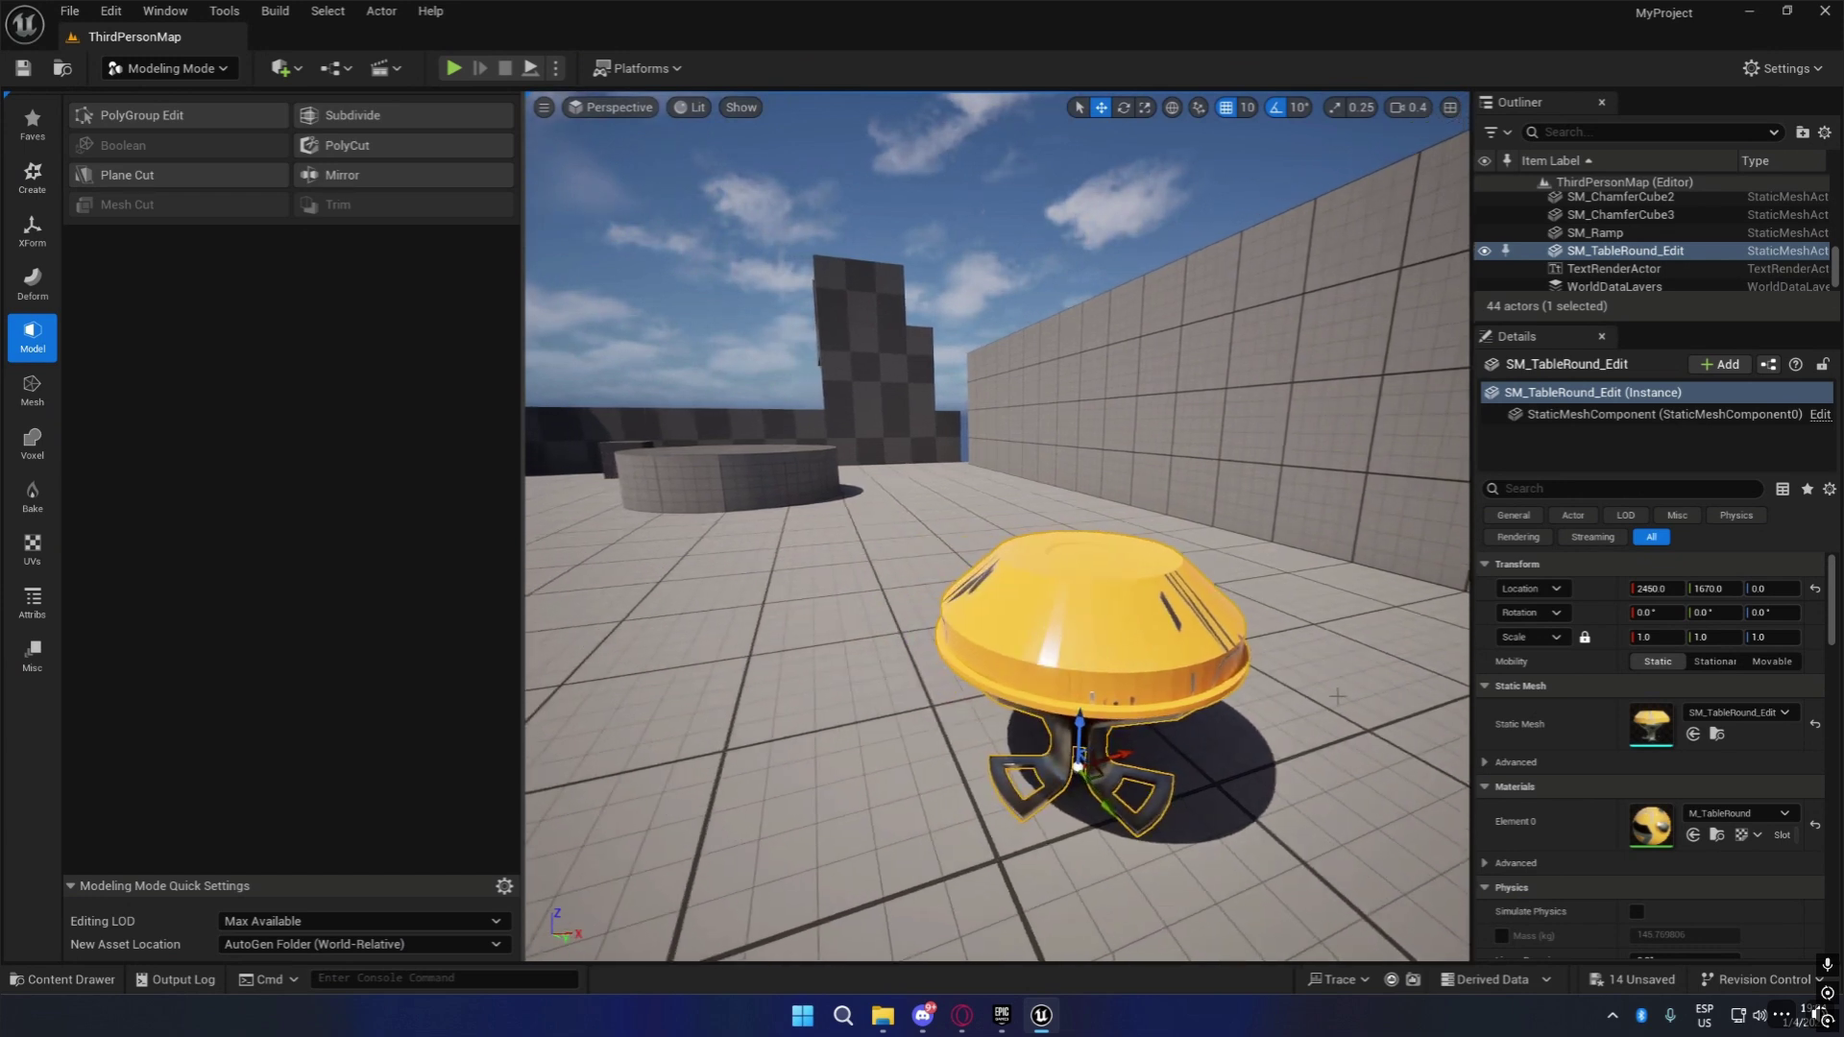
right_click_drag(1338, 696, 927, 672)
Create a sphere with radius 50 on top of the table and lower it partly into the tabletop.
left_click(33, 176)
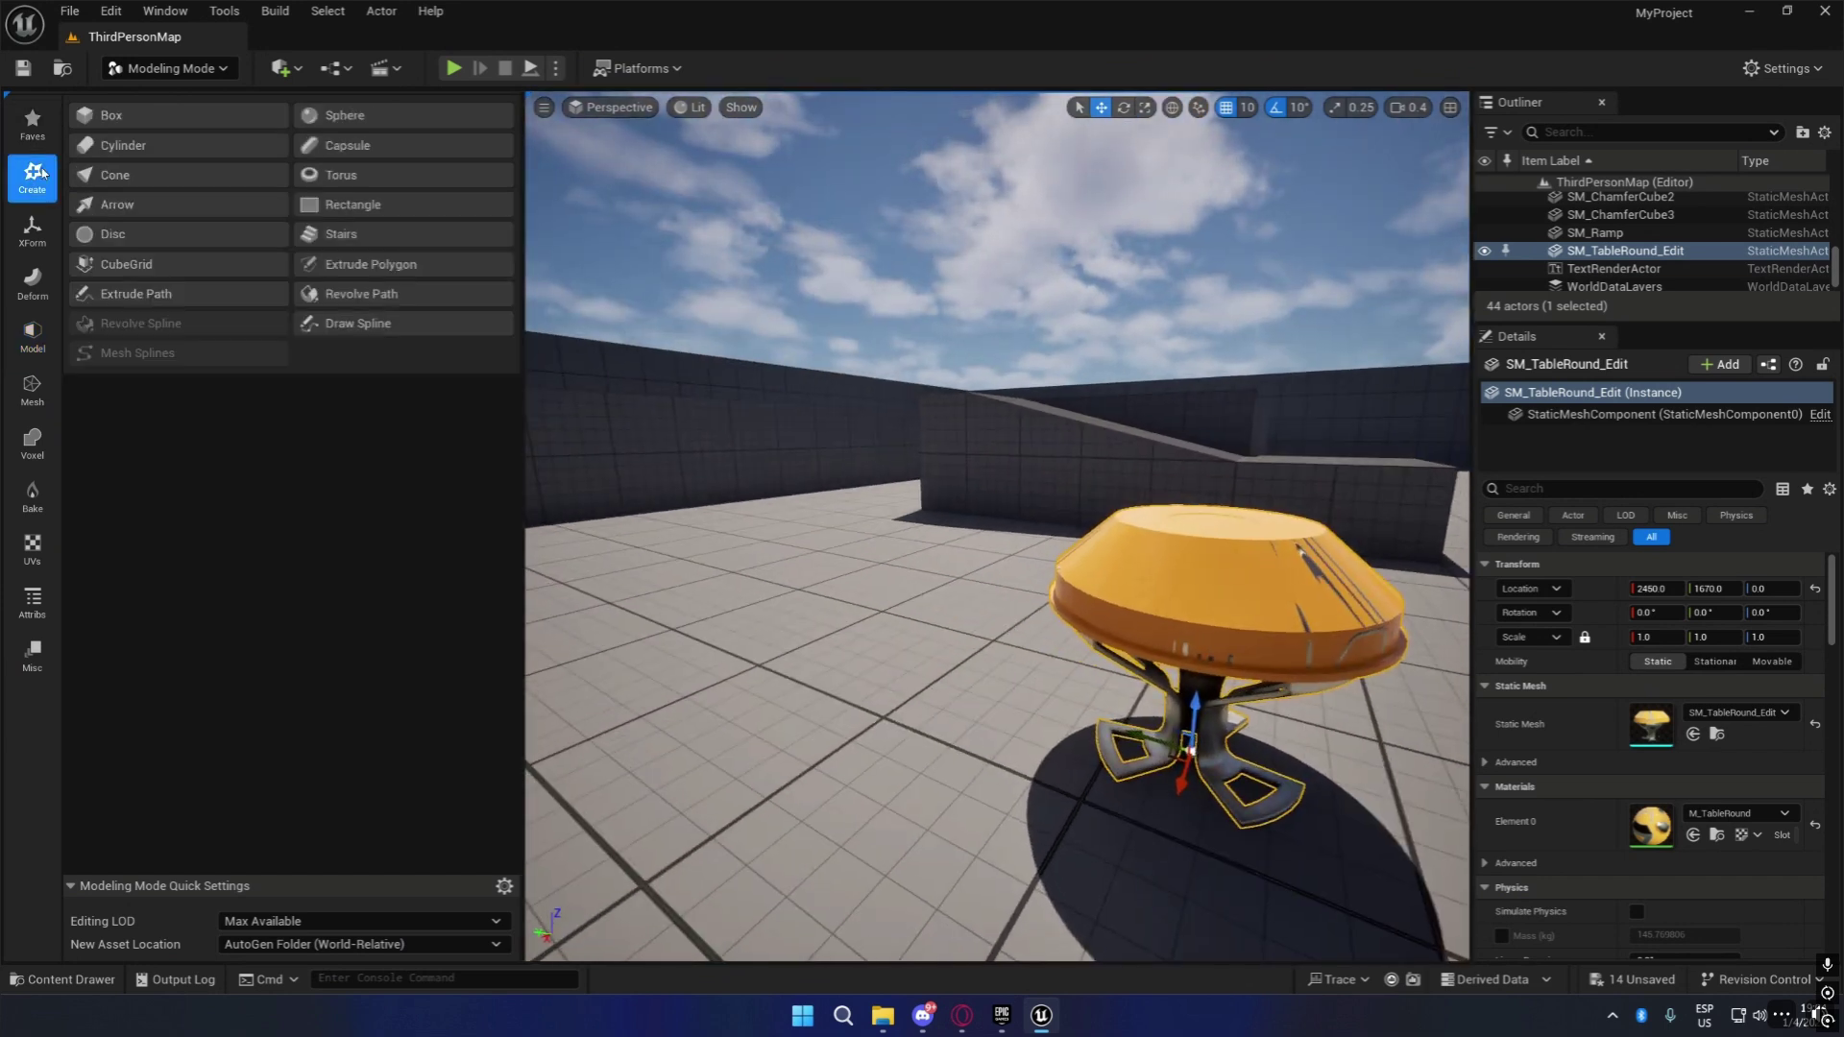
left_click(345, 115)
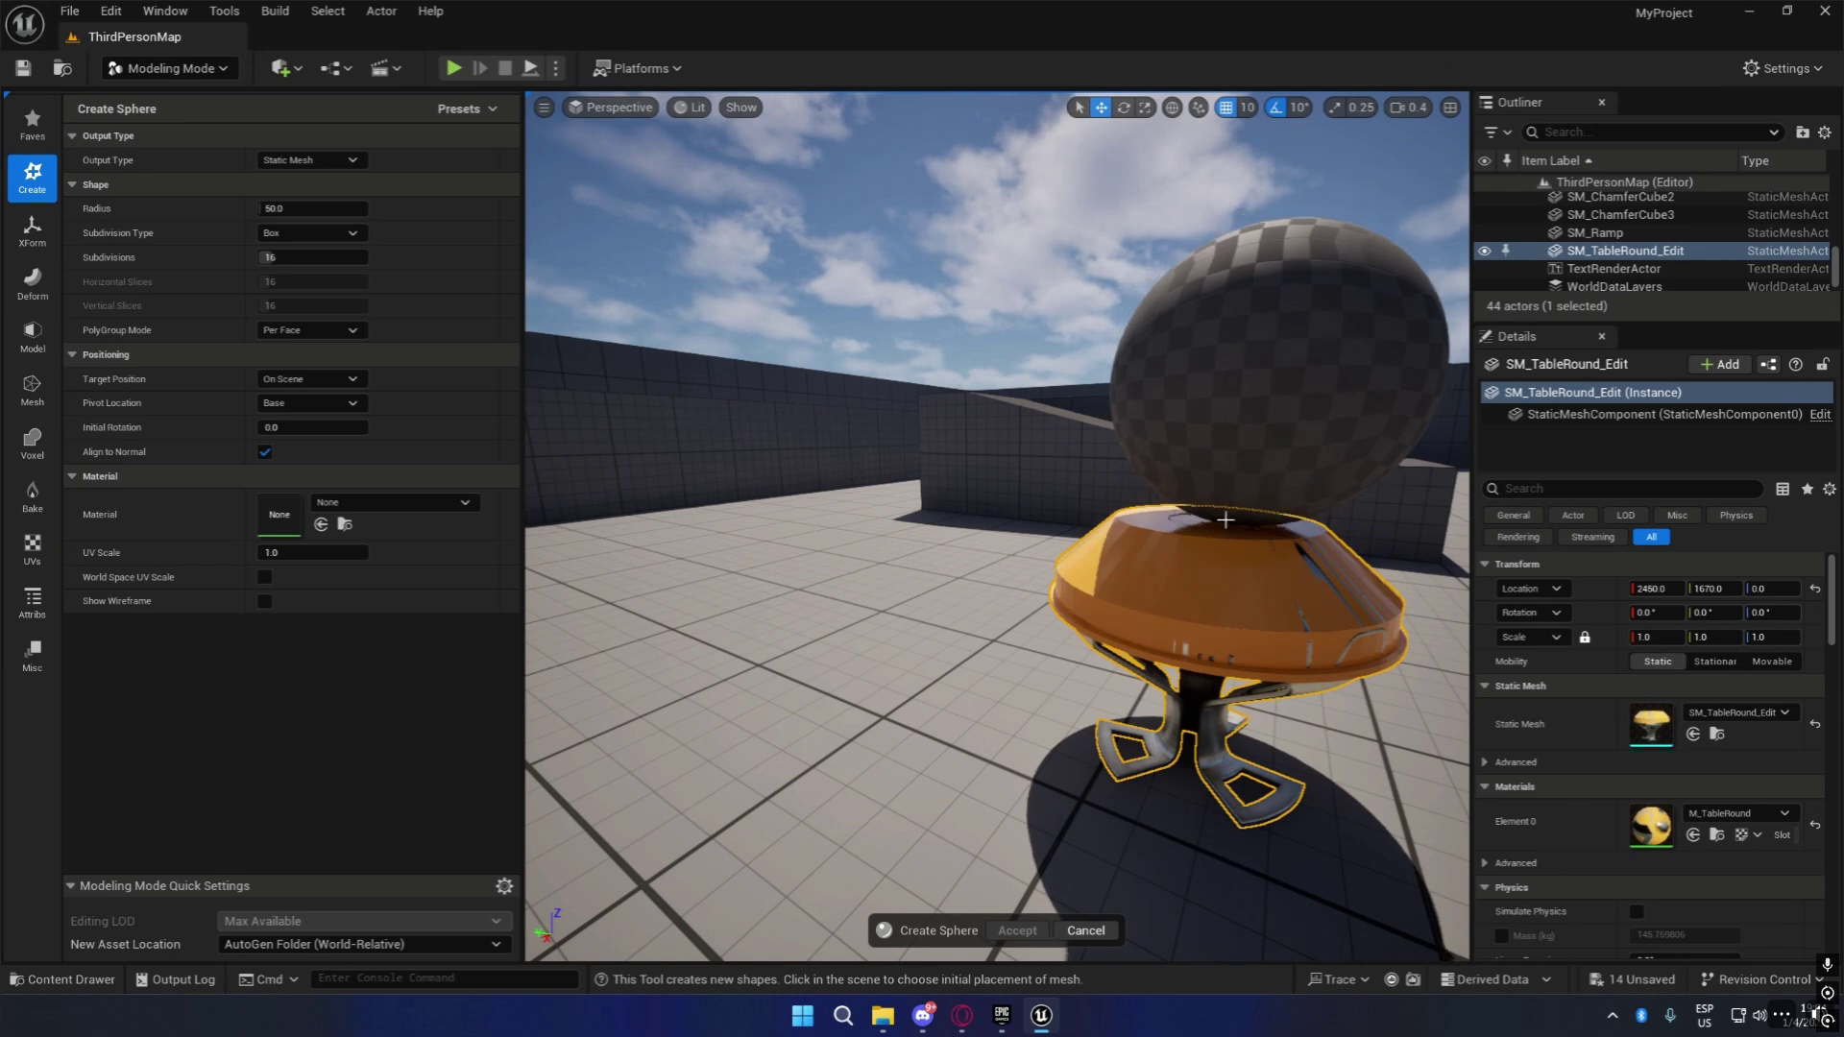
left_click(1225, 520)
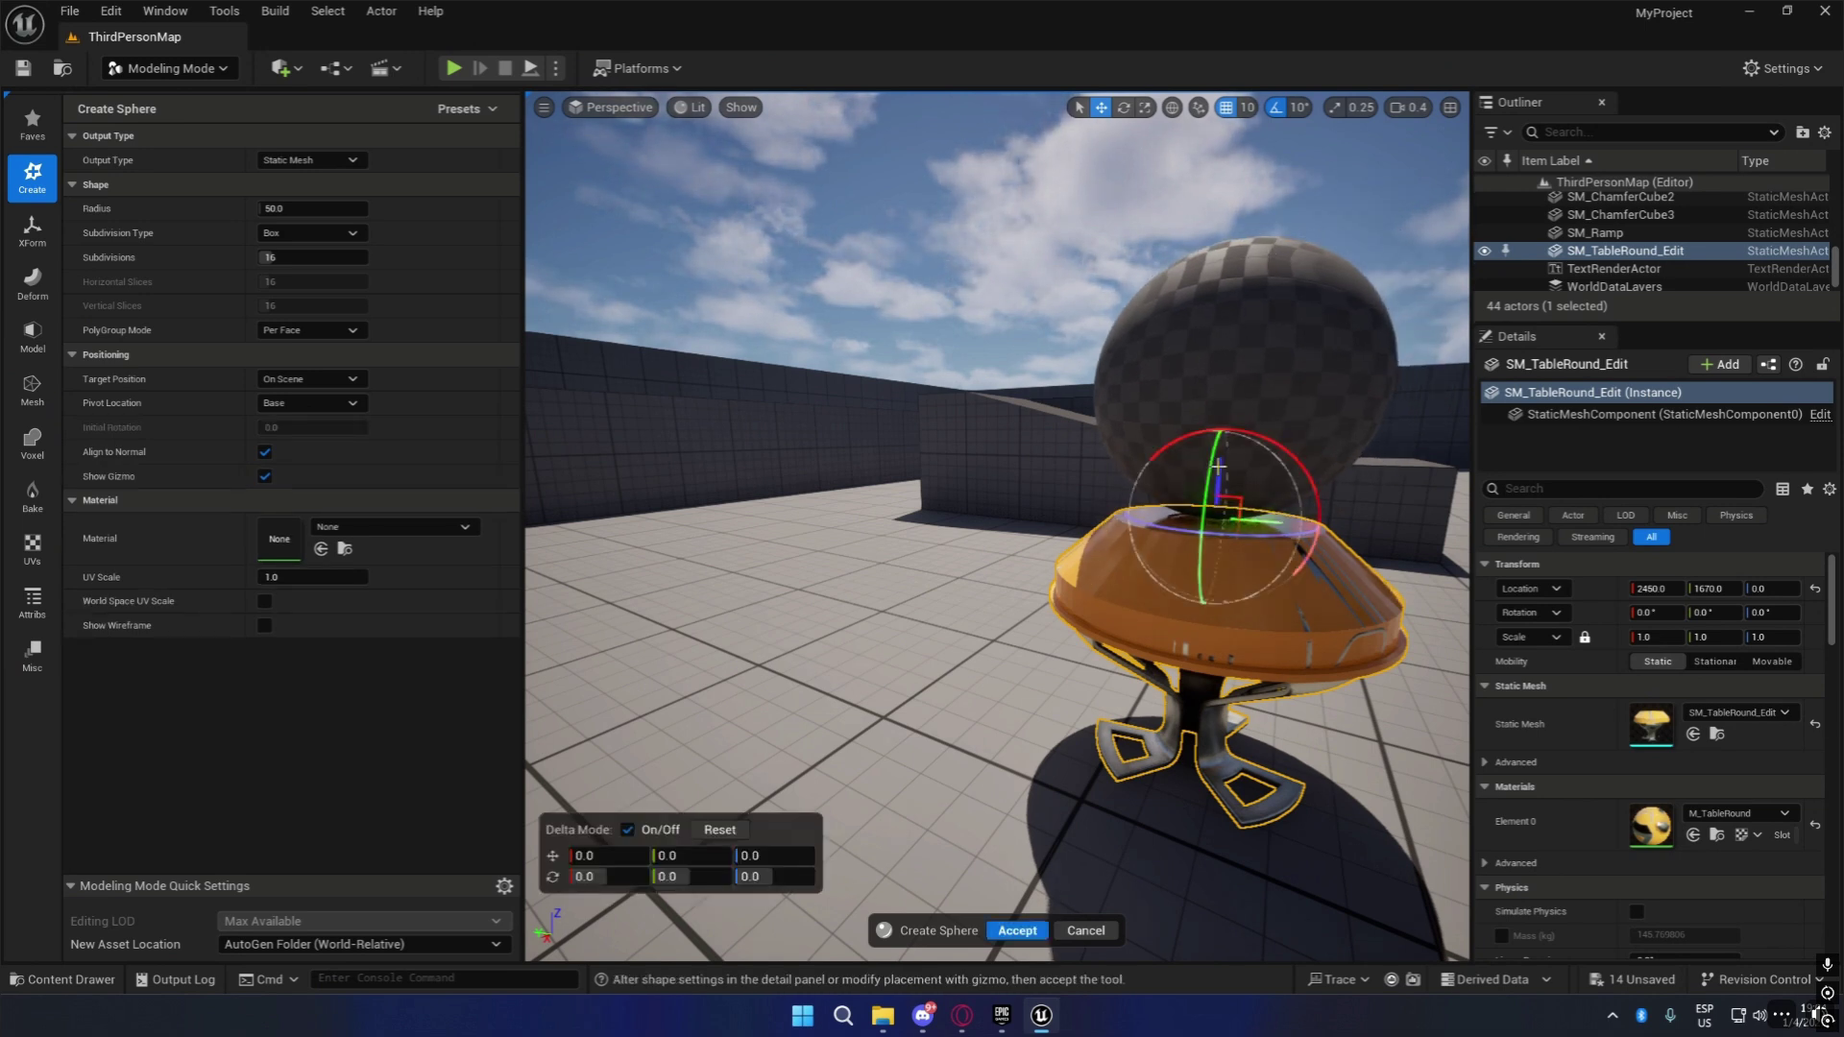
left_click(1011, 932)
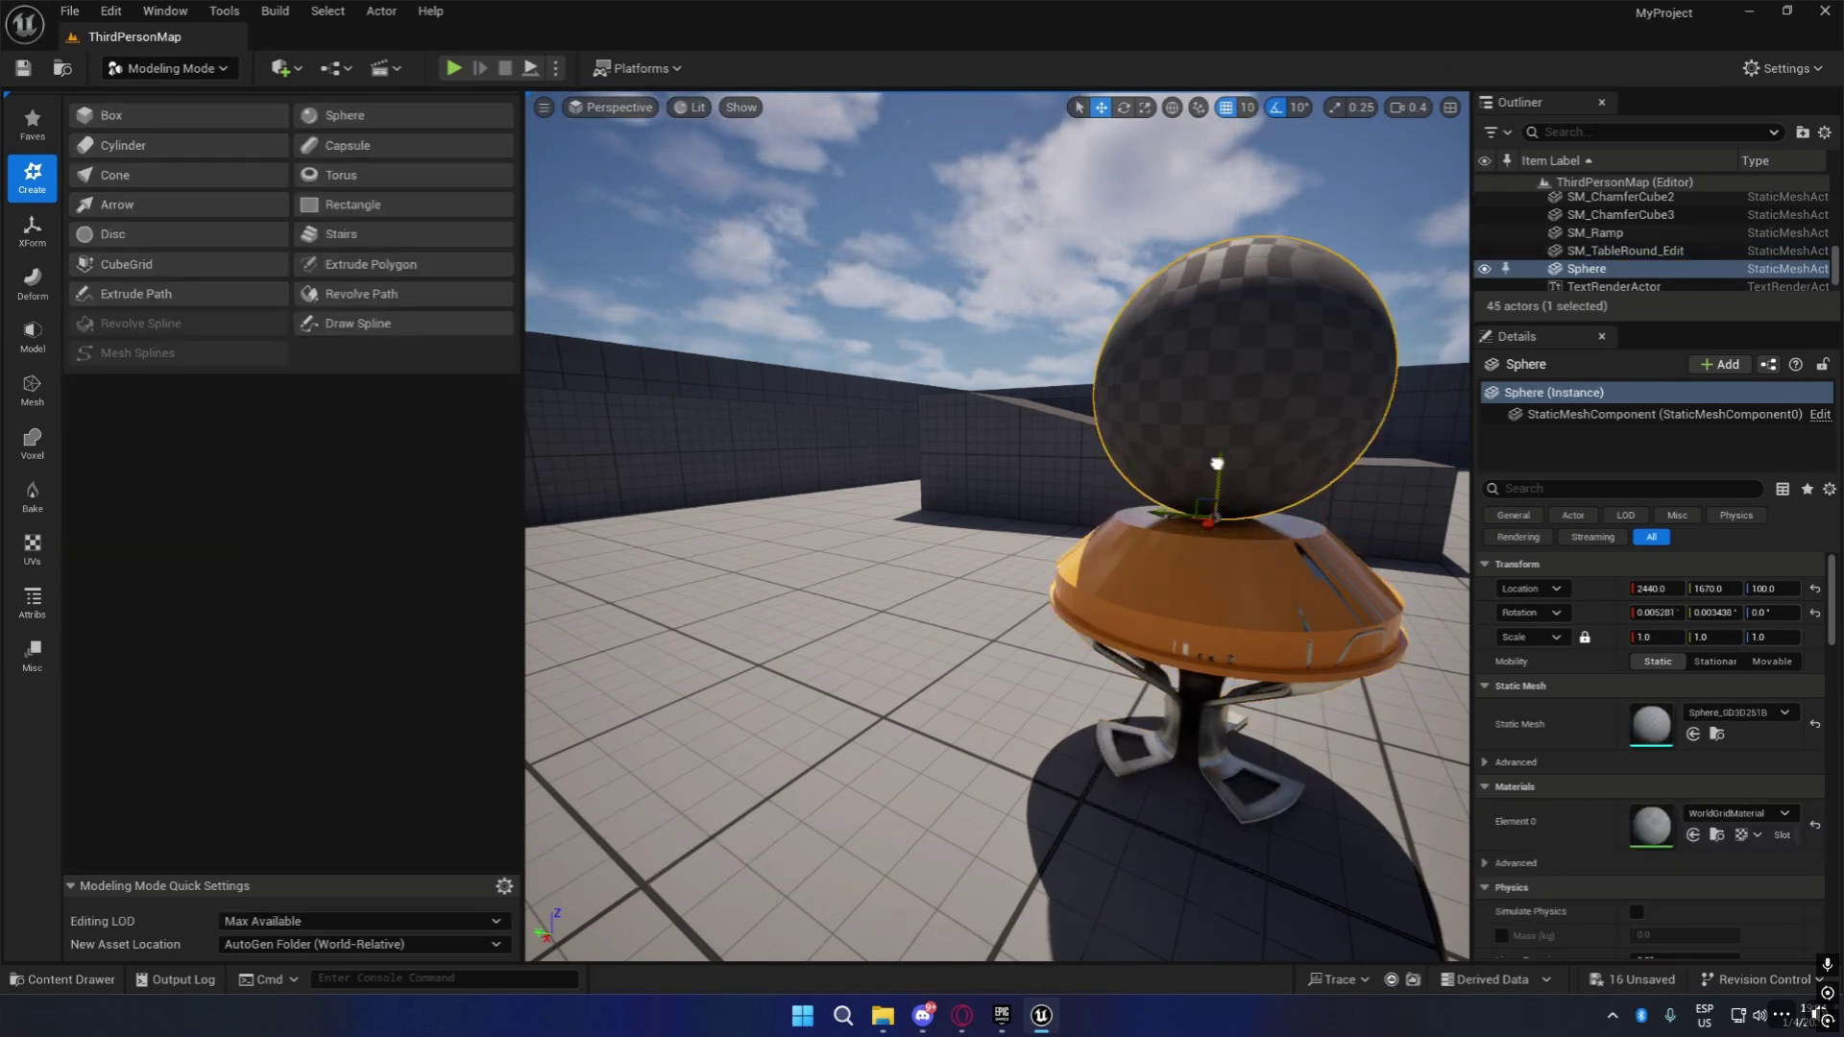
left_click_drag(1217, 464, 1210, 515)
Start a Boolean with the table selected first and the sphere second, and shift the sphere 10 units along X.
left_click(1269, 613)
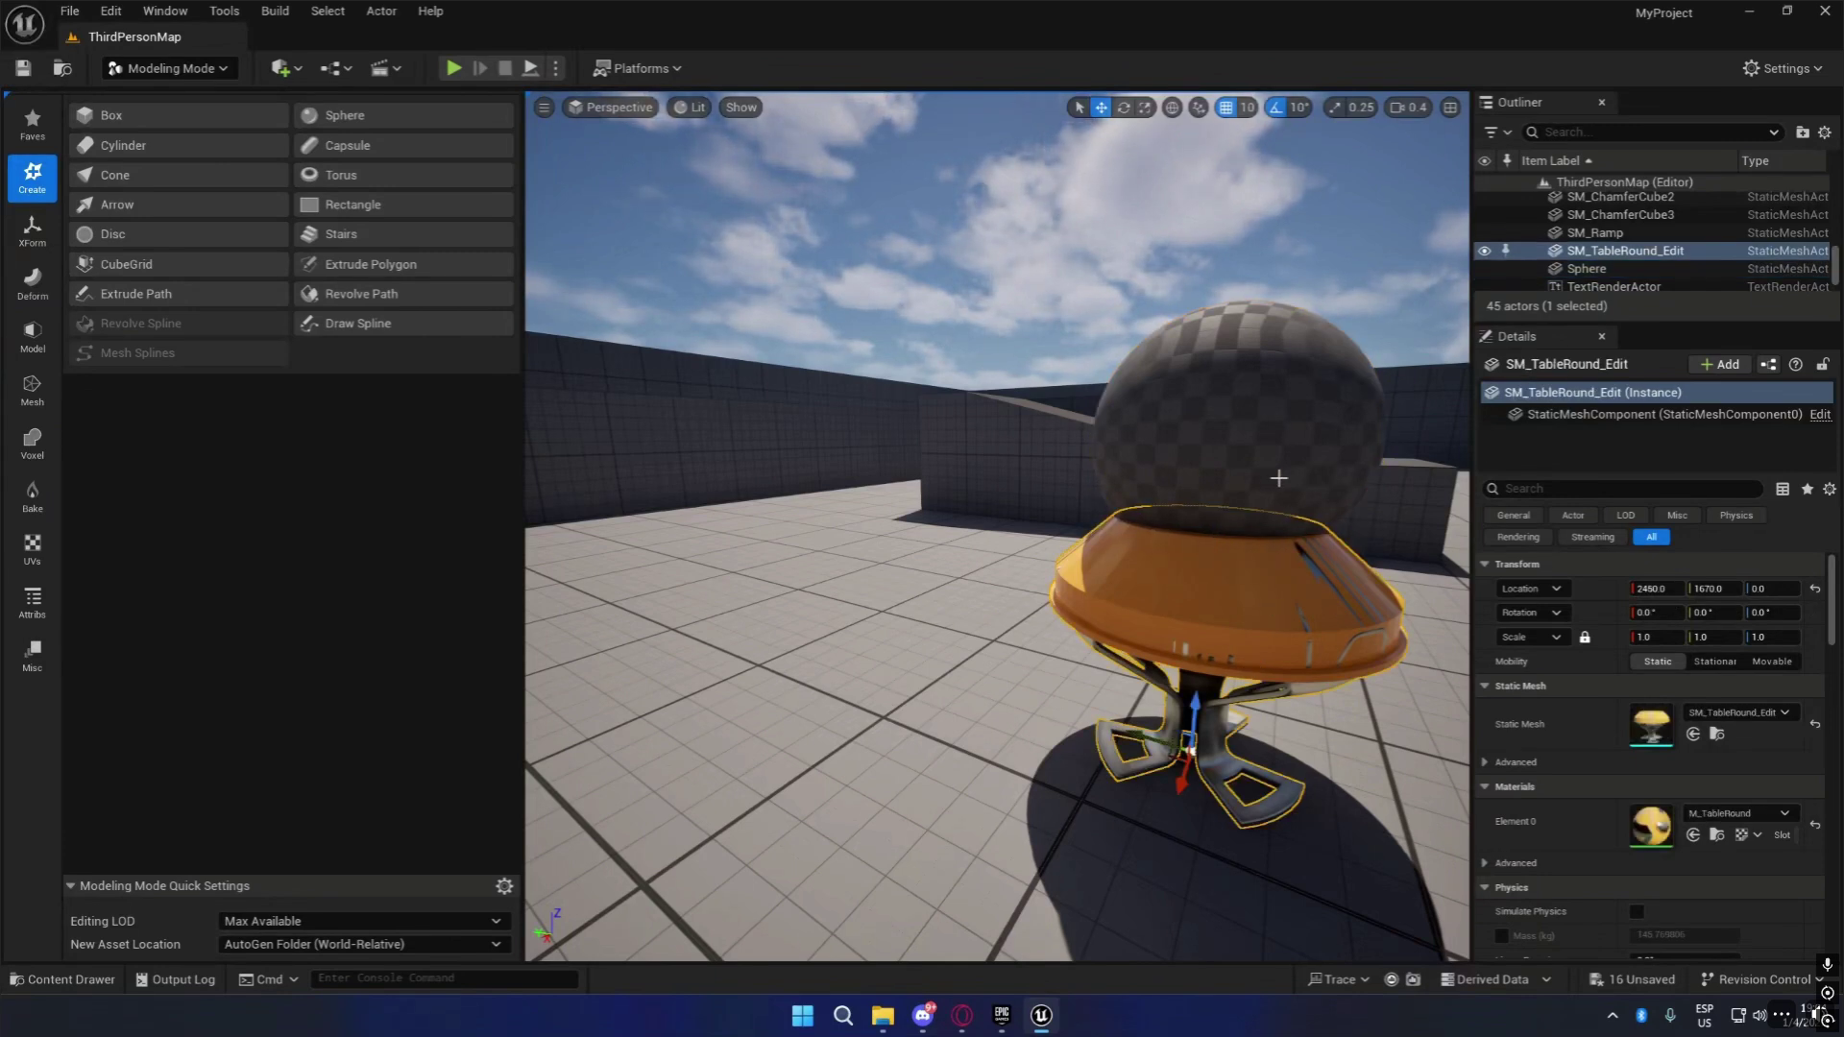
left_click(1263, 422, "ctrl")
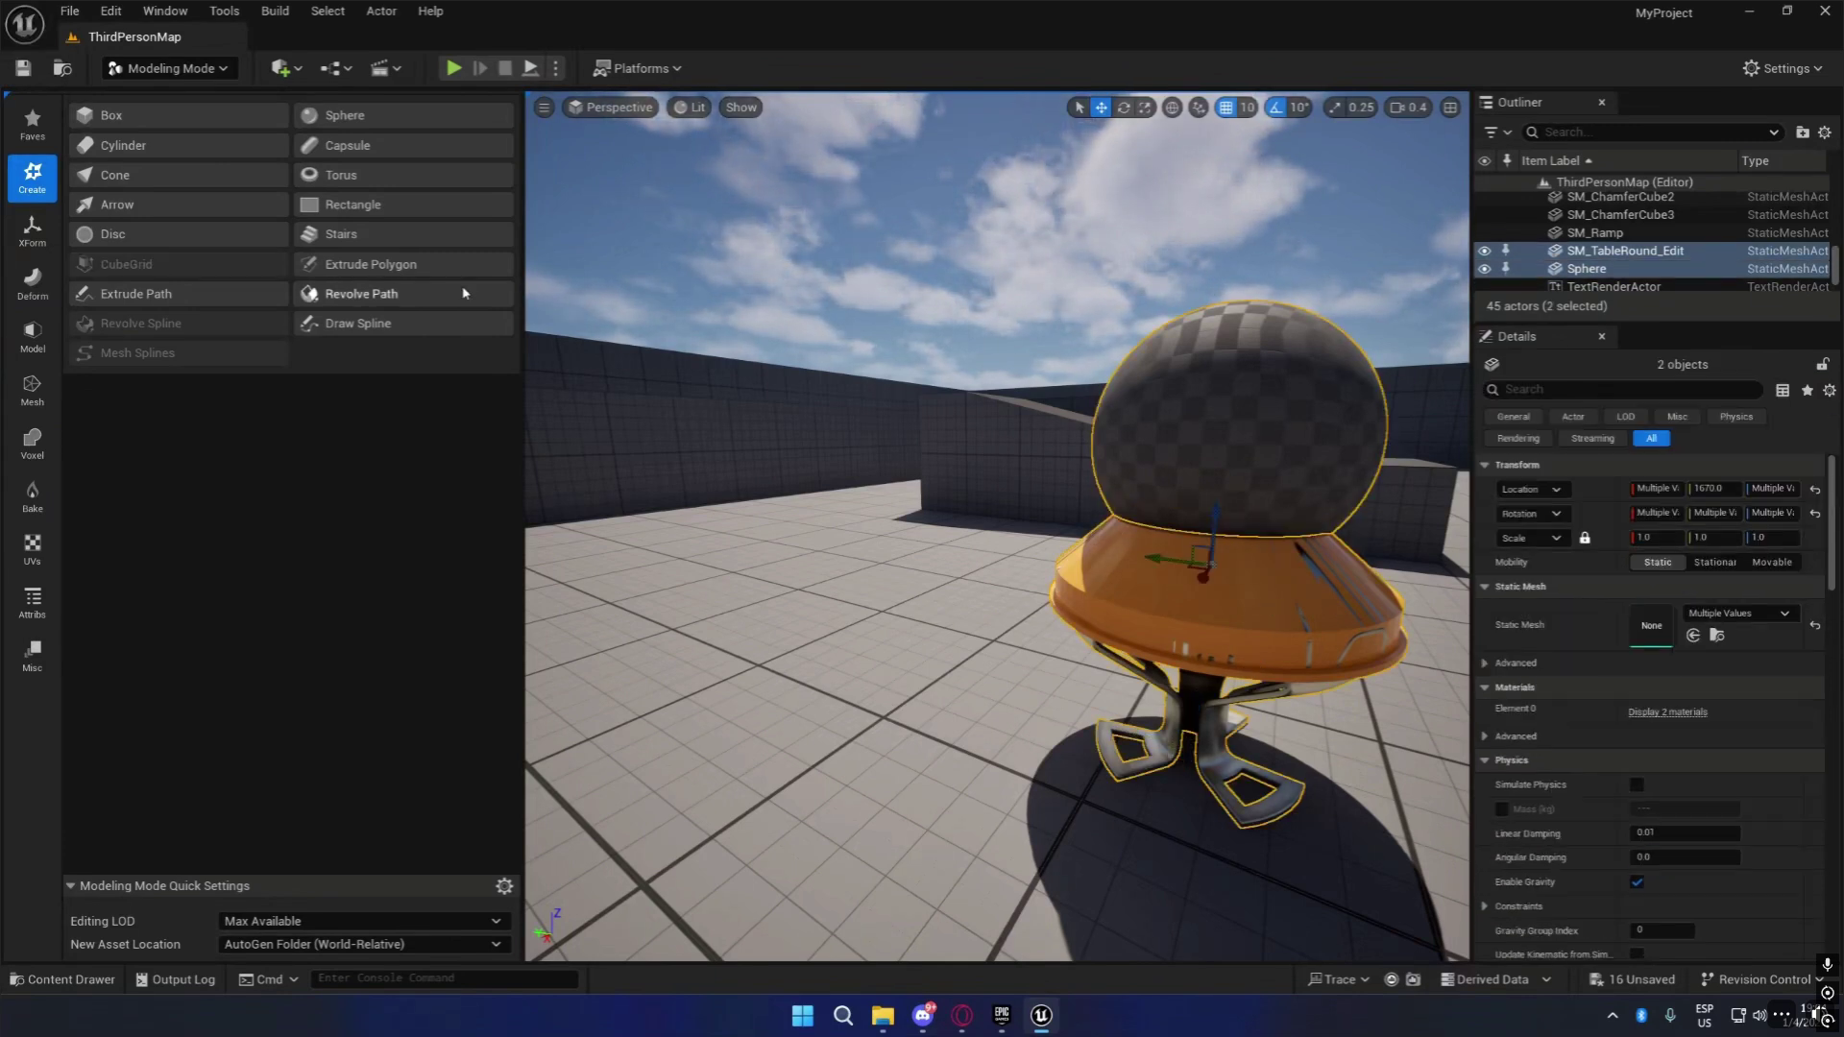
left_click(32, 336)
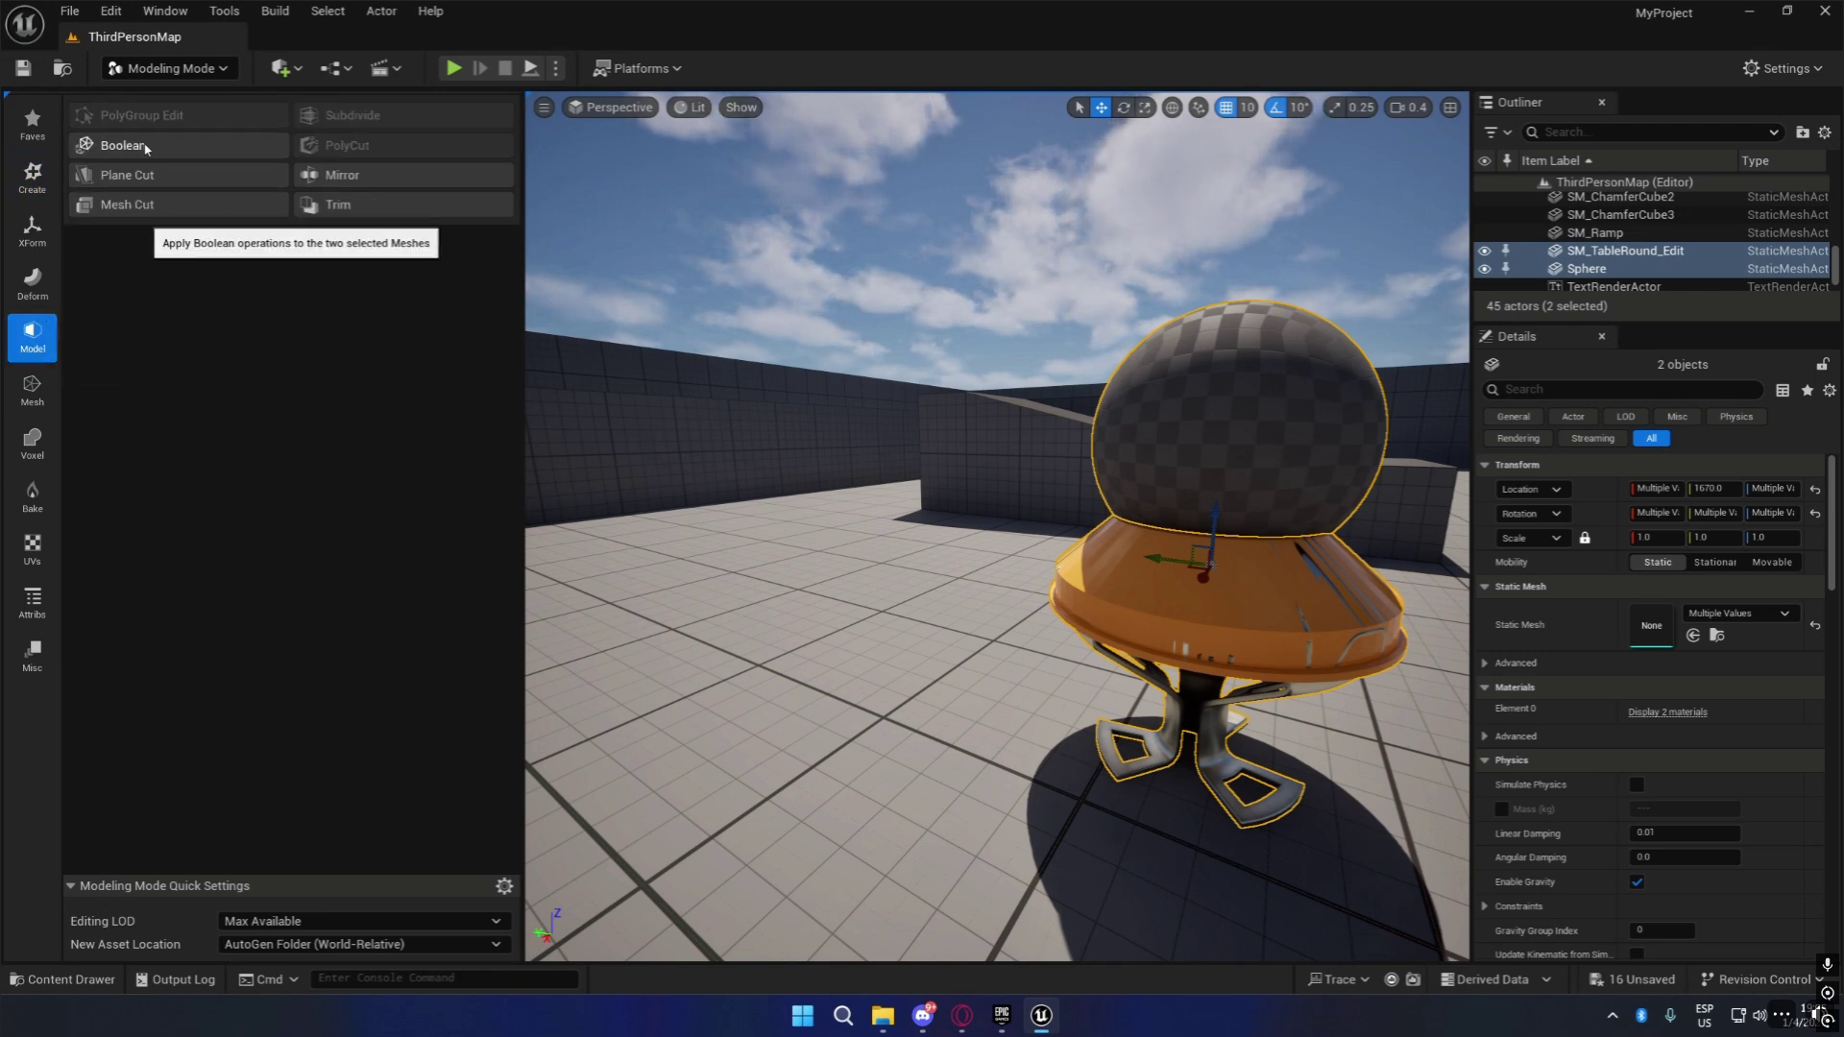
left_click(114, 144)
right_click_drag(997, 526, 1239, 611)
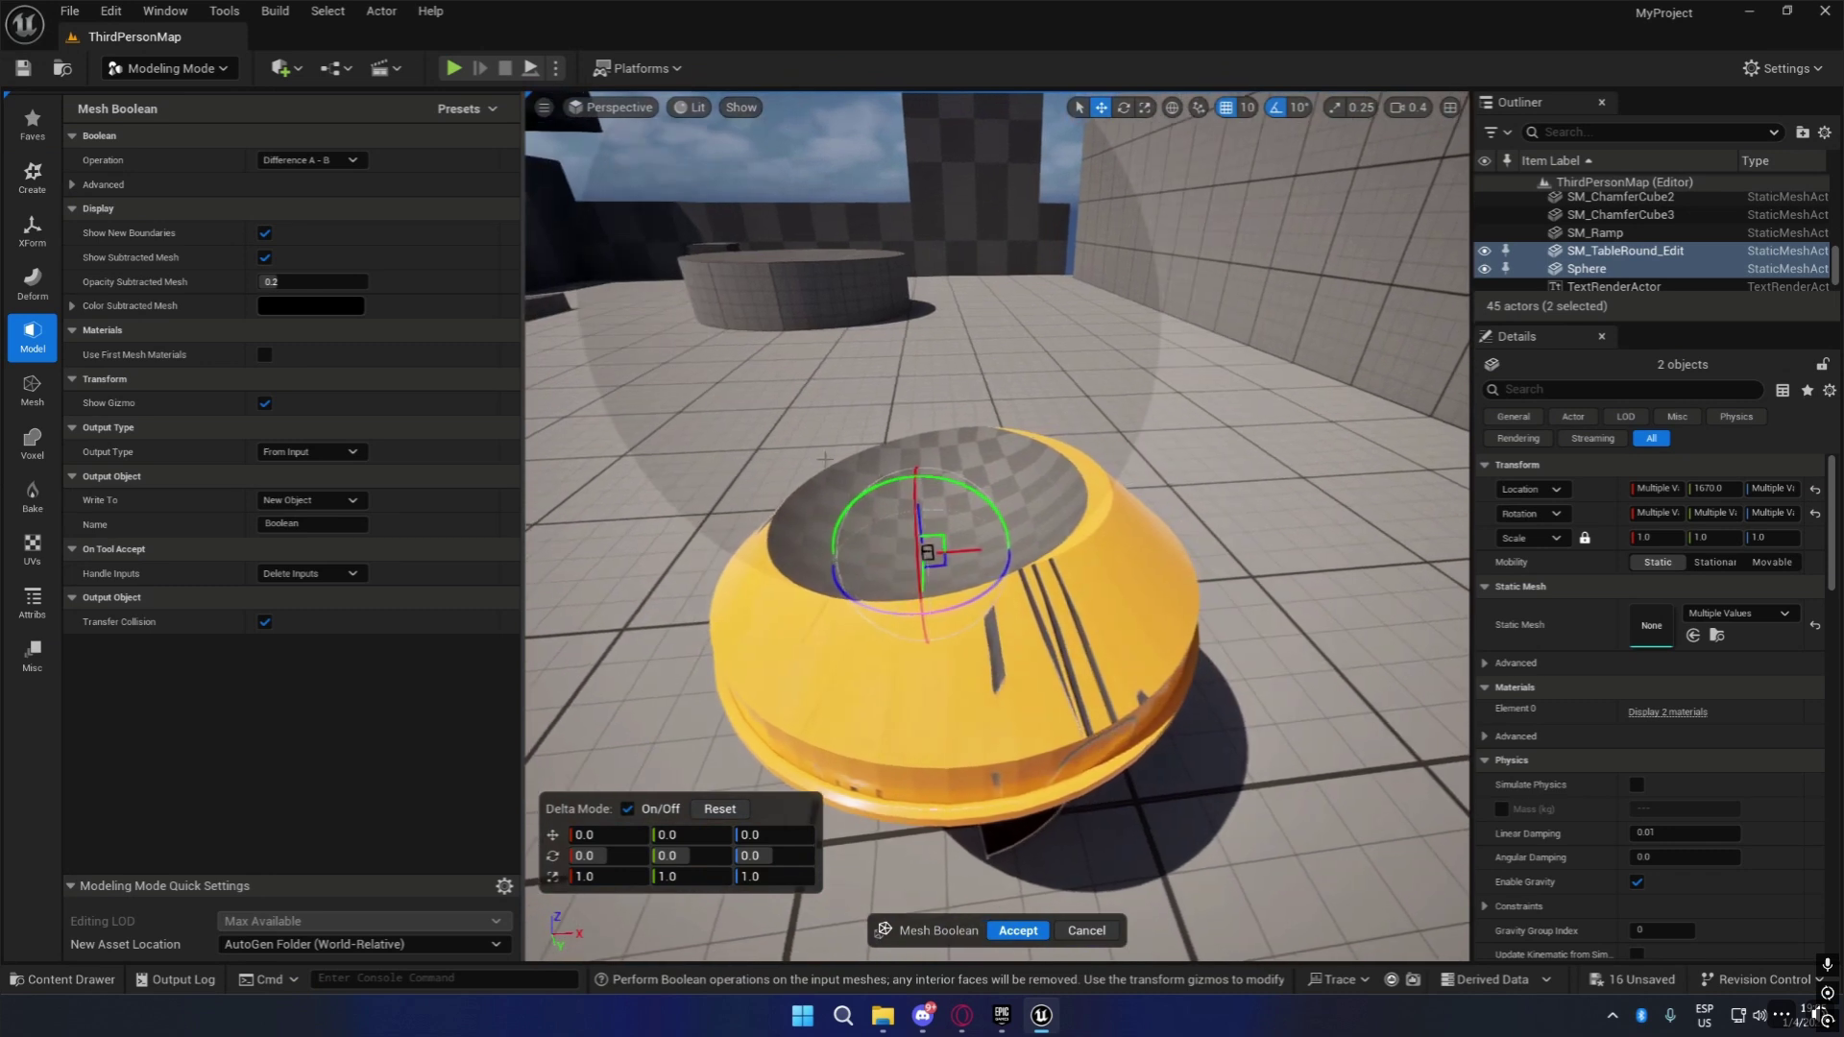
left_click_drag(961, 555, 995, 554)
right_click_drag(961, 553, 1261, 212)
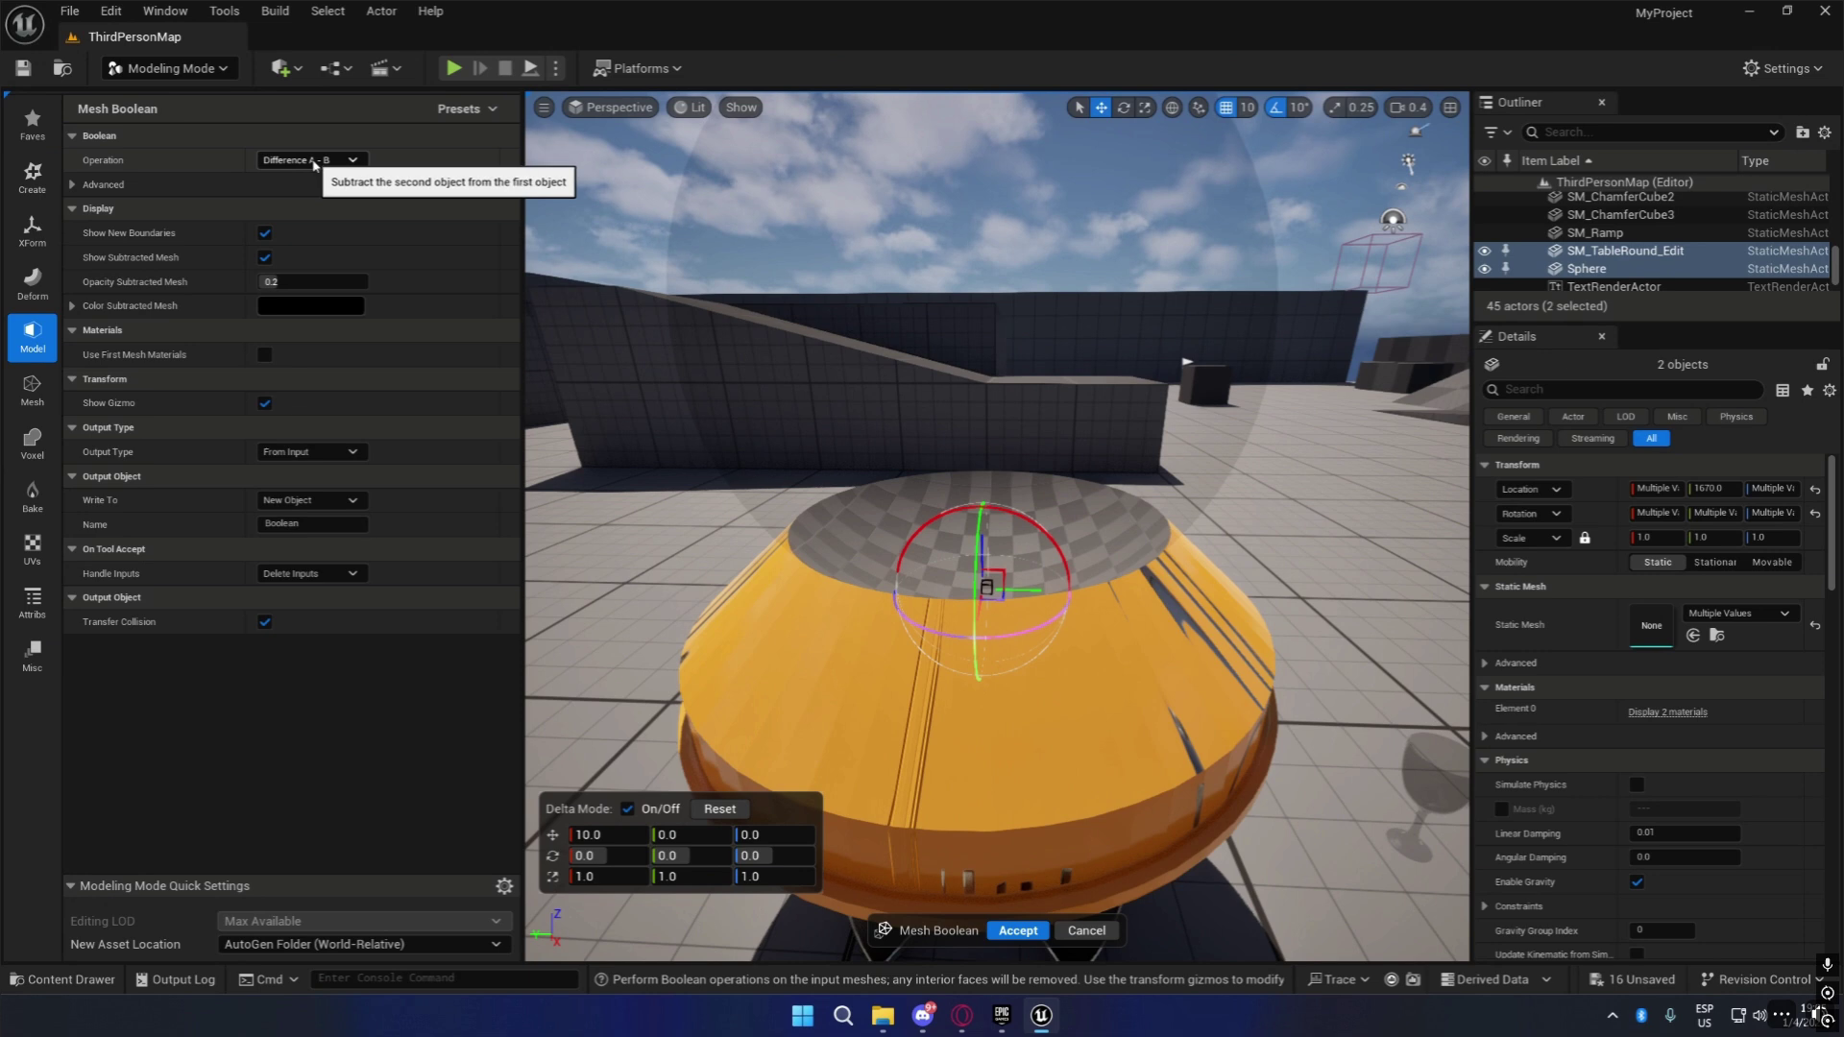
Try the Boolean operations Difference B - A, Intersection and Union on the table and sphere.
left_click(351, 165)
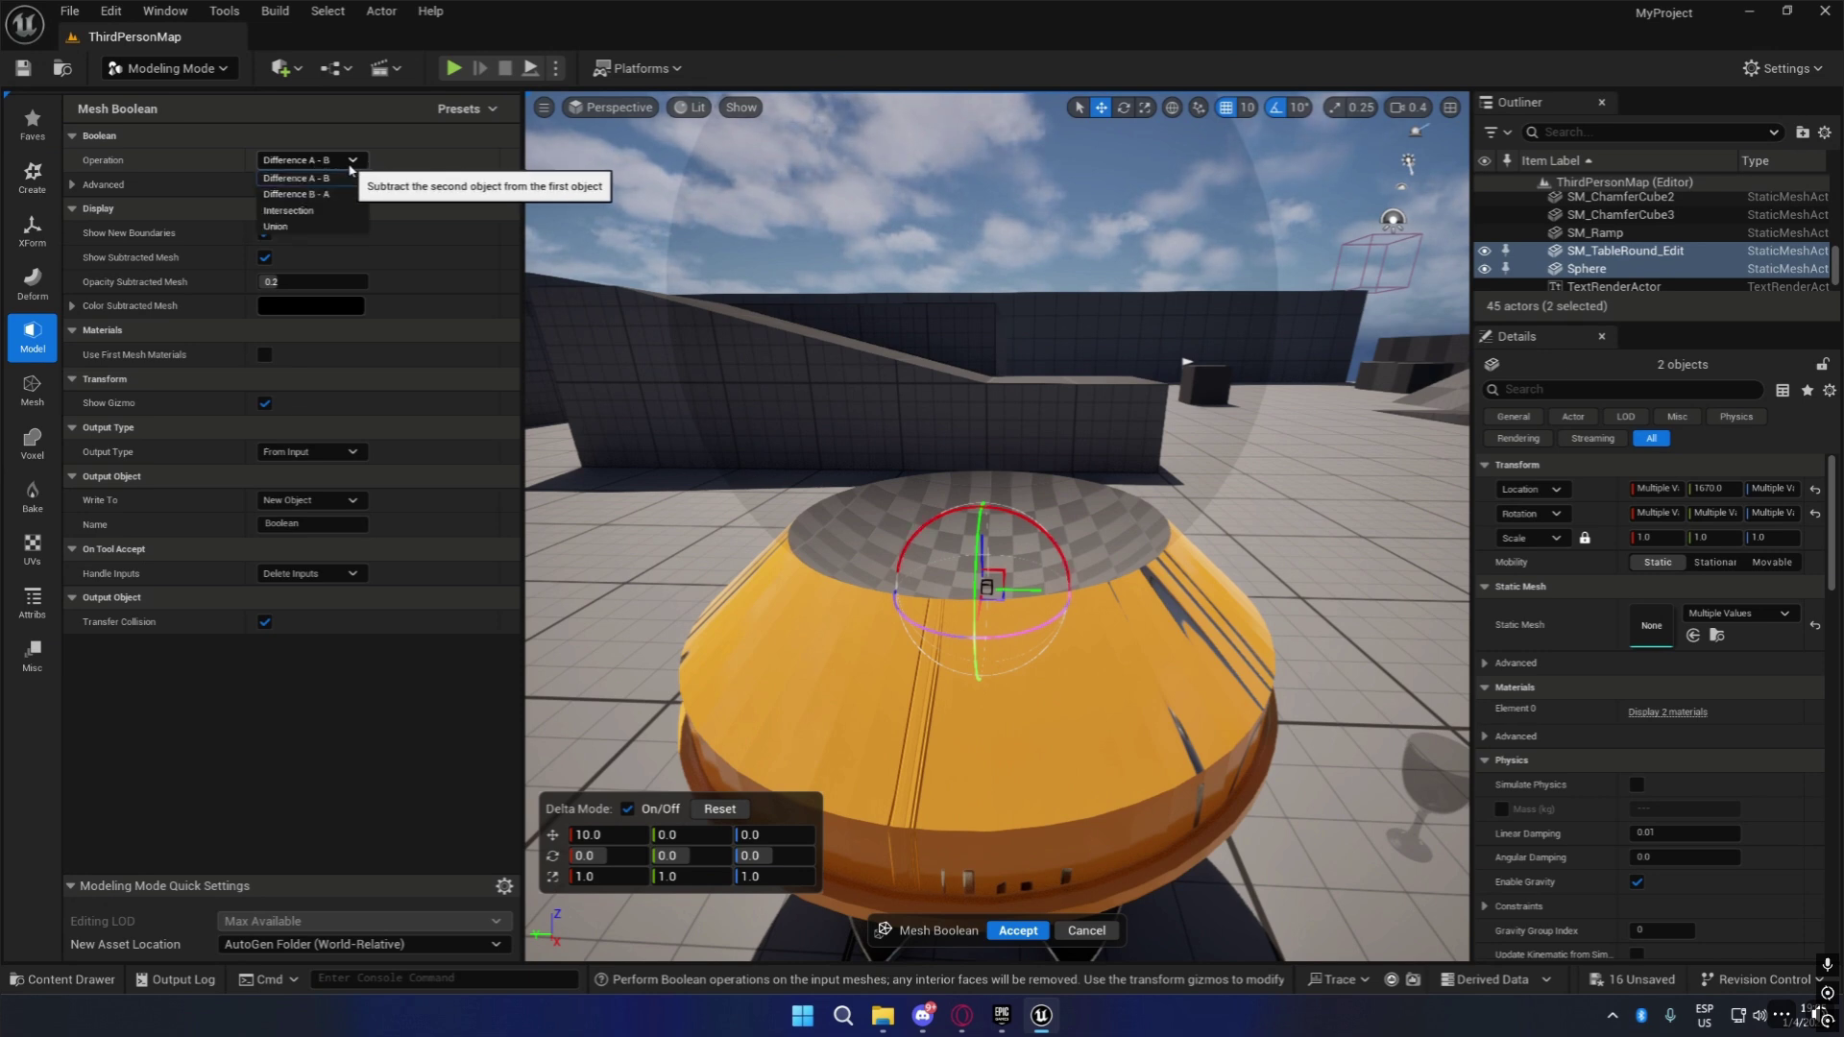
left_click(296, 194)
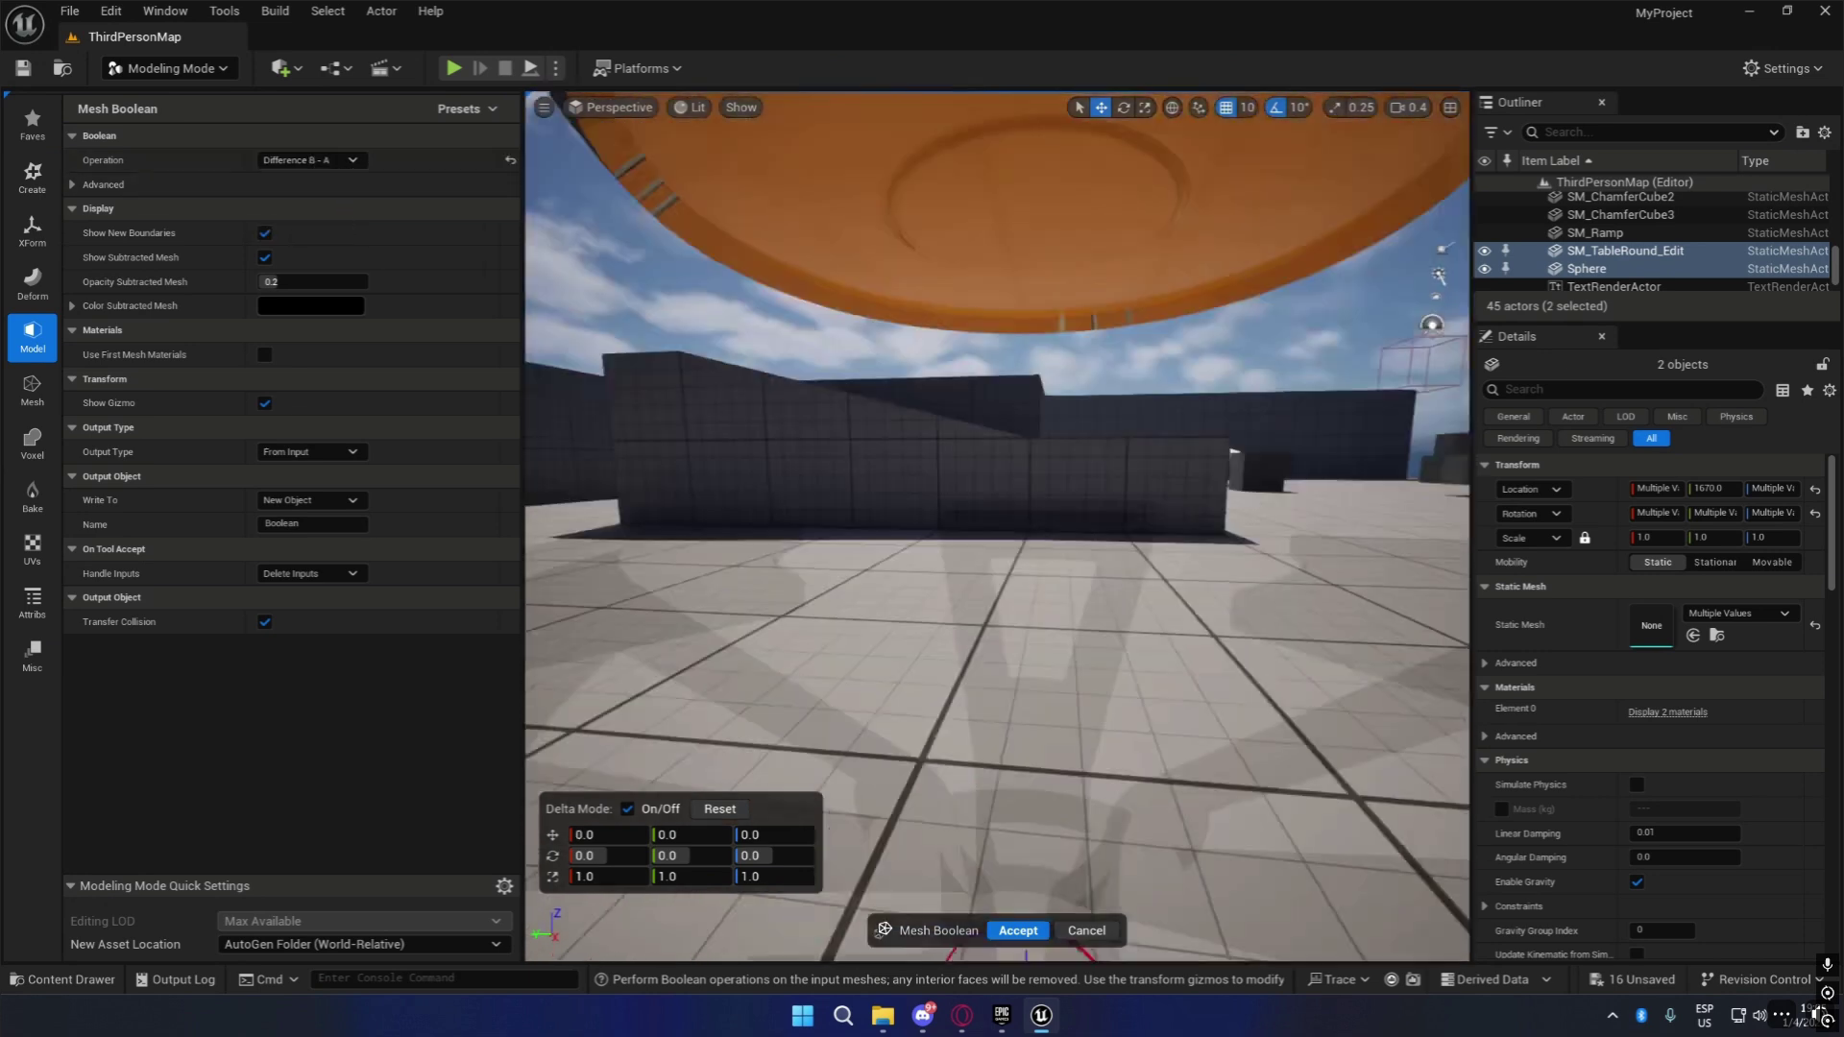
mouse_move(997, 526)
right_mouse_down()
mouse_move(1018, 312)
mouse_move(1018, 519)
right_mouse_up()
left_click(326, 161)
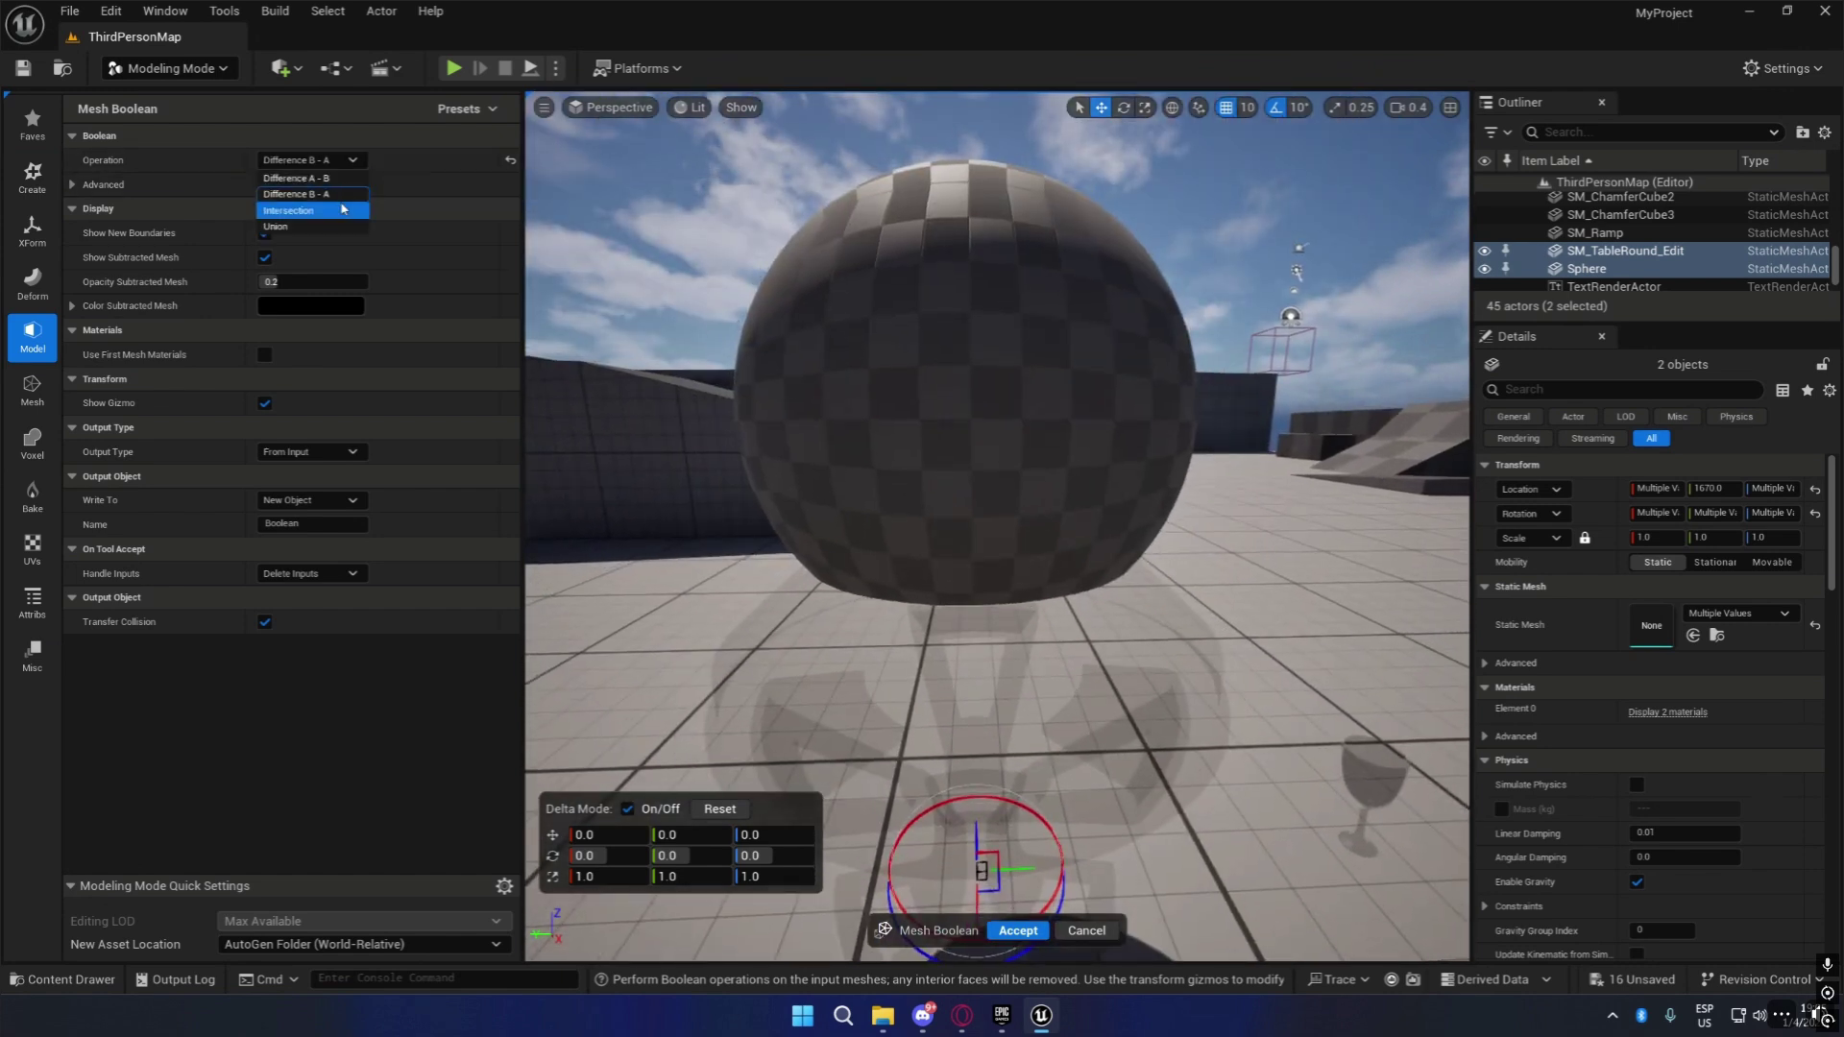
left_click(343, 209)
right_click_drag(997, 527, 1076, 519)
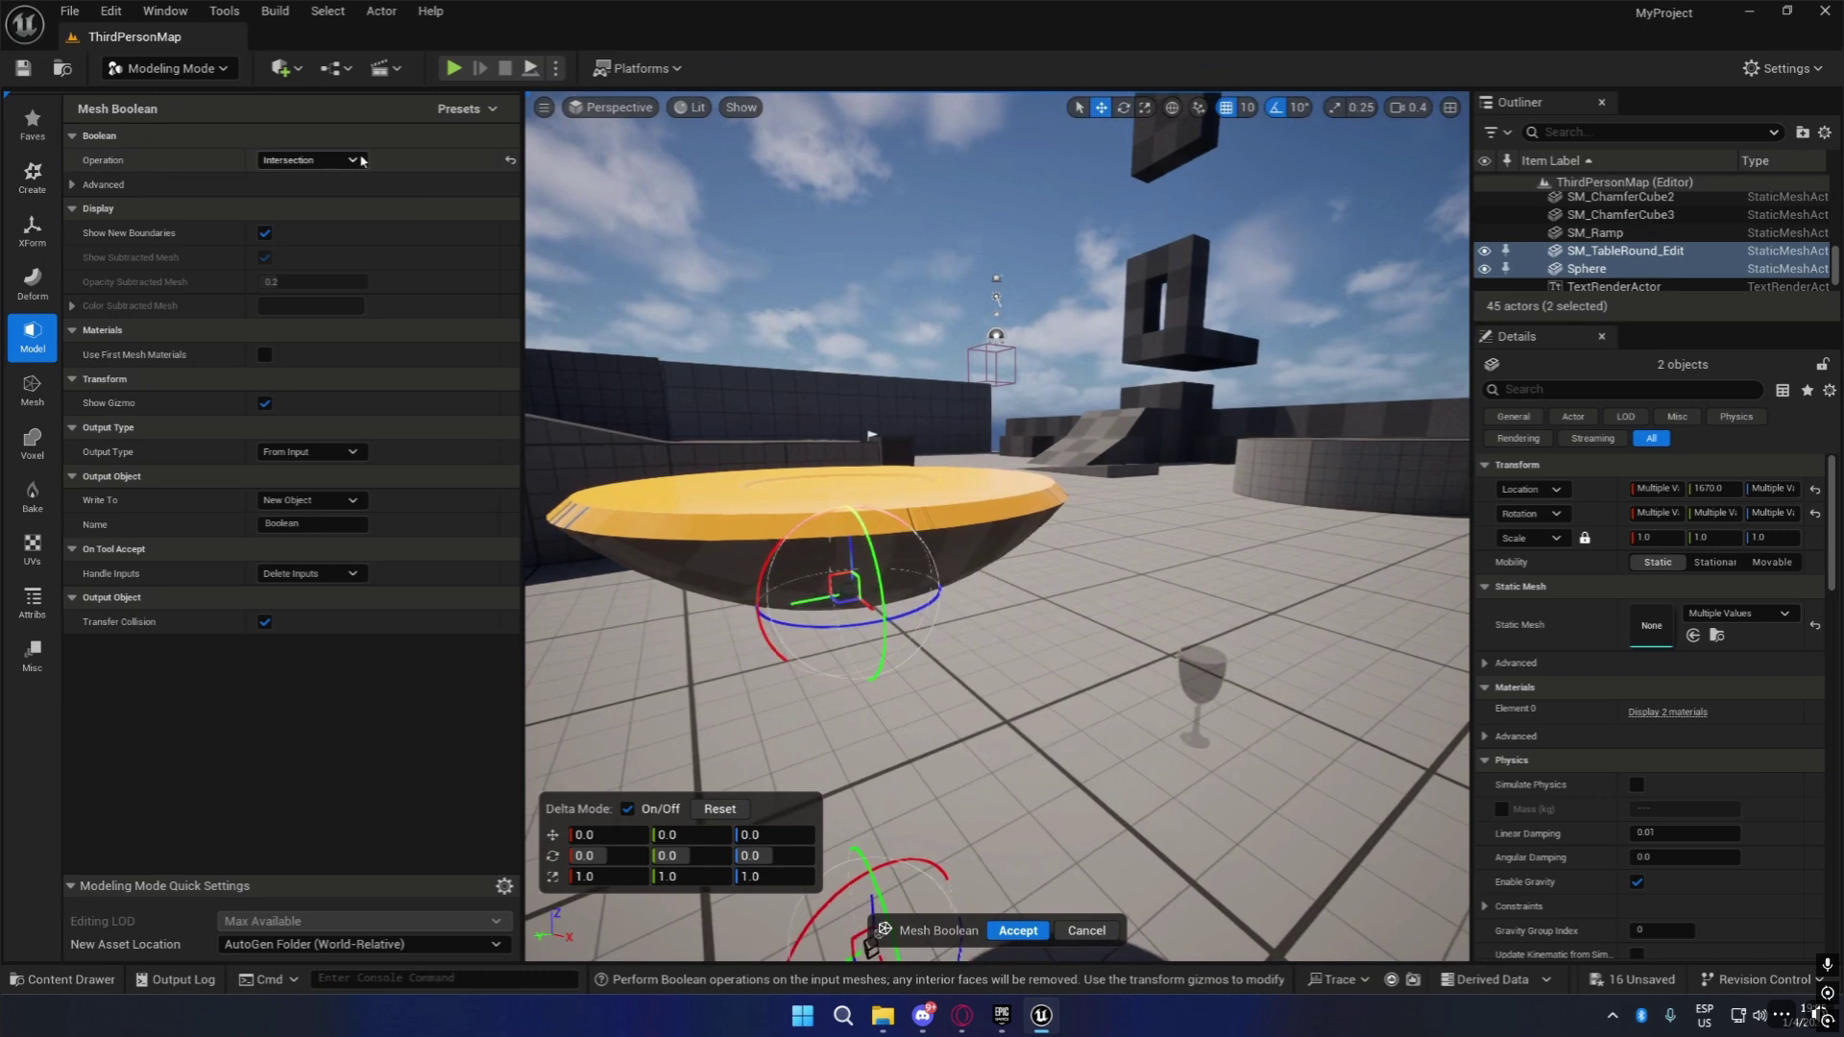
left_click(308, 160)
left_click(277, 227)
right_click_drag(961, 529, 946, 603)
Set the Boolean operation to Difference A - B and accept it to hollow out the tabletop.
left_click(299, 160)
left_click(284, 178)
right_click_drag(817, 336, 557, 278)
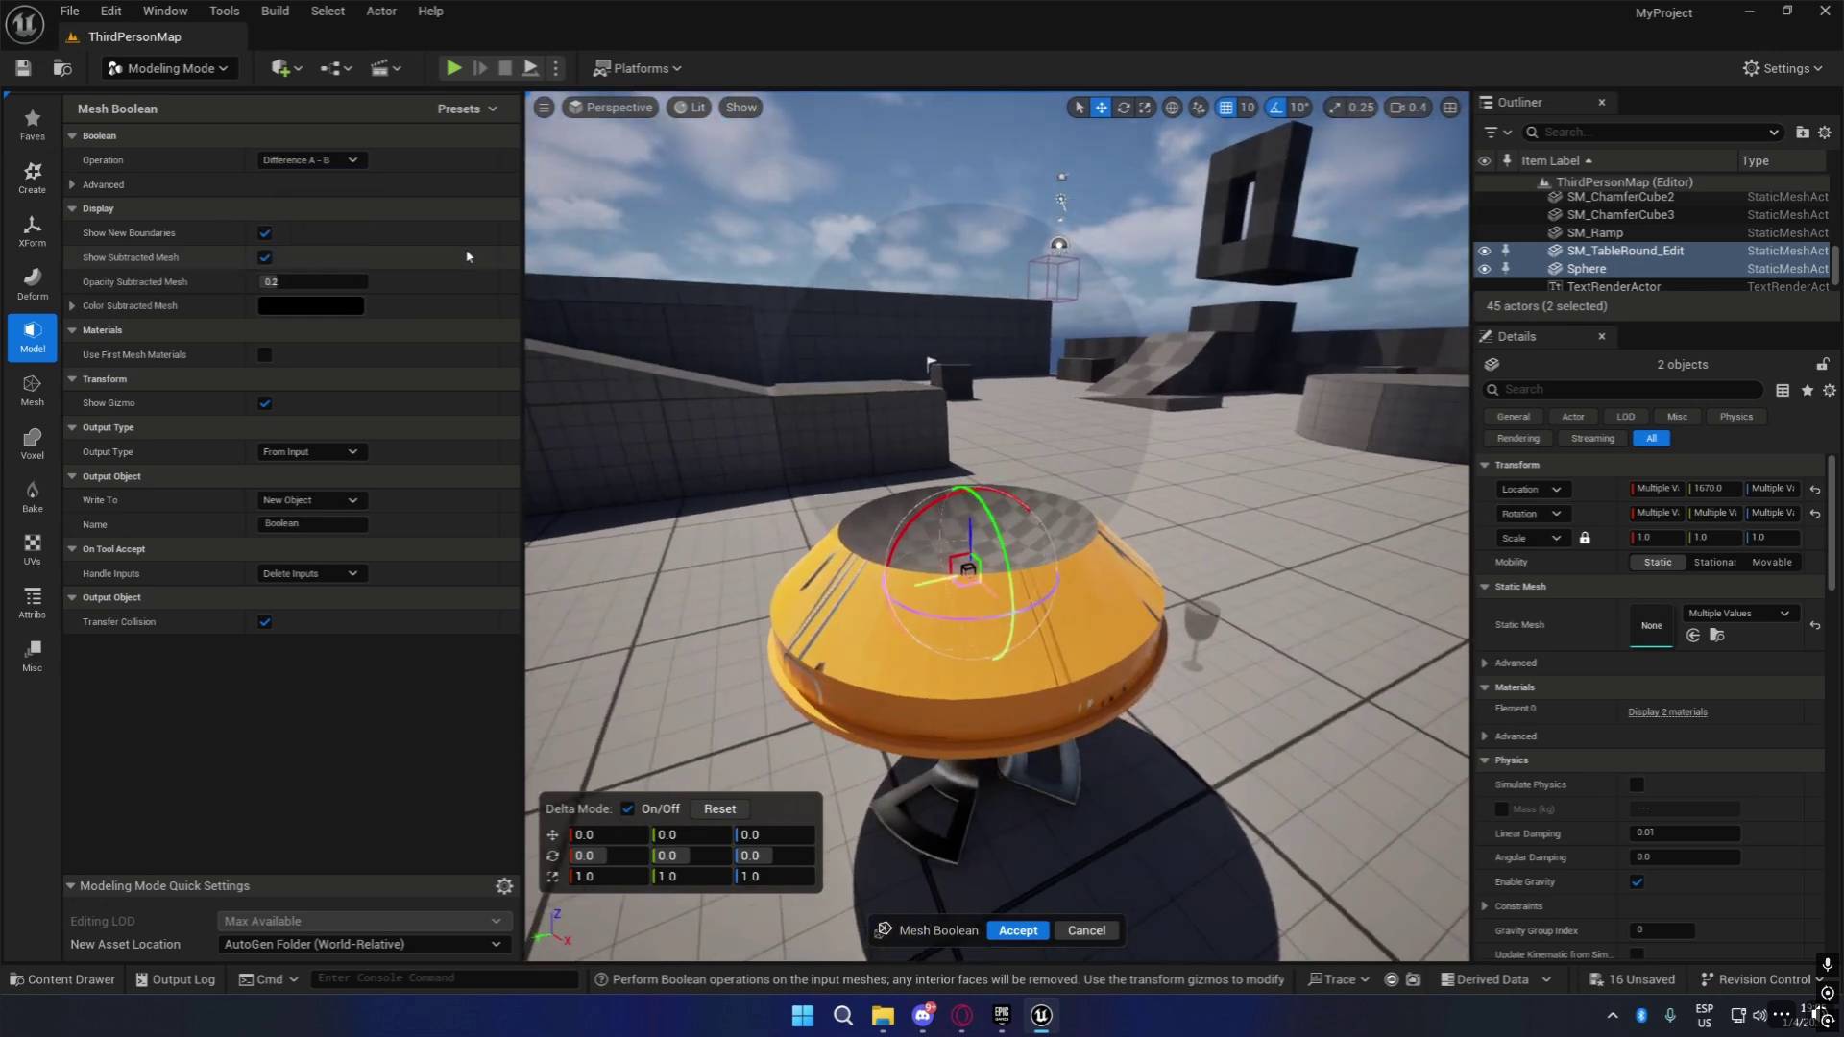
left_click(1018, 932)
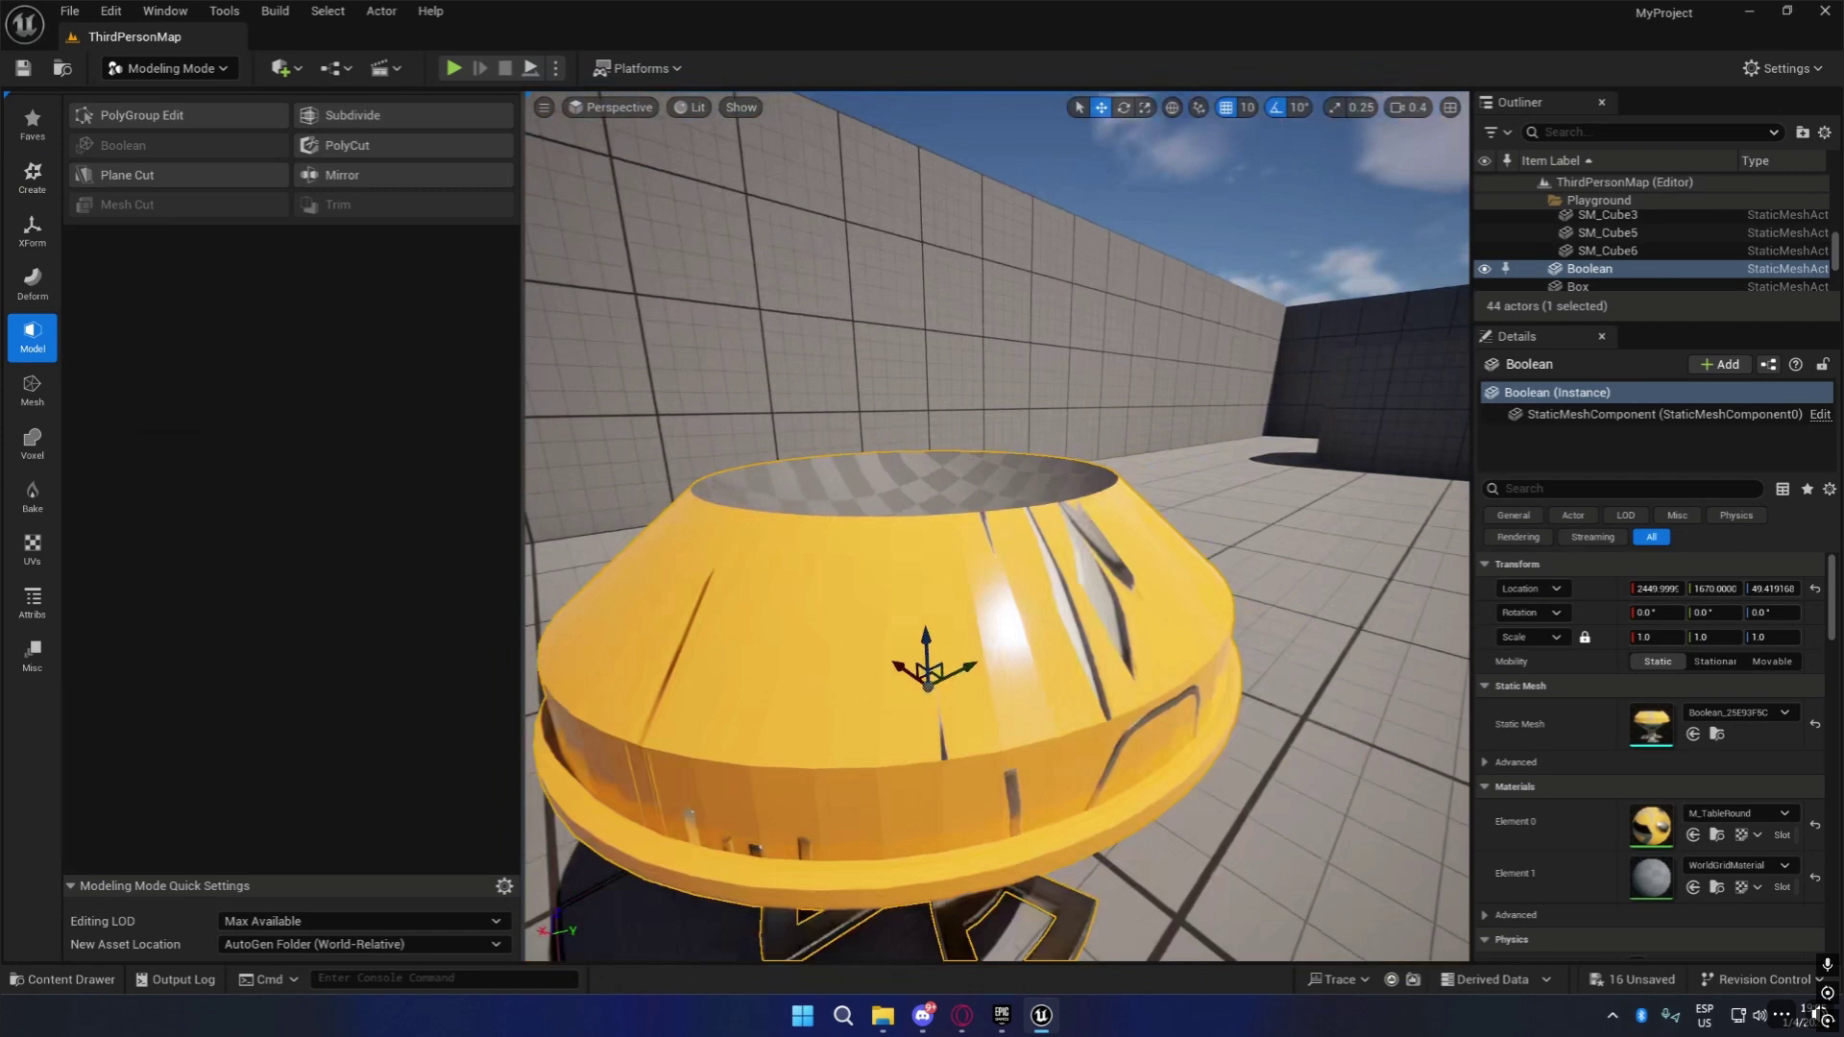
Examine the hollowed tabletop from several sides and distances.
mouse_move(999, 538)
right_mouse_down()
mouse_move(749, 518)
mouse_move(576, 552)
mouse_move(663, 610)
mouse_move(697, 543)
mouse_move(990, 519)
right_mouse_up()
key("d")
key("a")
key("q")
key("a")
key("w")
right_click_drag(1174, 843, 1050, 870)
key("s")
key("e")
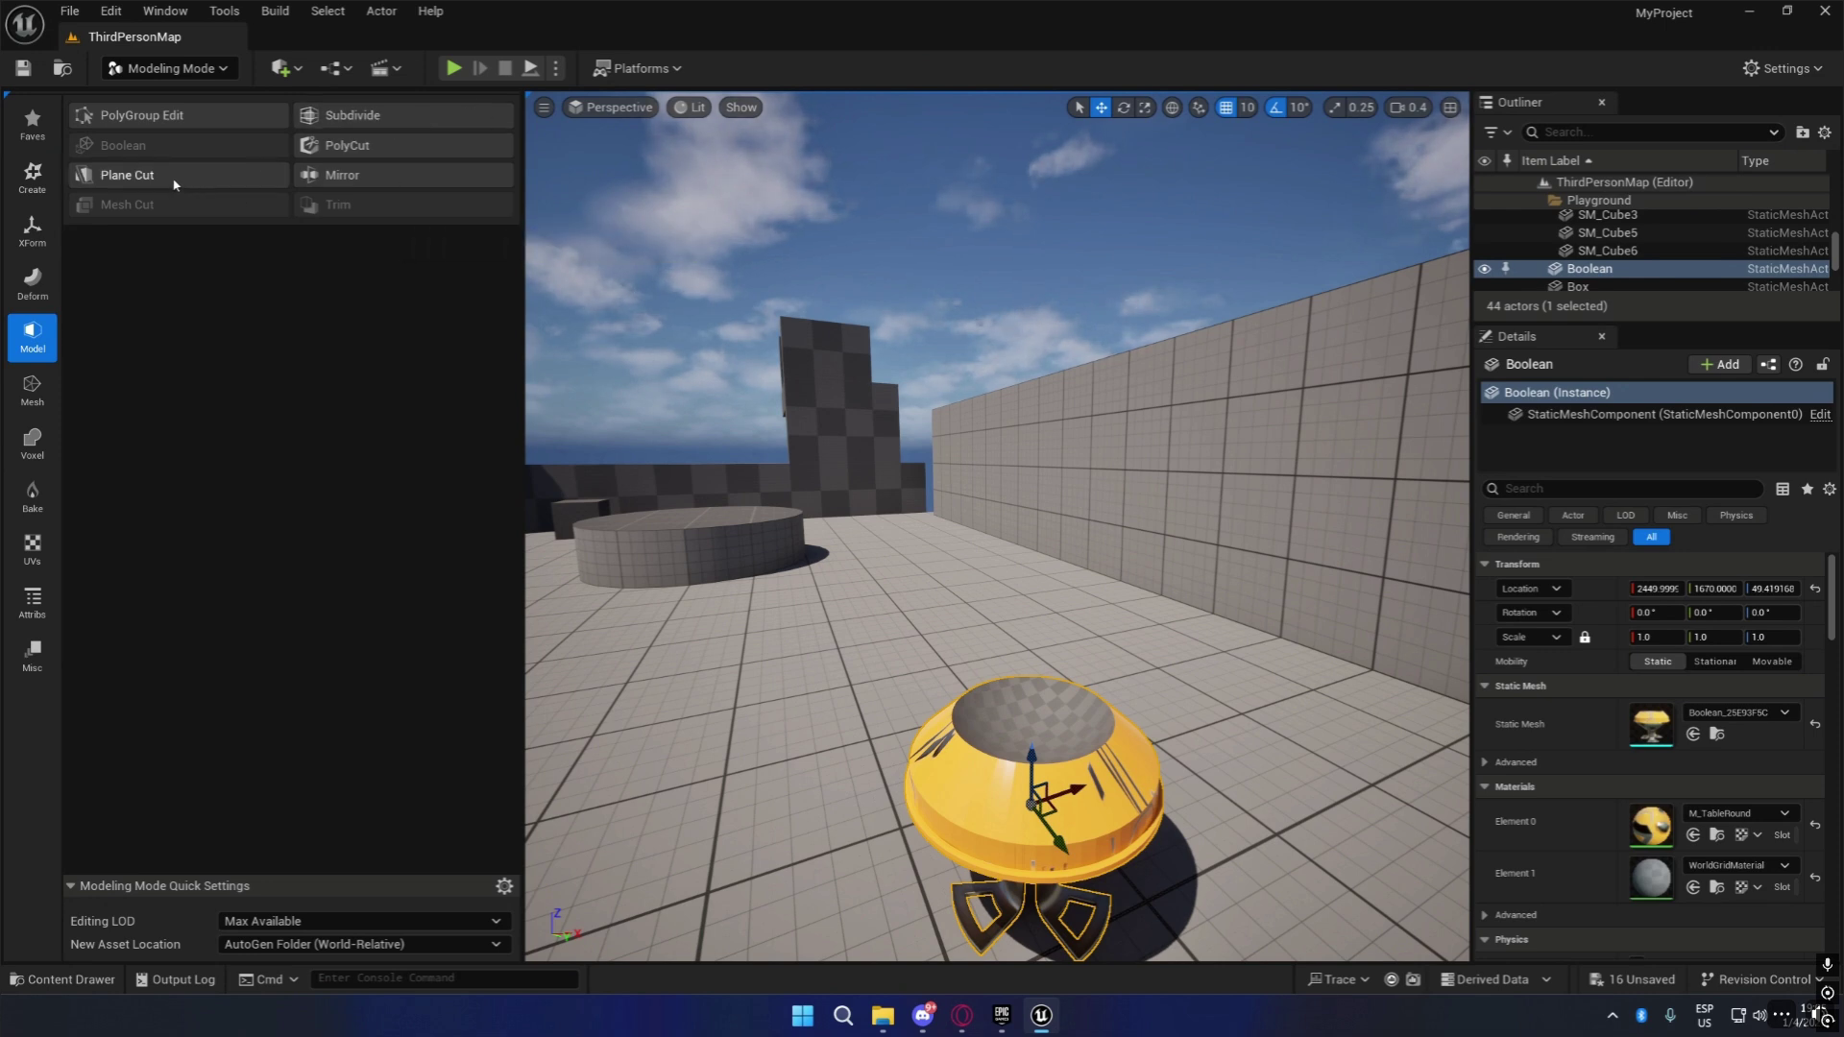
Start a Plane Cut on the hollowed table and raise the cutting plane 30 units.
left_click(128, 175)
mouse_move(1234, 627)
right_mouse_down()
mouse_move(1227, 735)
mouse_move(1232, 622)
right_mouse_up()
key("w")
key("s")
left_click_drag(994, 451, 1021, 327)
key("e")
right_click_drag(1049, 322, 1043, 331)
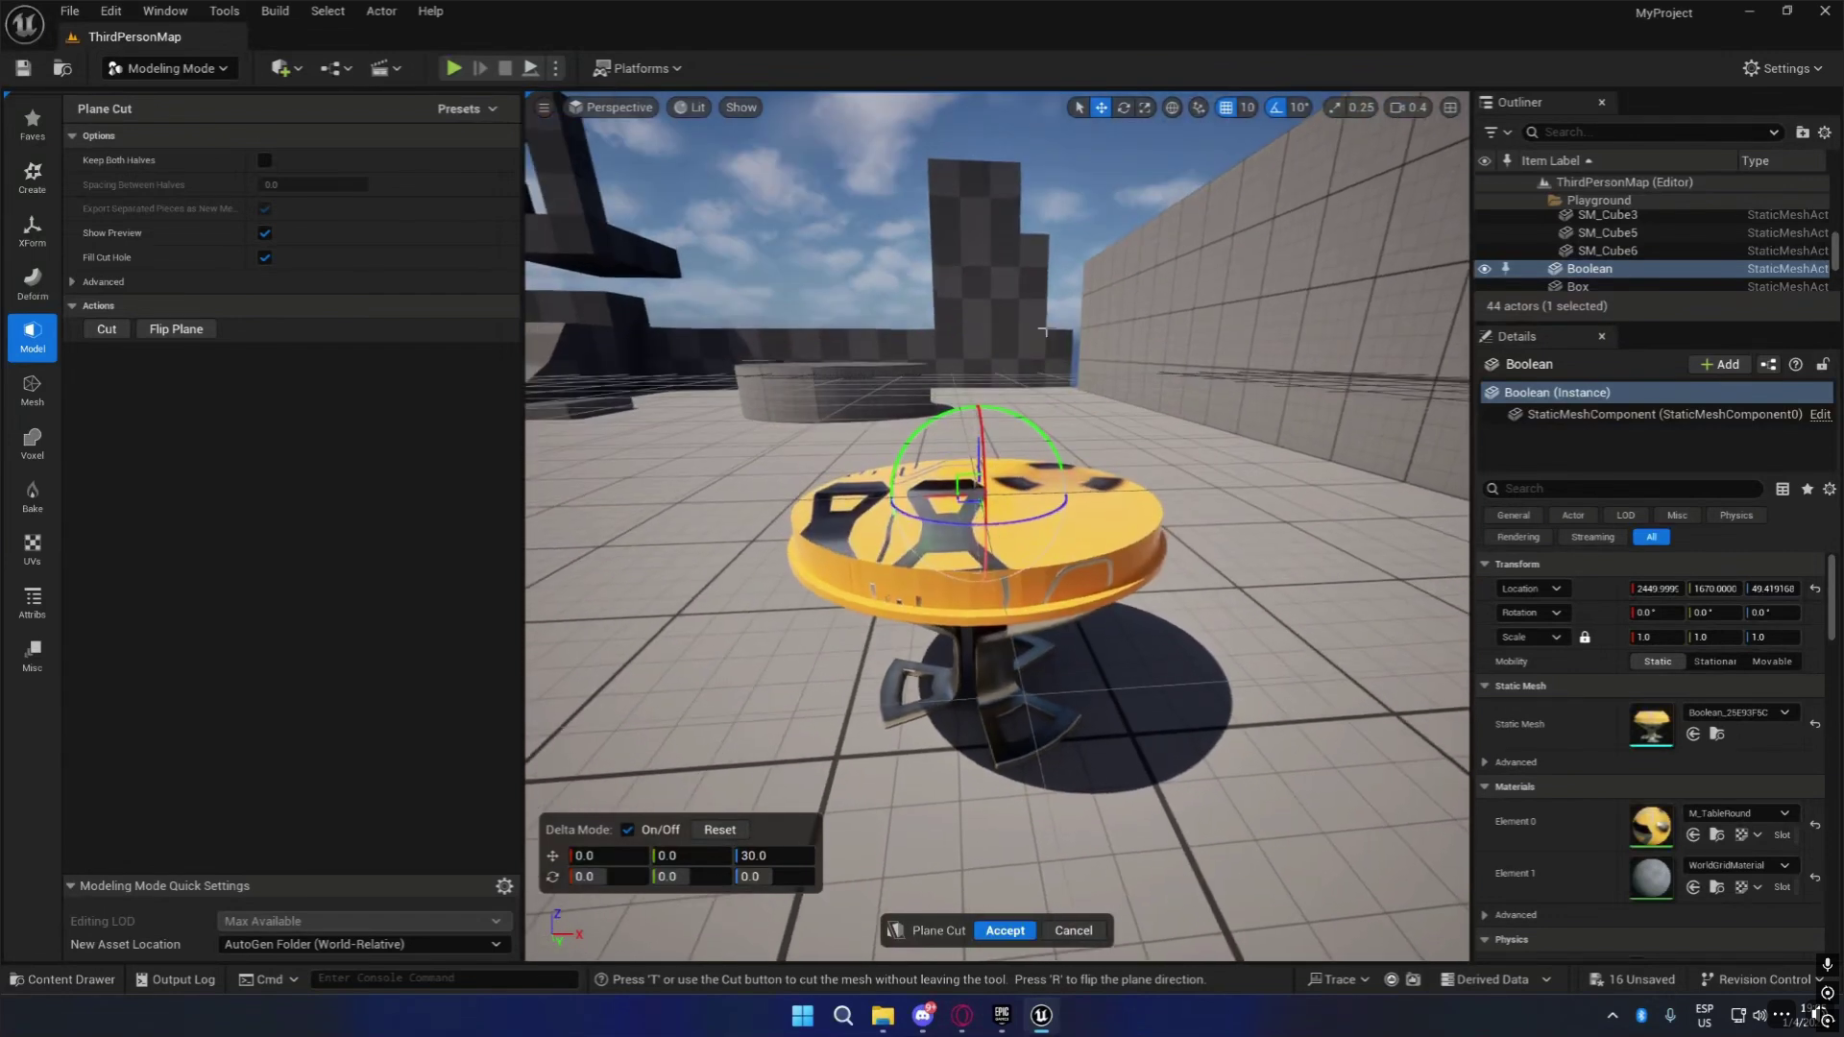
Tilt the cutting plane diagonally through the table and accept the cut.
left_click_drag(1032, 423, 1110, 491)
left_click_drag(943, 496, 948, 537)
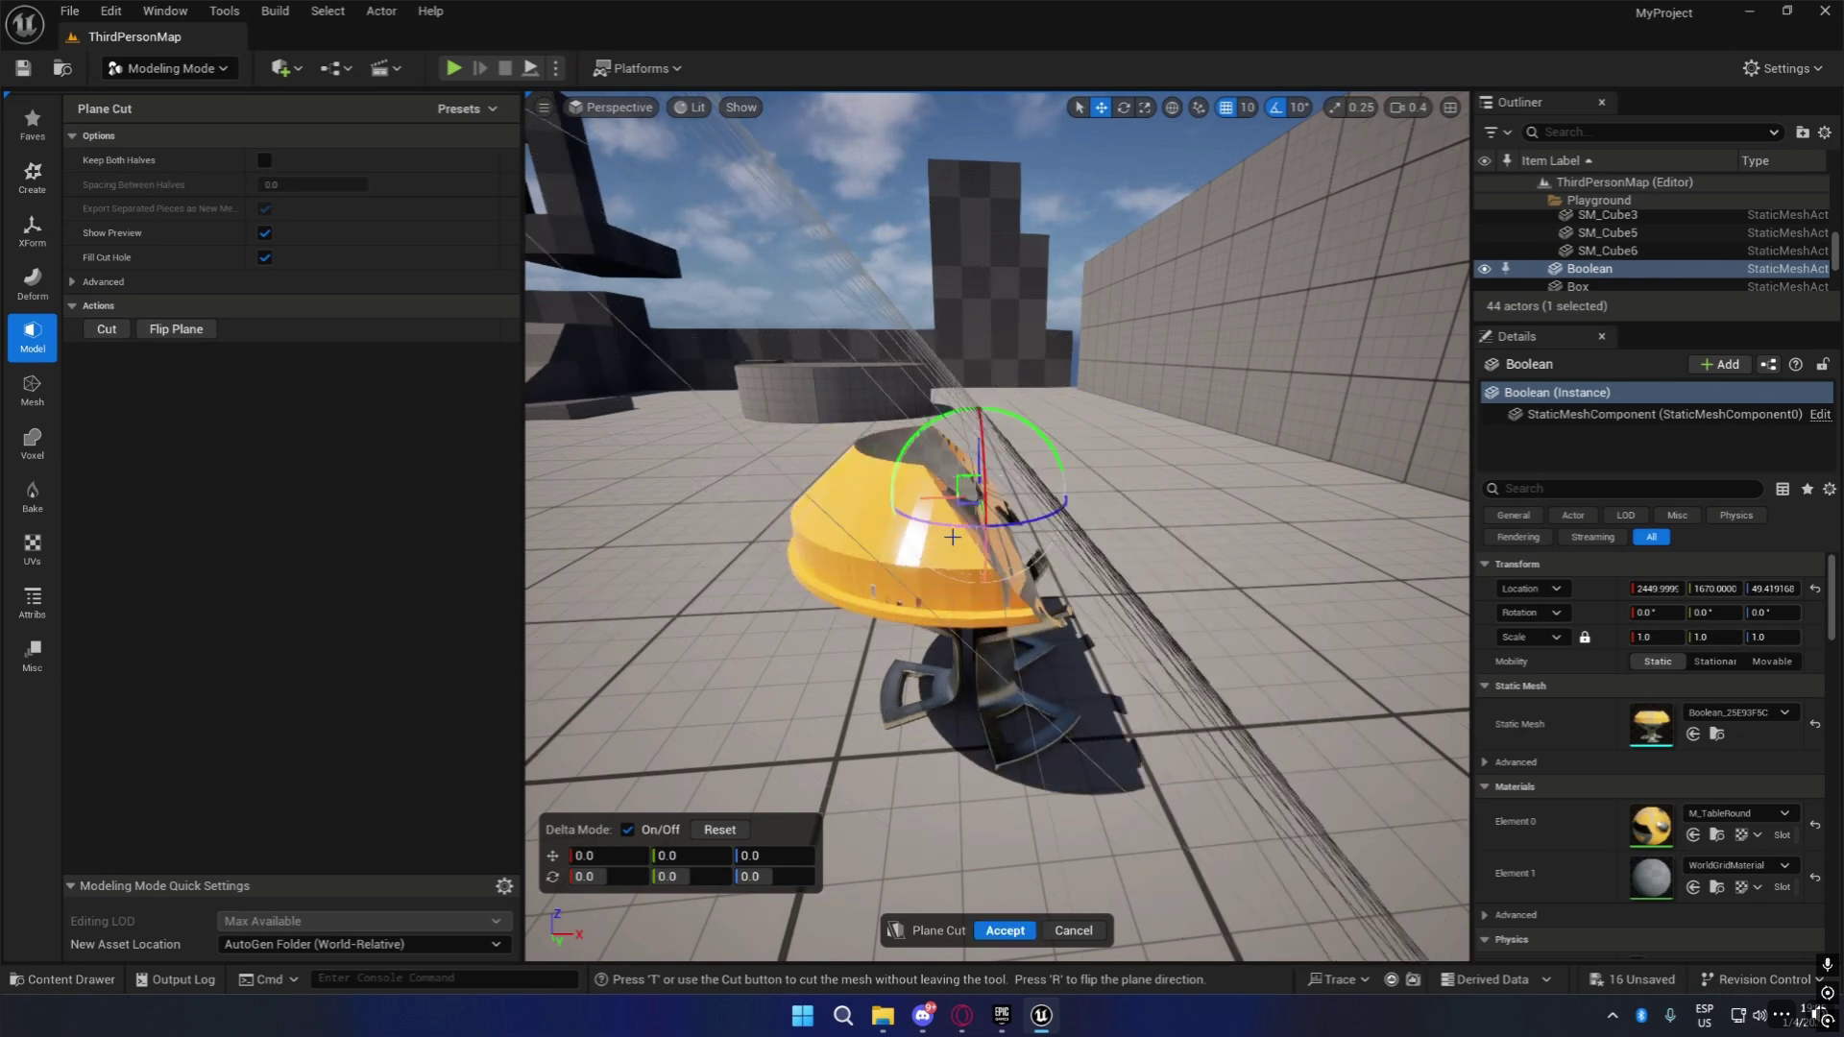
left_click(1005, 932)
Examine the cut surface and the interior of the table from several sides.
key("d")
right_click_drag(1009, 692, 1019, 618)
key("d")
key("a")
key("w")
key("a")
key("s")
key("e")
key("a")
key("d")
key("w")
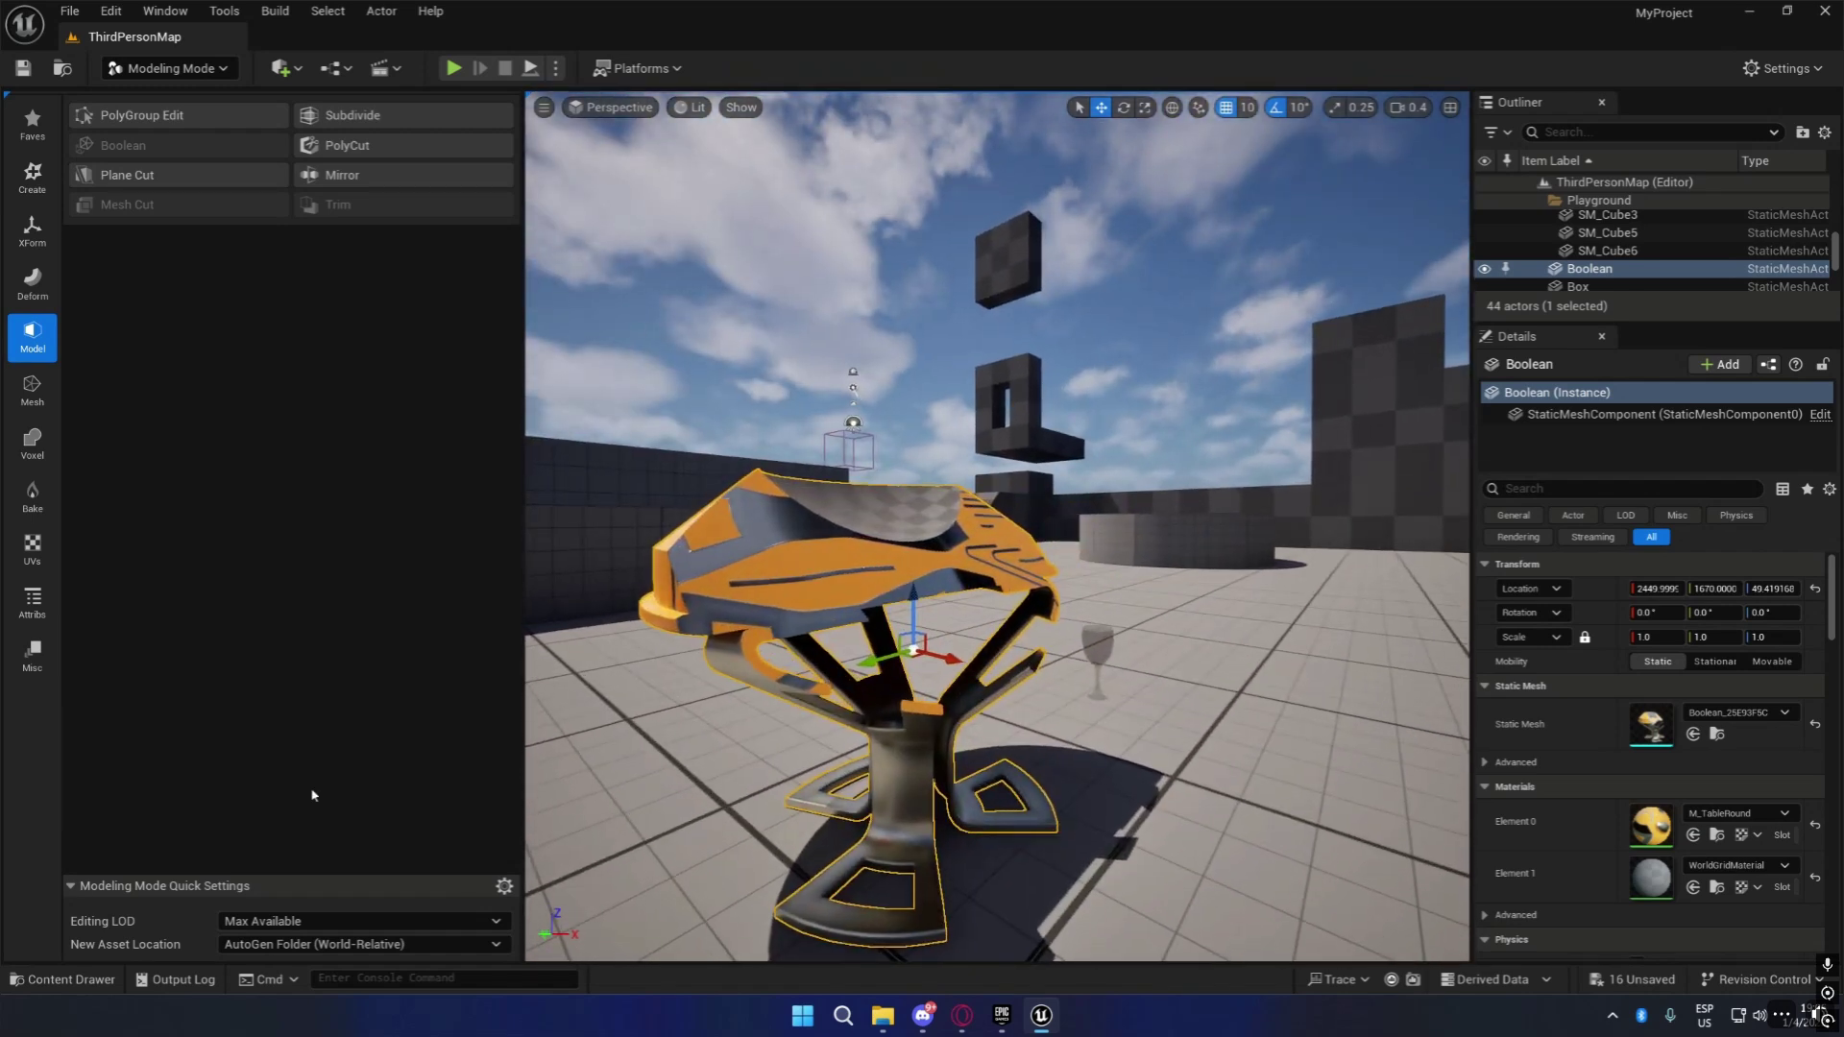
Locate the goblet's static mesh in the content browser and select the generated Sphere asset in the same folder.
left_click(85, 978)
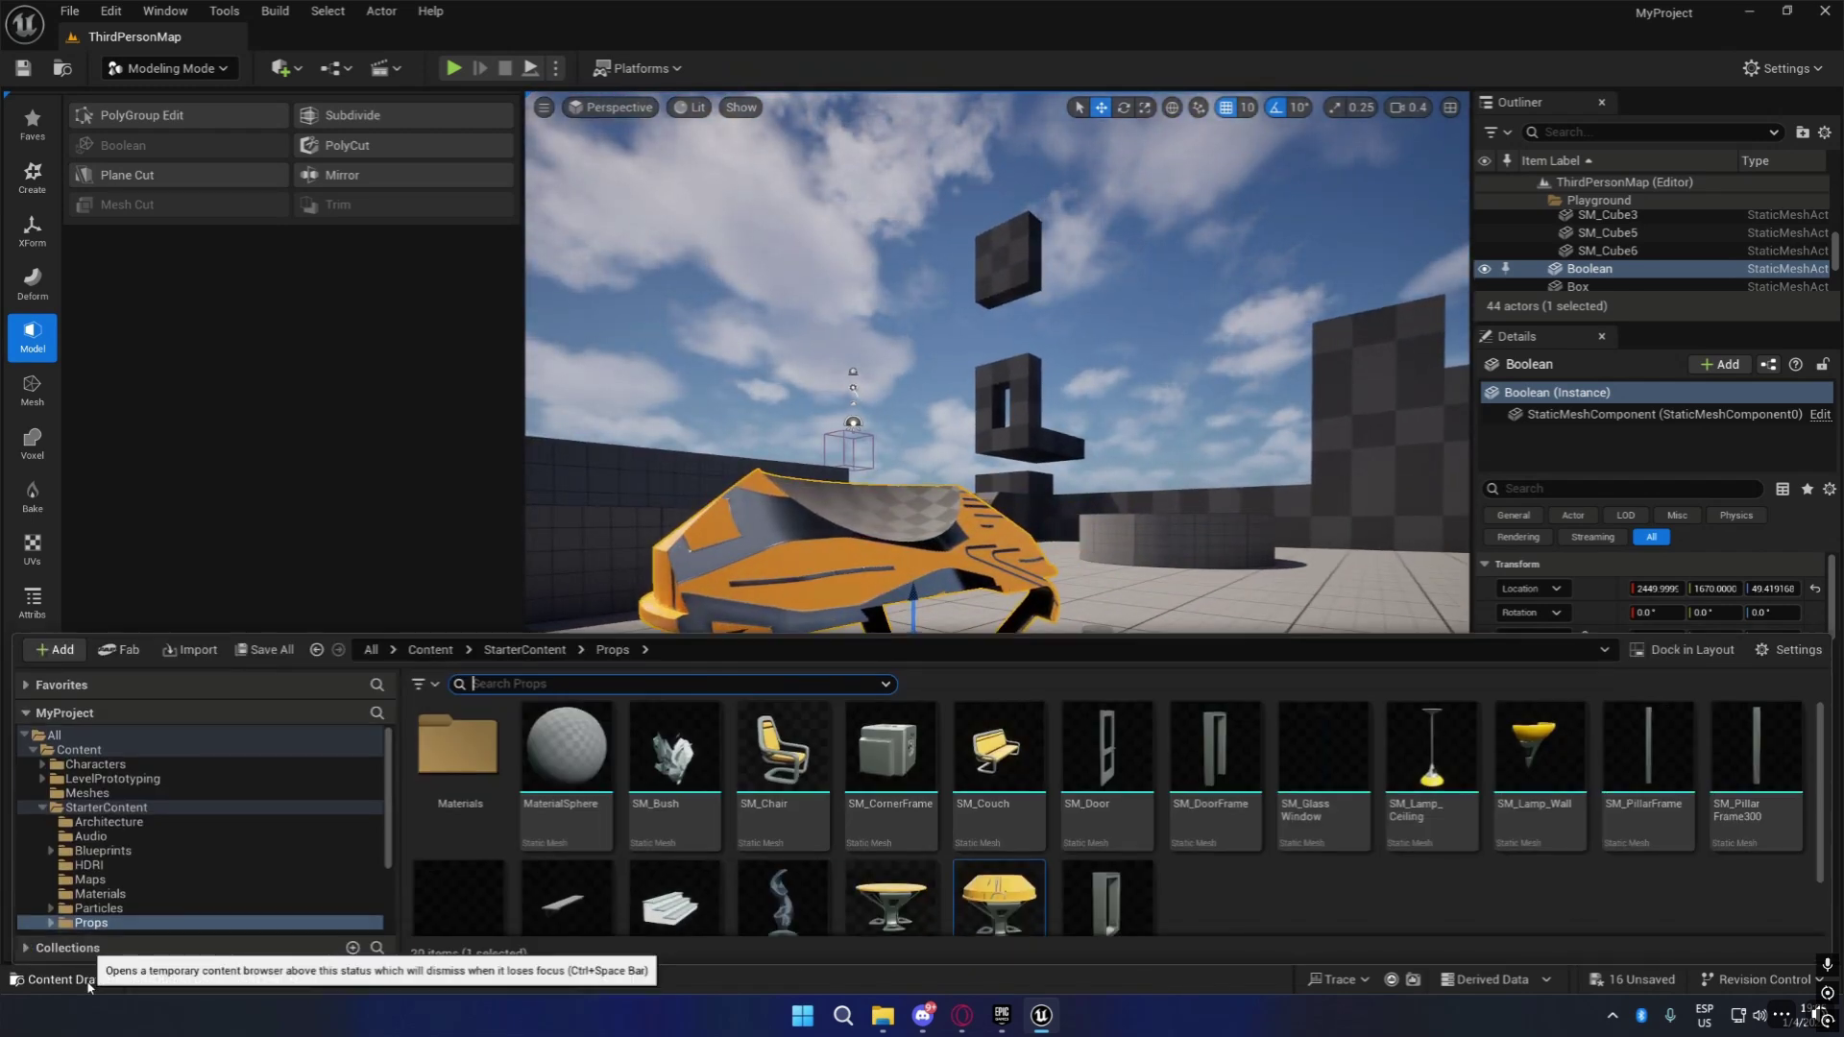
left_click(87, 982)
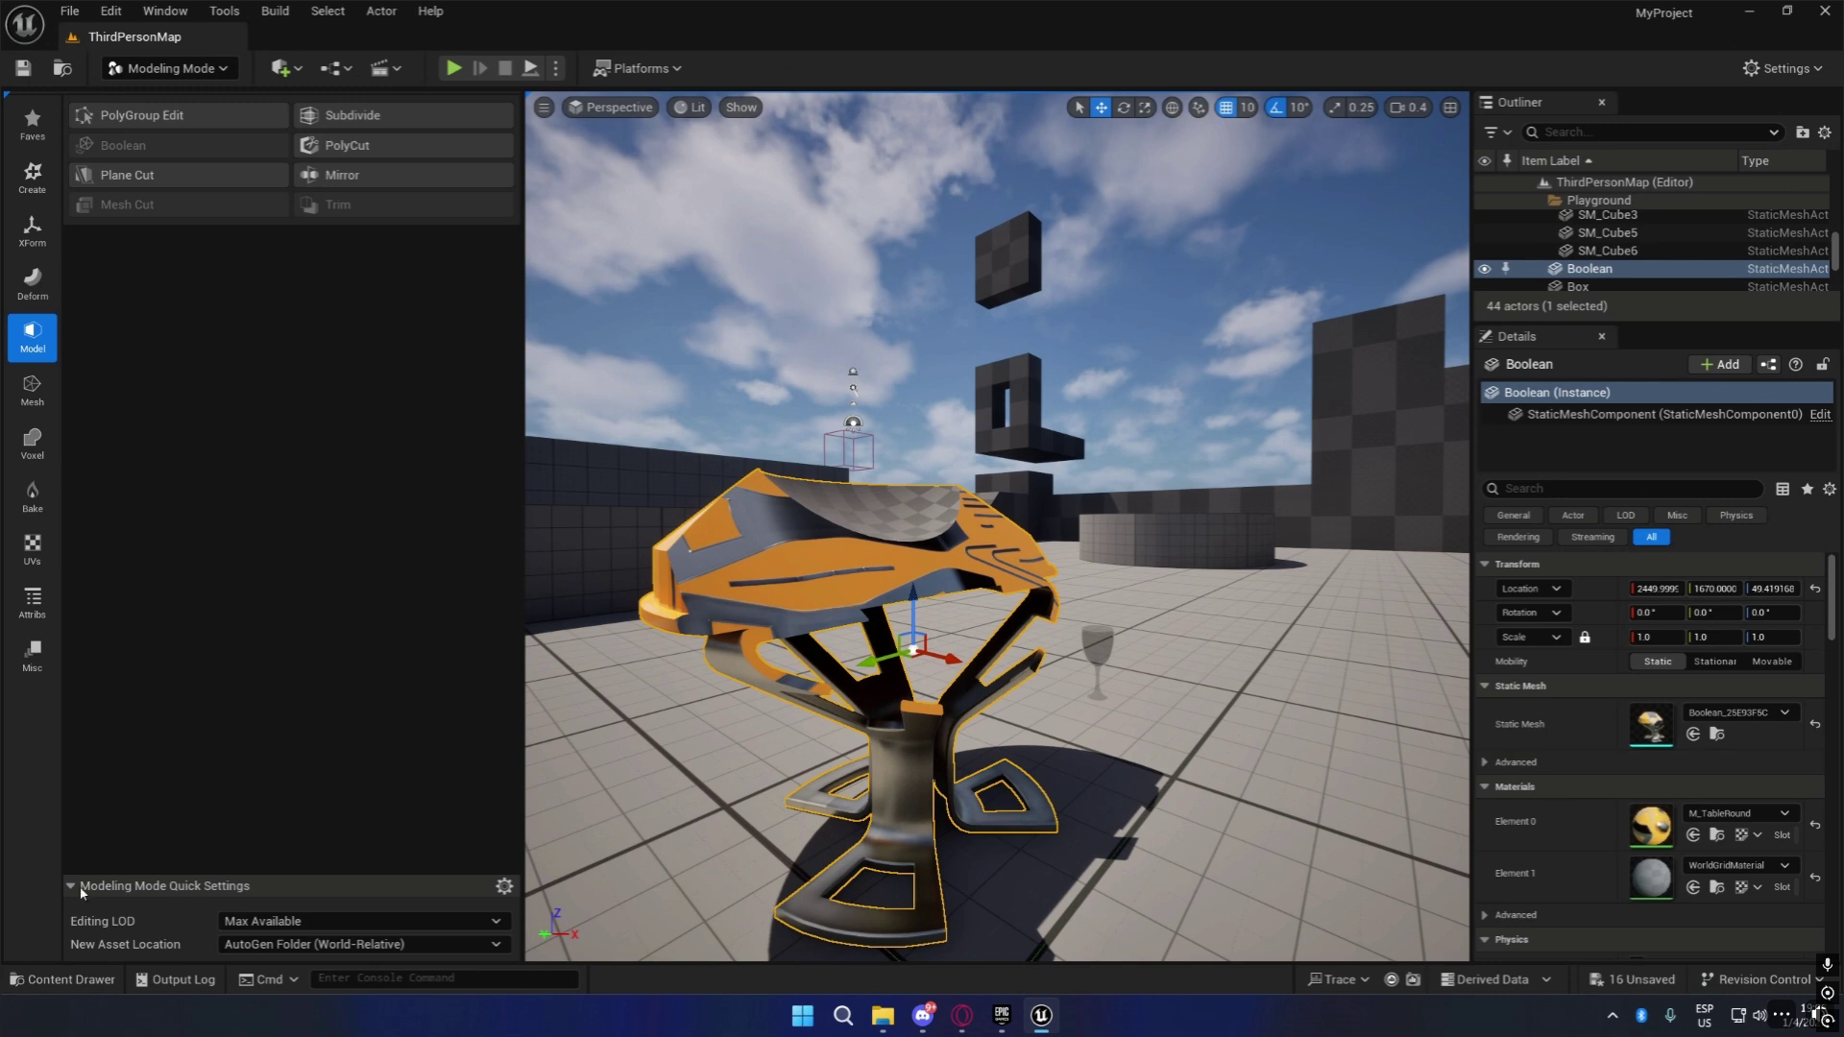
right_click_drag(1296, 596, 1283, 596)
left_click(1148, 653)
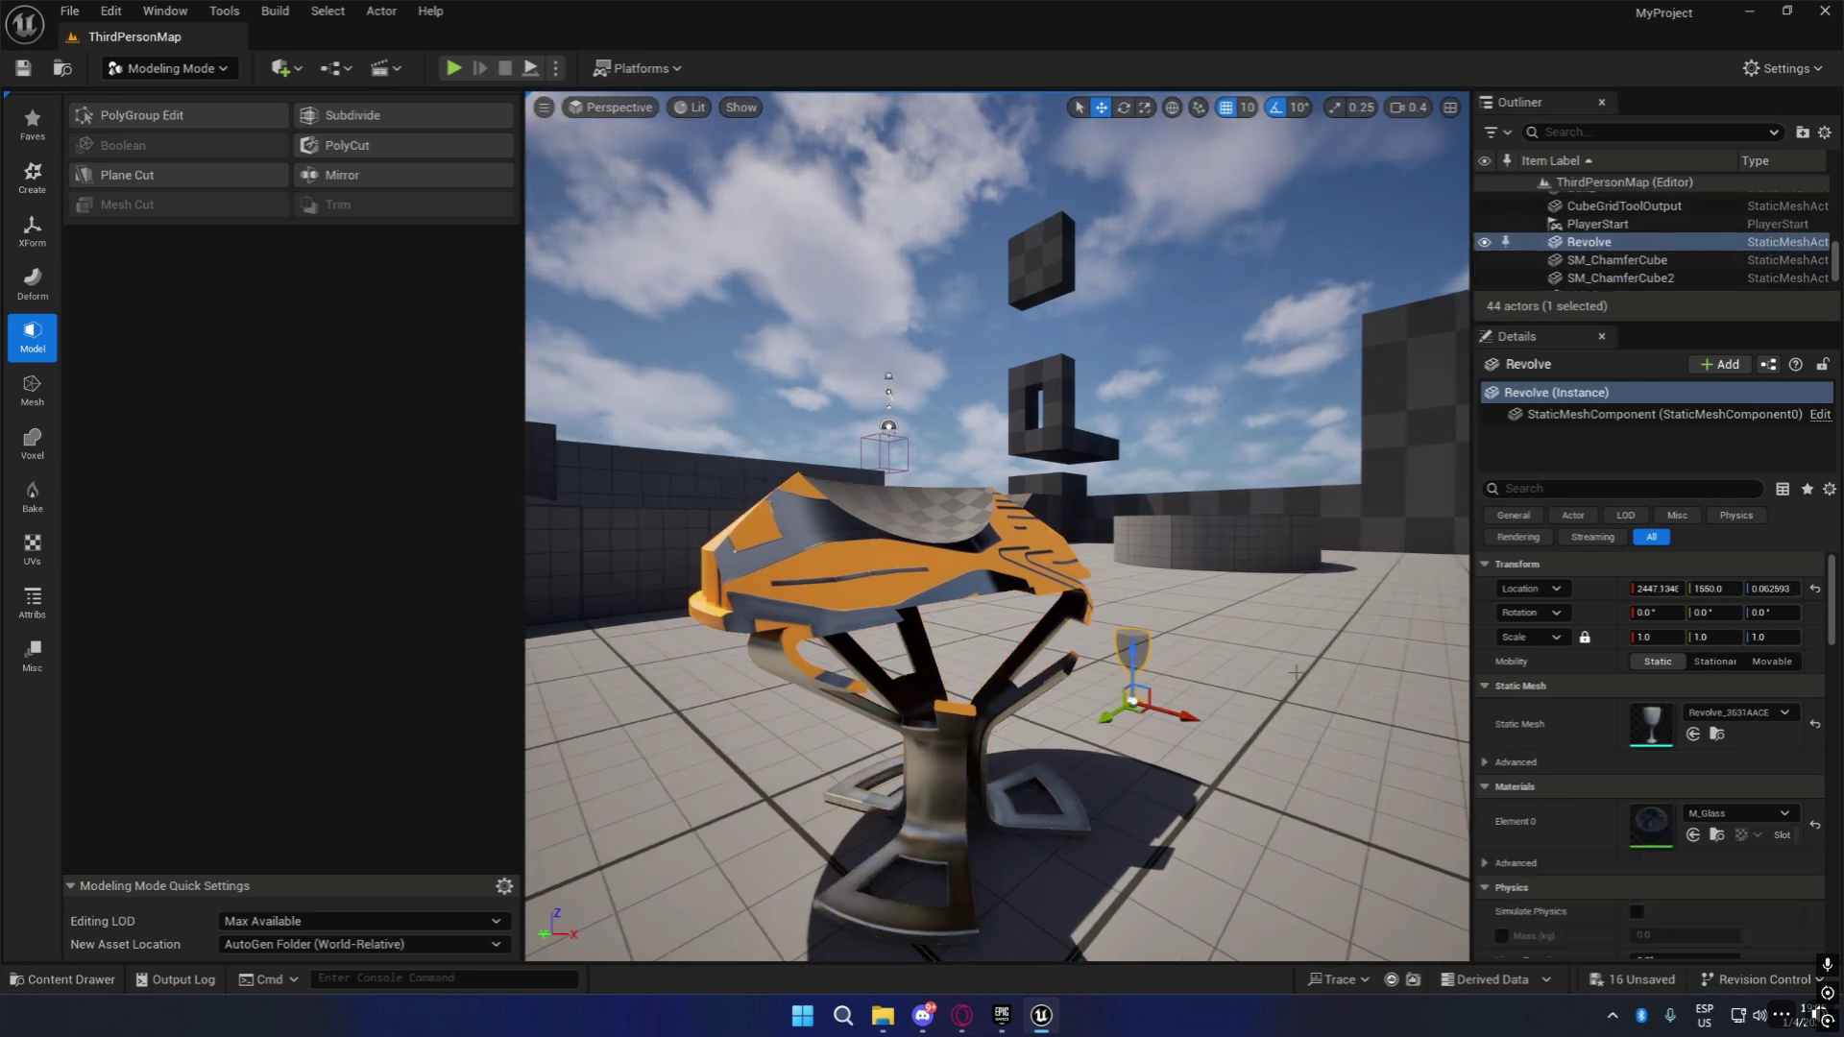
left_click(1717, 735)
left_click(1155, 739)
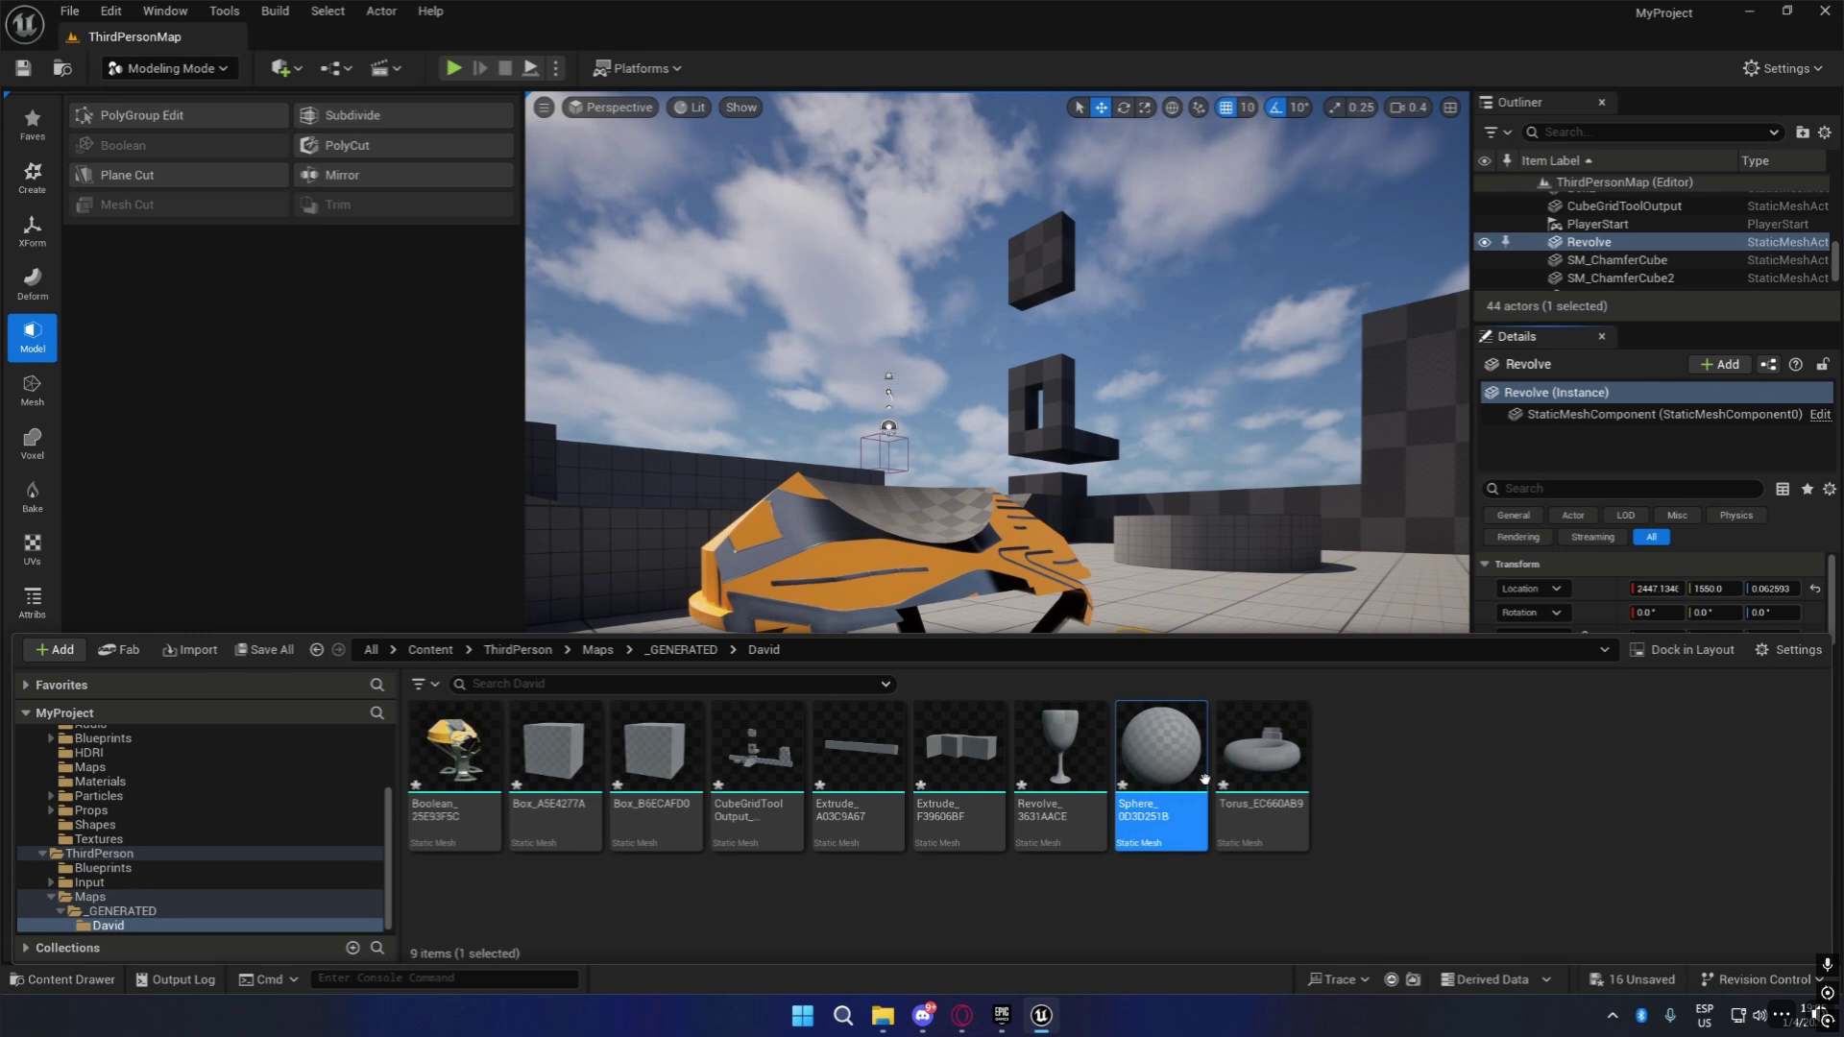
Return to the level and select the cut table.
key("s")
right_click_drag(1189, 467, 1293, 523)
key("w")
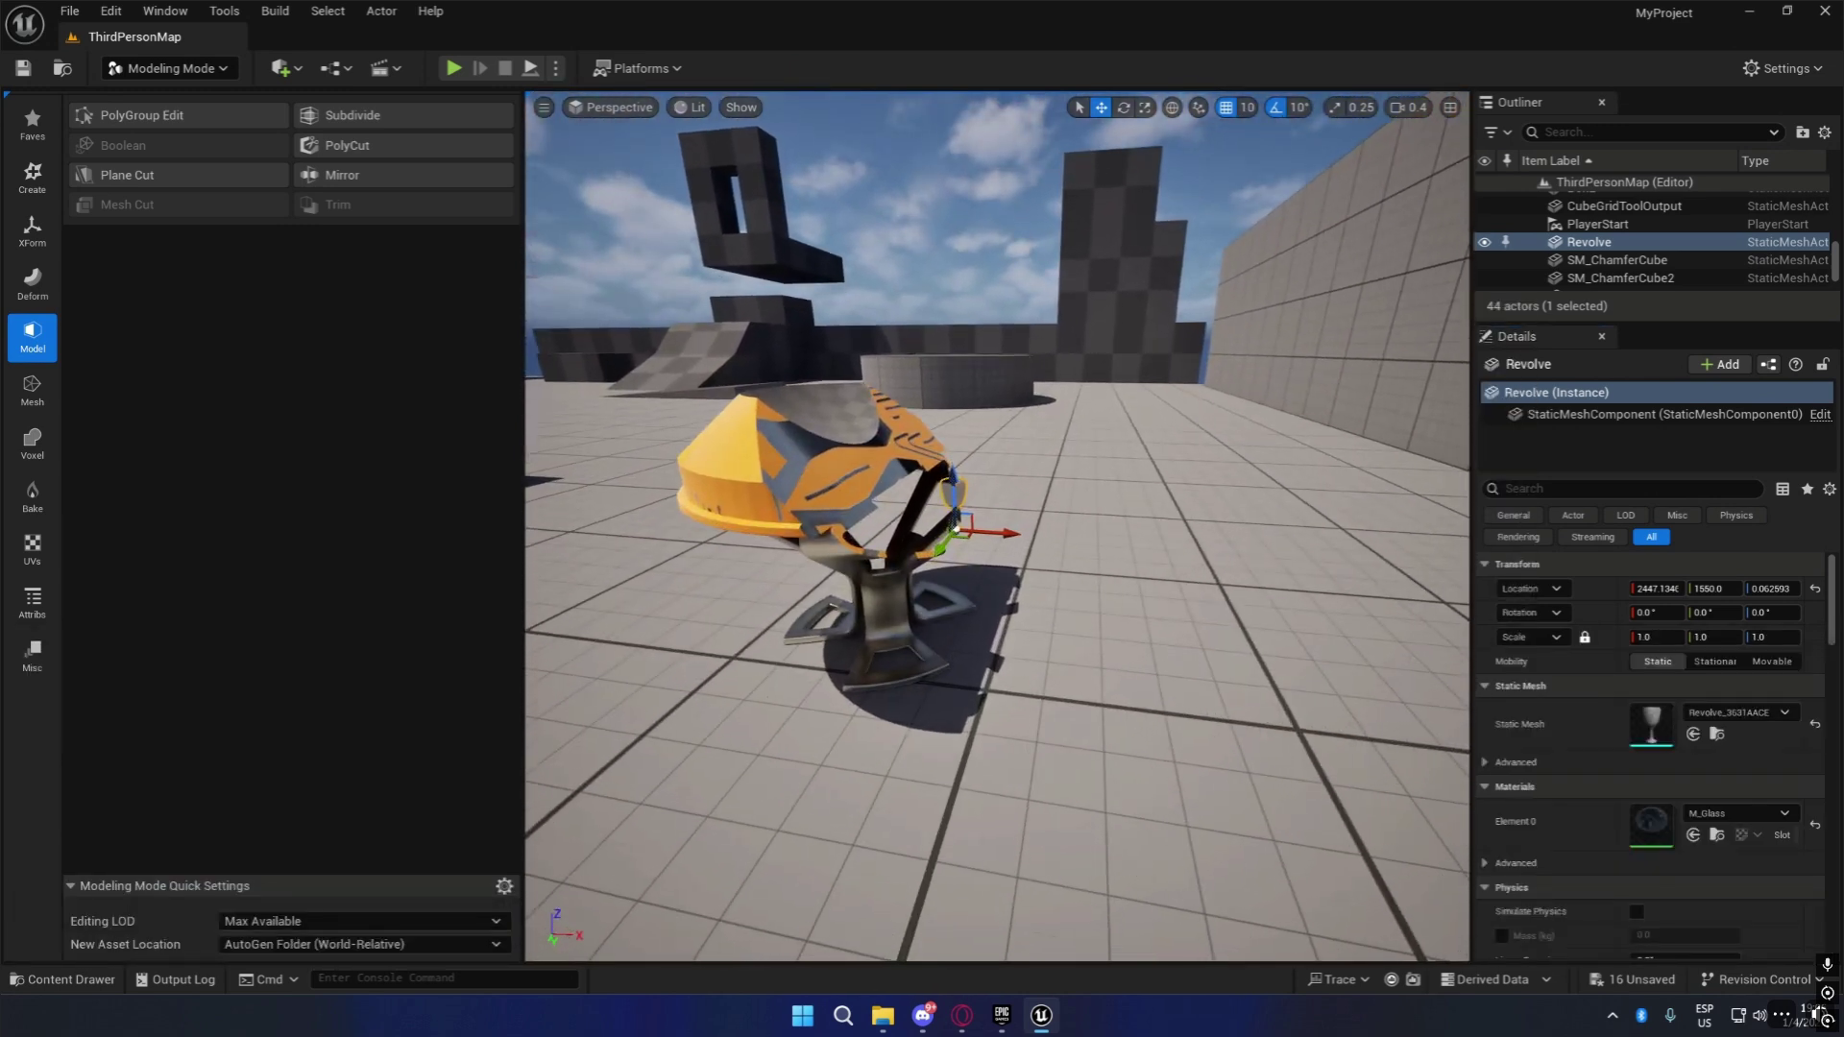
left_click(911, 538)
key("s")
right_click_drag(1135, 649, 1163, 638)
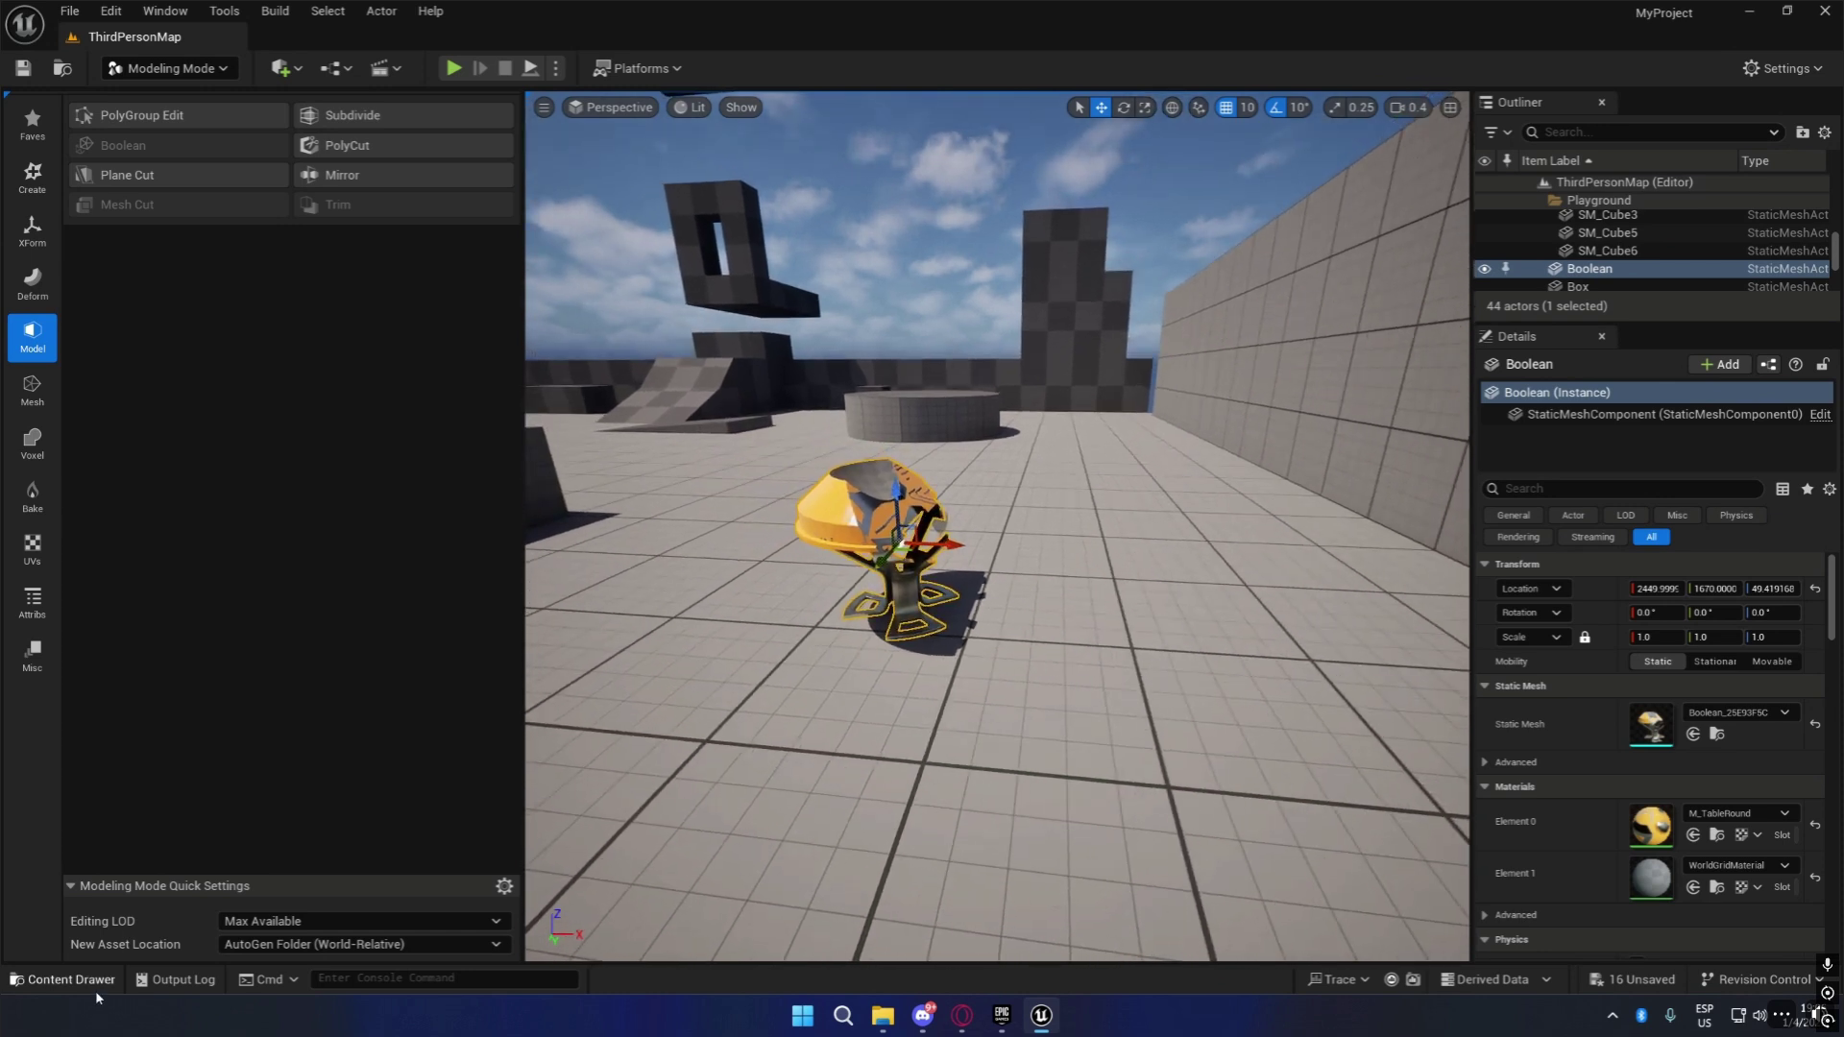
Select the Boolean static mesh in the _GENERATED folder and locate the cut table's mesh asset in the content browser.
left_click(67, 980)
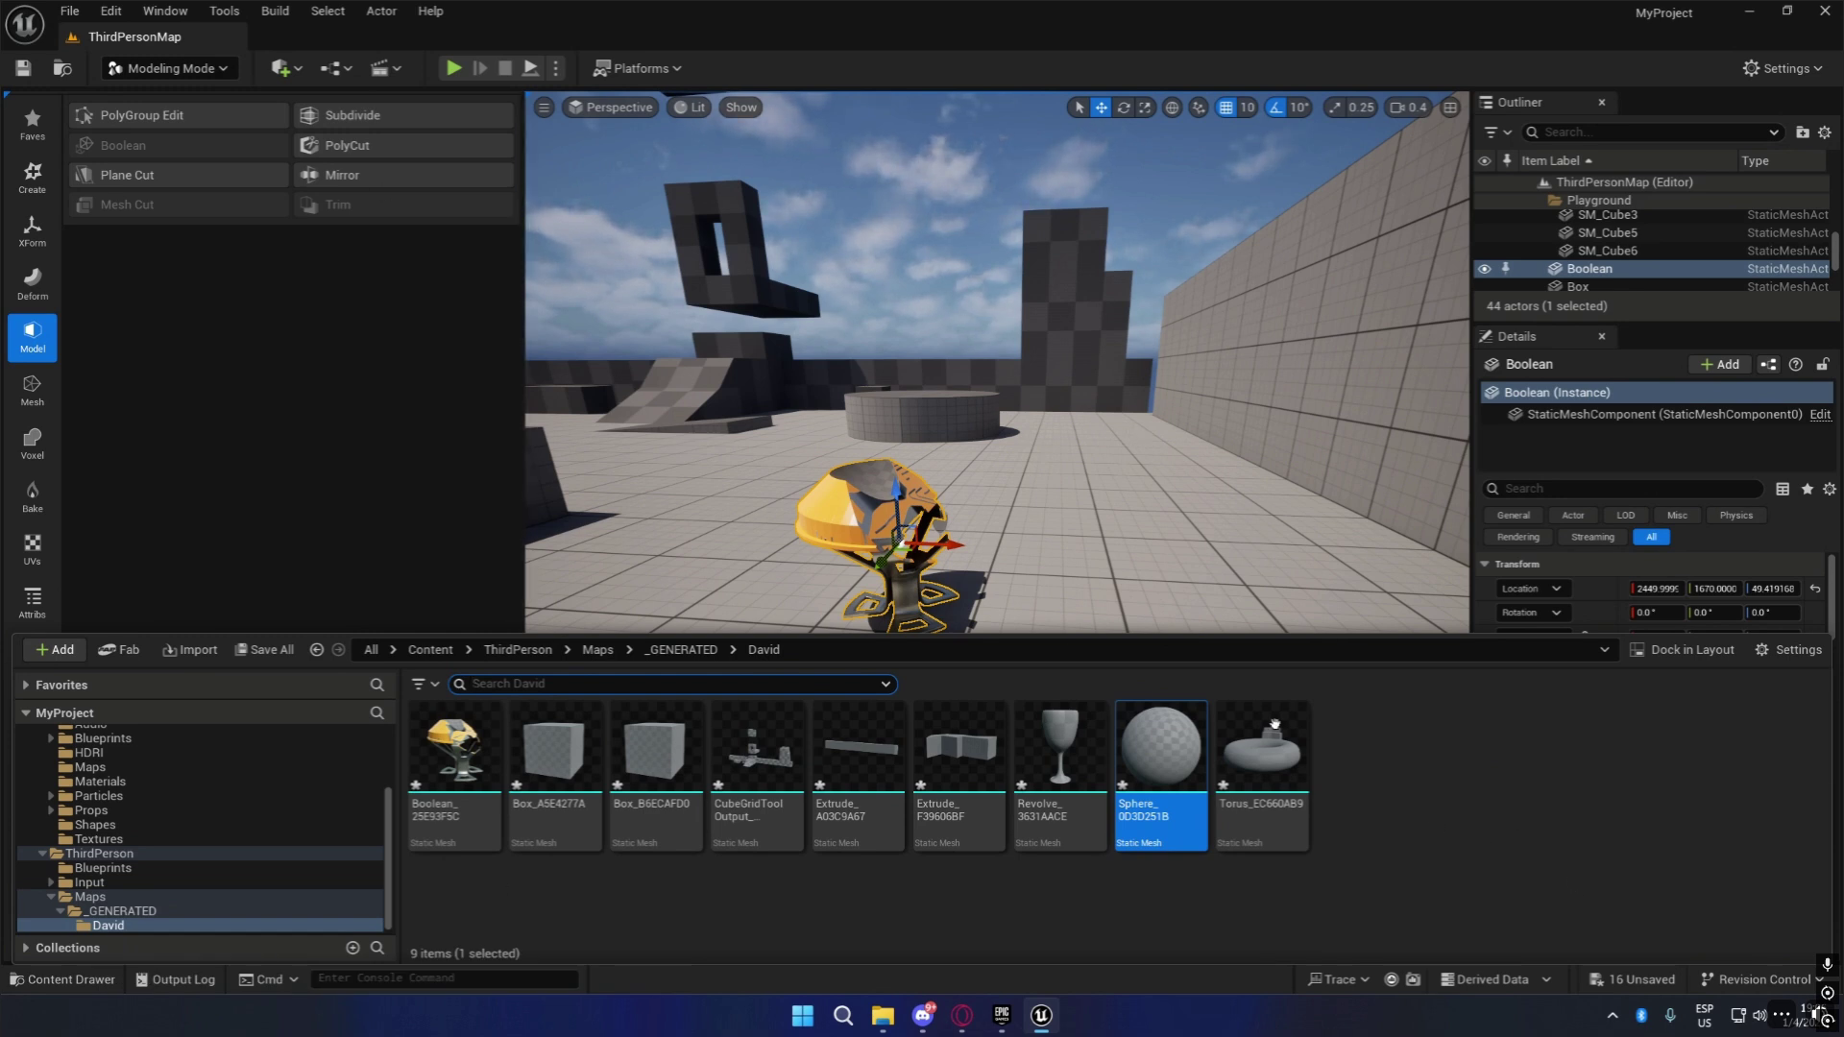
left_click(475, 768)
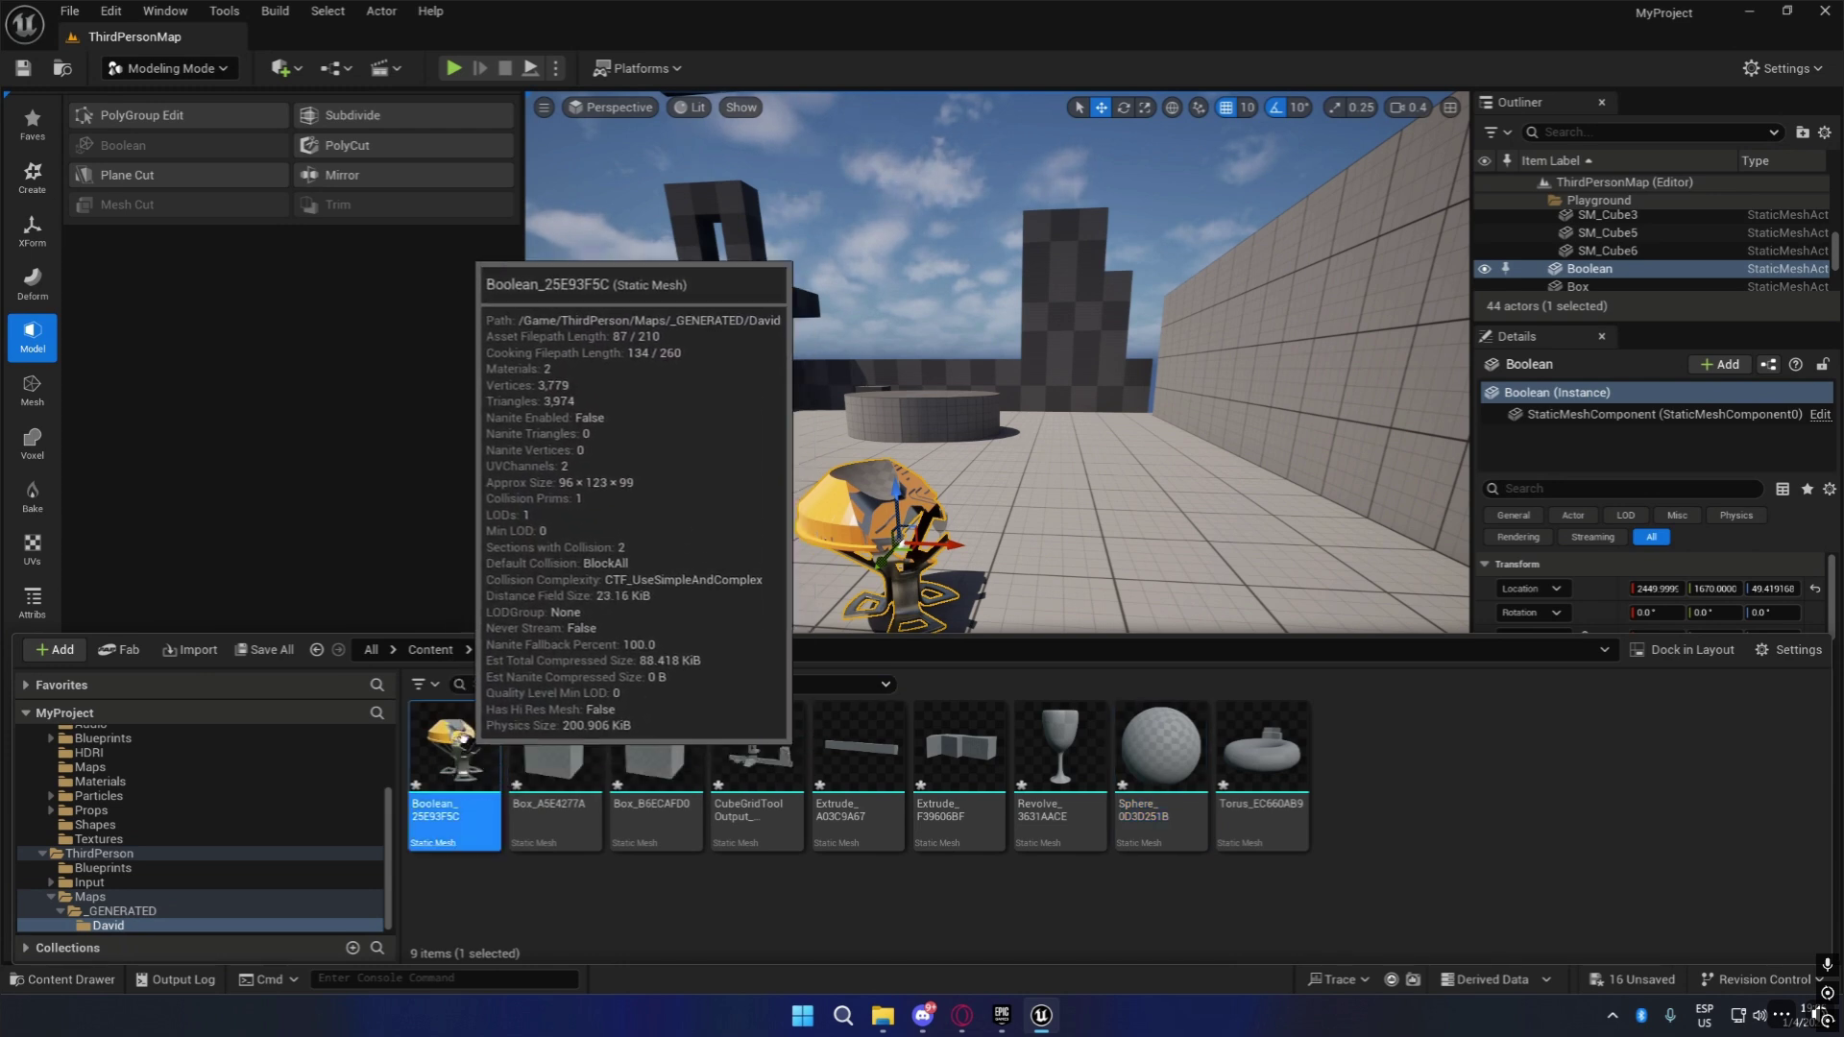
right_click_drag(1111, 523, 1143, 590)
left_click(1717, 735)
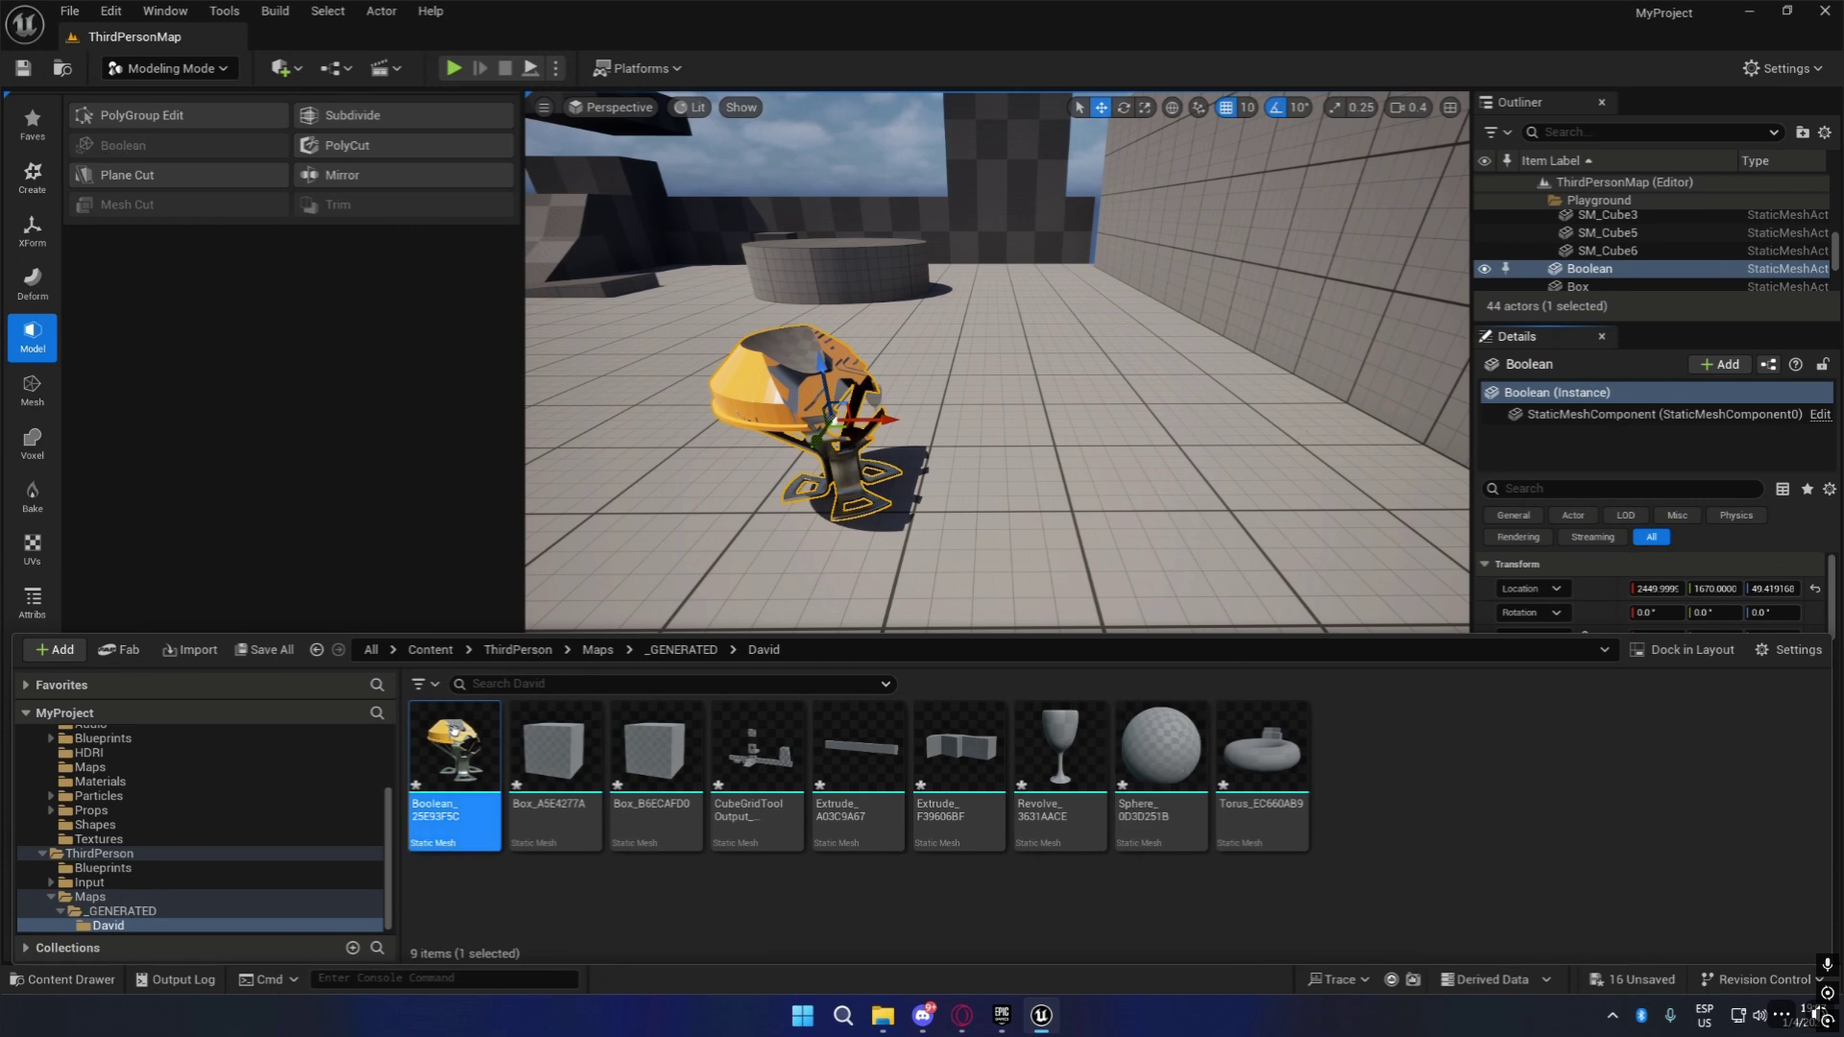
Select the goblet beside the cut table and locate its static mesh asset in the content browser.
right_click_drag(1044, 413, 1421, 356)
key("w")
scroll(997, 526, "up", 3)
key("w")
right_click_drag(974, 509, 610, 523)
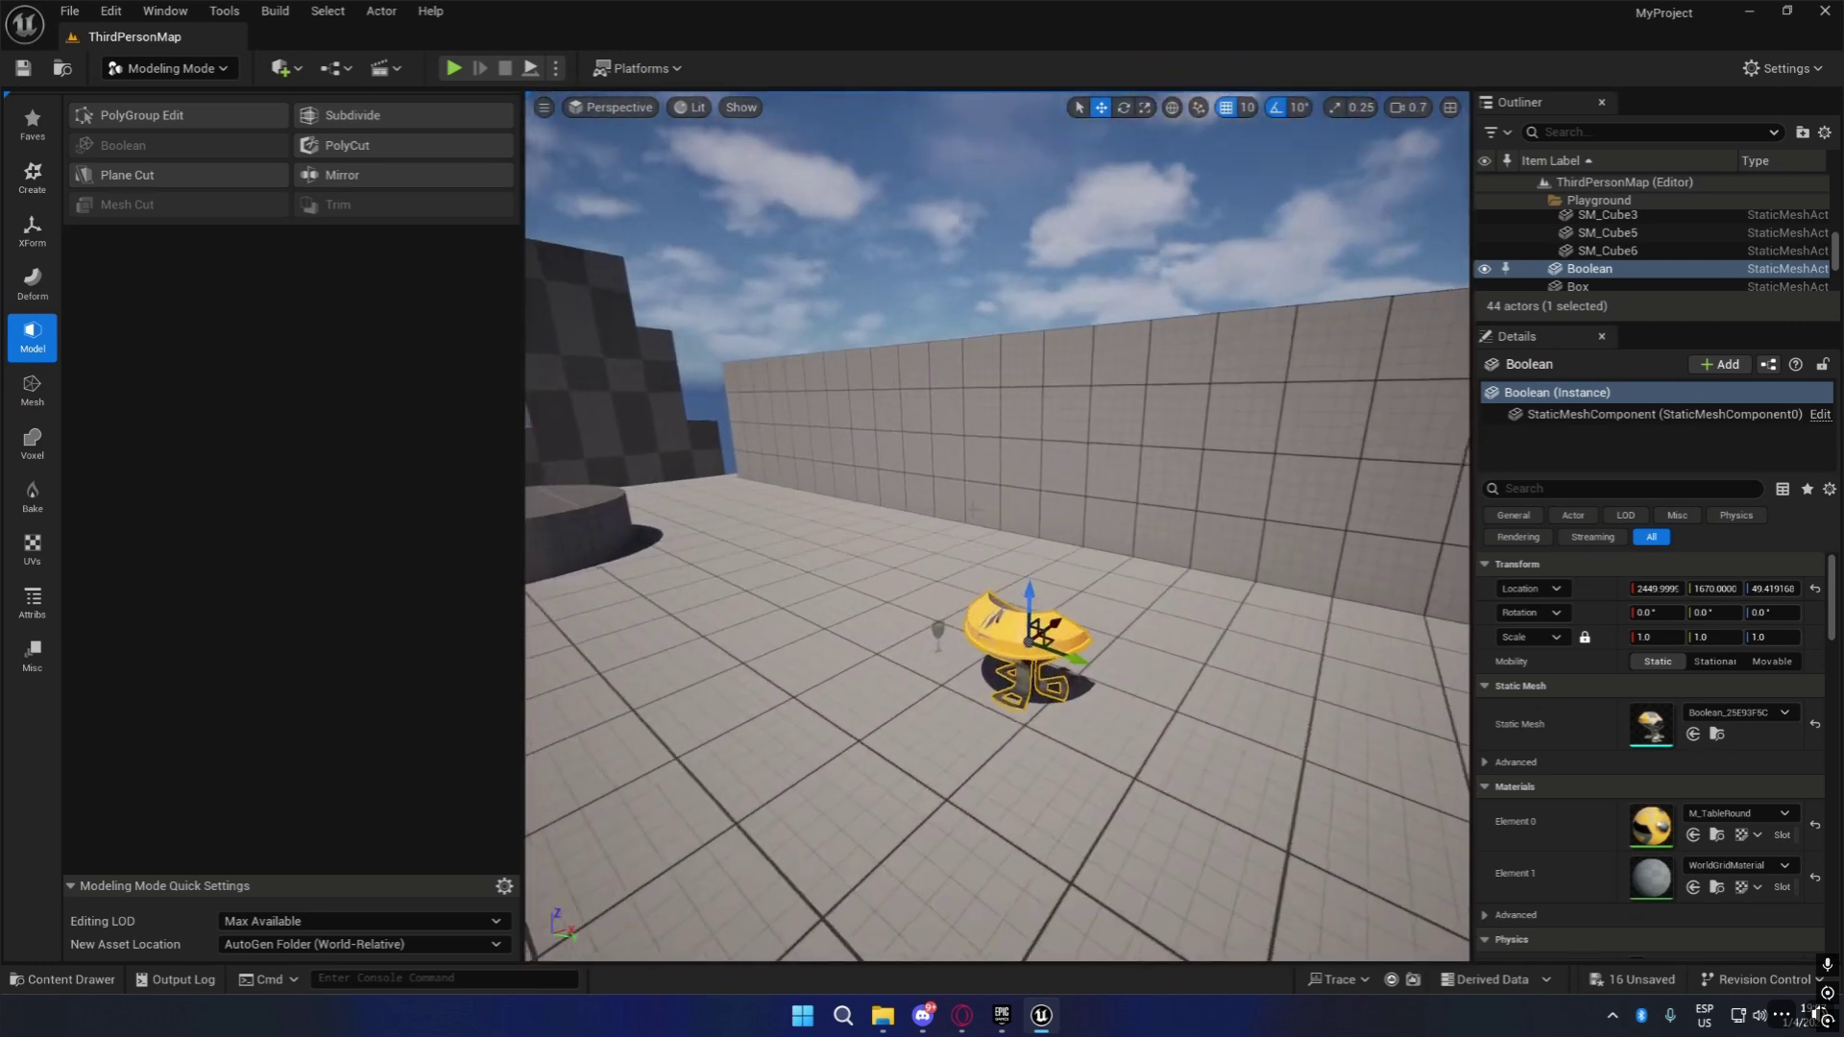
left_click(938, 636)
left_click(1715, 736)
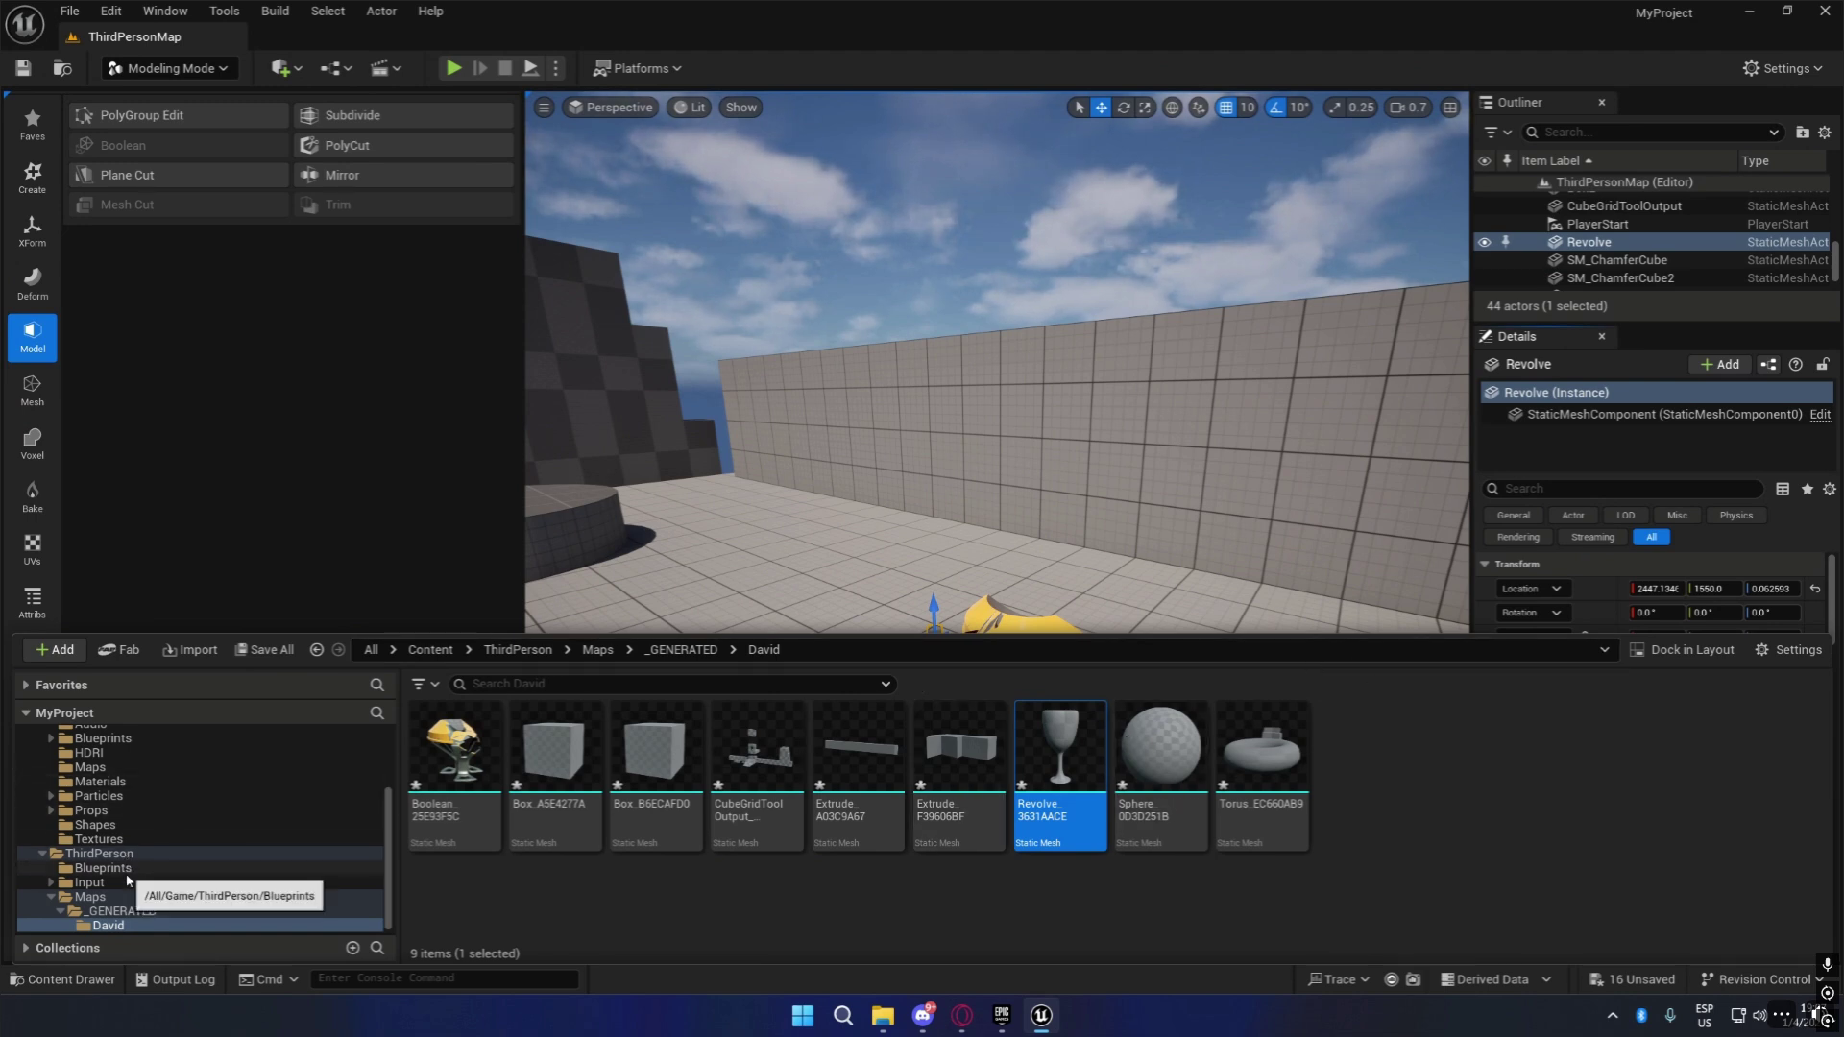
Place two copies of SM_TableRound_Edit from the StarterContent Props folder on the floor beside the cut table.
left_click(118, 828)
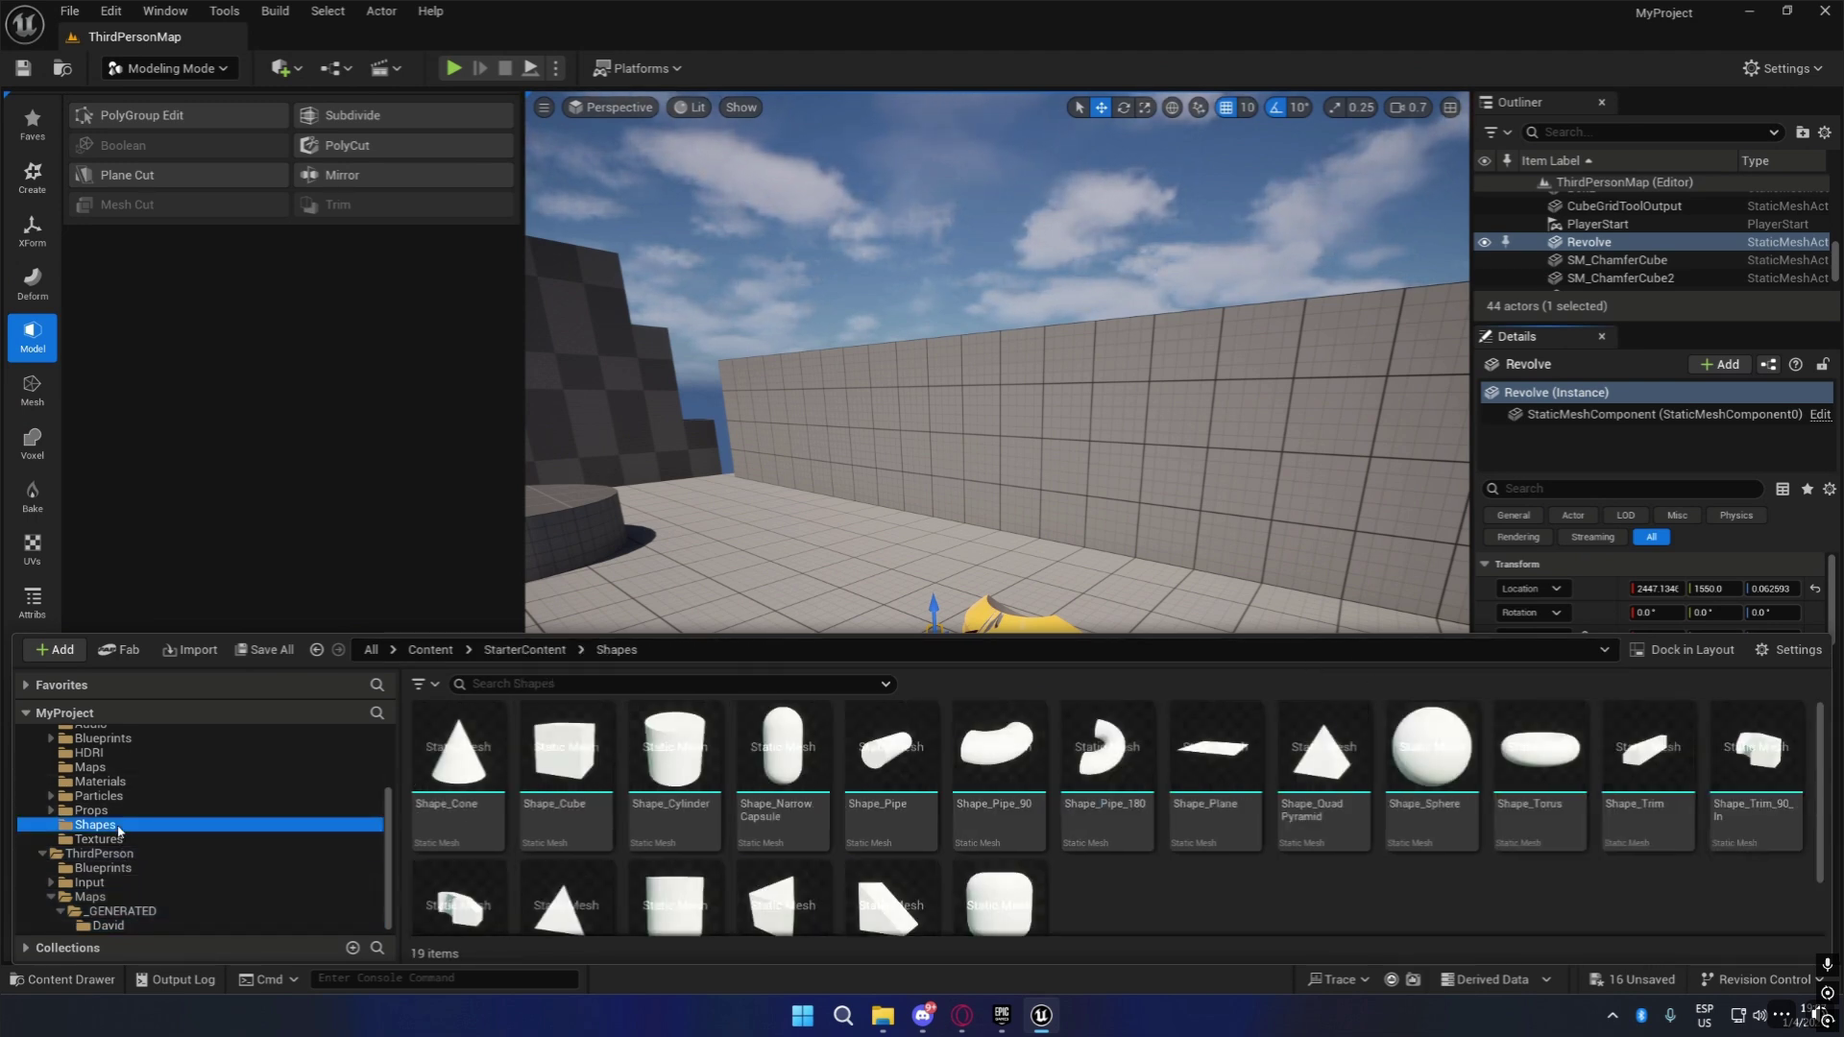
left_click(93, 811)
scroll(987, 846, "down", 1)
left_click_drag(988, 850, 807, 663)
right_click_drag(1128, 578, 989, 538)
key("w")
key("s")
left_click_drag(1129, 577, 966, 582, "alt")
right_click_drag(1092, 572, 1112, 581)
key("Escape")
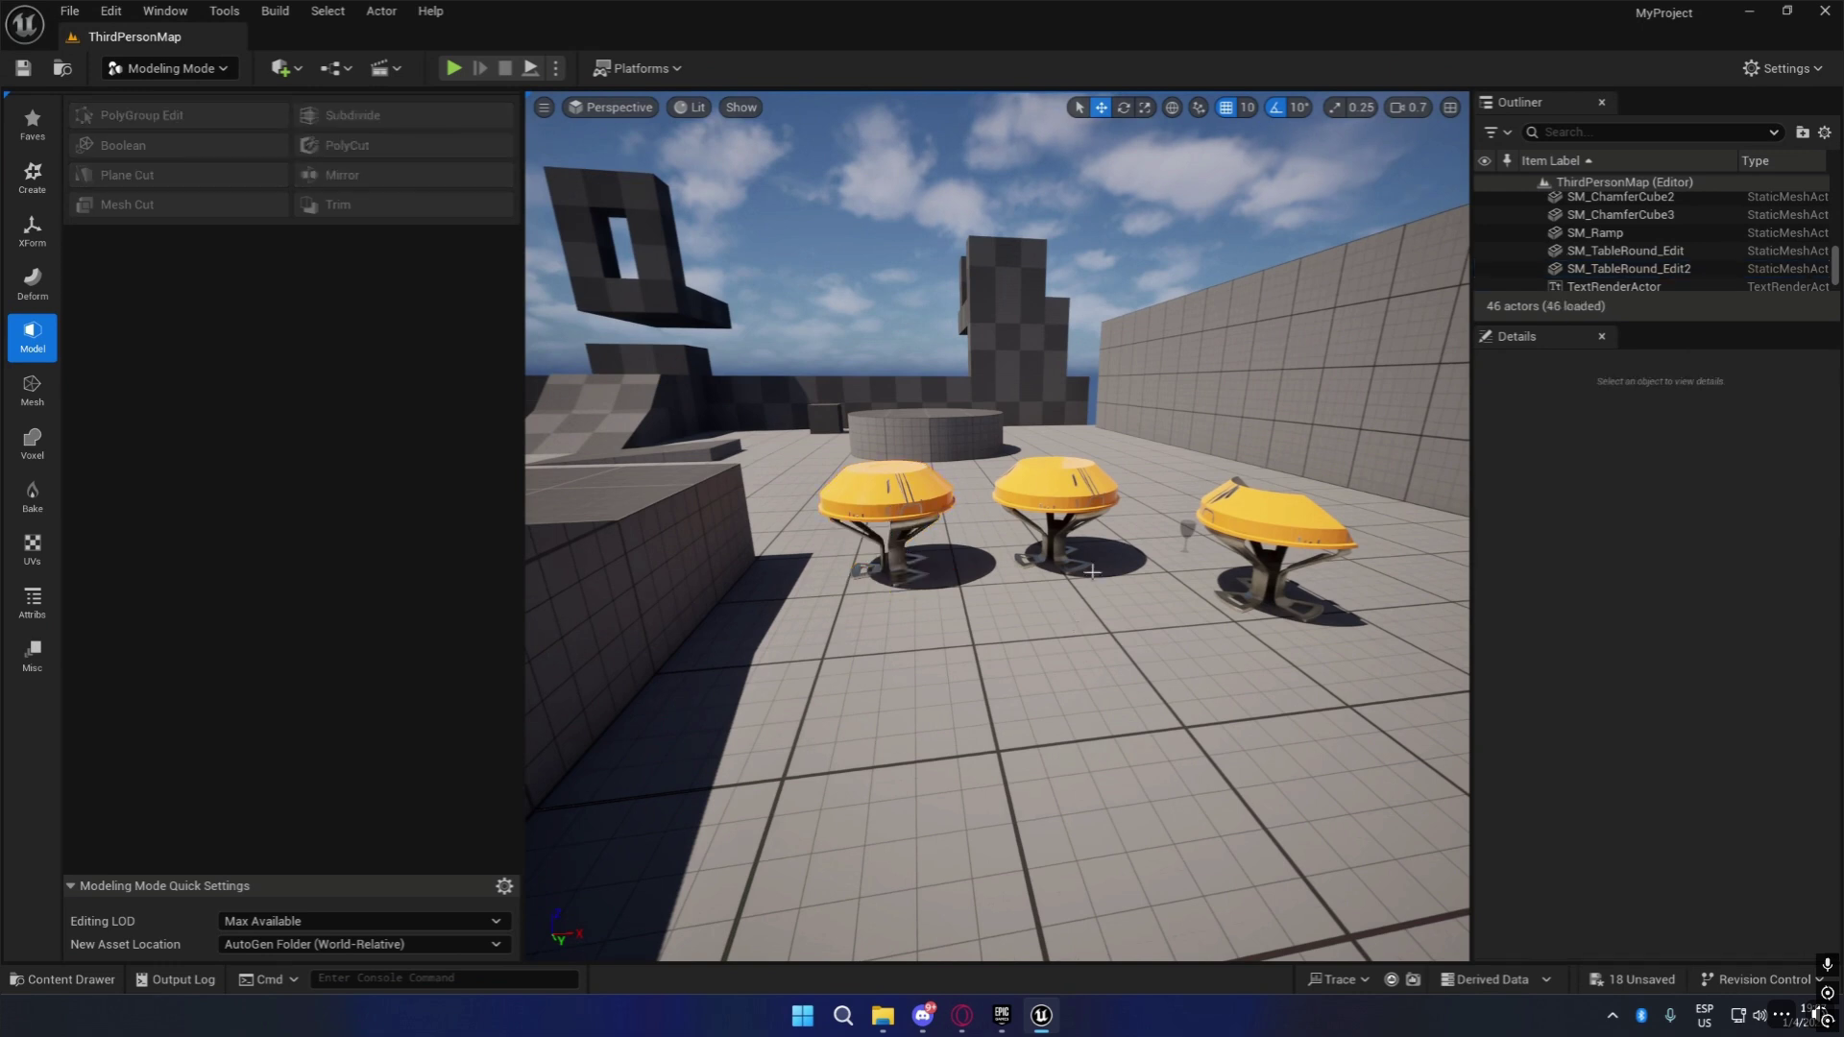
Select one of the placed tables and compare SM_TableRound_Edit with the original SM_TableRound in the Props folder.
left_click(1092, 572)
scroll(828, 399, "up", 10)
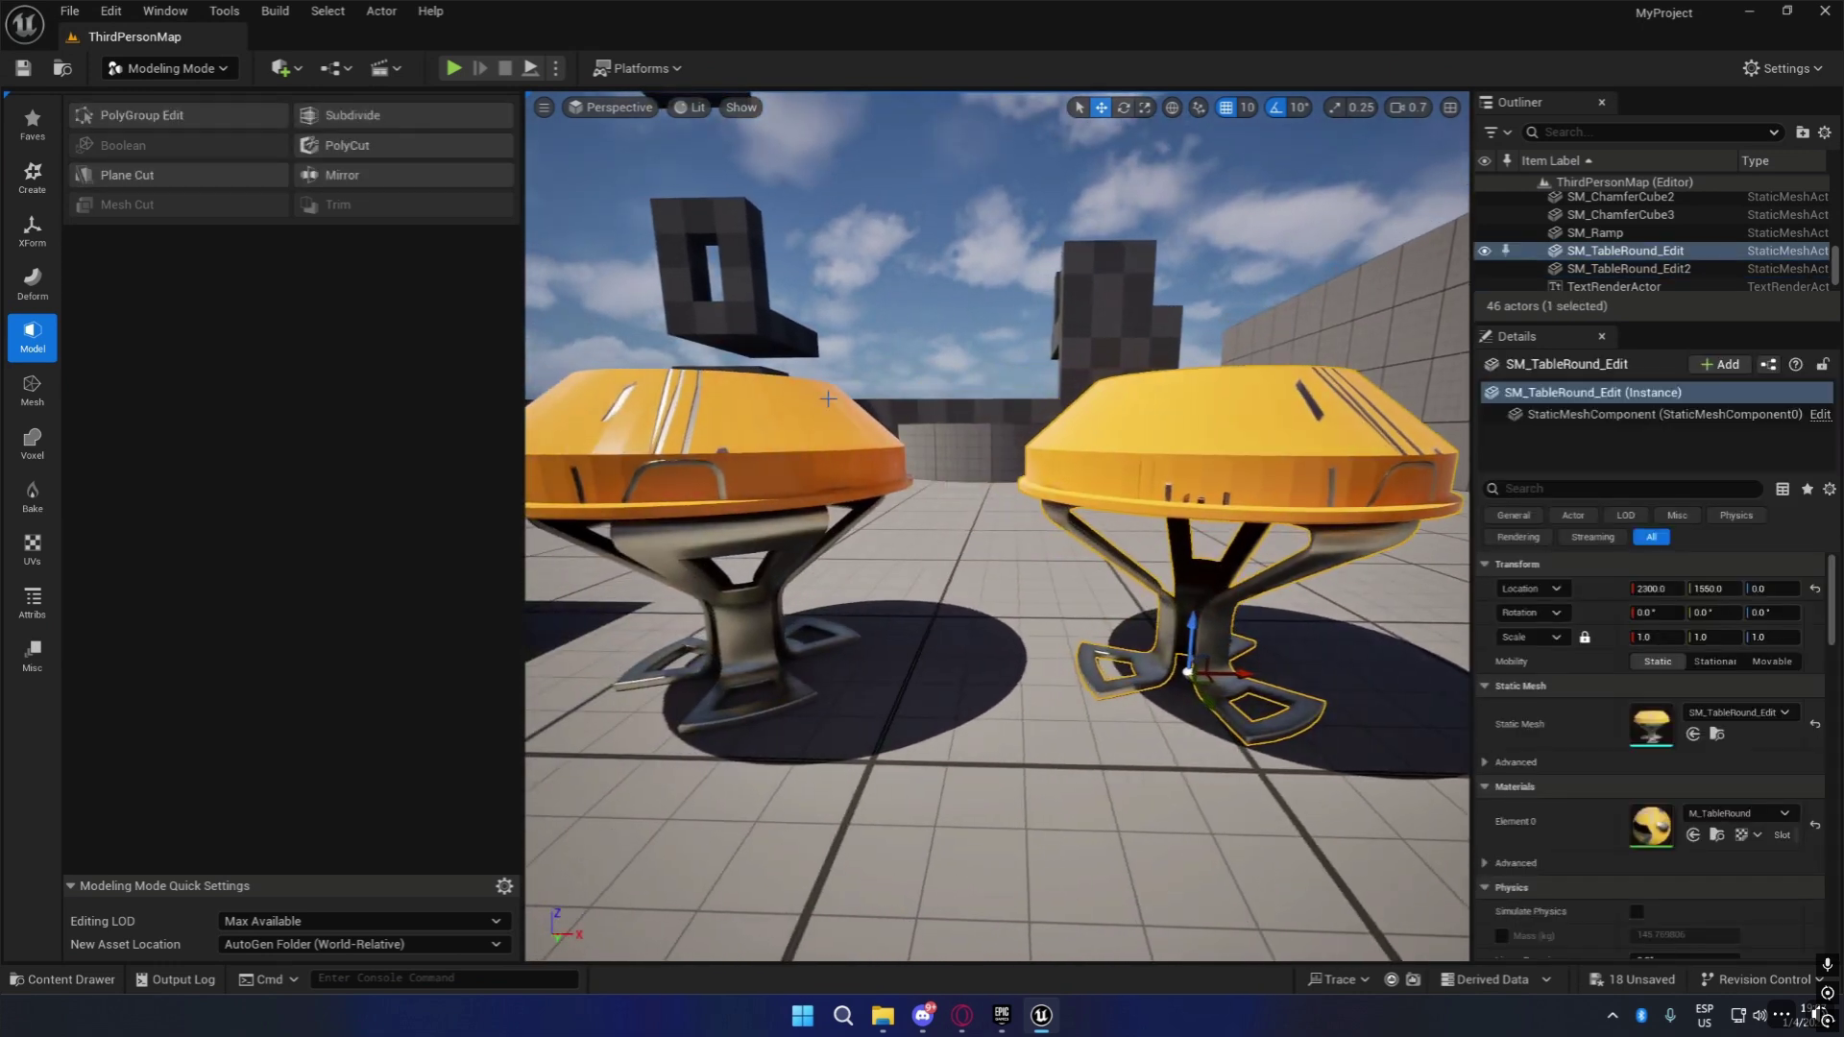
scroll(881, 450, "down", 10)
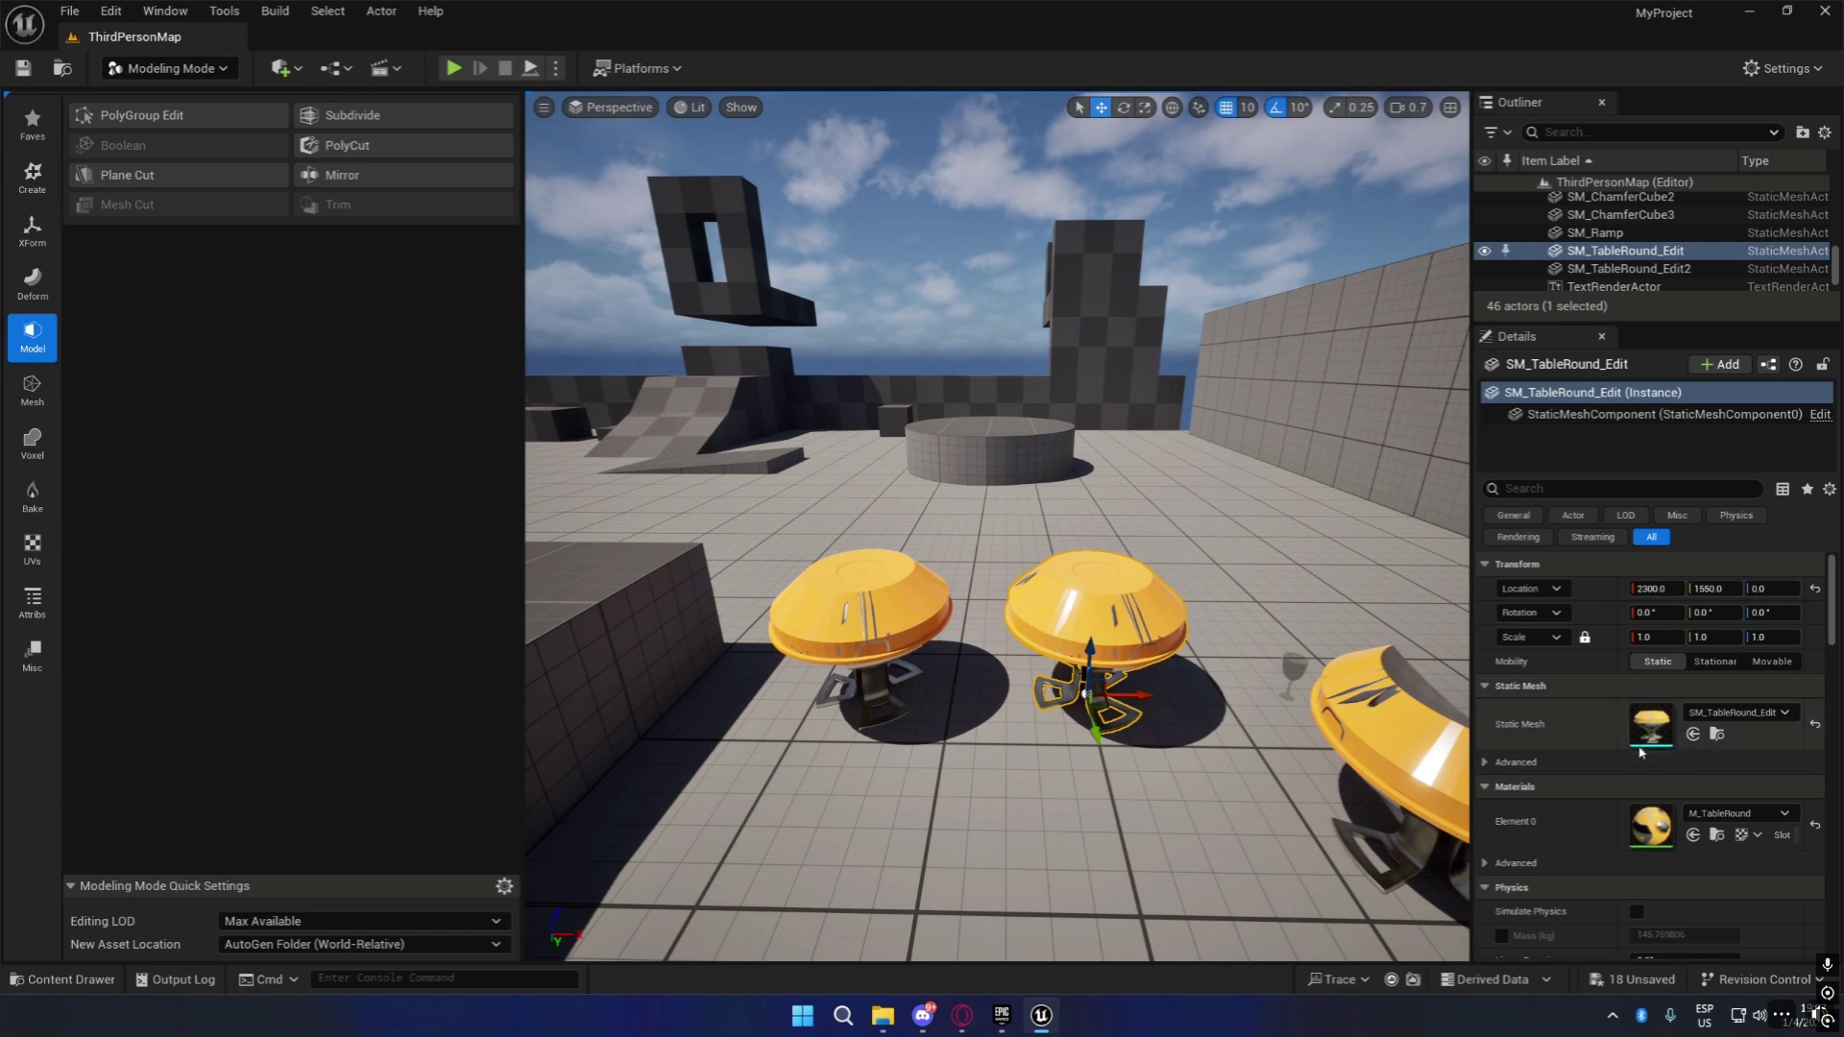
left_click(62, 979)
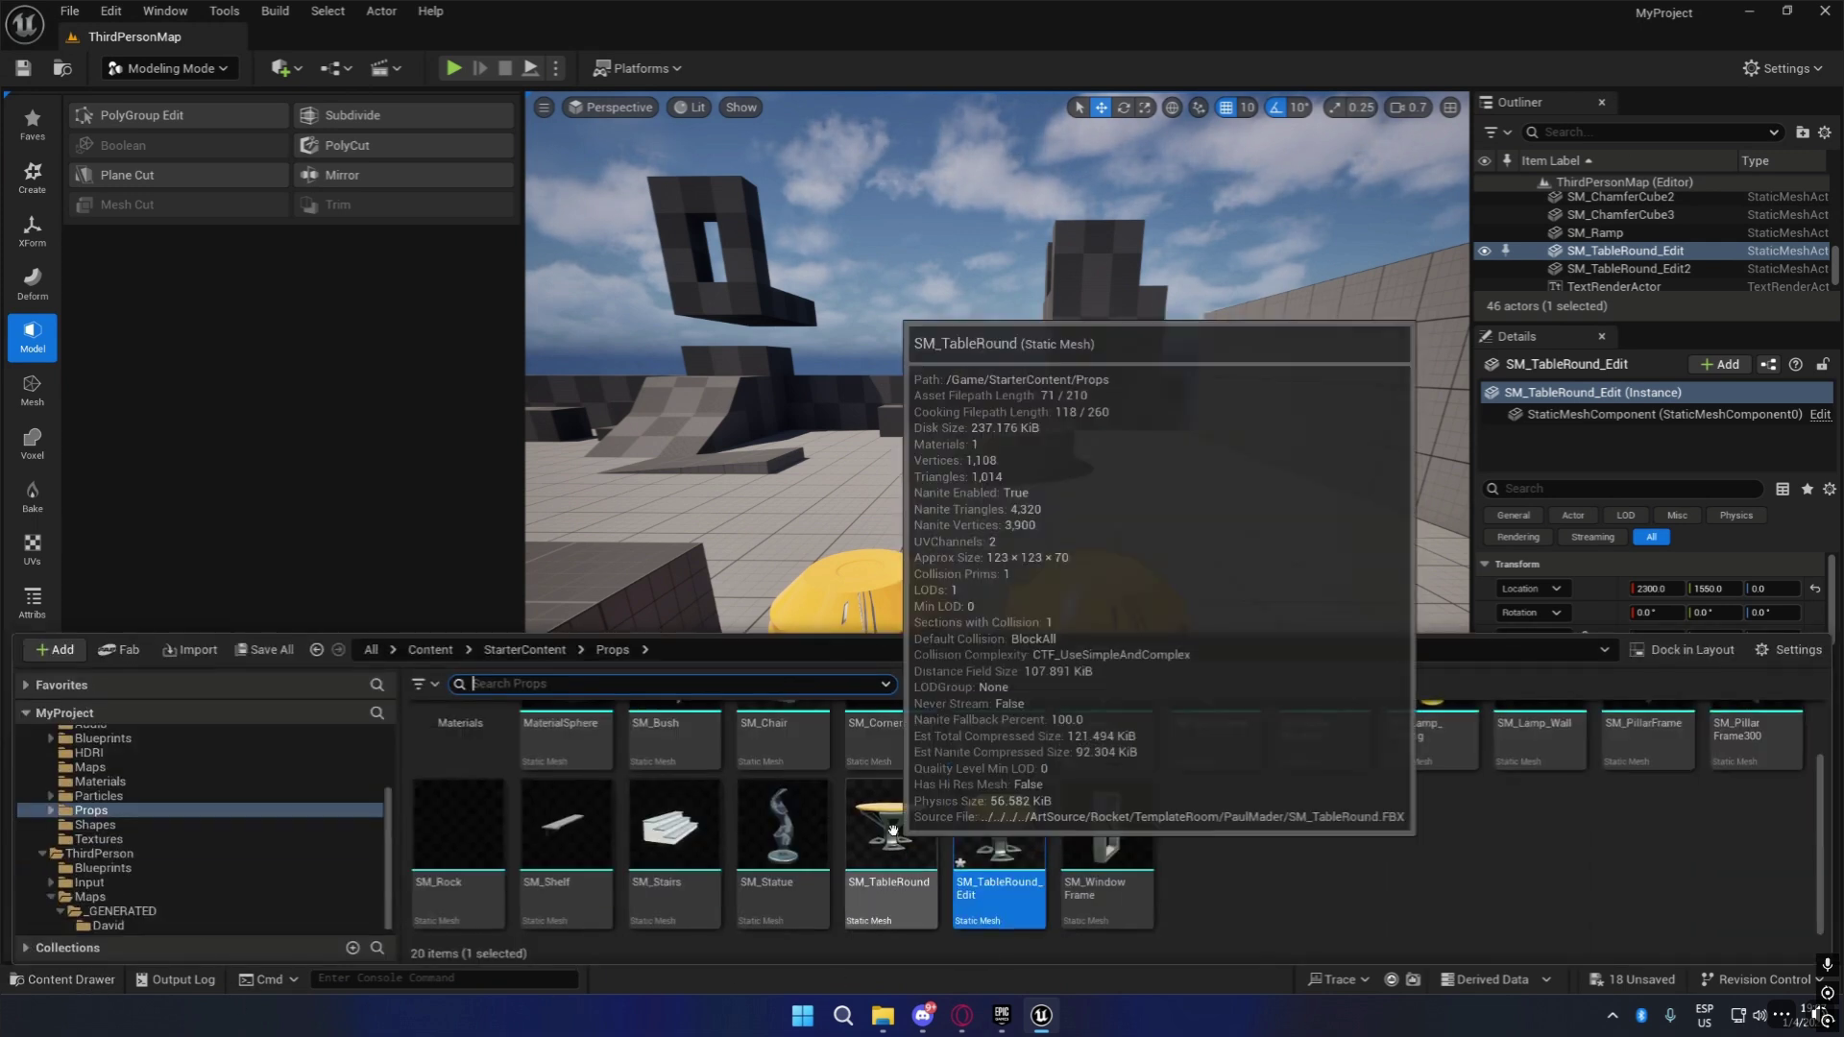
left_click(892, 831)
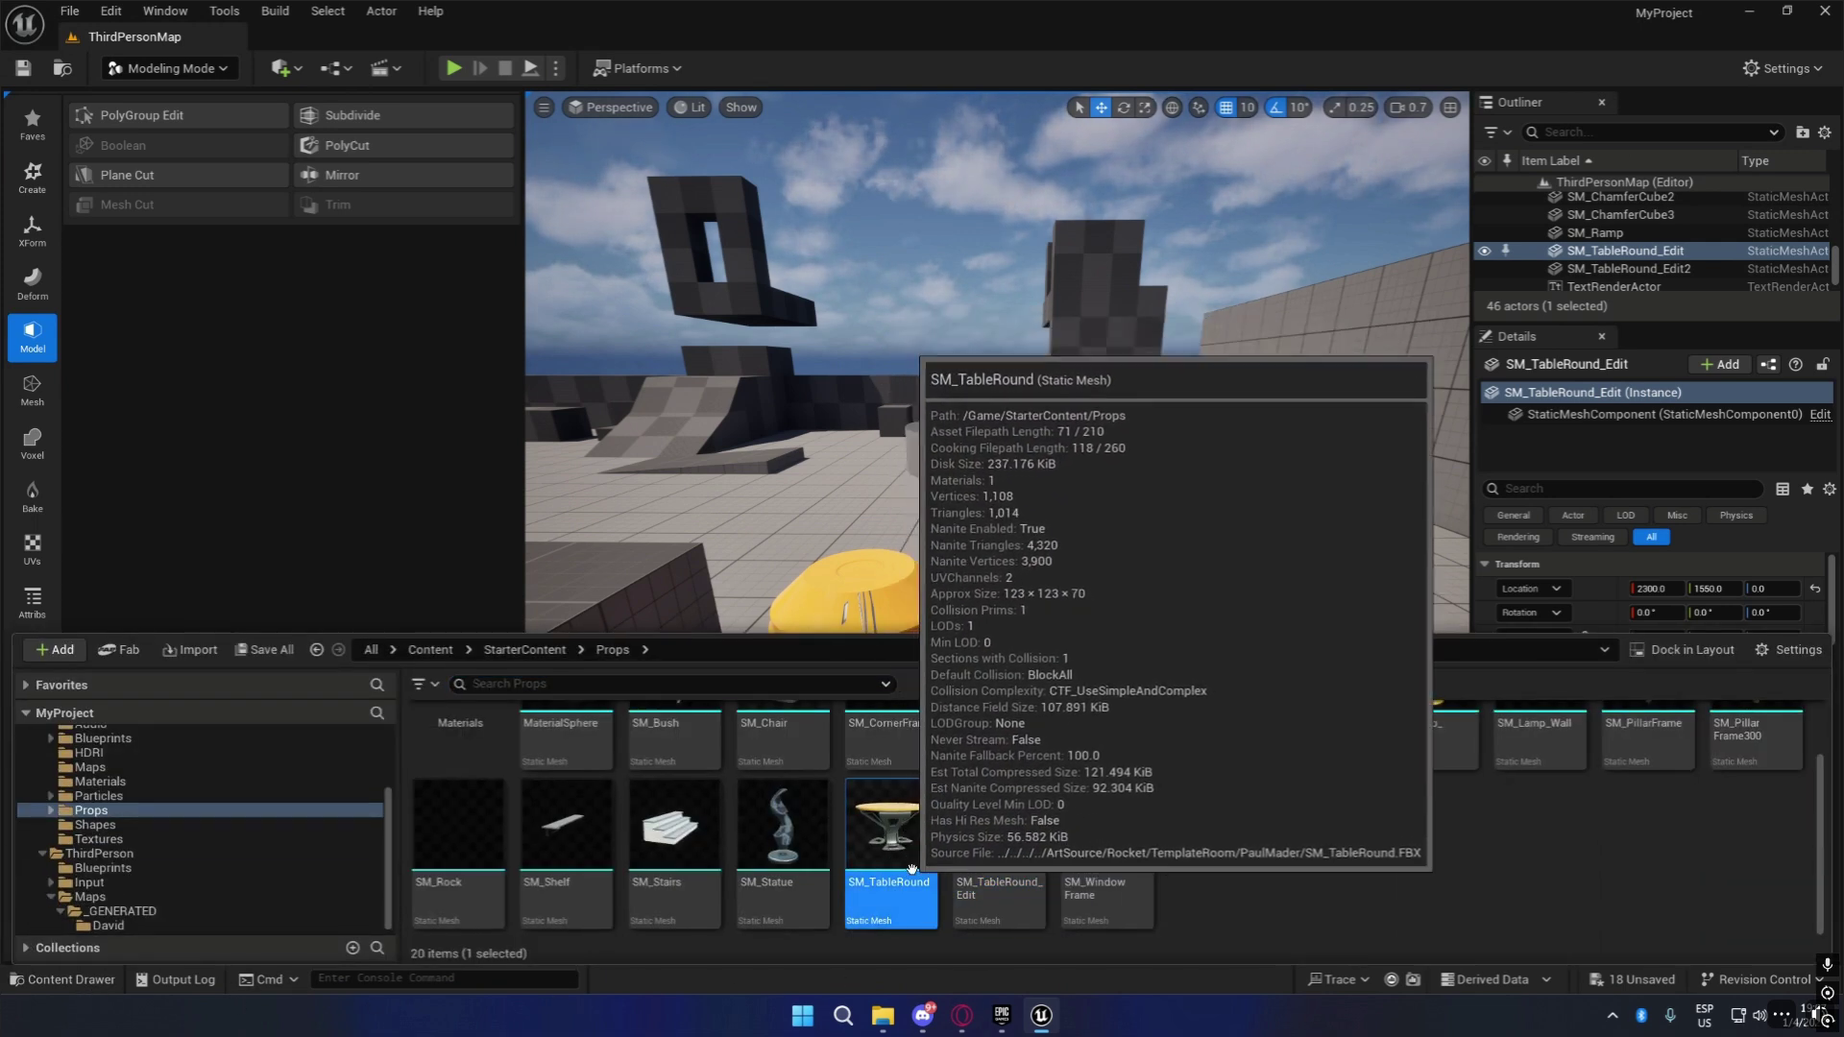
left_click(83, 980)
right_click_drag(826, 614, 864, 612)
key("w")
key("s")
key("a")
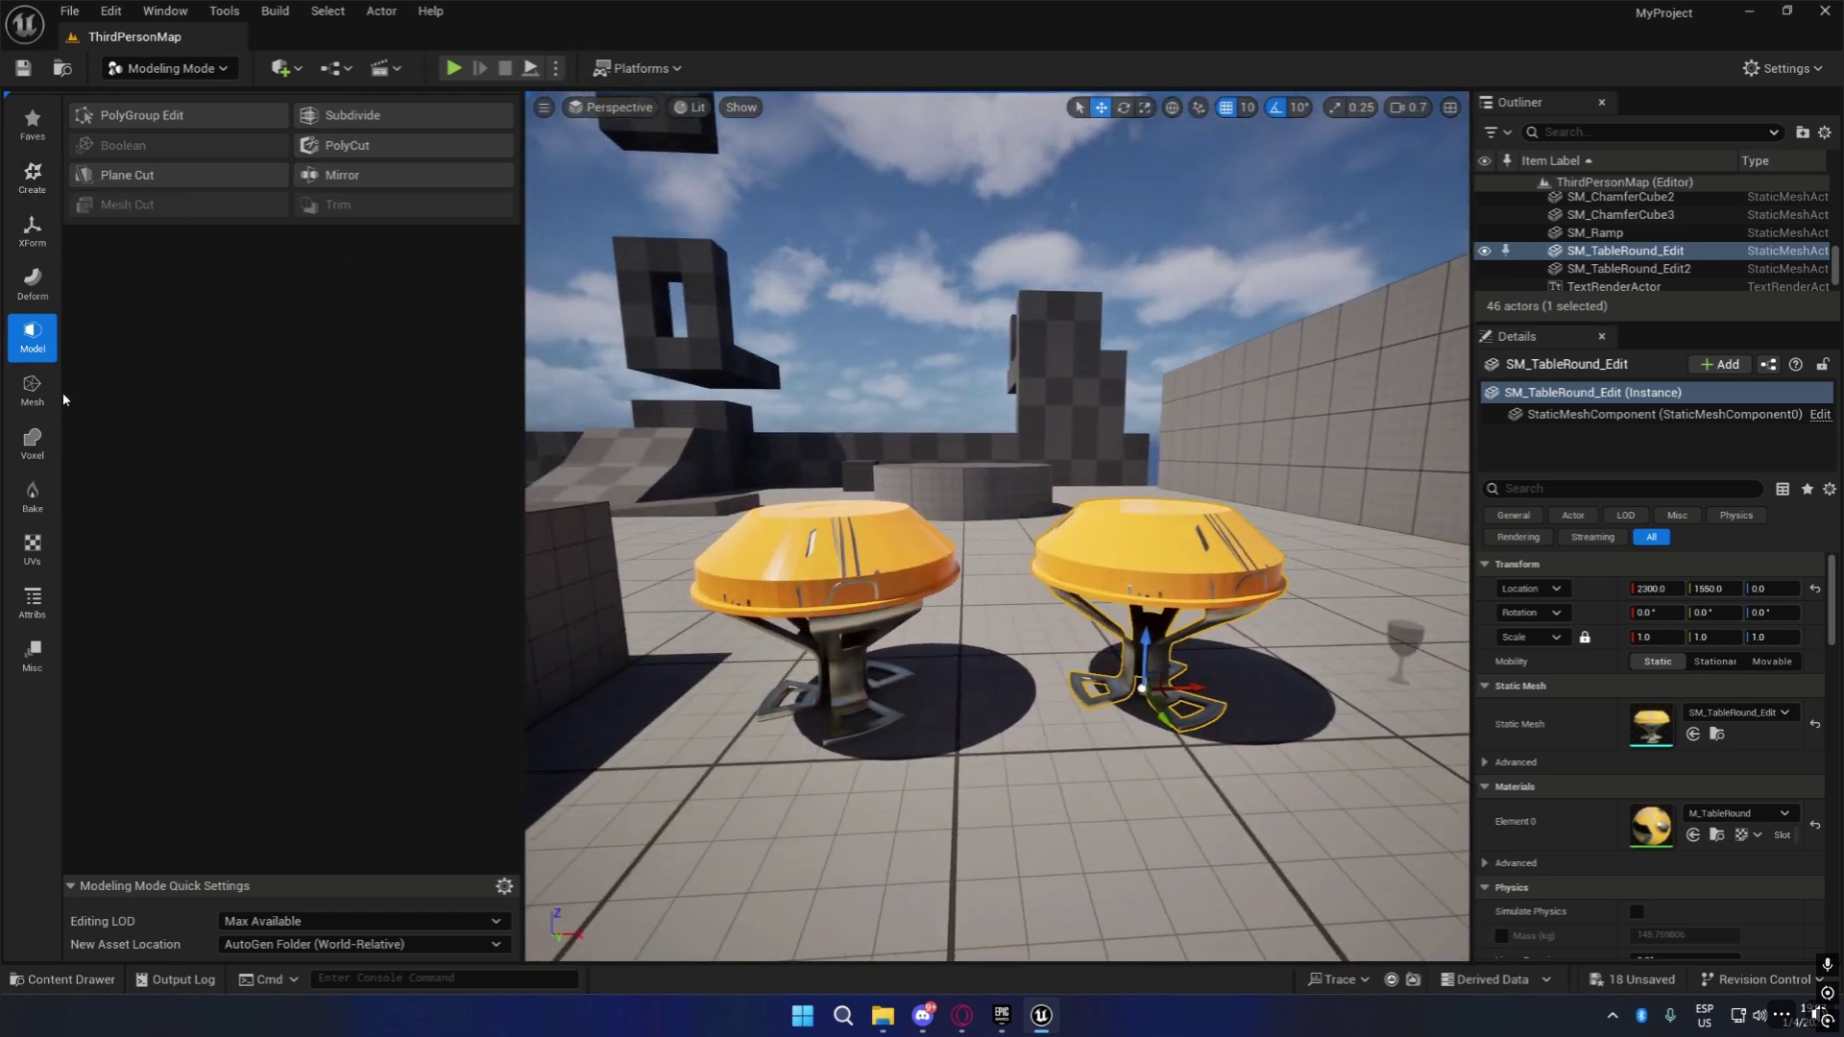
Apply a Warp deformation of type Twist at about 152 degrees to the selected table and accept it.
left_click(52, 305)
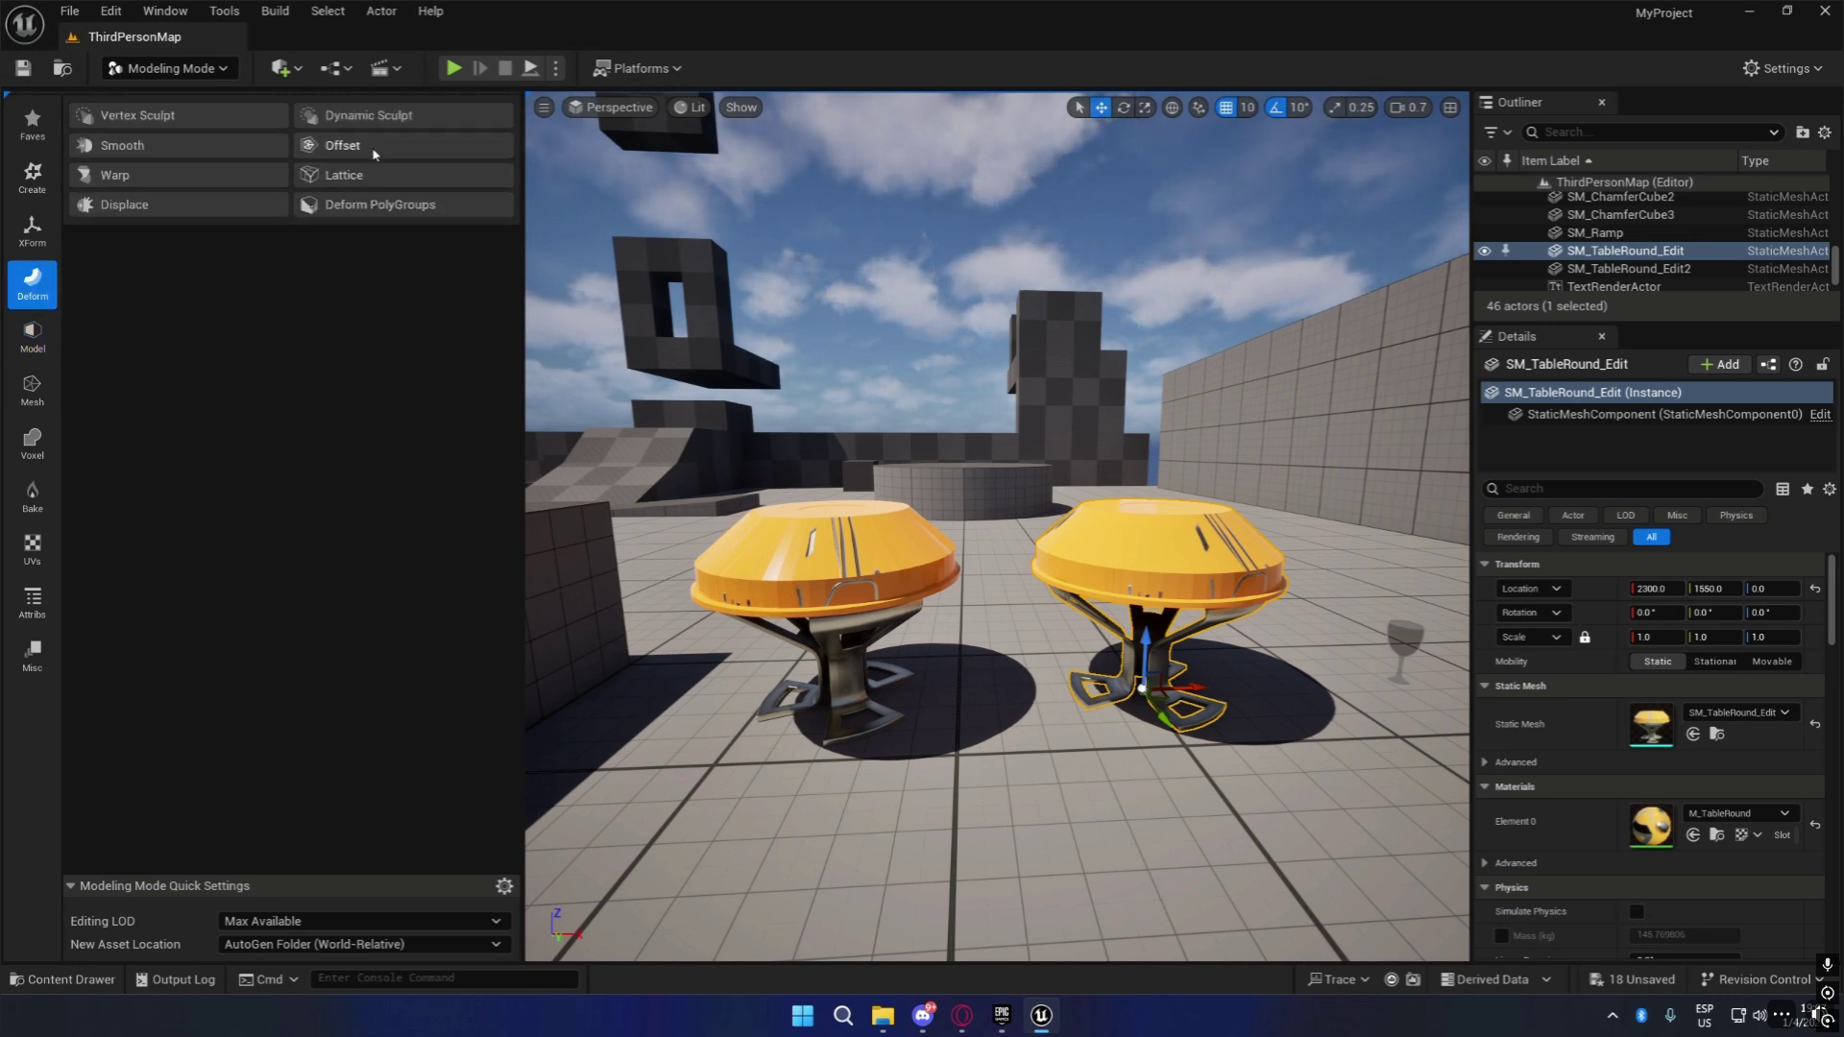
left_click(114, 175)
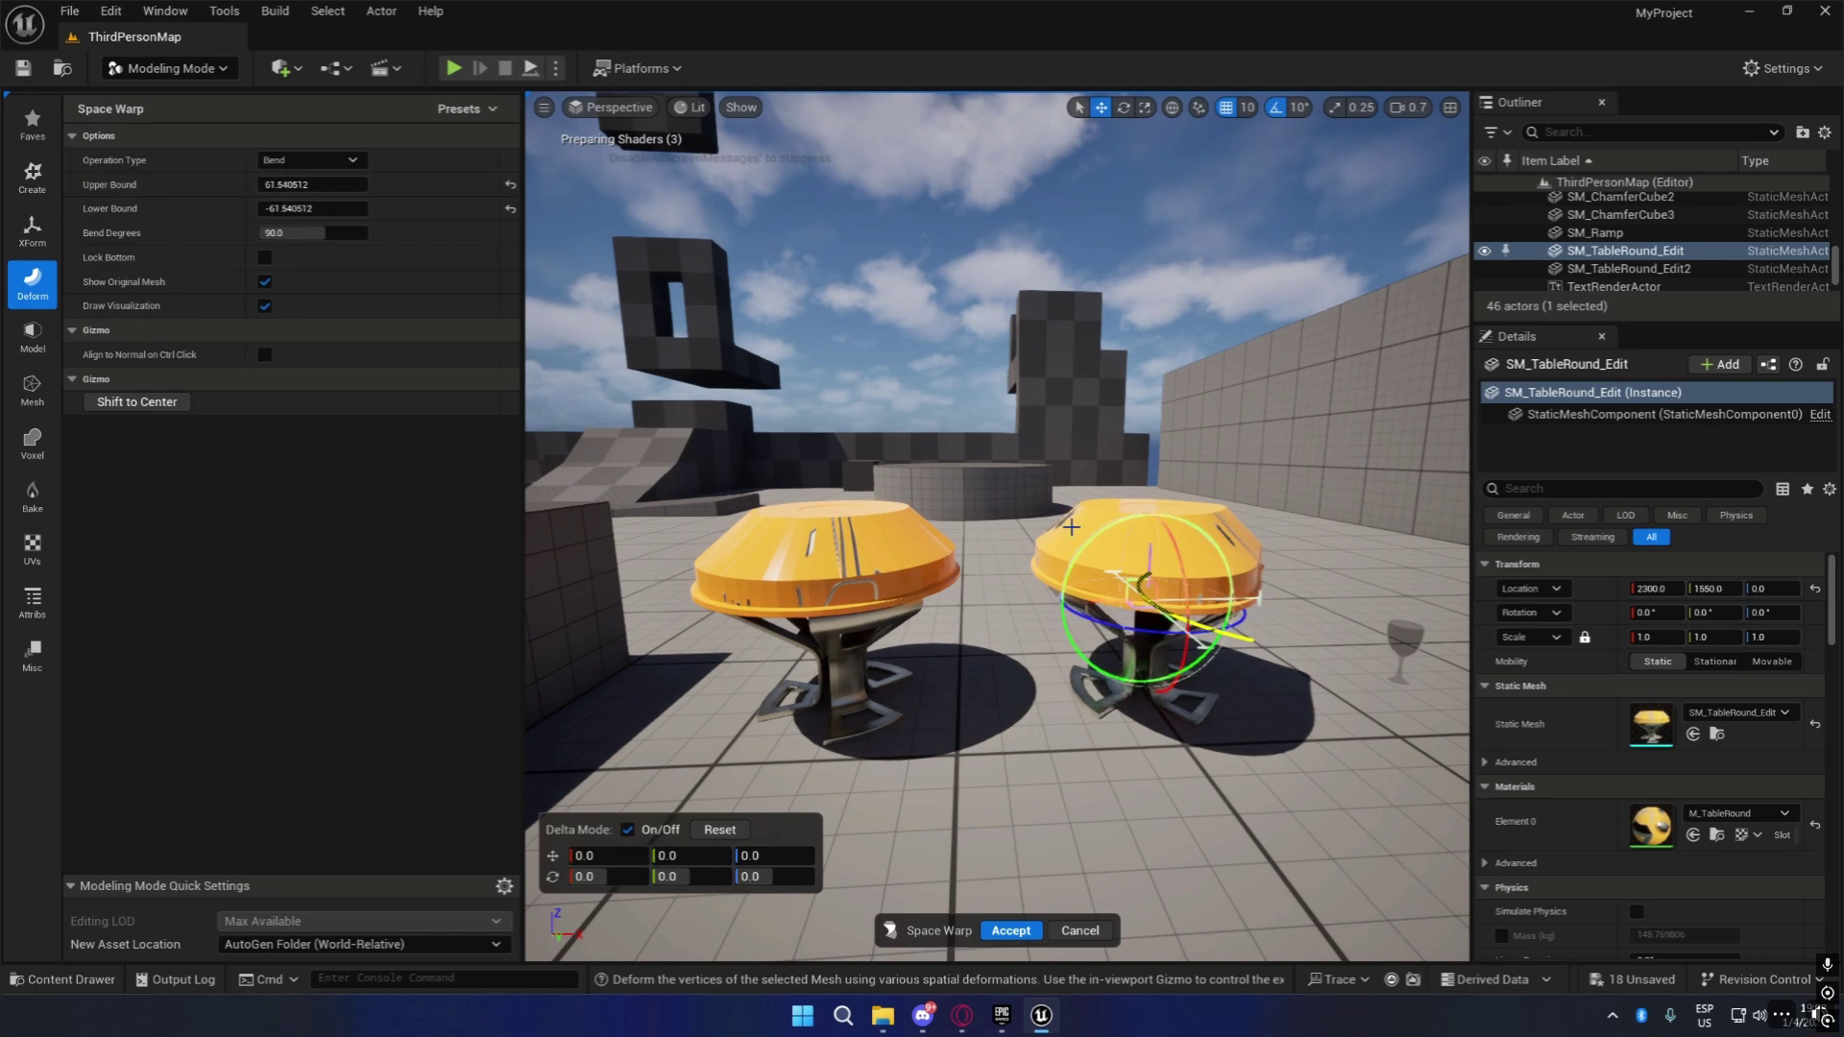
left_click(317, 161)
left_click(343, 211)
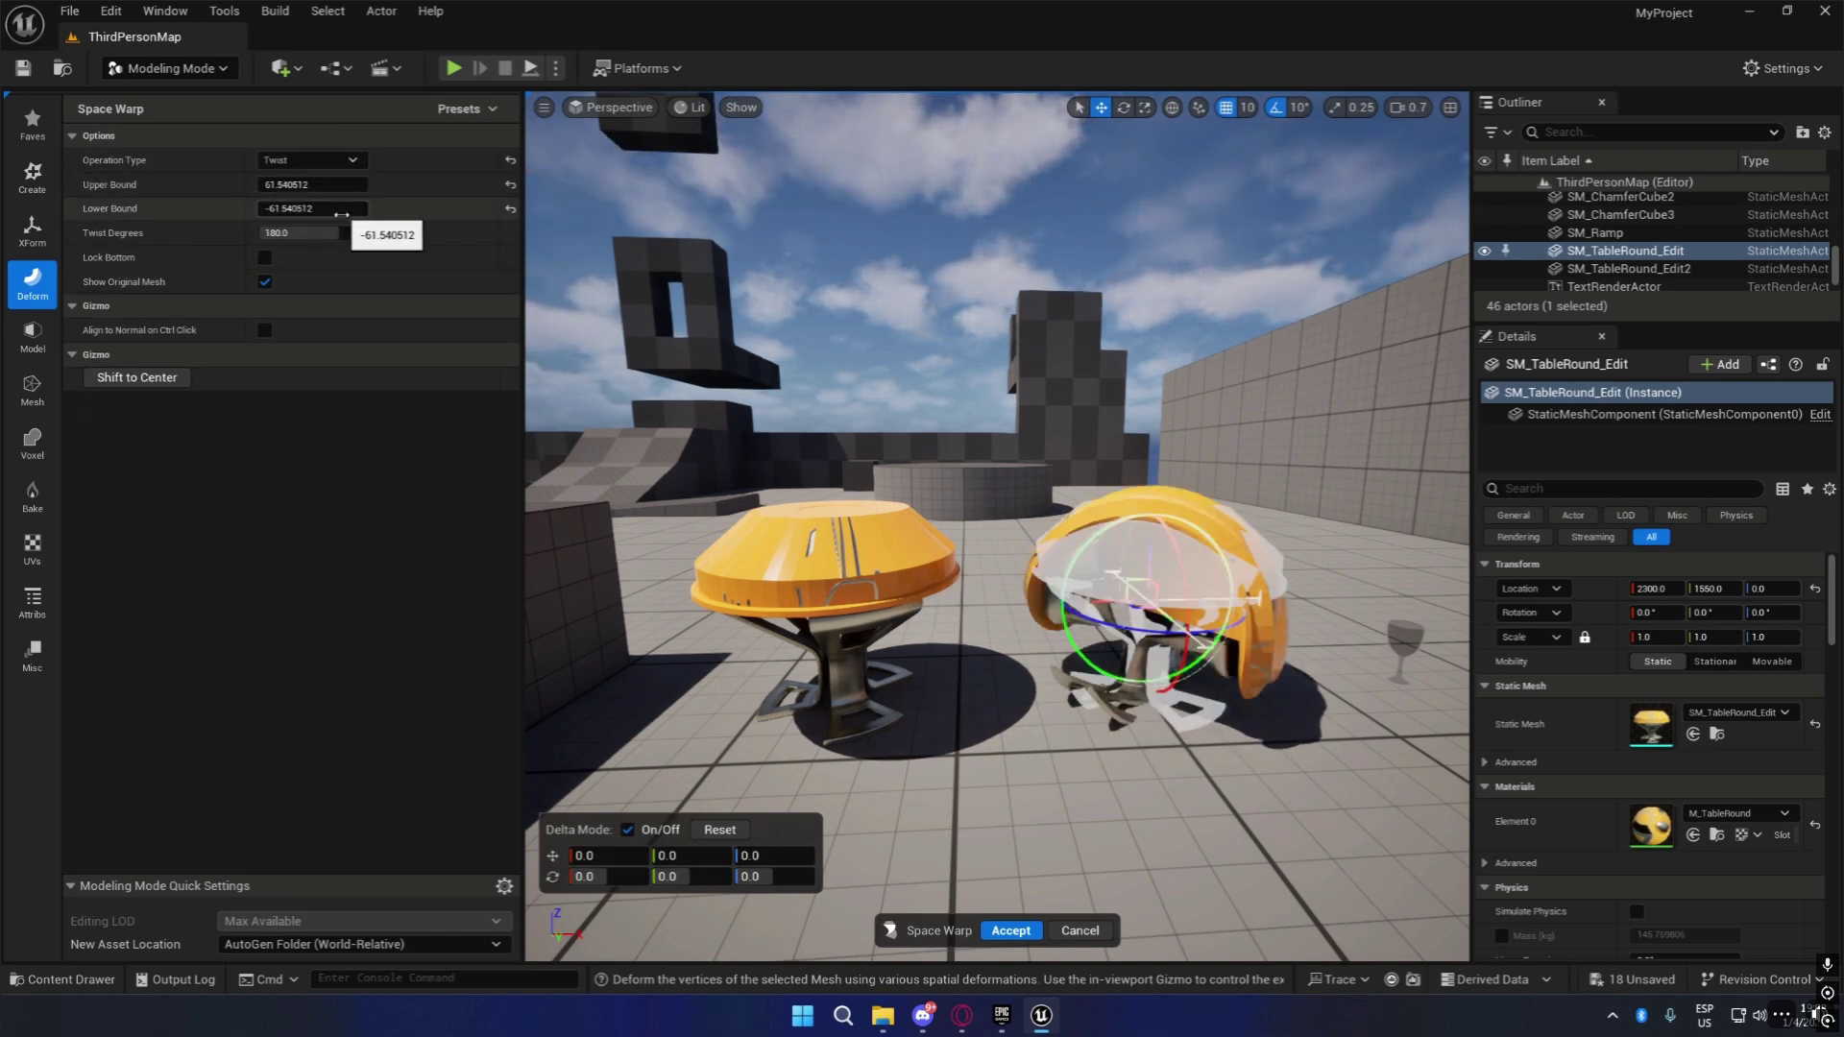
mouse_move(344, 233)
left_mouse_down()
mouse_move(365, 234)
mouse_move(290, 233)
mouse_move(333, 234)
left_mouse_up()
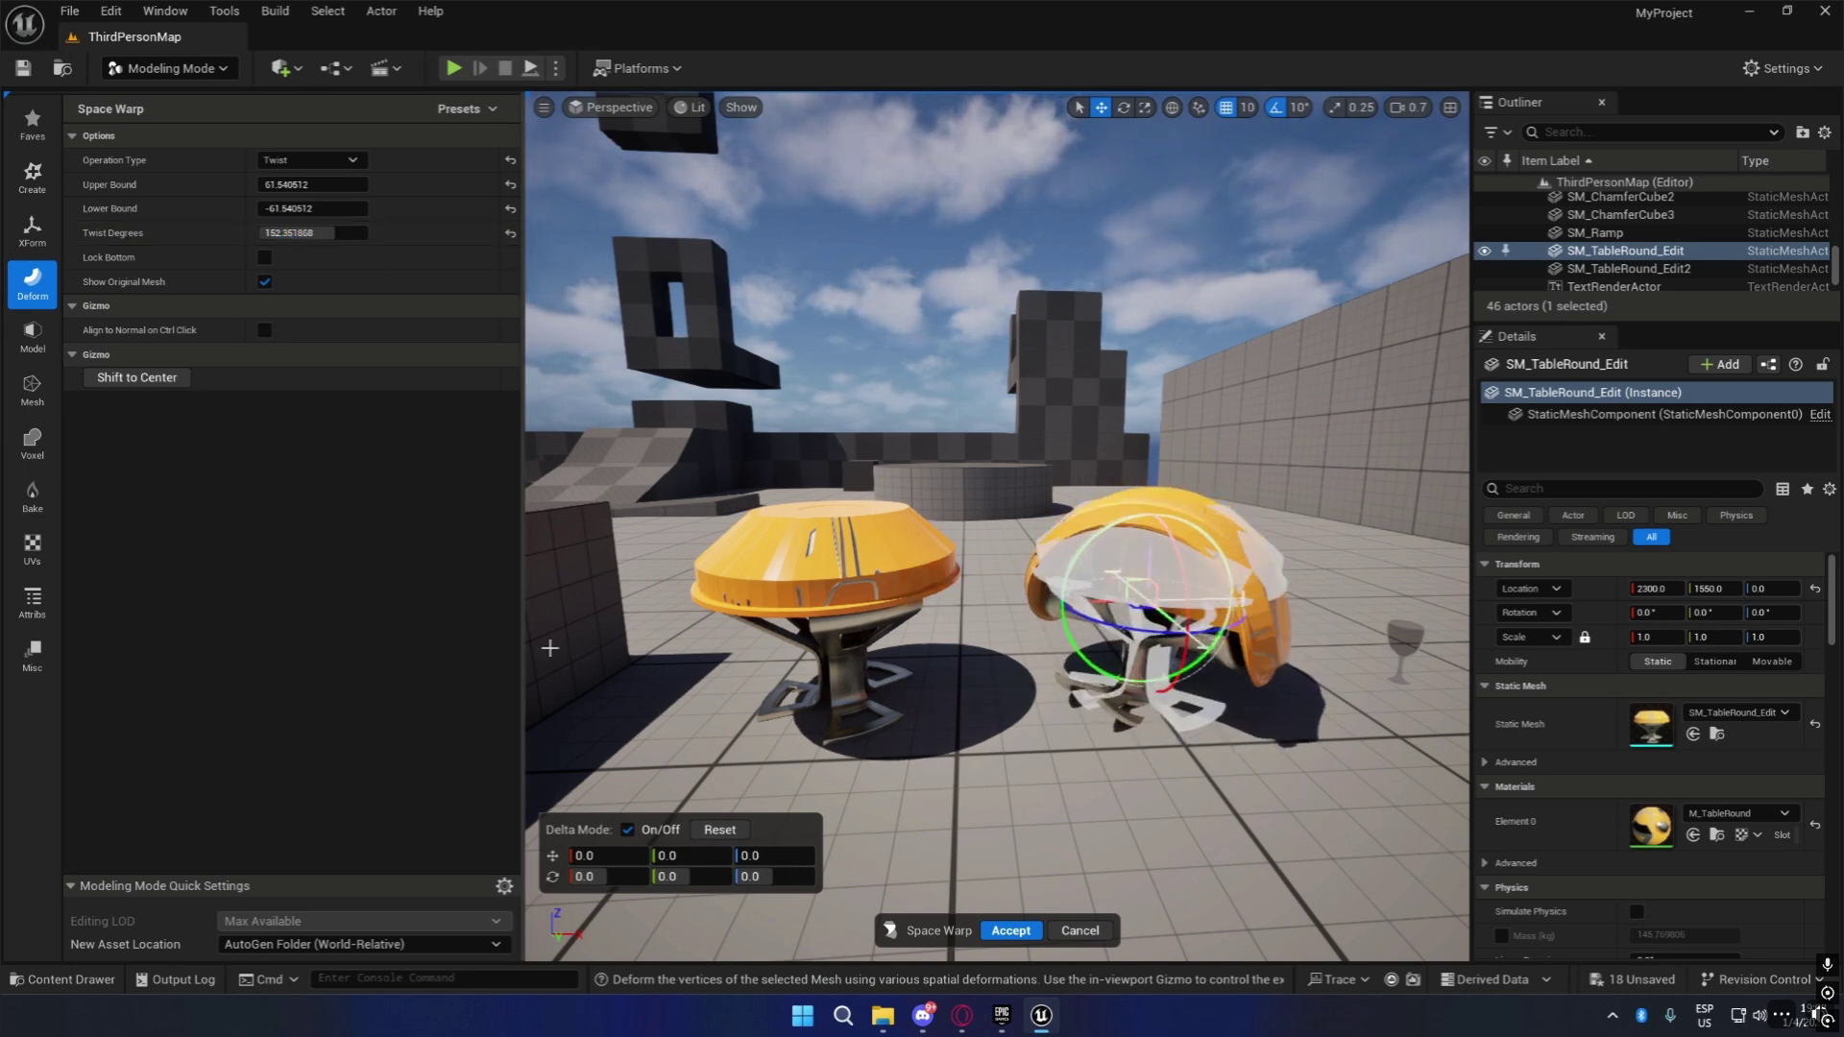
left_click(1010, 932)
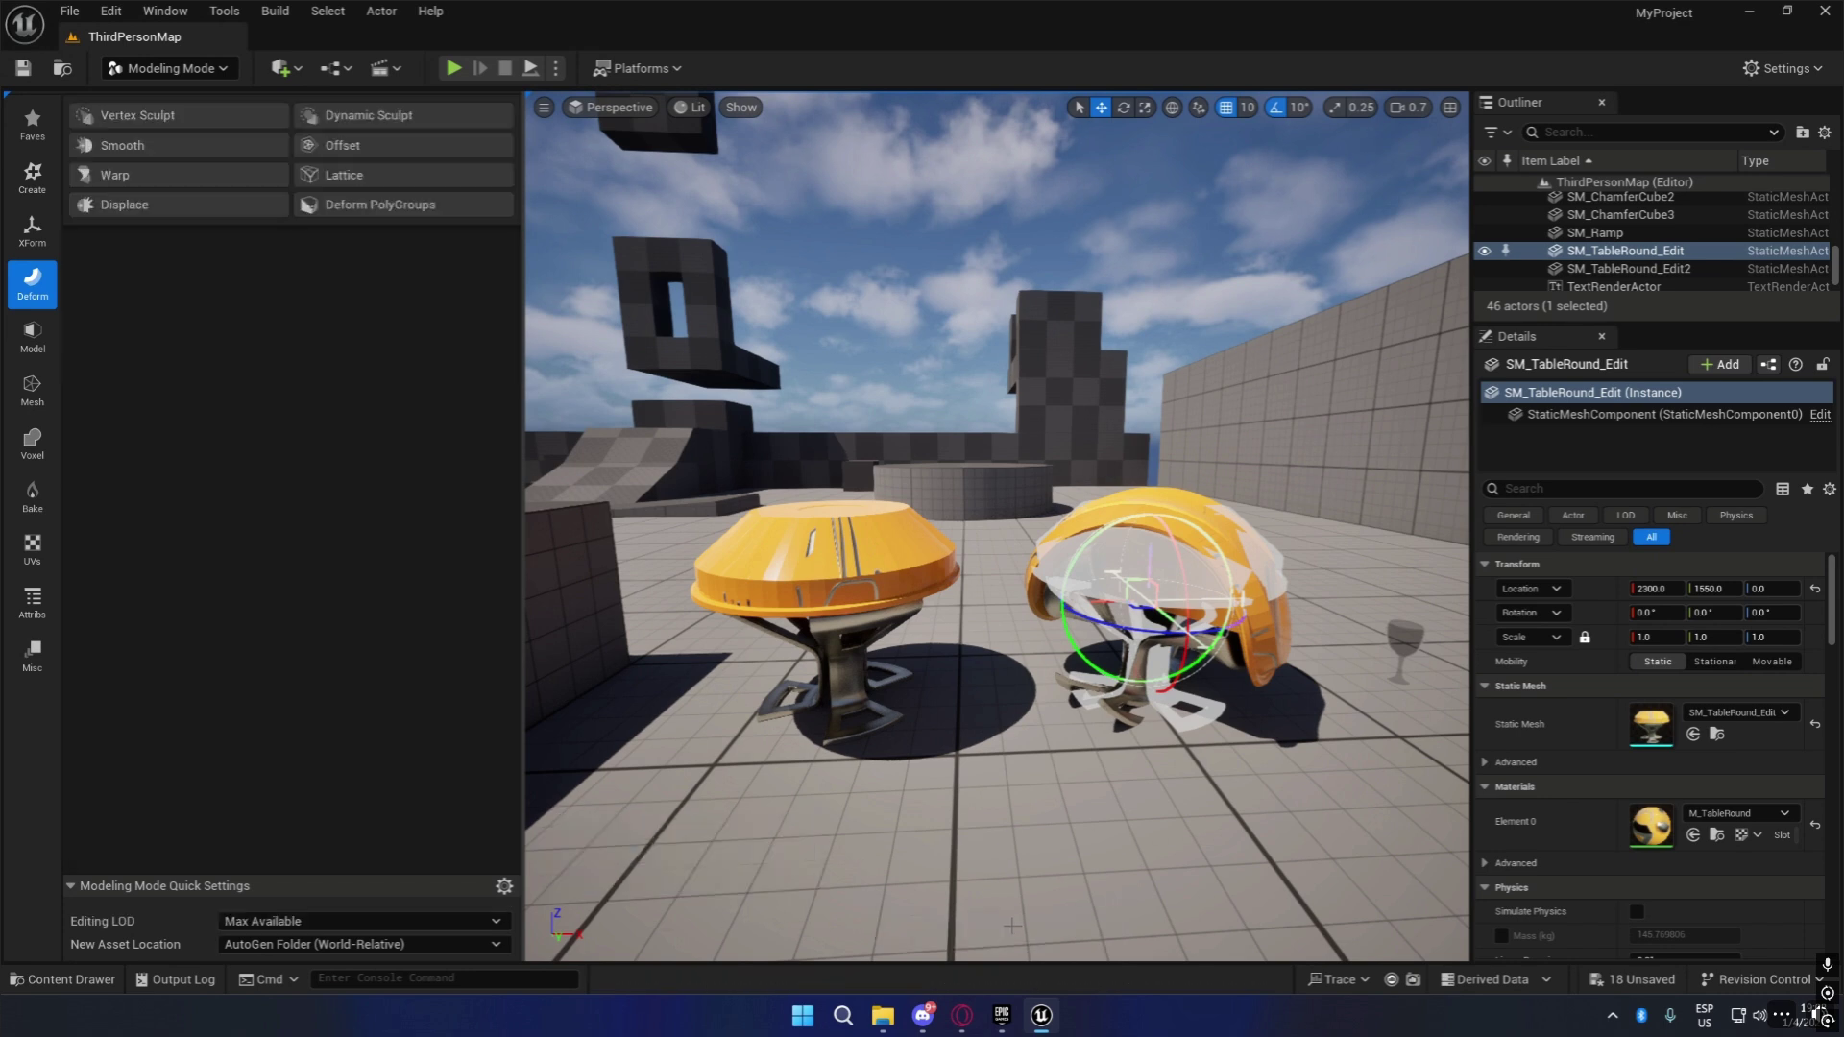
Delete the two warped tables, the cut Boolean table and the goblet from the level.
key("d")
right_click_drag(1010, 730, 548, 725)
right_click_drag(1076, 796, 1112, 801)
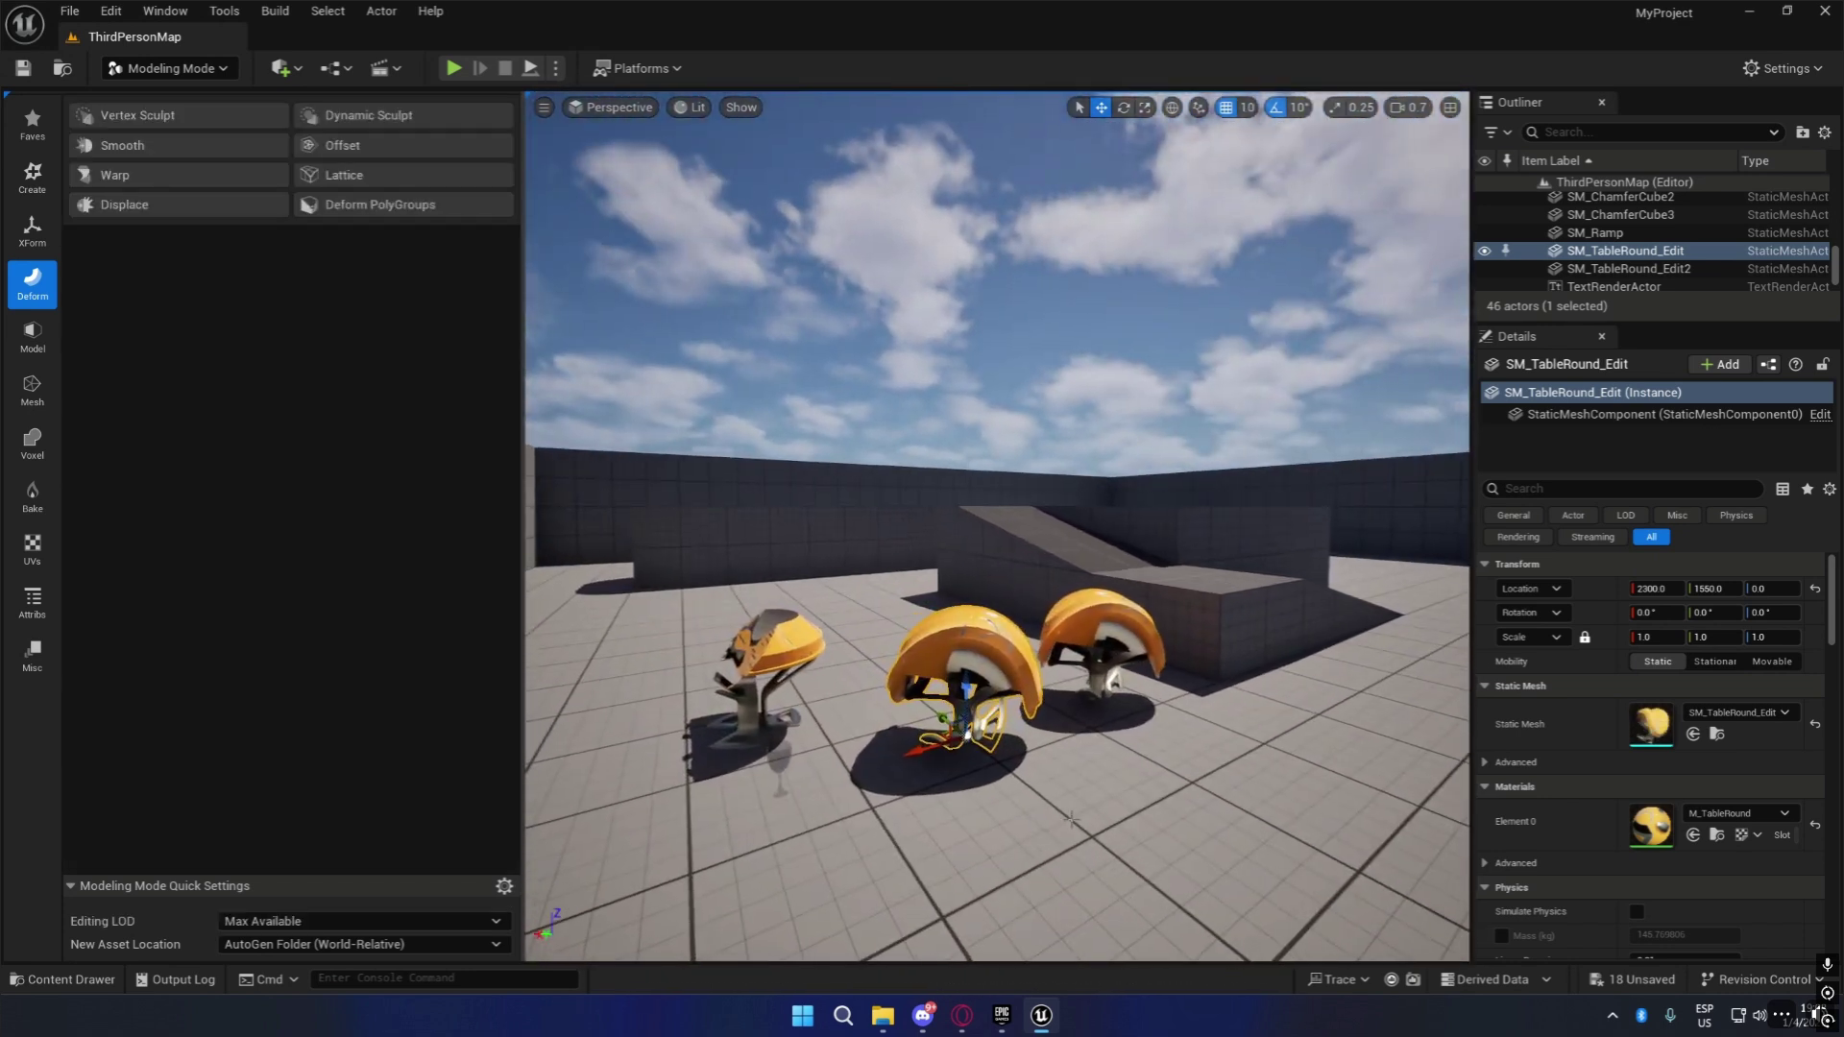
left_click(1031, 730)
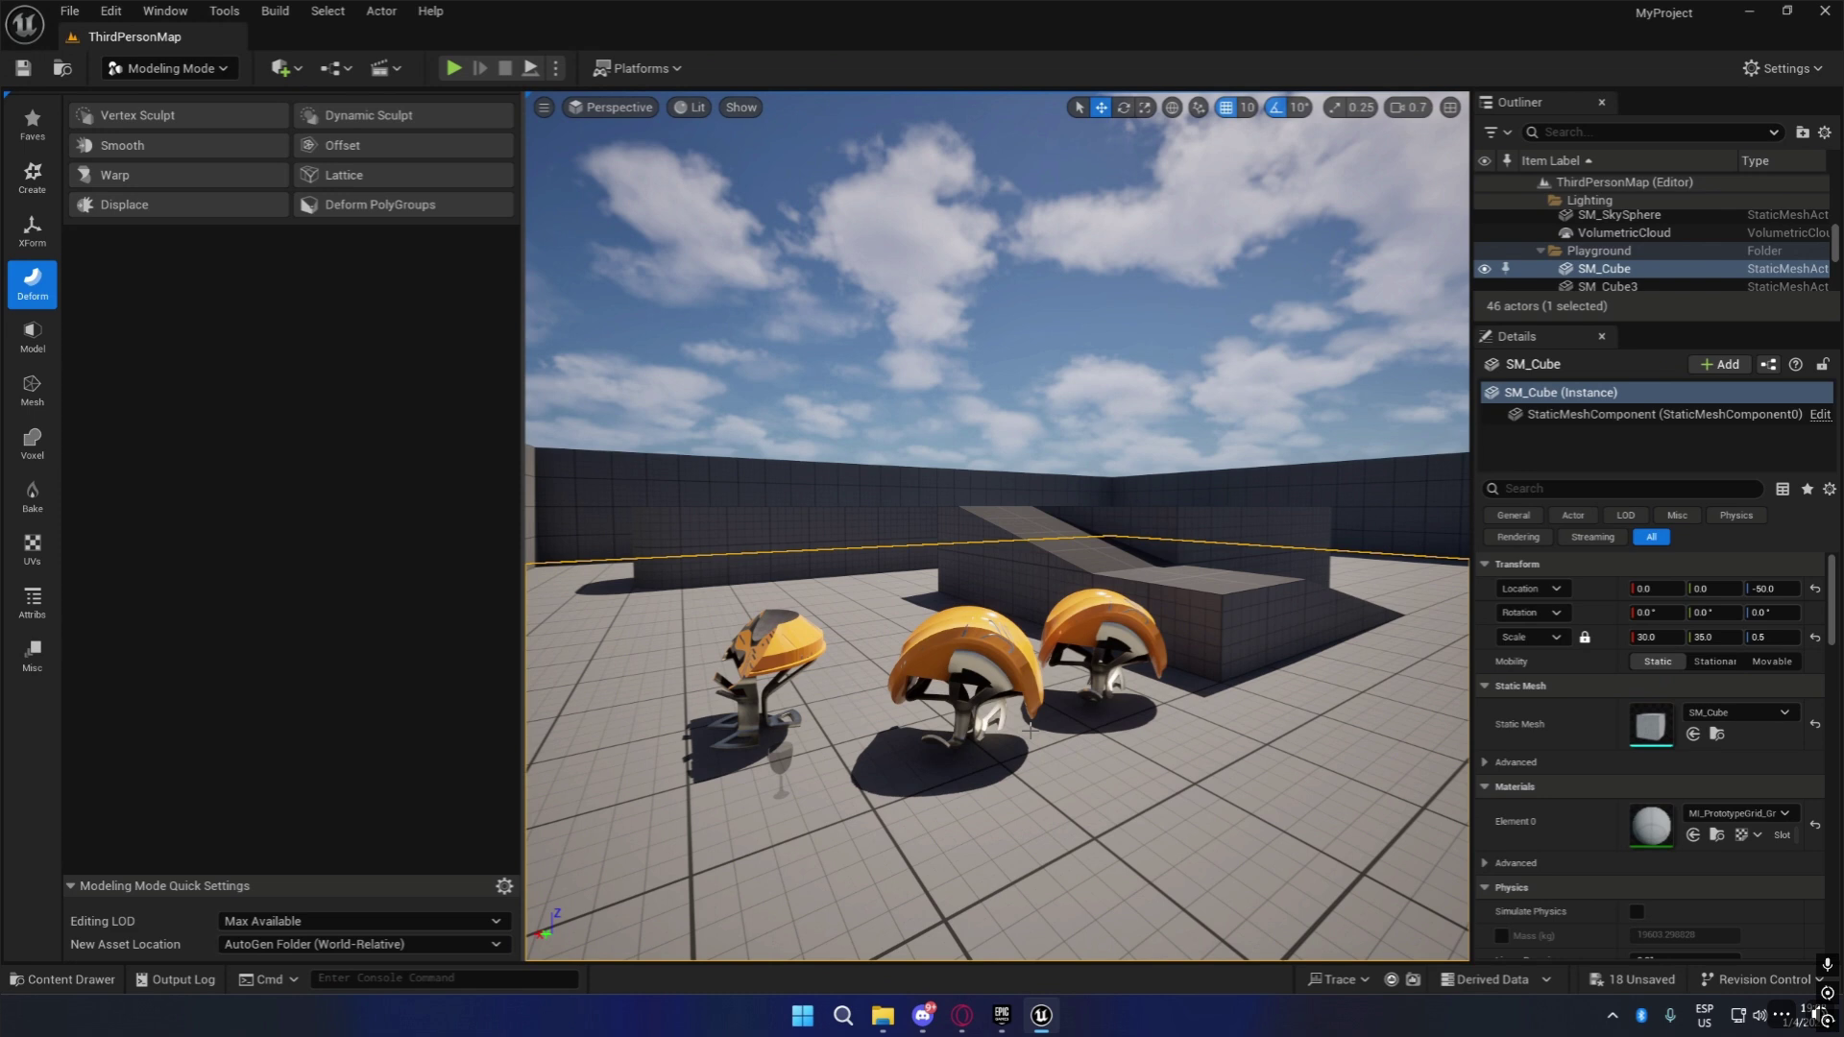
left_click(1012, 659)
key("Delete")
left_click(1114, 639)
key("Delete")
left_click(784, 637)
key("Delete")
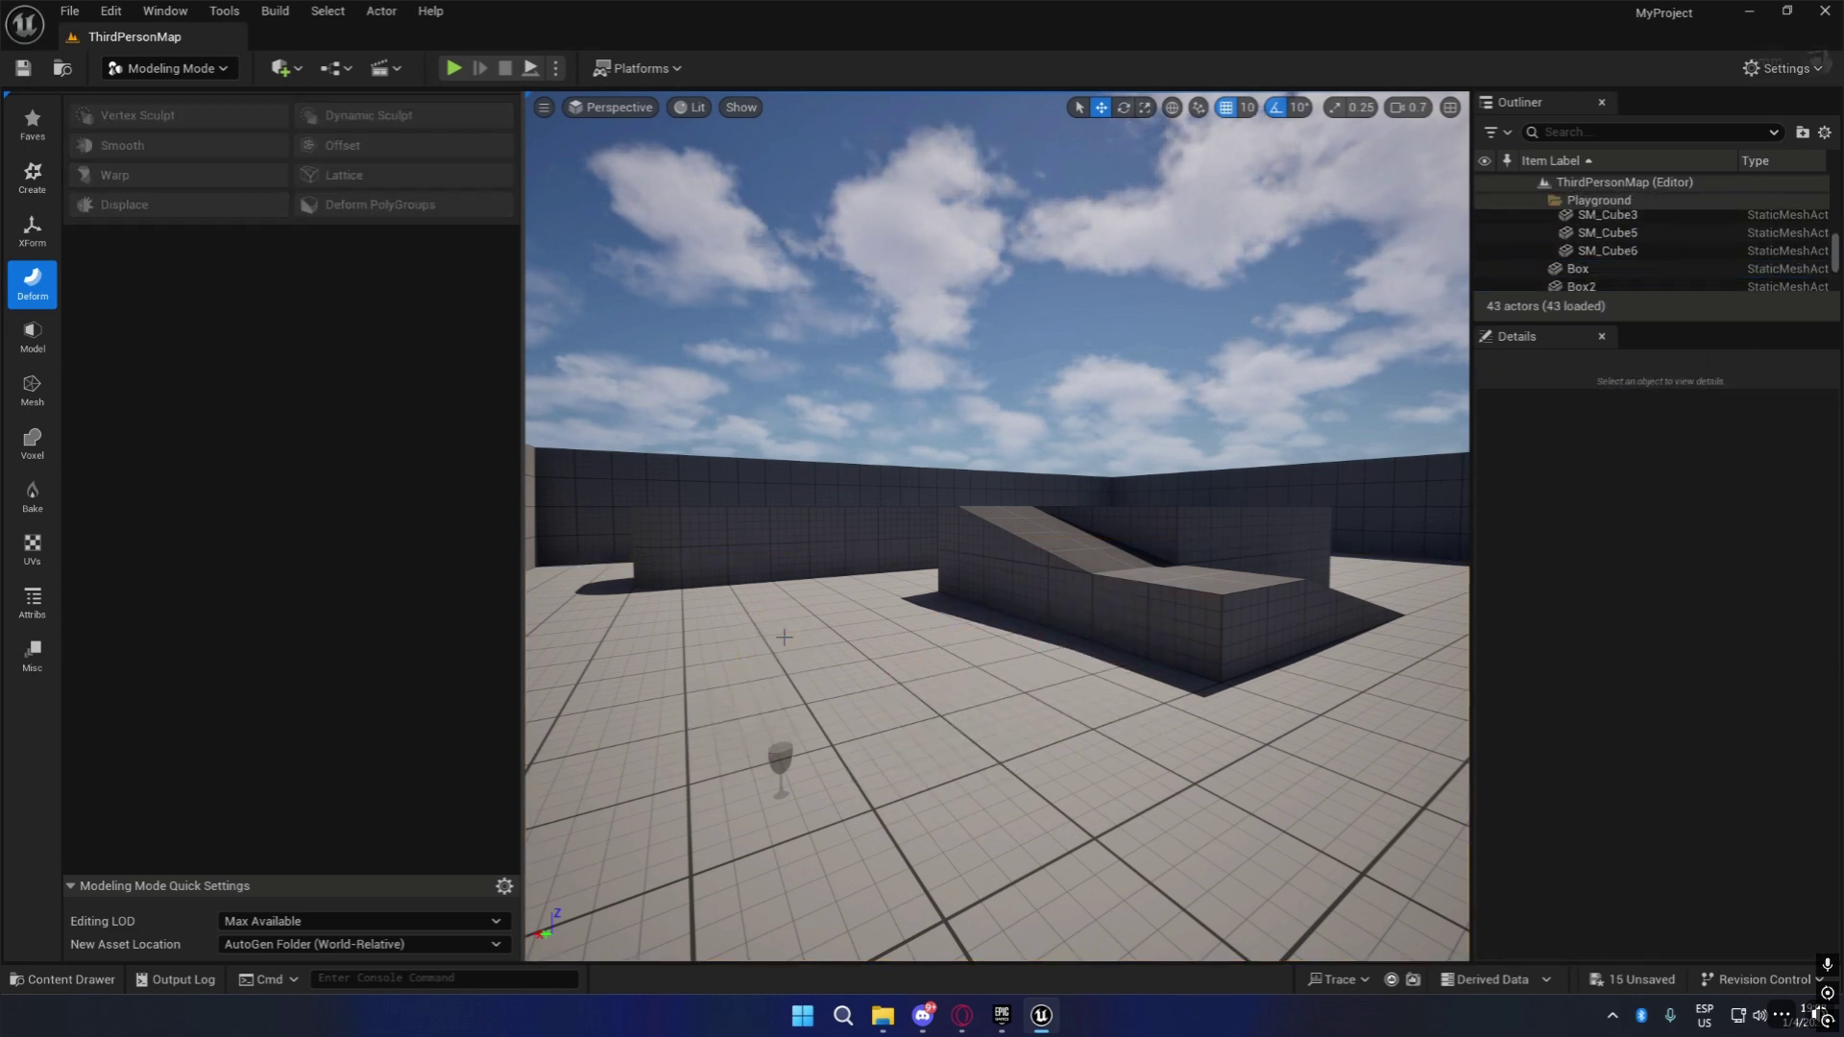
left_click(780, 763)
key("Delete")
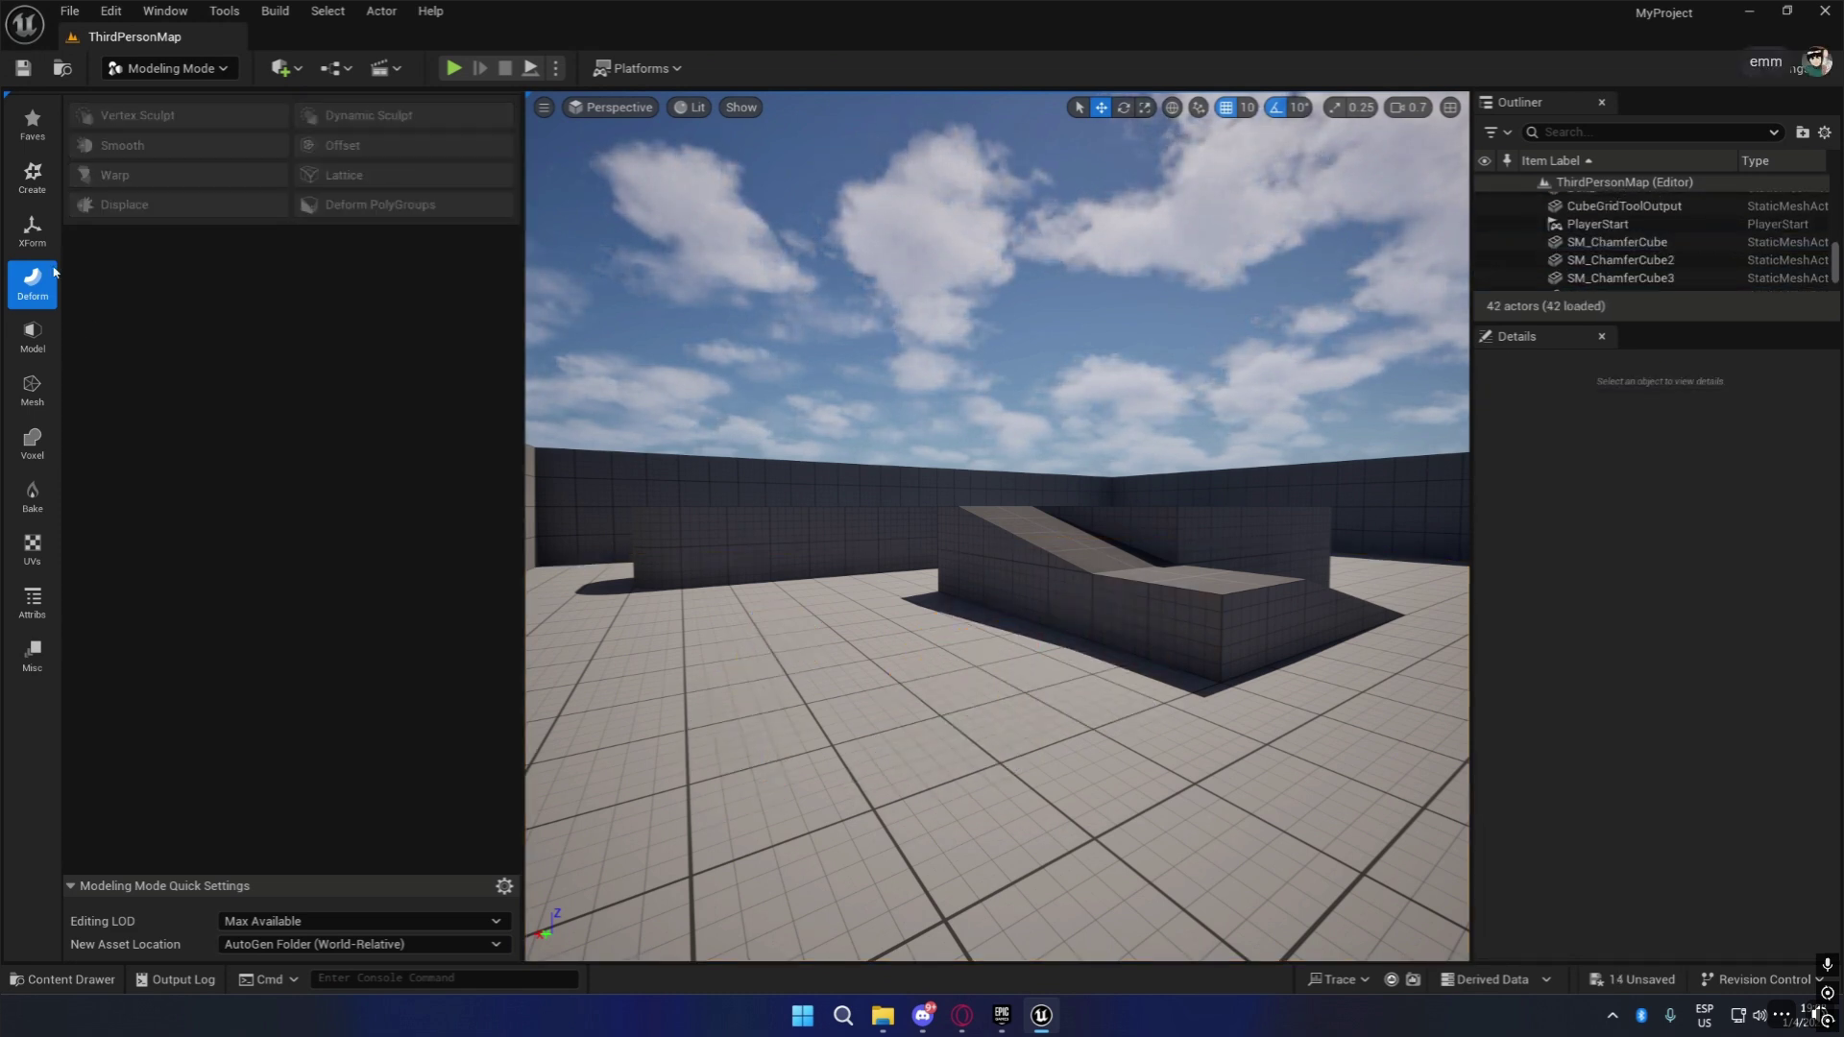
Draw an open seven-point spline on the floor with Empty Actor output and accept it.
left_click(32, 231)
left_click(33, 178)
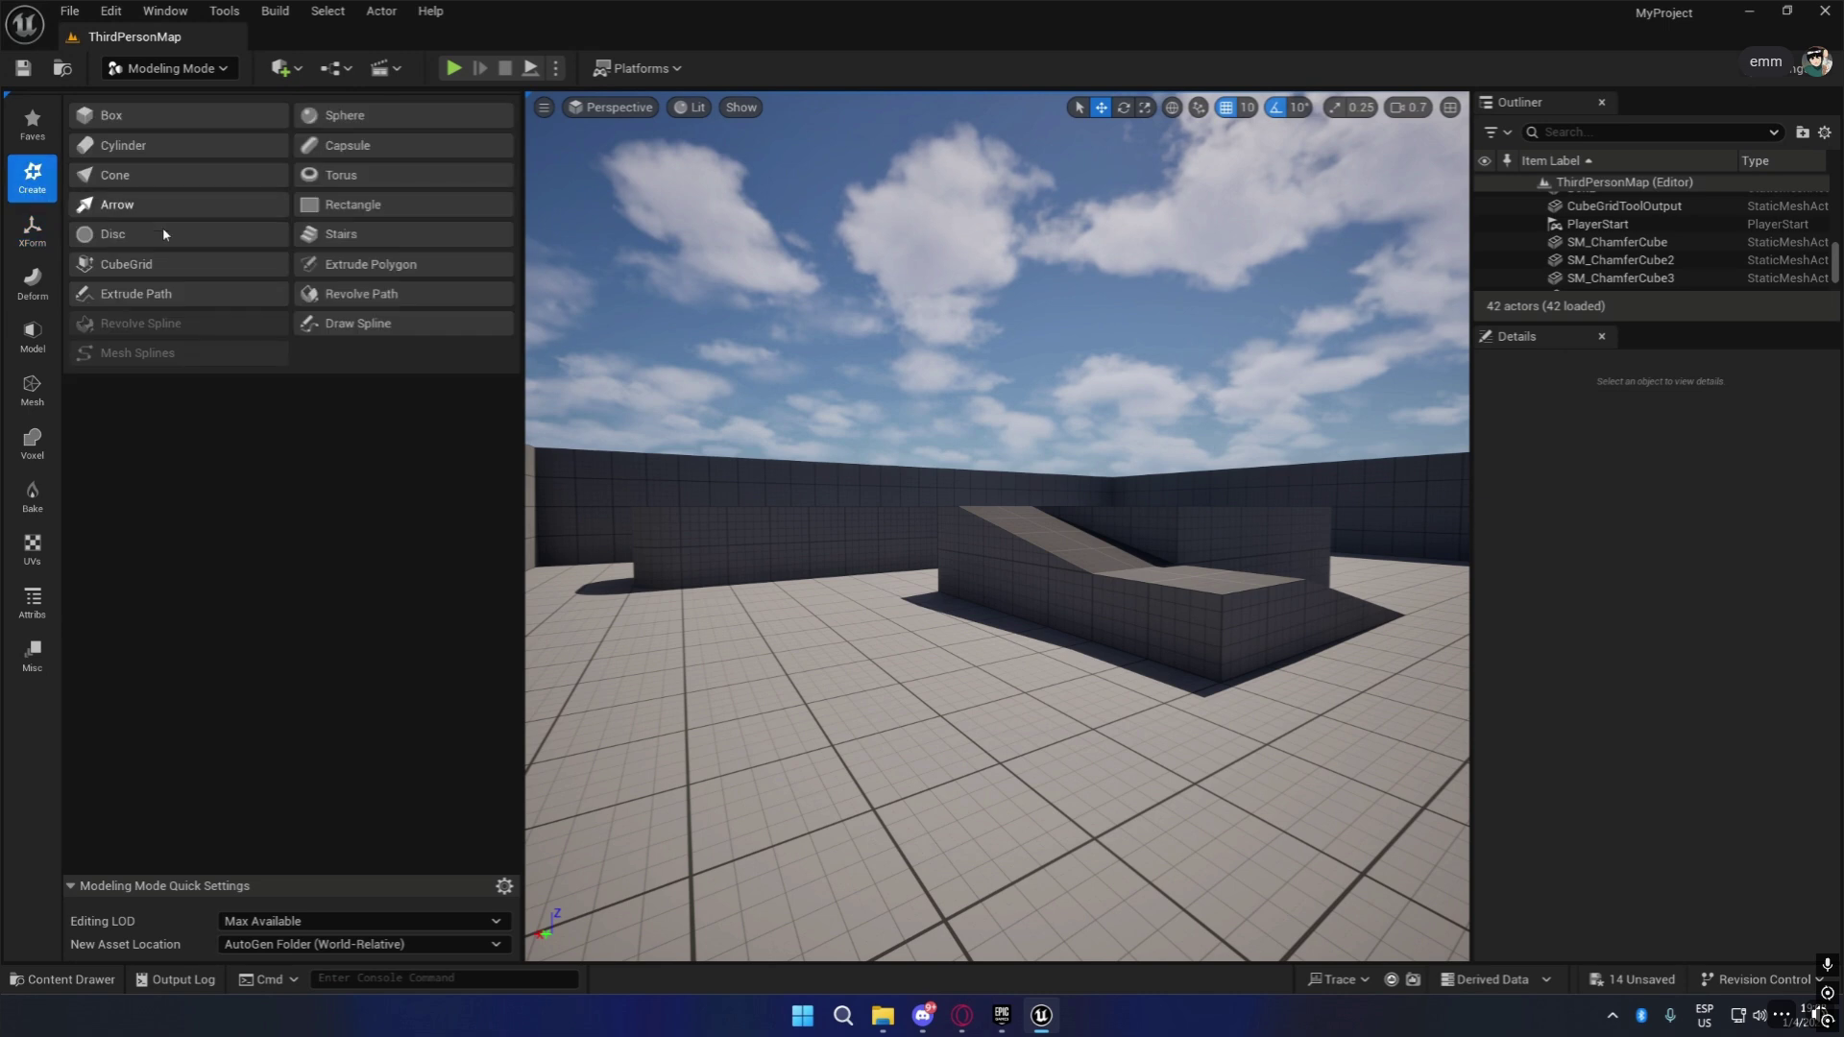
left_click(373, 330)
mouse_move(978, 499)
right_mouse_down()
mouse_move(816, 615)
mouse_move(654, 629)
right_mouse_up()
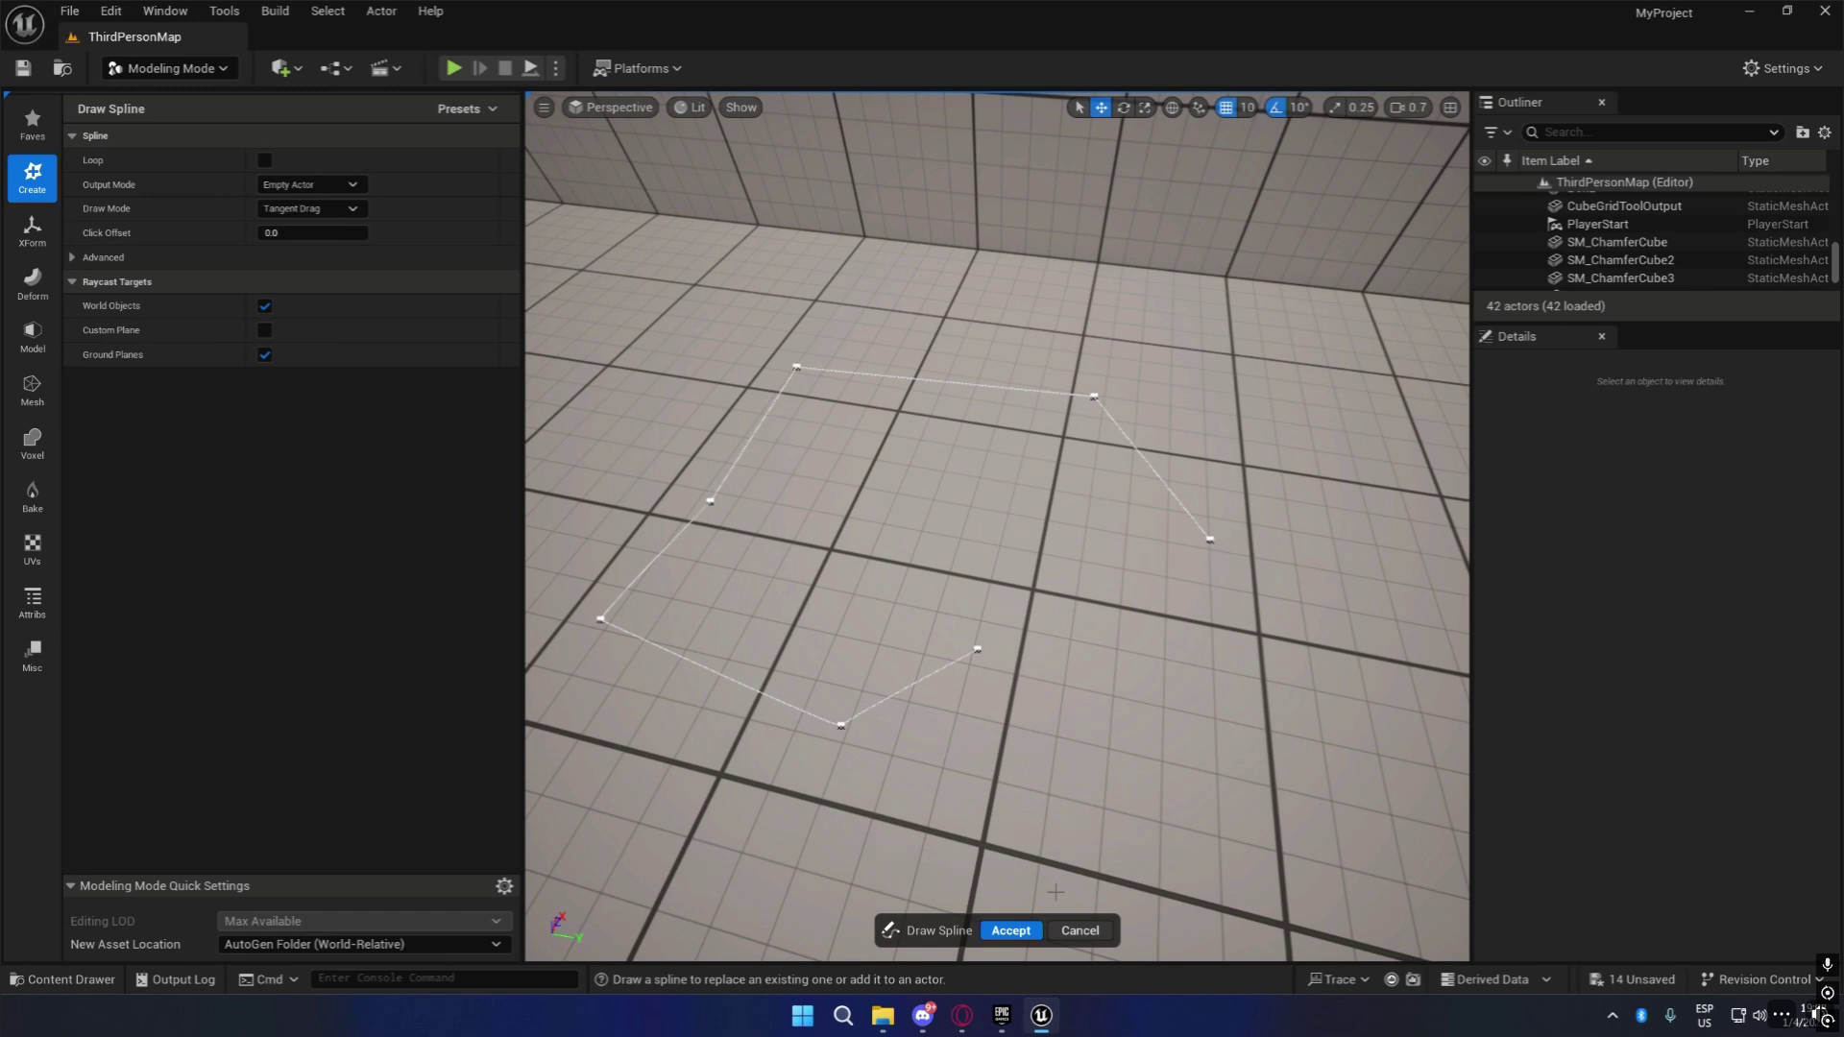
left_click(1009, 930)
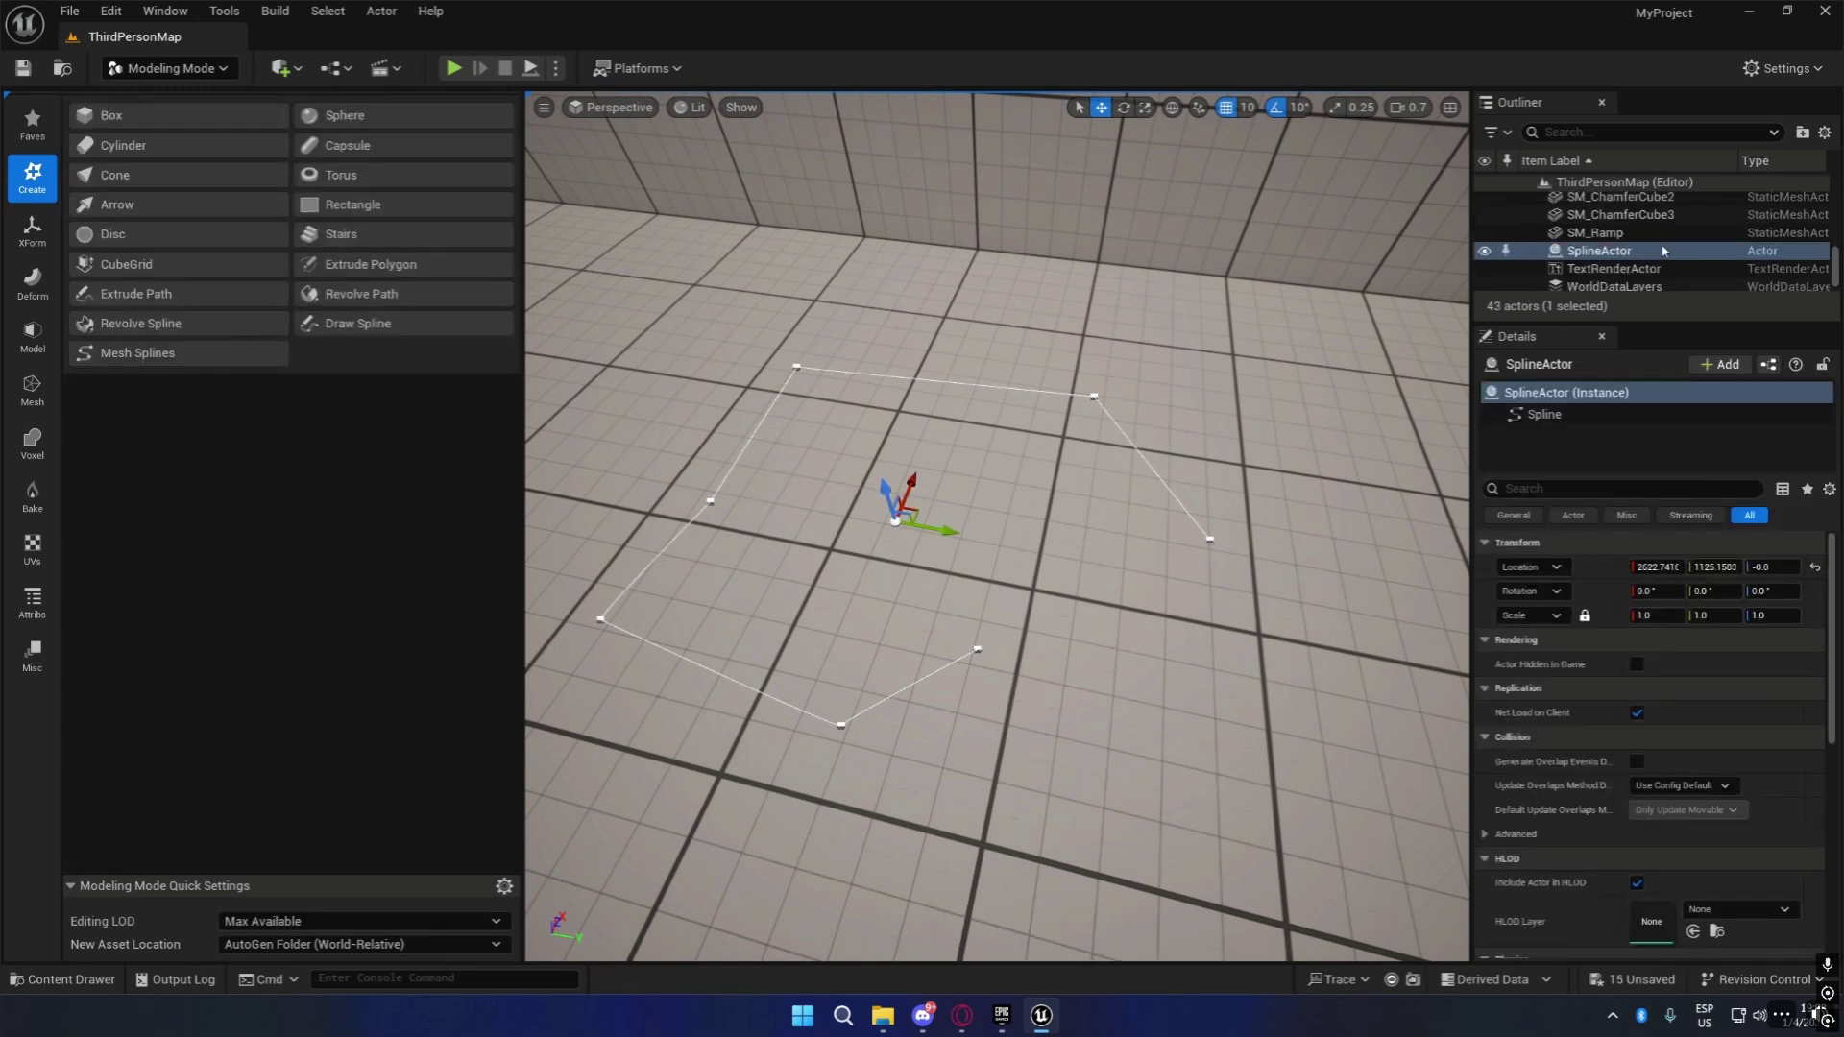
Move the spline actor by -30 units along X and delete it.
mouse_move(1134, 481)
right_mouse_down()
mouse_move(807, 393)
mouse_move(1133, 468)
right_mouse_up()
key("w")
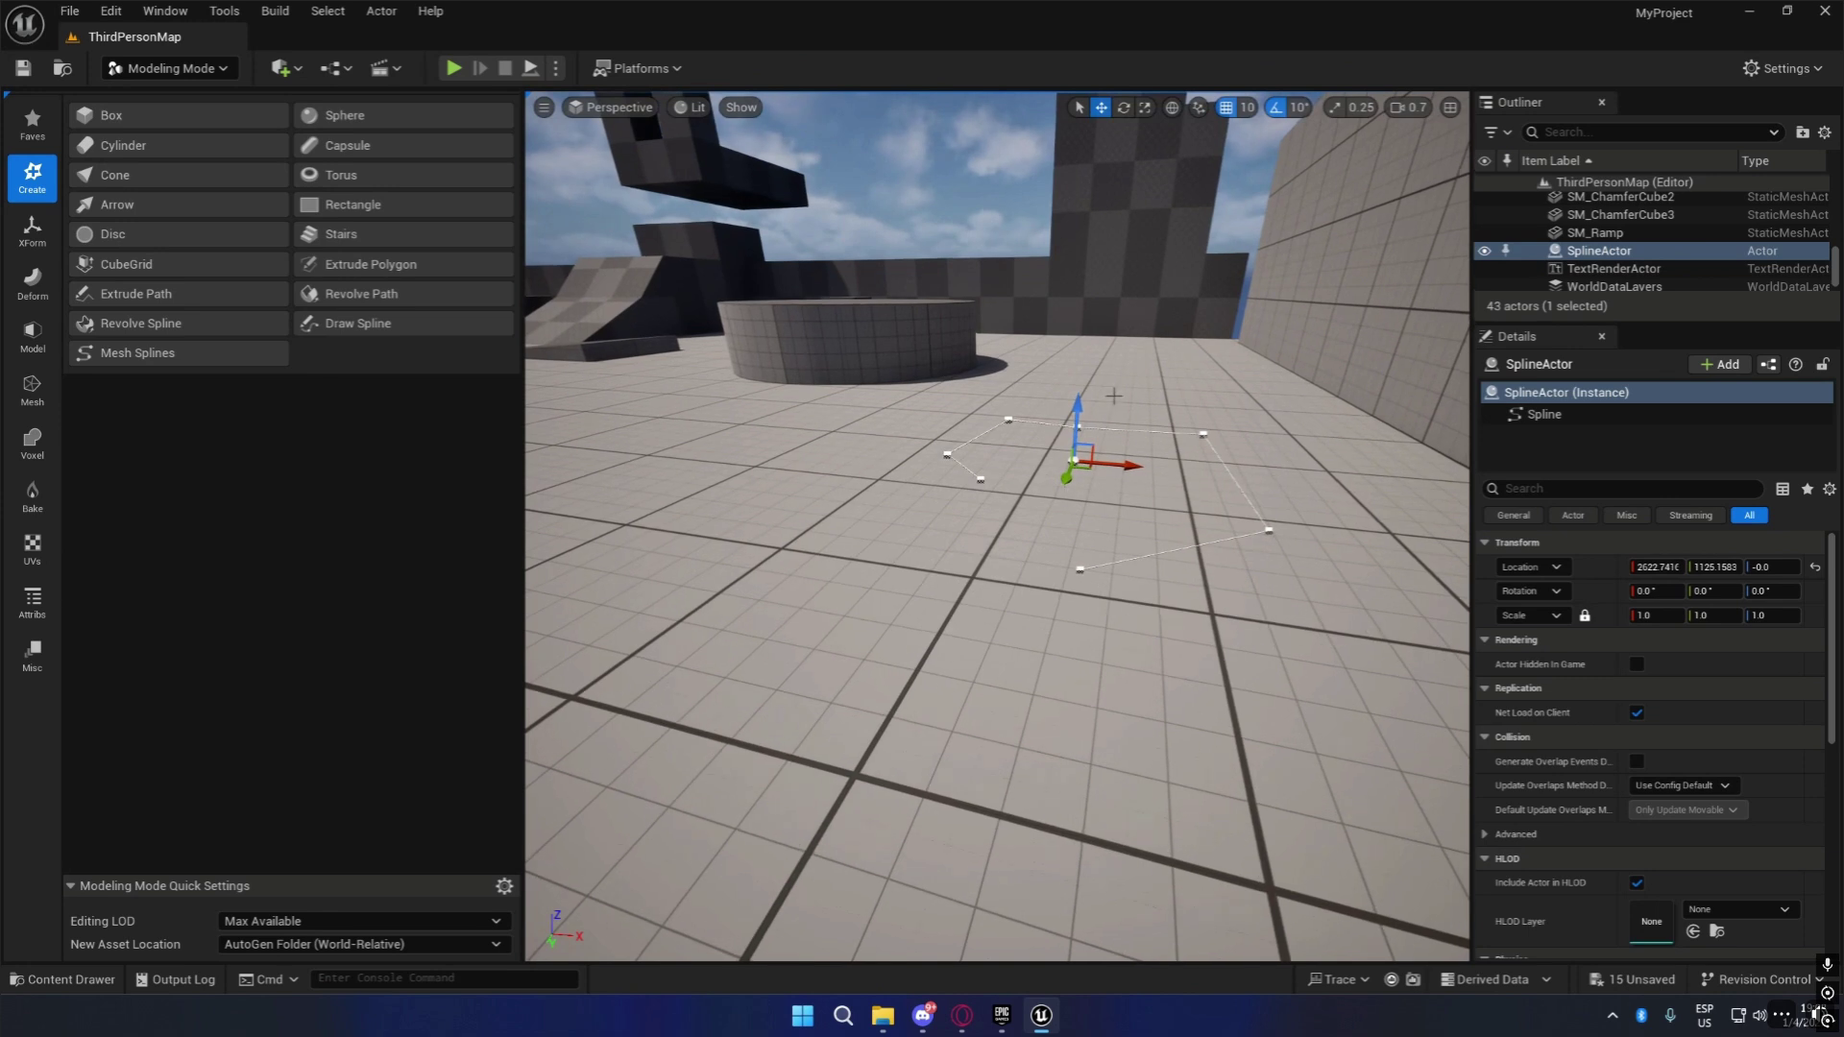
right_click_drag(1113, 396, 1064, 573)
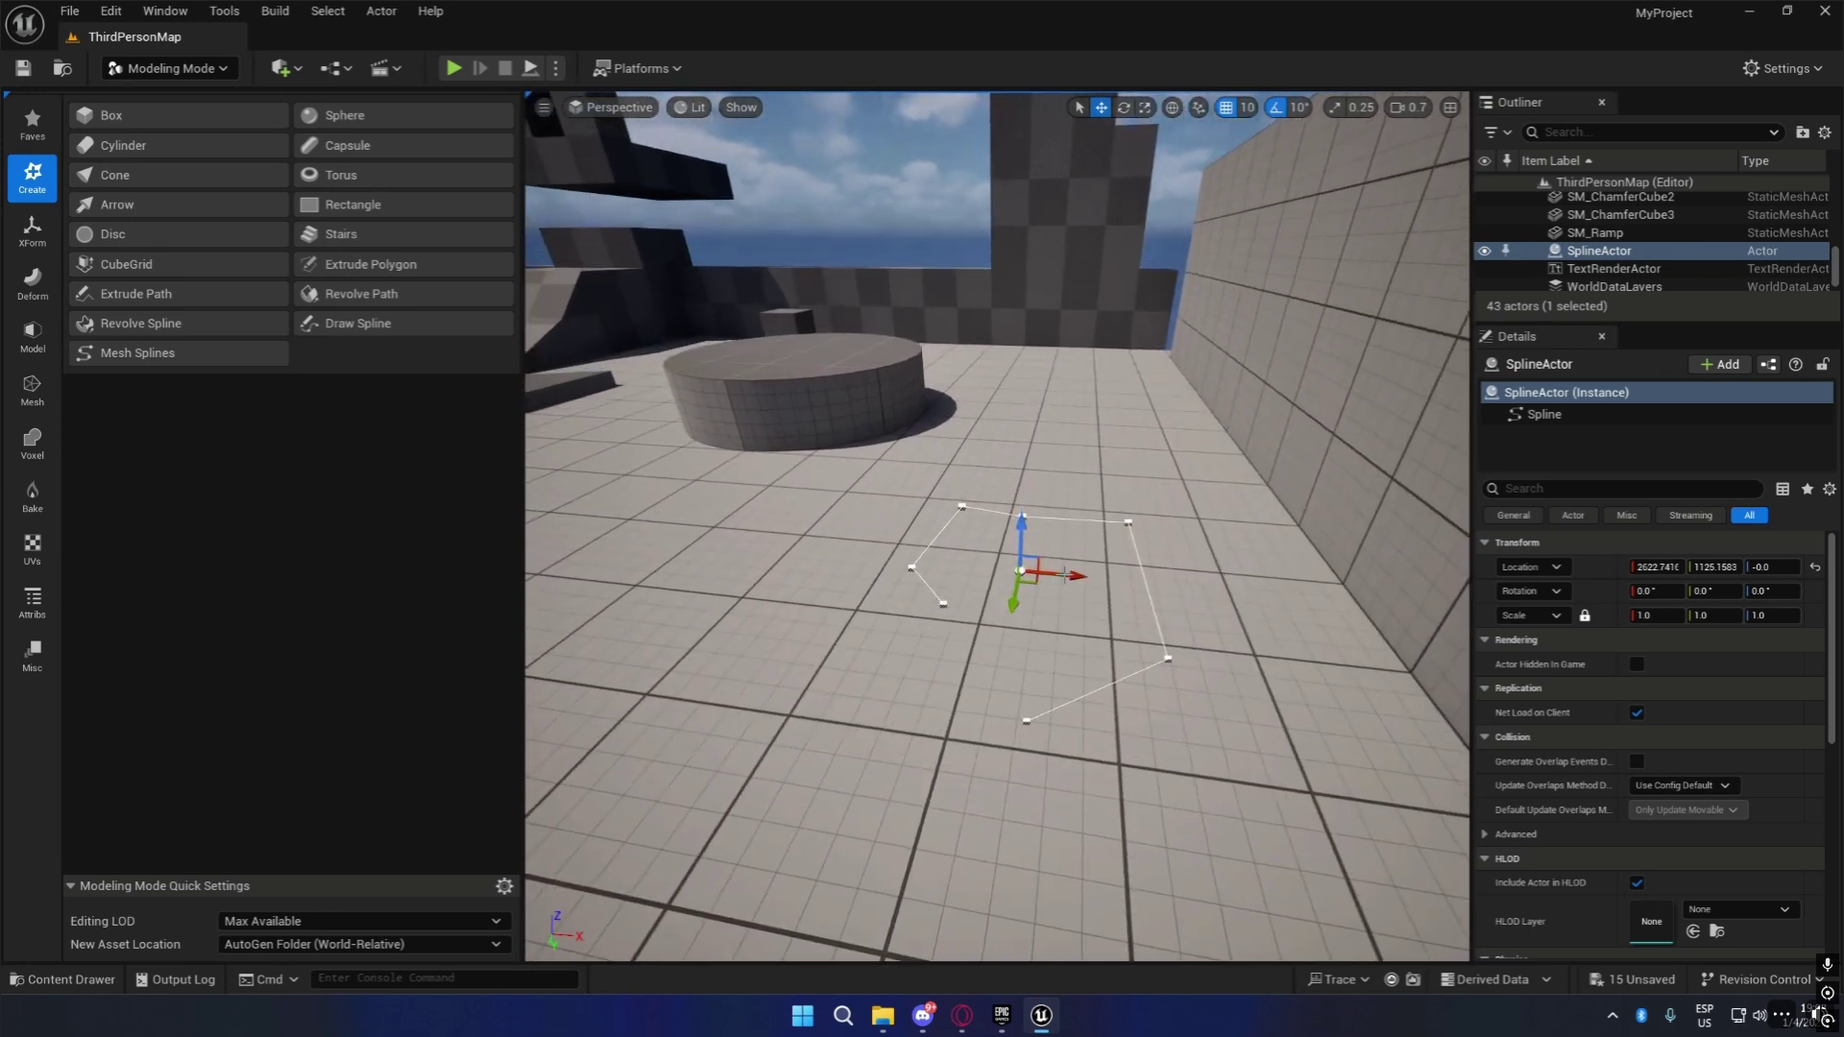
left_click_drag(1052, 576, 1011, 579)
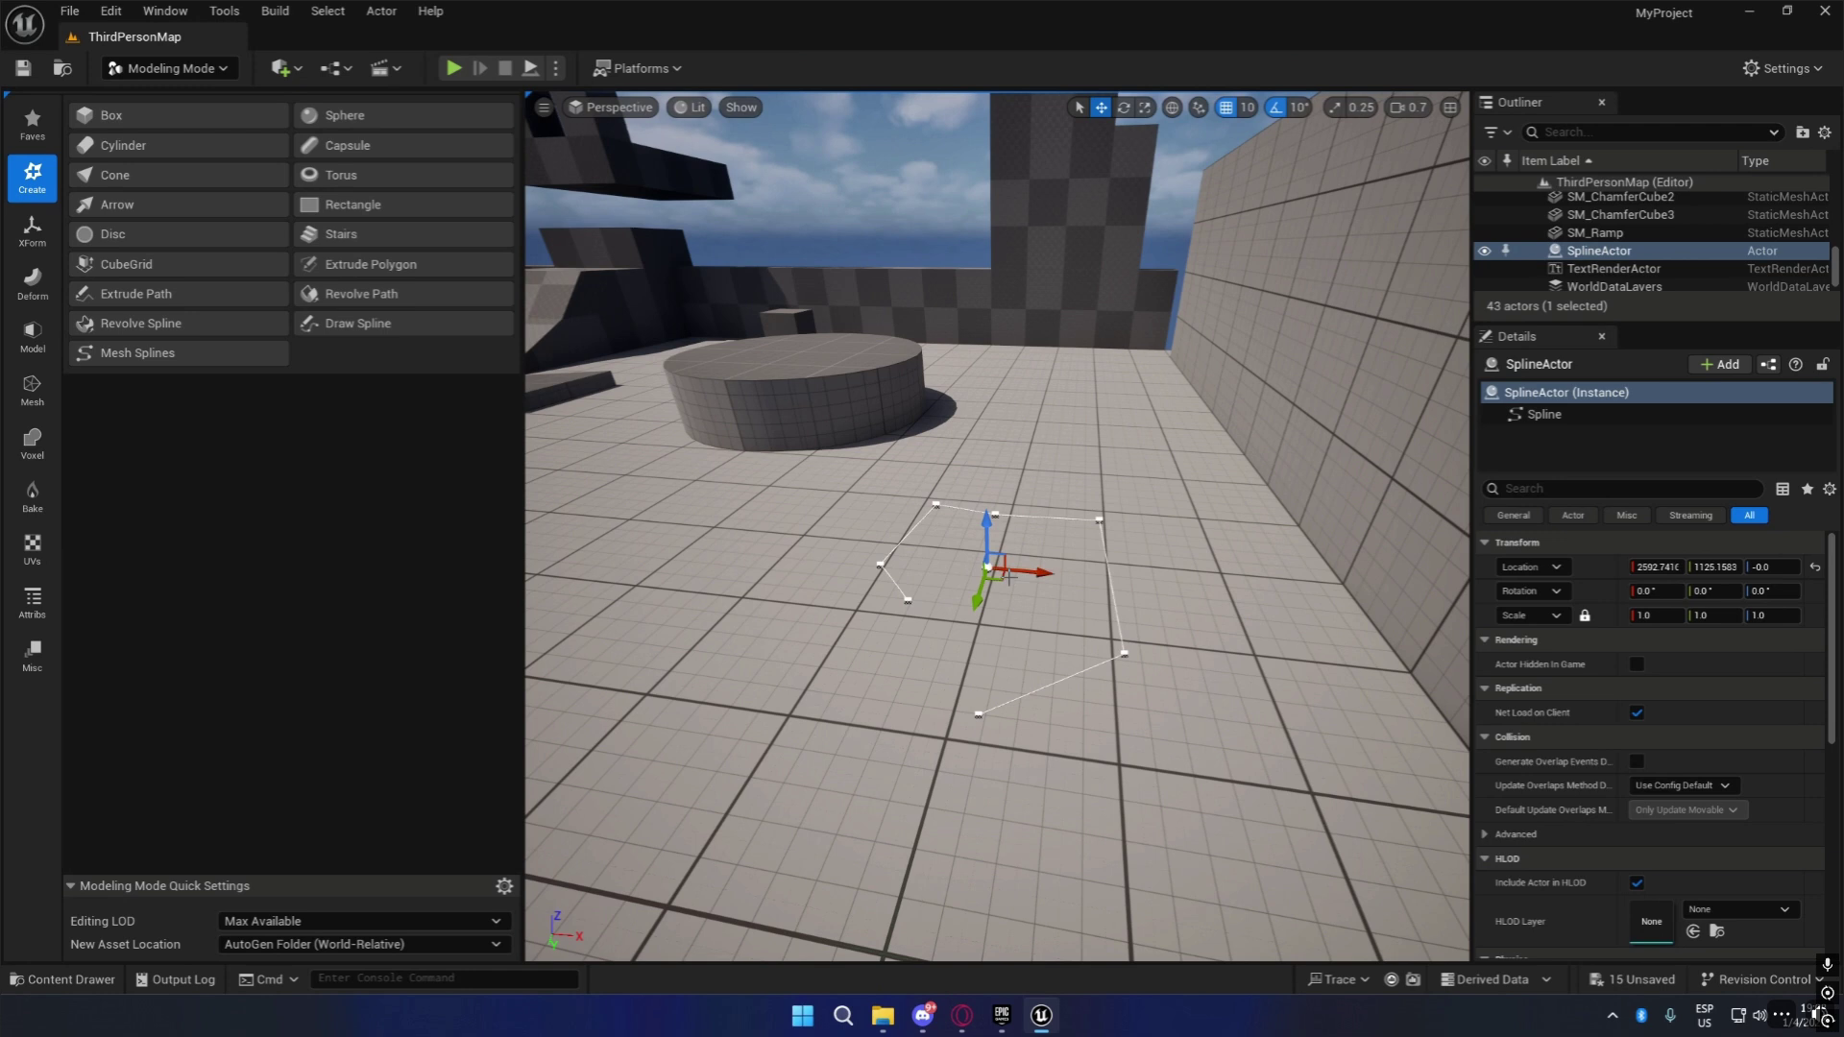
key("Delete")
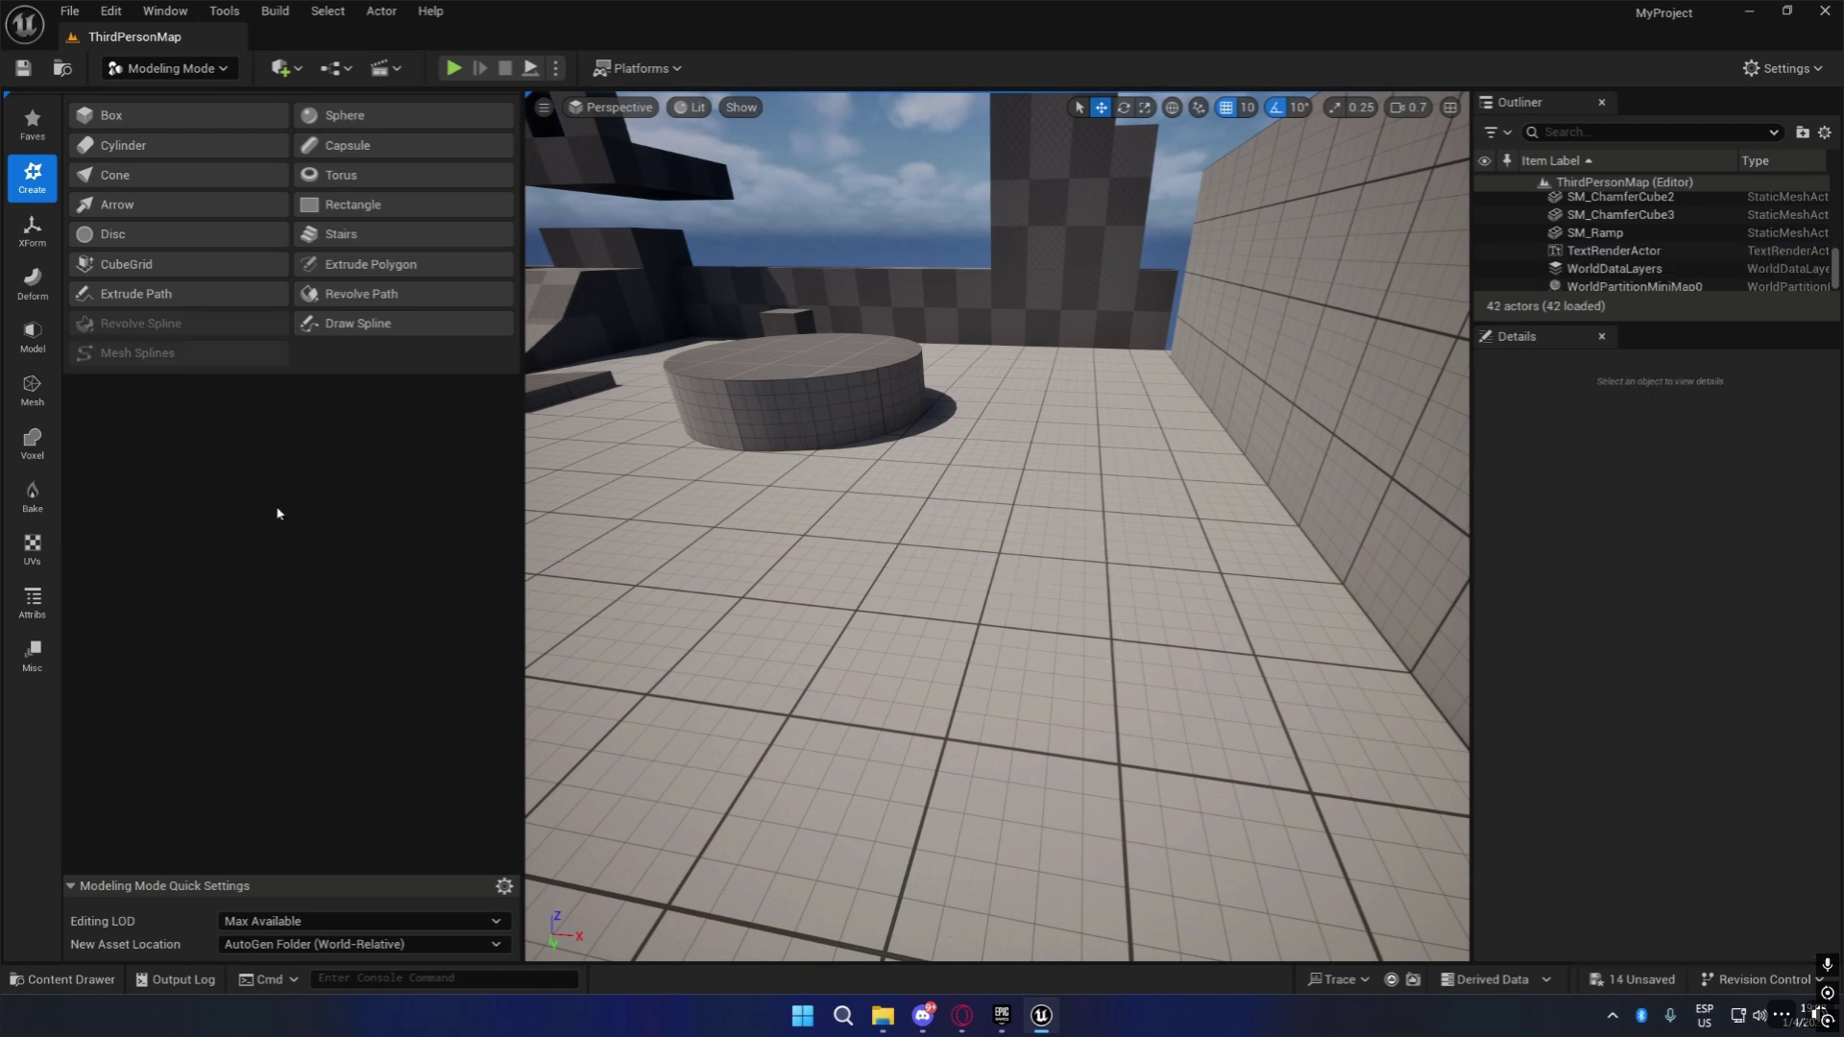
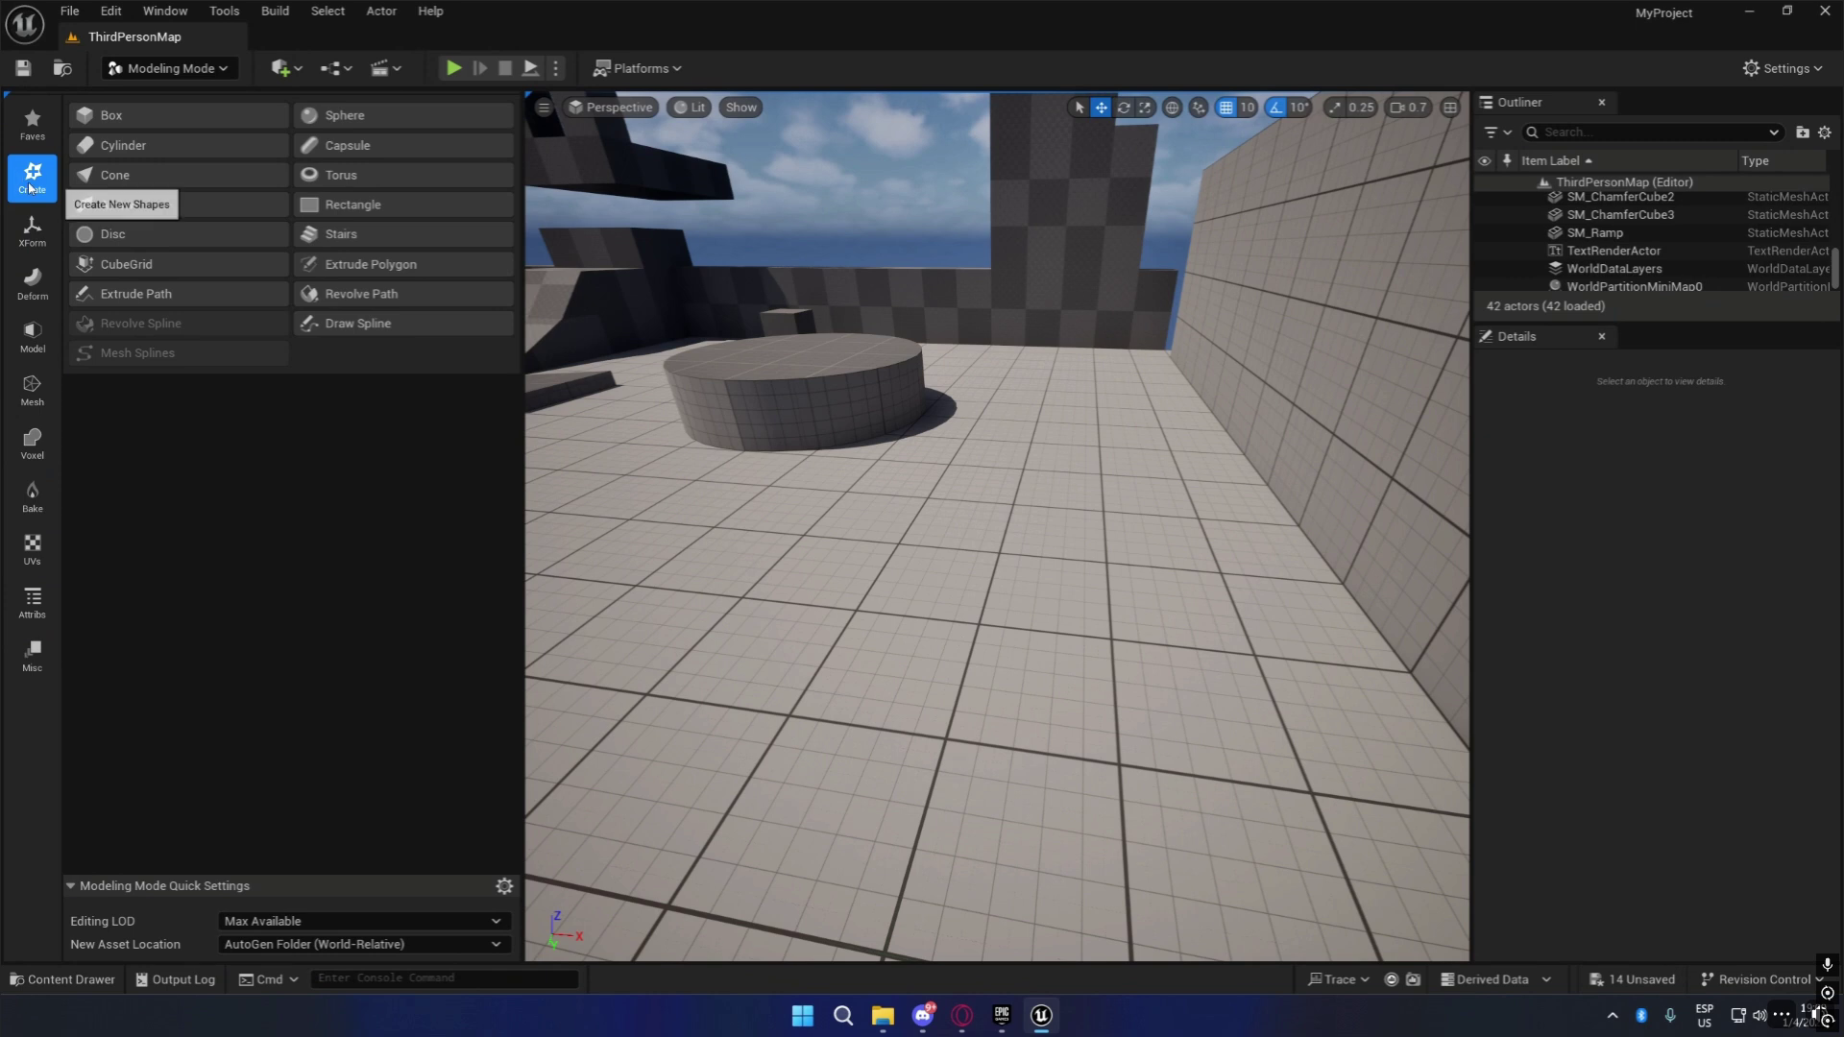
Duplicate the front quarter of the round platform, deleting the input object, and locate the duplicate's mesh in the content browser.
left_click(32, 230)
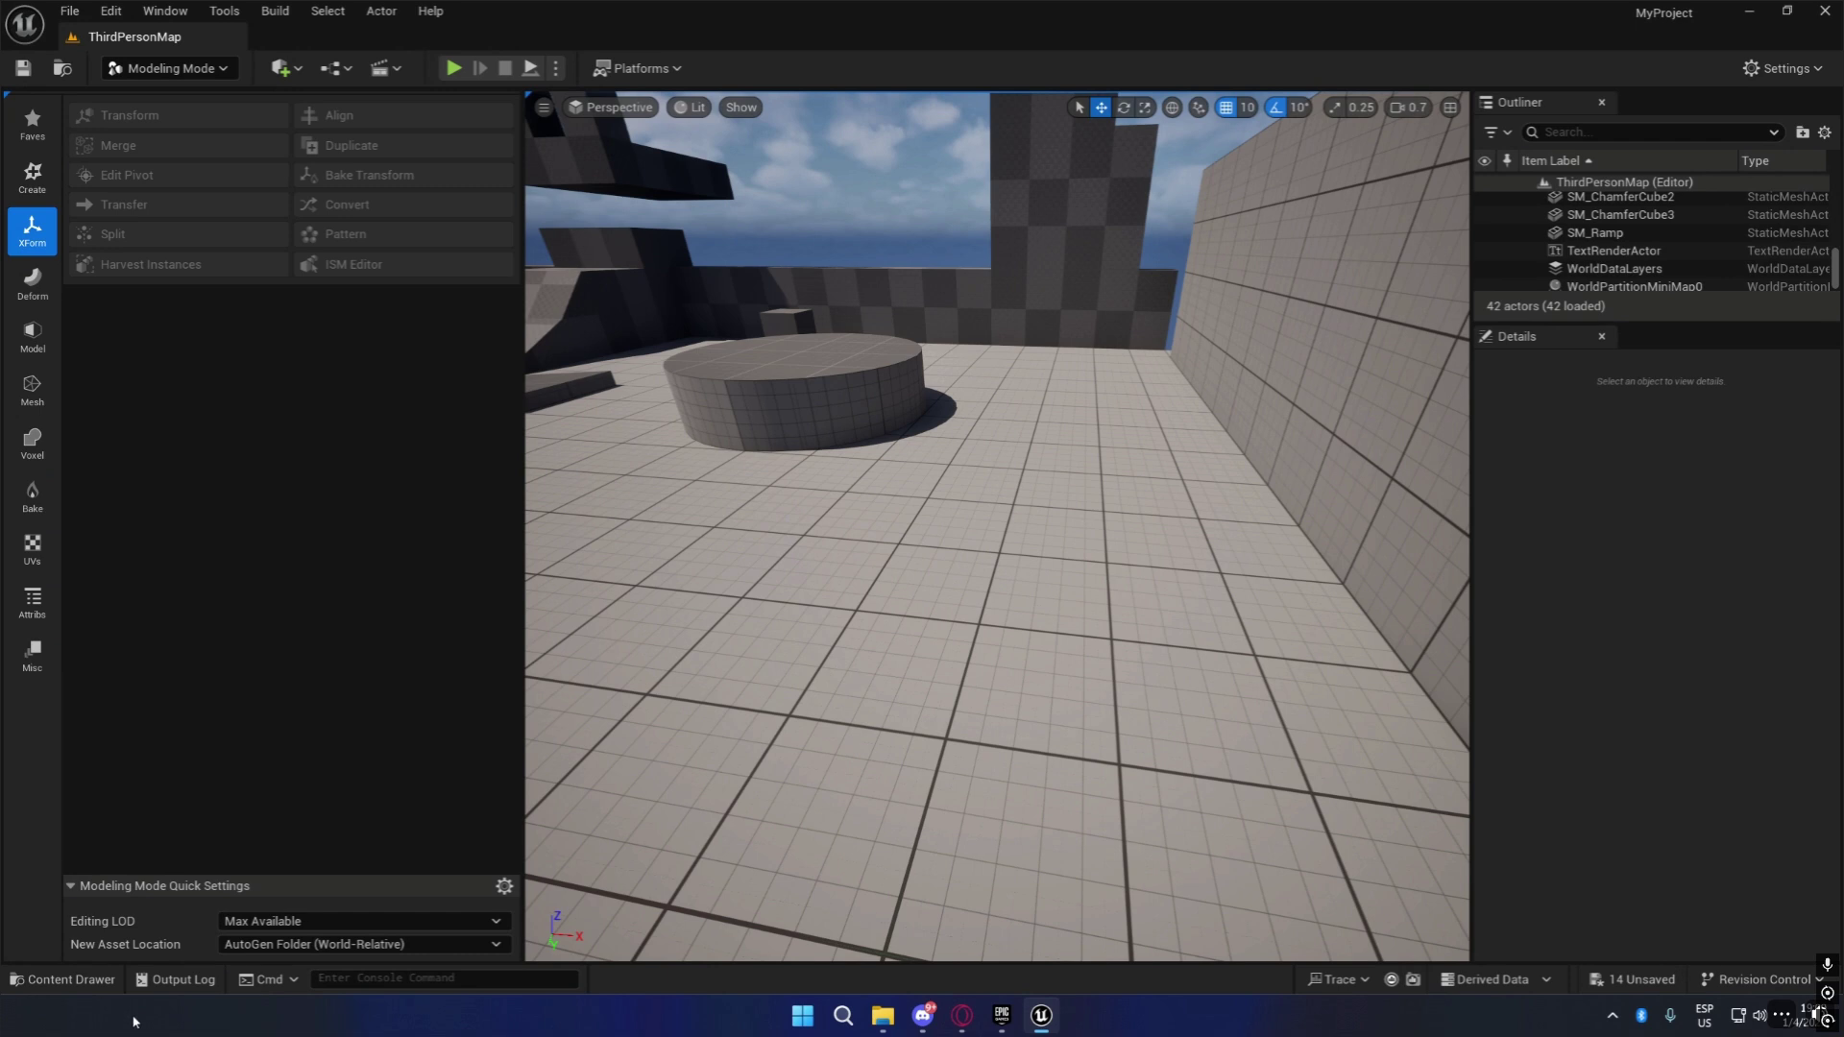
left_click(882, 411)
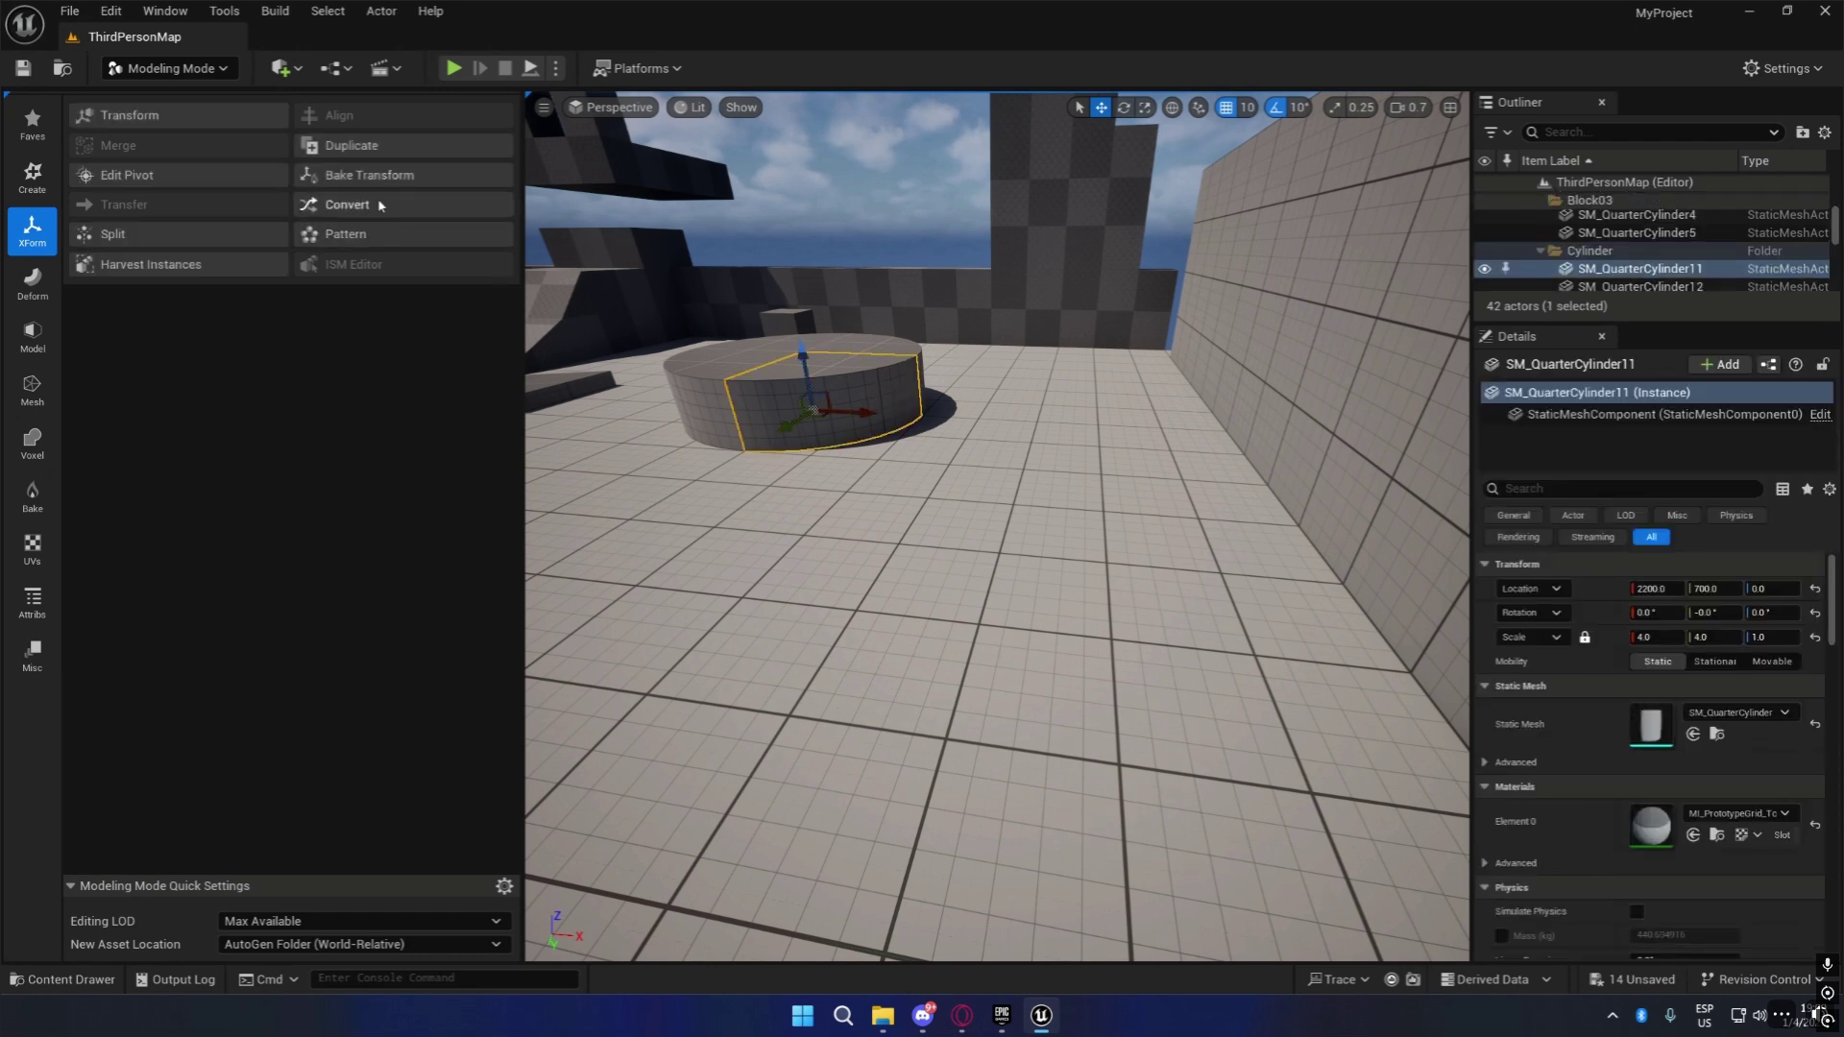
left_click(350, 149)
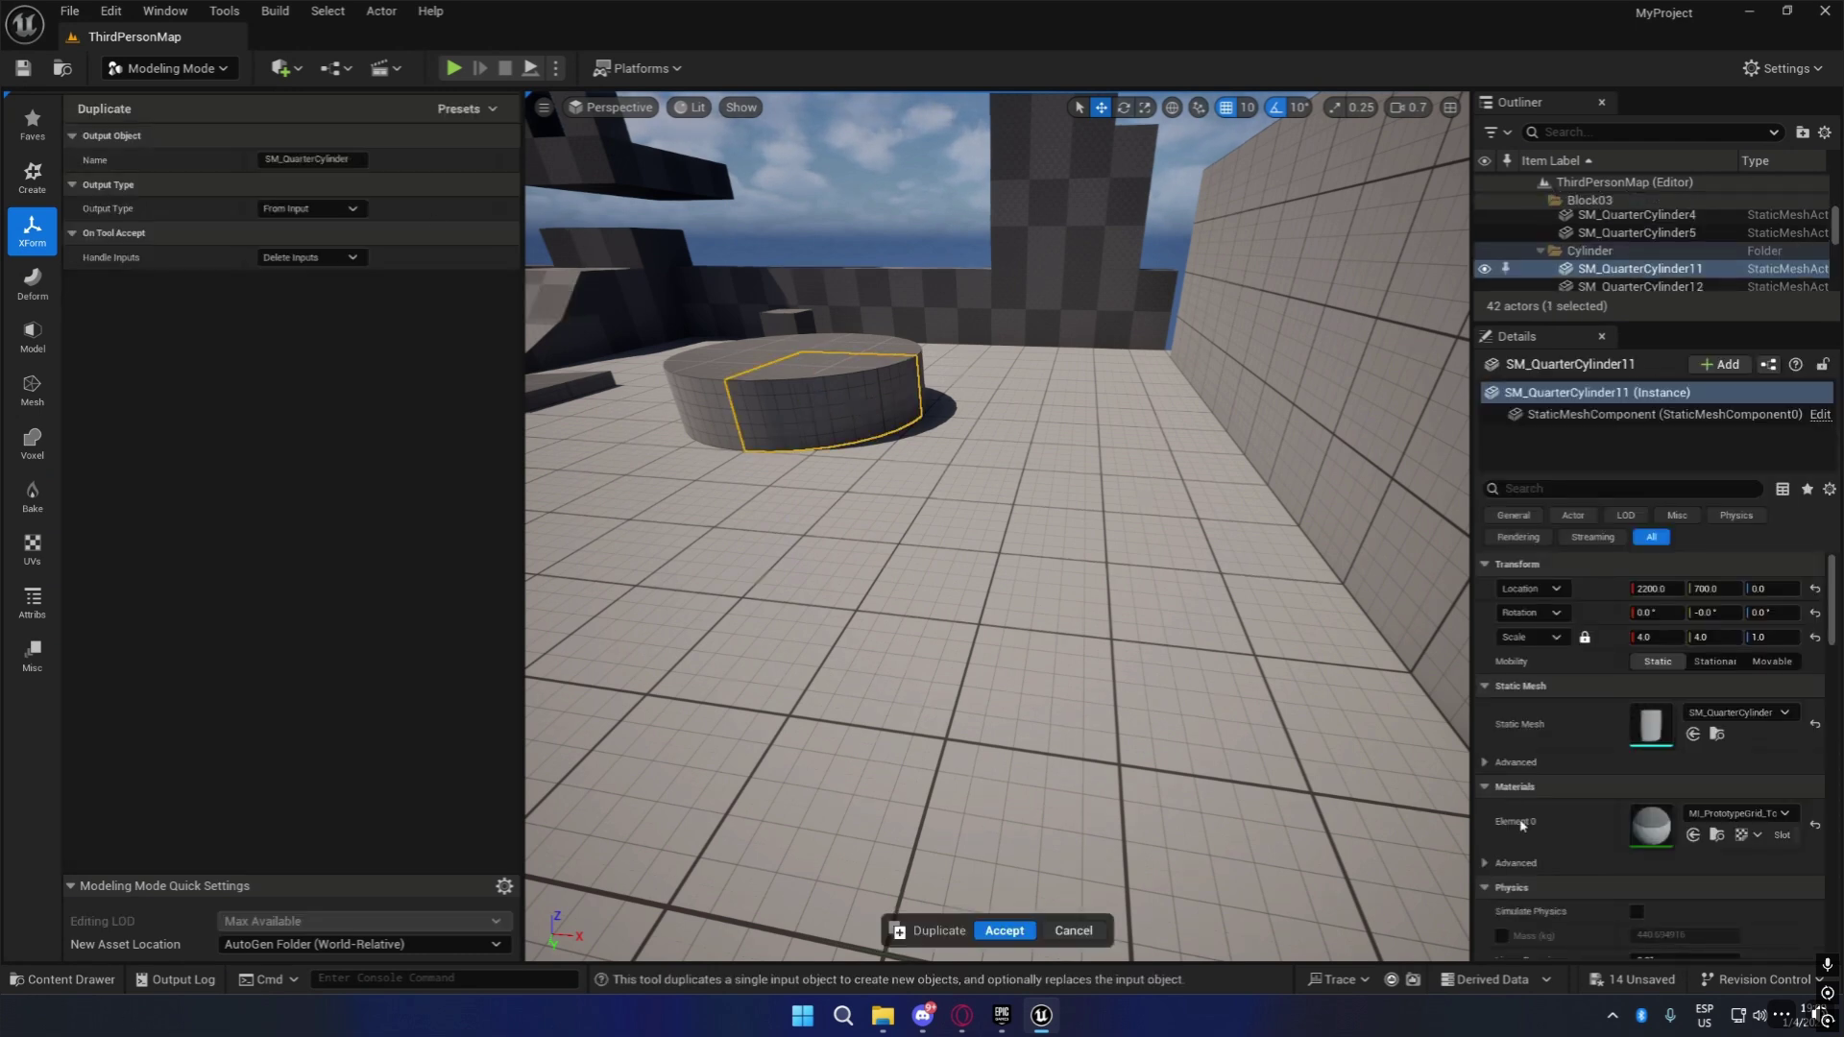
left_click(1005, 931)
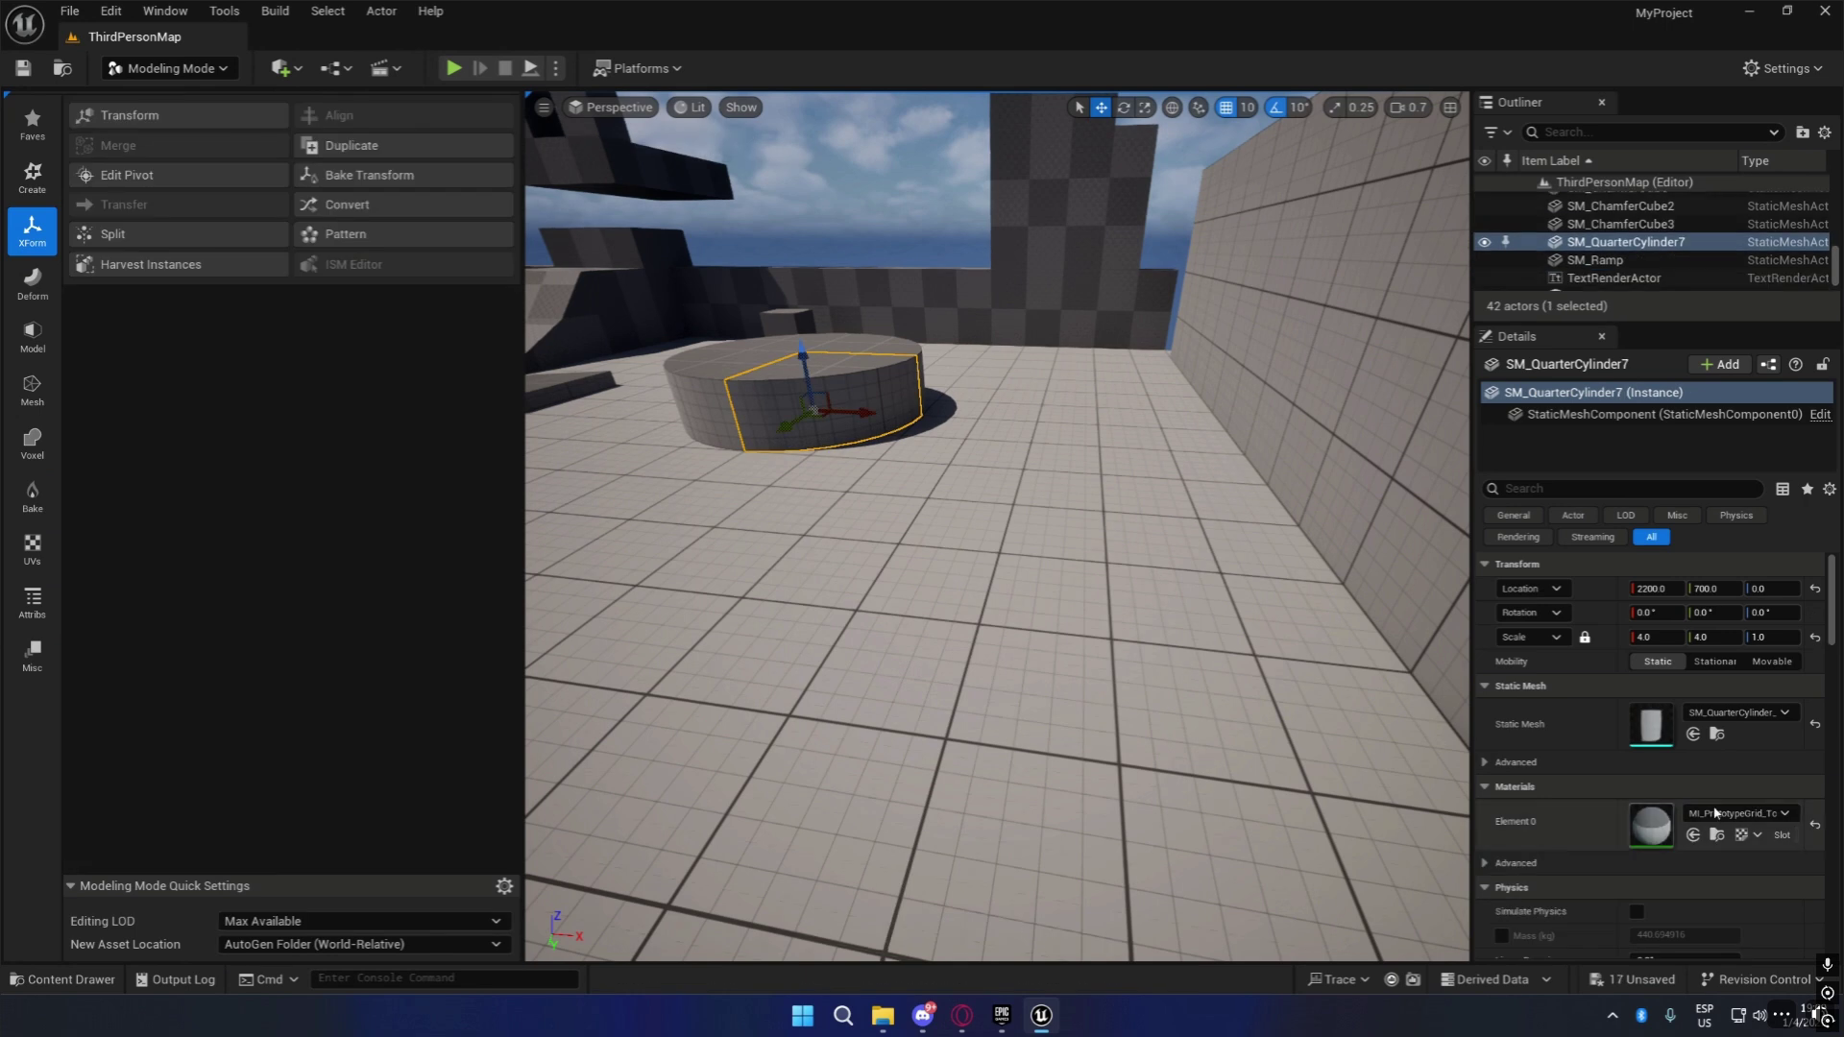
left_click(1716, 735)
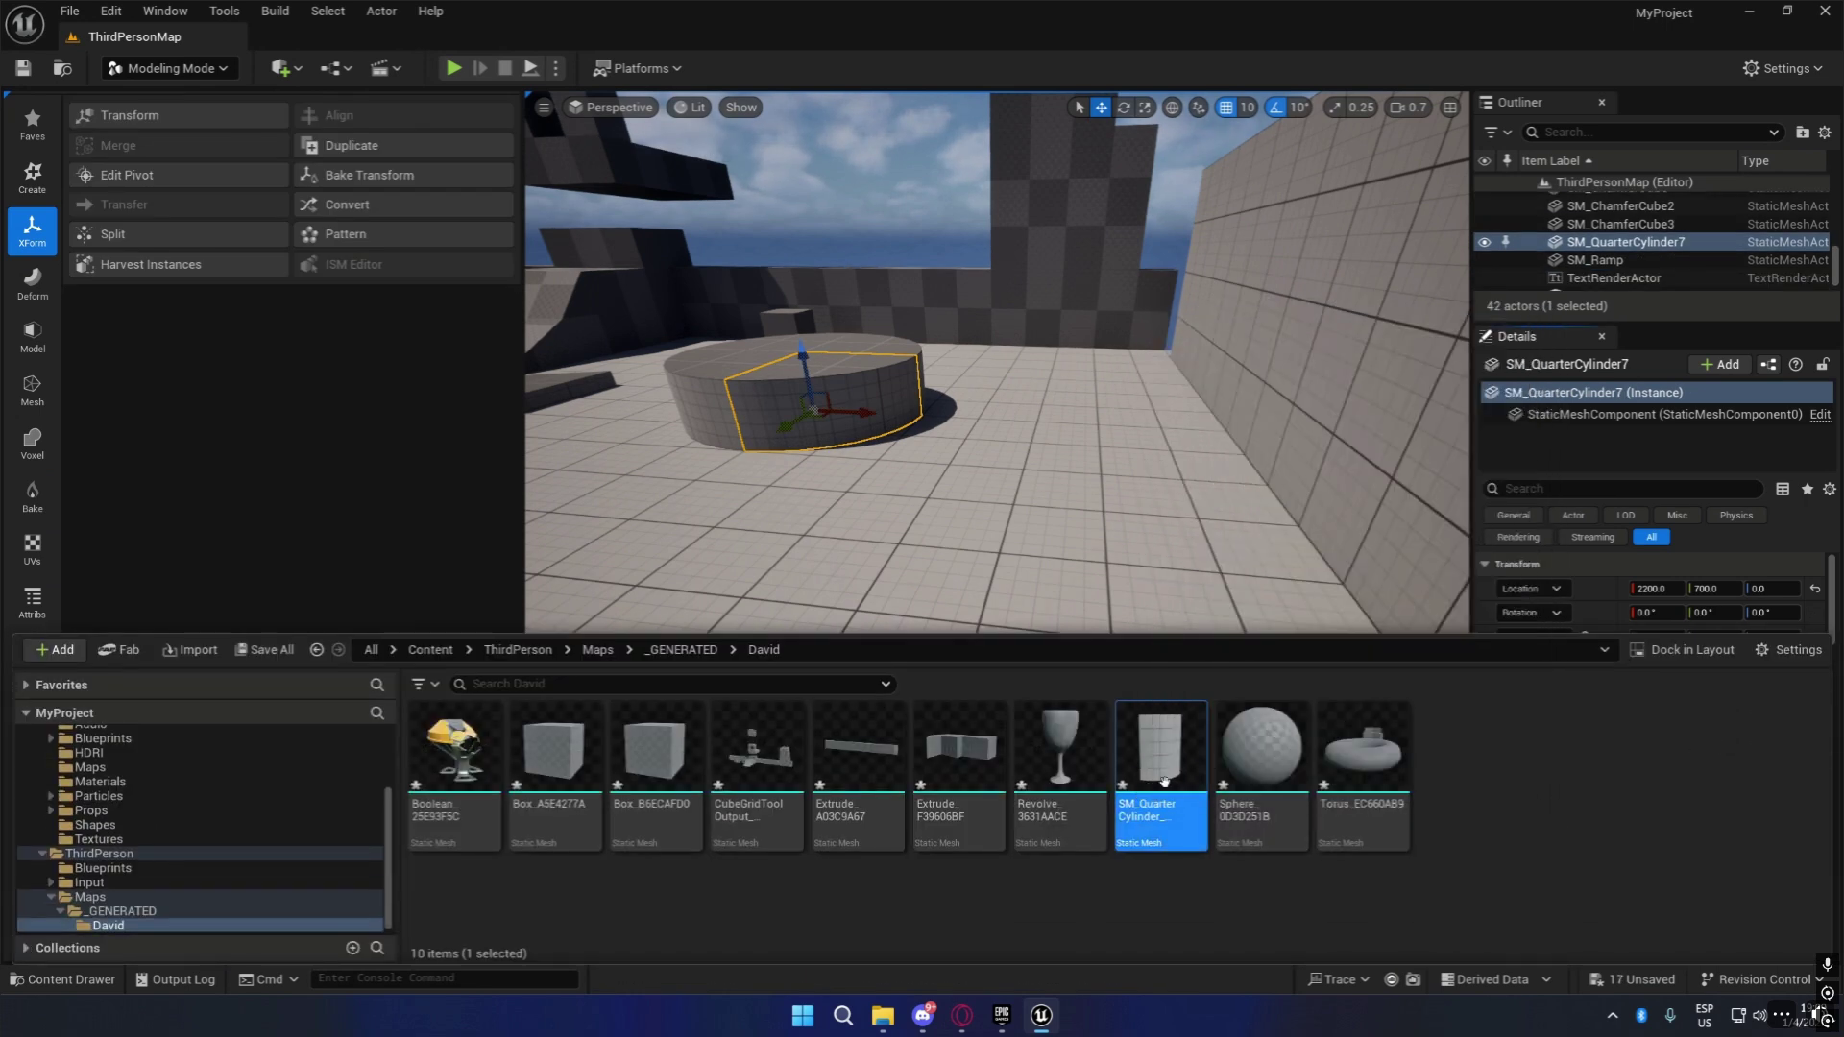
left_click(62, 979)
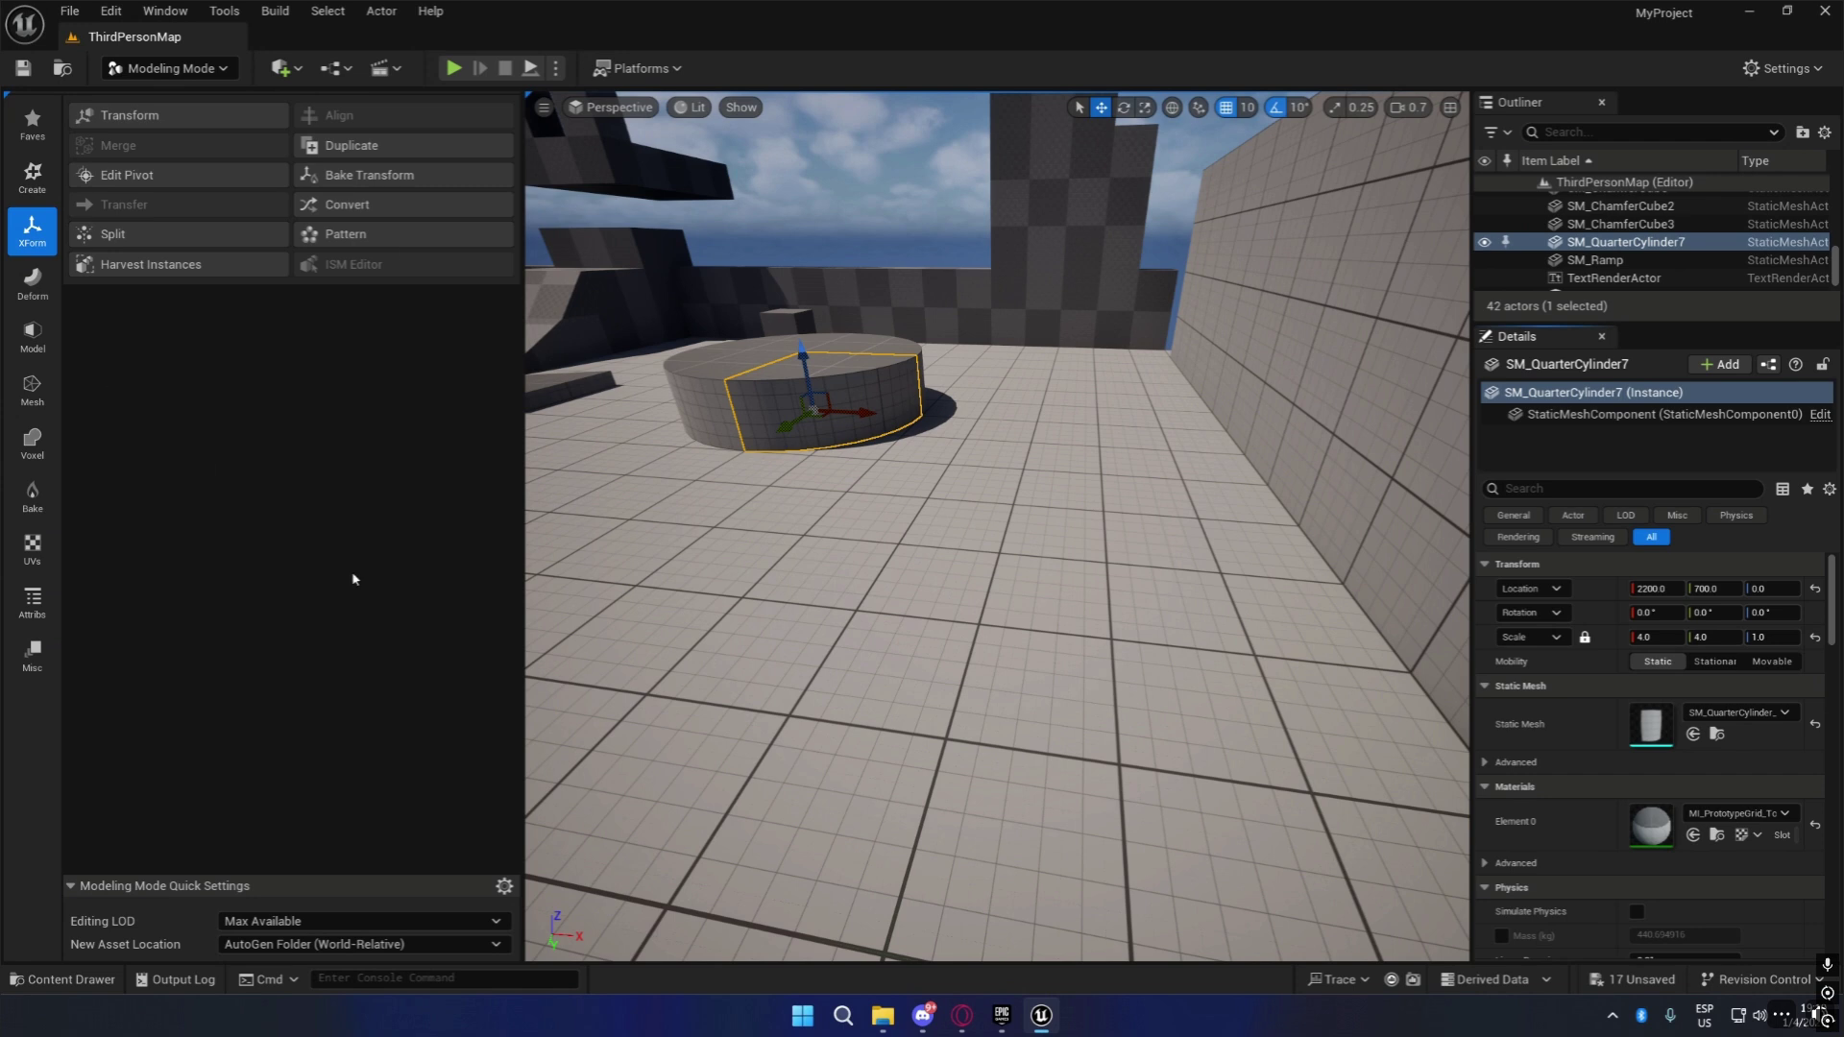
Place the SM_Rock mesh from the StarterContent Props folder on the floor beside the round platform.
left_click(32, 281)
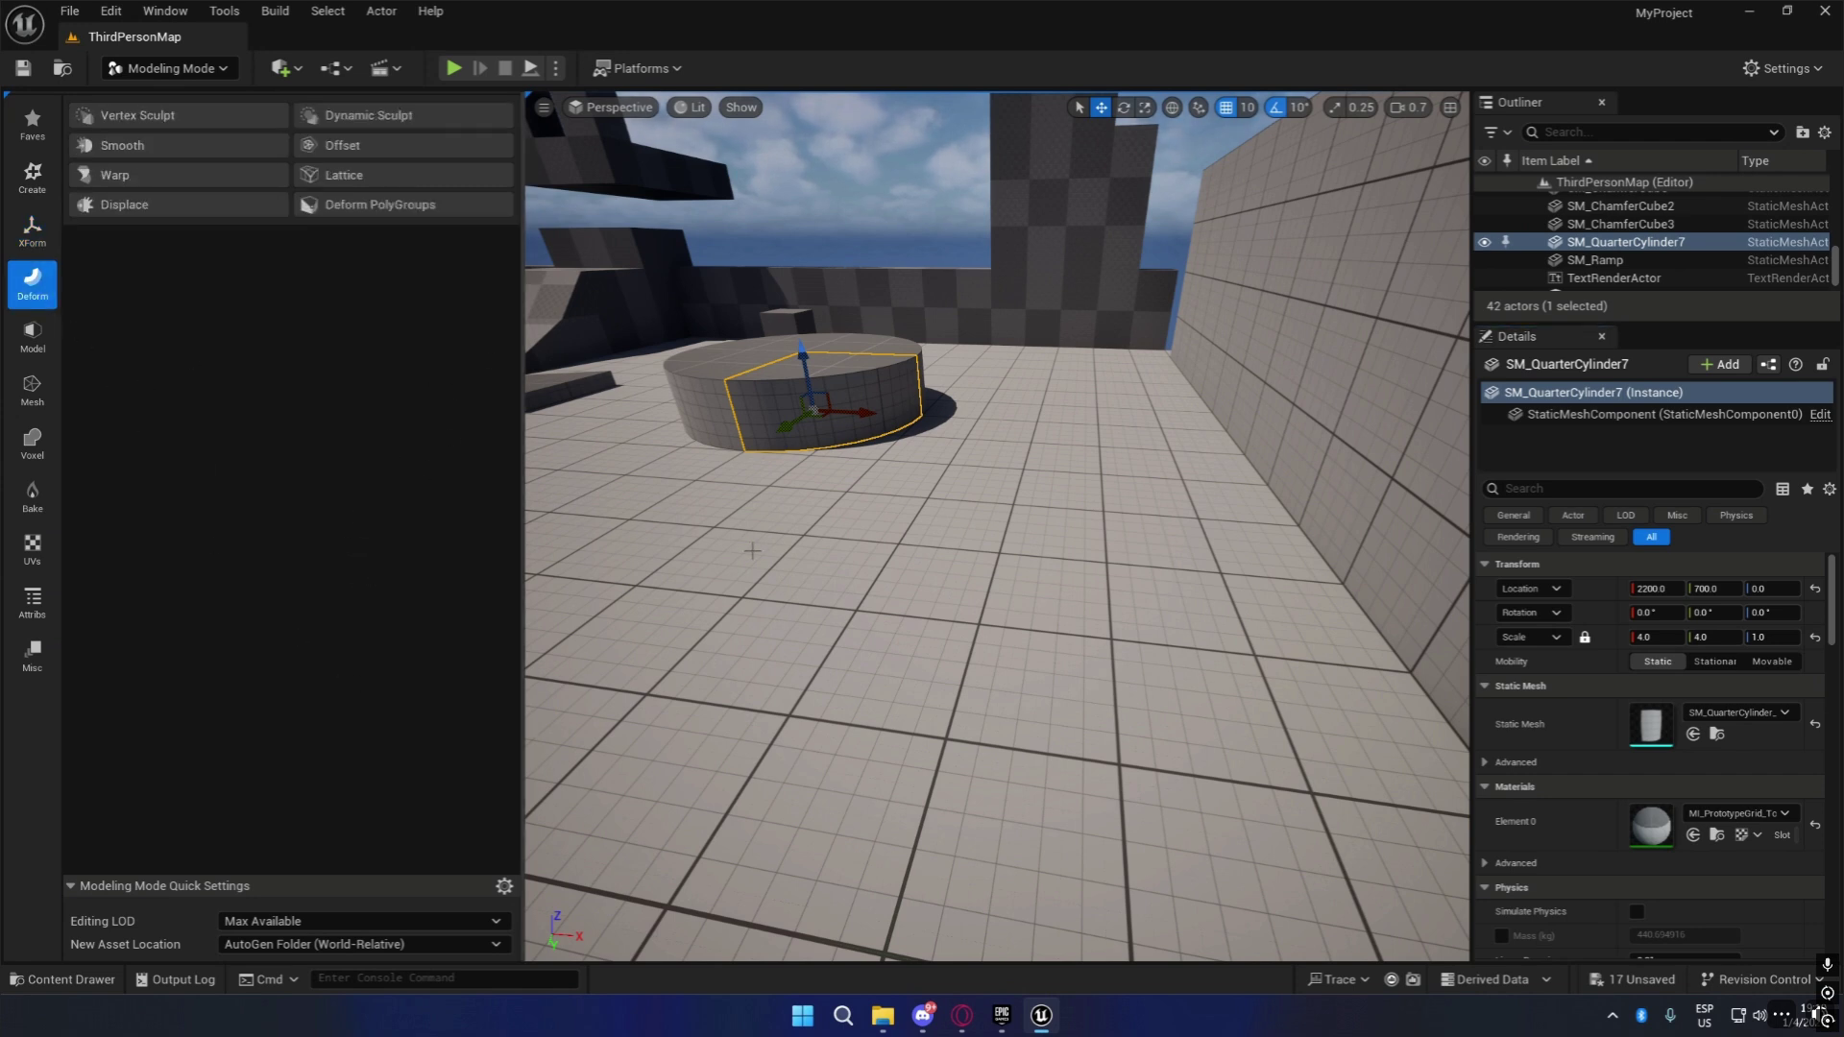
right_click_drag(846, 629, 826, 577)
key("Escape")
right_click_drag(945, 536, 797, 526)
left_click(62, 979)
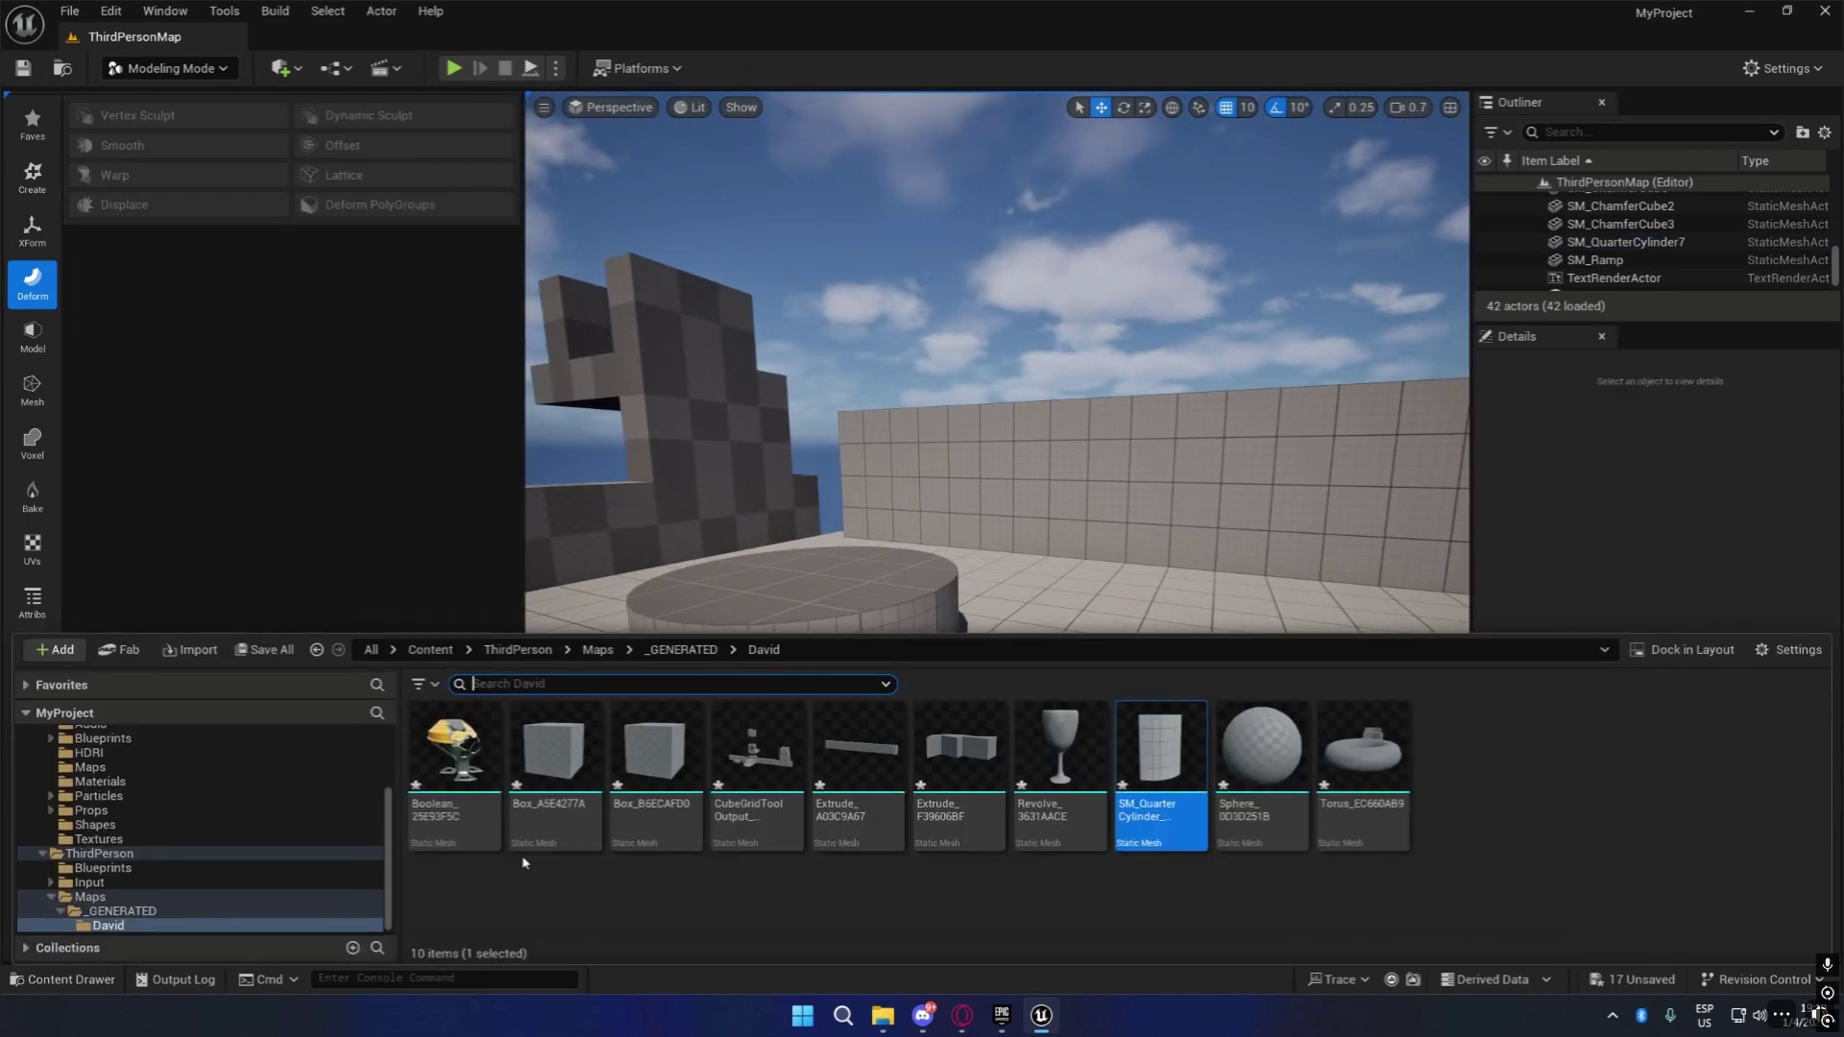
left_click(147, 811)
scroll(1215, 824, "down", 2)
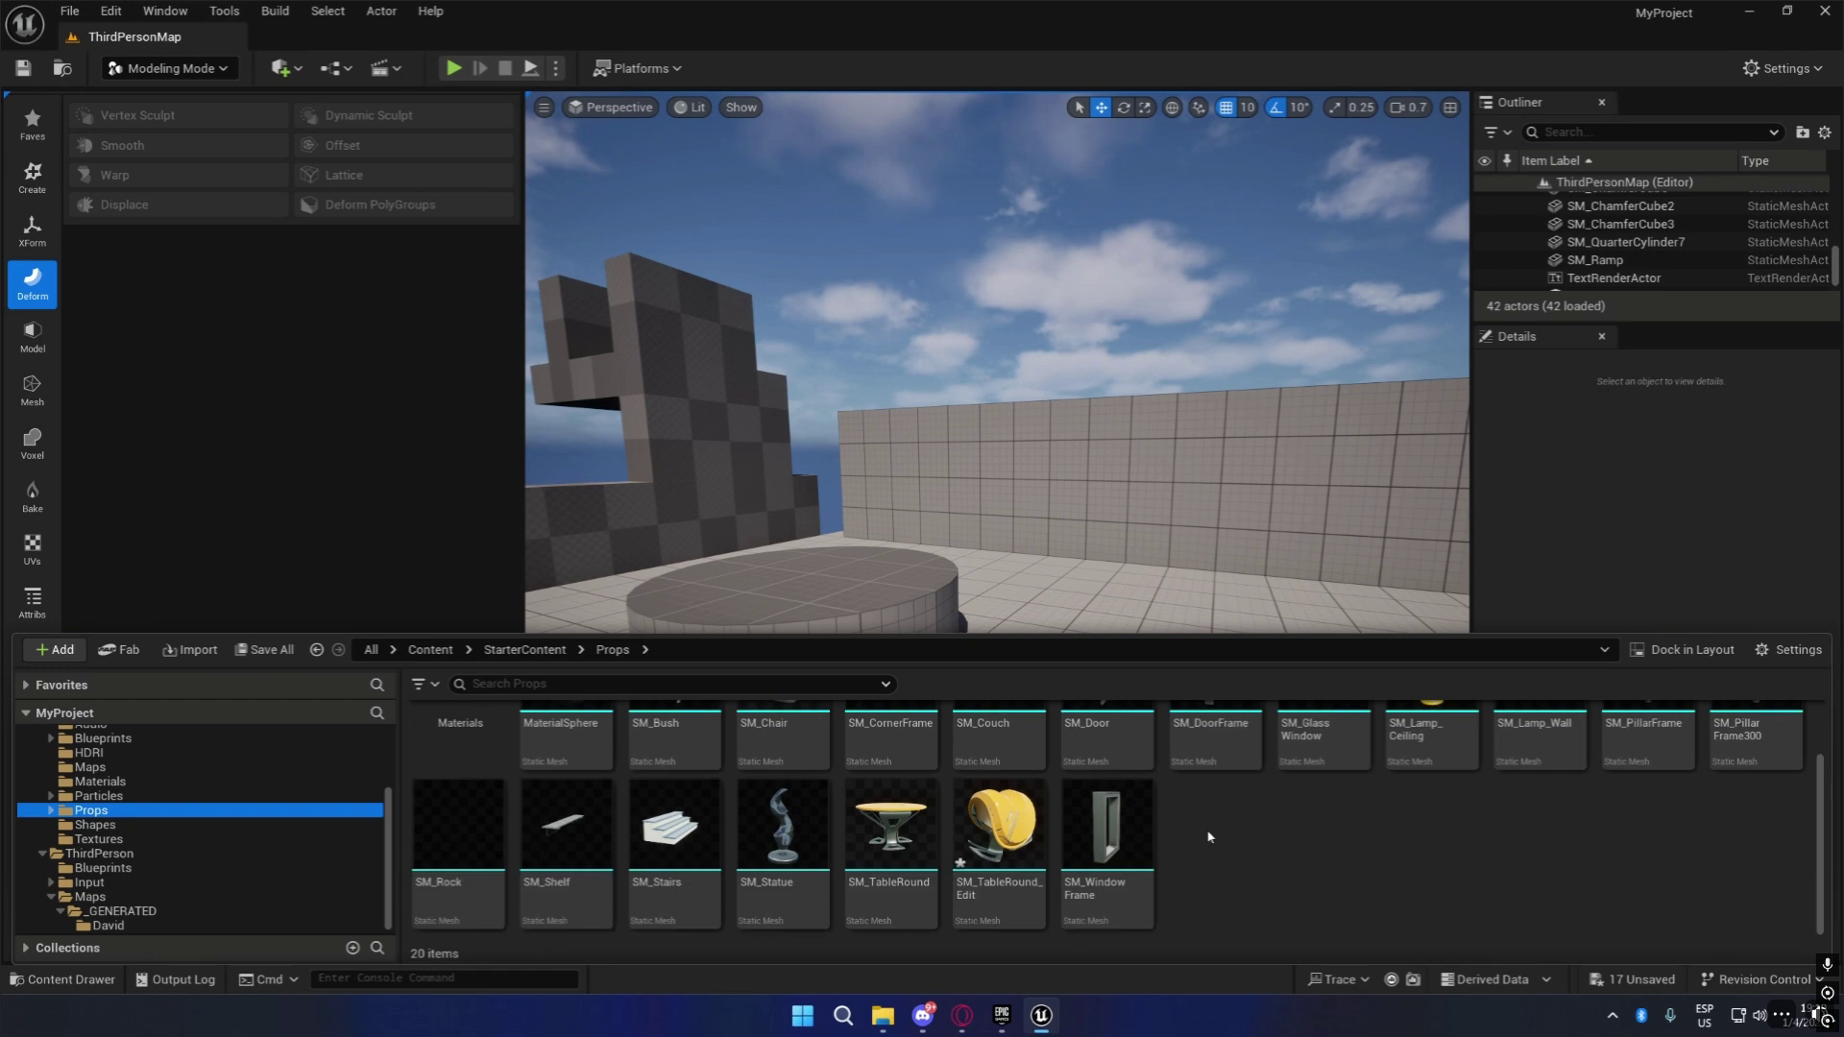
left_click_drag(459, 824, 1217, 706)
key("f")
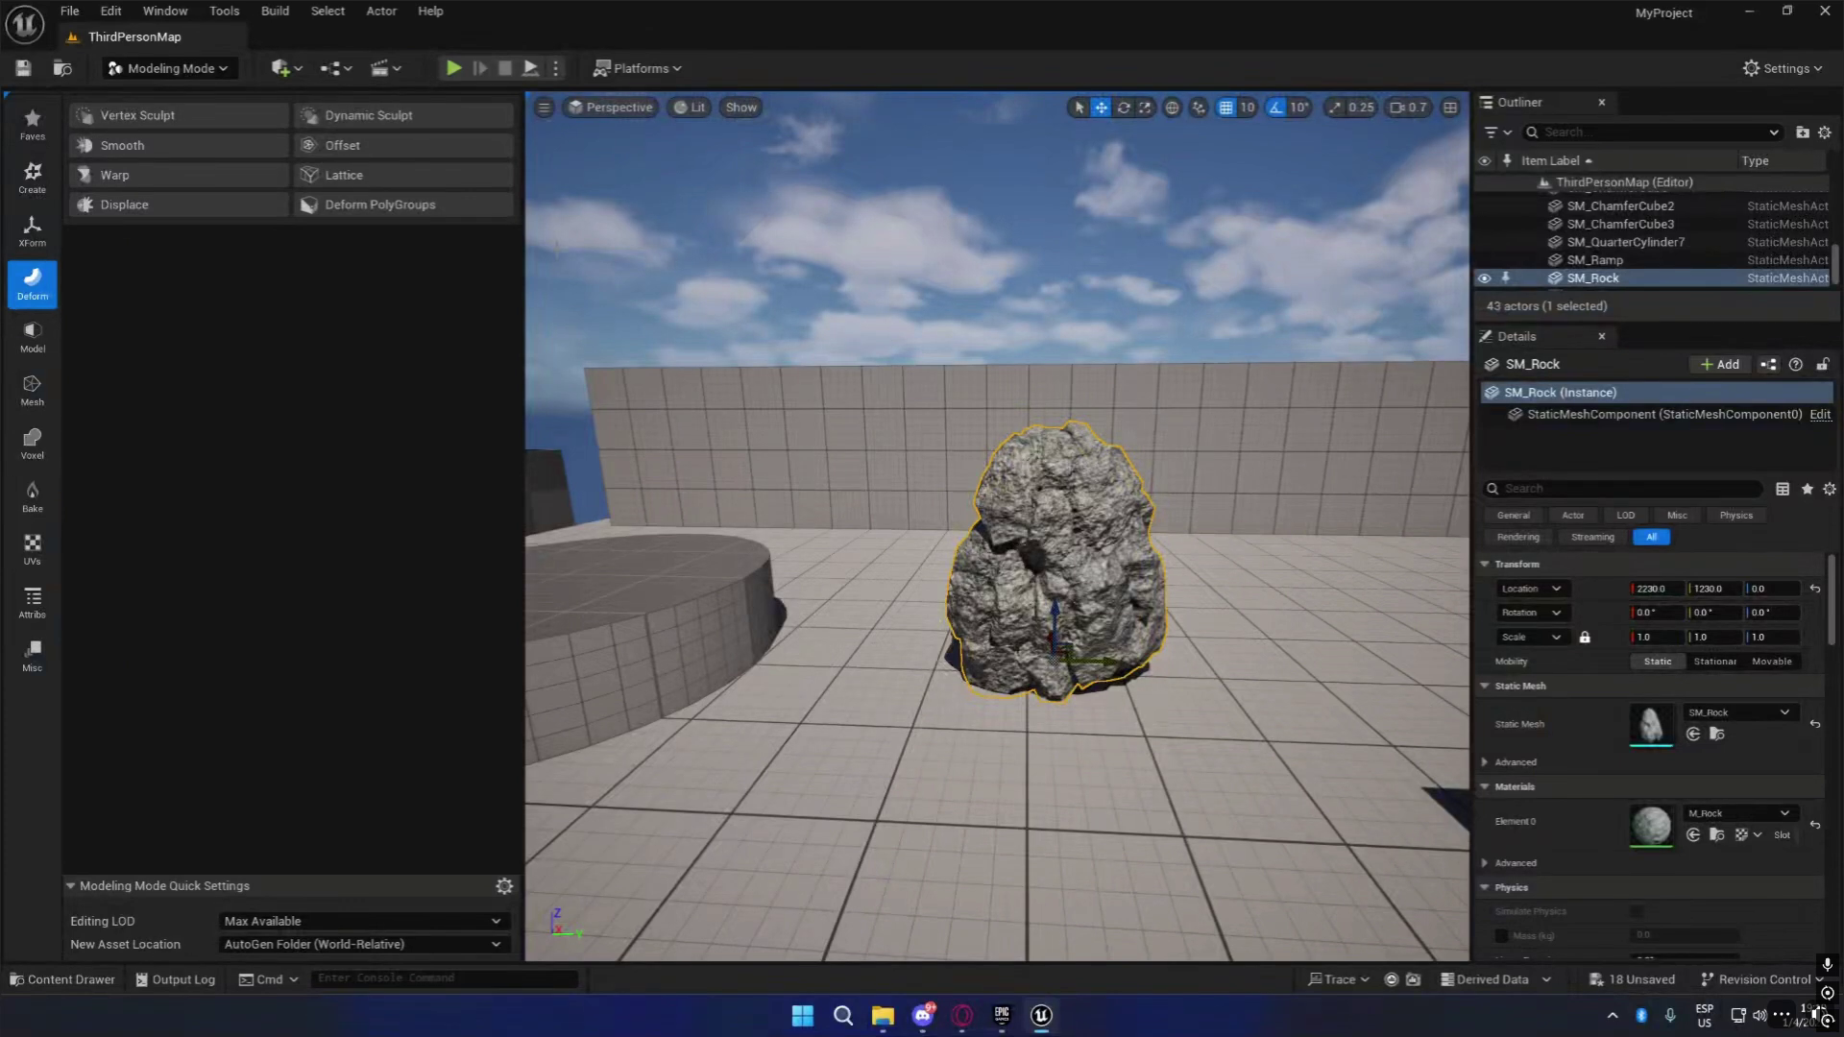
Duplicate the rock with the output type taken from the input and the input object deleted.
left_click(32, 230)
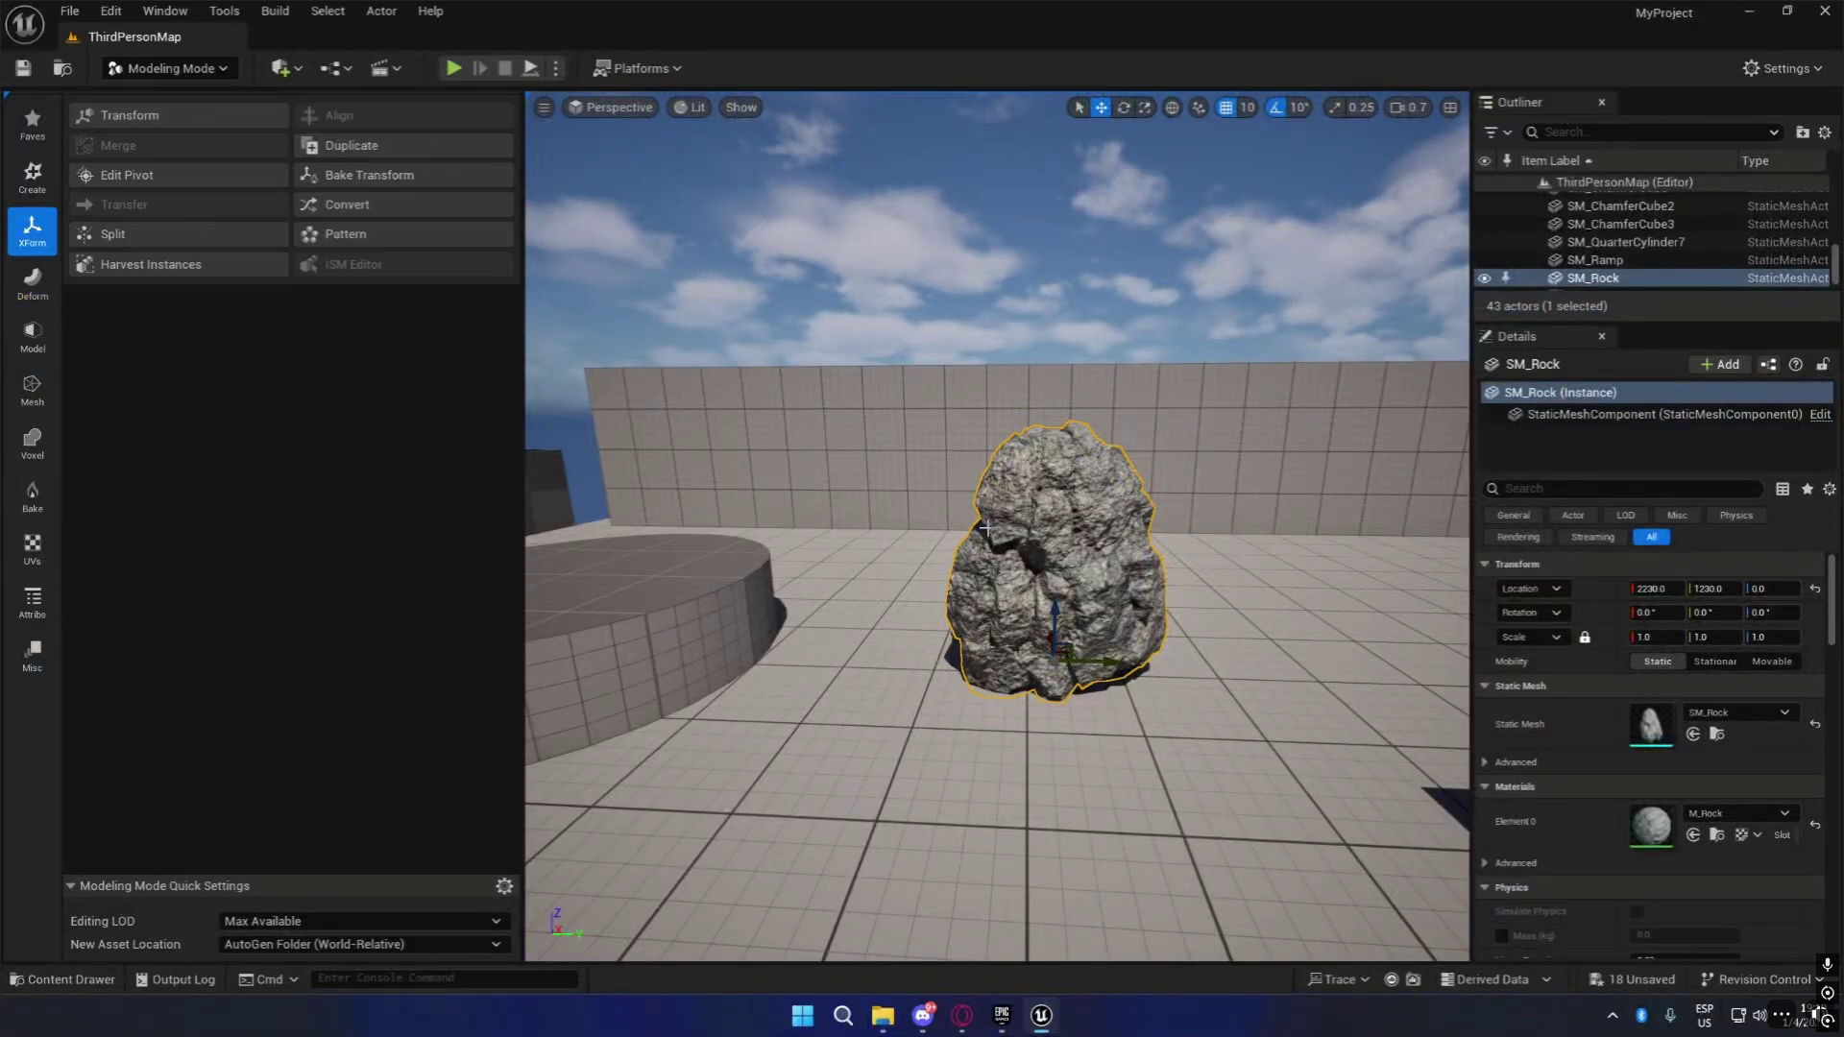
left_click(347, 146)
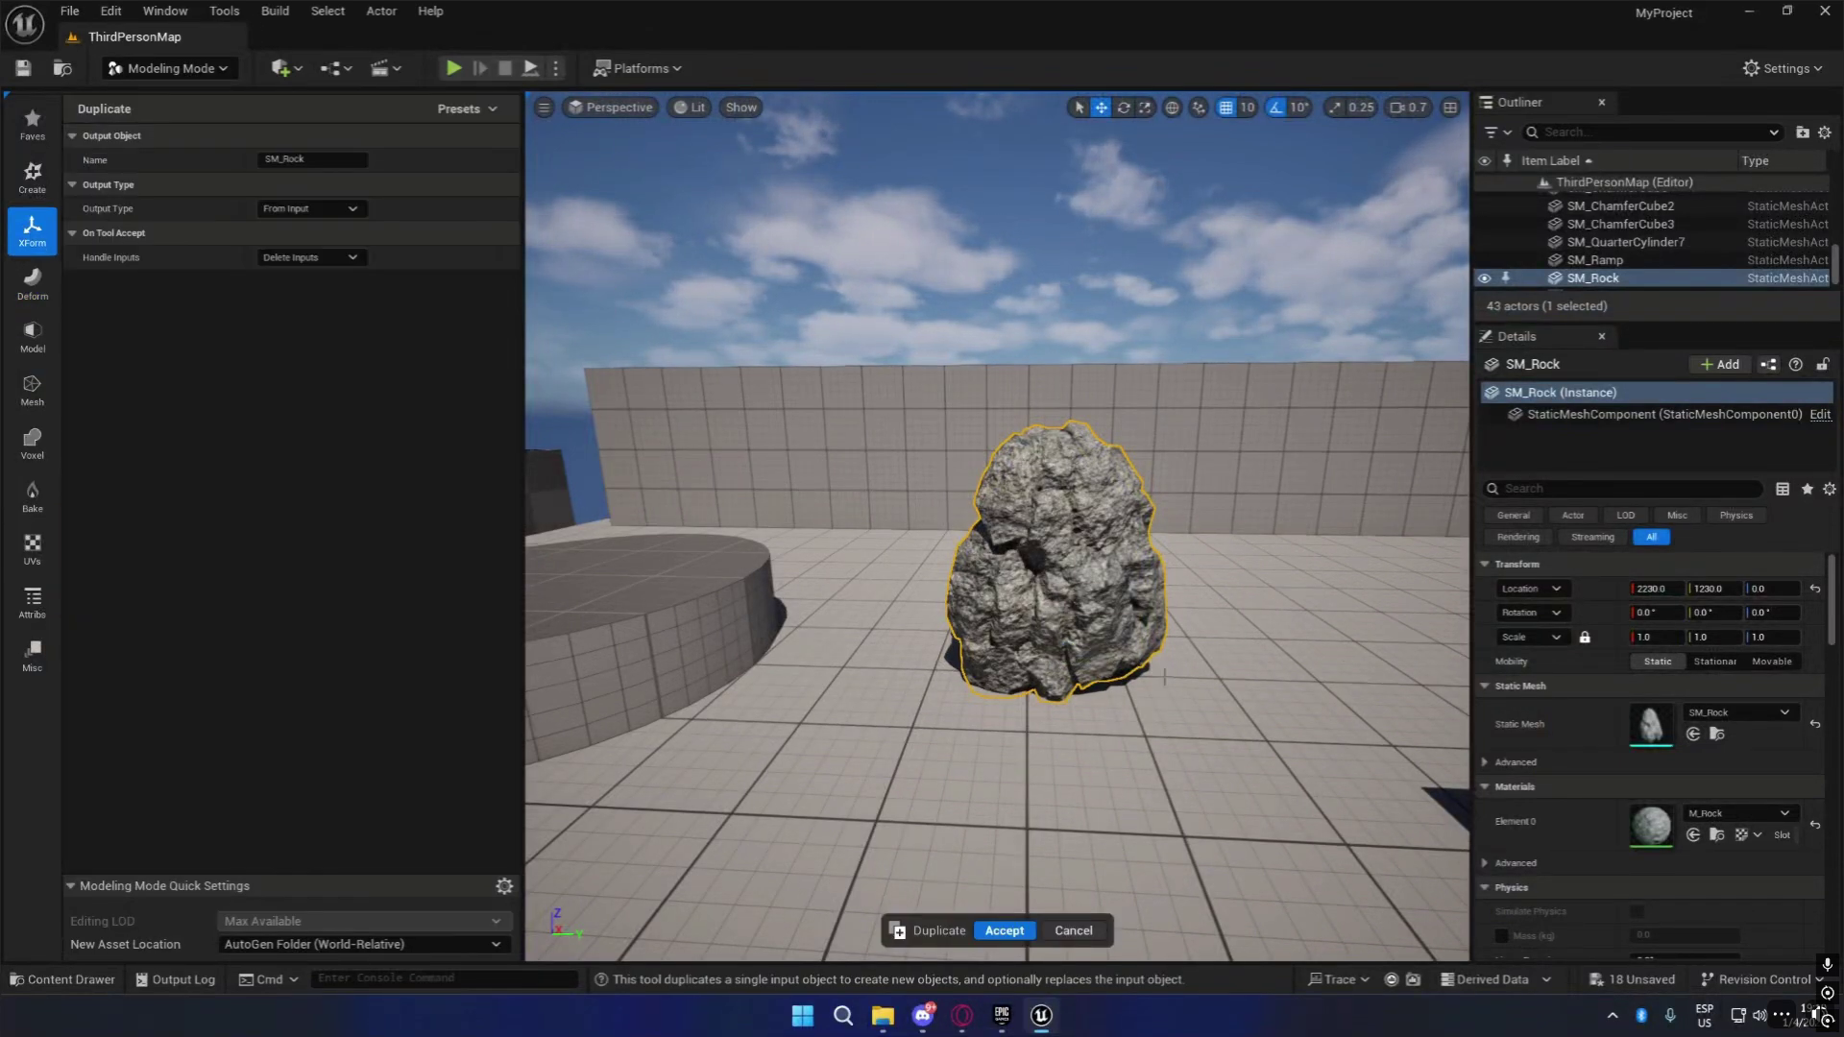
left_click(1003, 931)
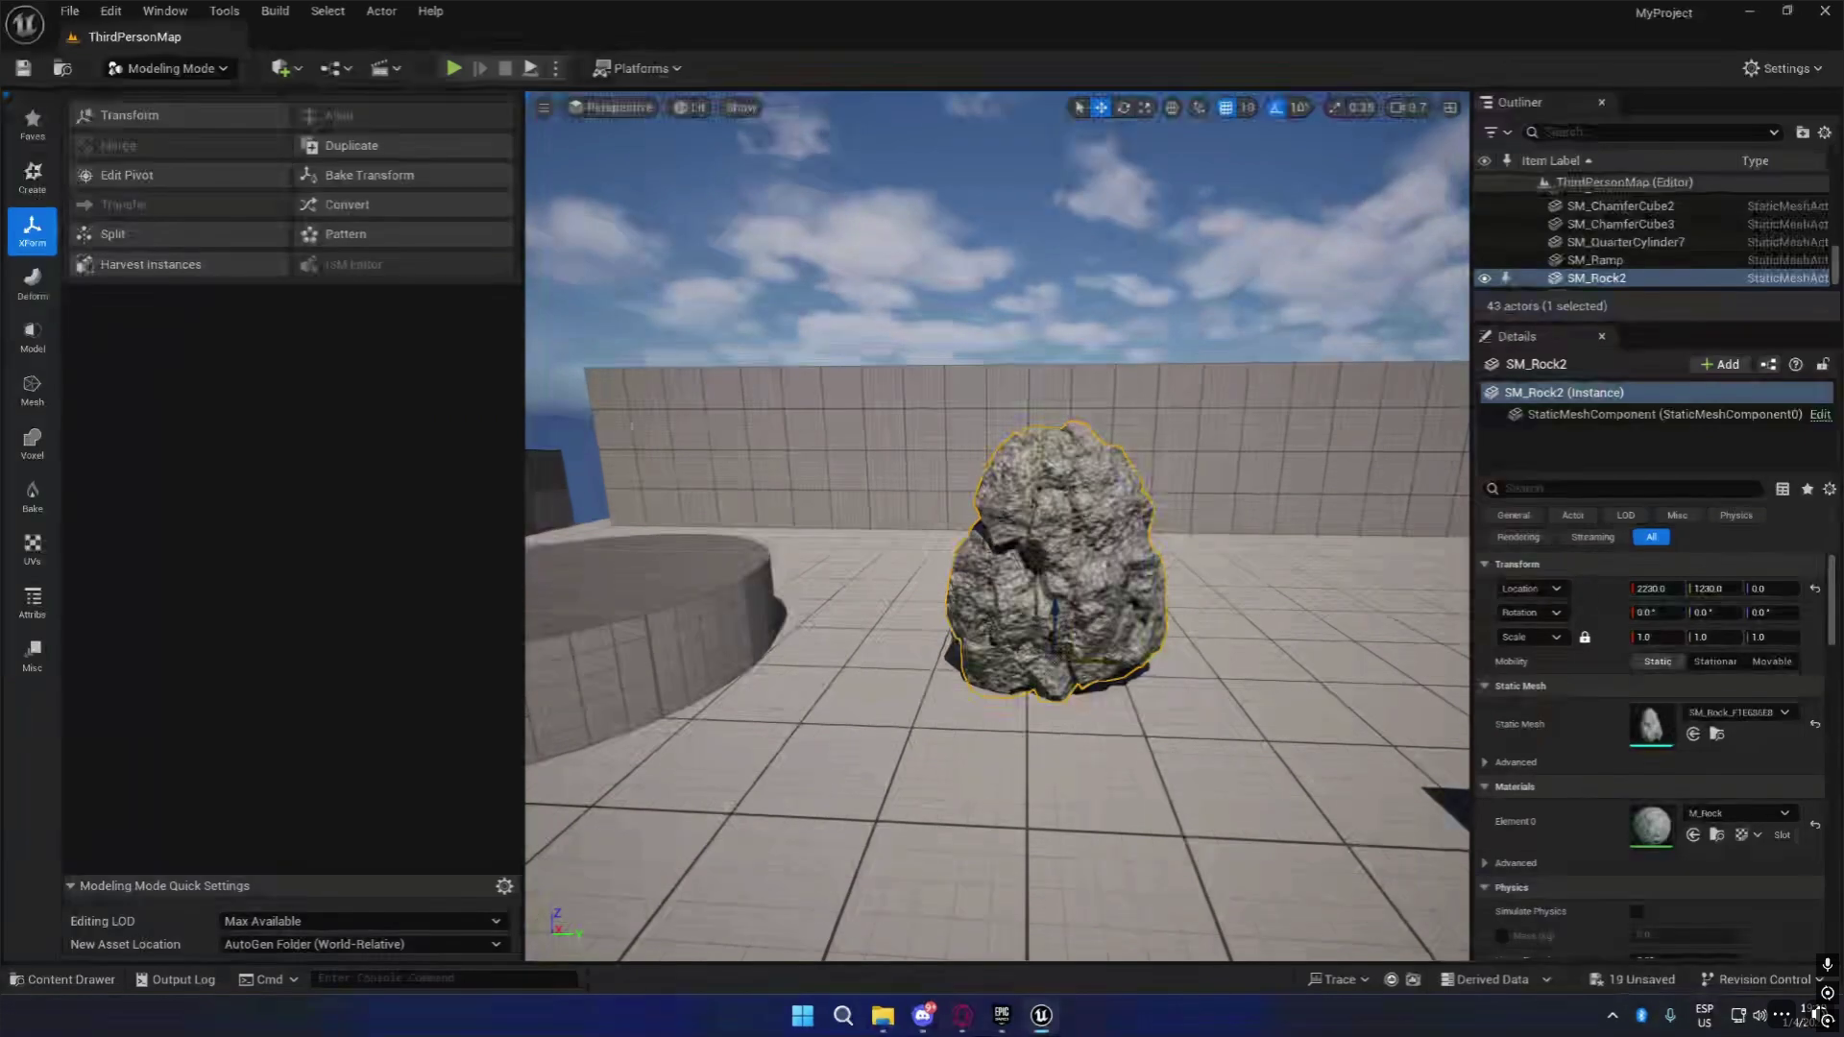
Start a Lattice deformation on the duplicated rock with X, Y and Z axis resolutions of 2.
left_click(33, 284)
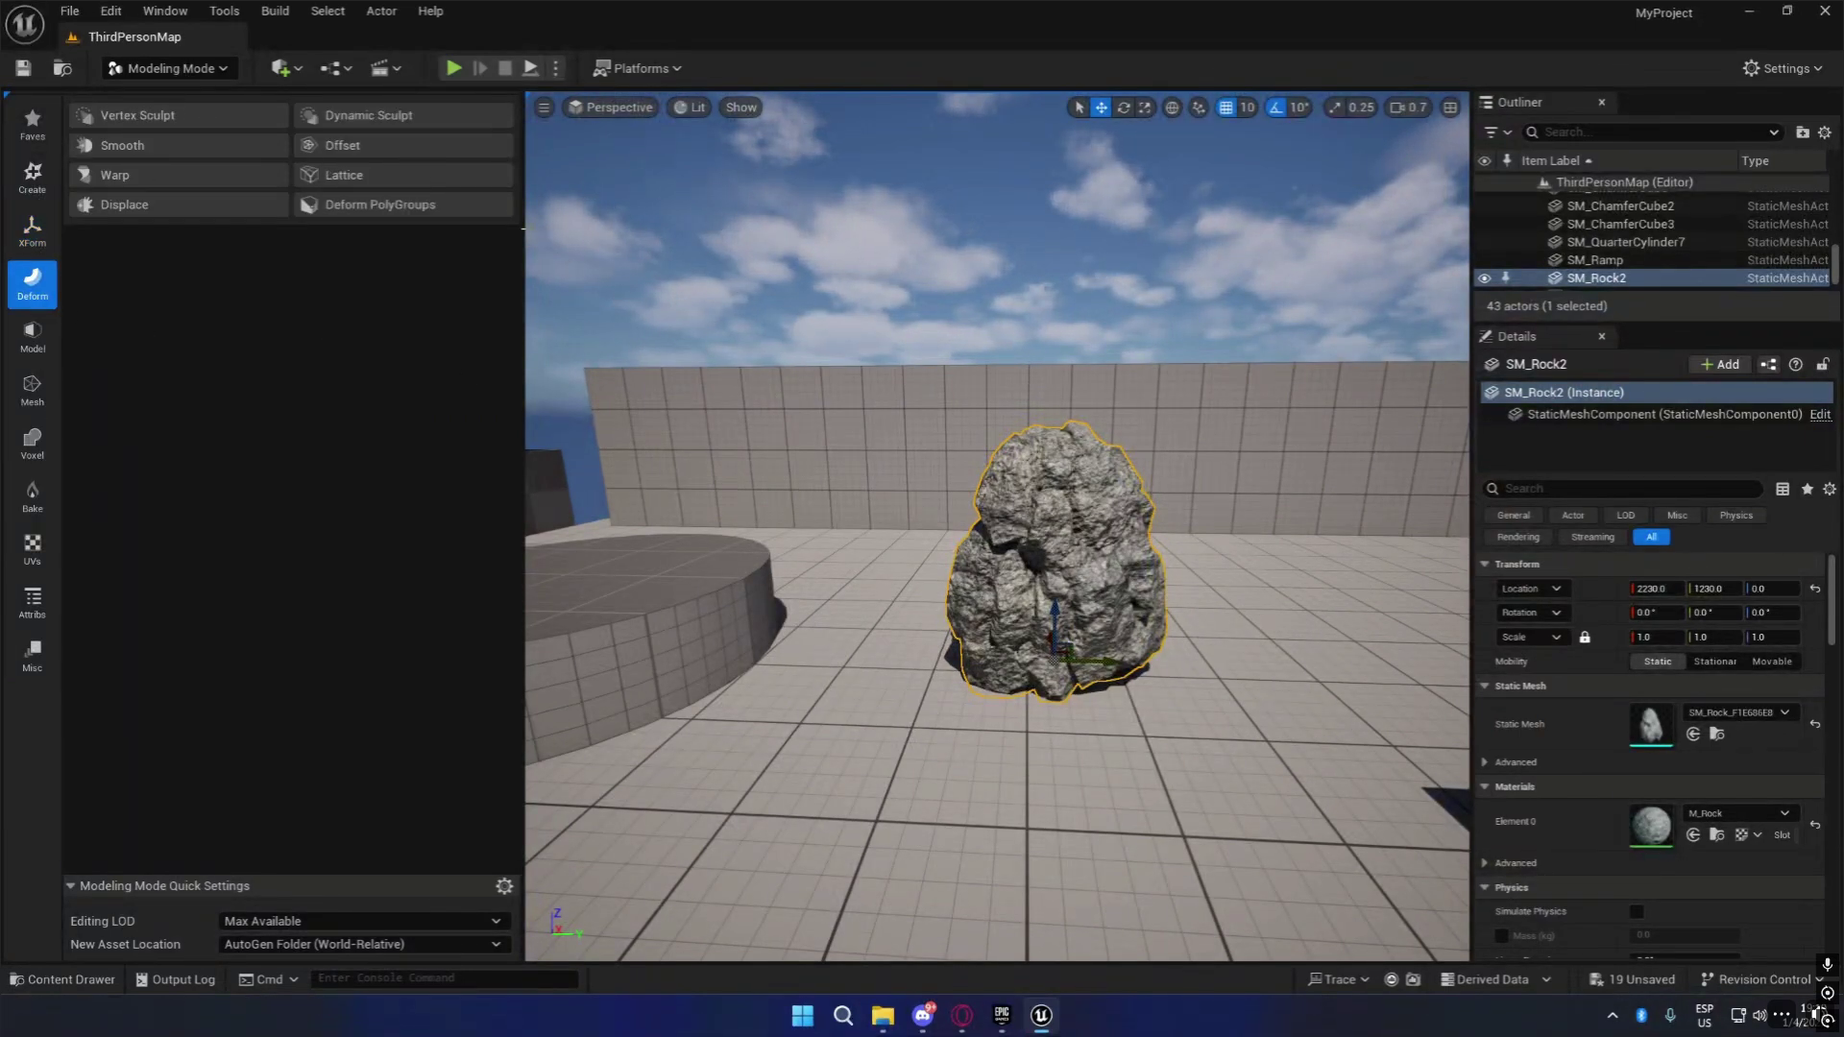
key("w")
right_click_drag(999, 544, 1049, 536)
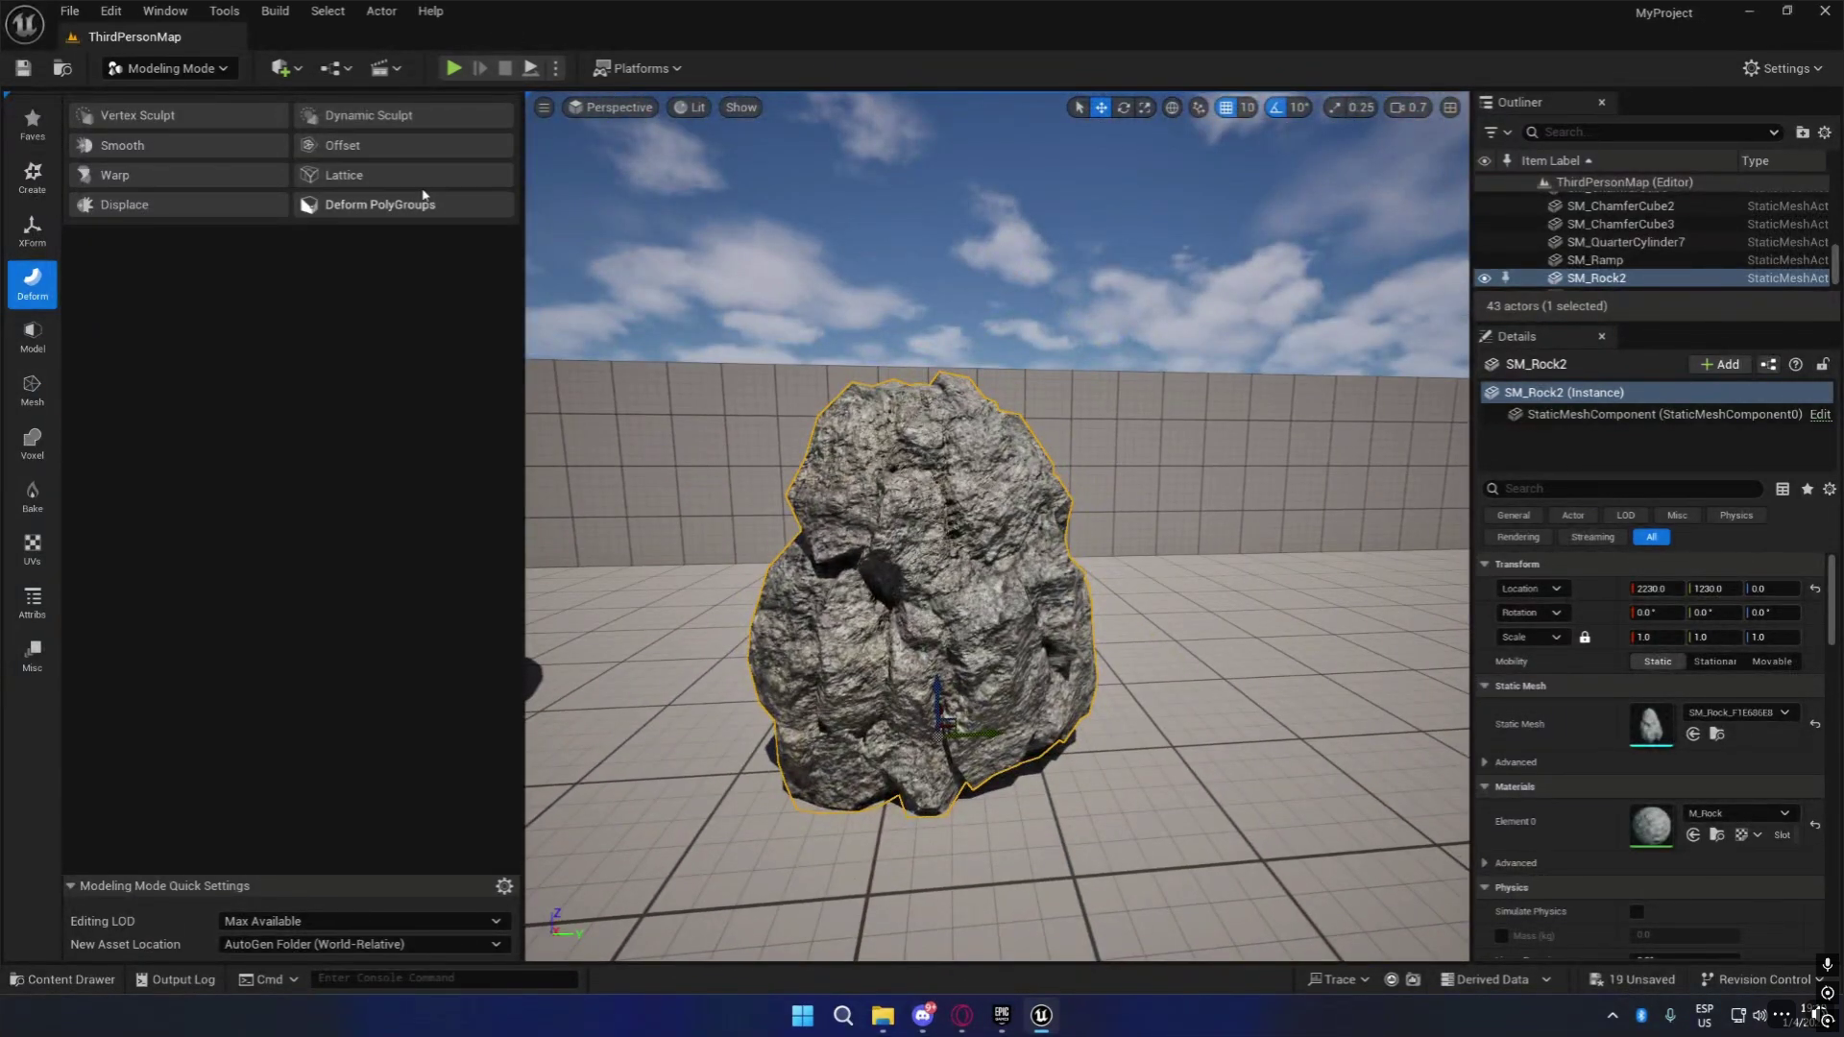
left_click(370, 175)
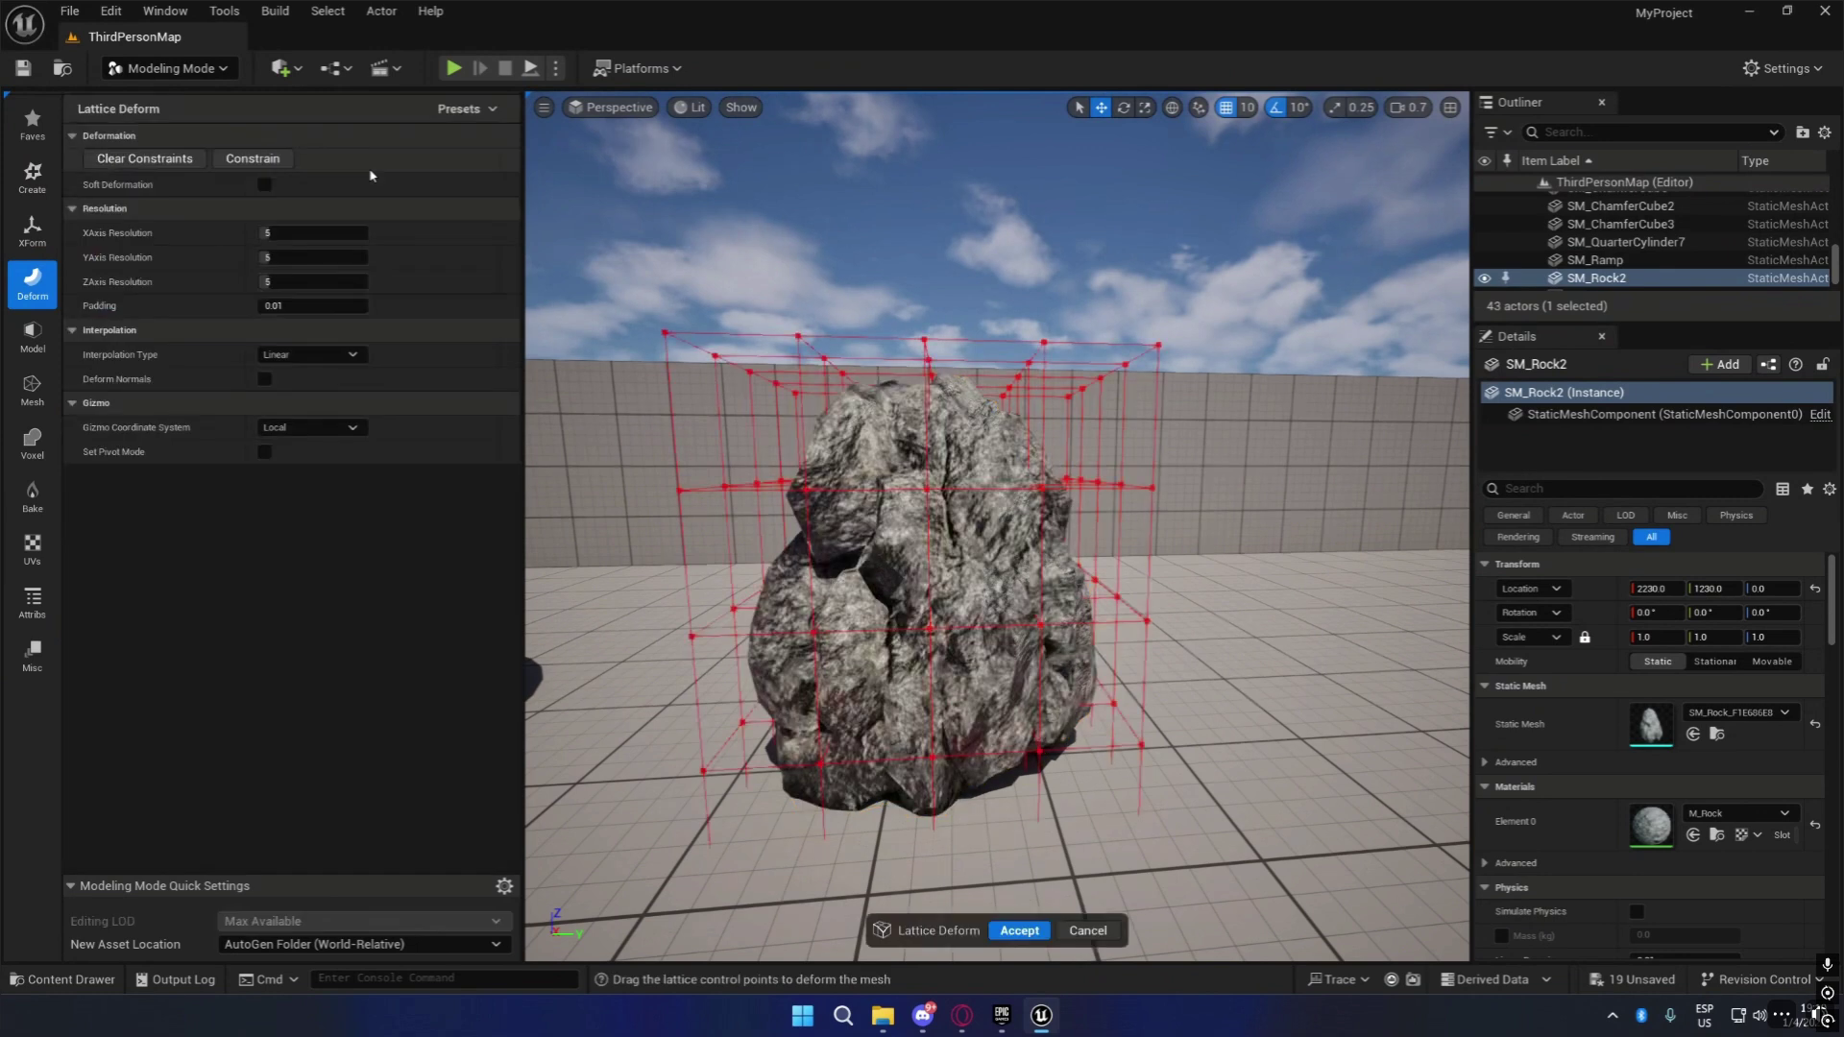
mouse_move(961, 538)
right_mouse_down()
mouse_move(999, 538)
mouse_move(980, 586)
mouse_move(957, 538)
mouse_move(941, 547)
right_mouse_up()
right_click_drag(863, 319, 833, 332)
left_click(299, 233)
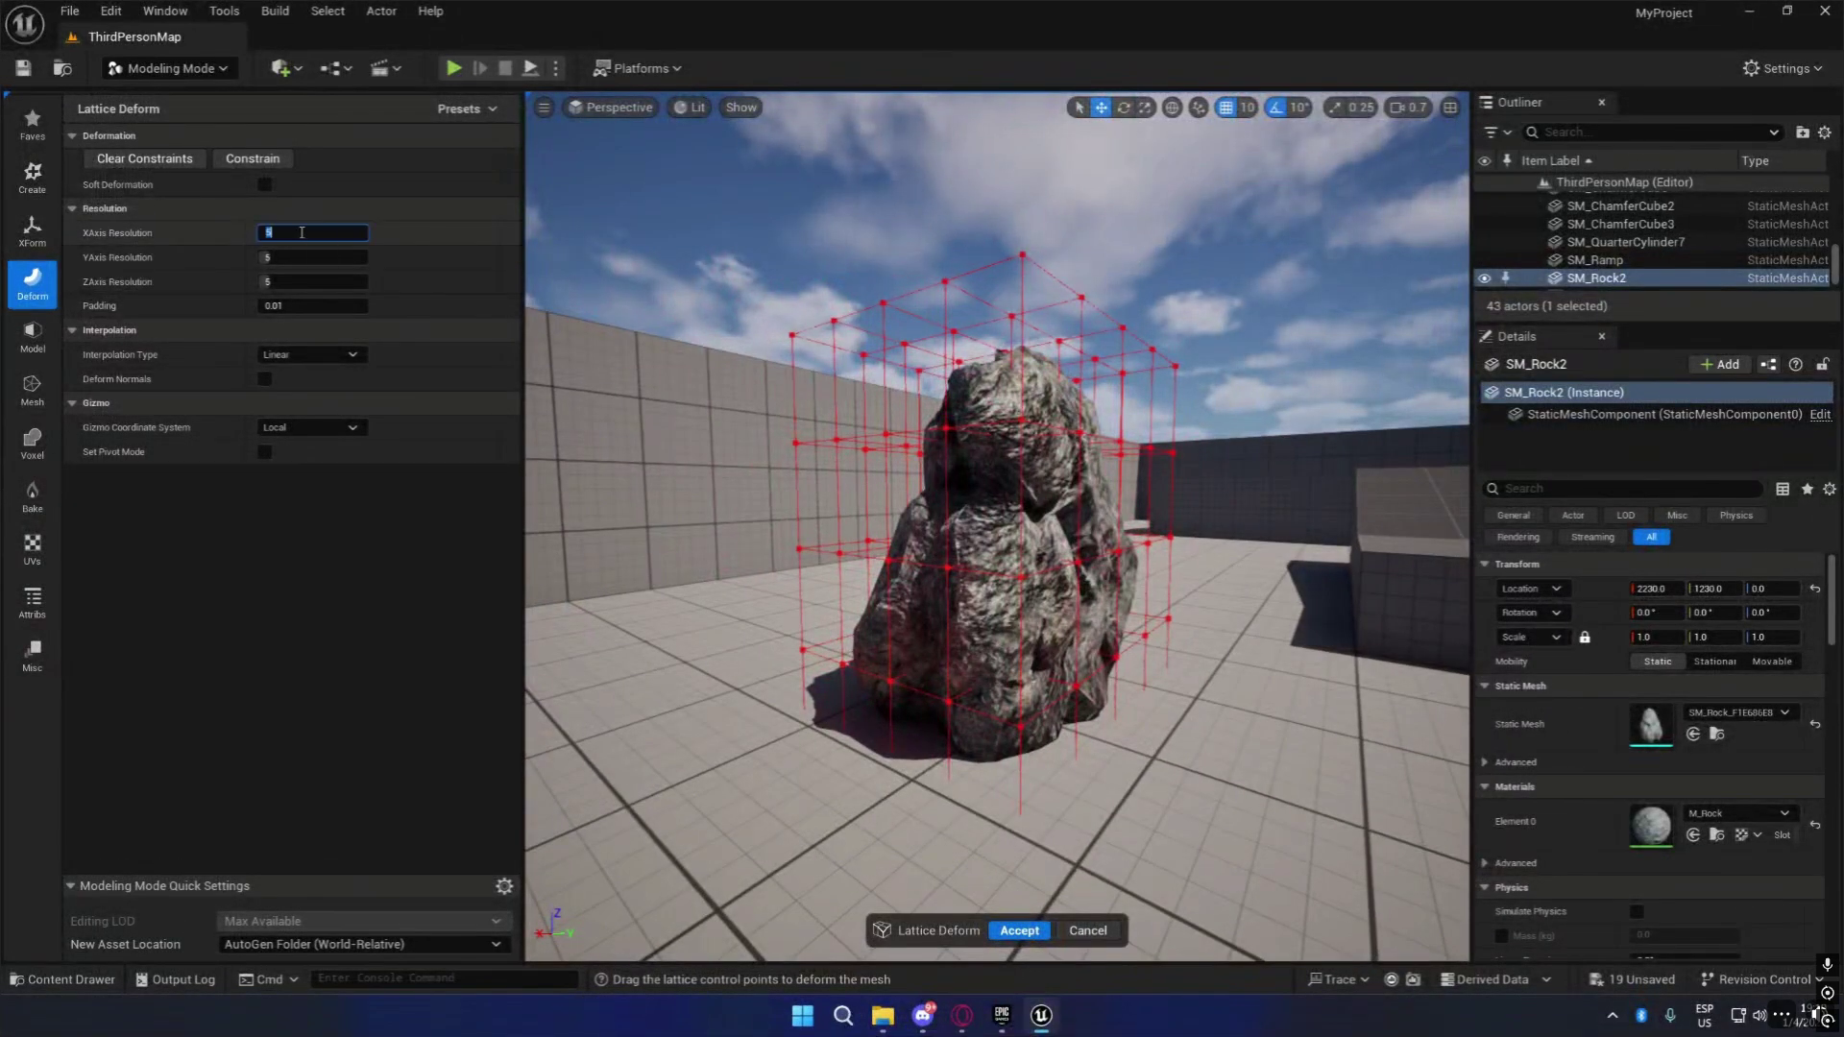
type("2")
key("Tab")
type("2")
key("Tab")
type("2")
left_click(417, 270)
Try moving the selected upper lattice points of the rock 140 units along Y, and undo the move.
right_click_drag(1113, 407, 845, 422)
key("d")
left_click_drag(1017, 441, 1141, 463)
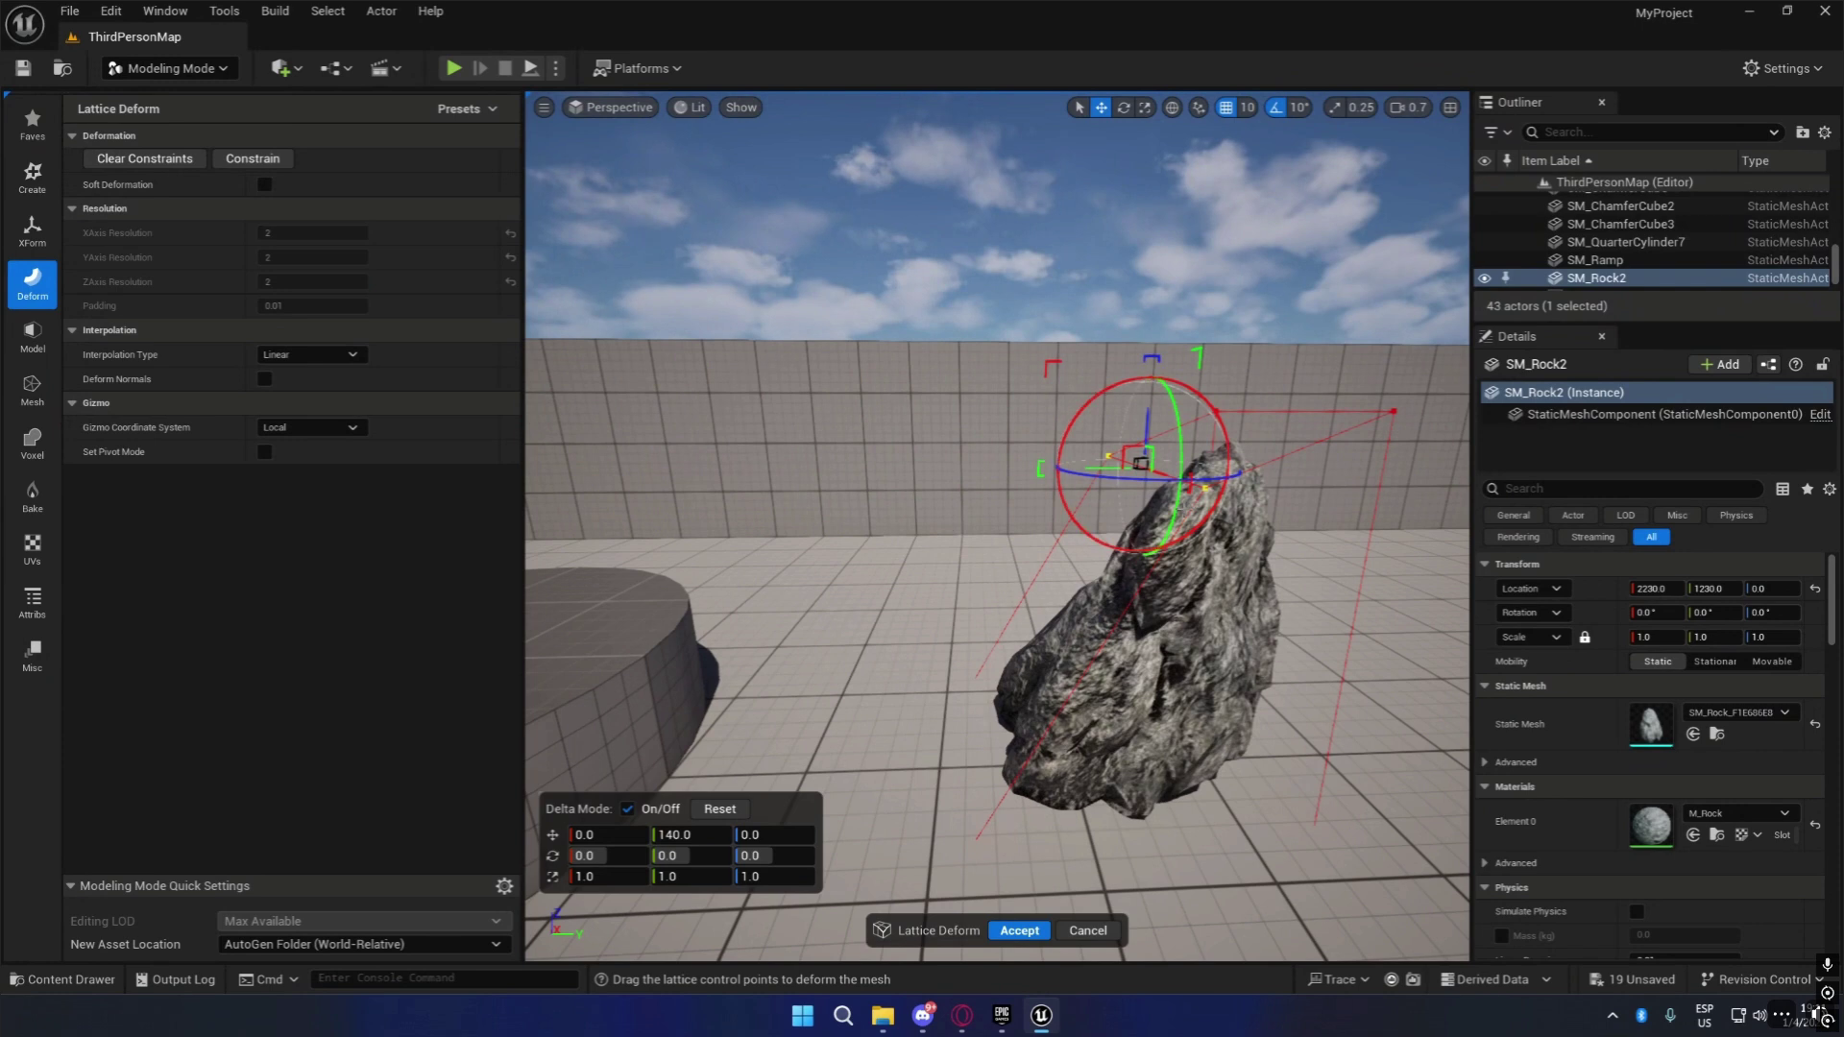
key("ctrl+z")
key("ctrl+z")
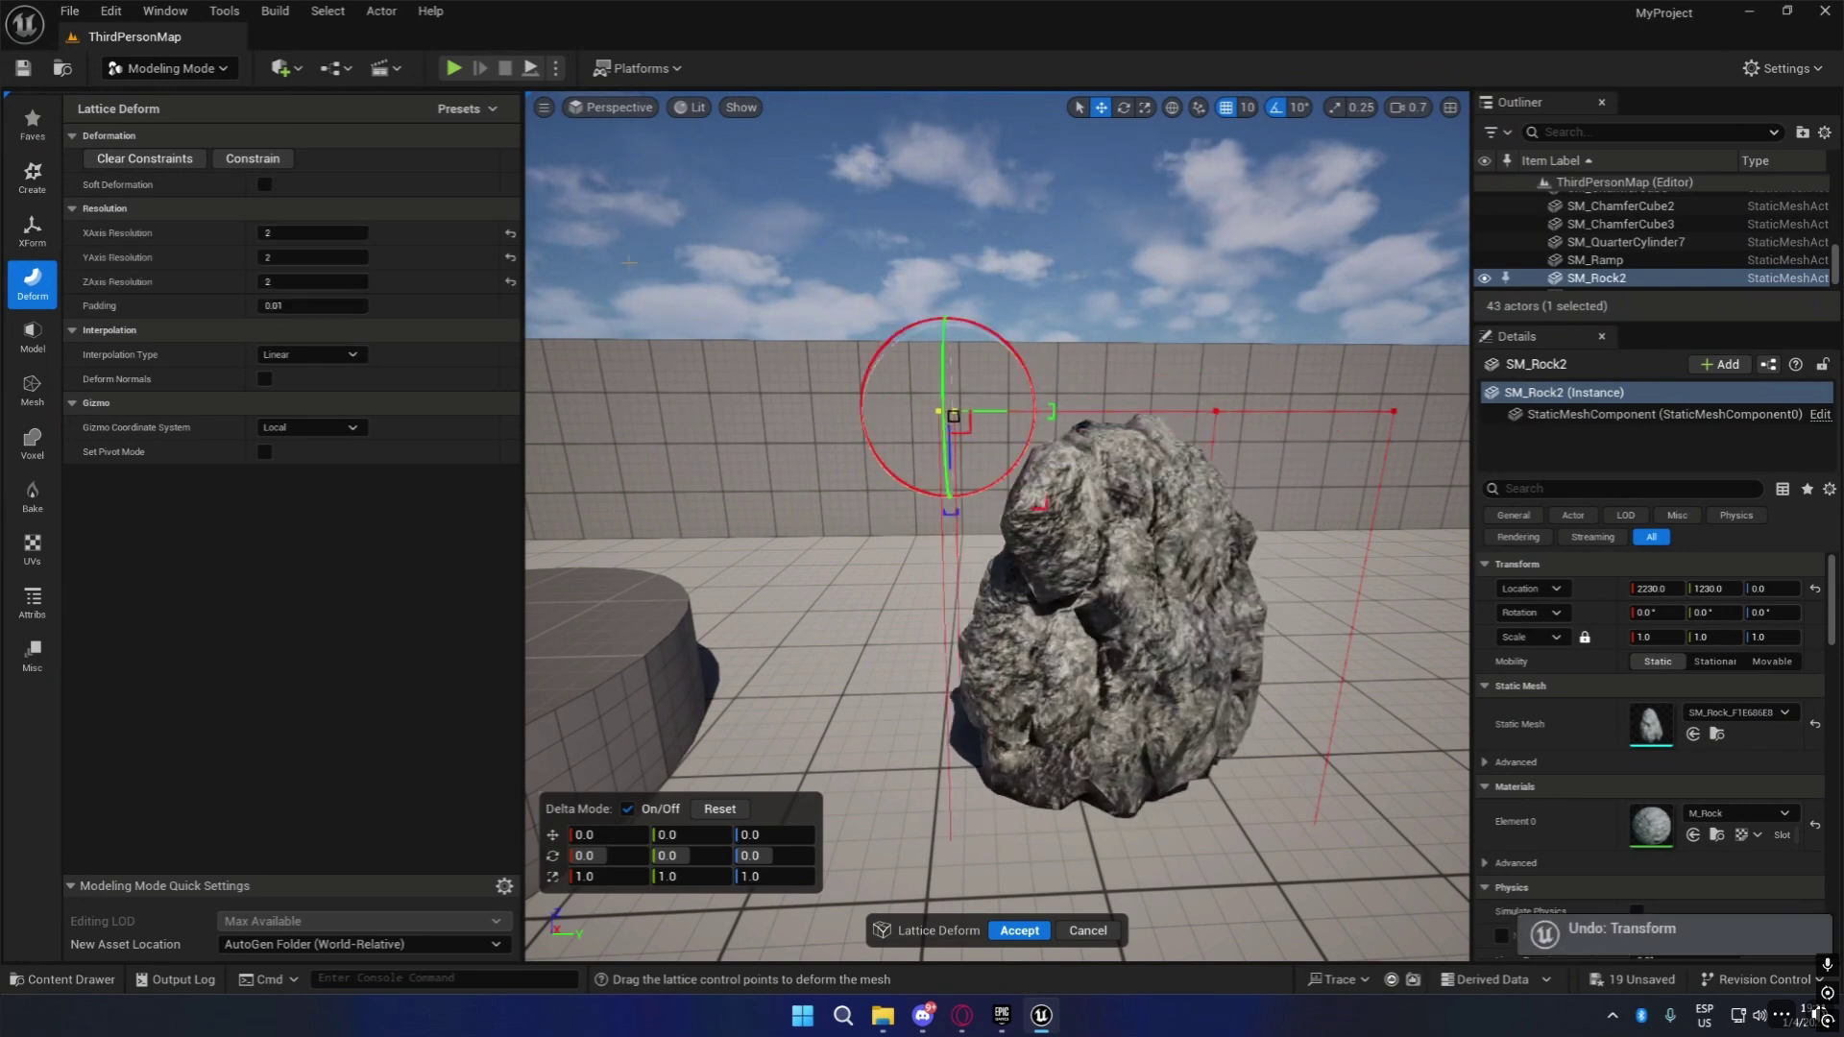
Set the lattice's X, Y and Z axis resolutions to 4.
left_click(337, 232)
type("4")
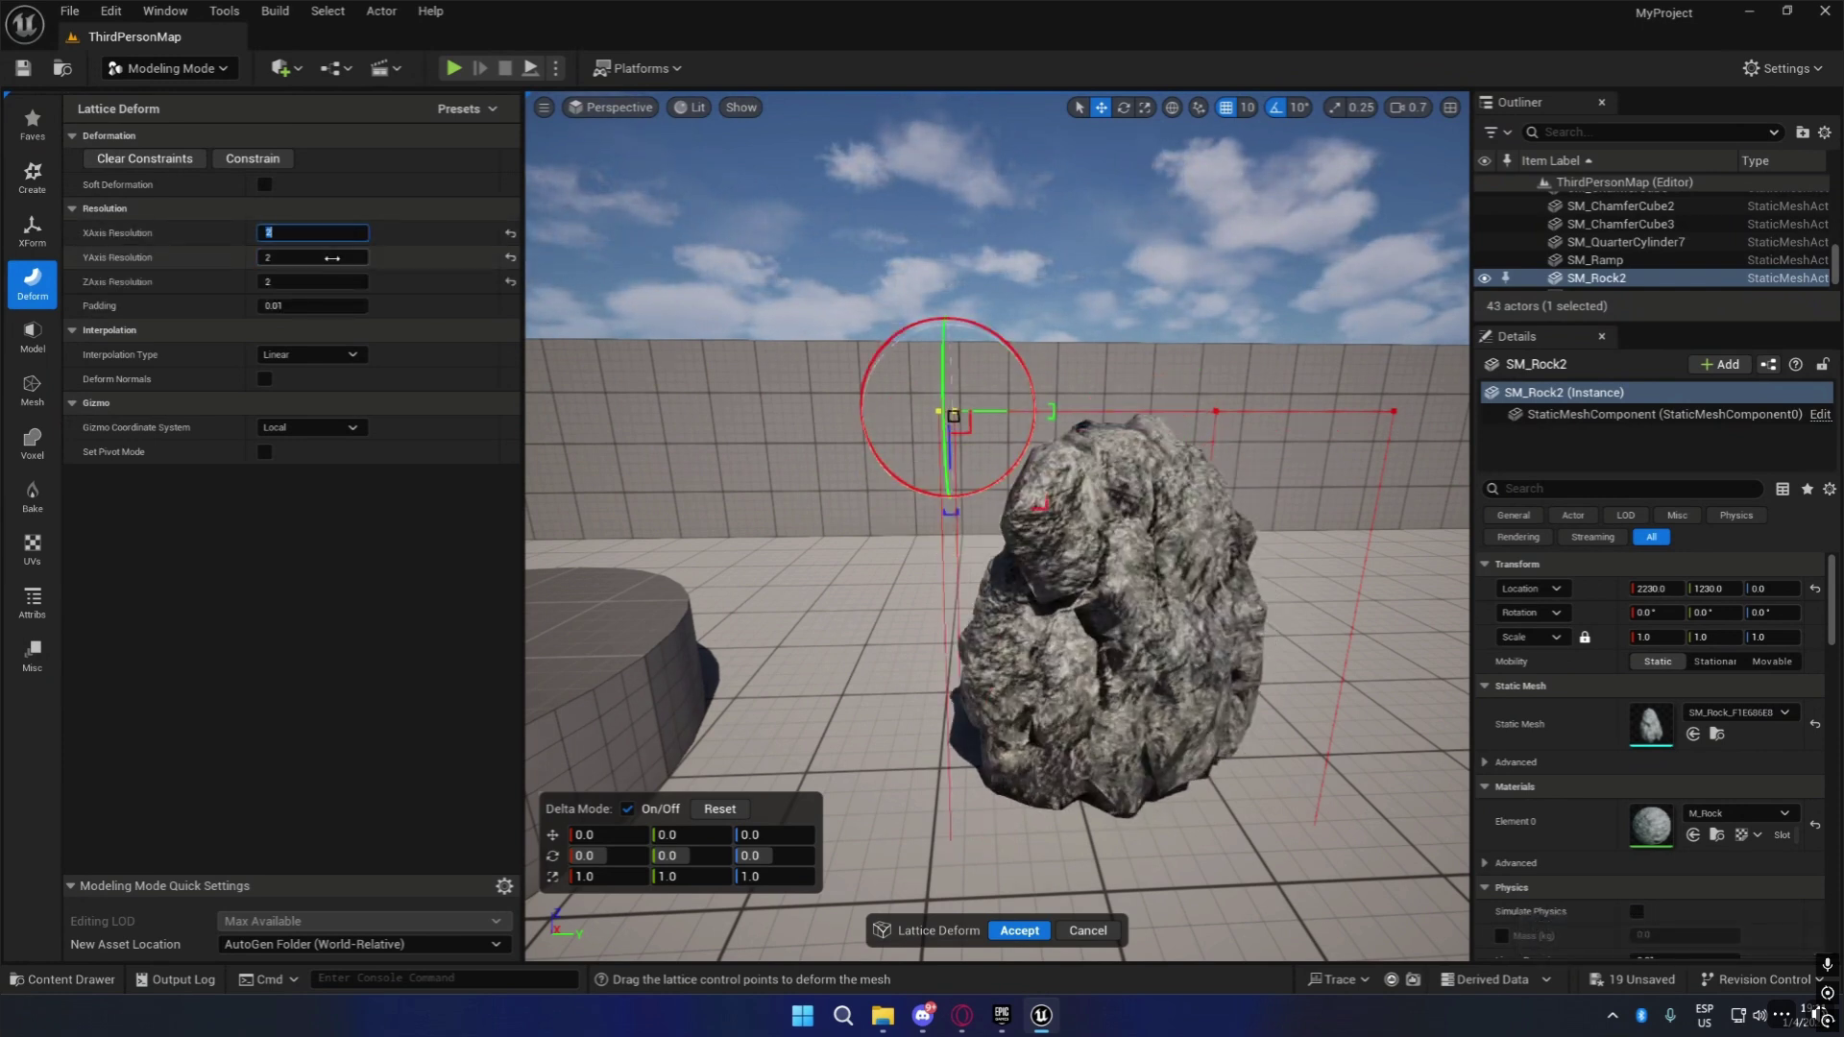
key("Tab")
type("4")
key("Tab")
type("4")
key("Return")
Select groups of lattice points around the rock and move them to reshape it, including a -30 unit move along X at the summit.
right_click_drag(711, 385, 893, 422)
key("w")
key("f")
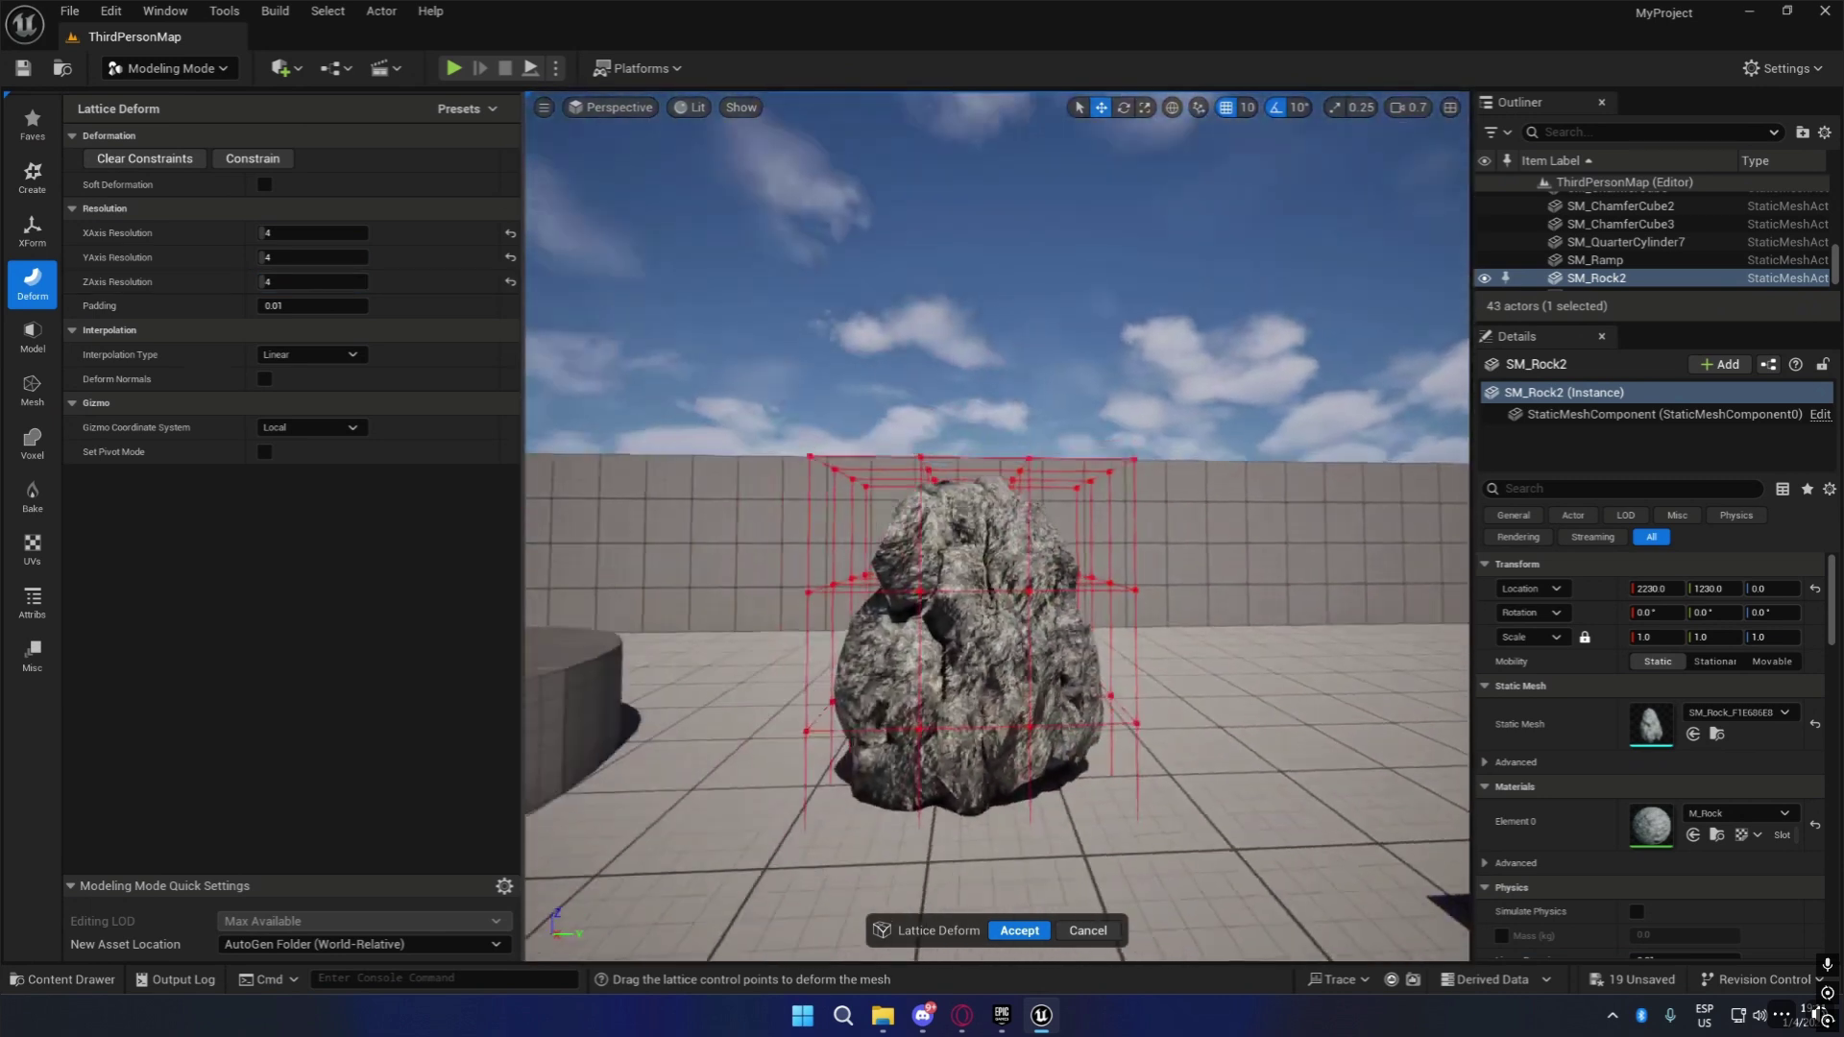
left_click_drag(1060, 603, 925, 526)
key("a")
right_click_drag(999, 576, 1124, 543)
left_click_drag(1107, 476, 1090, 561)
left_click_drag(1082, 459, 1073, 527)
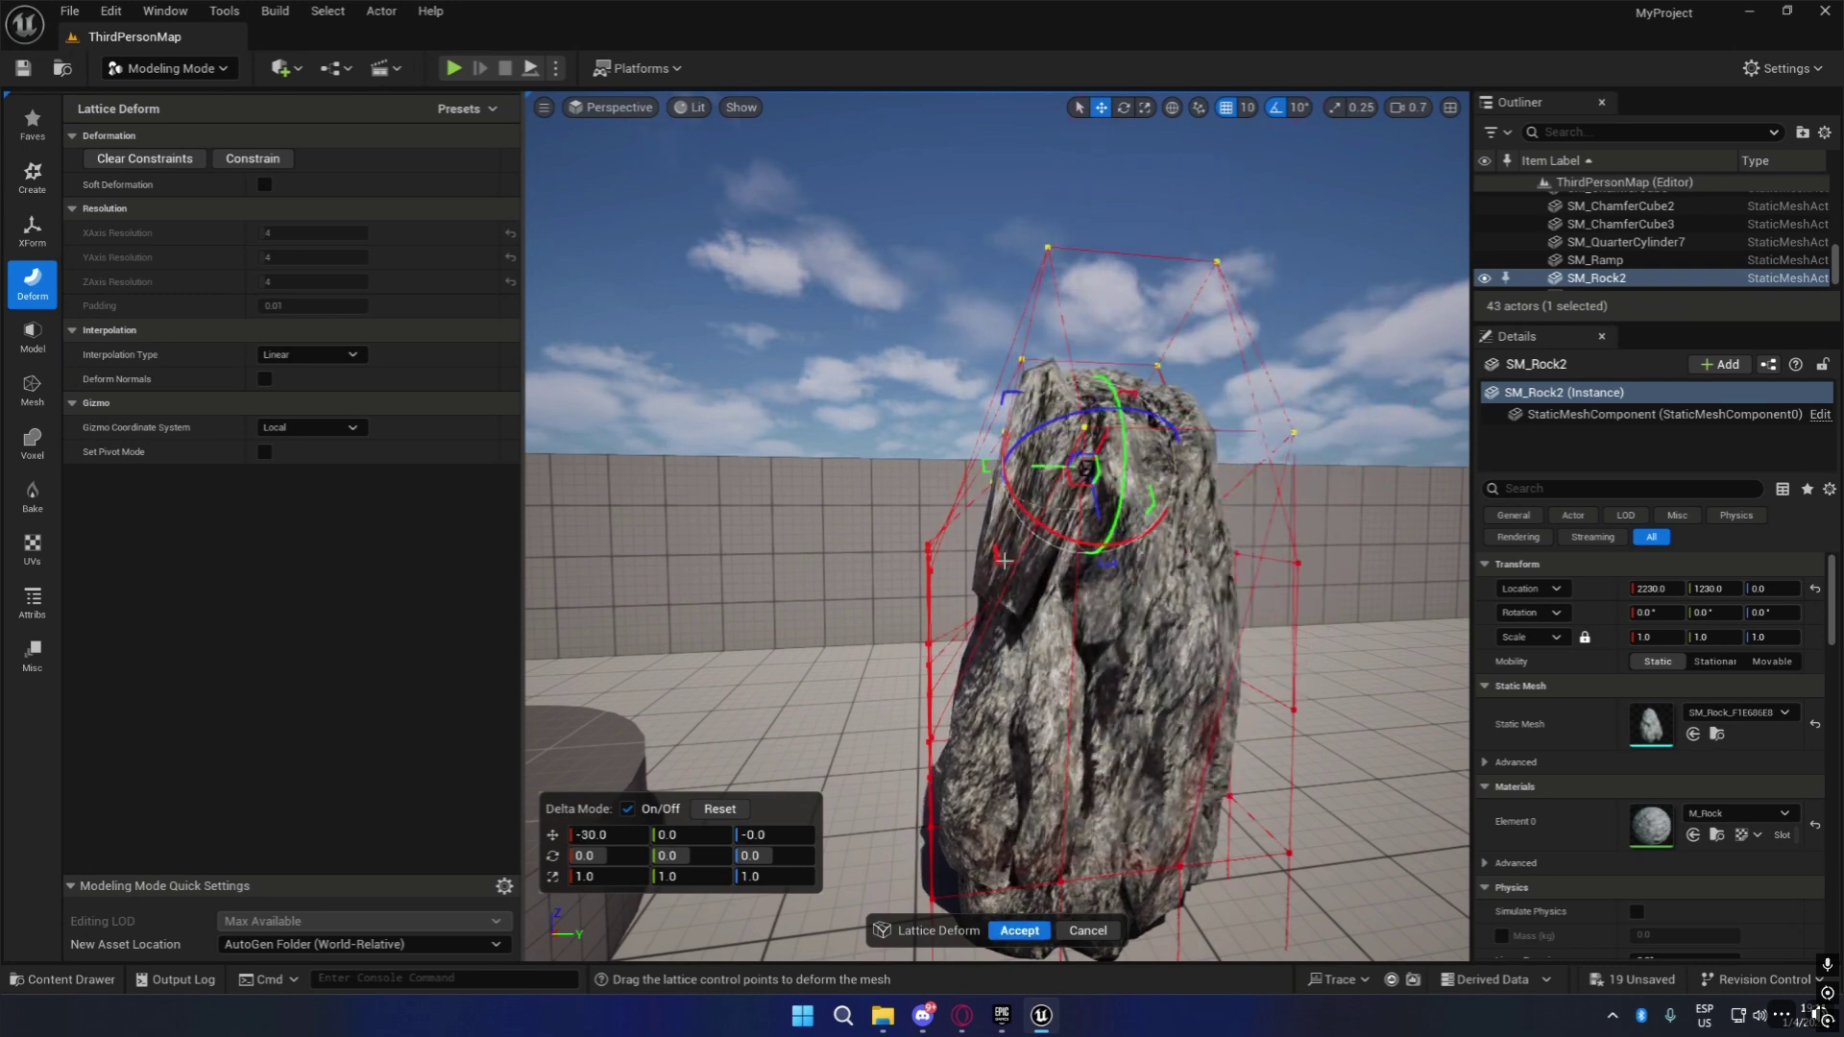
left_click_drag(987, 467, 933, 467)
mouse_move(1085, 468)
left_mouse_down()
mouse_move(1098, 480)
mouse_move(1060, 509)
mouse_move(1078, 486)
left_mouse_up()
Shift the rock's upper lattice points 80 units along X and another 30 units along X, and accept the deformation.
right_click_drag(1078, 486, 823, 509)
key("d")
key("a")
key("w")
left_click_drag(1071, 401, 1131, 475)
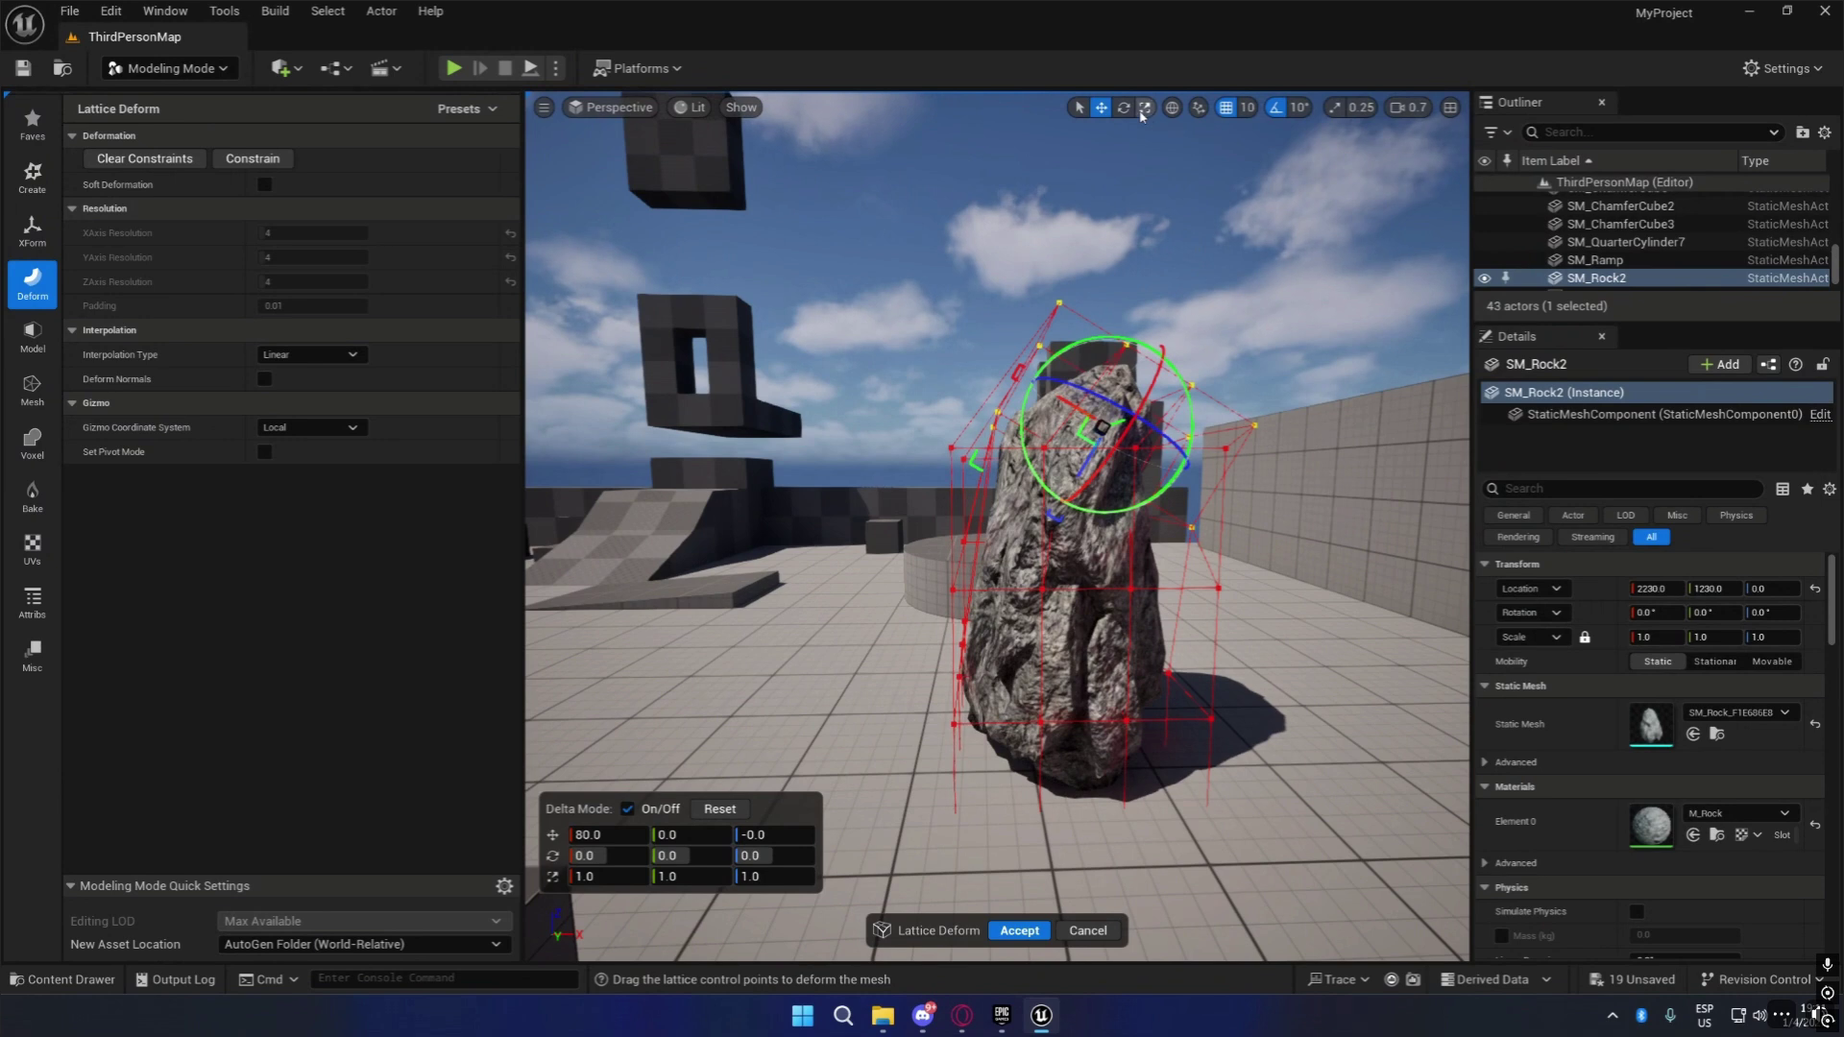
key("a")
right_click_drag(1182, 526, 1450, 519)
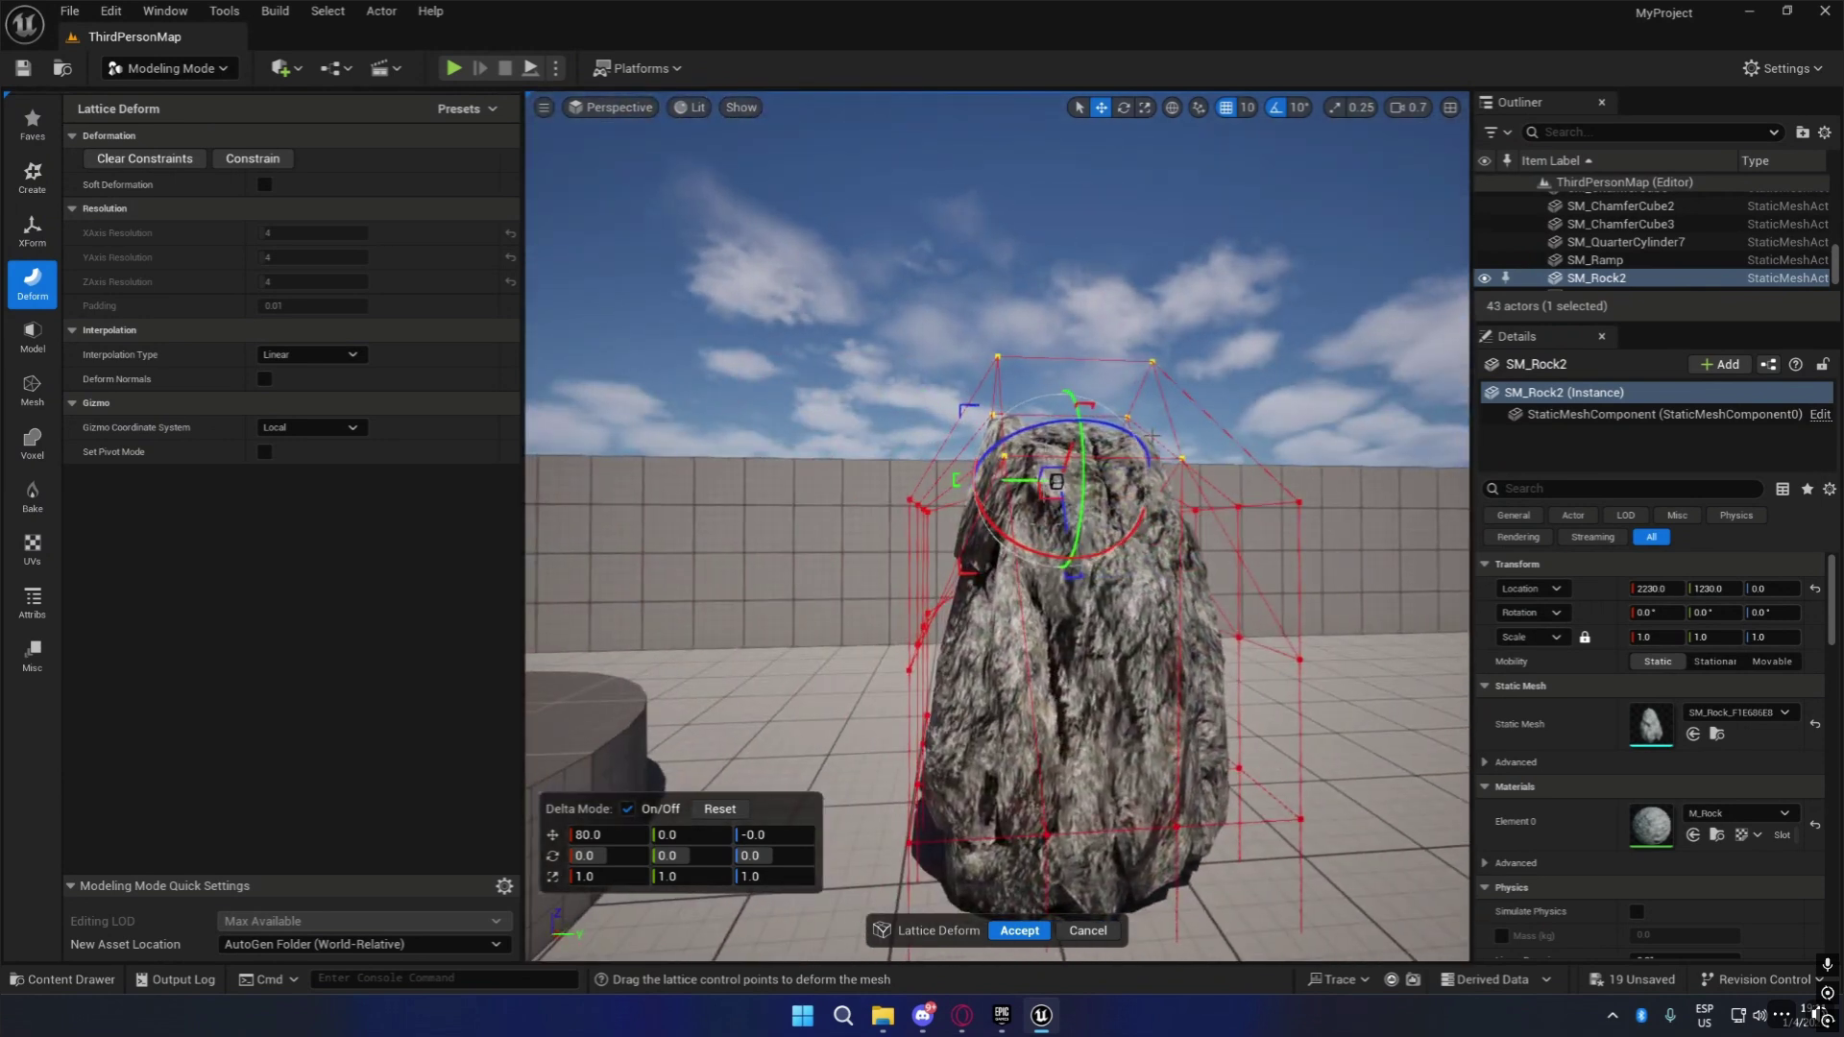
mouse_move(1056, 481)
left_mouse_down()
mouse_move(1063, 415)
mouse_move(1049, 500)
left_mouse_up()
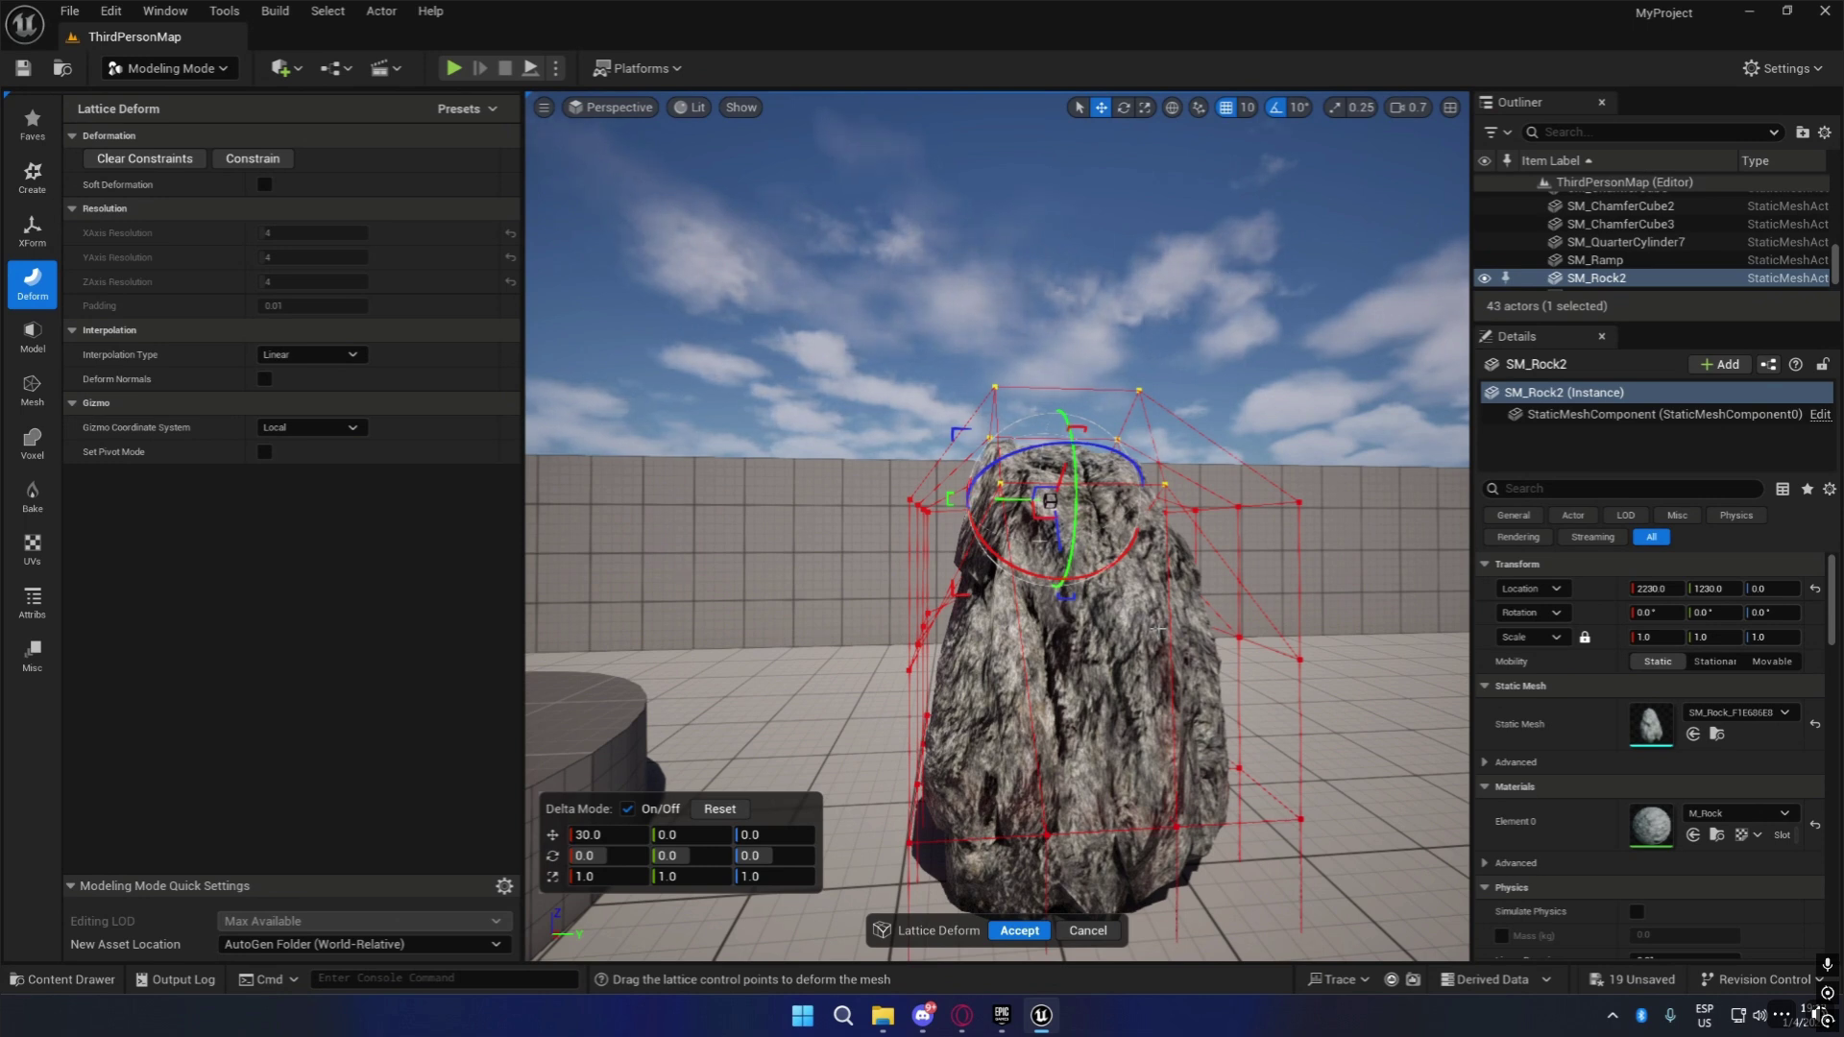
left_click(1020, 931)
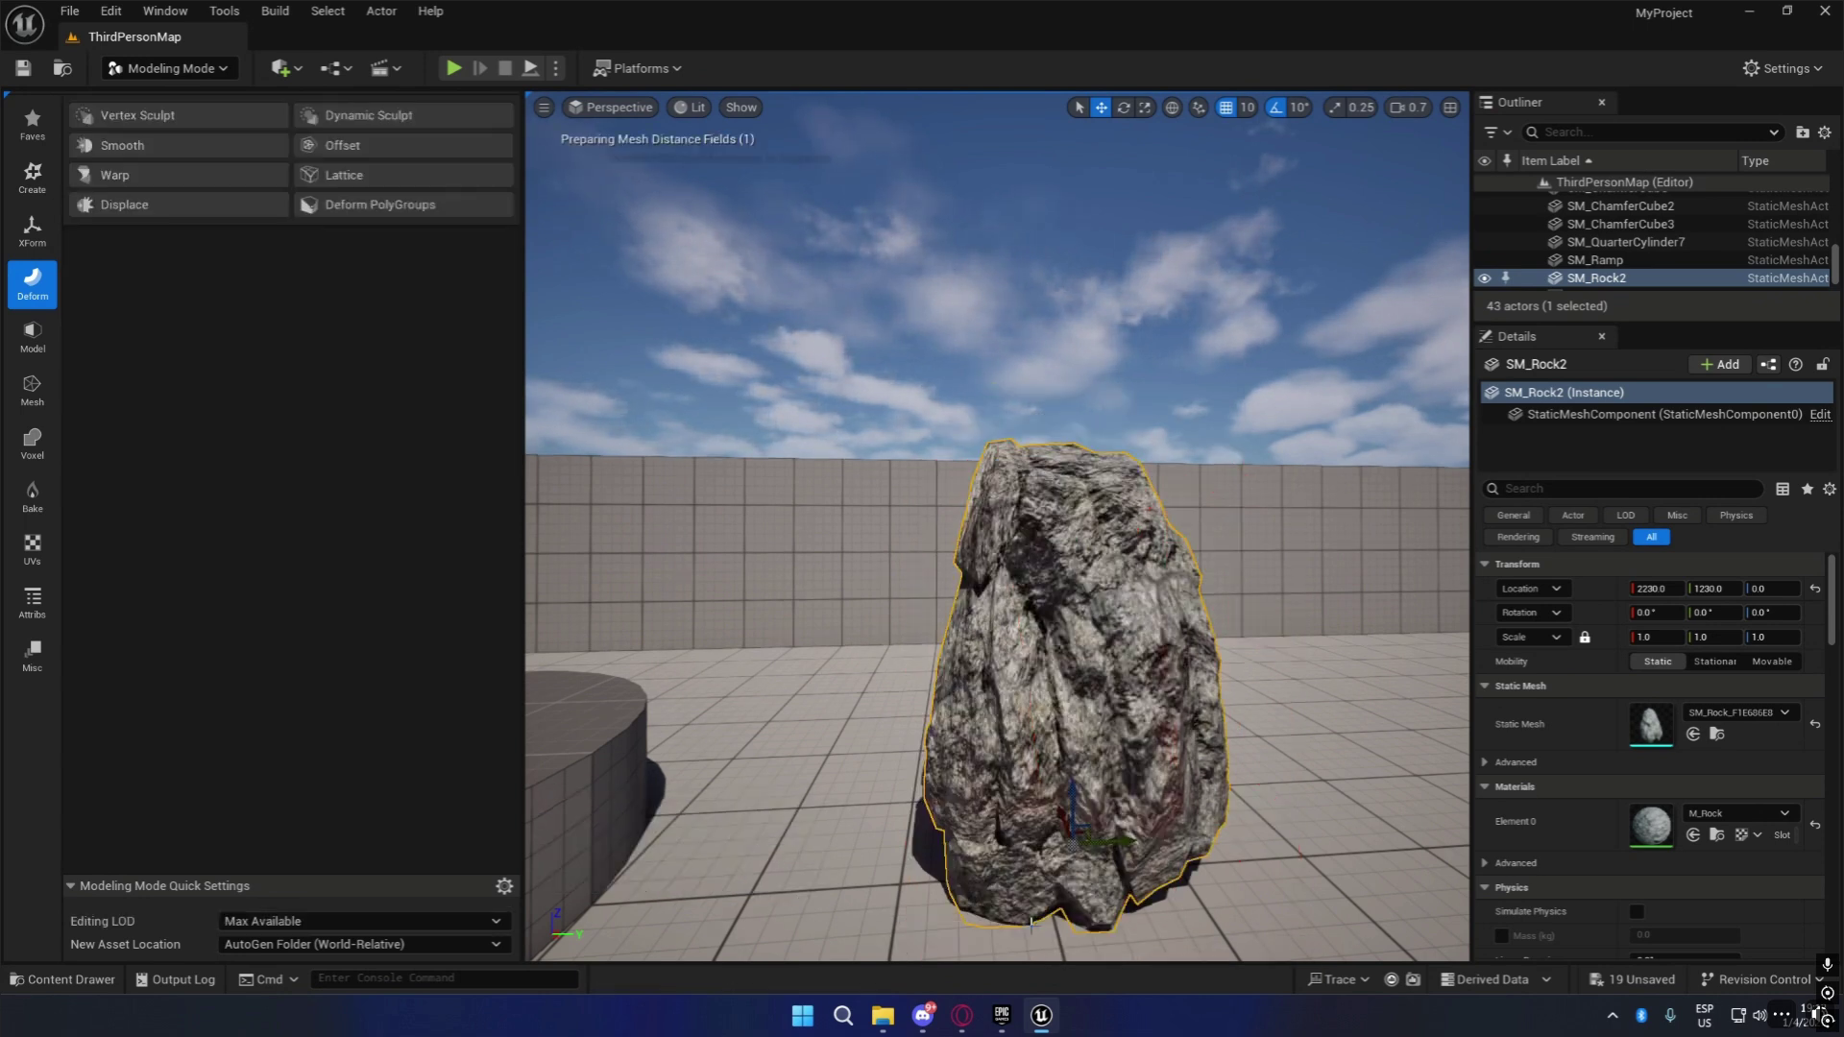
Locate the deformed rock's mesh asset in the content browser and open it in a maximized mesh editor.
key("s")
right_click_drag(1132, 622, 1195, 636)
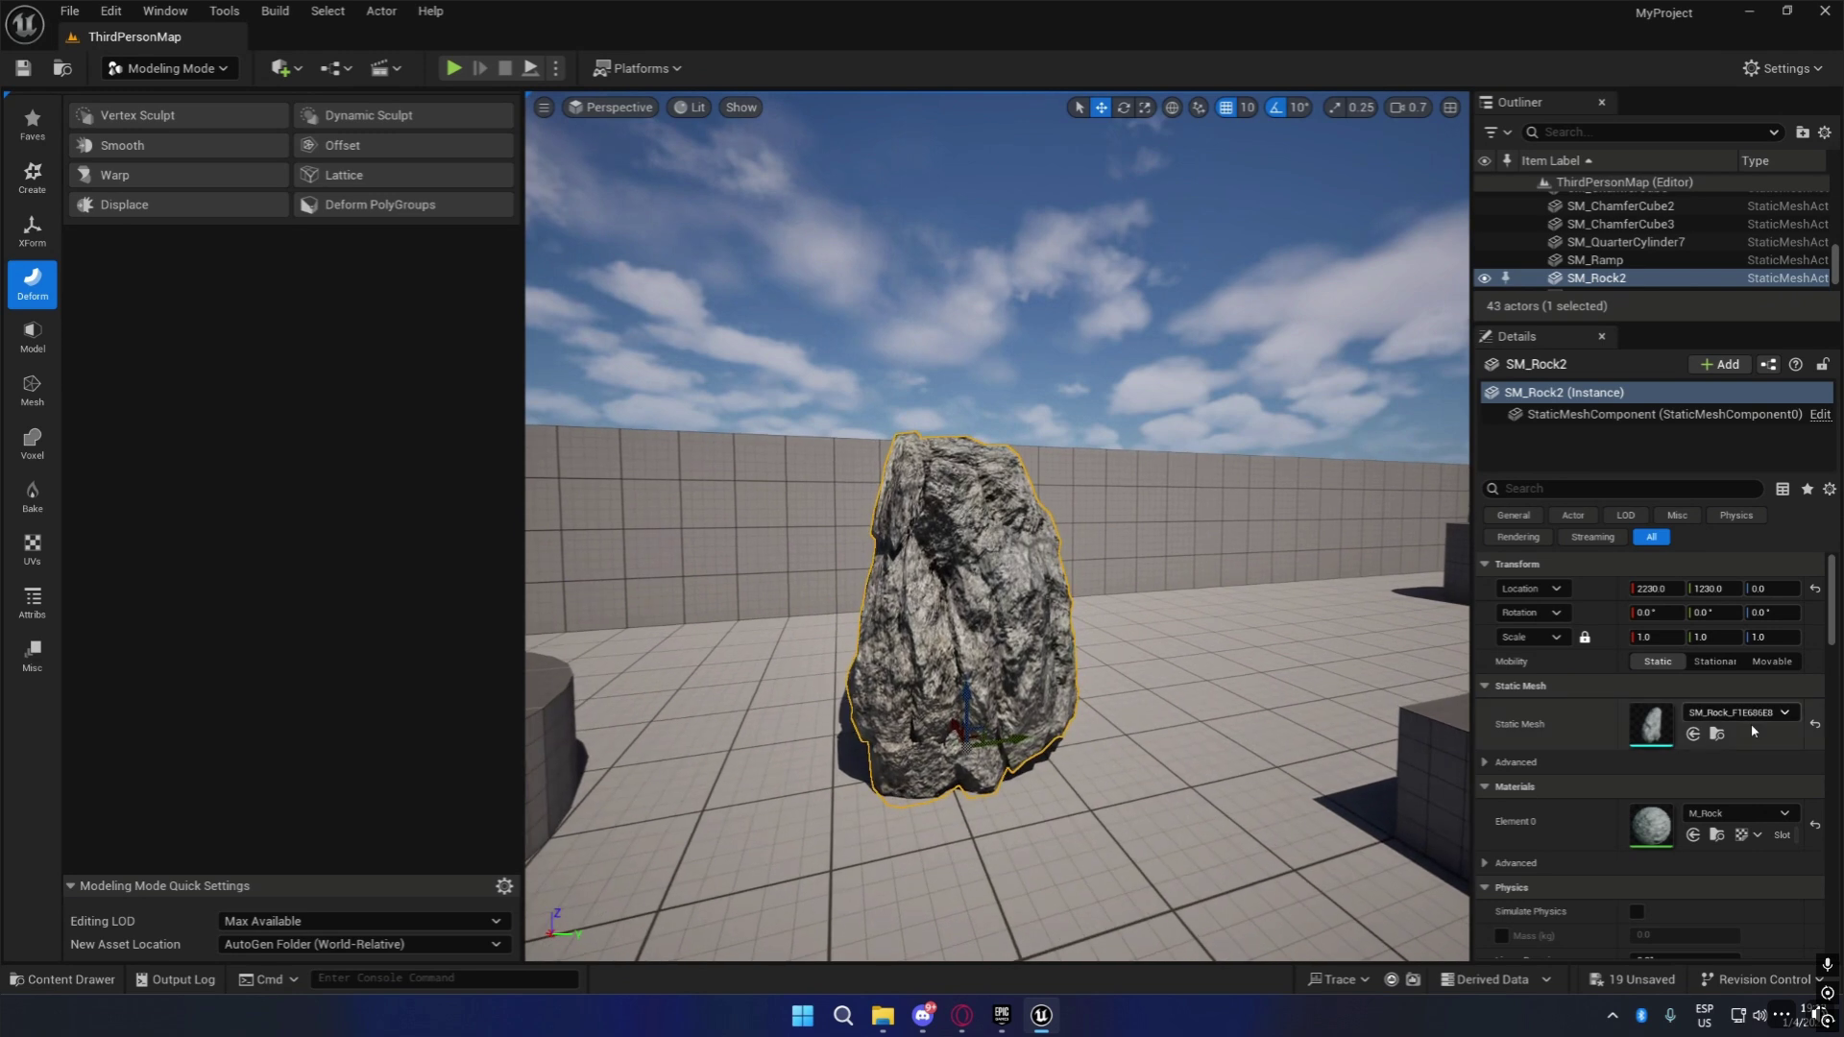
left_click(1717, 734)
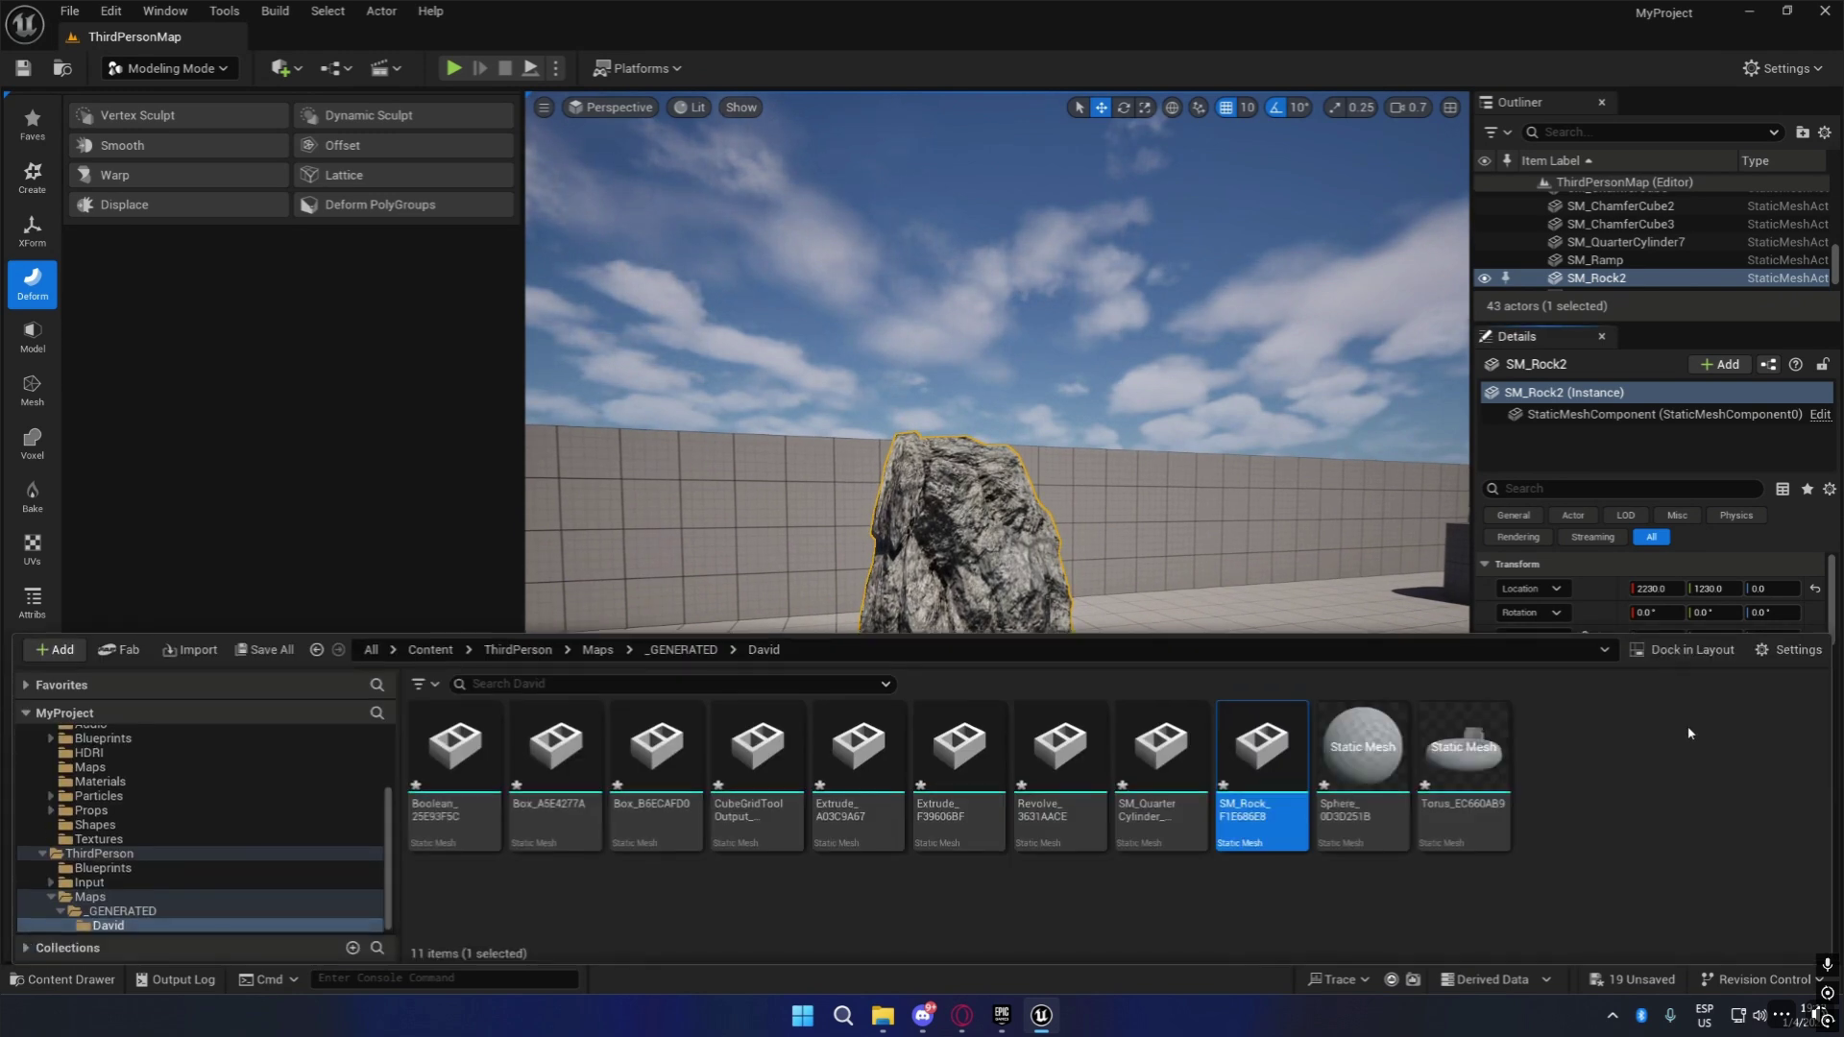
double_click(1264, 758)
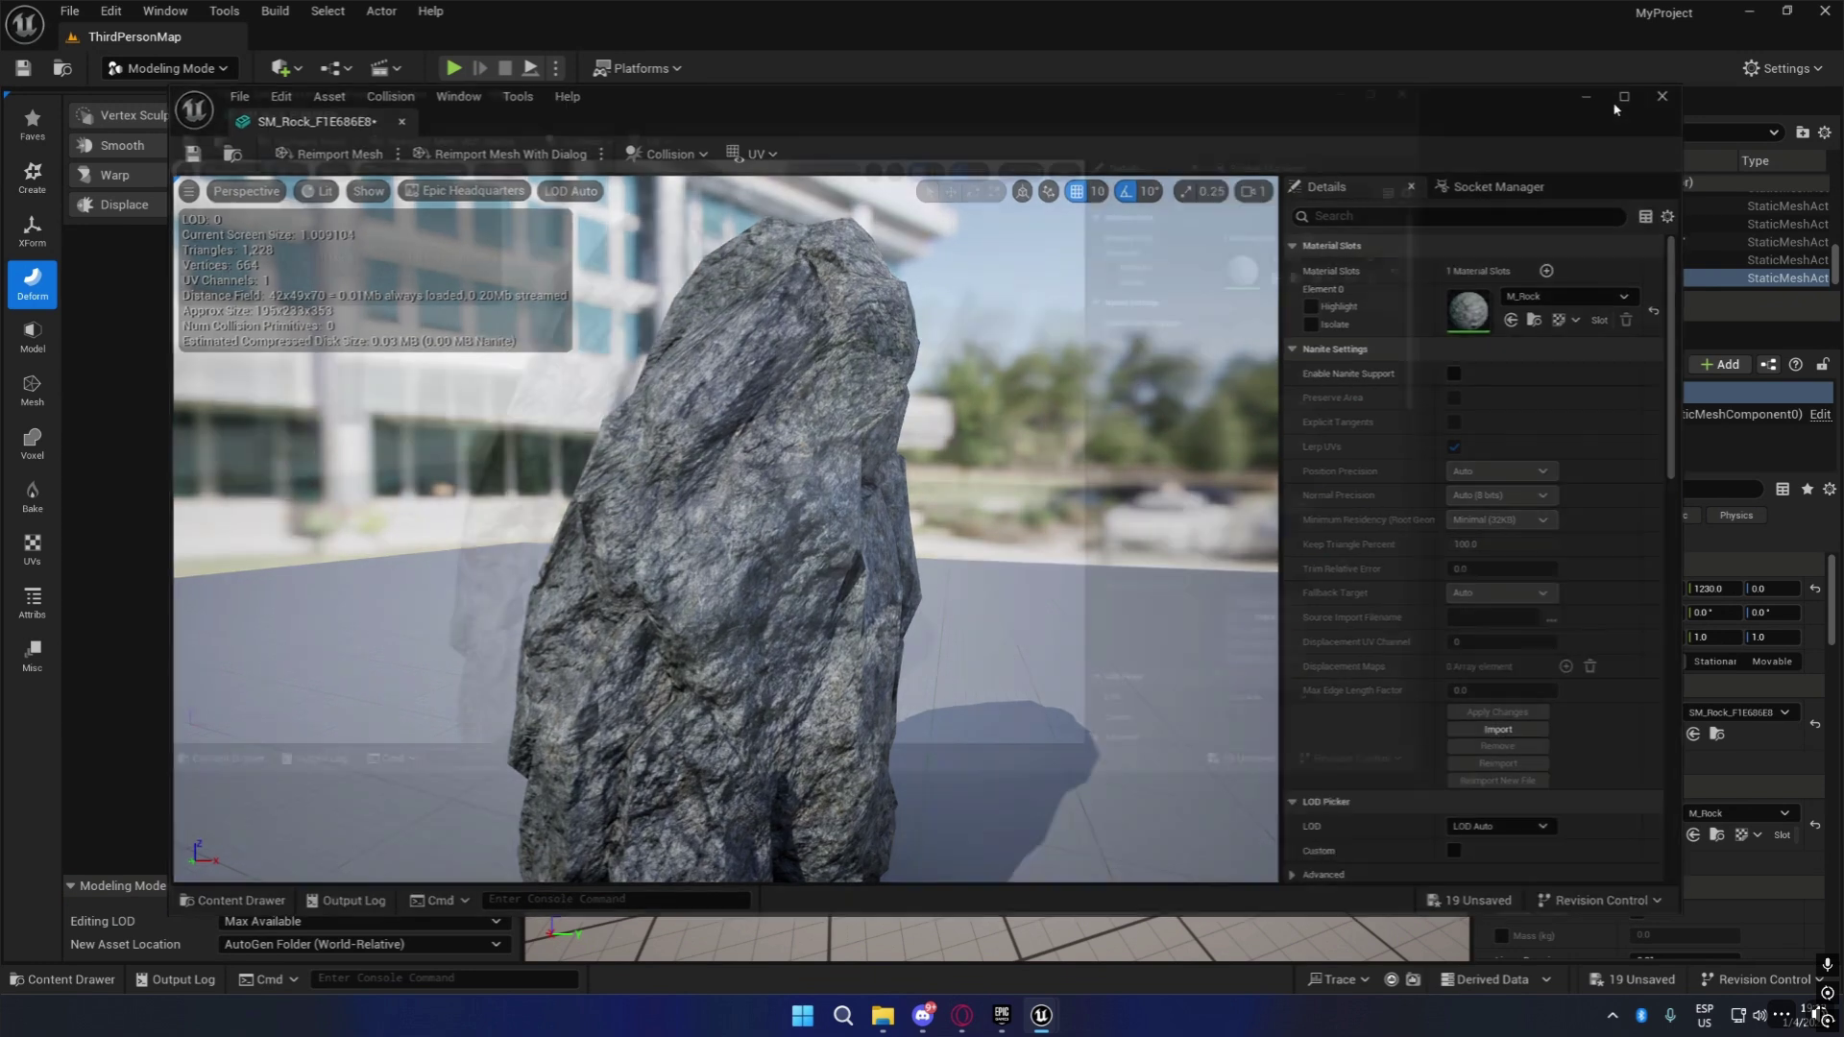
left_click(1621, 97)
scroll(529, 268, "down", 5)
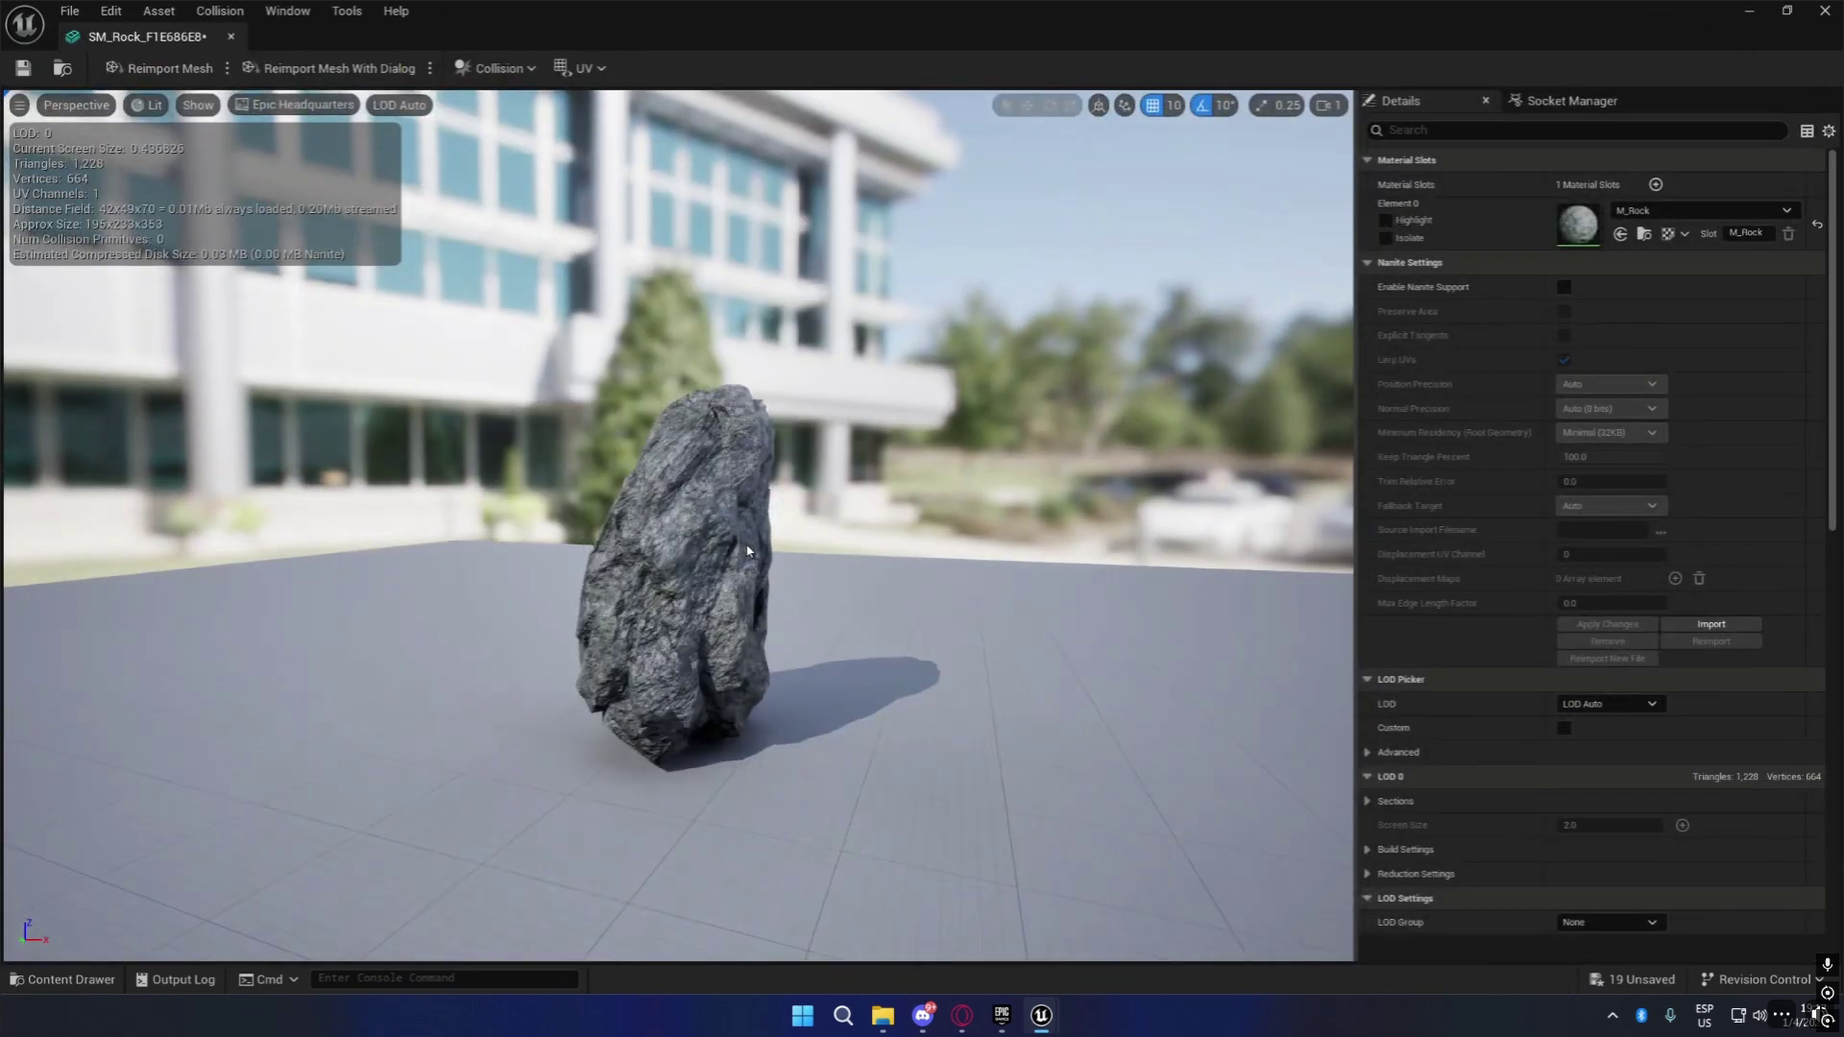
Display the rock mesh's complex collision, filter its details by "complex", and examine the collision wireframe around the shape.
left_click(401, 106)
left_click(197, 104)
left_click(198, 105)
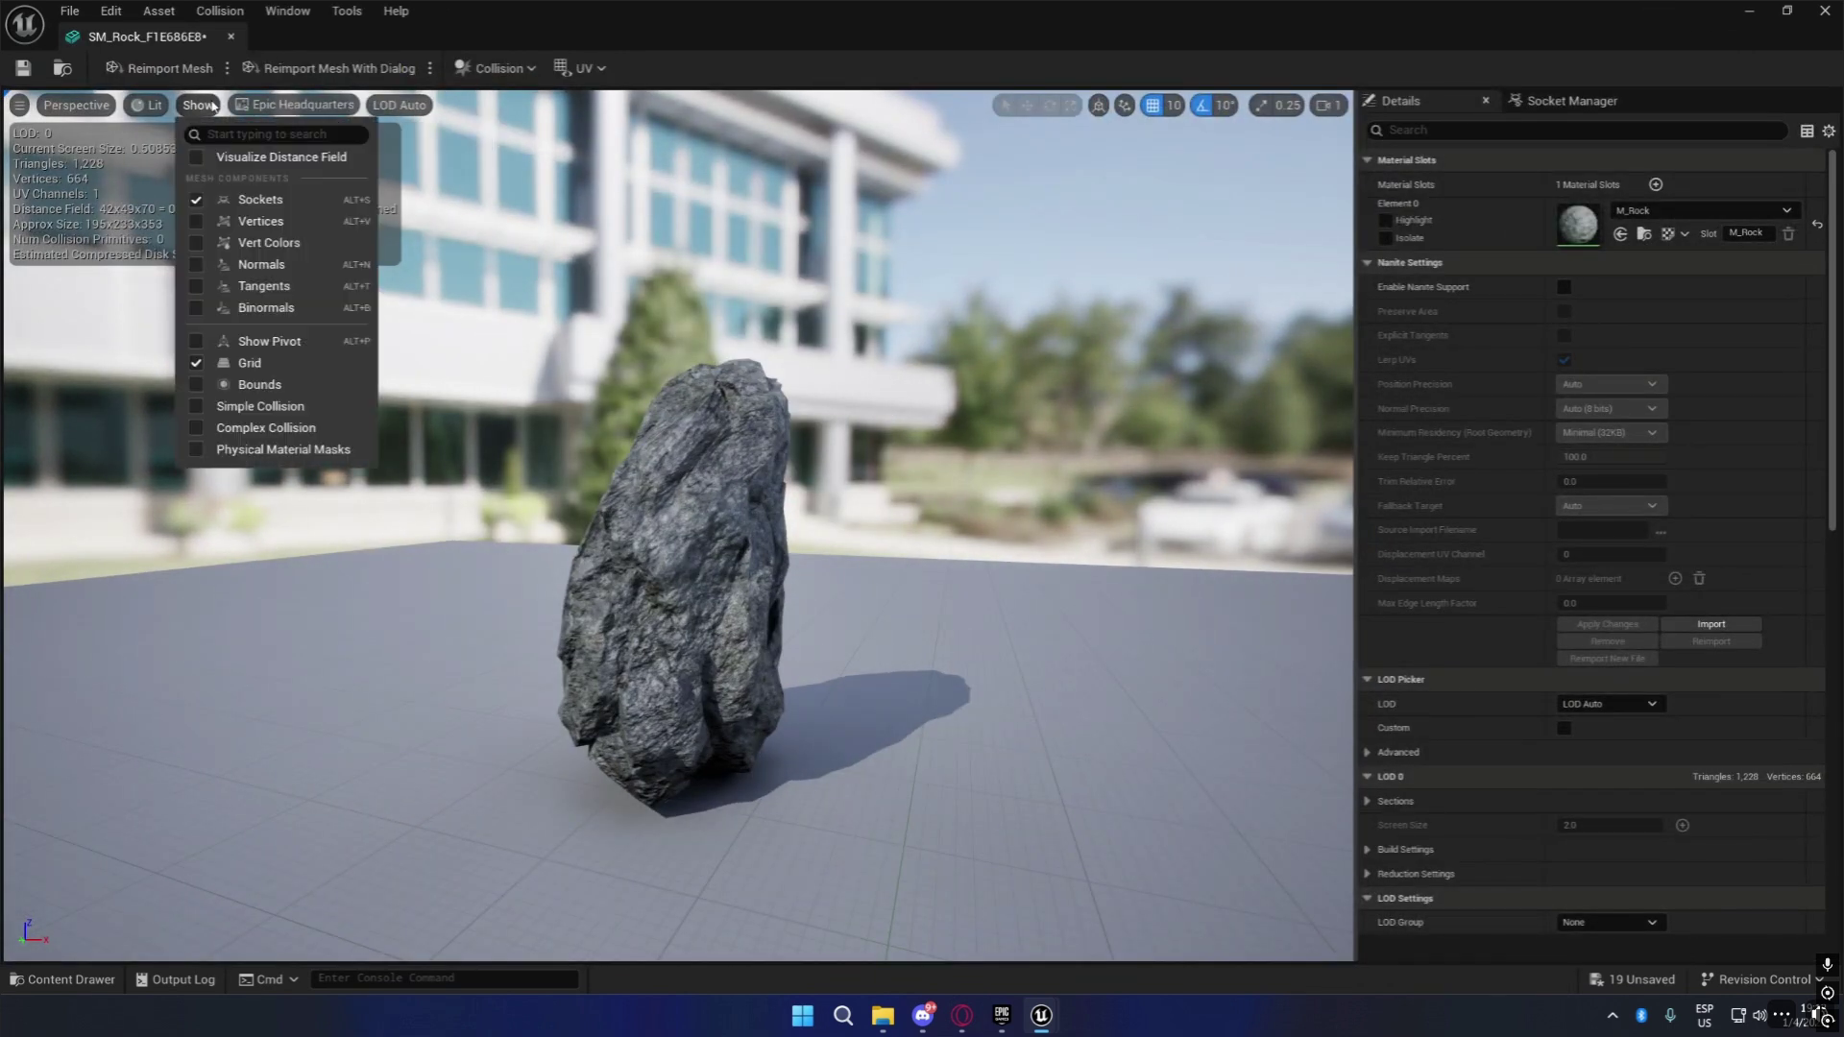
left_click(300, 427)
key("w")
right_click_drag(673, 528, 500, 539)
key("d")
key("s")
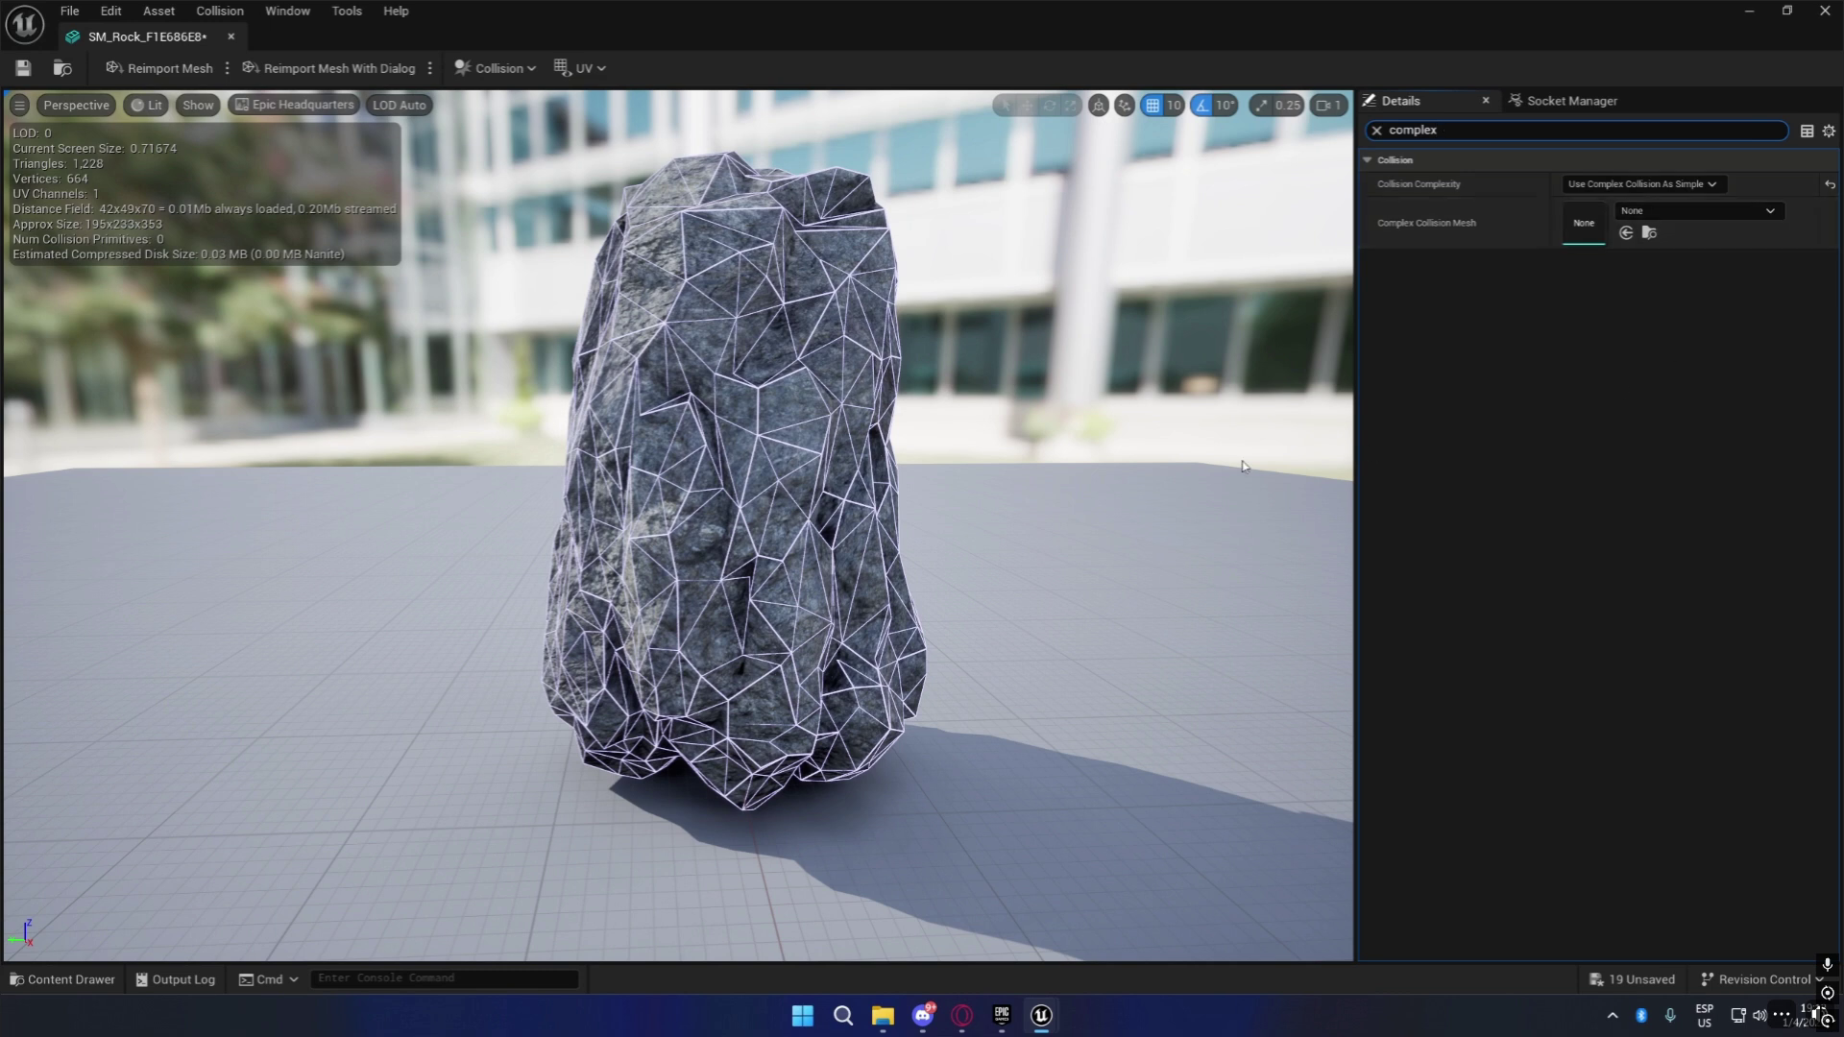
left_click_drag(997, 385, 824, 641)
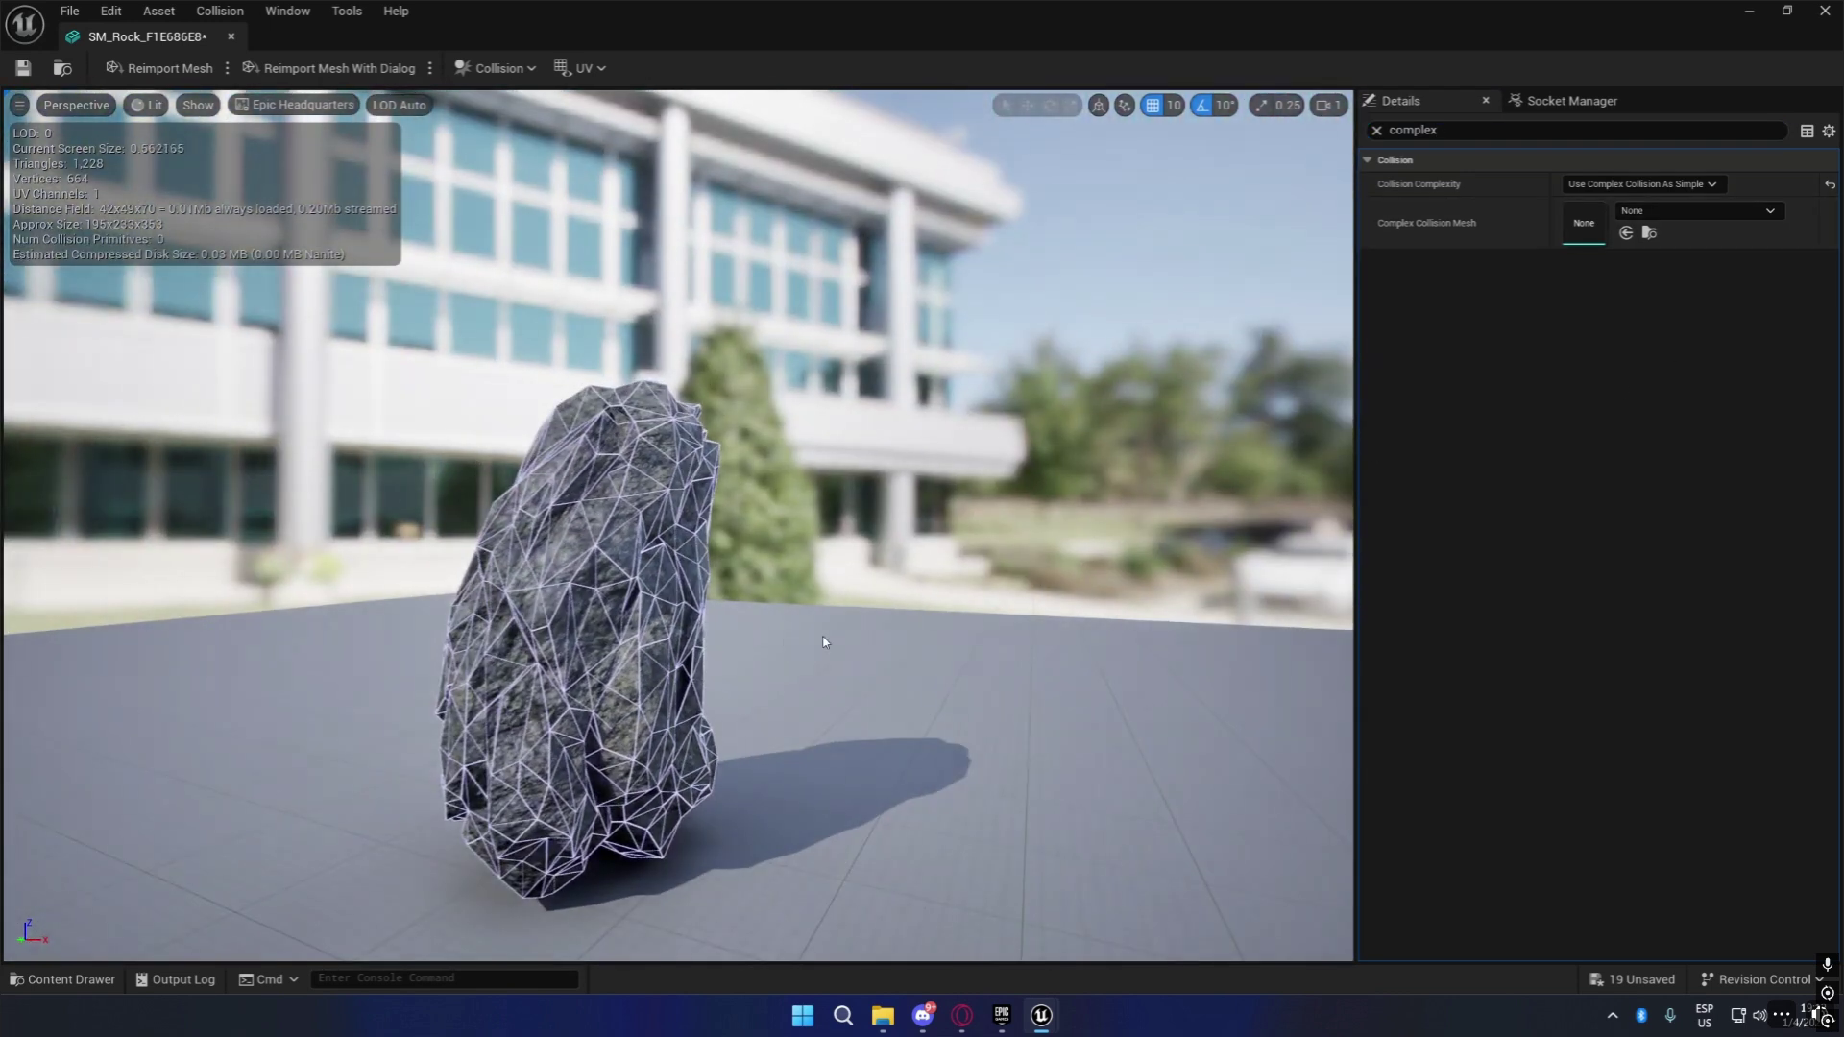
right_click_drag(781, 614, 737, 636)
scroll(737, 595, "up", 5)
scroll(865, 605, "down", 5)
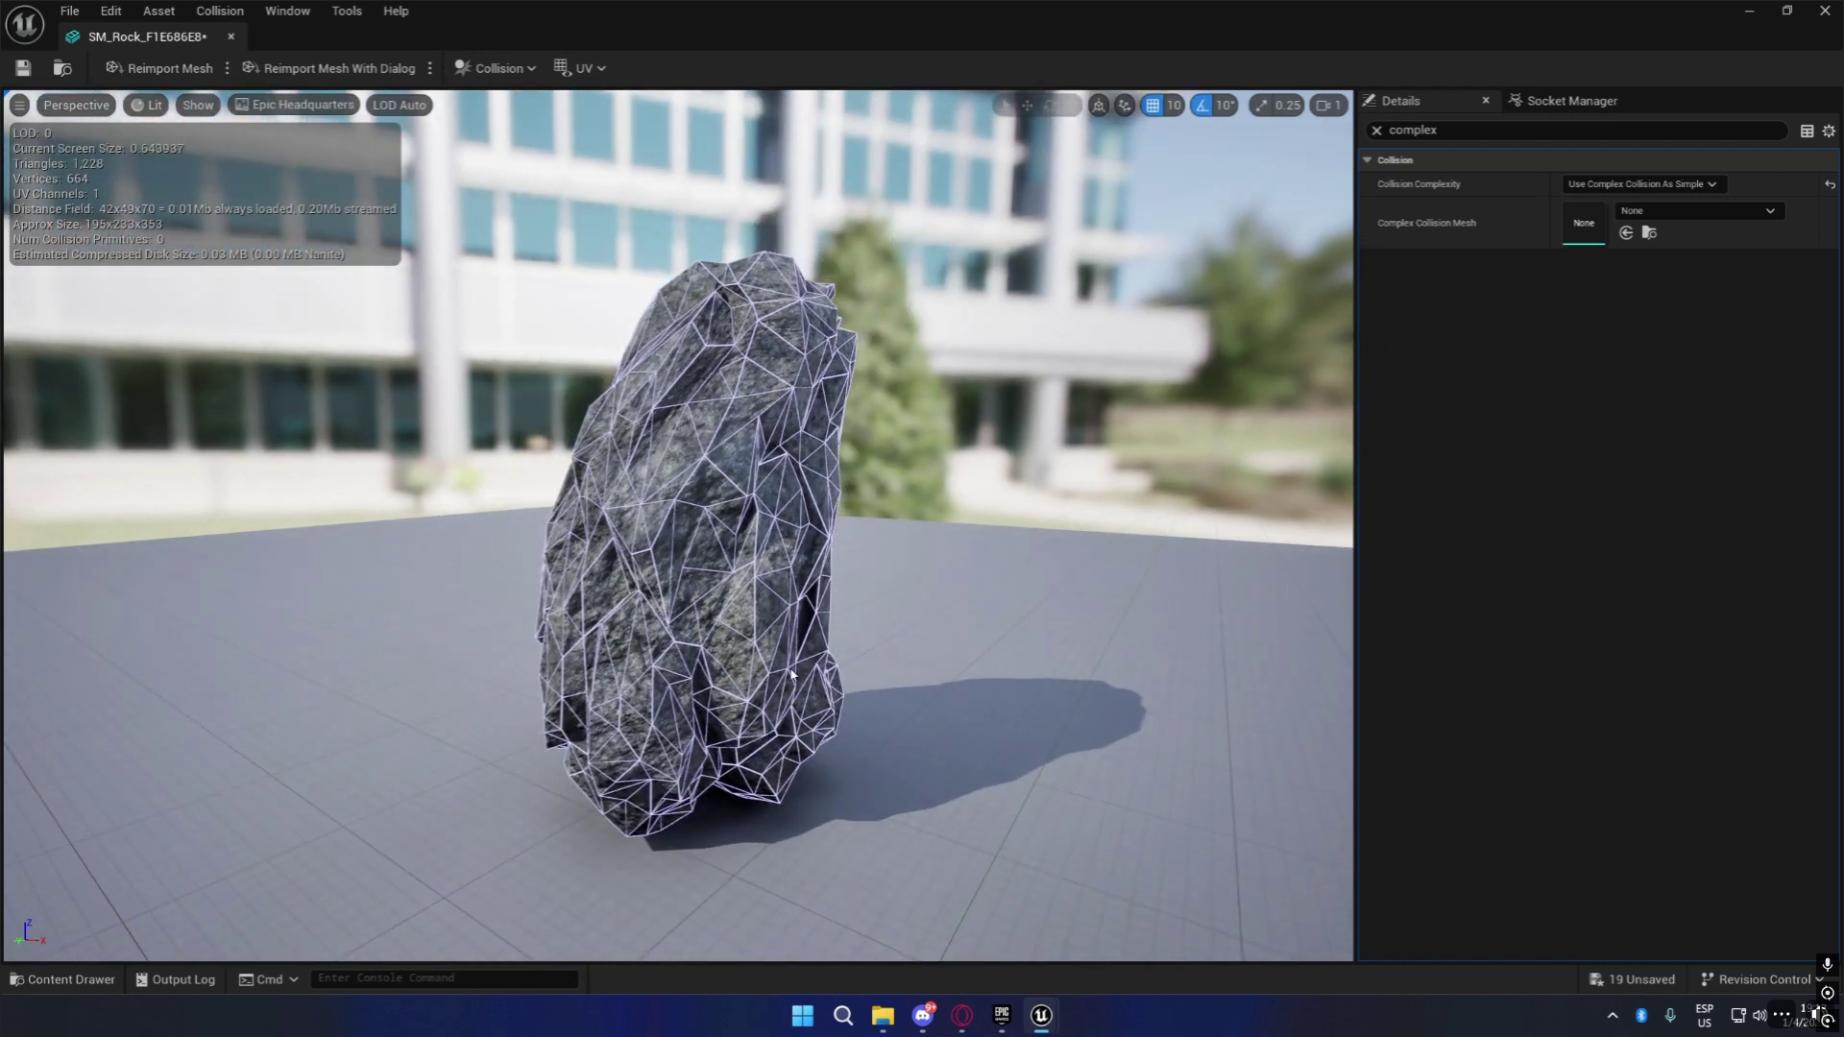
Close the rock's mesh editor, play the level to test running and jumping against the rock's collision, and stop the play session.
left_click(232, 37)
left_click(453, 68)
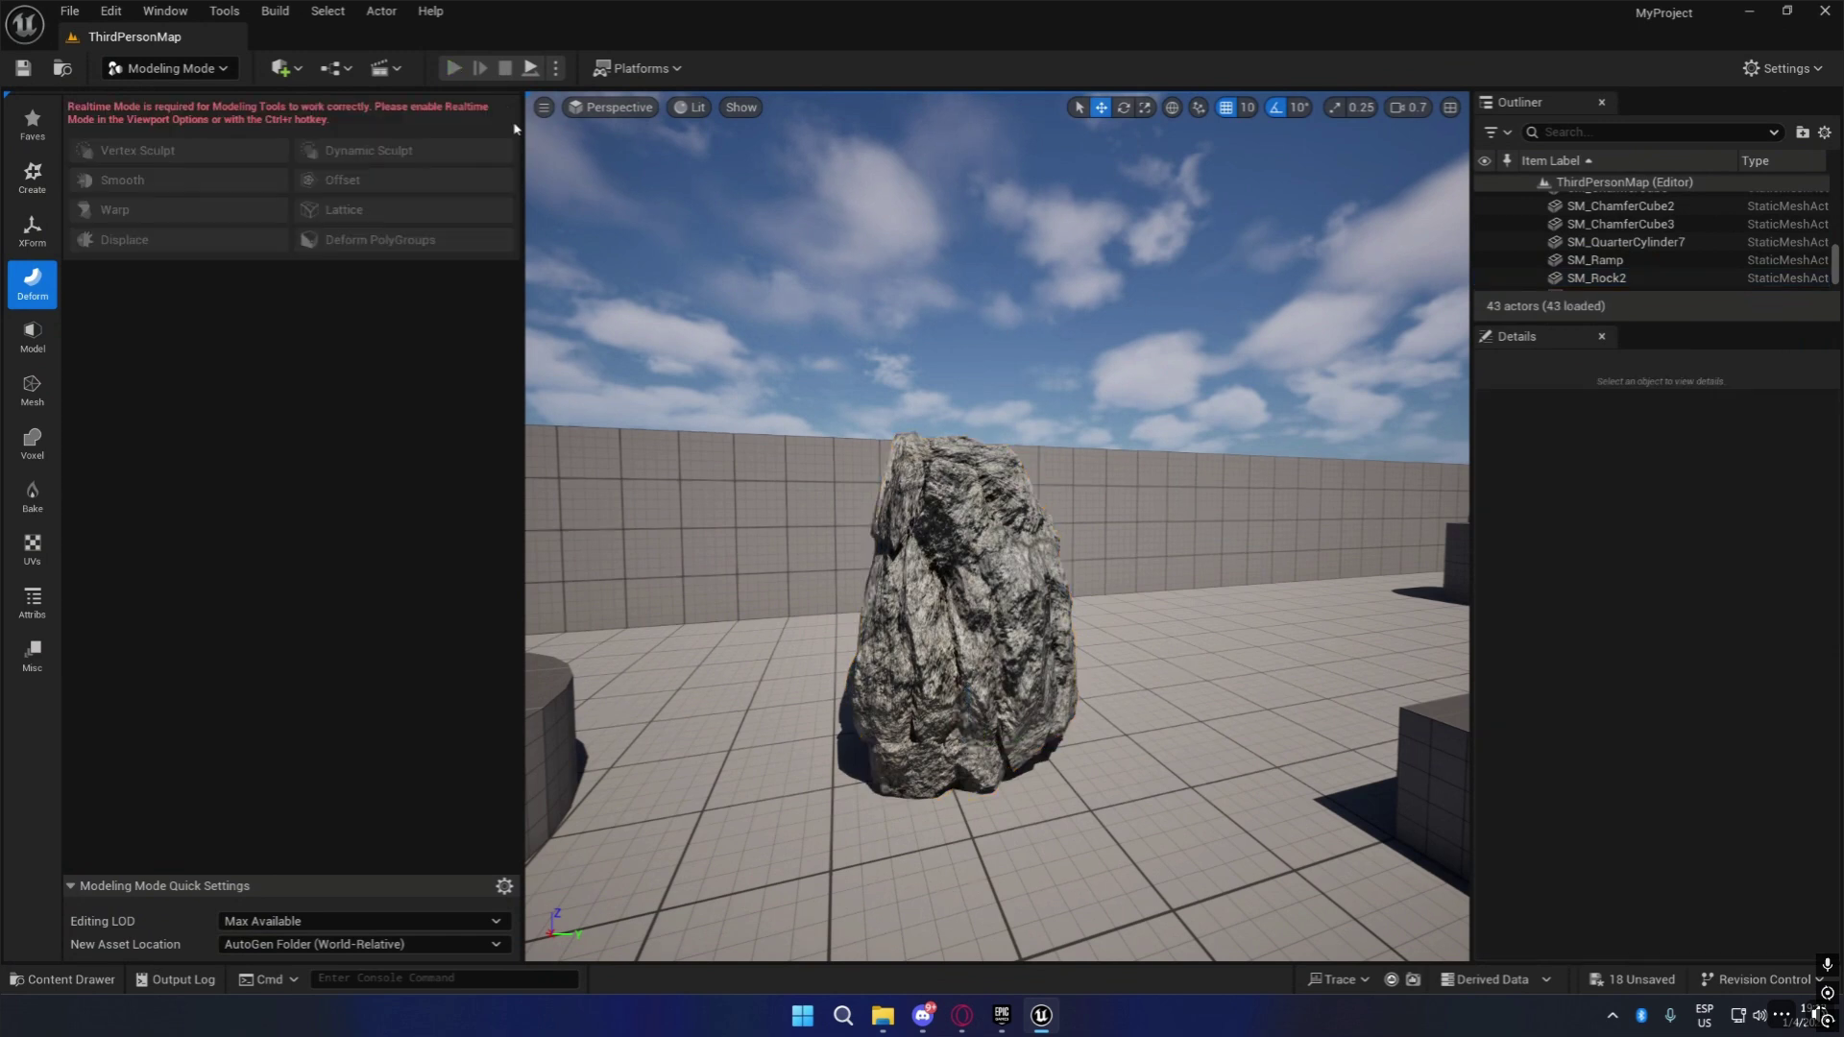
key("w")
key("space")
key("w")
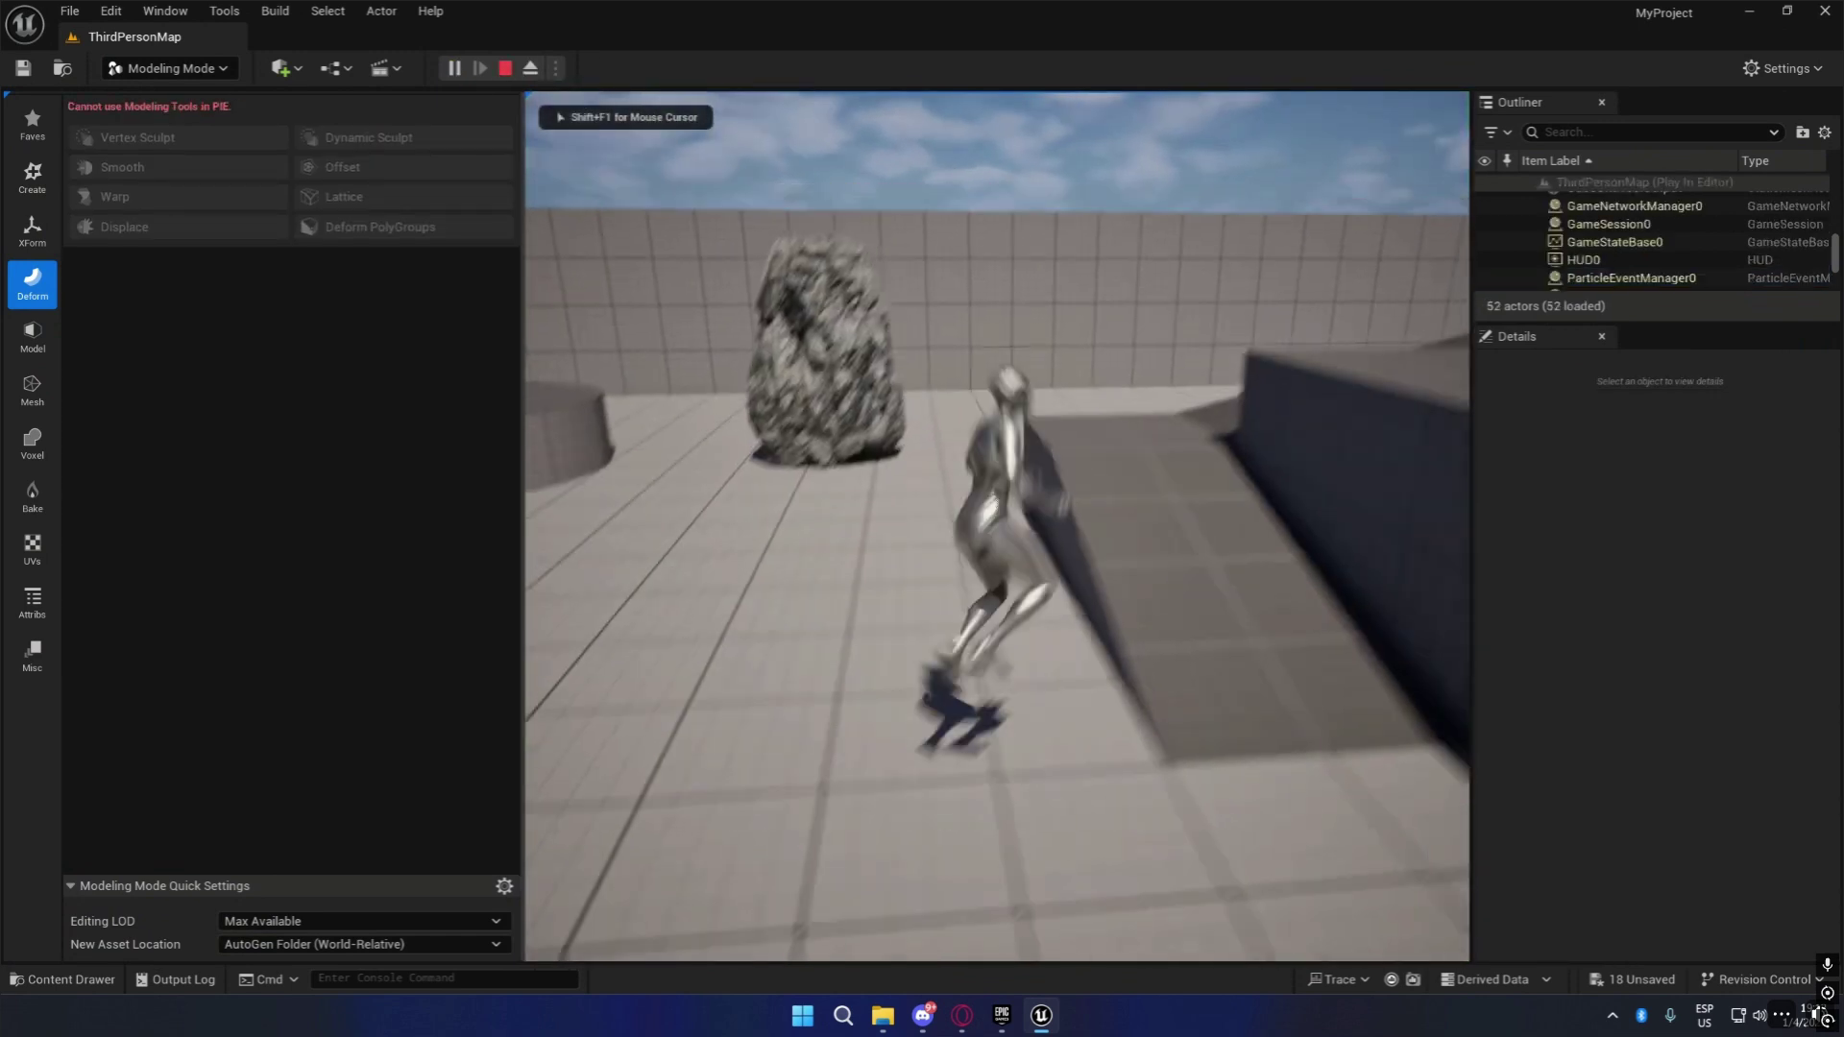
key("space")
key("w")
key("space")
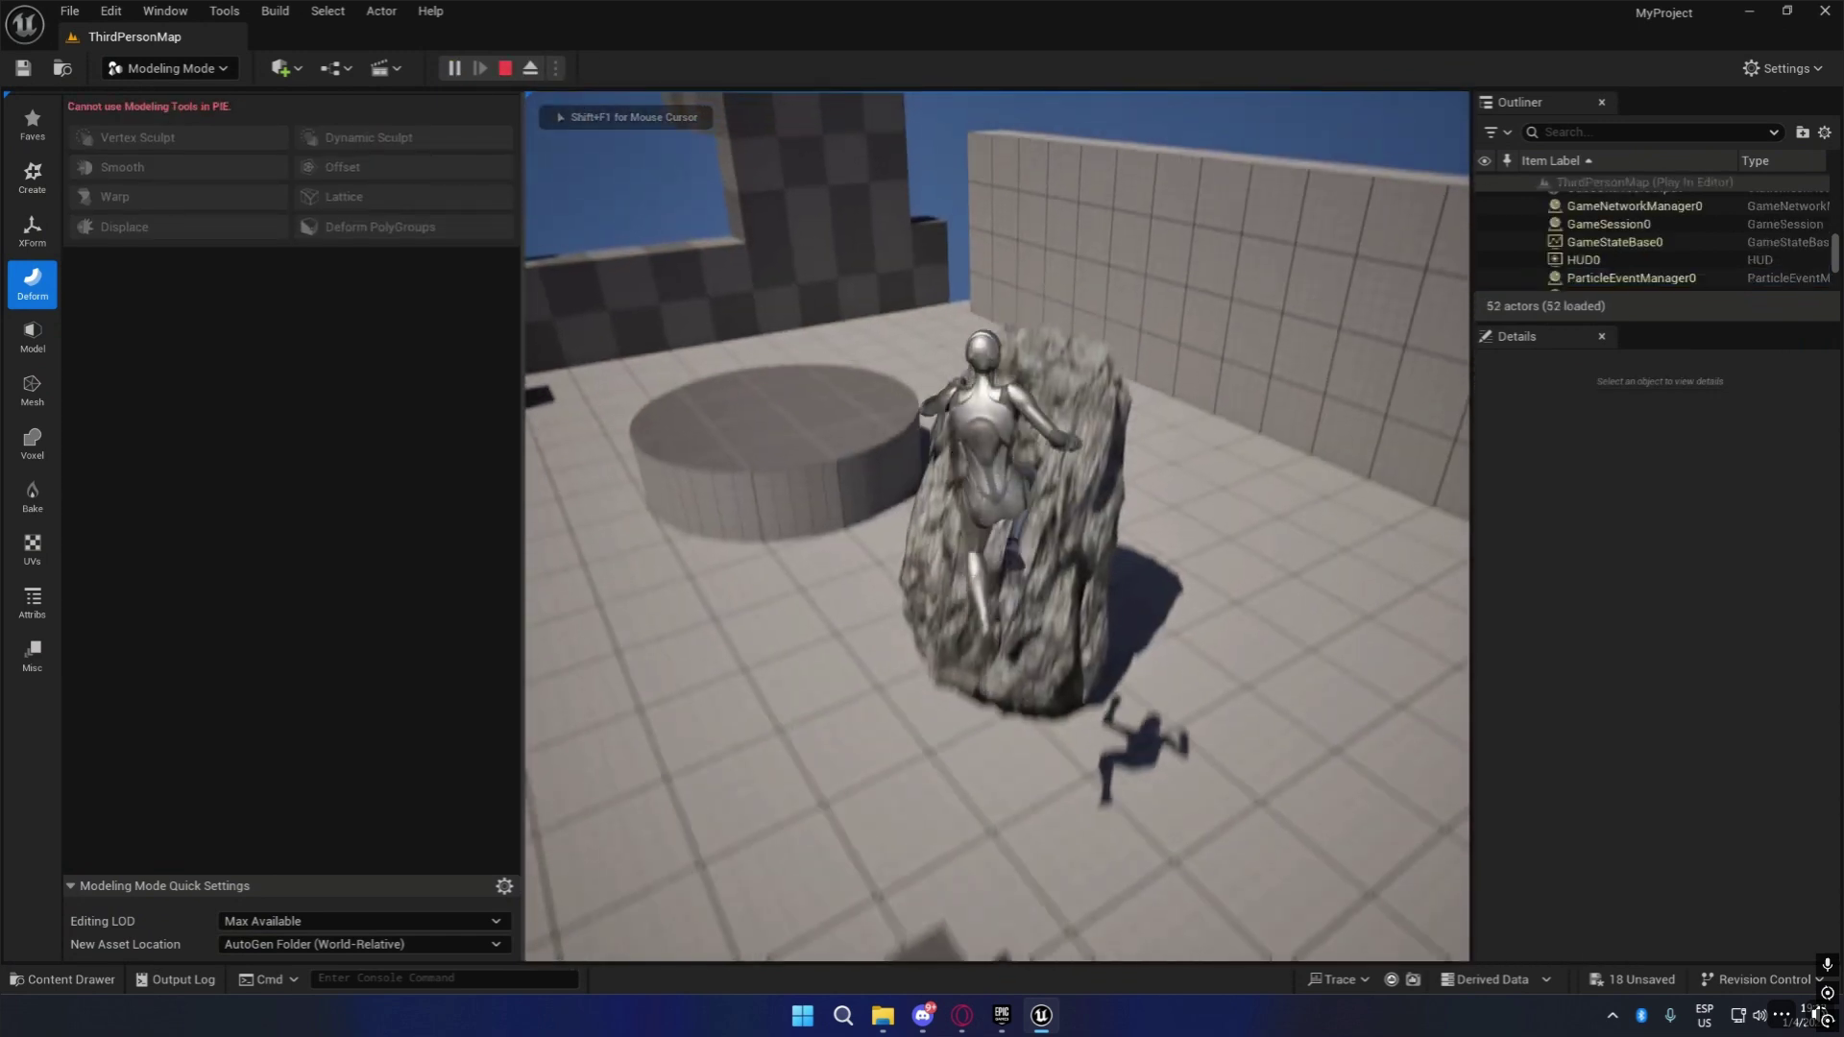
key("w")
key("space")
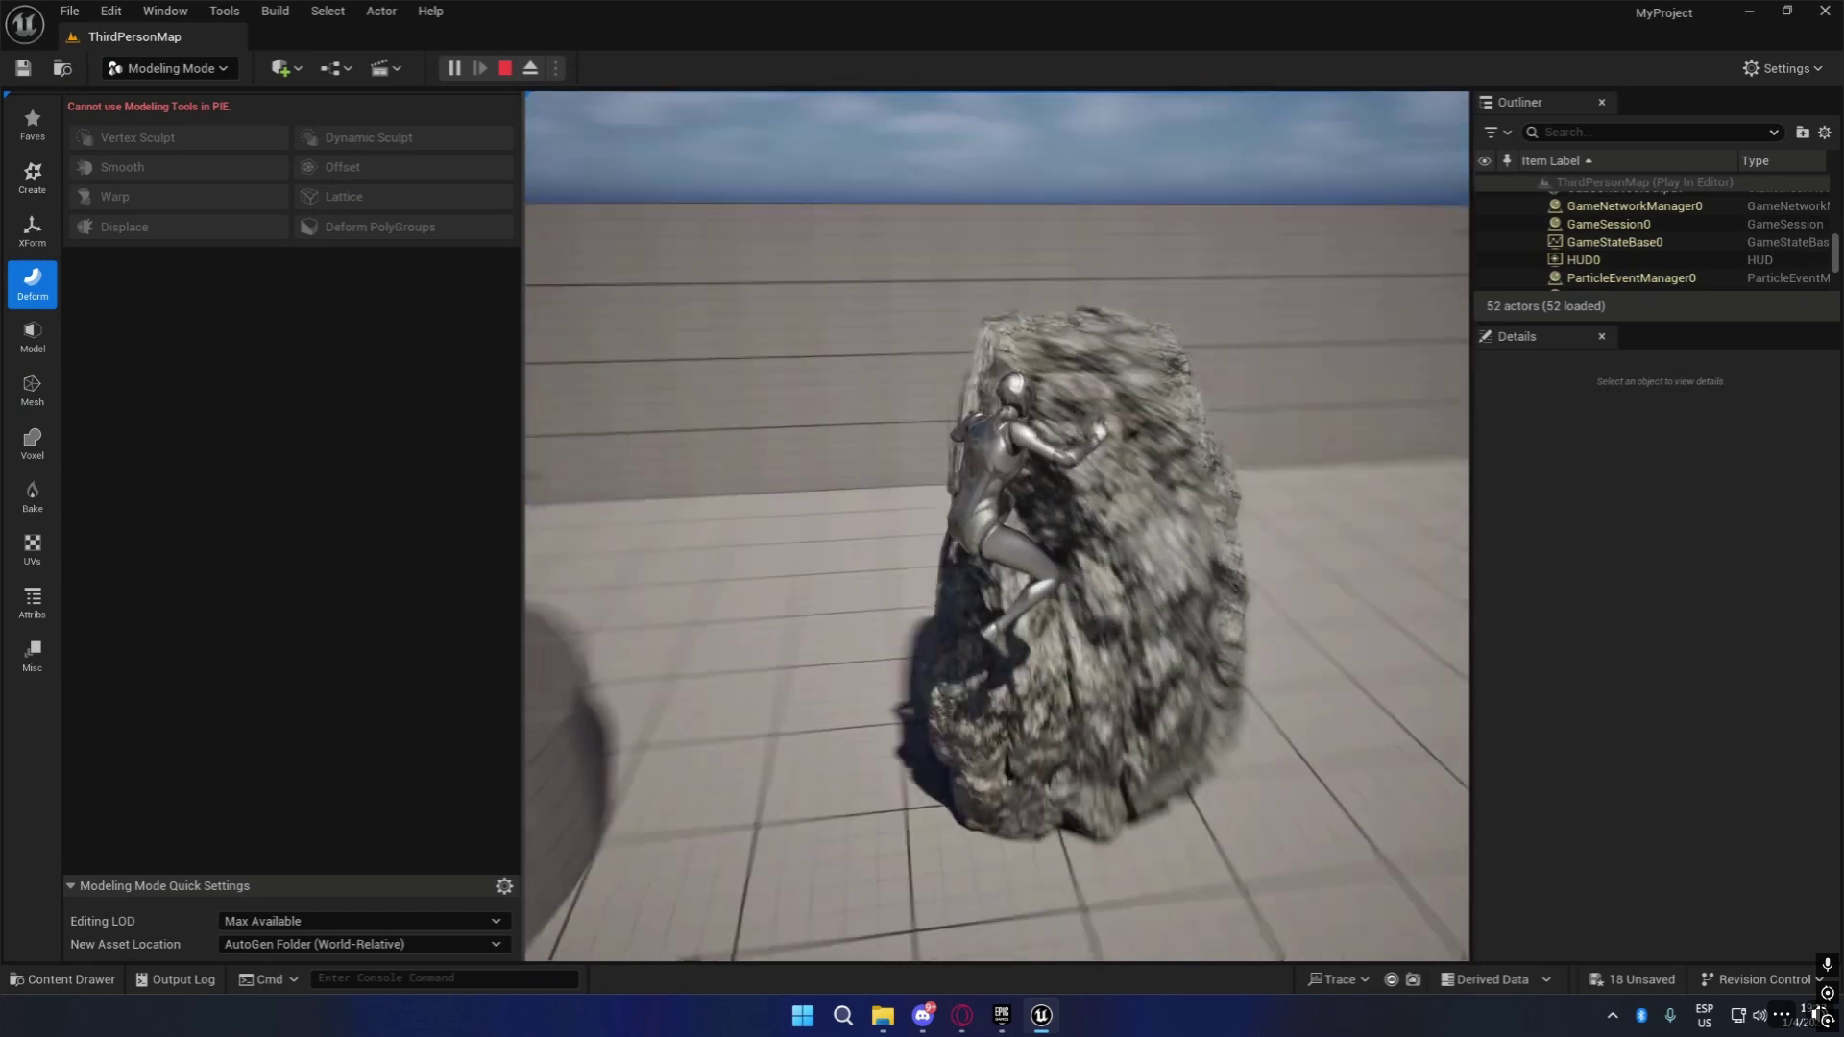
key("w")
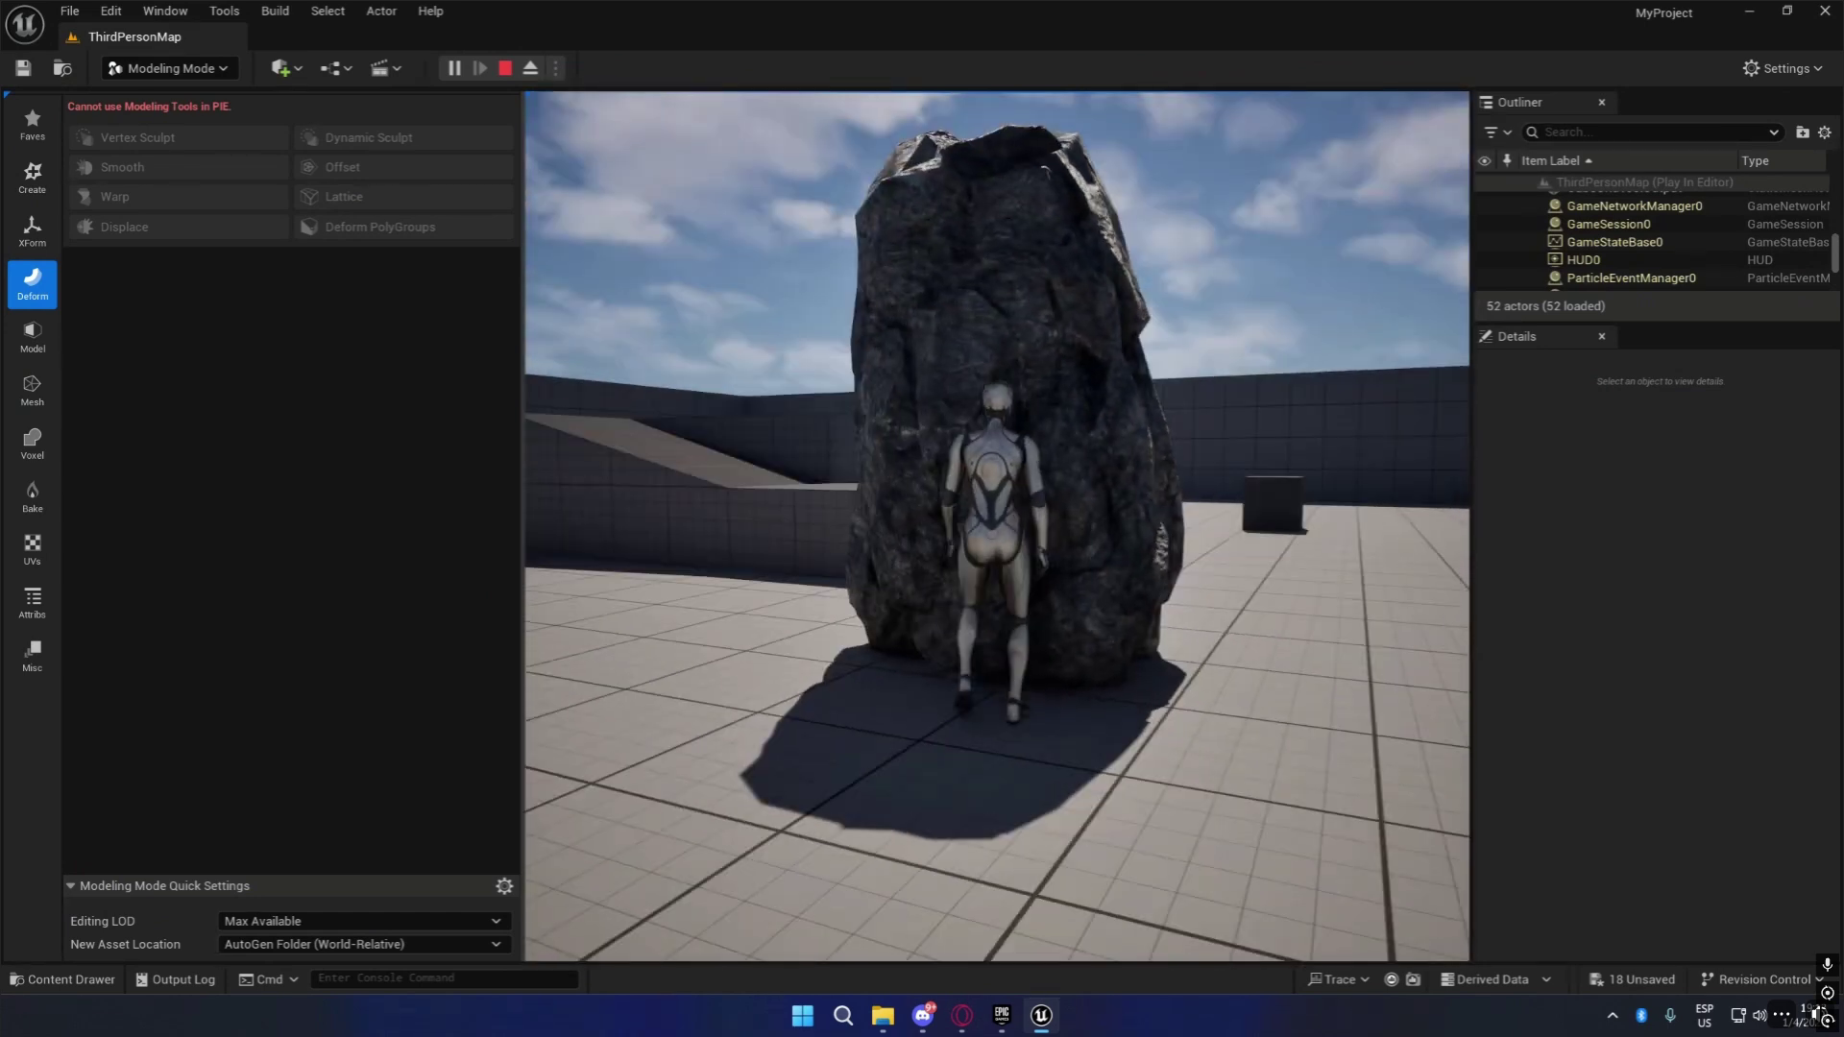
key("space")
key("a")
key("s")
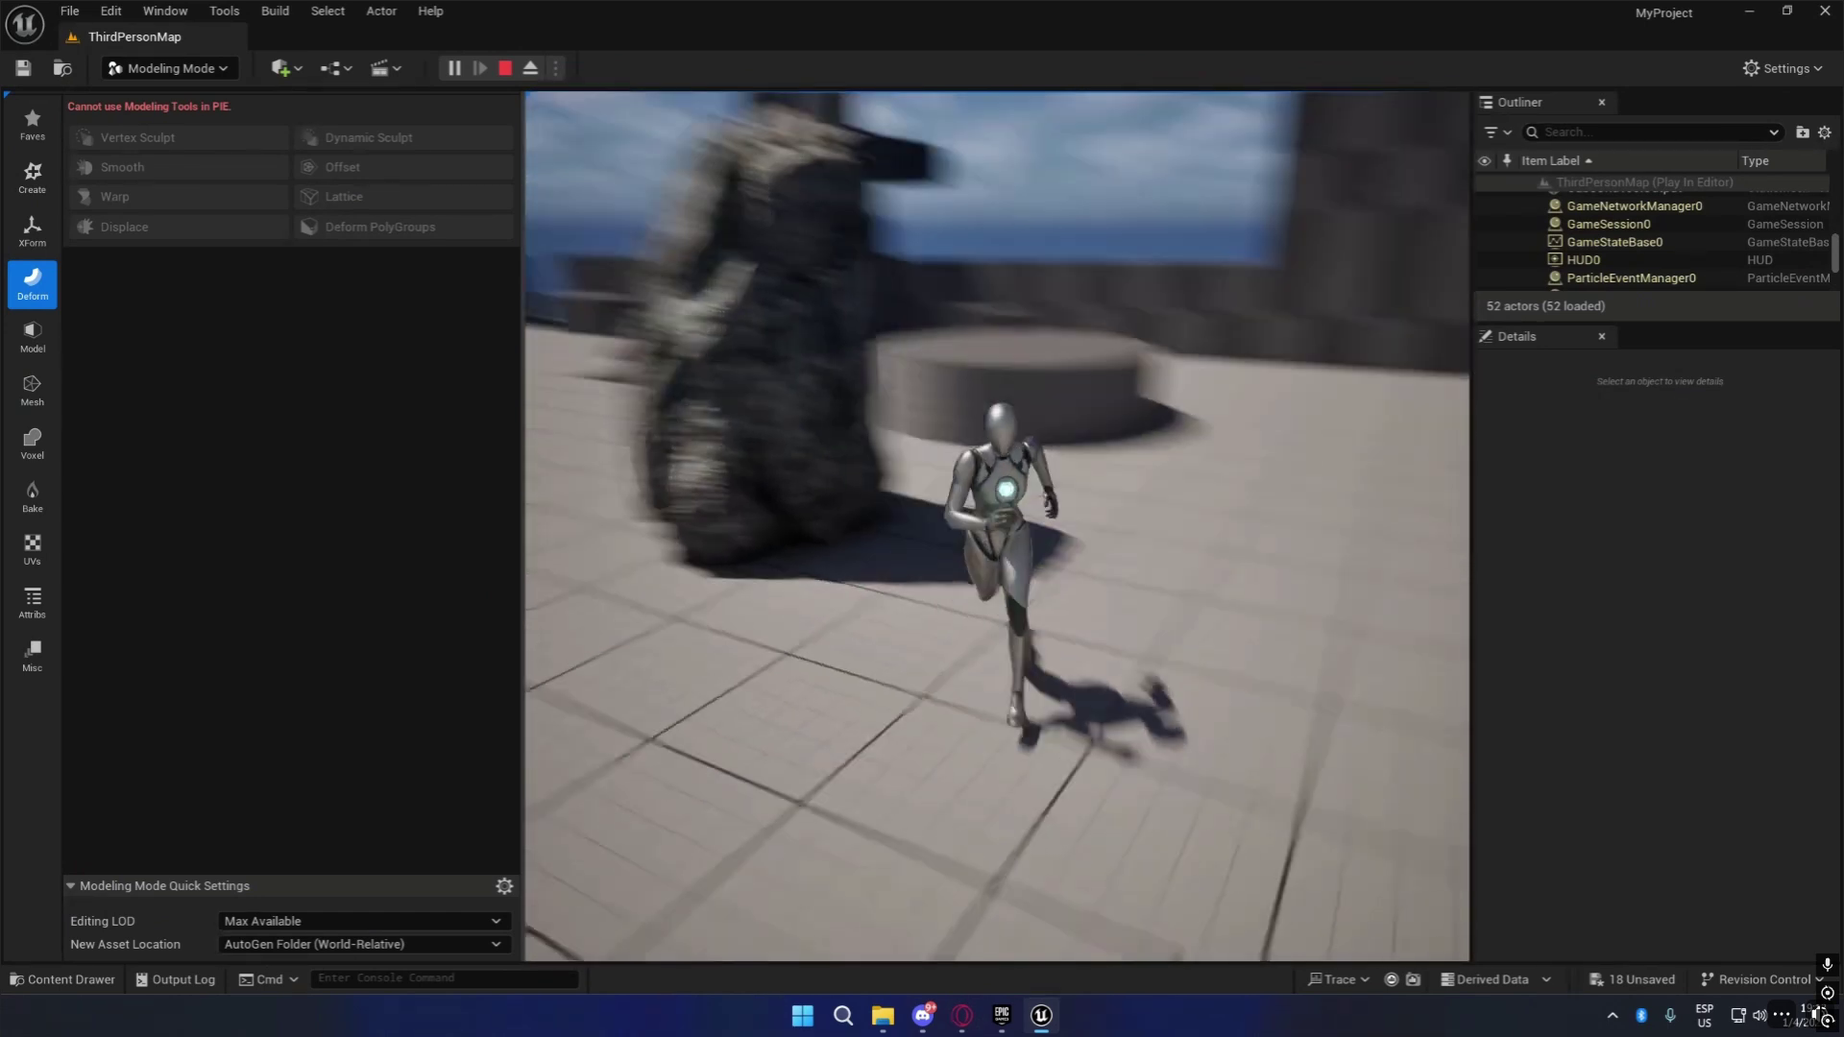
key("Escape")
key("f")
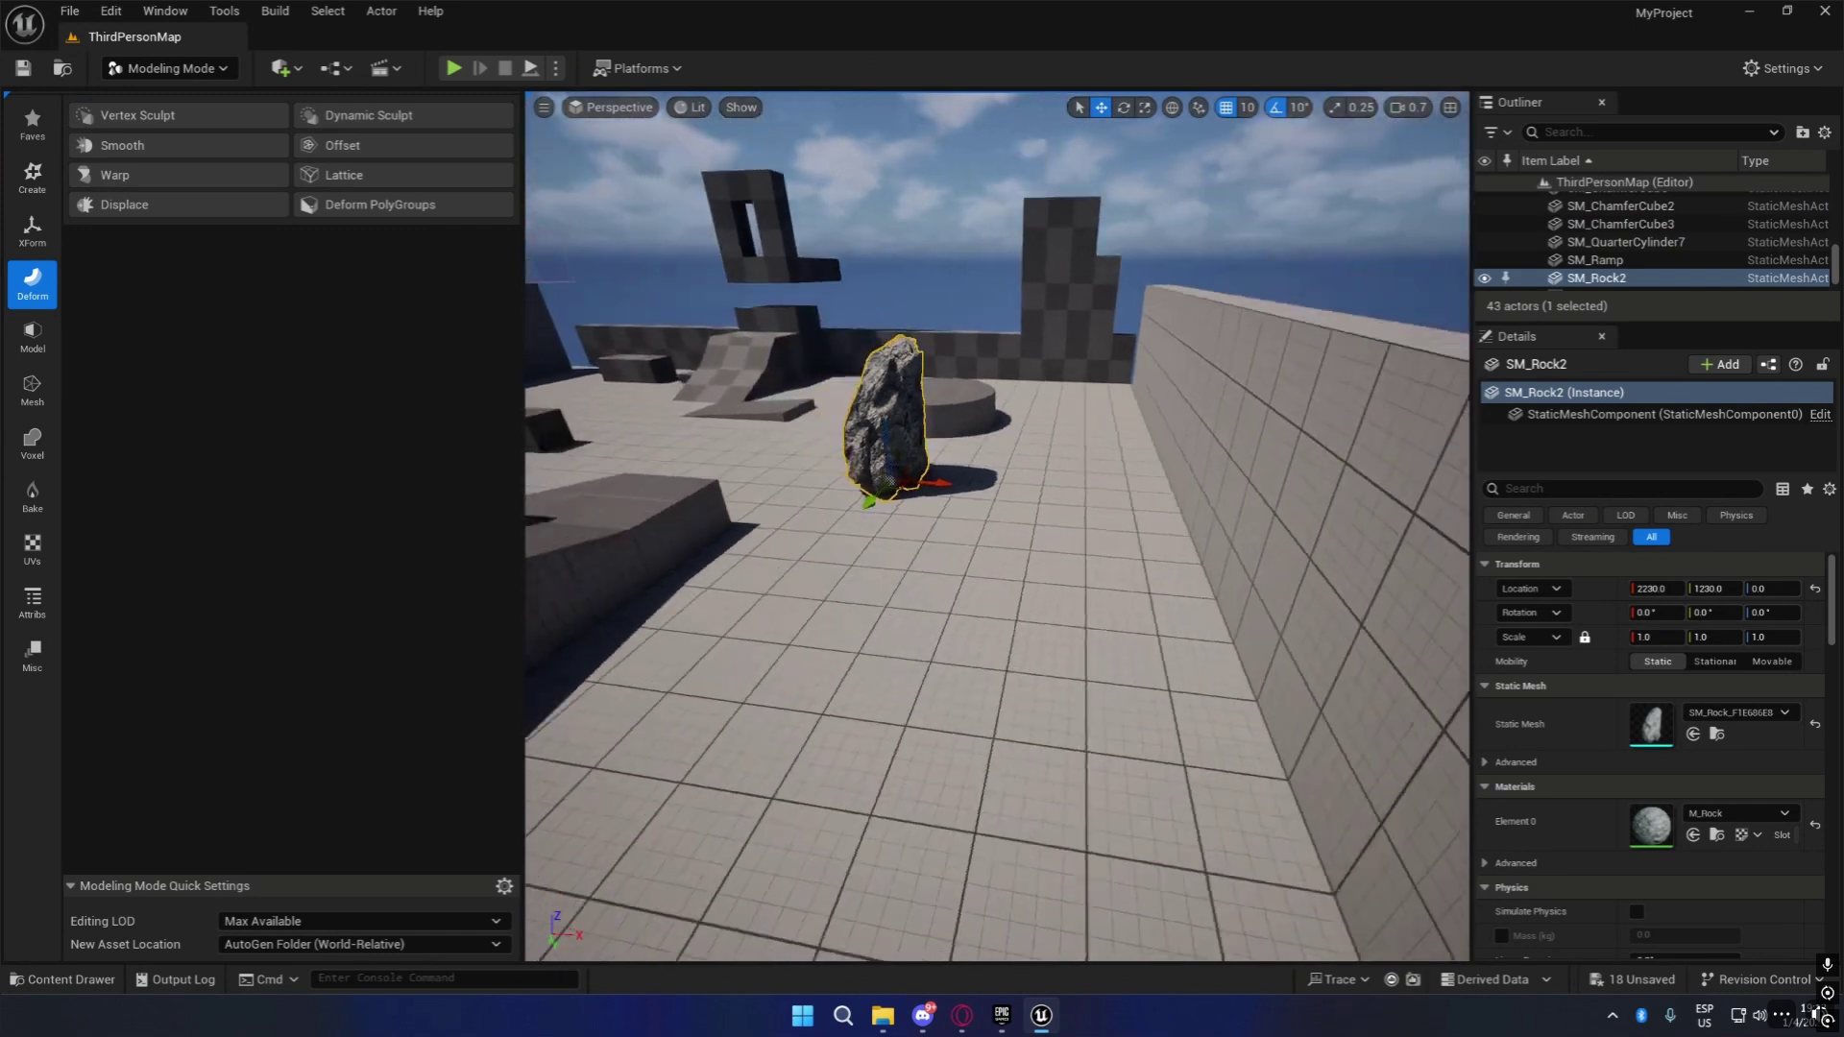
Scale the rock to about 4.4 × 4.6 × 6.9 and rotate it -70 degrees about Y so it leans over the wall.
left_click(1145, 109)
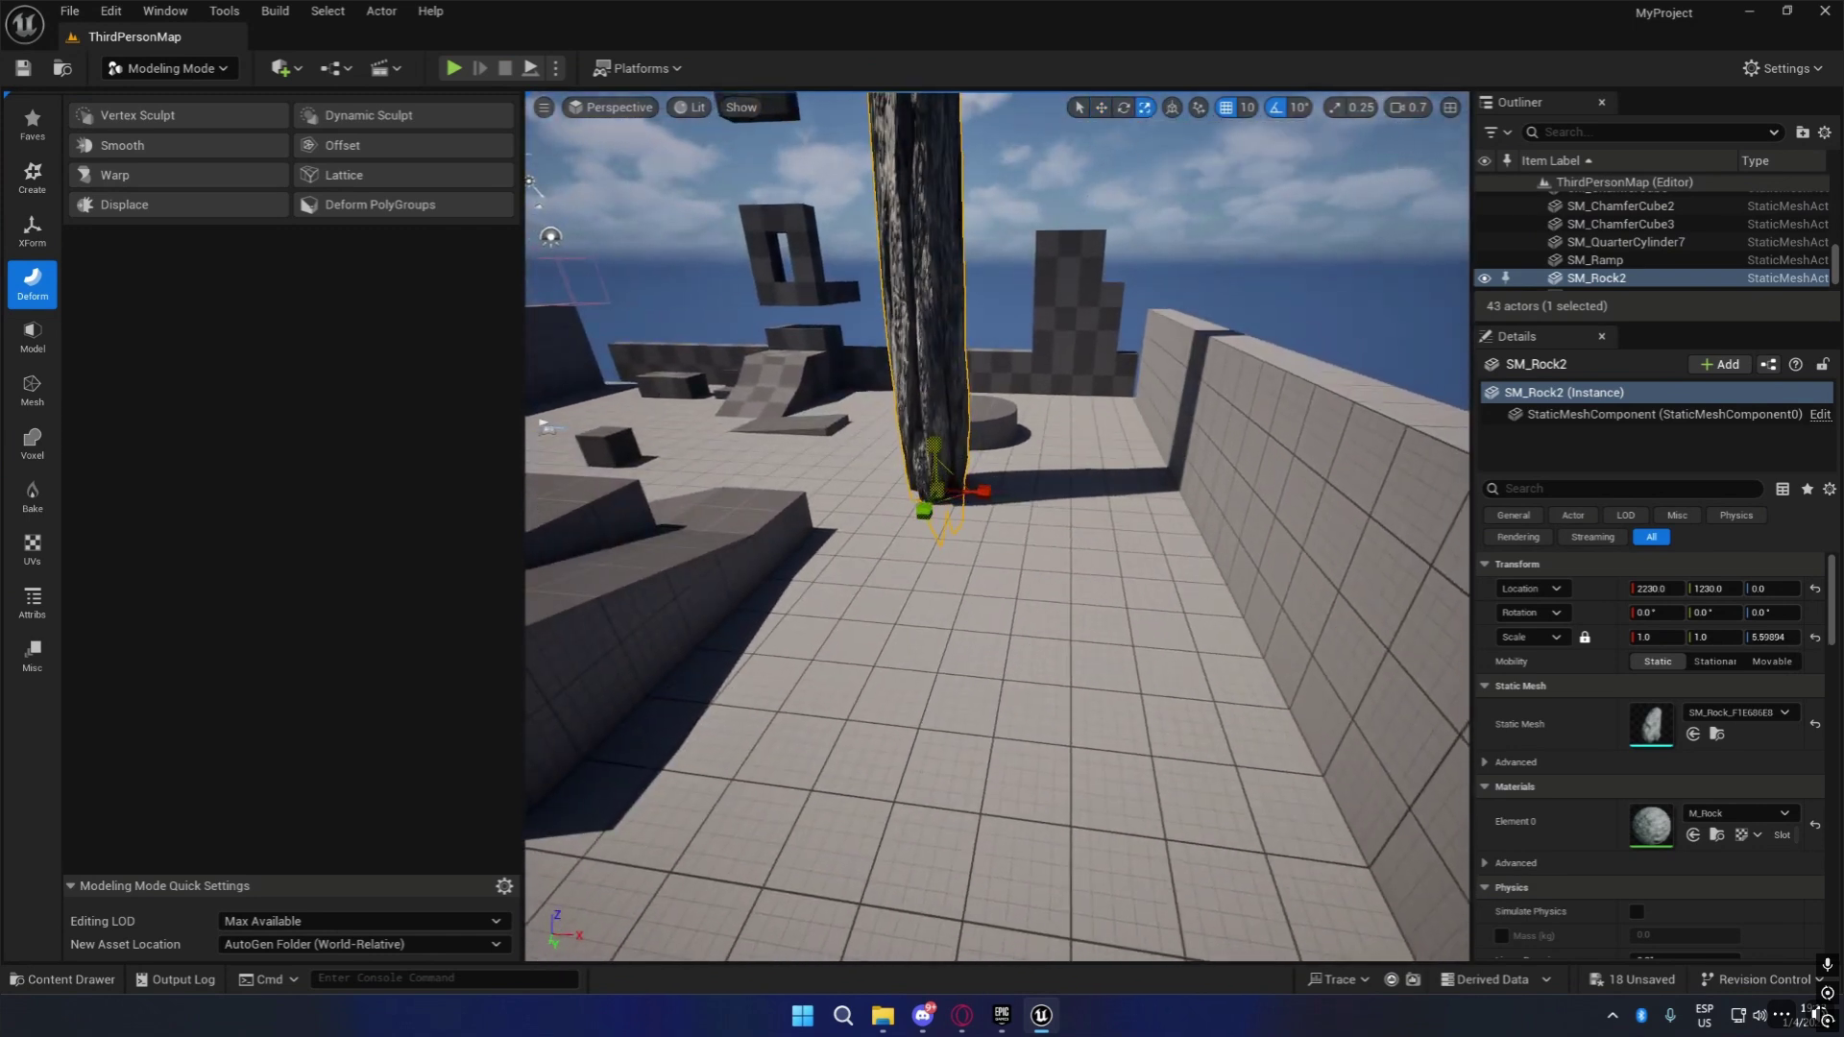
left_click_drag(985, 491, 1093, 240)
left_click_drag(999, 451, 968, 559)
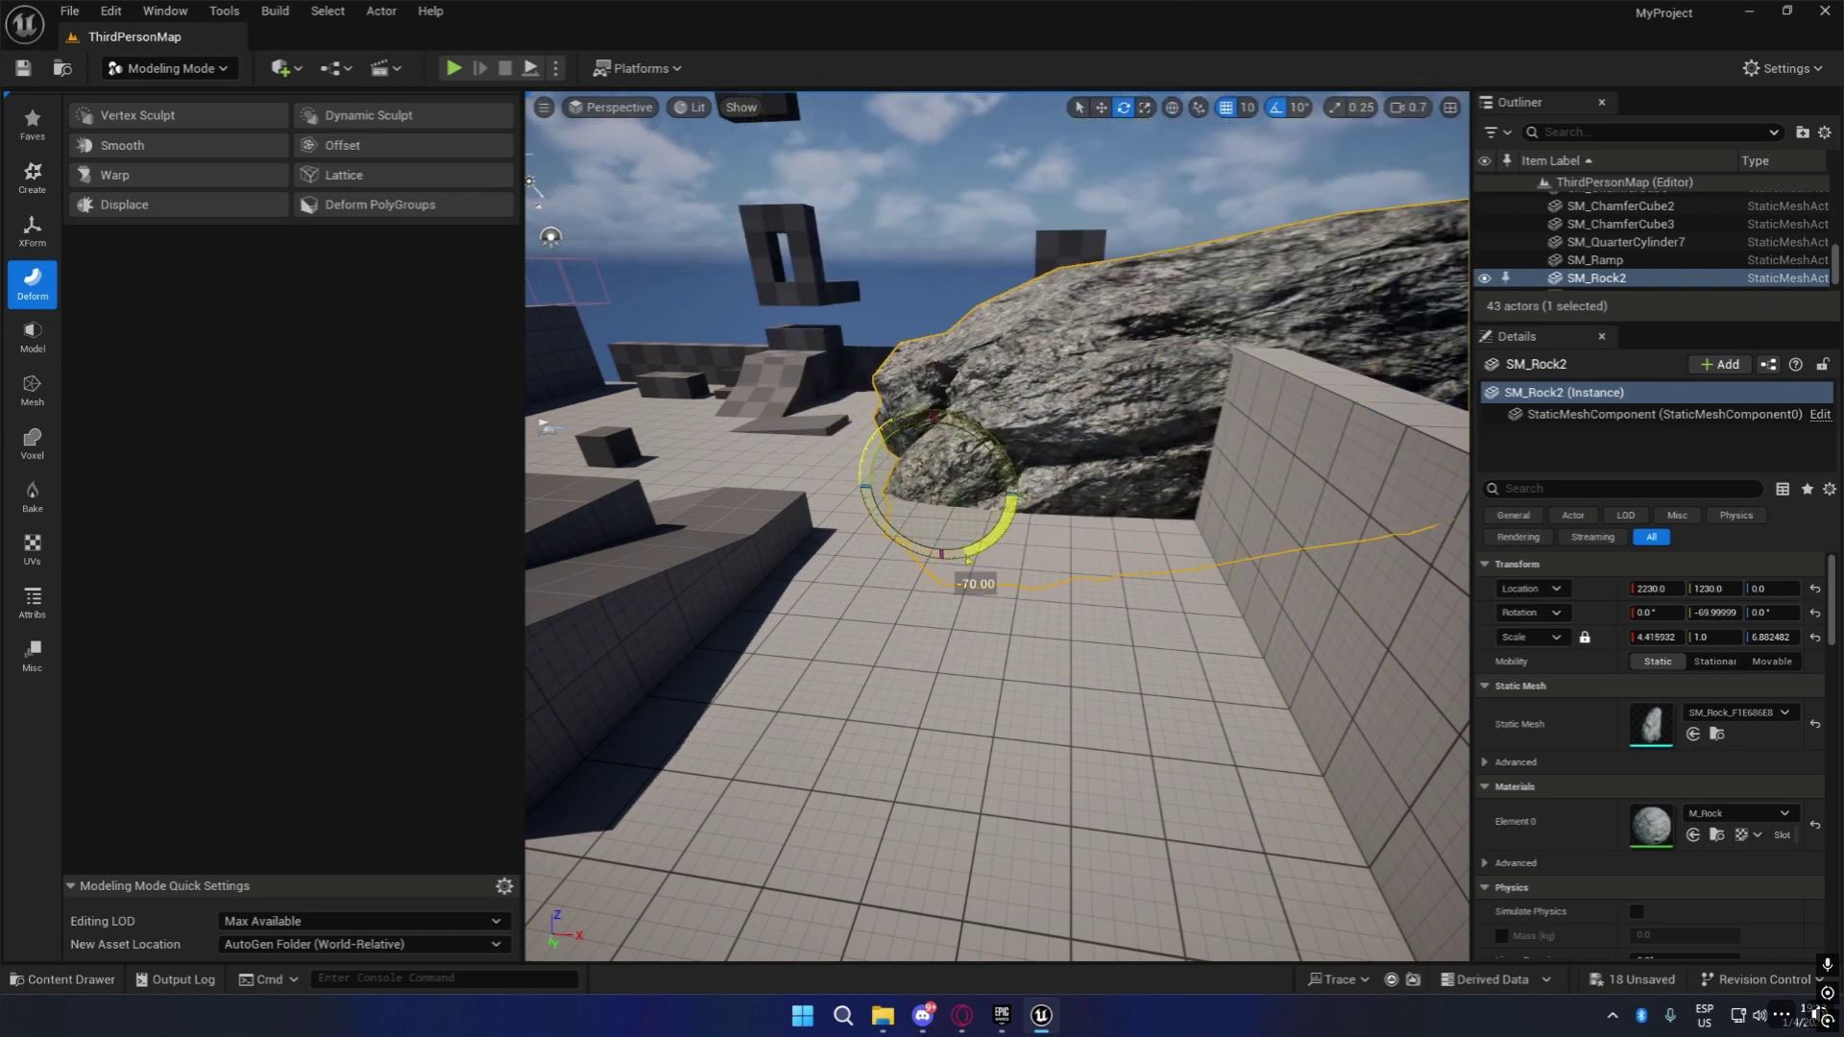
key("a")
mouse_move(1125, 253)
right_mouse_down()
mouse_move(1373, 346)
mouse_move(1138, 248)
right_mouse_up()
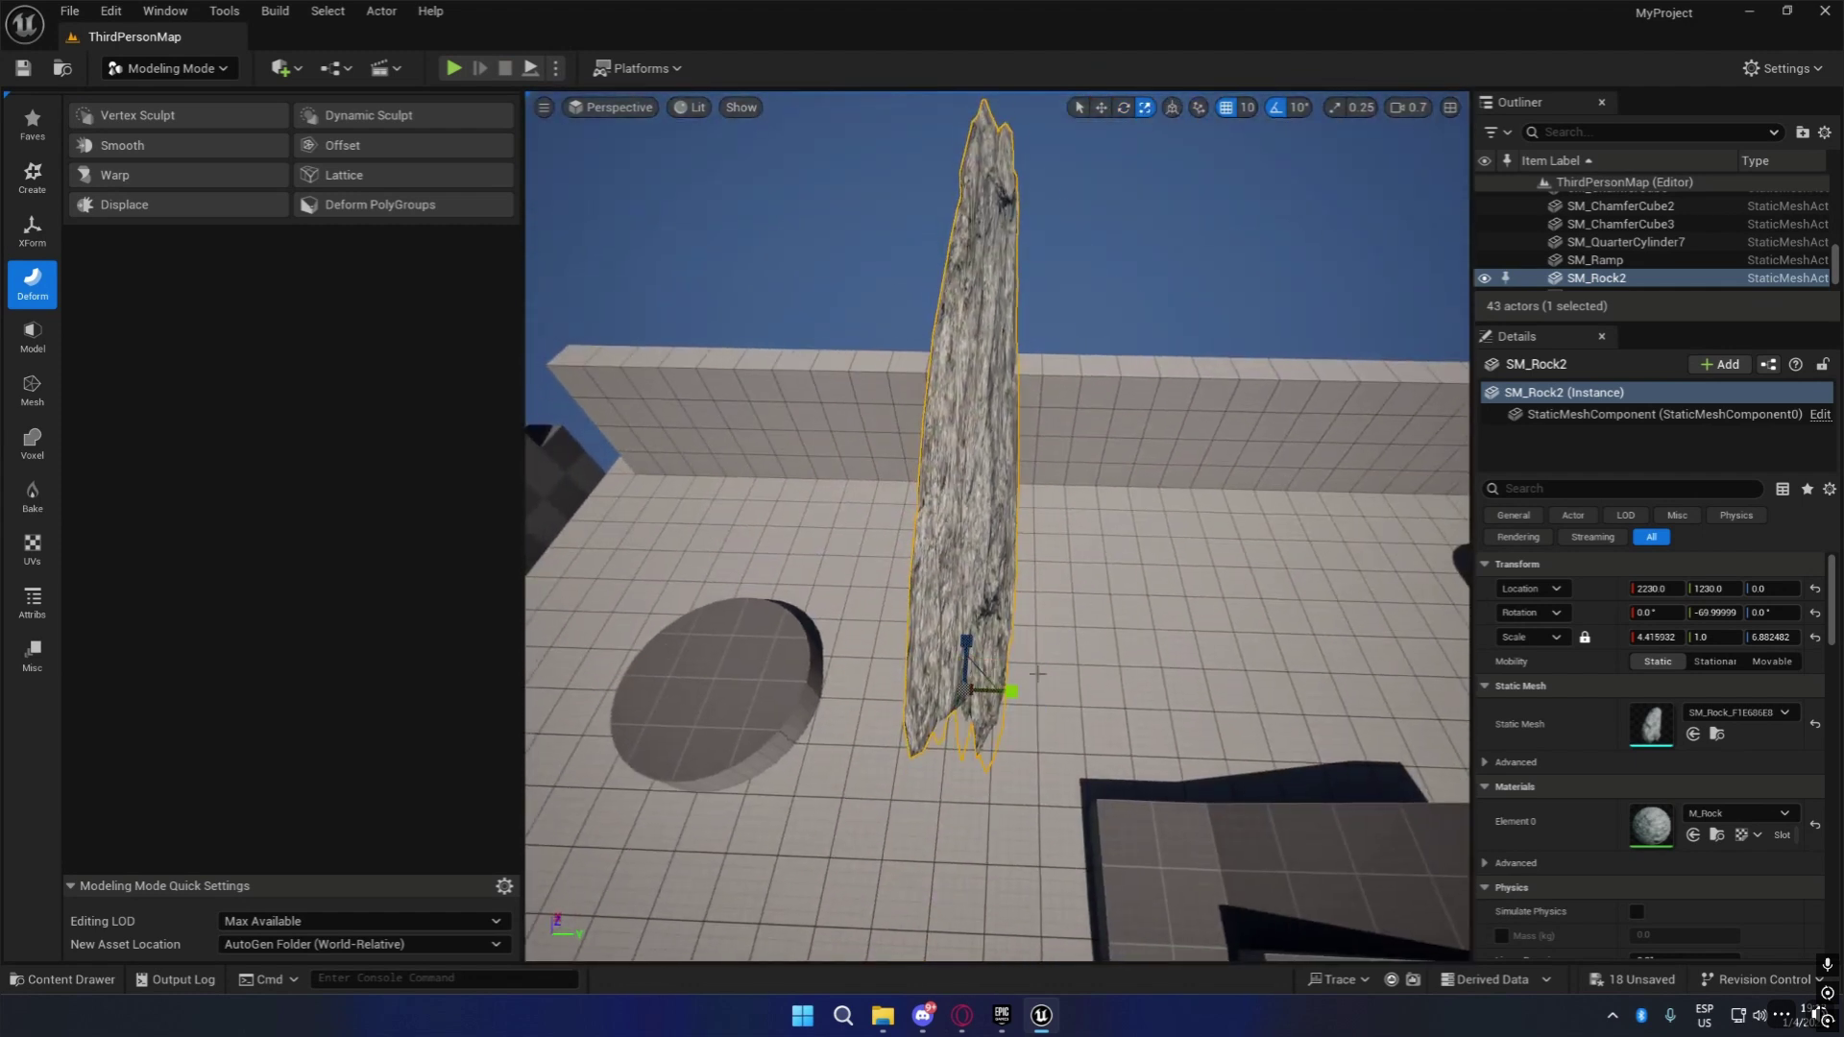
left_click_drag(1011, 691, 1148, 696)
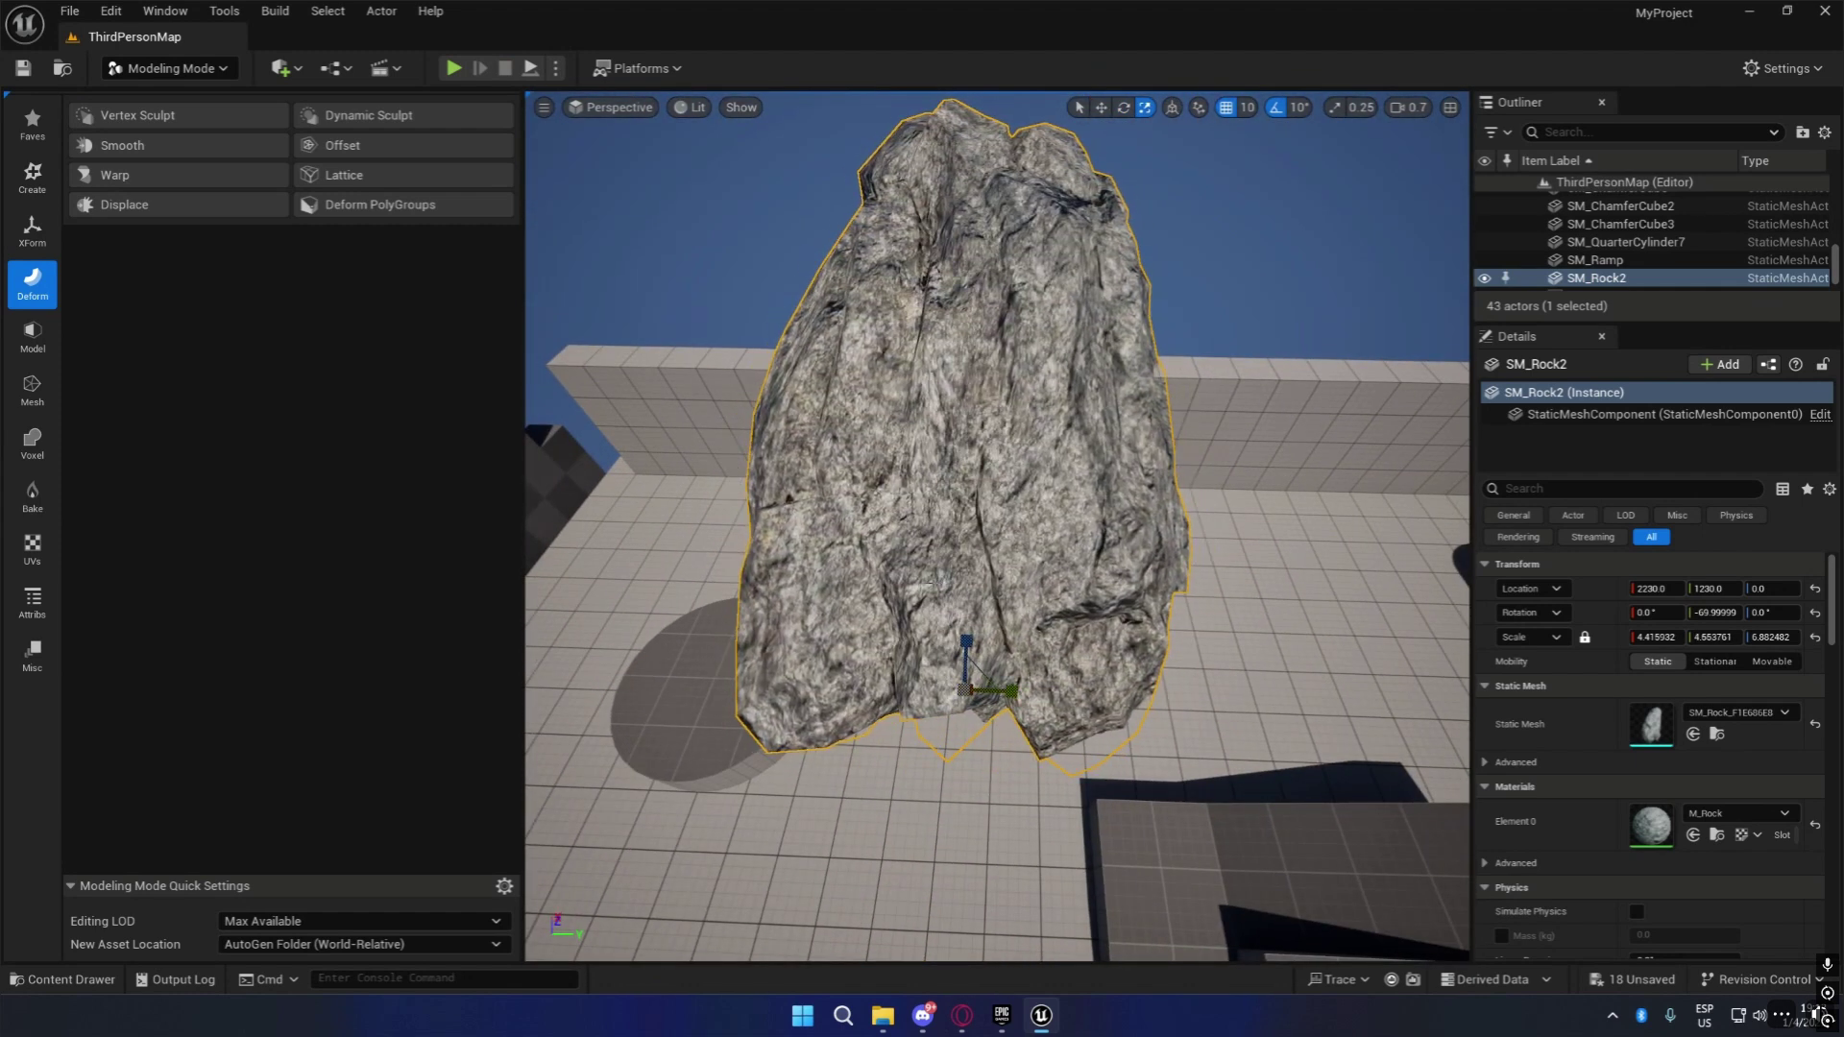
Play the level from a spot on the enlarged rock, run the character across its surface to test collision, and stop the play session.
right_click(939, 587)
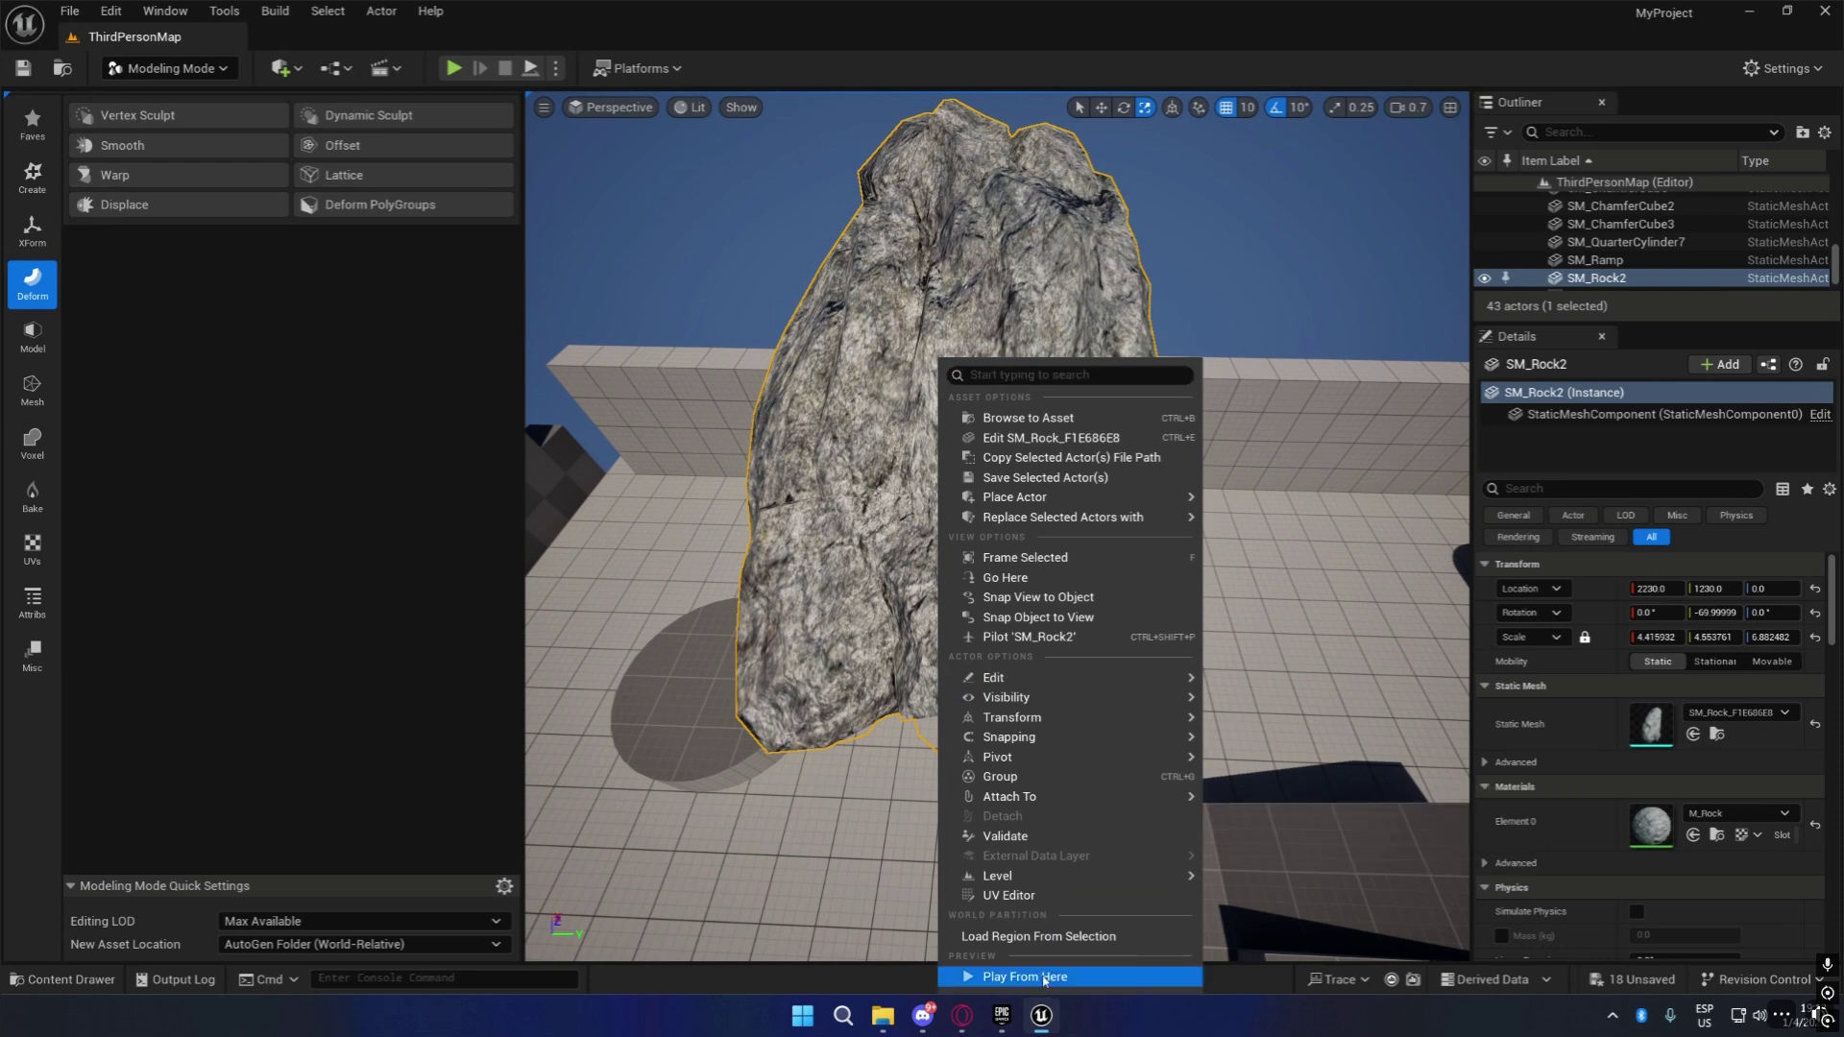
left_click(1061, 987)
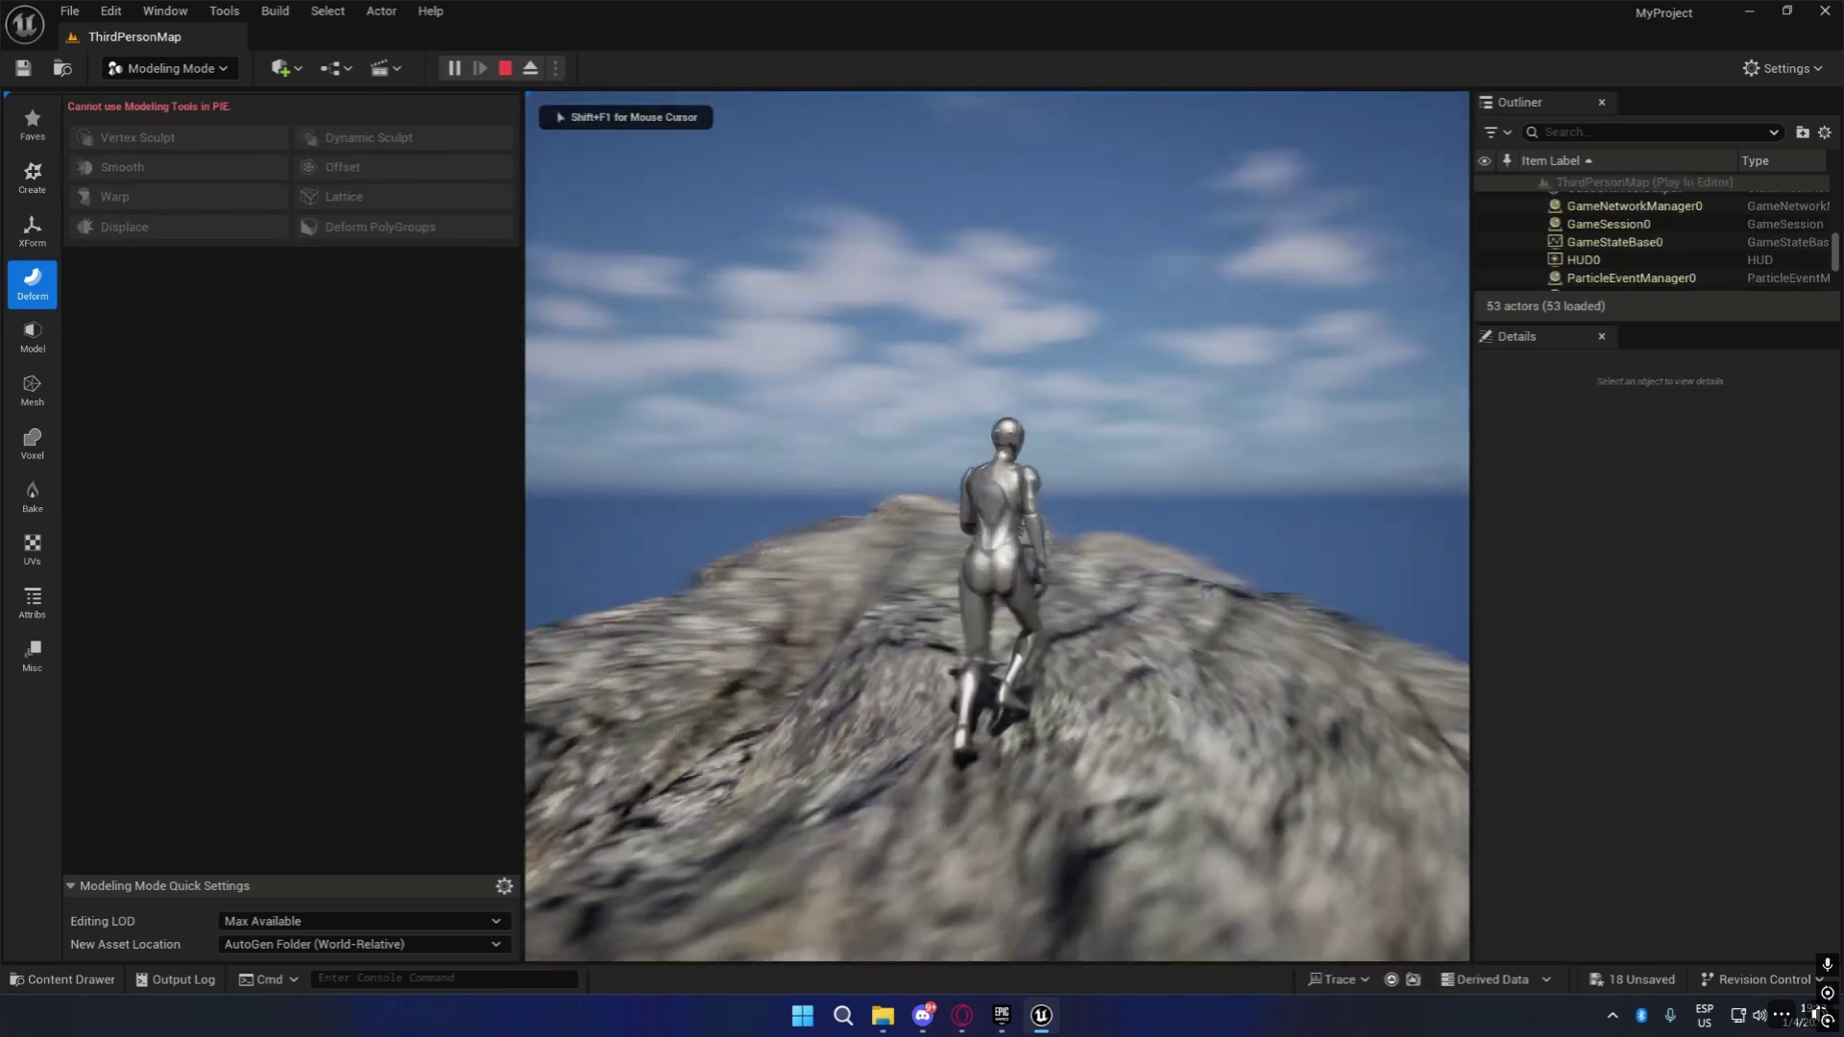
key("a")
key("d")
key("a")
key("a")
key("w")
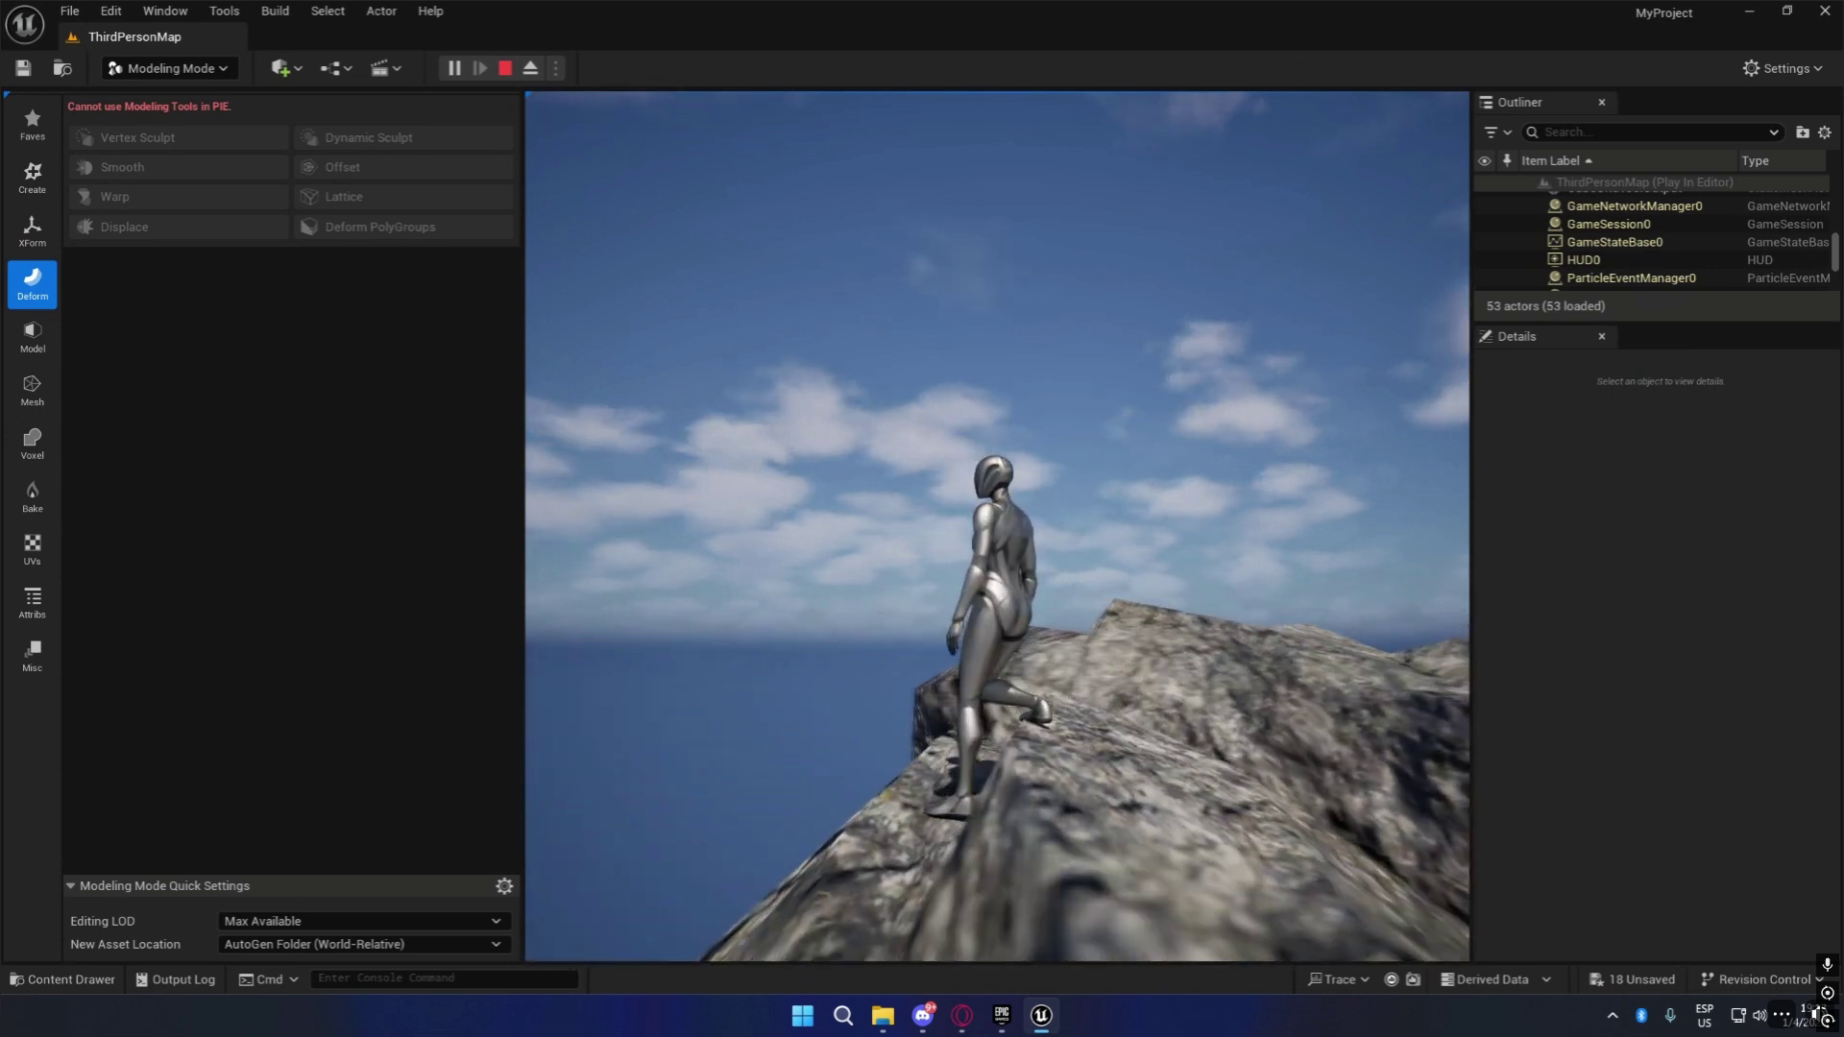
key("a")
key("w")
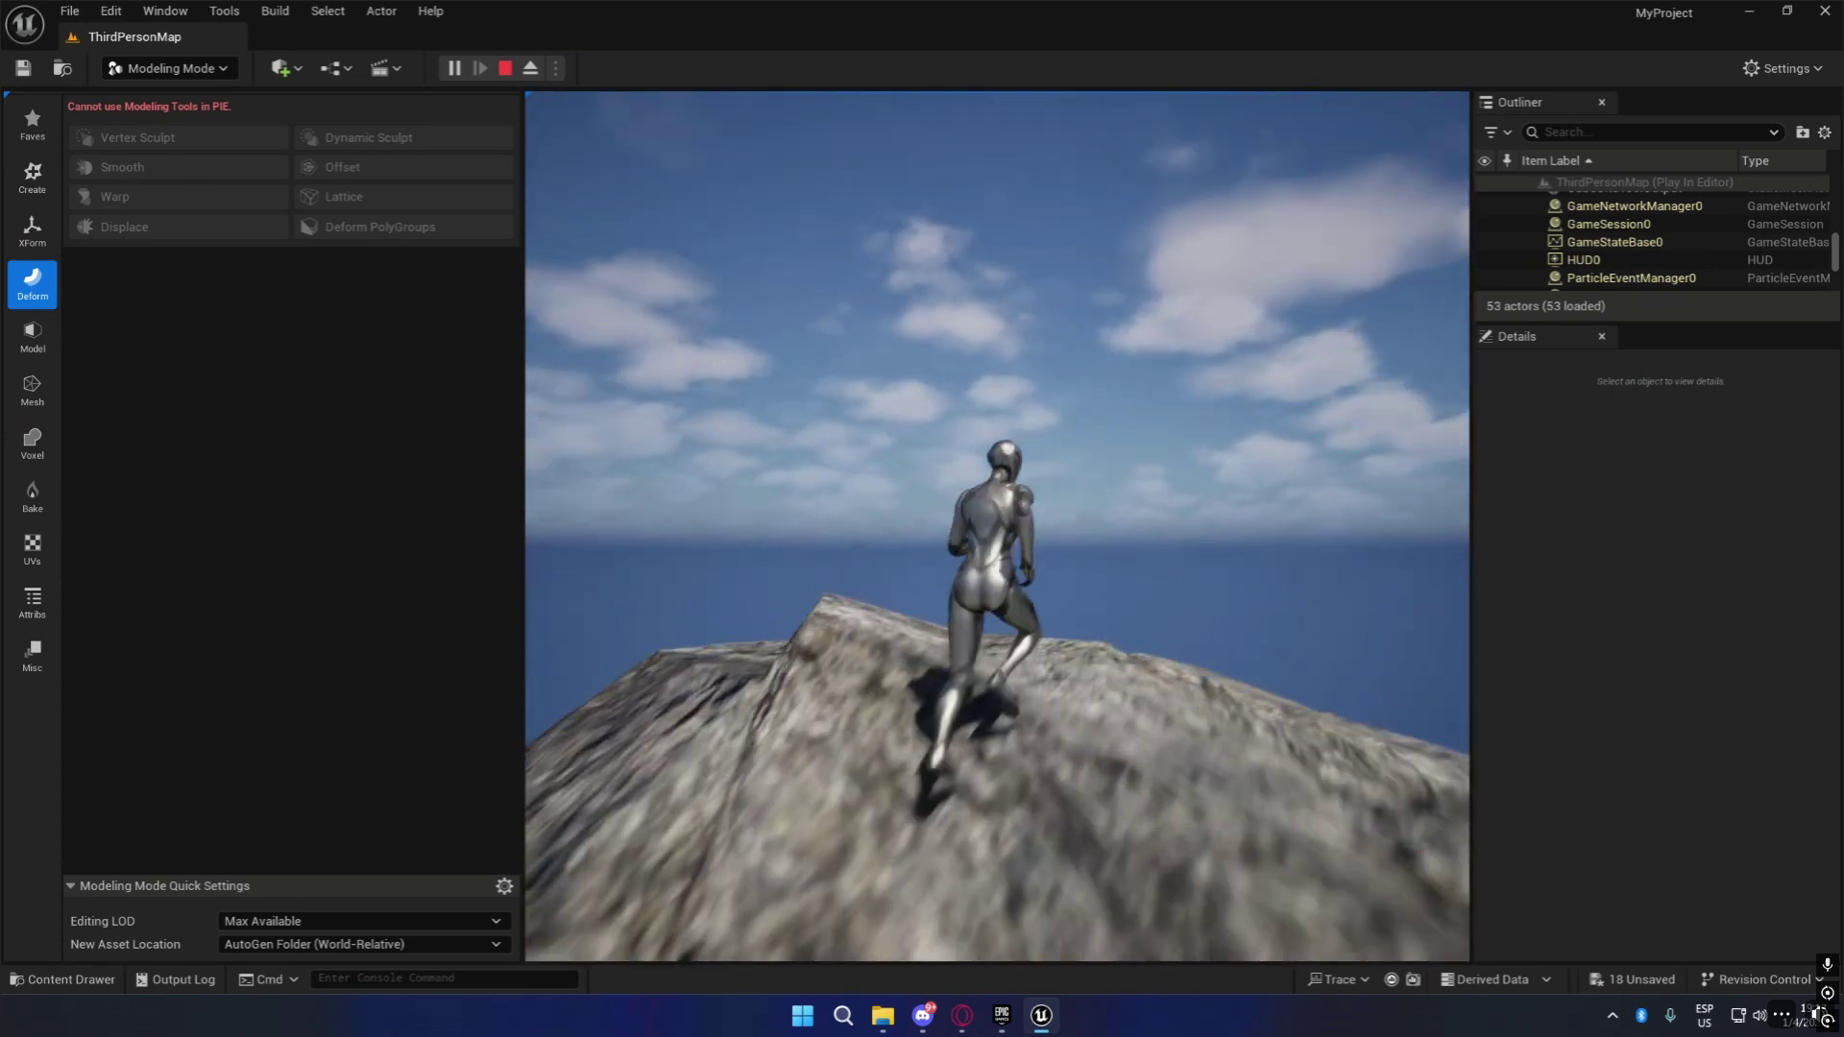
key("d")
key("w")
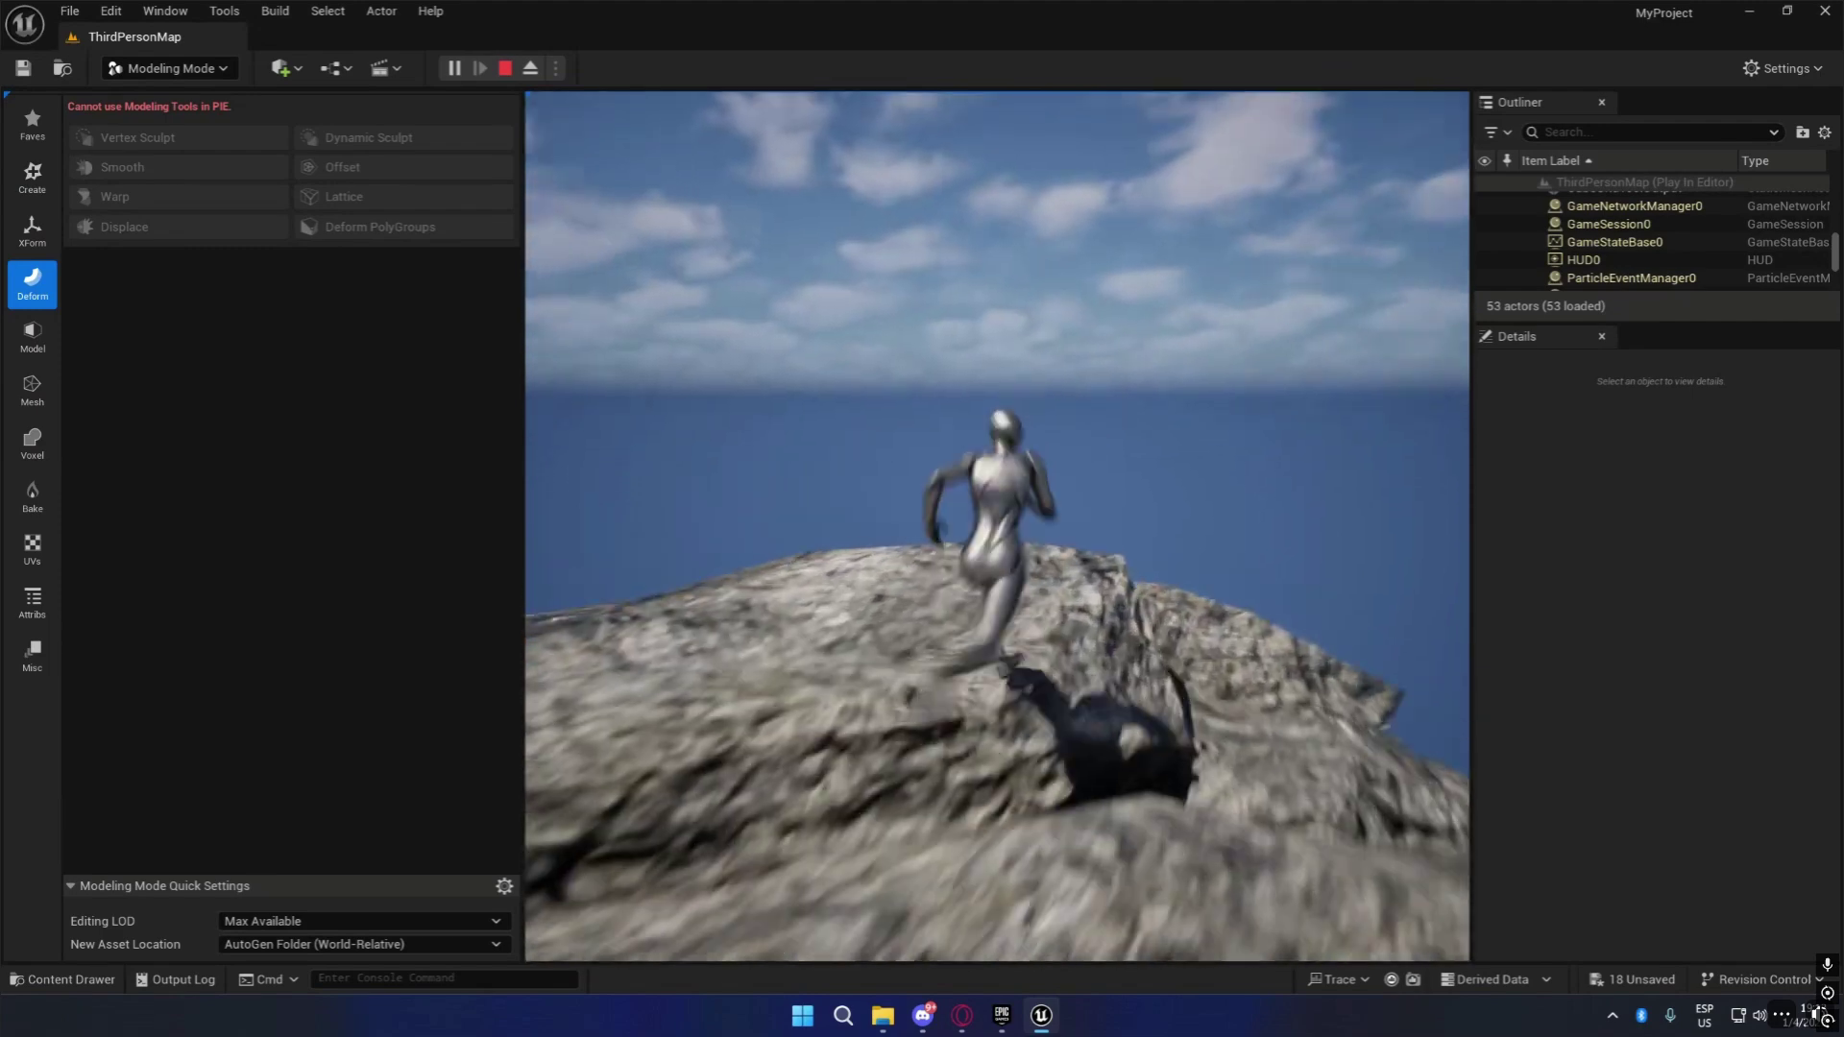
key("w")
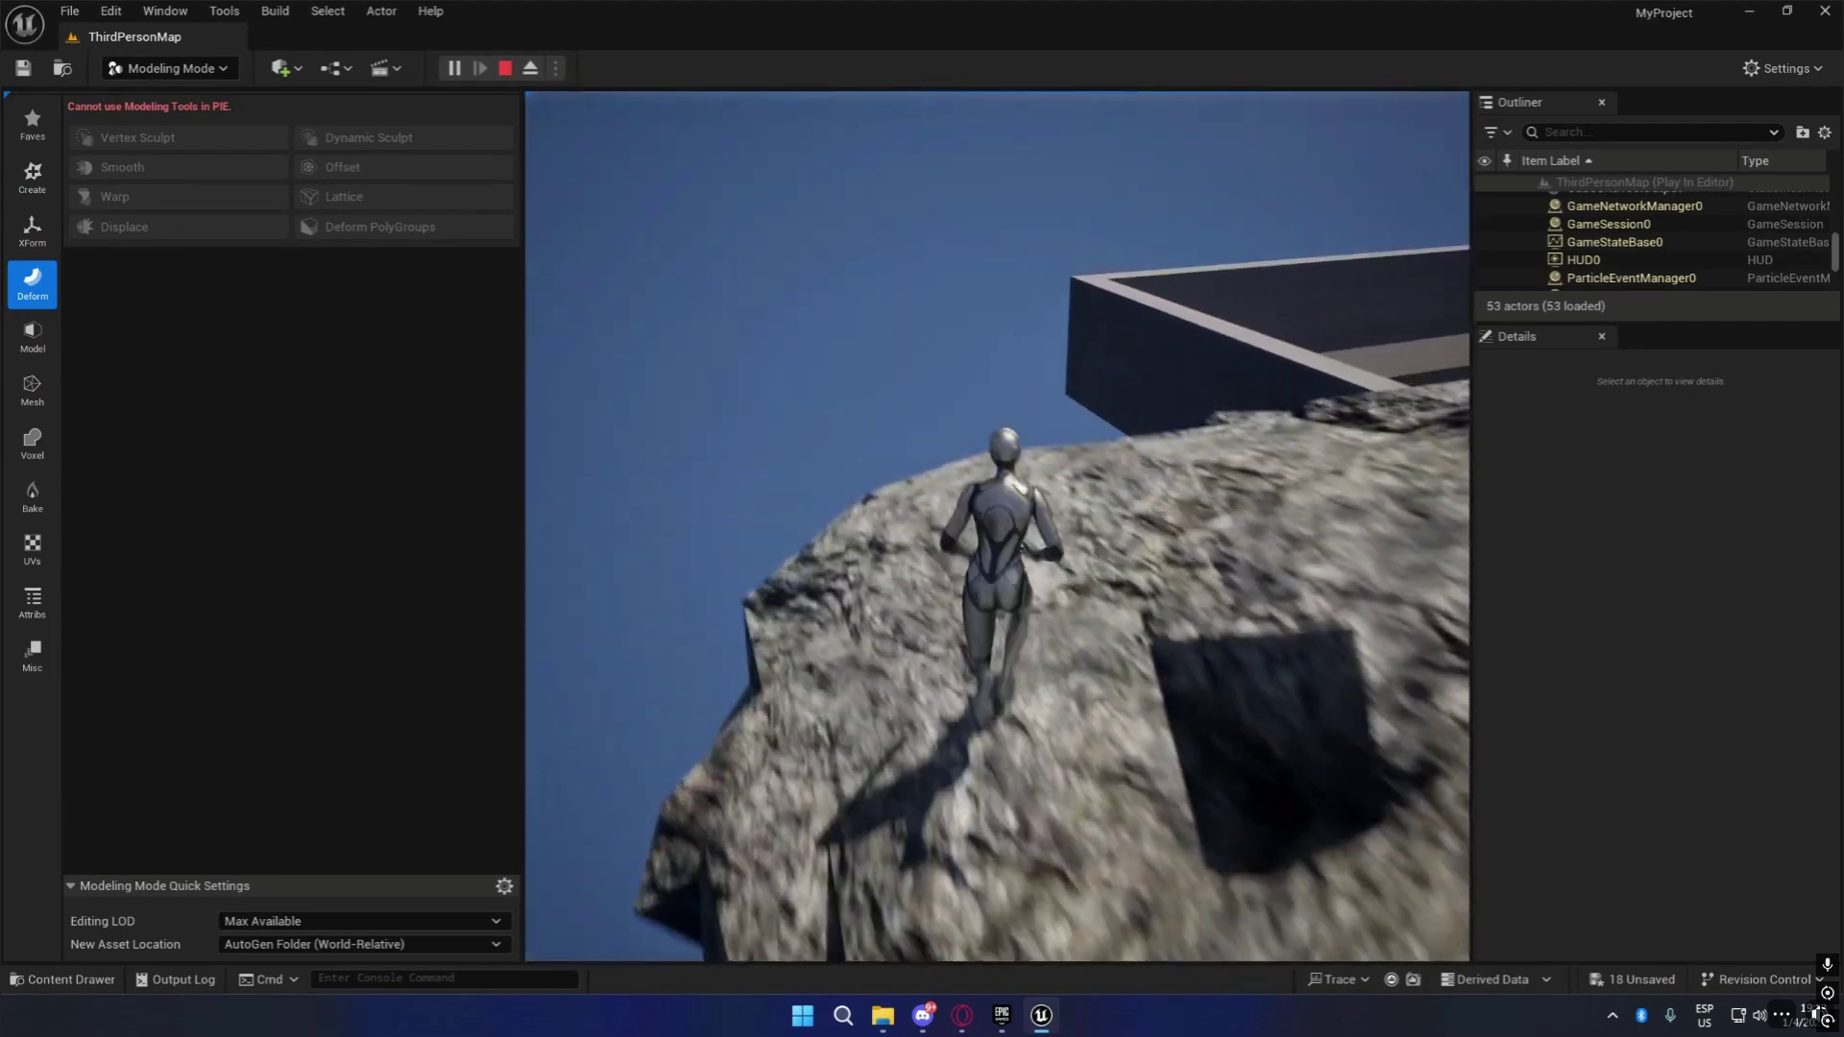
key("w")
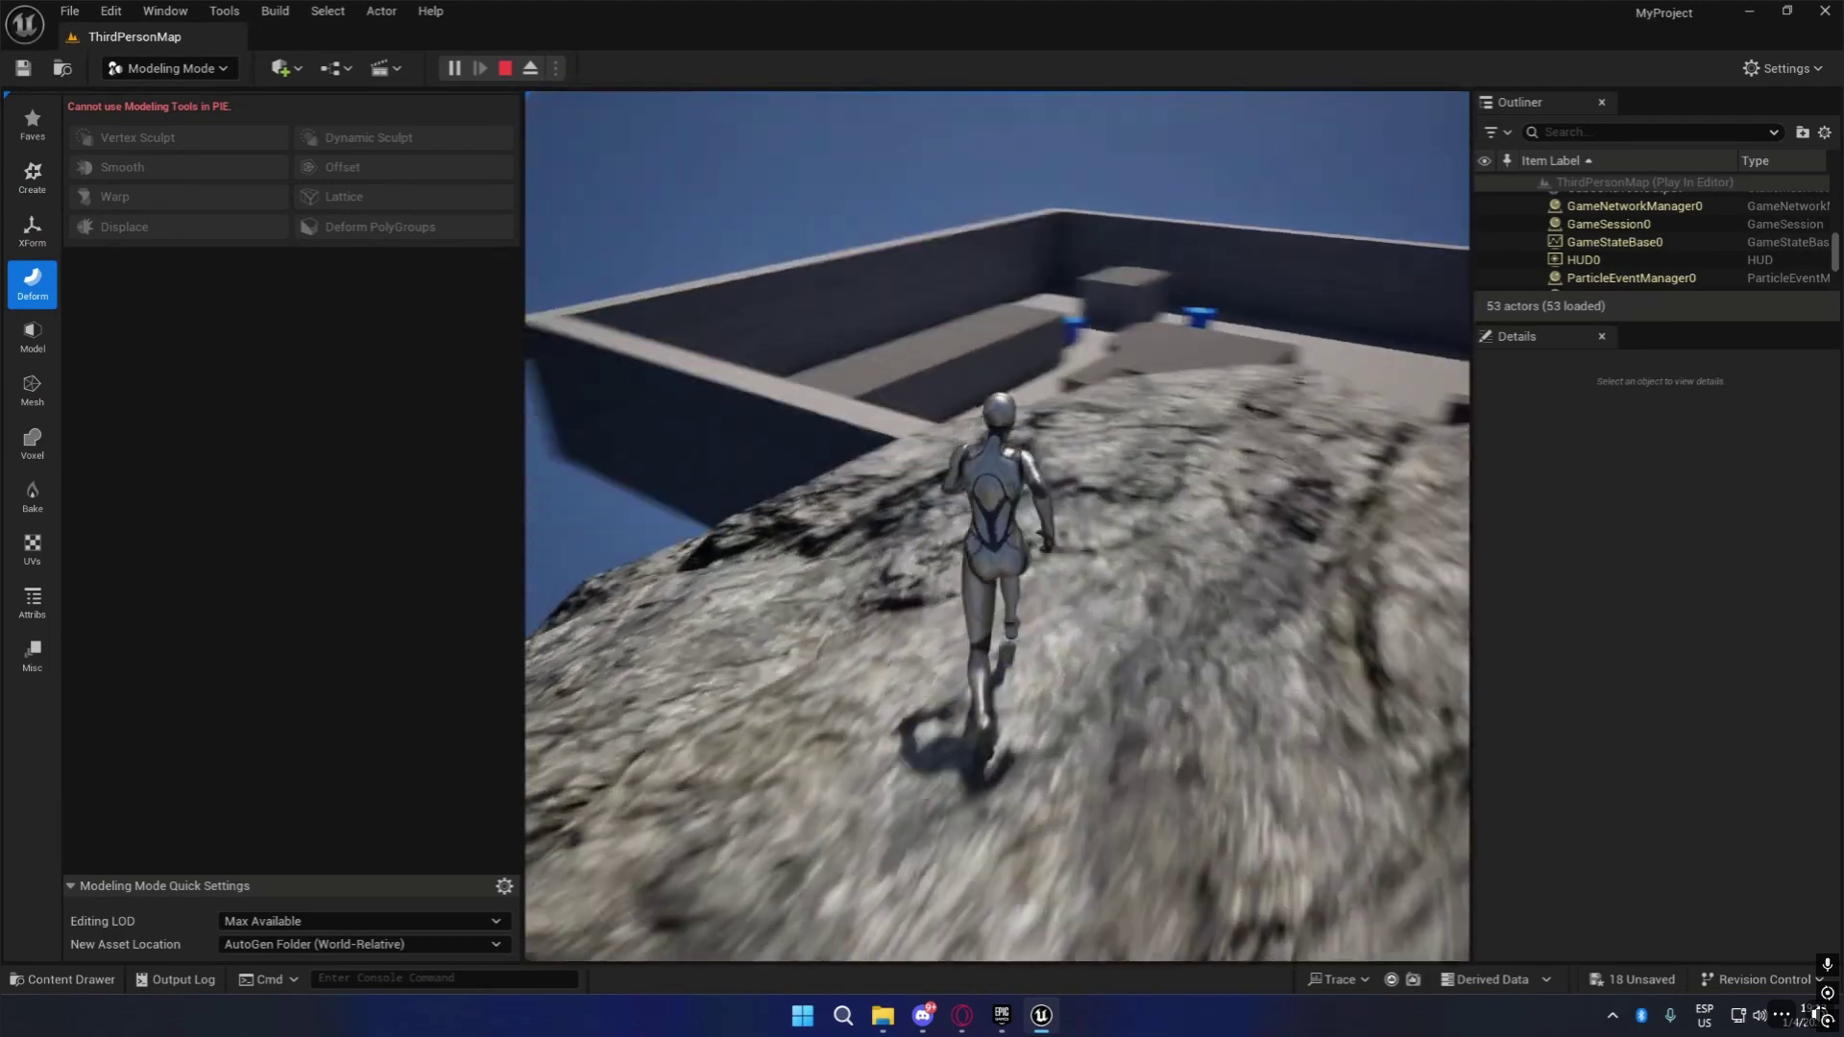
key("w")
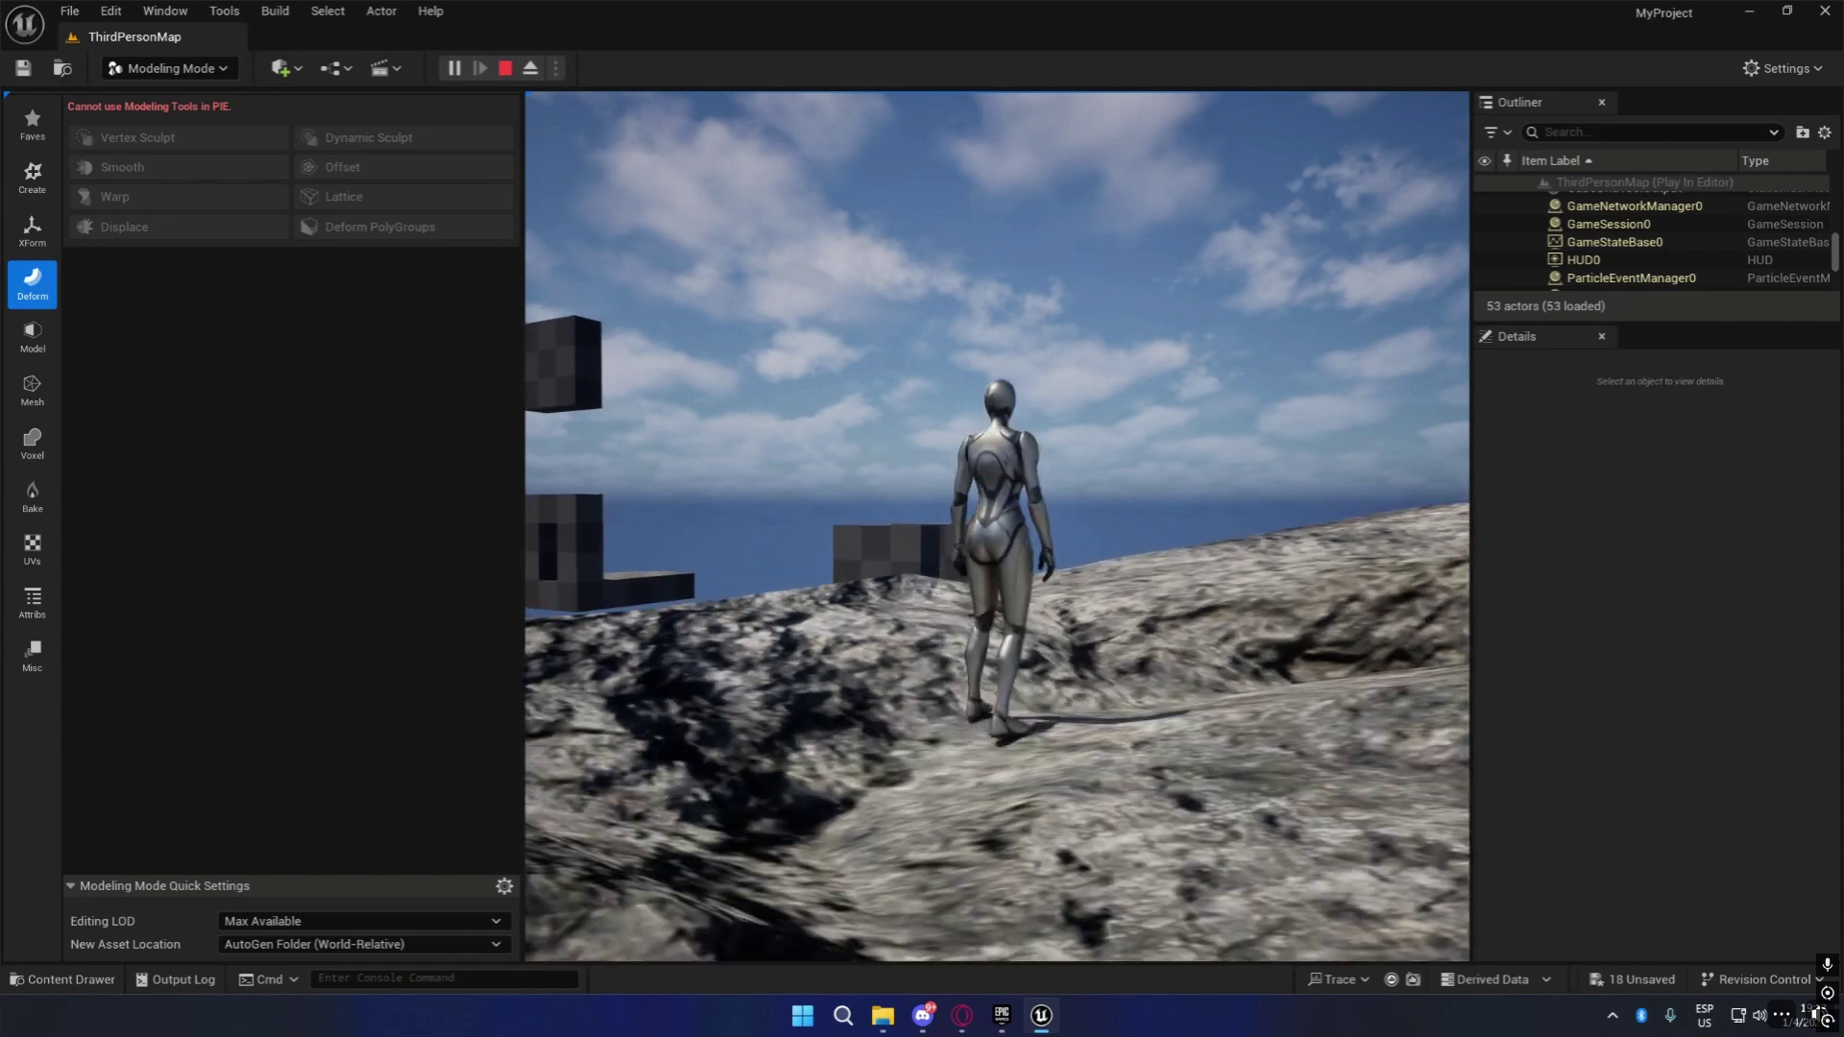
key("Escape")
Examine the enlarged rock's physics settings, including the Simulate Physics description.
right_click_drag(997, 527, 1018, 639)
key("s")
key("s")
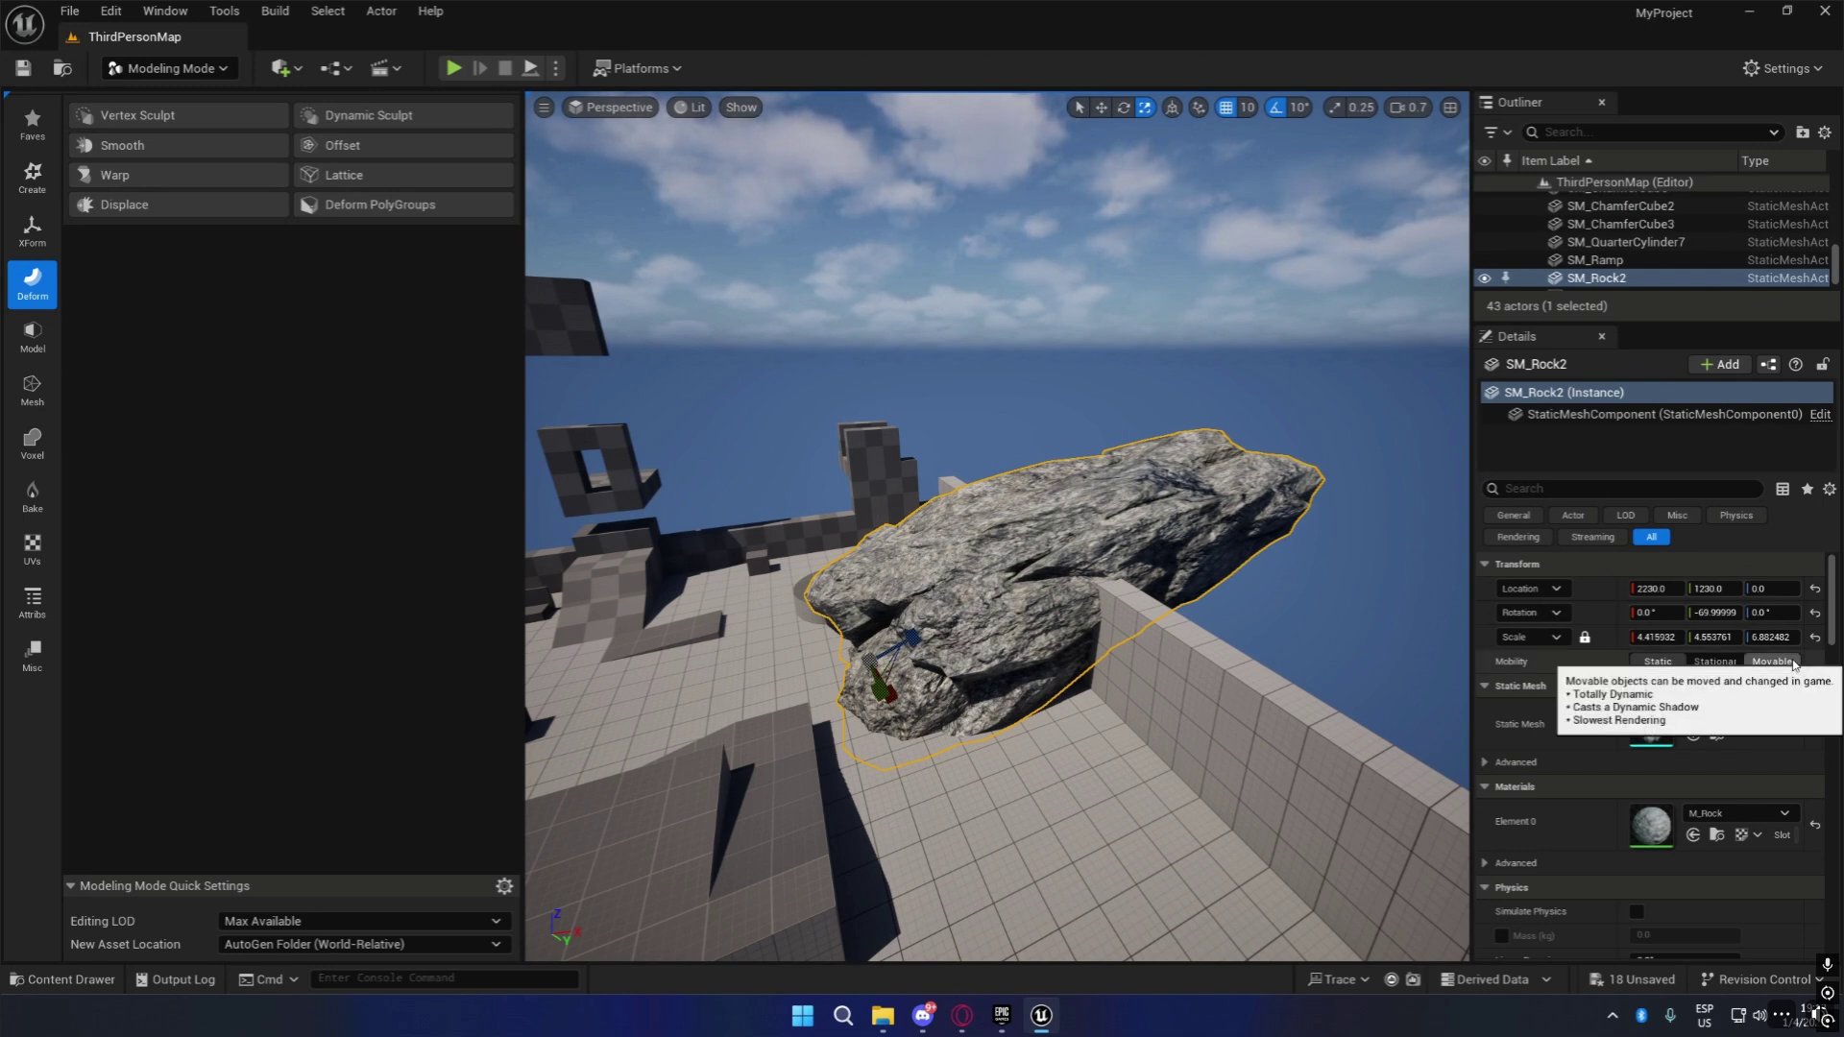
left_click_drag(1830, 645, 1817, 670)
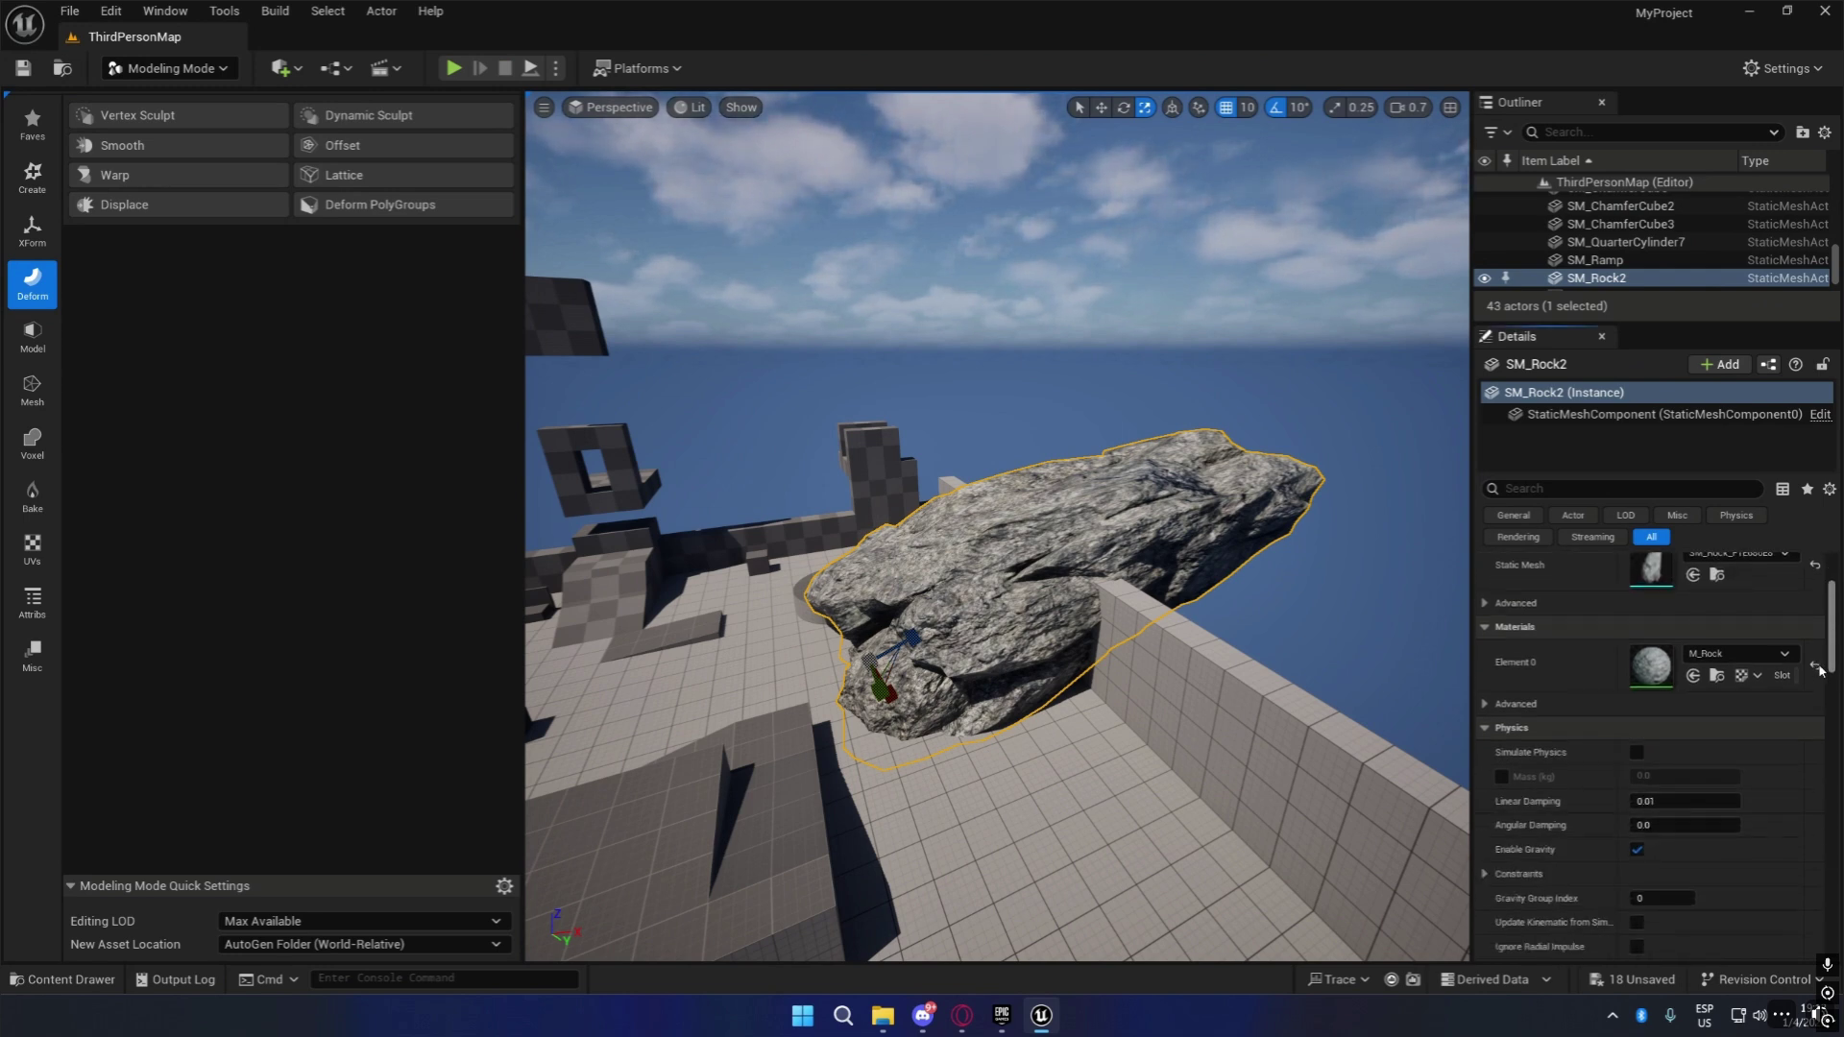
scroll(1817, 670, "down", 1)
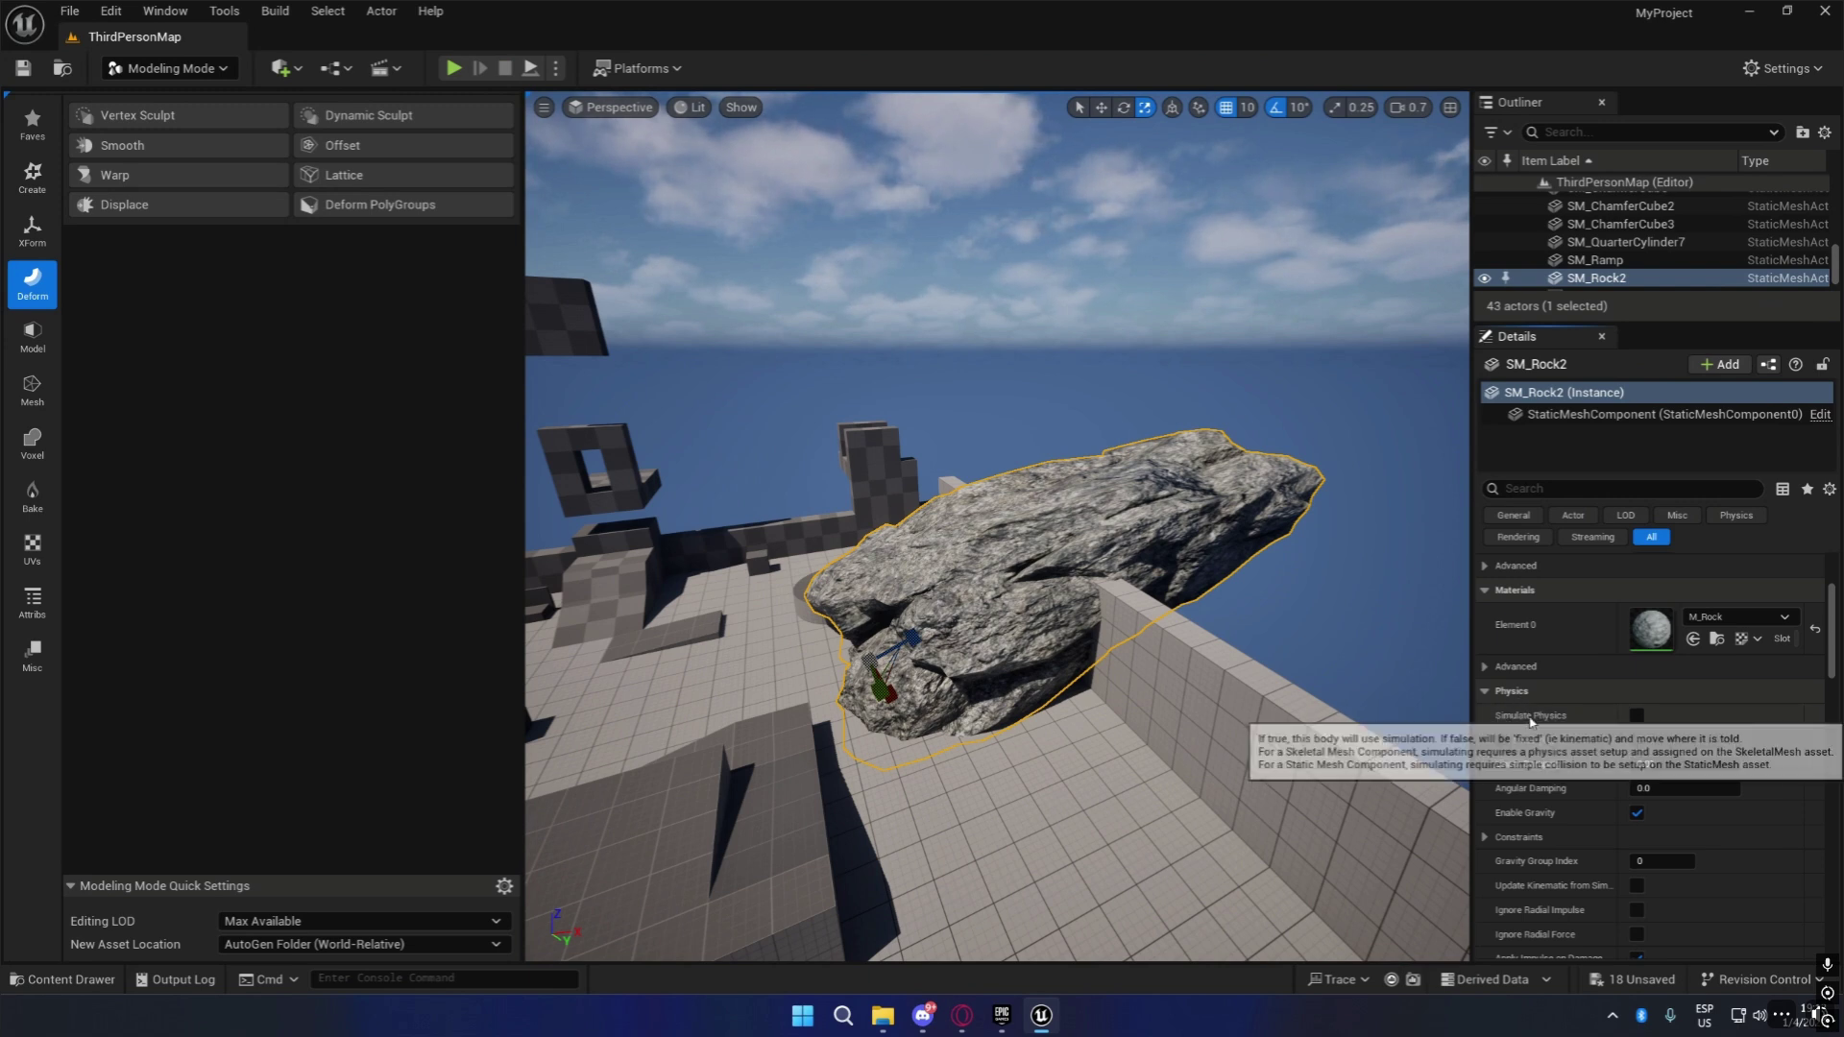
right_click_drag(1124, 589, 984, 565)
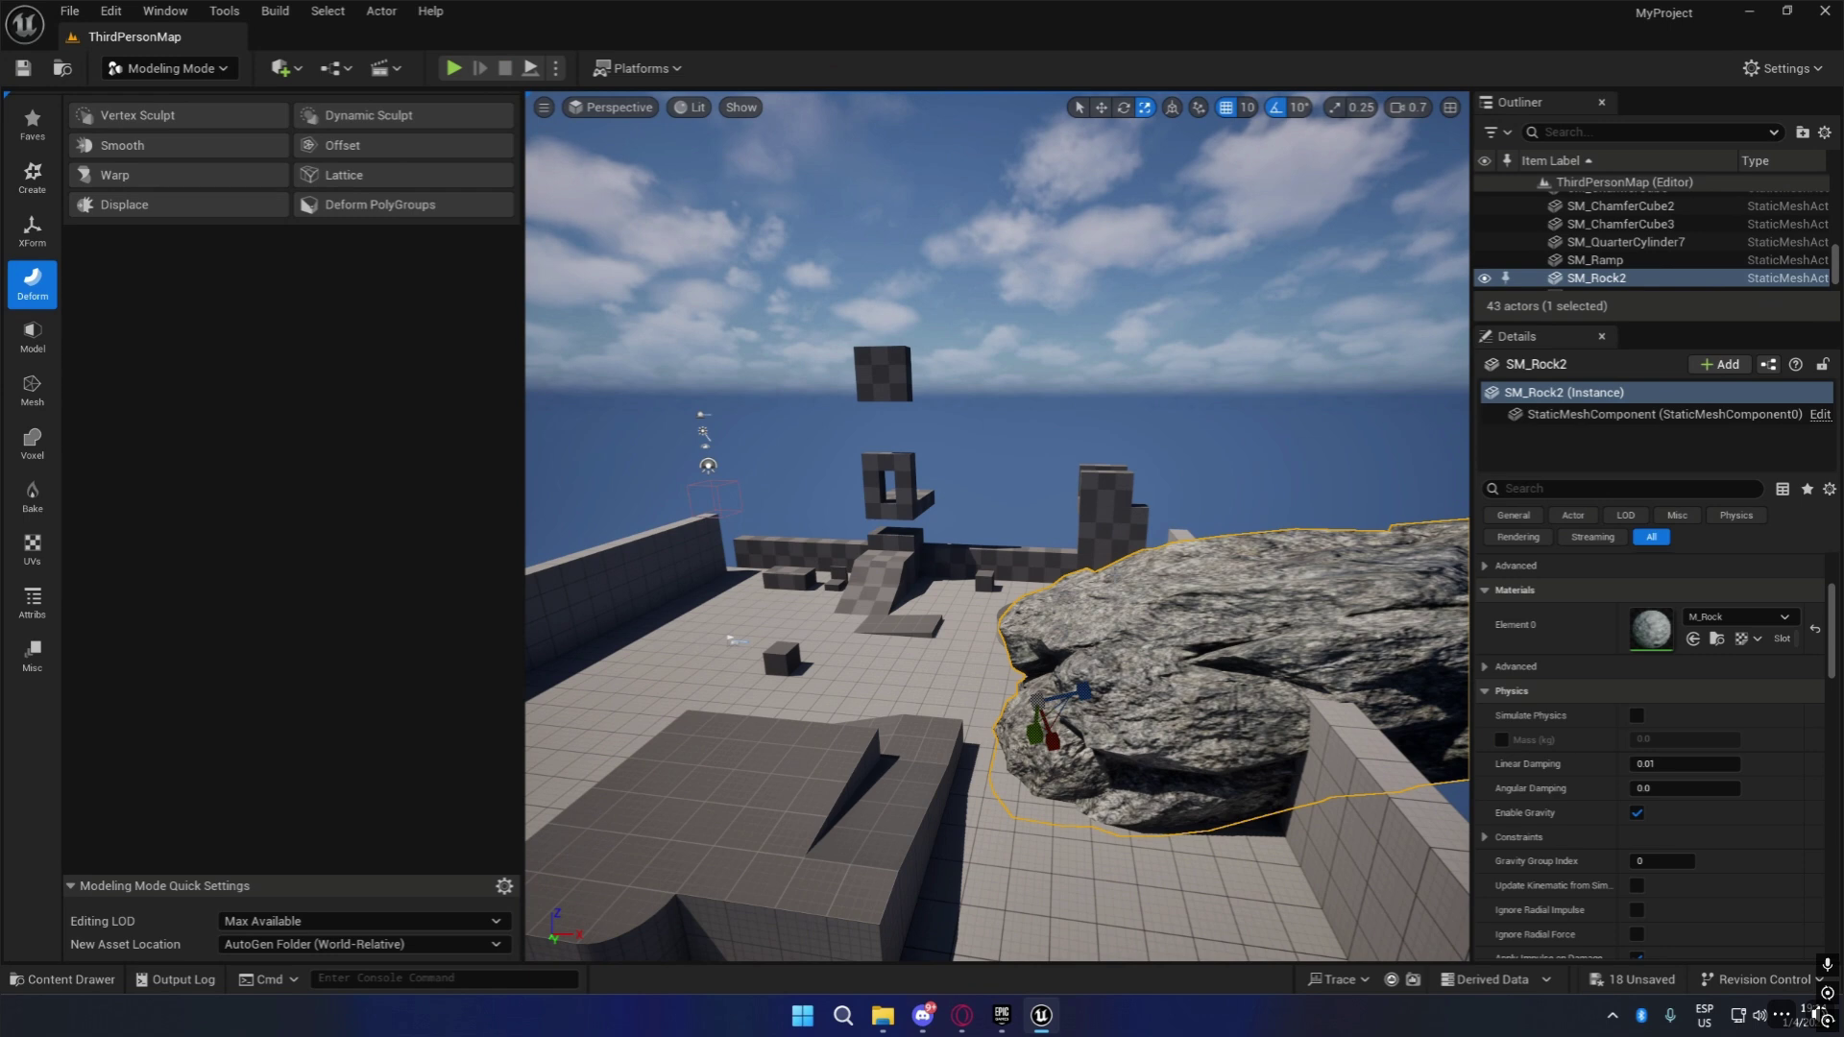
Open the rock's mesh asset from the content browser, examine the available collision options such as Auto Convex Collision, and close the mesh editor.
left_click(89, 982)
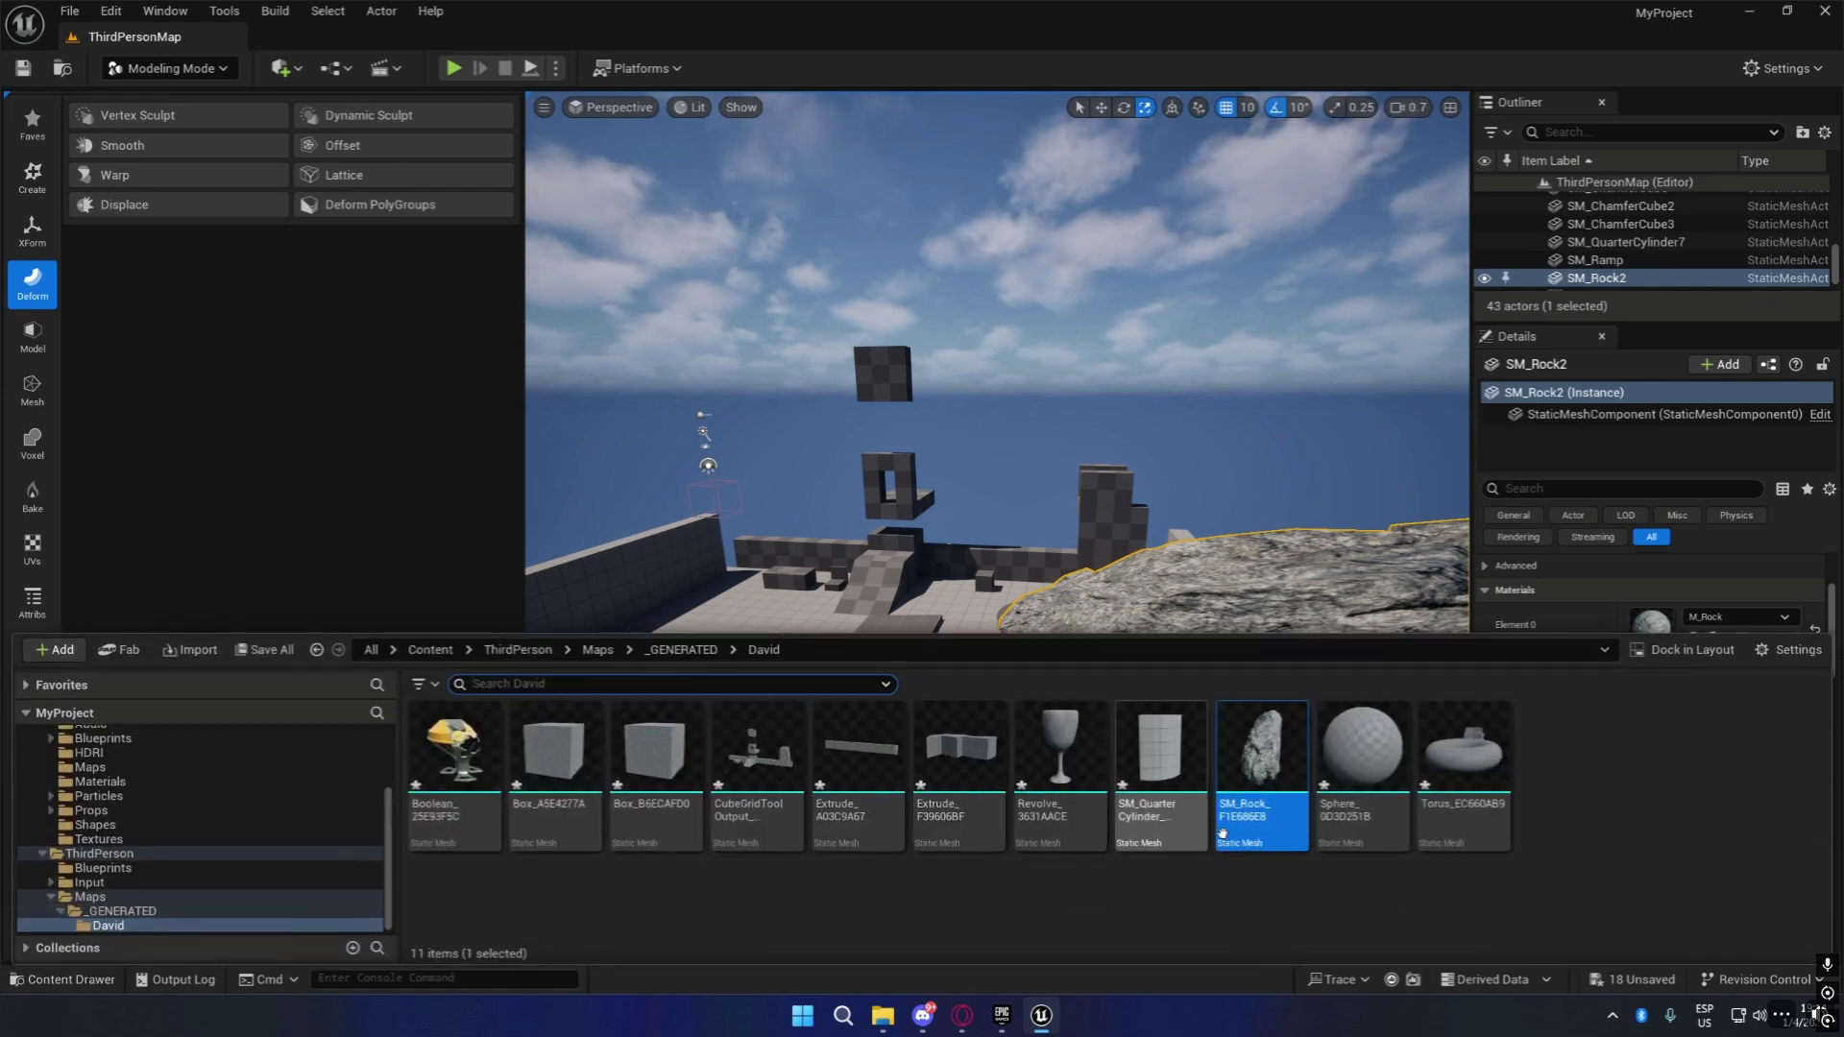
double_click(1261, 812)
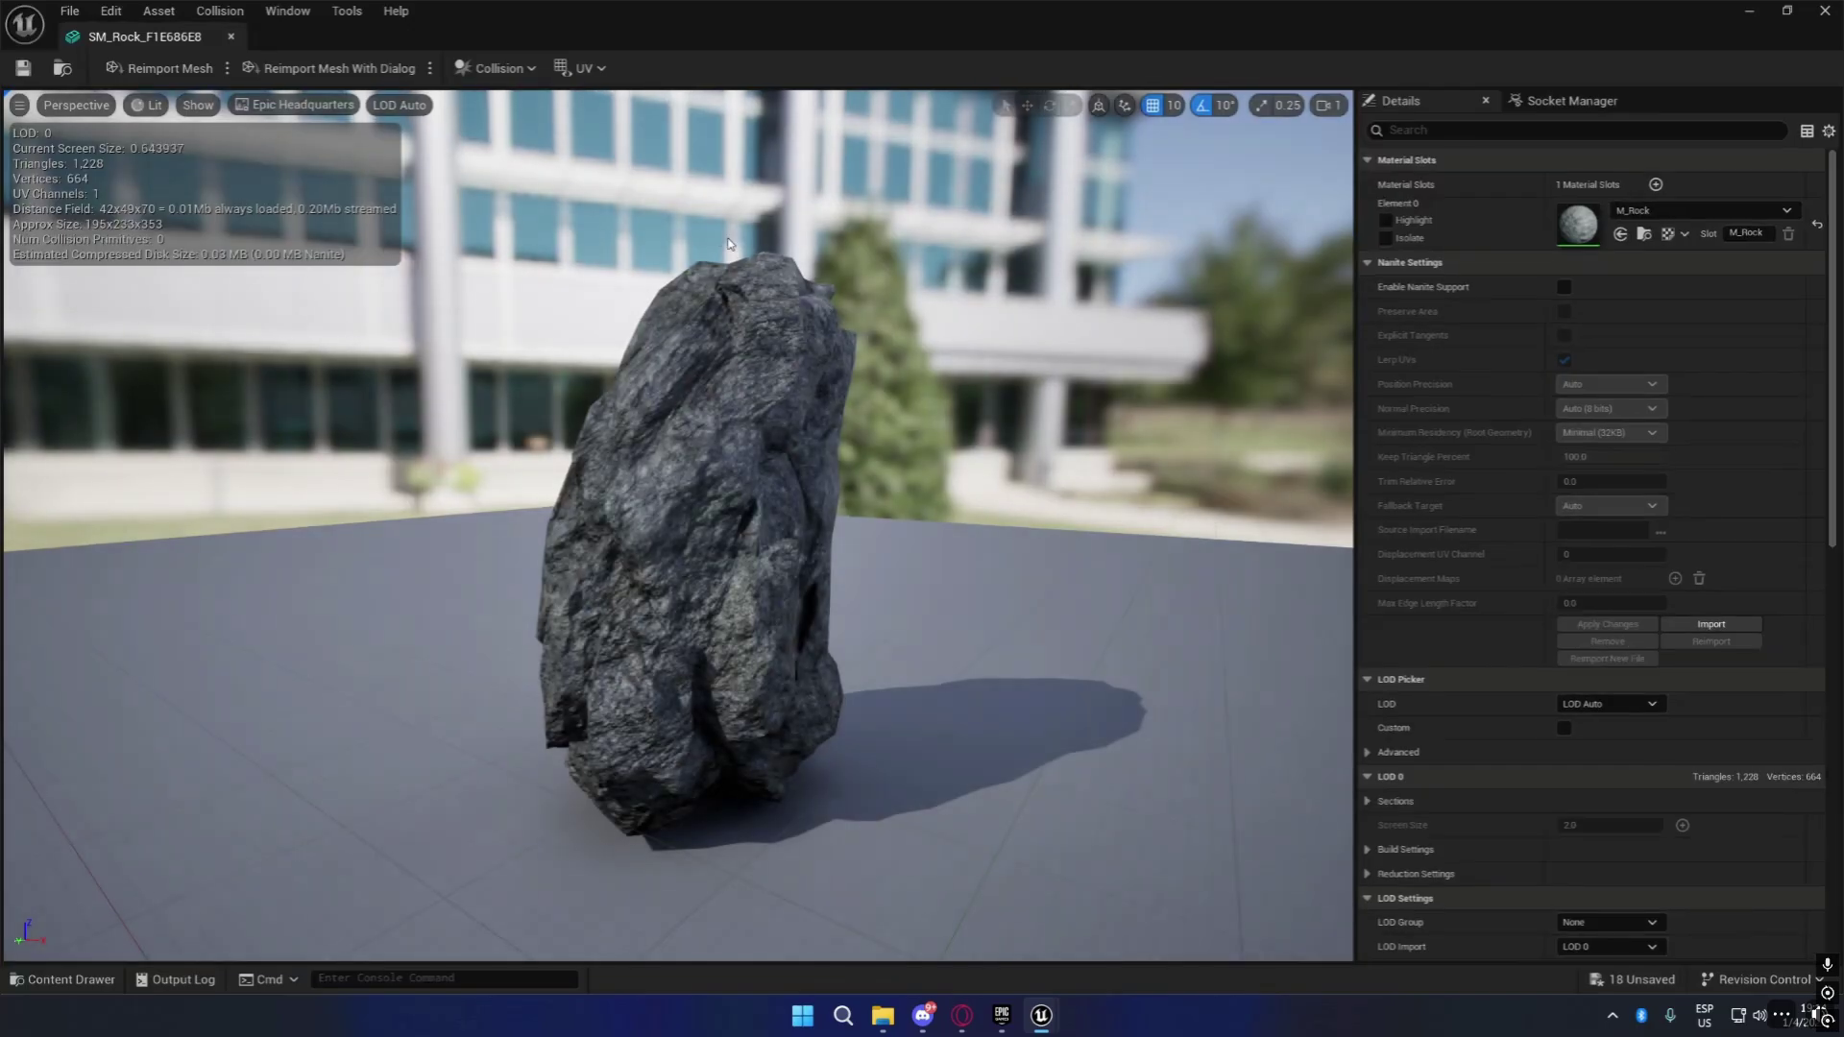
left_click(221, 14)
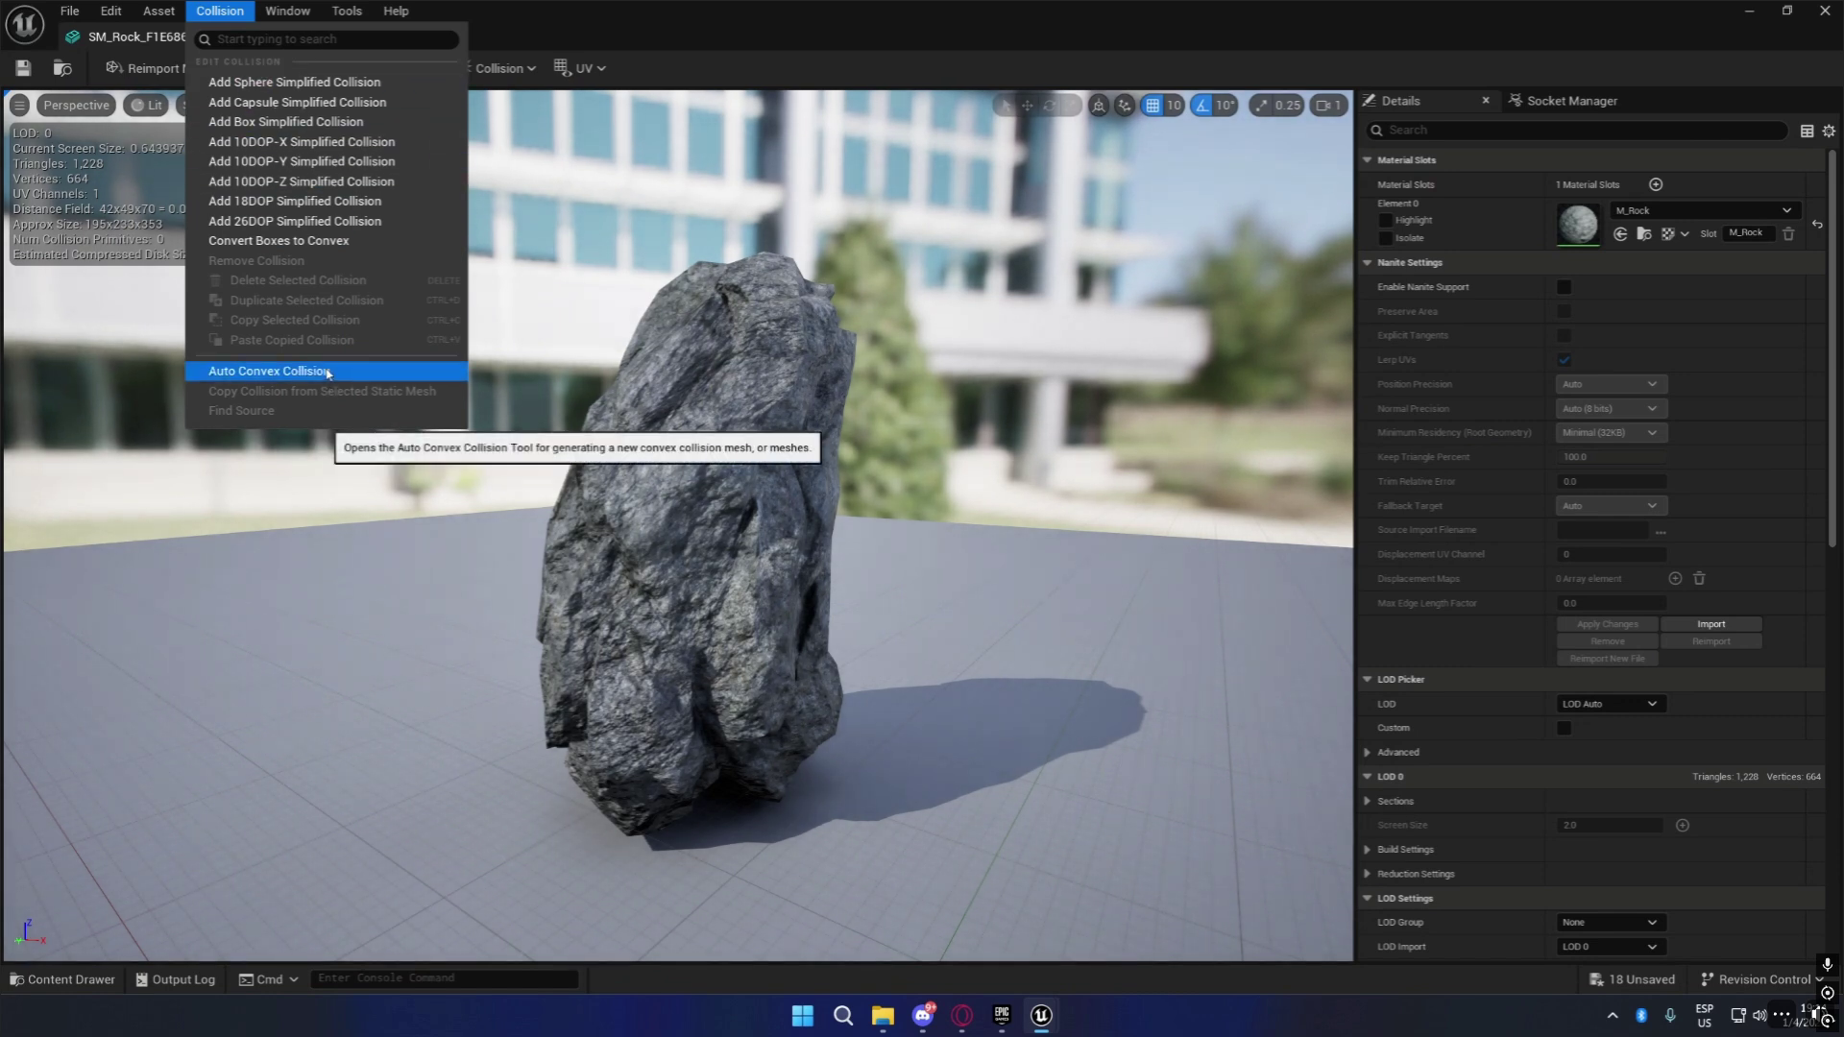
left_click(1824, 11)
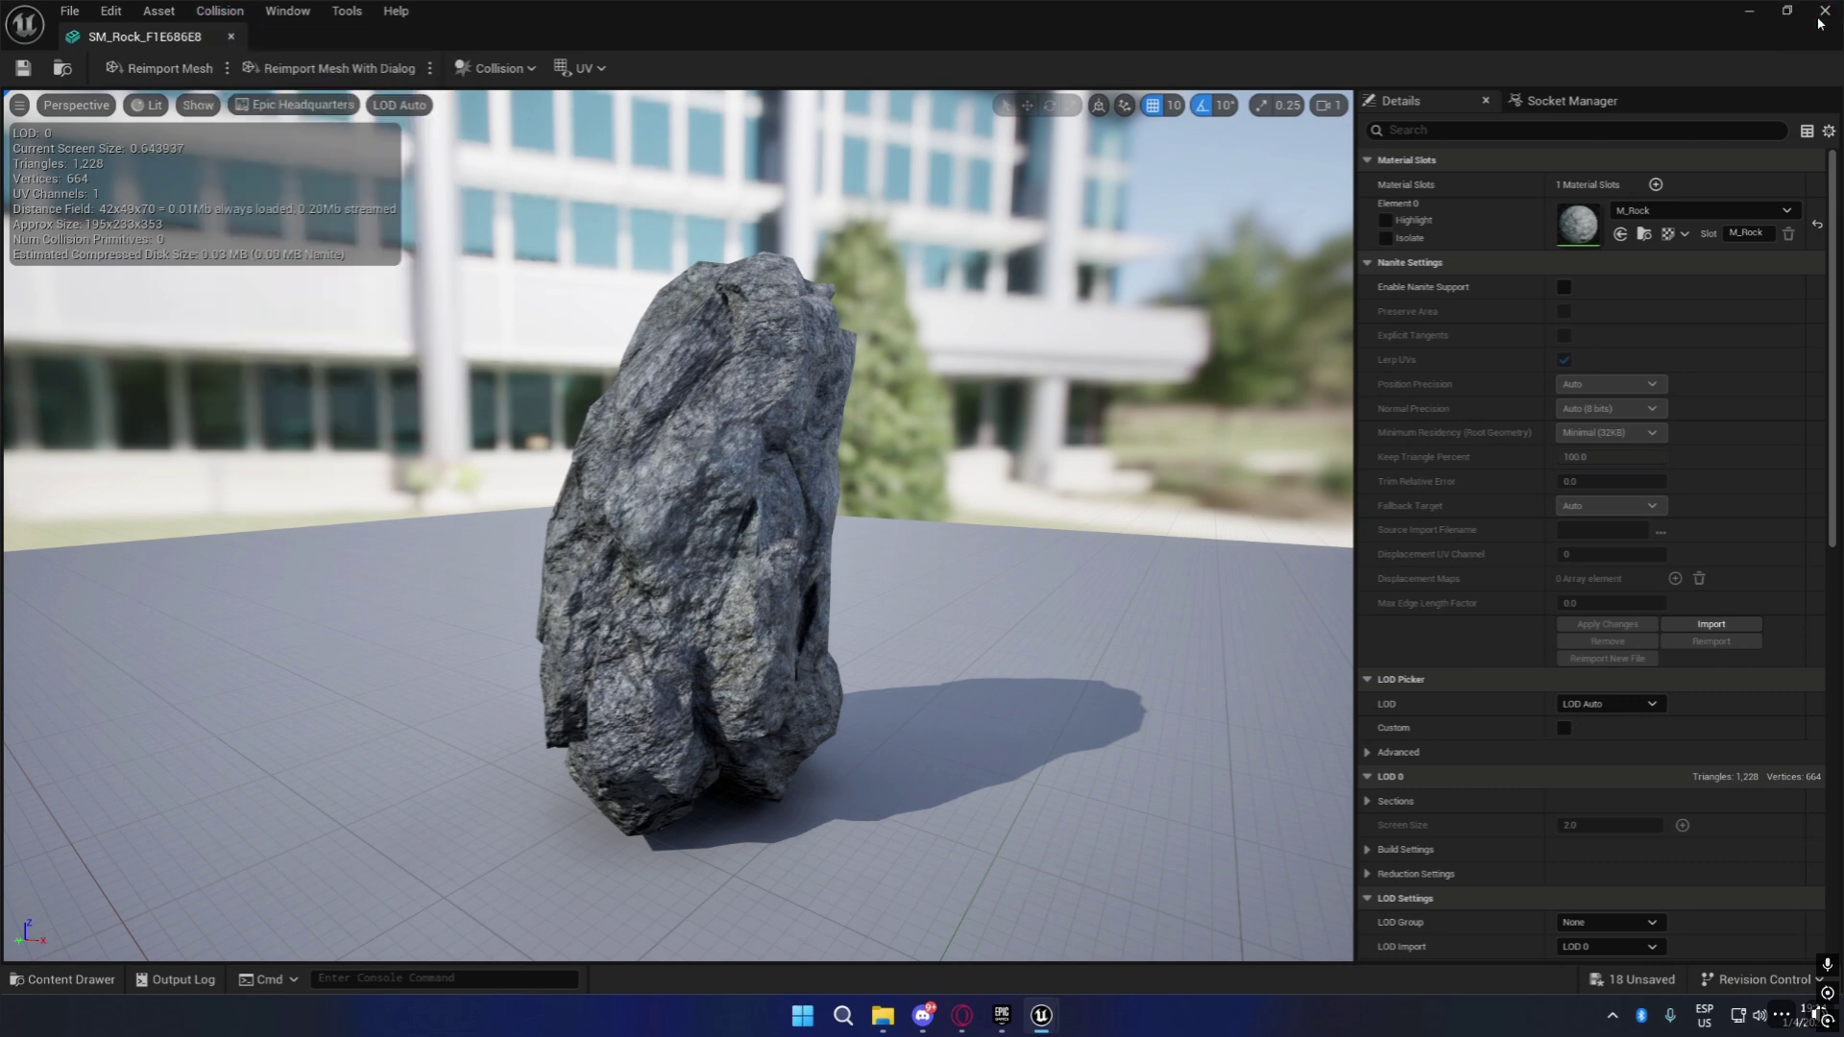
Delete the enlarged rock from the level.
key("d")
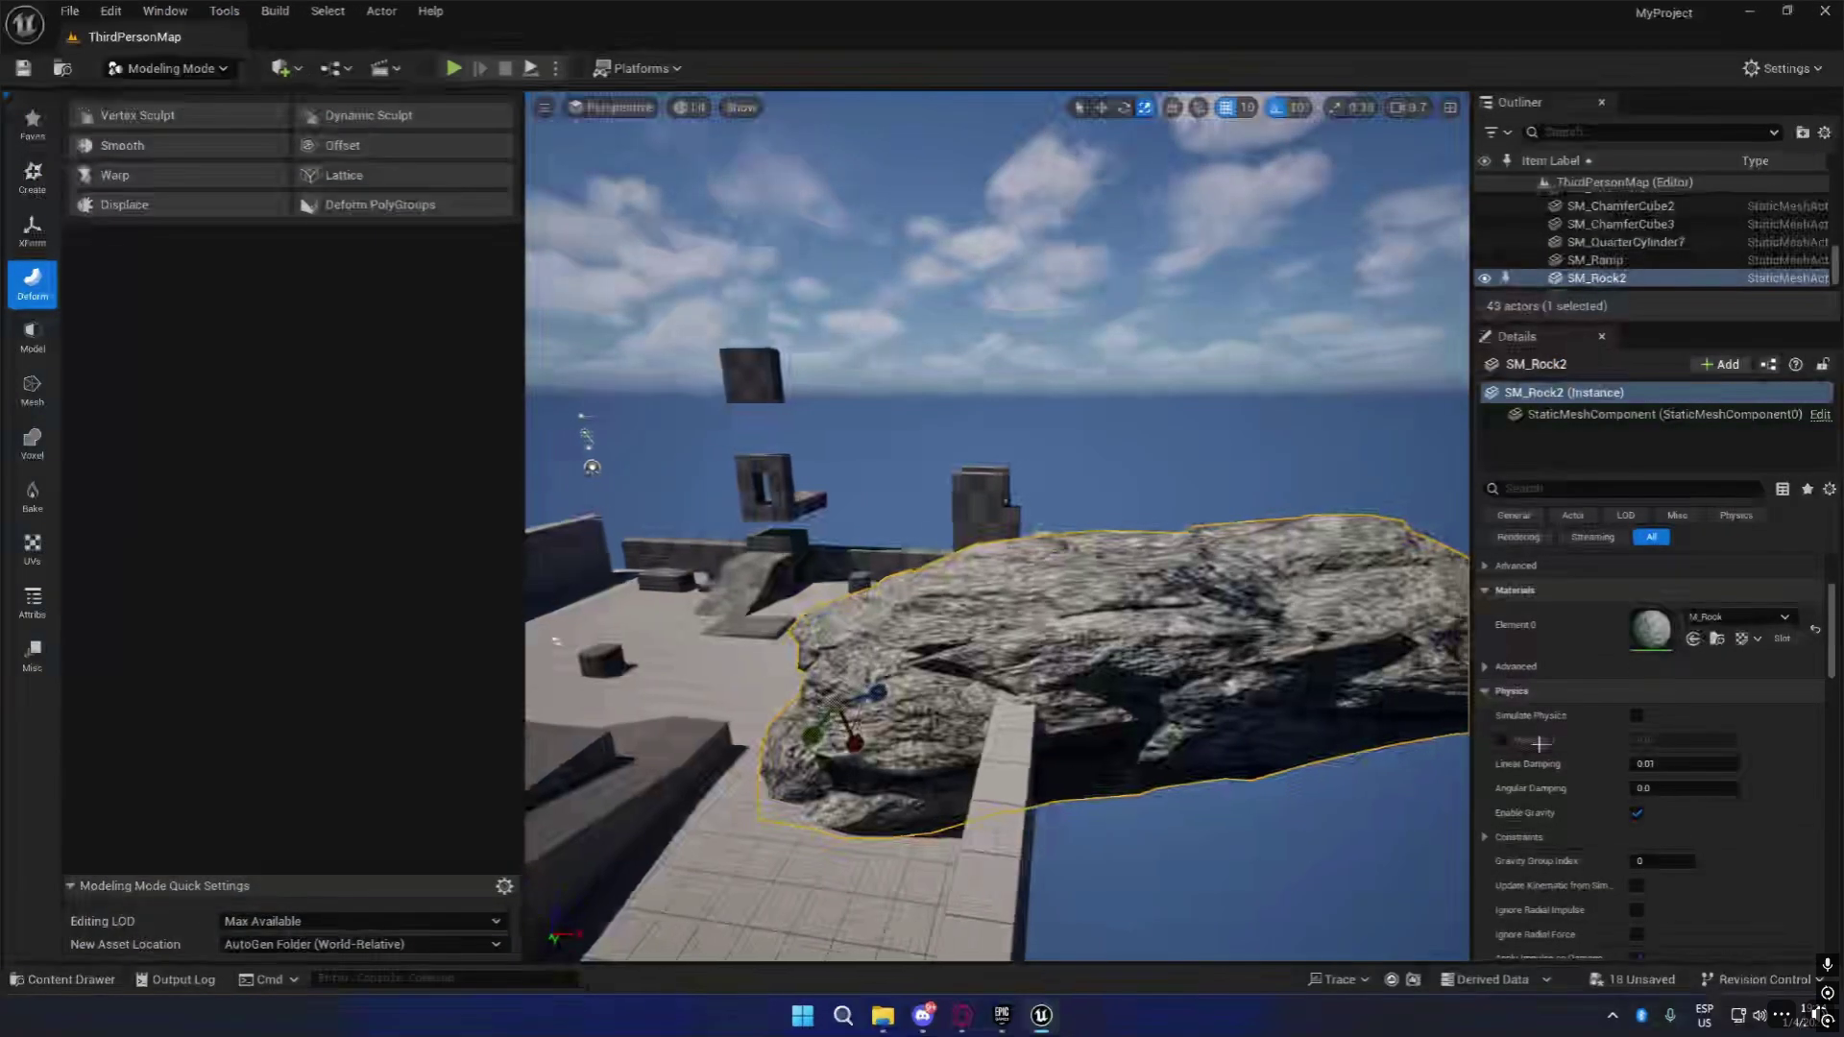
right_click_drag(1344, 672, 1431, 673)
key("d")
left_click(1003, 521)
right_click_drag(1003, 521, 1046, 606)
key("w")
left_click(1046, 606)
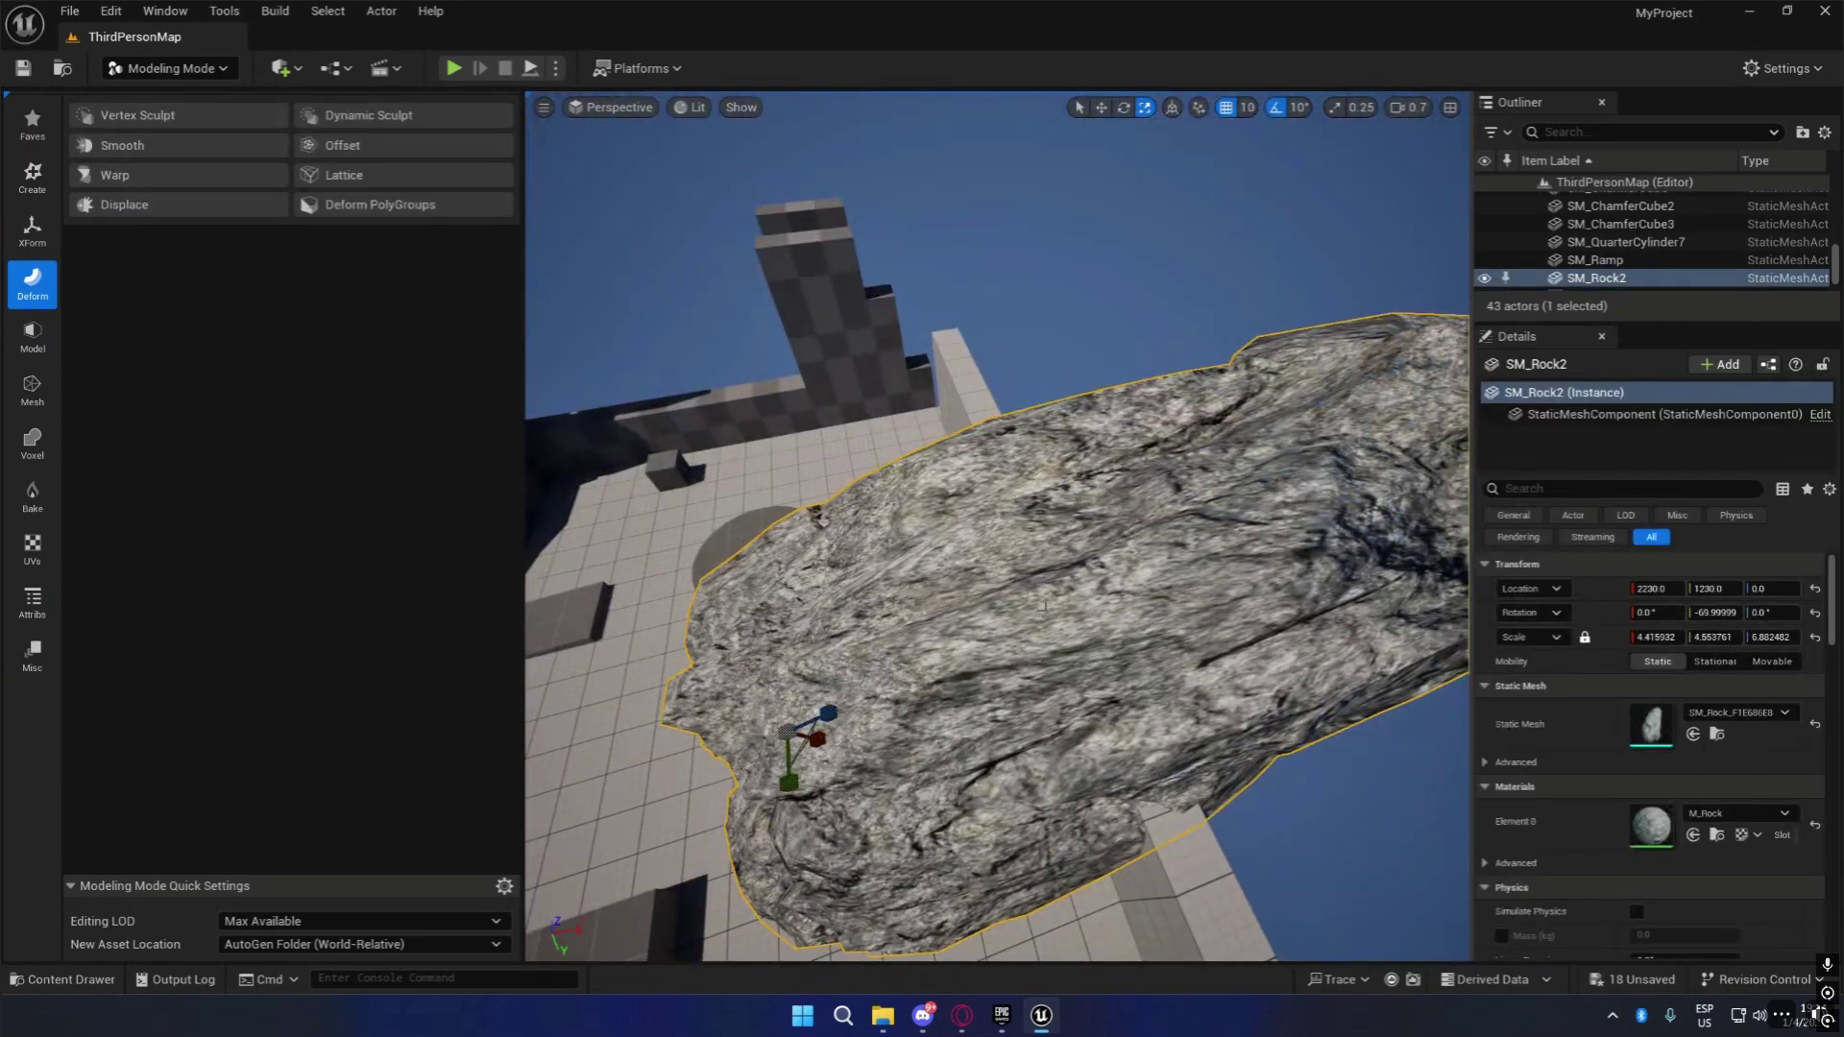
key("Delete")
Place the SM_Rock_F1E686E8 mesh from the content browser on the floor between the round platform and the wall.
left_click(86, 980)
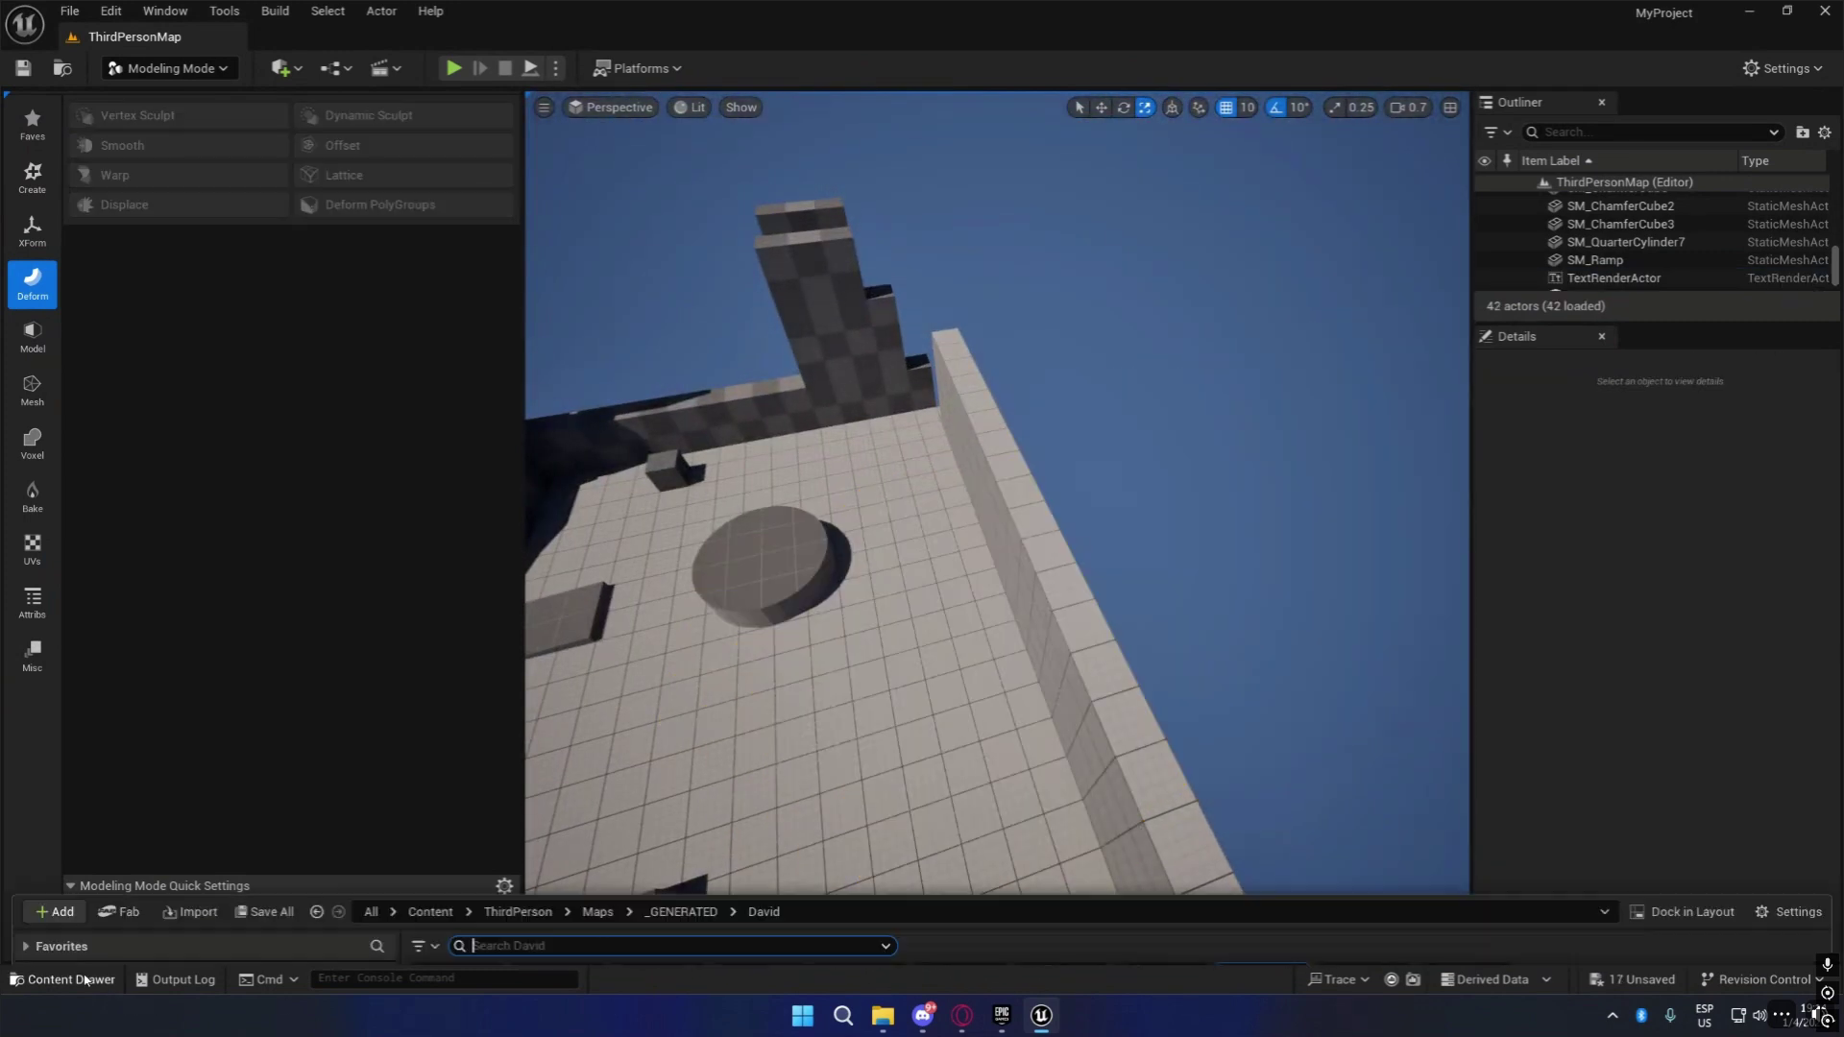
left_click_drag(1260, 816, 910, 765)
right_click_drag(909, 766, 940, 824)
key("w")
scroll(1018, 797, "up", 2)
key("s")
left_click(940, 824)
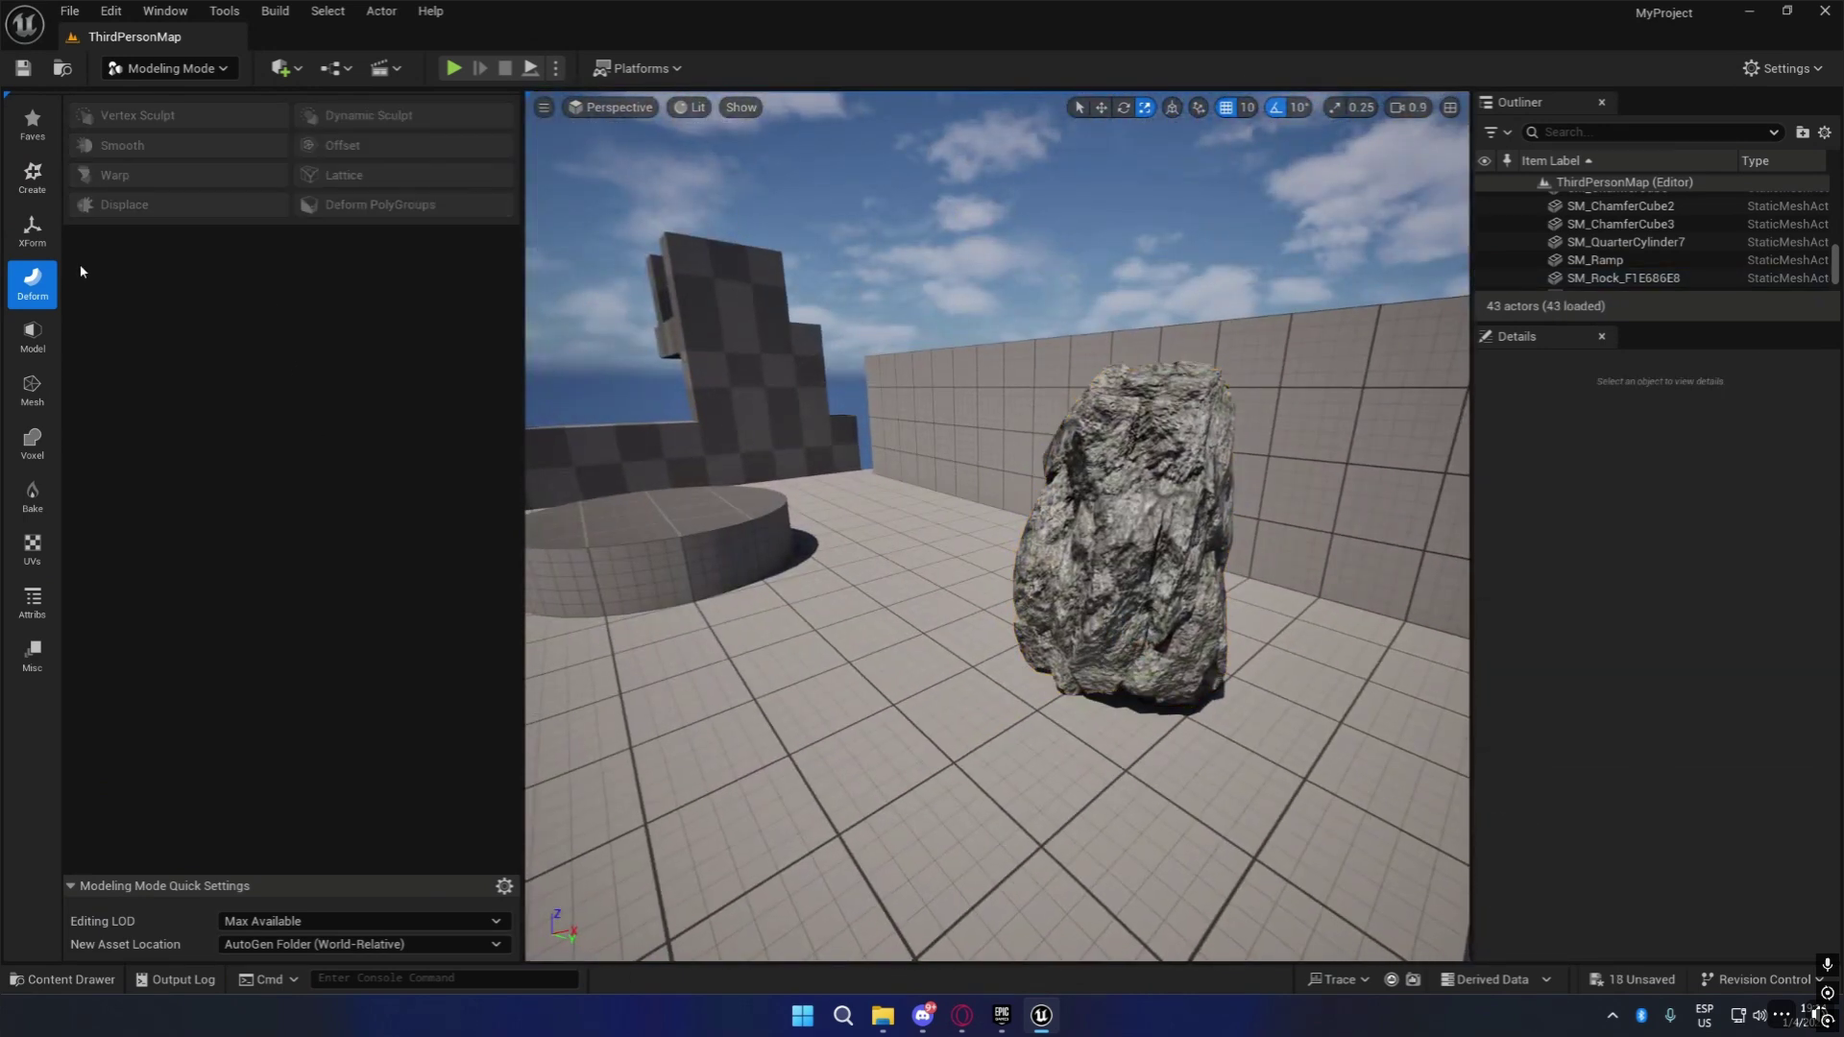
Select the newly placed rock as the mesh for the Deform tools and frame it in the viewport.
left_click(1112, 553)
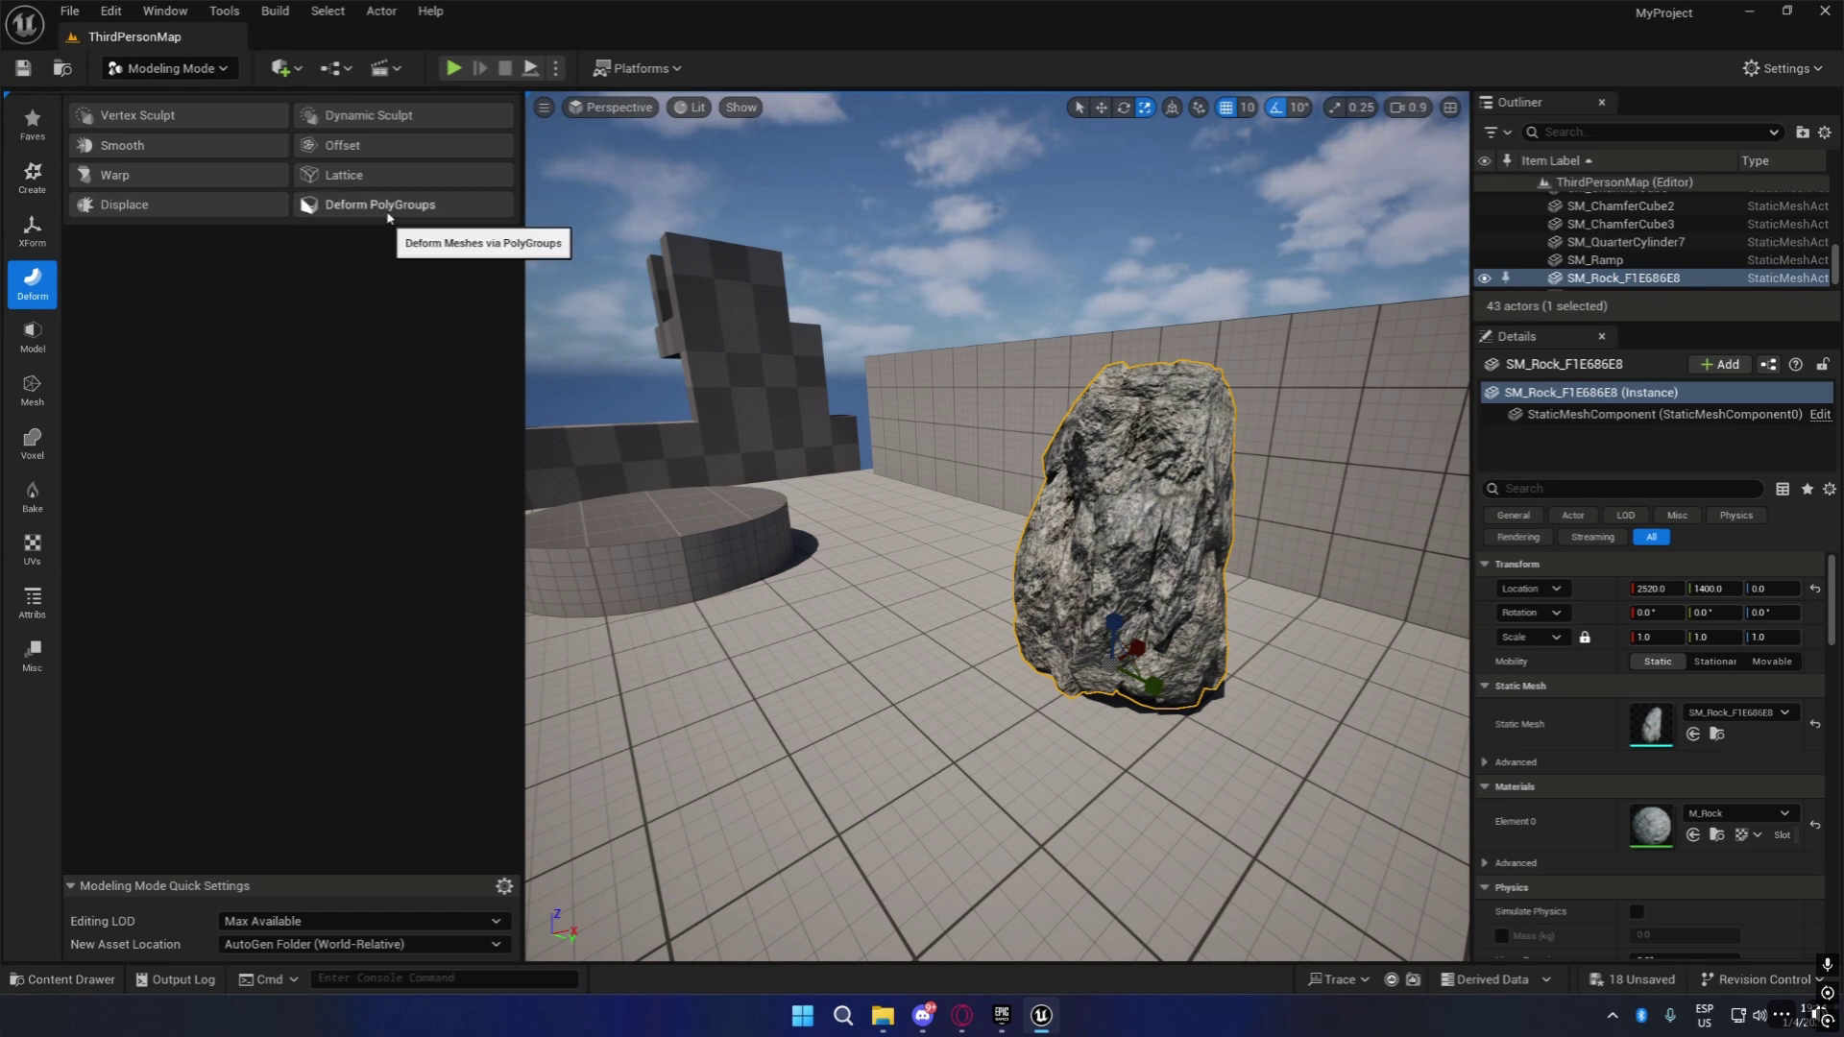
key("a")
mouse_move(659, 386)
right_mouse_down()
mouse_move(432, 375)
mouse_move(1009, 389)
mouse_move(567, 396)
mouse_move(701, 423)
mouse_move(730, 384)
right_mouse_up()
key("w")
key("w")
key("s")
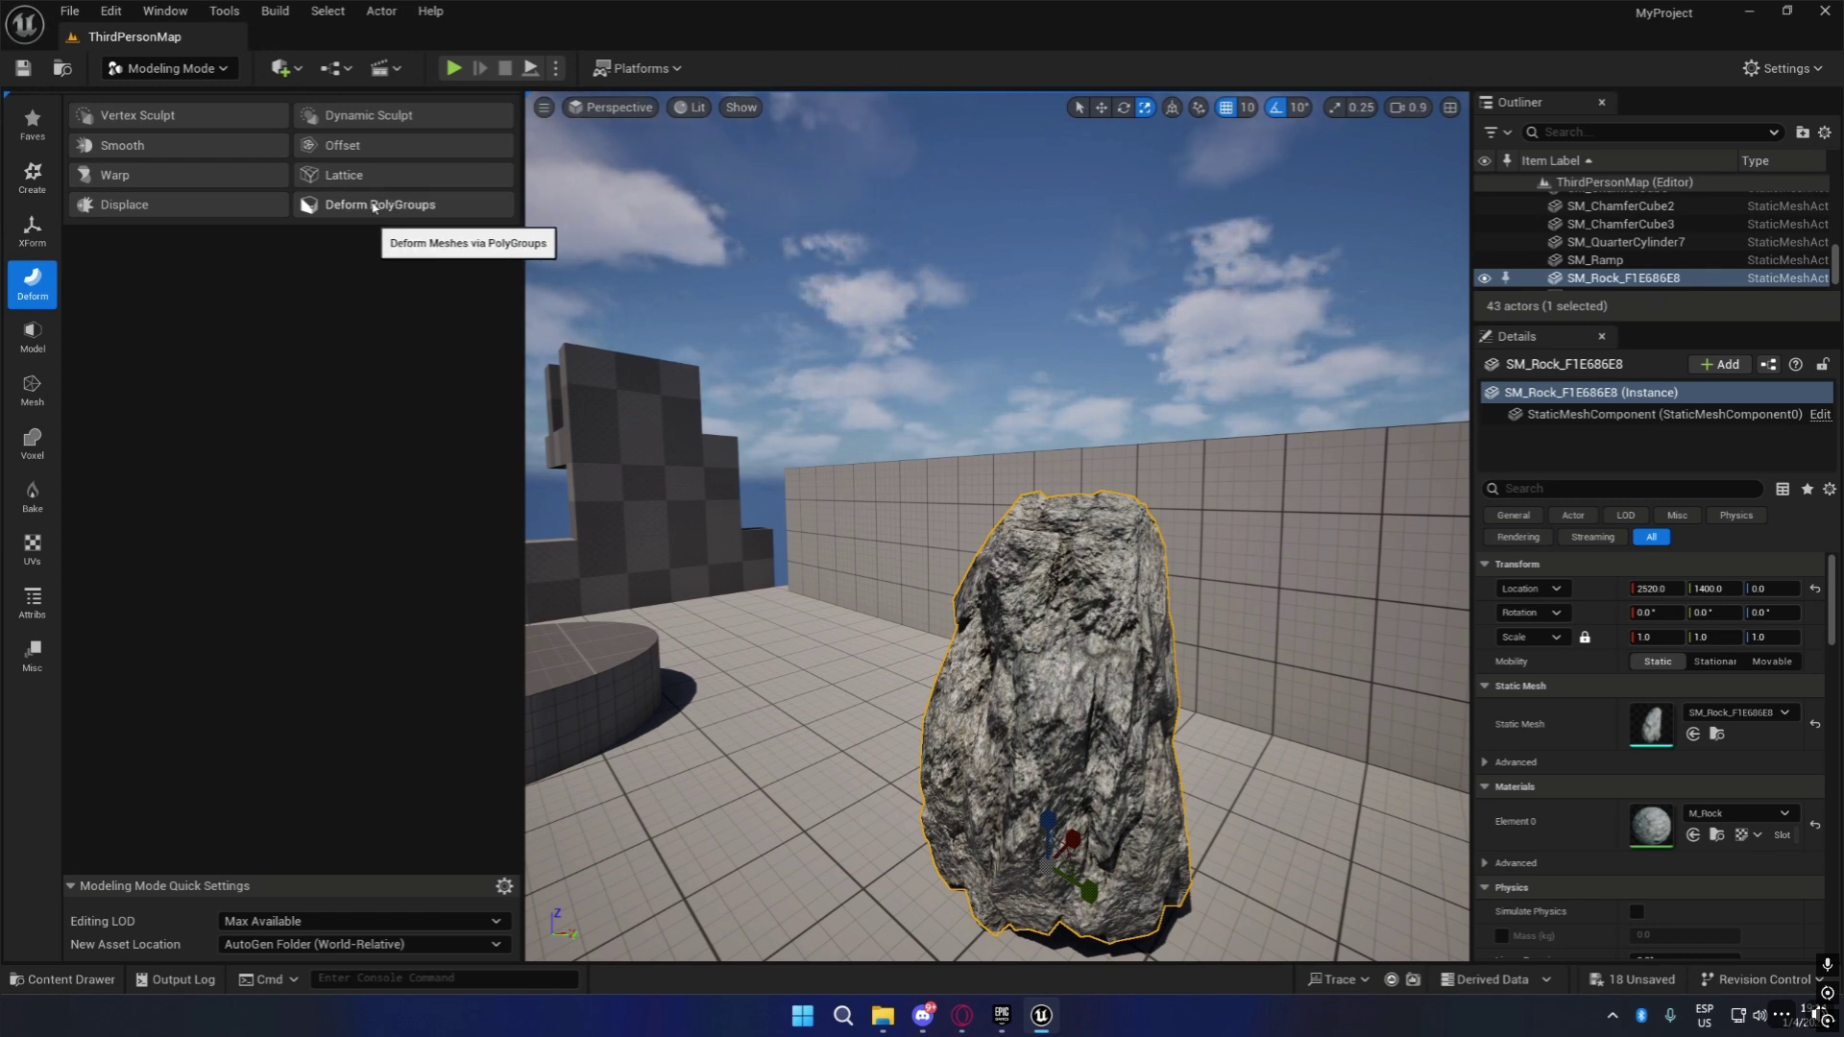
right_click_drag(730, 385, 831, 399)
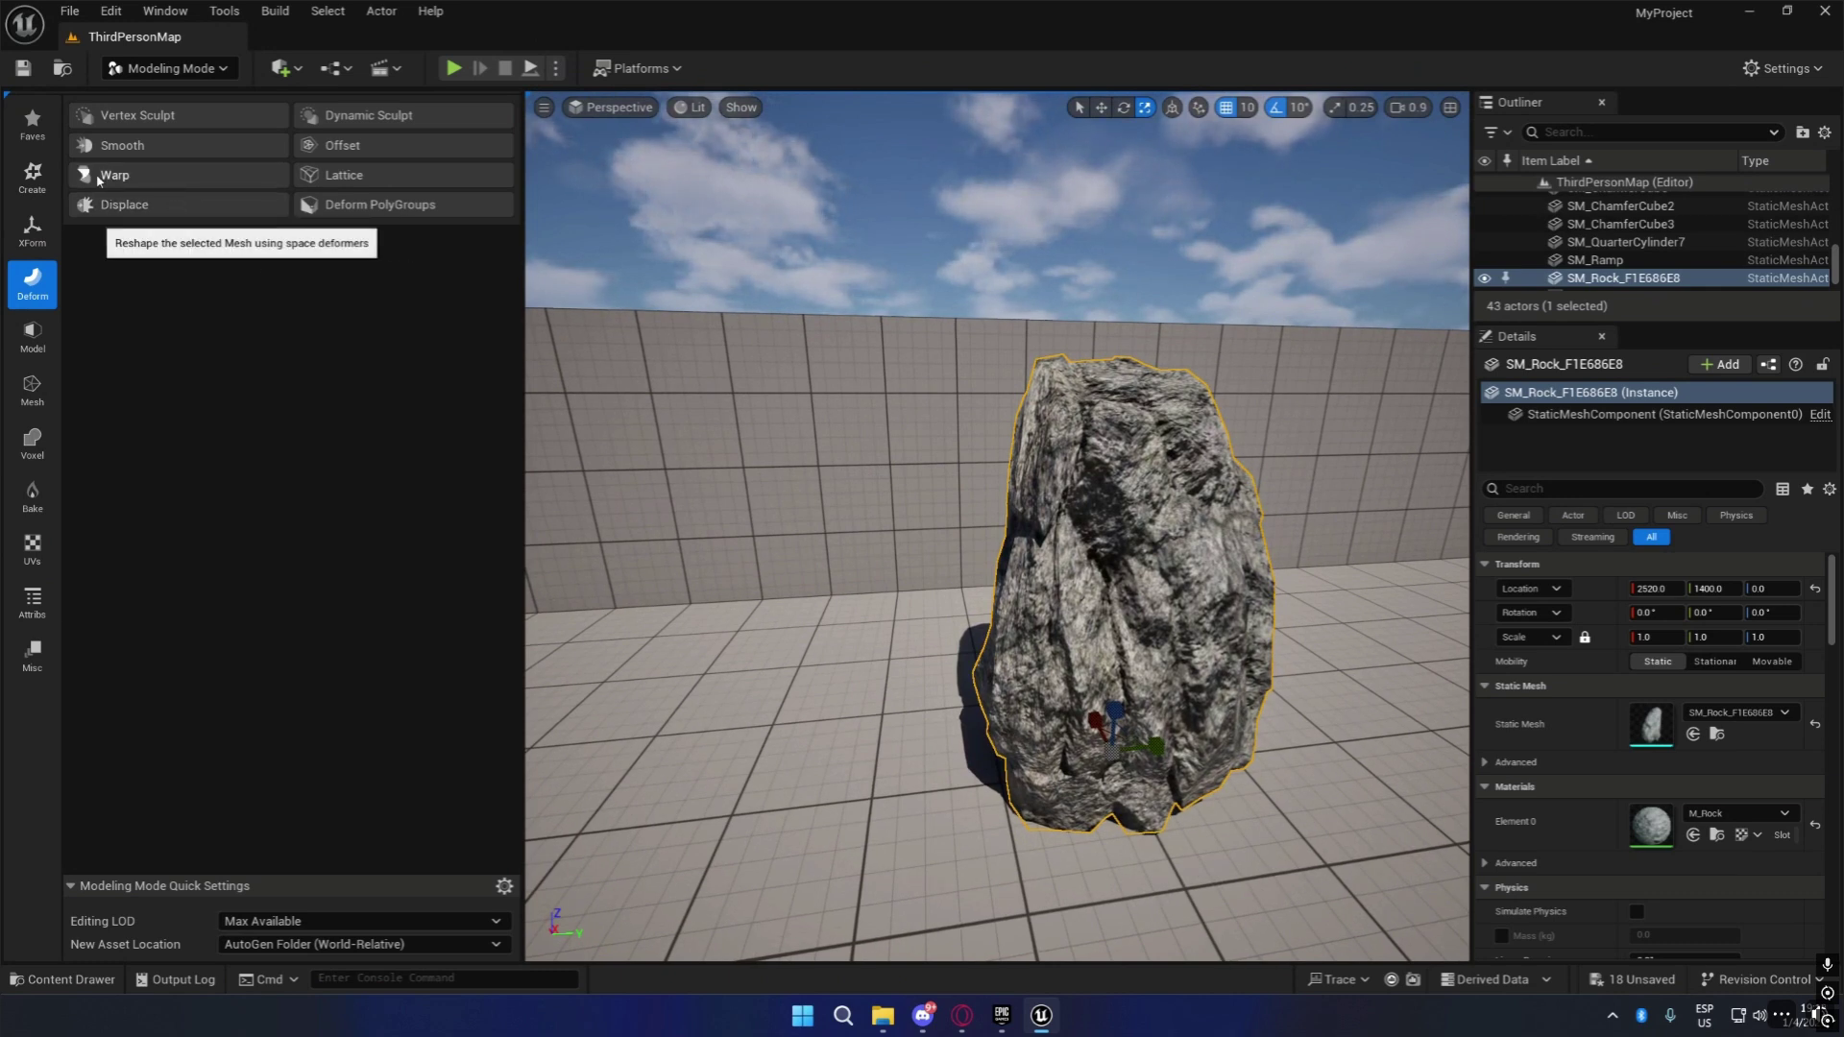
Try the Warp tool on the rock, reducing the twist and switching the operation to Bend with about 2.4 bend degrees.
left_click(149, 176)
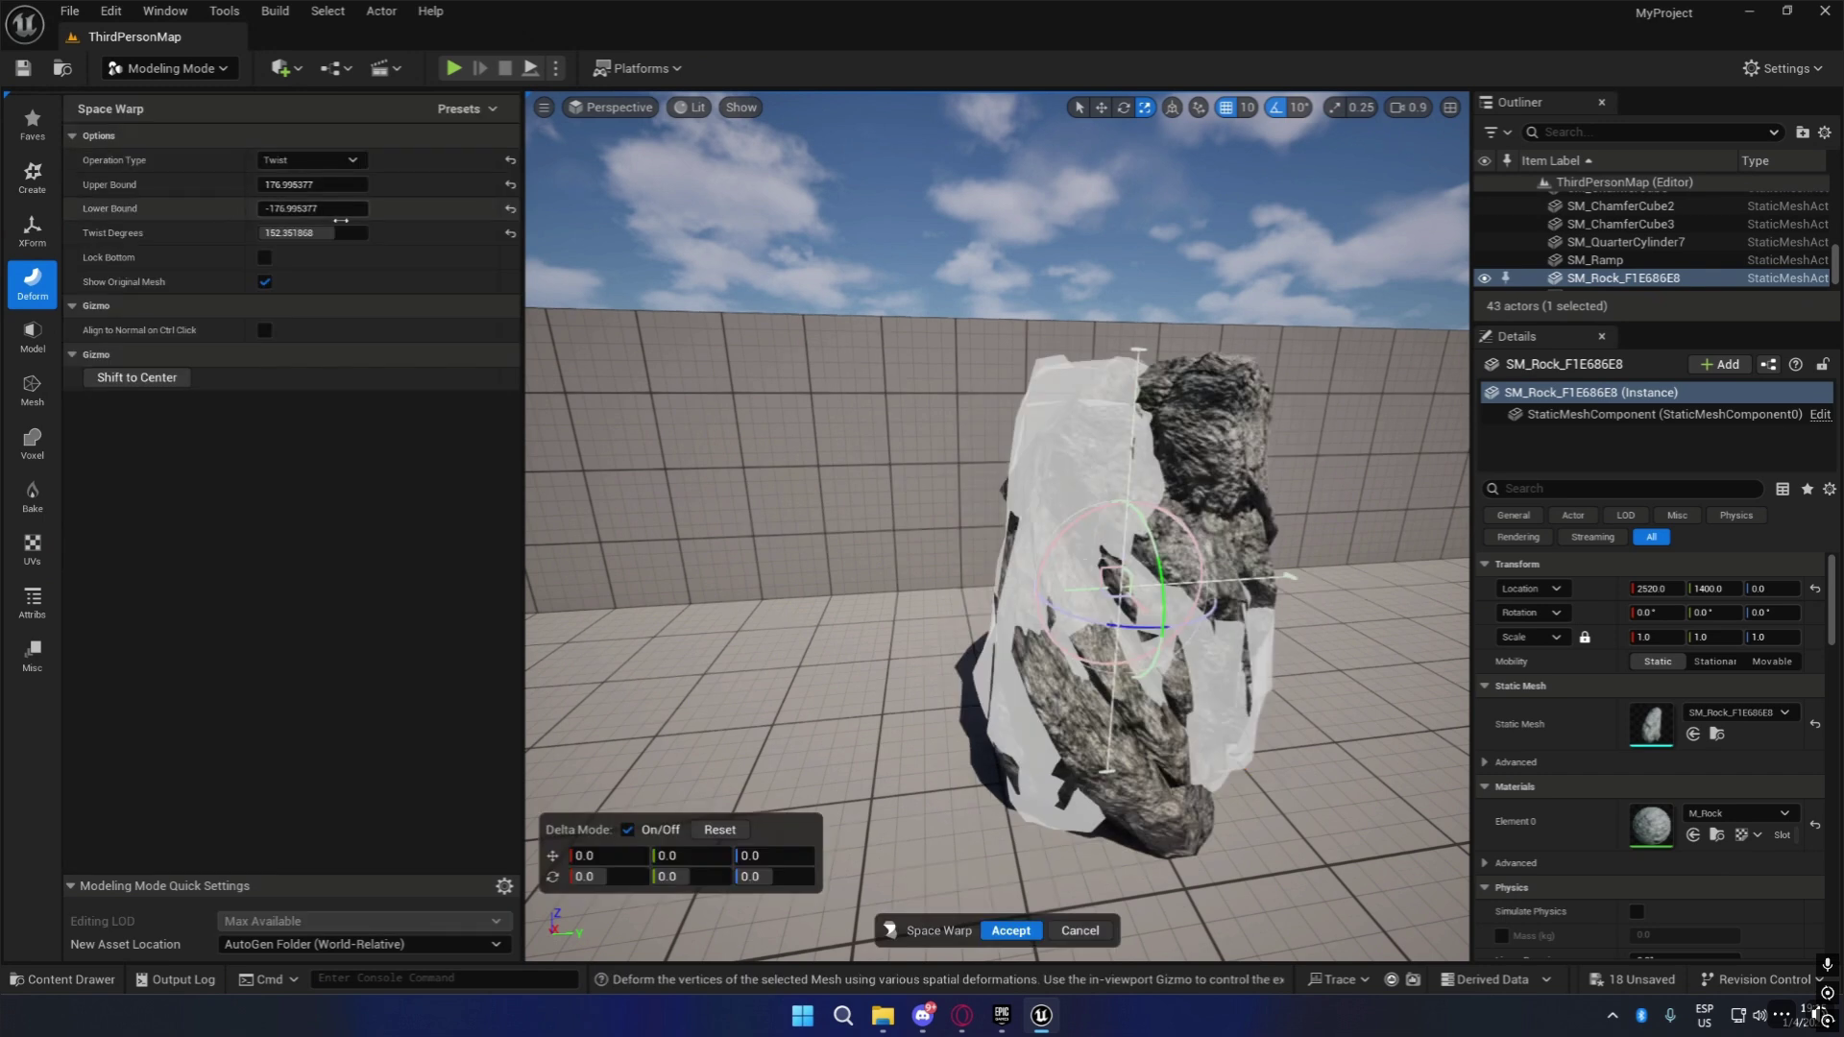
right_click_drag(1018, 514, 927, 533)
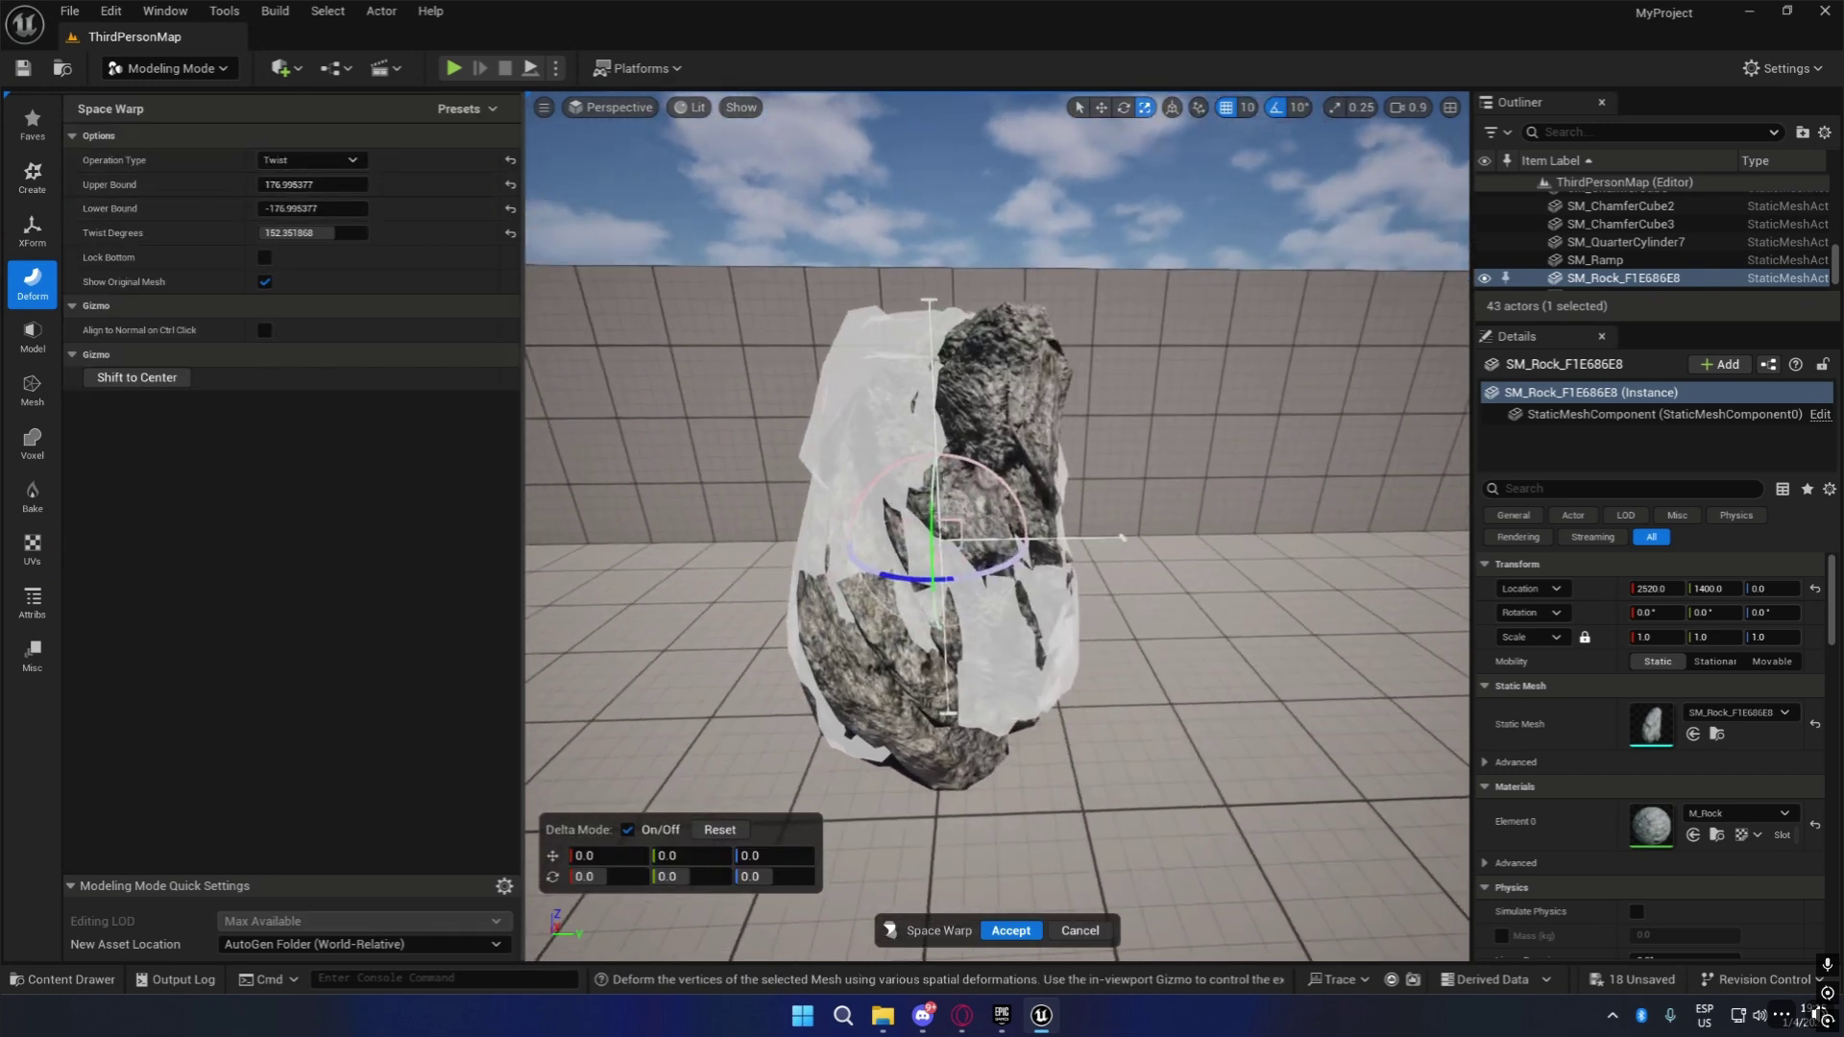
left_click_drag(327, 233, 251, 233)
left_click(310, 159)
left_click(288, 187)
mouse_move(327, 233)
left_mouse_down()
mouse_move(264, 234)
mouse_move(307, 233)
left_mouse_up()
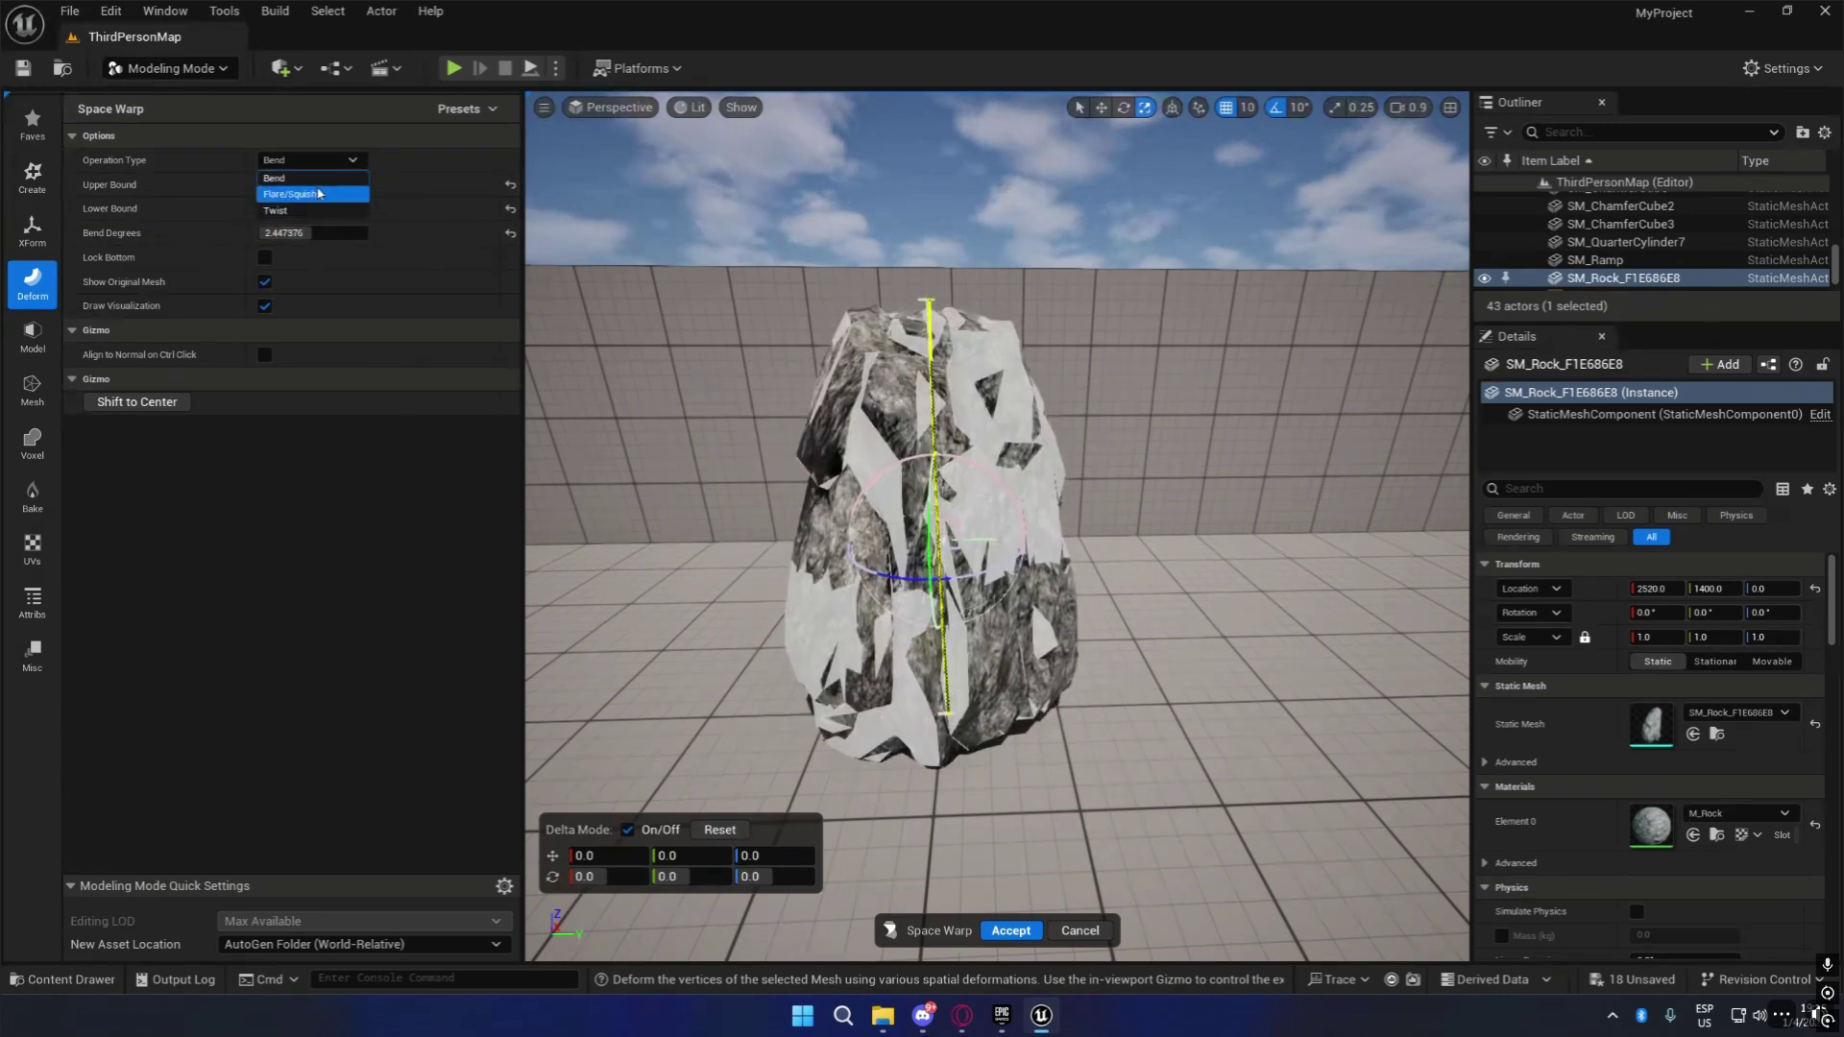
Try a Flare/Squish warp with Flare Percent Y at about -75 on the rock, and cancel the warp.
left_click(289, 194)
mouse_move(327, 257)
left_mouse_down()
mouse_move(358, 257)
mouse_move(271, 257)
mouse_move(330, 260)
left_mouse_up()
left_click(297, 258)
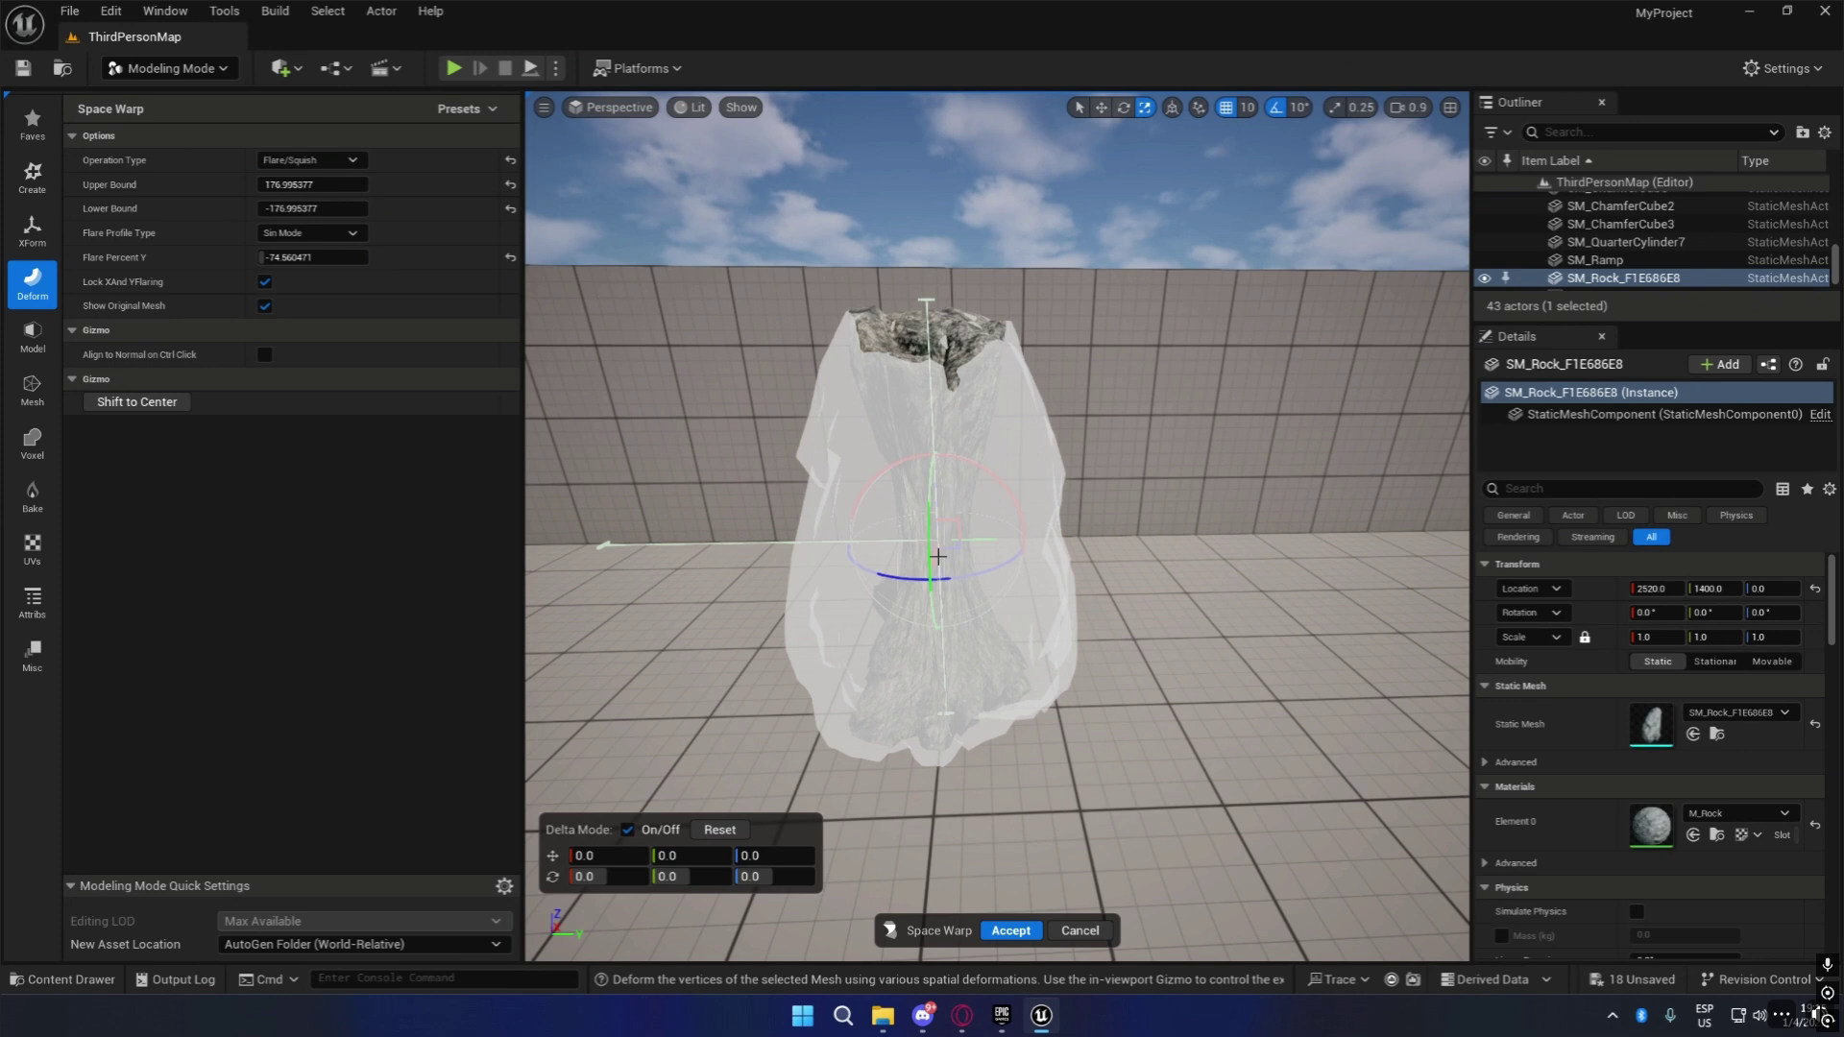
left_click(1093, 932)
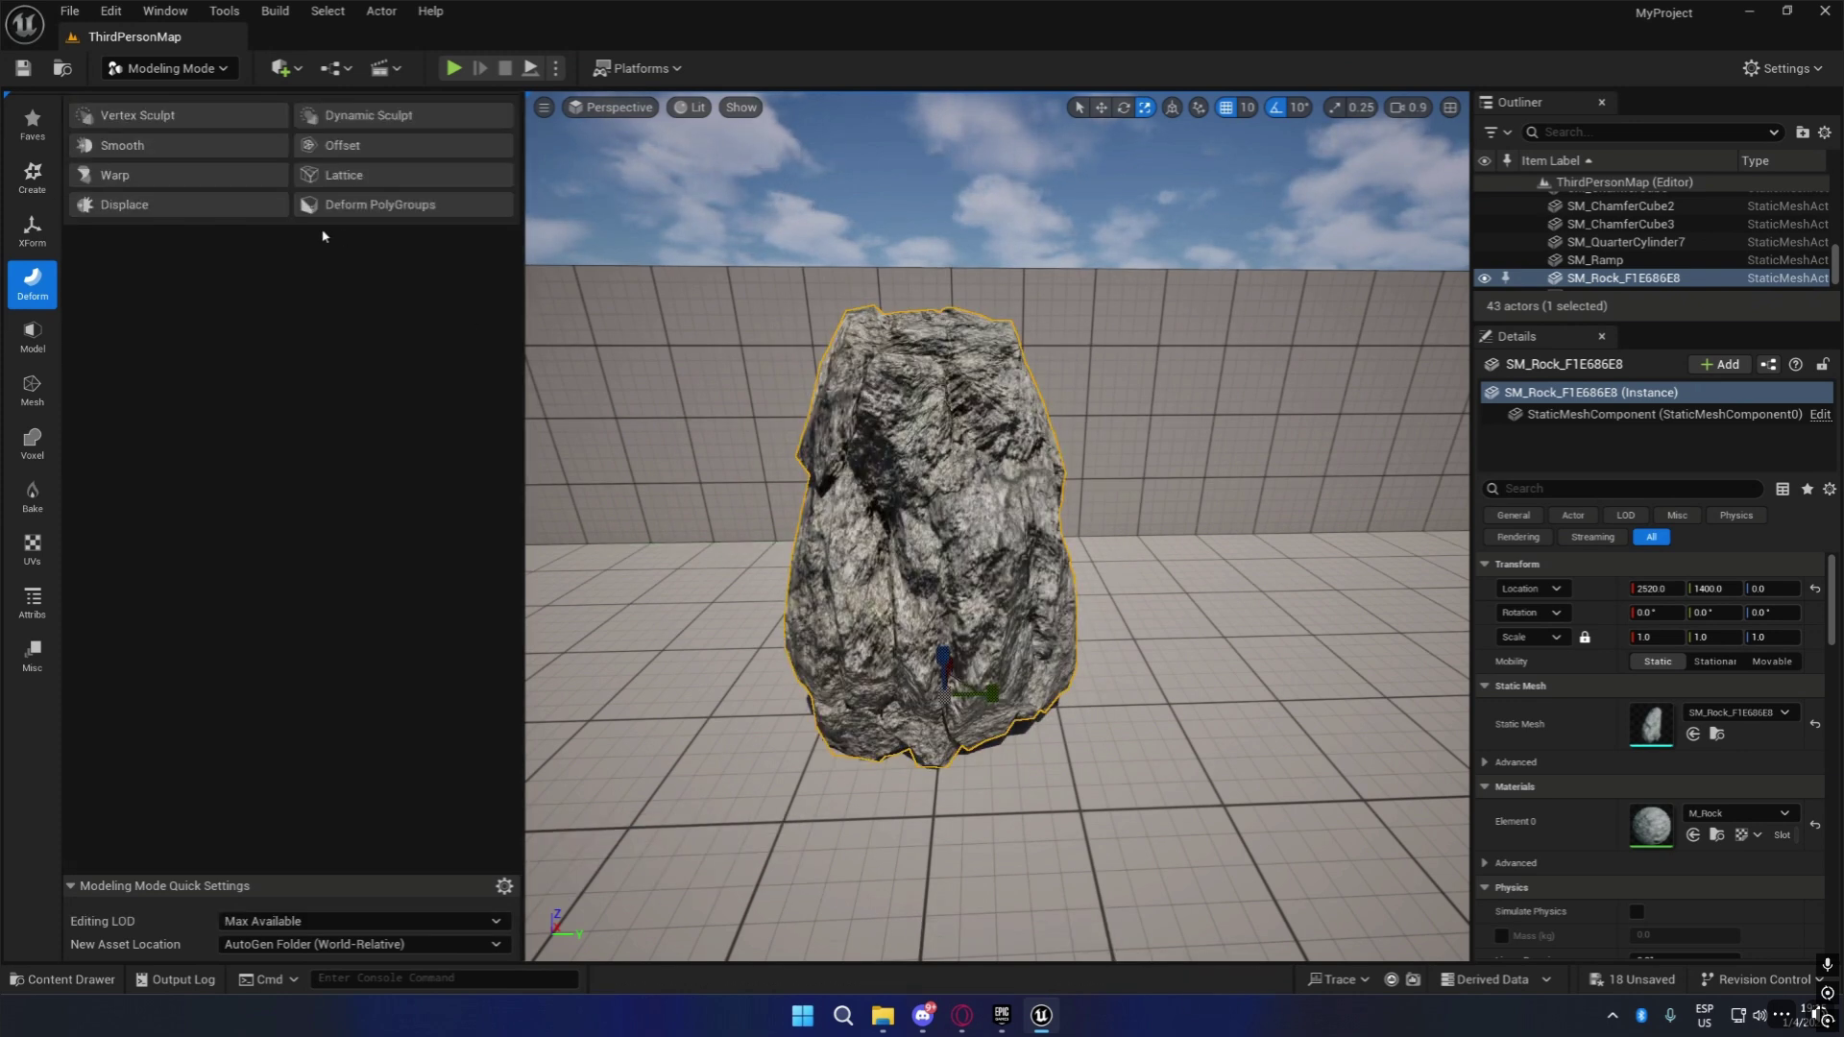
Try the Smooth tool on the rock with Fast Iterative smoothing, check the preview from several sides, and cancel it.
left_click(169, 150)
right_click_drag(966, 526, 1007, 659)
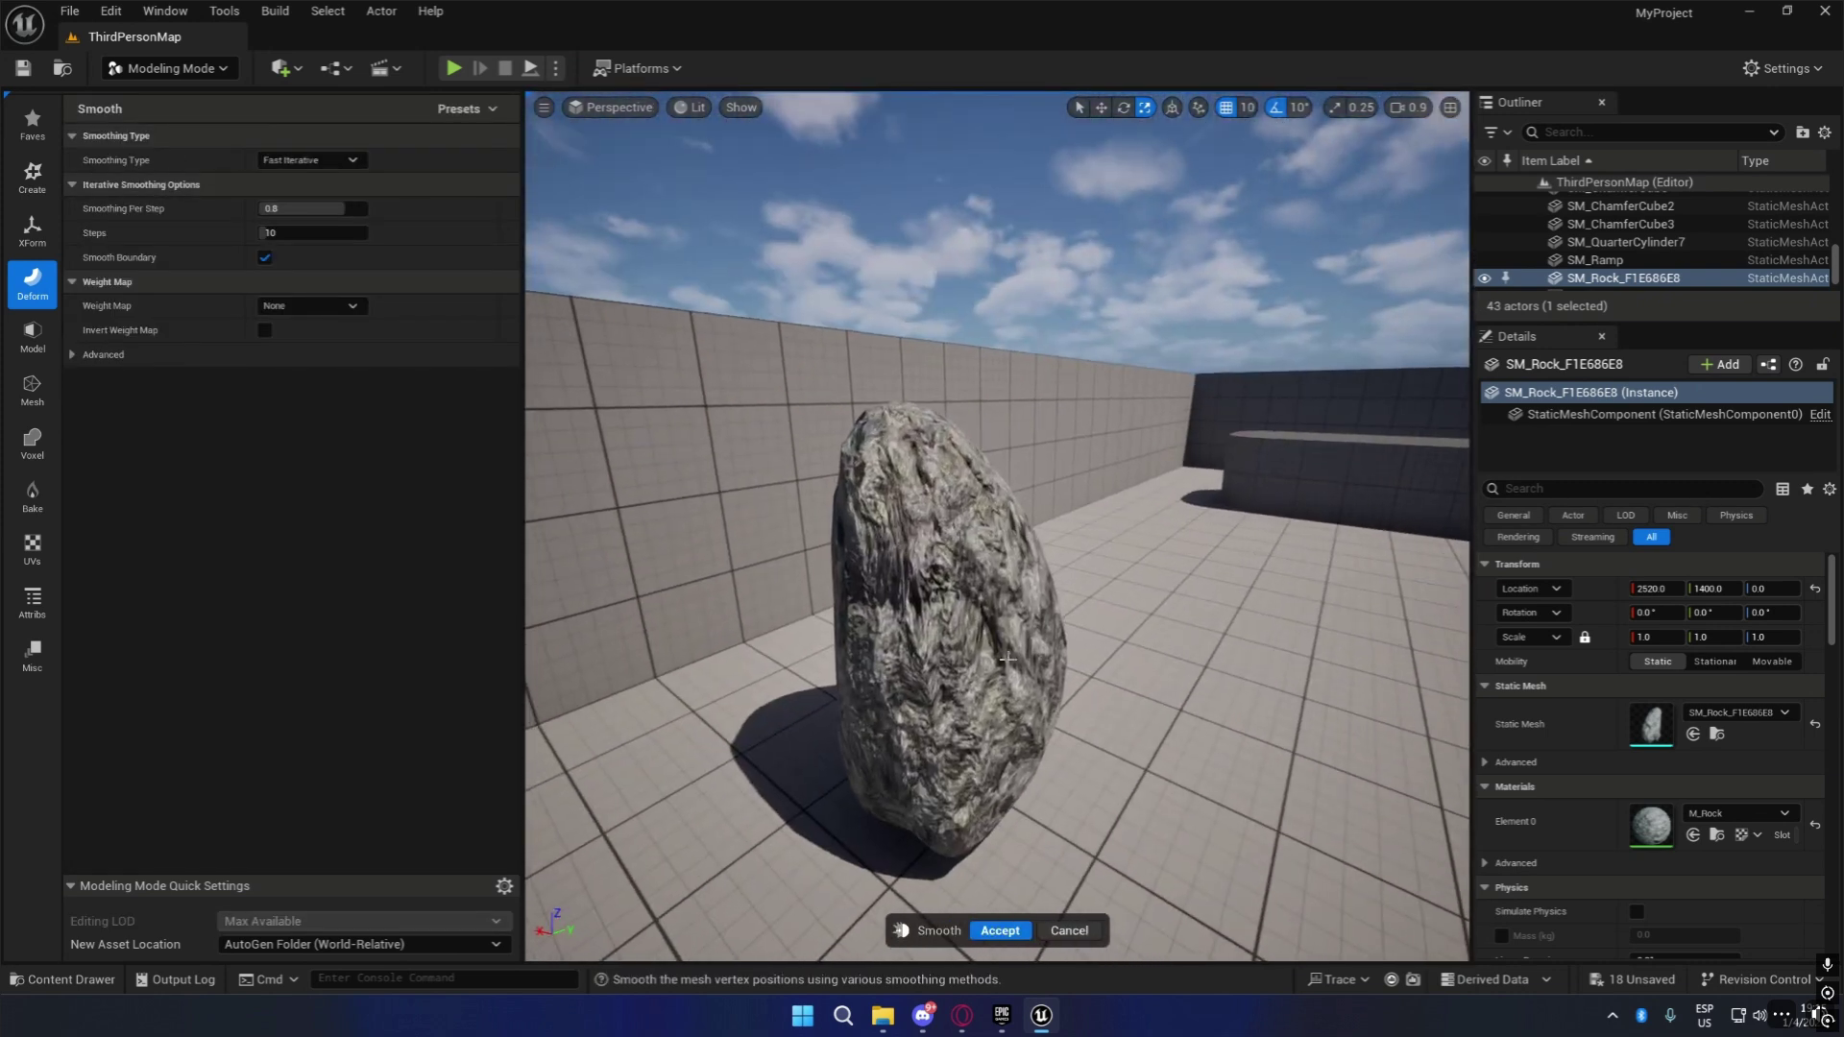
right_click_drag(946, 538, 595, 542)
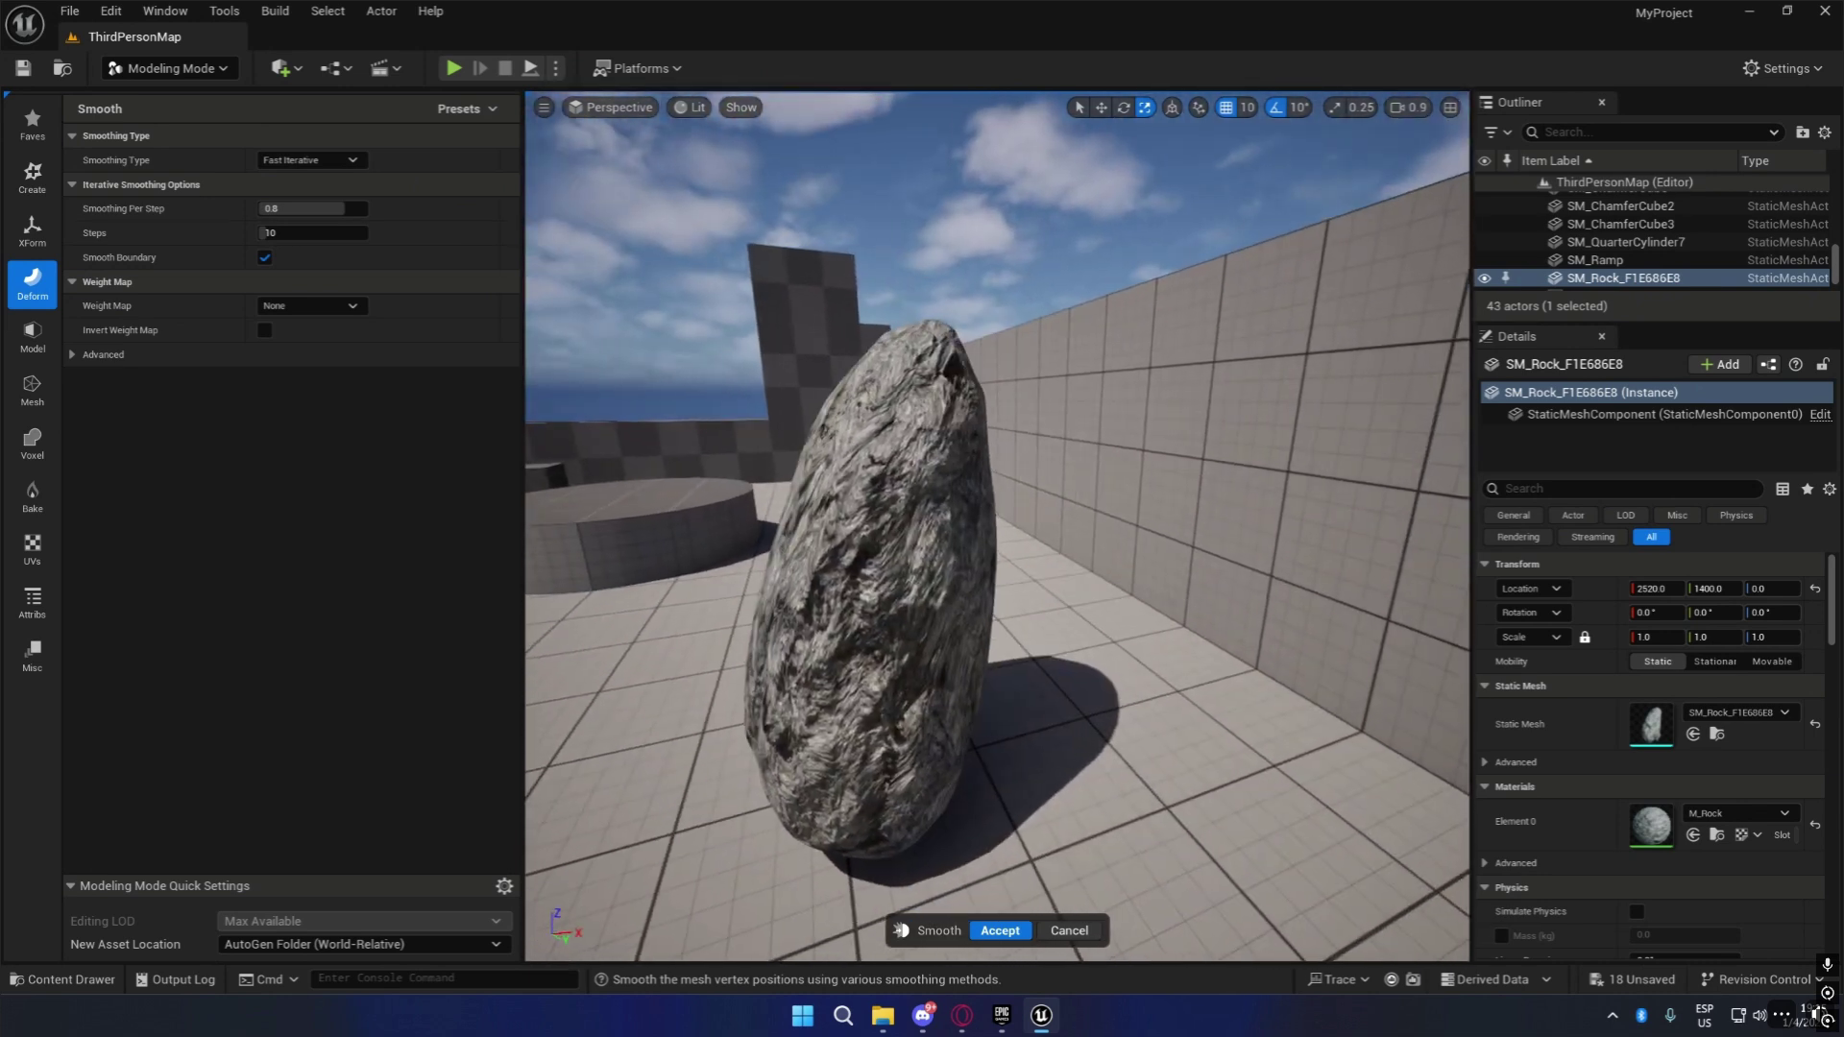
right_click_drag(1060, 628, 1030, 796)
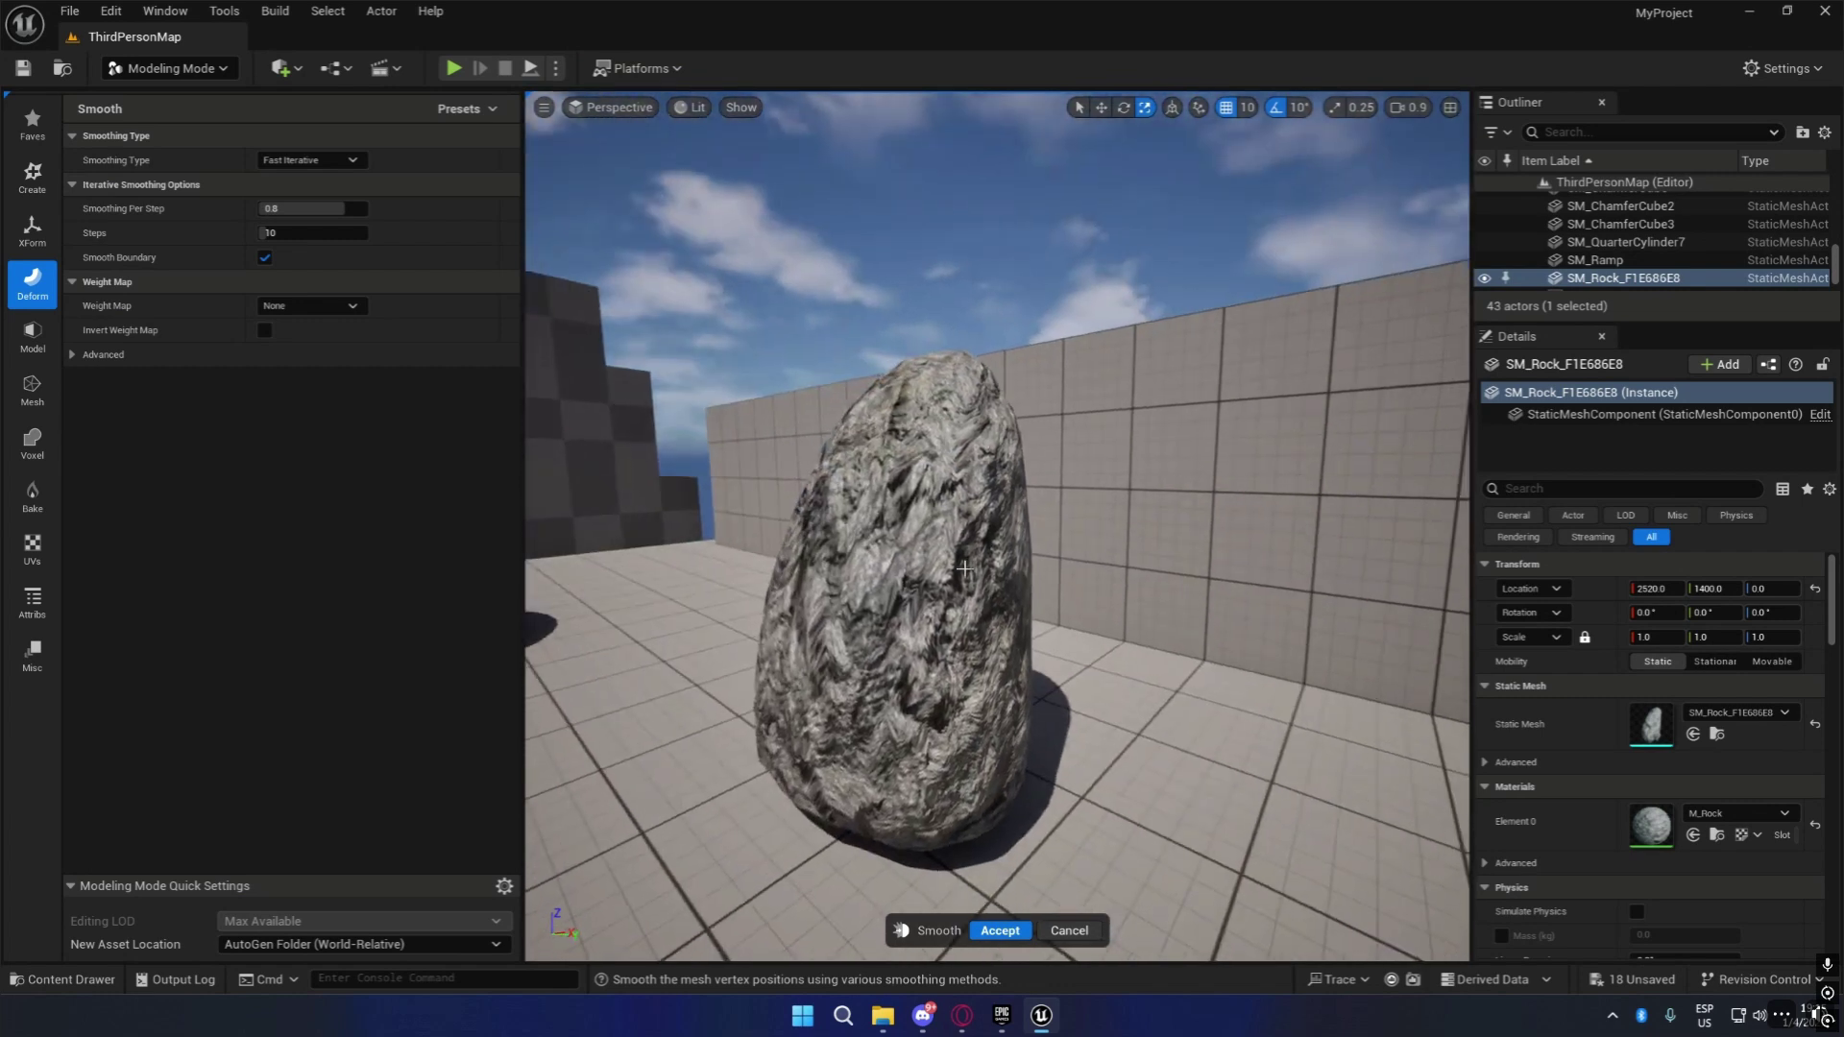
left_click(1069, 929)
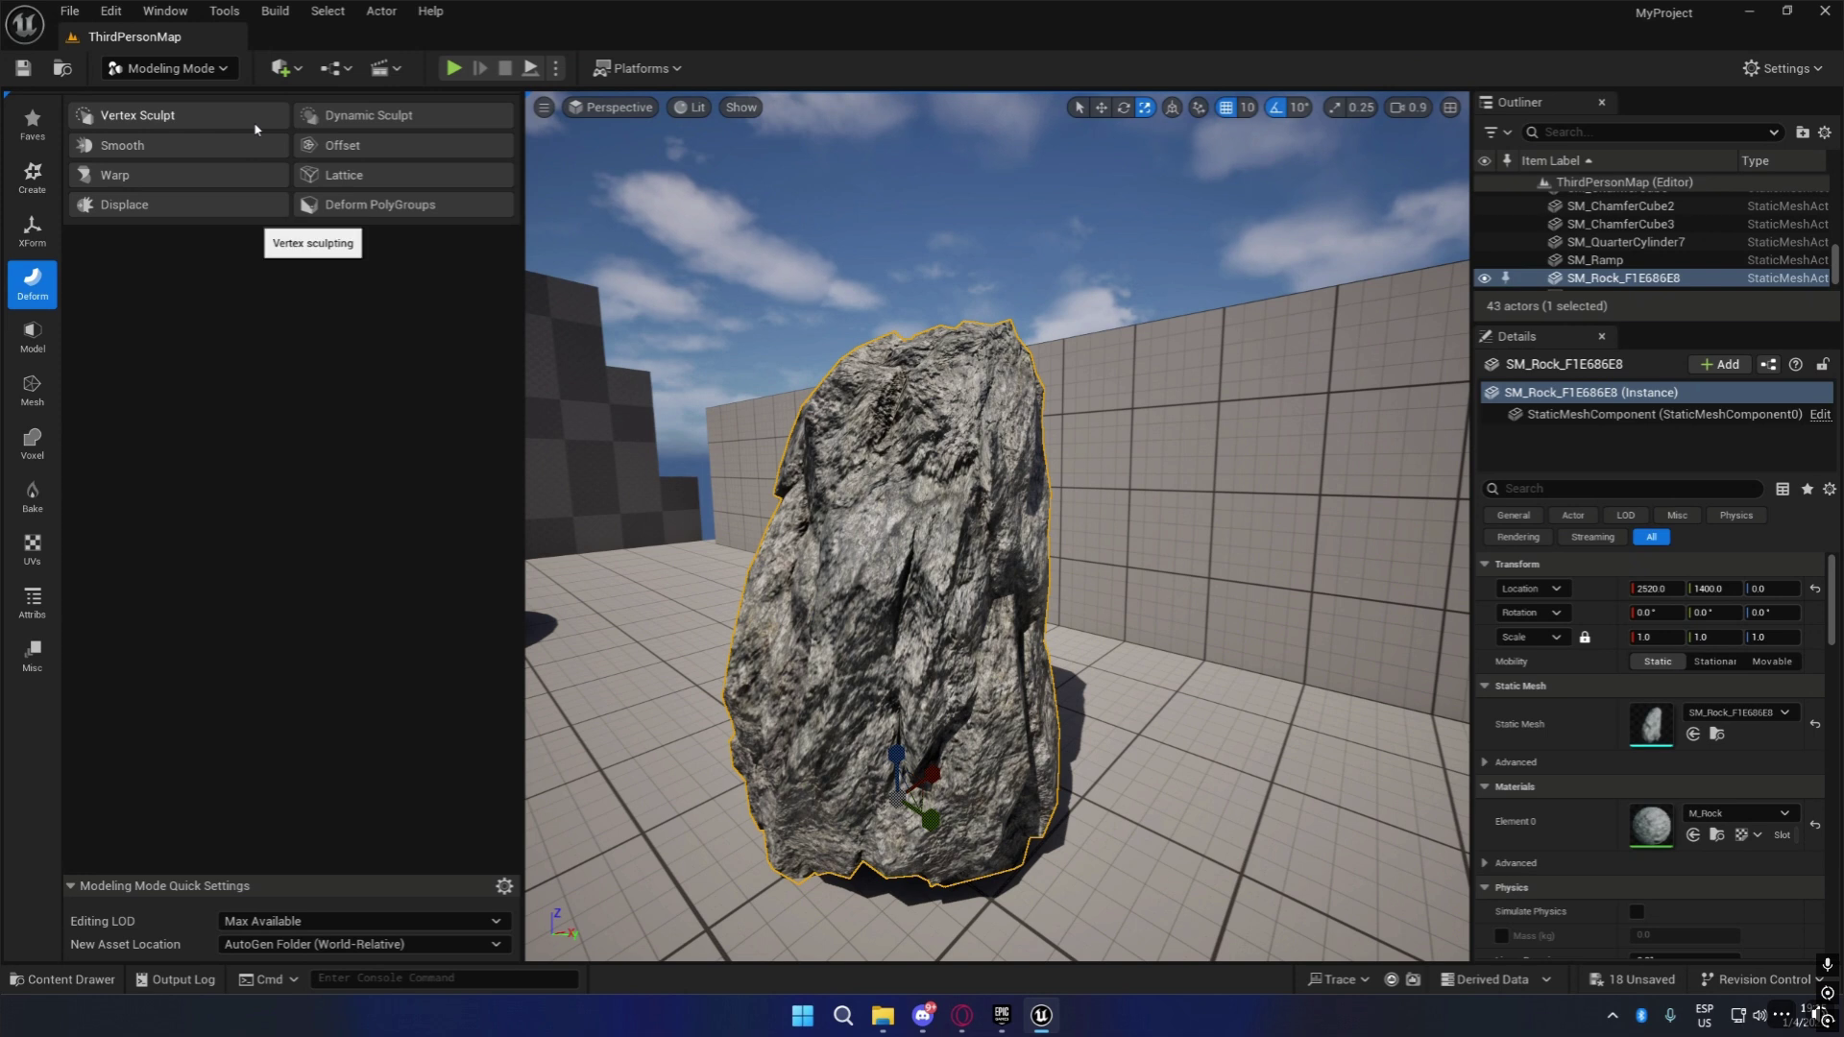
Try Vertex Sculpt on the rock, undo the brush stroke, view the available brush types, and cancel the sculpt.
left_click(210, 116)
right_click_drag(1028, 591, 849, 548)
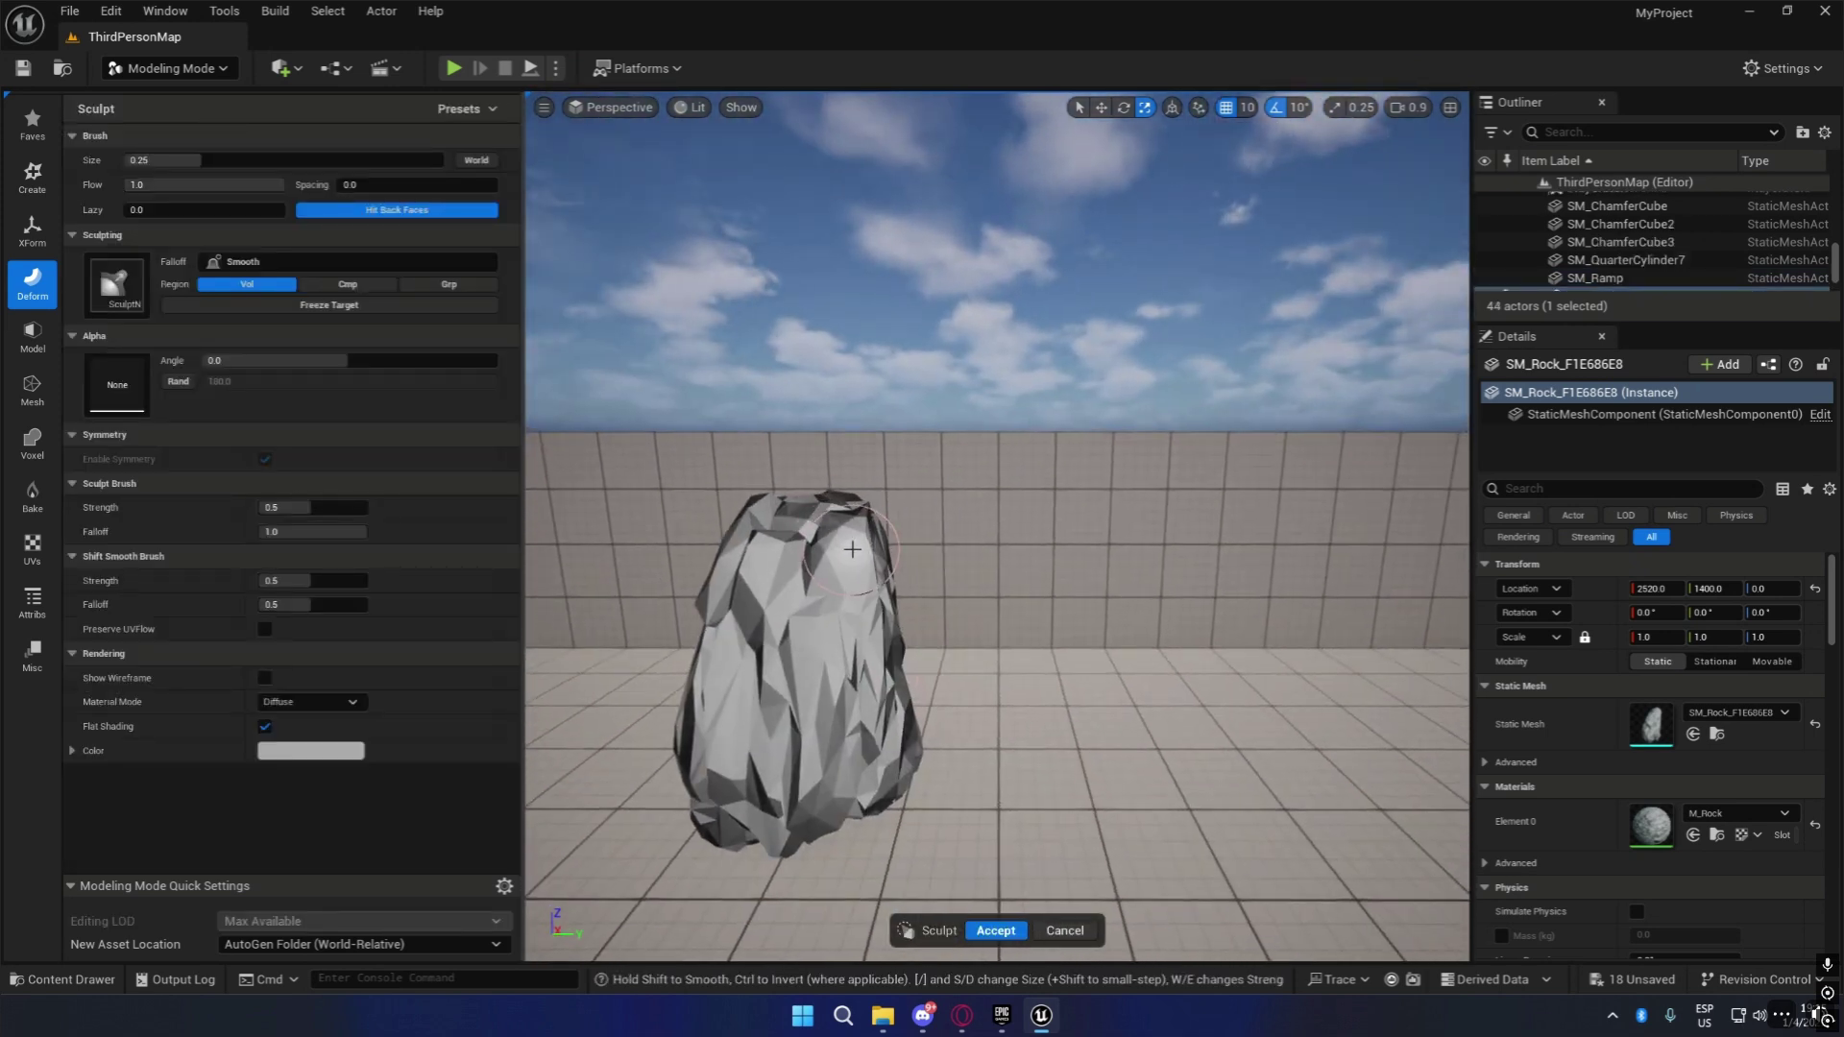
mouse_move(902, 503)
left_mouse_down()
mouse_move(835, 730)
mouse_move(701, 754)
mouse_move(764, 654)
left_mouse_up()
mouse_move(764, 653)
right_mouse_down()
mouse_move(864, 720)
mouse_move(894, 495)
right_mouse_up()
key("ctrl+z")
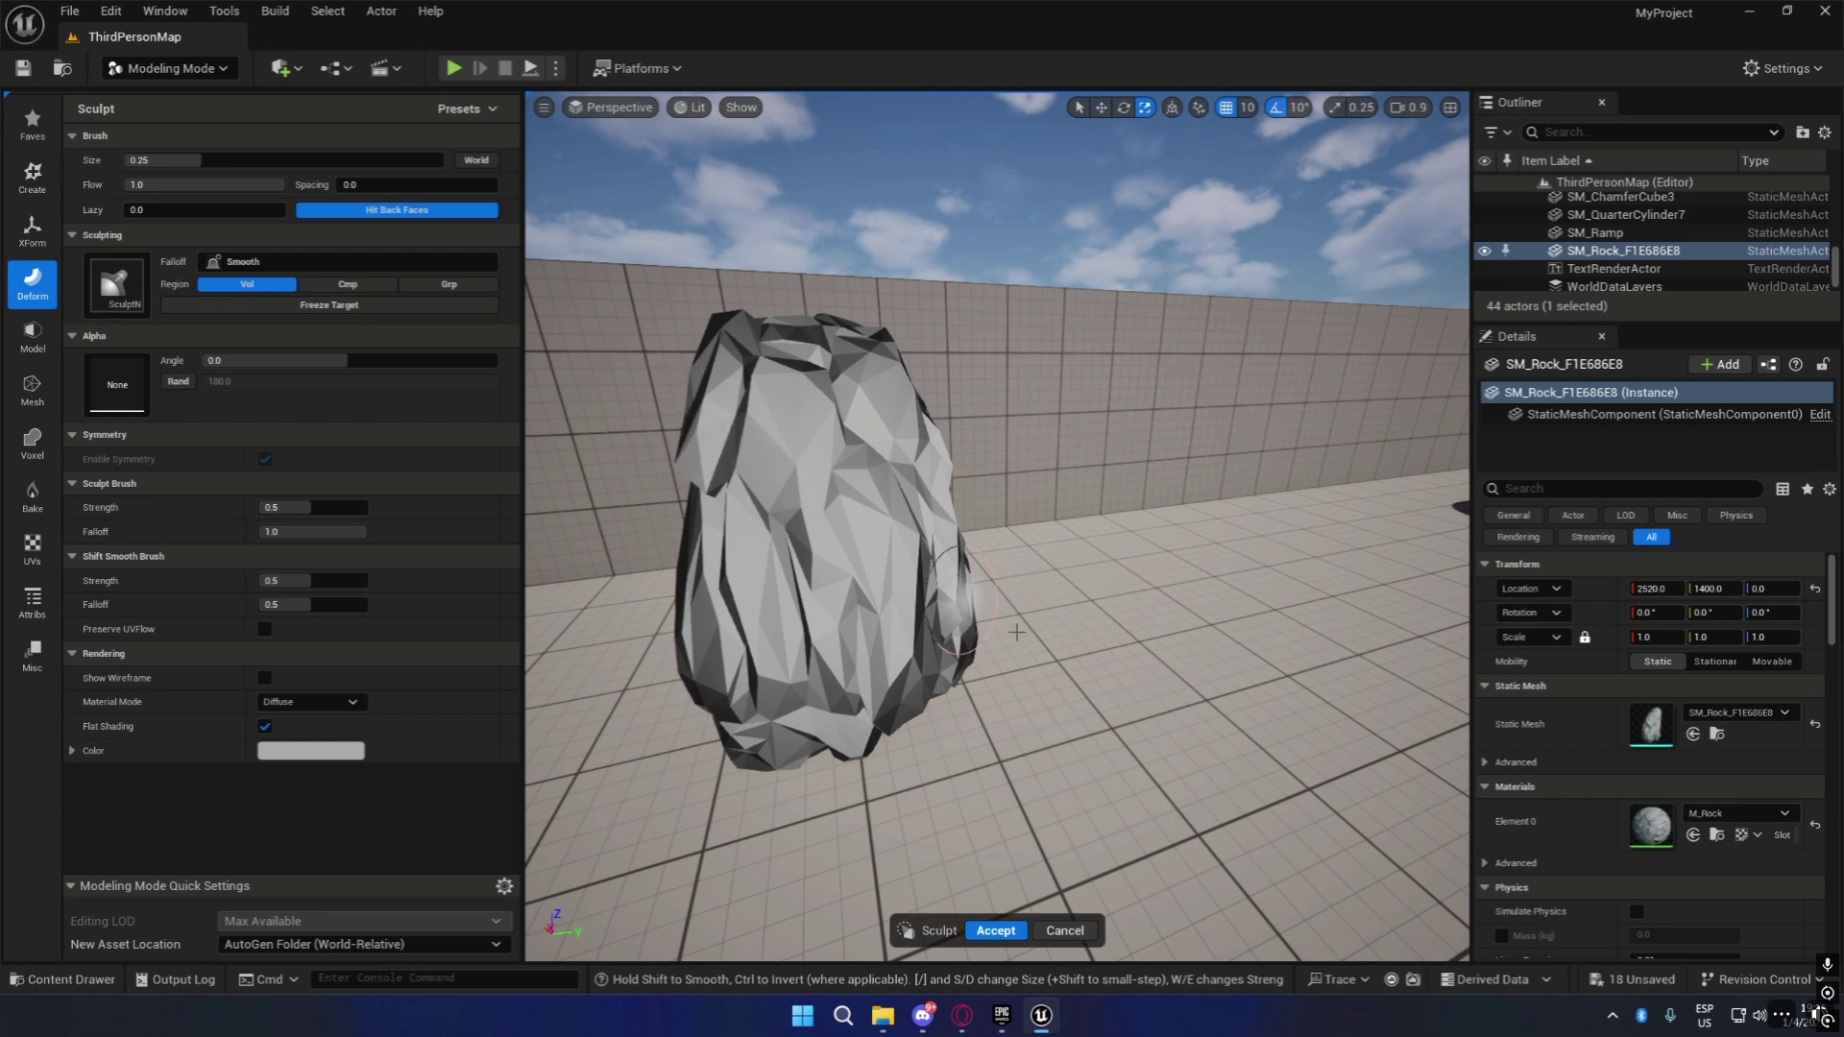
left_click(115, 287)
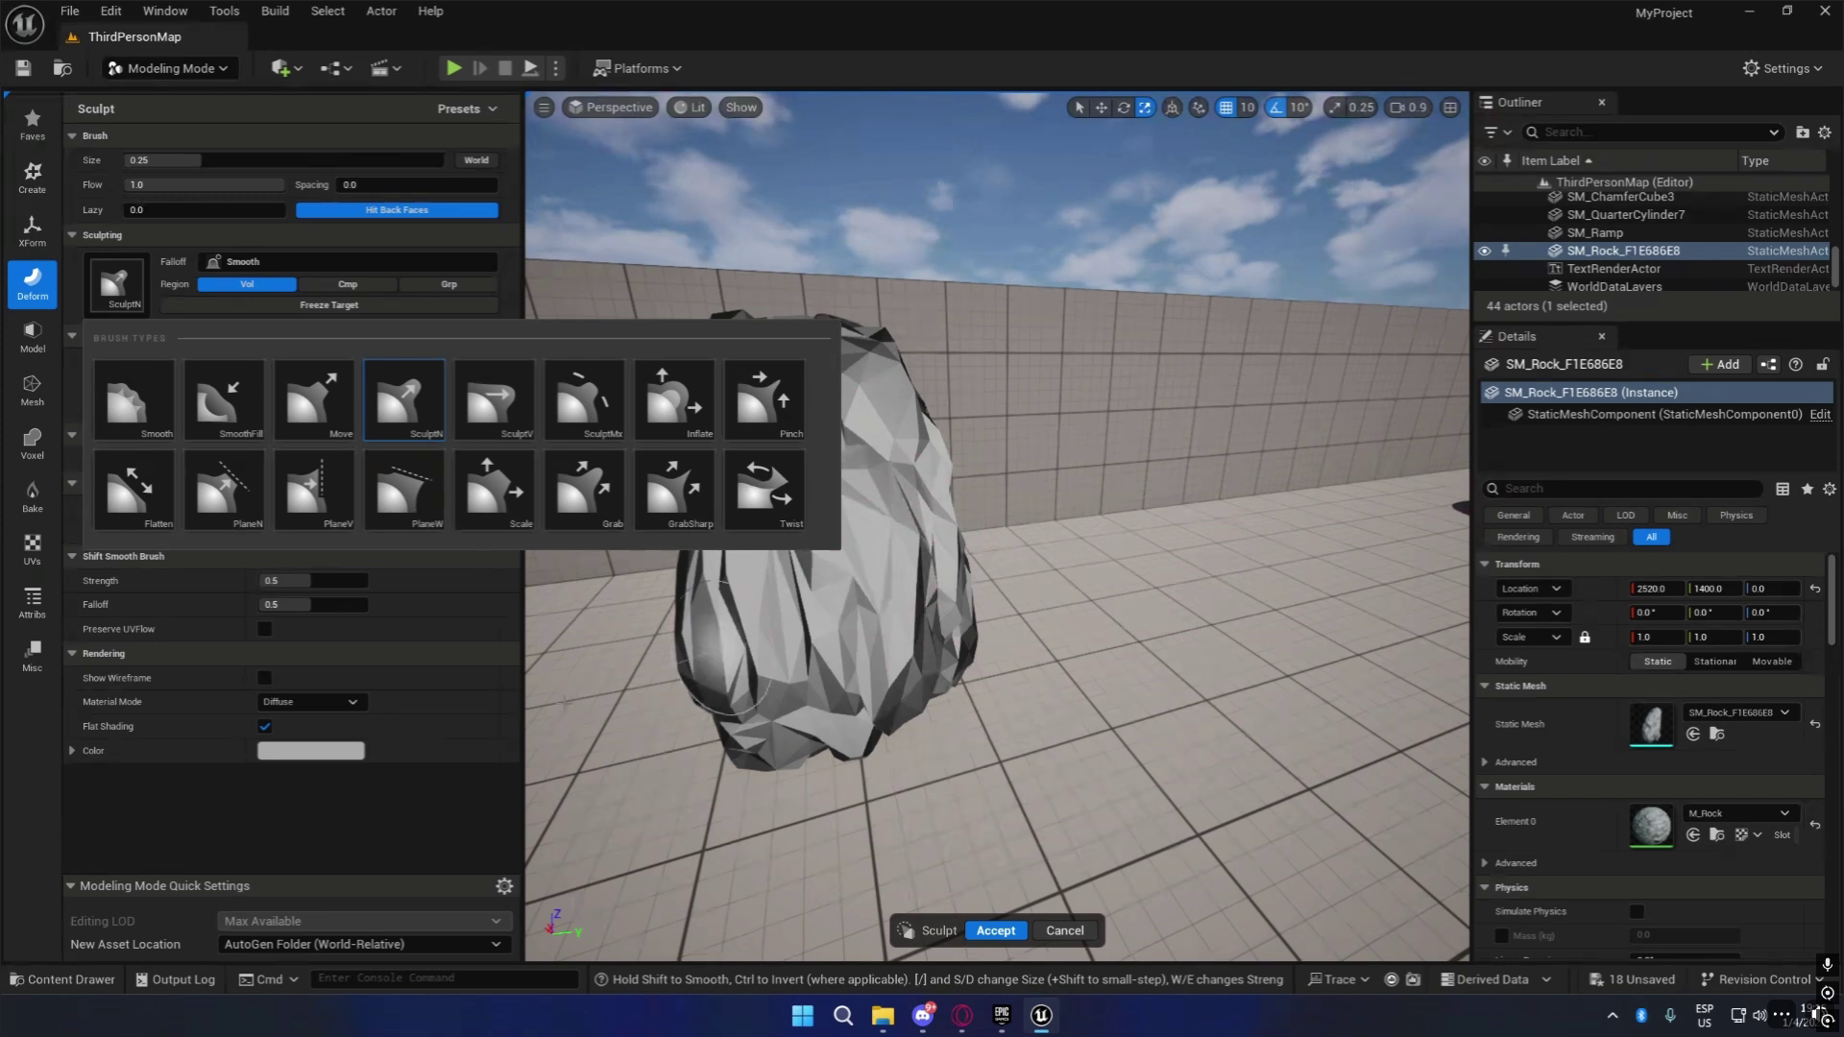
left_click(341, 835)
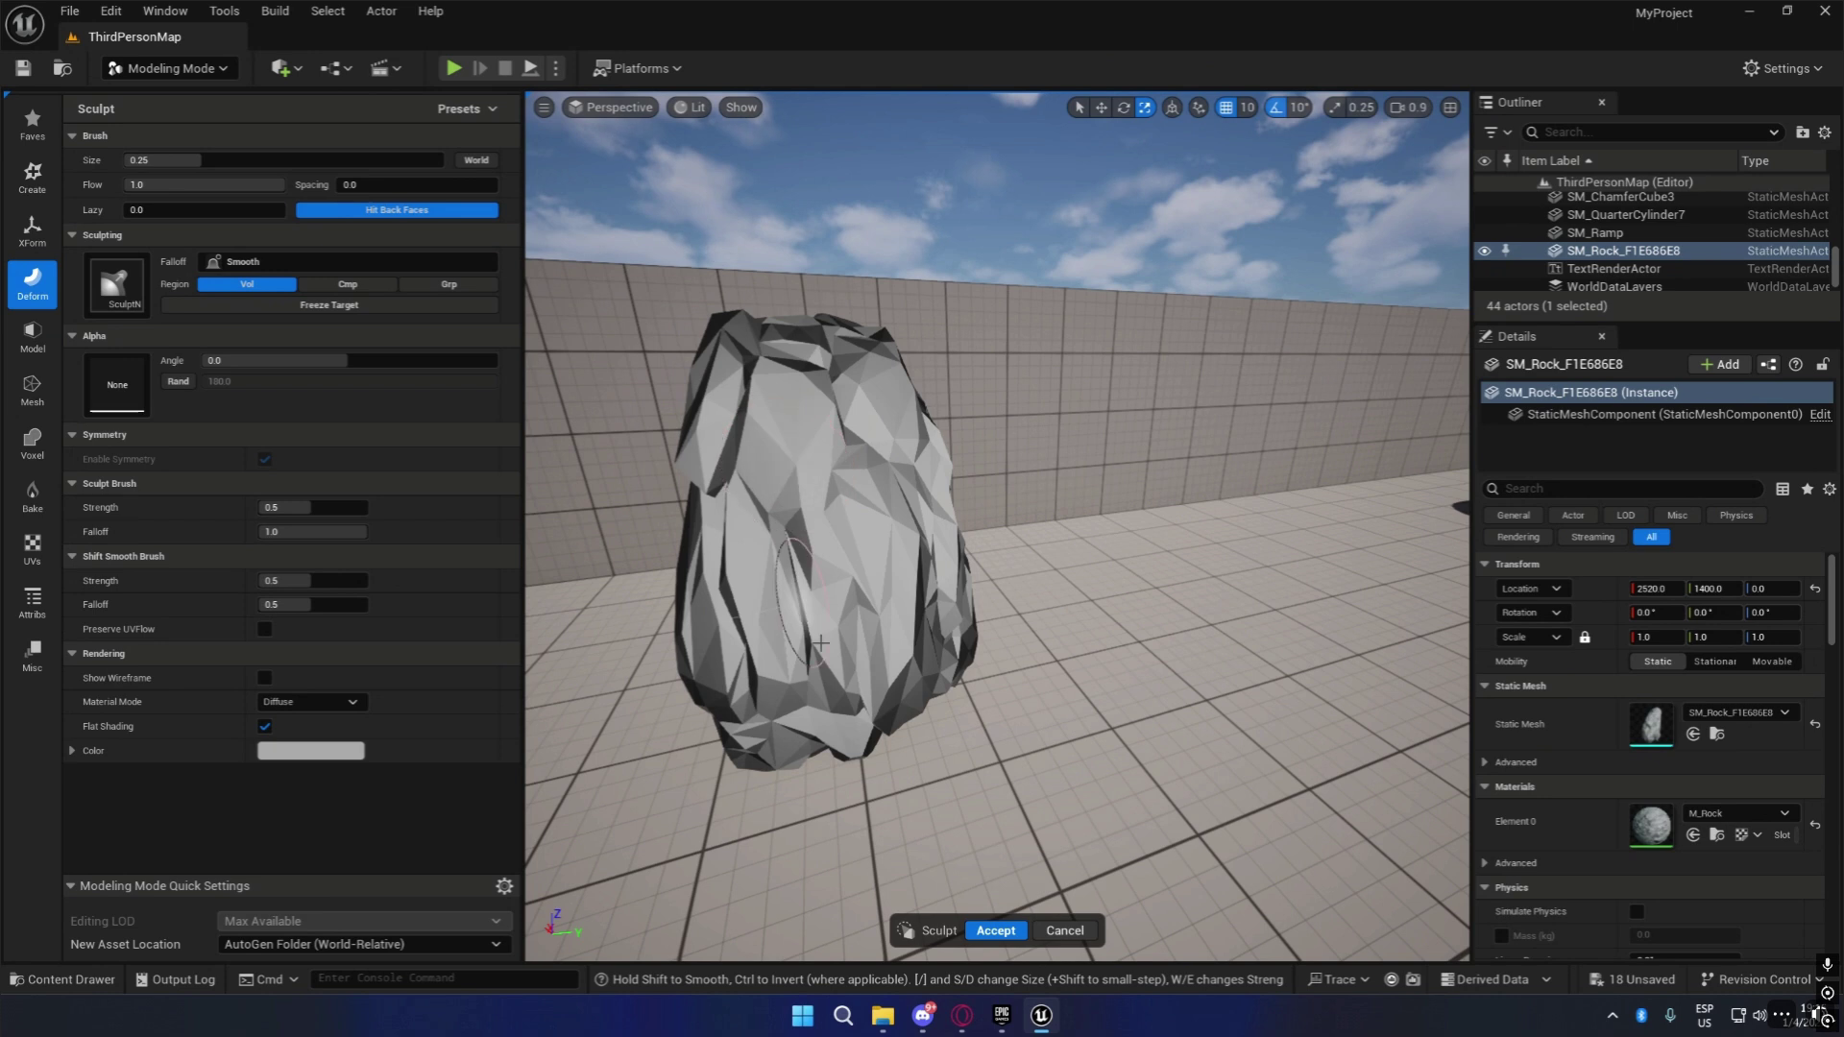
left_click(1066, 931)
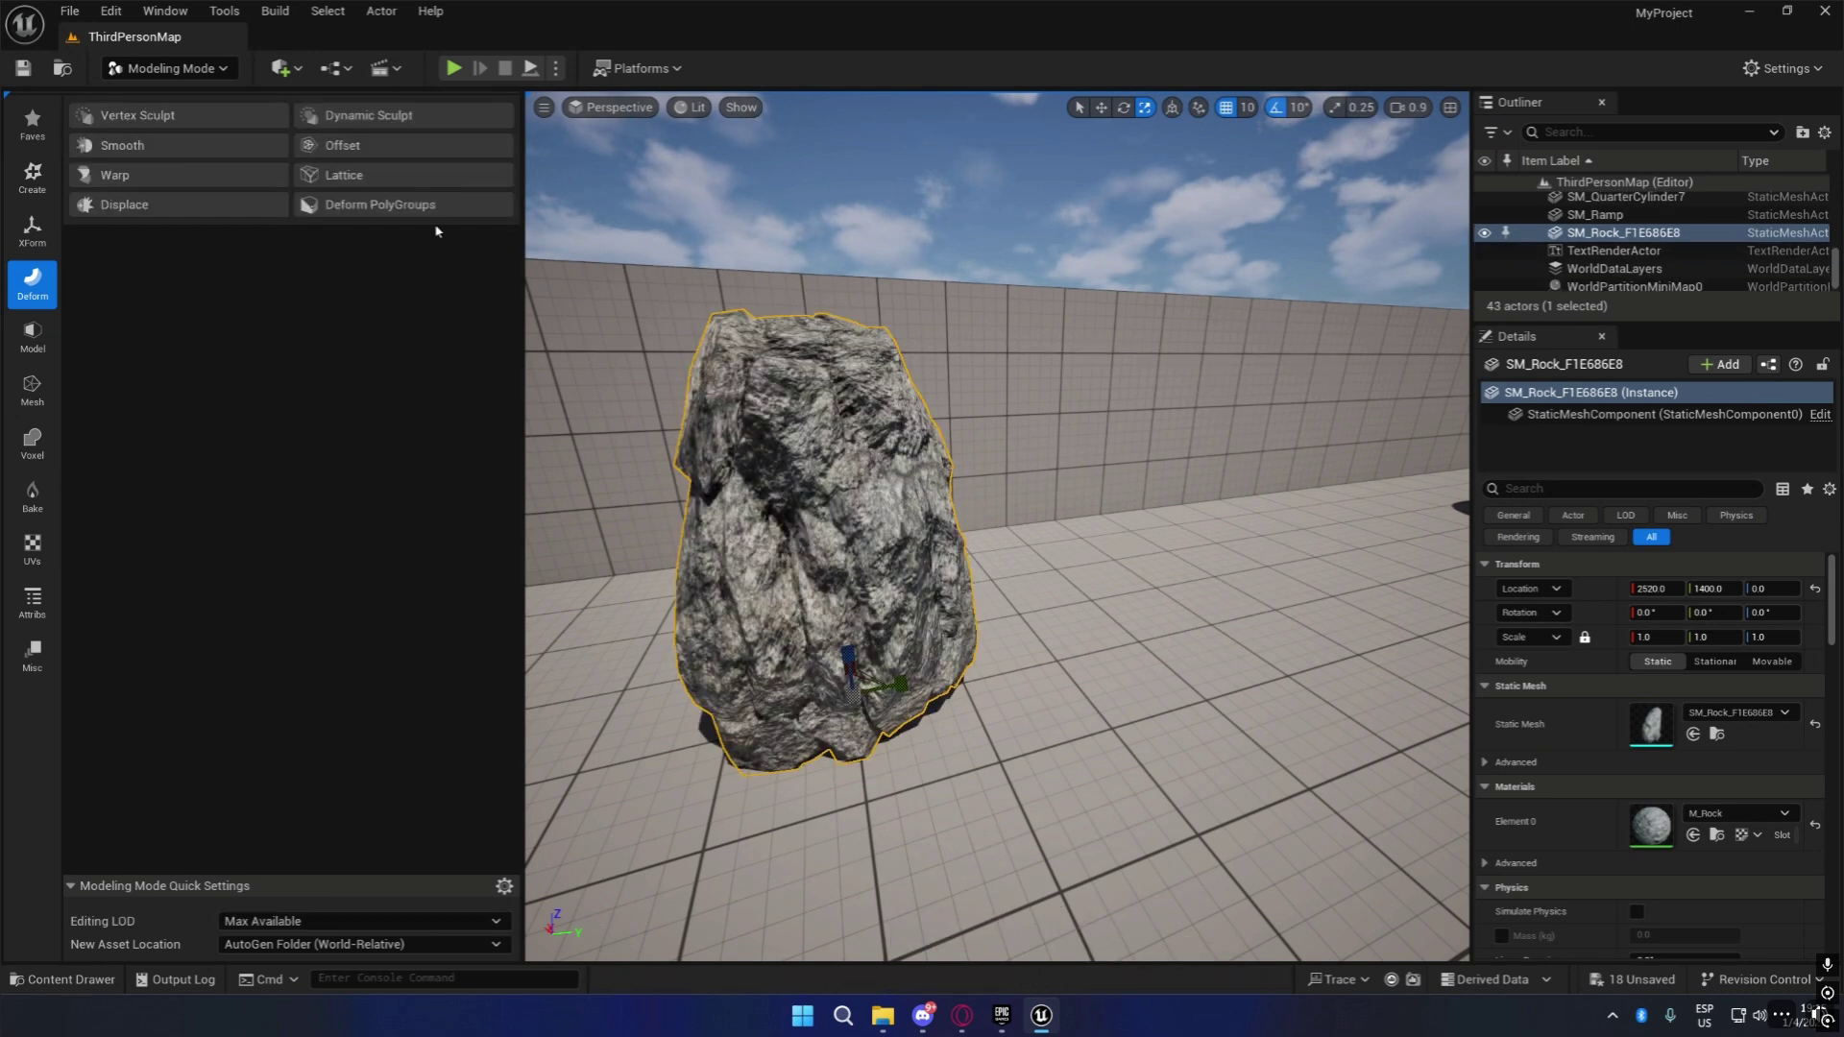
Start Dynamic Sculpt on the rock and pull a bulge out of its upper face with the Move brush.
left_click(399, 117)
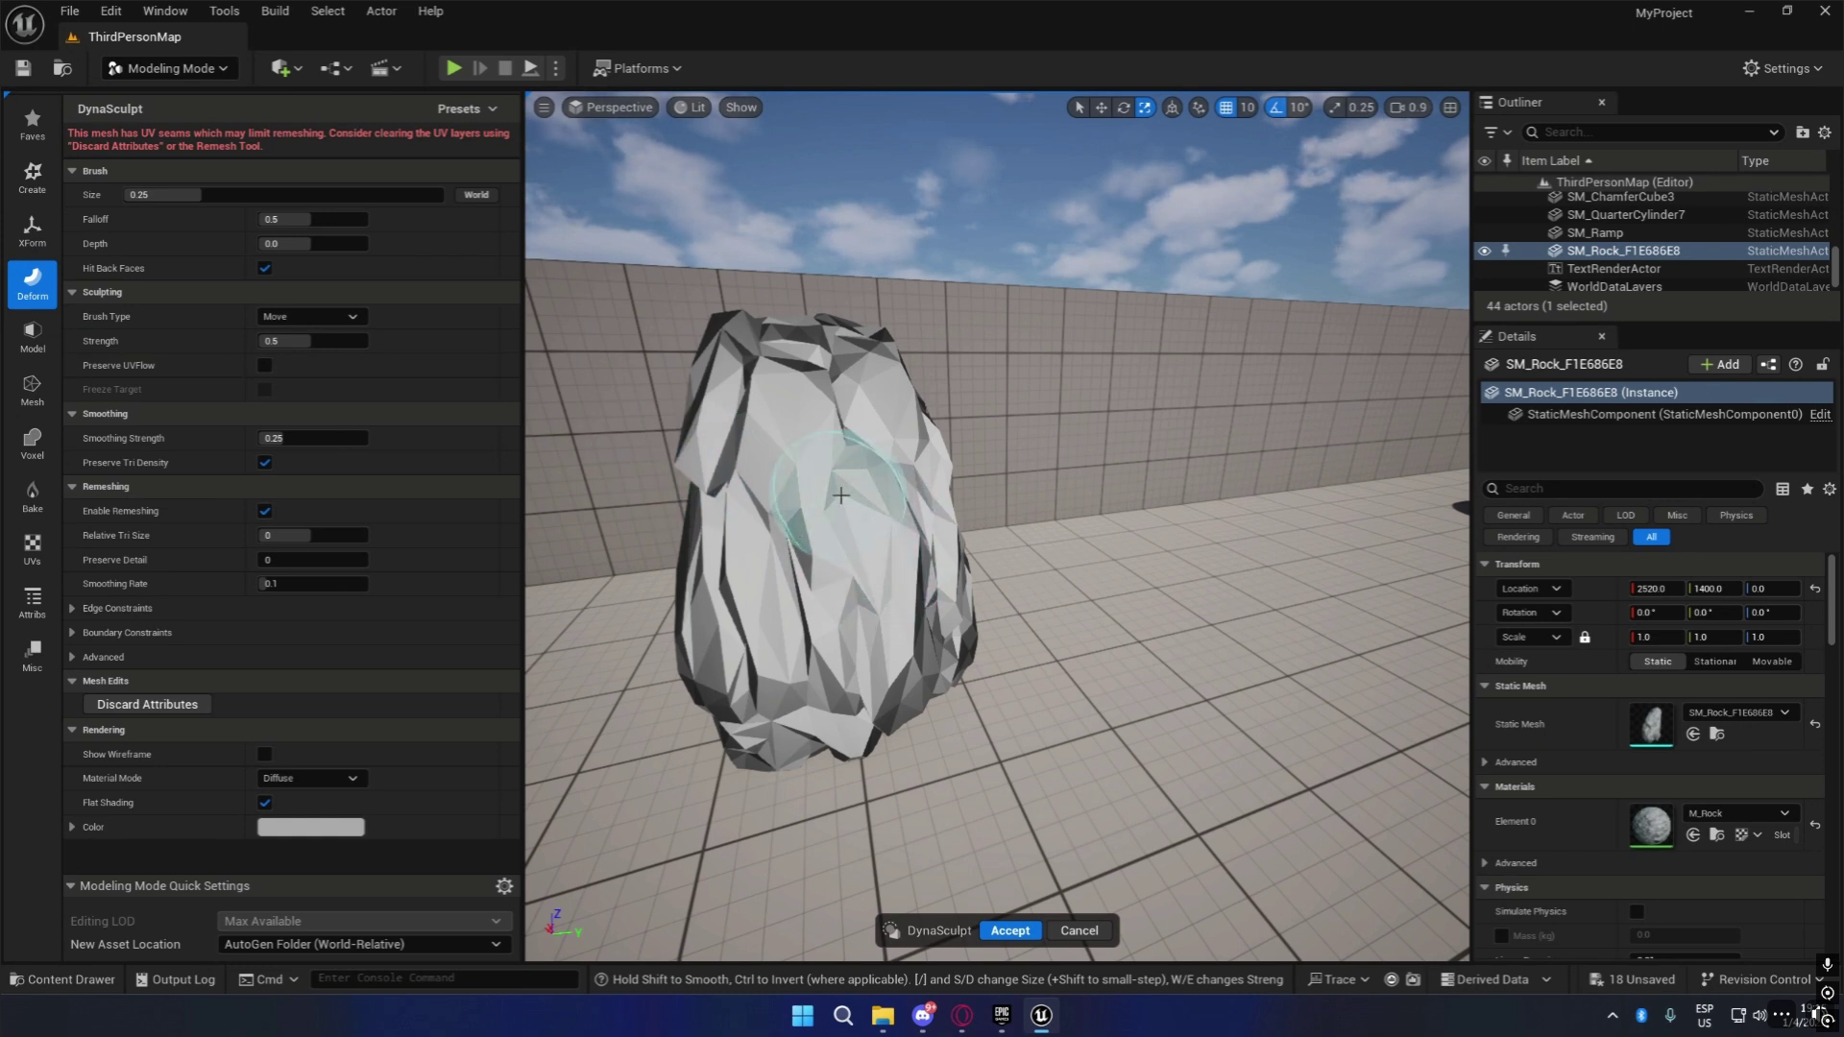
left_click_drag(822, 466, 862, 445)
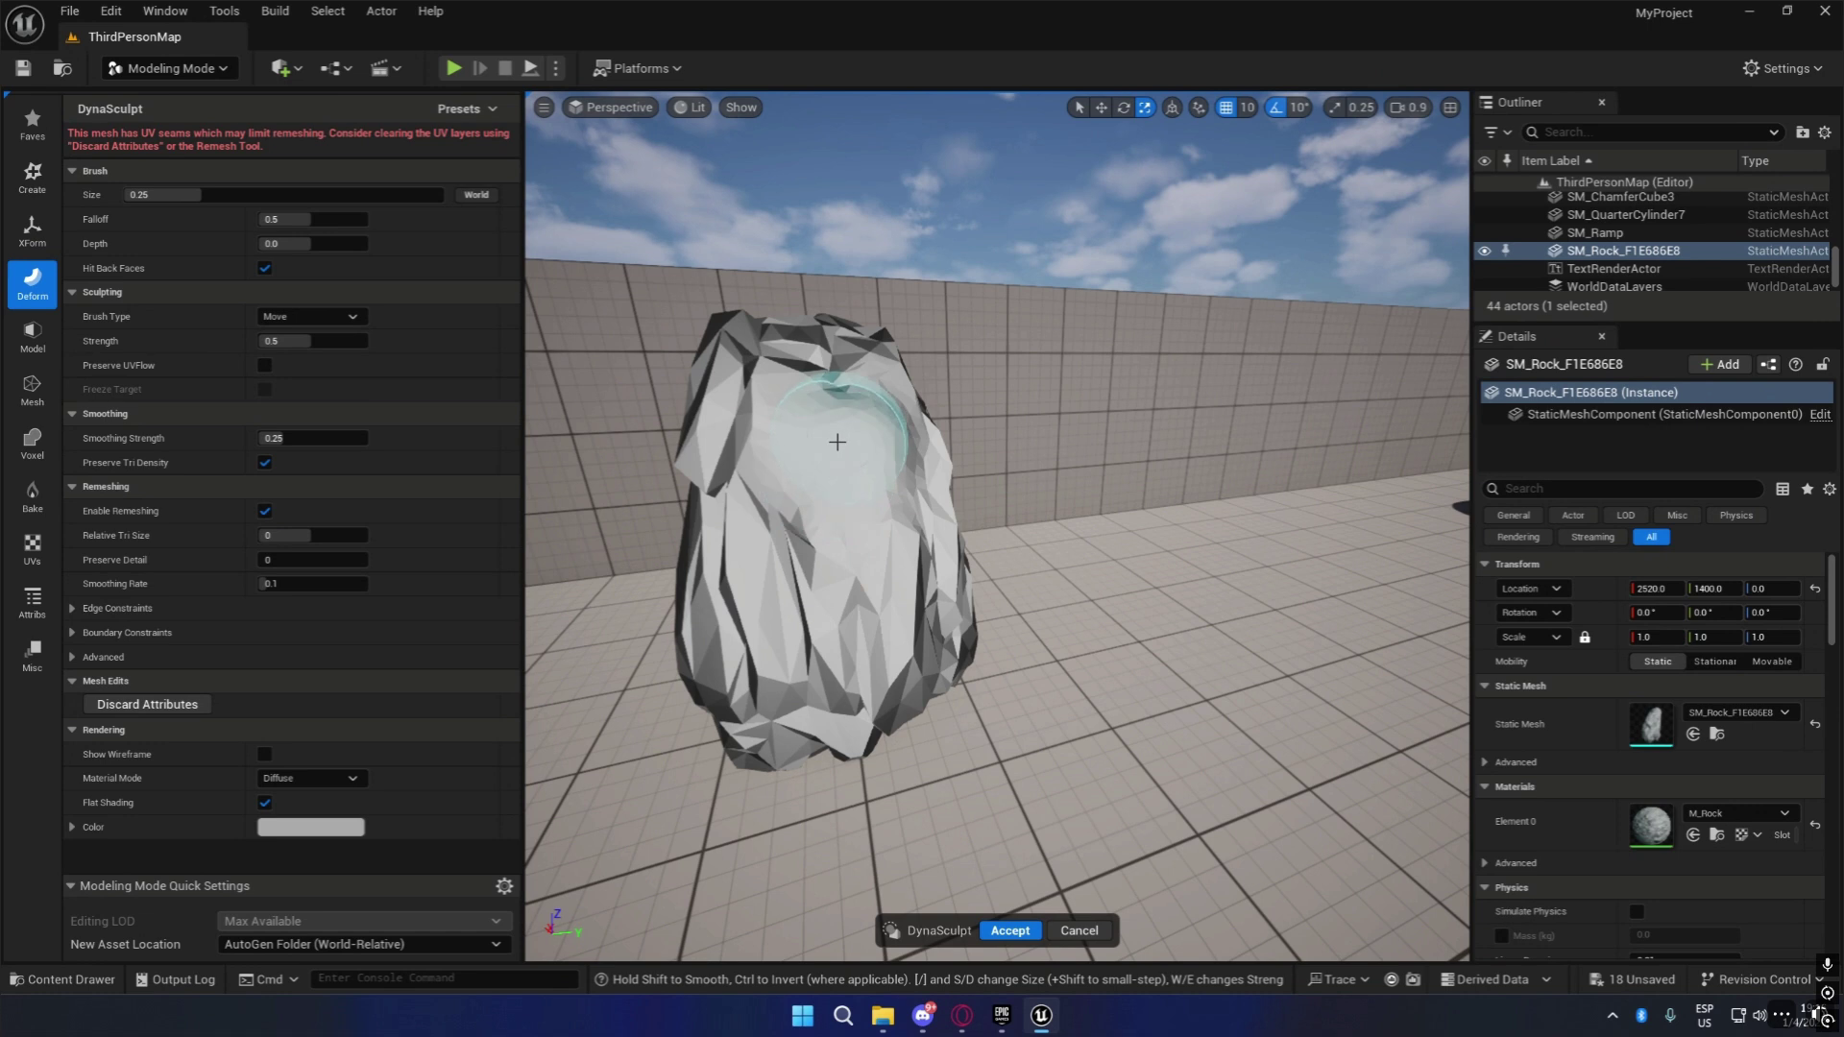
right_click_drag(866, 472, 1114, 528)
right_click_drag(974, 514, 844, 461)
mouse_move(923, 519)
left_mouse_down()
mouse_move(1021, 502)
mouse_move(1051, 404)
mouse_move(1018, 461)
mouse_move(1004, 394)
mouse_move(1036, 415)
mouse_move(963, 477)
mouse_move(992, 436)
left_mouse_up()
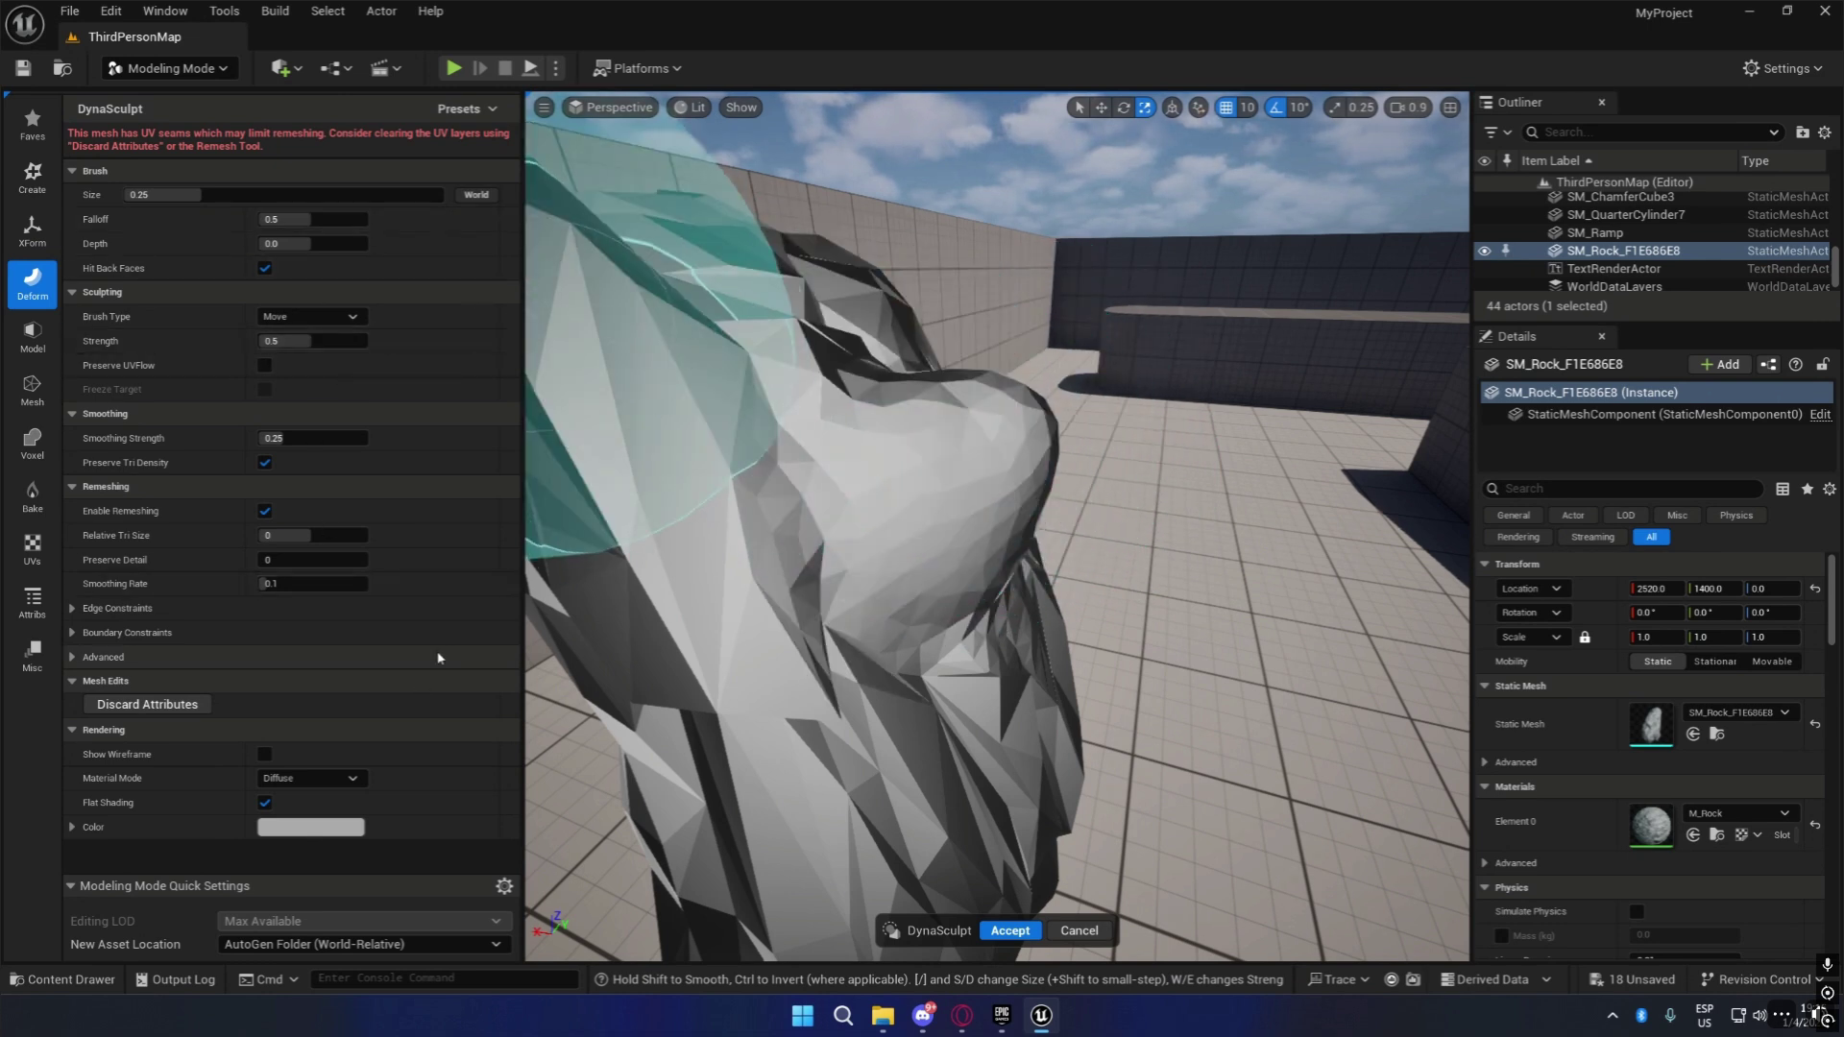
Inflate the bulge with the Inflate brush into a long curved arm reaching out of the rock, and accept the sculpt.
left_click(345, 317)
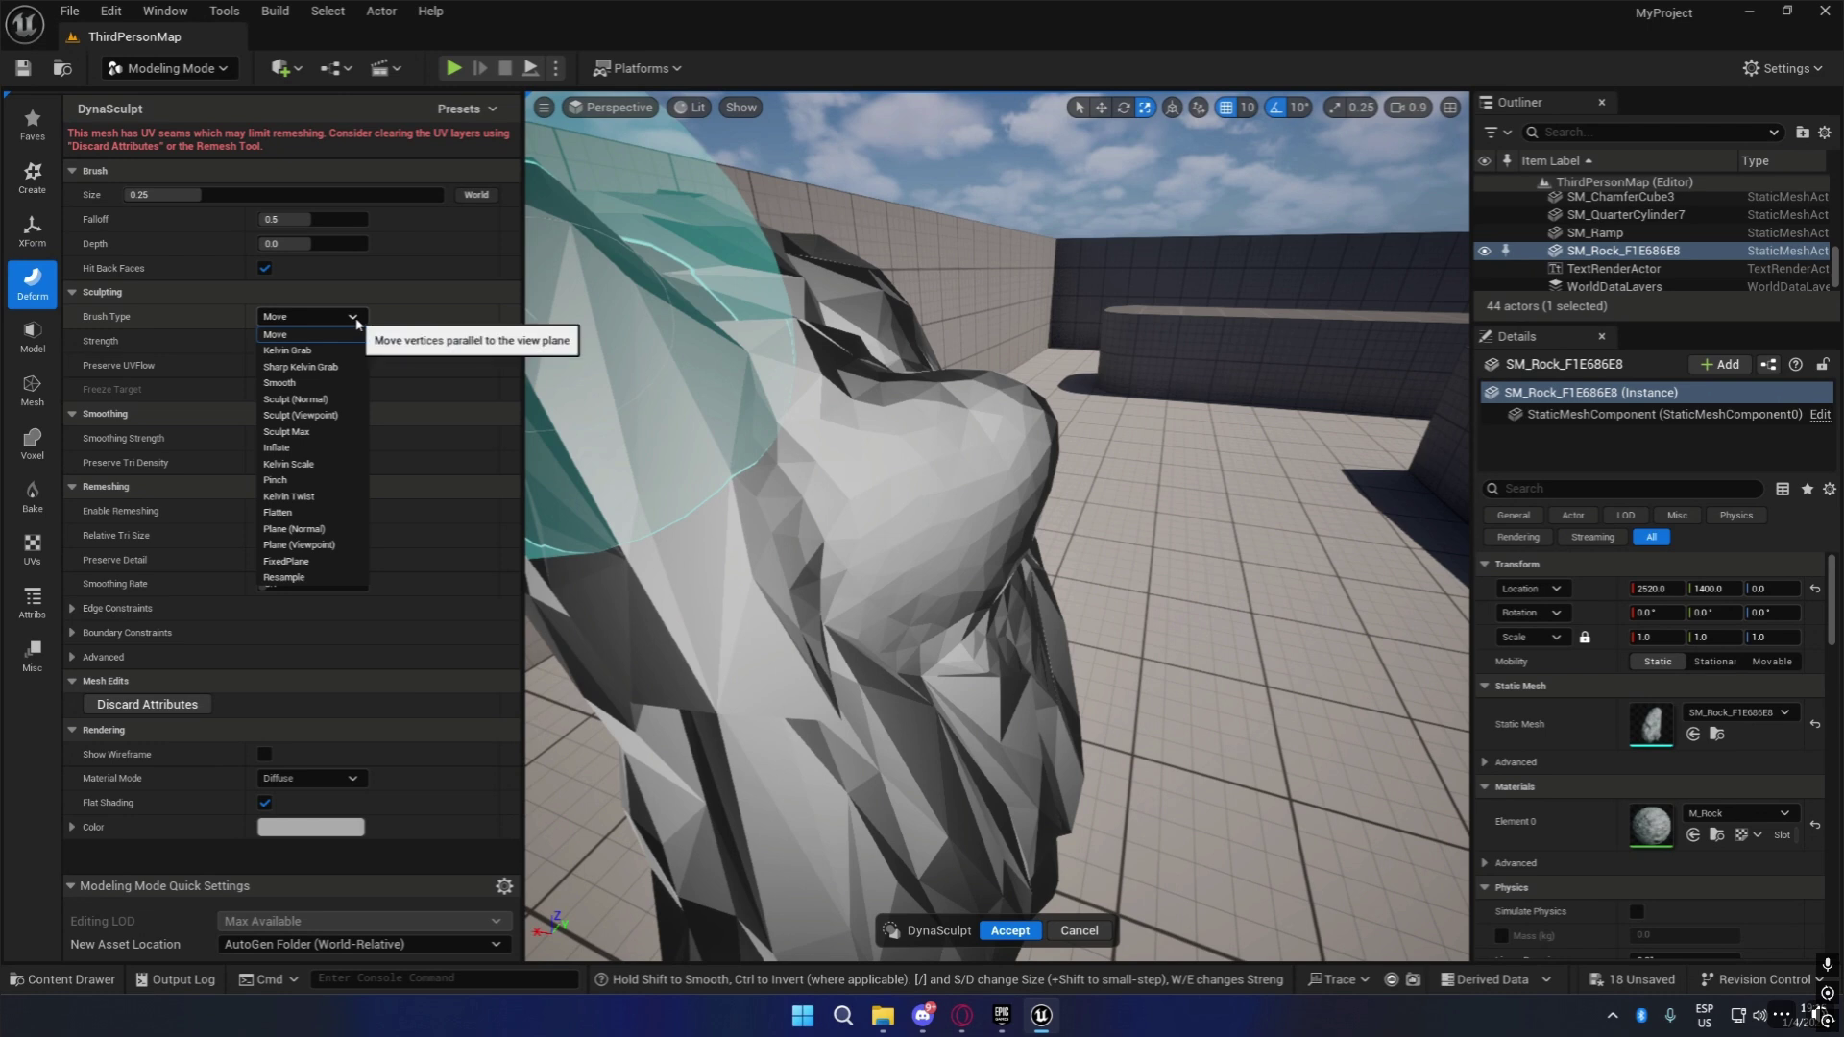
left_click(288, 448)
mouse_move(1038, 462)
left_mouse_down()
mouse_move(1057, 452)
mouse_move(1270, 559)
left_mouse_up()
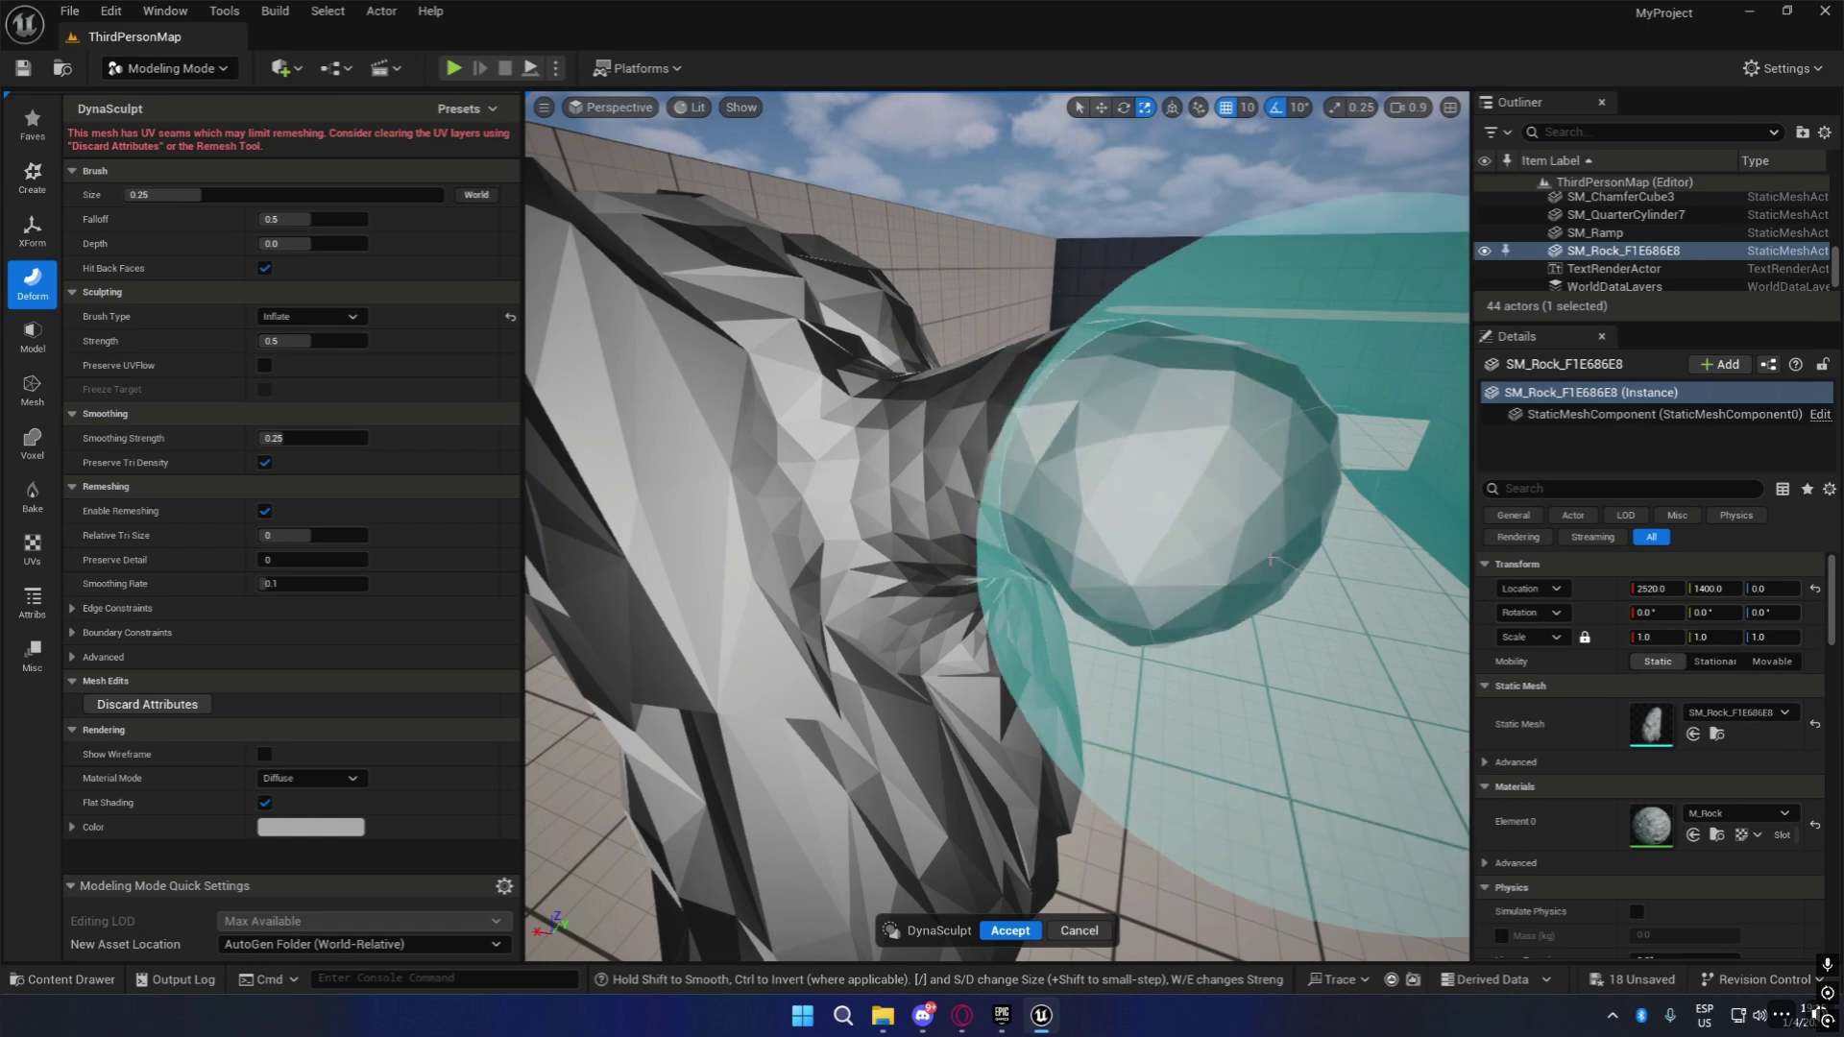
scroll(1270, 559, "down", 10)
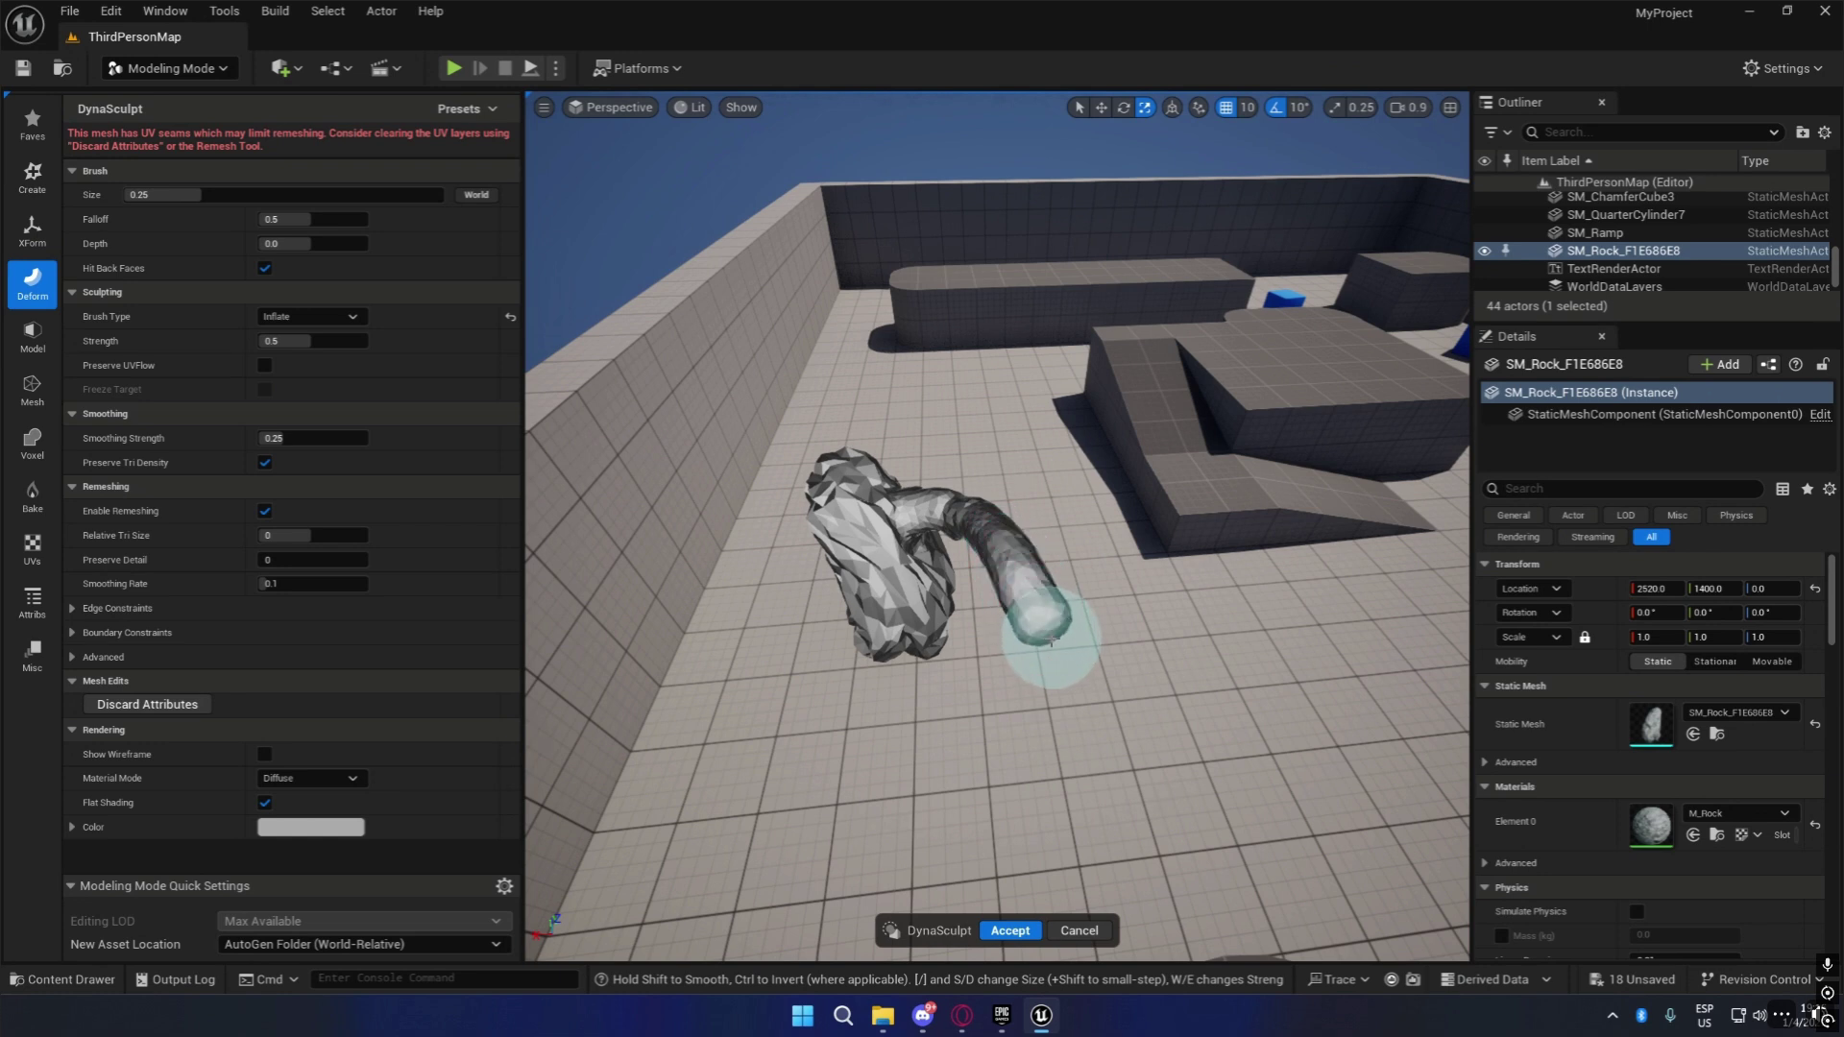
mouse_move(1083, 677)
left_mouse_down()
mouse_move(1157, 698)
mouse_move(1199, 684)
mouse_move(1249, 589)
mouse_move(1215, 518)
mouse_move(1034, 500)
left_mouse_up()
mouse_move(937, 746)
left_mouse_down("alt")
mouse_move(966, 844)
mouse_move(893, 816)
mouse_move(615, 797)
left_mouse_up("alt")
left_click(1011, 933)
right_click_drag(961, 721, 643, 711)
mouse_move(607, 401)
right_mouse_down()
mouse_move(691, 423)
mouse_move(607, 400)
right_mouse_up()
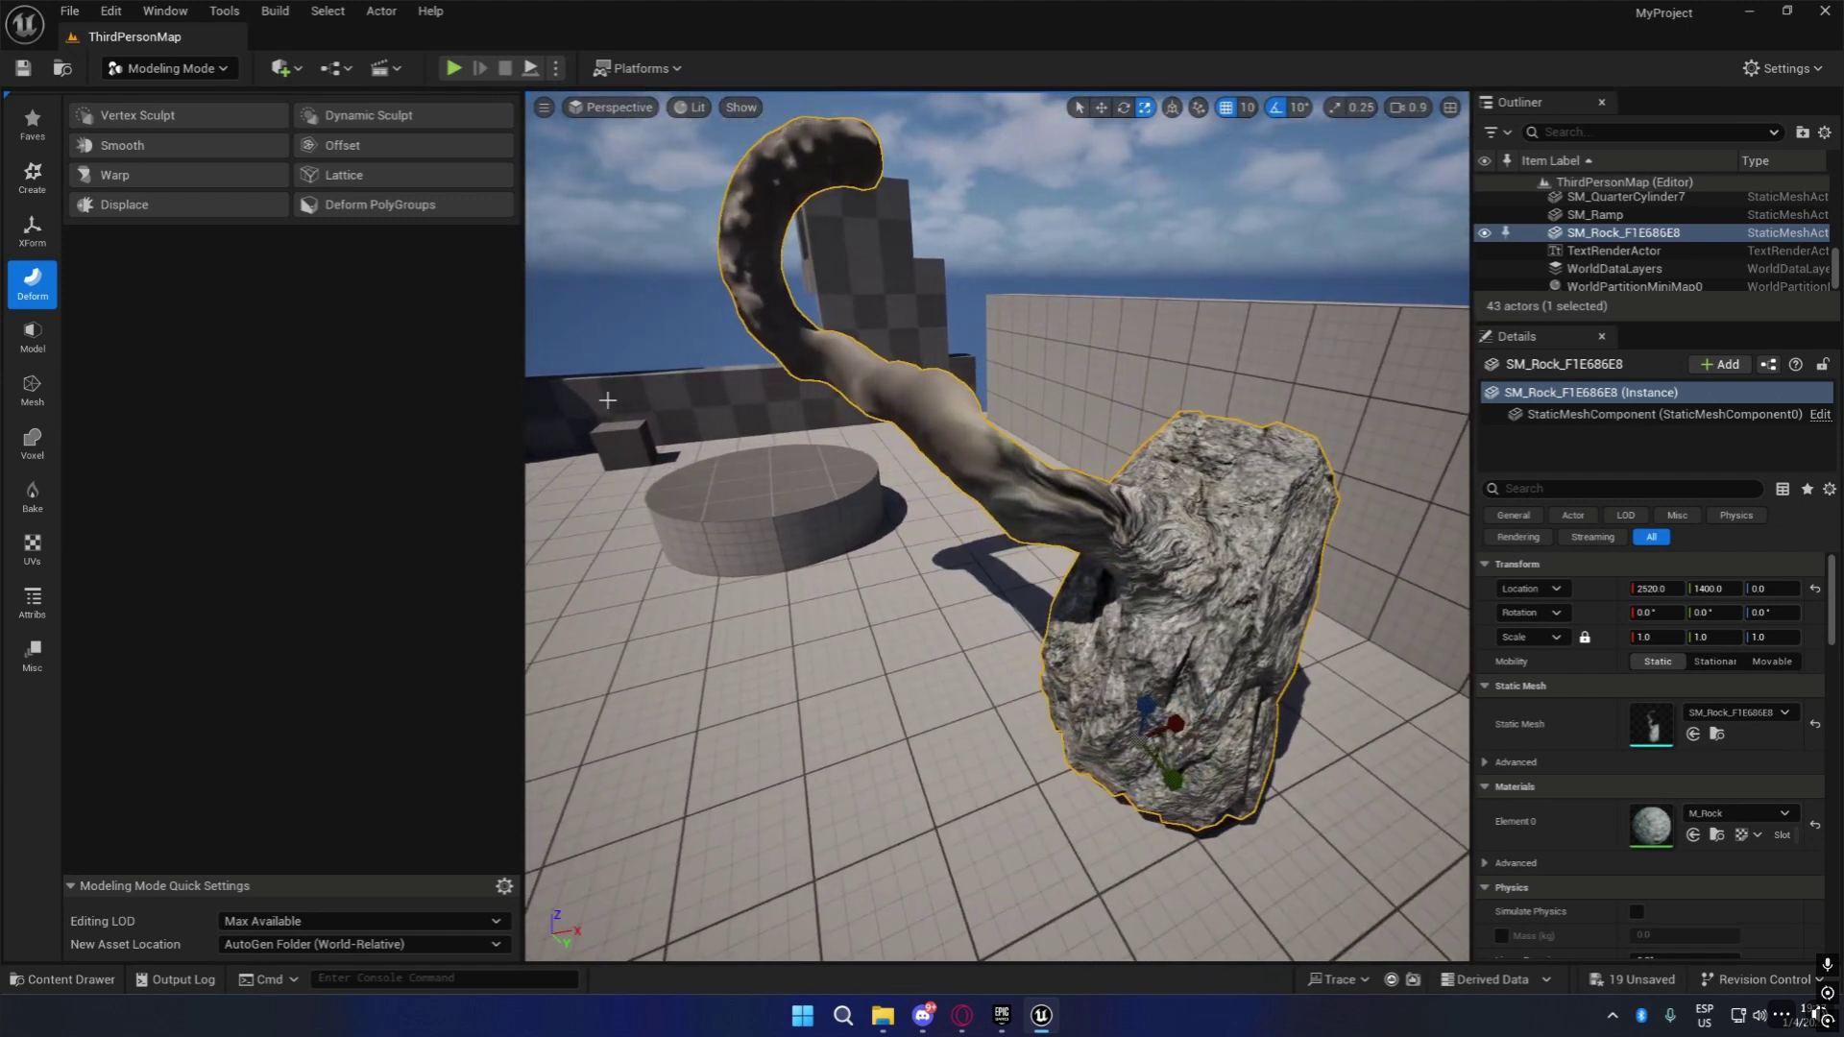
Regenerate the sculpted rock's UVs with AutoUV using the Patch Builder method on UV 0, and accept the result.
left_click(33, 550)
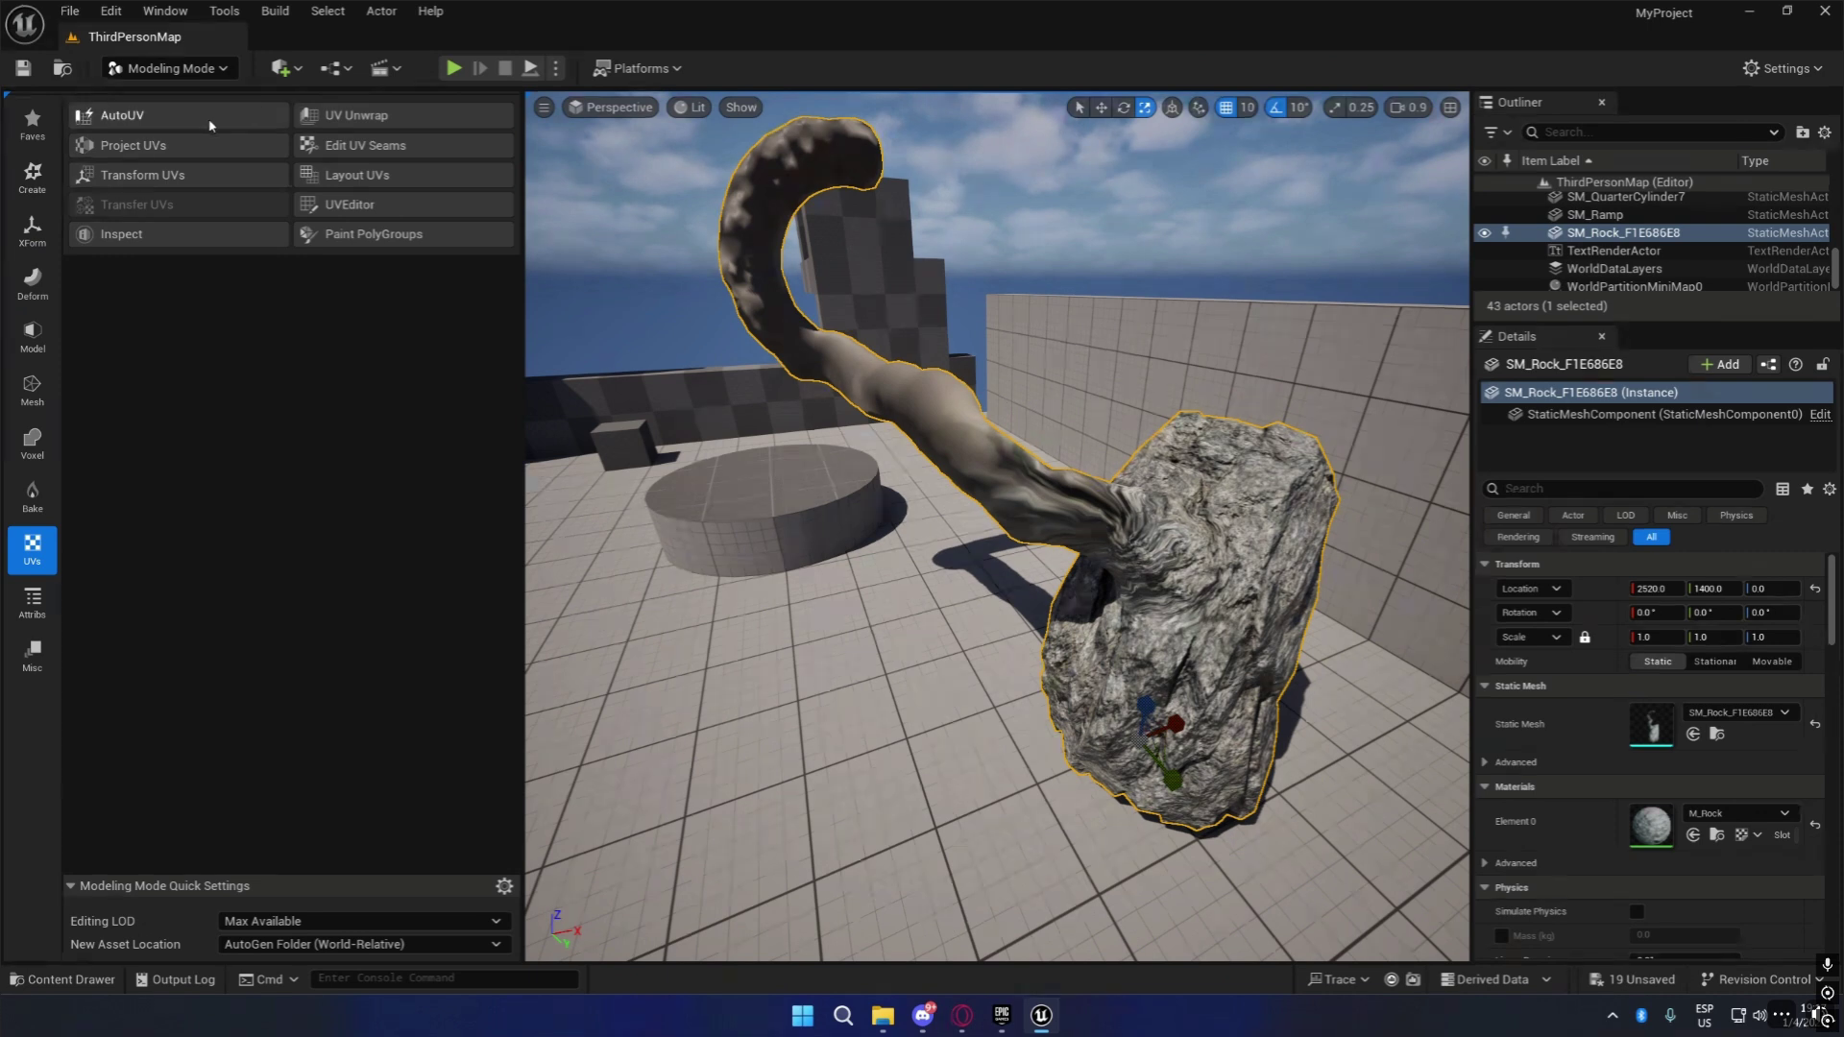
left_click(183, 116)
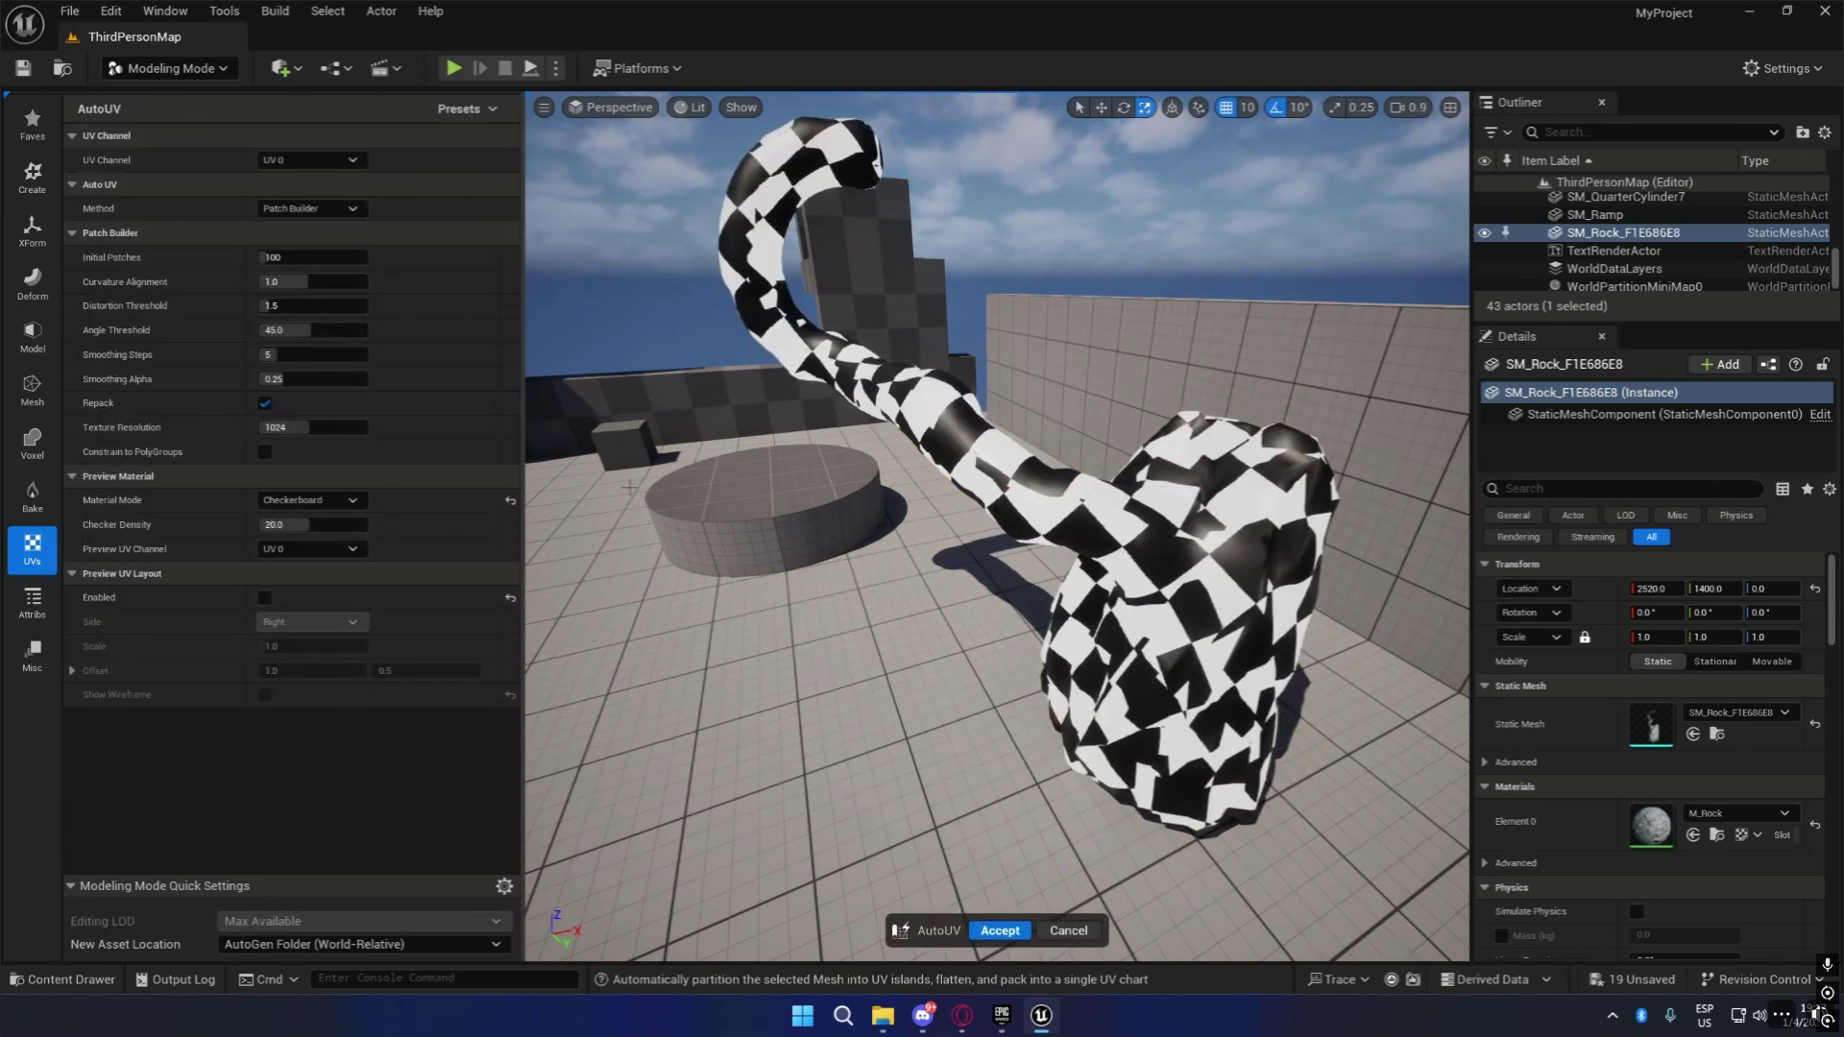
left_click(1000, 930)
left_click_drag(902, 654, 958, 713, "alt")
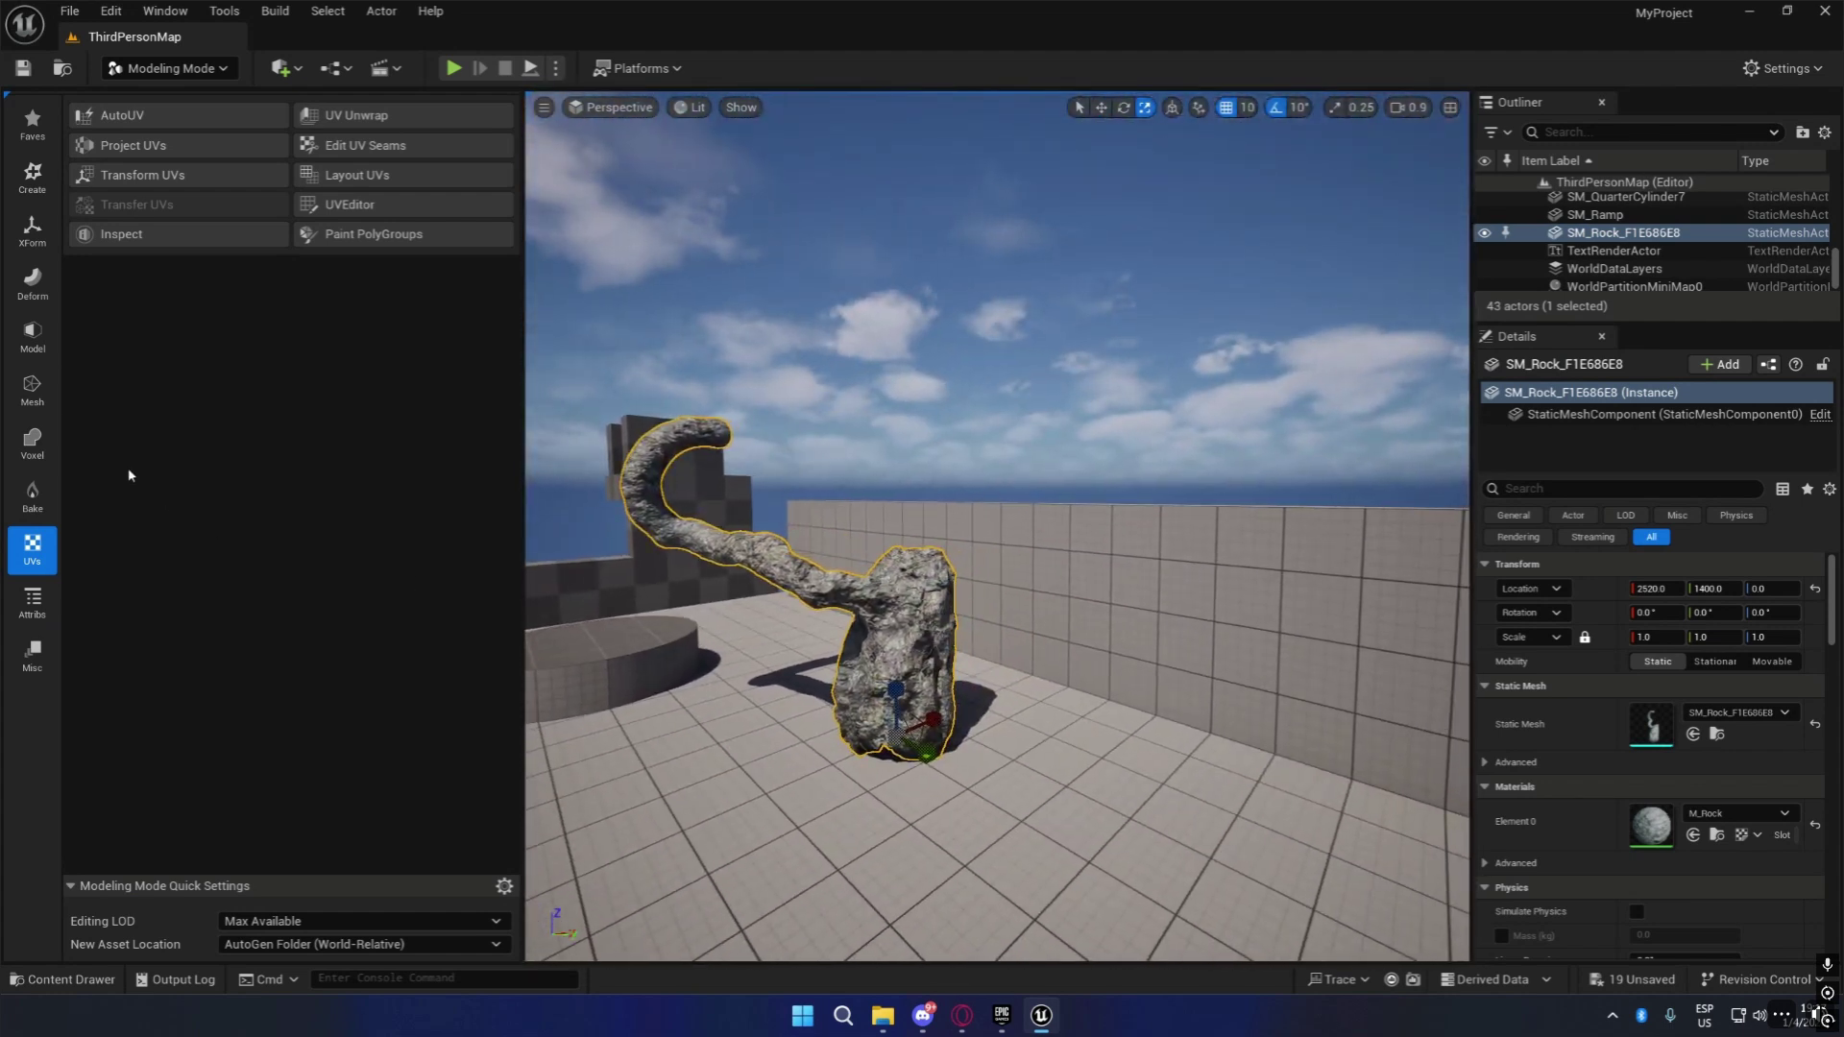
left_click(34, 281)
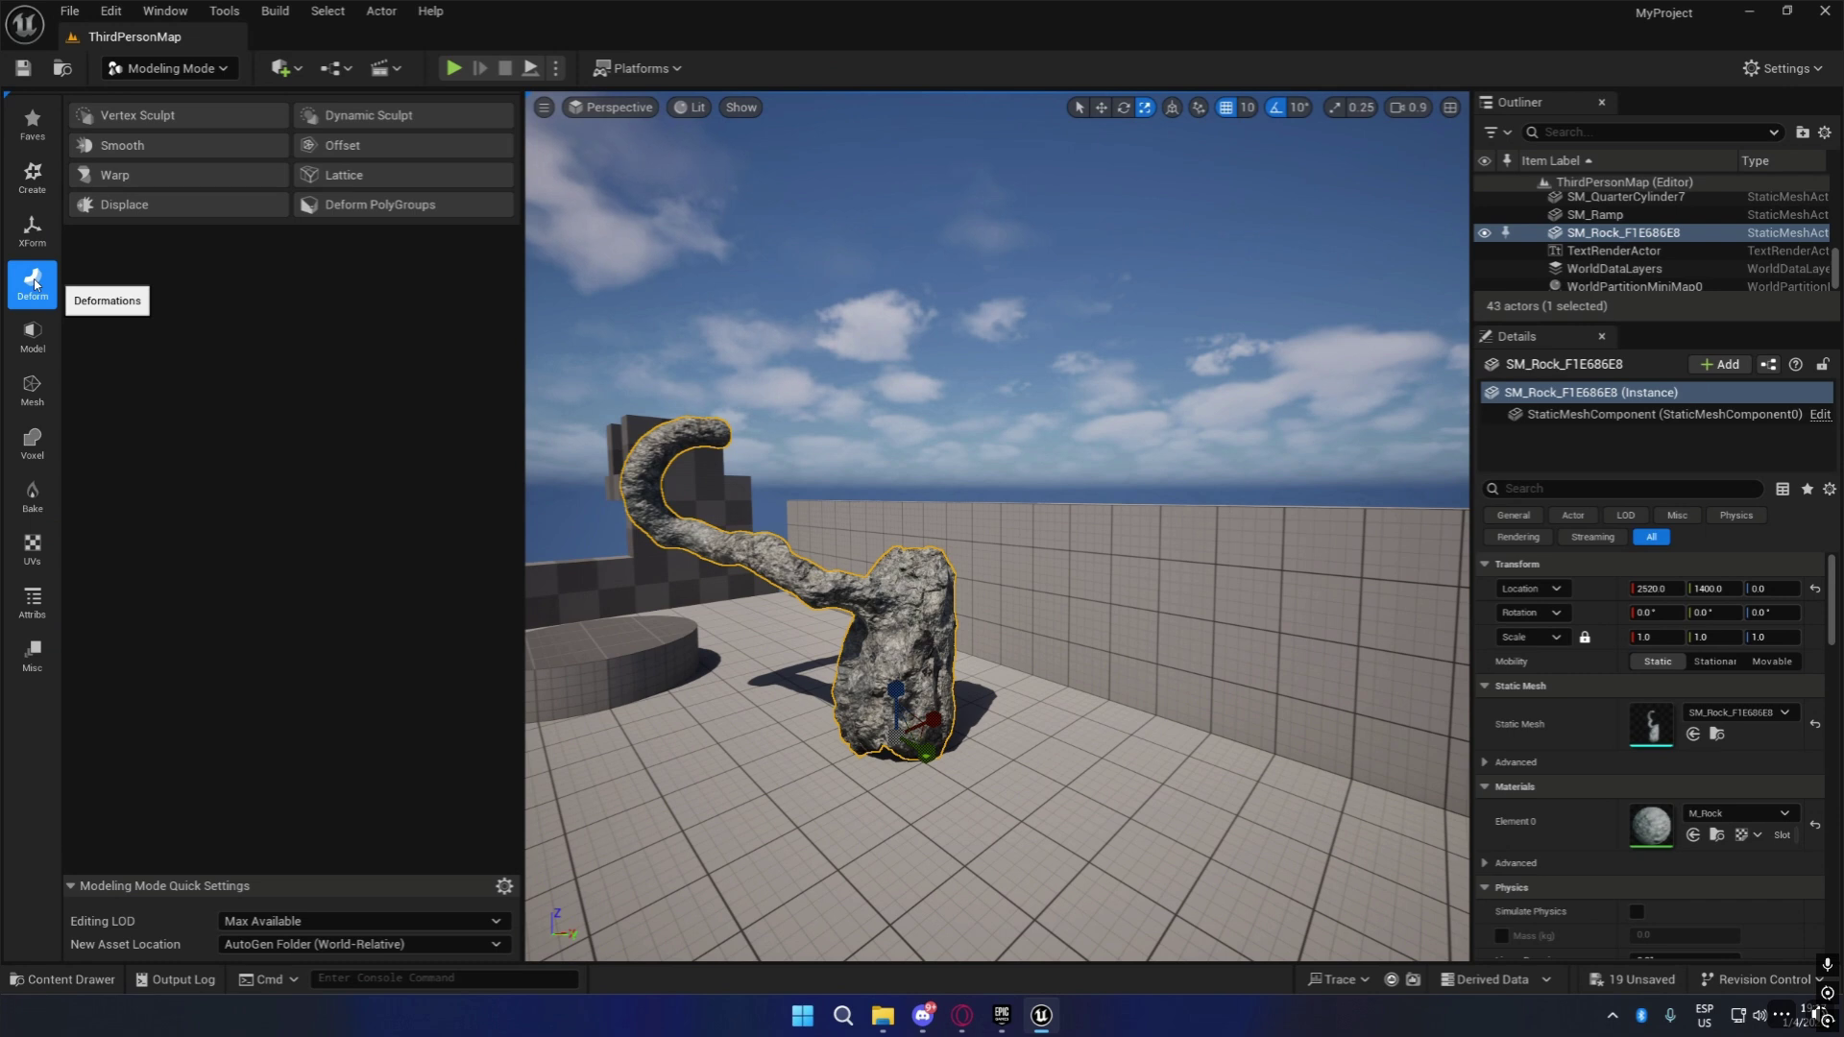
left_click(34, 232)
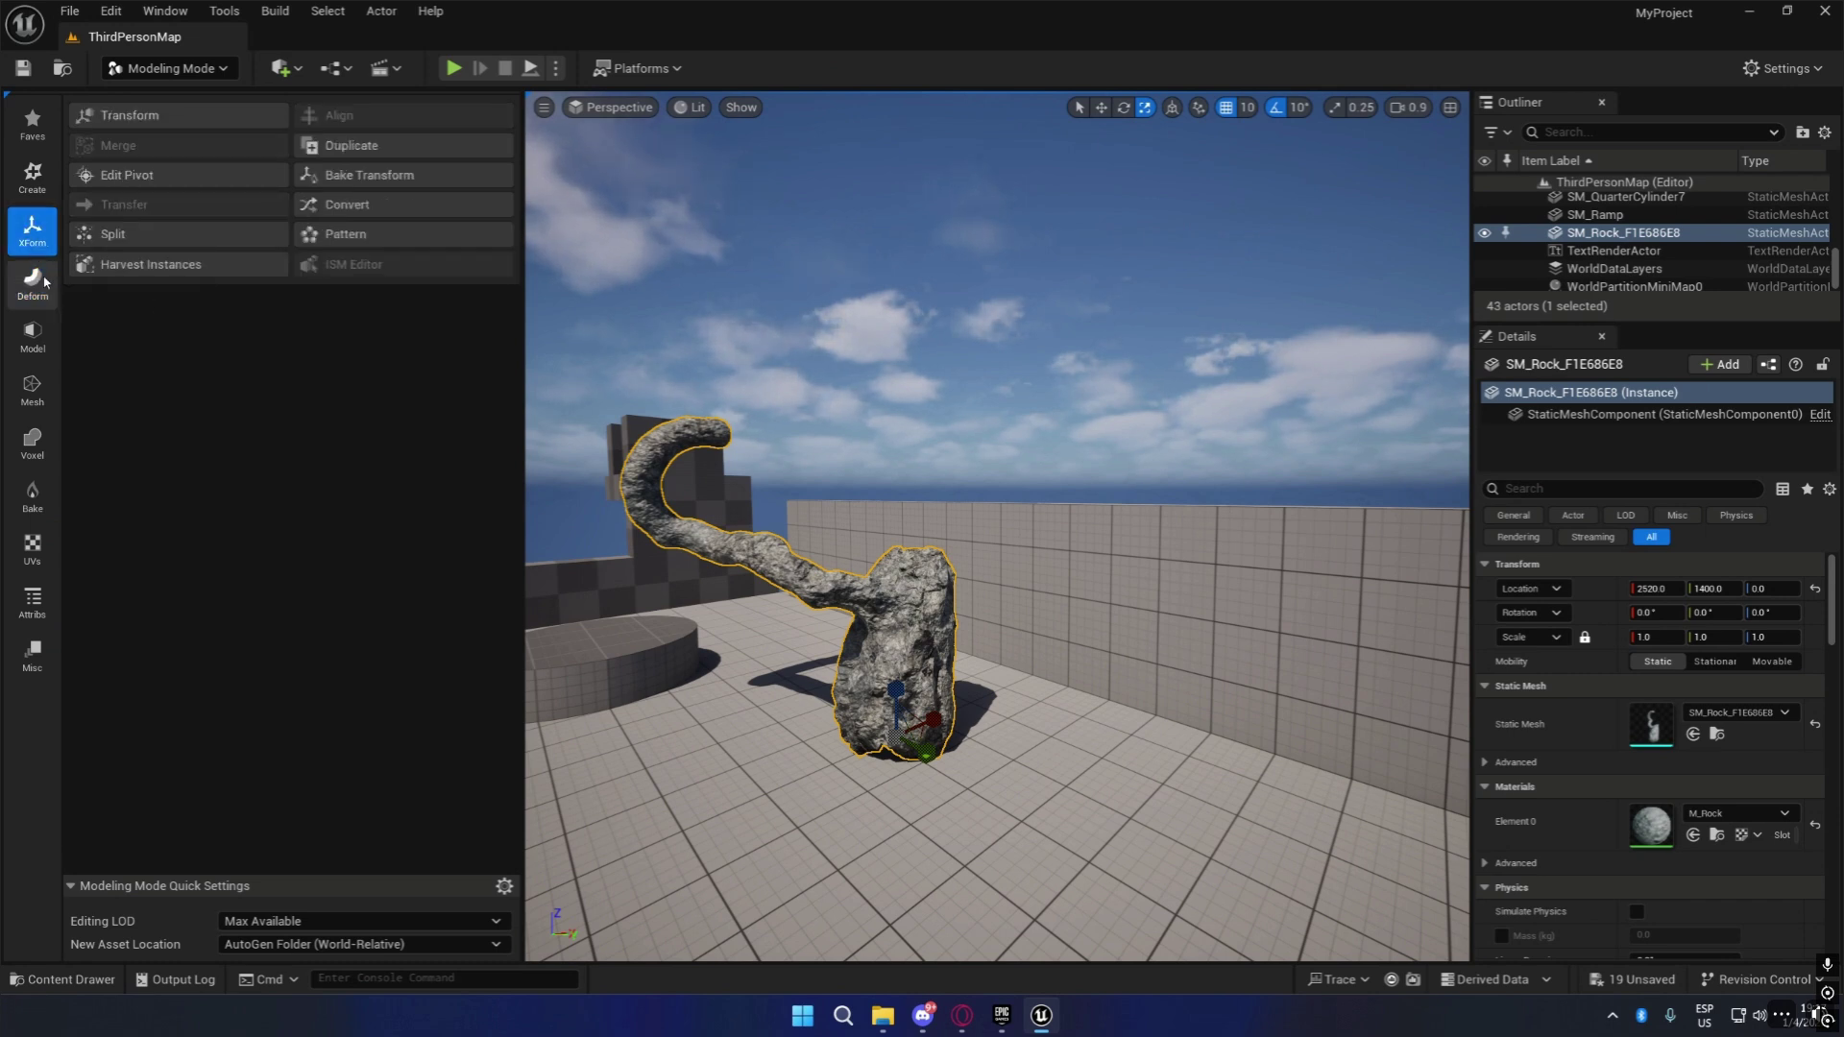
left_click(36, 281)
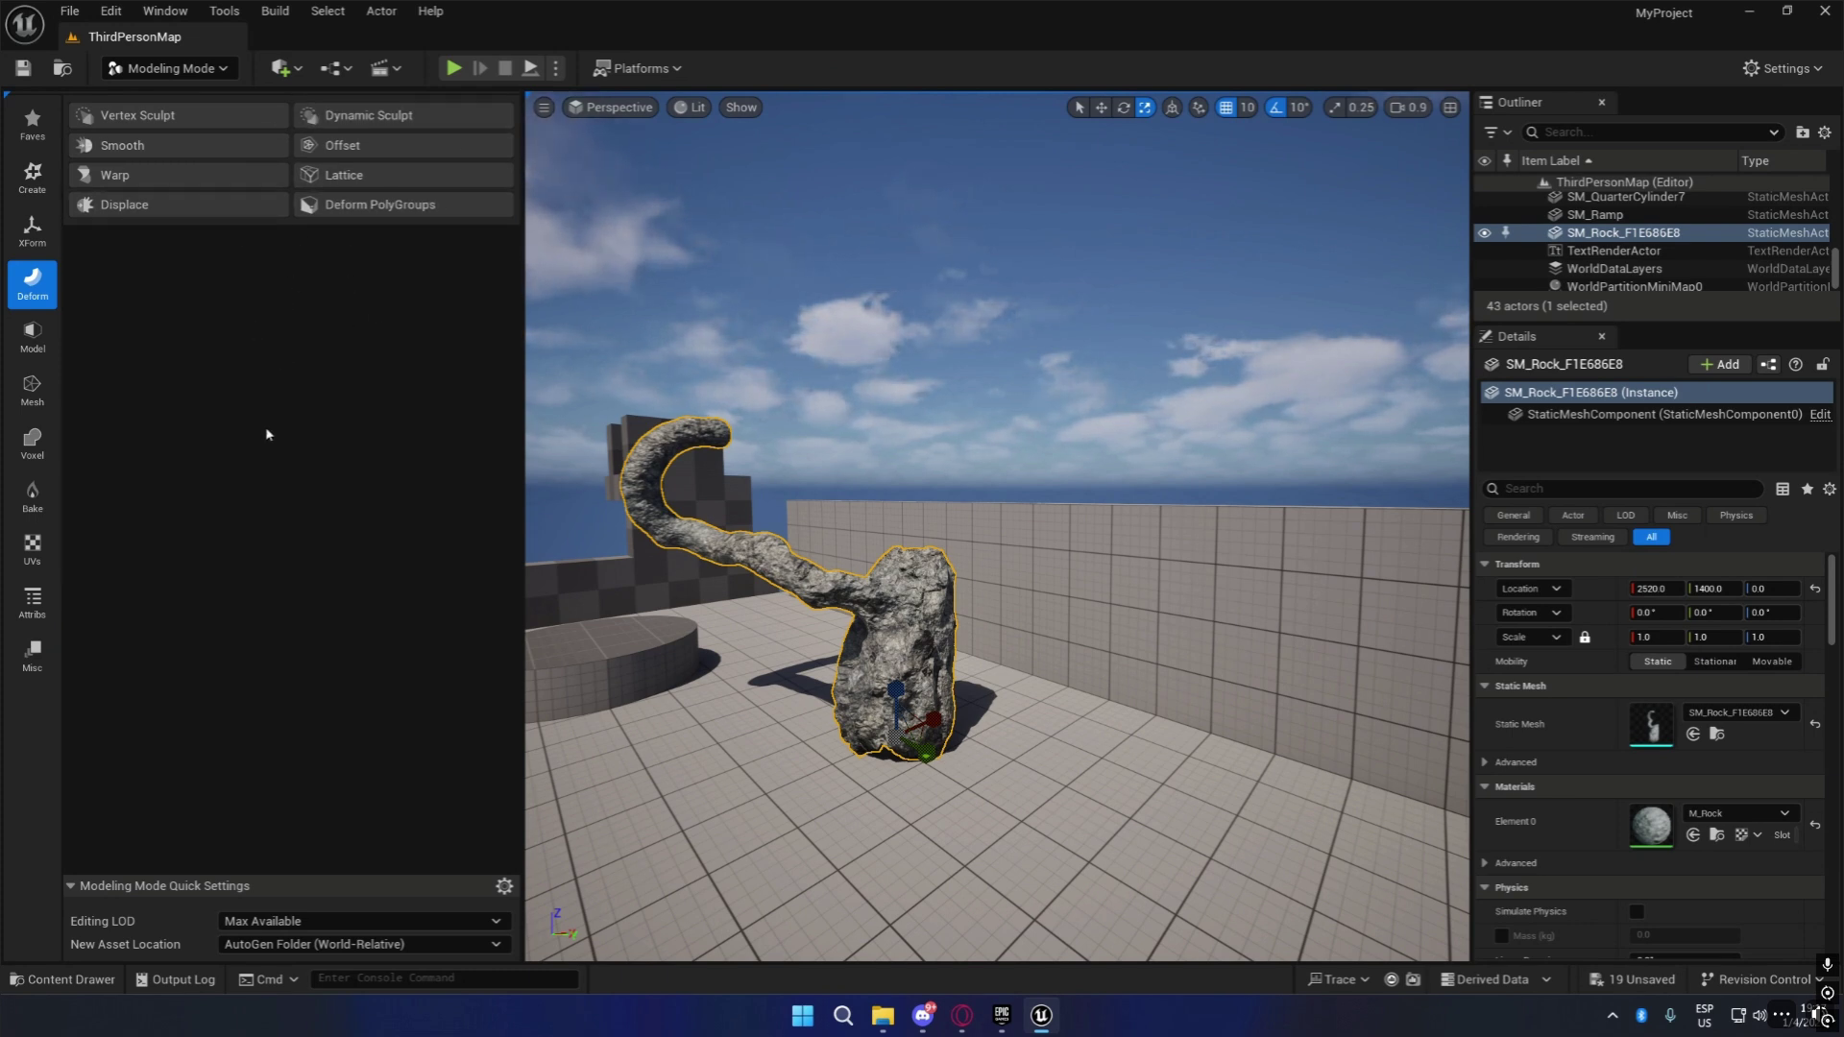
left_click(34, 336)
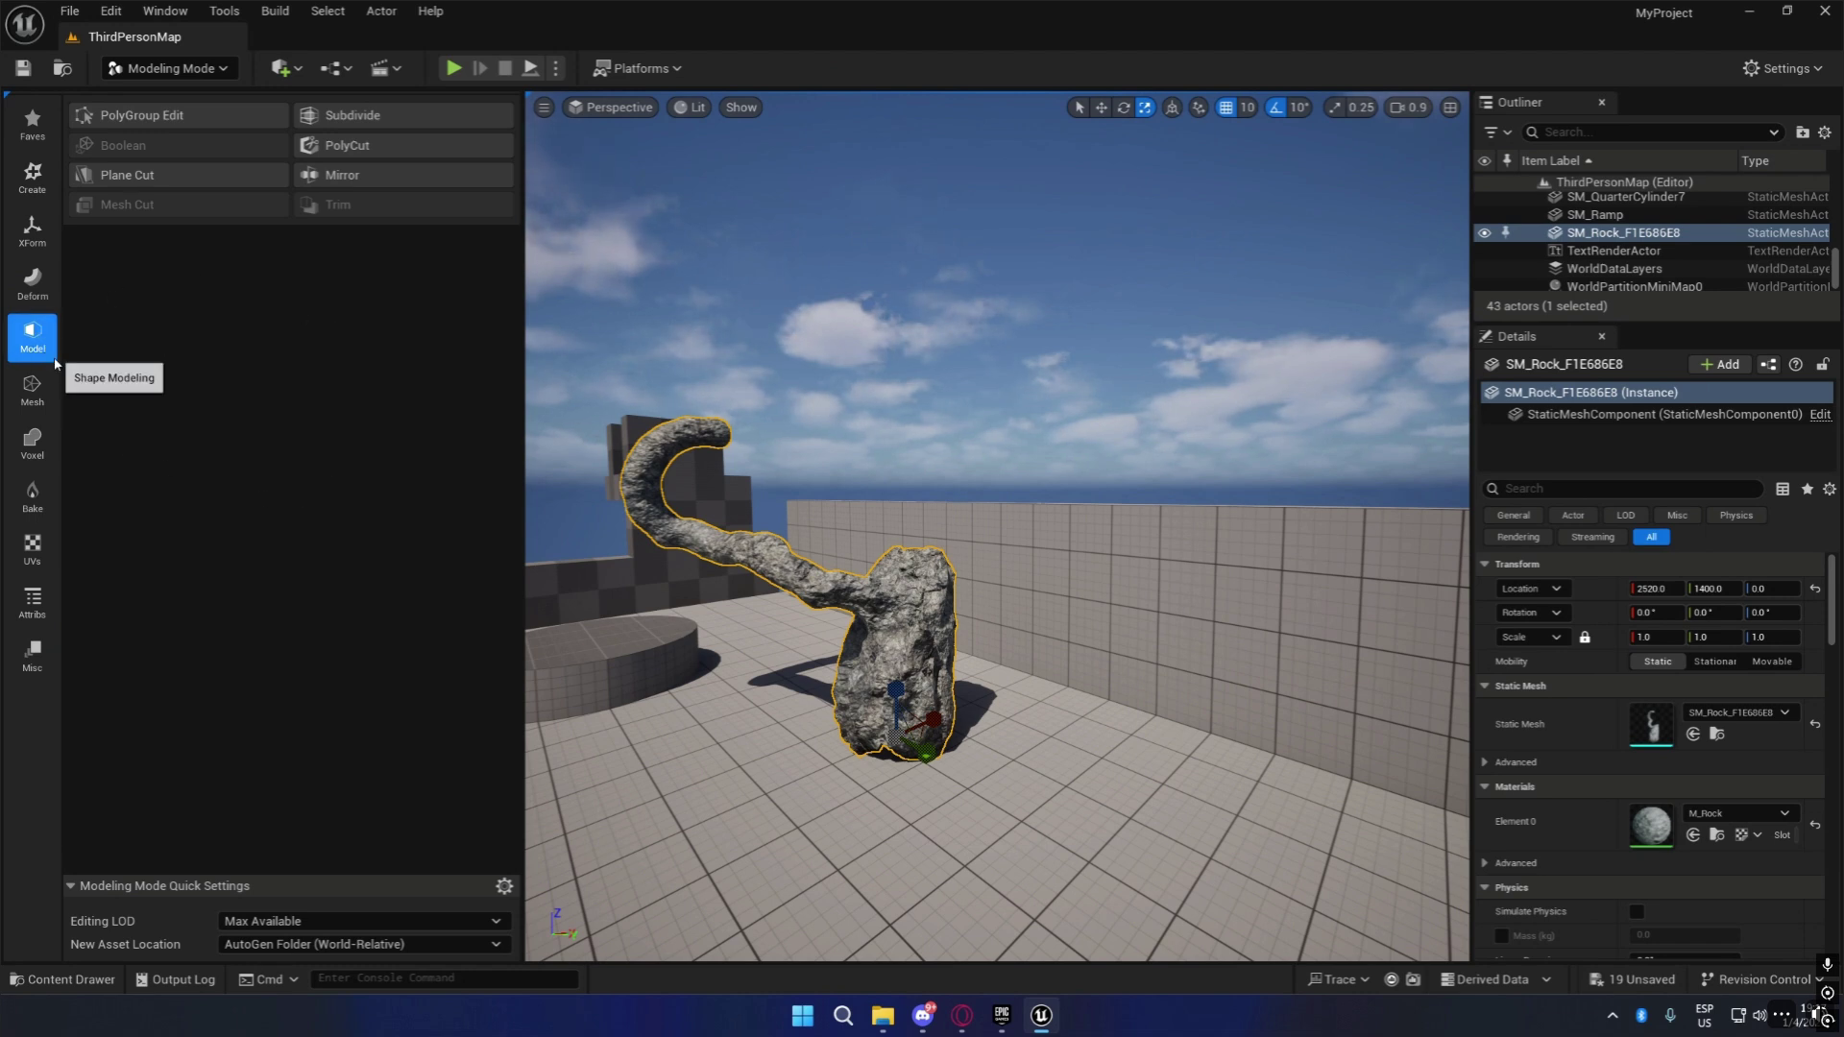
Create a 100 × 100 × 100 box with Per Quad PolyGroups on the empty floor in front of the wall.
right_click_drag(997, 538, 826, 573)
key("w")
key("s")
key("w")
key("a")
key("w")
key("d")
key("w")
key("s")
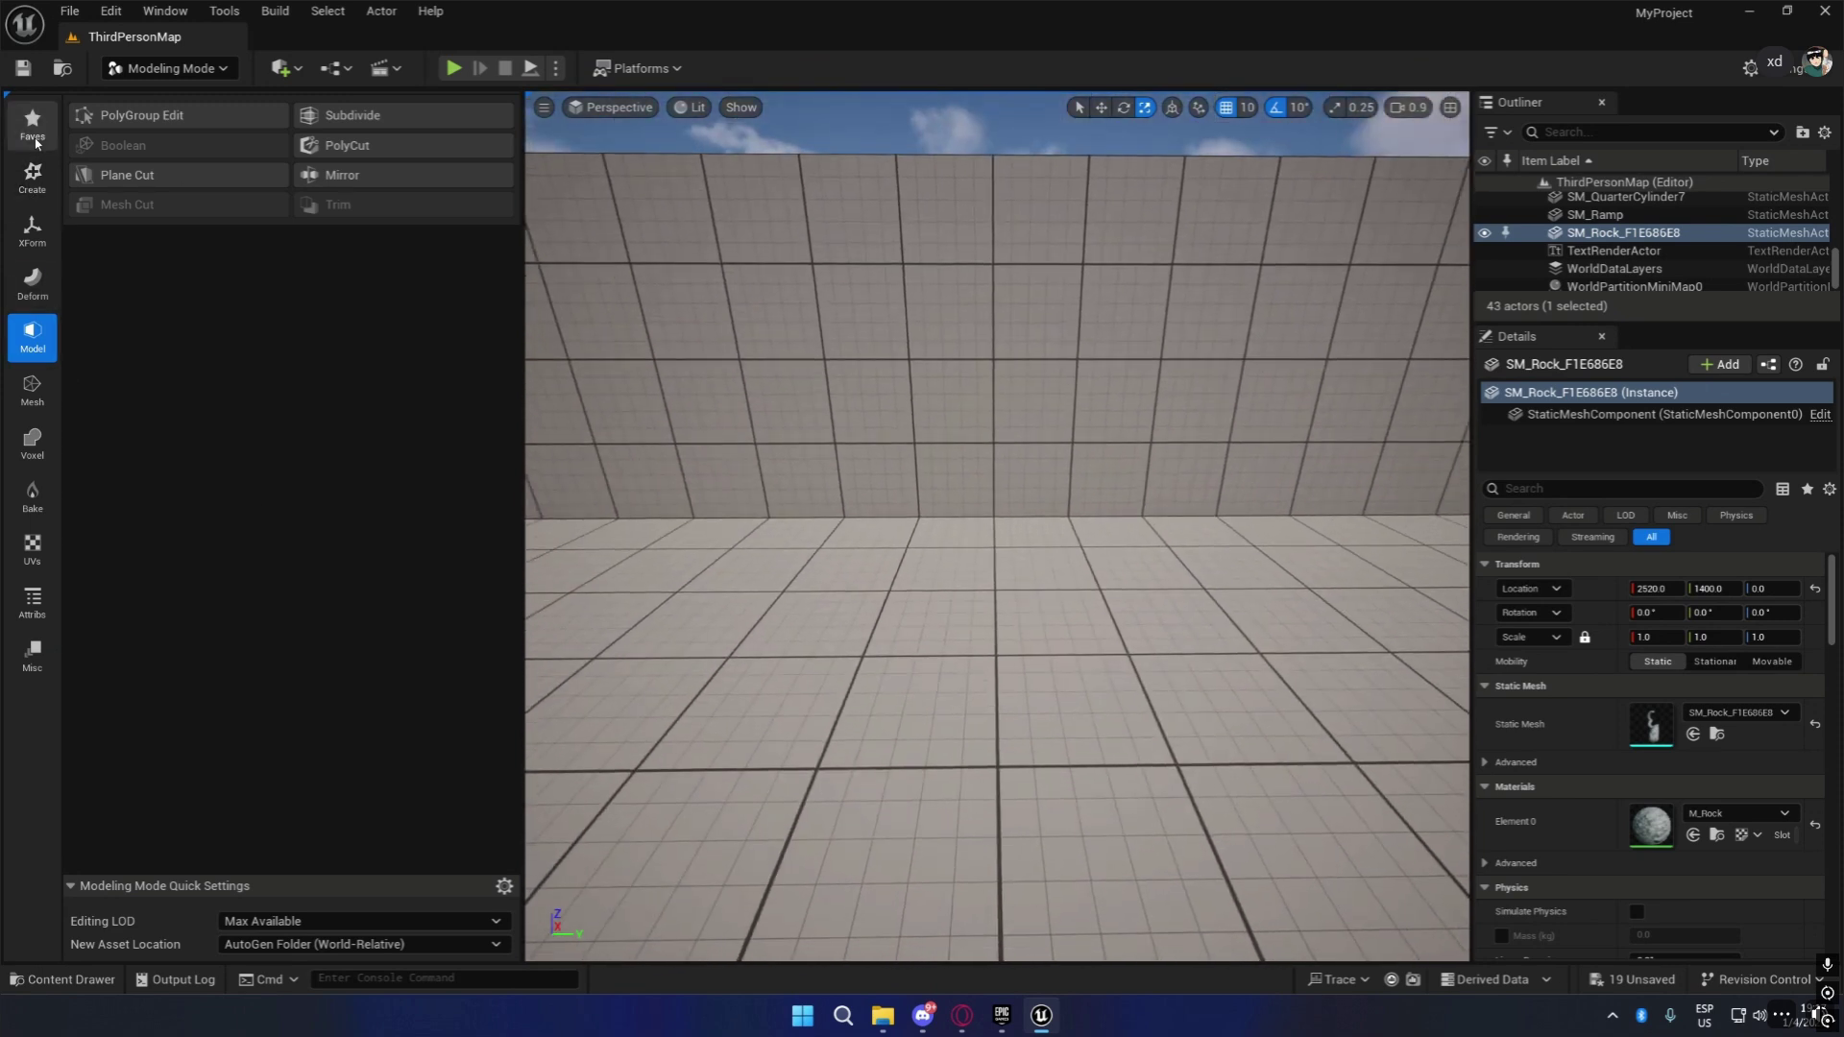
left_click(34, 177)
left_click(161, 116)
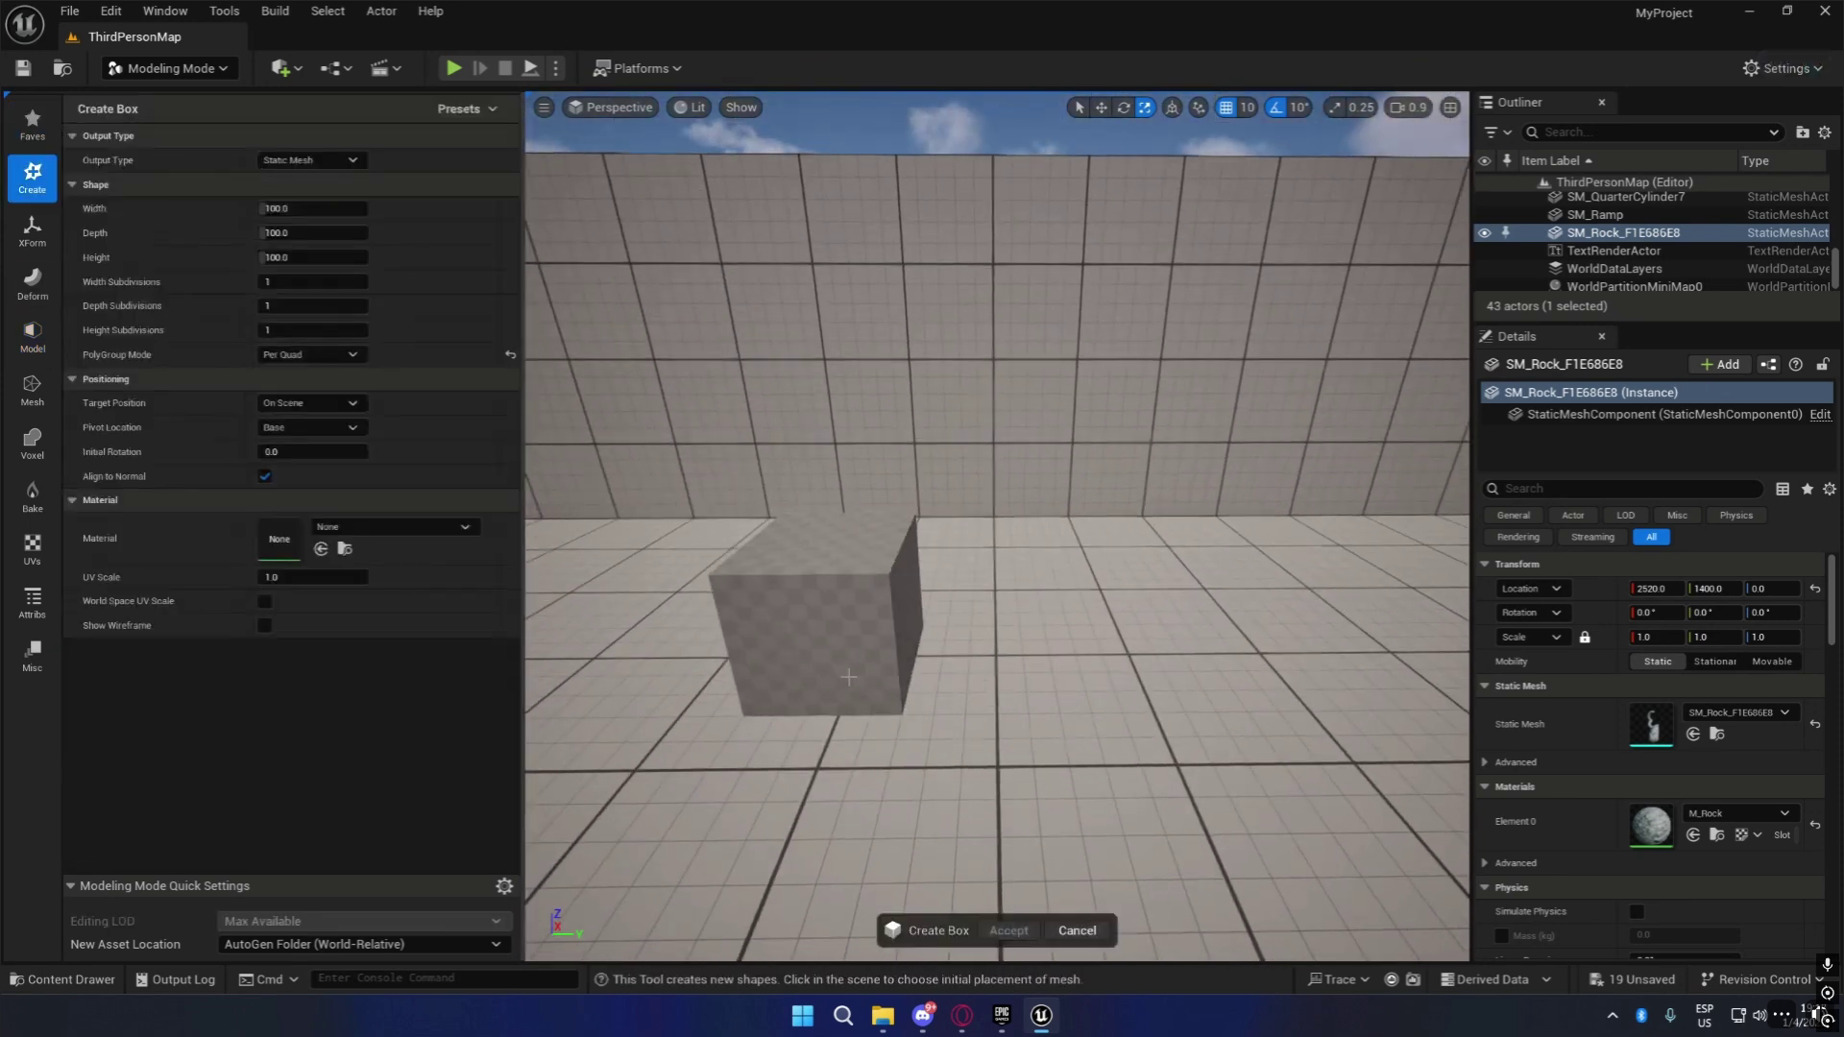
left_click(922, 697)
key("w")
right_click_drag(1177, 729, 1178, 729)
key("s")
scroll(1178, 729, "down", 2)
key("a")
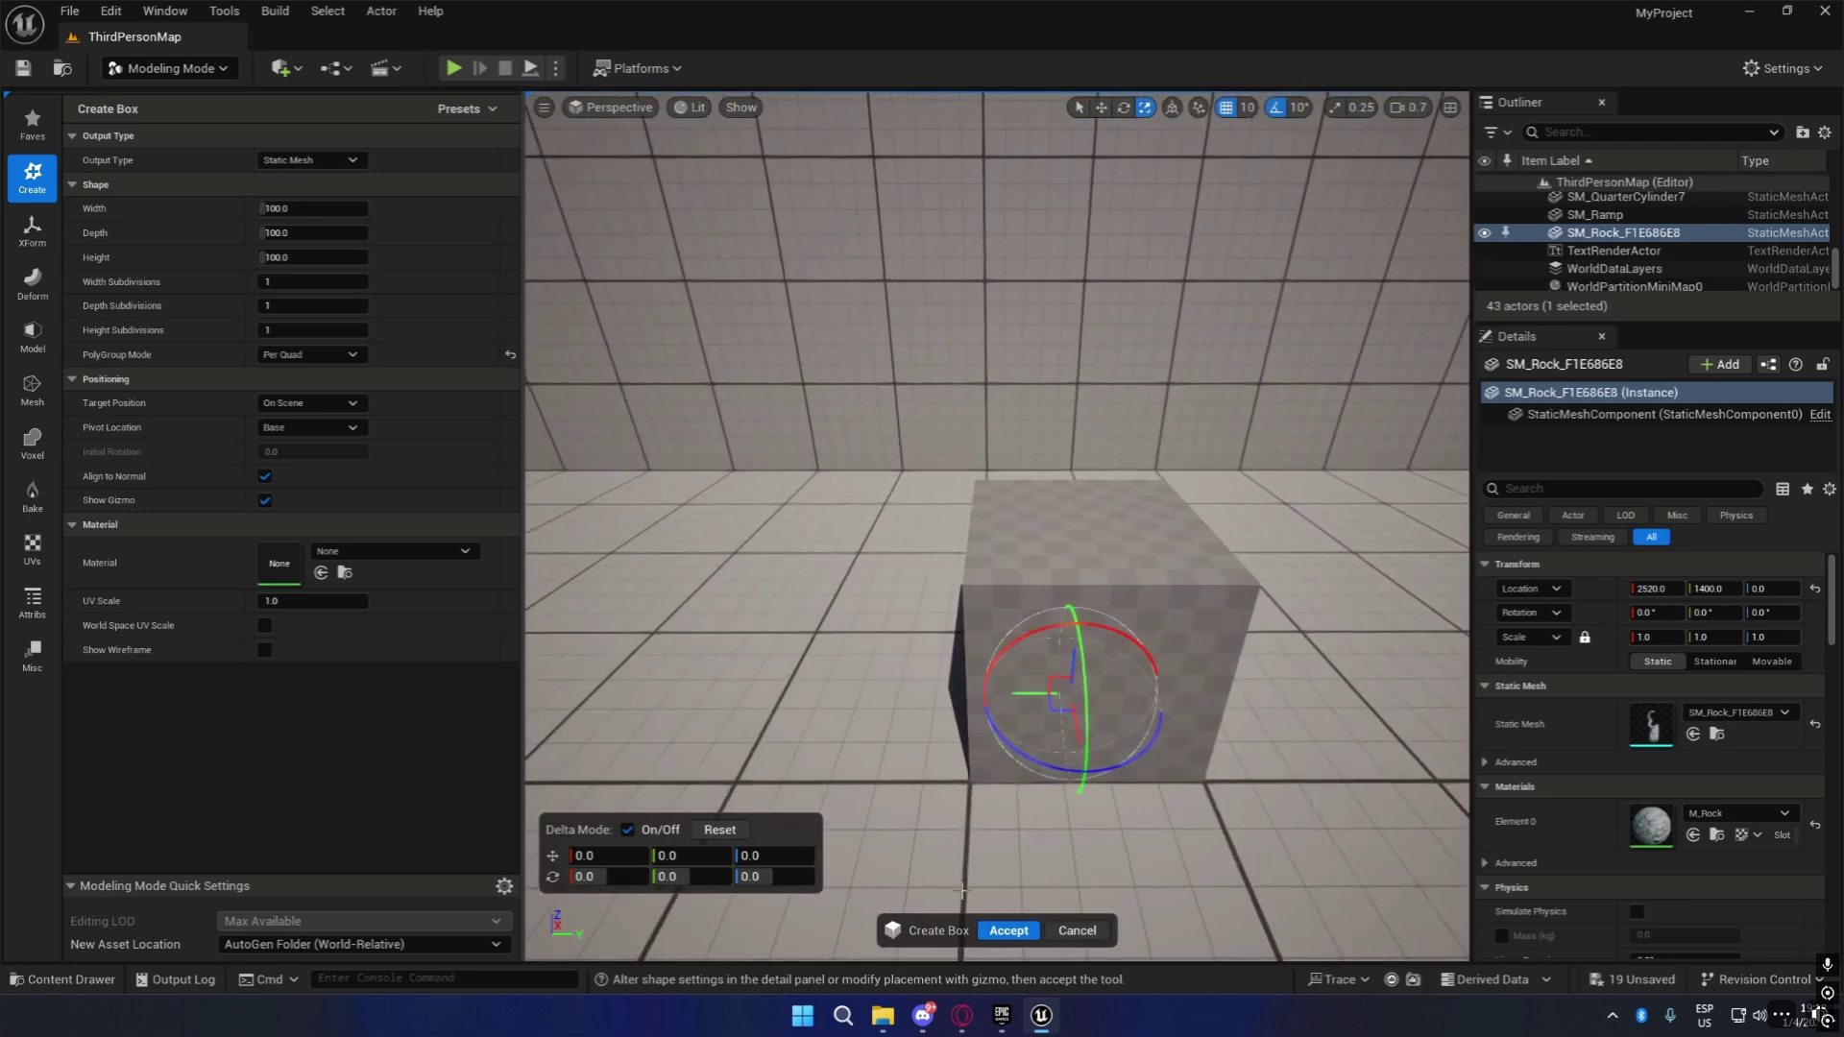
left_click(1008, 931)
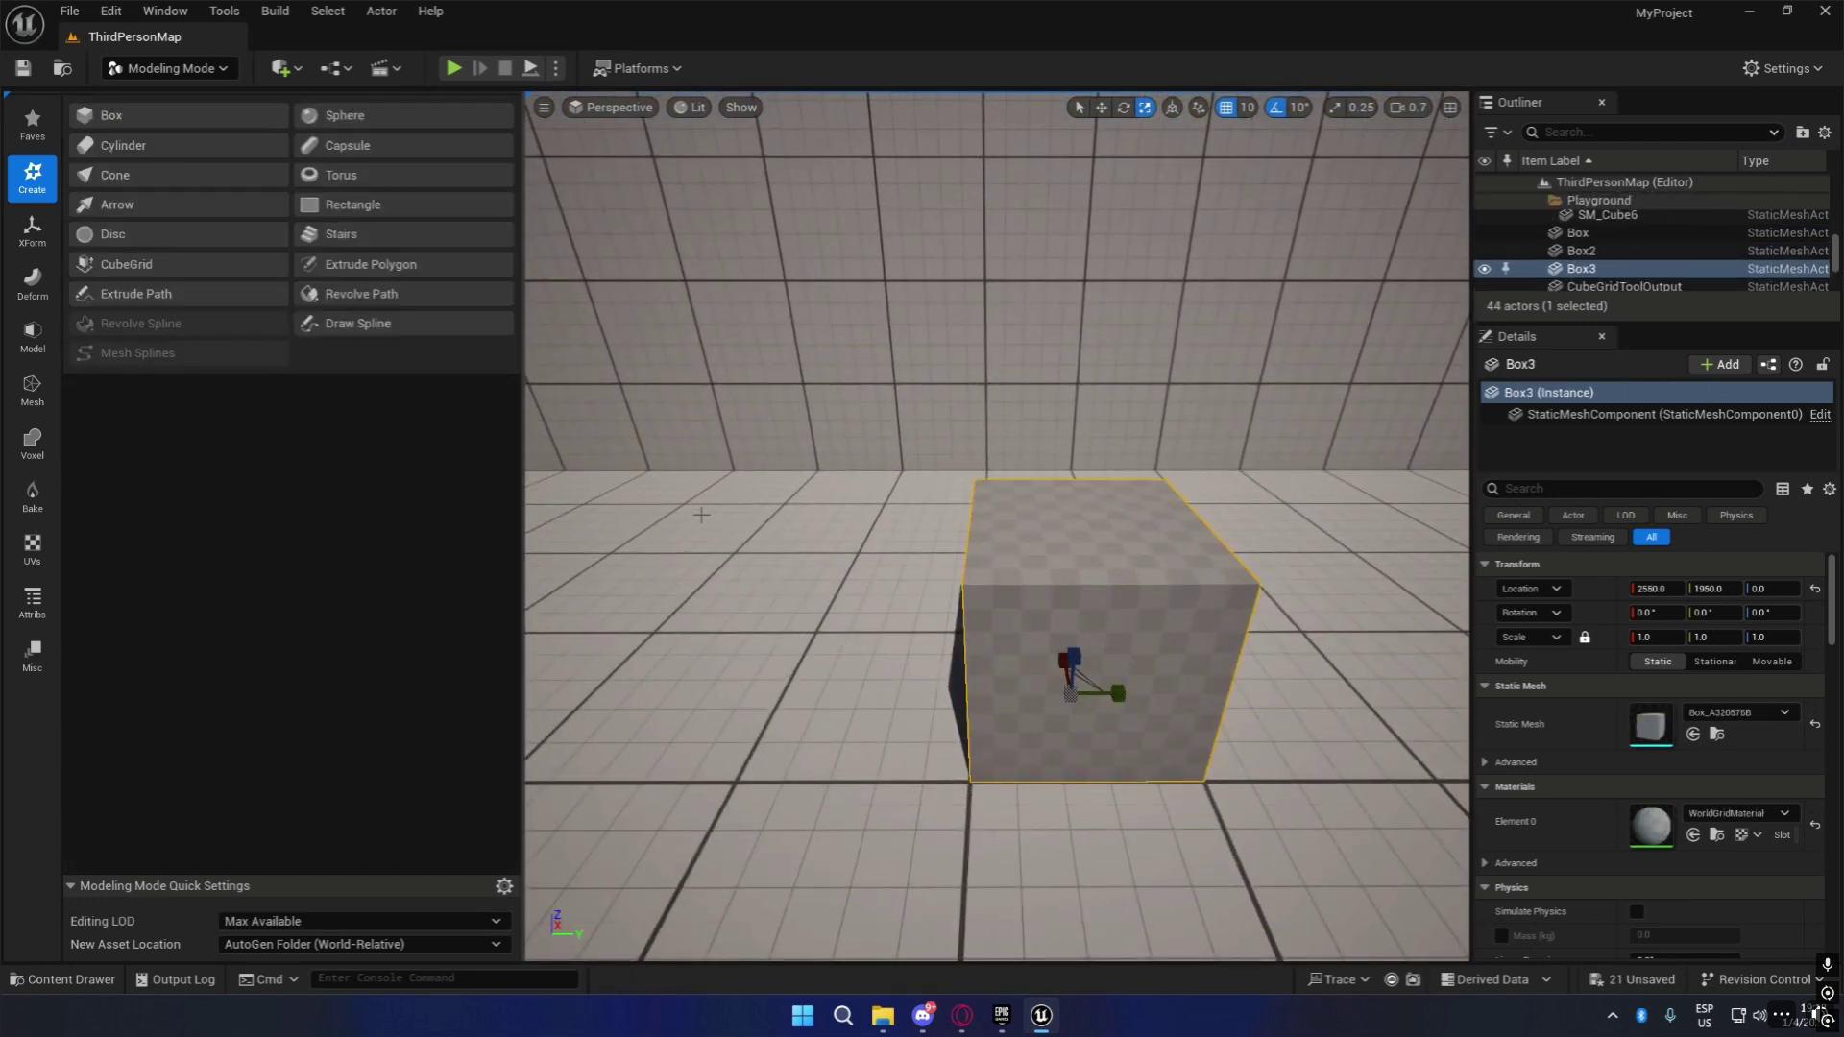
Start PolyGroup Edit on the new box and frame its top face and edges in the viewport.
left_click(50, 347)
scroll(1129, 633, "down", 2)
key("w")
mouse_move(1130, 633)
right_mouse_down()
mouse_move(1191, 644)
mouse_move(1158, 634)
right_mouse_up()
key("s")
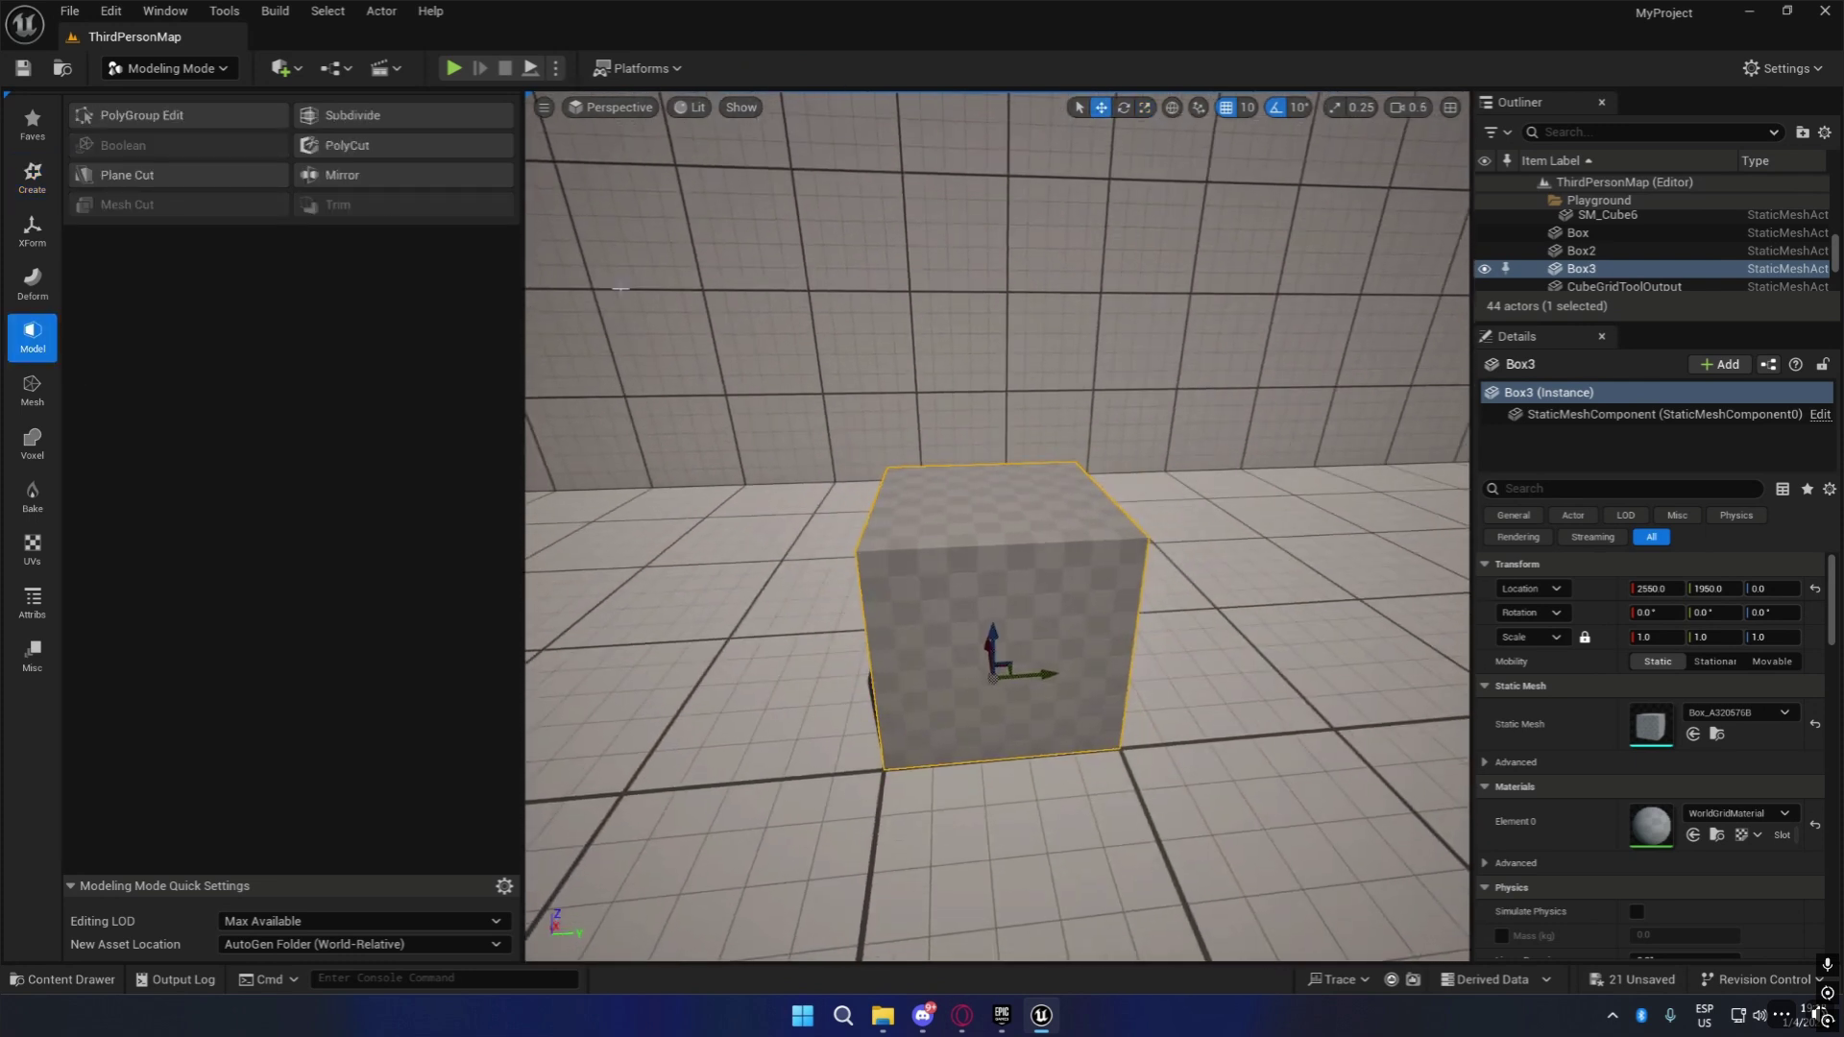
left_click(146, 117)
right_click_drag(999, 634, 909, 550)
key("s")
key("w")
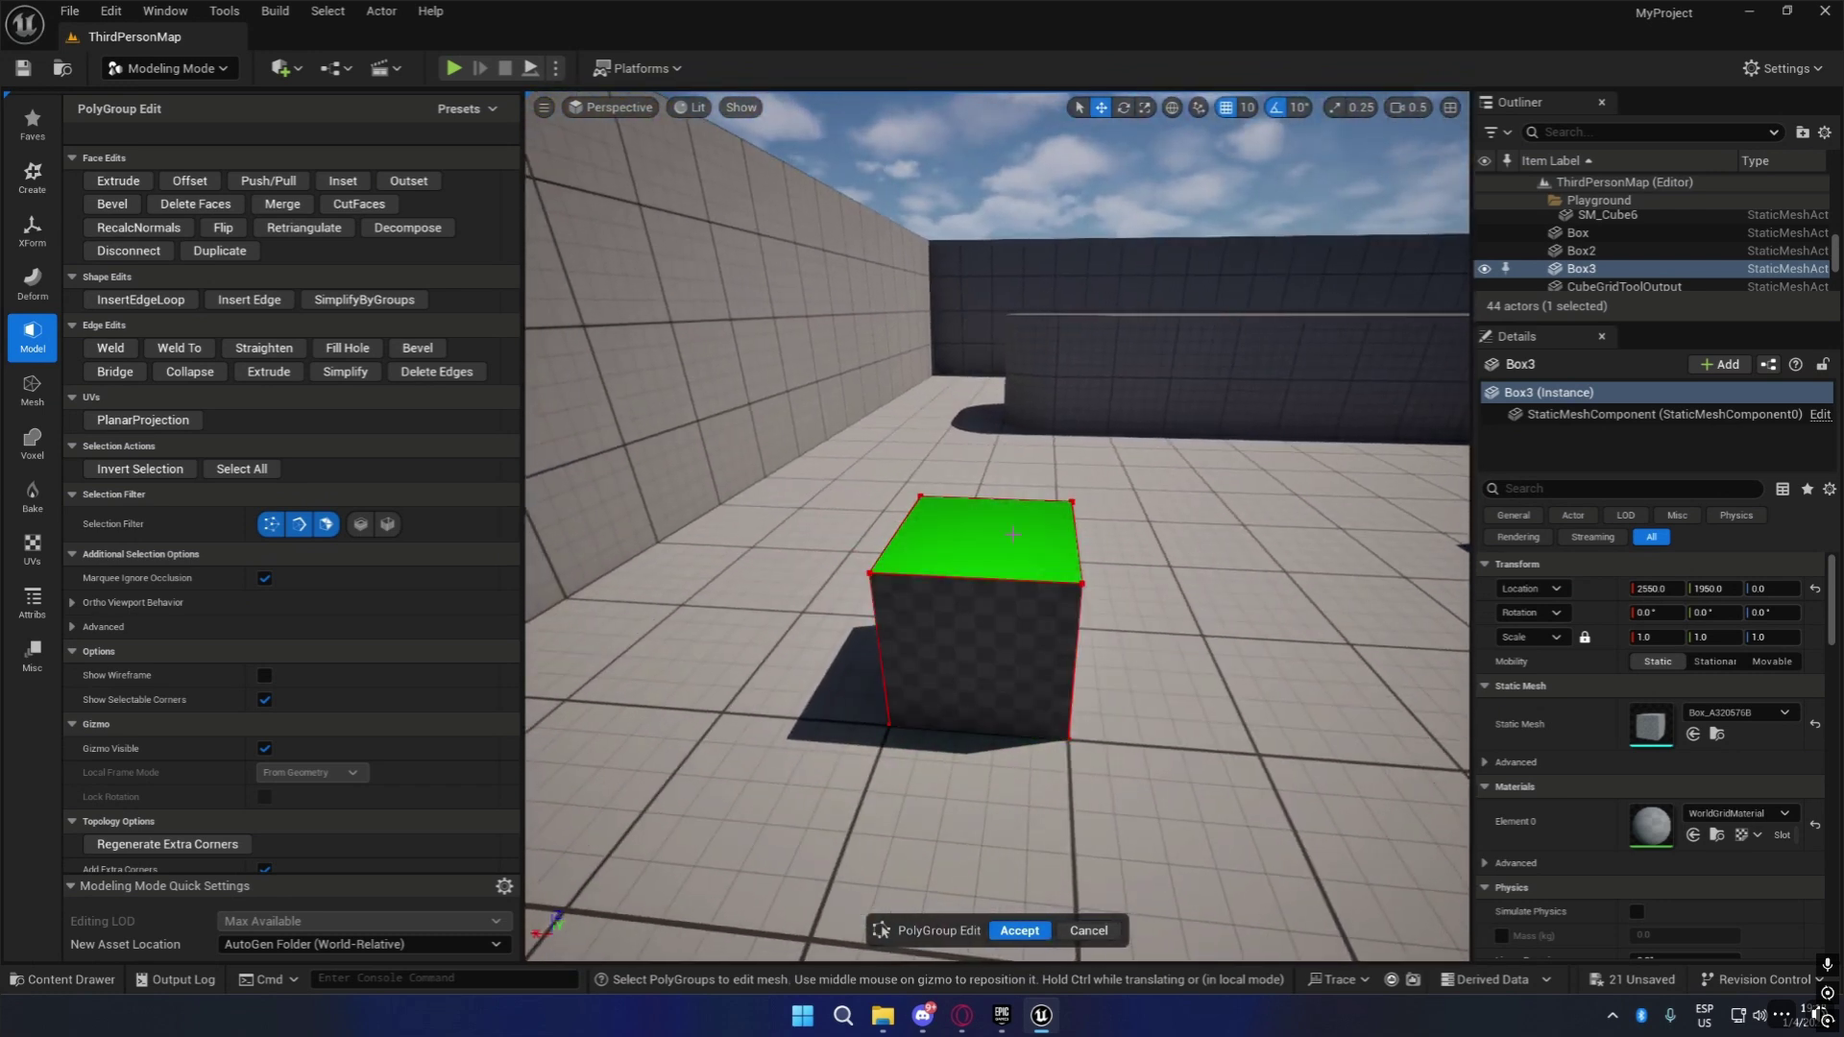
right_click_drag(1015, 583, 981, 630)
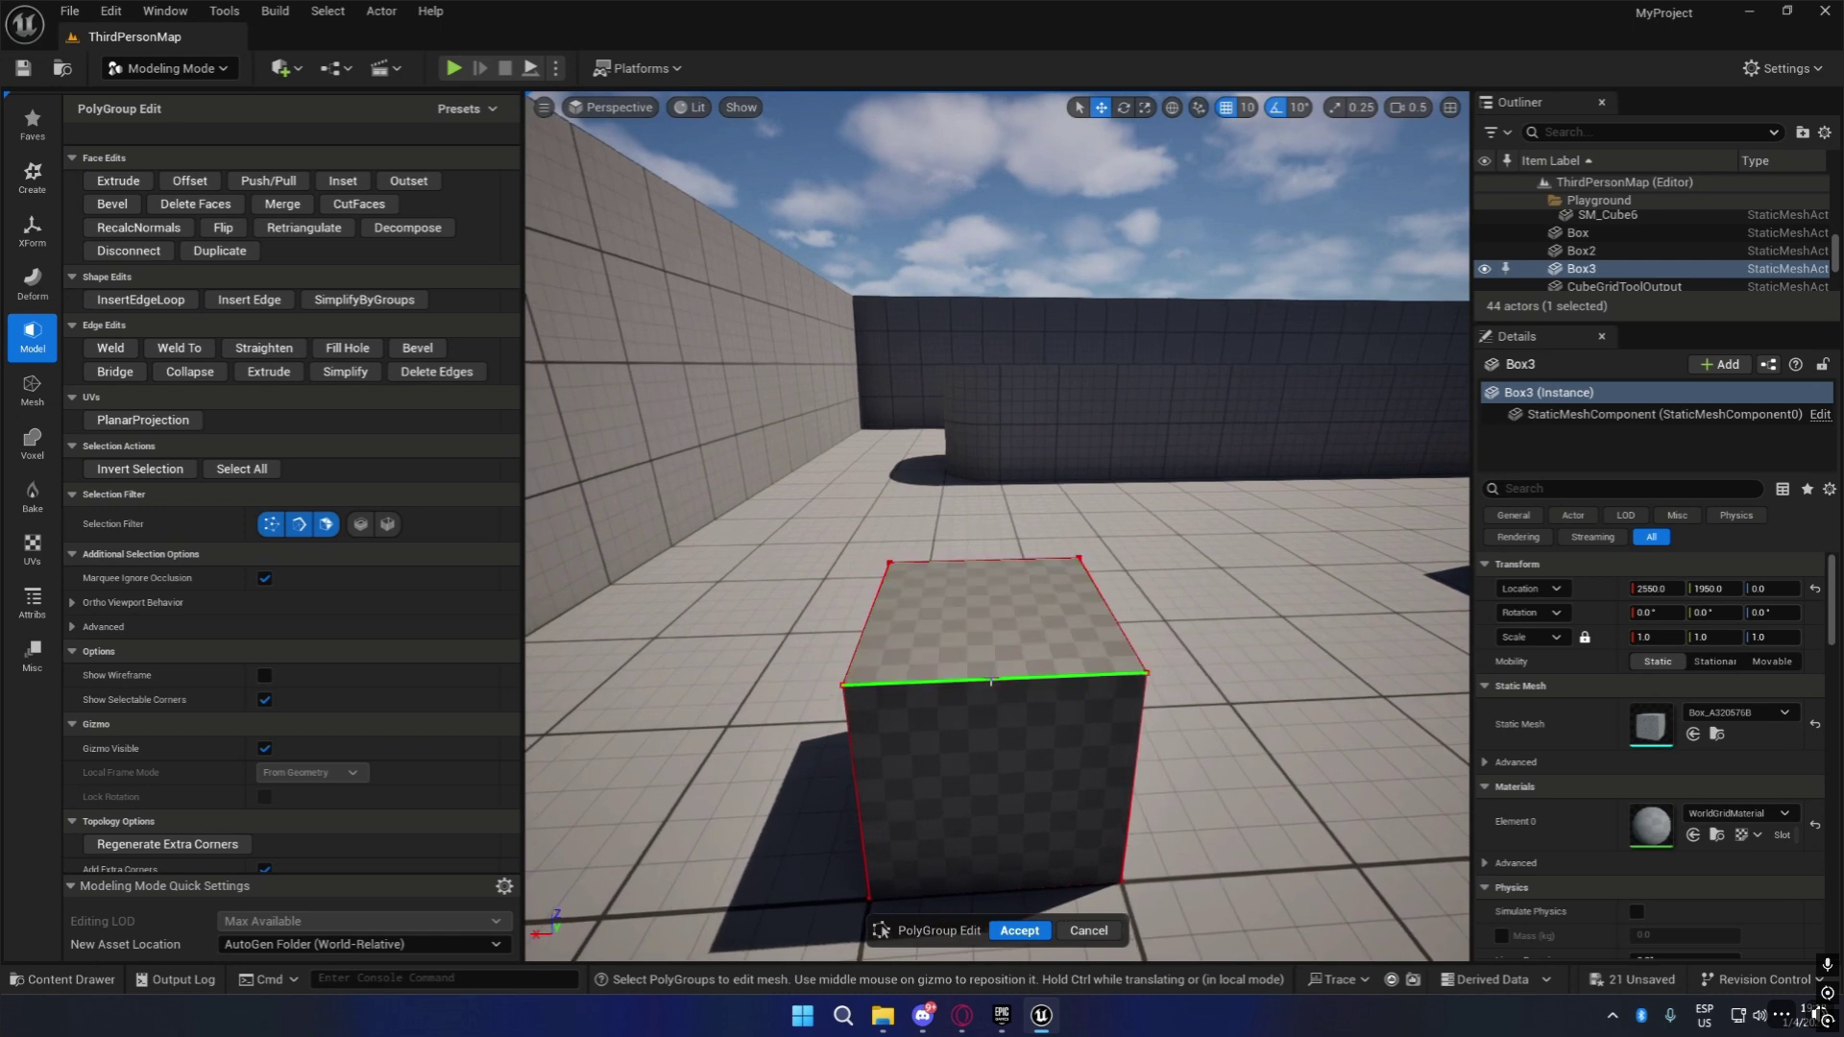
Try moving the box's top face, a top corner and a top edge with the gizmo, undoing each move.
left_click(981, 630)
mouse_move(989, 574)
left_mouse_down()
mouse_move(948, 226)
mouse_move(1022, 569)
left_mouse_up()
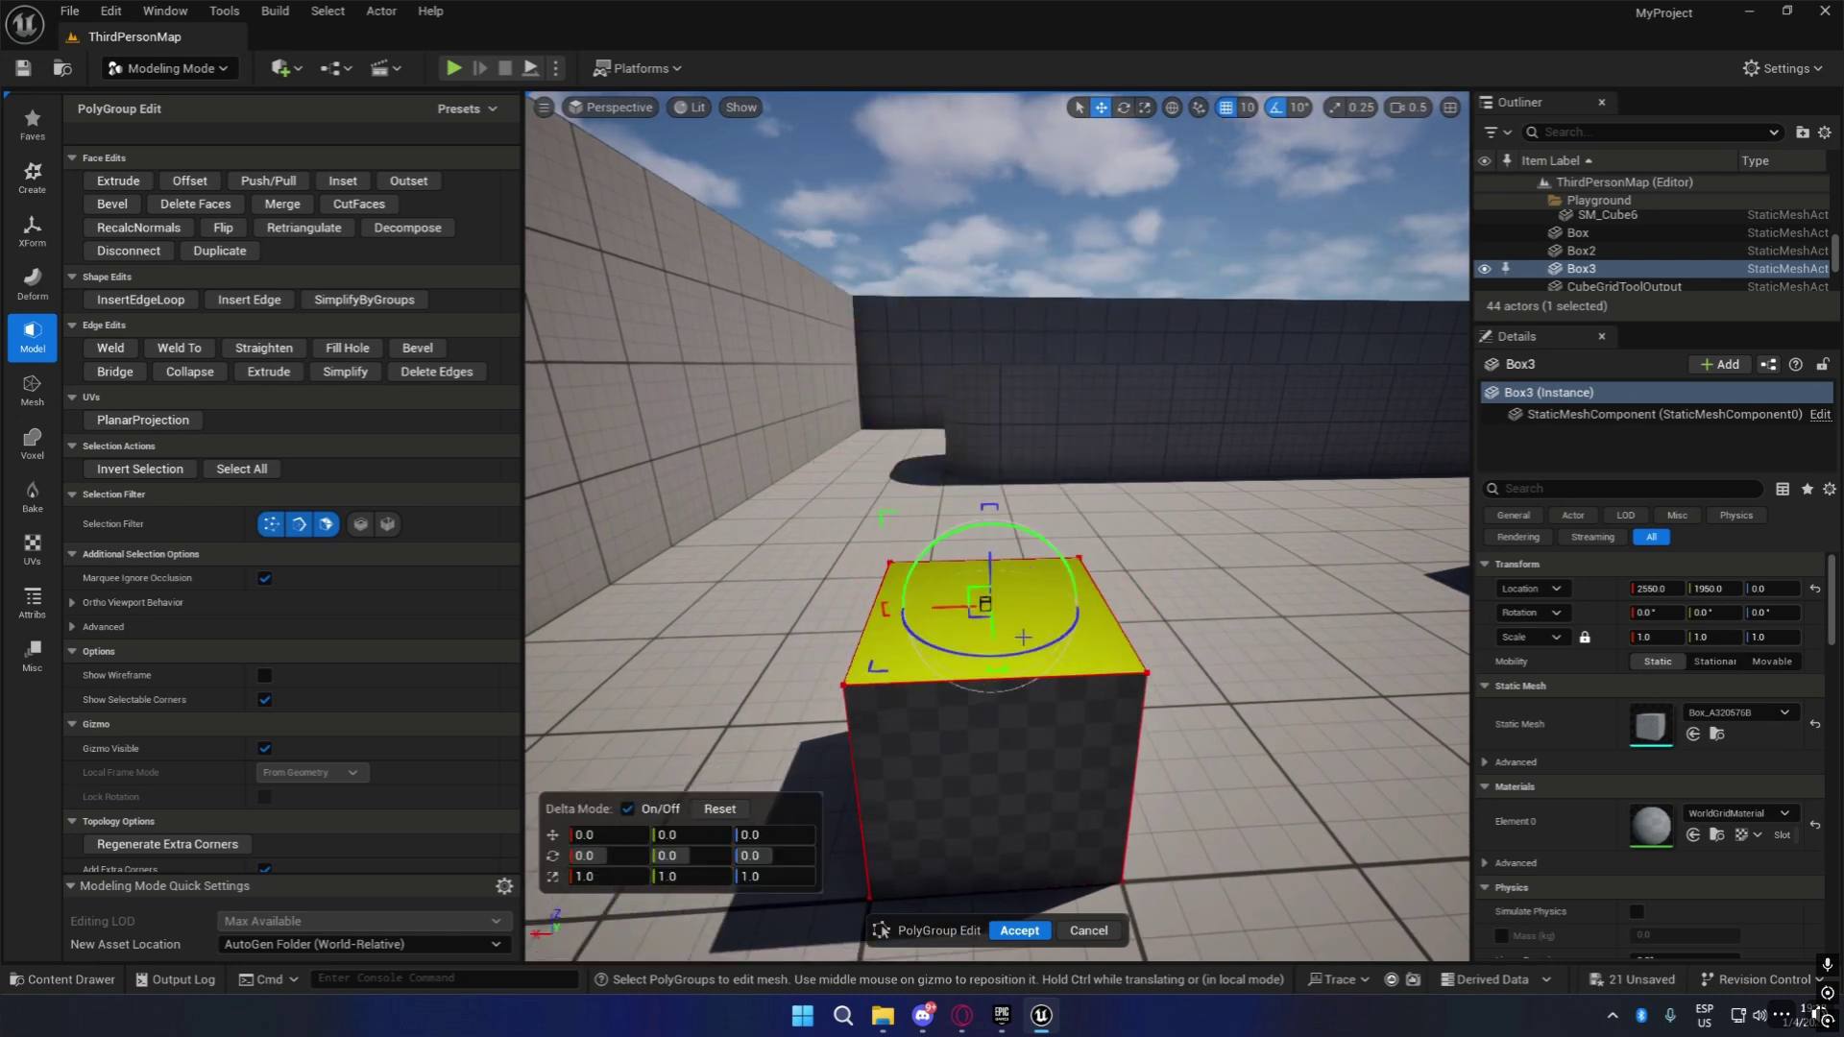
key("ctrl+z")
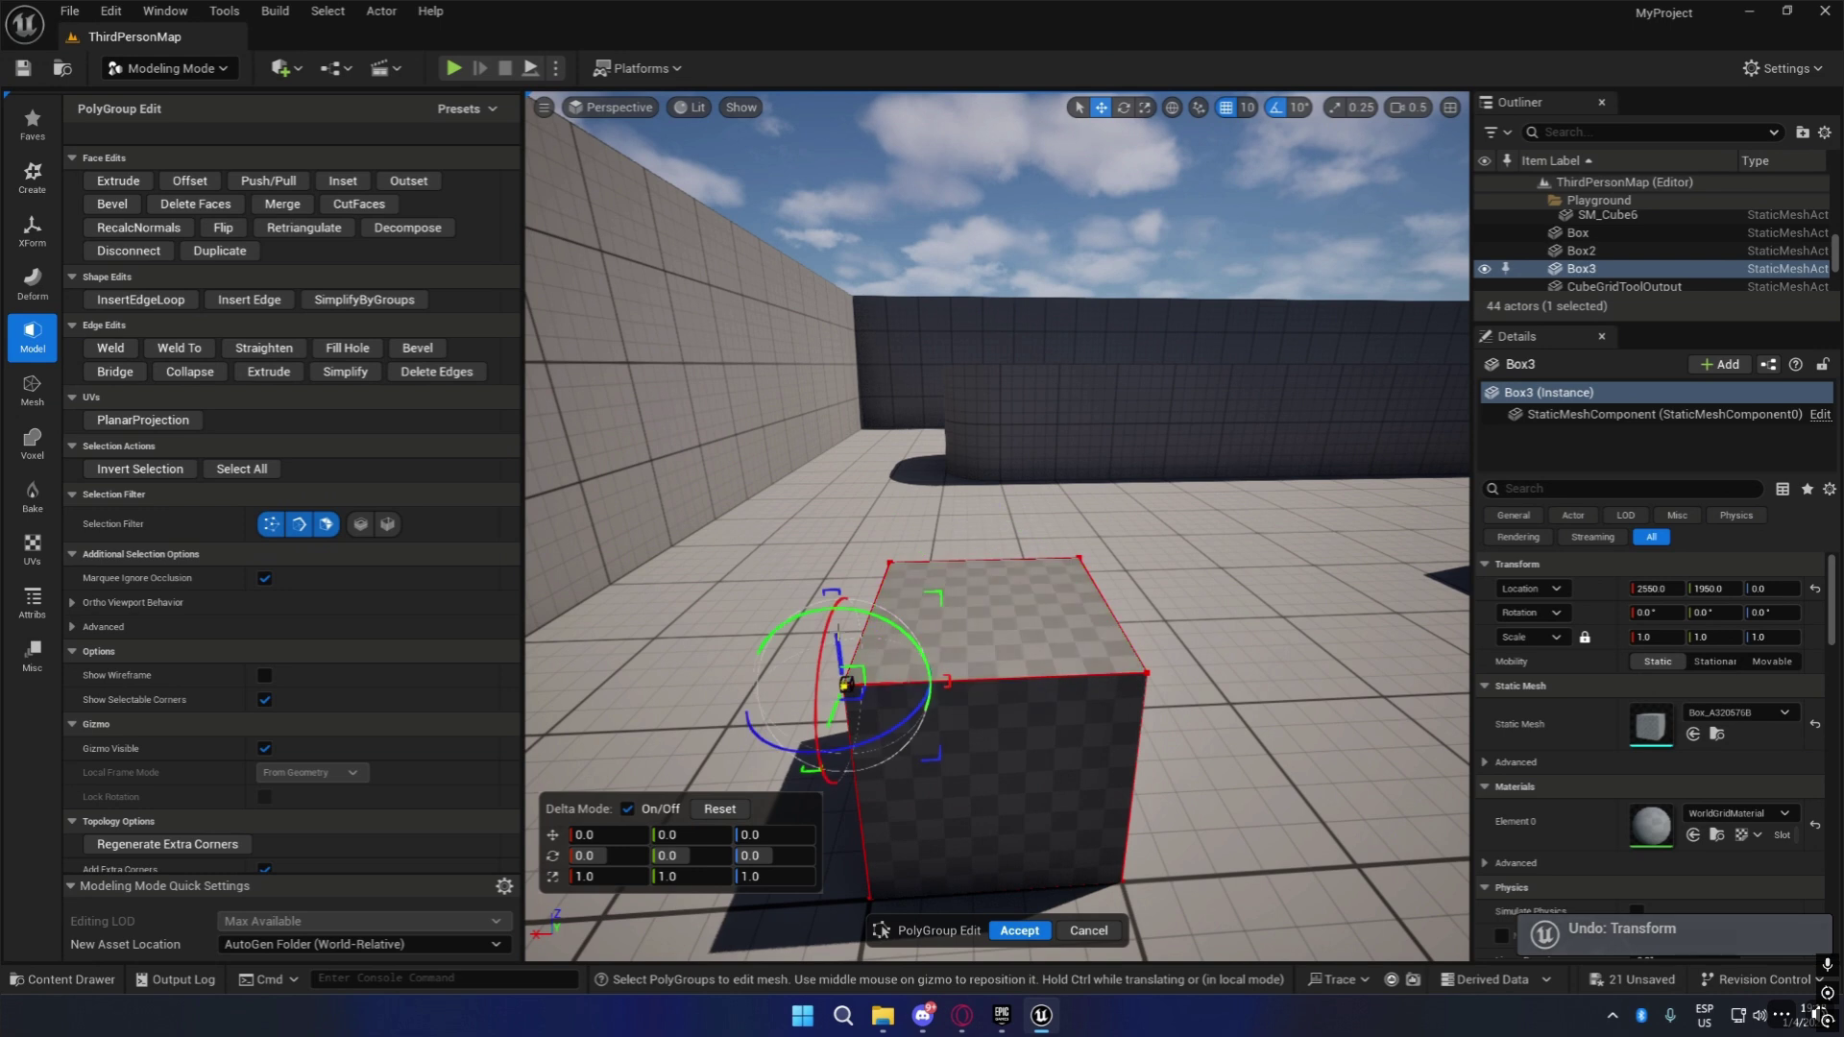
mouse_move(834, 643)
left_mouse_down()
mouse_move(799, 336)
mouse_move(865, 781)
mouse_move(800, 419)
mouse_move(834, 643)
left_mouse_up()
key("ctrl+z")
left_click(1004, 679)
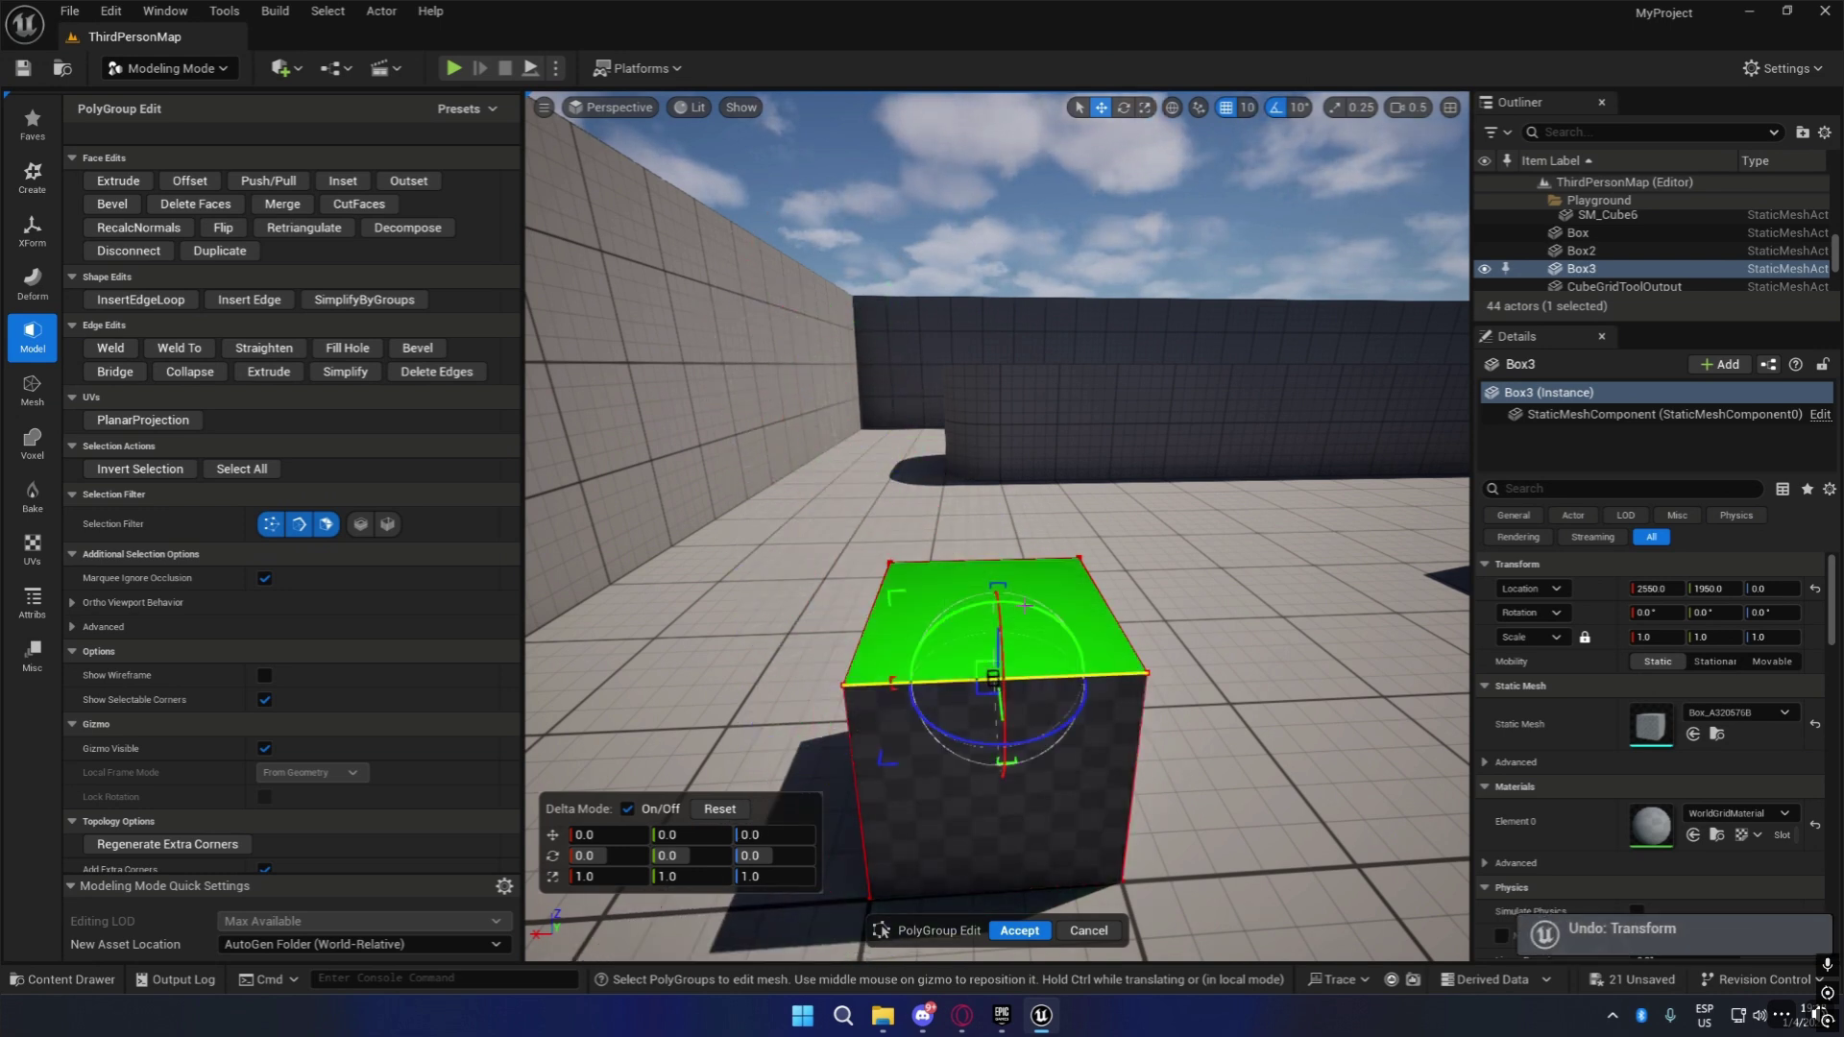
left_click_drag(999, 636, 999, 792)
key("ctrl+z")
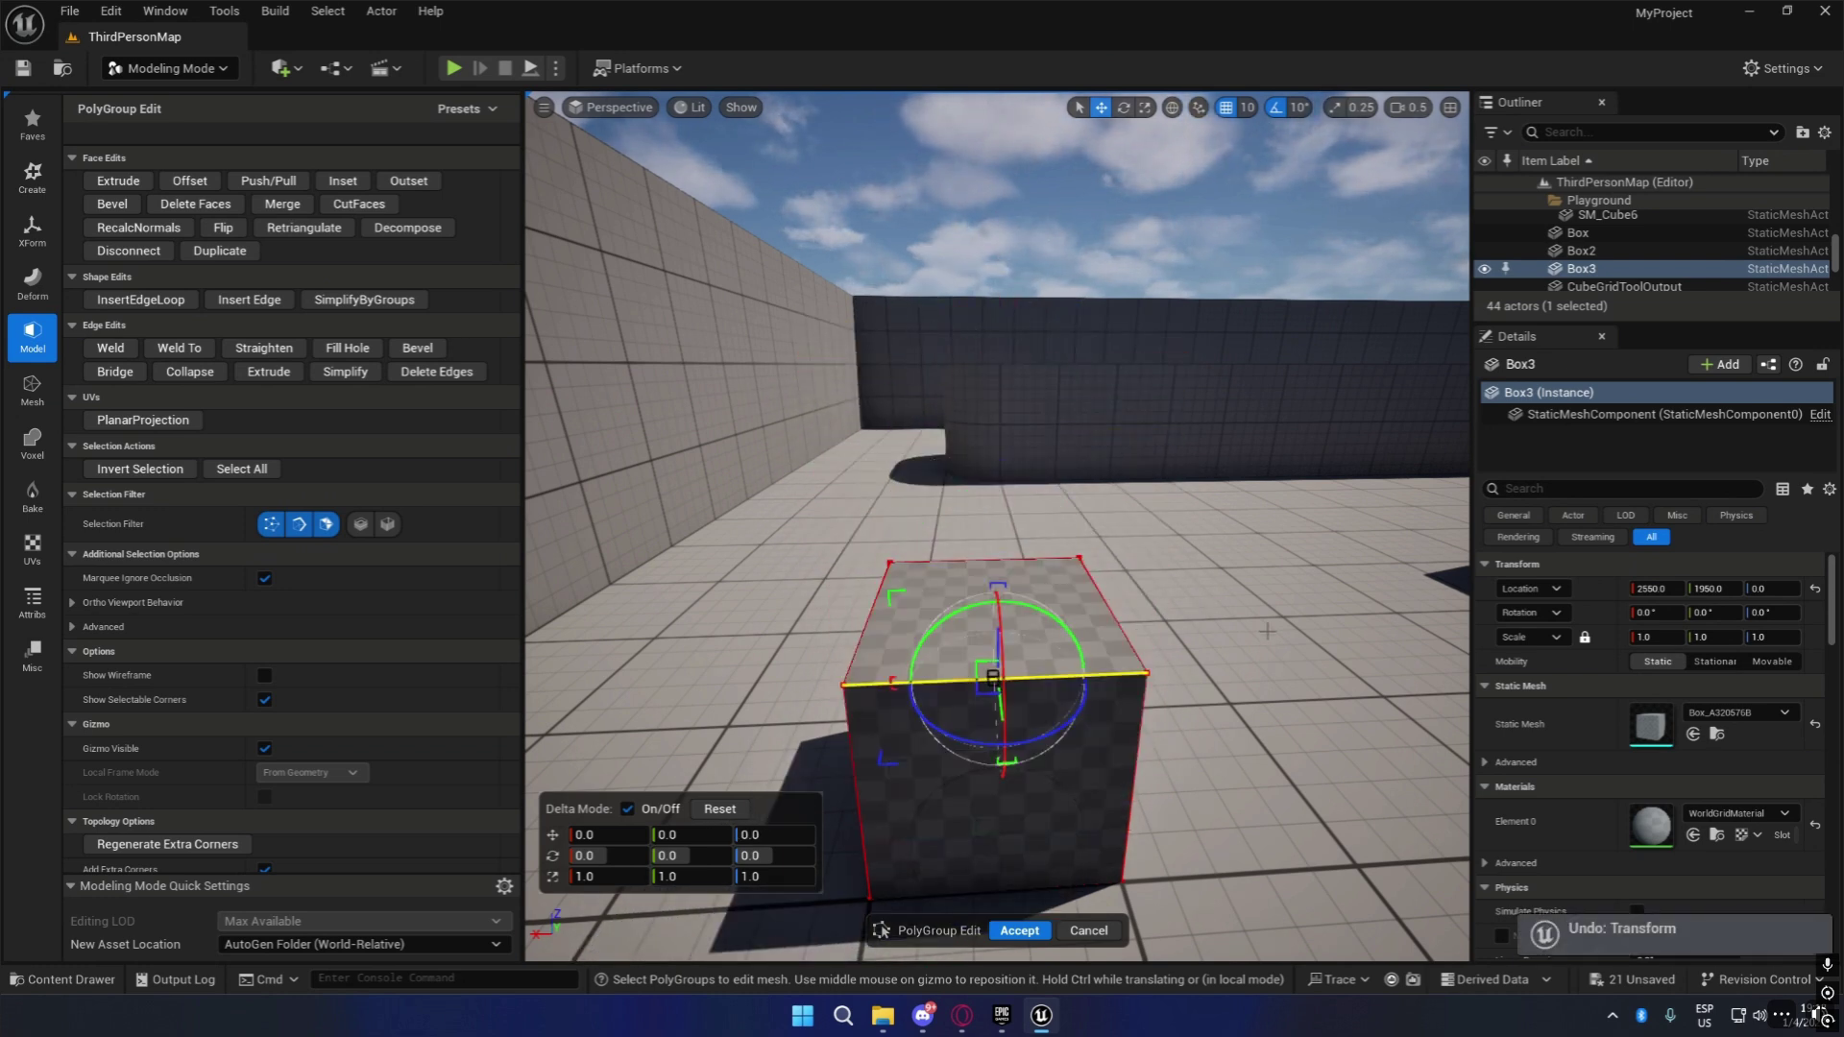
Extrude the box's top face upward, and extrude a side face of the new upper section outward as an overhanging block.
right_click_drag(1252, 600, 1398, 610)
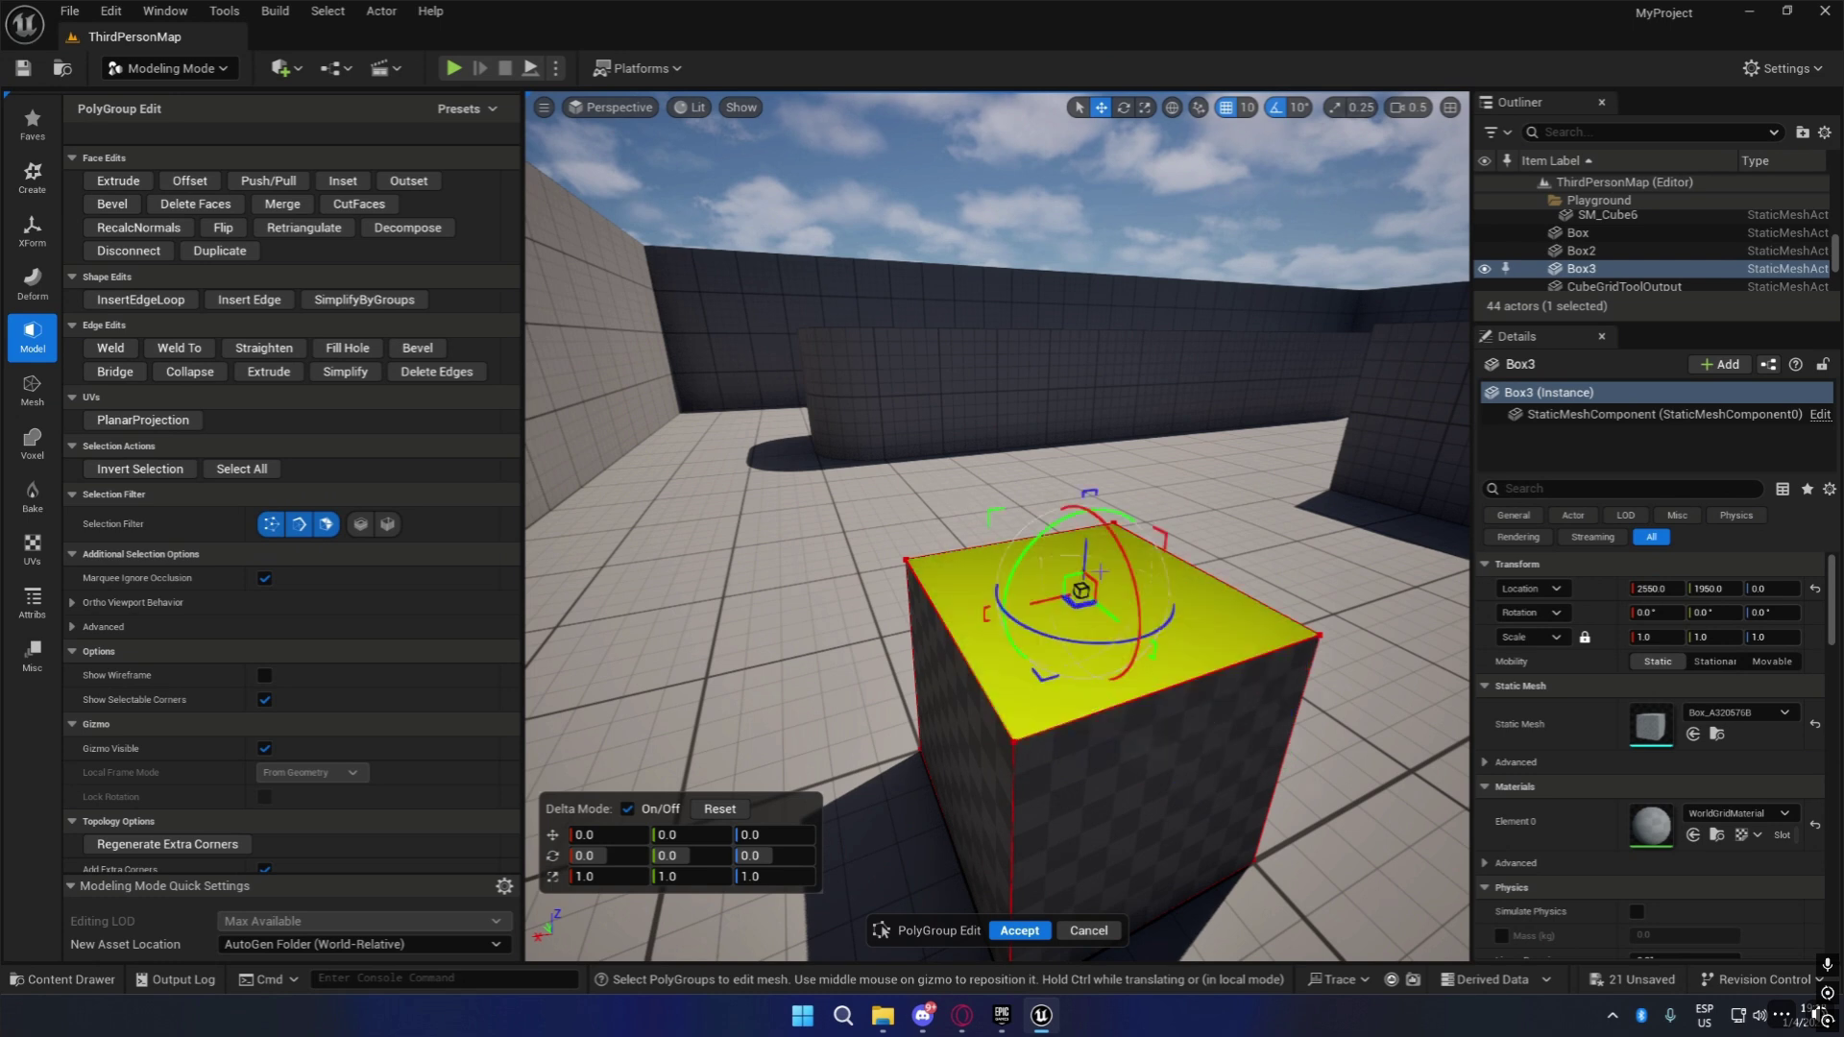
right_click_drag(1134, 380, 1088, 375)
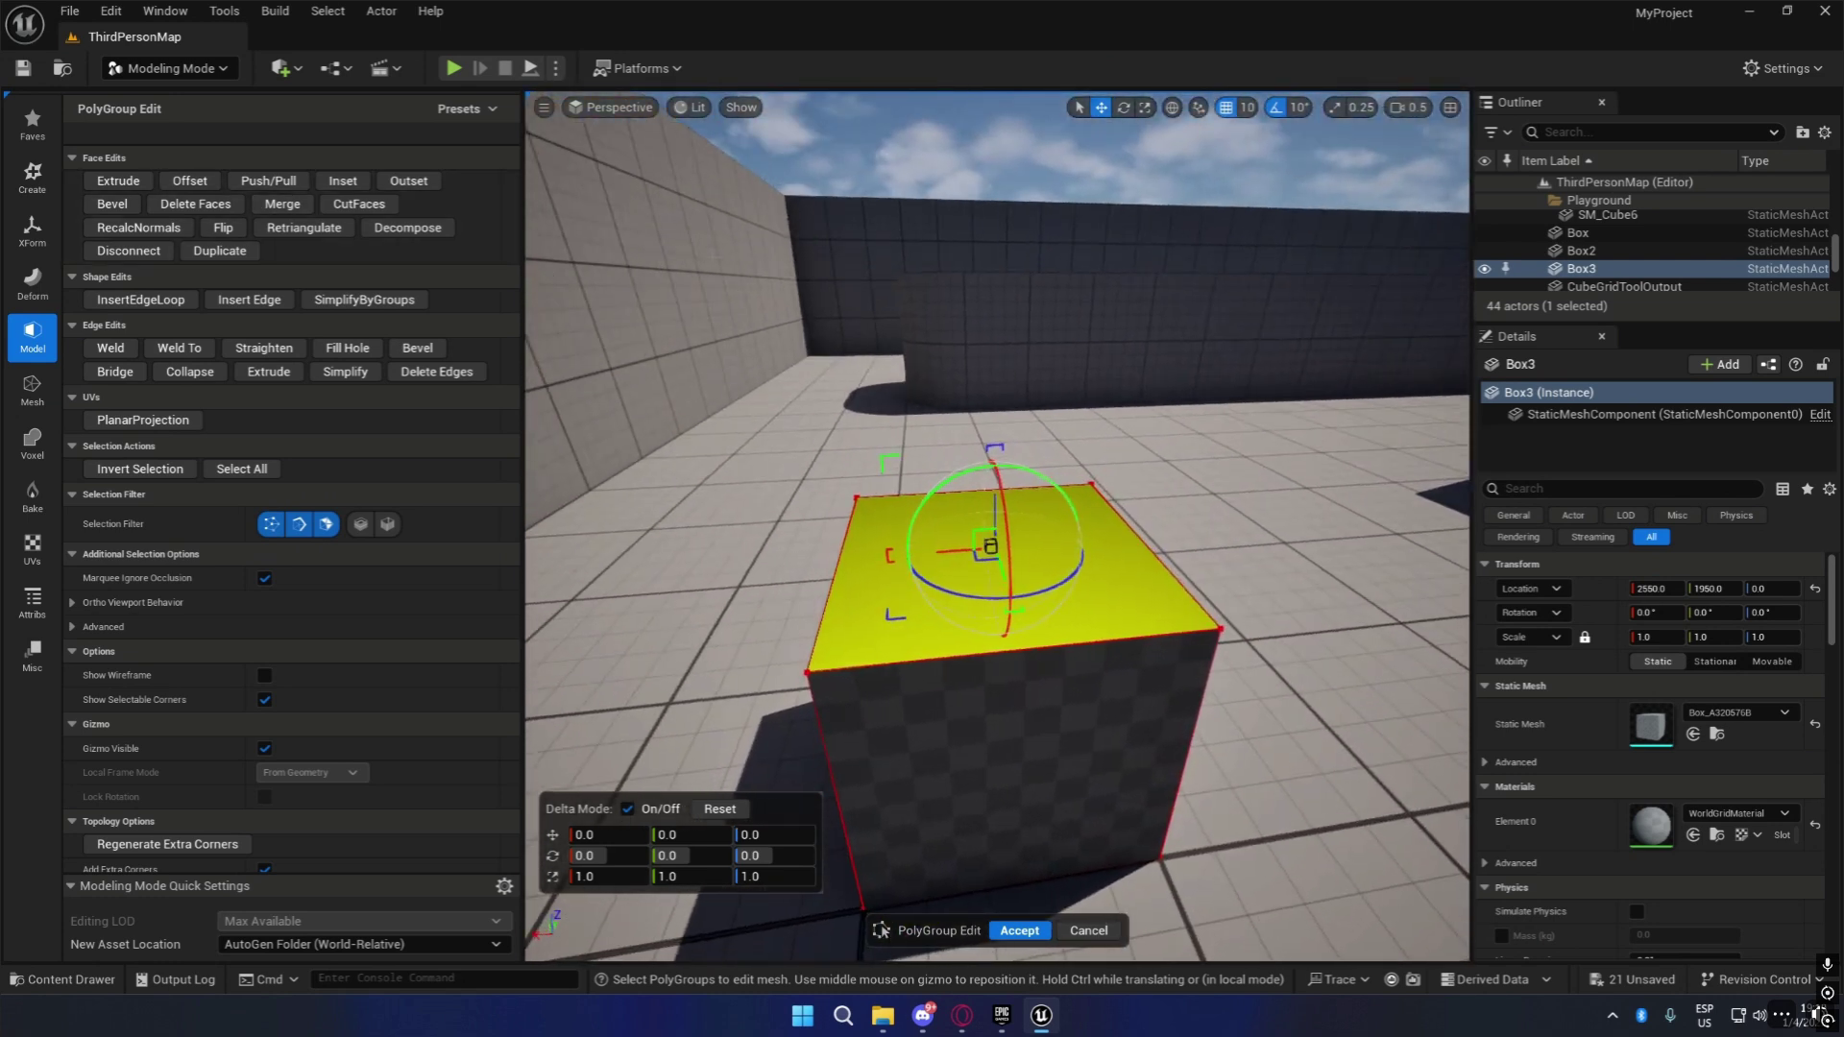
left_click(133, 182)
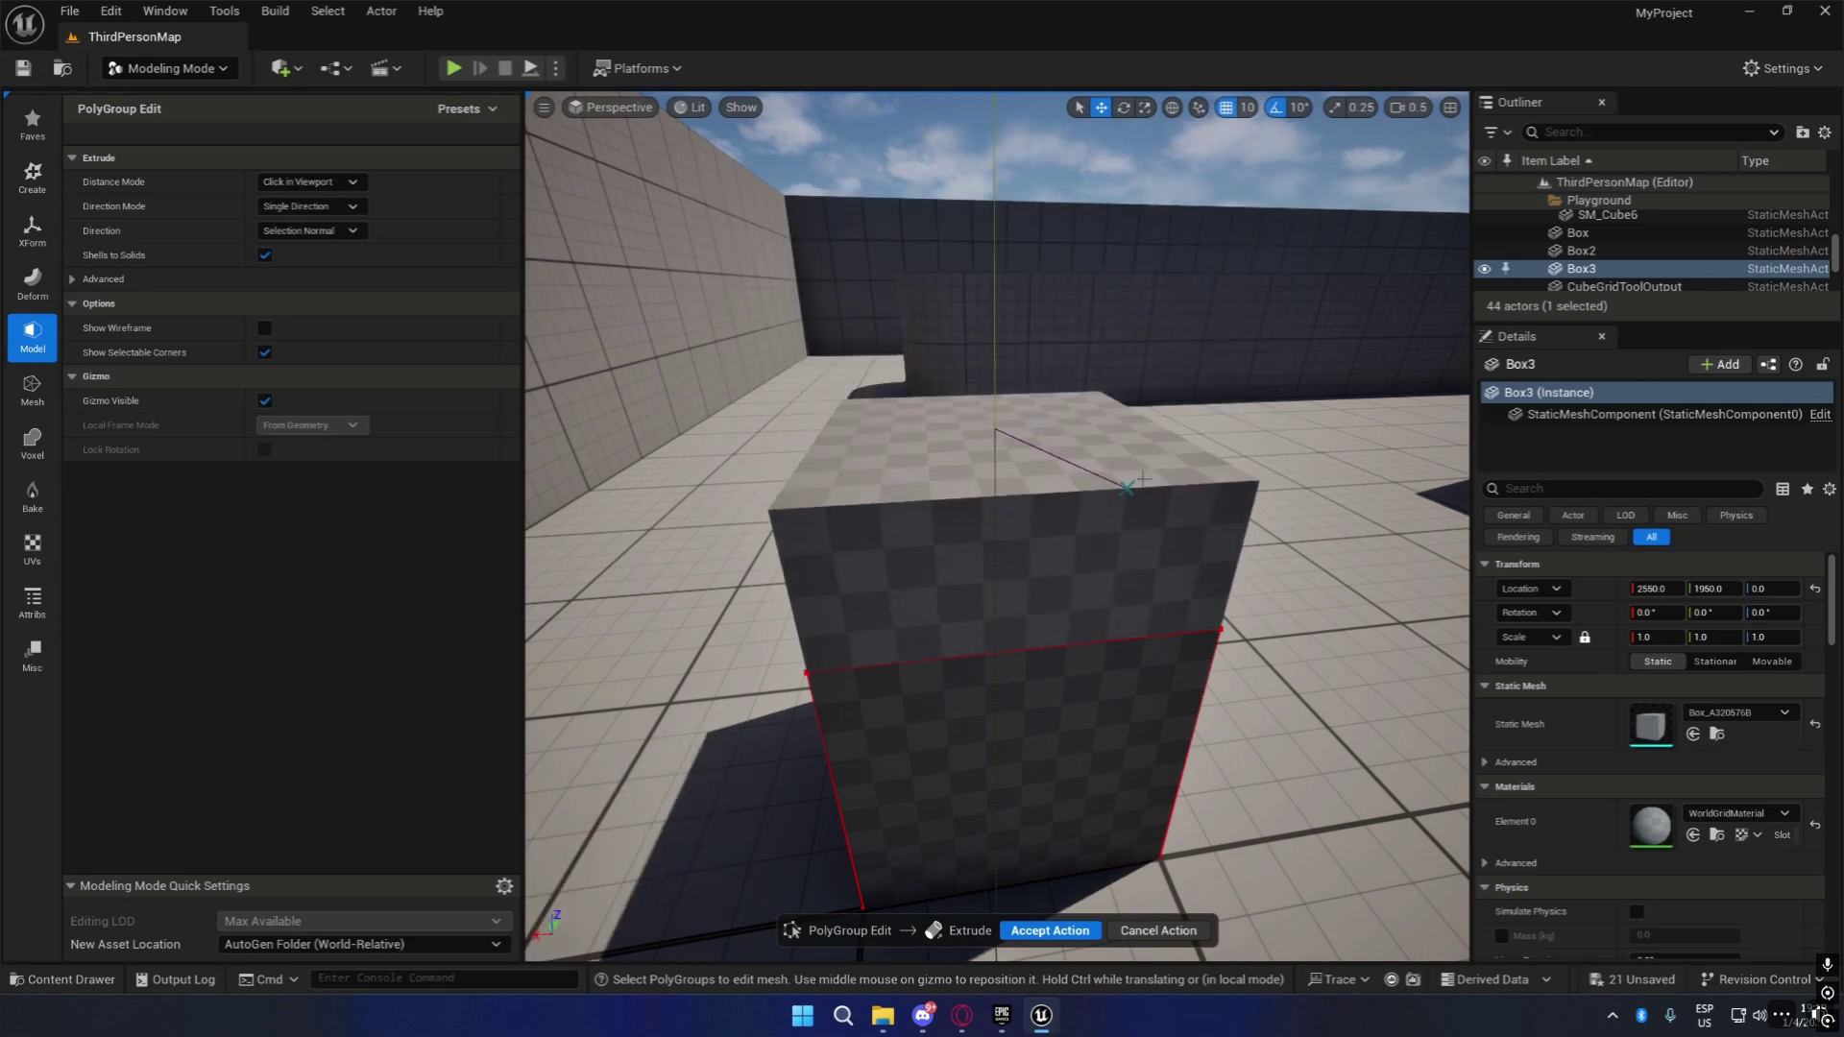
left_click(1143, 472)
right_click_drag(1267, 639, 1313, 626)
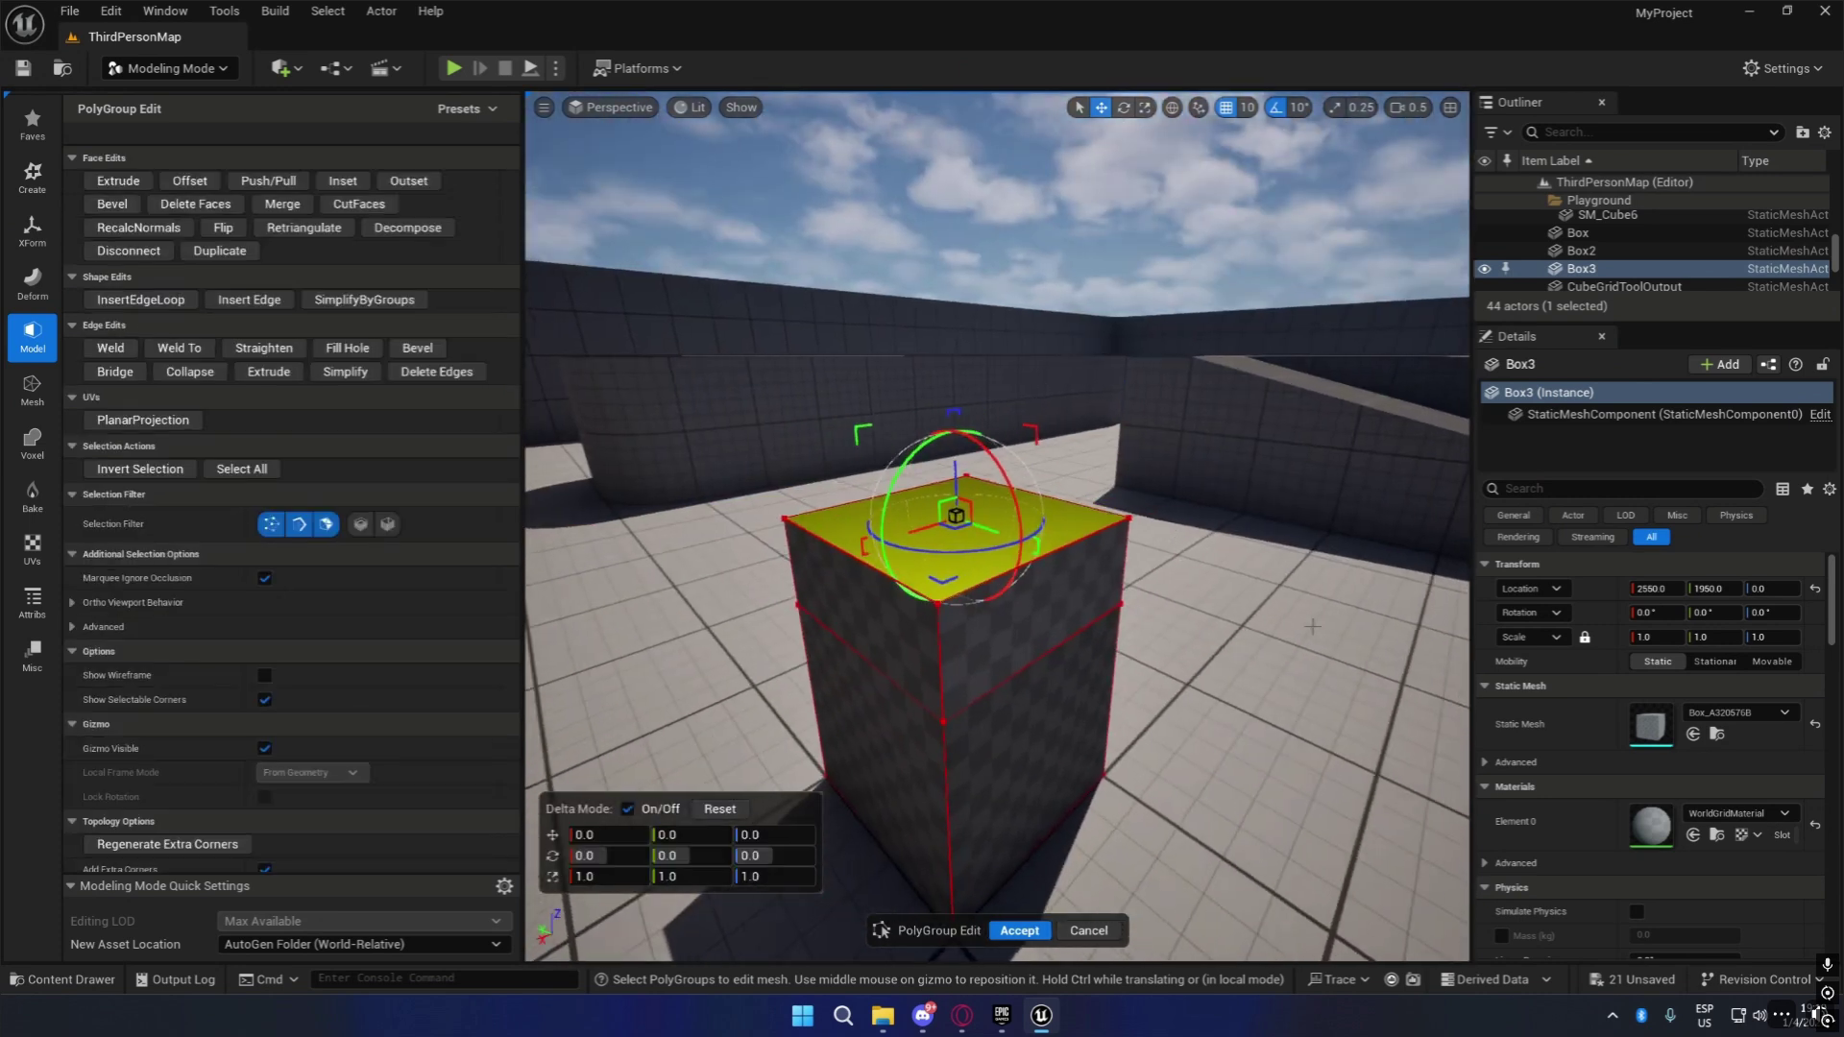
left_click(118, 182)
left_click(1071, 590)
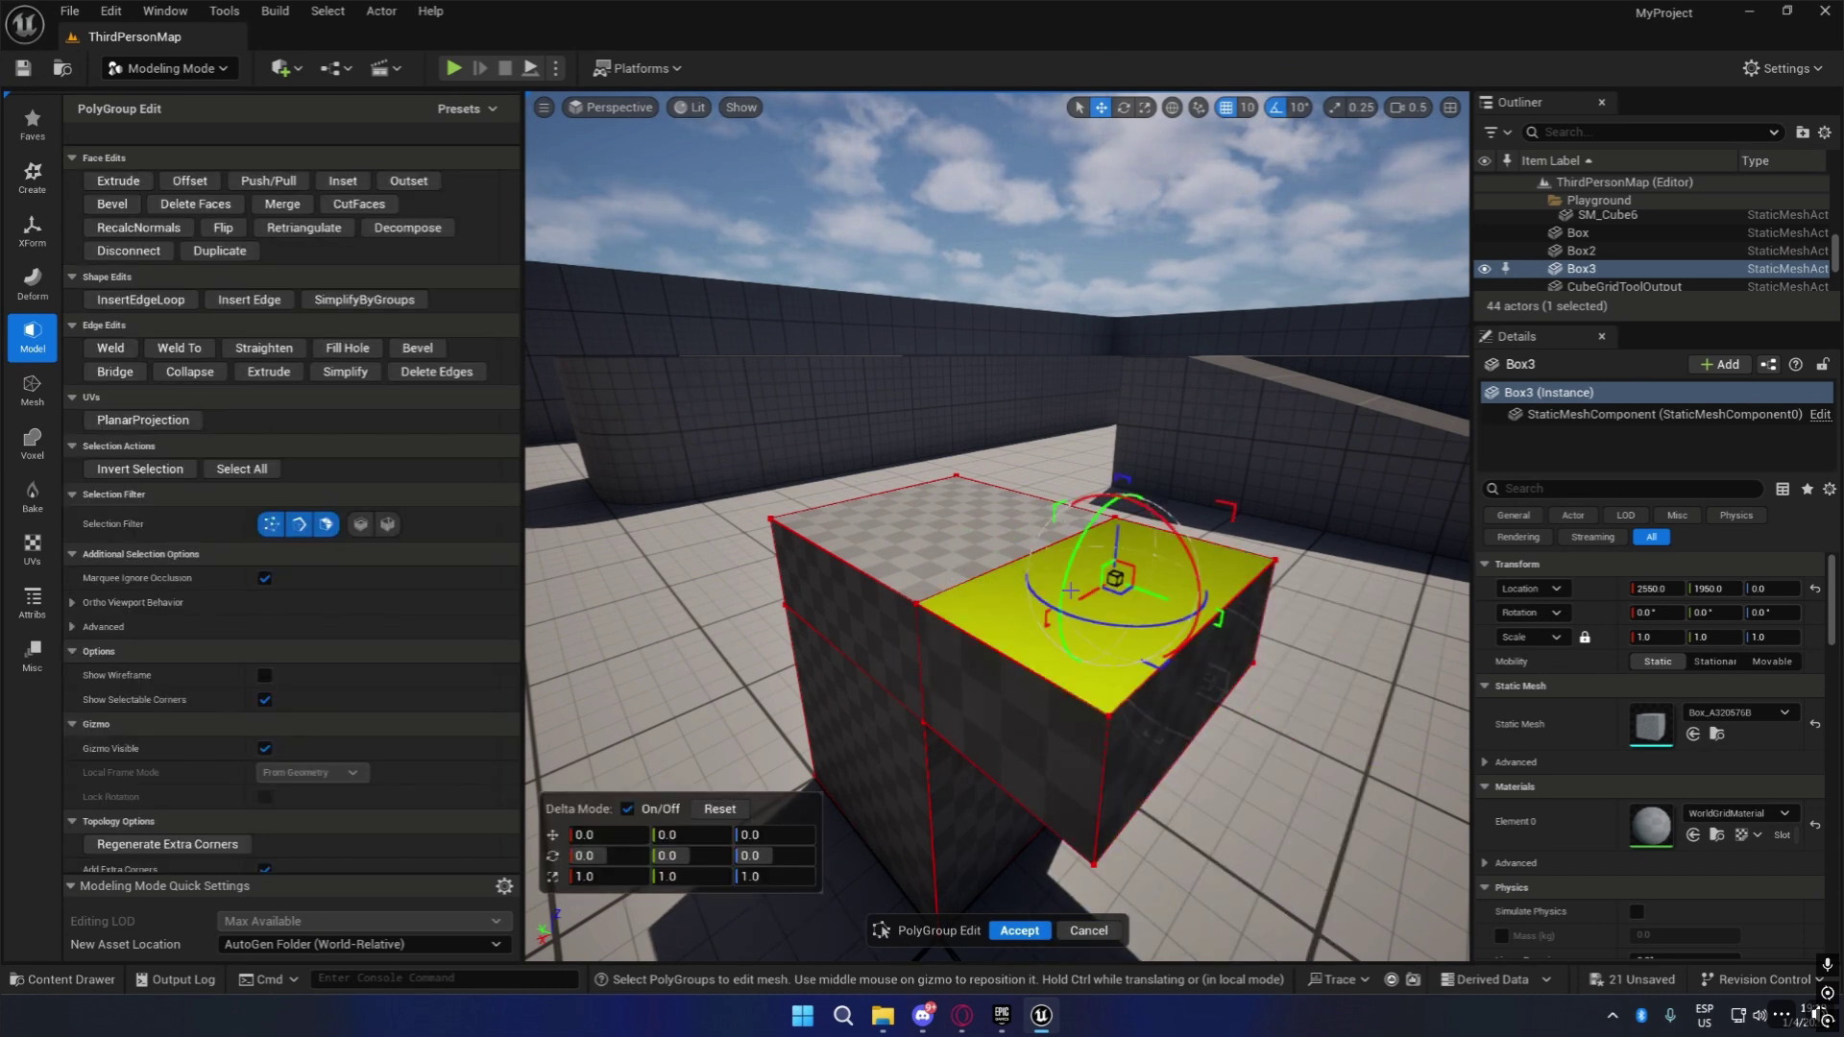
Try extruding the box's overhanging top face upward, followed by the raised block's side face outward.
left_click(118, 181)
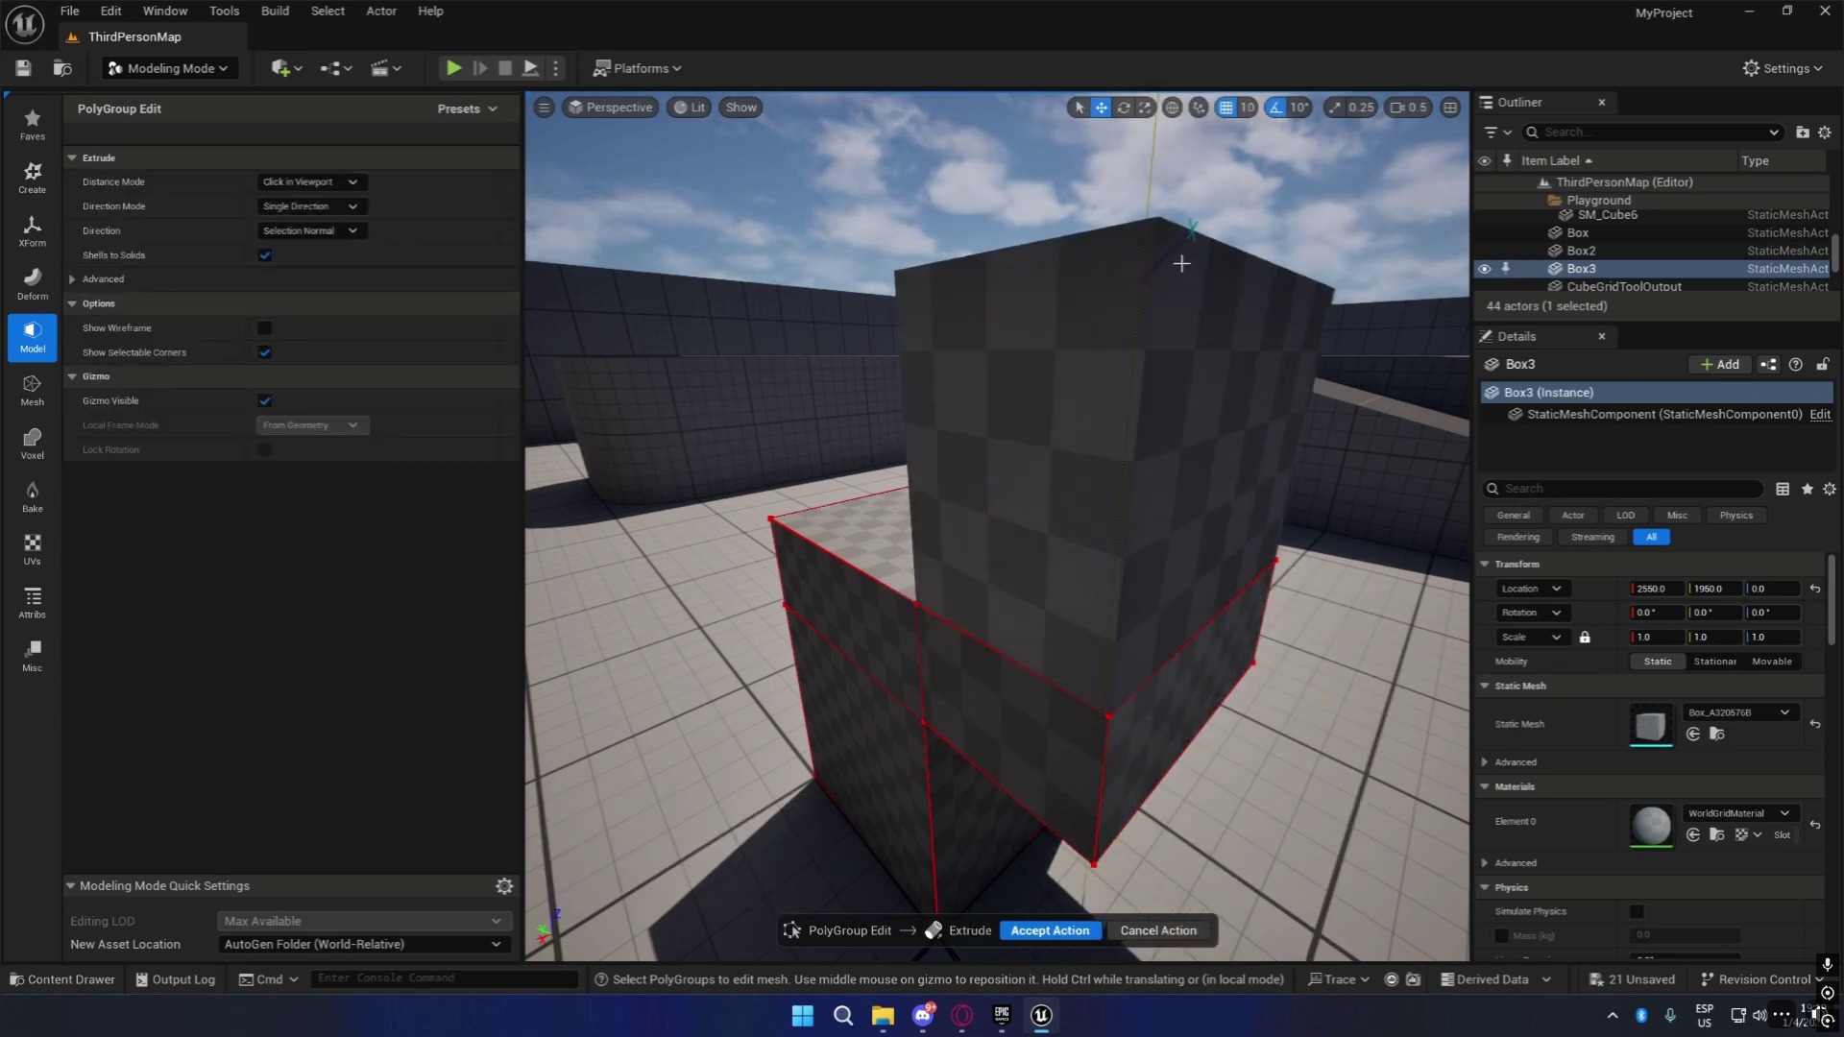
left_click(1181, 263)
left_click(1246, 463)
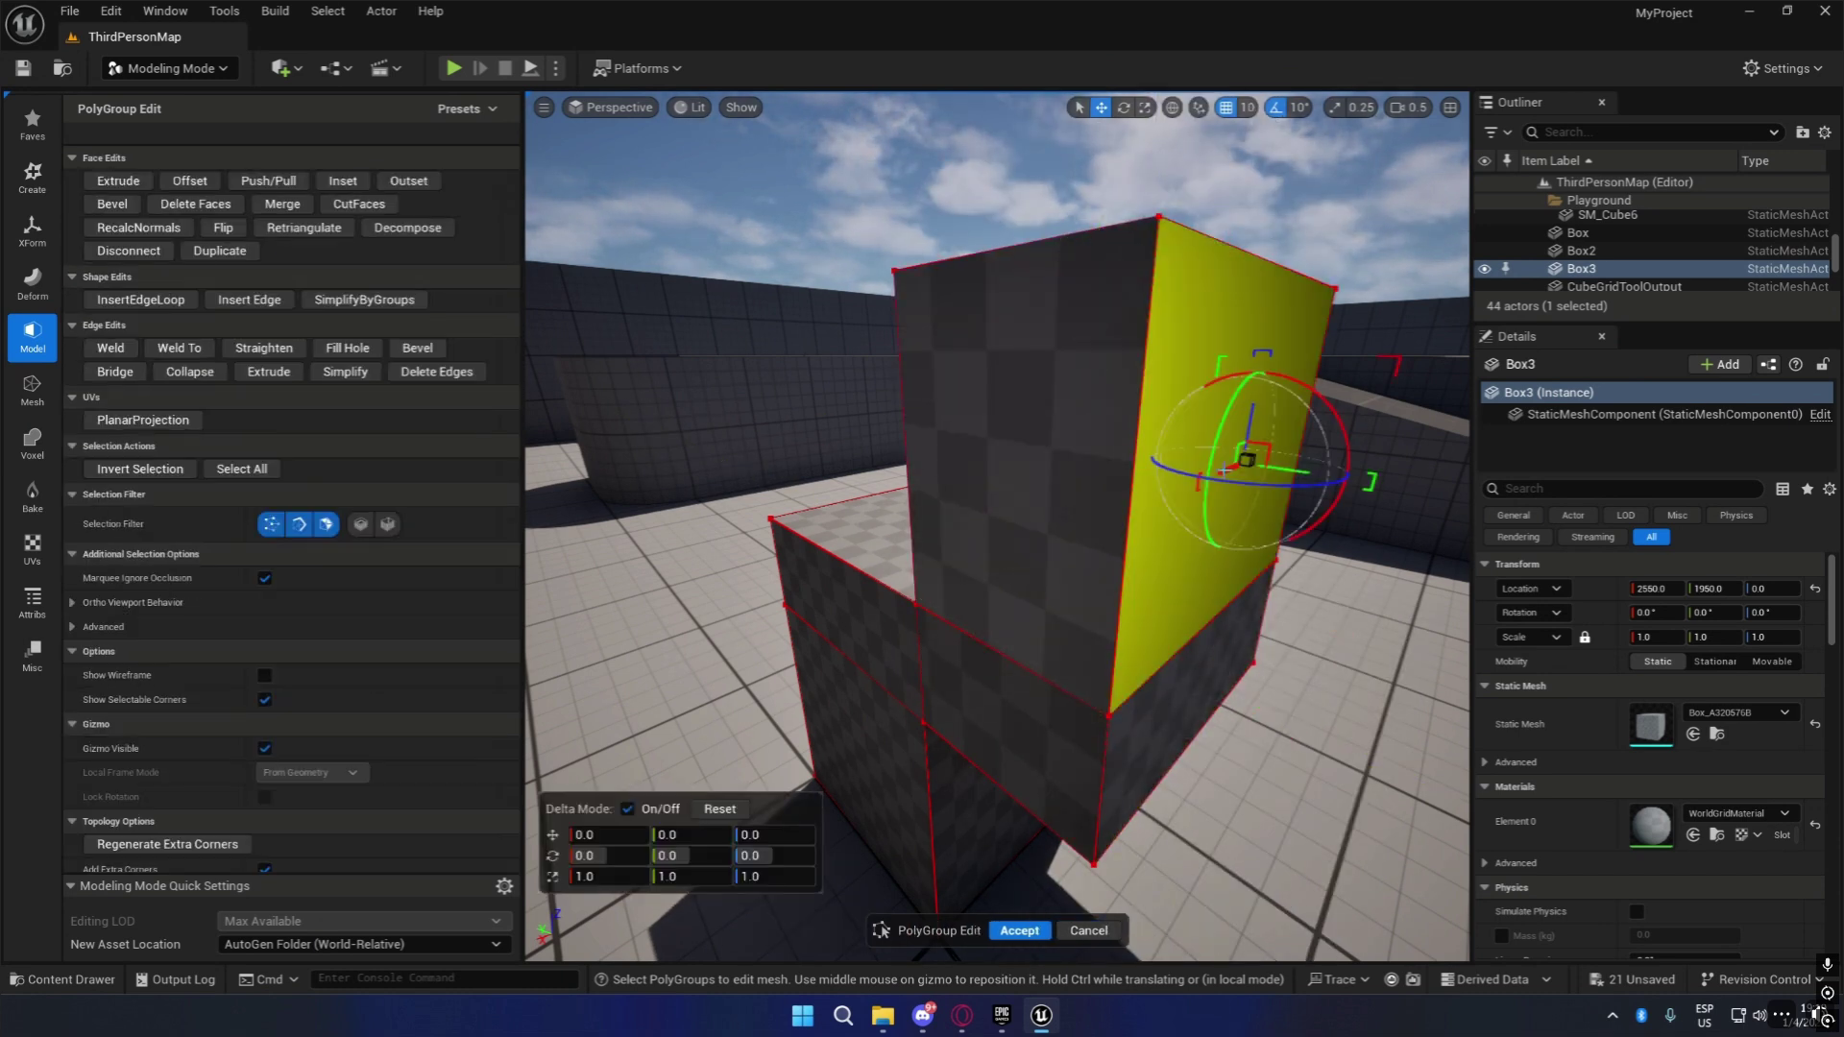
left_click(112, 183)
left_click(1360, 622)
right_click_drag(1360, 622, 1353, 710)
Undo the extrusions on the box until only the original box is left.
key("ctrl+z")
key("ctrl+z")
key("ctrl+z")
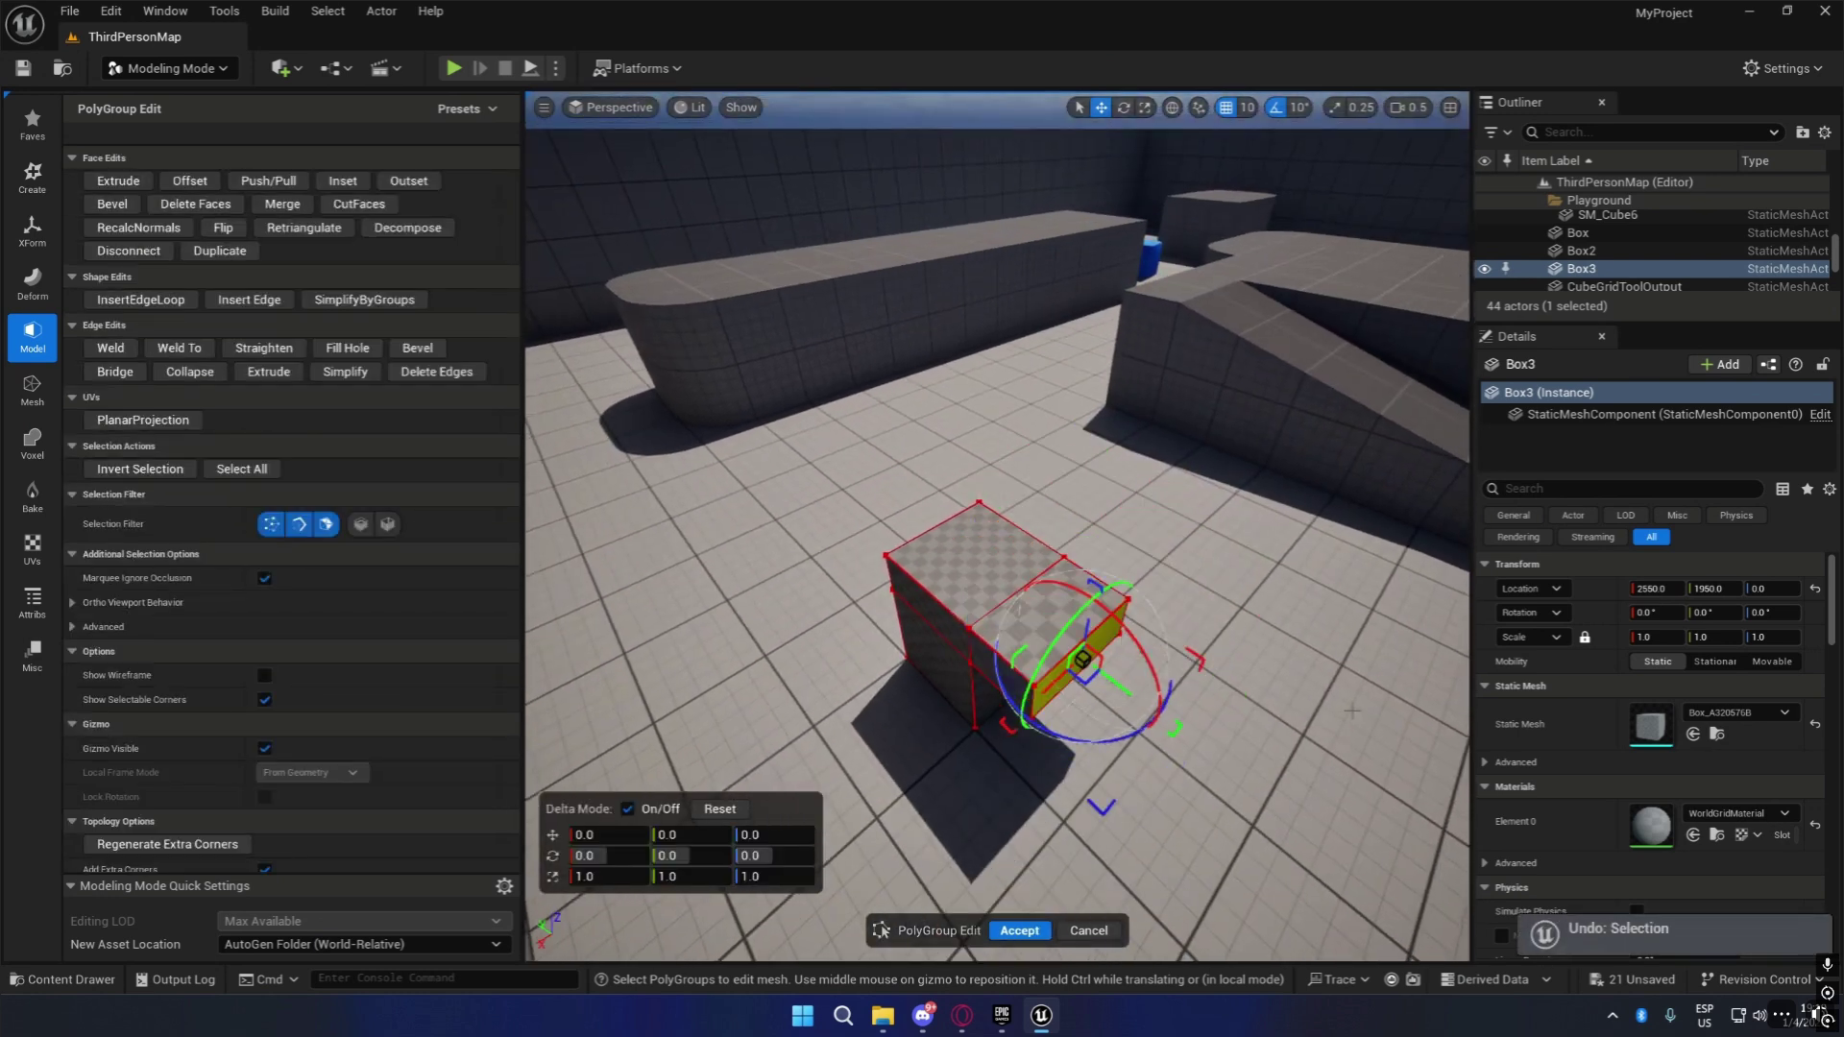
key("f")
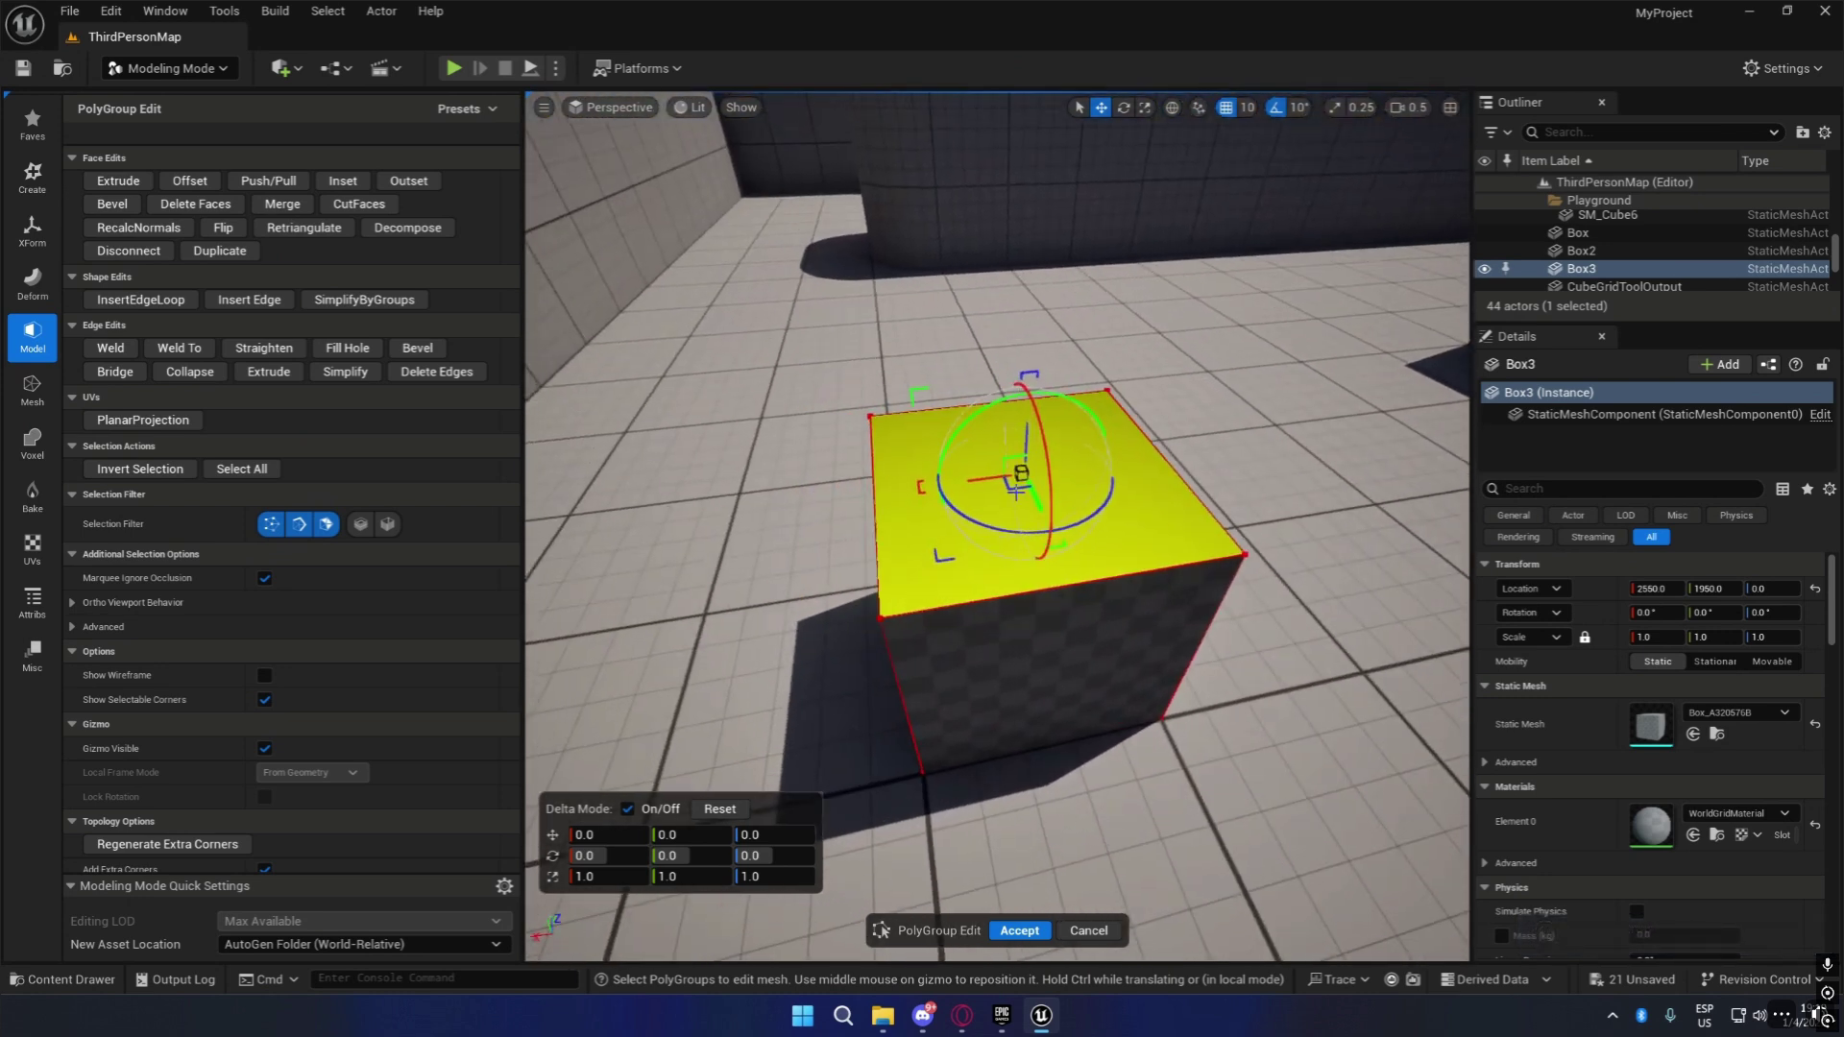
Extrude the box's top face in a single direction along the selection normal by a fixed distance of 30.
left_click(118, 181)
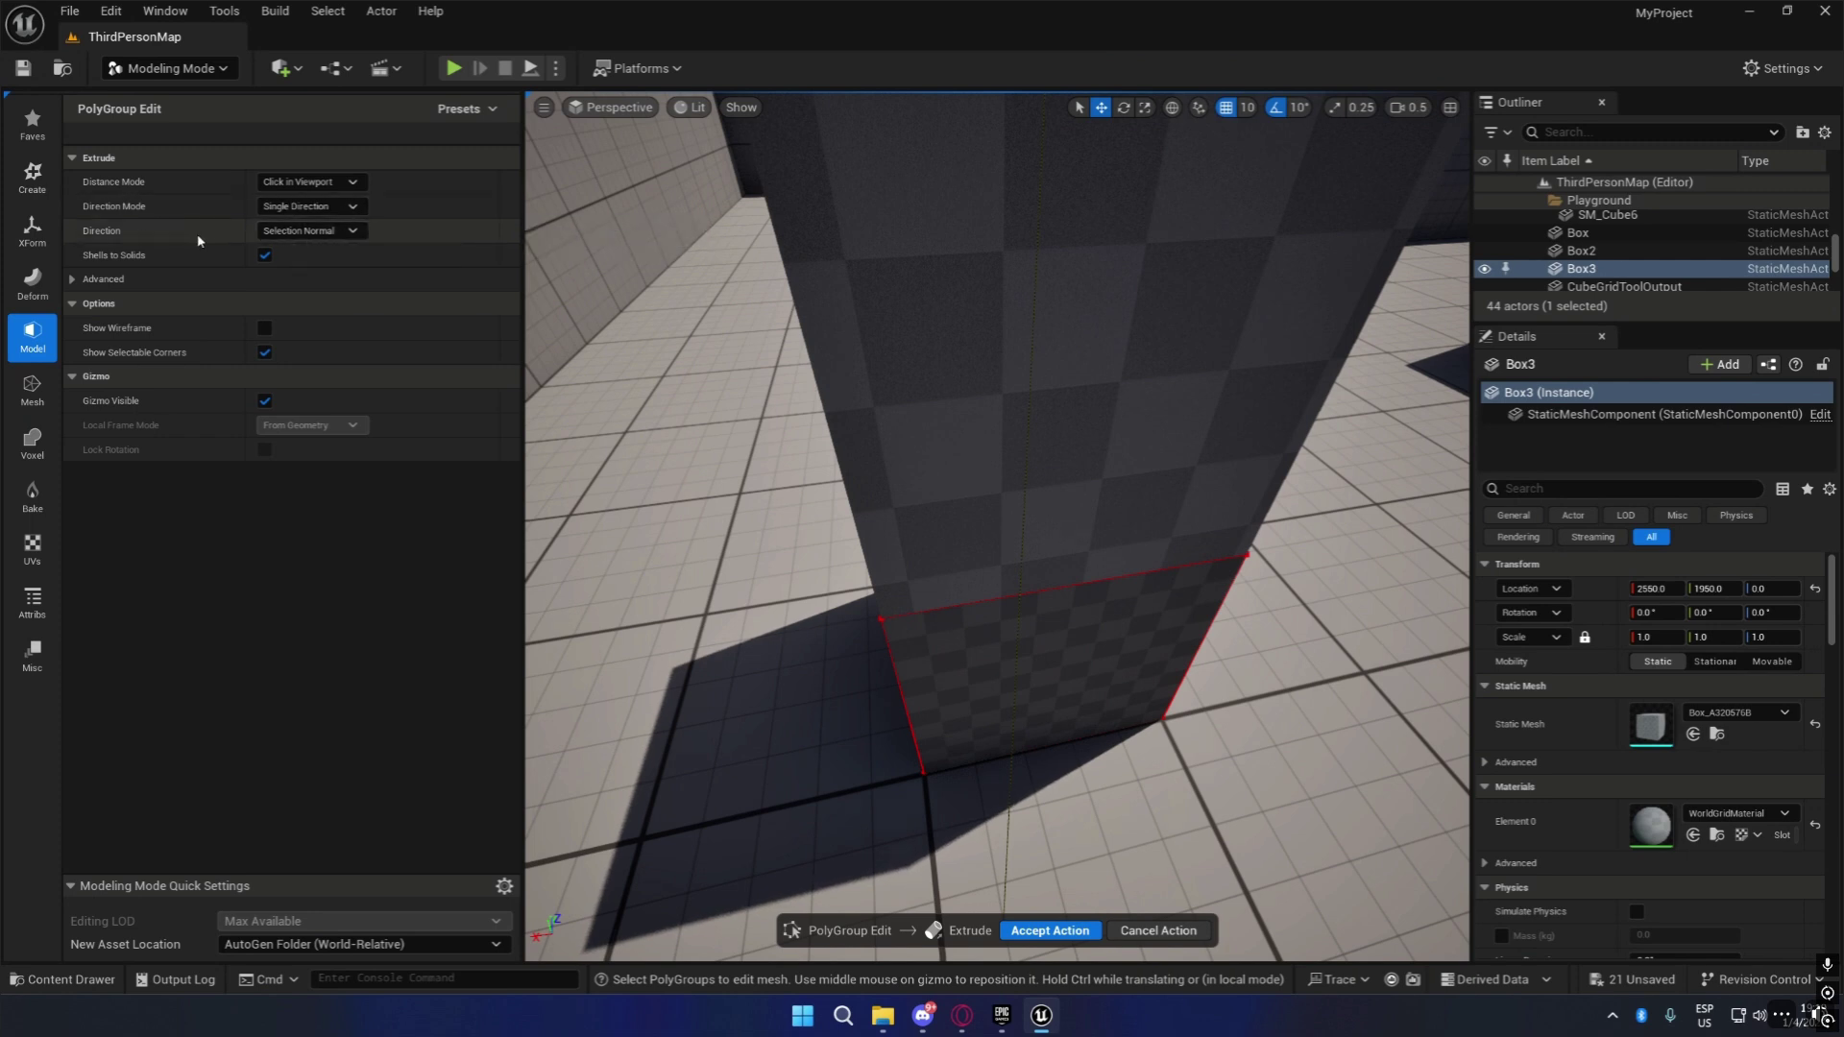
left_click(353, 232)
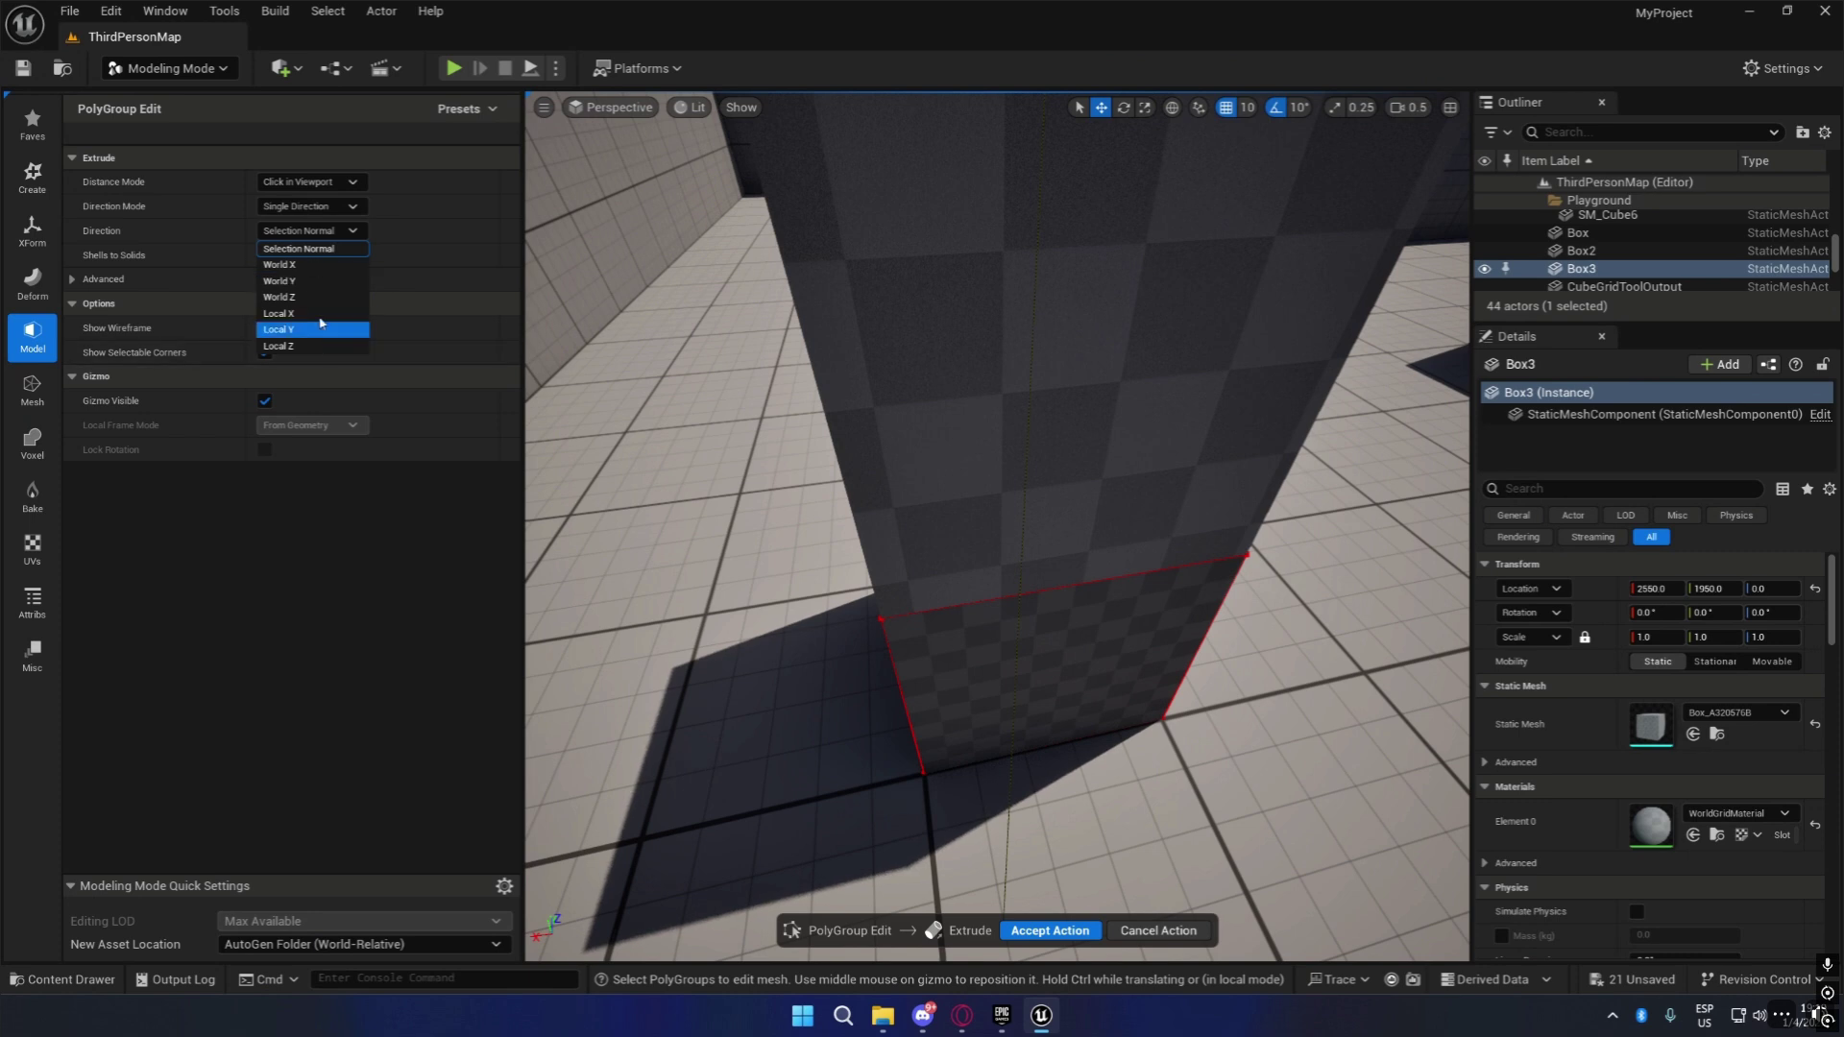
left_click(349, 265)
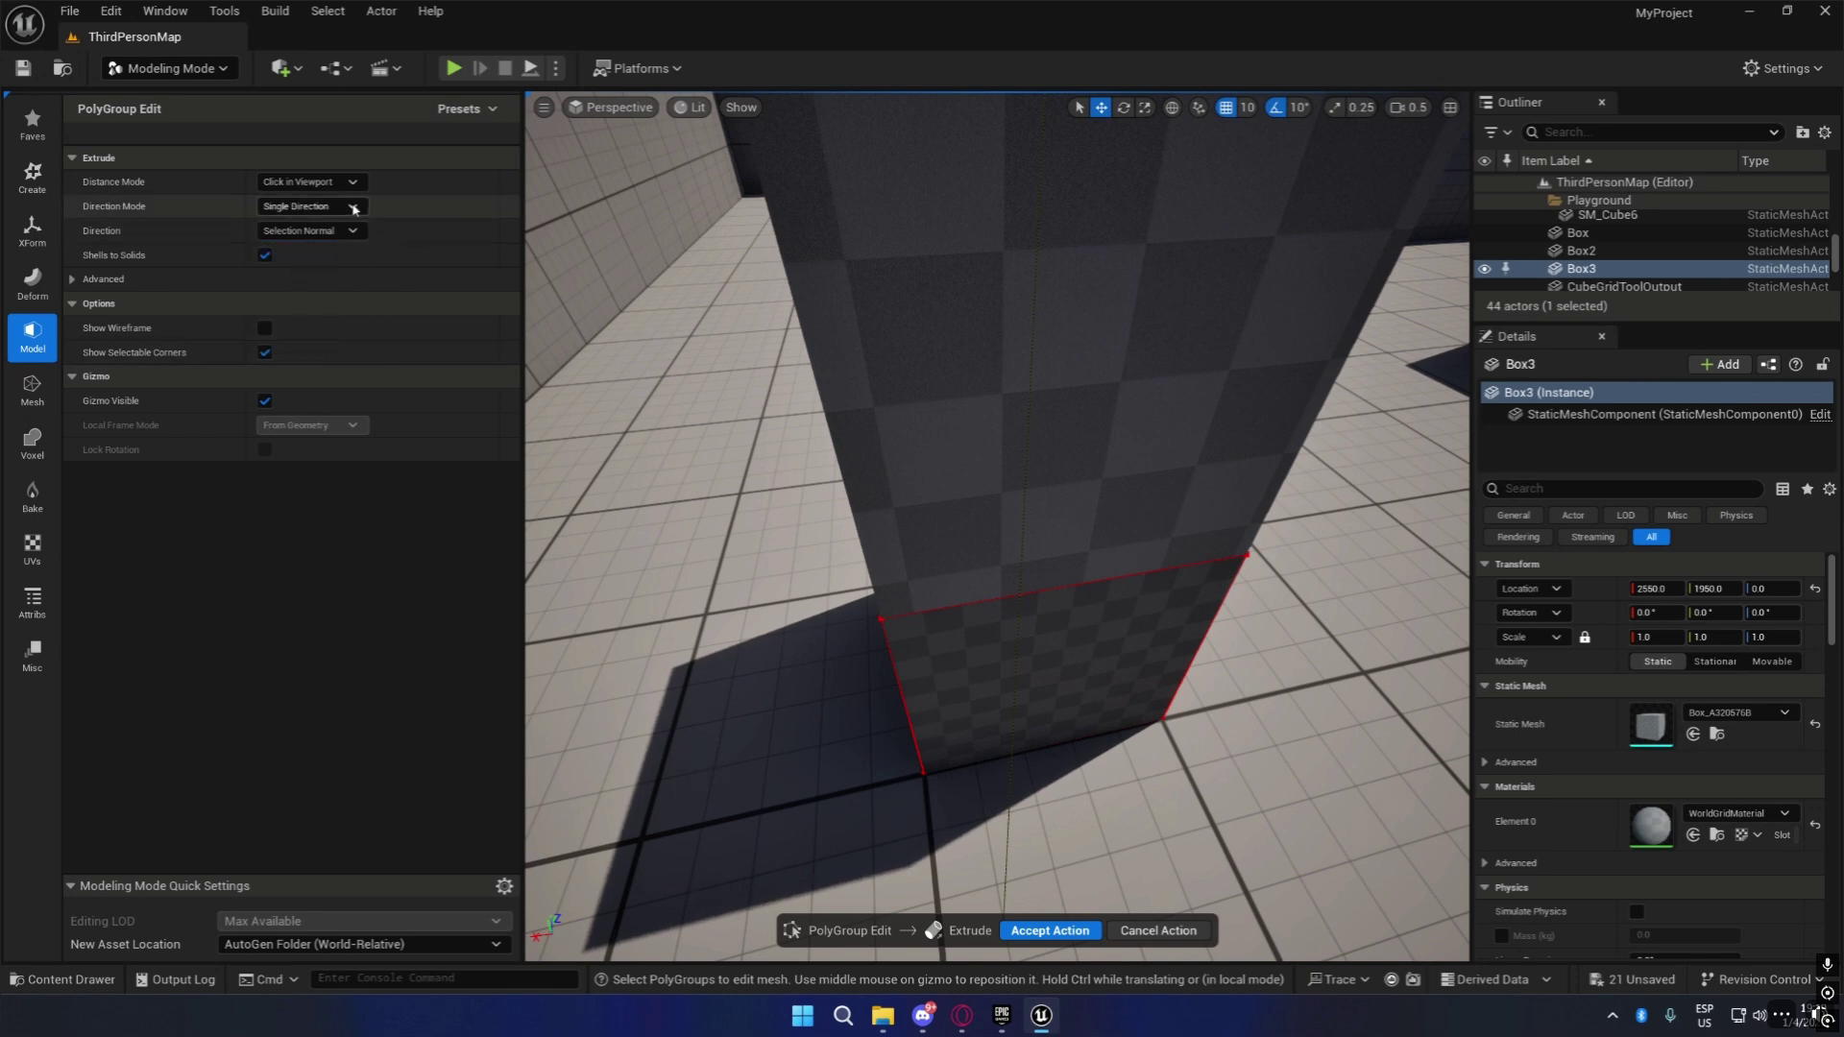
left_click(354, 207)
left_click(409, 213)
right_click_drag(1071, 529, 1071, 385)
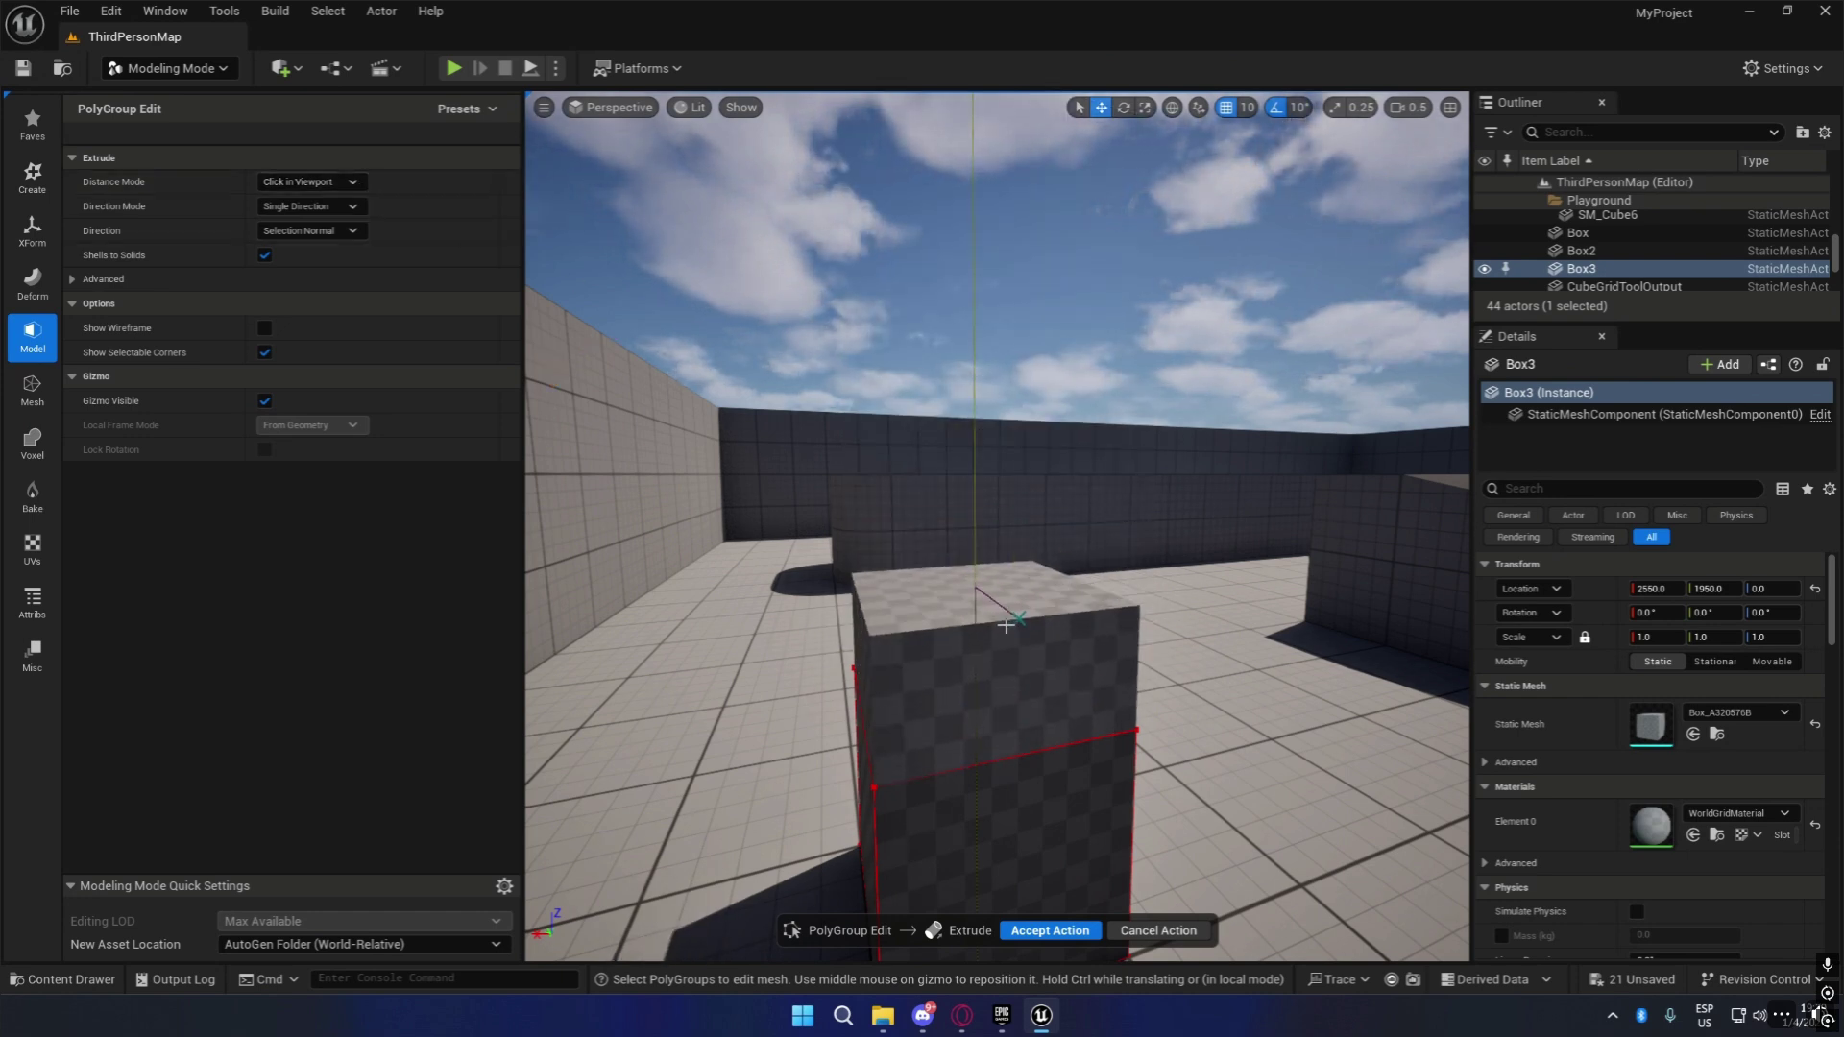
left_click(338, 182)
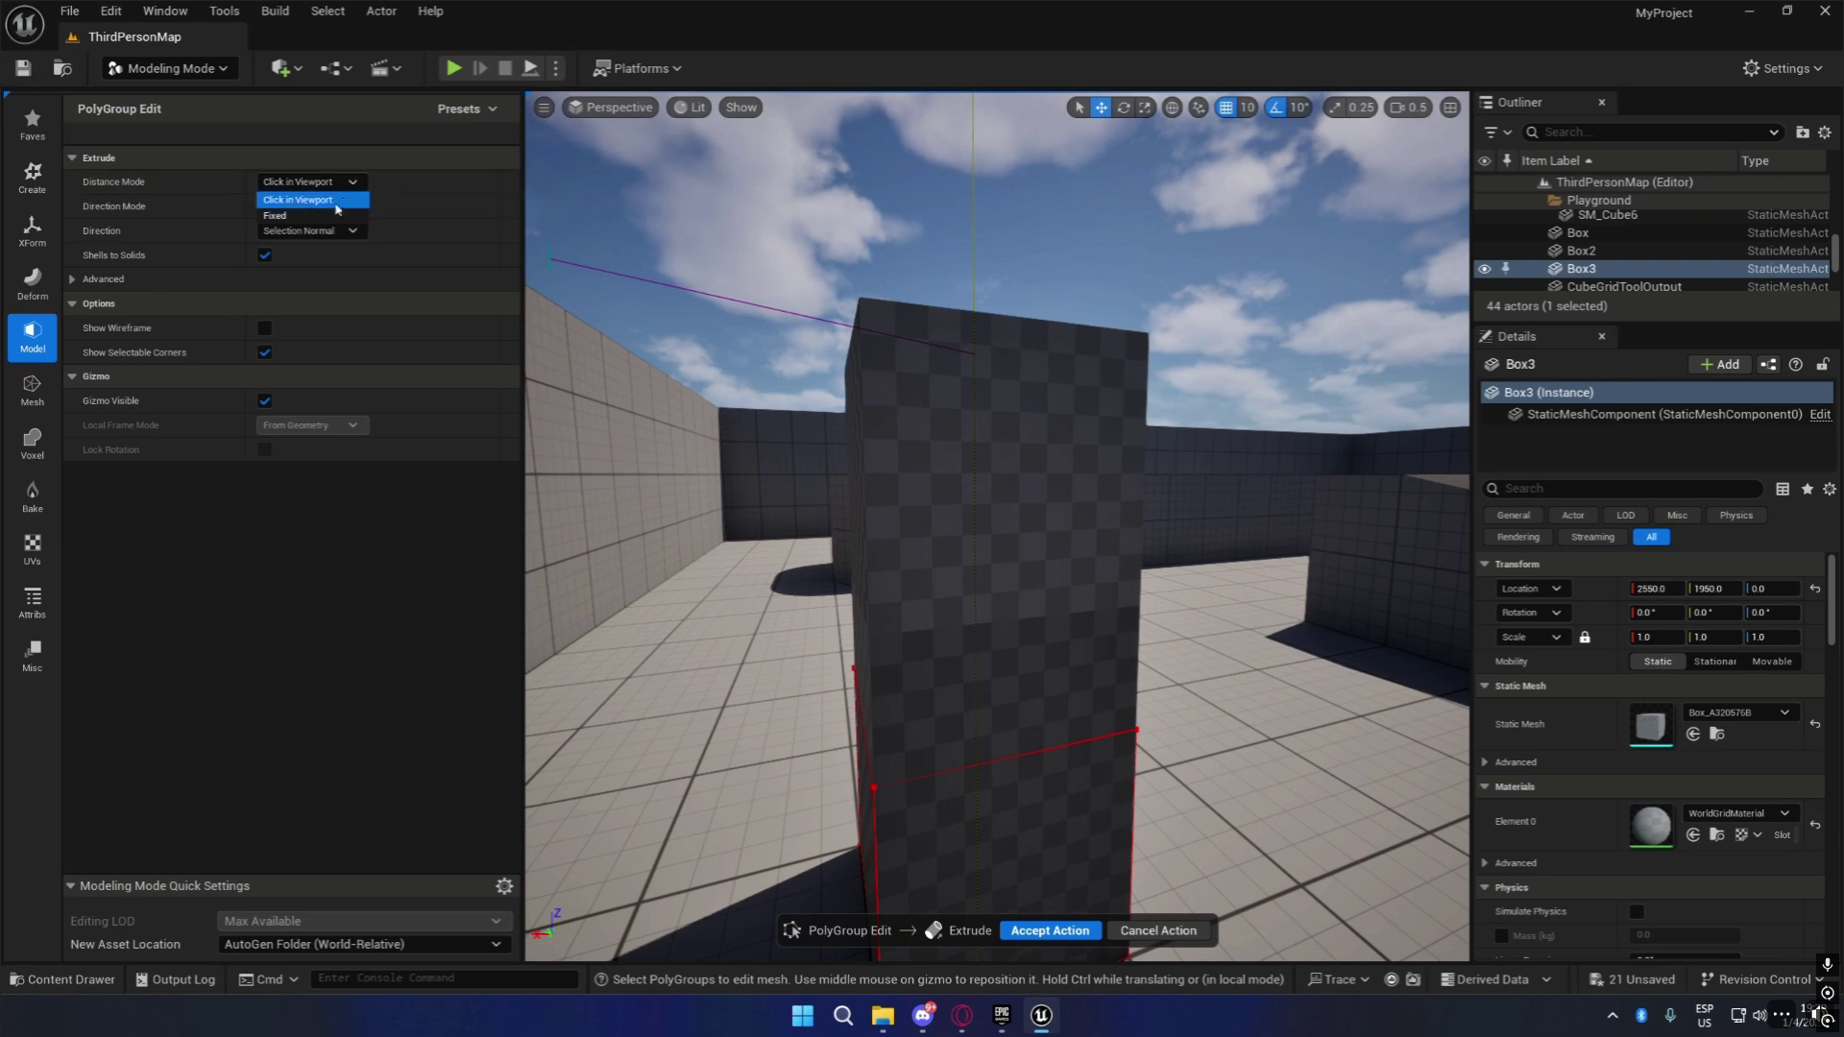
left_click(330, 217)
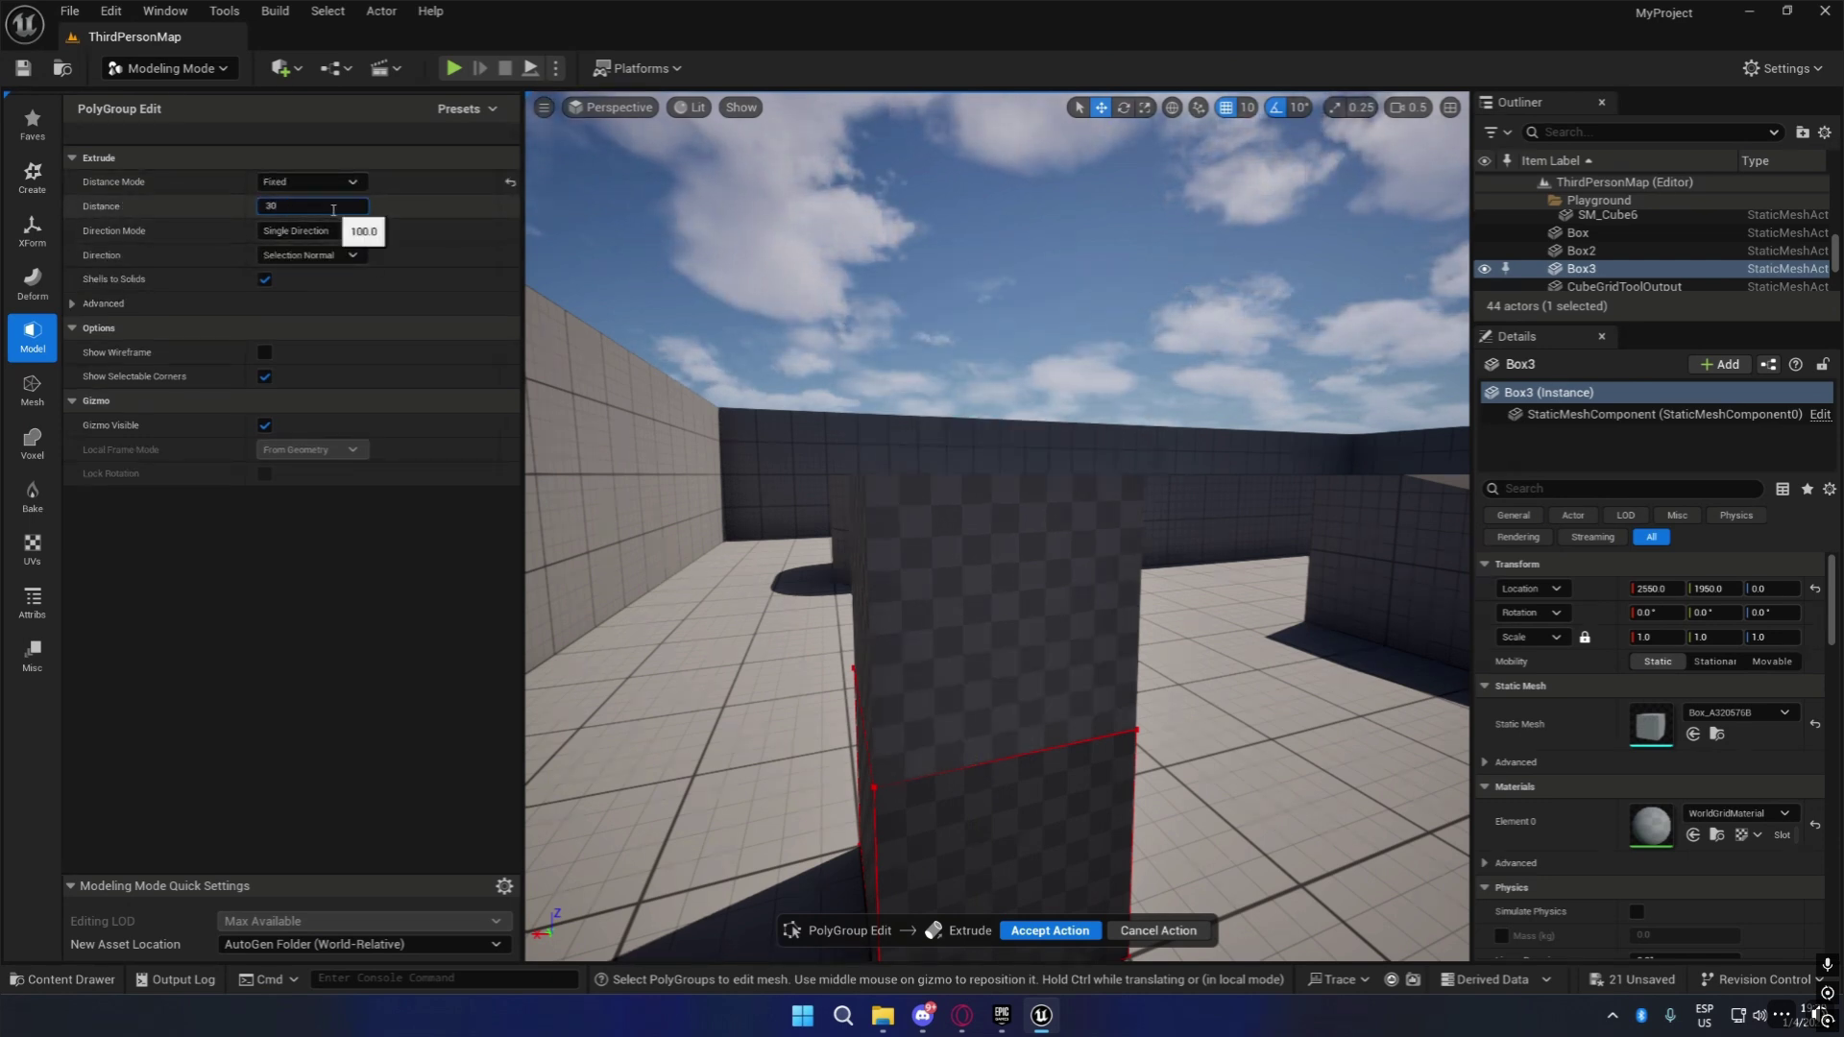
key("Return")
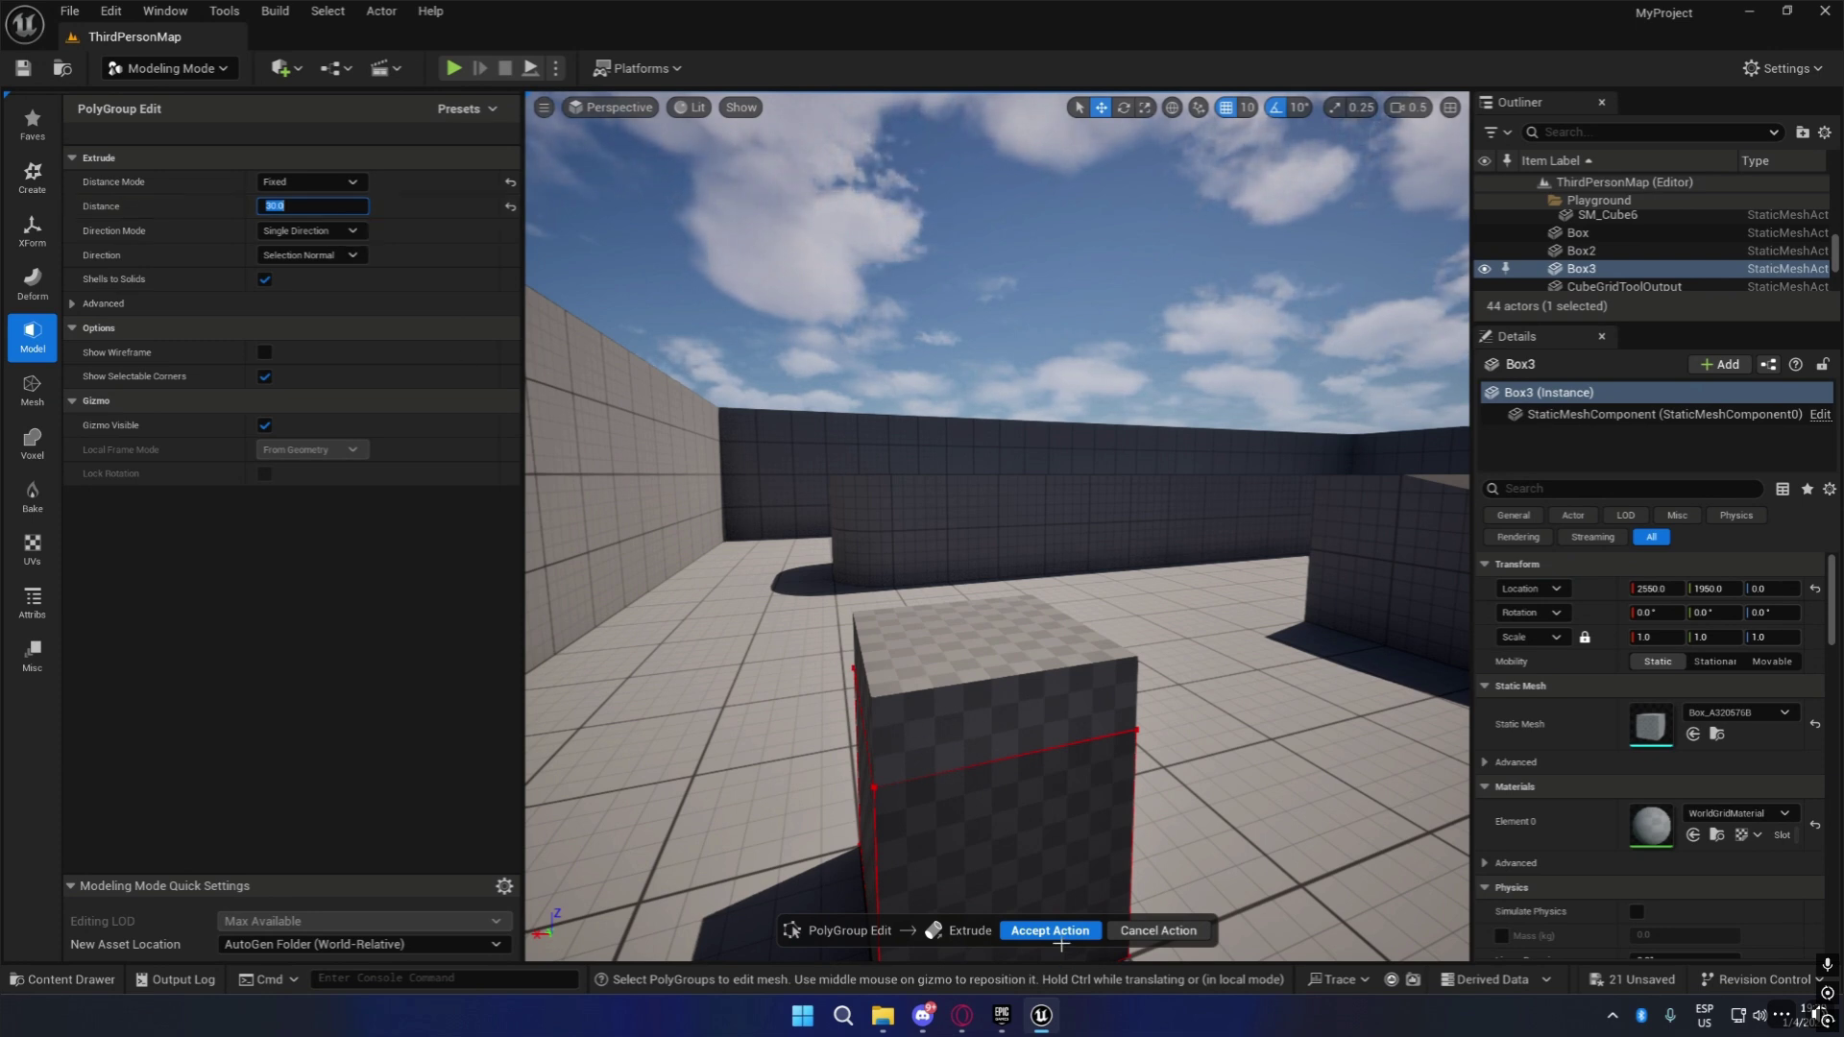
left_click(1061, 933)
Extrude the top face two more times, each by the fixed distance of 30.
mouse_move(1245, 706)
right_mouse_down()
mouse_move(1268, 719)
mouse_move(1242, 703)
right_mouse_up()
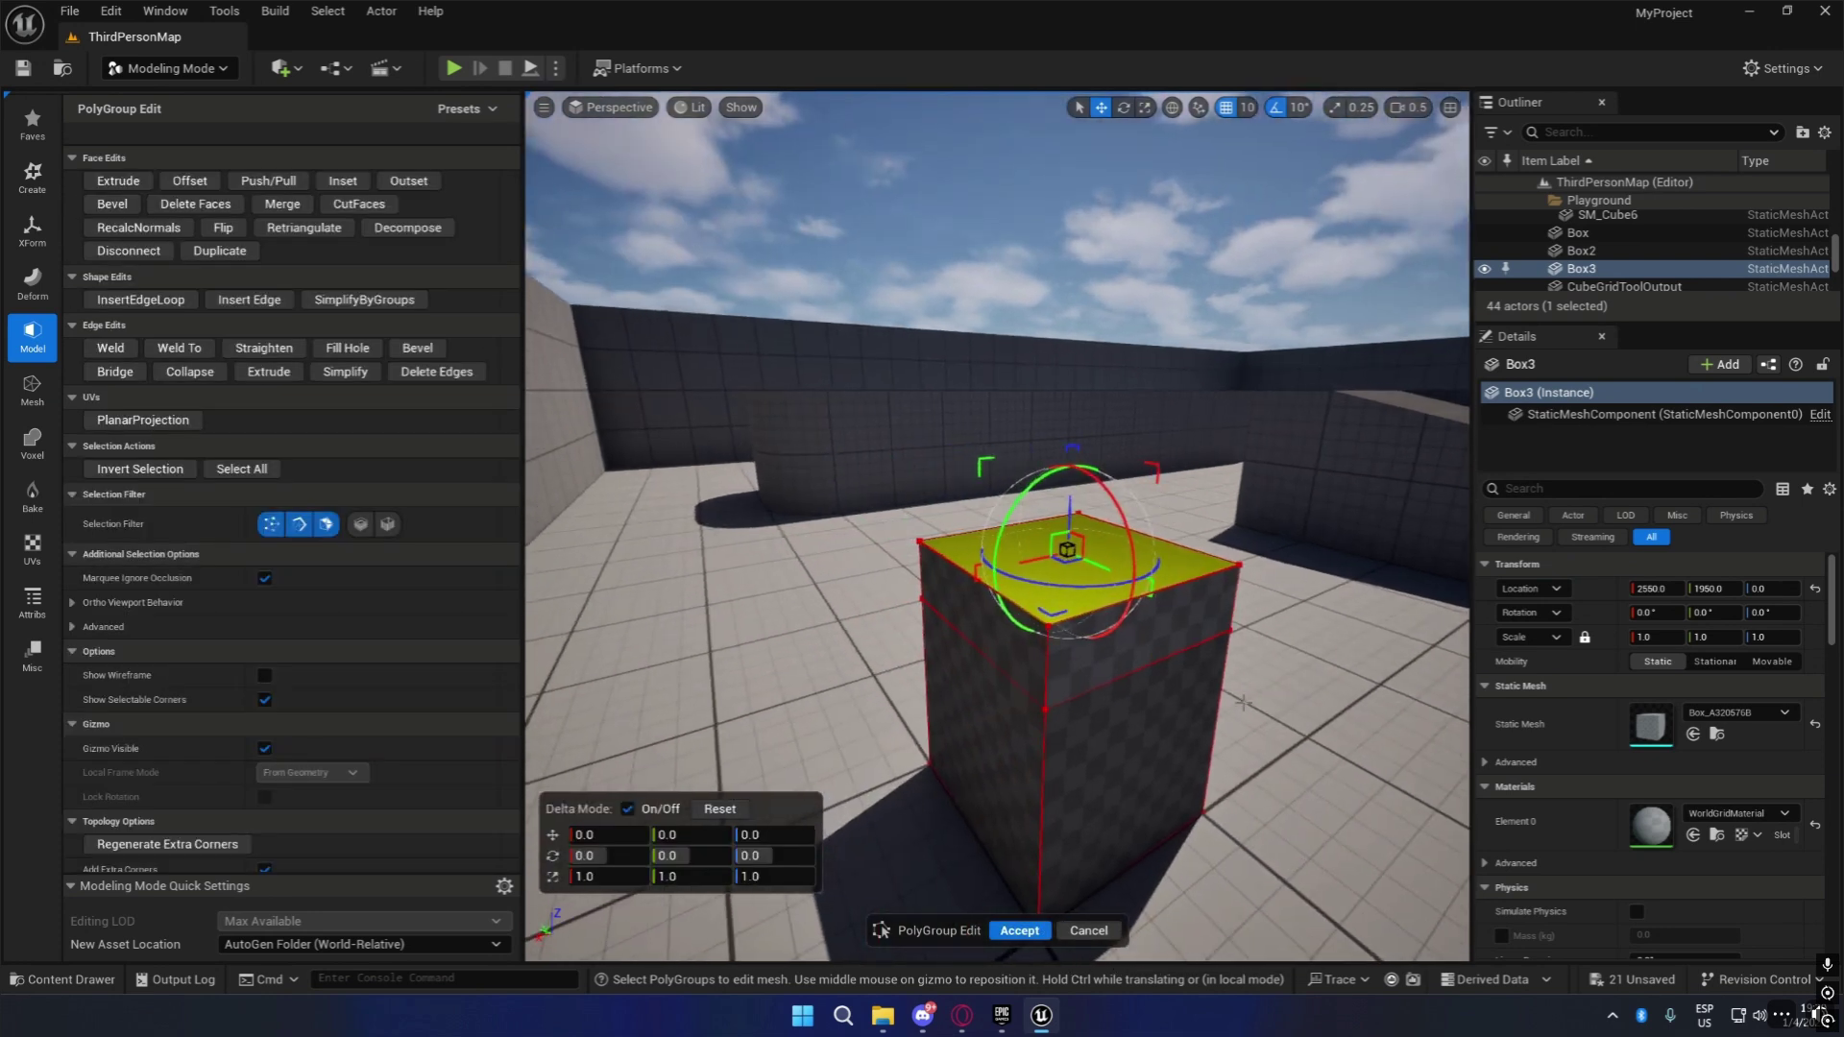
left_click(118, 180)
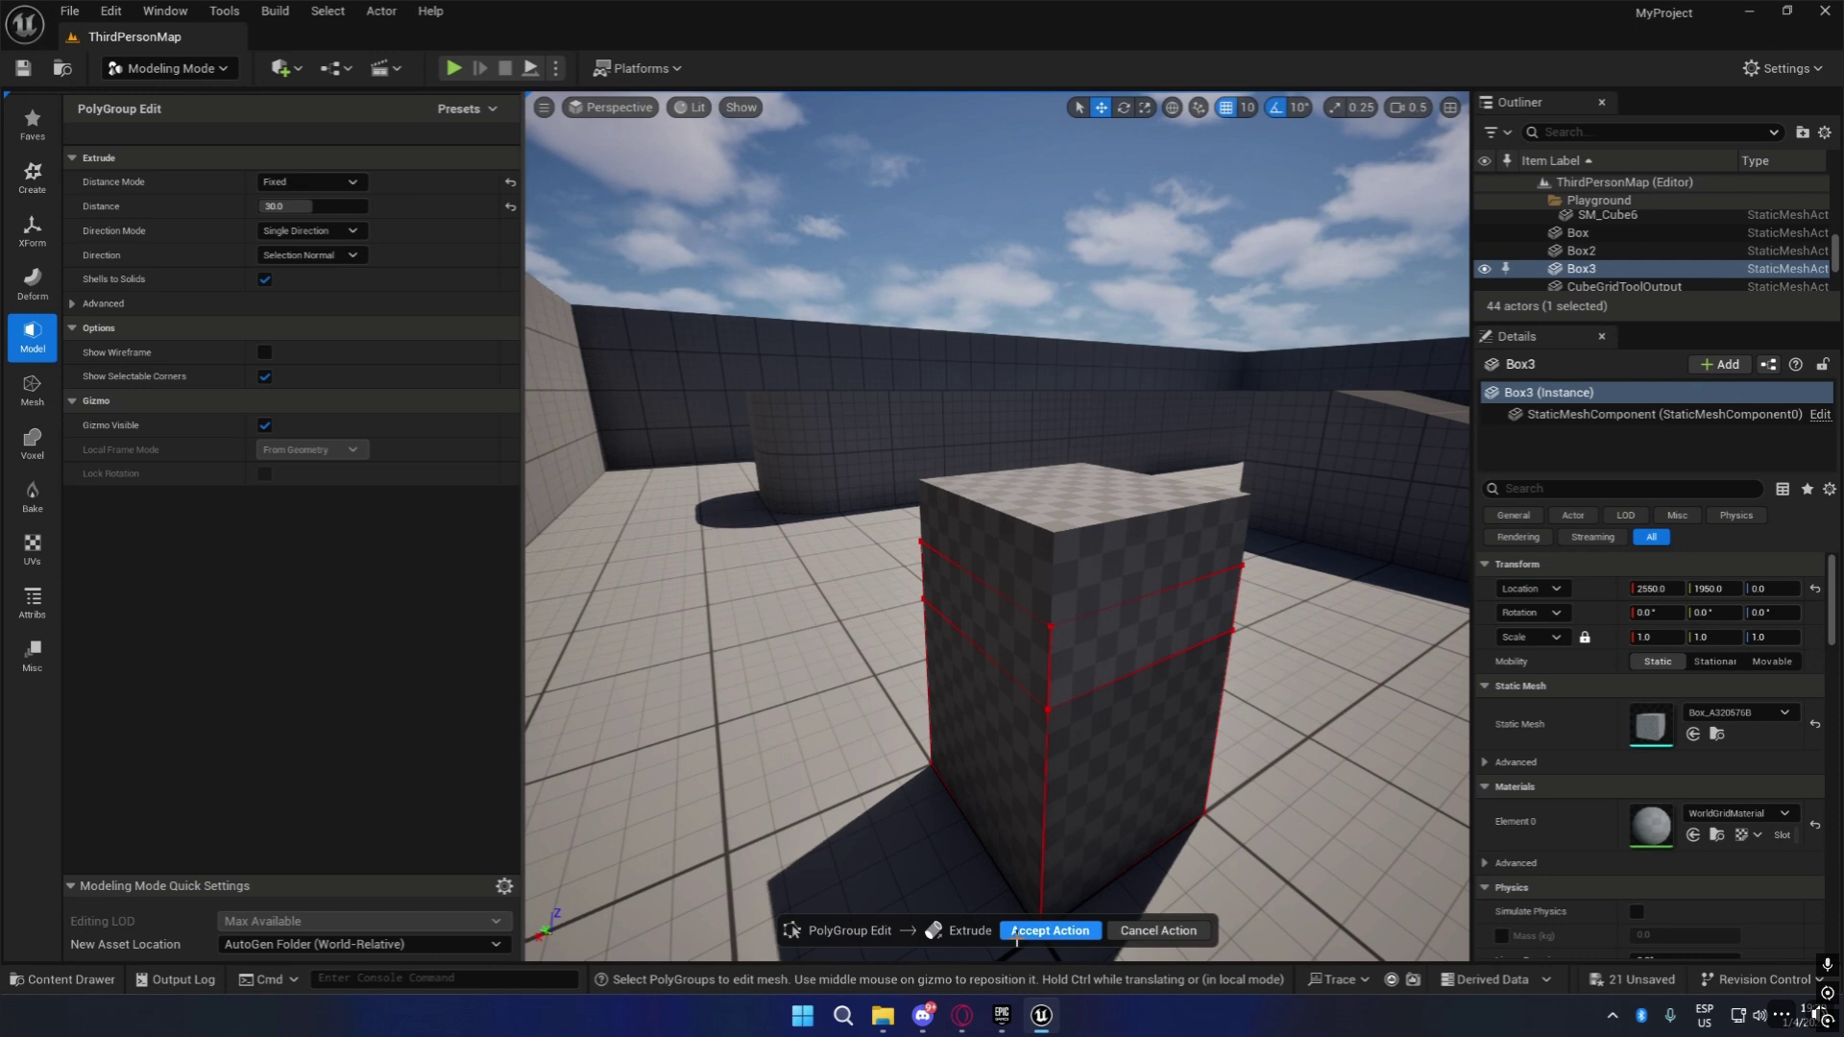
left_click(1017, 931)
left_click(100, 182)
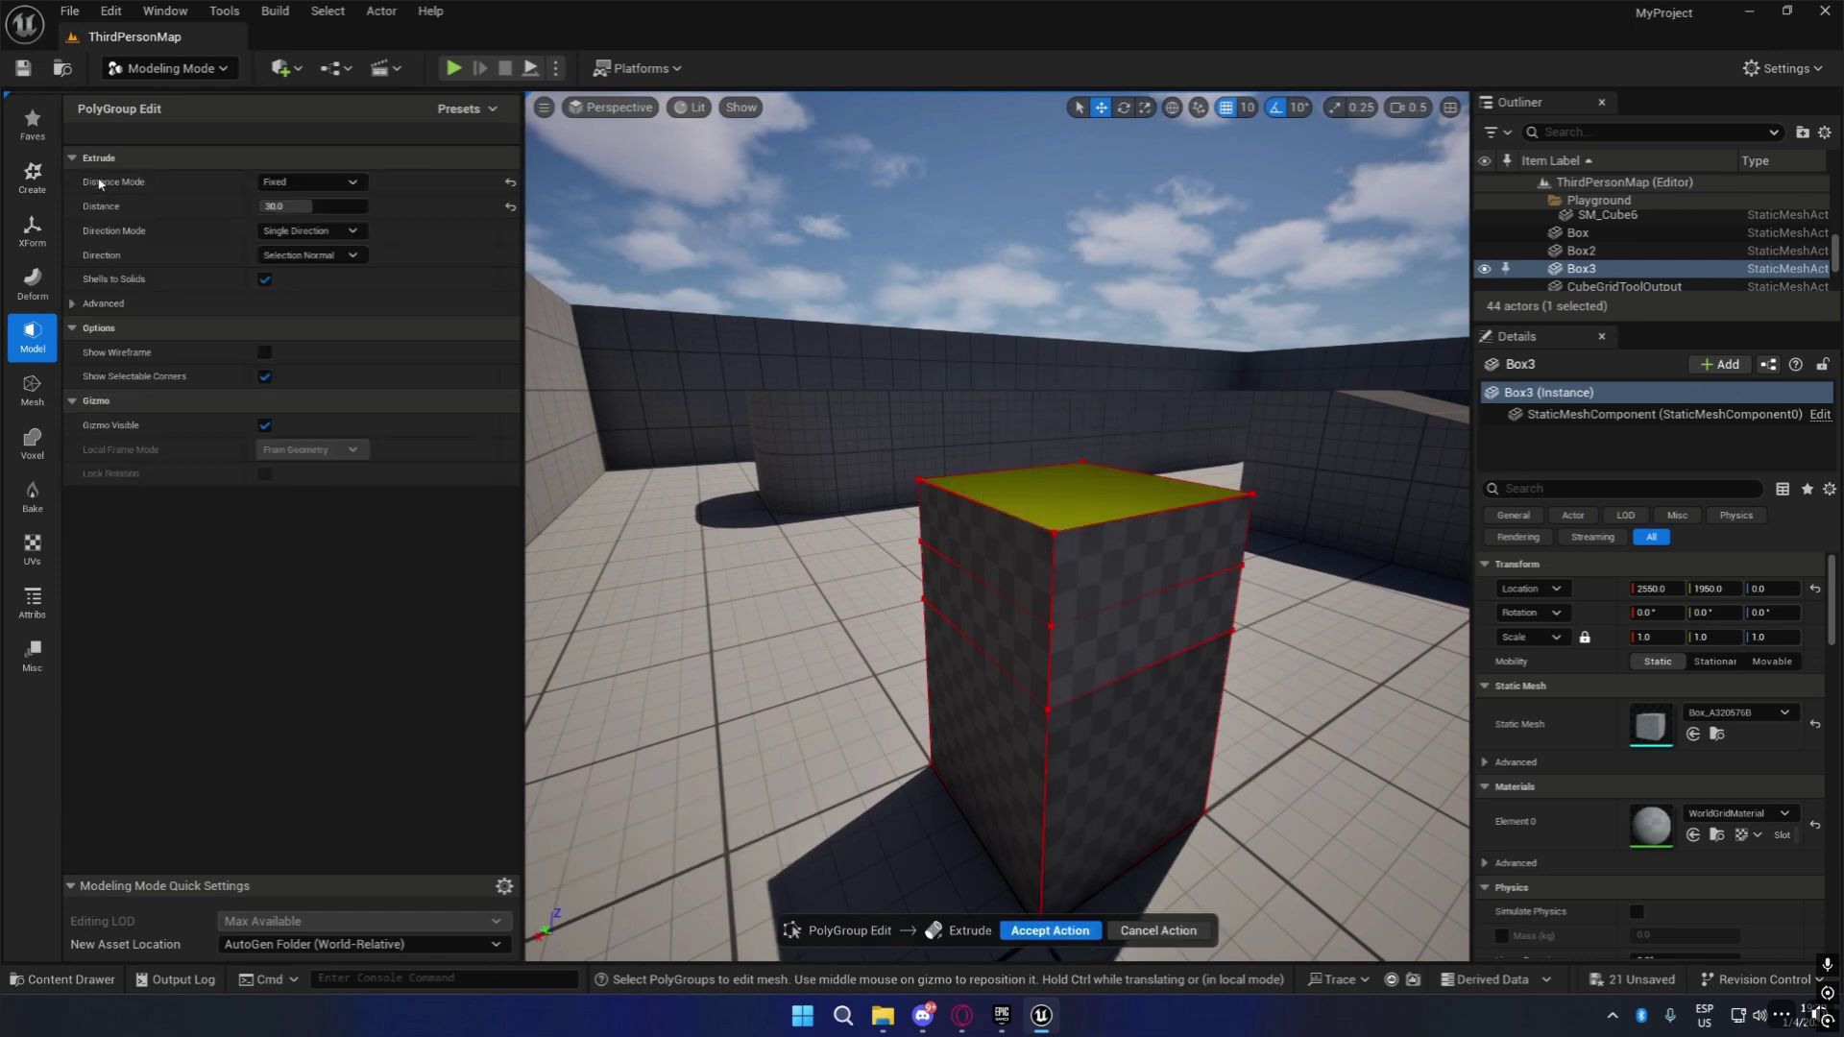
left_click(1050, 931)
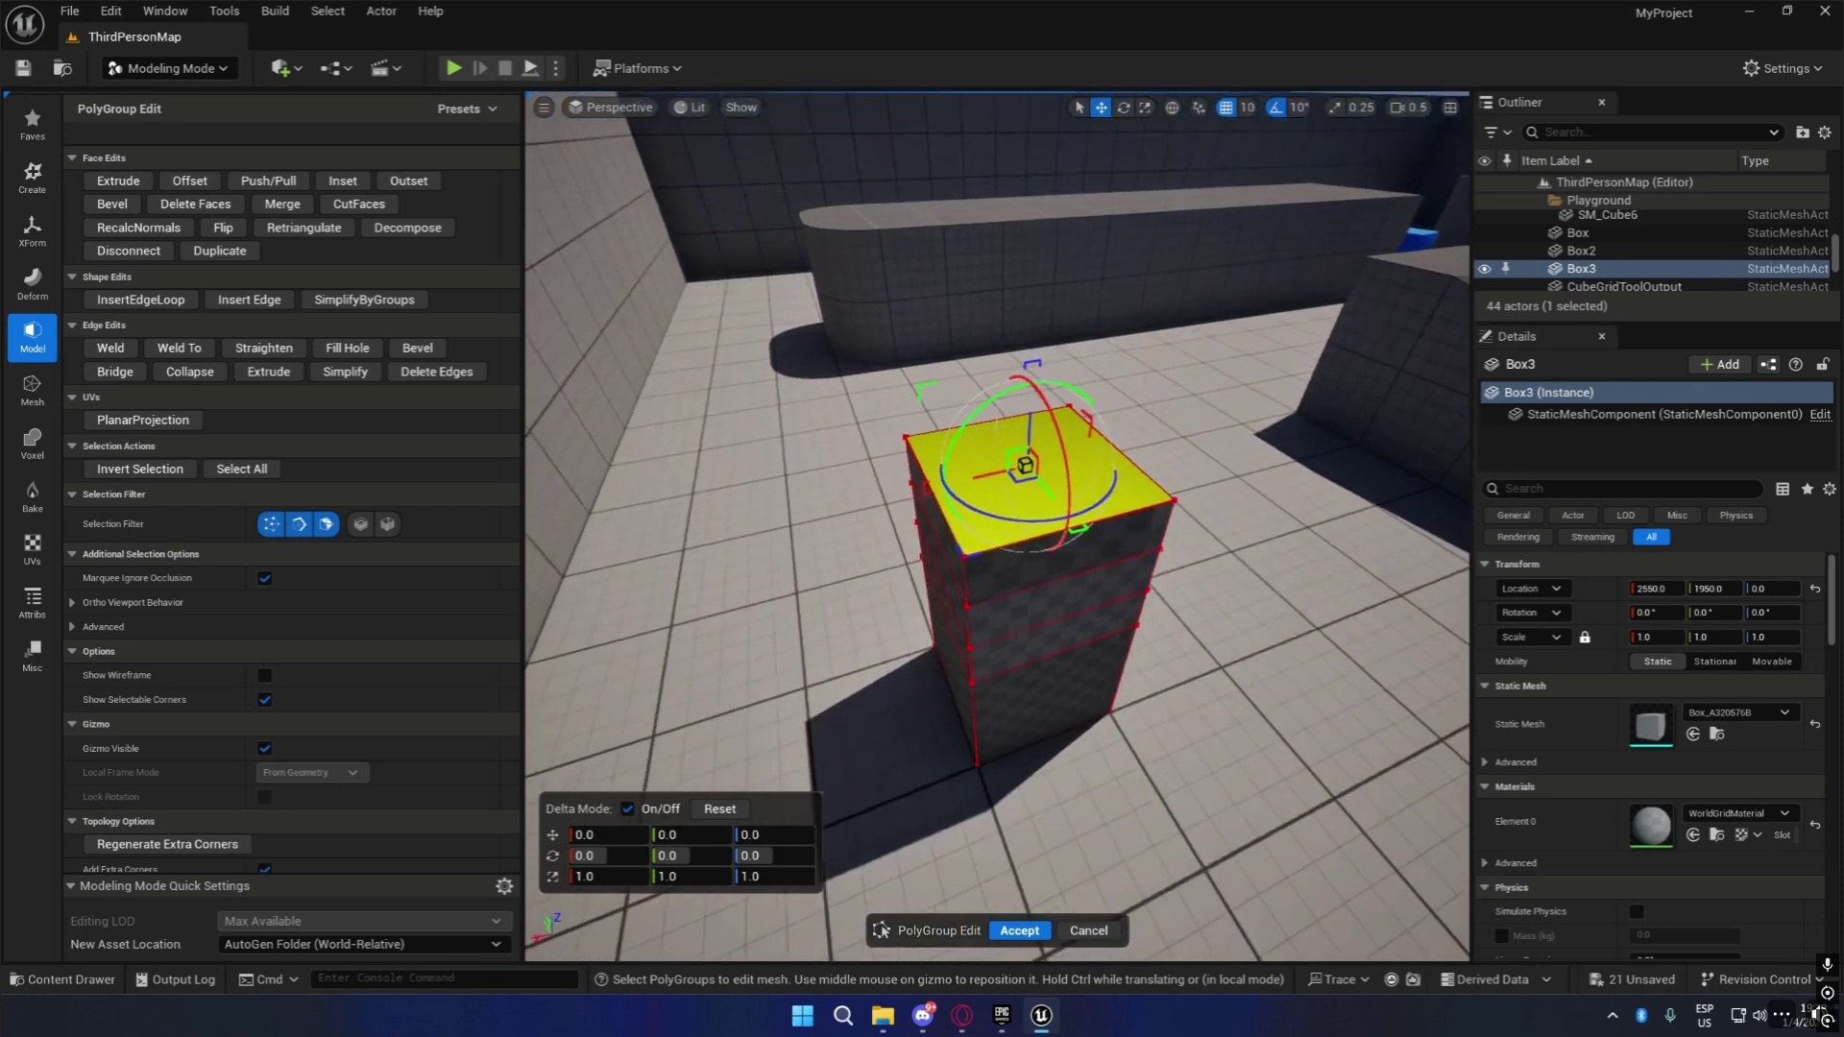
Start an Offset on the top face and try both Selected Triangle Normals direction modes before setting it back to Vertex Normals.
right_click_drag(999, 528, 1042, 577)
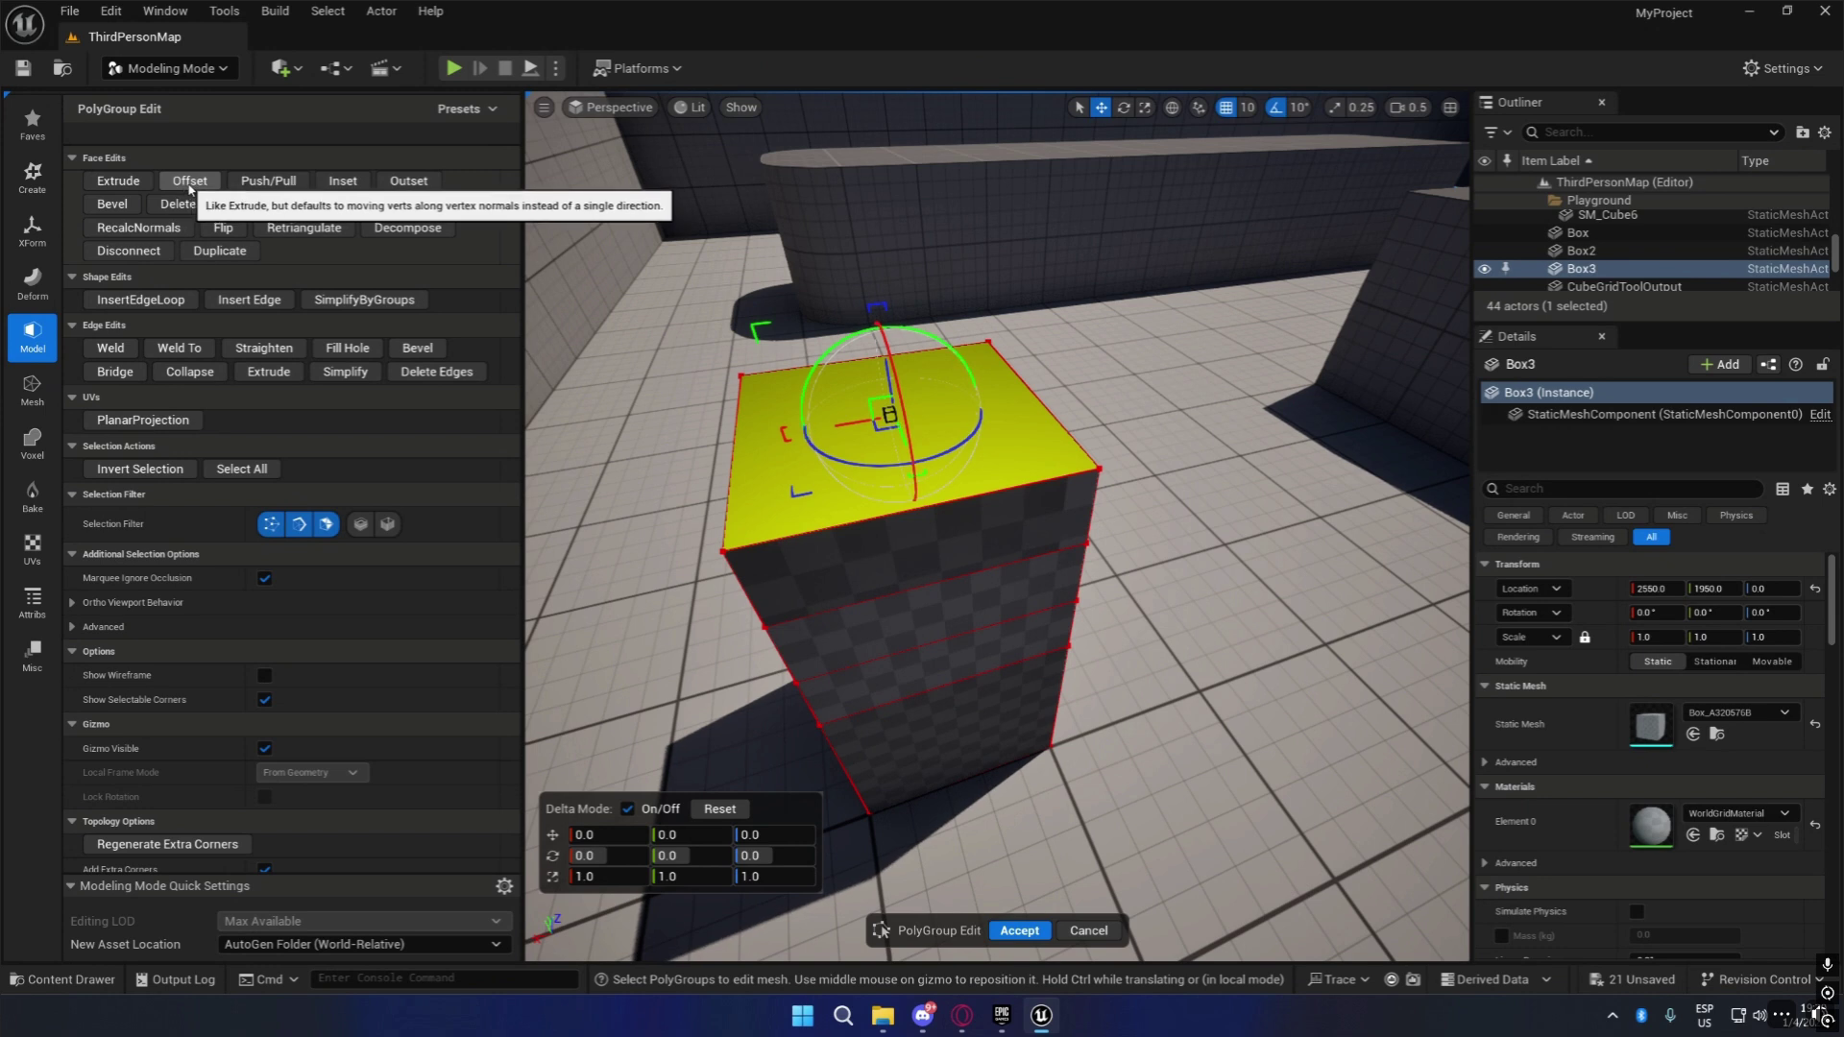
left_click(187, 182)
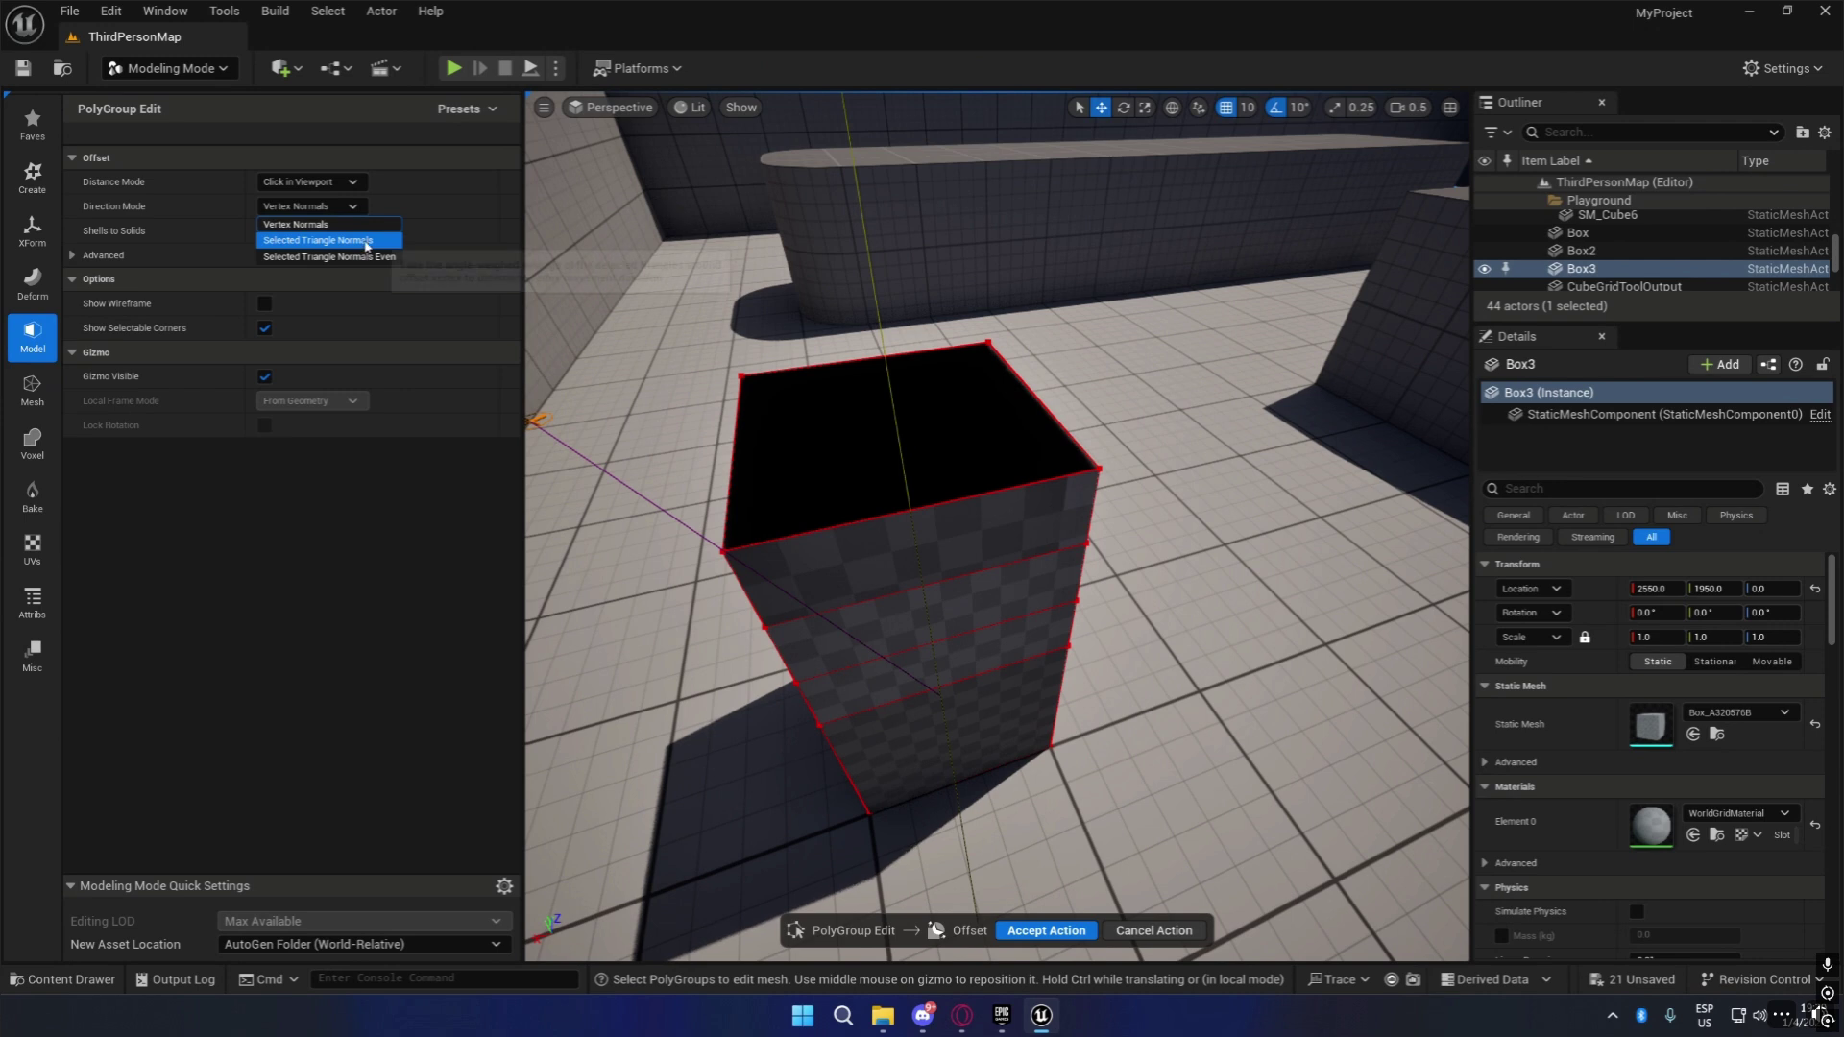
left_click(317, 240)
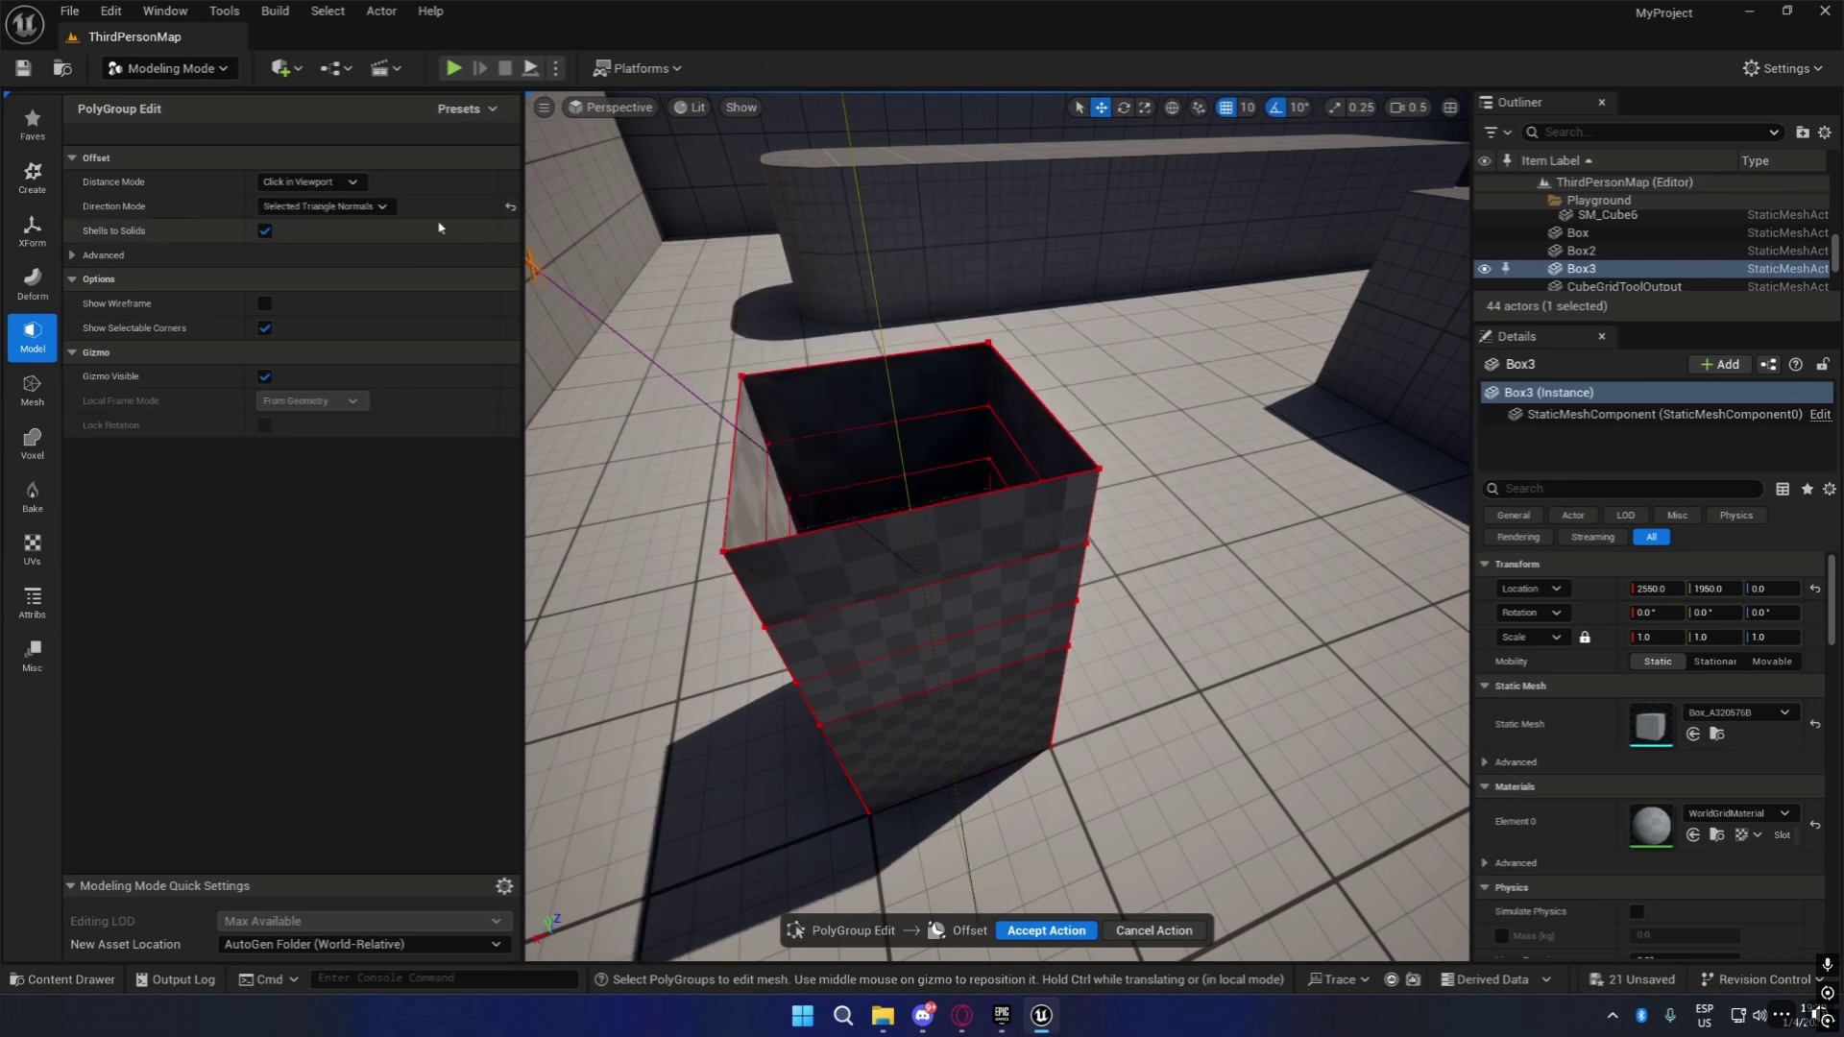
left_click(324, 206)
left_click(379, 258)
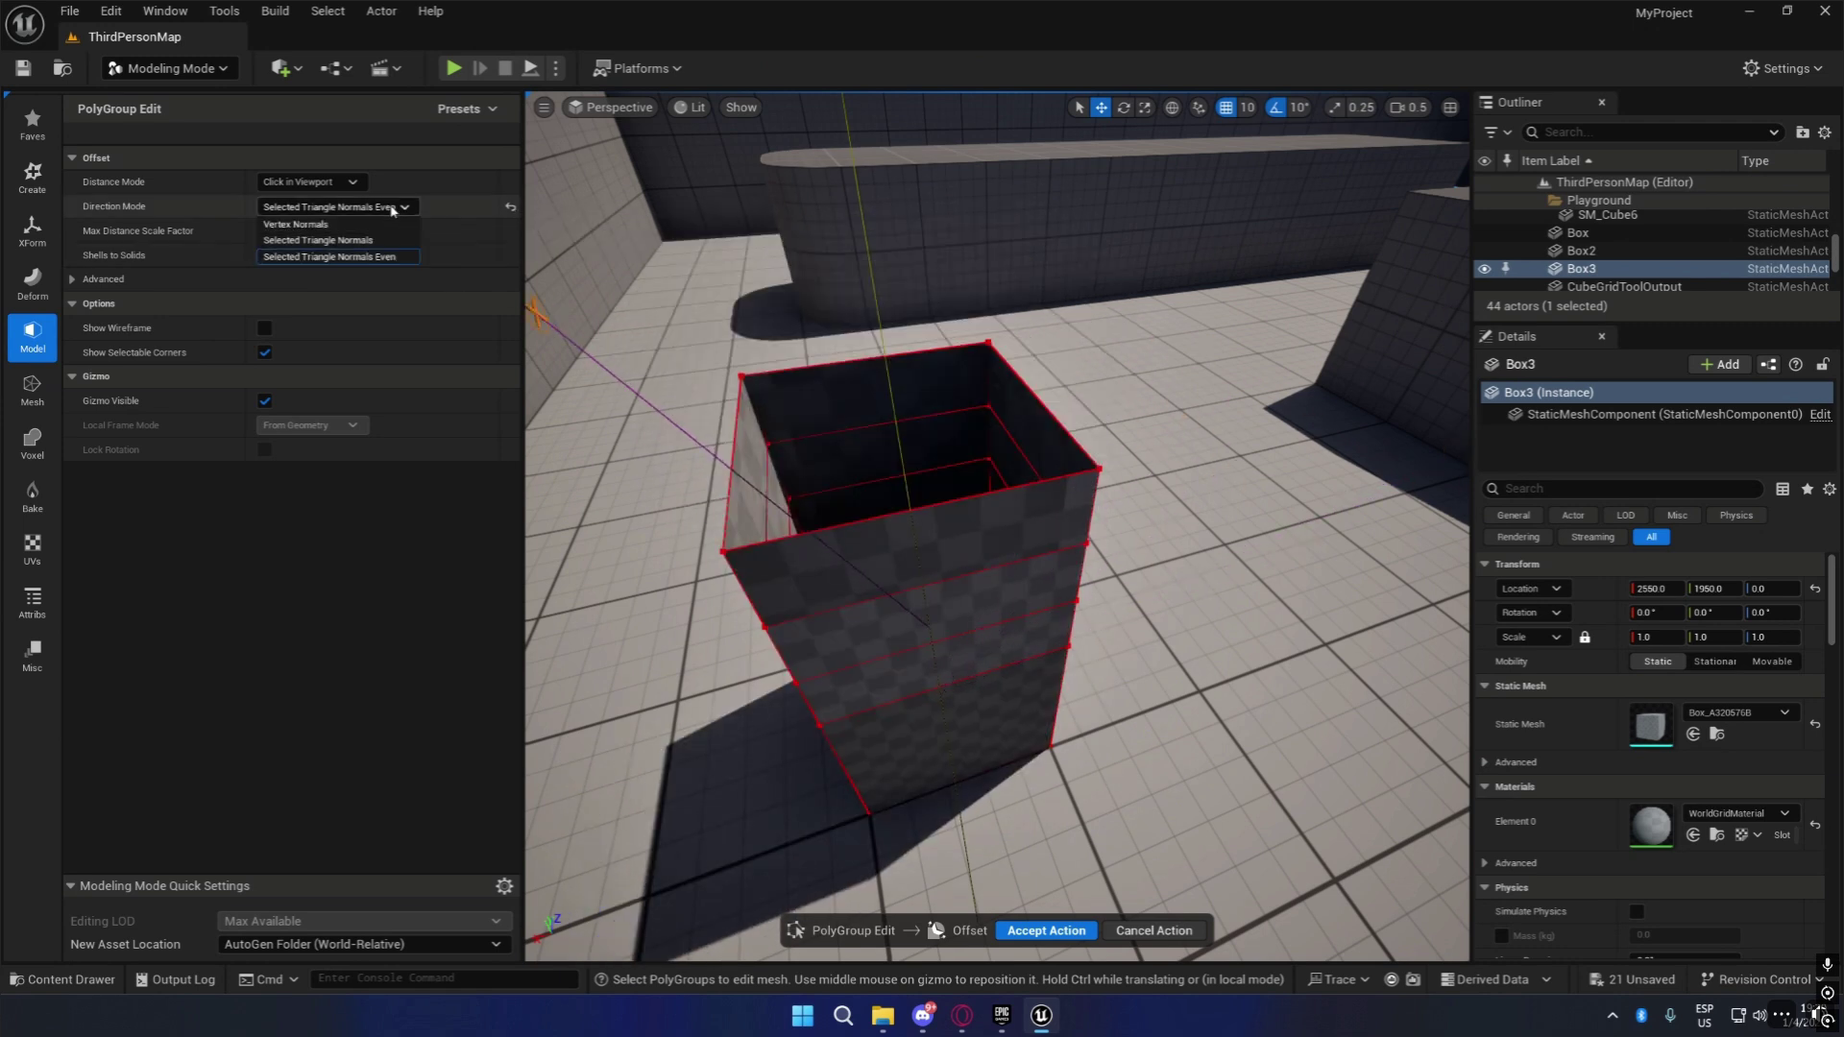
left_click(296, 223)
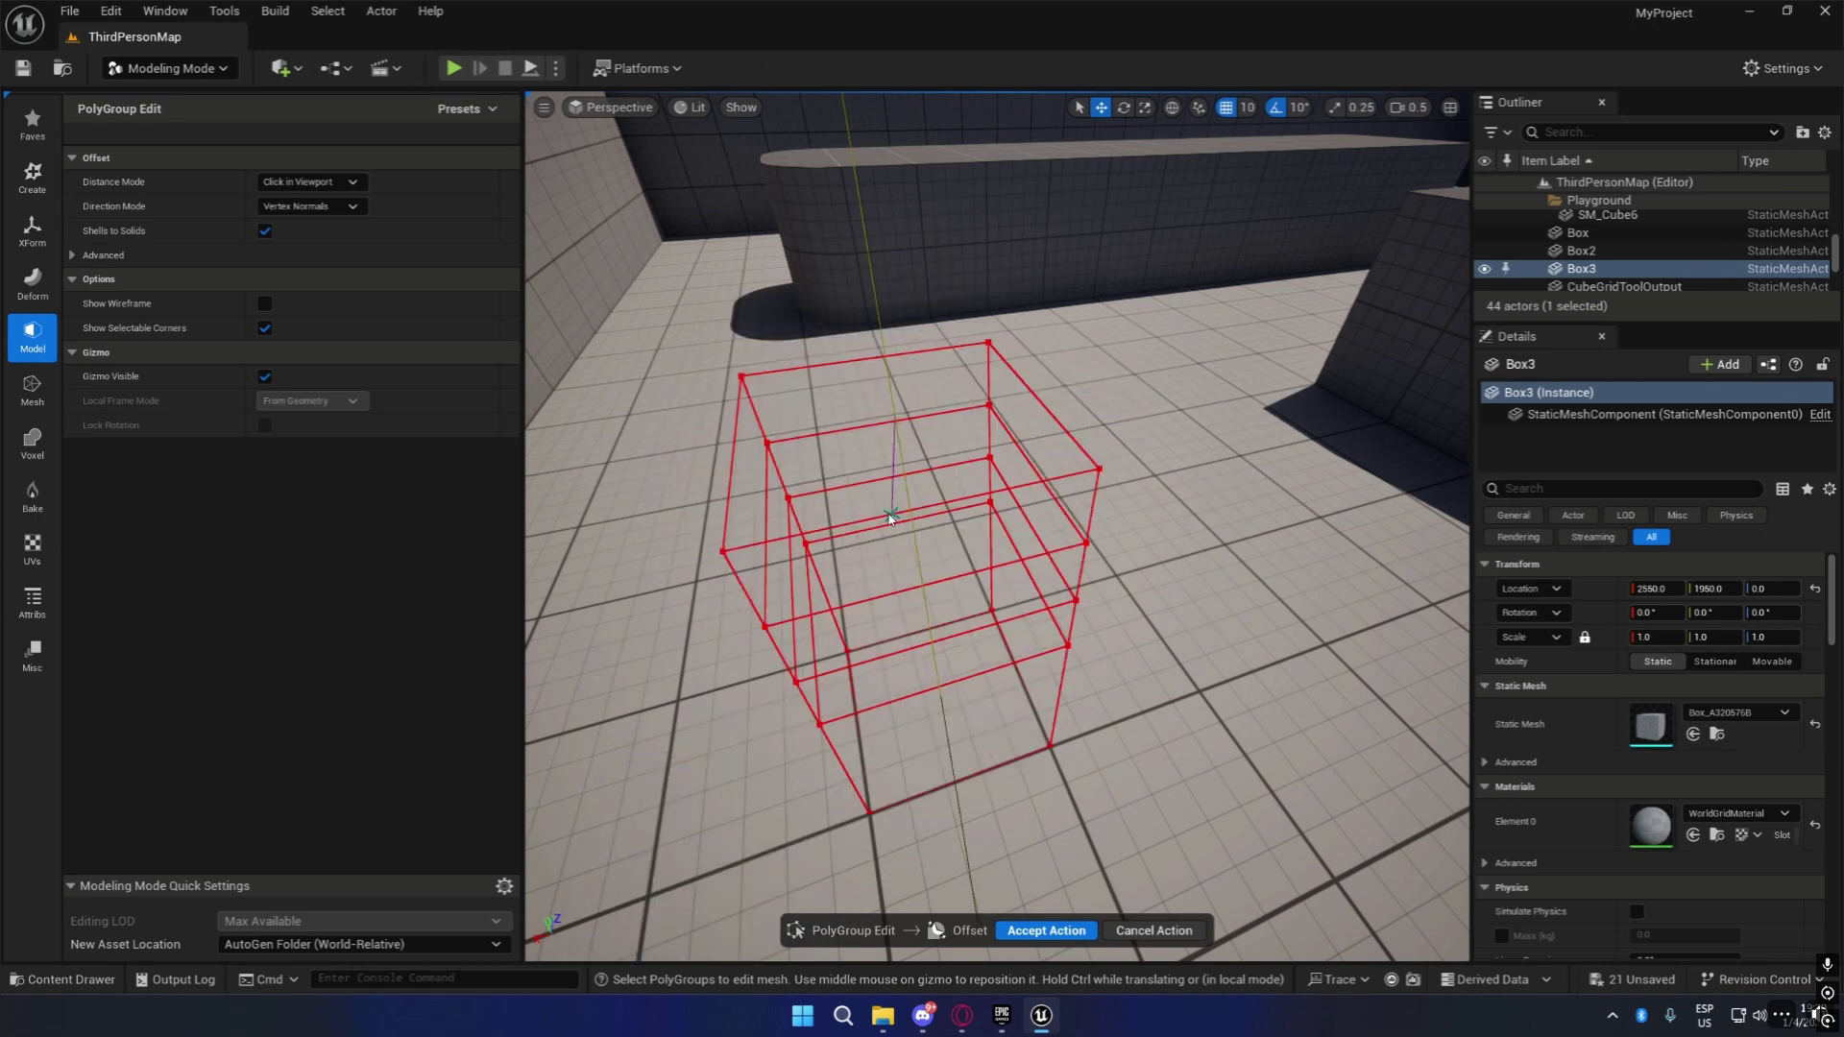
Offset the top face downward into the box to form a shallow recess.
right_click_drag(845, 492, 797, 615)
key("w")
key("s")
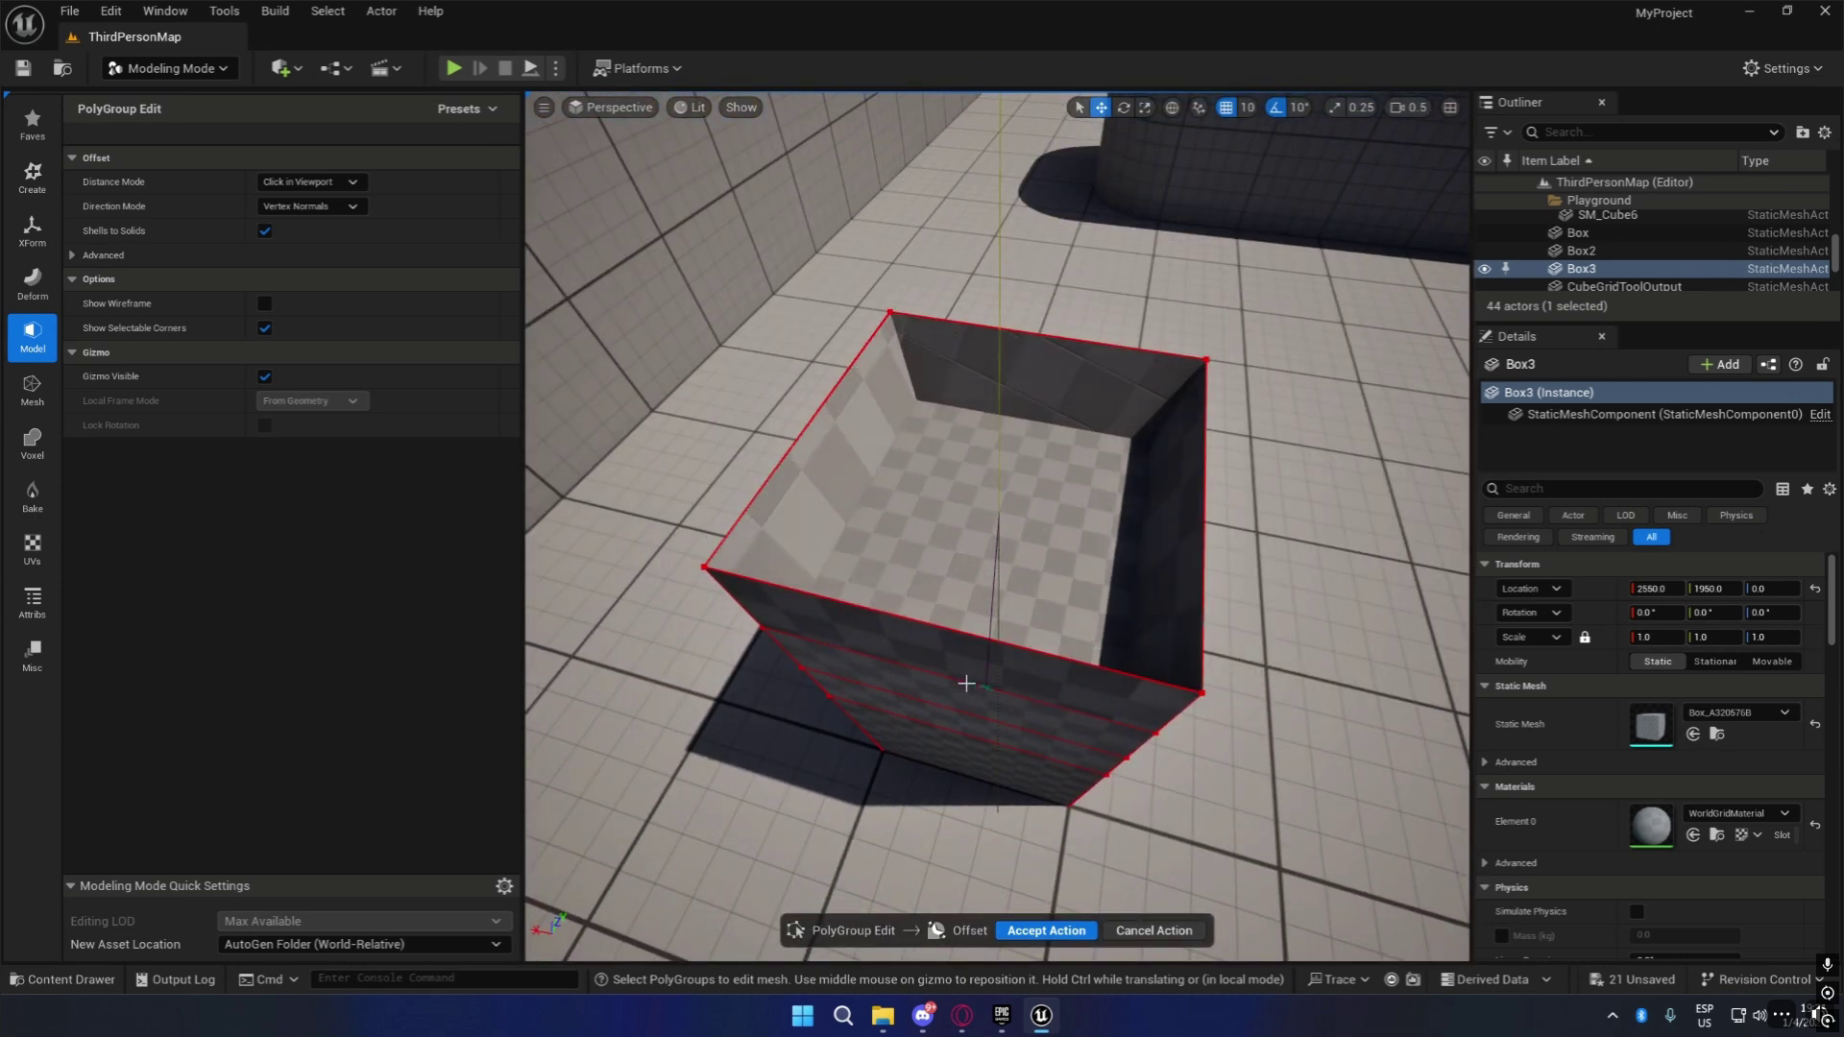
left_click(969, 664)
Push/Pull the recess floor upward so it forms a block rising above the box's rim.
right_click_drag(1280, 461, 1292, 423)
key("w")
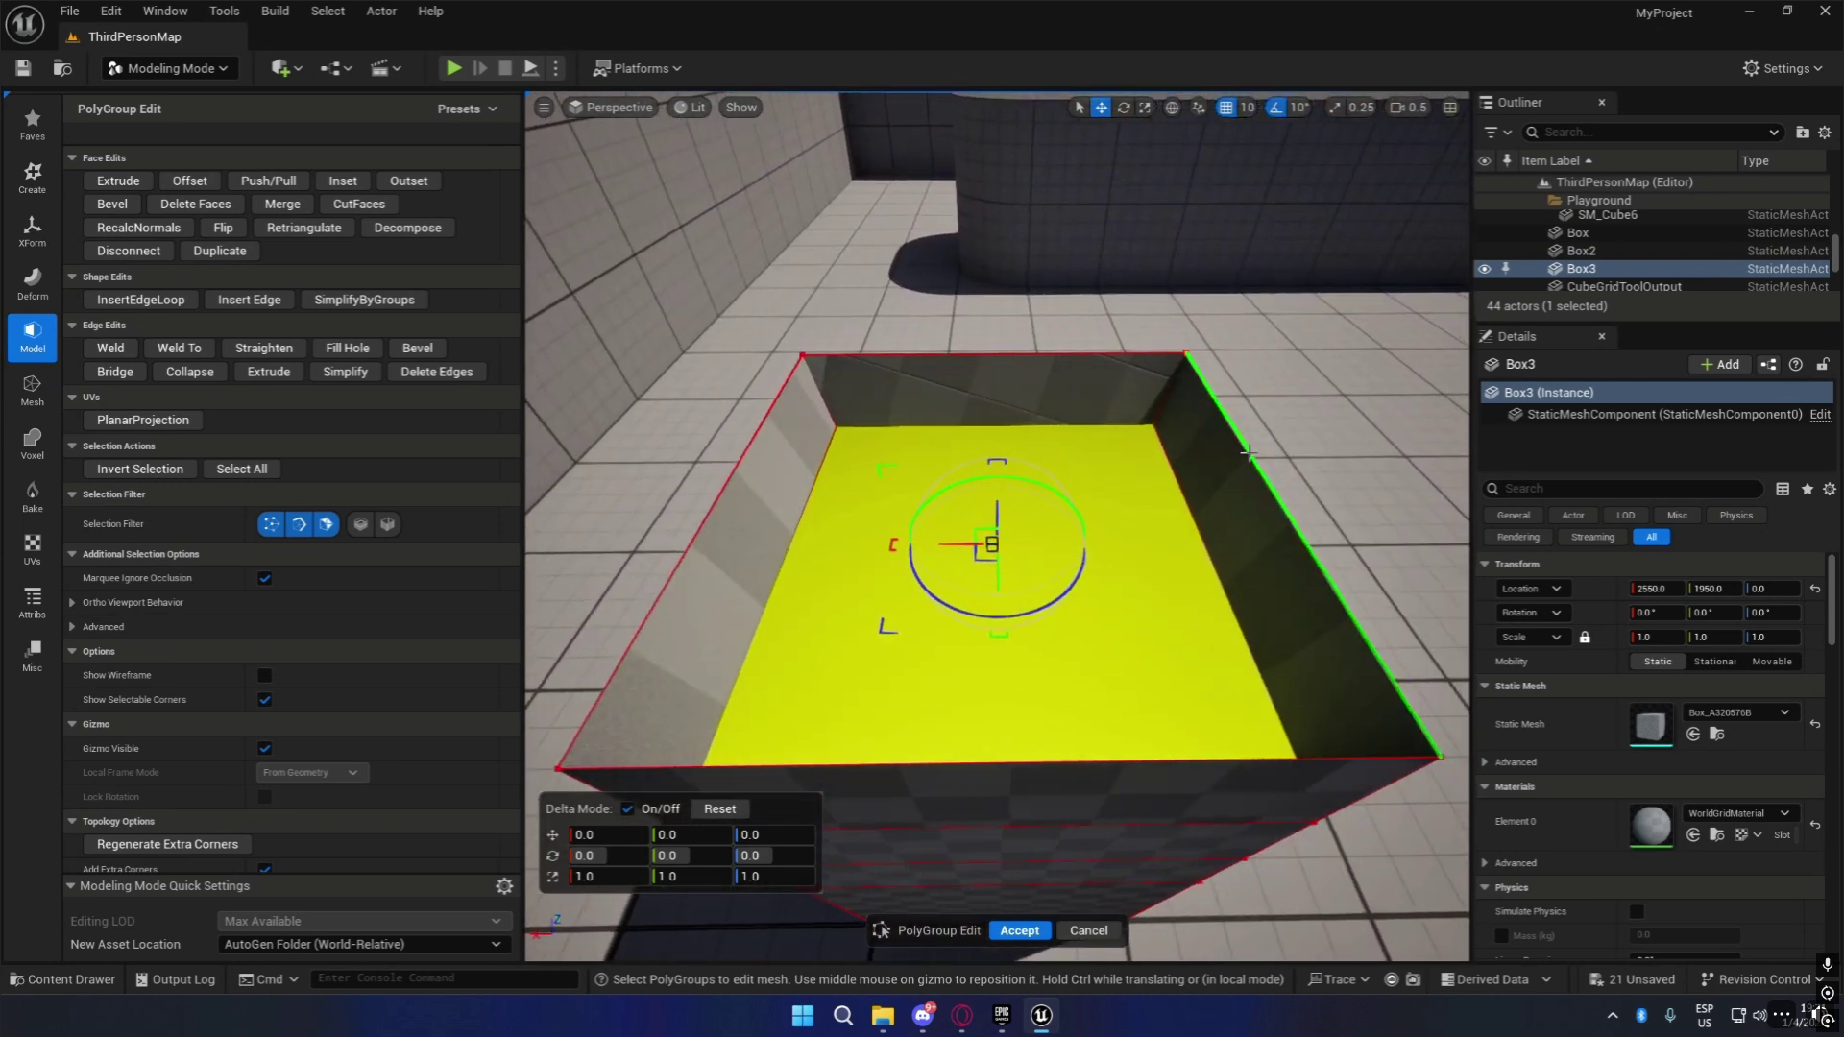
left_click(274, 182)
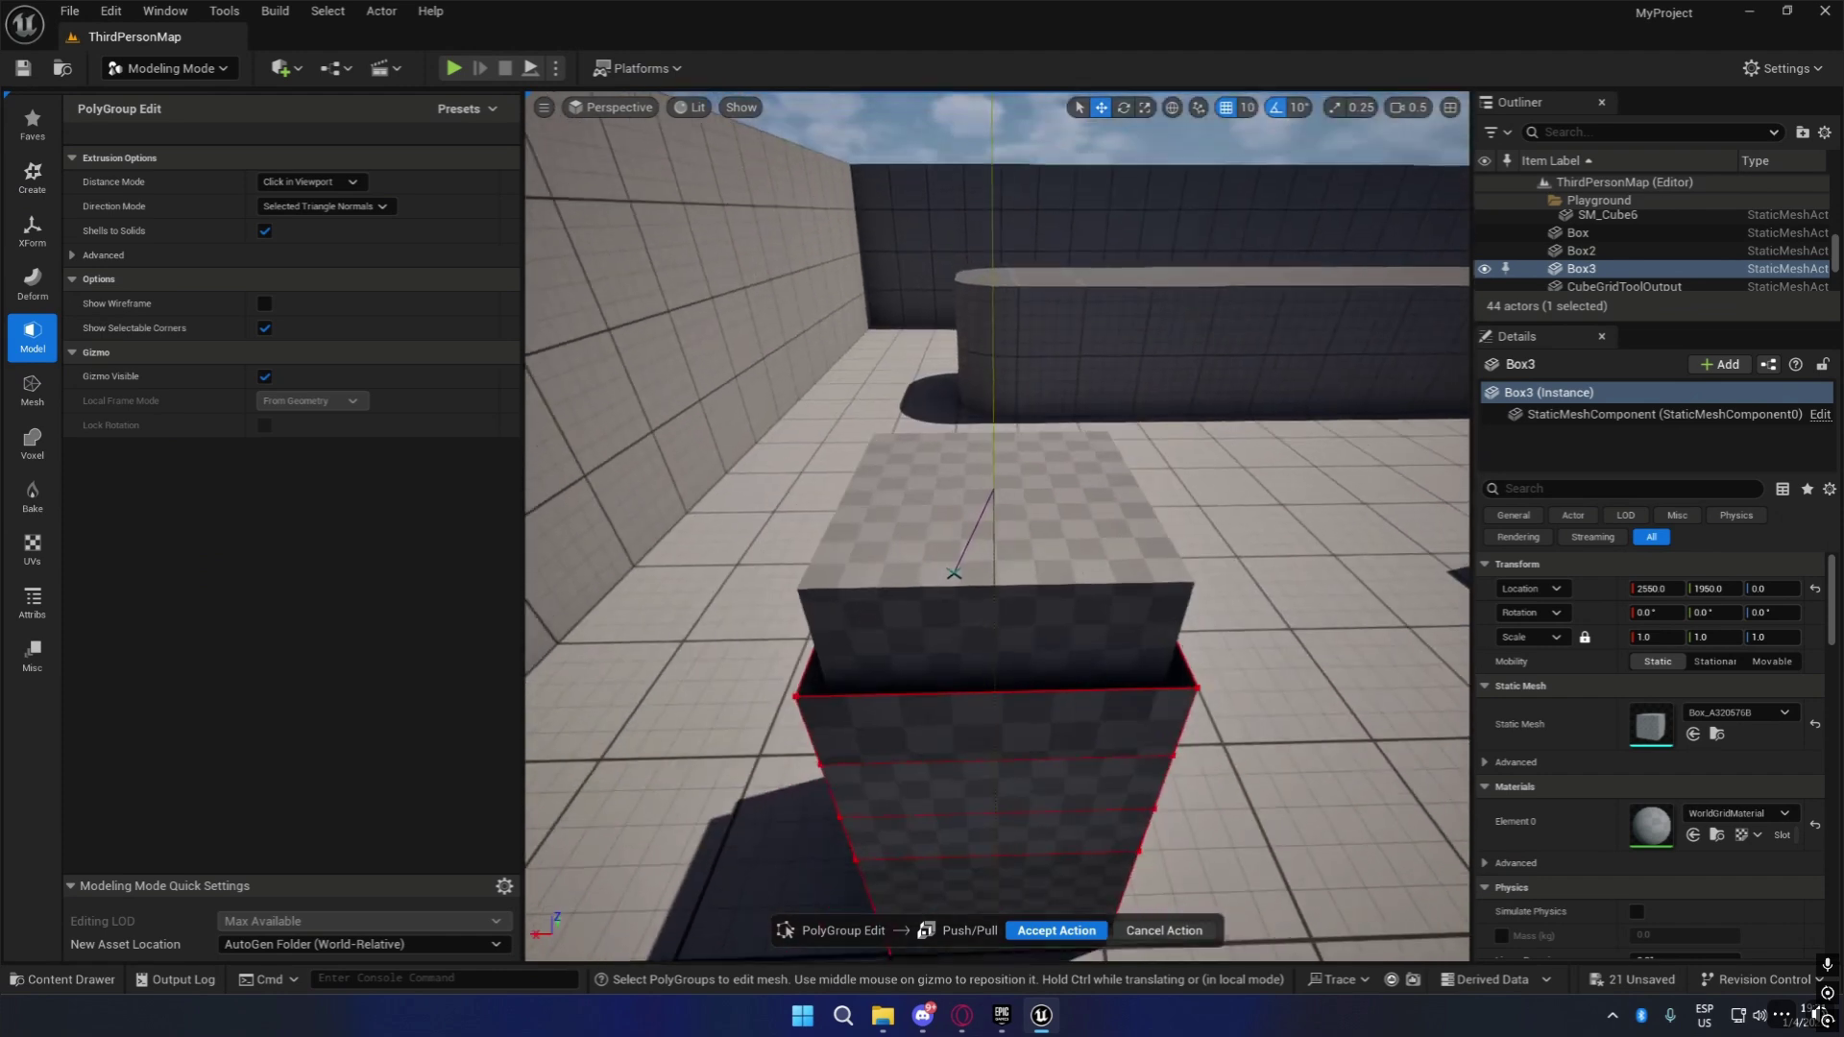
left_click(959, 540)
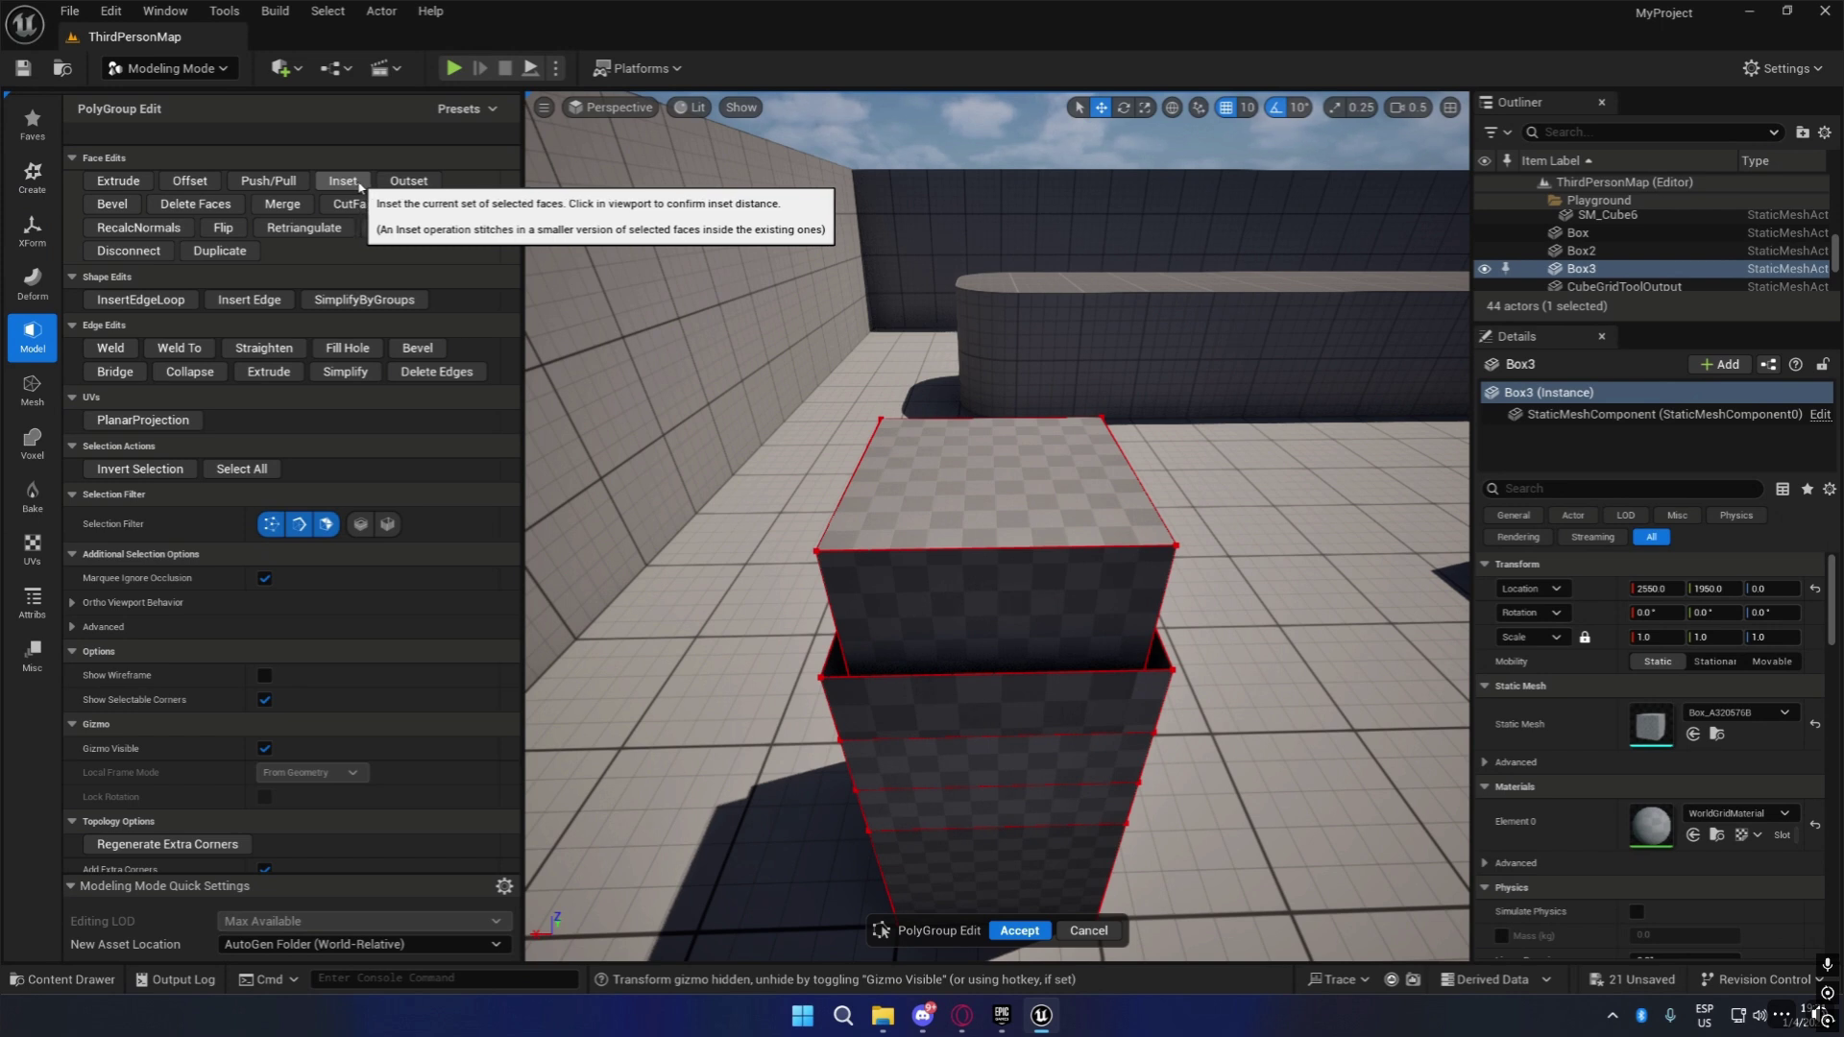
Select the top face of the raised block and inset it to leave a narrow border.
right_click_drag(922, 499, 892, 470)
key("w")
key("s")
left_click(892, 469)
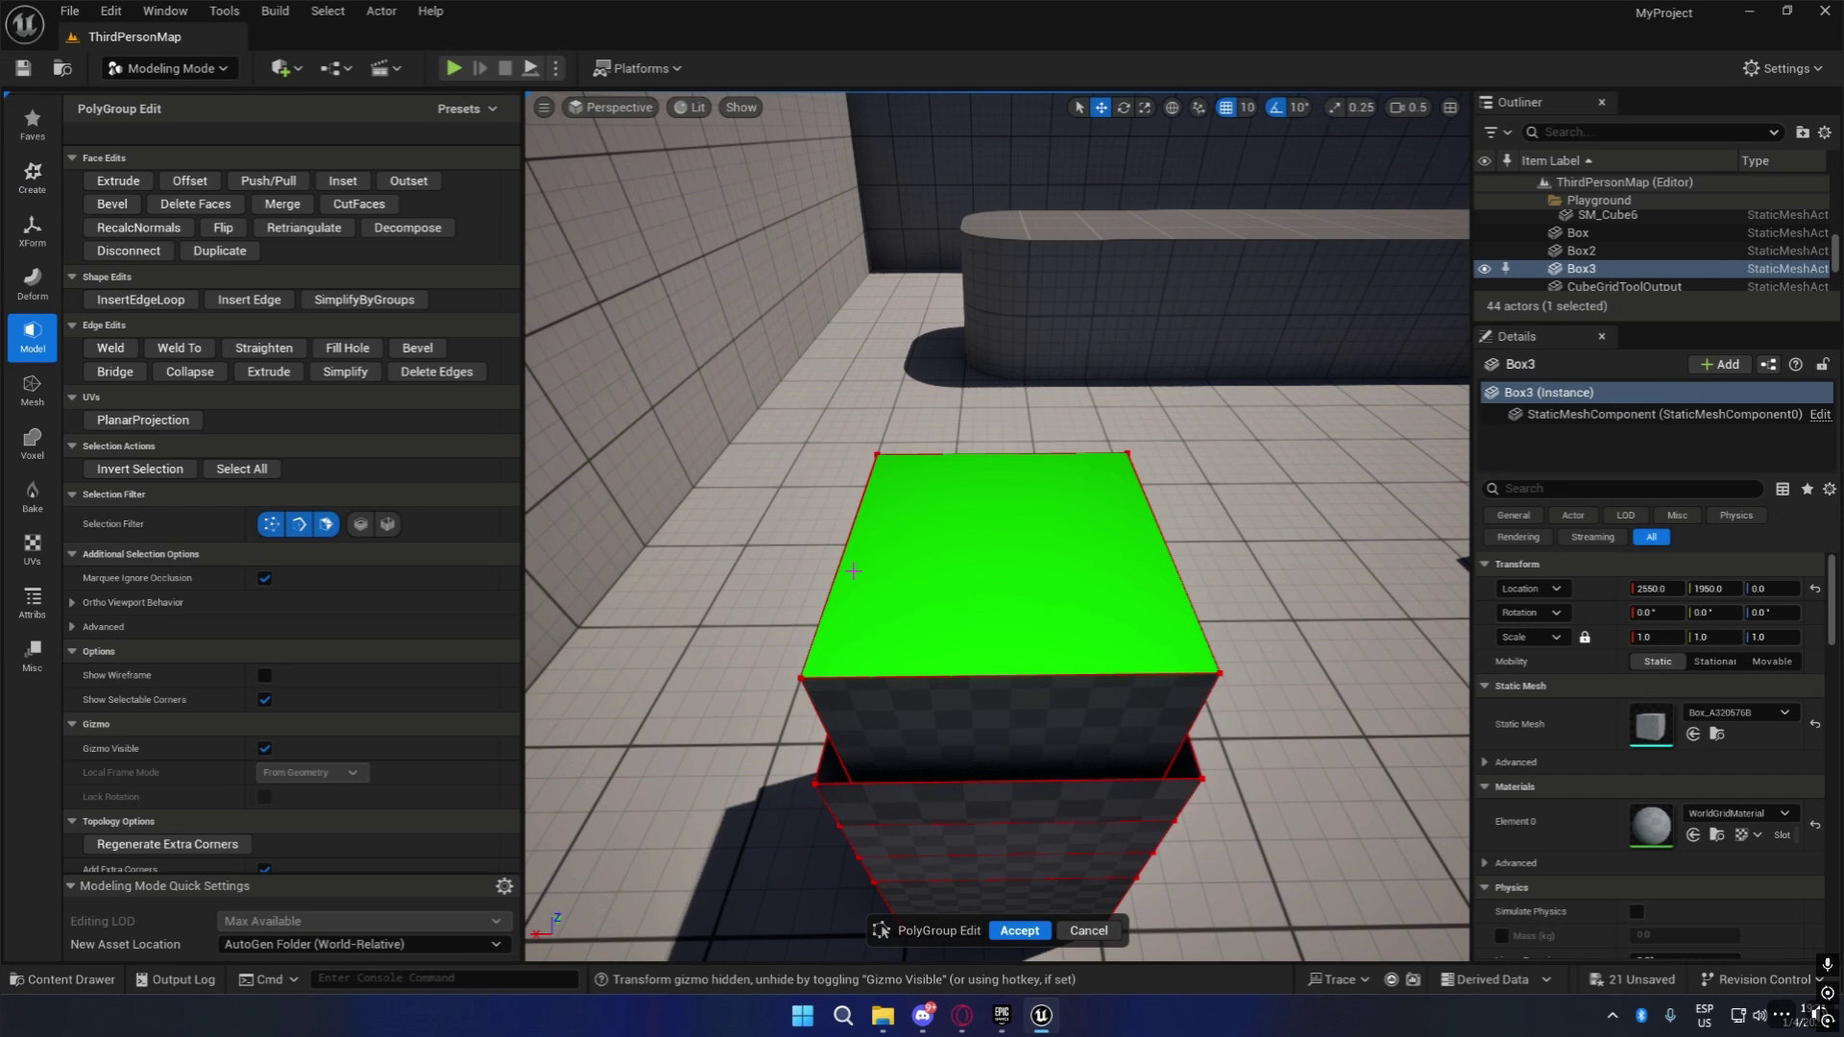
left_click(342, 181)
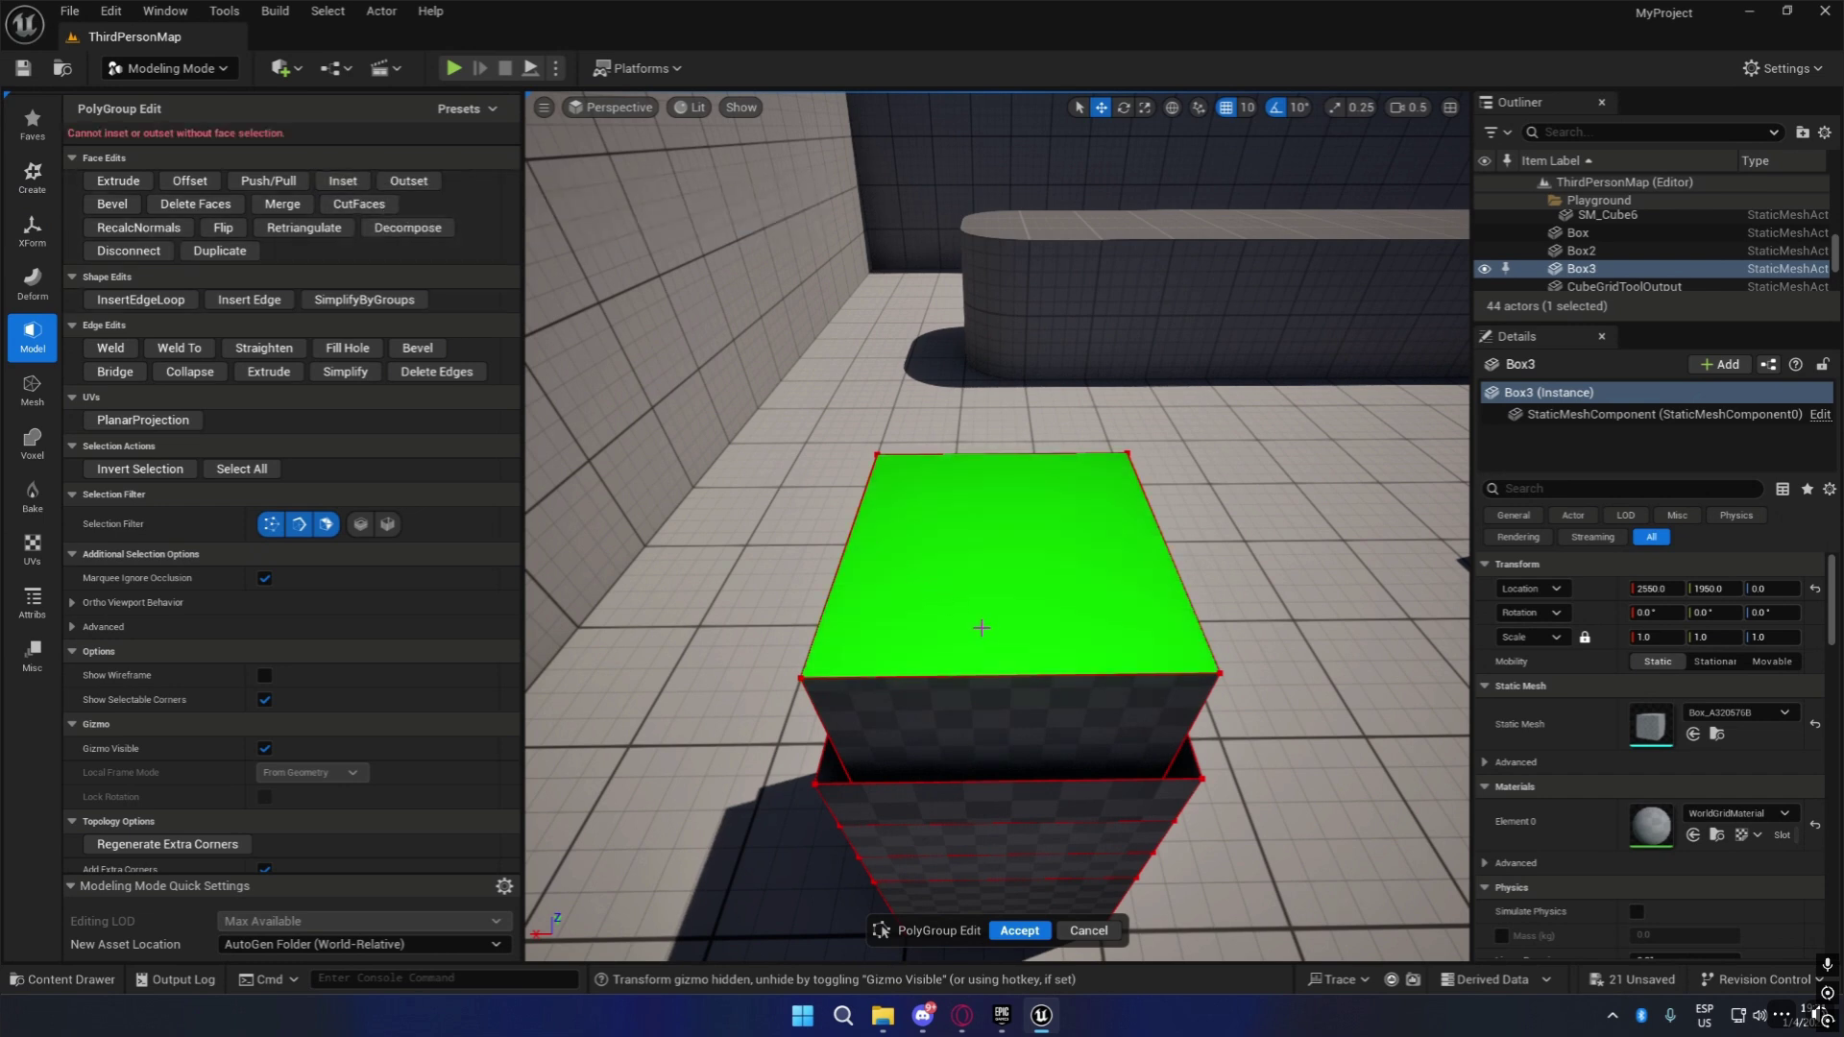
left_click(980, 538)
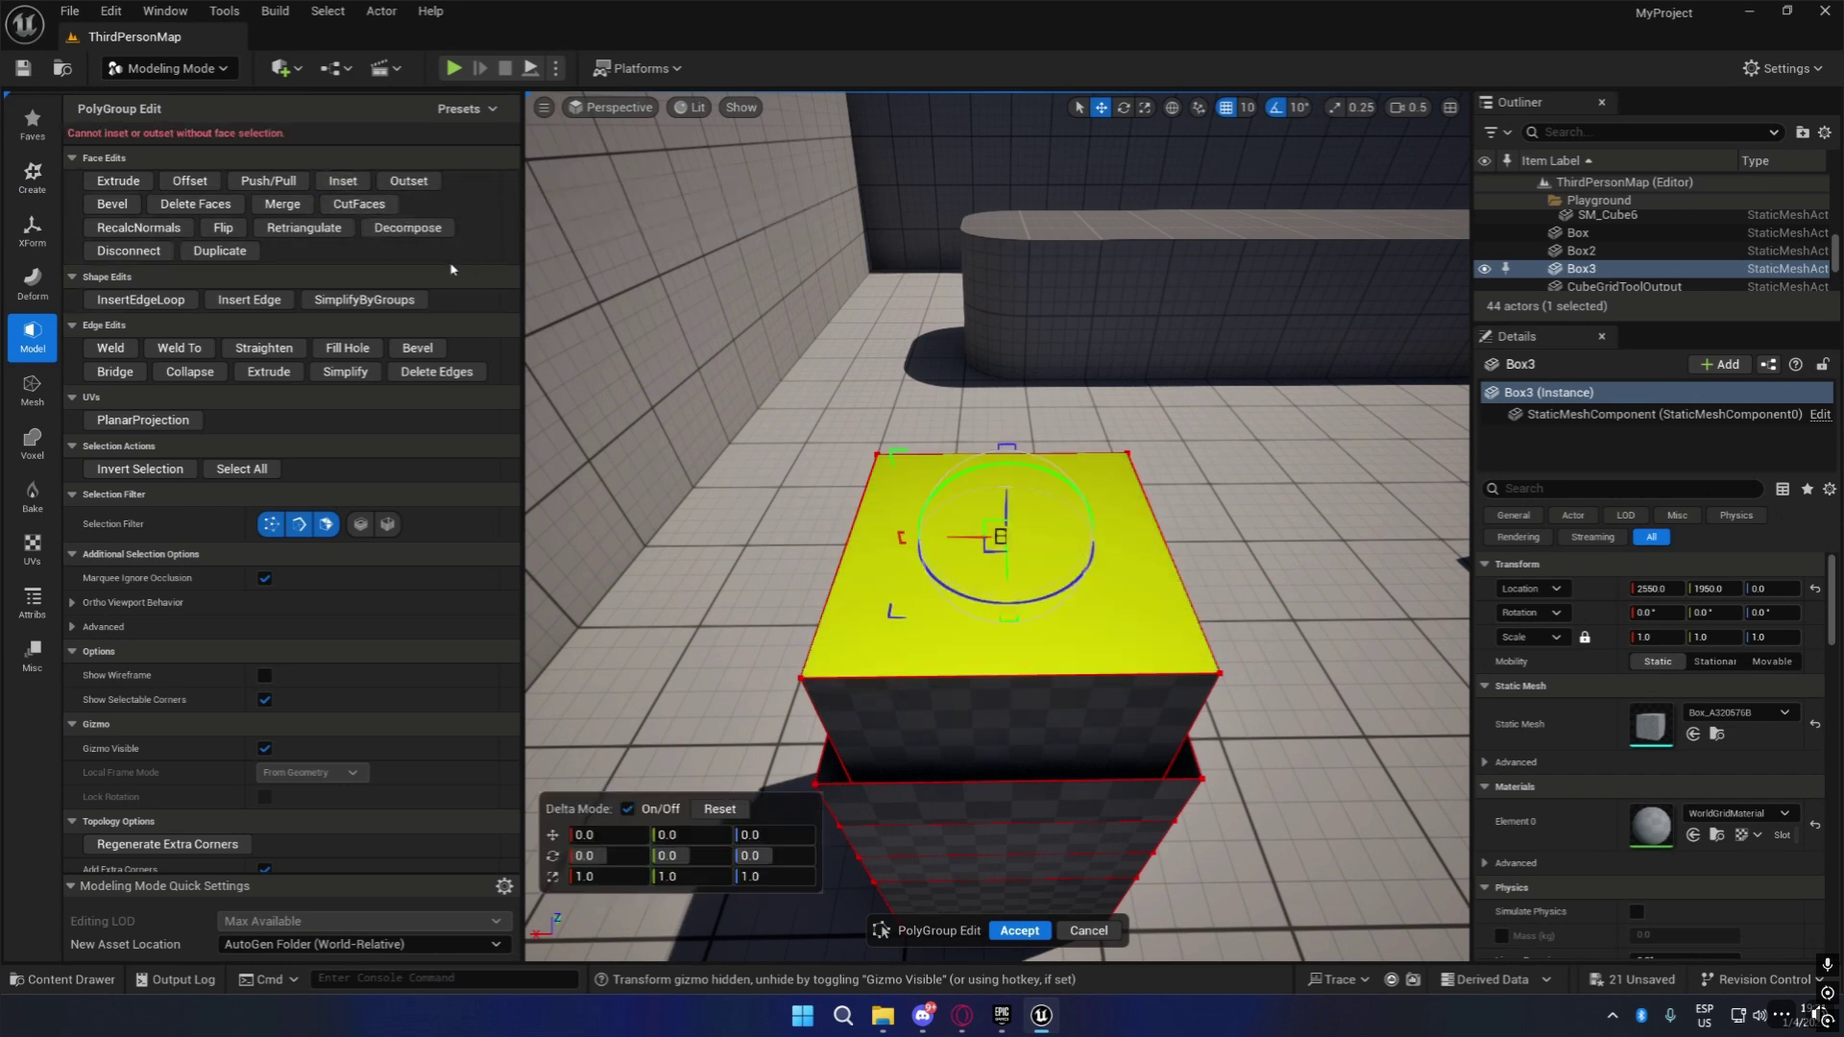
left_click(342, 181)
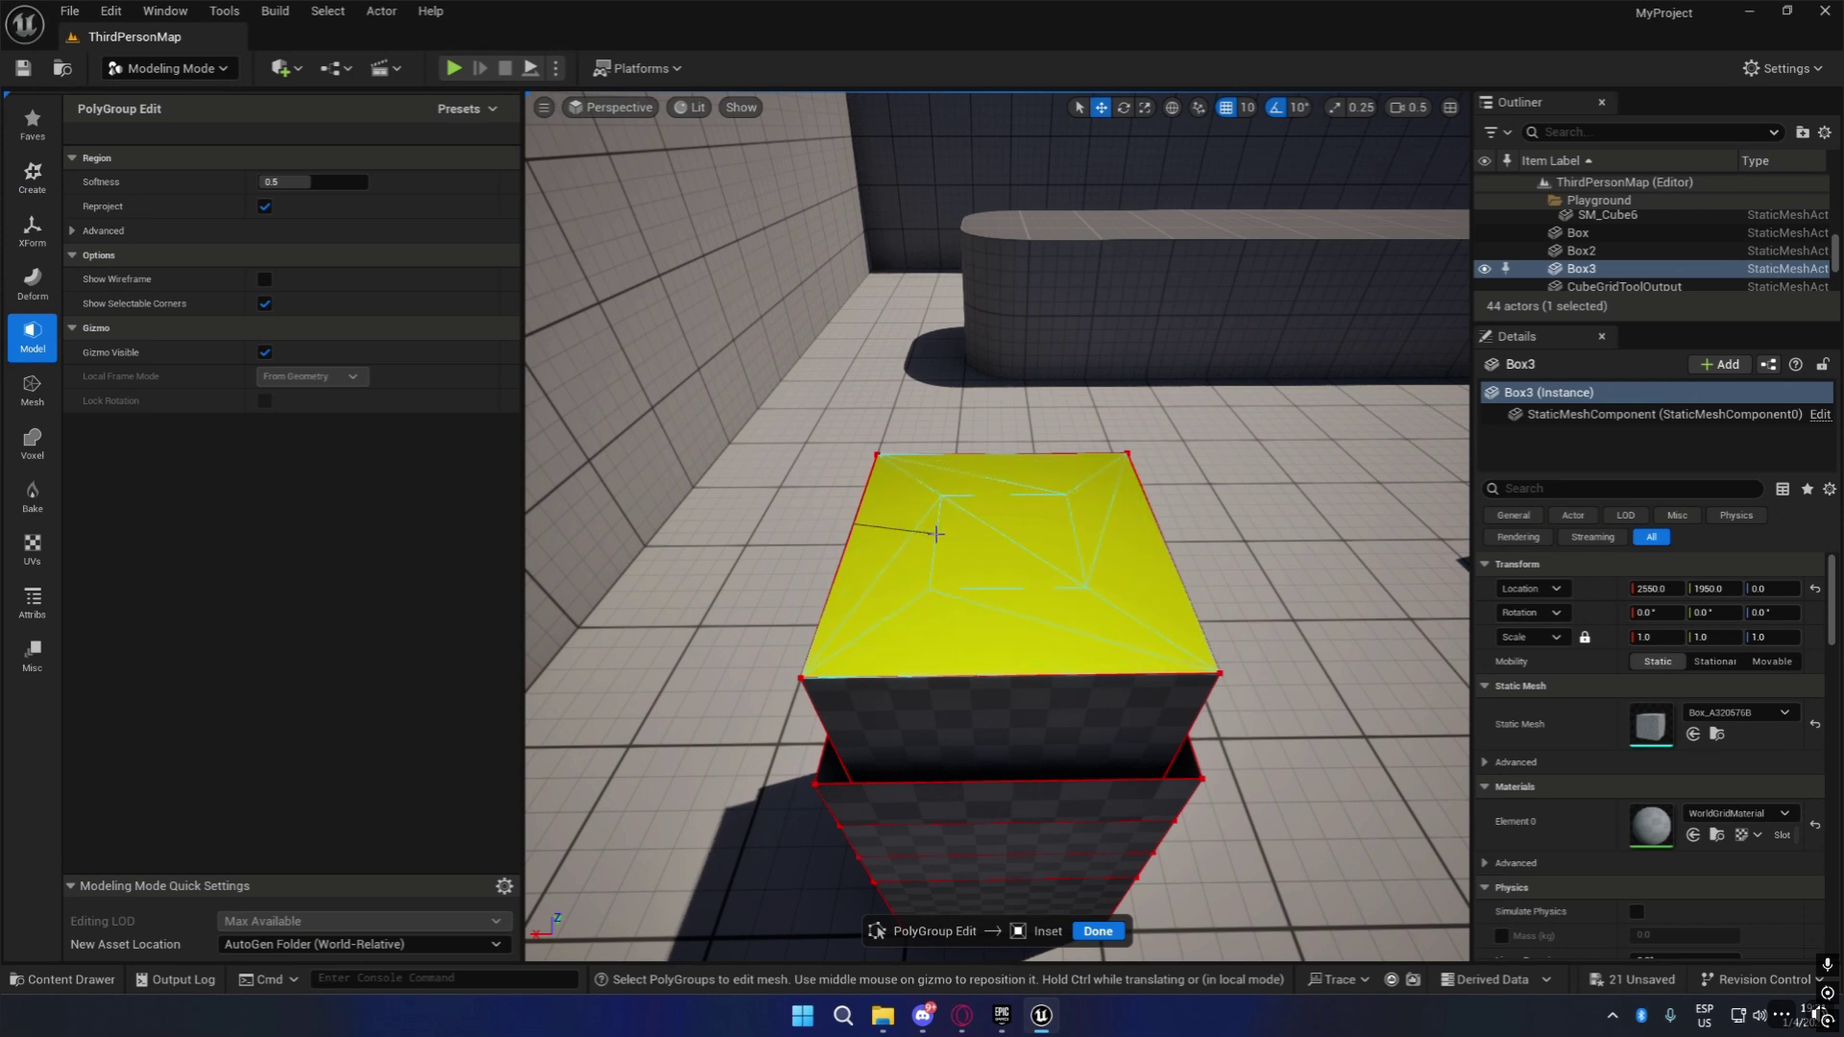
left_click(874, 573)
Extrude the inset face into the block with a fixed distance of -20.
key("f")
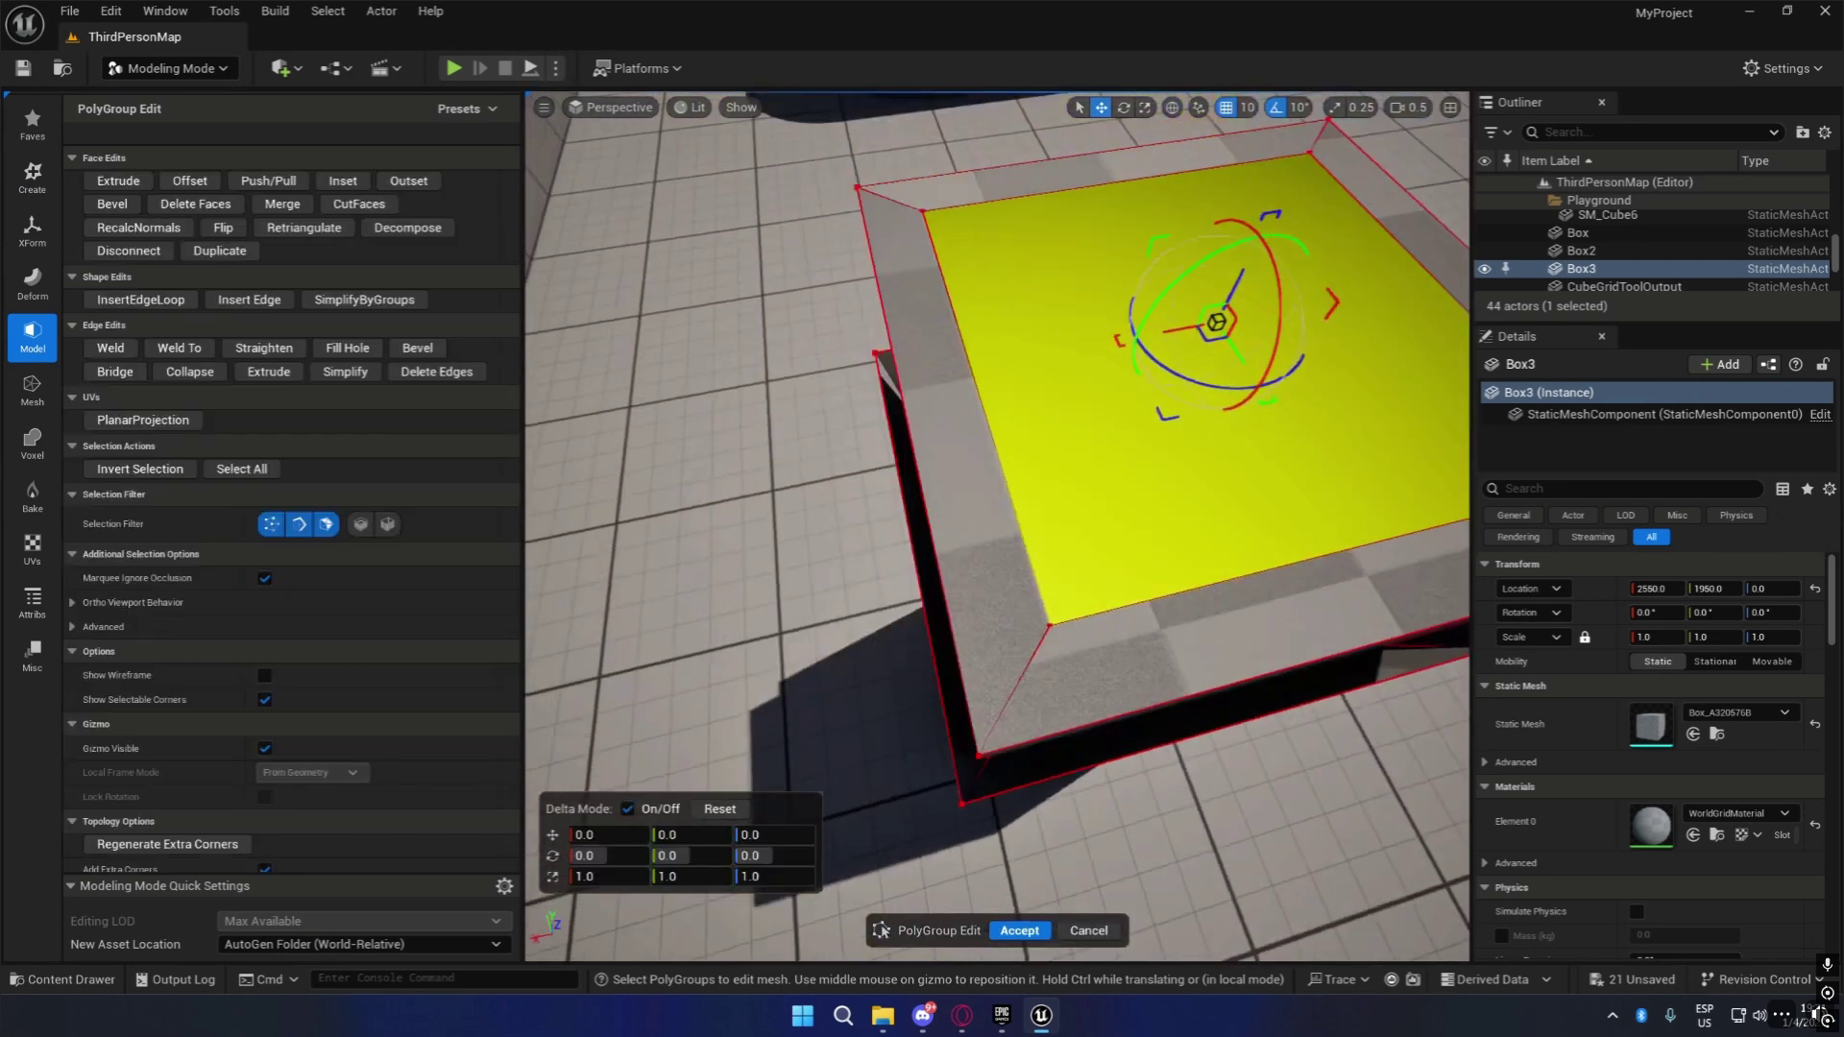
mouse_move(1227, 397)
right_mouse_down()
mouse_move(1259, 325)
mouse_move(1227, 398)
right_mouse_up()
key("s")
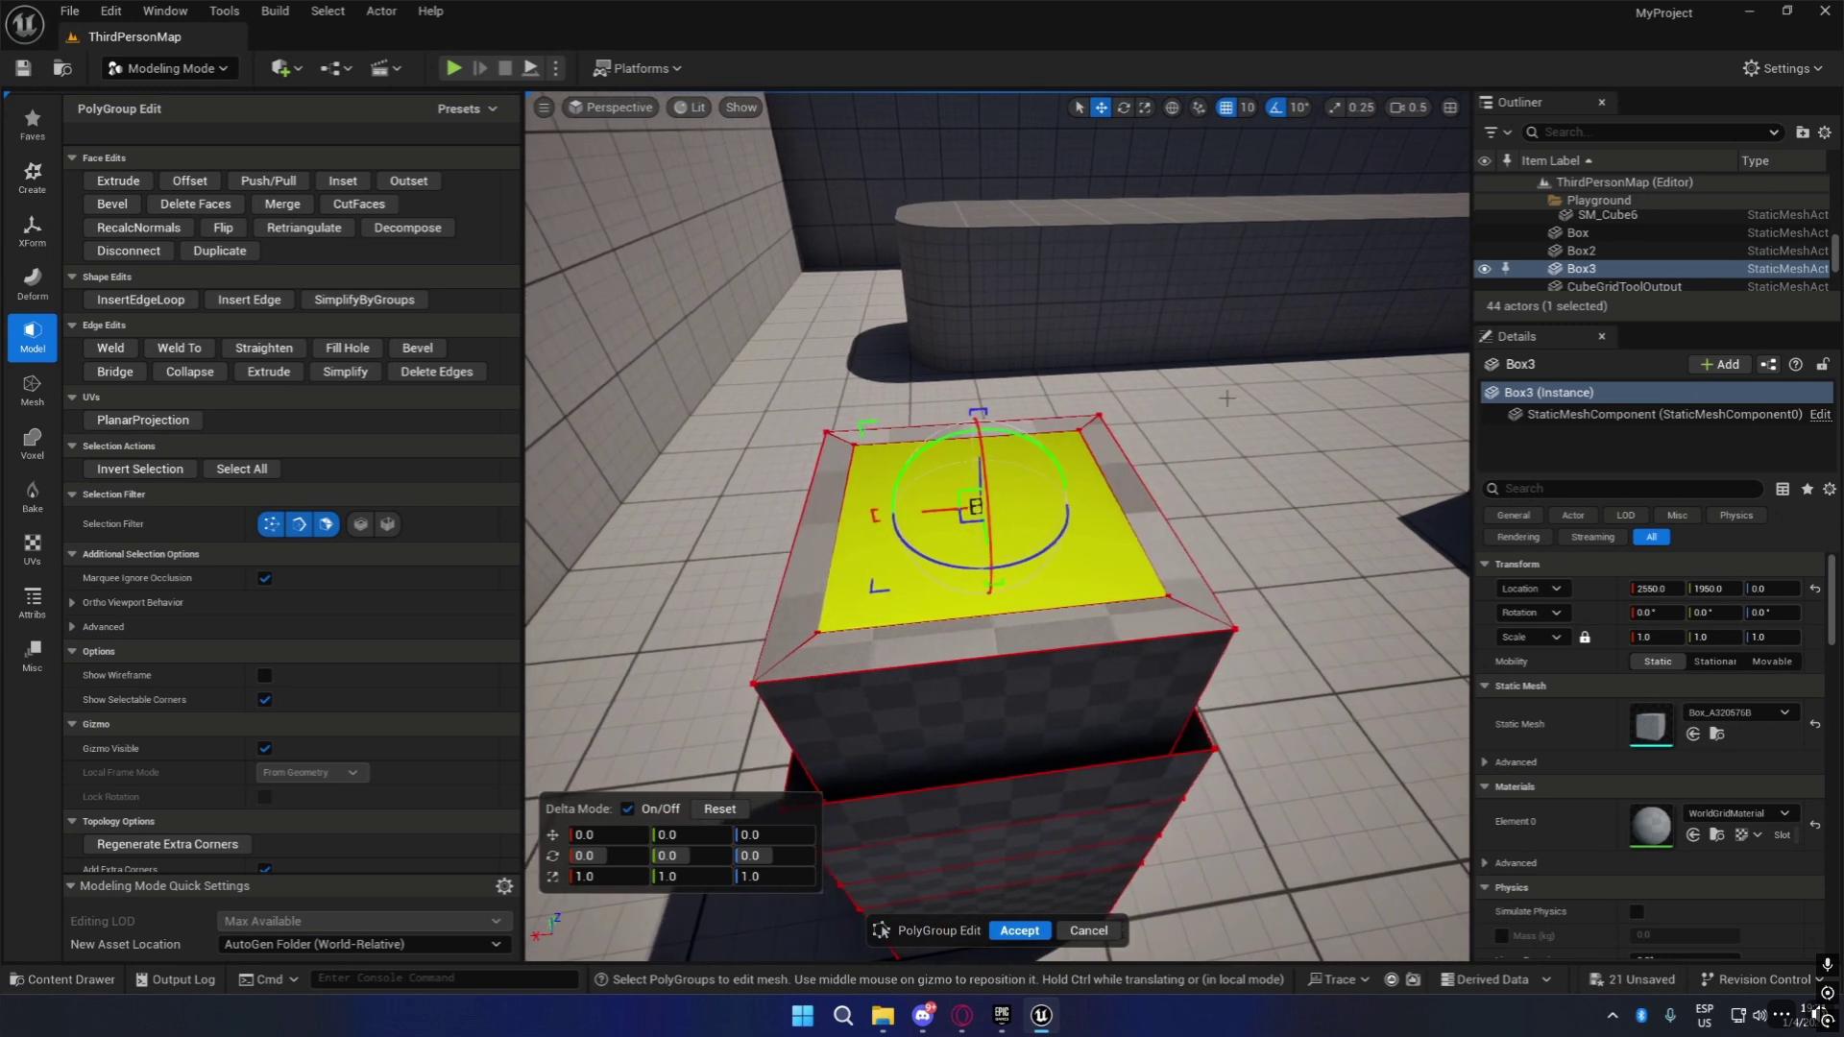
left_click(118, 181)
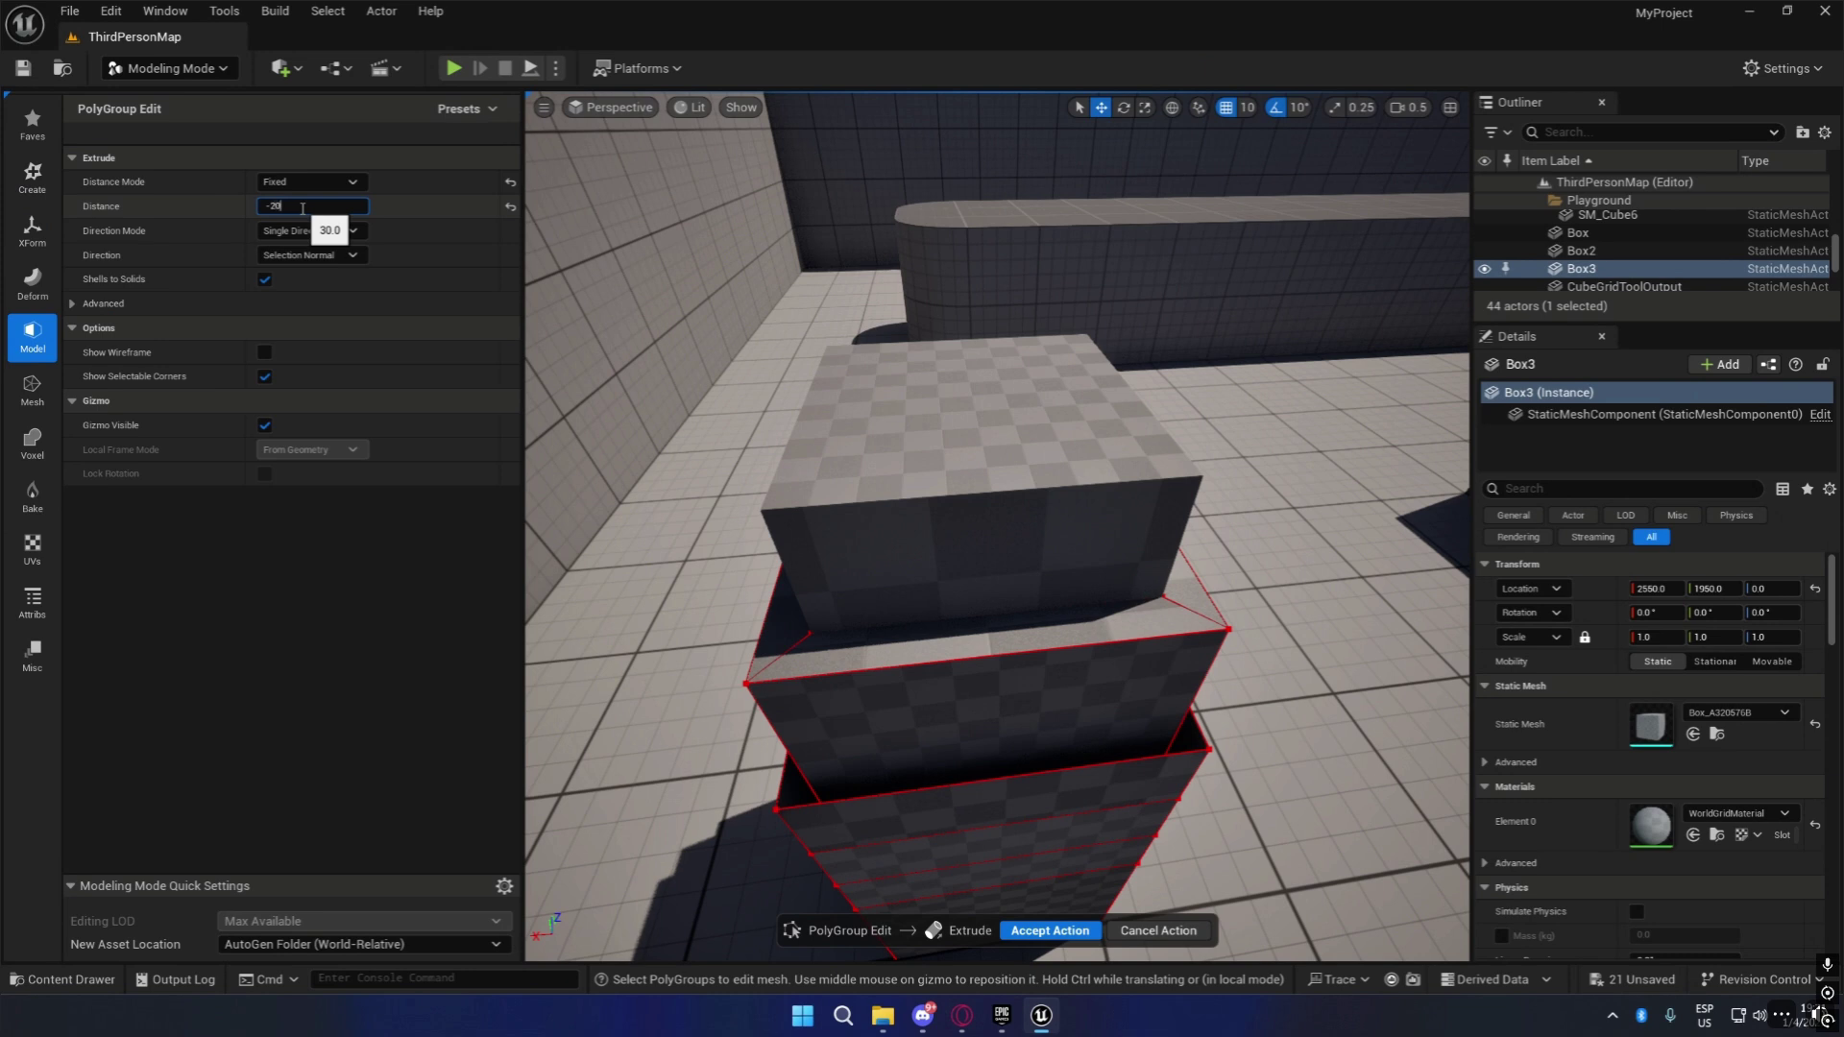
key("Return")
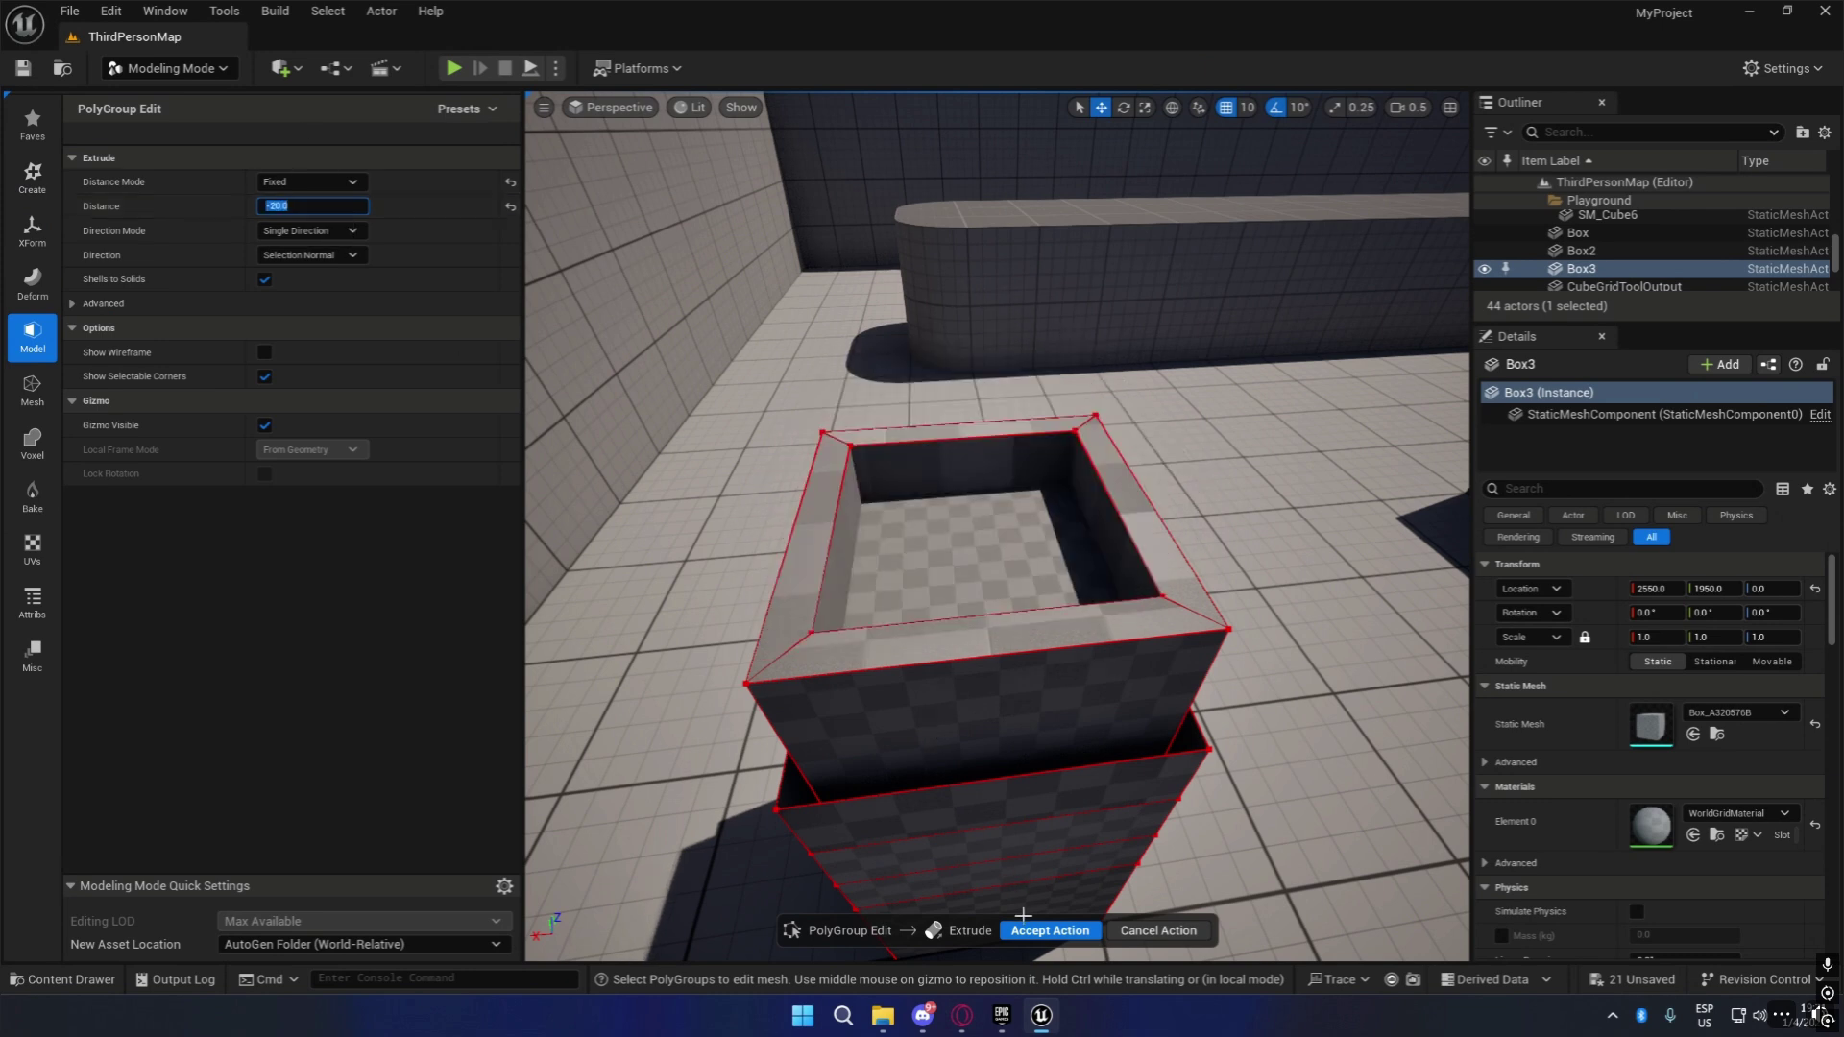
left_click(1056, 937)
Inset the floor face of the new recess to create a smaller face at its centre.
right_click_drag(1066, 769, 1039, 691)
right_click_drag(761, 442, 780, 519)
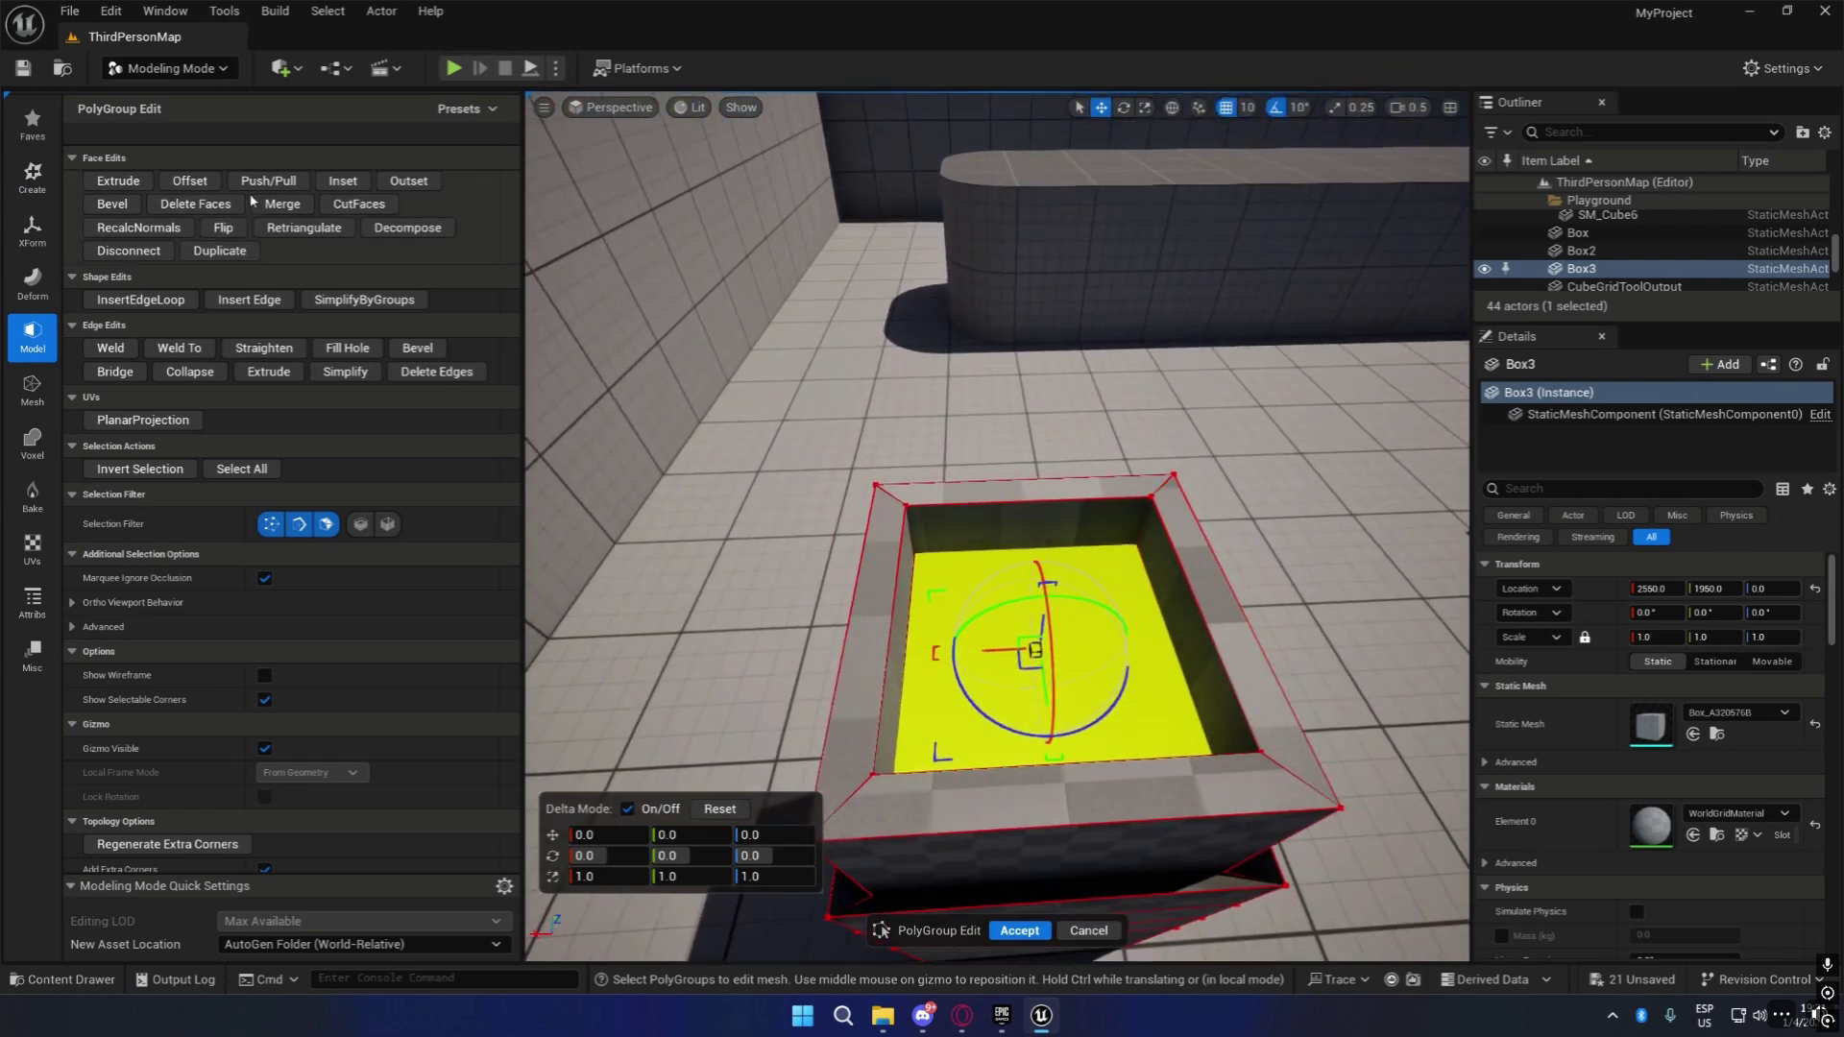
left_click(341, 182)
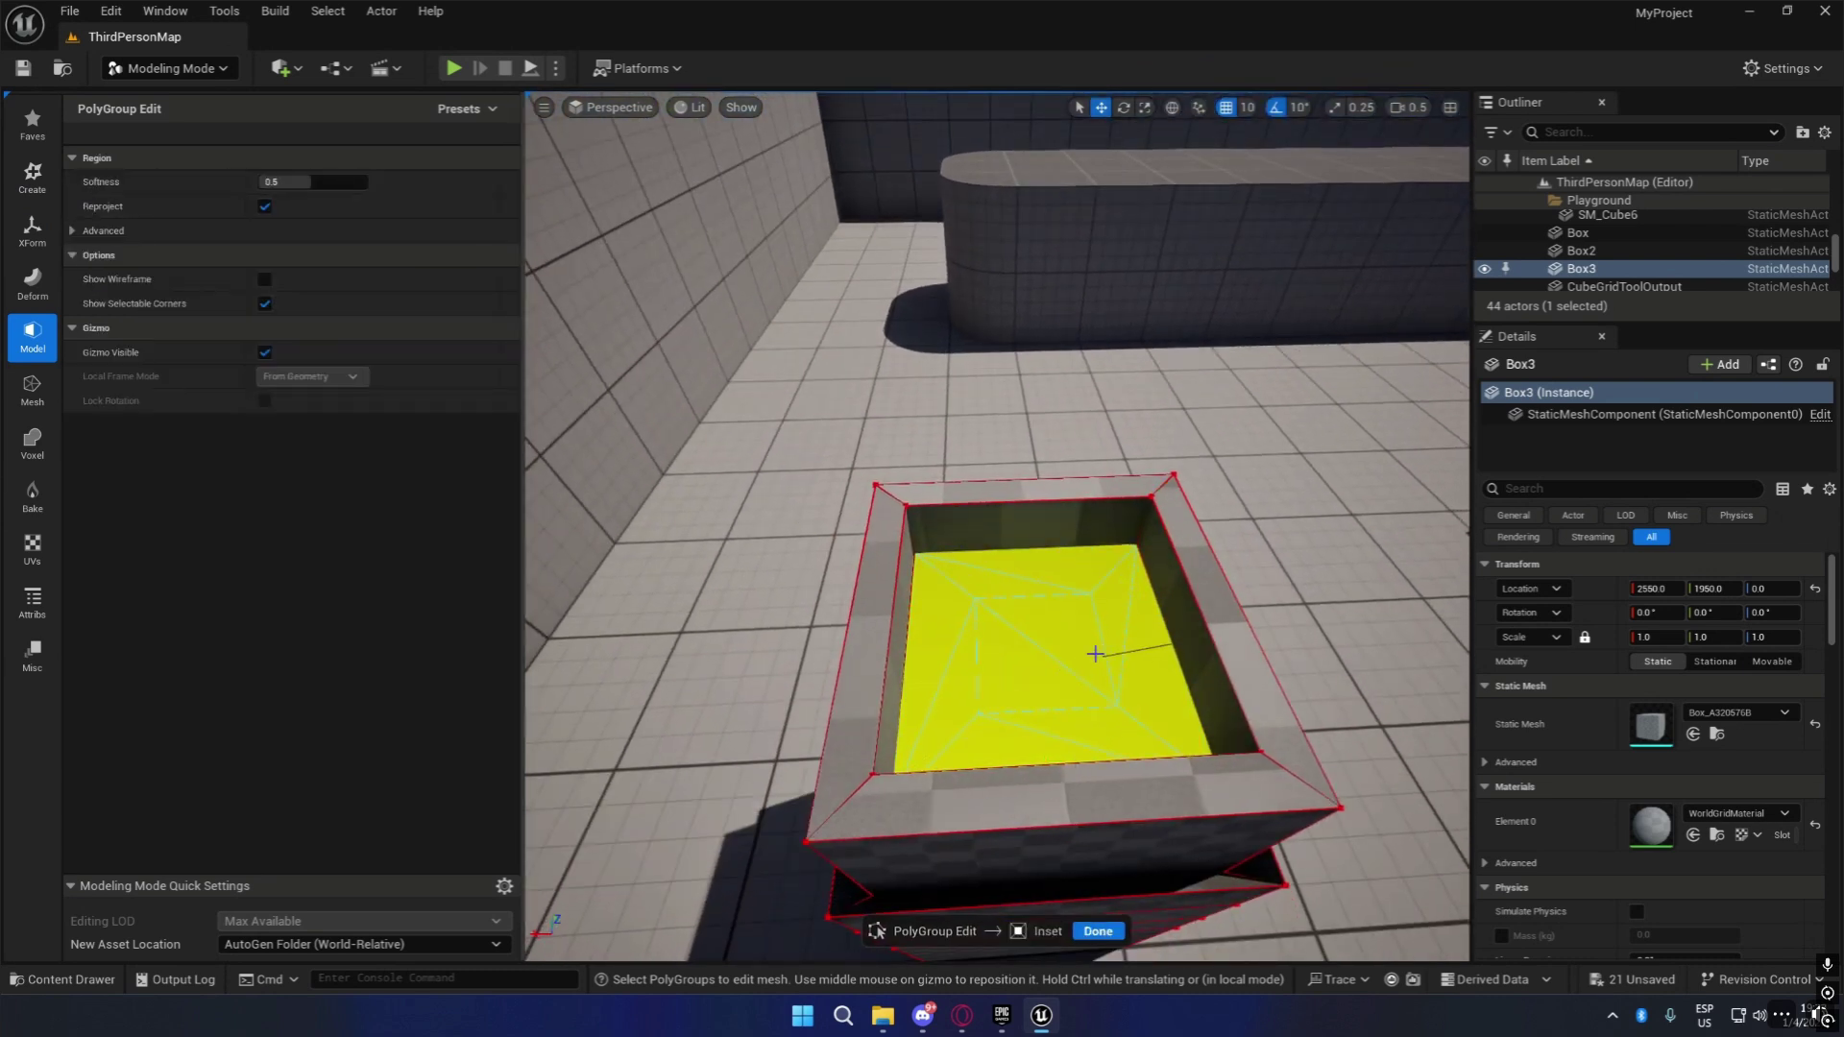
left_click(1117, 656)
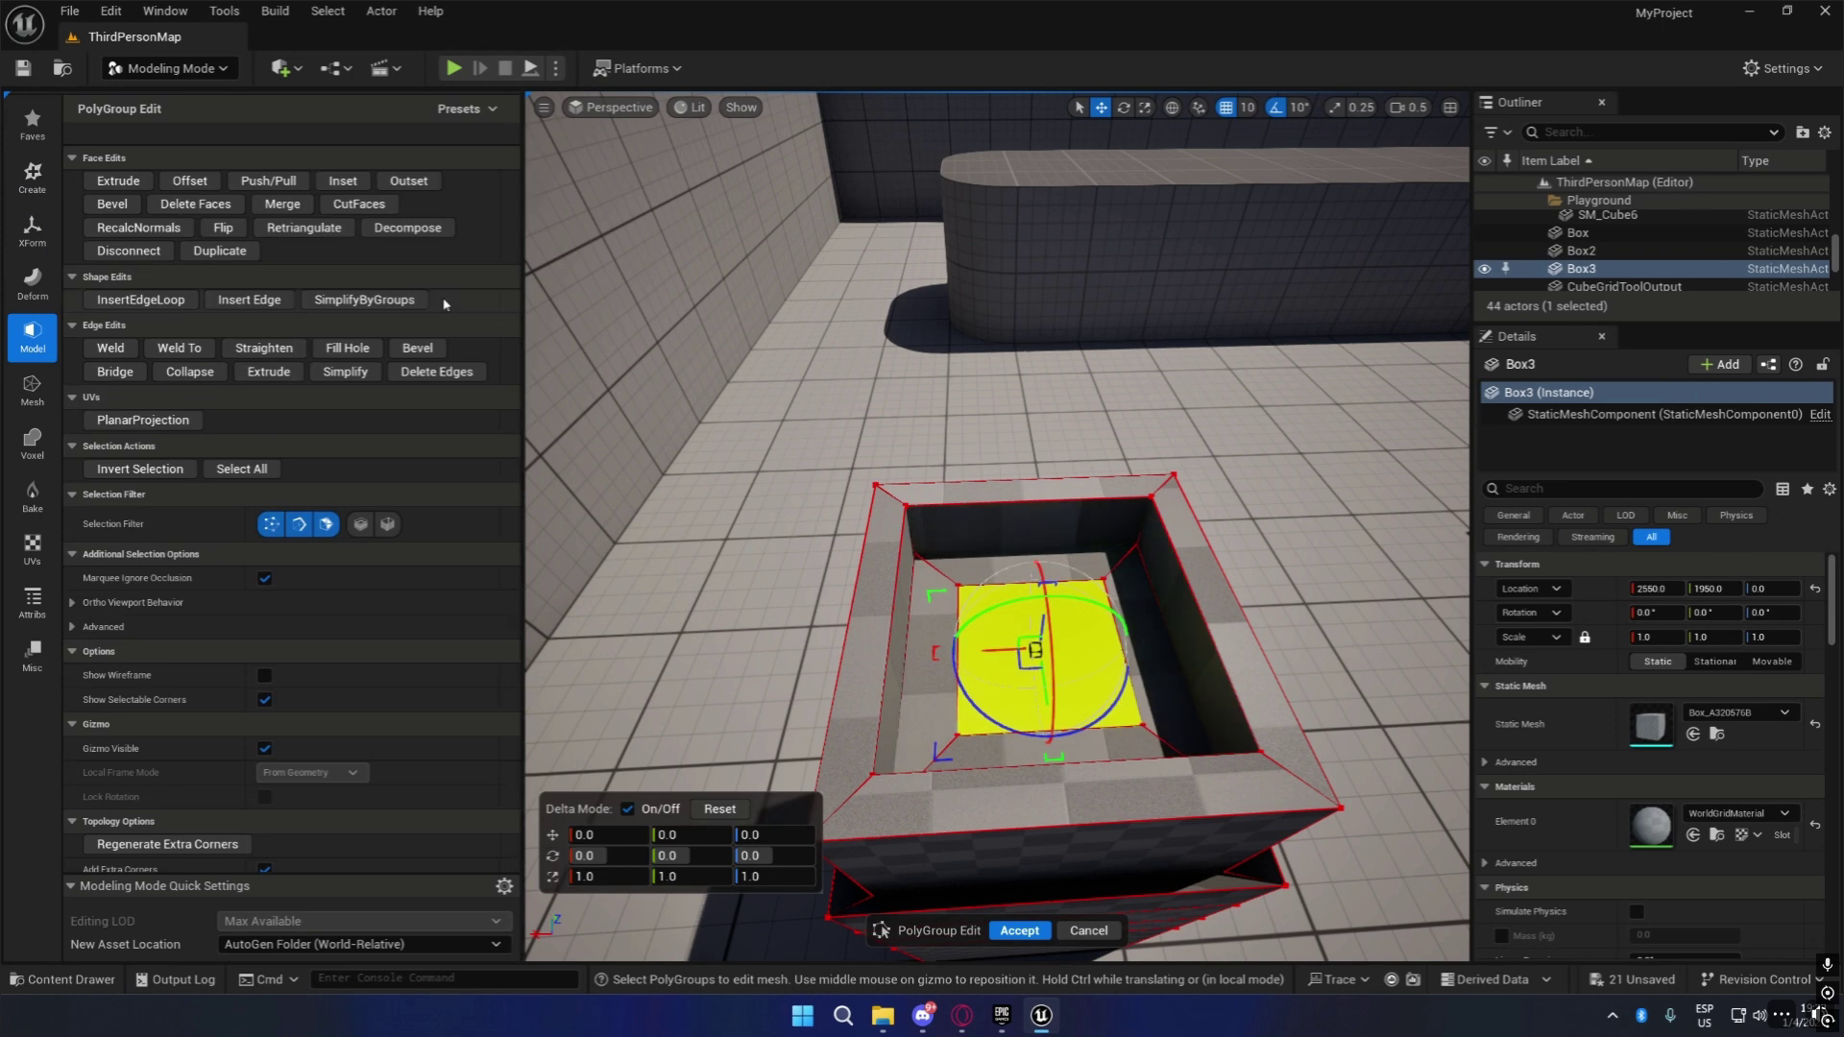
Extrude the selected centre face of the recess with a fixed distance of 50 and accept the extrusion.
left_click(118, 181)
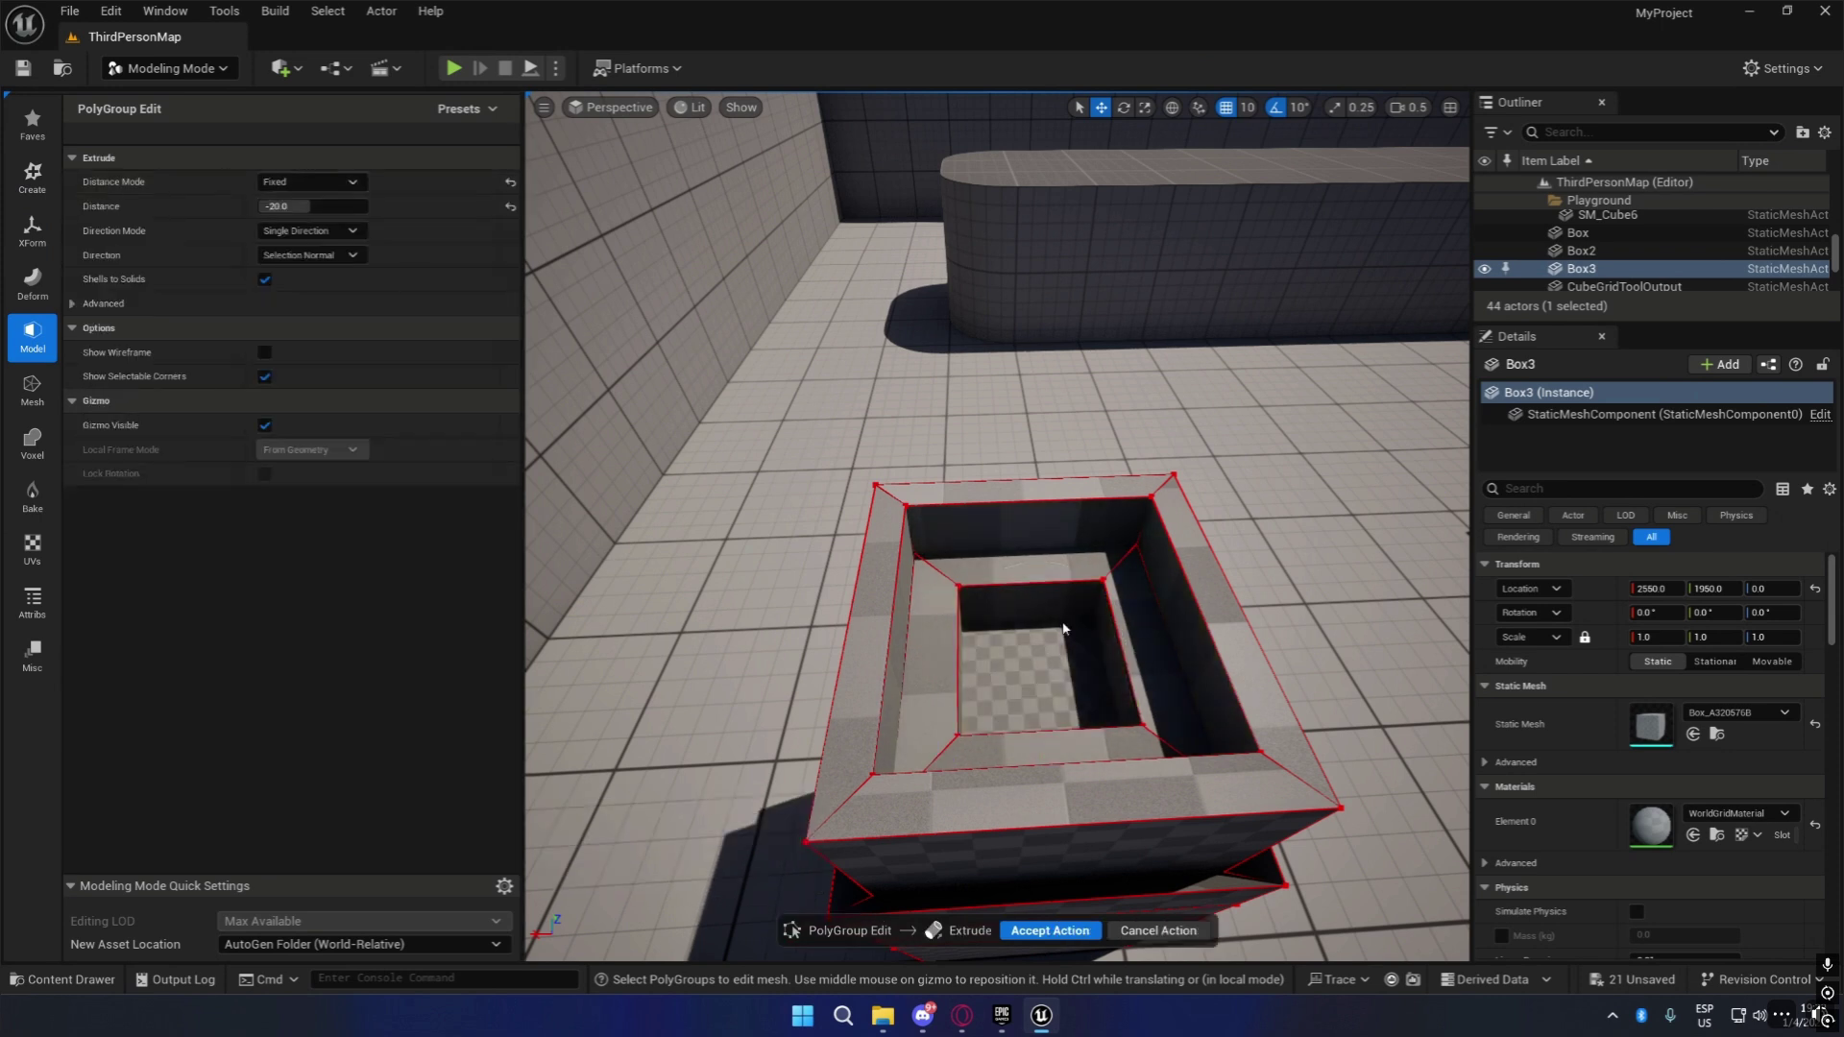
left_click(300, 211)
type("50")
key("Return")
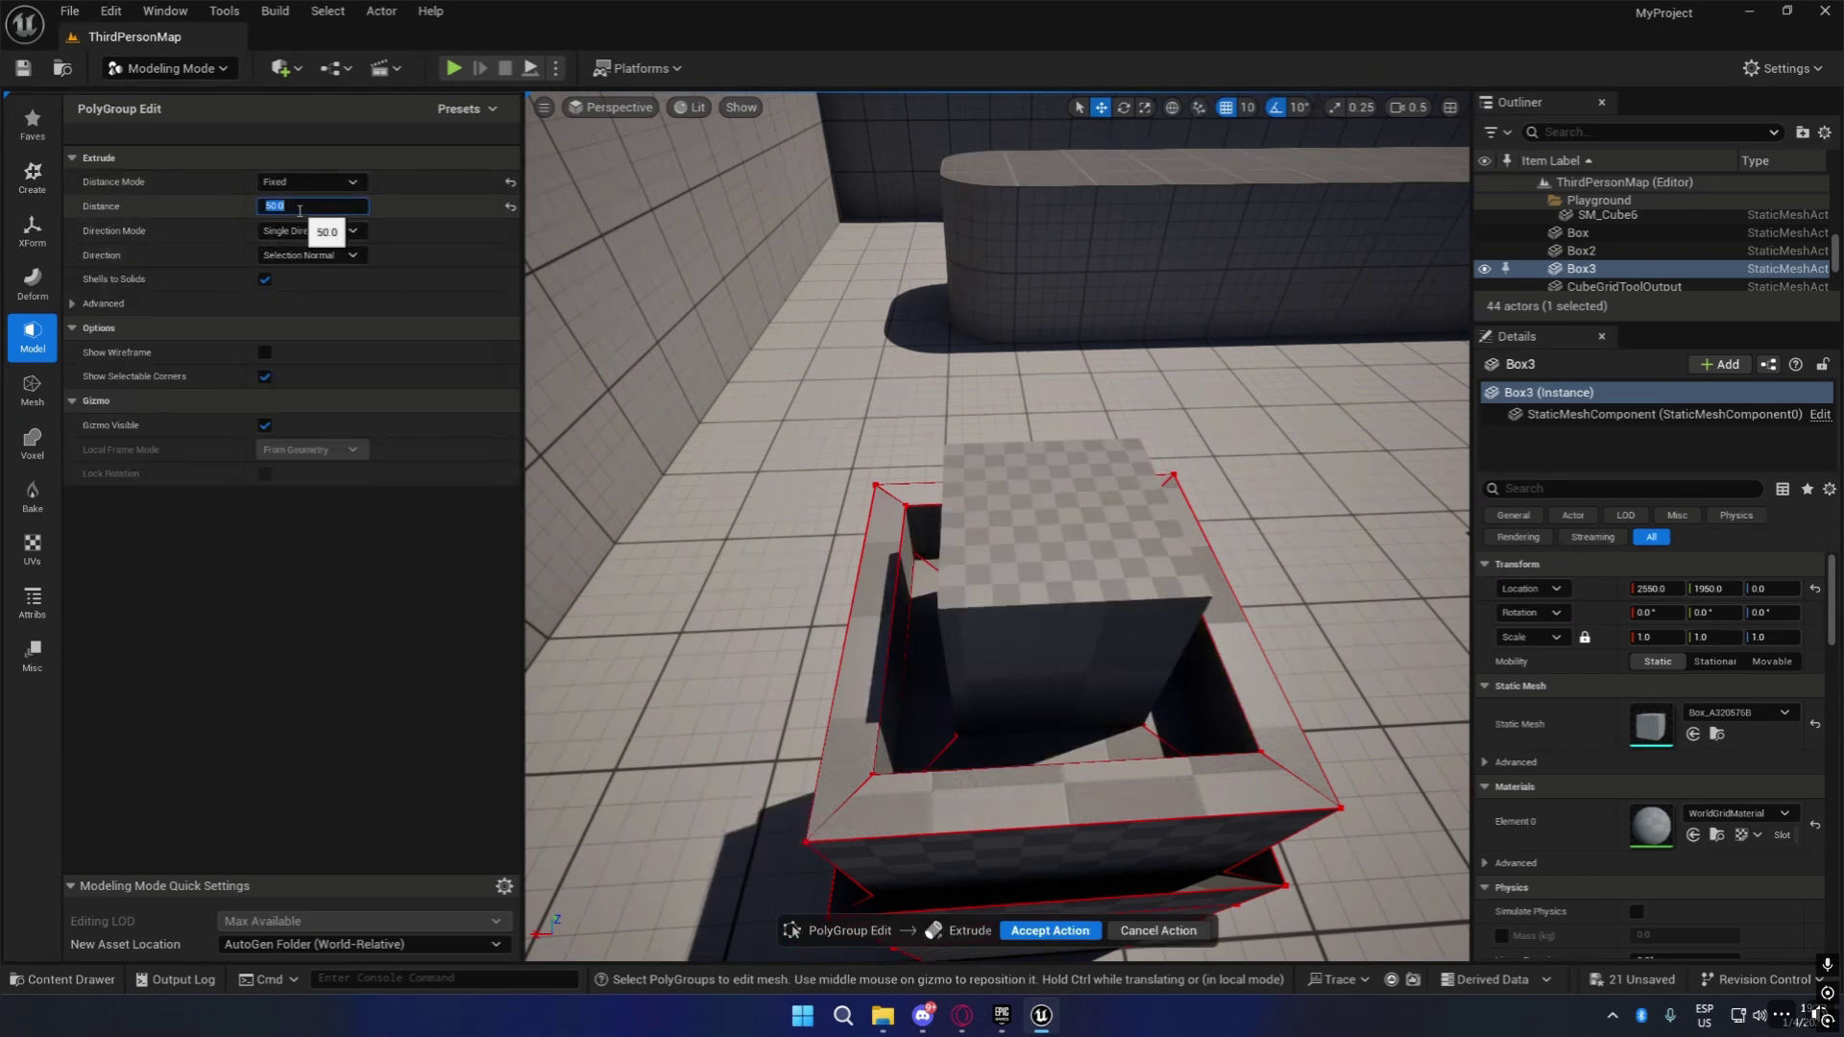
left_click(1030, 924)
Bevel the top face of the extruded block with a bevel distance of about 1.96 and accept it.
right_click_drag(1212, 557, 1225, 437)
key("s")
key("w")
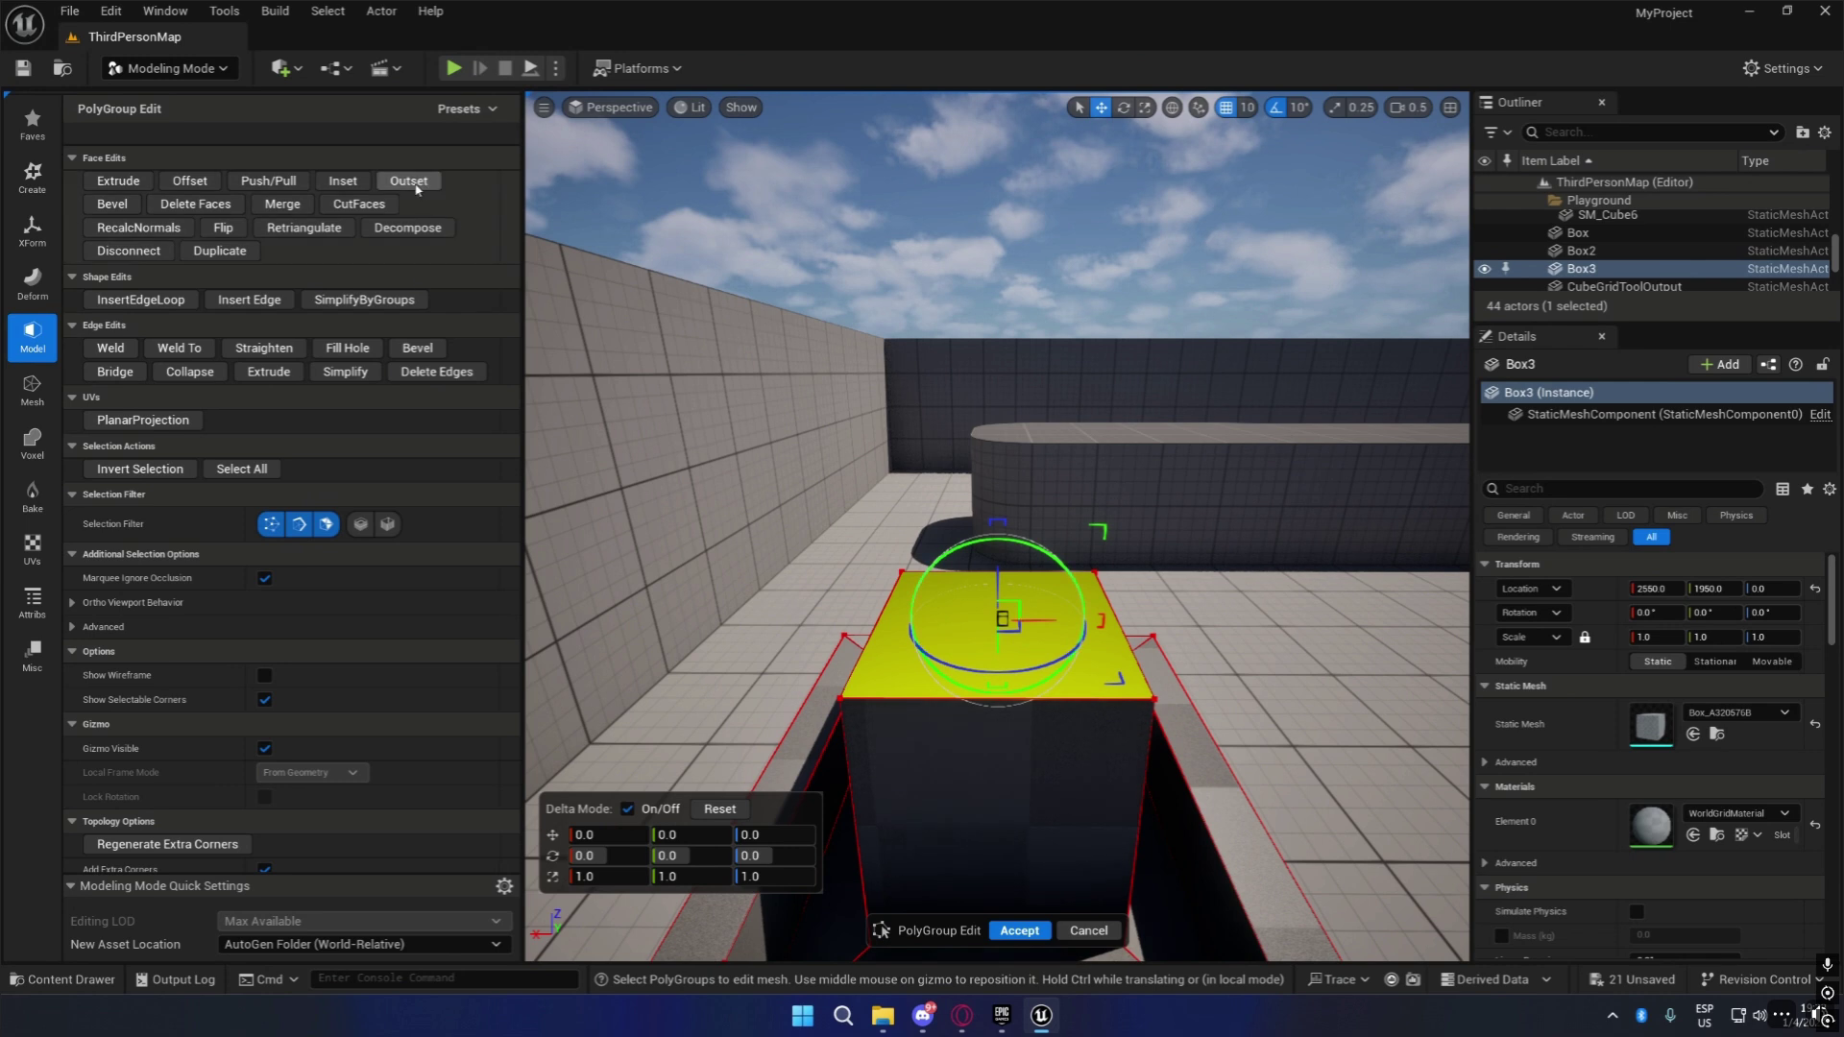
left_click(114, 203)
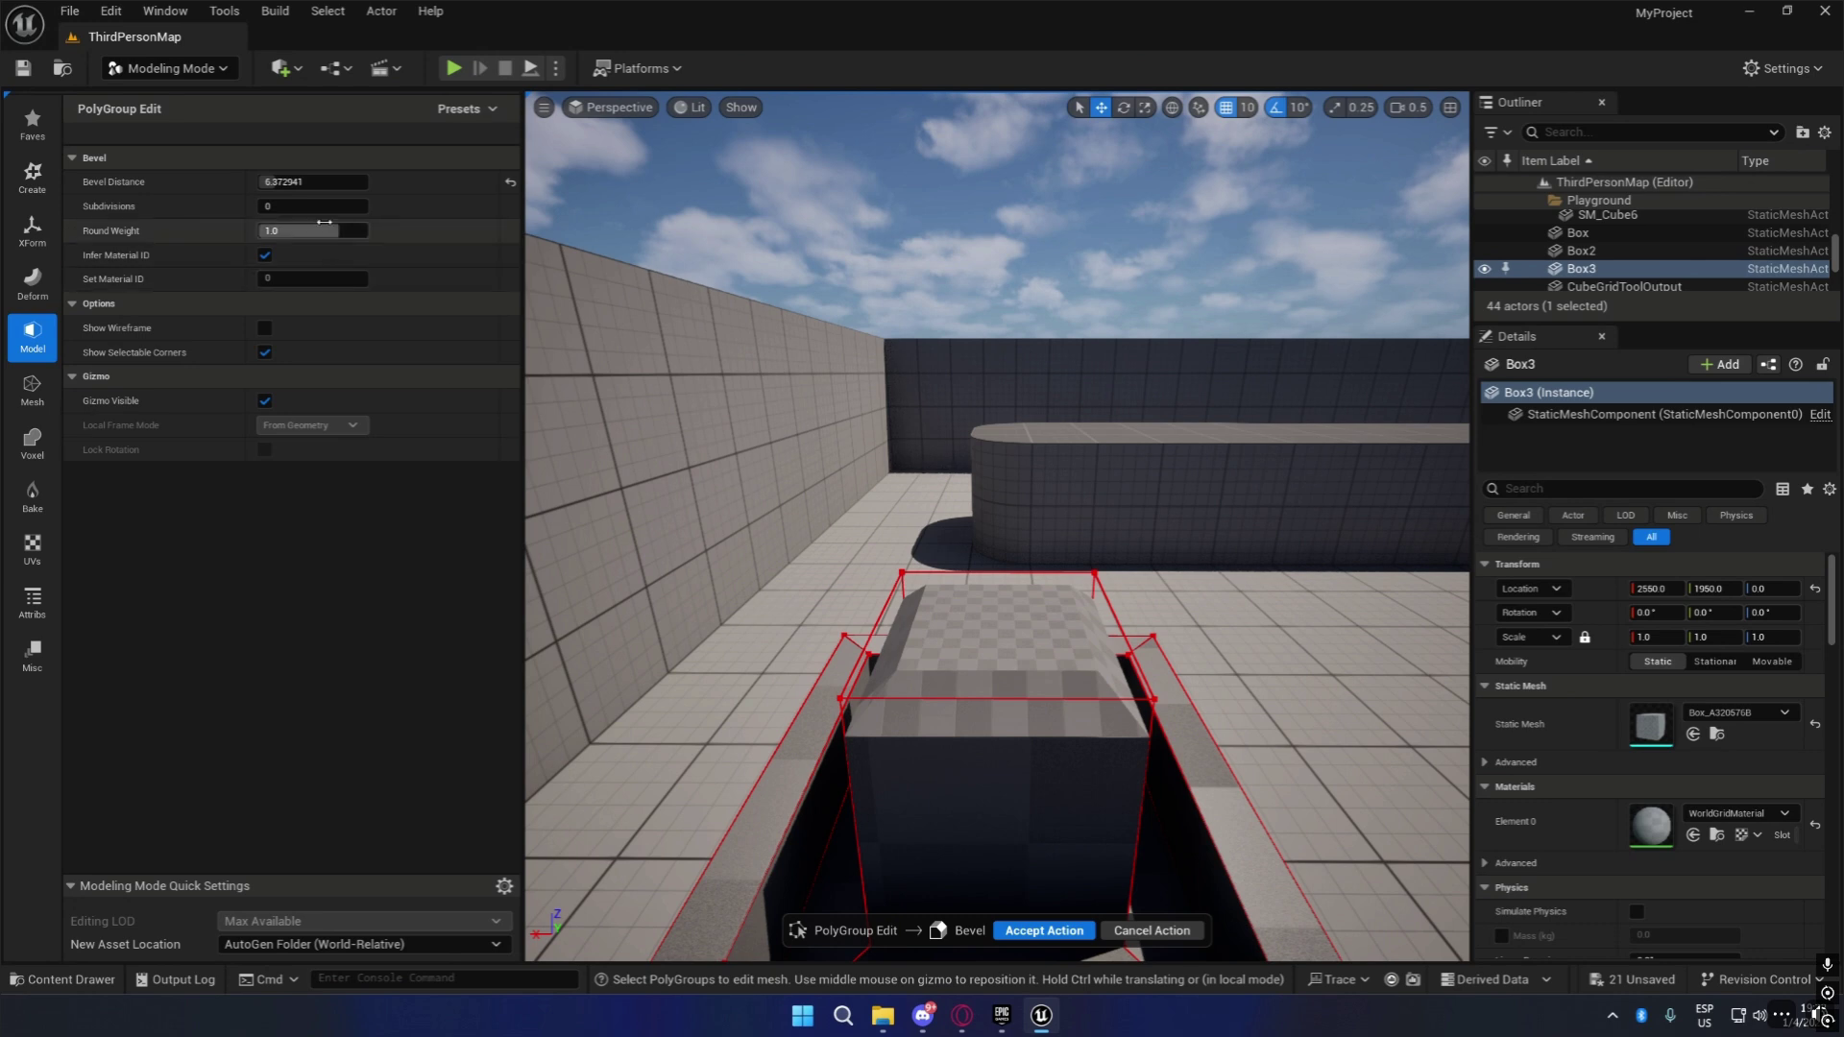
mouse_move(288, 182)
left_mouse_down()
mouse_move(374, 181)
mouse_move(284, 182)
left_mouse_up()
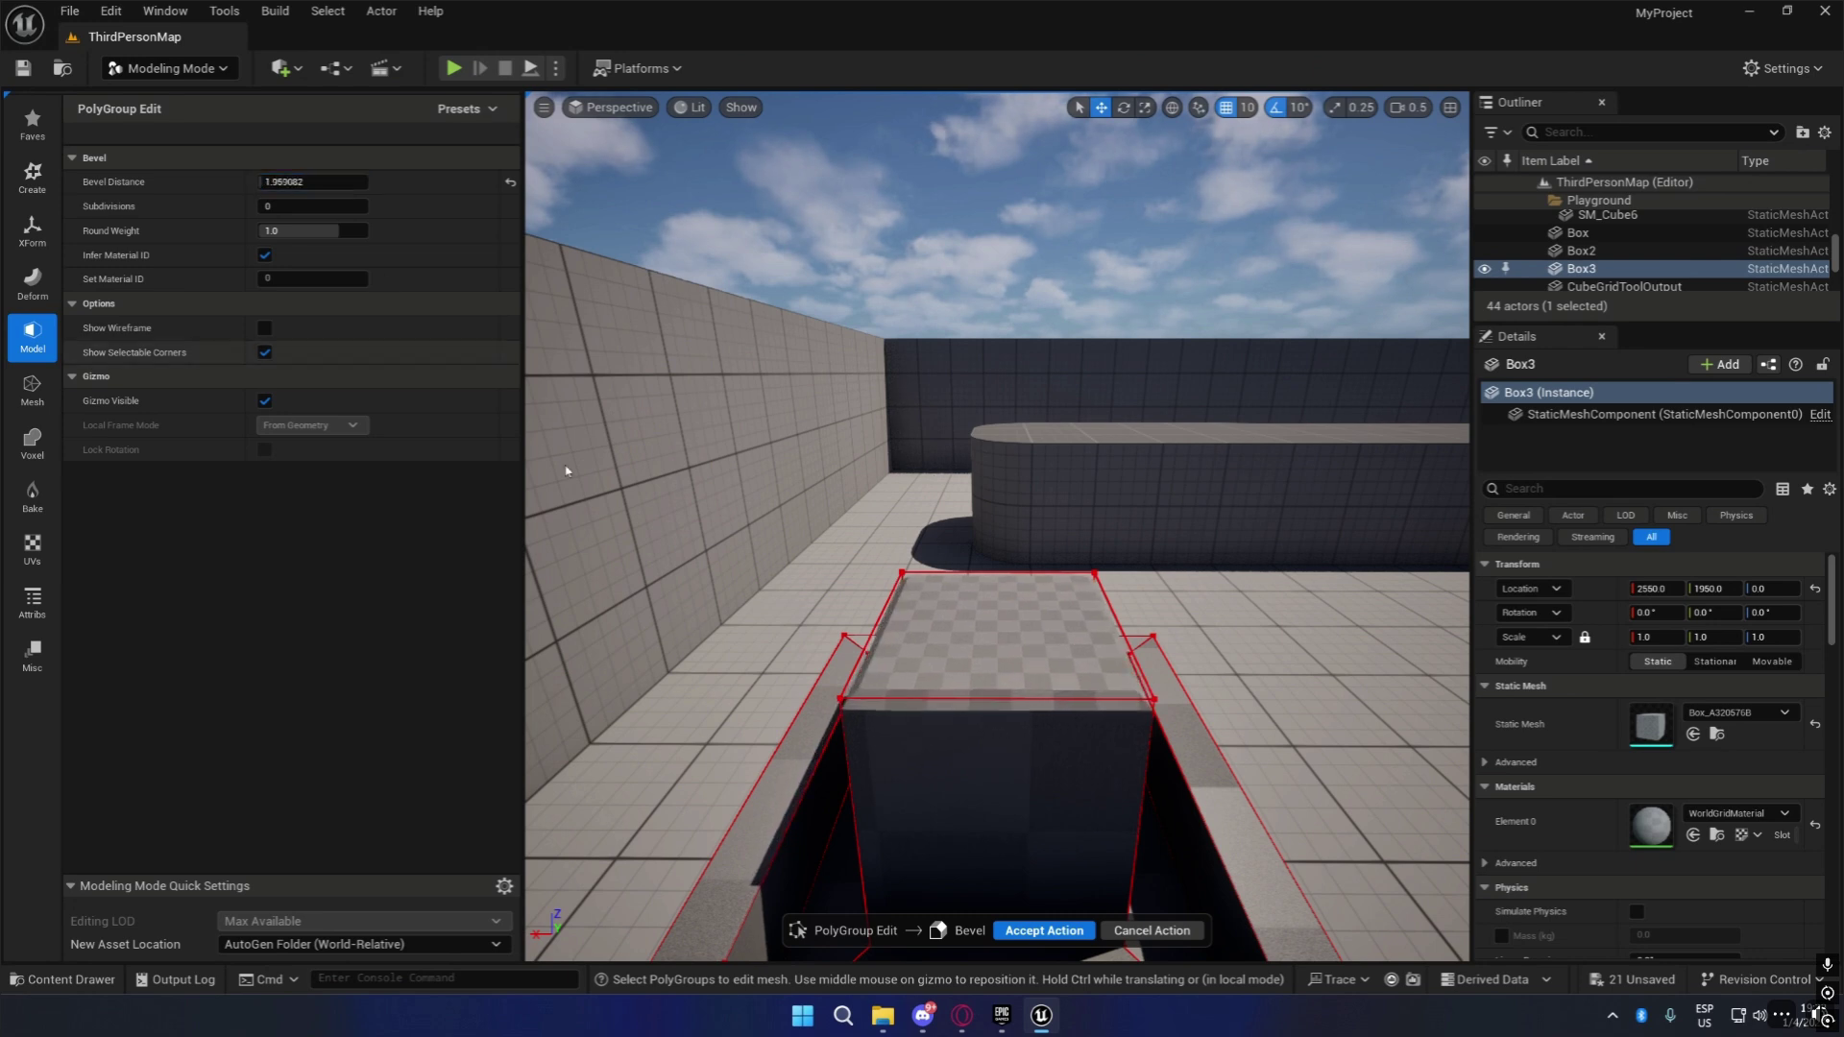
left_click(1034, 932)
Try deleting the beveled block's top face, and undo the deletion.
right_click_drag(1083, 623, 1182, 624)
key("a")
key("w")
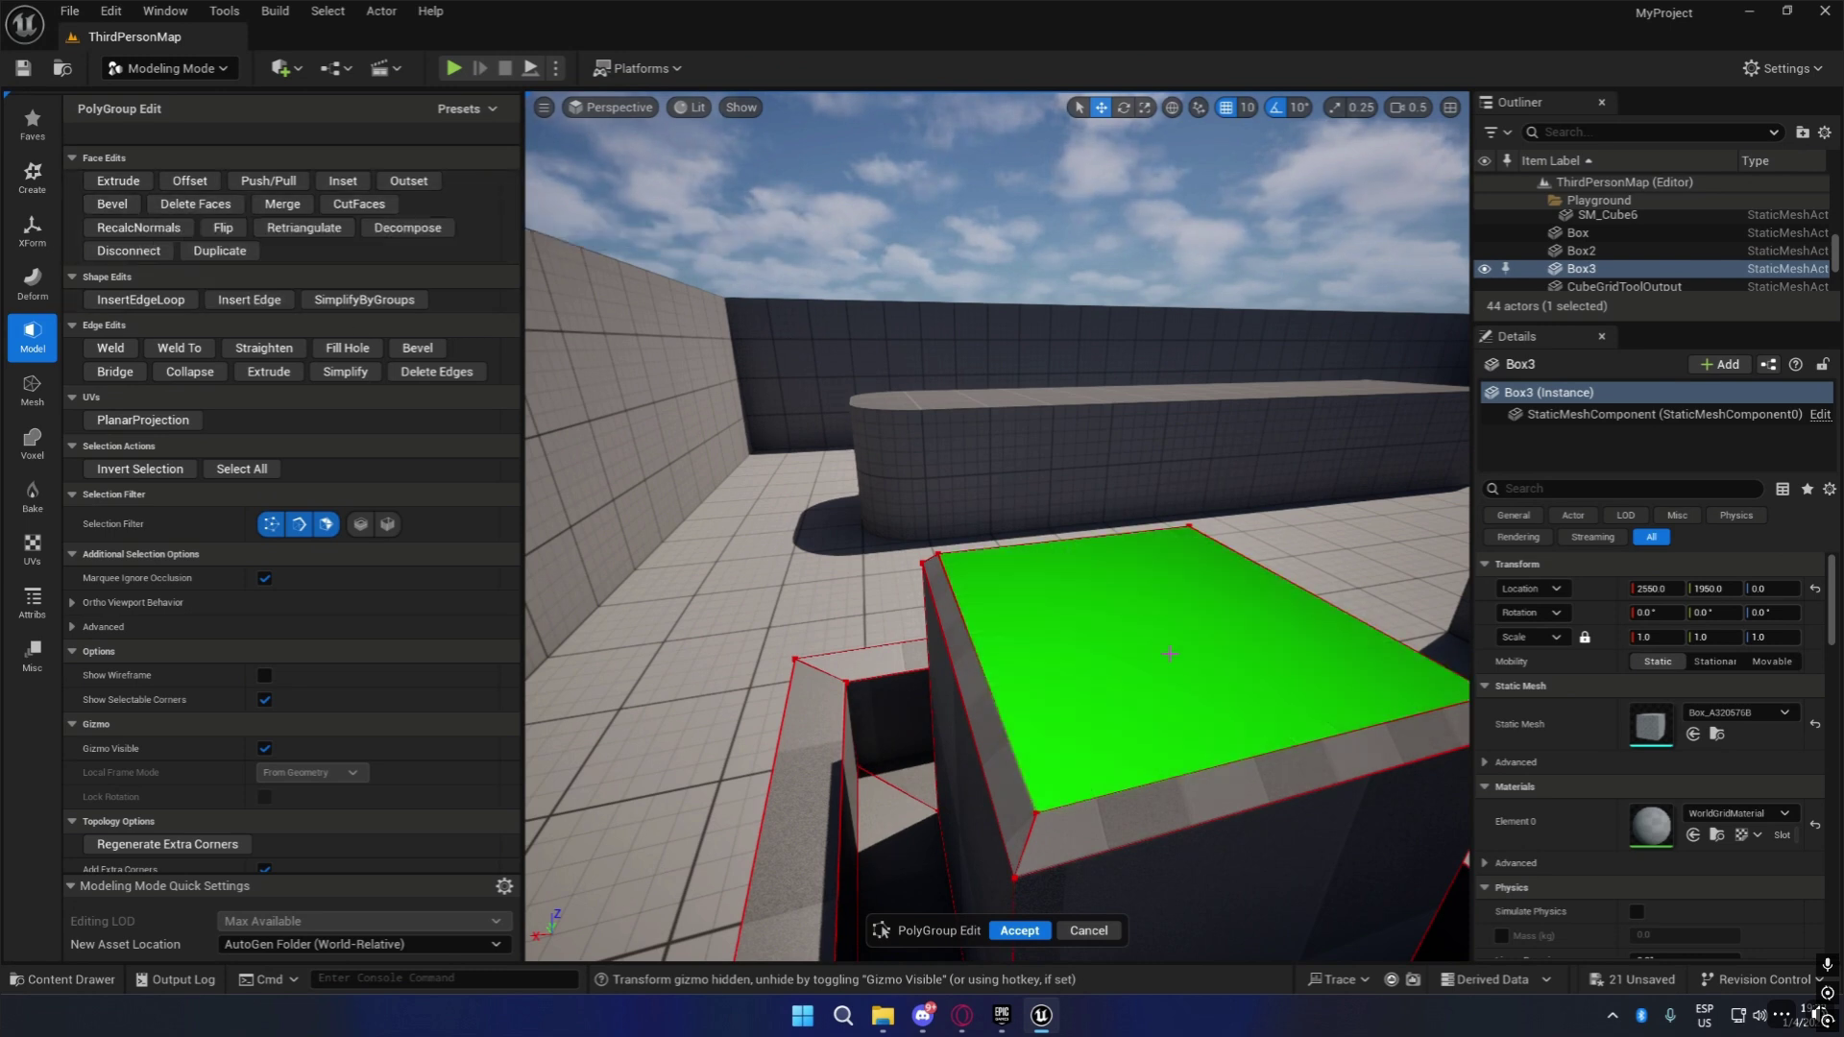
left_click(1147, 625)
left_click(205, 209)
right_click_drag(1280, 610, 1239, 600)
key("d")
key("d")
key("a")
key("a")
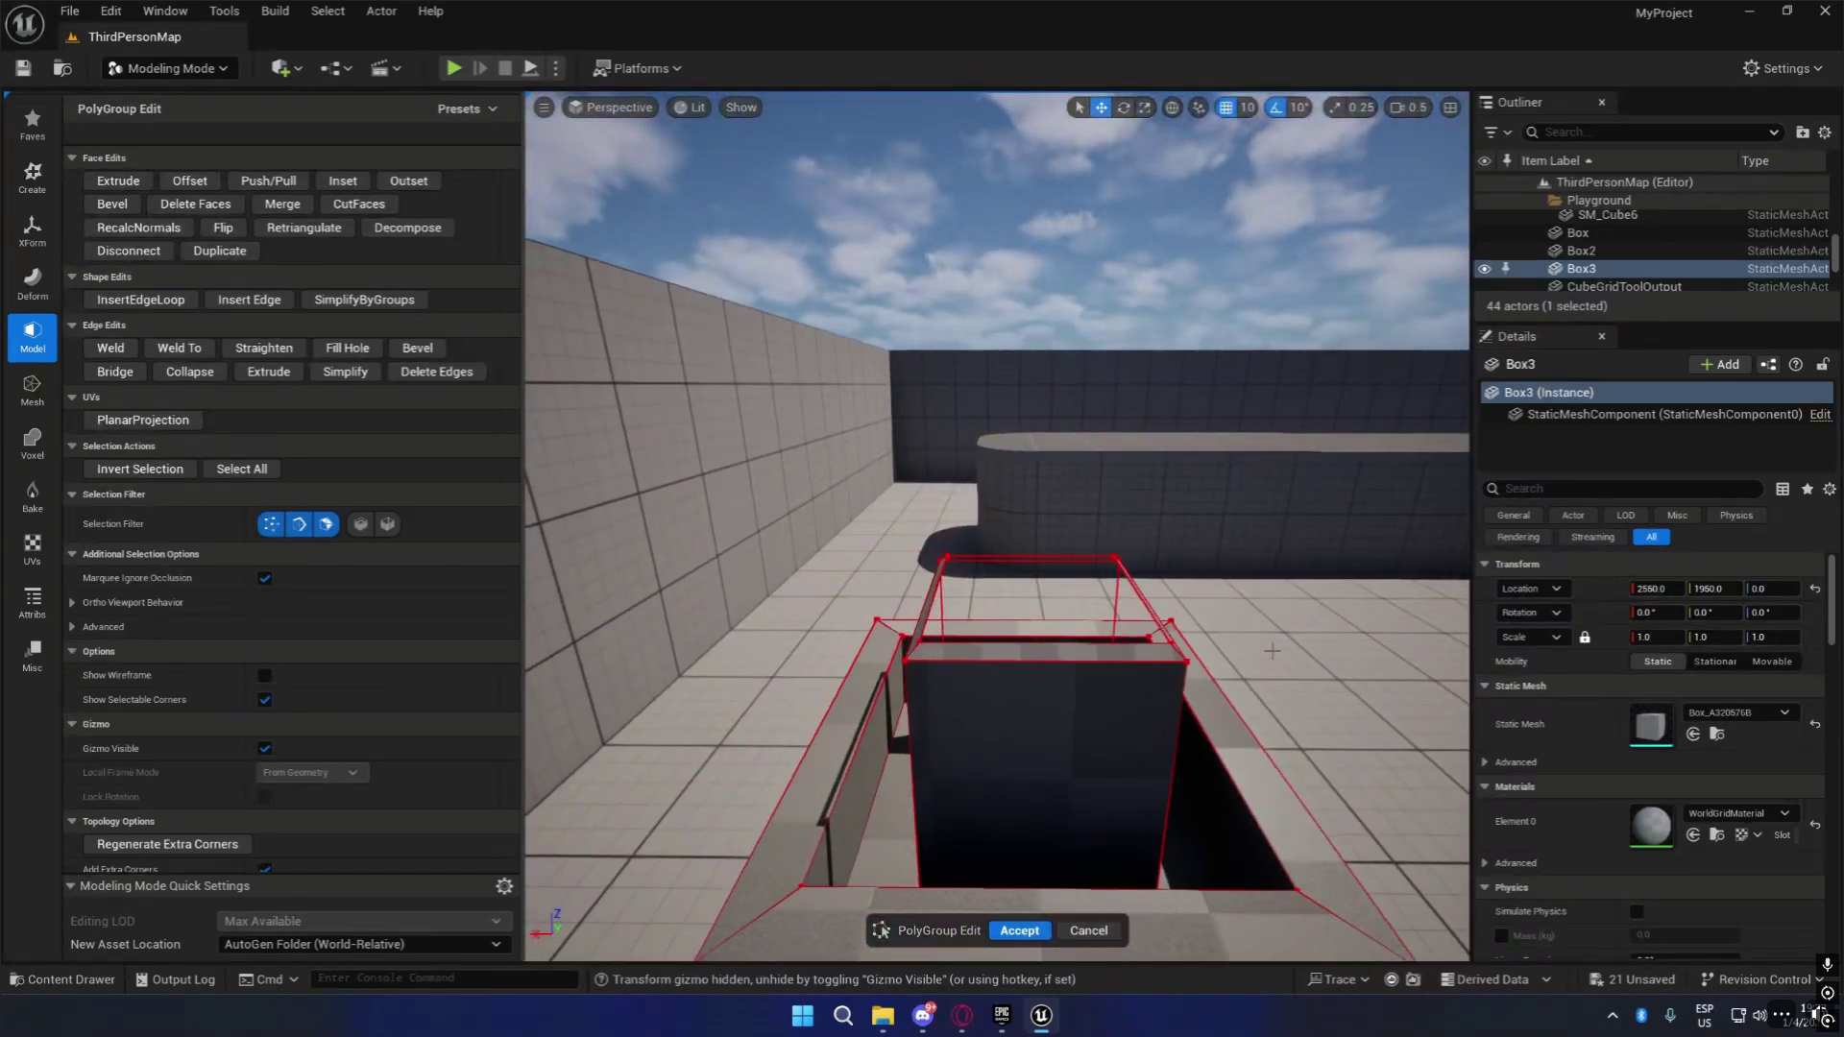
key("ctrl+z")
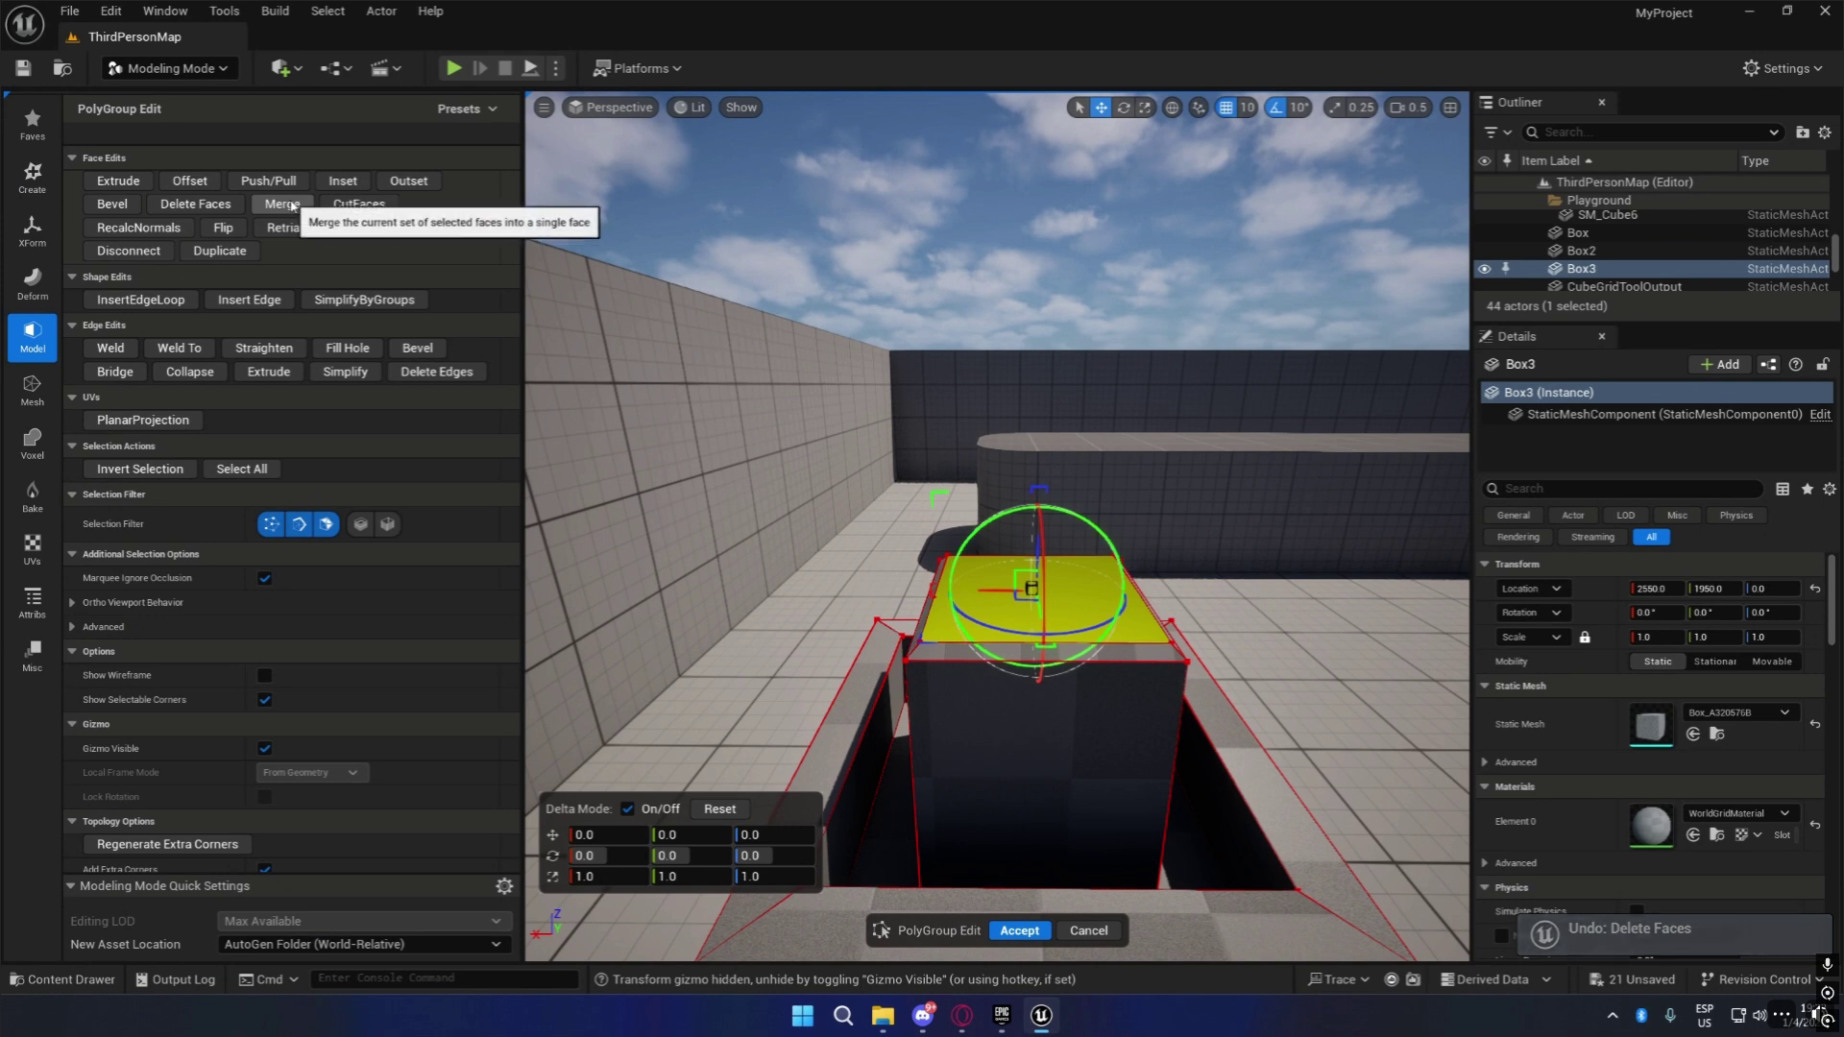
Select all four top rim faces surrounding the central block together.
key("w")
right_click_drag(884, 480, 989, 614)
key("s")
key("a")
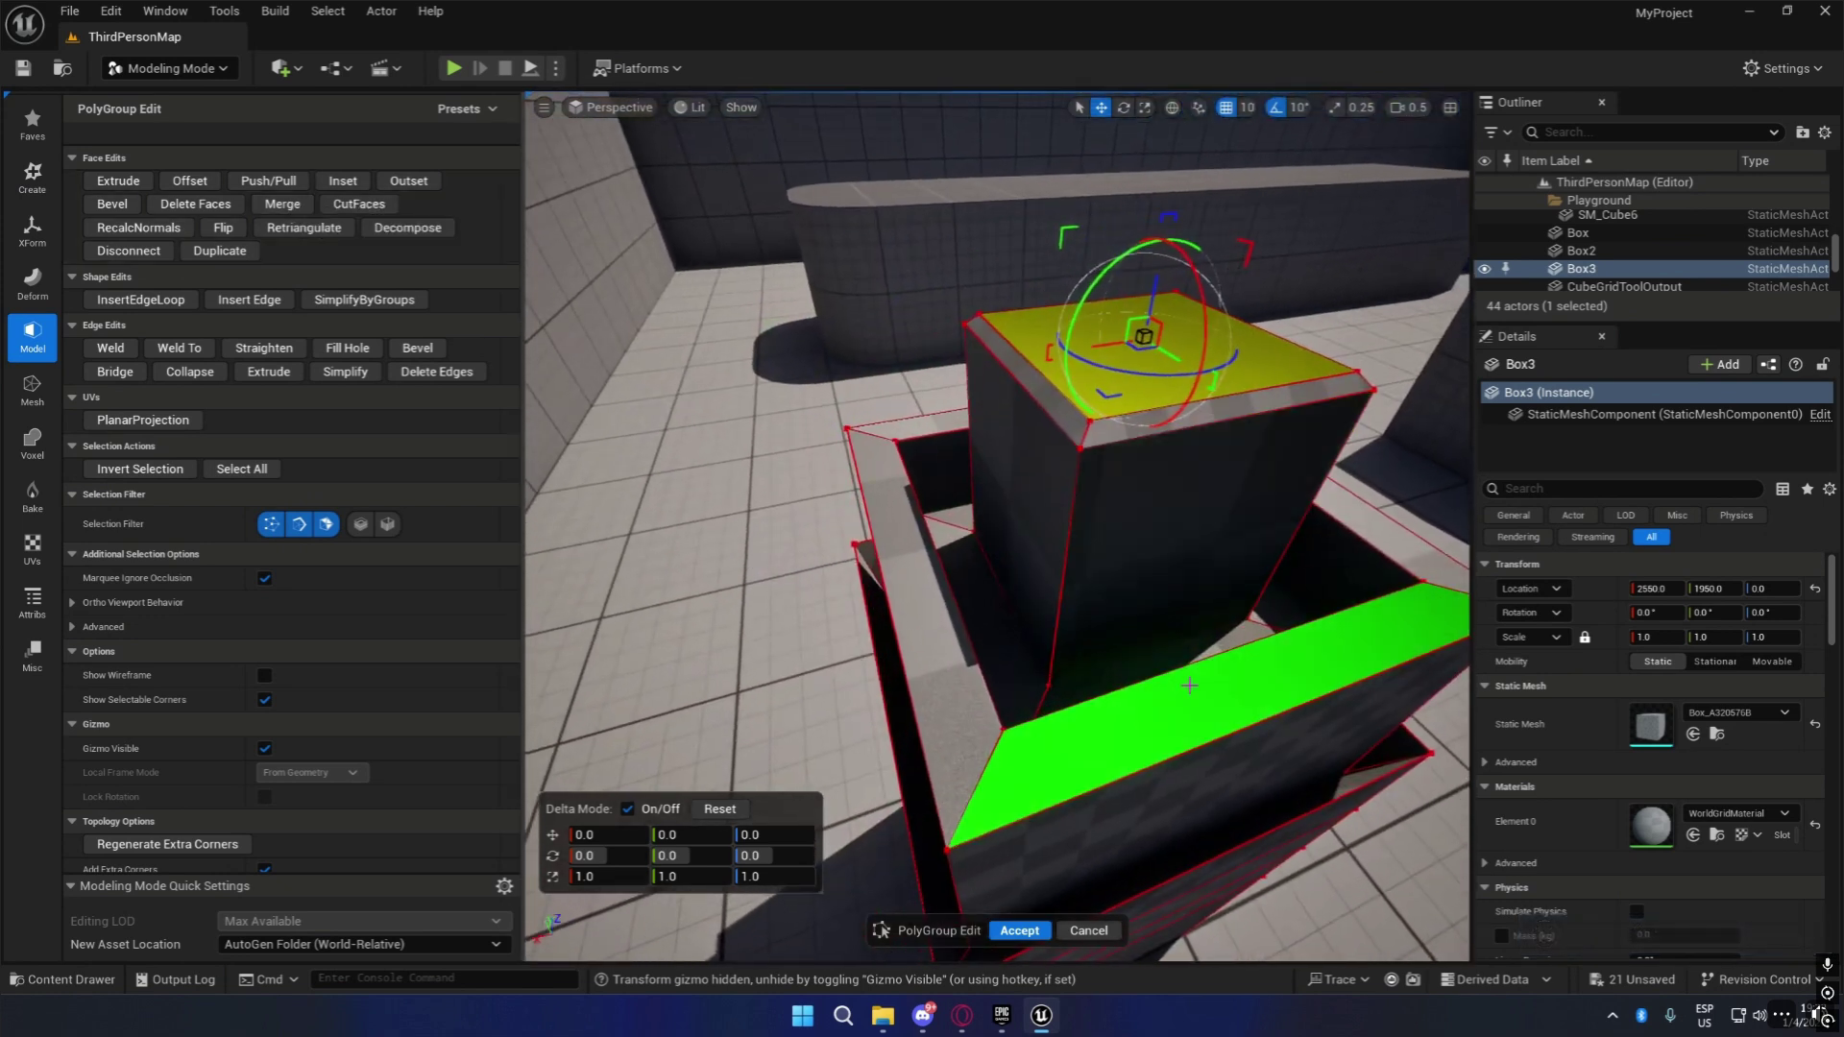
left_click(1239, 687)
left_click(901, 467, "shift")
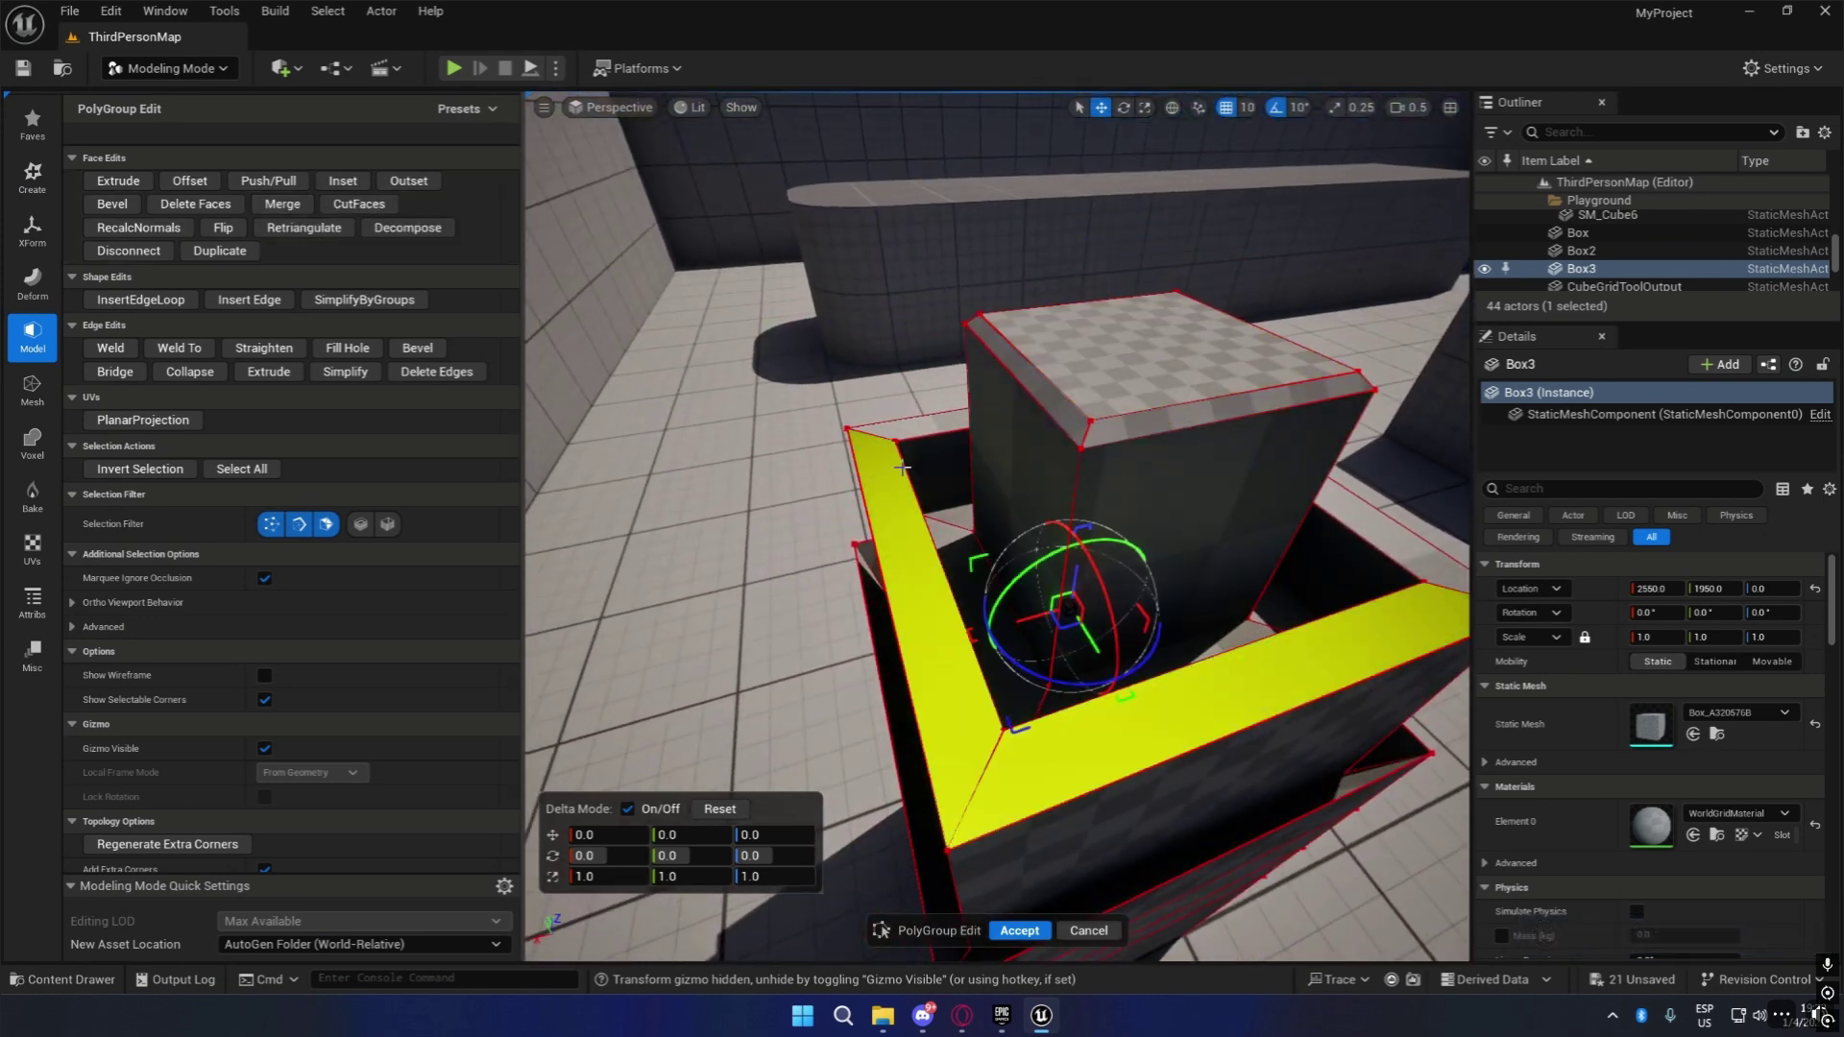
left_click(918, 422, "shift")
key("d")
right_click_drag(1143, 509, 1033, 514)
left_click(1021, 533, "shift")
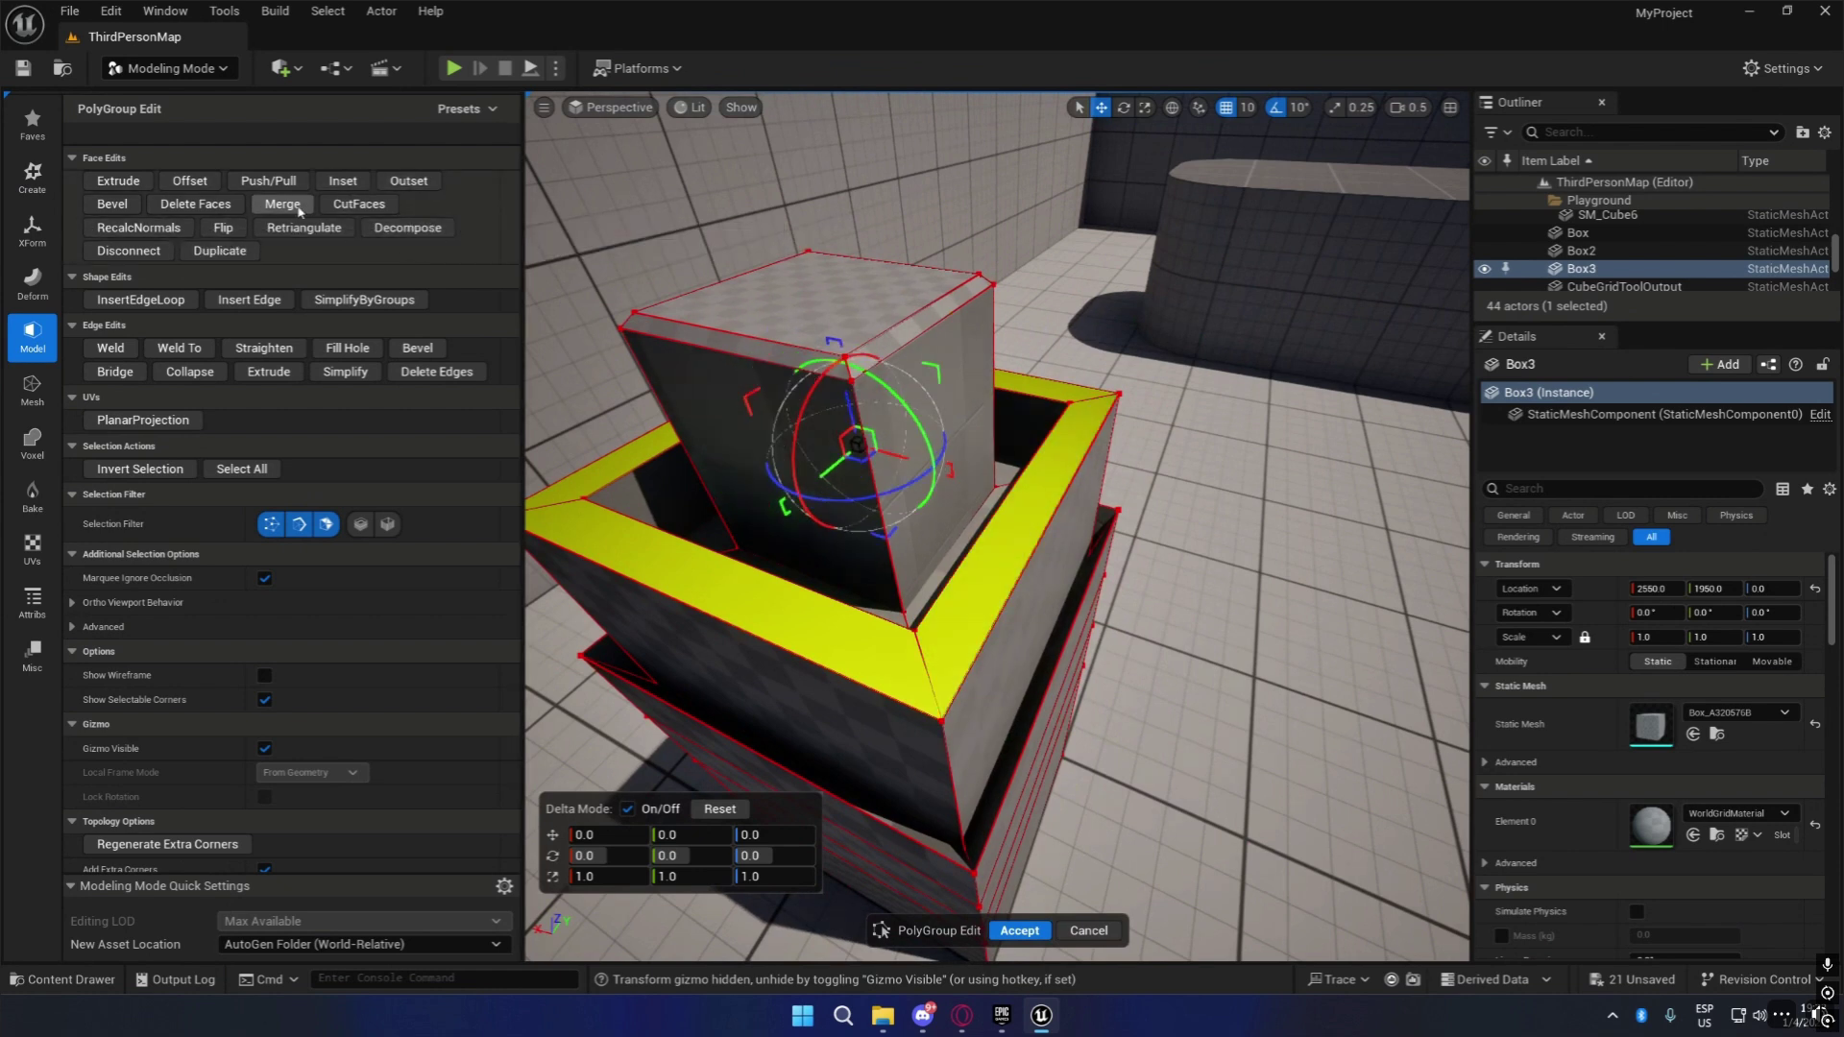
Try extruding the selected rim faces by a fixed distance of 50, and undo the extrusion.
key("a")
right_click_drag(1104, 494, 1162, 527)
key("a")
key("w")
key("s")
key("d")
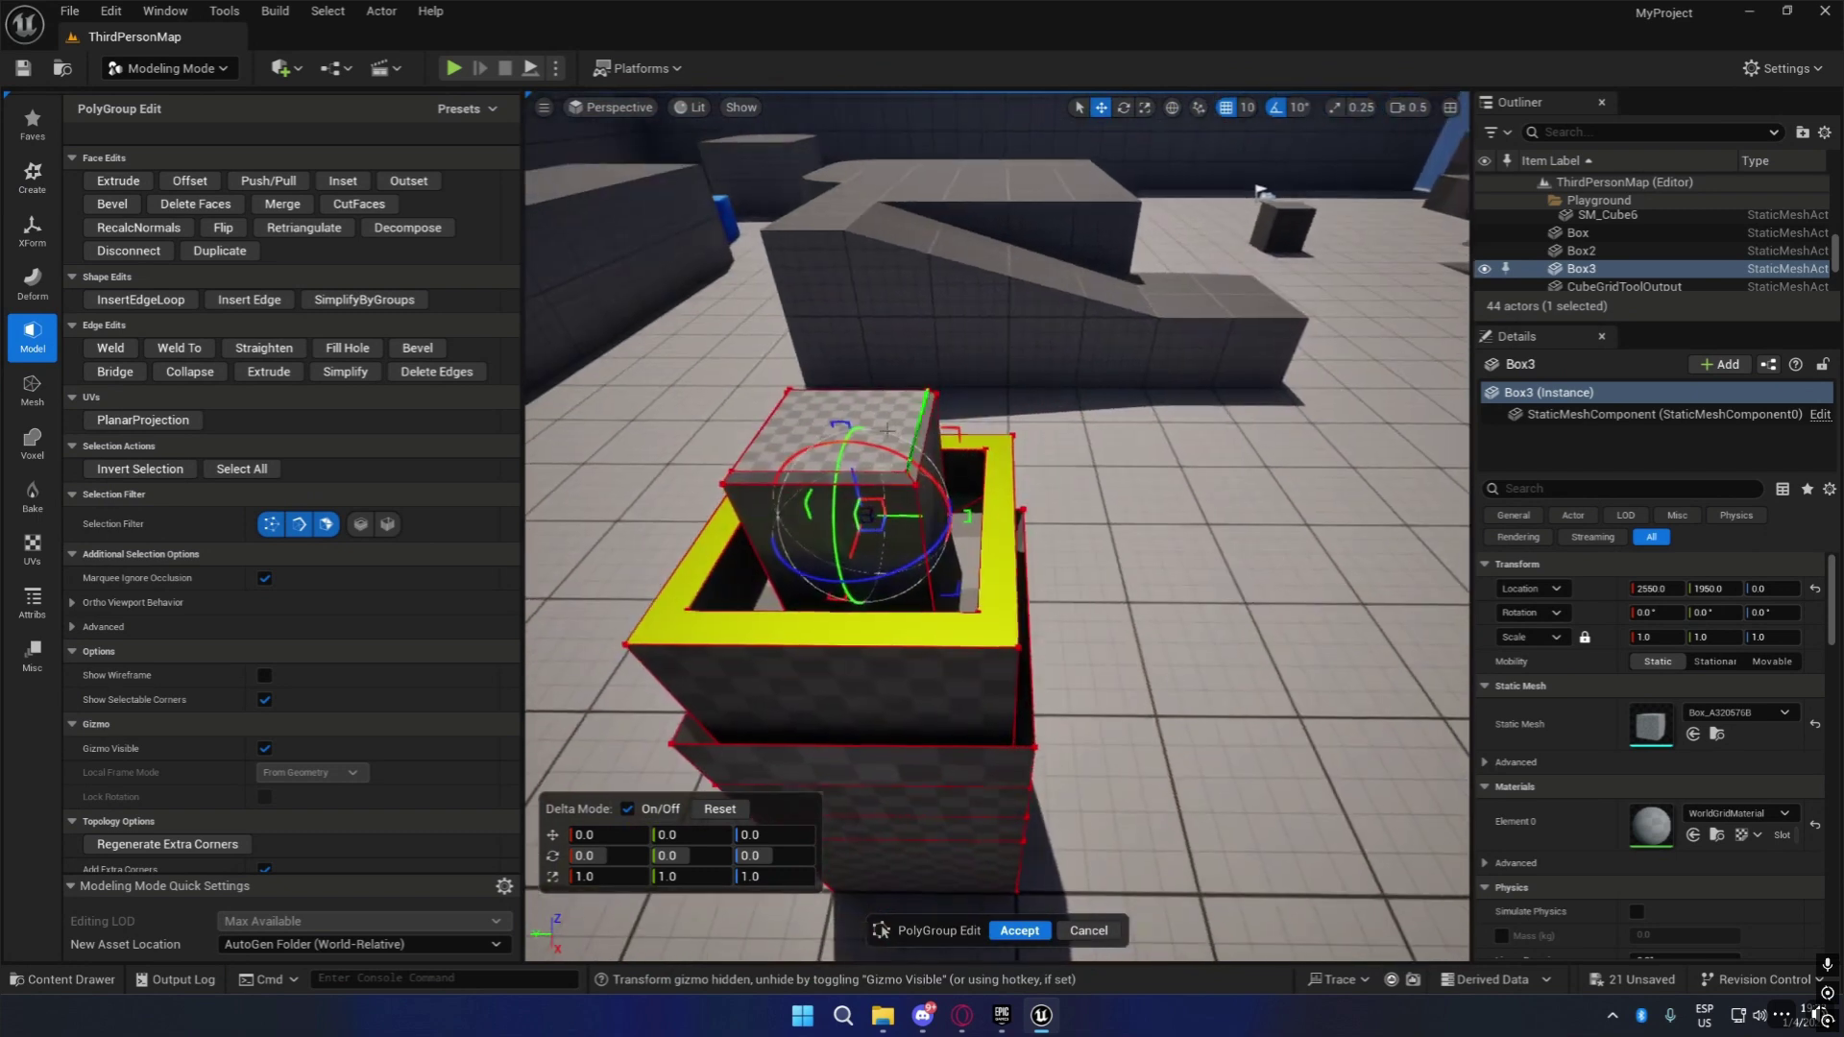
left_click(119, 182)
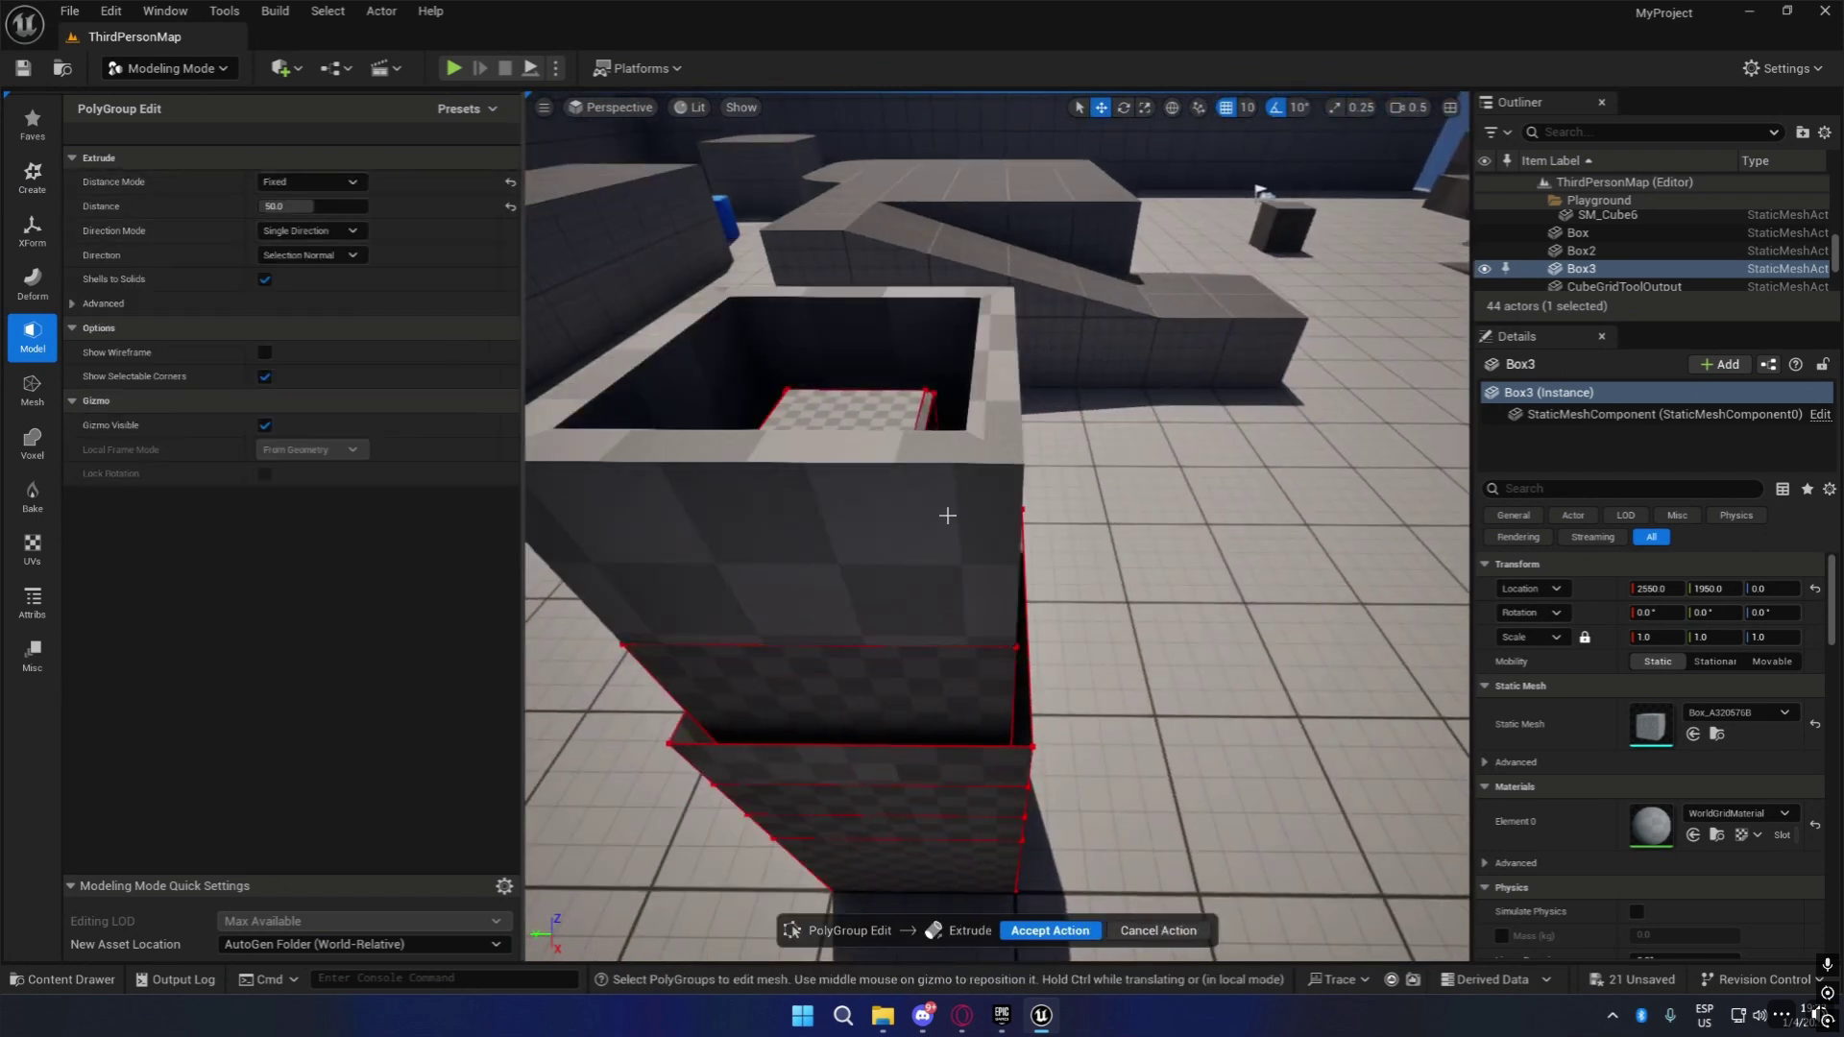
right_click_drag(1087, 456, 835, 567)
right_click_drag(1157, 527, 1315, 413)
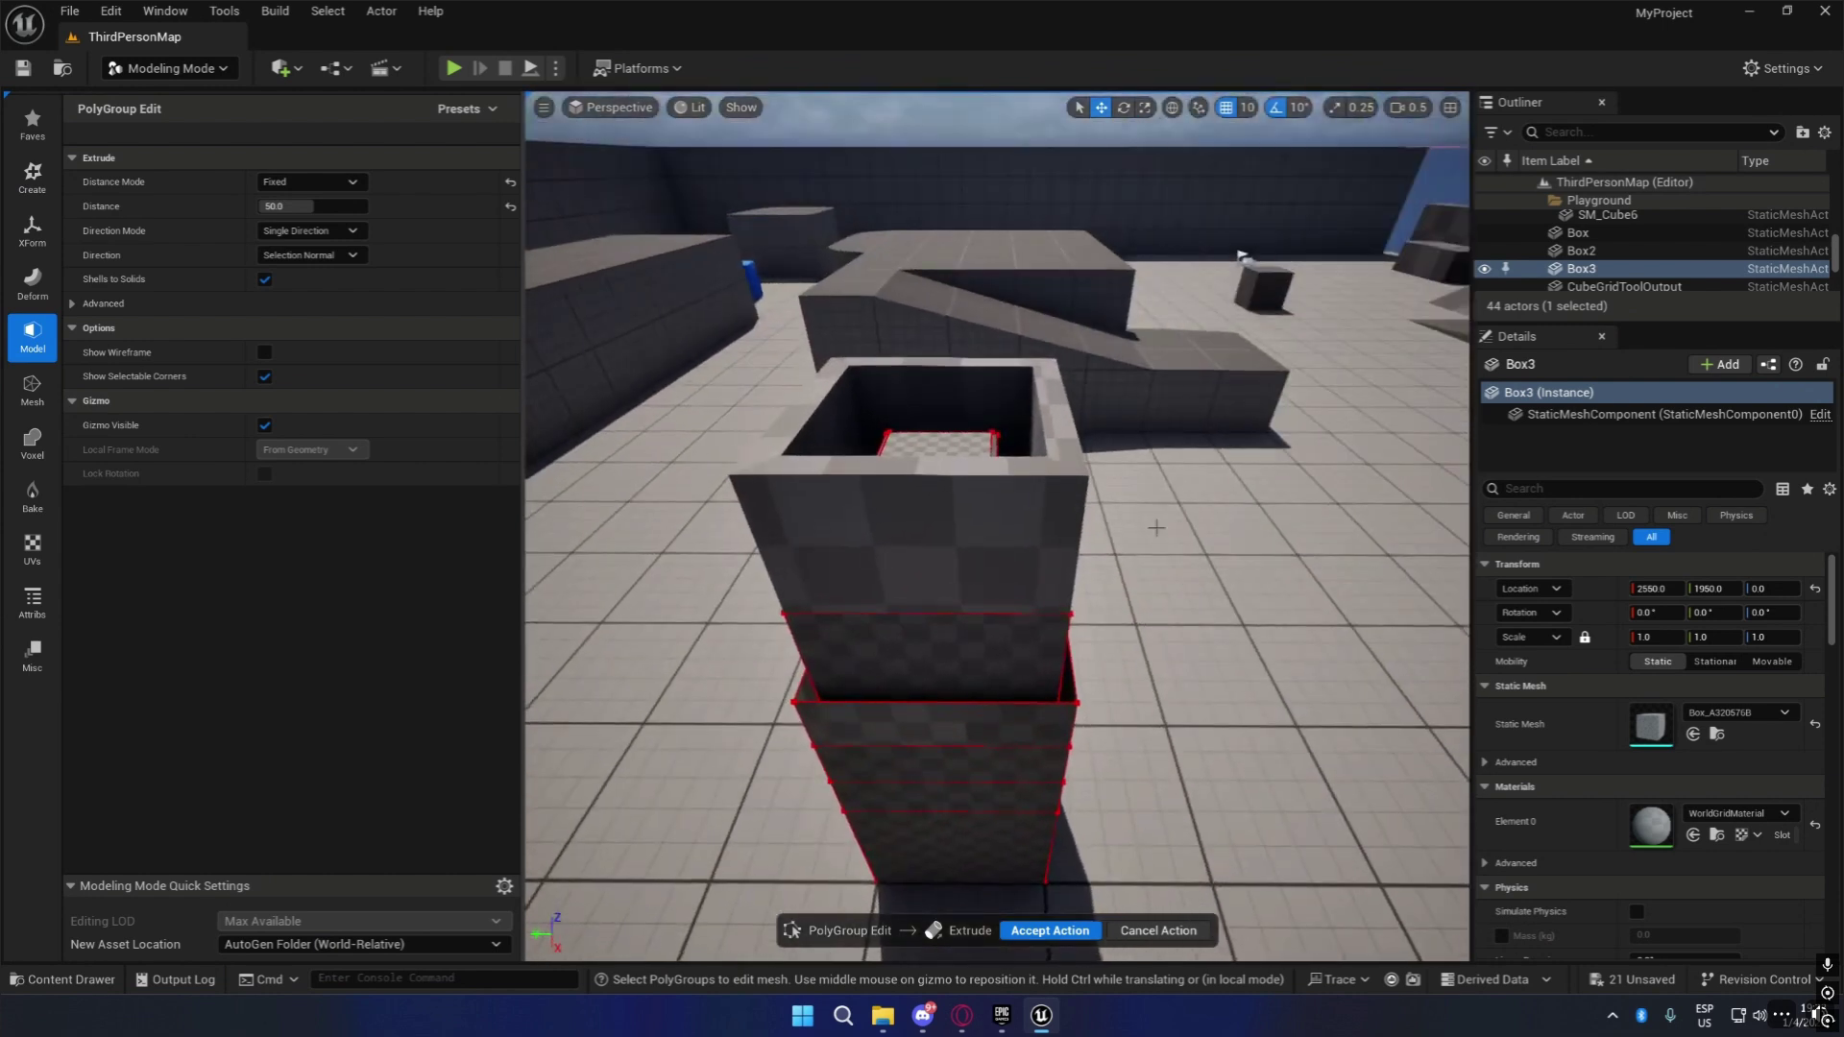
key("ctrl+z")
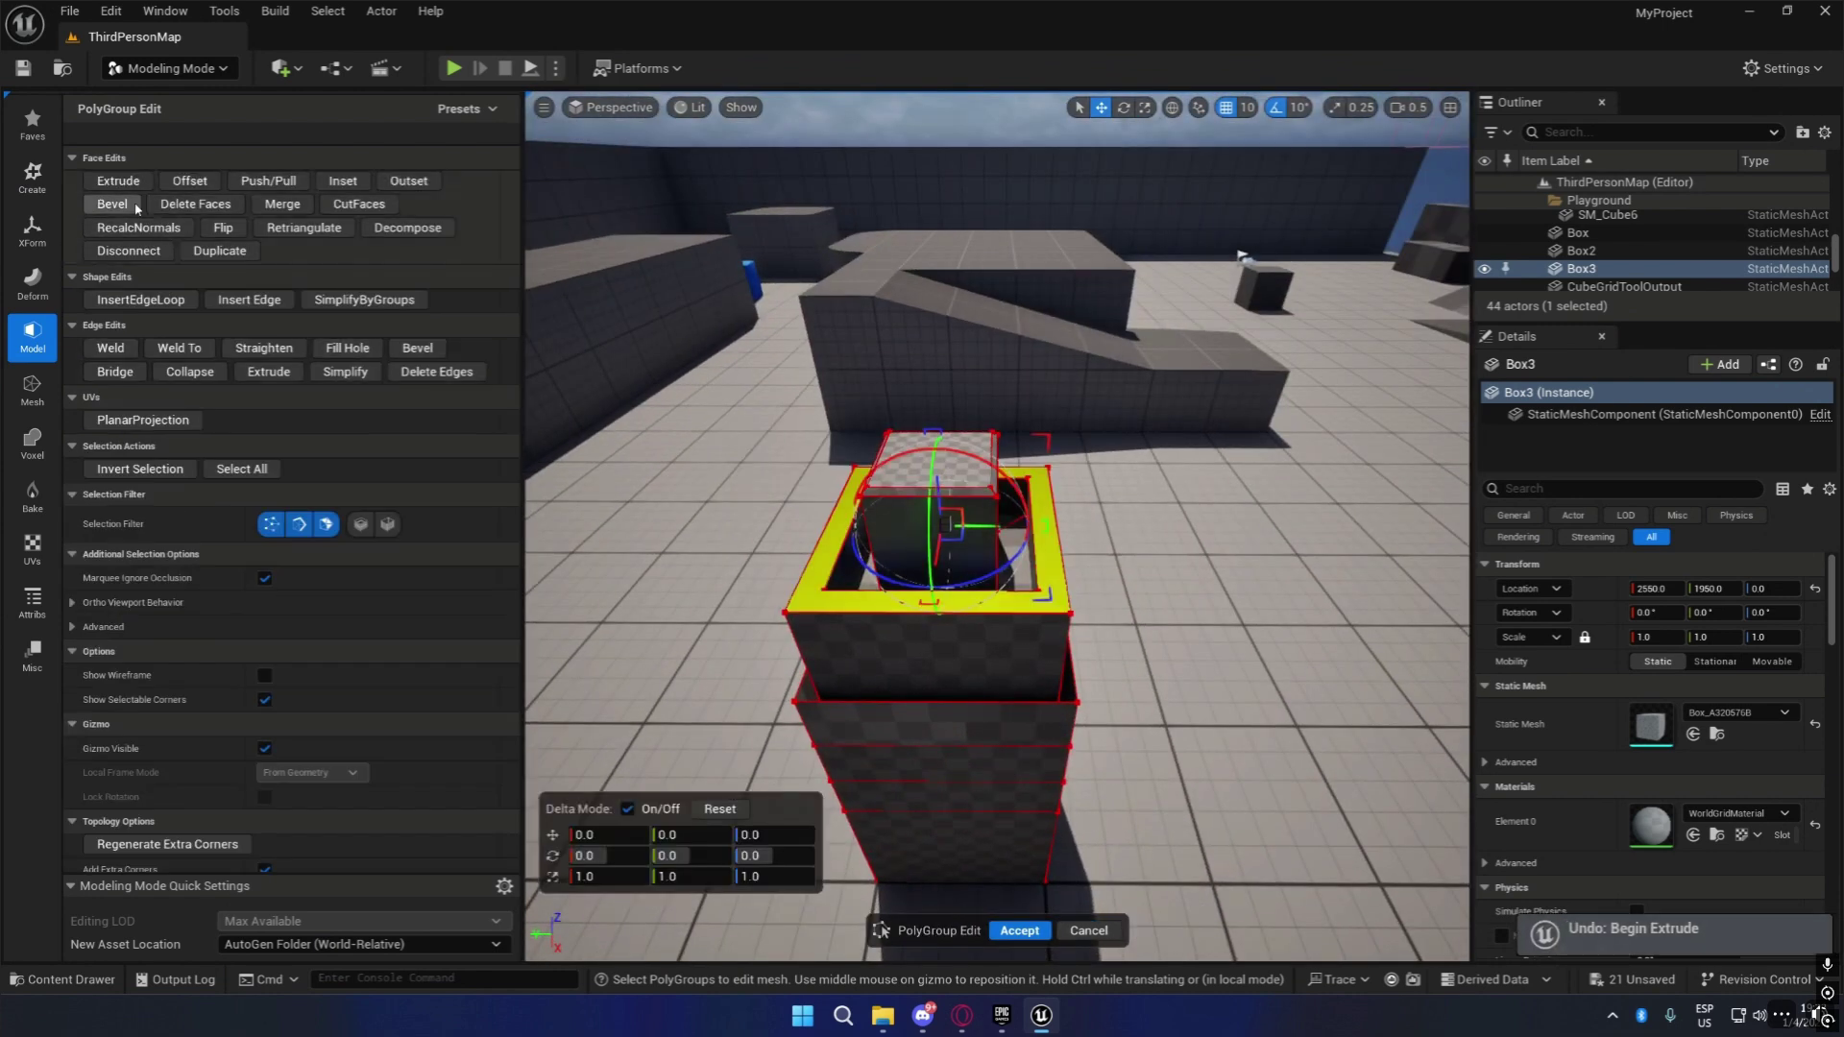
Bevel the selected rim faces with a bevel distance of about 2.18 and accept the bevel.
left_click(112, 204)
right_click_drag(1058, 515, 1105, 571)
mouse_move(304, 184)
left_mouse_down()
mouse_move(334, 184)
mouse_move(309, 184)
left_mouse_up()
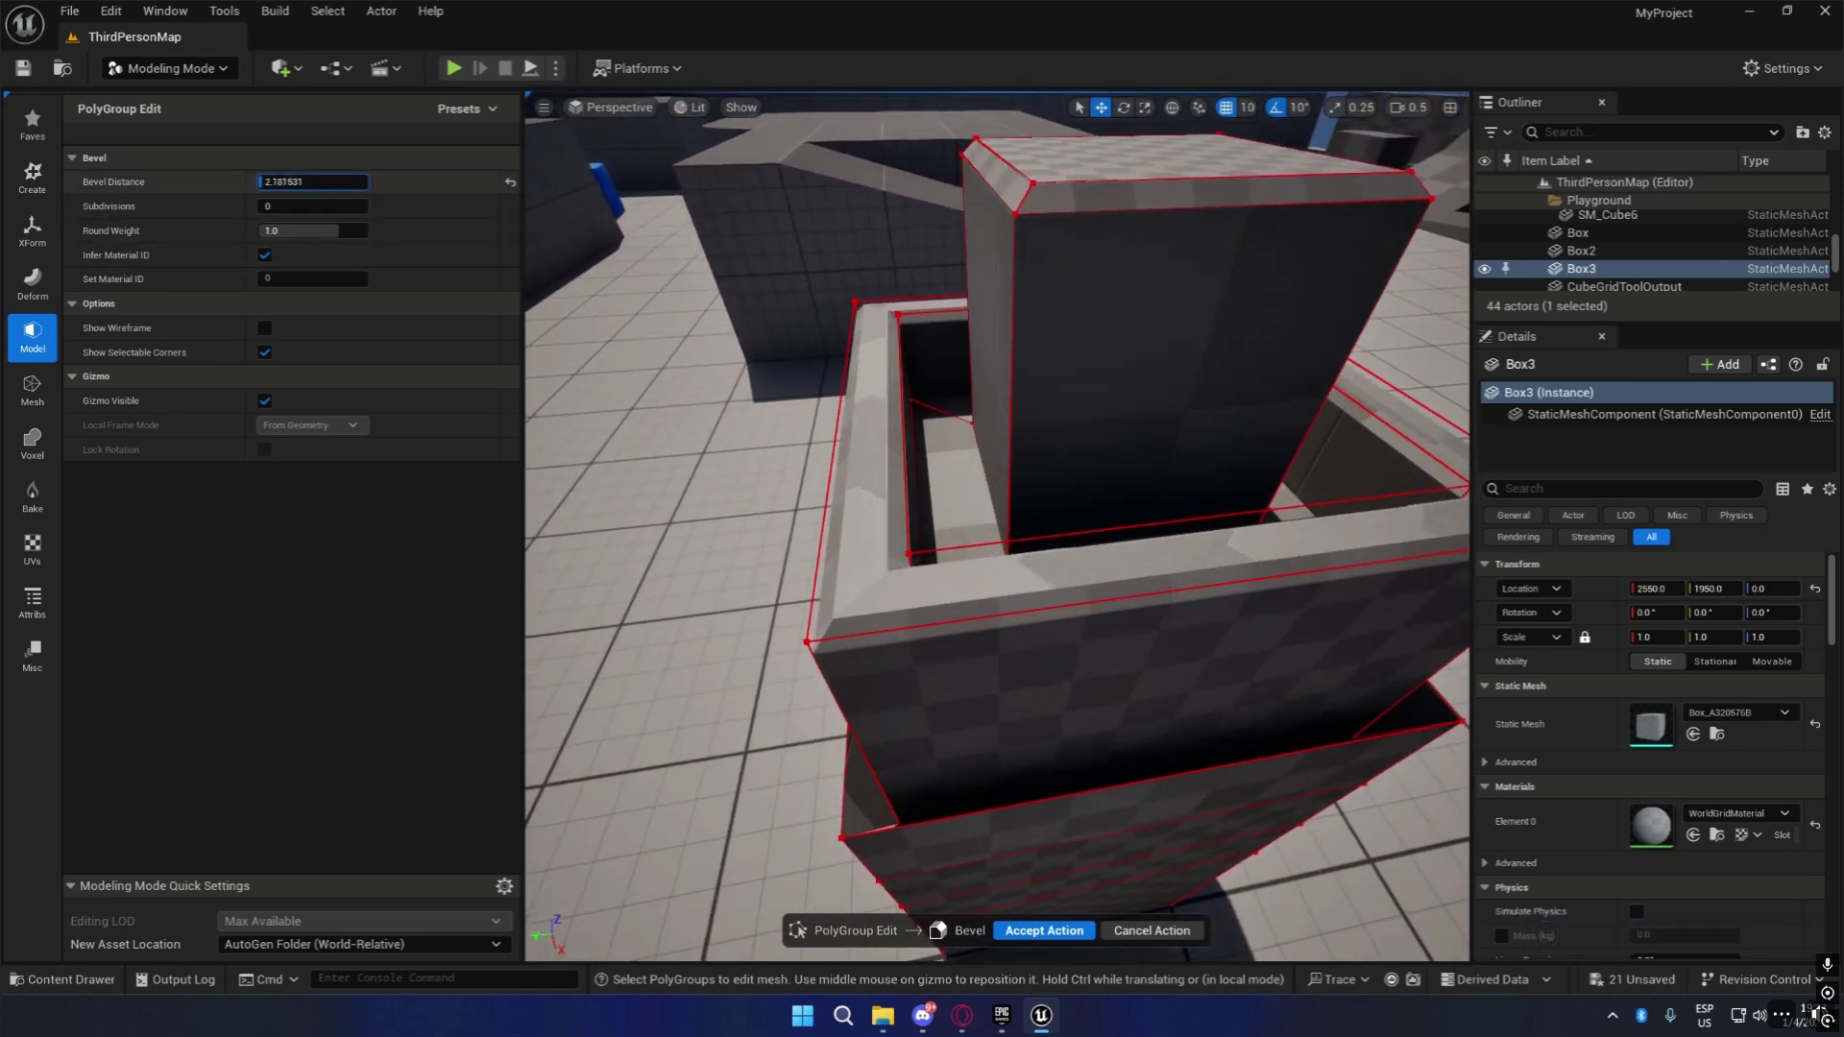
left_click(1044, 930)
right_click_drag(961, 672, 989, 711)
mouse_move(947, 638)
right_mouse_down()
mouse_move(966, 624)
mouse_move(946, 639)
right_mouse_up()
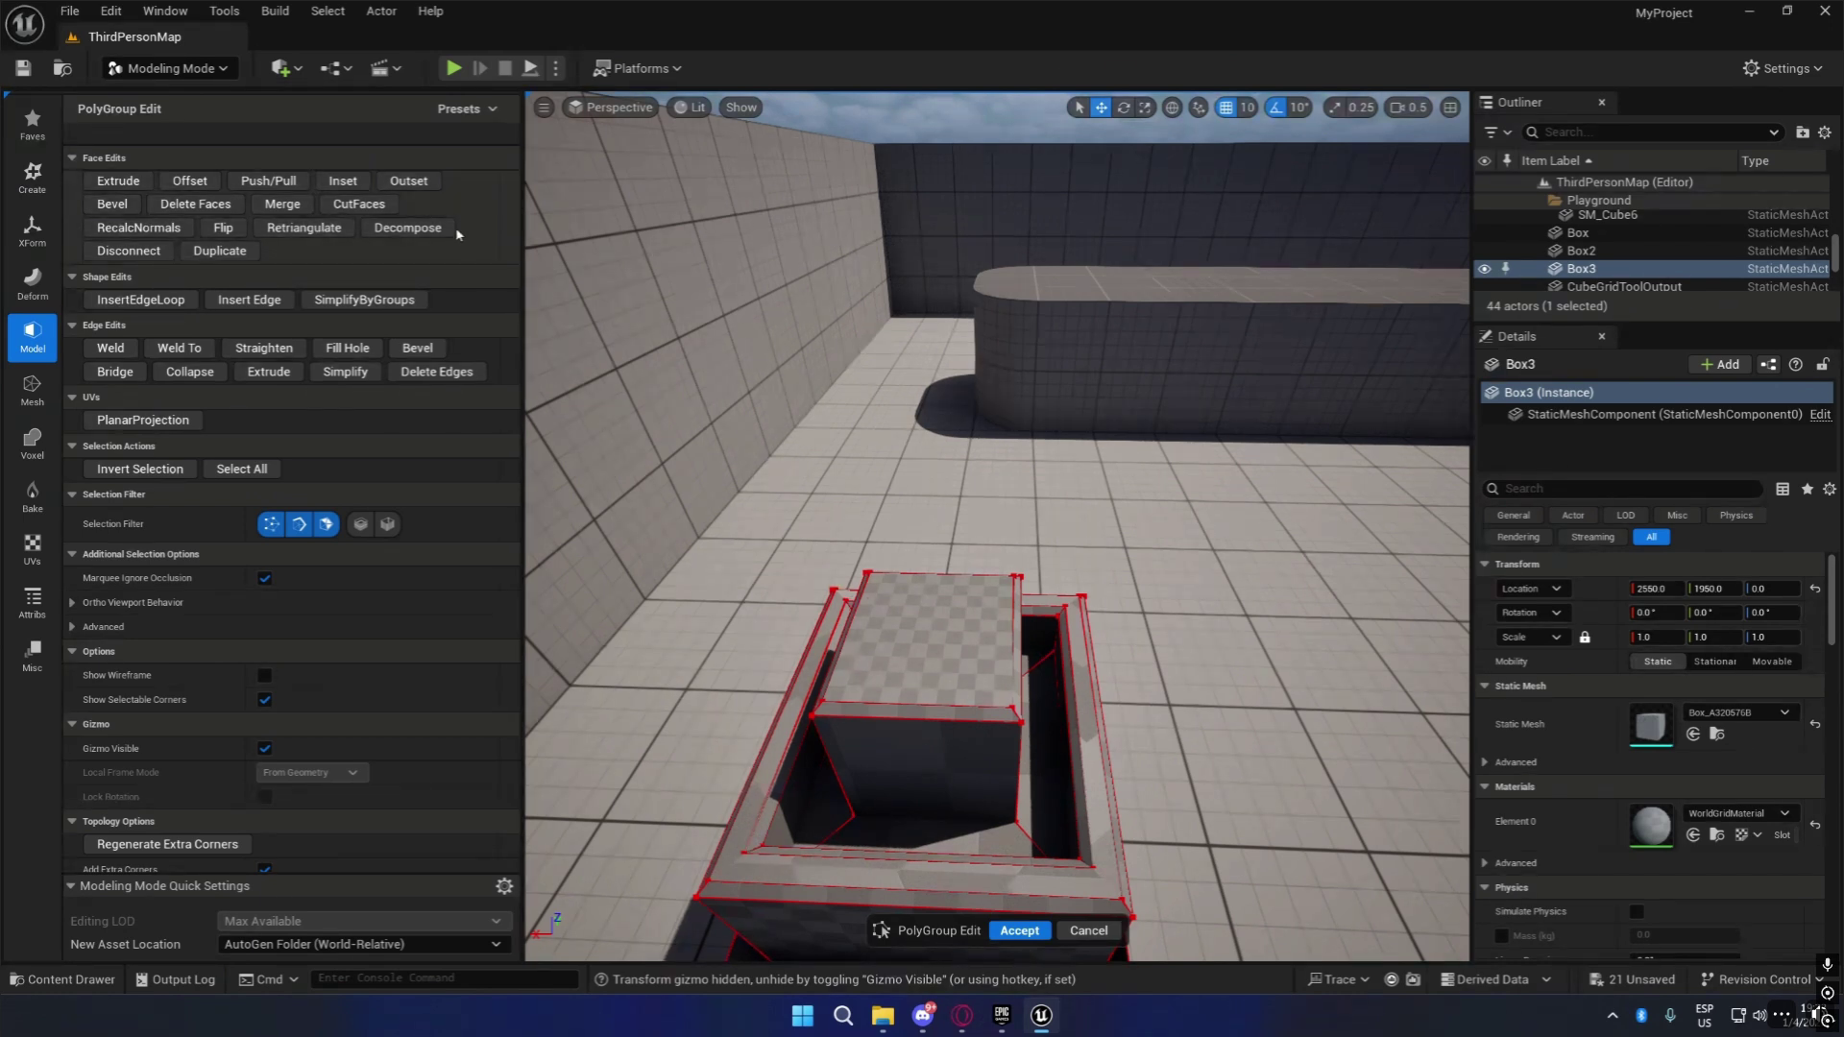
Decompose the central block's top face into two triangular faces and accept the PolyGroup edits.
left_click(970, 677)
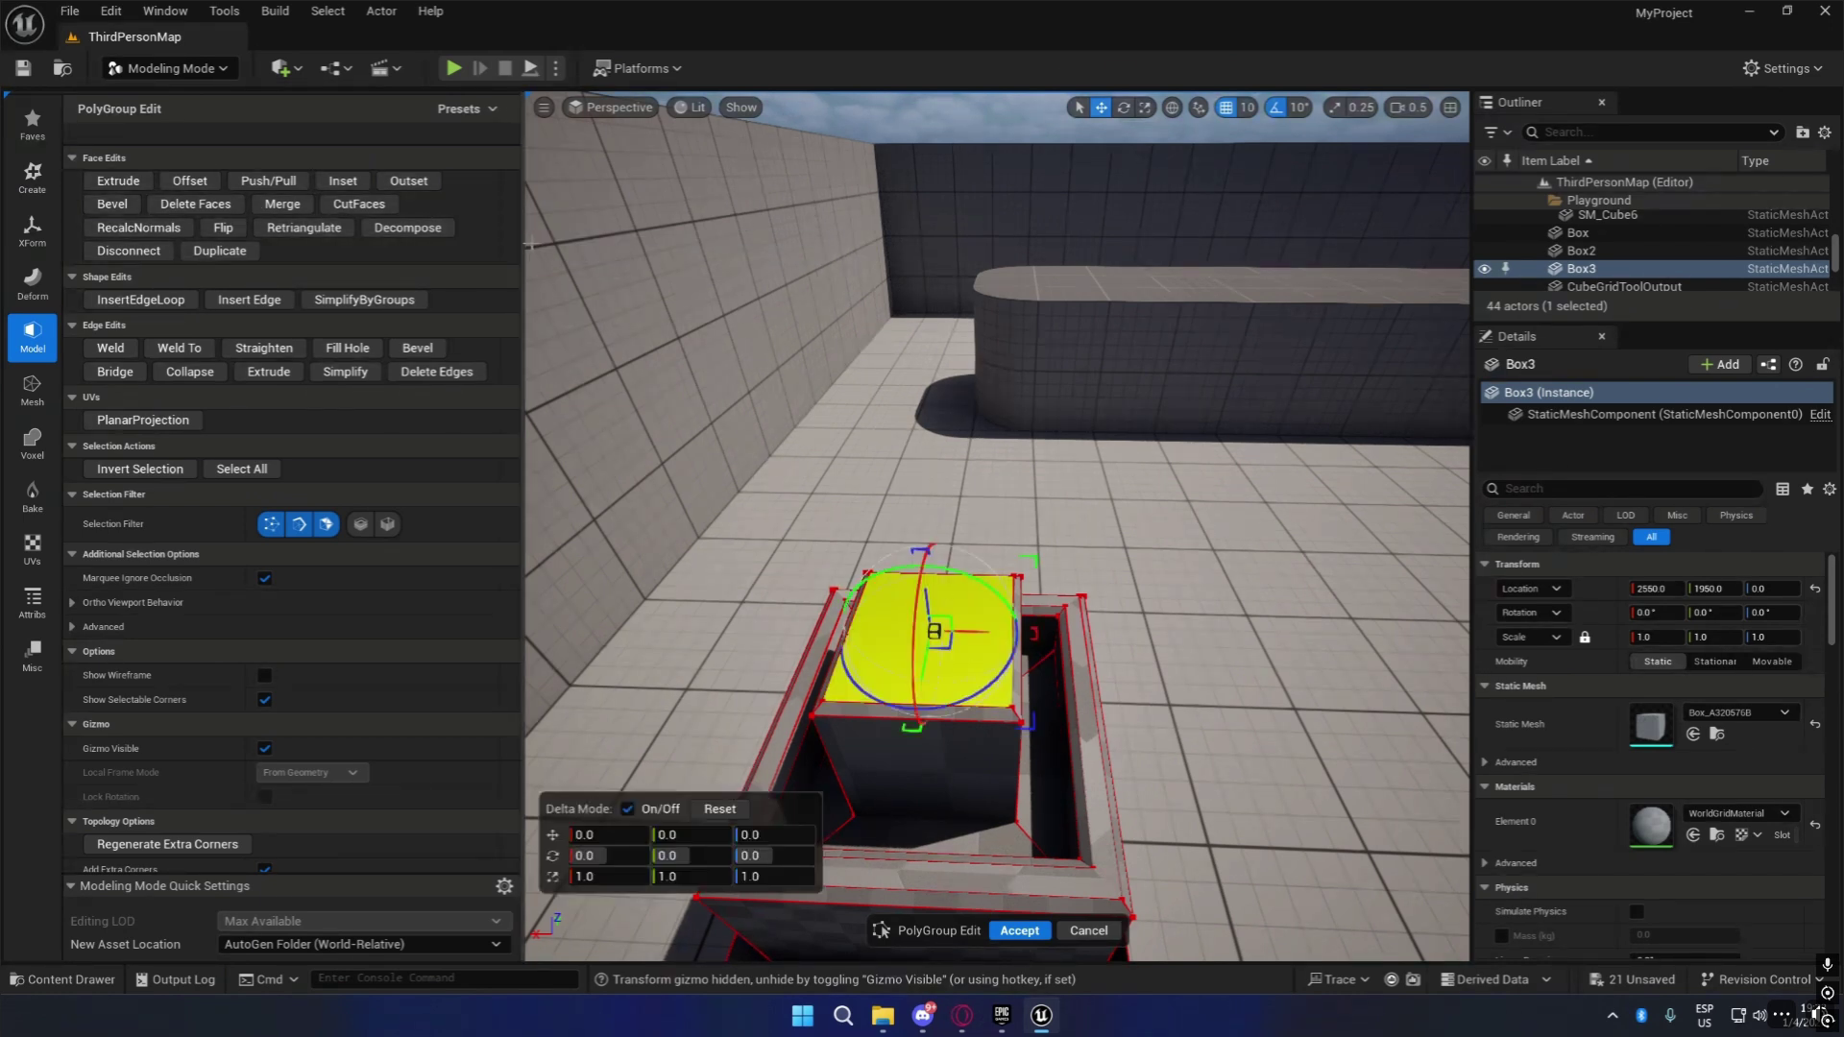
right_click_drag(1123, 658, 1122, 713)
key("w")
key("s")
key("a")
key("w")
key("s")
key("w")
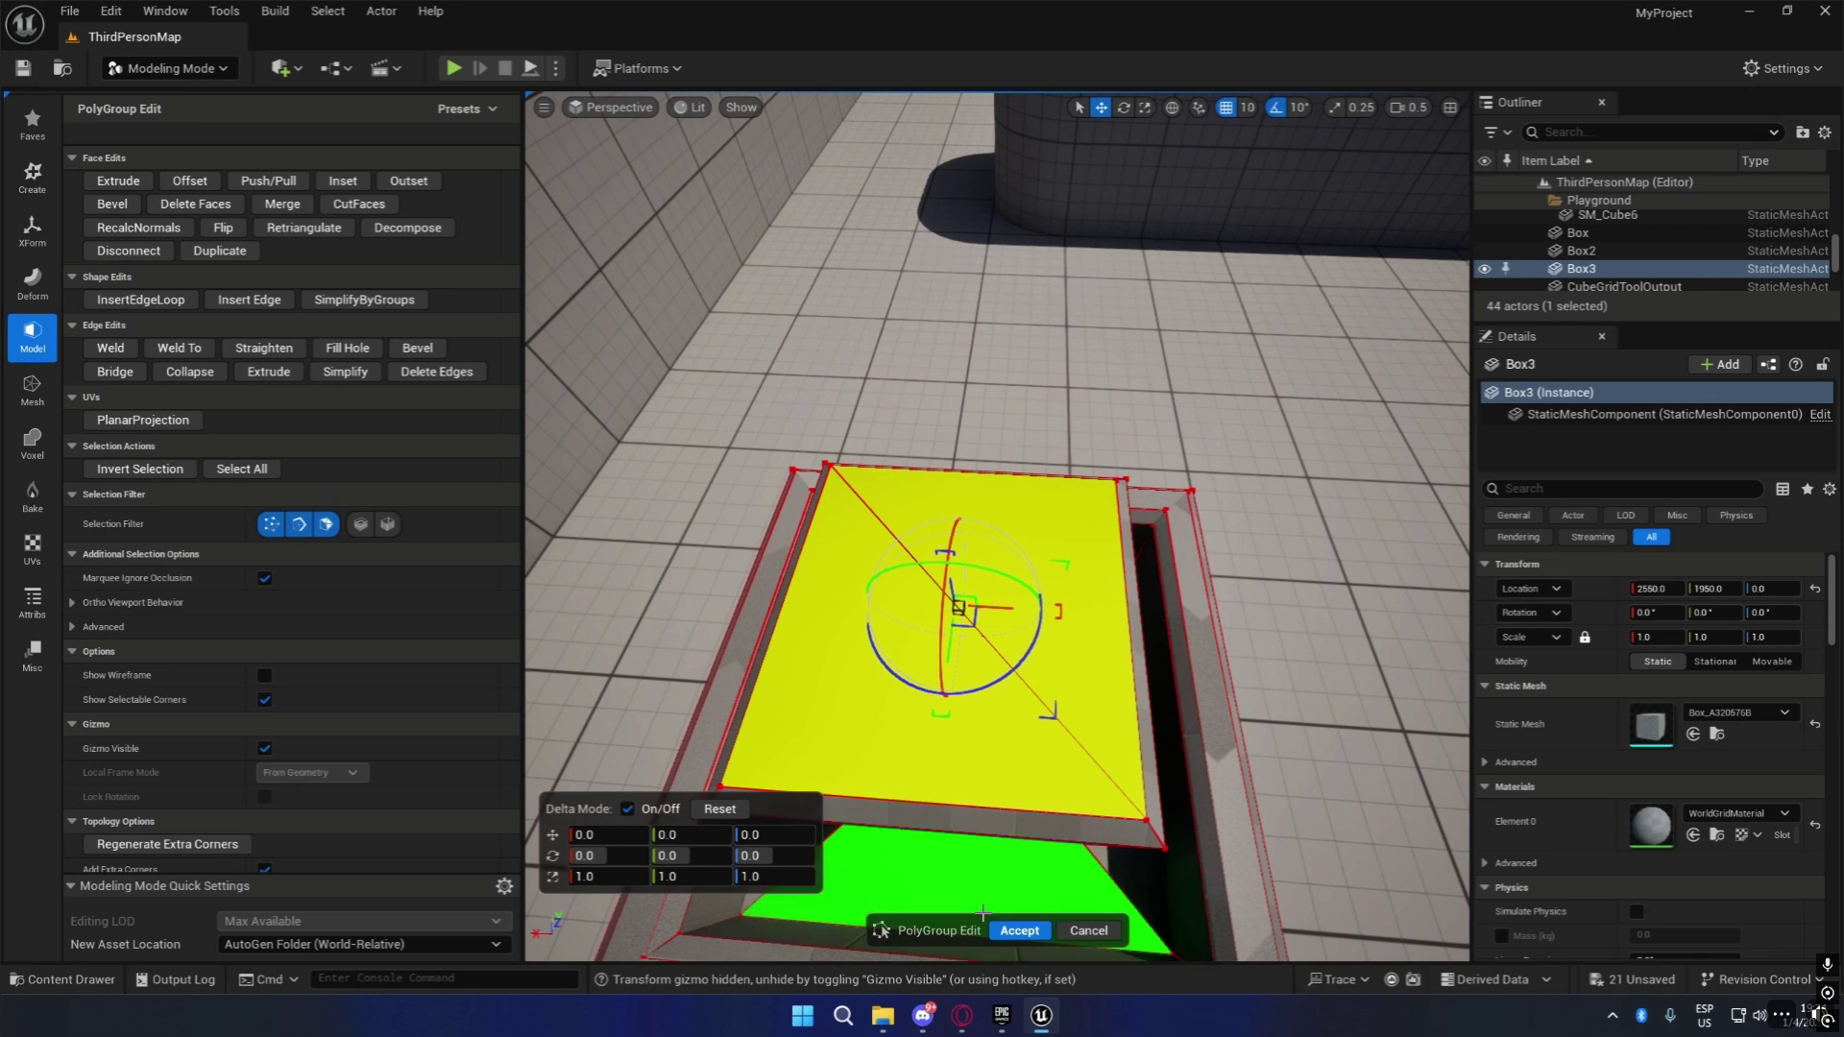
left_click(1019, 930)
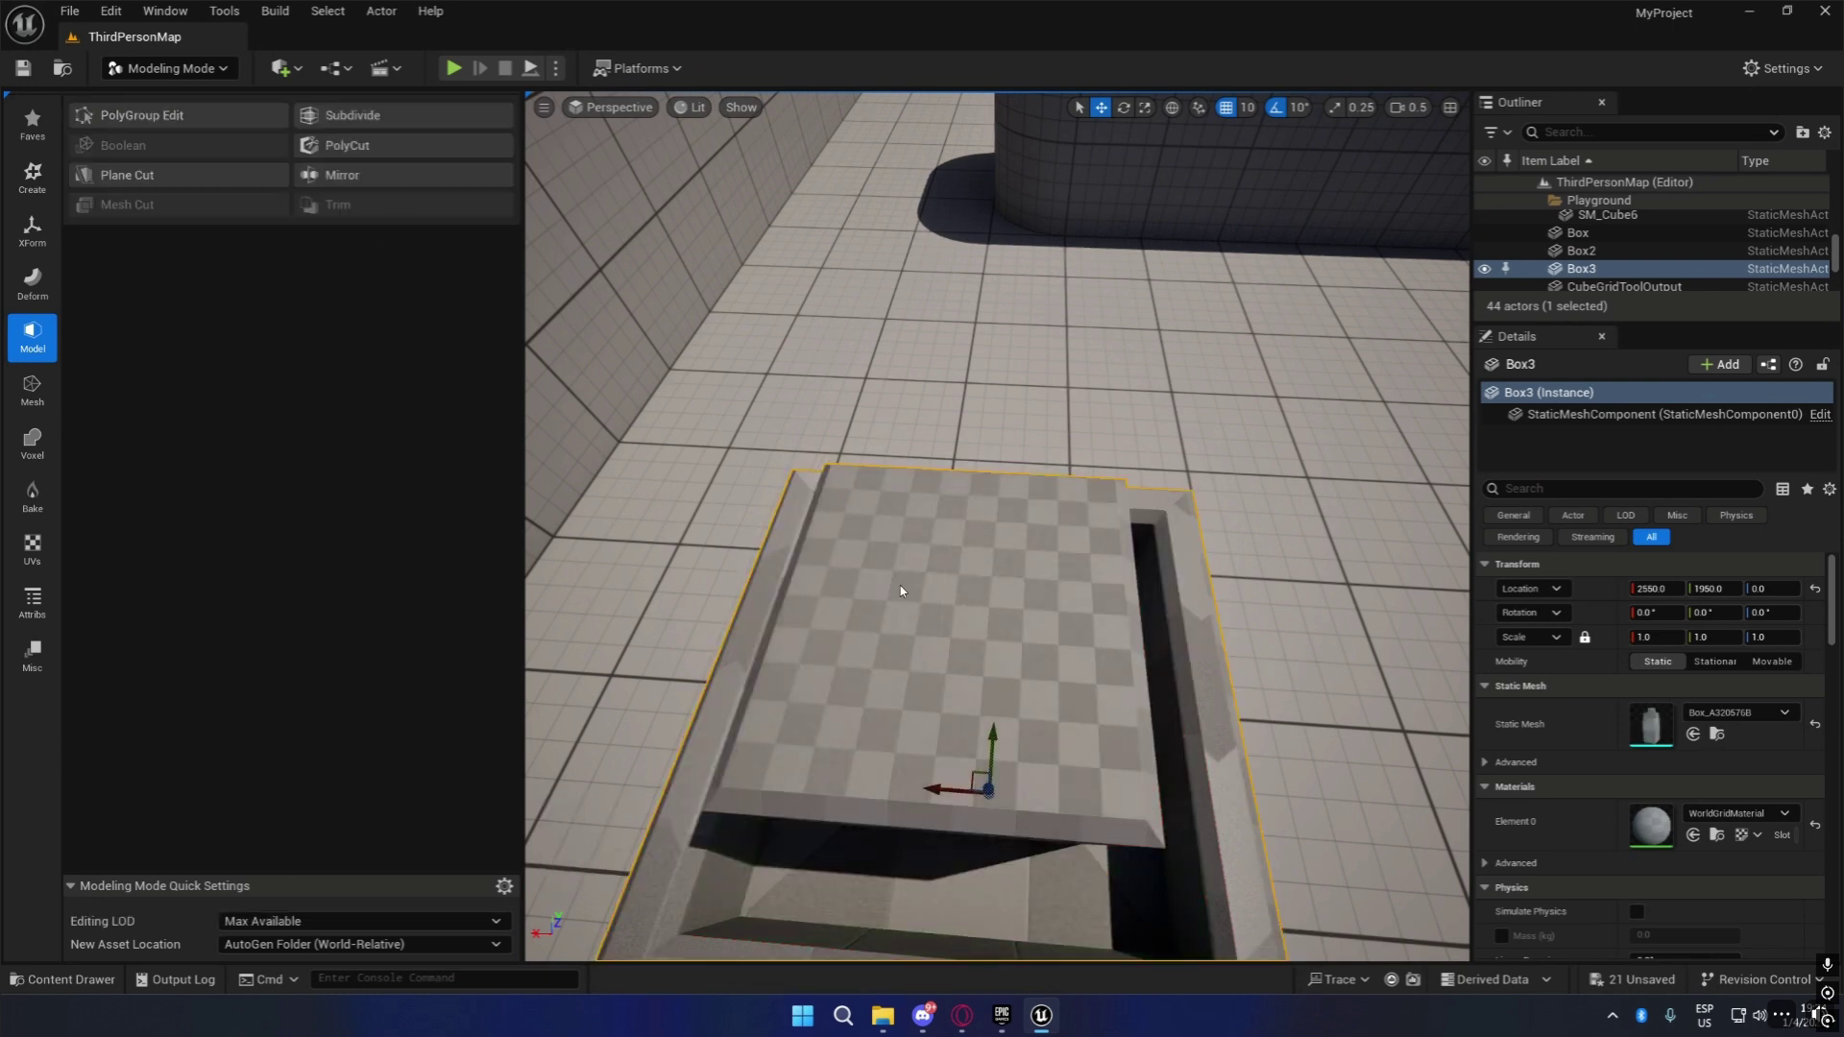
Reopen the box in PolyGroup Edit and bevel the top face's diagonal edge with a distance of about 0.65.
key("Escape")
left_click(941, 653)
left_click(142, 114)
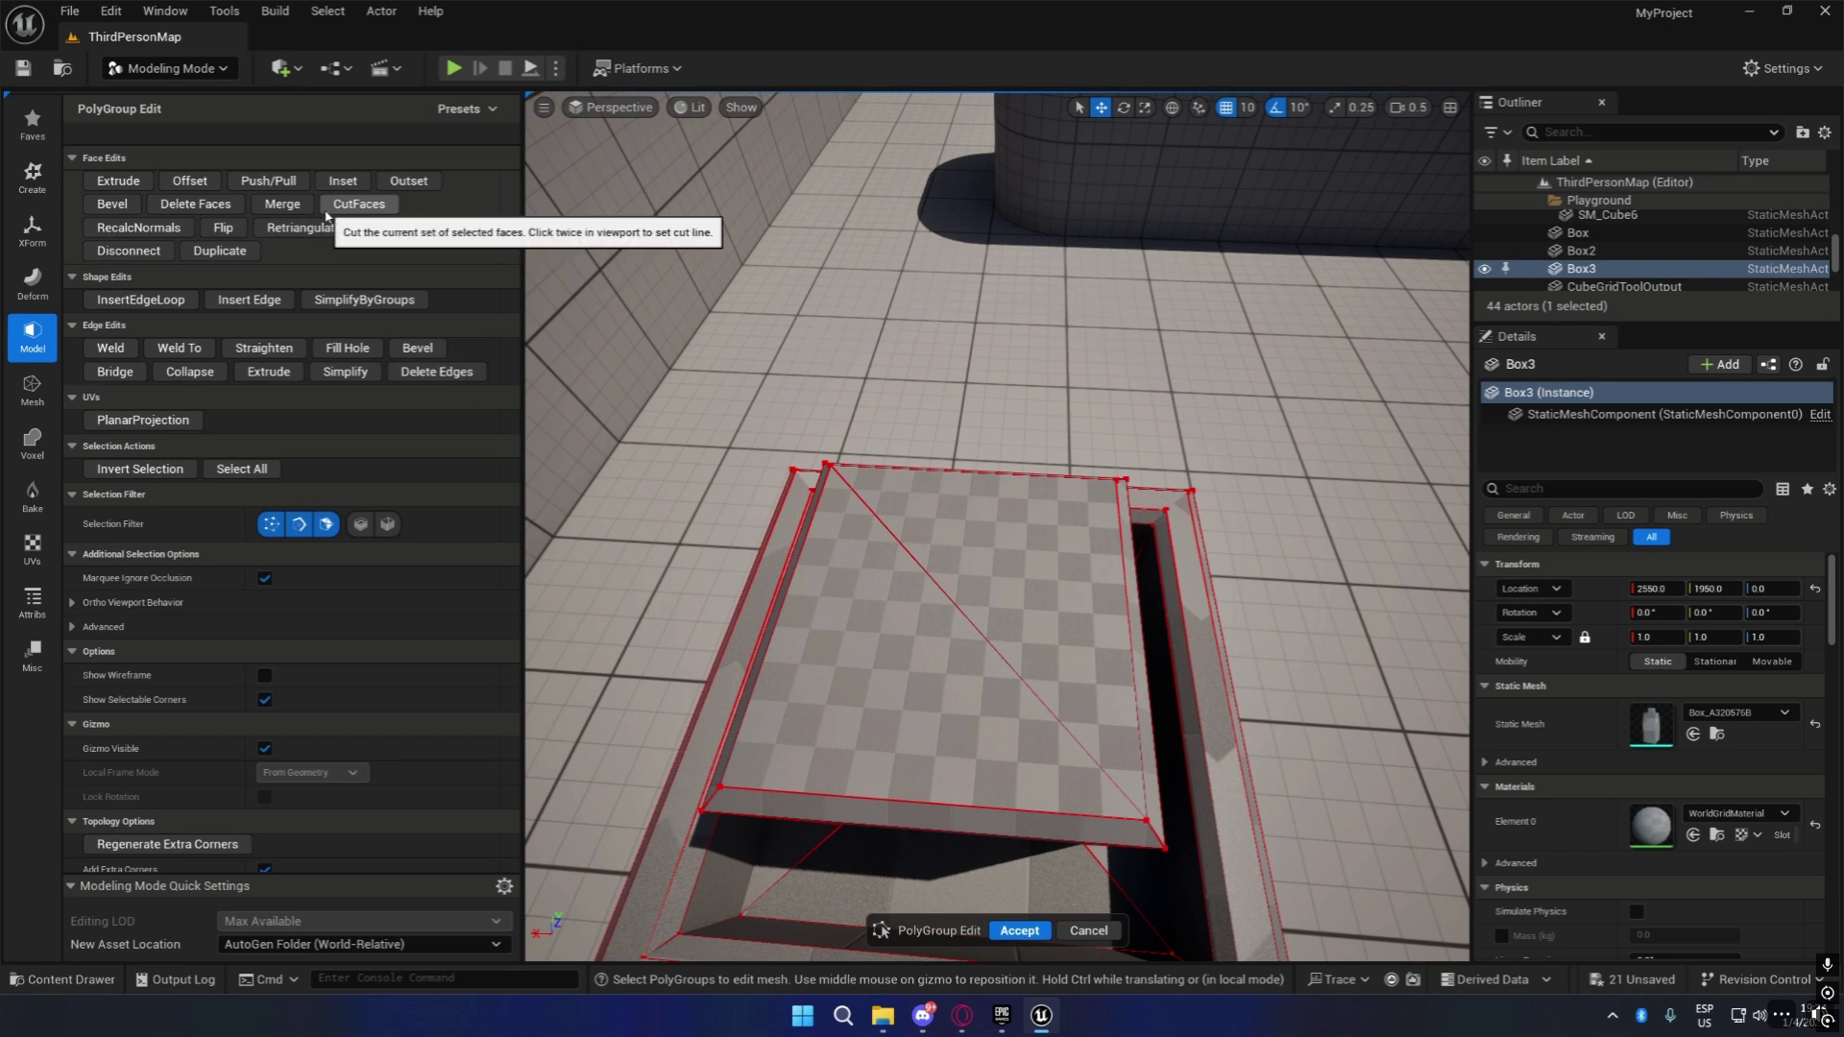
left_click(930, 578)
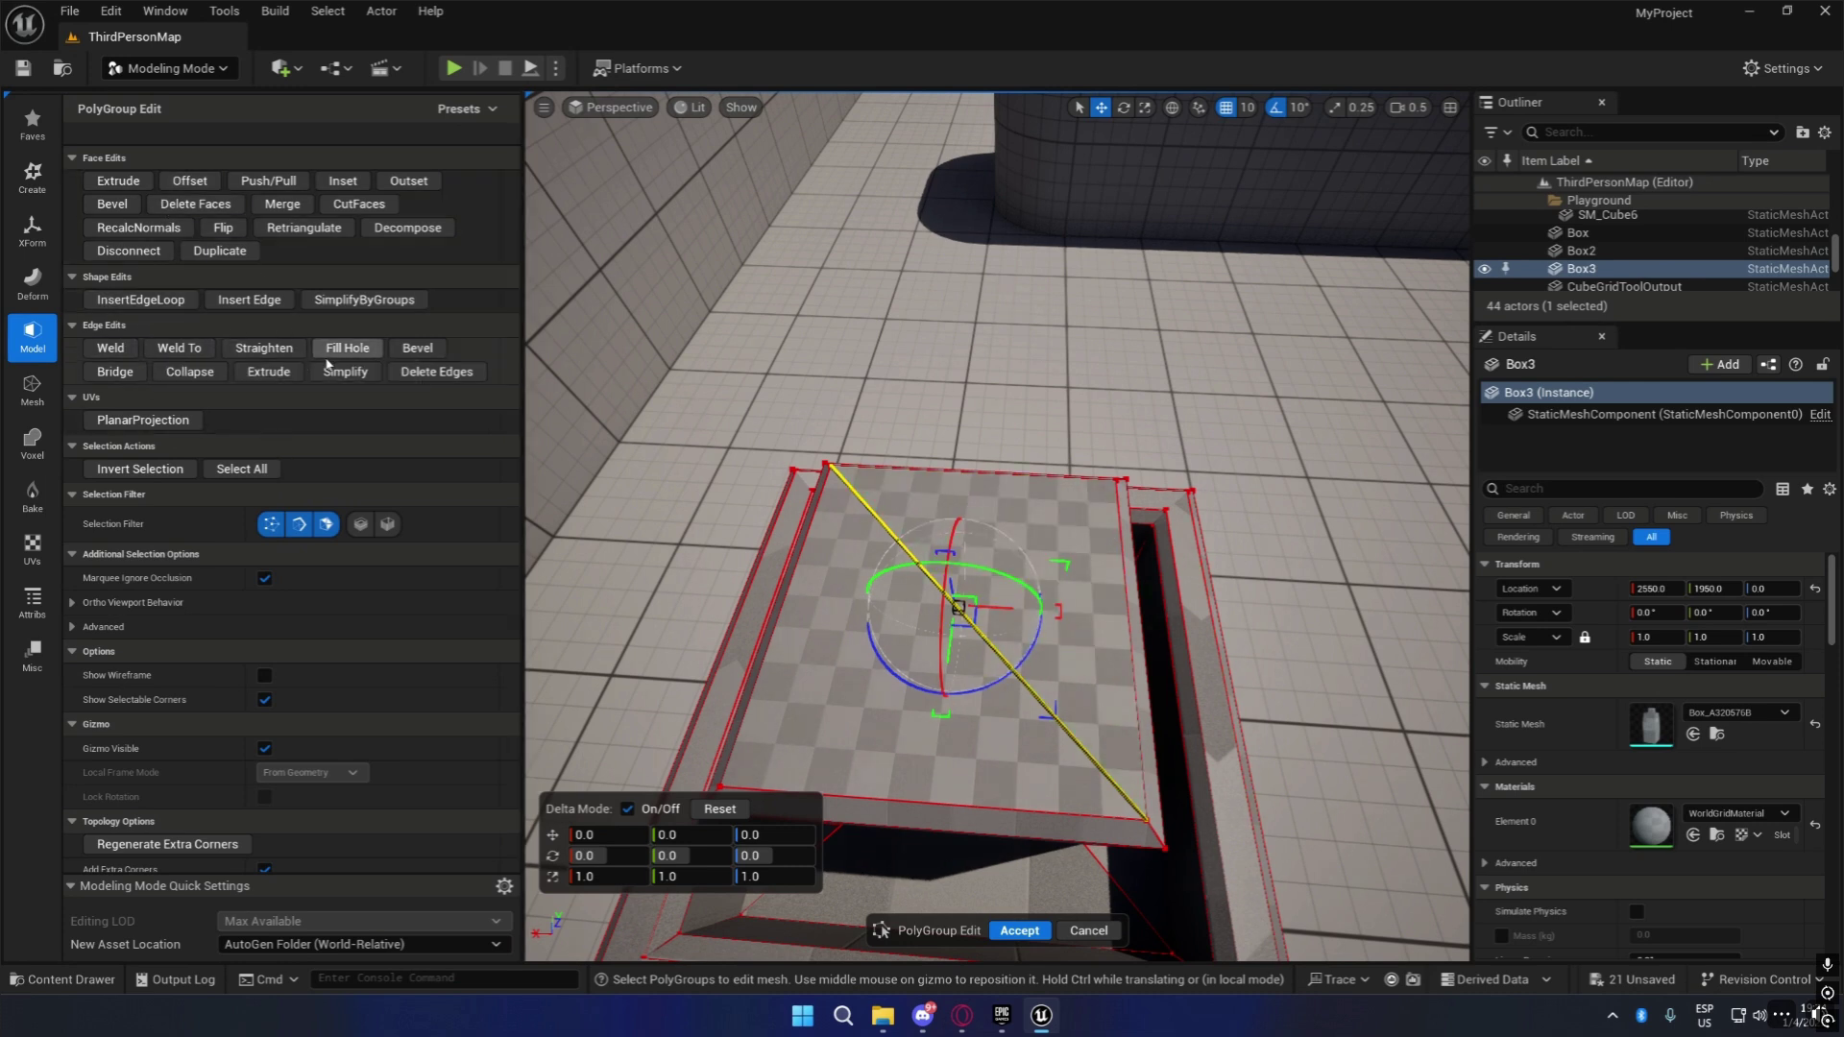
left_click(418, 349)
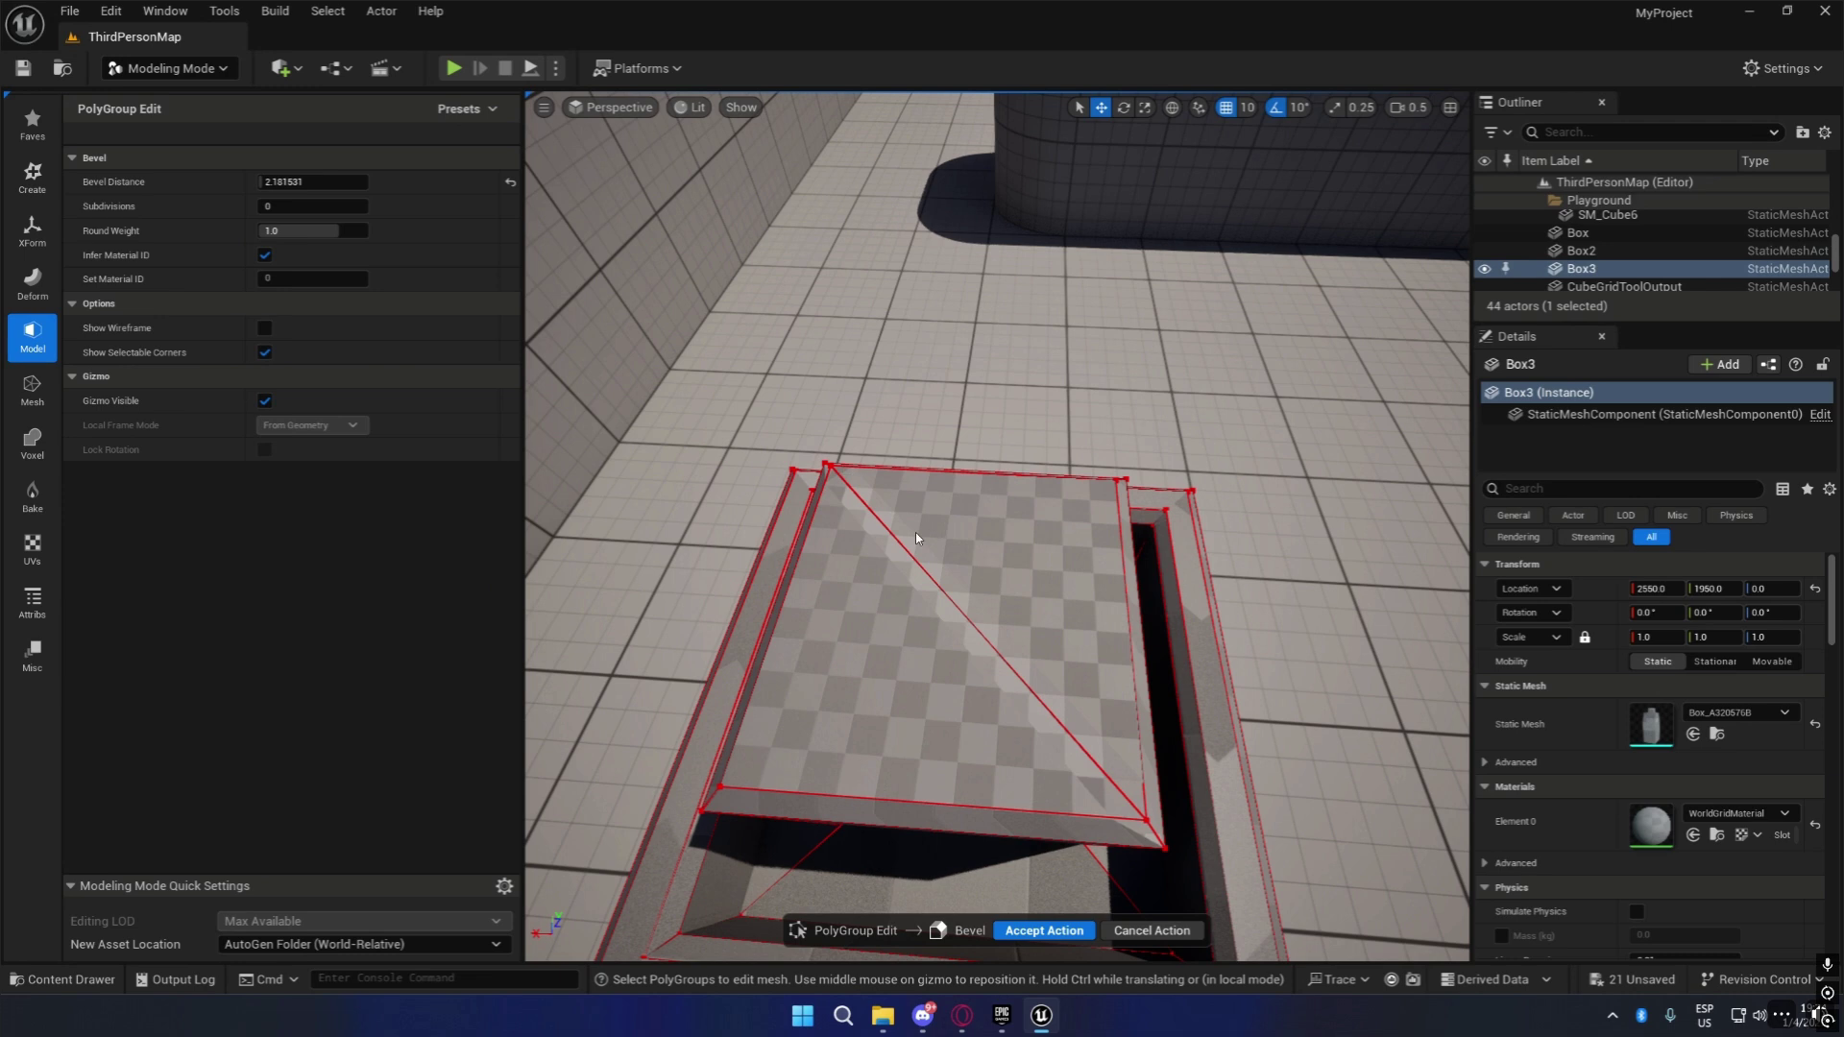
left_click_drag(298, 181, 249, 181)
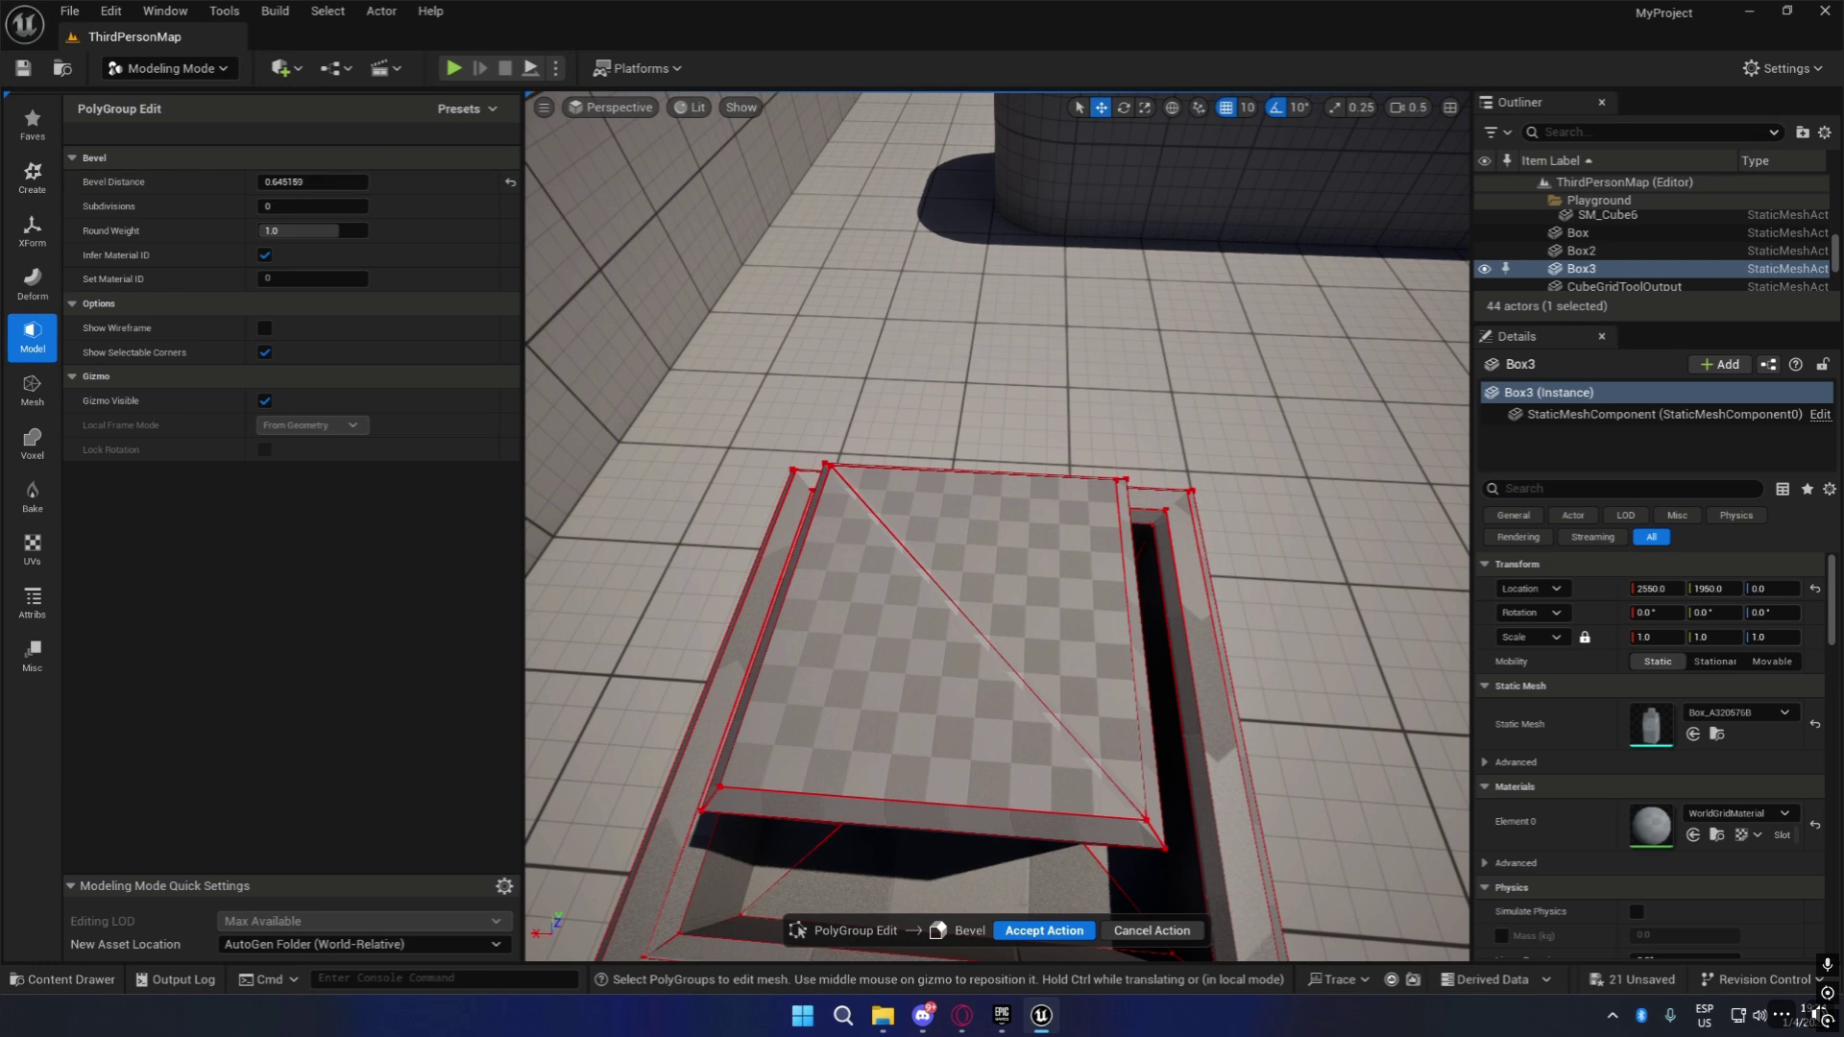
left_click(1042, 932)
Extrude the narrow diagonal strip on the block's top by a fixed distance of 10 and accept it.
mouse_move(1345, 707)
right_mouse_down()
mouse_move(1417, 797)
mouse_move(1354, 672)
right_mouse_up()
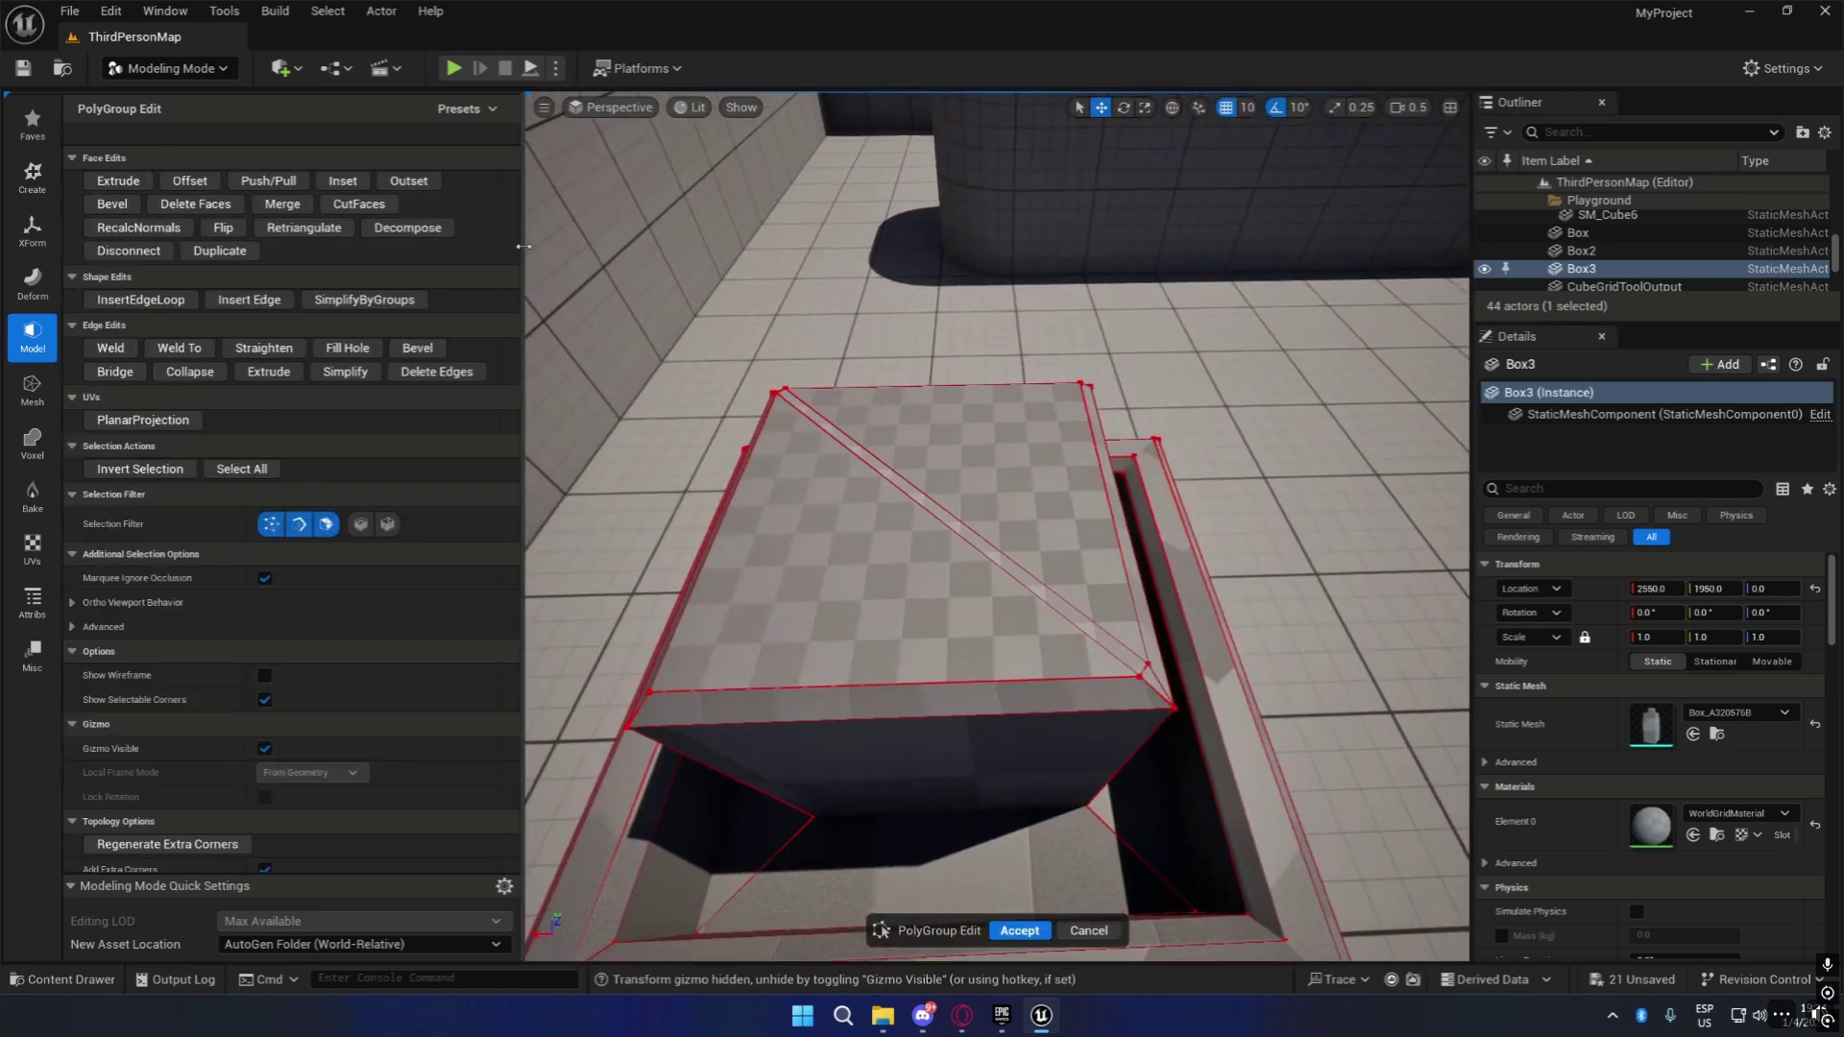
left_click(939, 514)
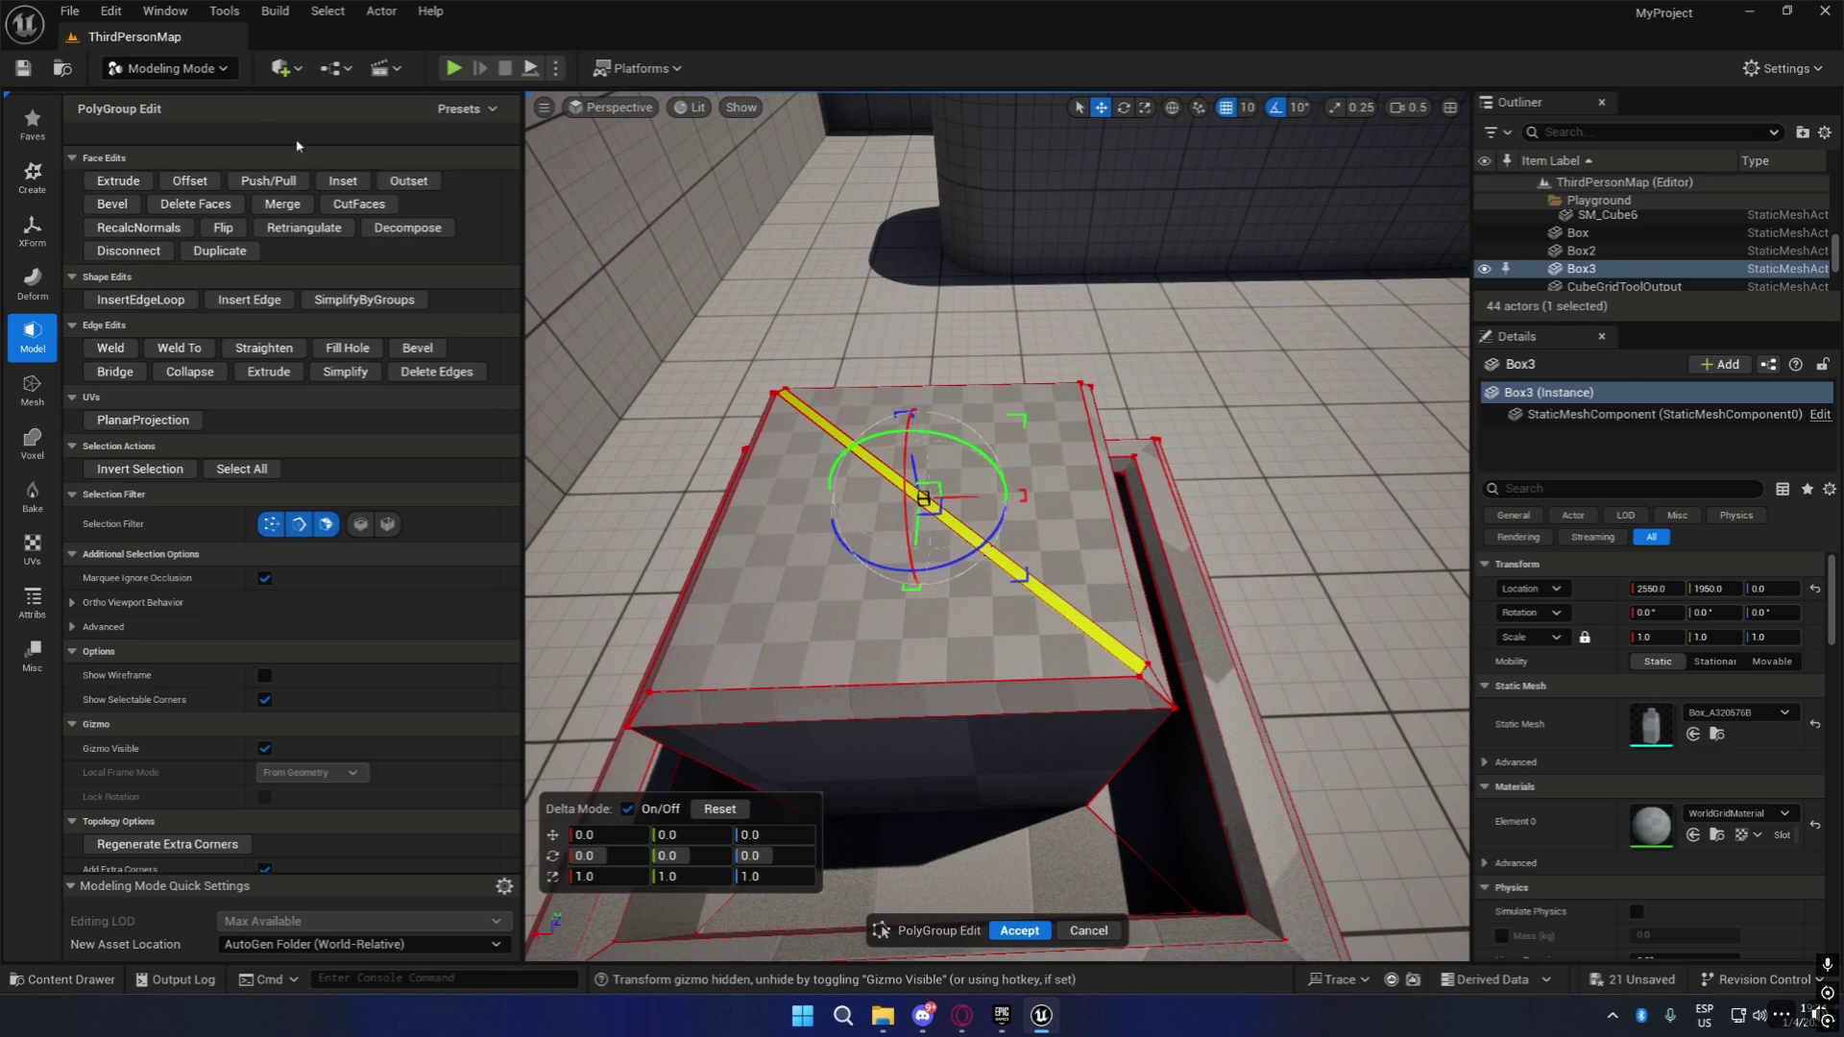
left_click(119, 181)
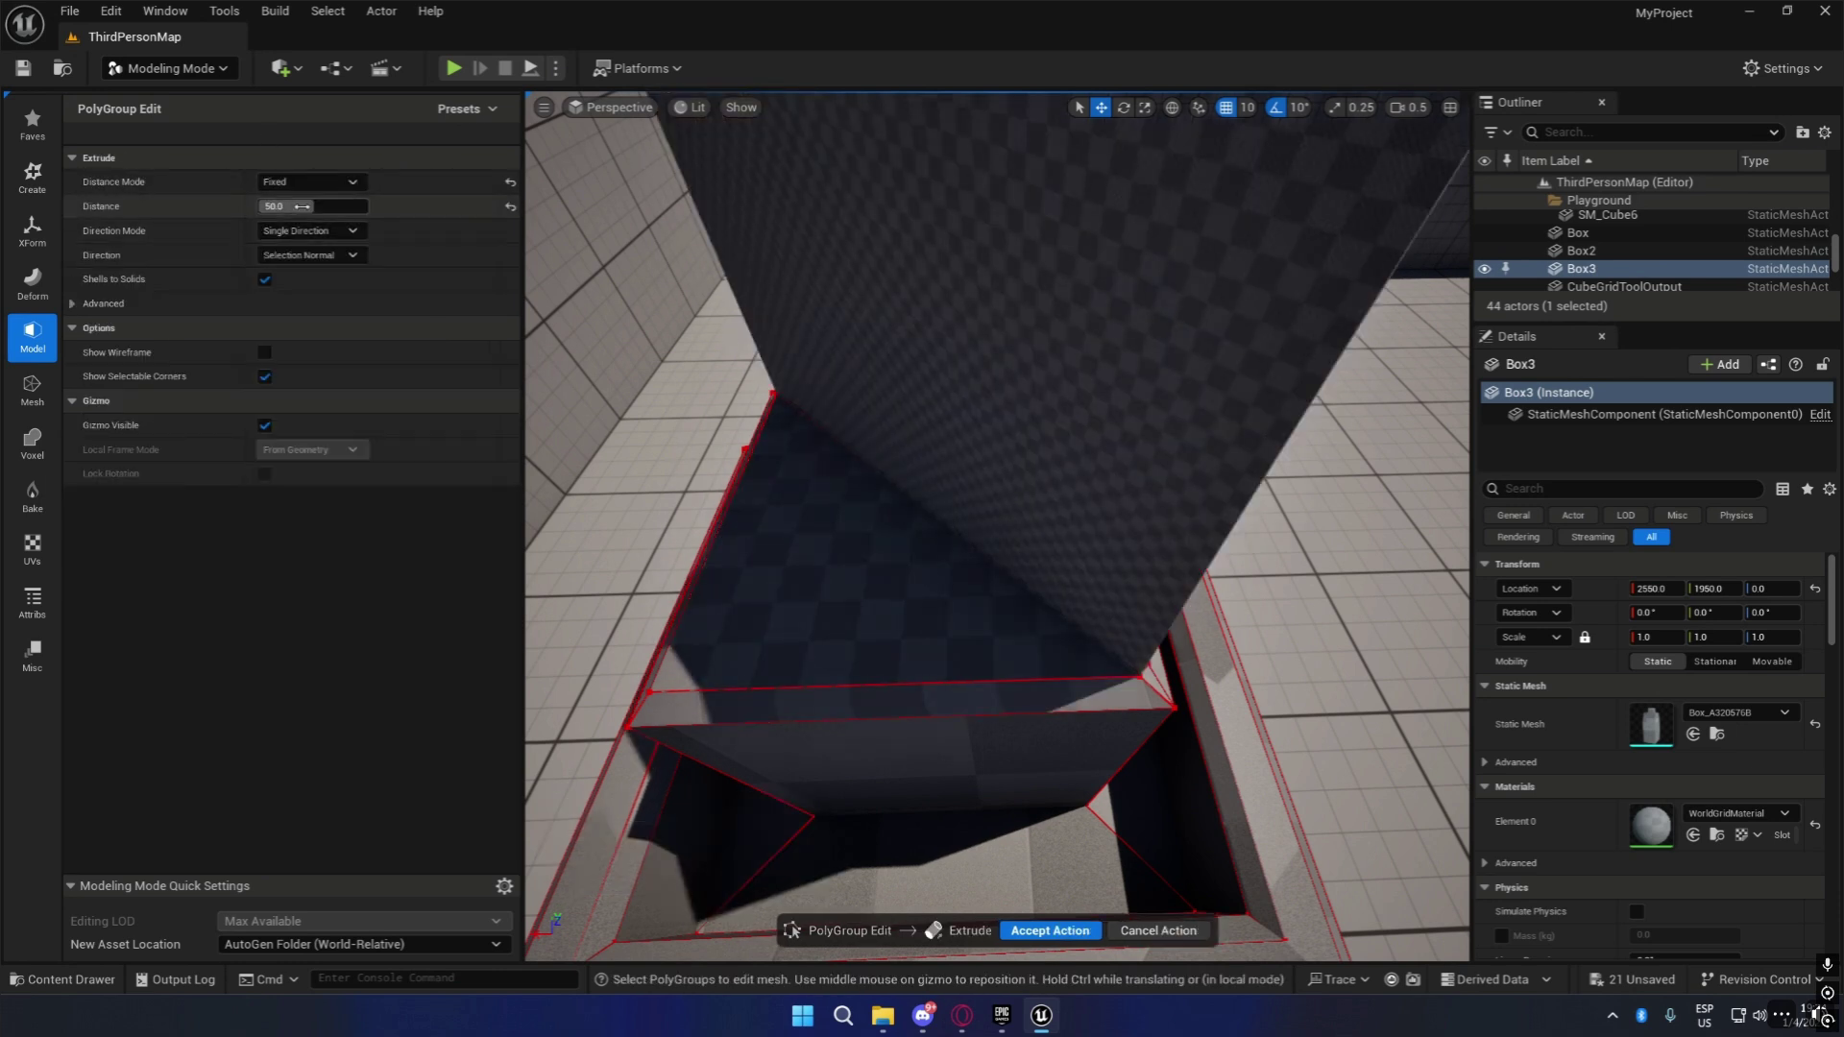
left_click_drag(288, 206, 212, 205)
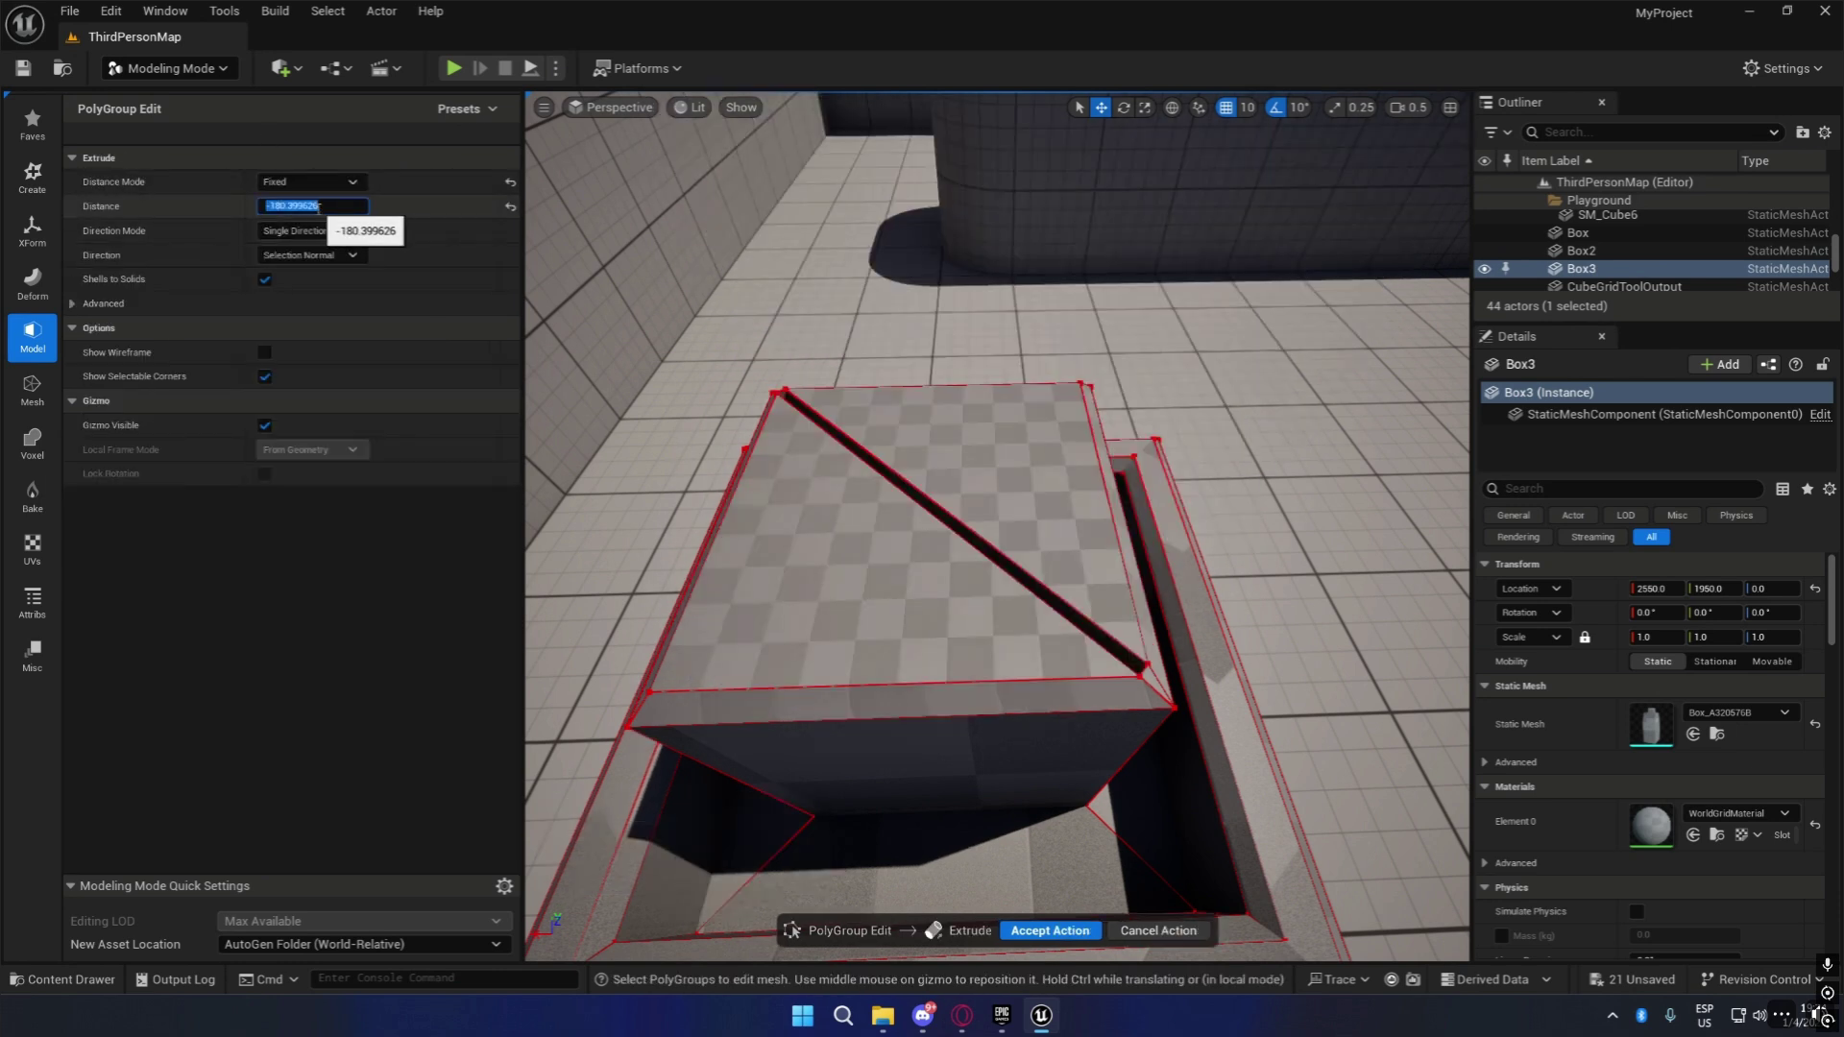
type("10")
key("Return")
left_click(1034, 930)
left_click_drag(1229, 680, 1460, 711, "alt")
left_click(1229, 681)
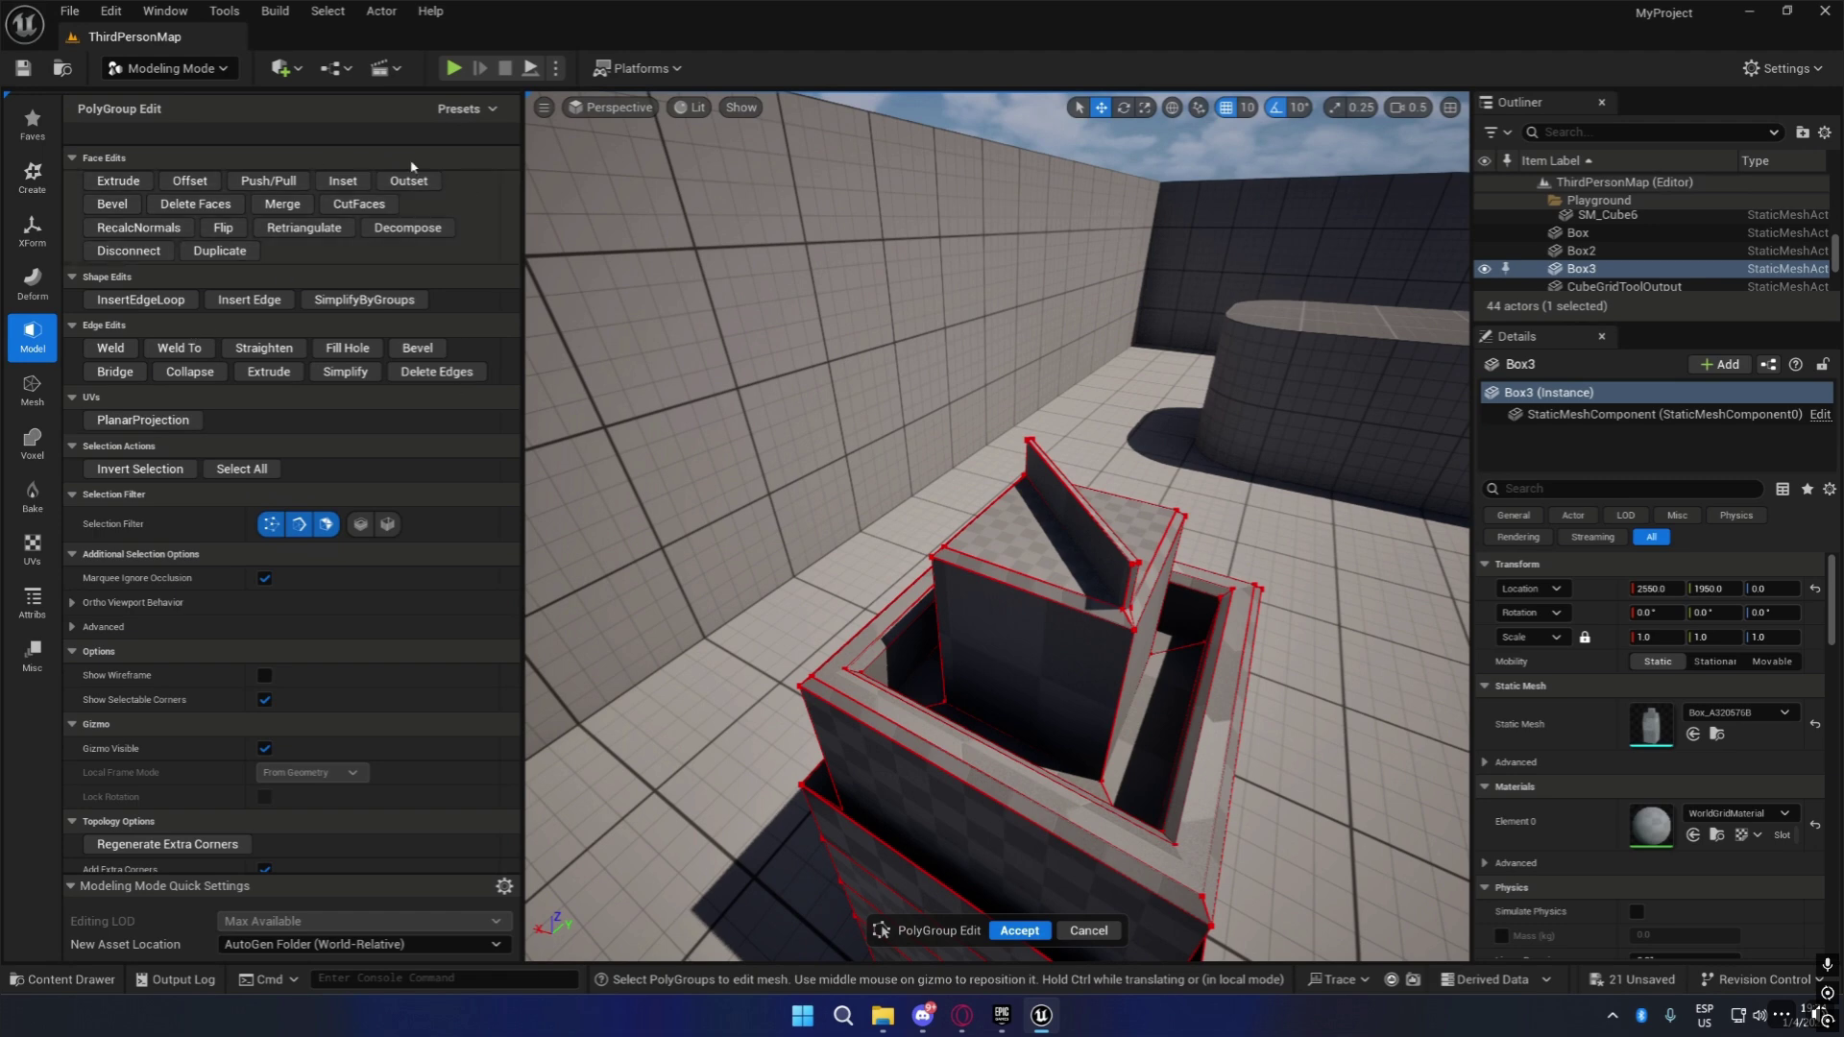
Apply a PlanarProjection to the outer side face of the upper tier, reorienting its UVs, and finish the projection.
left_click_drag(977, 486, 538, 413, "alt")
left_click_drag(949, 396, 1321, 276, "alt")
right_click_drag(977, 485, 1325, 476)
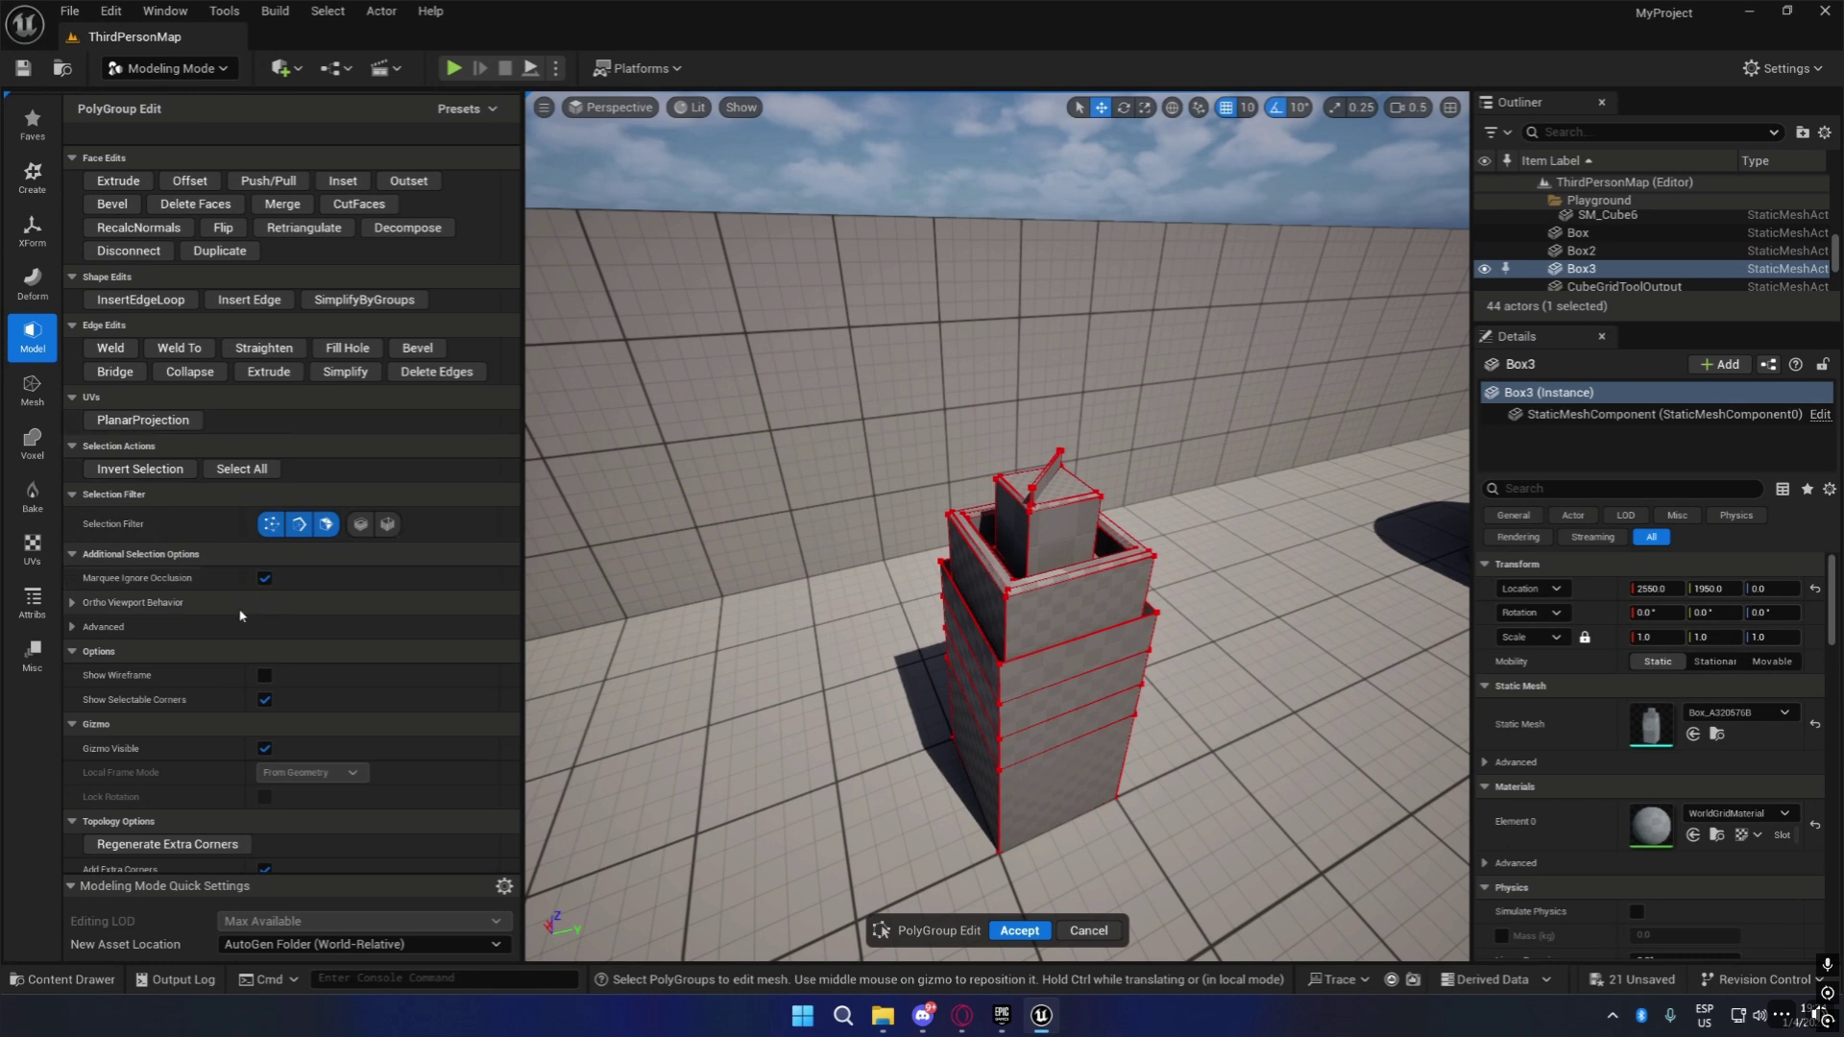
key("w")
right_click_drag(970, 629, 980, 716)
left_click(1099, 445)
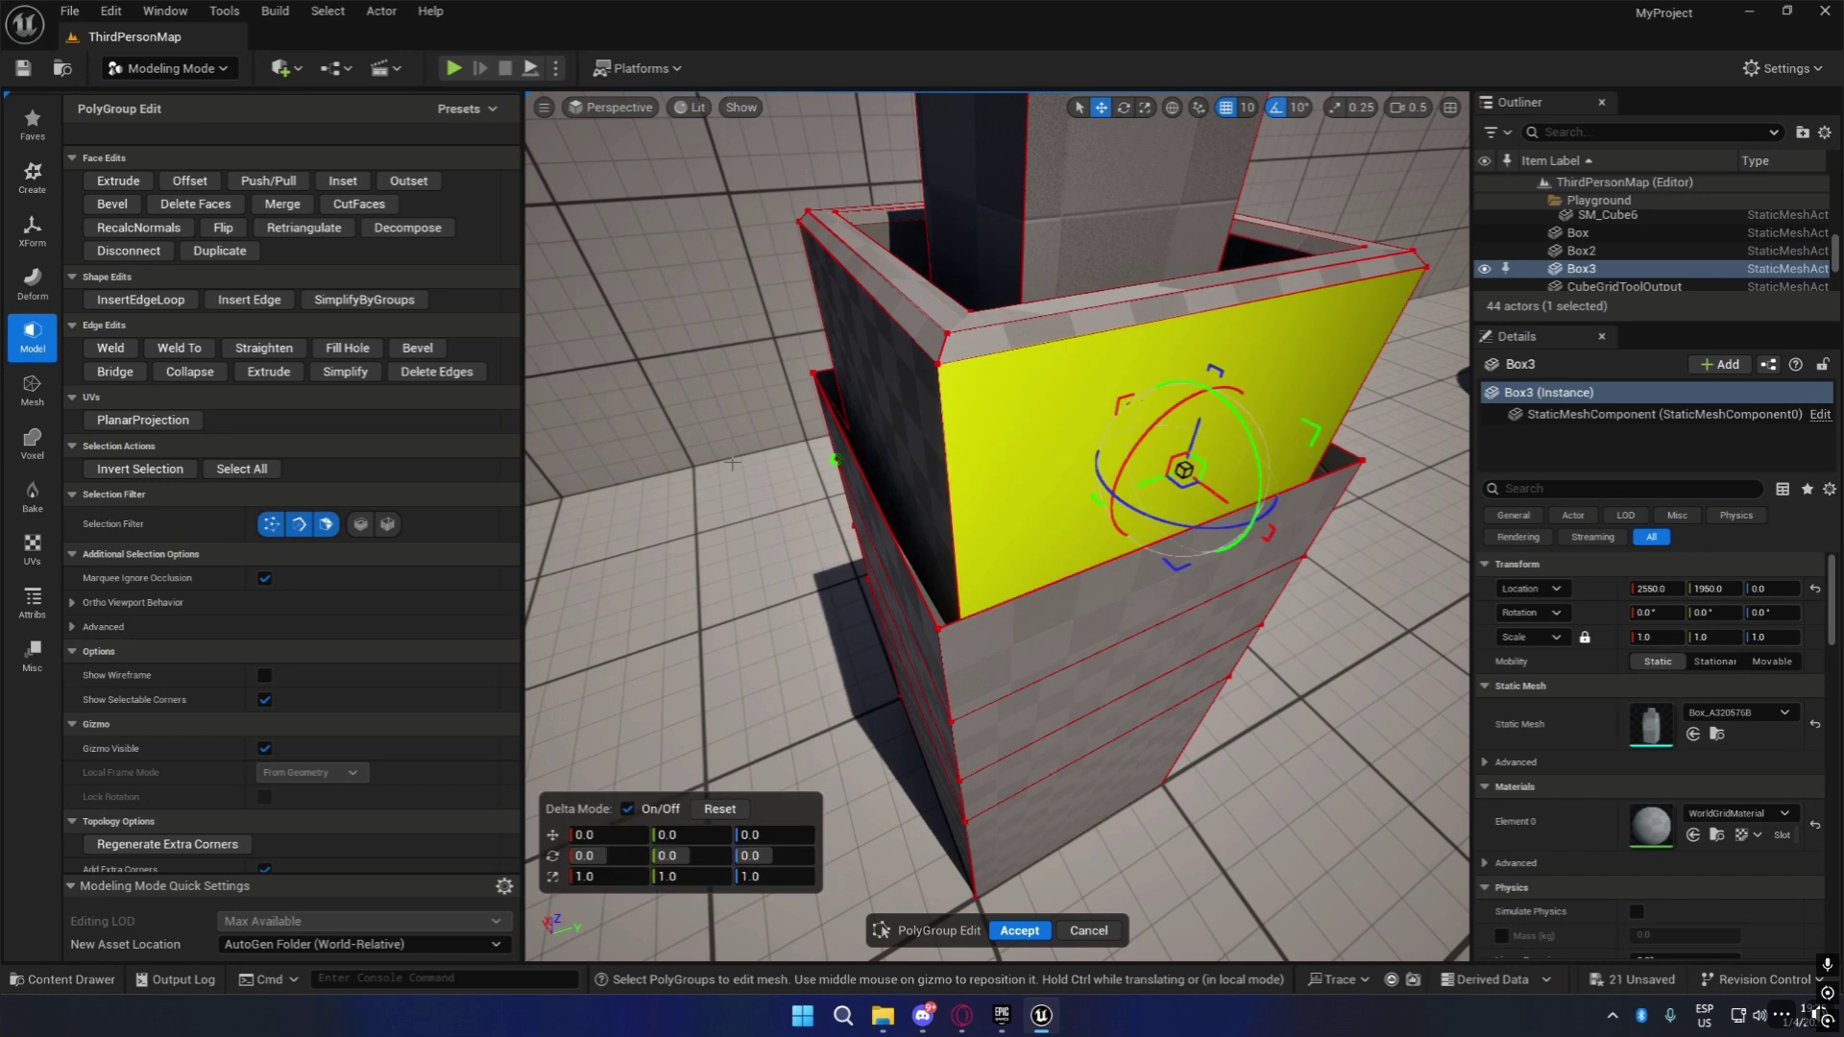
left_click(182, 423)
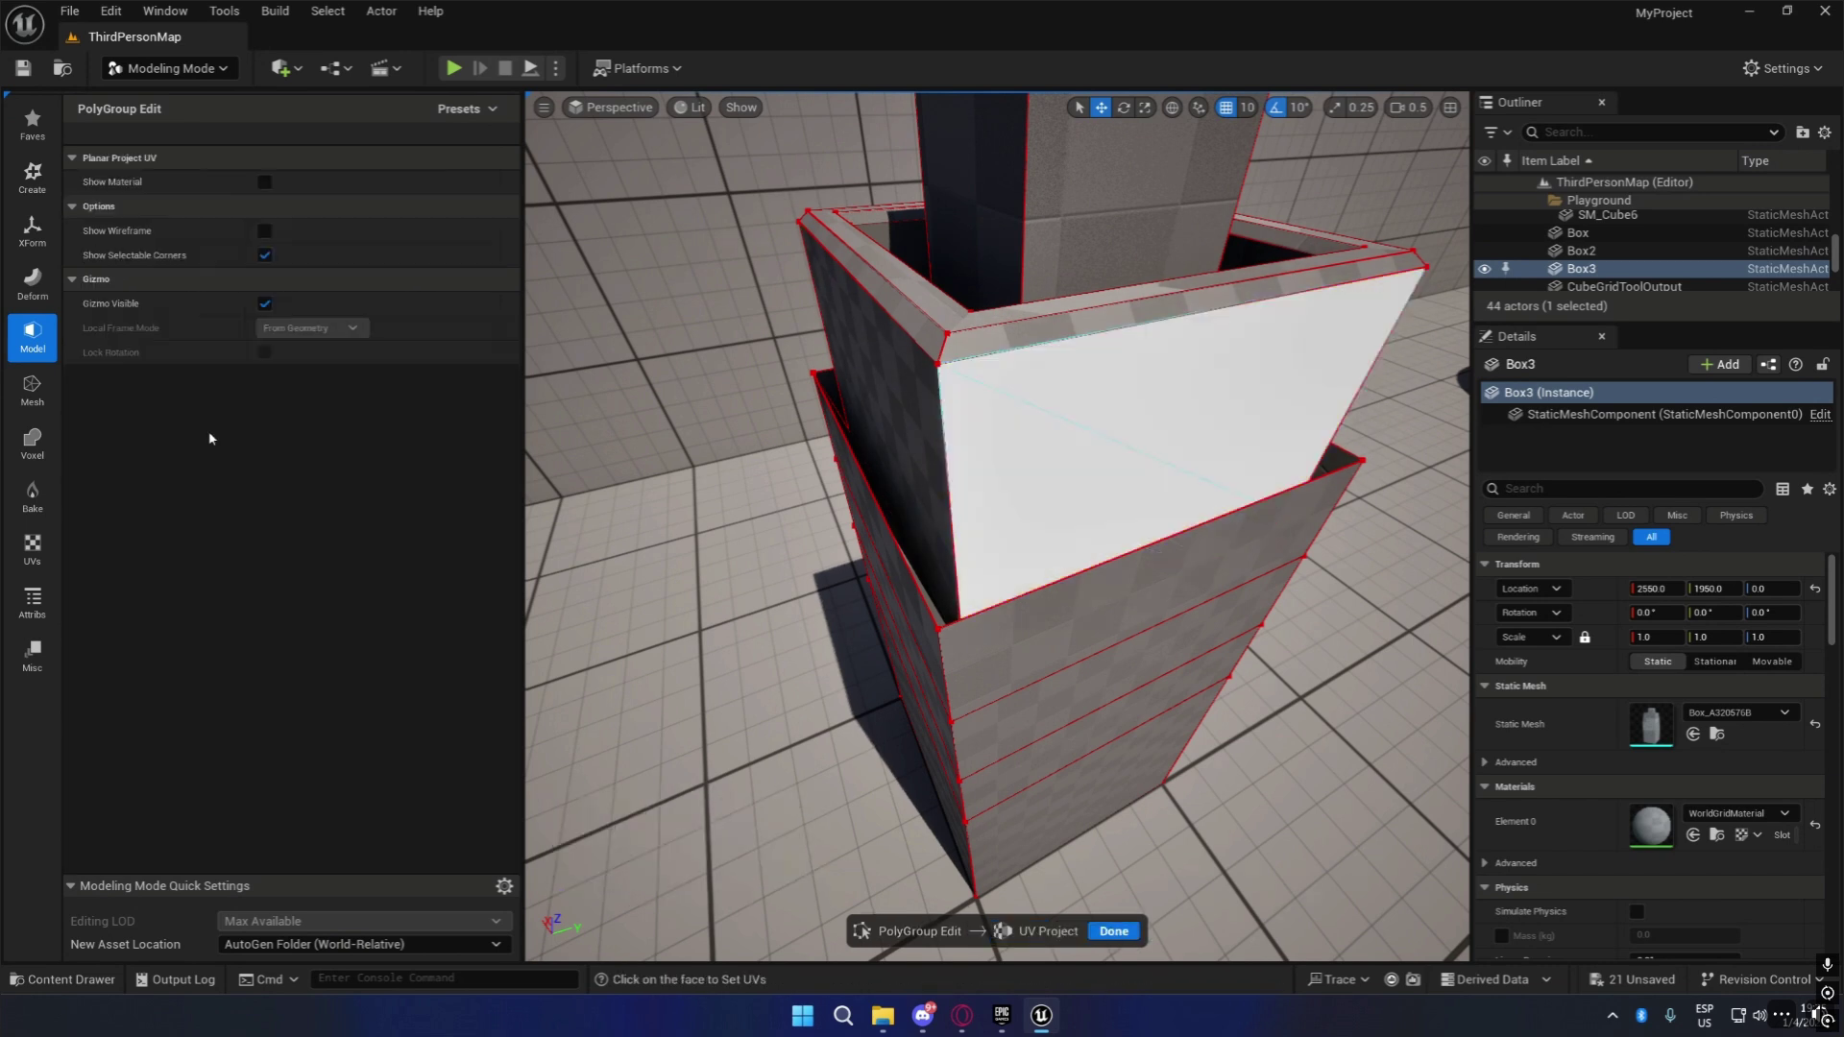
left_click_drag(1038, 478, 1182, 386)
left_click(1217, 434)
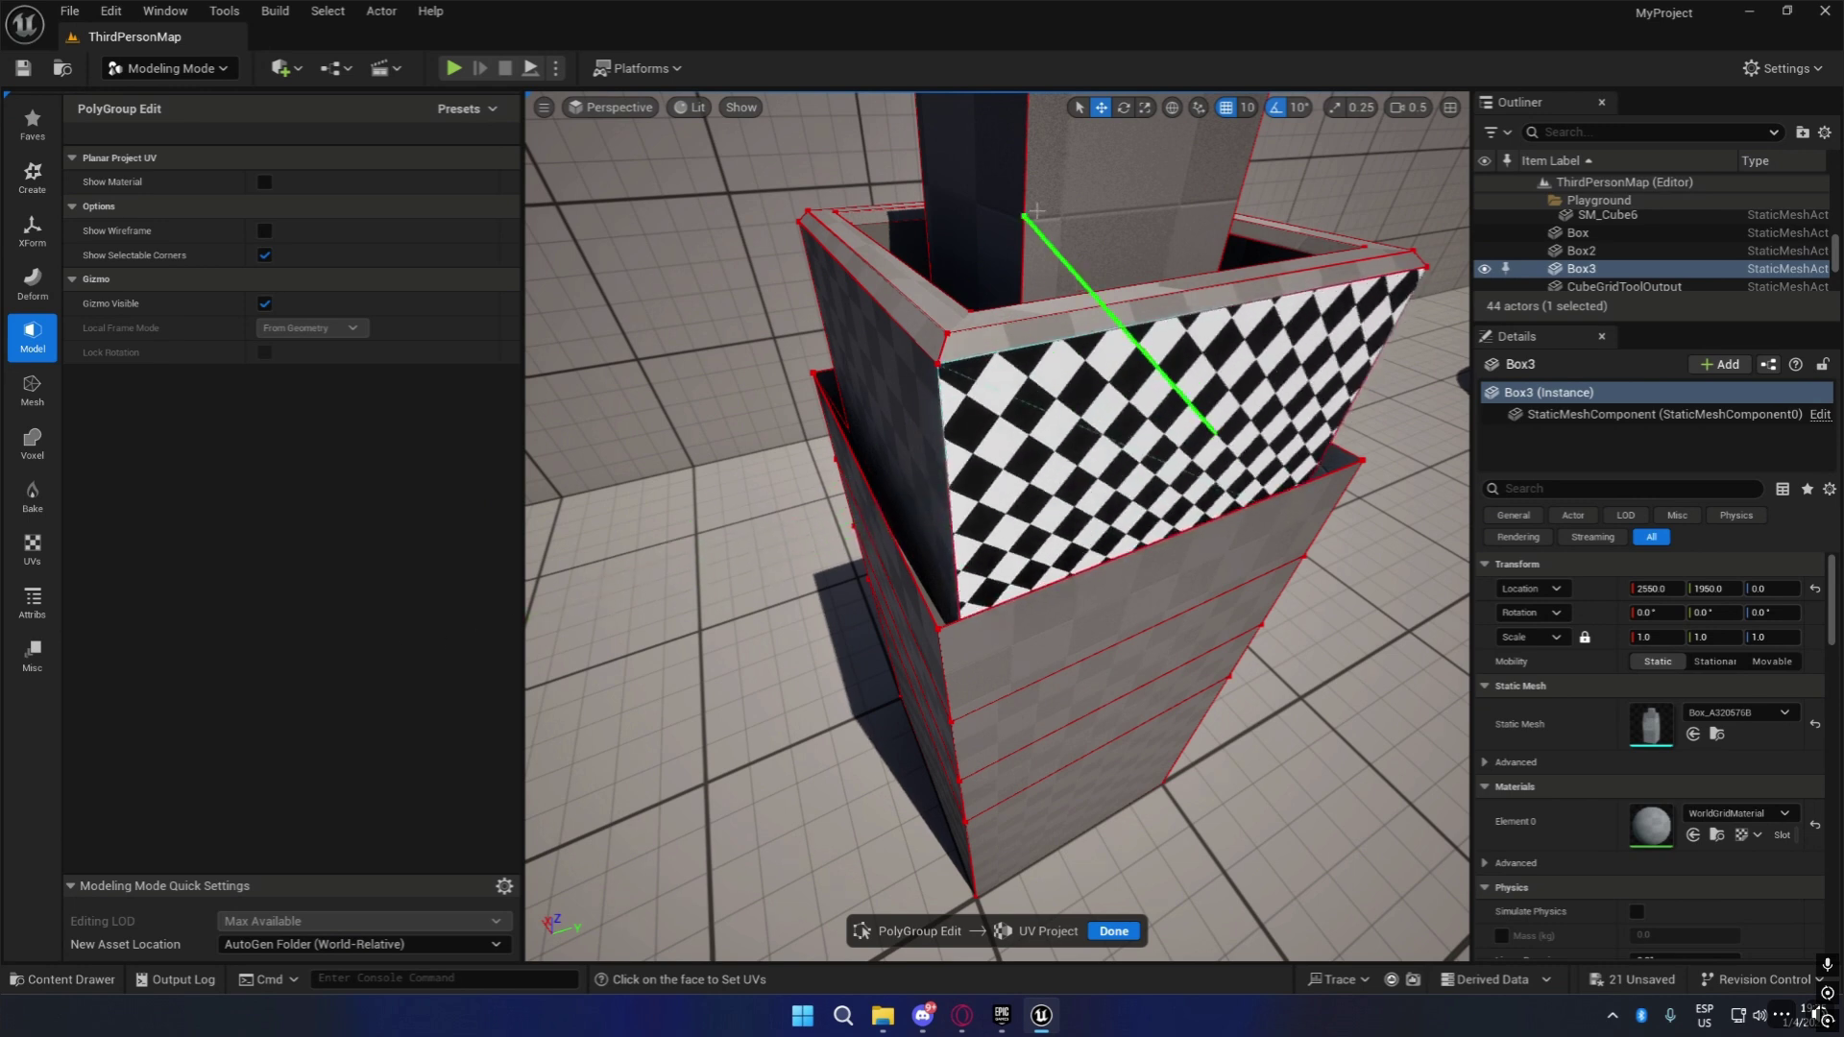
left_click(957, 510)
left_click(1034, 928)
Subdivide the box with the Loop scheme at subdivision level 5, accept it, and inspect the smoothed mesh.
left_click_drag(1034, 711, 1056, 557, "alt")
right_click_drag(1057, 557, 965, 577)
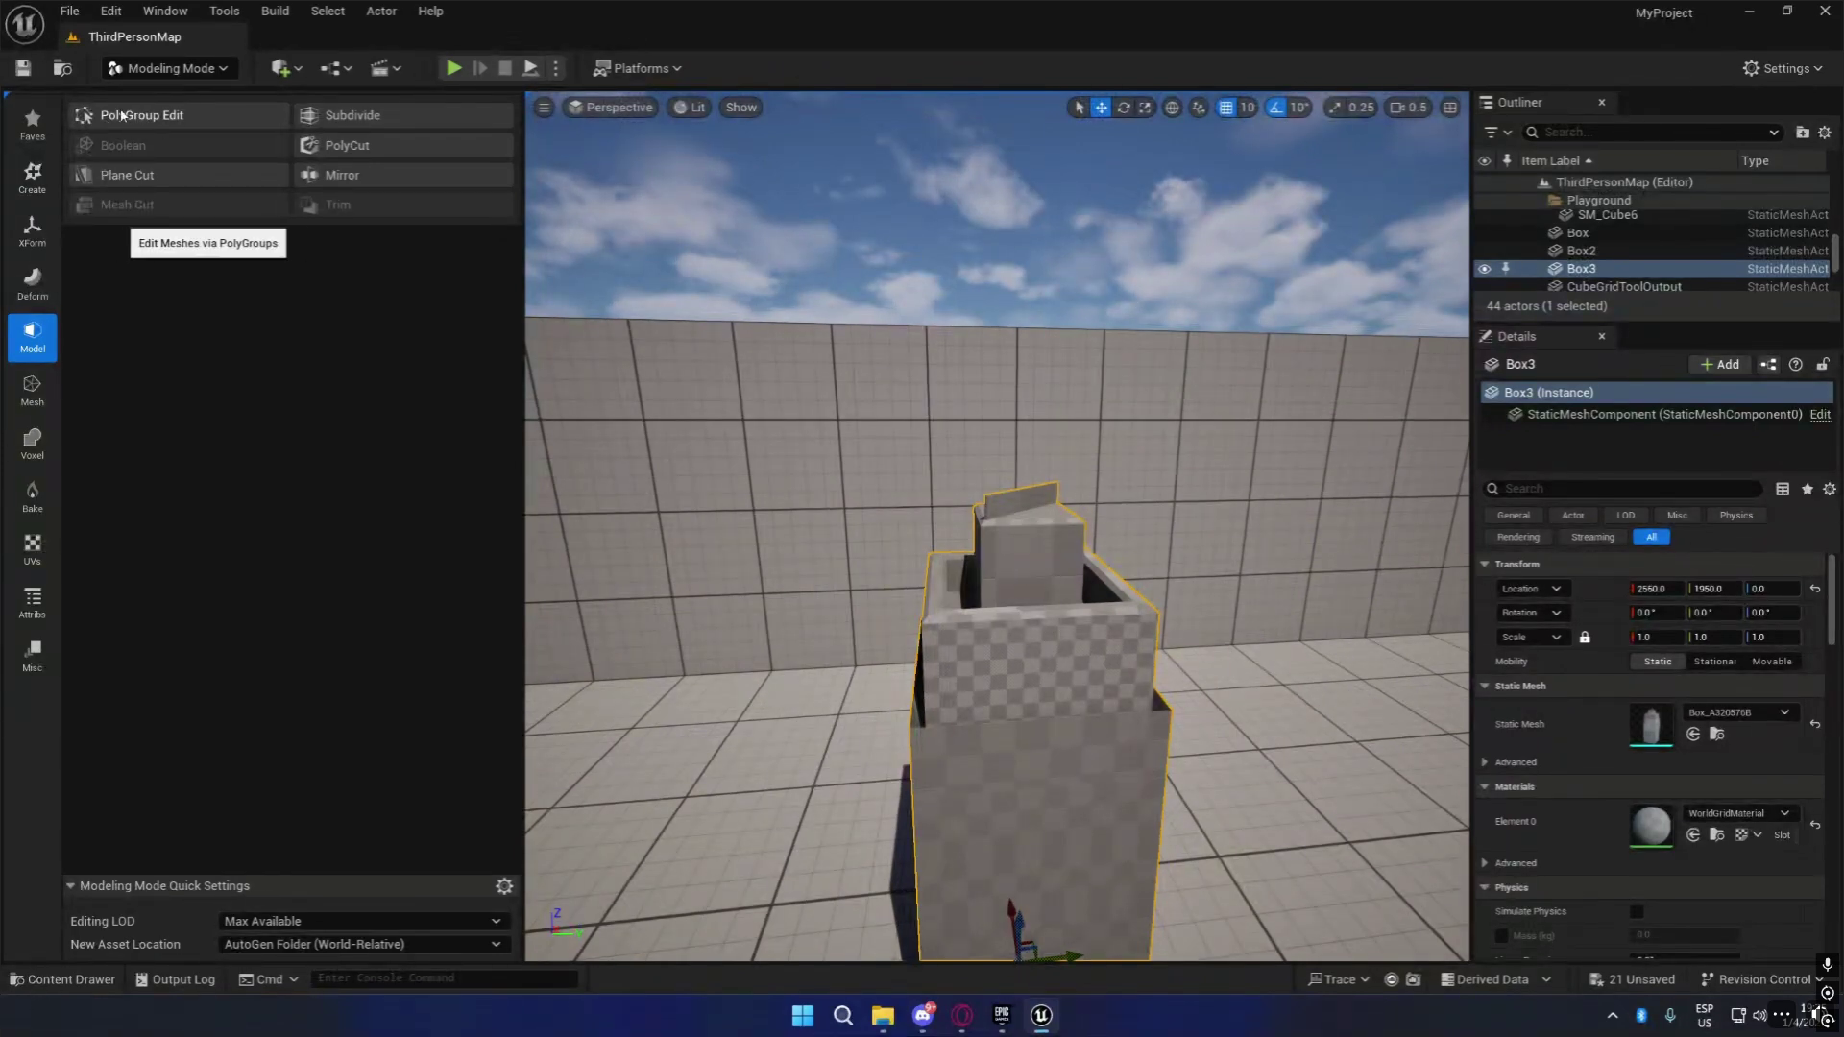
left_click(354, 117)
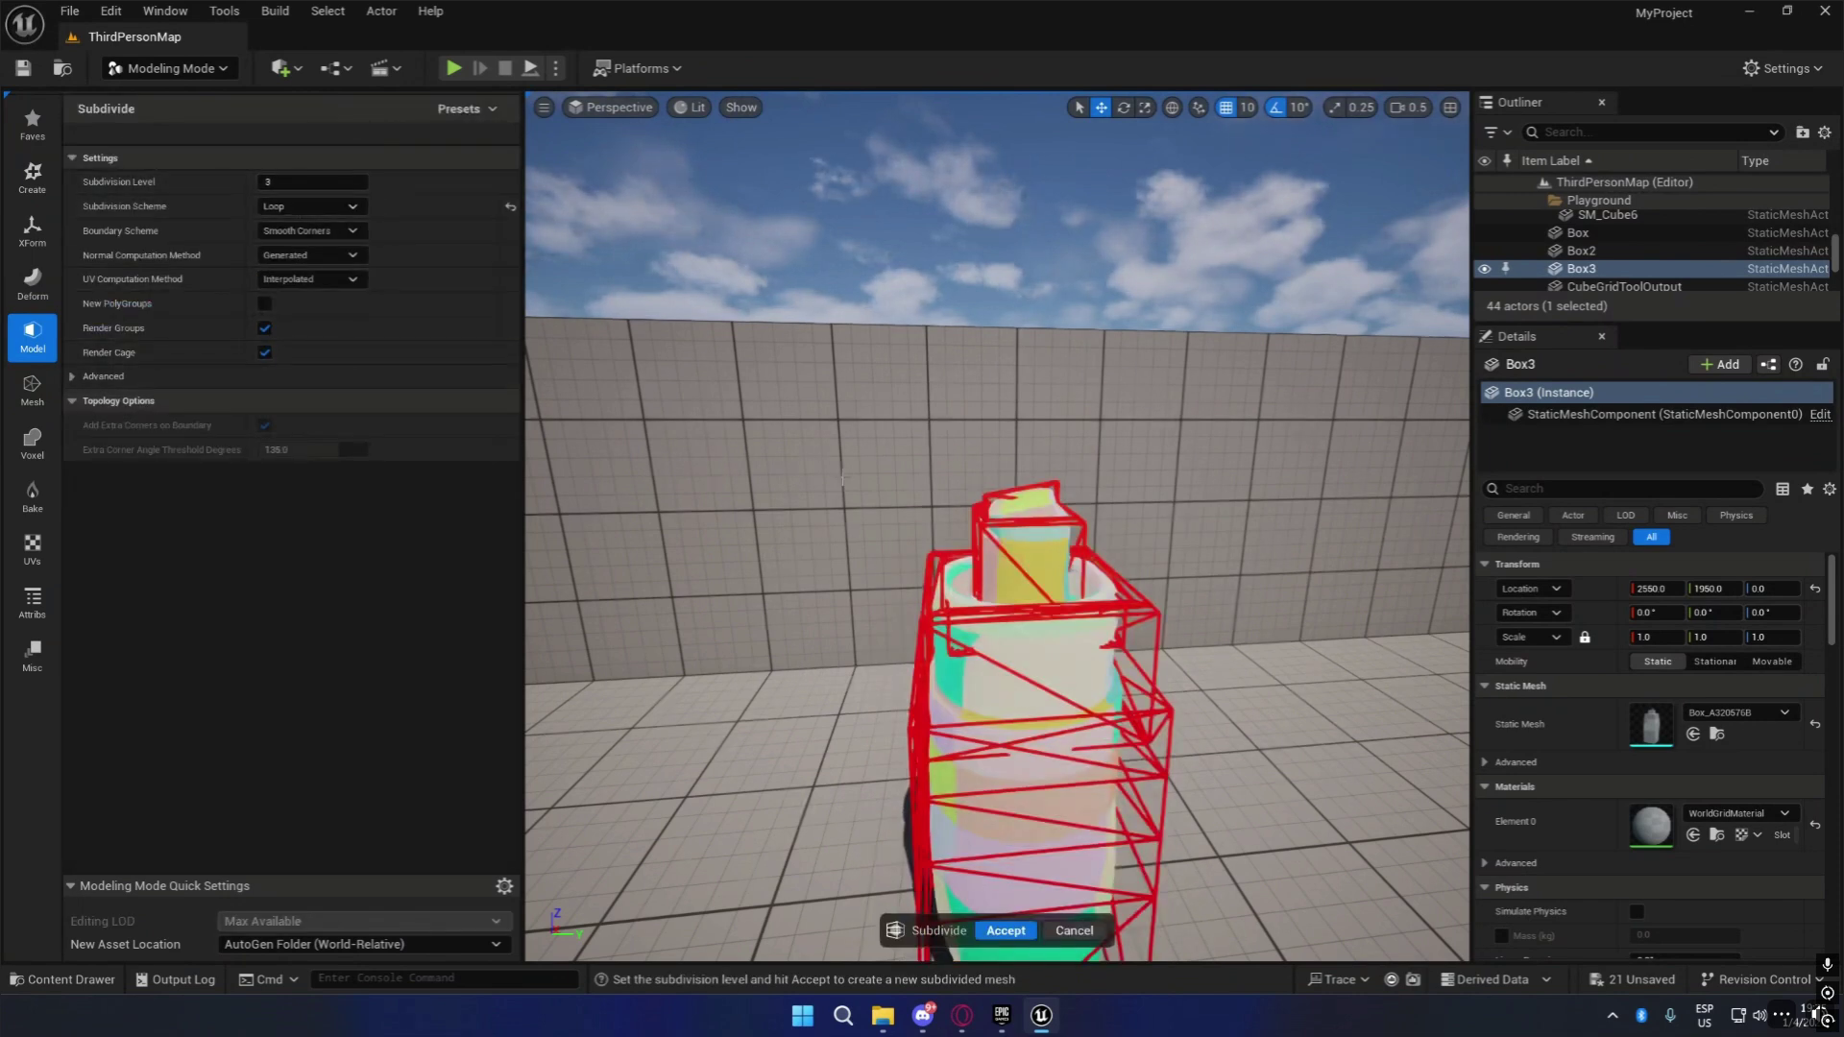
right_click_drag(1163, 767, 1229, 826)
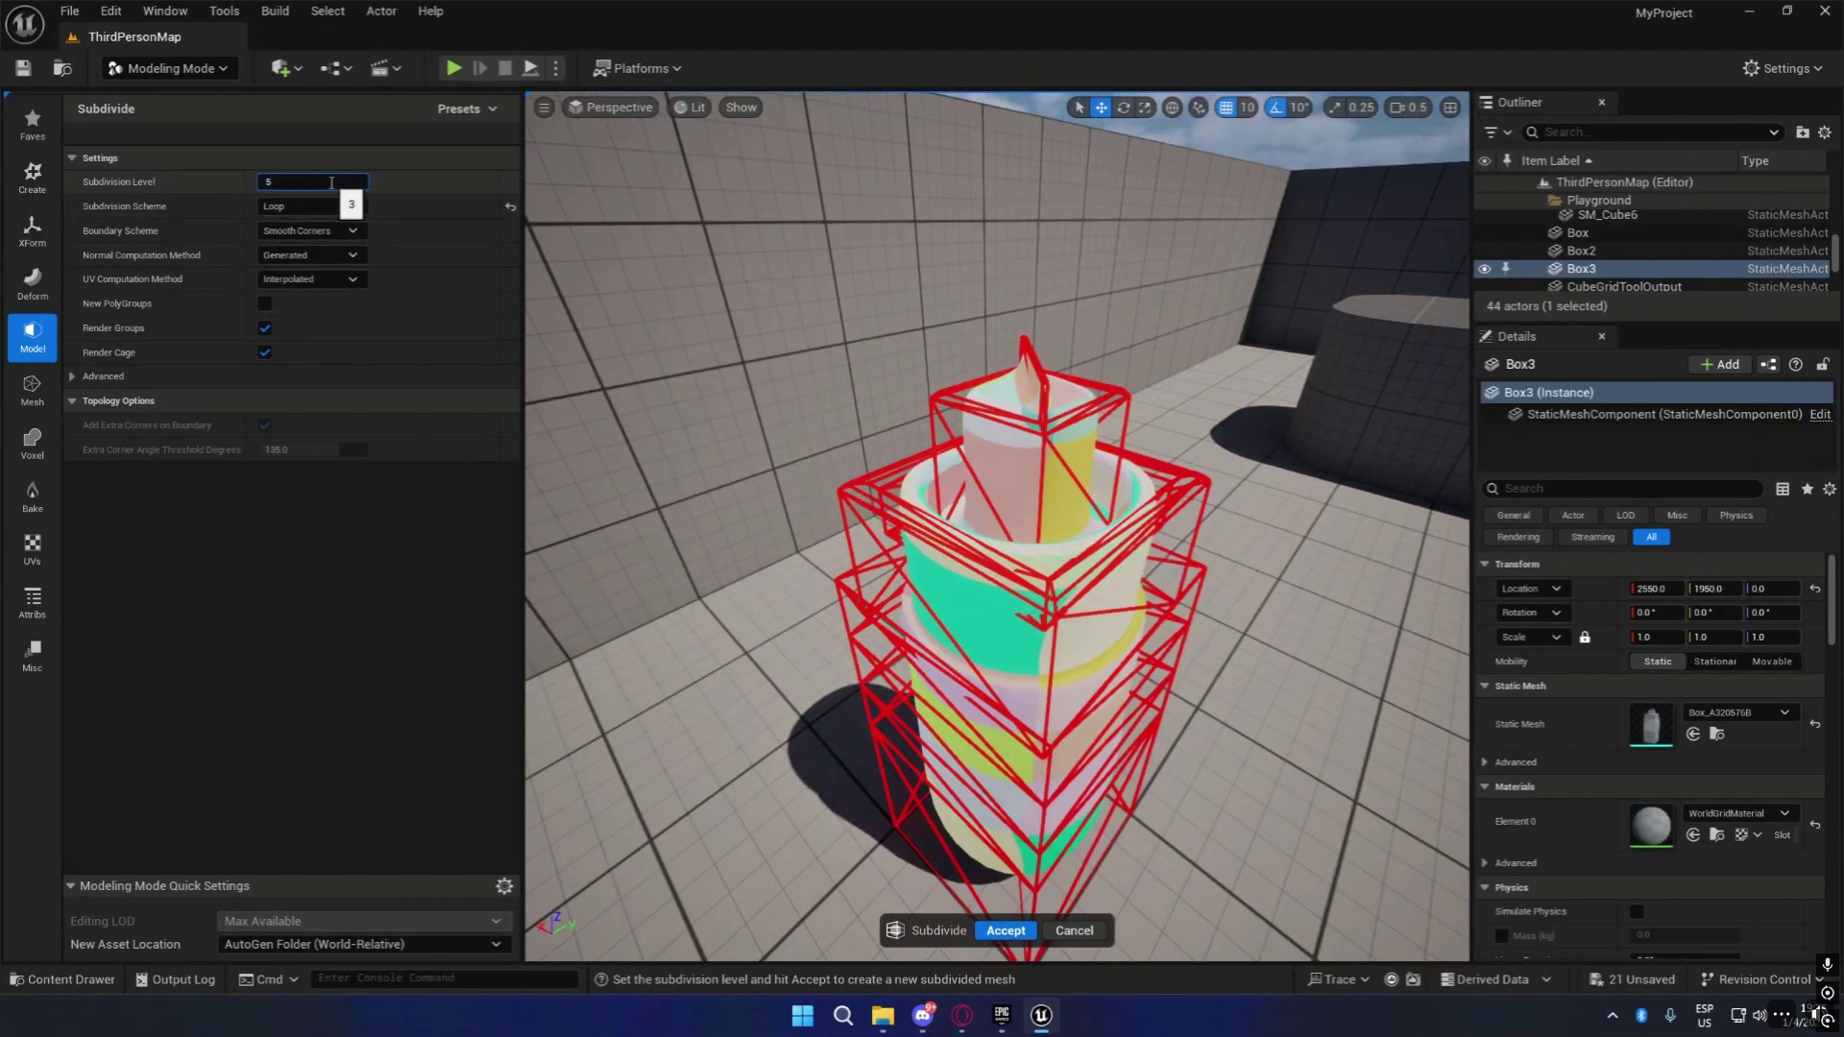
key("Return")
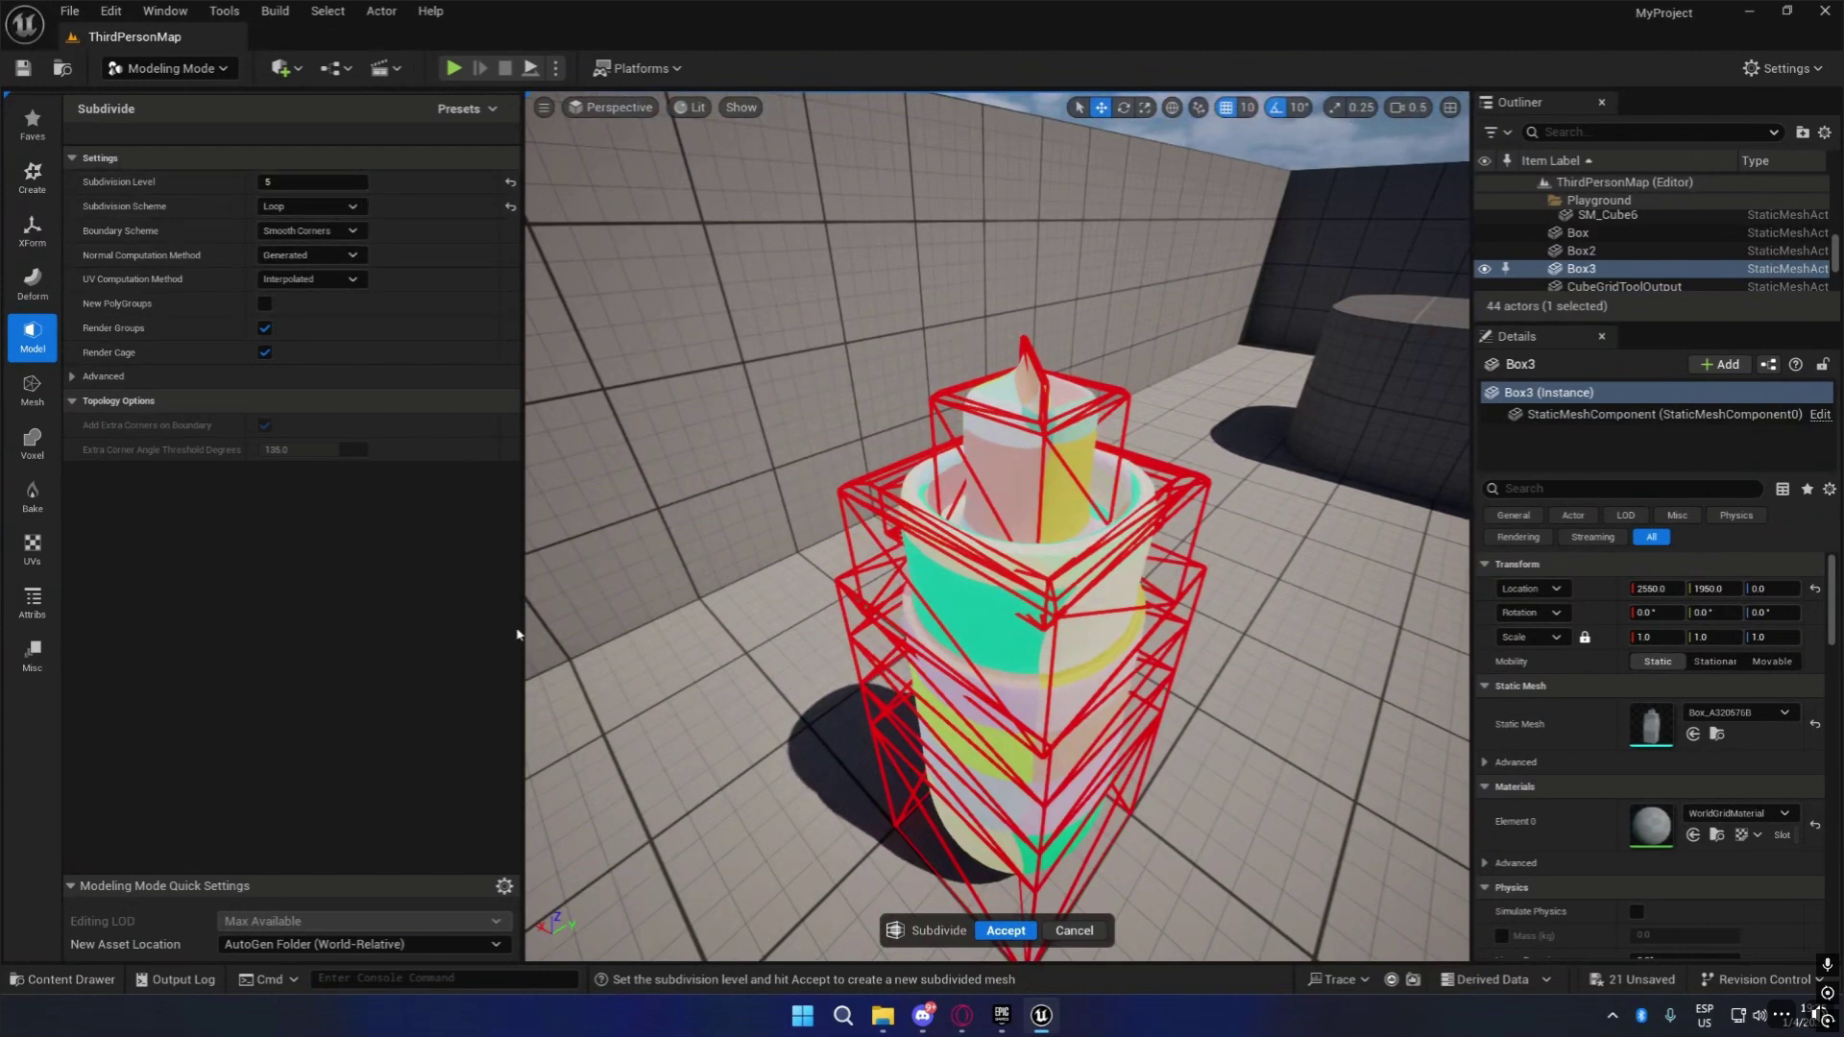
left_click(1034, 922)
right_click_drag(1033, 919, 307, 893)
right_click_drag(999, 826, 1032, 697)
key("s")
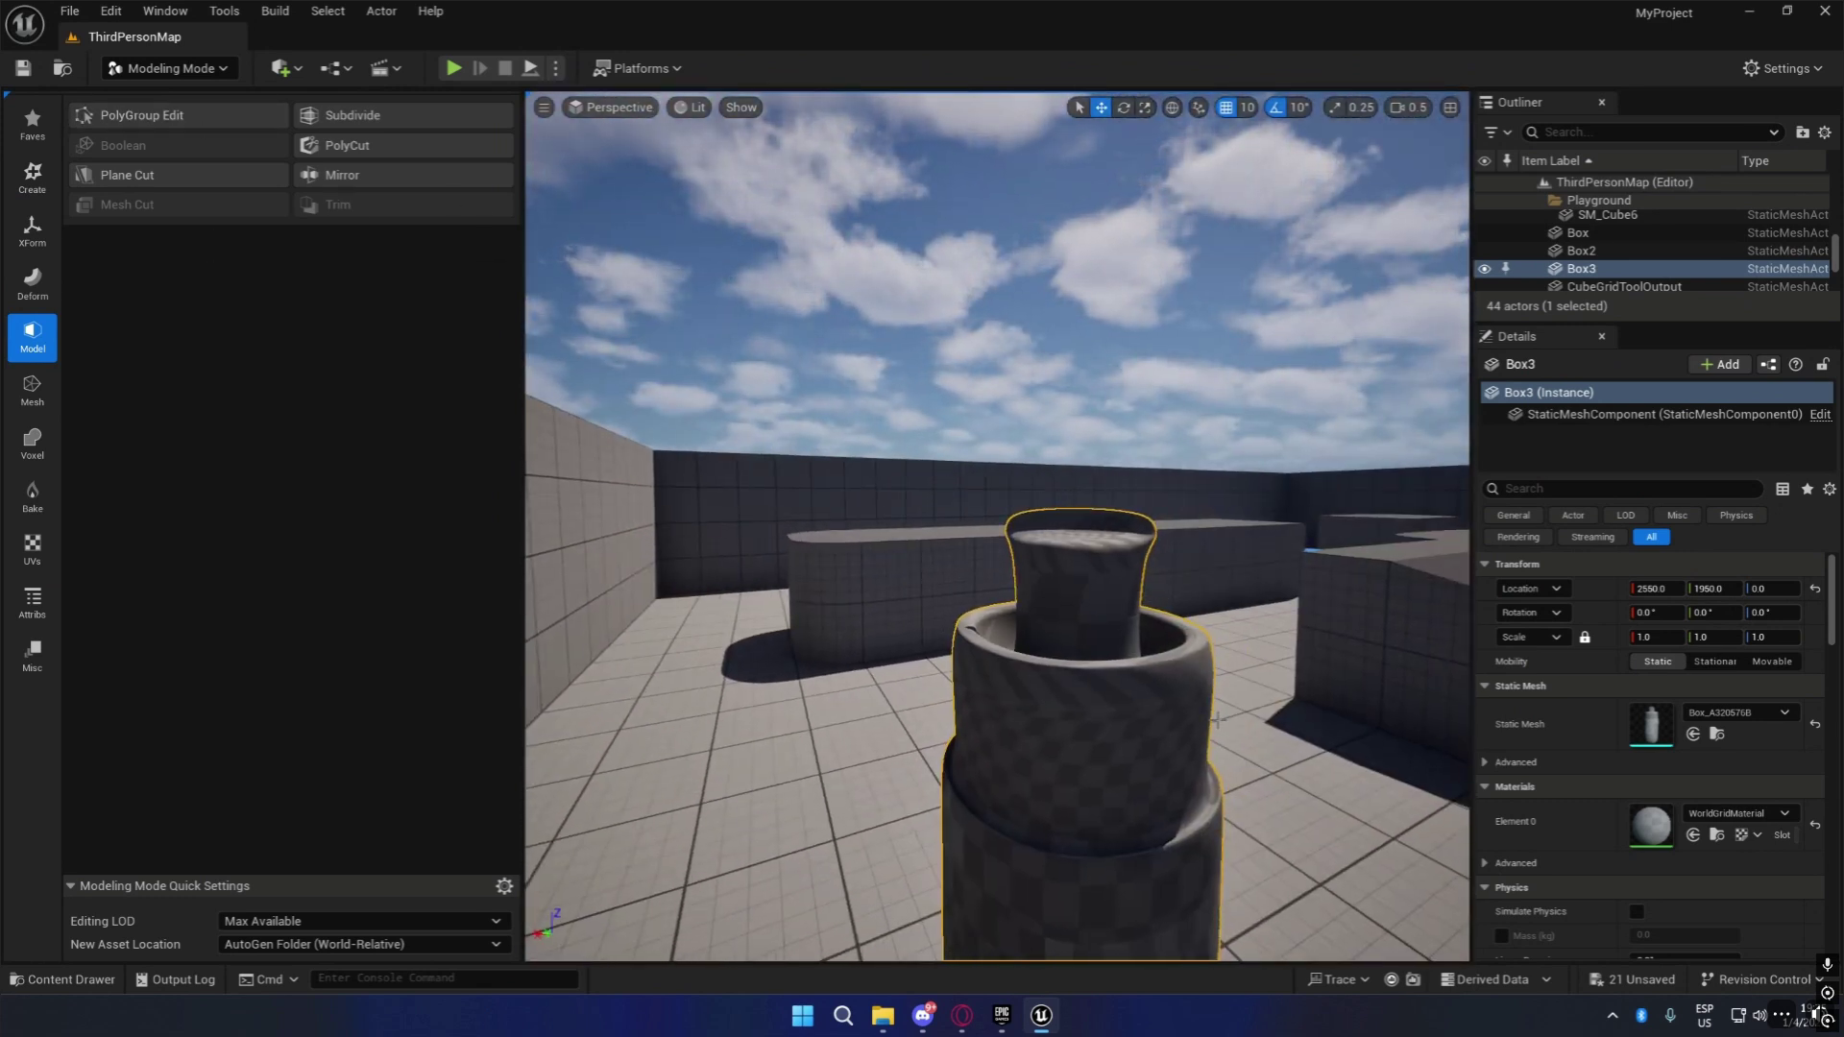
key("a")
right_click_drag(986, 622, 1287, 715)
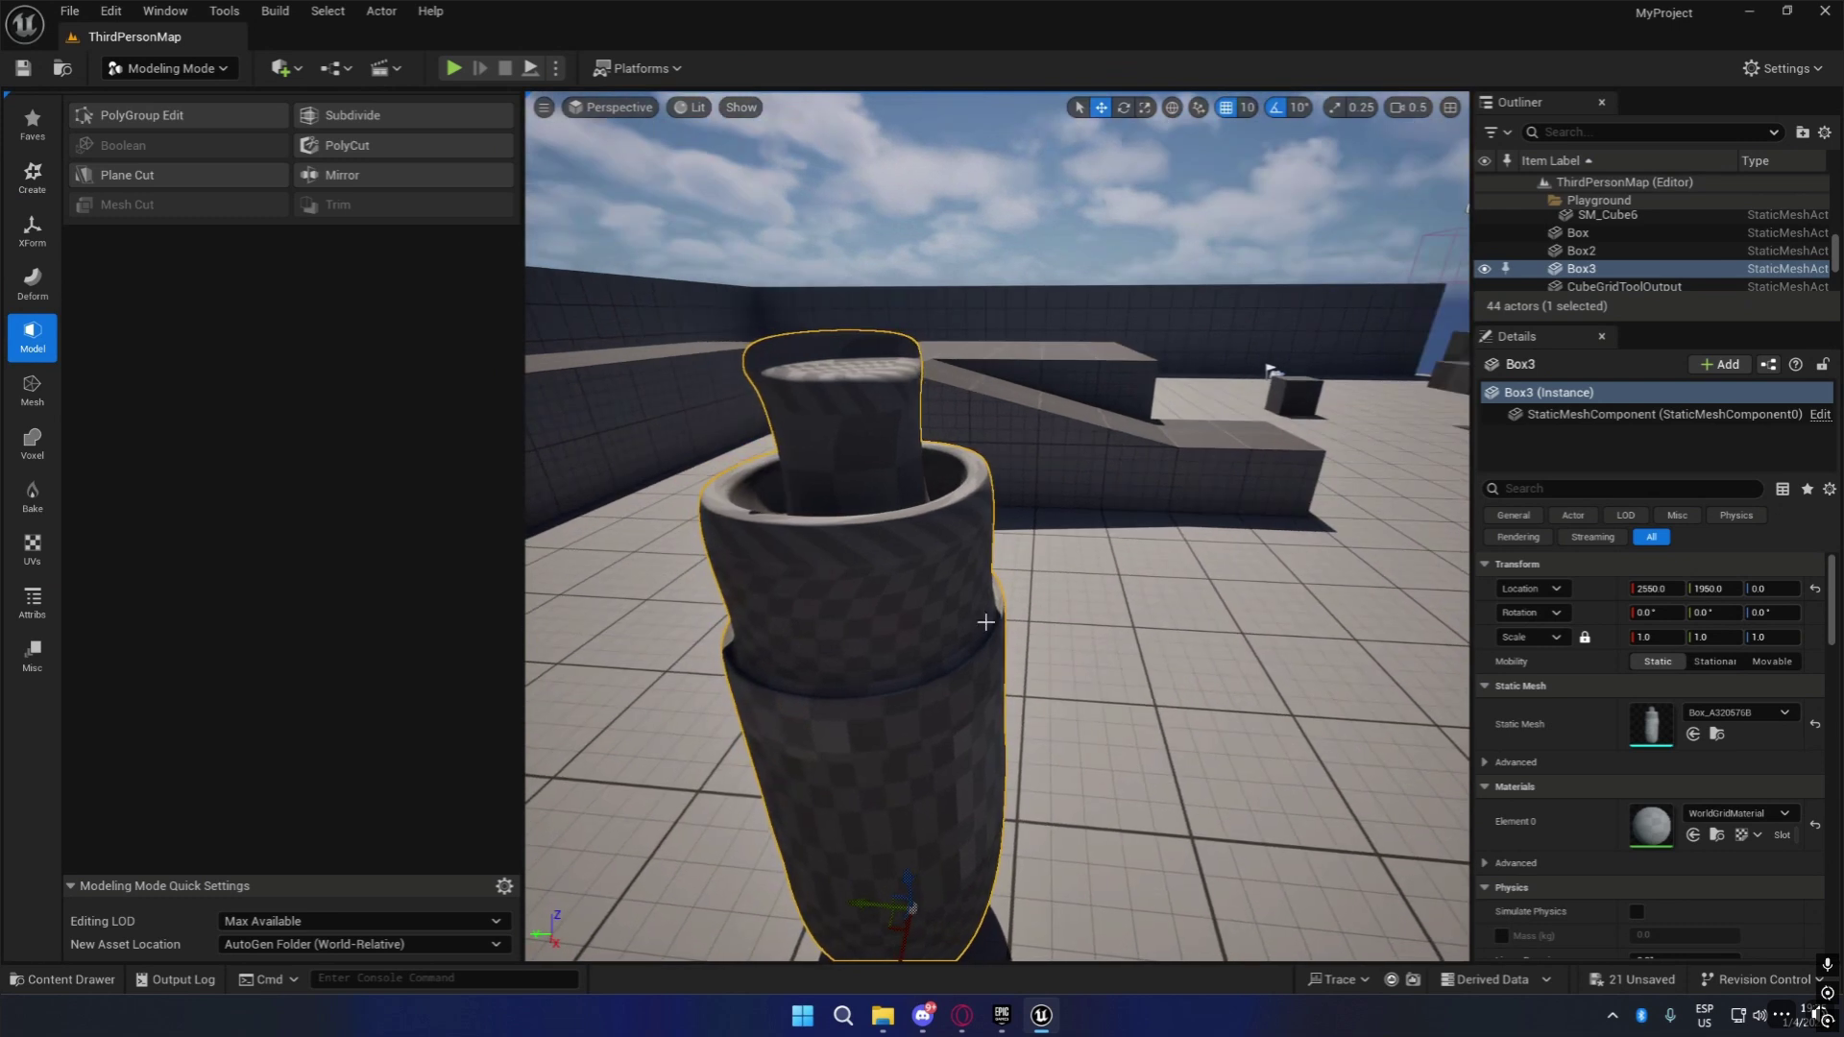
Open the smoothed mesh in PolyGroup Edit and examine its curved face boundaries from several sides.
left_click(144, 115)
right_click_drag(989, 515, 922, 494)
right_click_drag(1000, 632, 1001, 630)
key("e")
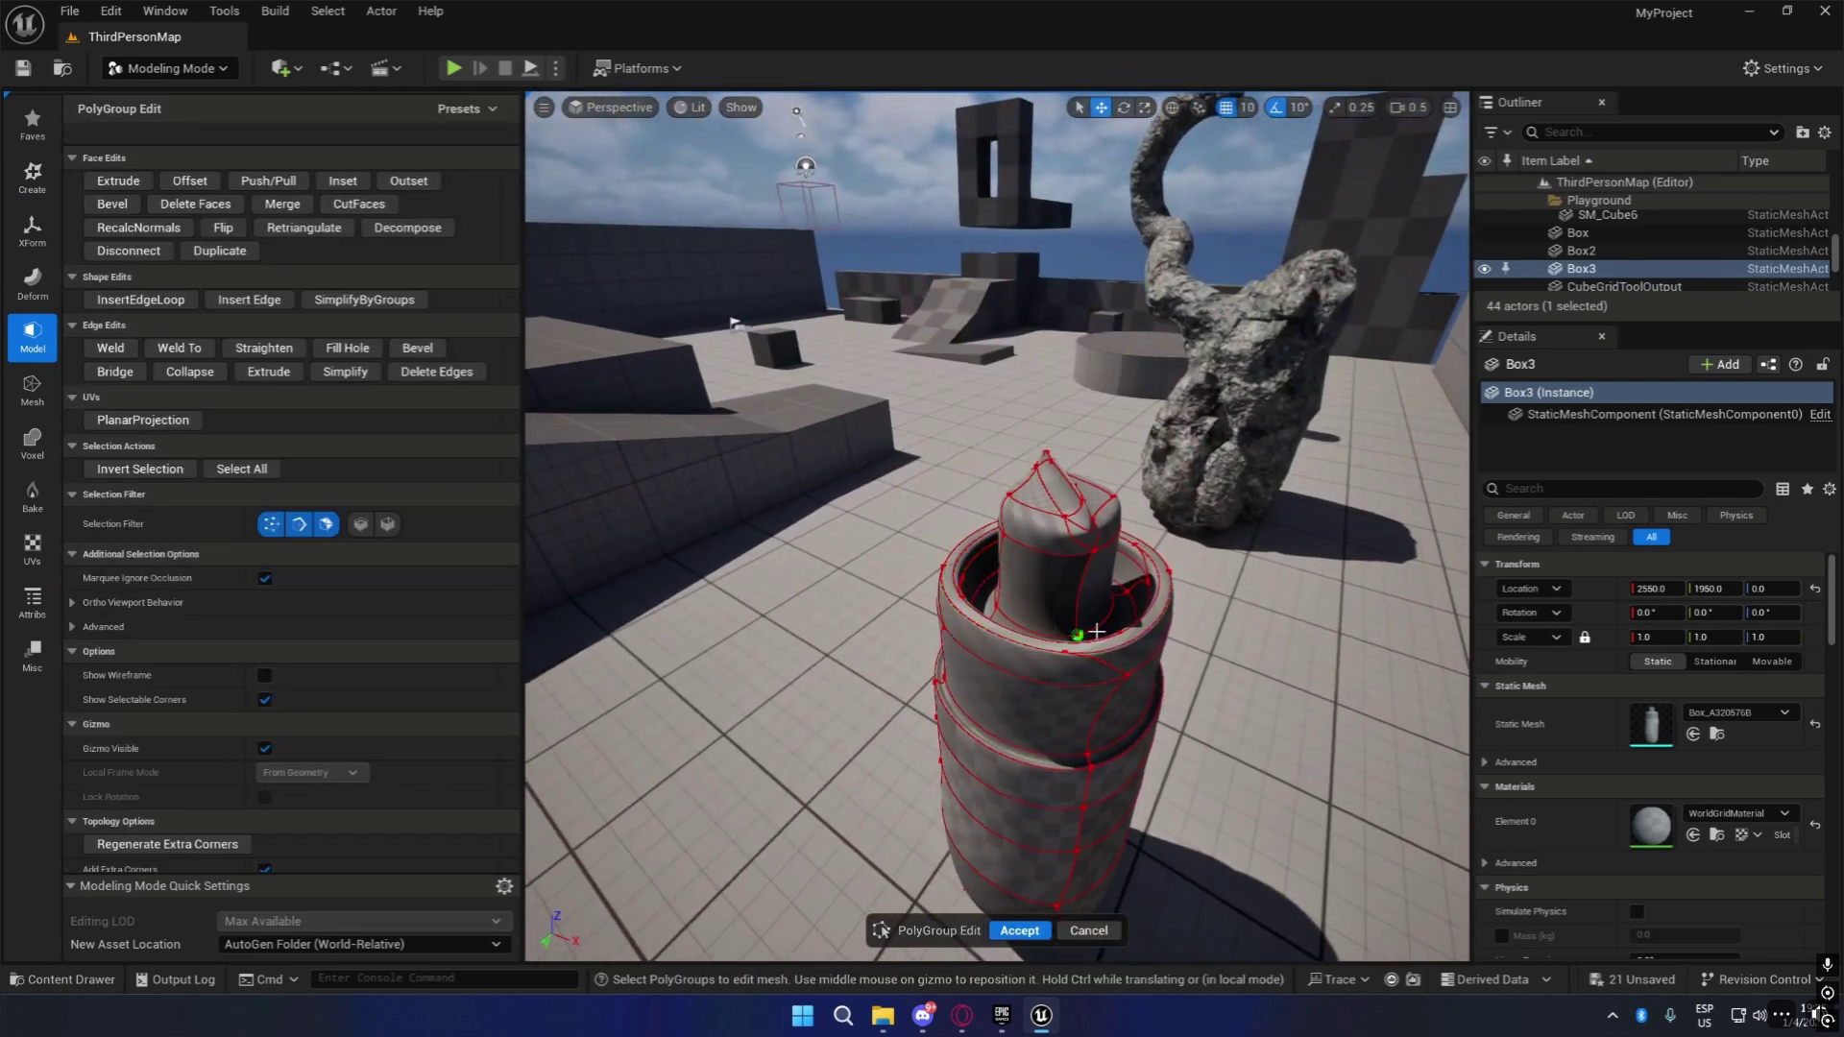
key("d")
right_click_drag(1174, 614, 996, 543)
key("a")
right_click_drag(1135, 731, 1287, 732)
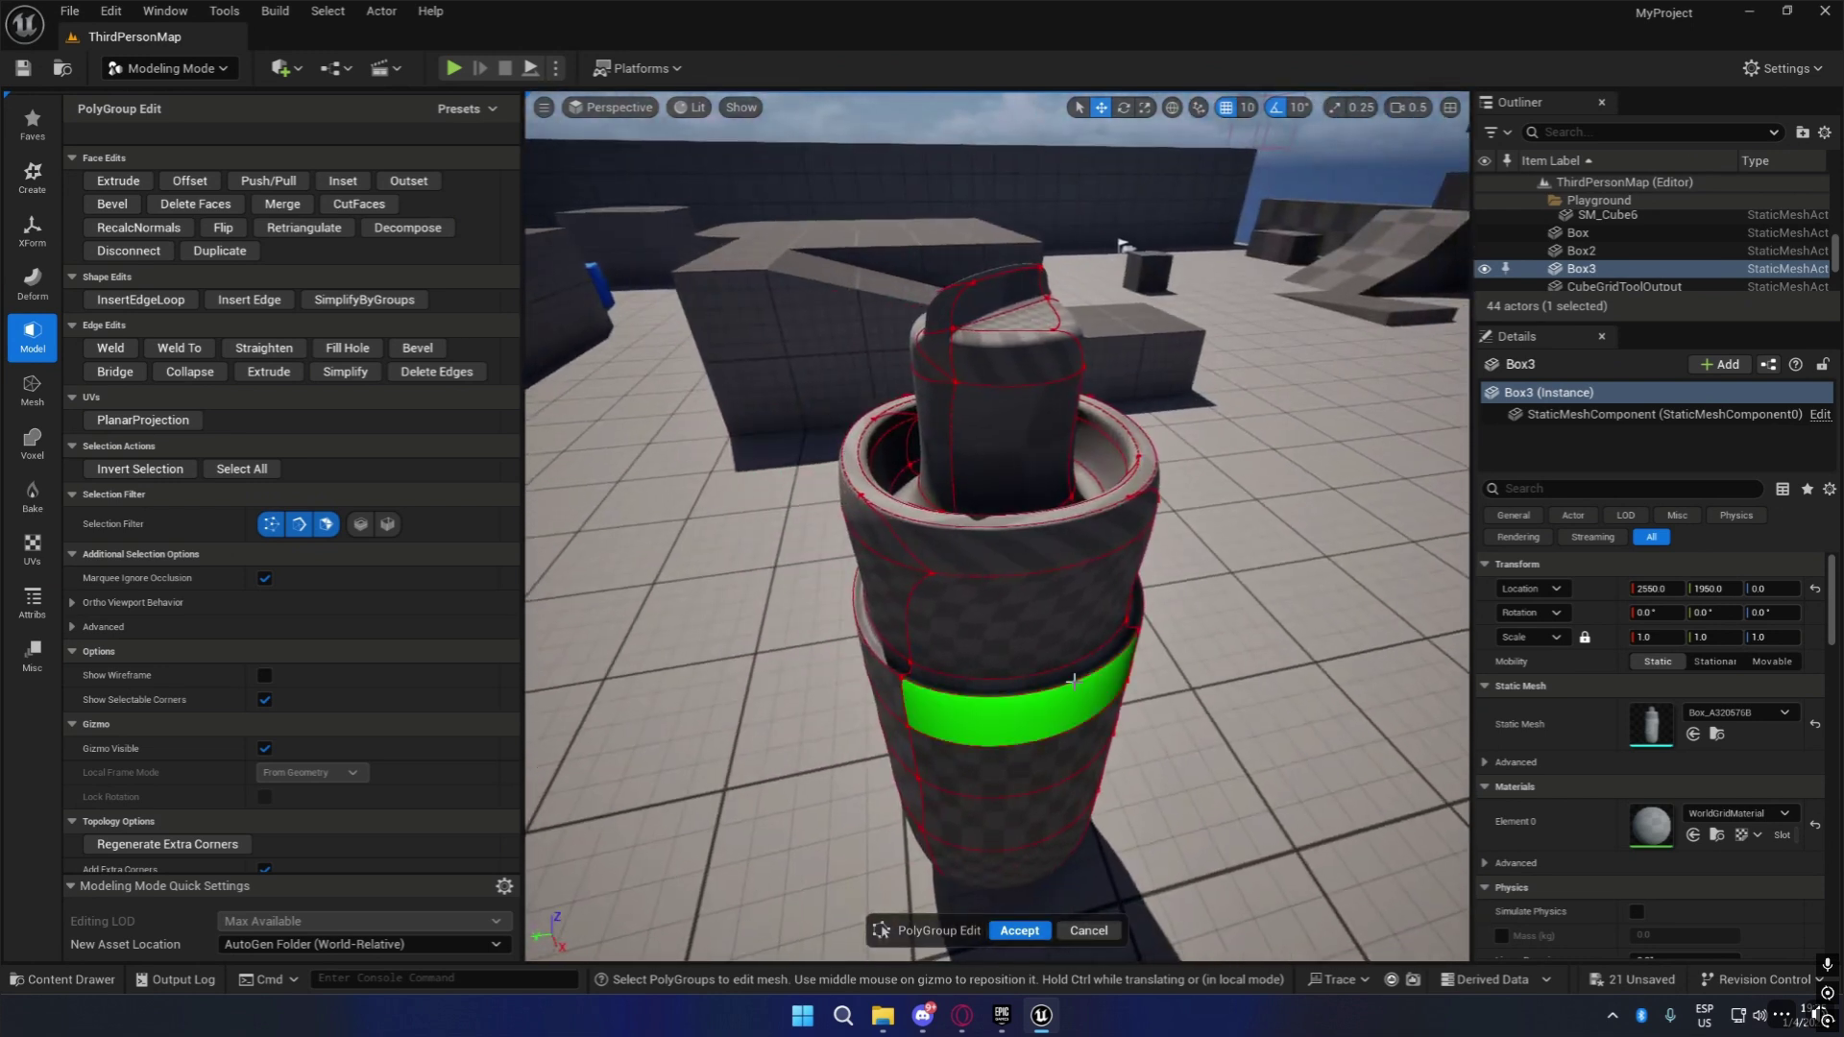
Select a curved side face on the upper tier, inspect it, and clear the selection.
left_click(1013, 621)
key("a")
right_click_drag(1014, 620, 1071, 505)
key("w")
key("d")
right_click_drag(1226, 596, 1212, 662)
key("s")
key("w")
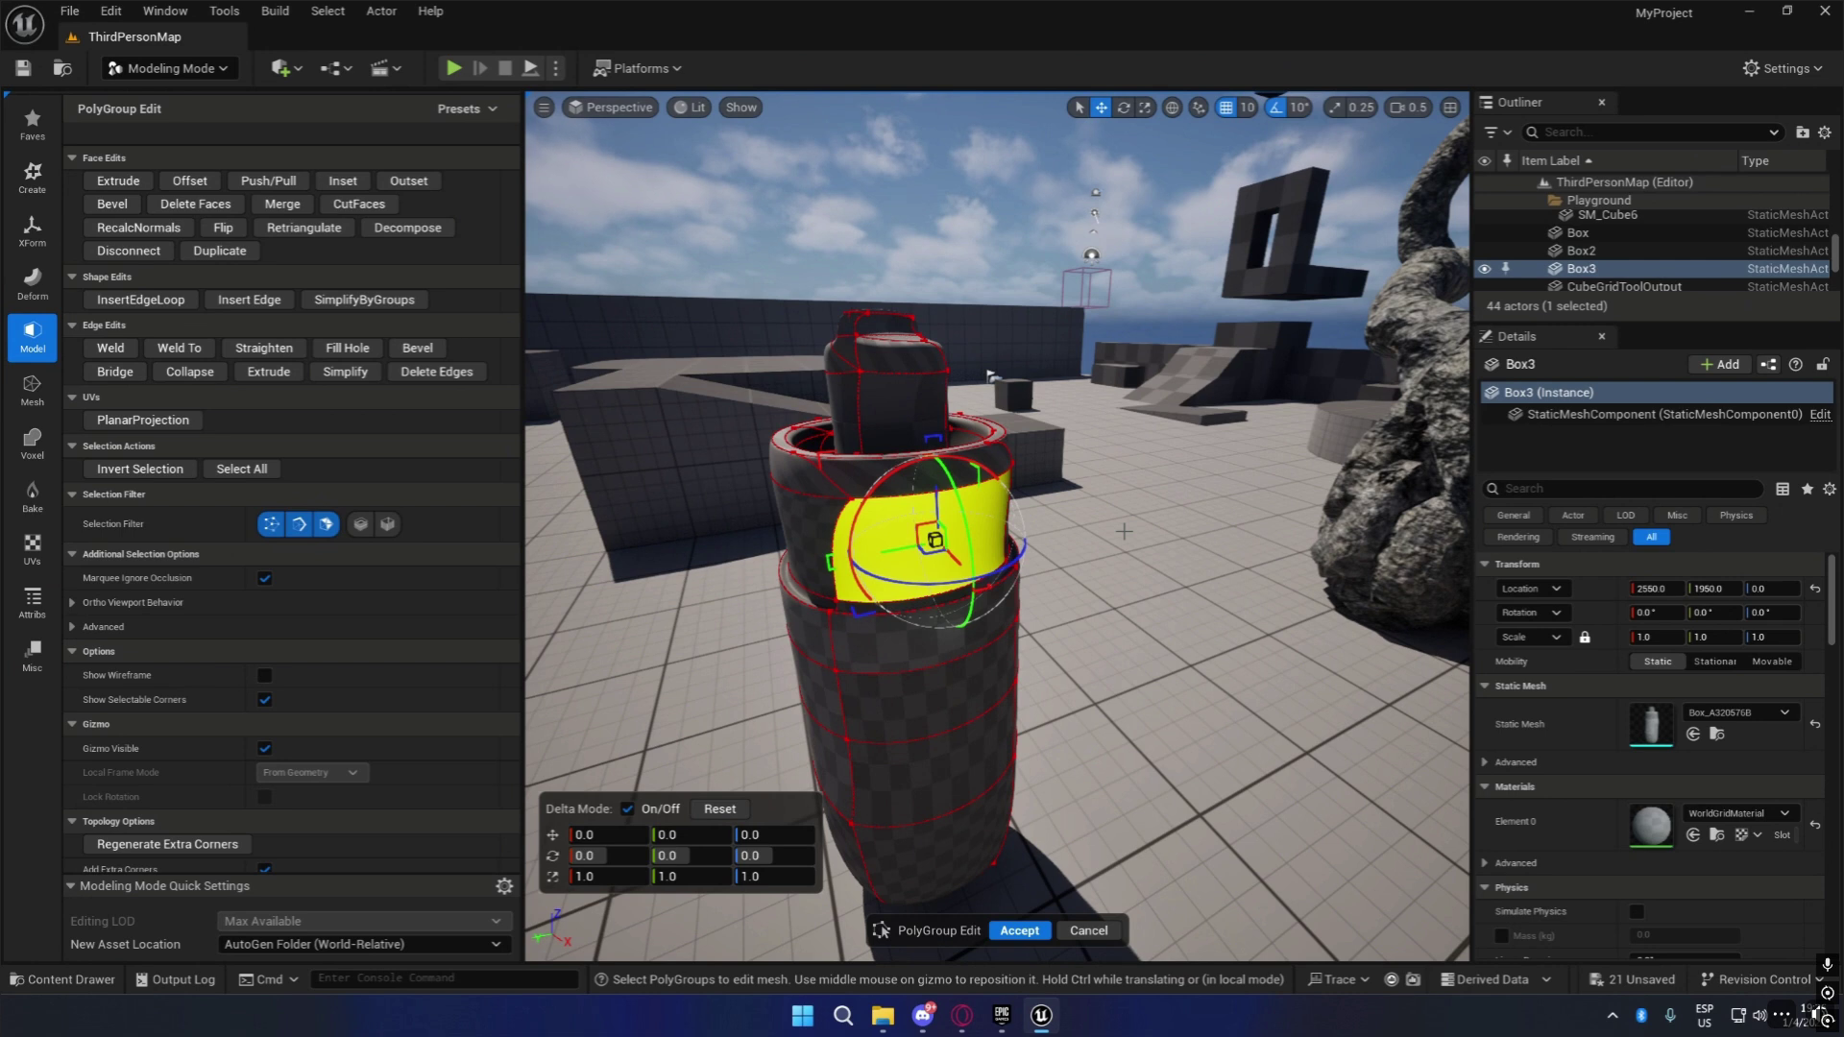
scroll(1191, 540, "up", 3)
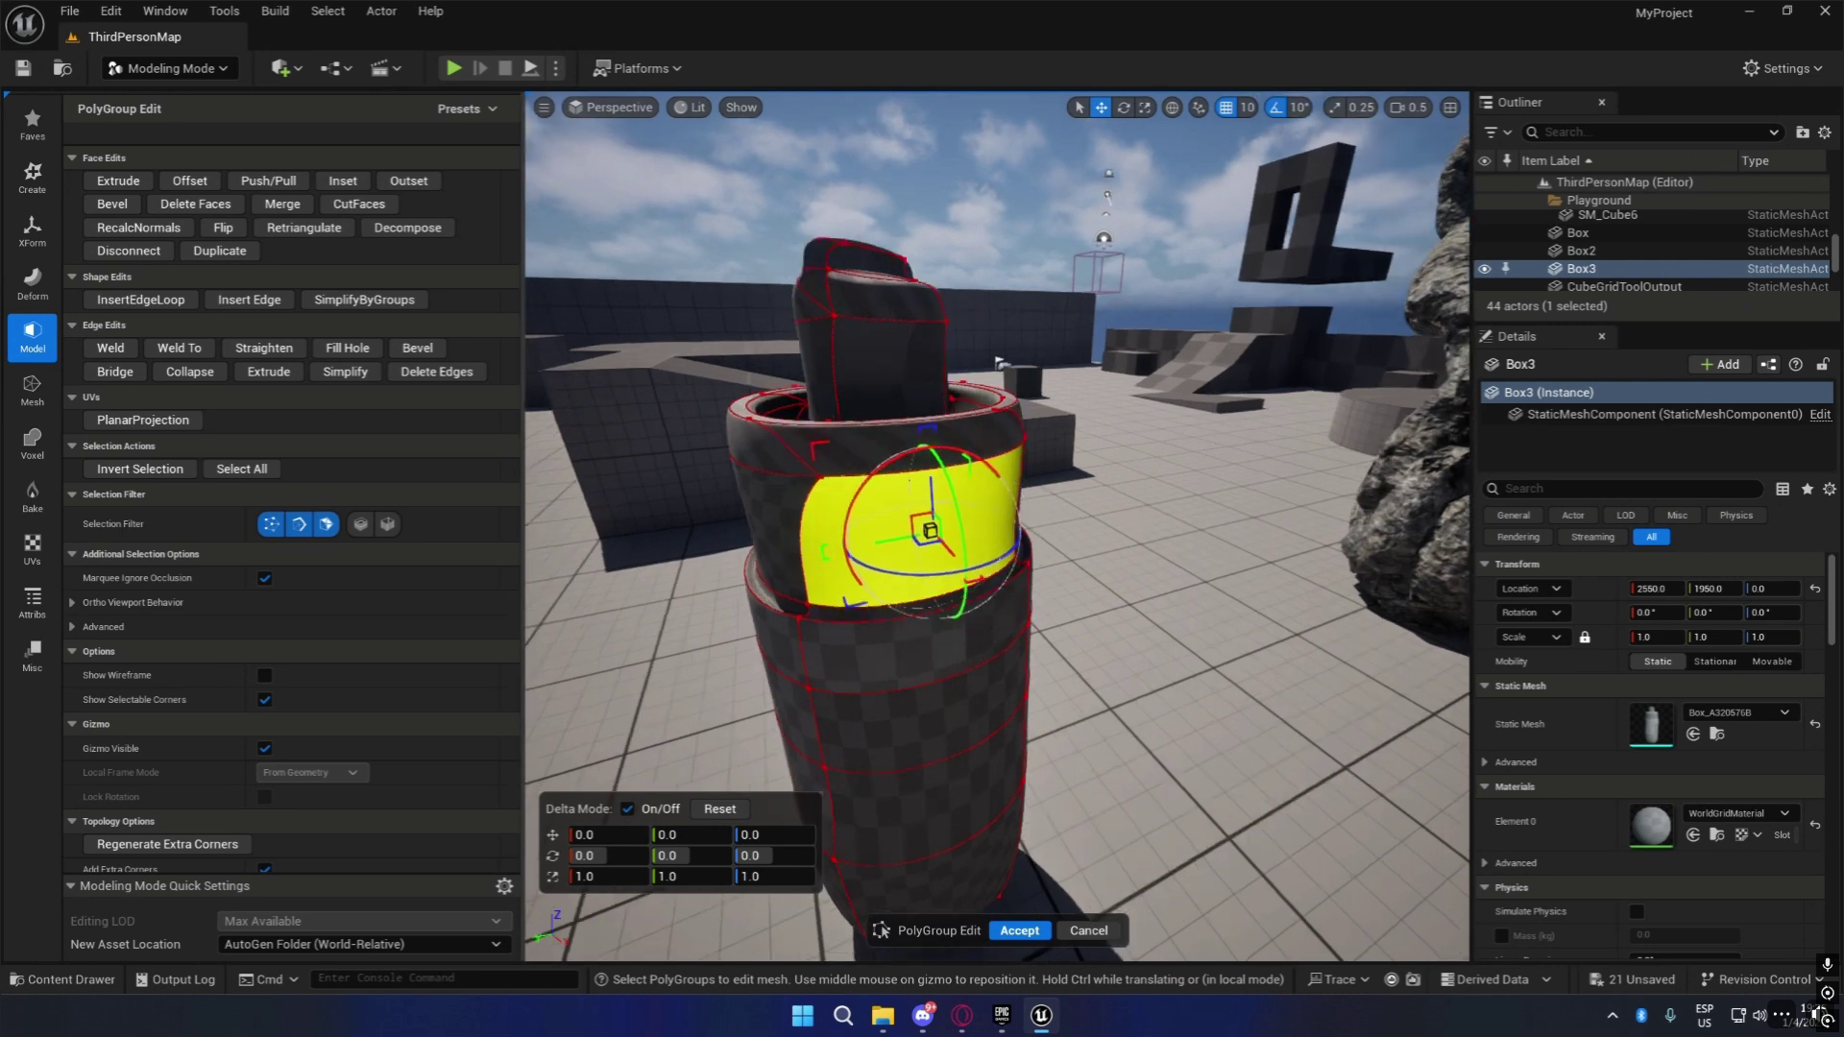
left_click(1171, 540)
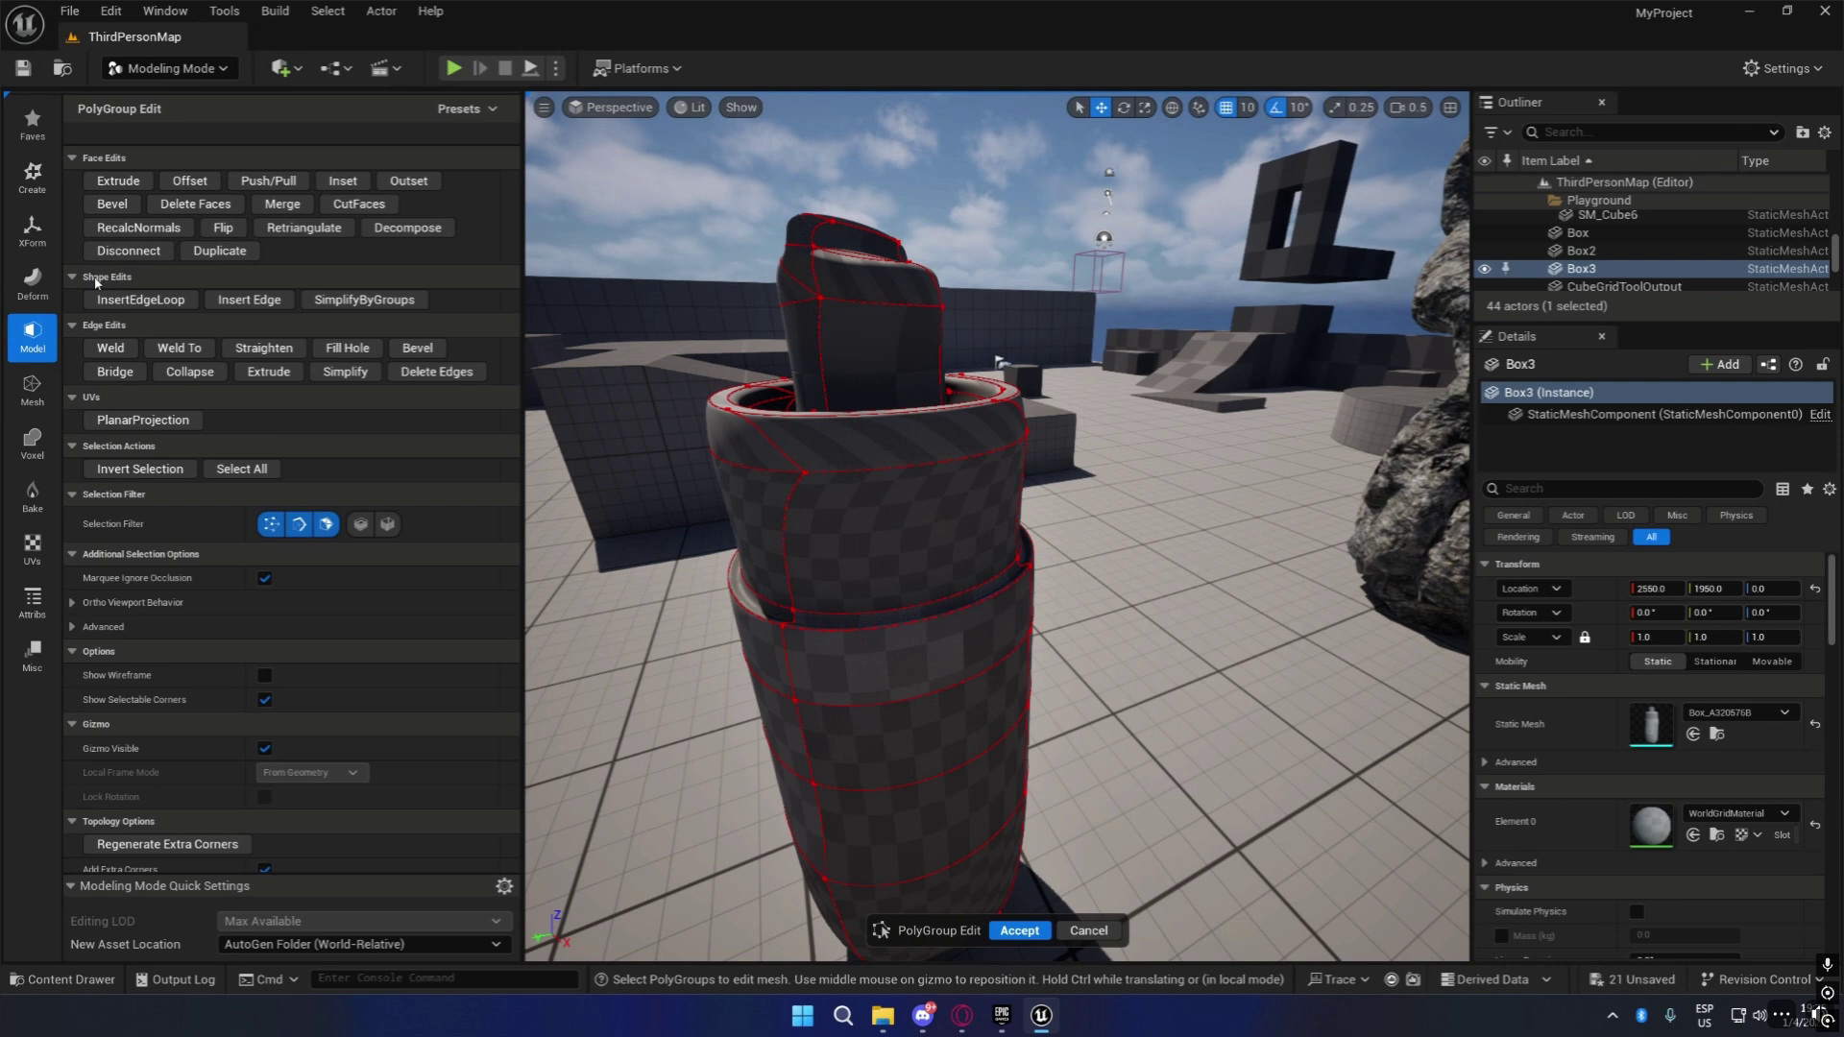
Try inserting edge loops on the smoothed mesh and check which faces on the central block's top can take one.
left_click(144, 298)
right_click_drag(1040, 396, 1045, 490)
key("e")
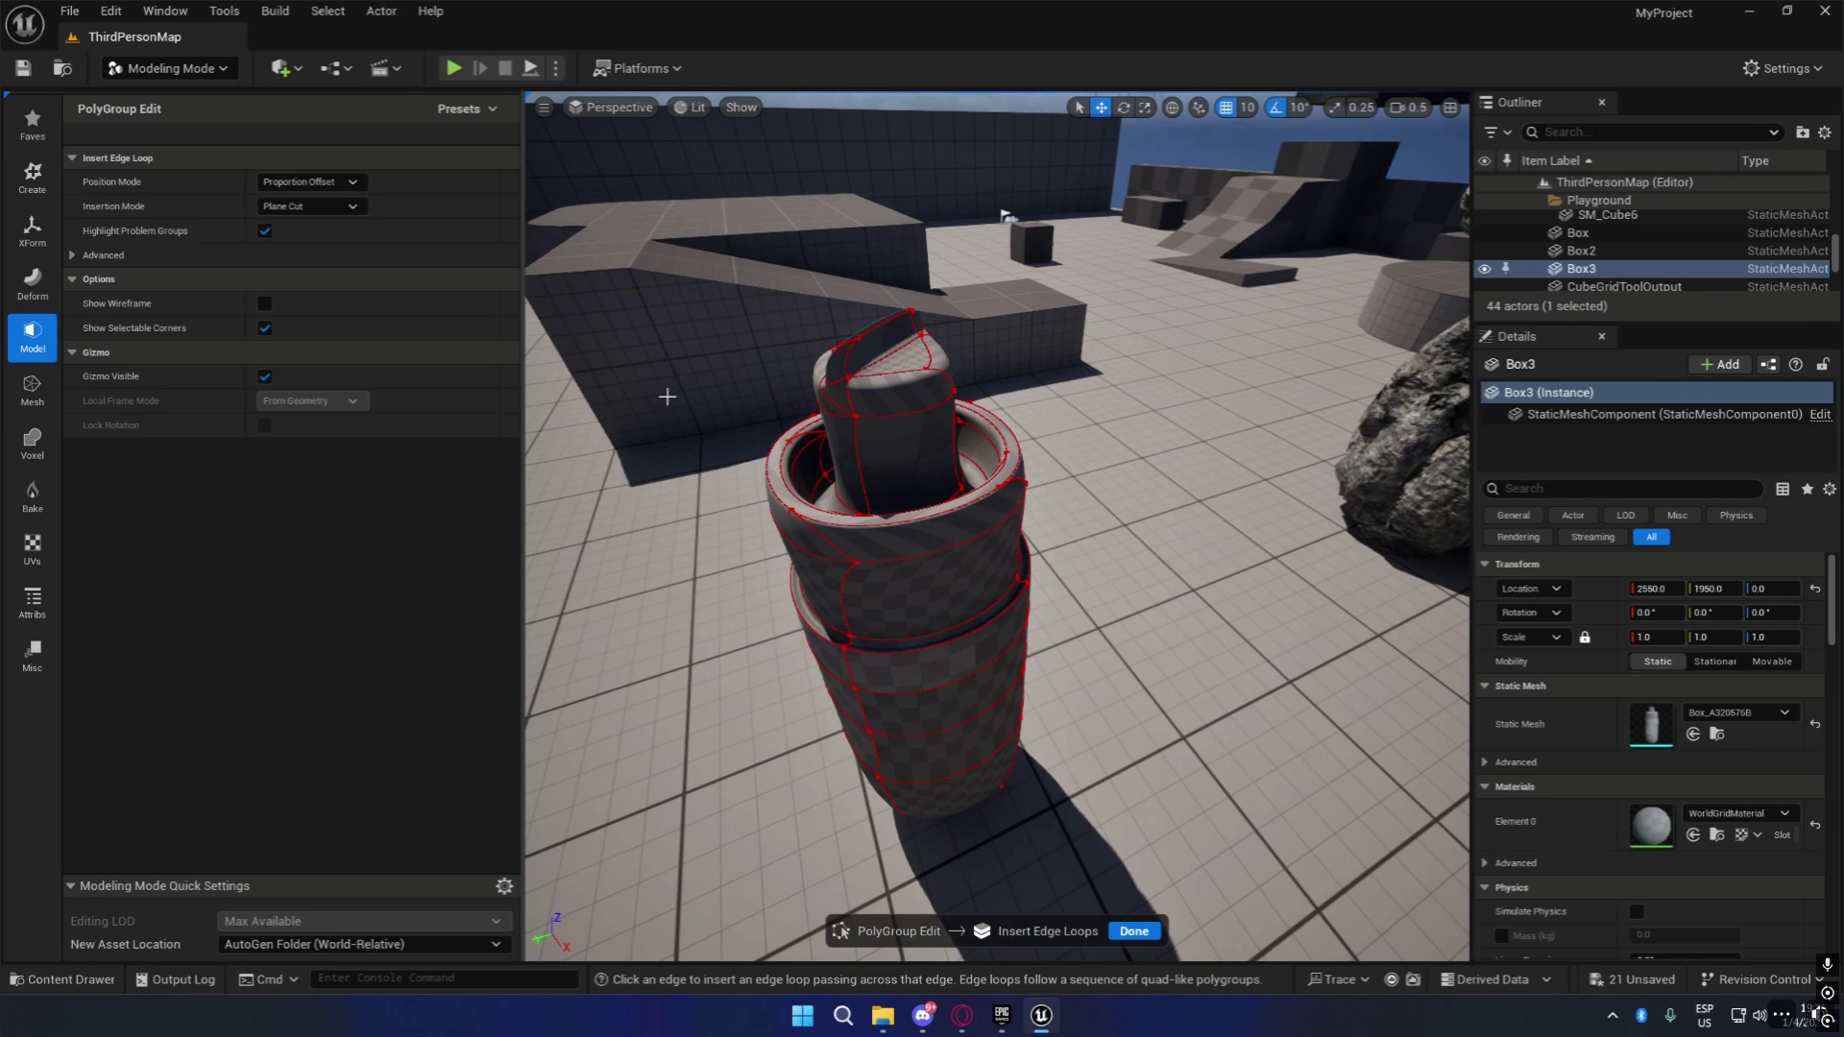
left_click(932, 573)
mouse_move(972, 420)
right_mouse_down()
mouse_move(969, 373)
mouse_move(974, 419)
right_mouse_up()
key("w")
key("s")
key("w")
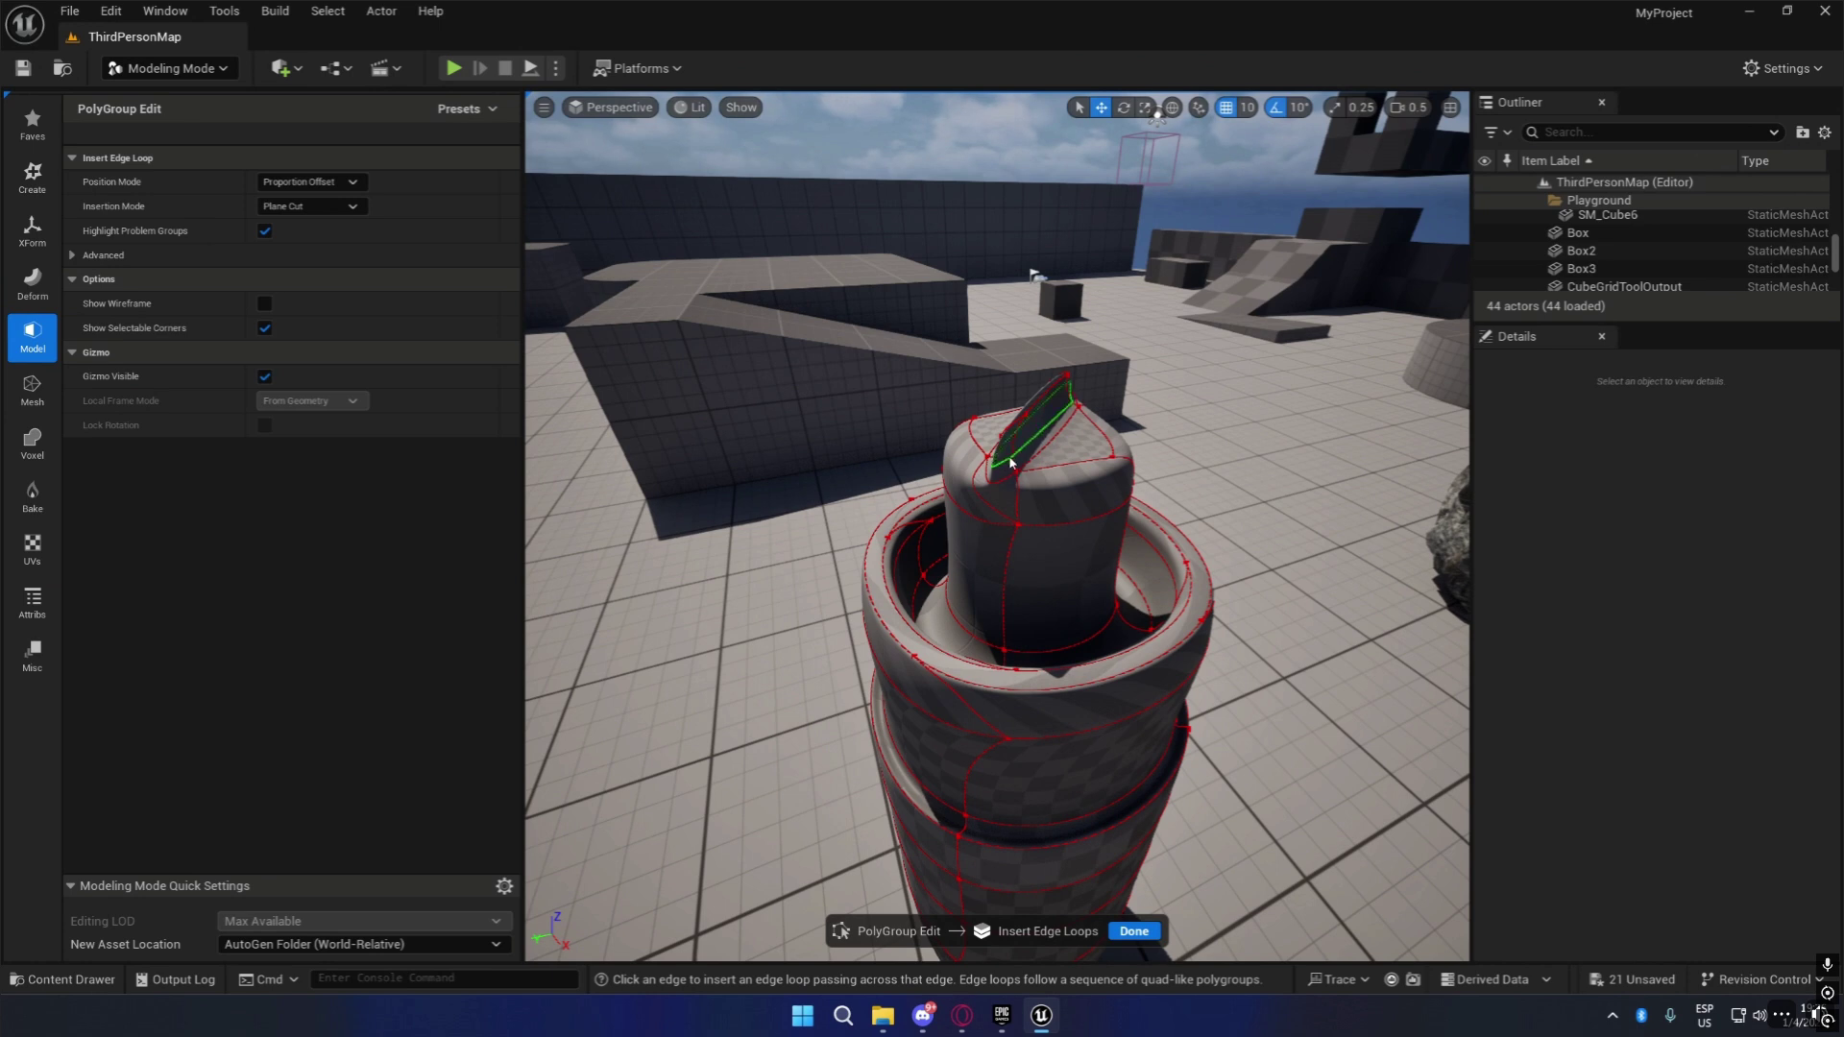
key("d")
right_click_drag(1248, 470, 1114, 427)
key("w")
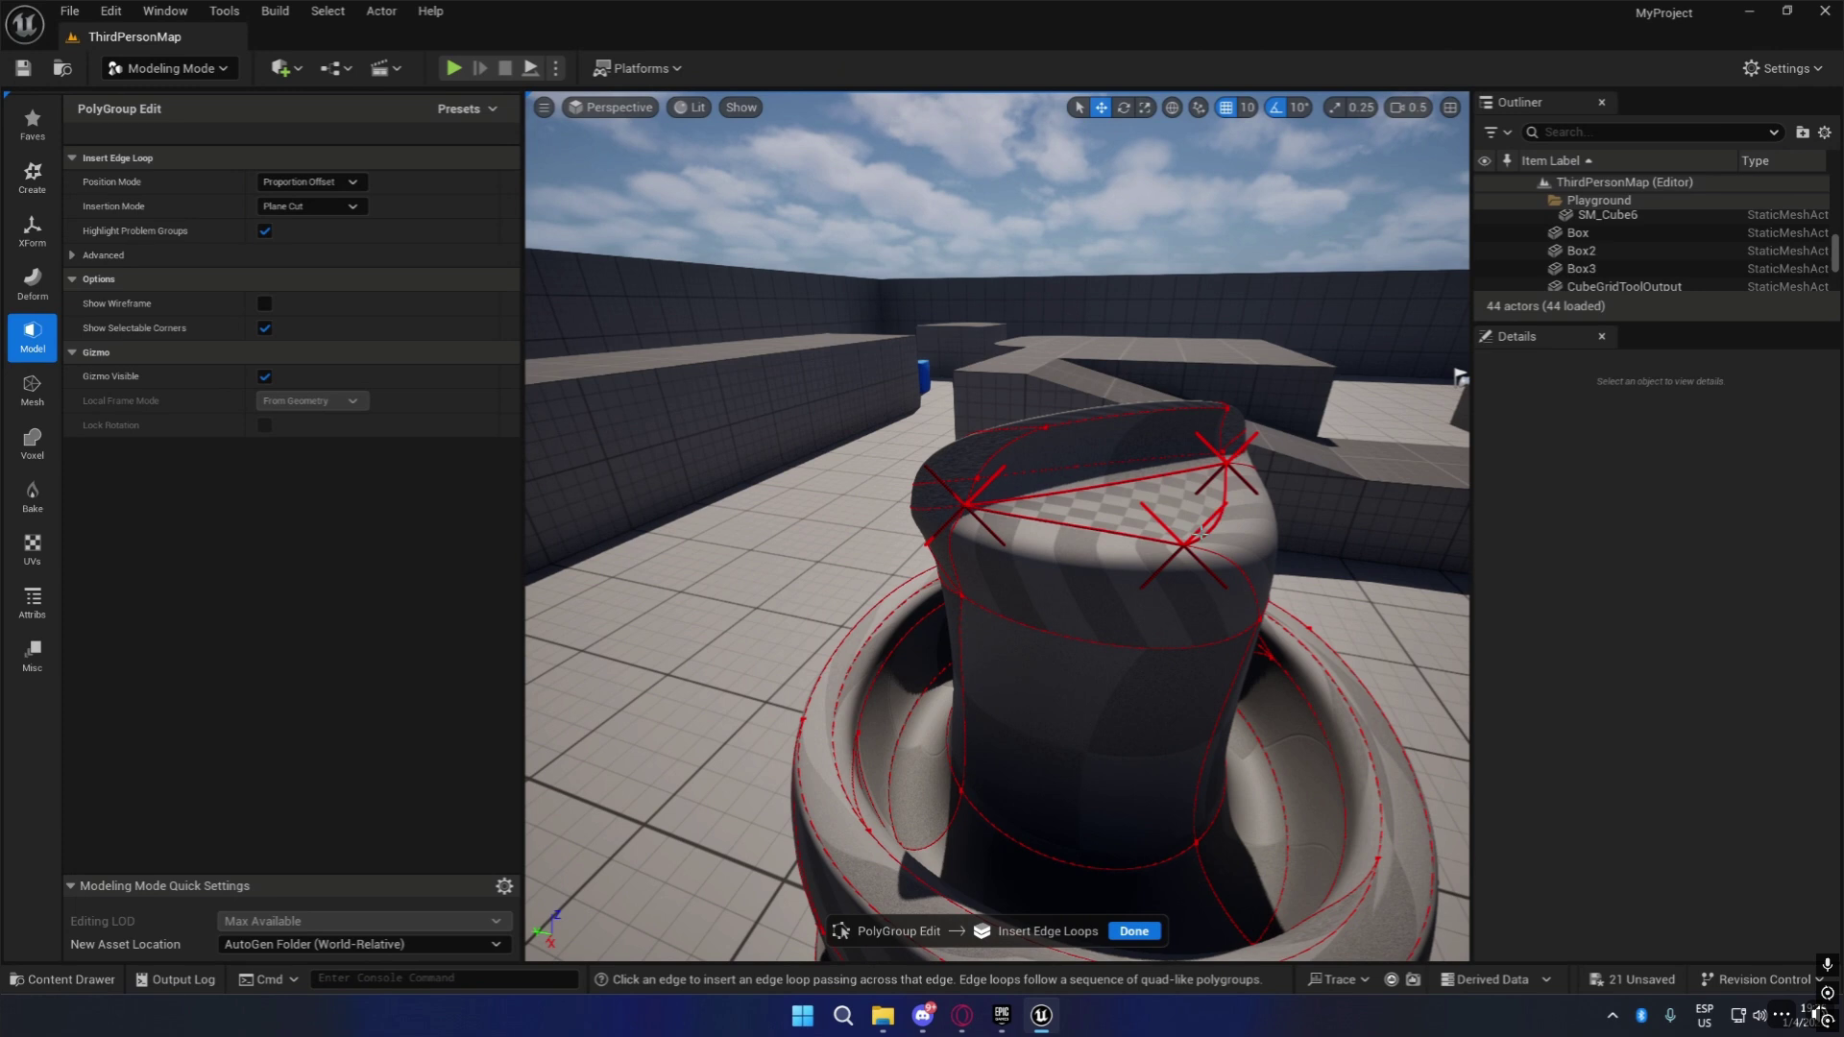
right_click_drag(1337, 588, 1376, 615)
Undo the edge loop insertion, leave PolyGroup Edit, and revert the box to its unsubdivided shape.
key("ctrl+z")
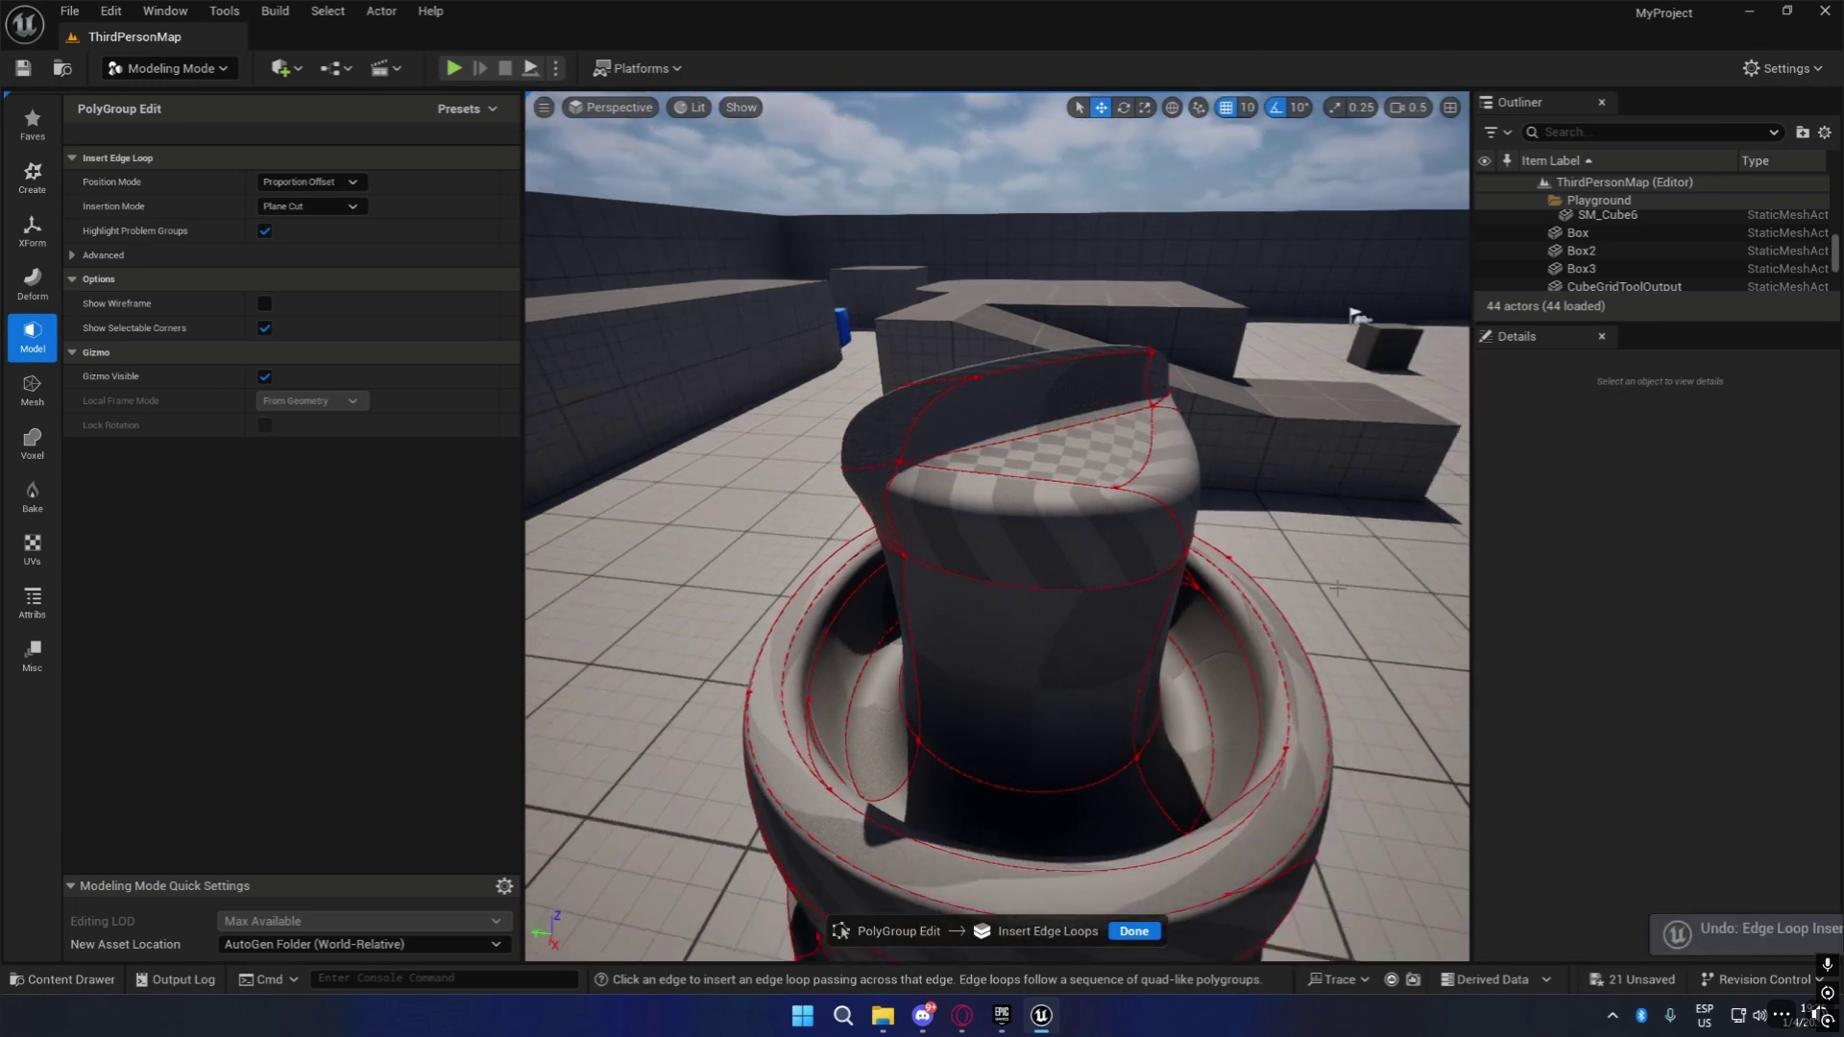
key("ctrl+z")
left_click(1134, 931)
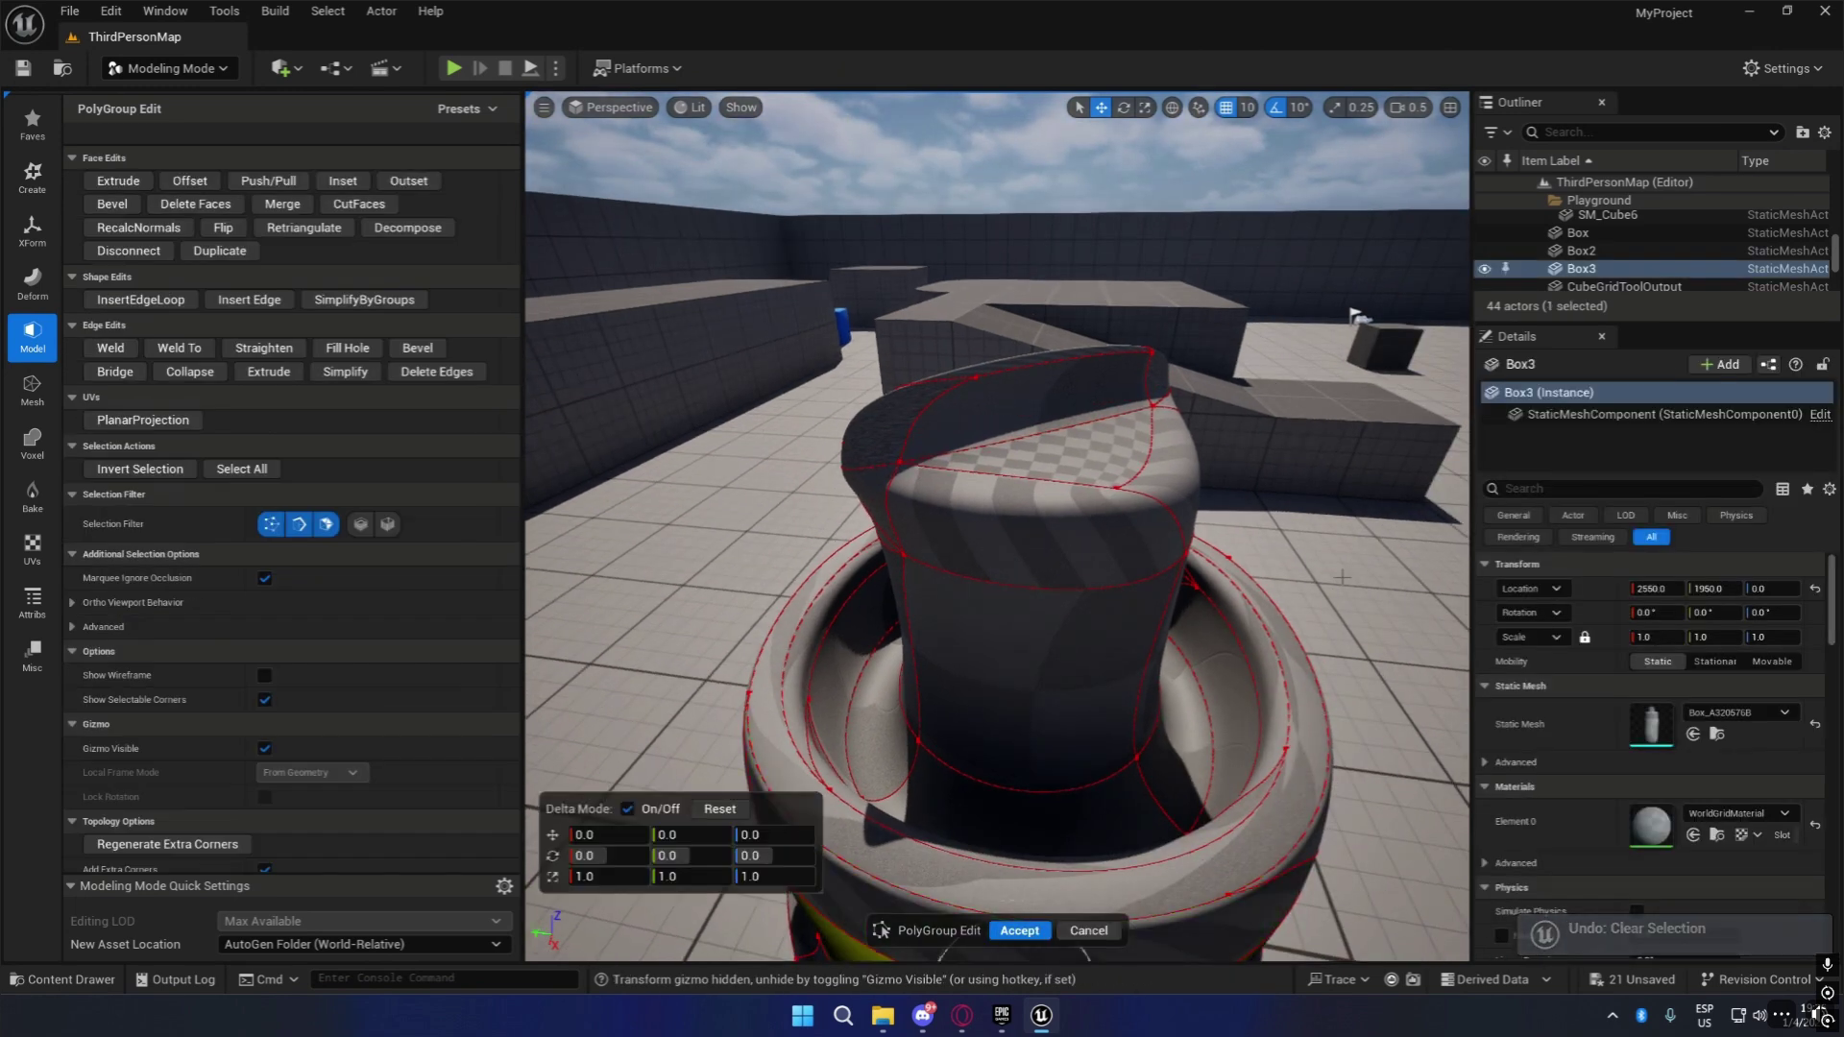
key("Escape")
scroll(1342, 578, "down", 5)
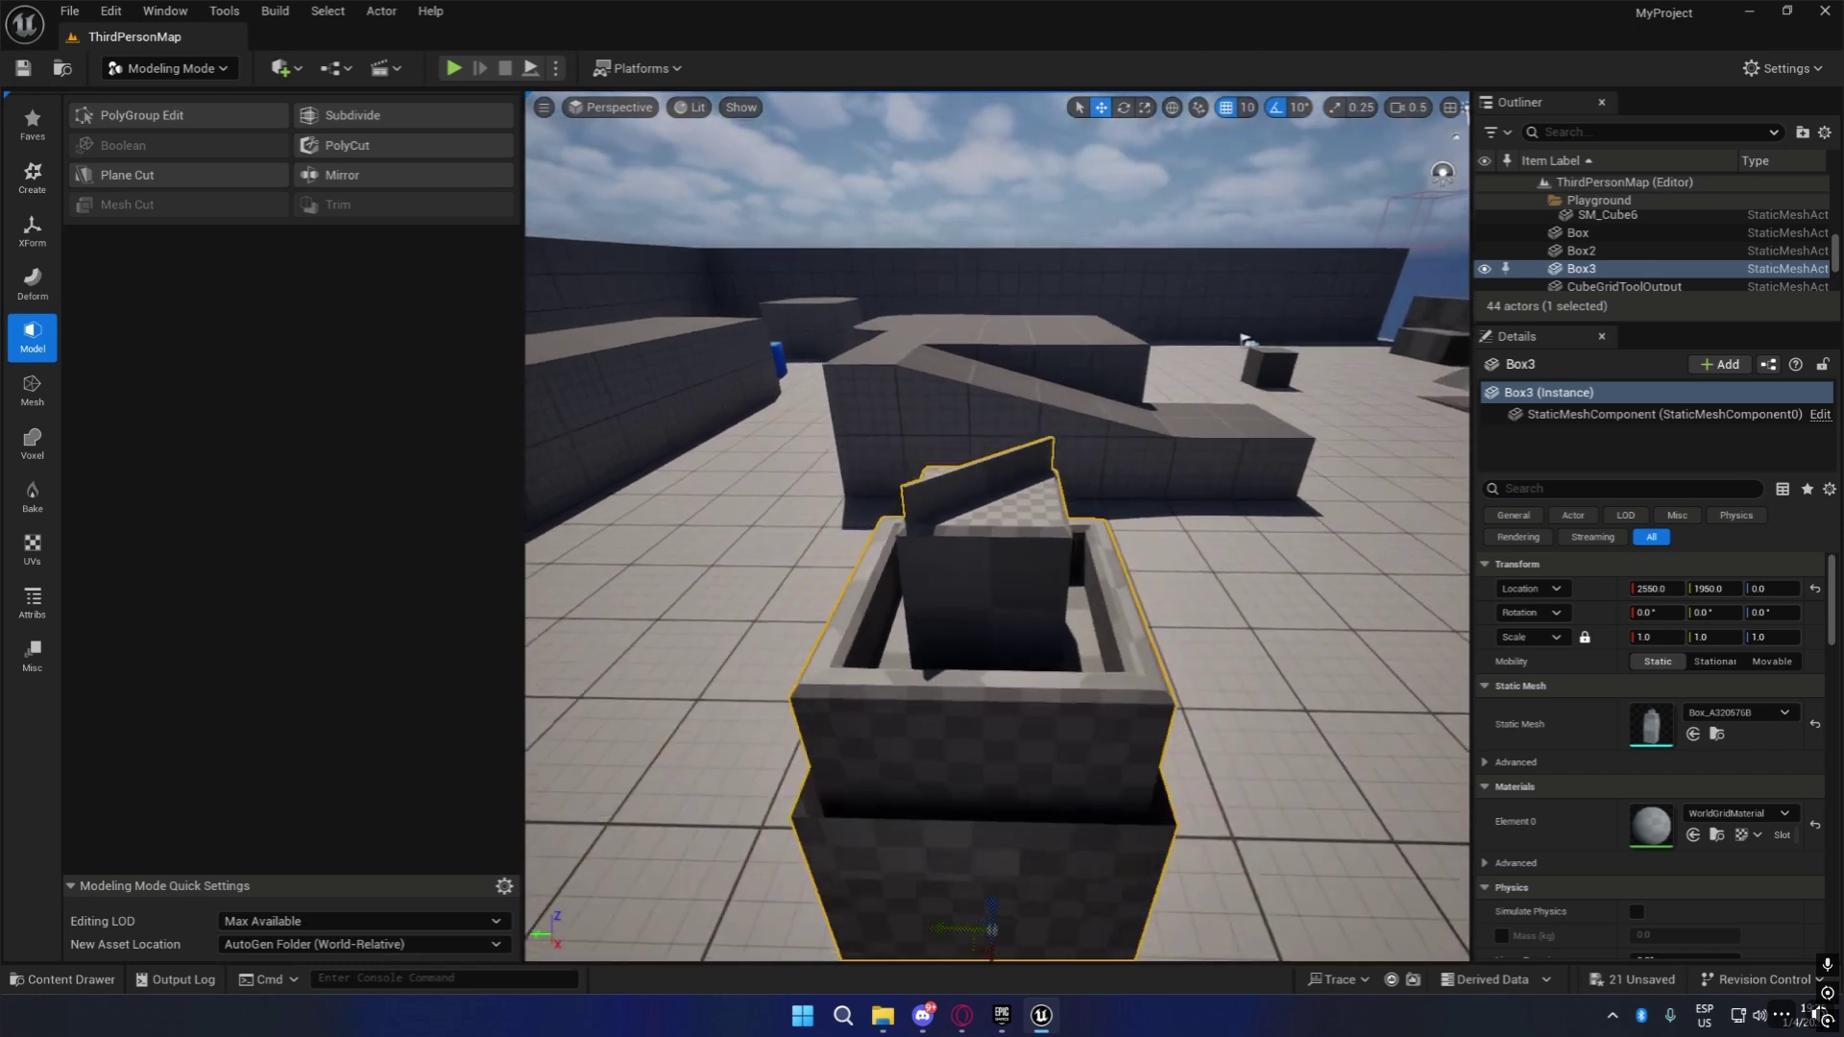
In PolyGroup Edit, insert an edge loop around the upper tier and another just below the lower tier's rim.
left_click(208, 119)
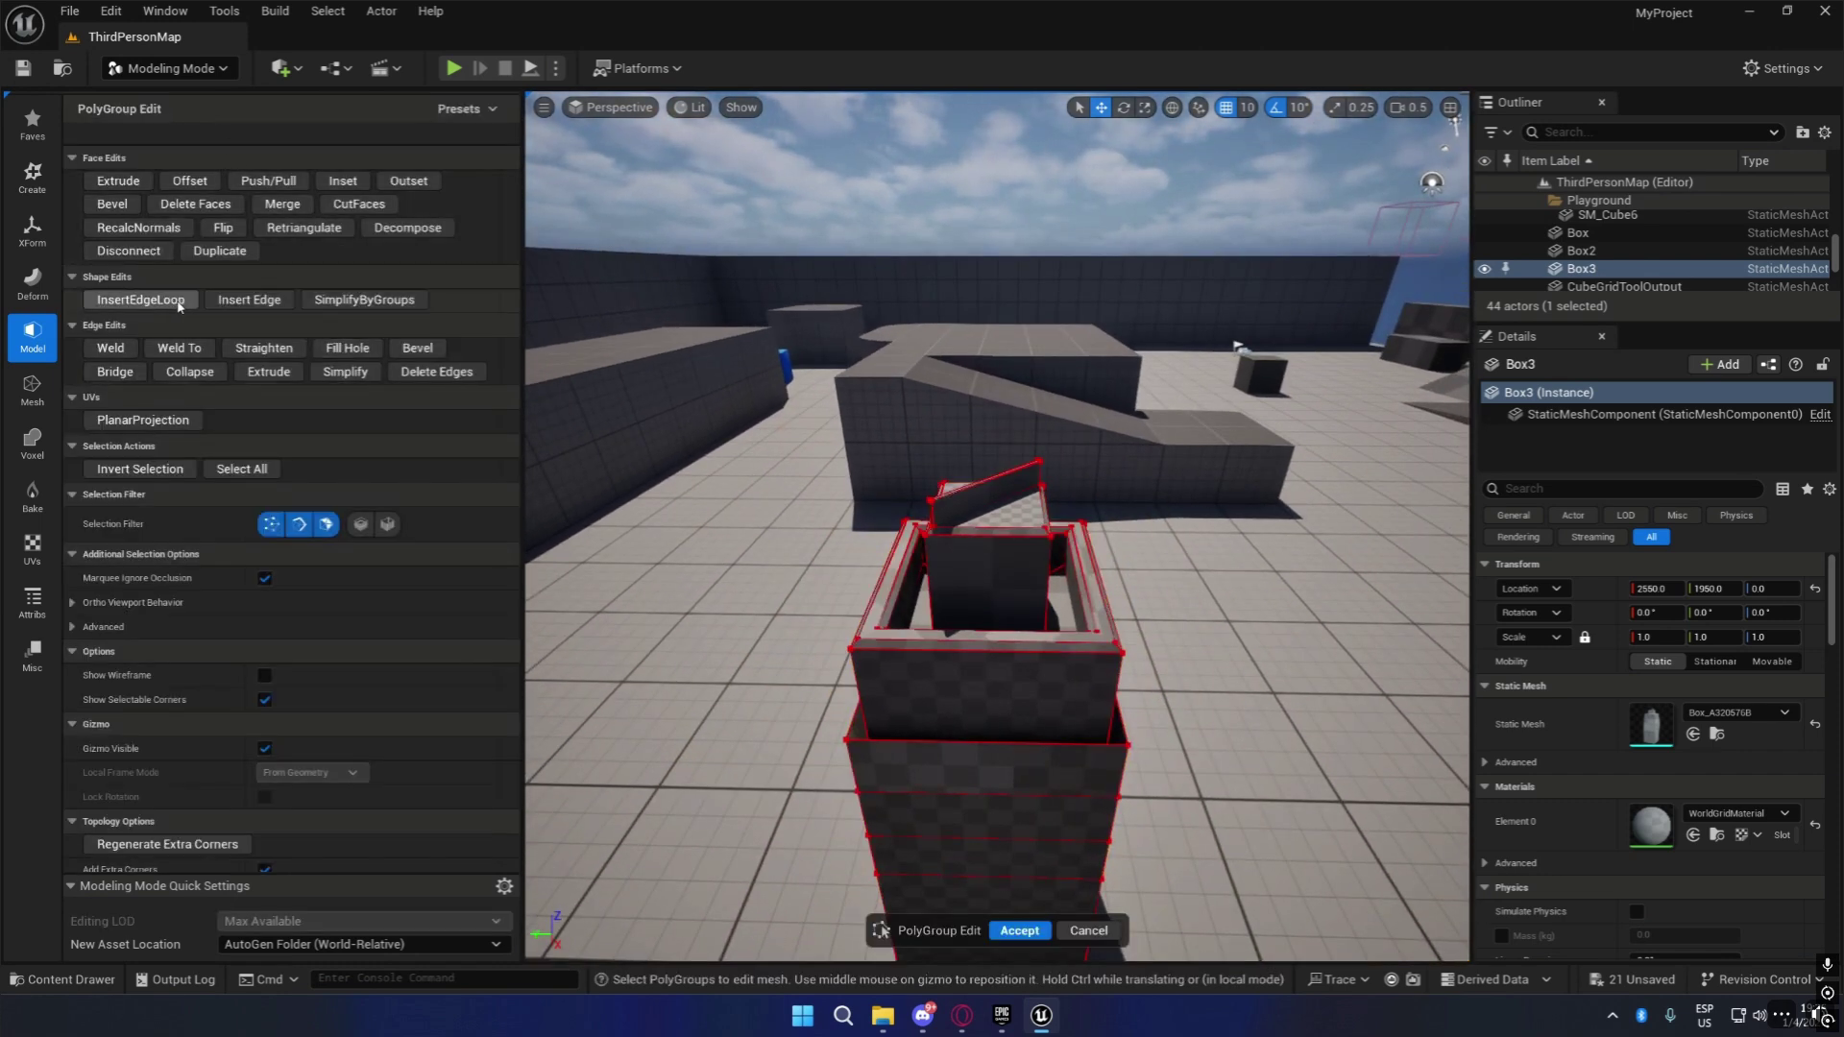
left_click(140, 299)
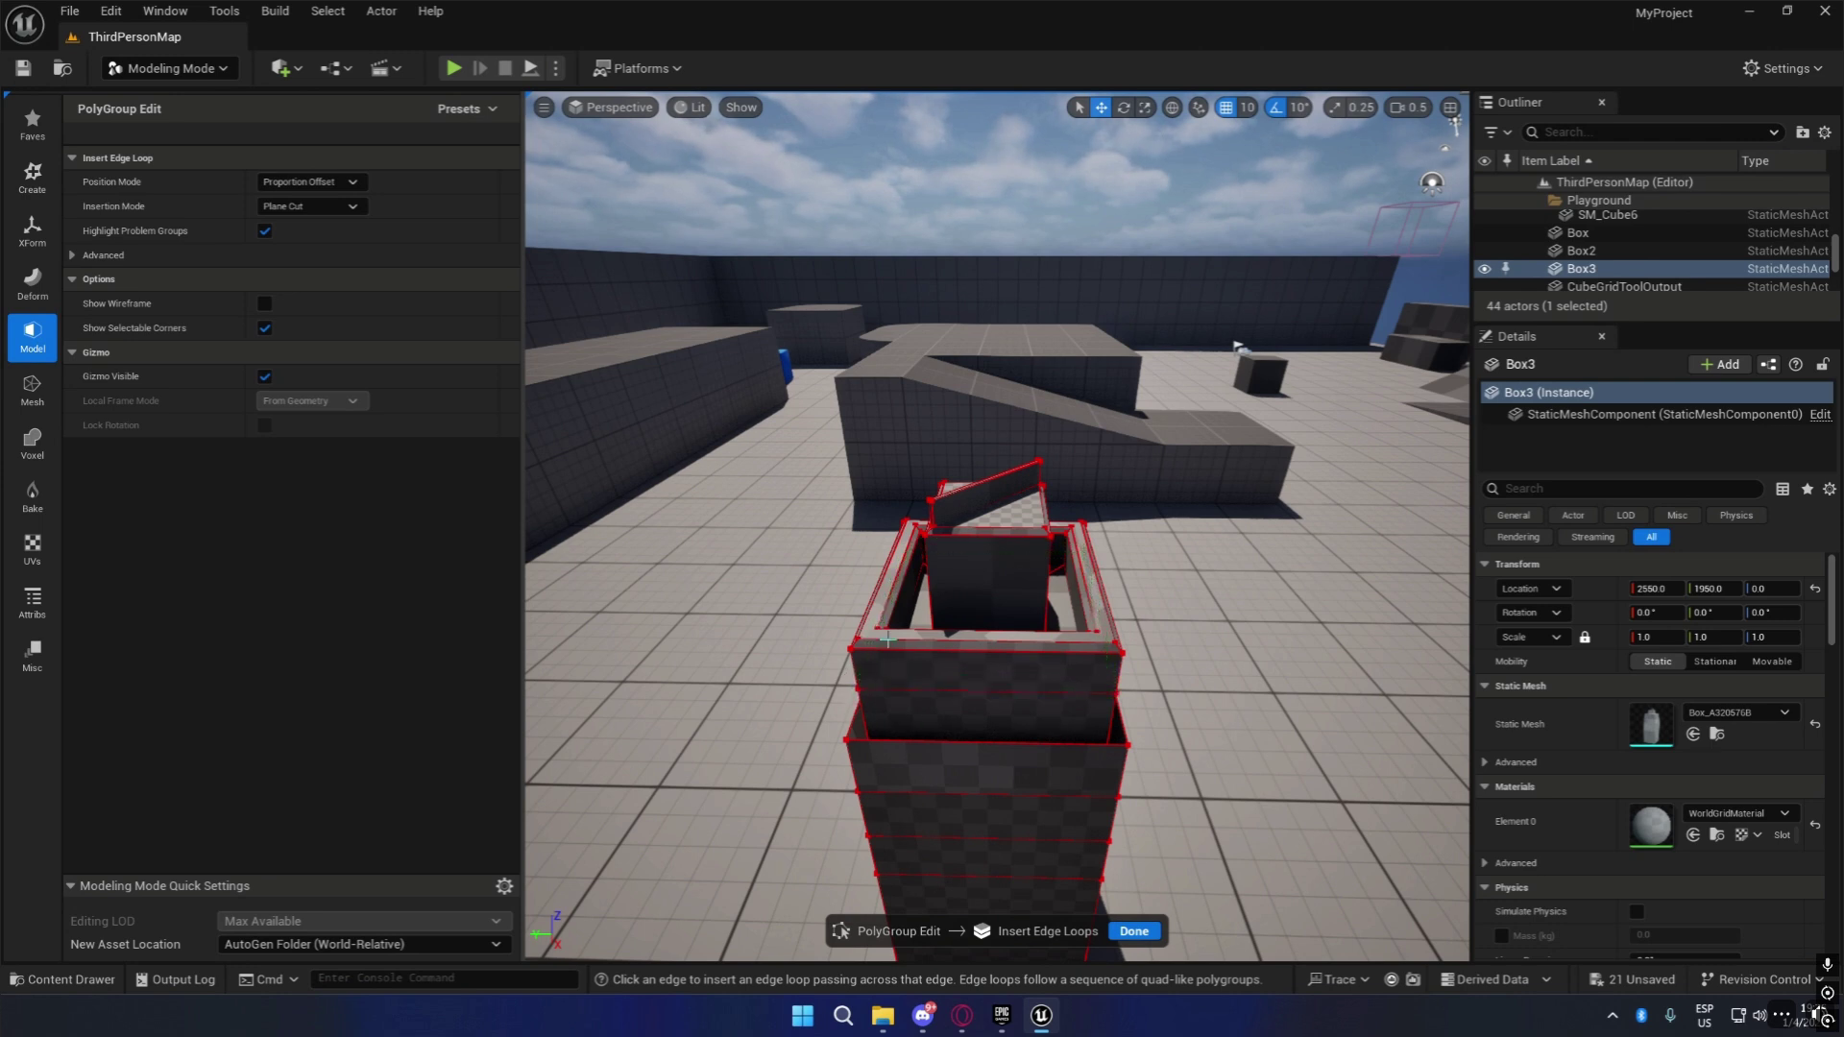
right_click_drag(1127, 653, 711, 677)
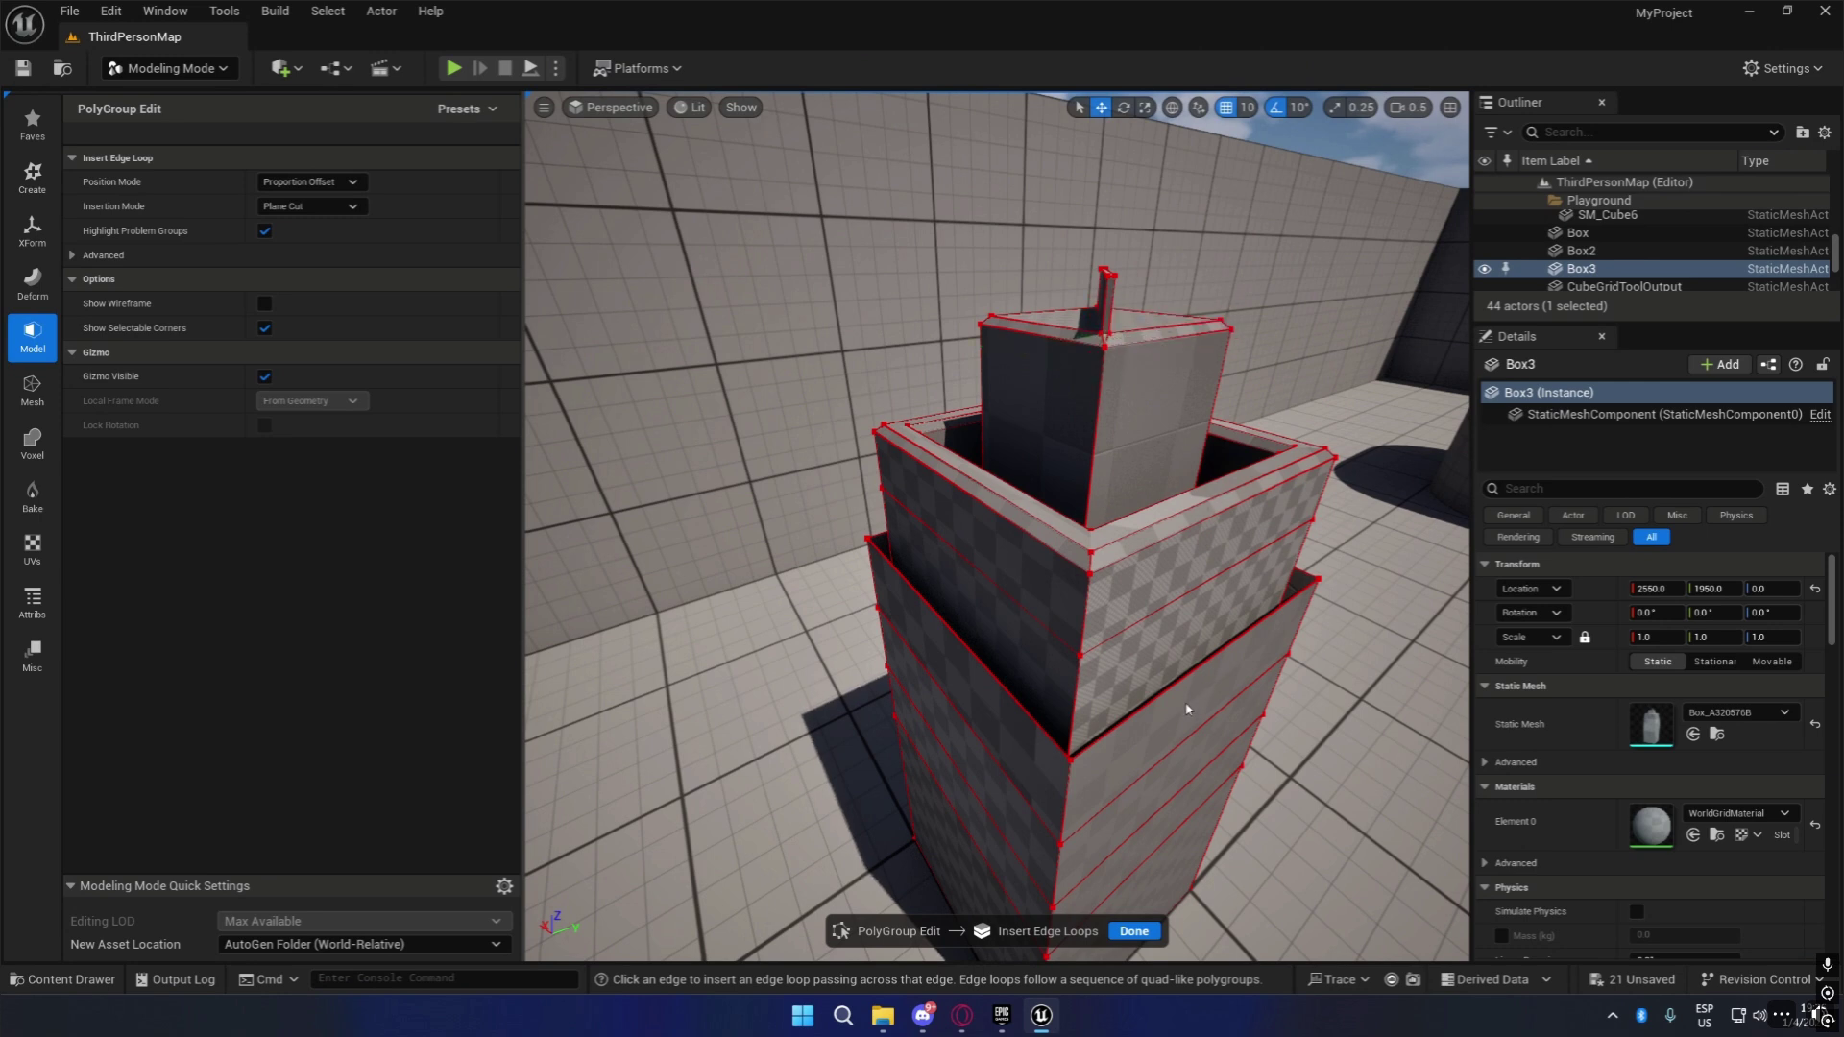
left_click(1066, 791)
right_click_drag(1066, 791, 901, 744)
key("s")
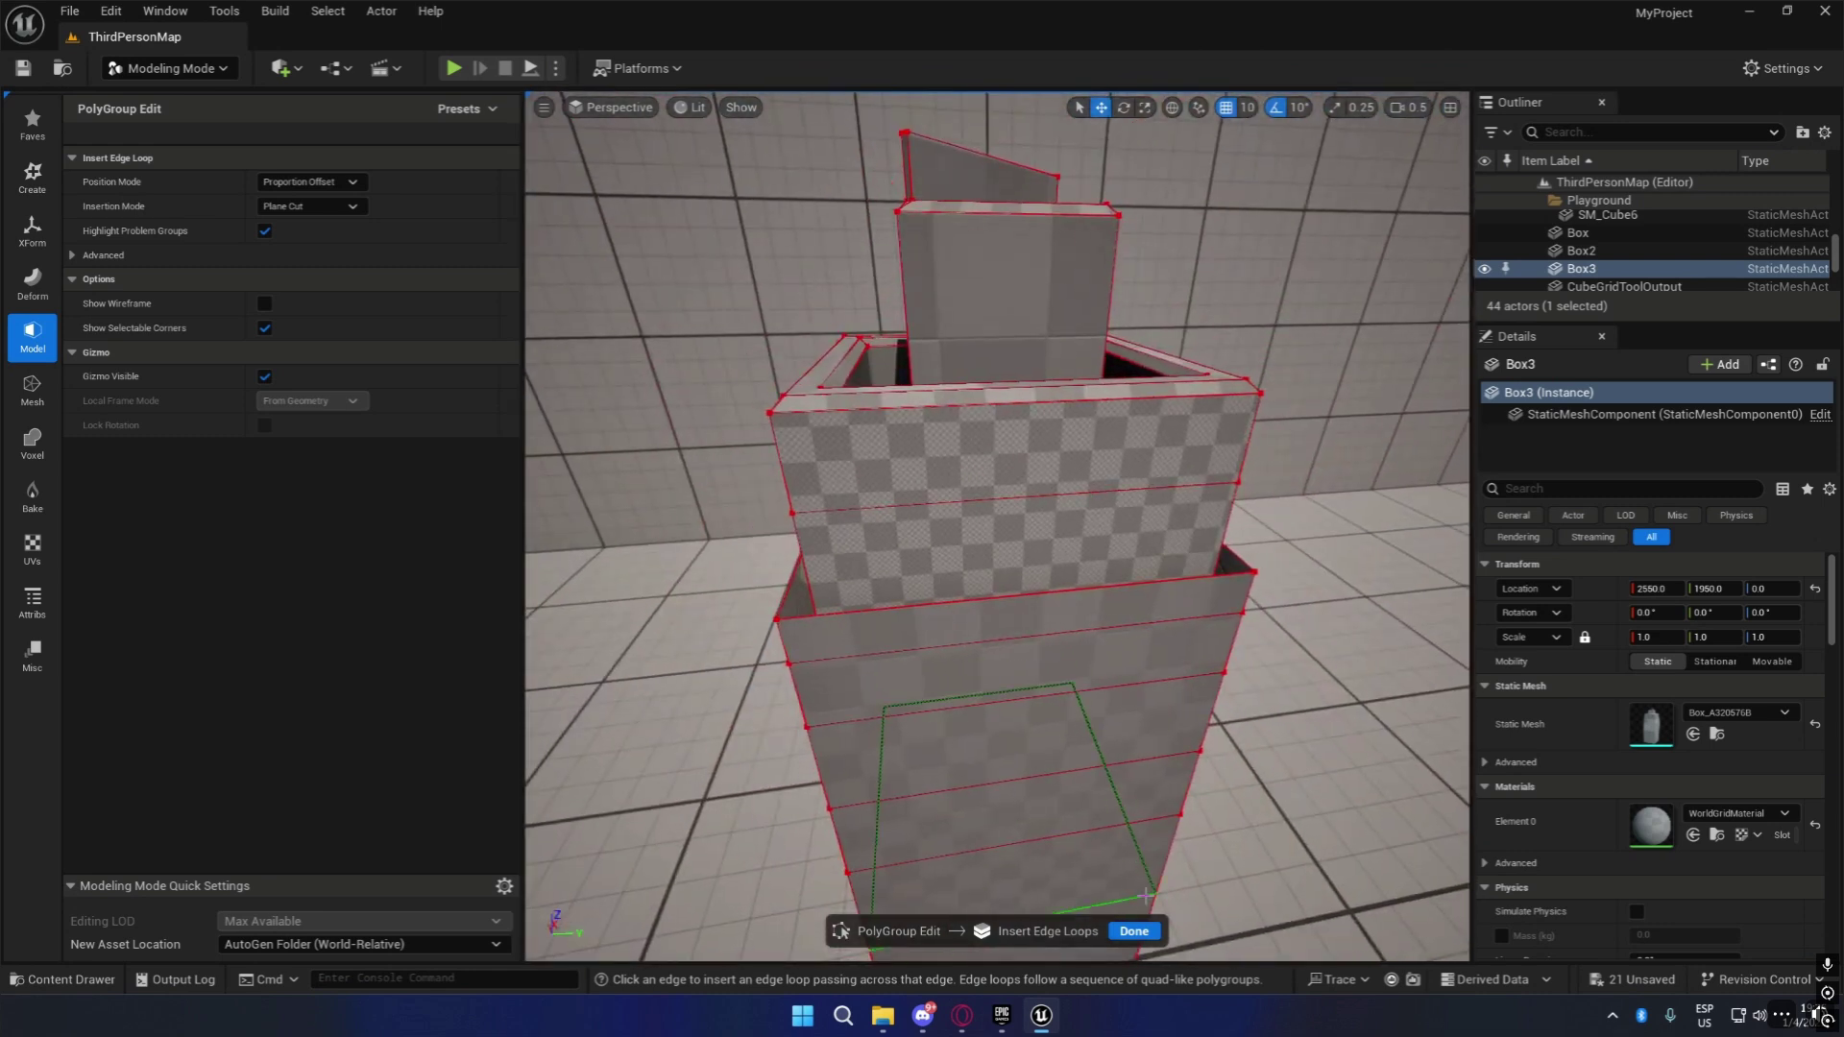
left_click(1134, 931)
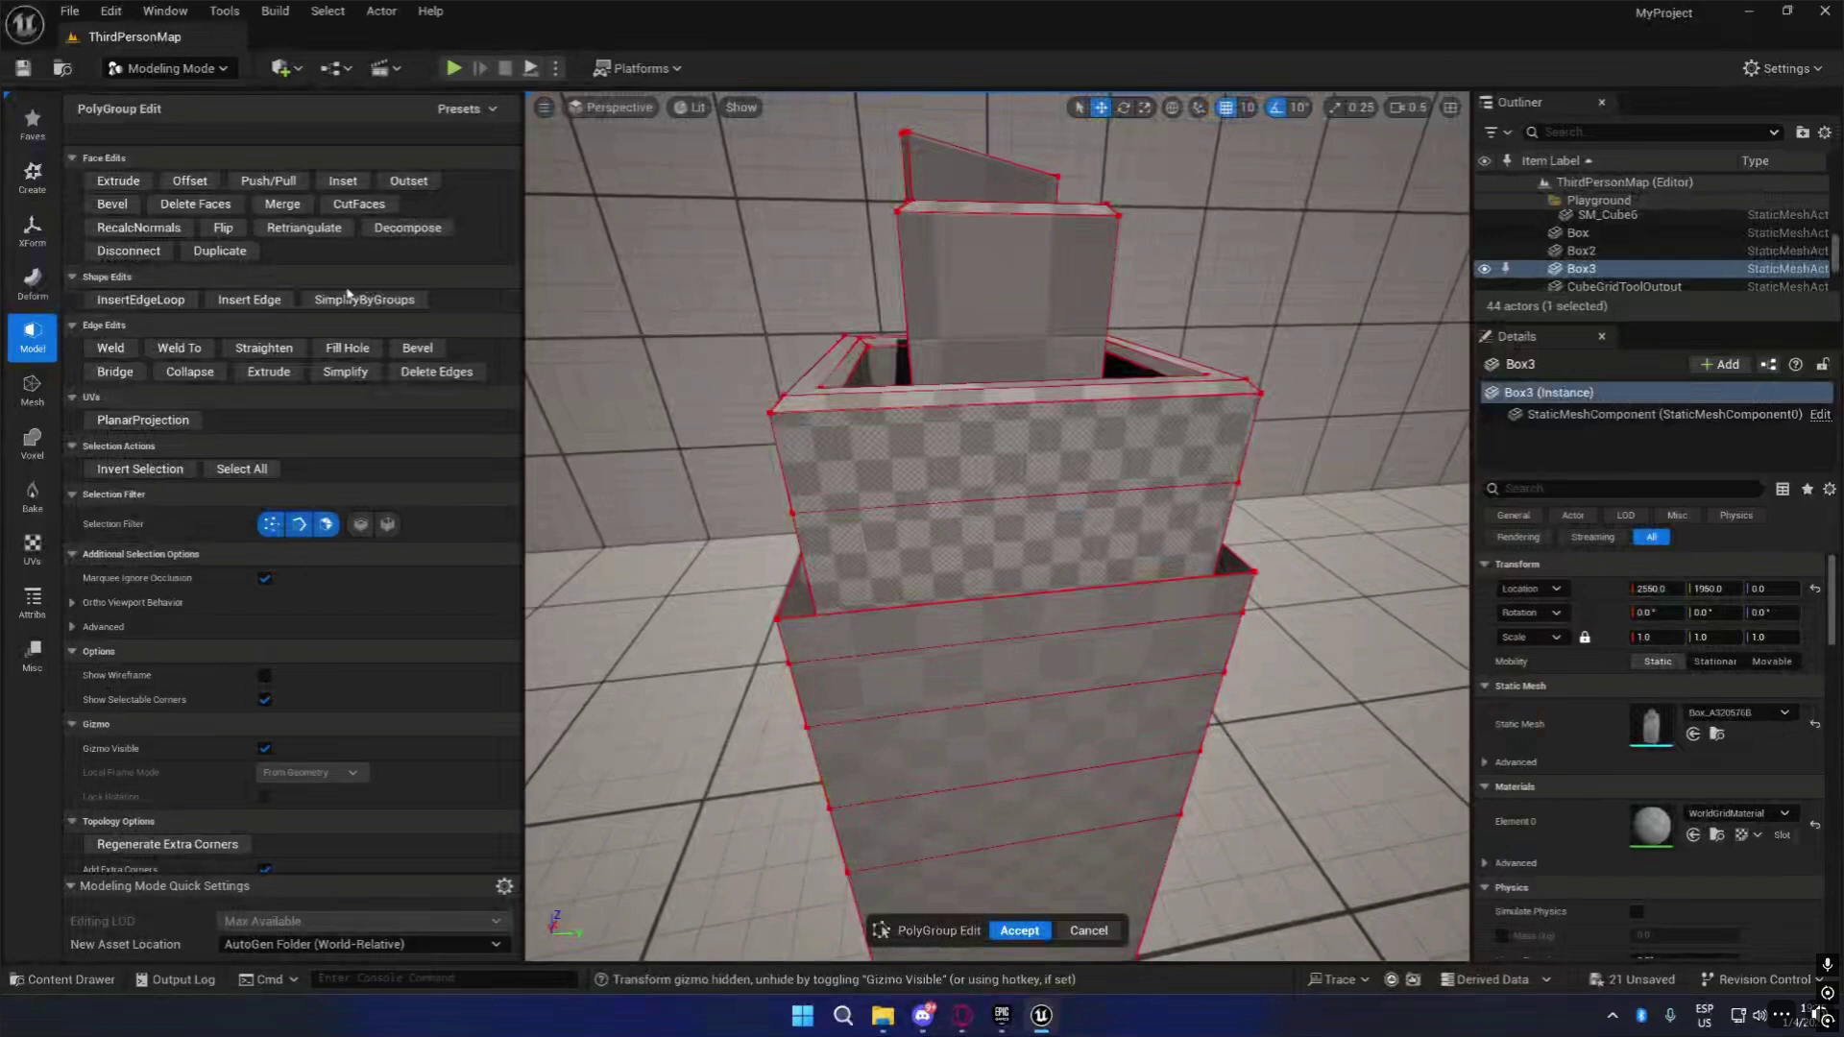
Insert a continuous zigzag of edges across the upper band of the upper tier's checkered side face.
left_click(249, 299)
scroll(661, 529, "up", 4)
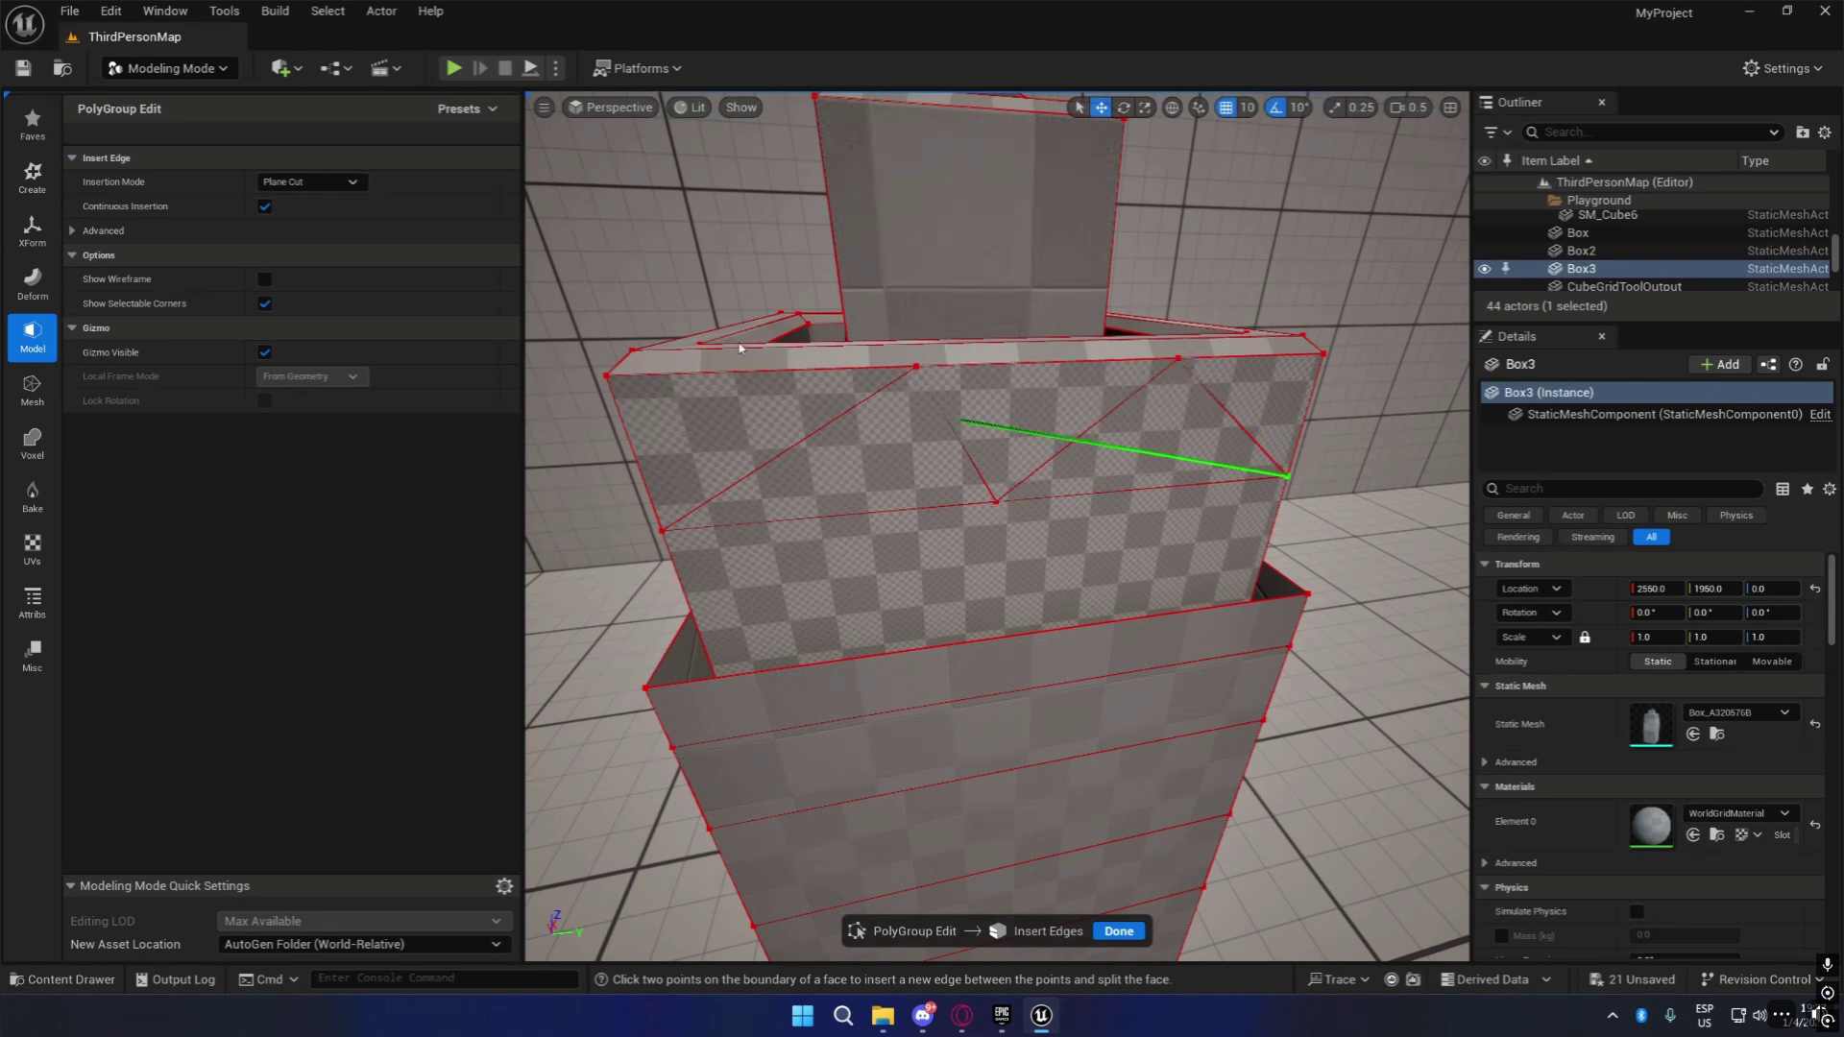
left_click(1119, 931)
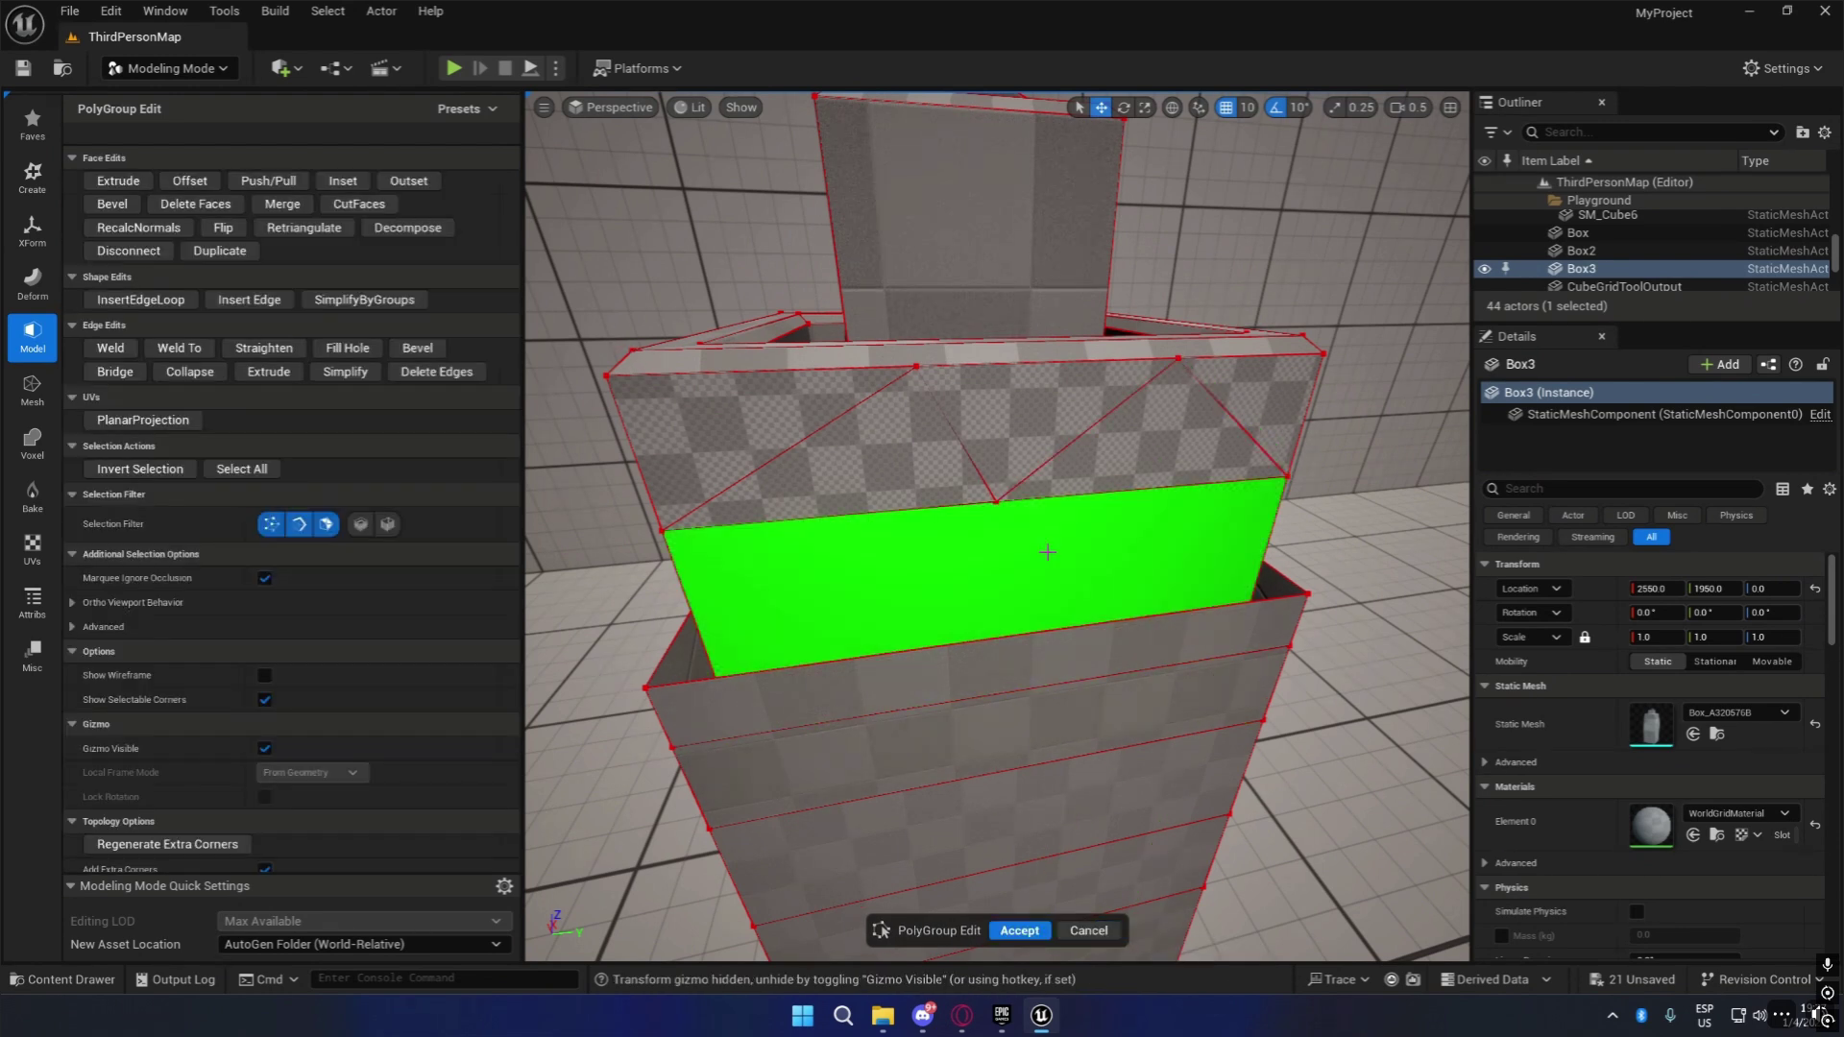
Extrude the two upward-pointing triangular faces of the zigzag by a fixed distance of -5 and accept the PolyGroup edits.
right_click_drag(1152, 456, 1119, 538)
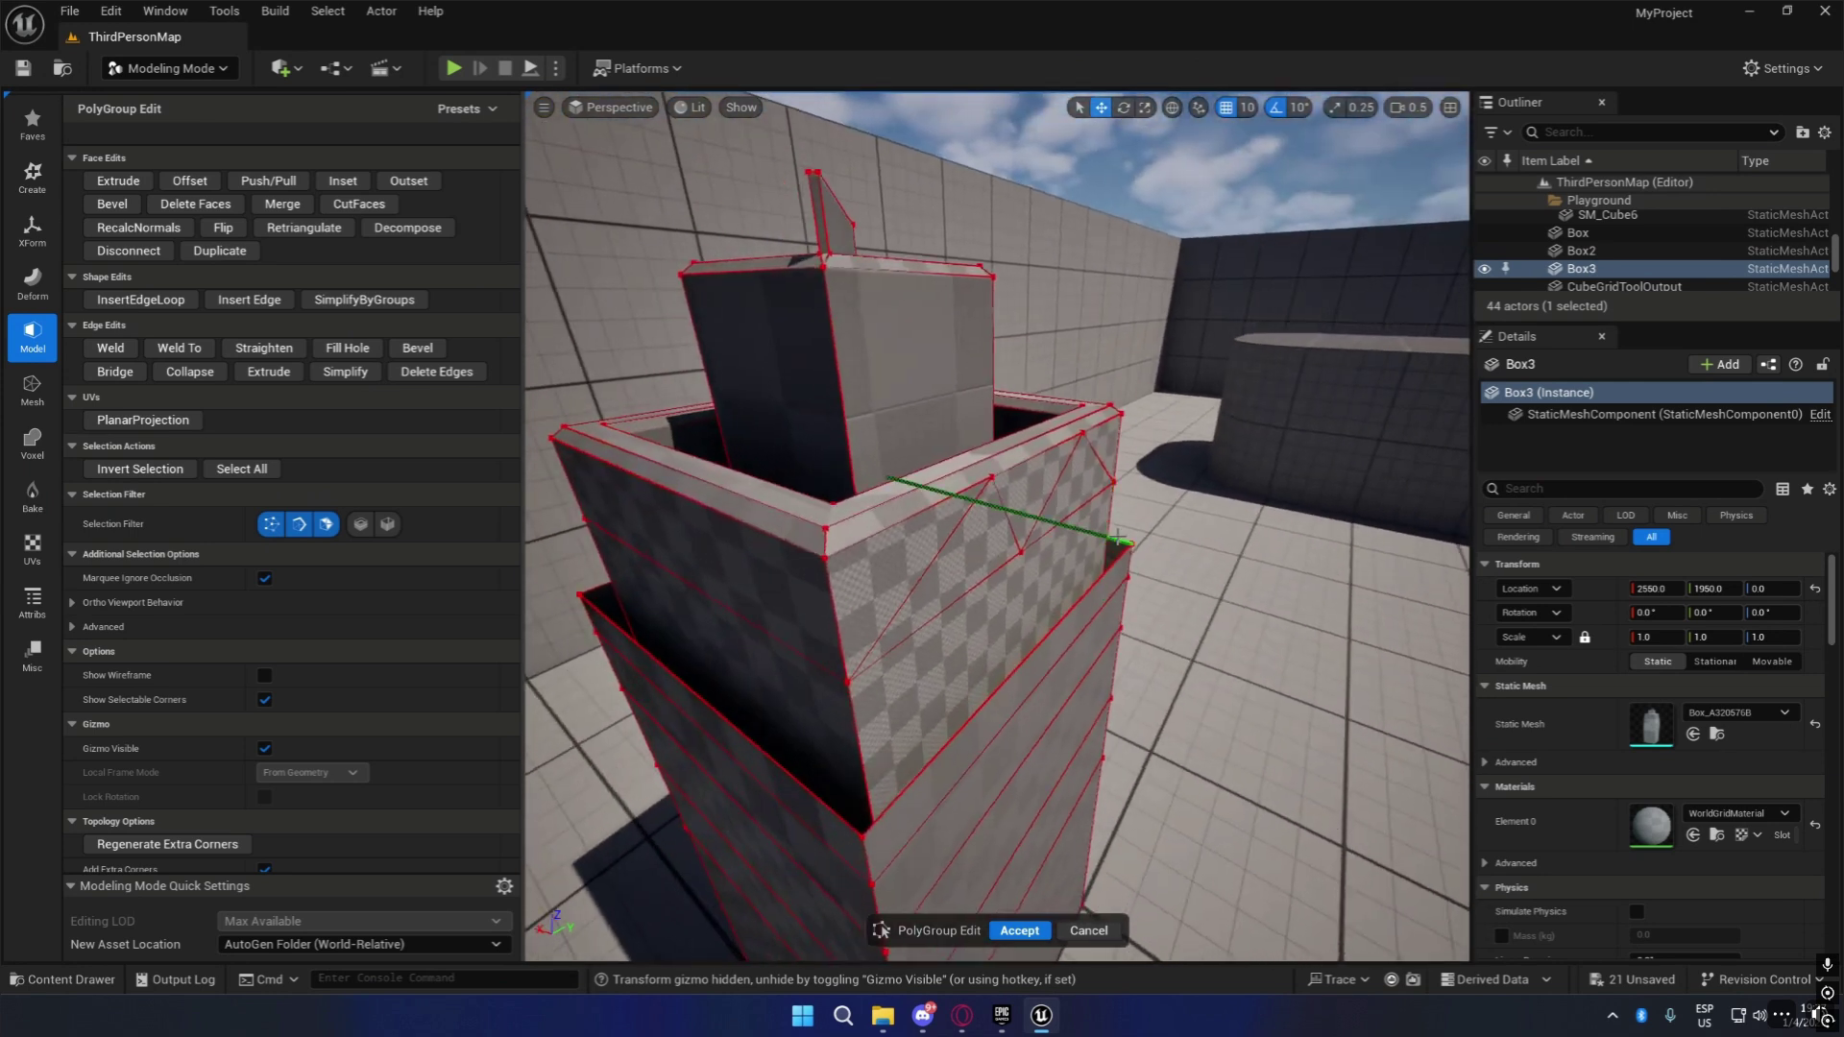
left_click(979, 534)
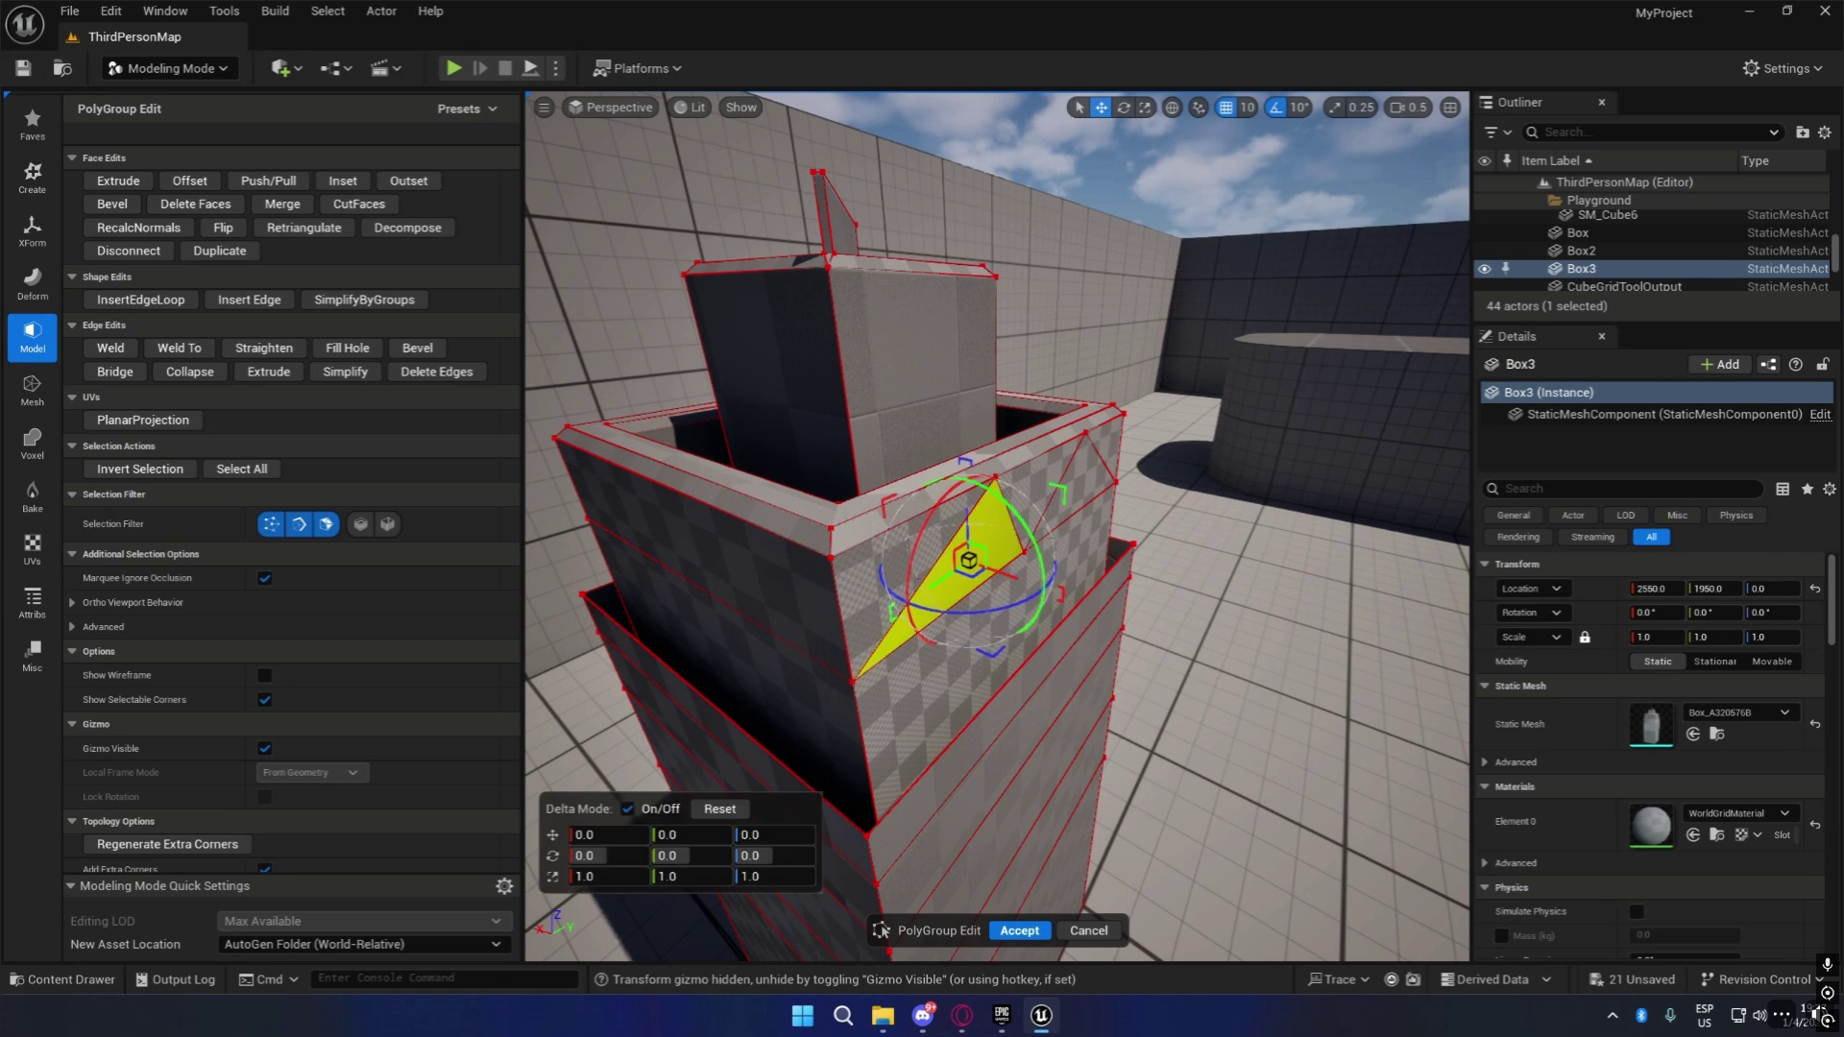
left_click(118, 181)
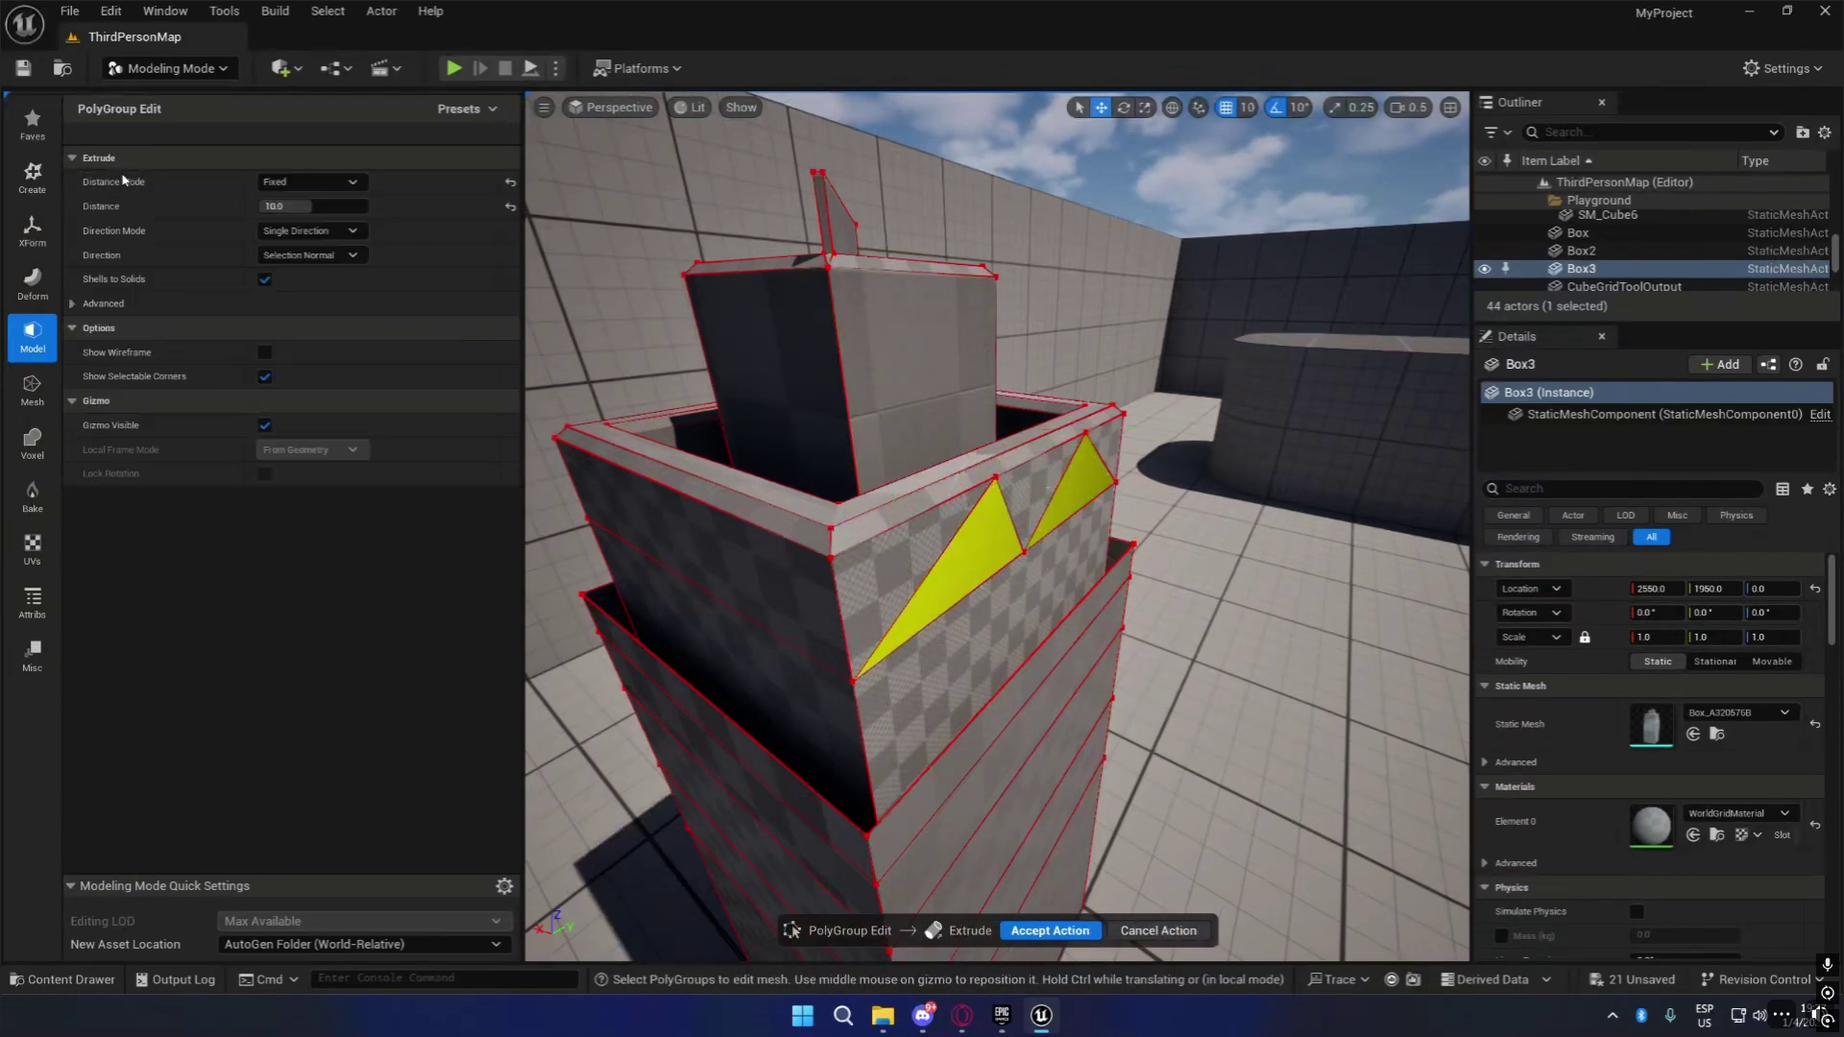
mouse_move(300, 205)
left_mouse_down()
mouse_move(345, 206)
mouse_move(279, 206)
mouse_move(327, 205)
left_mouse_up()
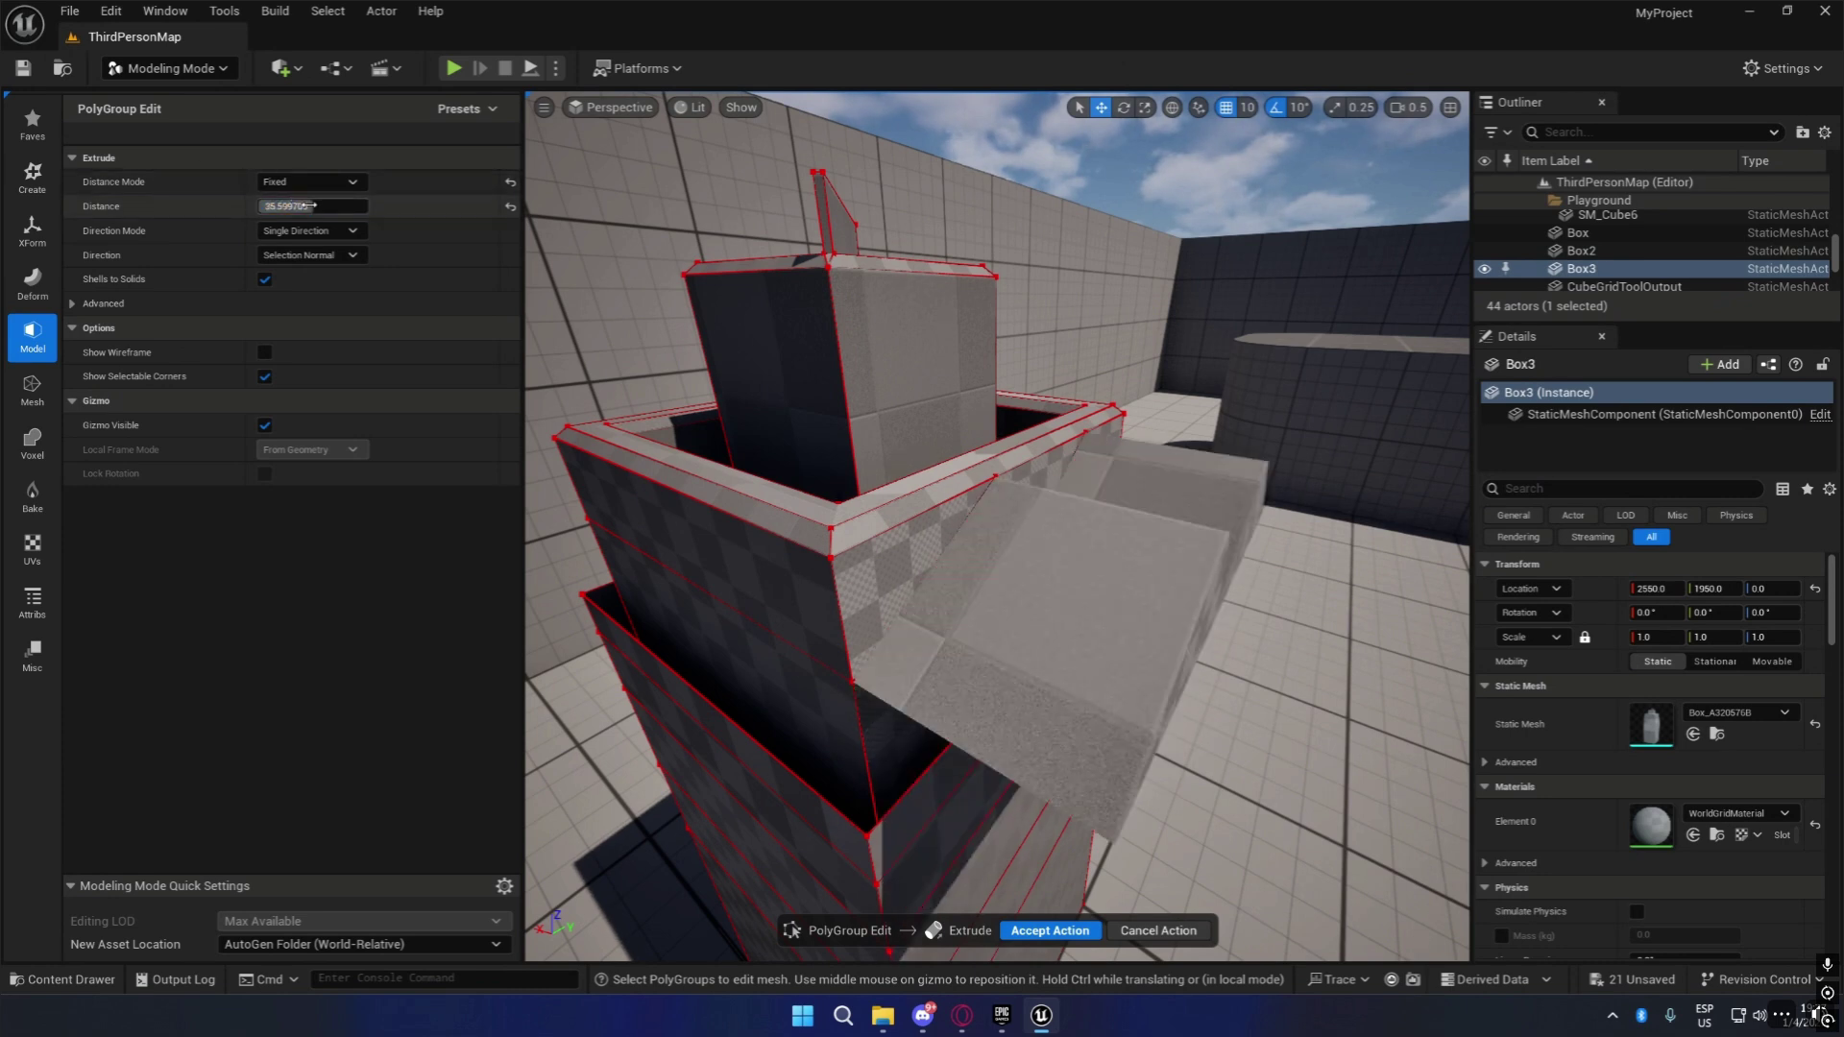
type("5")
key("Return")
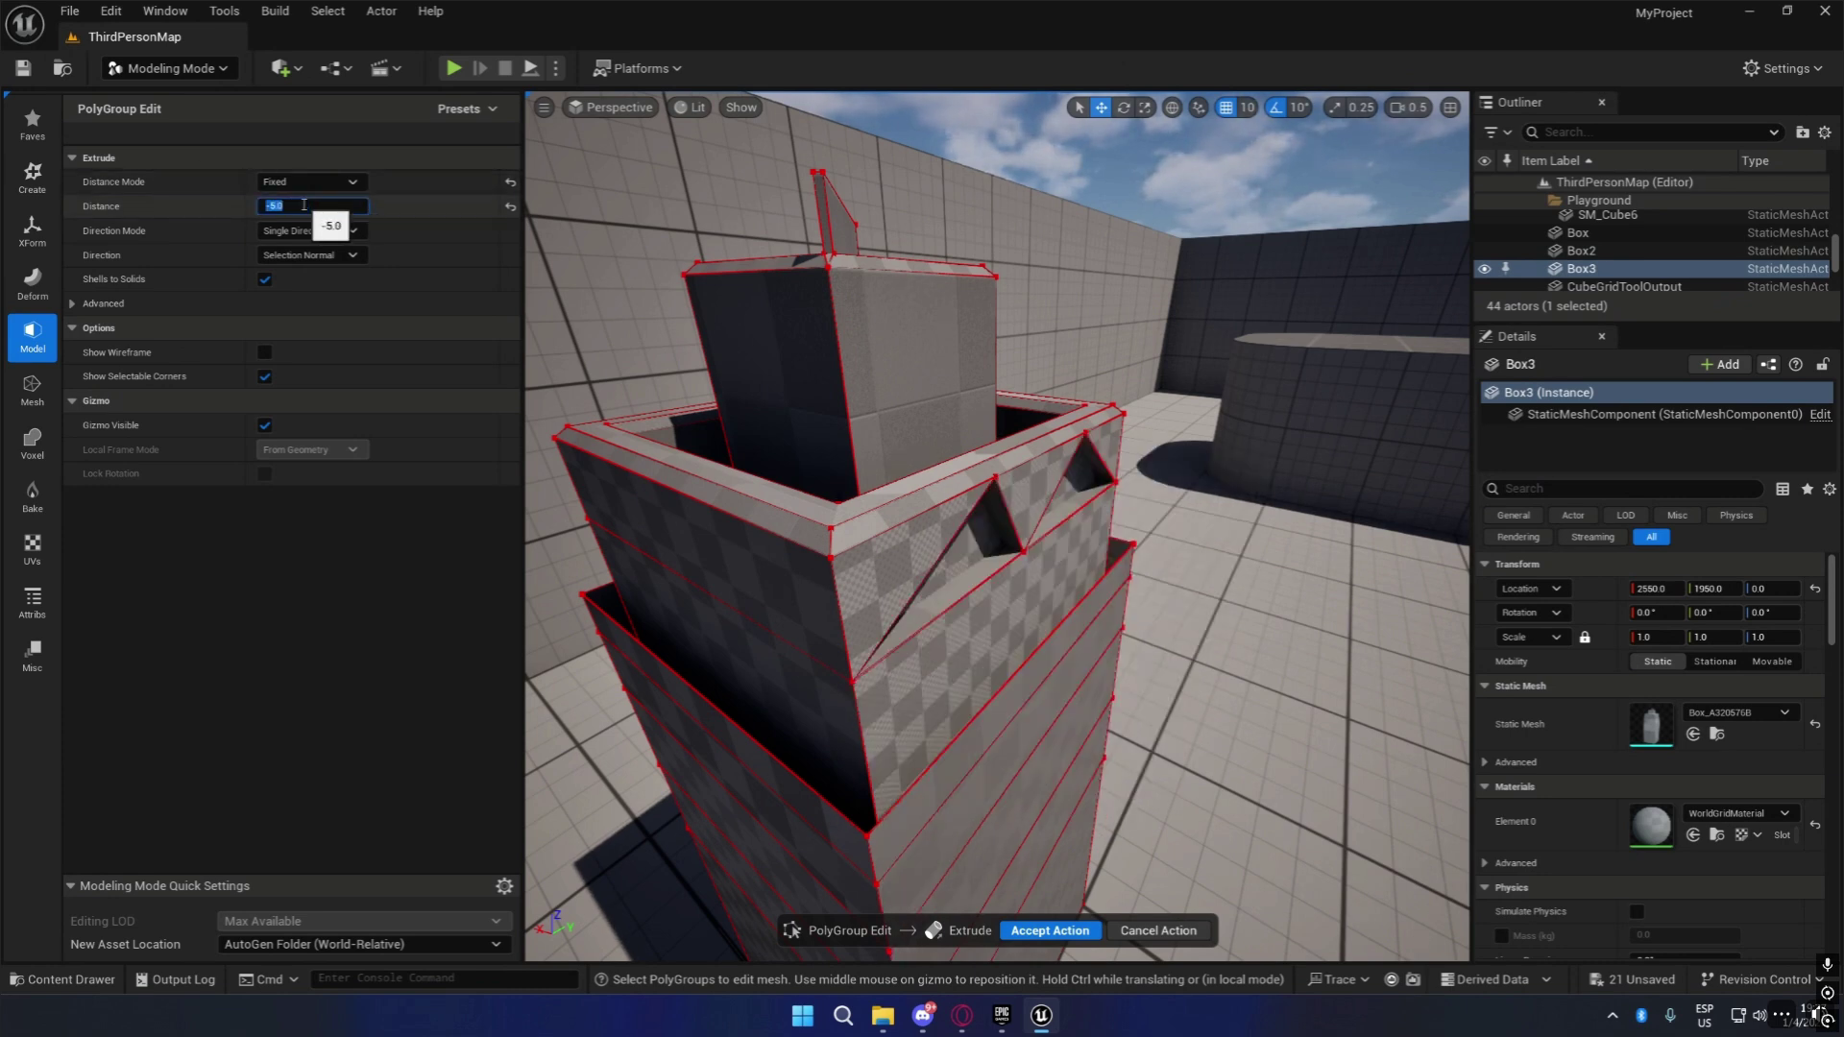
left_click(1047, 930)
key("f")
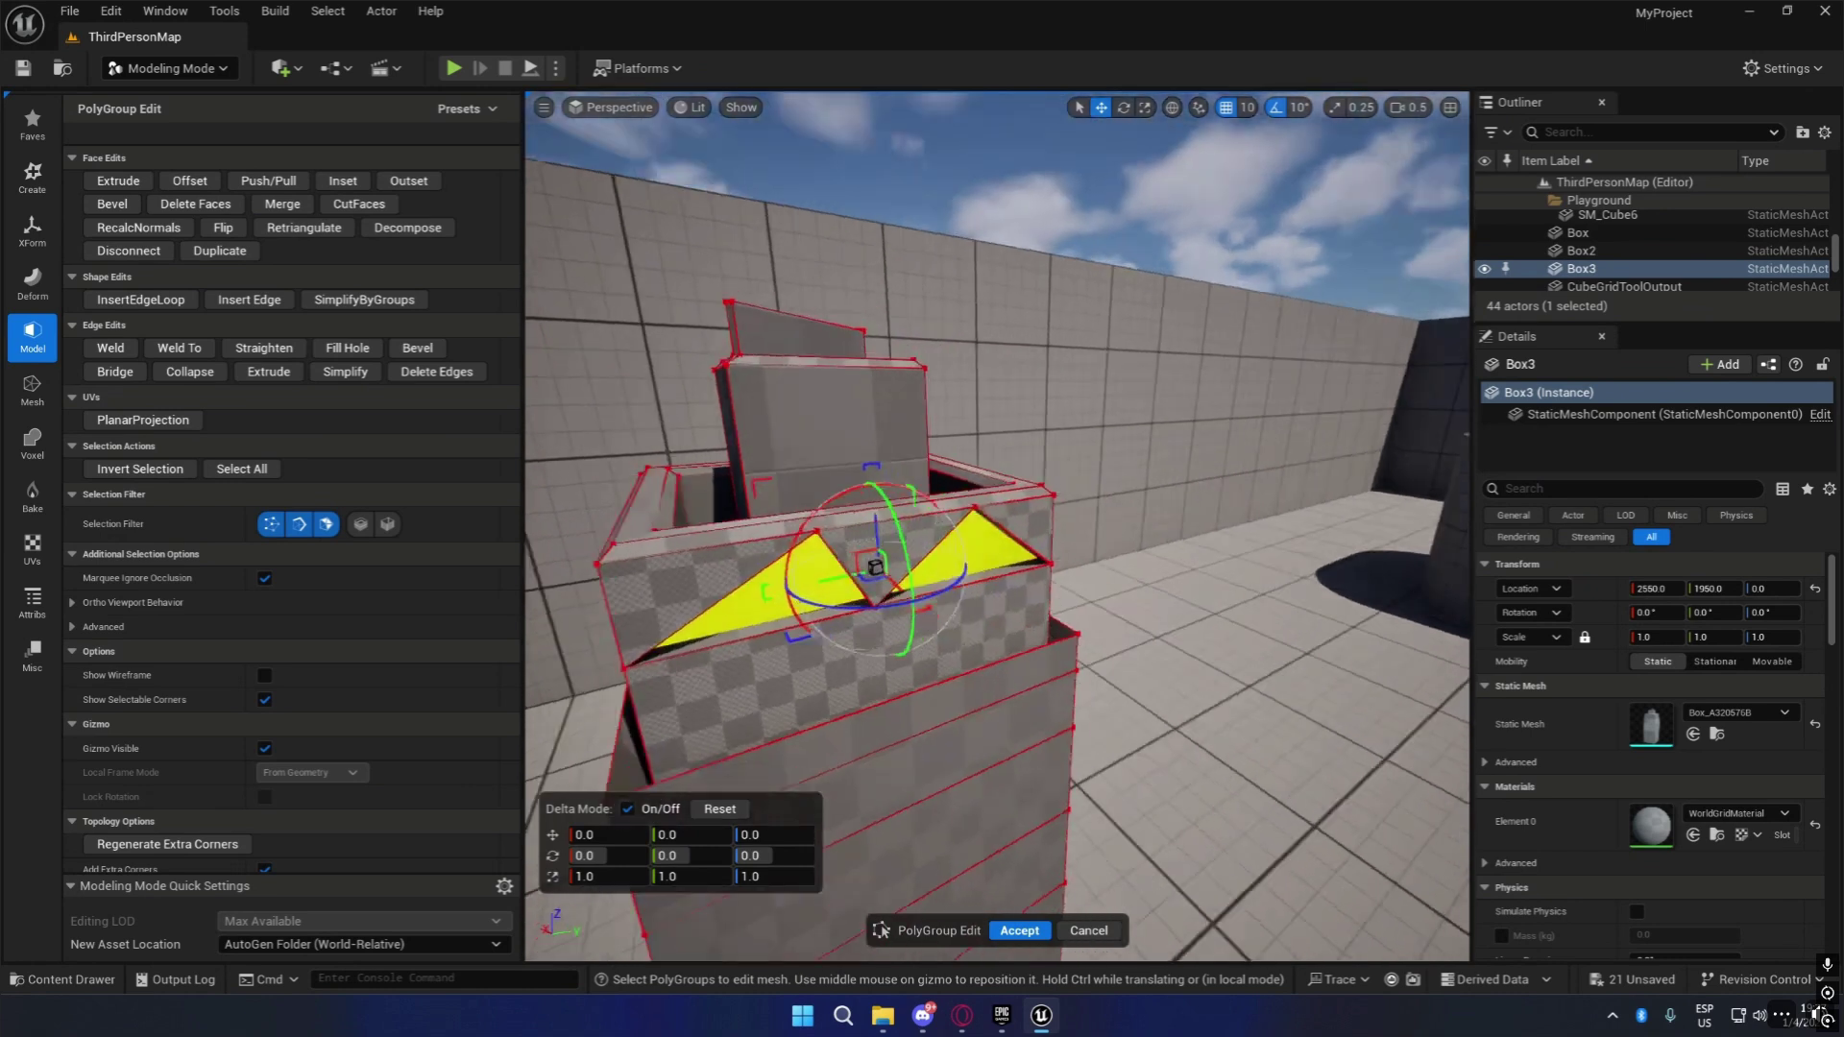
left_click(1021, 930)
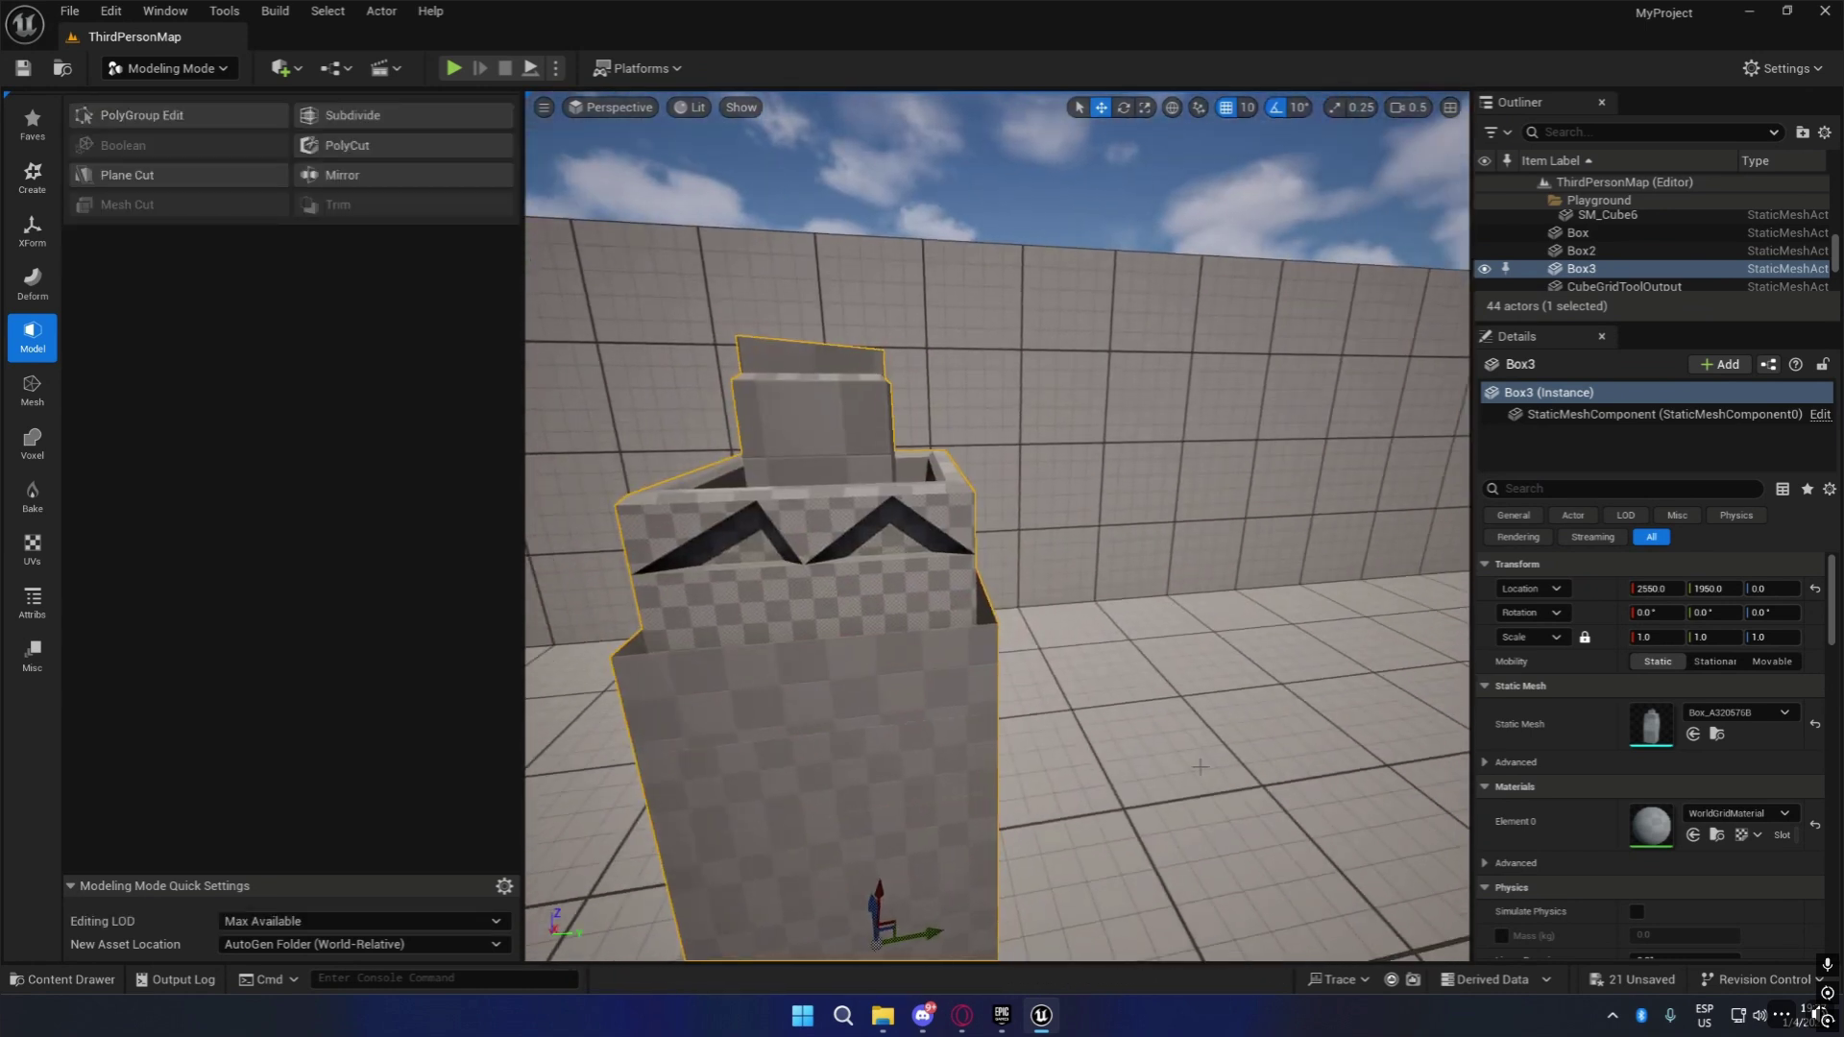
Start a circular Cut Through PolyCut on the tower mesh and examine its preview from above.
key("d")
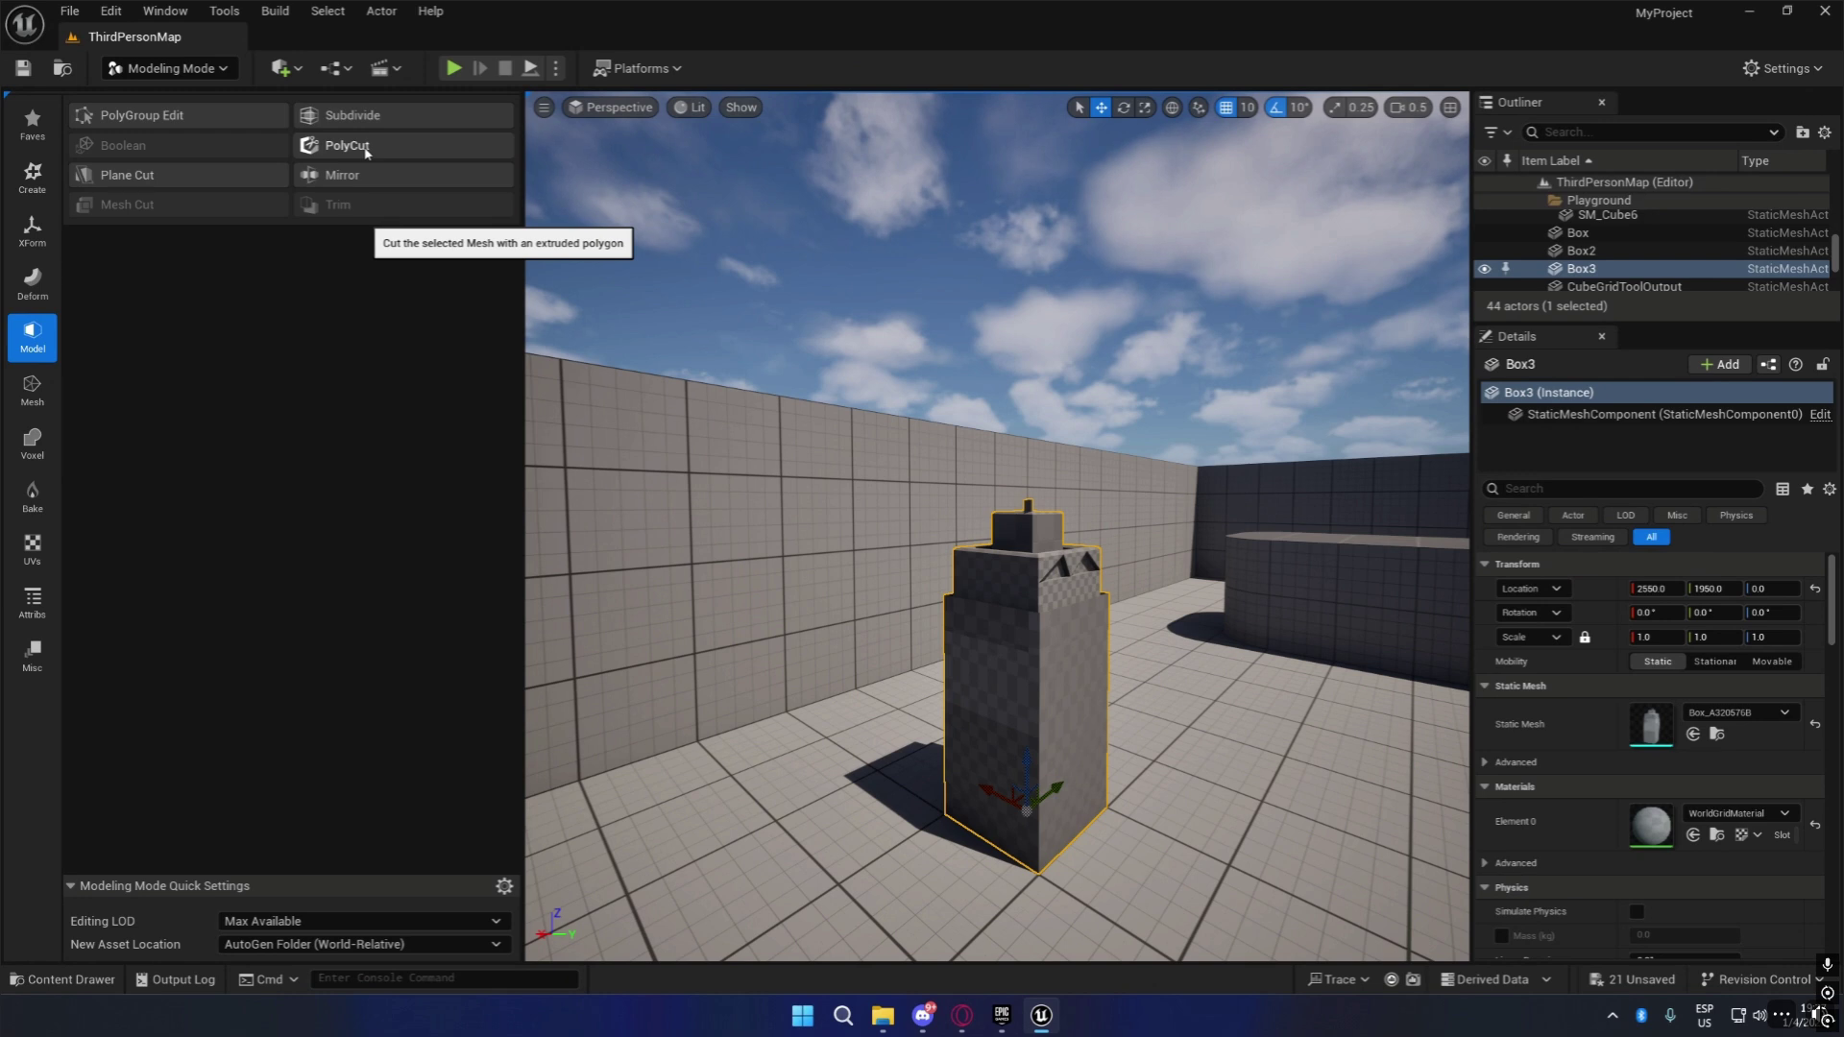
key("f")
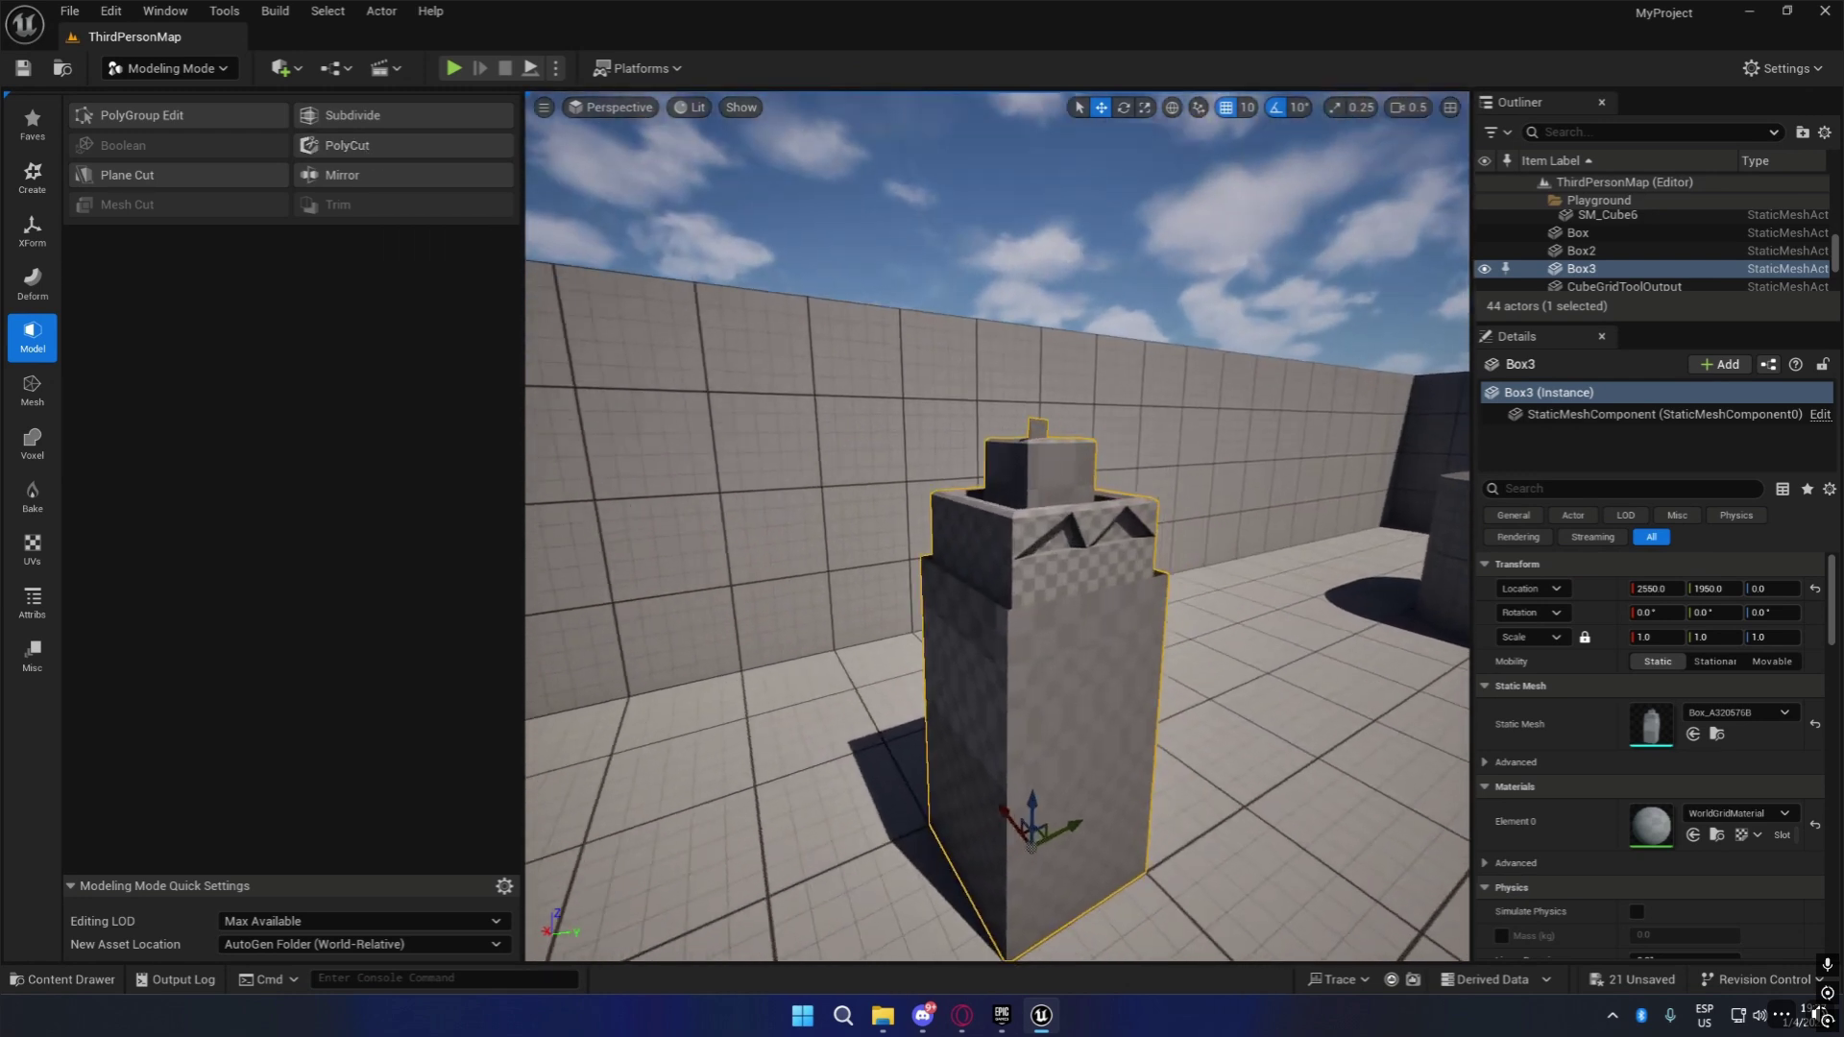
key("s")
right_click_drag(1135, 831, 1114, 830)
key("a")
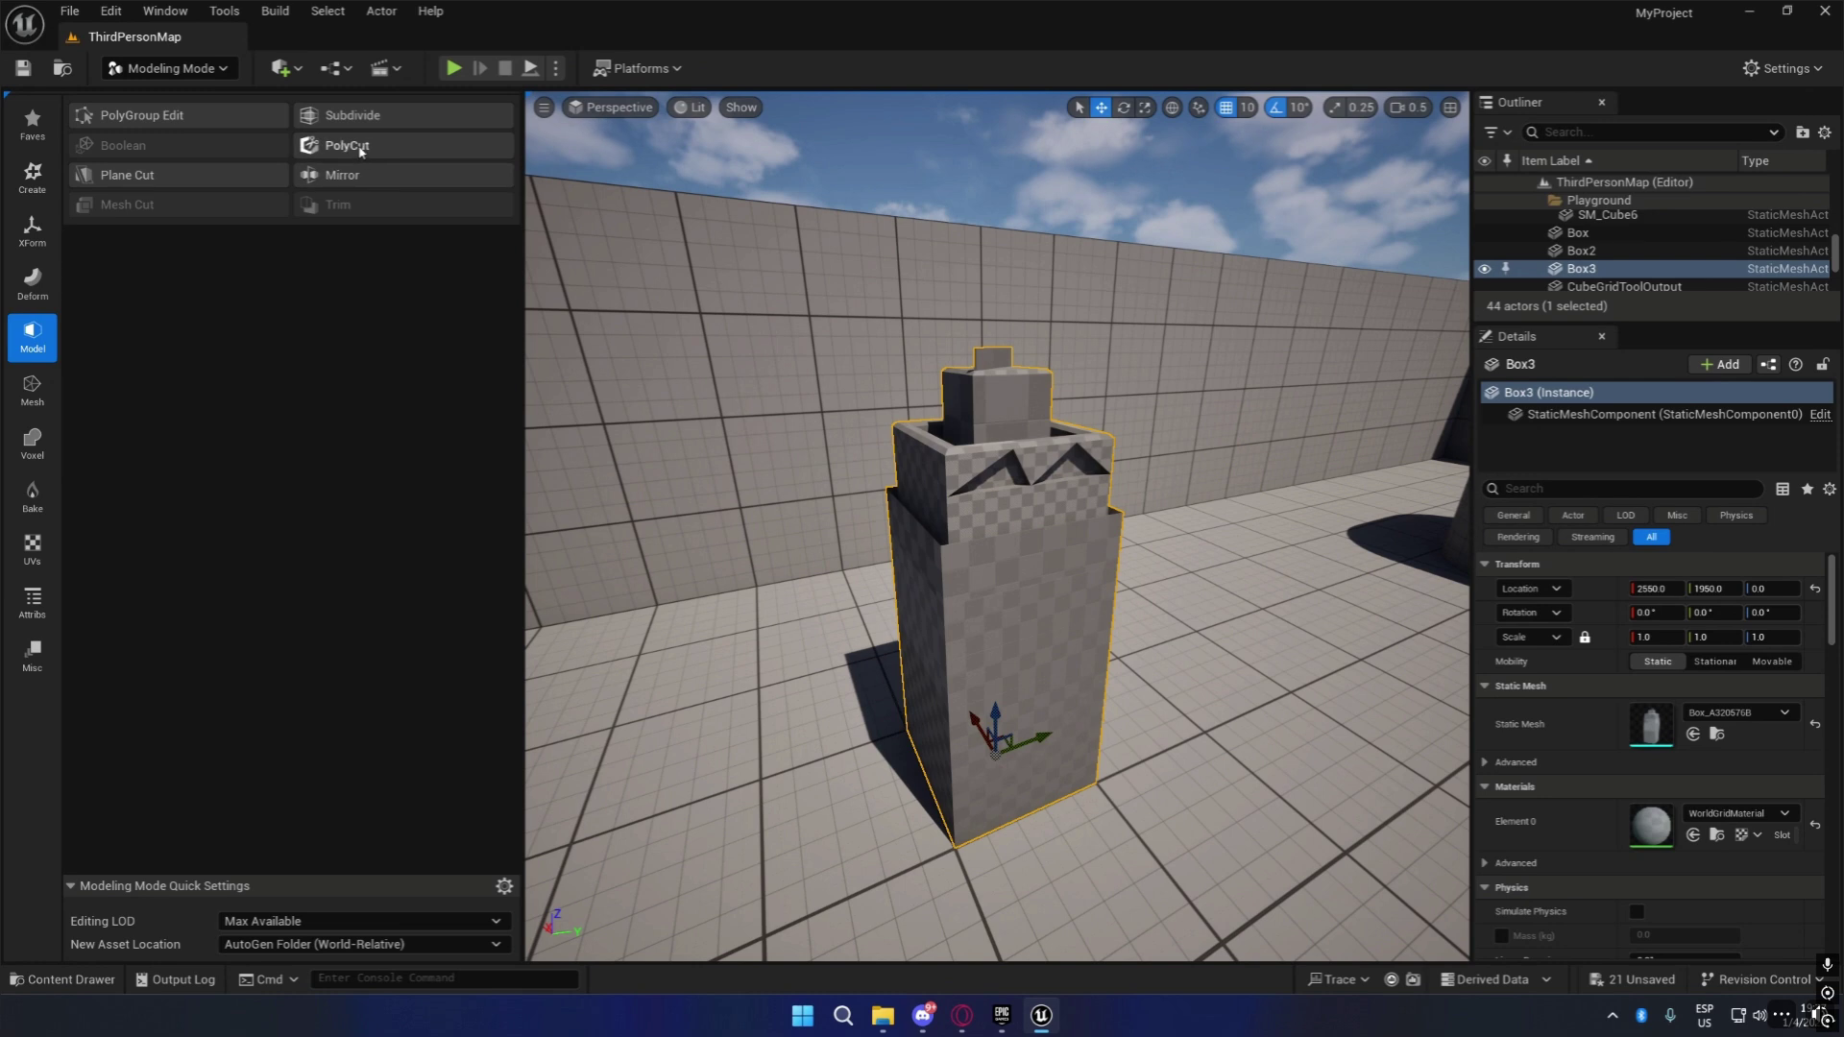
left_click(361, 146)
right_click_drag(1081, 441, 1036, 588)
key("d")
key("e")
key("e")
key("w")
key("s")
key("a")
key("w")
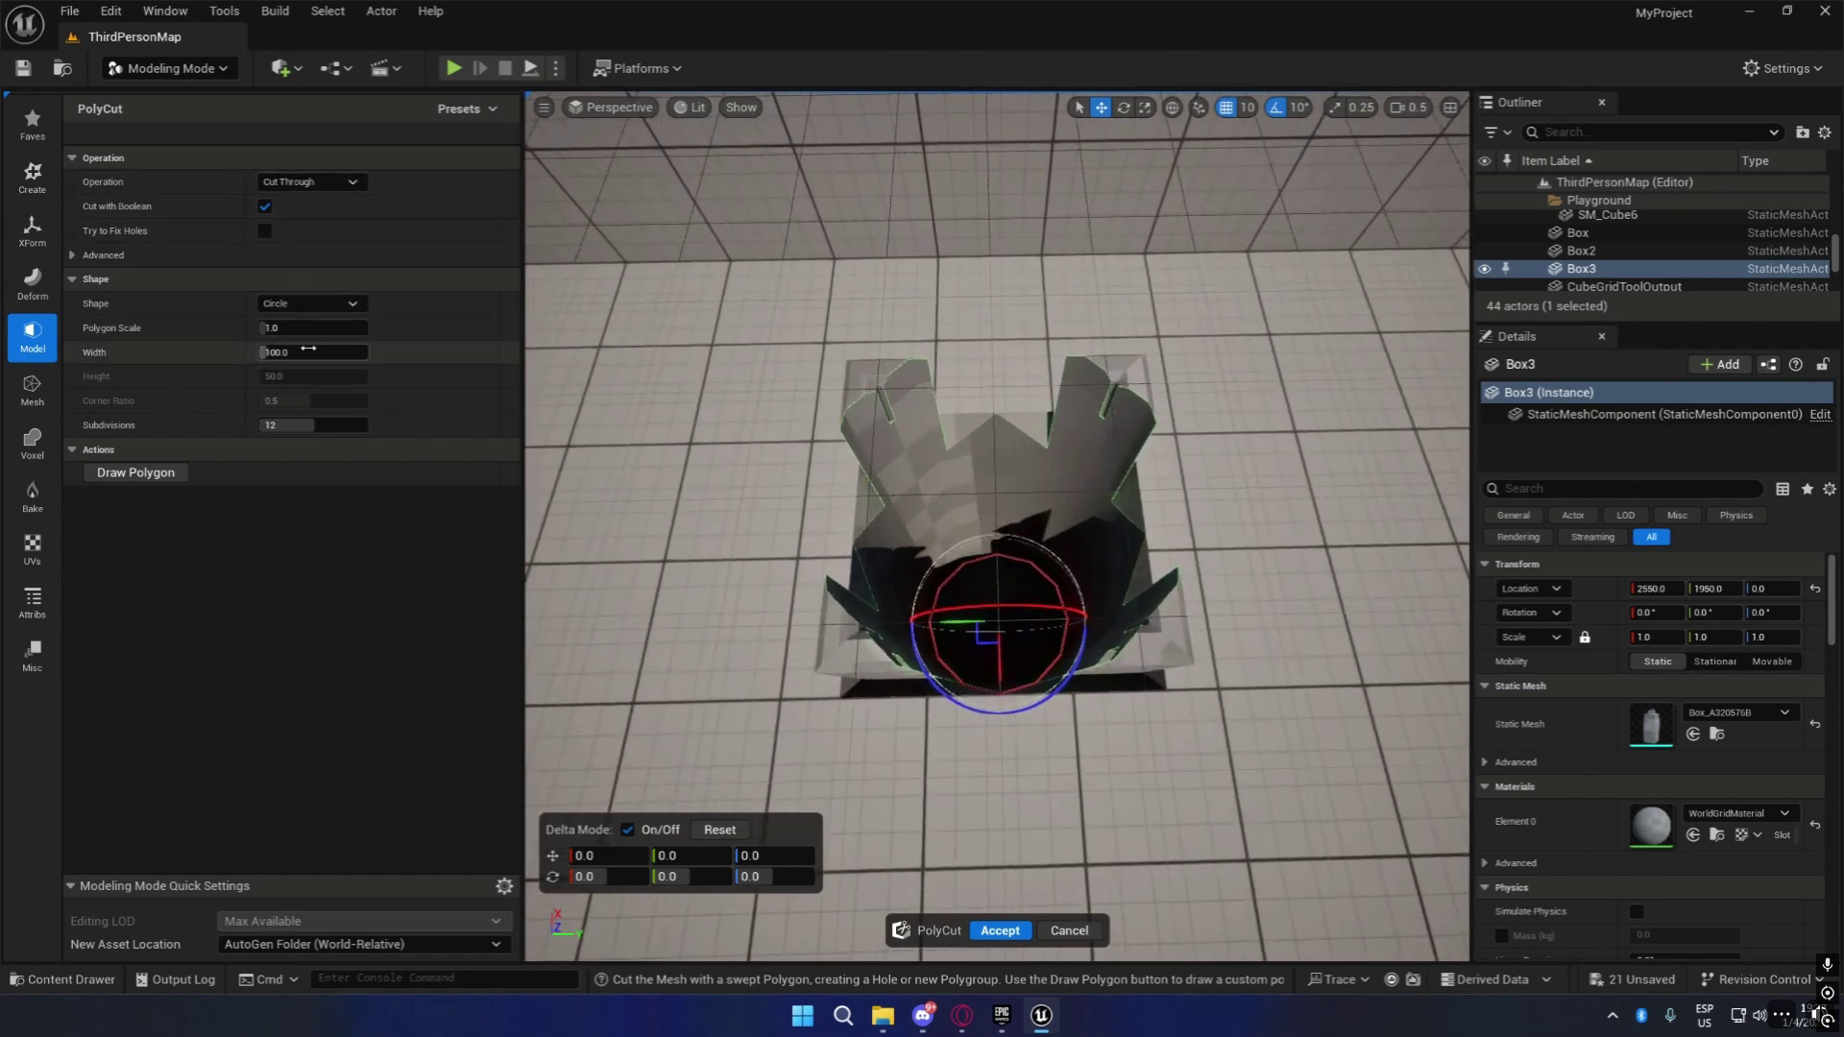
Set the circular cut's width to about 42.4, review the available cut shapes, and cancel the PolyCut.
left_click_drag(307, 352, 253, 352)
left_click_drag(864, 499, 1326, 423, "alt")
left_click_drag(1237, 153, 922, 116, "alt")
left_click(312, 303)
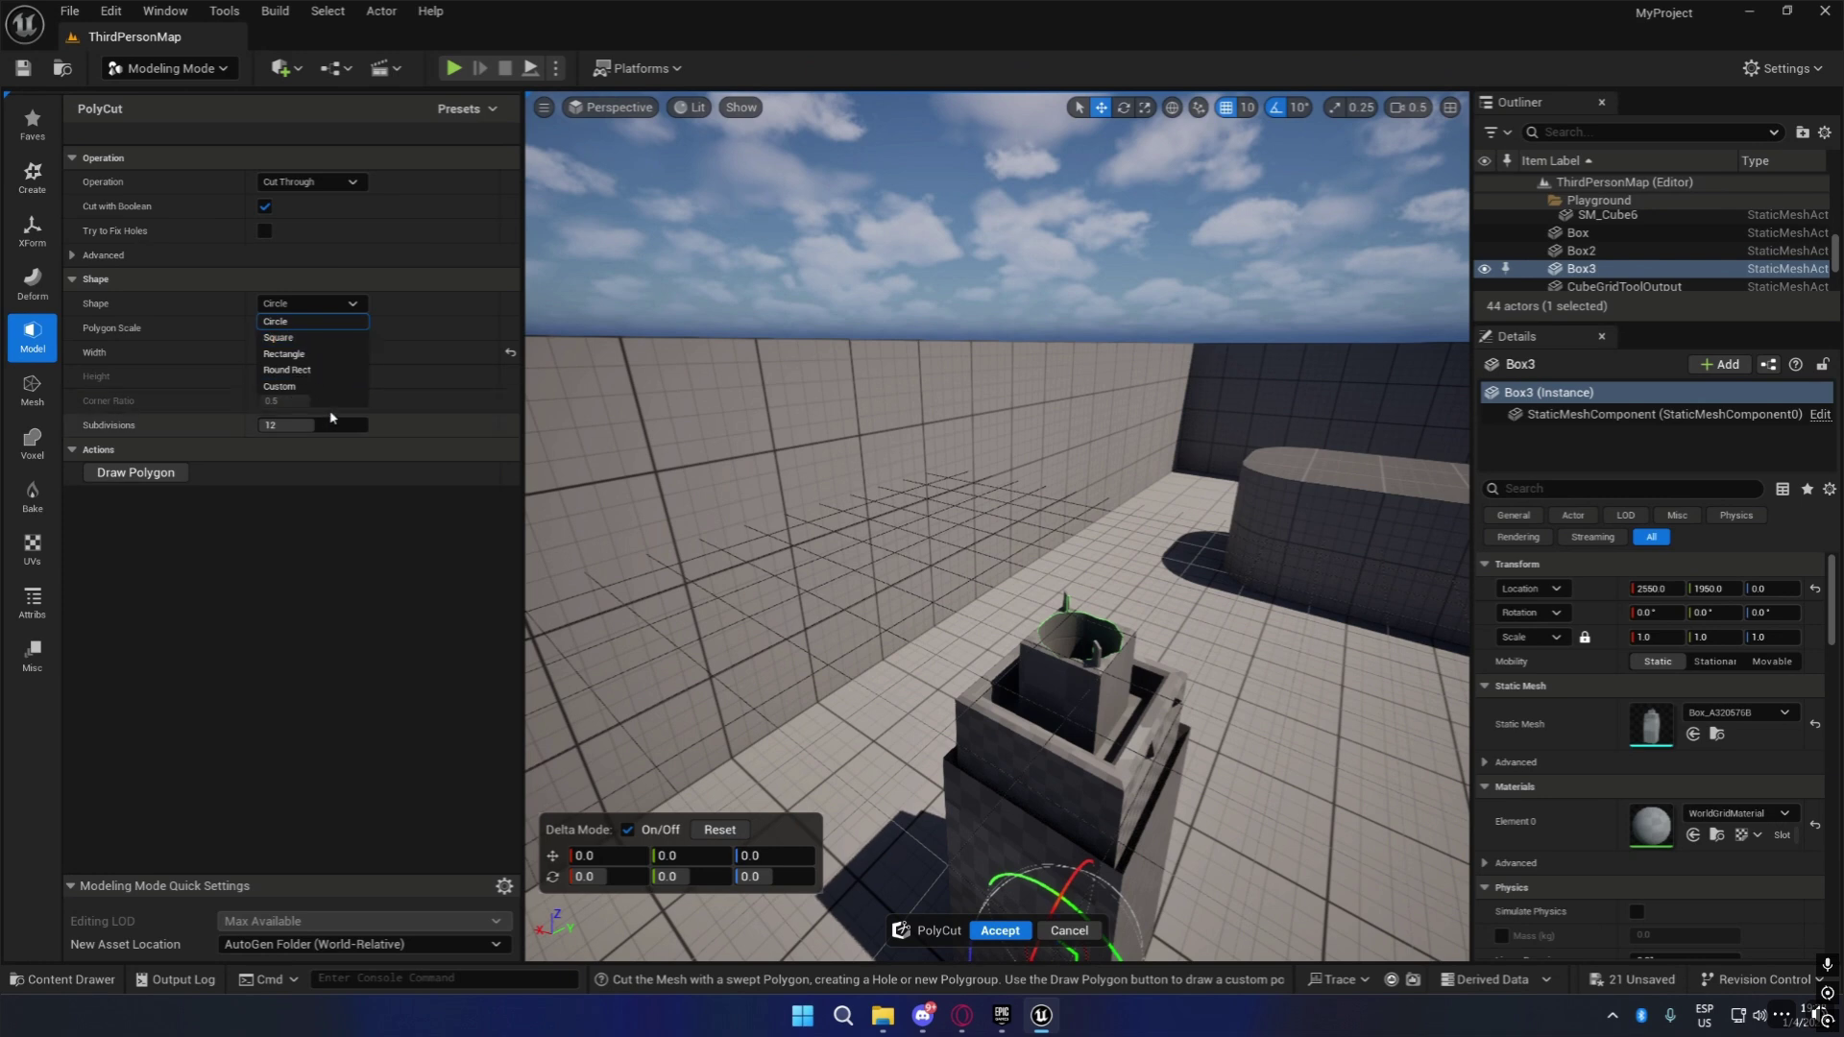
right_click_drag(1145, 605, 1146, 711)
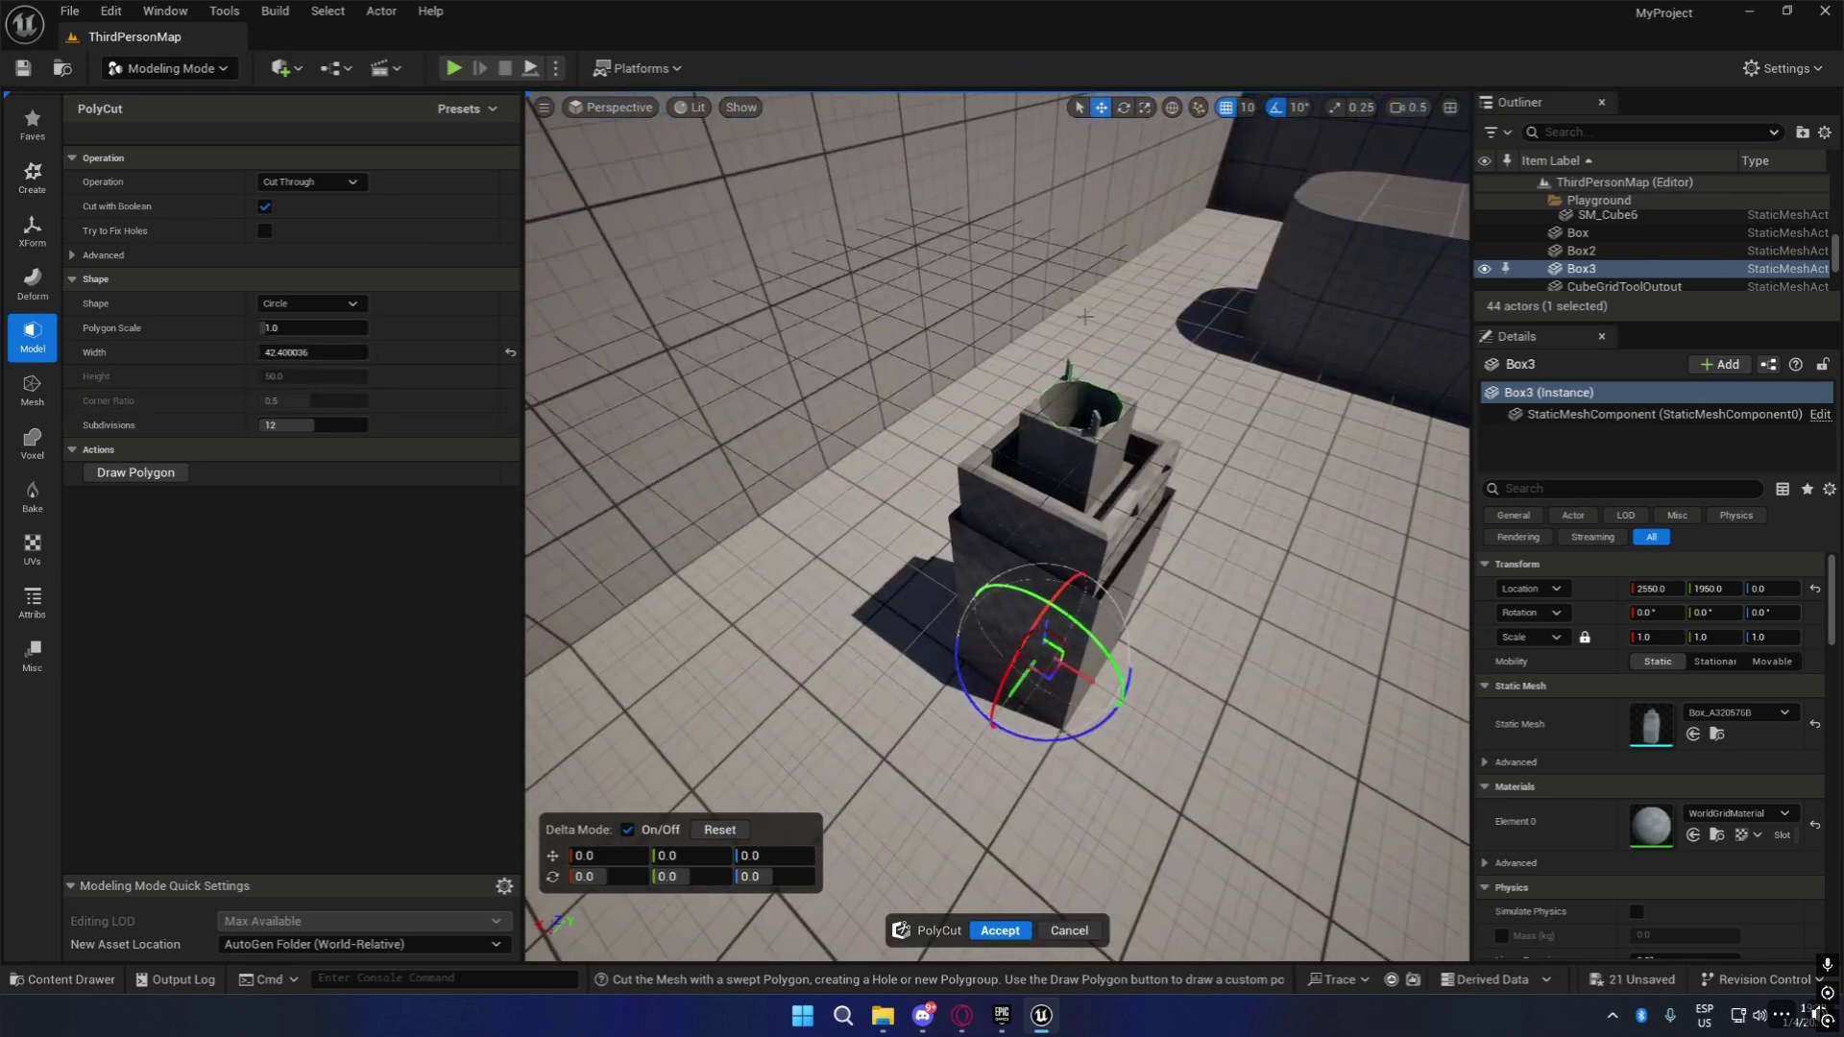
mouse_move(1051, 709)
left_mouse_down()
mouse_move(1031, 715)
mouse_move(1122, 764)
mouse_move(996, 675)
mouse_move(1060, 704)
left_mouse_up()
left_click(1074, 930)
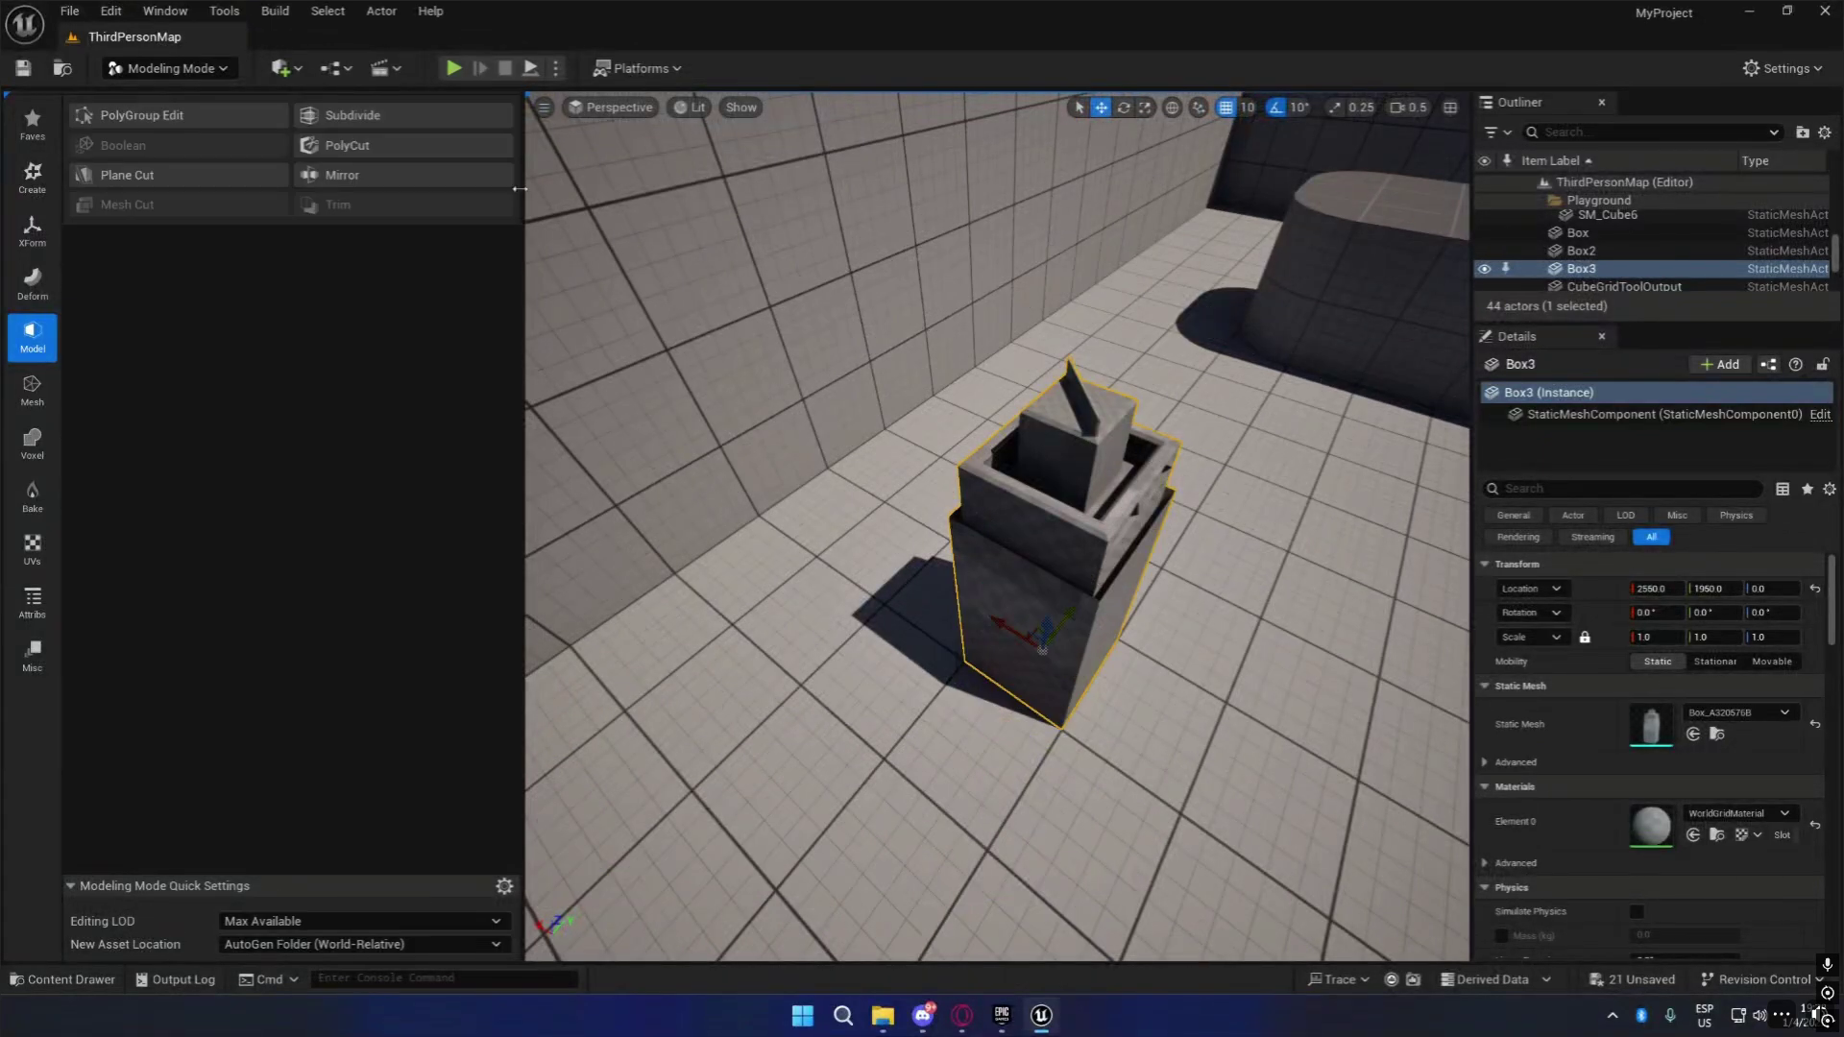
Mirror and append the tower mesh across a vertical plane shifted 40 along Y, and accept the result.
left_click(405, 187)
right_click_drag(960, 481, 1134, 449)
left_click_drag(950, 634, 1012, 675)
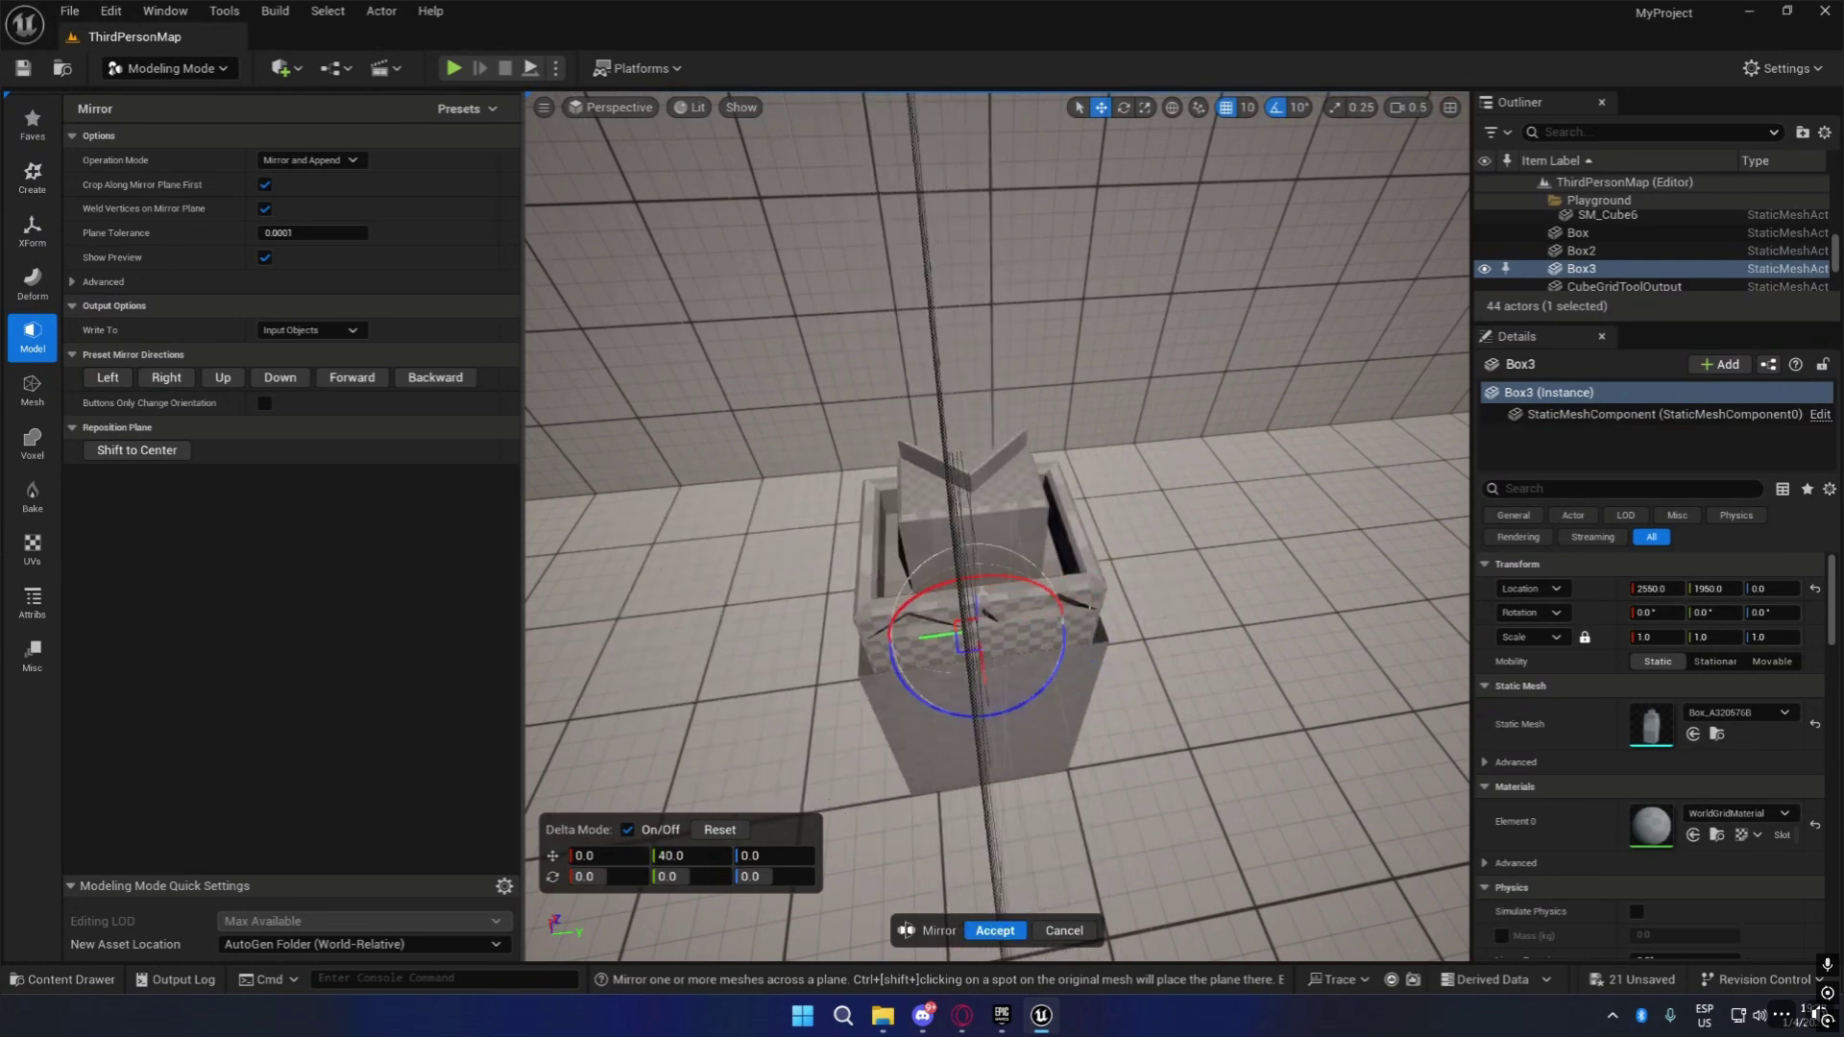
left_click(995, 931)
Preview a Plane Cut on the tower with the plane tilted 50 degrees and raised by 10, then cancel it.
right_click_drag(999, 864, 922, 826)
right_click_drag(1154, 655, 999, 672)
right_click_drag(865, 615, 778, 583)
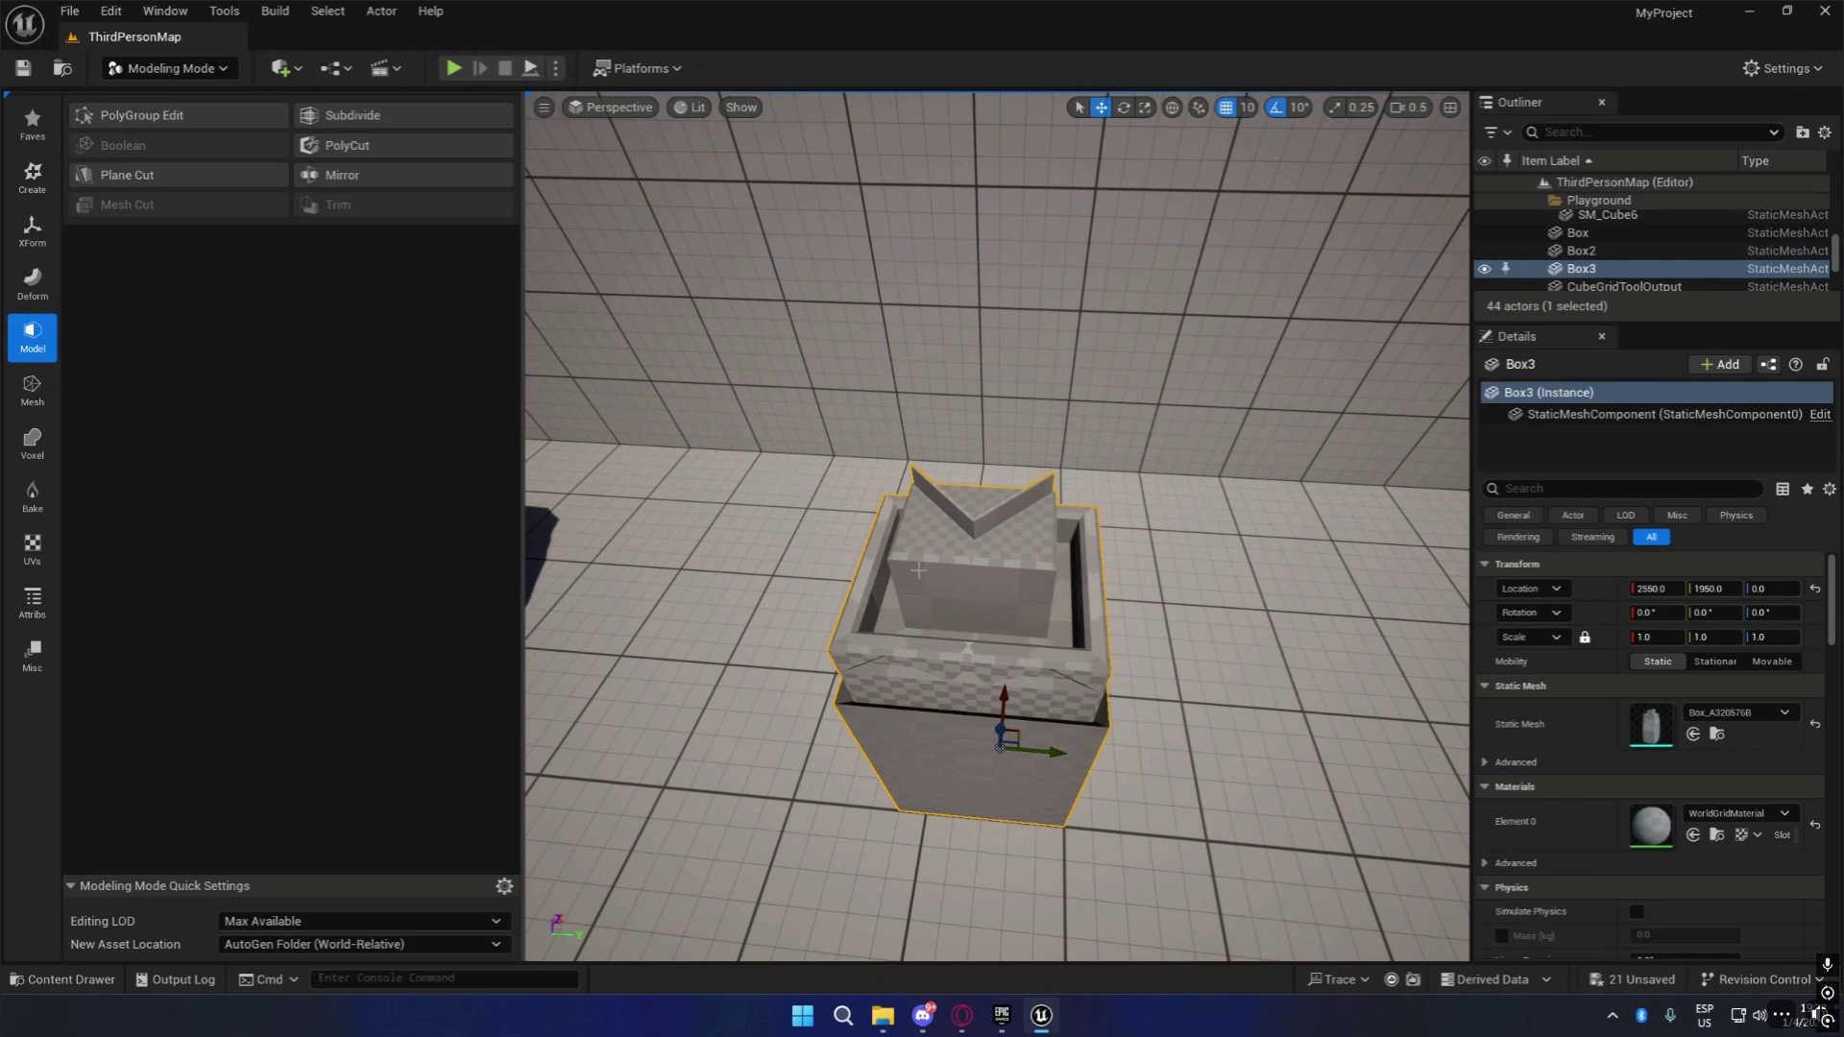
left_click(134, 175)
right_click_drag(982, 603, 981, 466)
left_click_drag(982, 603, 1073, 531)
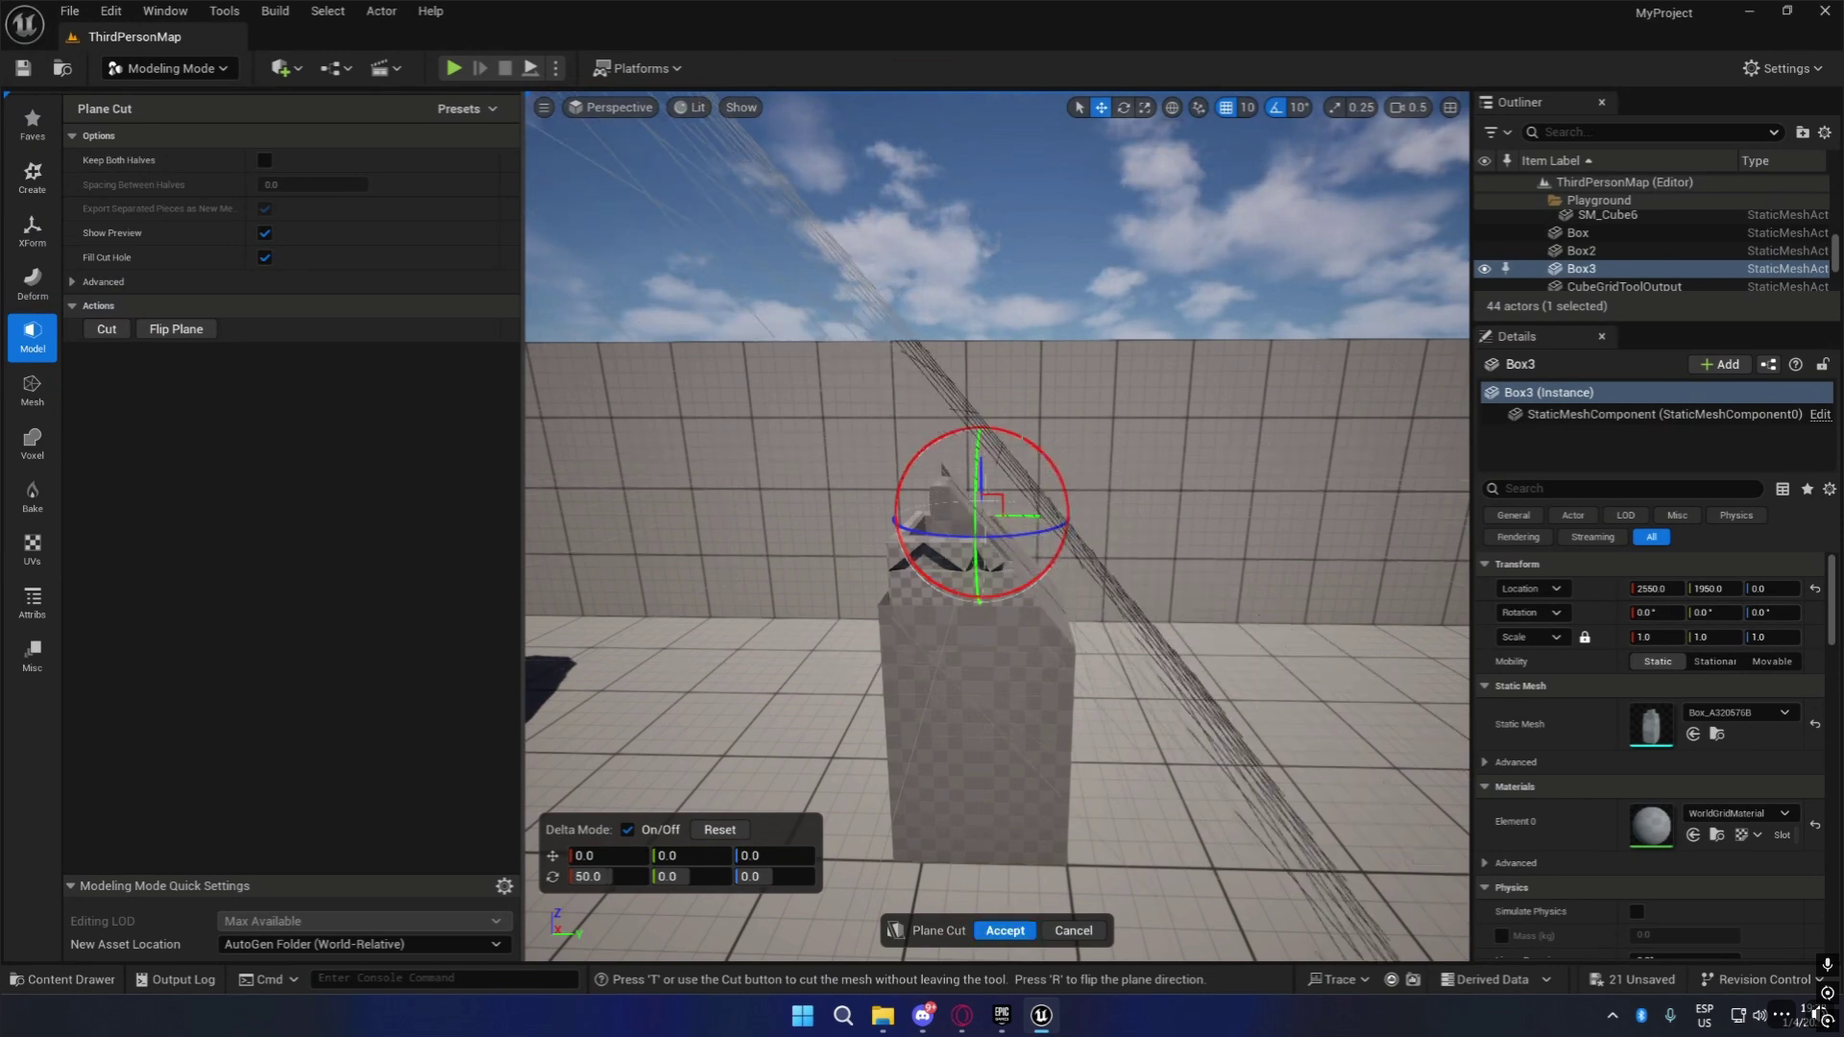
mouse_move(979, 586)
left_mouse_down()
mouse_move(980, 731)
mouse_move(980, 571)
left_mouse_up()
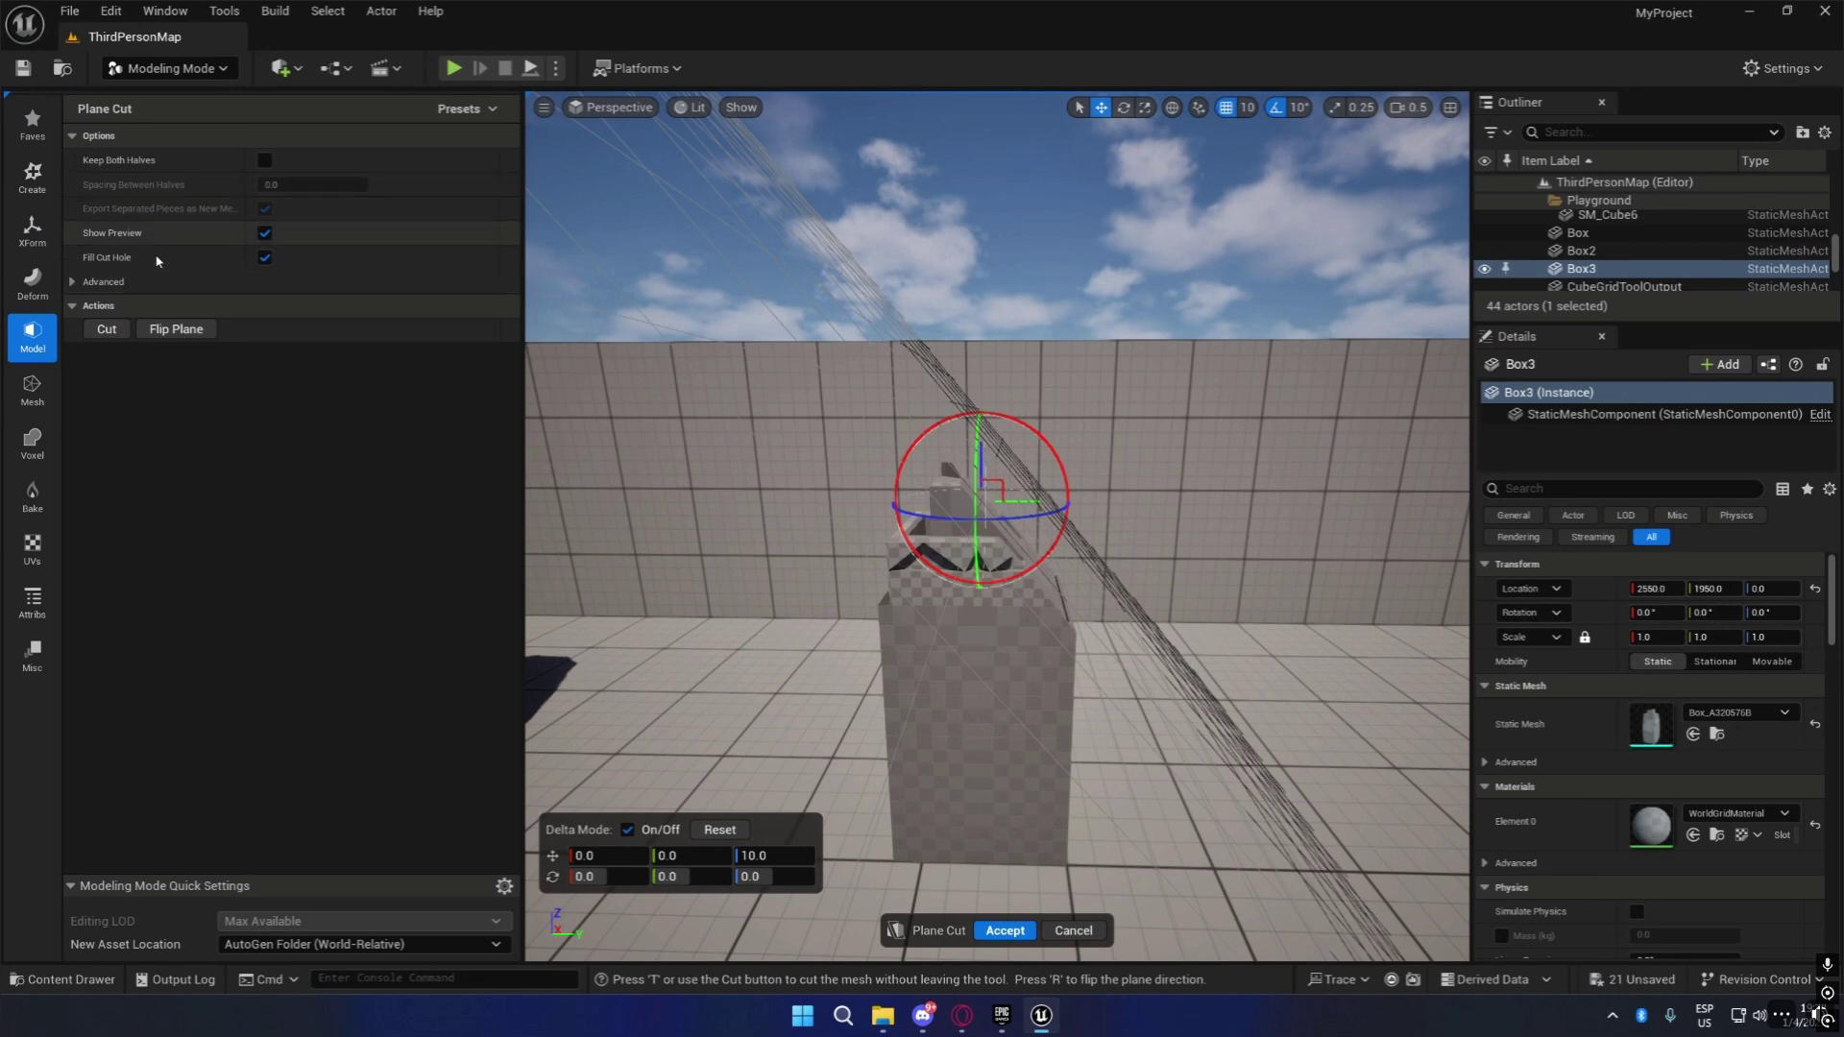
left_click(1074, 930)
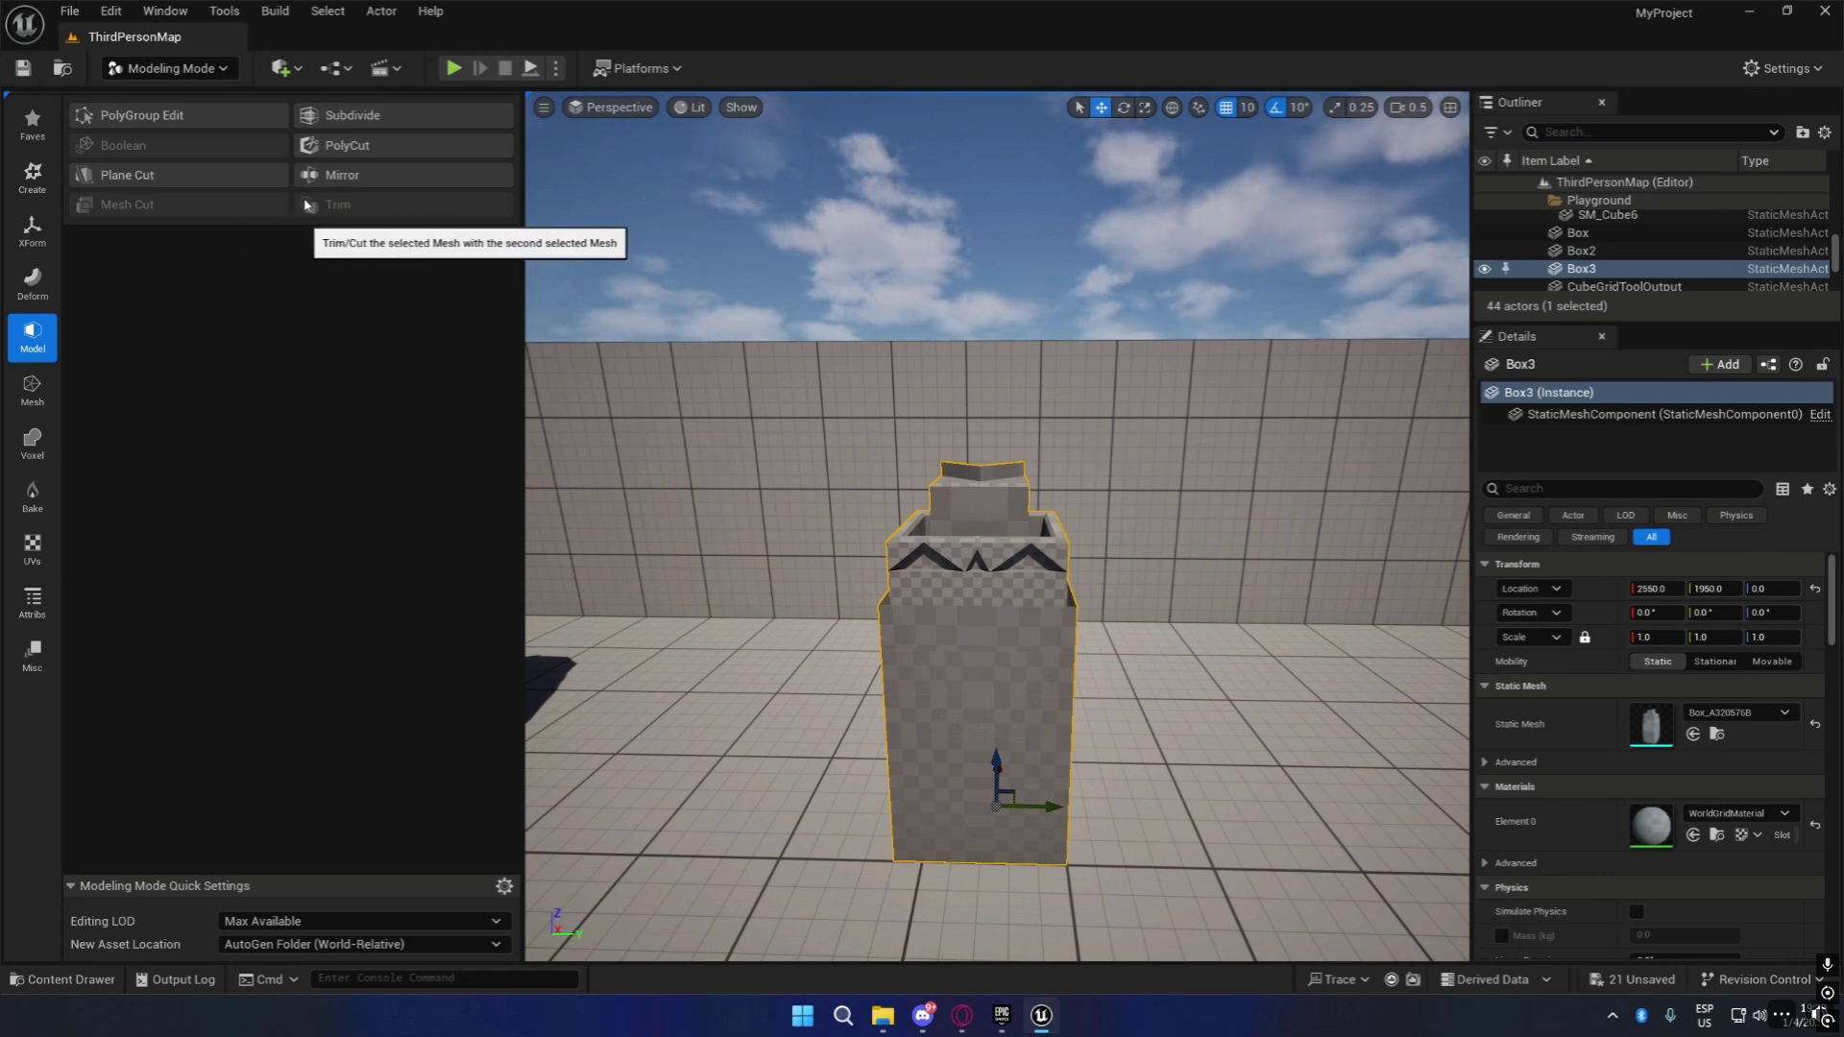
Create a 100 x 100 x 100 box on the floor beside the tower.
right_click_drag(1243, 706, 974, 747)
key("d")
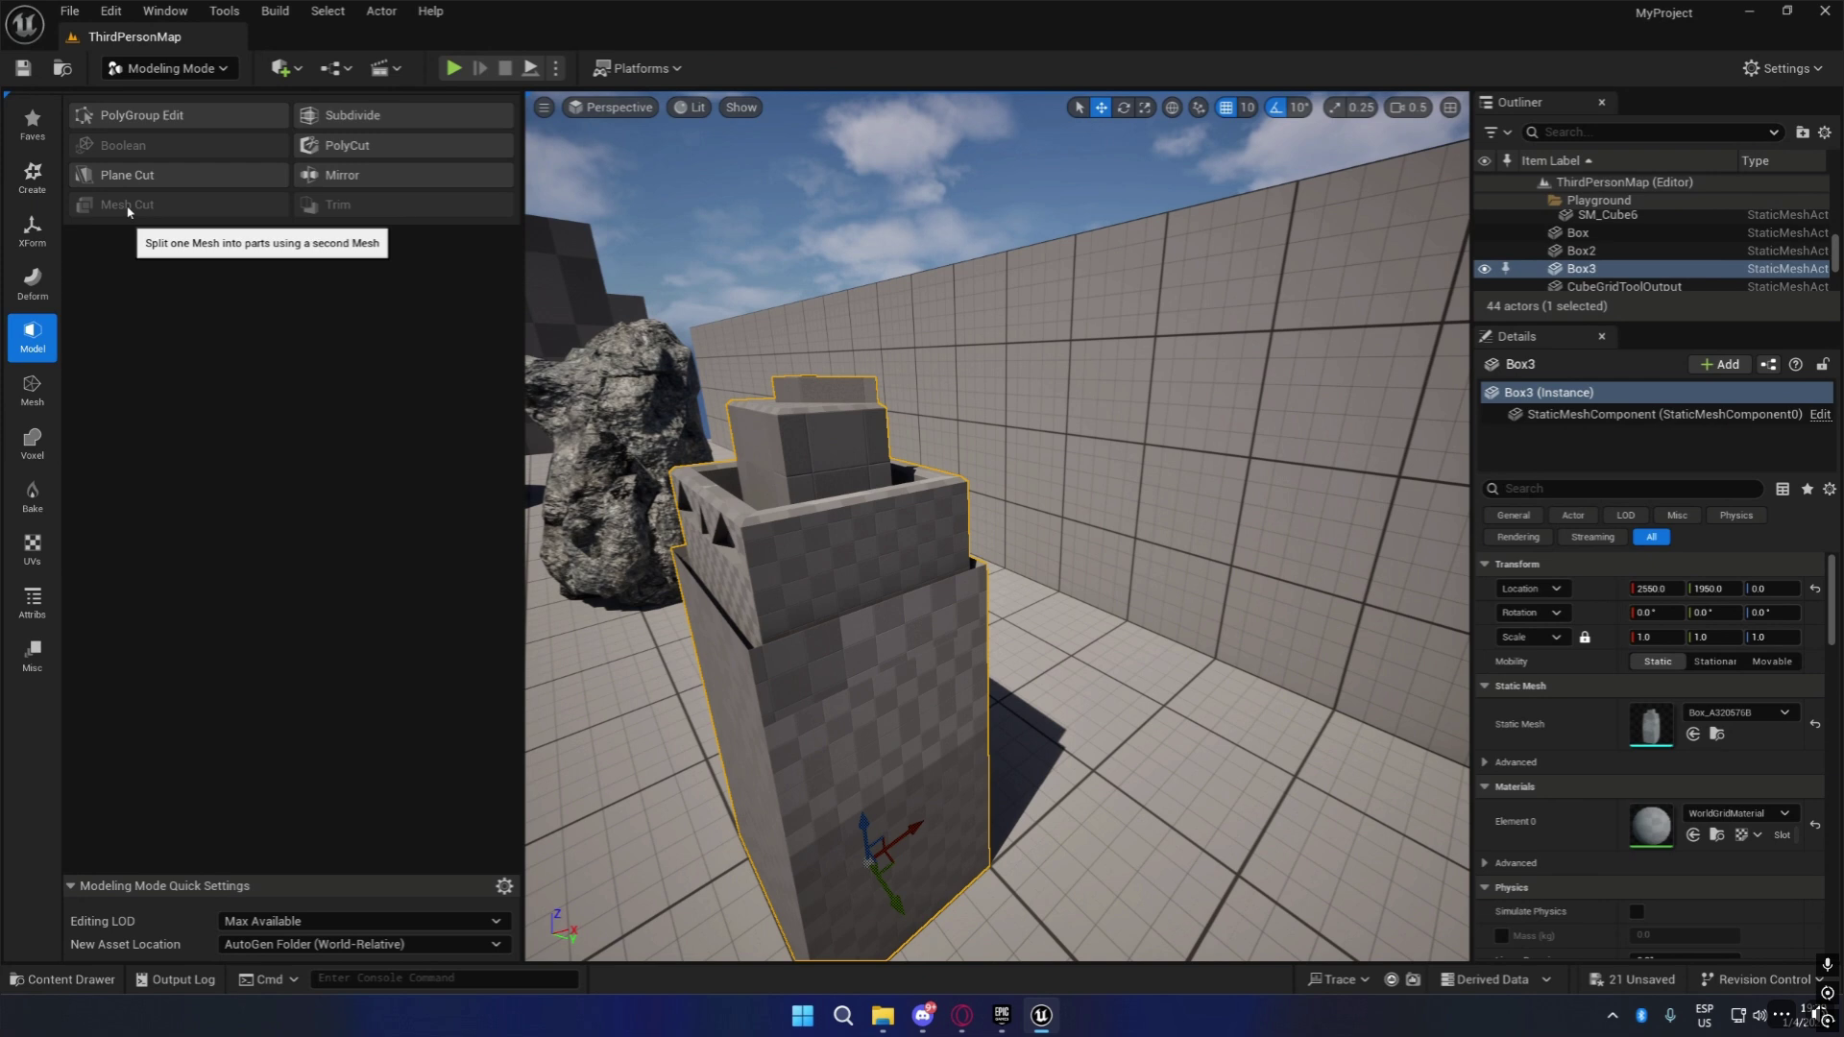
key("f")
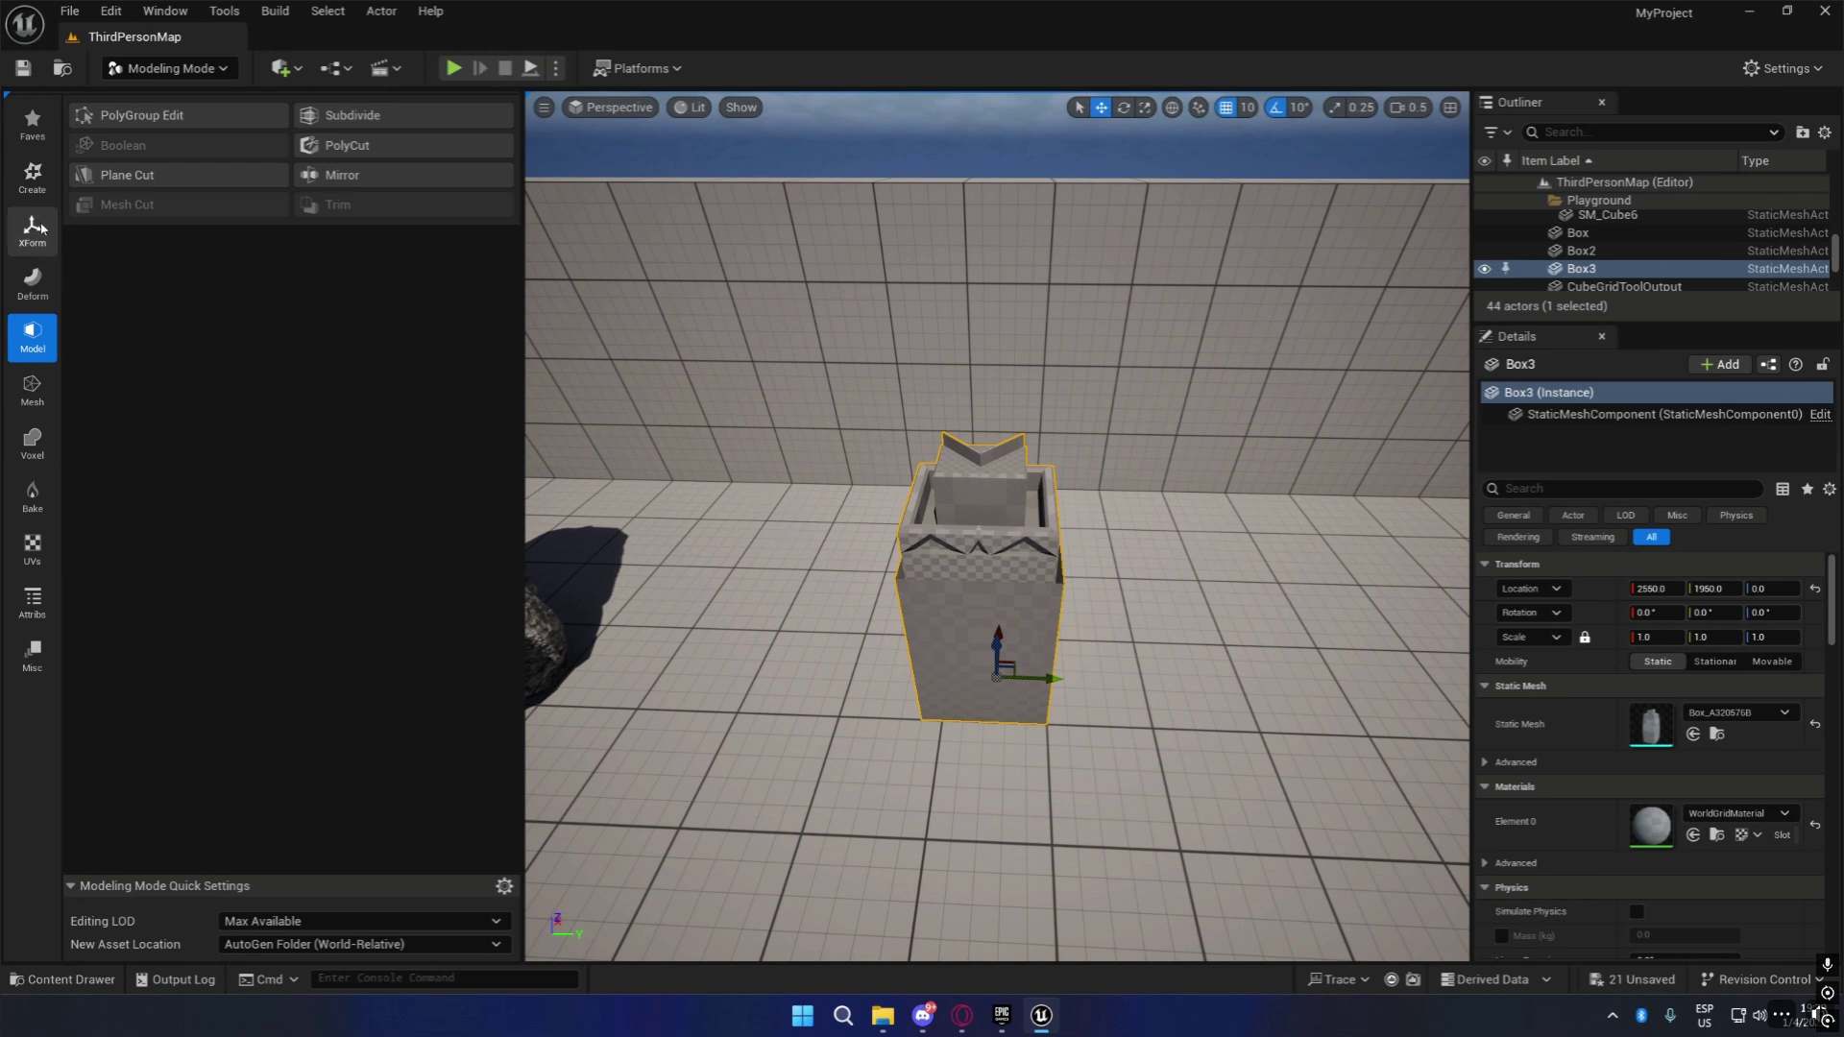
left_click(32, 175)
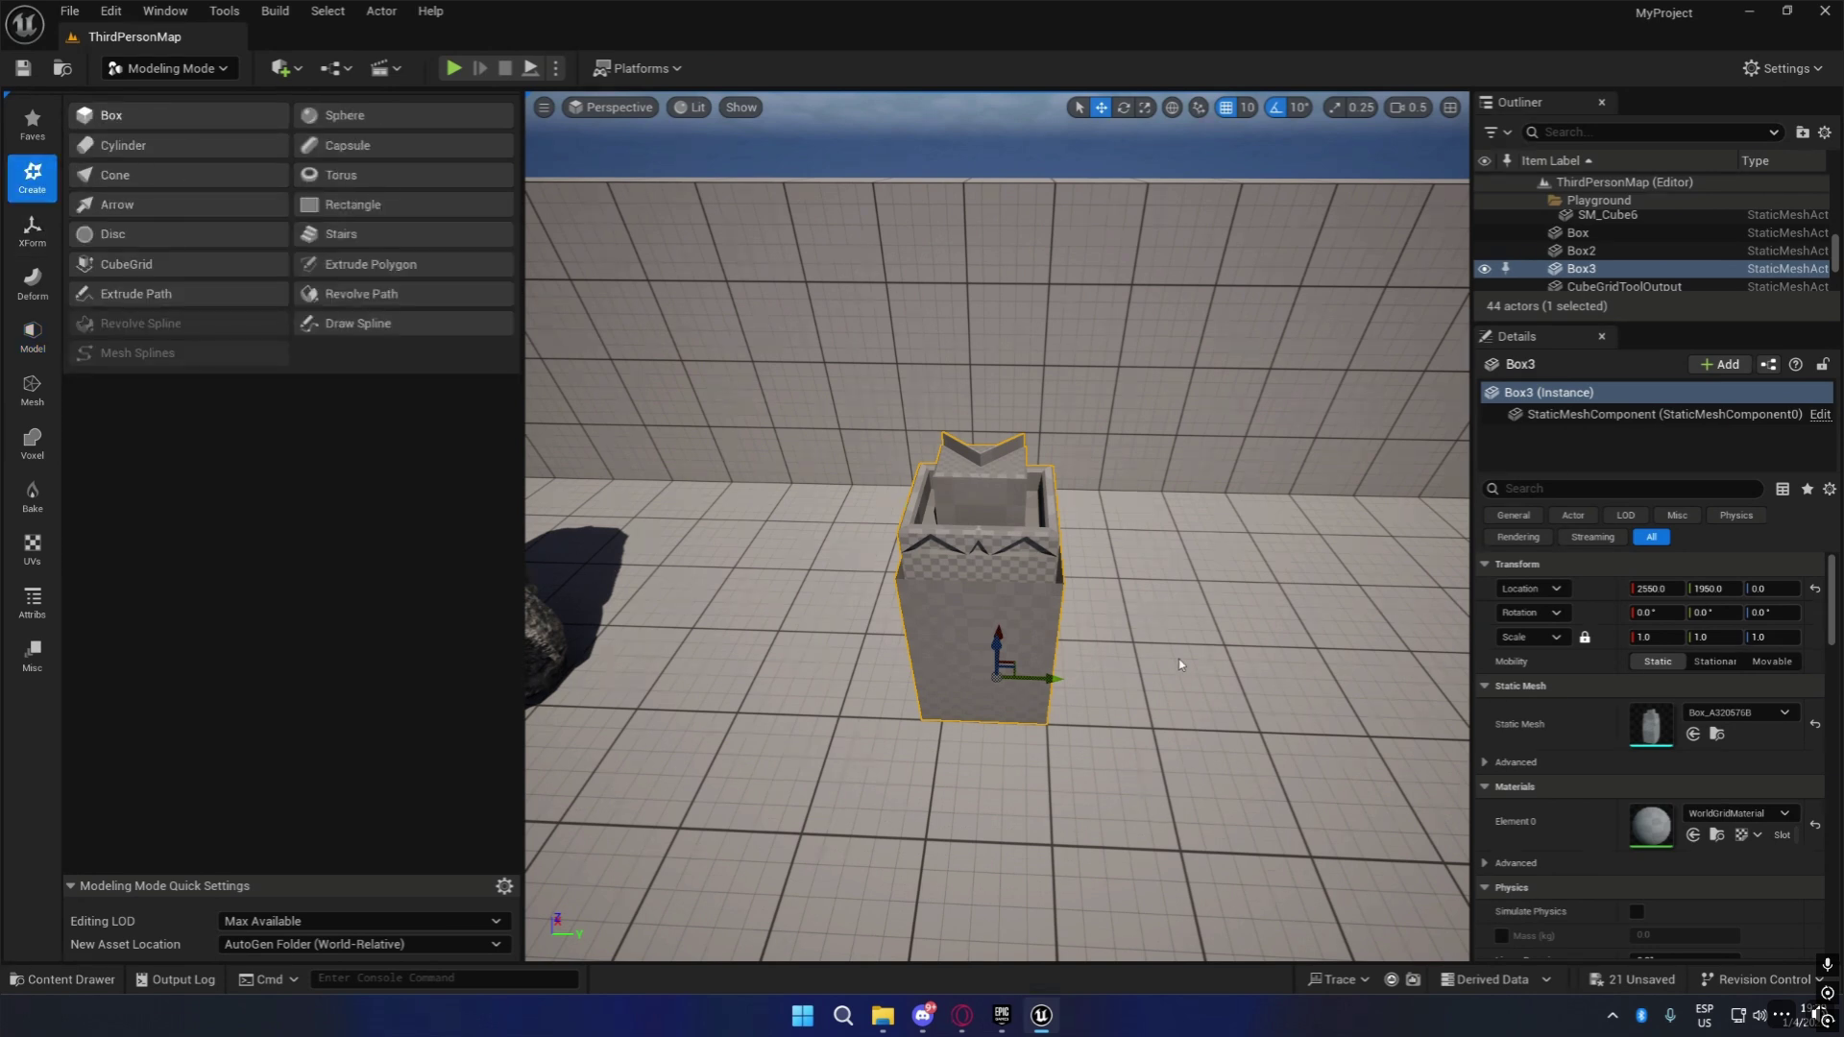
left_click(161, 116)
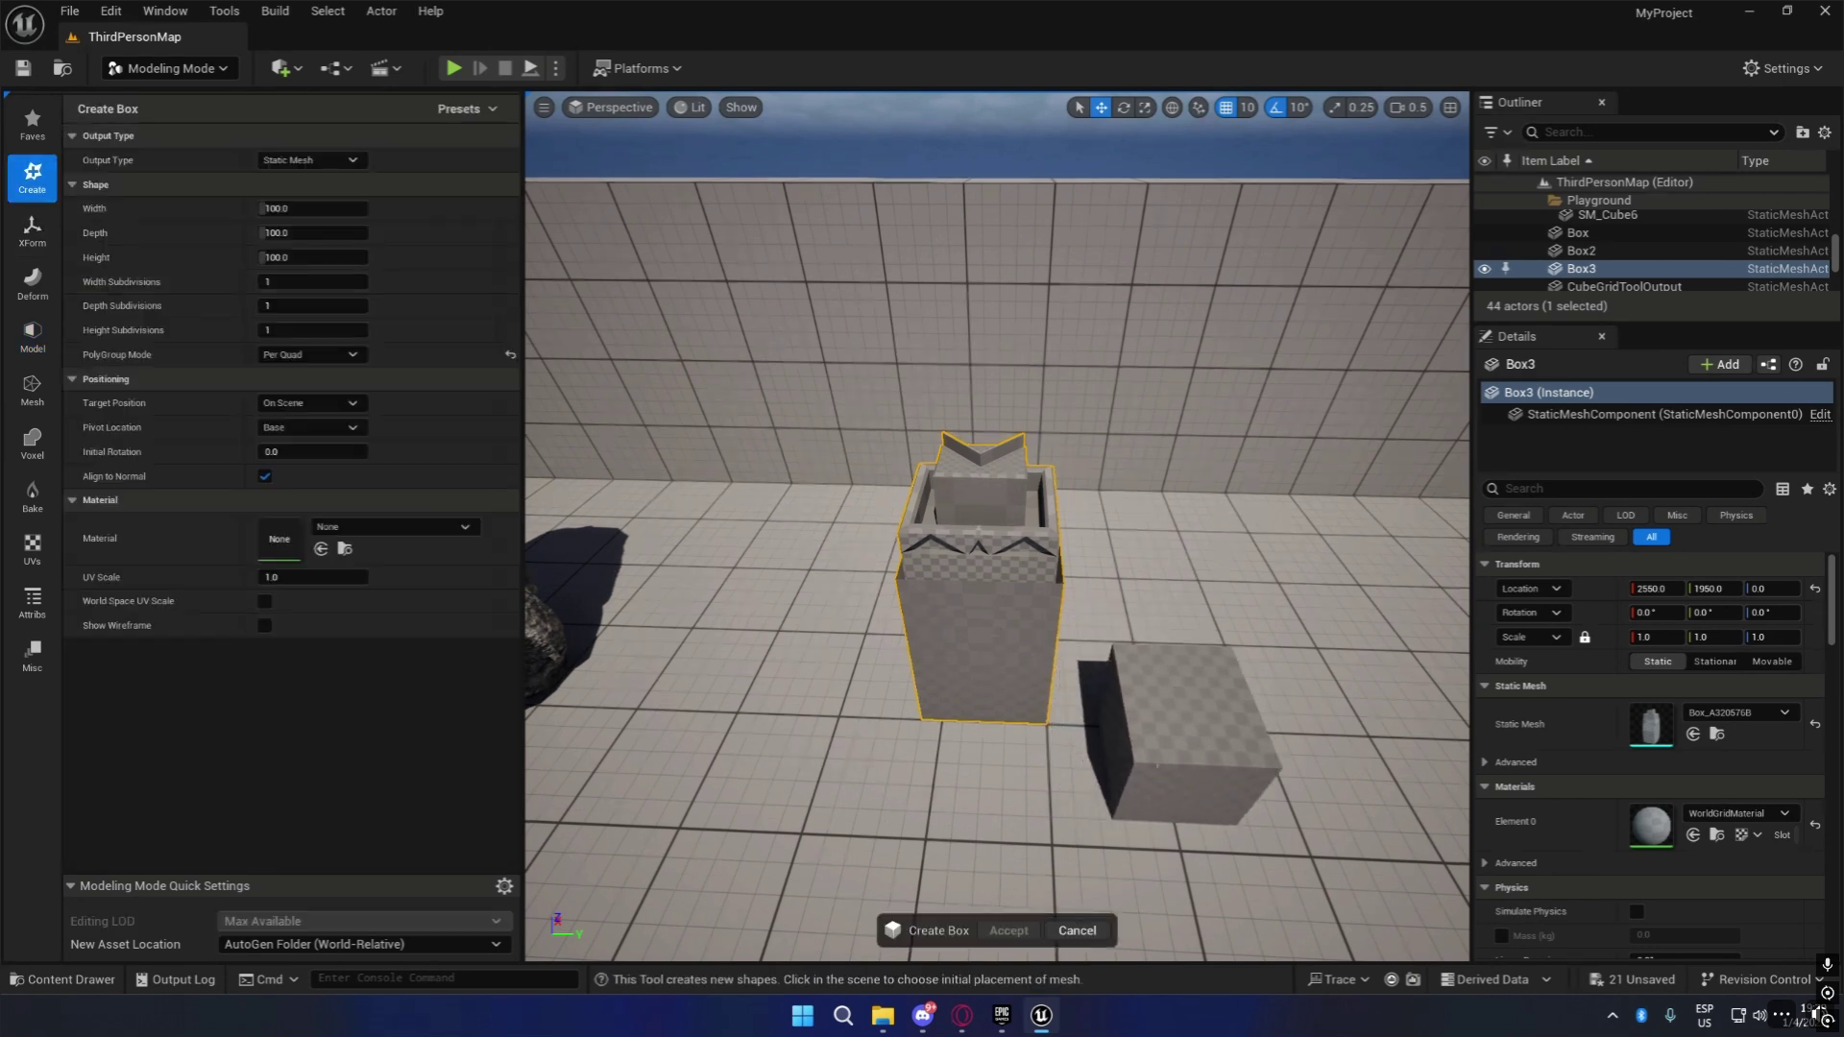
left_click(1152, 754)
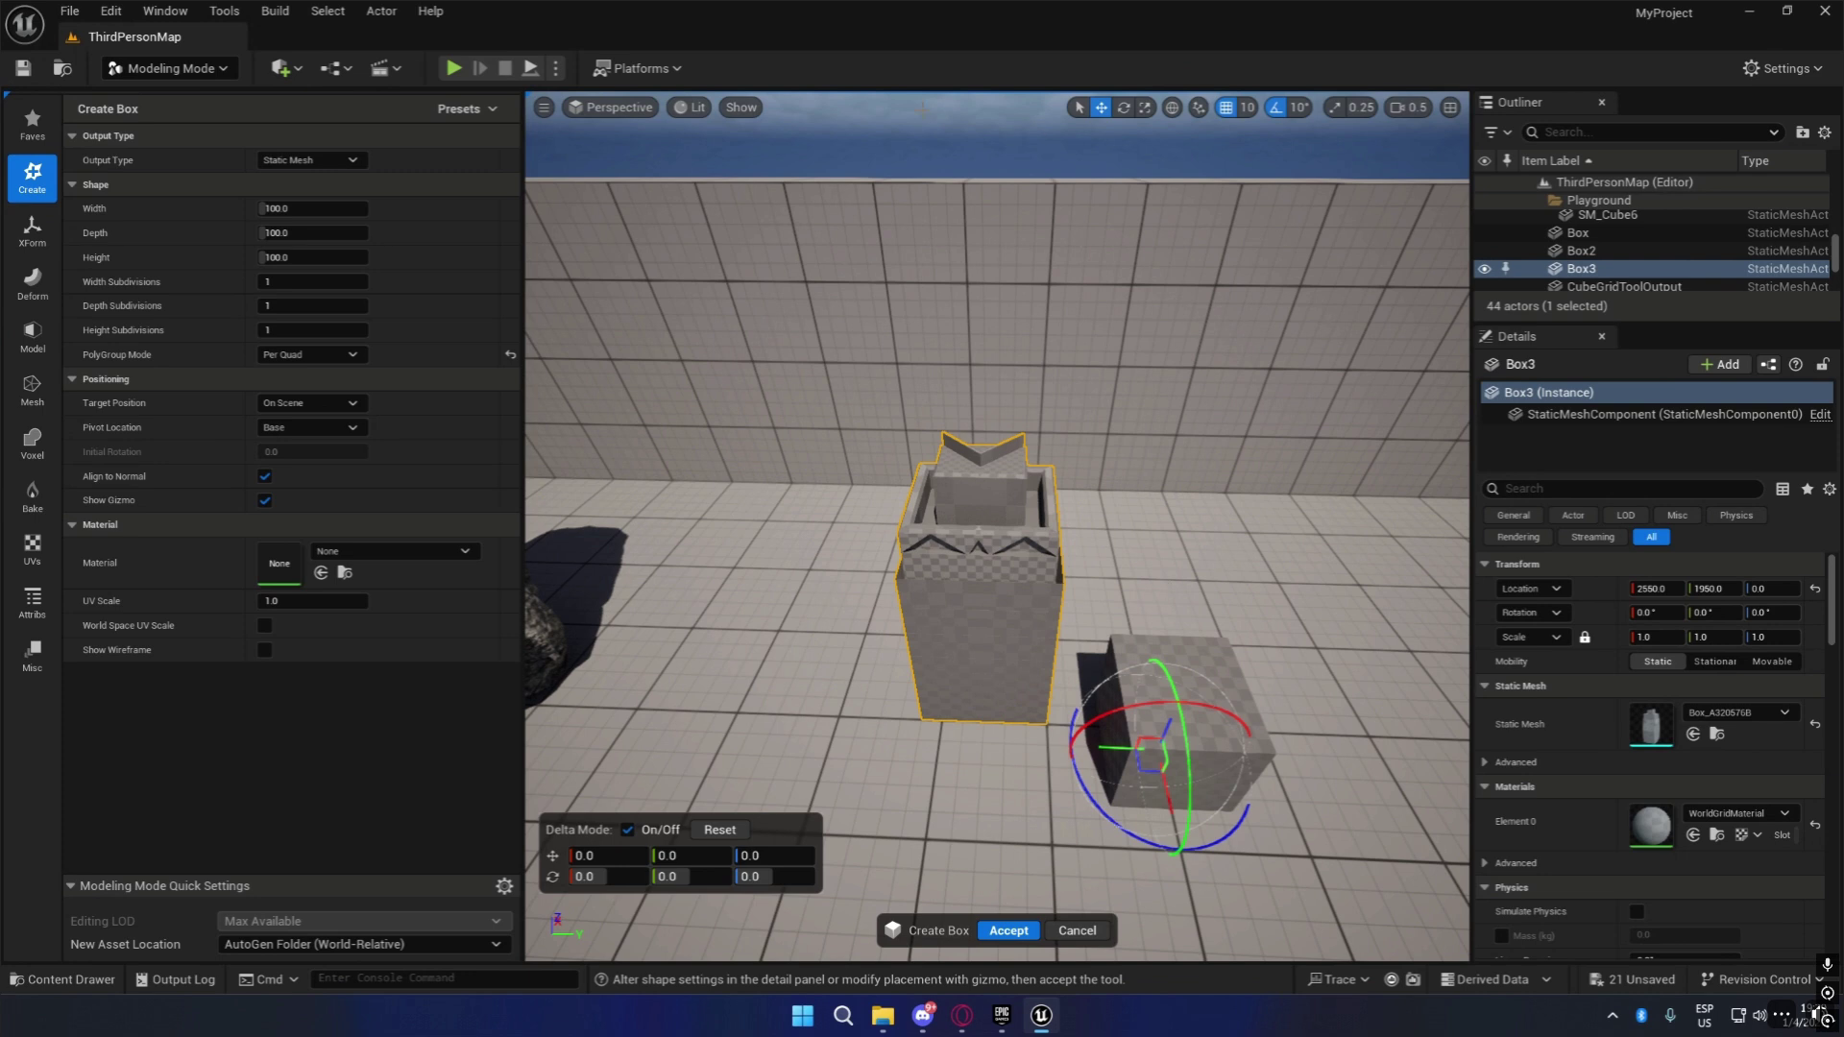
left_click(1008, 929)
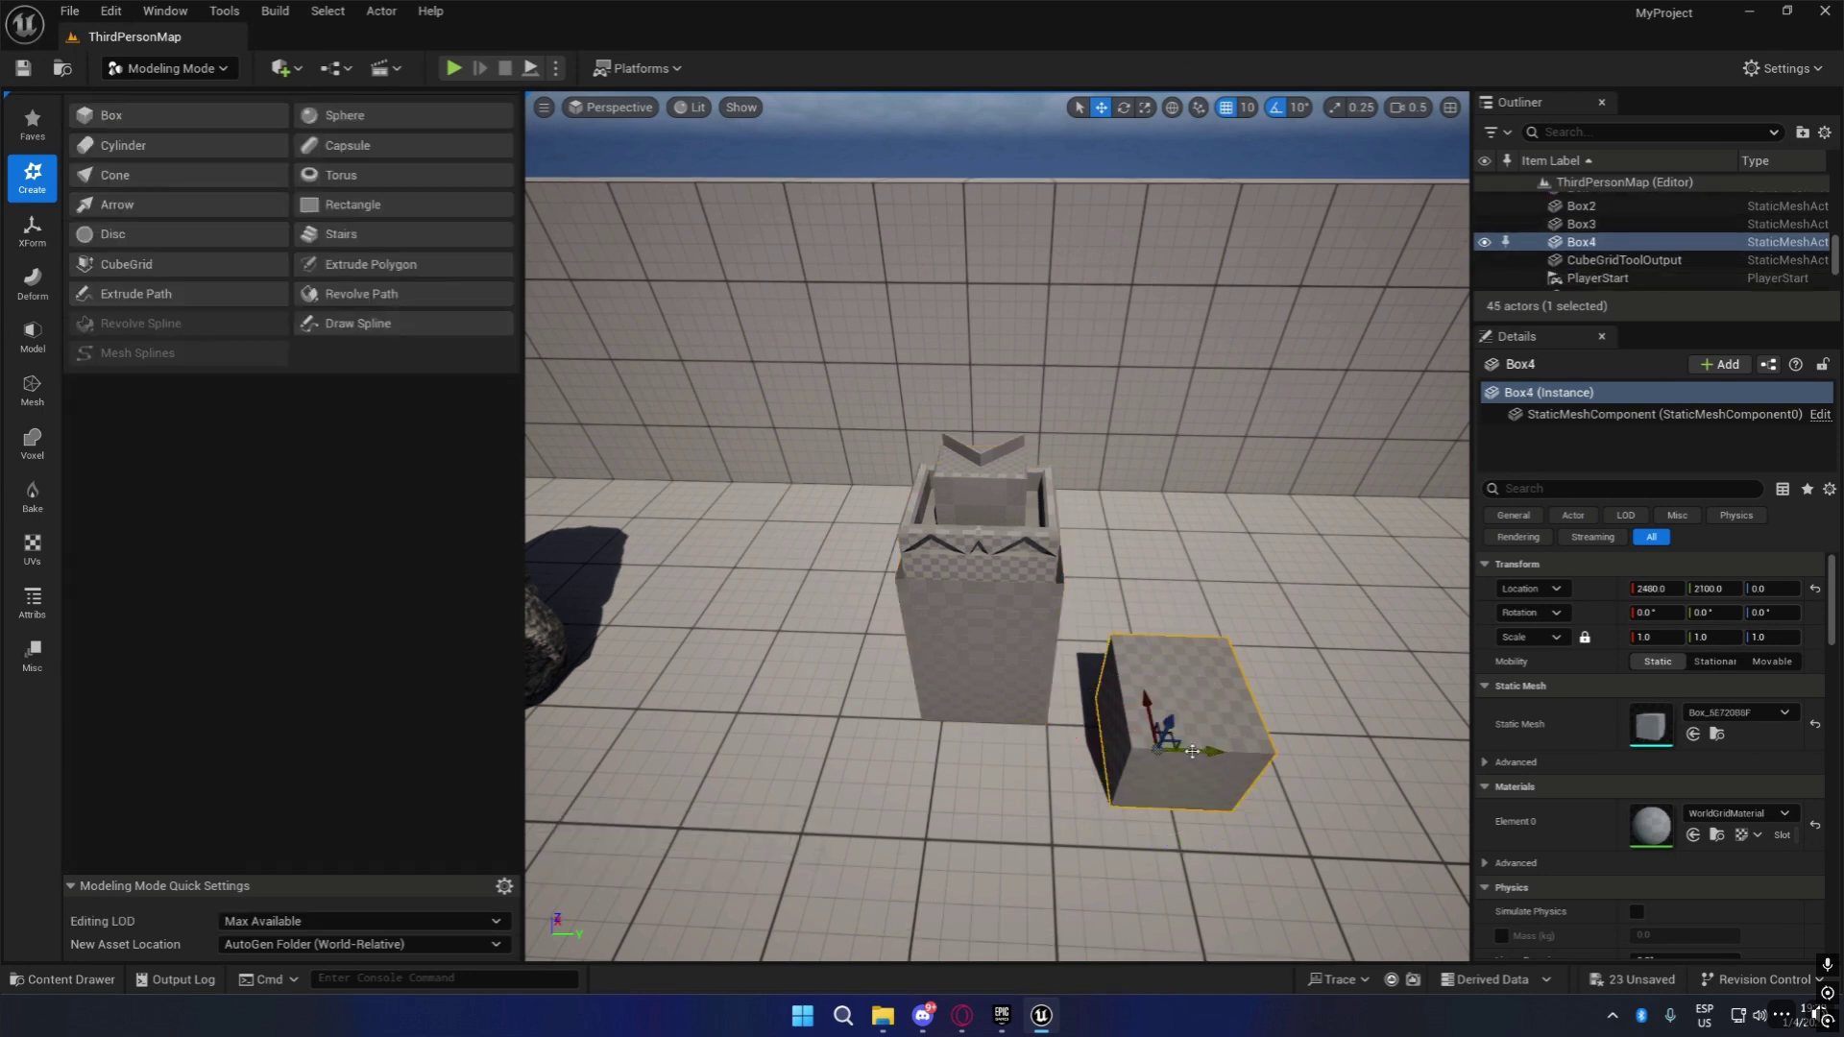
Move the new box to X 2490 and Y 2010 so it overlaps the tower's lower corner.
left_click_drag(1192, 751, 1095, 760)
key("d")
right_click_drag(1140, 687, 826, 673)
left_click_drag(951, 624, 988, 623)
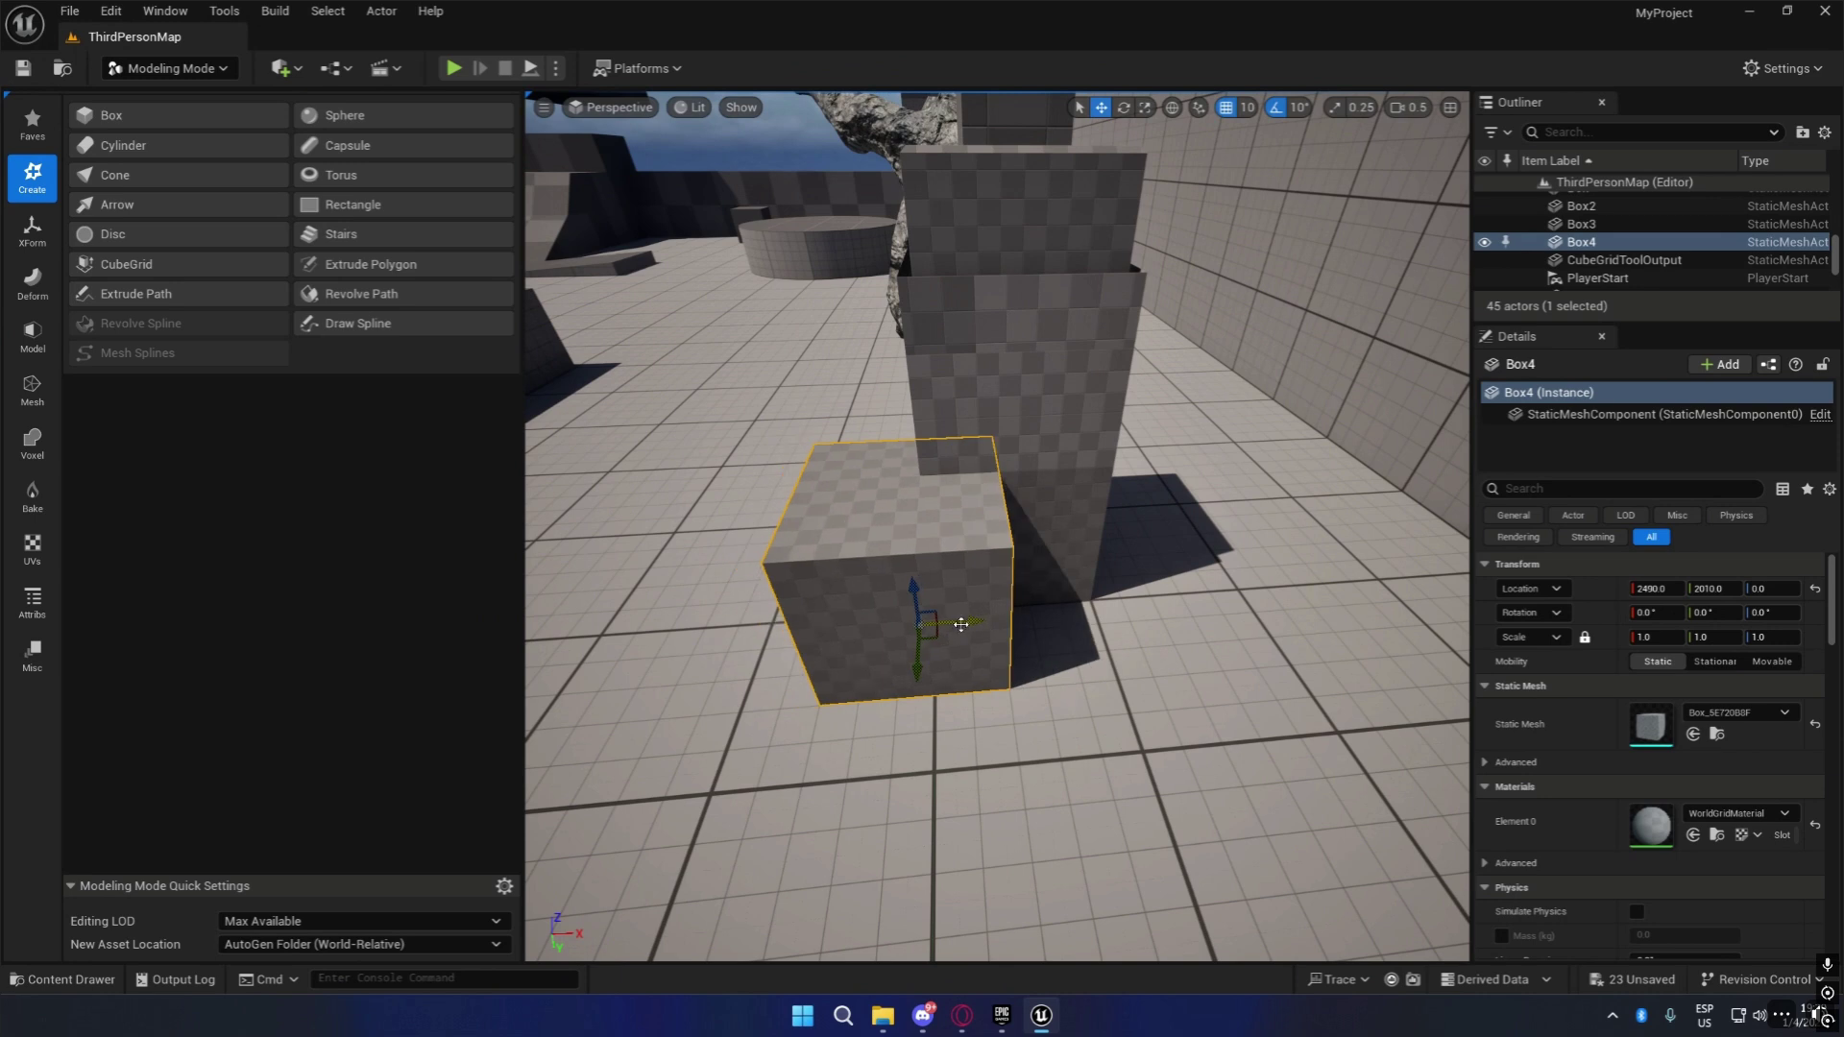
Select the tower first and add the small box to the selection, ready for the two-mesh modeling tools.
left_click(1069, 439)
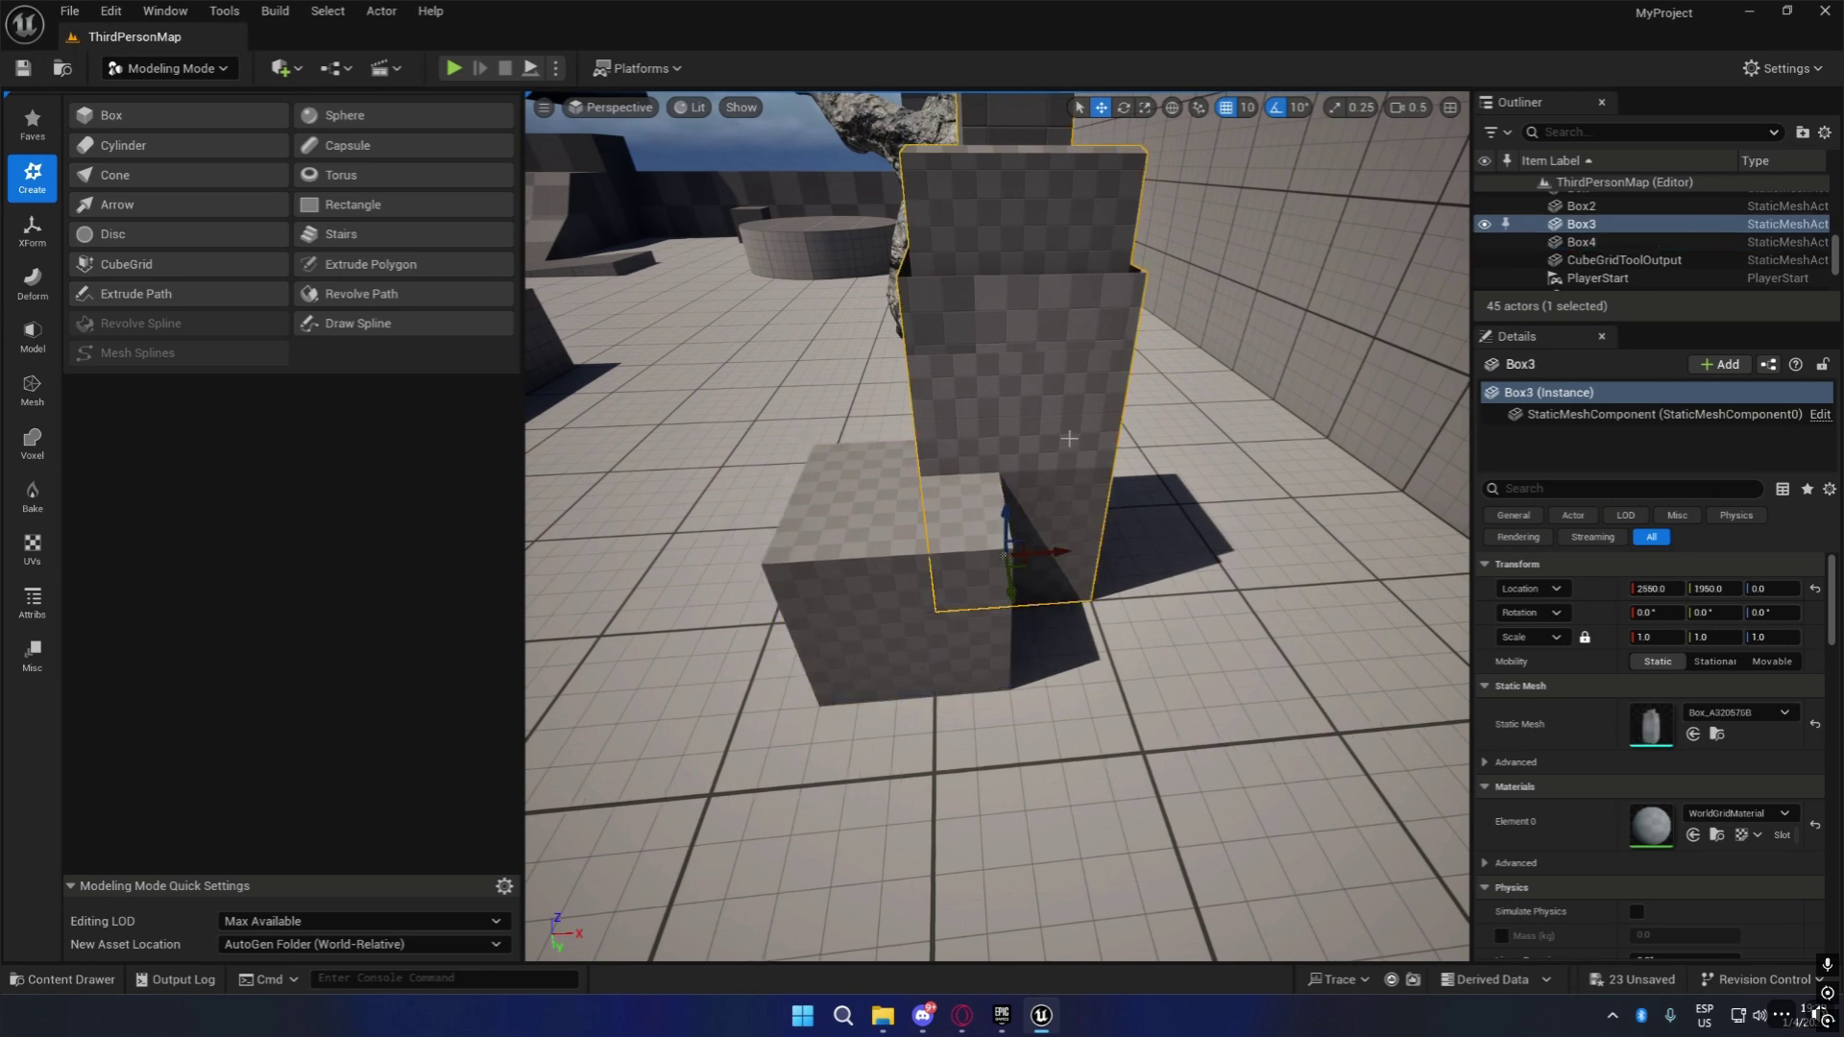
left_click(841, 574, "ctrl")
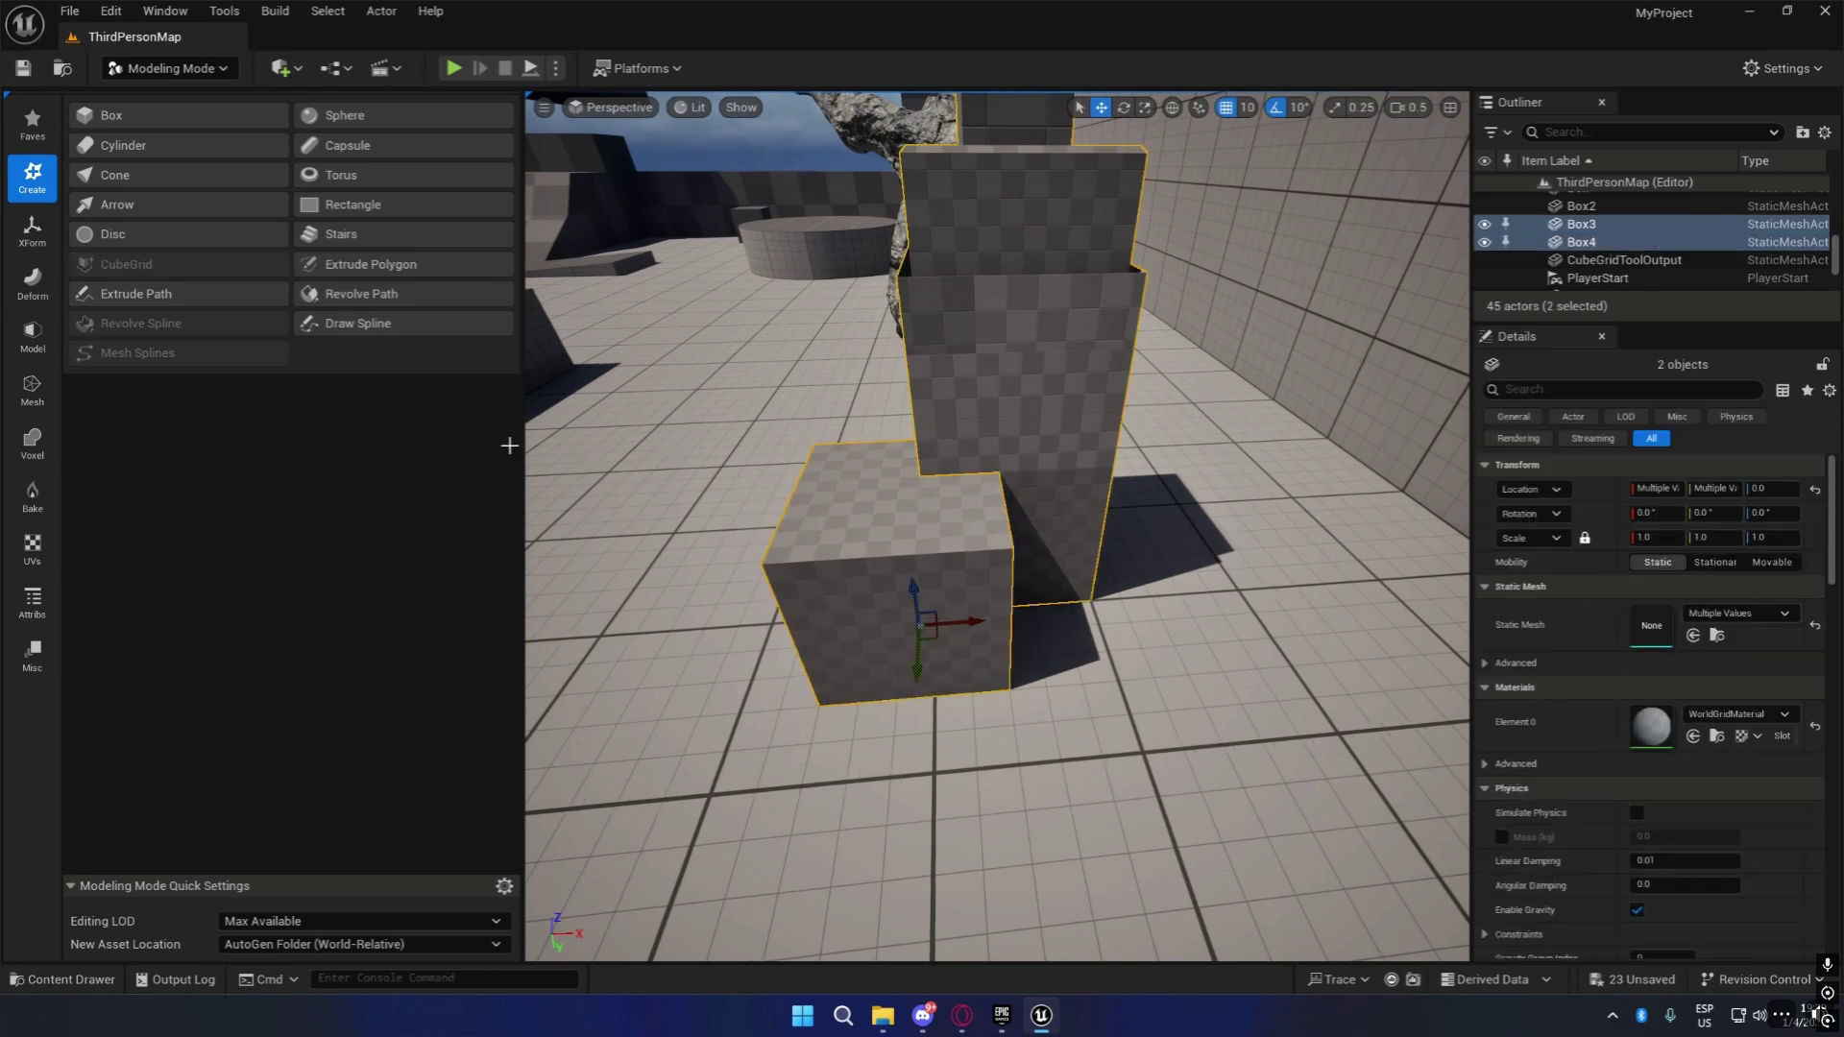
left_click(33, 338)
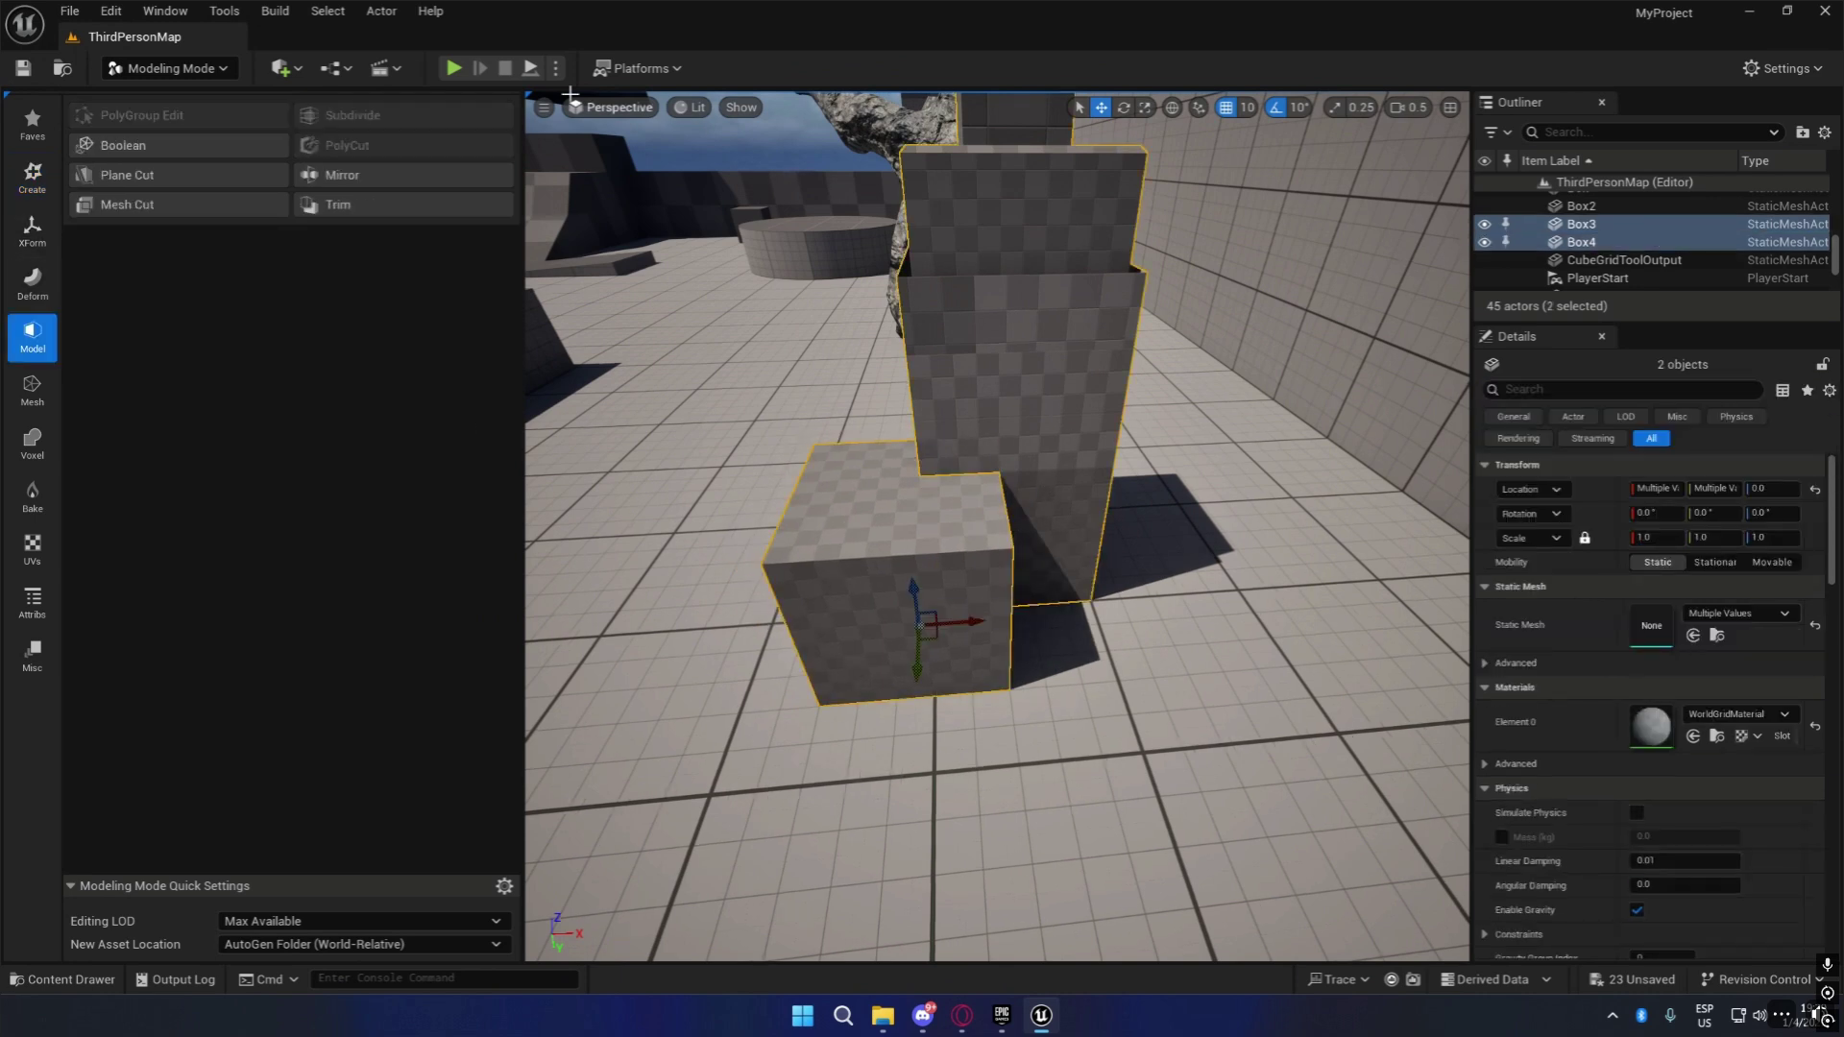
Preview a Mesh Boolean of the two meshes with Difference B - A and Difference A - B, then cancel it.
left_click(188, 150)
right_click_drag(1016, 525, 1239, 615)
left_click(307, 161)
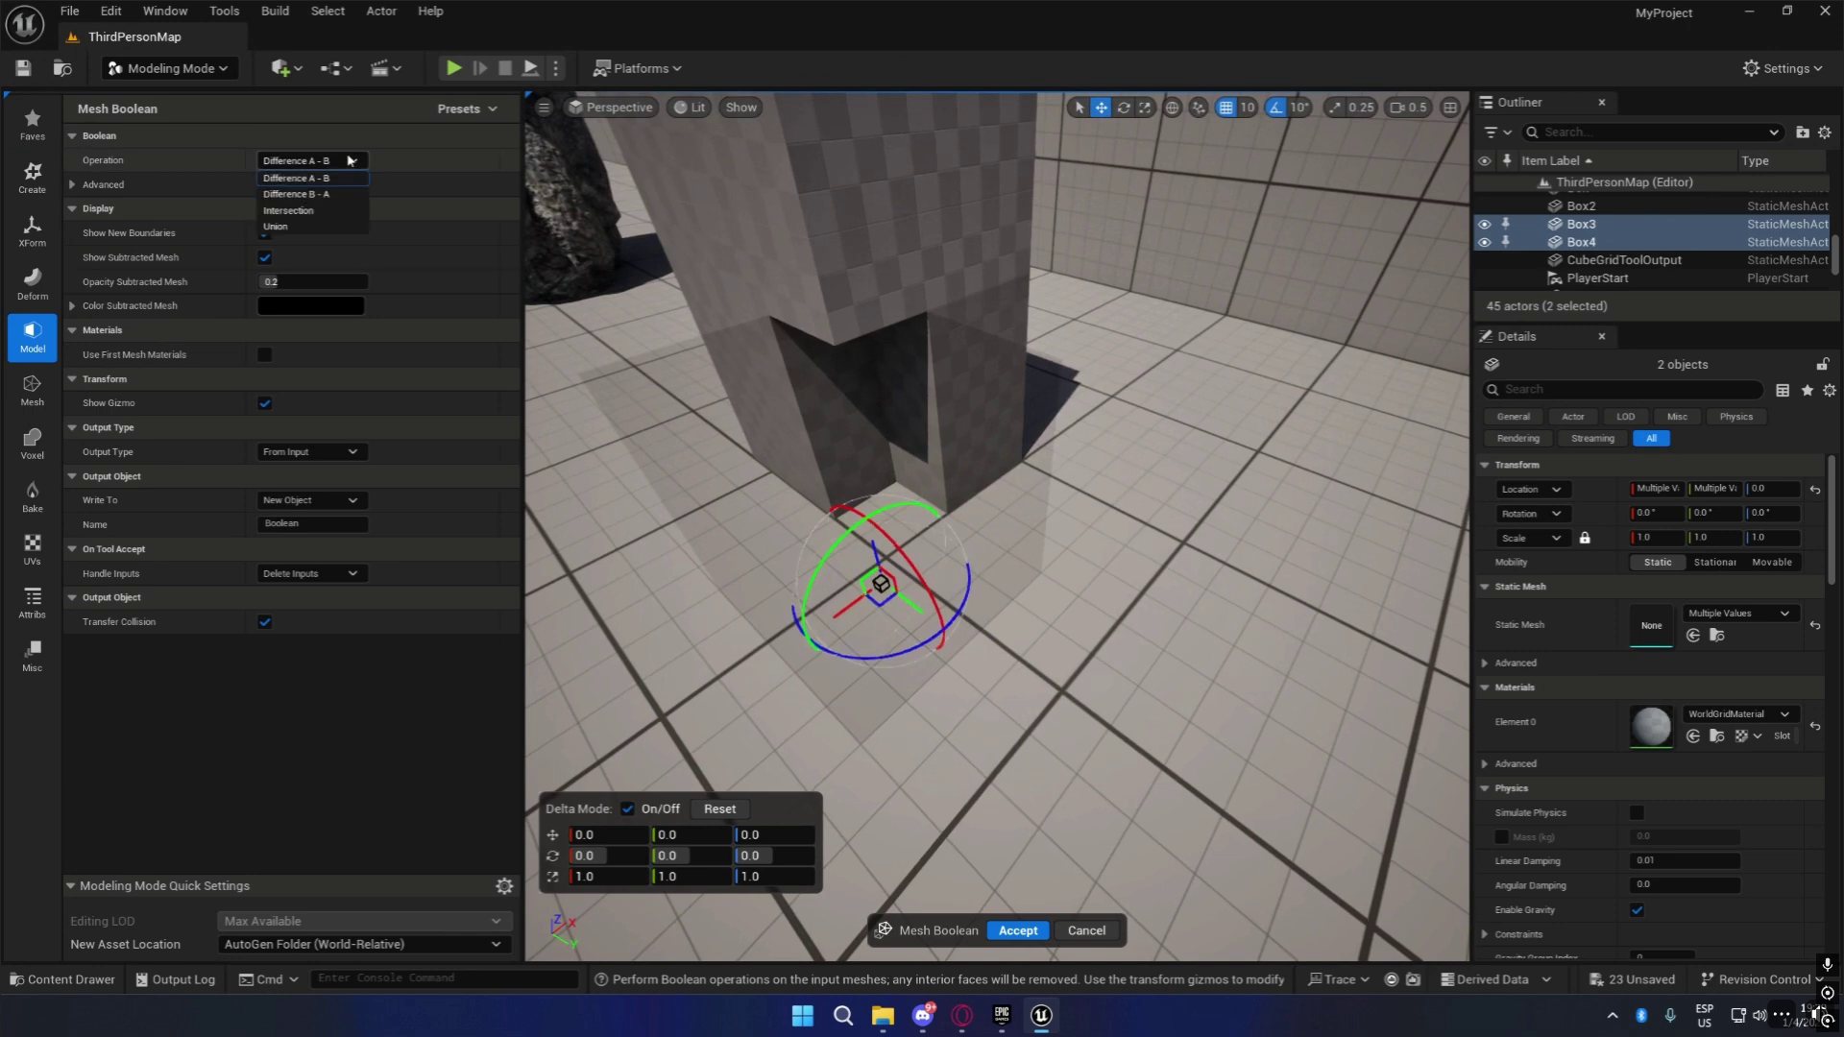
left_click(298, 194)
left_click(307, 160)
left_click(345, 180)
right_click_drag(1109, 530, 1043, 408)
right_click_drag(999, 605, 917, 629)
key("w")
key("s")
key("w")
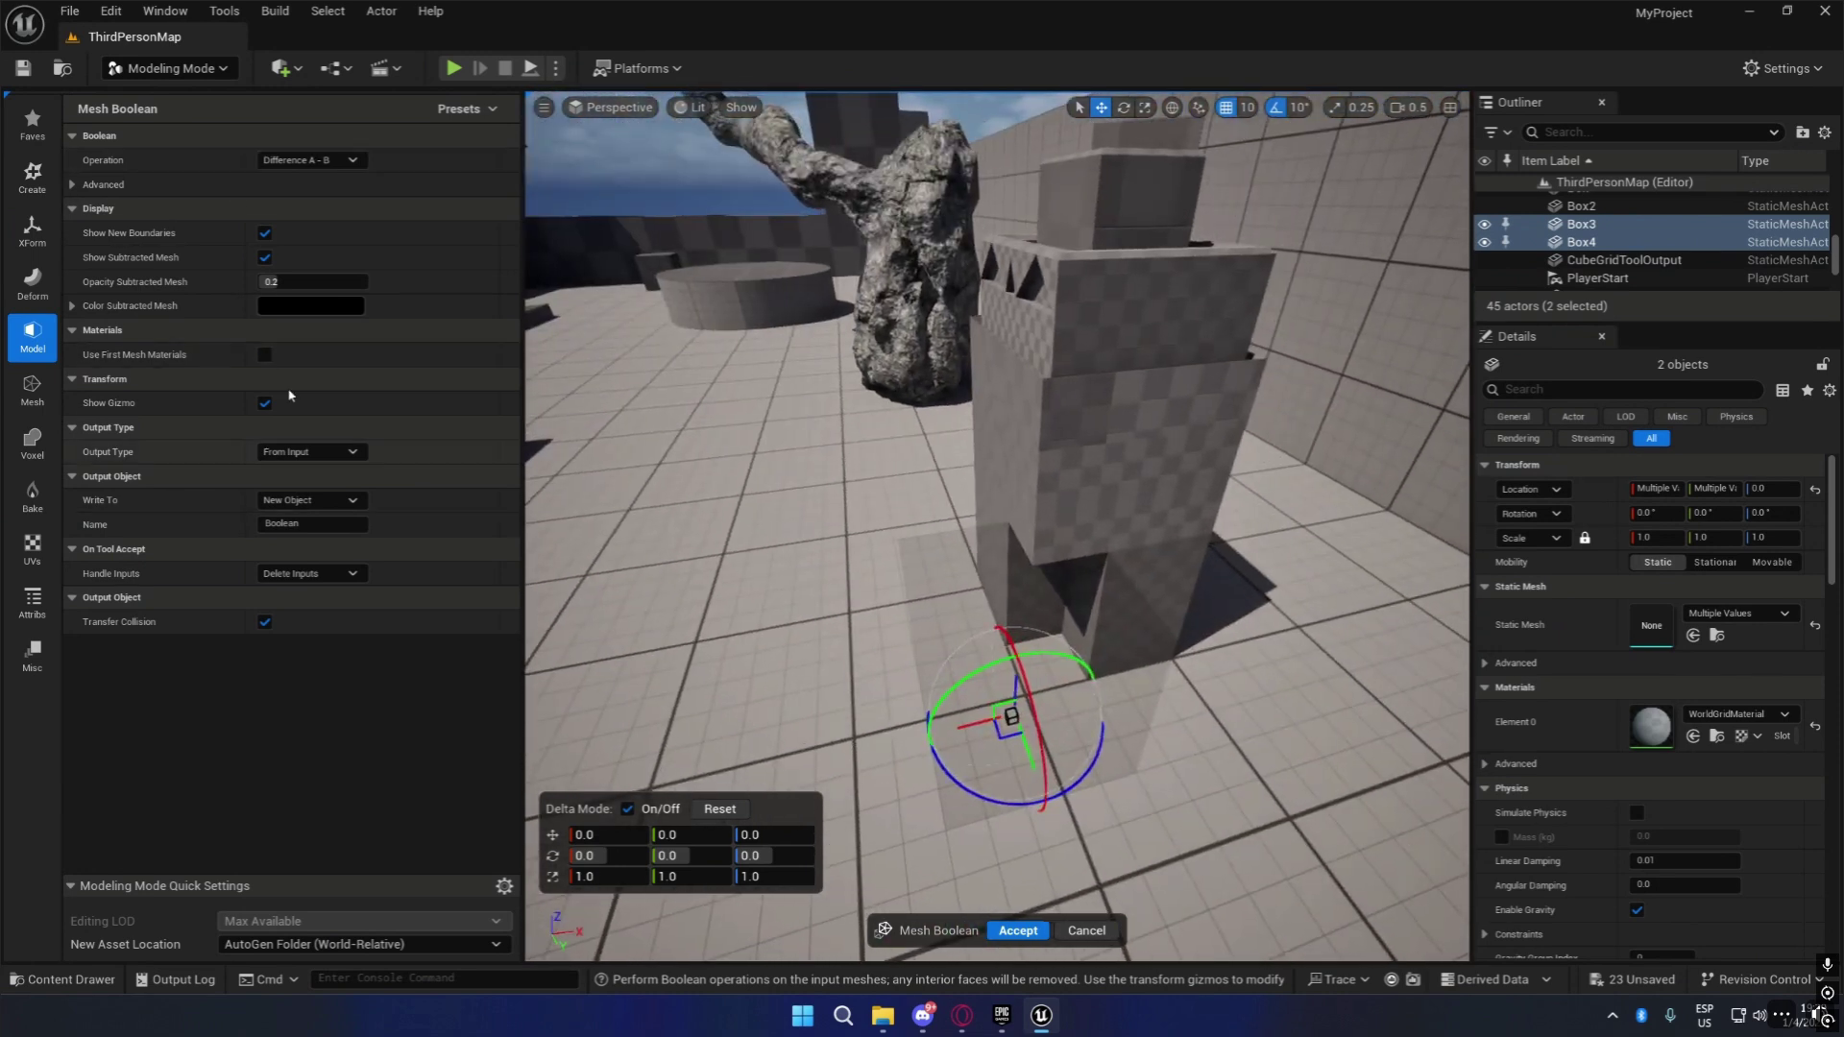
left_click(1103, 930)
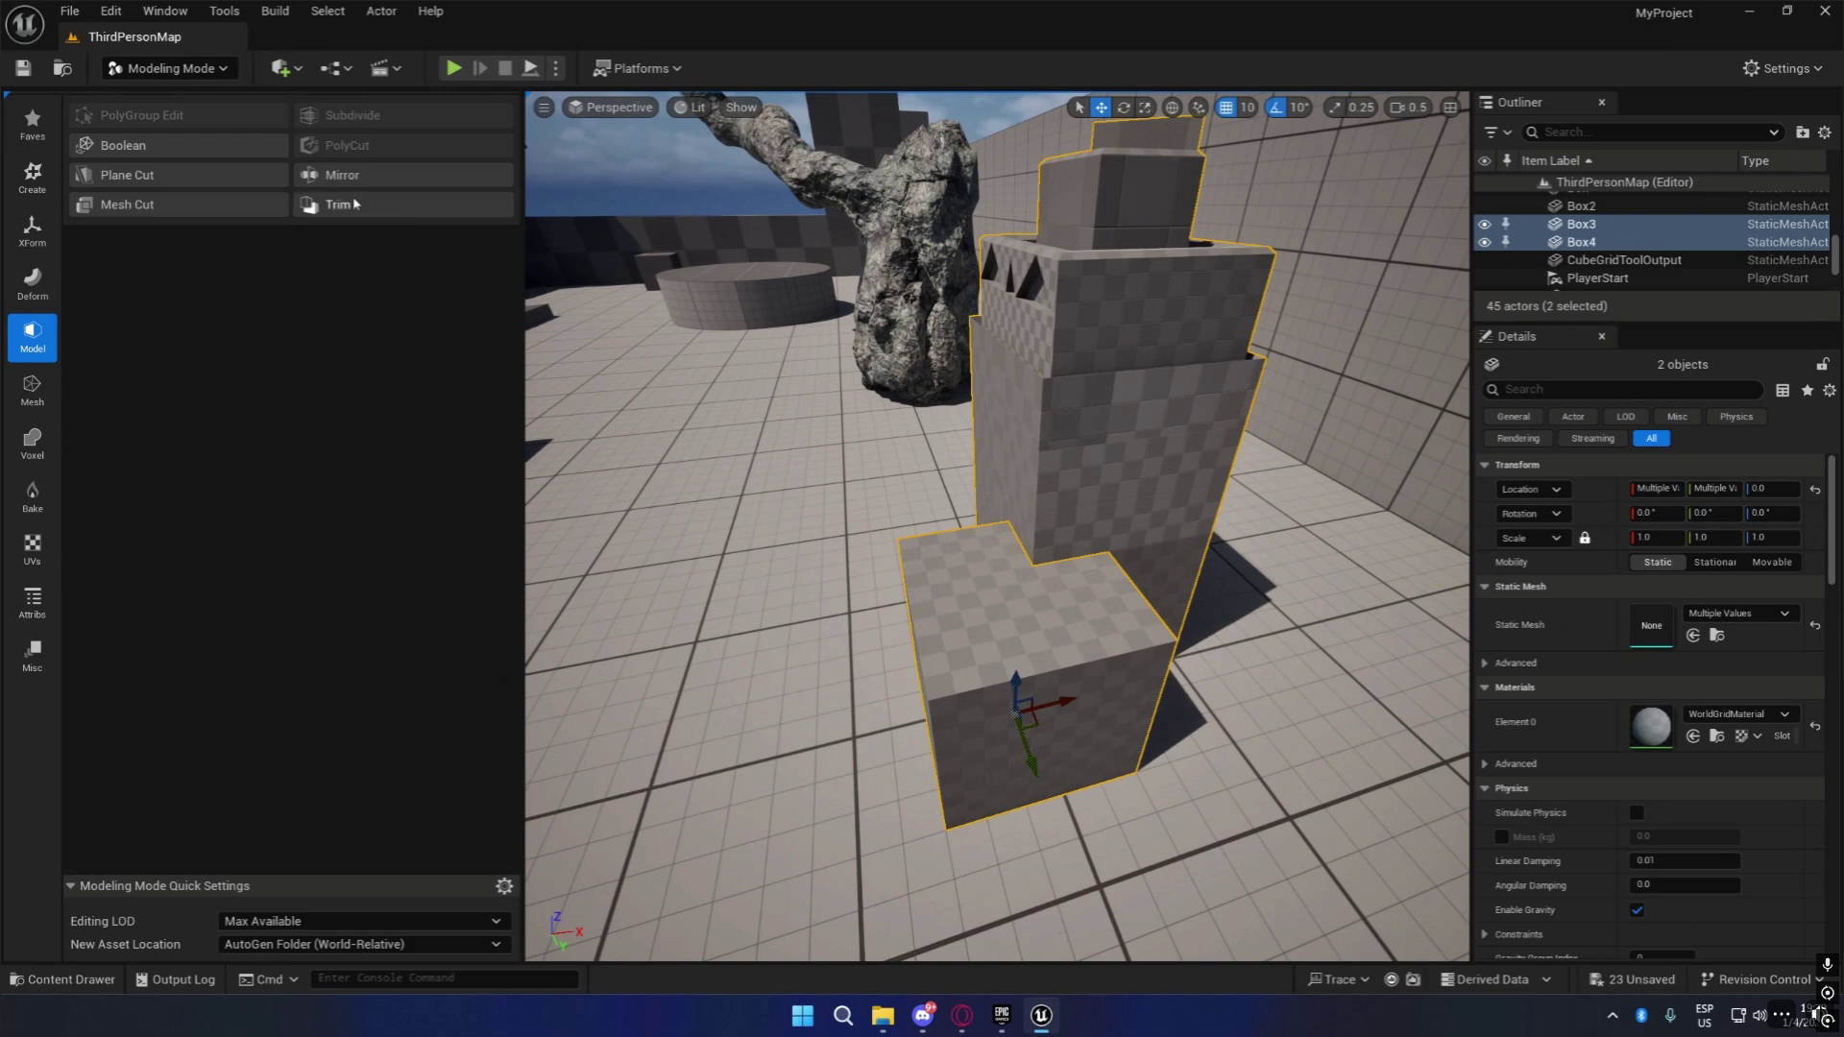
Split the tower with the overlapping box using Mesh Cut and accept the result.
left_click(186, 208)
key("w")
right_click_drag(826, 538, 1070, 581)
key("s")
key("d")
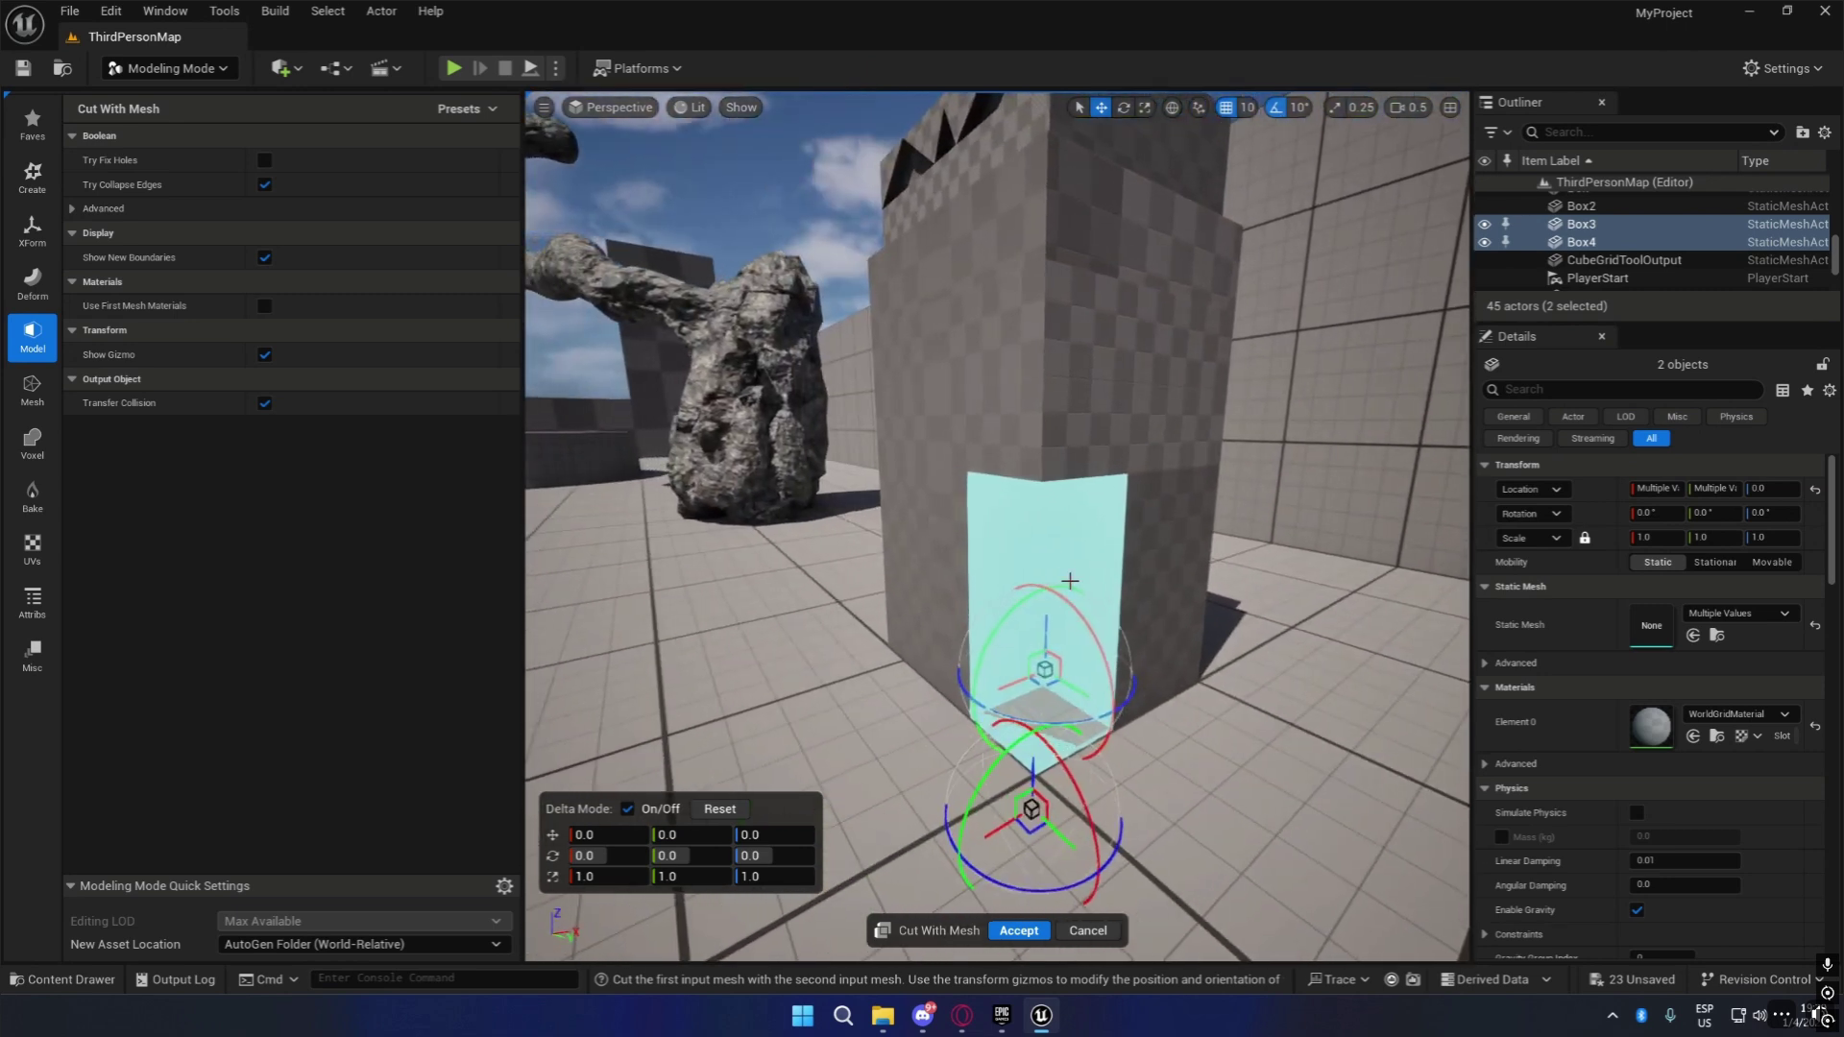
left_click(1018, 931)
Move the cutting box away to Y 2220 and pull the cut-out corner piece out of the tower to Y 2040.
right_click_drag(1035, 901, 989, 888)
left_click(1146, 617)
left_click_drag(1109, 675, 1374, 577)
left_click(1032, 587)
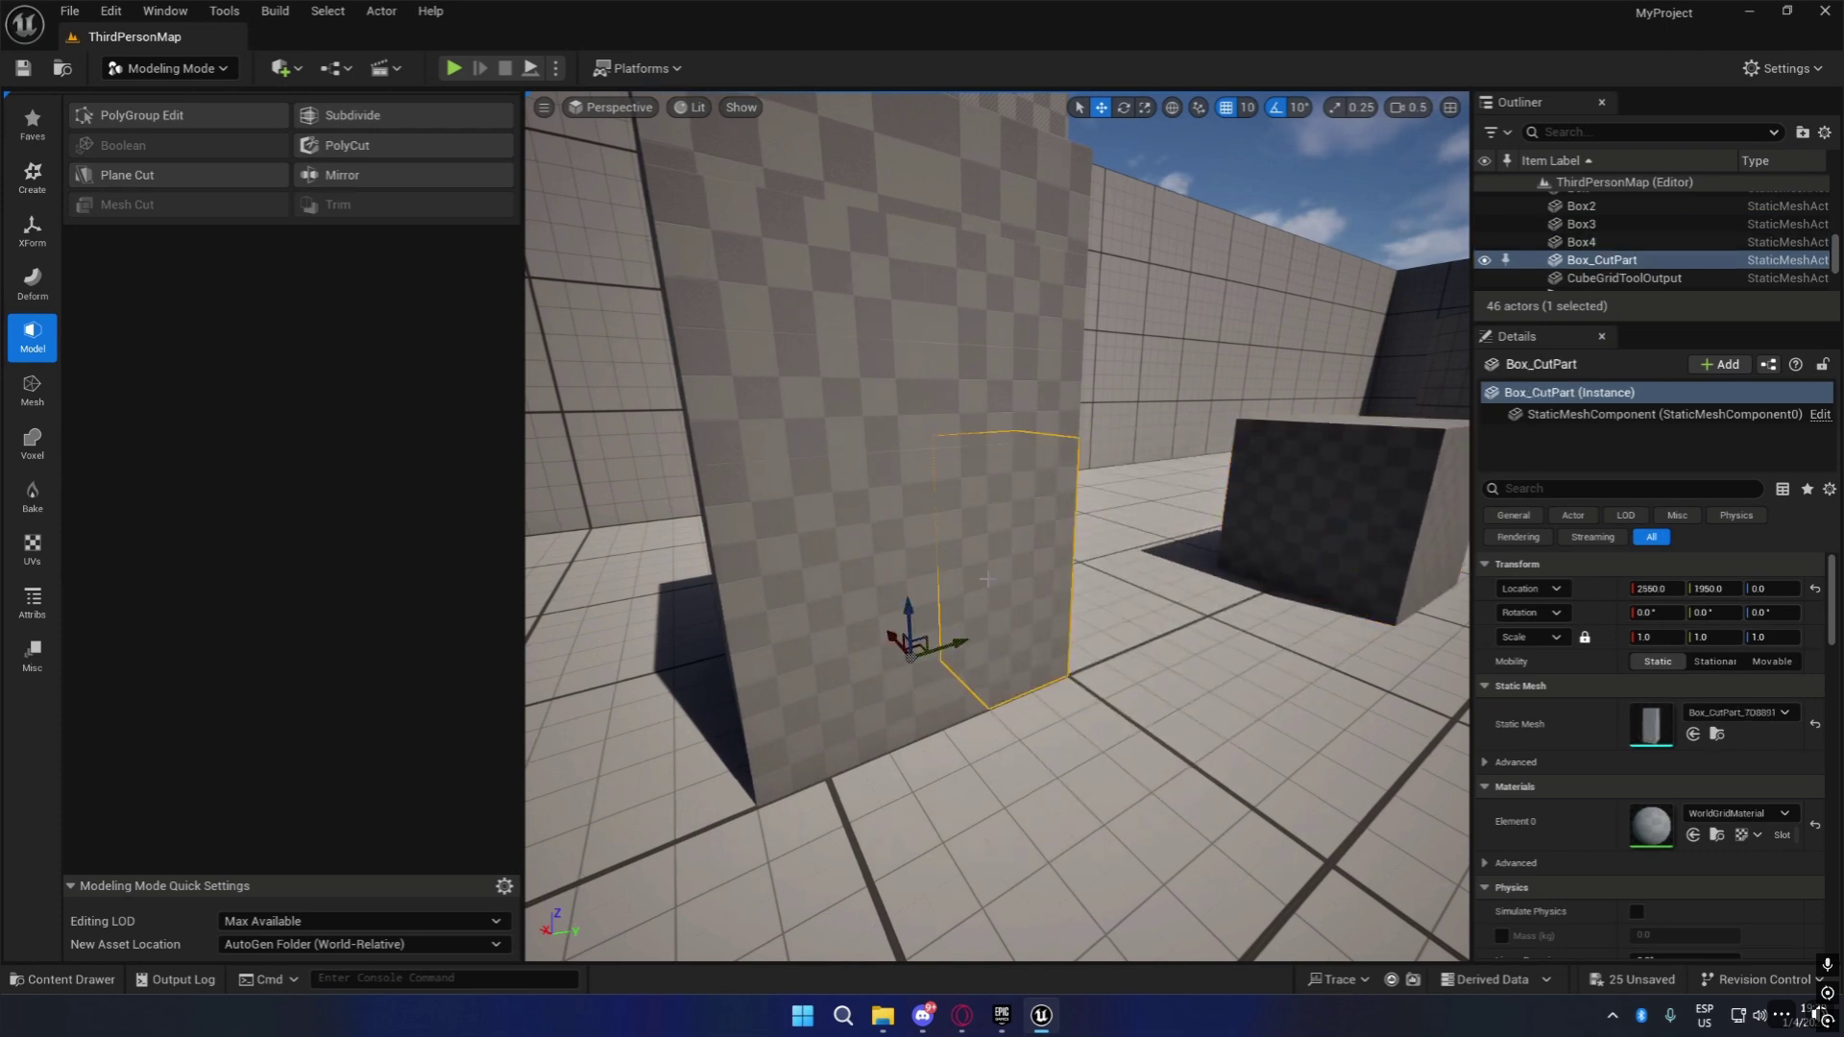
left_click_drag(942, 641, 1053, 607)
right_click_drag(1054, 607, 1104, 750)
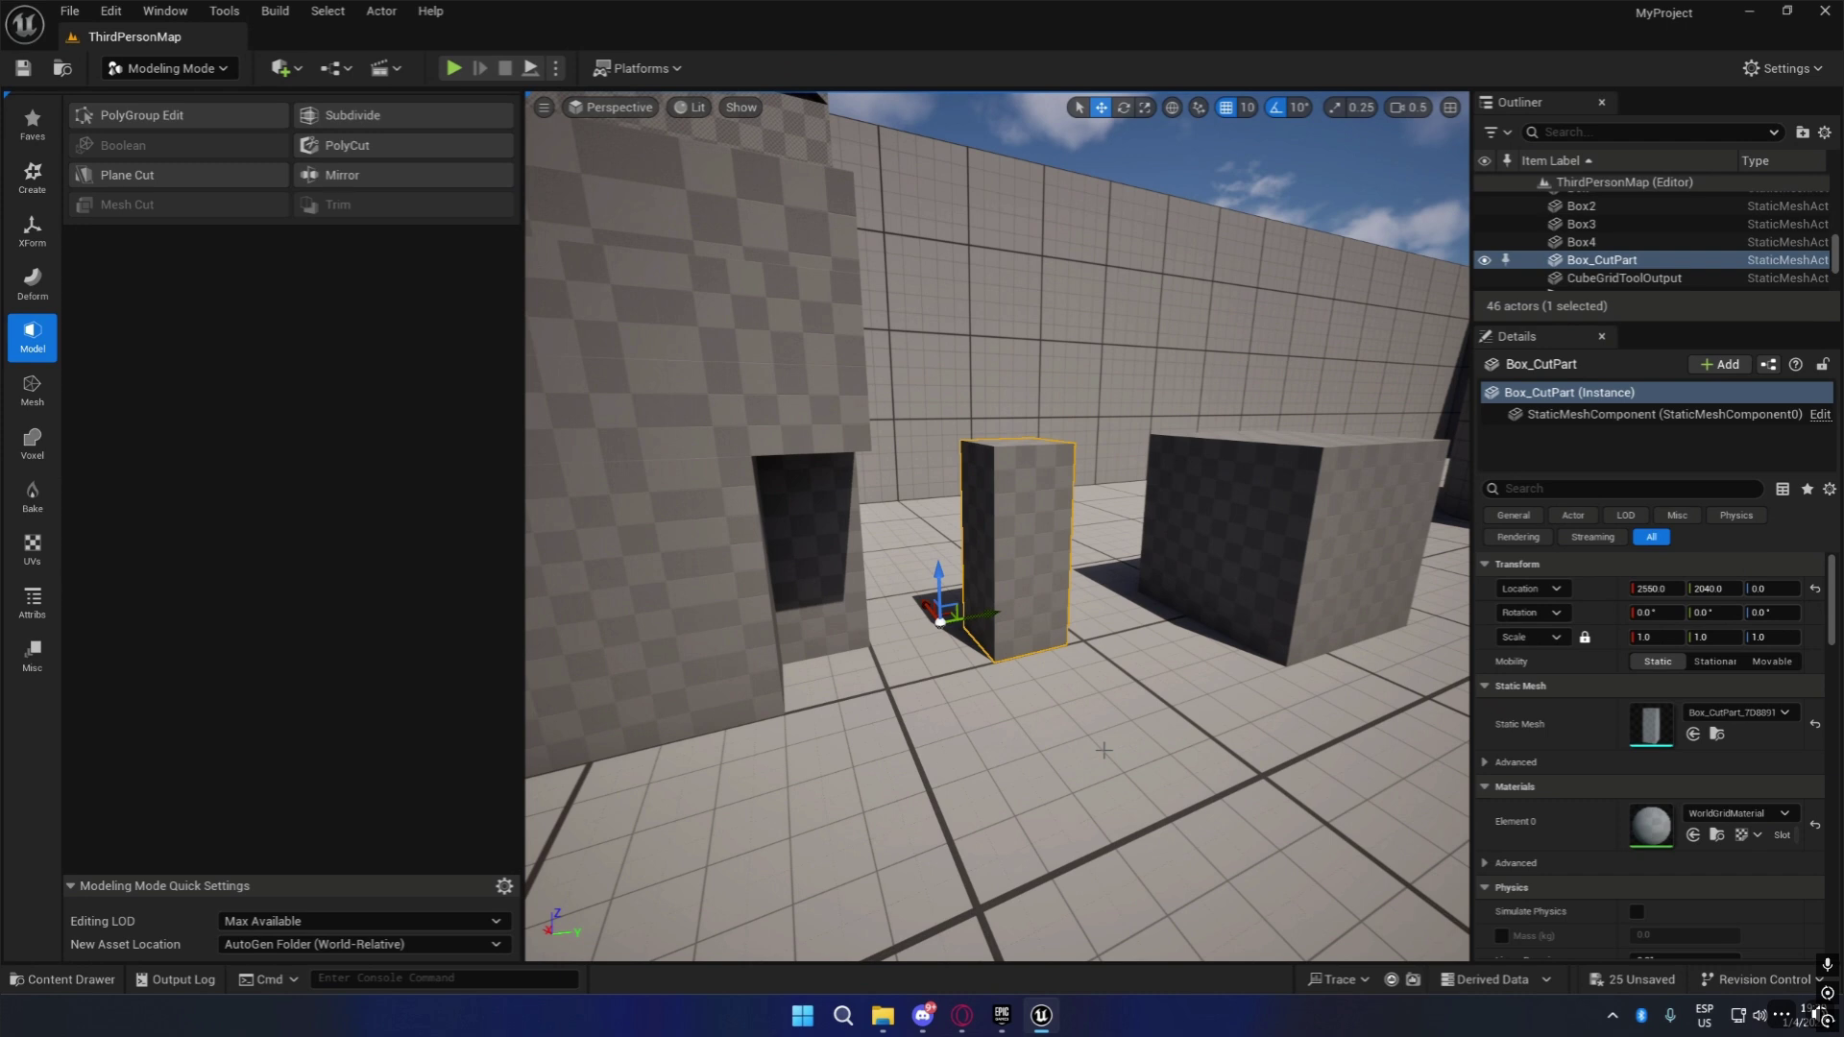
Undo the moves of both pieces and the mesh cut.
key("ctrl+z")
key("ctrl+z")
key("ctrl+z")
key("ctrl+z")
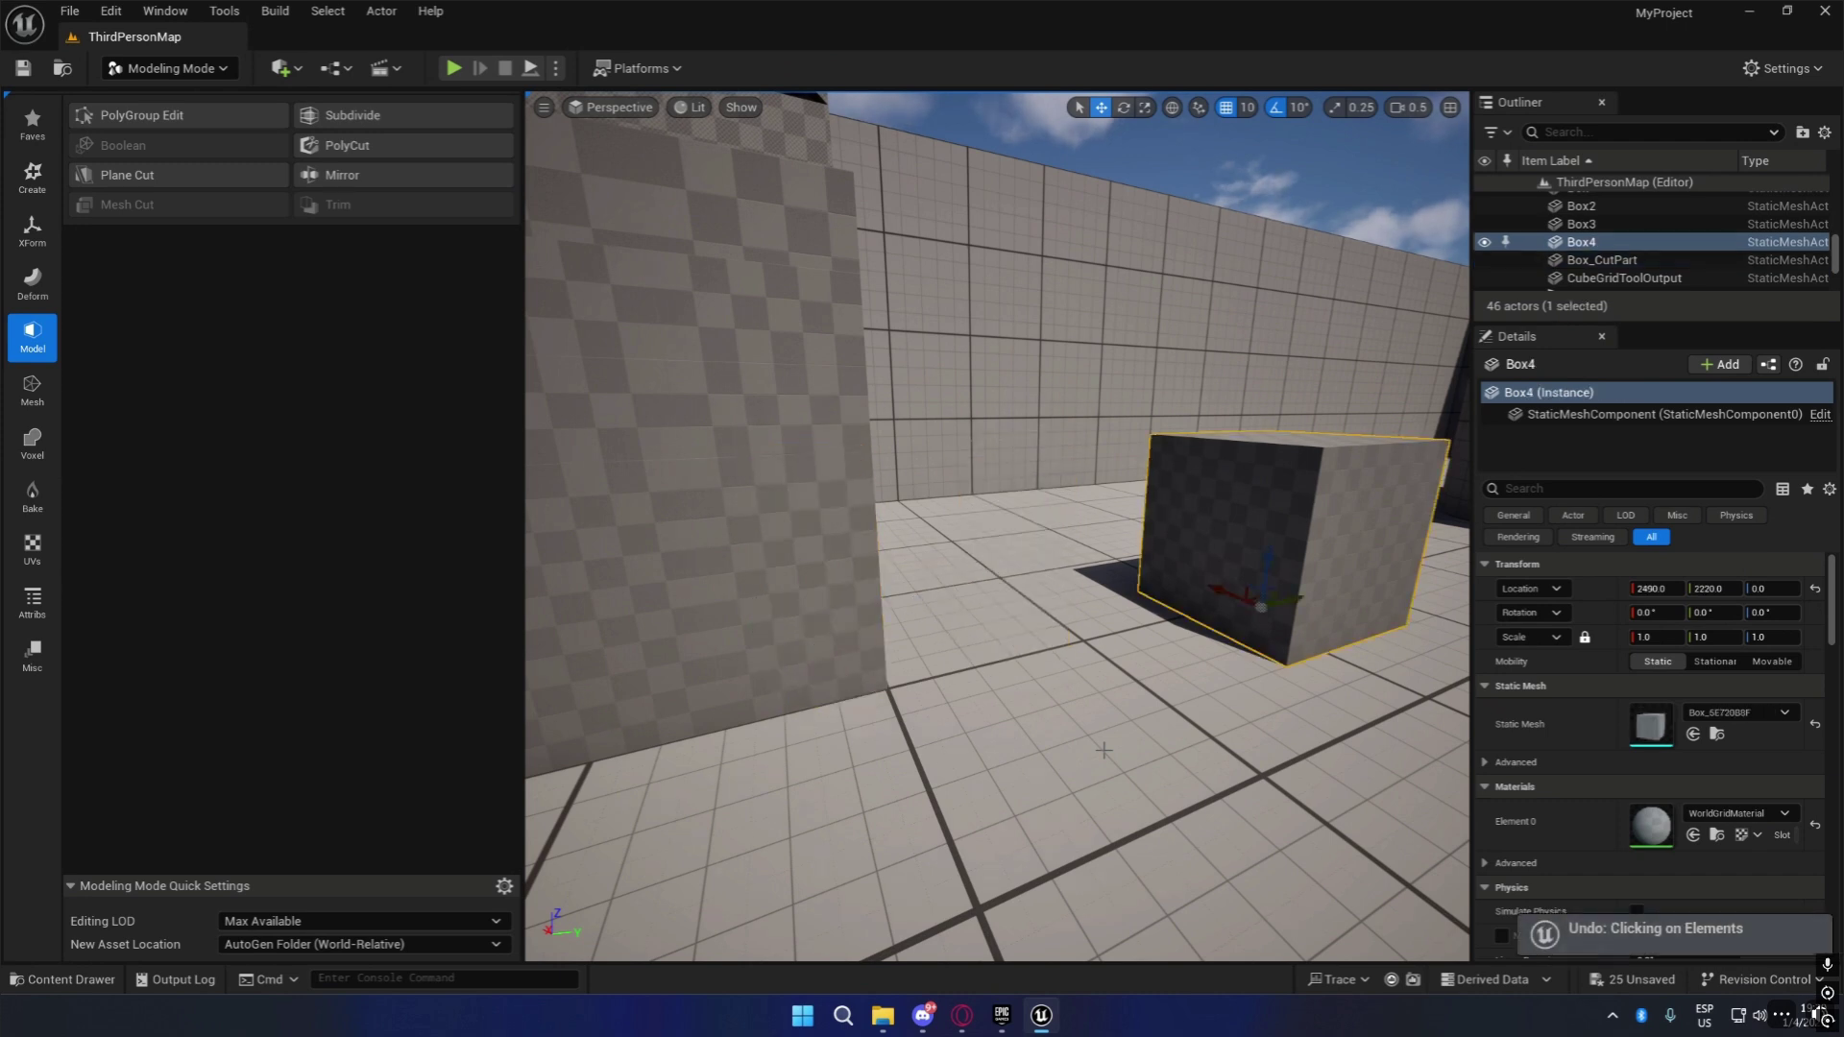
key("ctrl+z")
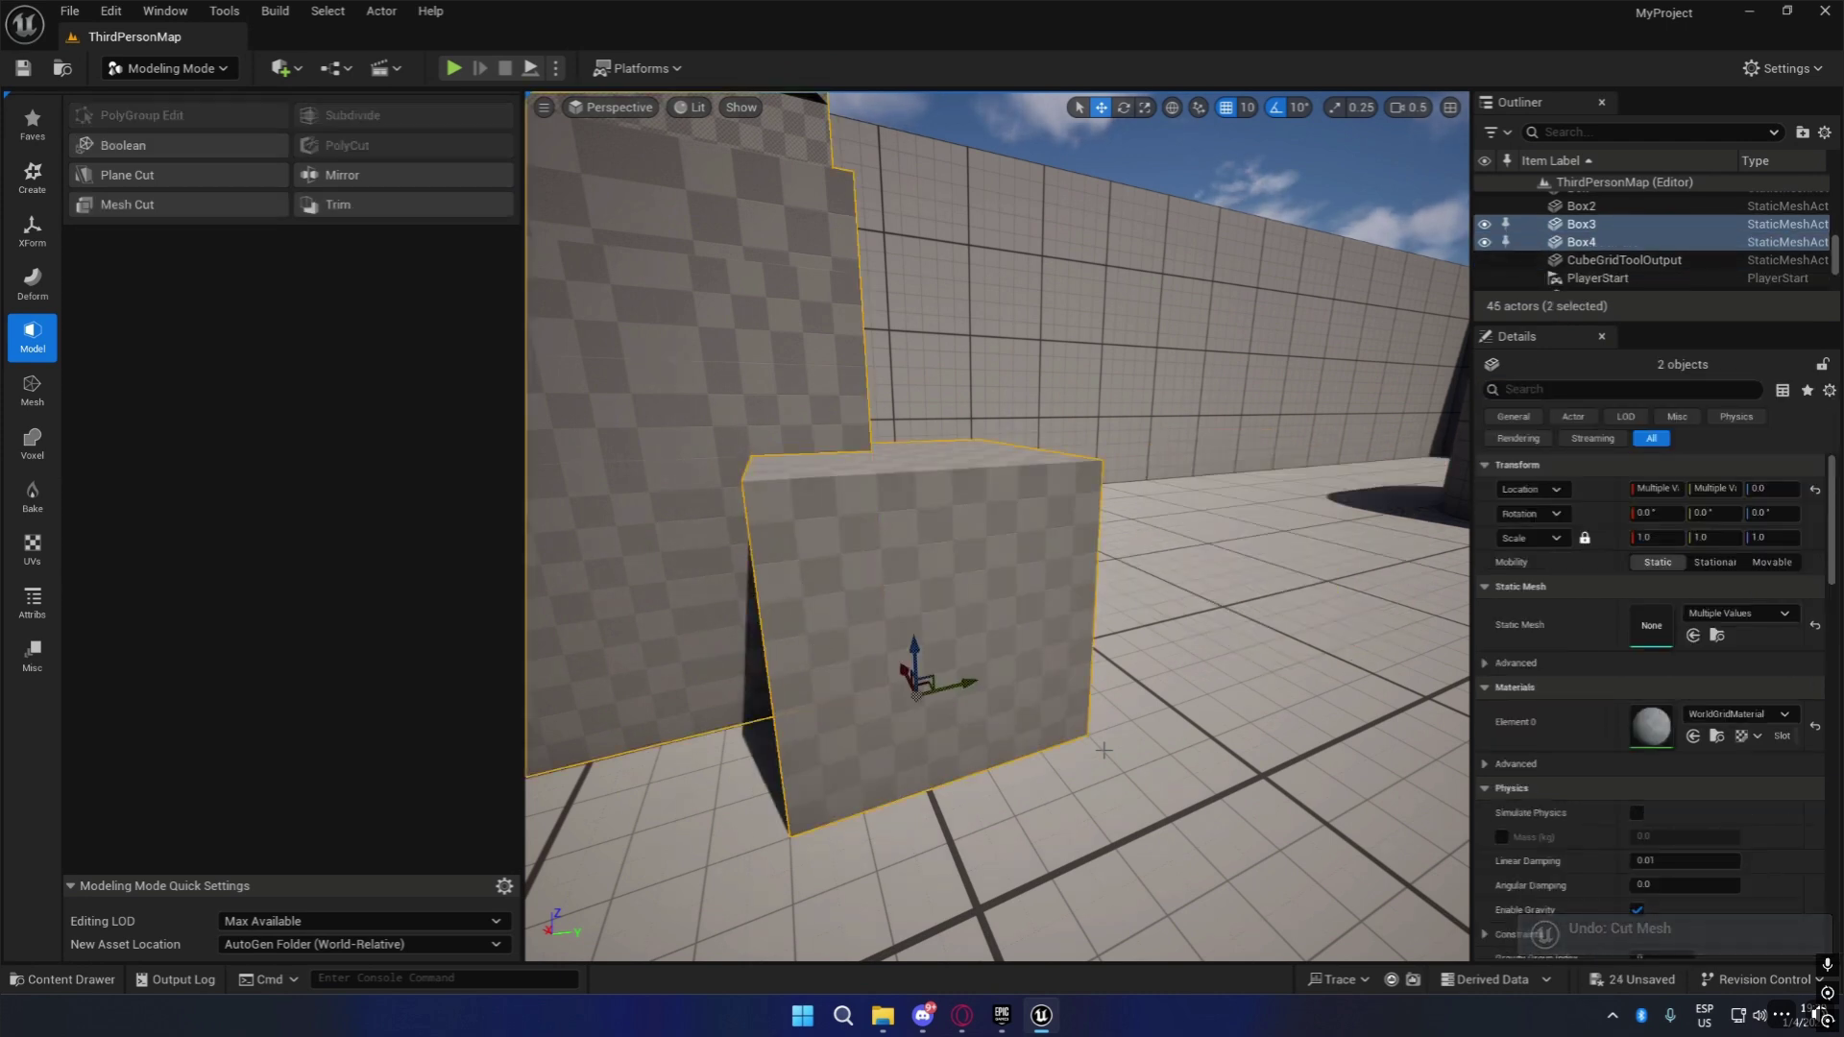
Trim the tower with the small box using Trim A and Remove Inside, accept, and inspect the trimmed corner from several sides.
left_click(999, 608, "ctrl")
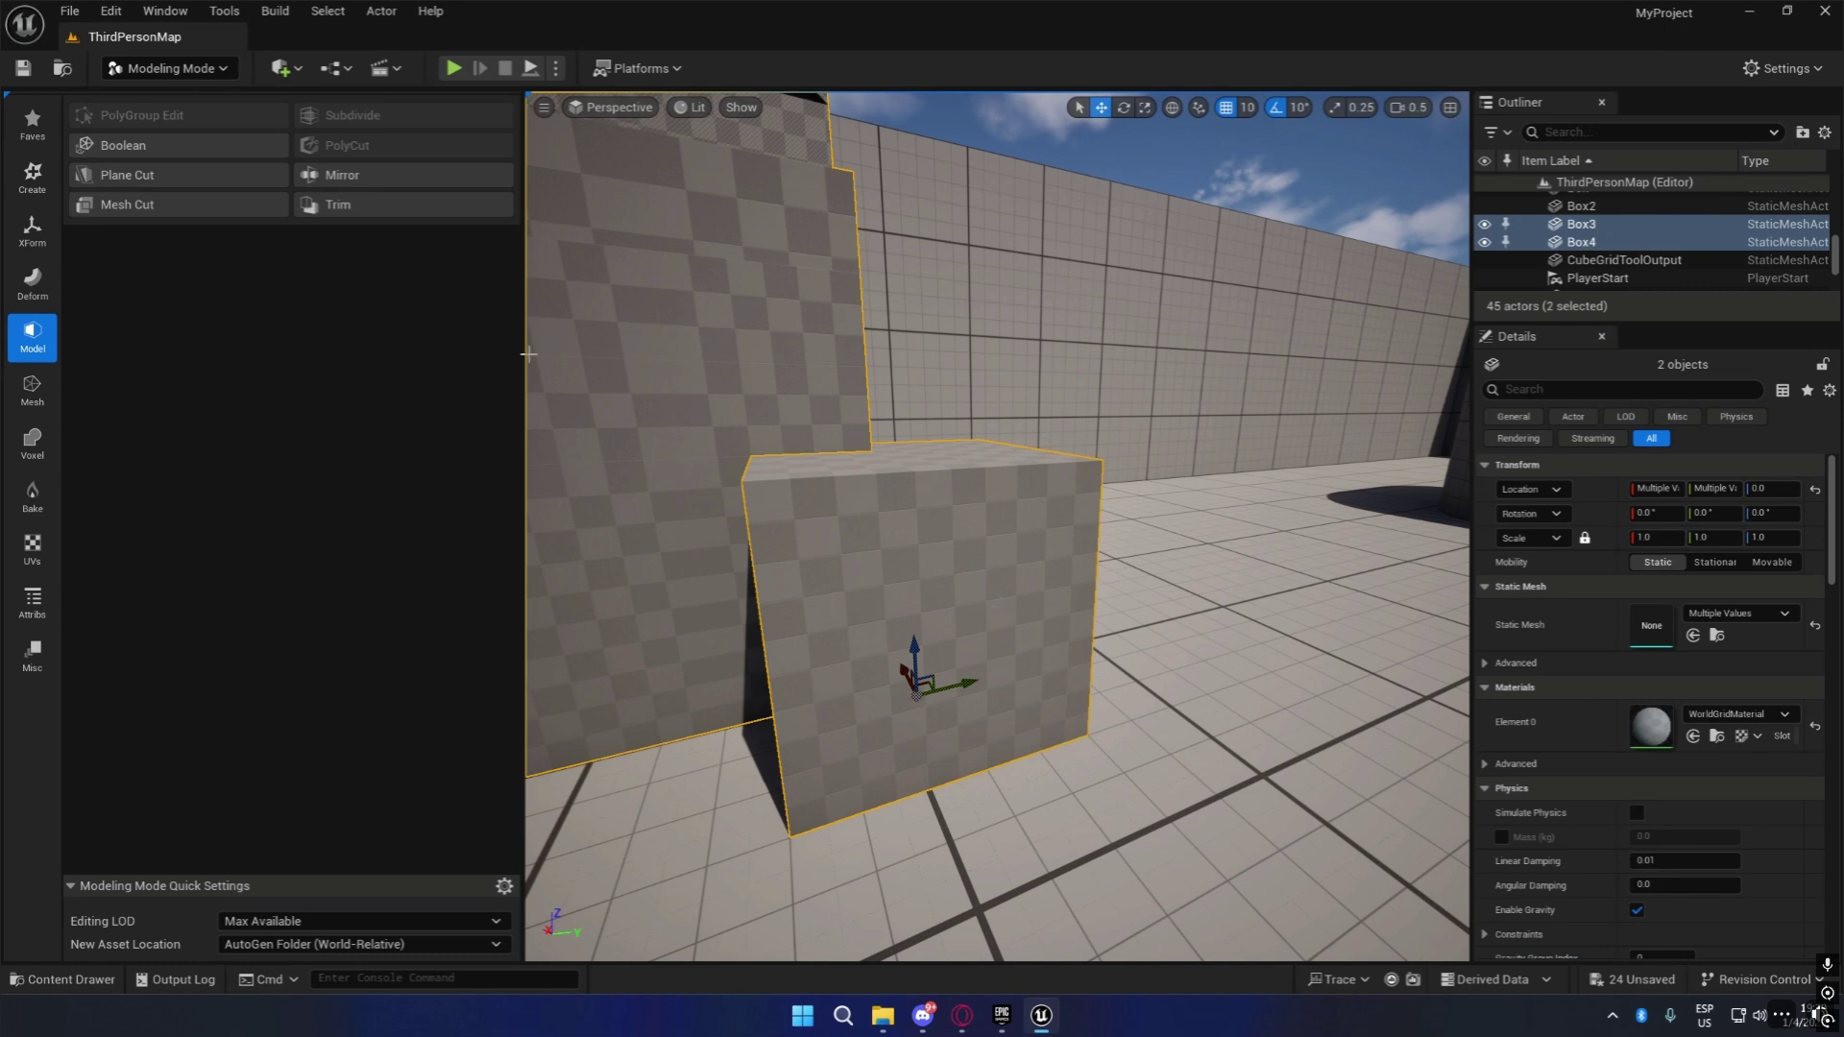
left_click(410, 205)
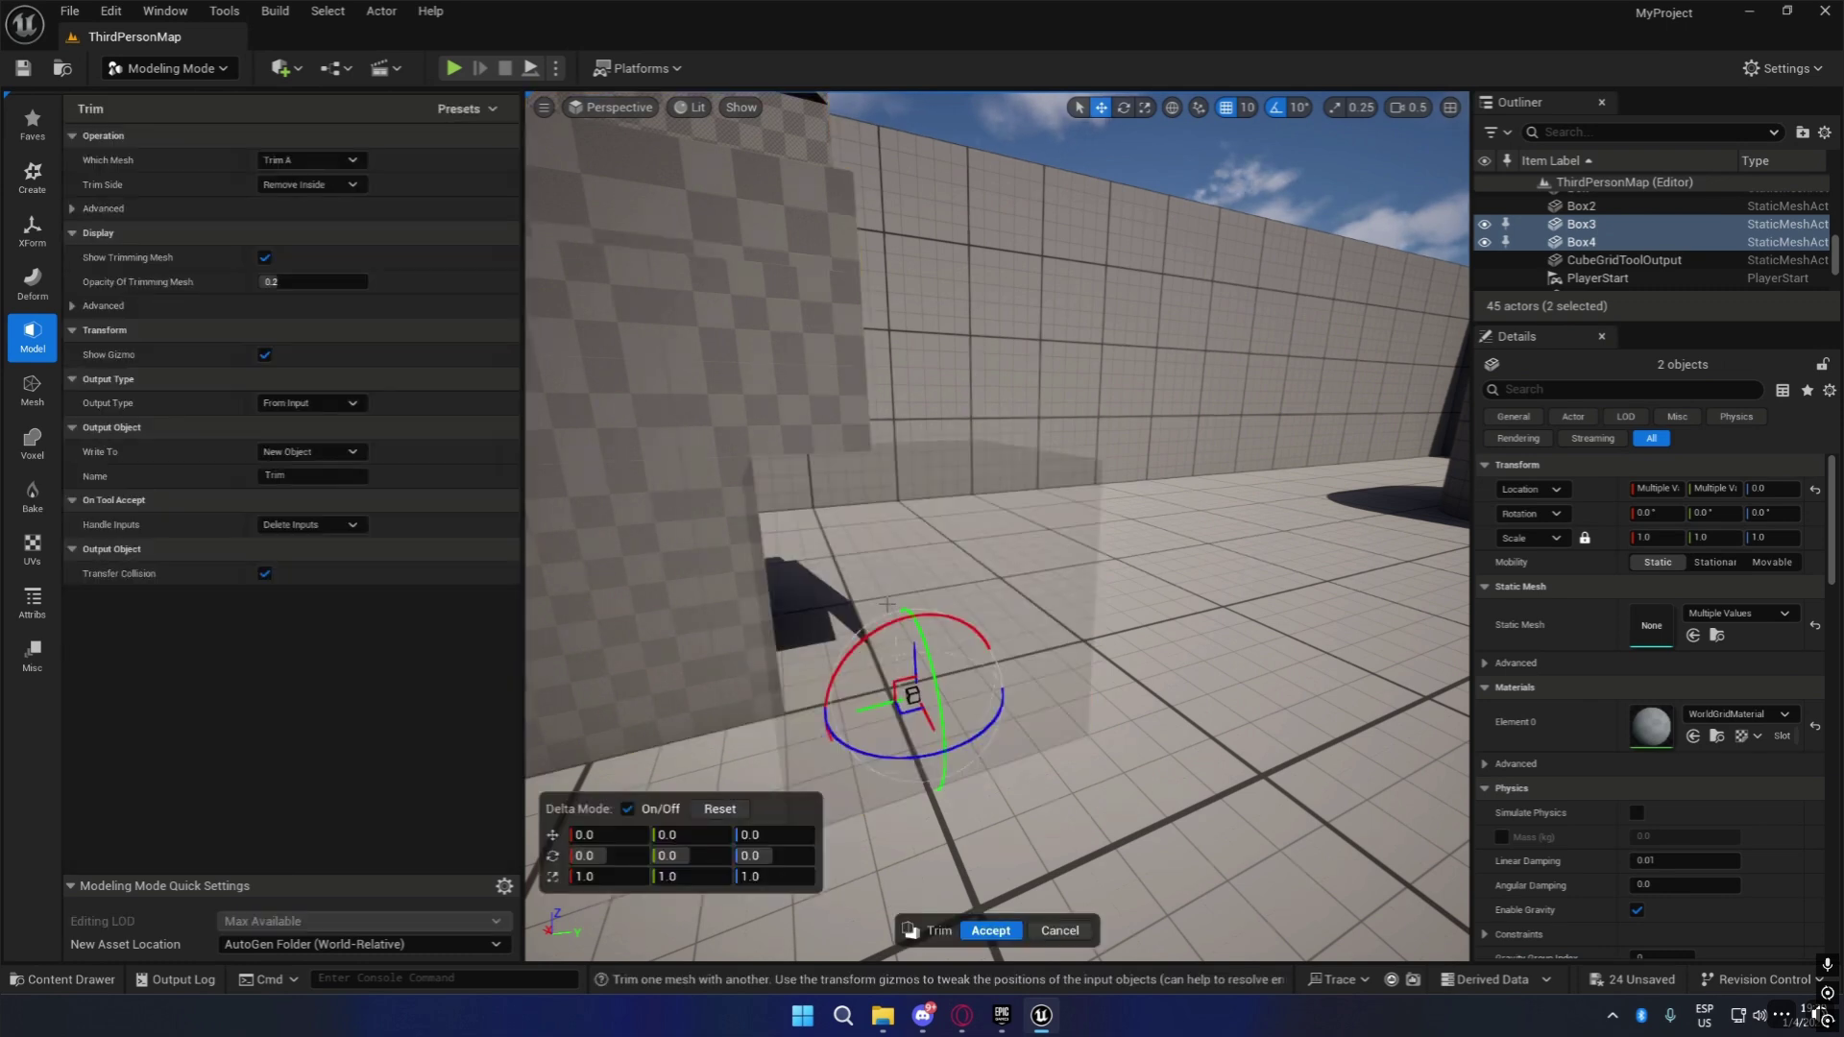
right_click_drag(997, 527, 630, 548)
left_click(991, 931)
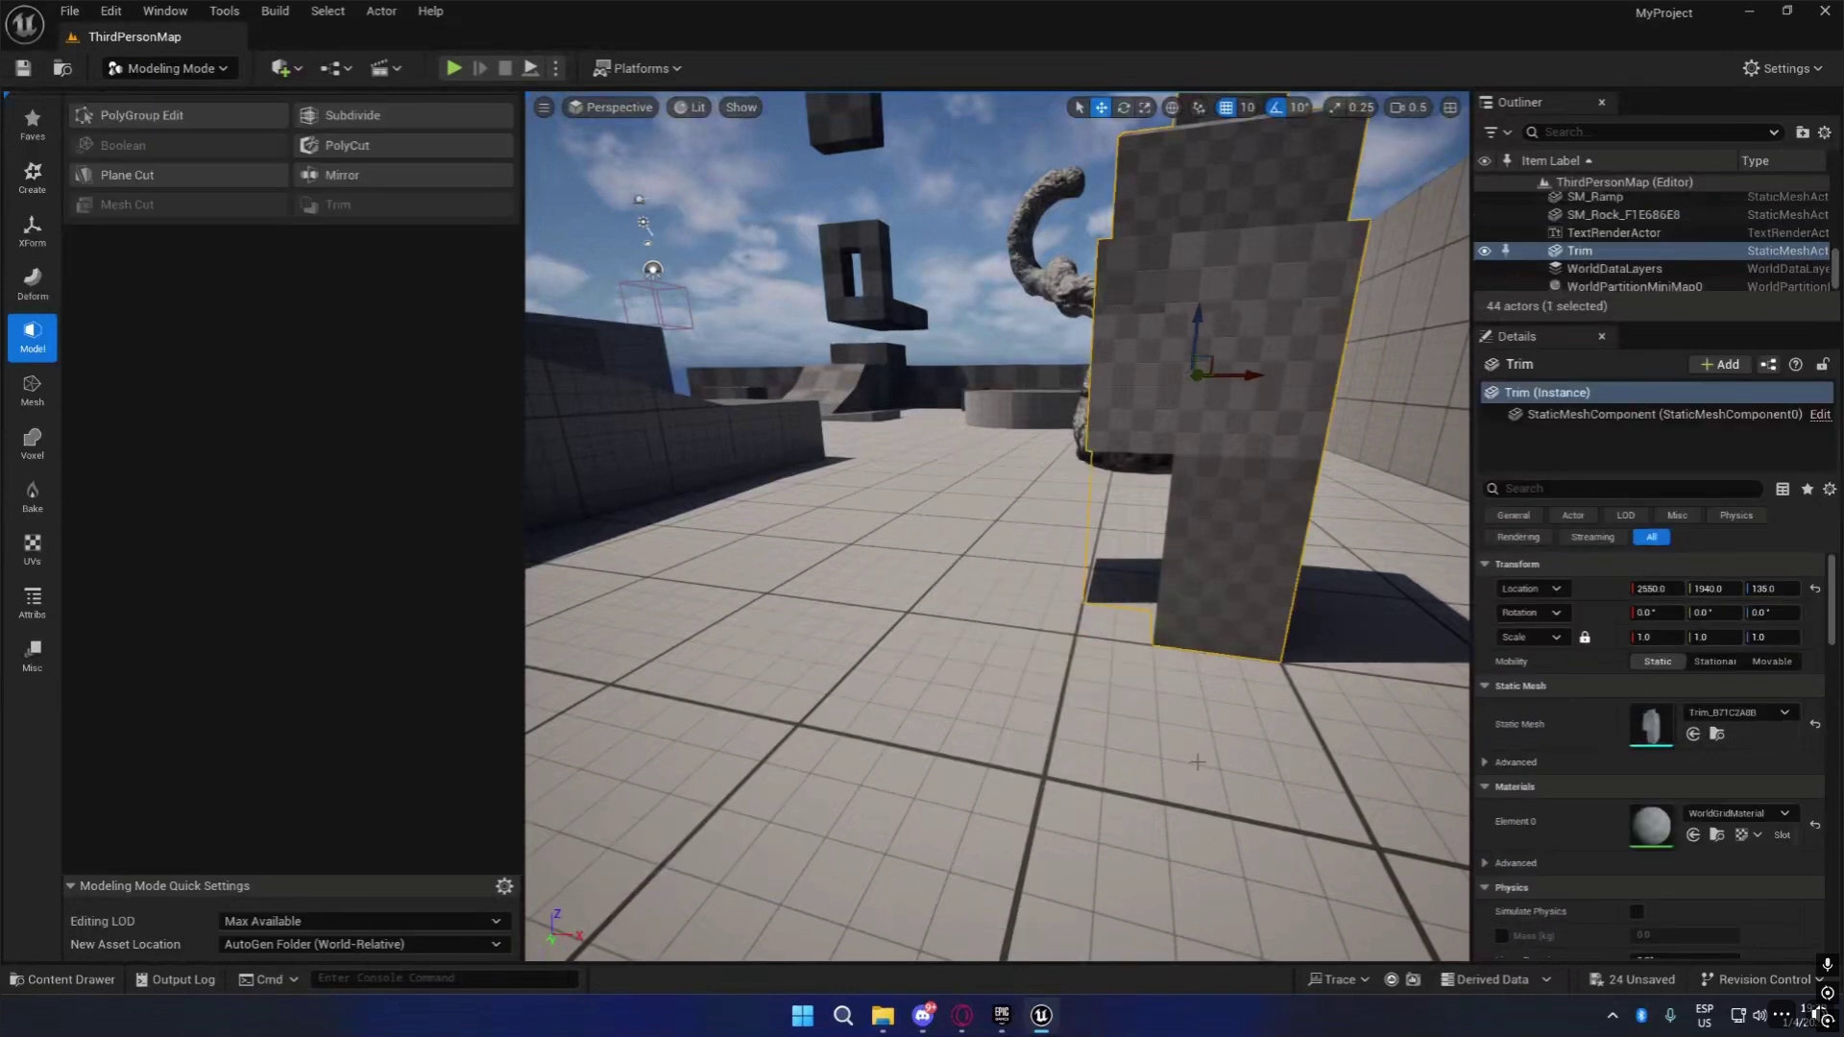
right_click_drag(994, 730, 1191, 734)
right_click_drag(999, 528, 999, 403)
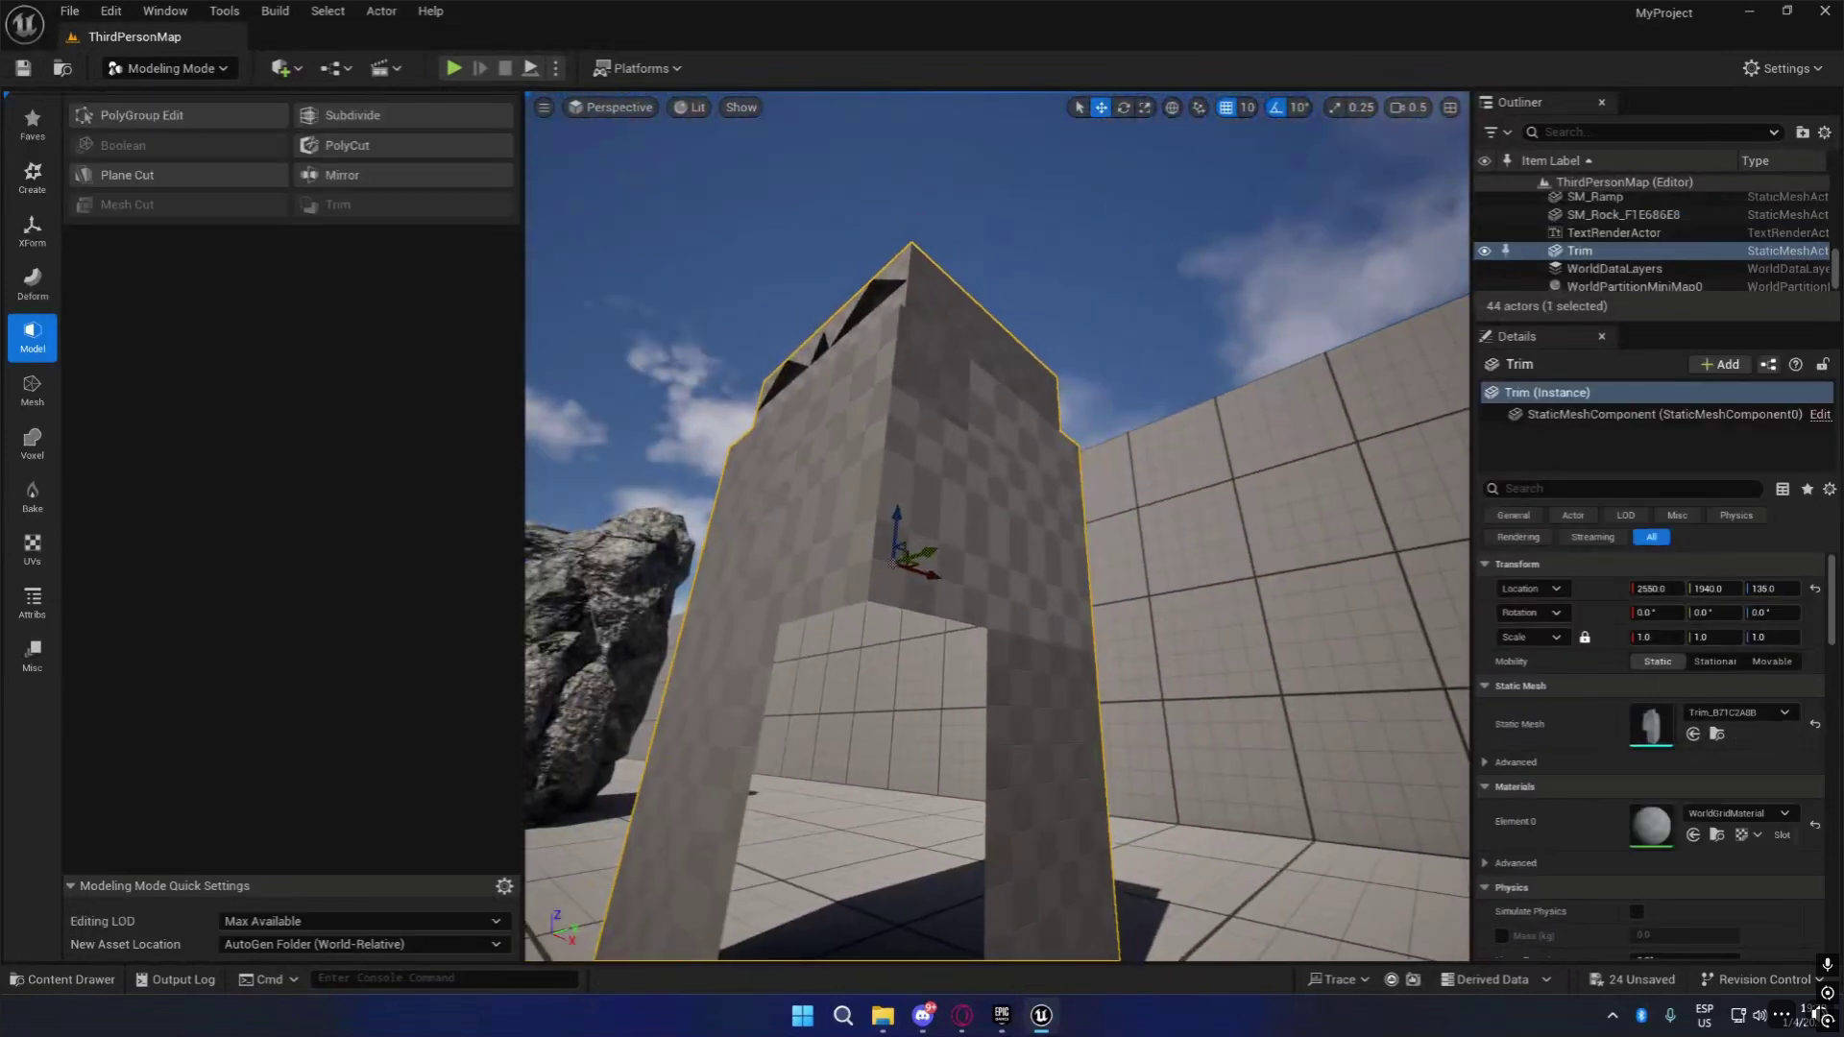
right_click_drag(999, 404, 990, 490)
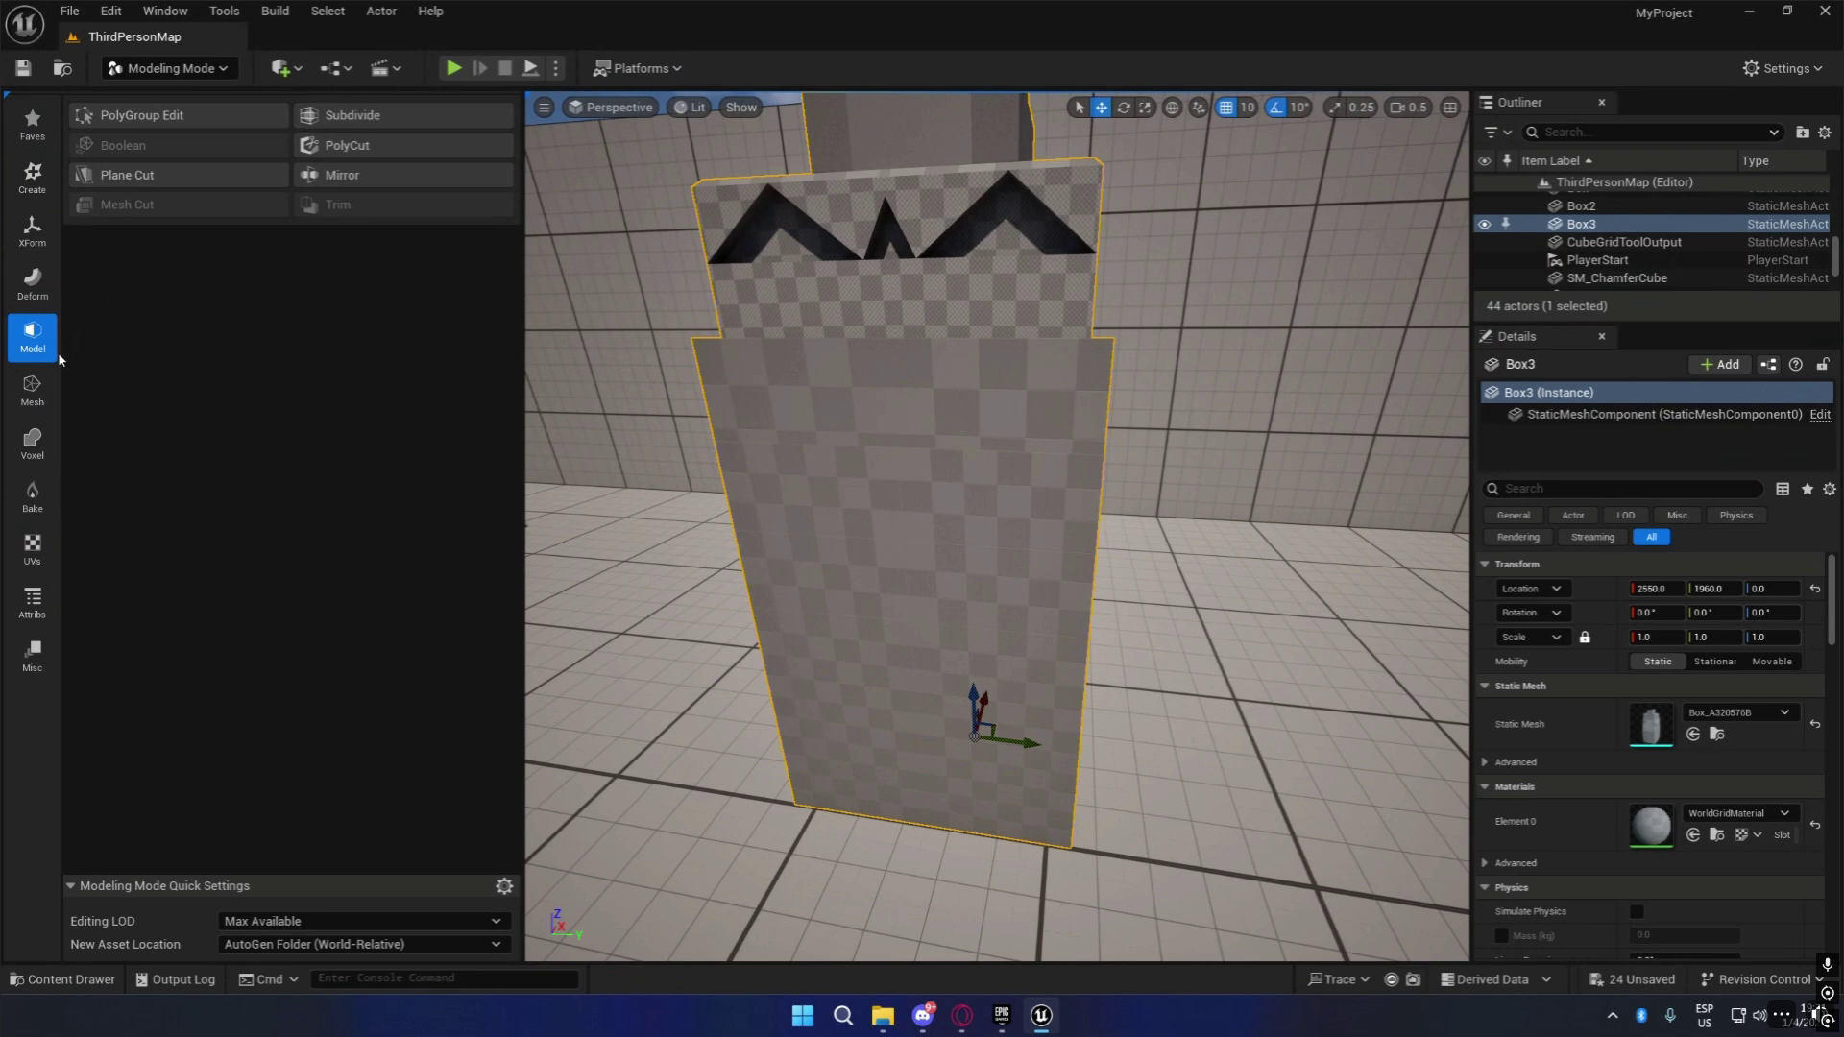
Try Tri Select on the tower: brush-select the front-face triangles, delete them, and cancel the tool.
left_click(34, 393)
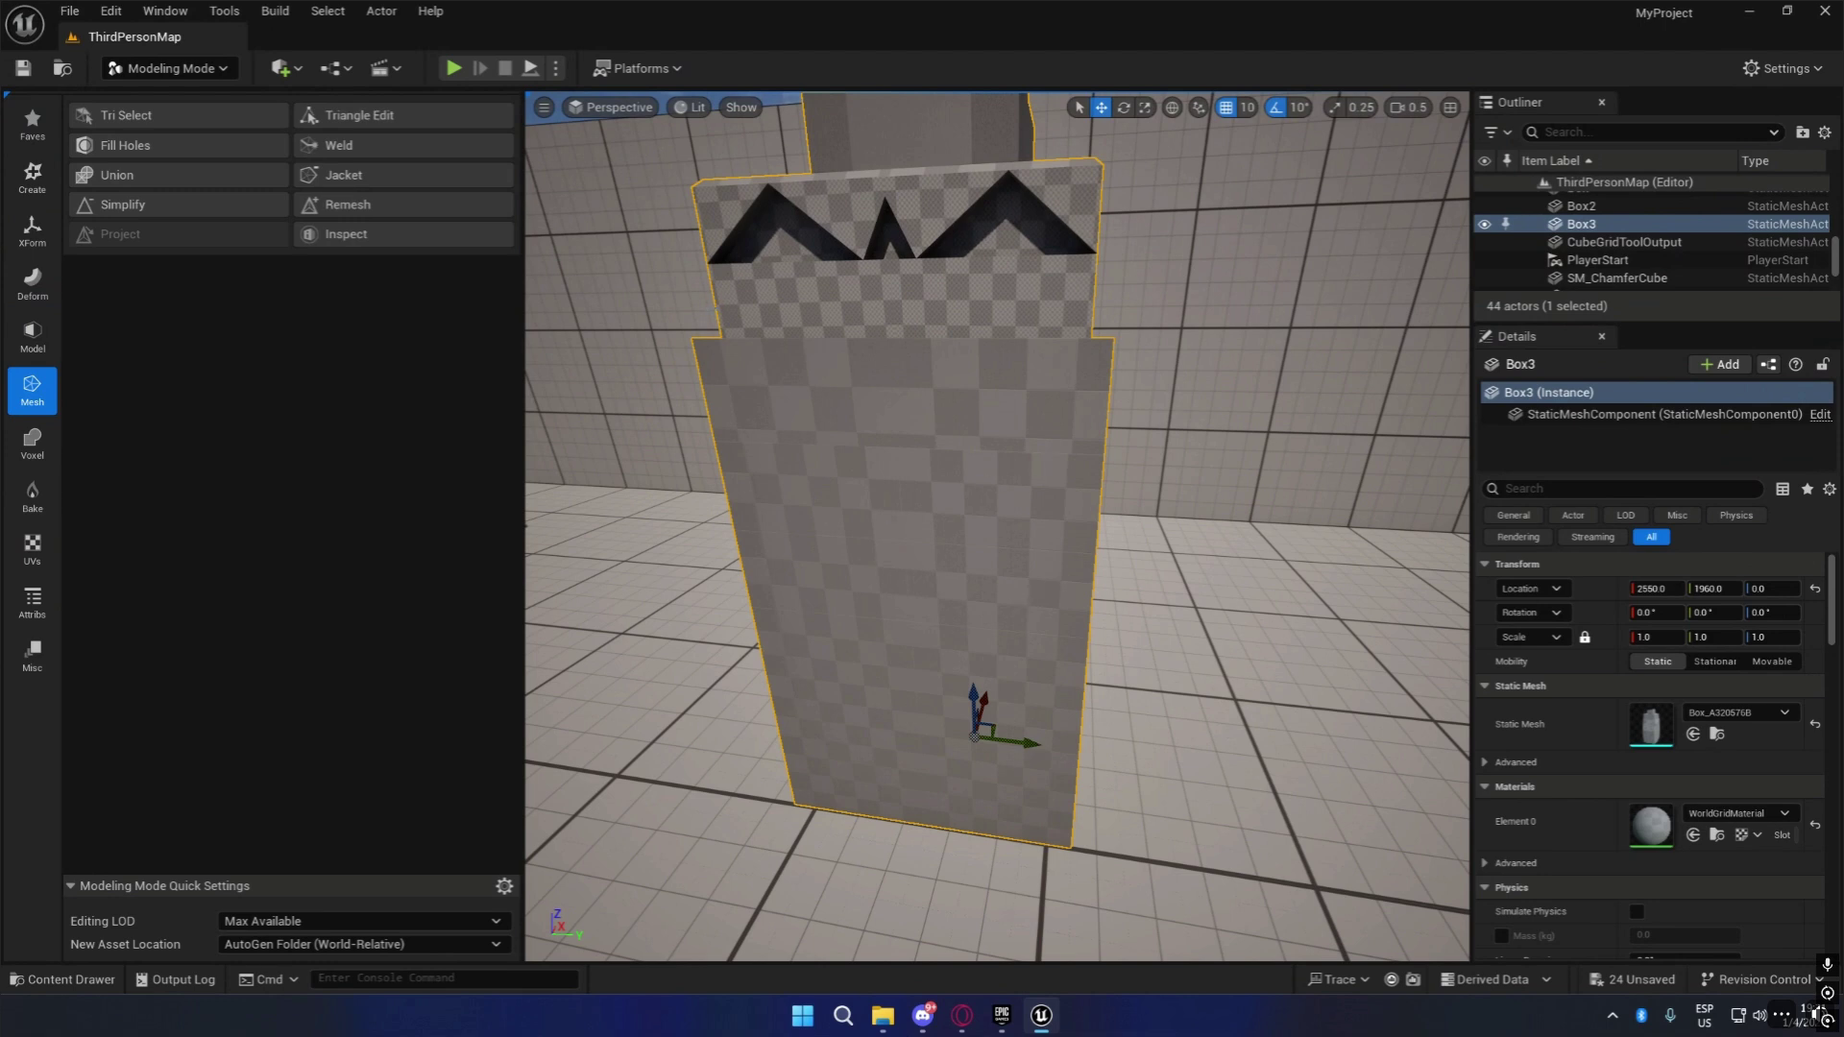
left_click(152, 116)
mouse_move(914, 453)
left_mouse_down()
mouse_move(938, 637)
mouse_move(910, 525)
left_mouse_up()
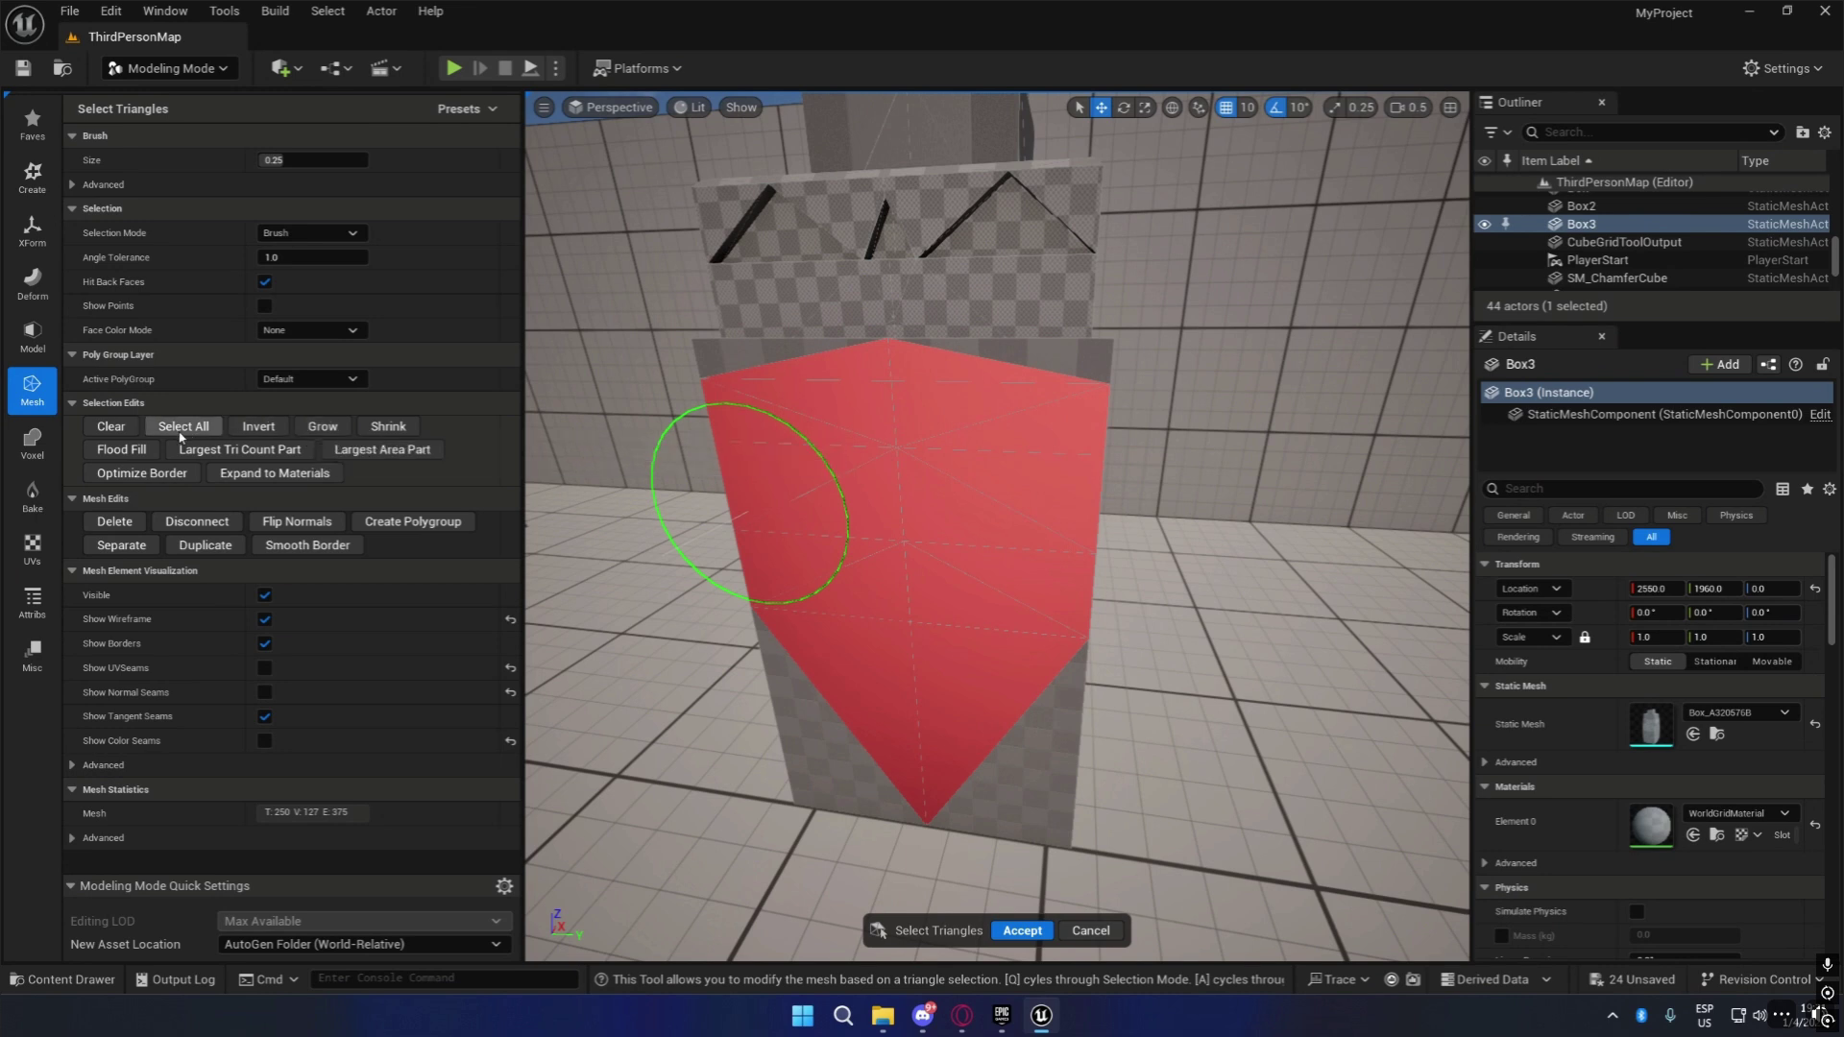
left_click(122, 523)
right_click_drag(1021, 572, 1201, 552)
key("a")
key("d")
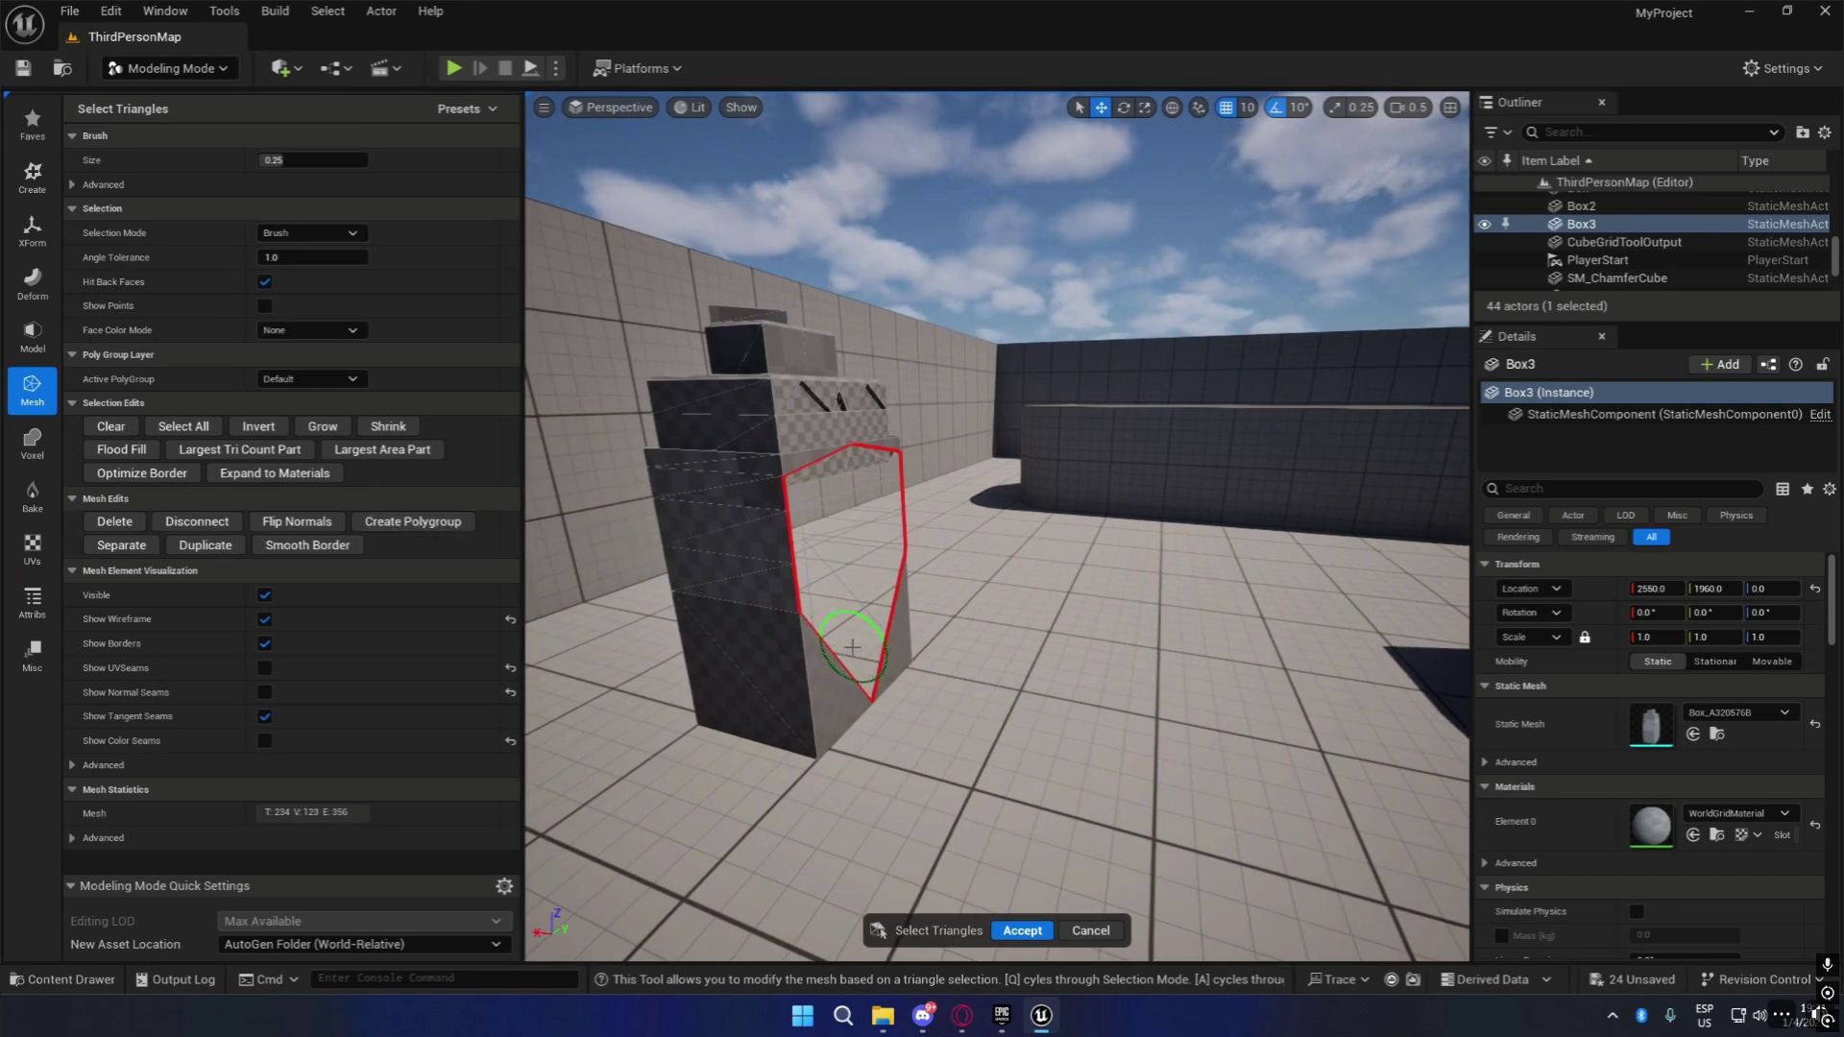
left_click(1106, 931)
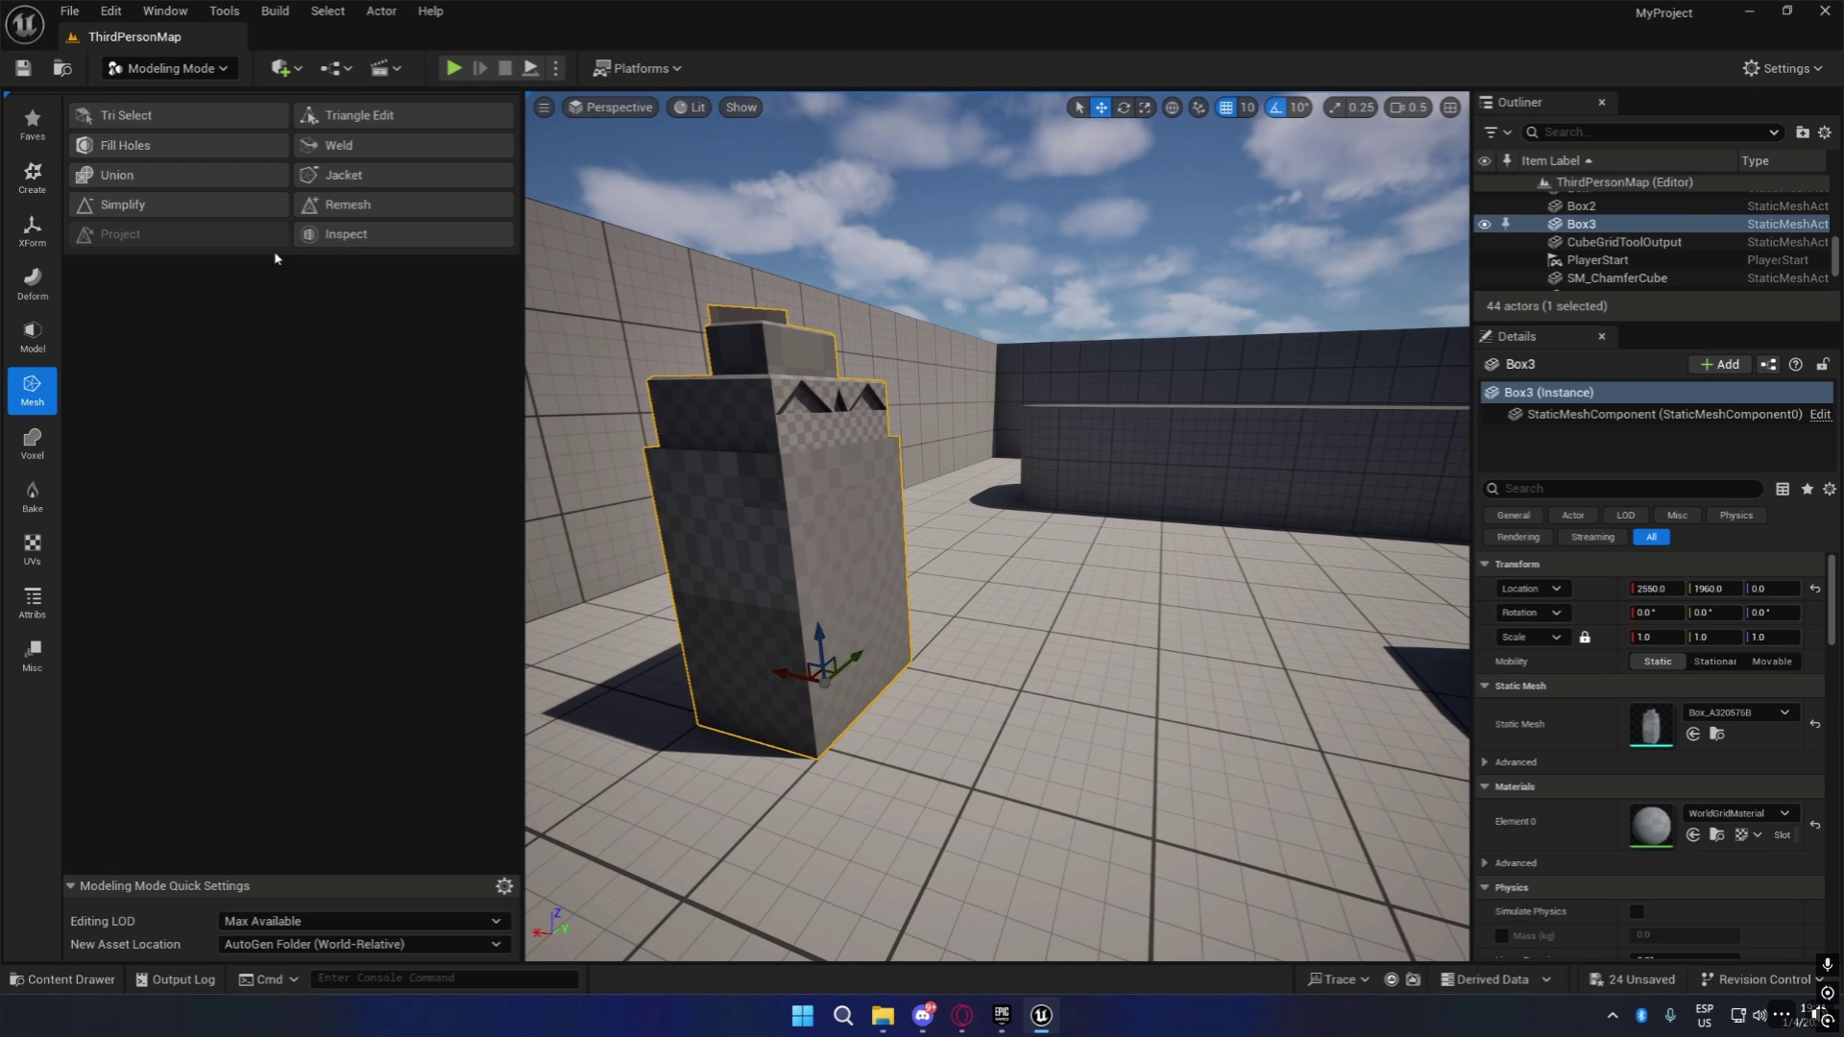
Select the rock mesh with the curved arm in the level.
key("d")
mouse_move(999, 538)
right_mouse_down()
mouse_move(893, 533)
mouse_move(1345, 529)
mouse_move(903, 561)
right_mouse_up()
key("w")
left_click(999, 557)
key("w")
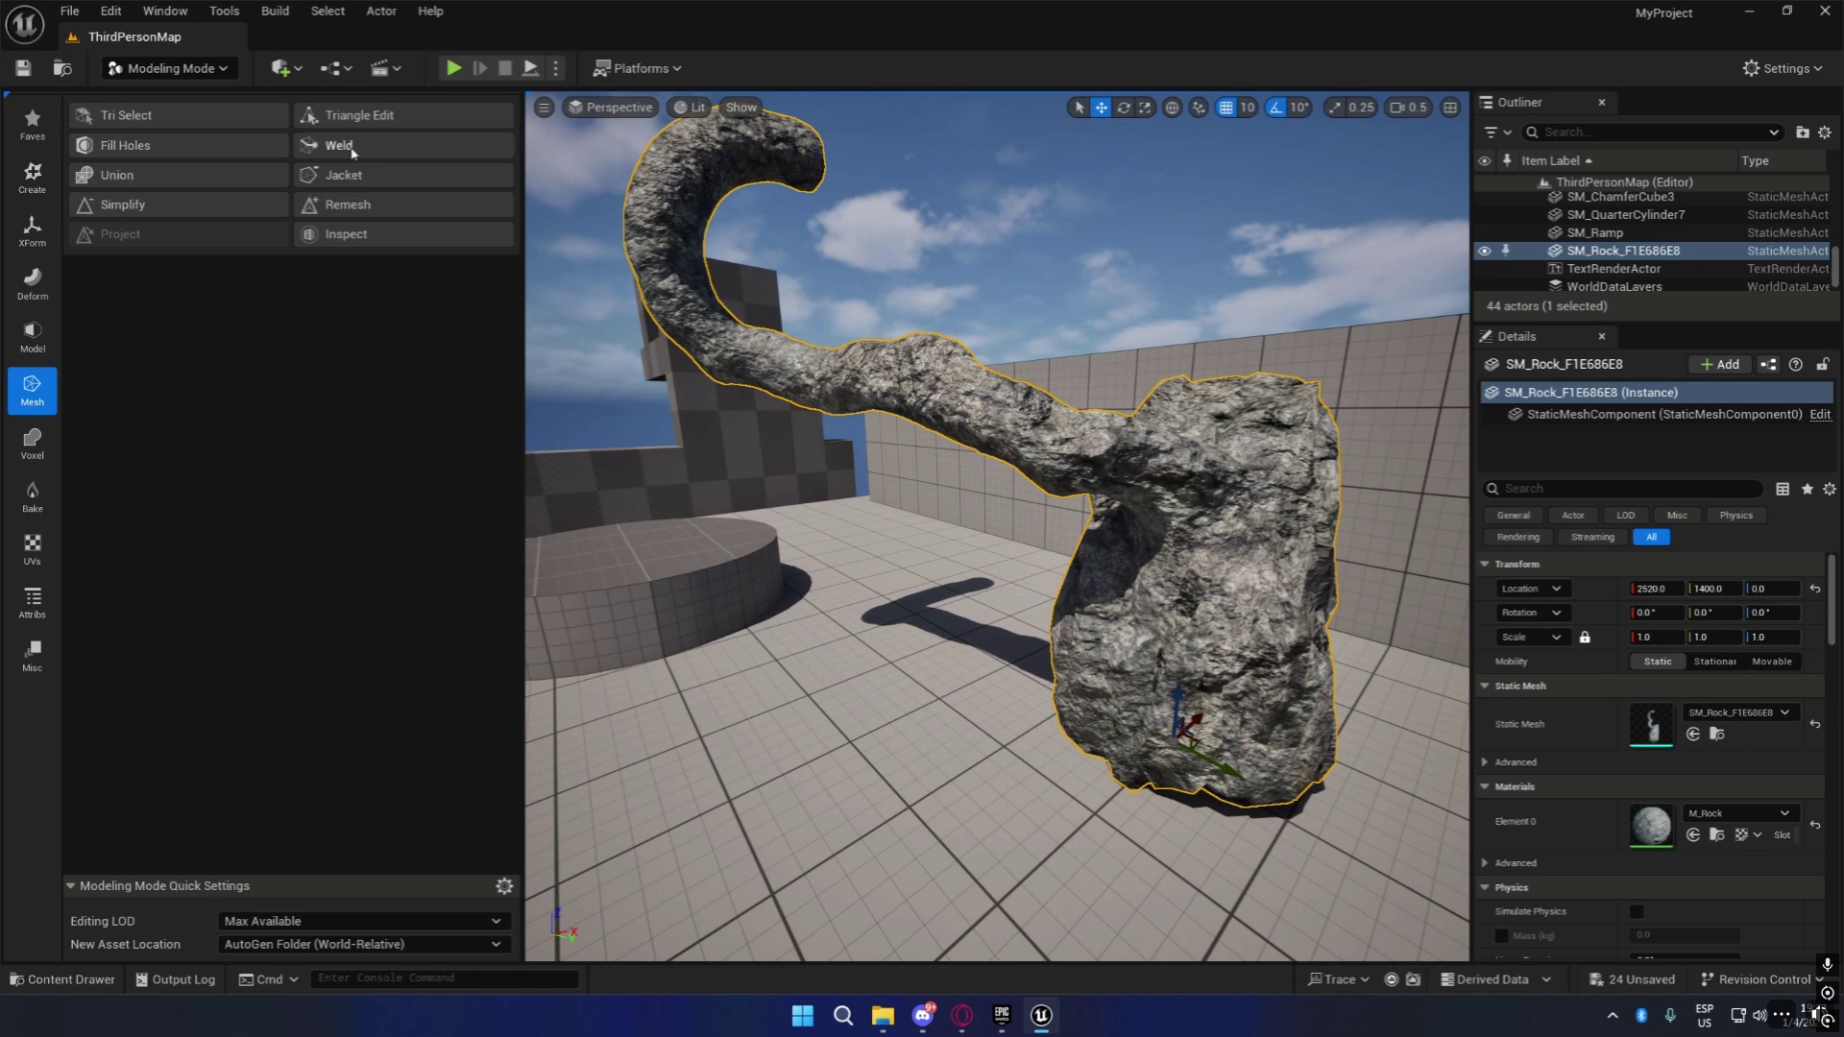
Preview Simplify on the rock with a target percentage of 10.
left_click(201, 207)
right_click_drag(826, 452, 831, 456)
key("w")
key("s")
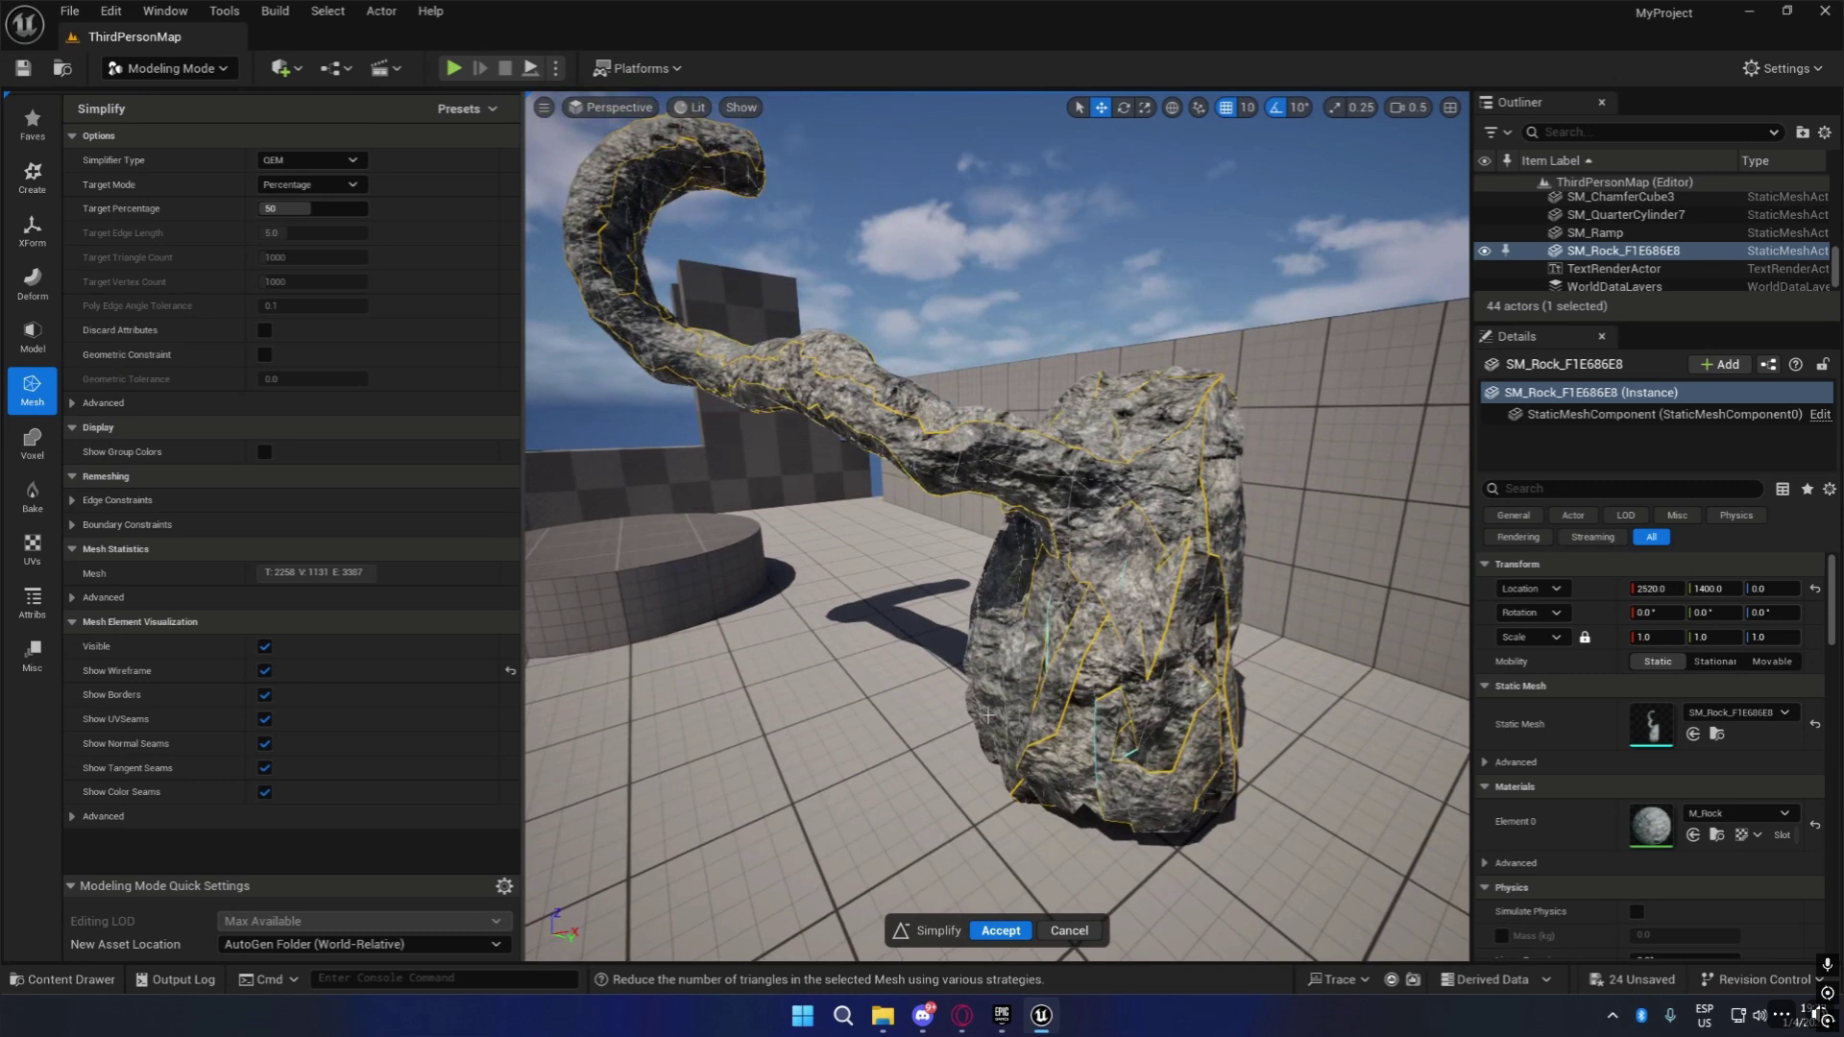
left_click(313, 208)
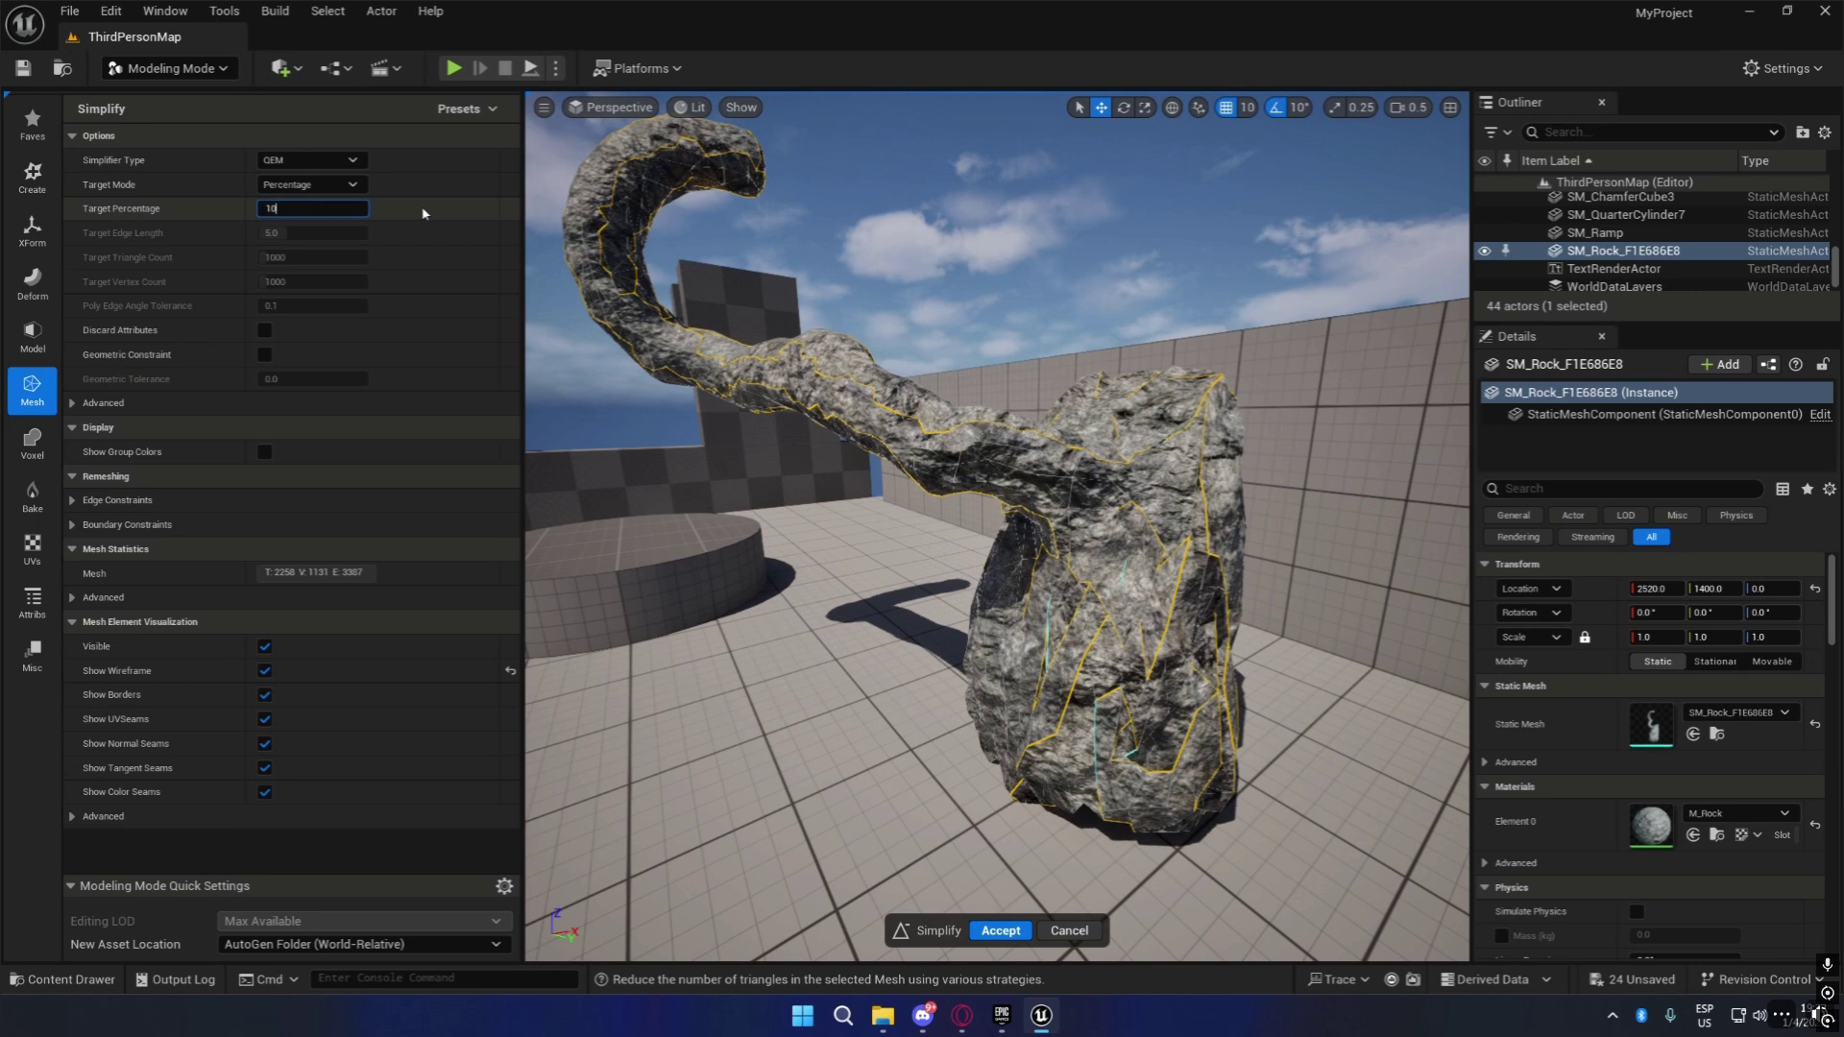
key("Return")
mouse_move(989, 613)
right_mouse_down()
mouse_move(956, 588)
mouse_move(1004, 588)
mouse_move(979, 590)
right_mouse_up()
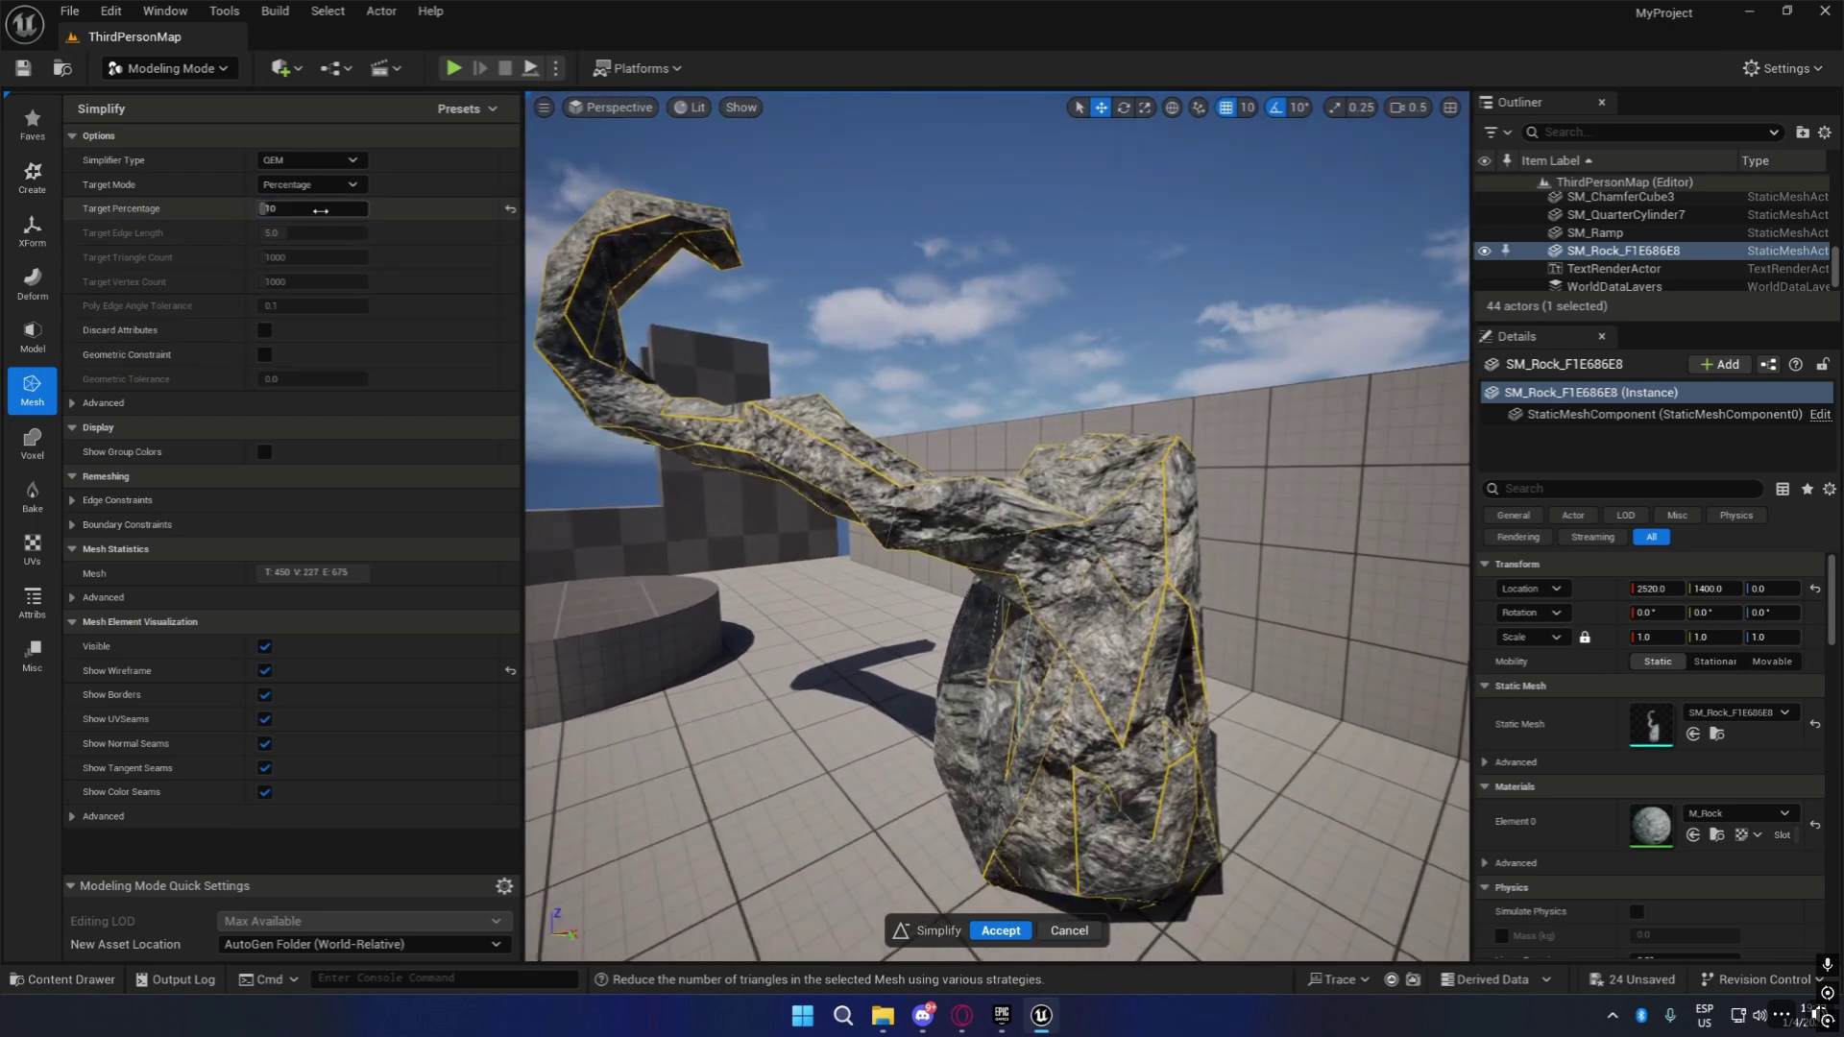
Try Simplify target percentages of 1 and 100 on the rock, and cancel the tool.
key("Return")
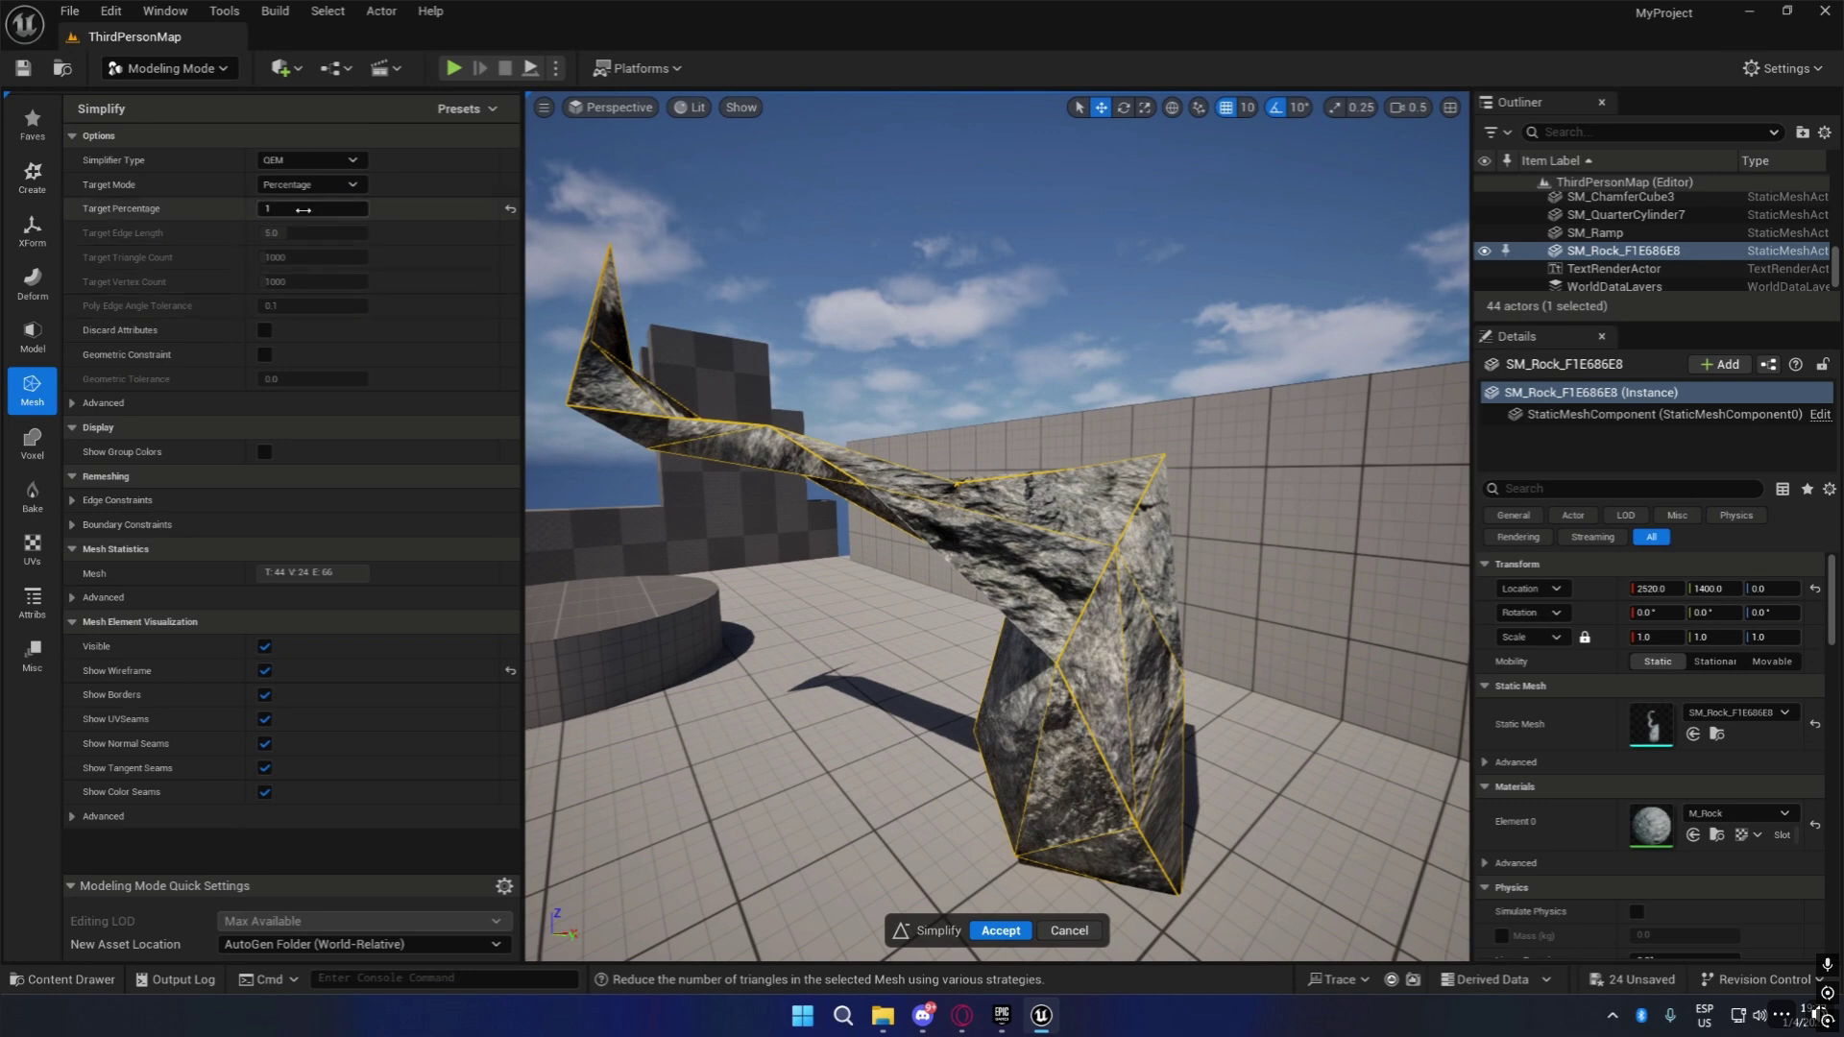
key("Return")
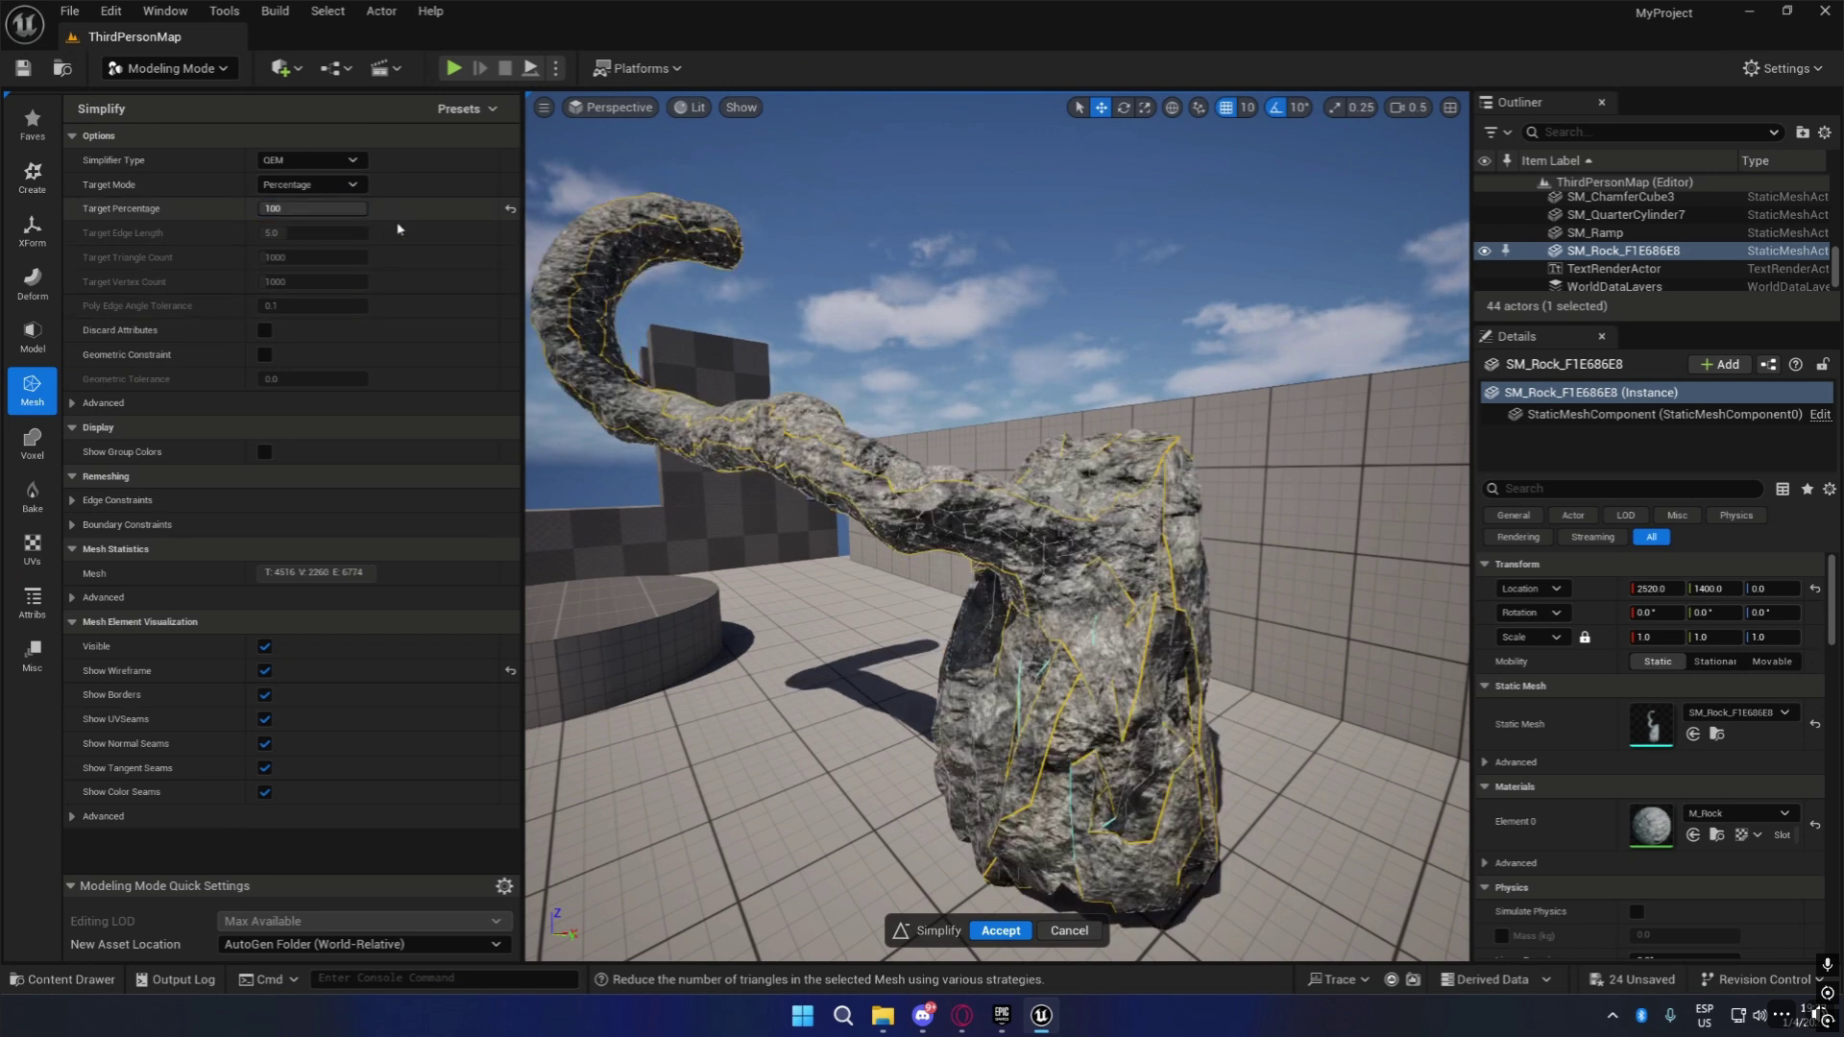
left_click(1064, 931)
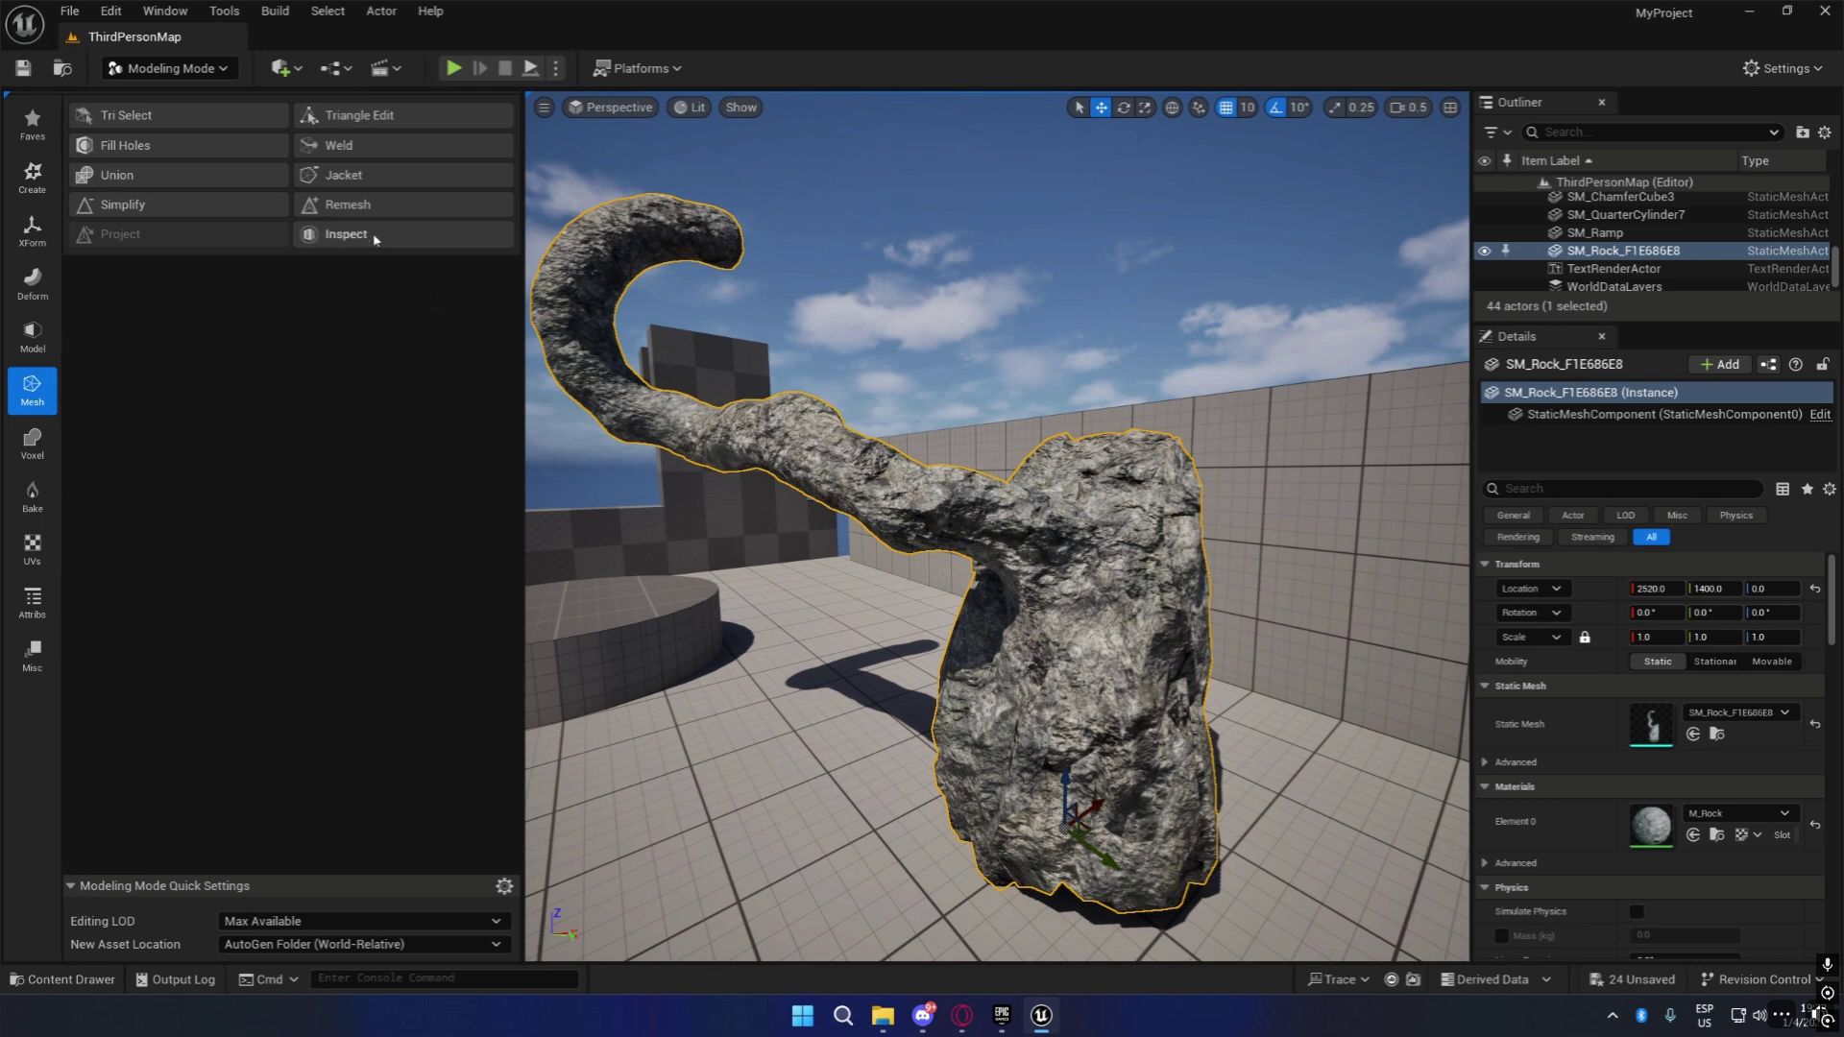
Remesh the rock with a target triangle count of 500000 and accept the result.
left_click(346, 205)
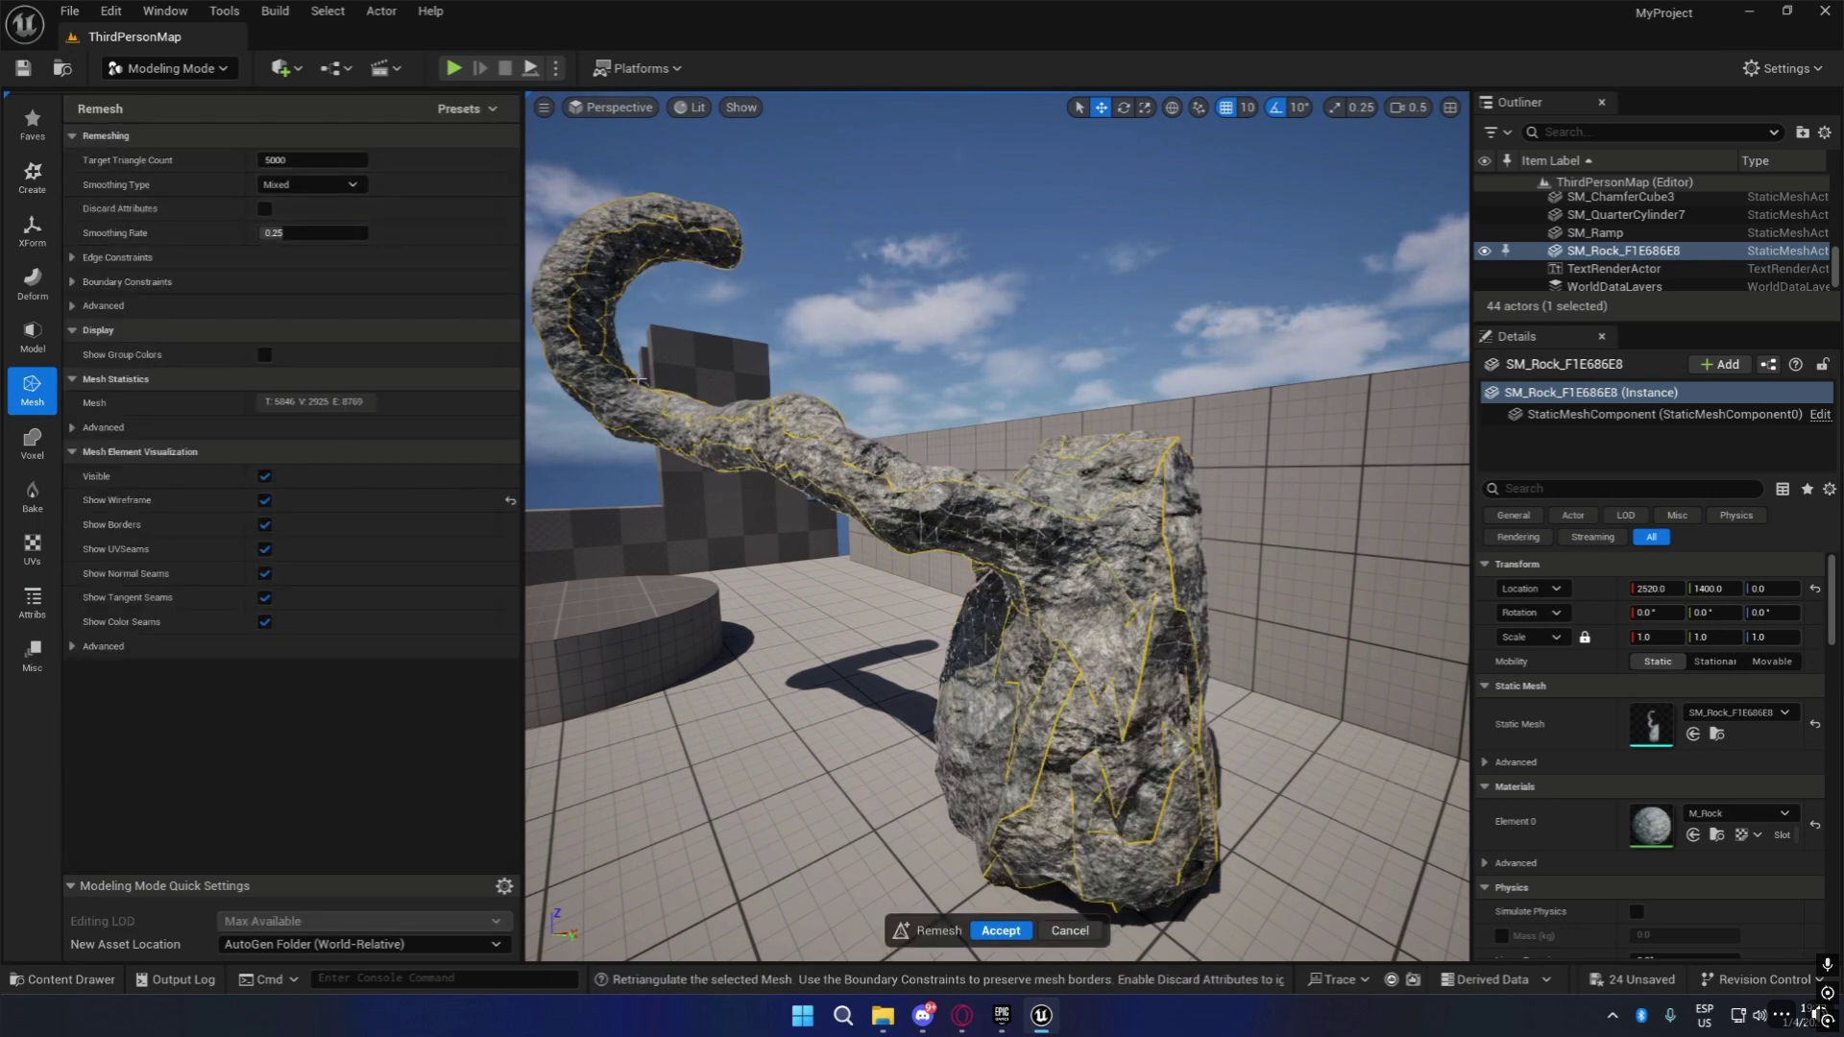
left_click(317, 163)
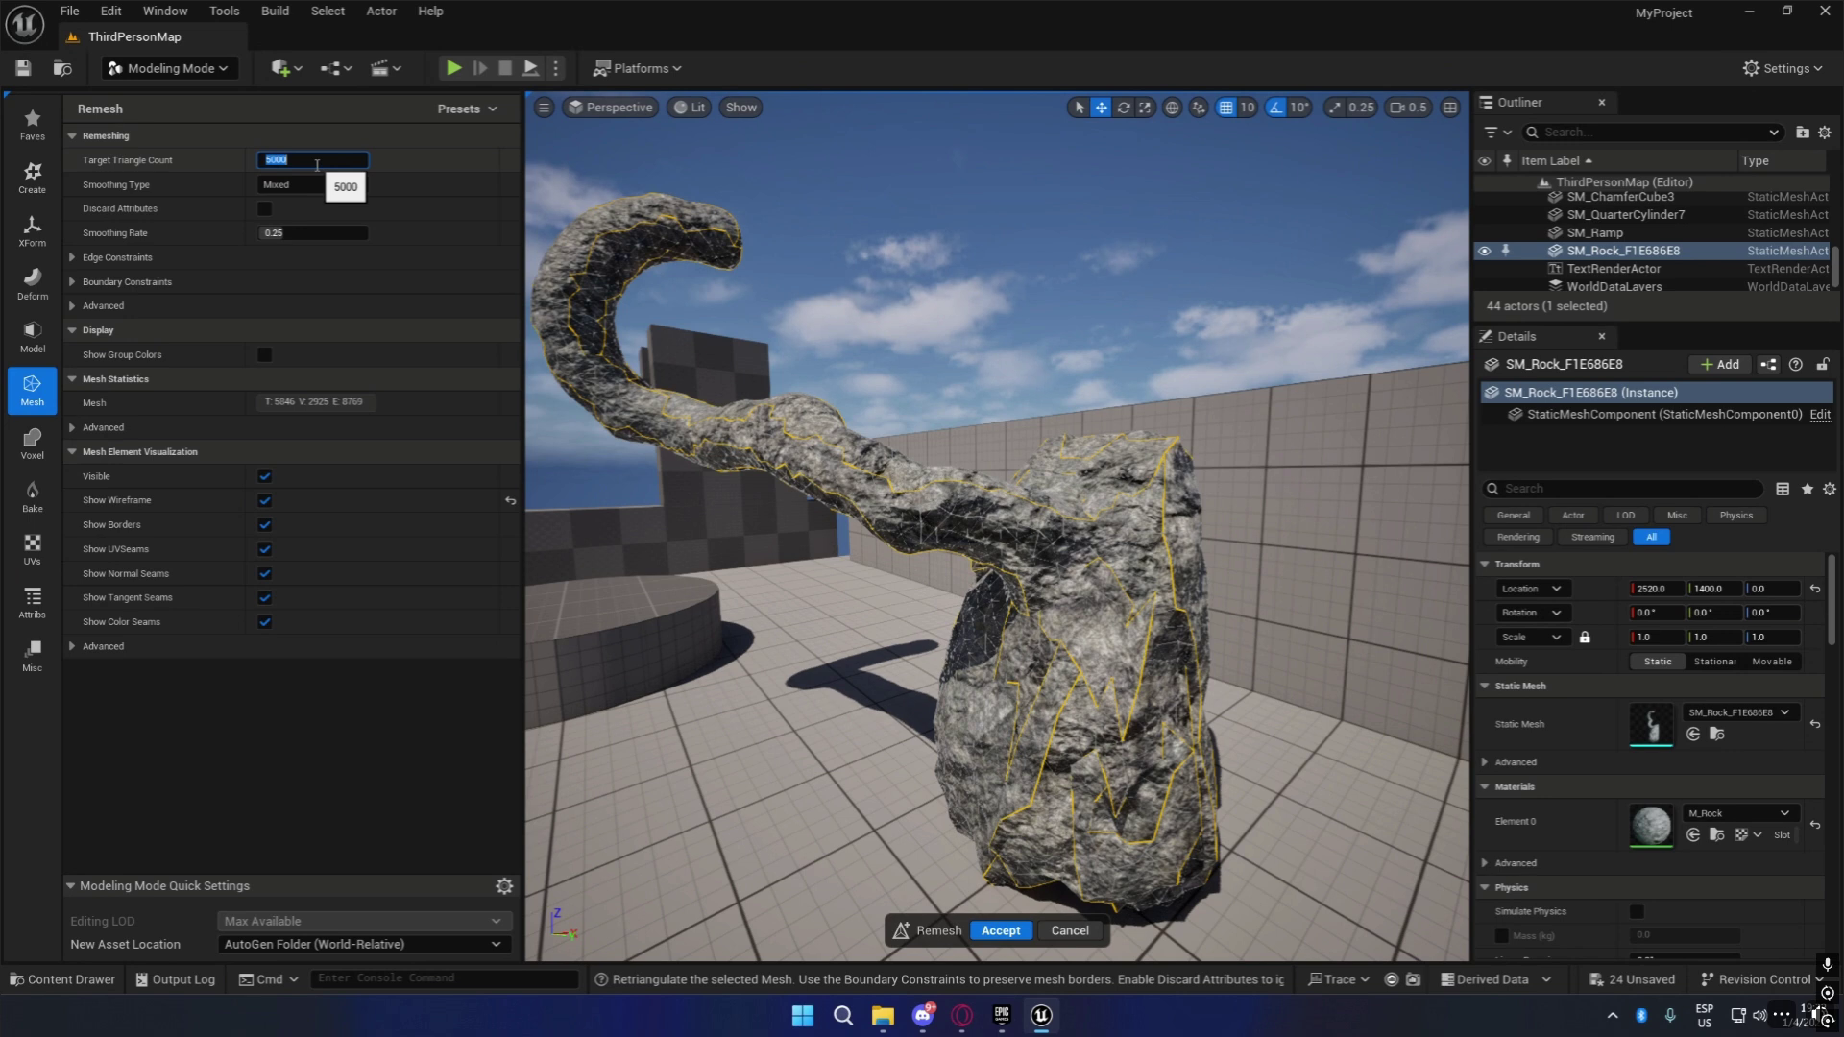
left_click(309, 164)
type("00")
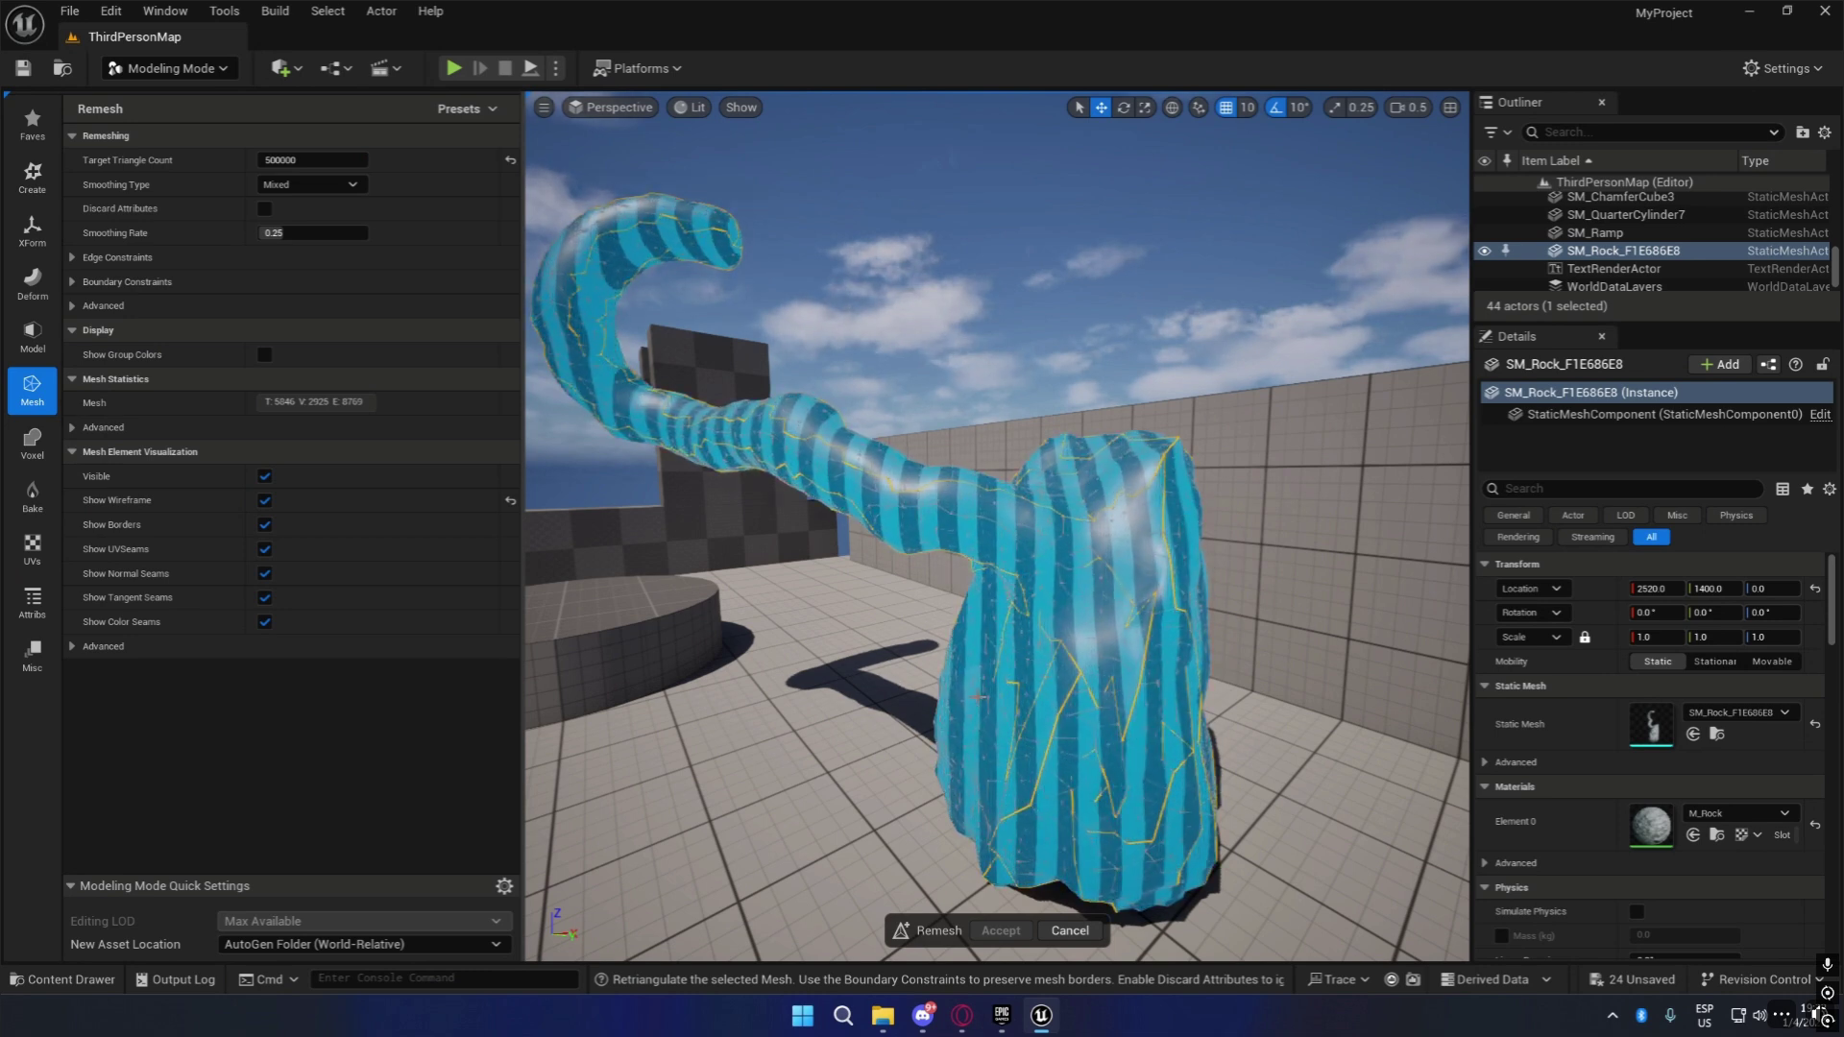
right_click_drag(977, 696, 1056, 653)
key("w")
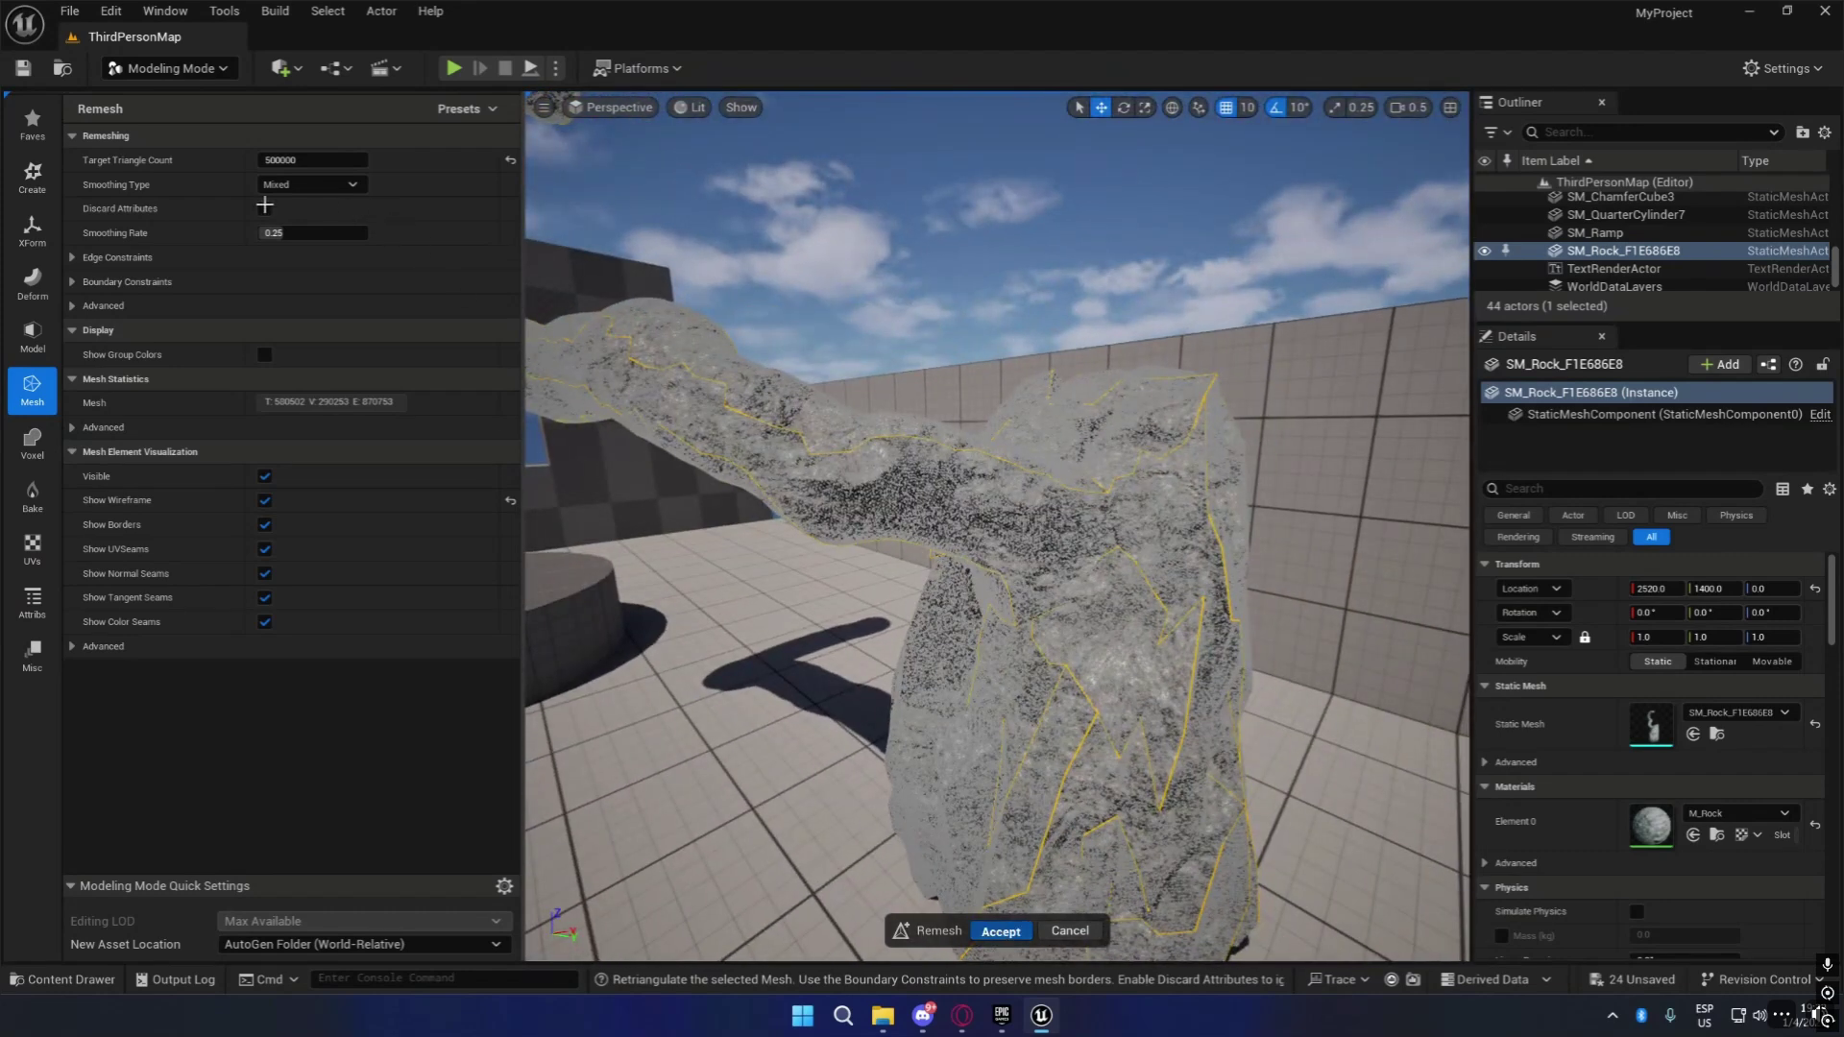
Start Vertex Sculpt on the rock and smooth its curved arm and faceted body with the Smooth brush.
left_click(34, 283)
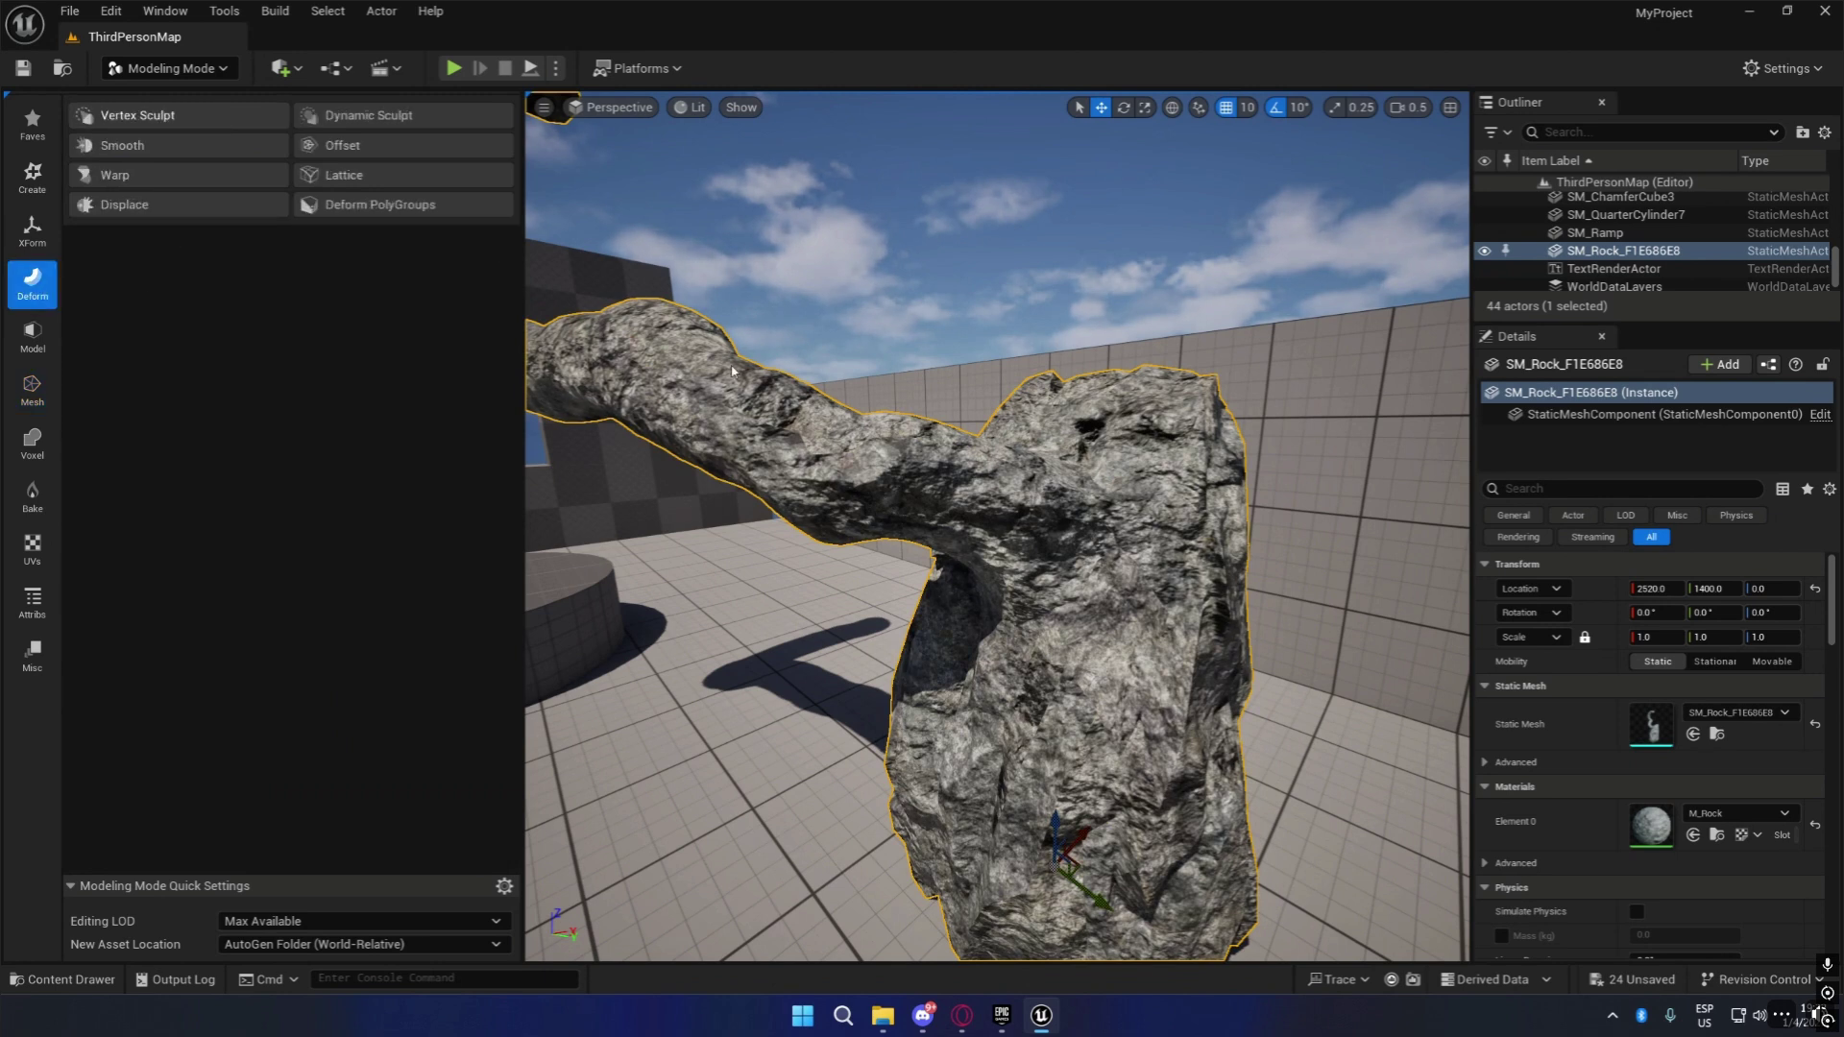
left_click(138, 116)
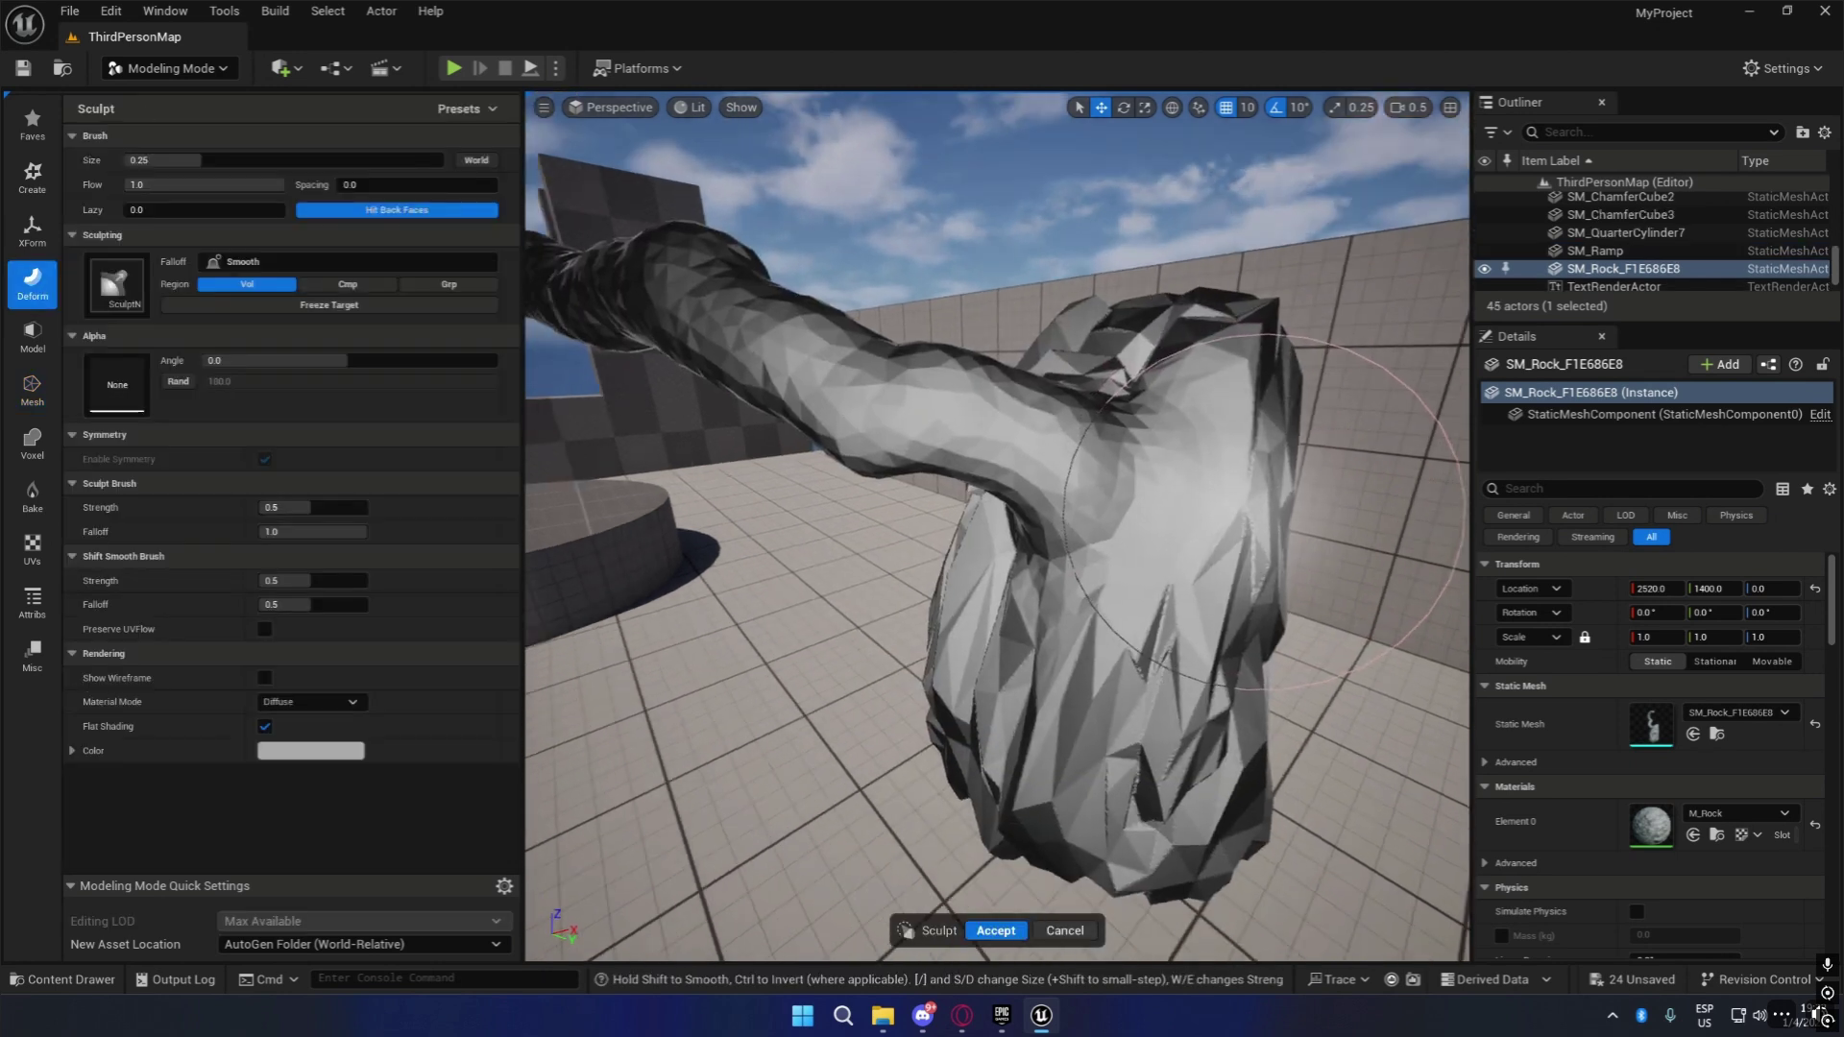
right_click_drag(1148, 519, 1018, 495)
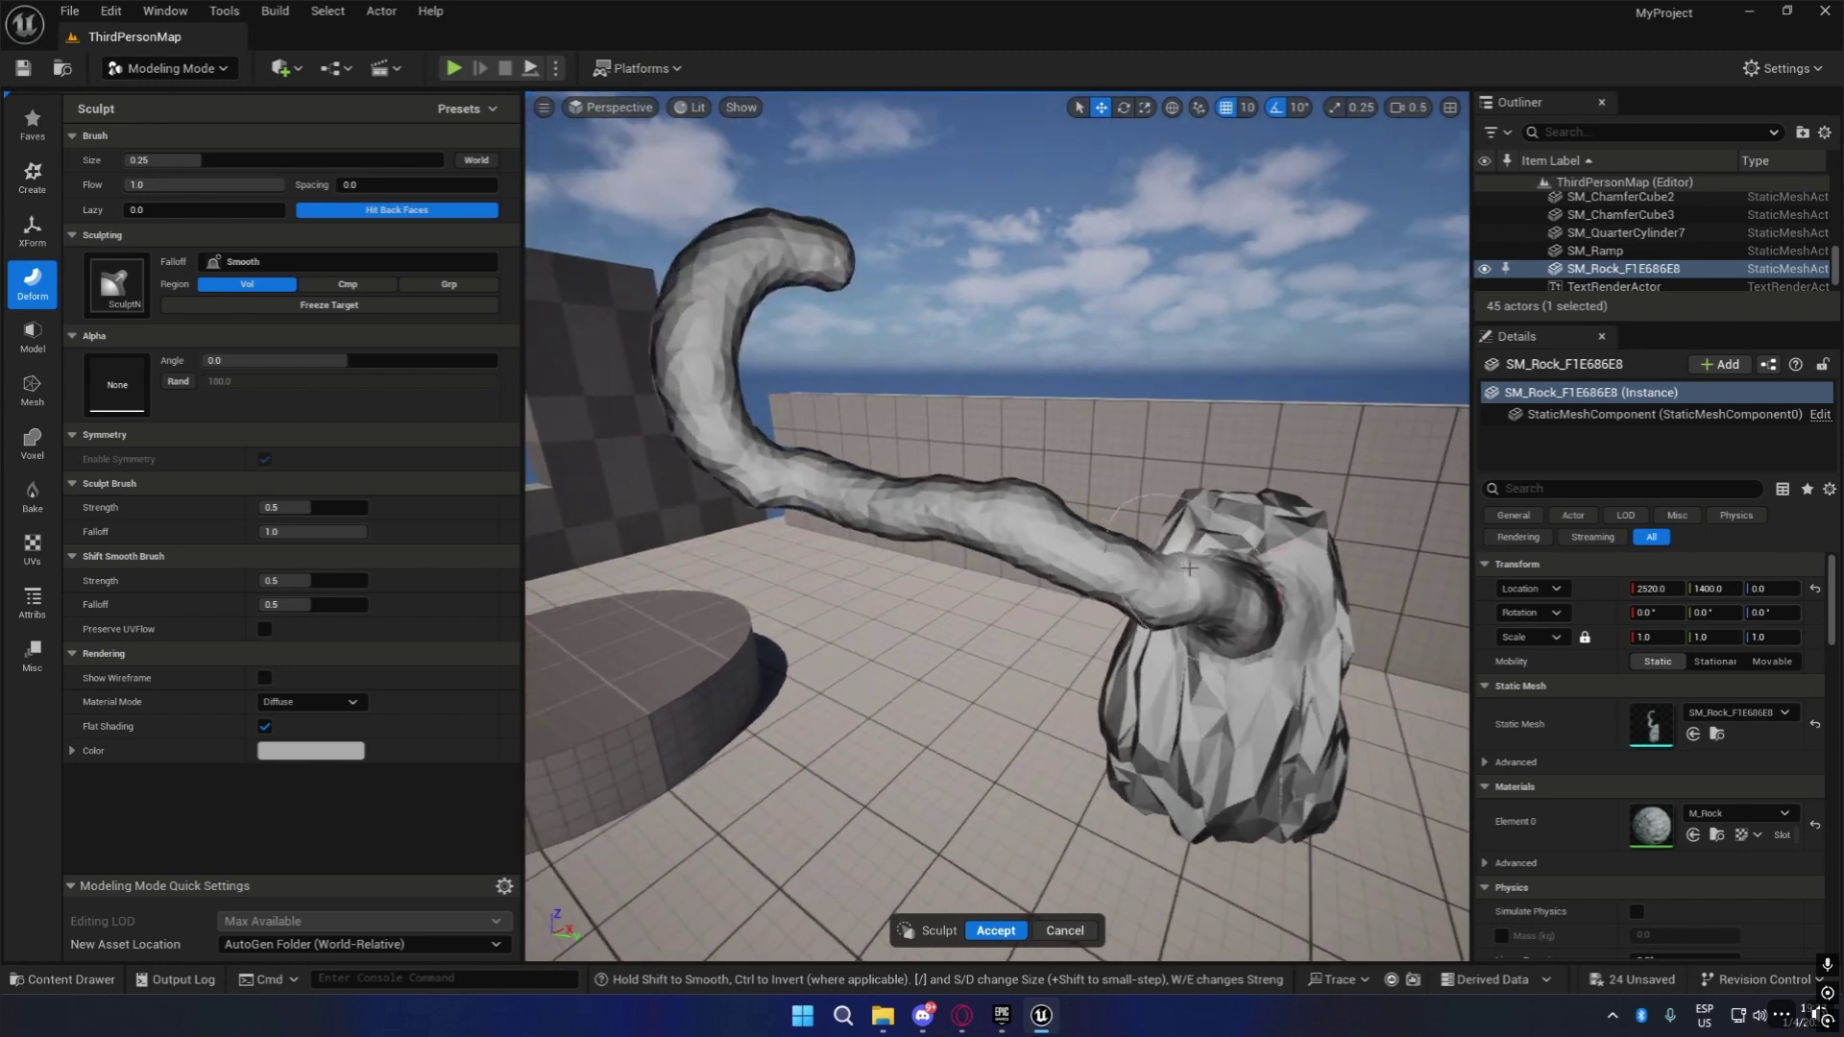
left_click(116, 283)
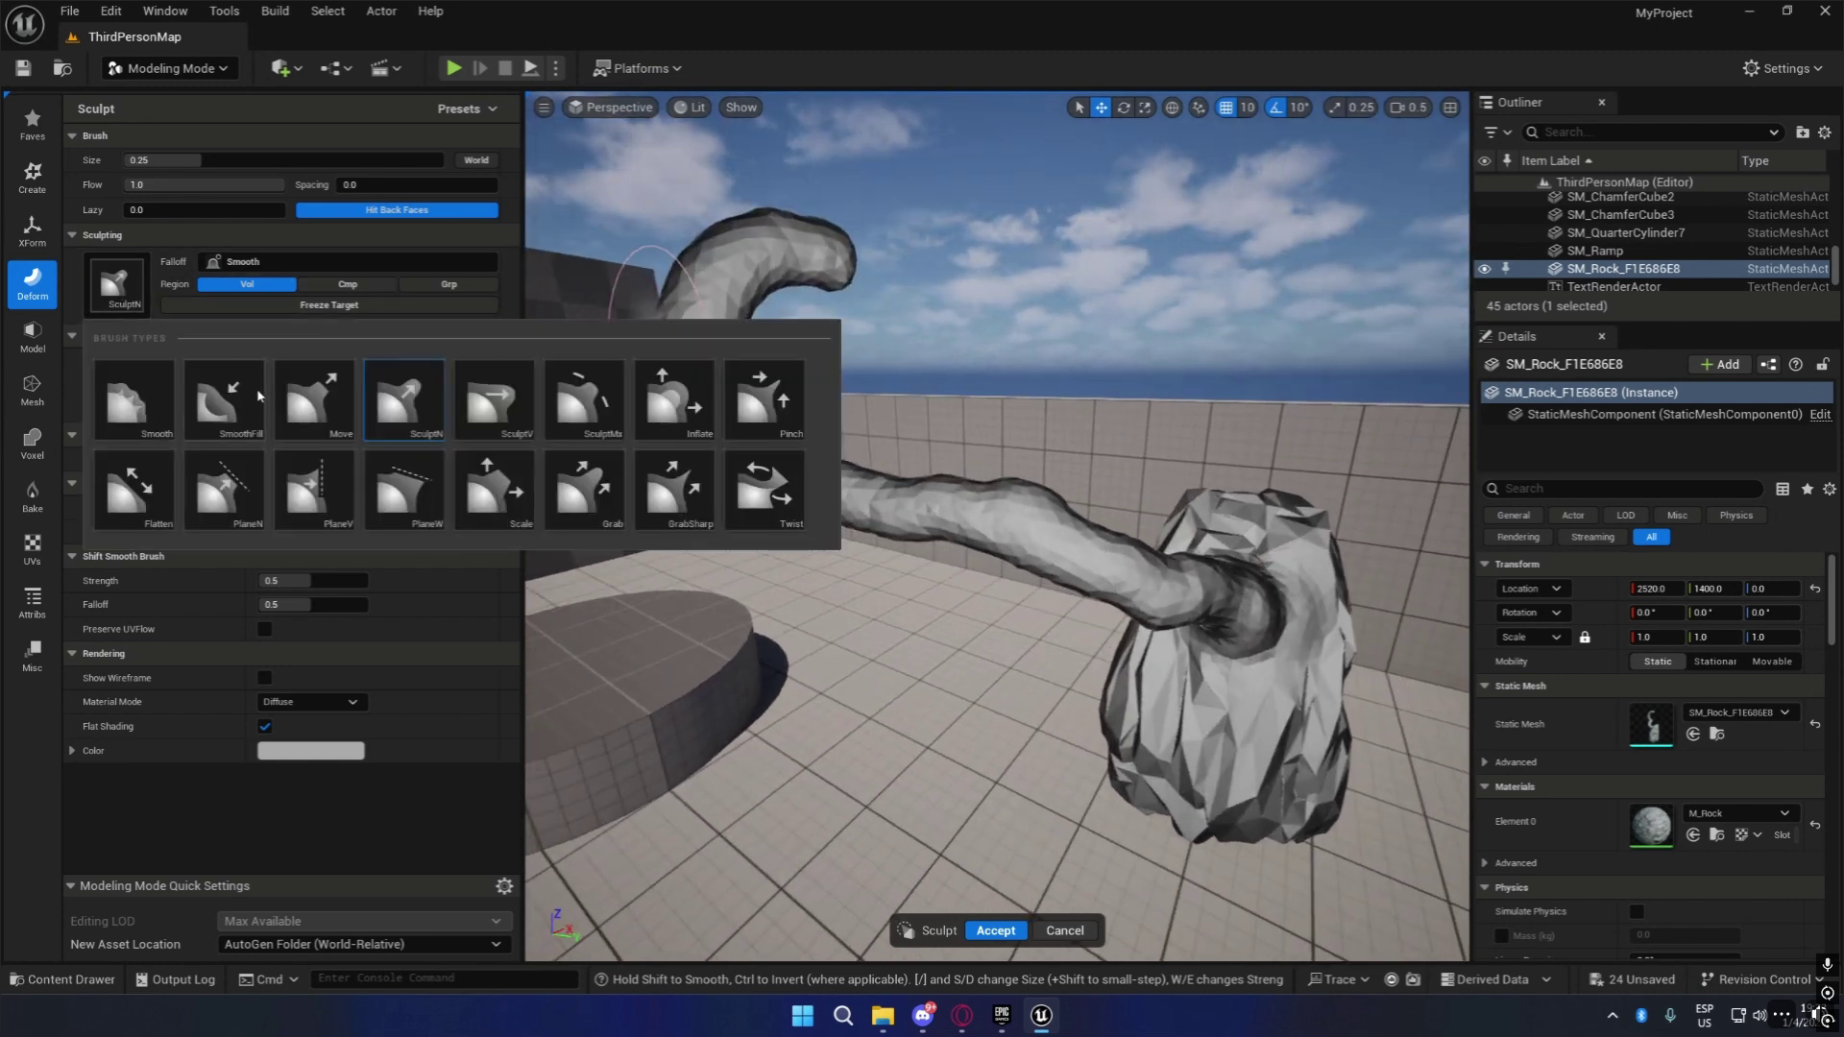
left_click(144, 422)
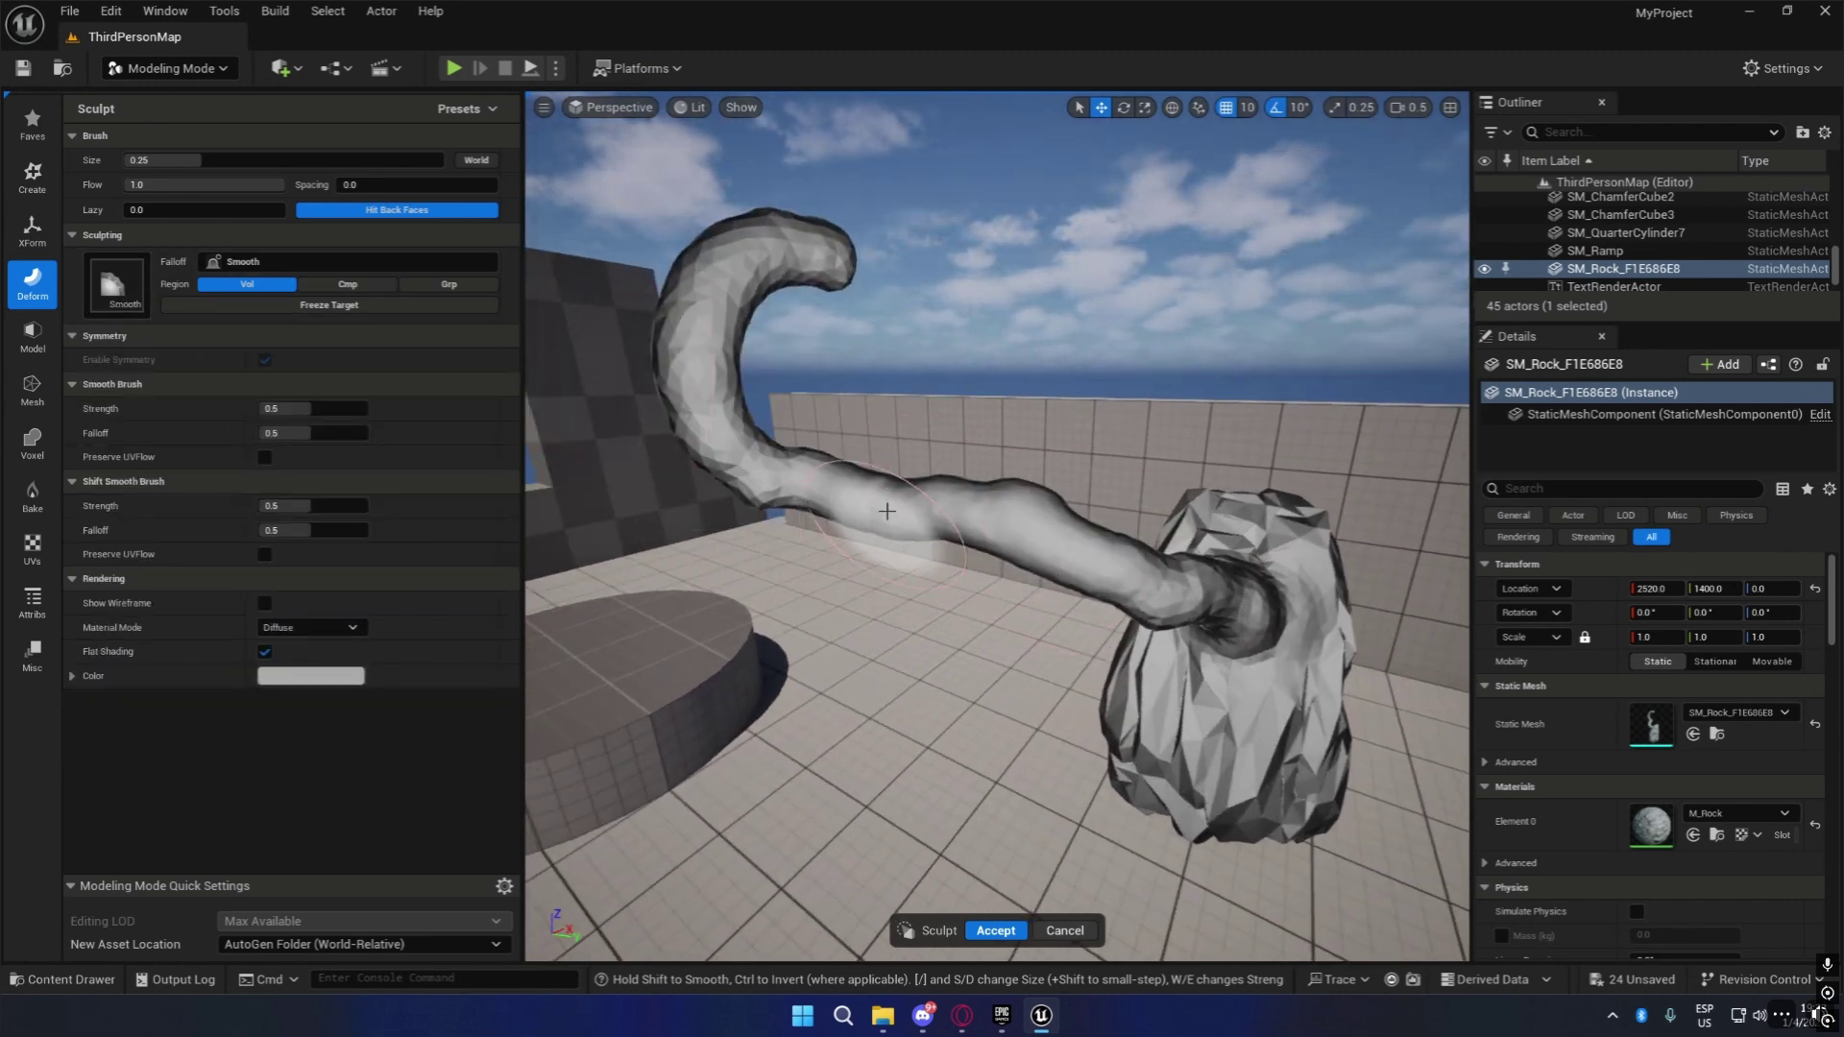
left_click_drag(698, 327, 717, 304)
mouse_move(1184, 613)
left_mouse_down()
mouse_move(1191, 754)
mouse_move(1145, 677)
mouse_move(1320, 770)
mouse_move(1296, 807)
mouse_move(1337, 553)
mouse_move(1239, 480)
mouse_move(1122, 725)
mouse_move(1246, 644)
mouse_move(1282, 718)
left_mouse_up()
right_click_drag(1282, 719, 1009, 759)
key("d")
right_click_drag(1002, 672, 989, 672)
left_click_drag(1074, 537, 943, 714)
Twist the upper part of the rock's body into a swirl using the Twist brush, raising its strength to about 1.8.
left_click(114, 284)
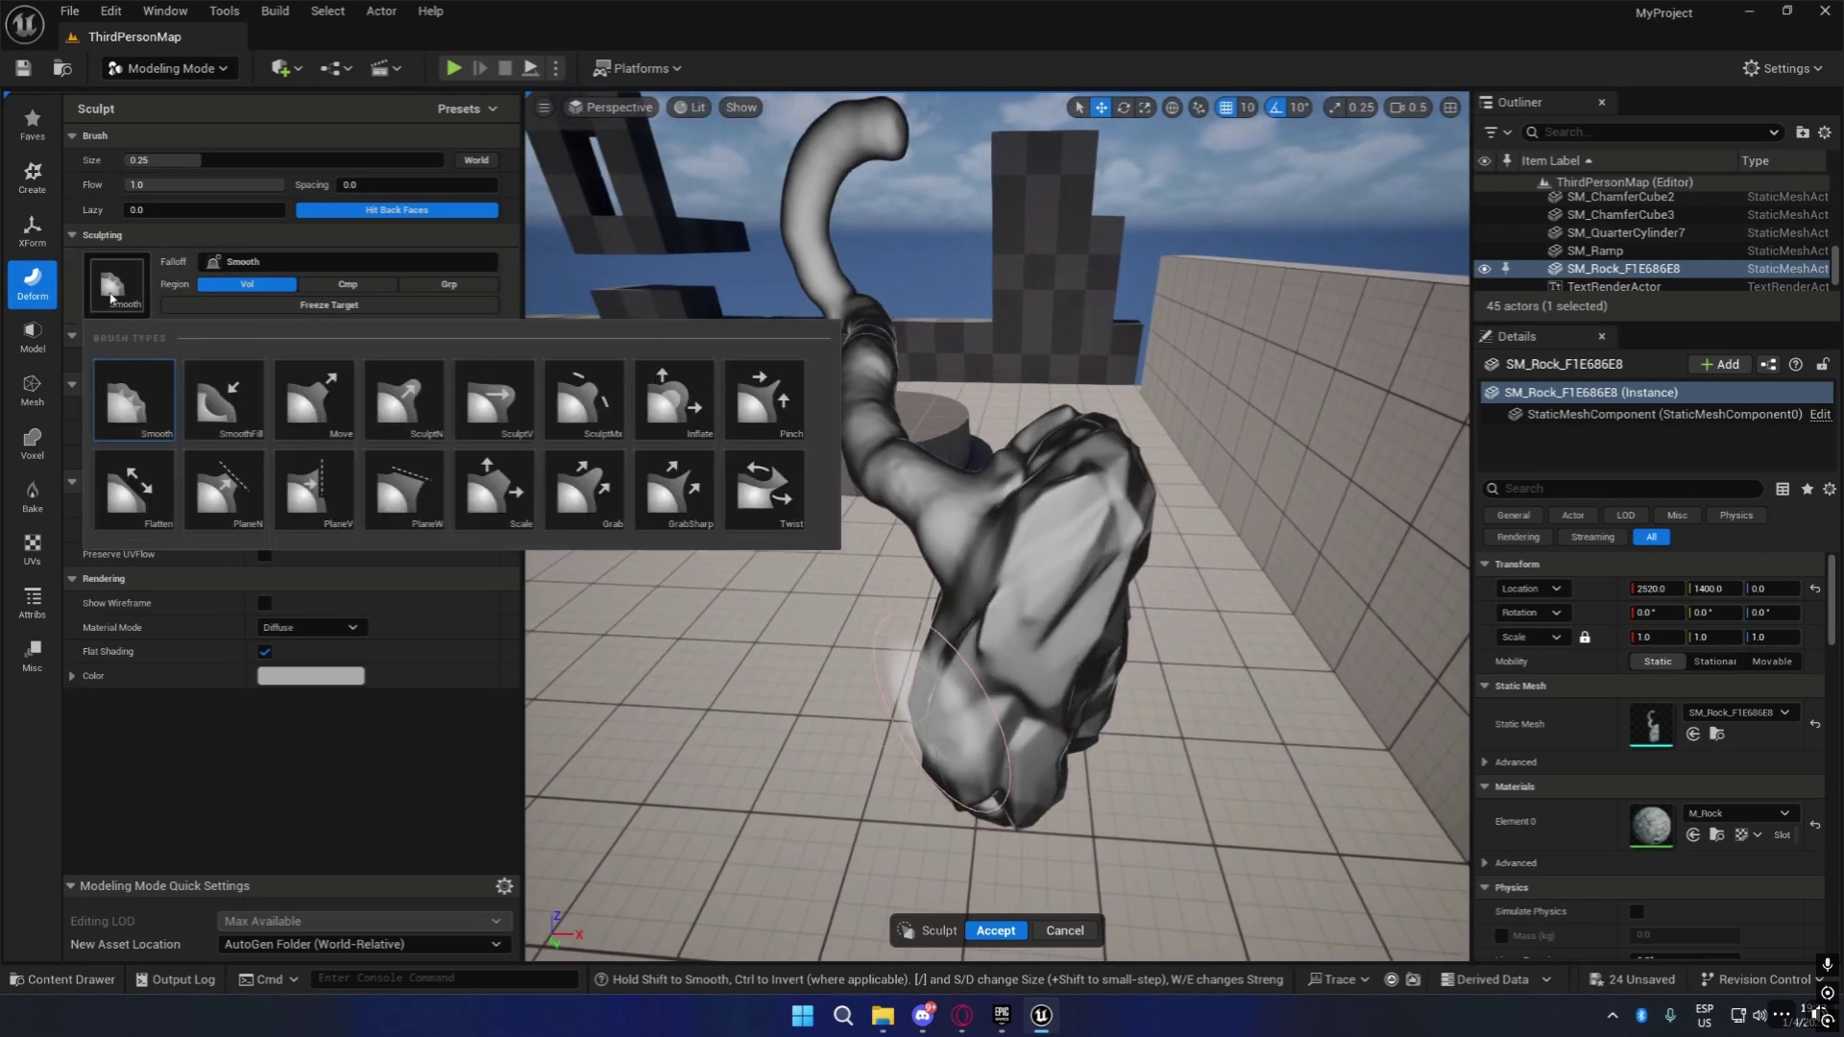
left_click(759, 485)
mouse_move(1023, 562)
left_mouse_down()
mouse_move(984, 572)
mouse_move(1047, 614)
left_mouse_up()
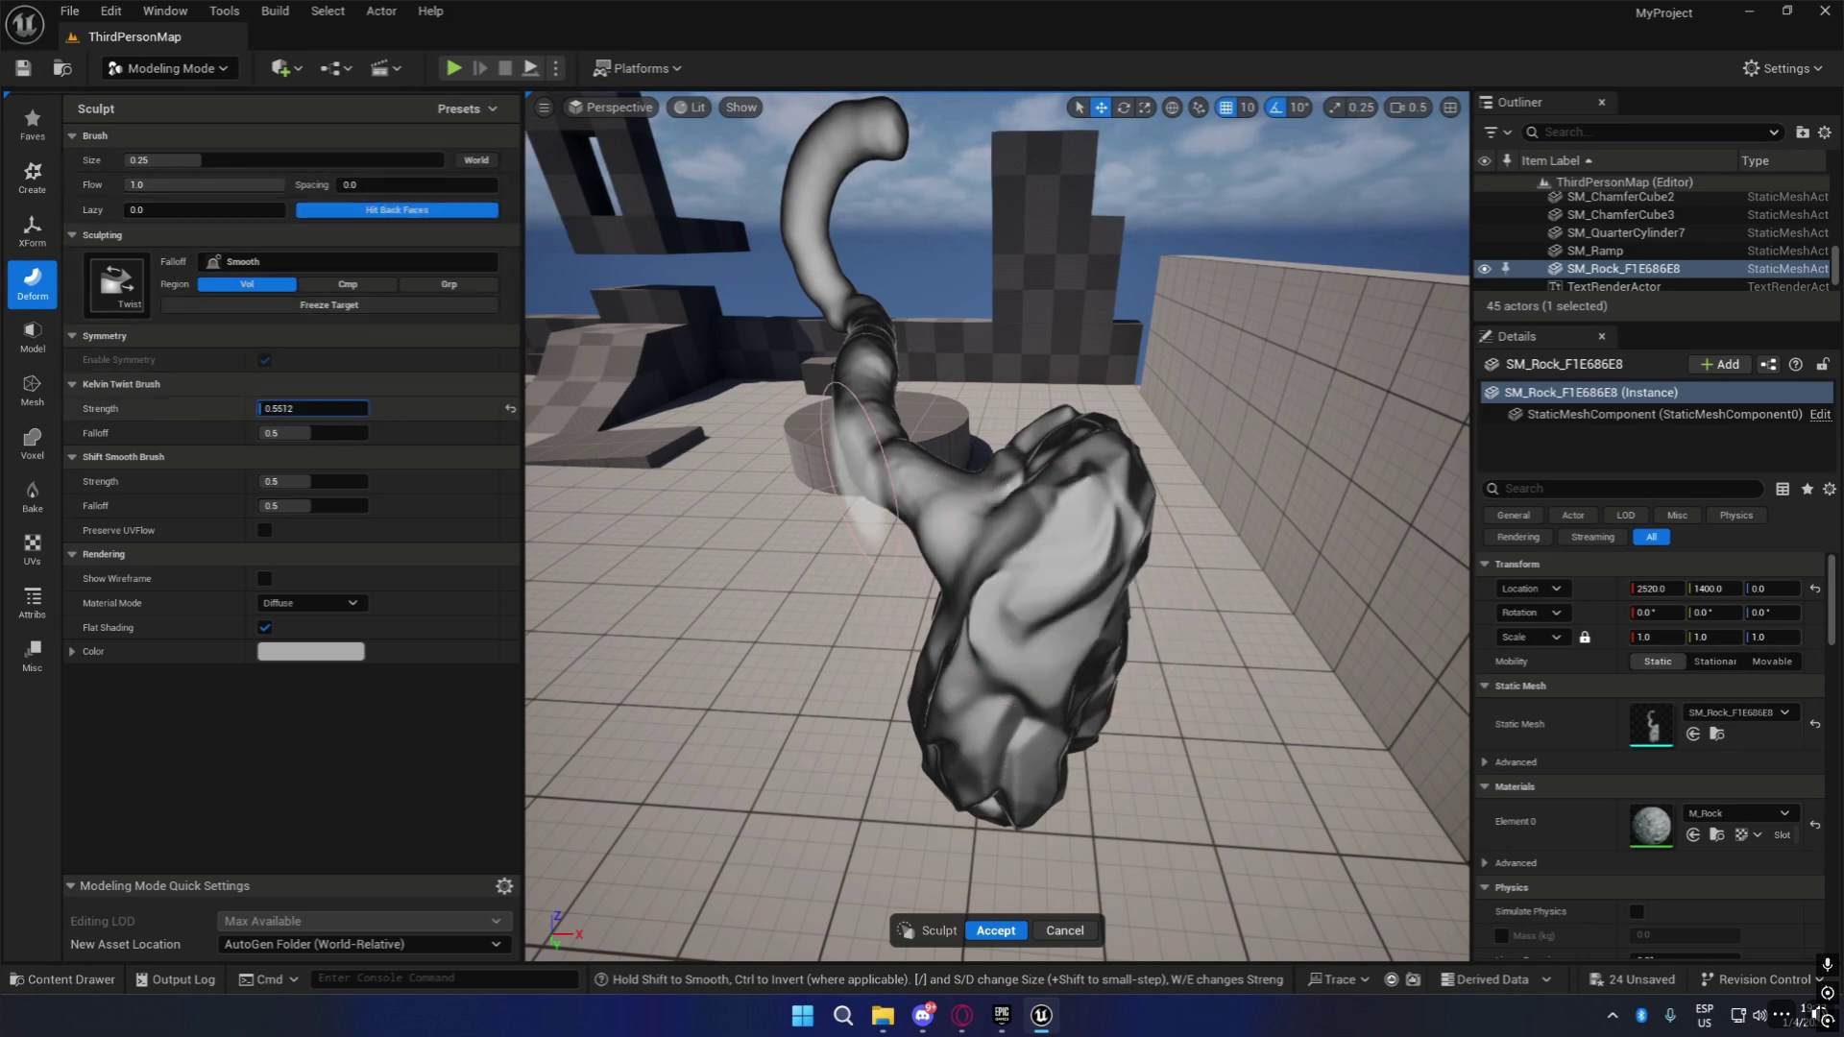
left_click_drag(268, 409, 276, 409)
left_click_drag(1075, 580, 1042, 557)
left_click_drag(1077, 485, 1095, 524)
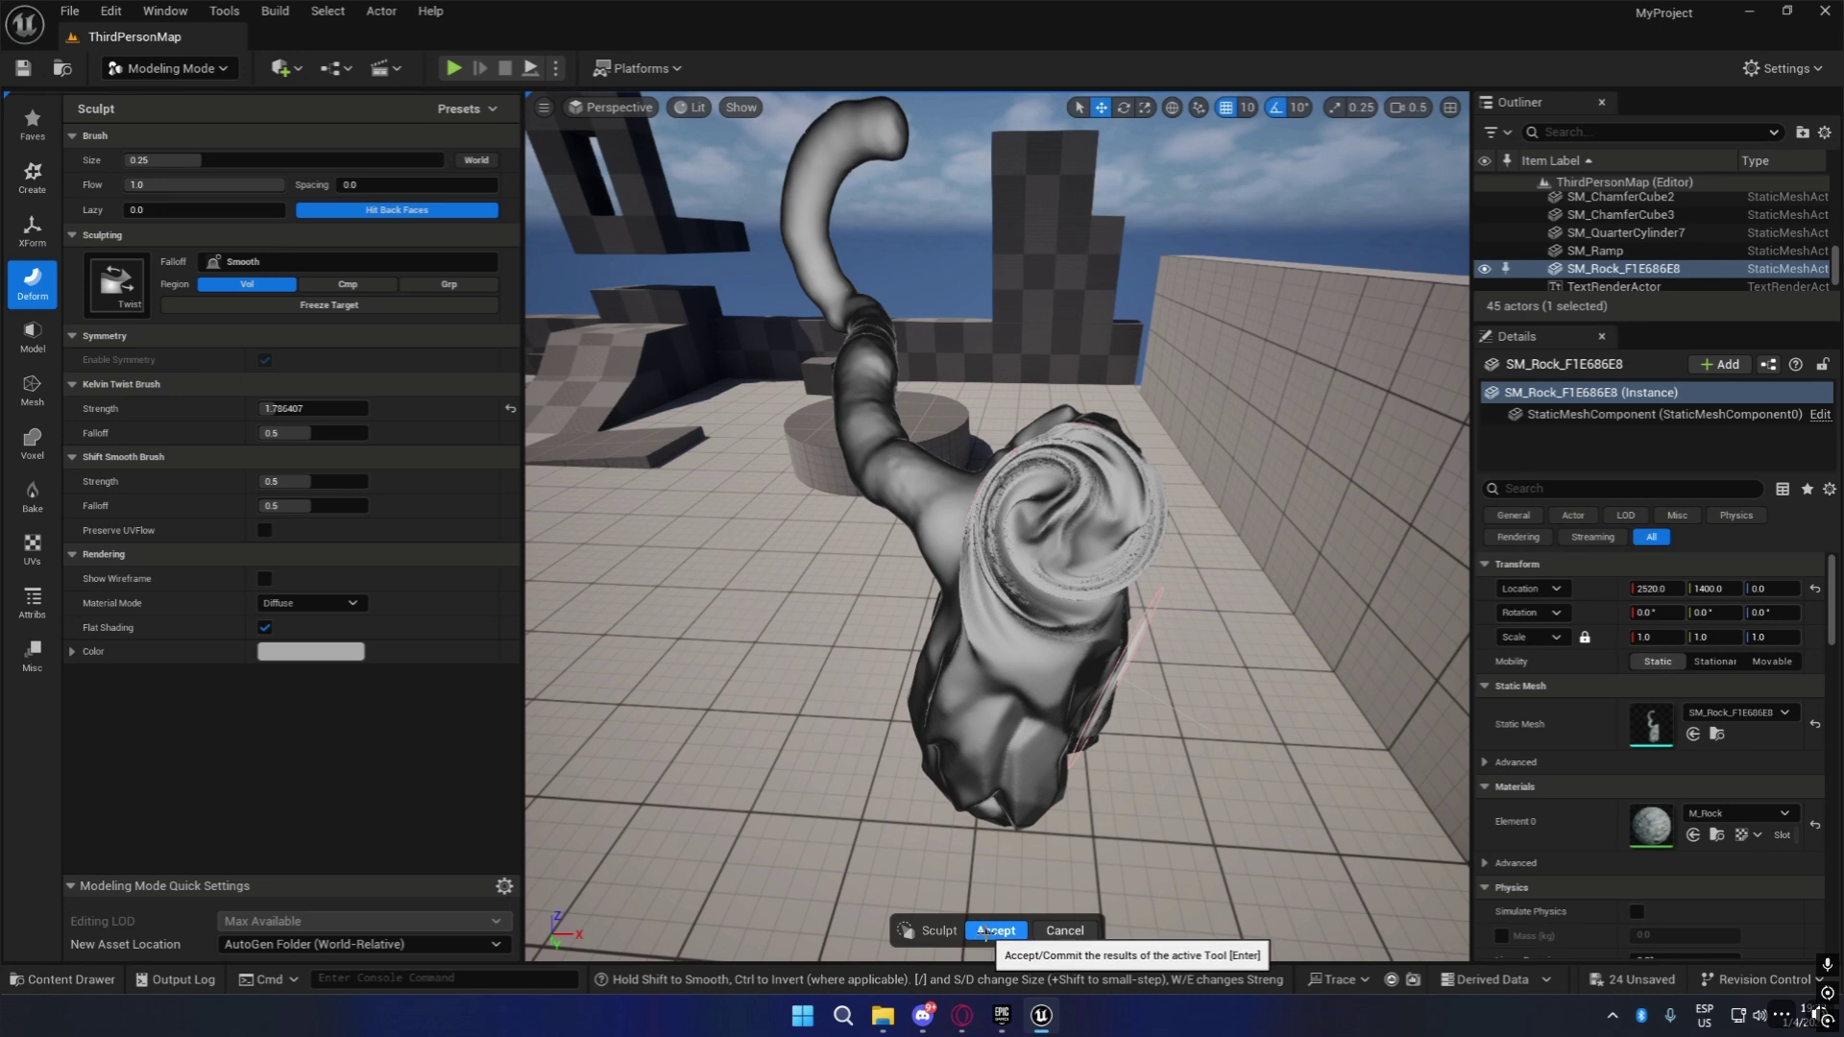
Soften the twisted swirl and lower body with the Smooth brush and accept the sculpt.
left_click(133, 300)
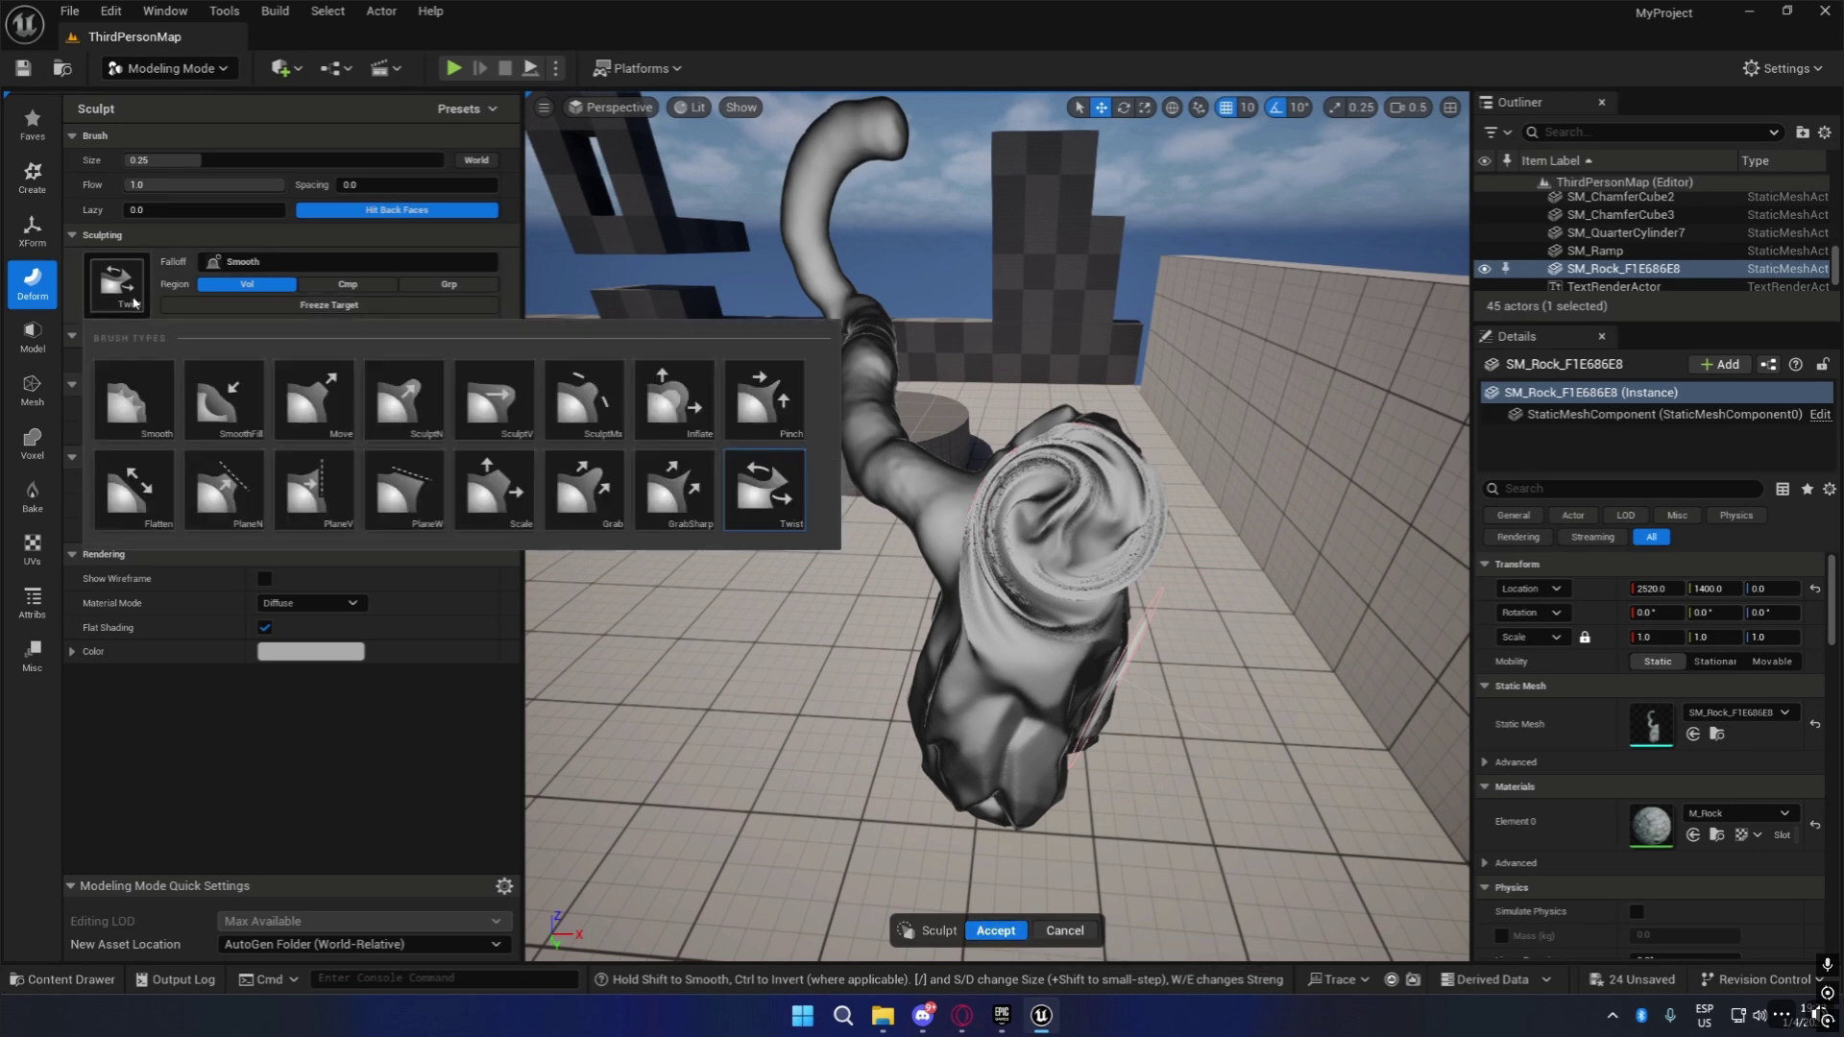
left_click(142, 420)
mouse_move(1047, 538)
left_mouse_down()
mouse_move(1100, 583)
mouse_move(1047, 518)
left_mouse_up()
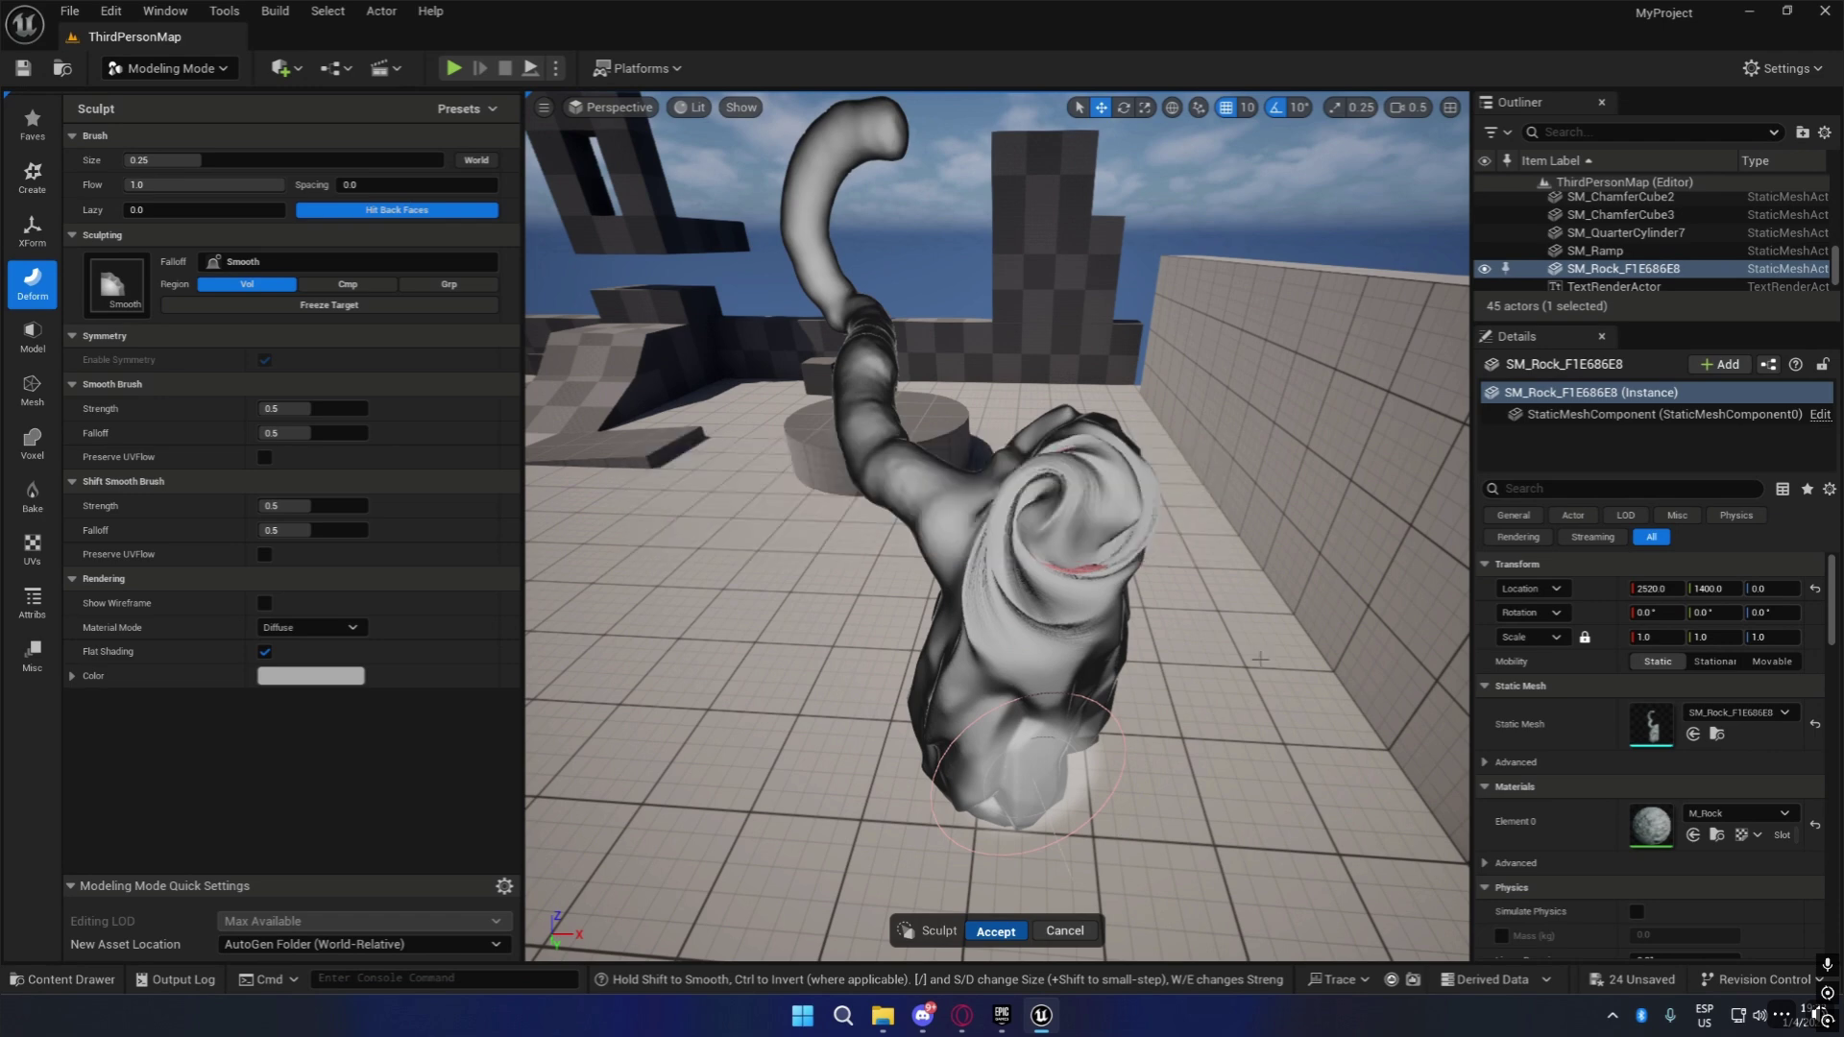
mouse_move(1260, 660)
right_mouse_down()
mouse_move(1384, 639)
mouse_move(1518, 653)
mouse_move(1191, 624)
mouse_move(1407, 620)
right_mouse_up()
key("w")
key("a")
key("d")
key("s")
key("a")
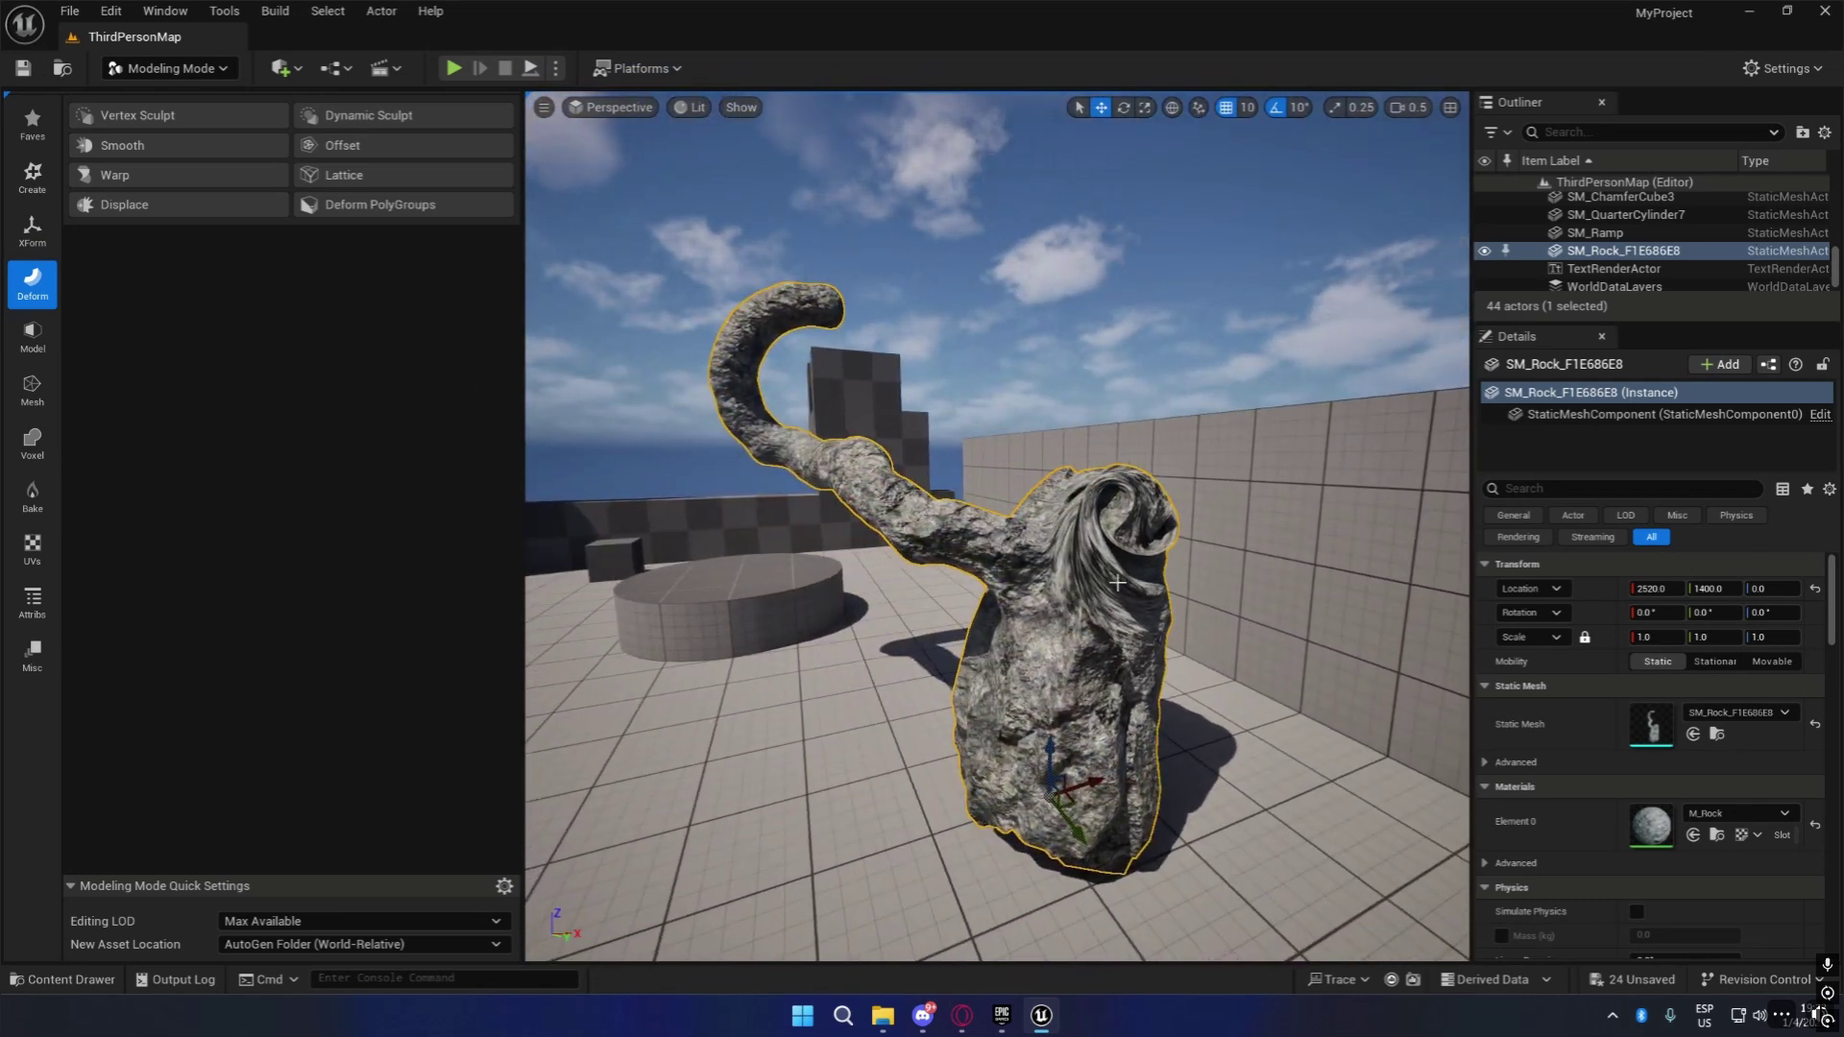
Move the sculpted rock to X 2500 and inspect it from the side of the swirl.
mouse_move(1087, 784)
left_mouse_down()
mouse_move(817, 809)
mouse_move(1069, 813)
left_mouse_up()
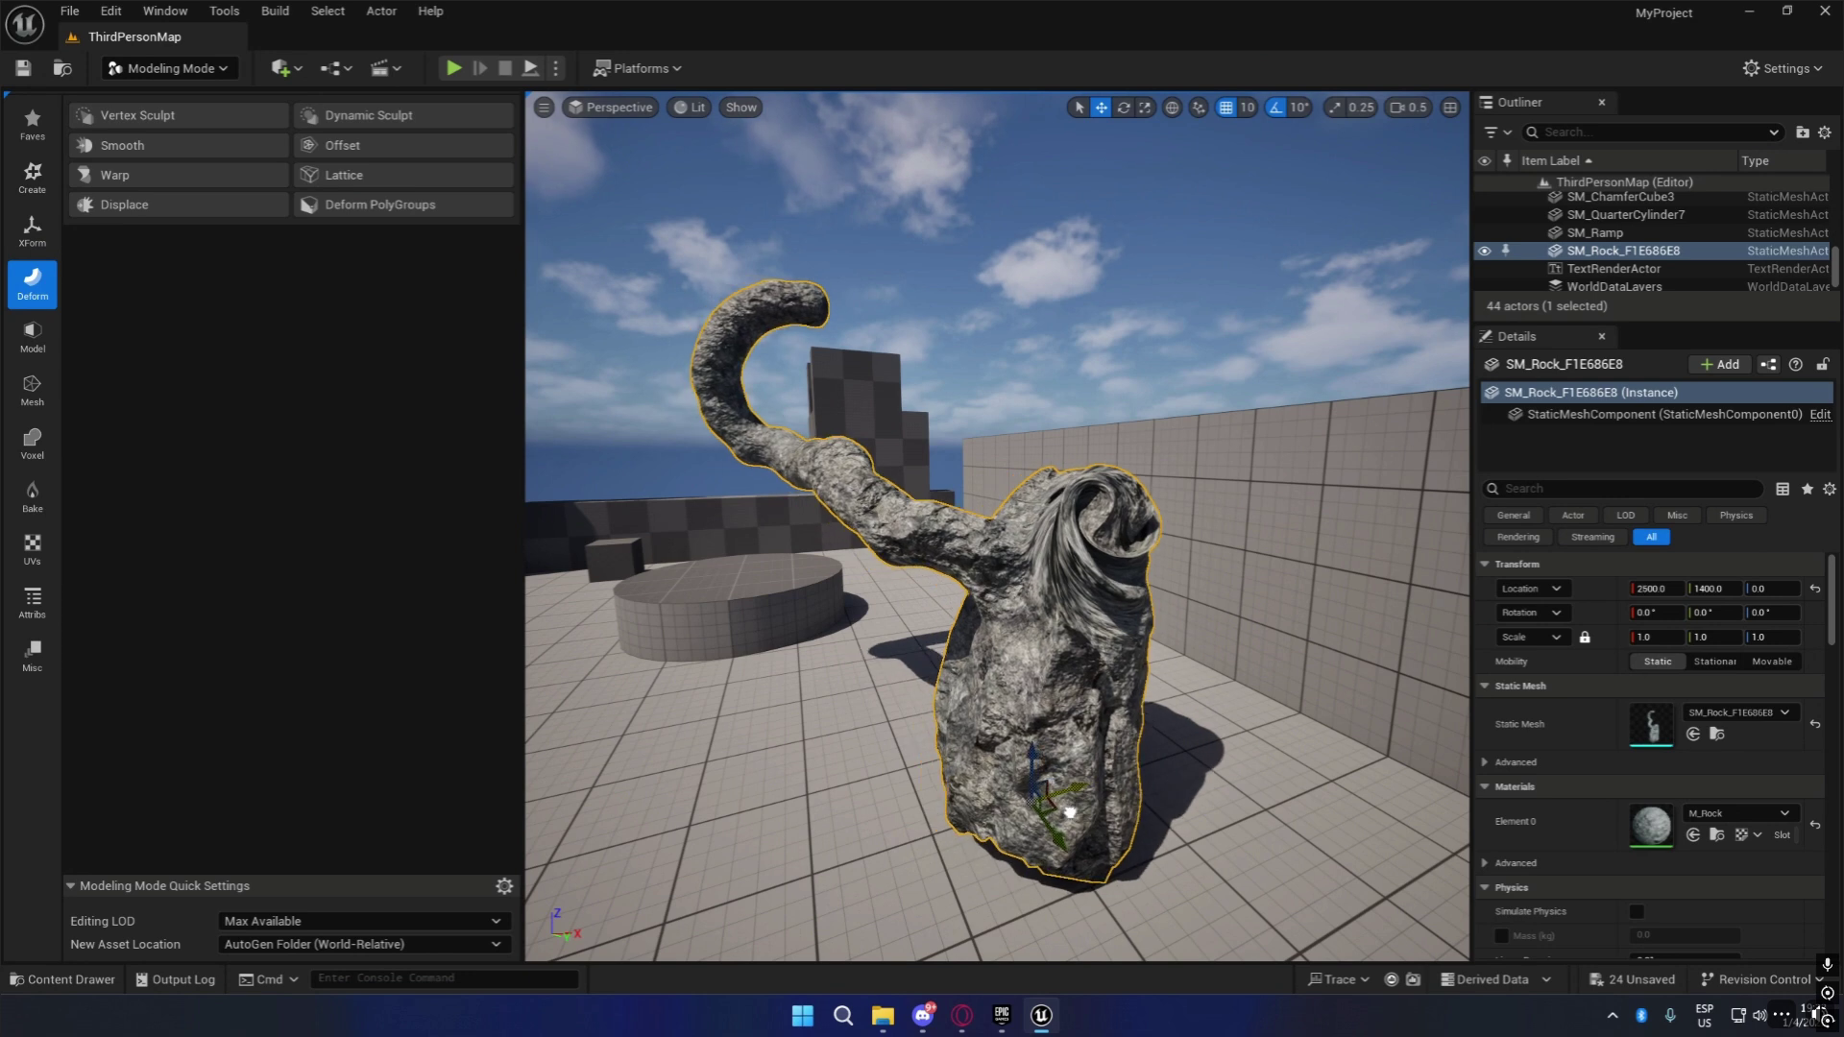
key("d")
right_click_drag(1191, 625, 1066, 622)
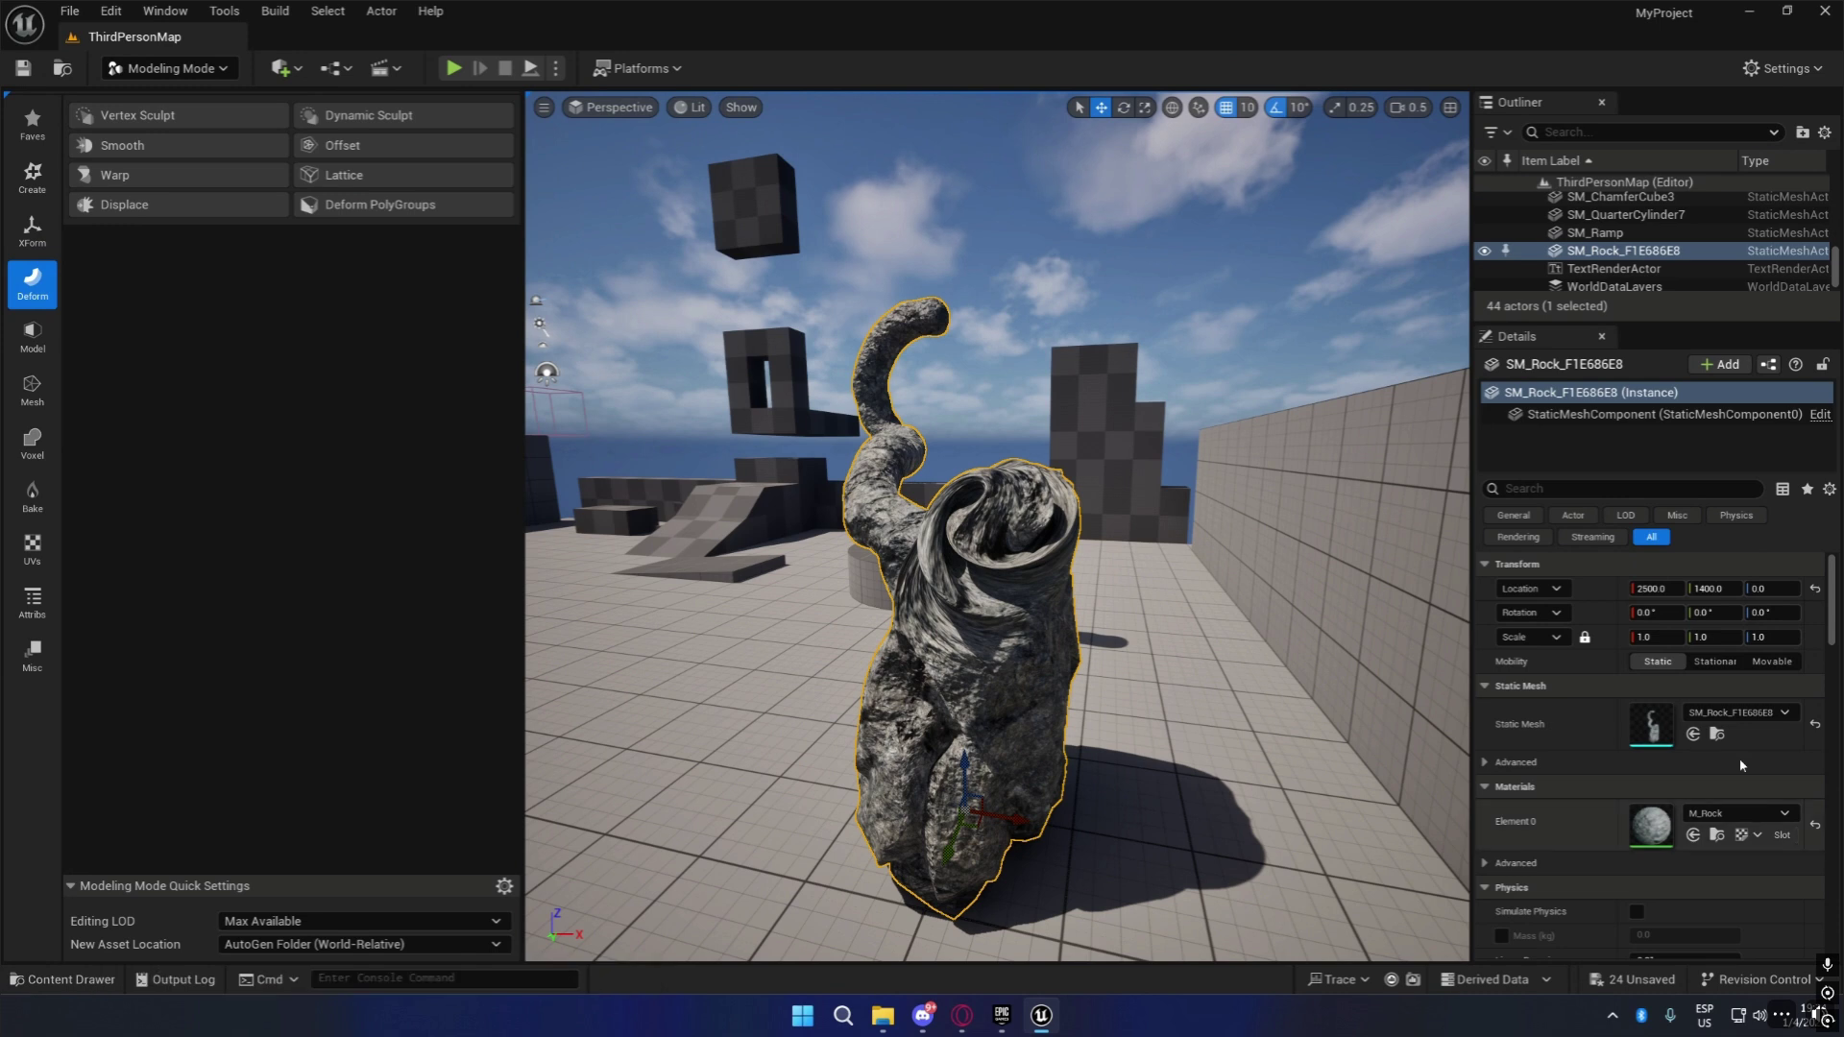
Locate the rock's static mesh asset in the content browser and enable Nanite on it.
left_click(1716, 735)
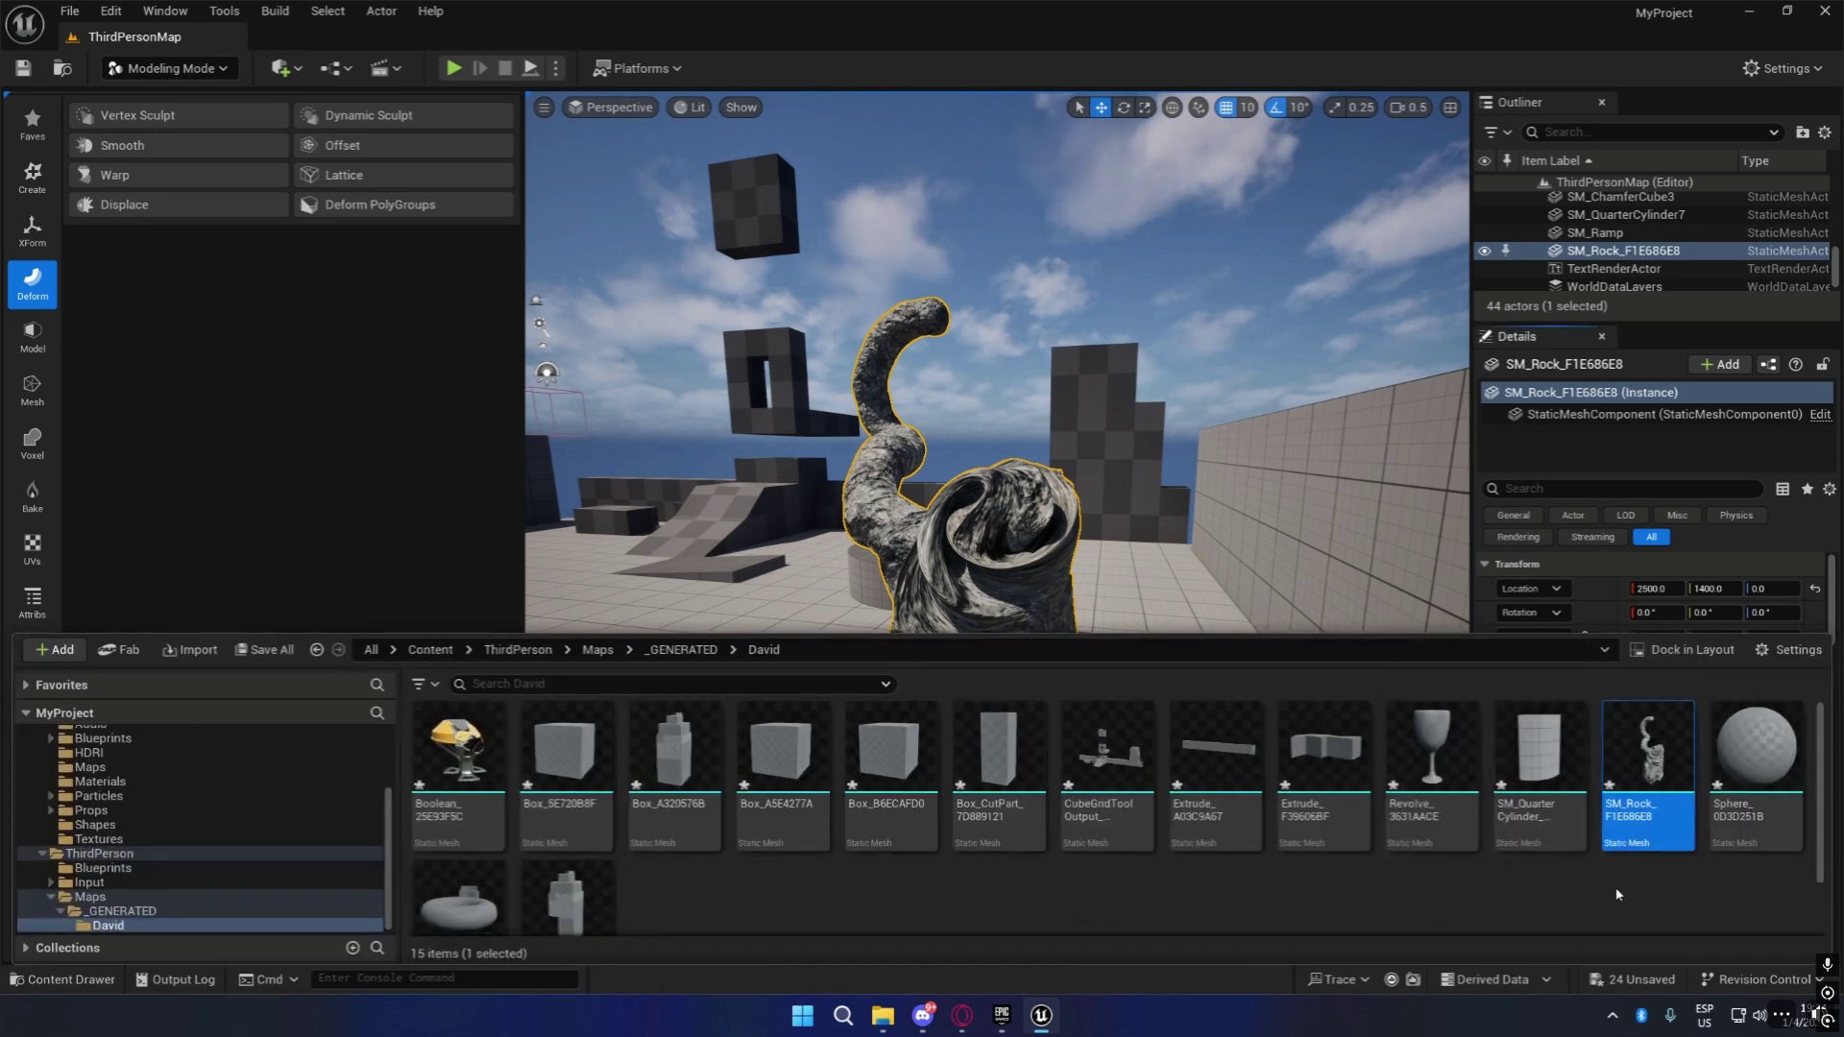
right_click(1644, 773)
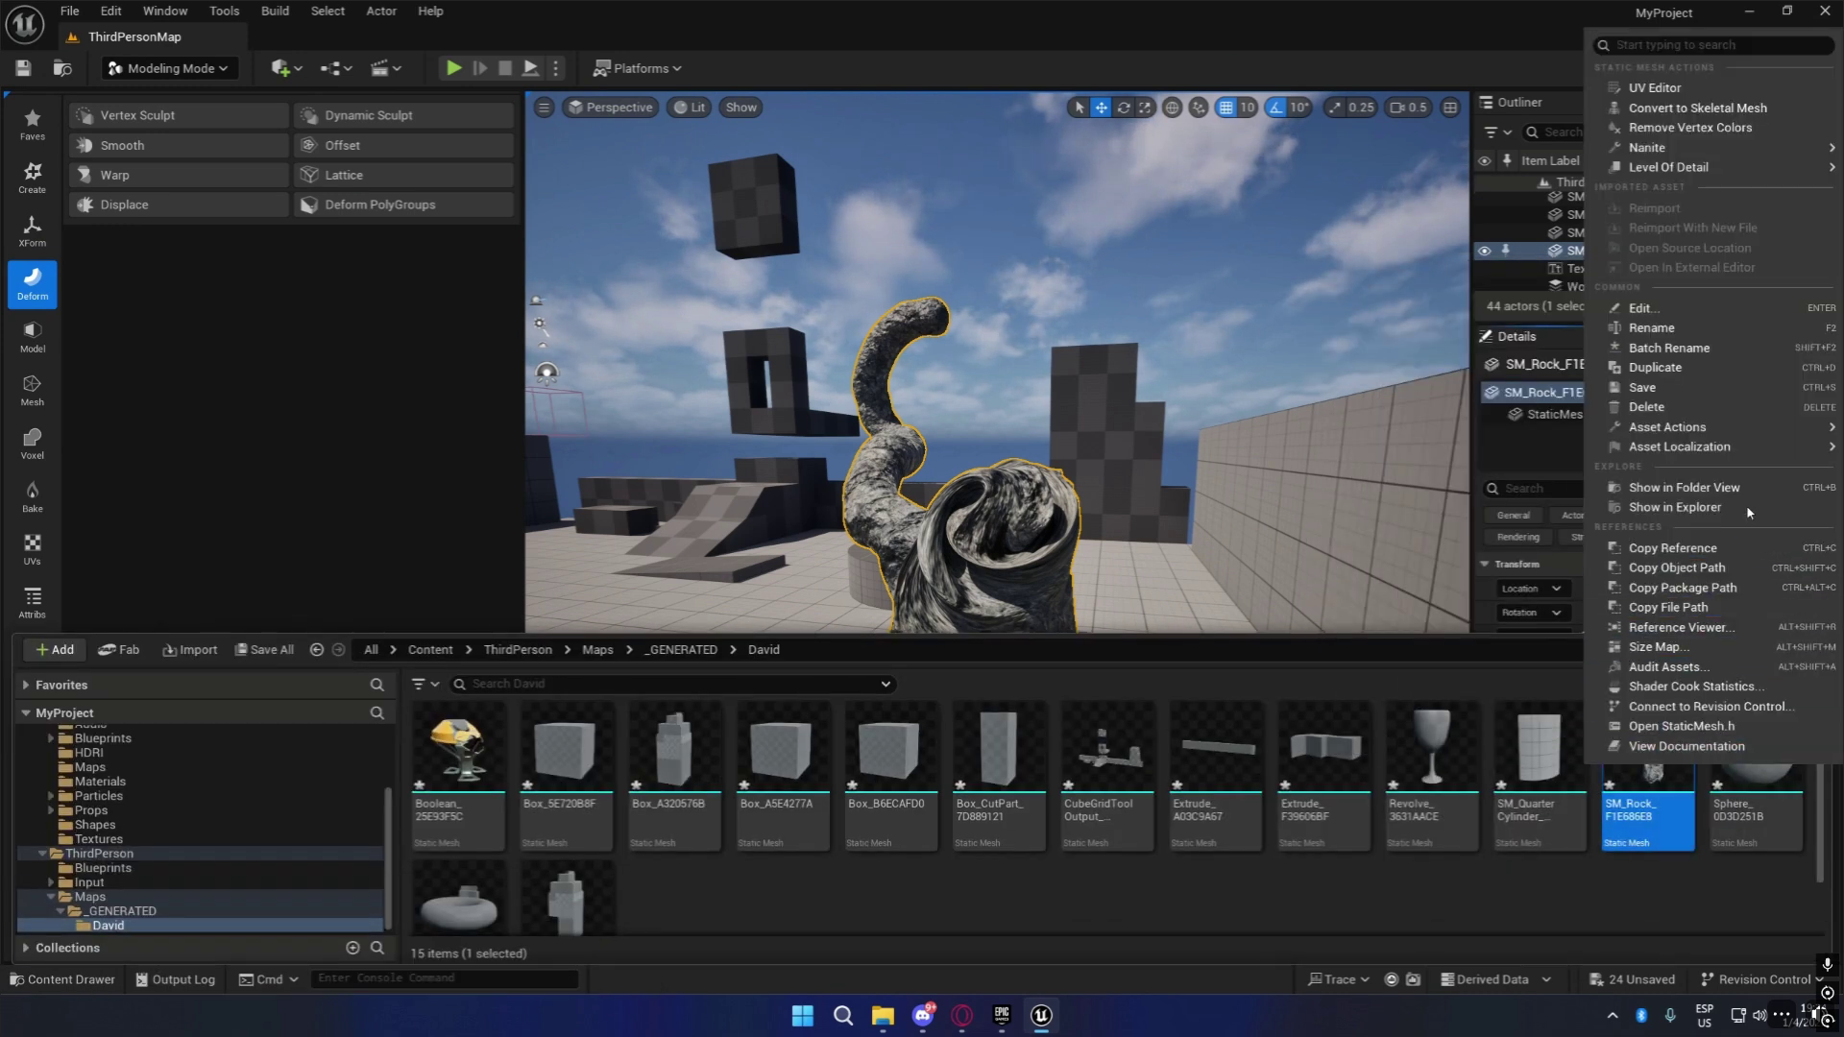
mouse_move(1690, 148)
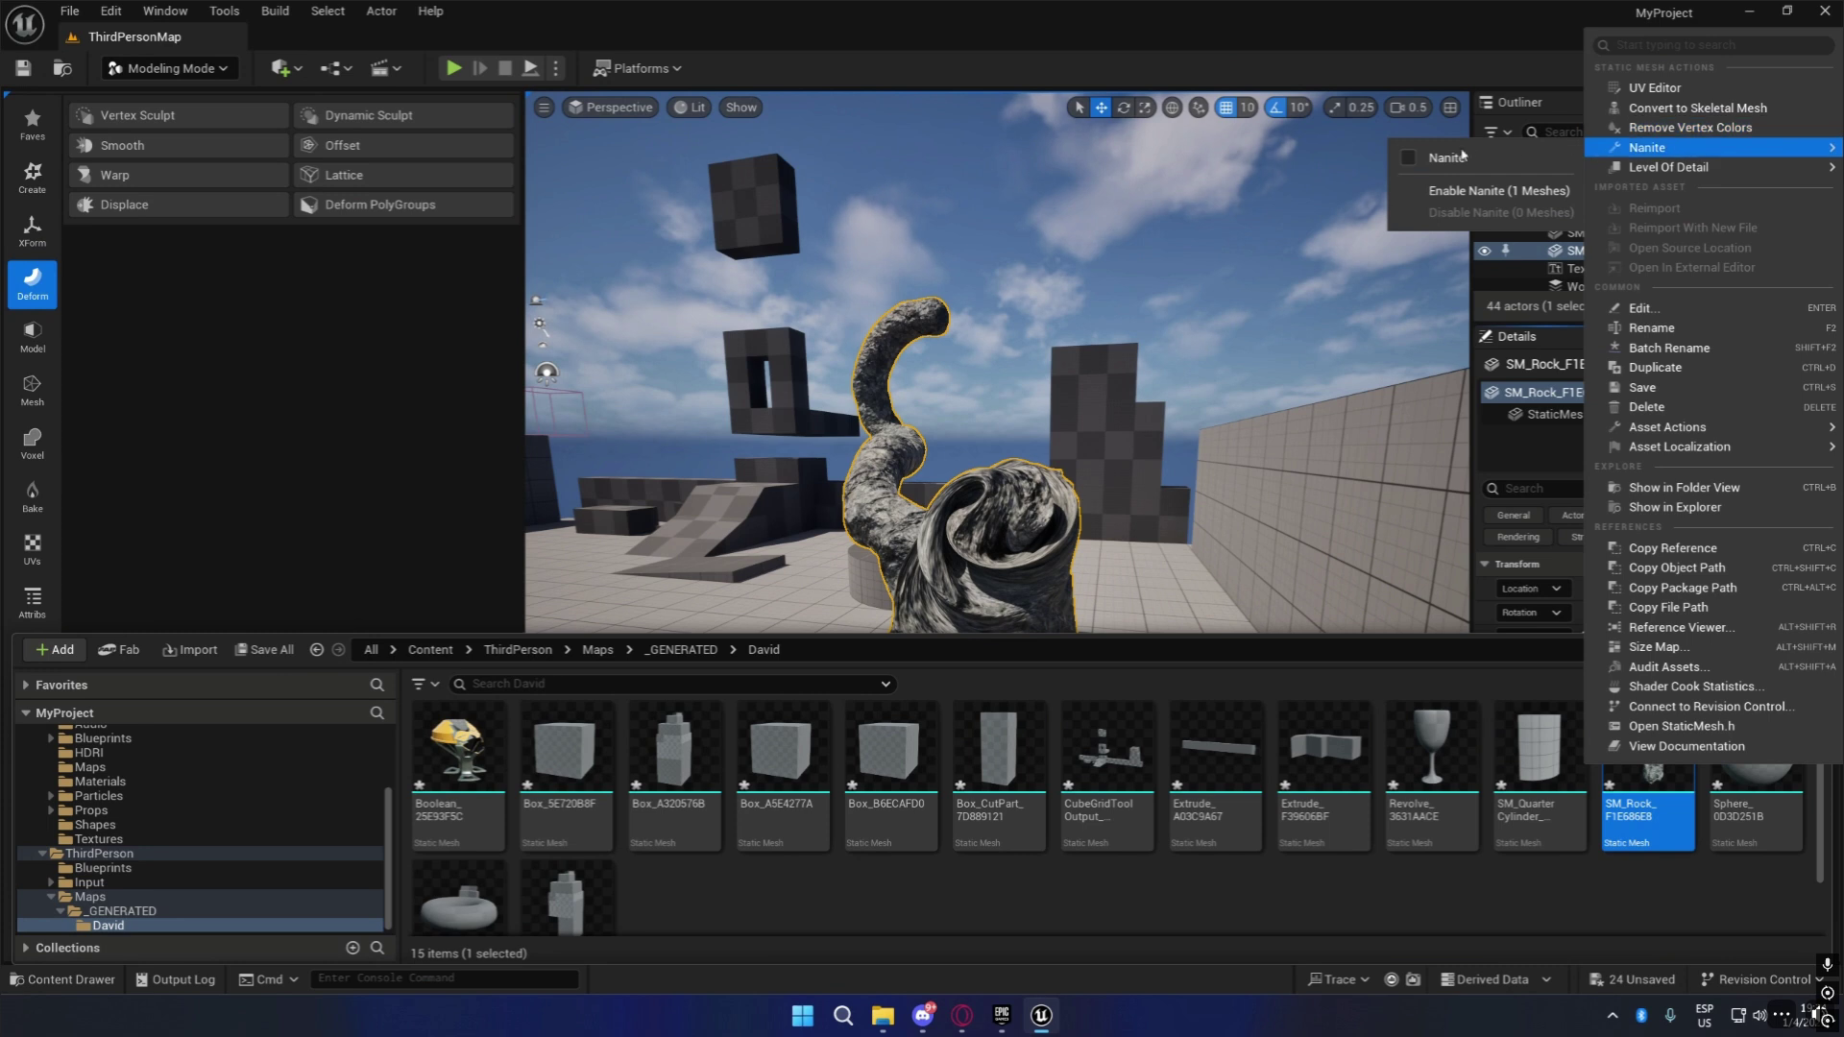
left_click(1490, 192)
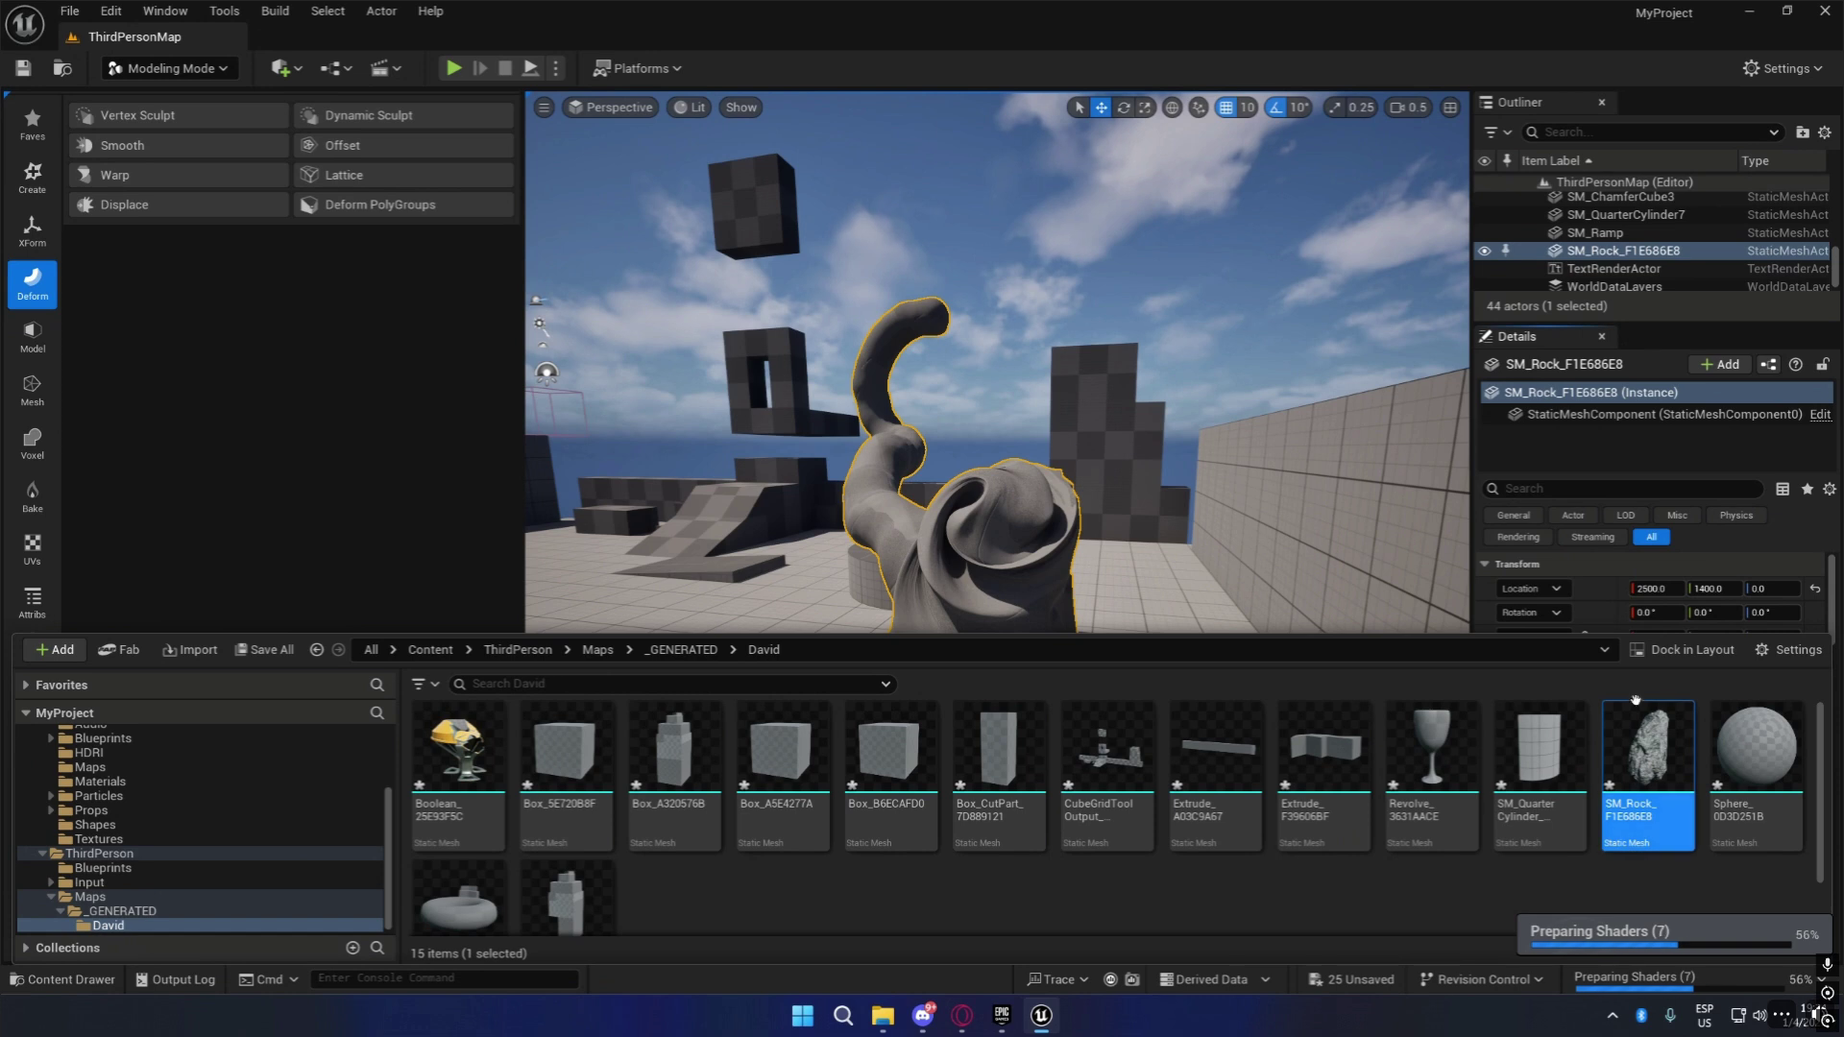
right_click_drag(1239, 432, 1249, 518)
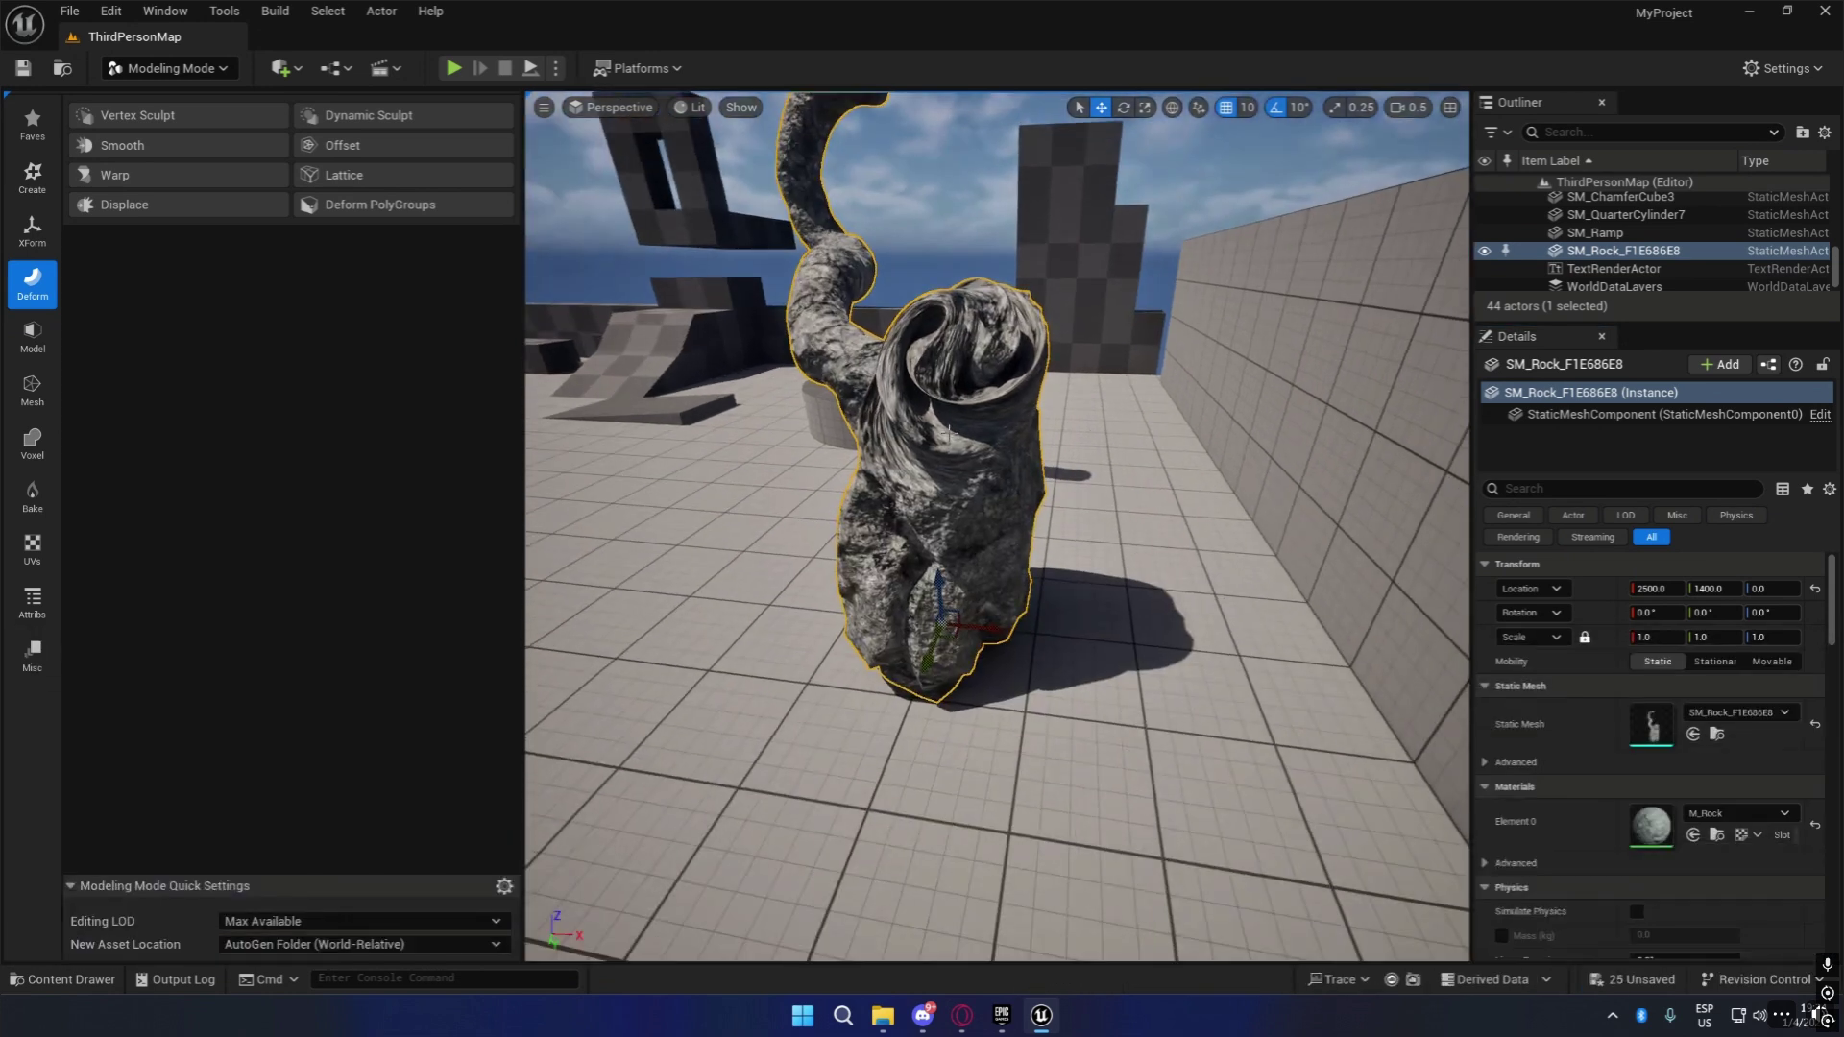
Inspect the rock, delete it from the level, and return to the Mesh tool category.
right_click_drag(1018, 499, 1193, 437)
key("a")
right_click_drag(1183, 702, 1069, 739)
key("w")
key("s")
left_click_drag(1184, 702, 1060, 718)
key("Delete")
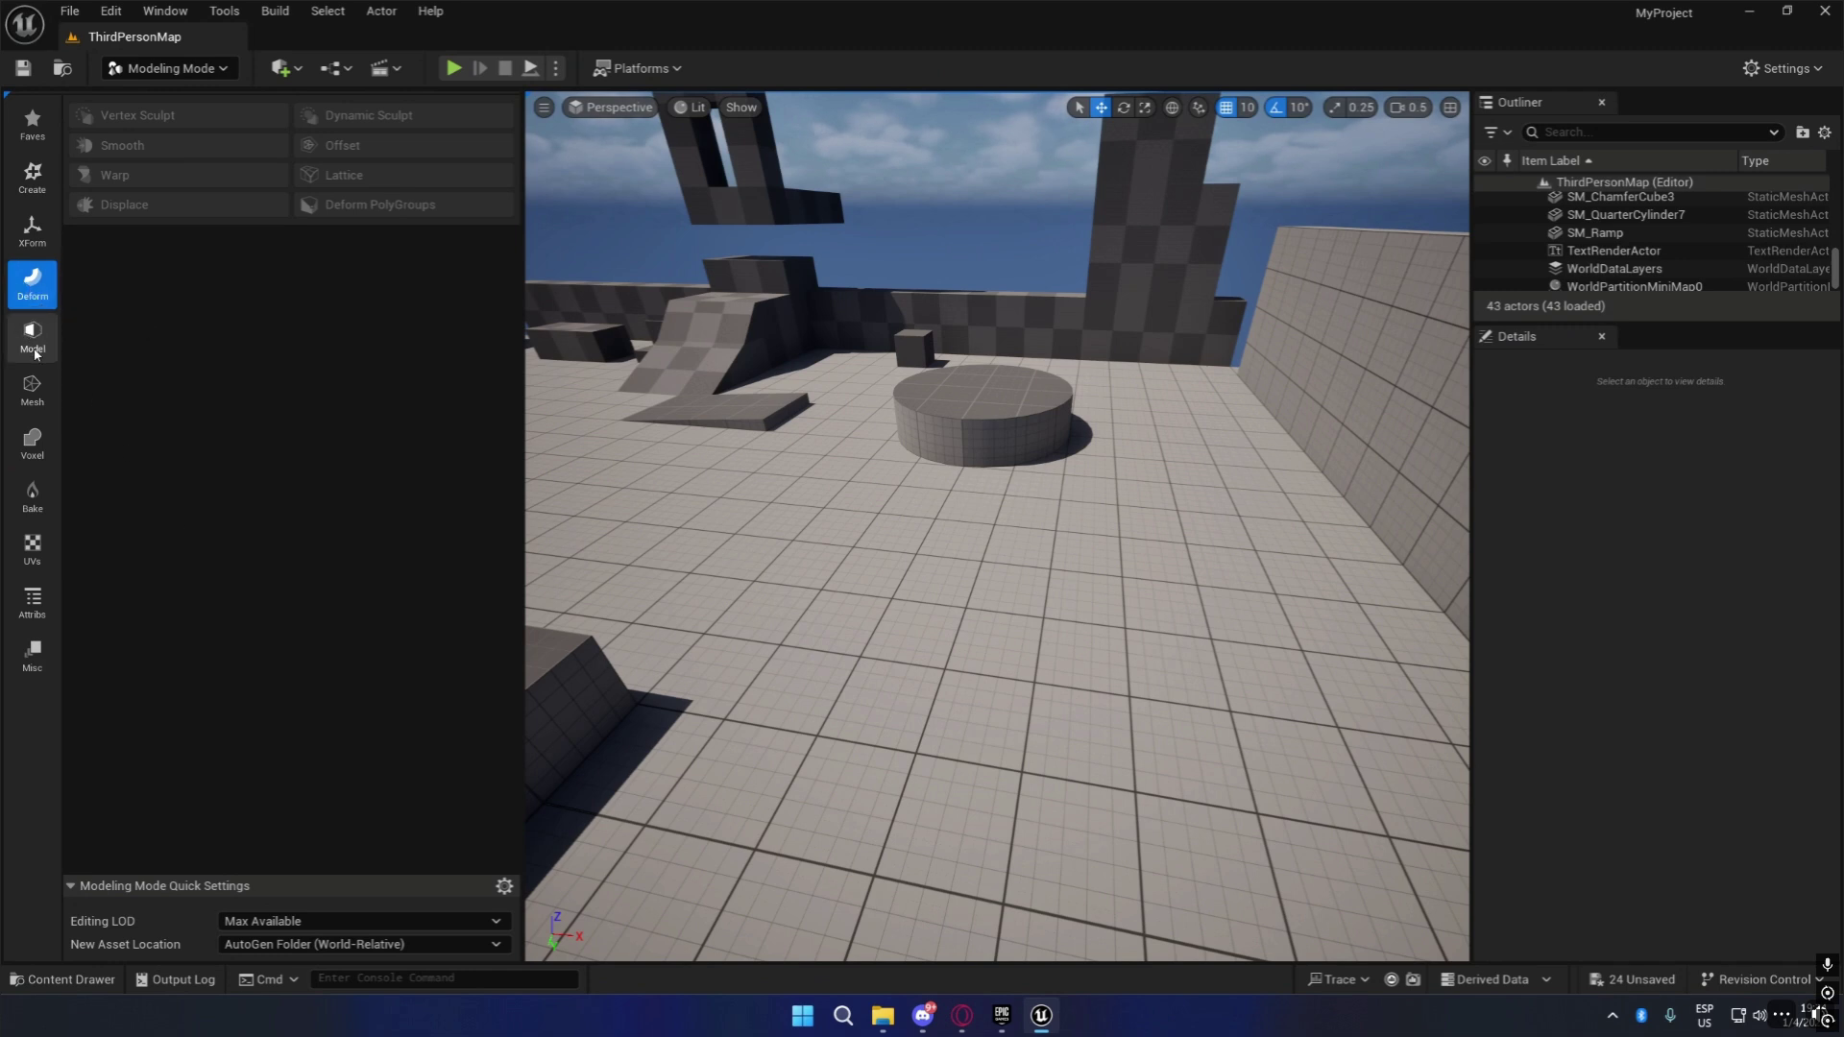
left_click(32, 390)
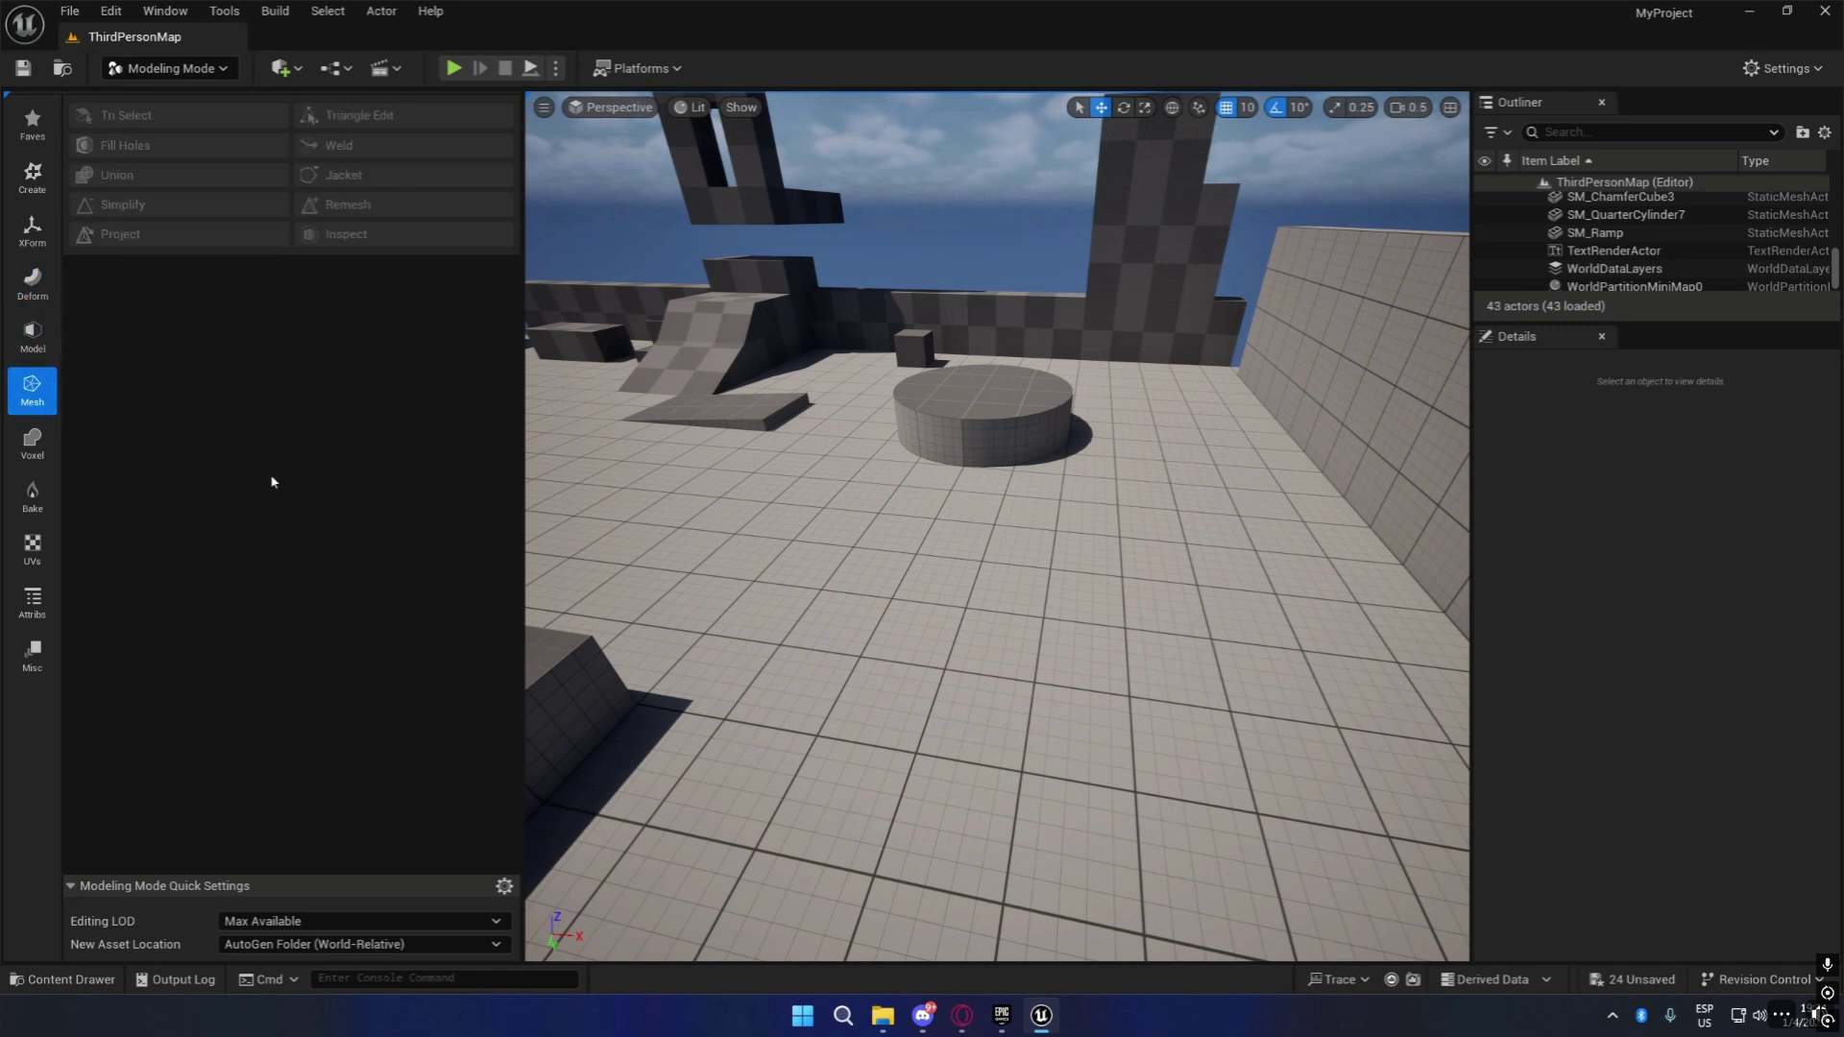
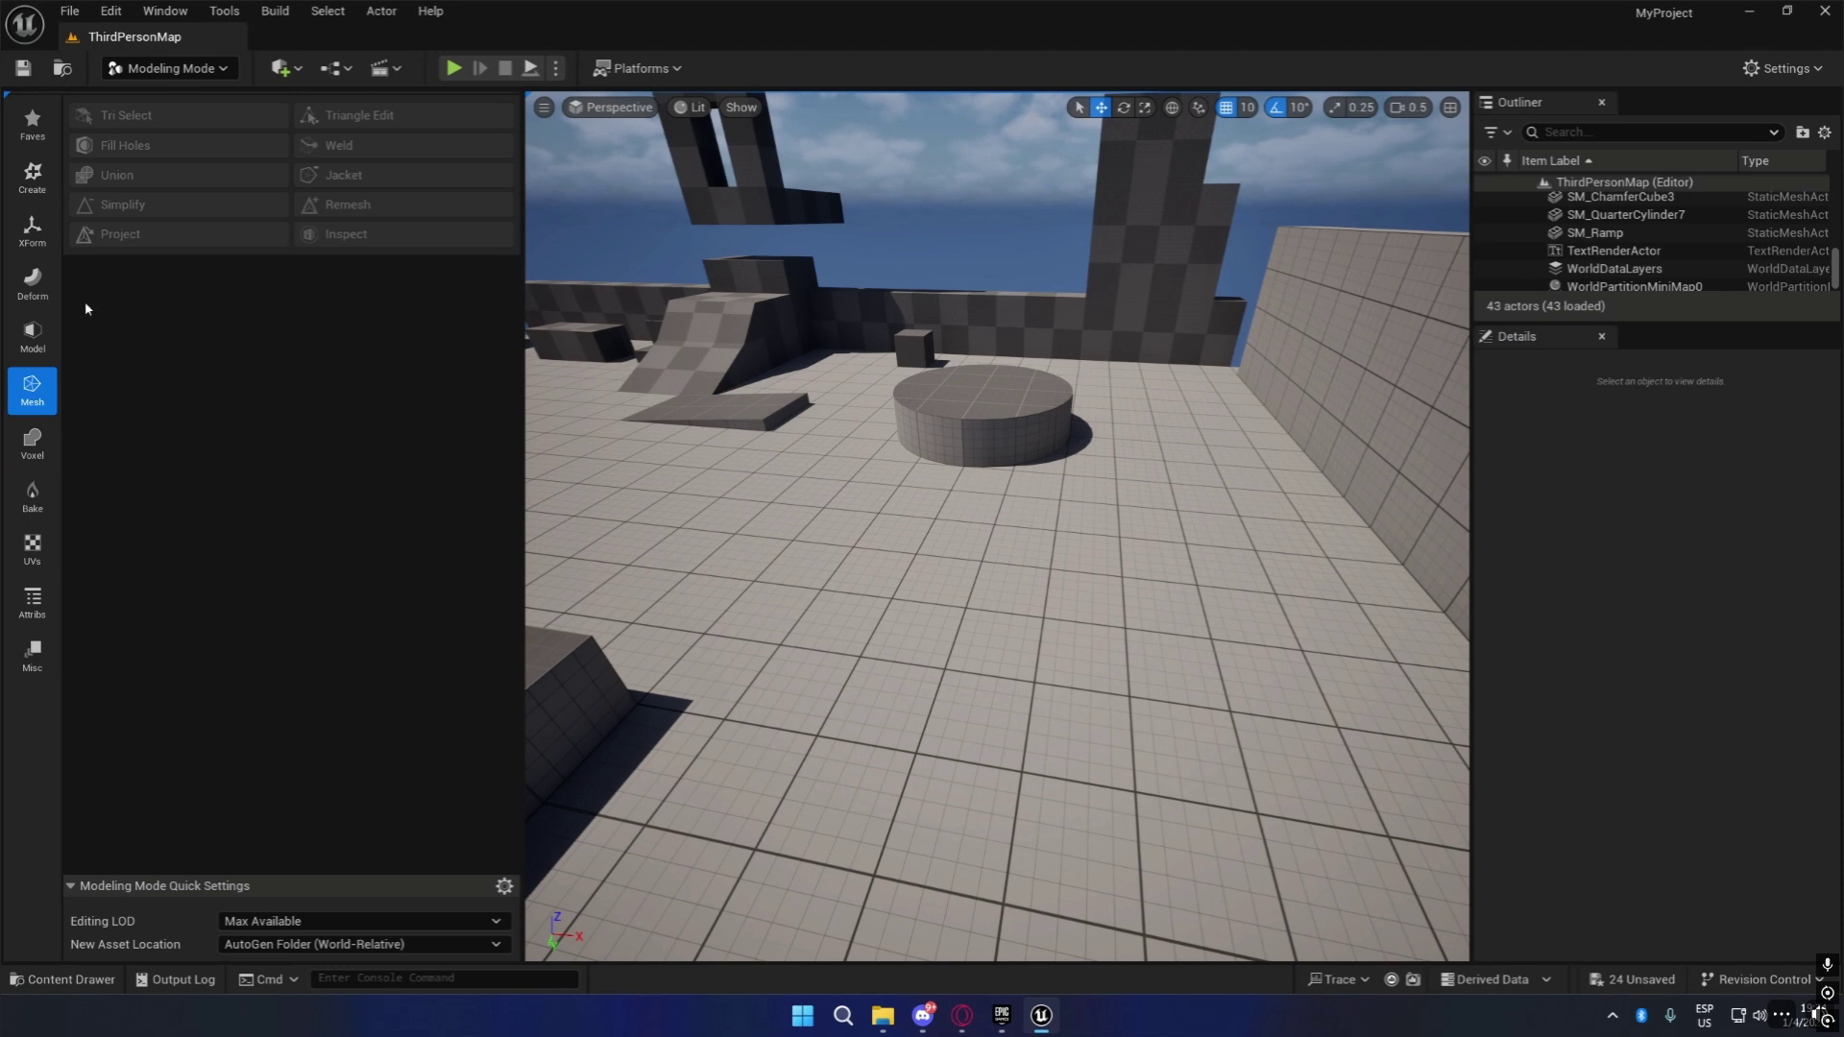
Open the Voxel tool category and place the revolved goblet mesh from the David folder on the open floor near the cylinder.
left_click(31, 442)
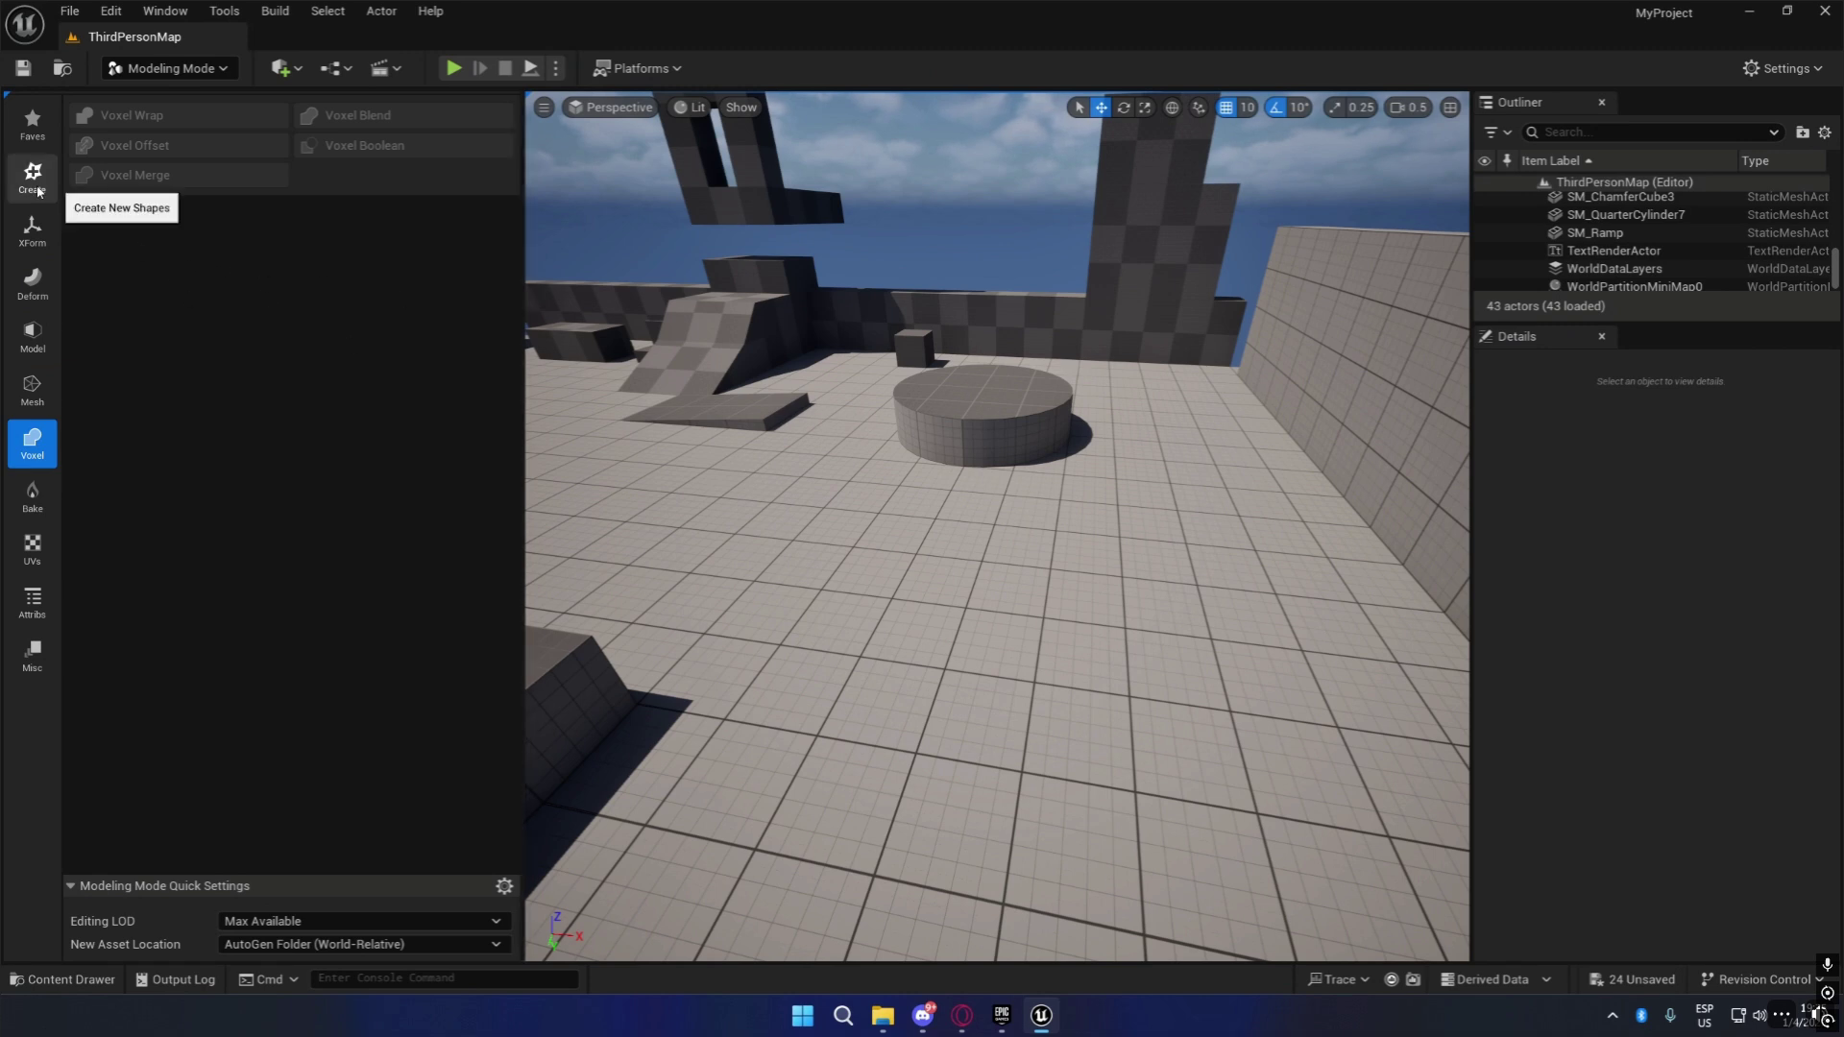
left_click(63, 980)
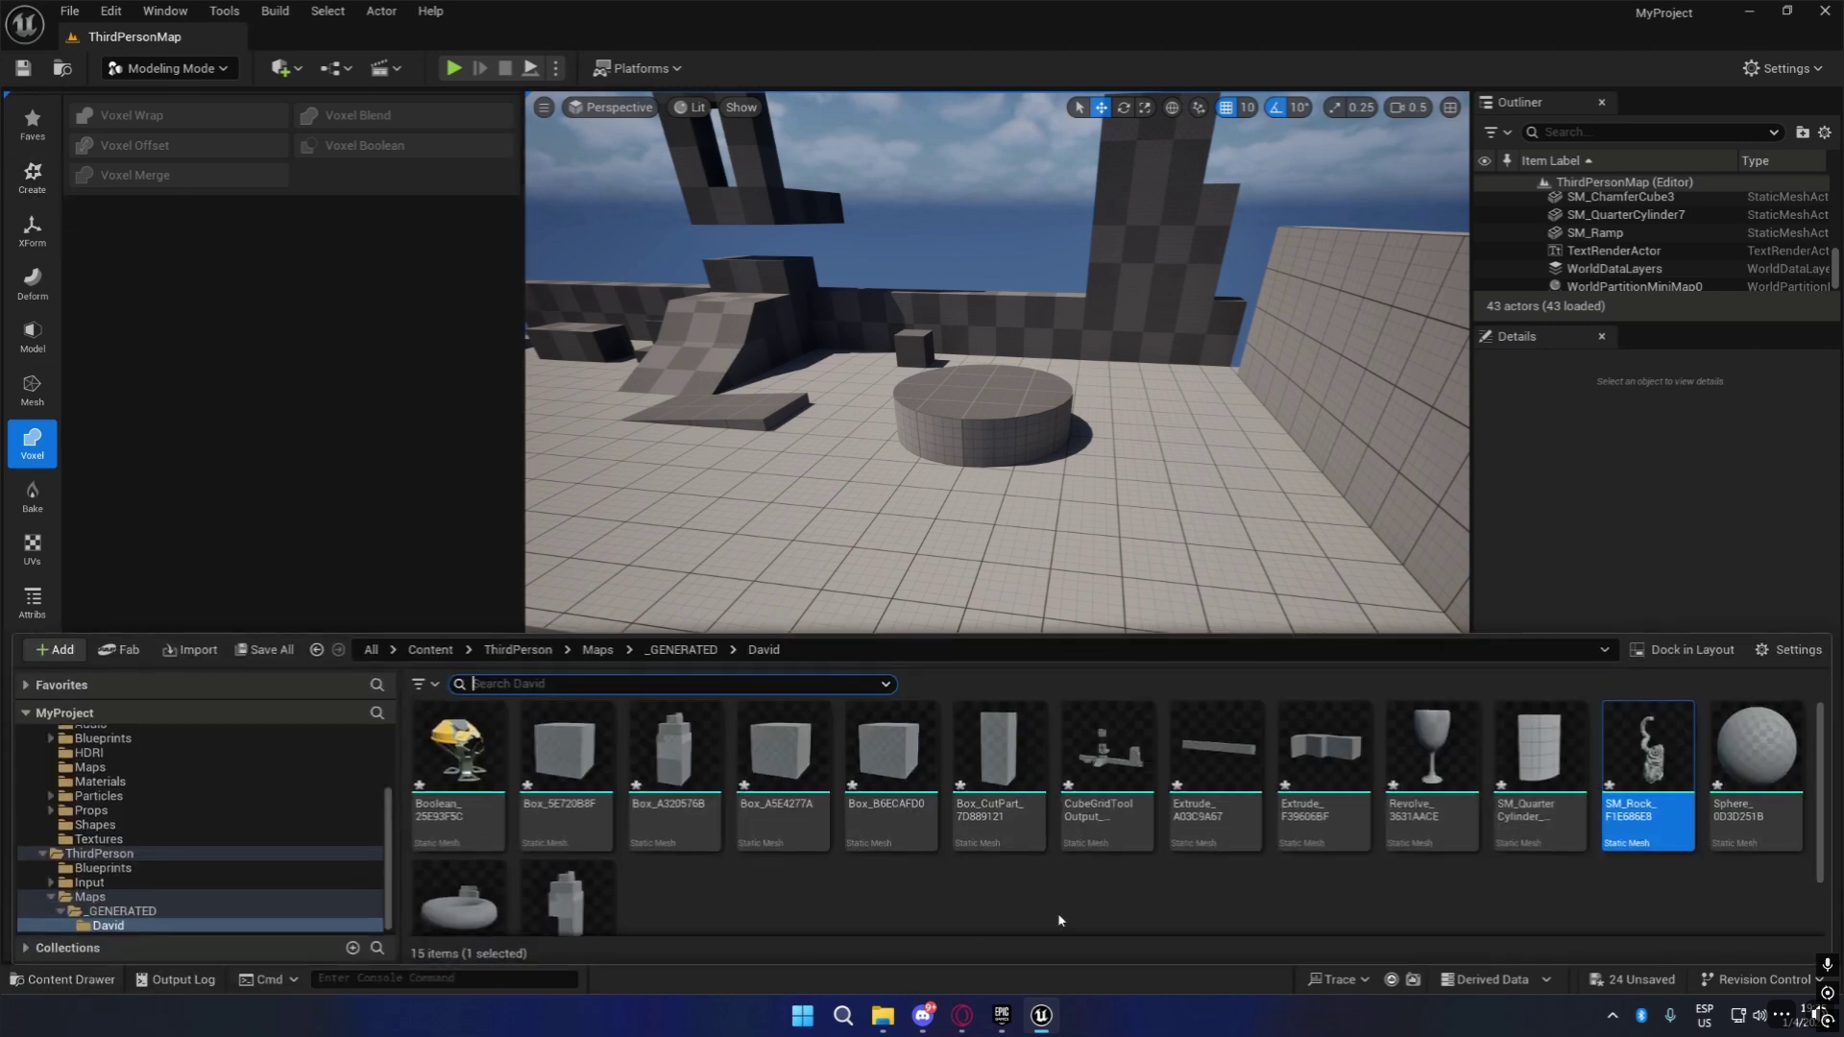
left_click_drag(1431, 749, 1057, 581)
right_click_drag(1148, 637, 1129, 285)
key("w")
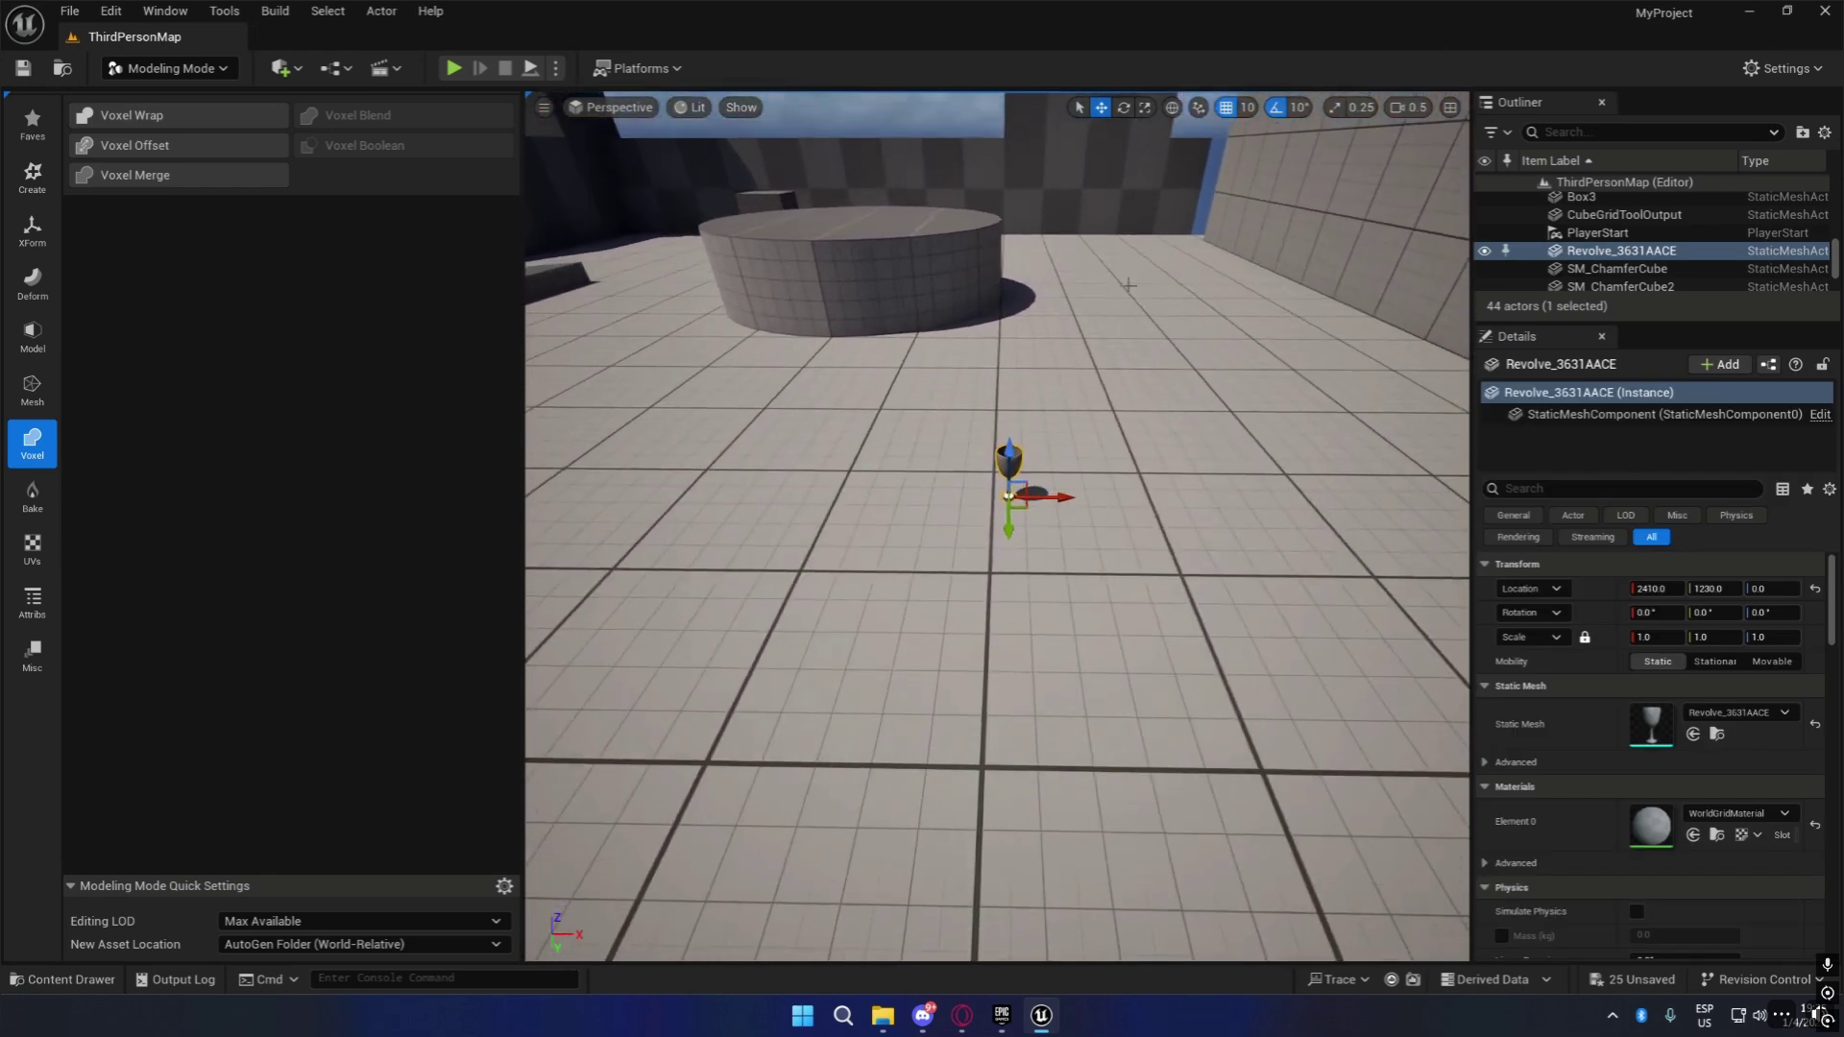
Scale the goblet uniformly to about 5.7.
left_click(1145, 106)
left_click_drag(1009, 497, 1118, 266)
mouse_move(1118, 266)
right_mouse_down()
mouse_move(1120, 288)
mouse_move(1118, 266)
right_mouse_up()
key("s")
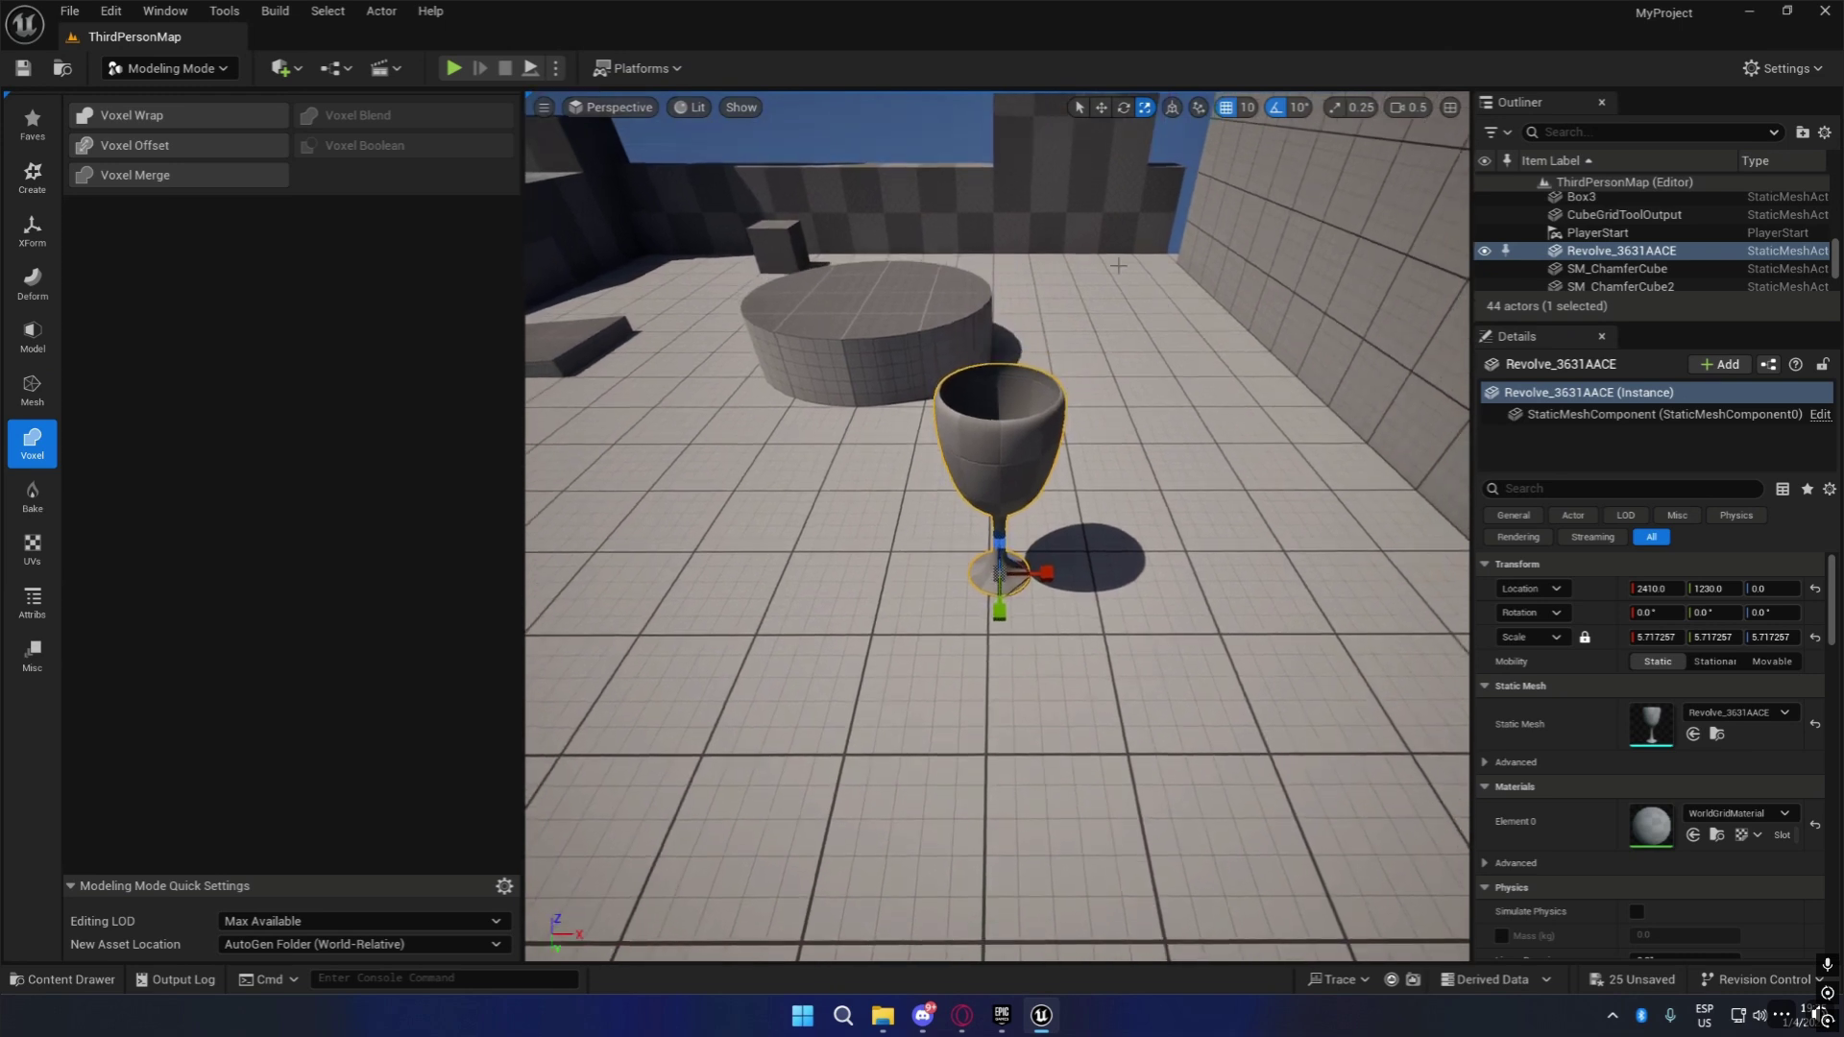
Duplicate the goblet and offset the copy sideways and slightly upward so the two cups overlap.
left_click(1102, 108)
left_click_drag(1061, 574, 1127, 583, "alt")
key("w")
right_click_drag(1143, 627, 1160, 636)
mouse_move(1095, 554)
left_mouse_down()
mouse_move(1098, 514)
mouse_move(1104, 540)
left_mouse_up()
right_click_drag(1103, 539, 1133, 523)
key("Escape")
key("w")
key("s")
right_click_drag(1038, 602, 1020, 607)
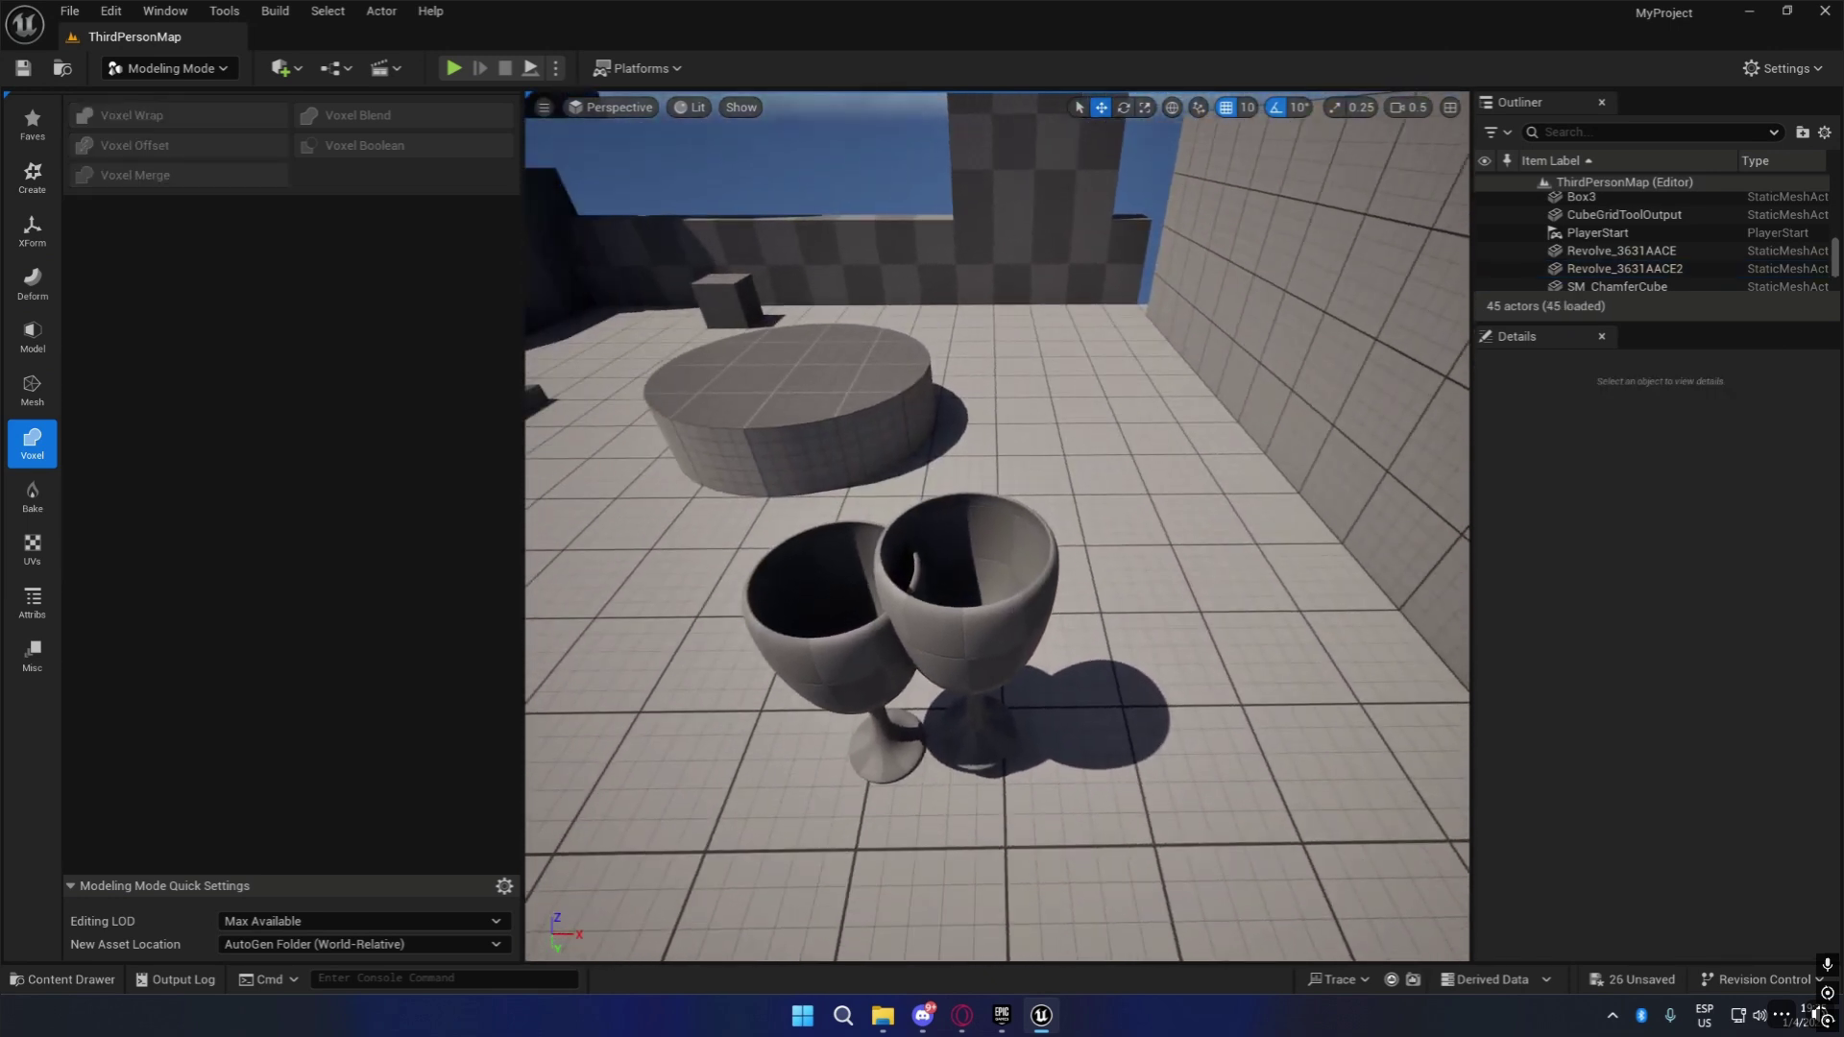
Select both overlapping goblets and frame them from the front.
left_click(928, 645)
left_click(825, 665, "ctrl")
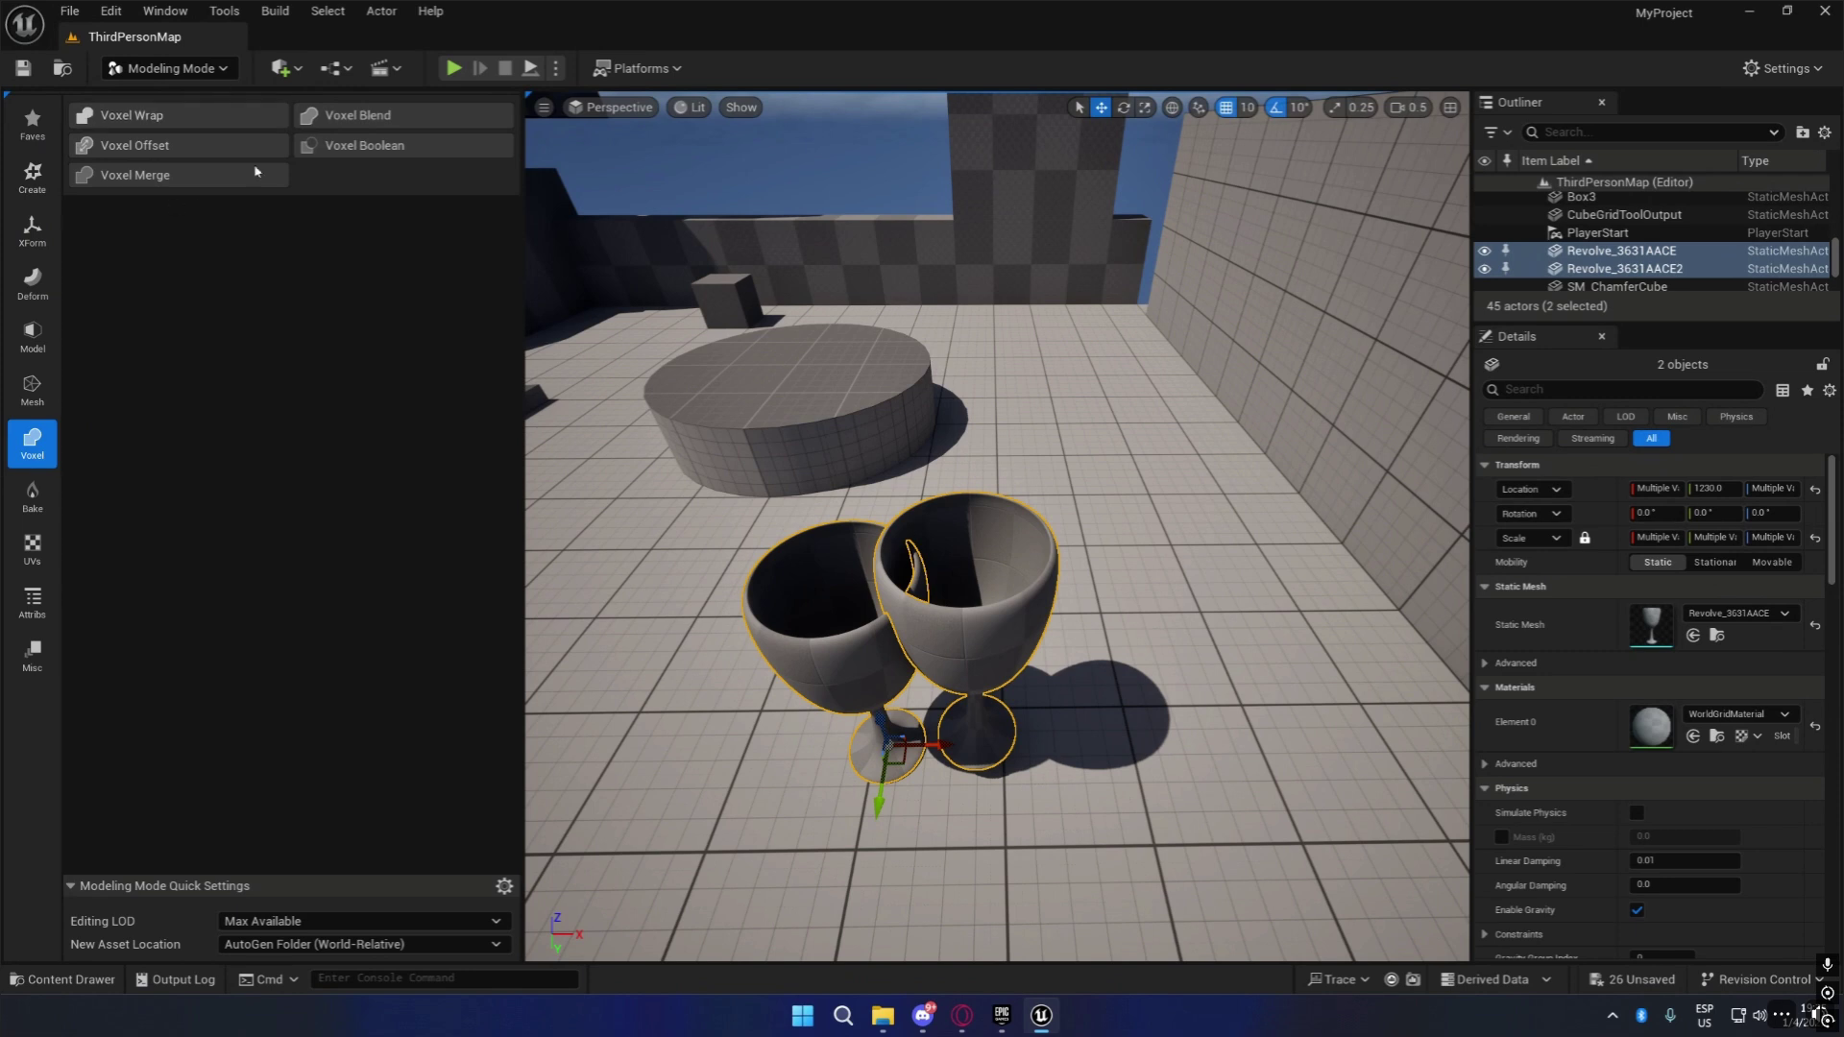
mouse_move(834, 640)
right_mouse_down()
mouse_move(841, 740)
mouse_move(816, 609)
right_mouse_up()
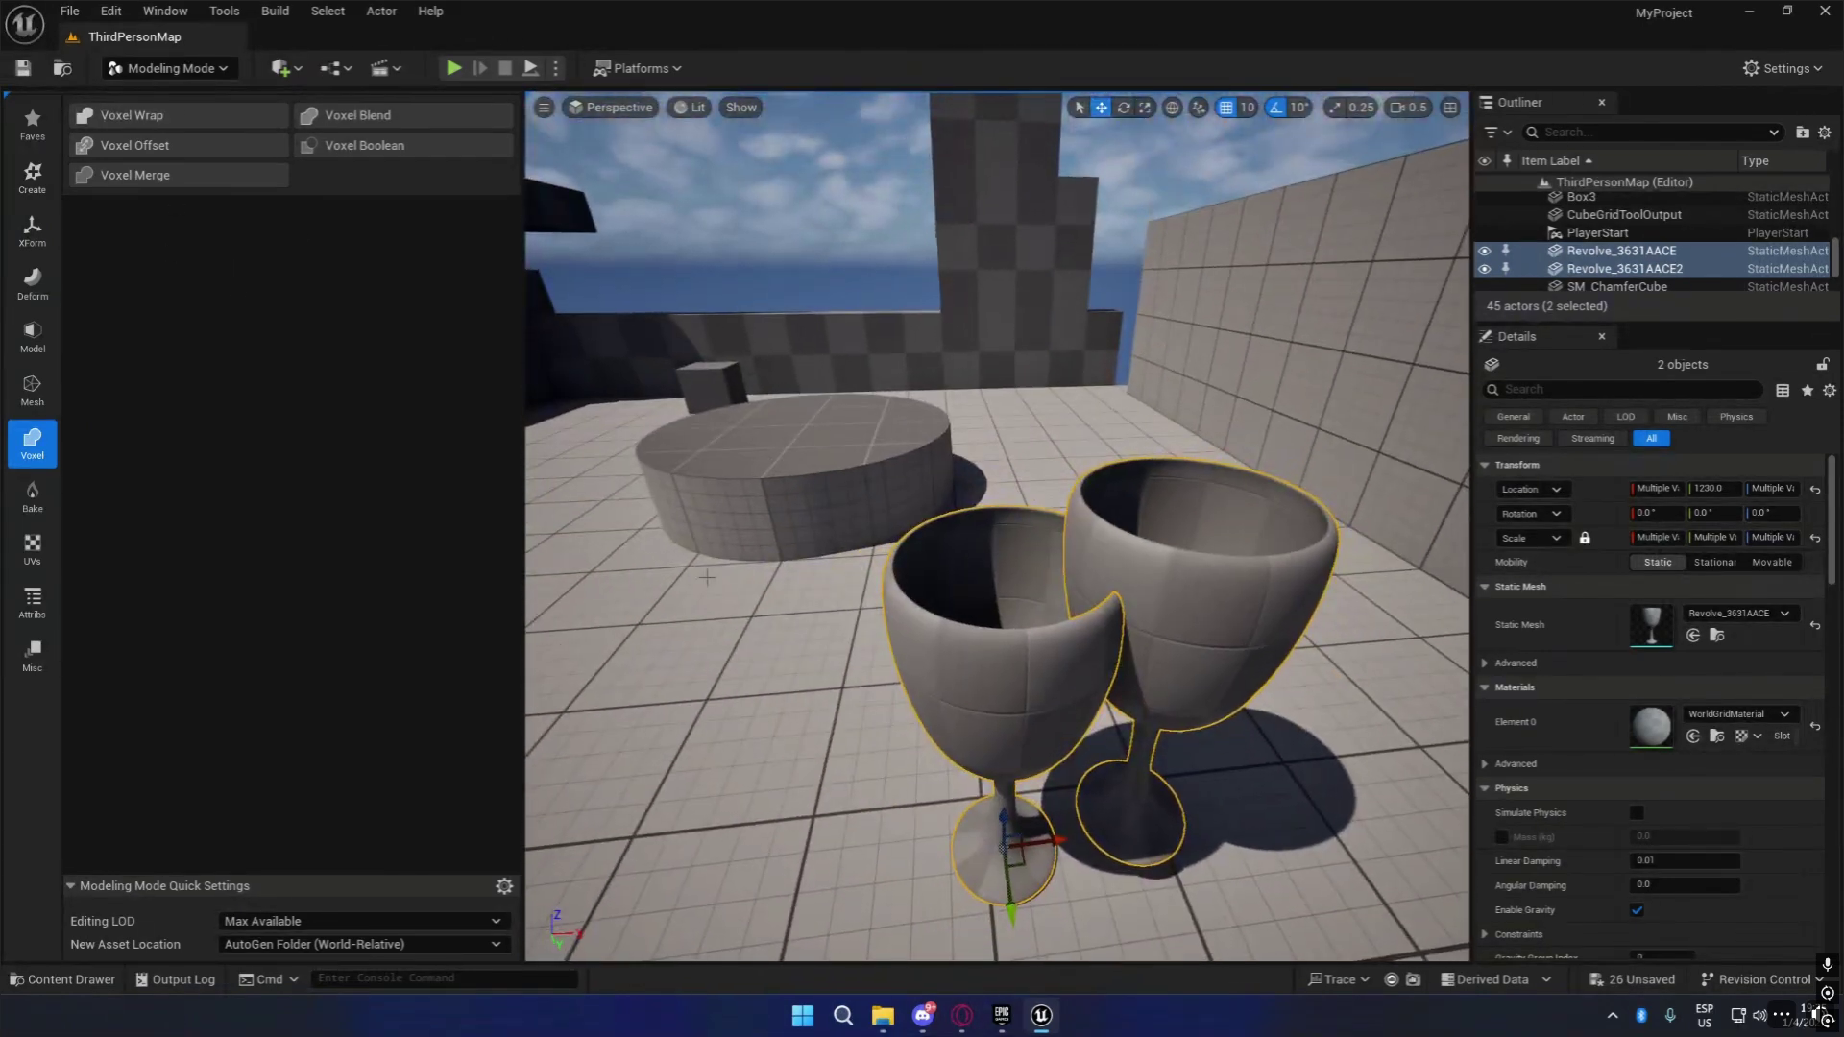
right_click_drag(761, 290, 646, 637)
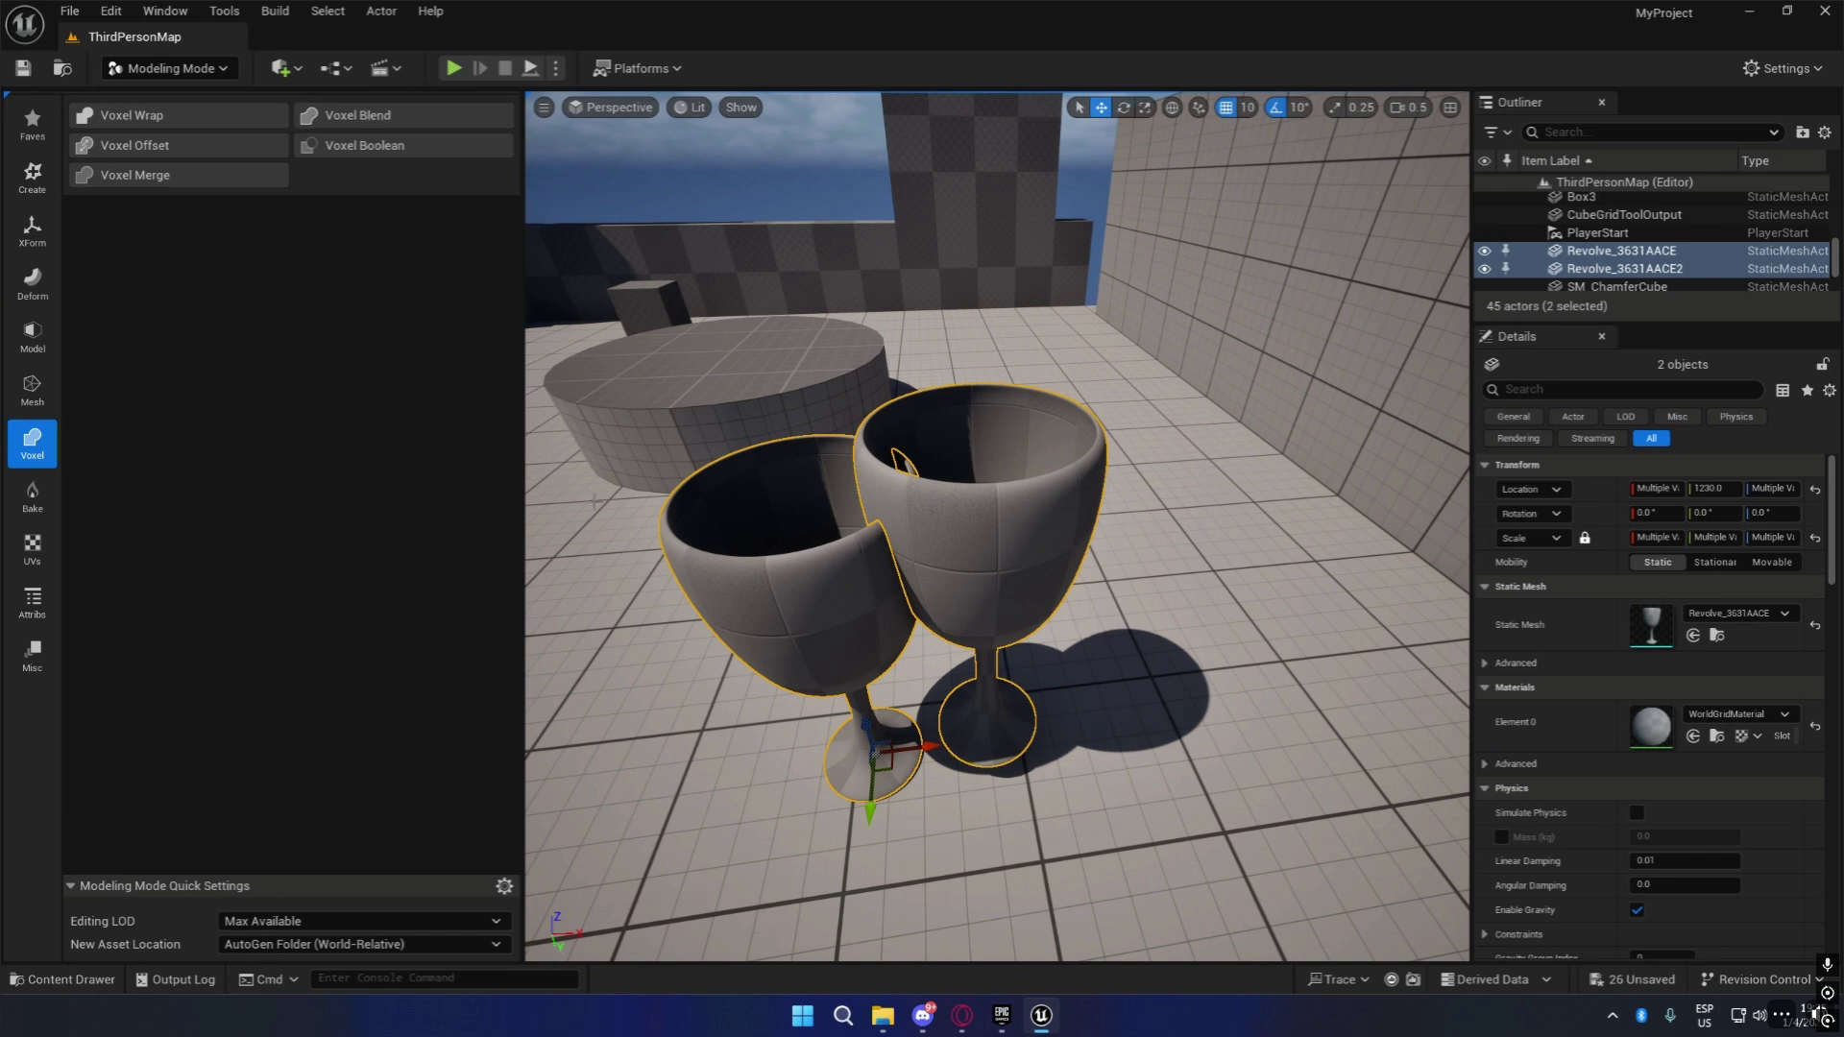
scroll(1042, 665, "up", 5)
key("f")
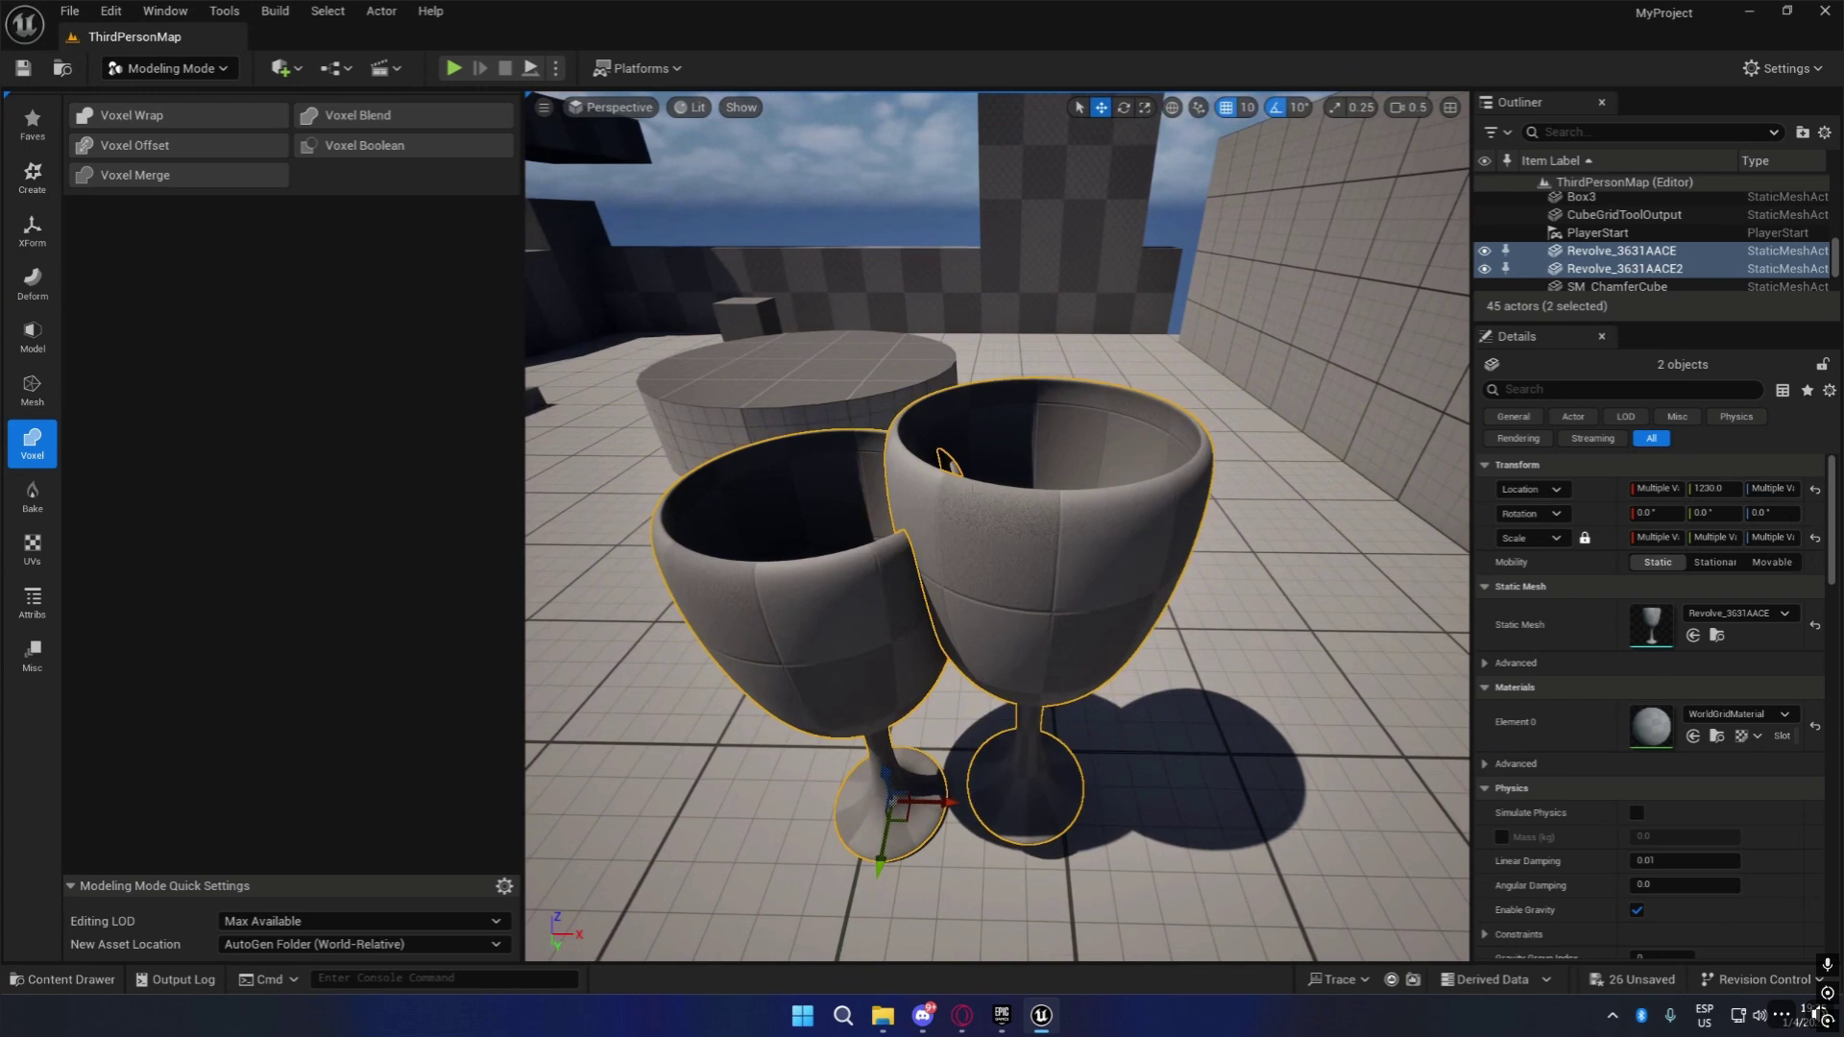
mouse_move(611, 402)
left_mouse_down("alt")
mouse_move(615, 499)
mouse_move(607, 327)
mouse_move(611, 402)
left_mouse_up("alt")
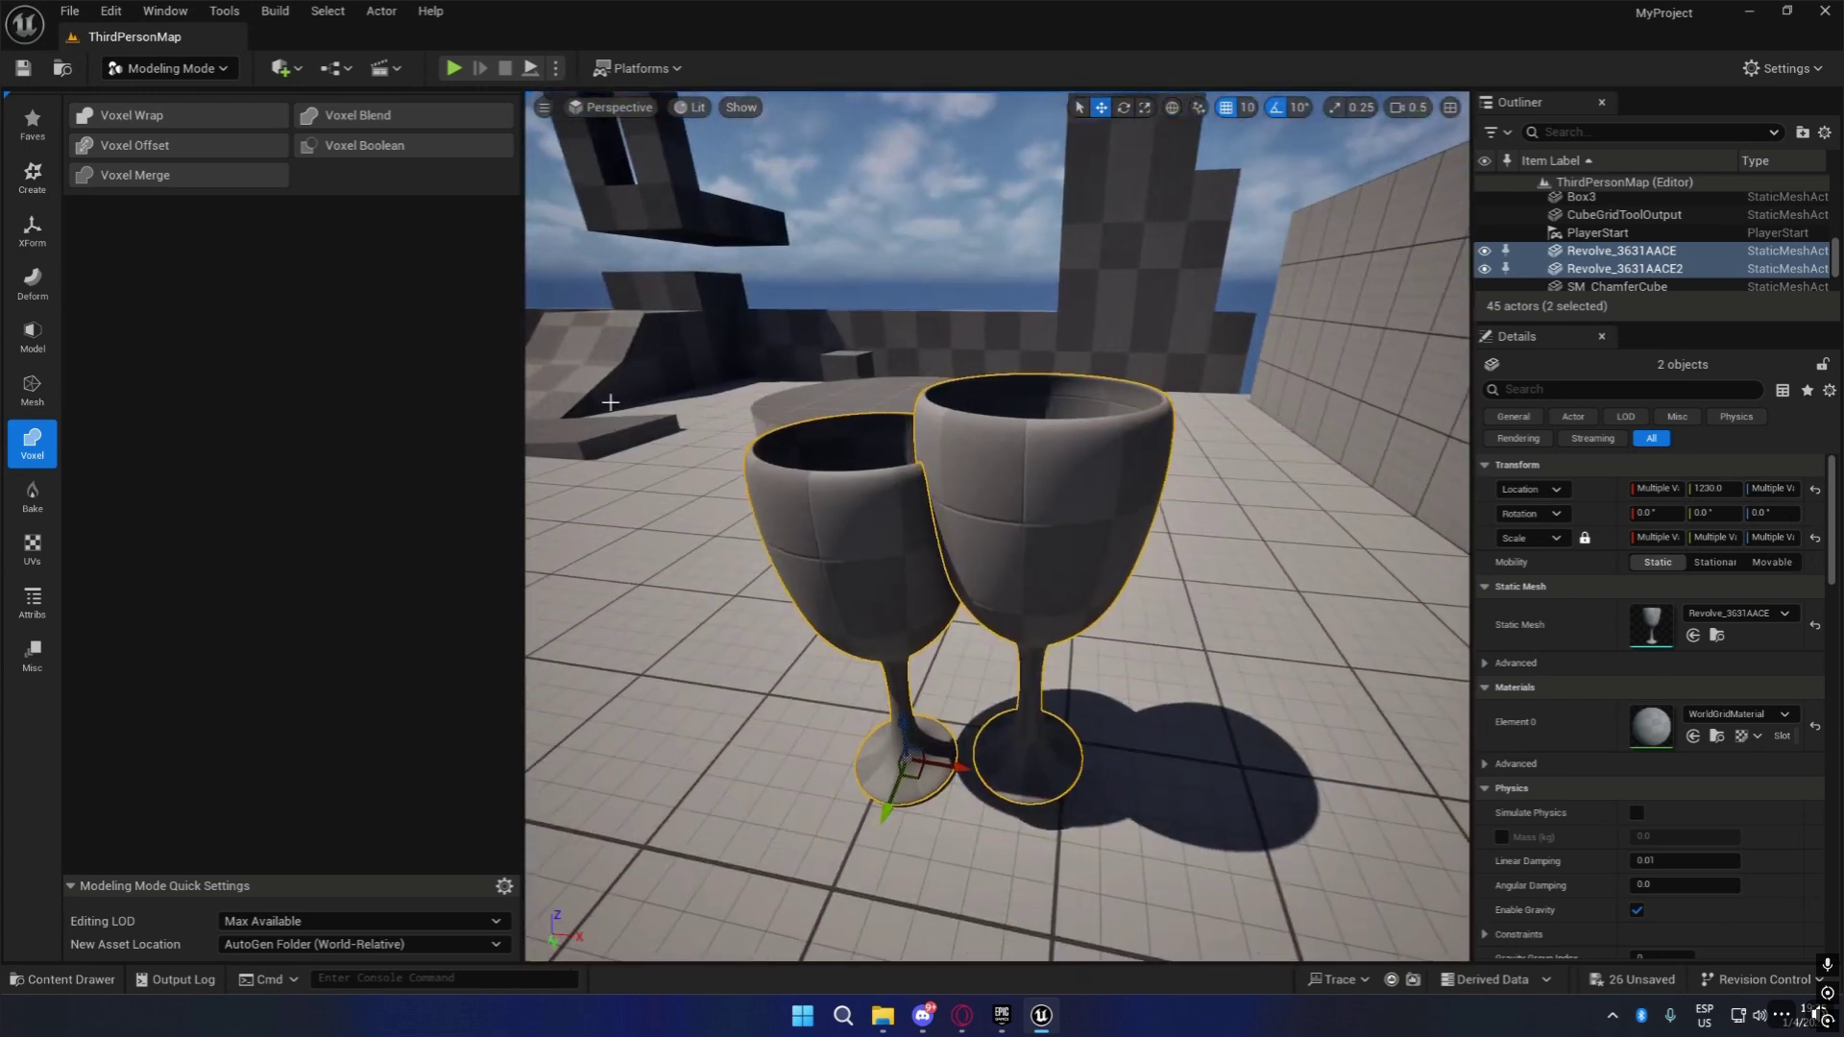
Merge the two goblets with Voxel Blend using a voxel count of 256, and accept the result.
left_click(342, 118)
scroll(847, 592, "up", 8)
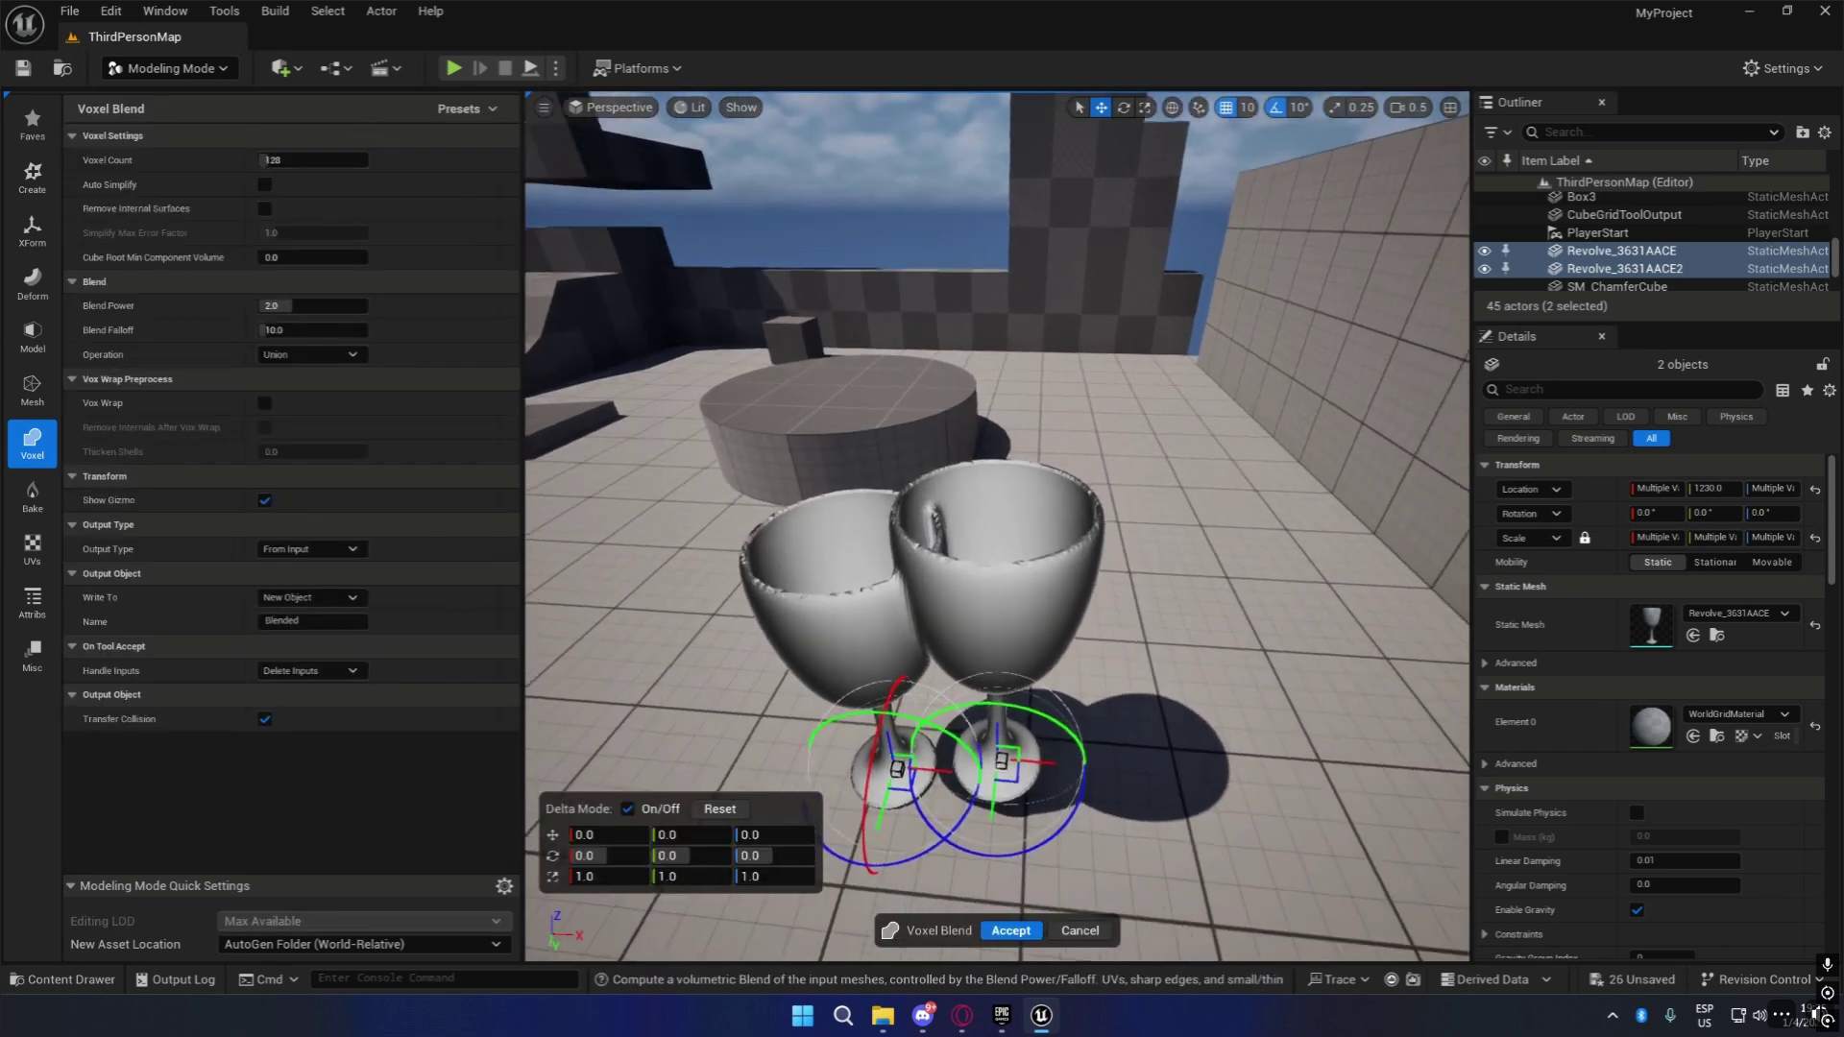
left_click_drag(1217, 646, 1373, 500, "alt")
right_click_drag(999, 576, 893, 595)
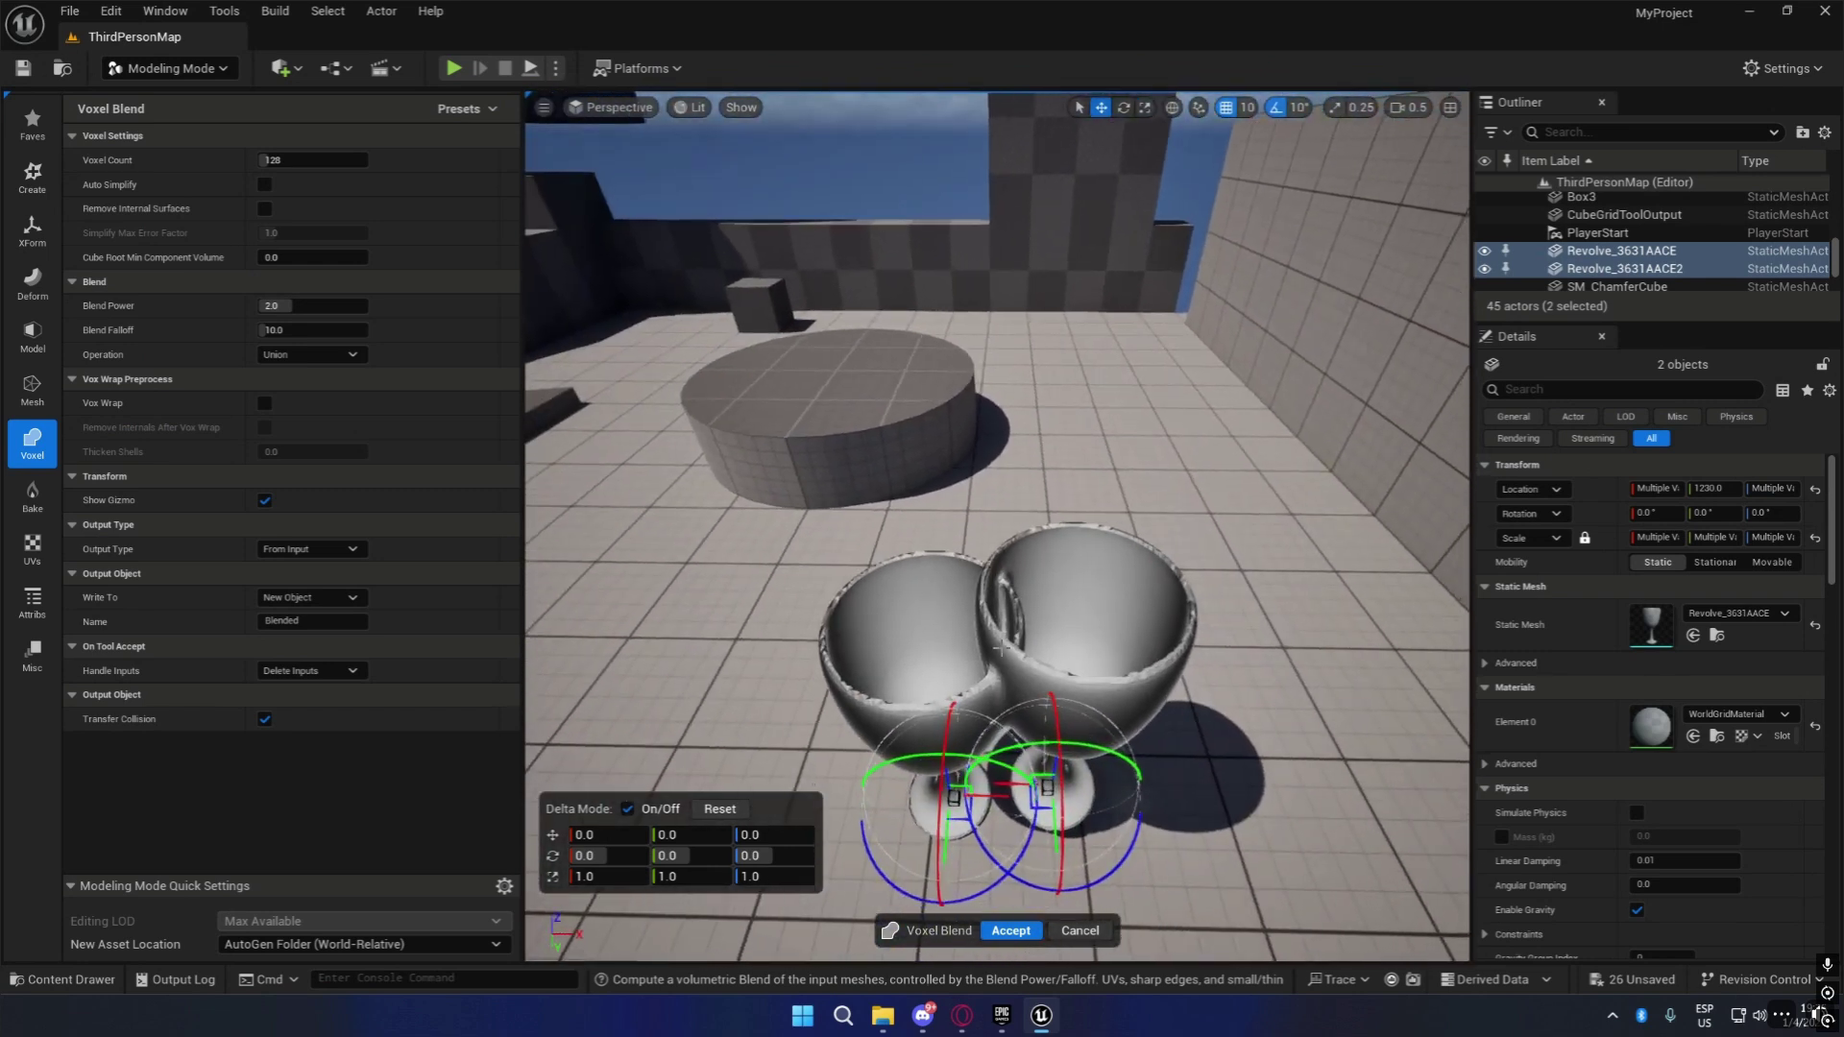
left_click(271, 160)
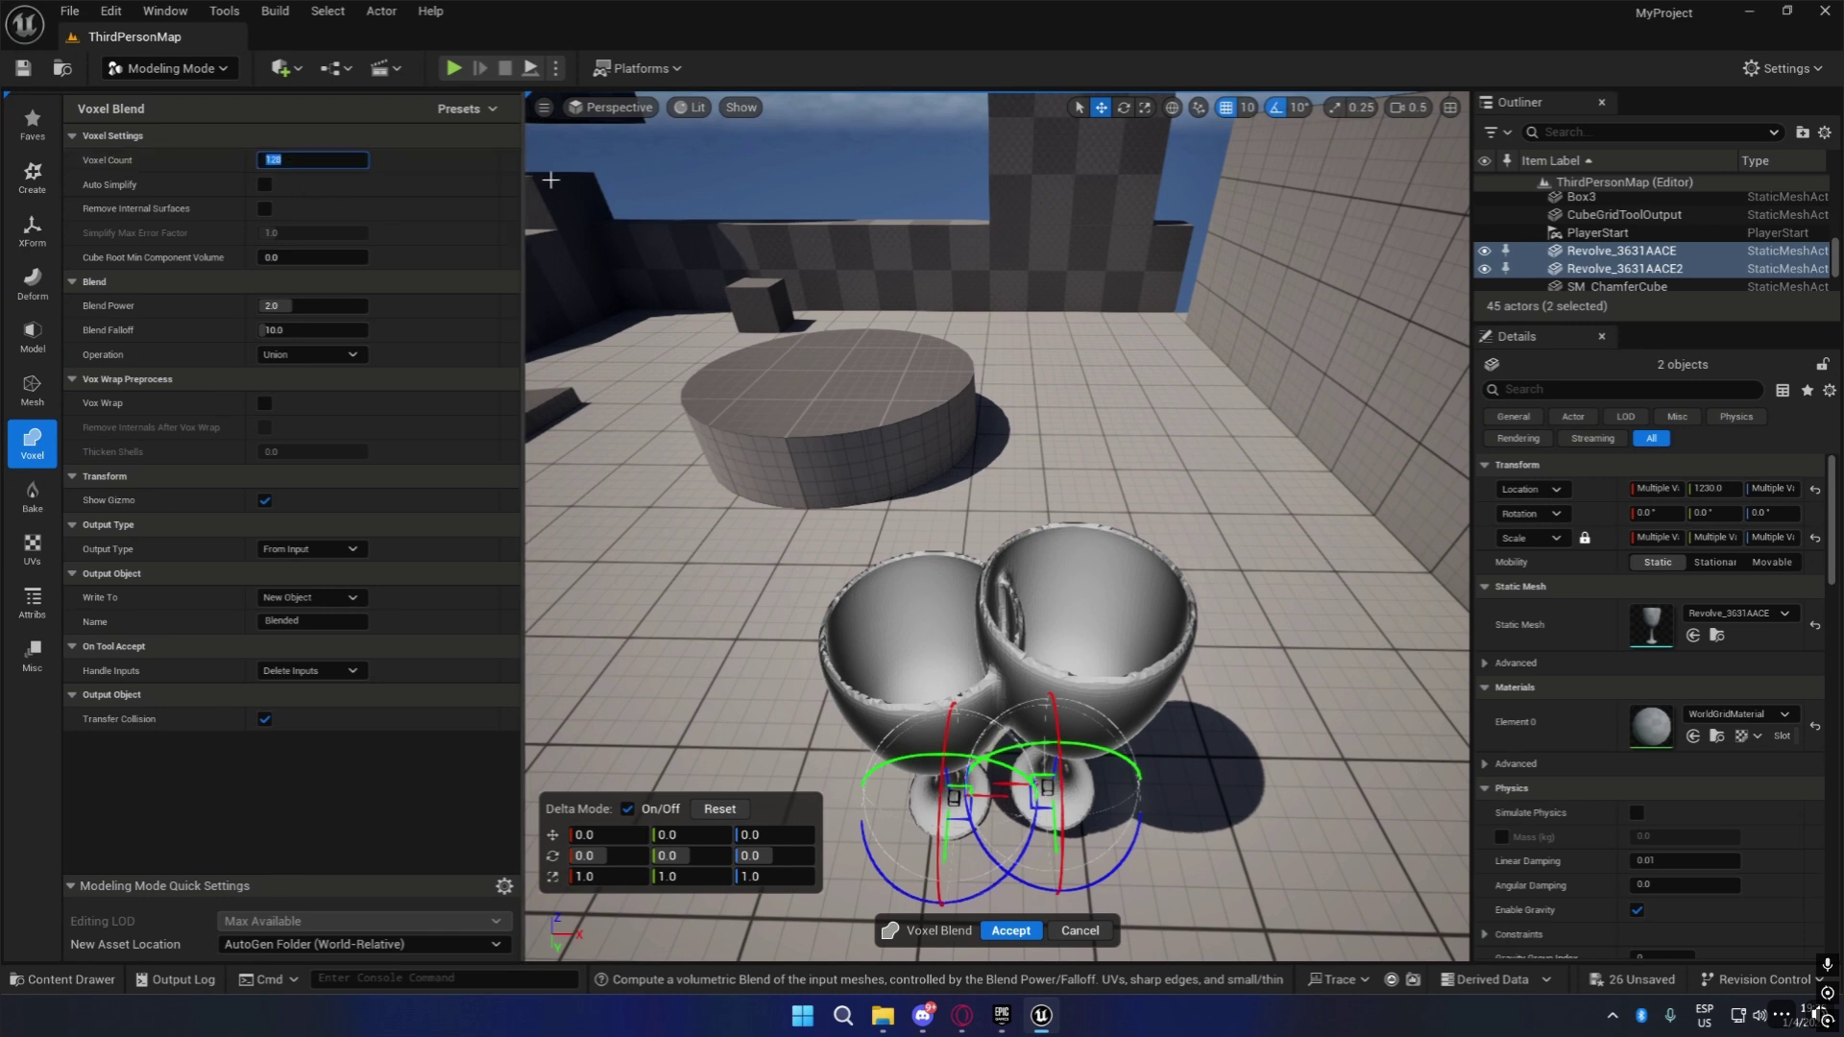
left_click(425, 166)
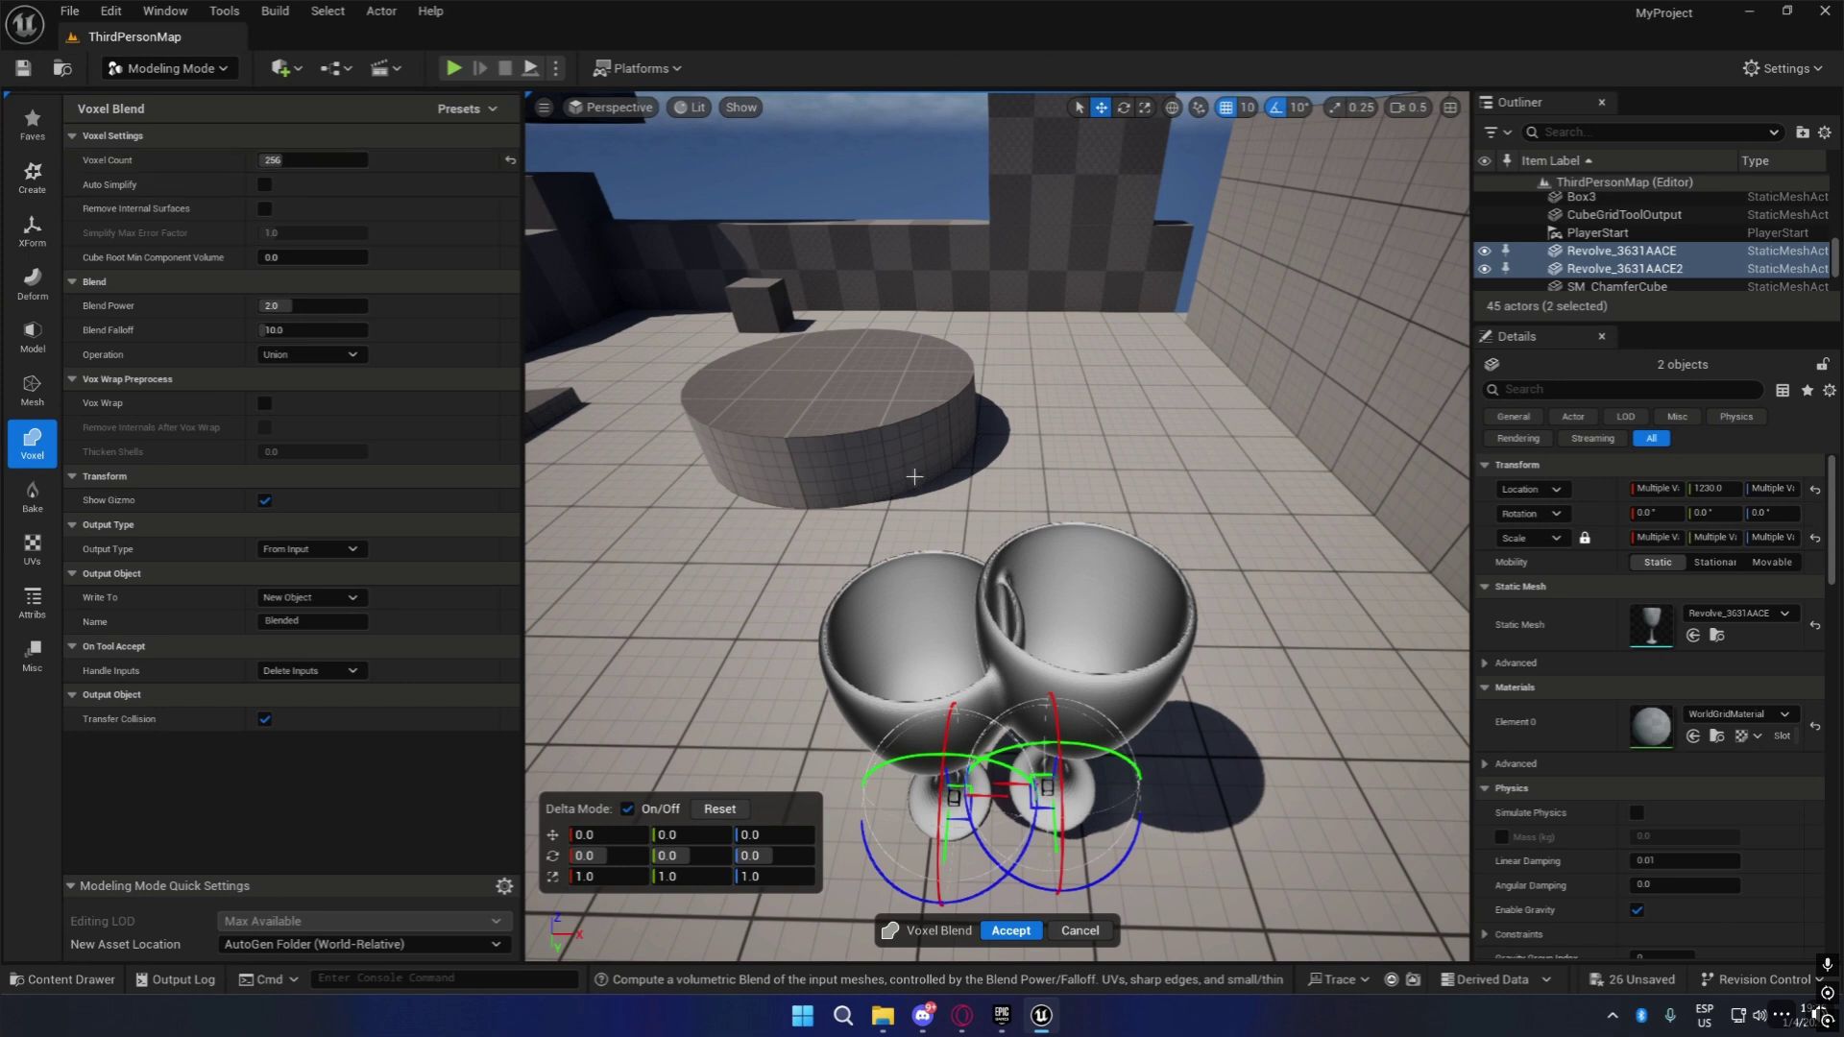
left_click(1012, 932)
Examine the blended goblets closely around the junction between the two cups.
right_click_drag(1132, 798, 1019, 711)
key("w")
key("s")
key("d")
right_click_drag(925, 798, 817, 922)
key("w")
right_click_drag(1030, 585, 1203, 585)
key("s")
key("a")
key("d")
key("w")
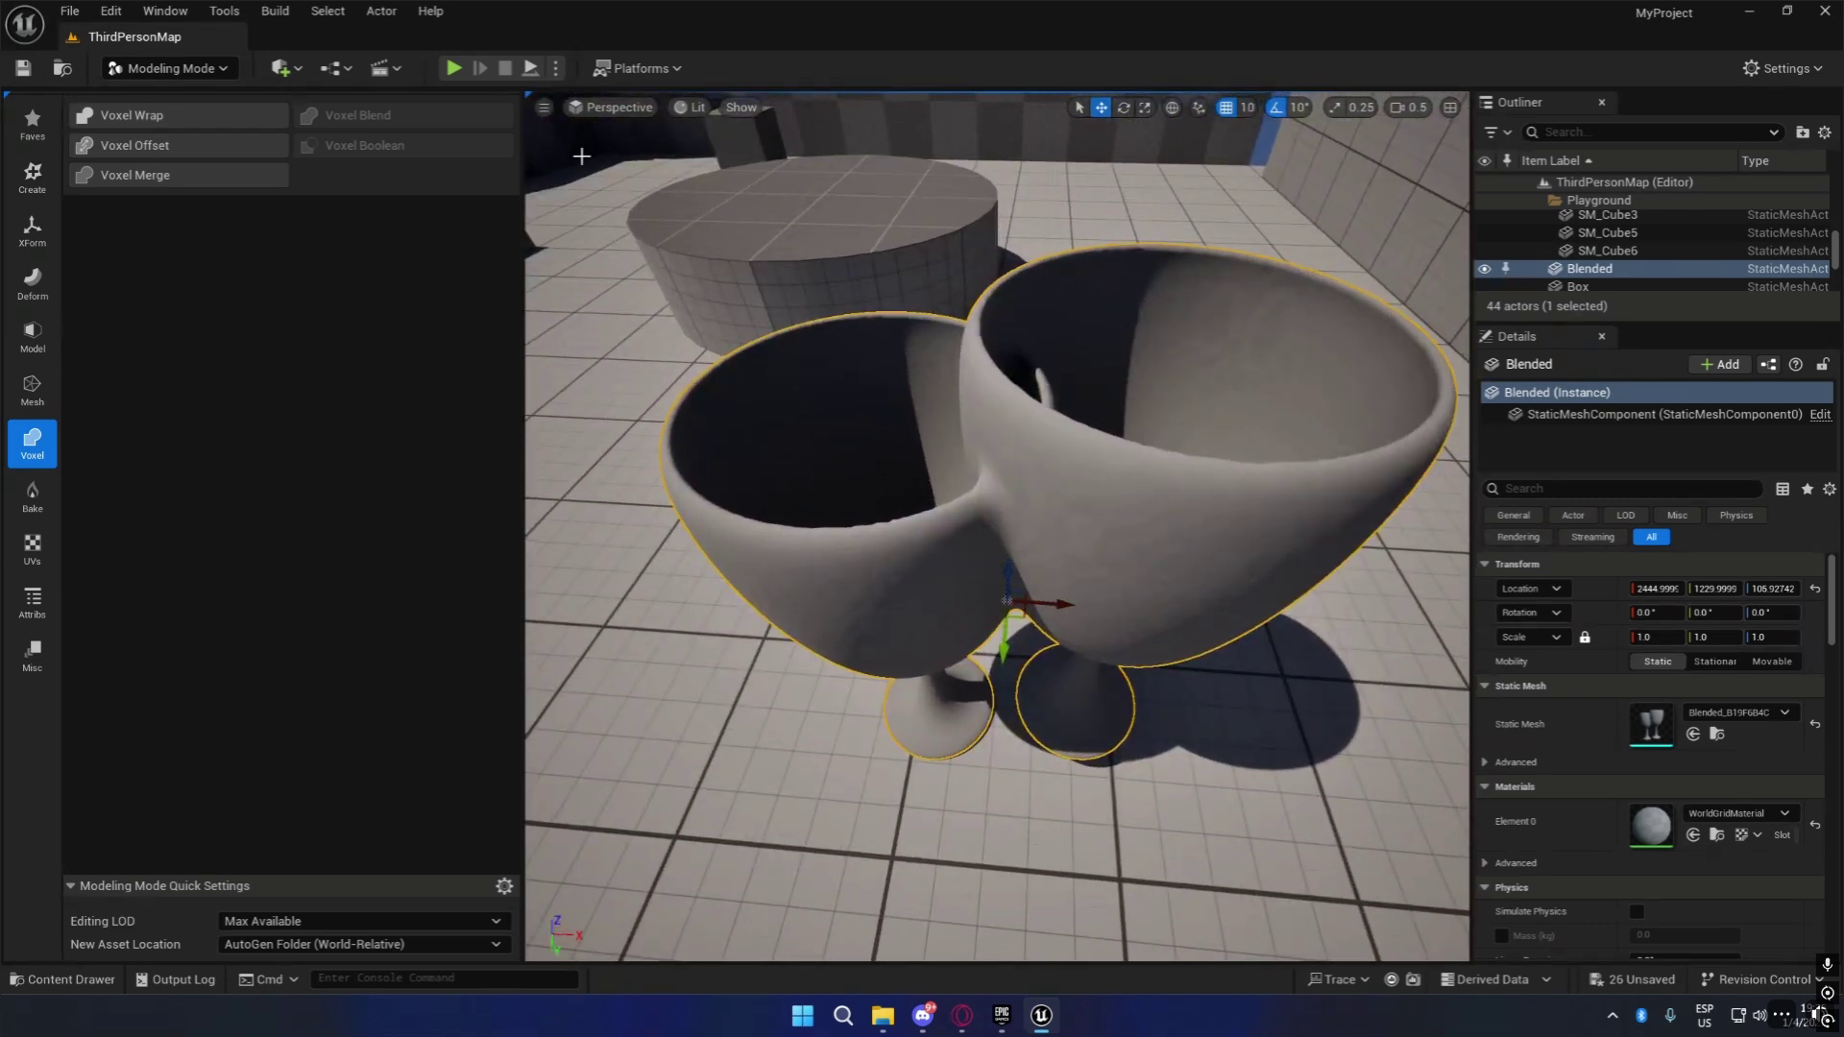
Show the level in Lit Wireframe to check the blended goblets' mesh density, and open the Mesh tool category.
left_click(705, 105)
left_click(735, 240)
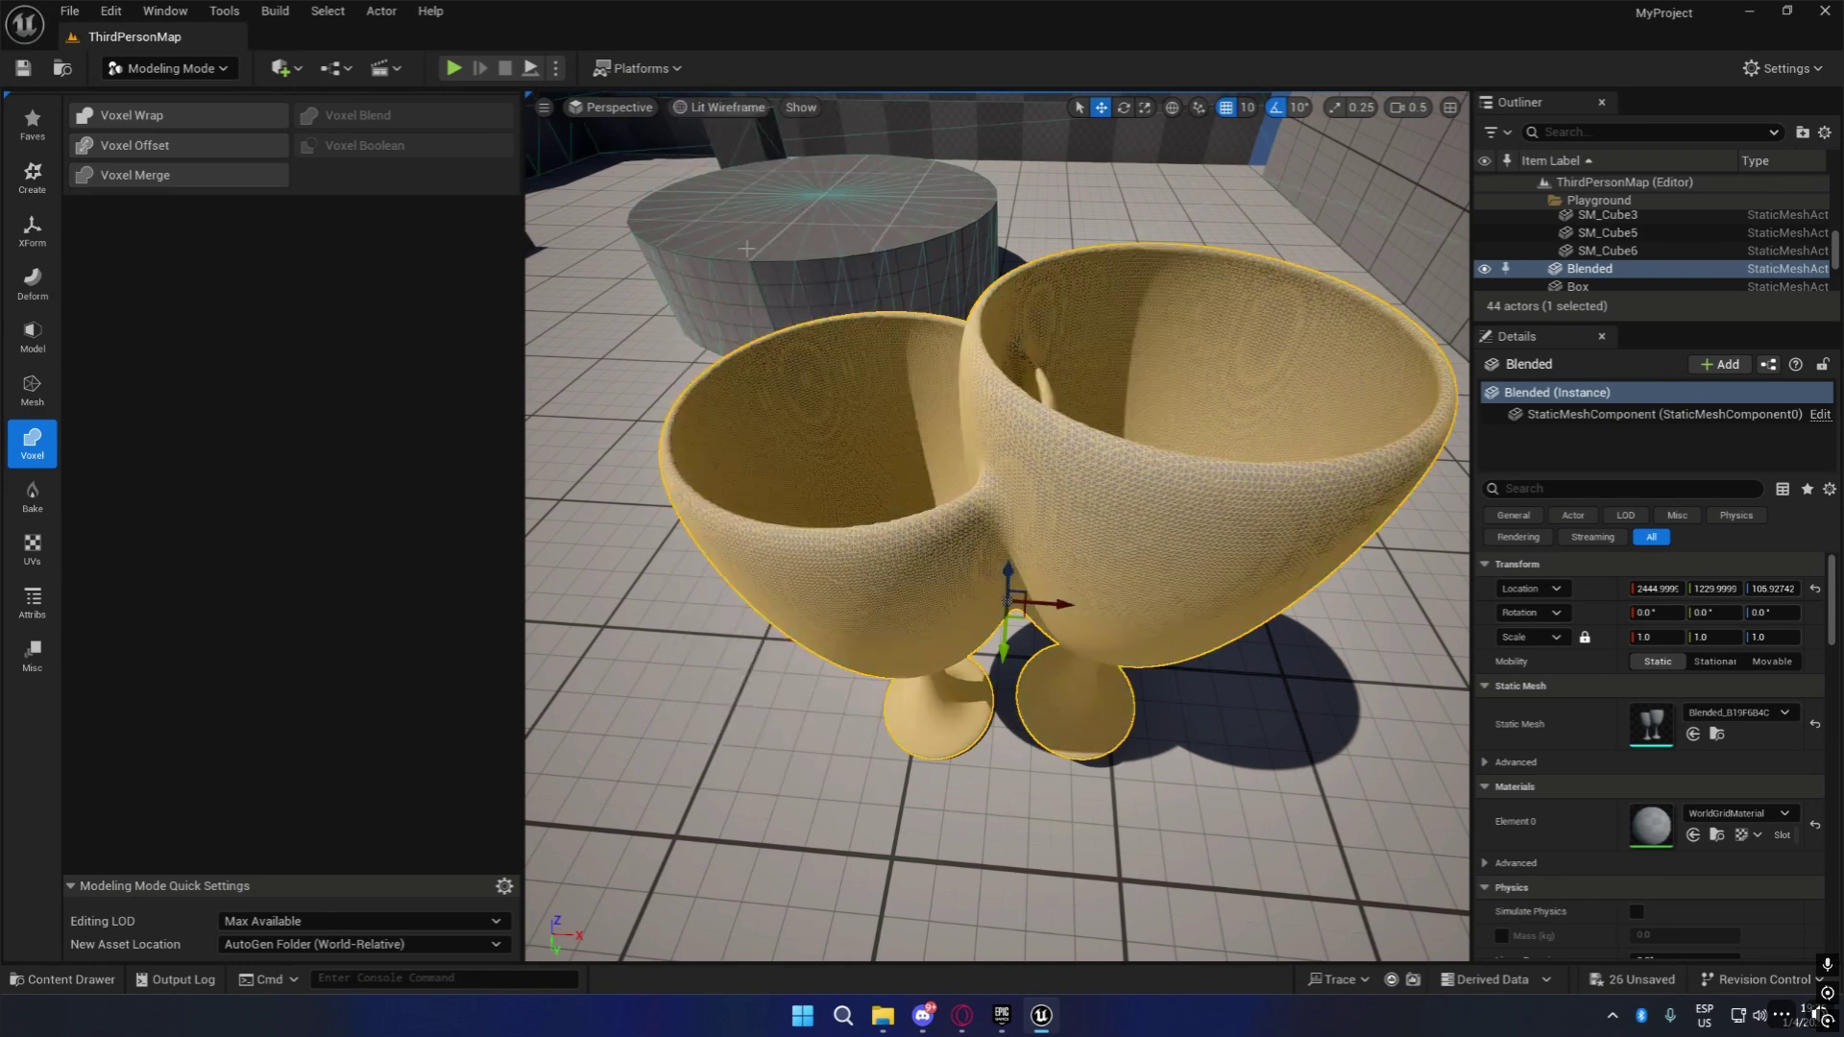
key("w")
mouse_move(1099, 655)
right_mouse_down()
mouse_move(1098, 567)
mouse_move(1100, 655)
right_mouse_up()
key("s")
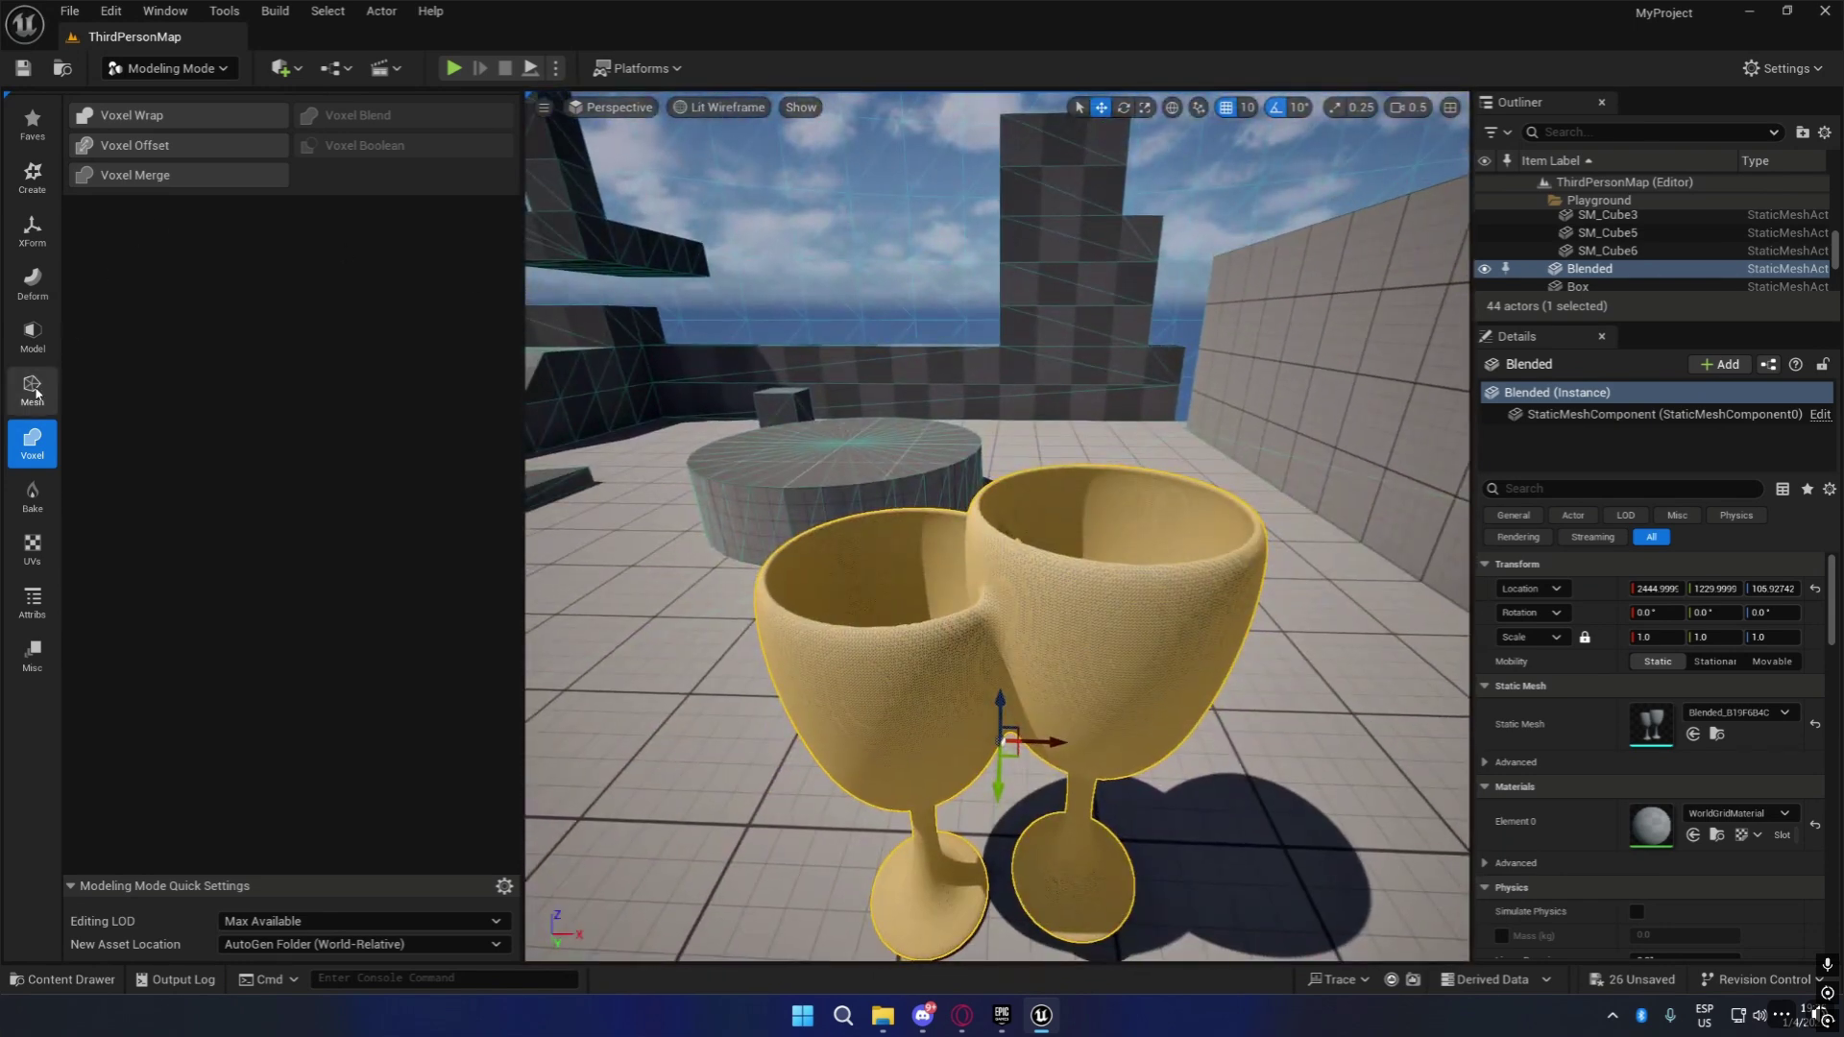
left_click(35, 393)
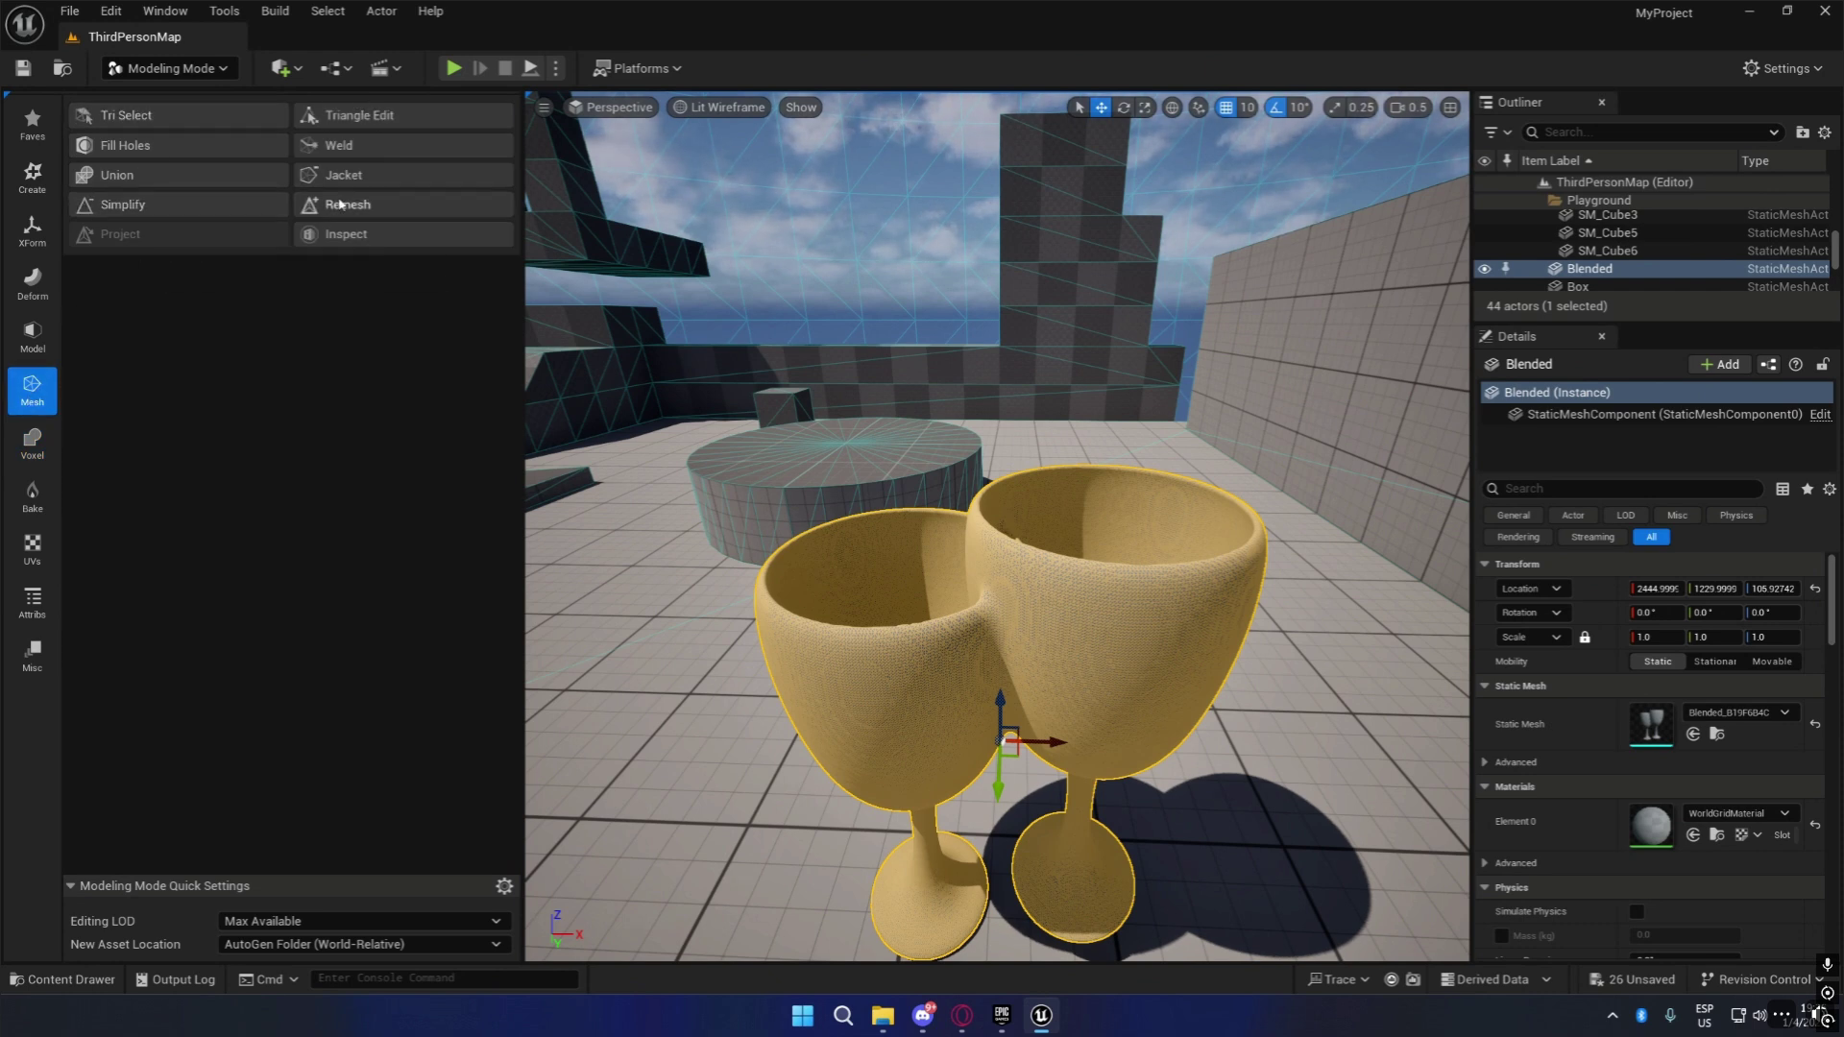
Try to Remesh the blended goblets with target triangle counts of 1000, 10000 and 30000, and cancel the tool.
left_click(367, 207)
left_click(312, 160)
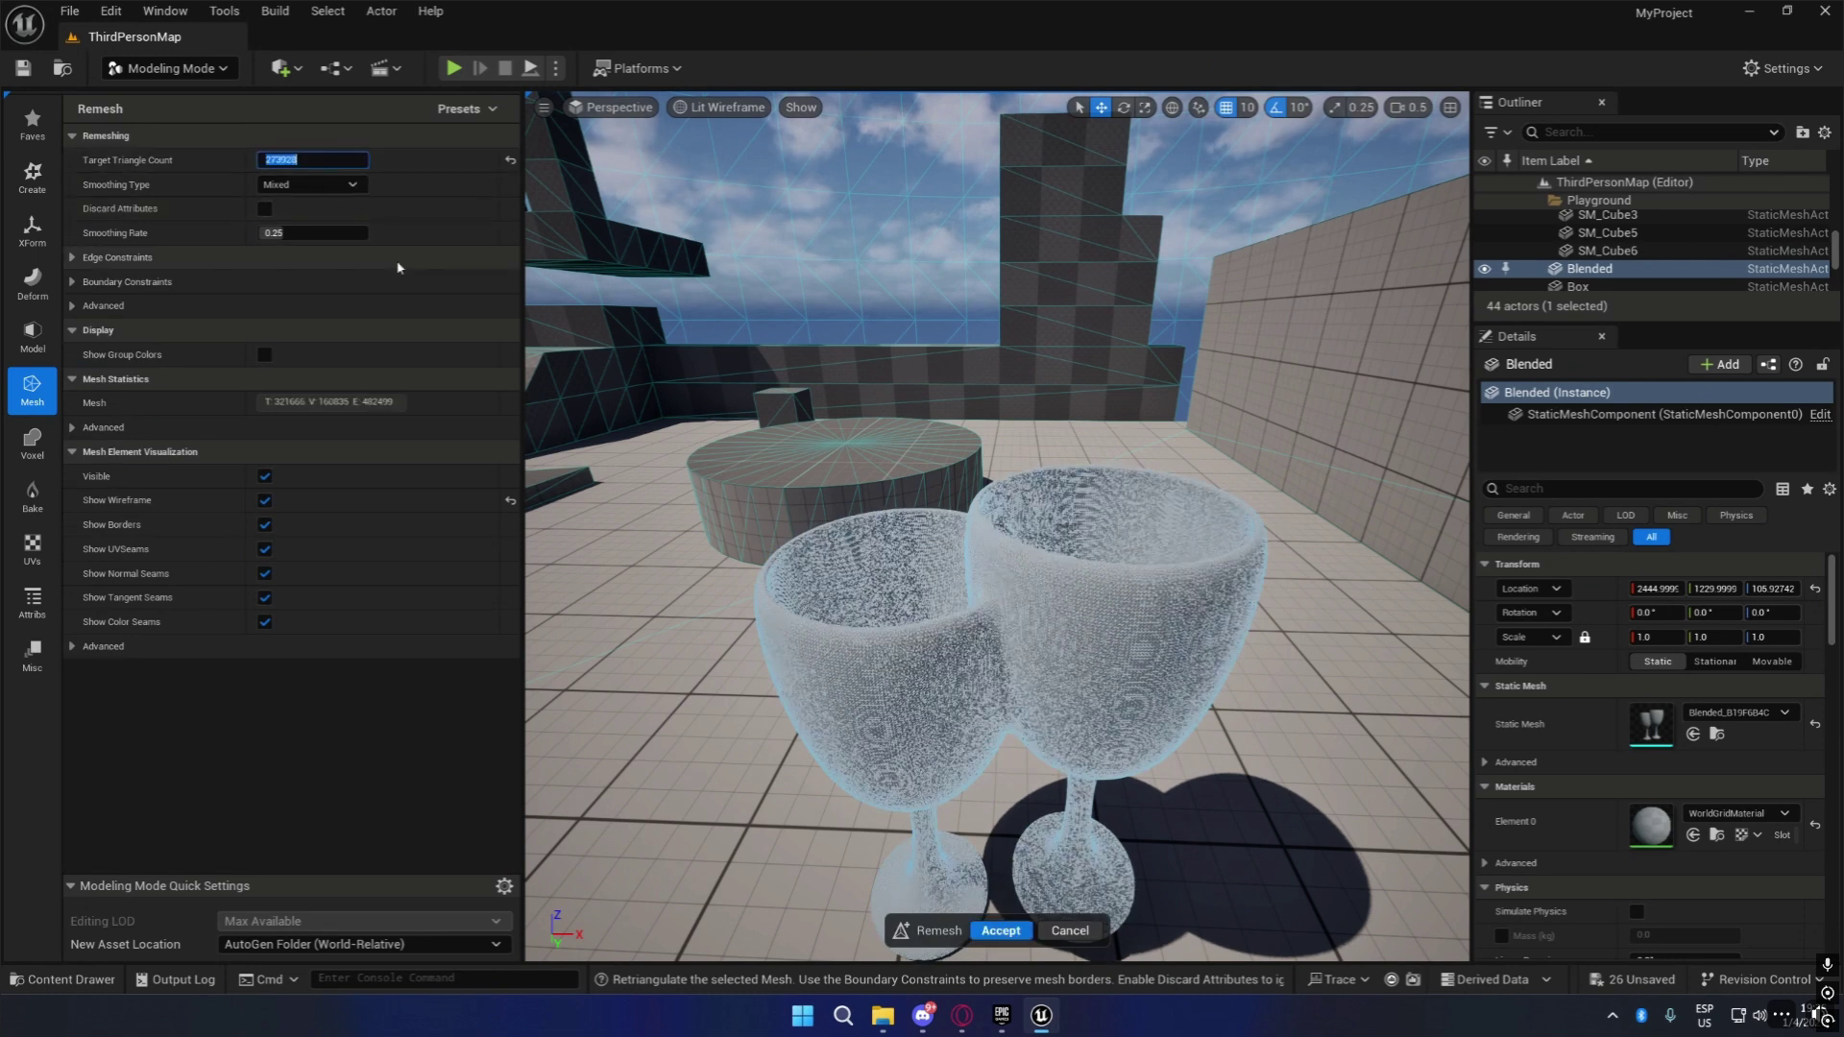
type("1000")
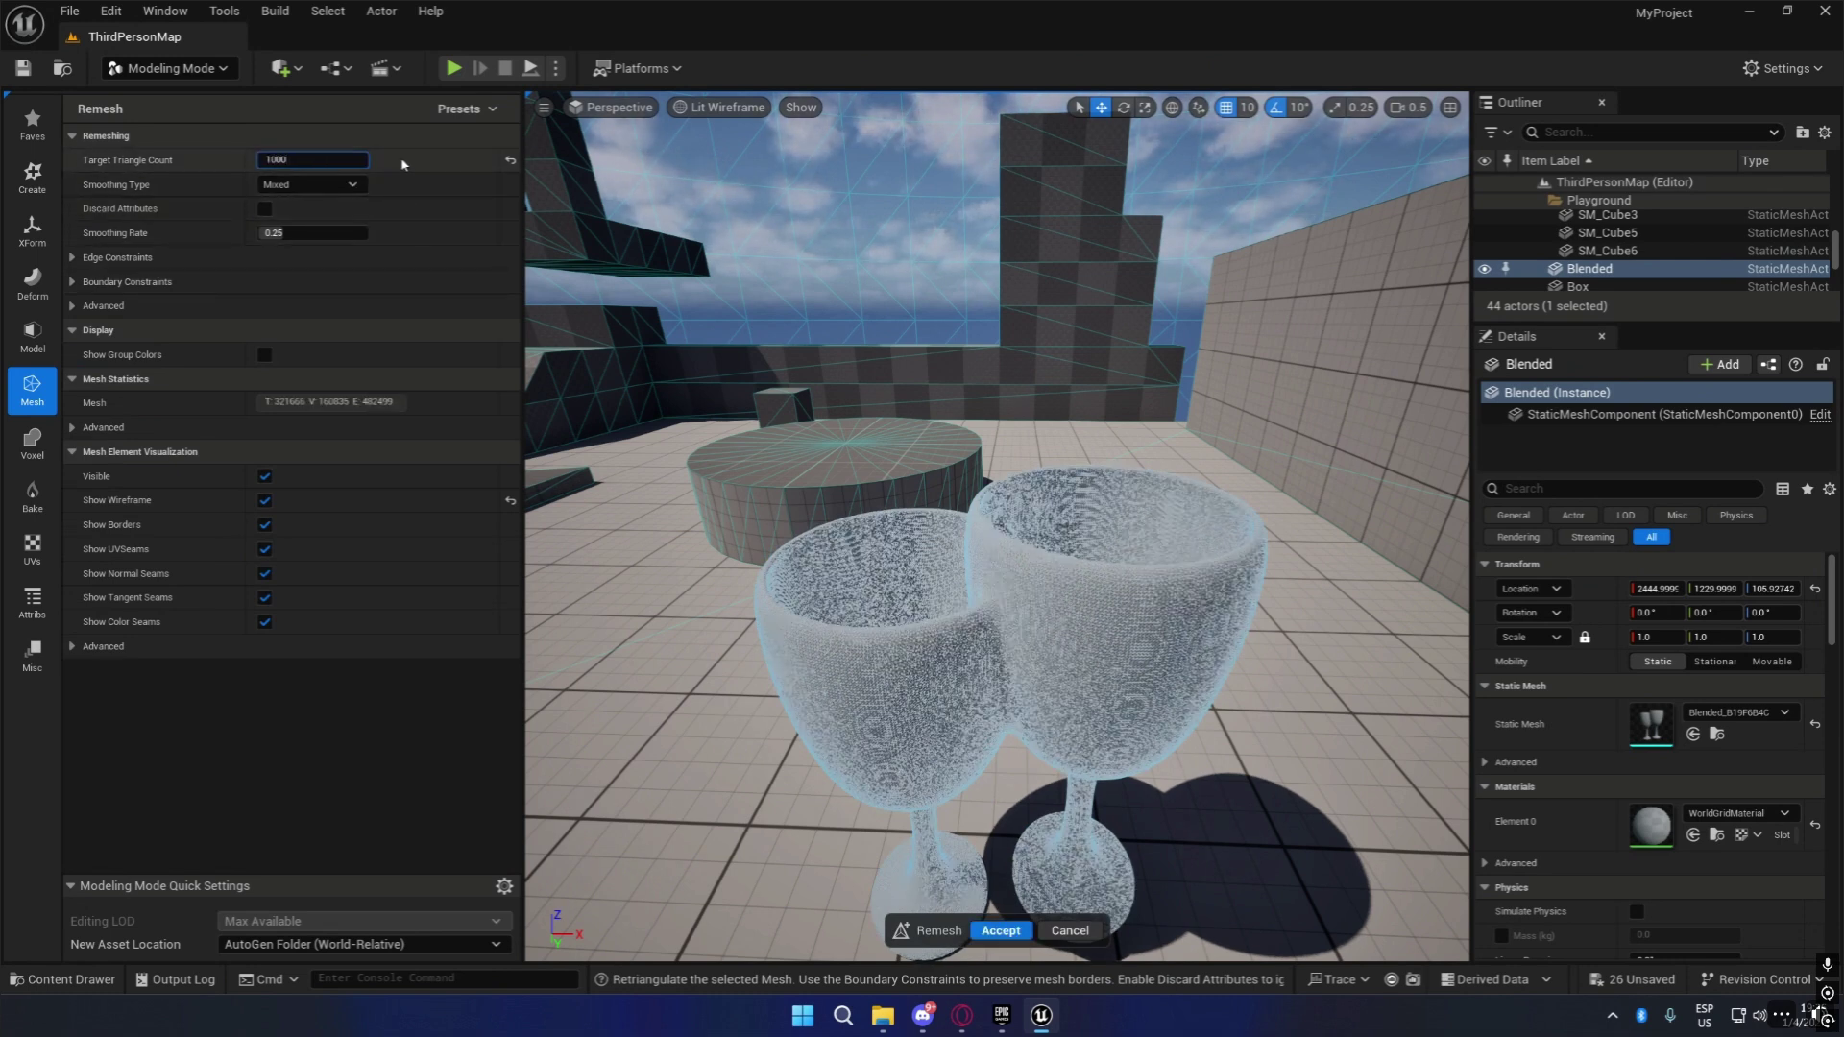
key("Return")
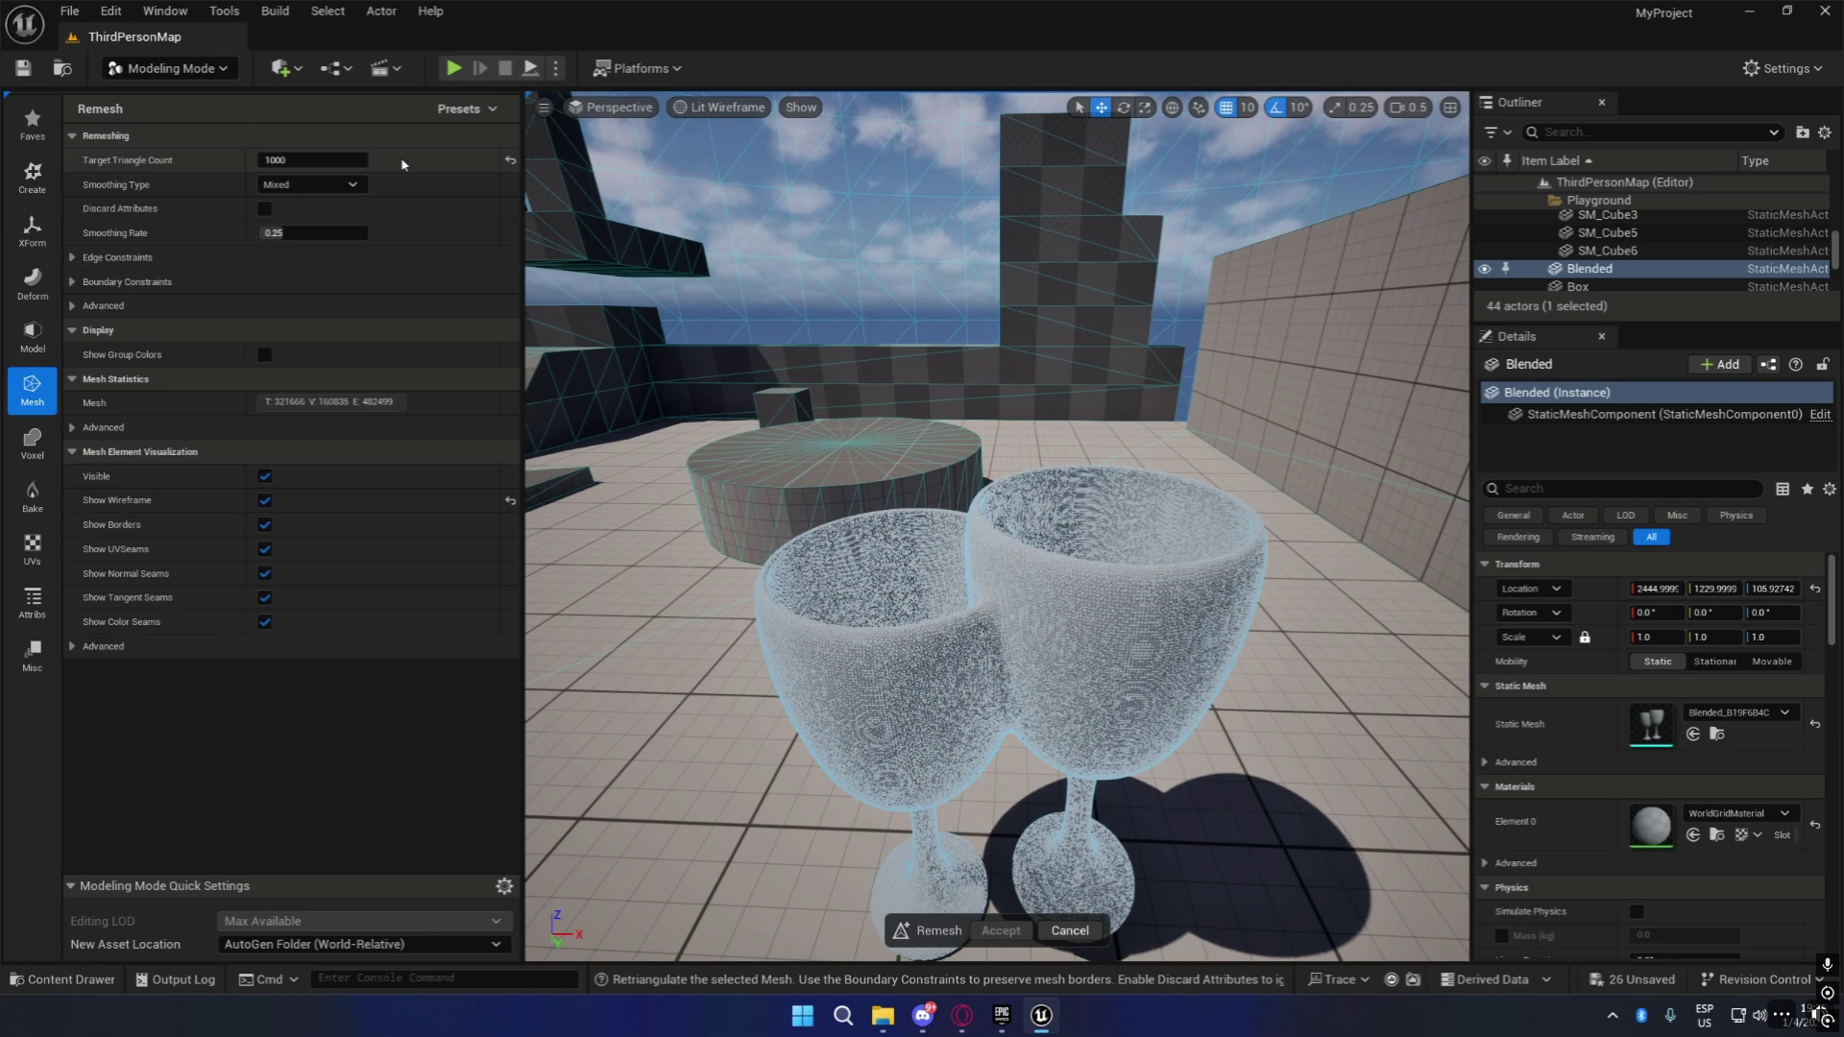
left_click(349, 162)
type("10000")
key("Return")
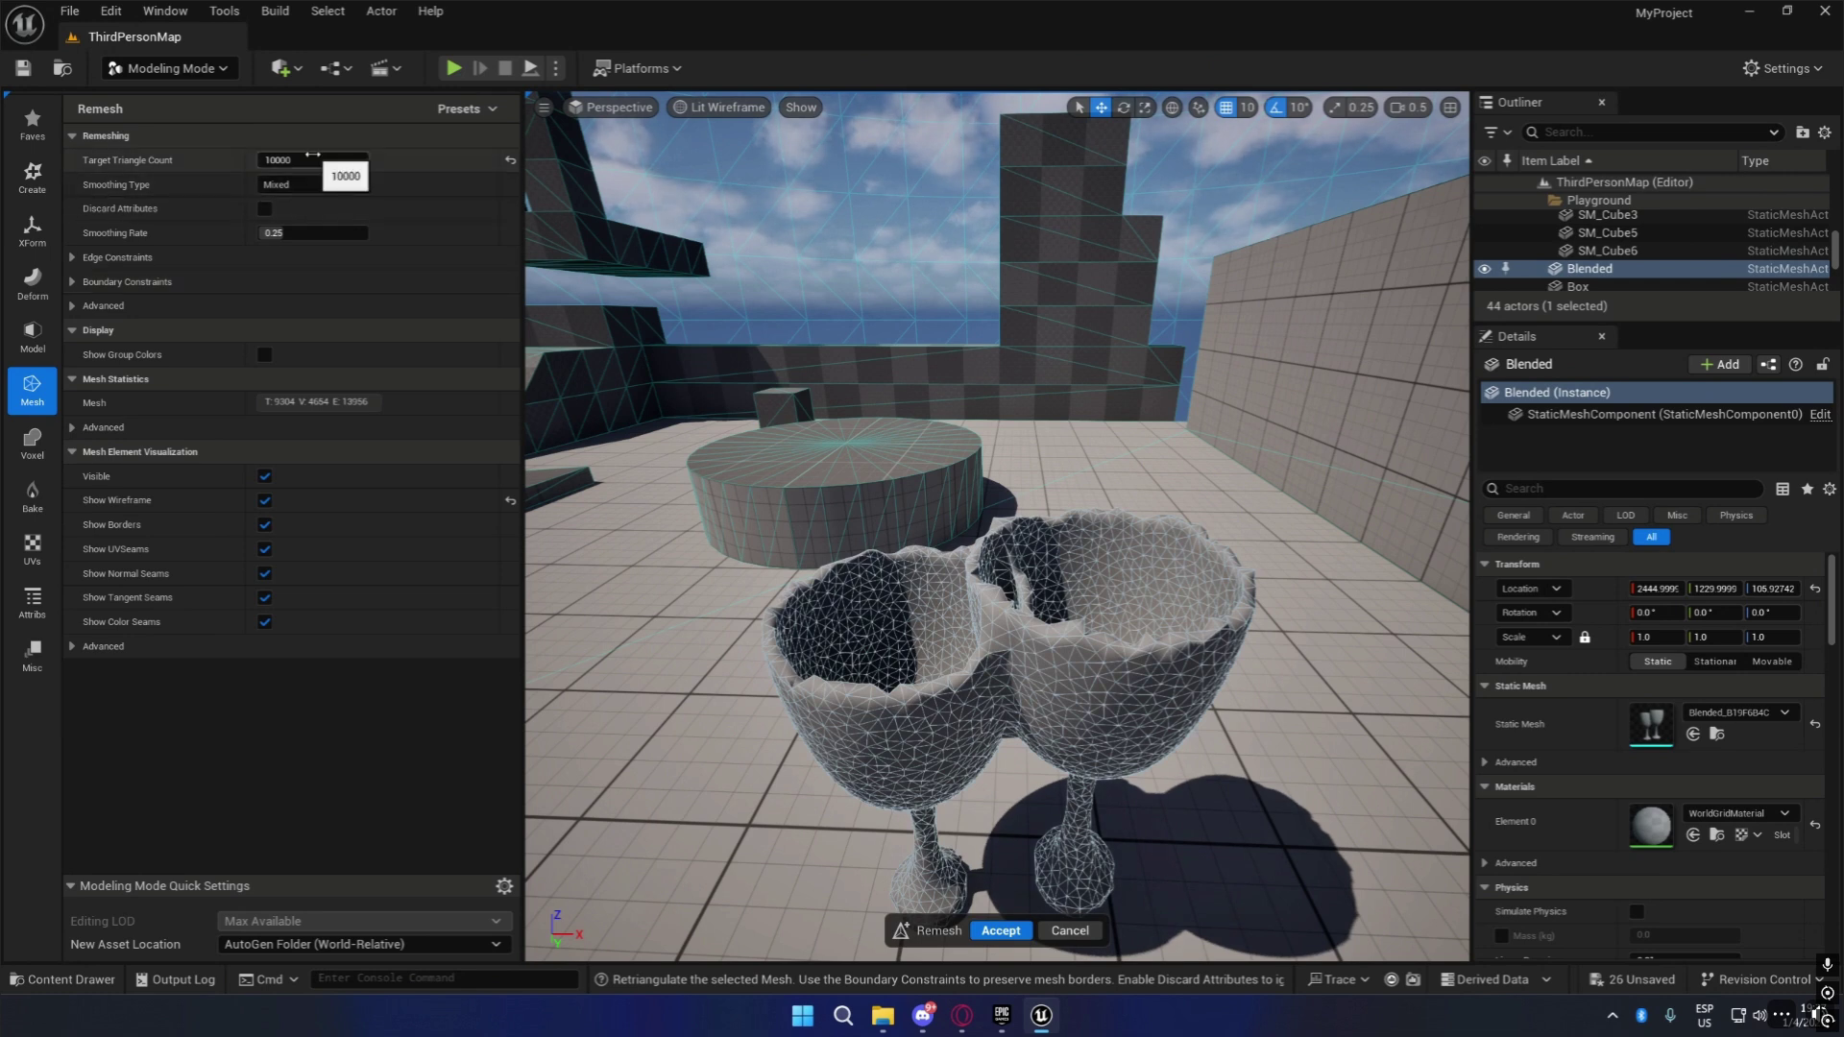
left_click(348, 160)
type("30000")
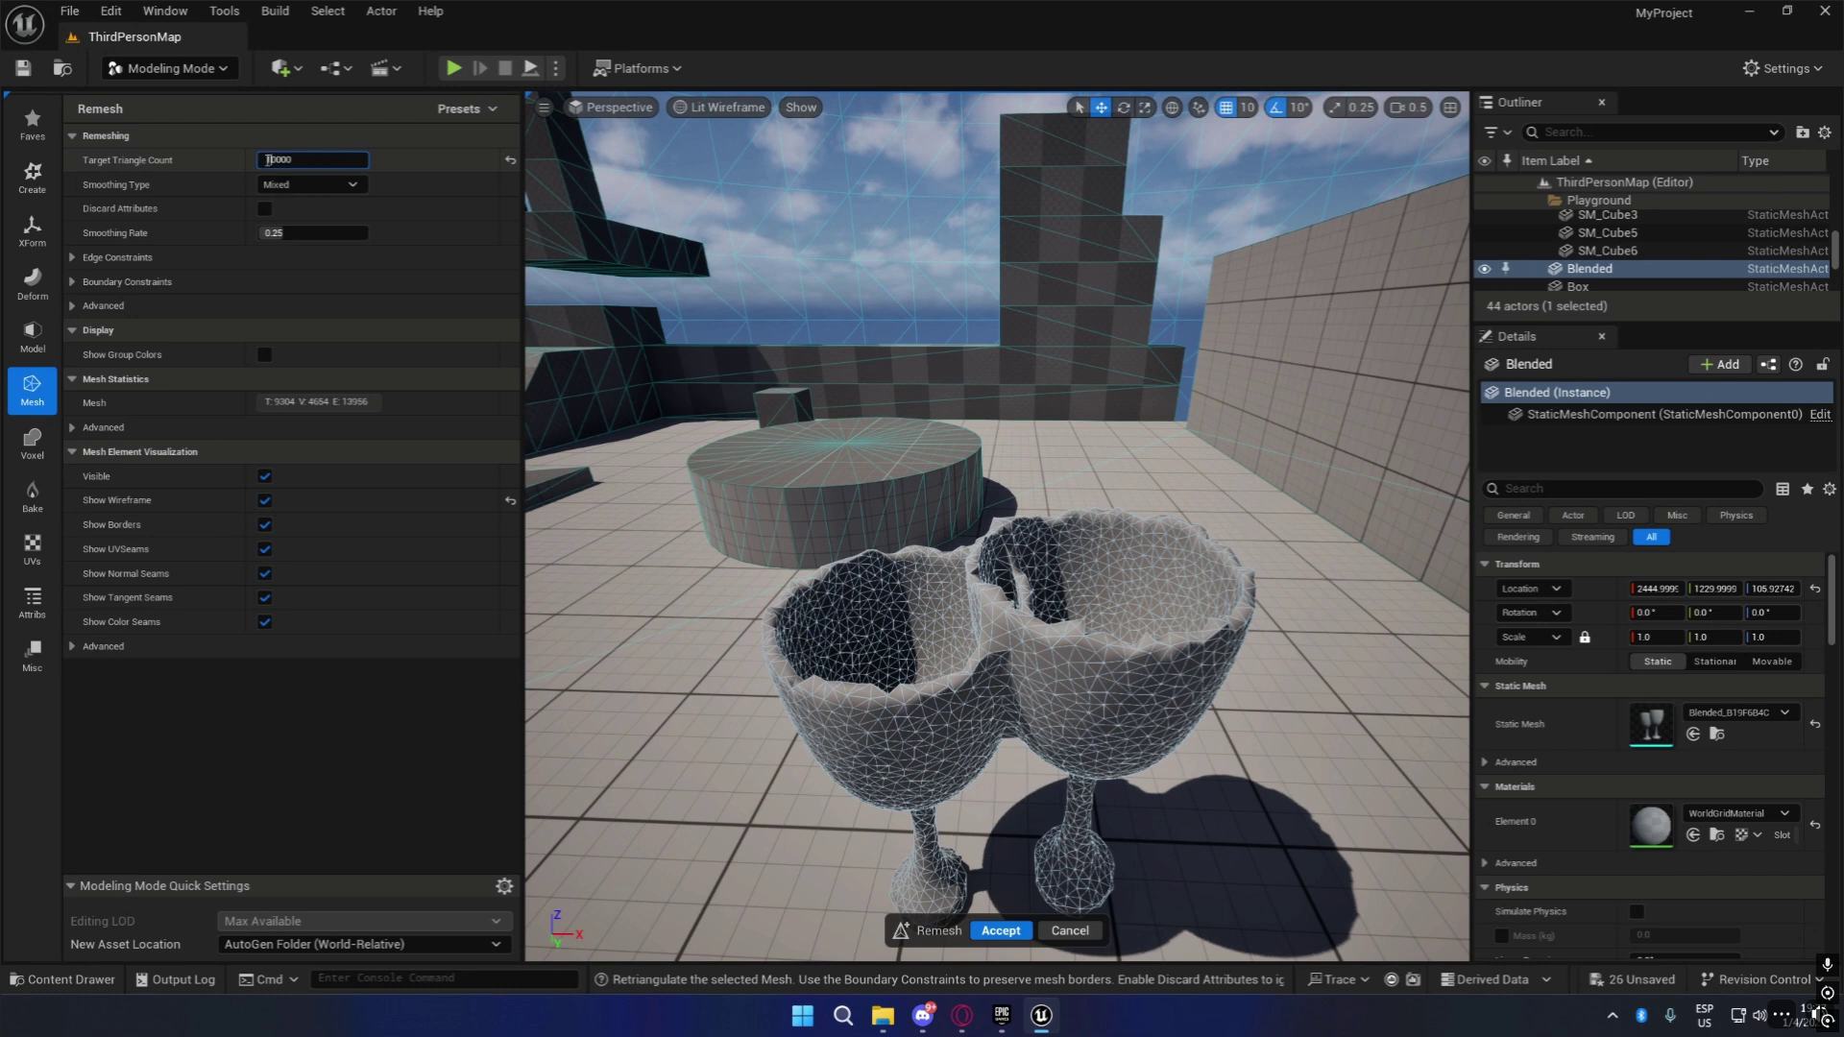
key("Return")
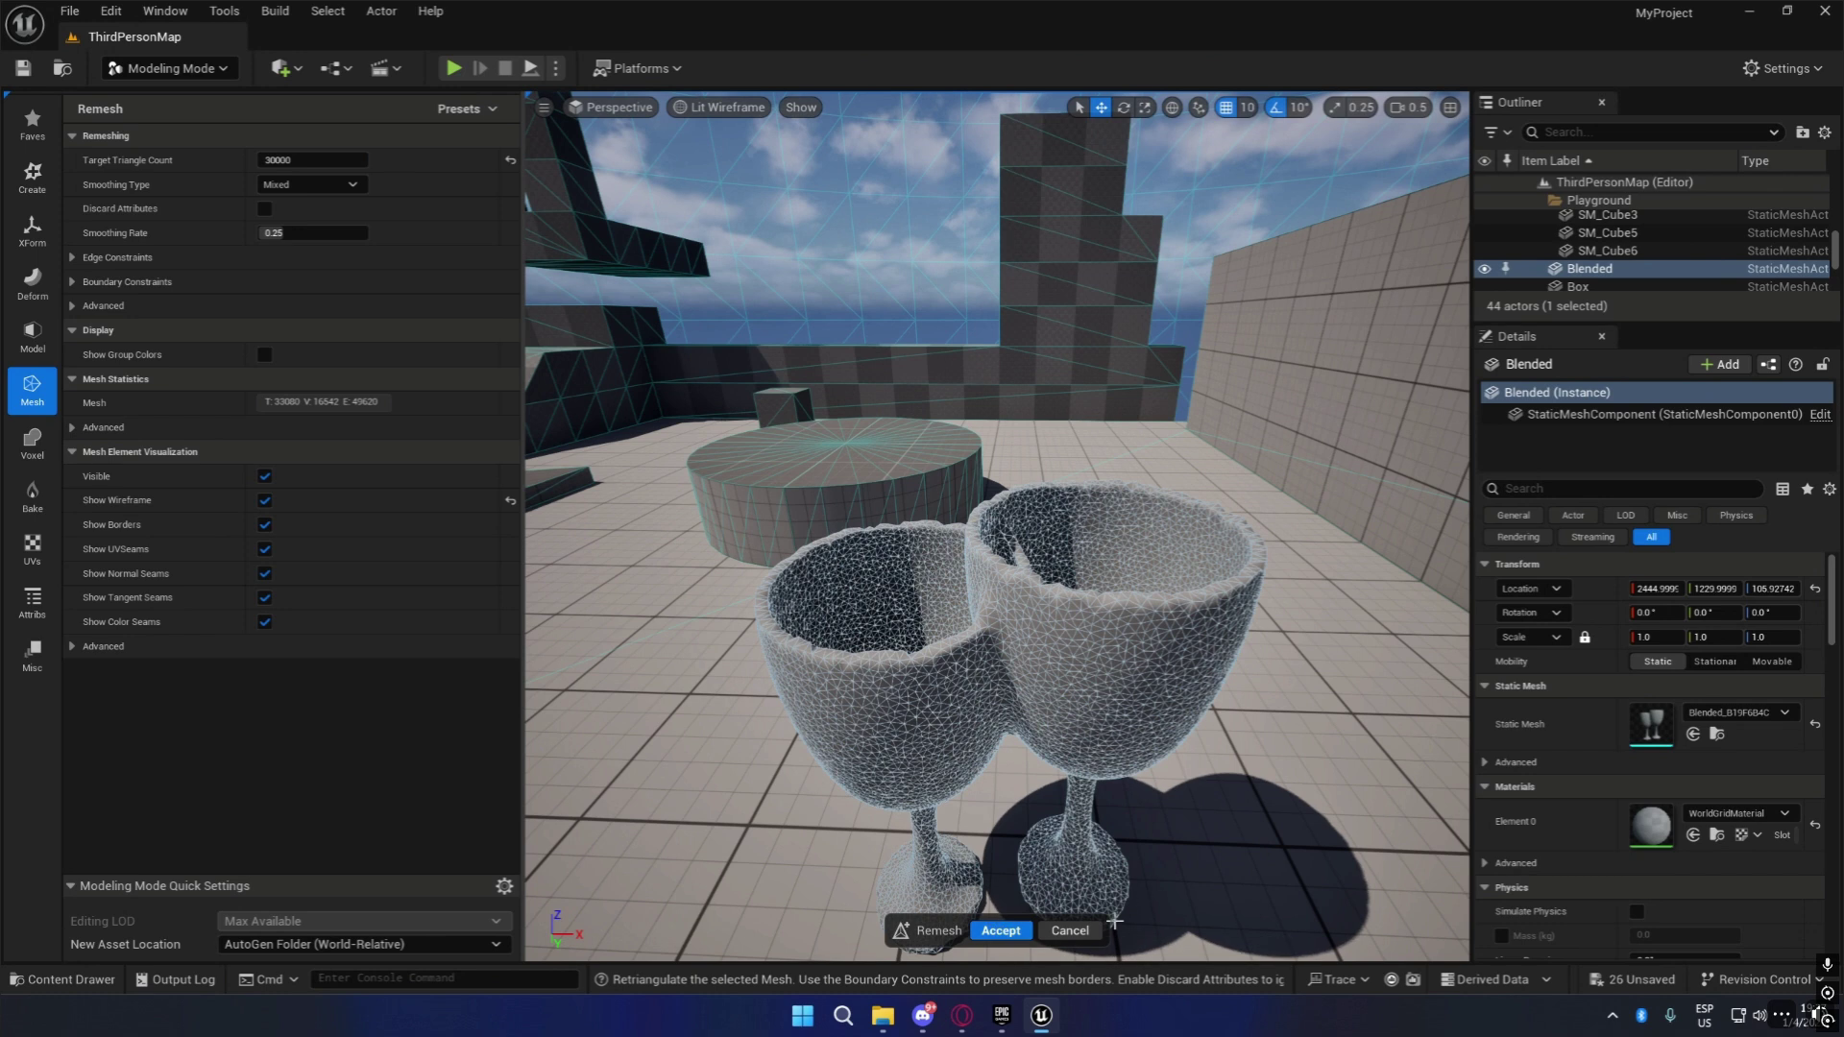
left_click(1082, 931)
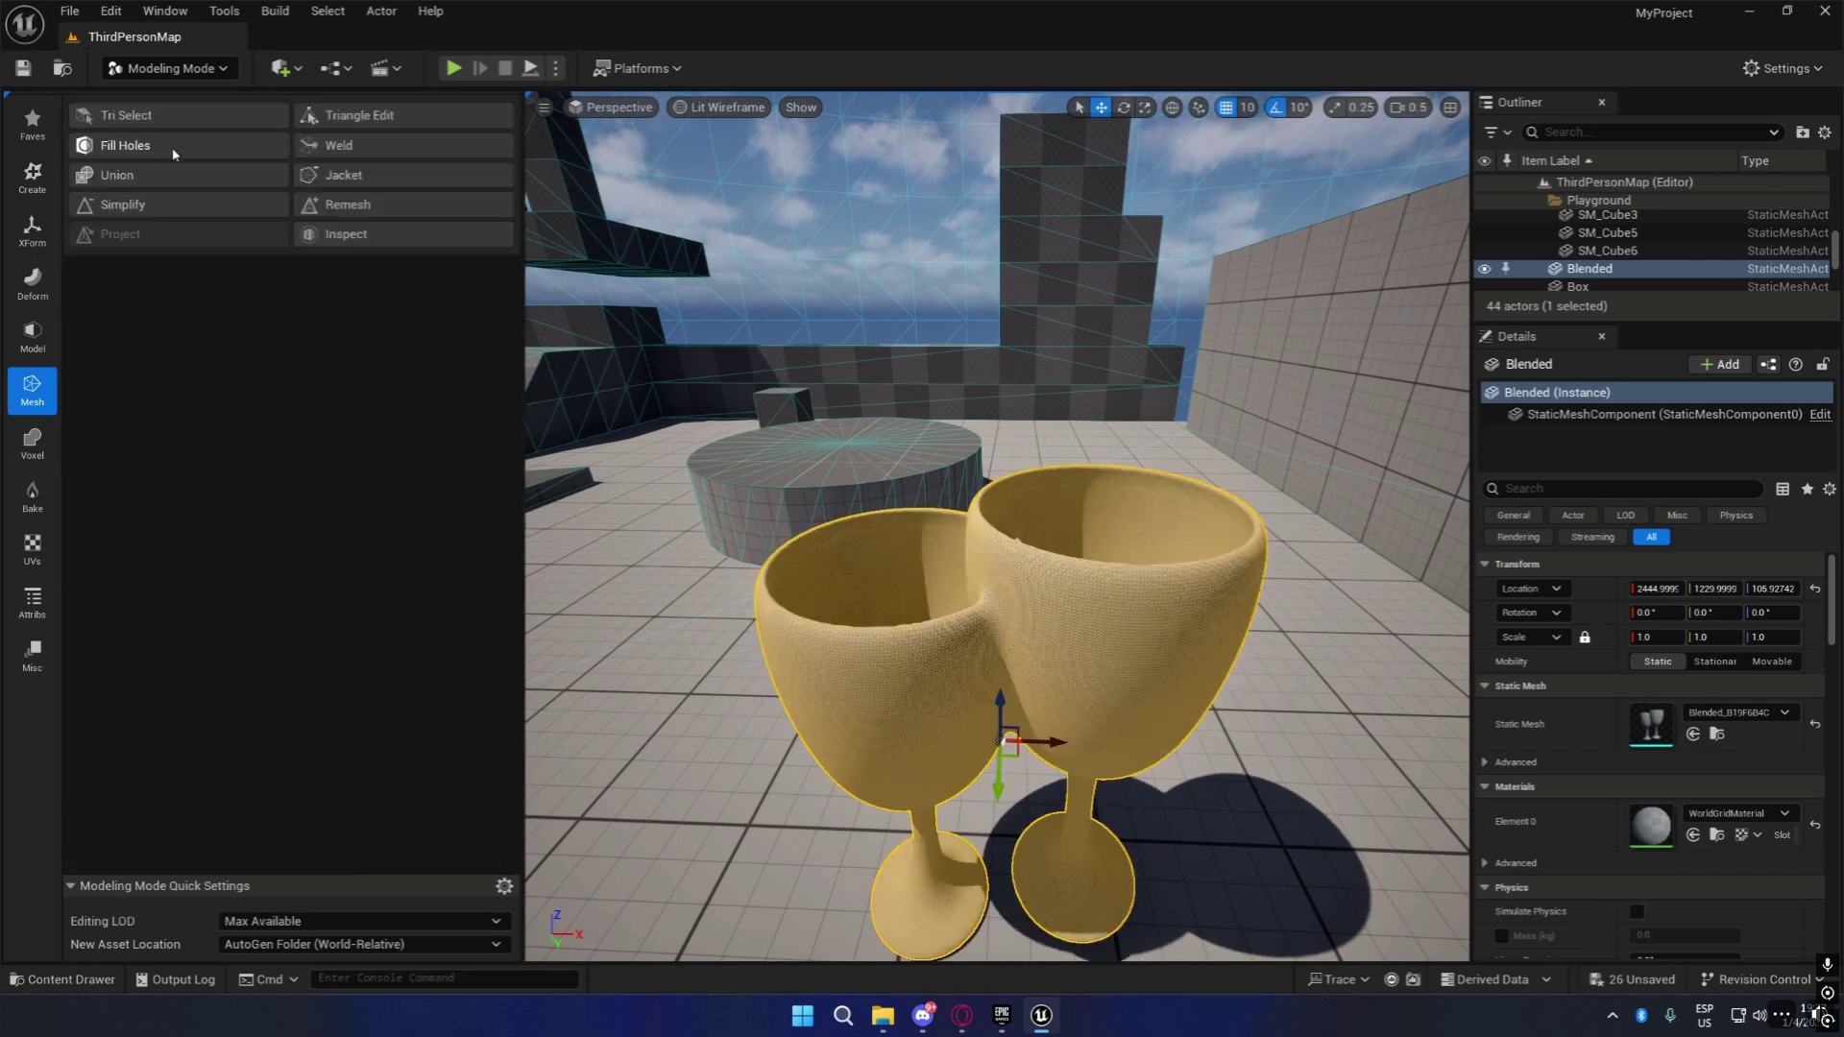
Simplify the blended goblets, trying a target percentage of 5 before setting it to 1, and accept the result.
left_click(160, 208)
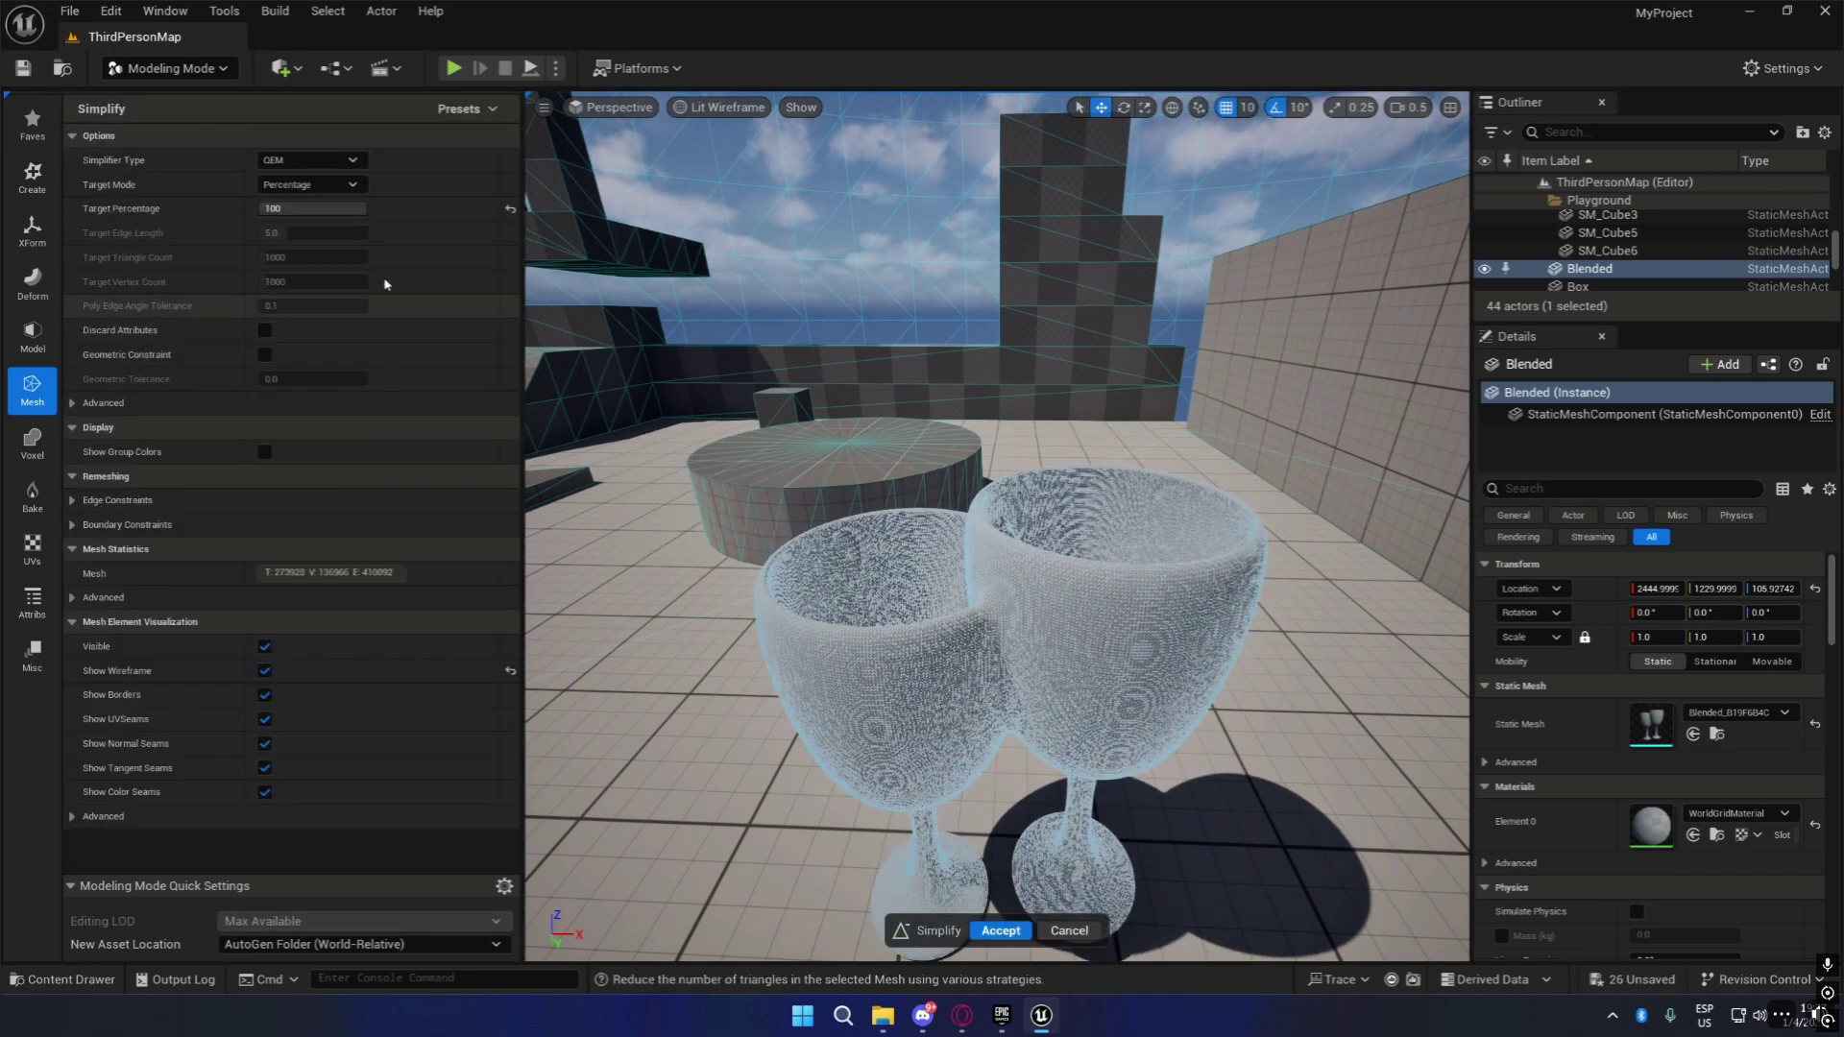
left_click(319, 208)
type("5")
key("Return")
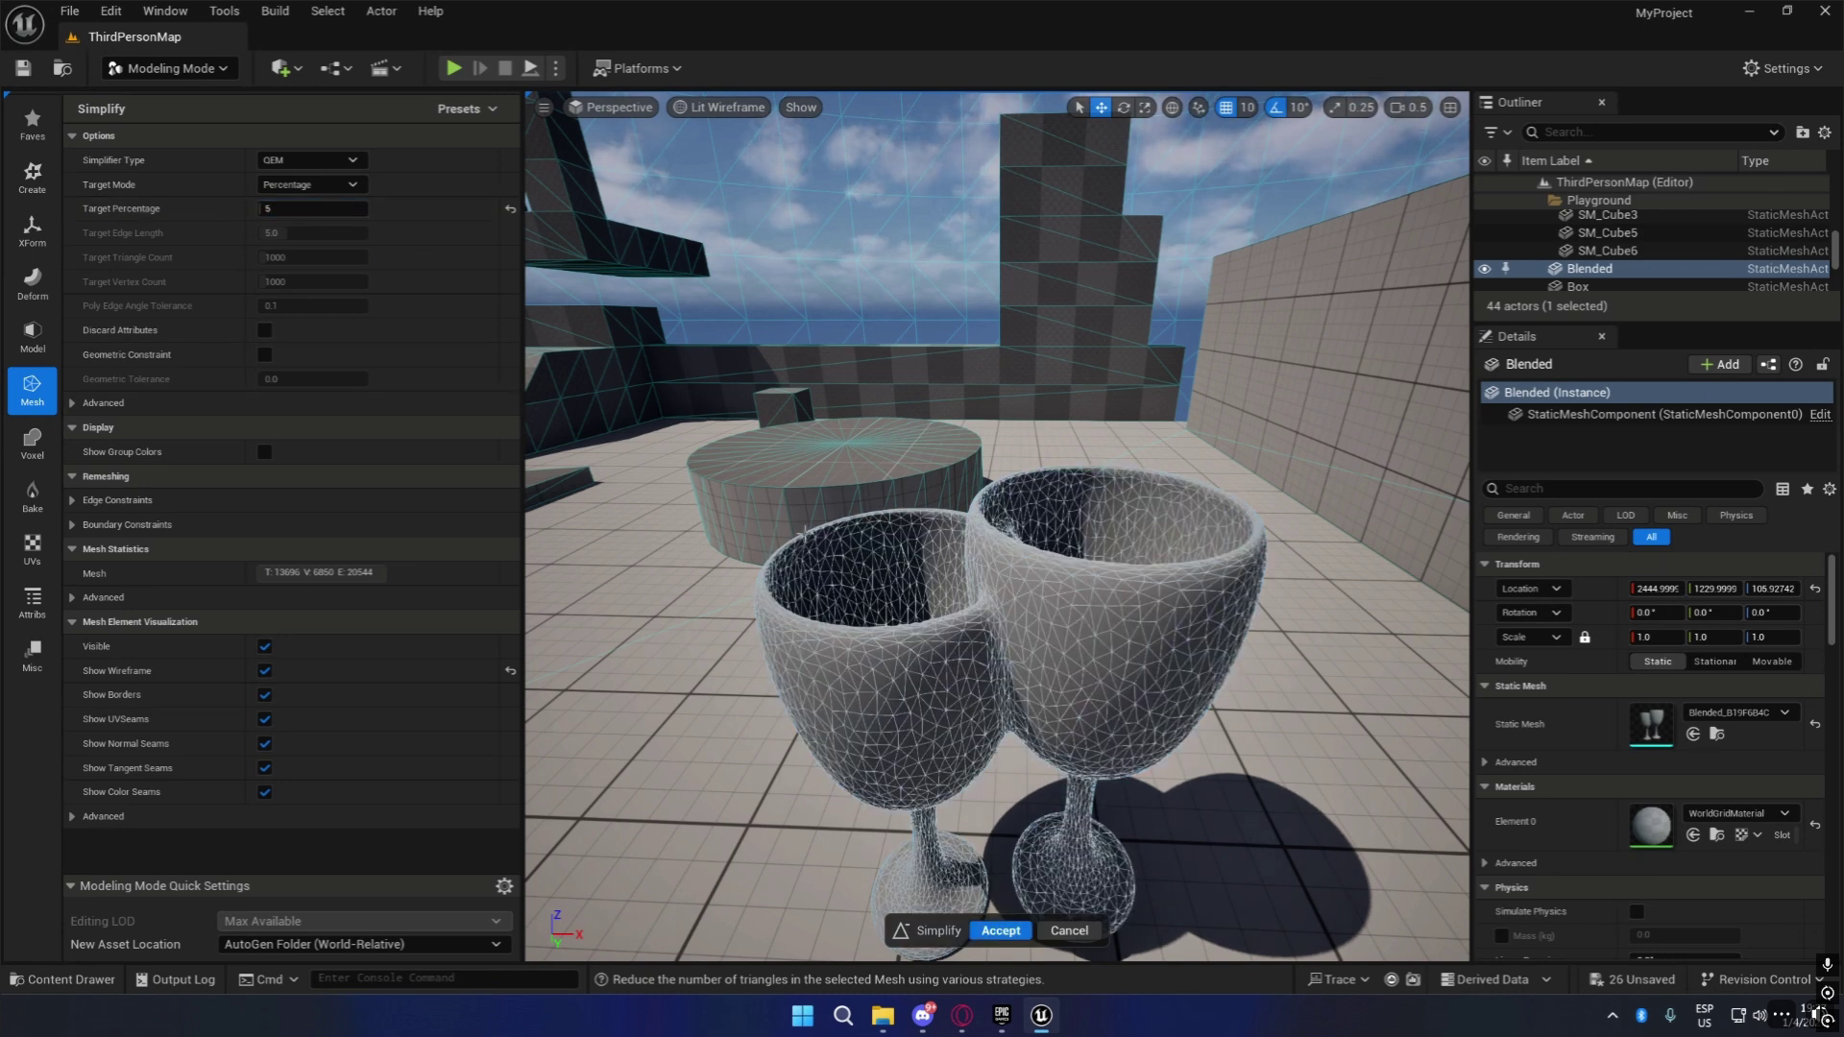
left_click(317, 209)
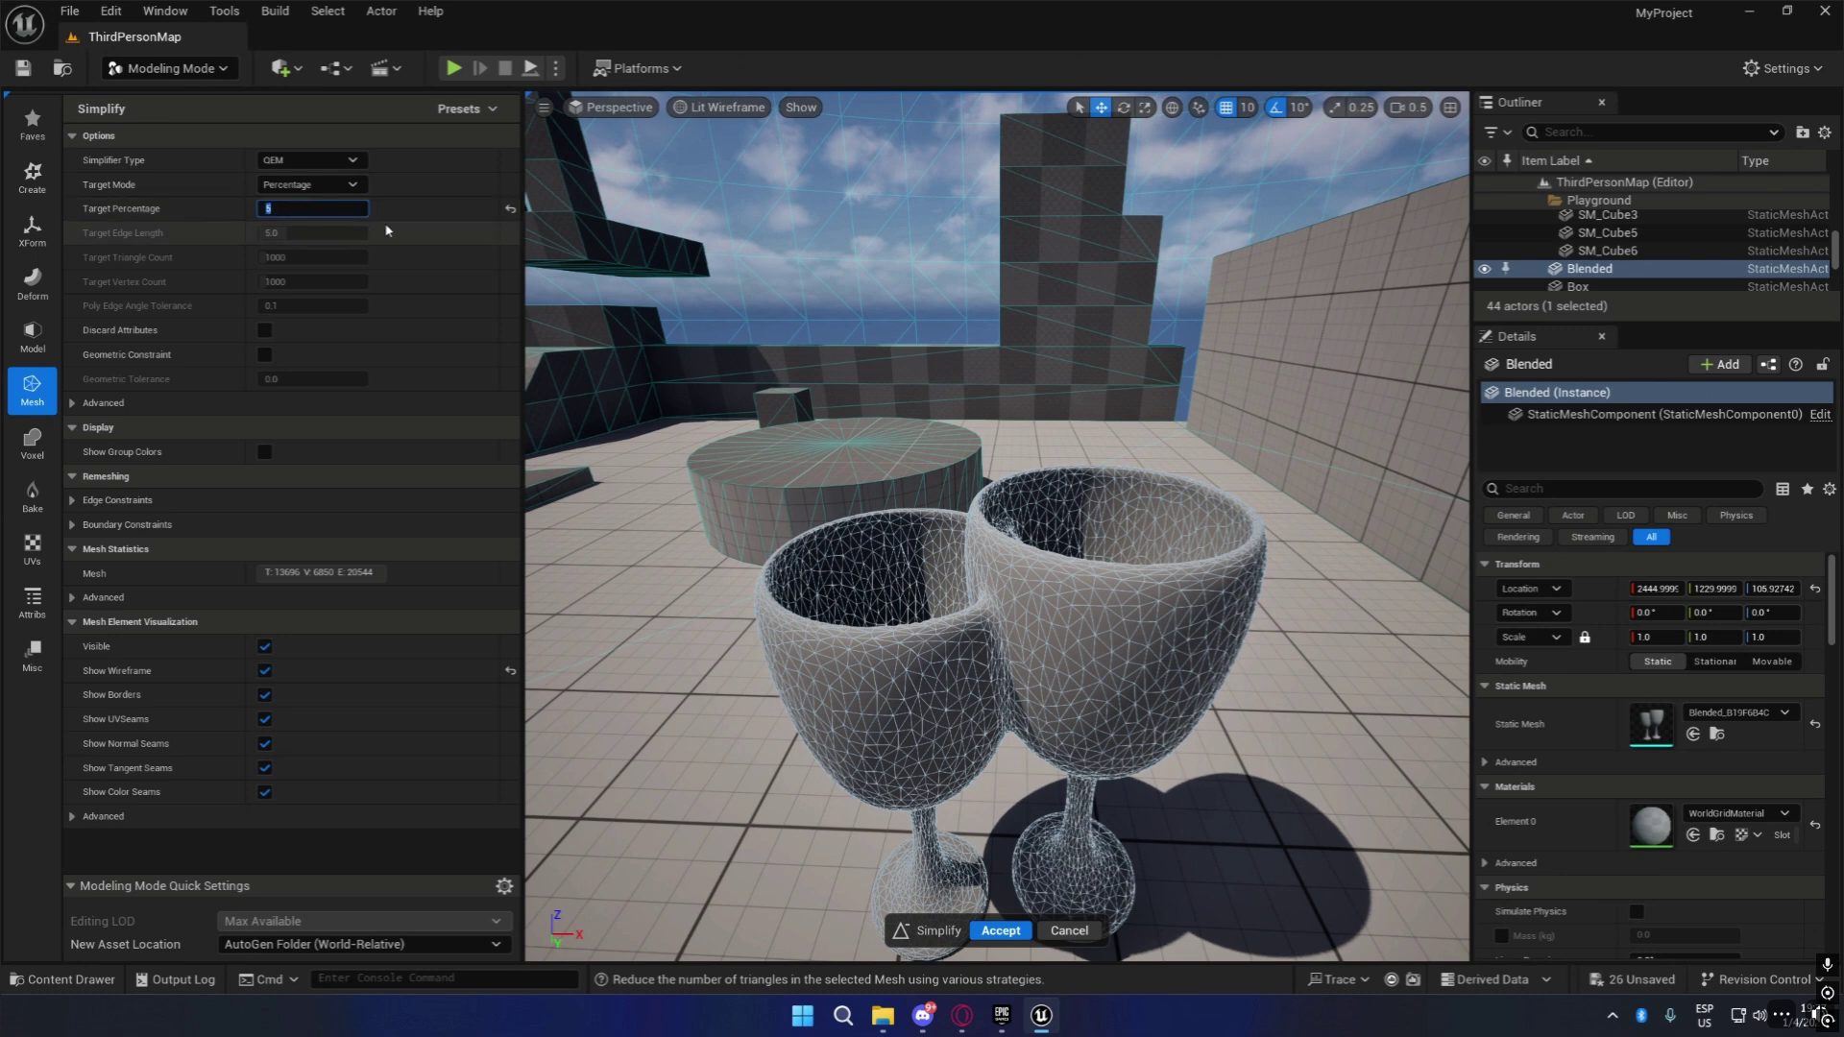
key("Return")
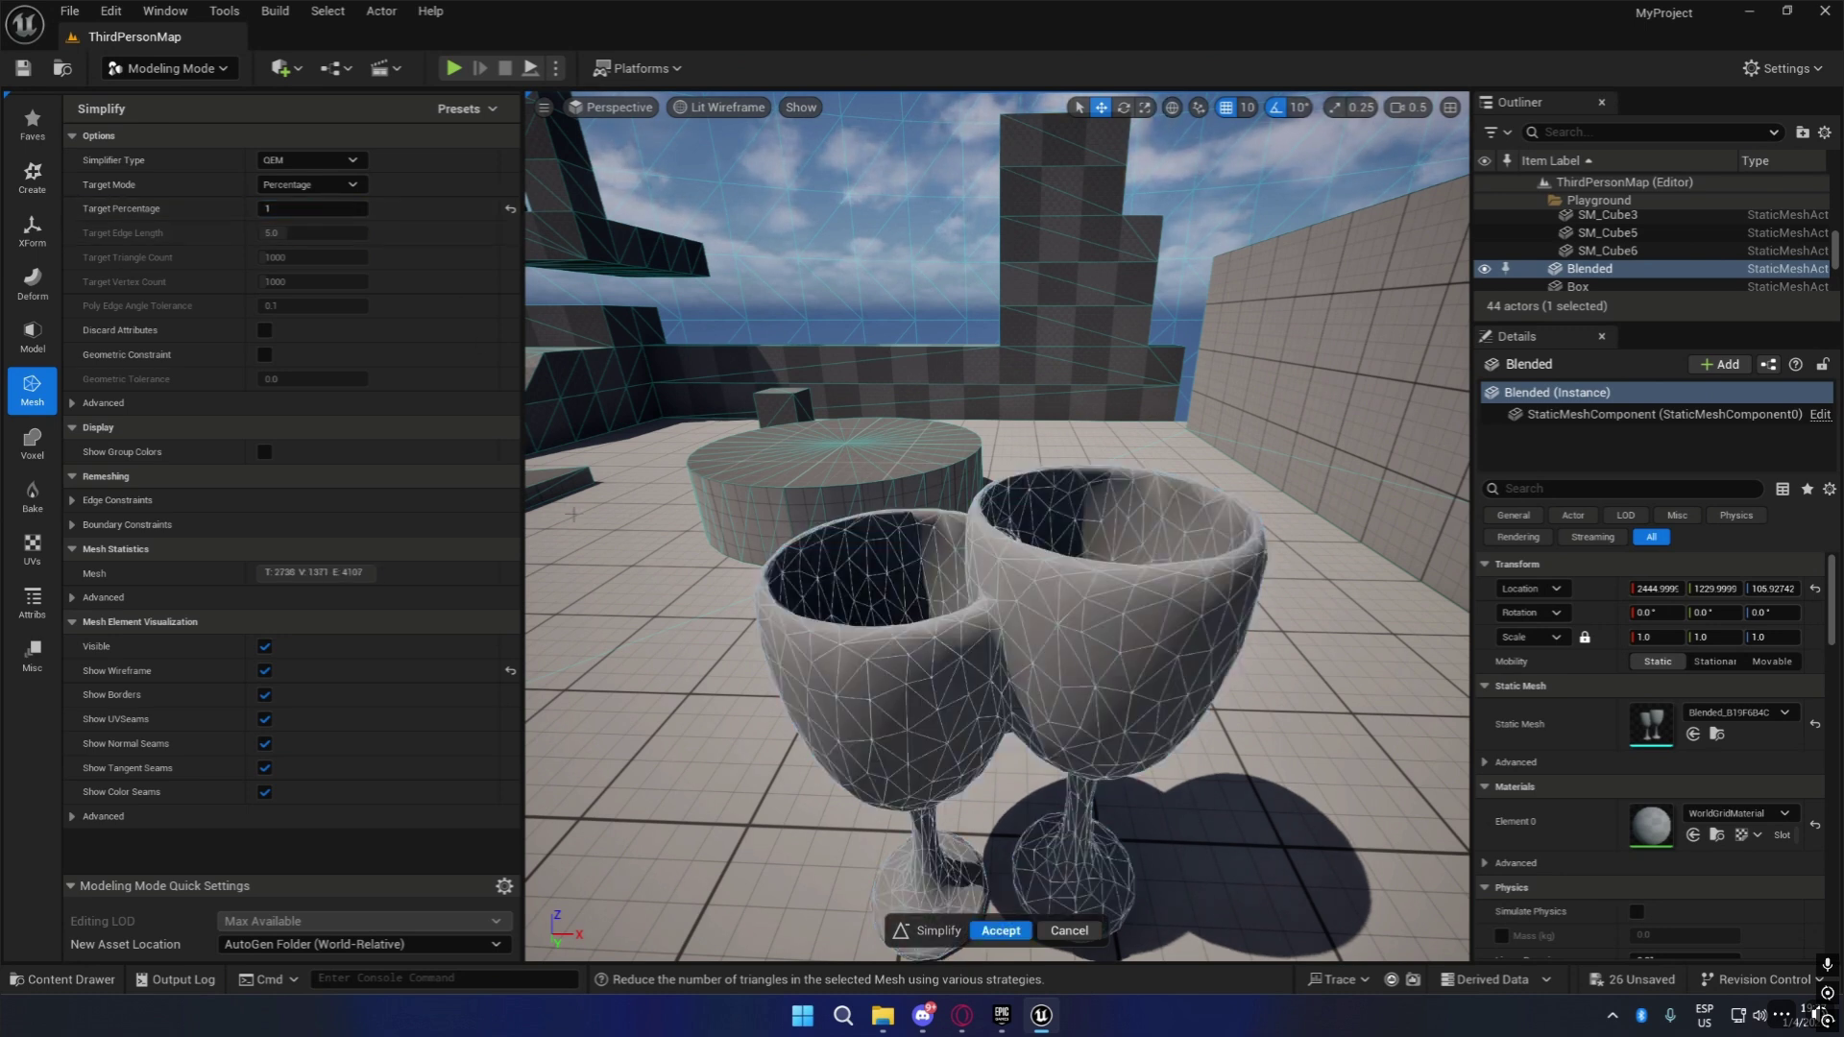
left_click(1001, 931)
Examine the simplified goblets' wireframe from the opposite side.
key("f")
right_click_drag(997, 527, 1086, 567)
left_click_drag(1085, 567, 548, 442, "alt")
right_click_drag(1018, 661, 1072, 699)
key("w")
key("e")
key("s")
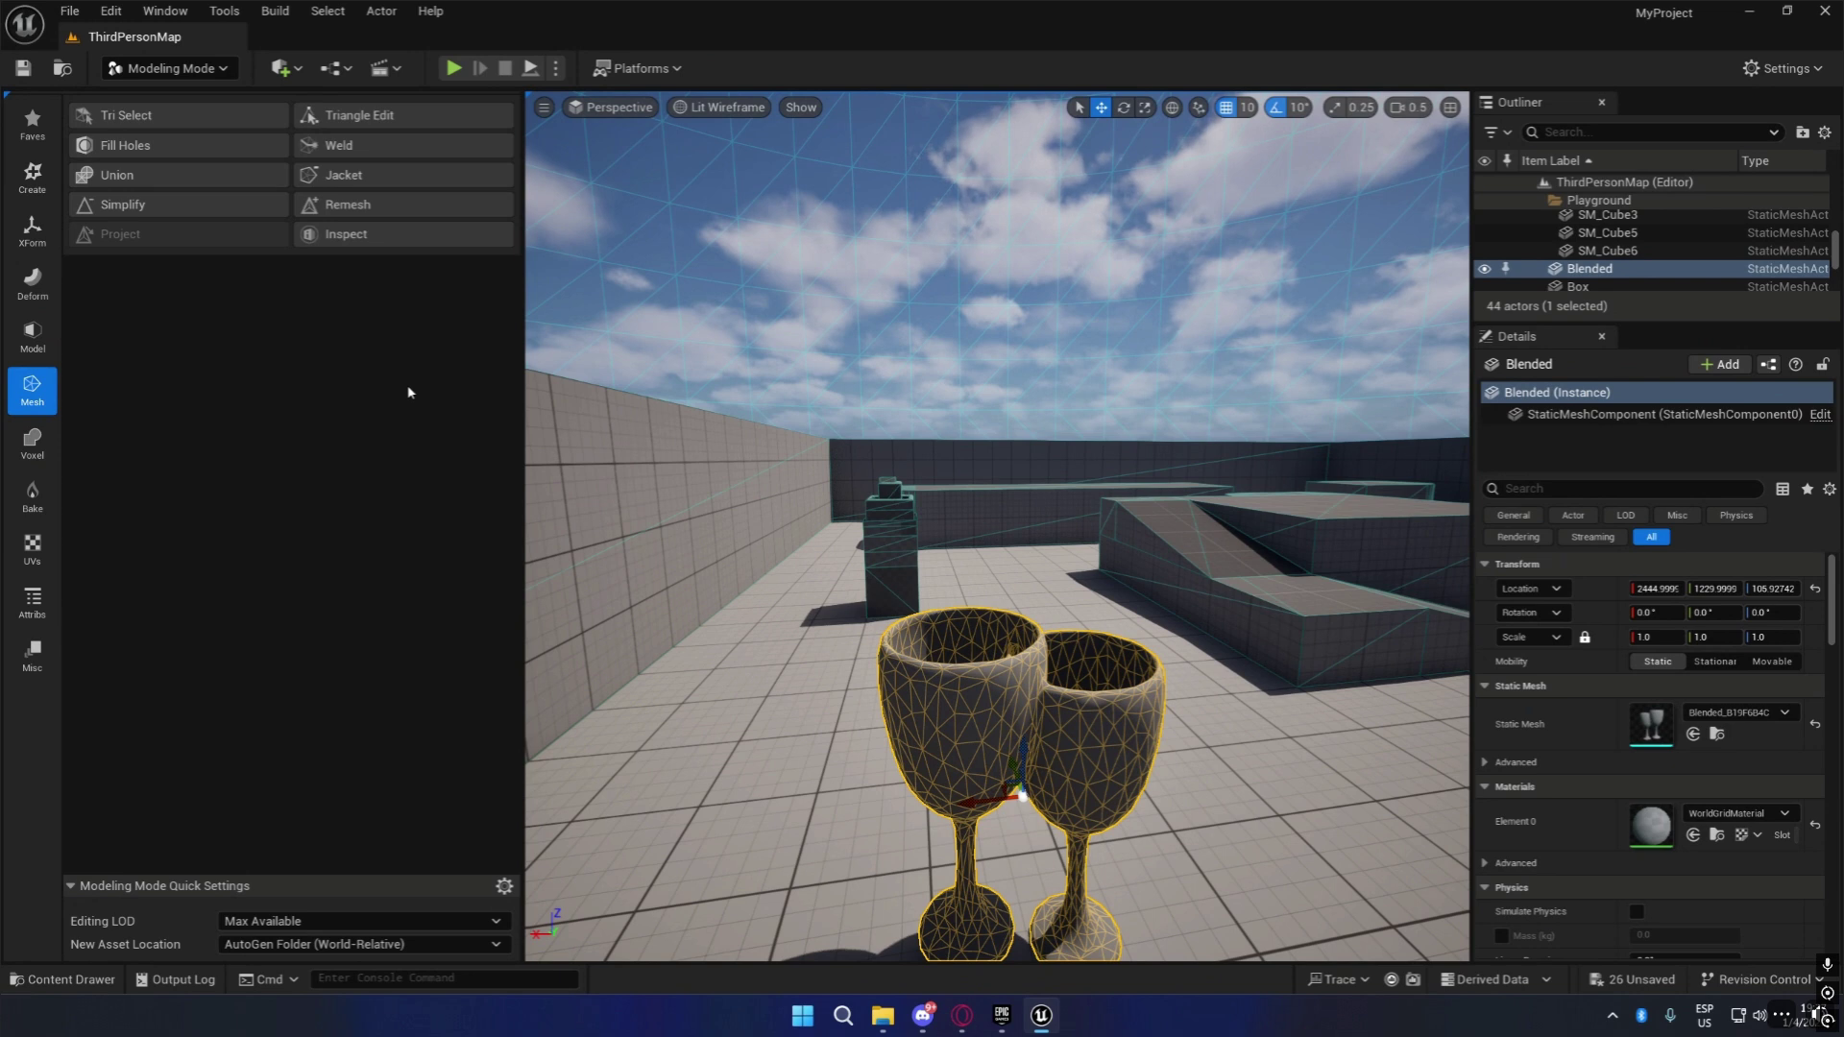
key("s")
right_click_drag(1128, 539, 1064, 624)
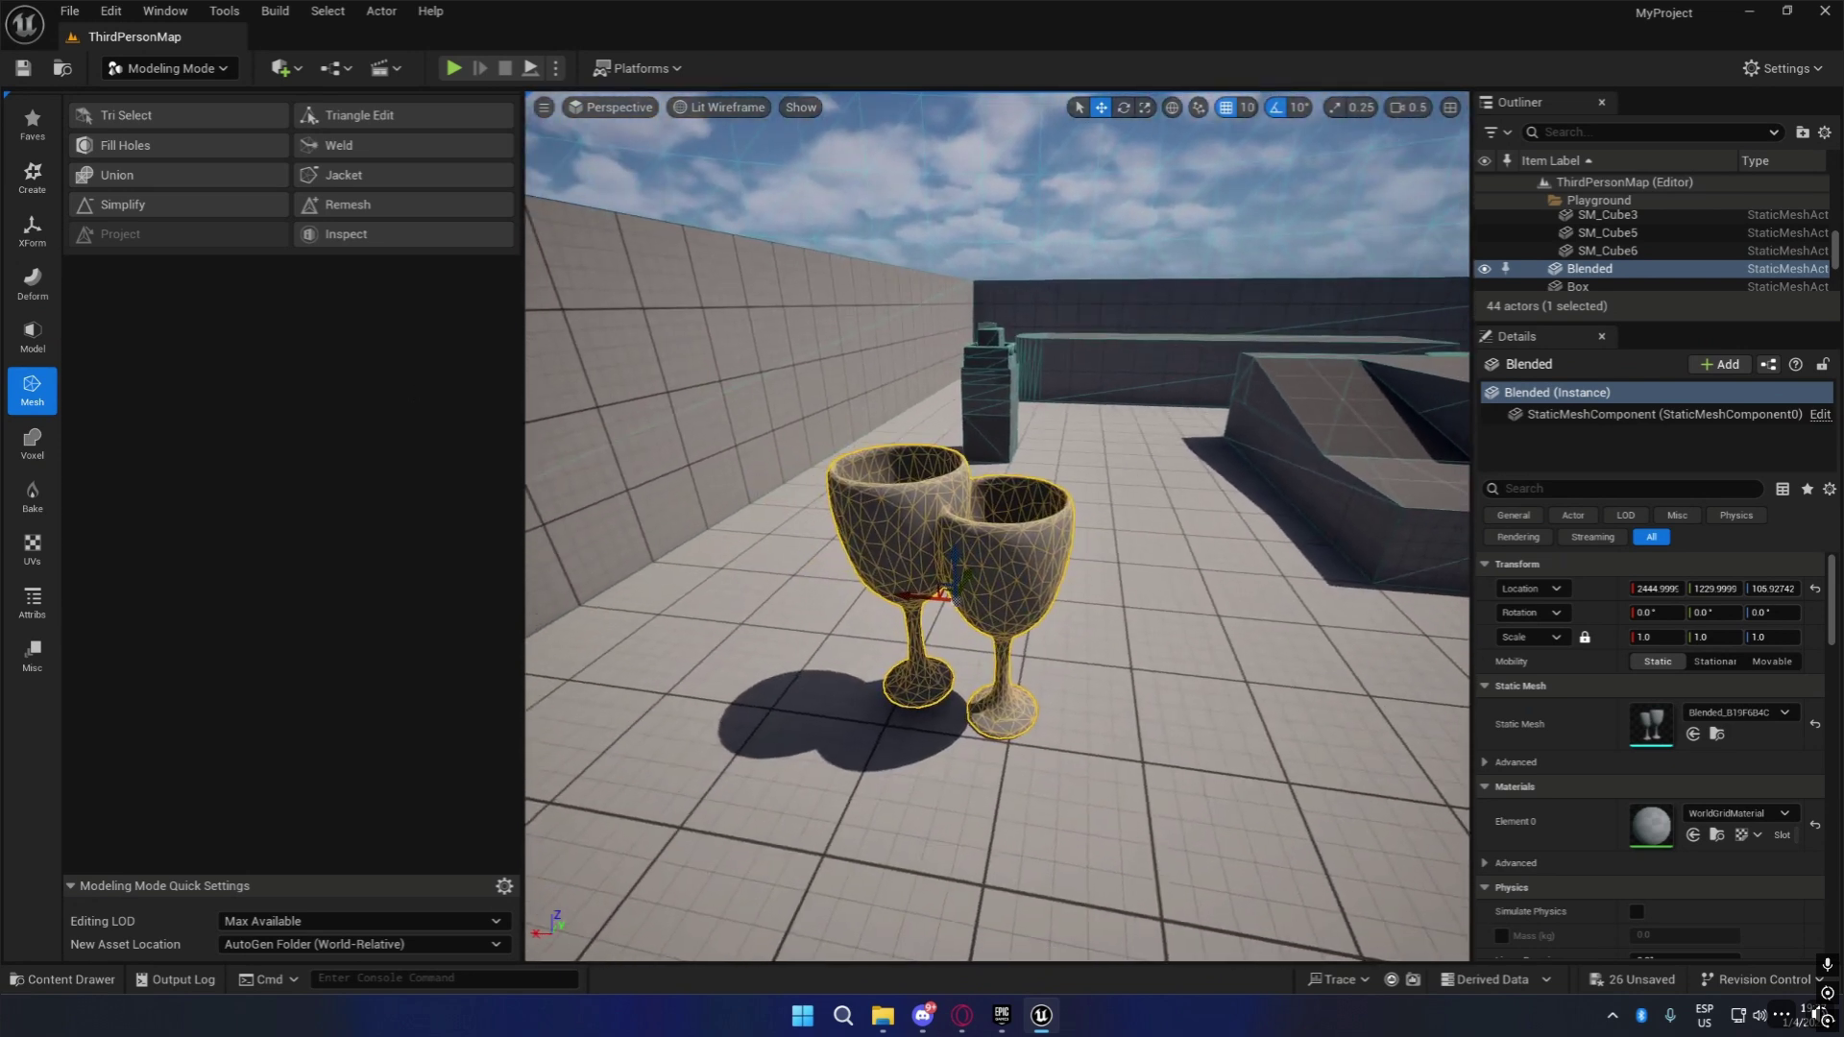
Deselect the goblets, restore the Lit view for a close look at their surface, and return to the Voxel tool category.
key("Escape")
left_click(722, 107)
left_click(710, 179)
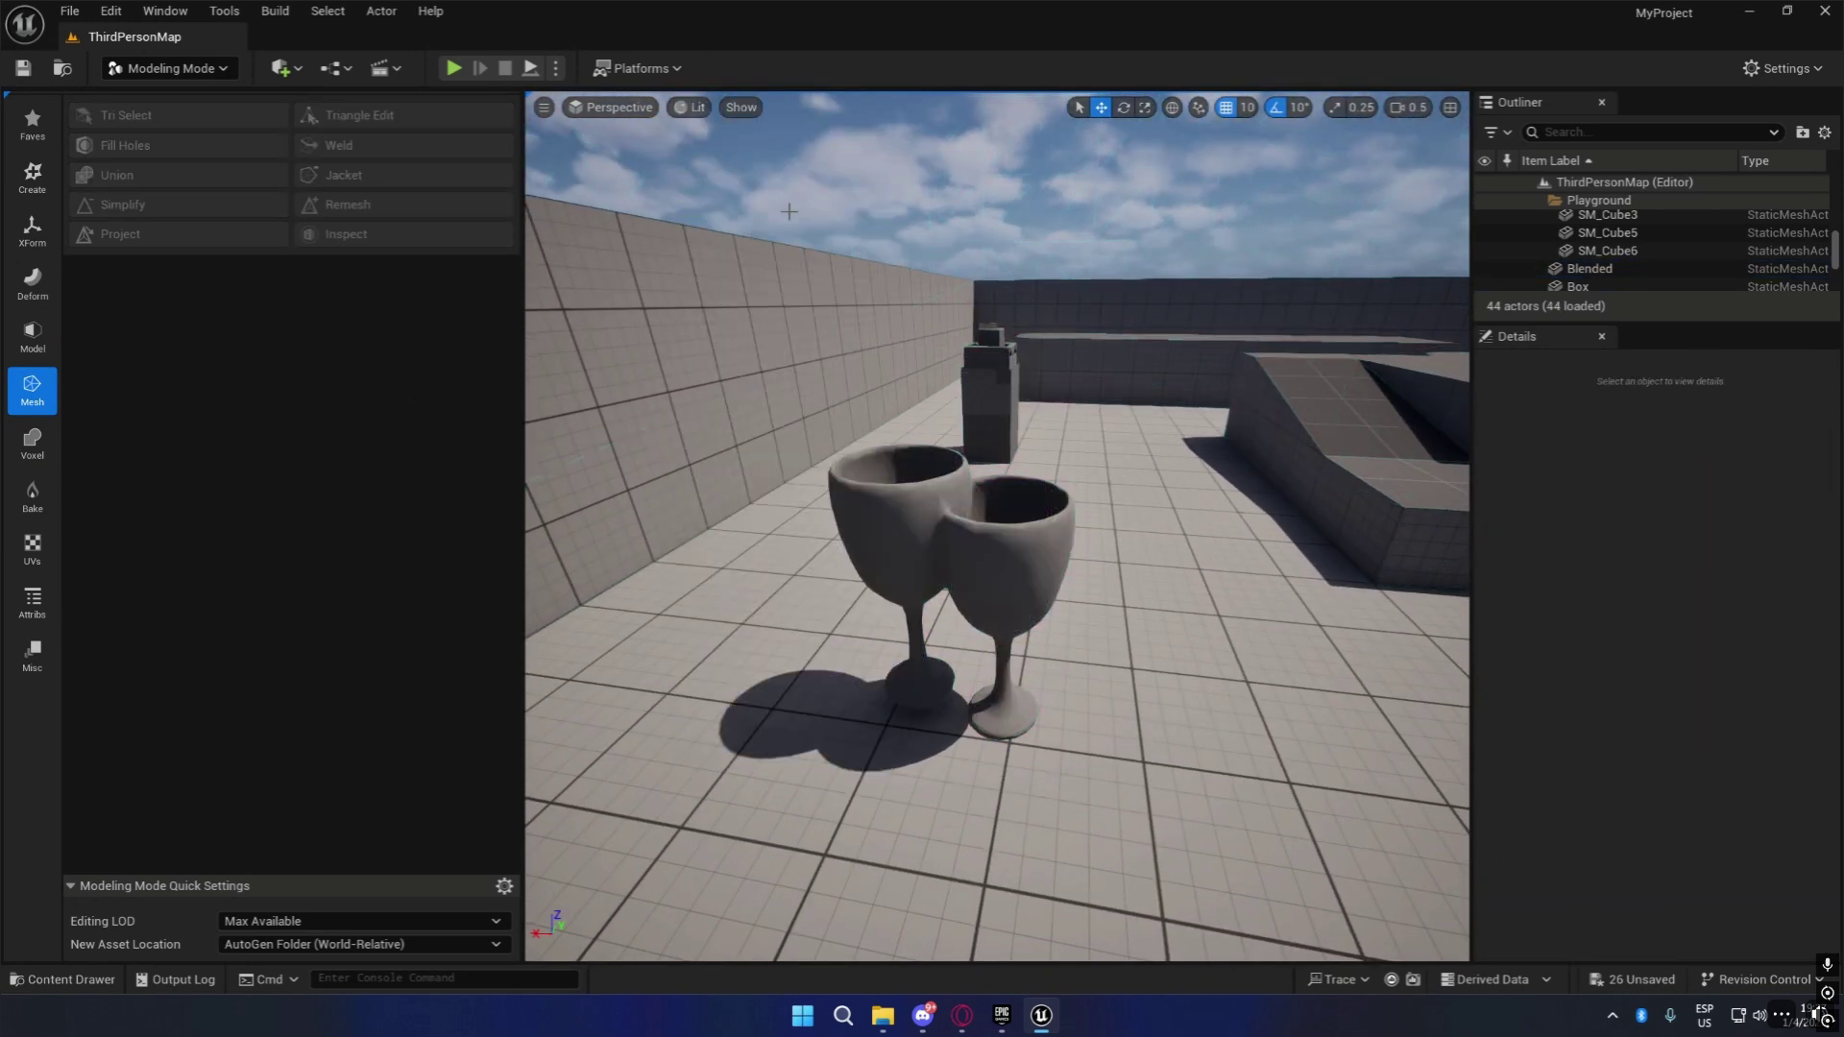
right_click_drag(1181, 584, 1105, 557)
key("w")
key("d")
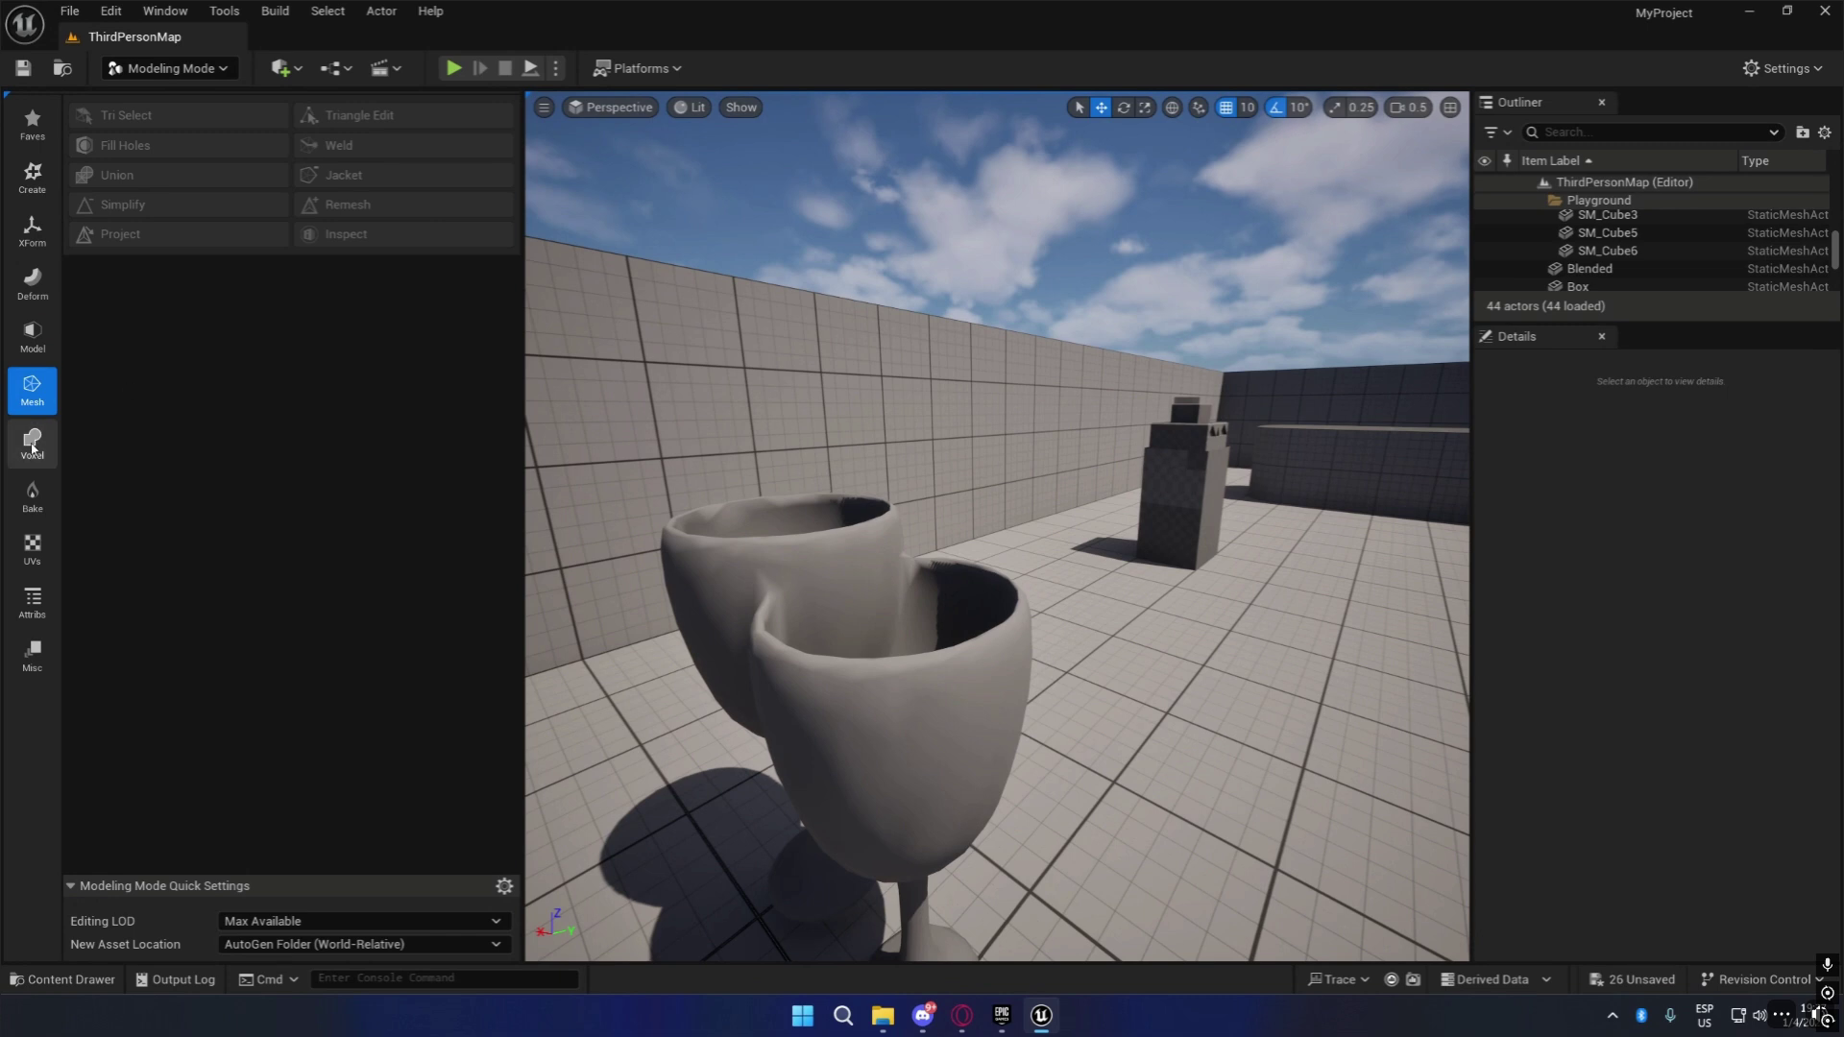
left_click(32, 444)
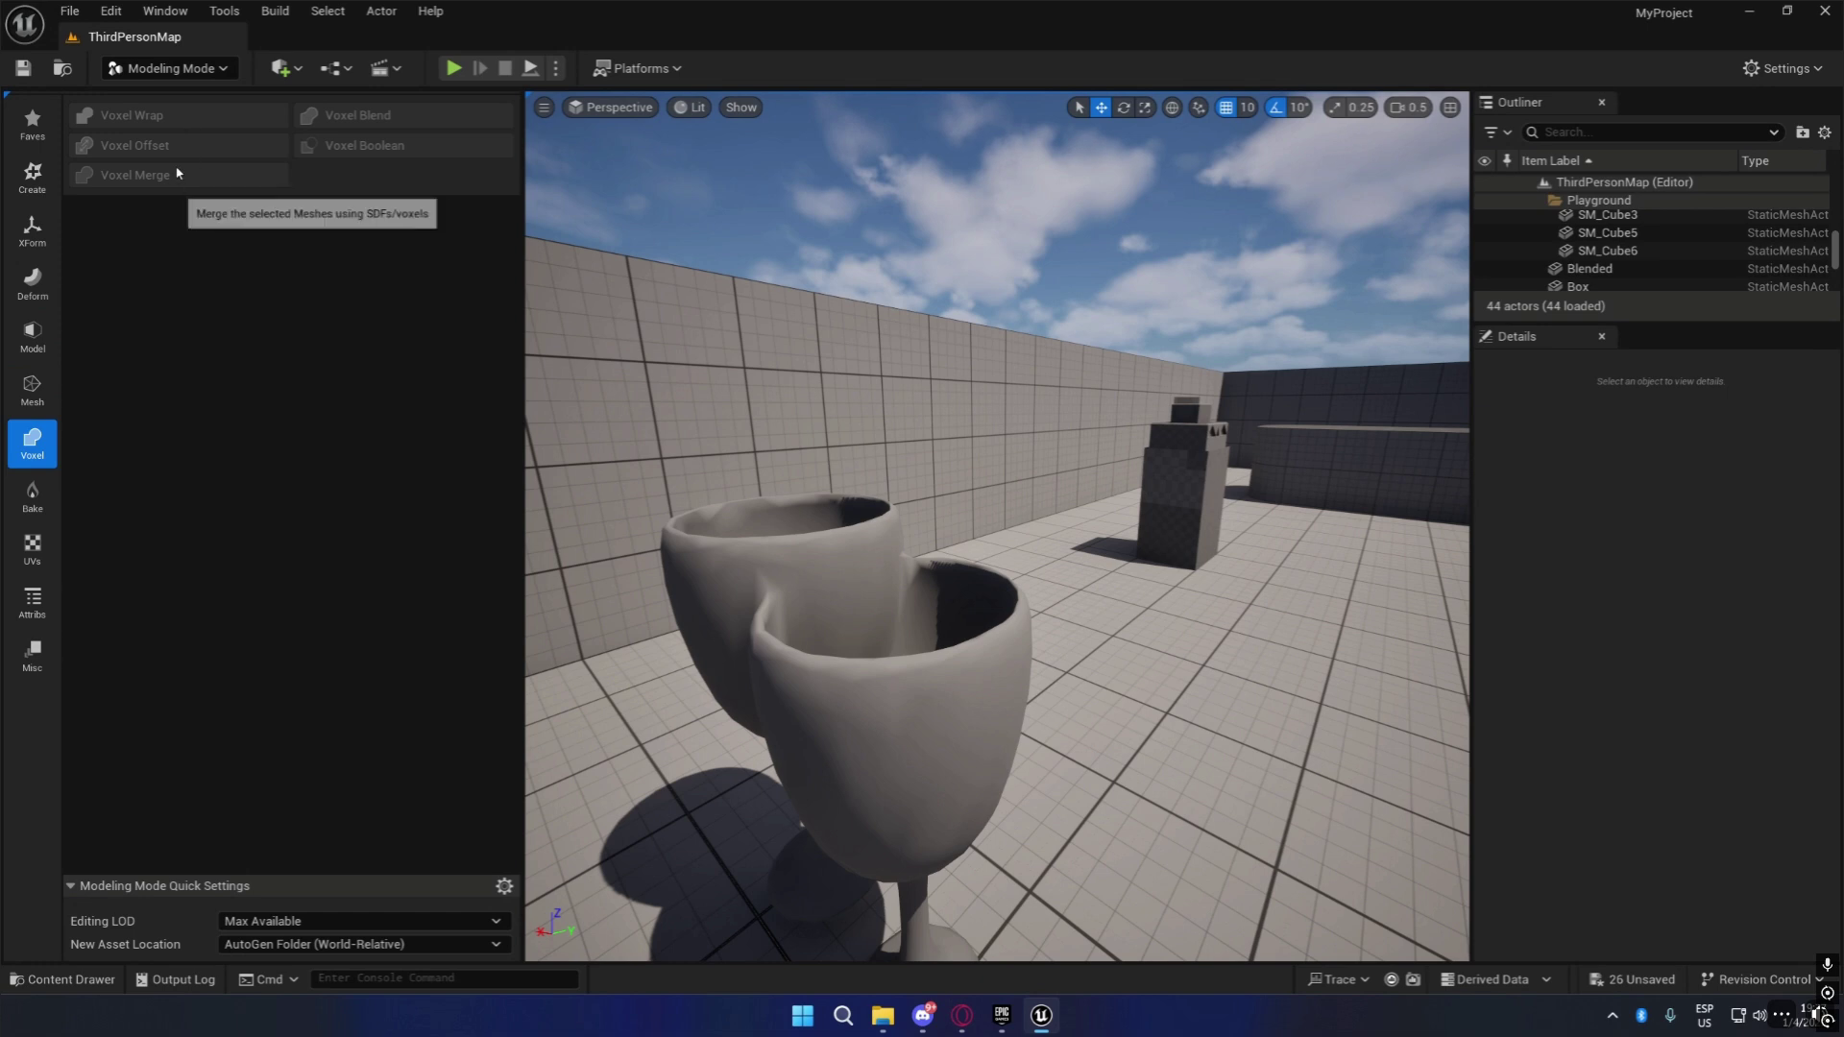
Switch to the Bake tool category and examine the blended goblets from the opposite side.
left_click(32, 337)
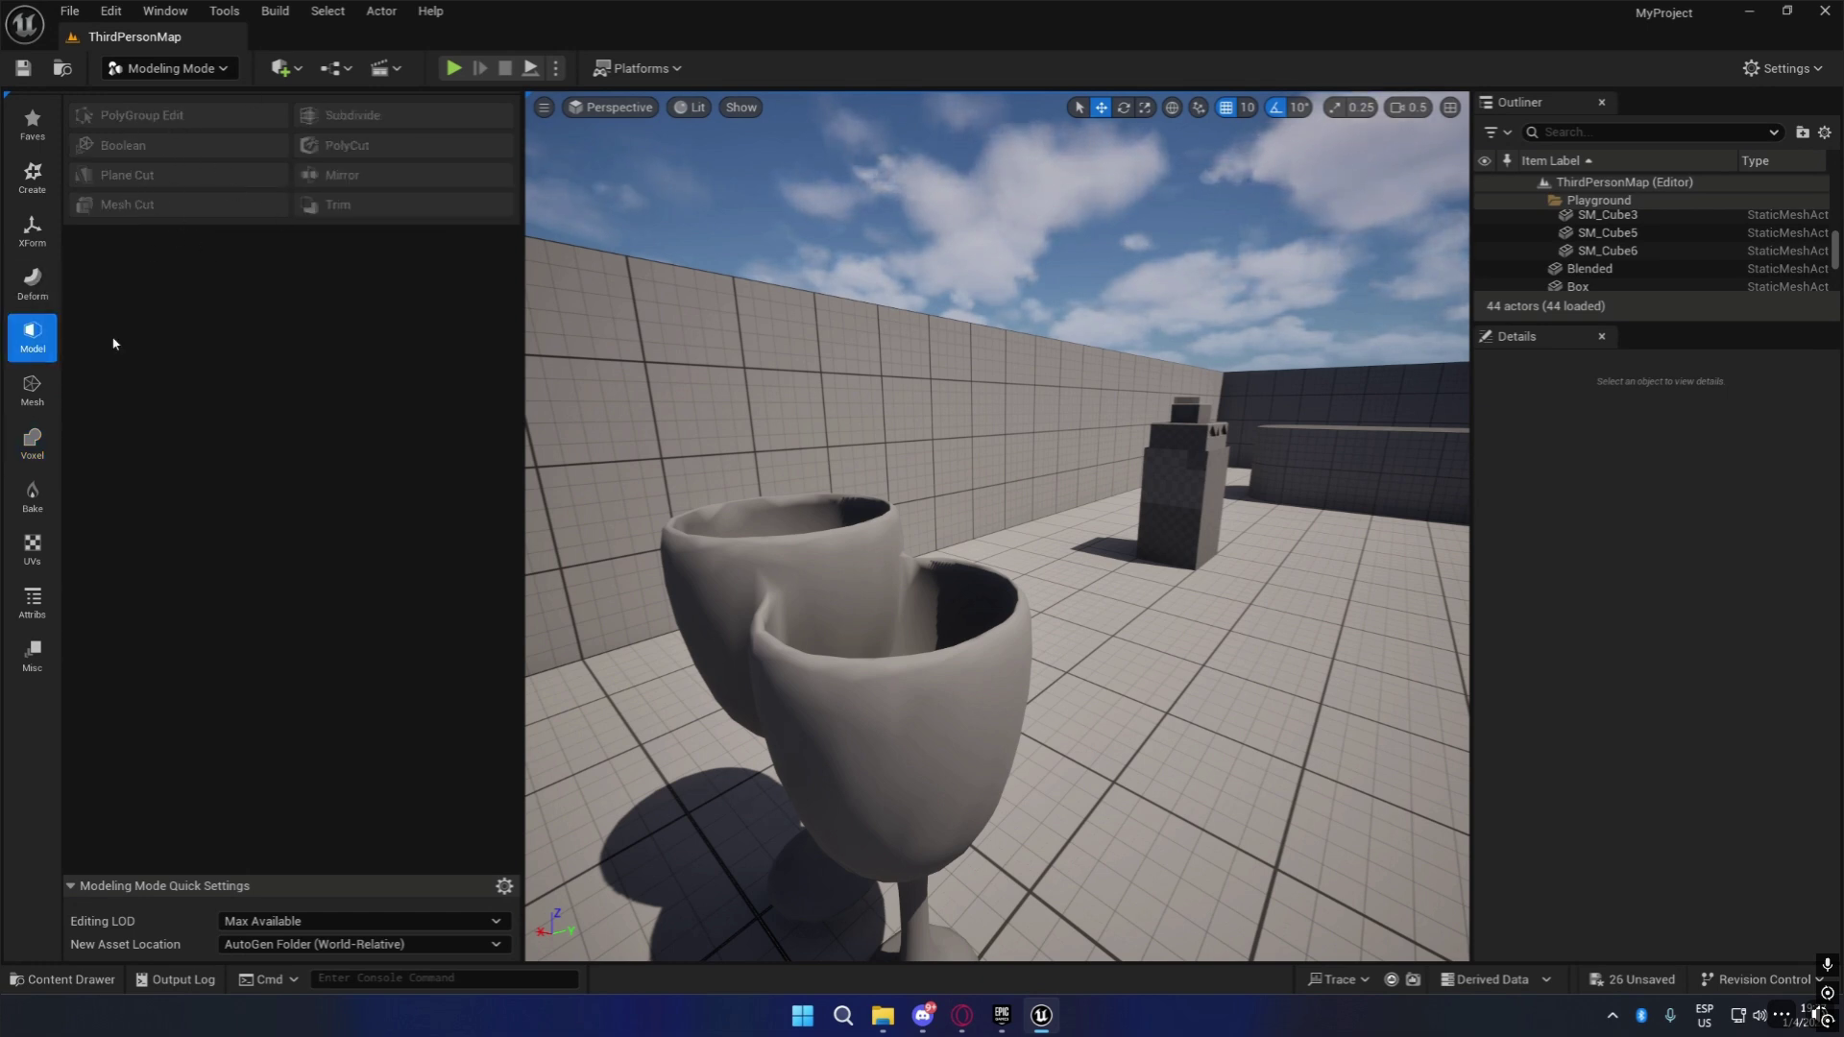
left_click(48, 463)
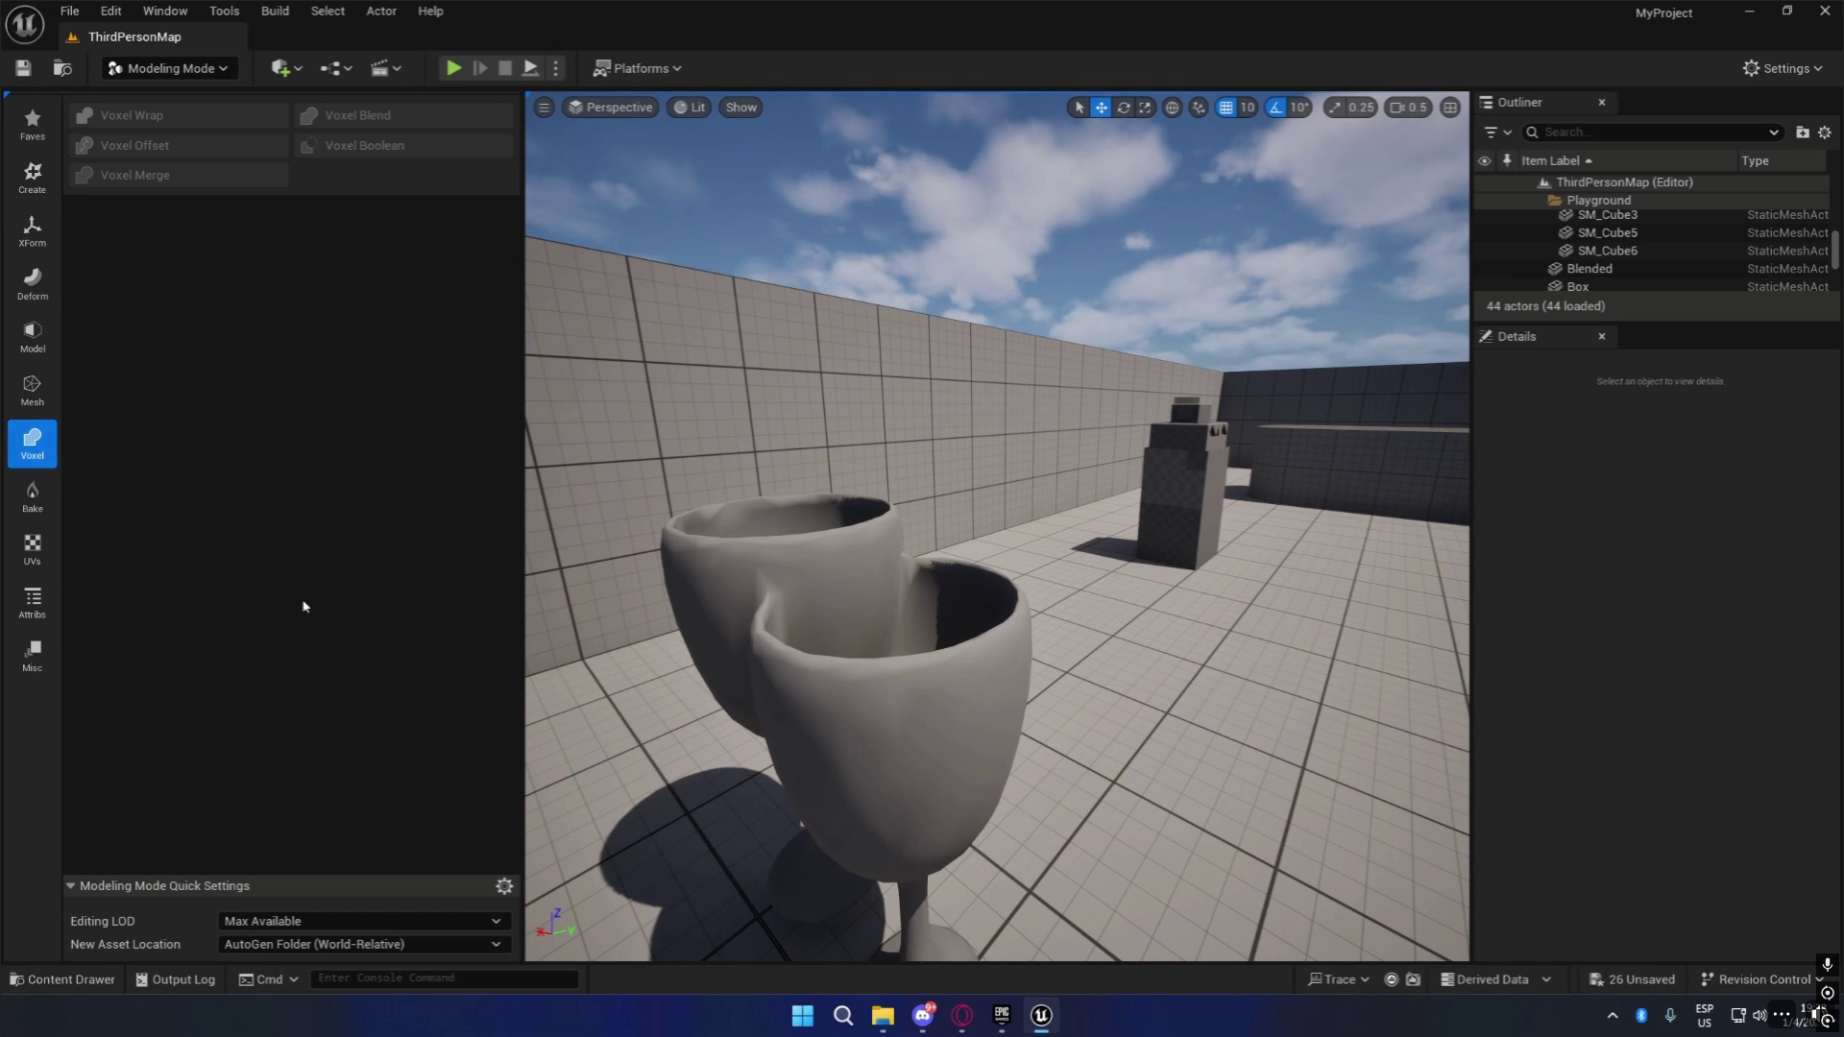
left_click(34, 504)
key("s")
right_click_drag(864, 538, 1027, 569)
key("a")
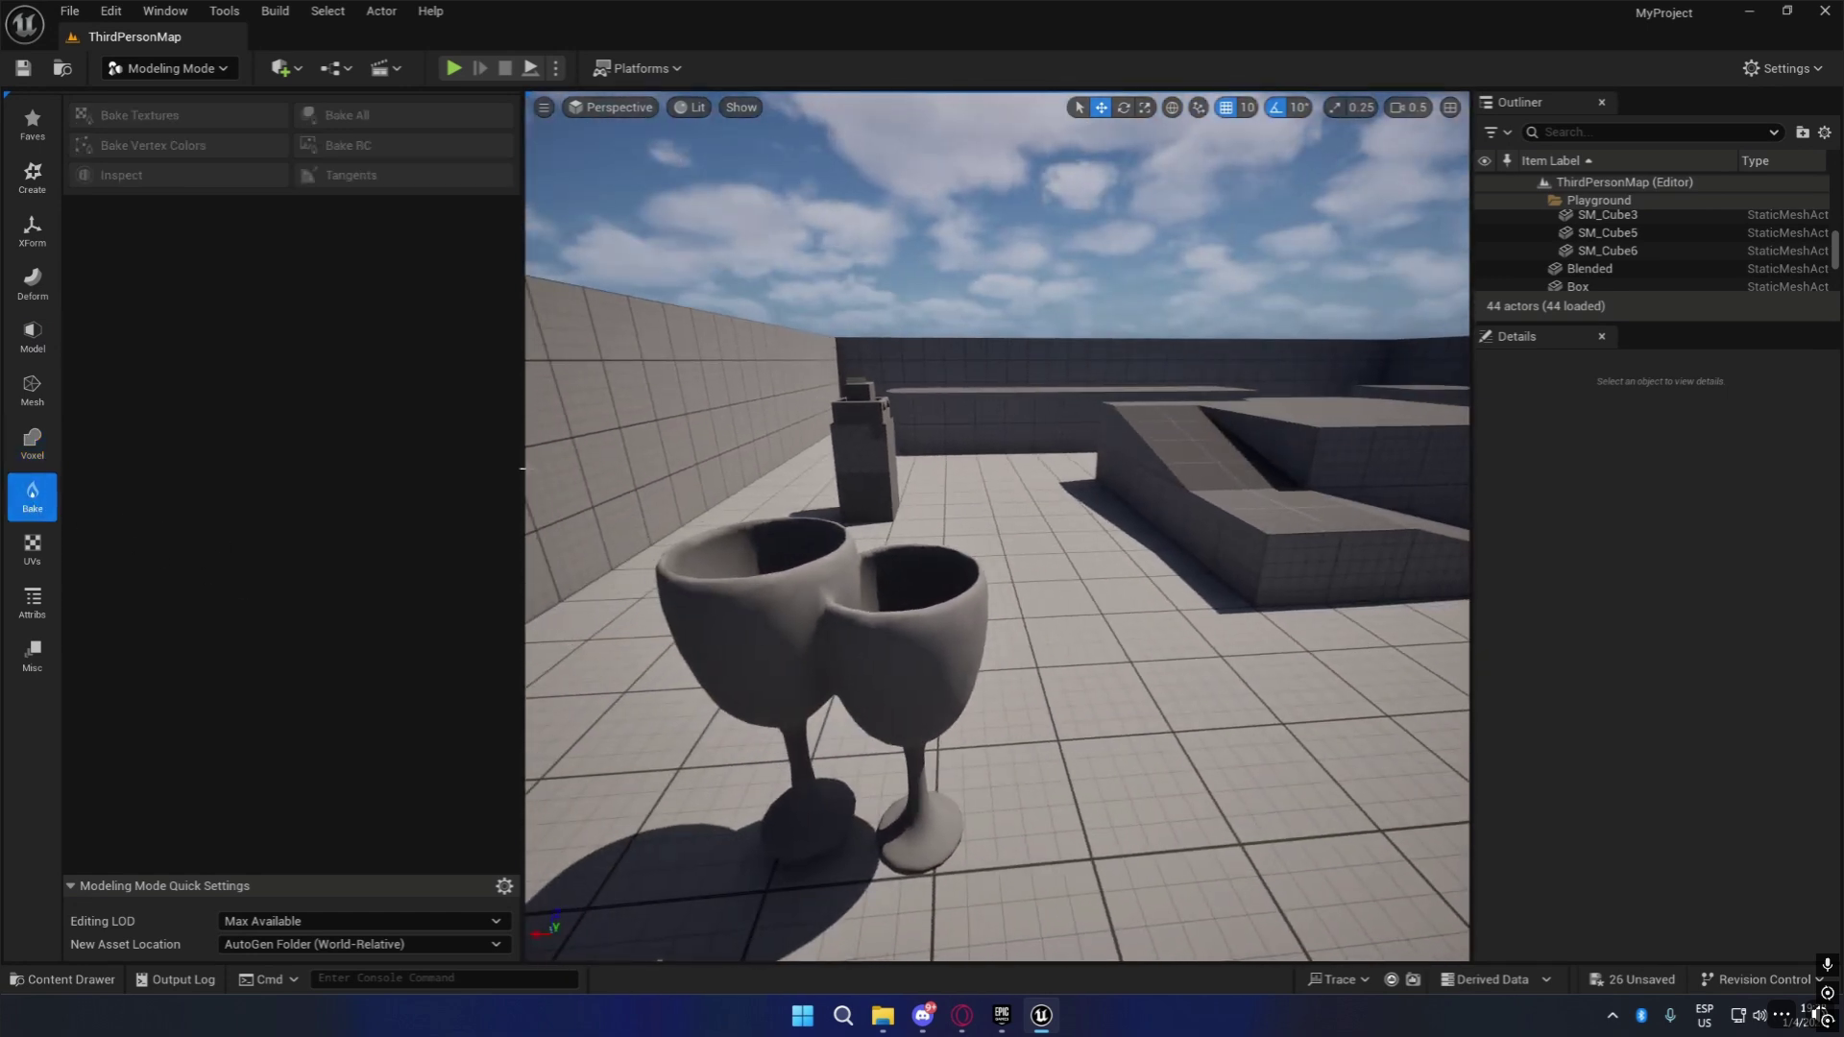
right_click_drag(975, 788, 917, 793)
key("d")
right_click_drag(1126, 451, 797, 470)
key("d")
right_click_drag(1057, 361, 775, 308)
Duplicate the blended goblets with the copy offset 210 units along X, and view both pairs from above.
left_click(1025, 476)
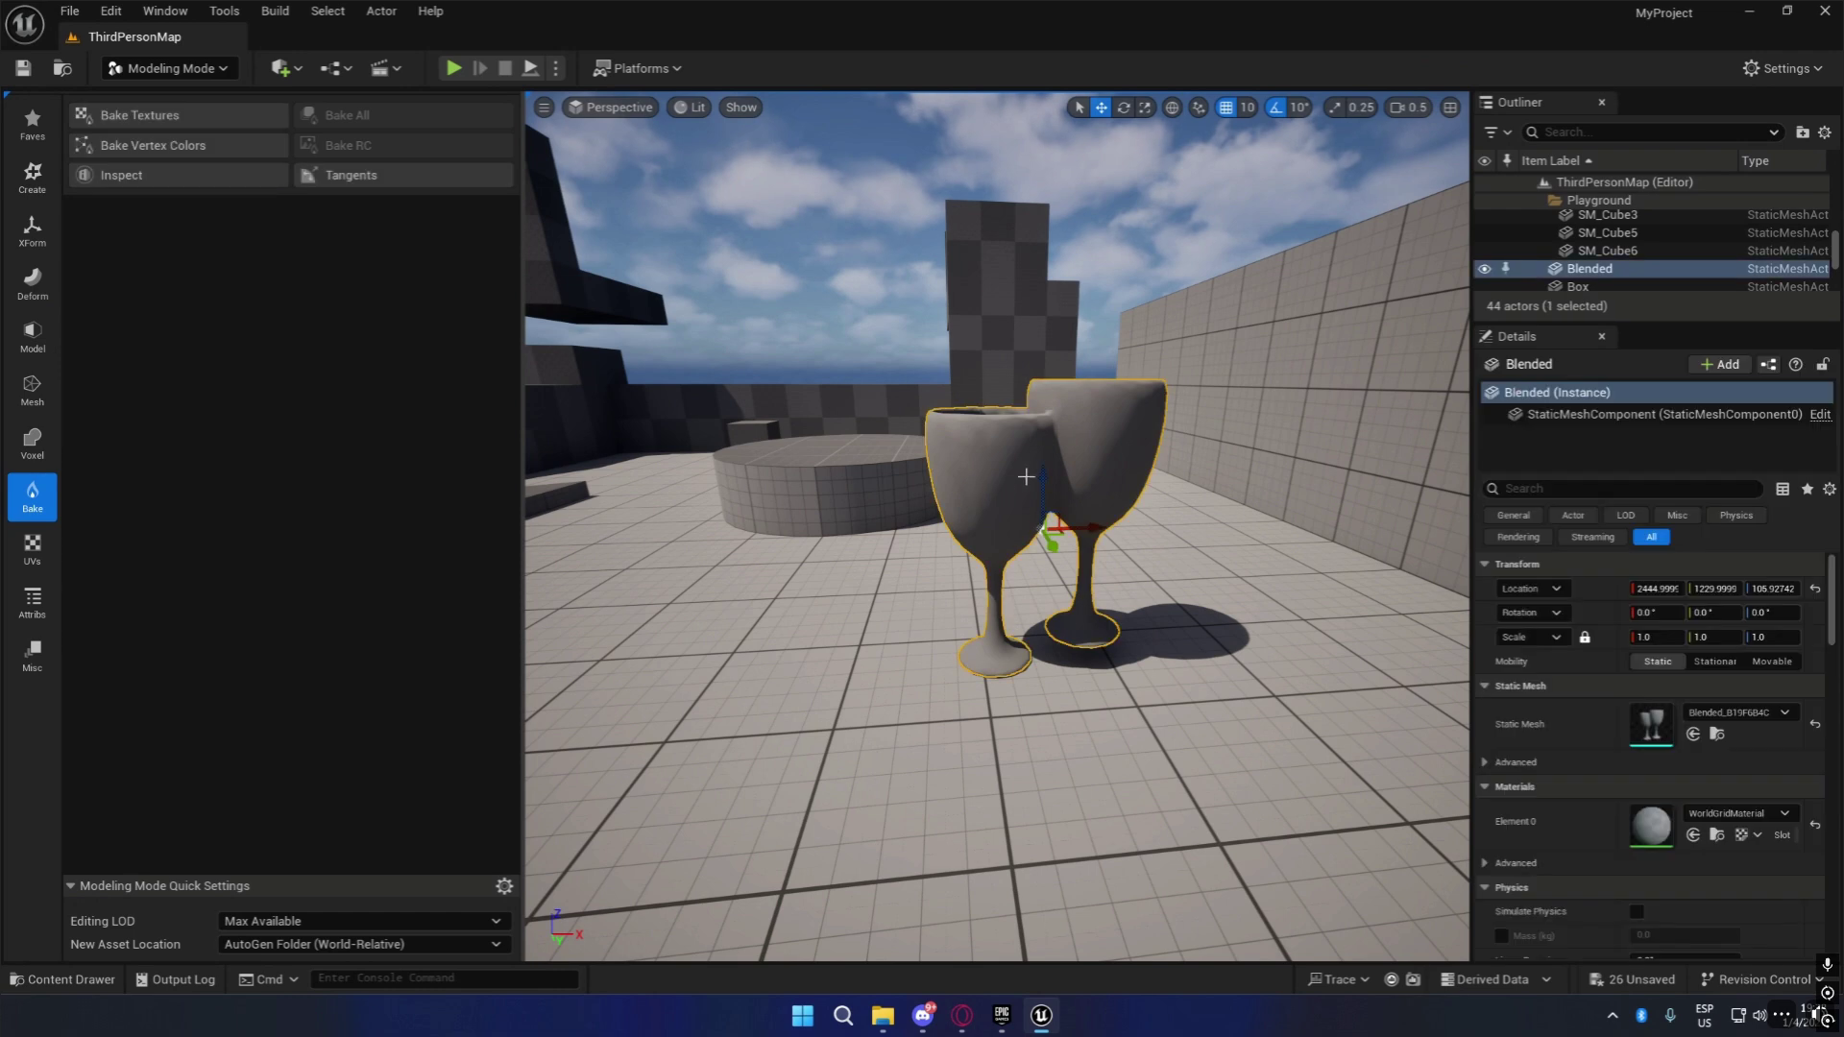
left_click_drag(1091, 528, 789, 533, "alt")
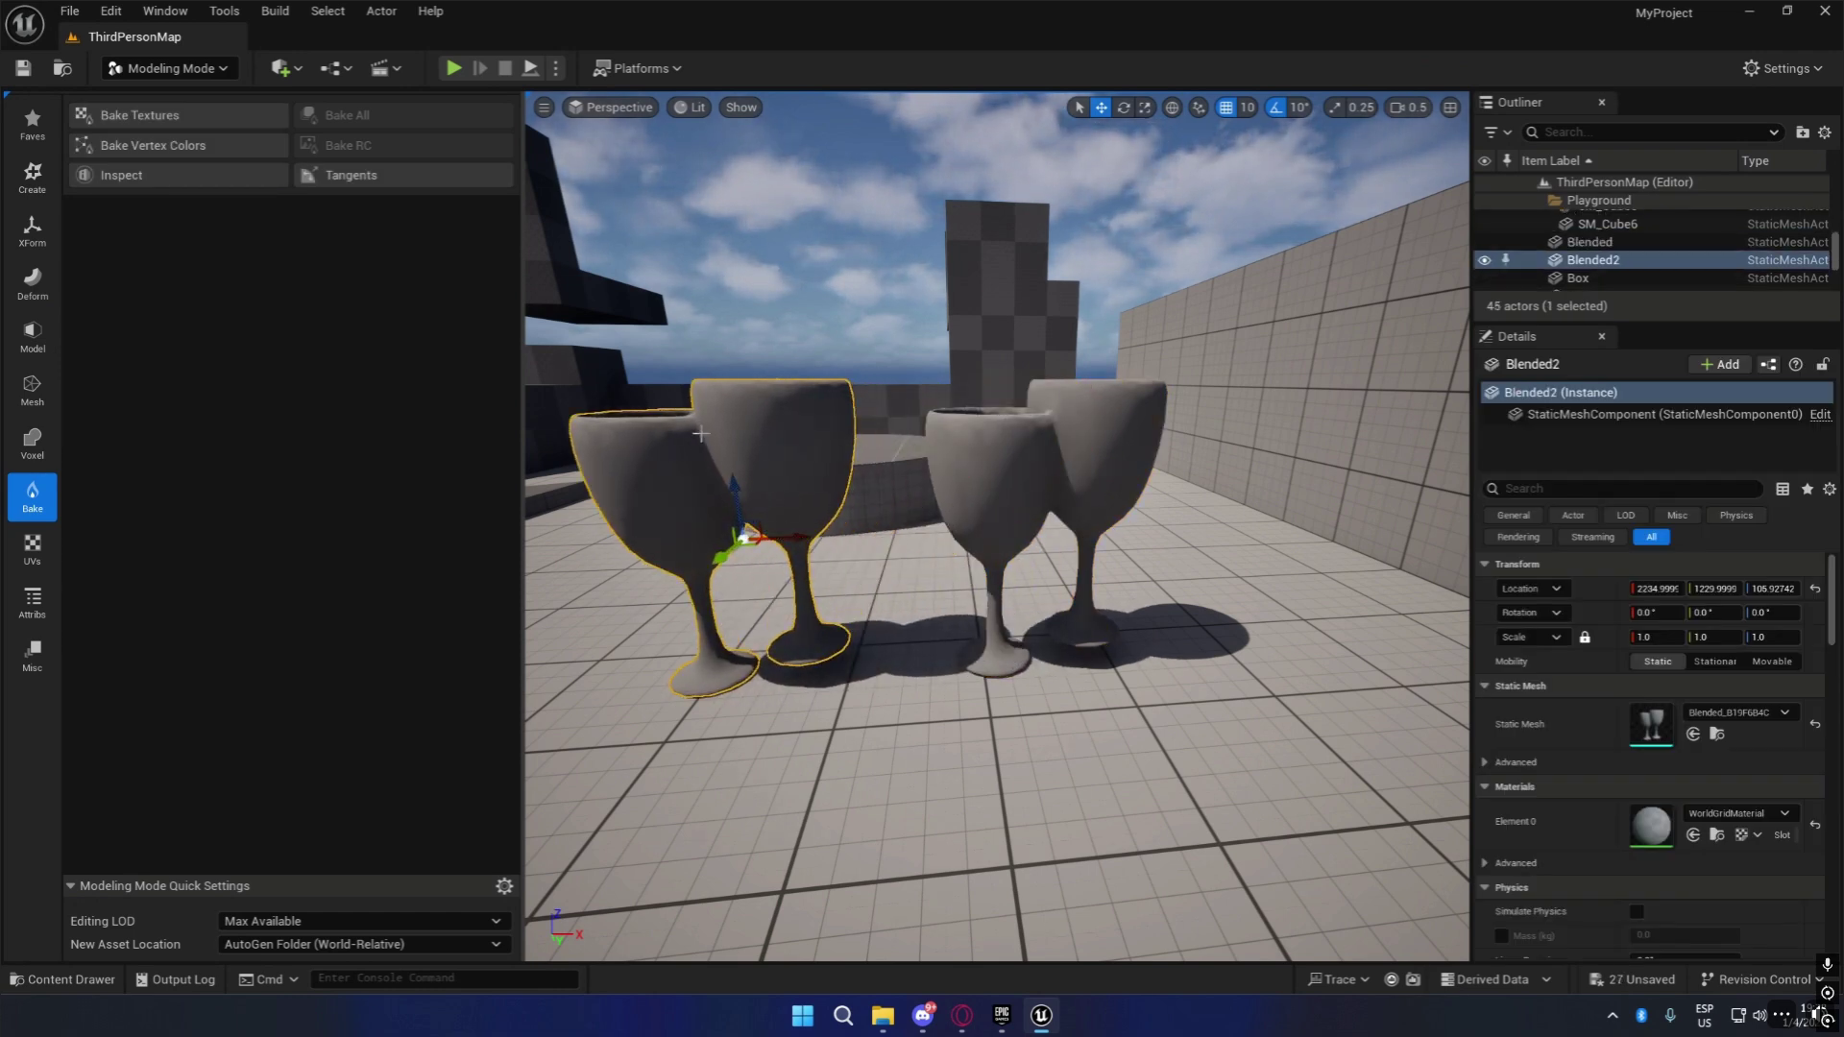
left_click(1118, 426)
key("w")
right_click_drag(1120, 423, 1124, 458)
key("s")
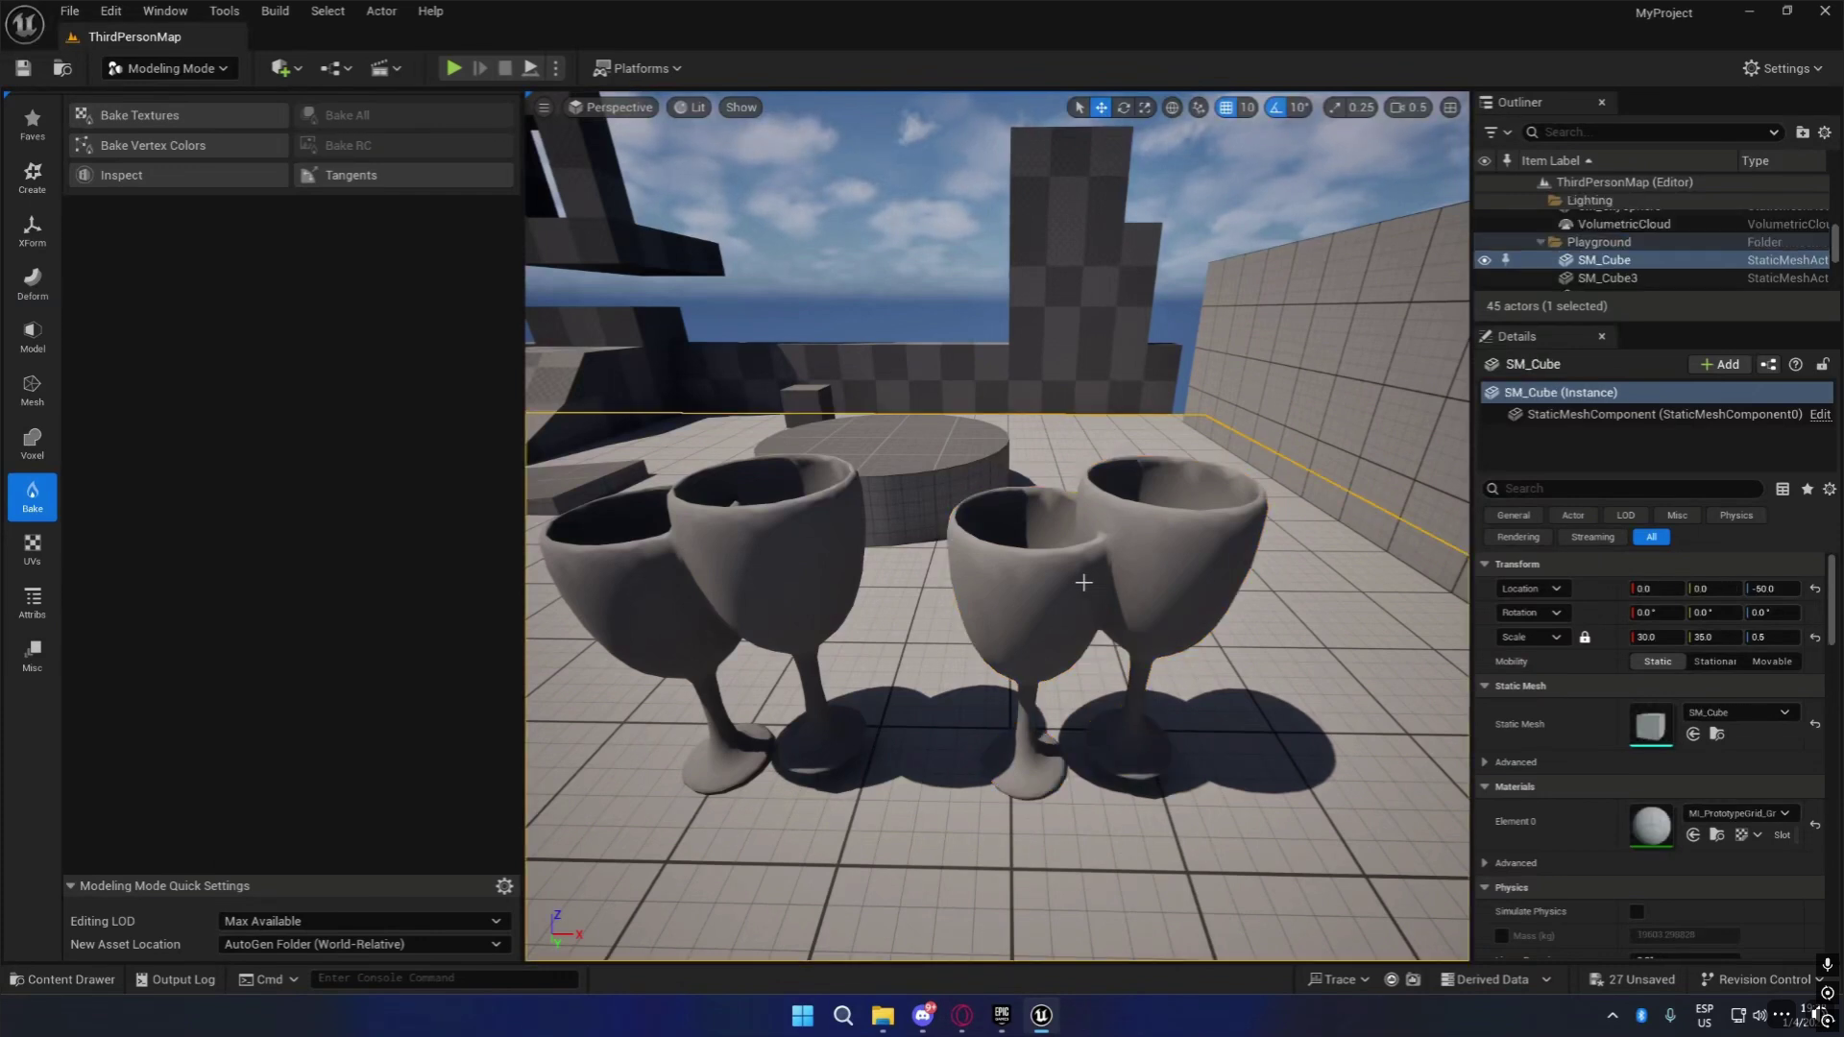
Delete both pairs of blended goblets from the level.
key("Delete")
left_click(750, 576)
key("Delete")
Switch to the UVs tool category and select the notched box tower near the wall.
right_click_drag(1075, 599, 1441, 624)
key("w")
right_click_drag(1090, 679, 846, 679)
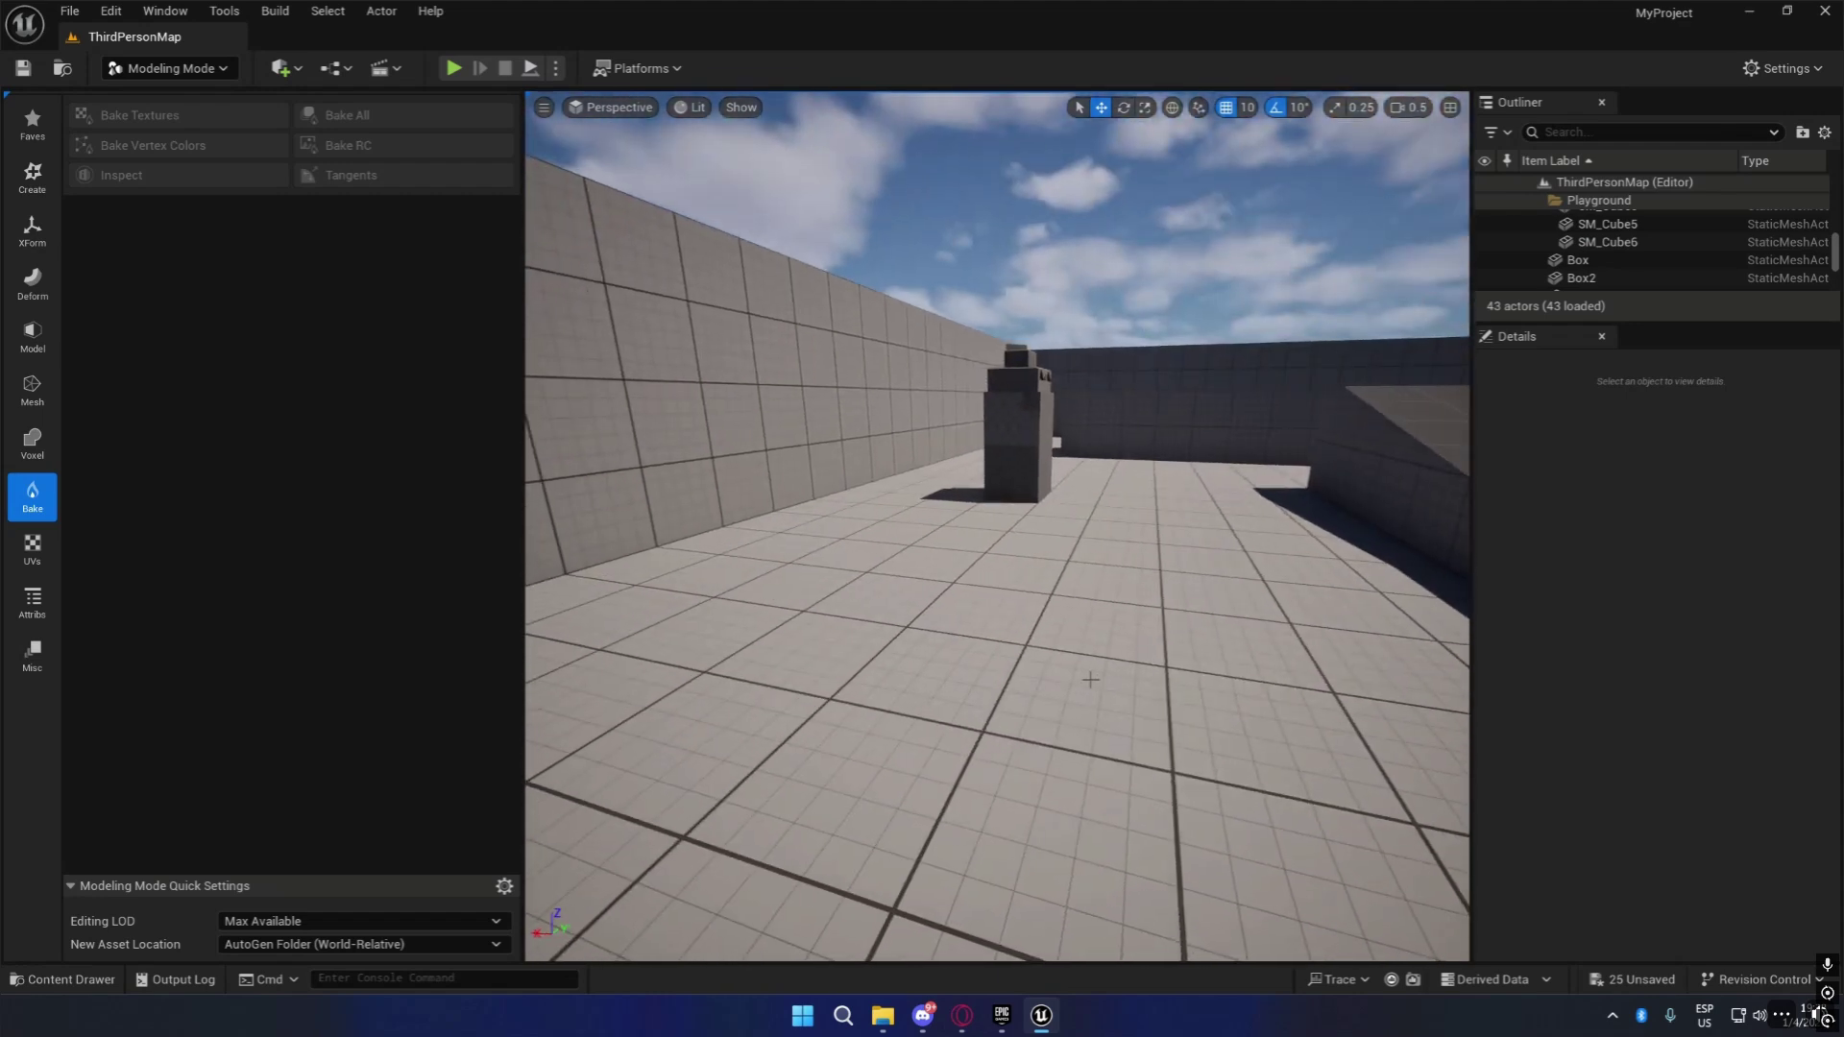
left_click(32, 547)
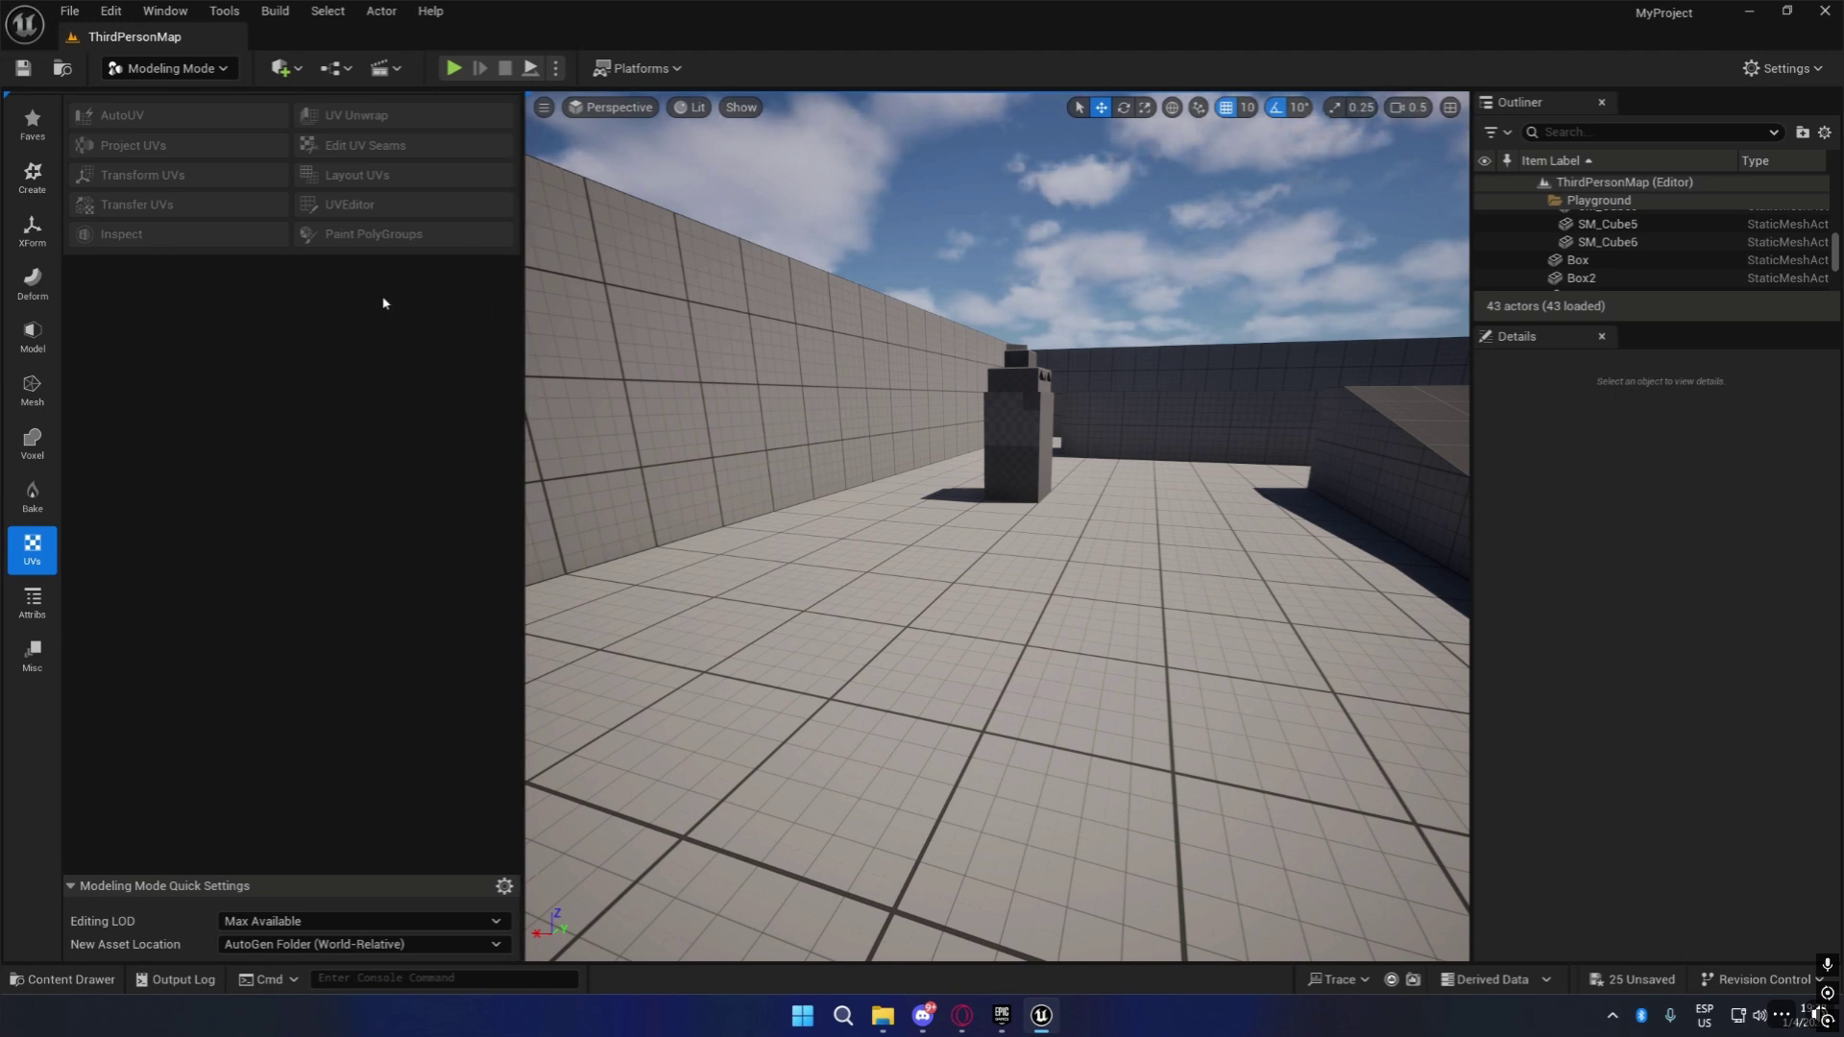
right_click_drag(961, 538, 983, 598)
key("w")
scroll(1004, 485, "up", 1)
left_click(1093, 744)
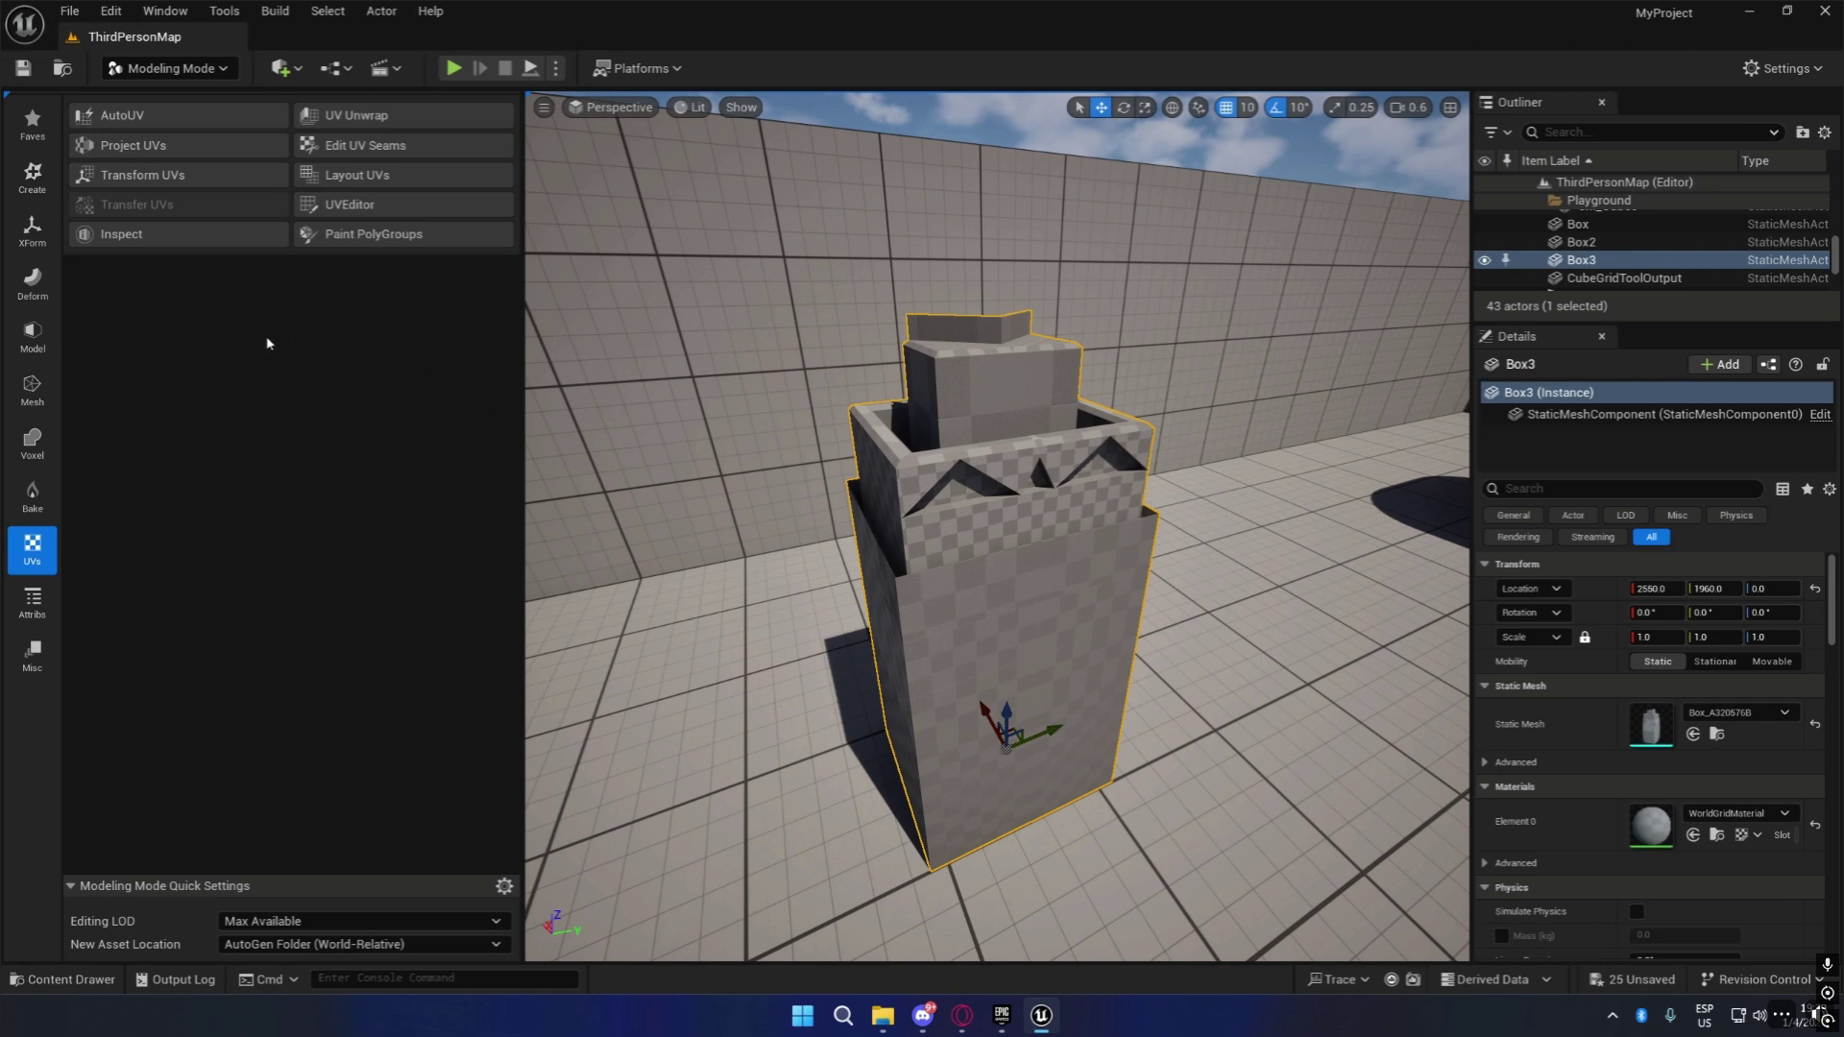
Apply the M_Brick_Clay_New material from the StarterContent Materials folder to the box tower.
left_click(57, 978)
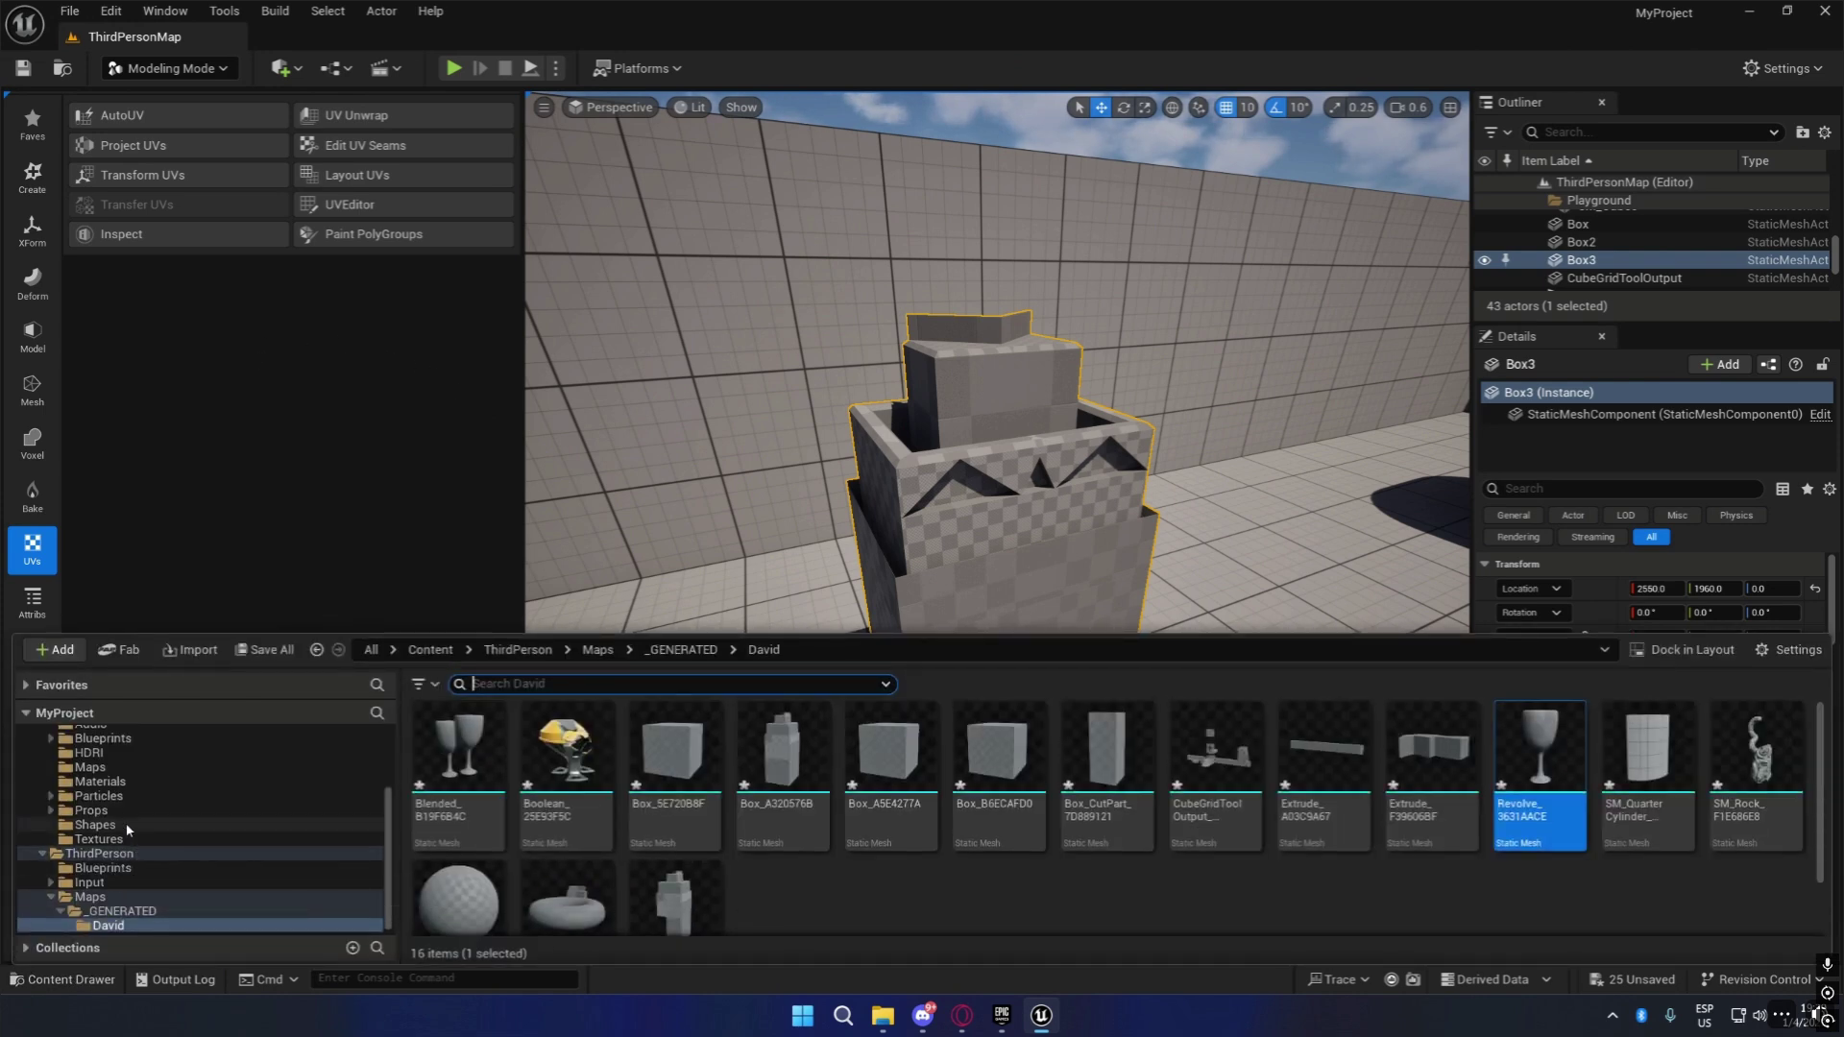
left_click(100, 781)
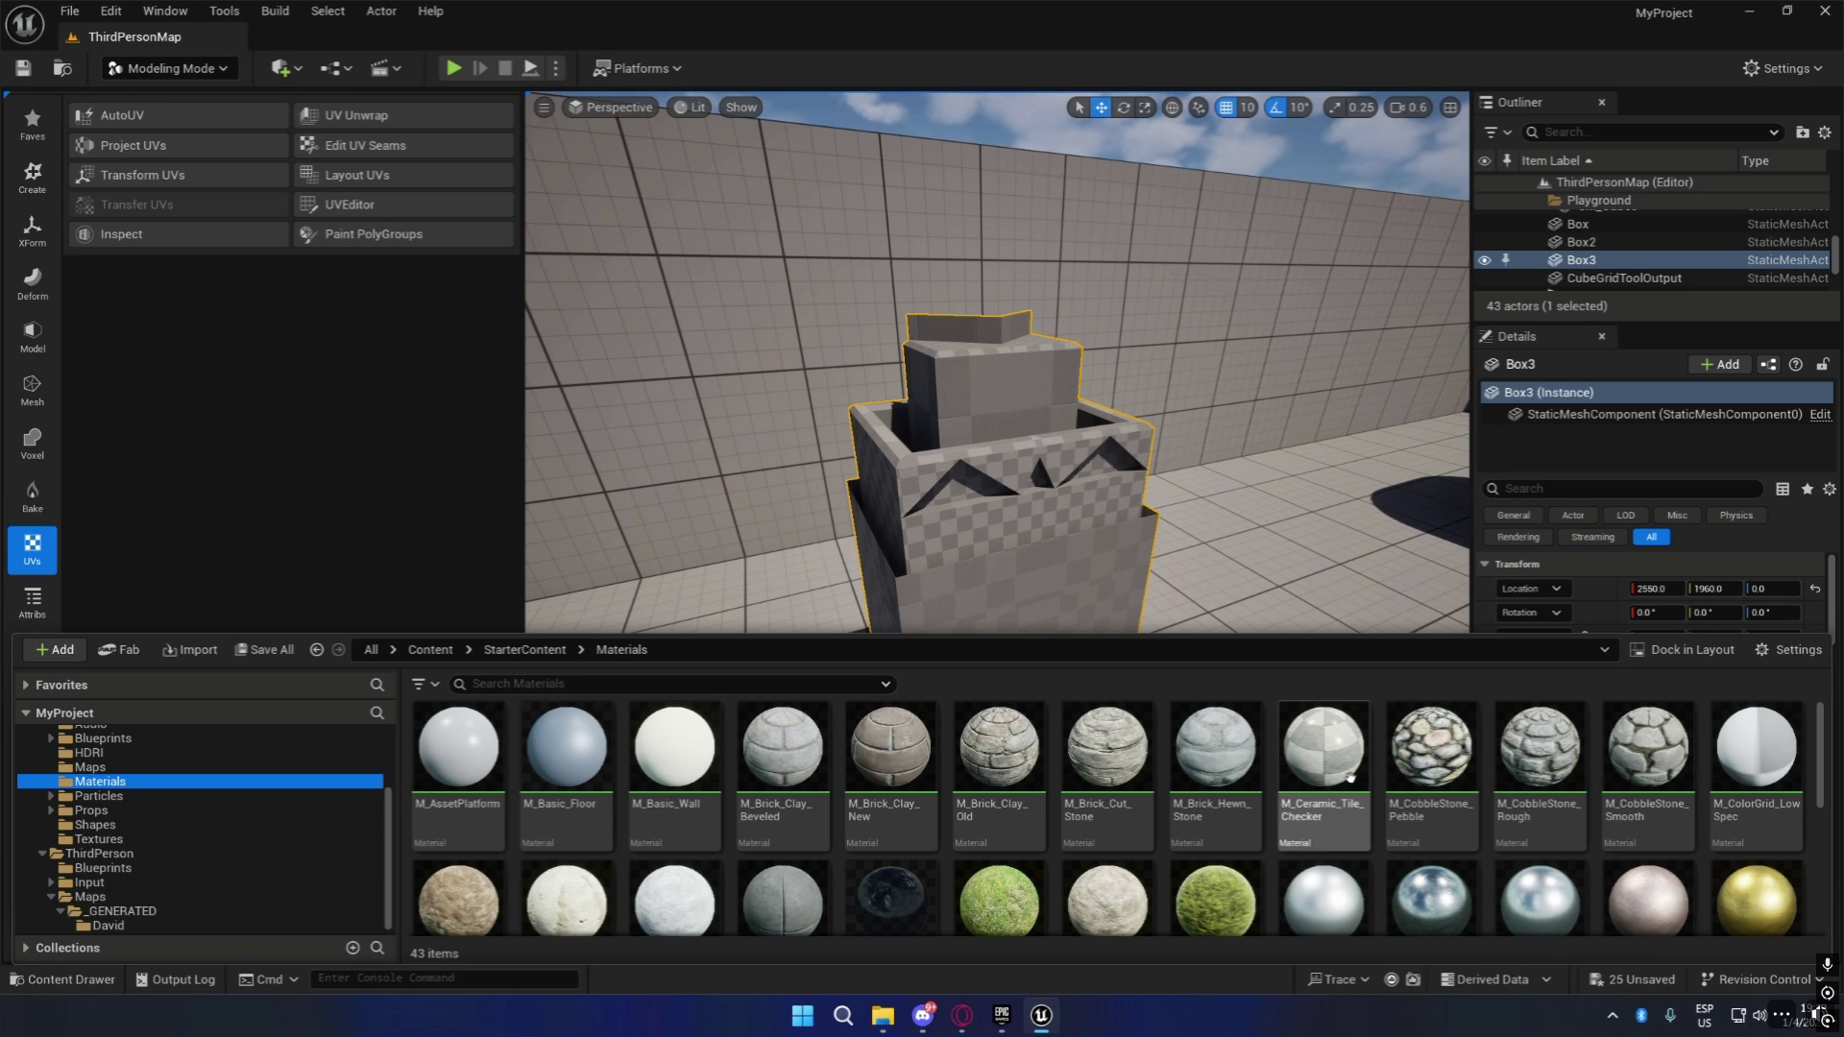
left_click_drag(849, 788, 1066, 567)
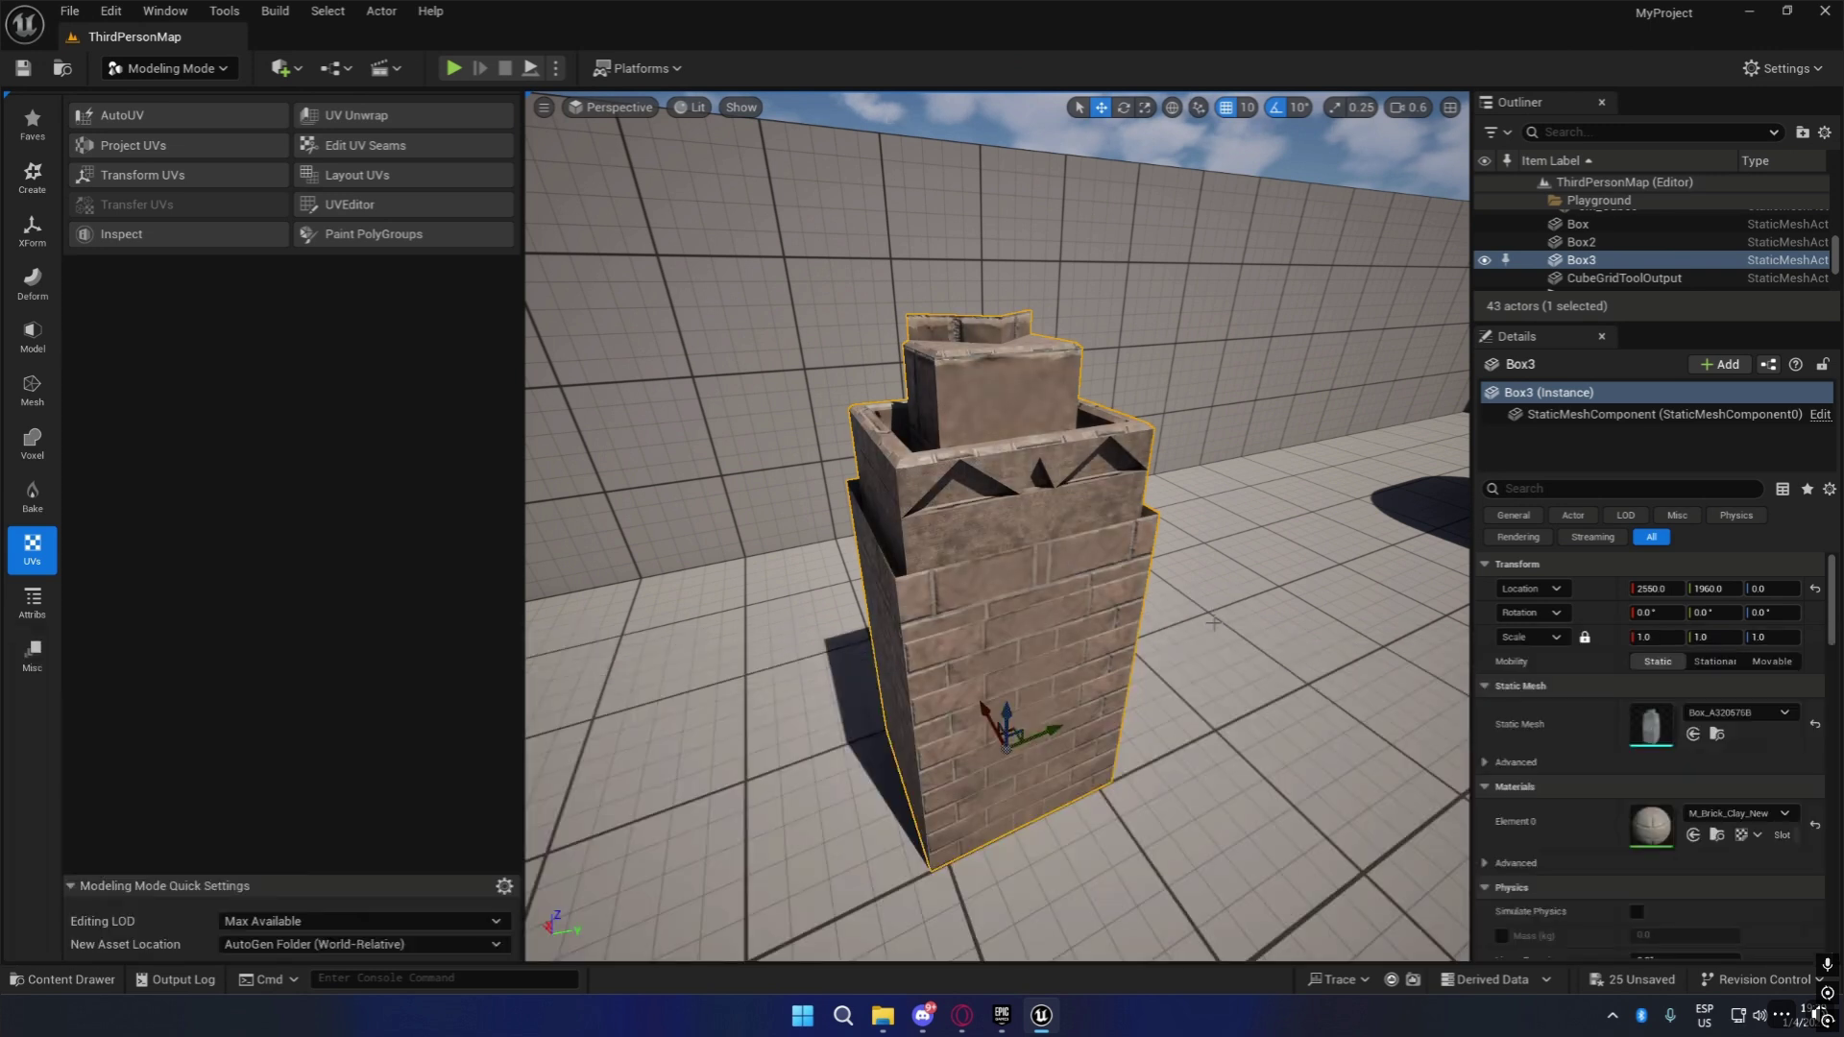
scroll(1066, 567, "up", 5)
right_click_drag(1067, 567, 1148, 557)
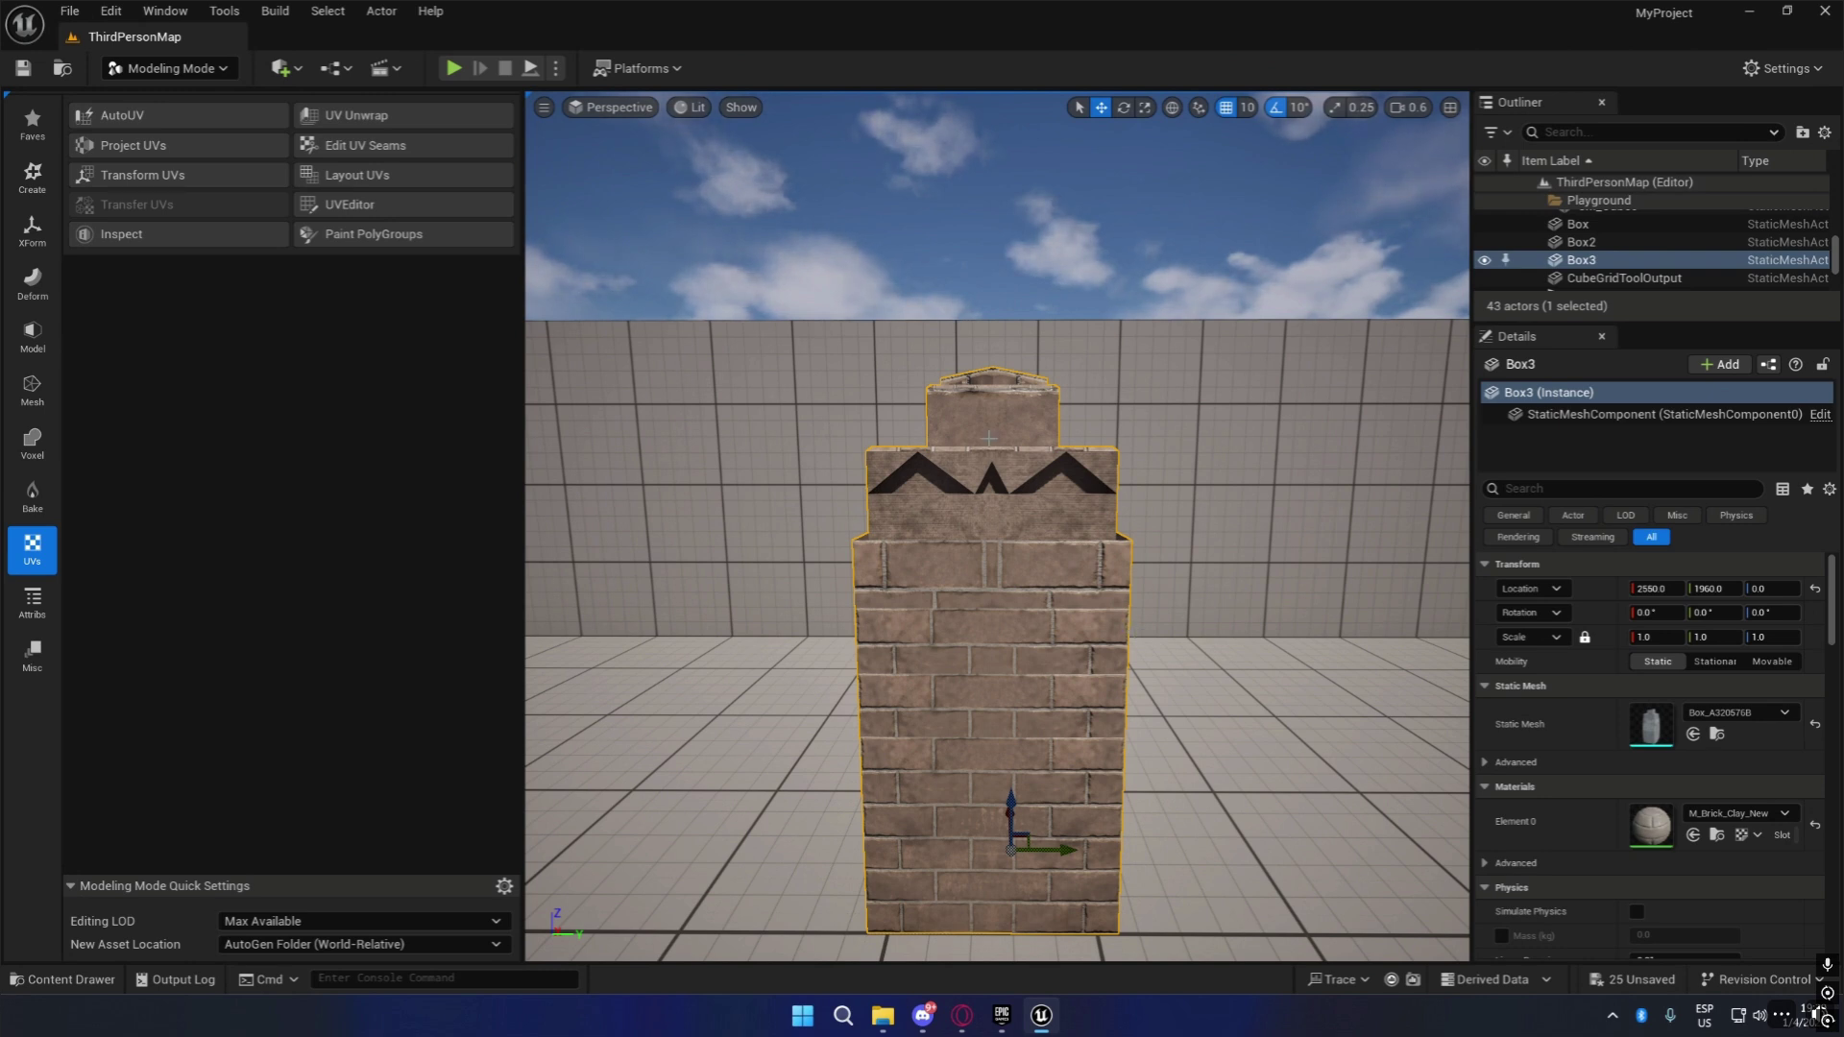
Generate new UVs for the tower with AutoUV using the Patch Builder method, and accept the result.
left_click(164, 114)
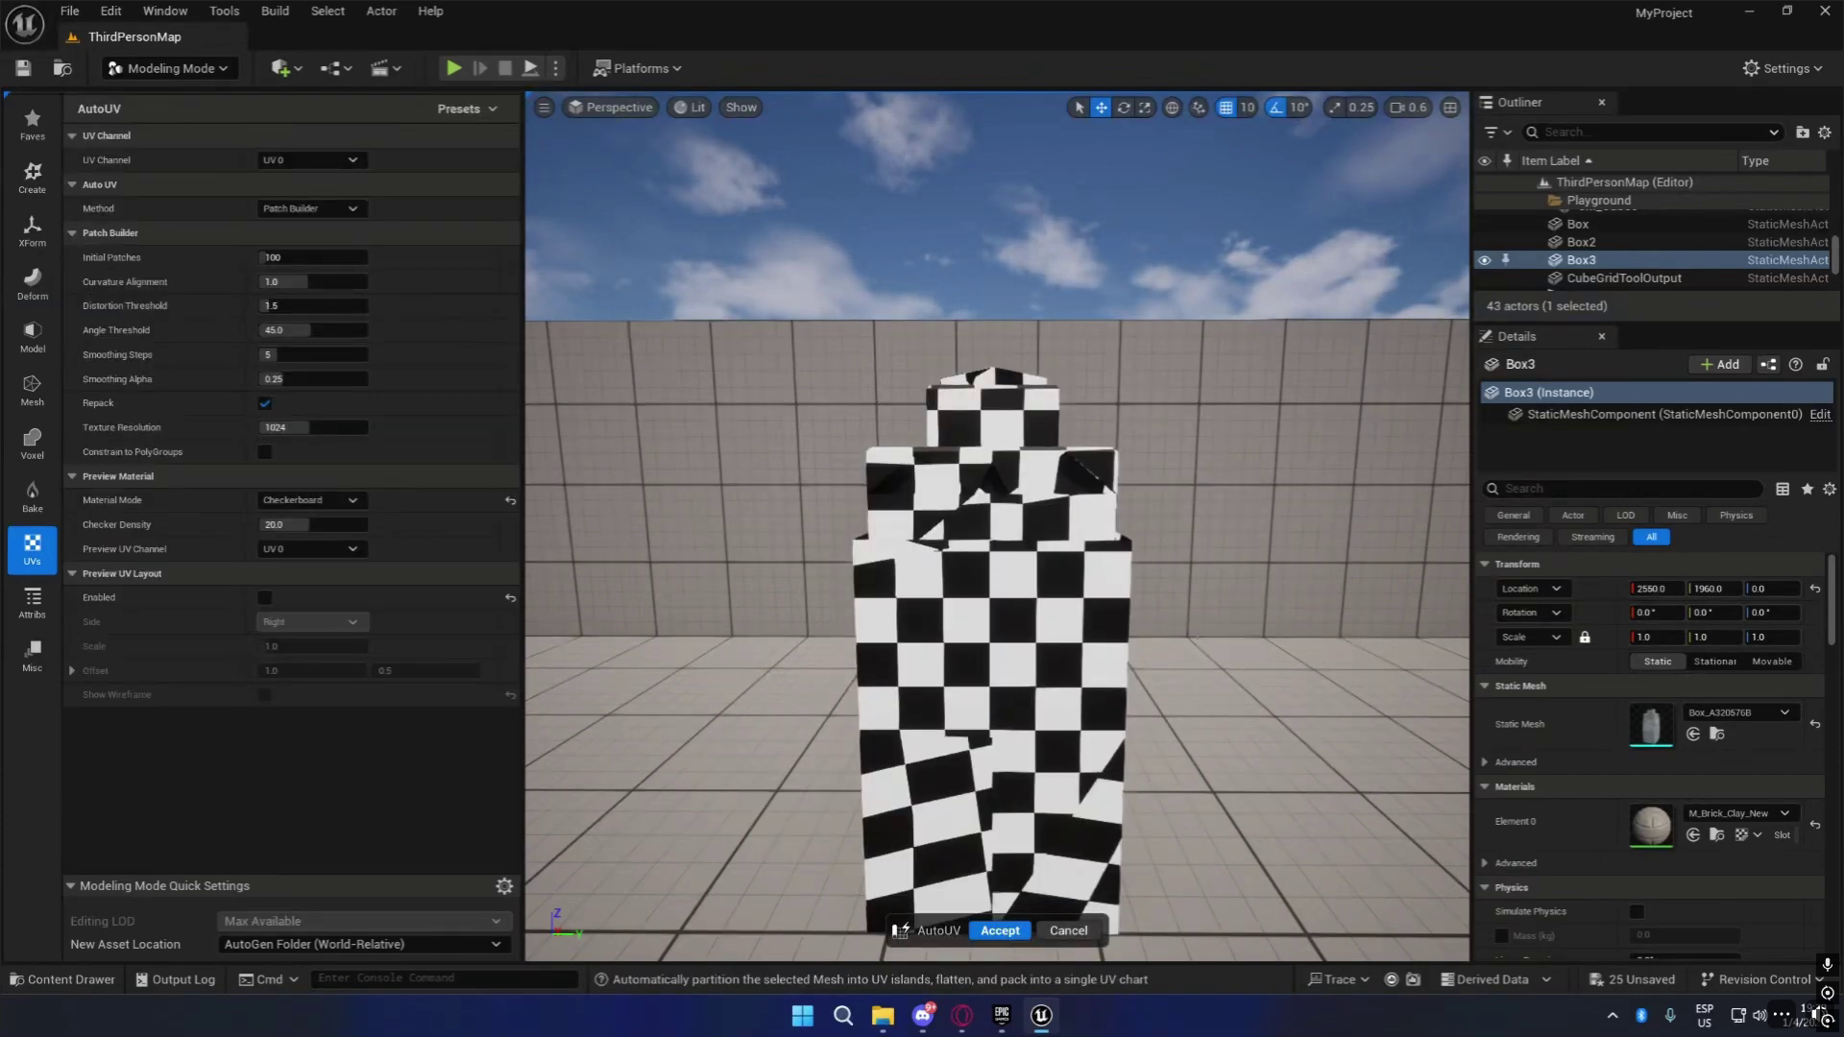
right_click_drag(997, 526, 963, 544)
key("d")
right_click_drag(999, 673, 960, 865)
left_click(1000, 931)
key("f")
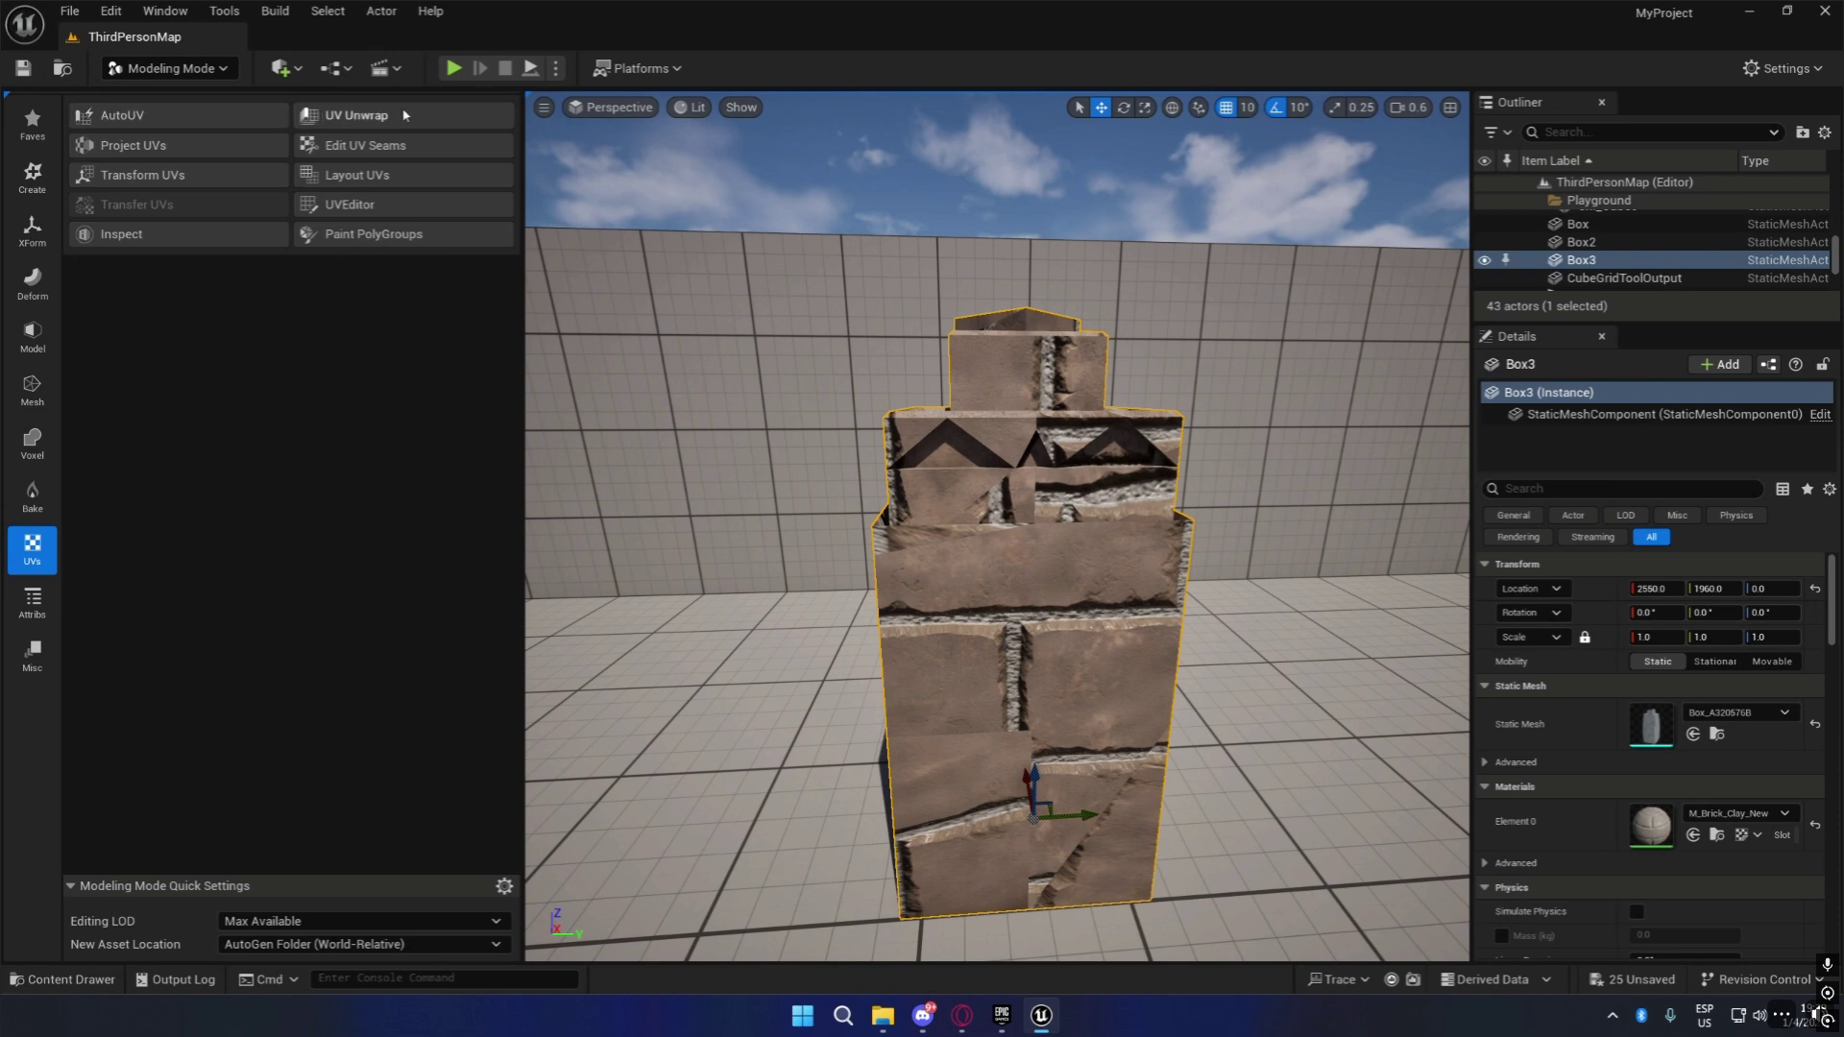
Start a UV projection on the tower and inspect the Plane projection from several angles.
left_click(220, 154)
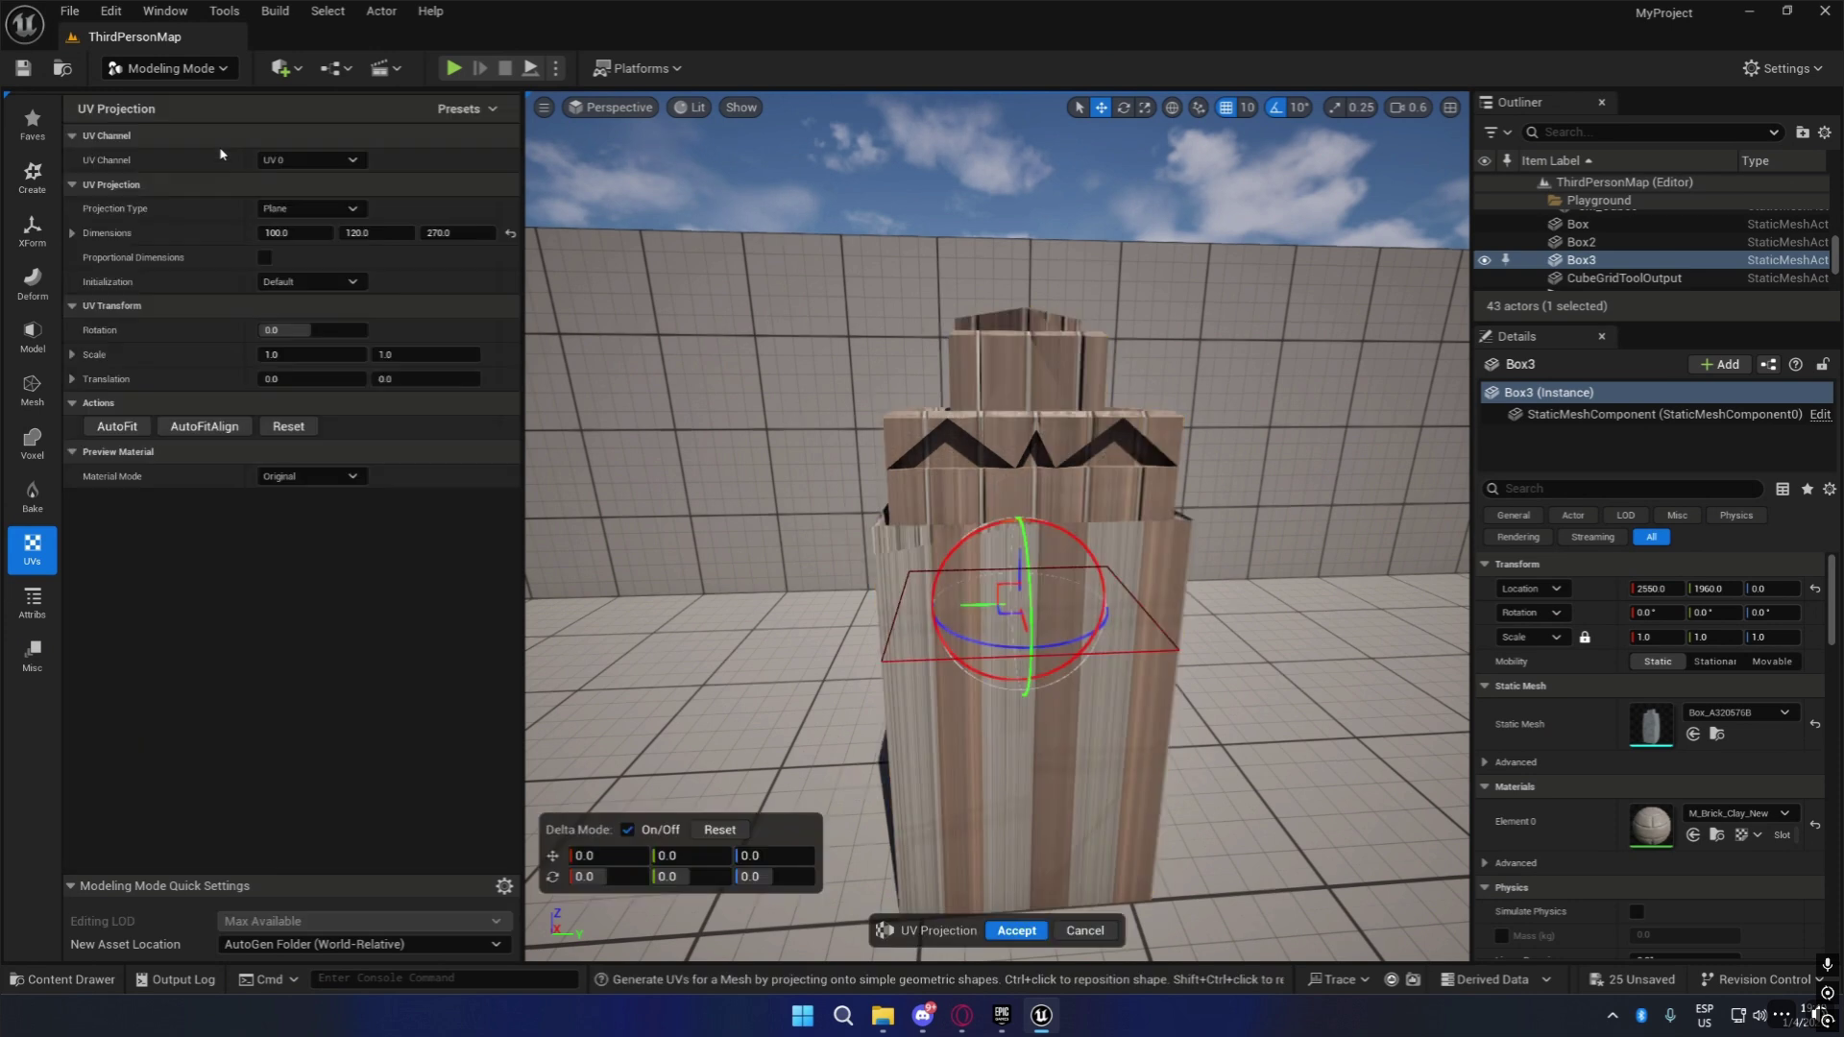
right_click_drag(1055, 530, 1030, 534)
right_click_drag(1344, 622, 1345, 623)
key("e")
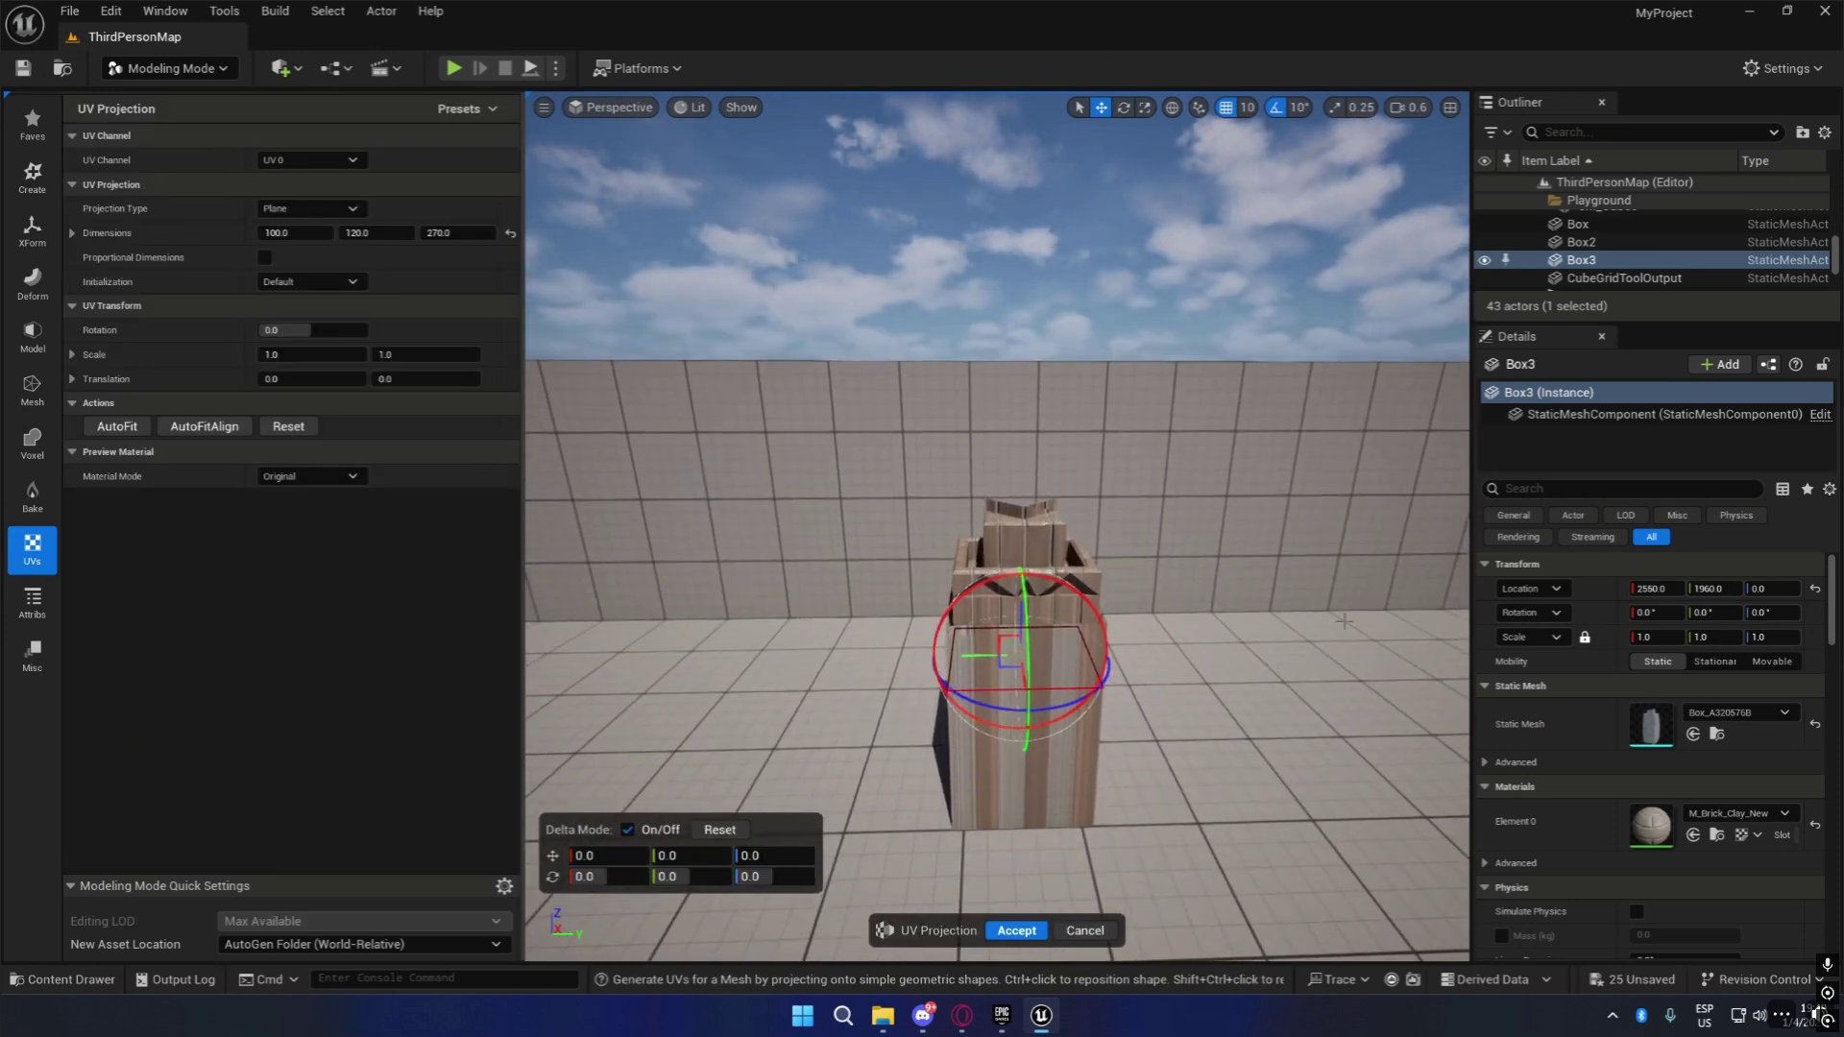
key("e")
right_click_drag(1158, 567, 1158, 711)
left_click_drag(1157, 567, 750, 242, "alt")
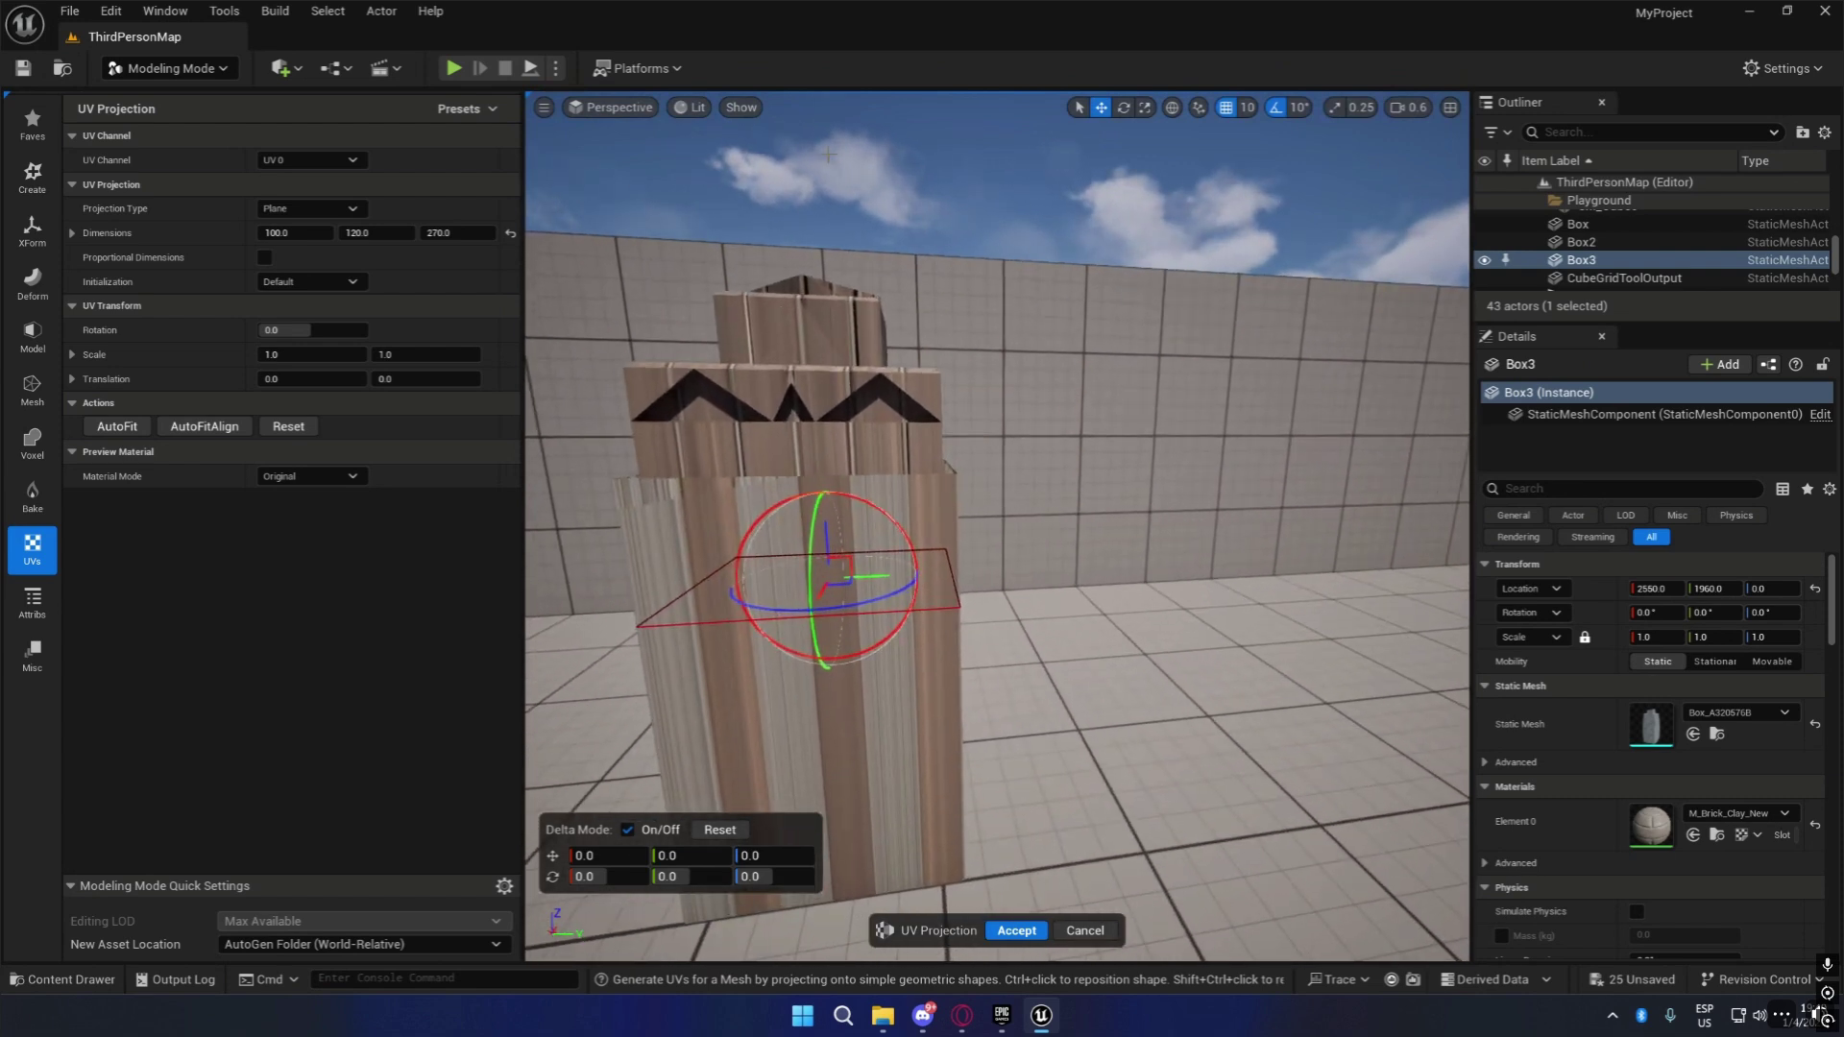
Set the UV projection type to Box and check the brick layout on the tower's sides.
left_click(342, 210)
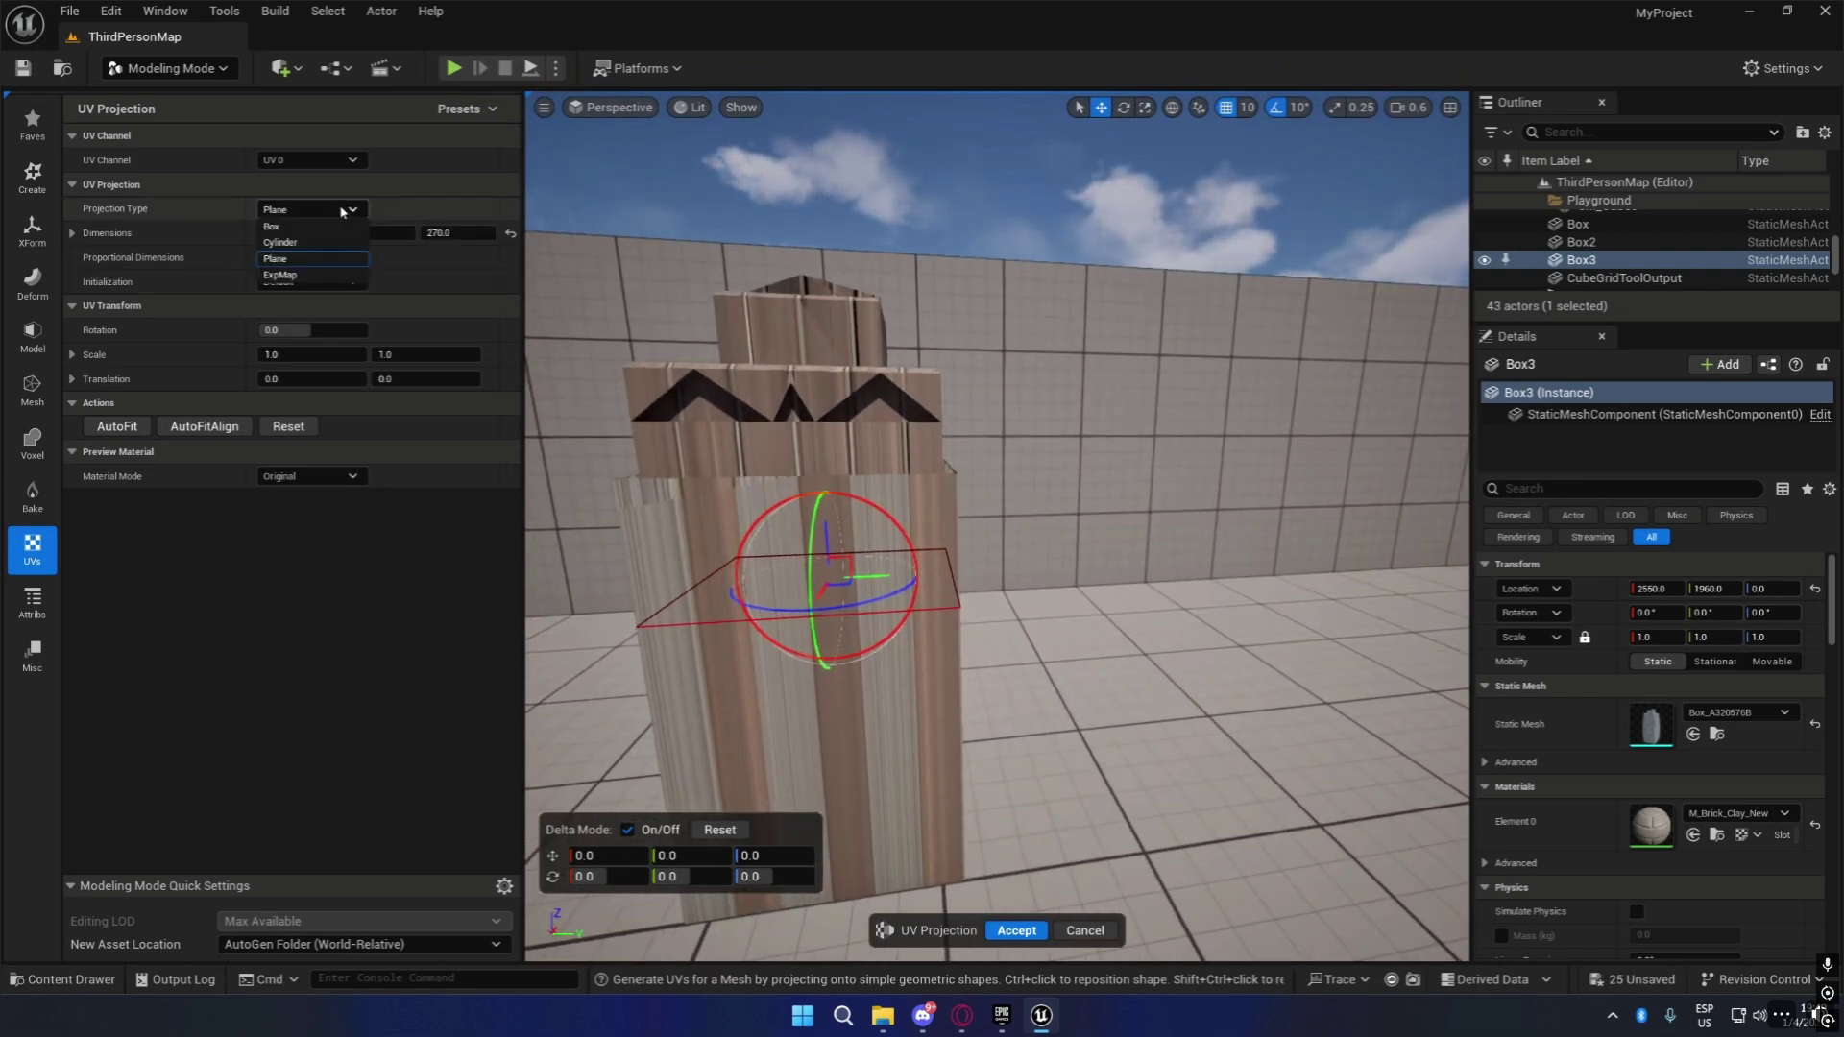
left_click(331, 227)
right_click_drag(710, 317, 927, 380)
key("s")
key("a")
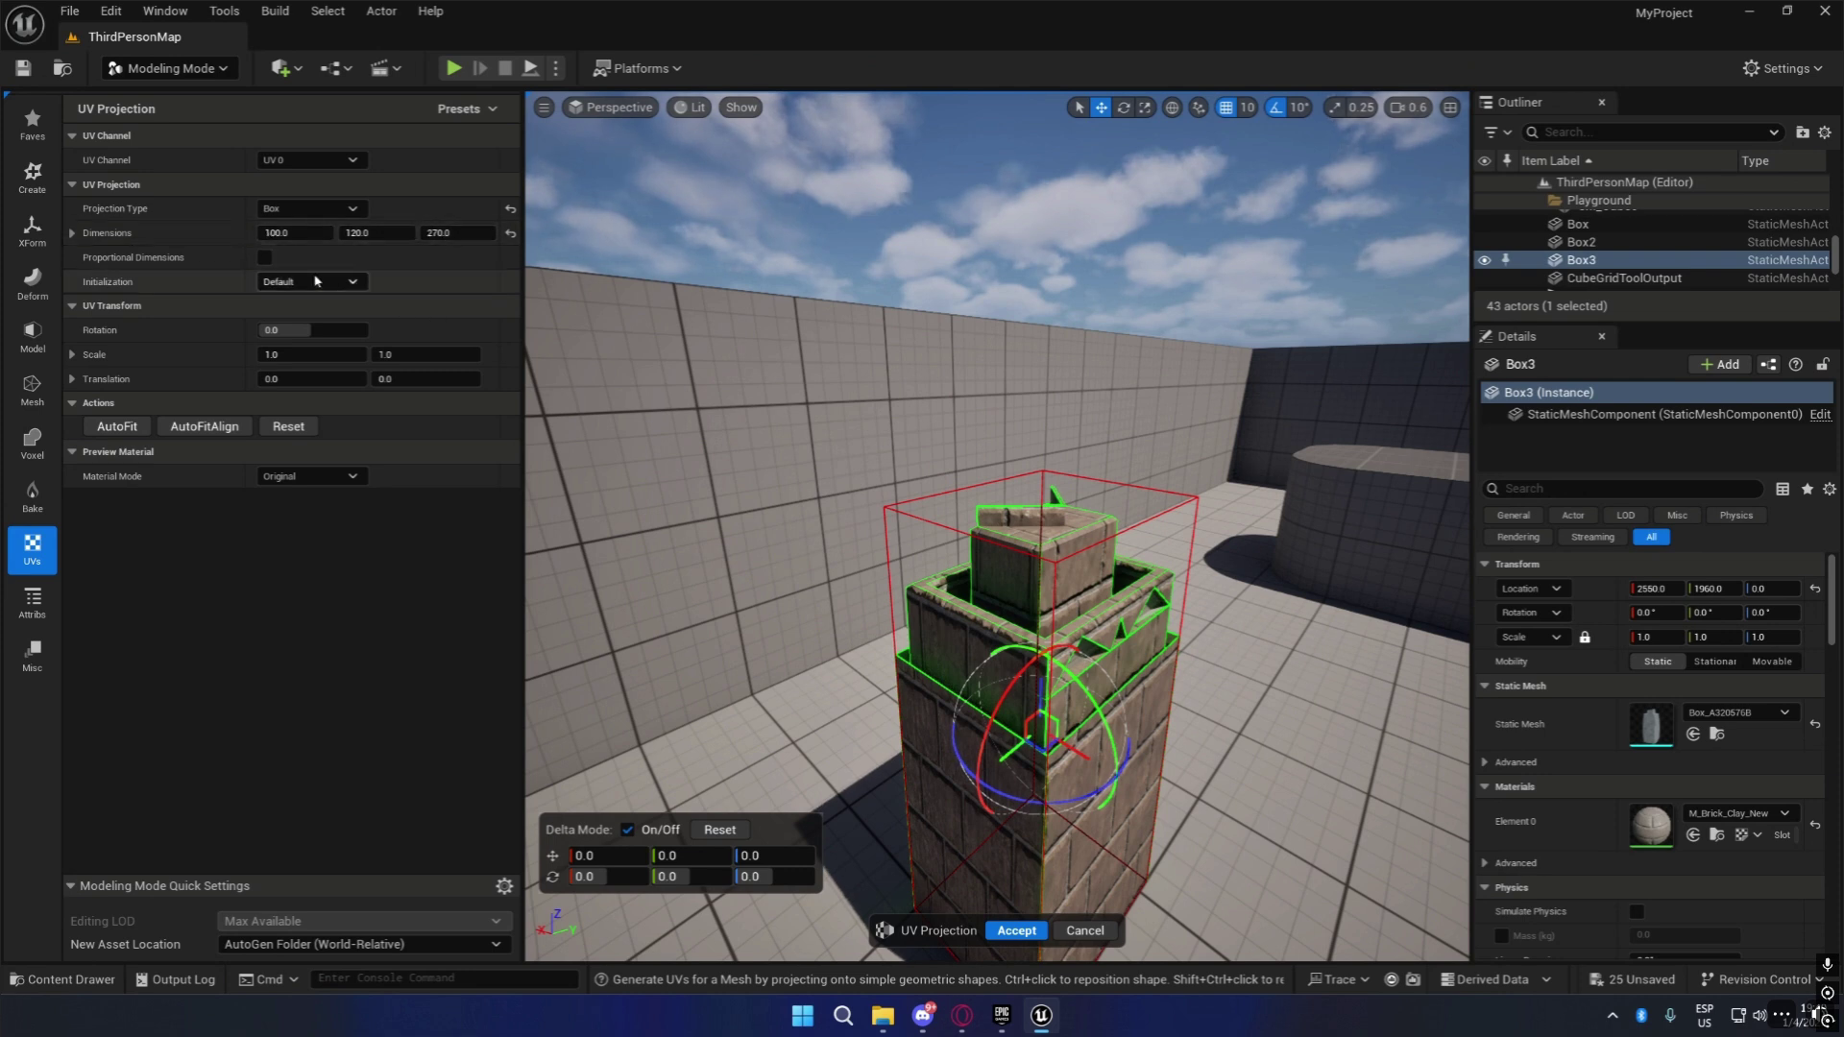
right_click_drag(1239, 516, 843, 541)
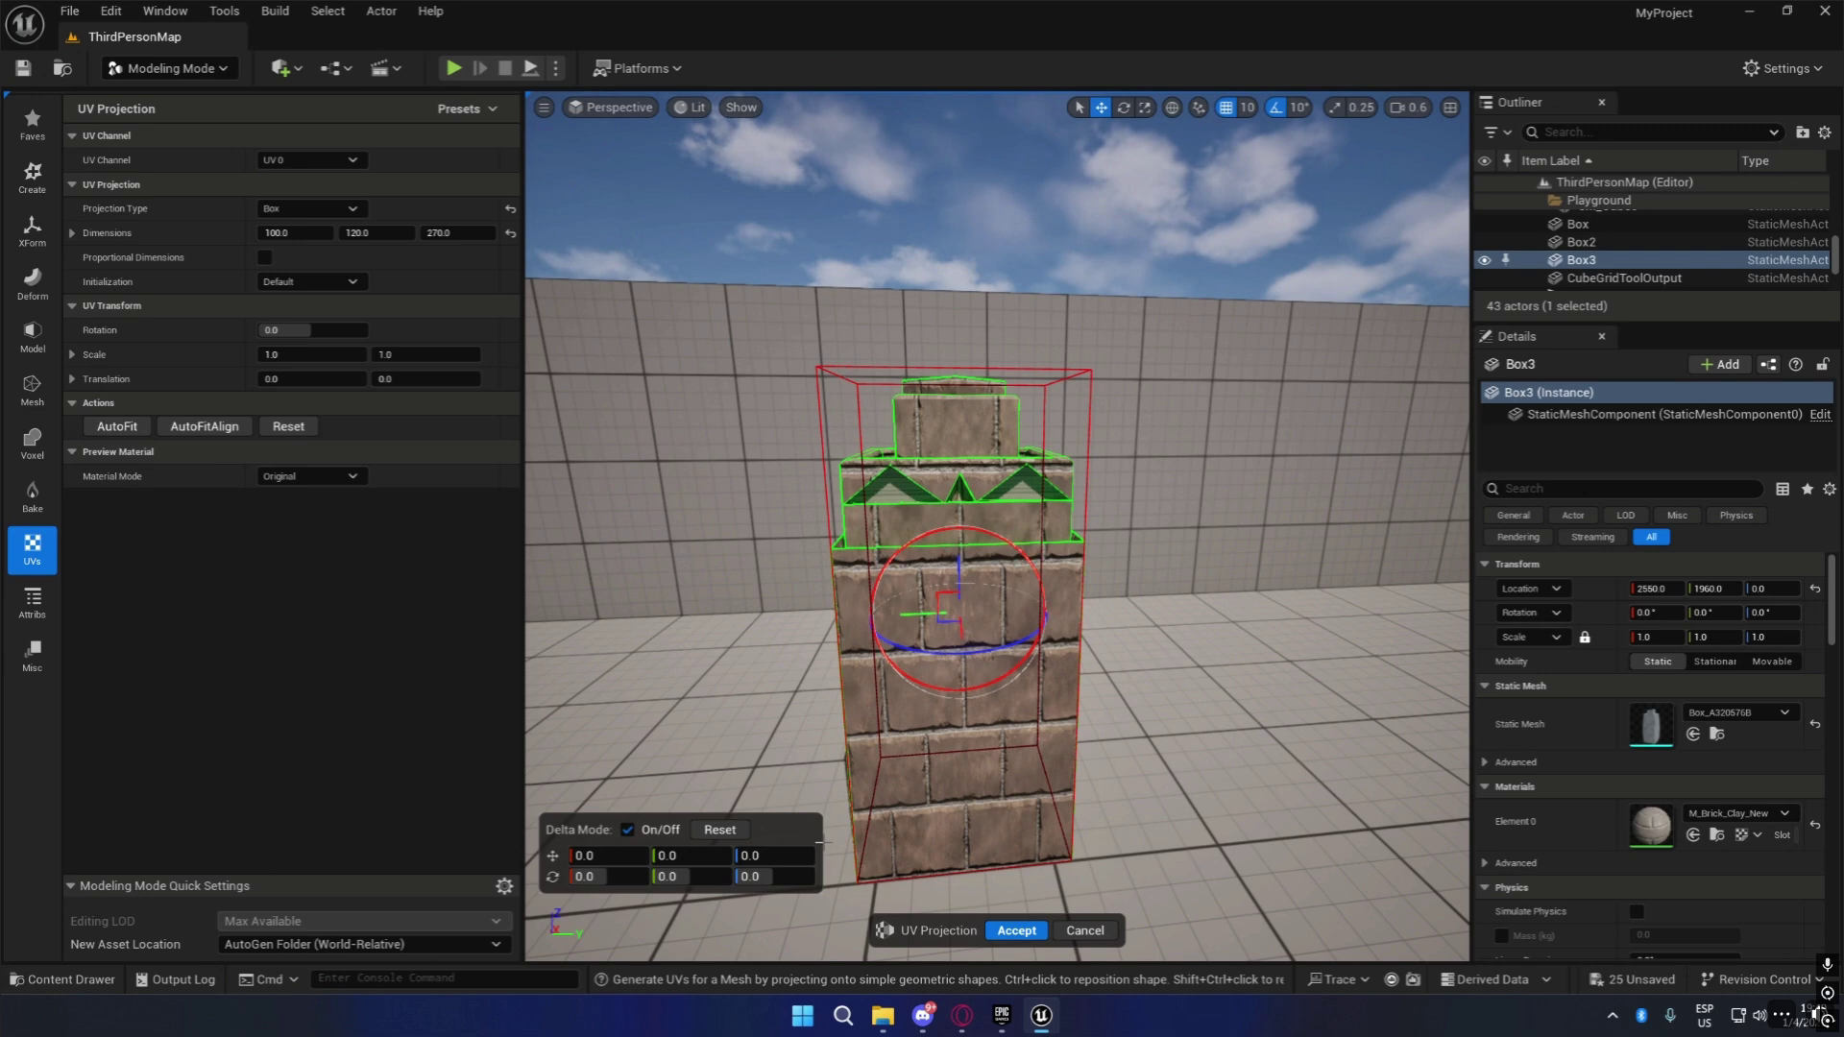
right_click_drag(1254, 647, 1085, 419)
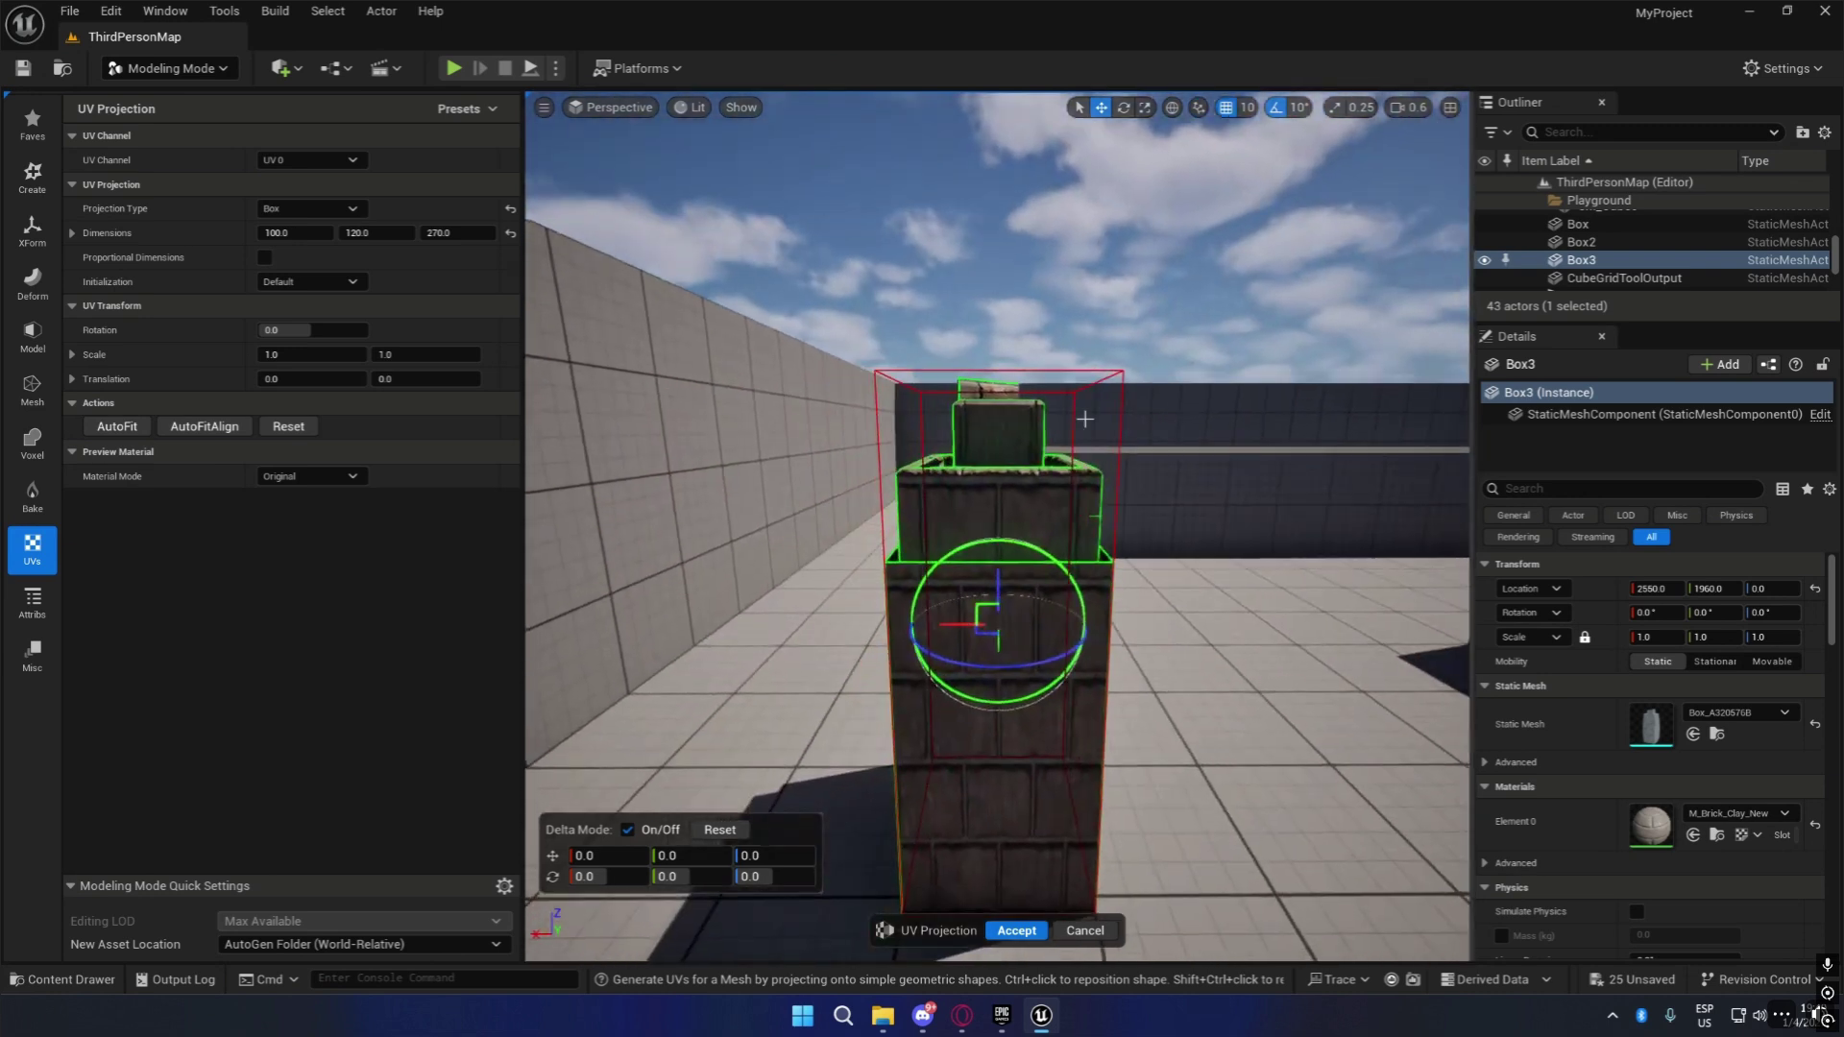
Try moving the projection box up 40 units and rotating it -110 degrees about X, and undo the transforms.
right_click_drag(1166, 352, 1354, 409)
right_click_drag(1344, 518, 542, 509)
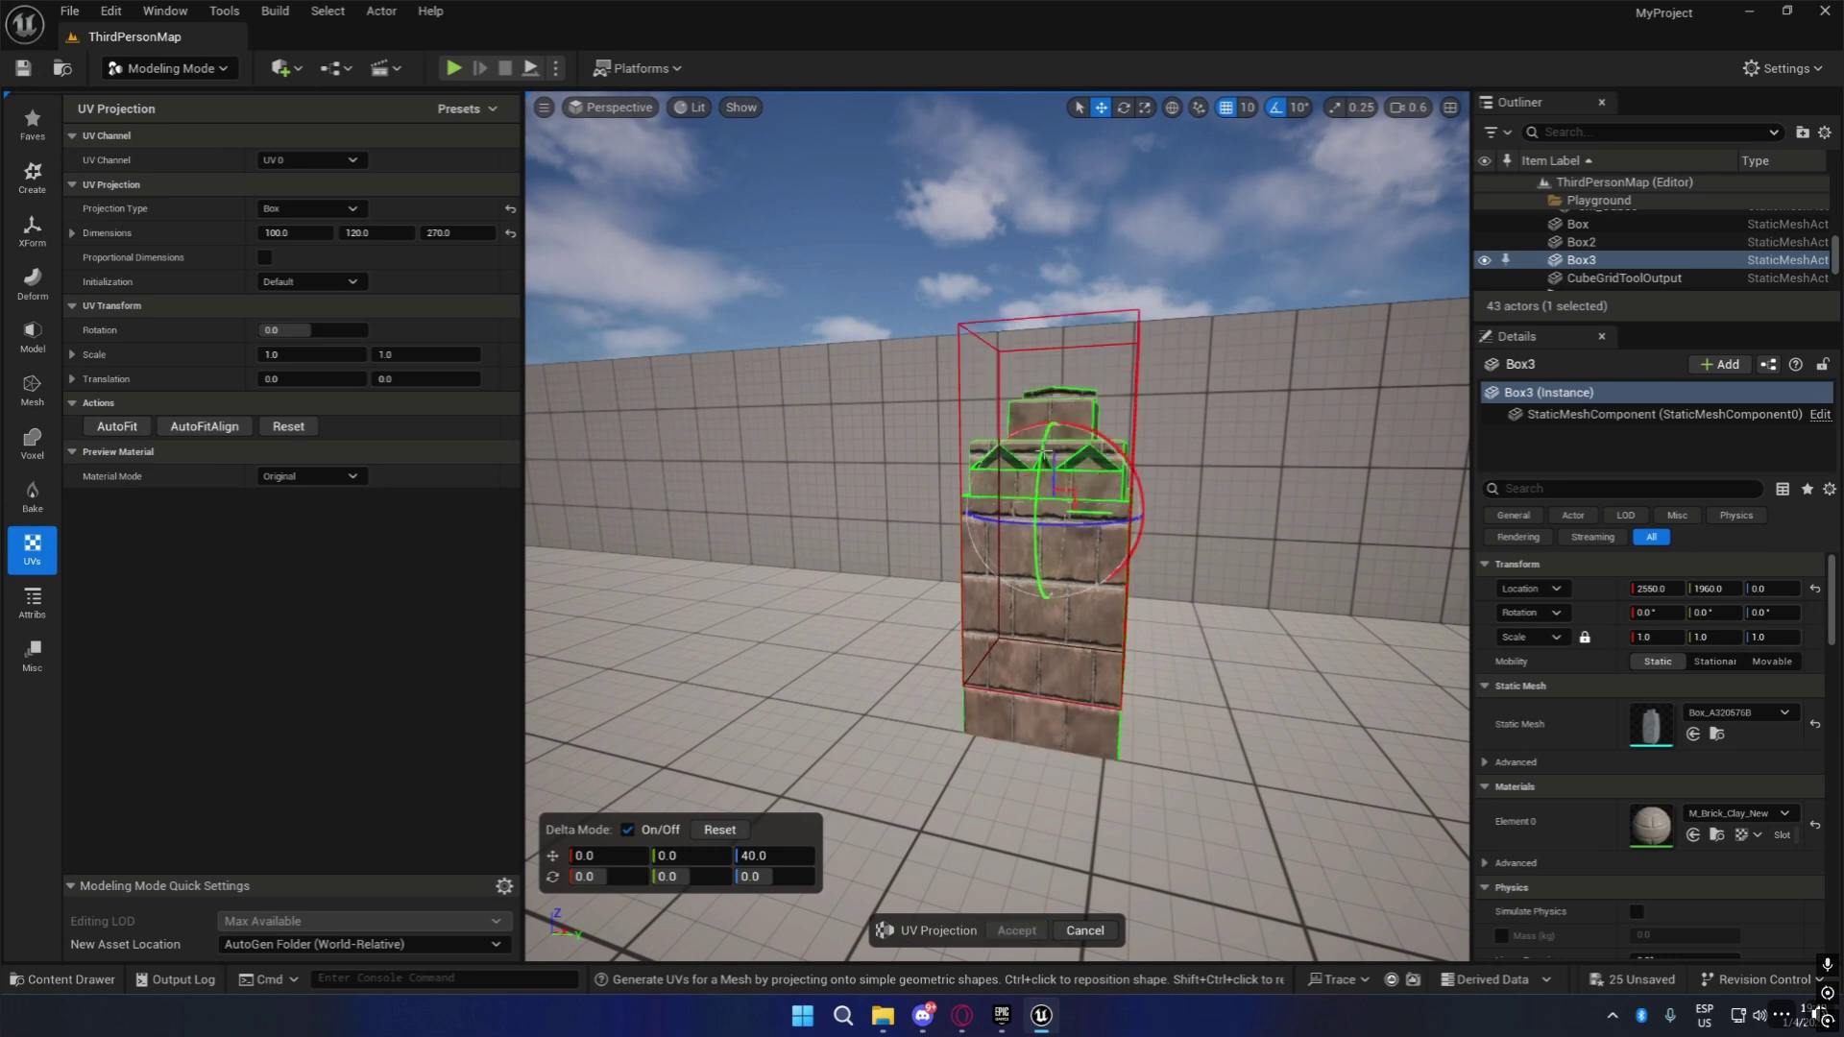
left_click_drag(1053, 331, 1049, 697)
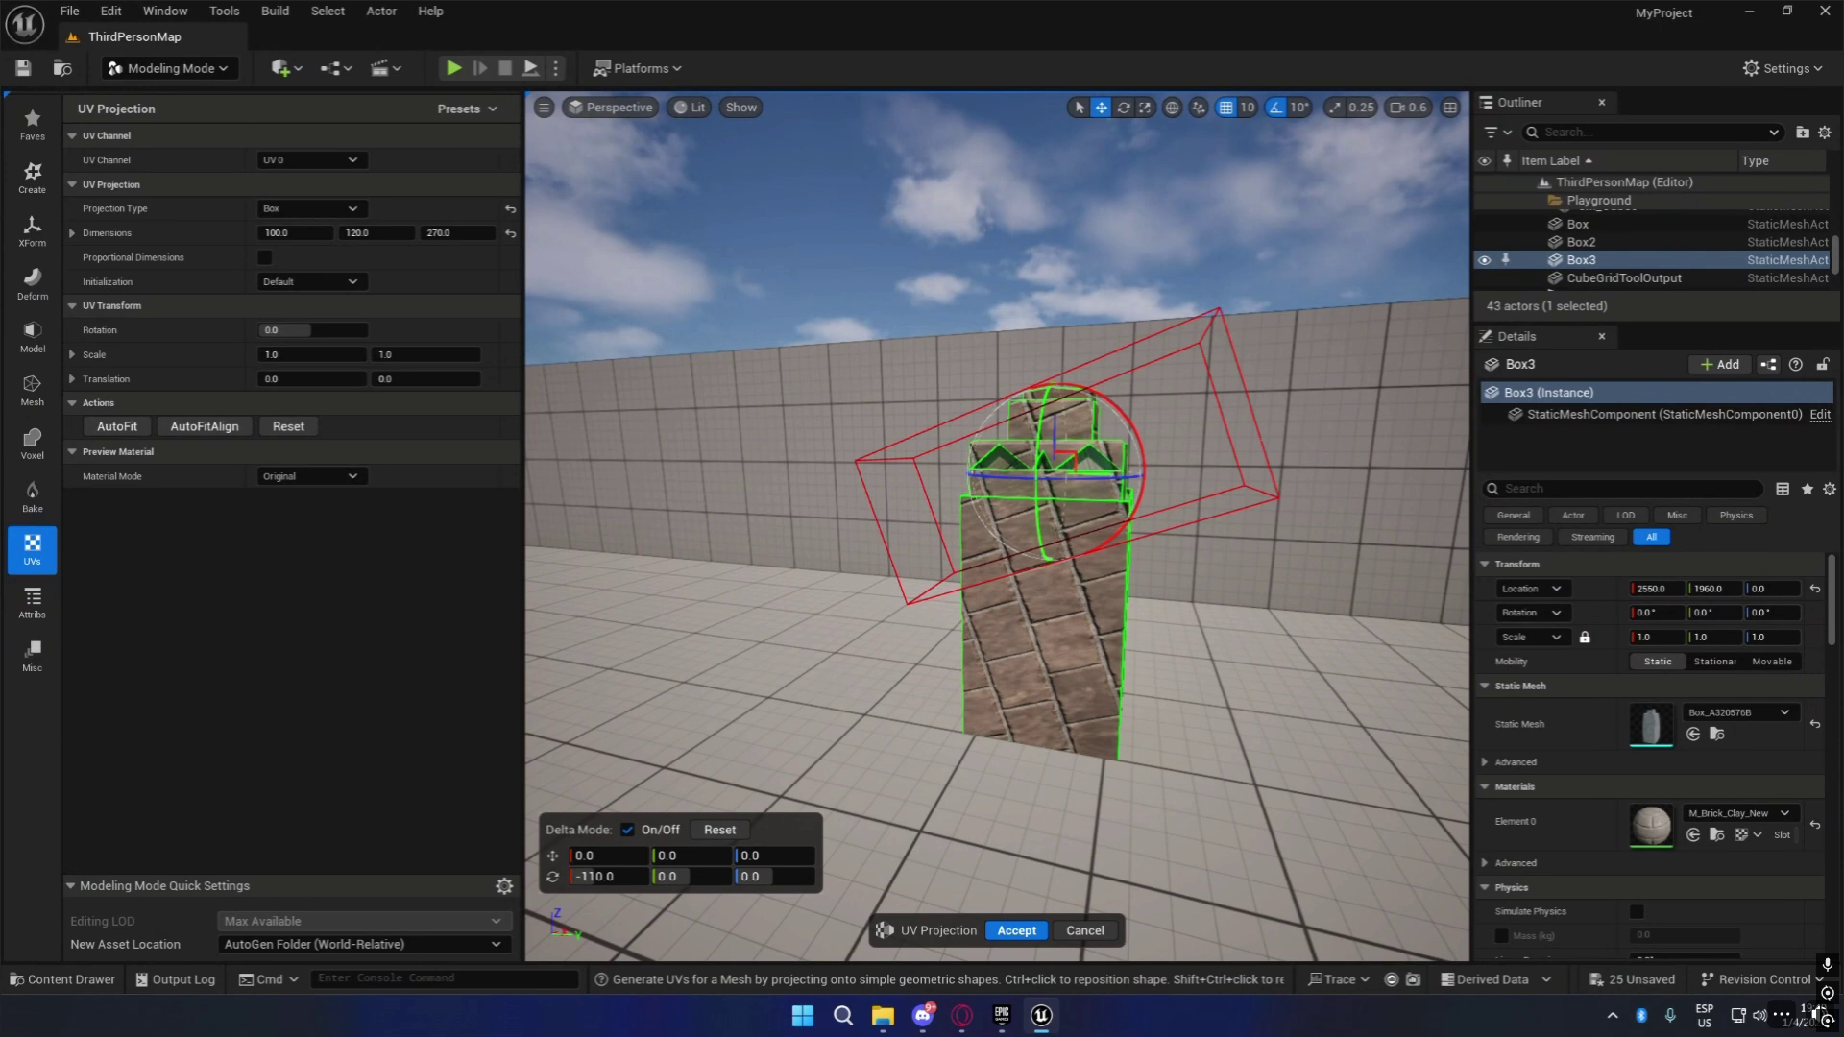
key("ctrl+z")
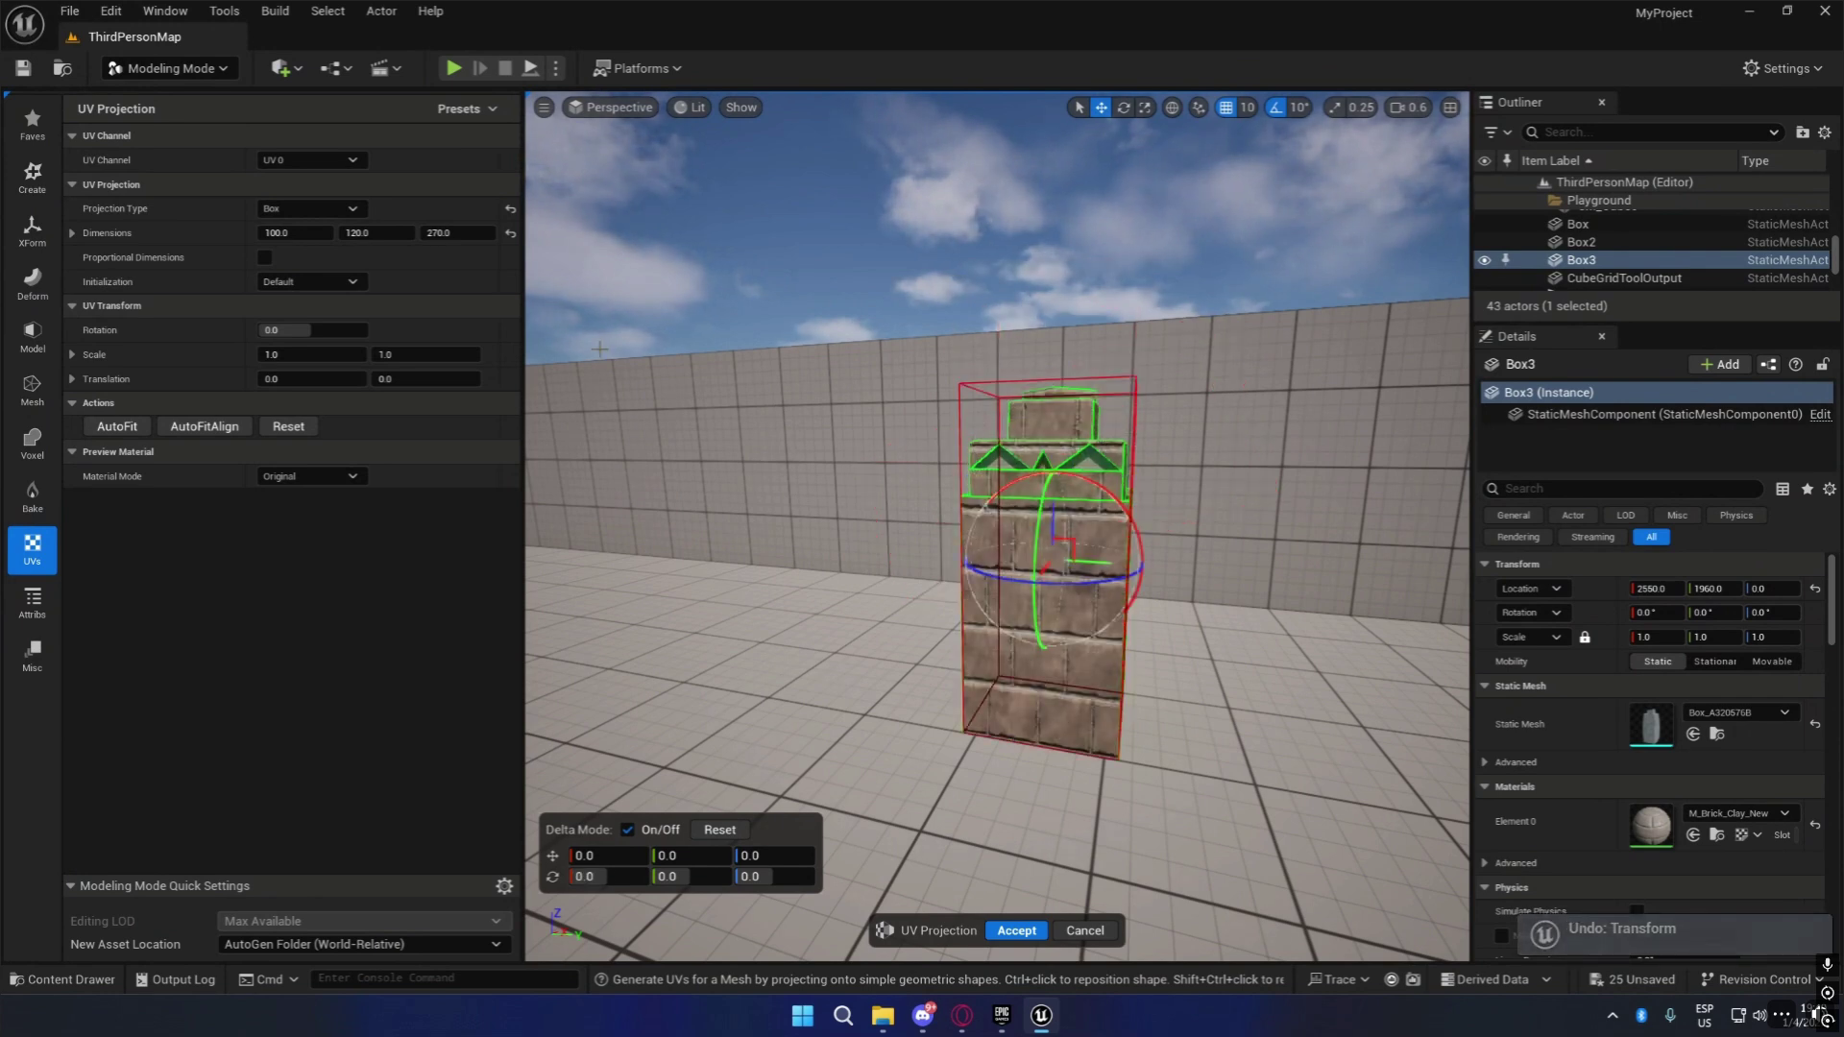
Check the tower from several sides and accept the Box UV projection.
key("w")
right_click_drag(865, 500, 898, 500)
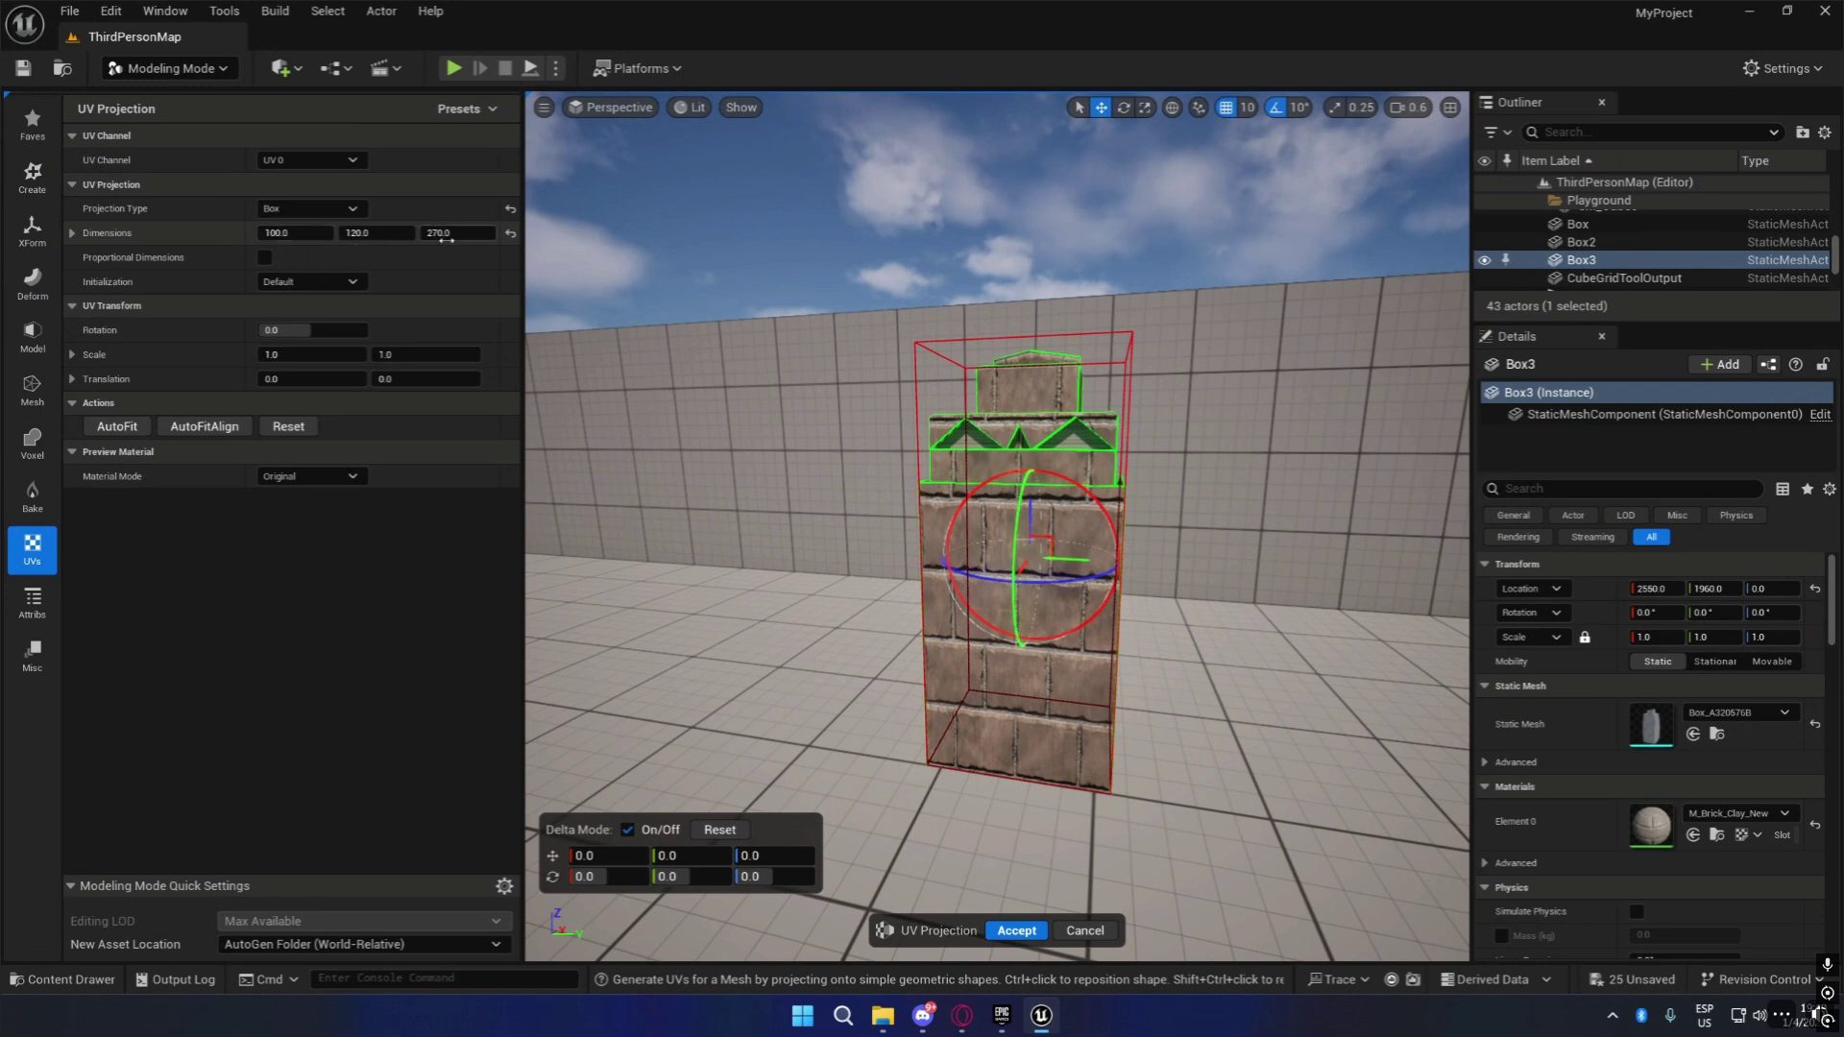
right_click_drag(816, 692, 983, 730)
key("w")
key("a")
key("s")
right_click_drag(1450, 715, 1162, 702)
key("d")
left_click(1017, 931)
Examine the projected brick texture on the tower up close and from several sides.
right_click_drag(960, 673, 769, 684)
right_click_drag(960, 624, 903, 624)
key("a")
key("w")
key("d")
mouse_move(984, 537)
right_mouse_down()
mouse_move(1133, 595)
mouse_move(985, 536)
right_mouse_up()
key("s")
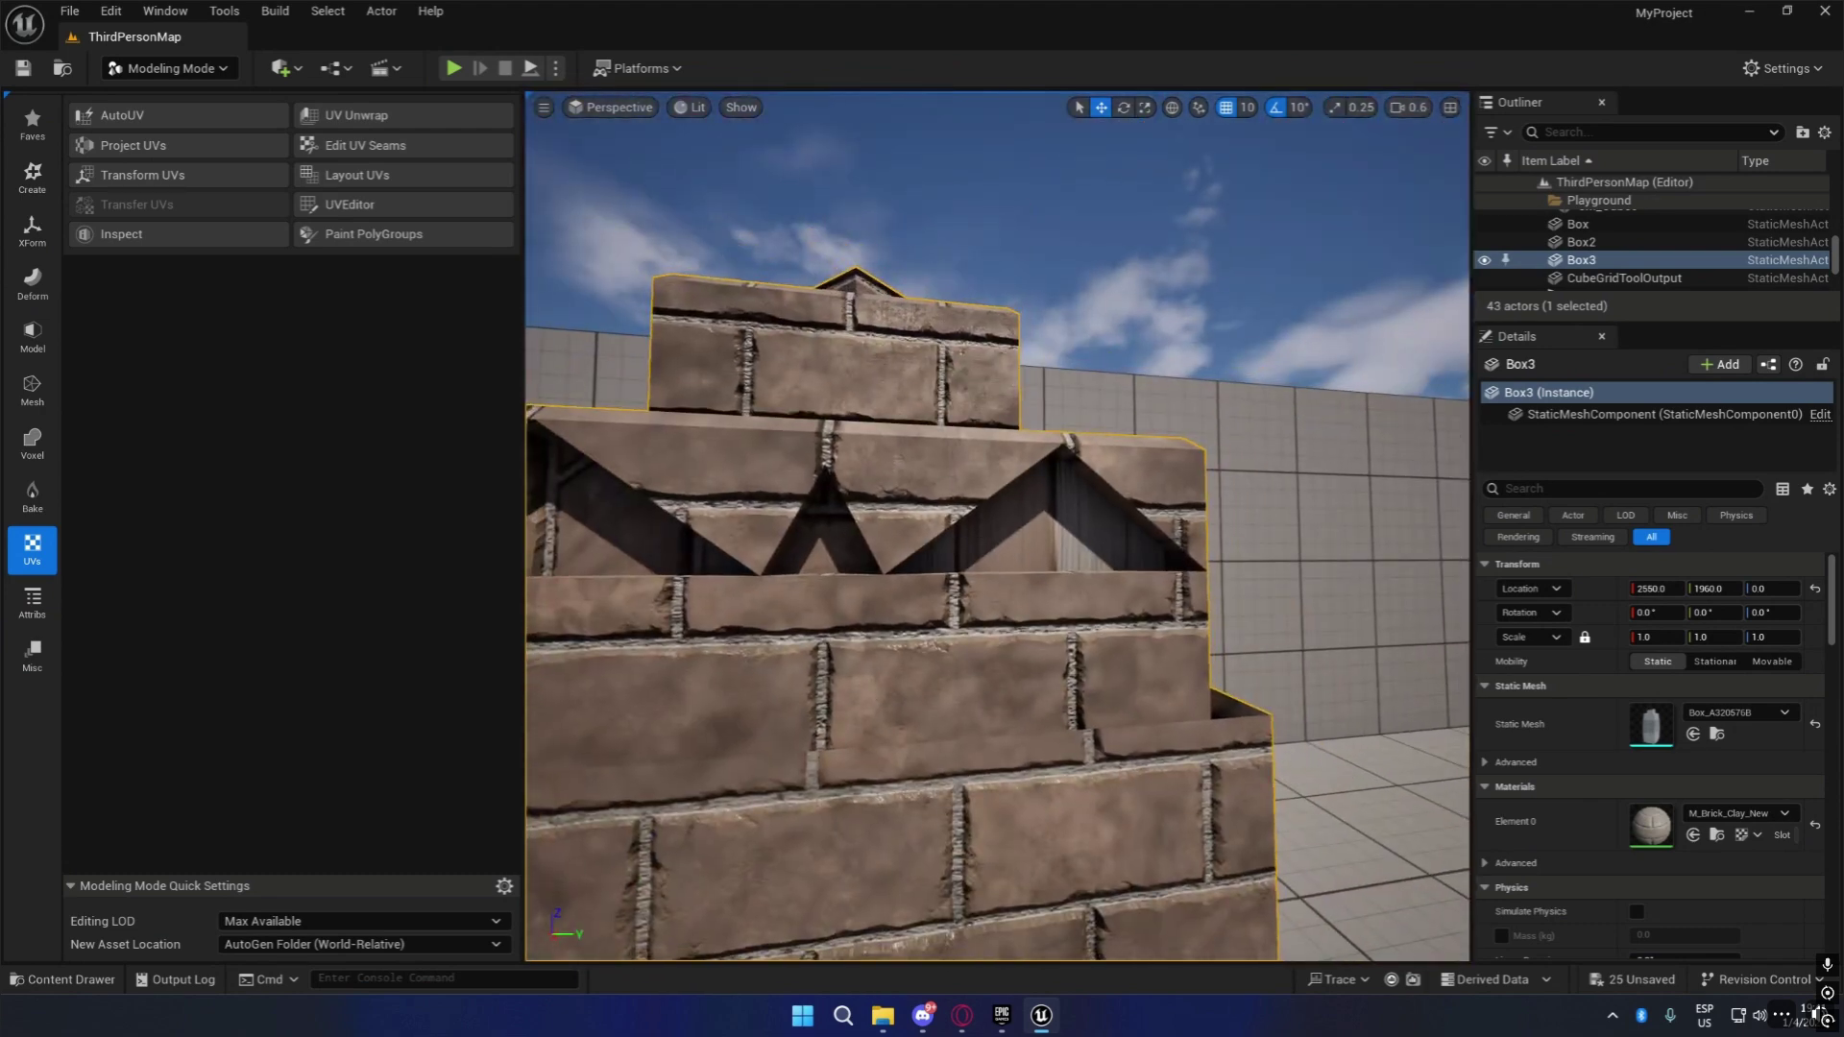
key("a")
right_click_drag(651, 522, 1432, 653)
key("a")
key("s")
right_click_drag(997, 526, 932, 466)
key("w")
key("a")
key("d")
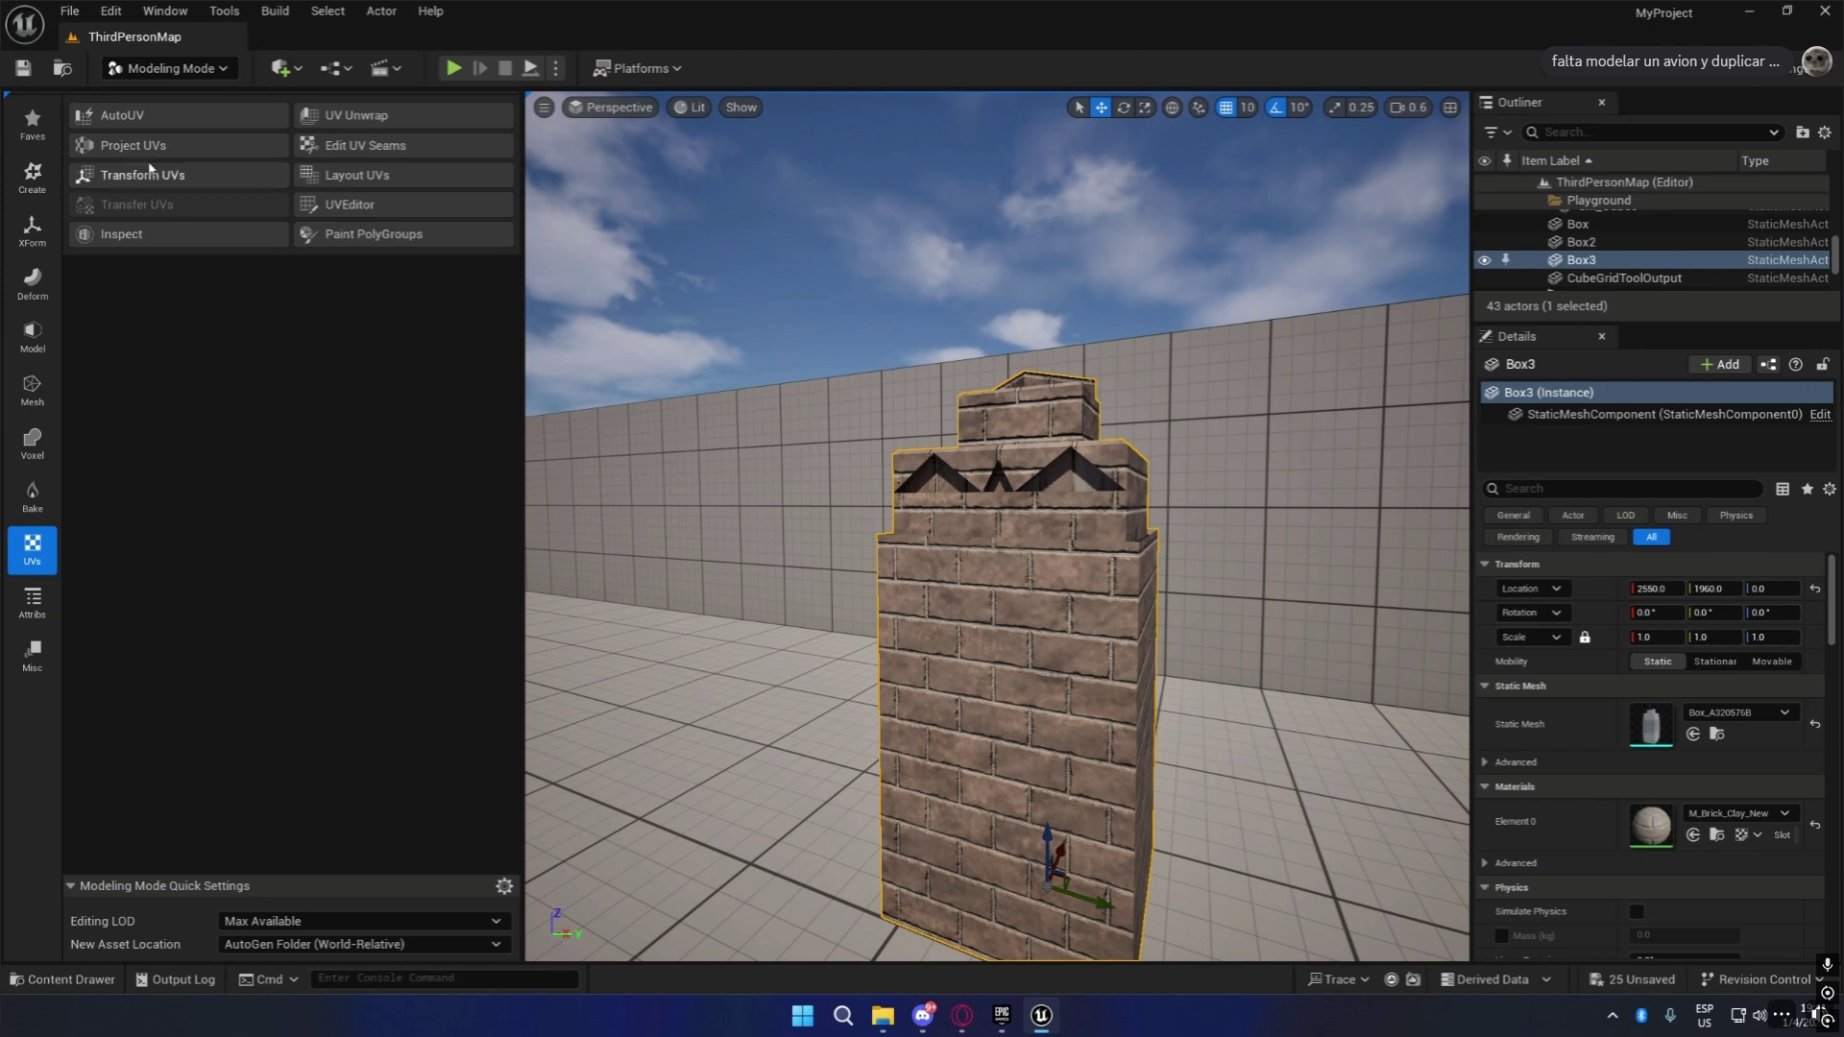
Open the tower's mesh in the UV Editor and inspect its UV layout and 3D preview.
left_click(341, 205)
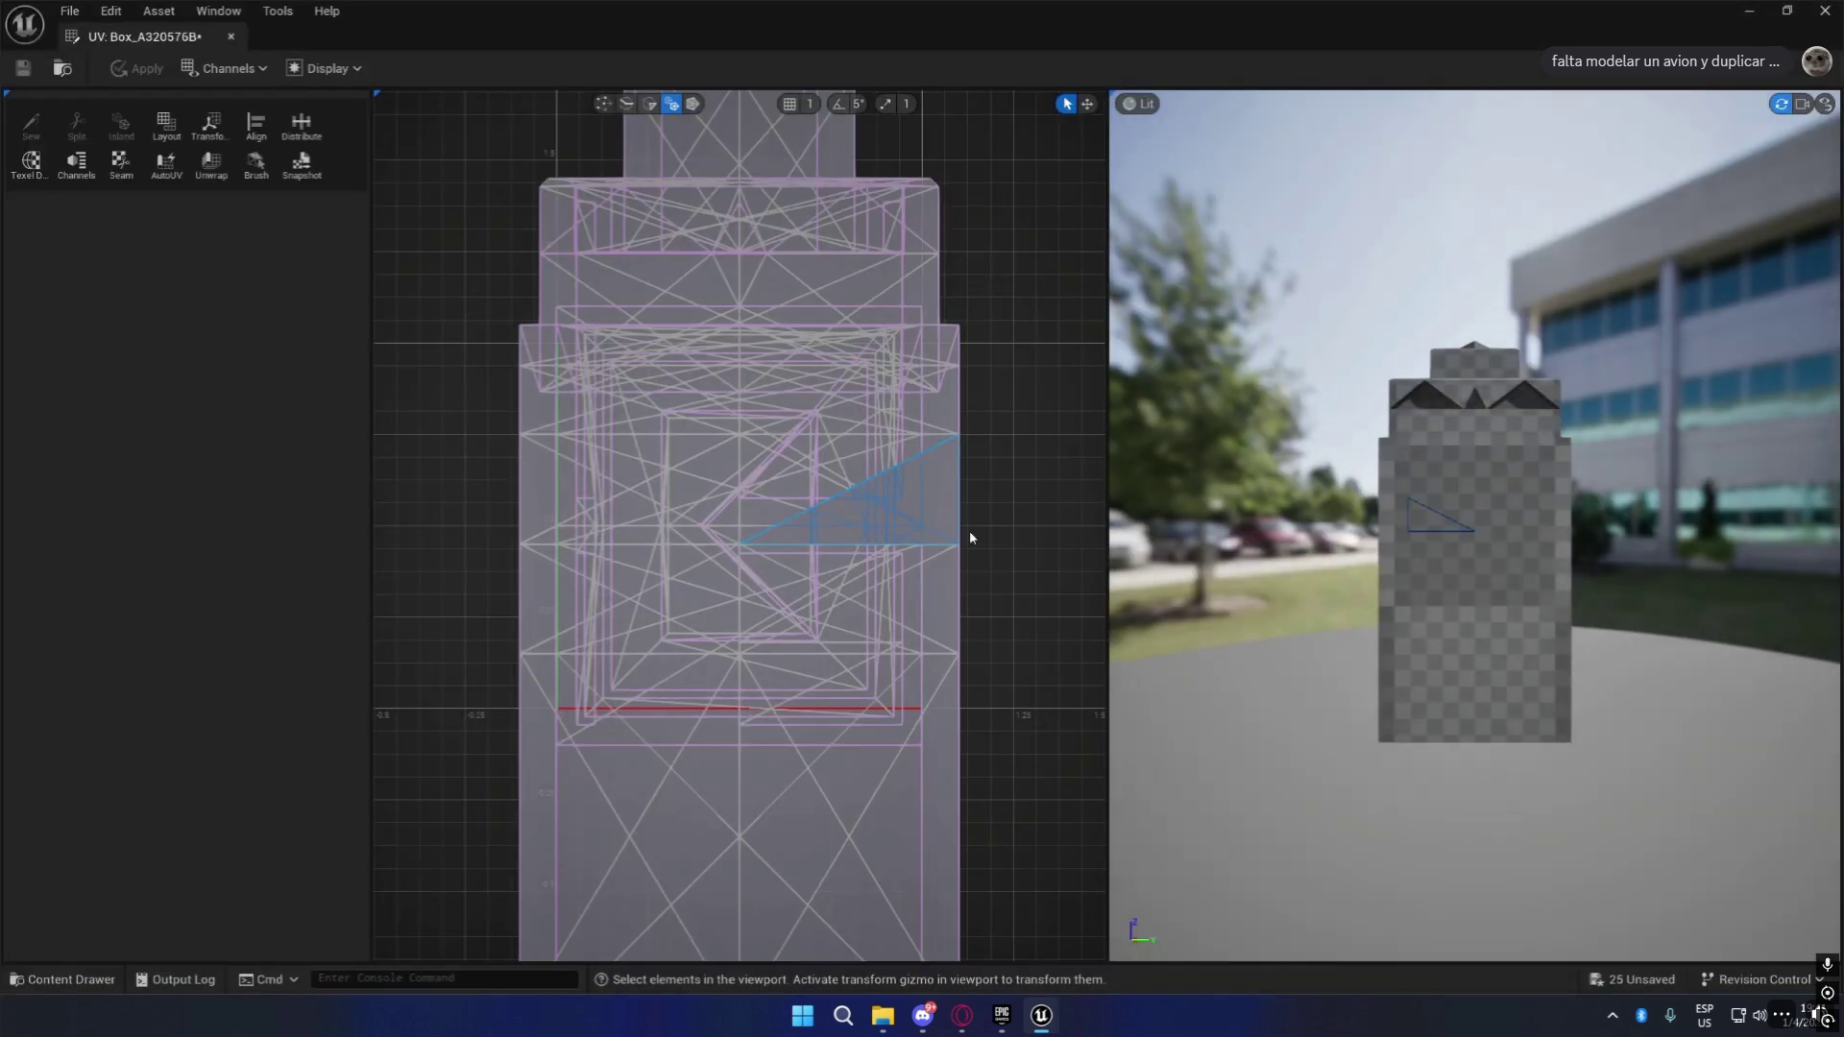
scroll(1596, 316, "up", 5)
scroll(1596, 316, "down", 5)
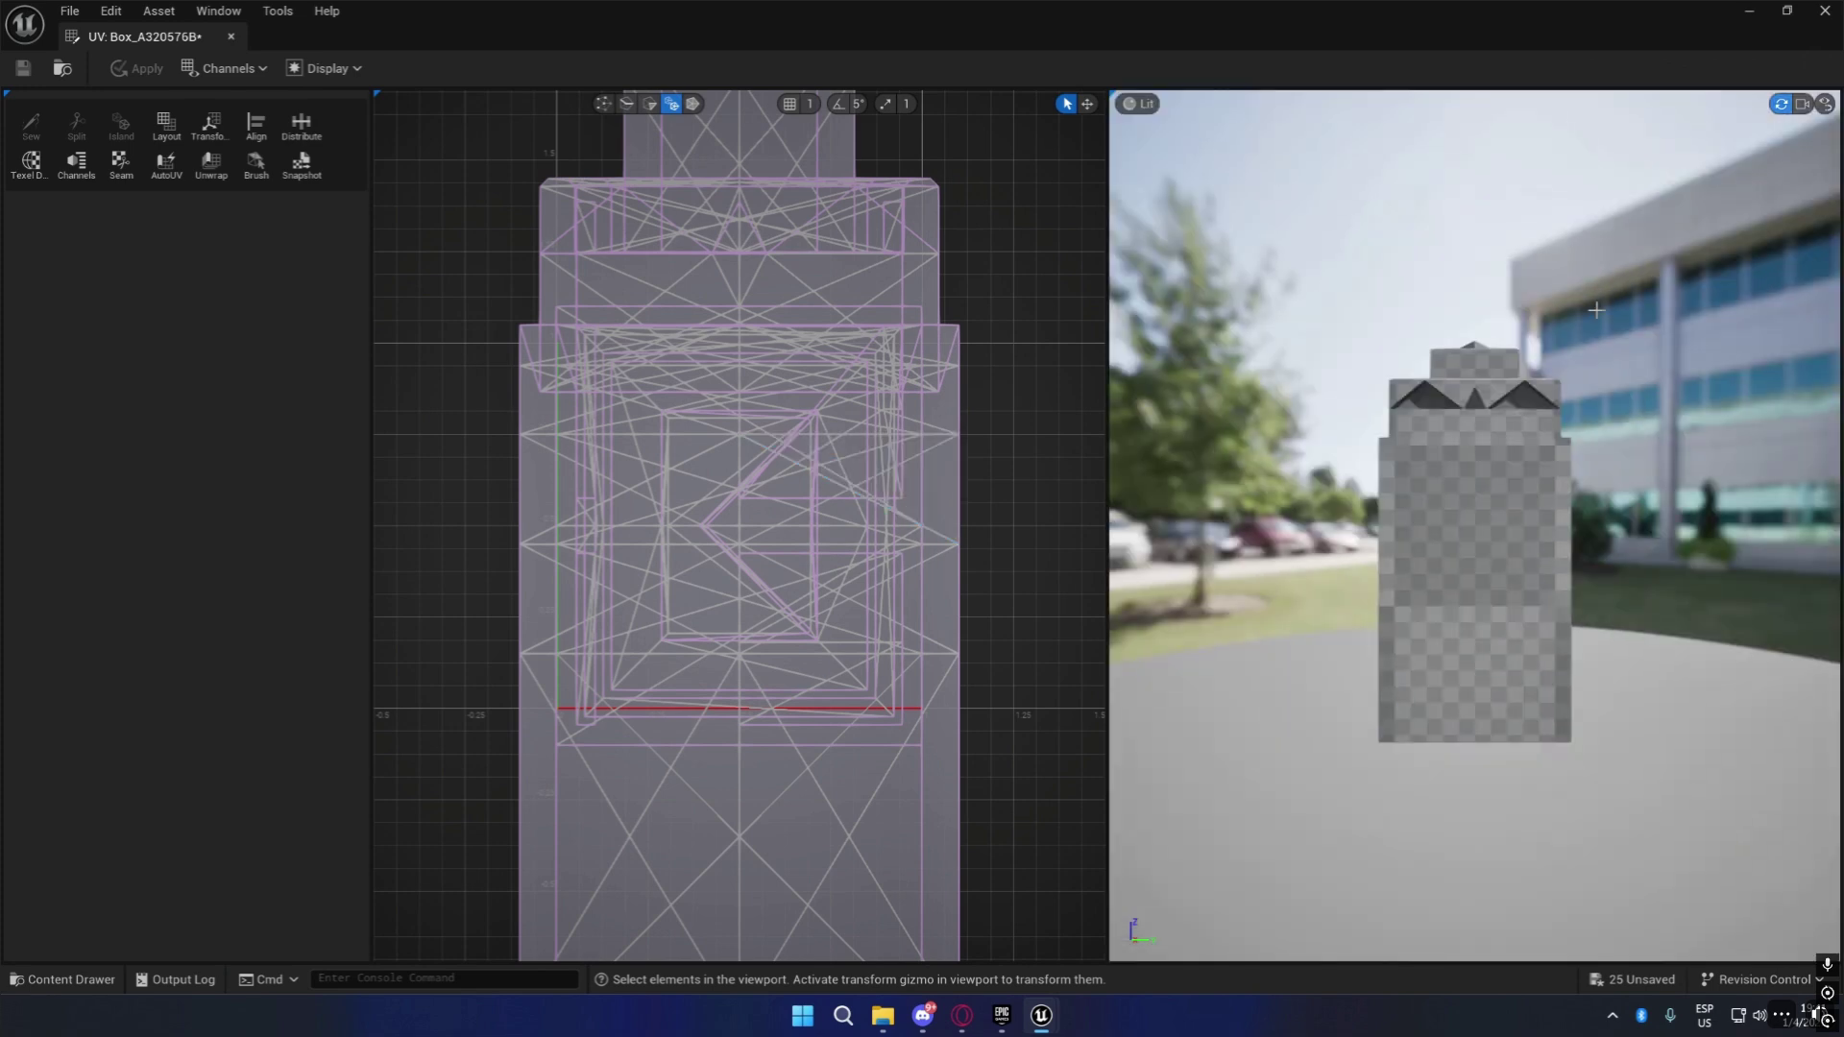
scroll(1812, 236, "up", 4)
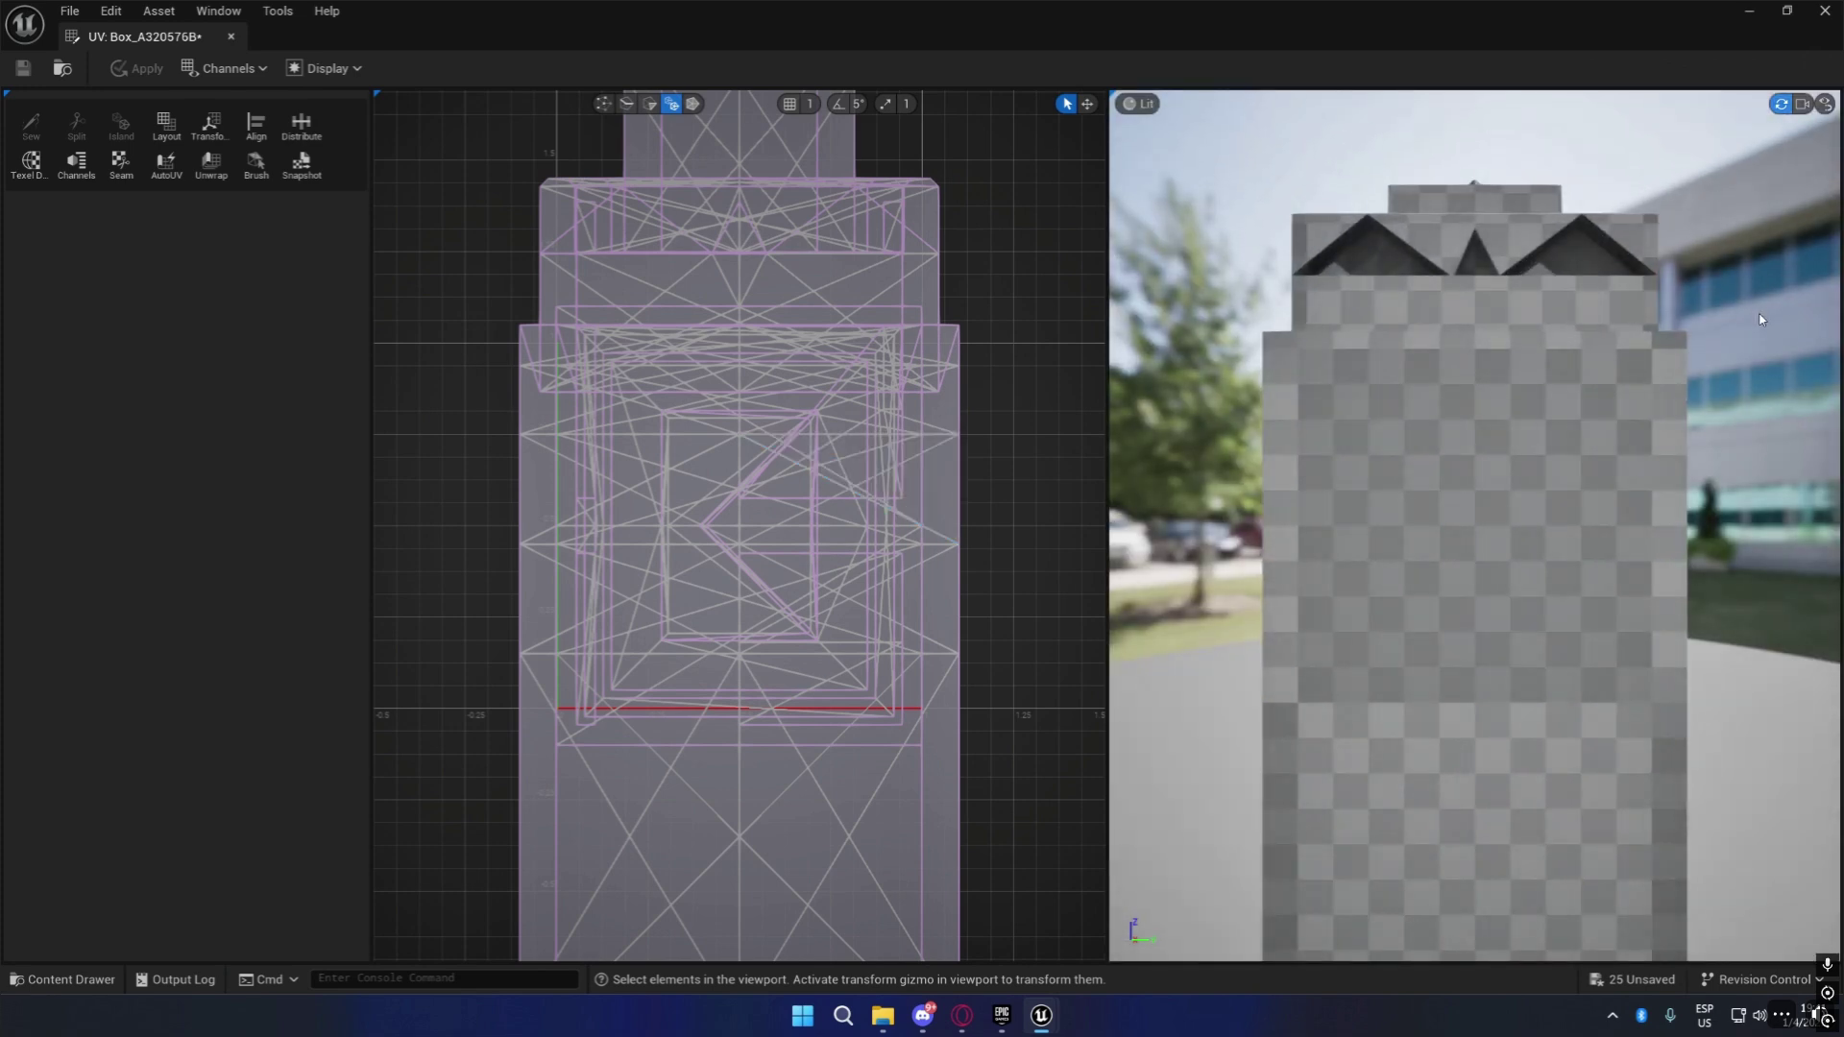
scroll(1762, 319, "down", 4)
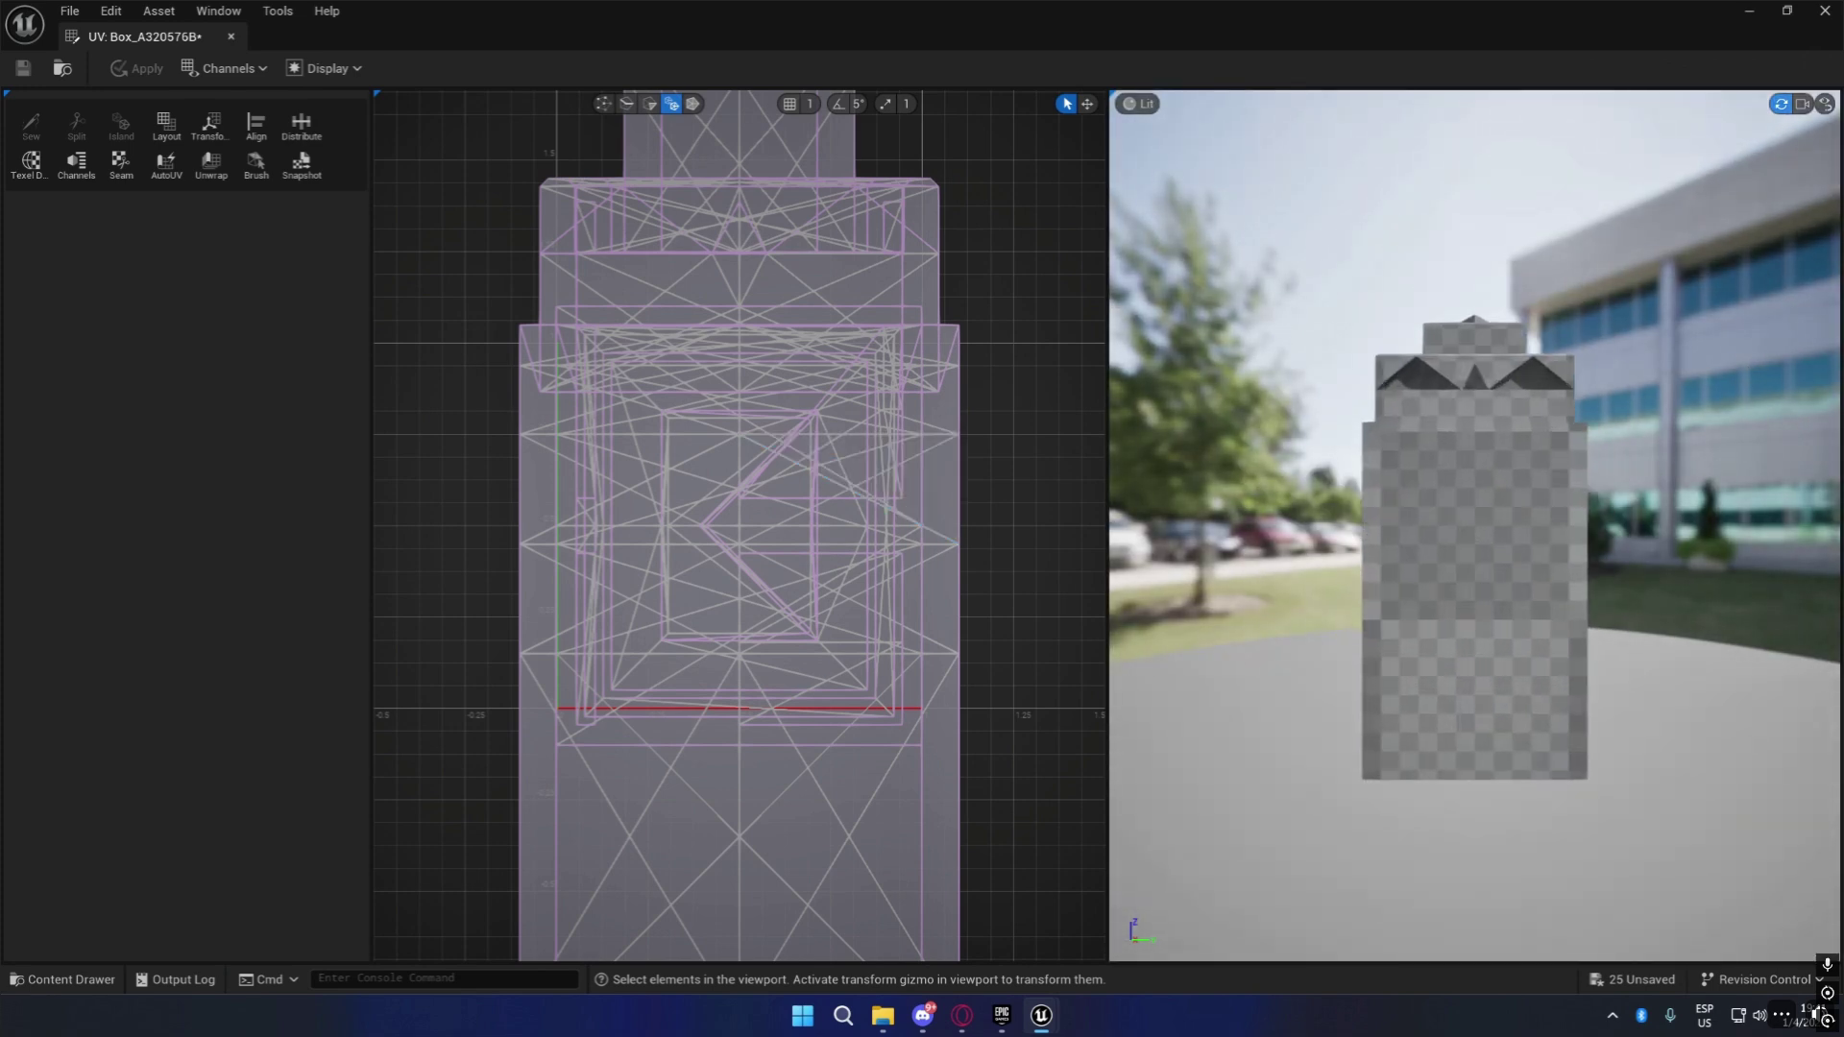
left_click_drag(1748, 397, 1750, 438)
right_click_drag(1750, 438, 1750, 489)
Select all of the tower's UV triangles, and replace that selection with the triangles around the upper wall's notches.
mouse_move(1744, 352)
right_mouse_down()
mouse_move(1745, 276)
mouse_move(1744, 413)
mouse_move(1744, 353)
right_mouse_up()
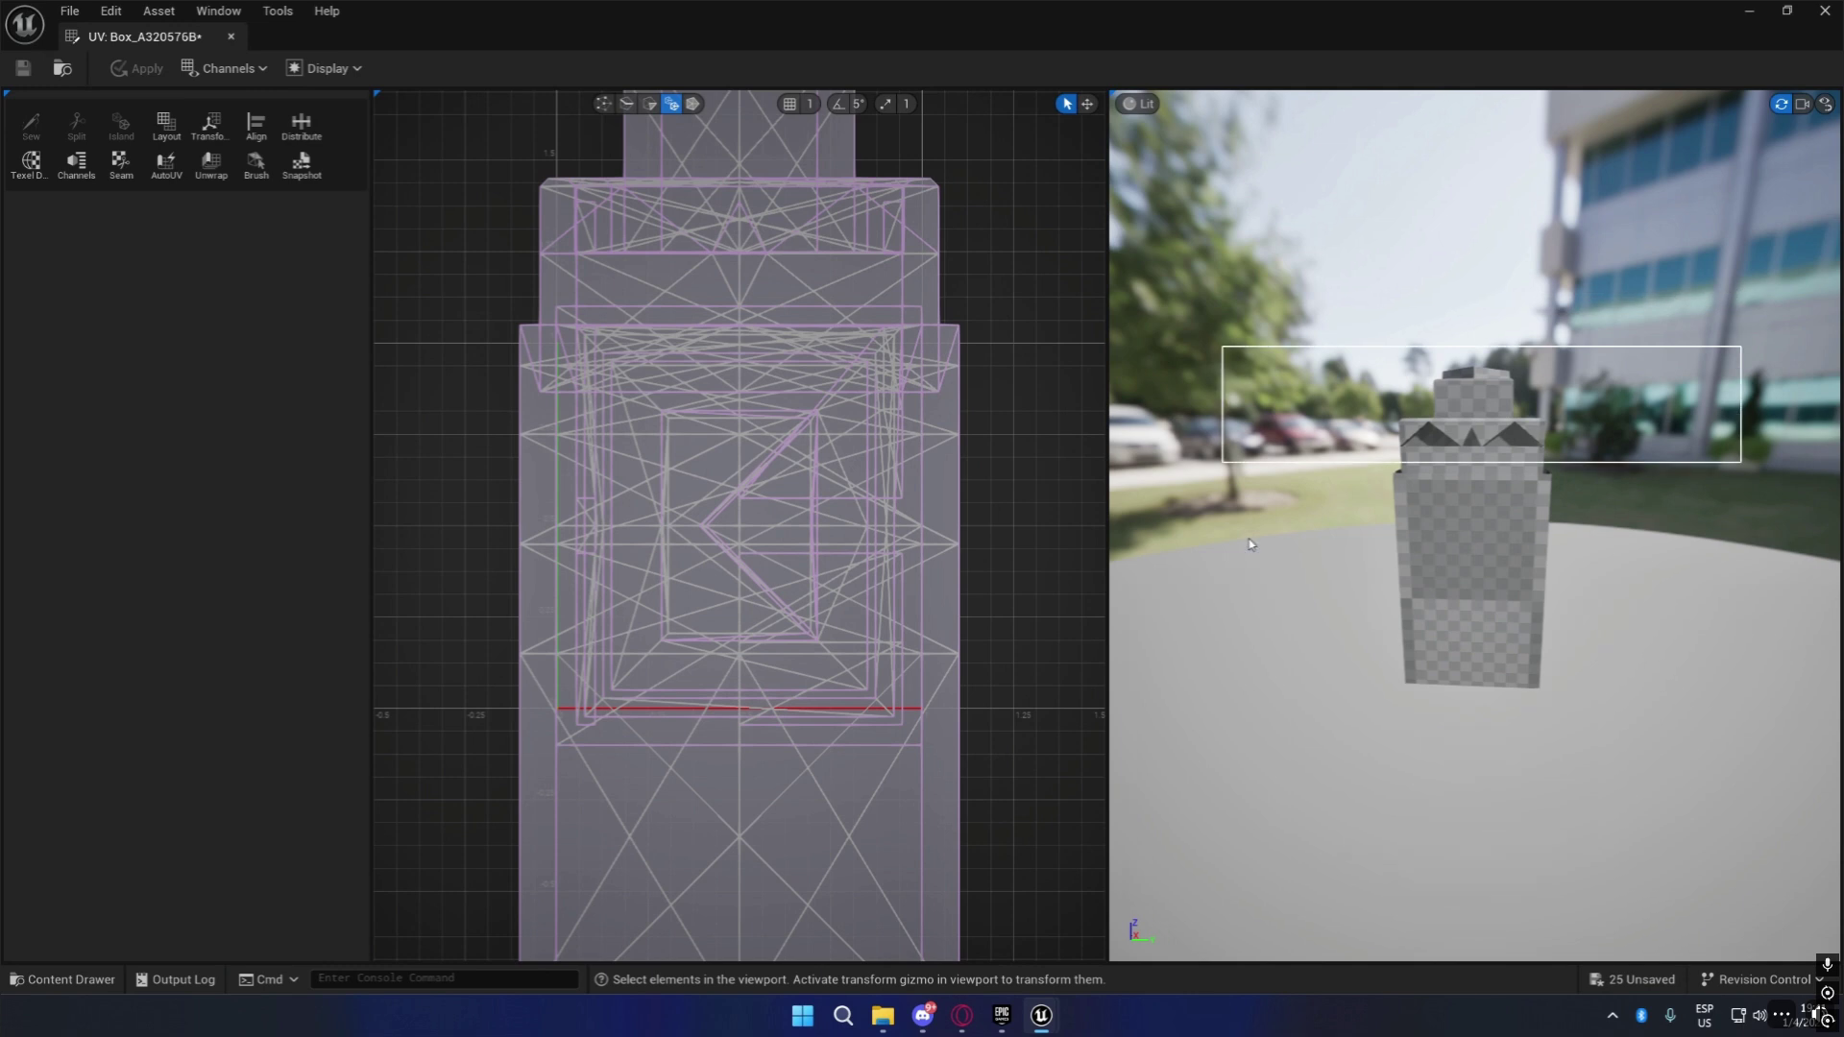
left_click_drag(1250, 545, 1319, 783)
middle_click_drag(1320, 783, 1313, 670)
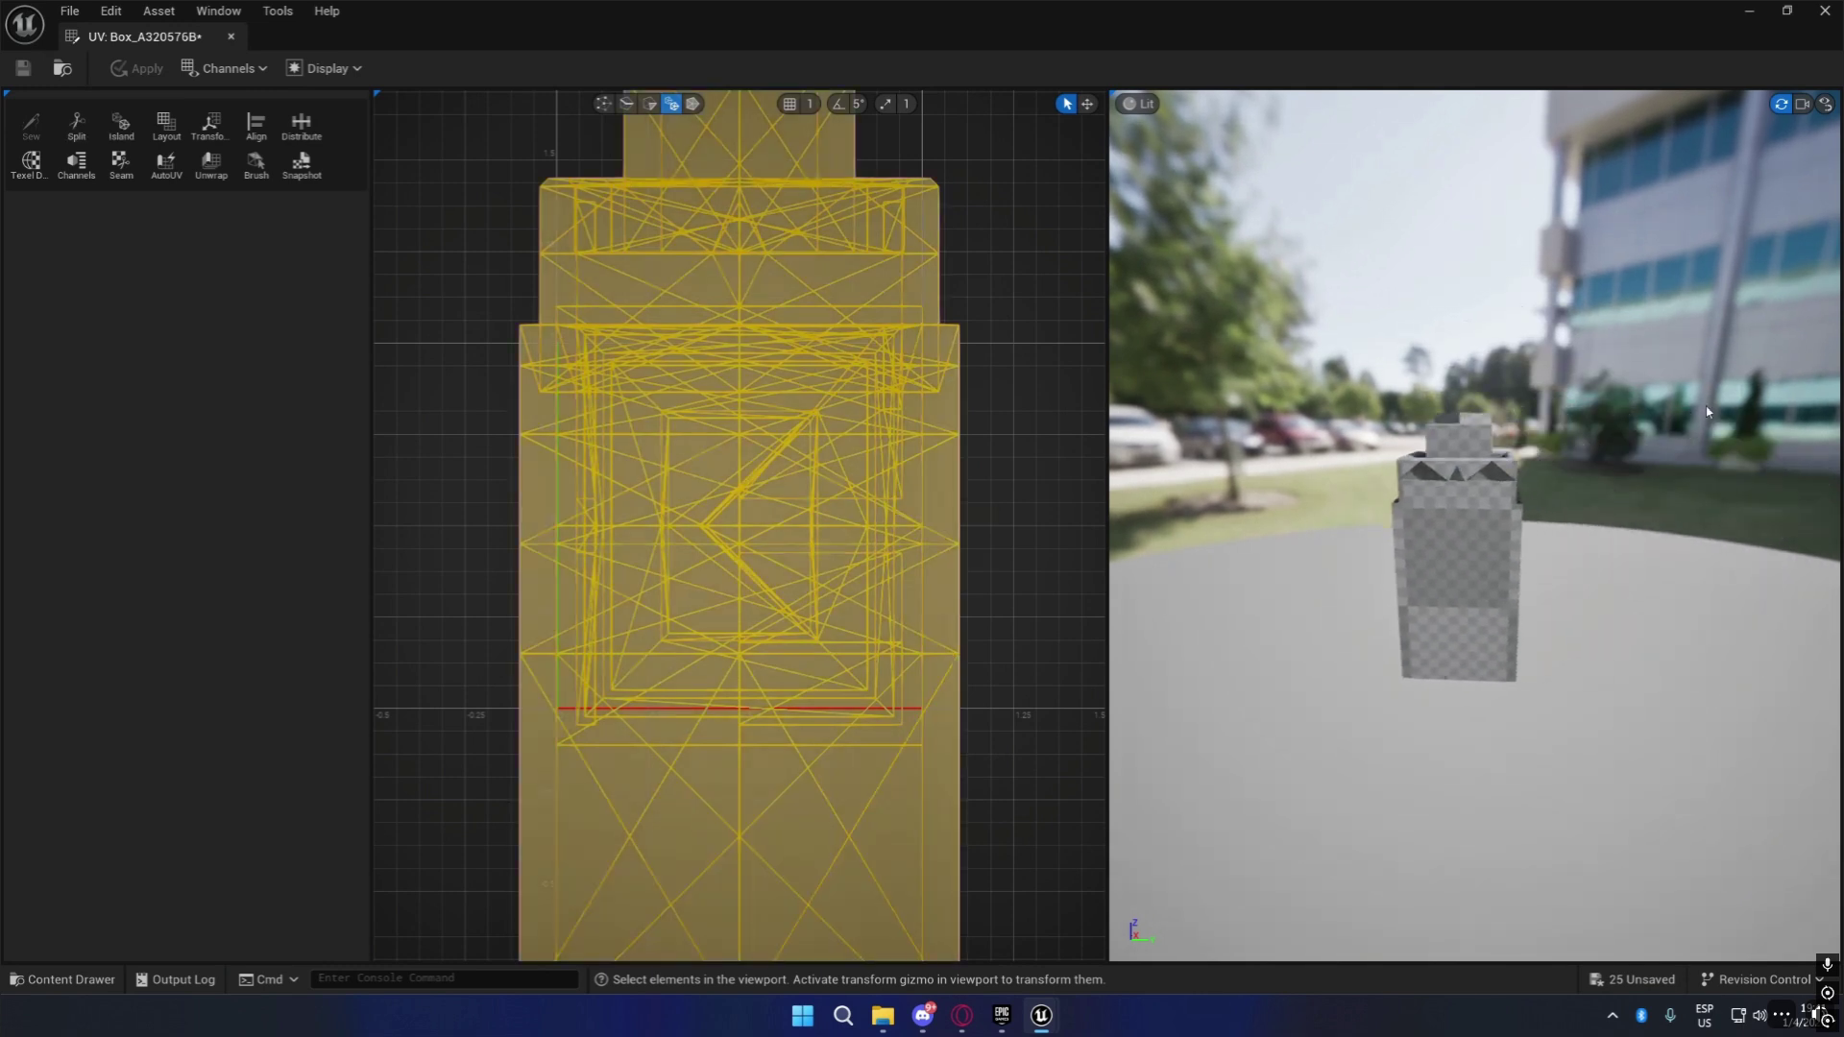
scroll(1707, 411, "up", 10)
left_click_drag(1477, 526, 1431, 452)
middle_click_drag(1775, 357, 1650, 282)
left_click(1508, 498)
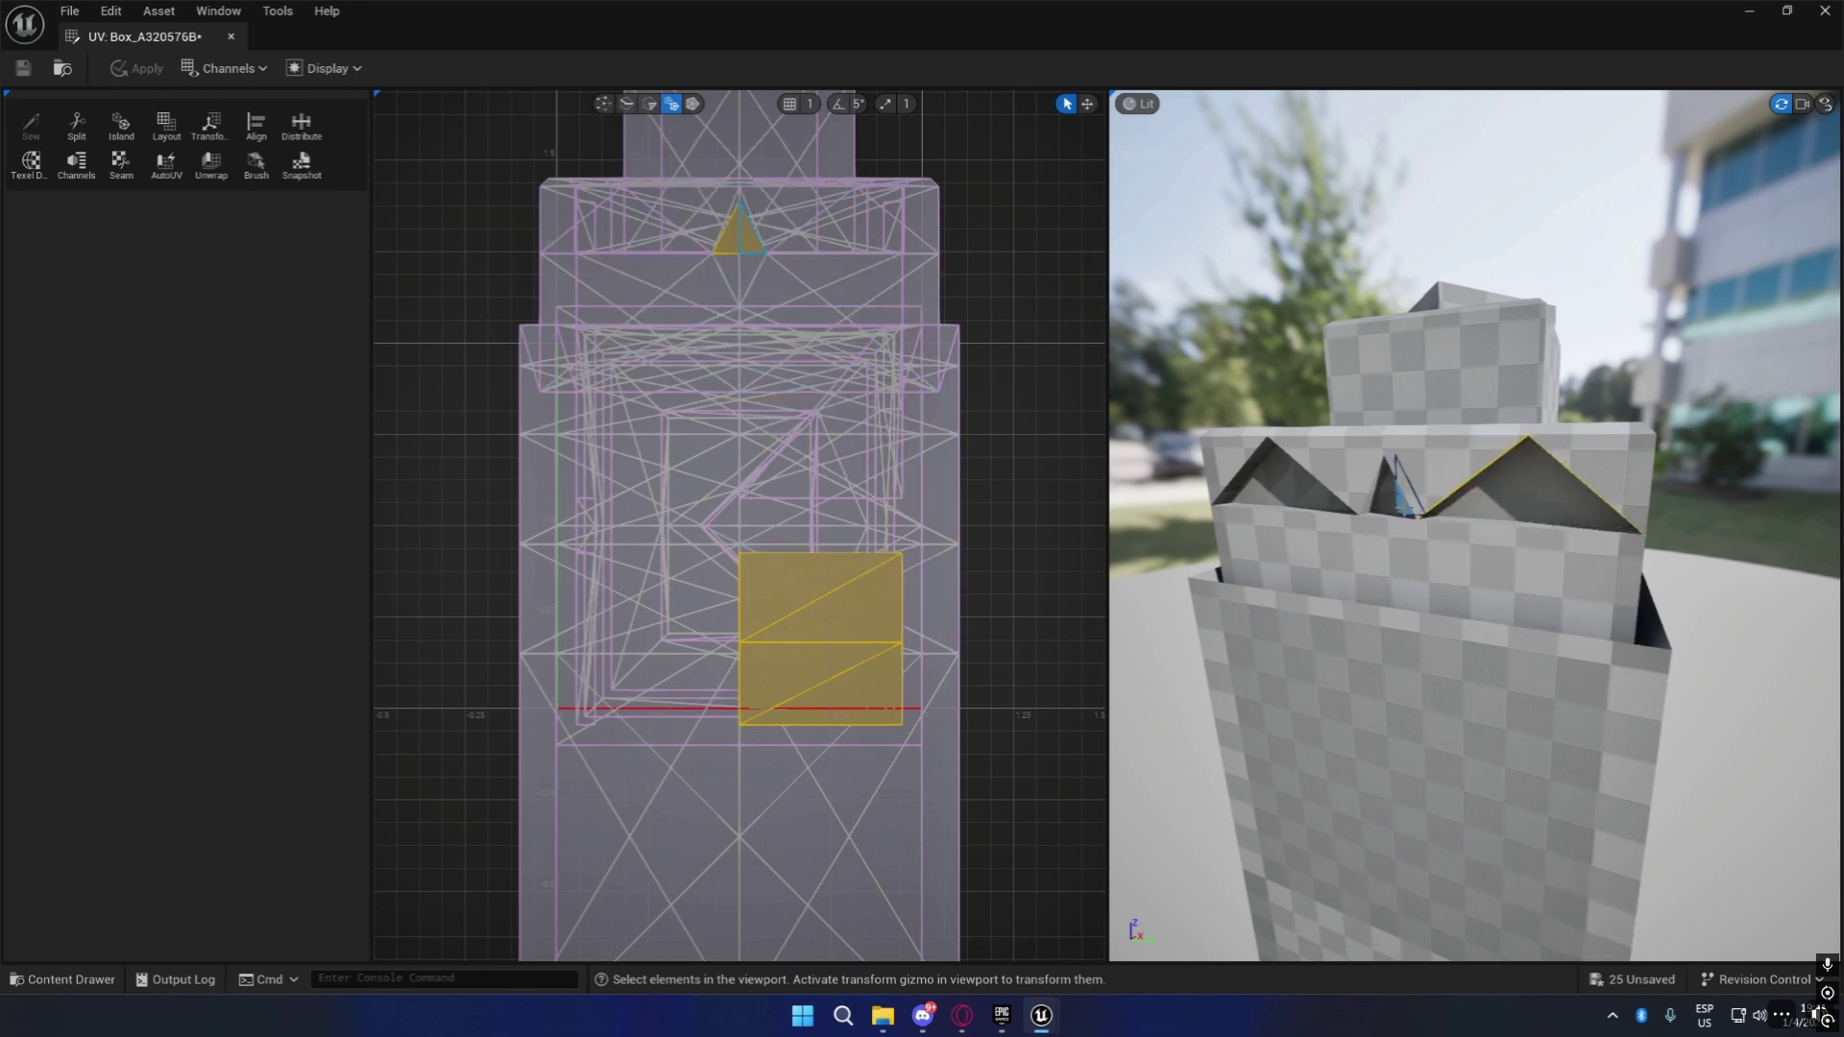
Clear the UV selection and reselect only the UV island of the larger triangular notch.
left_click(1769, 613)
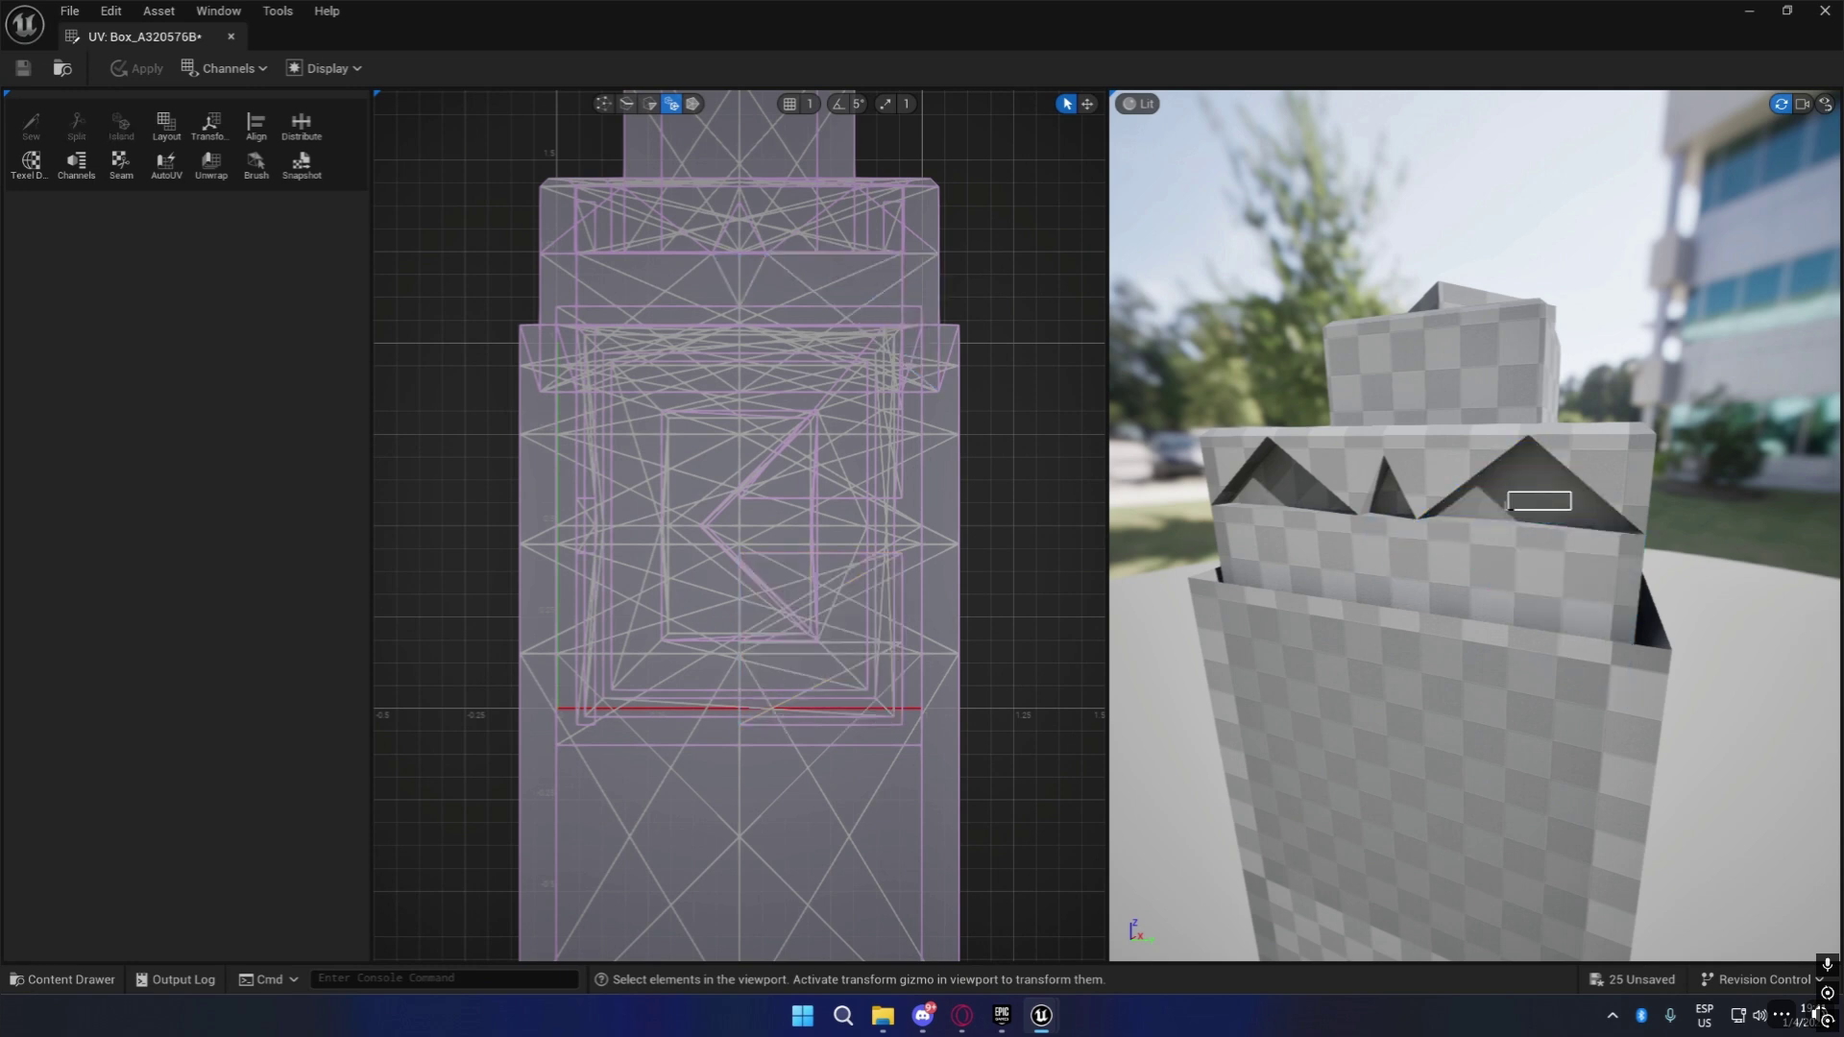
left_click(1537, 497)
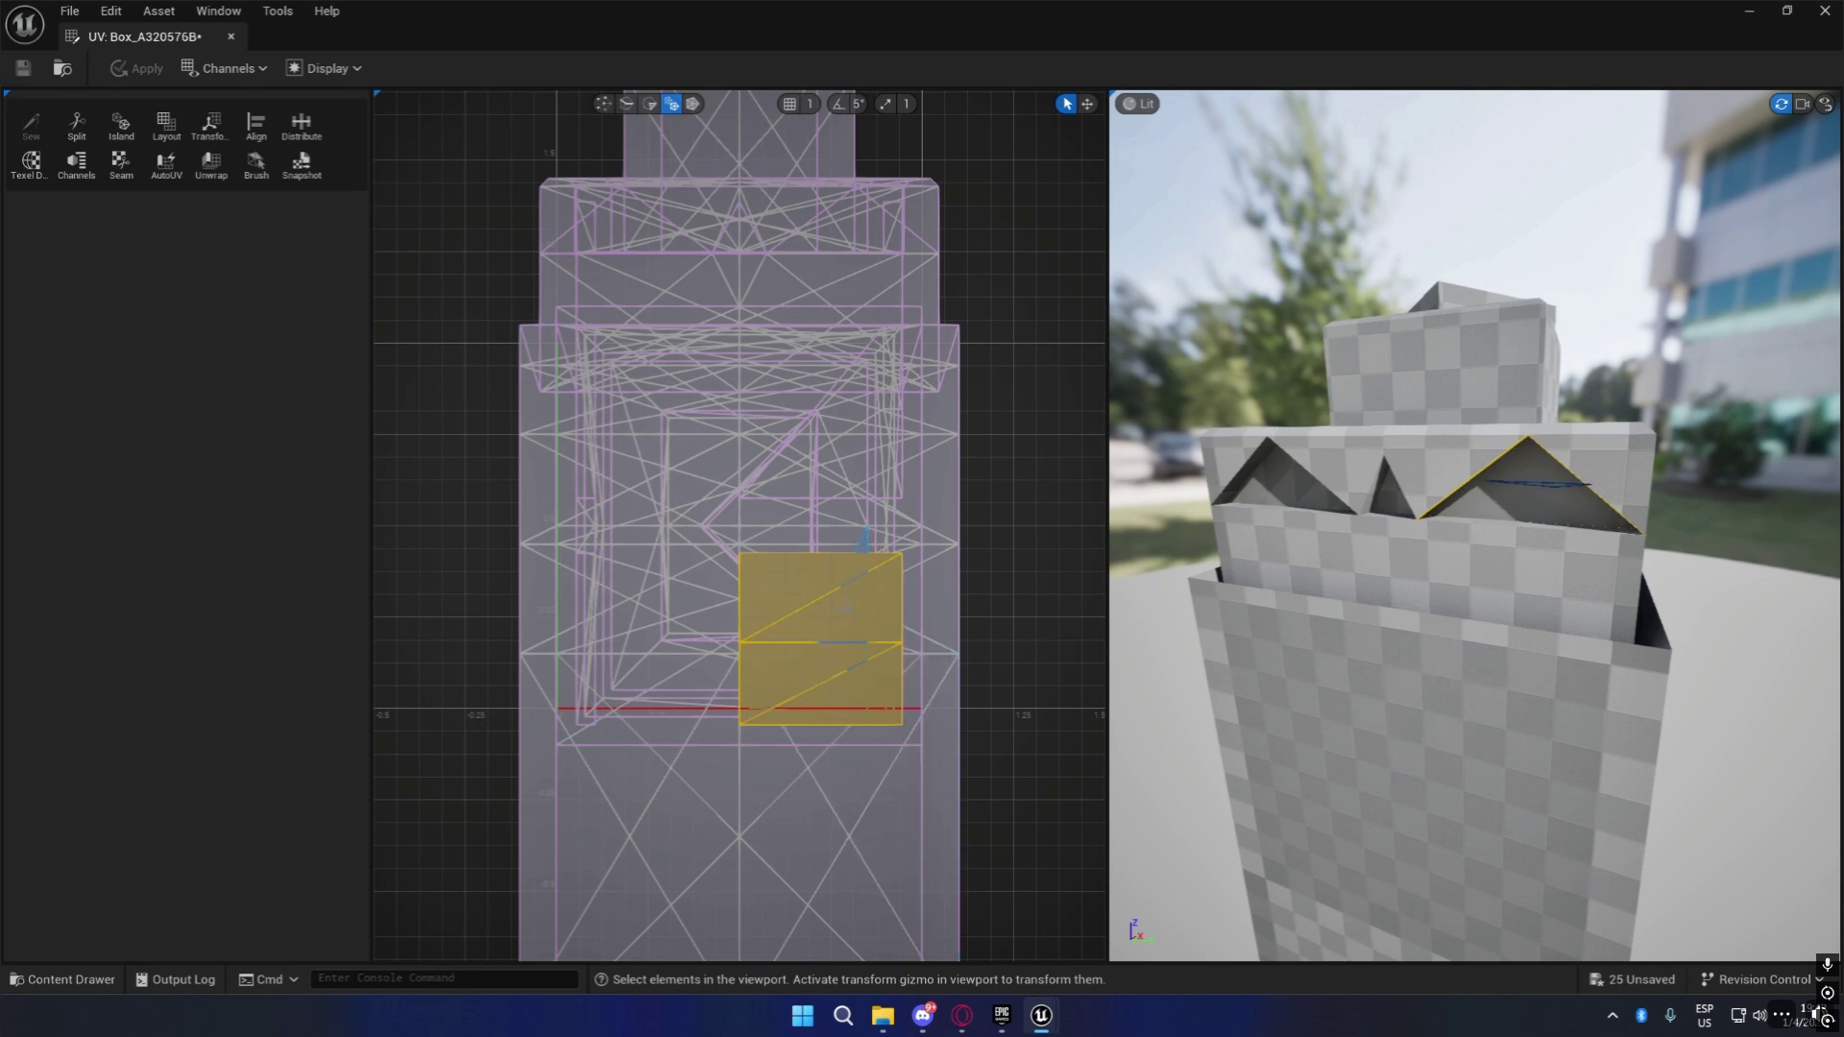
left_click_drag(896, 604, 904, 601)
left_click(1554, 498)
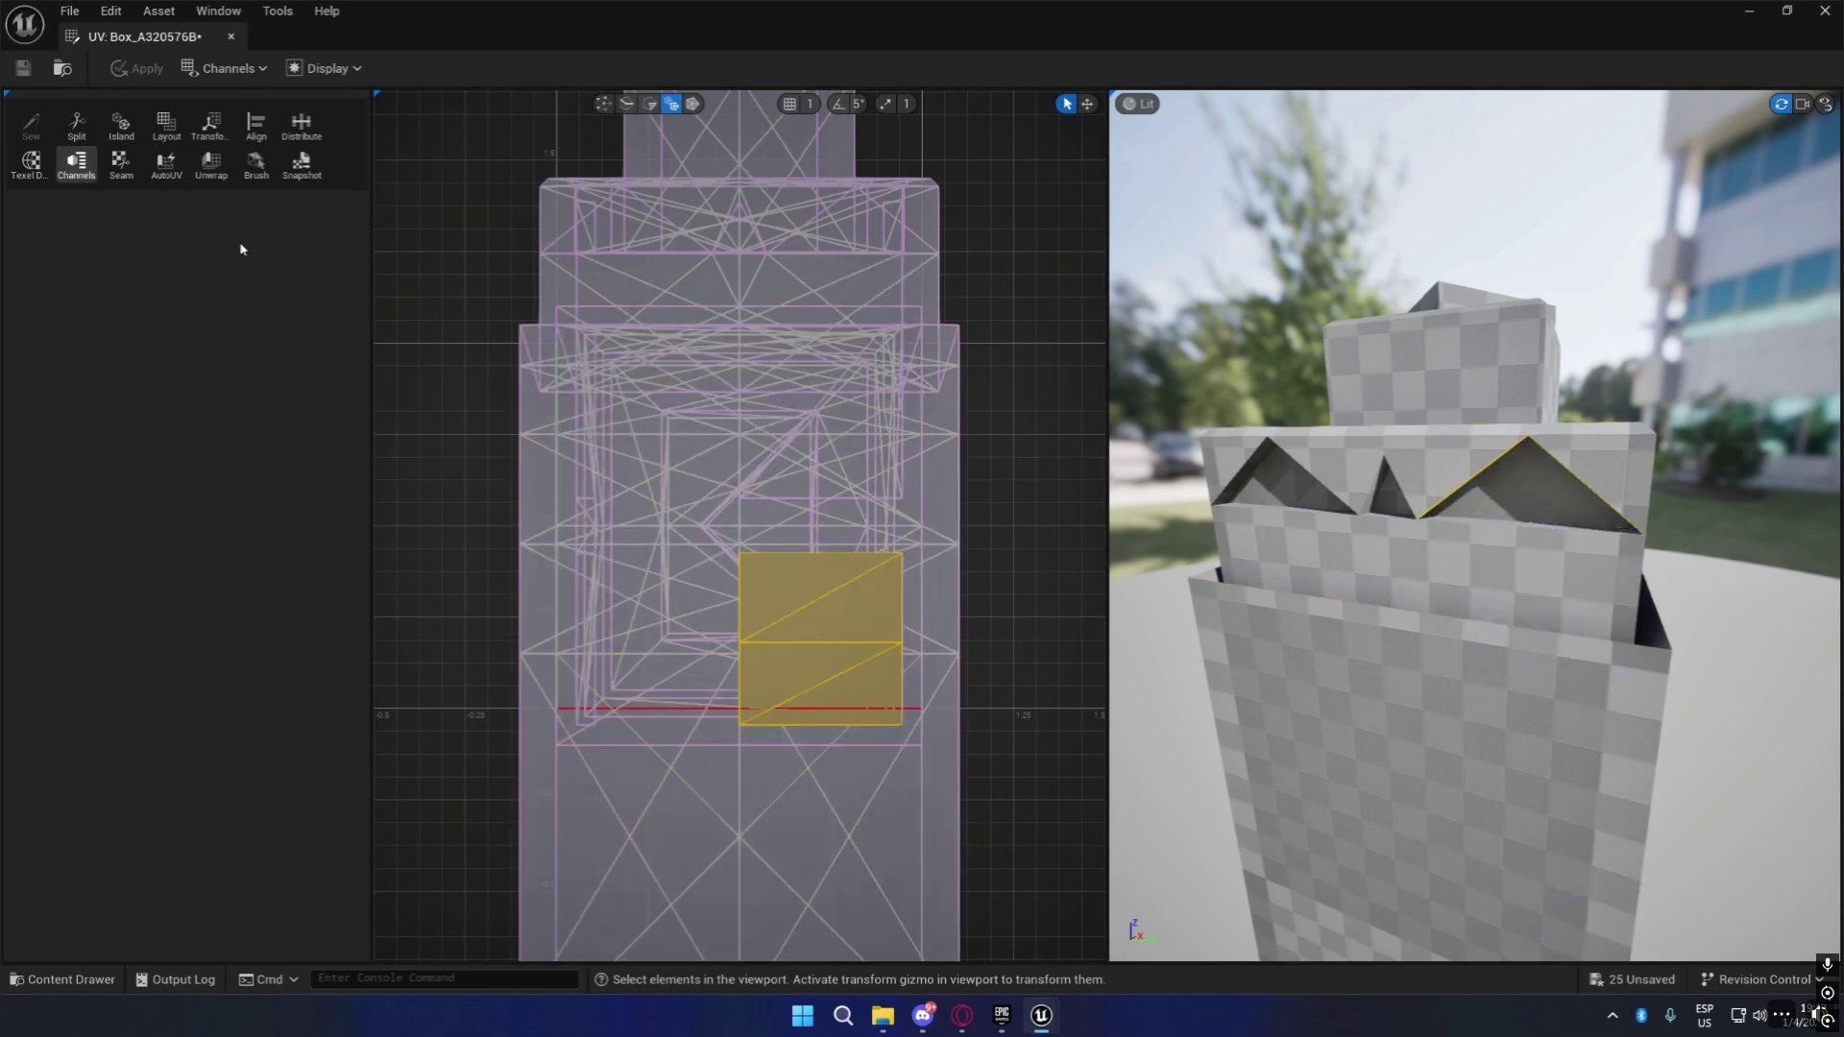
scroll(802, 624, "down", 3)
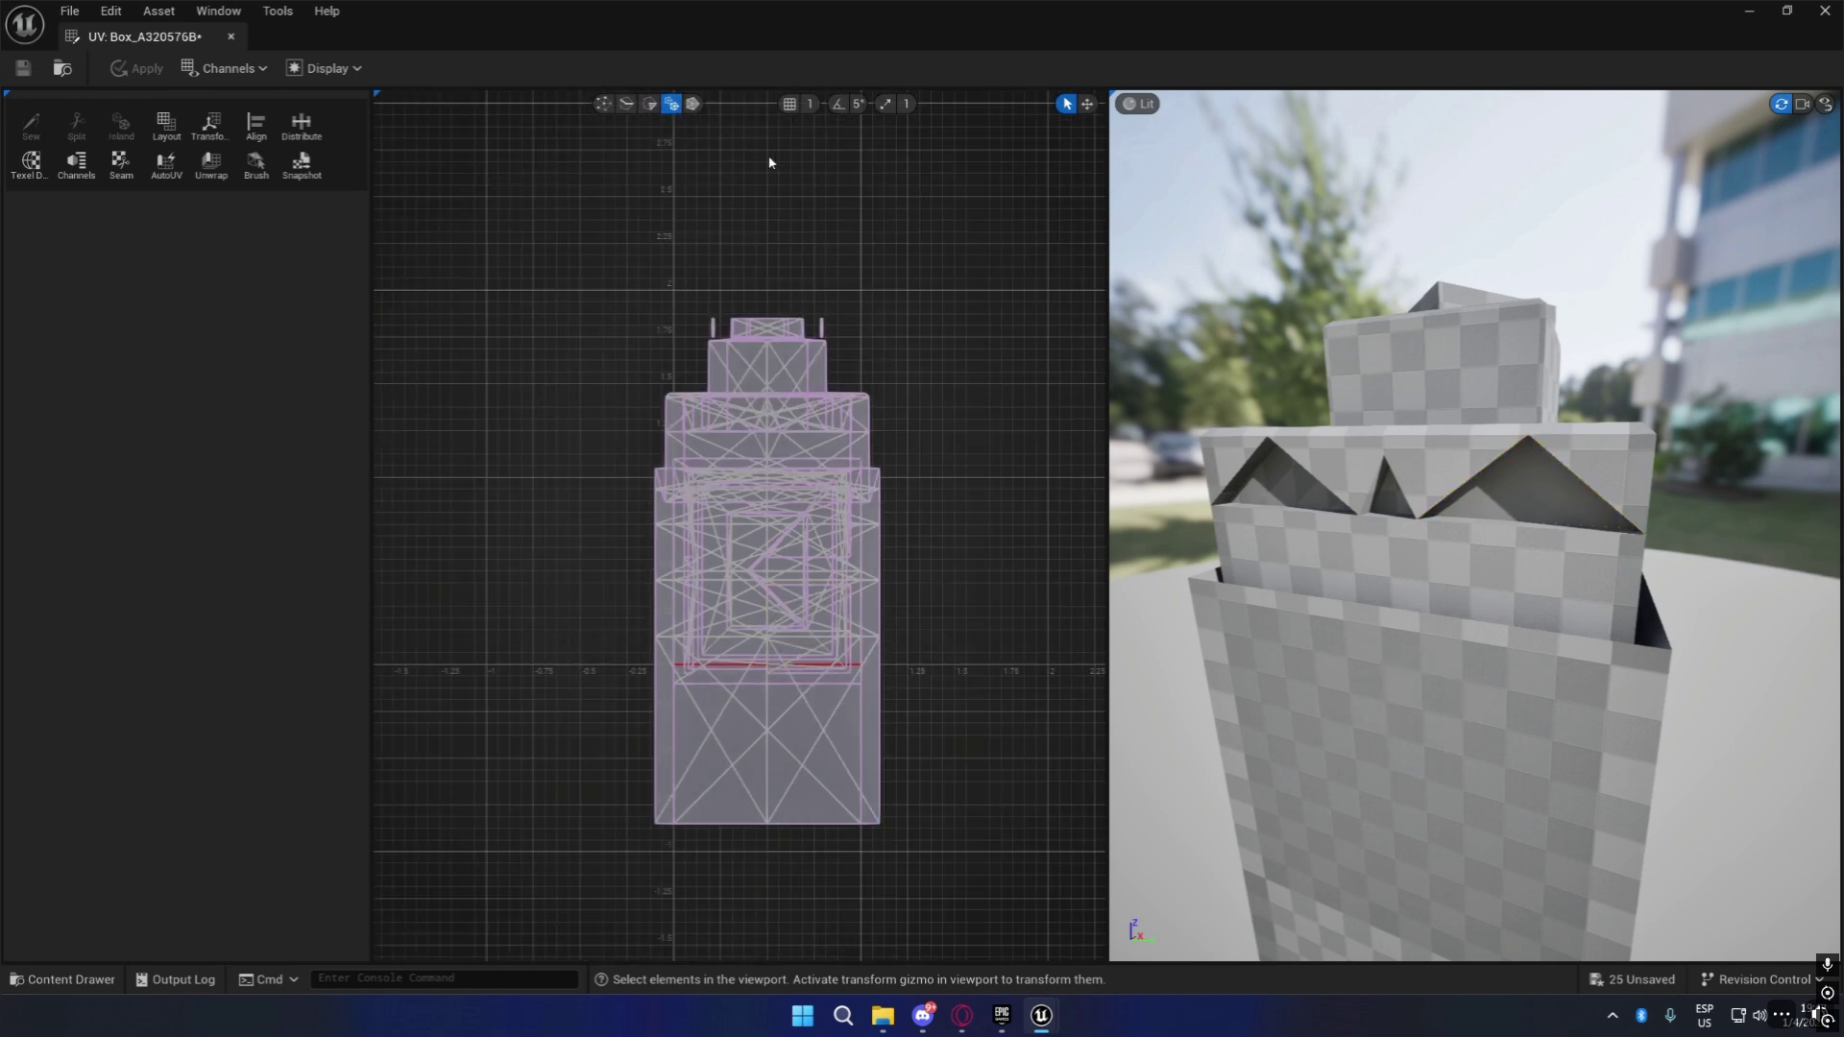
Select the UV island of the tower's lower front wall and activate the transform gizmo.
left_click(876, 705)
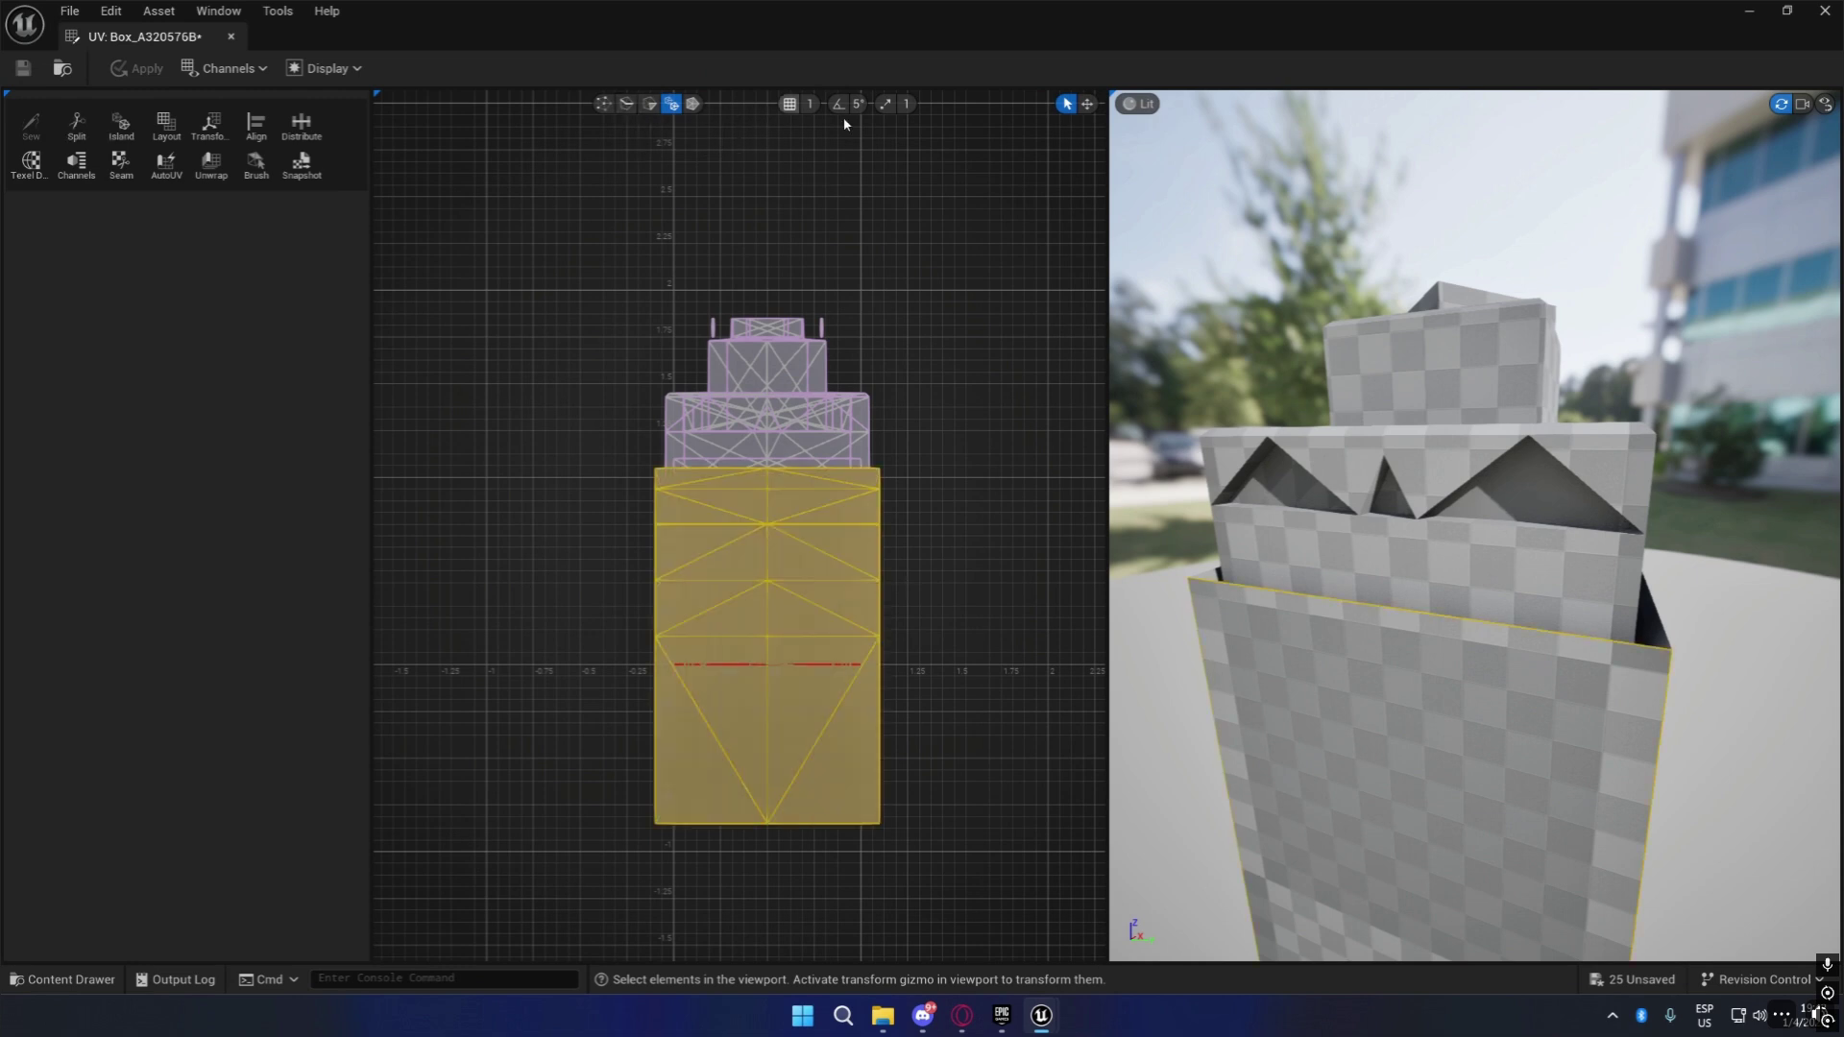
left_click(1089, 104)
scroll(883, 740, "up", 2)
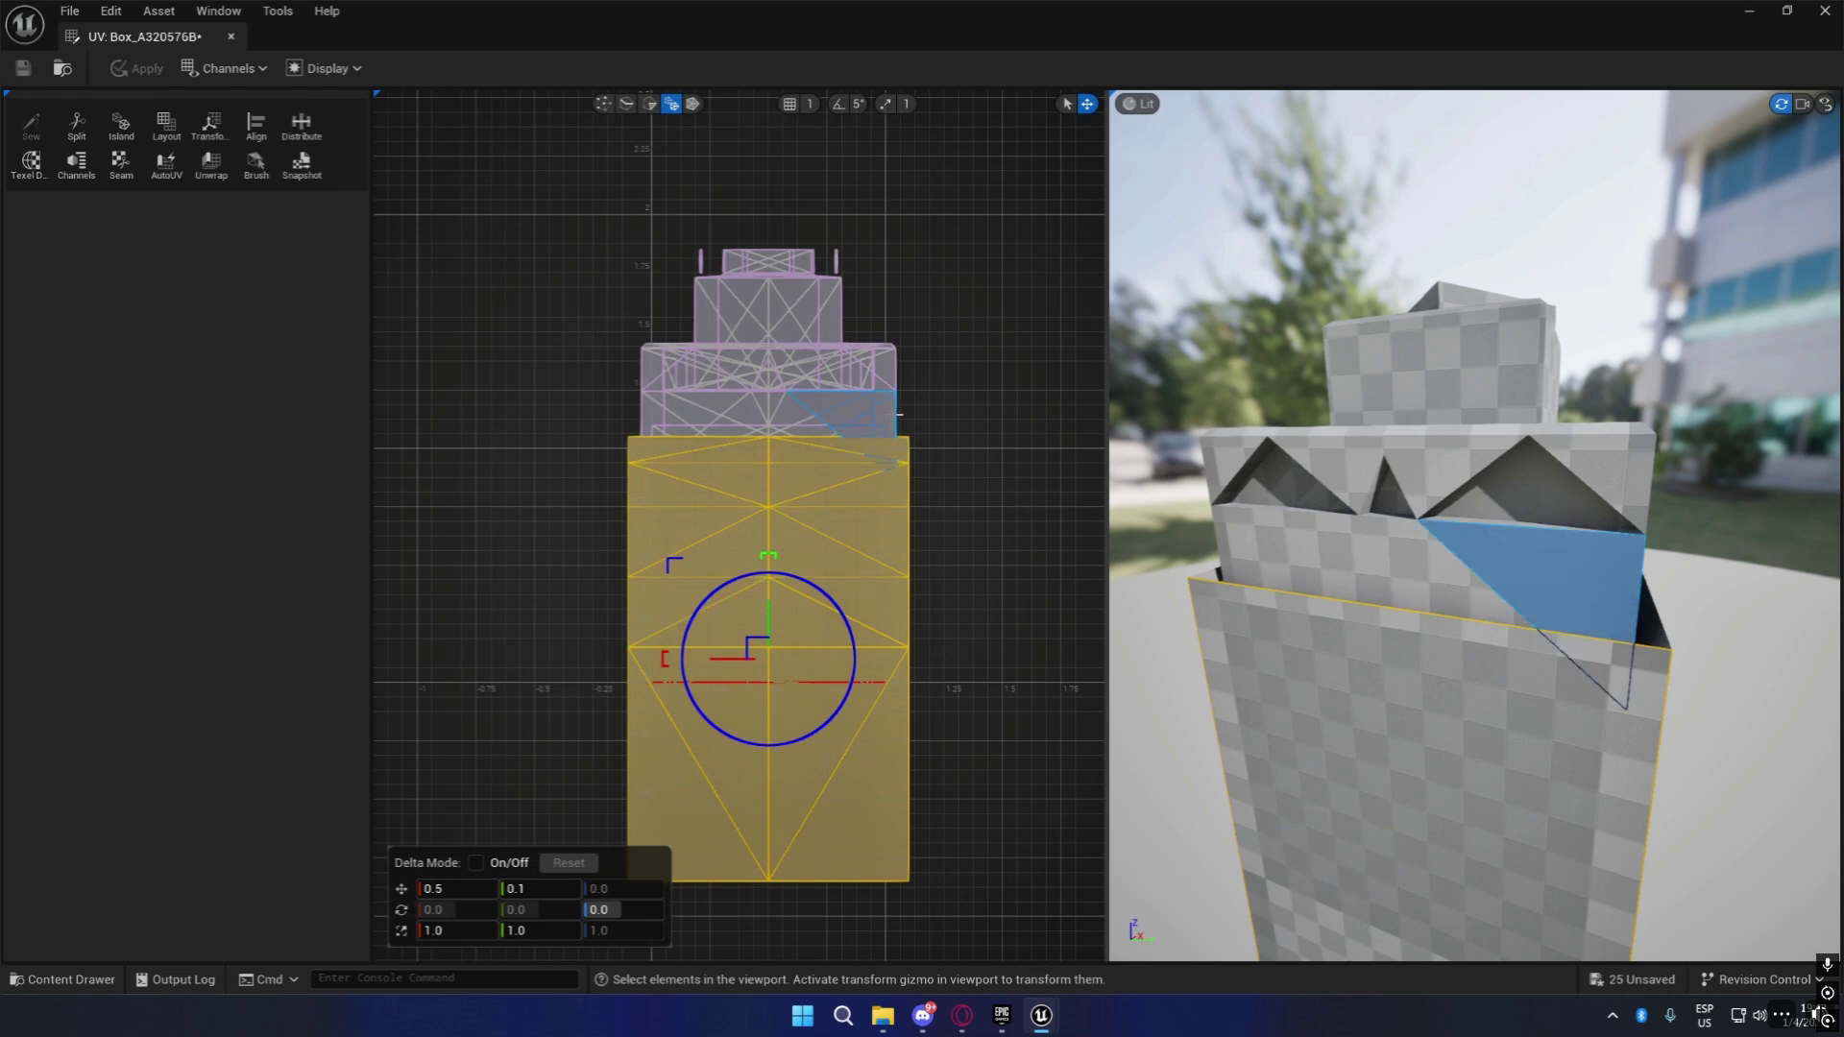
Transform the larger notch's UV island by moving it to about 0.33, 0.67, rotating it about 91 degrees and enlarging it.
left_click(1533, 491)
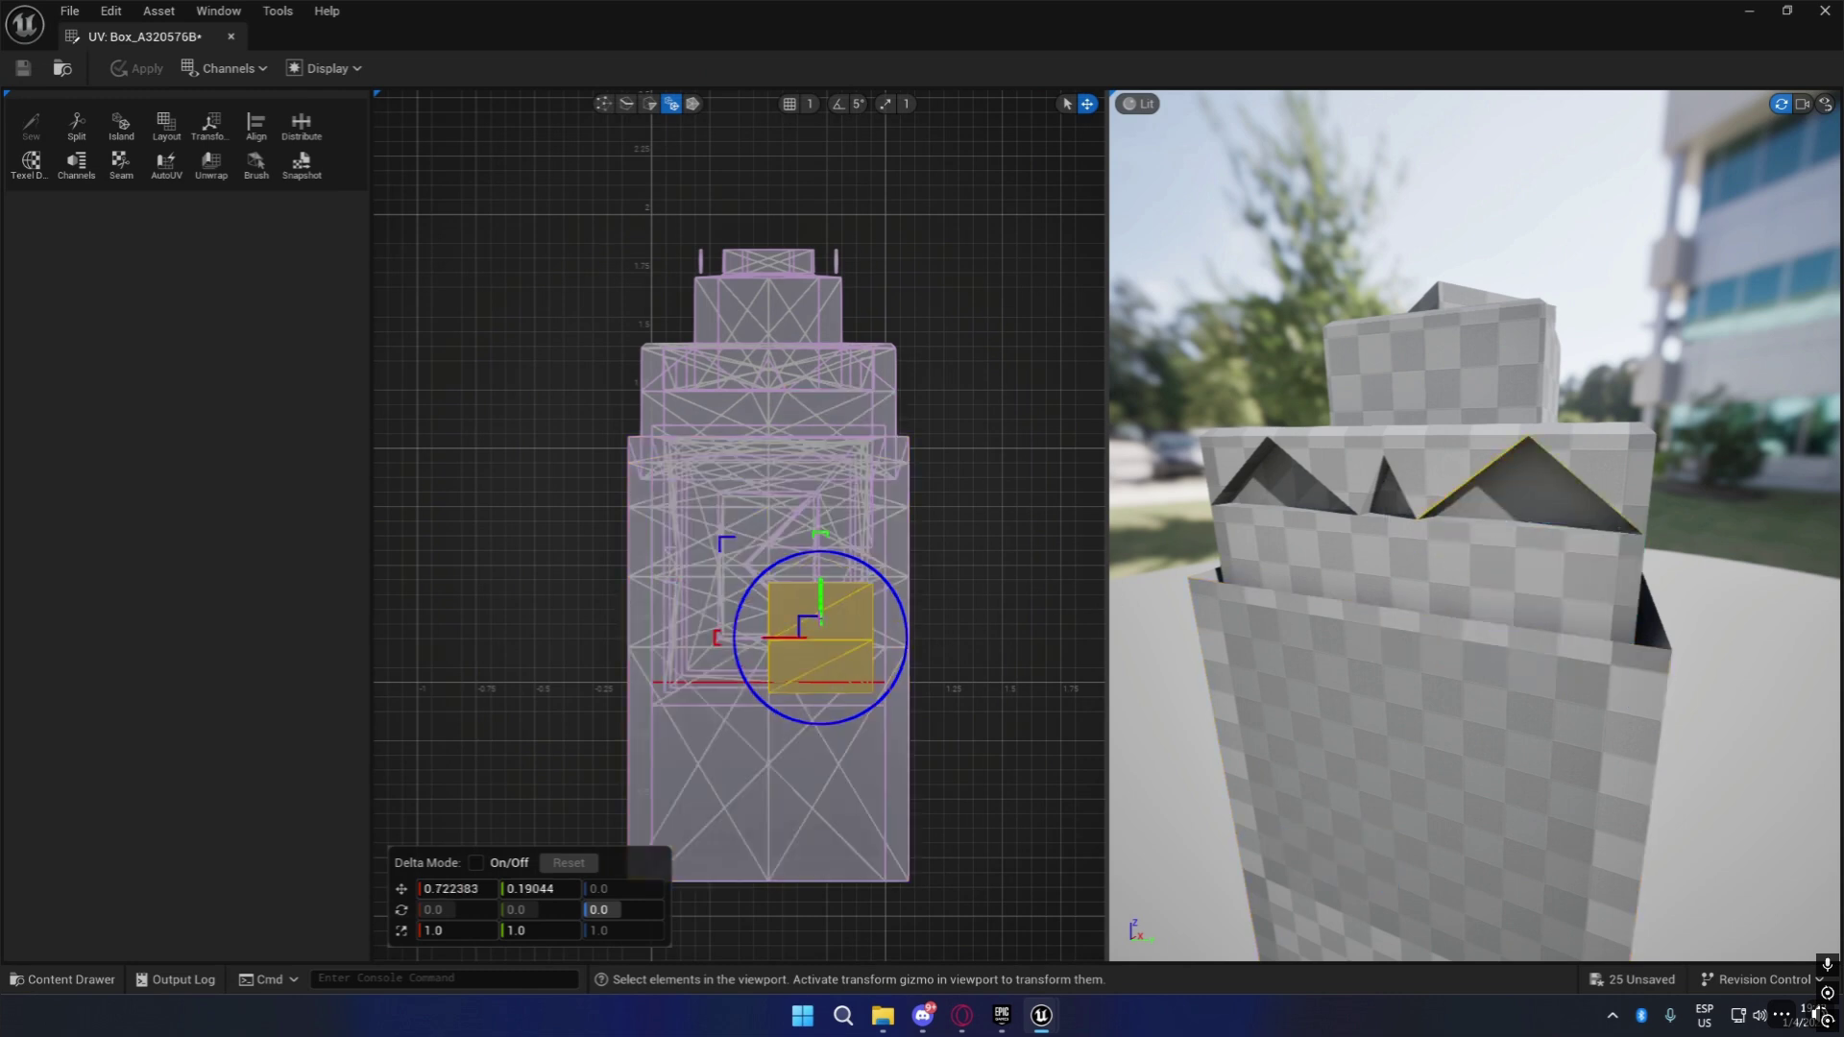
left_click_drag(755, 650, 710, 540)
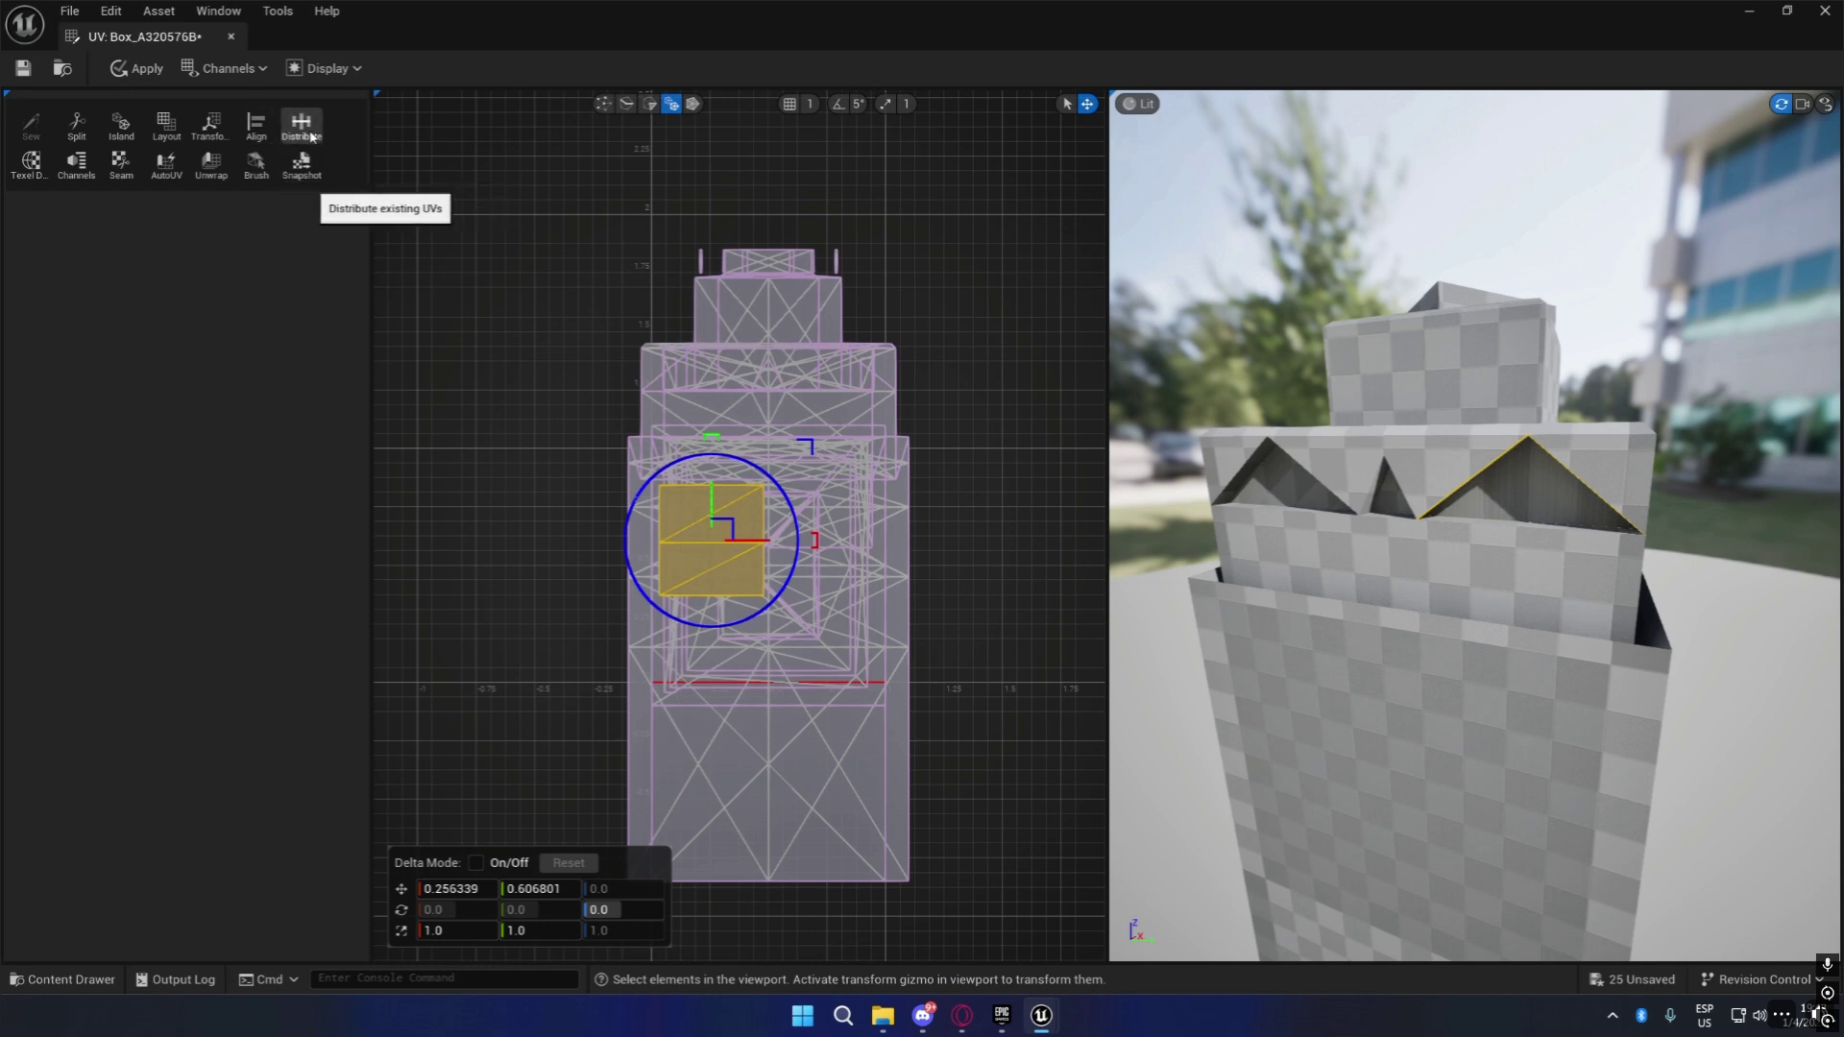
left_click_drag(765, 474, 783, 643)
left_click_drag(730, 519, 881, 527)
left_click_drag(729, 422, 729, 467)
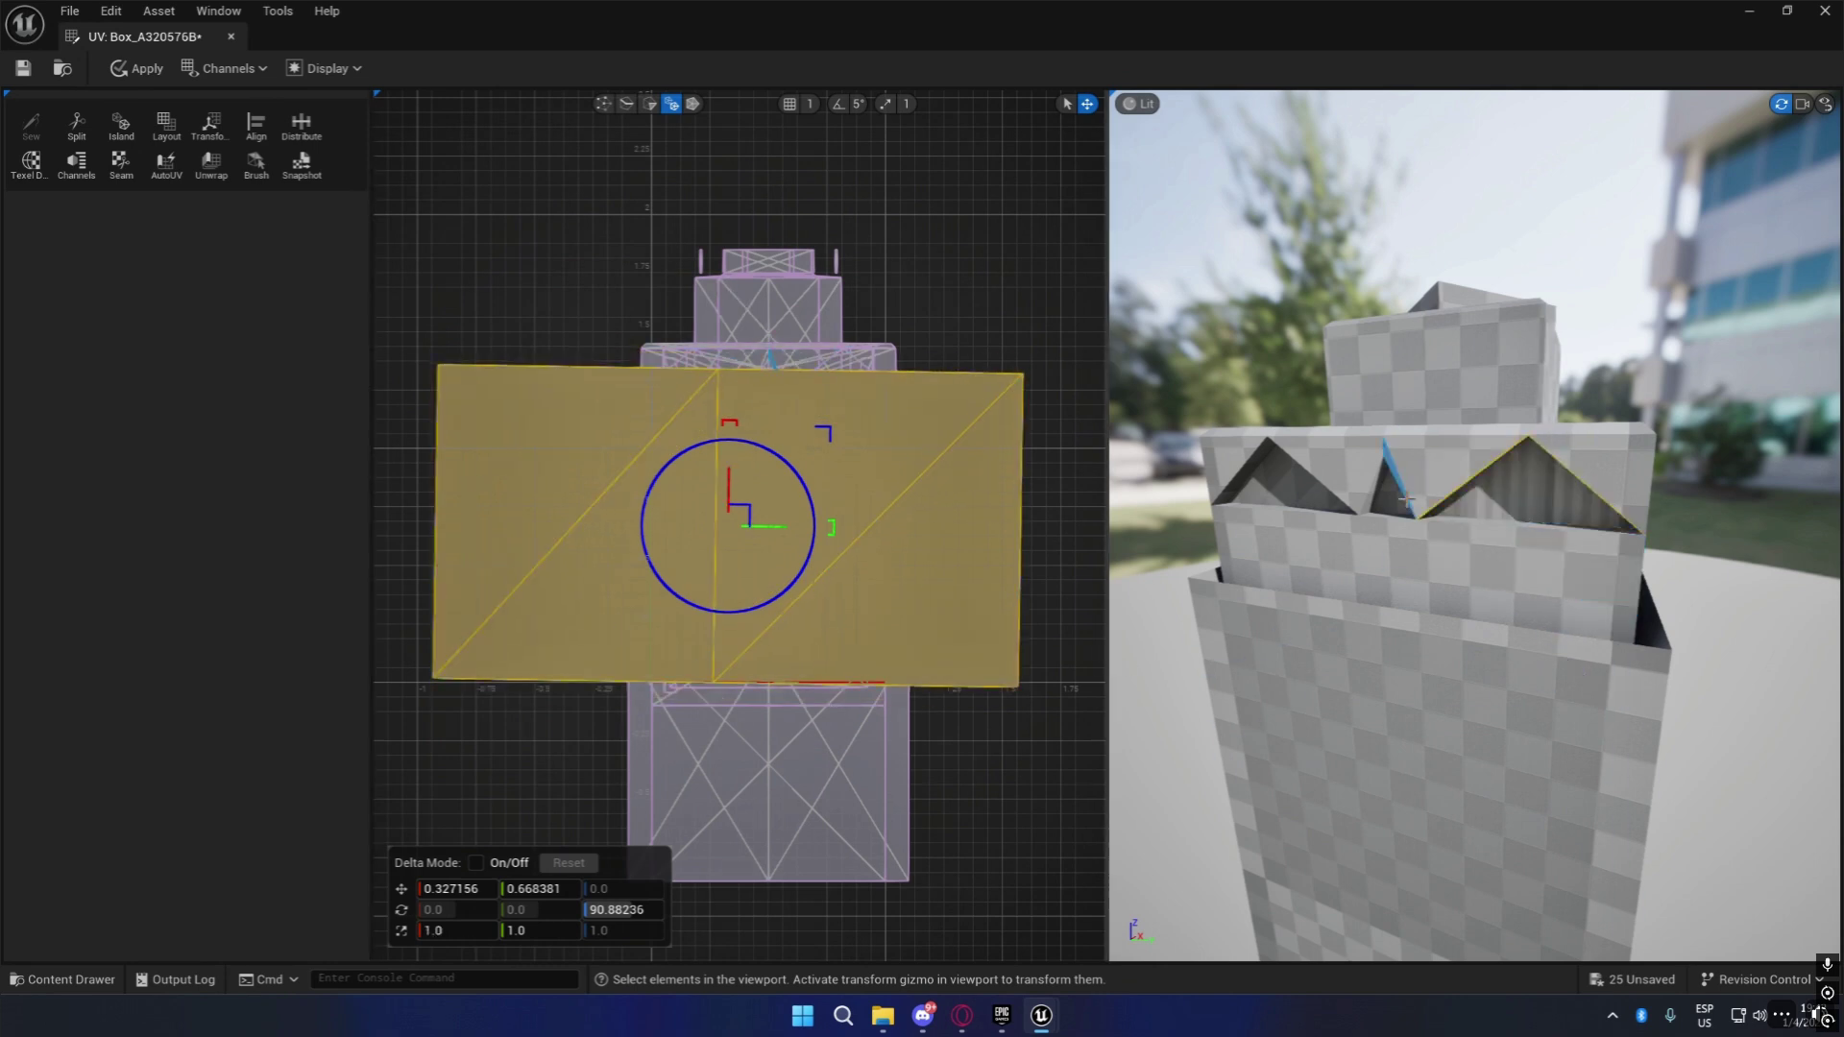
Deselect the notch's UV island and undo its scaling, rotation and movement.
left_click(1289, 496)
left_click(976, 778)
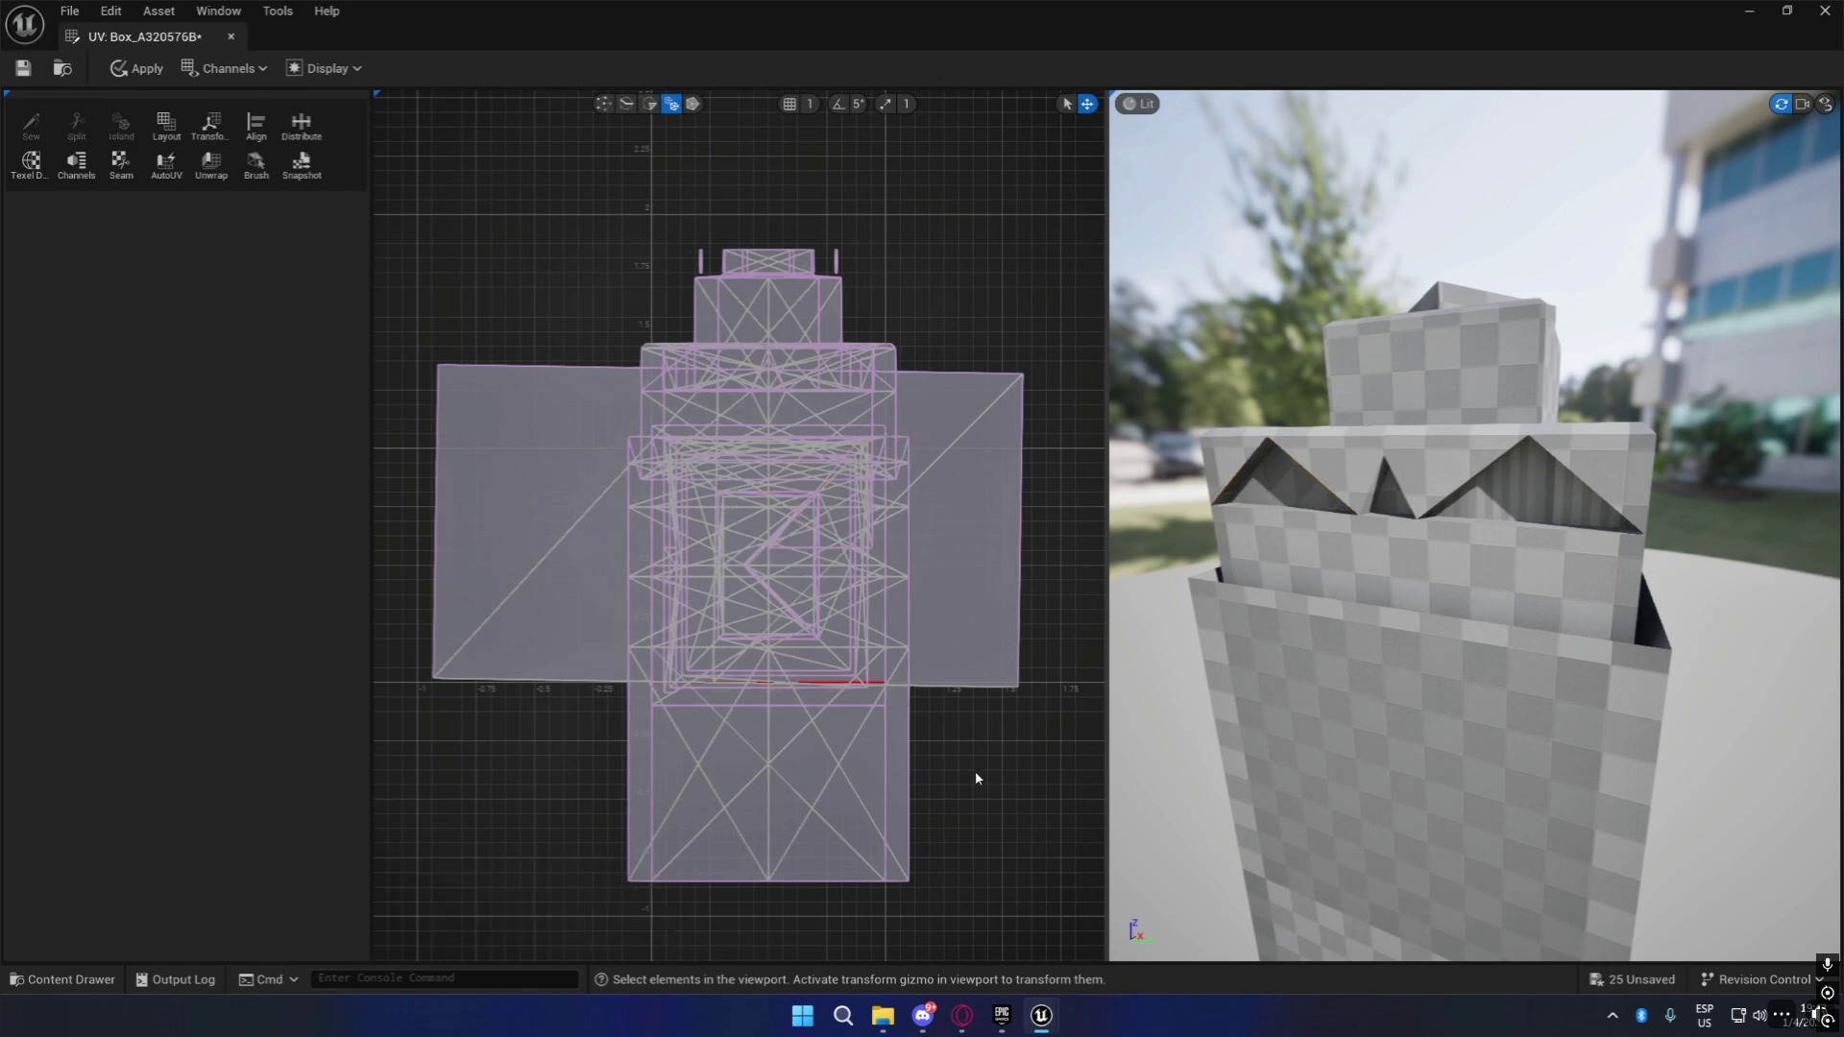
key("ctrl+z")
key("ctrl+z")
key("ctrl+z")
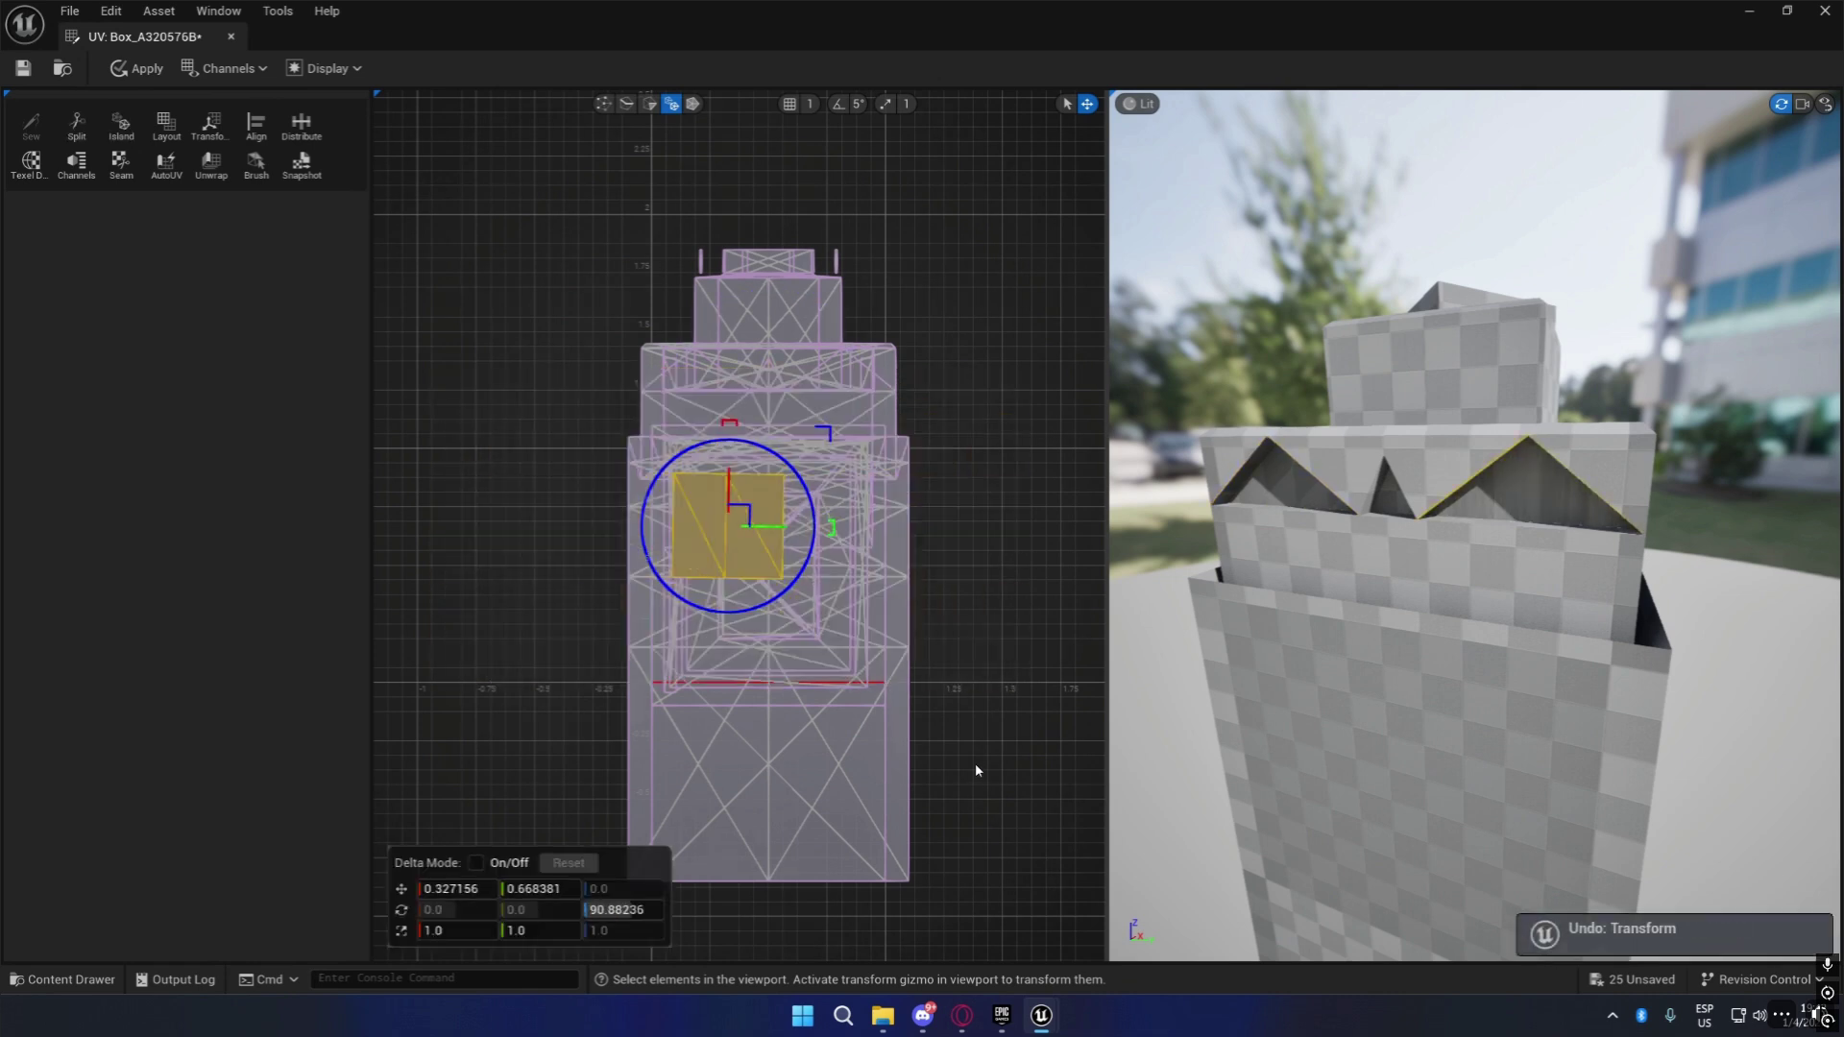
key("ctrl+z")
key("ctrl+z")
key("ctrl+z")
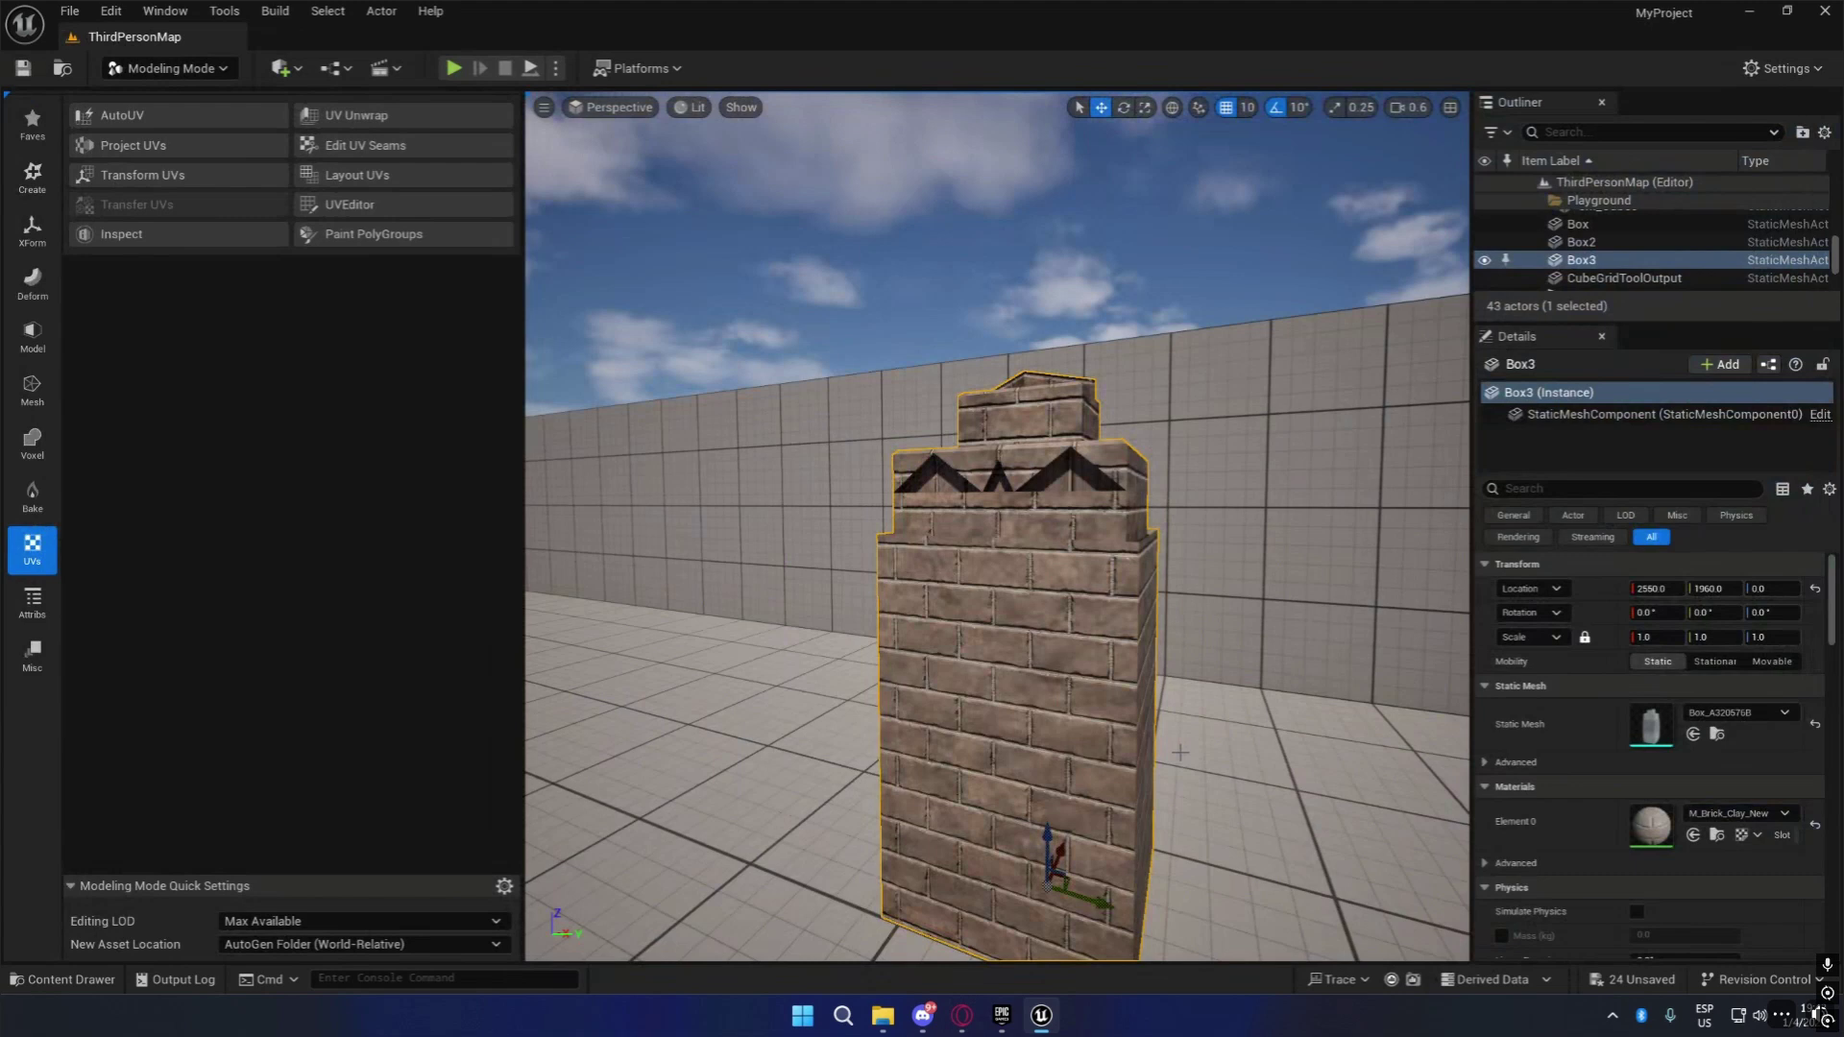
Return to the level, preview PolyGroups on the brick tower in the Find Quads conversion mode, and cancel the generation.
left_click_drag(999, 576, 894, 586, "alt")
key("s")
right_click_drag(999, 529, 1000, 567)
key("w")
key("d")
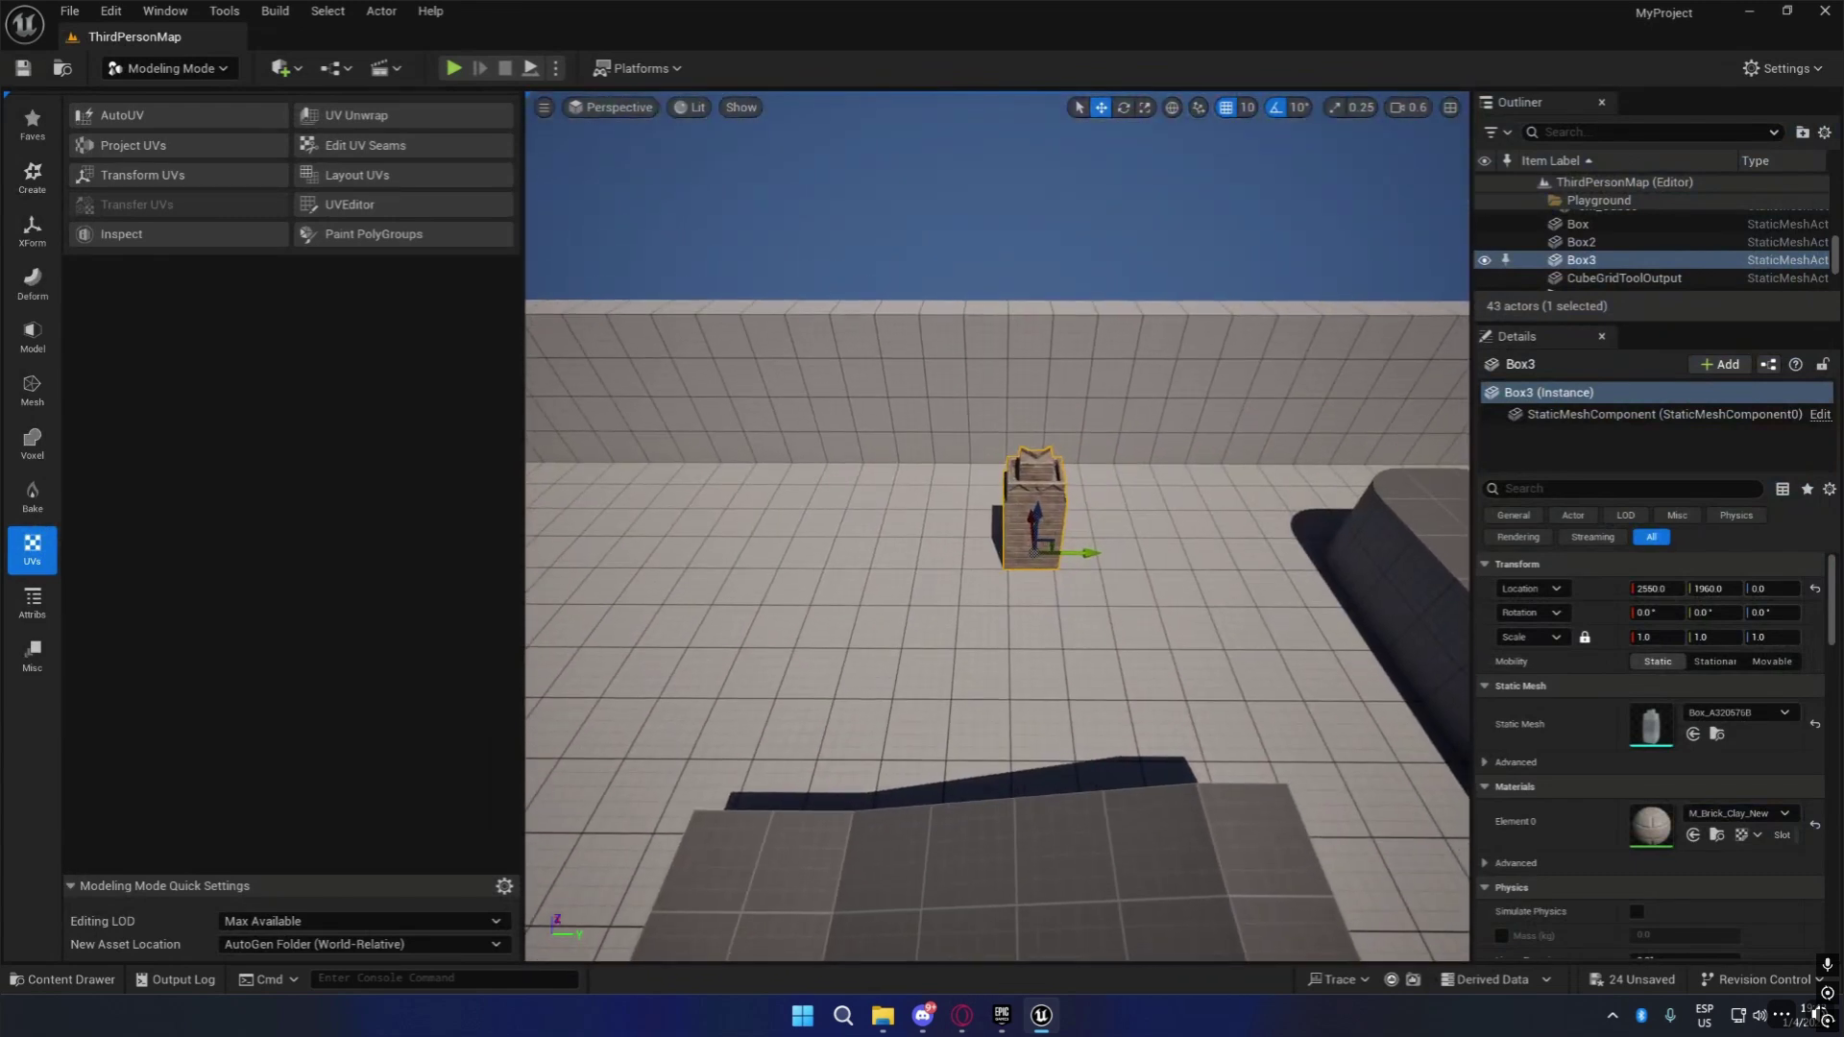
key("w")
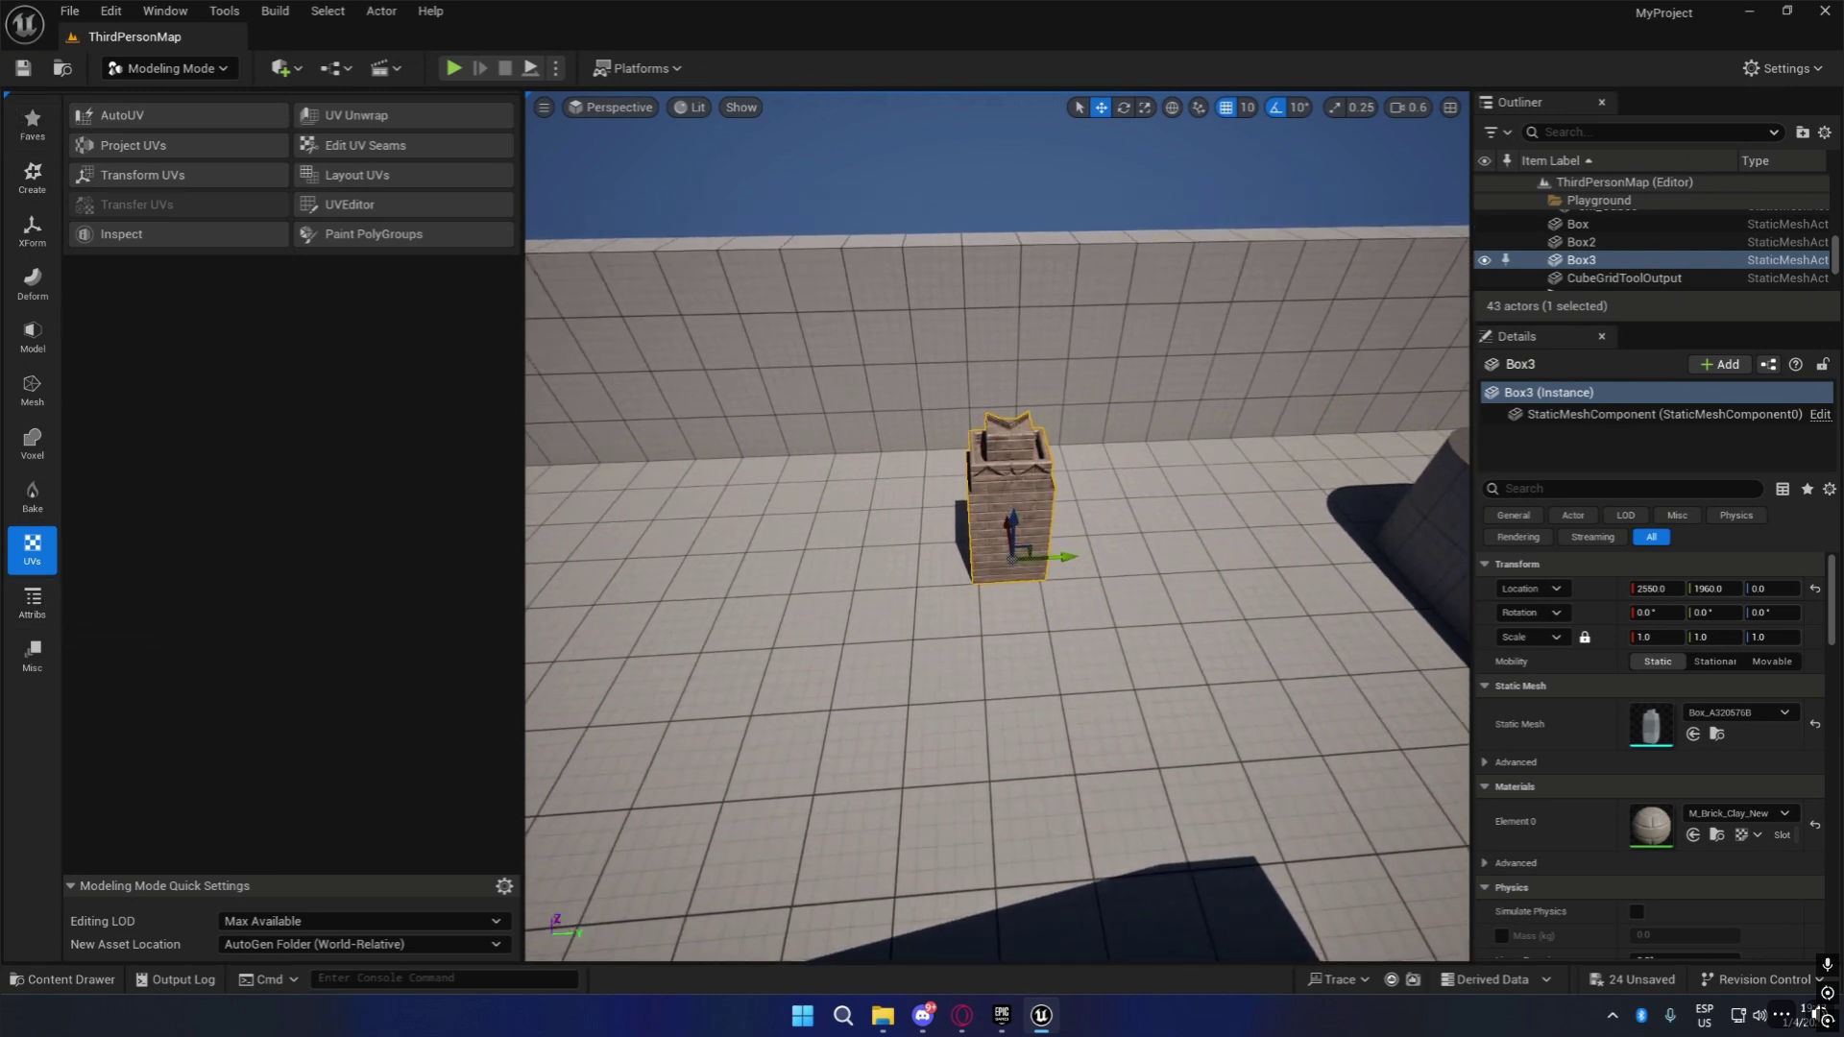
left_click(31, 602)
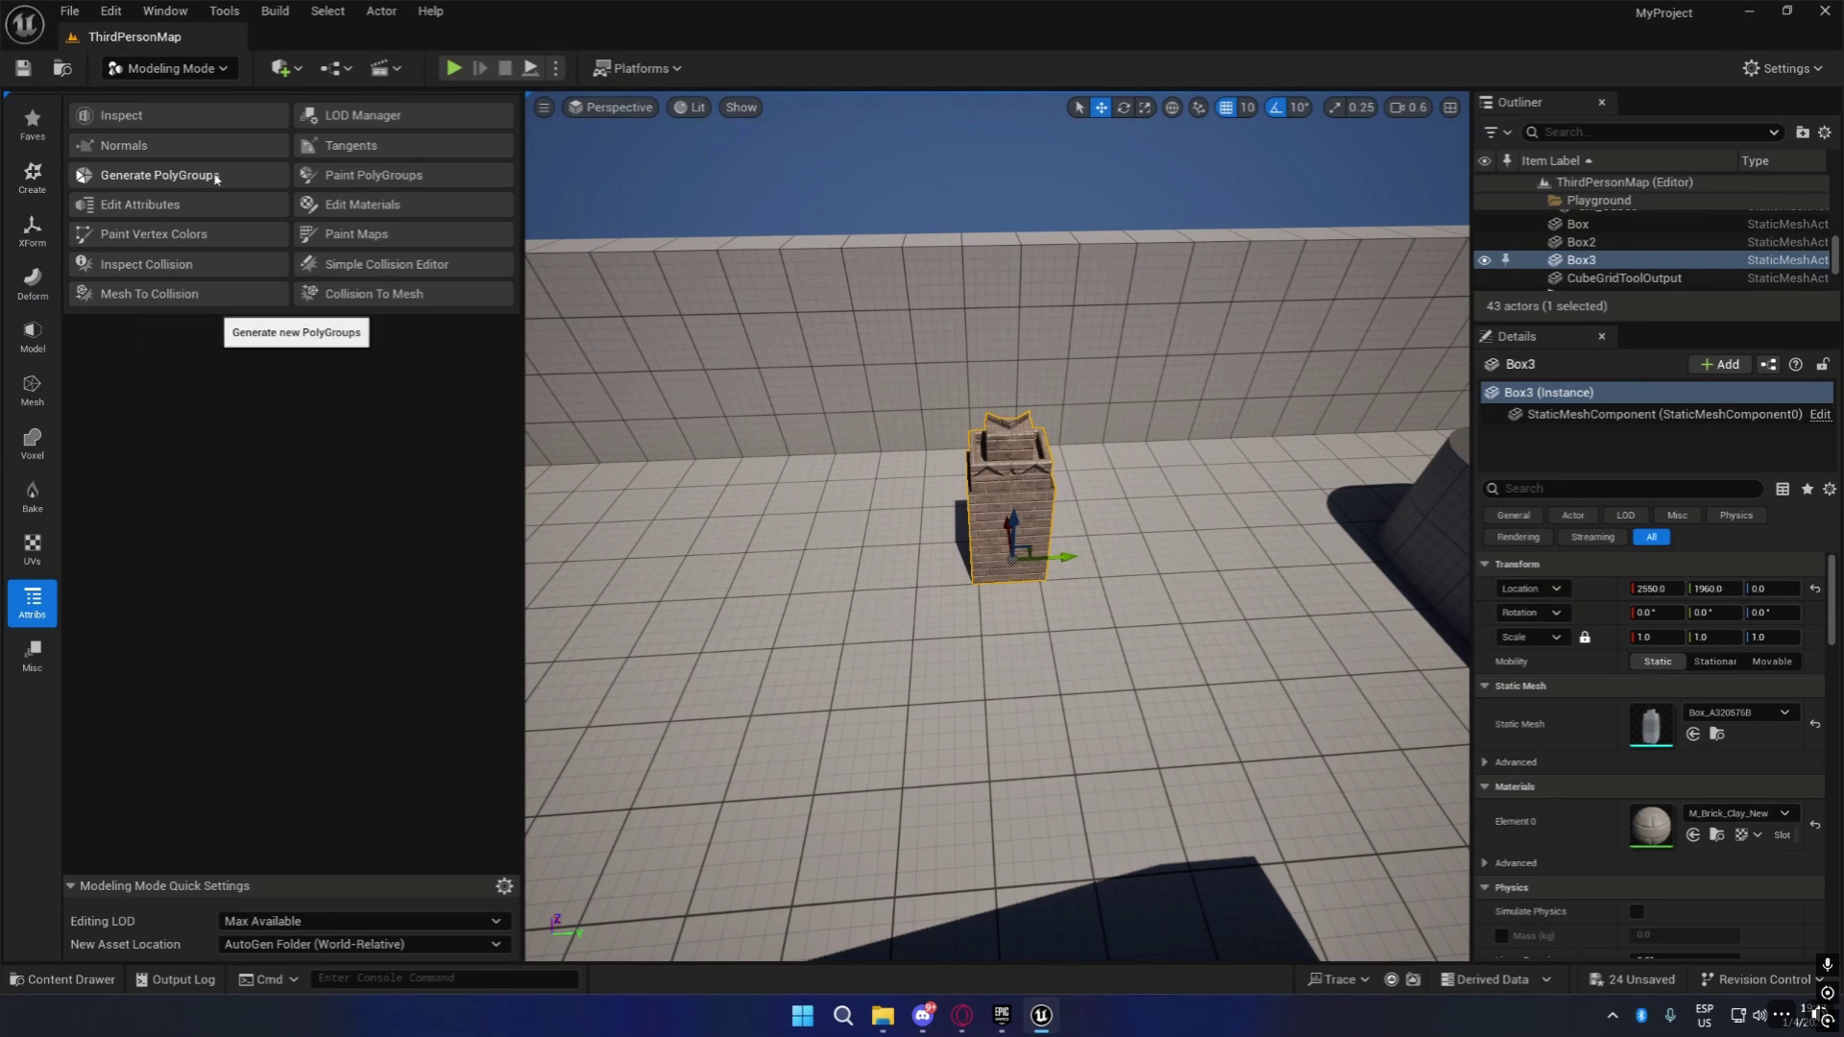
left_click(179, 179)
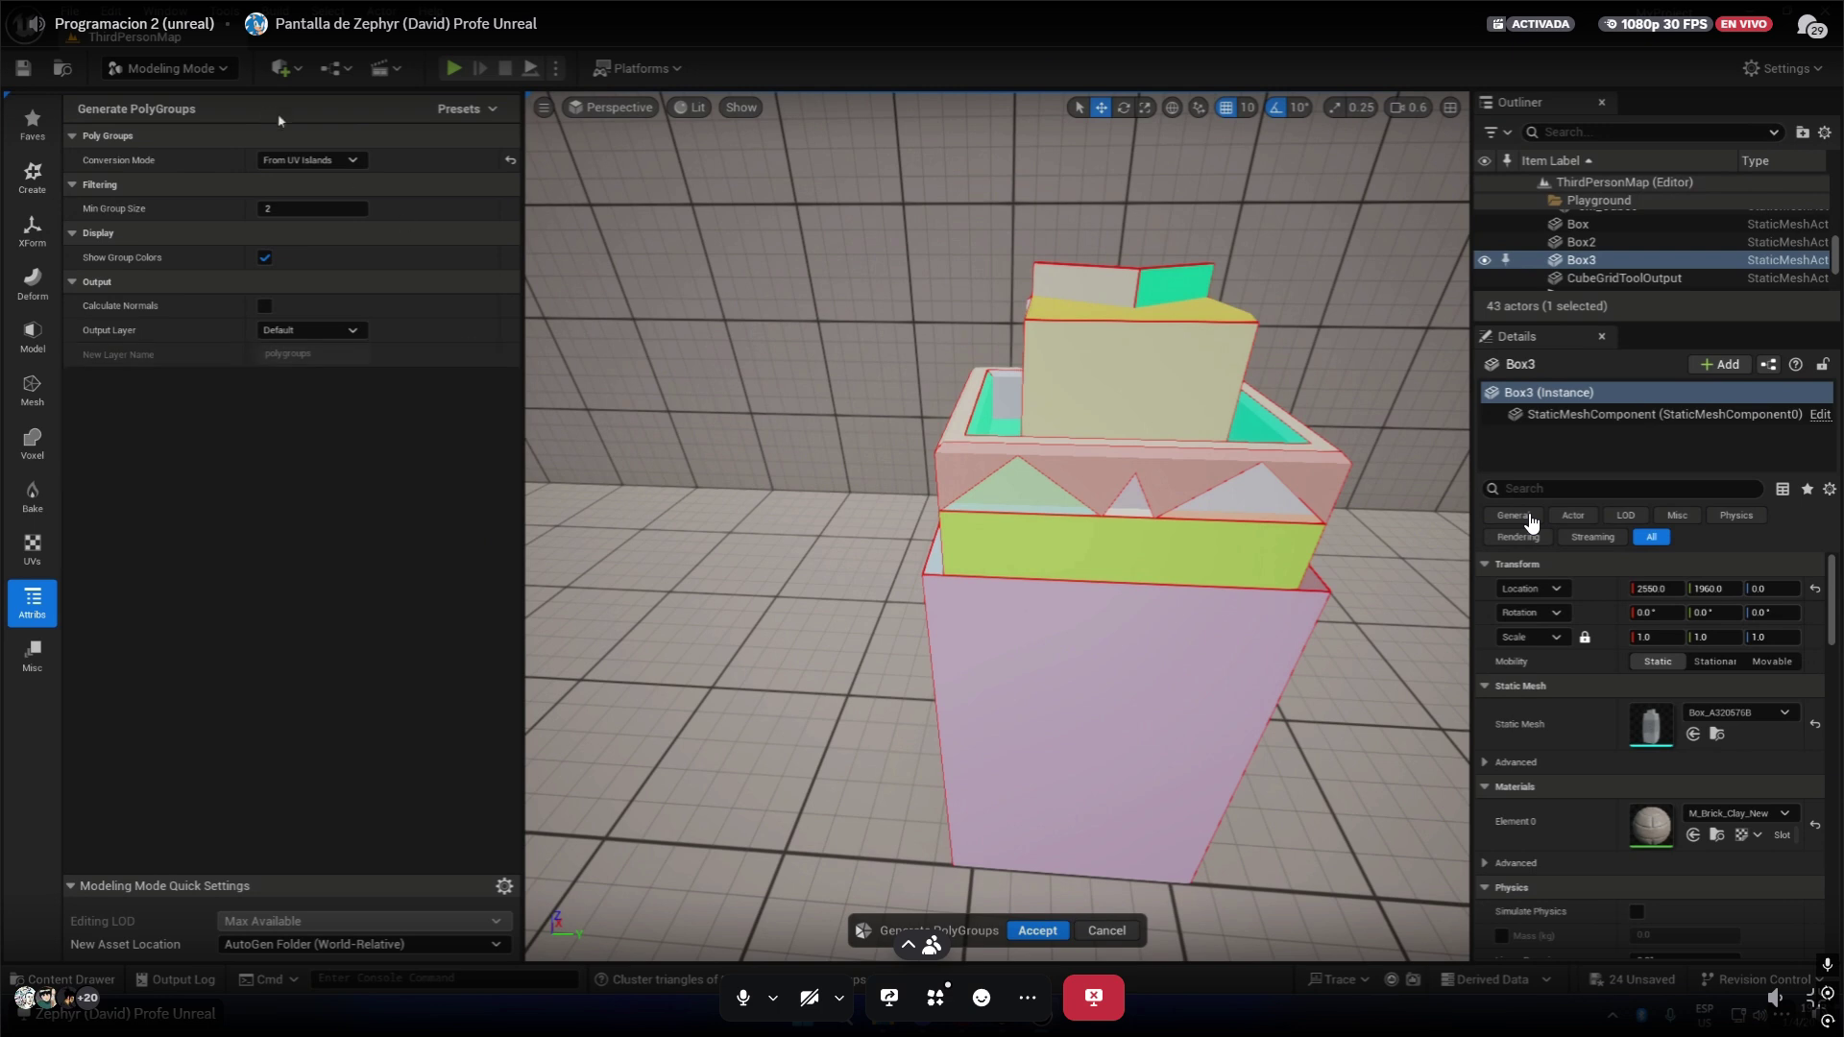
left_click(355, 162)
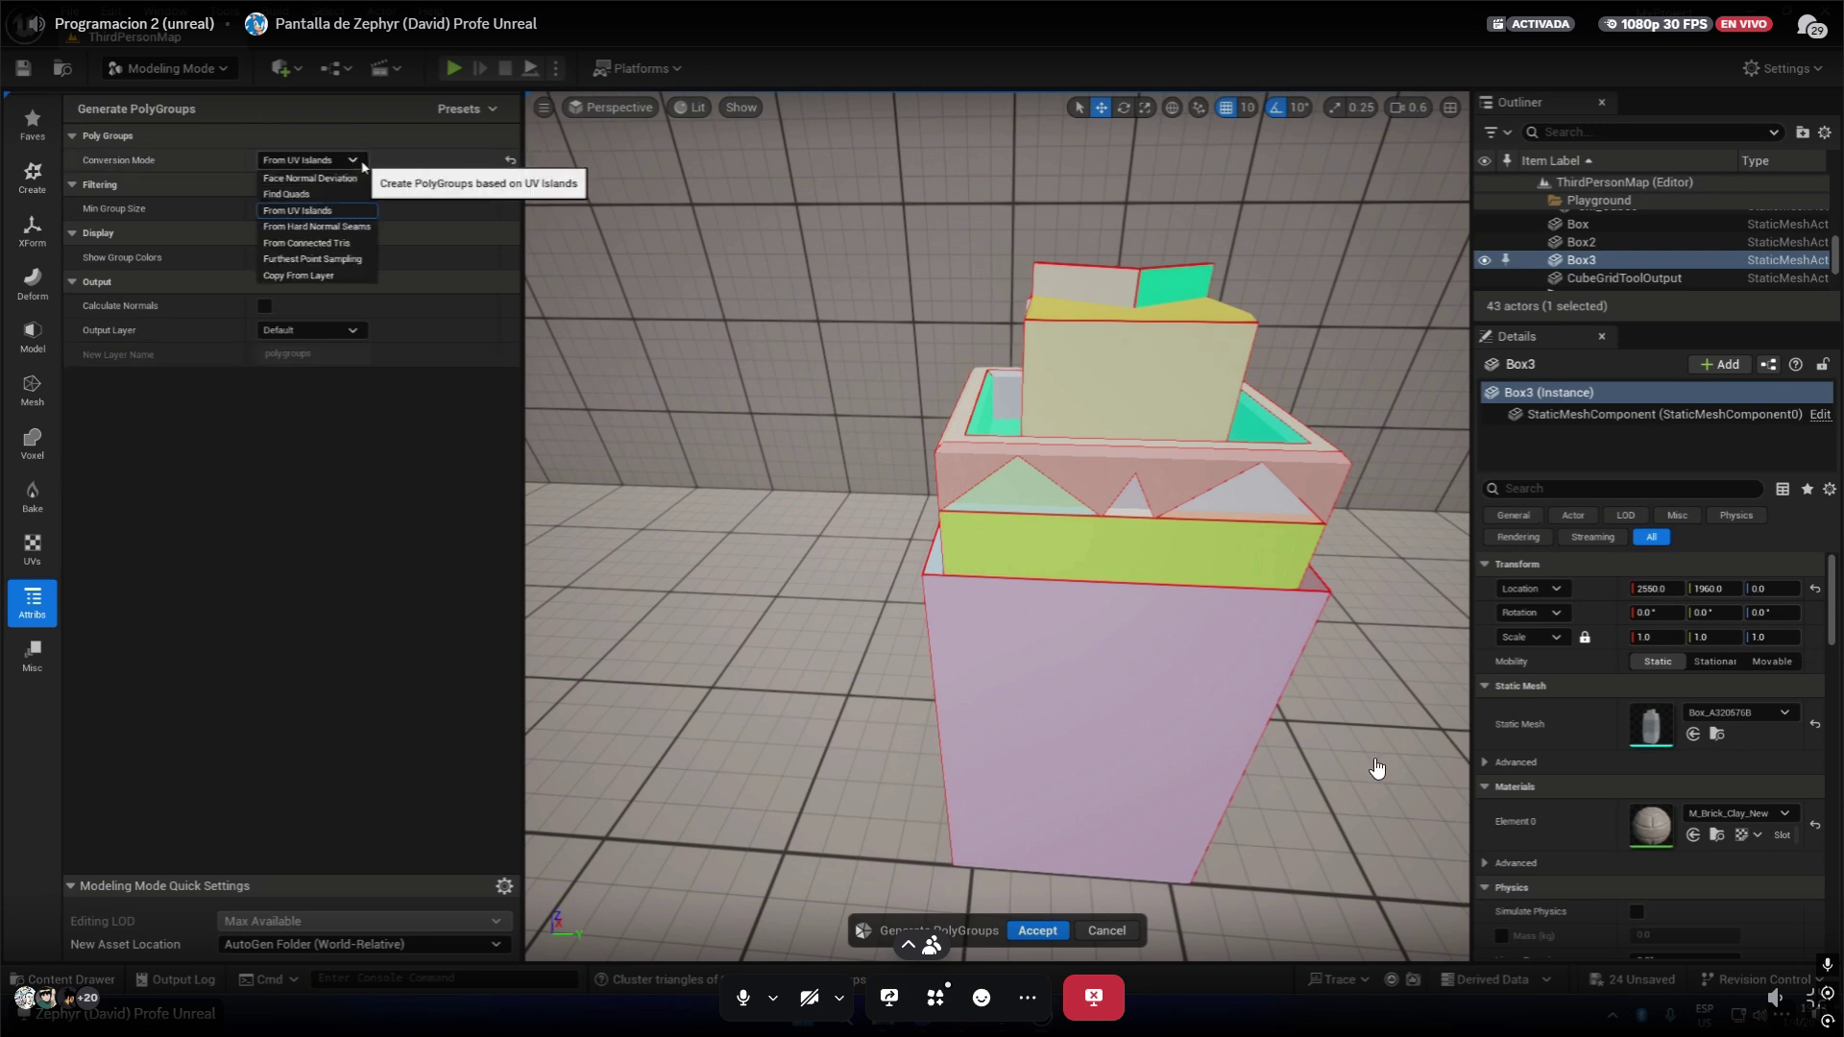
left_click(336, 195)
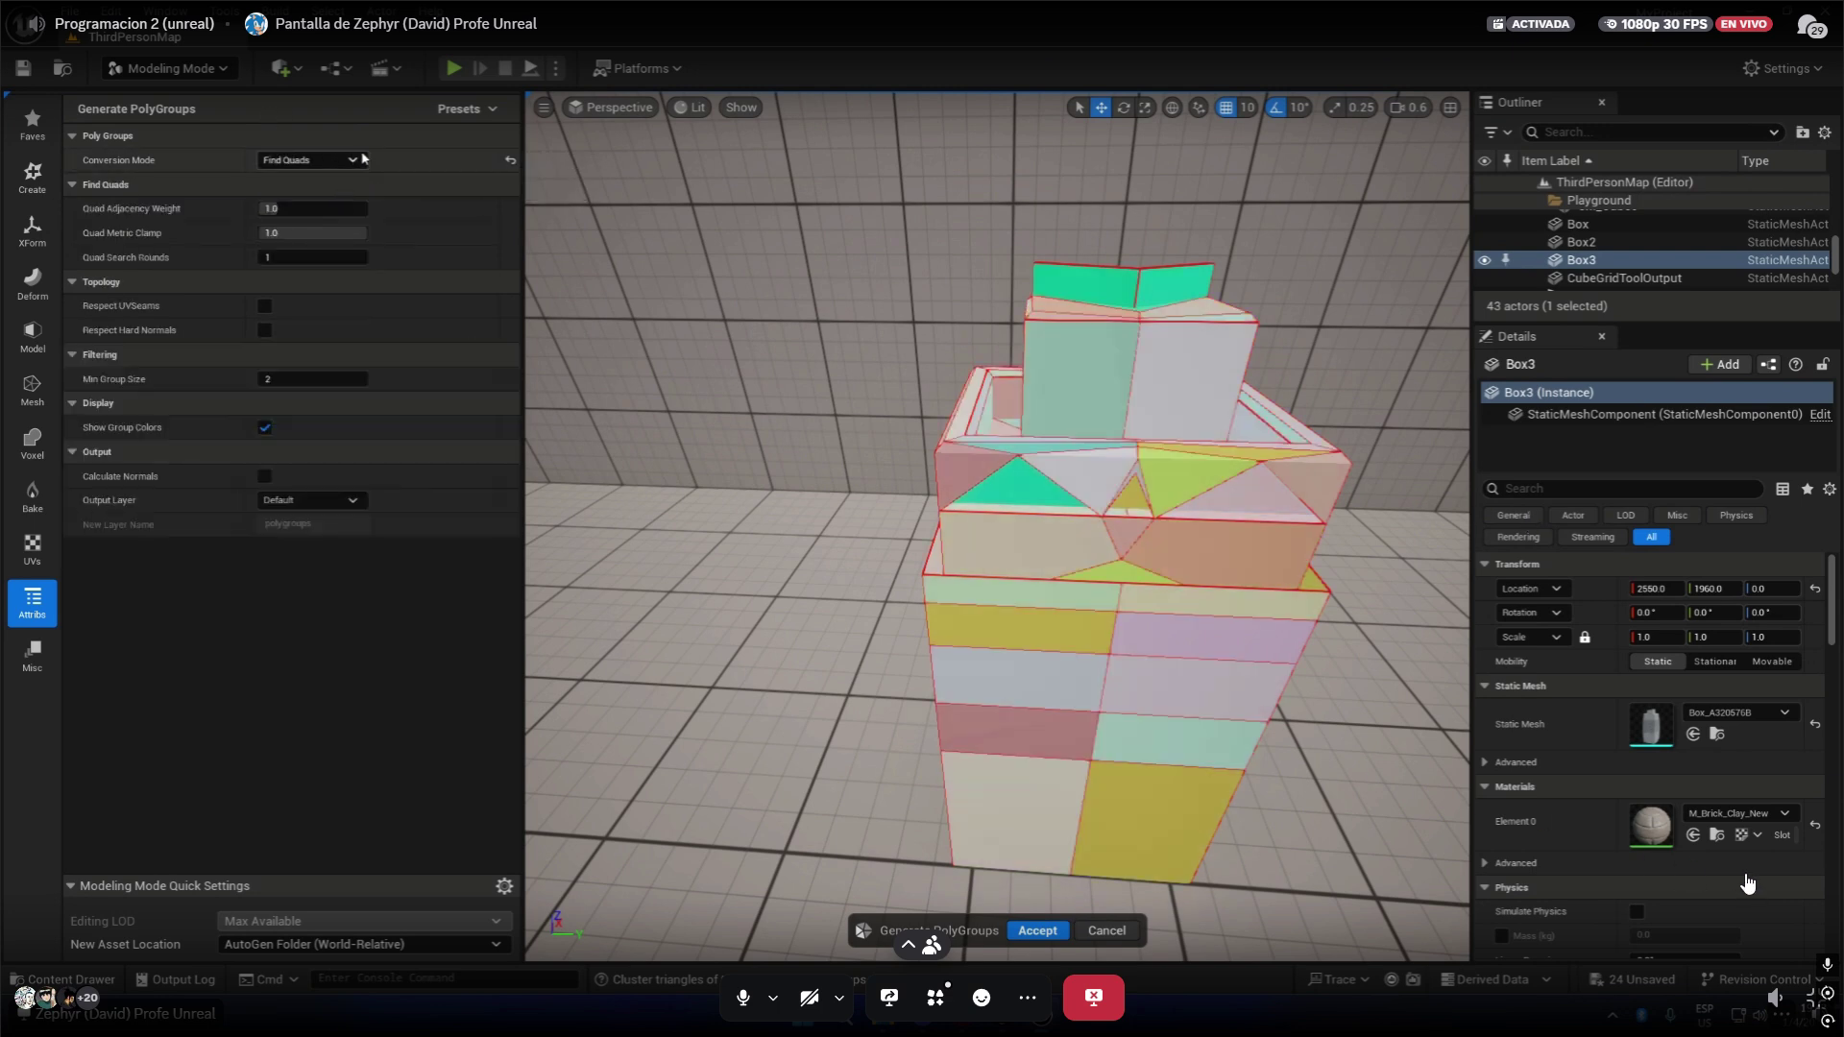
left_click(1110, 931)
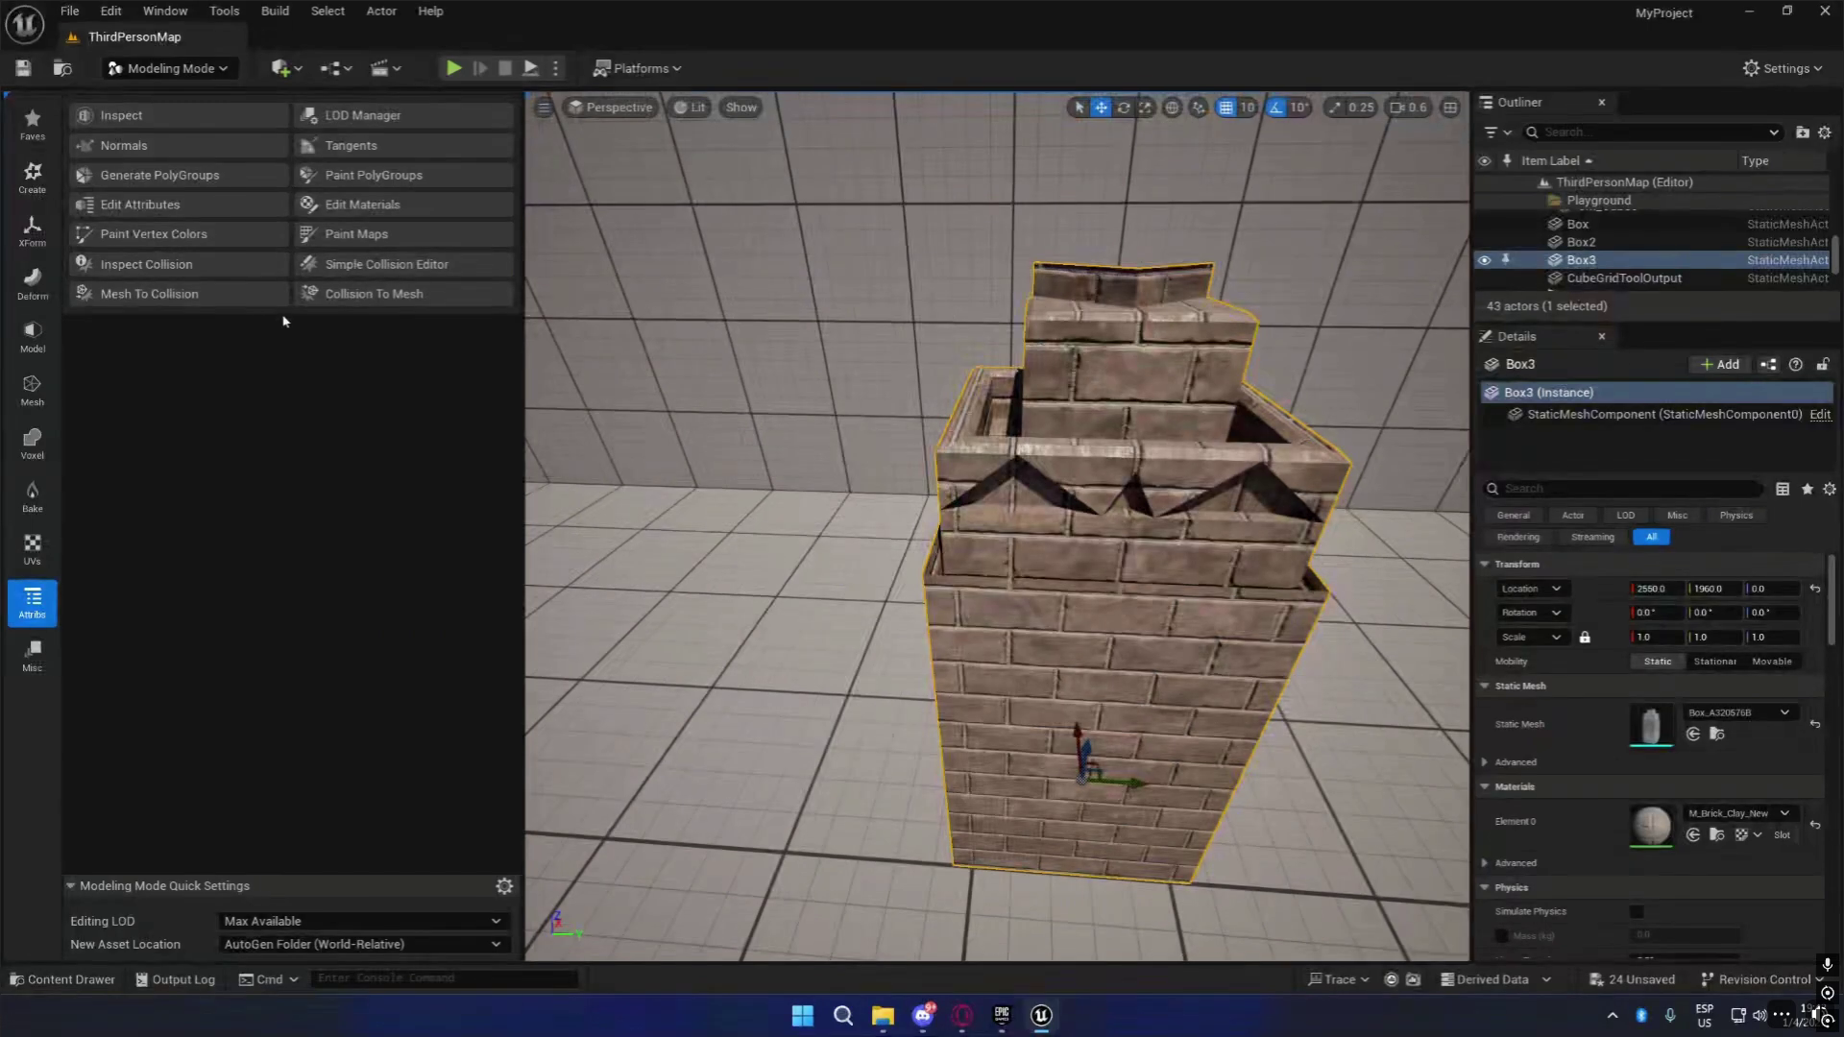
Start Paint PolyGroups on the tower and clear all of its existing groups.
left_click(414, 179)
left_click(346, 209)
left_click(347, 211)
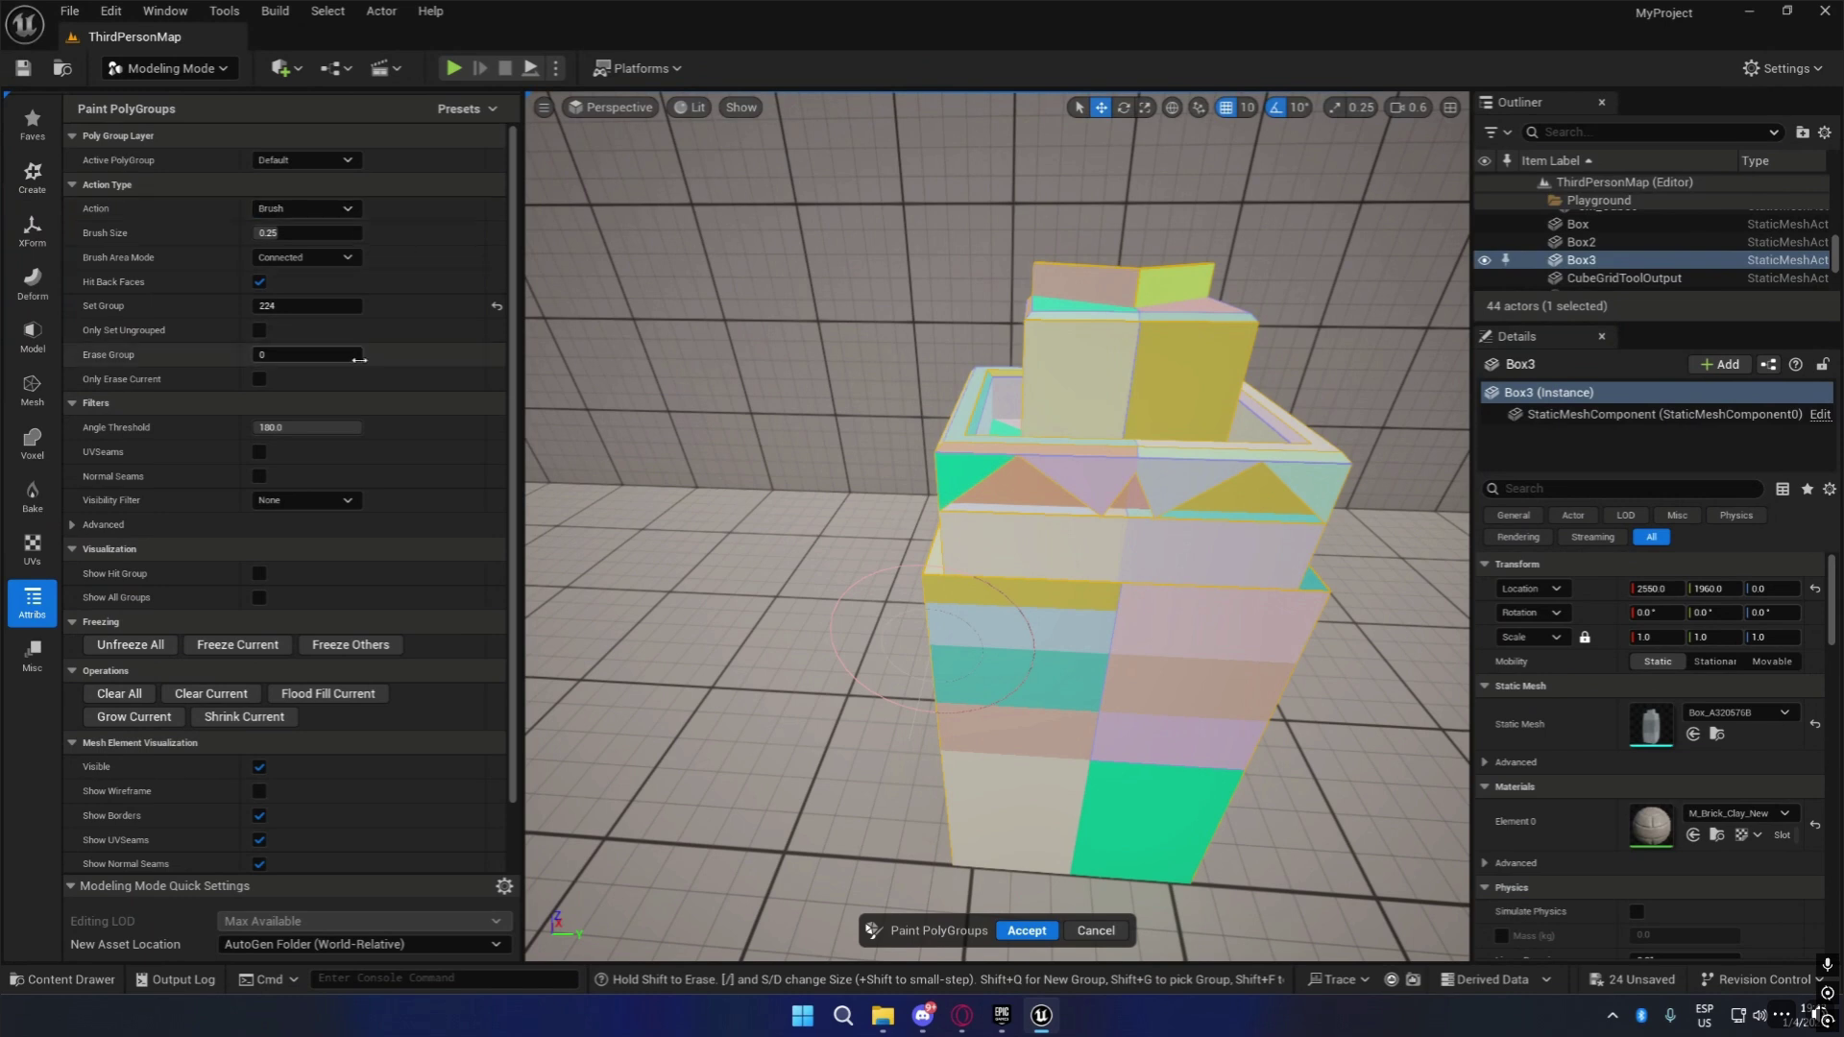
left_click(138, 695)
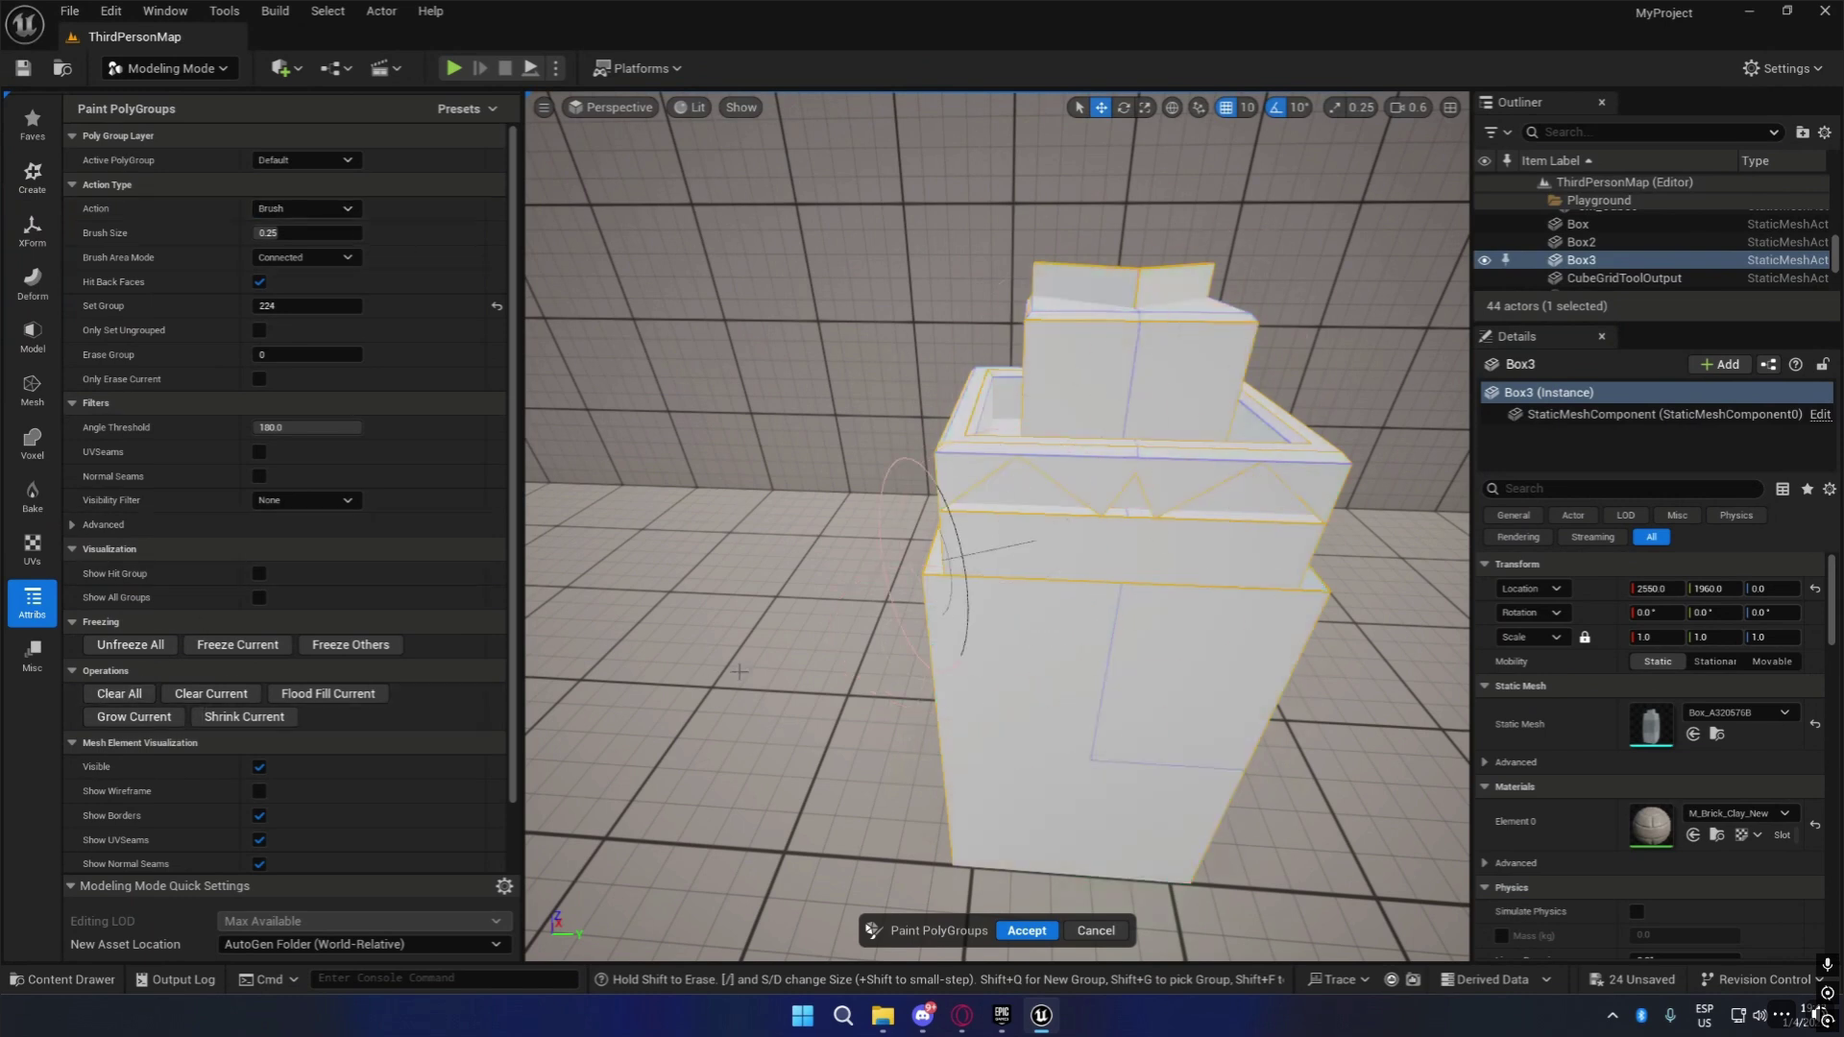
Brush PolyGroup 224 over the tower's lower front and adjacent side walls, and accept the painted groups.
right_click_drag(788, 689, 831, 609)
left_click(976, 621)
mouse_move(976, 621)
left_mouse_down()
mouse_move(918, 610)
mouse_move(924, 692)
mouse_move(971, 560)
mouse_move(896, 563)
mouse_move(985, 514)
left_mouse_up()
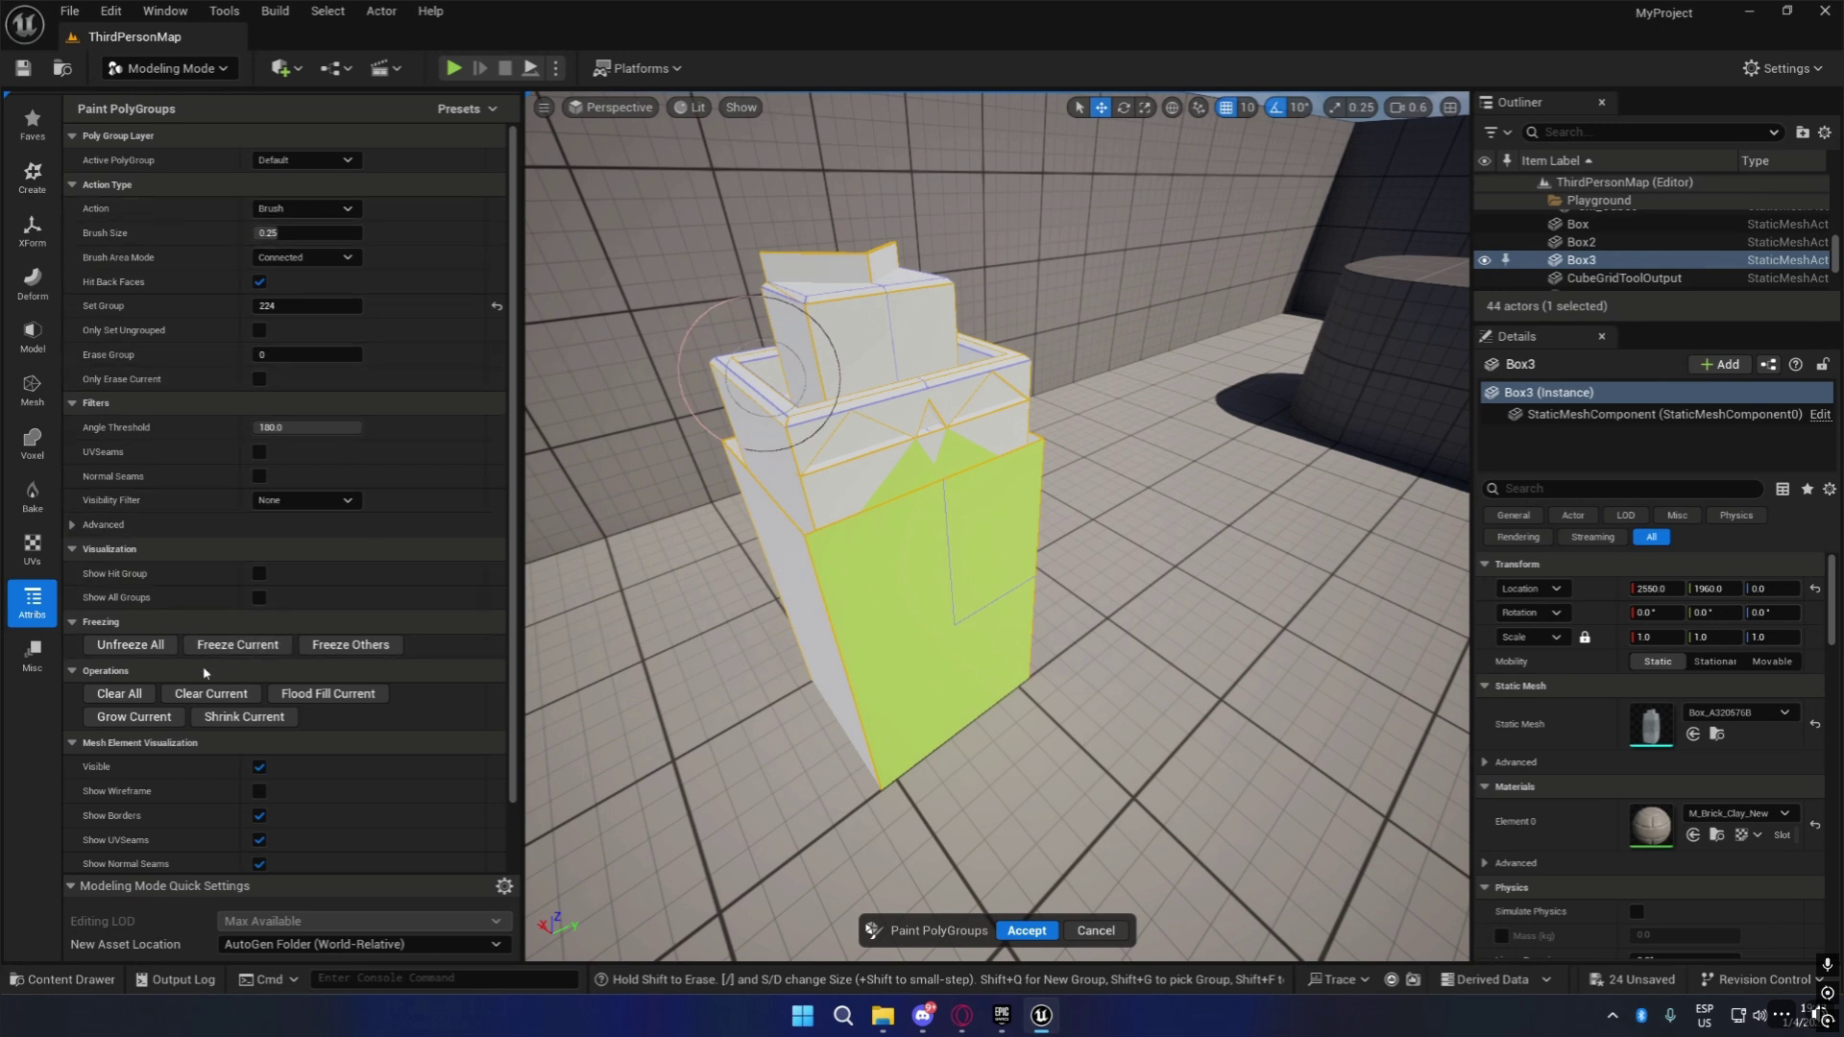
mouse_move(946, 741)
right_mouse_down()
mouse_move(1076, 754)
mouse_move(1153, 797)
mouse_move(1038, 677)
right_mouse_up()
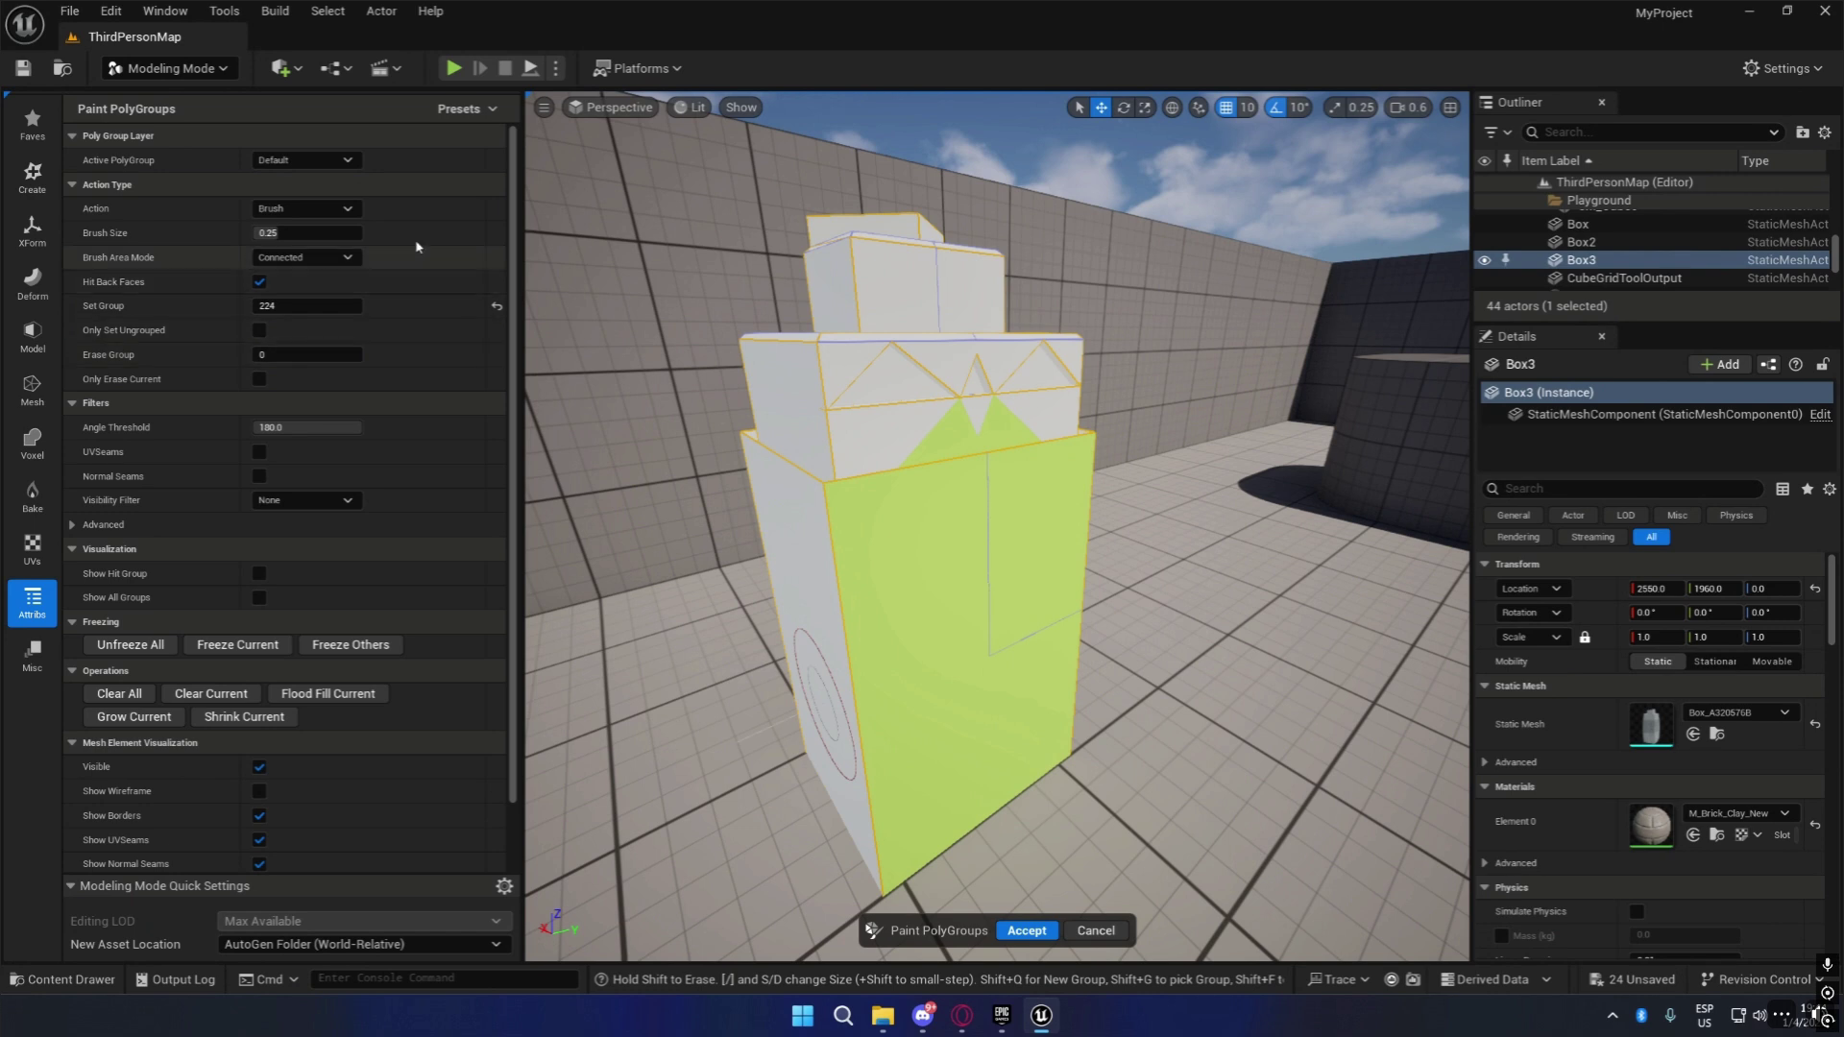
left_click_drag(786, 580, 810, 619)
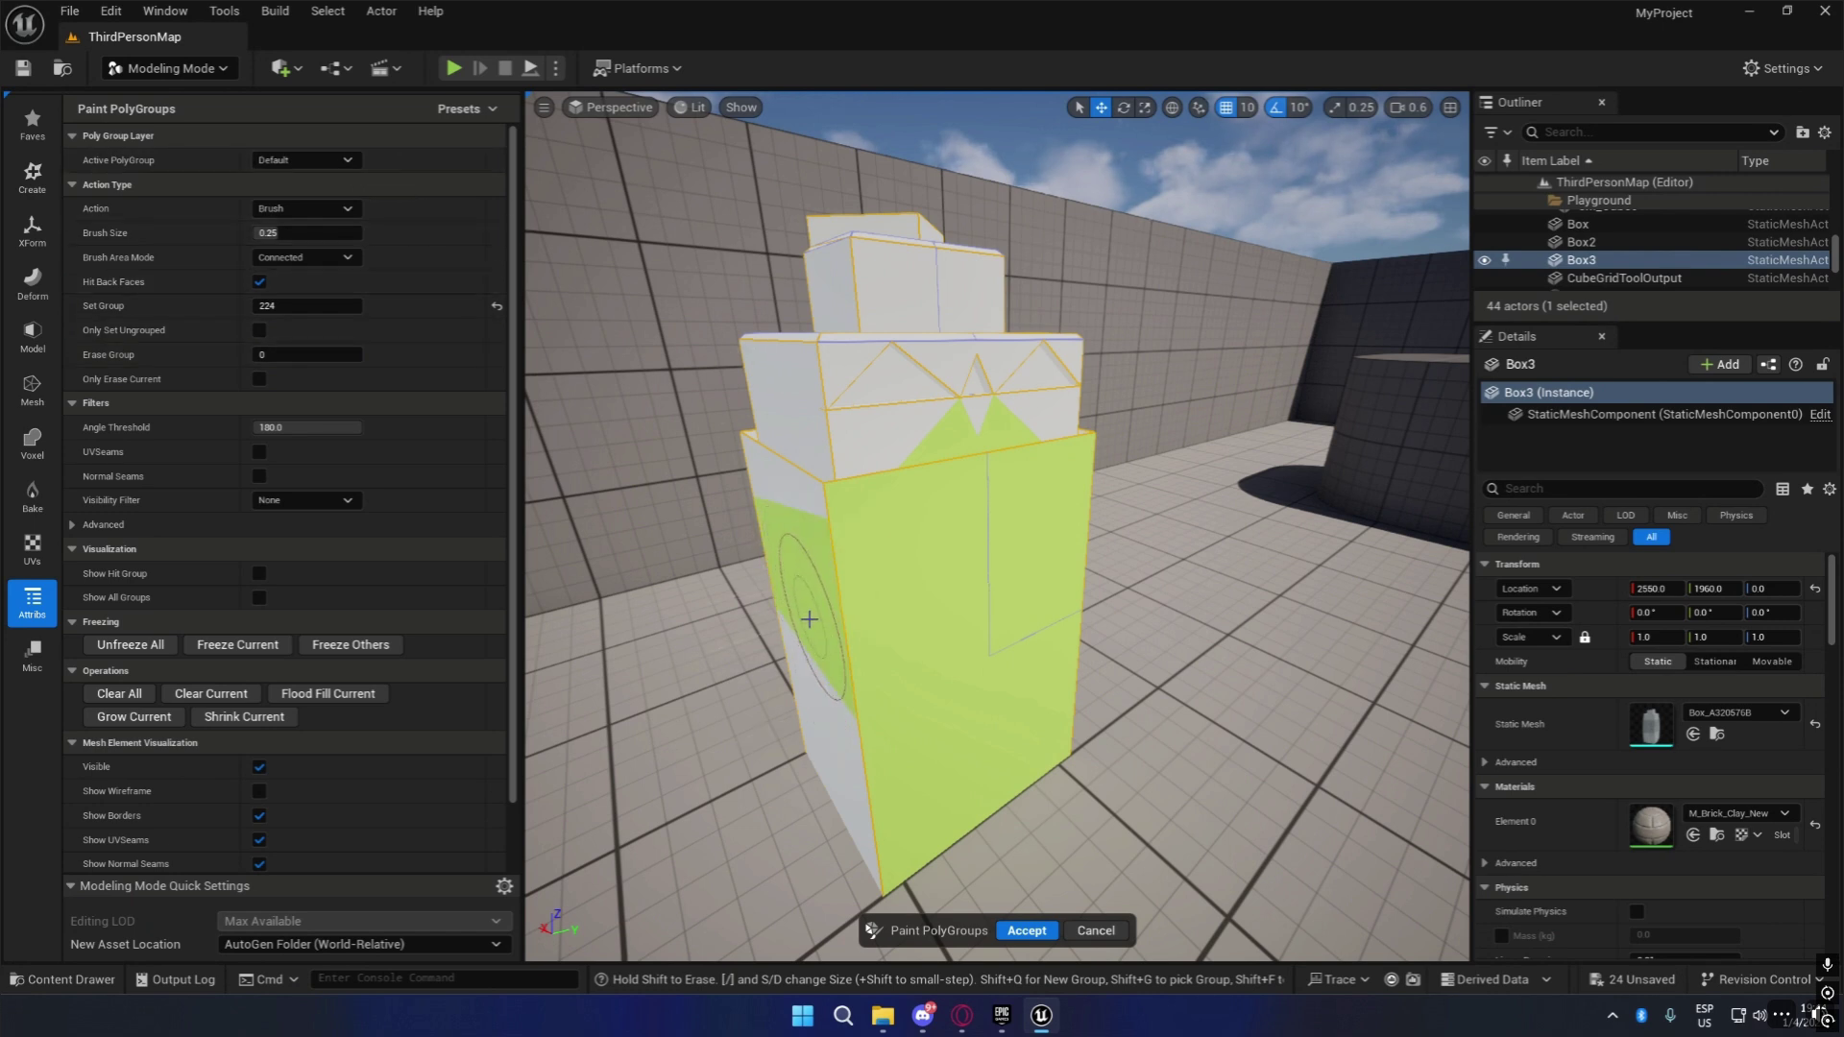
left_click_drag(806, 527, 785, 491)
left_click_drag(798, 623, 817, 723)
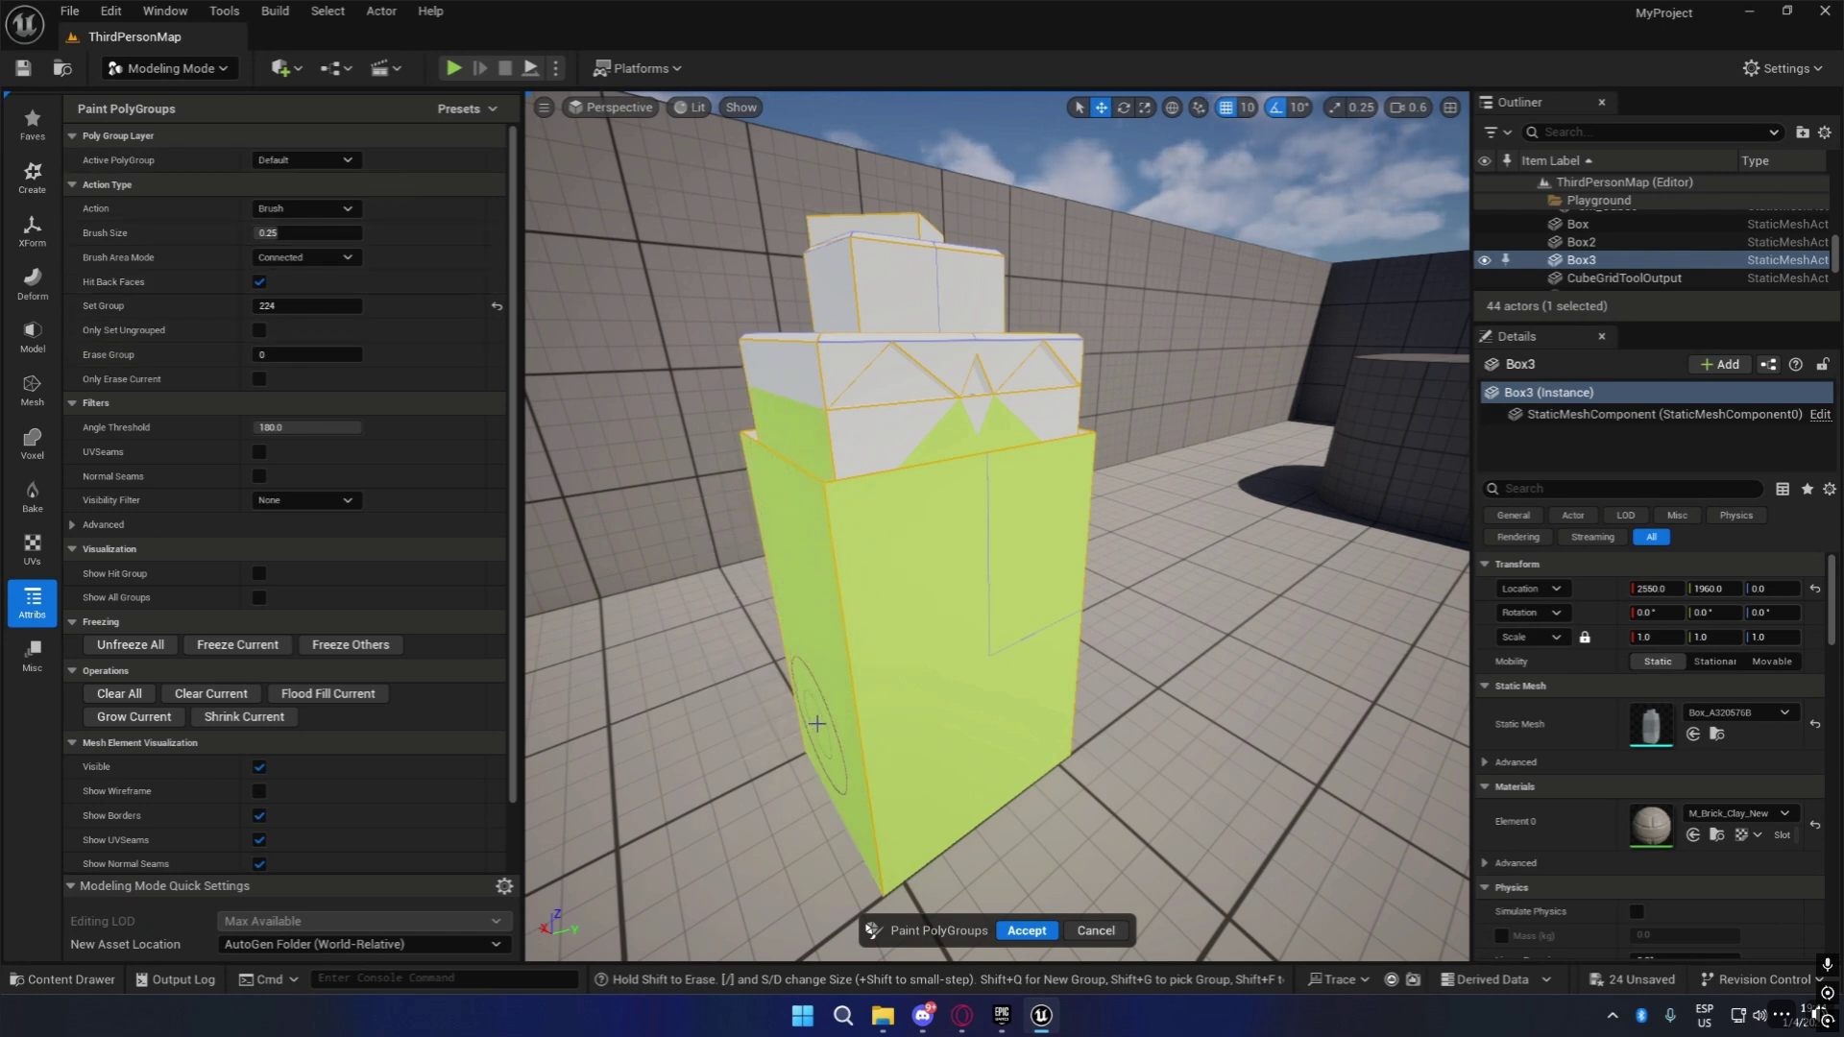
left_click(1028, 931)
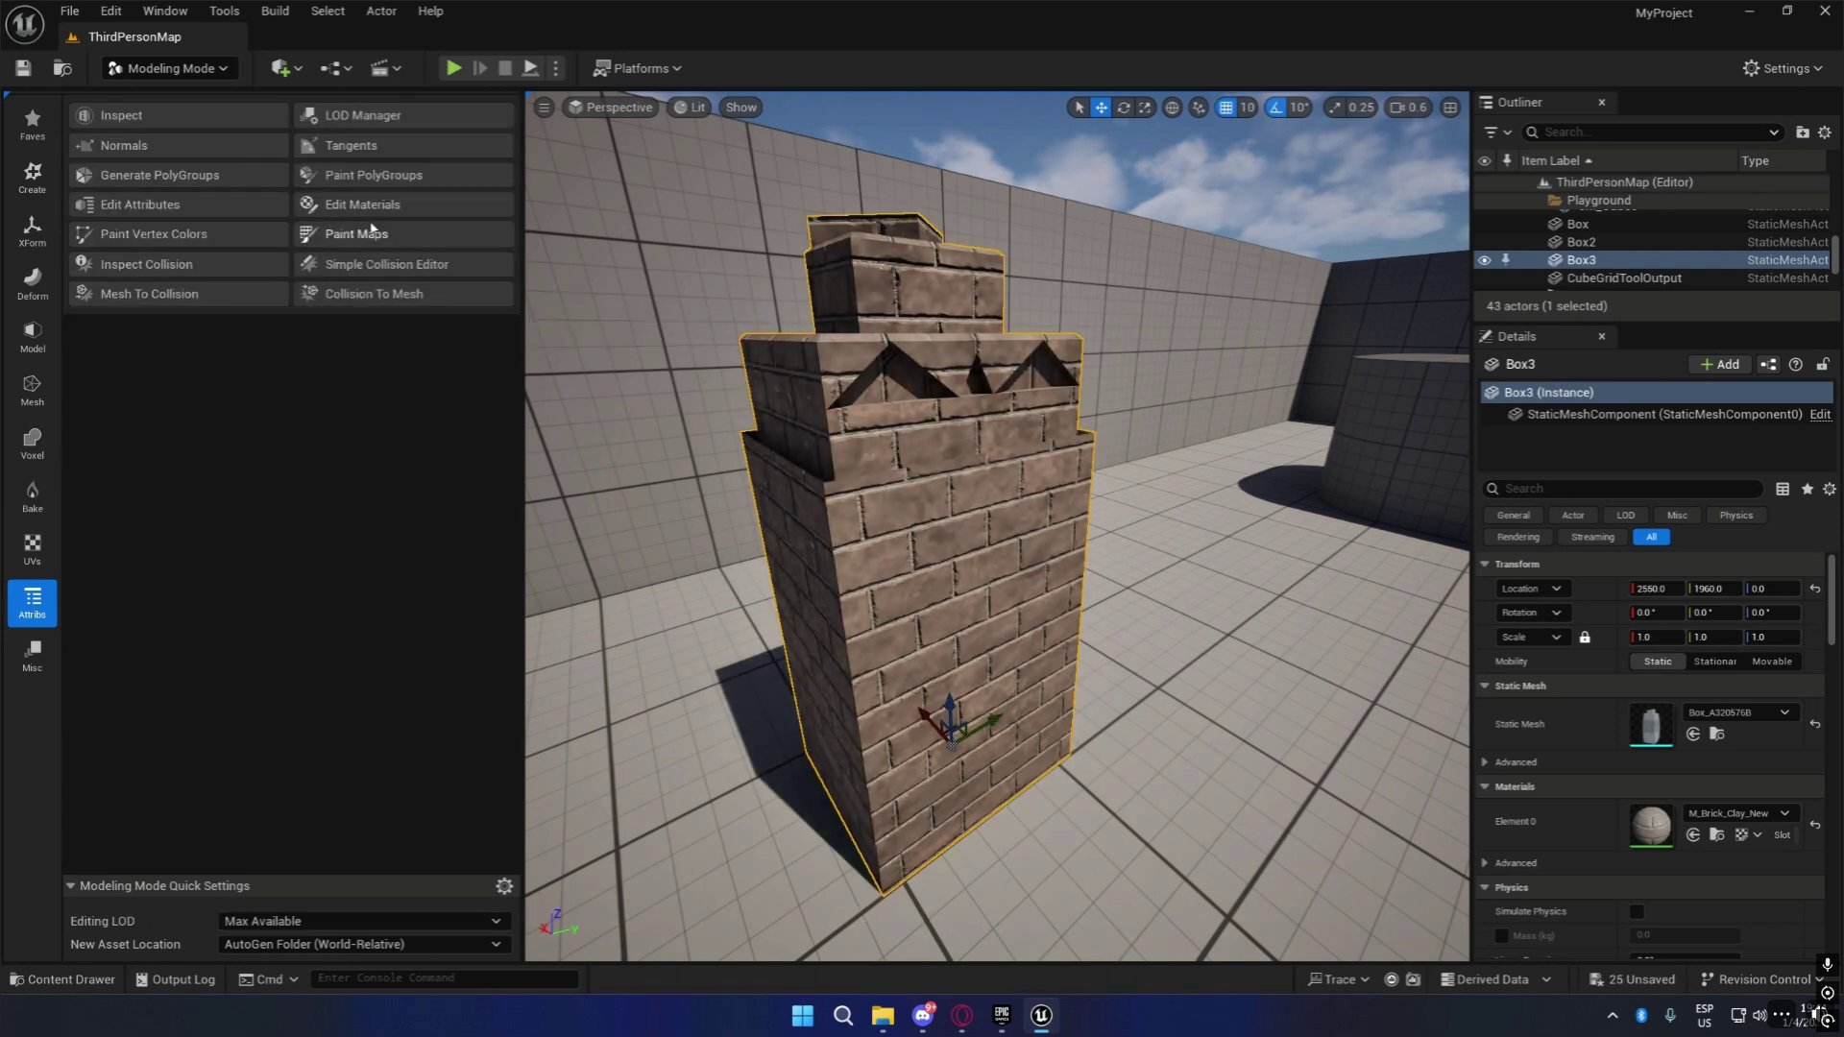
Reopen Paint PolyGroups, clear all of the tower's painted groups, and accept the result.
left_click(375, 175)
mouse_move(1159, 629)
right_mouse_down()
mouse_move(1345, 615)
mouse_move(1104, 555)
mouse_move(1239, 533)
right_mouse_up()
left_click(117, 693)
right_click_drag(835, 615, 663, 590)
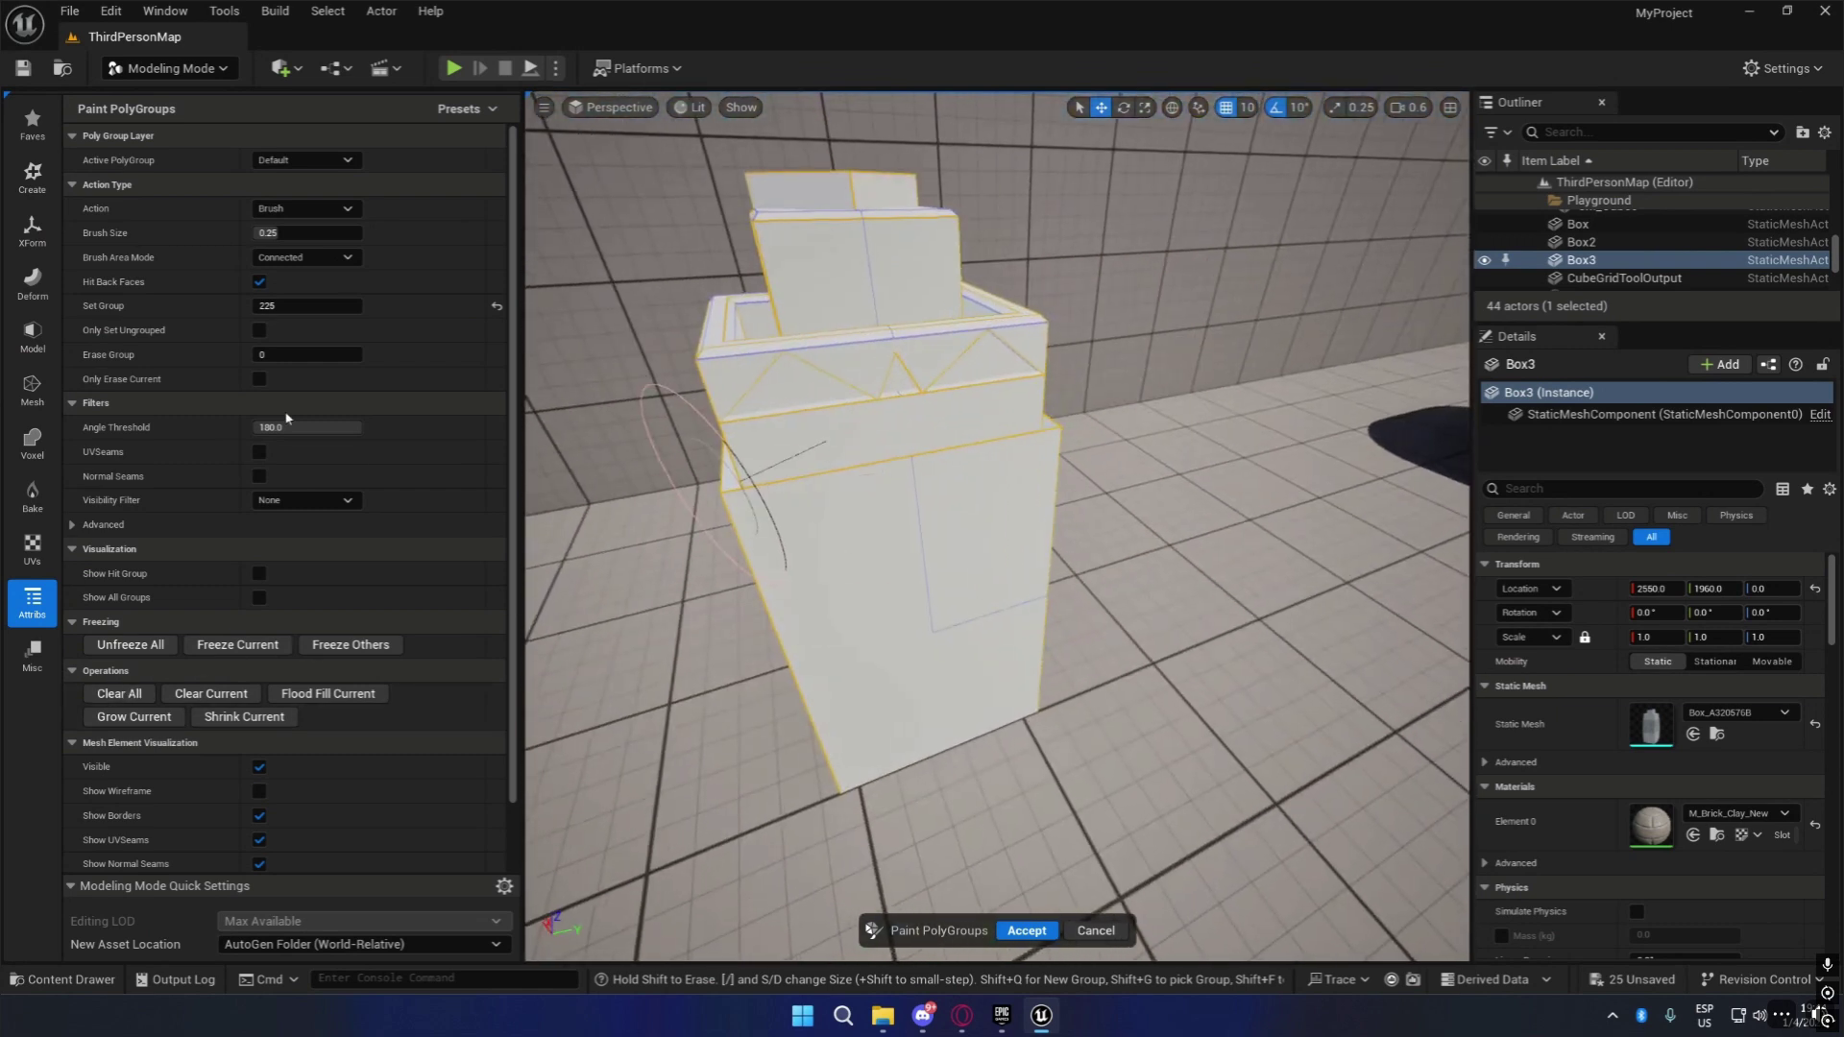
left_click(1027, 929)
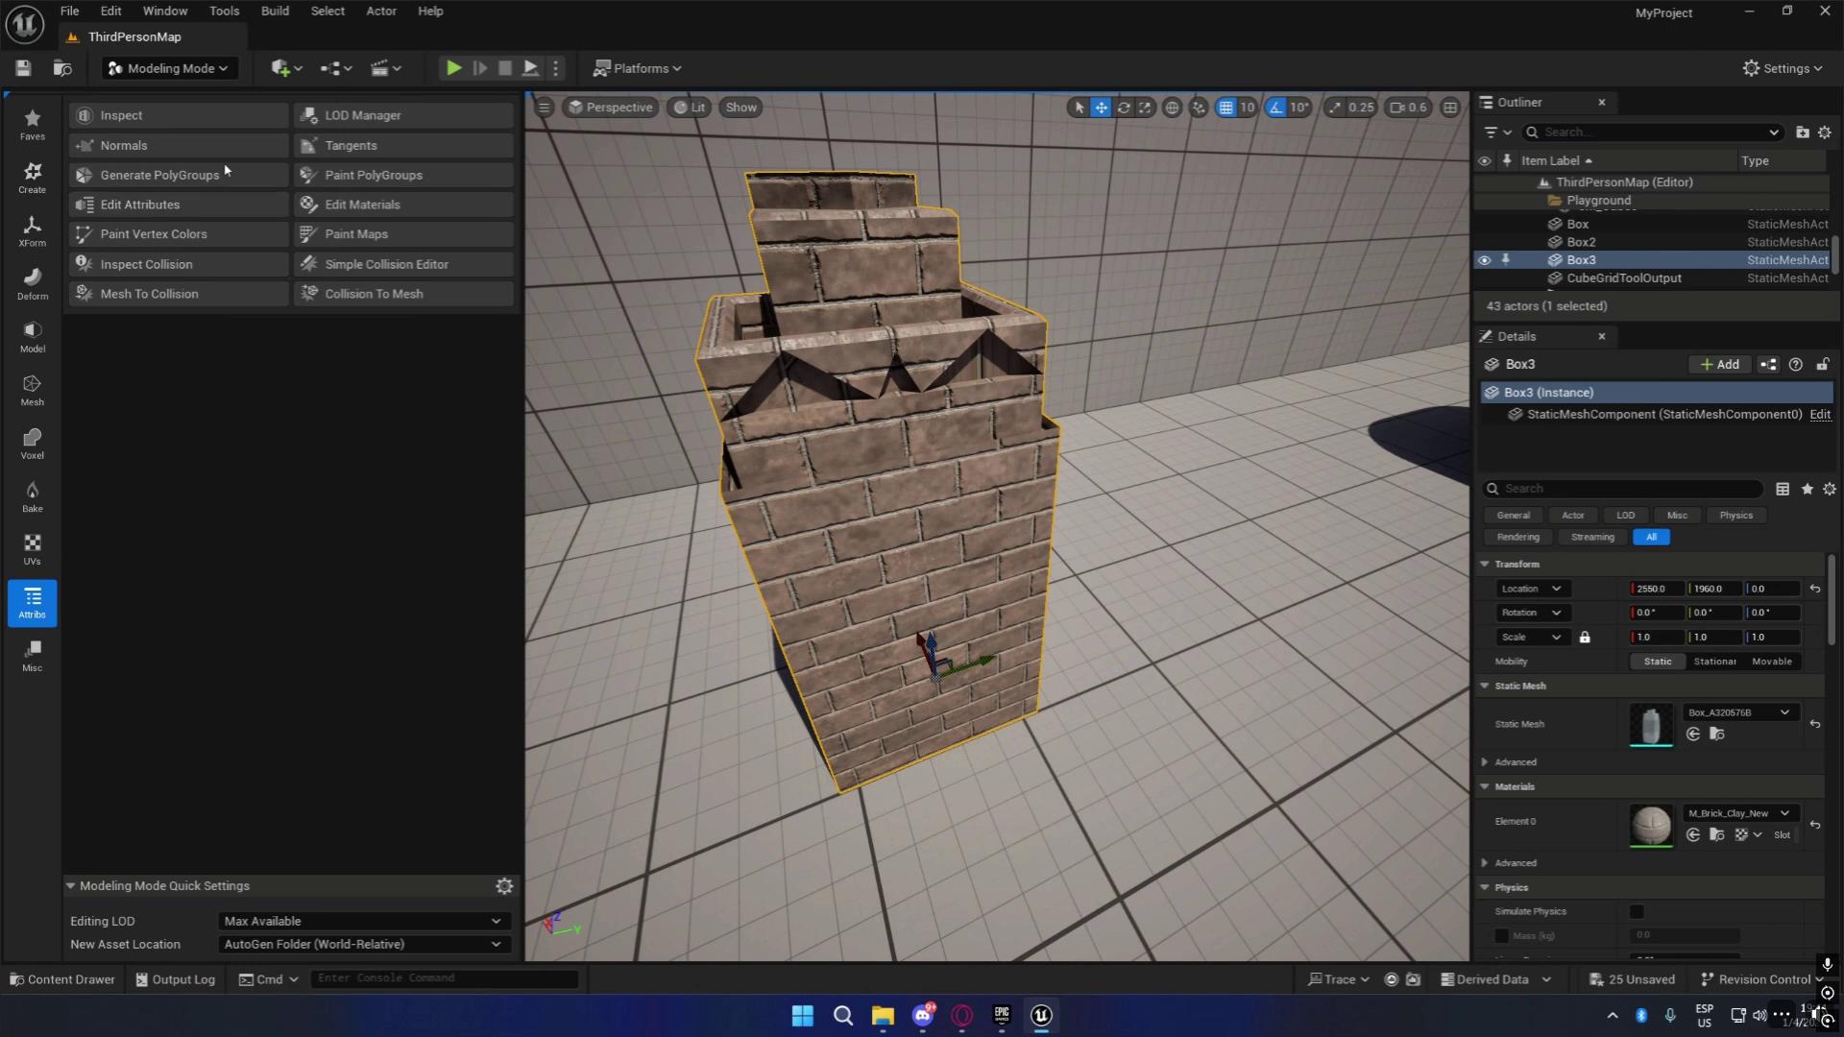
Preview the tower's PolyGroups in the From Hard Normal Seams and From Connected Tris conversion modes.
left_click(160, 175)
right_click_drag(1137, 594, 1212, 559)
left_click(336, 159)
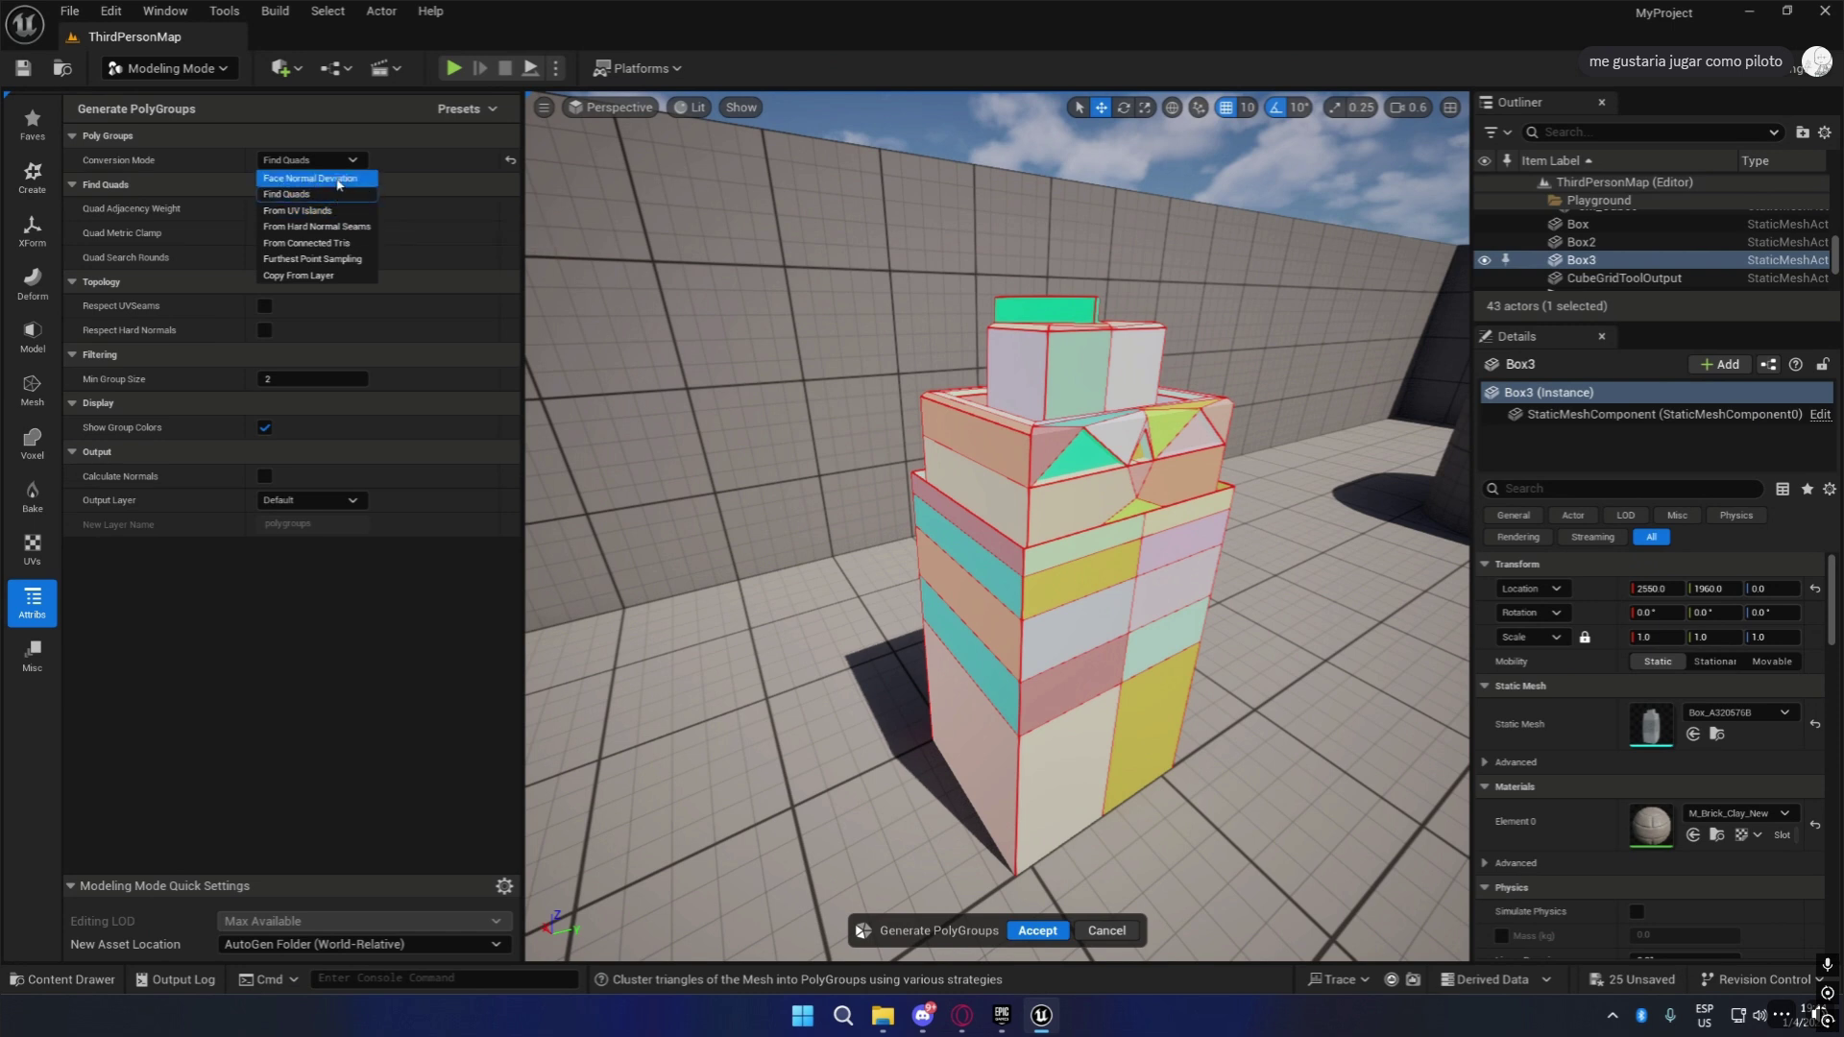
left_click(356, 227)
left_click(365, 163)
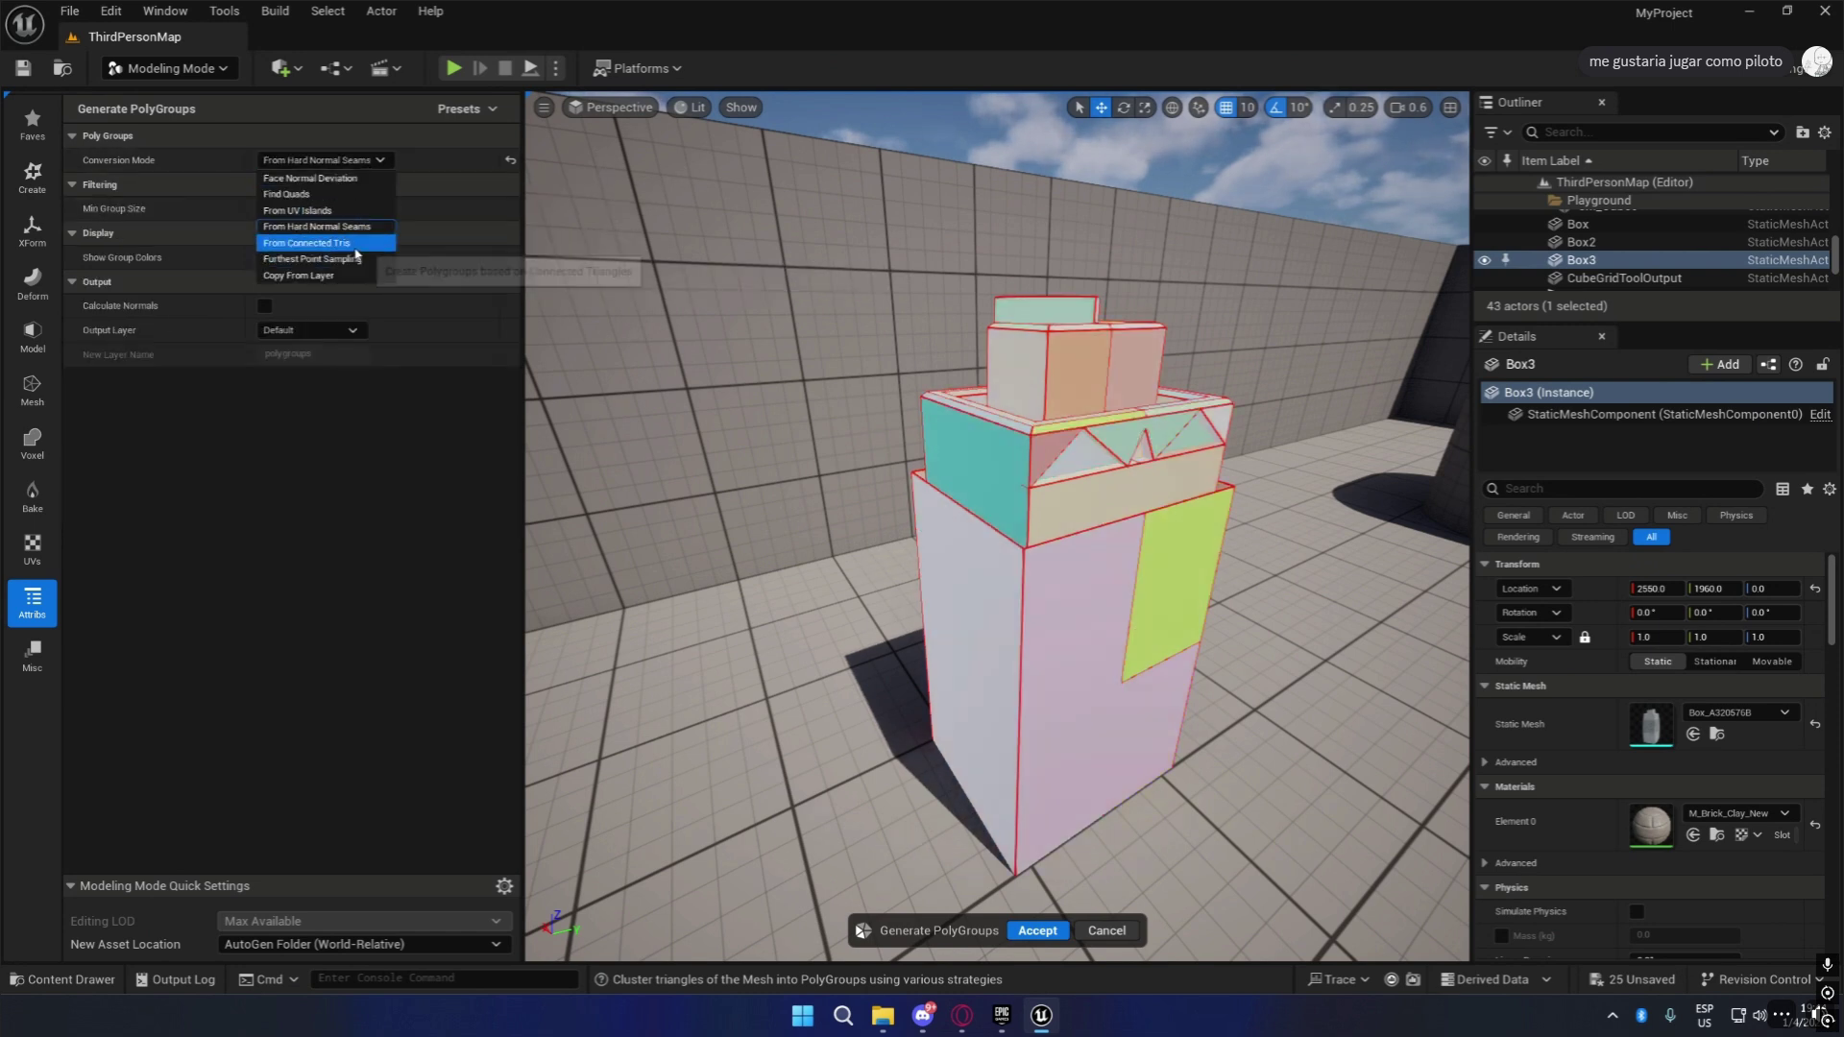
left_click(355, 243)
left_click(322, 159)
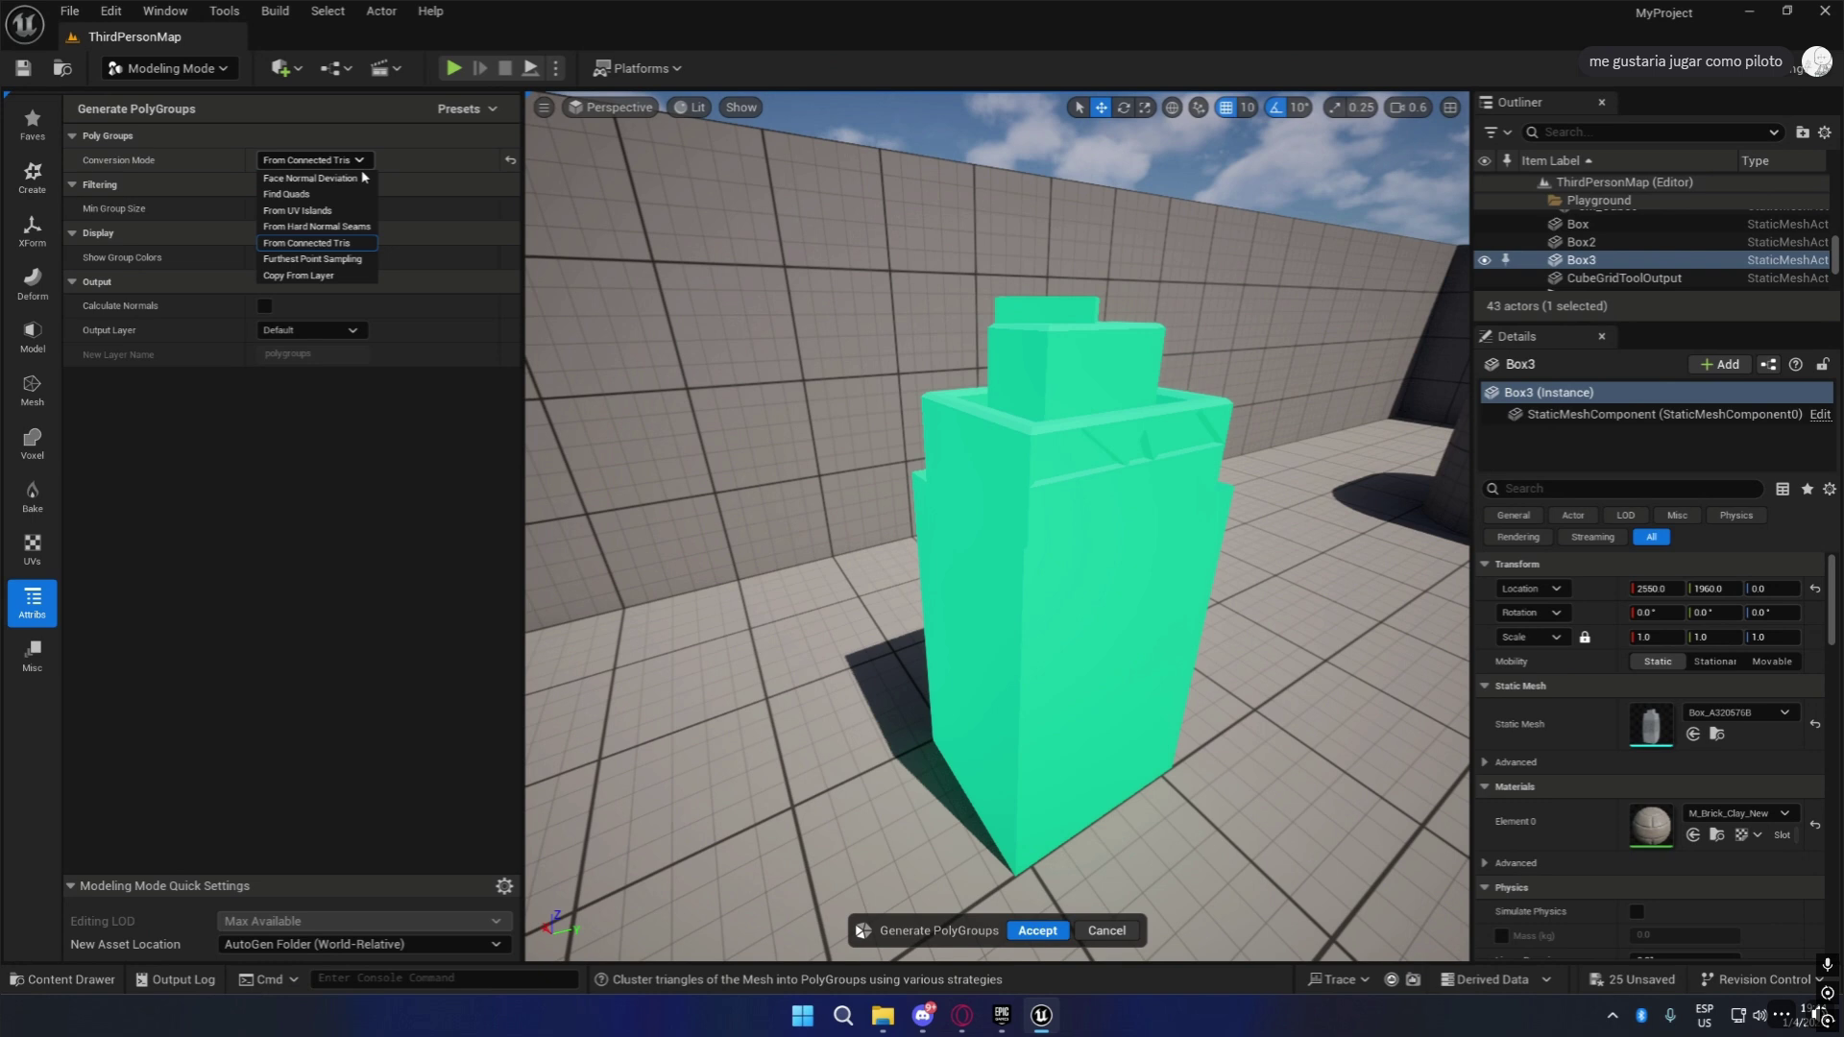
left_click(352, 238)
Generate the tower's PolyGroups with the Find Quads conversion mode and accept them.
left_click(321, 159)
left_click(356, 194)
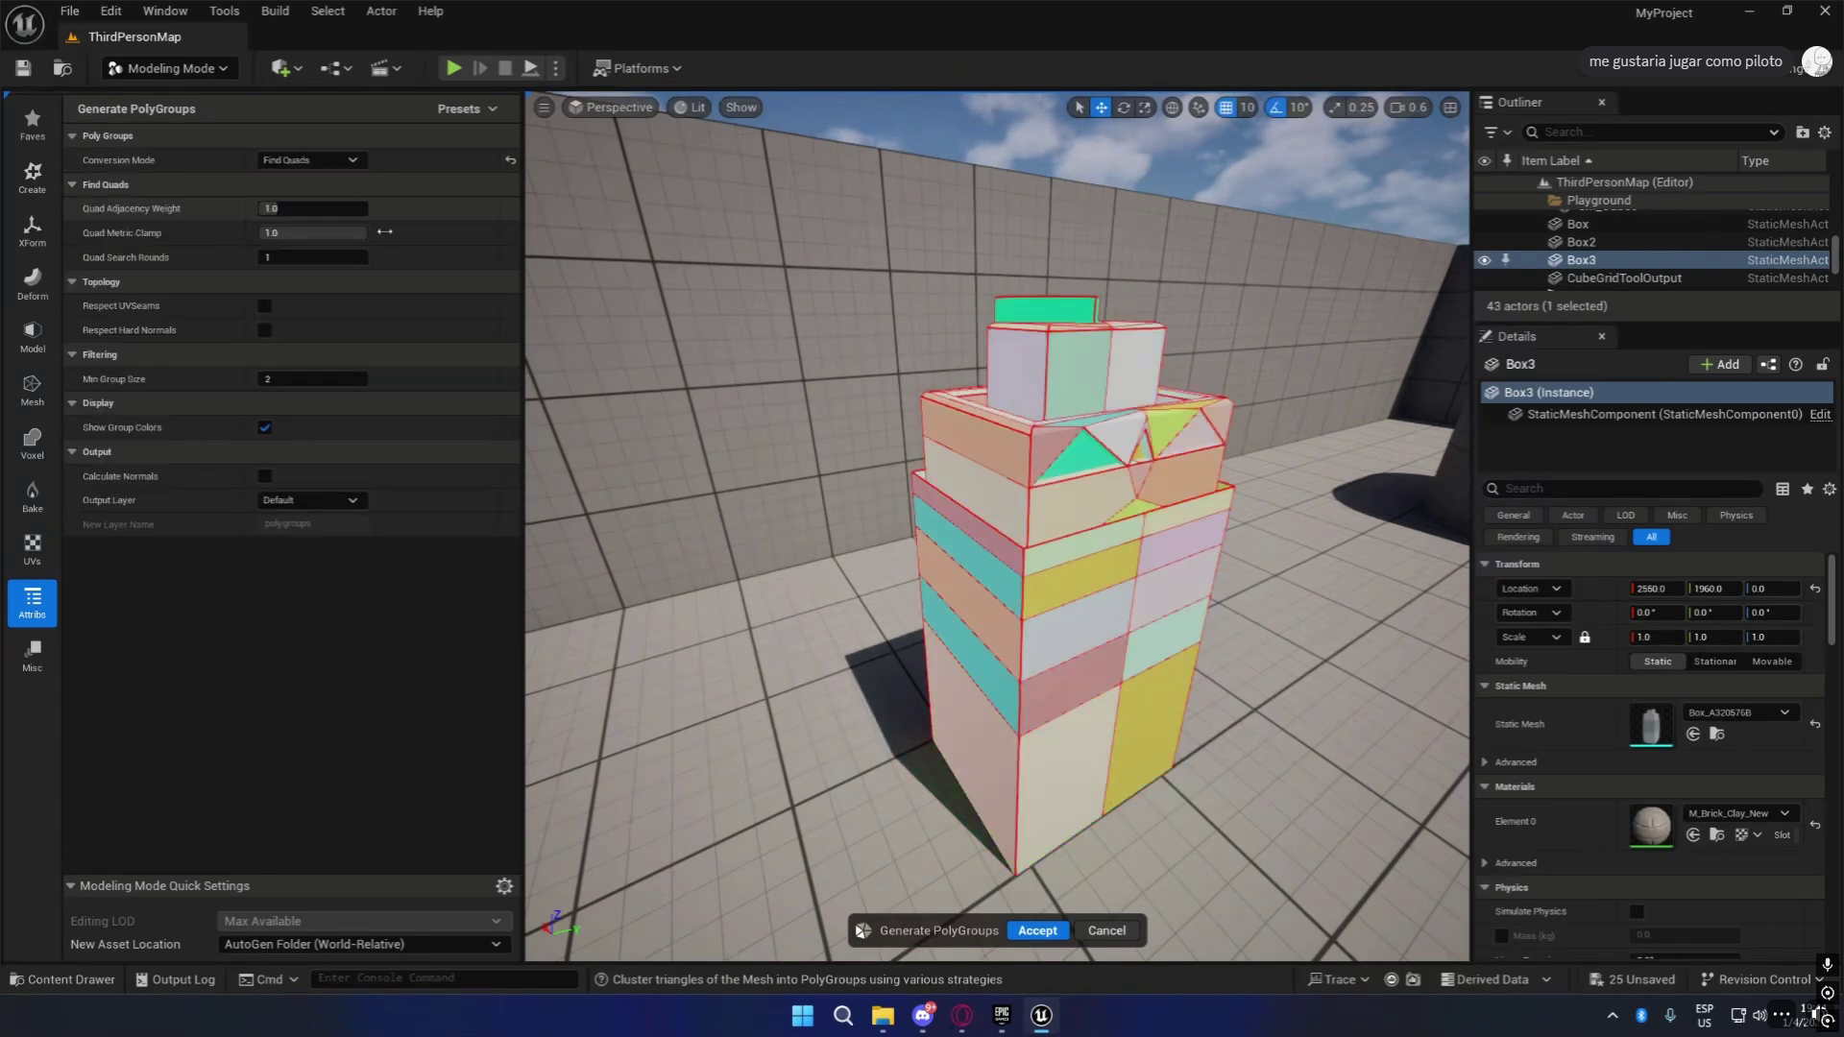
left_click(1045, 932)
Inspect the tower's wireframe and mesh statistics with the Mesh Inspector, and close the tool.
right_click_drag(1047, 768, 1207, 751)
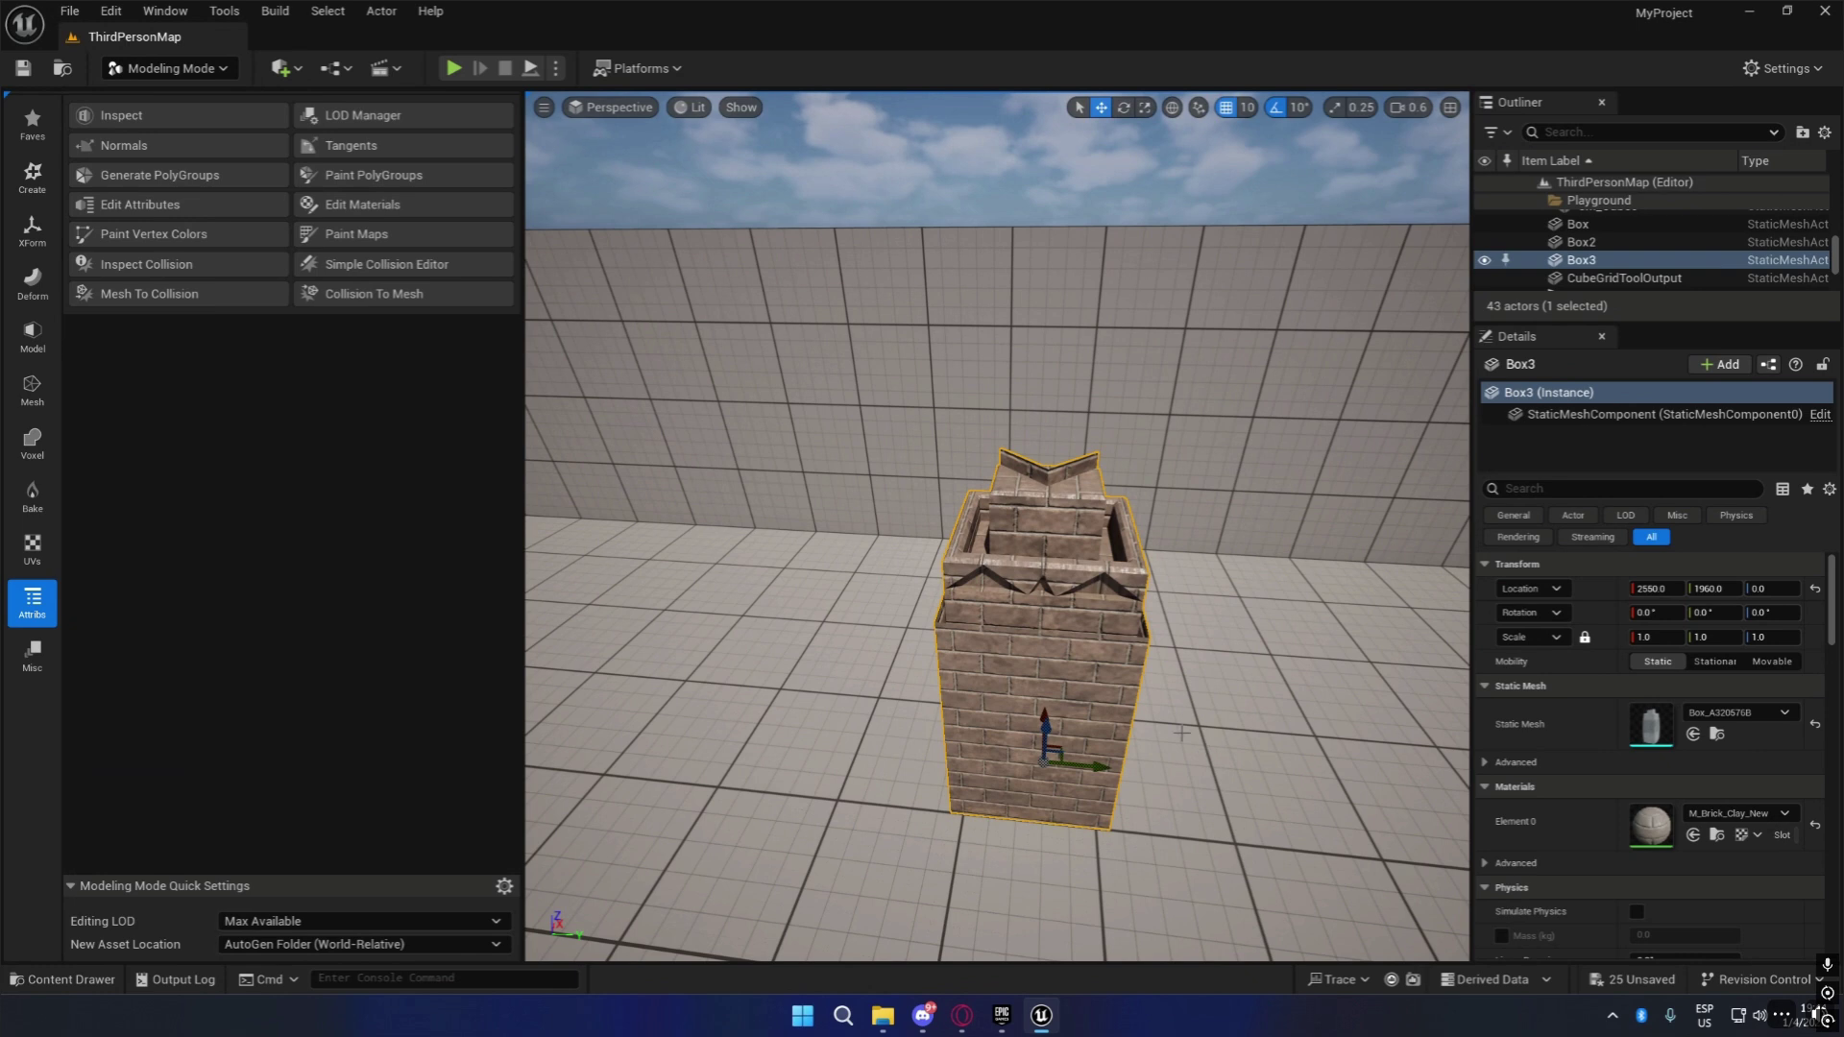
left_click(161, 115)
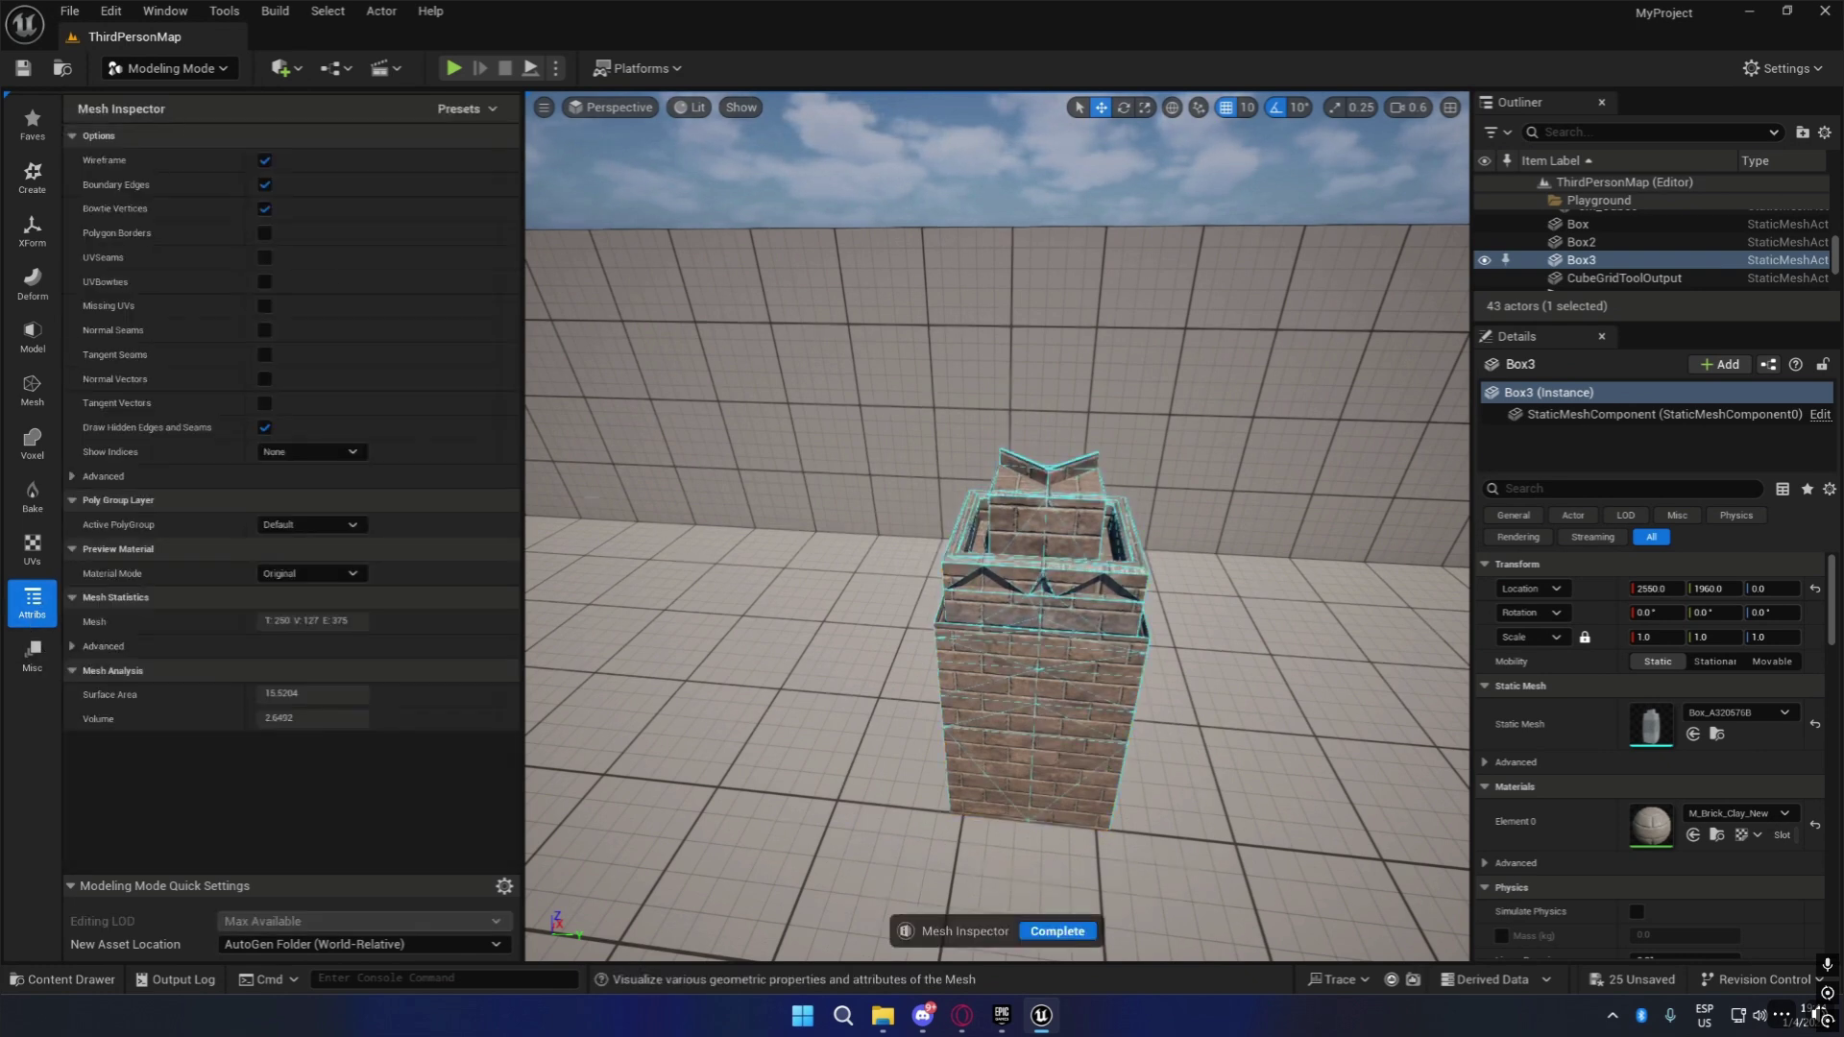
left_click(1037, 932)
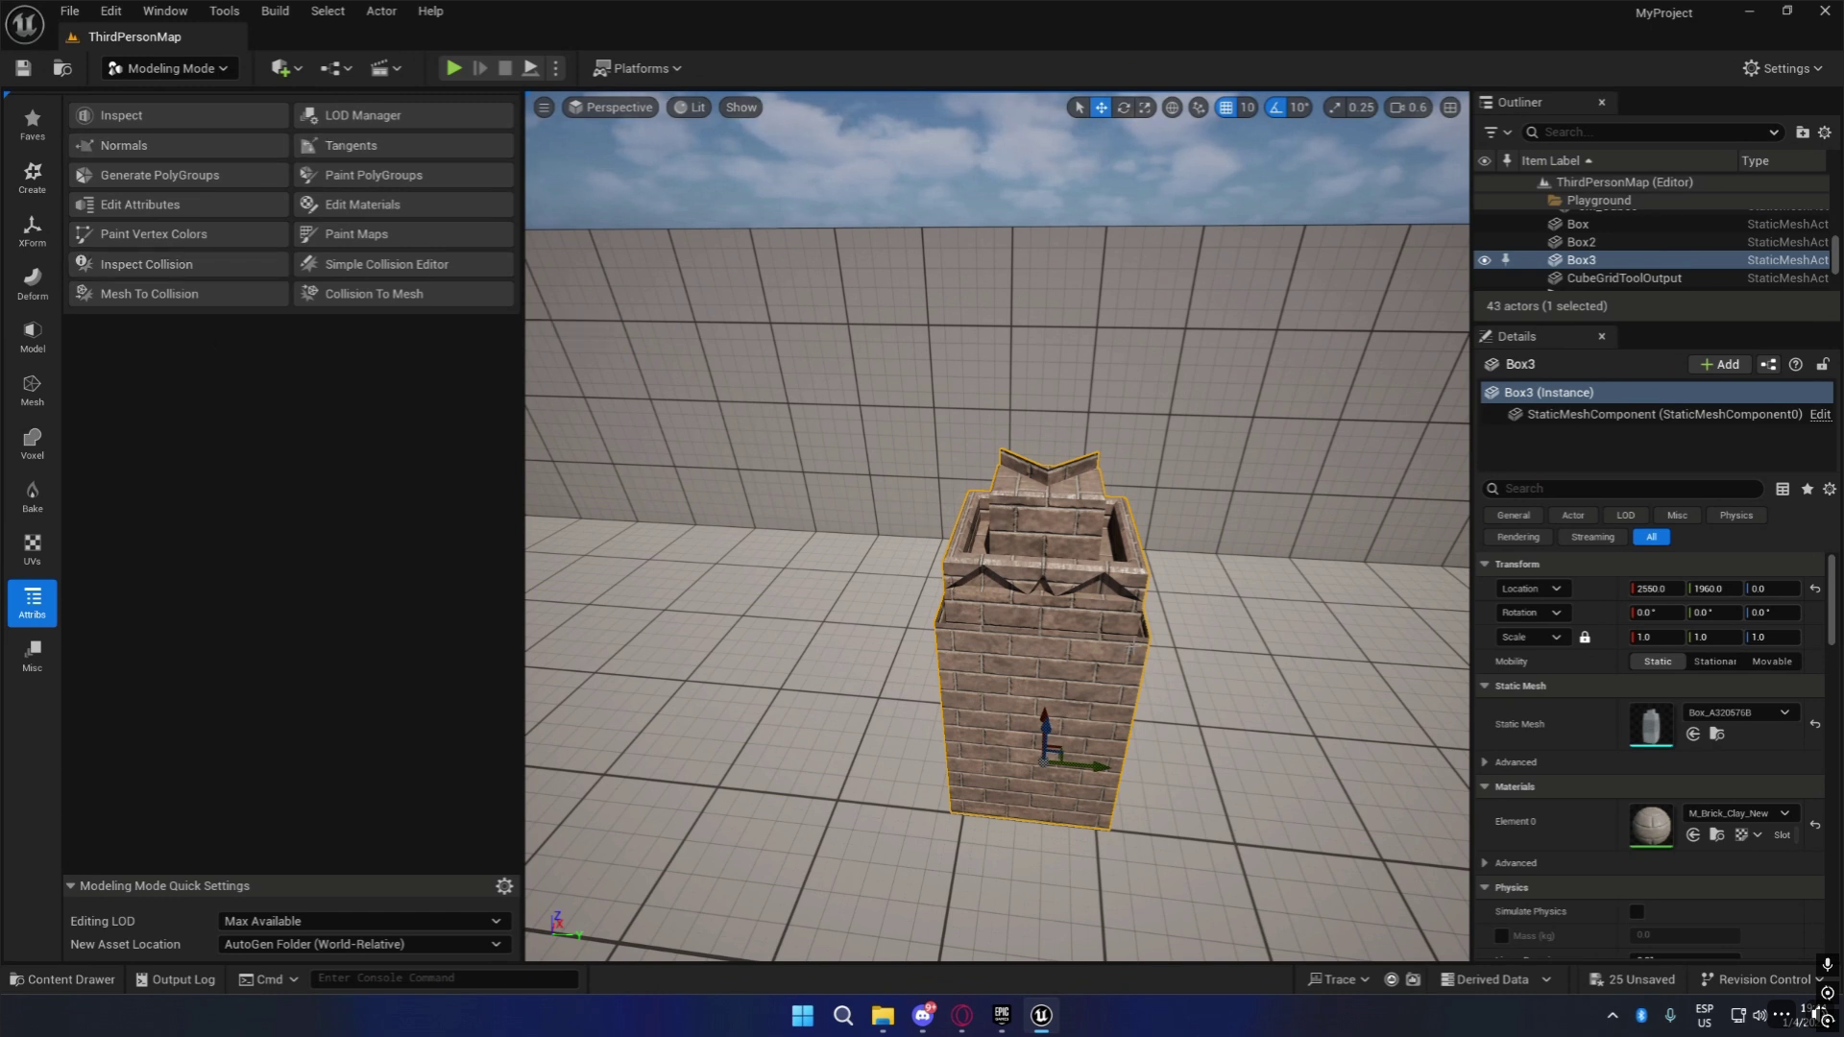
key("d")
right_click_drag(1299, 706, 1015, 611)
key("w")
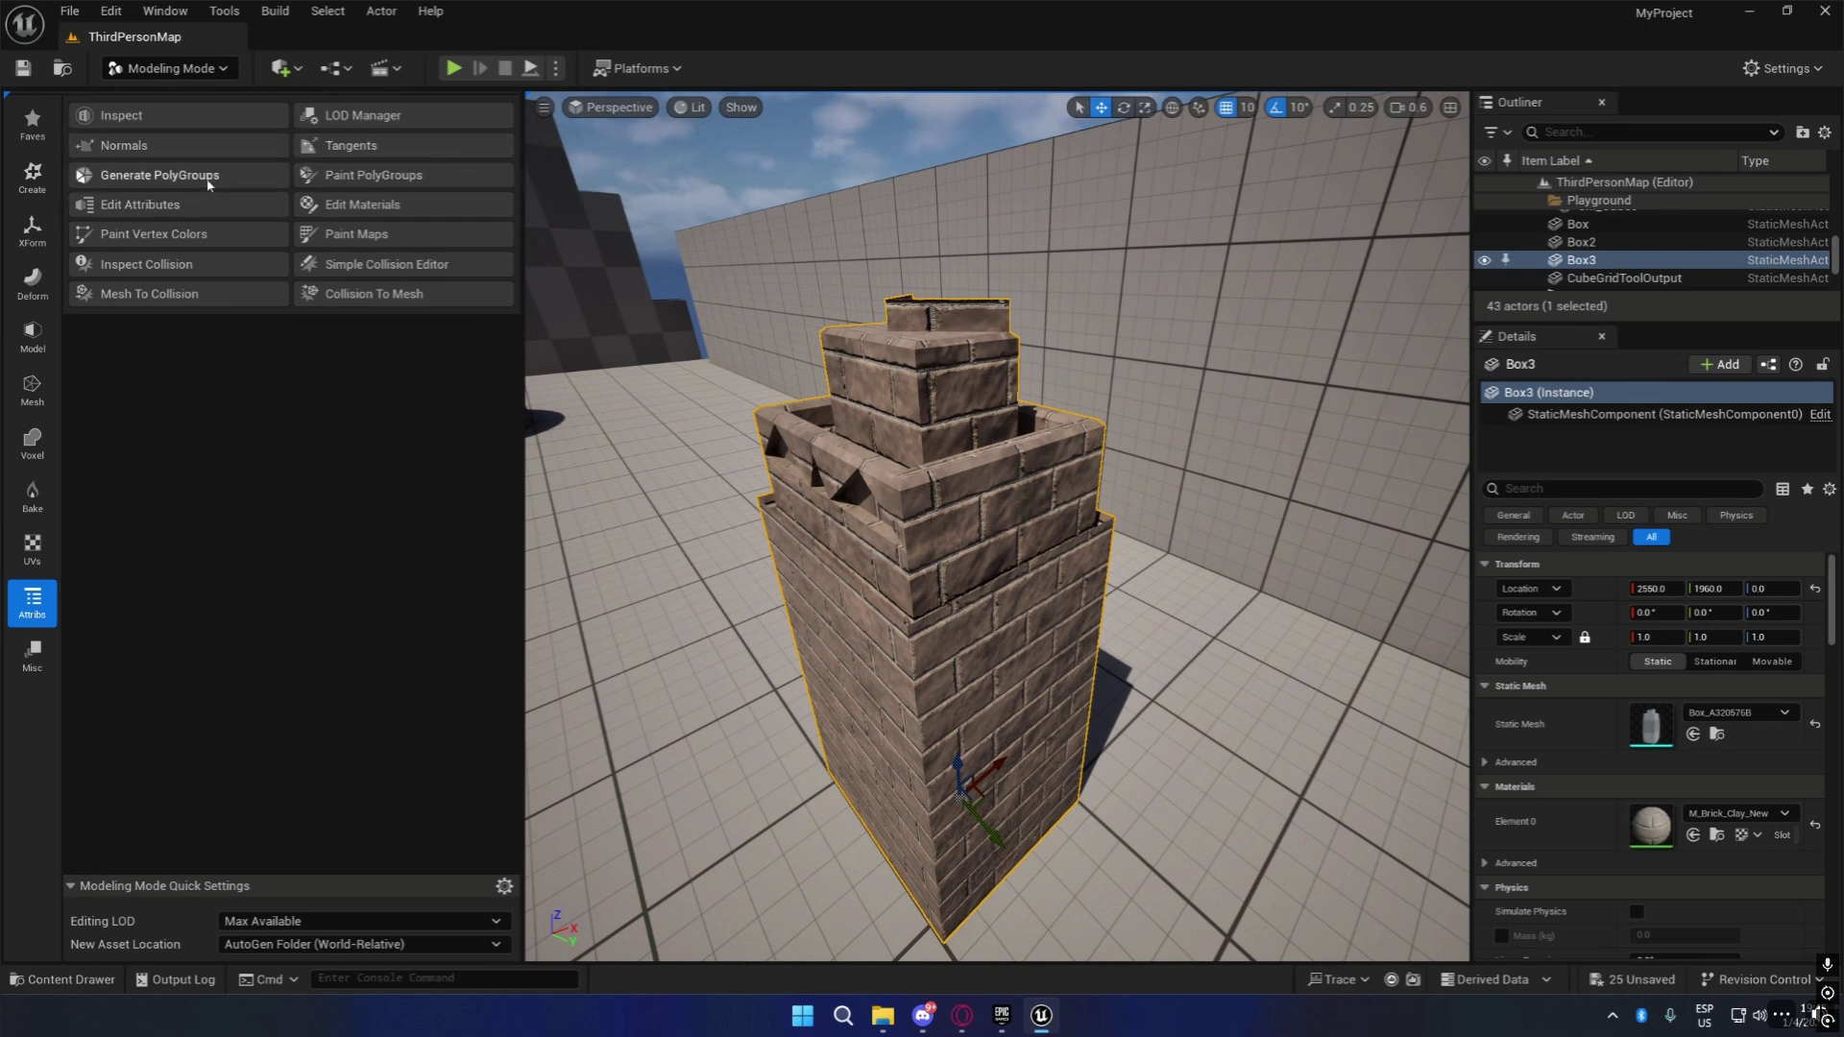
left_click(387, 206)
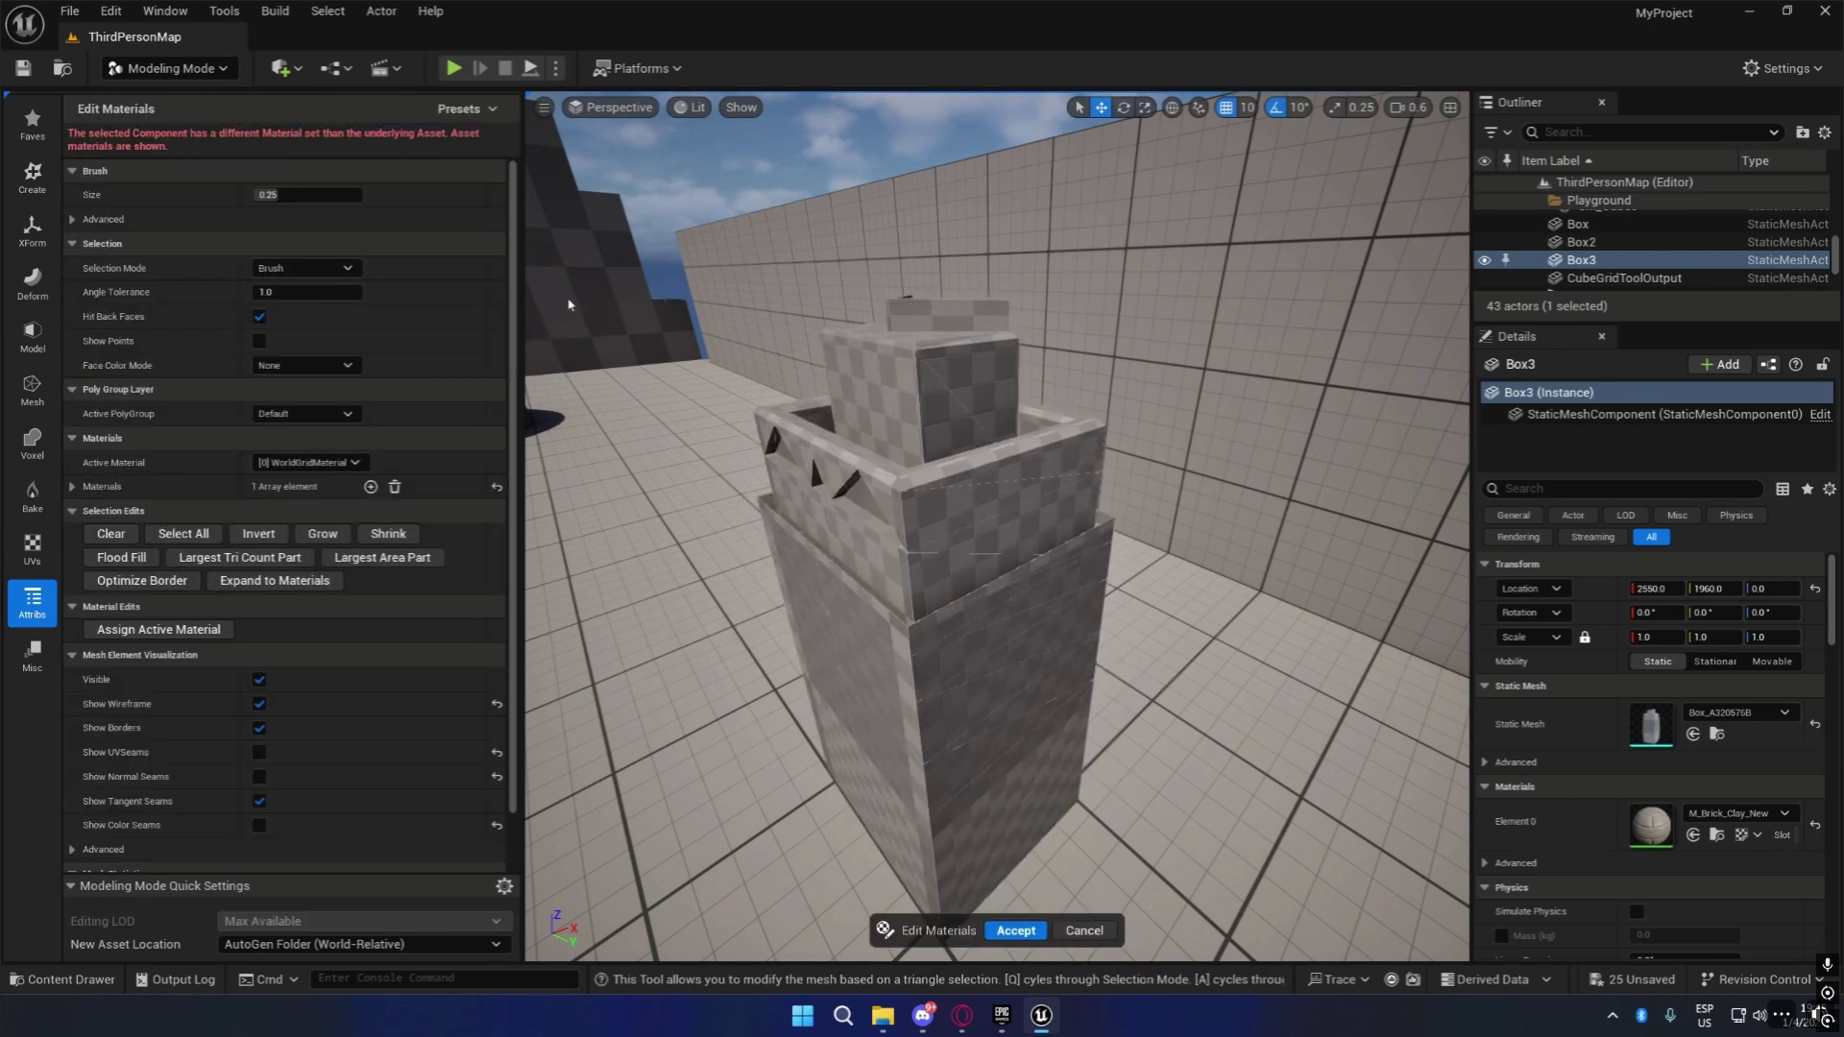
mouse_move(1149, 762)
right_mouse_down()
mouse_move(1191, 835)
mouse_move(1239, 817)
mouse_move(1249, 766)
right_mouse_up()
key("w")
key("s")
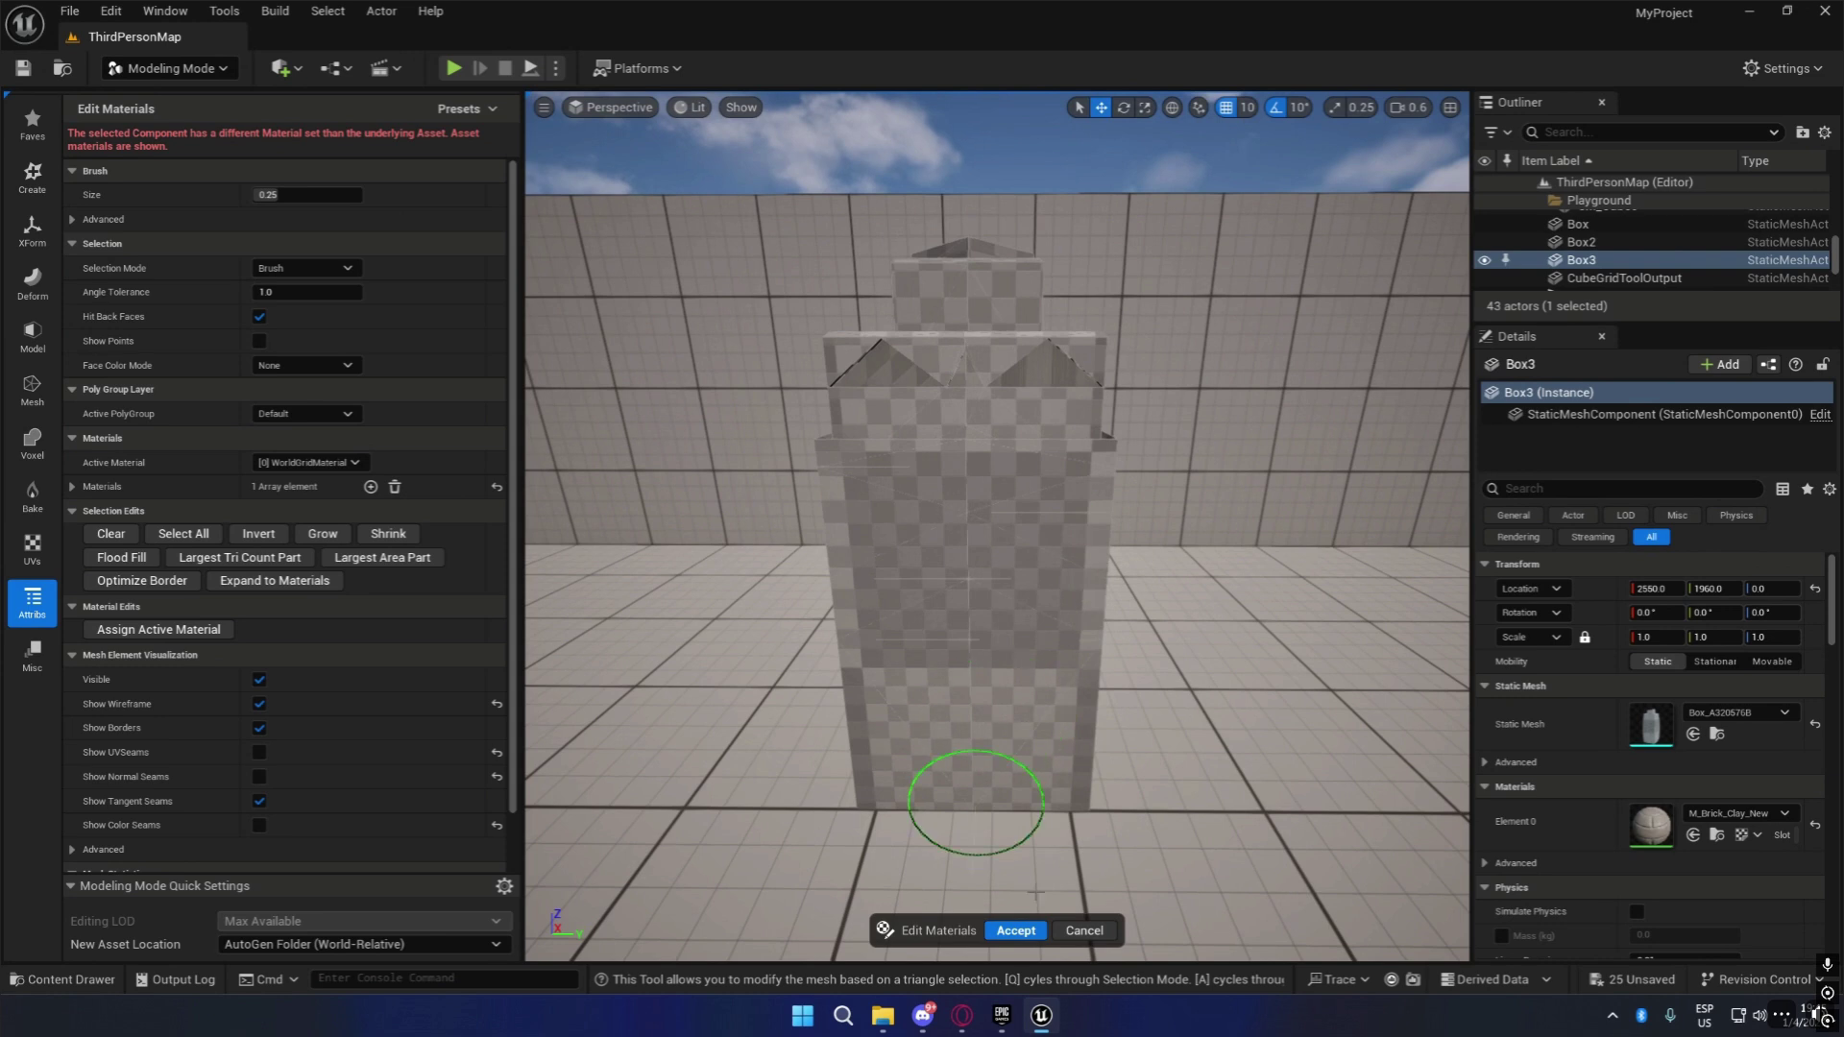
left_click(1083, 932)
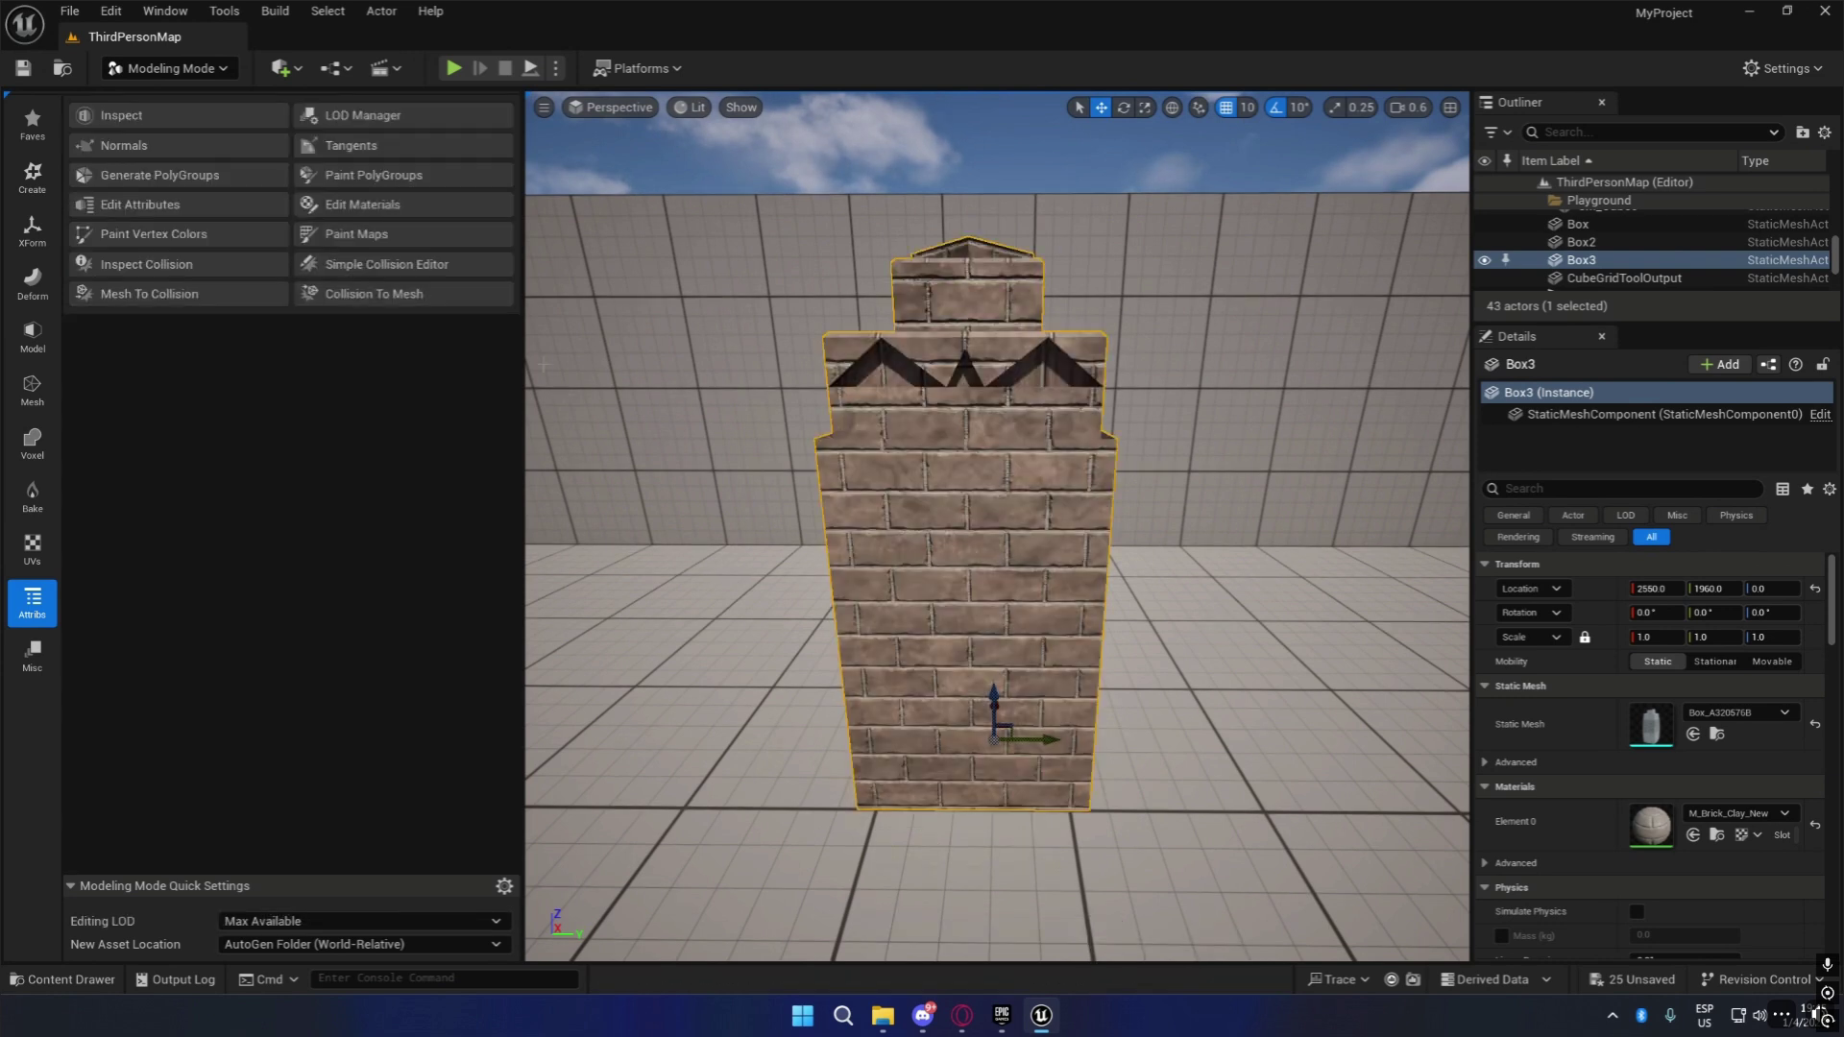
Open Edit Materials on the tower and replace the WorldGridMaterial in slot 0 with M_Brick_Clay_Beveled.
left_click(381, 207)
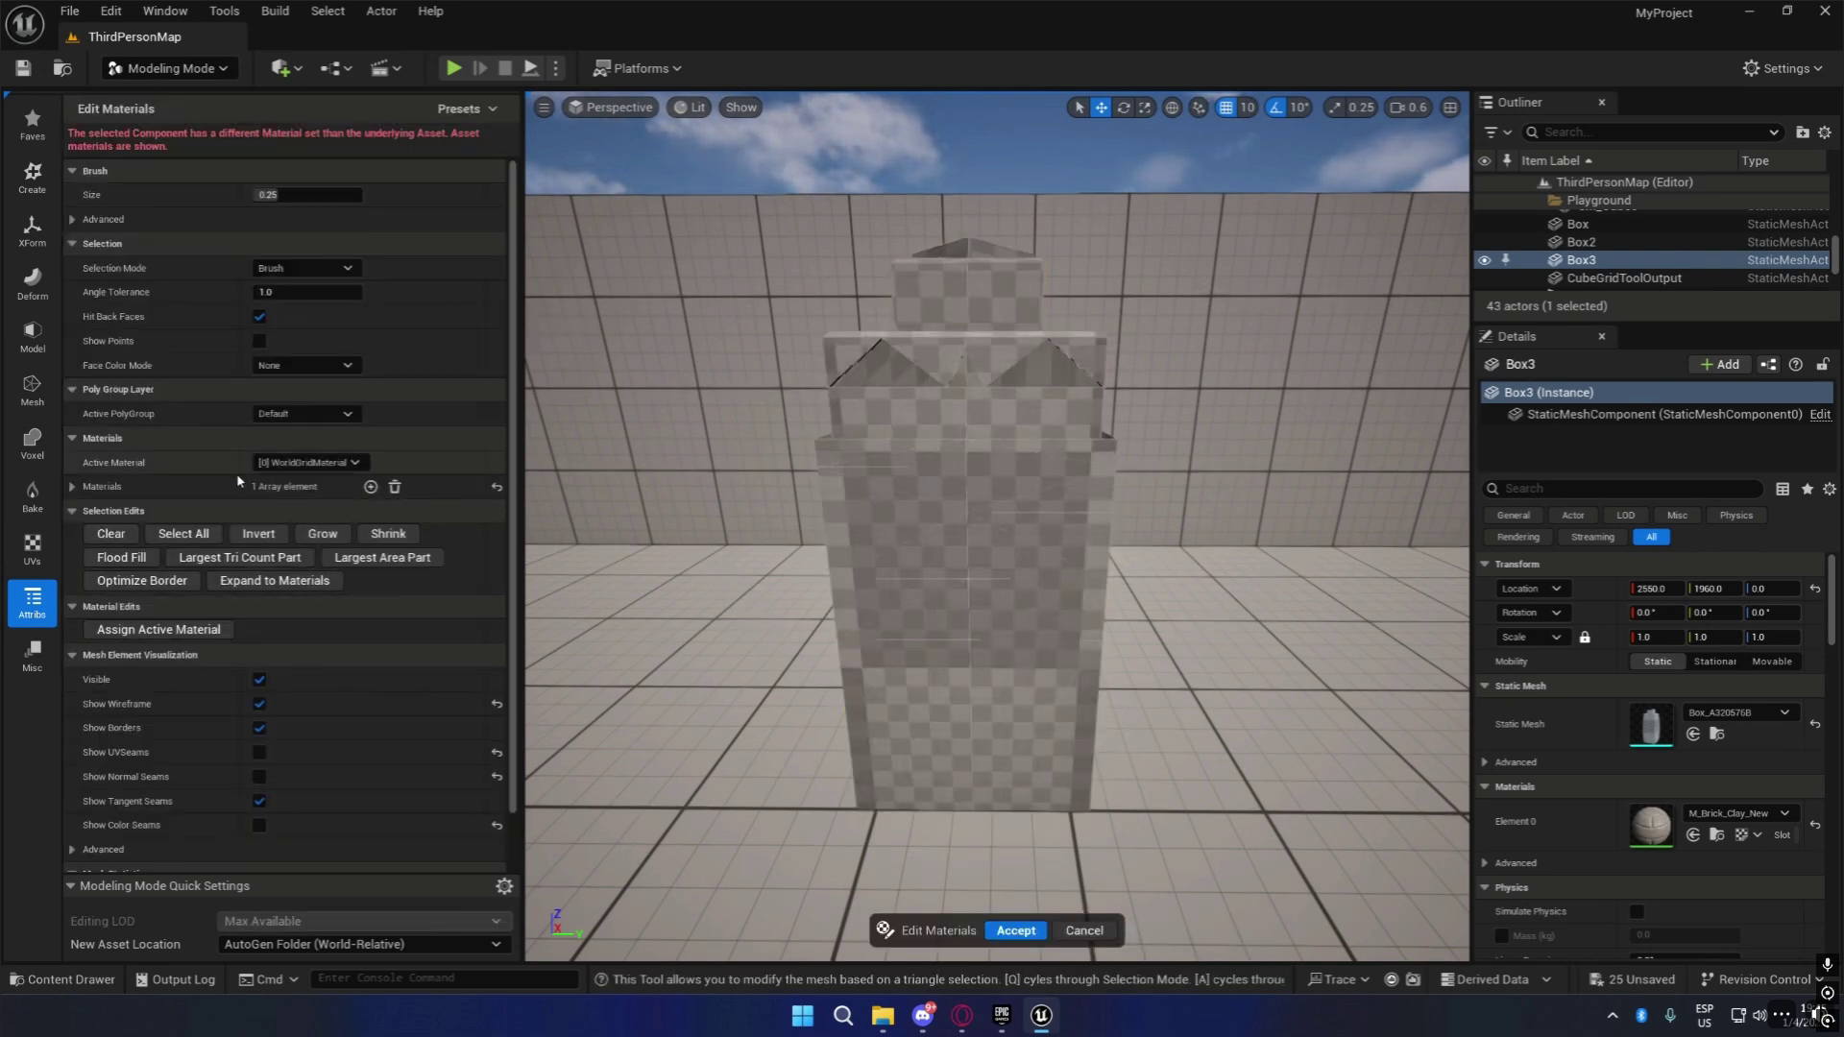
left_click(385, 468)
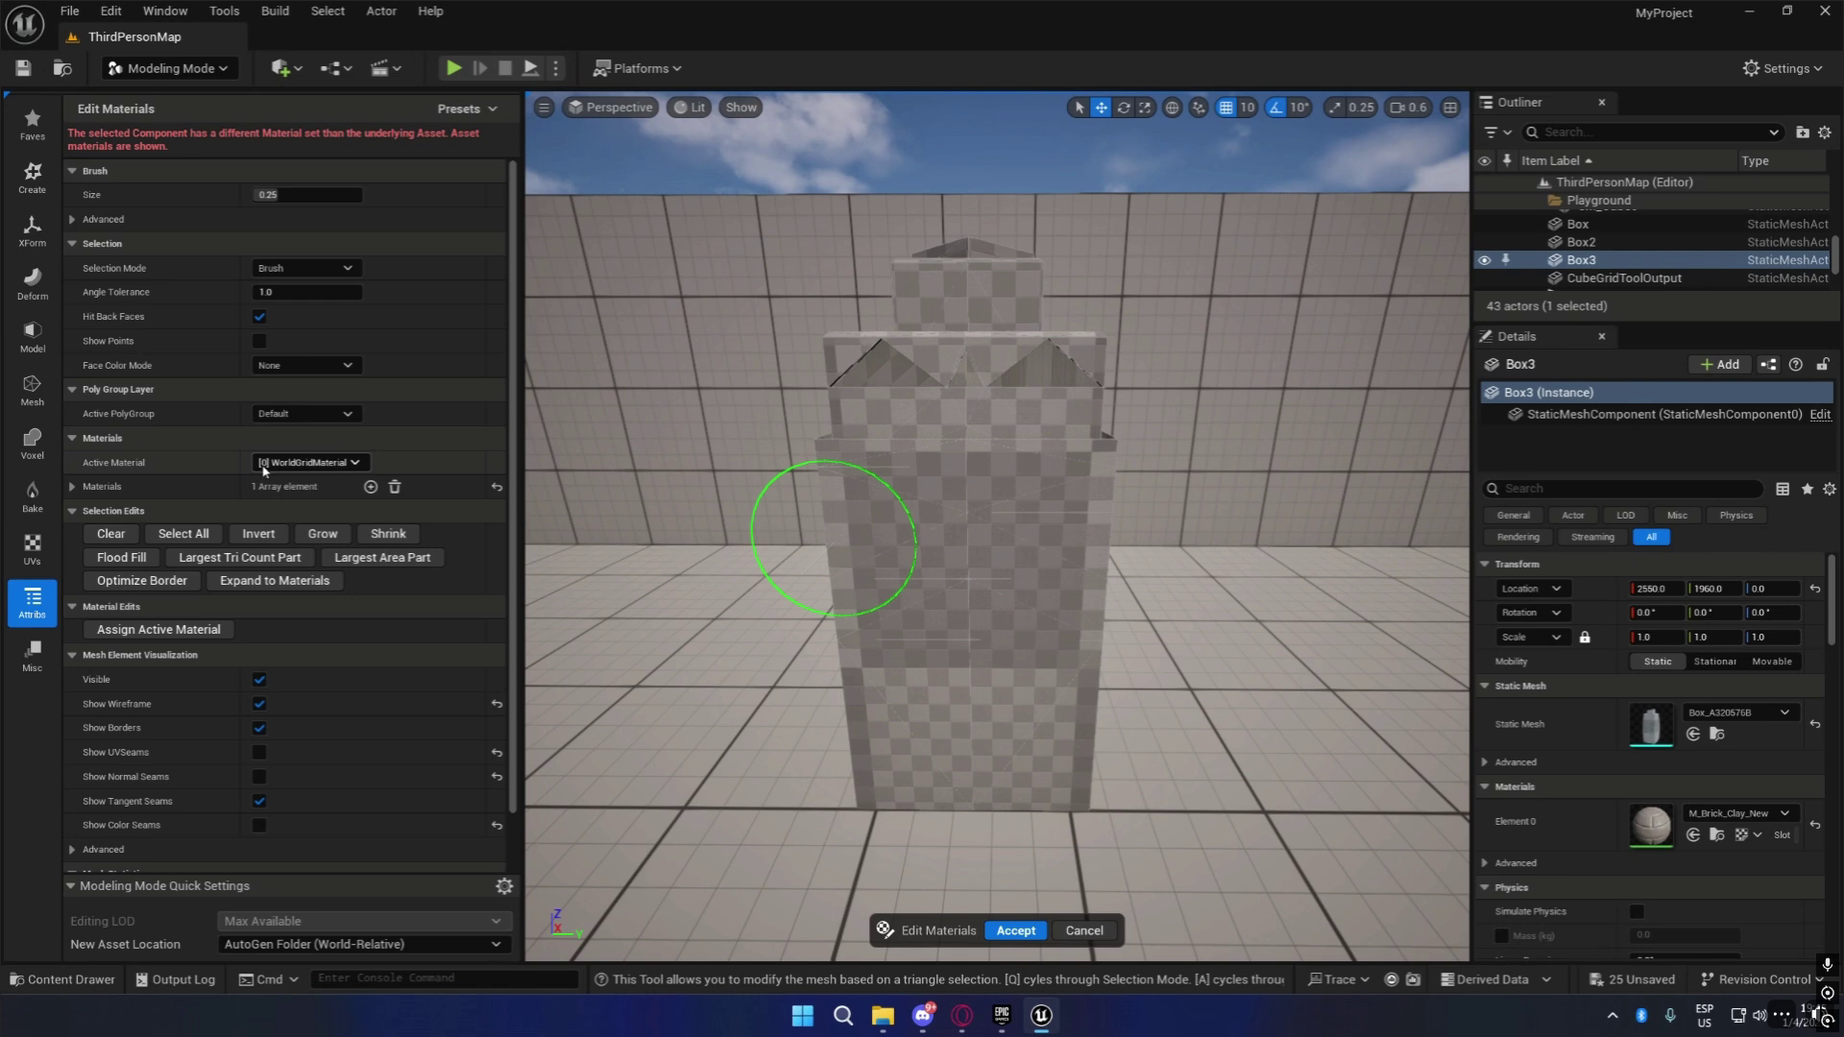
left_click(356, 465)
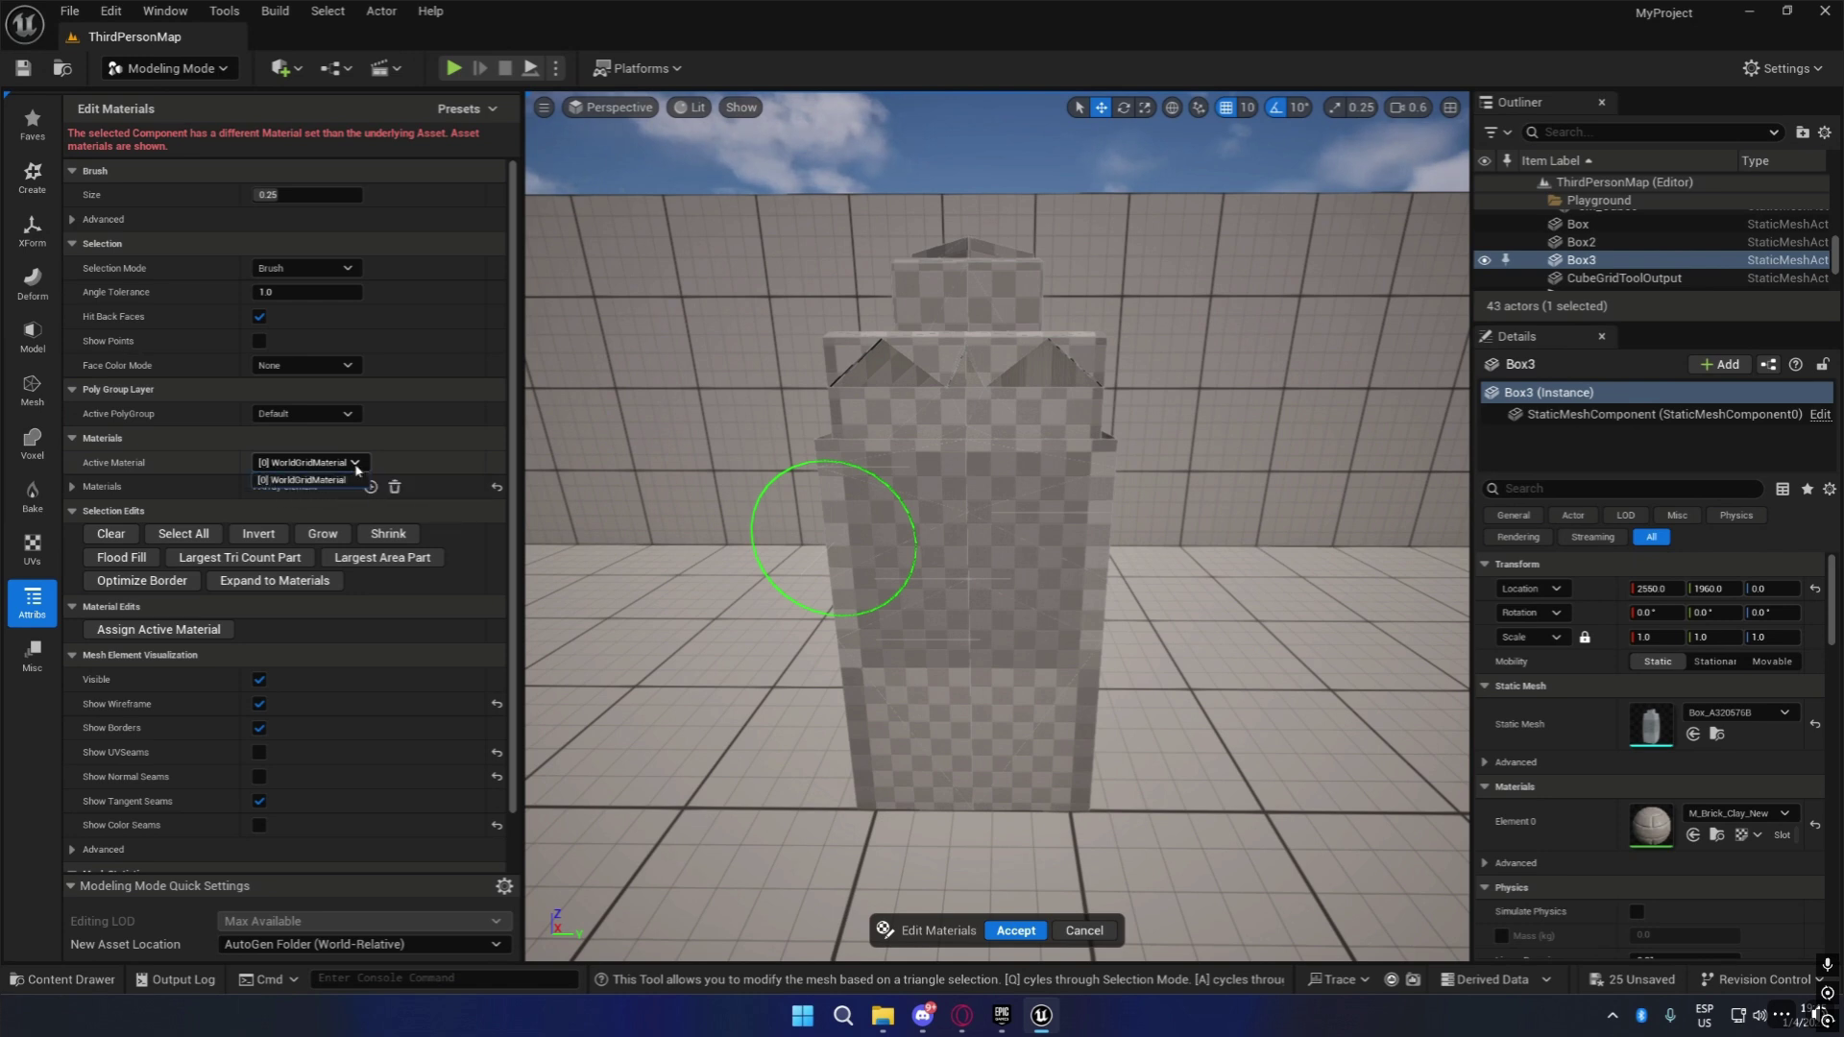
left_click(345, 483)
left_click(72, 486)
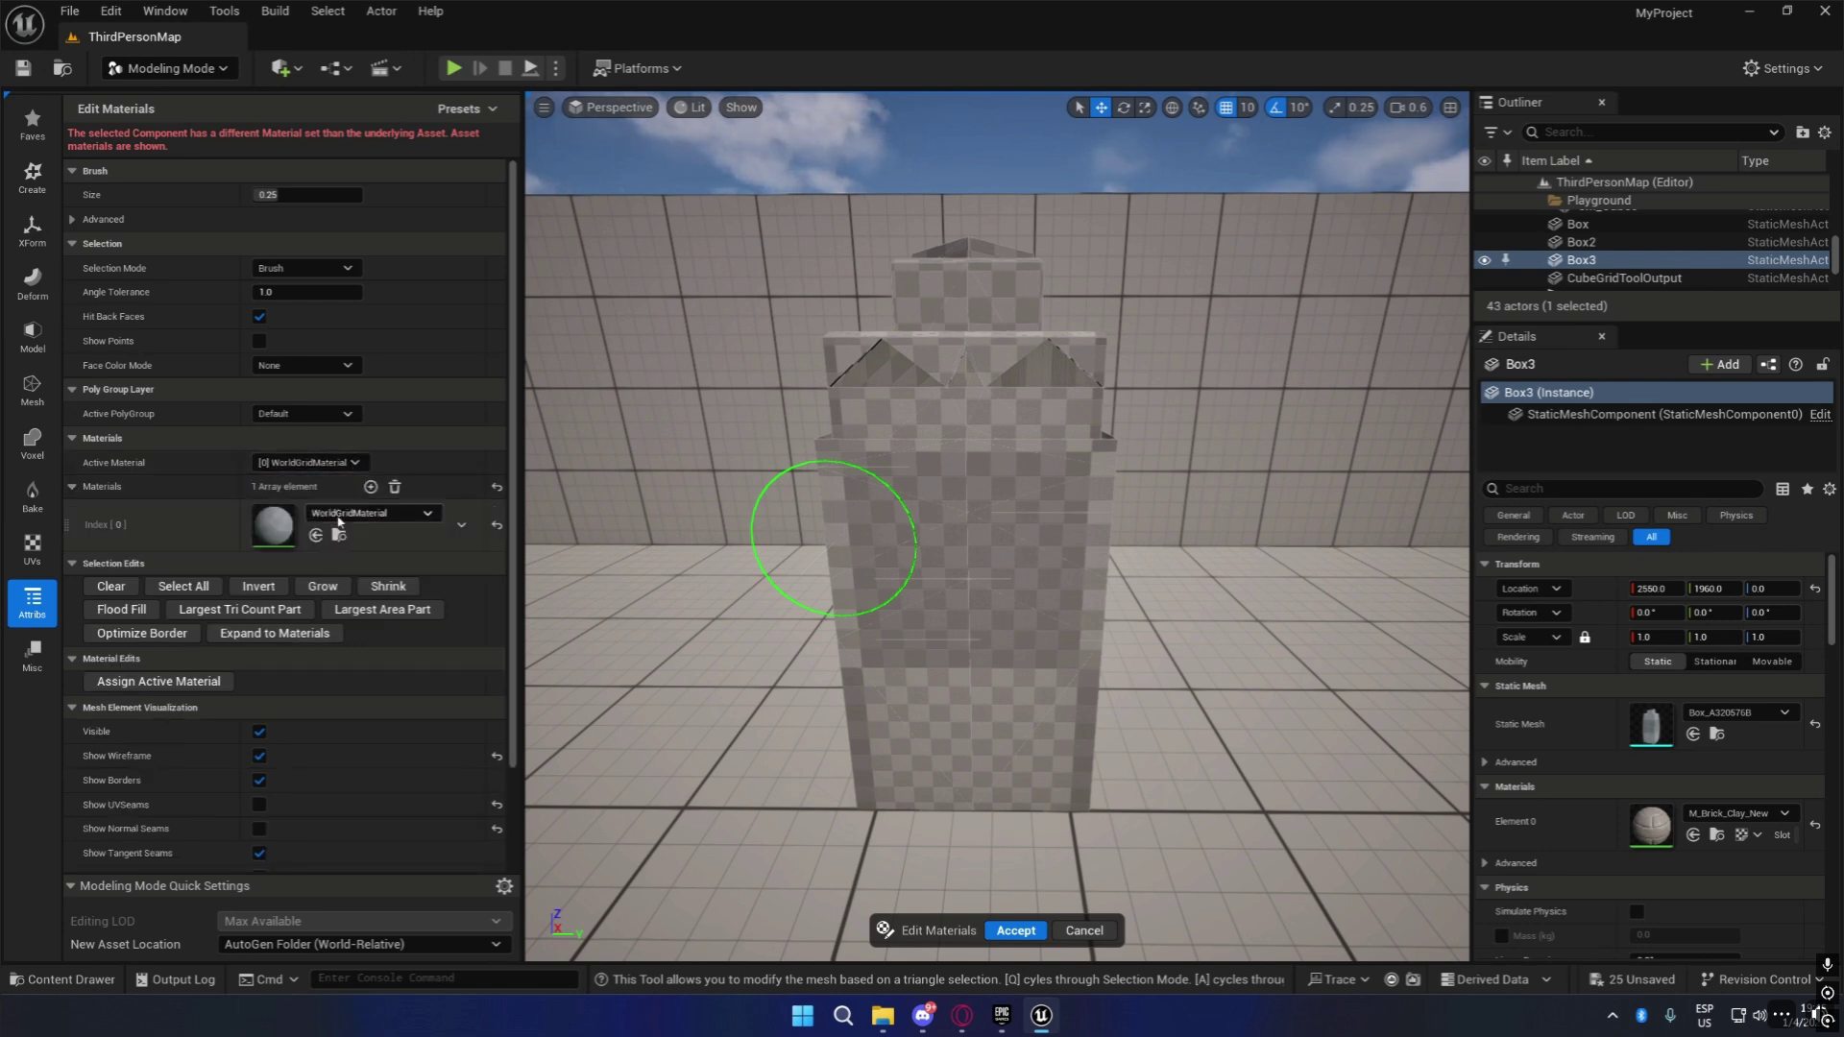
left_click(370, 513)
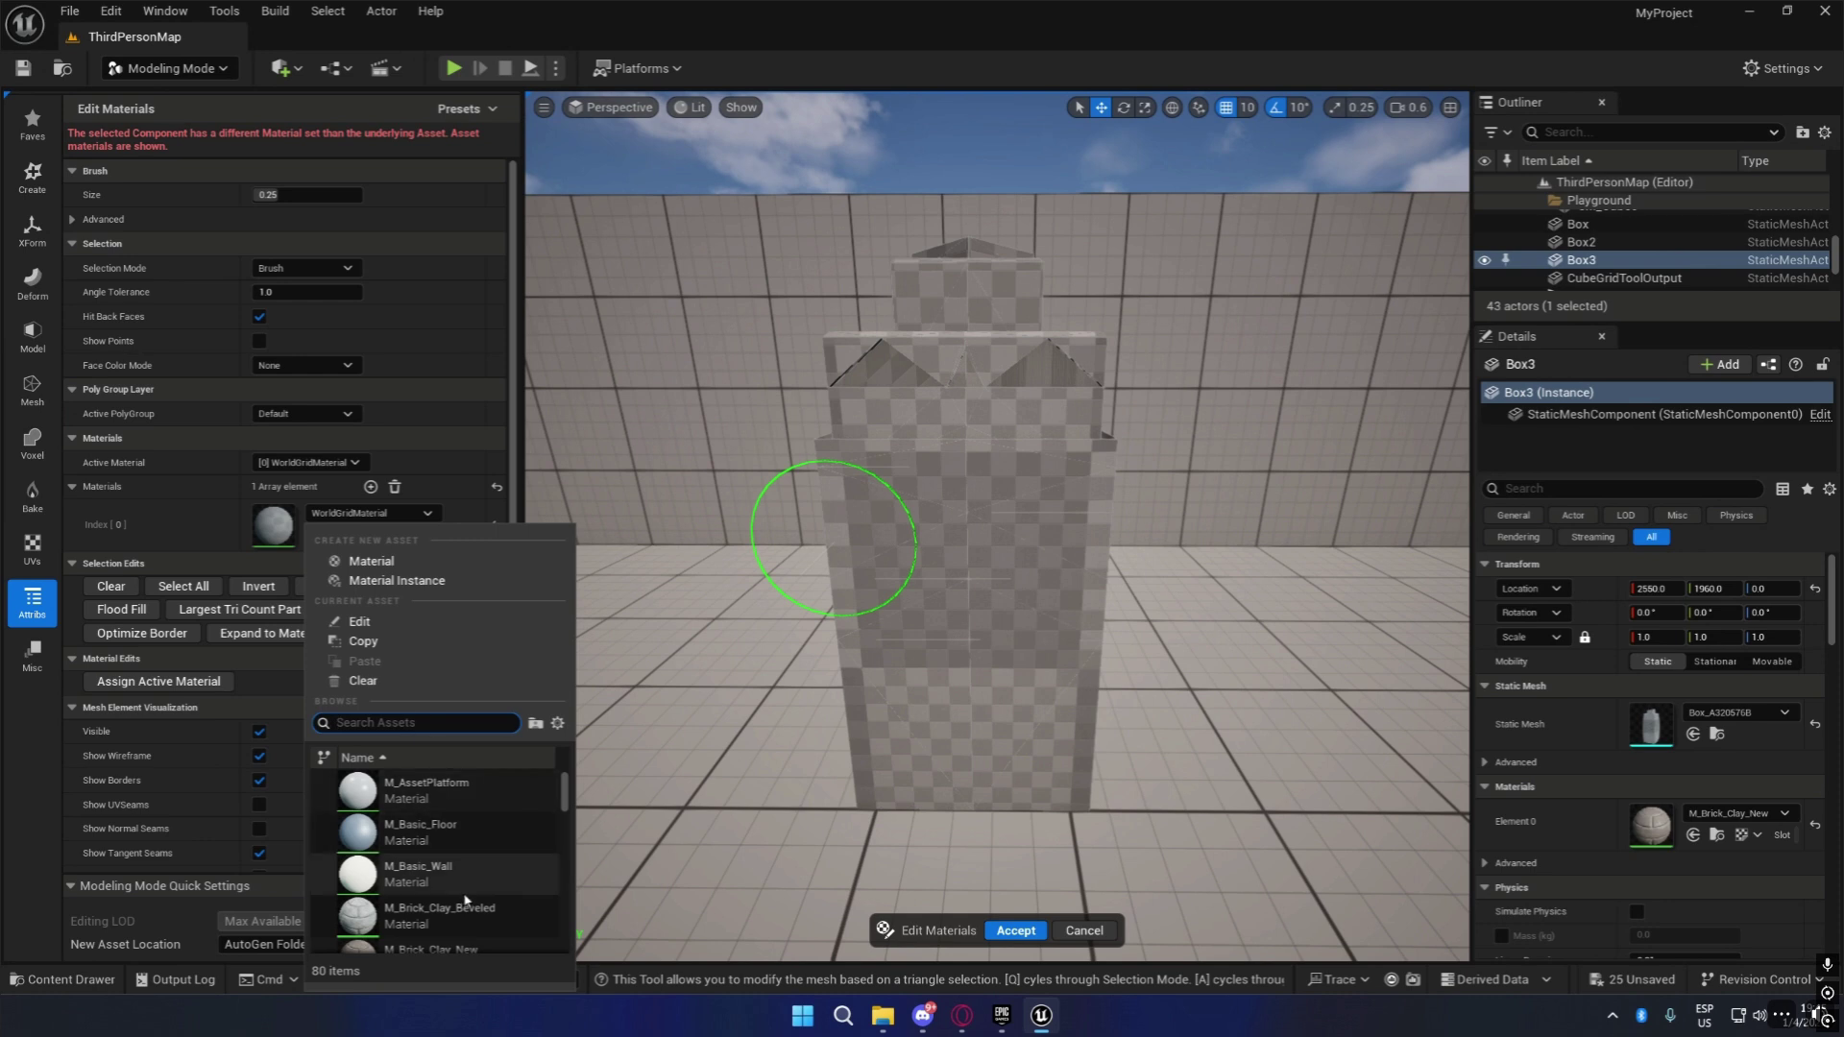
left_click(422, 915)
Reduce the selection brush size to about 0.0068 and brush-select the three triangular recesses on the tower's front.
mouse_move(868, 723)
right_mouse_down()
mouse_move(889, 674)
mouse_move(871, 620)
mouse_move(859, 643)
right_mouse_up()
key("s")
key("w")
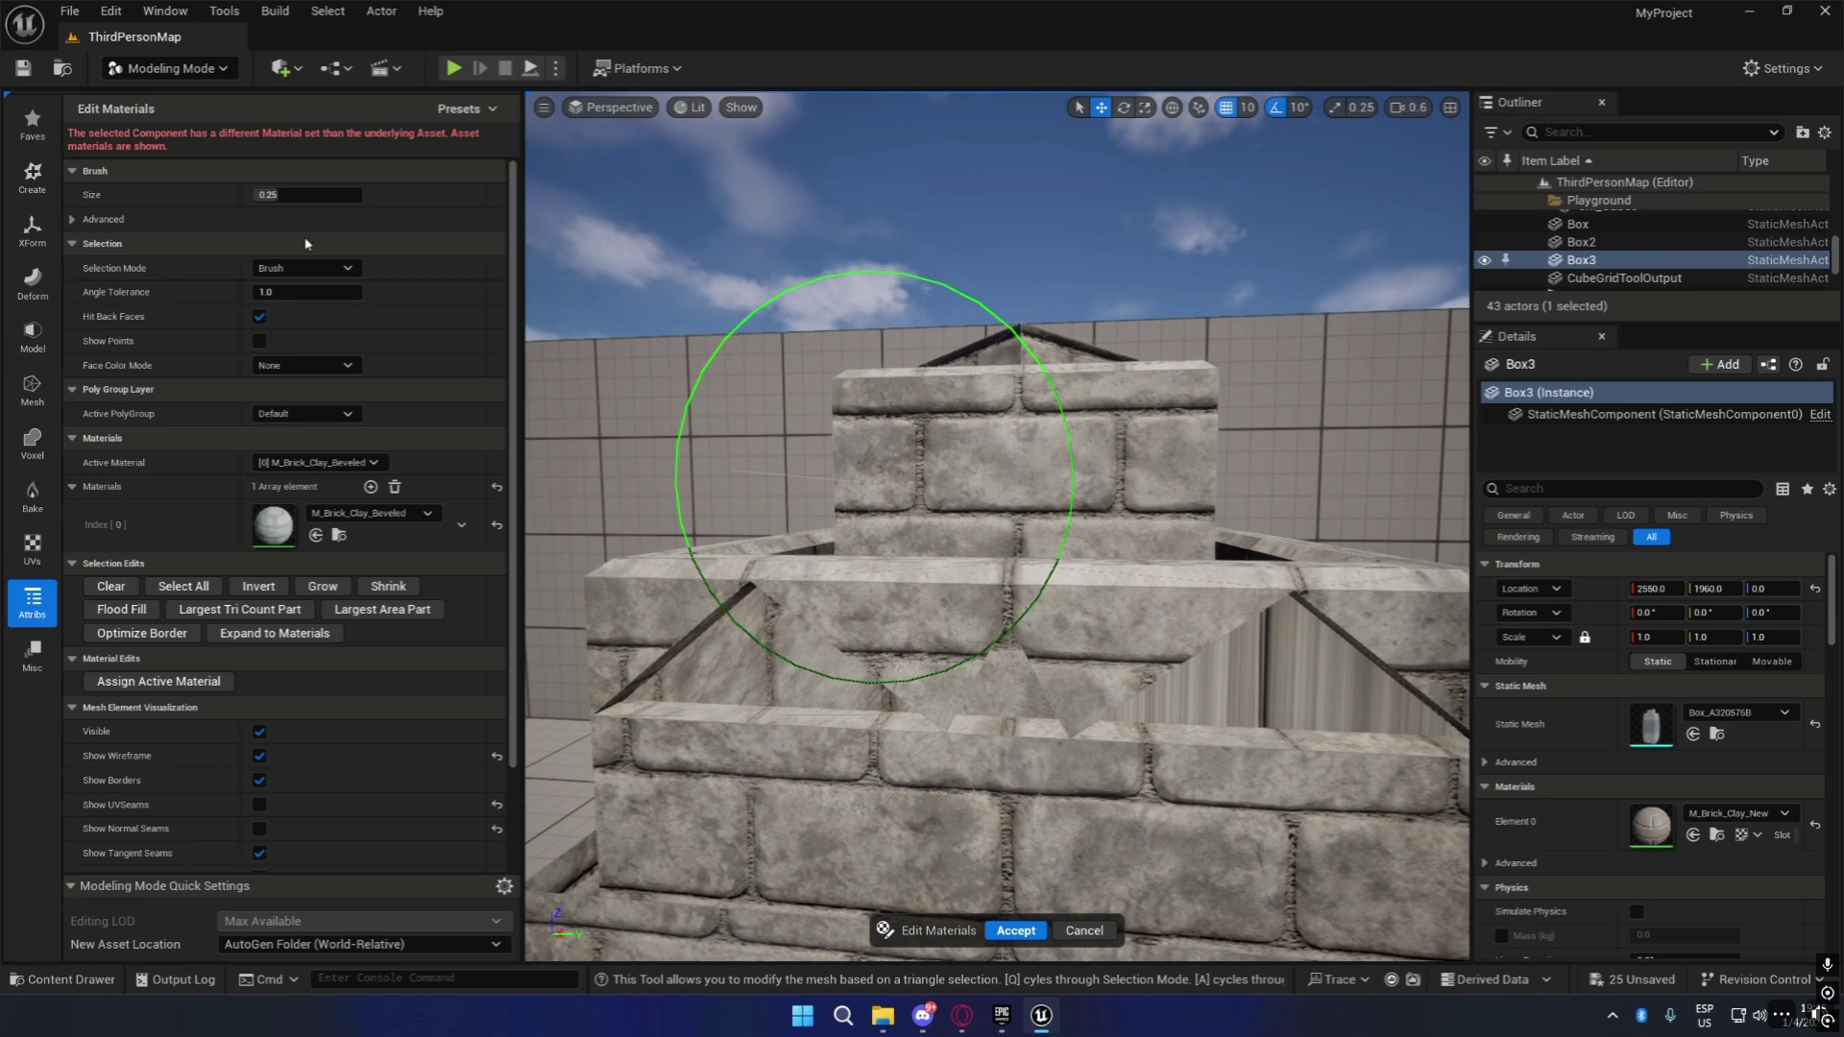
left_click_drag(308, 195, 269, 195)
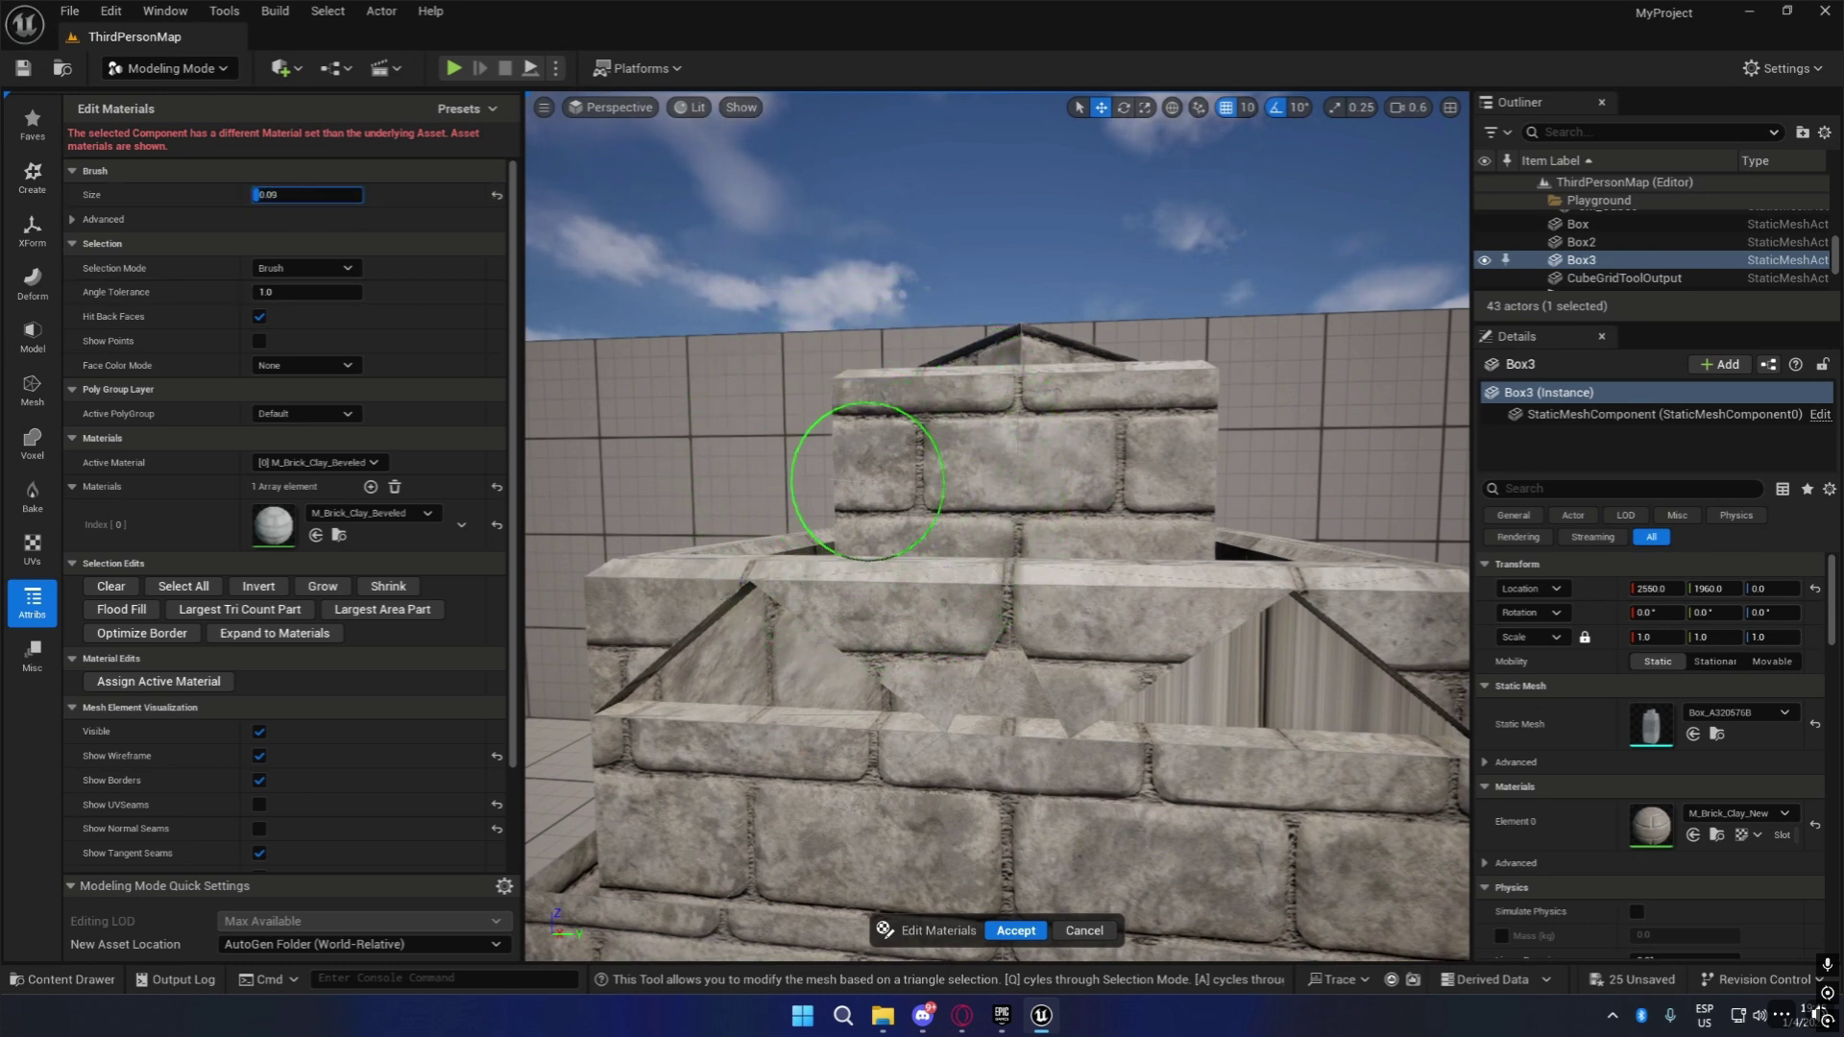
left_click(1245, 683)
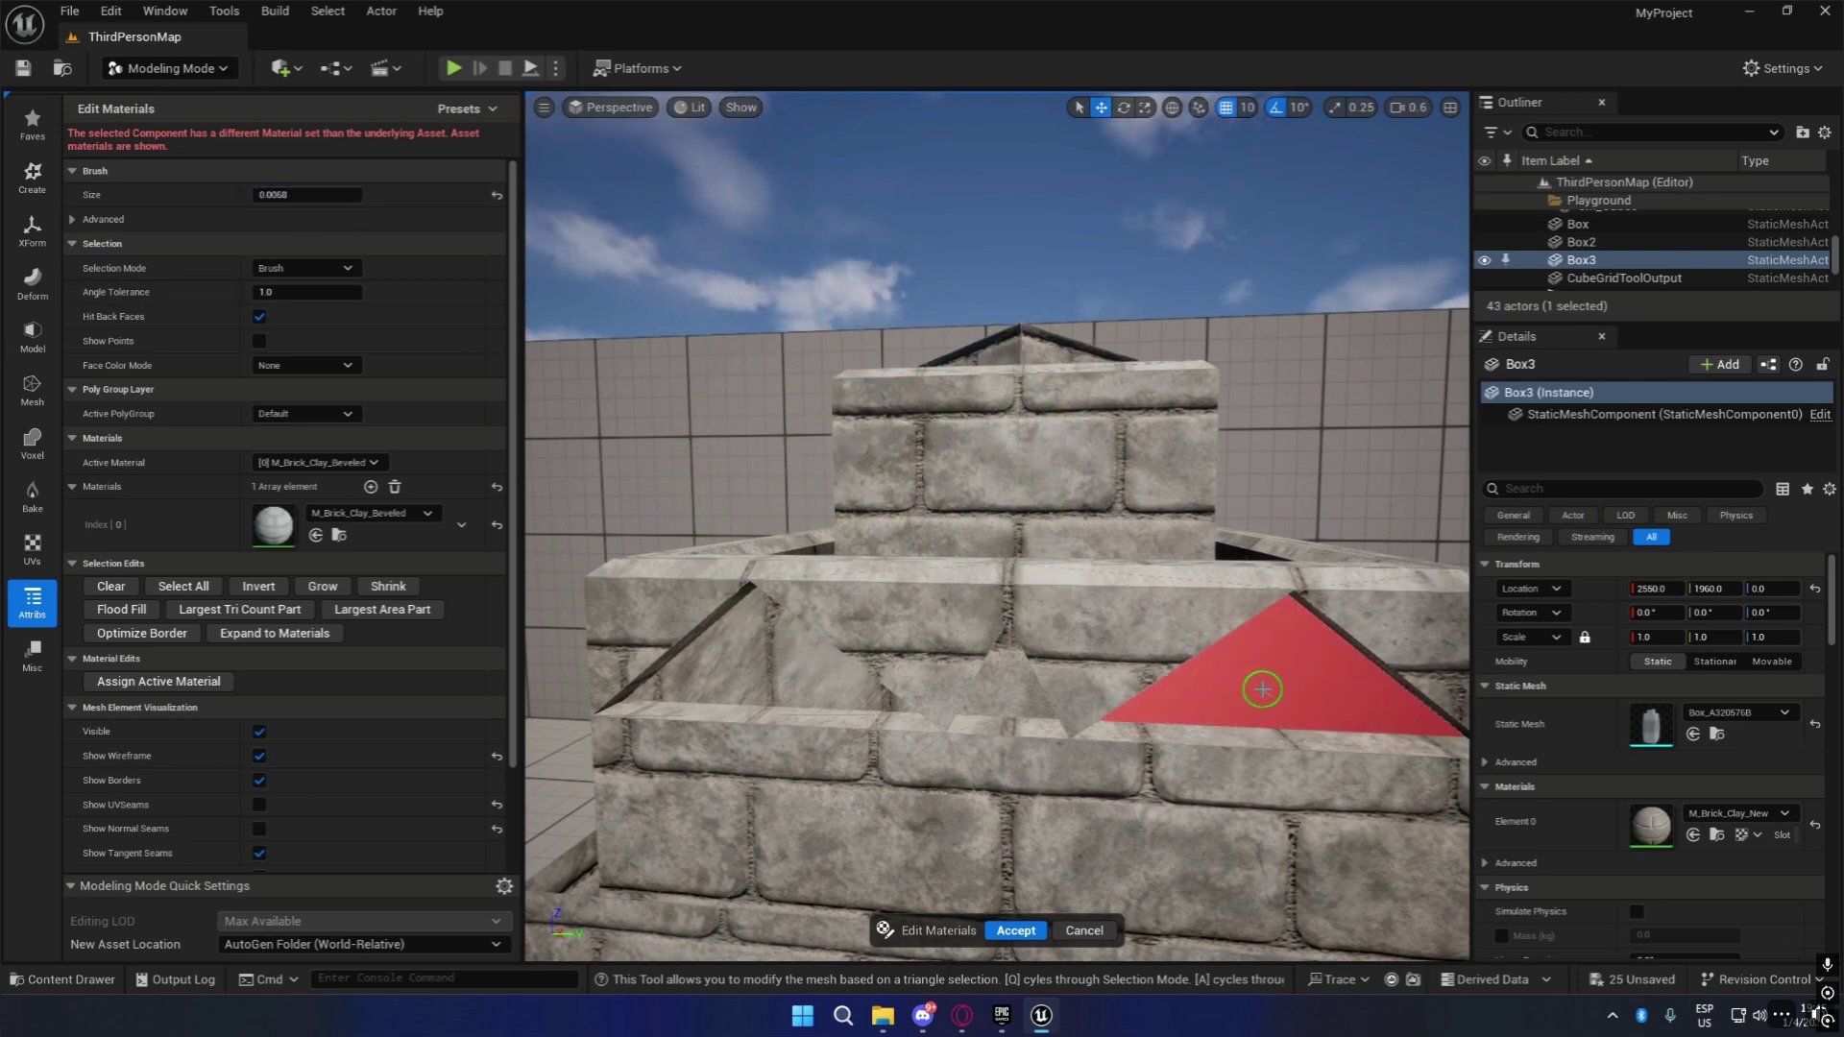
left_click_drag(1006, 691, 1019, 694)
left_click(815, 684)
mouse_move(1077, 649)
right_mouse_down()
mouse_move(1068, 672)
mouse_move(1066, 643)
right_mouse_up()
key("w")
scroll(1069, 653, "down", 3)
key("s")
right_click_drag(1051, 510, 1115, 514)
Create a new material named M_Luz in the StarterContent Materials folder.
left_click(73, 981)
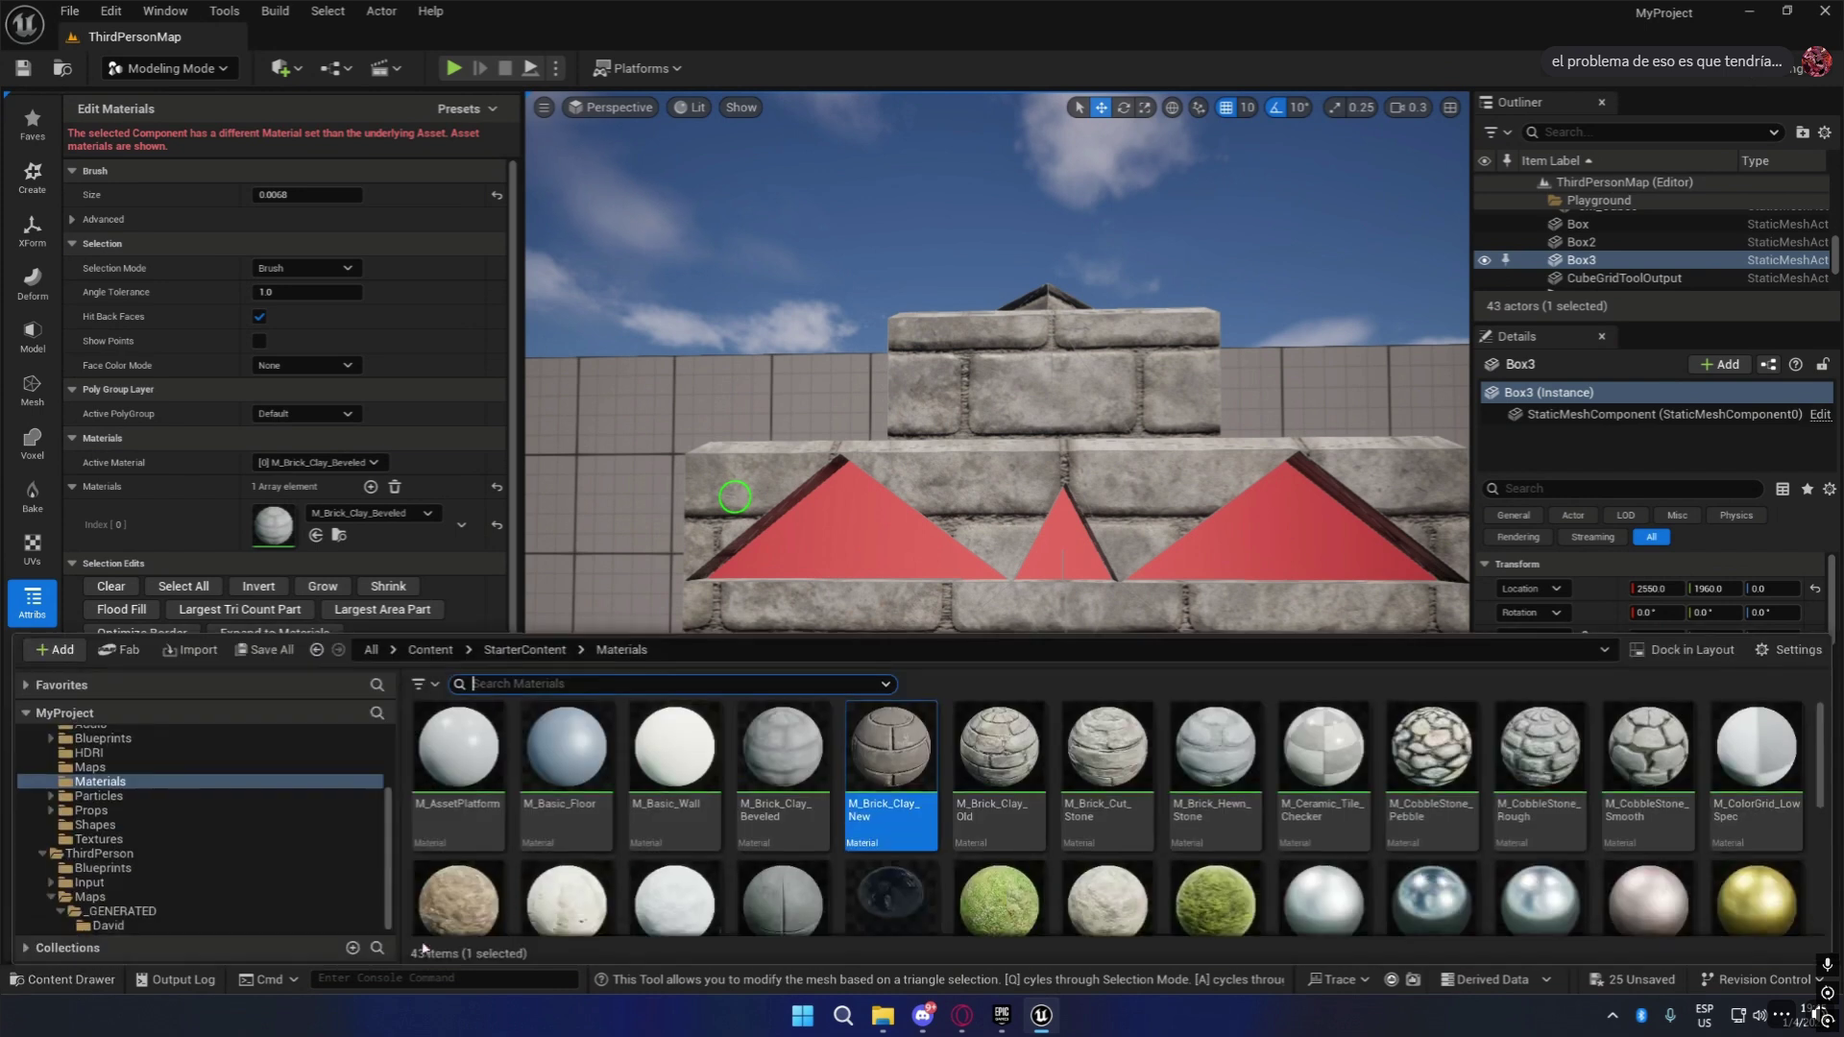
scroll(1076, 857, "down", 2)
scroll(1087, 864, "up", 2)
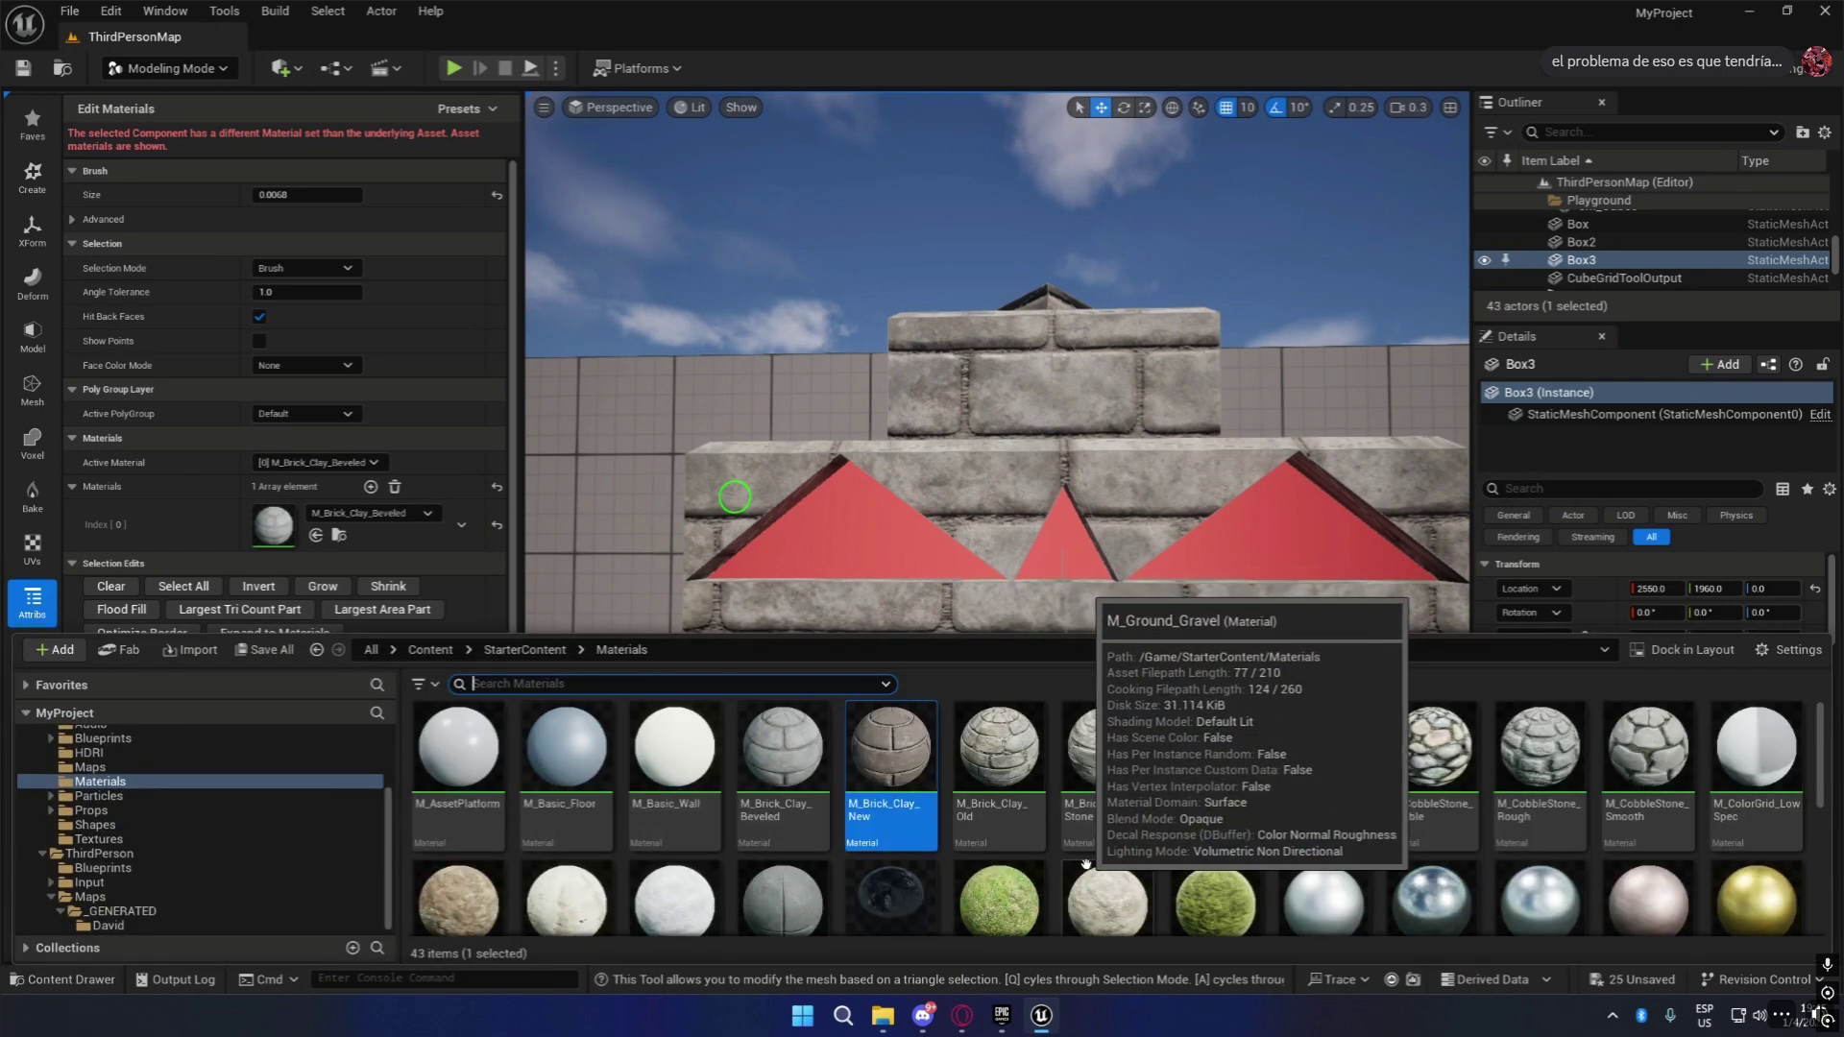
scroll(1431, 888, "down", 2)
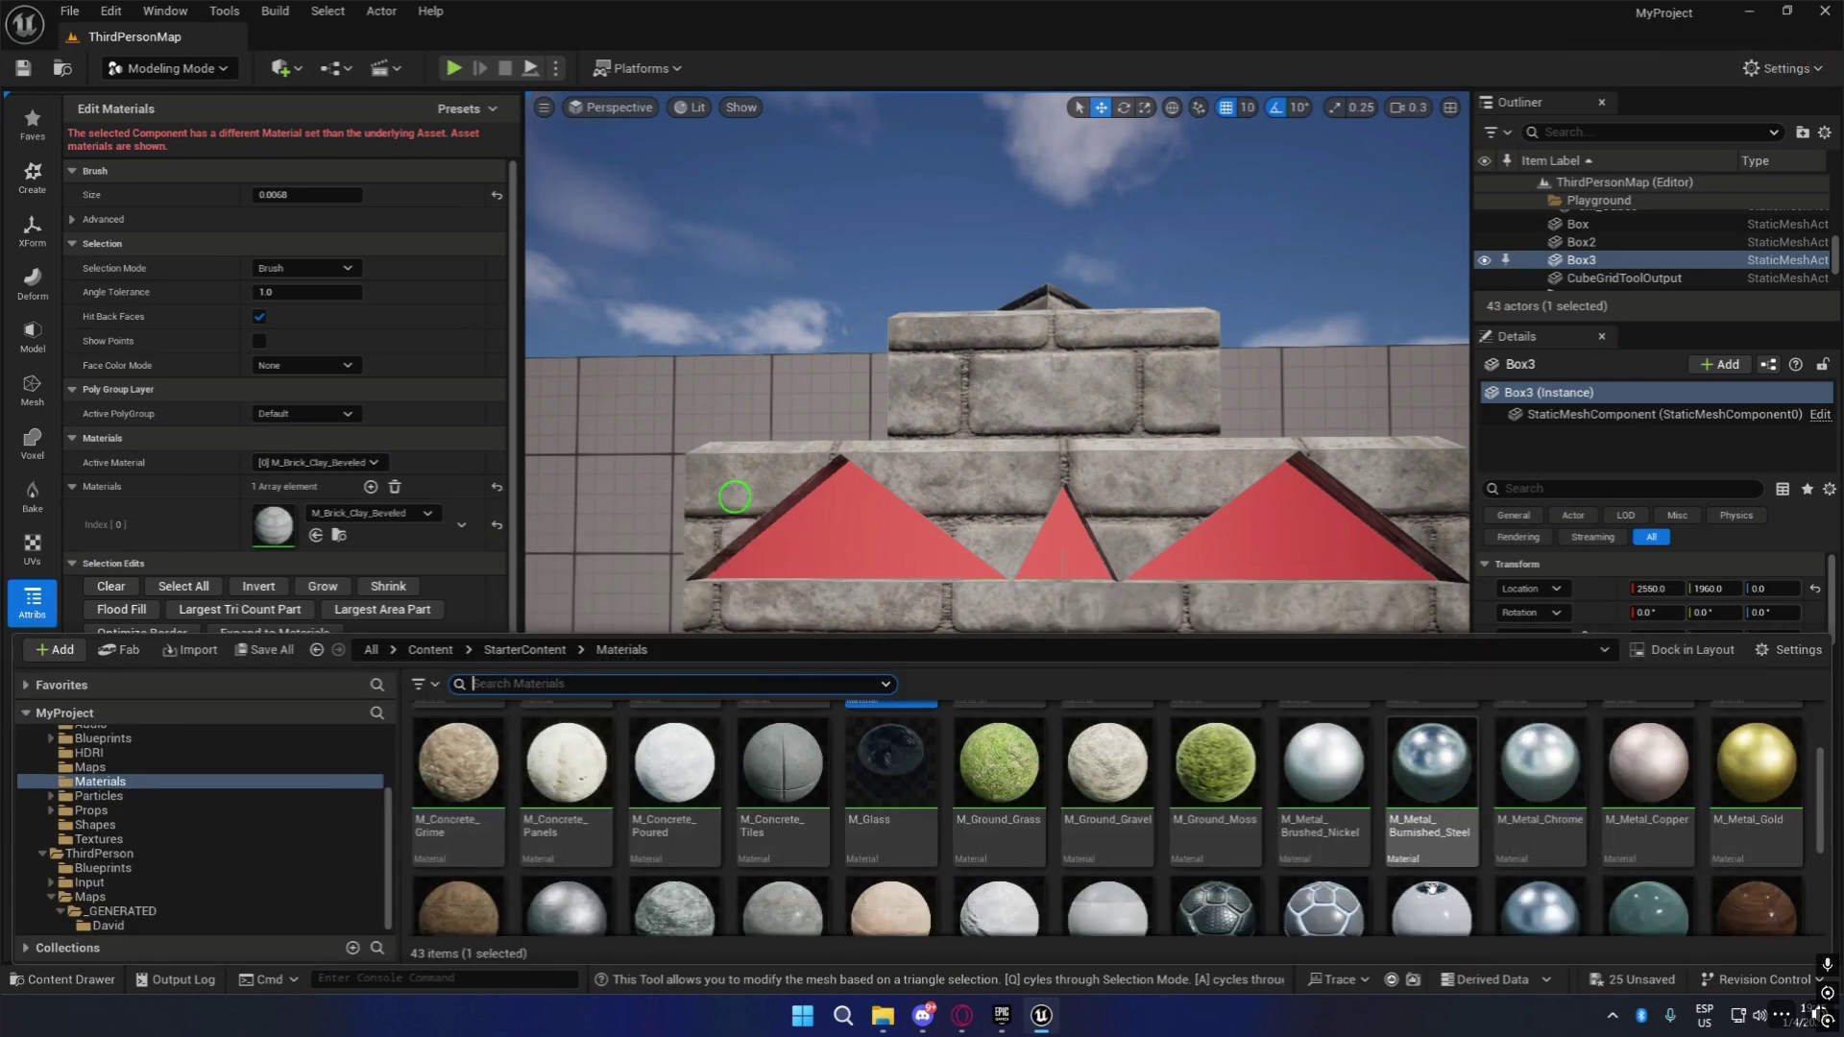
scroll(1416, 893, "down", 5)
right_click(964, 851)
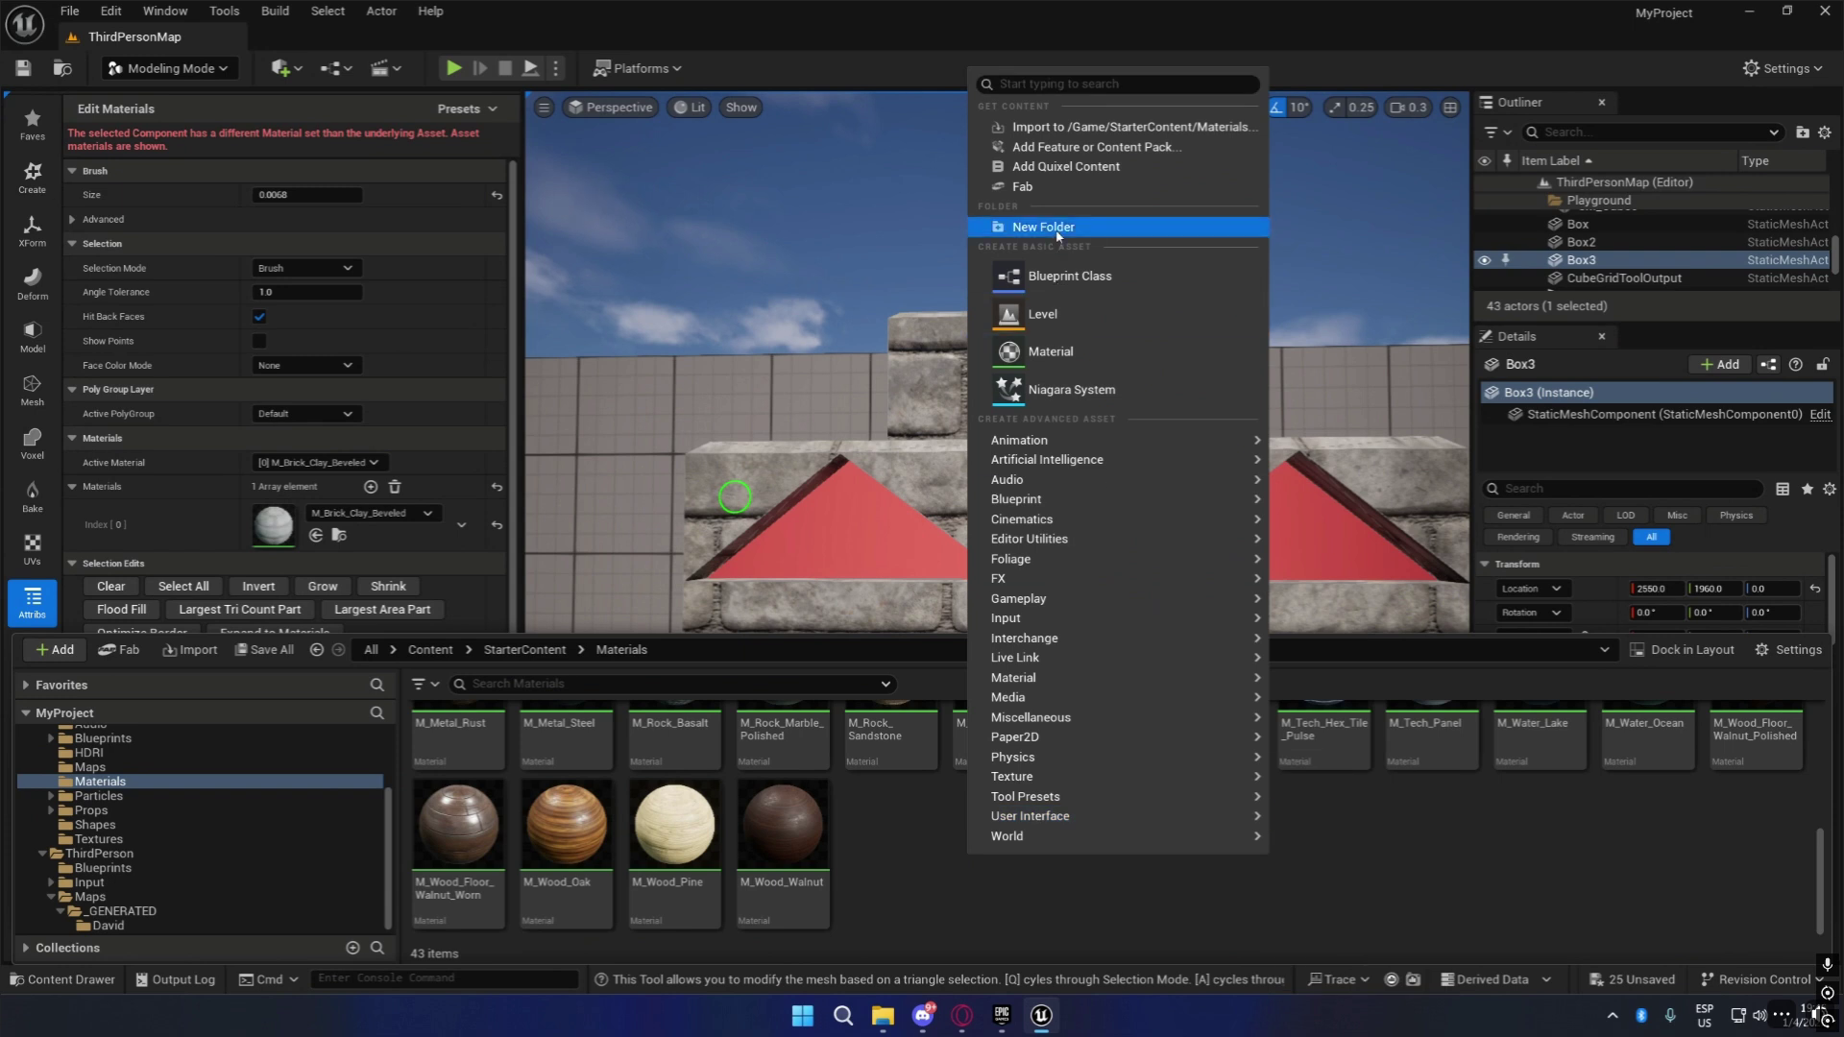
left_click(1023, 348)
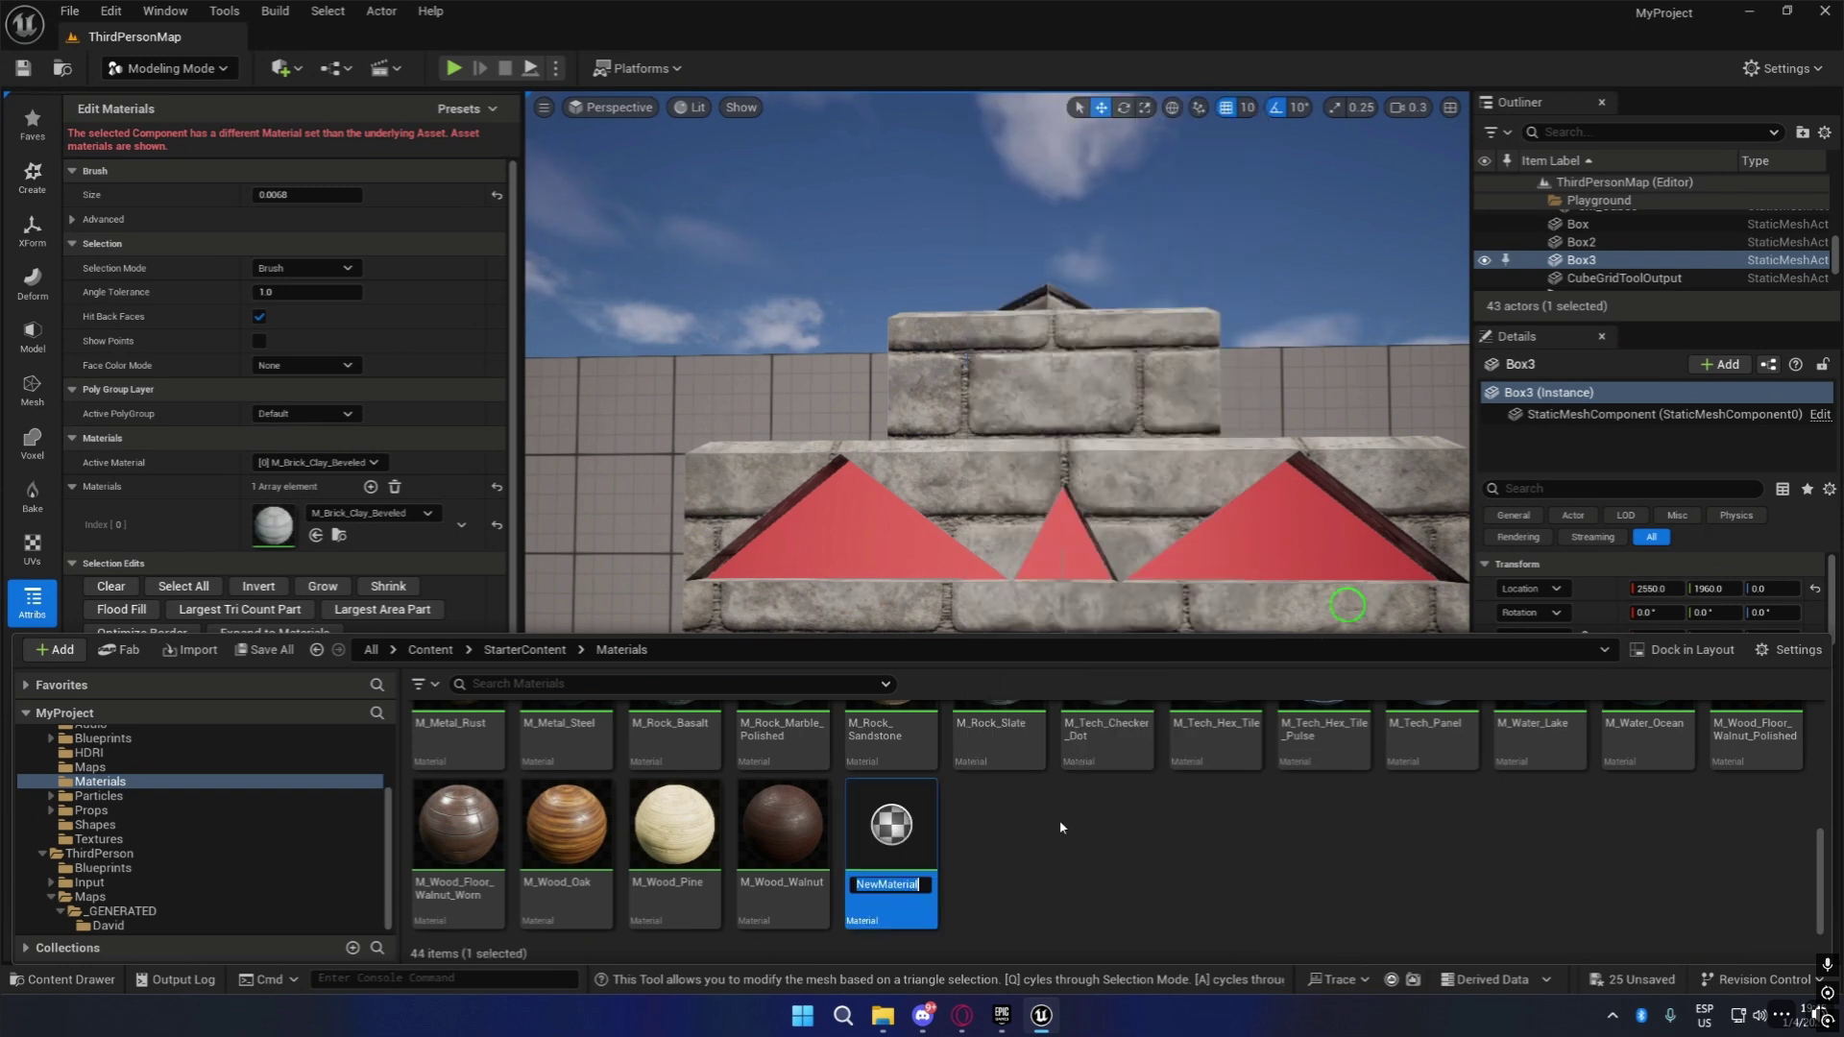
type("M_Luz")
key("Return")
Open M_Luz, promote Base Color to a parameter, and give it a bright yellow with a value (V) of 100.
double_click(1324, 864)
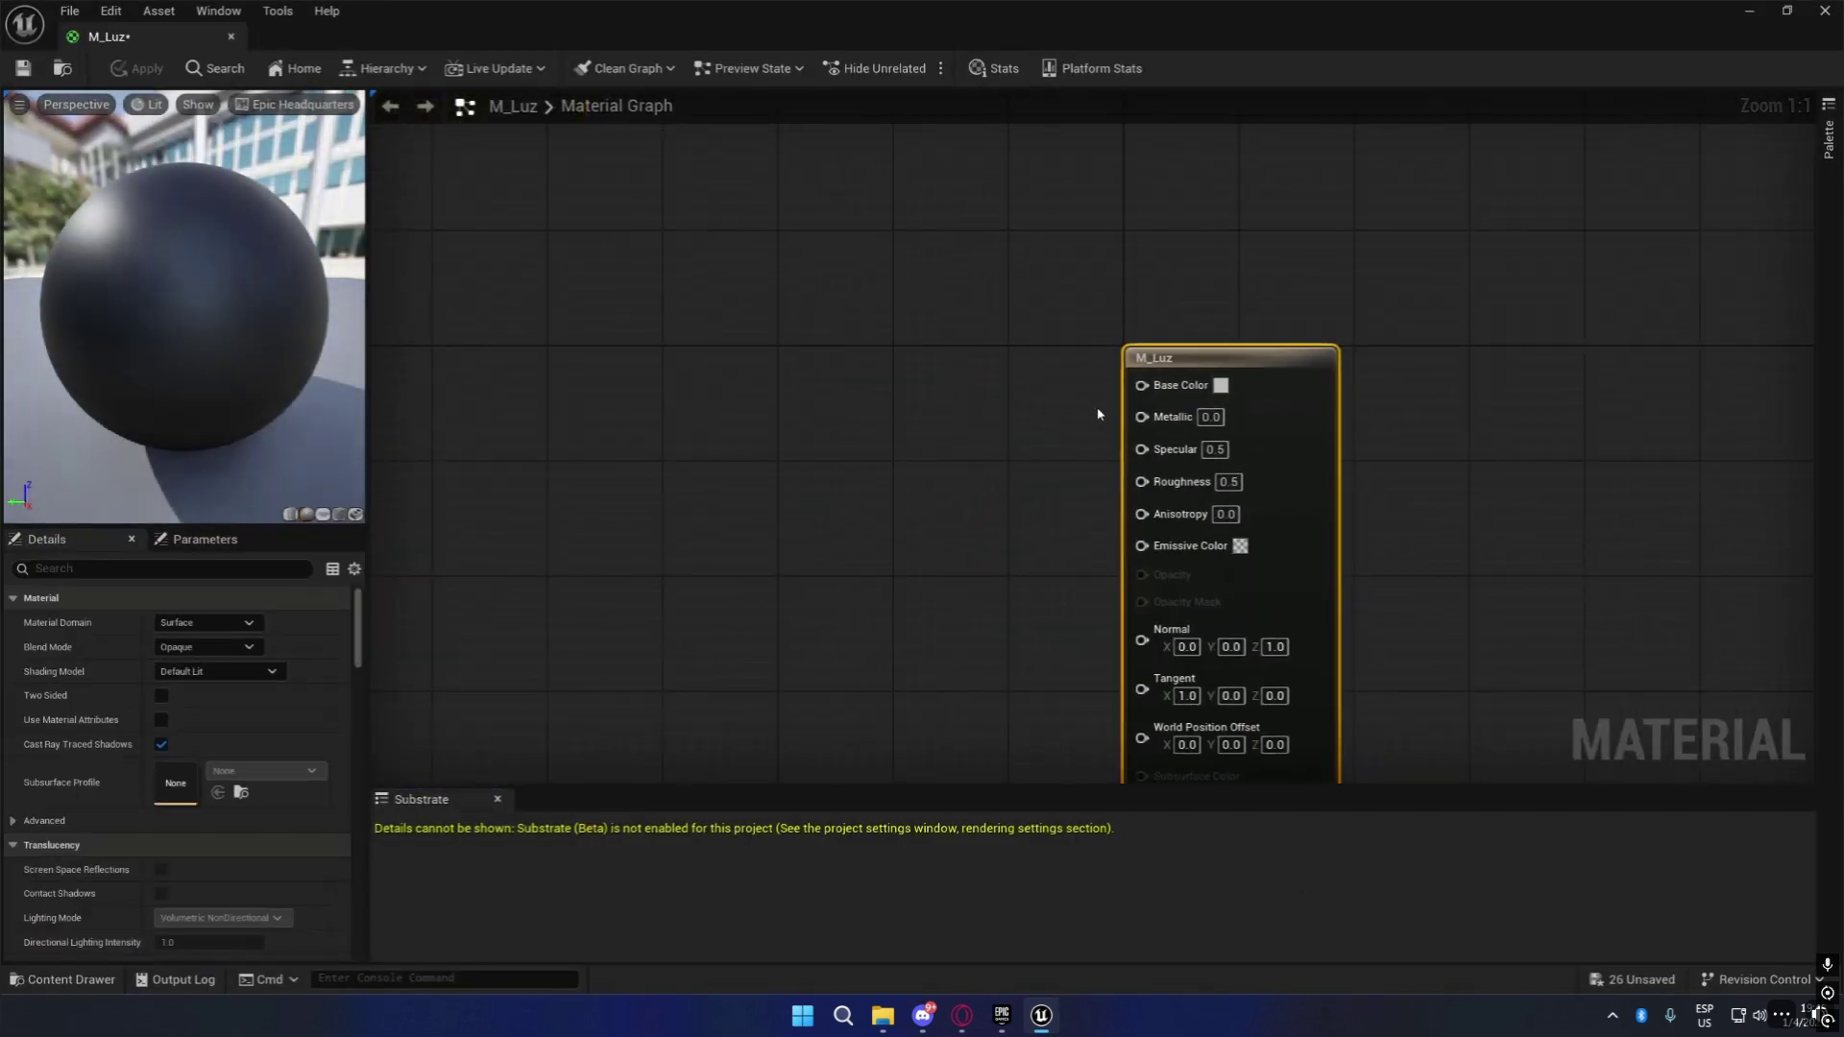
right_click(1142, 386)
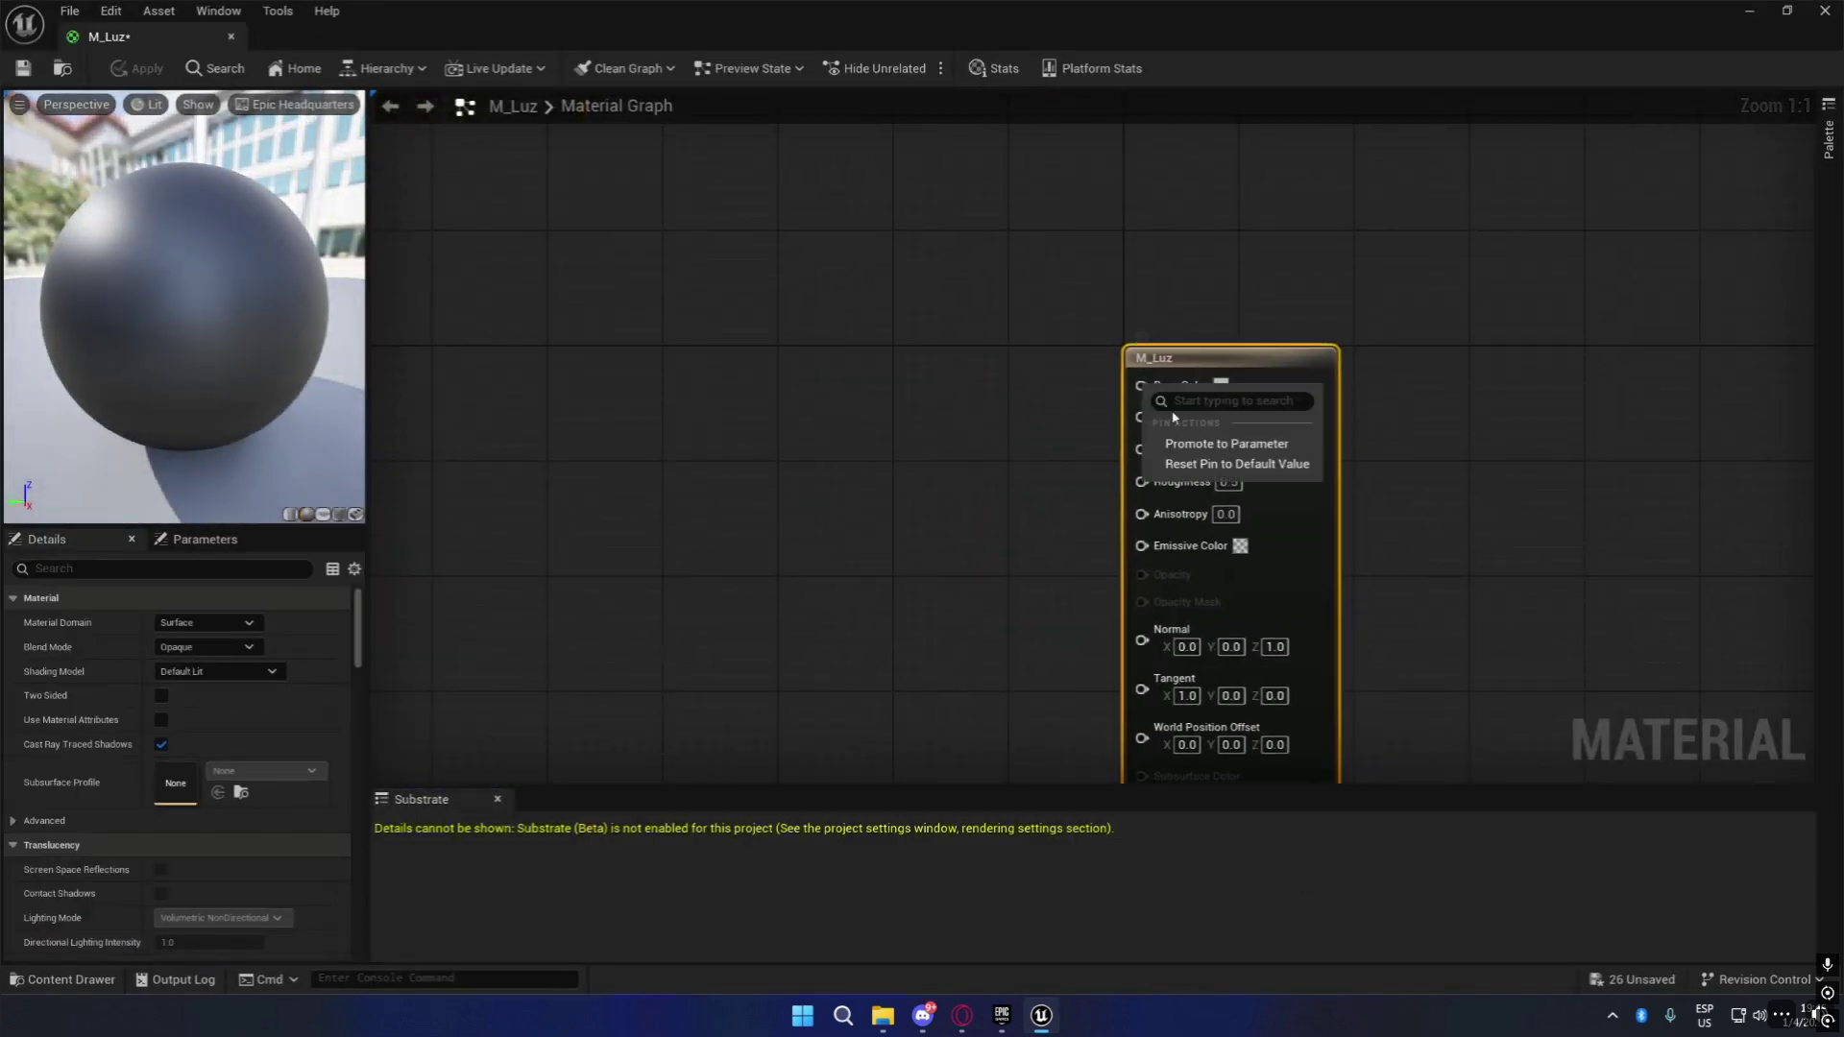
left_click(1200, 440)
left_click_drag(1052, 384, 750, 399)
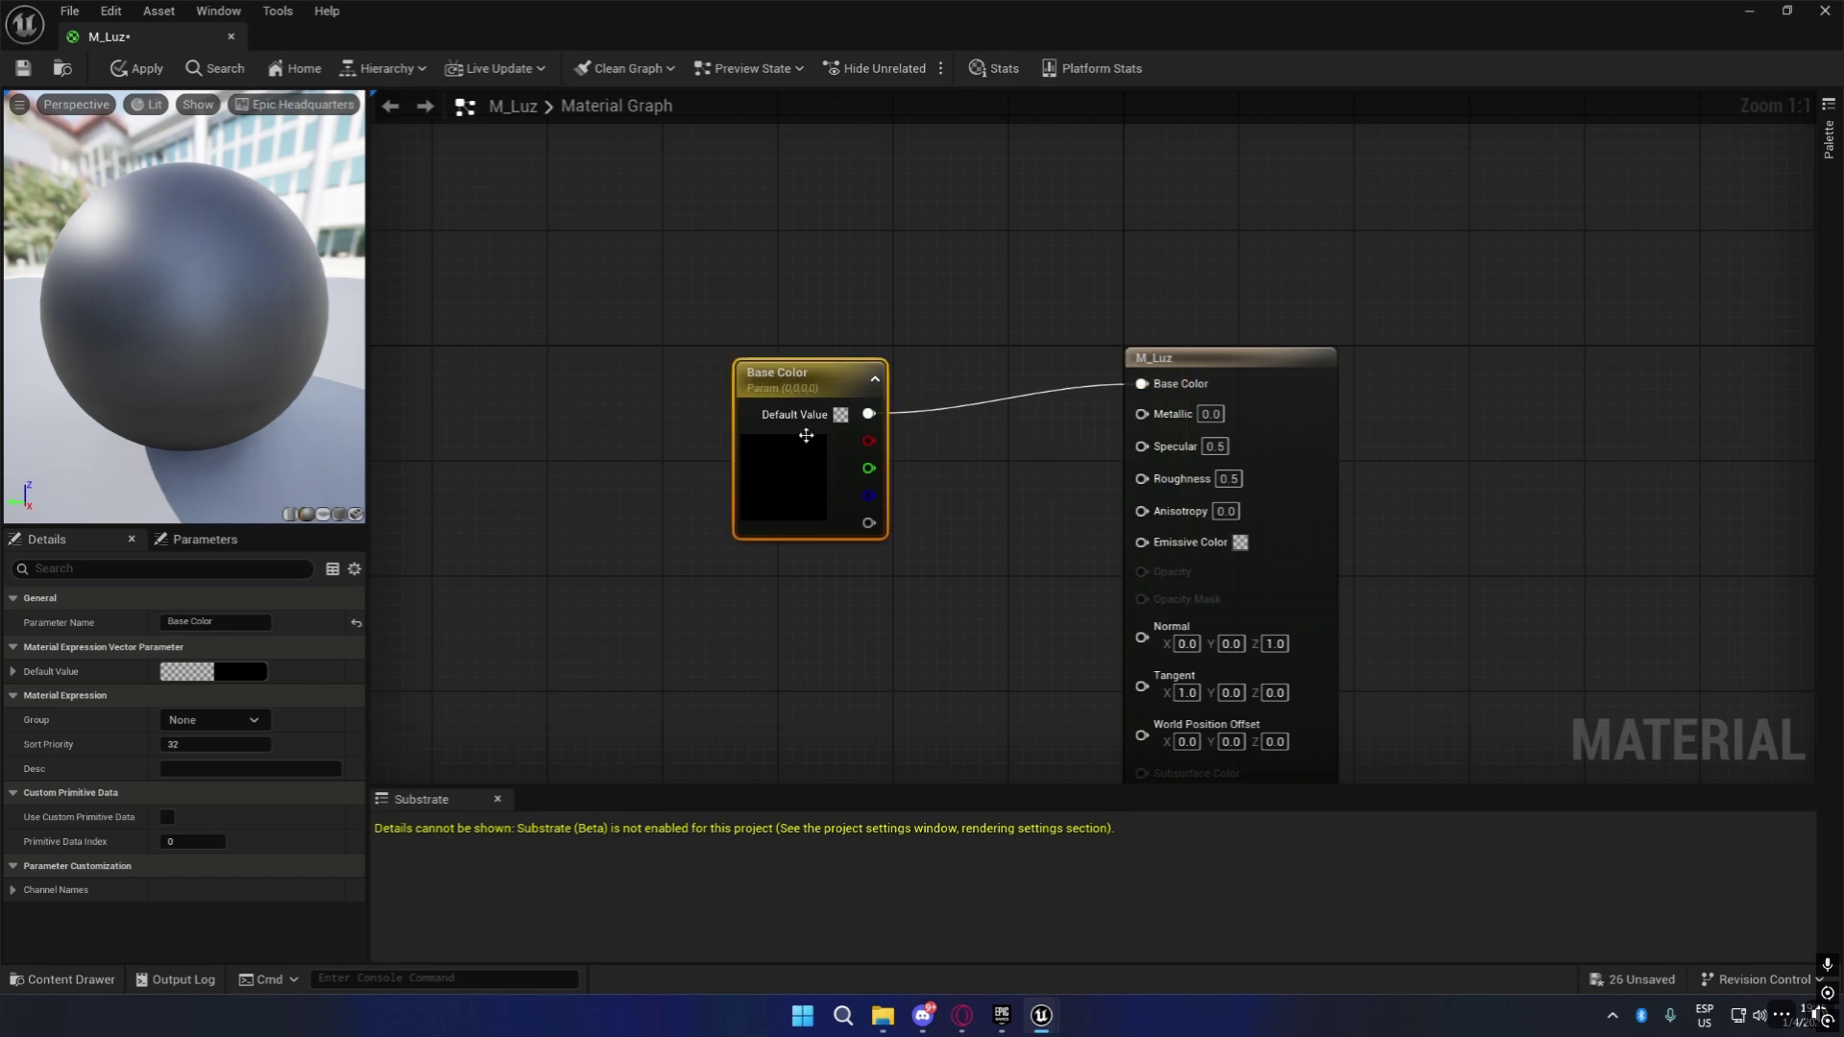
double_click(788, 463)
left_click_drag(939, 622, 970, 690)
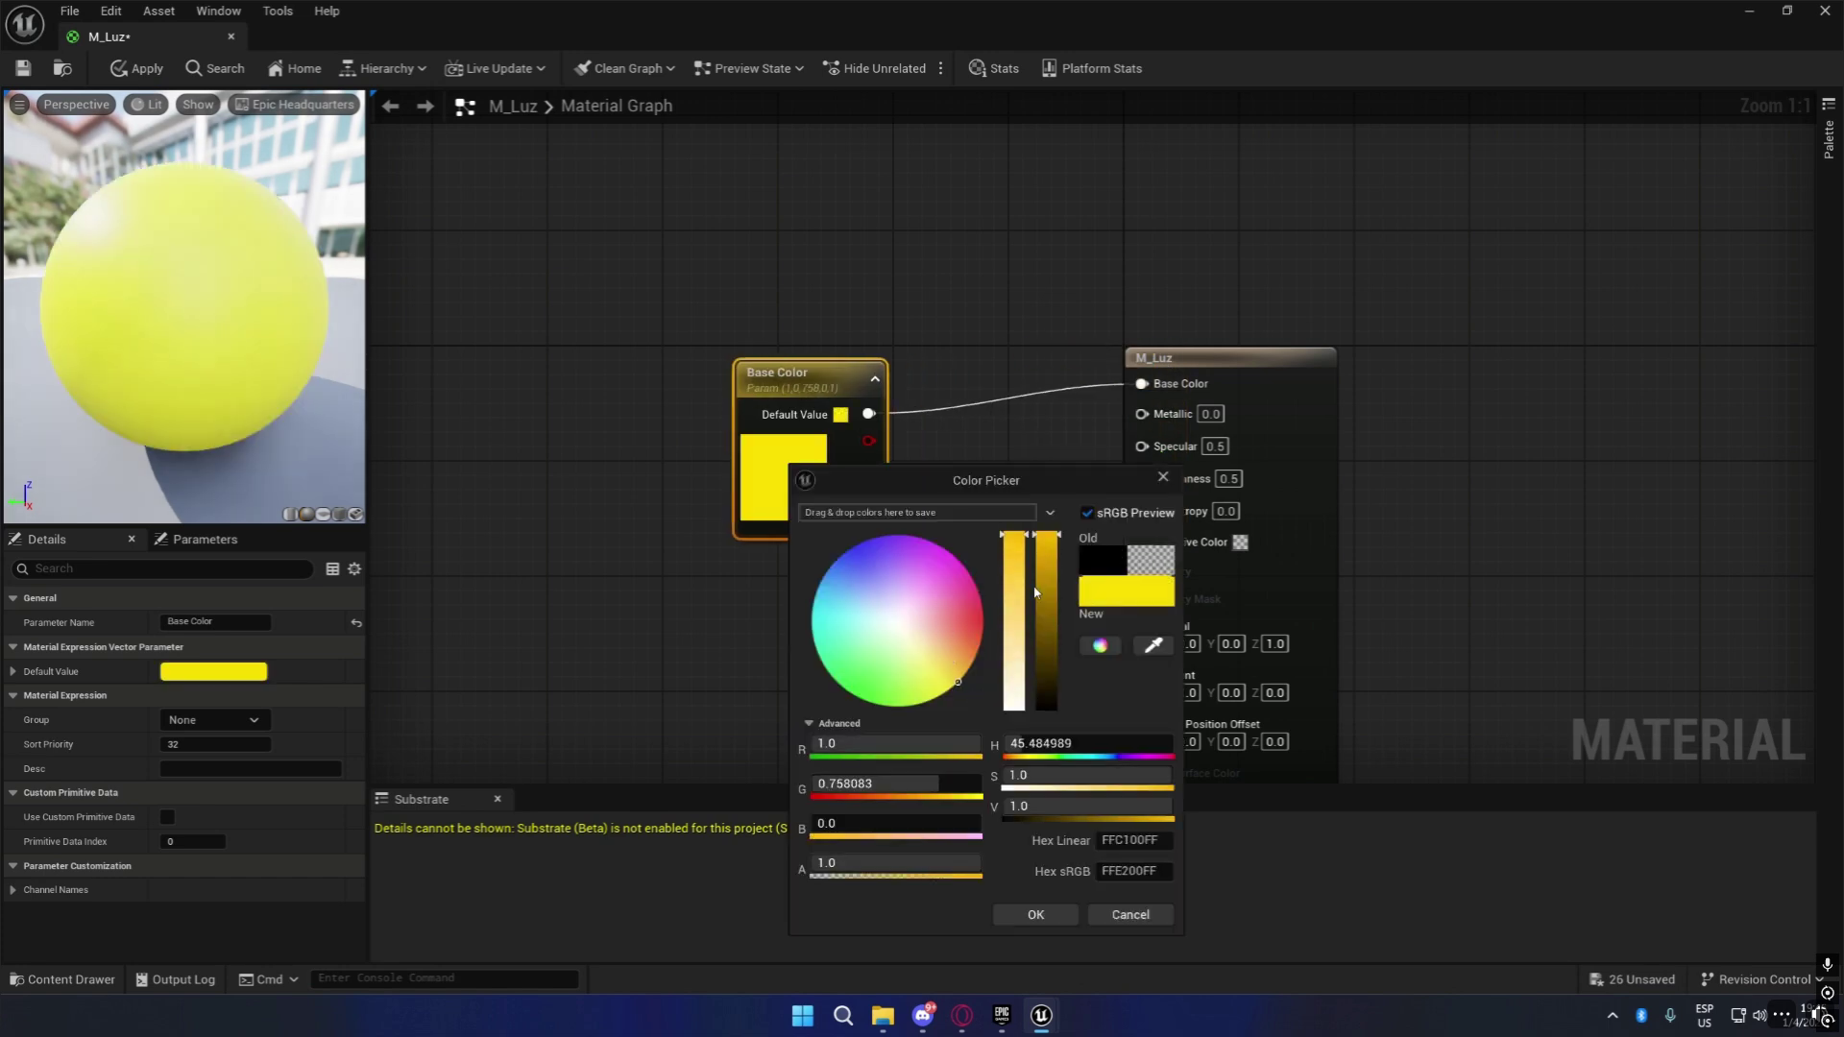
left_click(1094, 806)
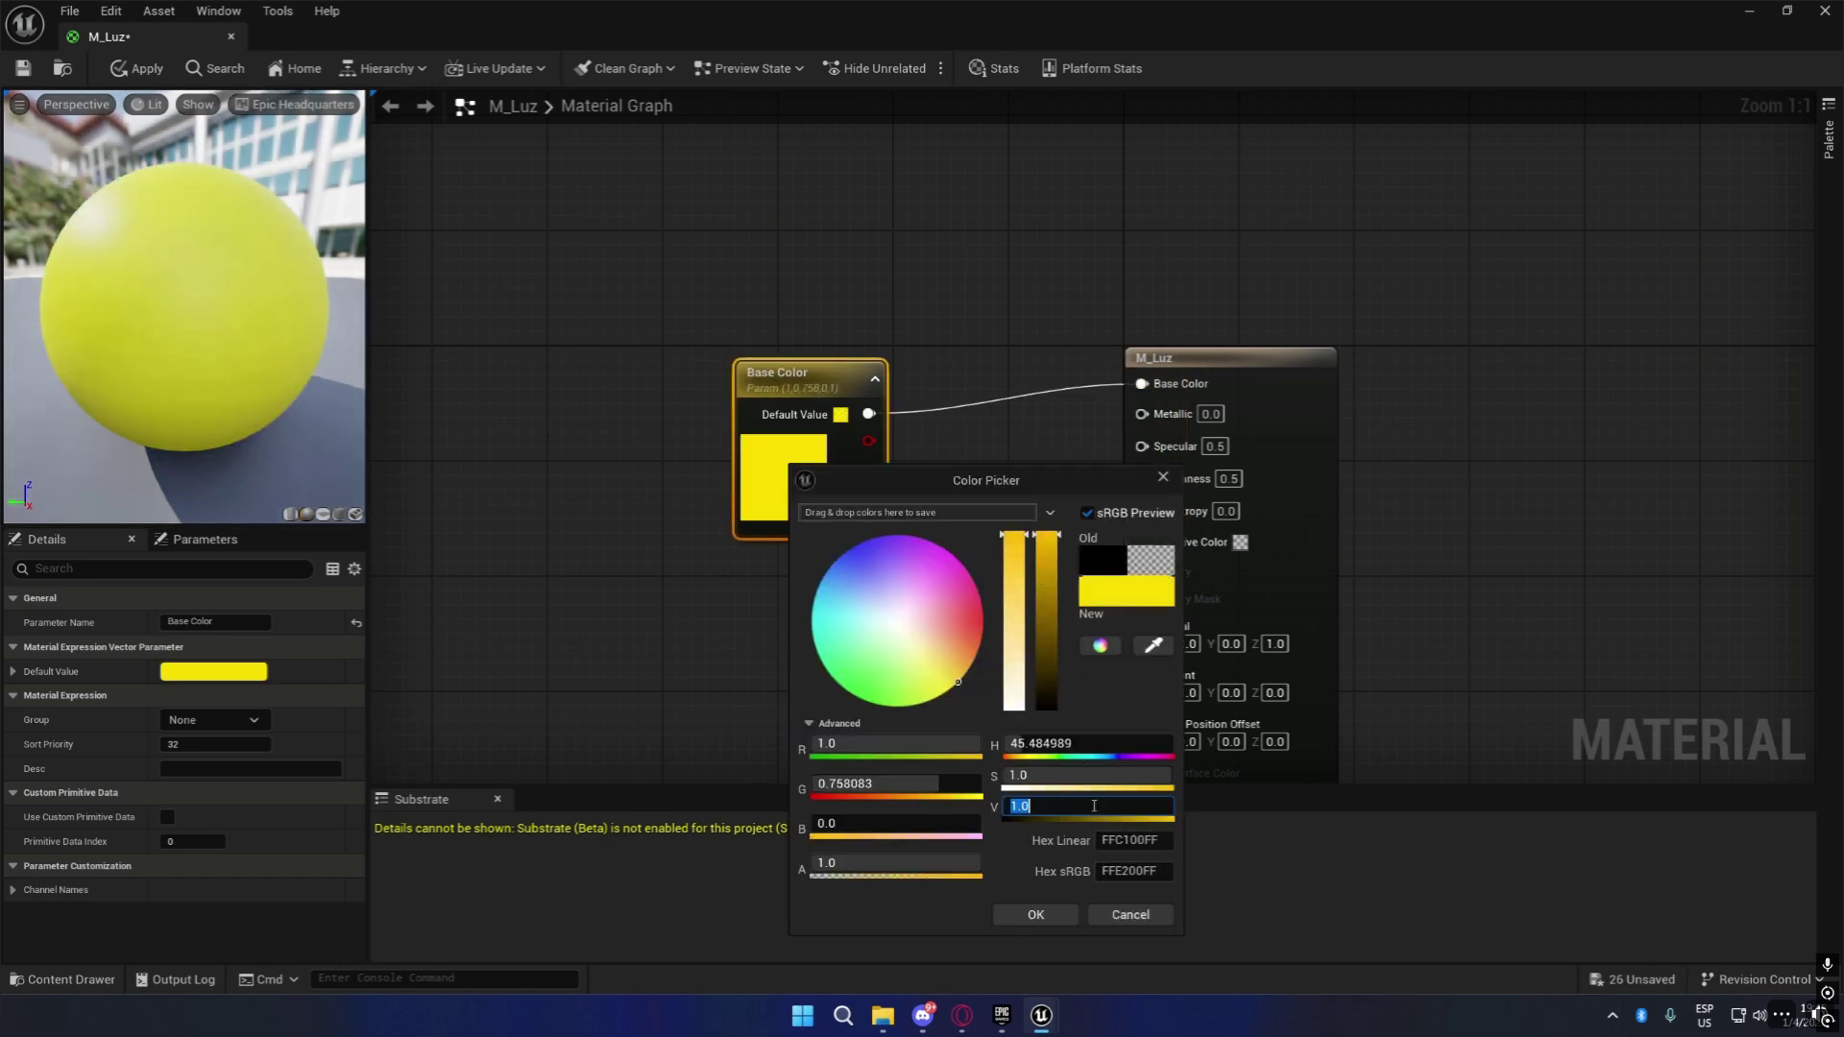
key("Return")
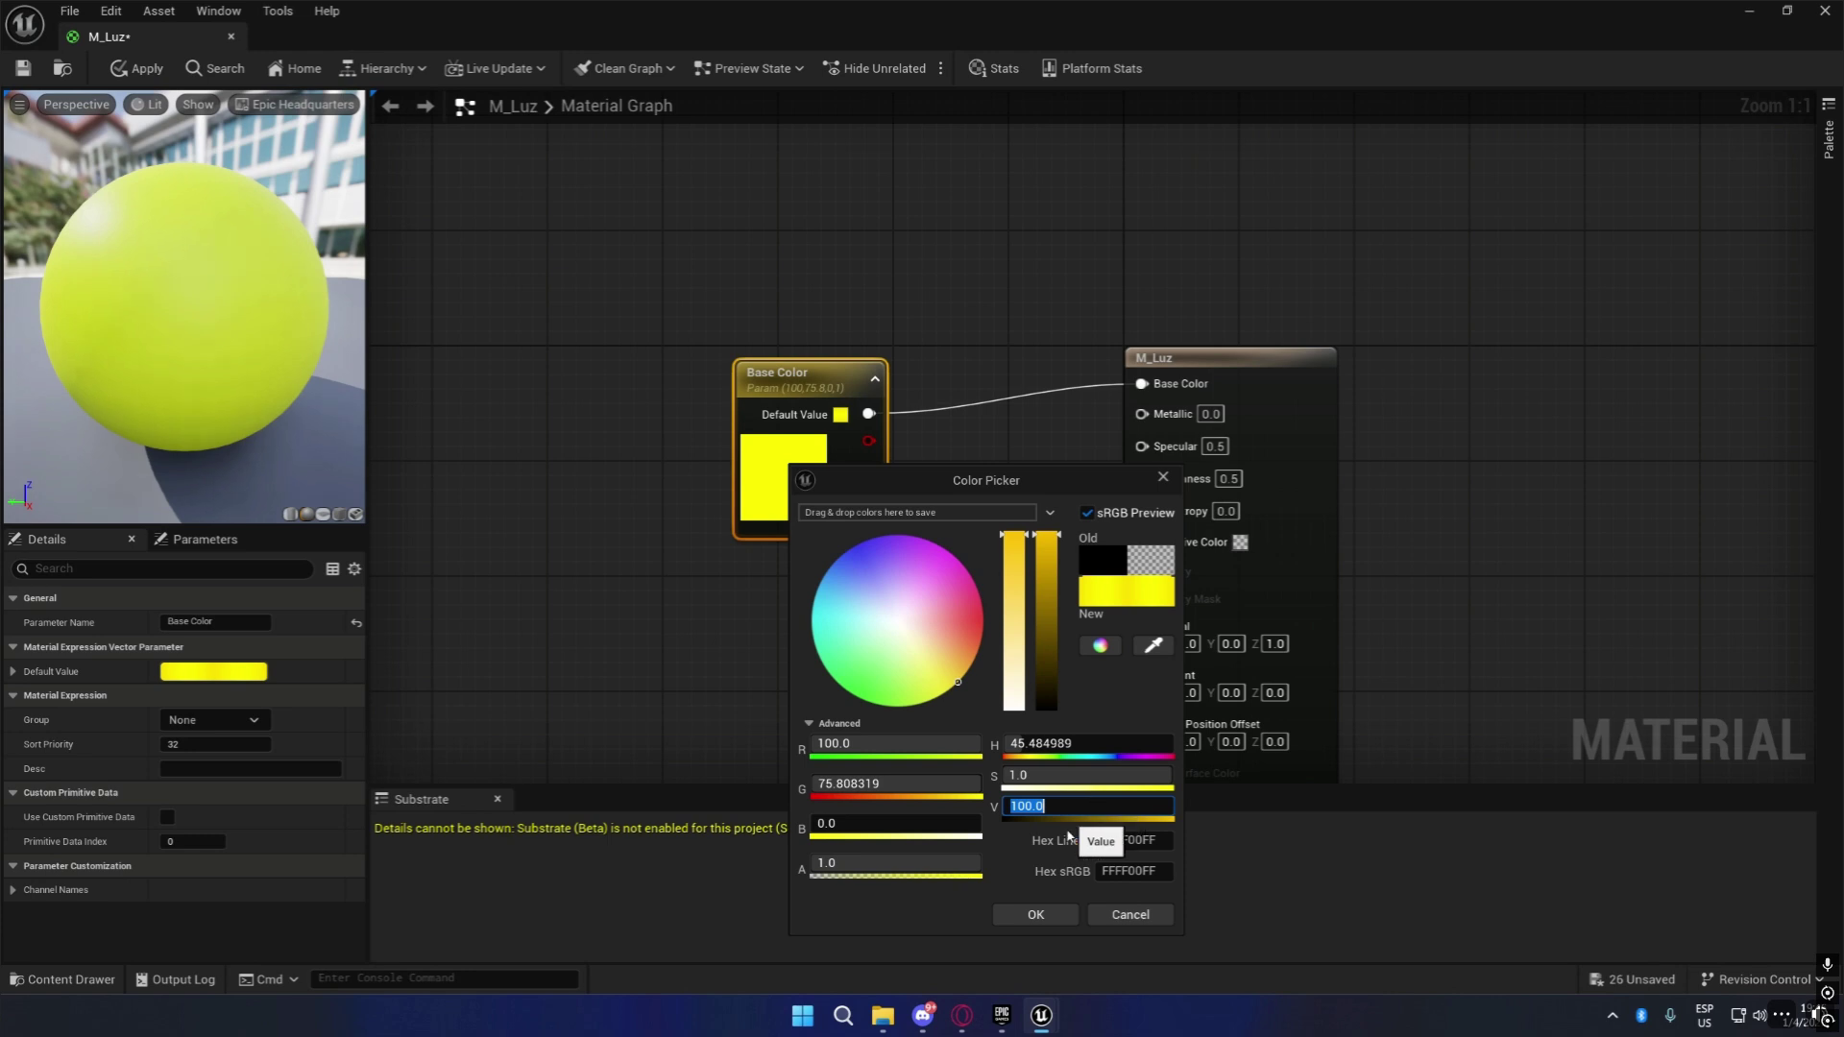
left_click(1035, 914)
Connect the Base Color parameter to Emissive Color as well, and save and close M_Luz.
left_click_drag(868, 414, 1142, 542)
left_click_drag(853, 376, 852, 333)
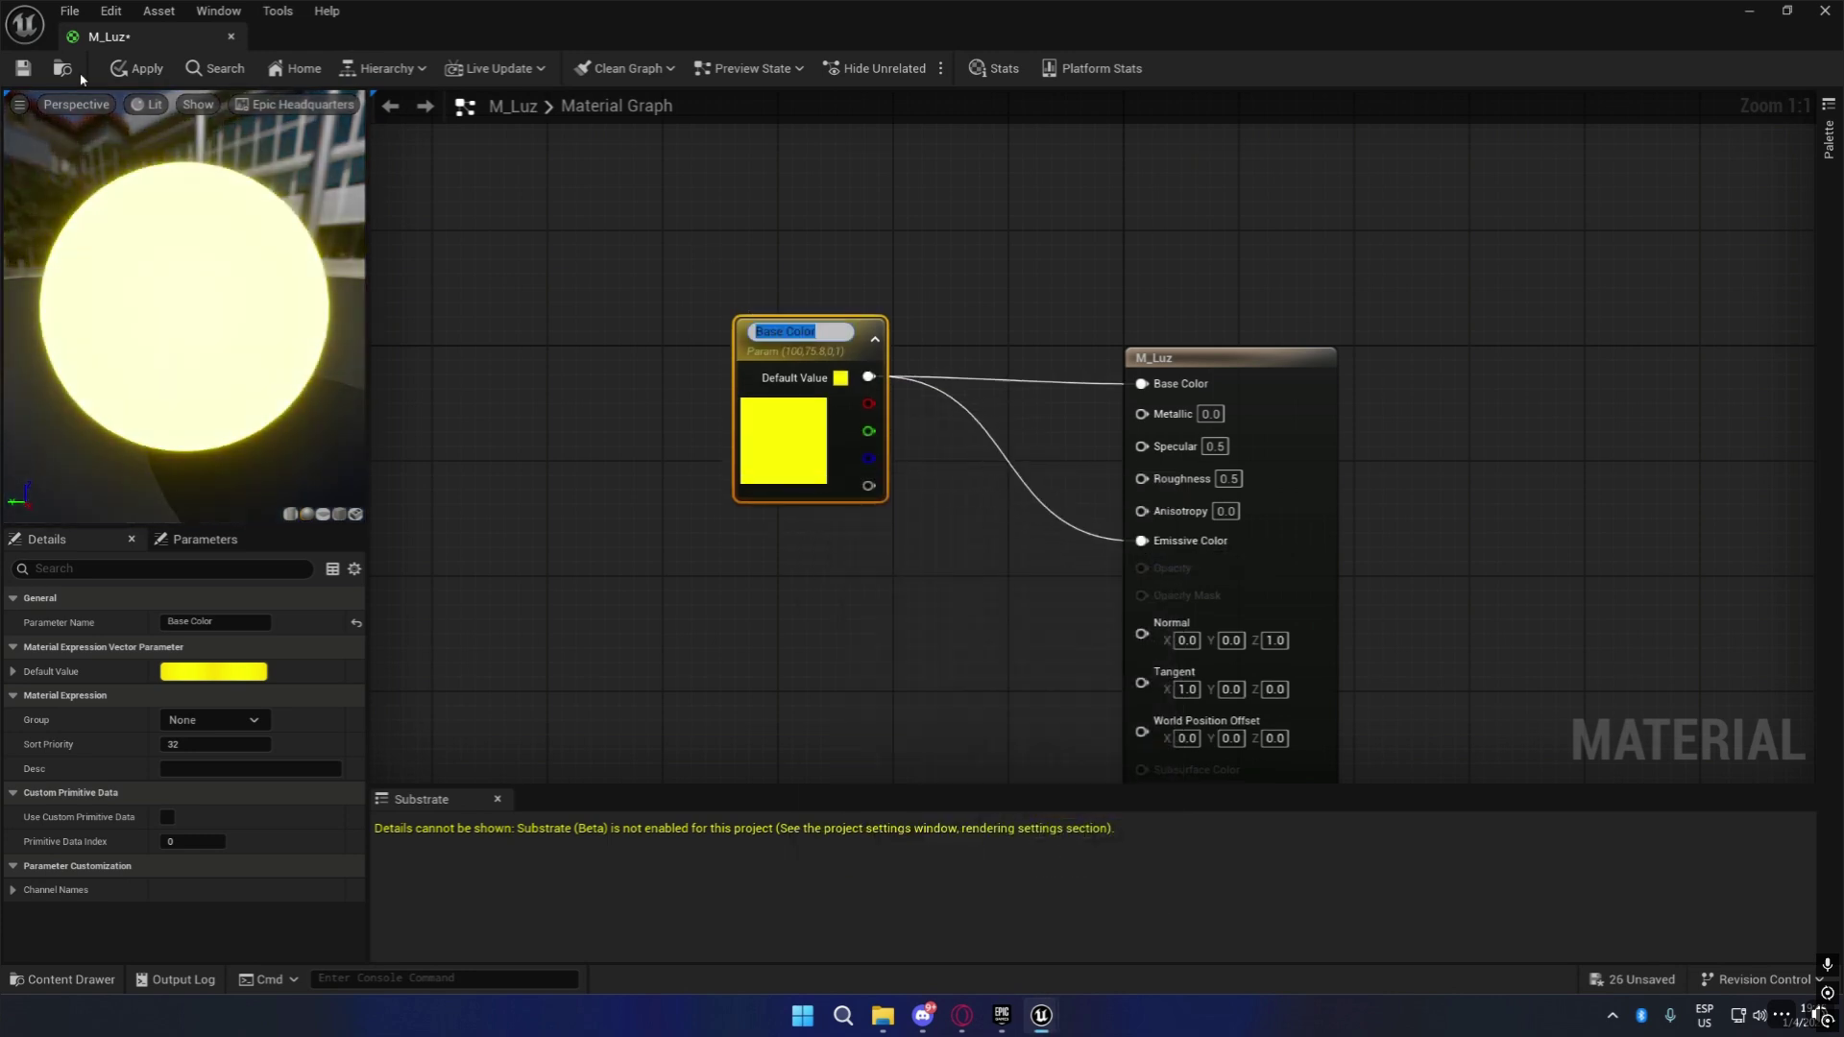
left_click(231, 37)
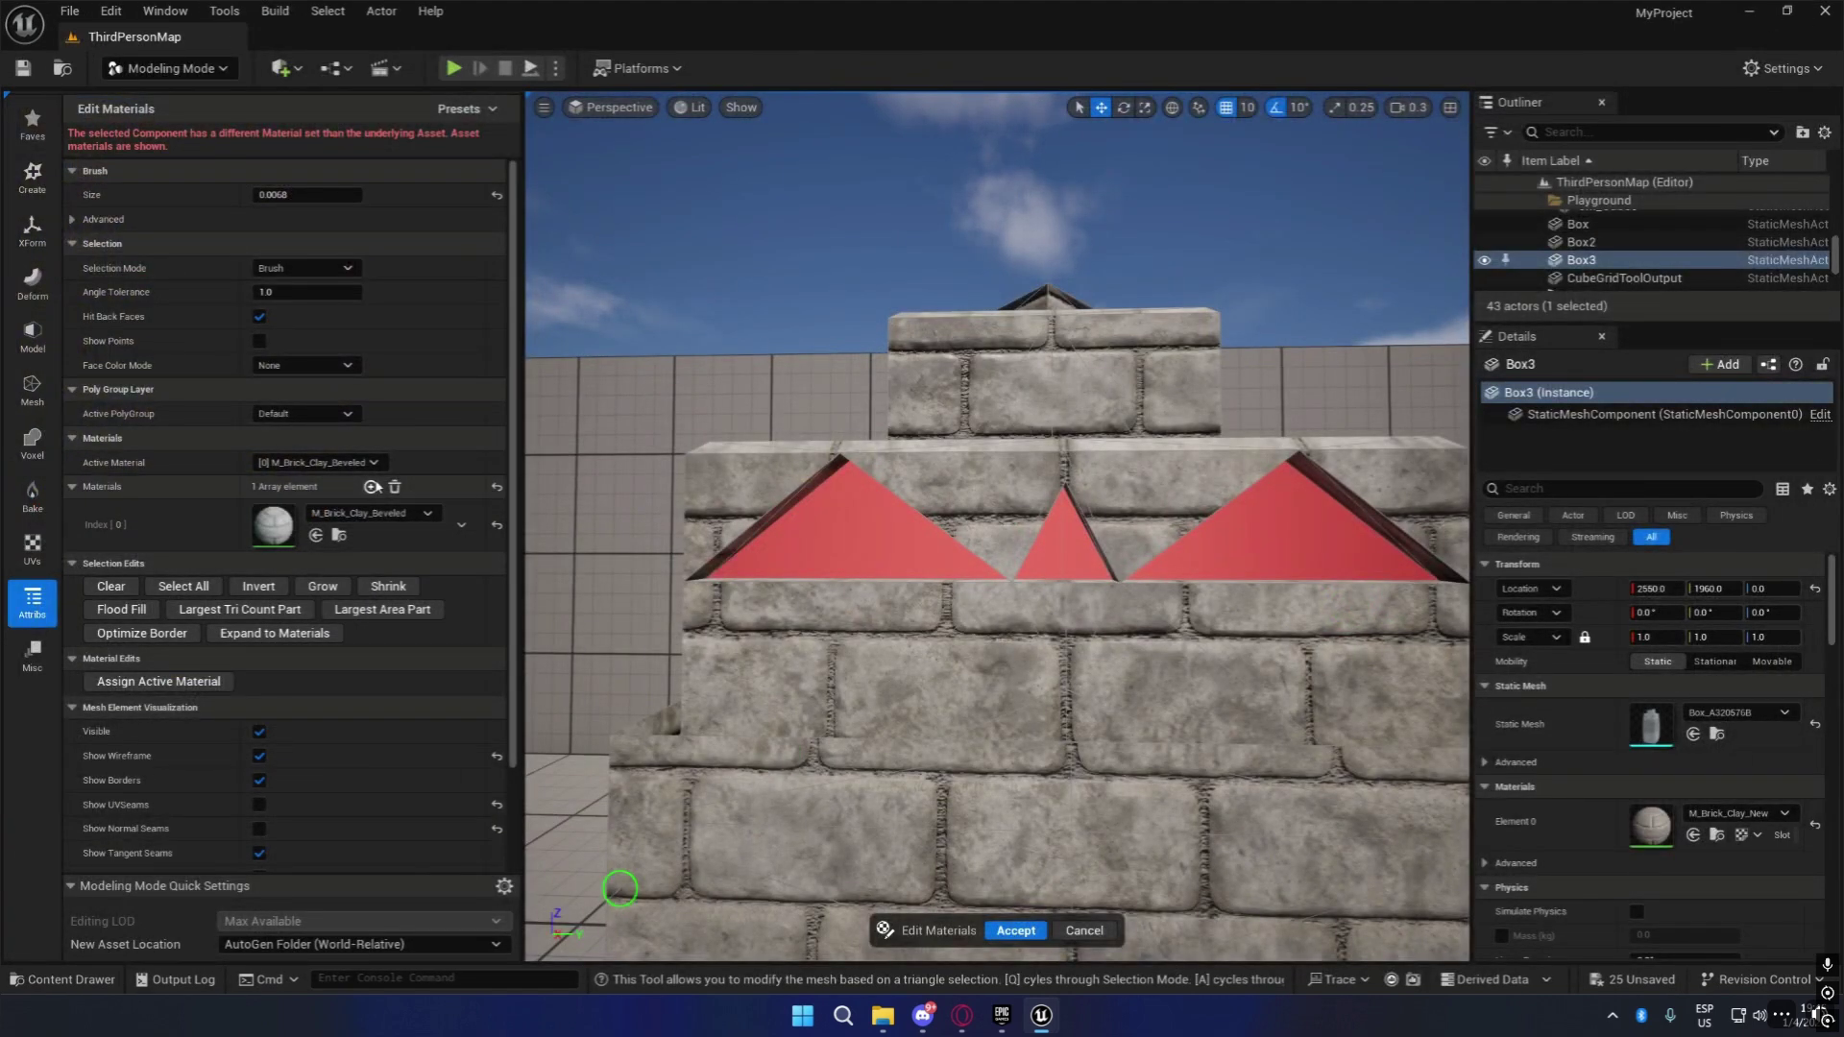
Add a second material slot to the tower and fill it with M_Luz.
left_click(371, 487)
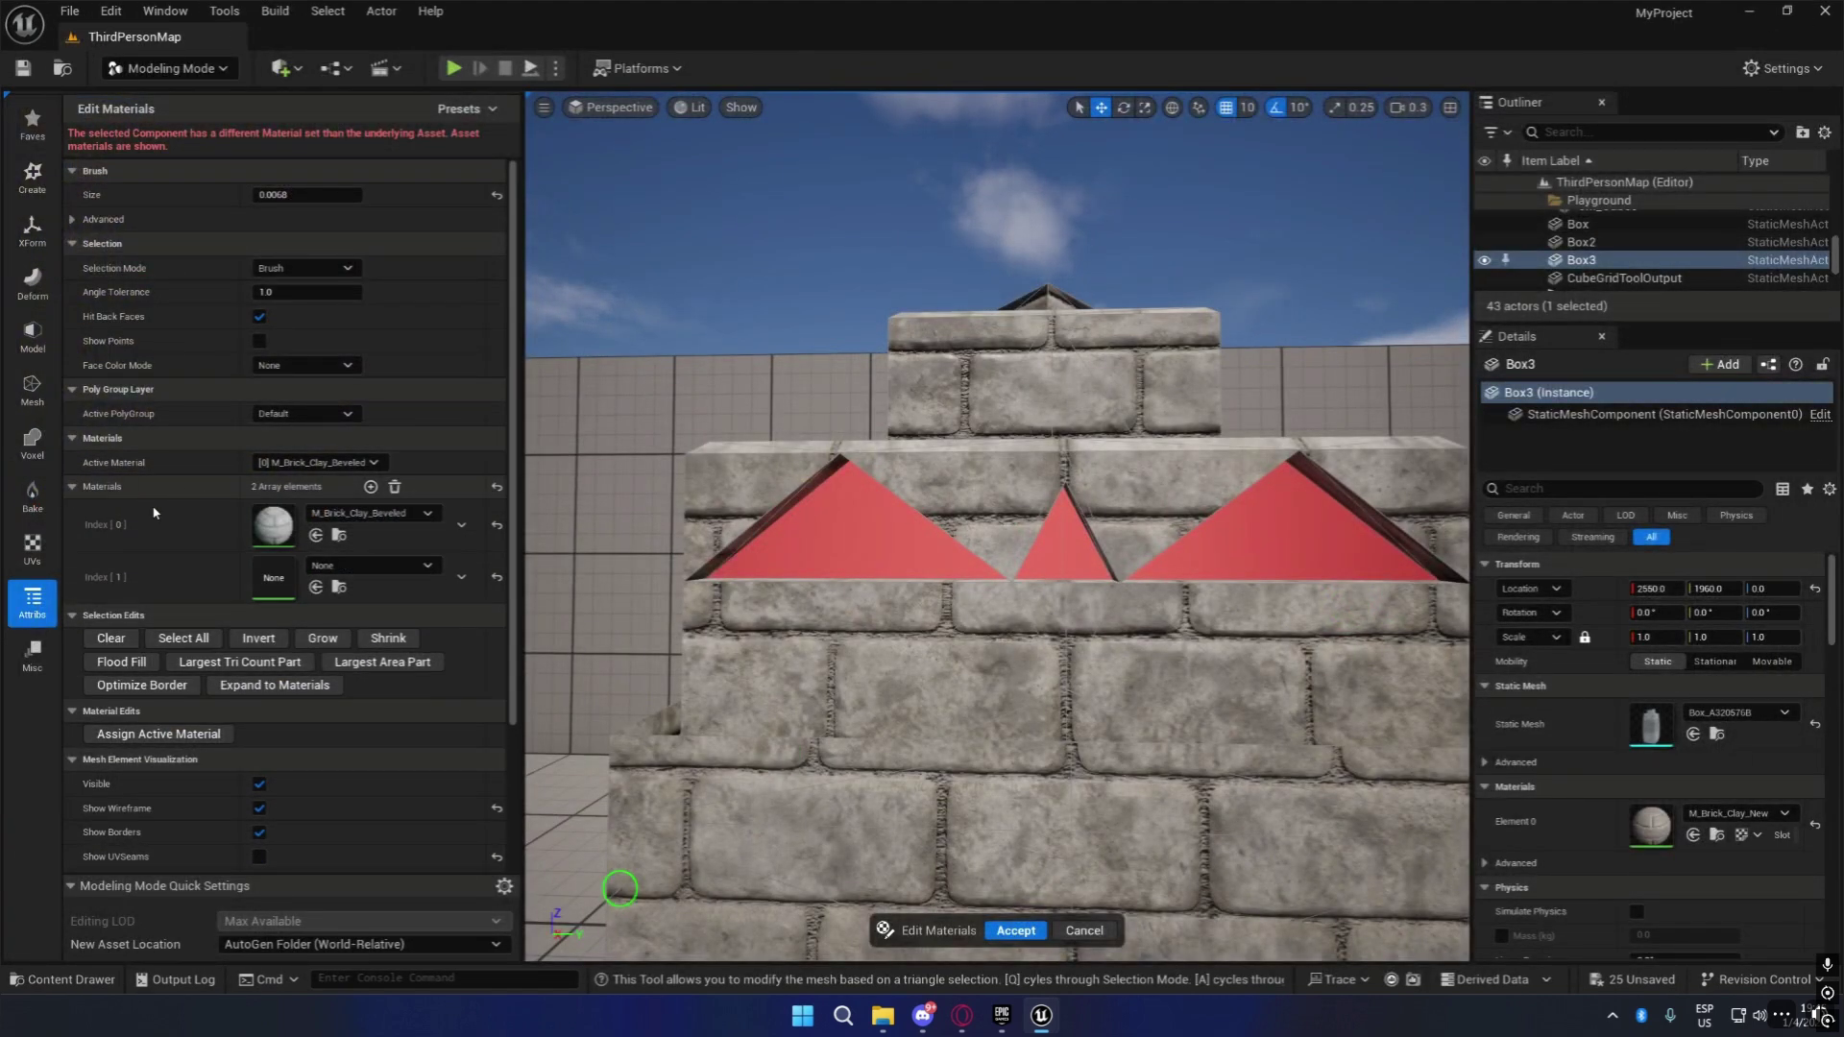
left_click(370, 566)
type("luz")
left_click(439, 363)
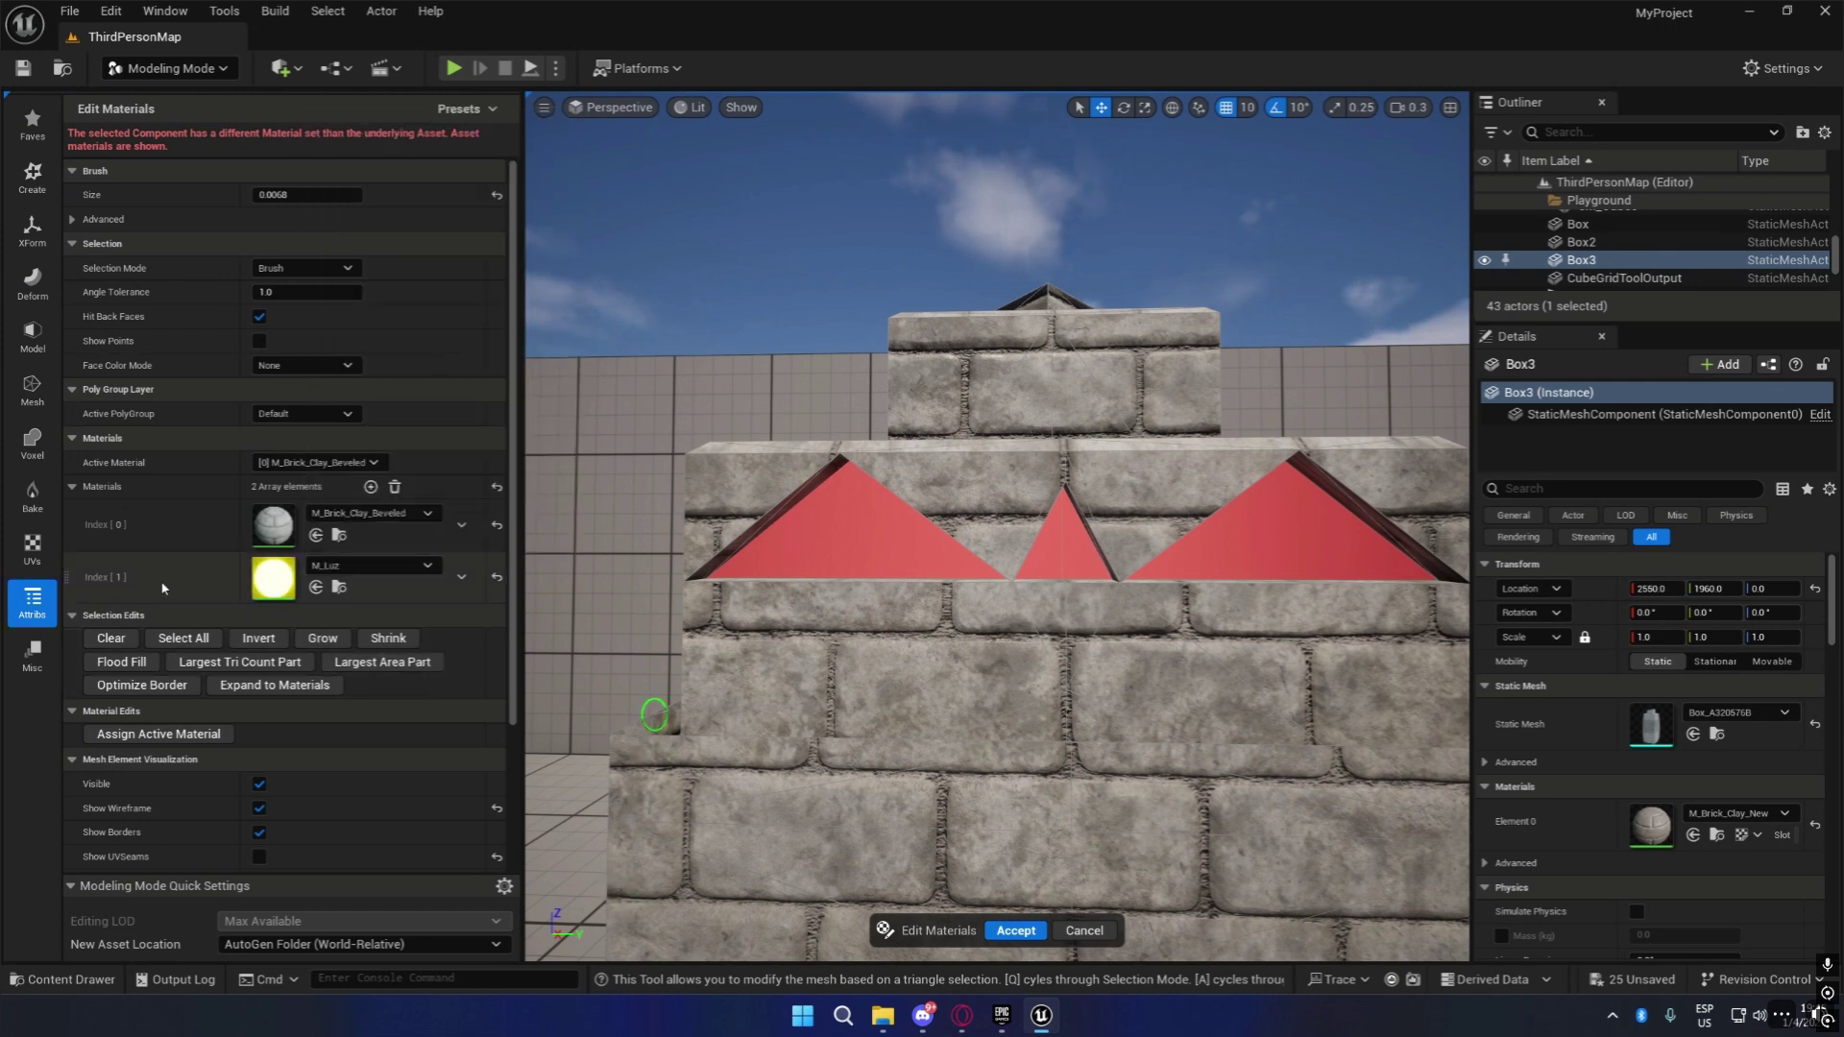
Make M_Luz the active material, assign it to the selected triangular recesses, and accept the material edit.
left_click(312, 463)
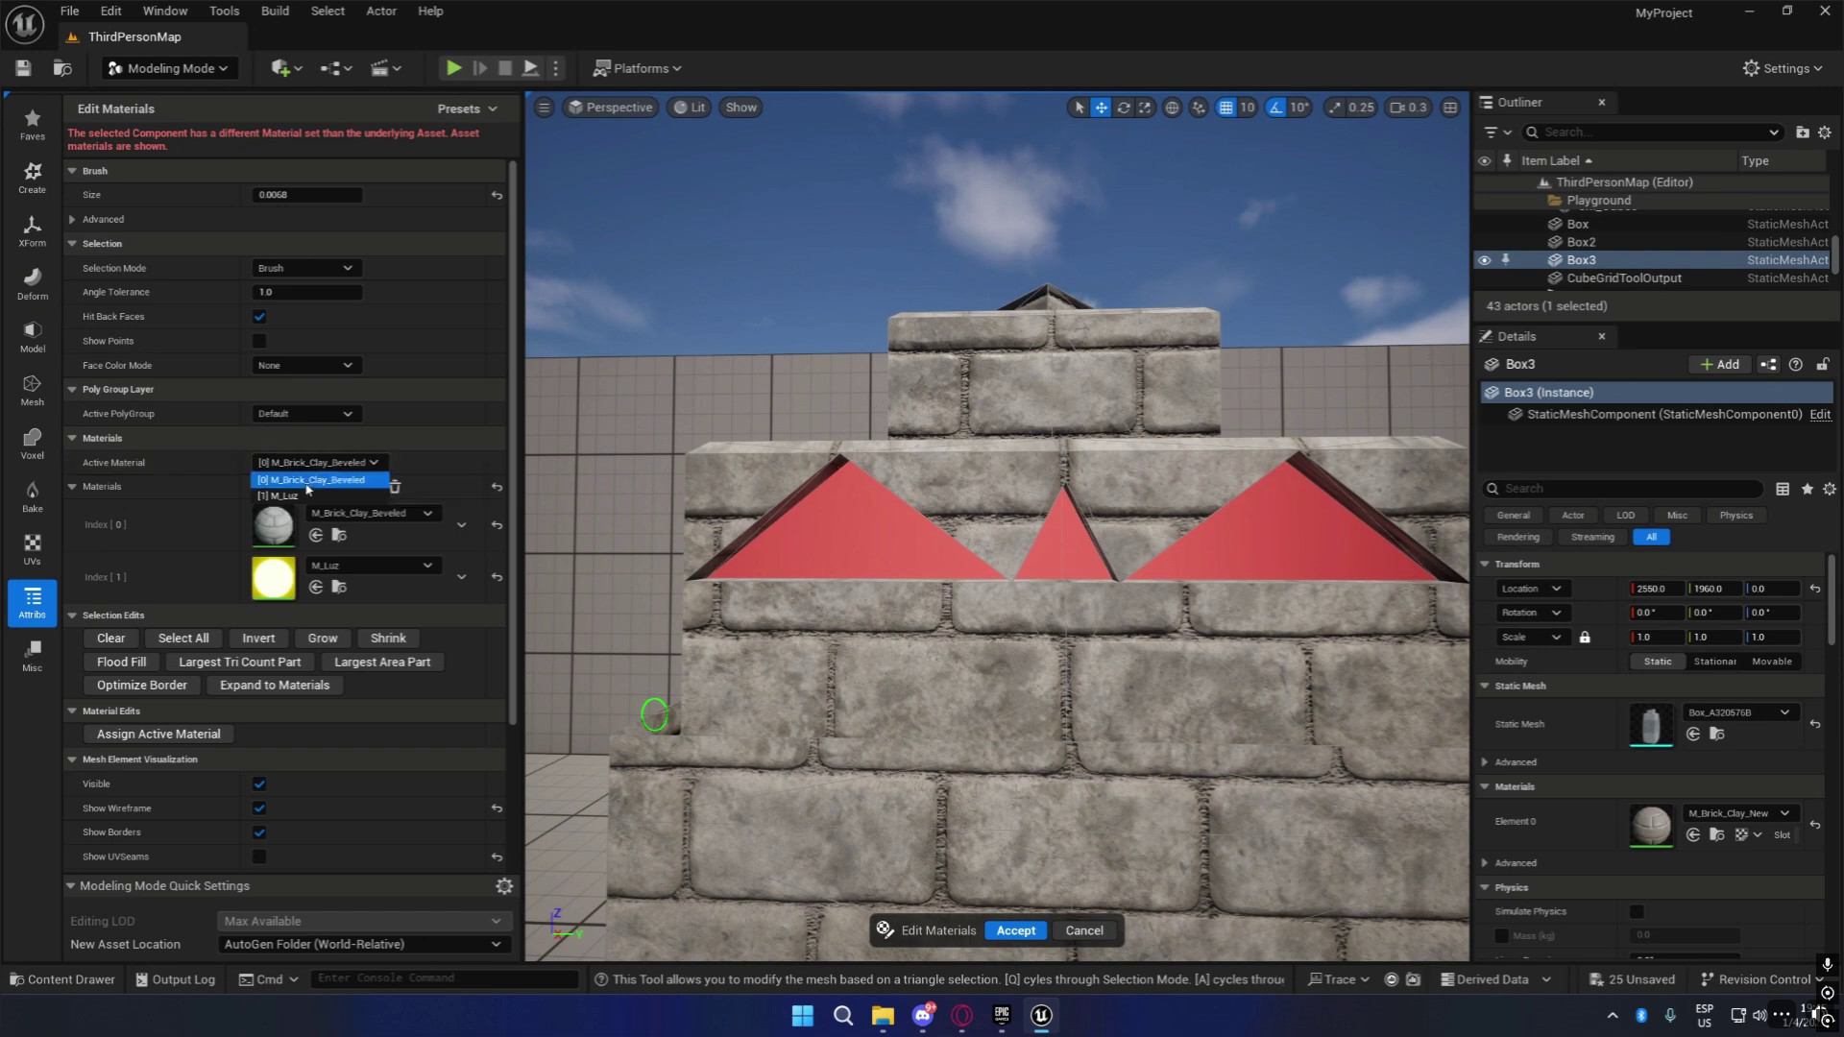
left_click(281, 495)
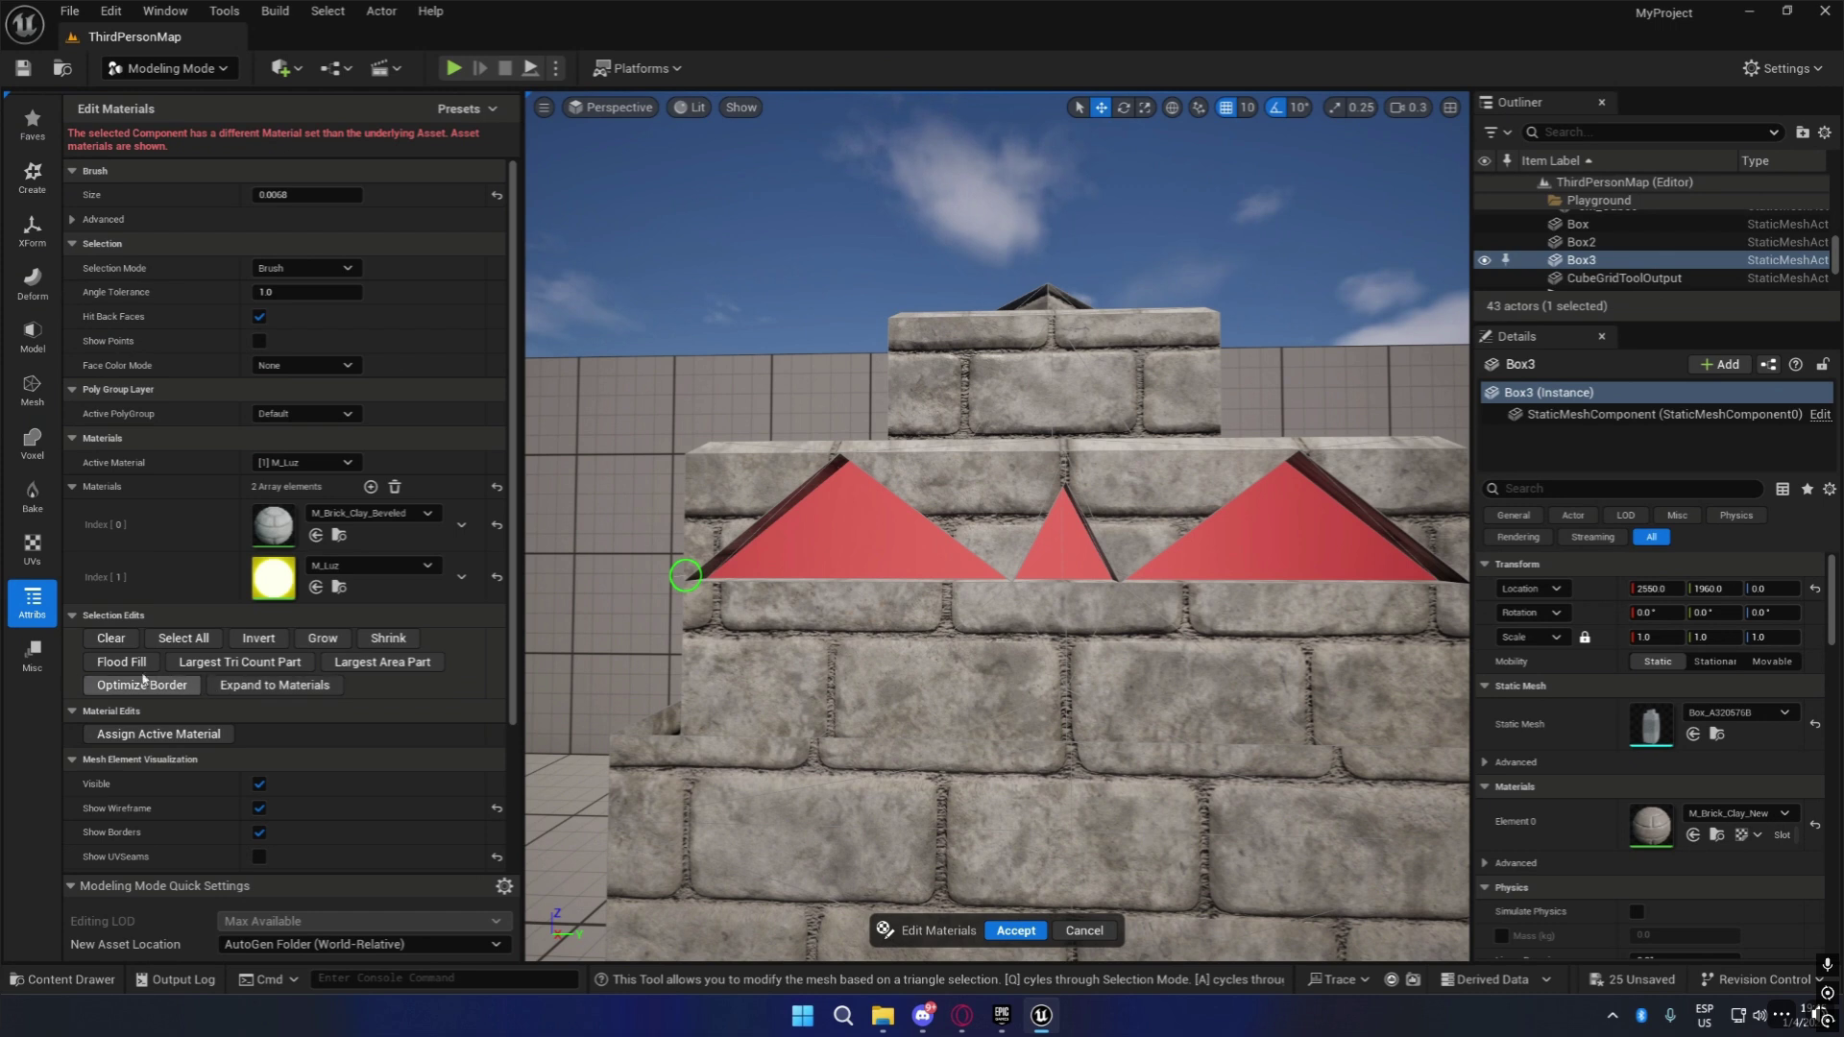
left_click(185, 737)
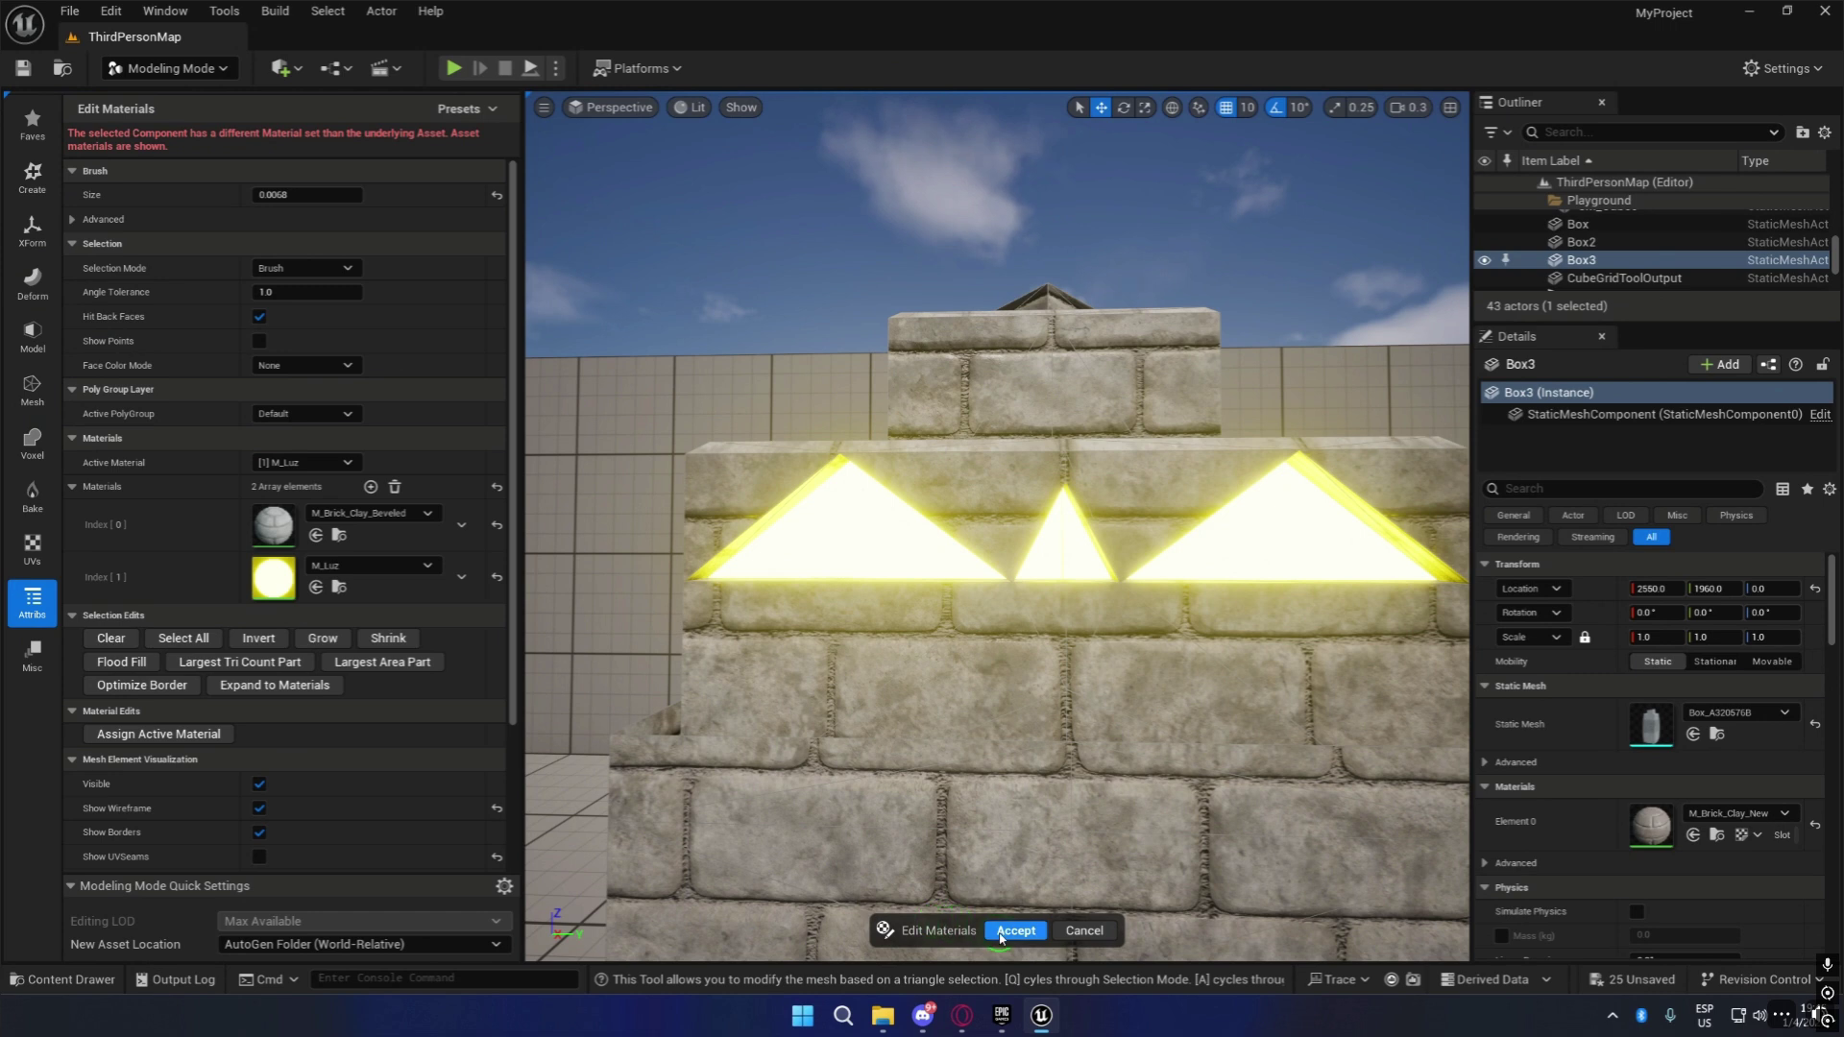
left_click(1000, 939)
scroll(1000, 864, "down", 10)
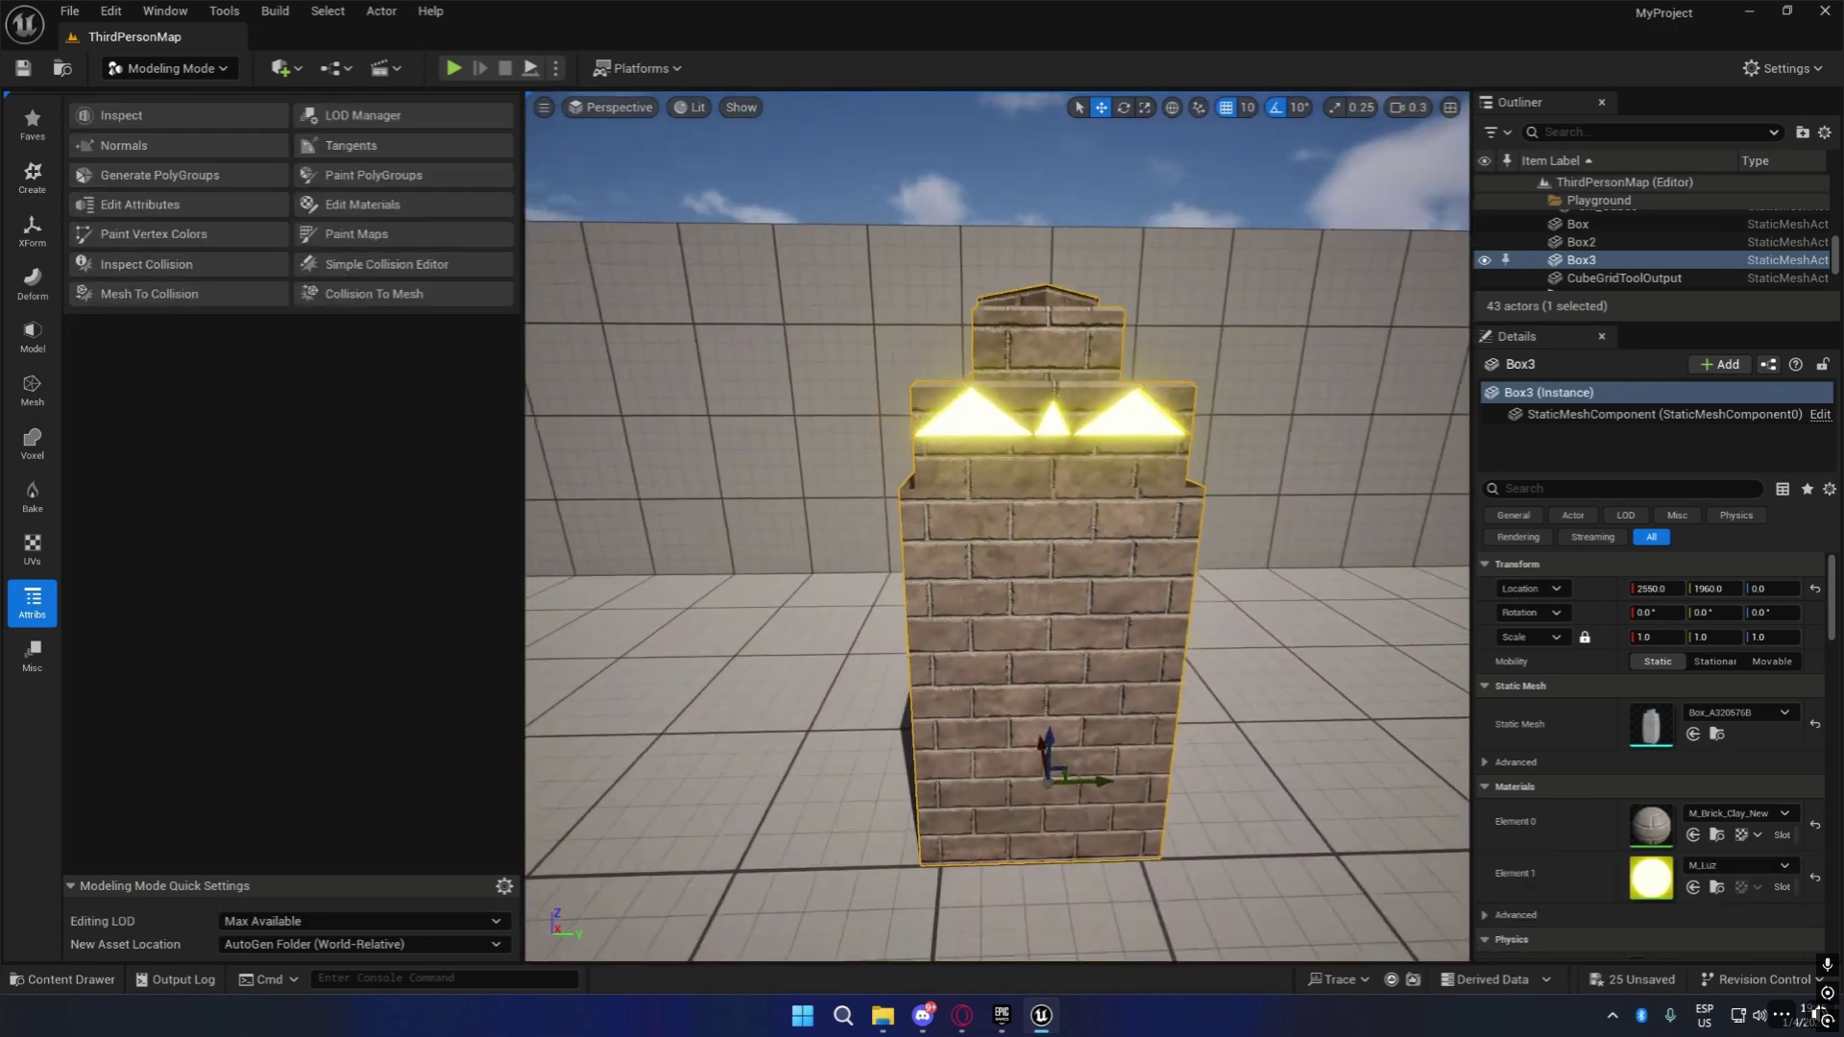
scroll(940, 788, "down", 3)
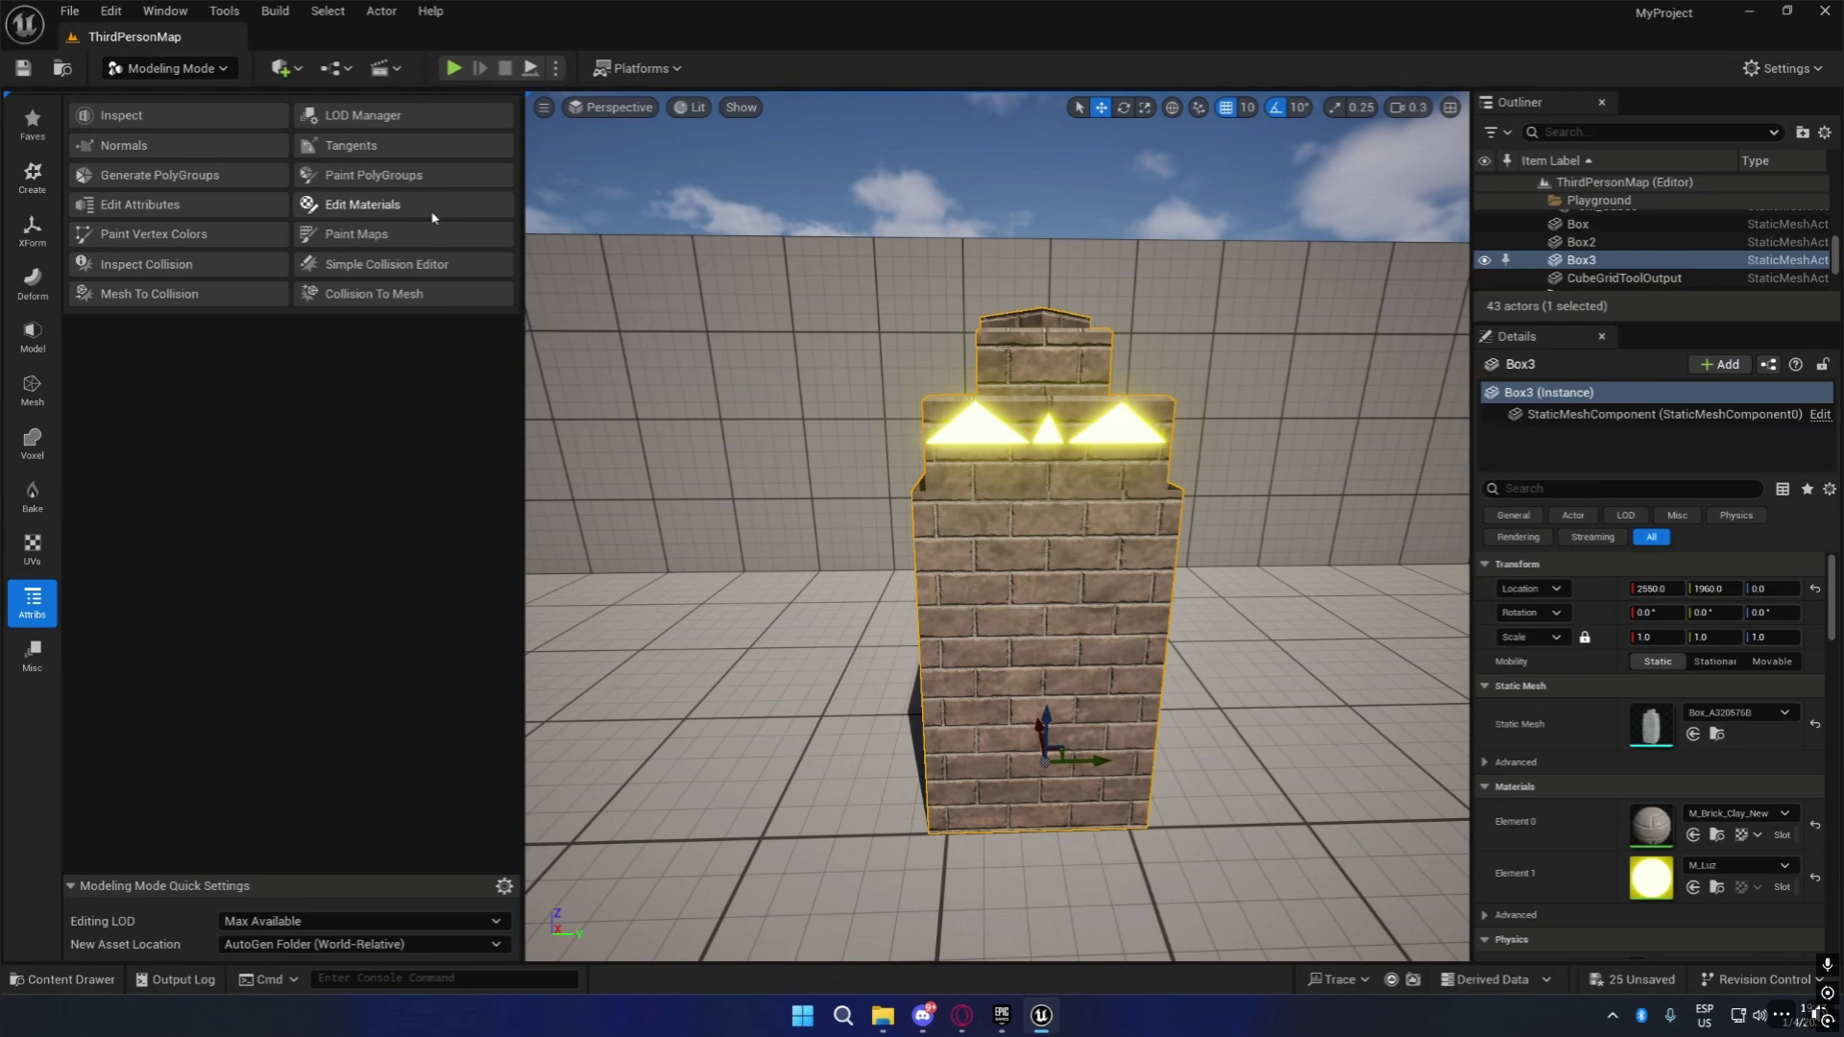
Reopen Edit Materials, look at the insert, delete and duplicate options of the M_Luz slot, and accept the tool.
left_click(389, 205)
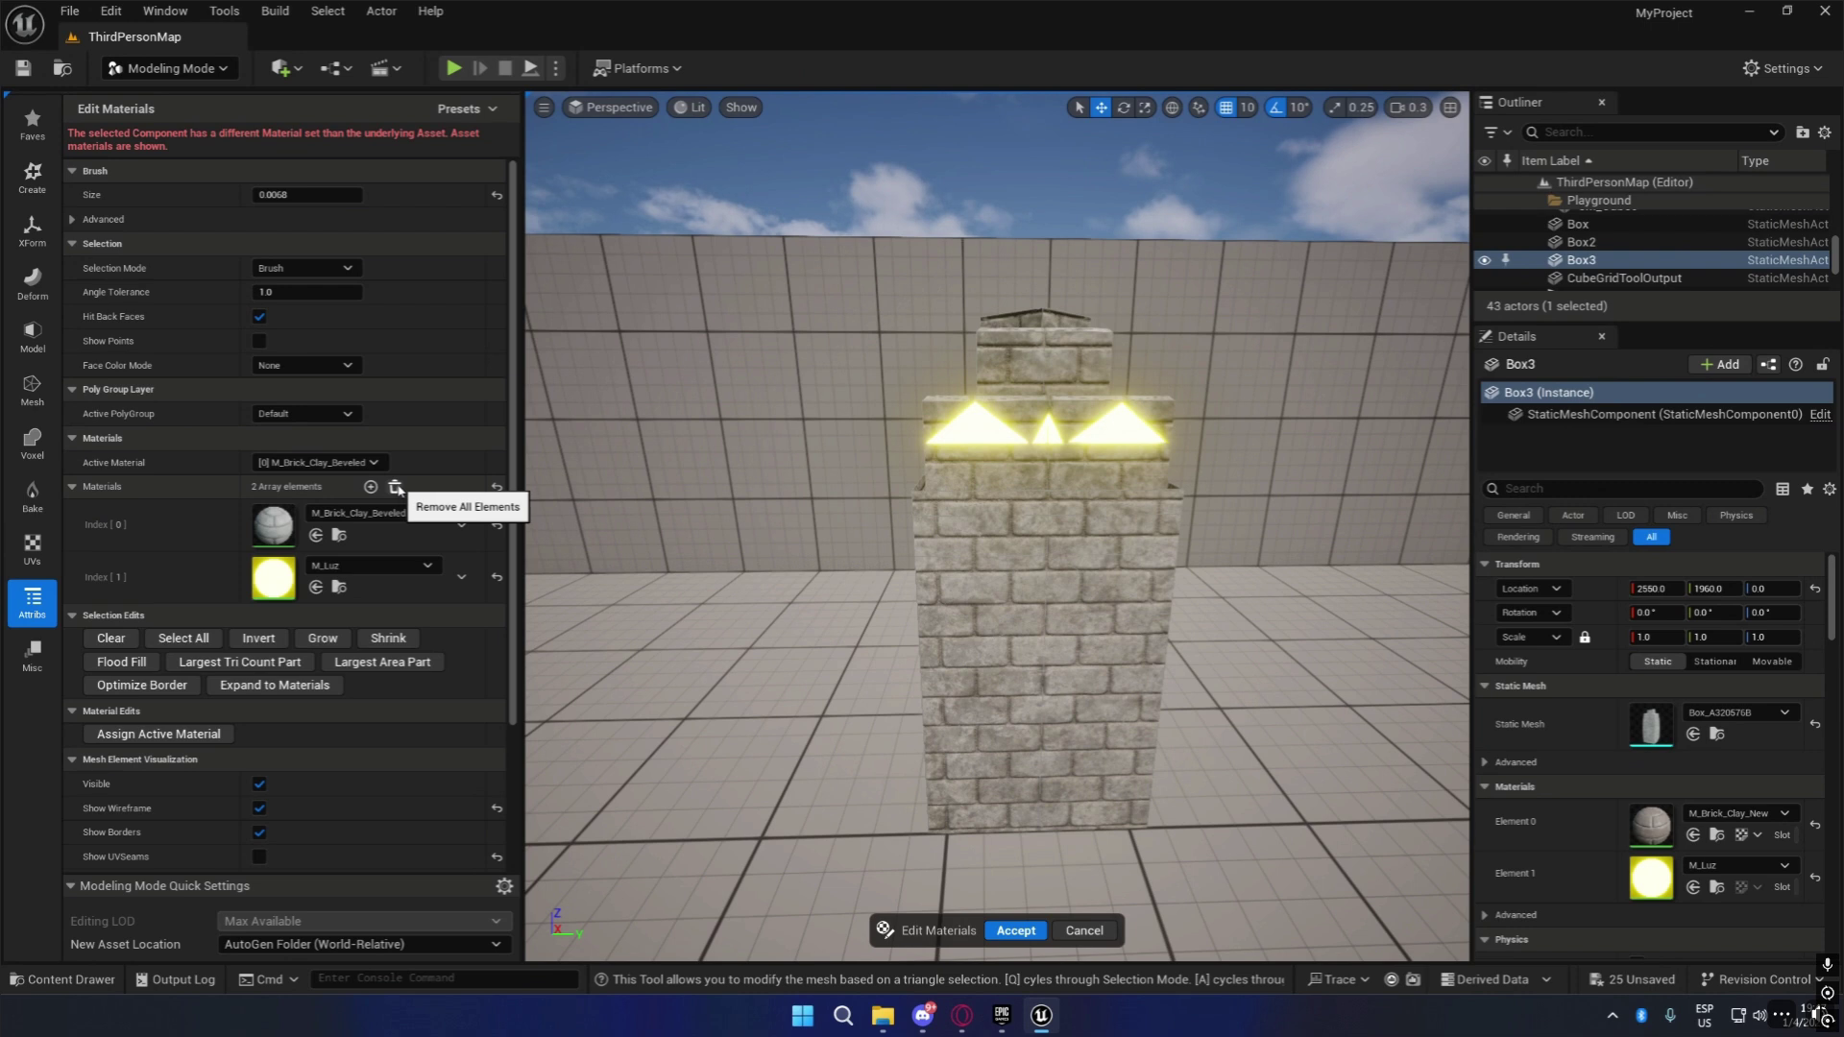
left_click(461, 578)
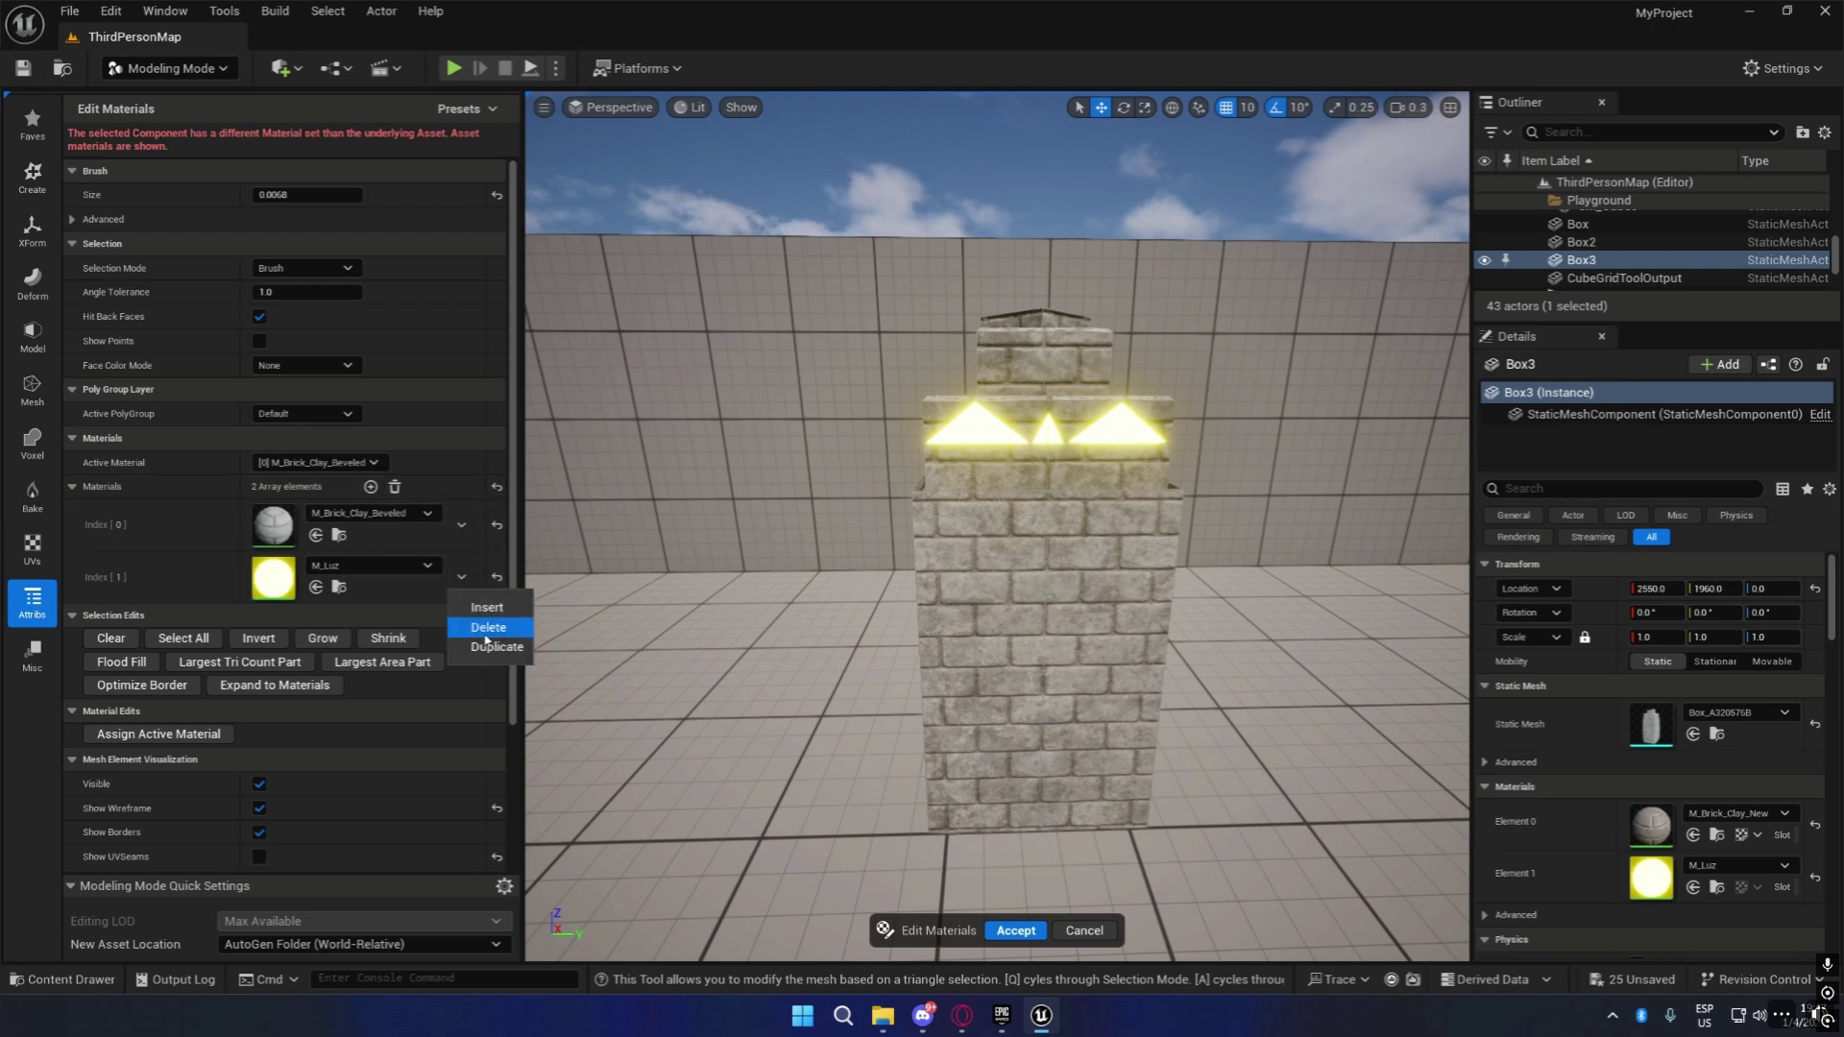
left_click(181, 583)
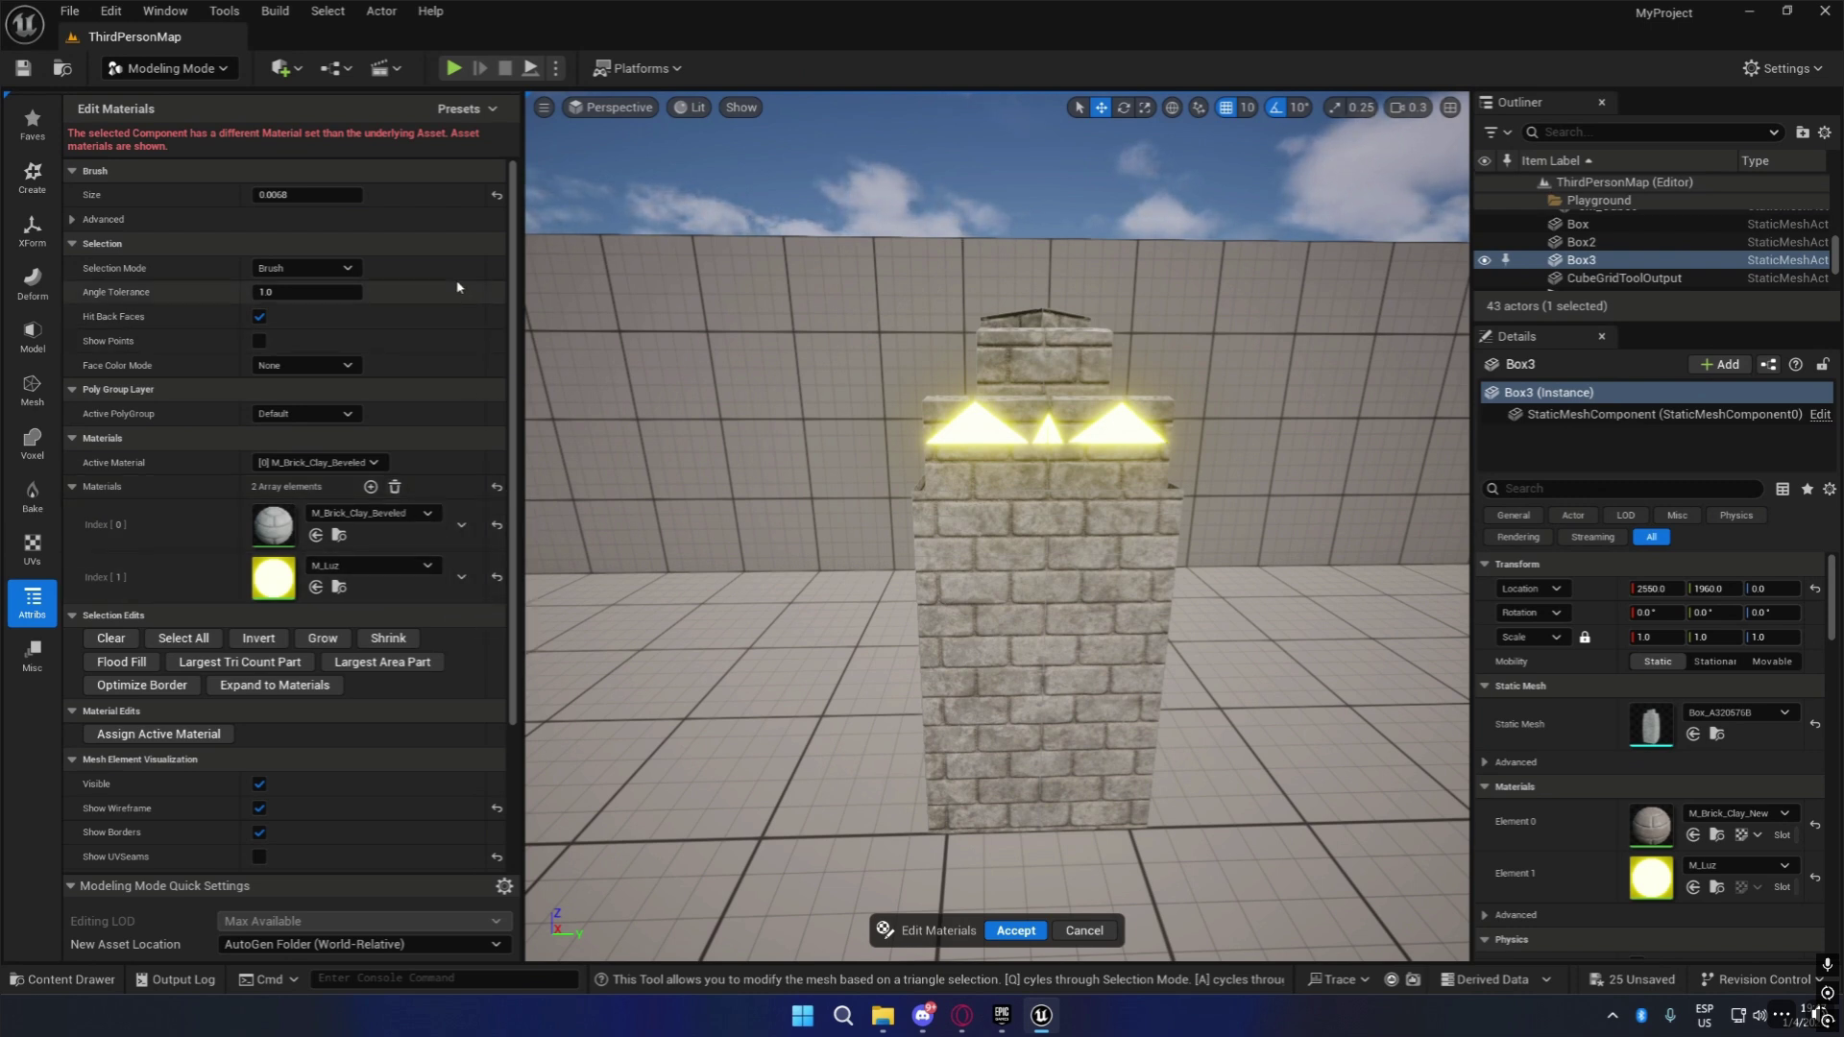
left_click(1015, 931)
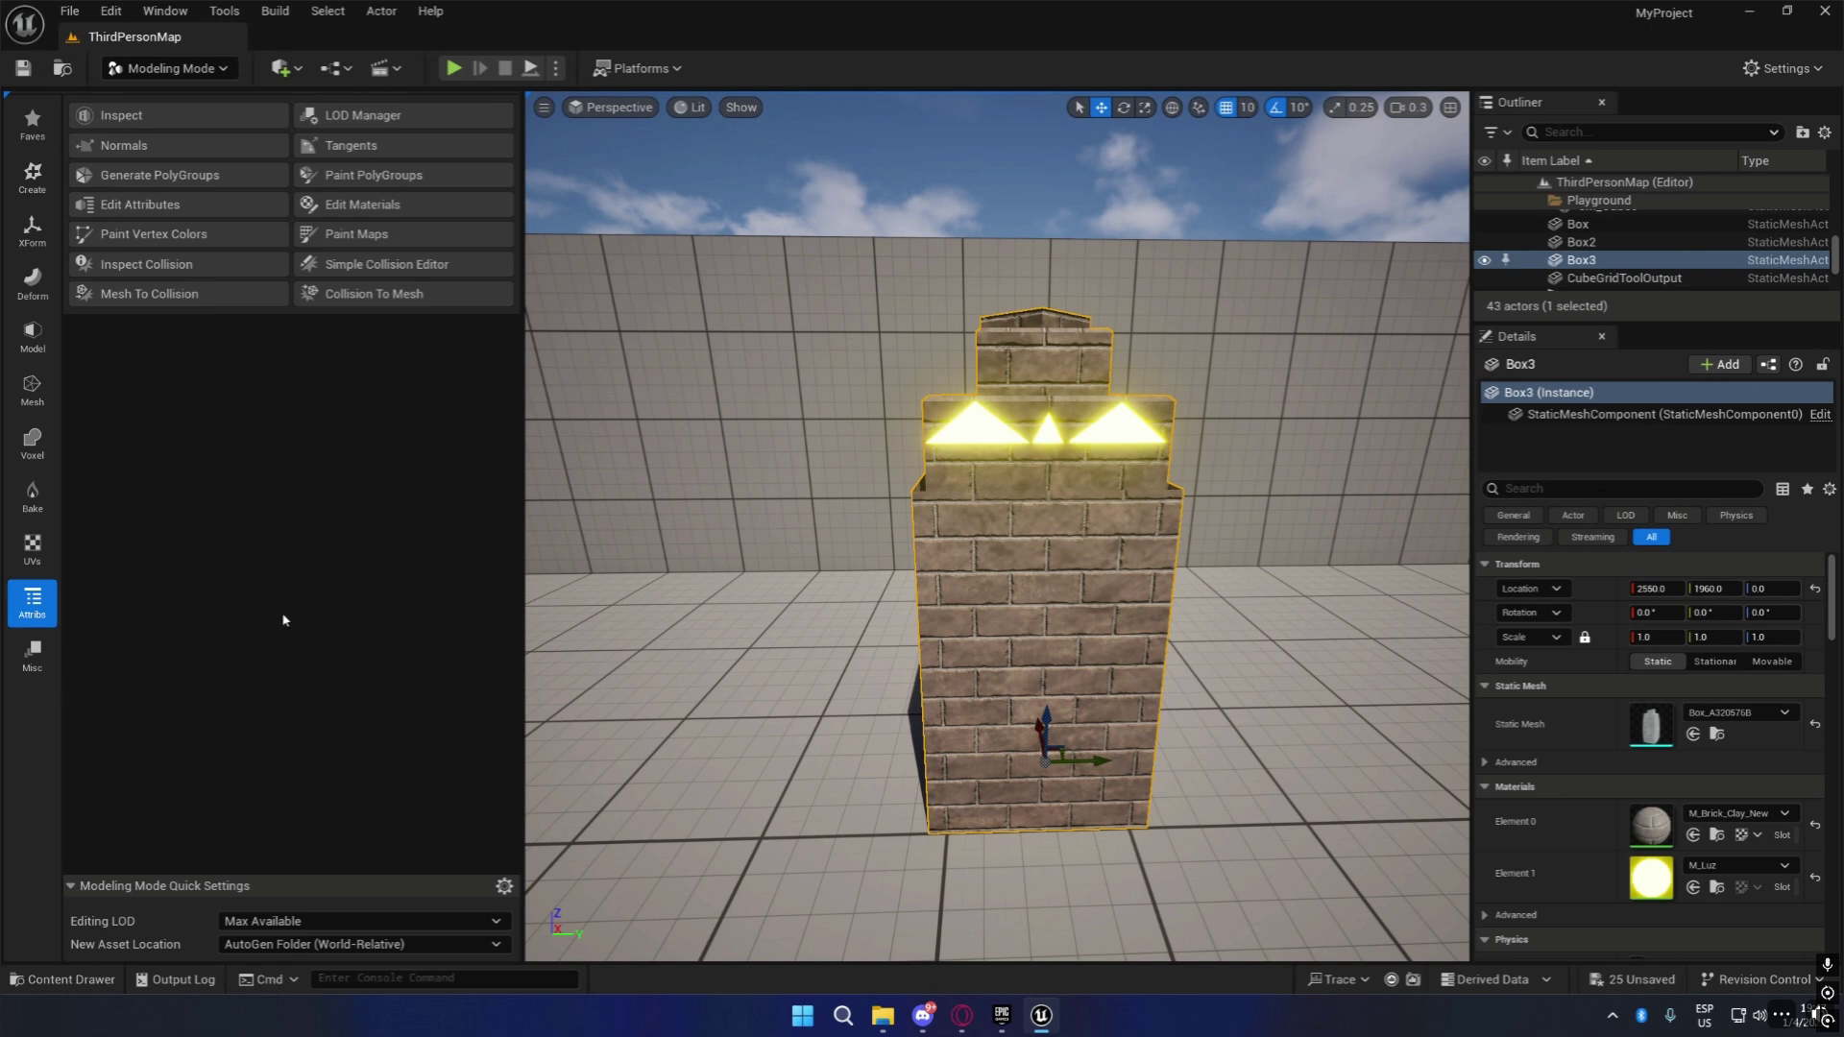
Show the Misc category of modeling tools.
left_click(32, 653)
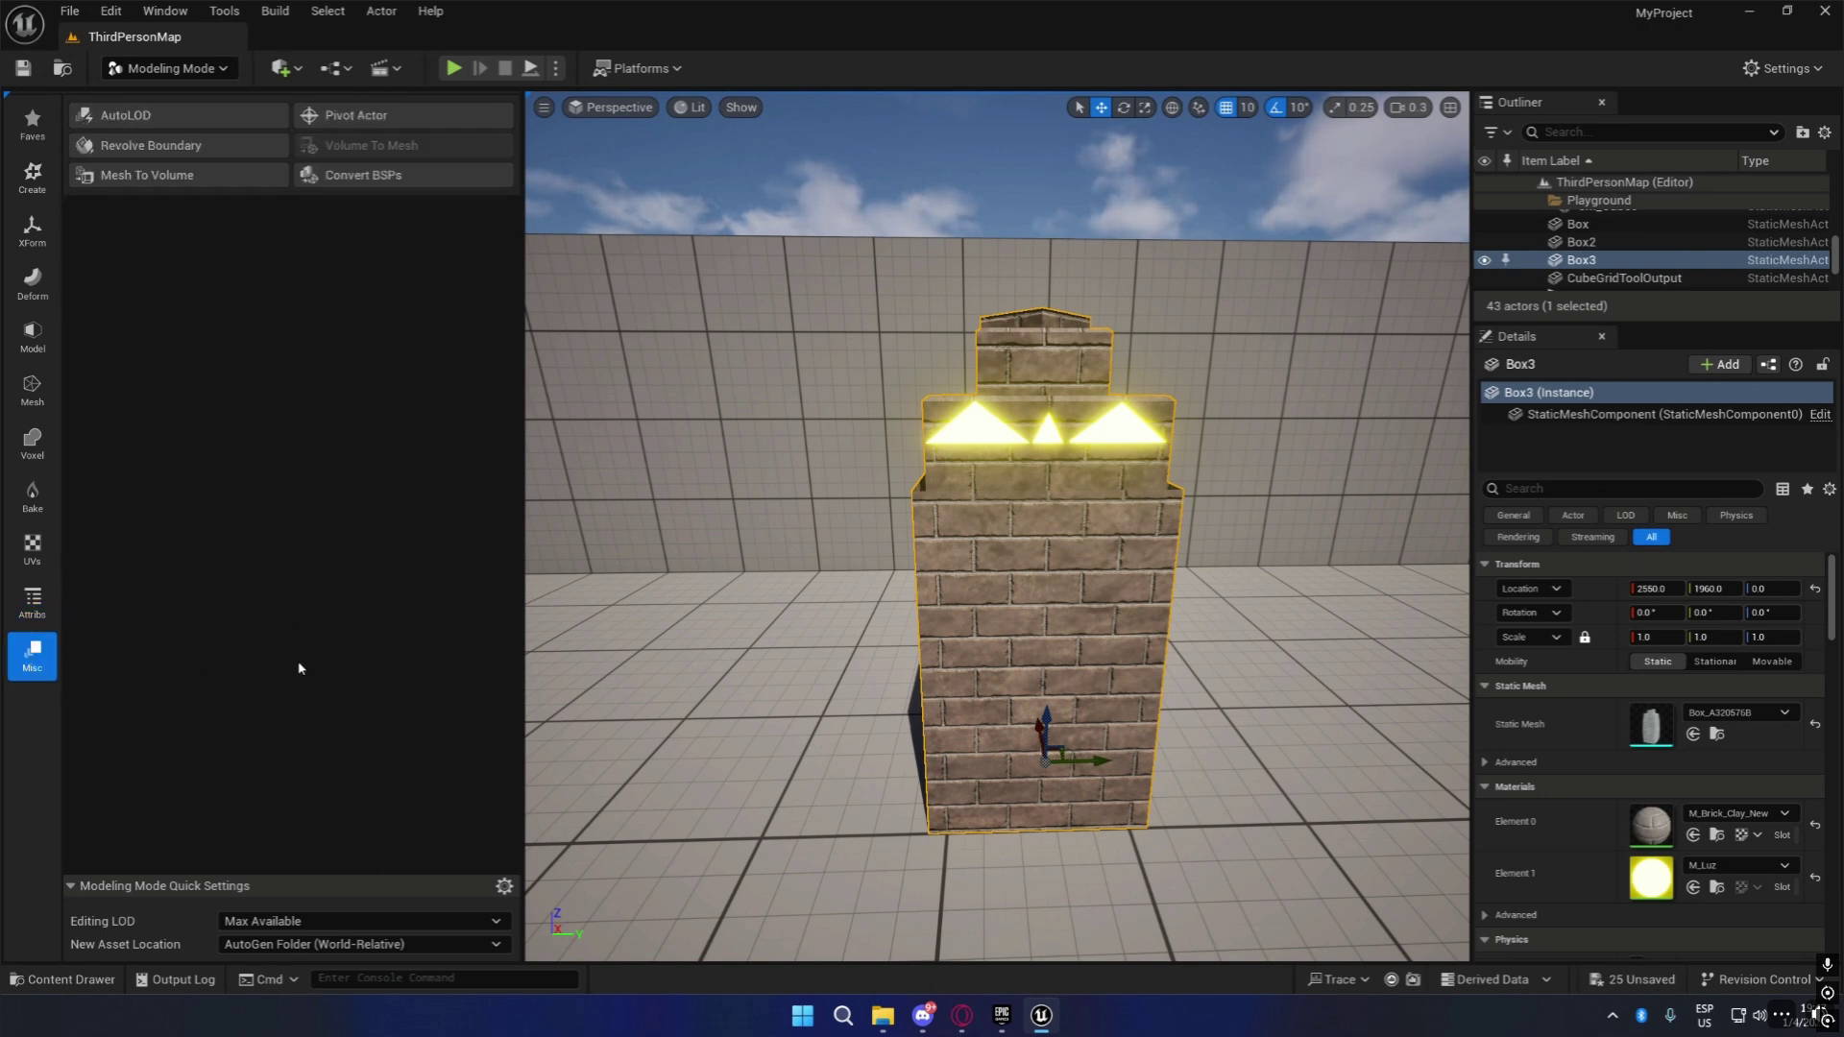